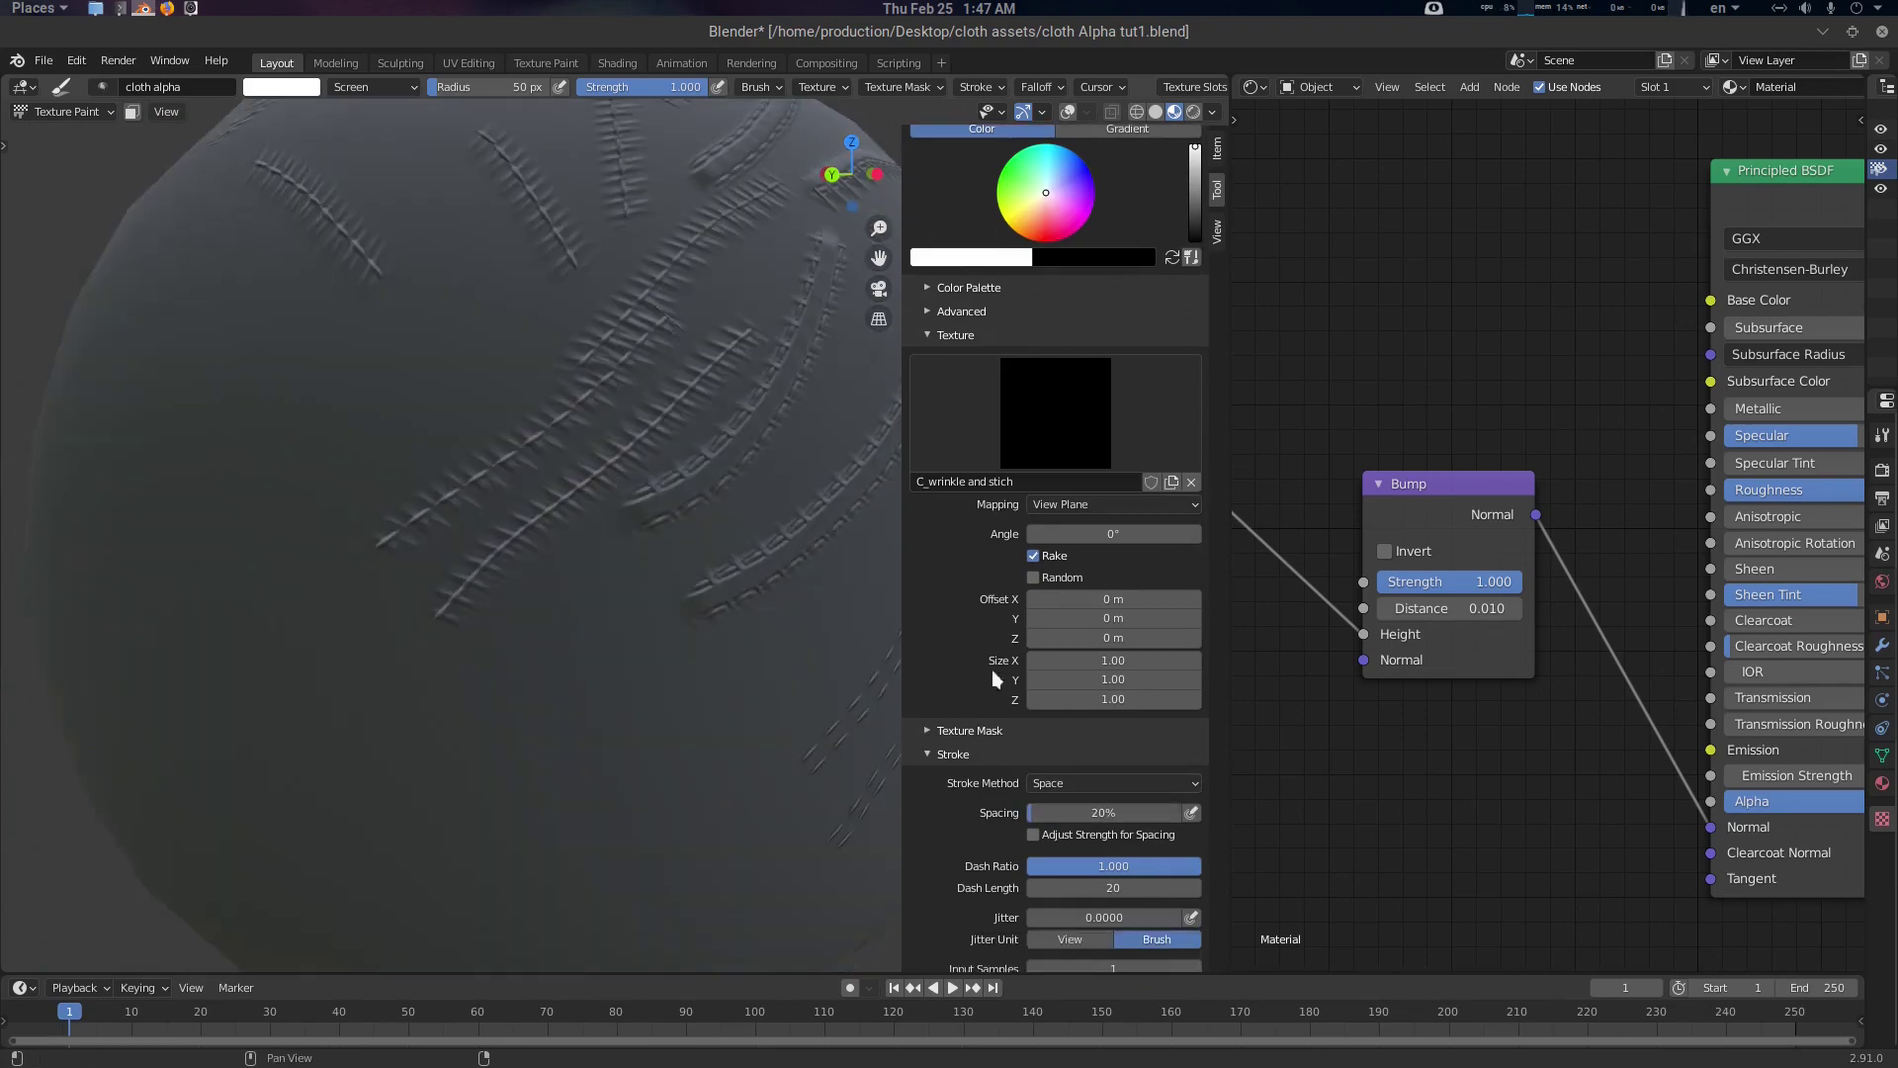
# Set the first color ramp stop of the B_stich texture to 0.650 and its Scale node's X to 1.610, and raise the Scale Y
pyautogui.scroll(-2, 584, 372)
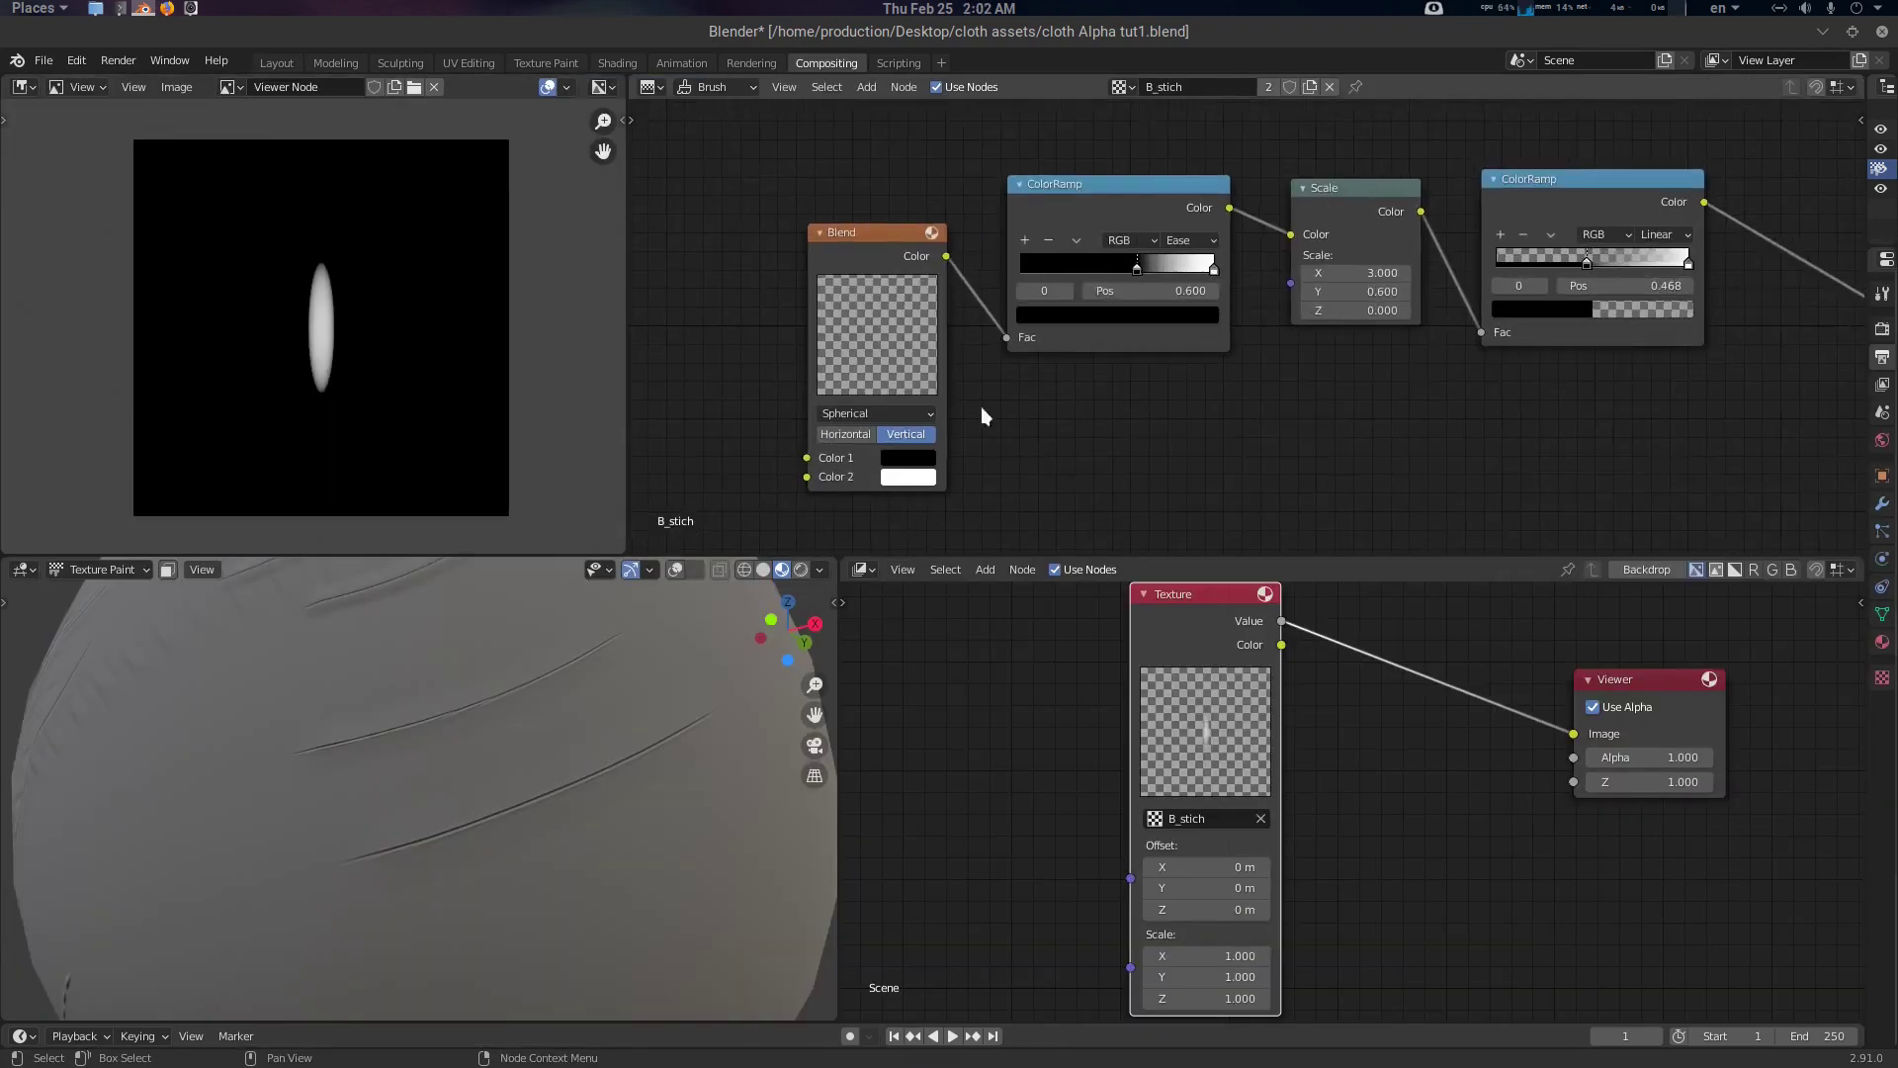
pyautogui.moveTo(1032, 265); pyautogui.dragTo(1055, 276)
pyautogui.moveTo(1303, 269)
pyautogui.mouseDown()
pyautogui.moveTo(1328, 270)
pyautogui.moveTo(1266, 270)
pyautogui.mouseUp()
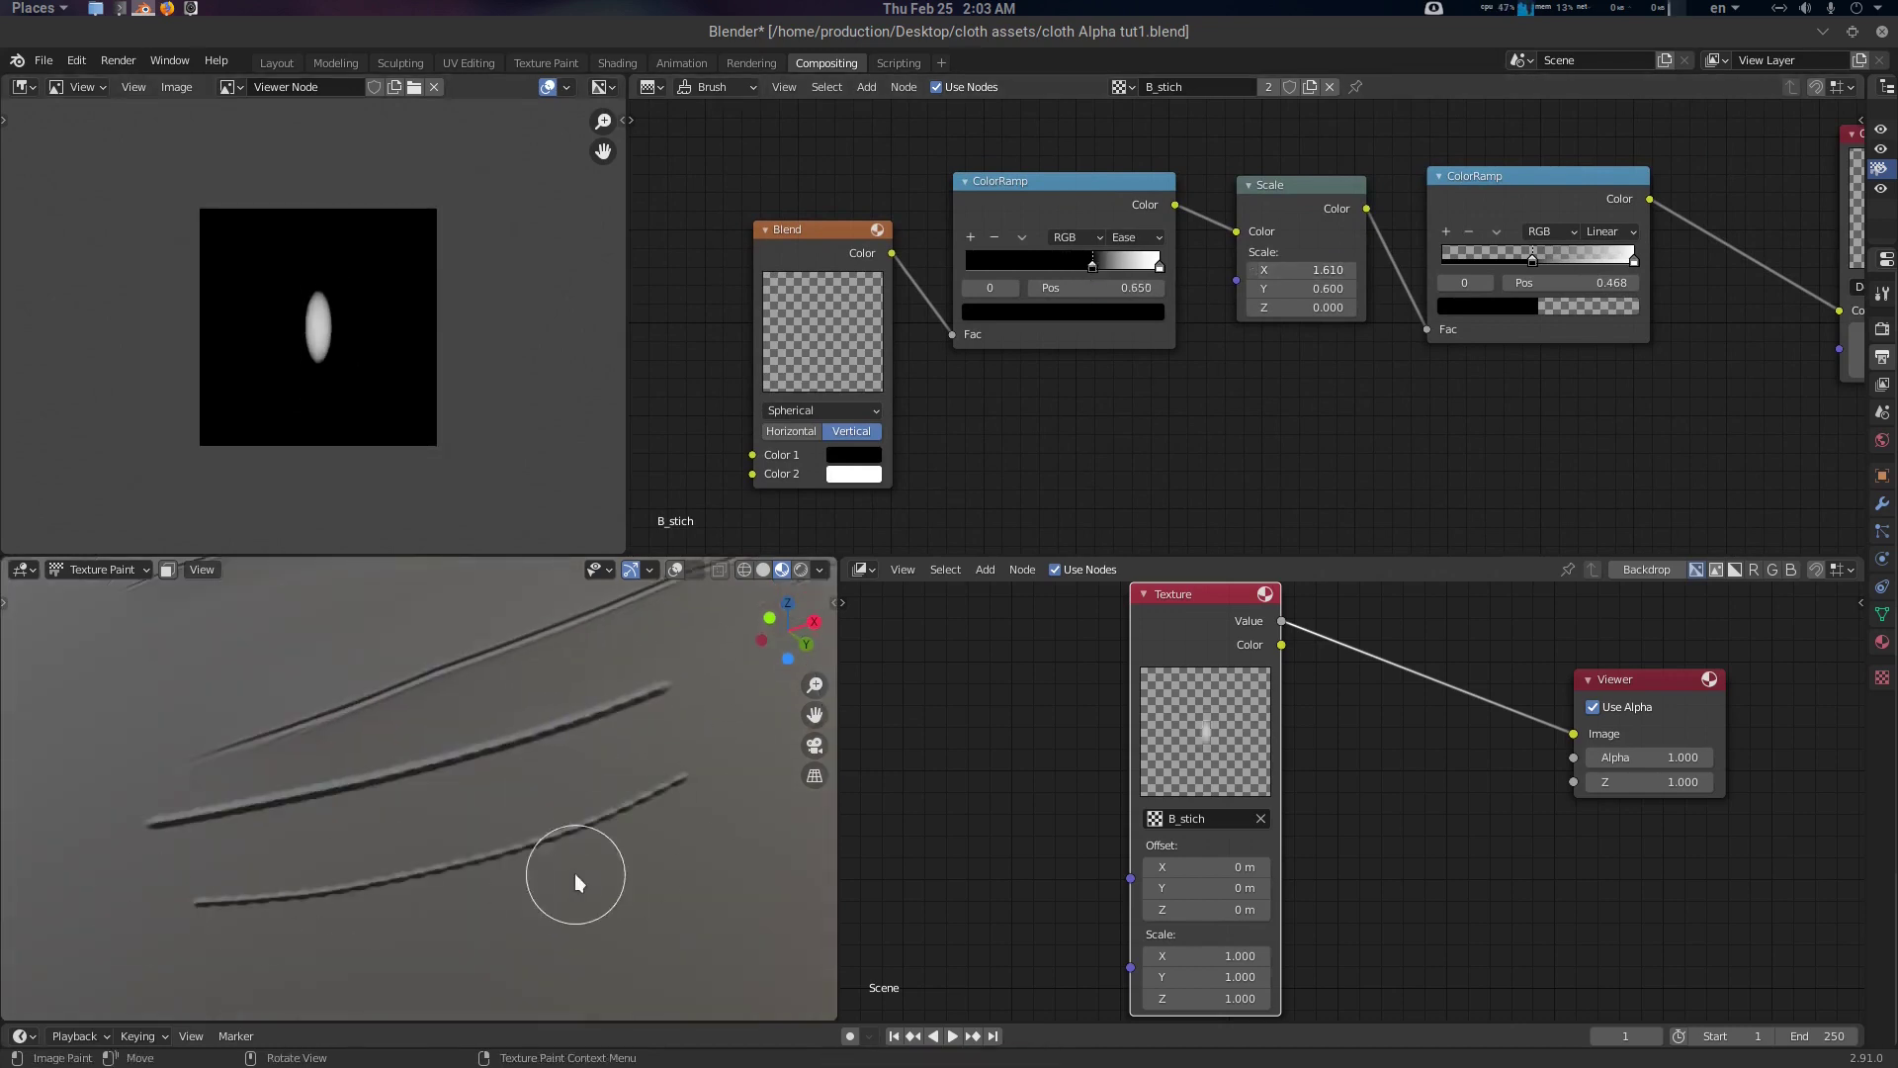
pyautogui.scroll(-3, 413, 893)
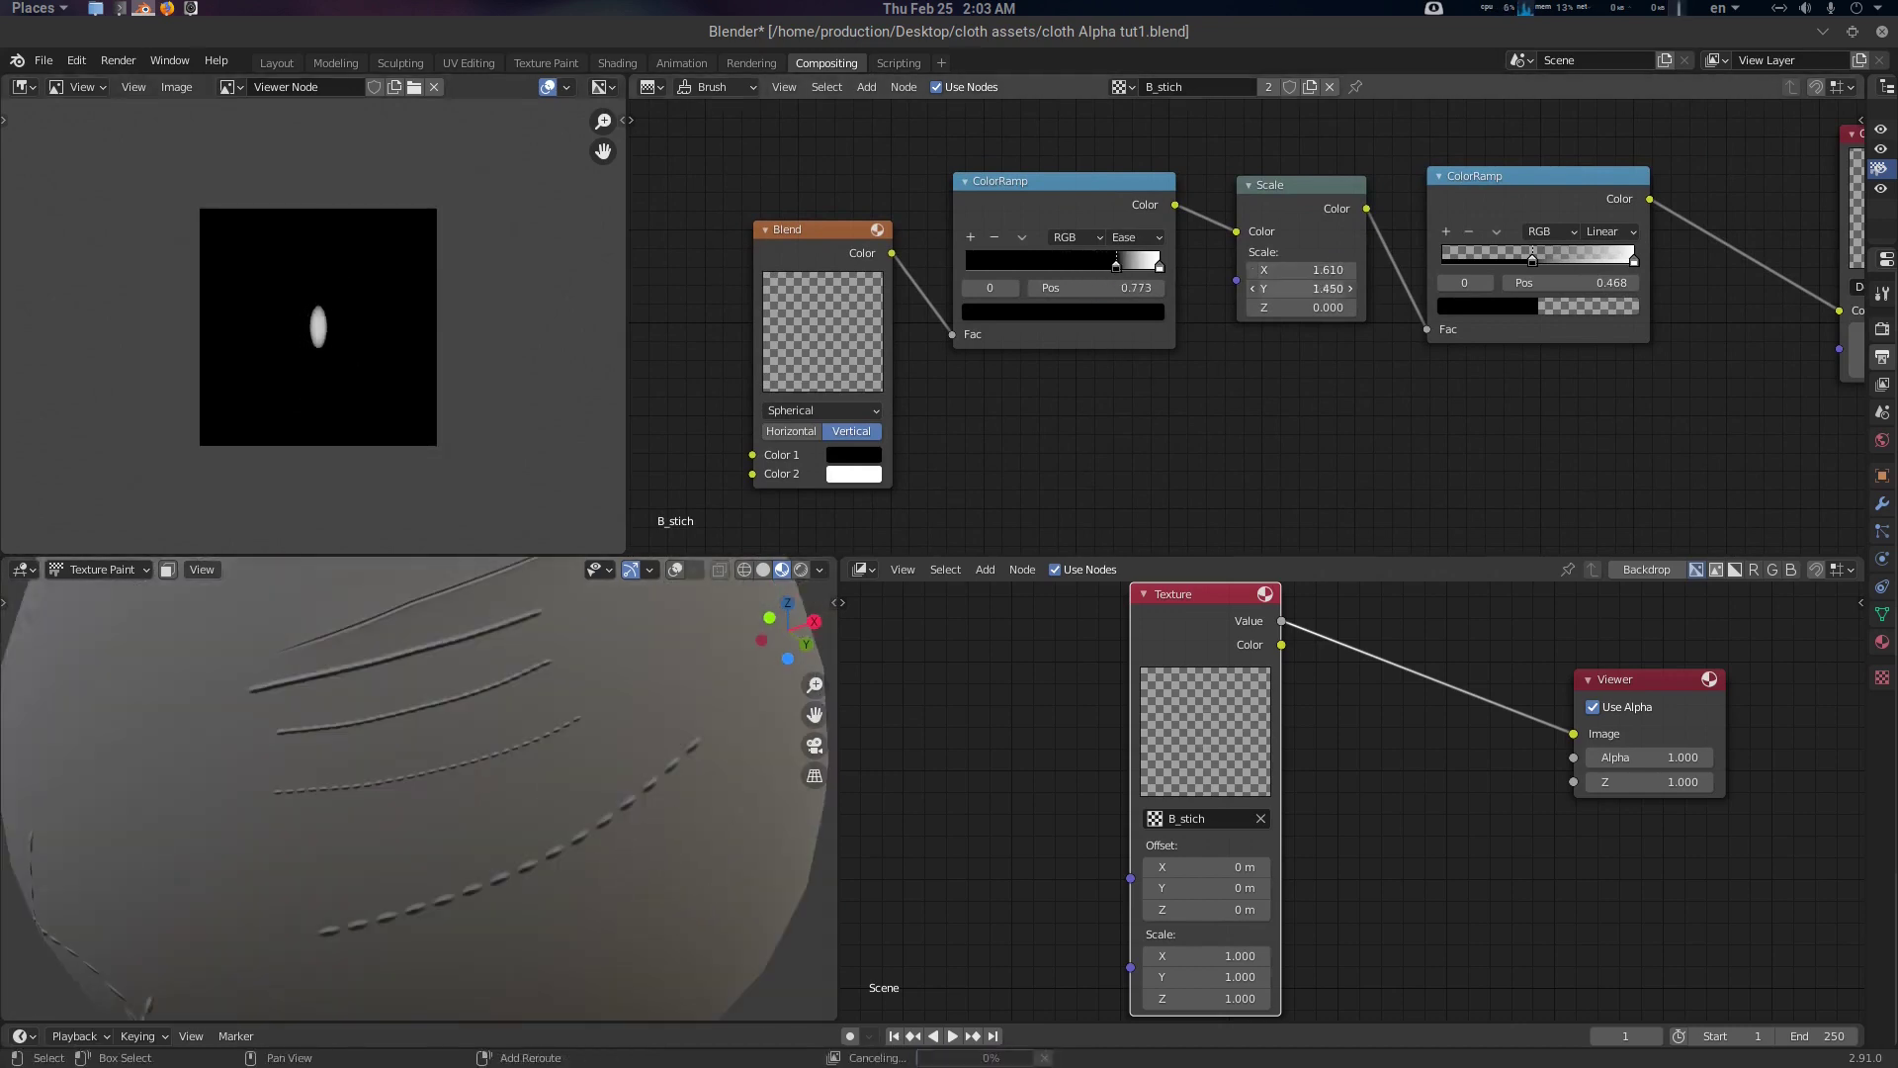
pyautogui.moveTo(1303, 288); pyautogui.dragTo(1415, 271)
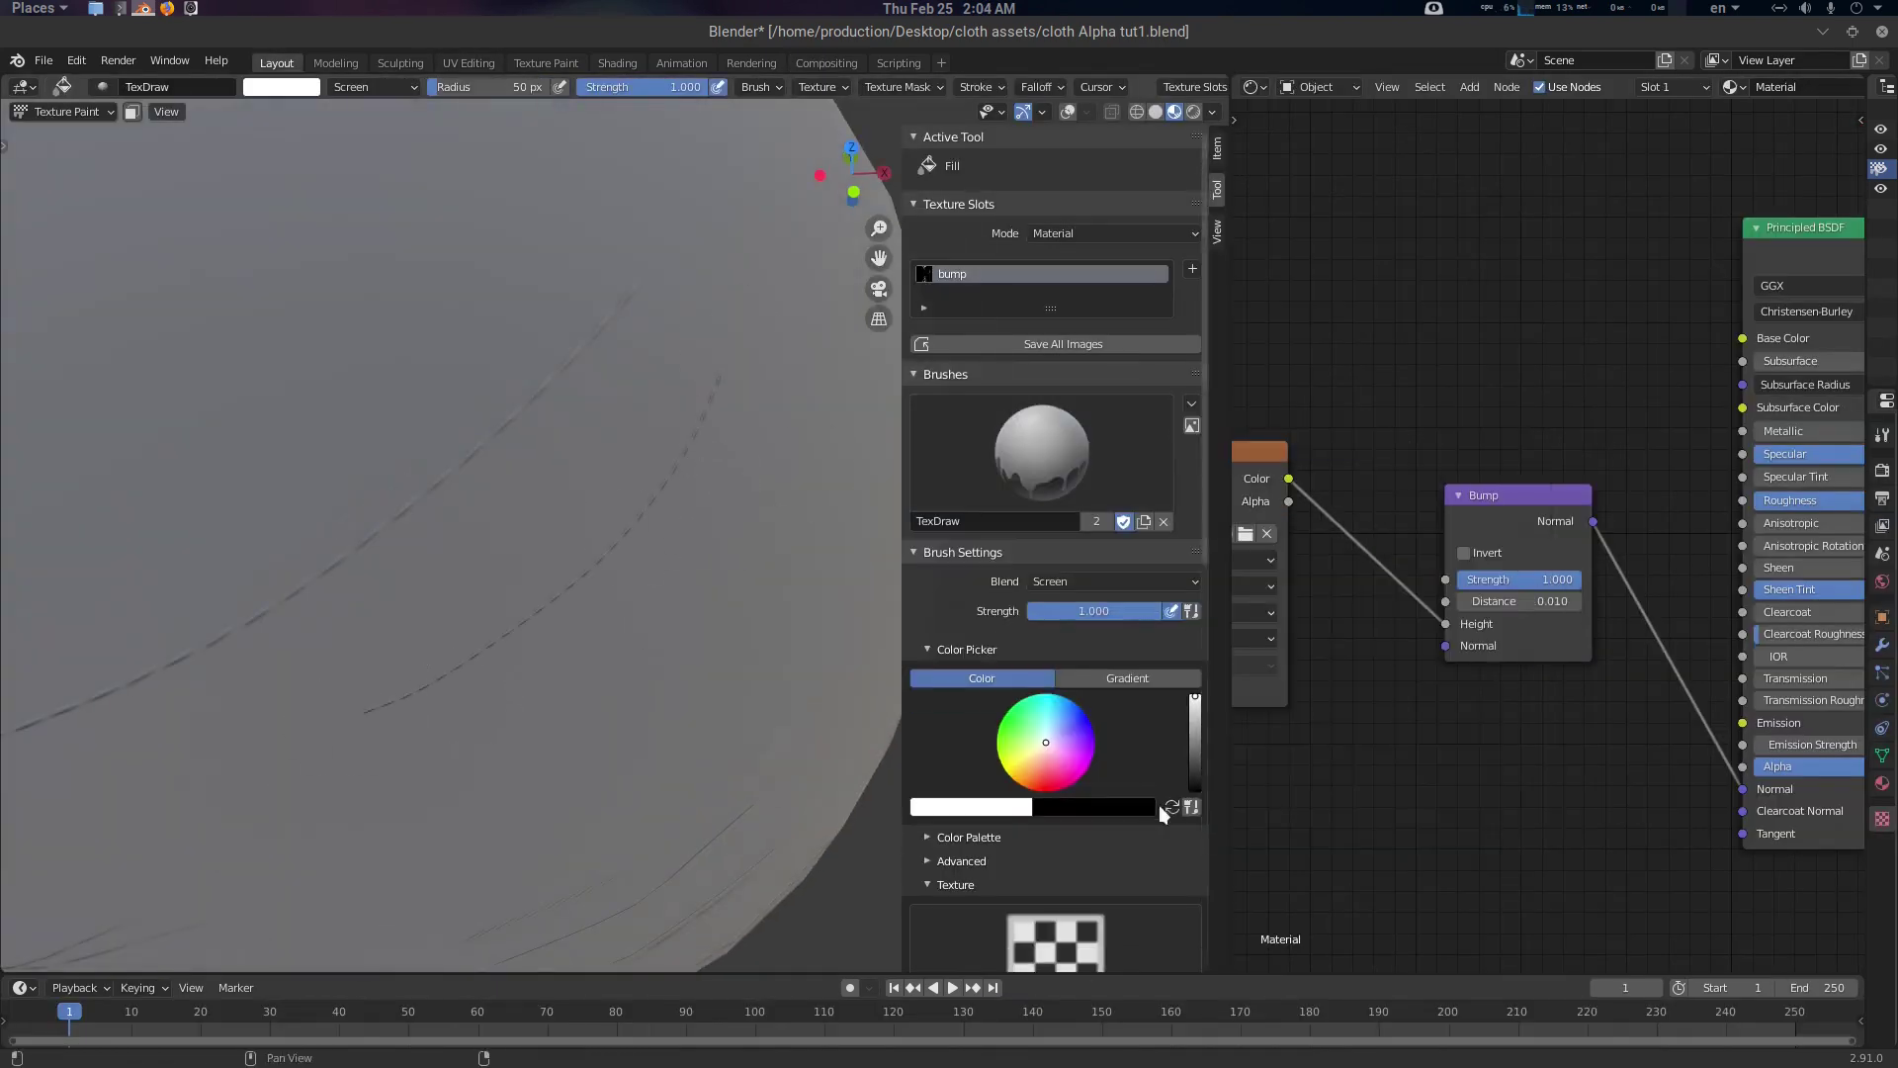
# Open the blend mode choices for the Fill tool's TexDraw brush
pyautogui.click(1073, 582)
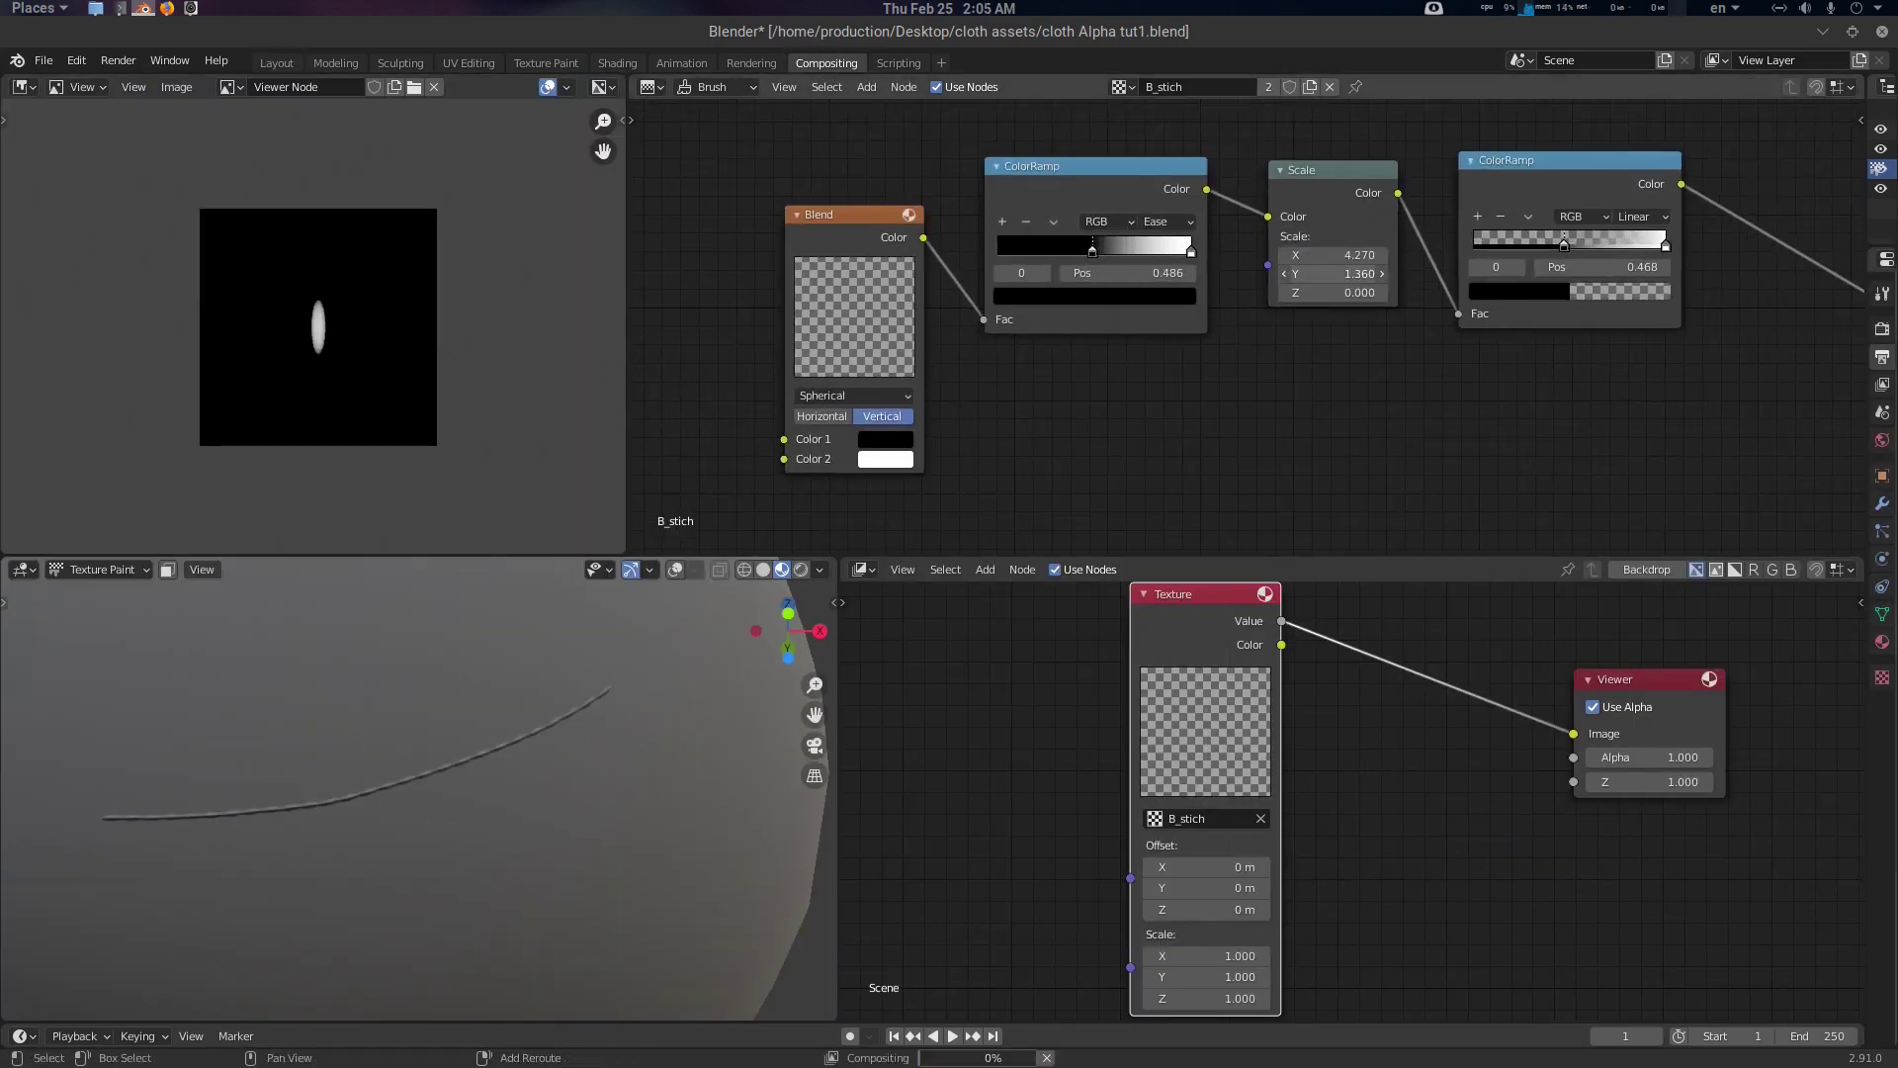
# Load the C_Crease Wrinkle texture in both the compositor's Texture node and the texture node editor
pyautogui.click(1154, 819)
pyautogui.click(1229, 979)
pyautogui.click(1134, 87)
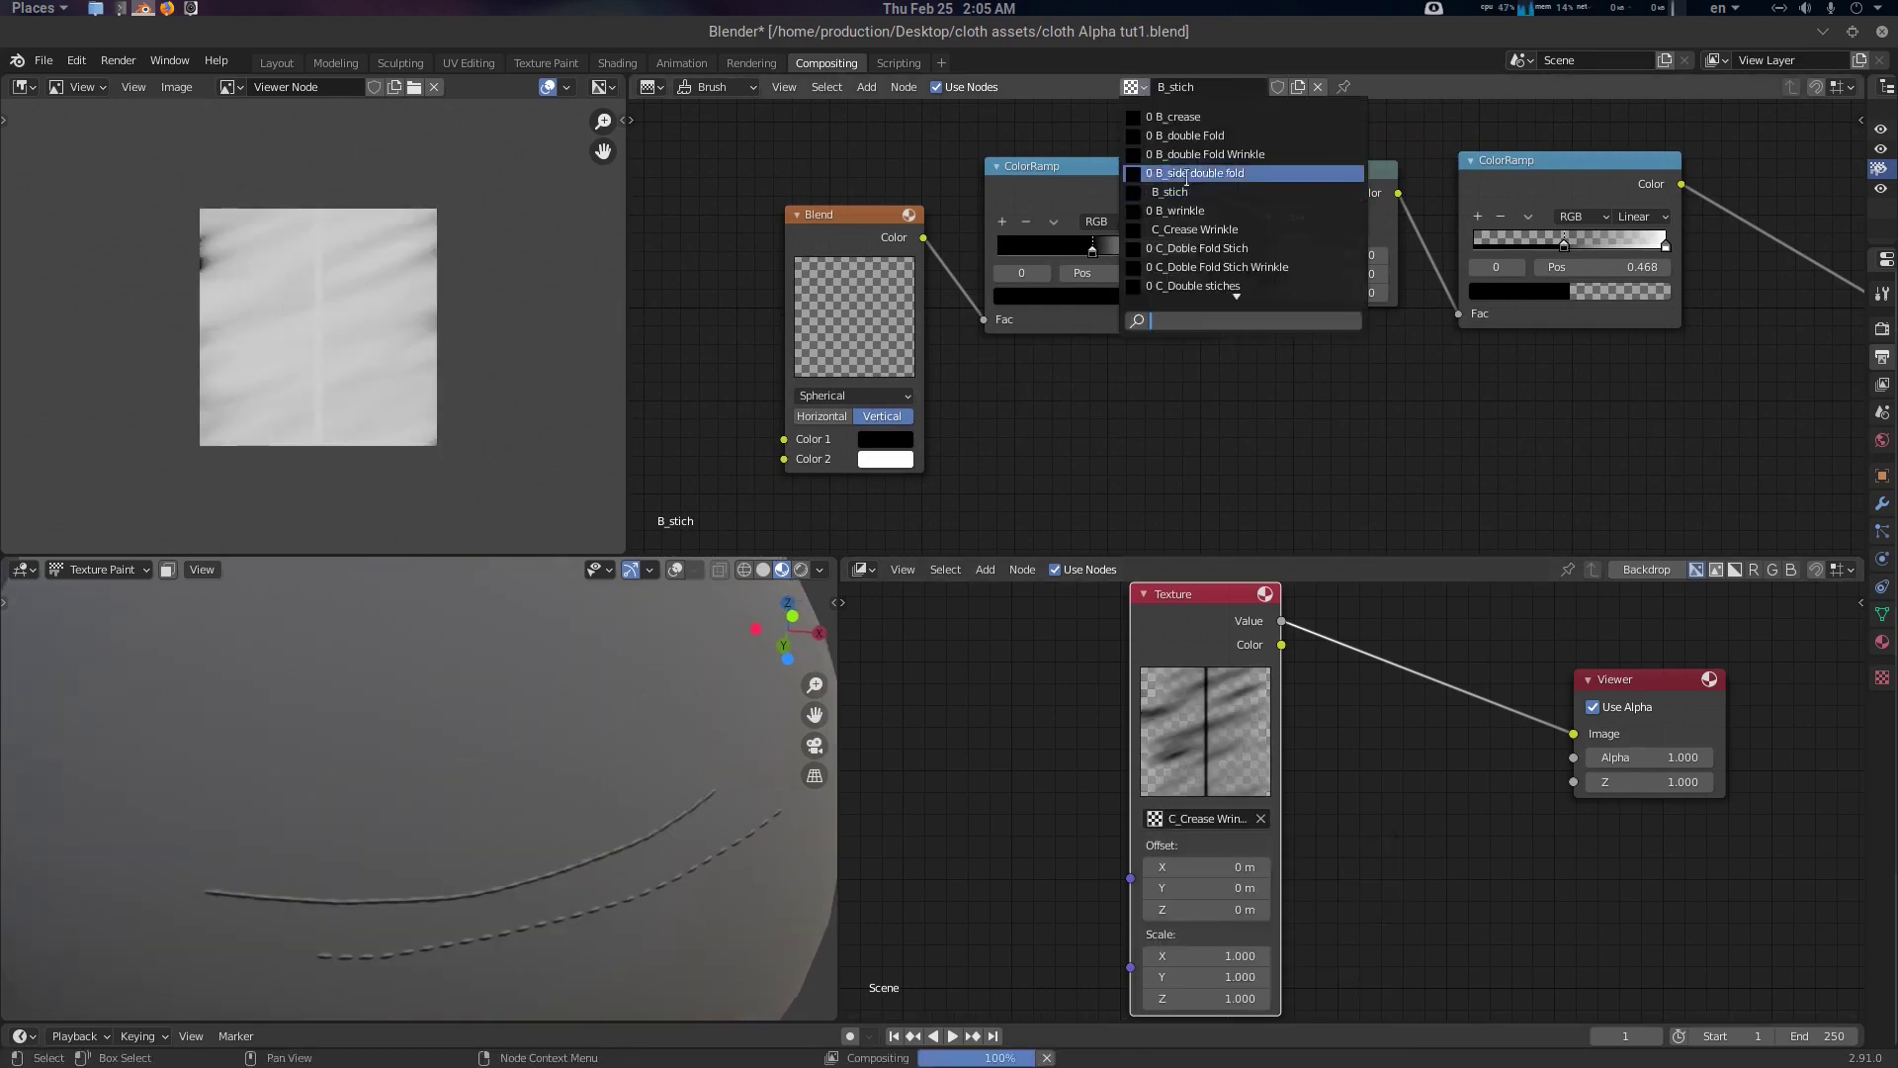
pyautogui.click(1207, 228)
# Paint a long curved crease-wrinkle stroke across the sphere above the existing stitch lines
pyautogui.scroll(-12, 1105, 405)
pyautogui.scroll(8, 826, 343)
pyautogui.moveTo(826, 343)
pyautogui.mouseDown(button='middle')
pyautogui.moveTo(1072, 449)
pyautogui.moveTo(1077, 286)
pyautogui.mouseUp(button='middle')
pyautogui.scroll(-3, 1078, 286)
pyautogui.moveTo(57, 791); pyautogui.dragTo(676, 664)
pyautogui.scroll(3, 919, 409)
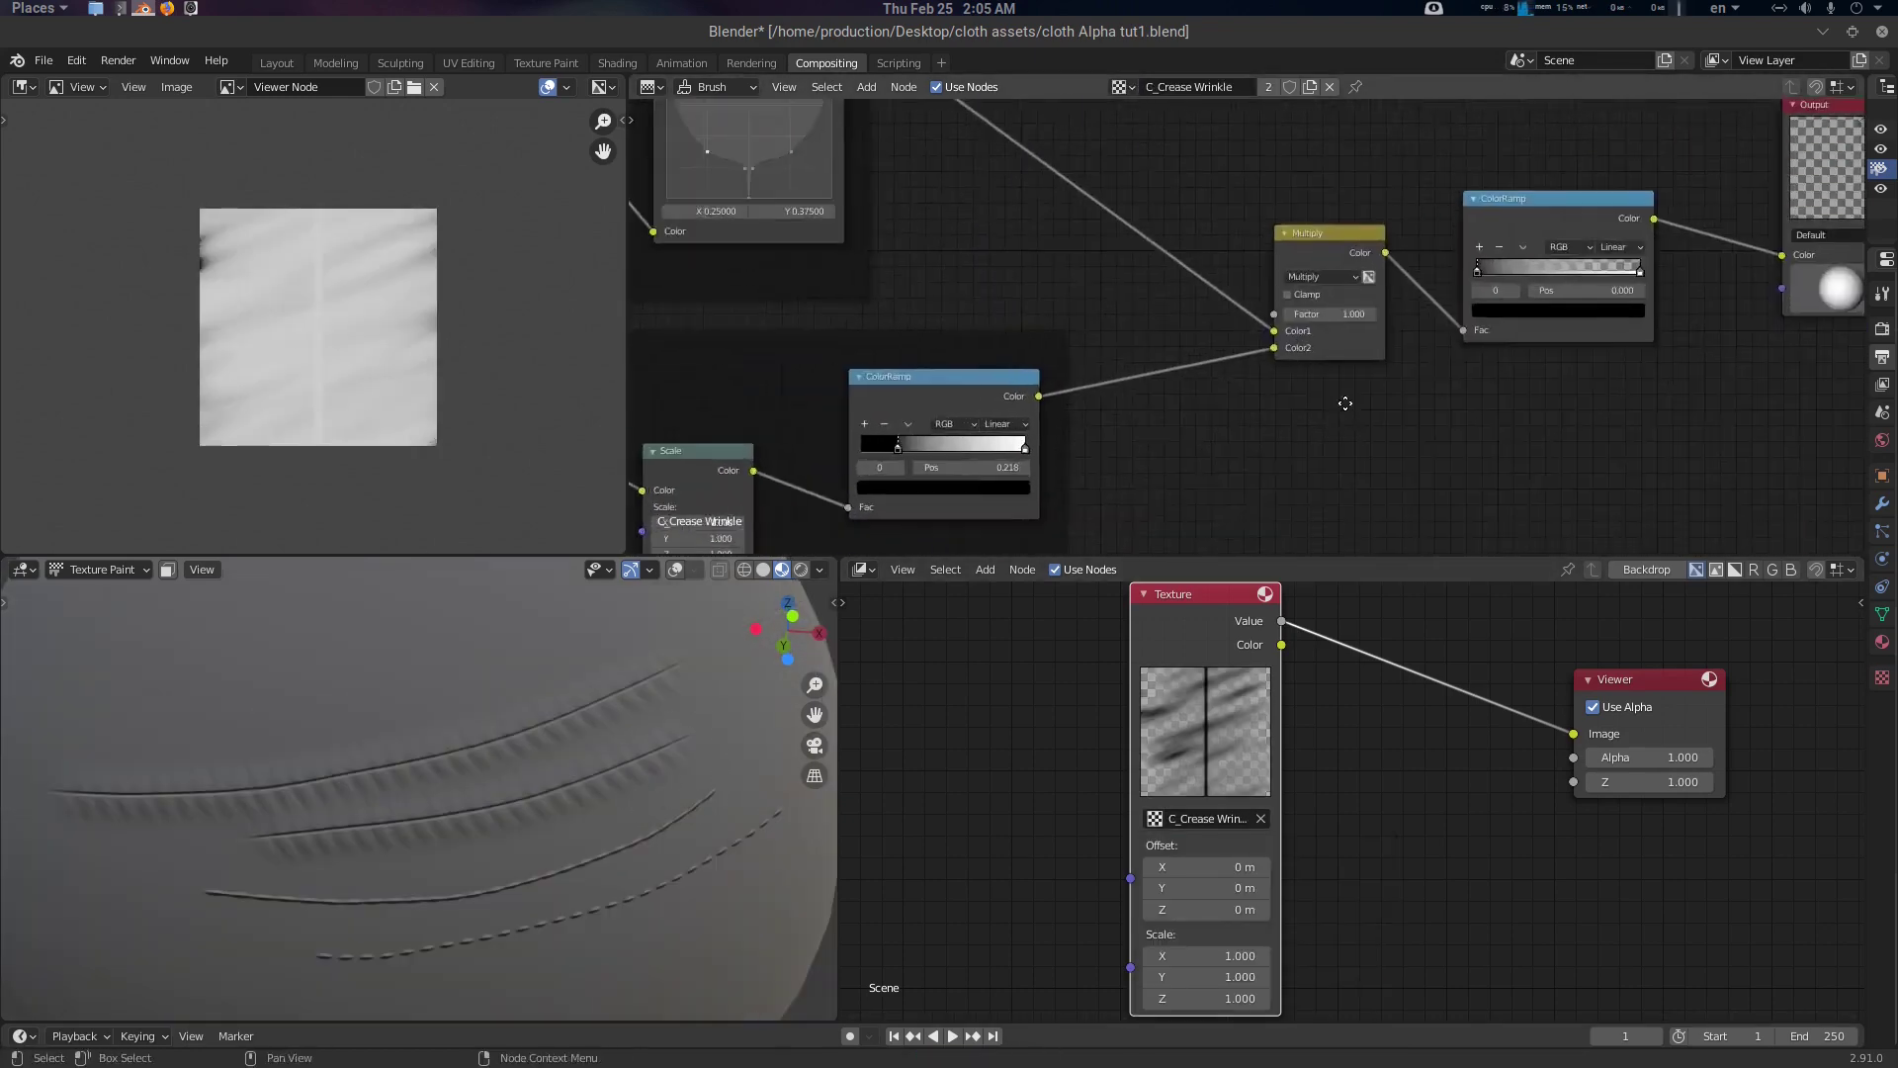
# Set the first Scale node's Y in the Winkle frame to 1.630 and change the mixing node's blend mode to Screen
pyautogui.moveTo(919, 409); pyautogui.dragTo(1186, 330, button='middle')
pyautogui.moveTo(1186, 330); pyautogui.dragTo(1194, 346)
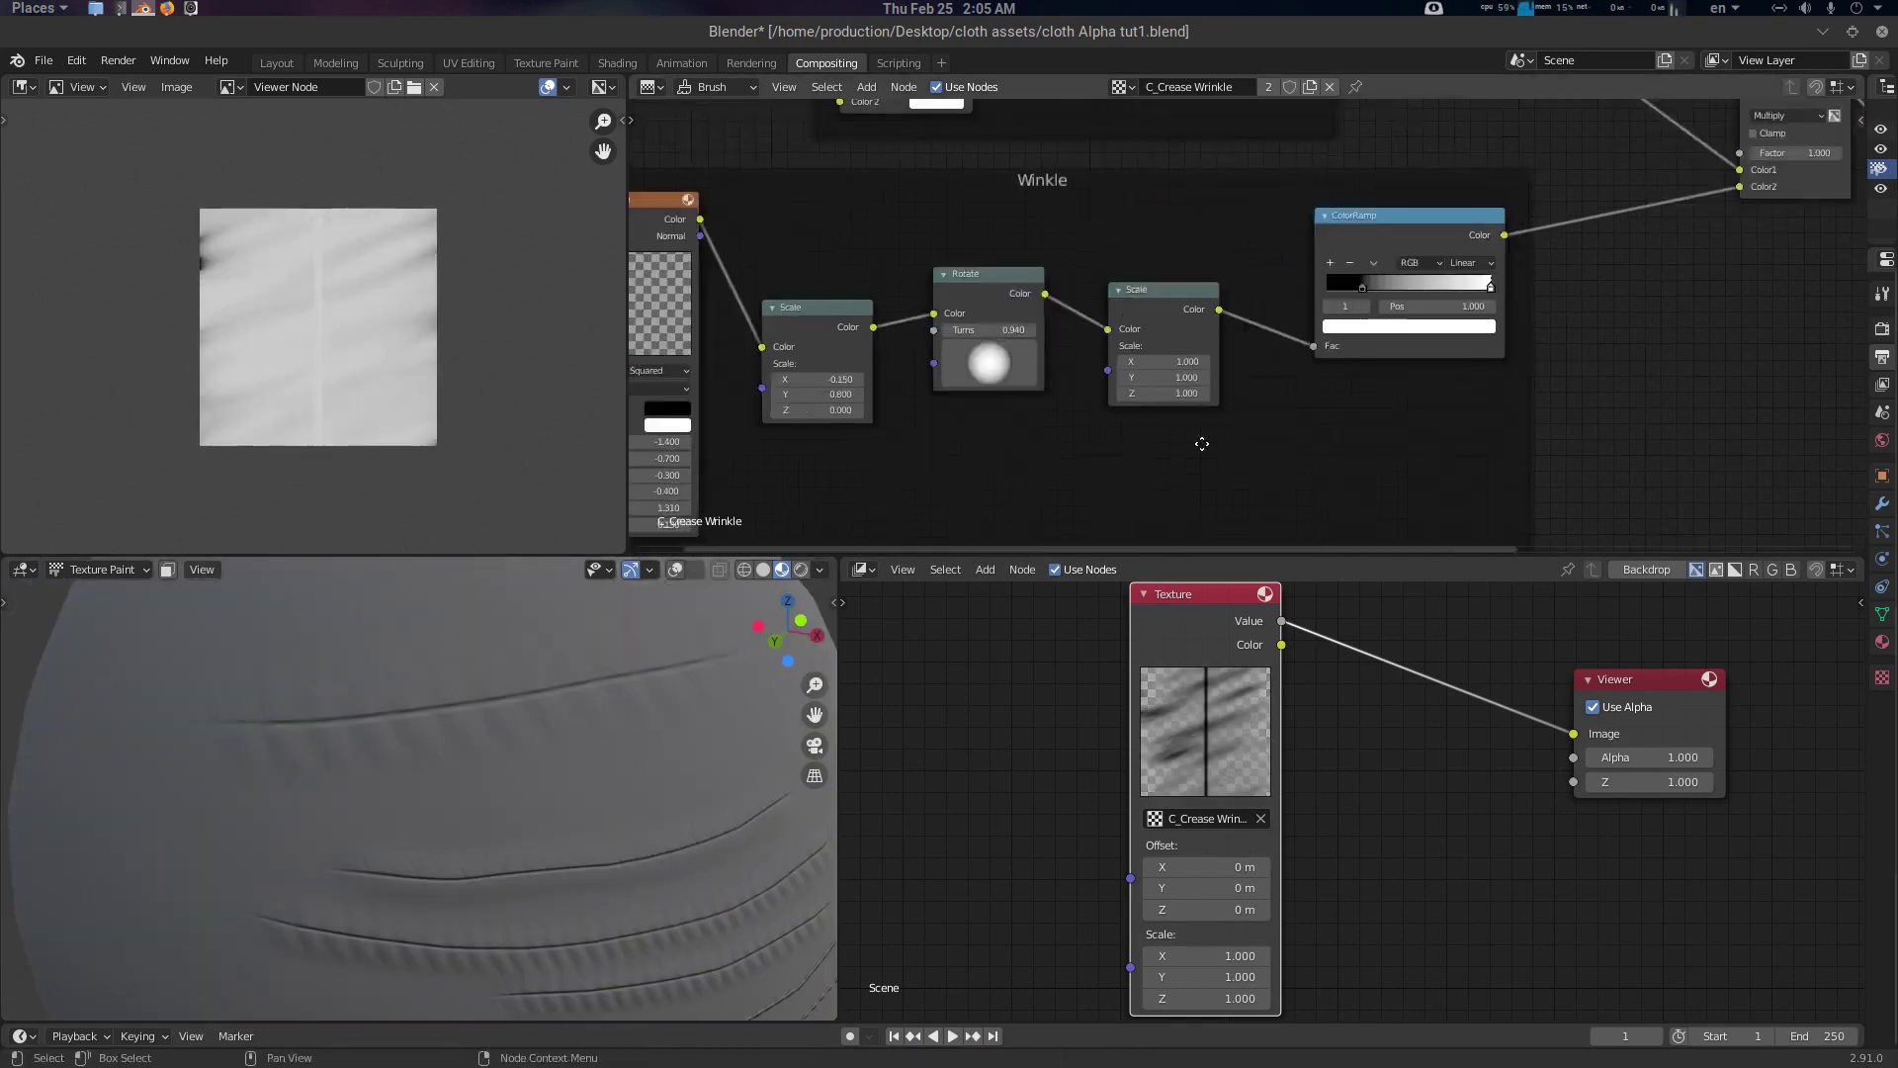
pyautogui.scroll(2, 949, 387)
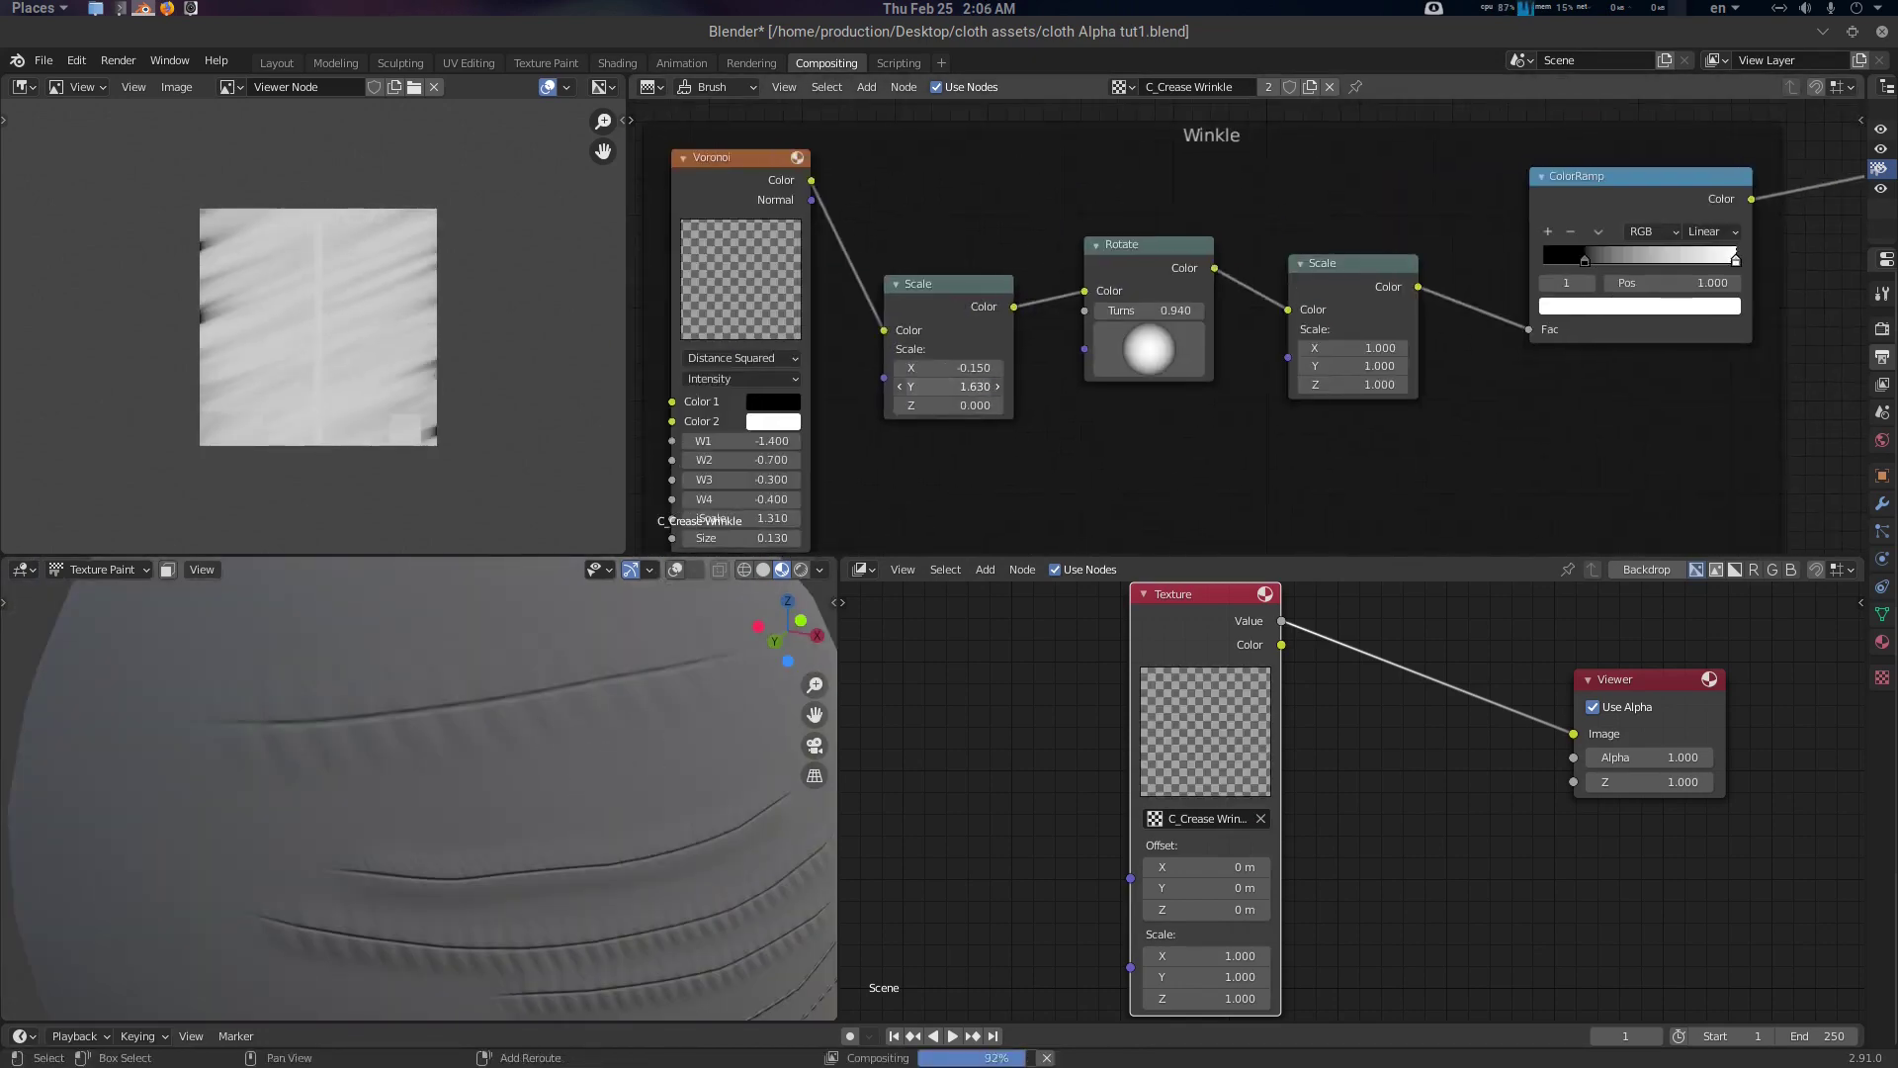
pyautogui.click(1379, 245)
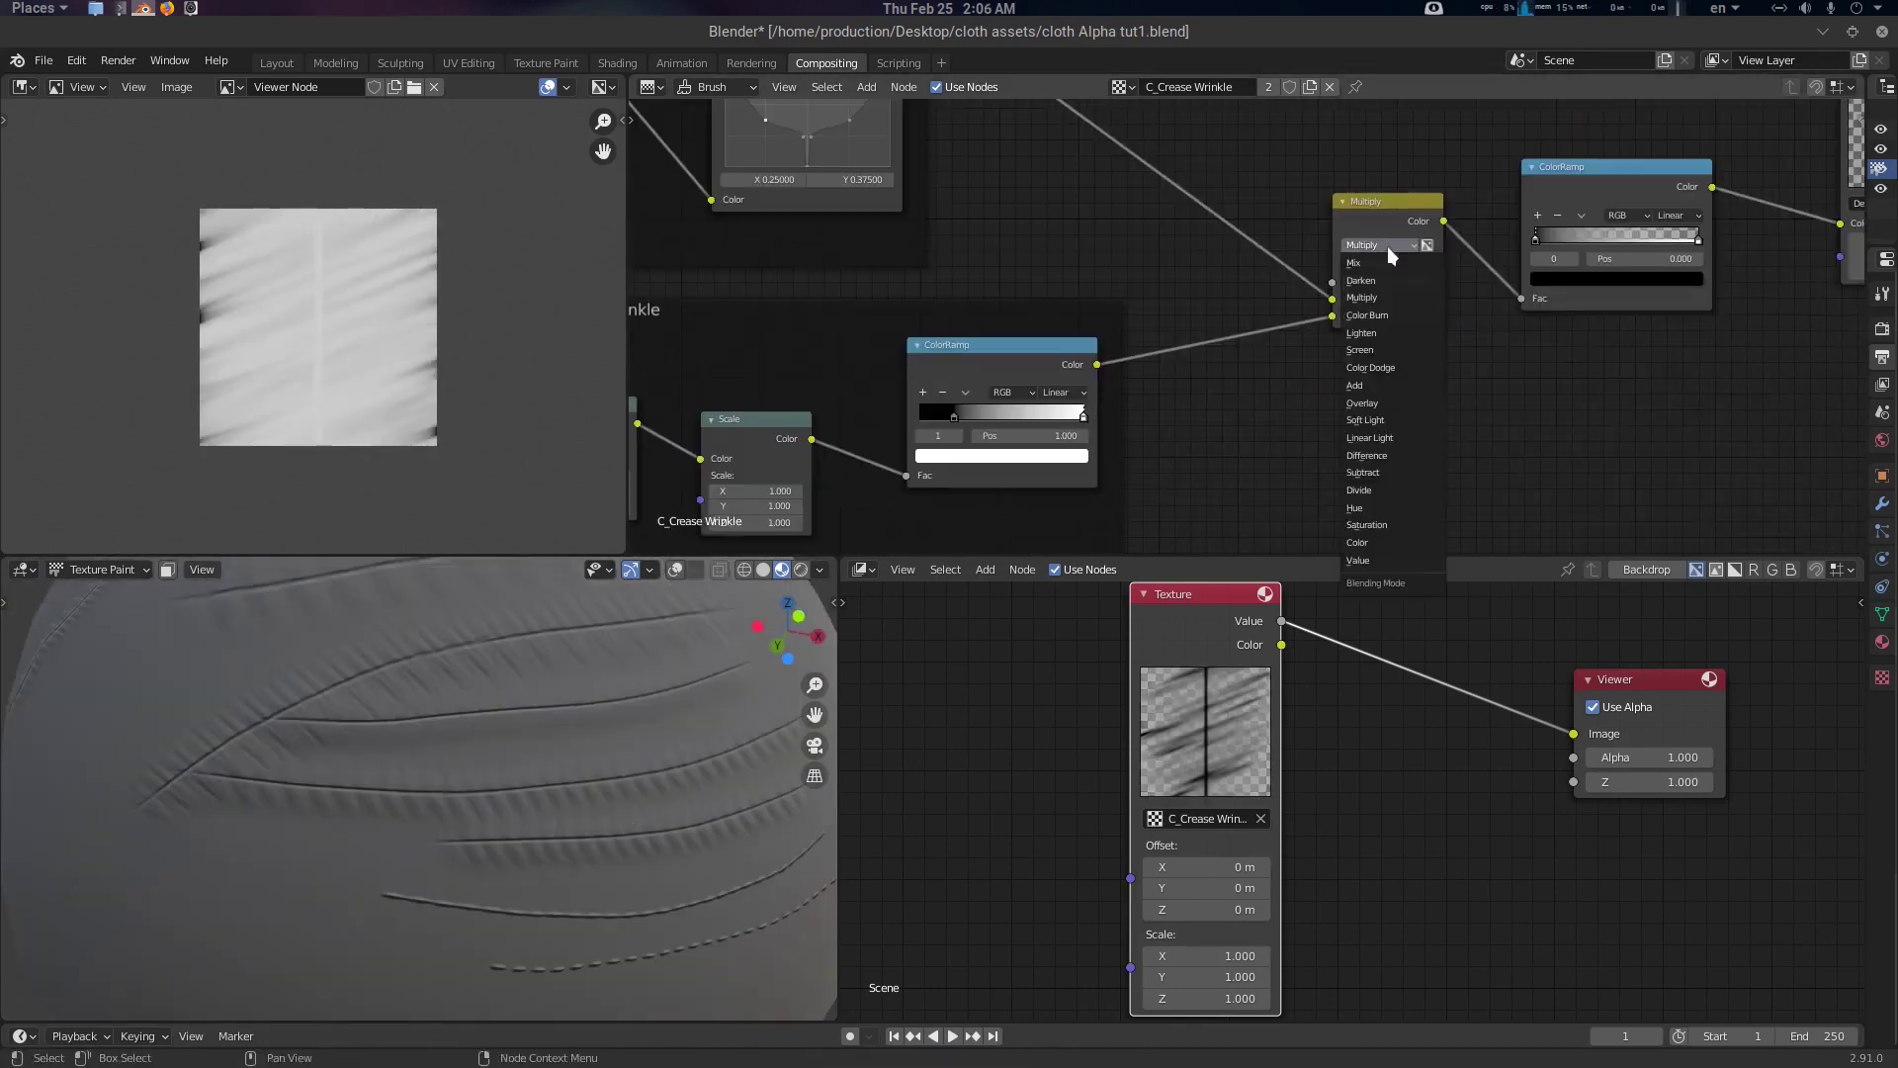
pyautogui.click(1360, 350)
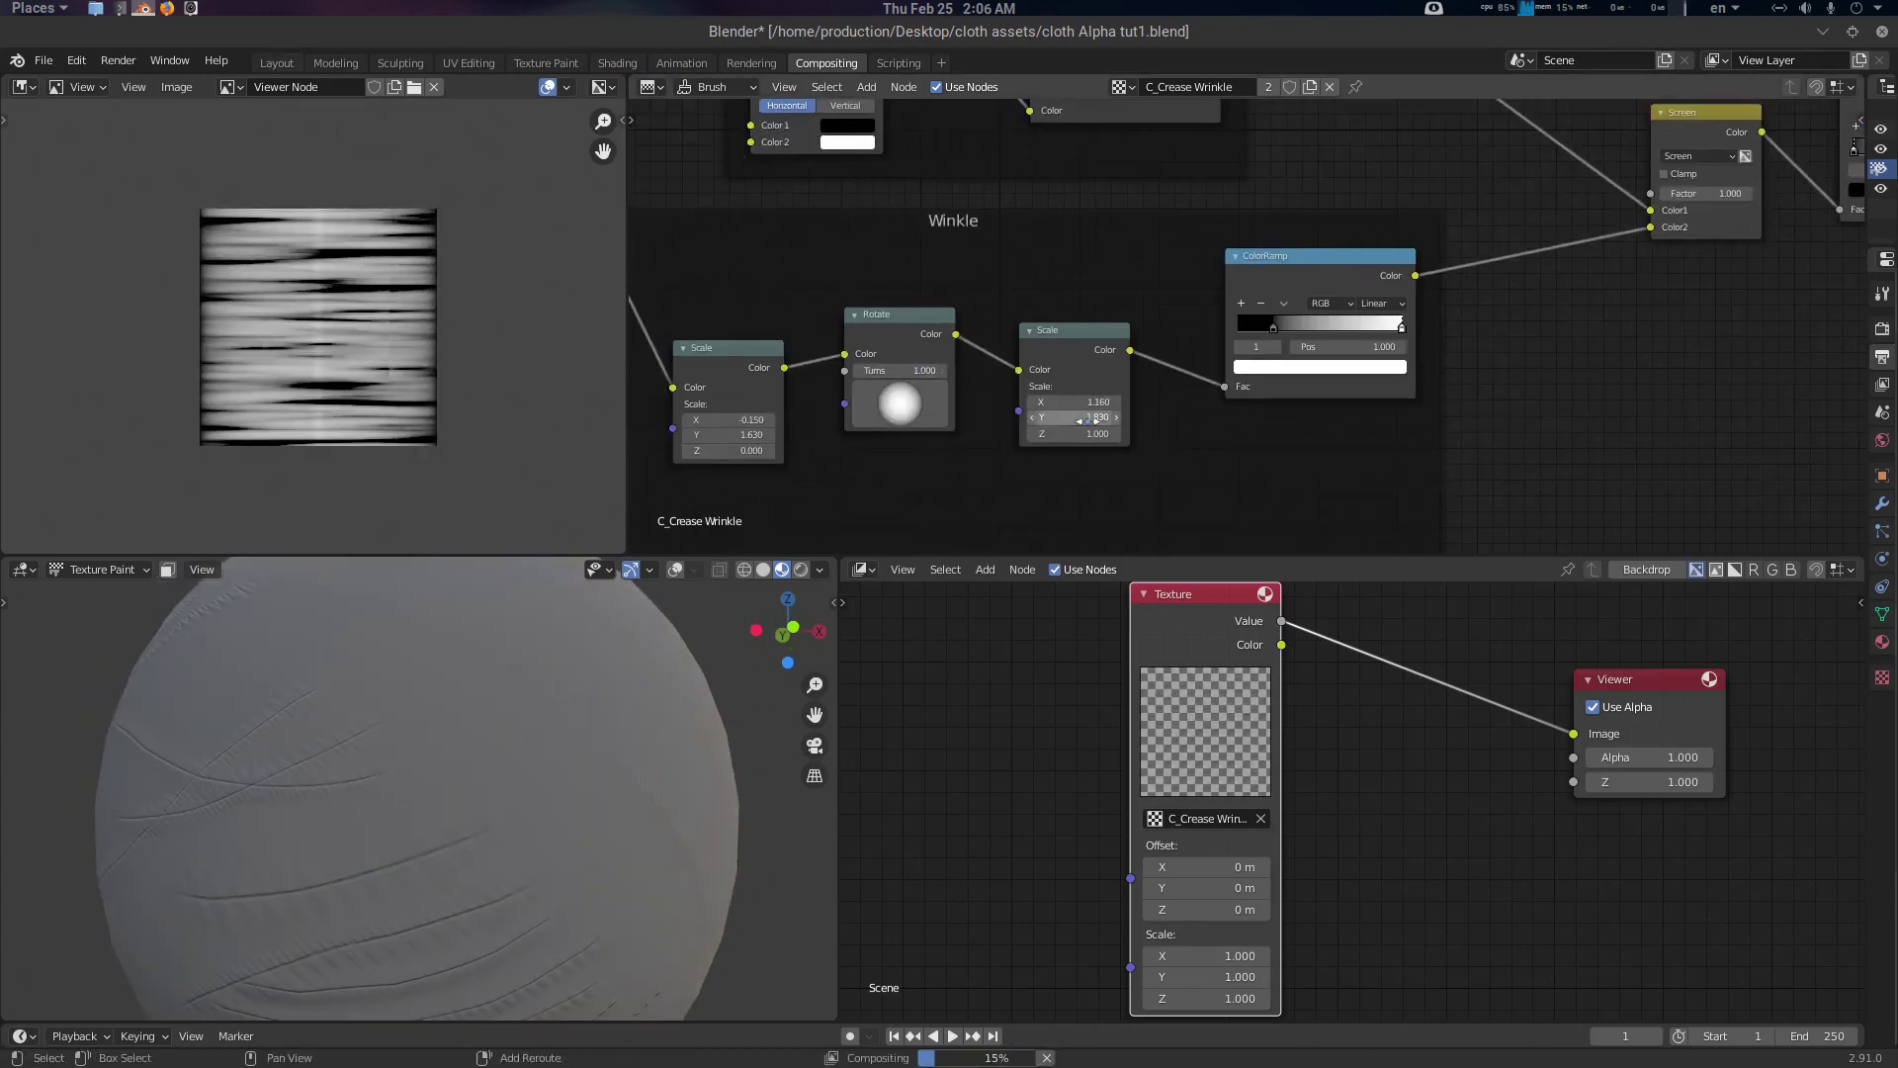
# Set the second Winkle Scale node's Y to 0.710 and switch the mixing node back to Multiply
pyautogui.click(276, 63)
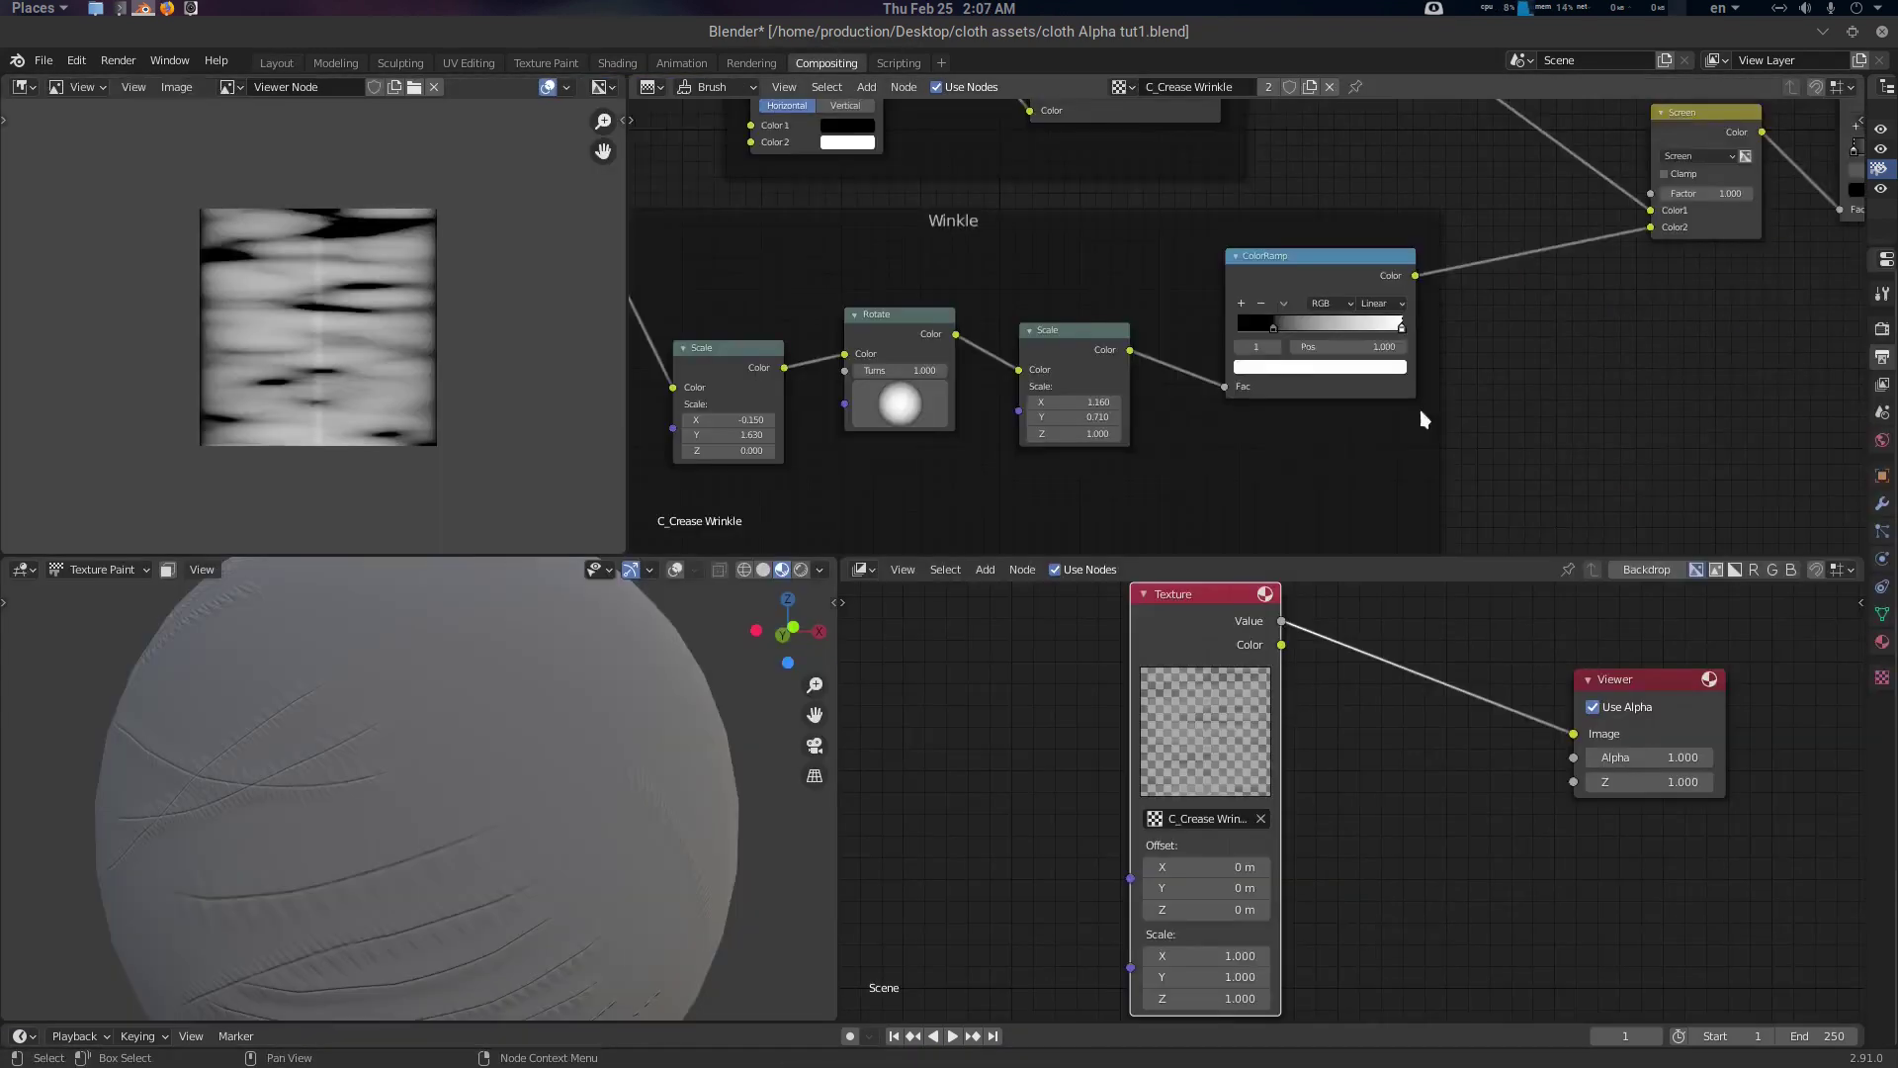
pyautogui.moveTo(1420, 409); pyautogui.dragTo(1252, 473, button='middle')
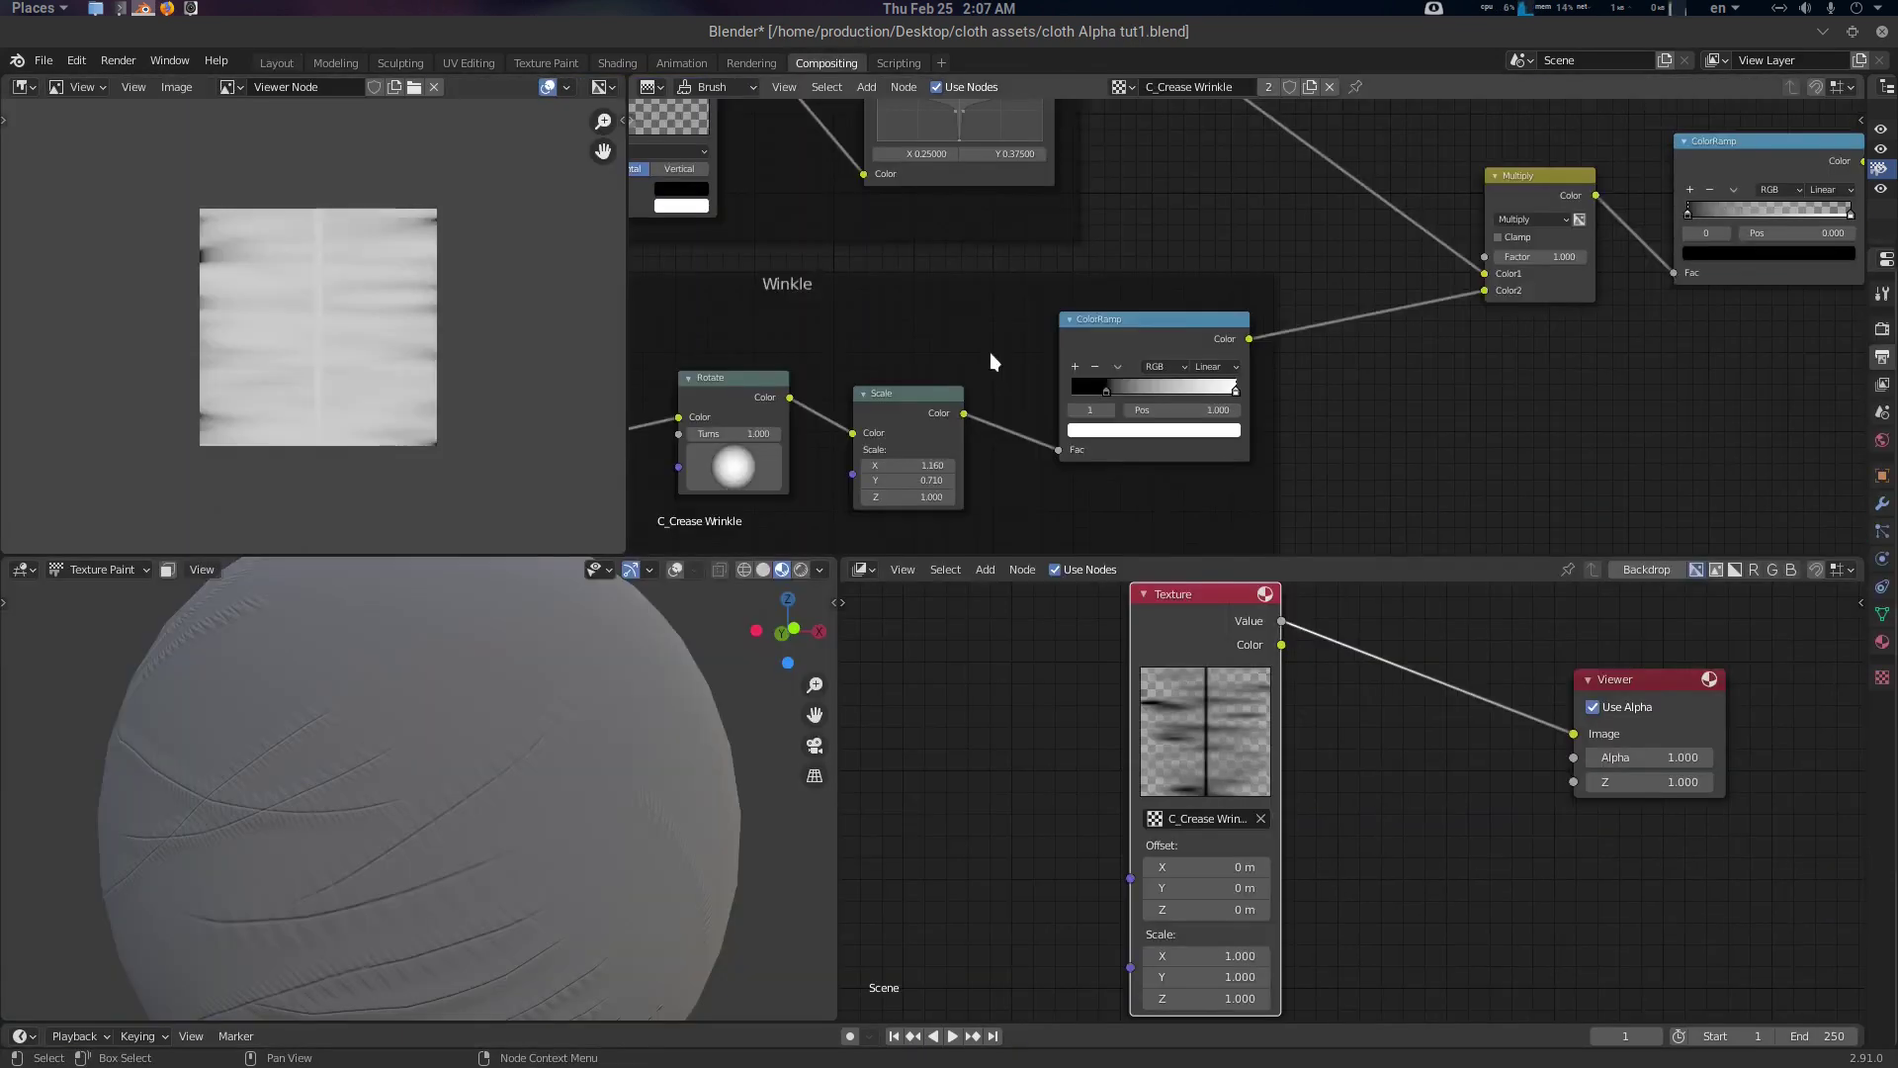
pyautogui.scroll(-4, 1291, 158)
pyautogui.scroll(2, 1291, 158)
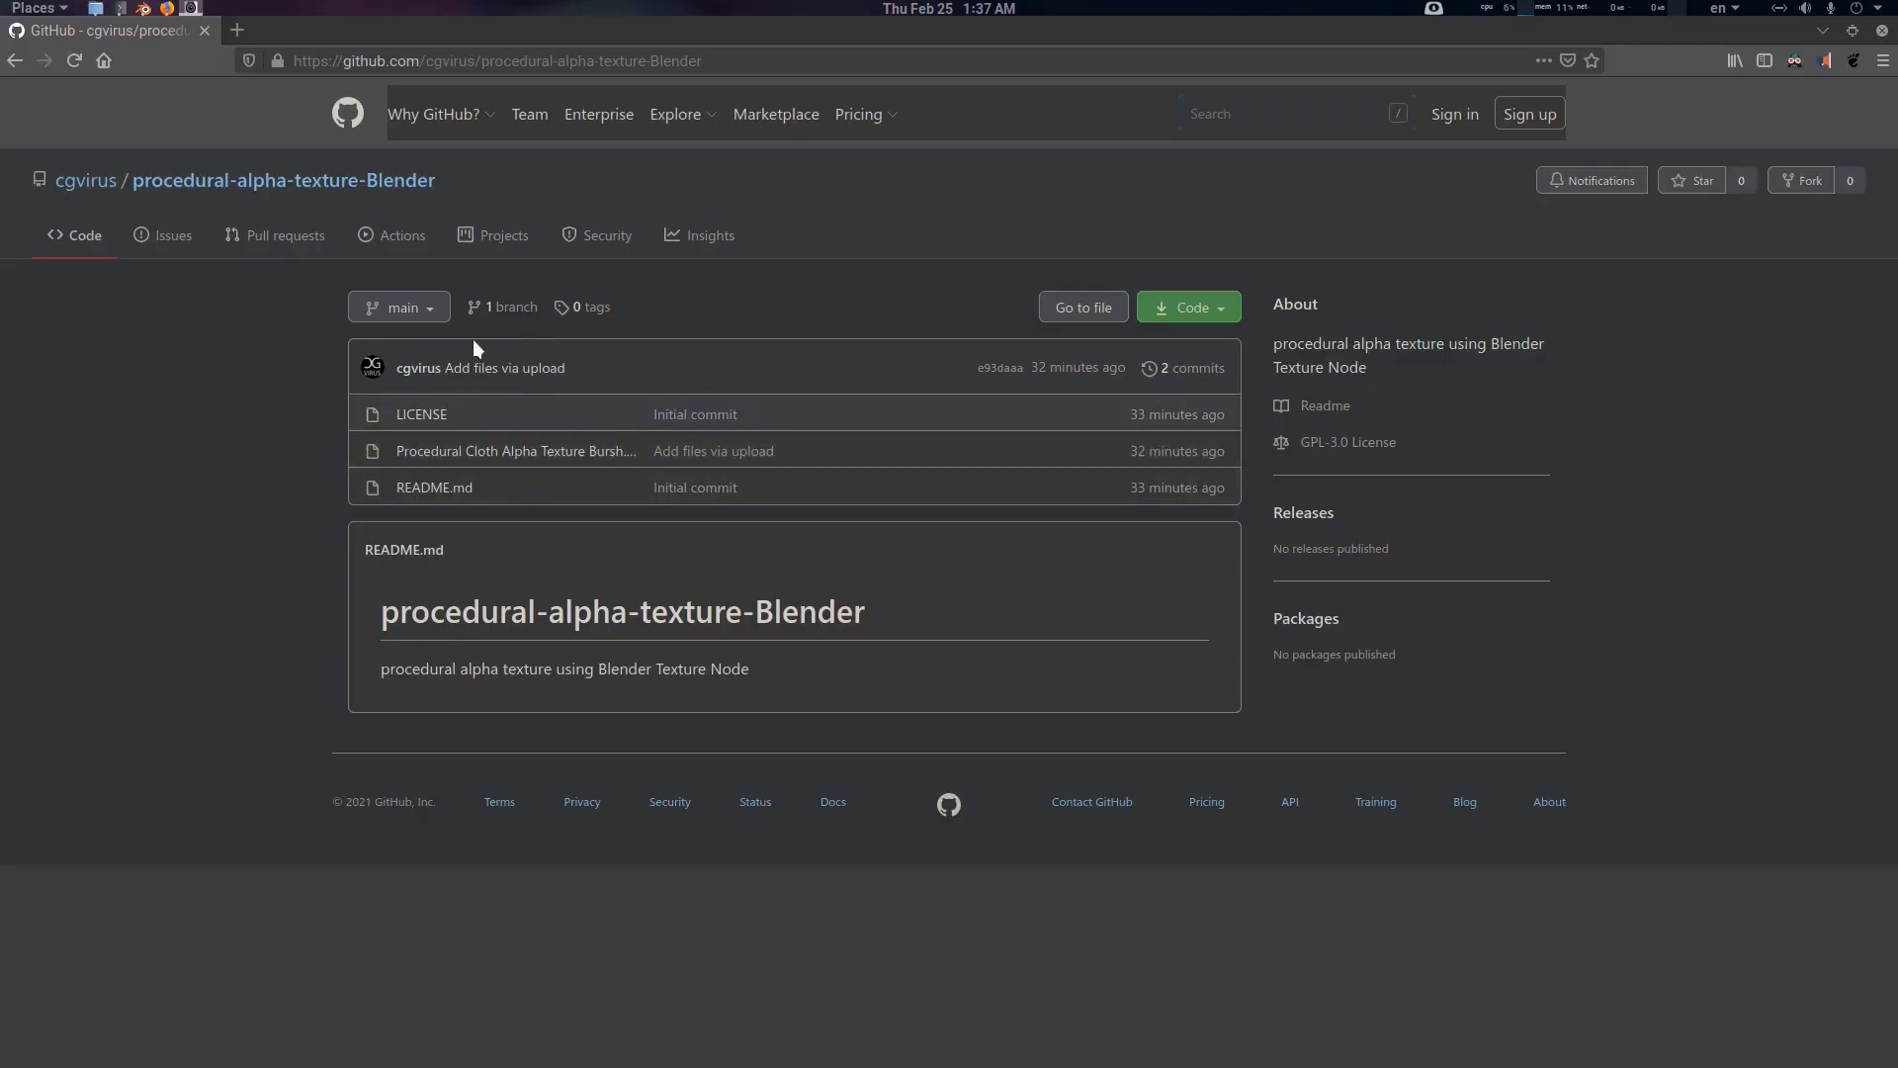
# In the browser, open the Procedural Cloth Alpha Texture Bursh file from the procedural-alpha-texture-Blender repository on GitHub
pyautogui.hotkey('ctrl', 'l')
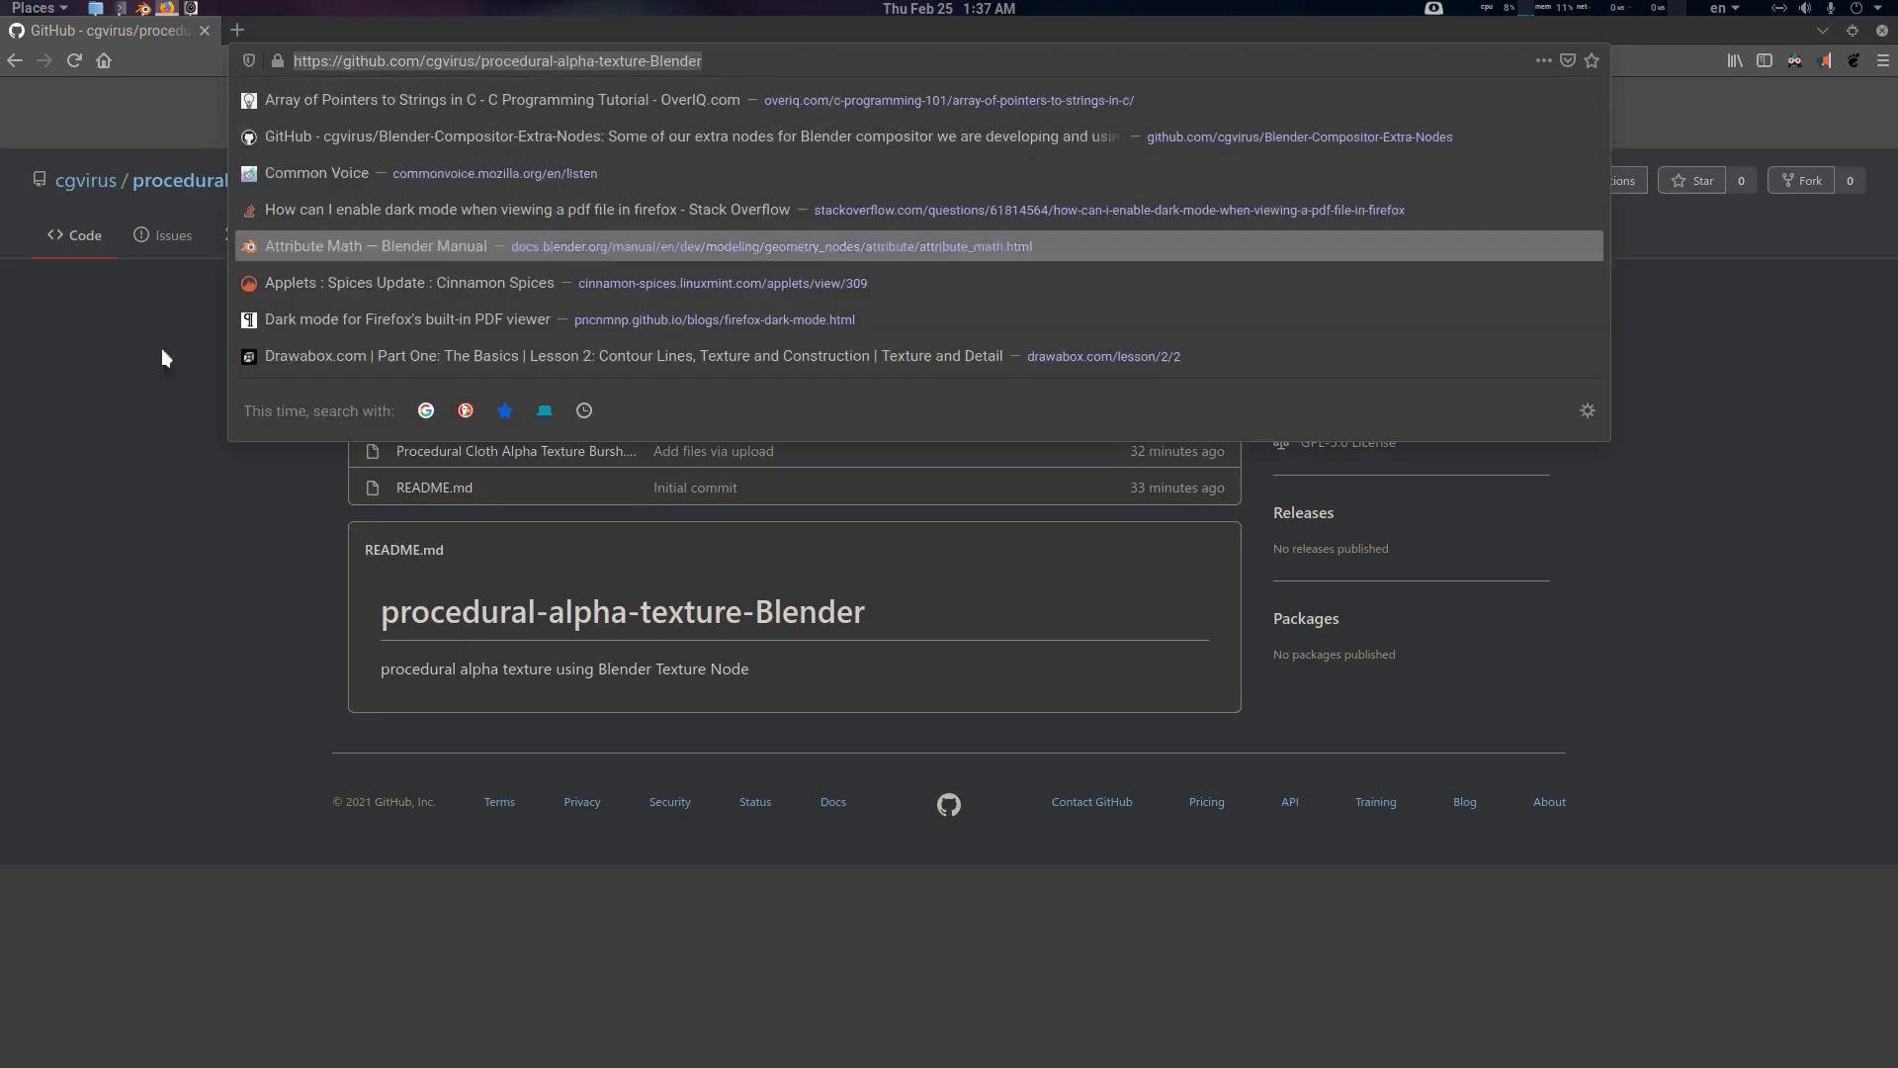
pyautogui.click(151, 529)
pyautogui.click(548, 452)
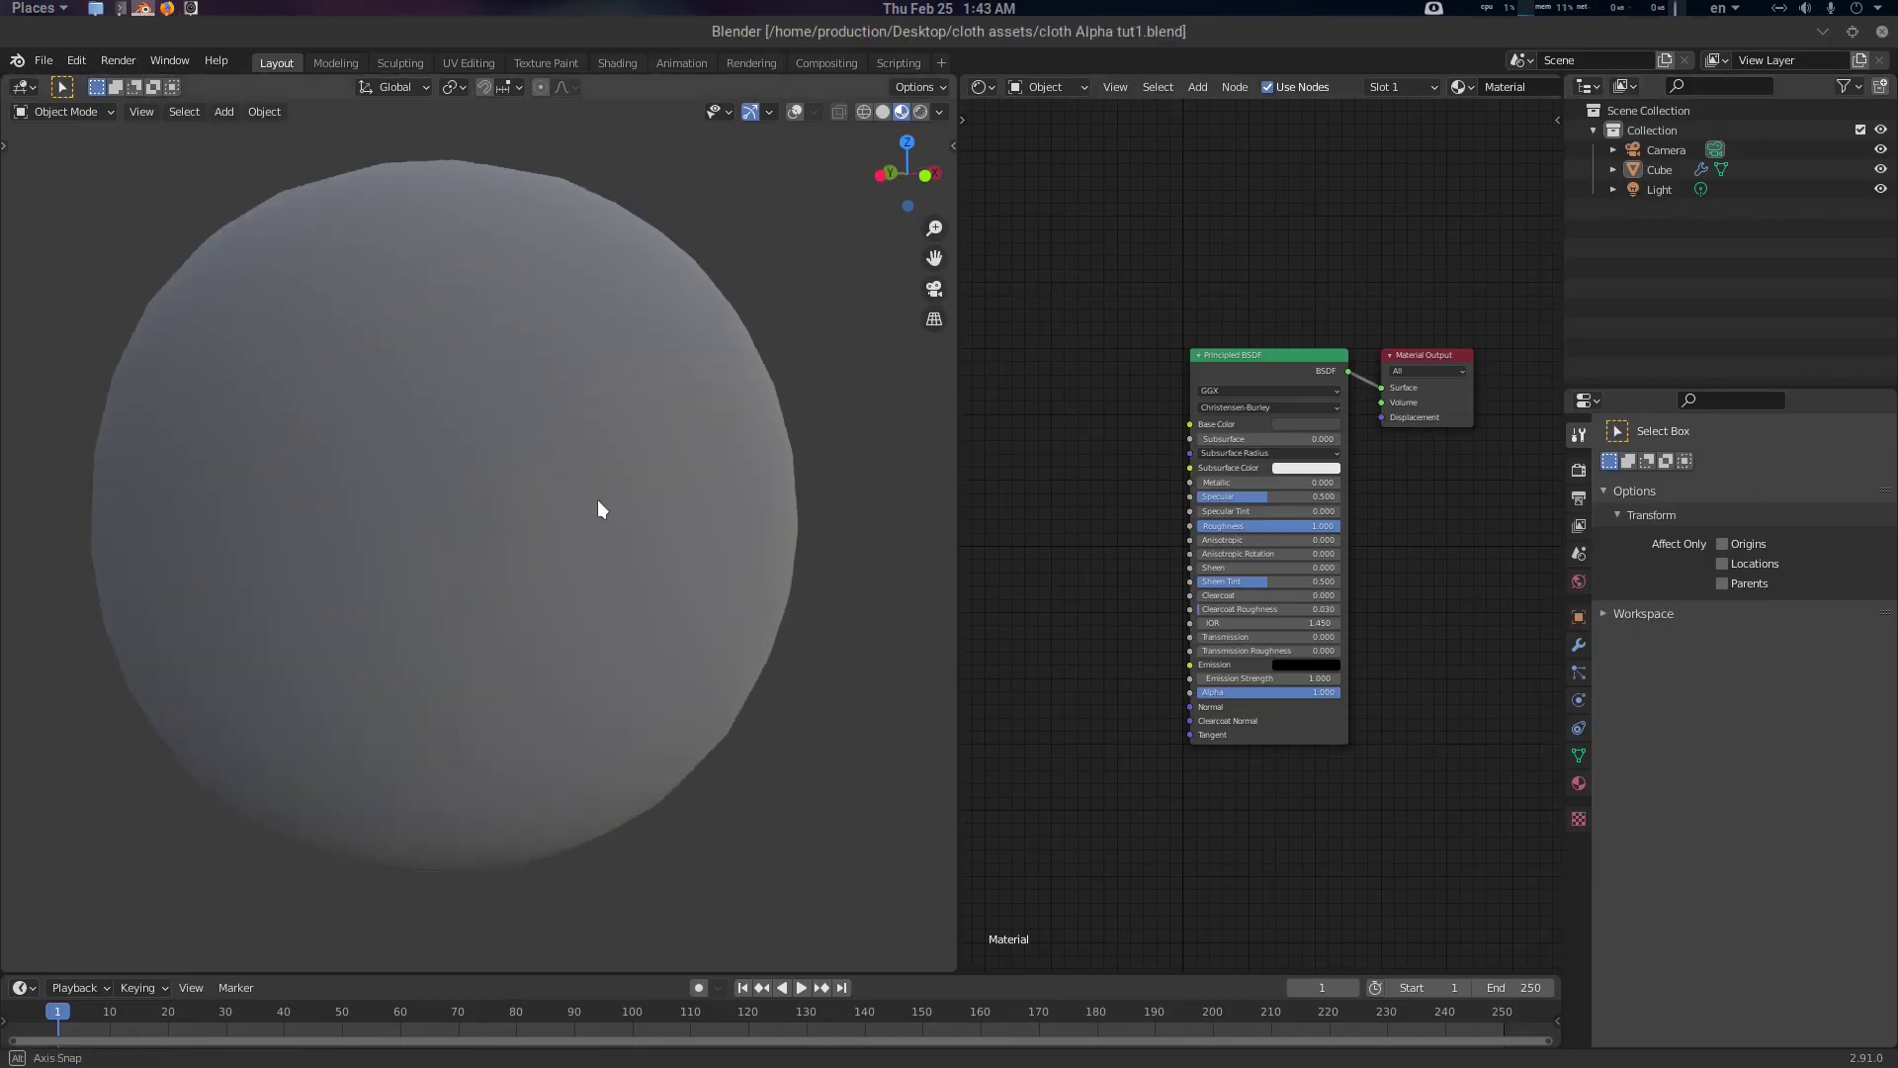
# In Blender, start appending data from the Procedural Cloth Alpha Texture Bursh.blend file on the Desktop
pyautogui.moveTo(605, 479); pyautogui.dragTo(607, 496, button='middle')
pyautogui.press('q')
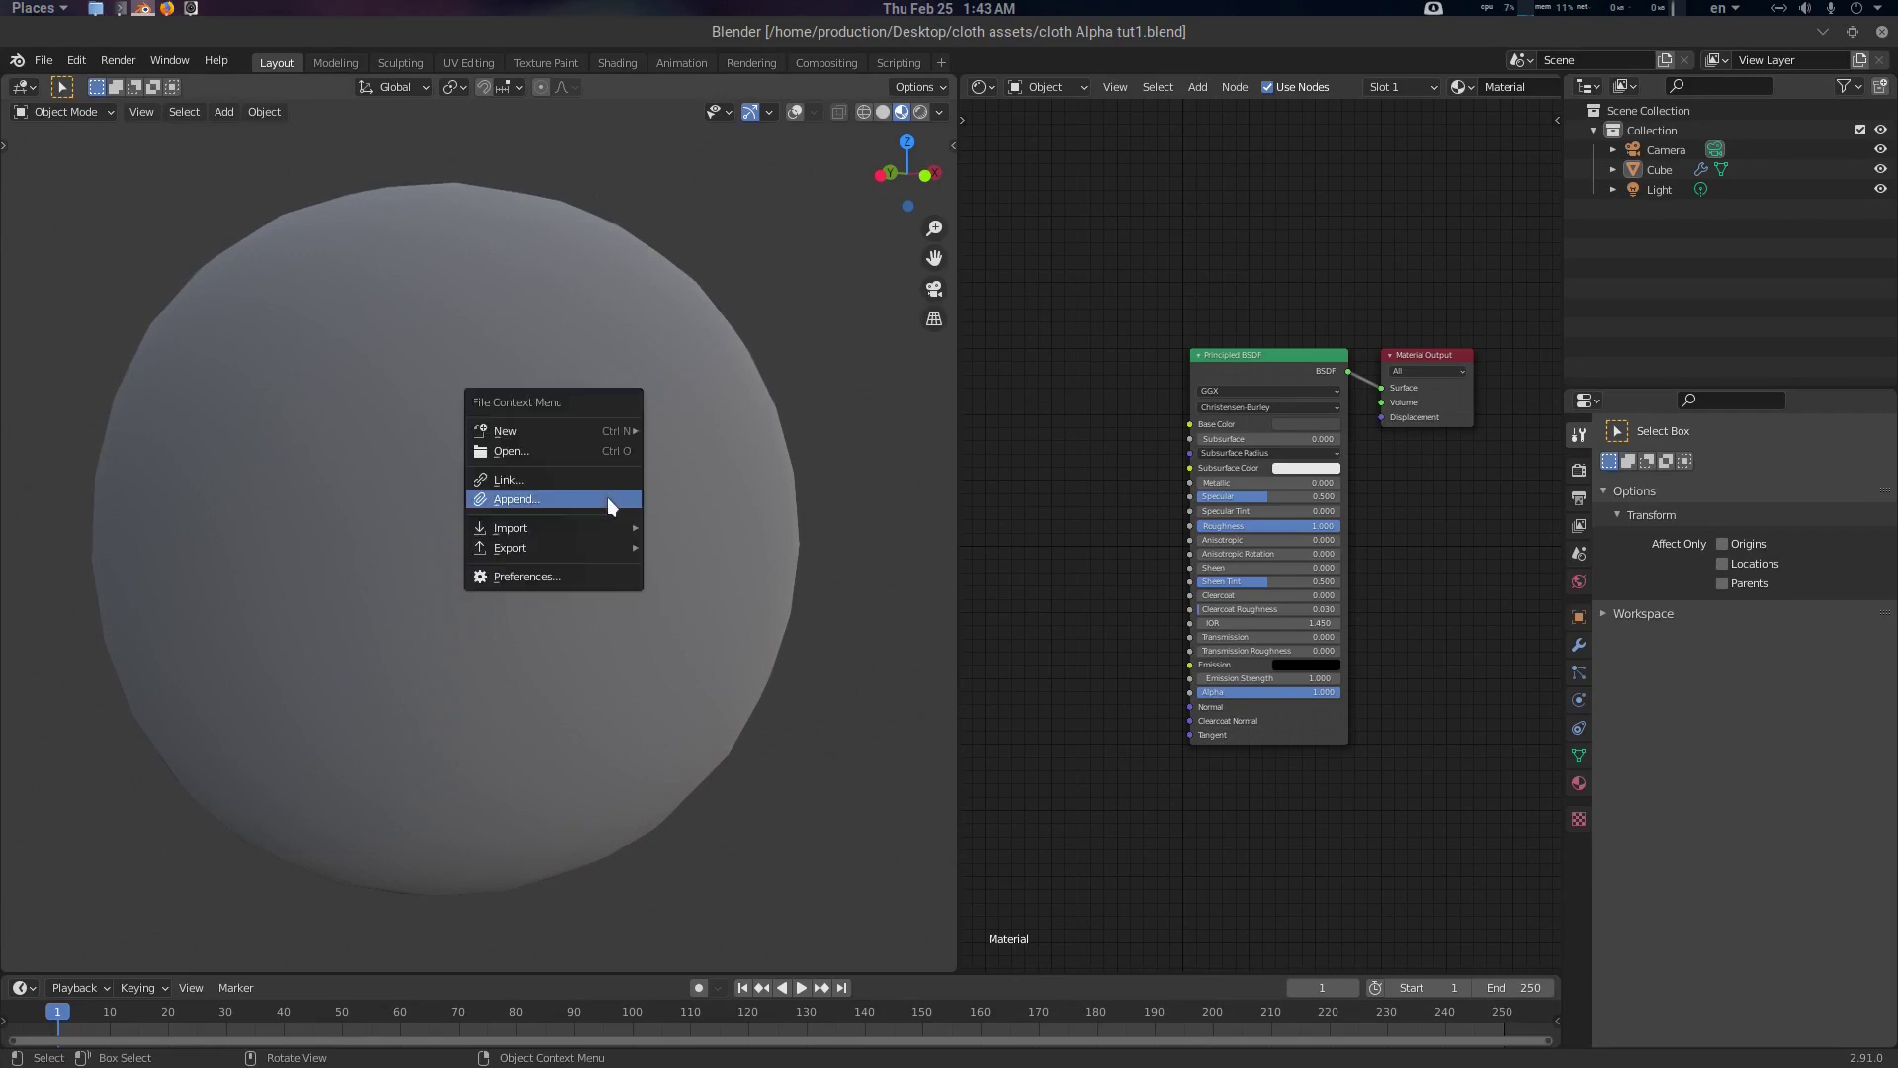
pyautogui.click(608, 499)
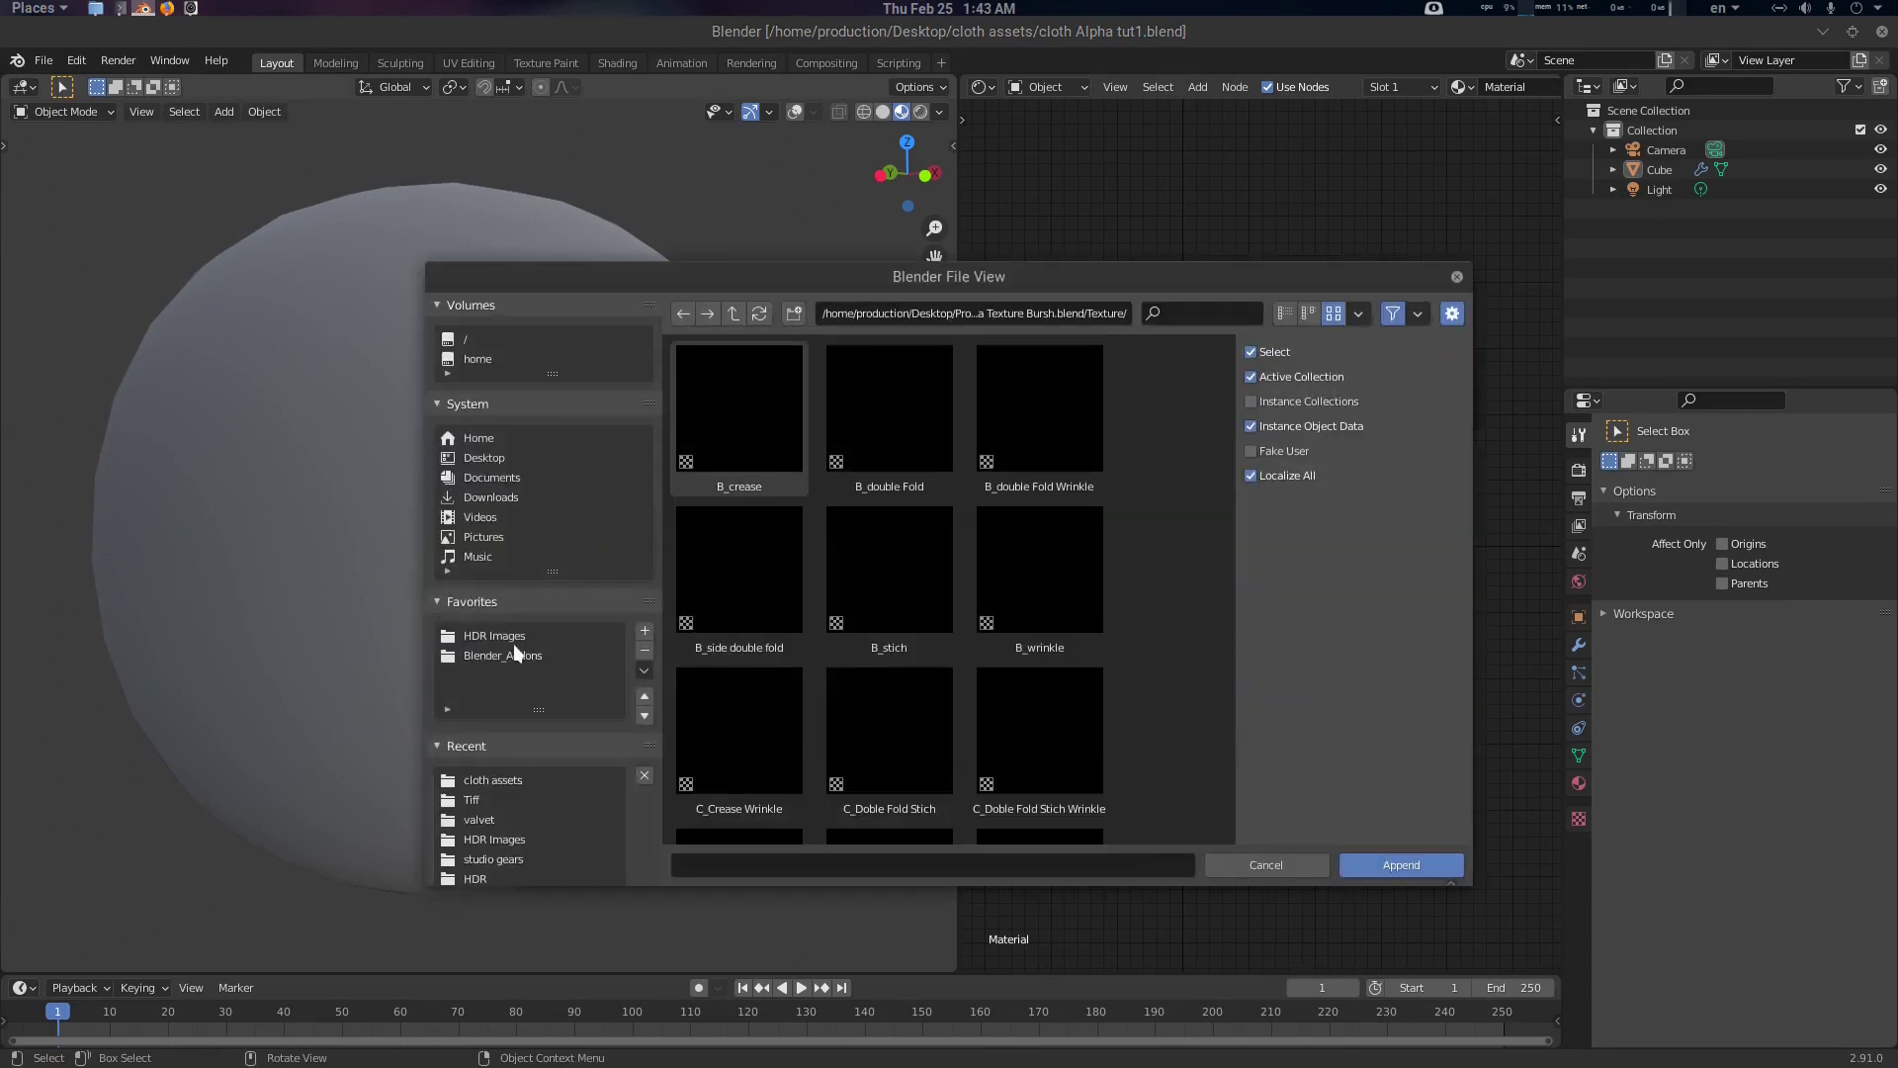
pyautogui.click(489, 458)
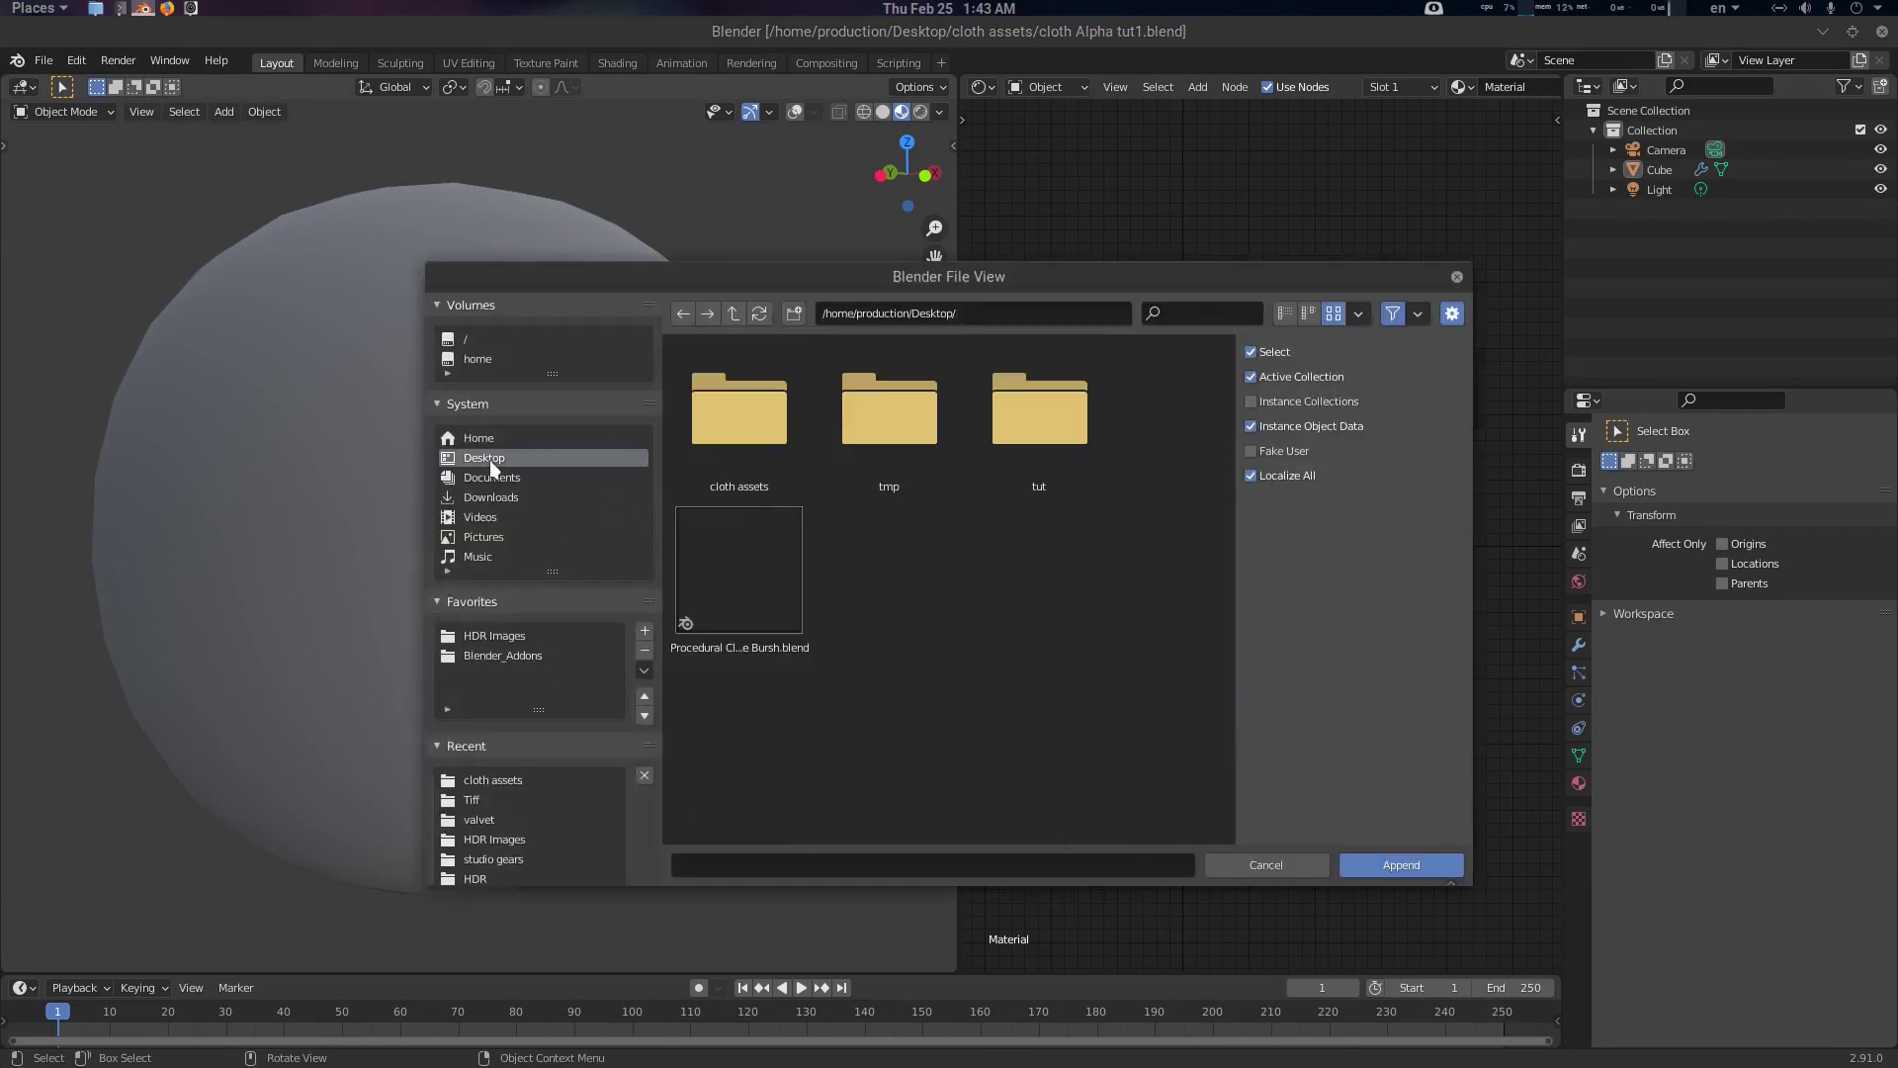
pyautogui.click(761, 579)
# Append the cloth alpha brush from the blend file's Brush folder
pyautogui.scroll(-4, 810, 530)
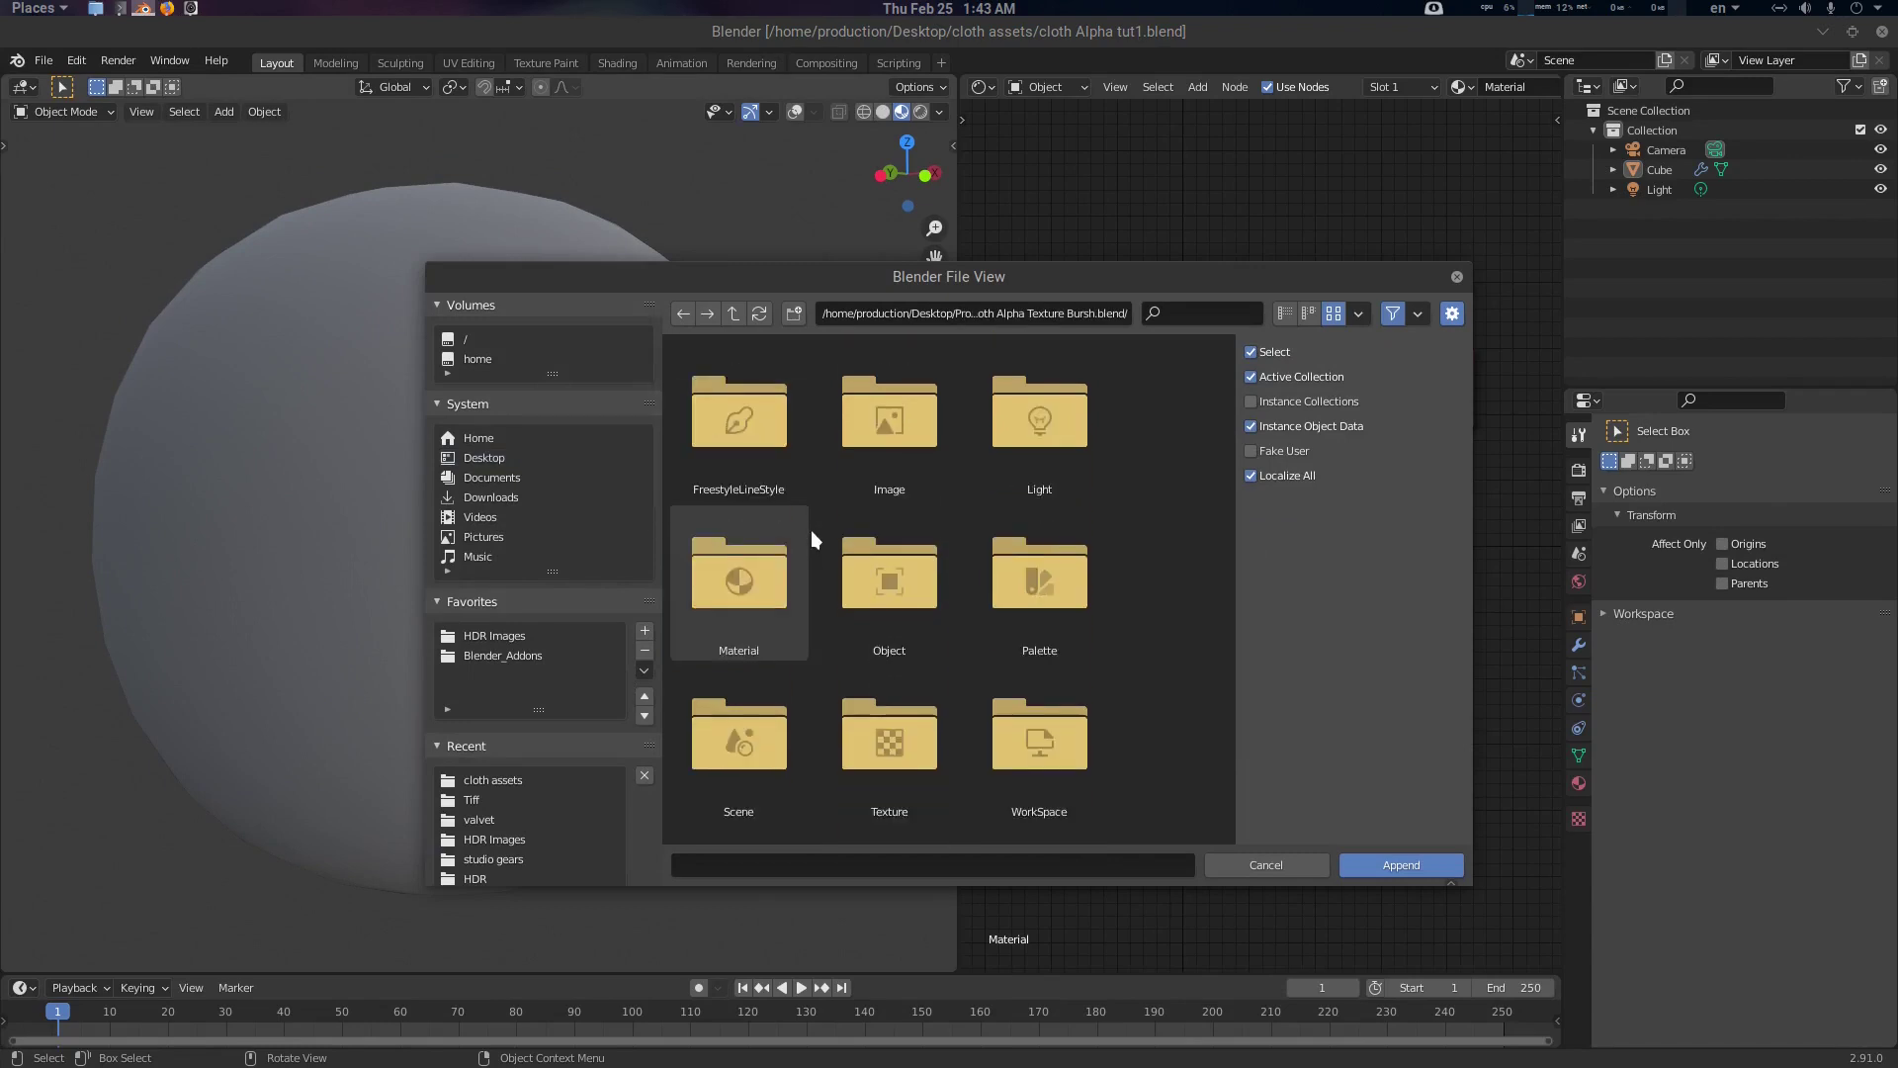
pyautogui.scroll(3, 811, 529)
pyautogui.scroll(1, 810, 530)
pyautogui.click(743, 421)
pyautogui.click(749, 441)
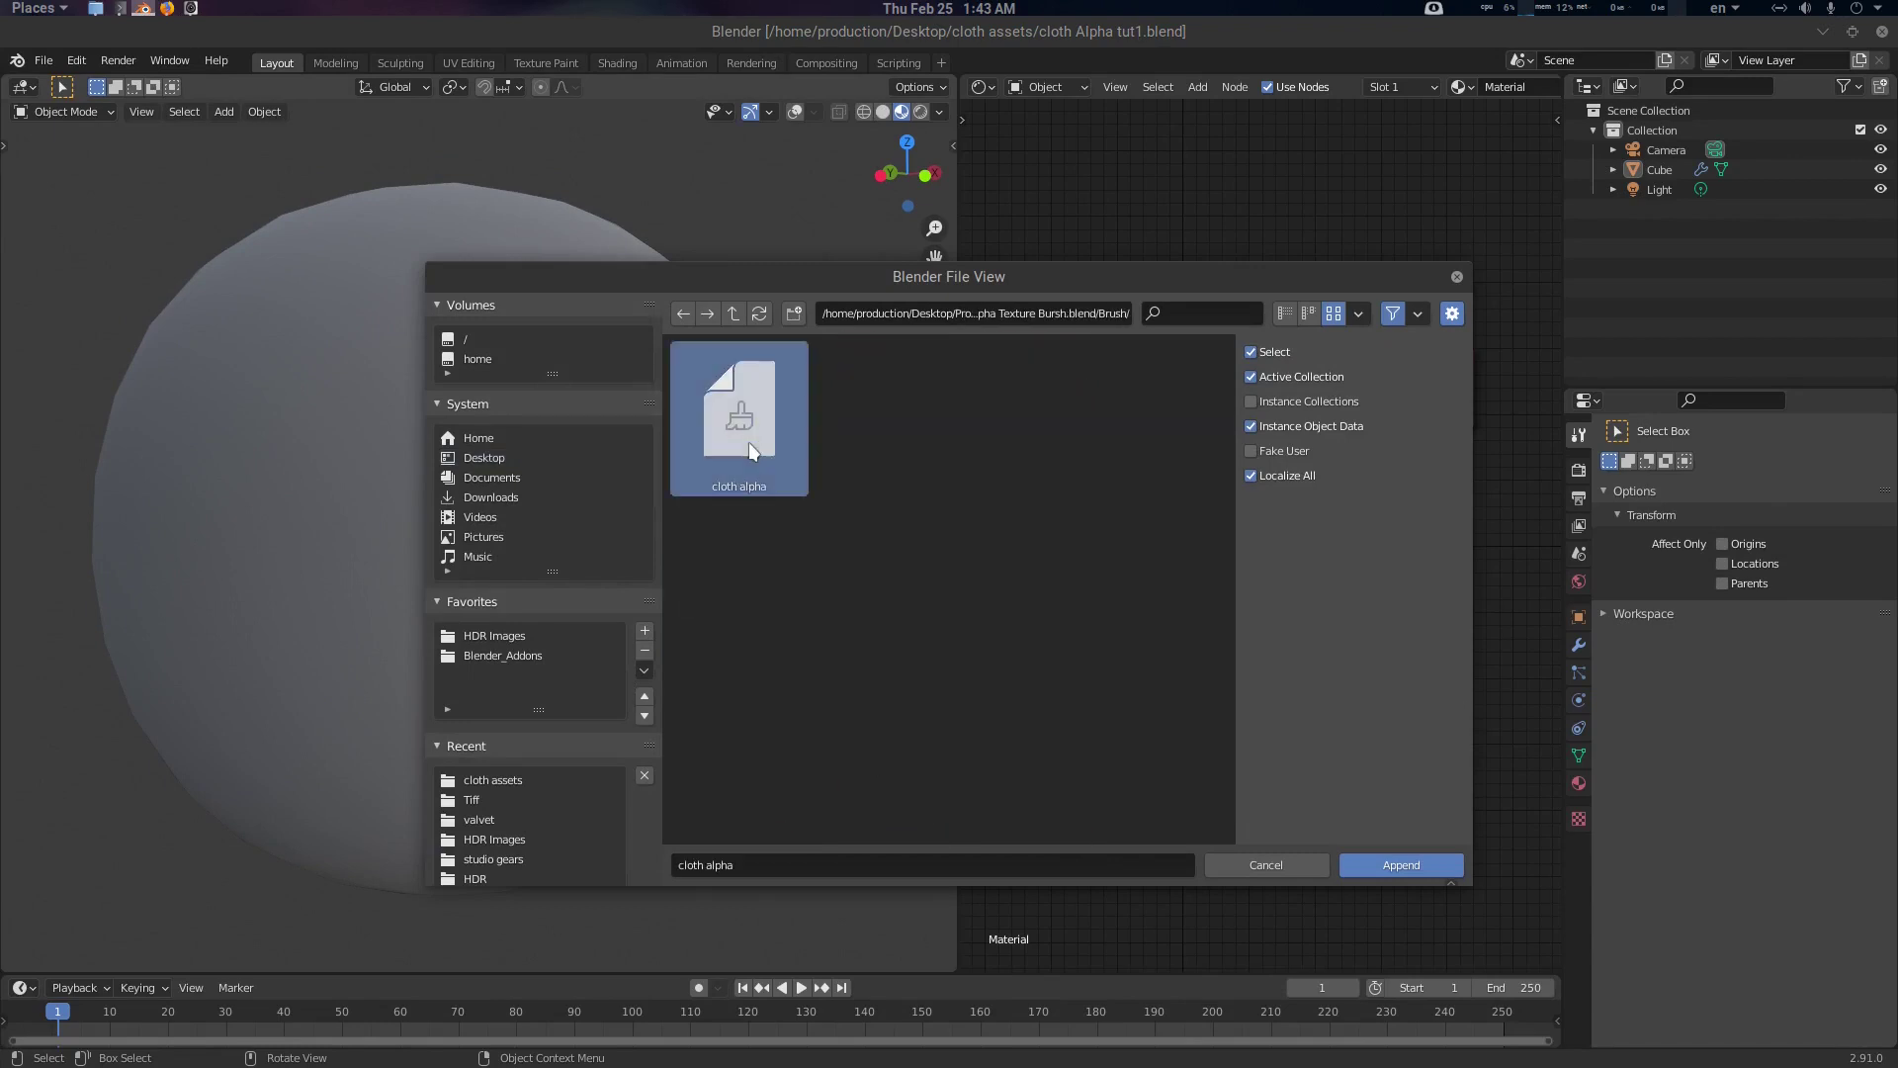
pyautogui.click(1402, 865)
# Append all the textures from the same blend file's Texture folder
pyautogui.press('F4')
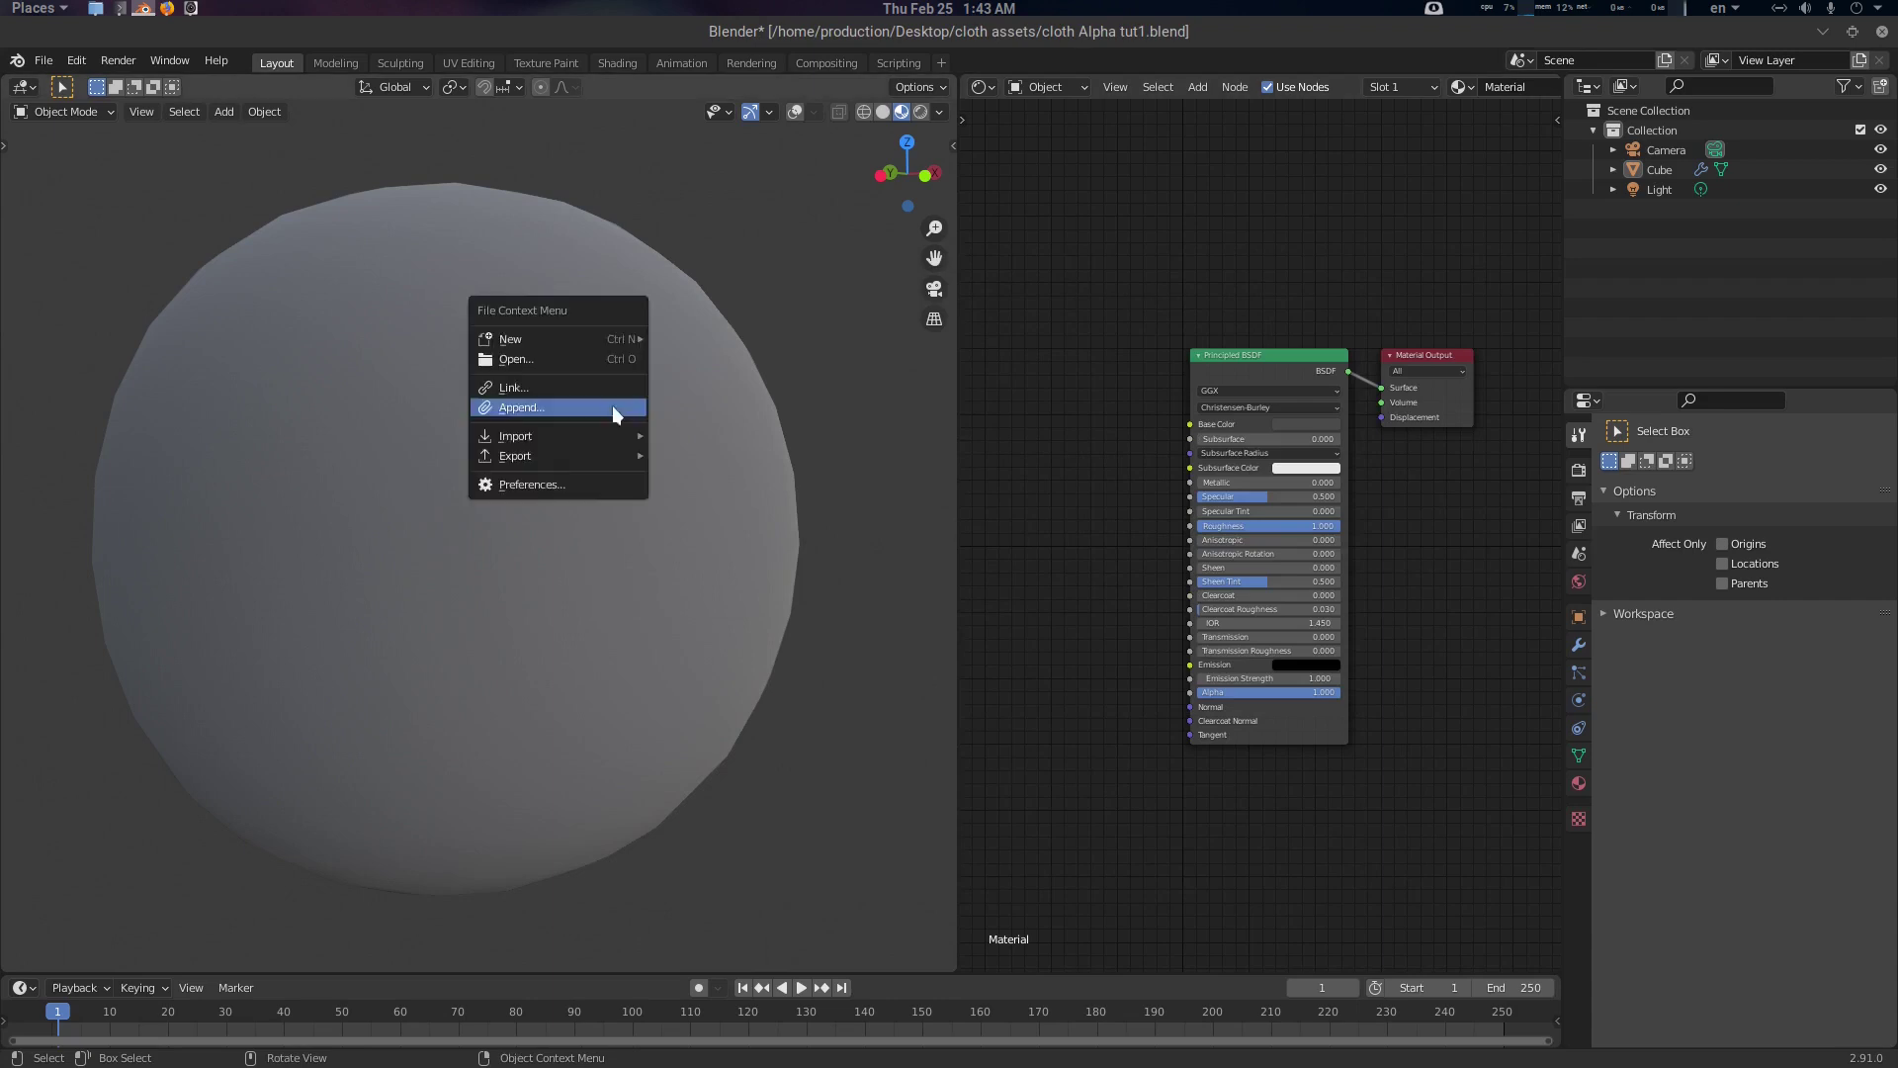
pyautogui.click(613, 406)
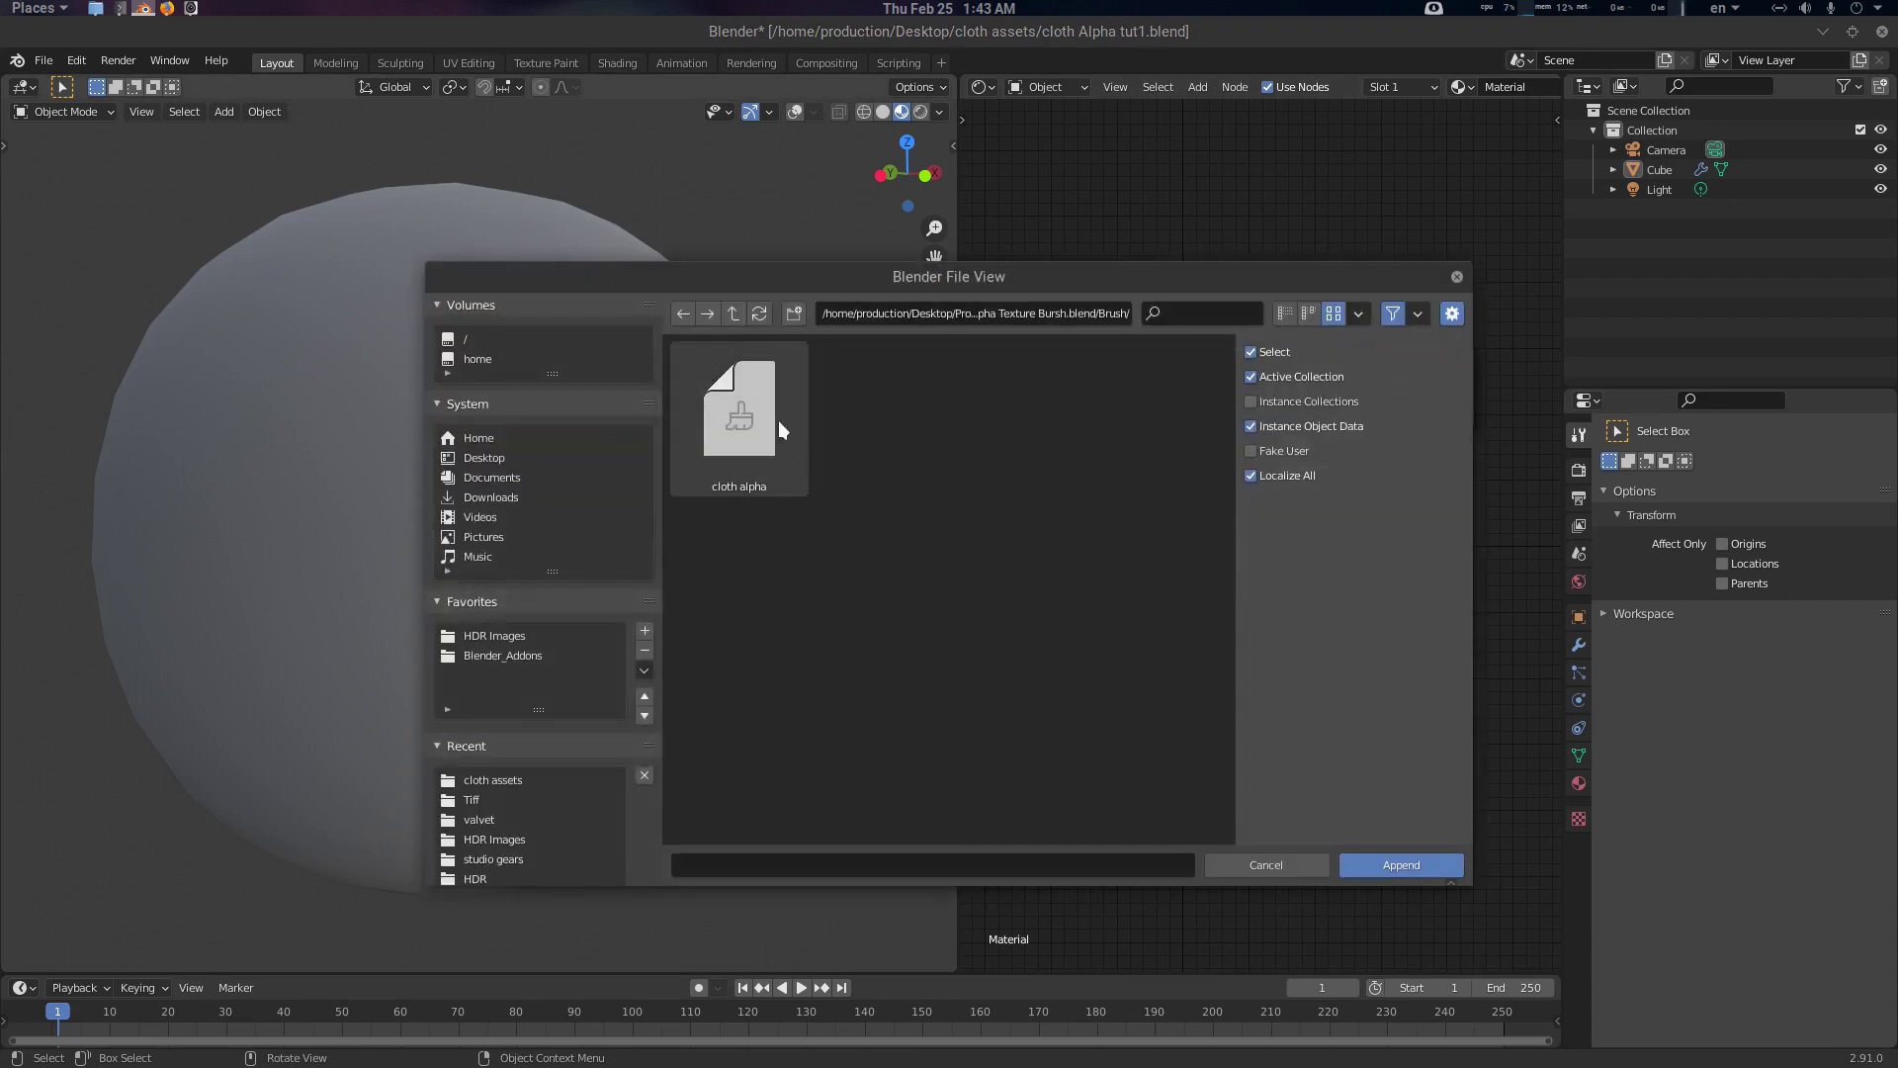
pyautogui.click(732, 313)
pyautogui.scroll(-2, 918, 583)
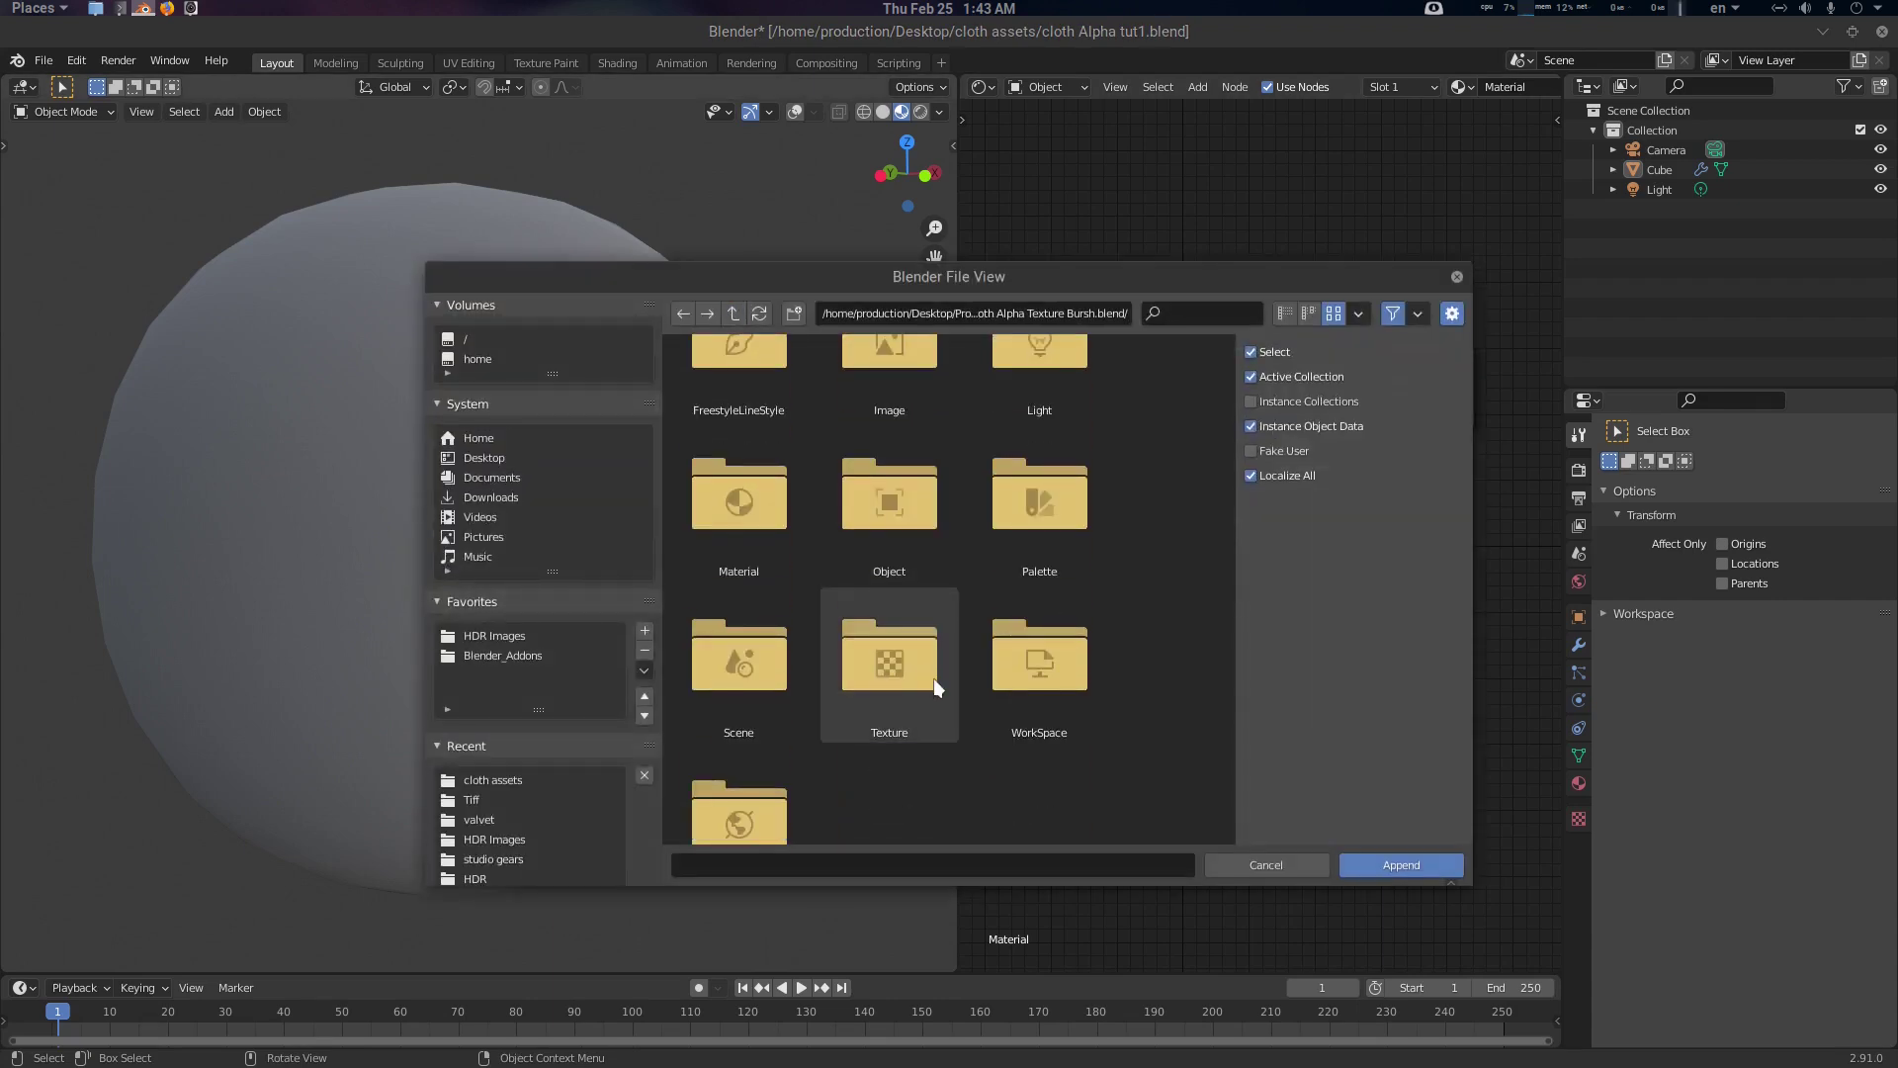
pyautogui.doubleClick(918, 593)
pyautogui.press('a')
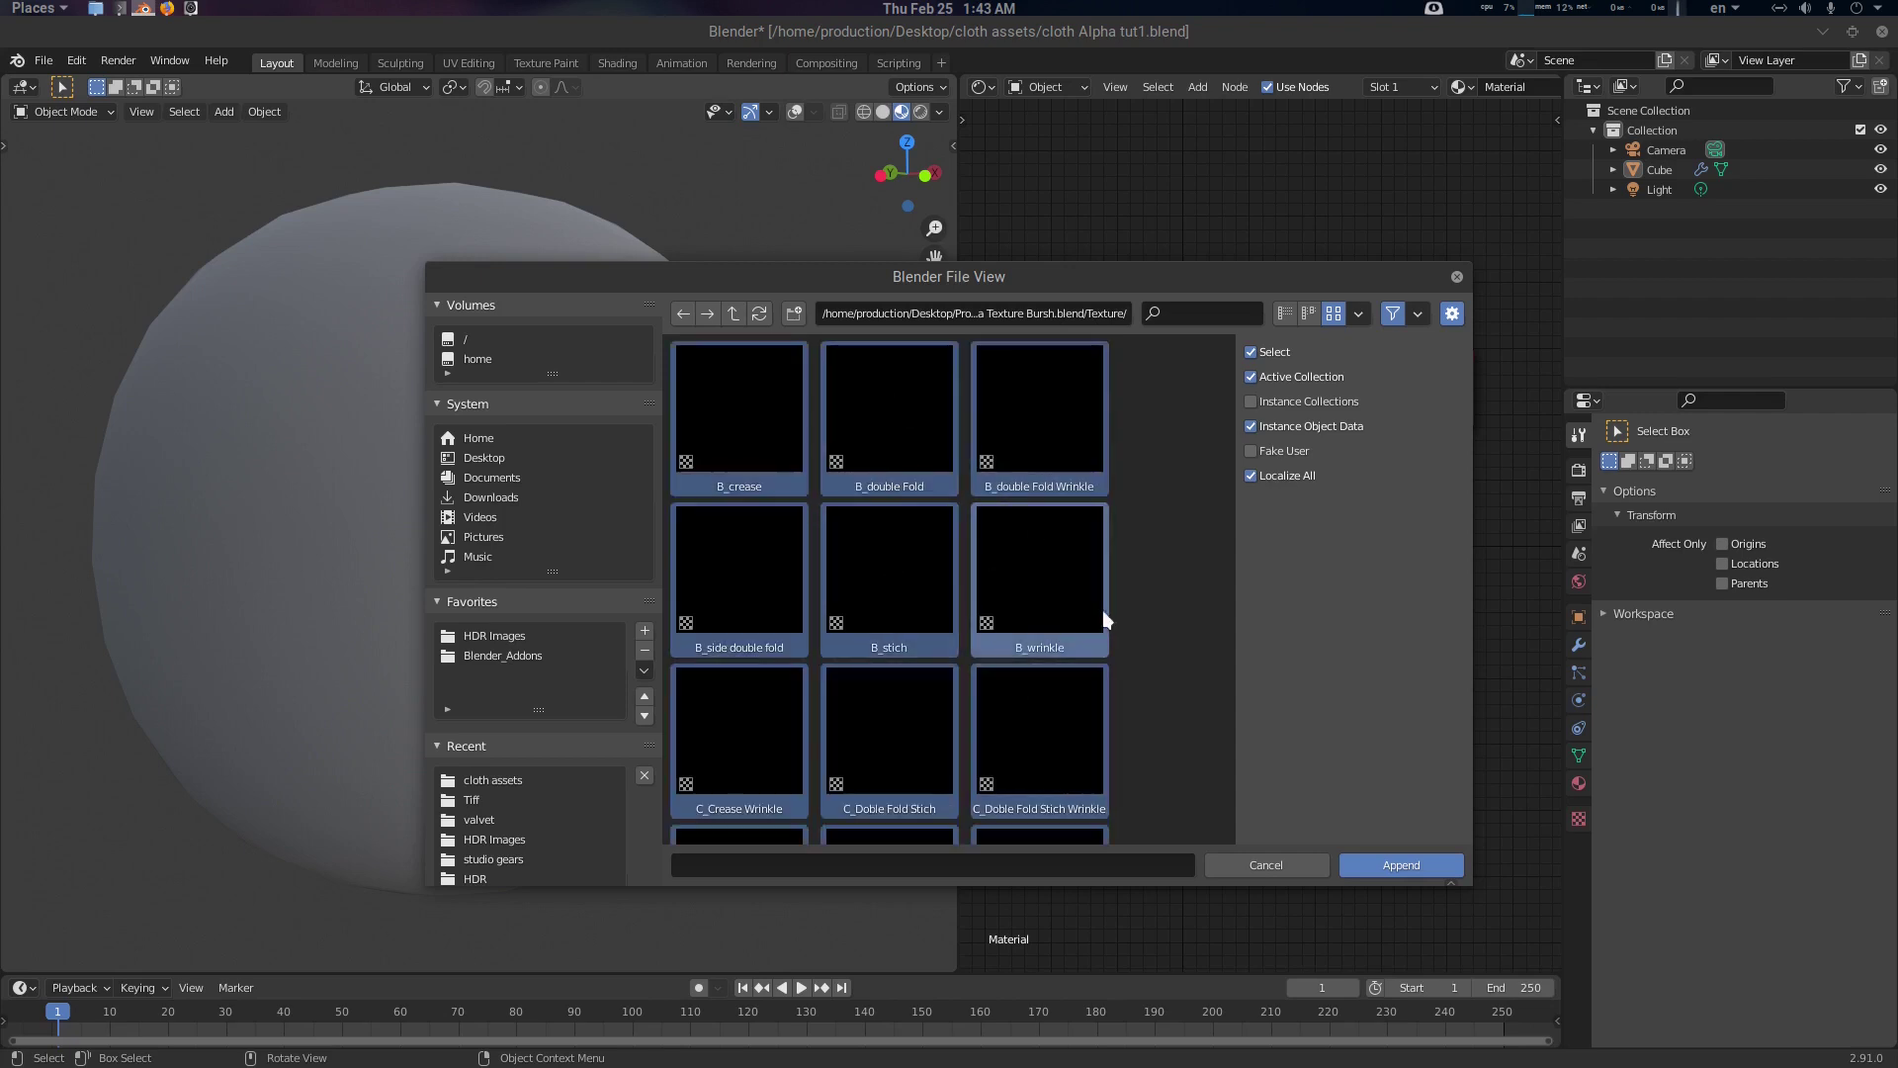
pyautogui.scroll(-3, 1101, 608)
pyautogui.click(1420, 870)
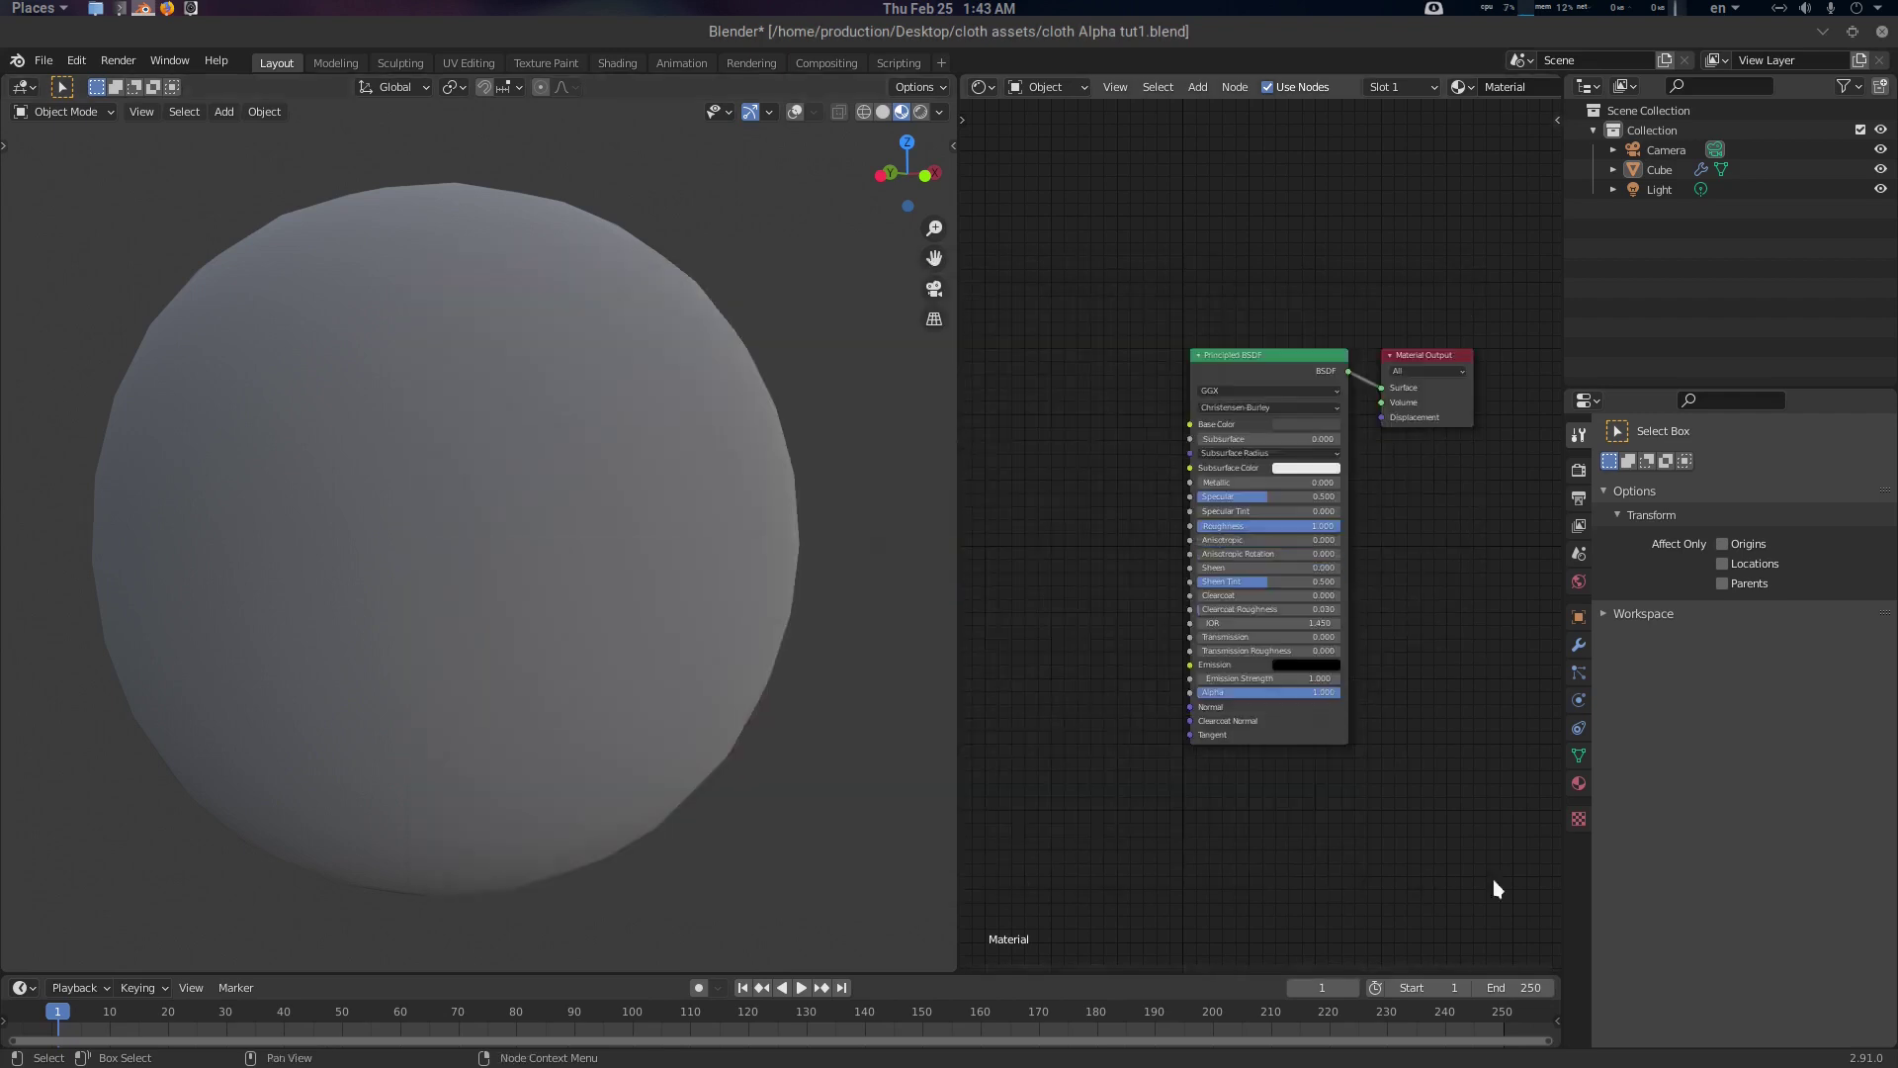
# Examine the list of brush textures available in the texture properties
pyautogui.click(1579, 820)
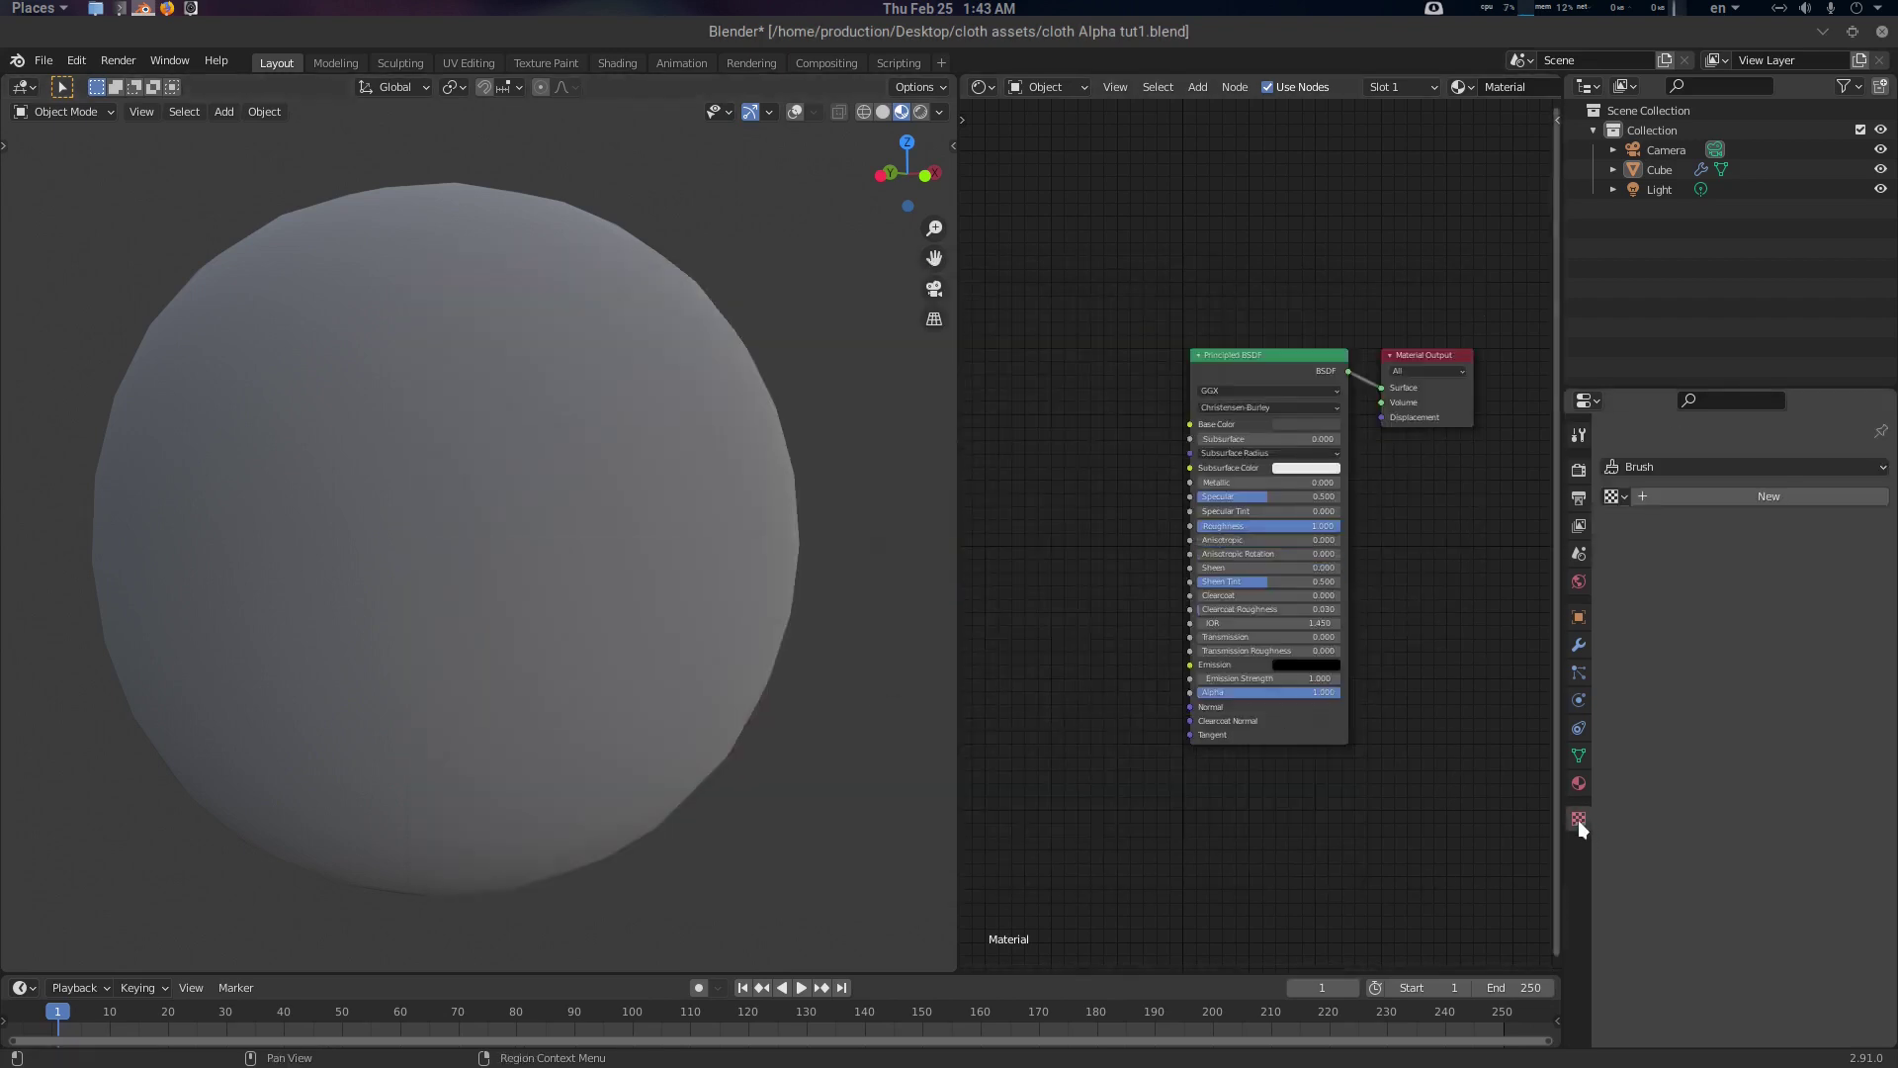
pyautogui.click(1615, 497)
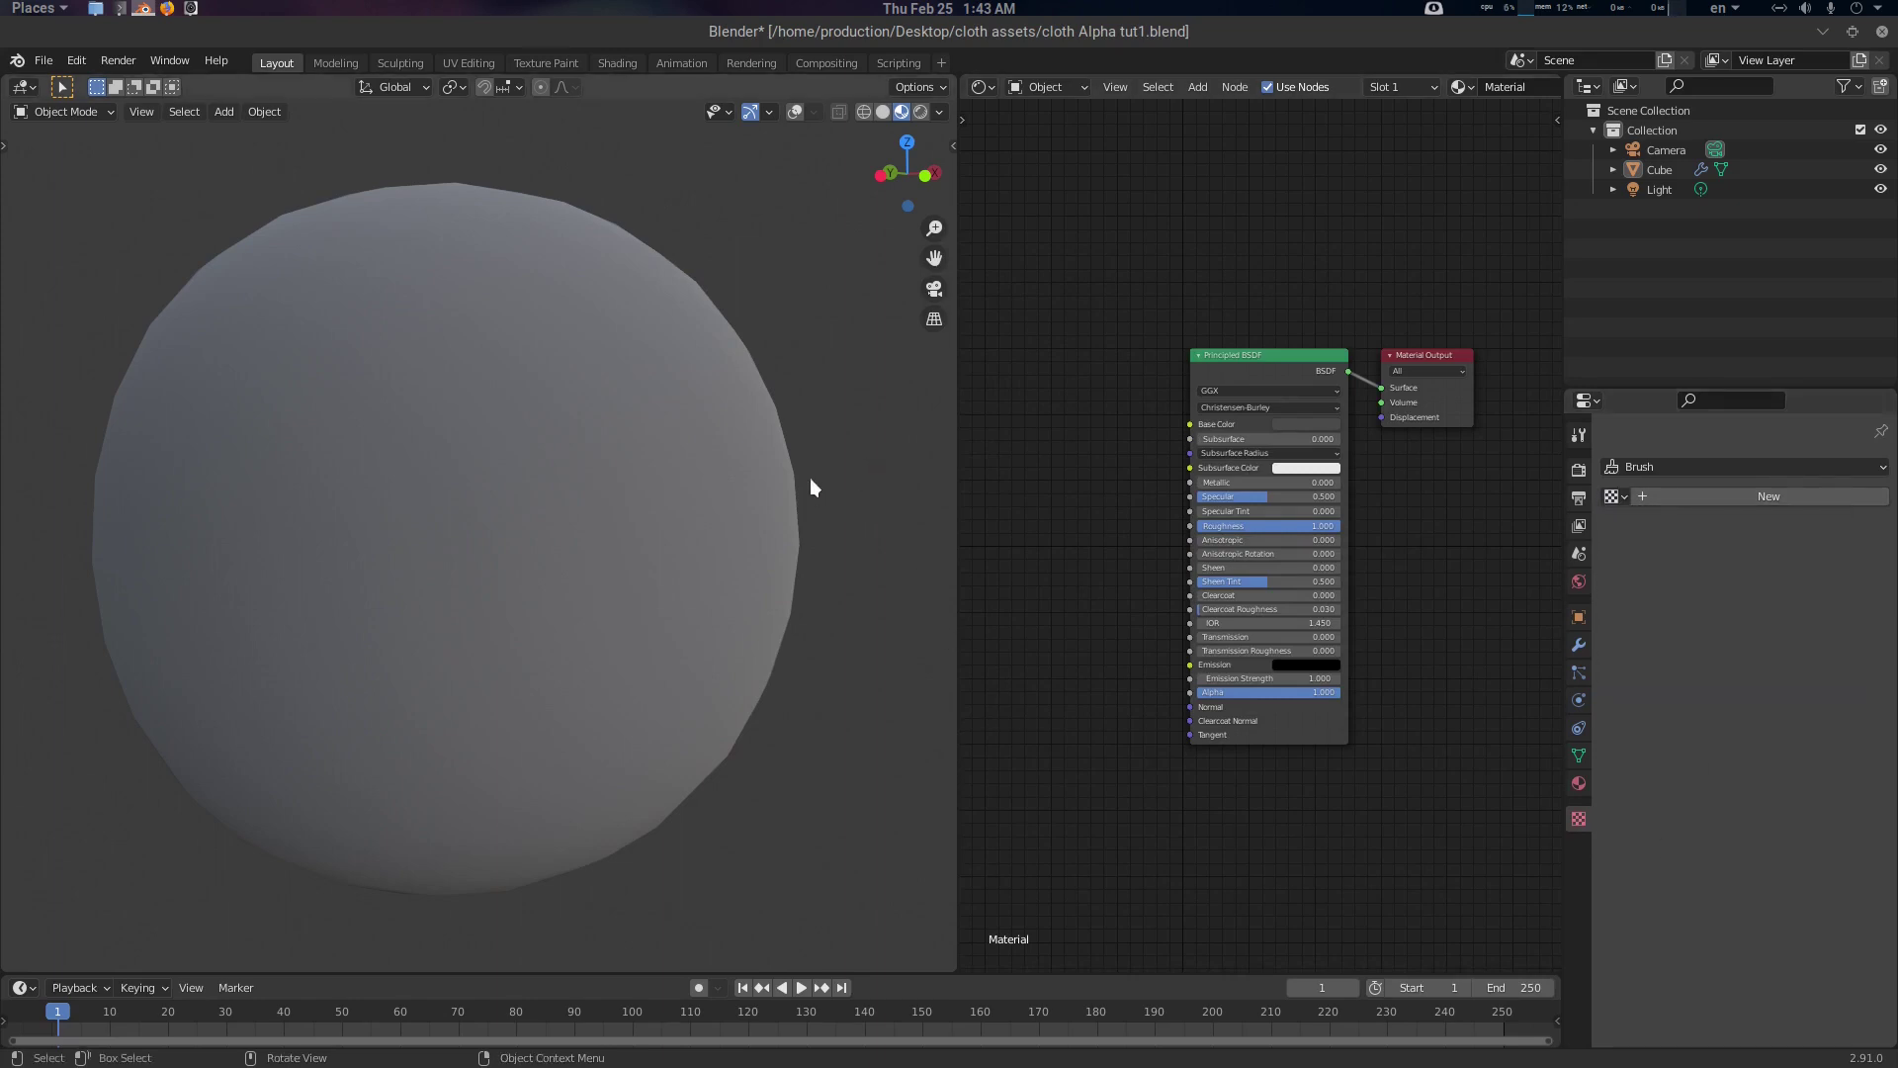
# Widen the material node editor by shrinking the outliner and properties area
pyautogui.moveTo(814, 488); pyautogui.dragTo(805, 490, button='middle')
pyautogui.moveTo(1117, 427); pyautogui.dragTo(1167, 440, button='middle')
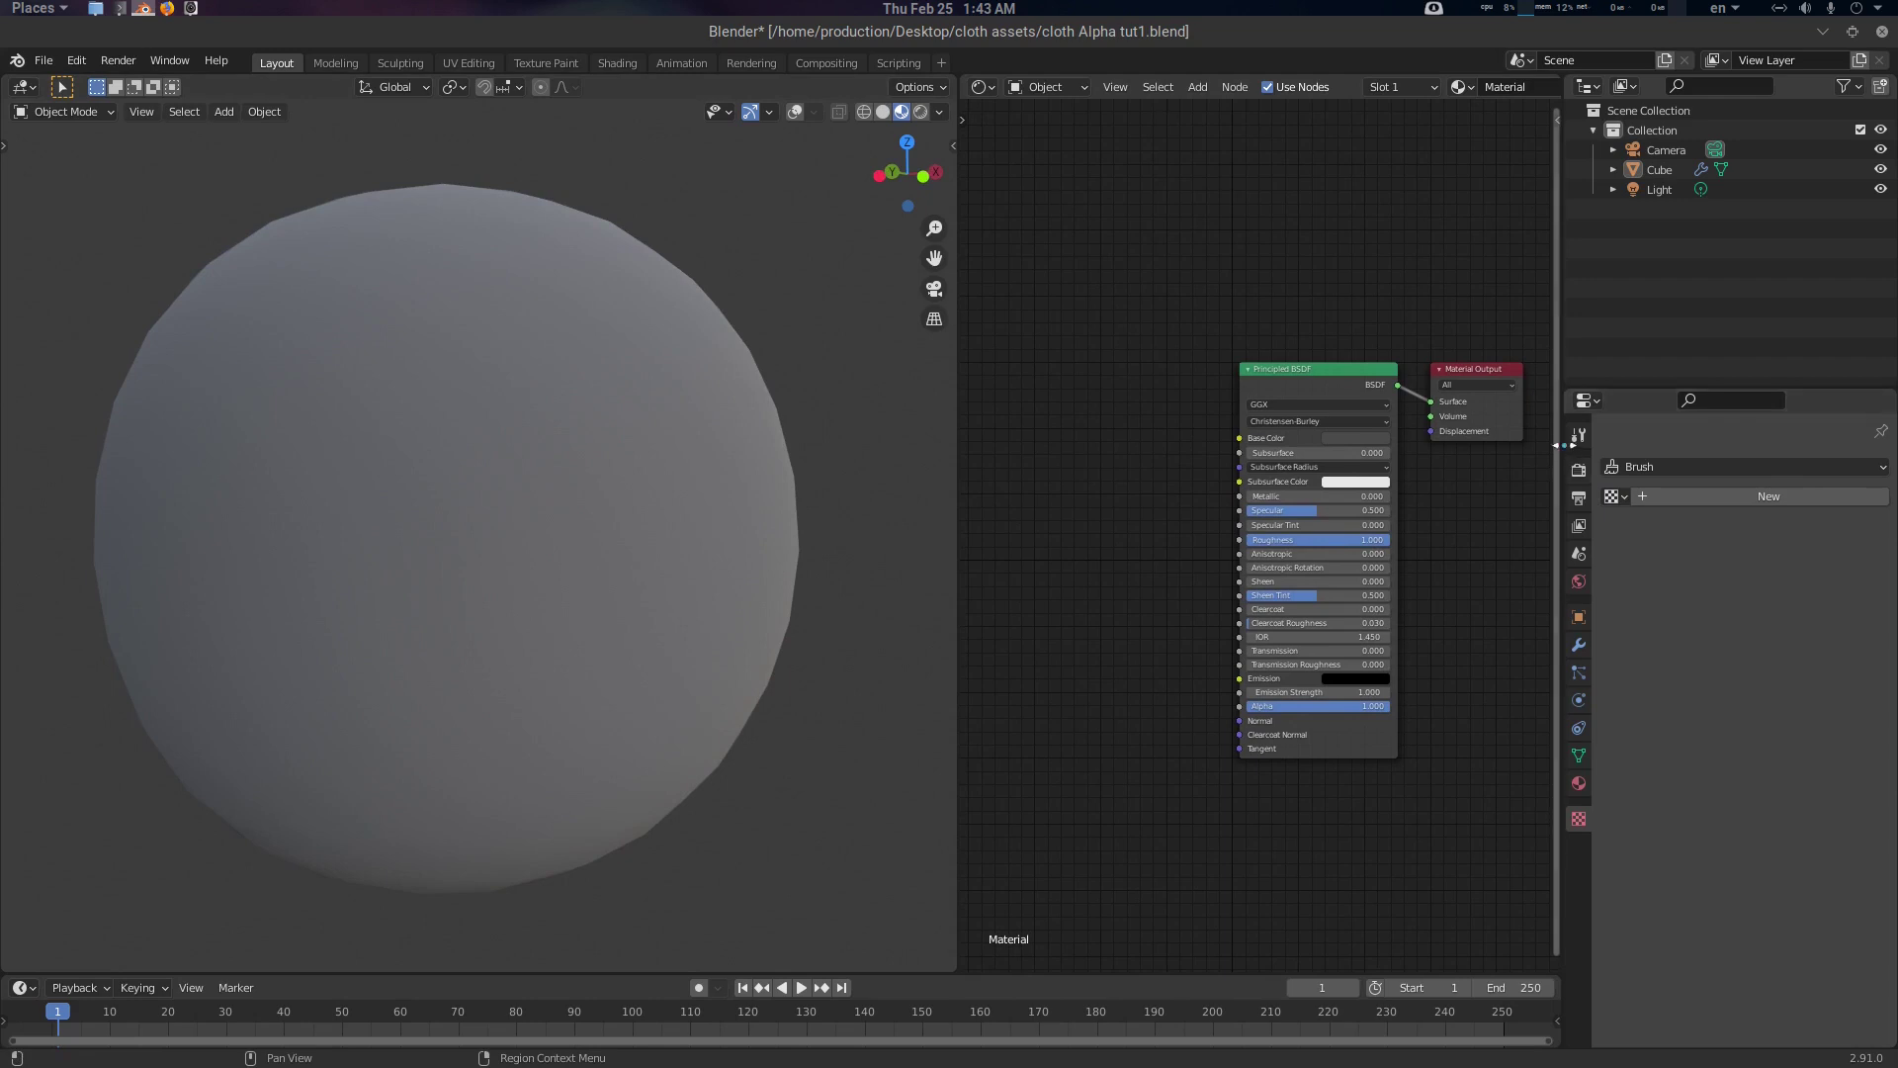
pyautogui.moveTo(1562, 445); pyautogui.dragTo(1865, 447)
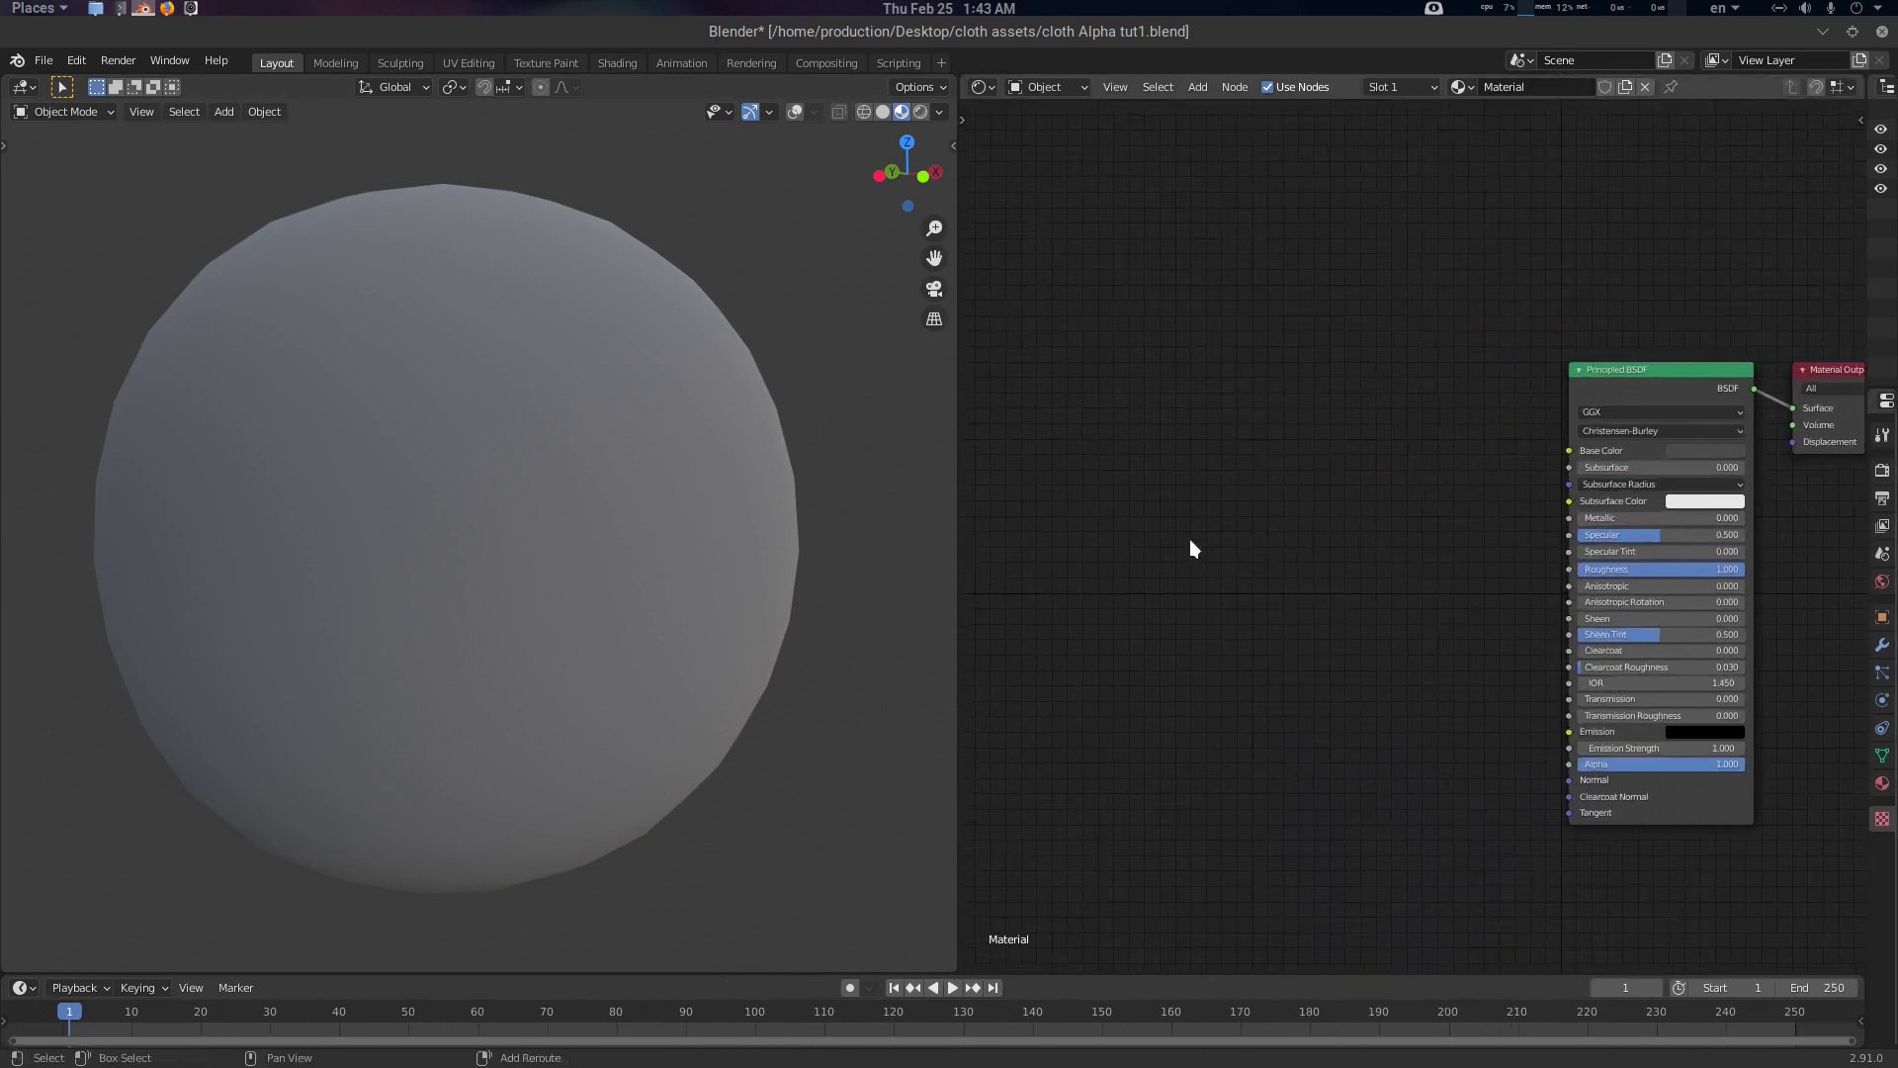
# Add an Image Texture node to the material, placed before the Principled BSDF node
pyautogui.hotkey('shift', 'a')
pyautogui.write('image')
pyautogui.press('Return')
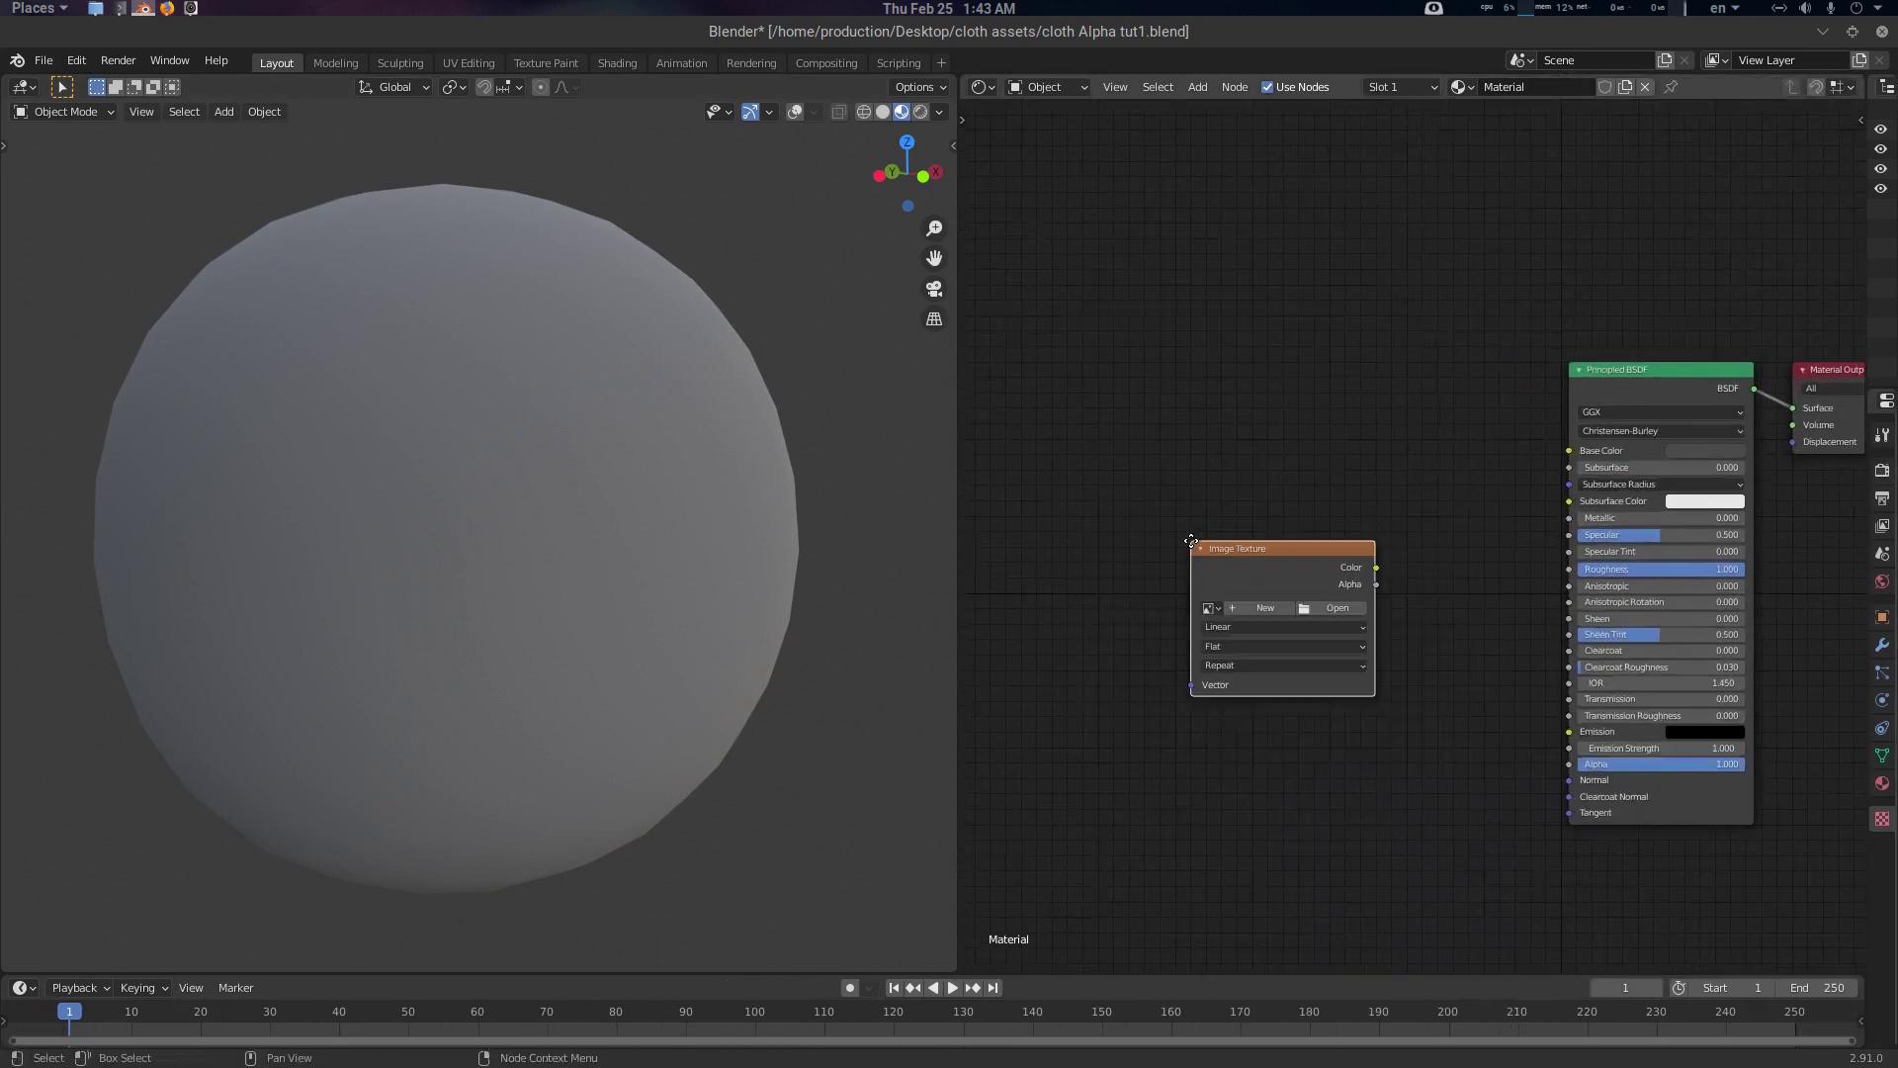
pyautogui.click(1214, 583)
# Create a new image named bump in the Image Texture node, with its 1024 px width multiplied by 4
pyautogui.click(1267, 607)
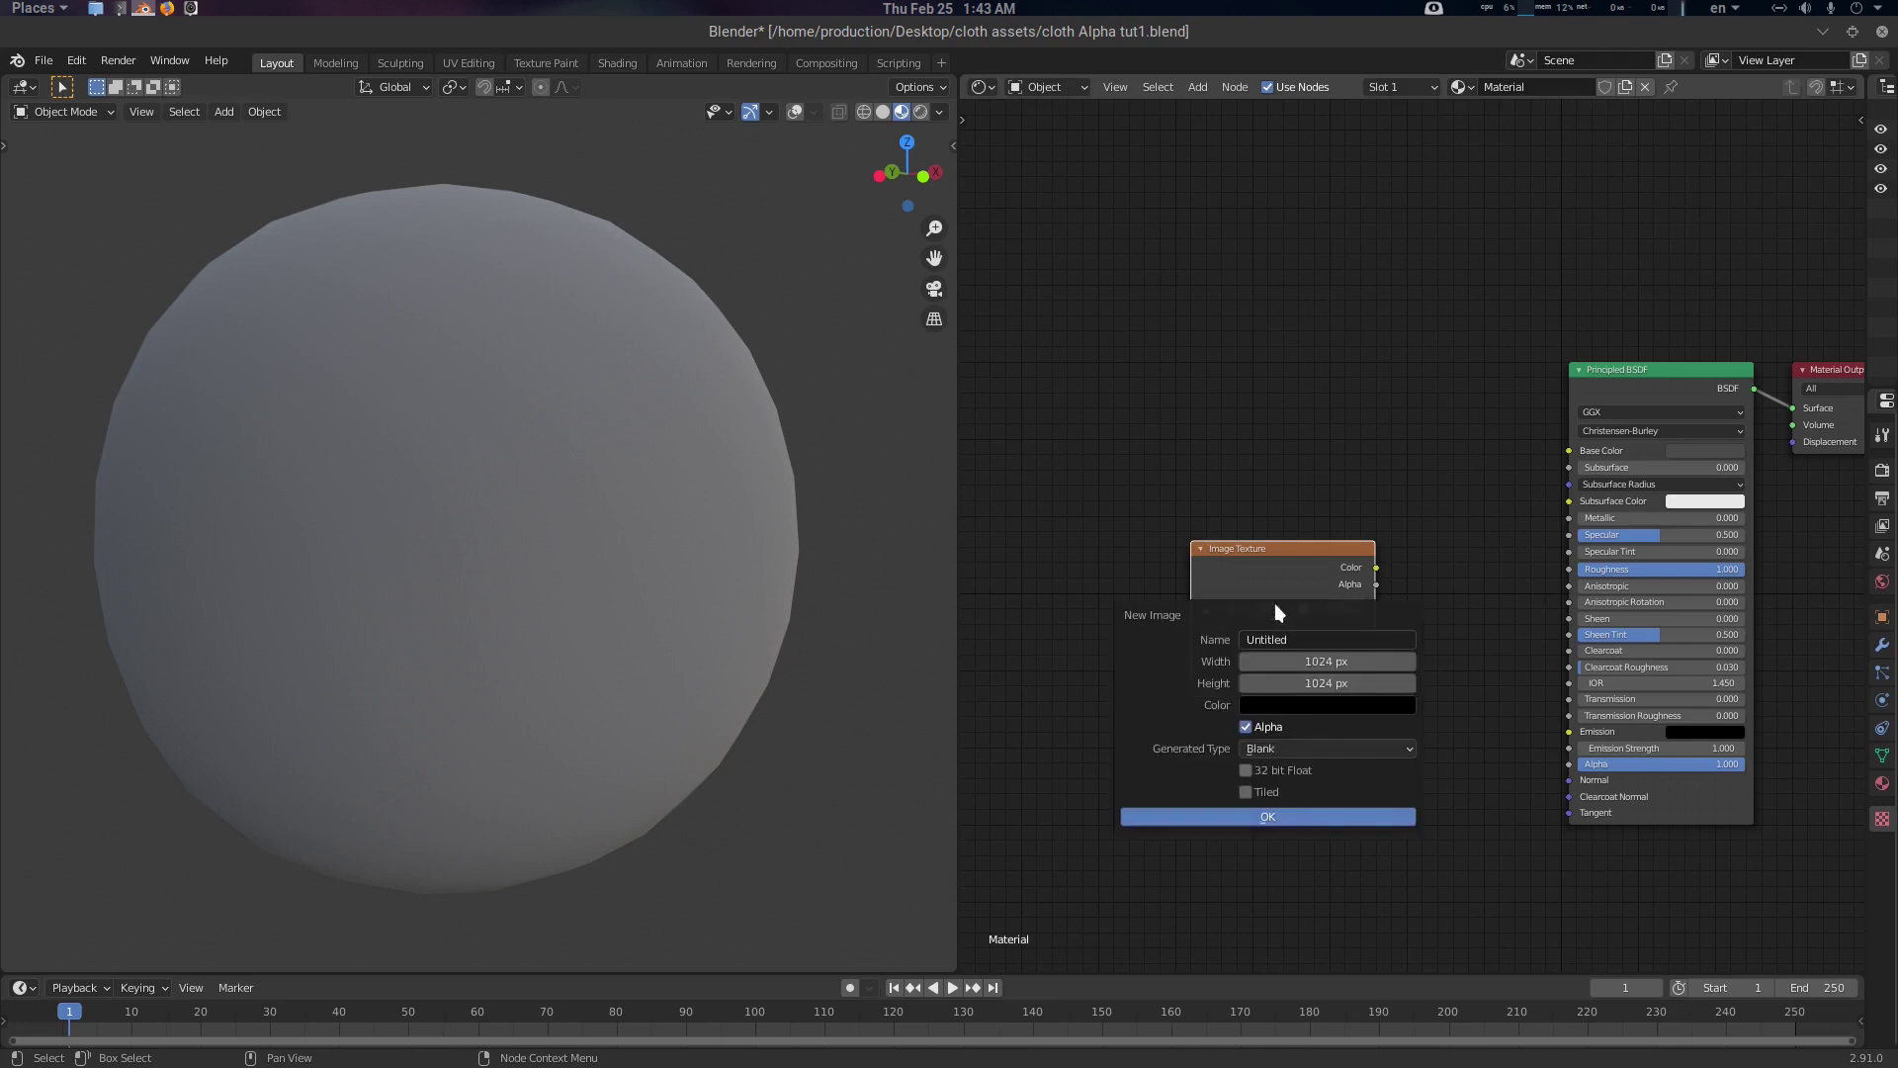
pyautogui.click(1319, 632)
pyautogui.click(1348, 666)
pyautogui.write('*4')
pyautogui.press('Return')
pyautogui.click(1278, 817)
# Move the image node away from the Principled BSDF and add a Bump node between them
pyautogui.moveTo(1349, 539); pyautogui.dragTo(1210, 524)
pyautogui.hotkey('shift', 'a')
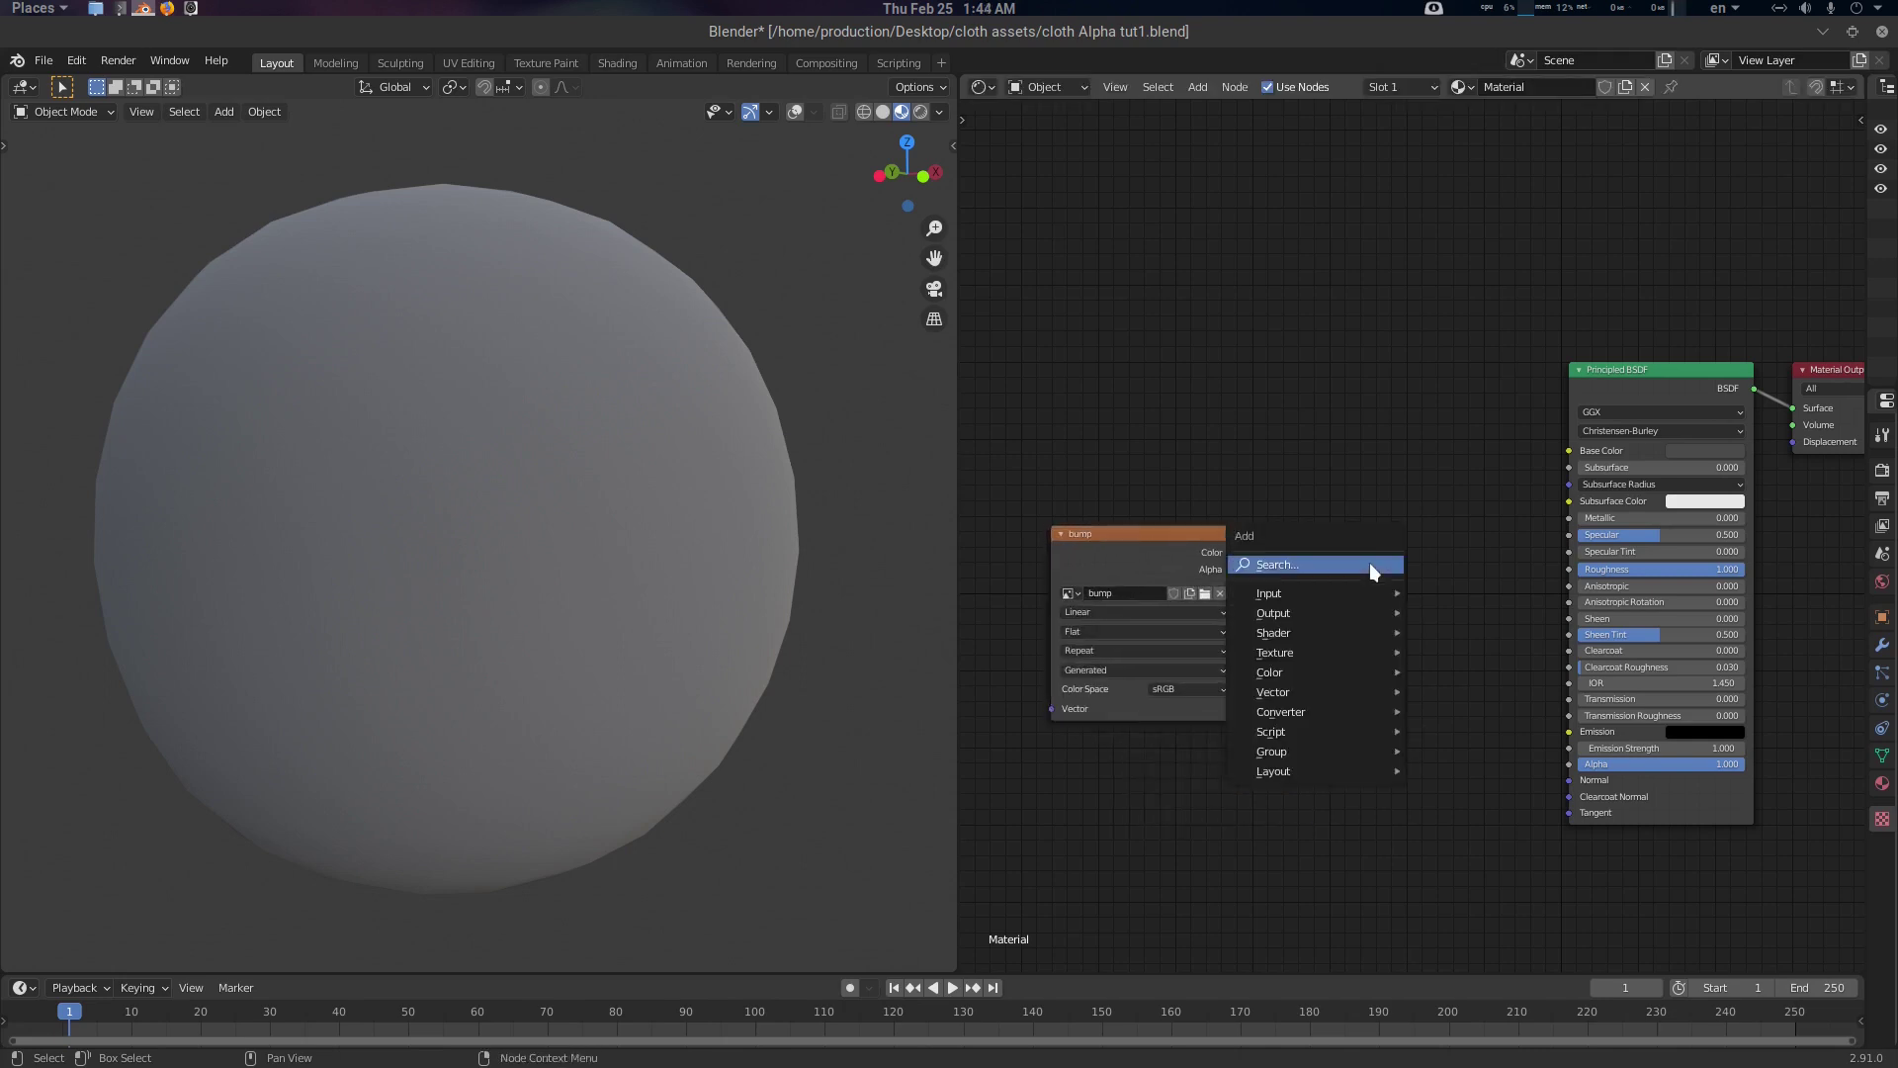
pyautogui.click(1368, 561)
pyautogui.write('bump')
pyautogui.press('Return')
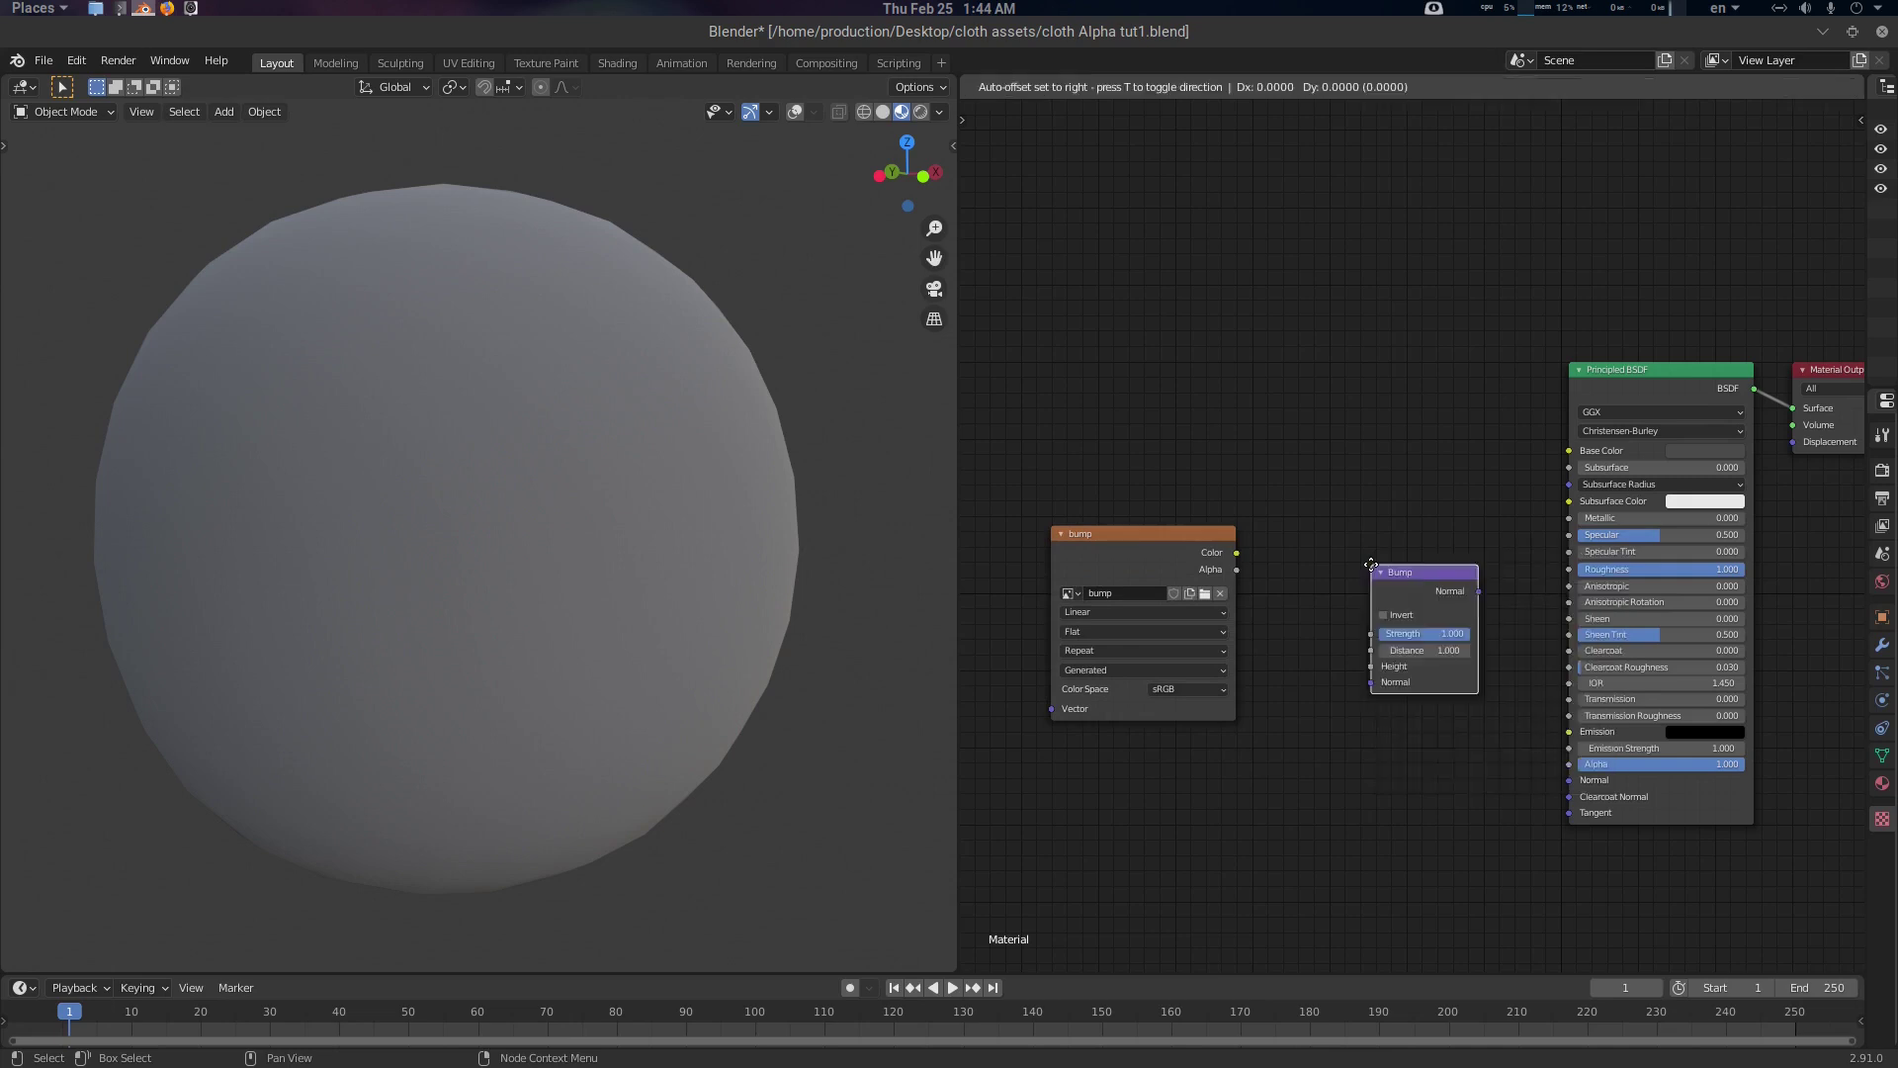
pyautogui.click(1337, 558)
# Connect the bump image's Color to the Bump node's Height, and the Bump Normal output to the Principled BSDF's Normal
pyautogui.moveTo(1236, 553); pyautogui.dragTo(1343, 648)
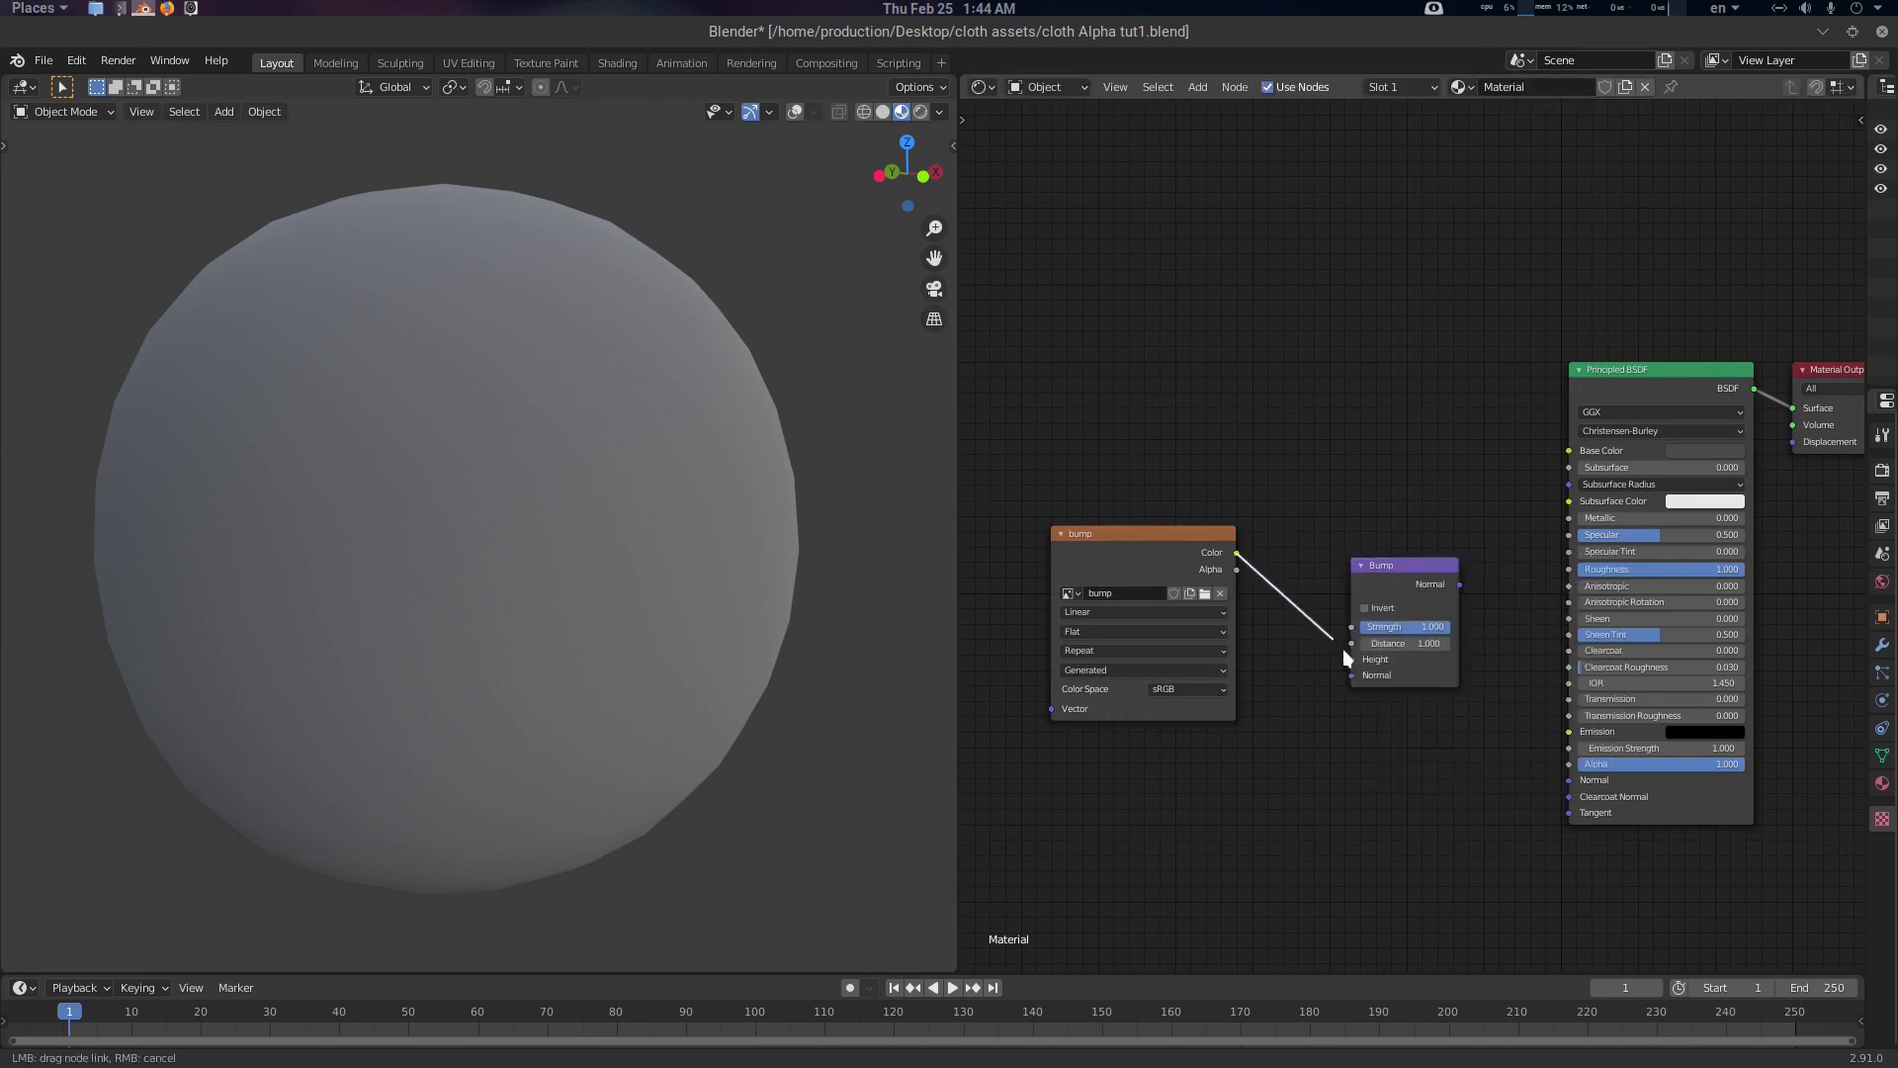
pyautogui.moveTo(1453, 587); pyautogui.dragTo(1572, 799)
pyautogui.scroll(2, 751, 479)
pyautogui.scroll(-5, 674, 471)
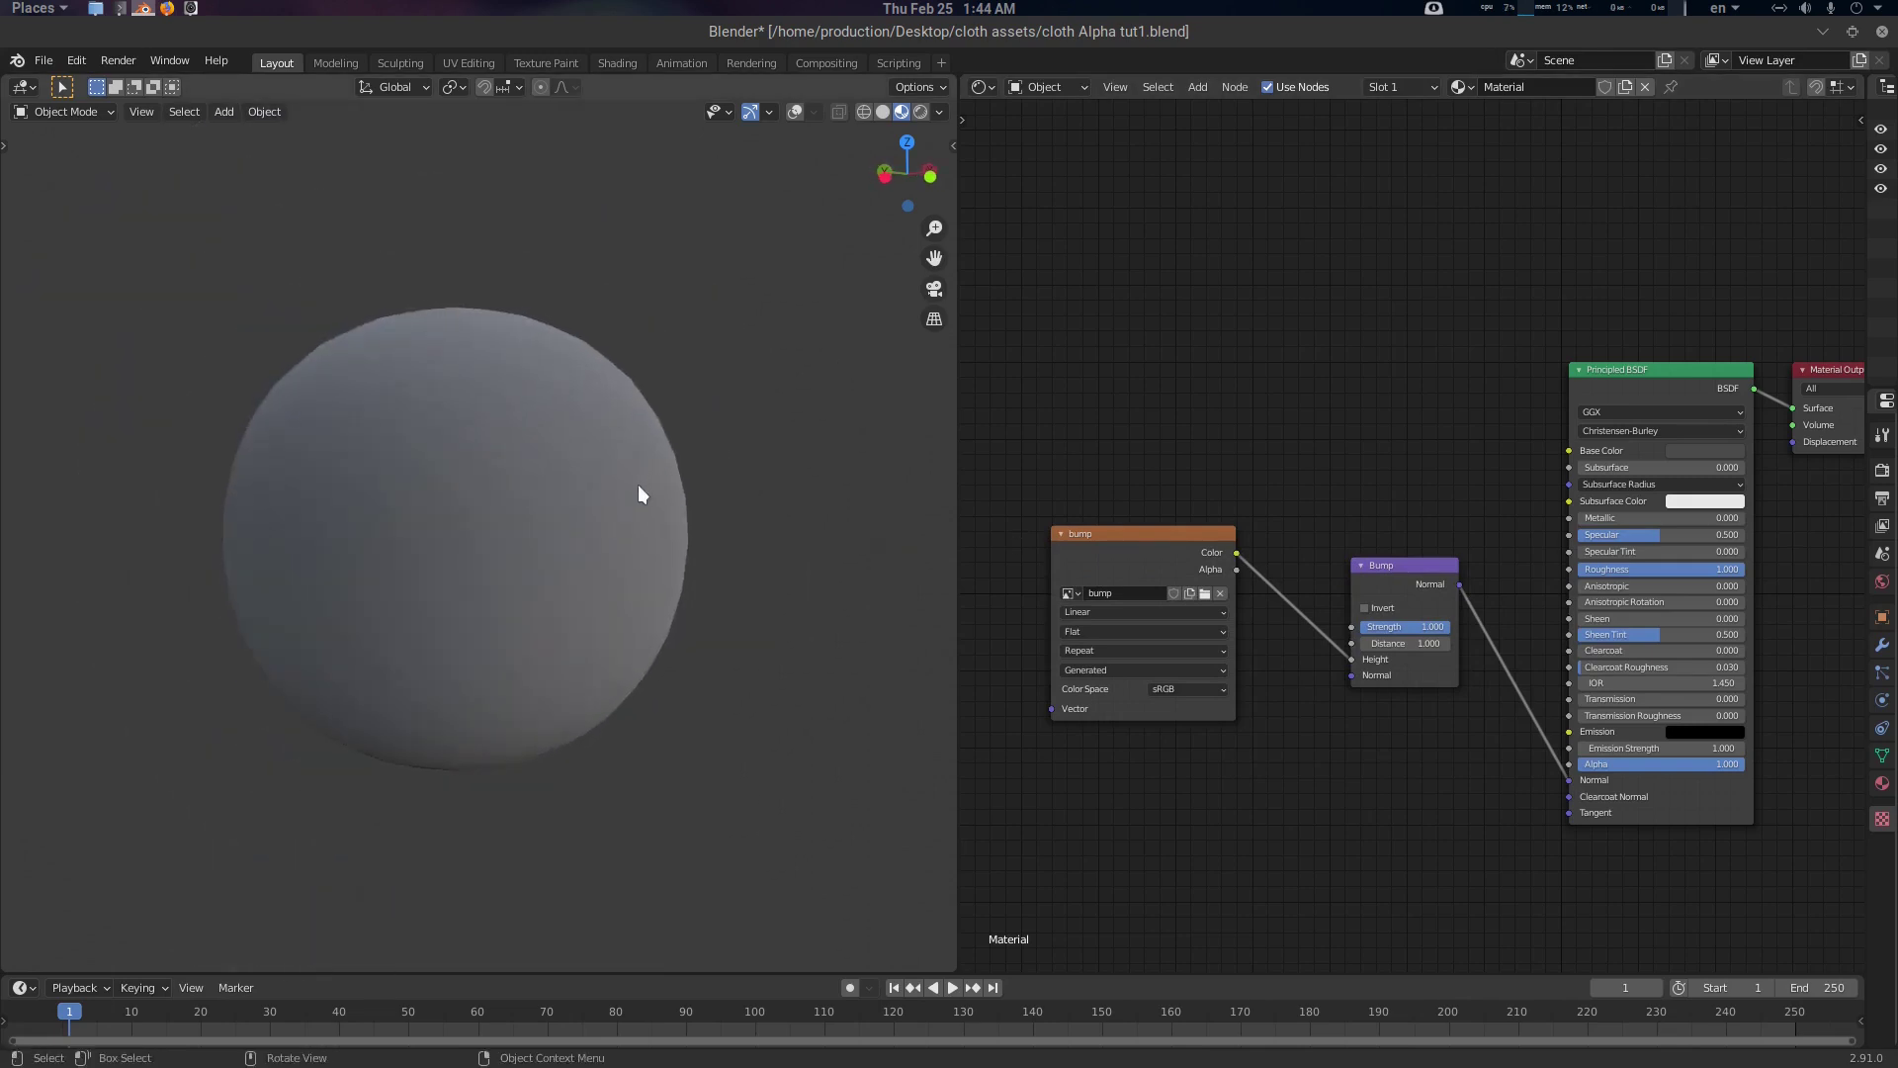
# Show the 3D viewport's sidebar and overlays, and switch the sphere to Texture Paint mode
pyautogui.press('n')
pyautogui.hotkey('shift', 'alt', 'z')
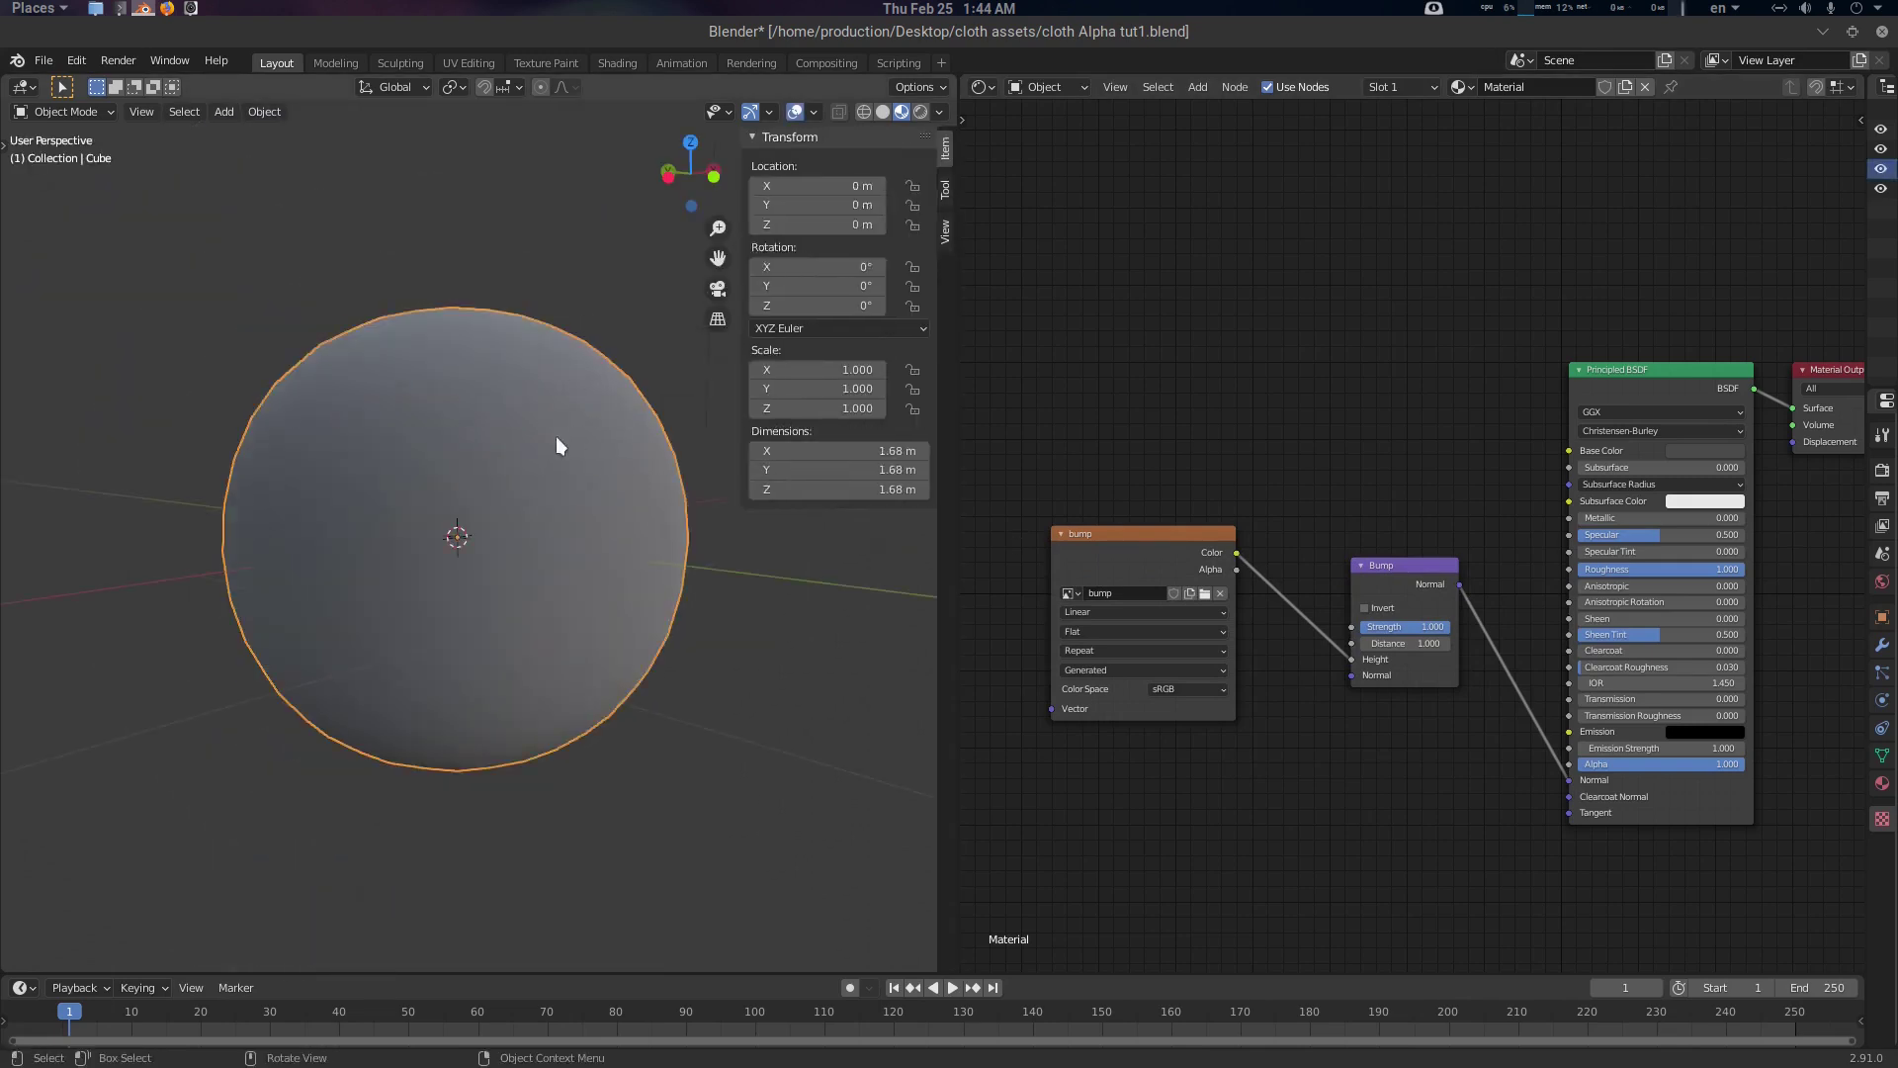
pyautogui.hotkey('ctrl', 'Tab')
pyautogui.click(676, 350)
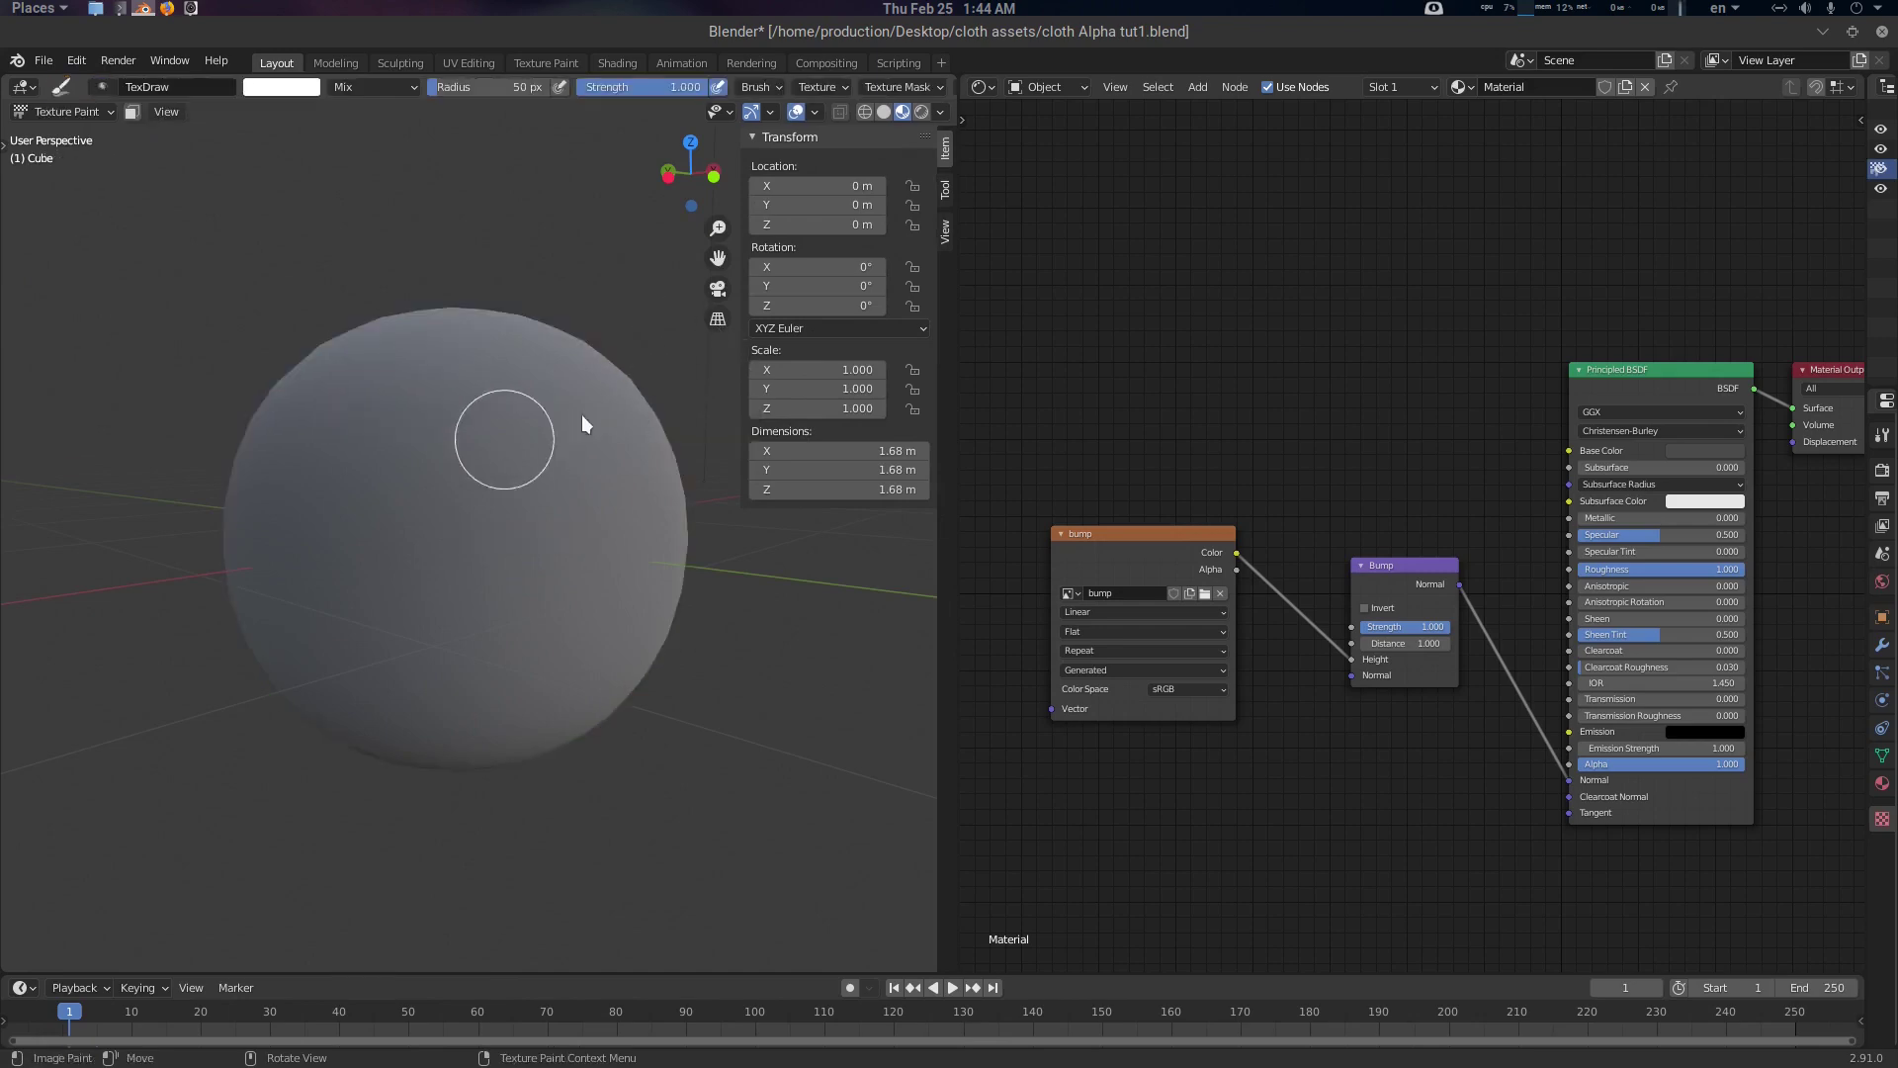
# Display the paint tool settings in a wider viewport and sidebar, and choose the TexDraw brush
pyautogui.click(945, 190)
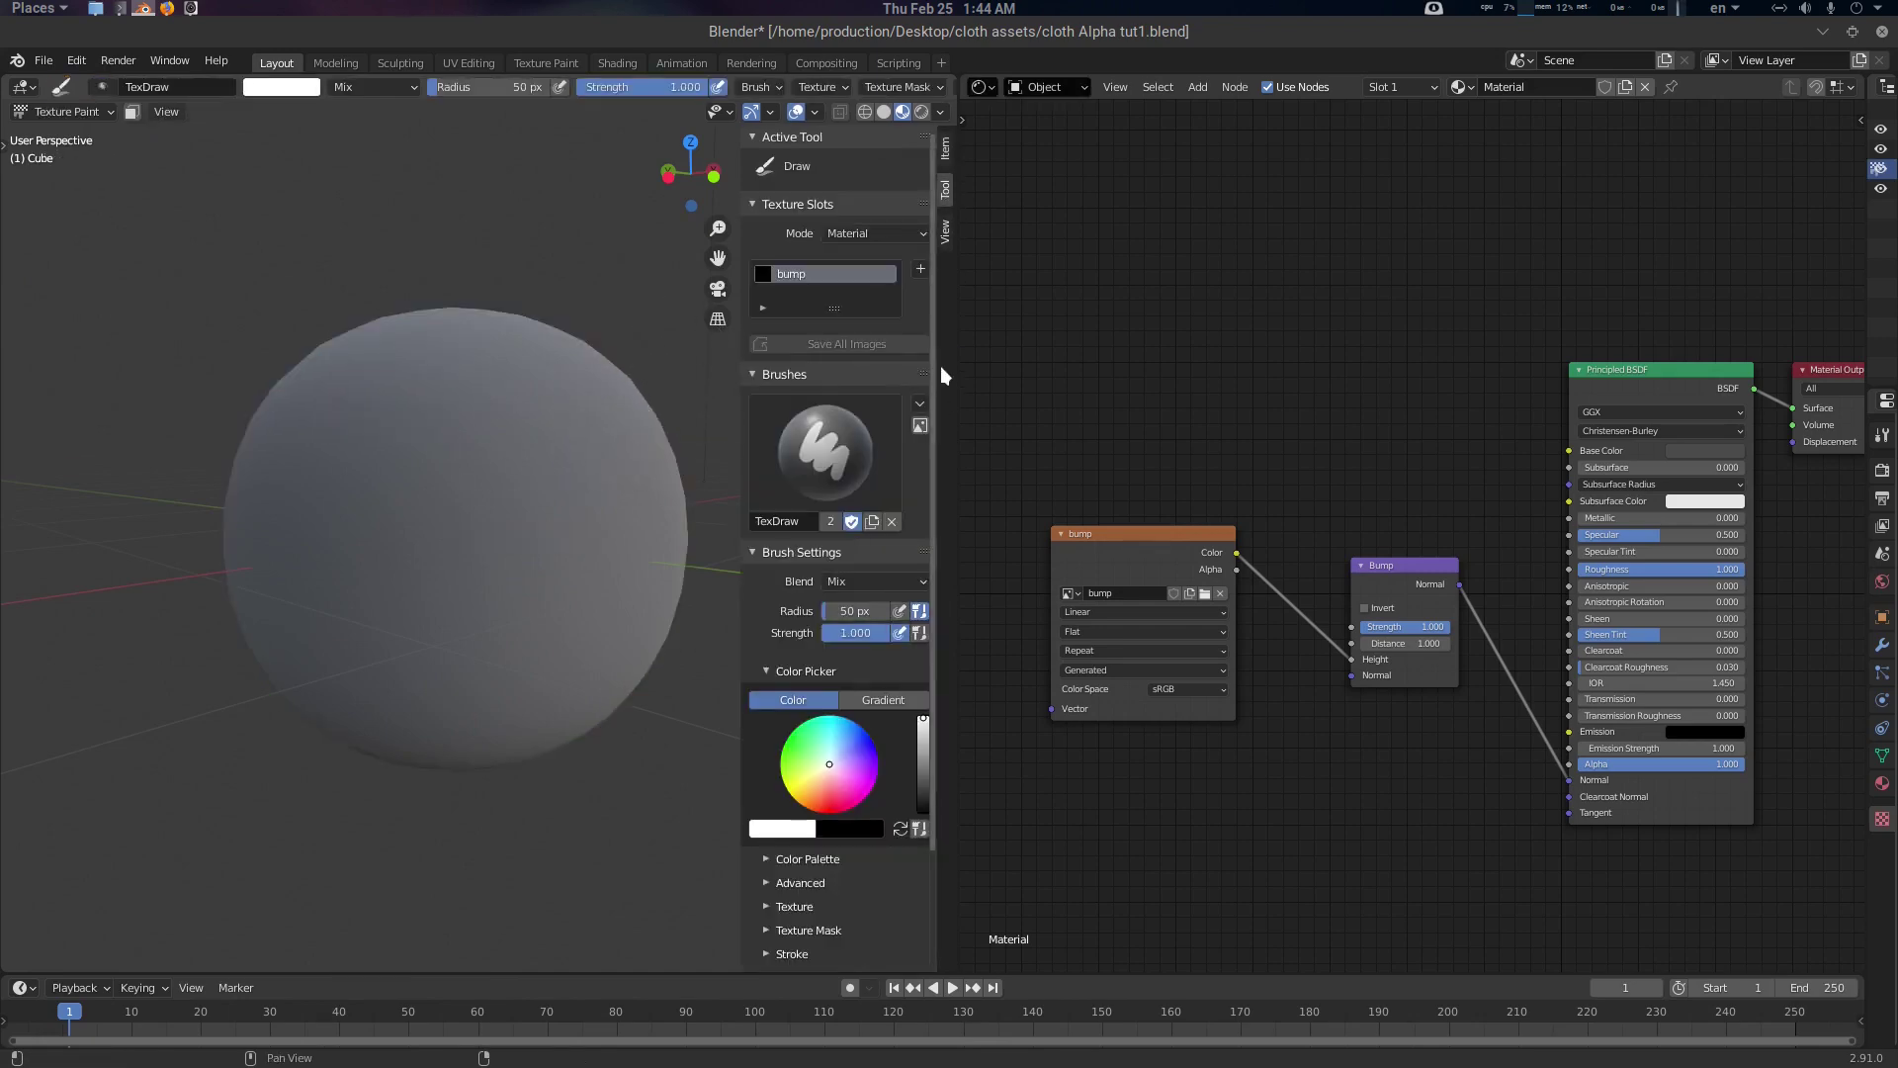
pyautogui.moveTo(958, 369); pyautogui.dragTo(1231, 376)
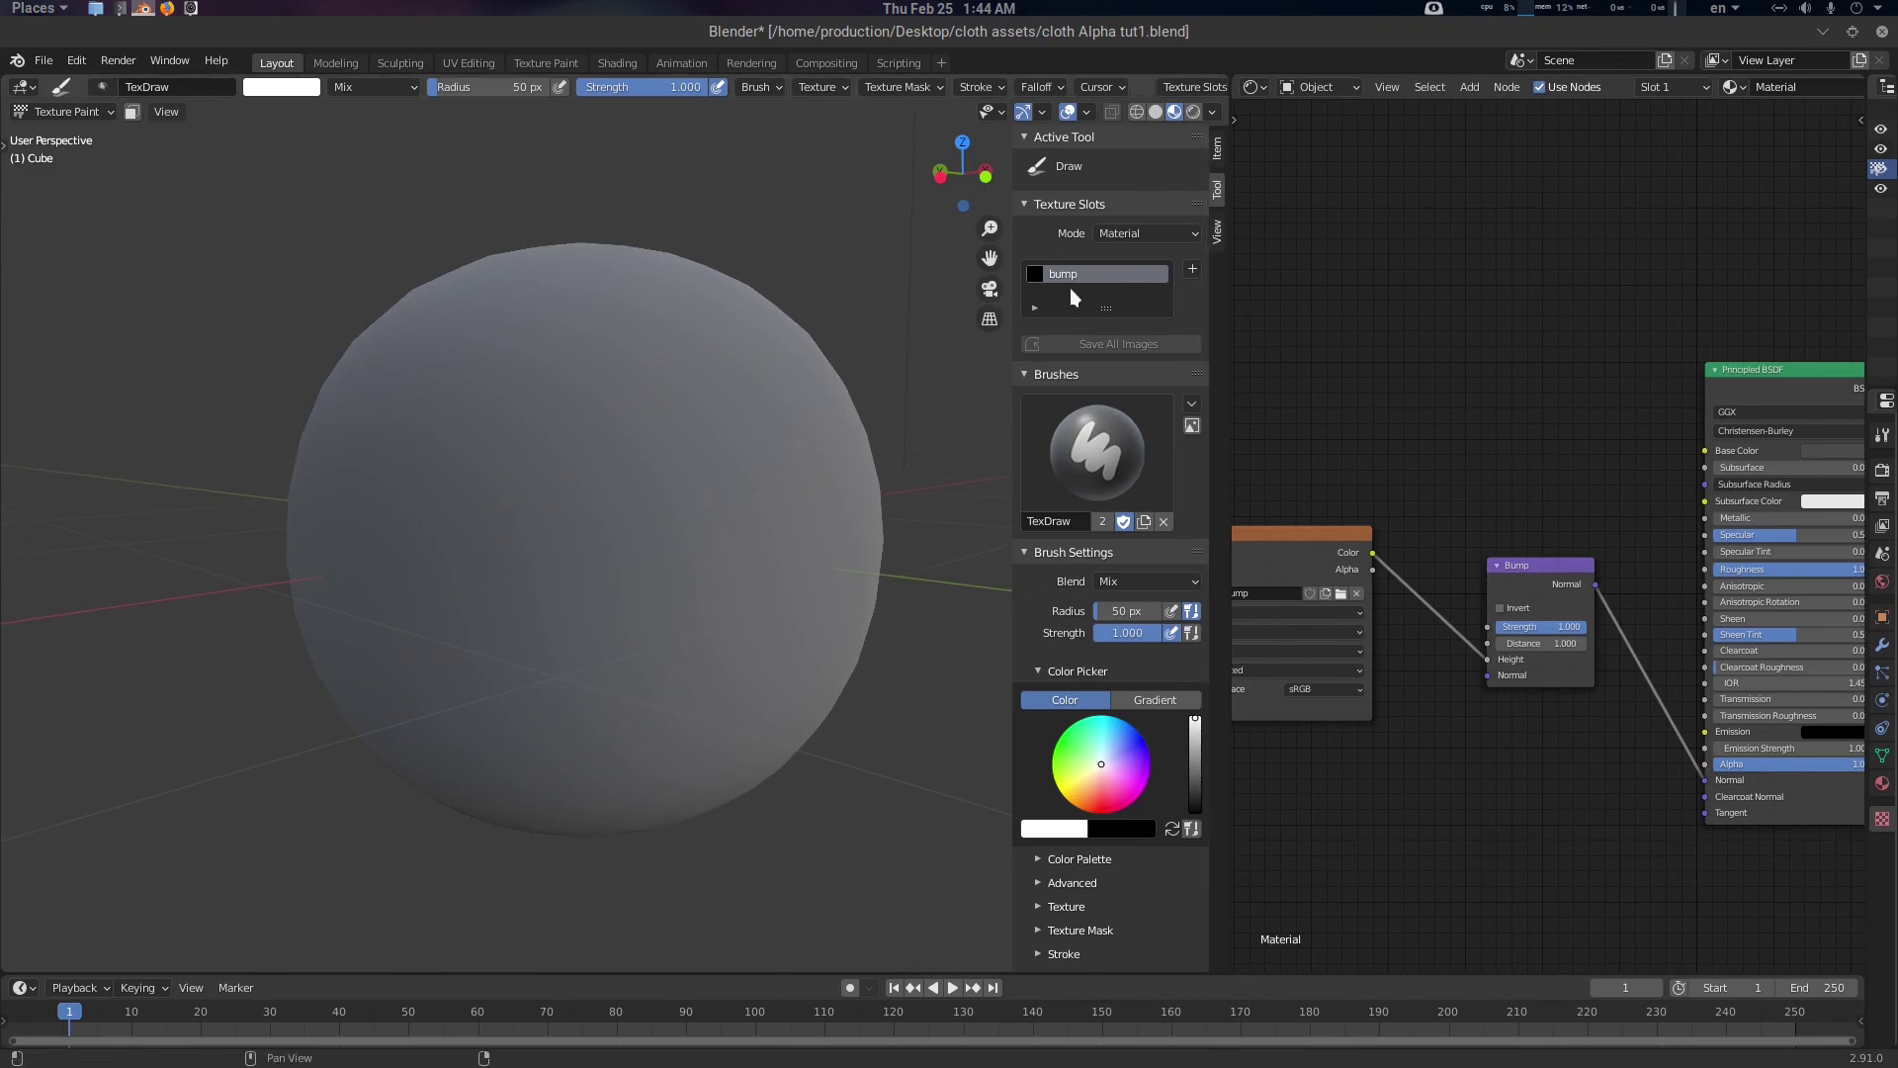
pyautogui.click(1097, 453)
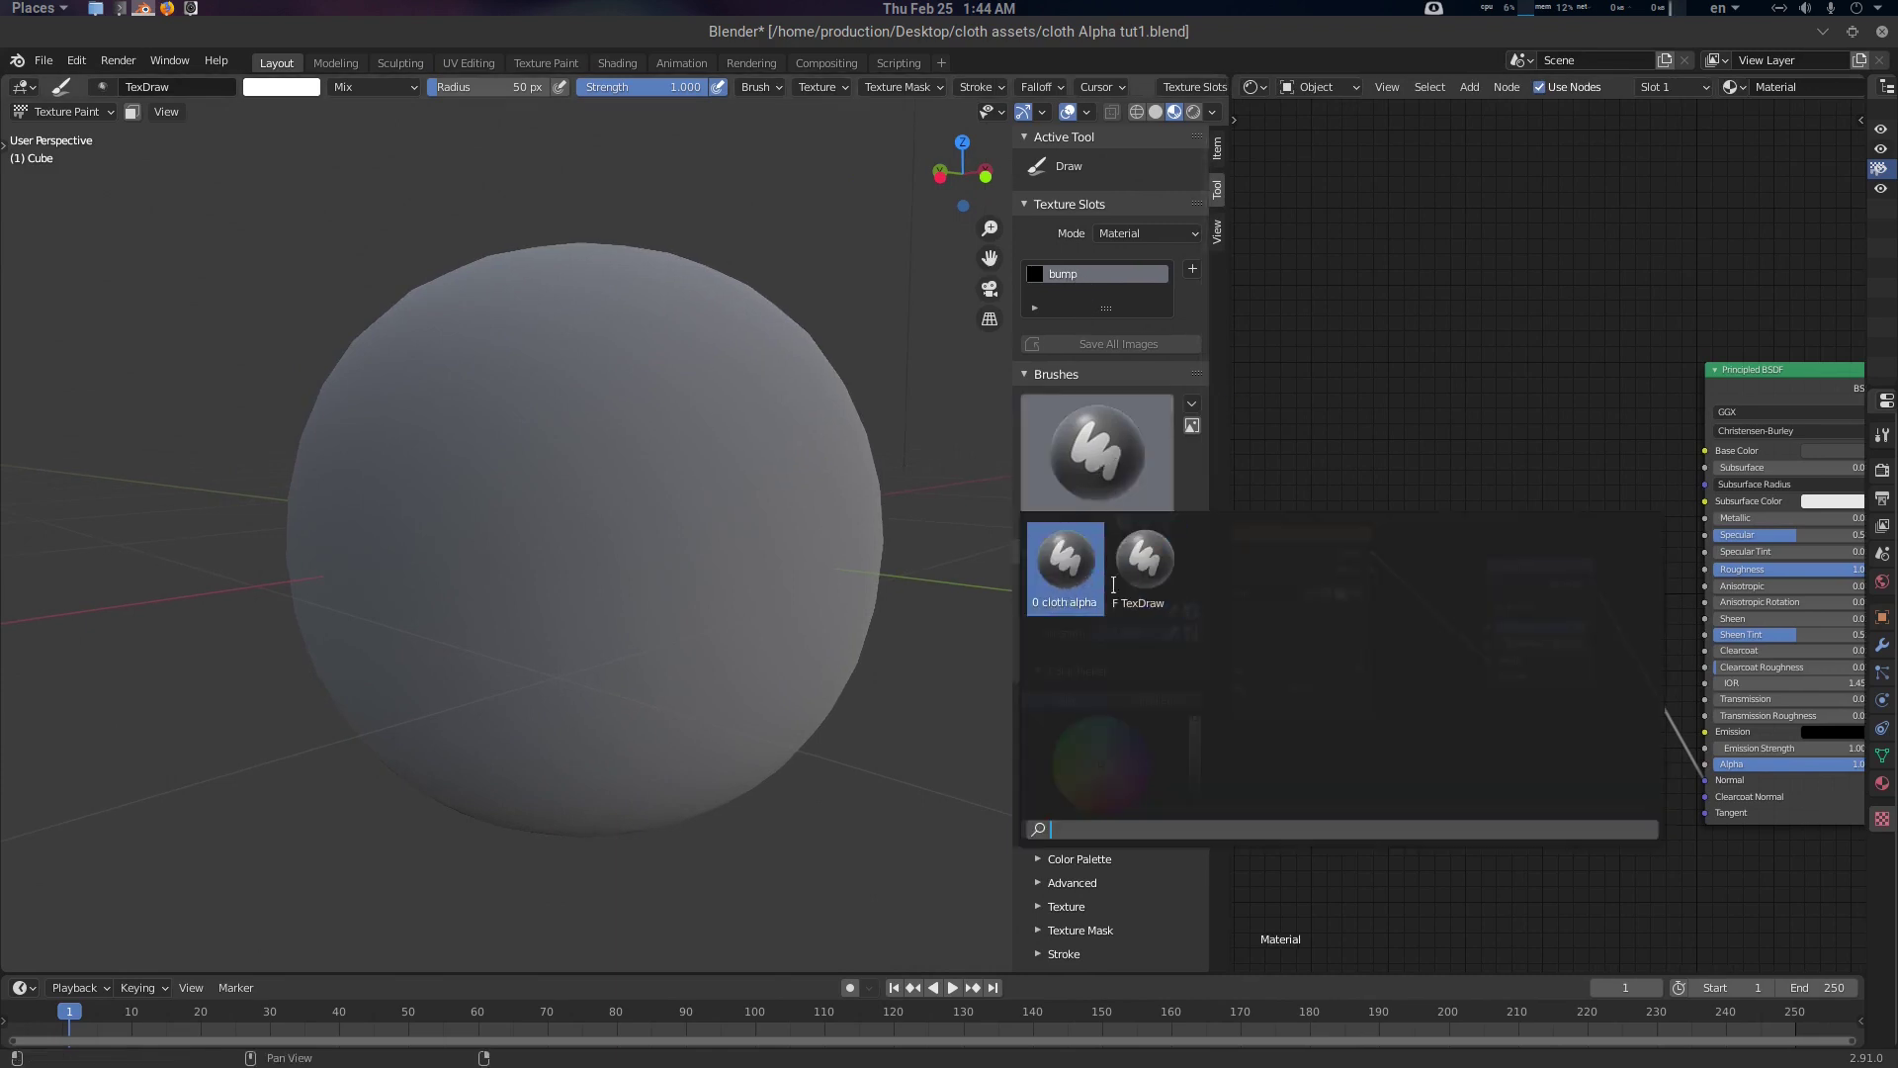
pyautogui.click(1142, 565)
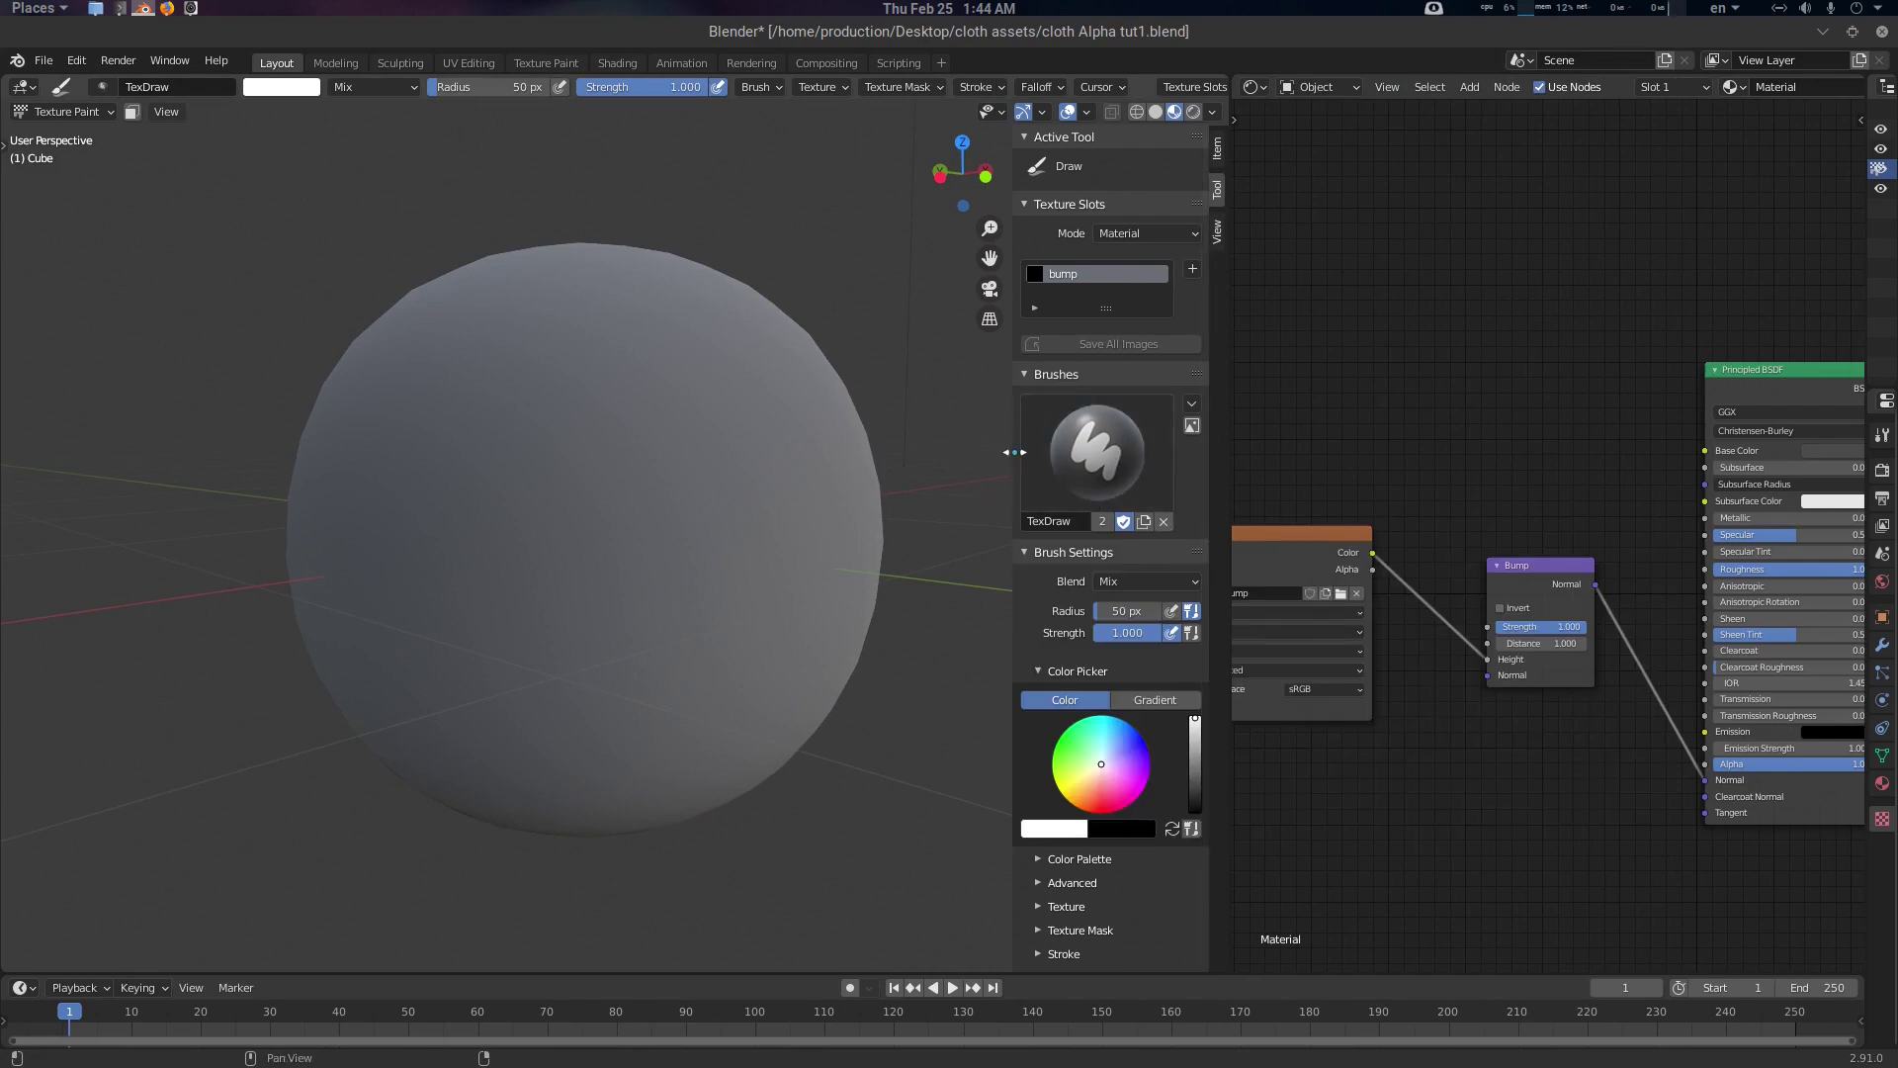
pyautogui.moveTo(1013, 452); pyautogui.dragTo(903, 452)
# Set the TexDraw brush's blend mode to Screen
pyautogui.click(1028, 443)
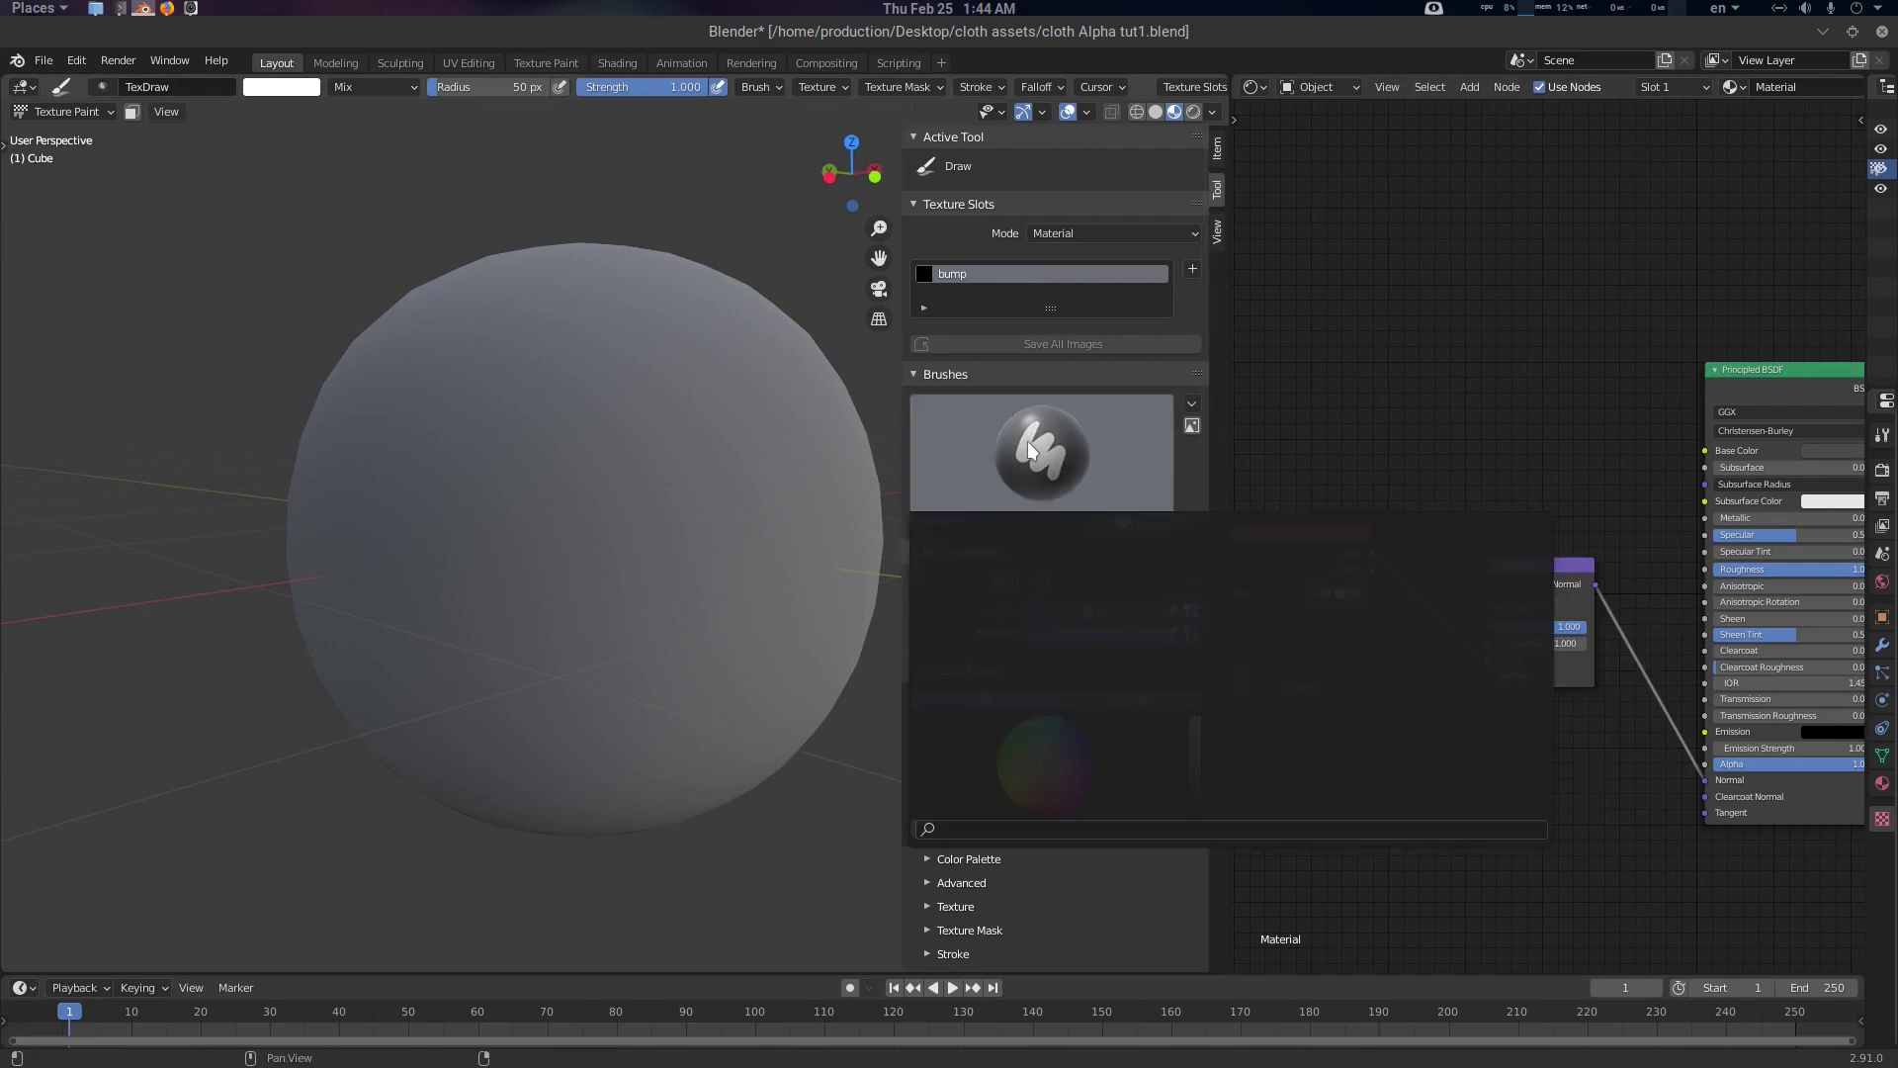
pyautogui.scroll(-3, 1135, 458)
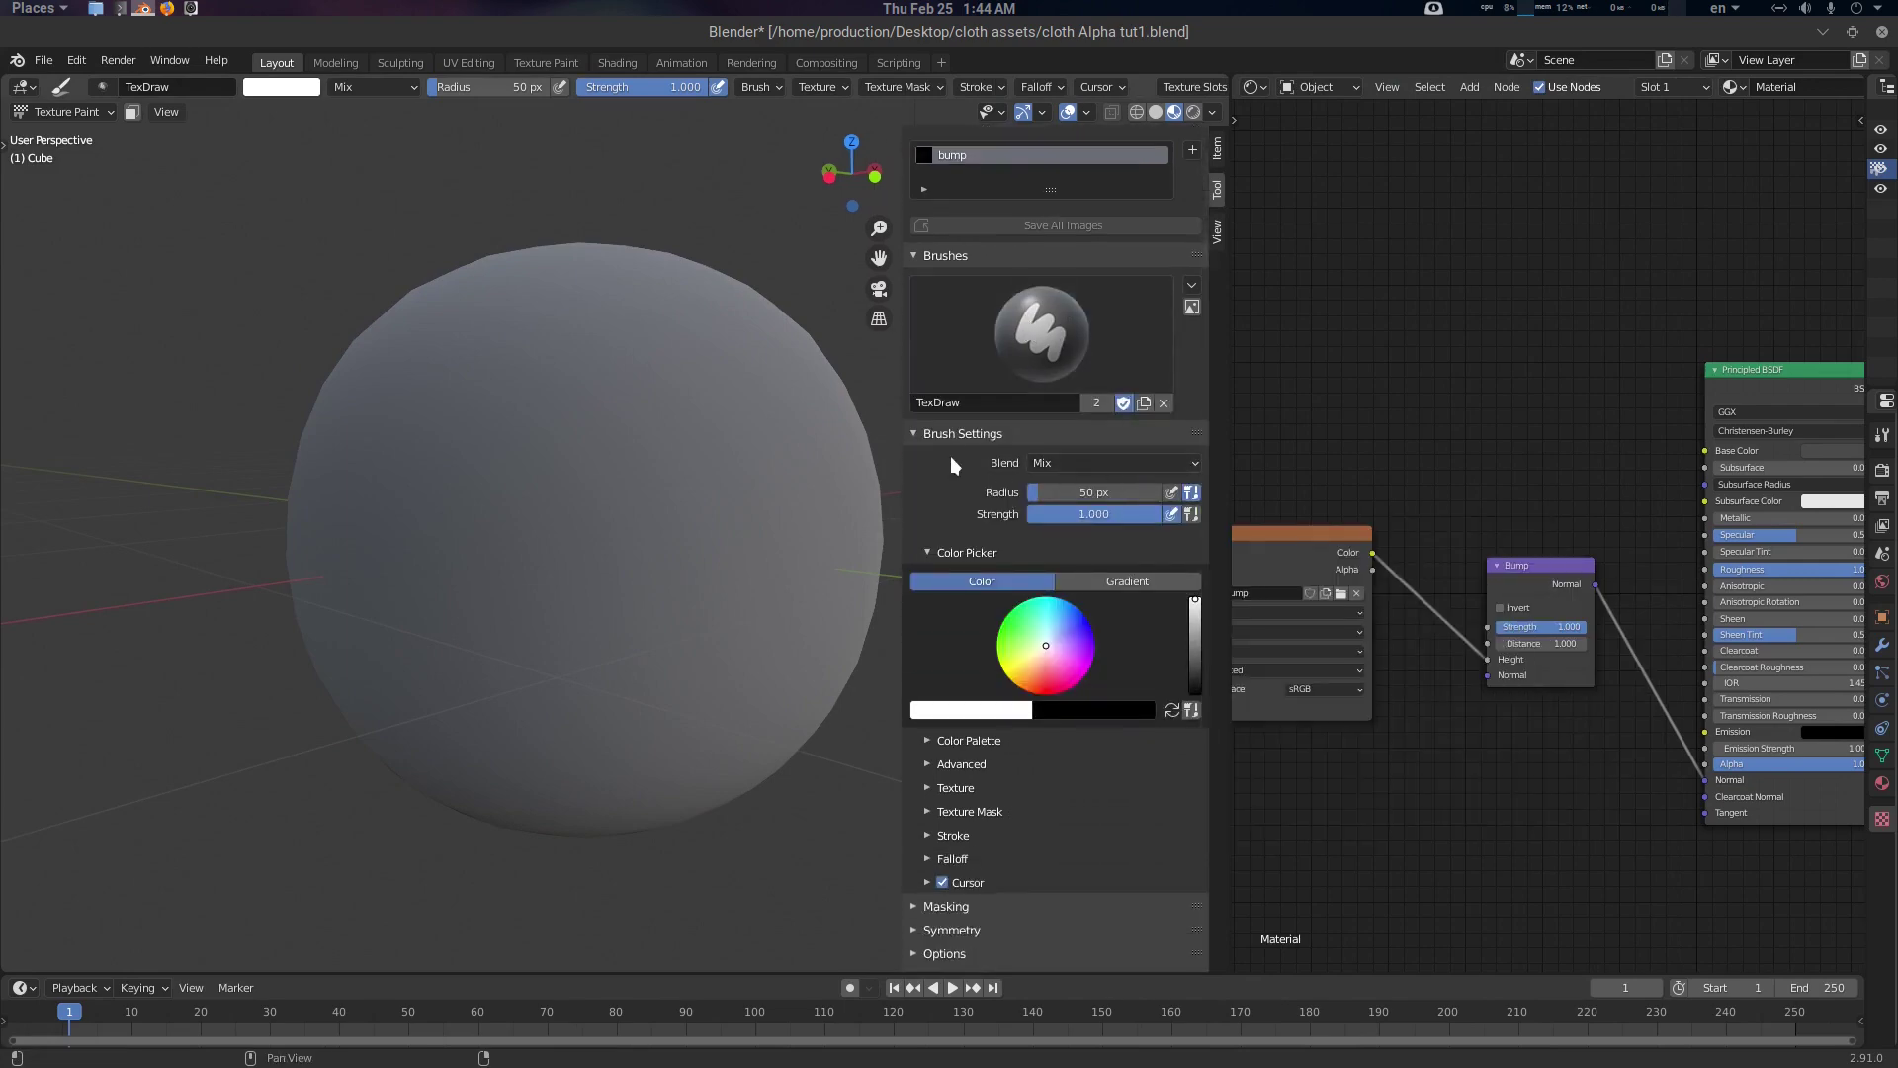
pyautogui.click(1063, 460)
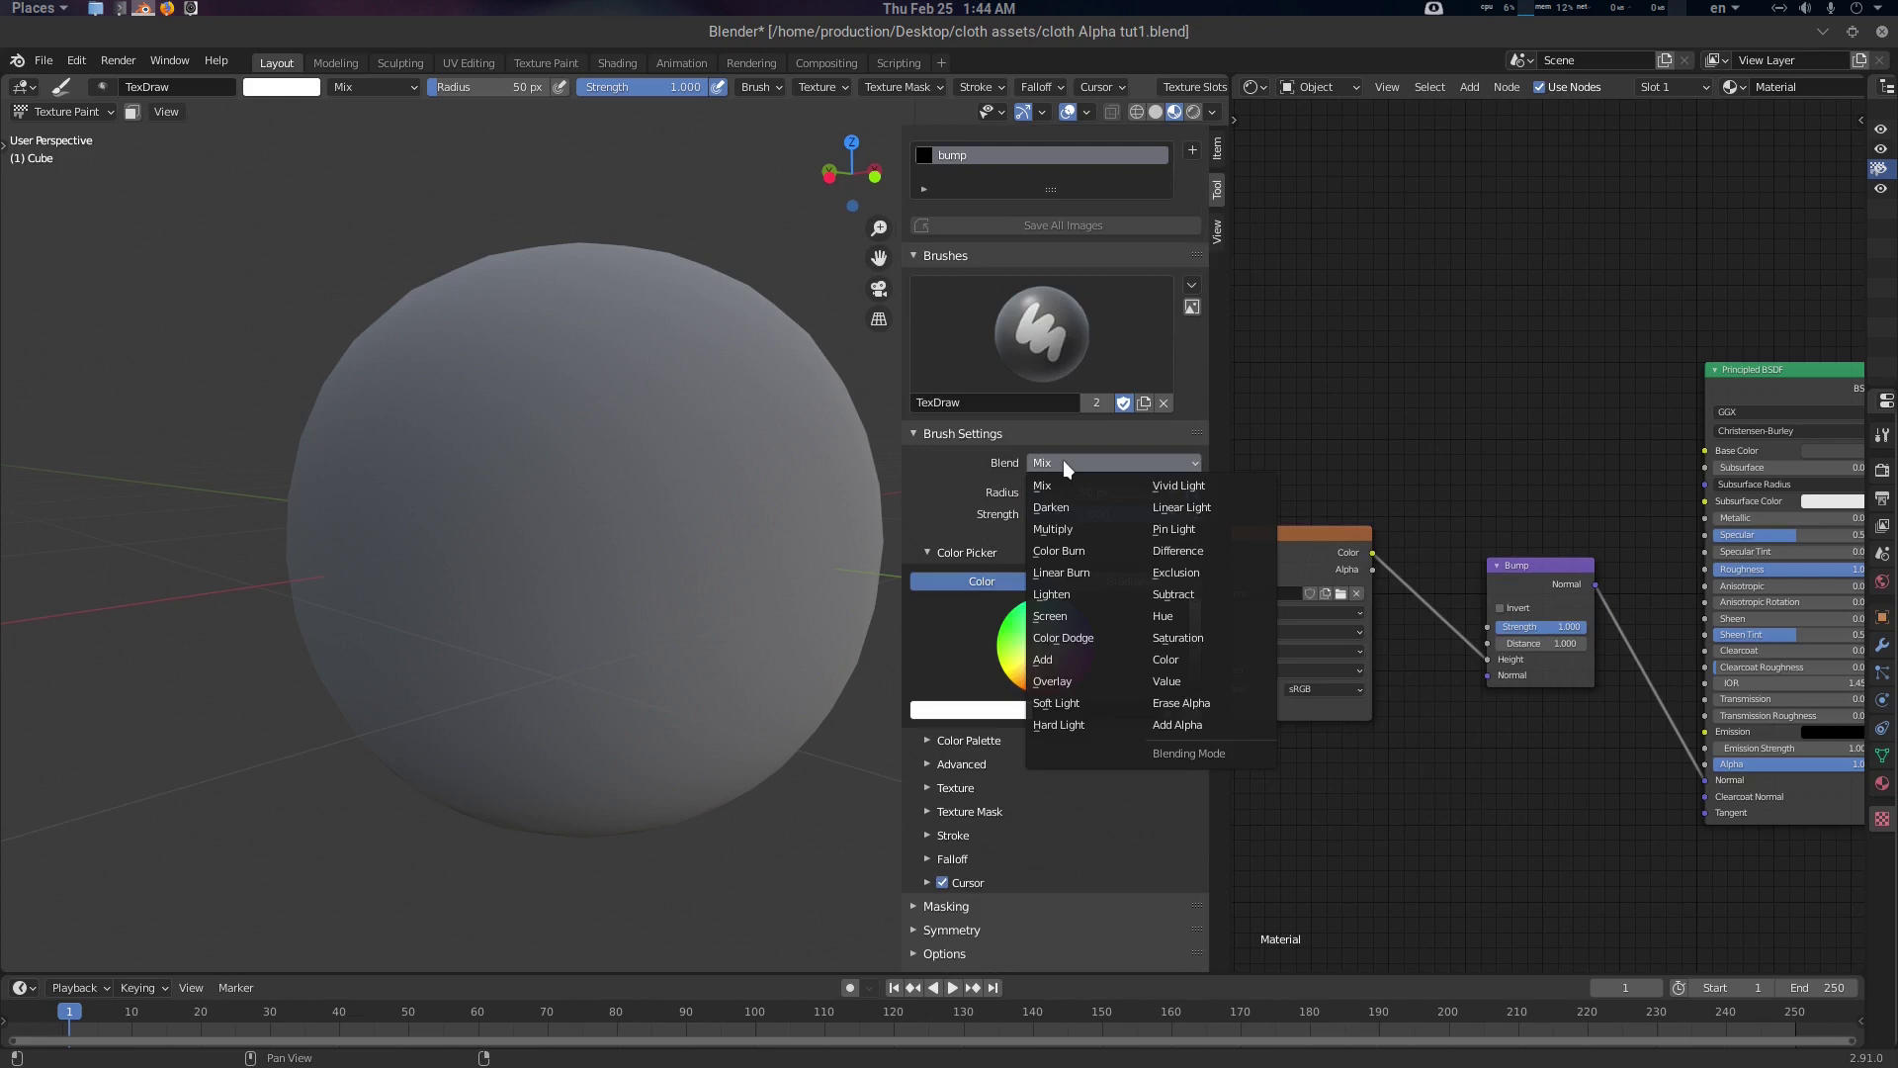
pyautogui.click(1075, 614)
pyautogui.scroll(-1, 979, 509)
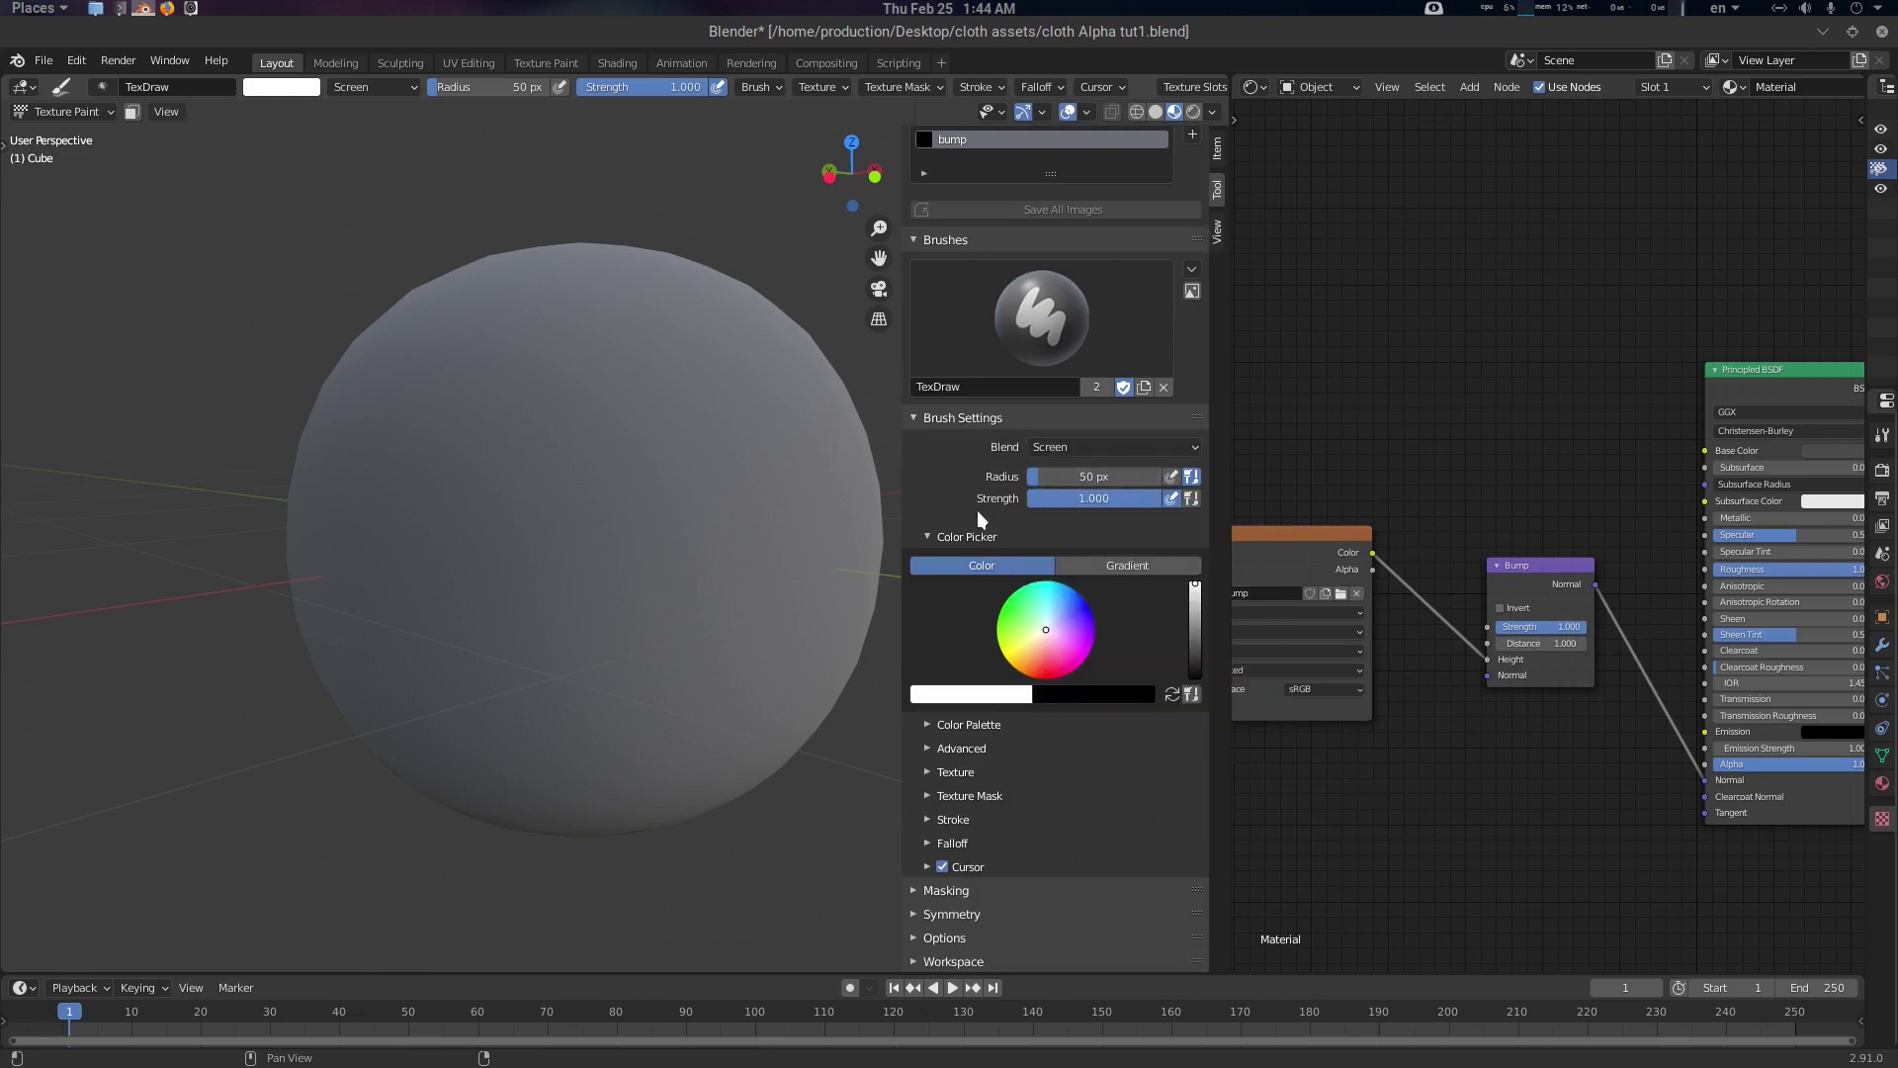
pyautogui.click(977, 748)
pyautogui.scroll(-3, 1111, 740)
pyautogui.click(1099, 684)
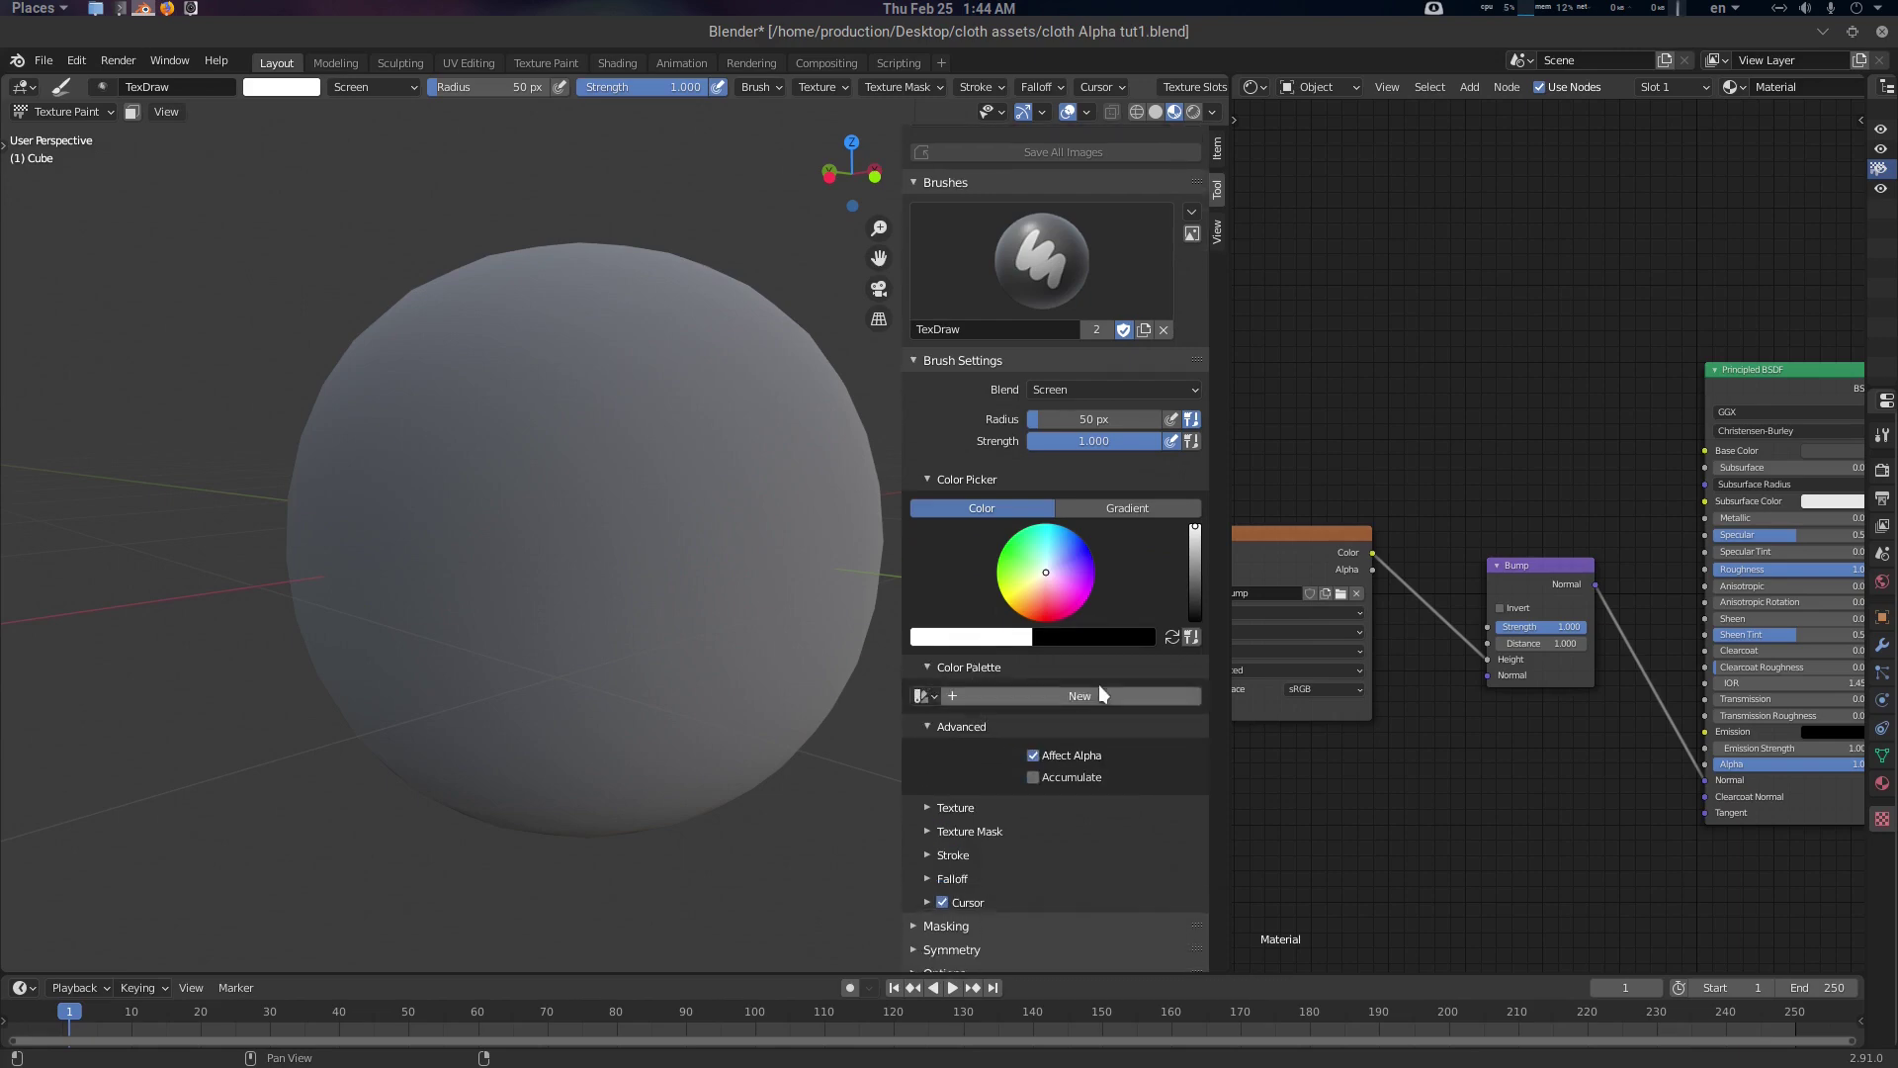
pyautogui.scroll(-2, 1099, 684)
pyautogui.click(988, 631)
pyautogui.click(966, 690)
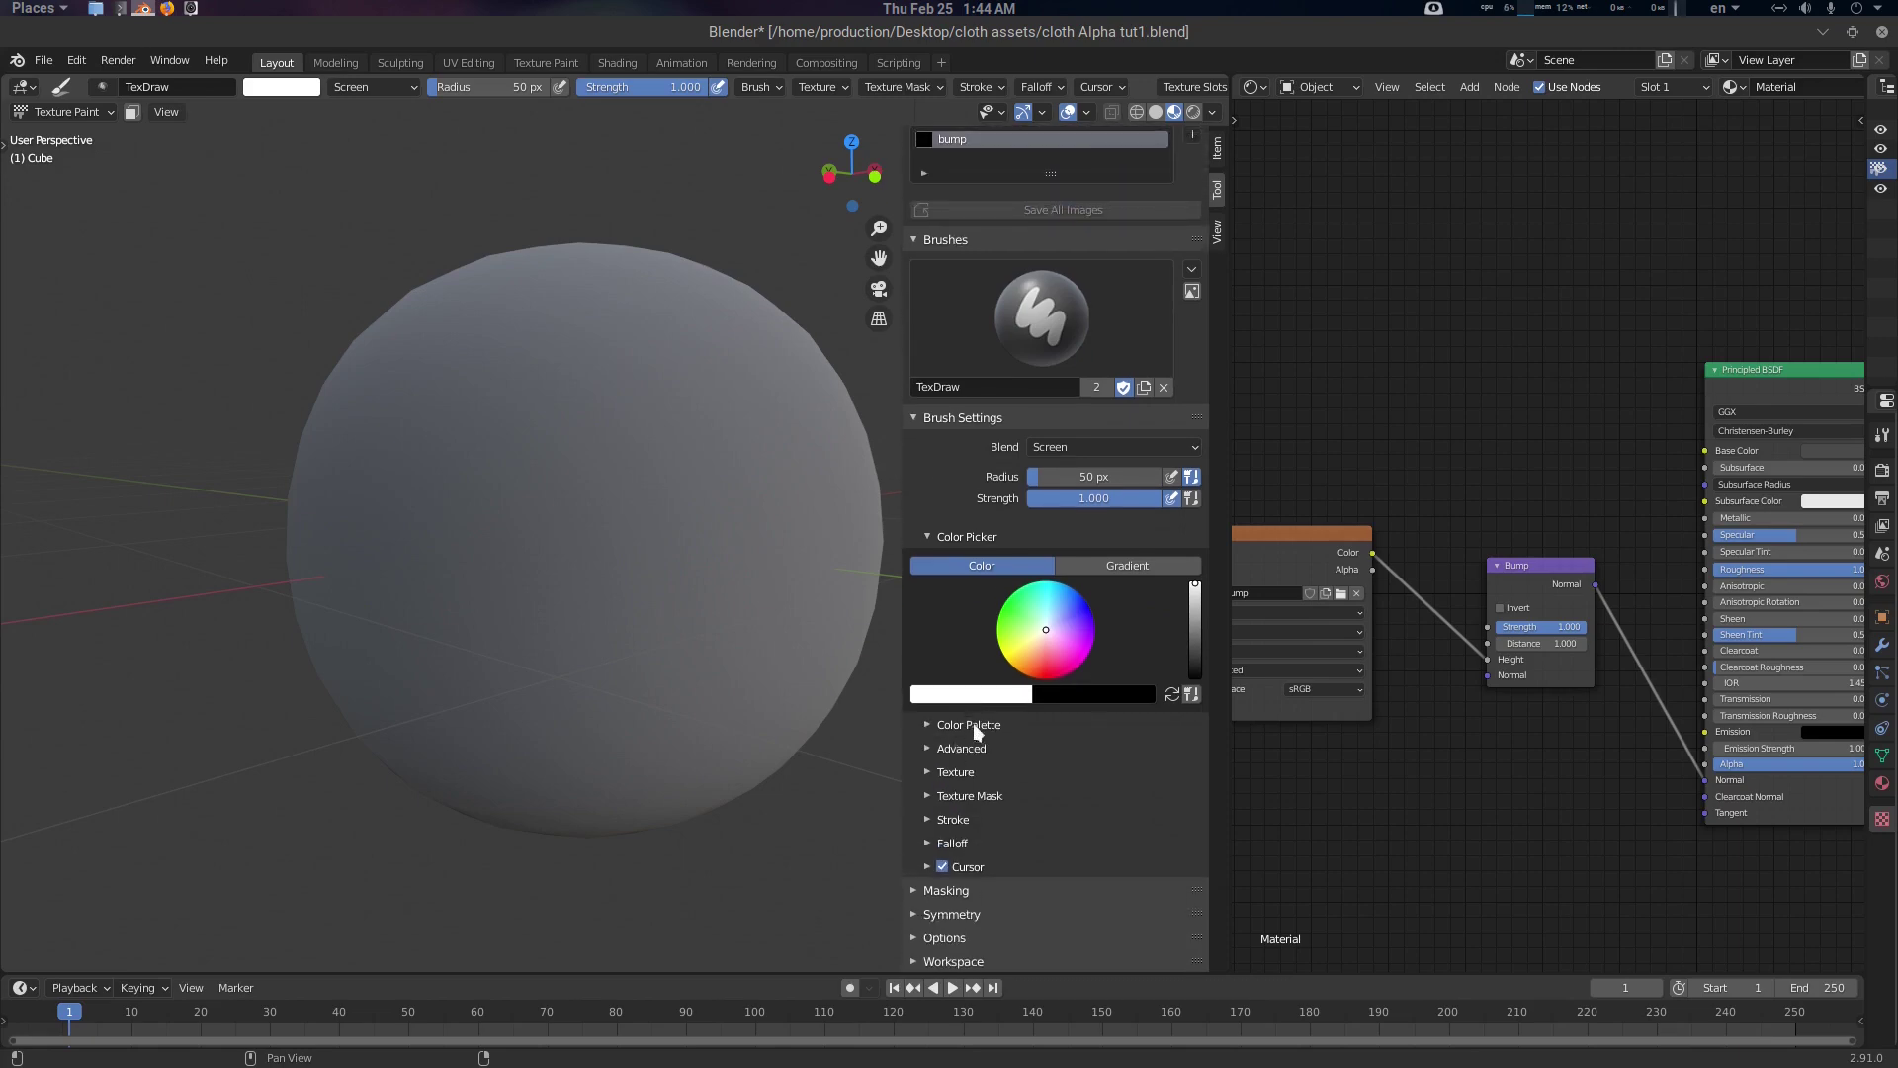
# Set the TexDraw brush's texture mapping to View Plane and enable Rake
pyautogui.click(974, 773)
pyautogui.scroll(-6, 1114, 757)
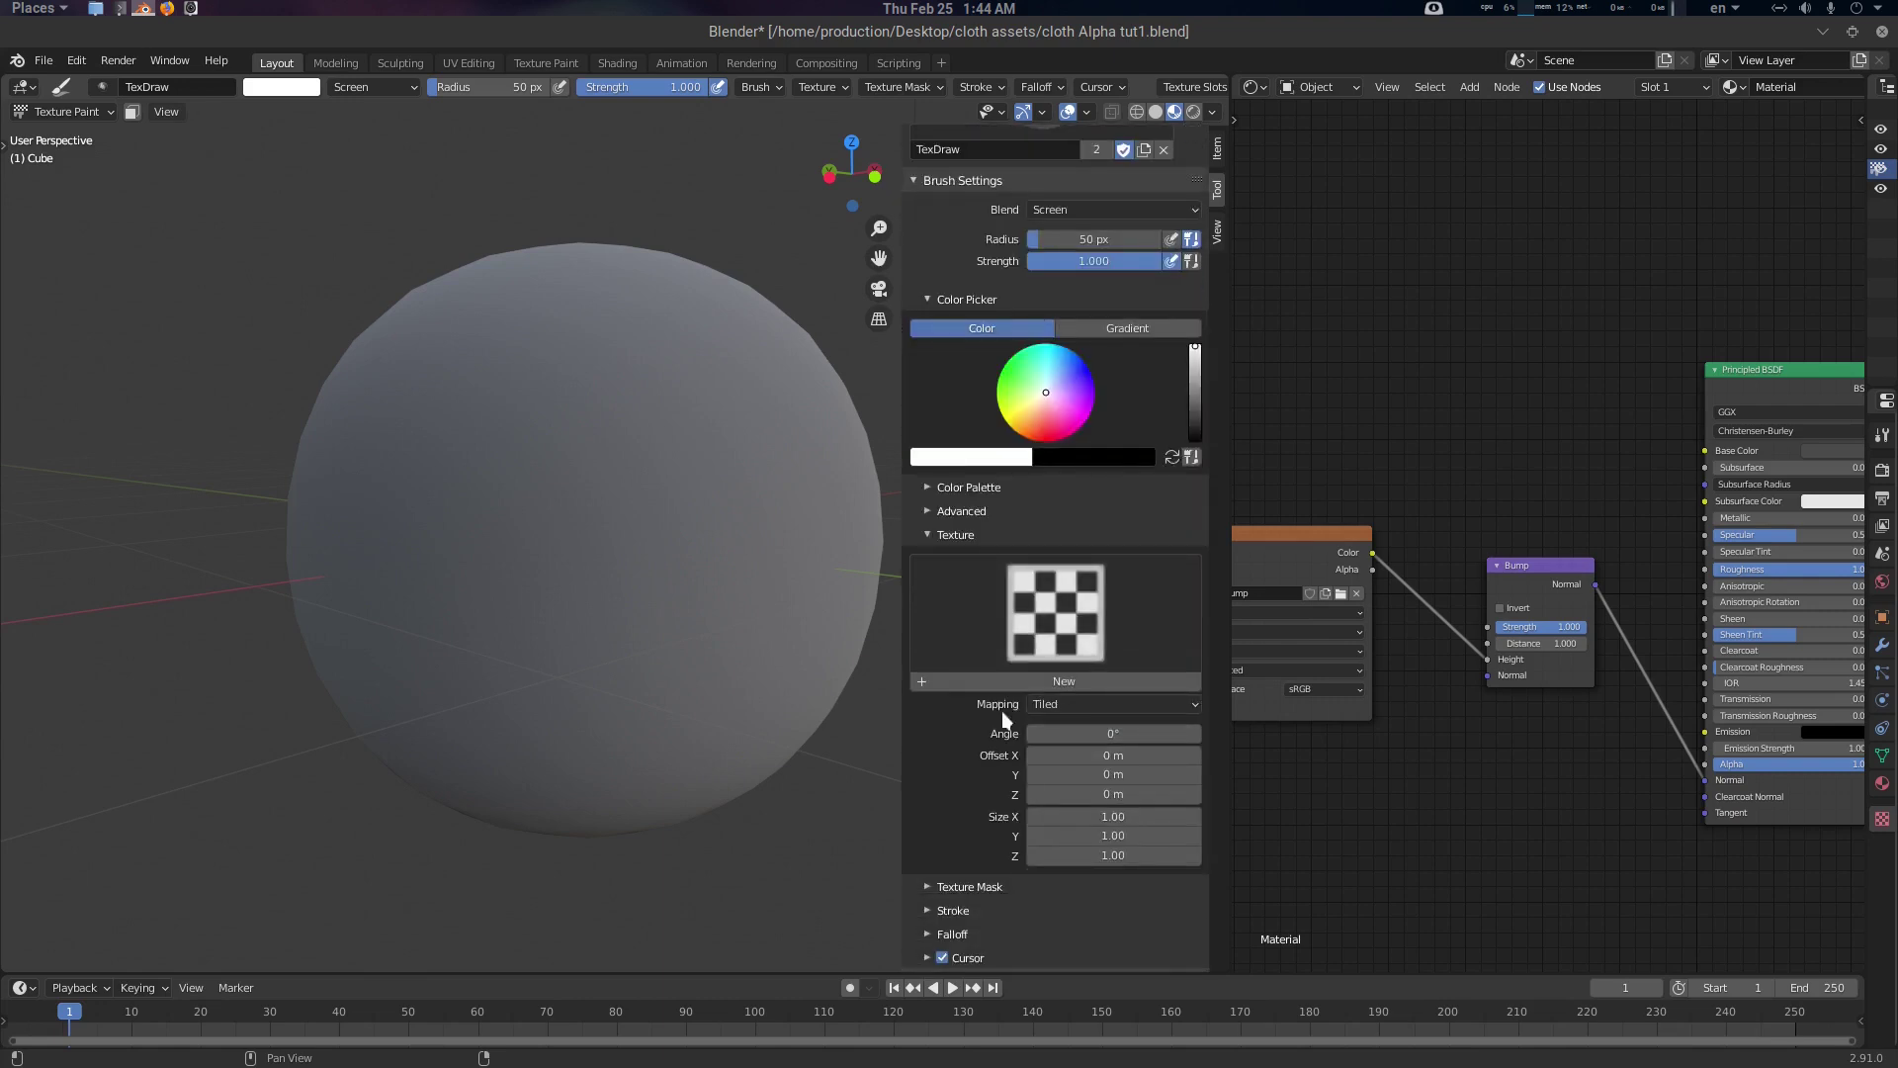
pyautogui.click(1074, 706)
pyautogui.click(1078, 728)
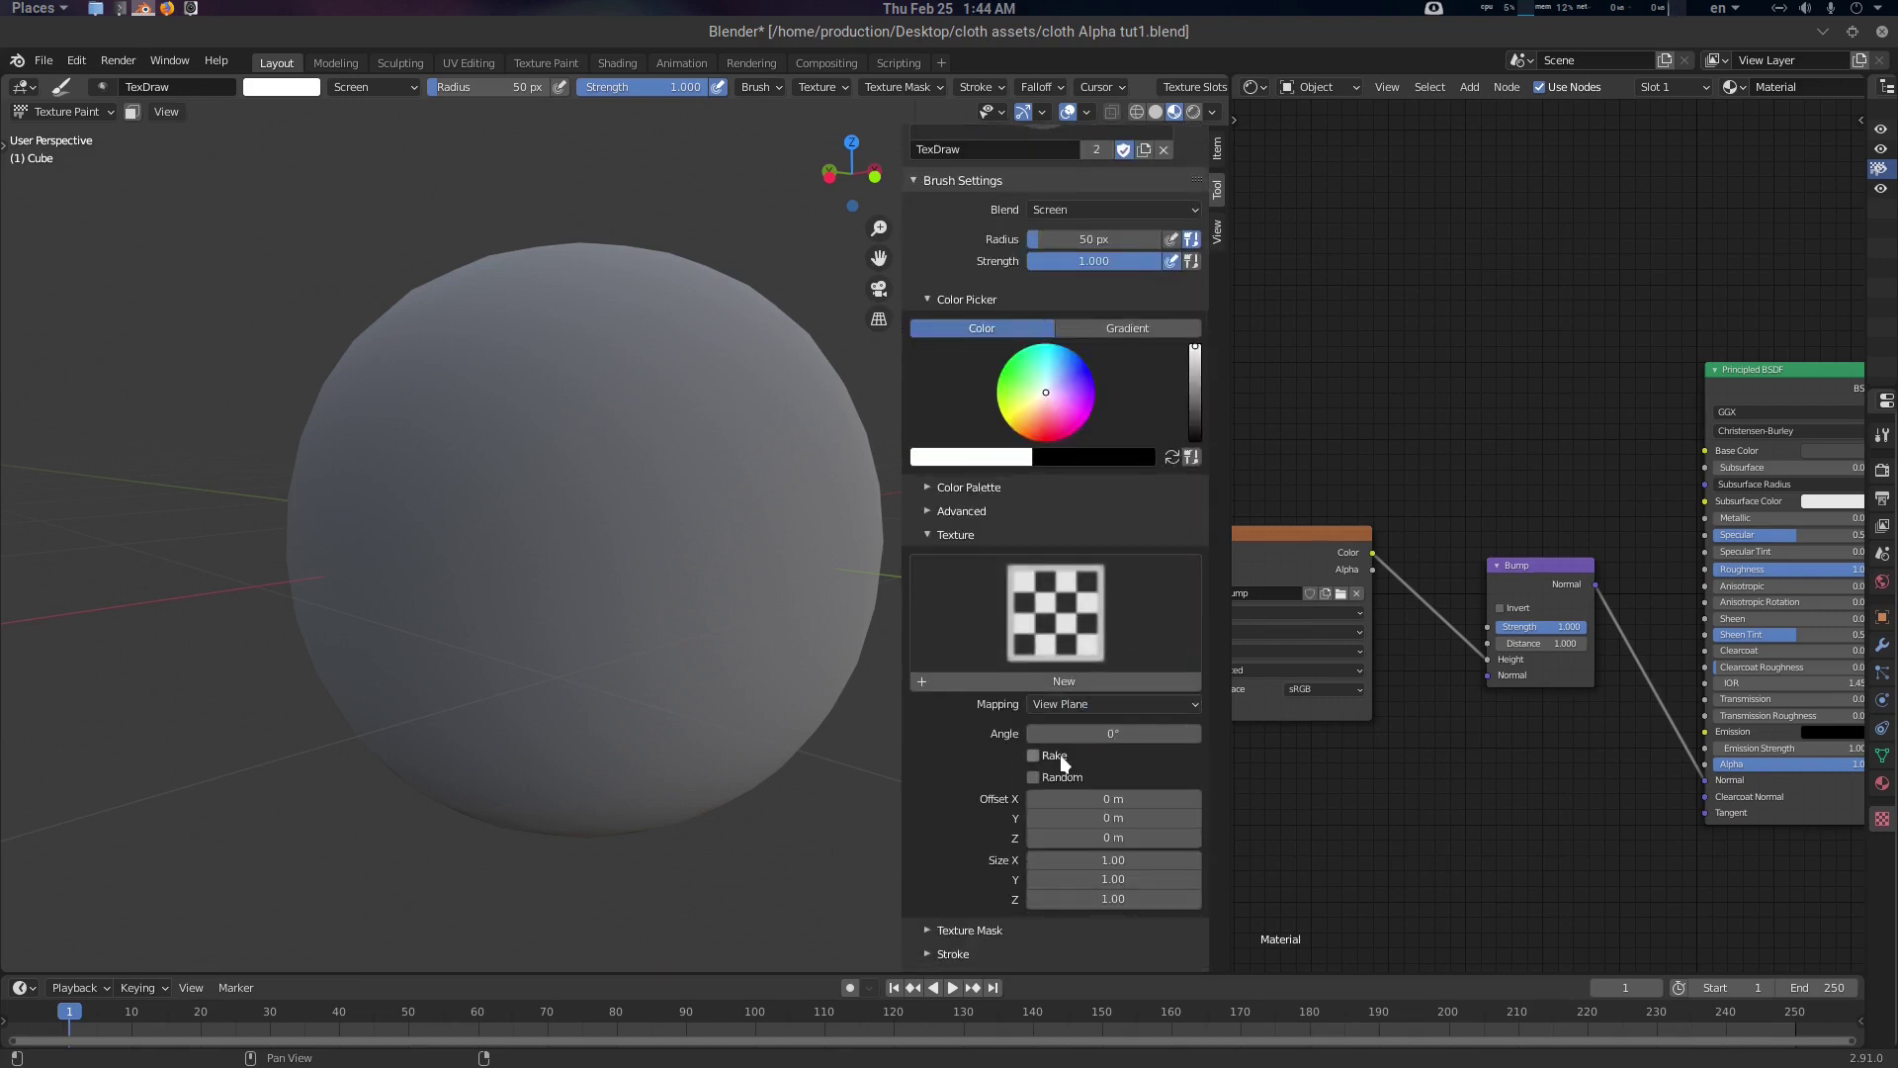
pyautogui.scroll(-3, 979, 766)
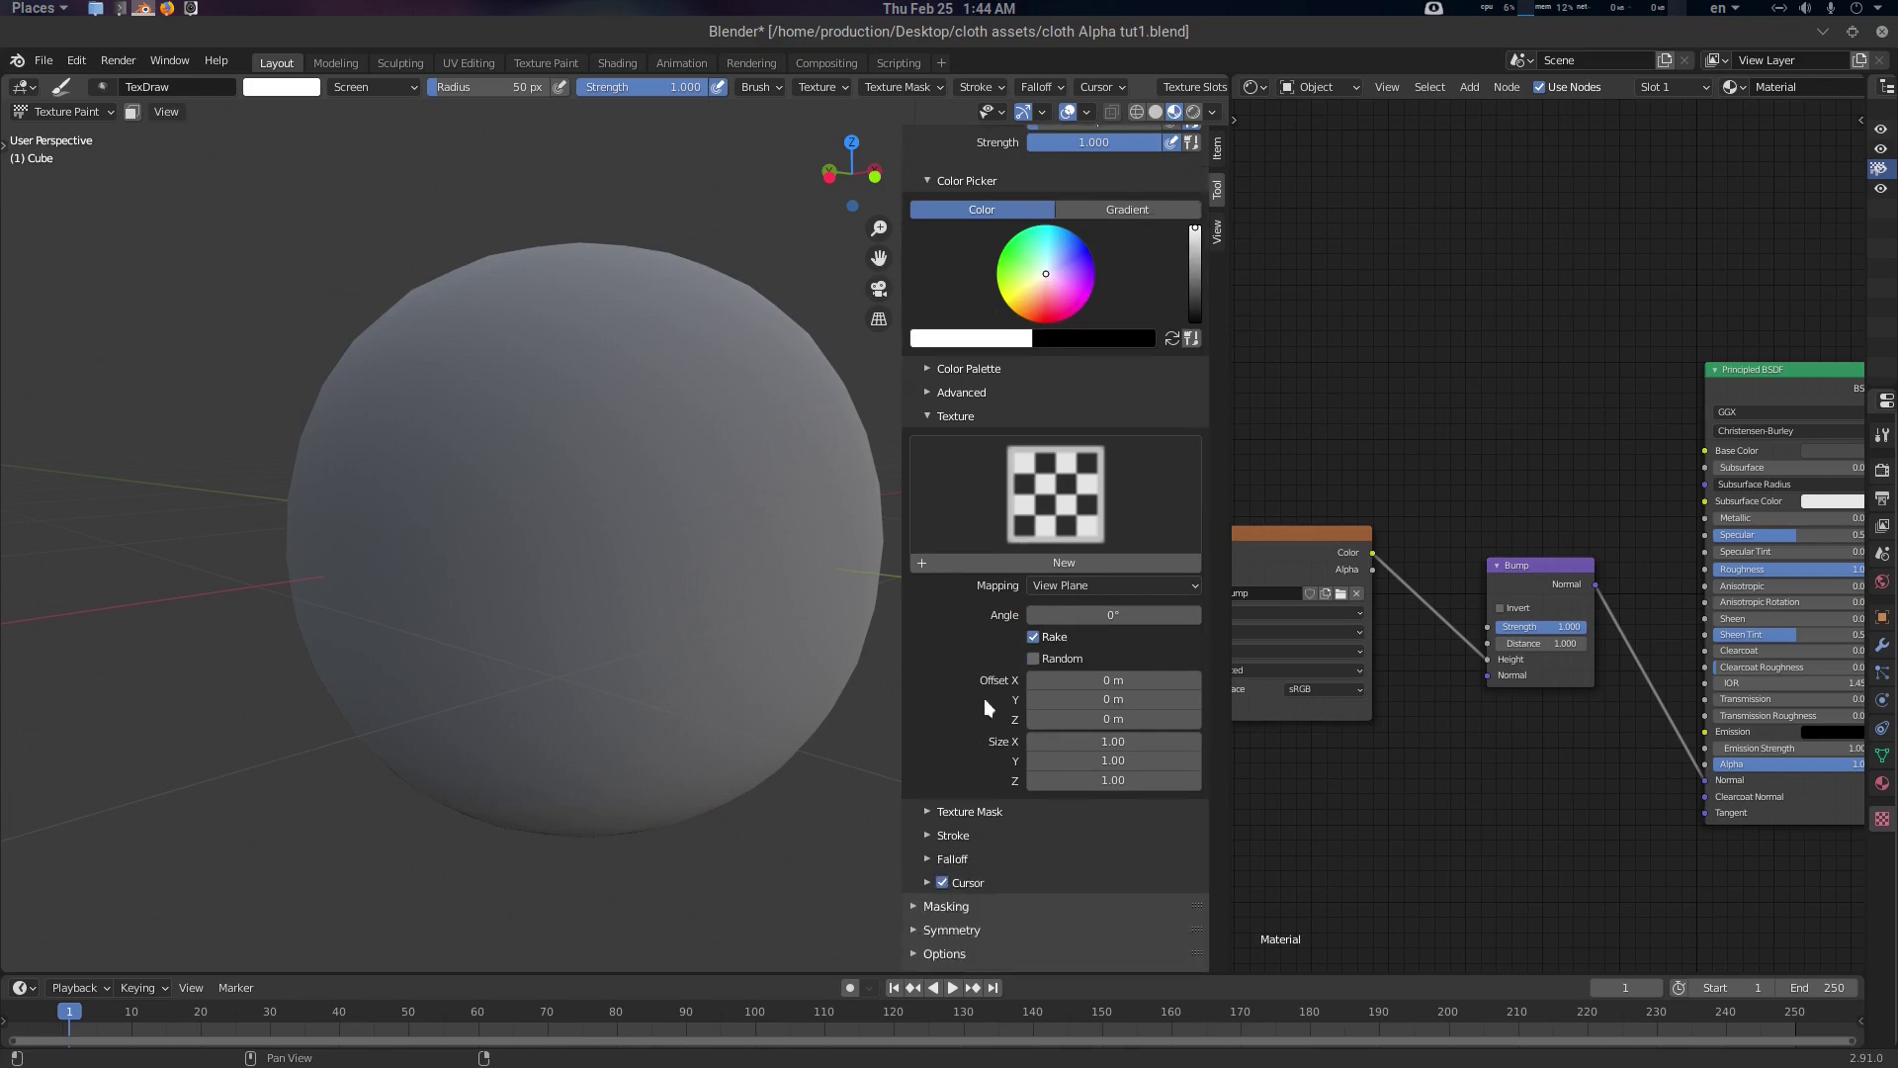
# Set the brush's stroke spacing to 30% and enable Stabilize Stroke with a factor of 0.694
pyautogui.click(961, 833)
pyautogui.scroll(-4, 979, 781)
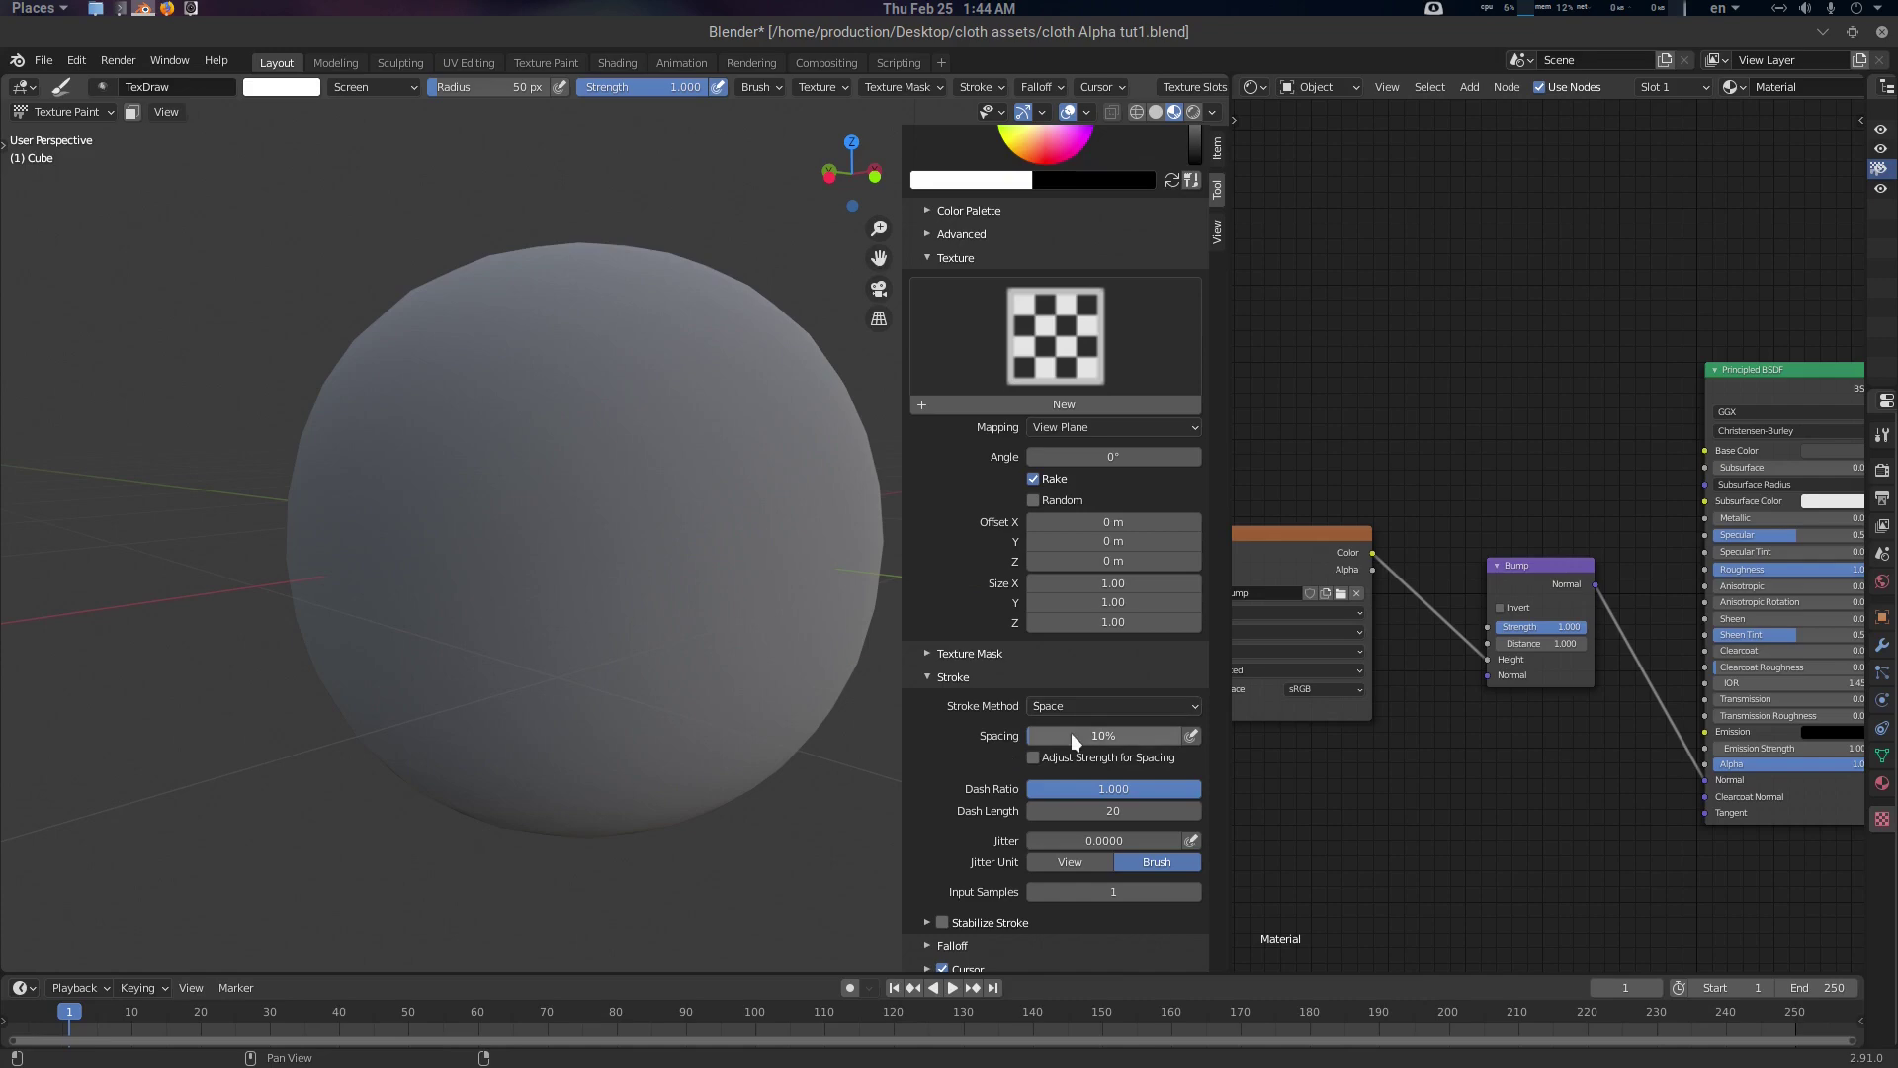
pyautogui.click(1070, 736)
pyautogui.scroll(7, 975, 845)
pyautogui.scroll(-9, 981, 829)
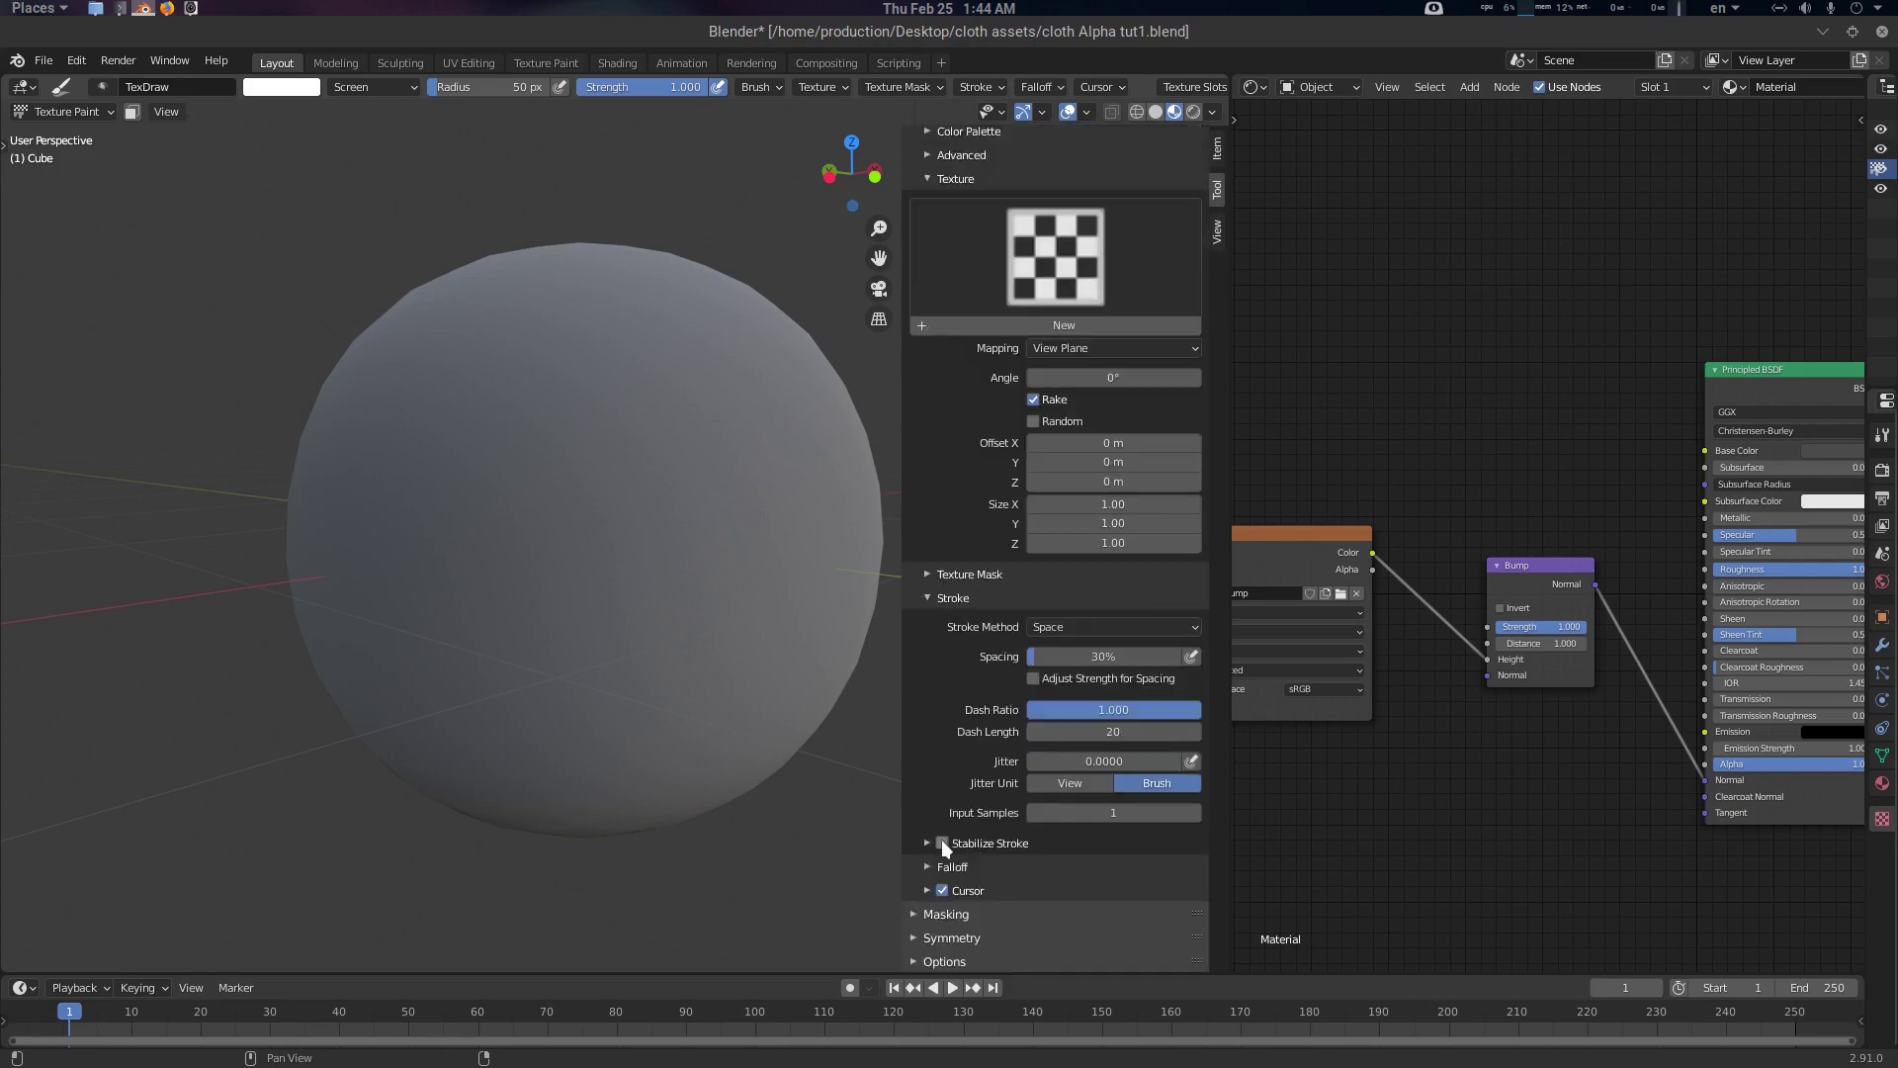
pyautogui.click(939, 842)
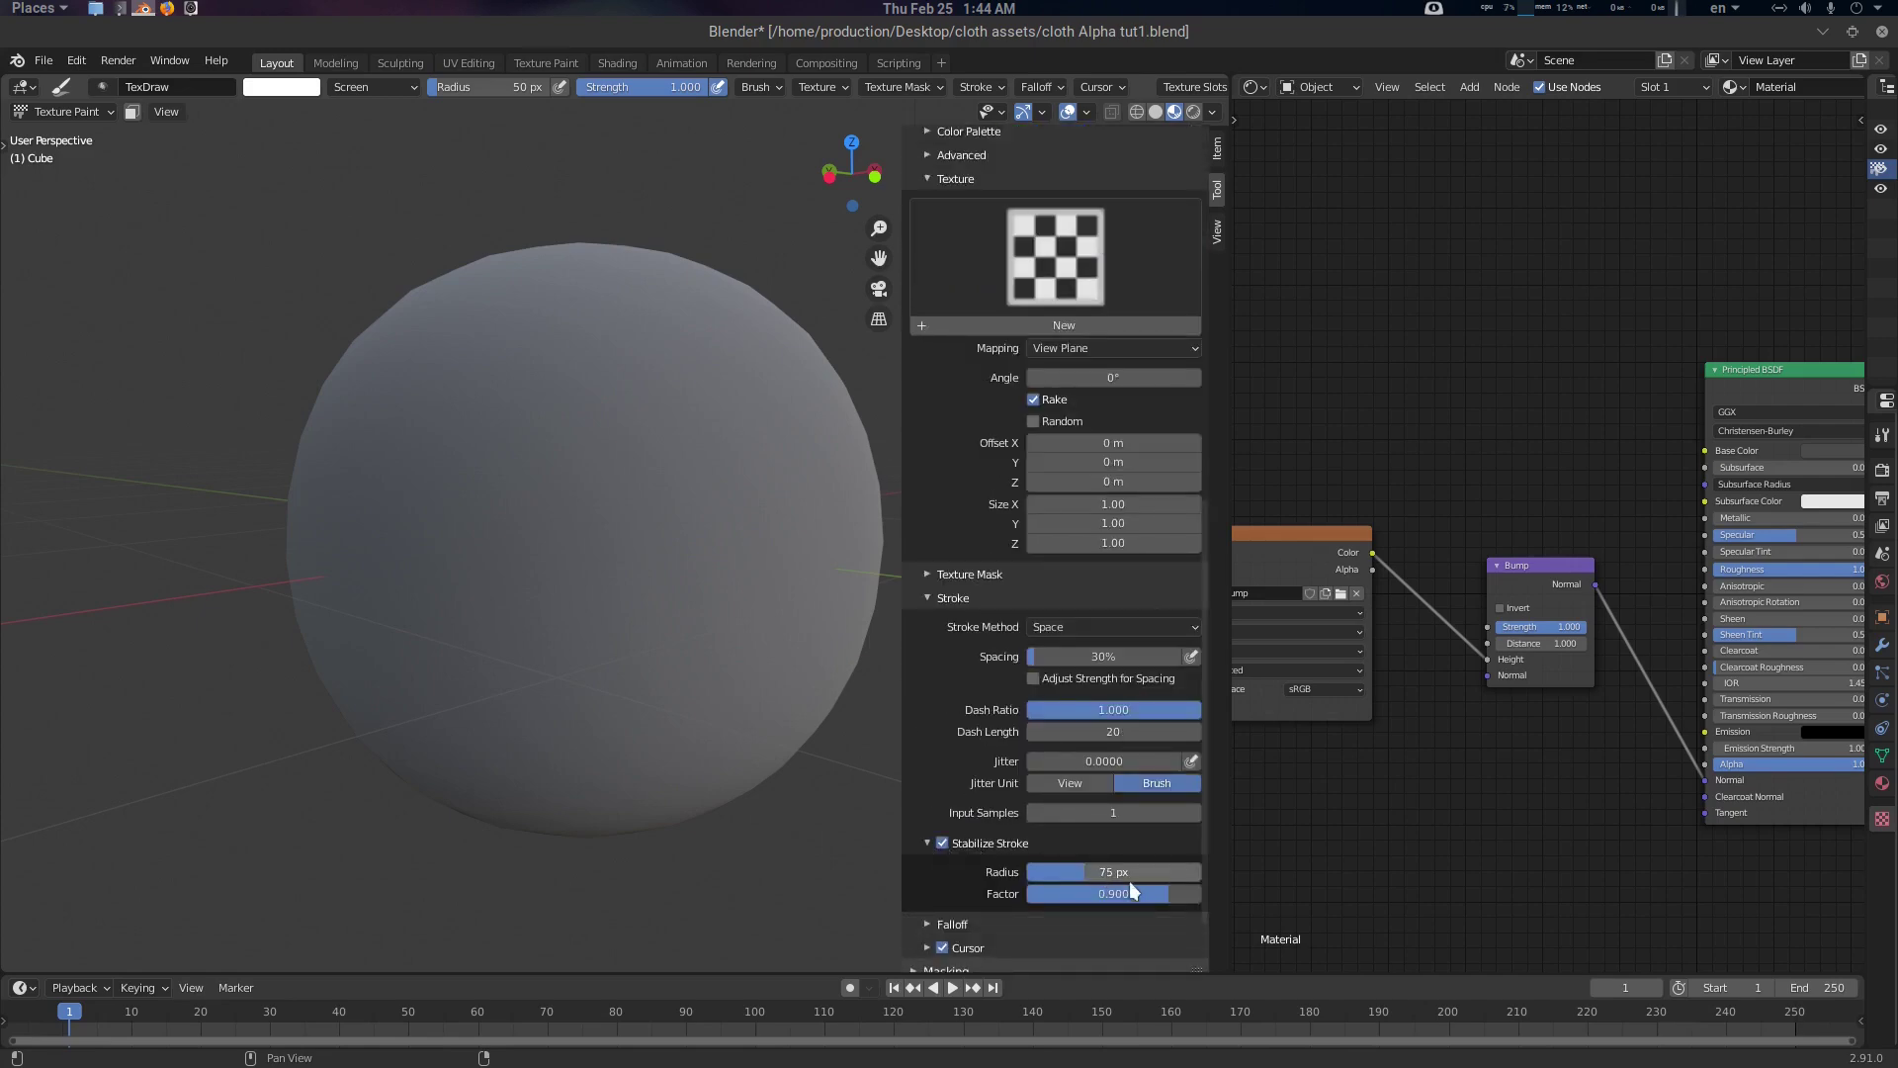
pyautogui.moveTo(1132, 891); pyautogui.dragTo(1125, 890)
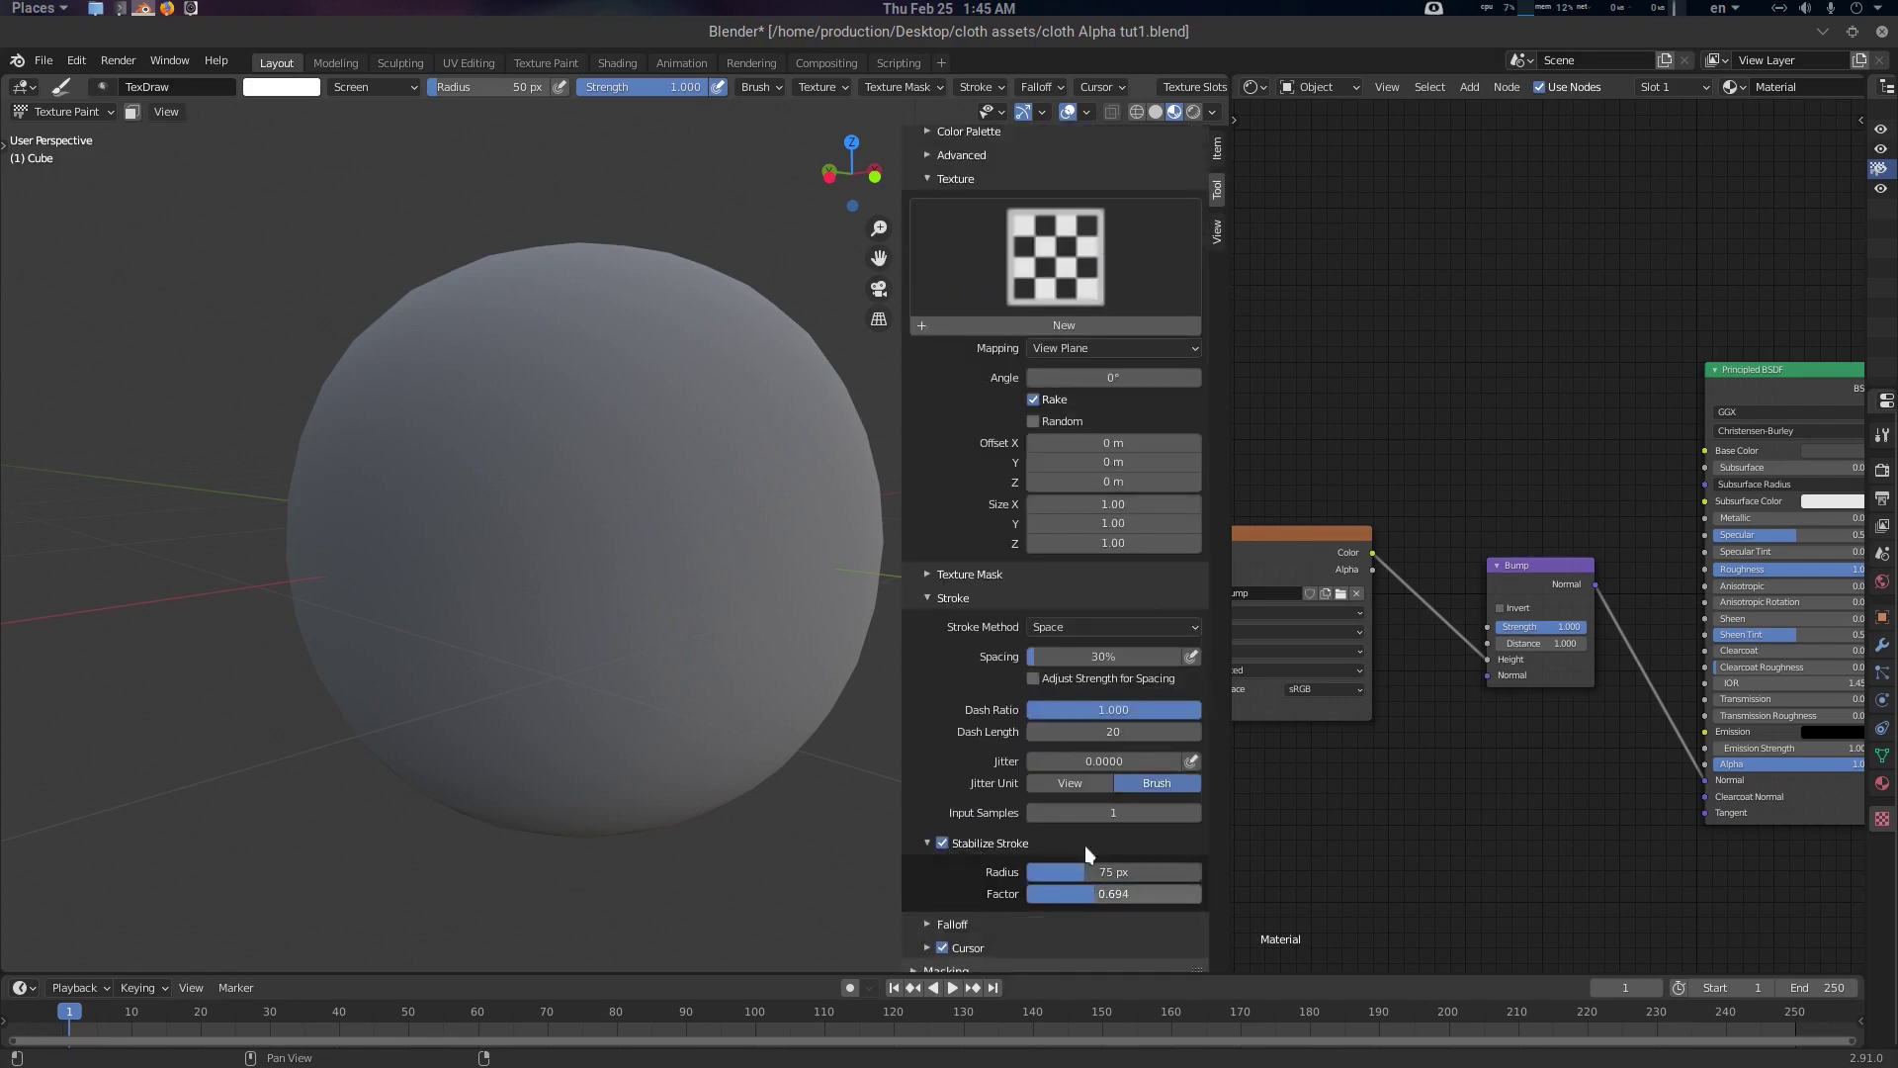
# Switch to the cloth alpha brush and review its texture, spacing and Stabilize Stroke settings
pyautogui.scroll(12, 1100, 483)
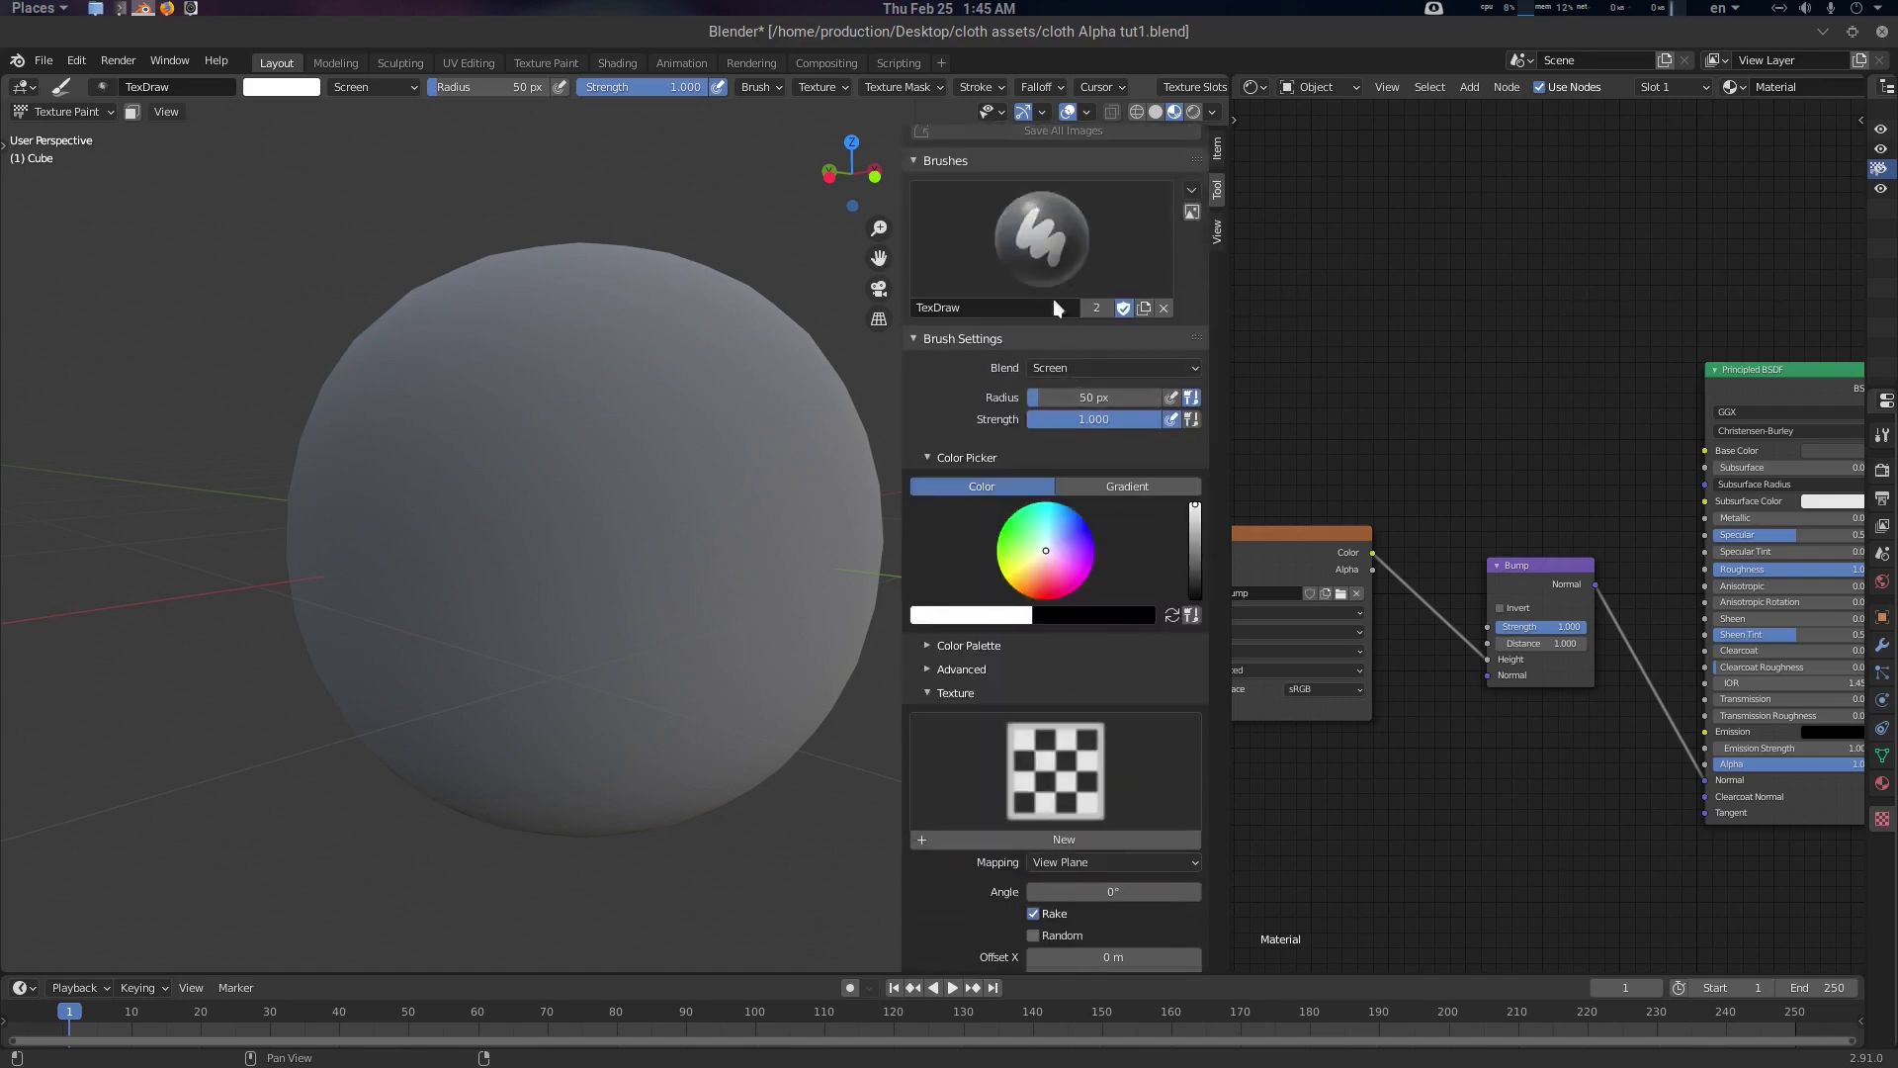
pyautogui.click(1045, 259)
pyautogui.click(954, 346)
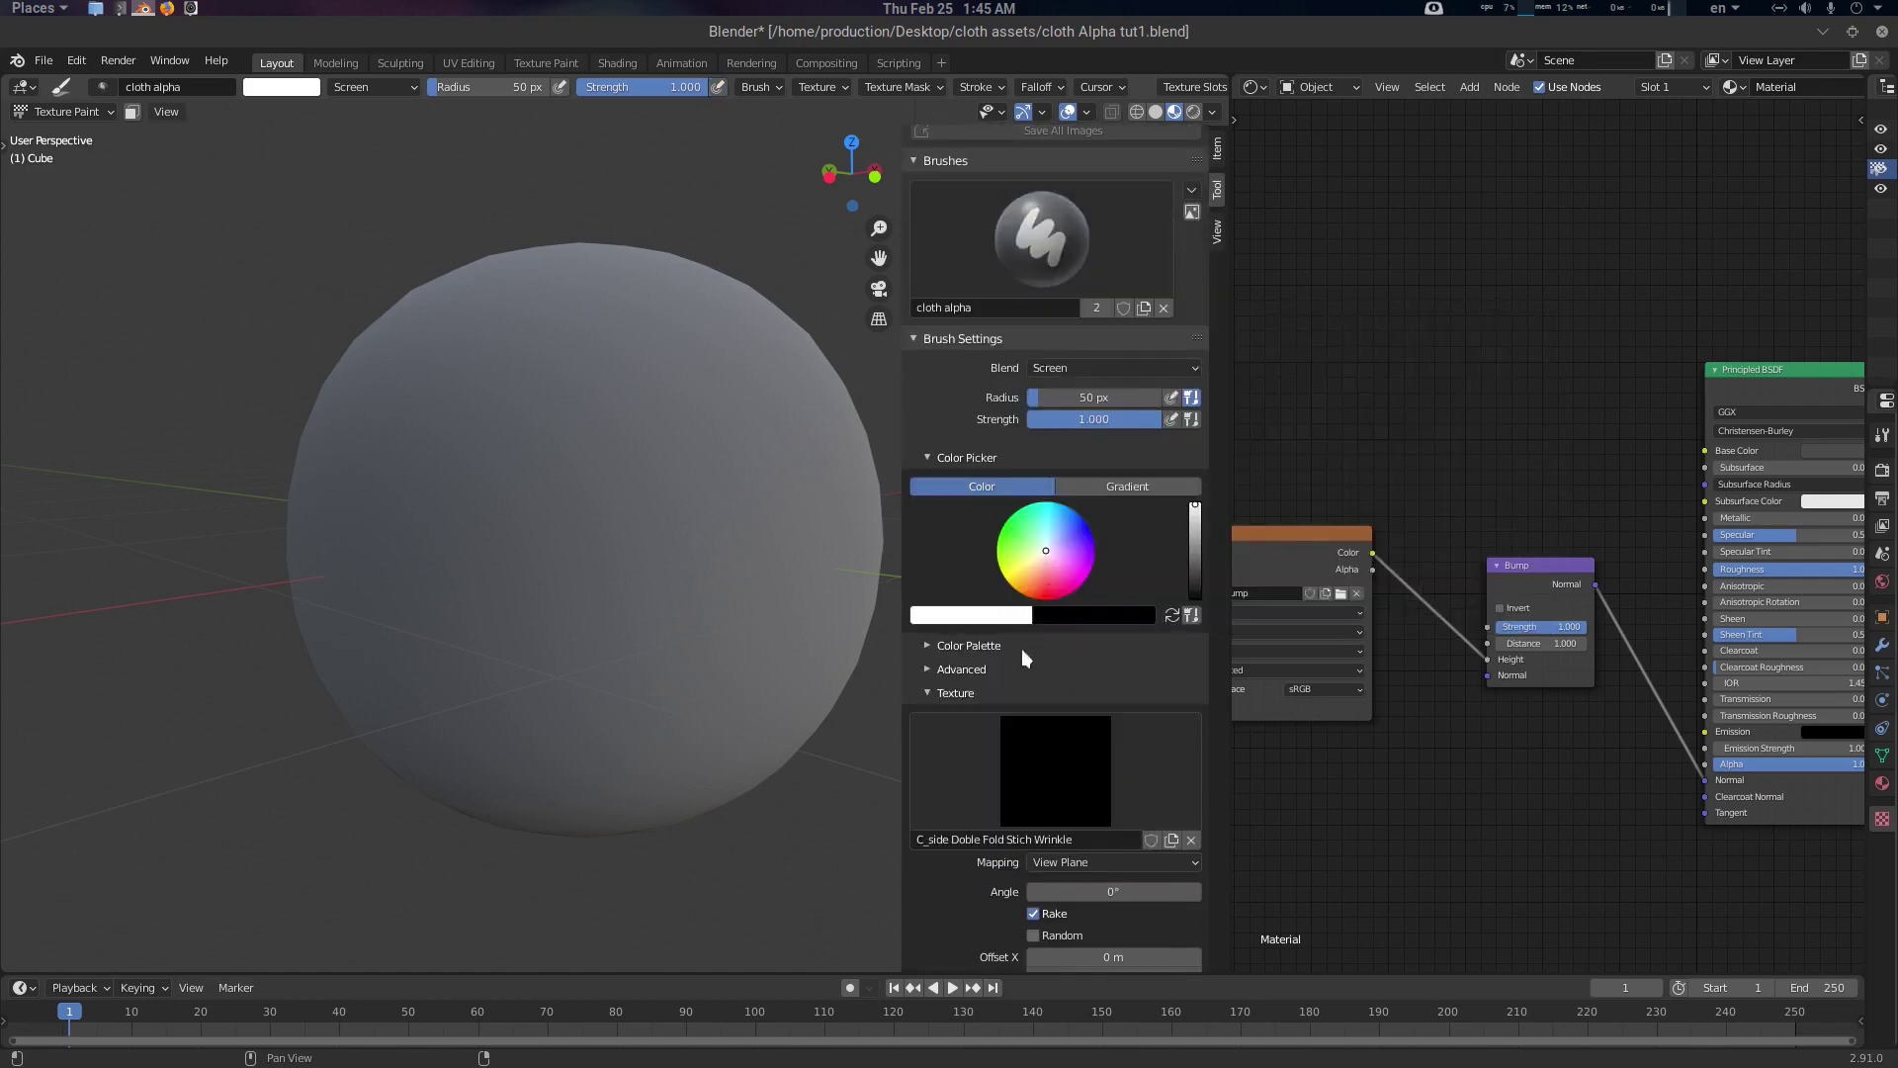
pyautogui.scroll(-10, 1019, 652)
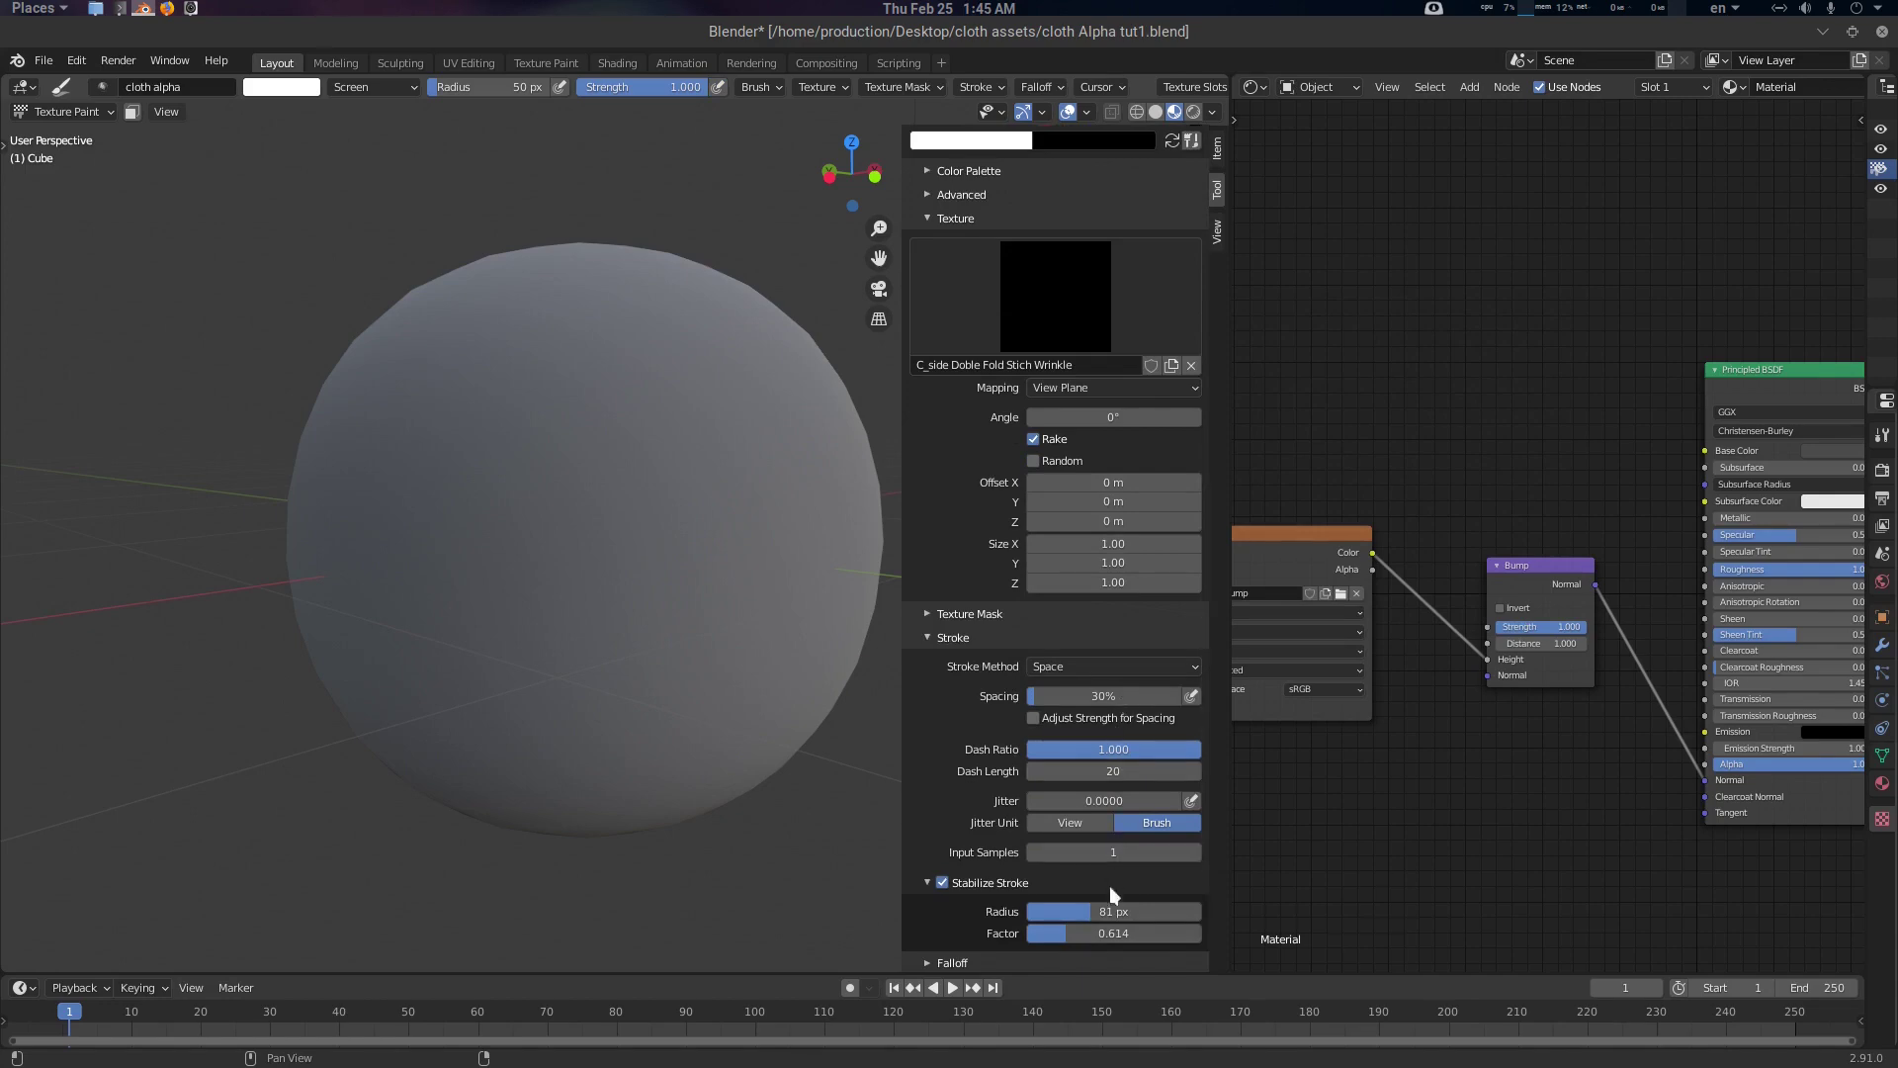
pyautogui.scroll(-3, 1123, 874)
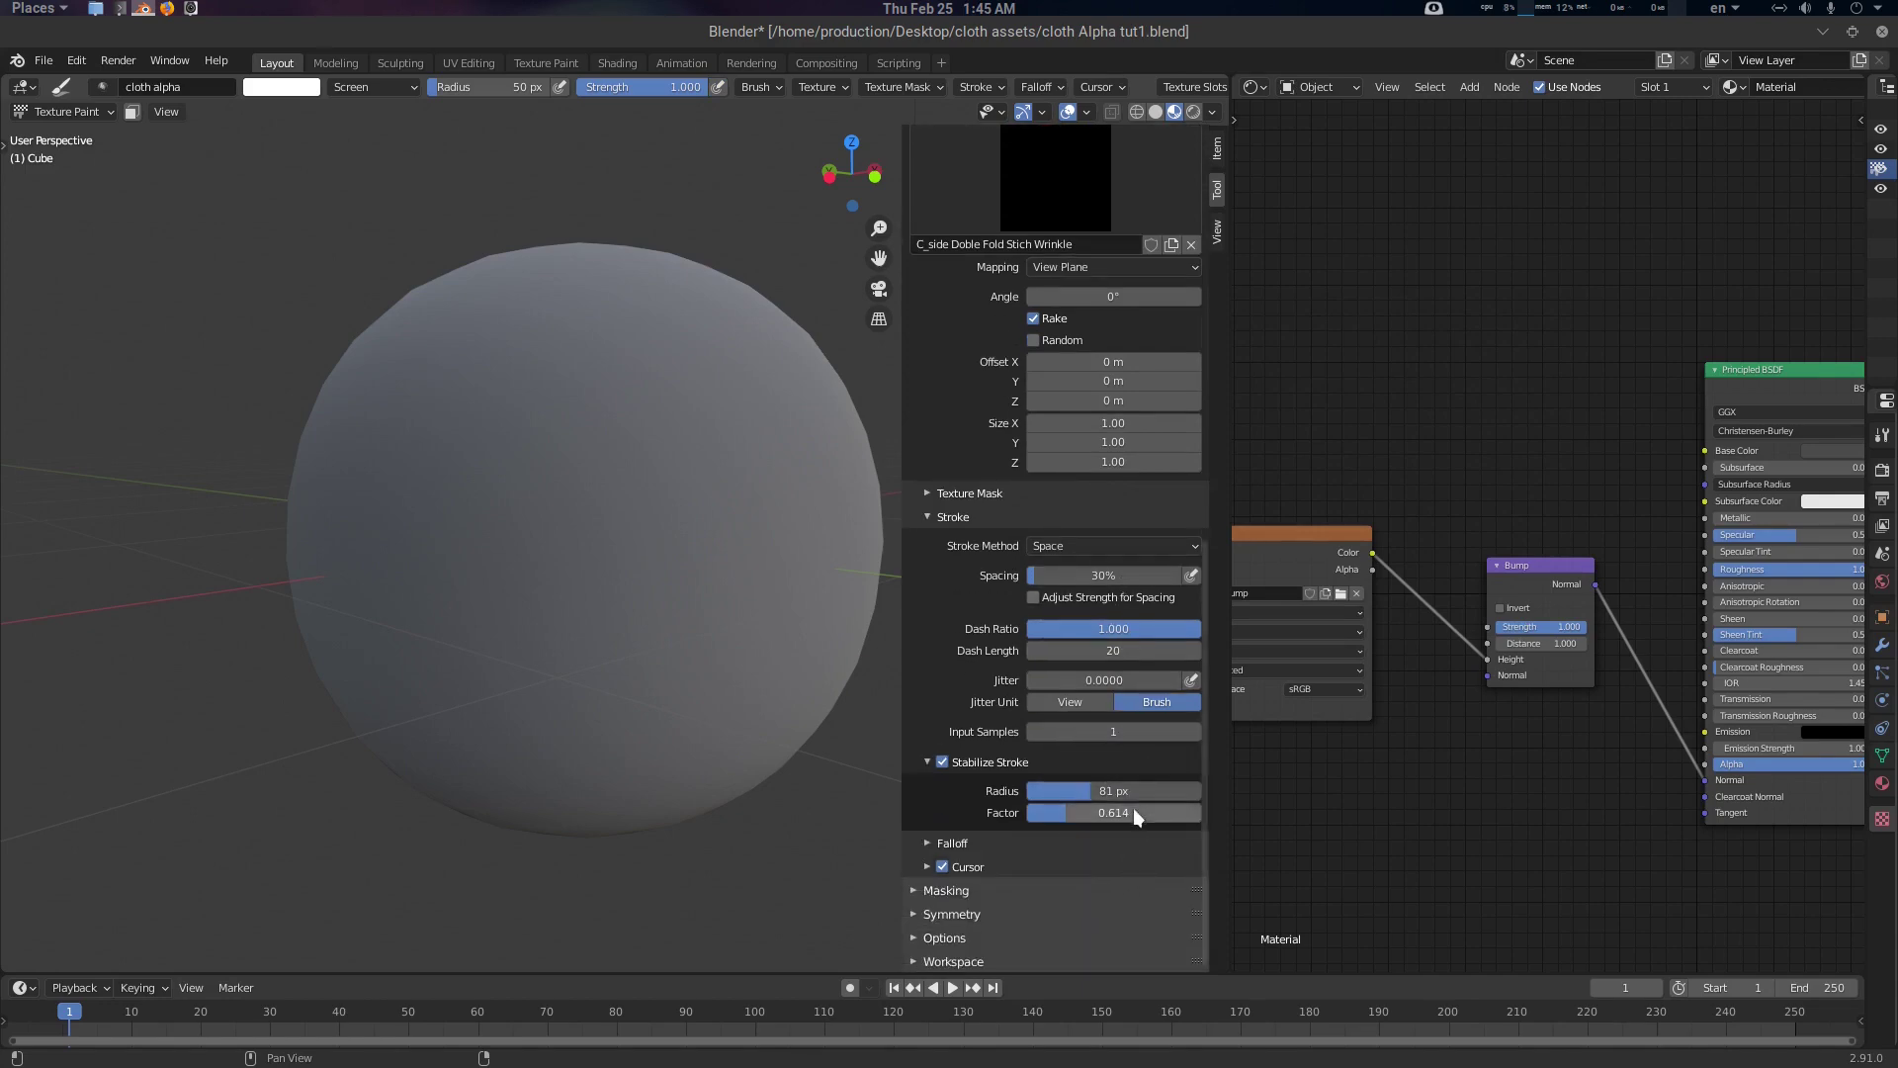
pyautogui.scroll(6, 1151, 776)
pyautogui.scroll(8, 1151, 771)
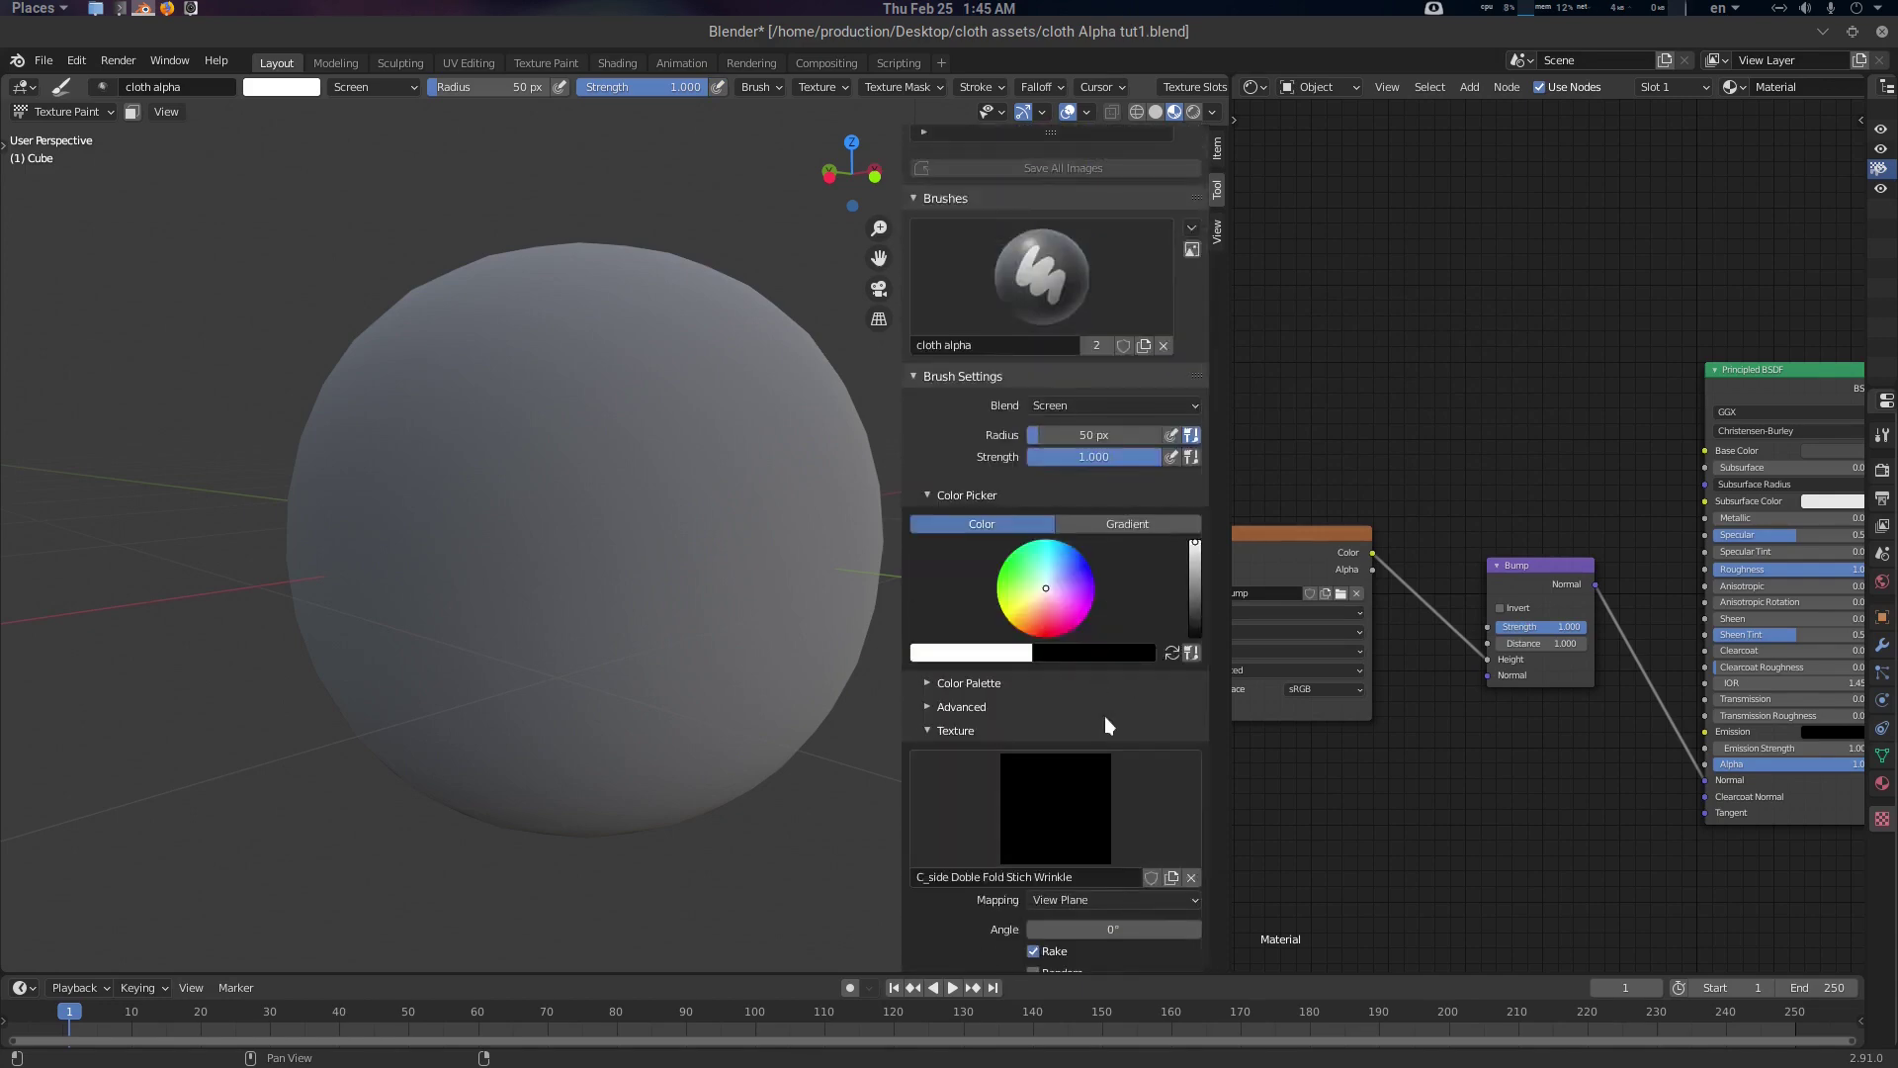
# Switch to the TexDraw brush for comparison and return to the cloth alpha brush
pyautogui.click(1007, 280)
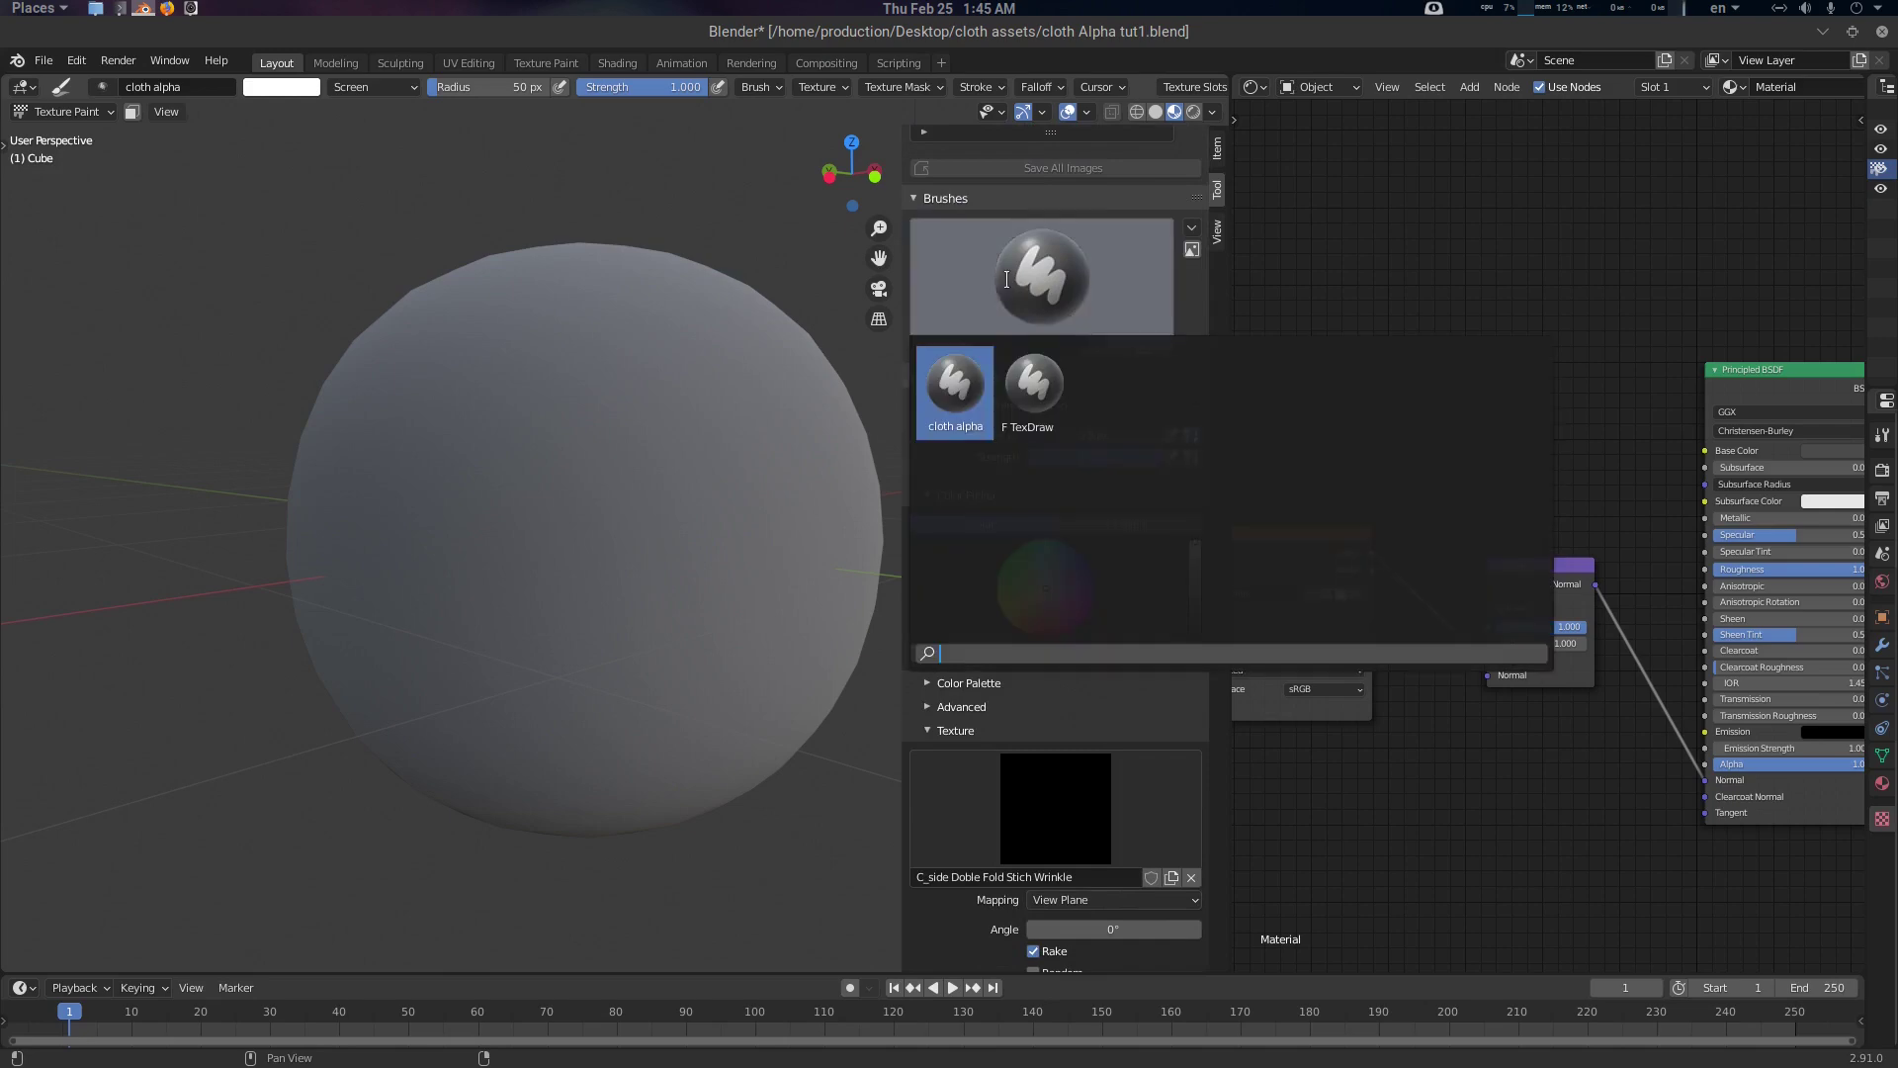
pyautogui.click(947, 380)
pyautogui.click(1077, 281)
pyautogui.click(1059, 396)
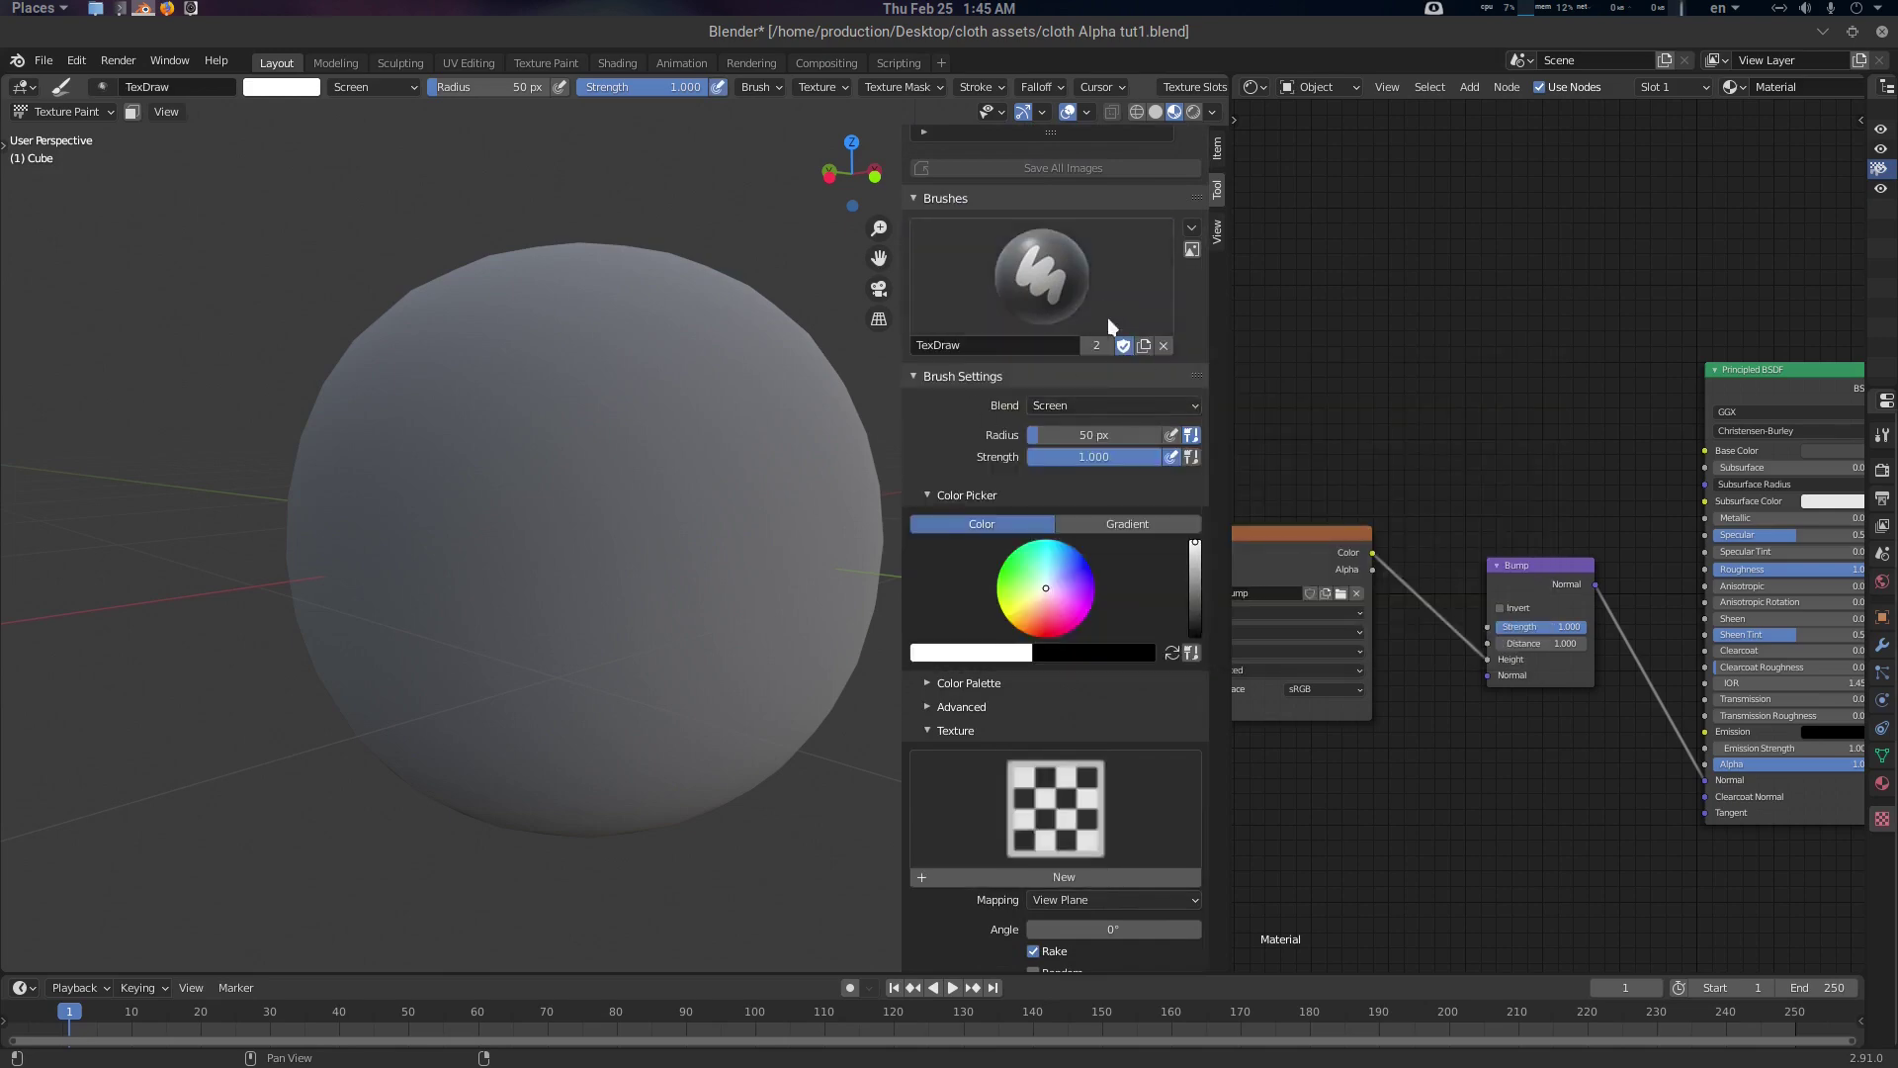
pyautogui.click(1045, 272)
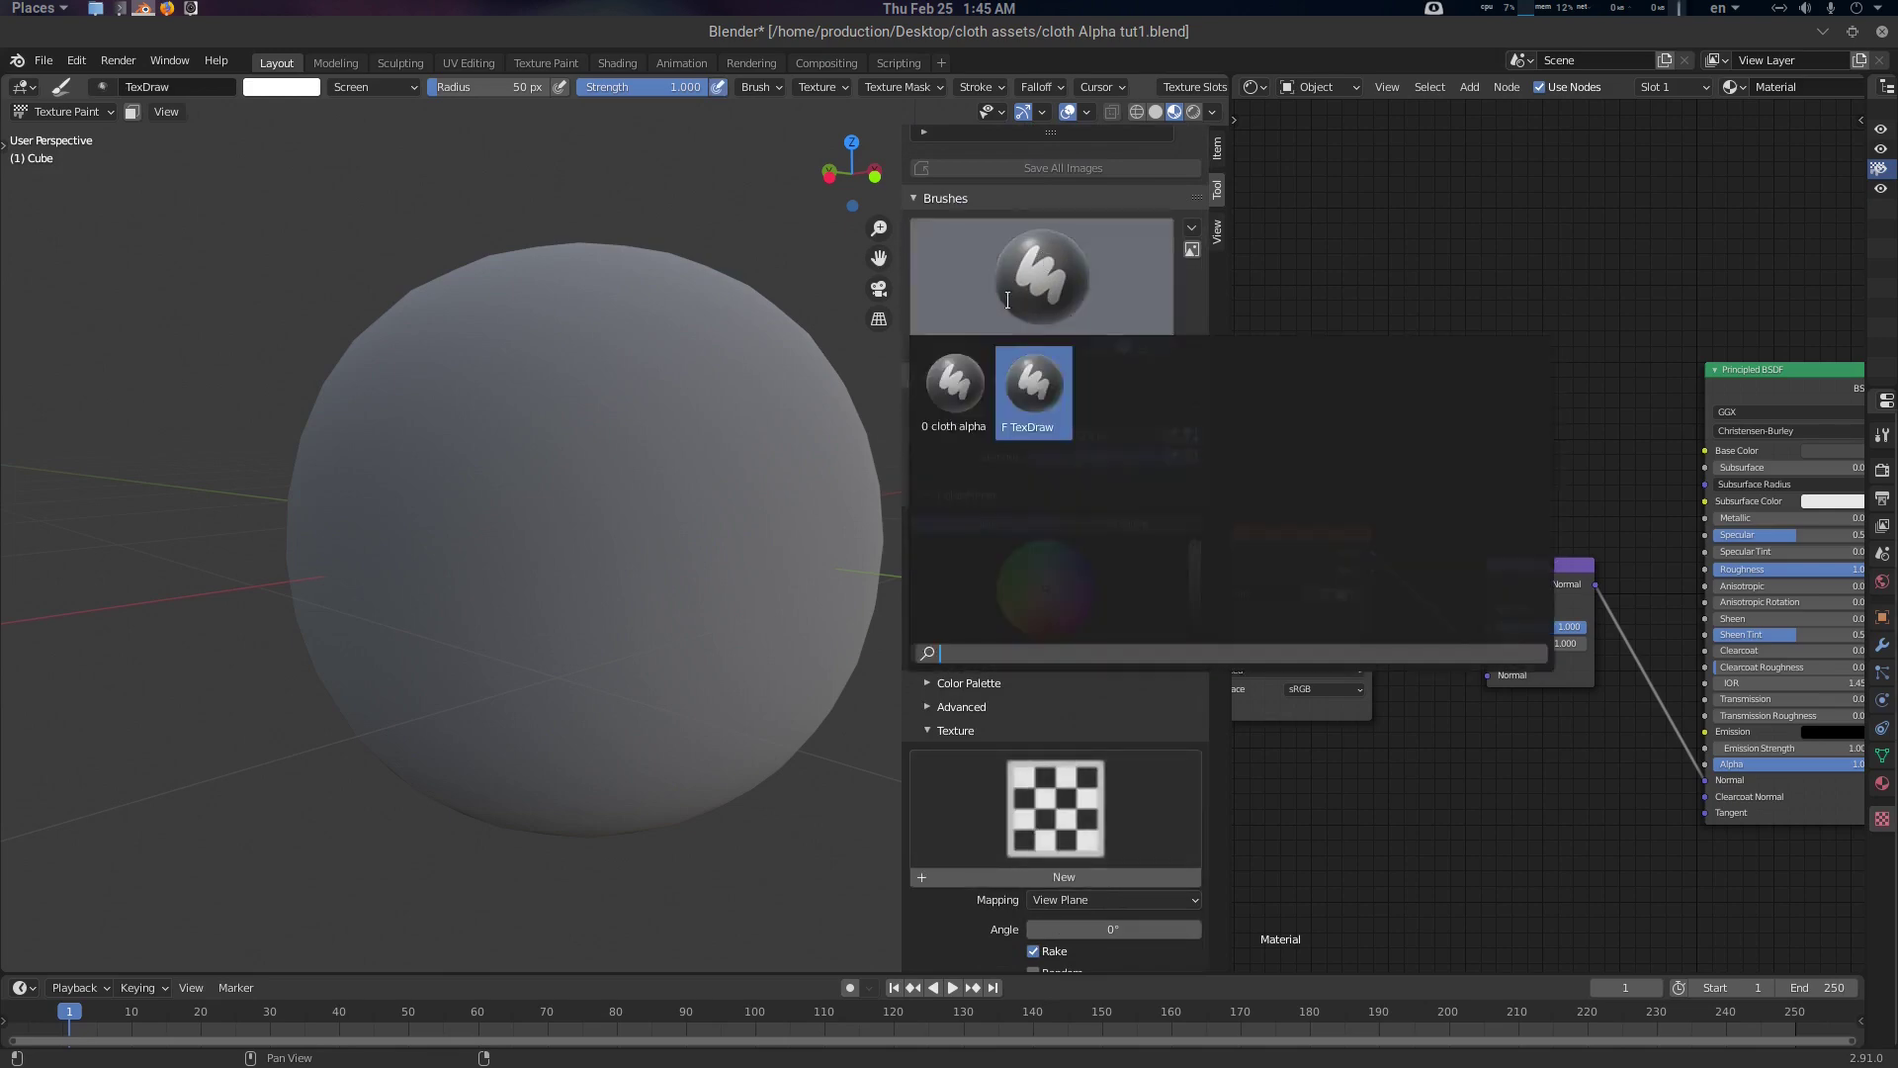
pyautogui.click(951, 379)
# Assign the B_crease texture to the cloth alpha brush
pyautogui.scroll(-2, 763, 552)
pyautogui.keyDown('shift'); pyautogui.moveTo(690, 546); pyautogui.dragTo(612, 523, button='middle'); pyautogui.keyUp('shift')
pyautogui.scroll(1, 656, 531)
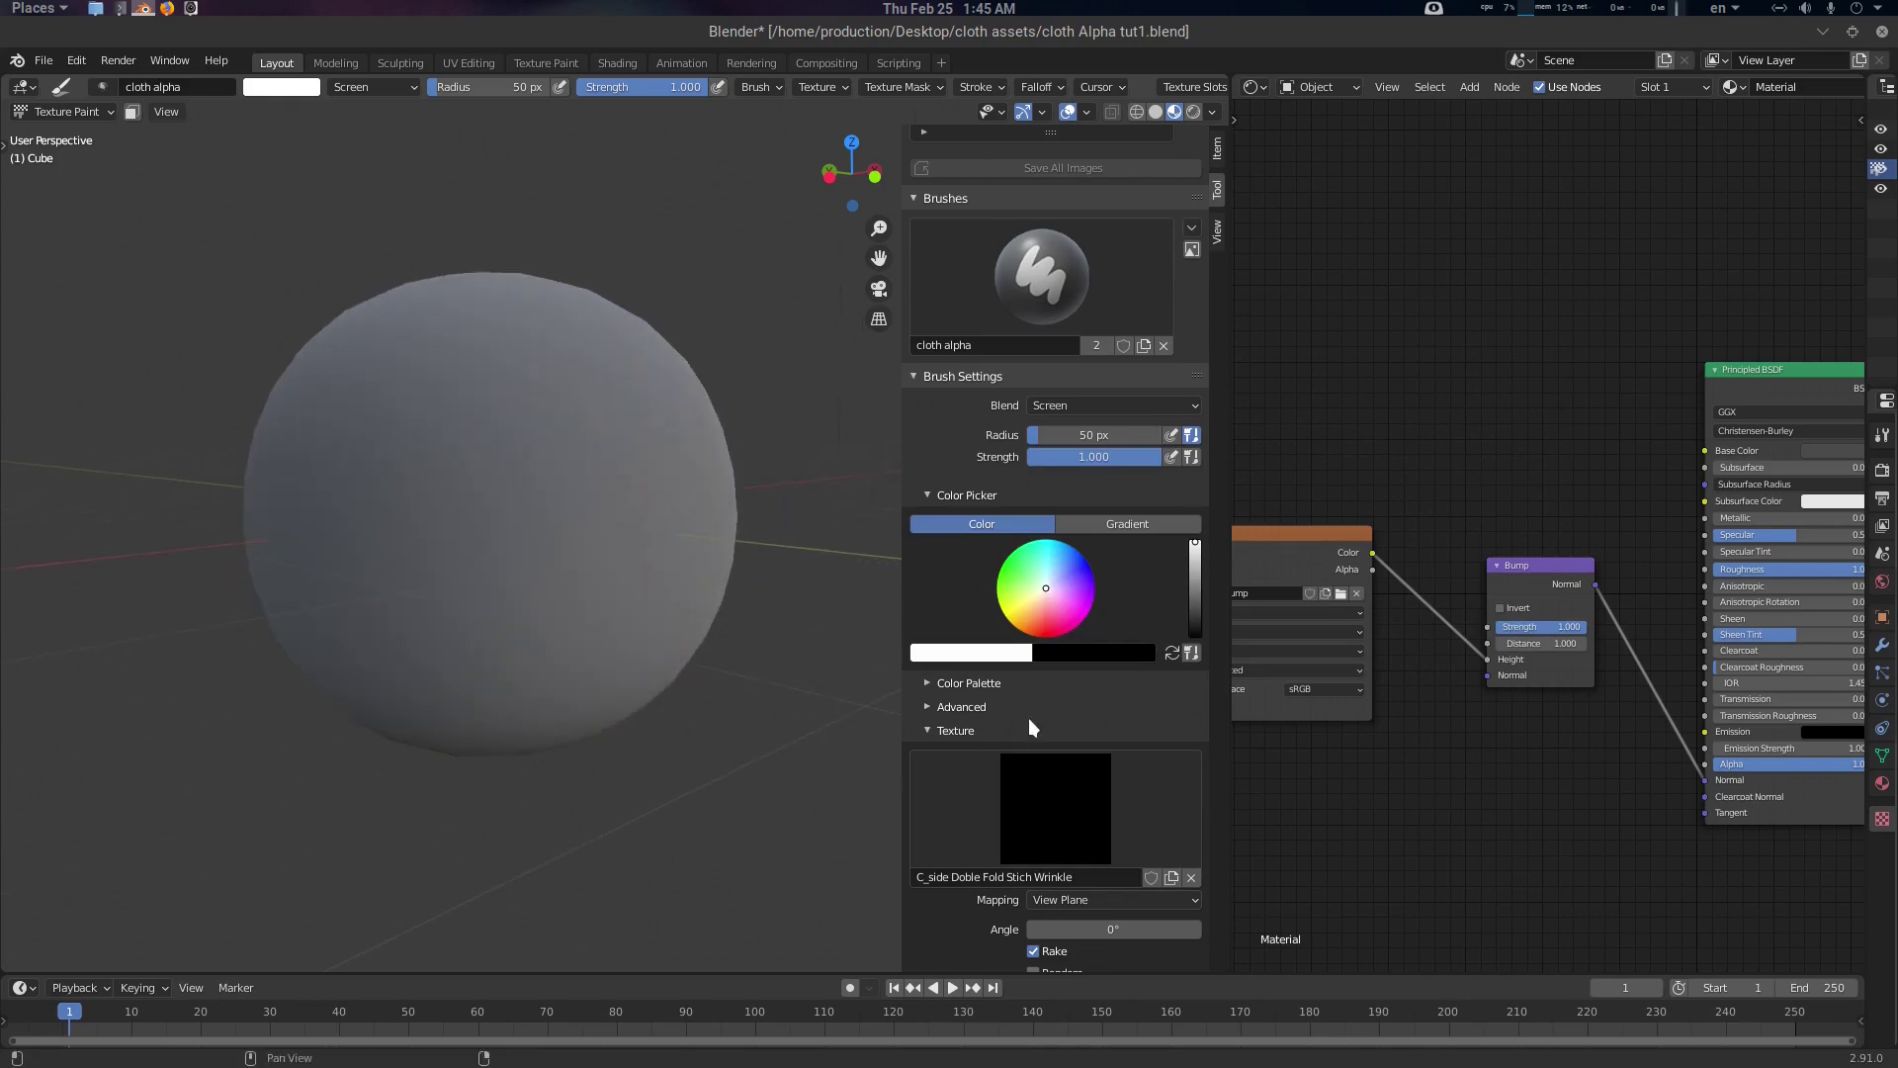
pyautogui.scroll(-3, 1028, 721)
pyautogui.click(1102, 650)
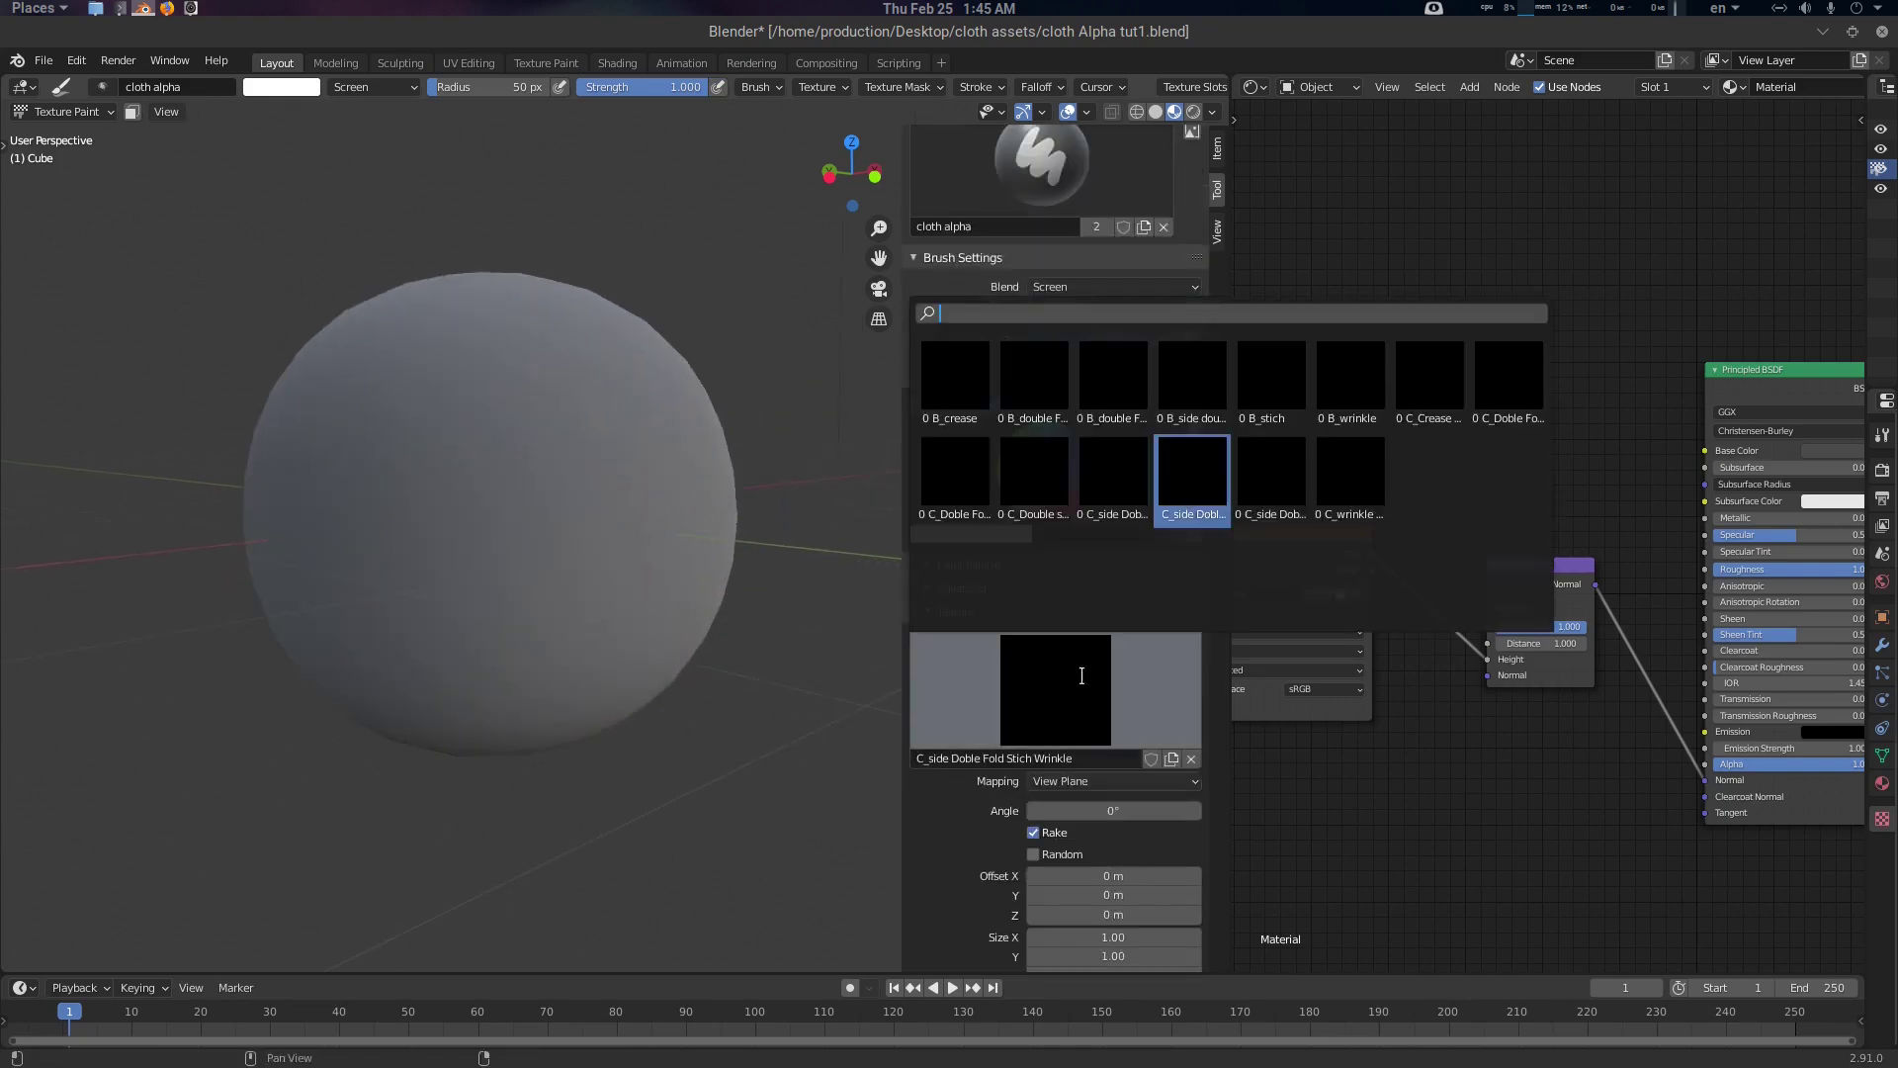
pyautogui.click(957, 385)
# Paint a diagonal crease stroke across the front of the sphere with the cloth alpha brush
pyautogui.scroll(2, 601, 413)
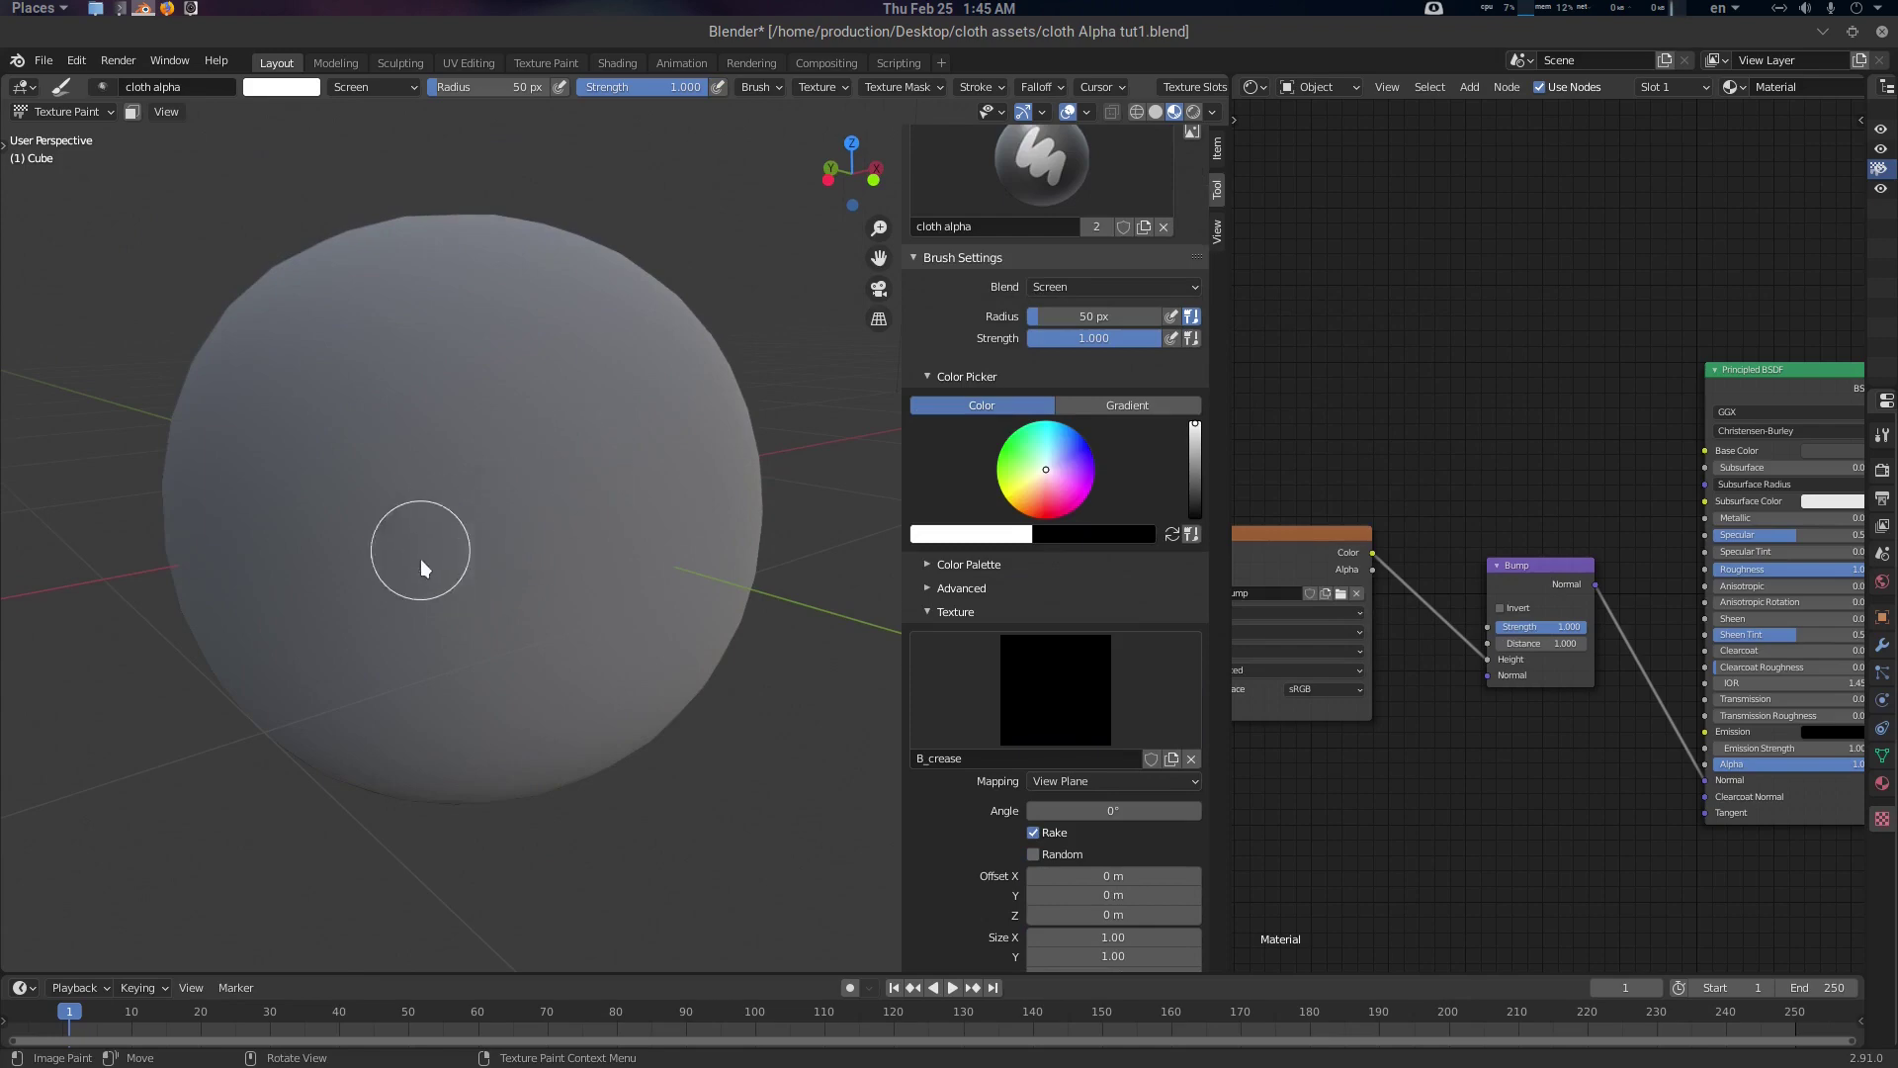
pyautogui.scroll(1, 484, 536)
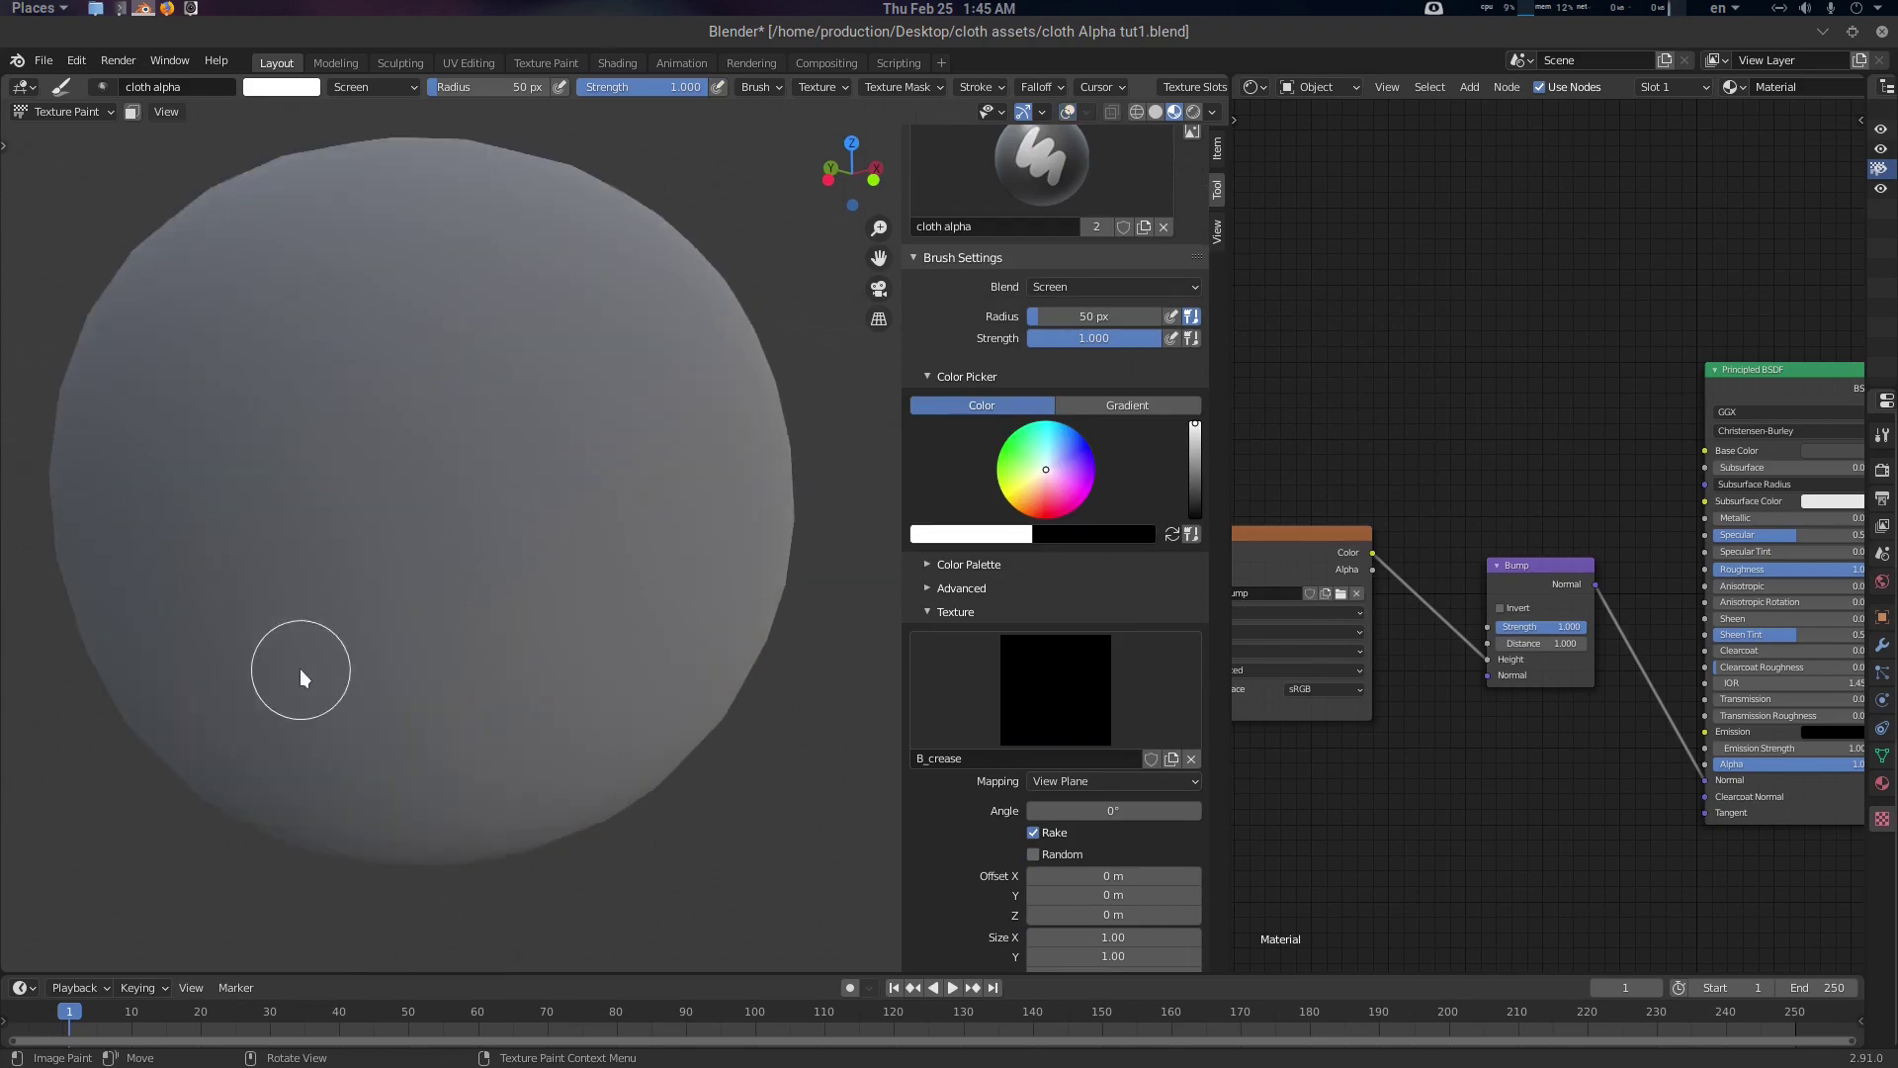
pyautogui.moveTo(660, 358); pyautogui.dragTo(682, 341)
pyautogui.moveTo(576, 512); pyautogui.dragTo(590, 477, button='middle')
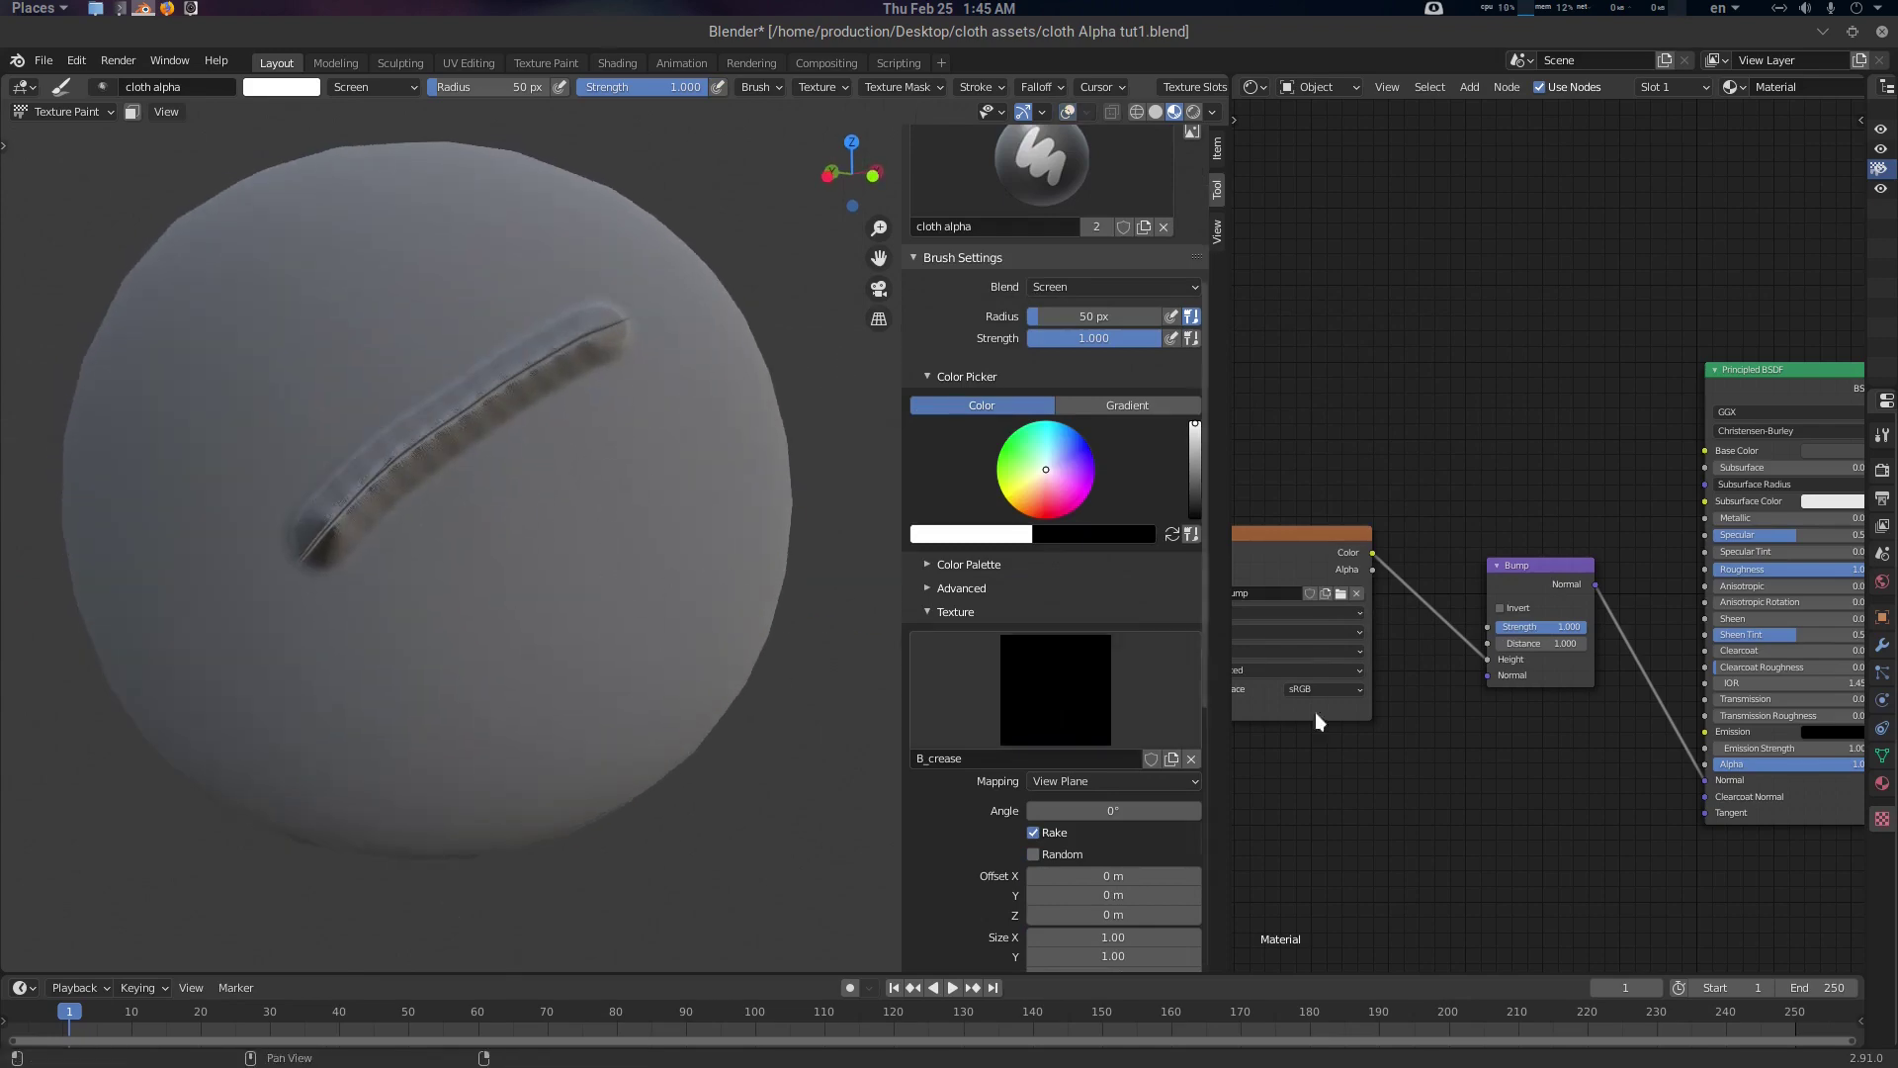
# Set the Bump node's Distance to 0.010
pyautogui.moveTo(1543, 725); pyautogui.dragTo(1456, 694, button='middle')
pyautogui.scroll(3, 1463, 682)
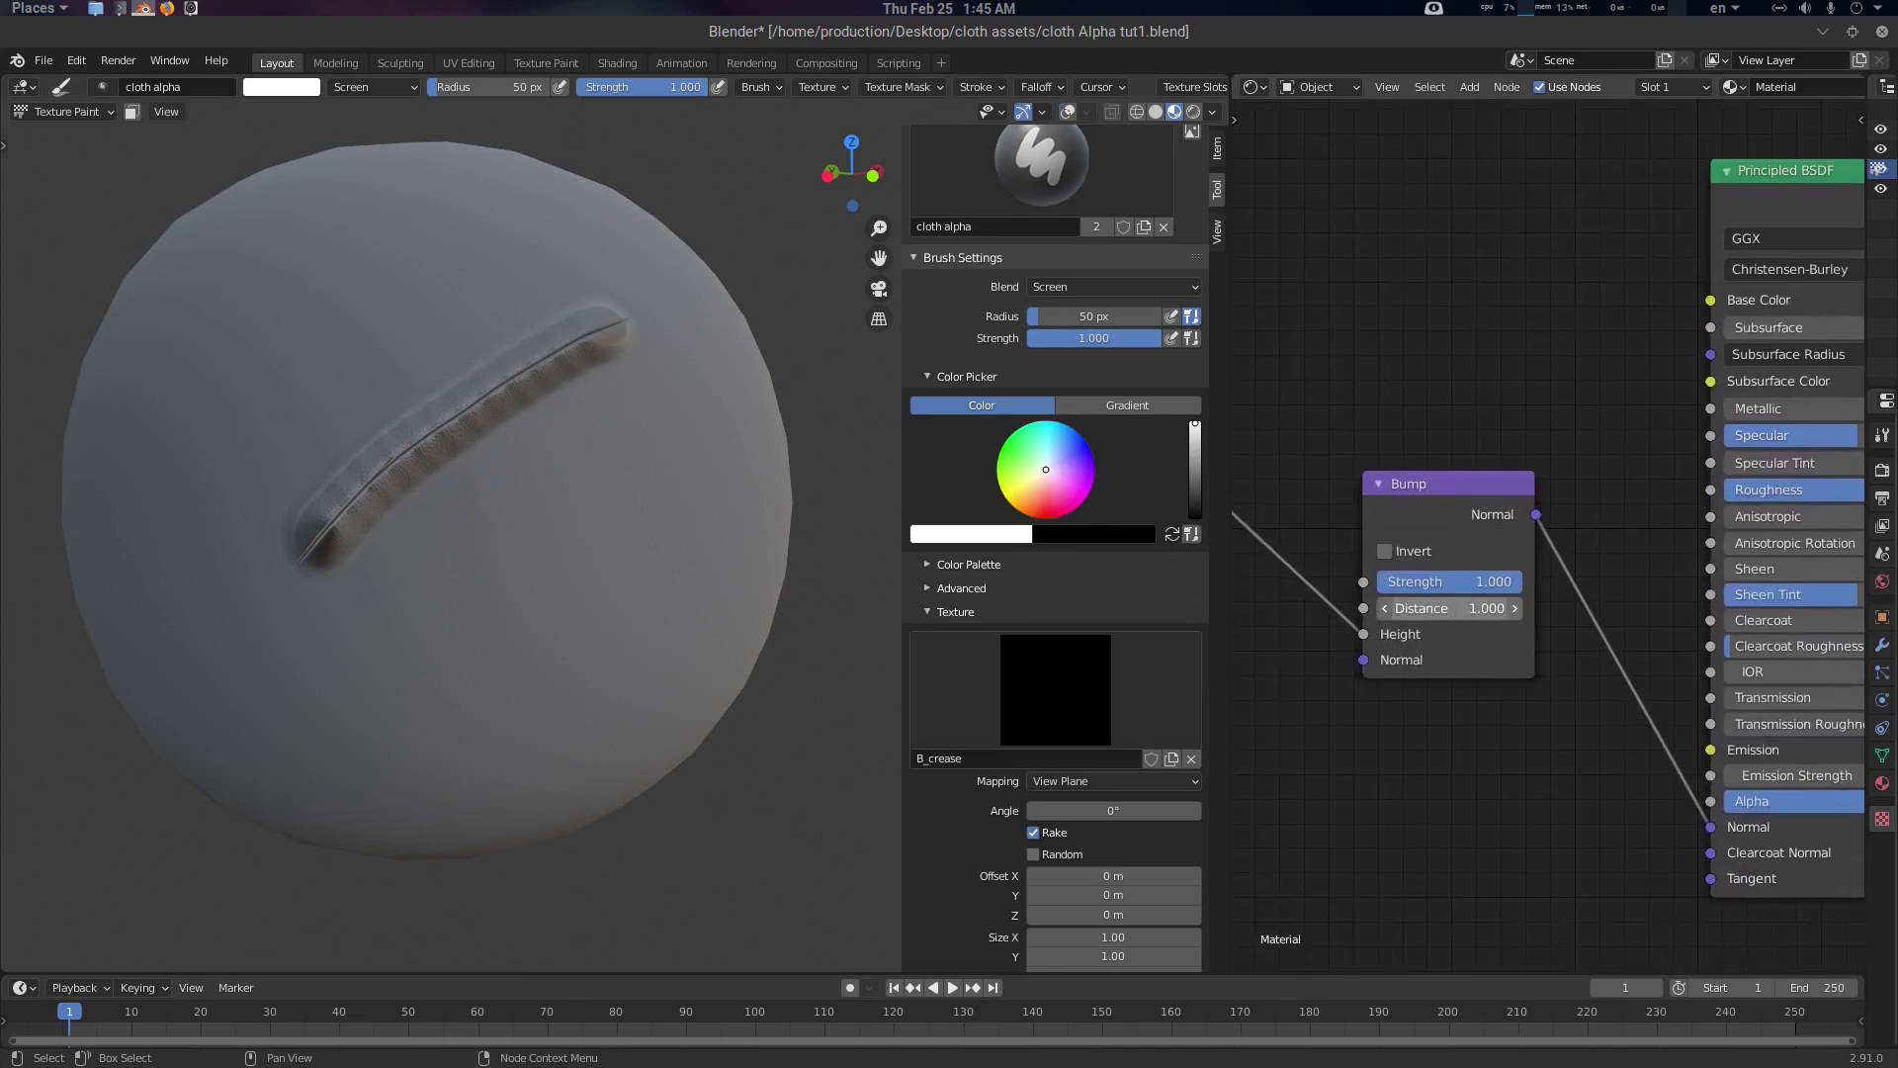
pyautogui.click(1458, 608)
pyautogui.press('Return')
# Paint several roughly parallel crease strokes across the side of the sphere with the B_crease texture
pyautogui.scroll(1, 608, 470)
pyautogui.moveTo(608, 471)
pyautogui.mouseDown(button='middle')
pyautogui.moveTo(663, 488)
pyautogui.moveTo(643, 506)
pyautogui.mouseUp(button='middle')
pyautogui.moveTo(755, 407); pyautogui.dragTo(649, 465, button='middle')
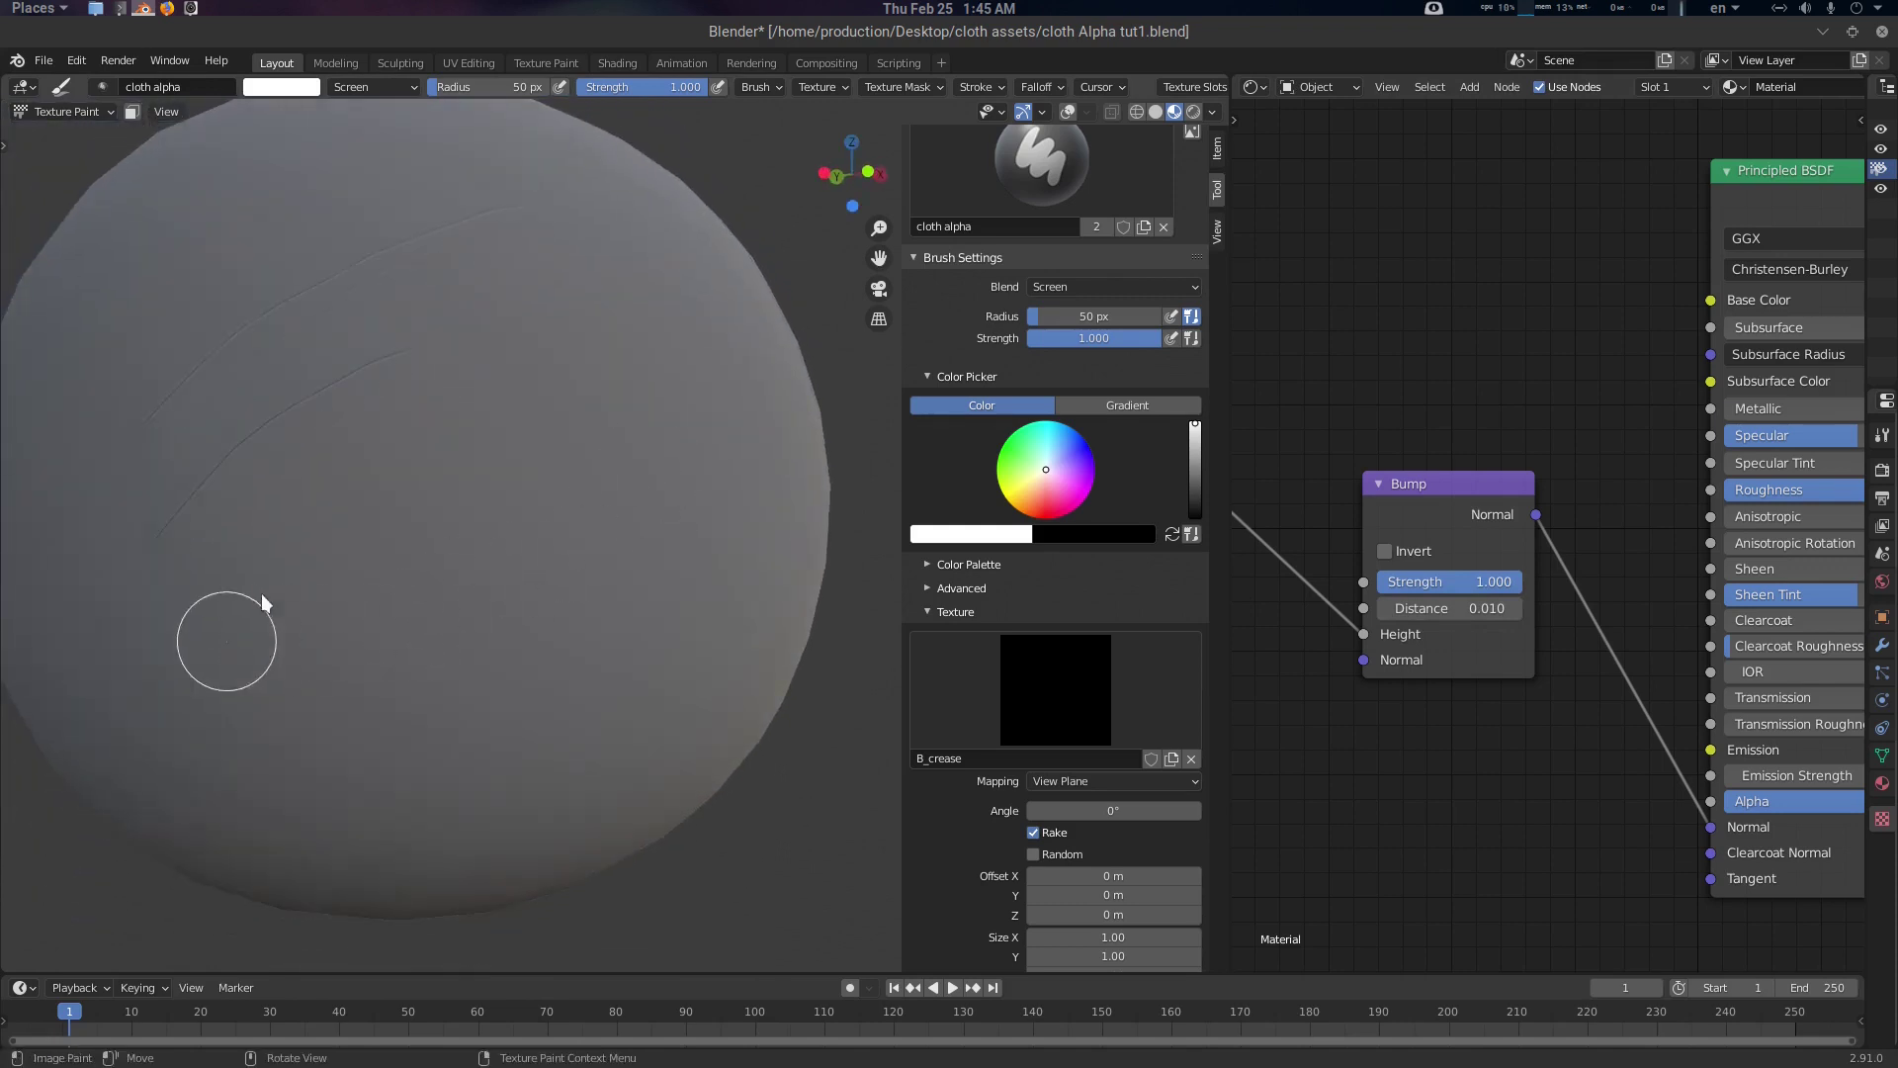
pyautogui.moveTo(531, 676); pyautogui.dragTo(540, 650, button='middle')
# Assign the B_double Fold texture to the brush and paint two diagonal fold strokes beside the creases
pyautogui.click(1078, 680)
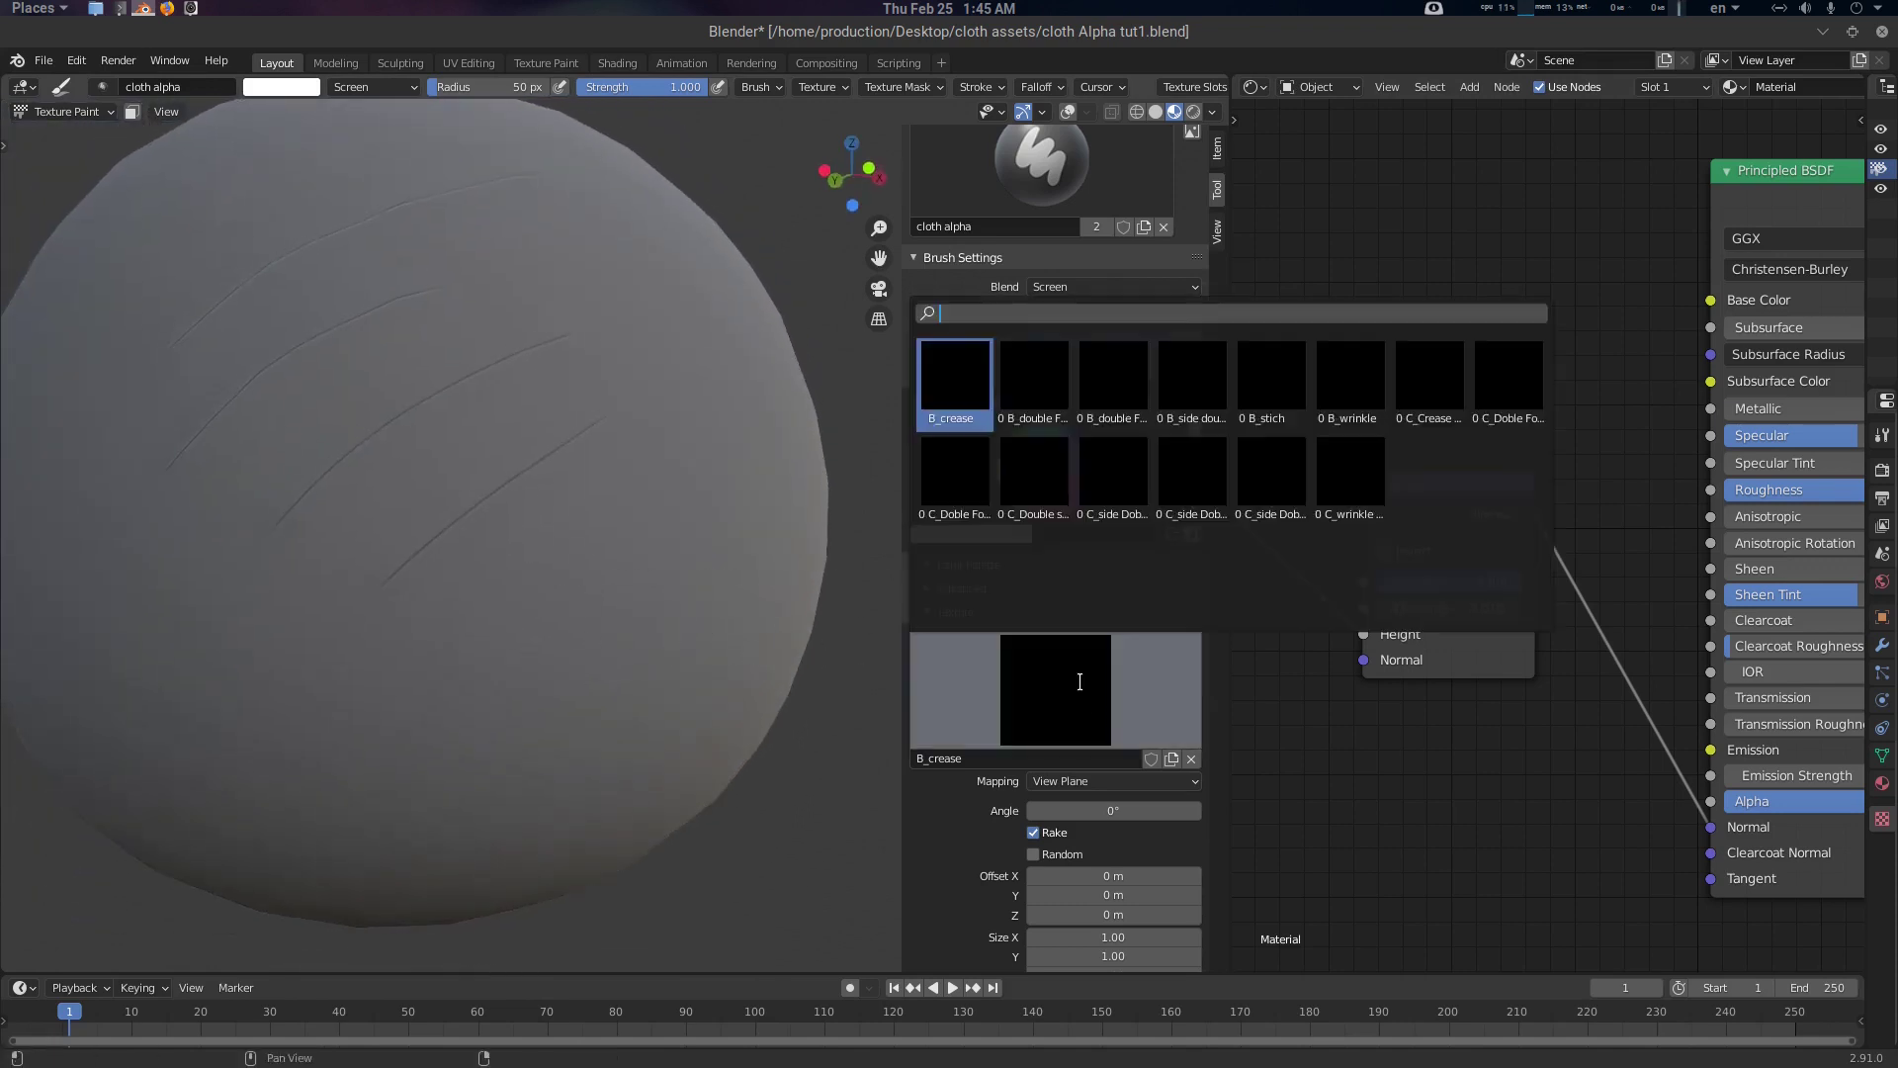
pyautogui.click(1010, 413)
pyautogui.moveTo(566, 468)
pyautogui.mouseDown(button='middle')
pyautogui.moveTo(674, 522)
pyautogui.moveTo(645, 523)
pyautogui.mouseUp(button='middle')
pyautogui.scroll(-1, 636, 485)
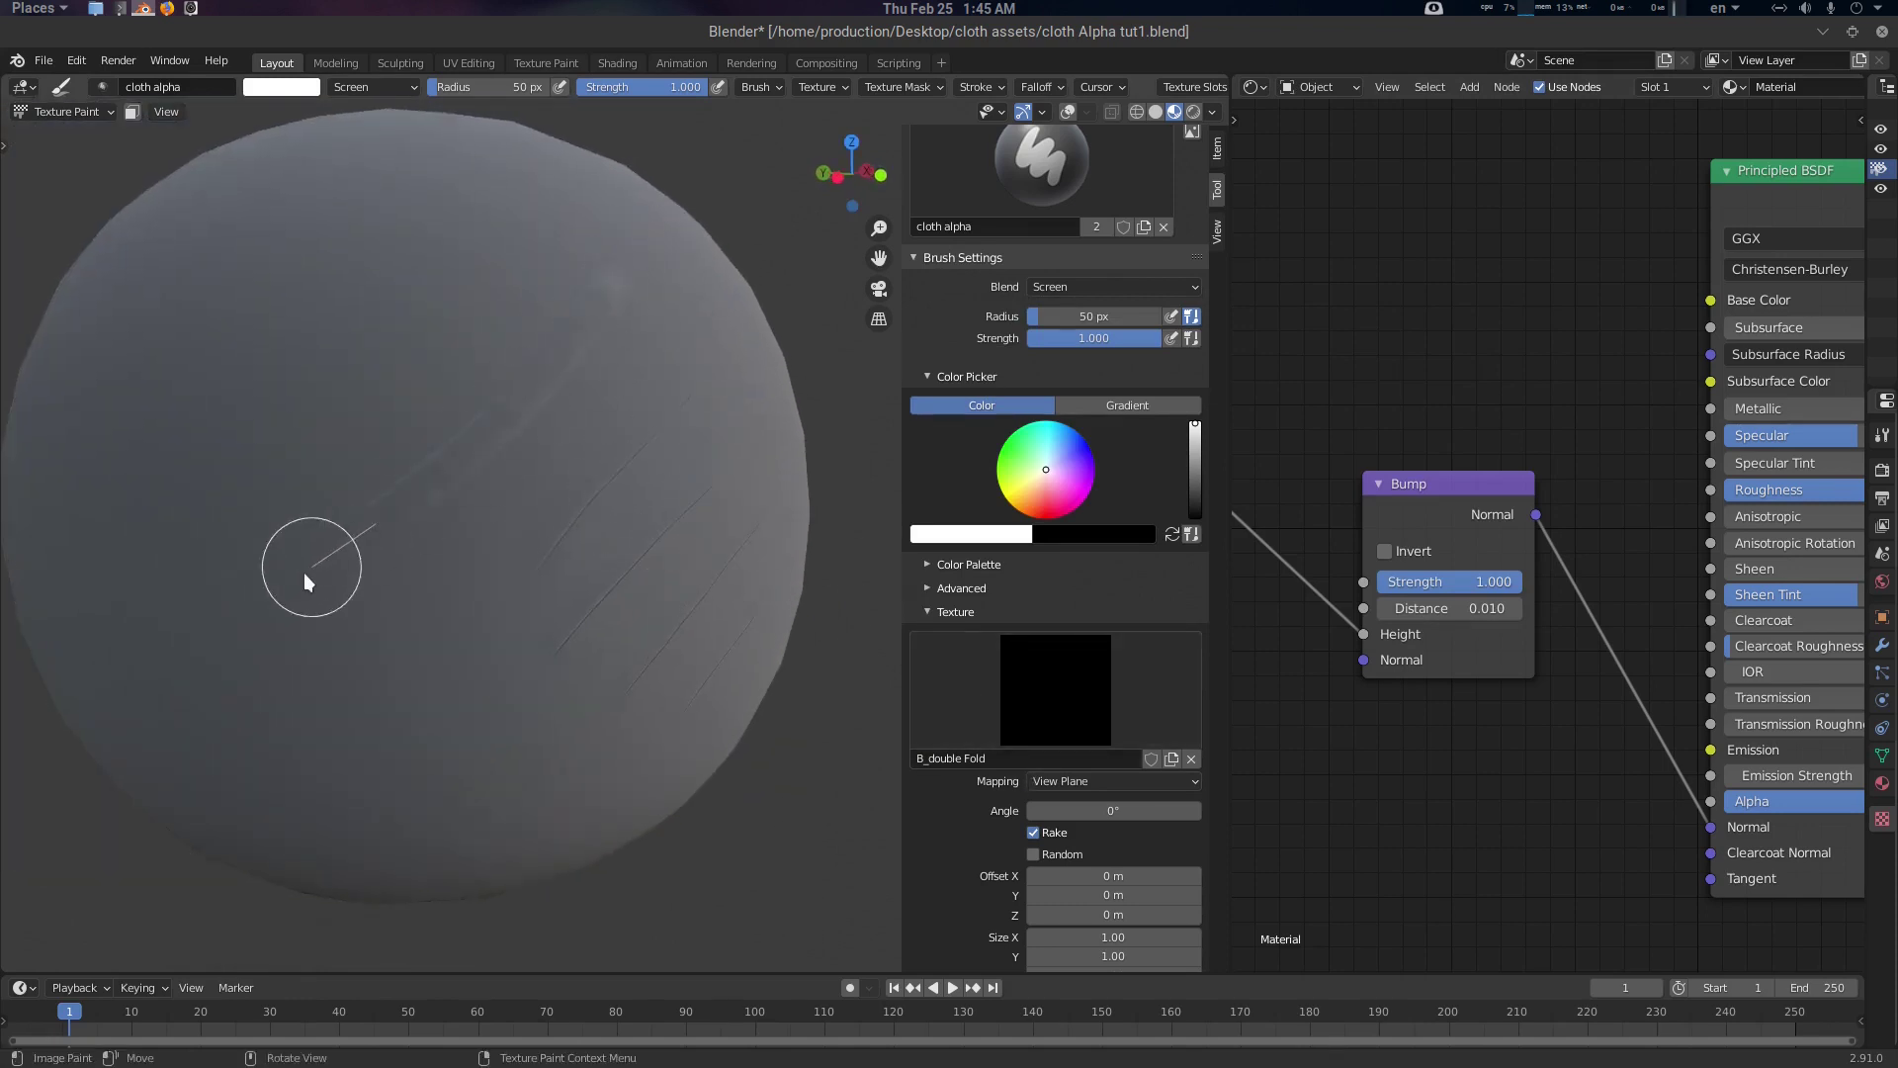
pyautogui.moveTo(405, 608); pyautogui.dragTo(395, 621)
pyautogui.scroll(4, 641, 553)
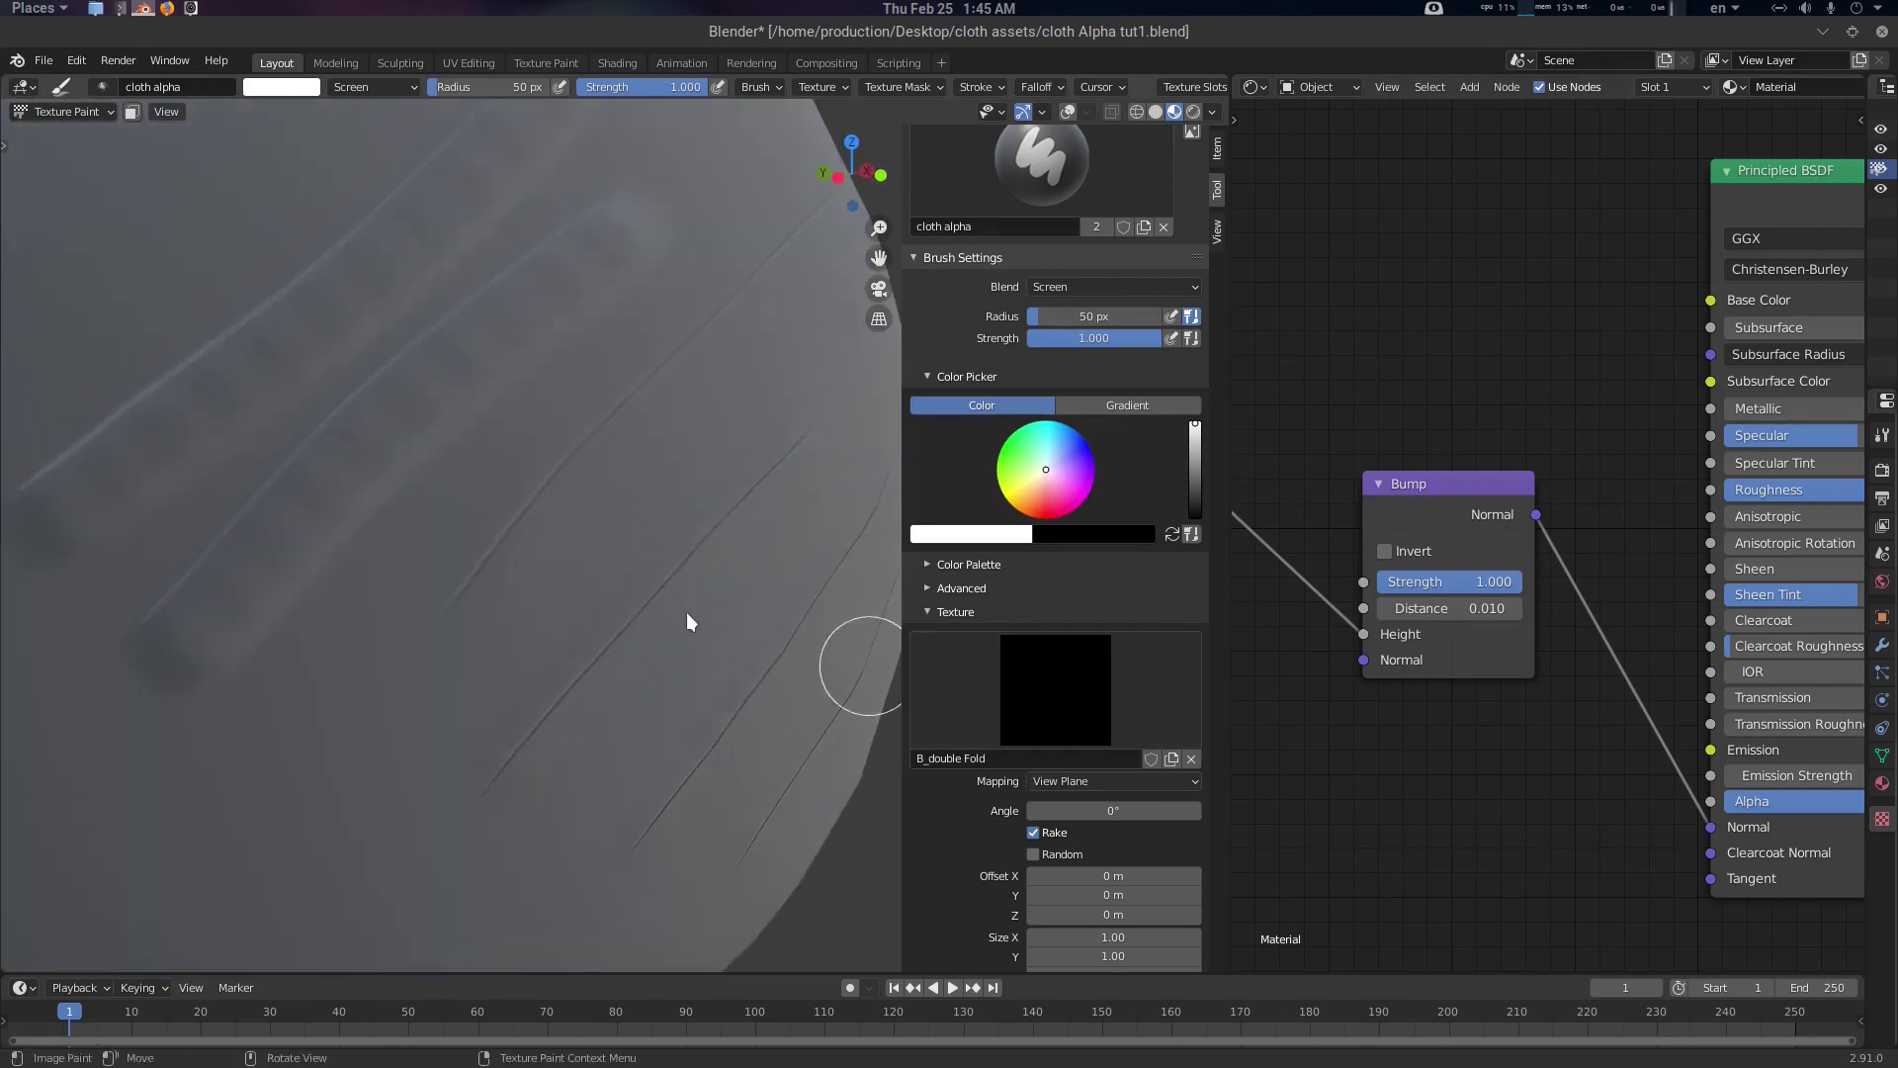
pyautogui.scroll(-4, 690, 614)
# Switch the brush texture to B_double Fold Wrinkle and paint a curved wrinkled fold stroke beside the double folds
pyautogui.click(1107, 729)
pyautogui.click(1112, 381)
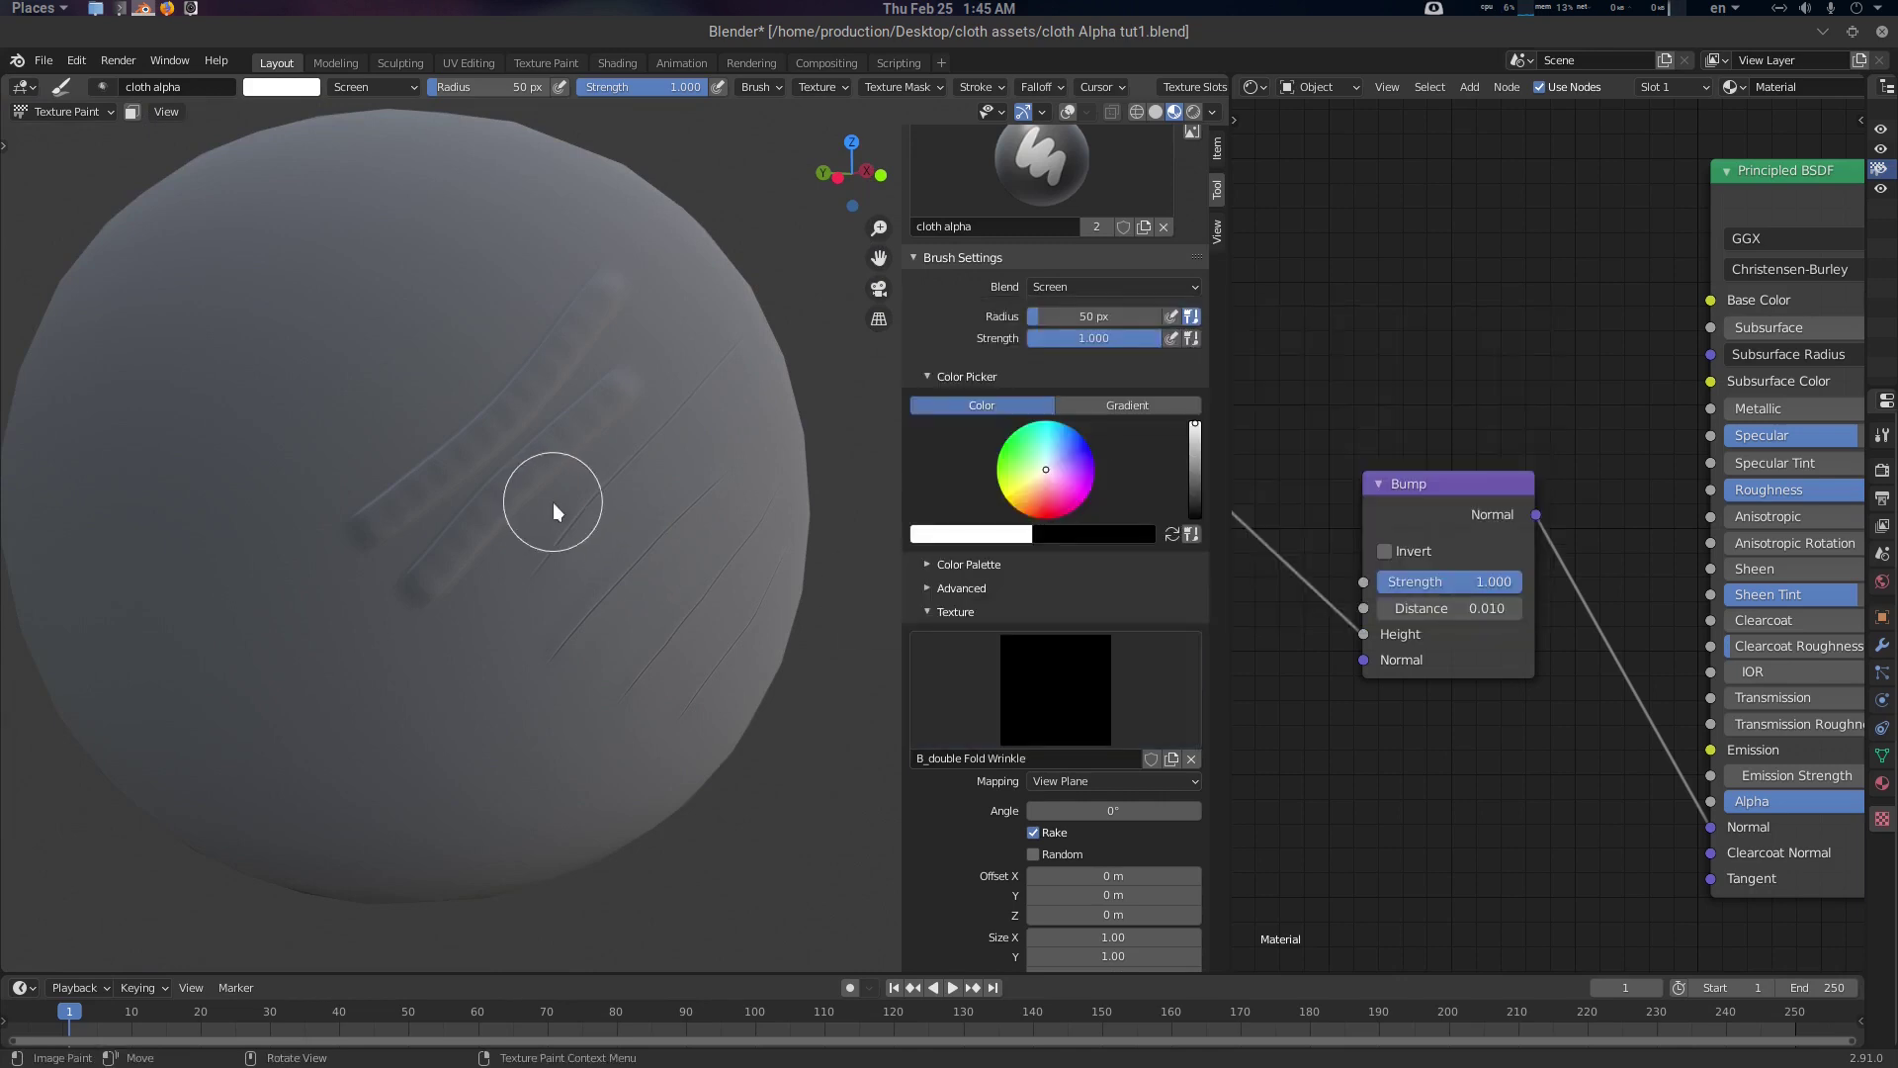
pyautogui.moveTo(553, 502); pyautogui.dragTo(617, 536, button='middle')
pyautogui.moveTo(364, 631); pyautogui.dragTo(310, 647)
pyautogui.scroll(3, 614, 559)
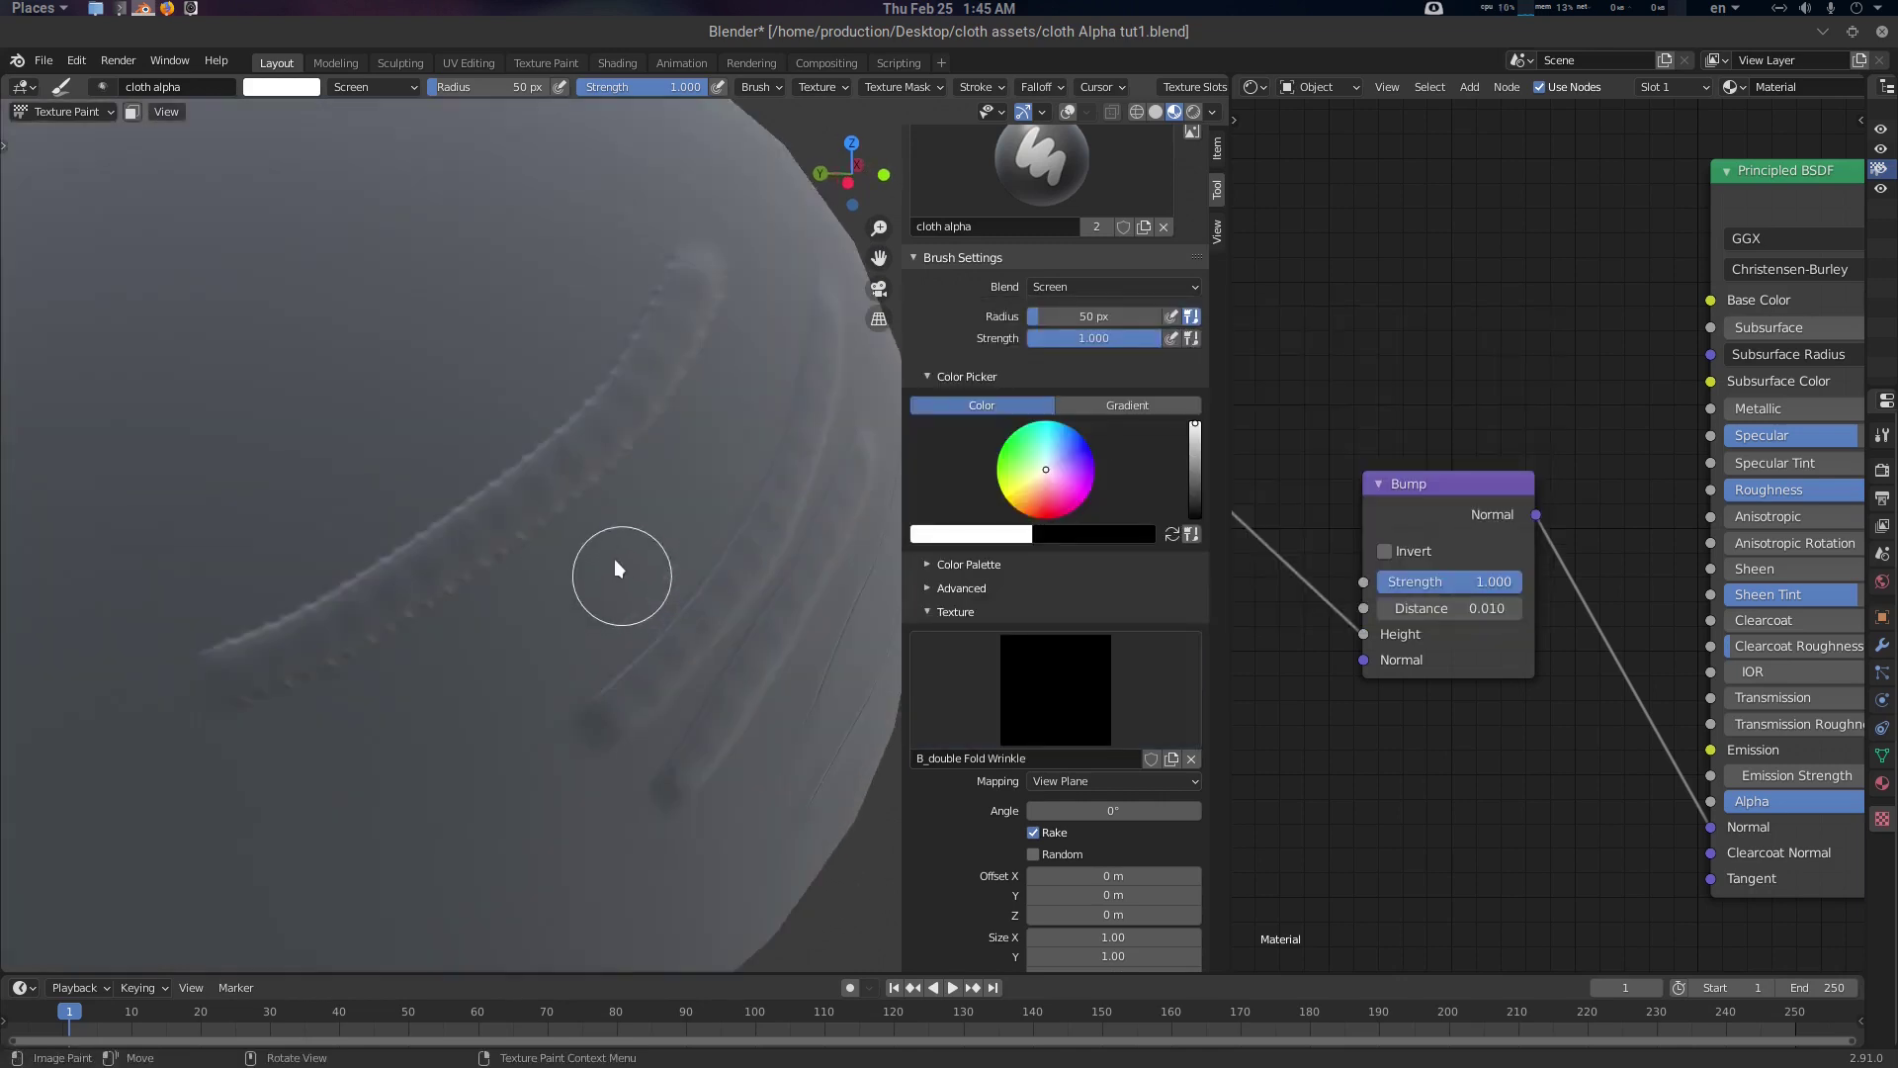
pyautogui.moveTo(614, 560); pyautogui.dragTo(587, 461, button='middle')
pyautogui.scroll(-3, 587, 461)
# Assign the B_side double fold texture and paint two short diagonal strokes below the double folds
pyautogui.click(1089, 674)
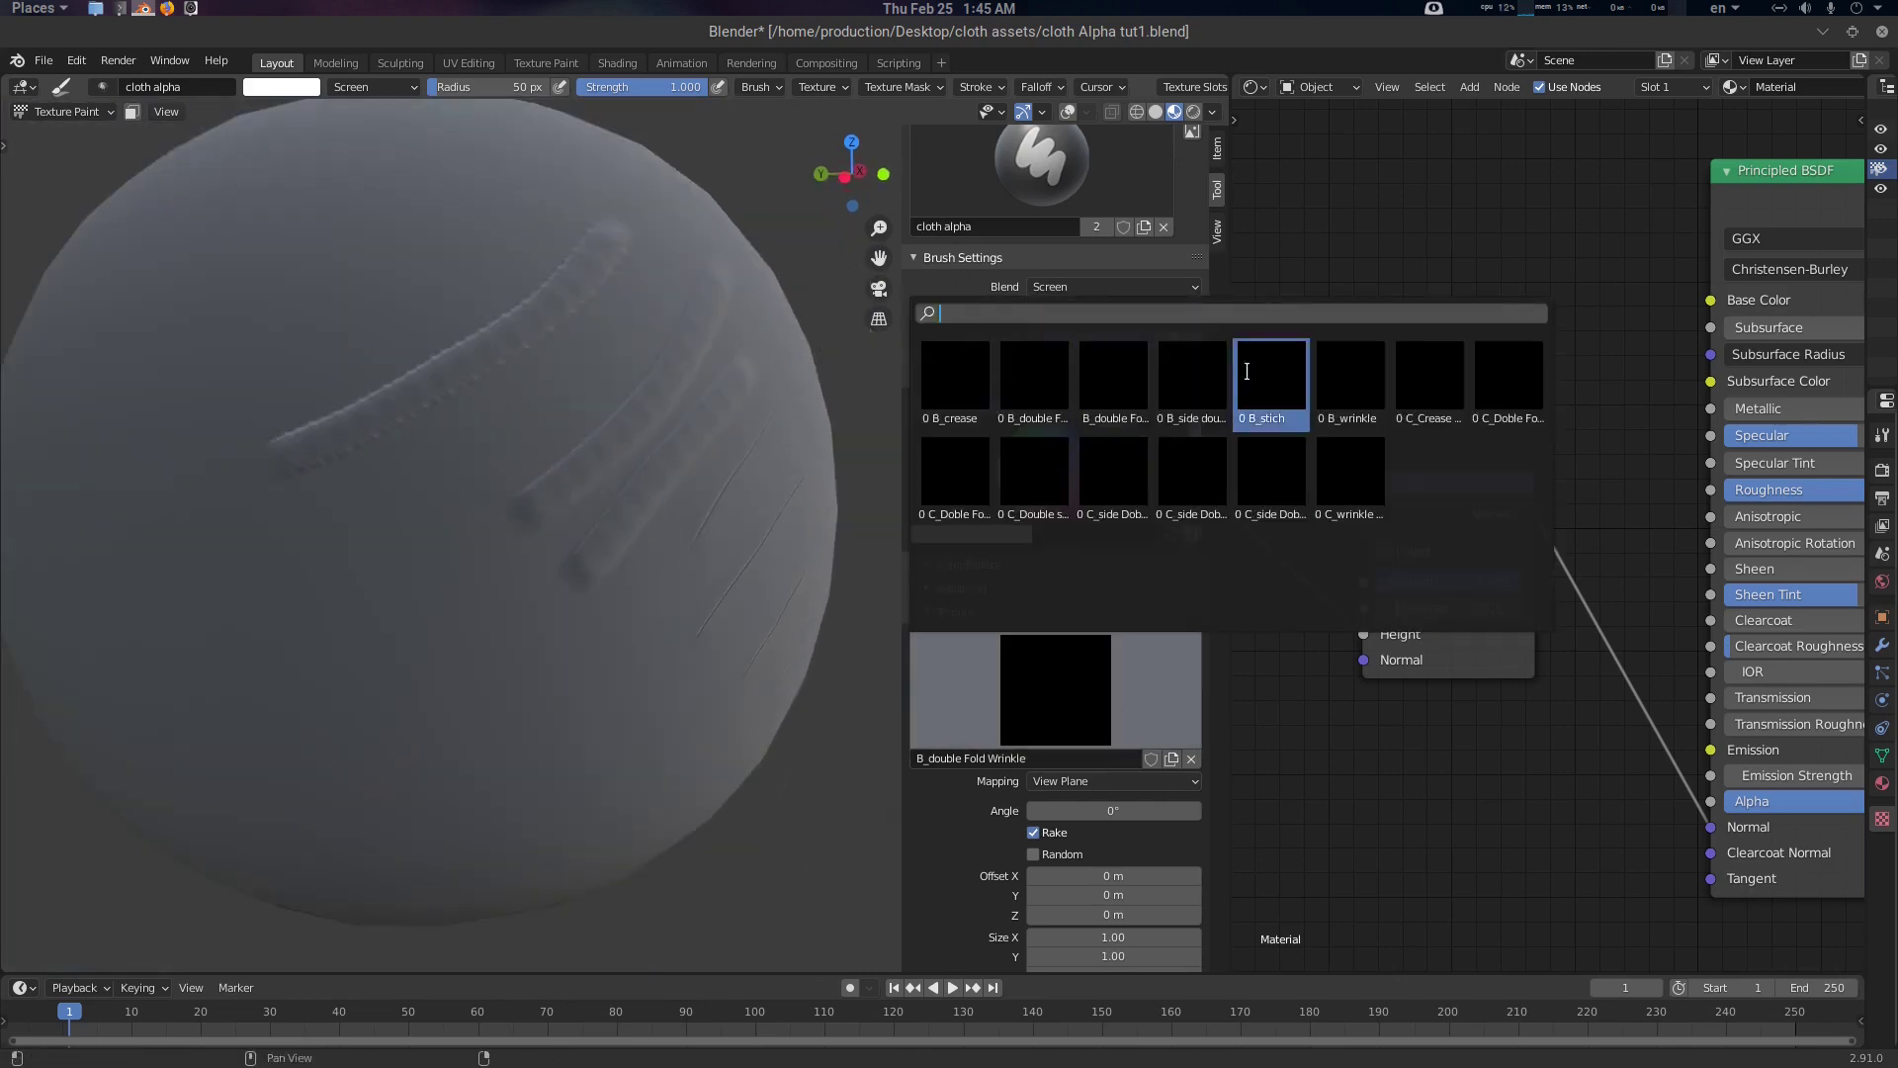
pyautogui.click(1195, 388)
pyautogui.moveTo(605, 461); pyautogui.dragTo(597, 453, button='middle')
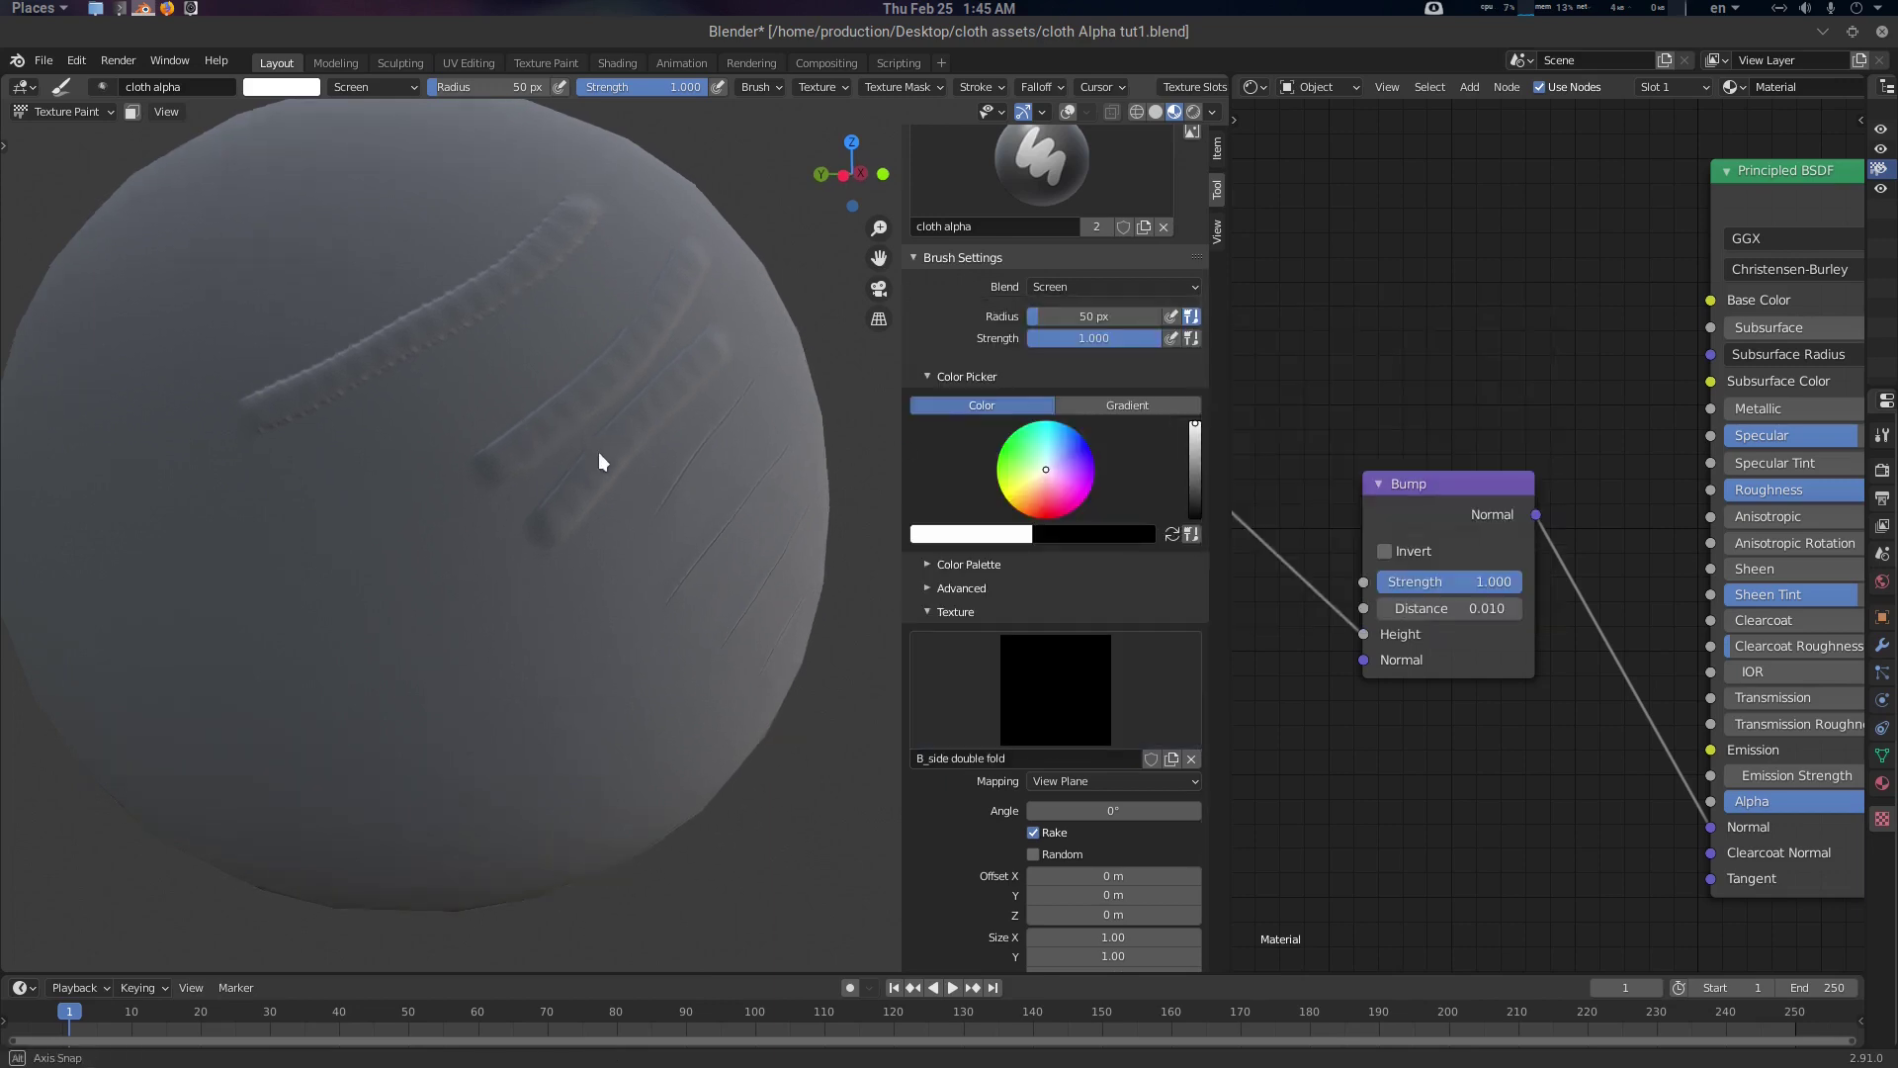
pyautogui.moveTo(539, 573); pyautogui.dragTo(504, 512, button='middle')
pyautogui.moveTo(334, 552); pyautogui.dragTo(533, 405)
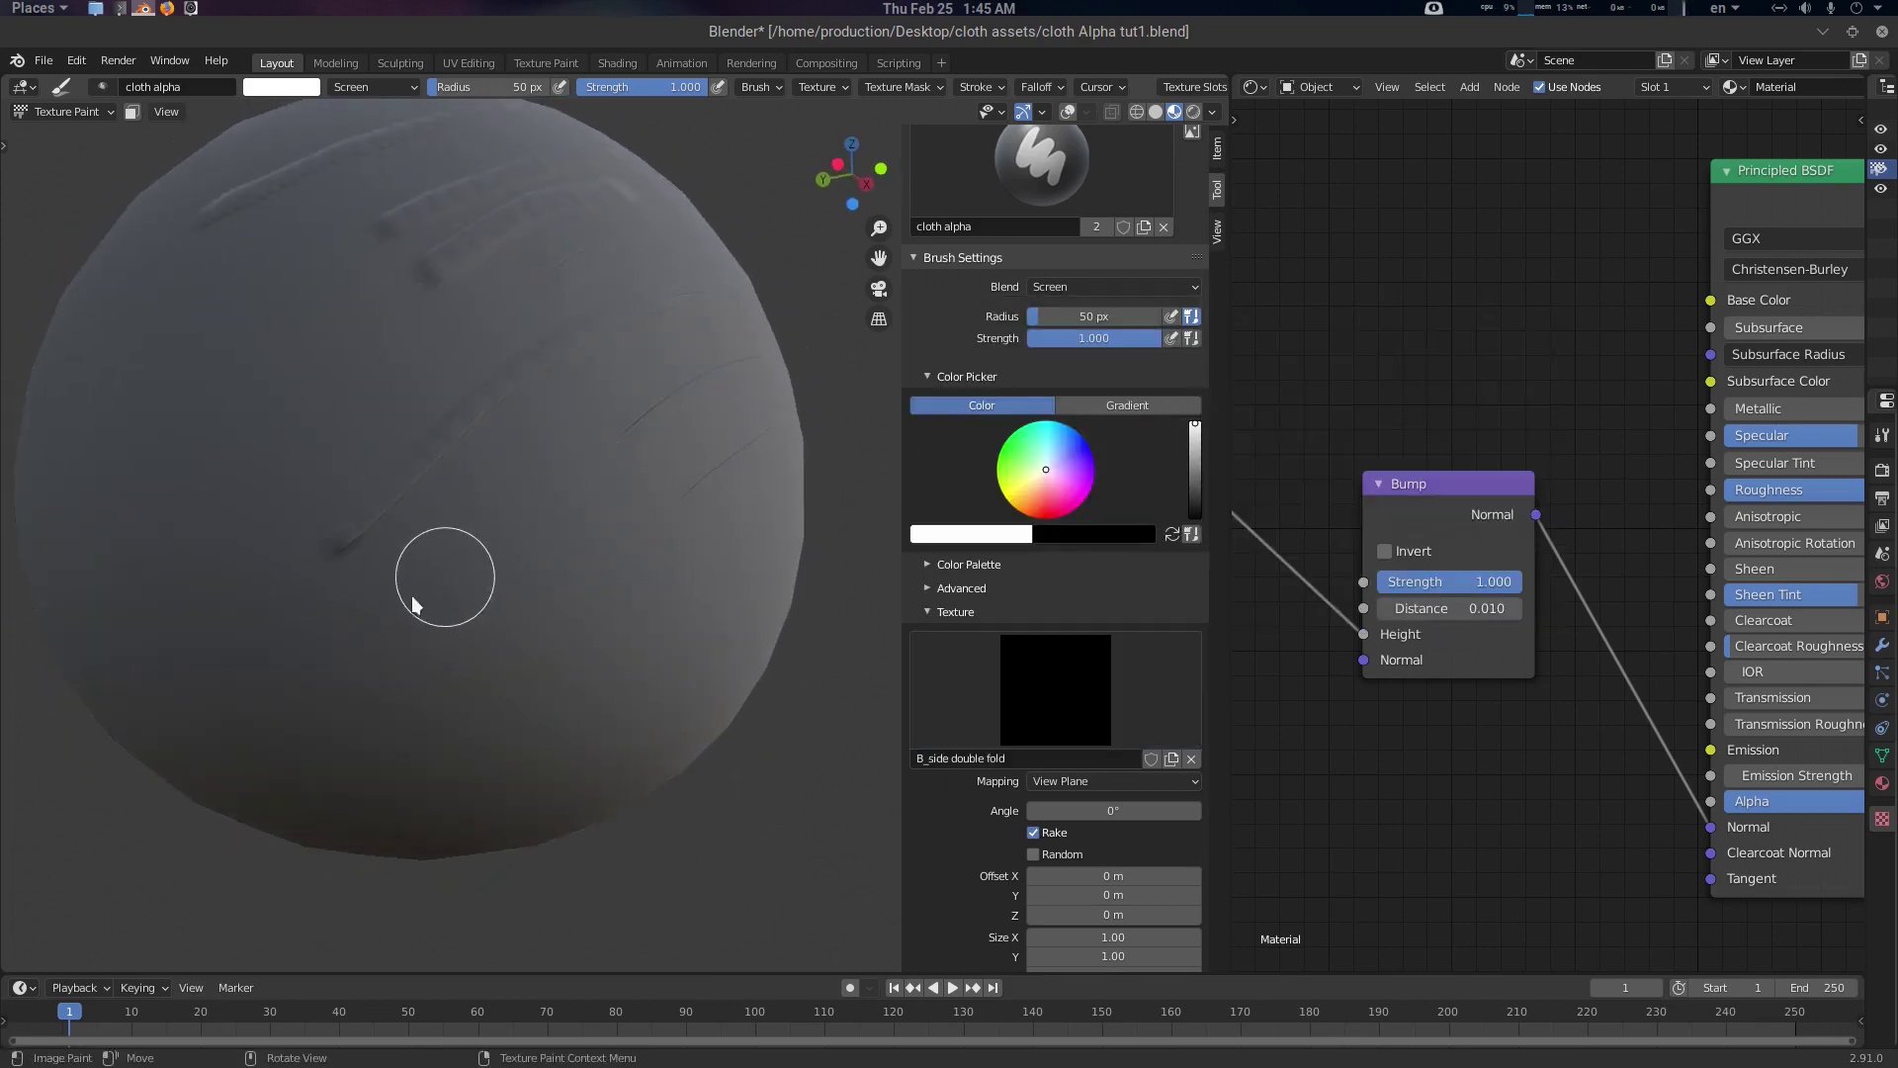
pyautogui.moveTo(413, 591); pyautogui.dragTo(573, 481)
pyautogui.moveTo(605, 601)
pyautogui.mouseDown(button='middle')
pyautogui.moveTo(591, 545)
pyautogui.moveTo(525, 461)
pyautogui.mouseUp(button='middle')
# Assign the B_stich texture and paint two arched stitch lines plus a looping stitch stroke across them
pyautogui.click(1054, 688)
pyautogui.click(1292, 395)
pyautogui.moveTo(282, 499)
pyautogui.mouseDown()
pyautogui.moveTo(393, 458)
pyautogui.moveTo(589, 576)
pyautogui.mouseUp()
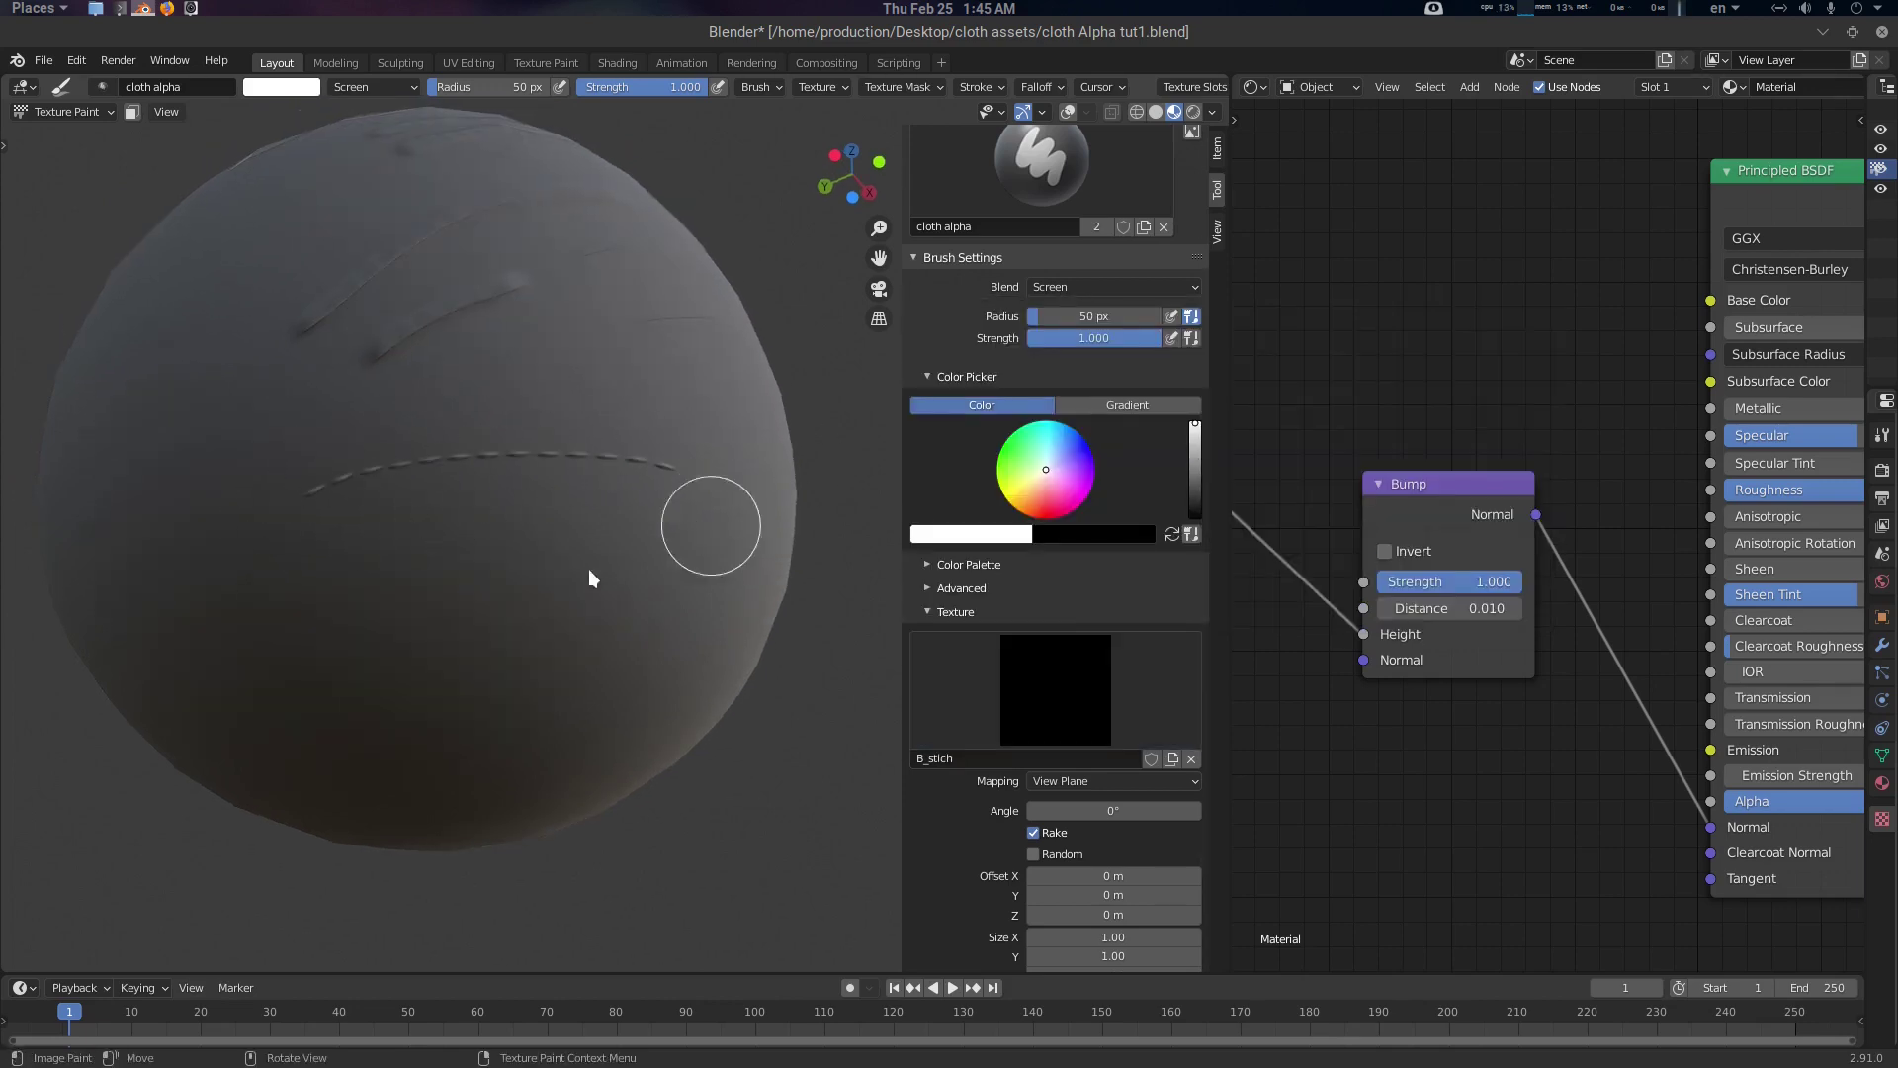
pyautogui.moveTo(589, 576); pyautogui.dragTo(567, 474, button='middle')
pyautogui.moveTo(385, 476)
pyautogui.mouseDown()
pyautogui.moveTo(619, 455)
pyautogui.moveTo(666, 481)
pyautogui.mouseUp()
pyautogui.moveTo(723, 496); pyautogui.dragTo(758, 610, button='middle')
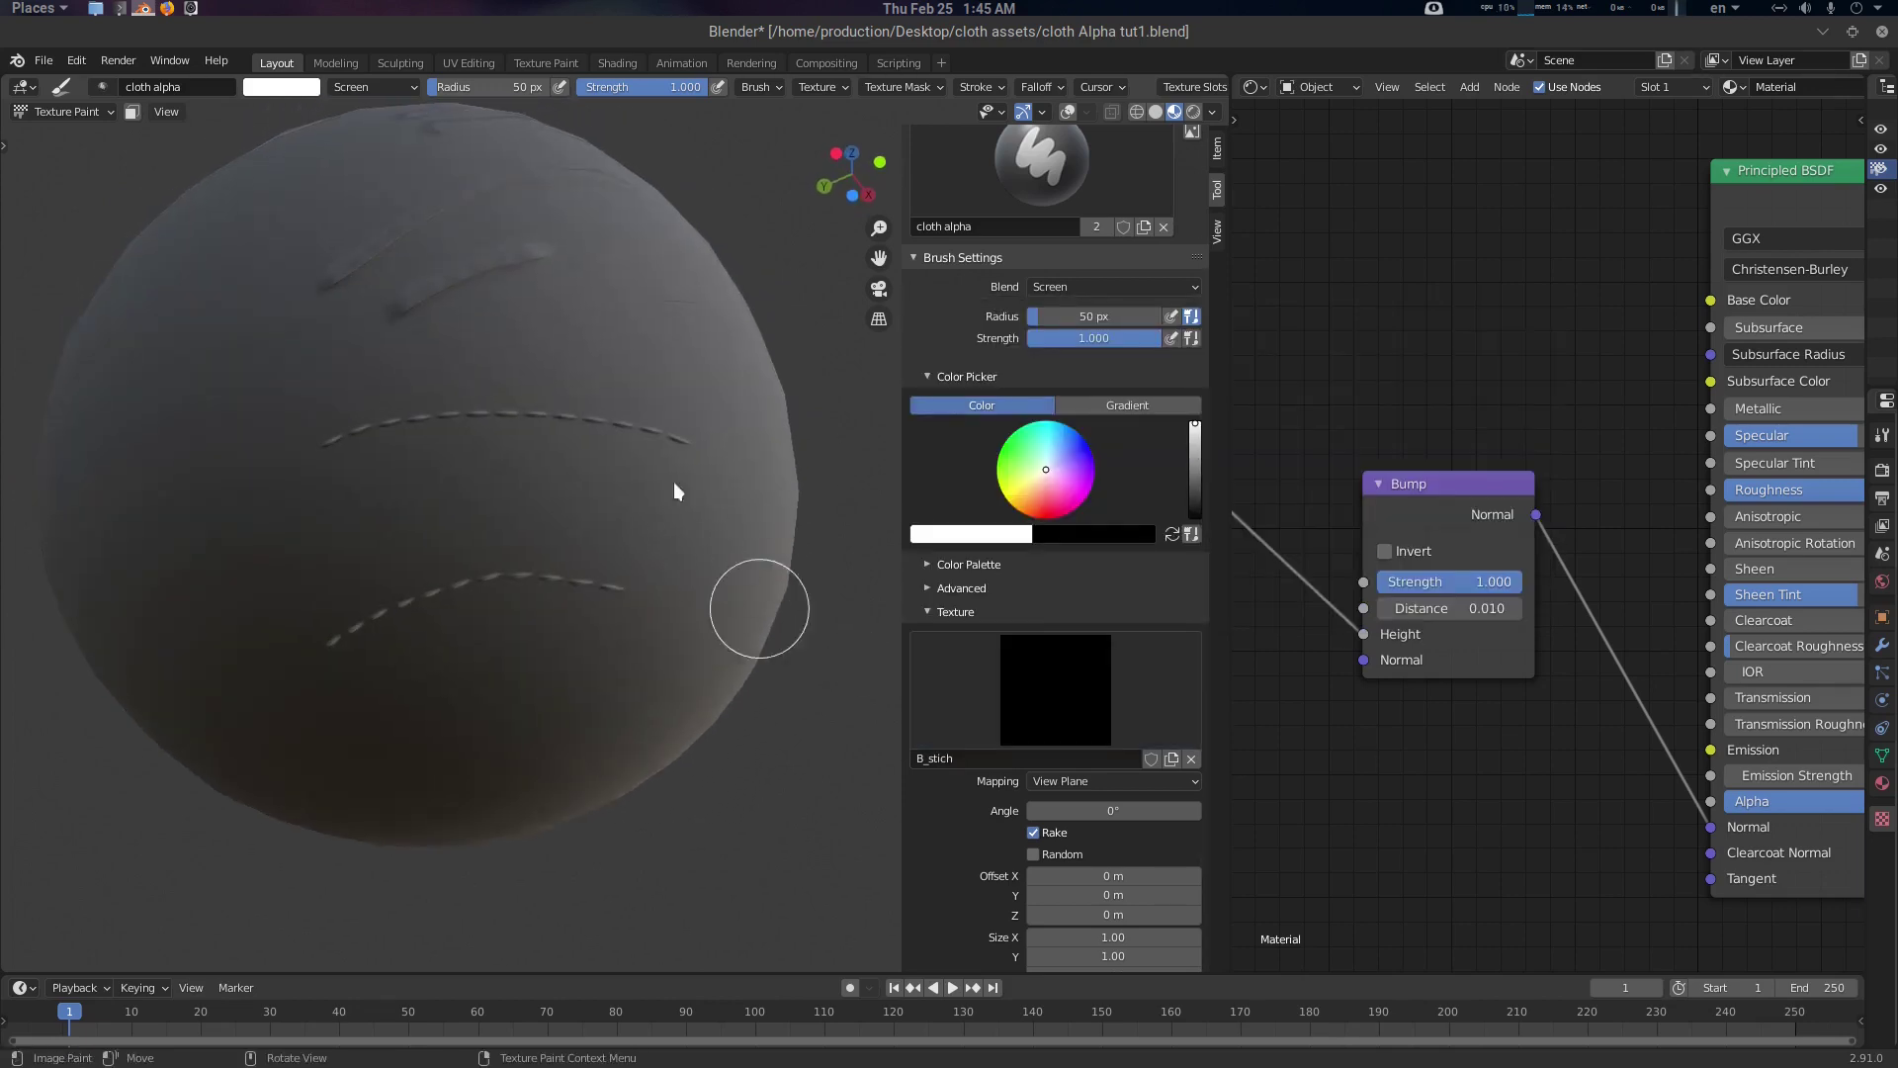
pyautogui.moveTo(527, 366)
pyautogui.mouseDown()
pyautogui.moveTo(613, 579)
pyautogui.moveTo(554, 358)
pyautogui.mouseUp()
# Assign the B_wrinkle texture and paint curved wrinkle strokes around the stitches and creases
pyautogui.click(1058, 662)
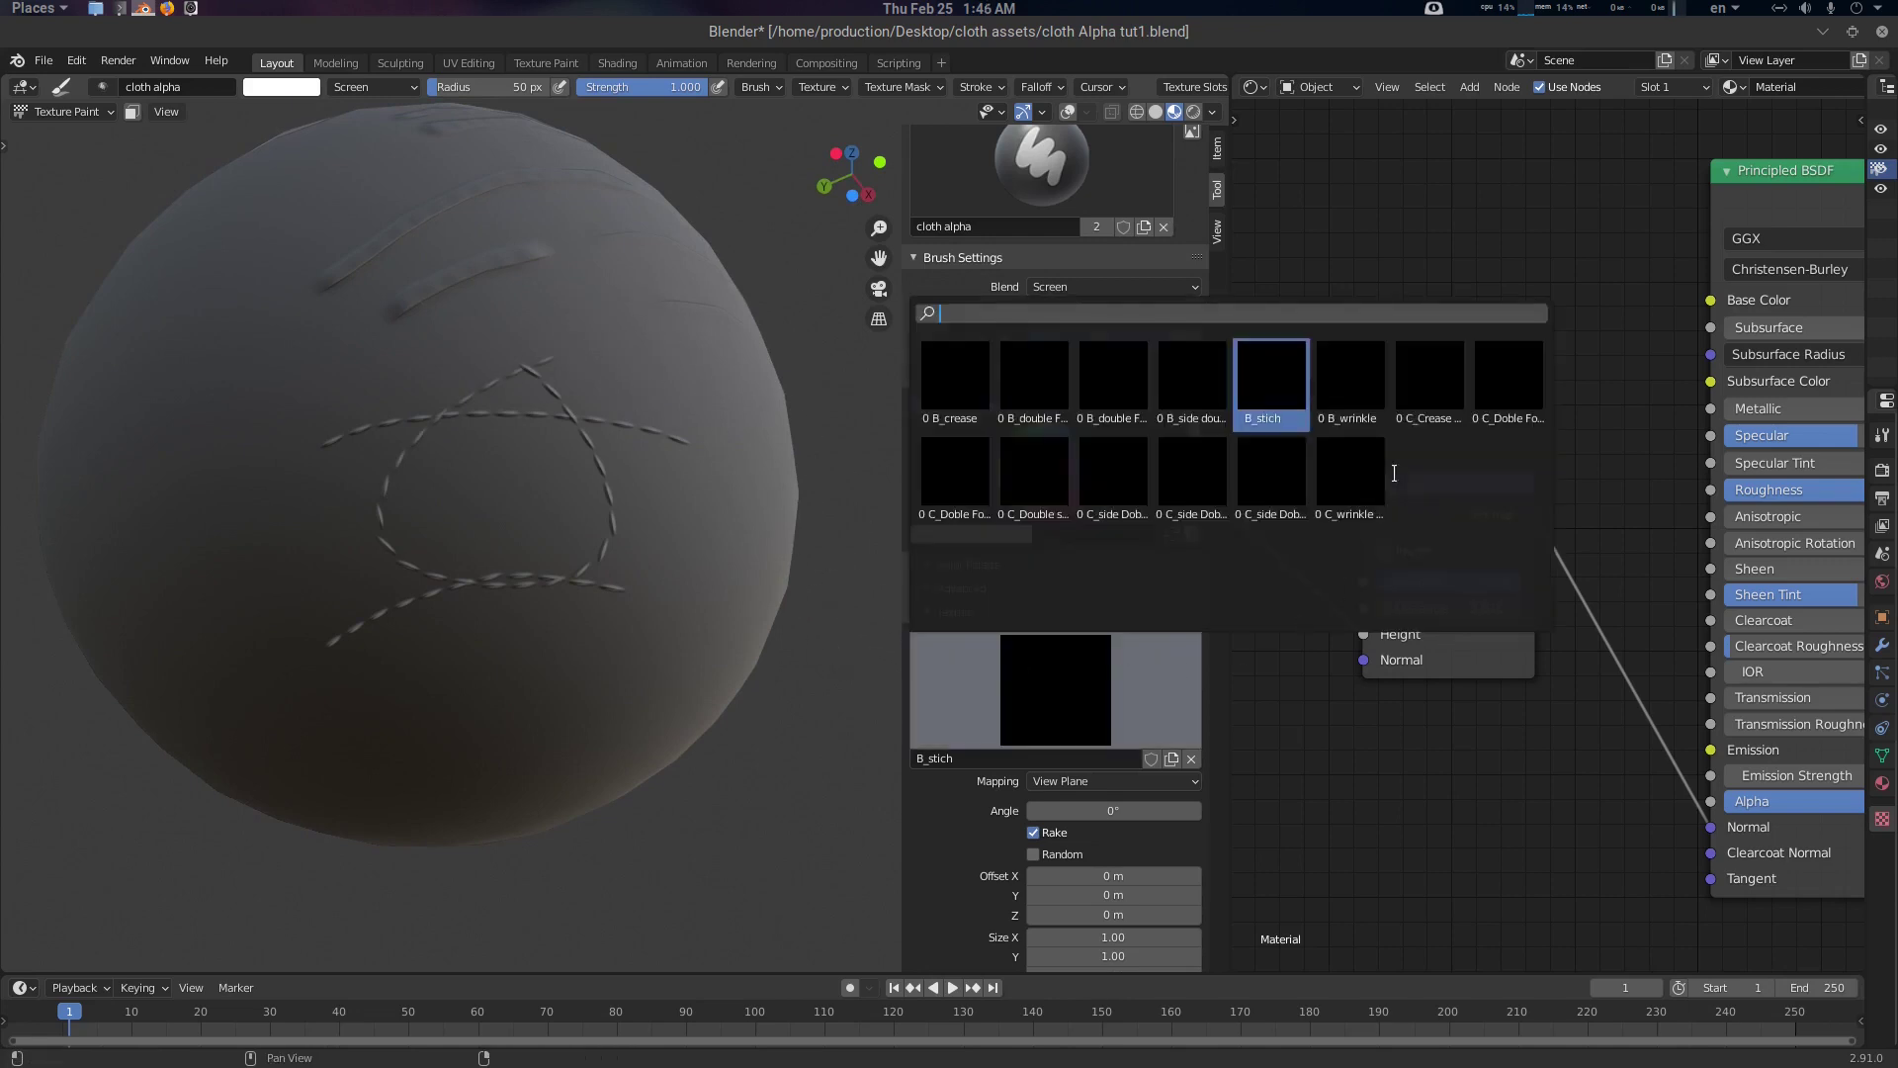
pyautogui.click(1349, 390)
pyautogui.moveTo(497, 378); pyautogui.dragTo(583, 454, button='middle')
pyautogui.moveTo(553, 368)
pyautogui.mouseDown()
pyautogui.moveTo(536, 469)
pyautogui.moveTo(417, 648)
pyautogui.mouseUp()
pyautogui.moveTo(717, 492); pyautogui.dragTo(638, 470, button='middle')
pyautogui.moveTo(745, 356)
pyautogui.mouseDown(button='middle')
pyautogui.moveTo(614, 538)
pyautogui.moveTo(330, 593)
pyautogui.mouseUp(button='middle')
pyautogui.scroll(4, 631, 567)
pyautogui.moveTo(633, 568); pyautogui.dragTo(699, 574, button='middle')
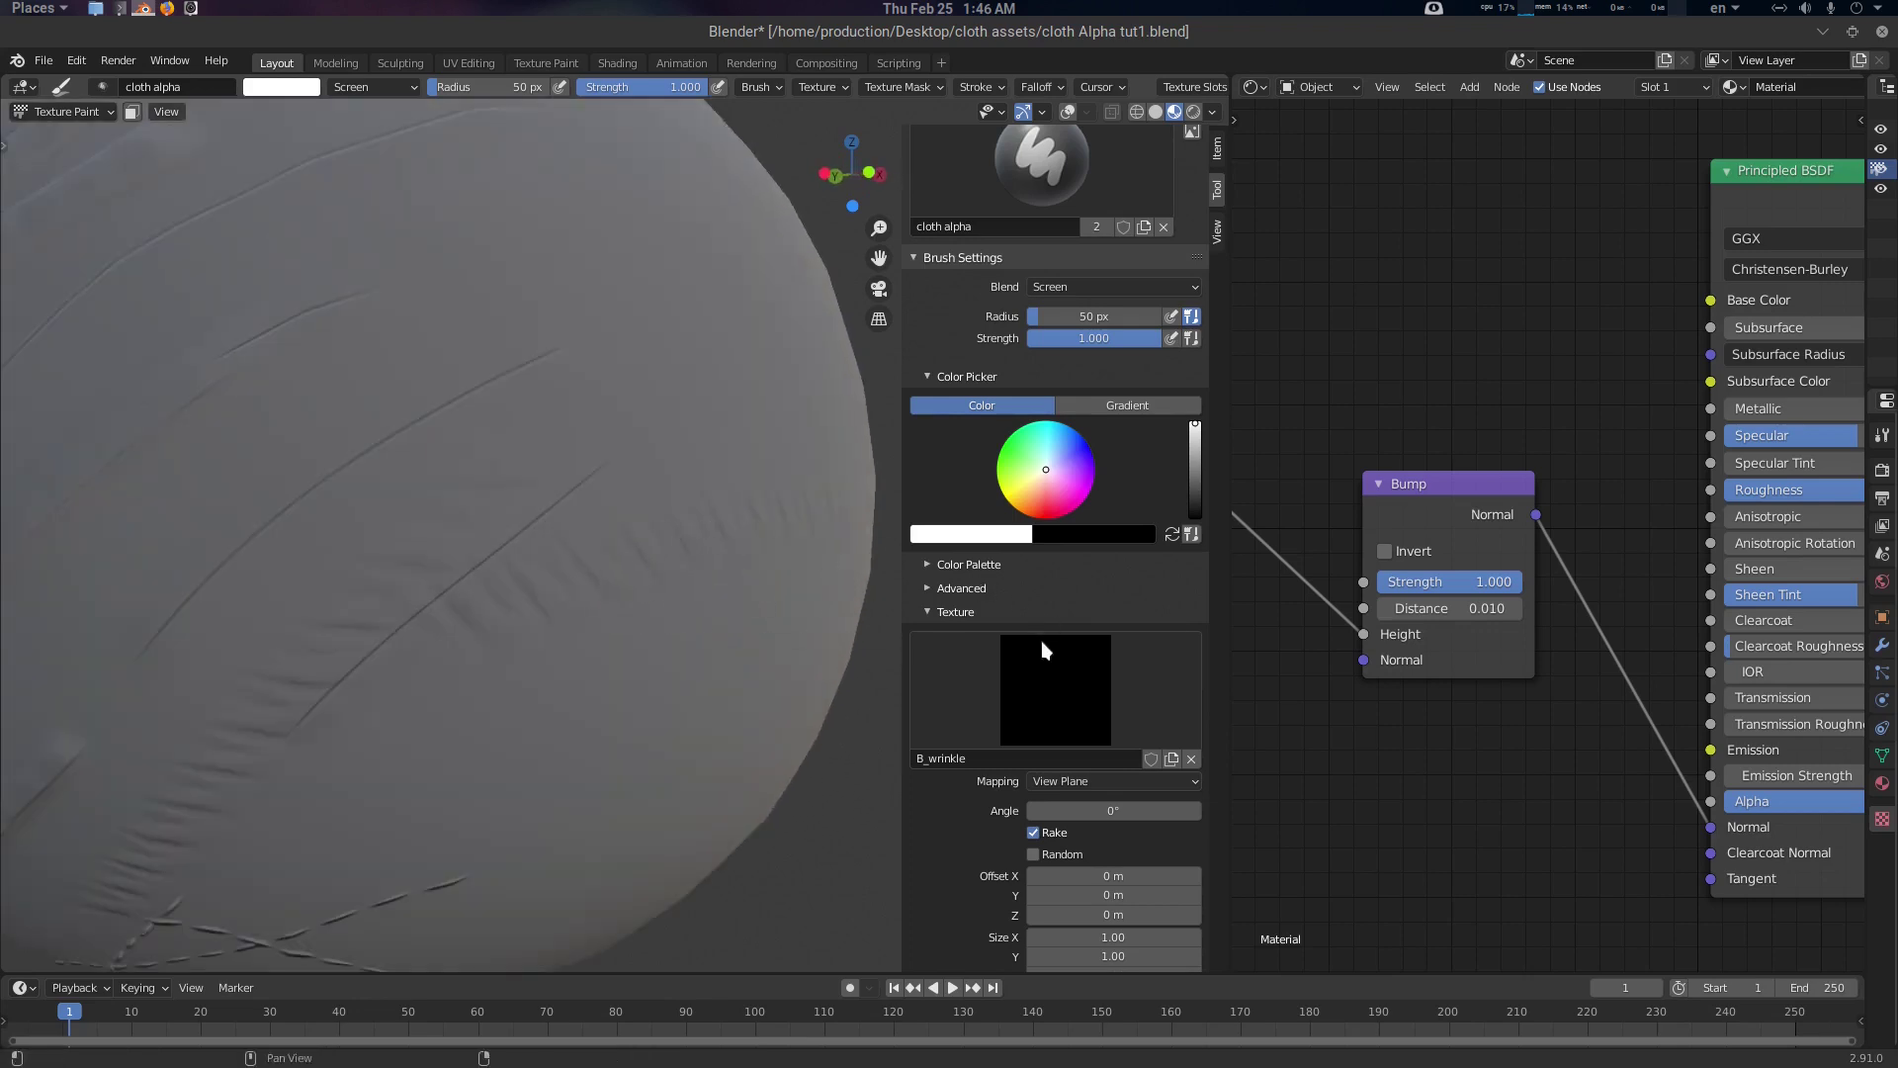
# Assign the C_Crease Wrinkle texture and paint two curved wrinkled creases on an empty area of the sphere
pyautogui.click(1050, 664)
pyautogui.click(1424, 367)
pyautogui.scroll(-4, 504, 462)
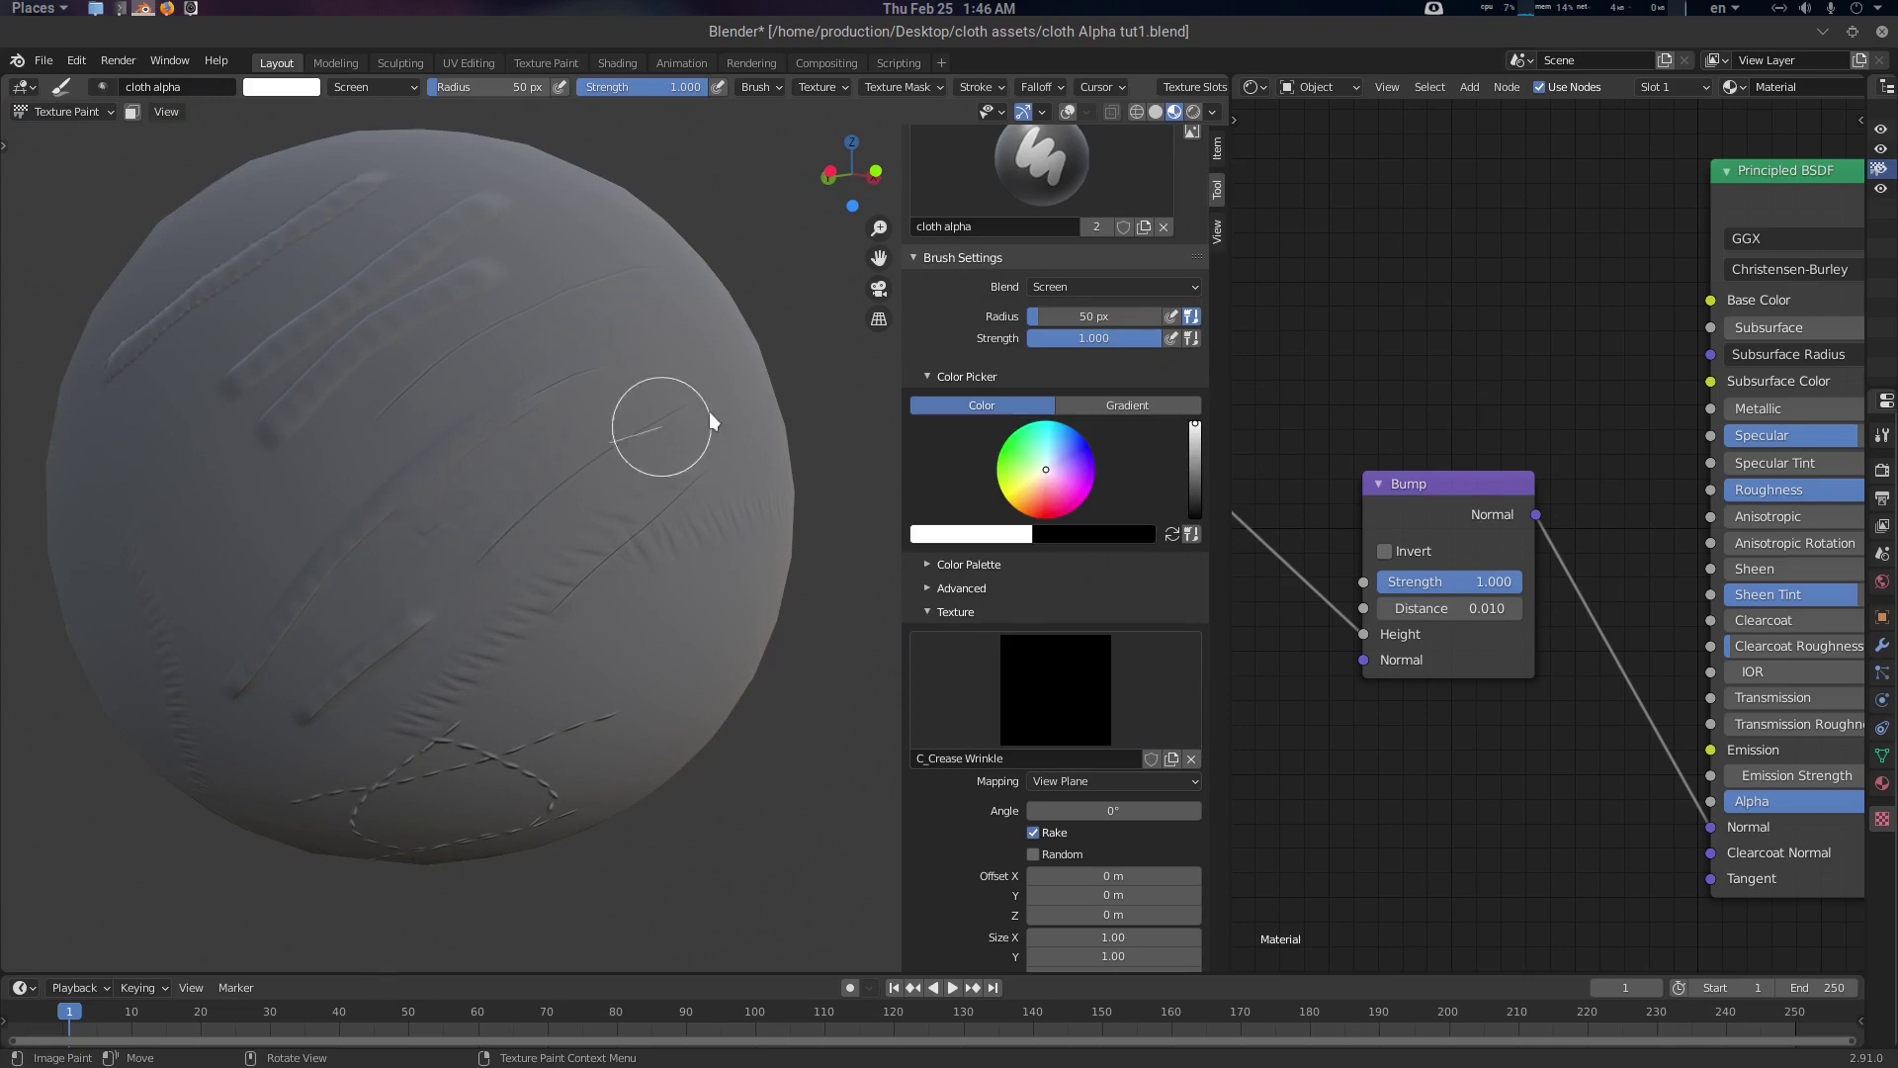
pyautogui.moveTo(623, 428); pyautogui.dragTo(667, 530, button='middle')
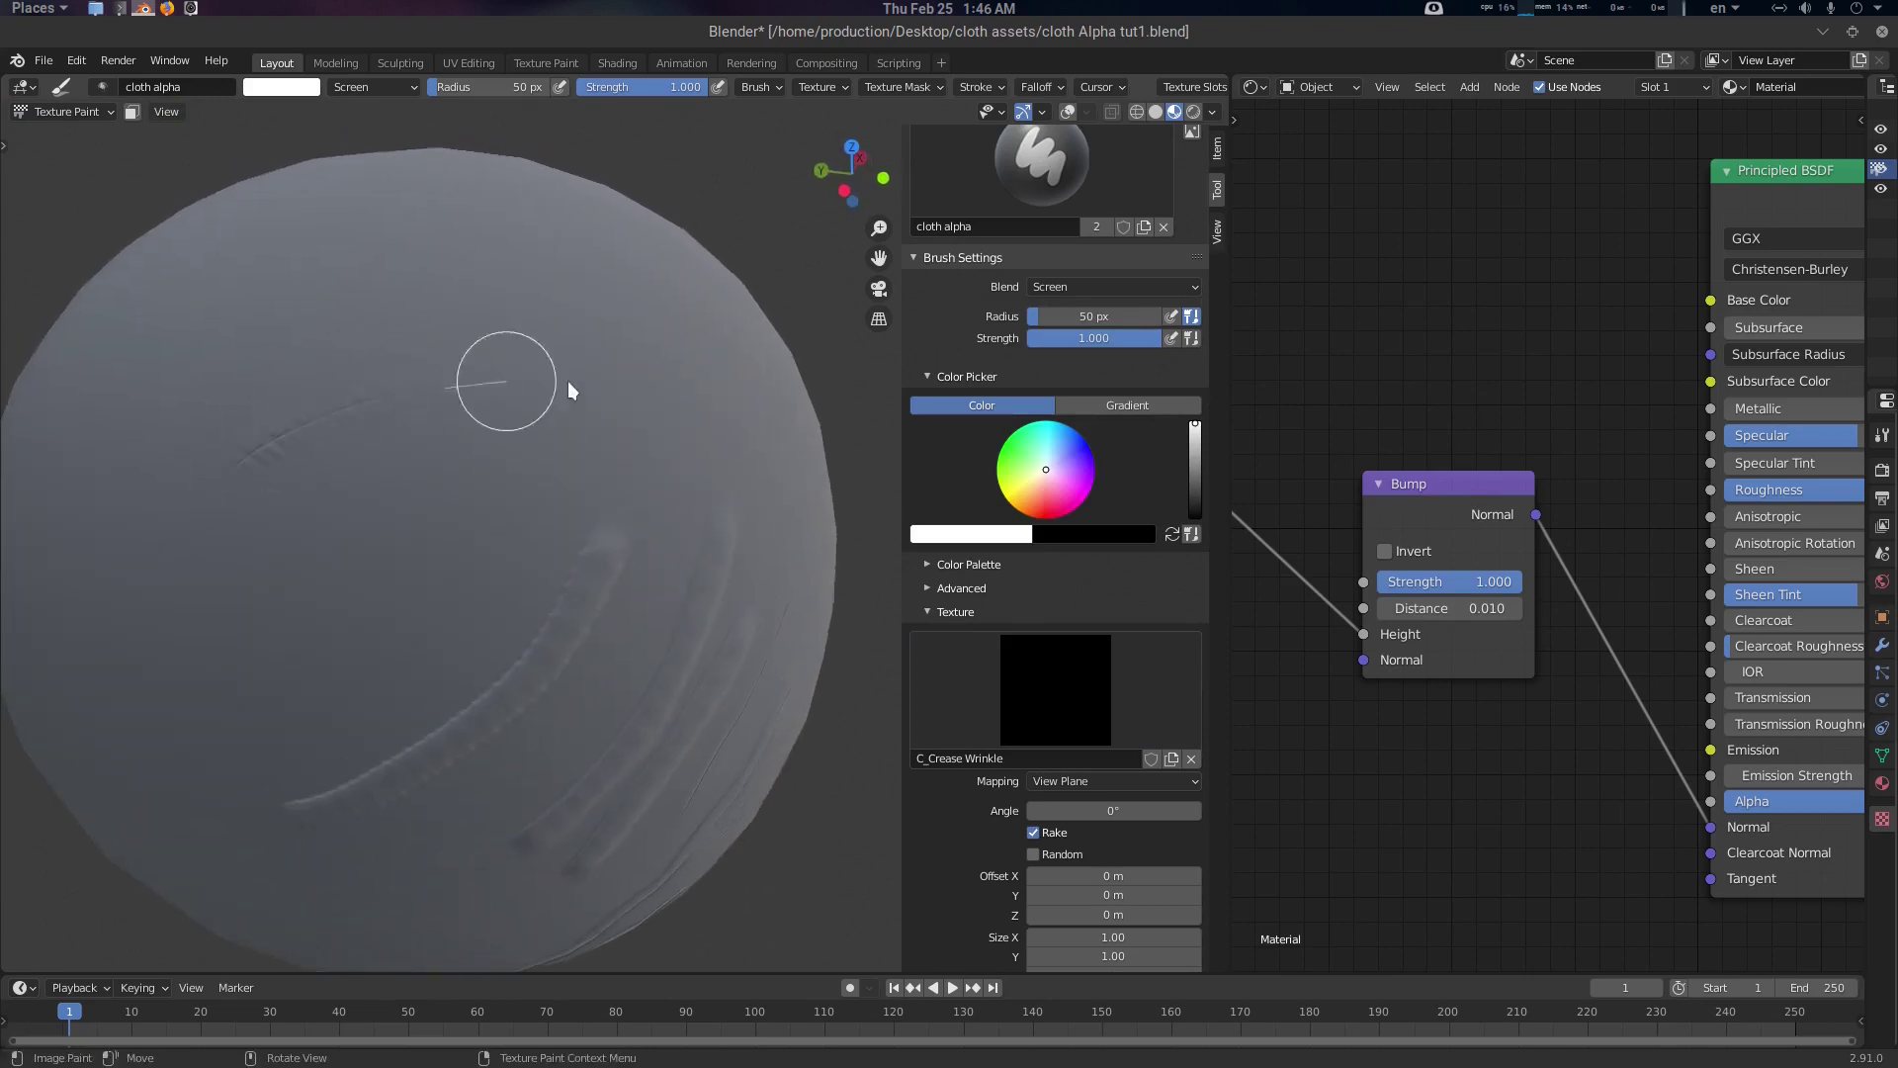
pyautogui.scroll(2, 287, 554)
pyautogui.moveTo(267, 567); pyautogui.dragTo(721, 436)
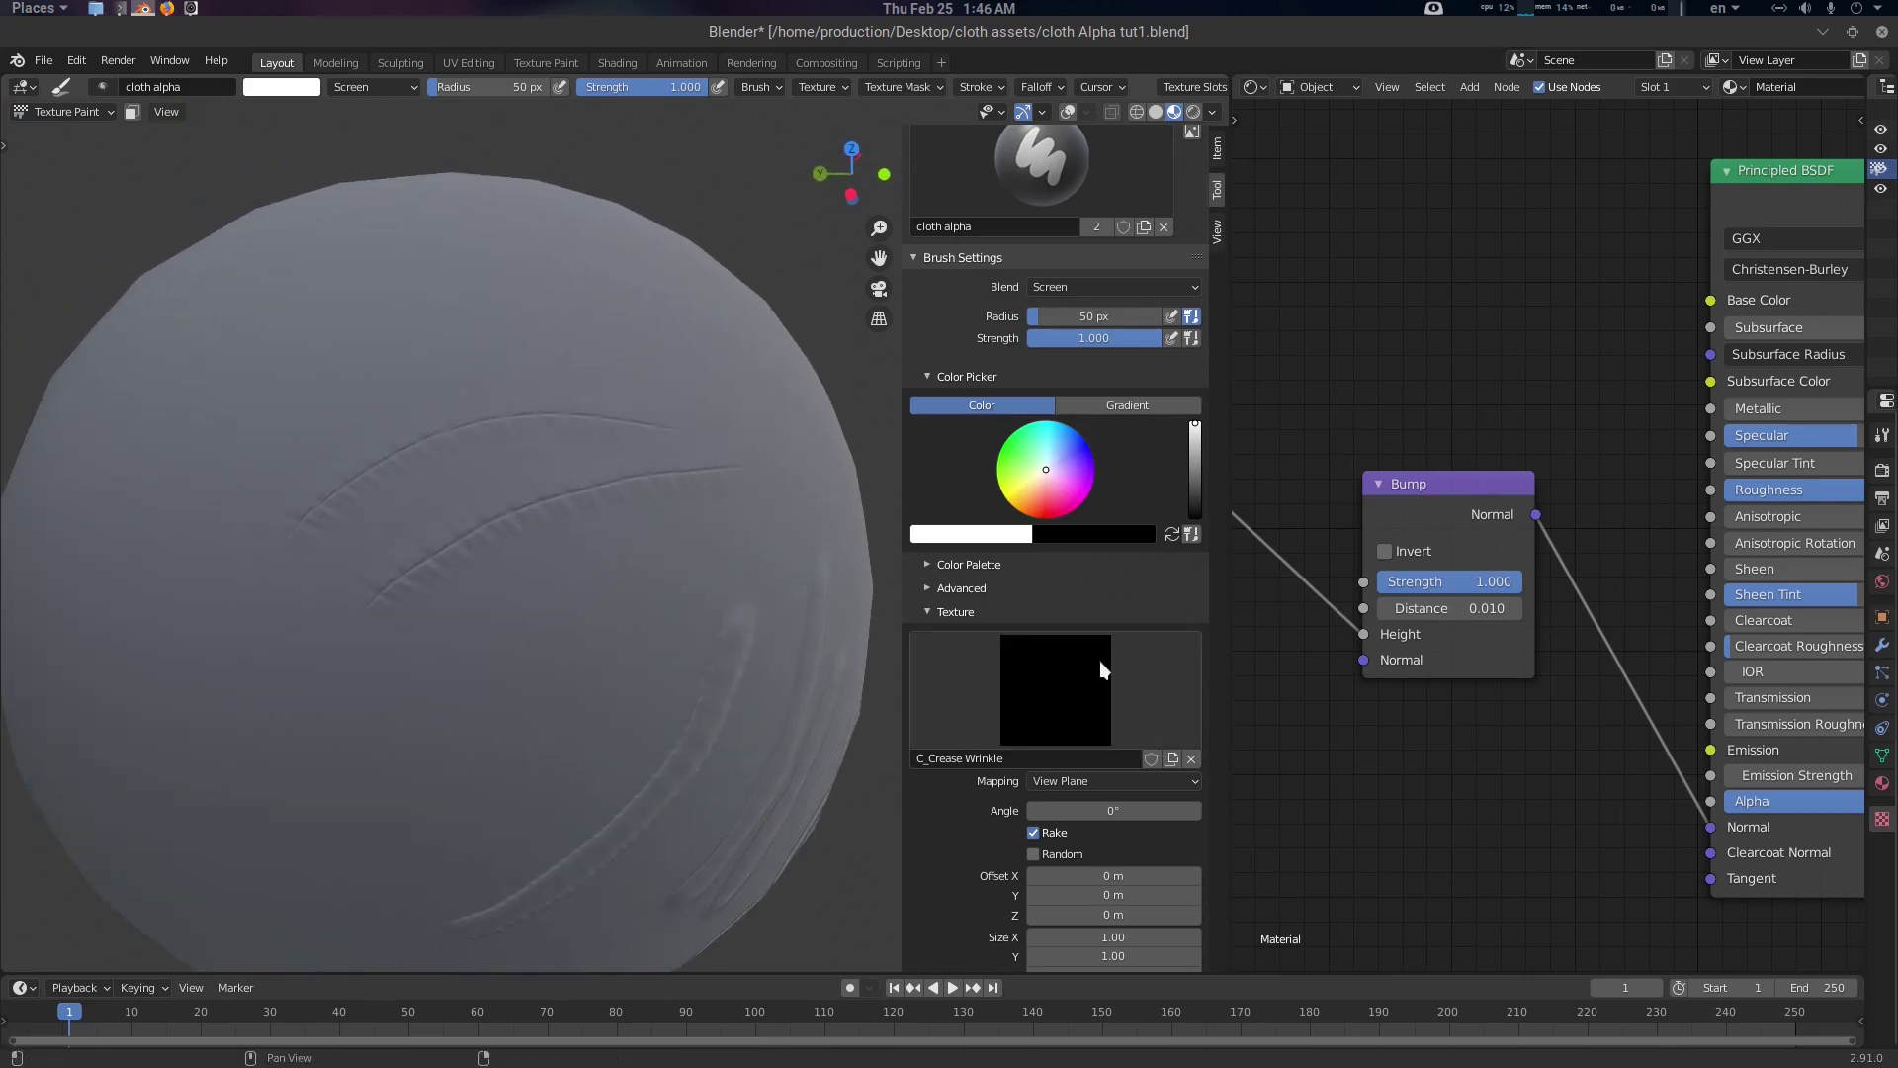
# Assign the C_Doble Fold Stich texture and paint two diagonal stitched double folds beside the wrinkled creases
pyautogui.click(1055, 689)
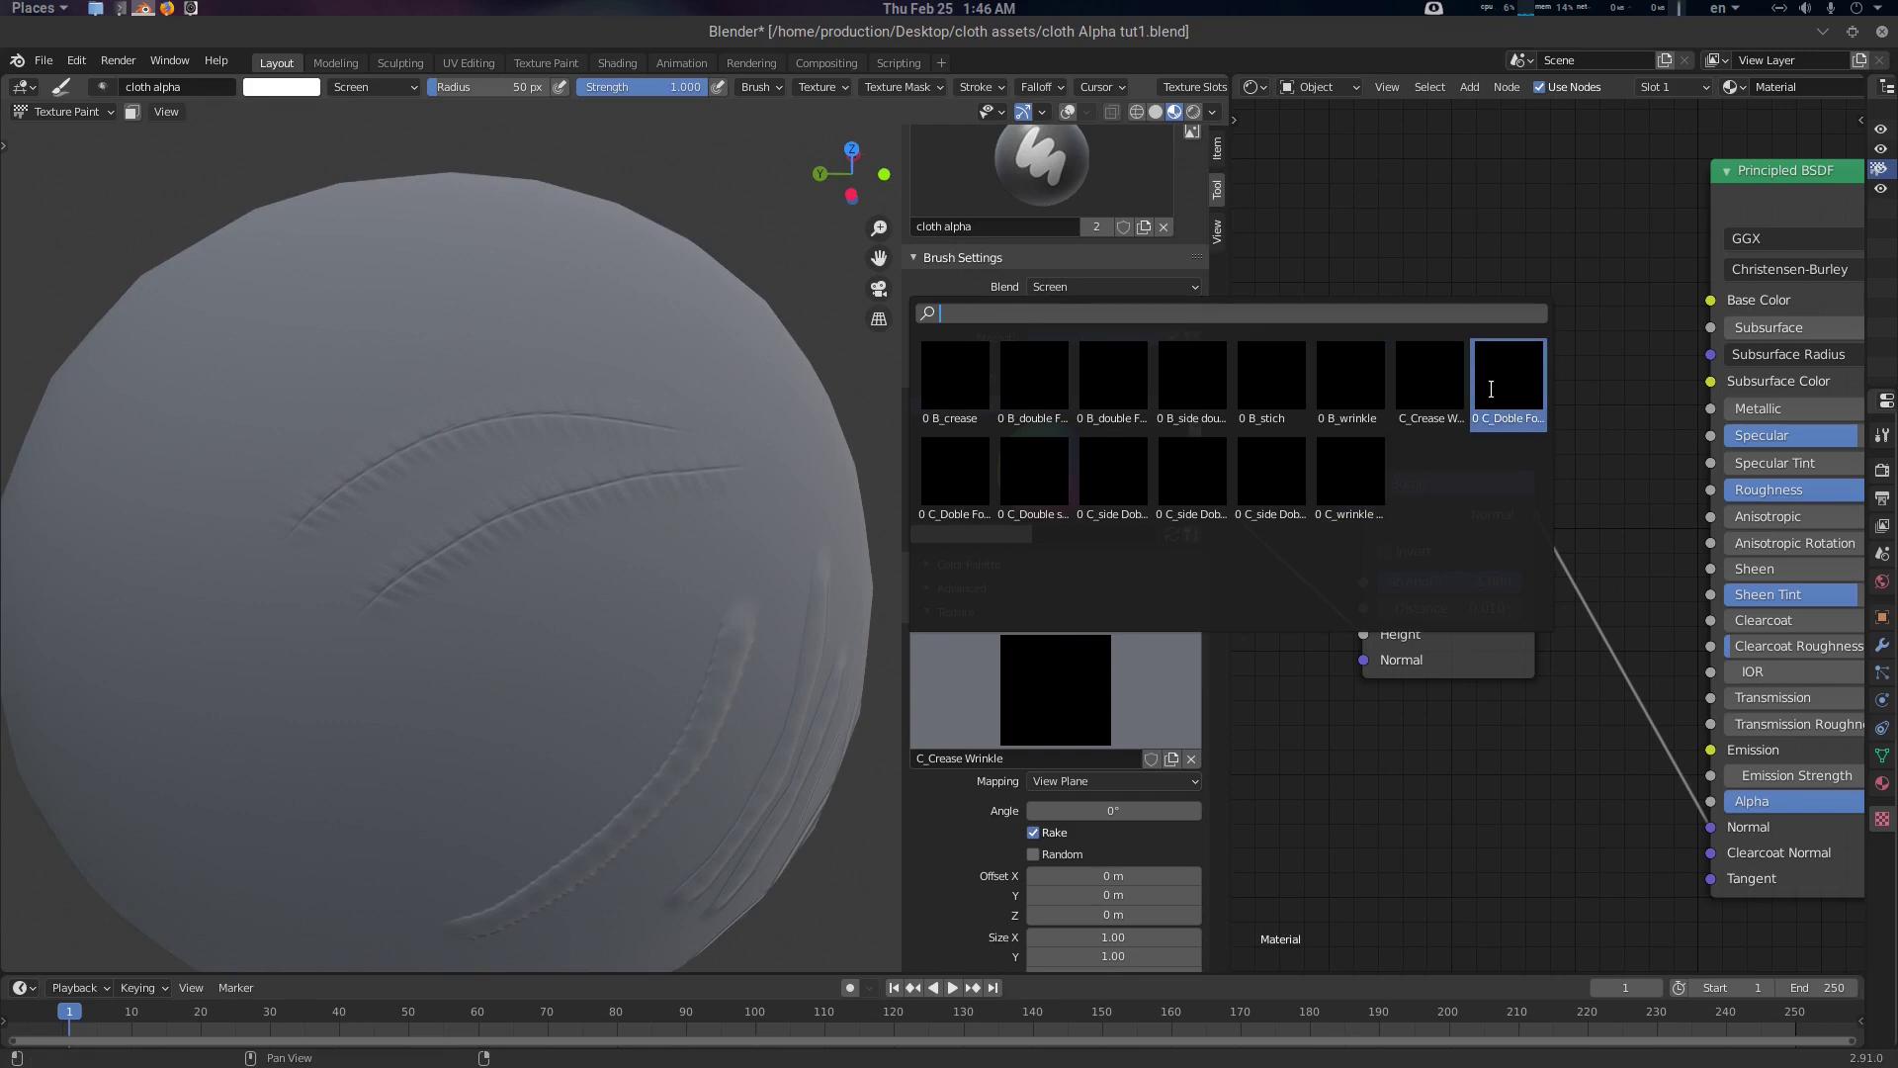
pyautogui.click(1491, 388)
pyautogui.moveTo(488, 490)
pyautogui.mouseDown(button='middle')
pyautogui.moveTo(553, 496)
pyautogui.moveTo(710, 277)
pyautogui.mouseUp(button='middle')
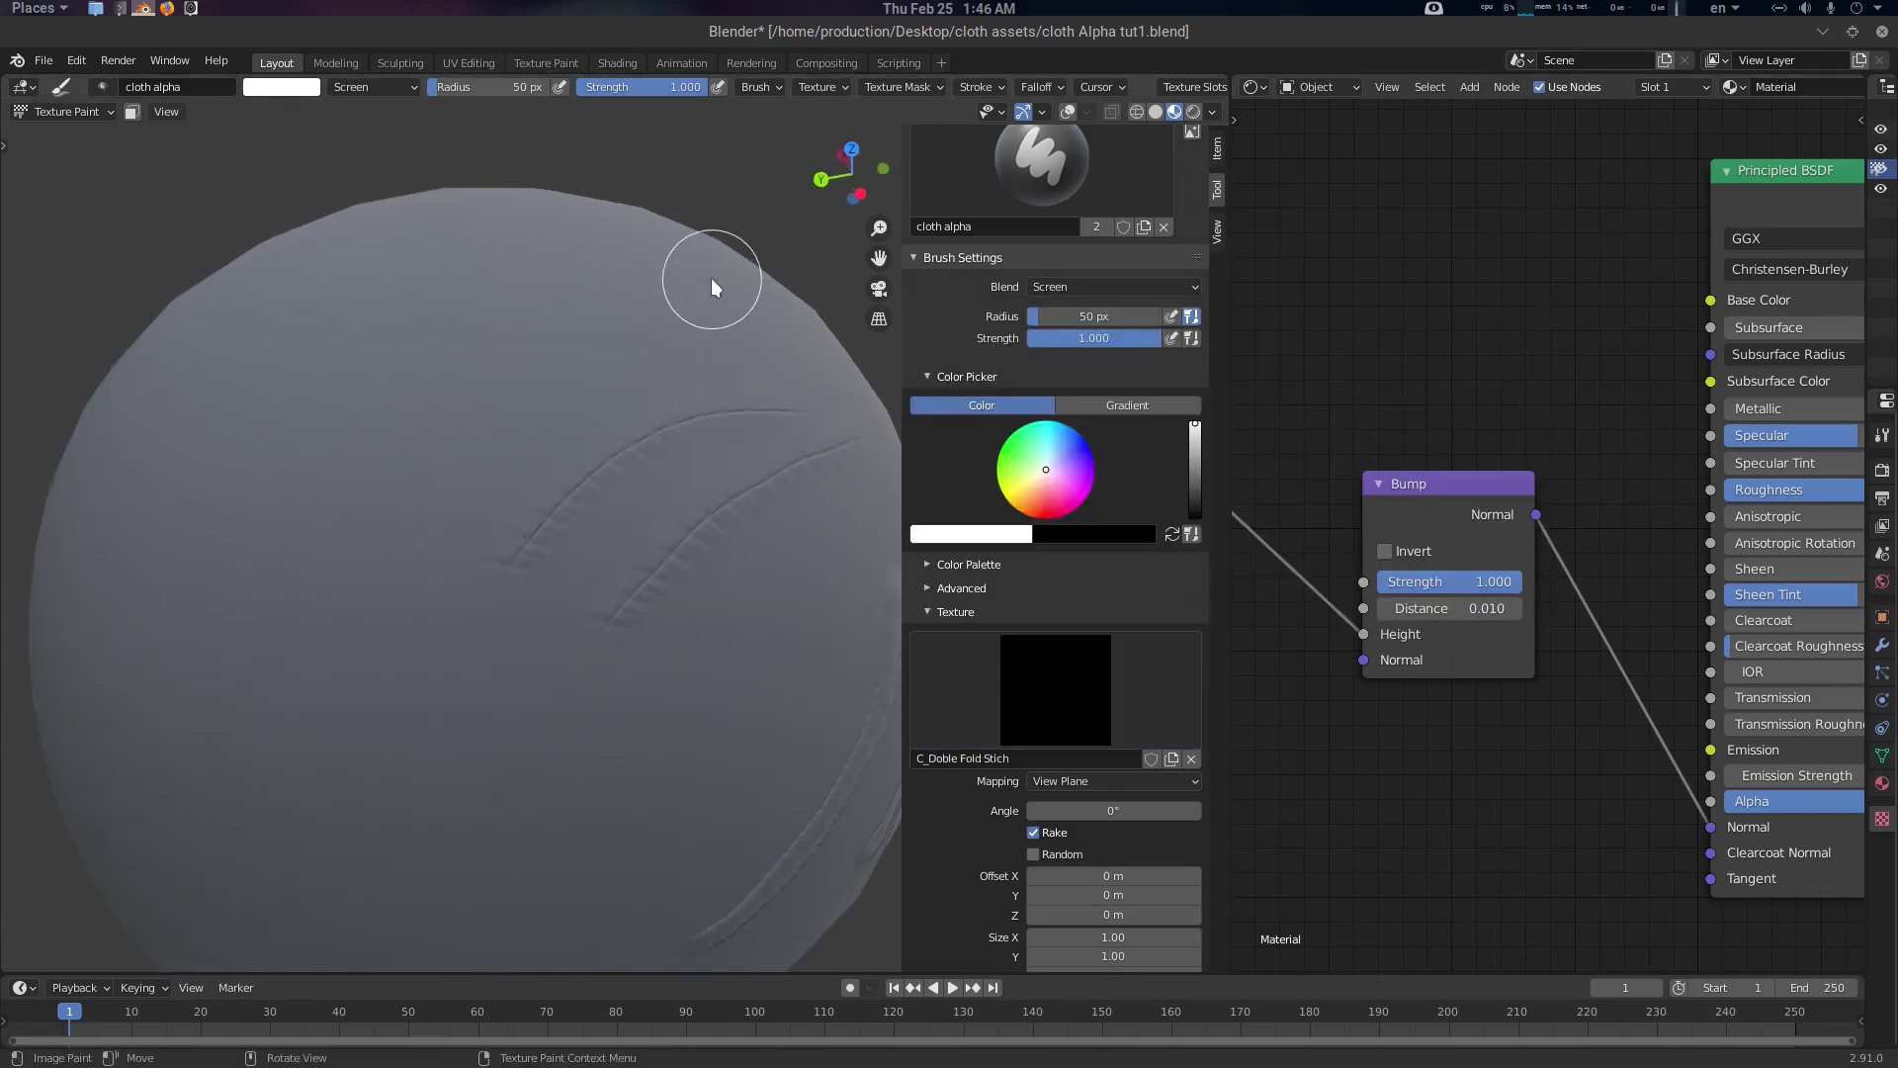
pyautogui.moveTo(198, 635); pyautogui.dragTo(465, 506)
pyautogui.moveTo(508, 580); pyautogui.dragTo(606, 543, button='middle')
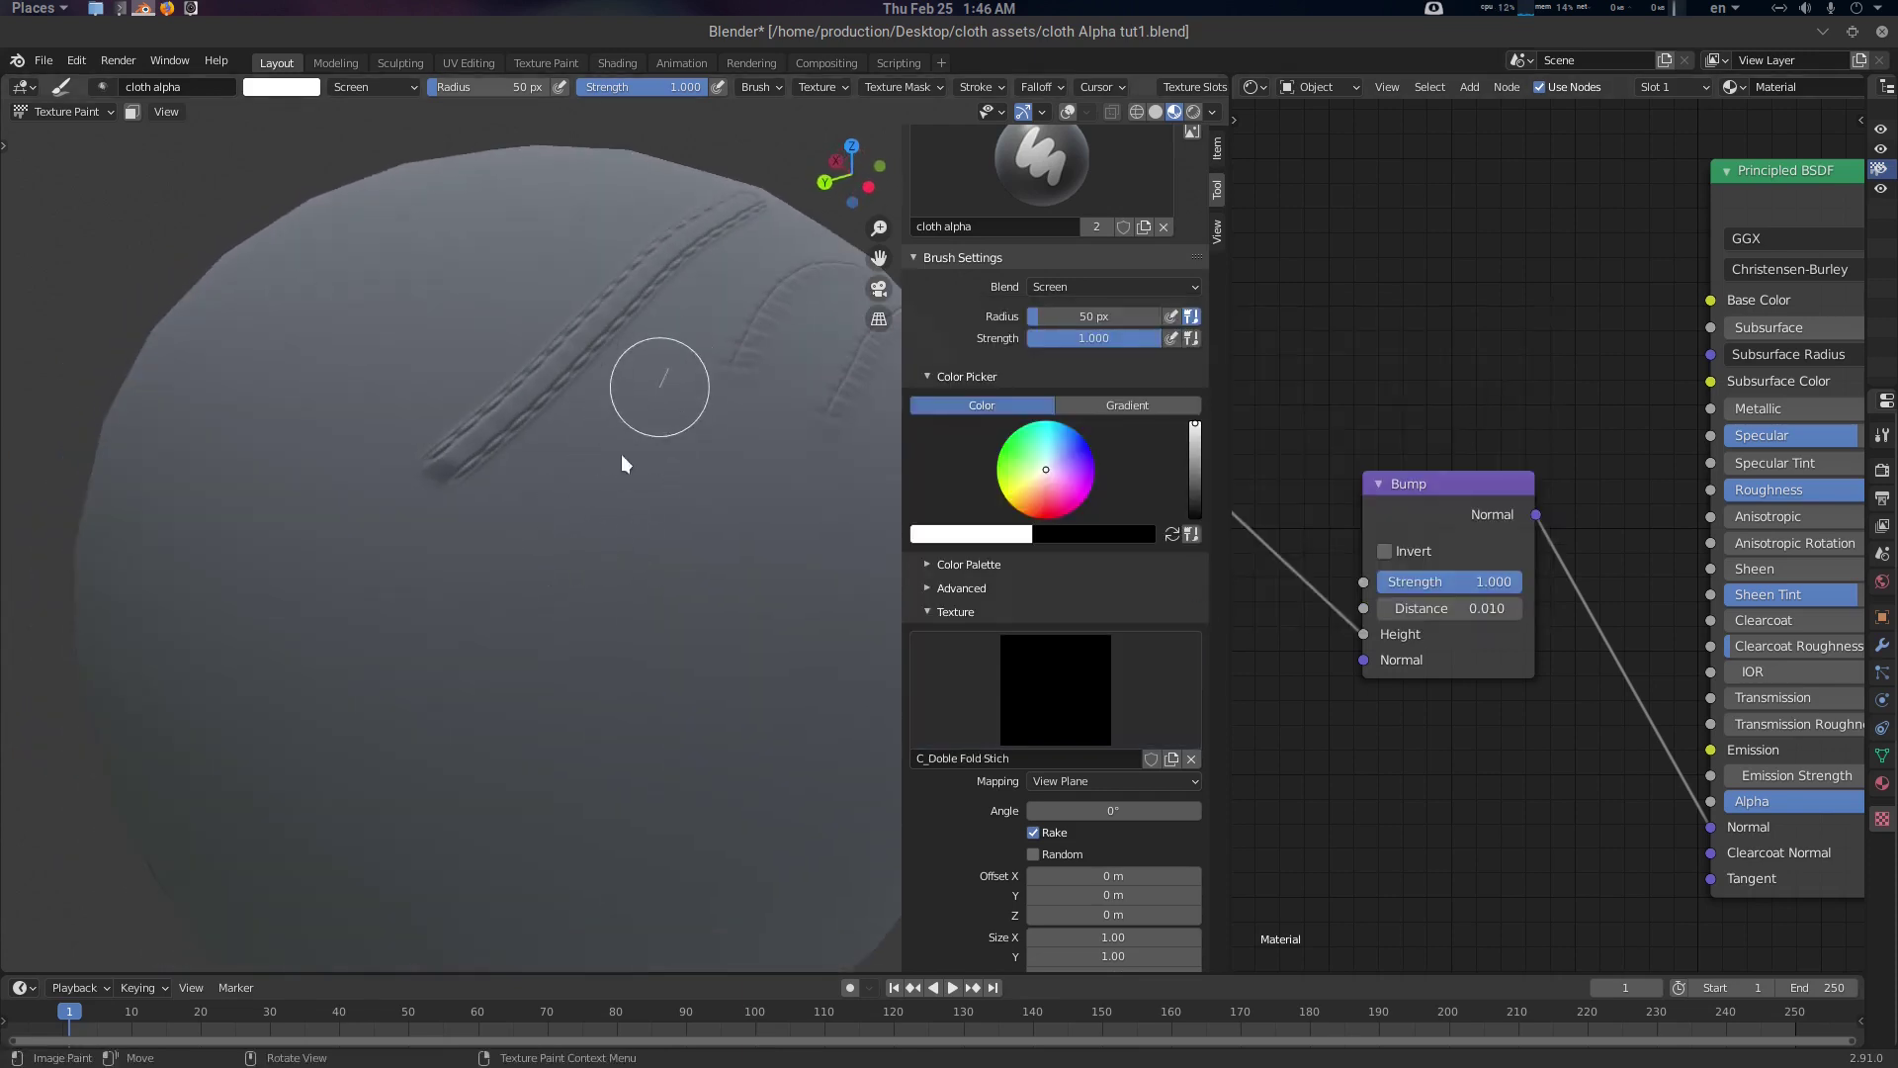
pyautogui.moveTo(593, 648); pyautogui.dragTo(851, 666, button='middle')
# Assign the C_Doble Fold Stich Wrinkle texture and paint two curved wrinkled seams below the stitched folds
pyautogui.click(1055, 682)
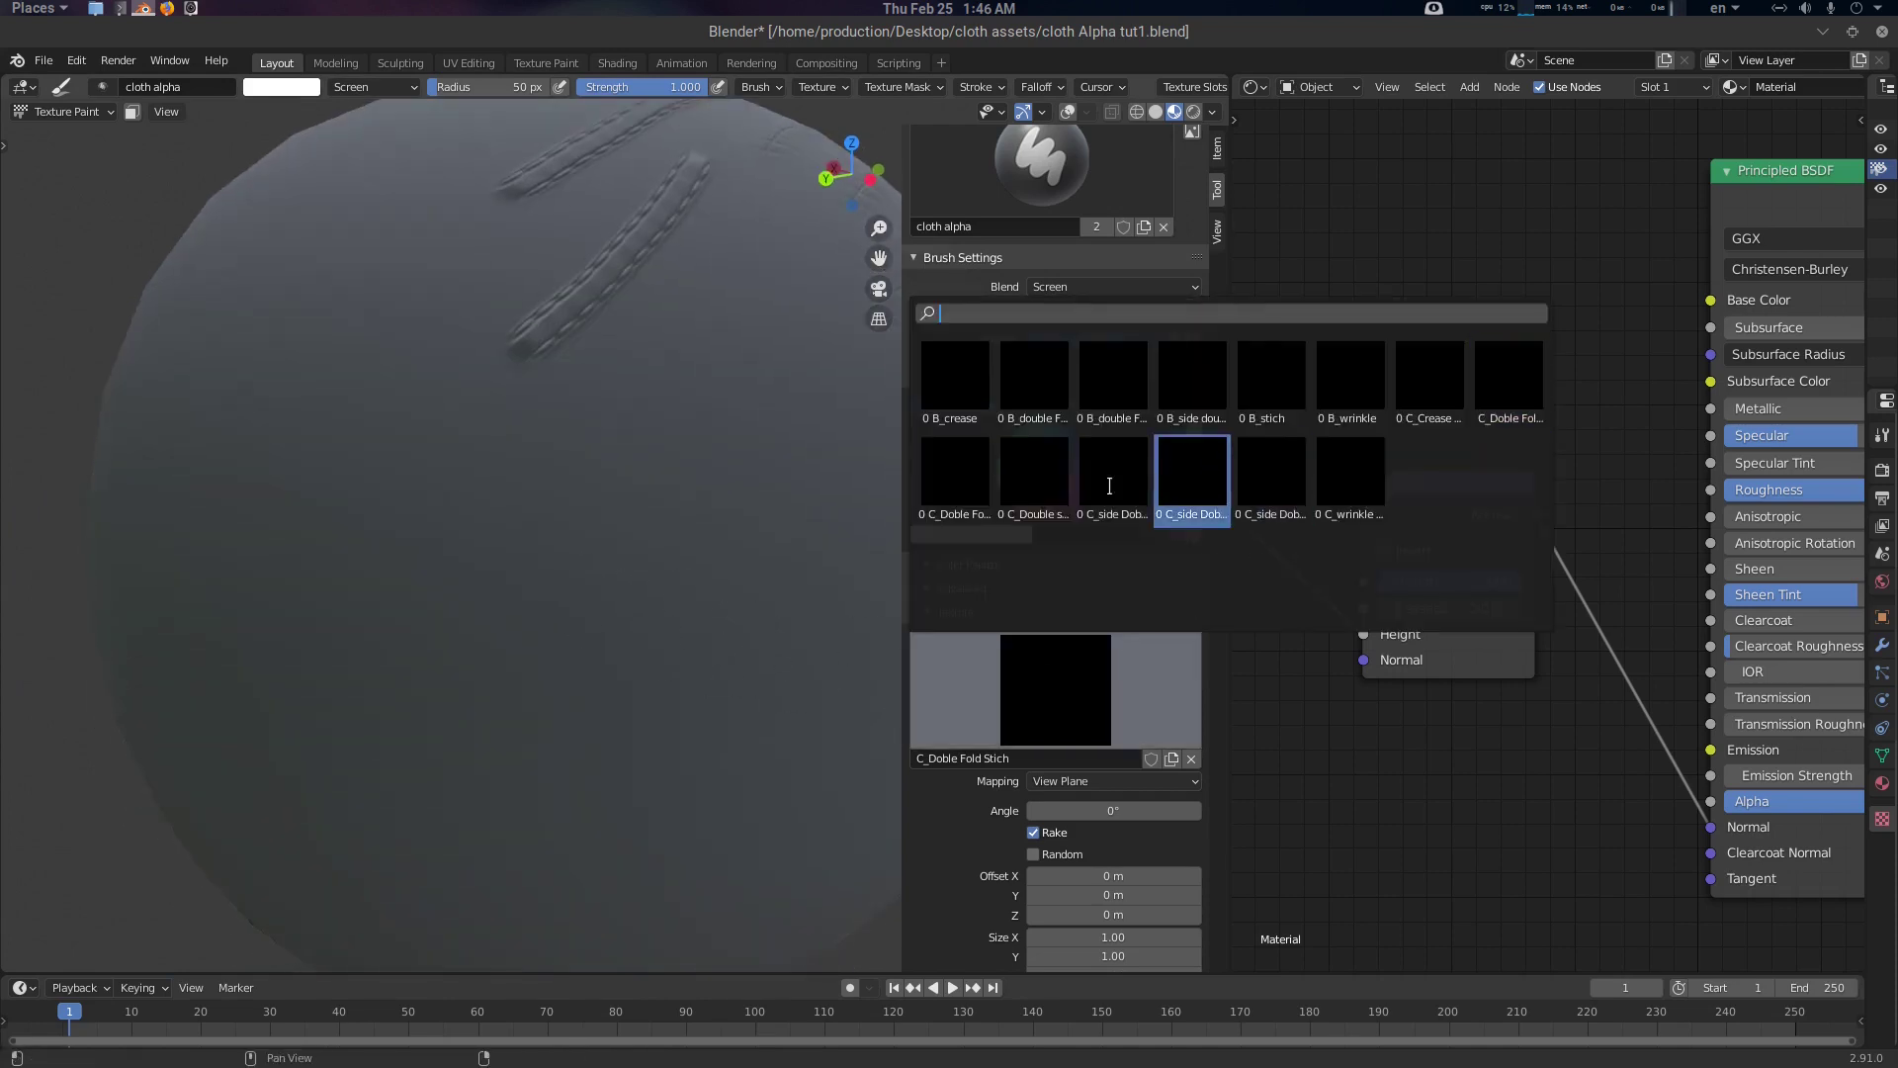
pyautogui.click(955, 480)
pyautogui.moveTo(704, 524); pyautogui.dragTo(691, 526, button='middle')
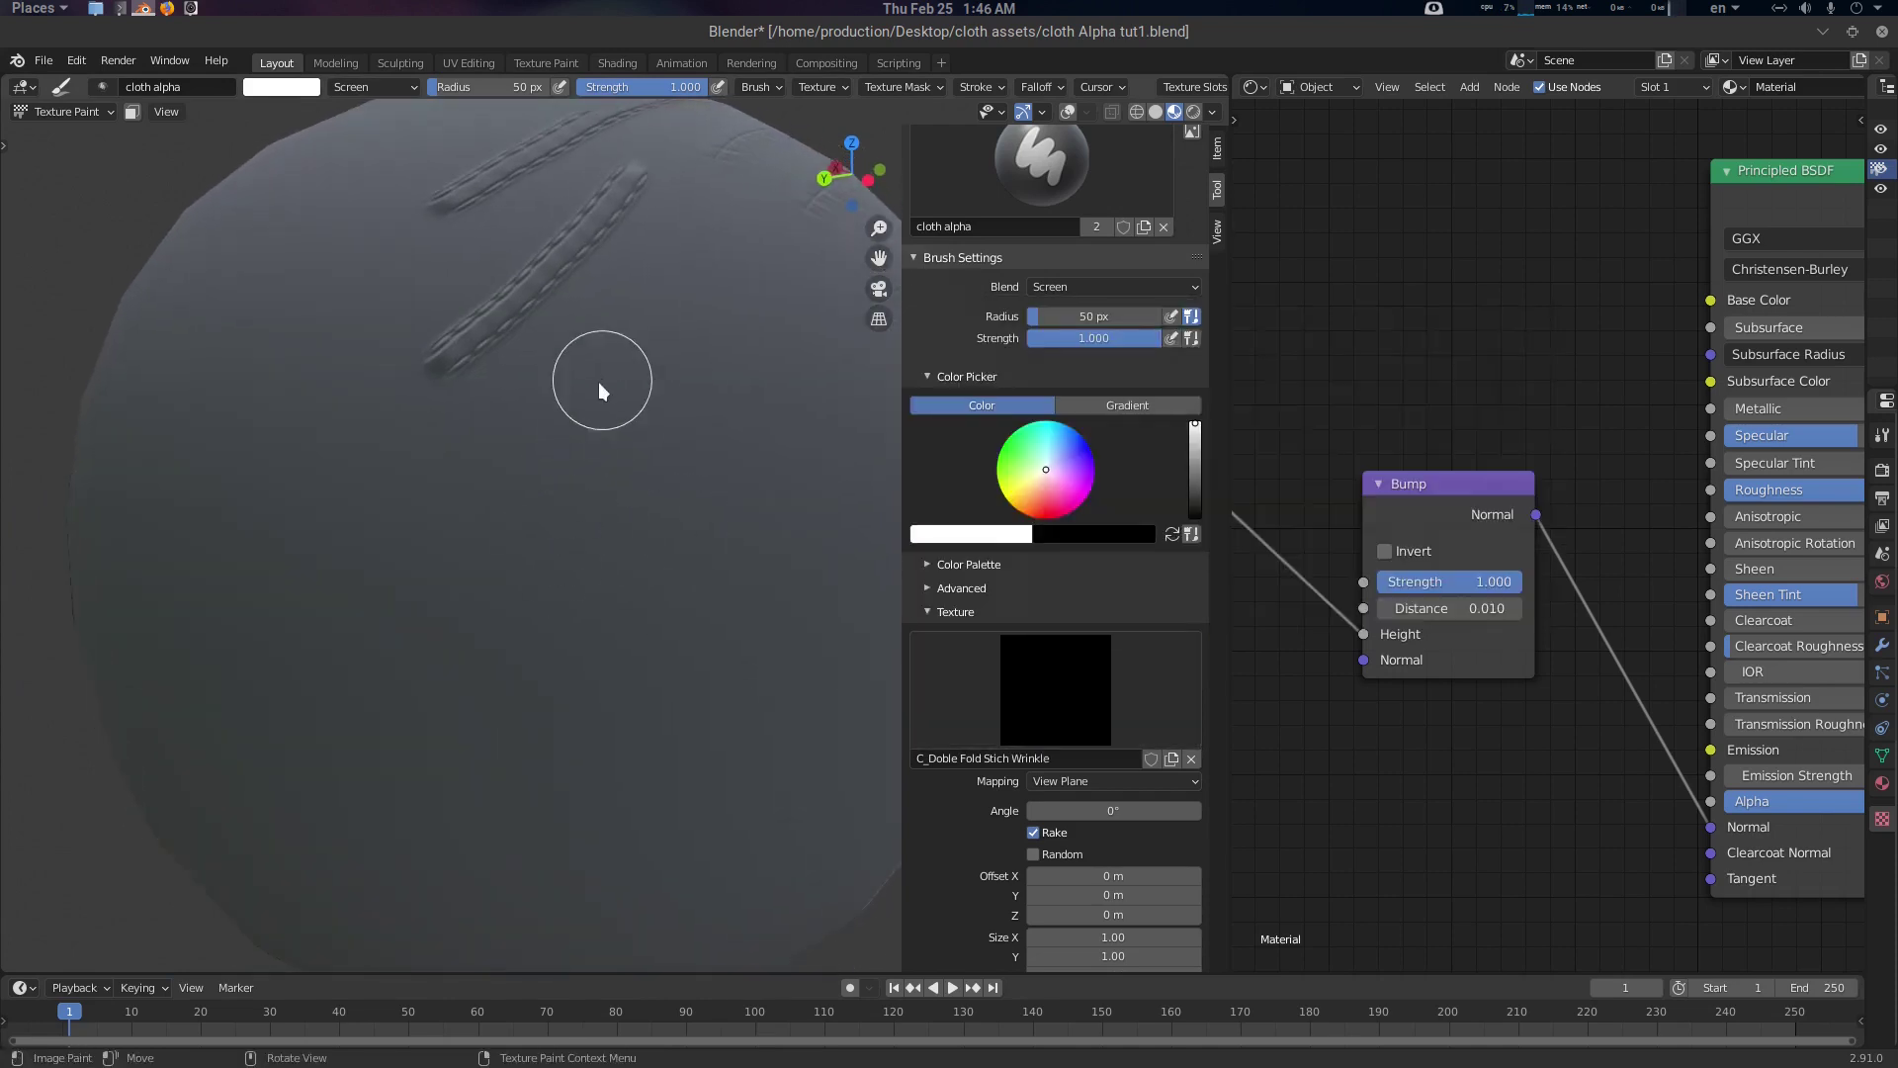
pyautogui.moveTo(411, 708); pyautogui.dragTo(666, 563)
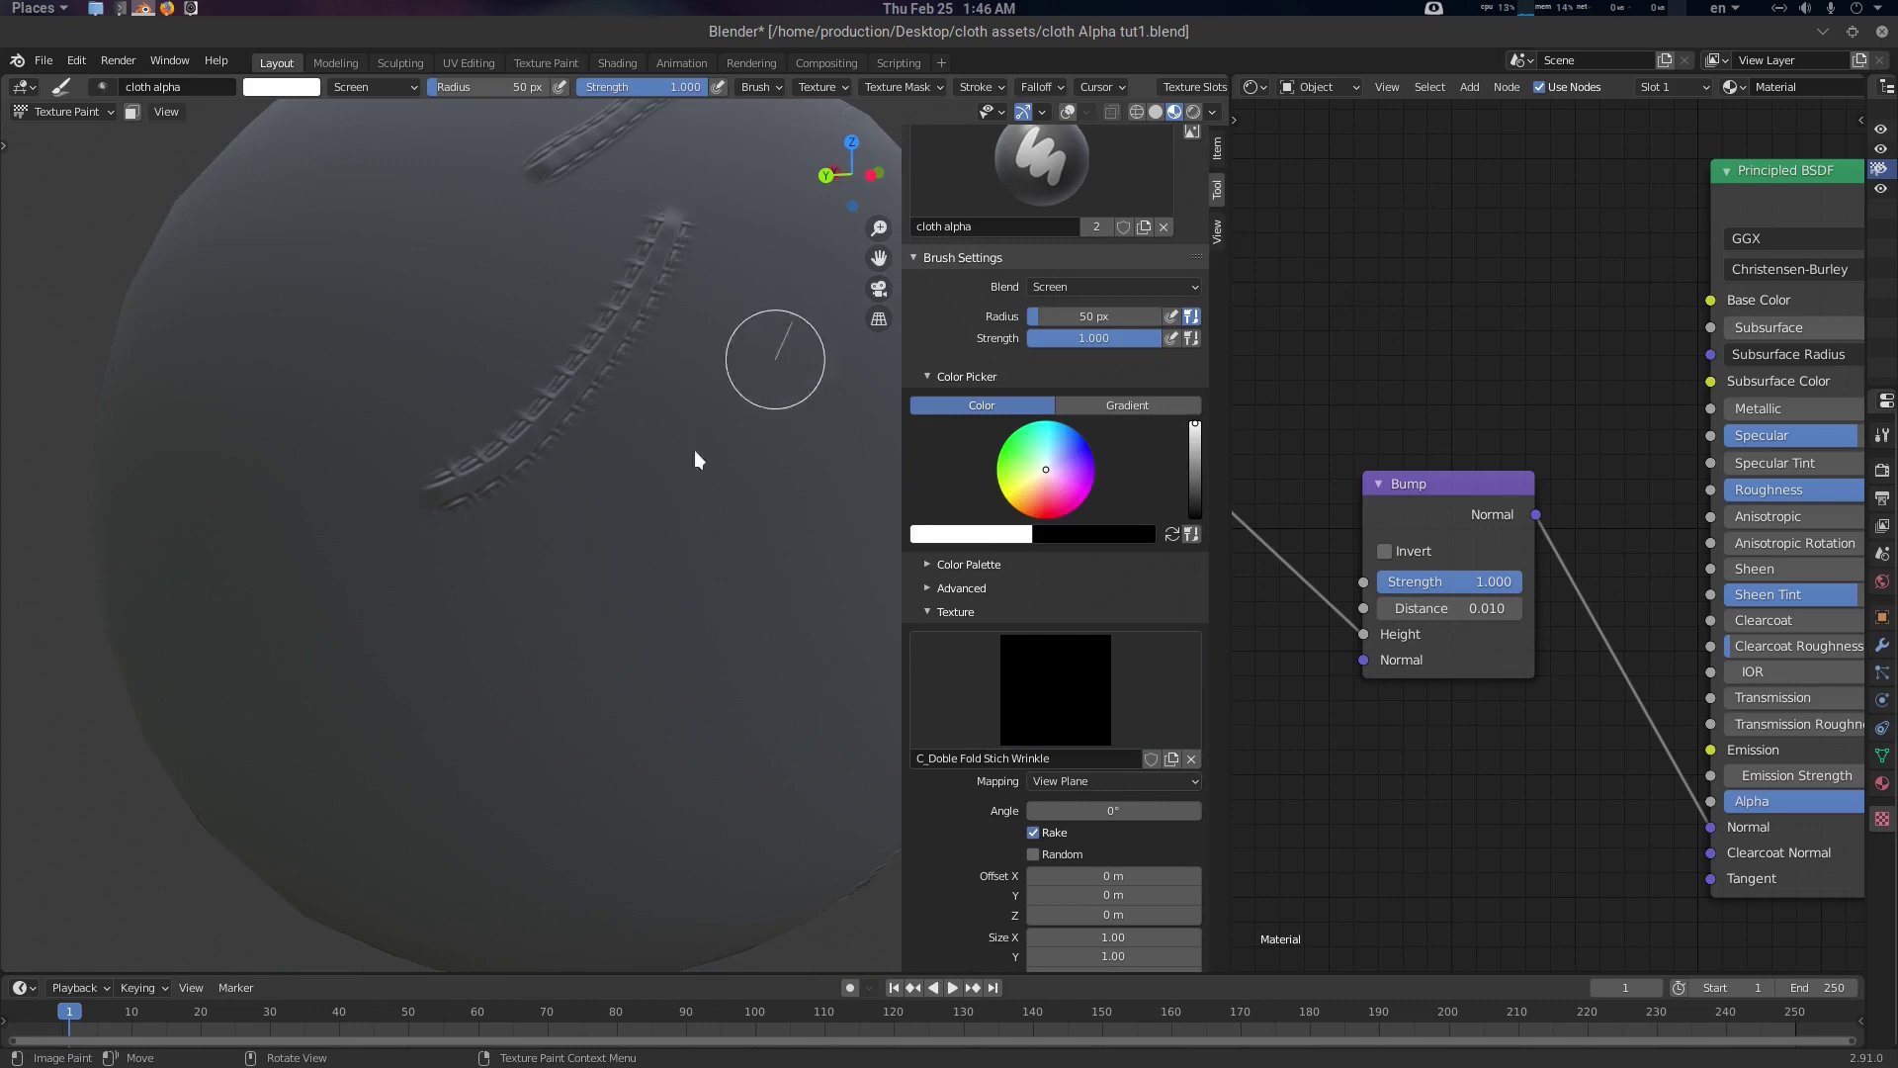
# Assign the C_Double stiches texture and paint two curved rows of double stitching below the wrinkled seams
pyautogui.click(1099, 690)
pyautogui.click(1023, 498)
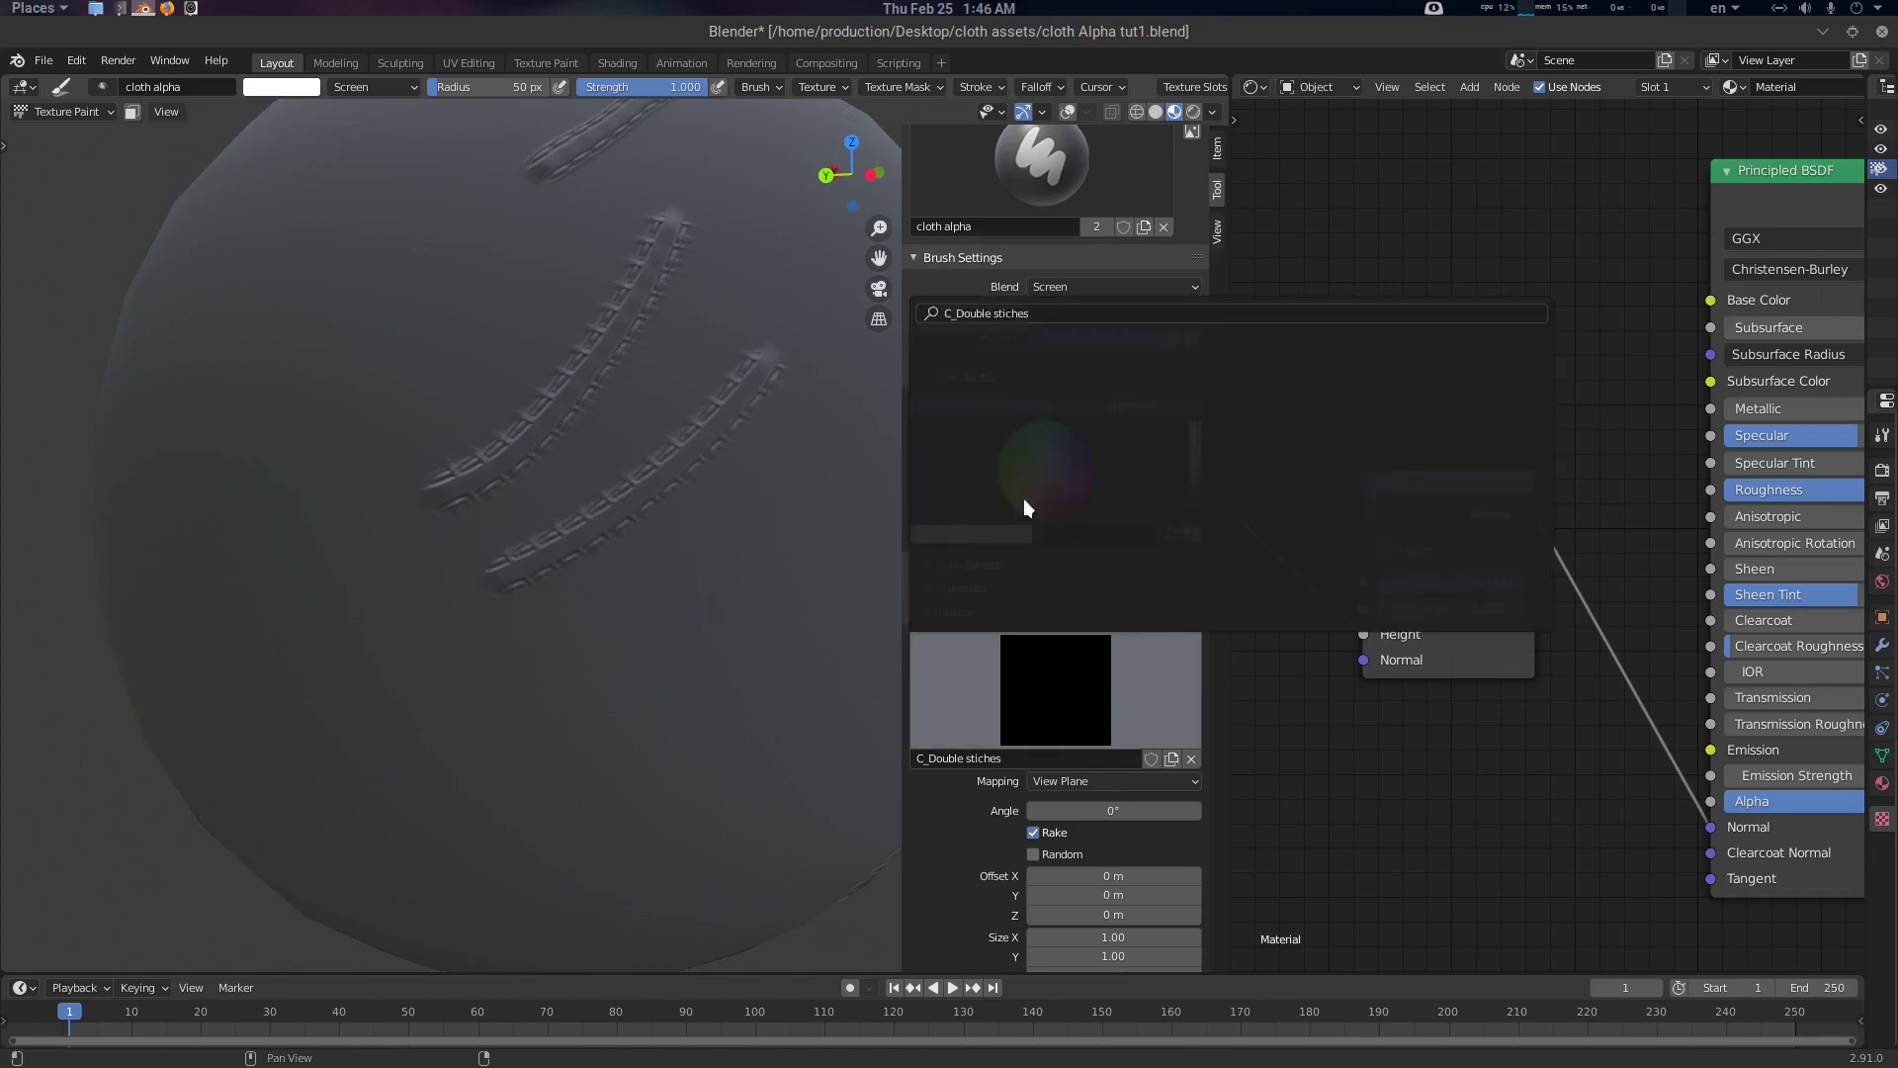
pyautogui.moveTo(771, 572); pyautogui.dragTo(514, 688, button='middle')
pyautogui.moveTo(436, 717); pyautogui.dragTo(761, 425)
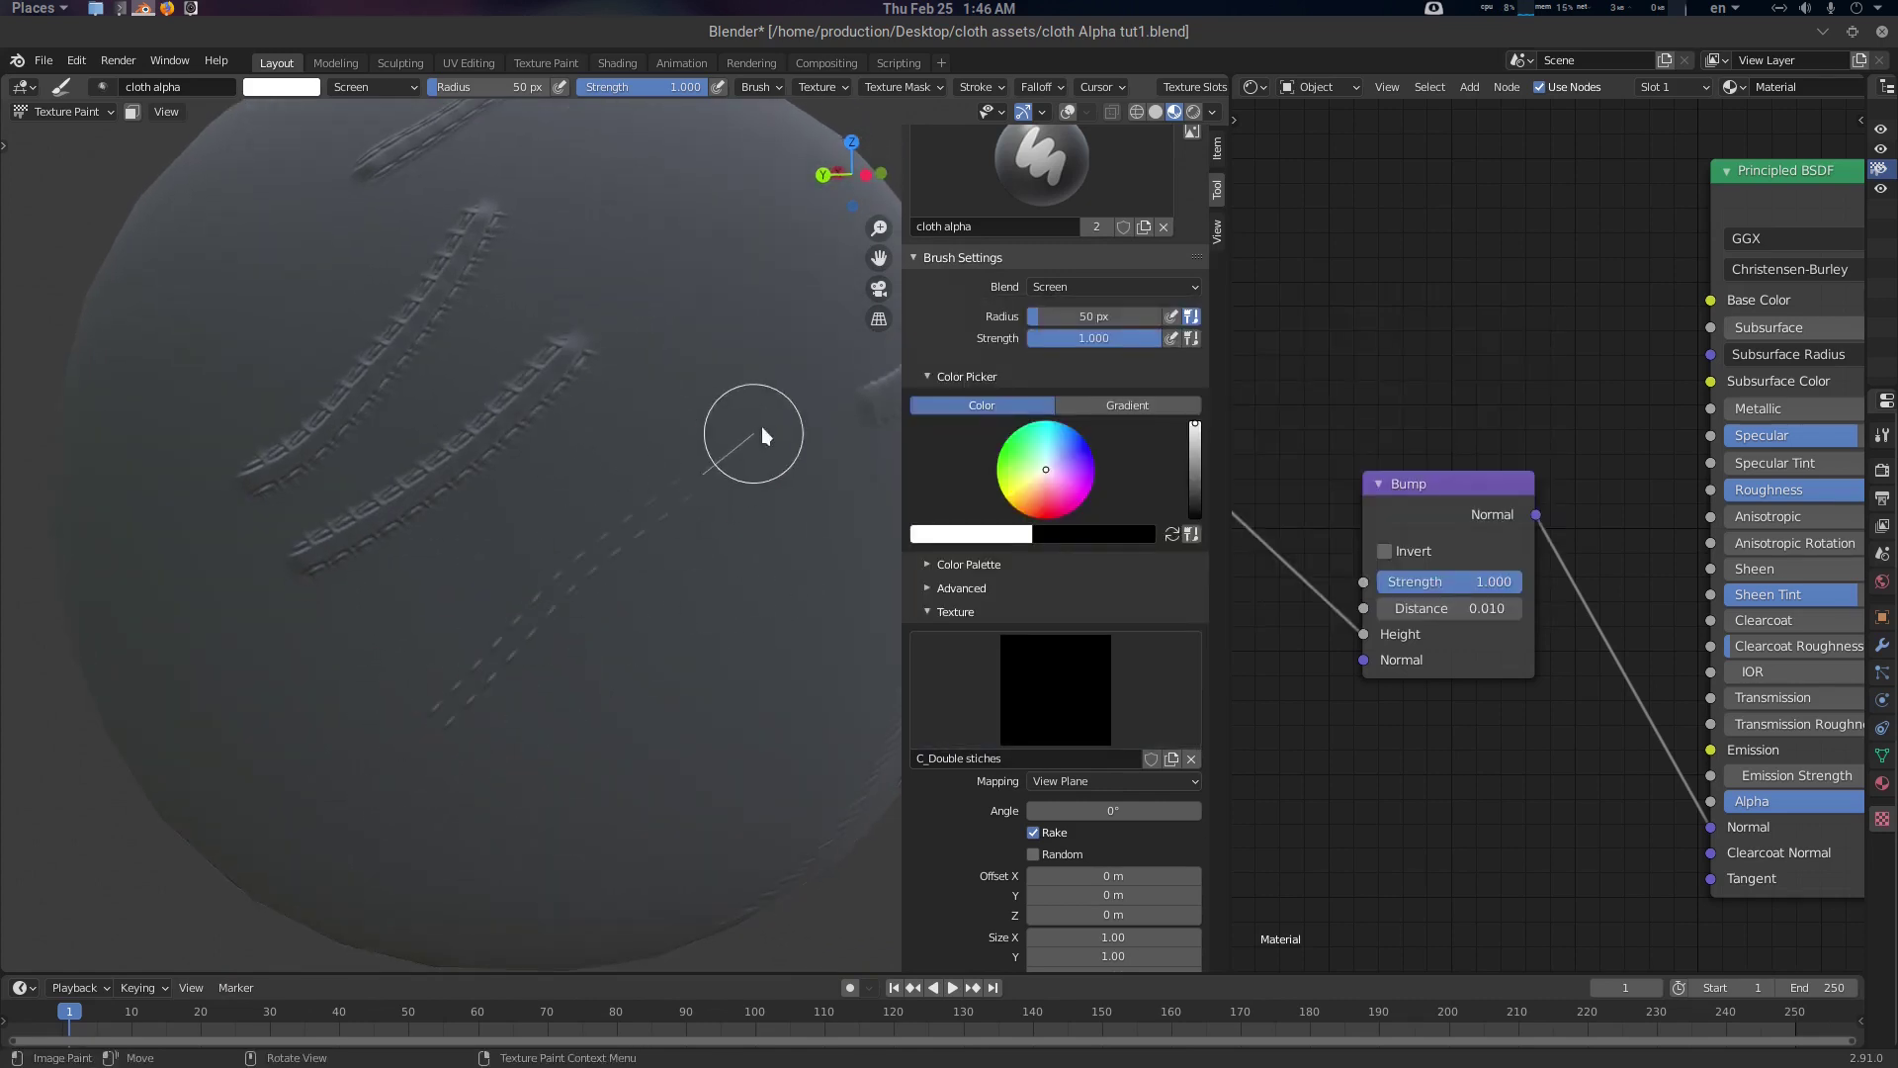
pyautogui.moveTo(665, 589); pyautogui.dragTo(394, 762, button='middle')
# Assign the C_side Doble Fold Stich texture and paint two curved side-fold seams next to the double stitching
pyautogui.click(1058, 649)
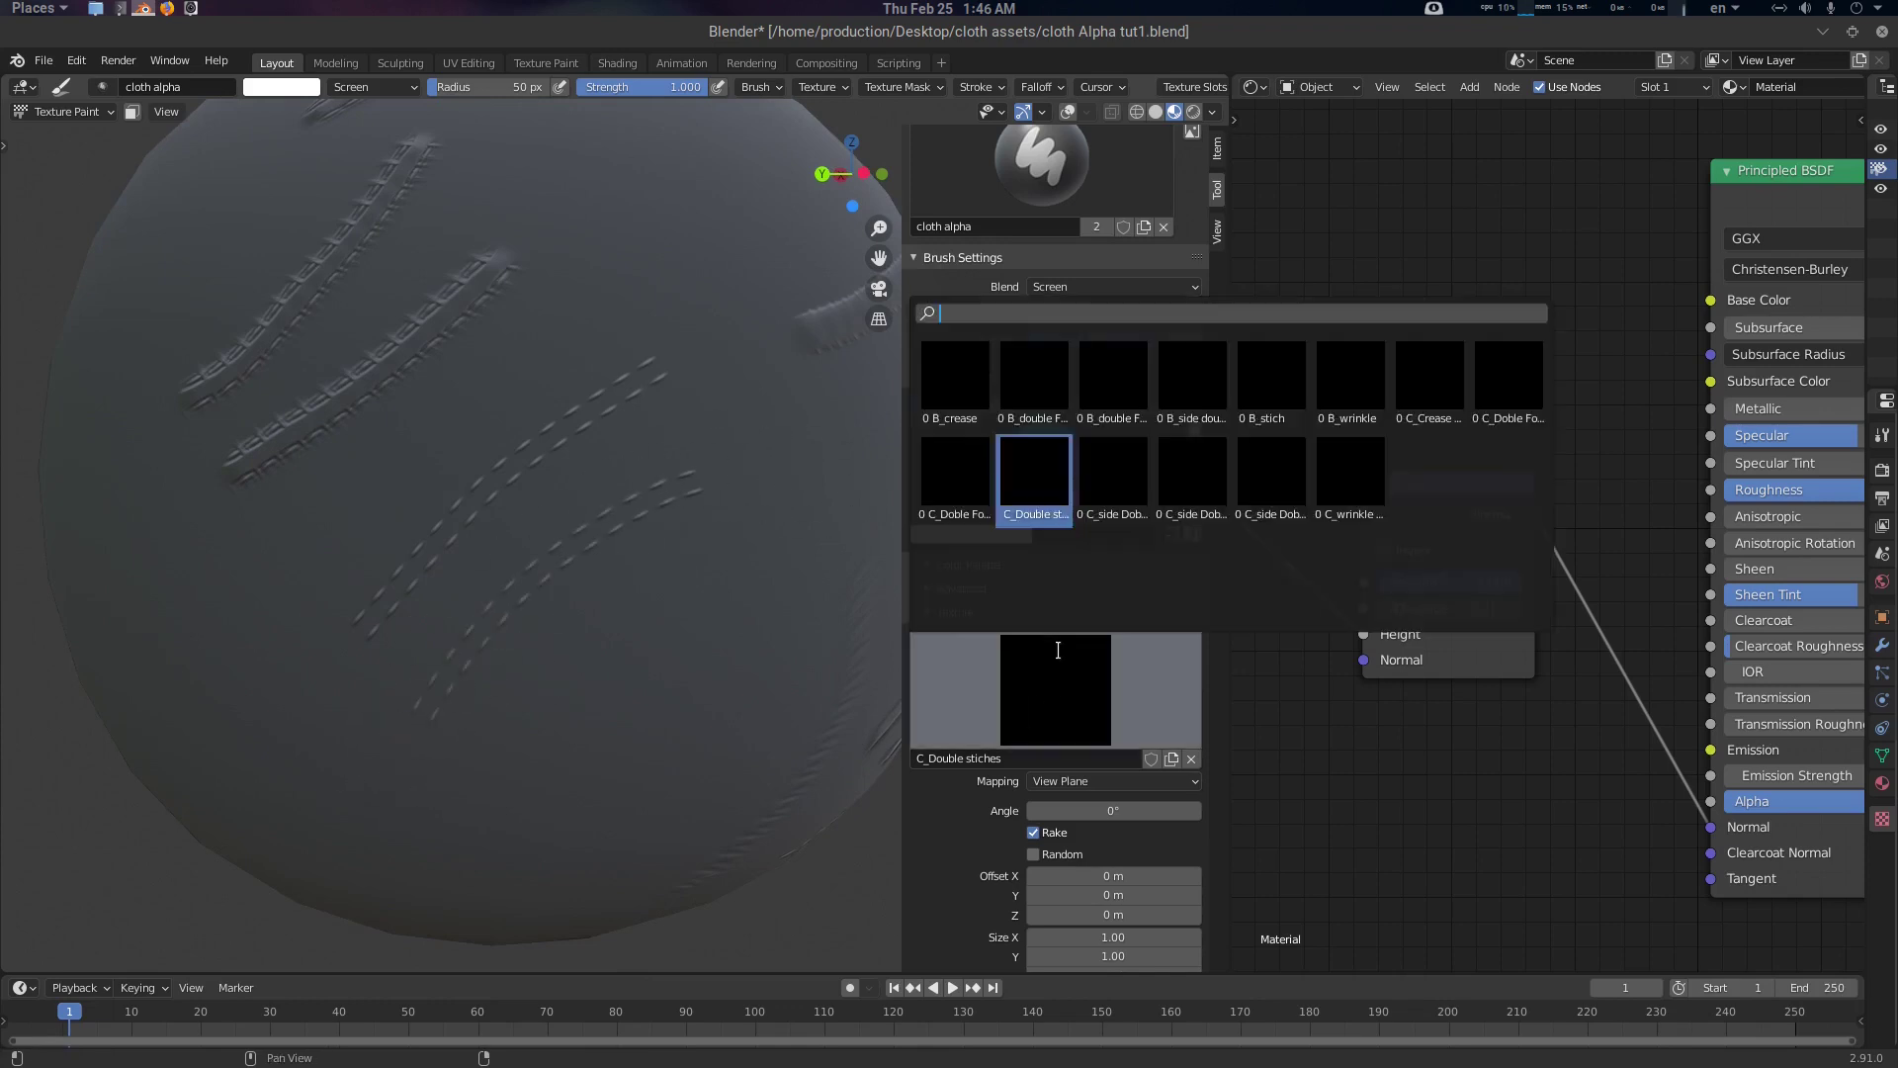
pyautogui.click(1100, 499)
pyautogui.moveTo(781, 593)
pyautogui.mouseDown(button='middle')
pyautogui.moveTo(690, 634)
pyautogui.moveTo(688, 549)
pyautogui.mouseUp(button='middle')
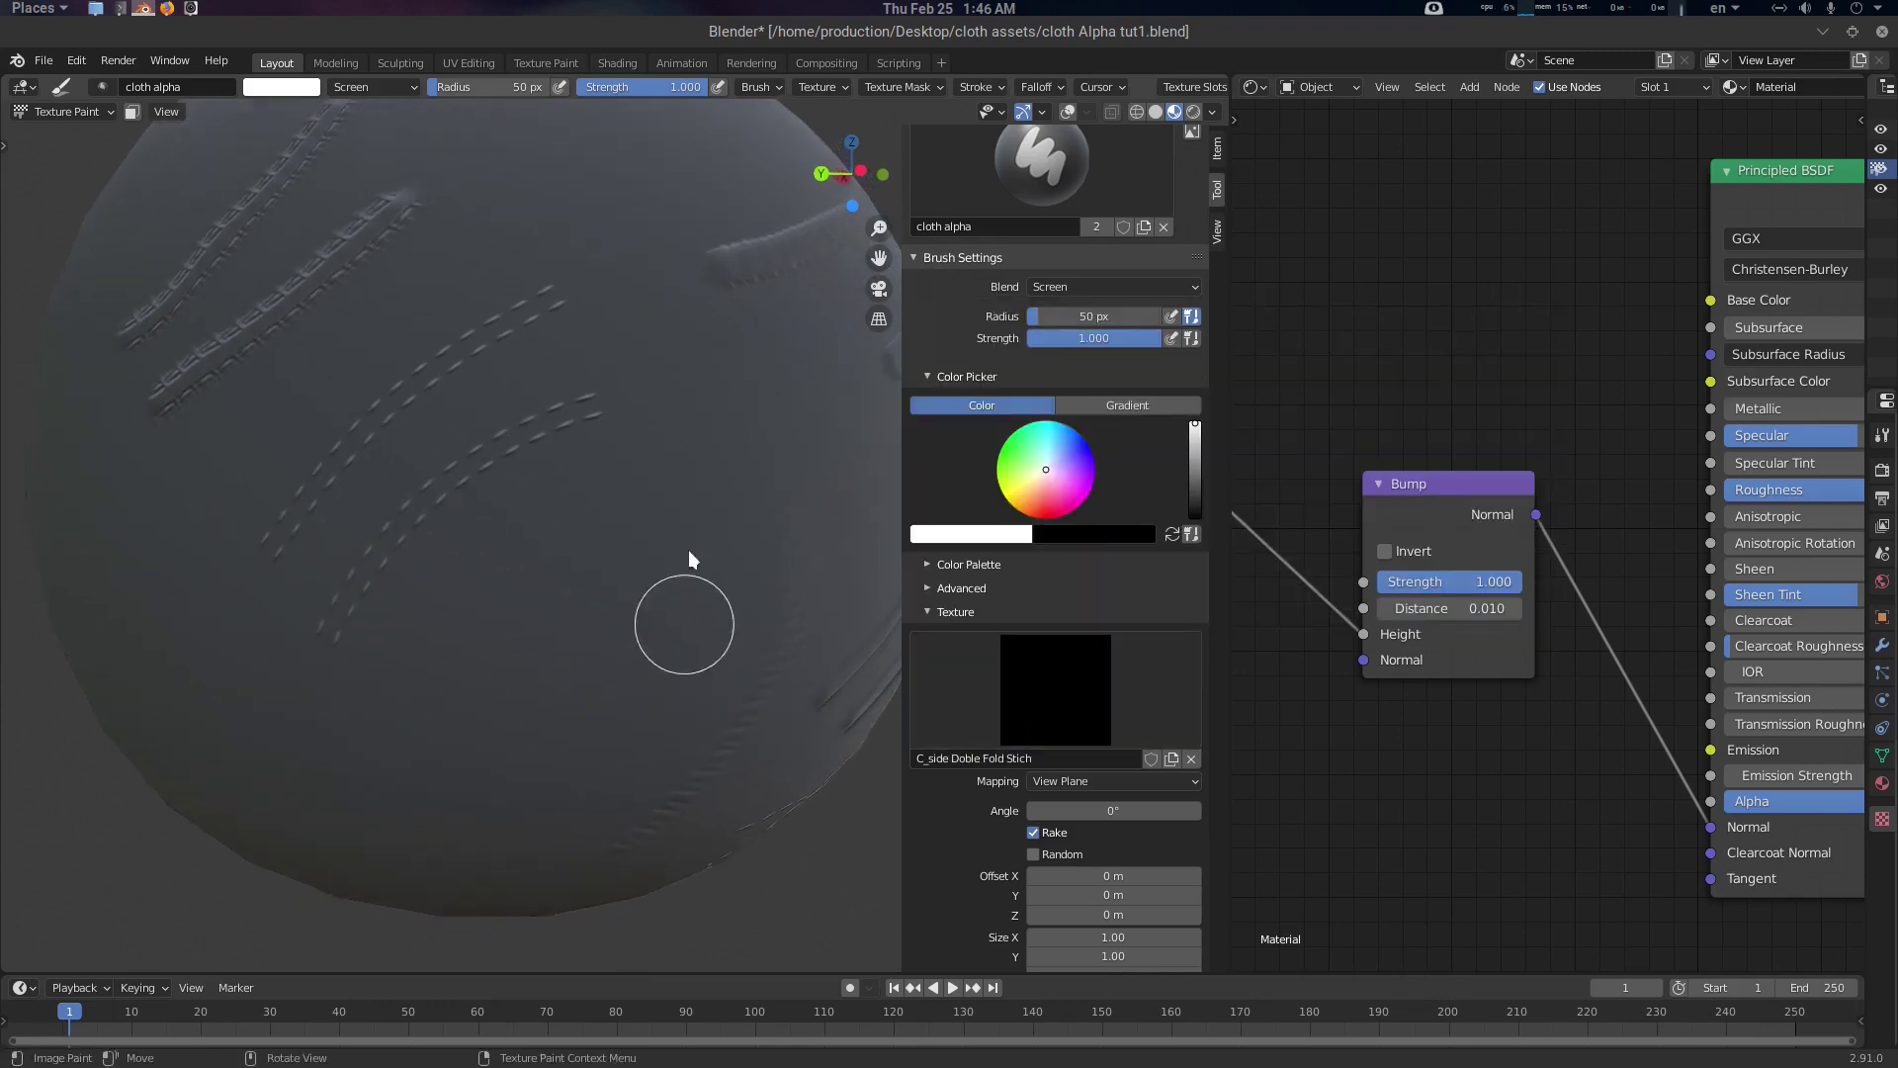
pyautogui.moveTo(533, 241); pyautogui.dragTo(711, 466)
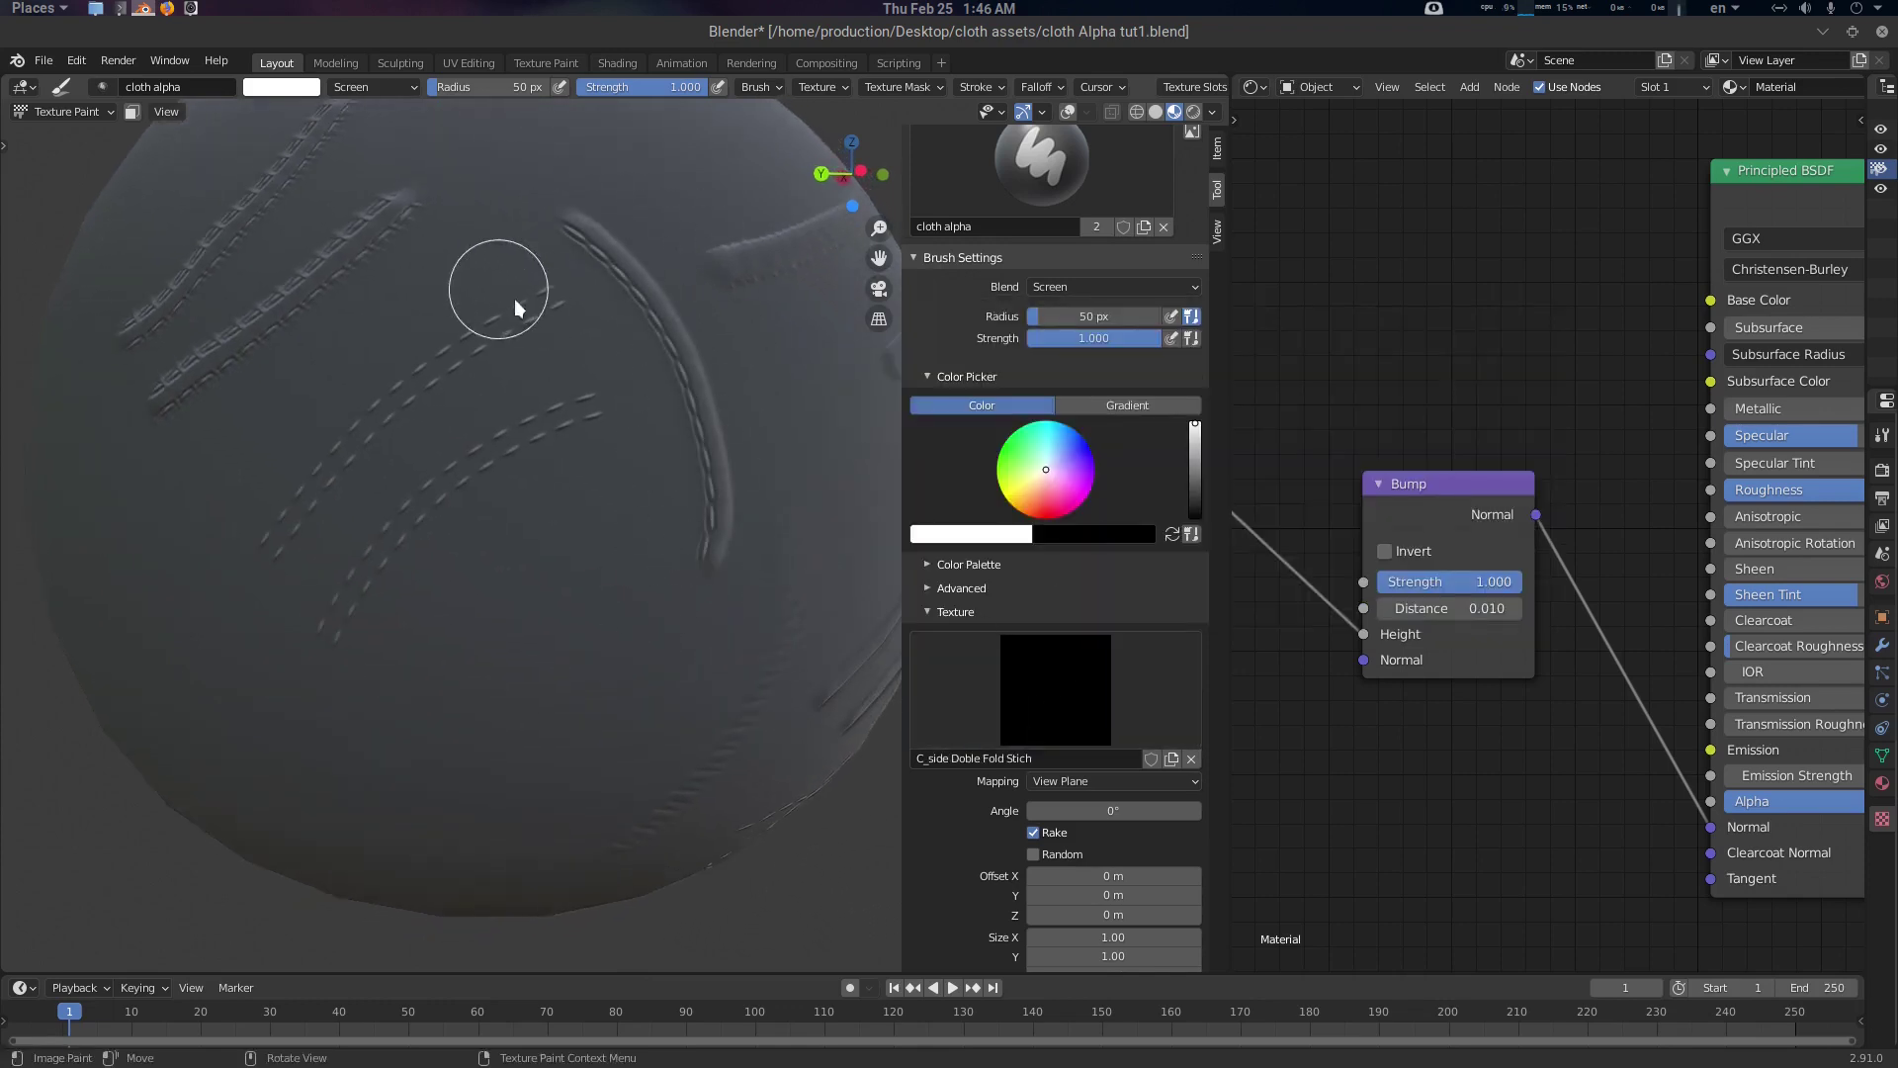
pyautogui.moveTo(514, 299); pyautogui.dragTo(623, 533)
# Assign the C_side Doble Fold Stich Wrinkle texture and paint two wrinkled seams below the wrinkled creases
pyautogui.click(1056, 689)
pyautogui.click(1186, 485)
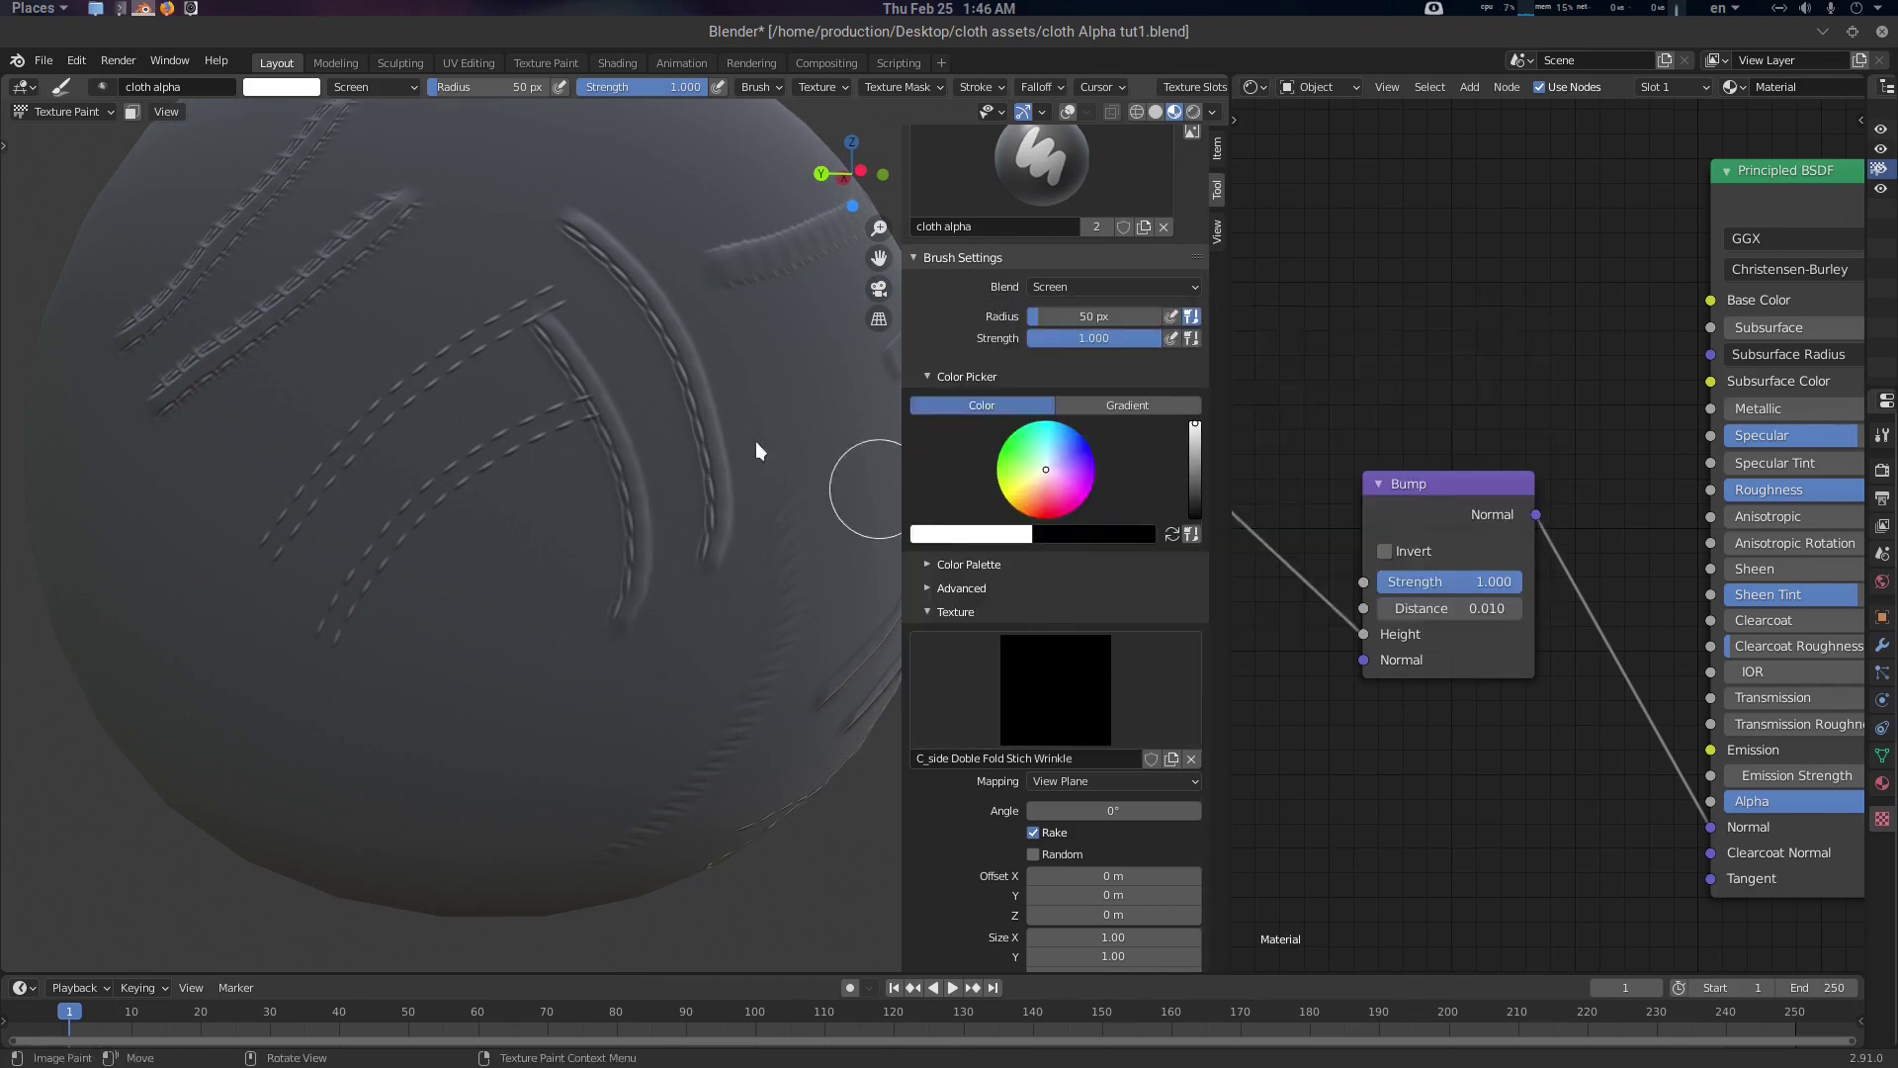
pyautogui.moveTo(755, 441); pyautogui.dragTo(750, 492, button='middle')
pyautogui.moveTo(518, 510); pyautogui.dragTo(798, 358)
pyautogui.moveTo(798, 358)
pyautogui.mouseDown(button='middle')
pyautogui.moveTo(701, 442)
pyautogui.moveTo(678, 599)
pyautogui.moveTo(372, 626)
pyautogui.mouseUp(button='middle')
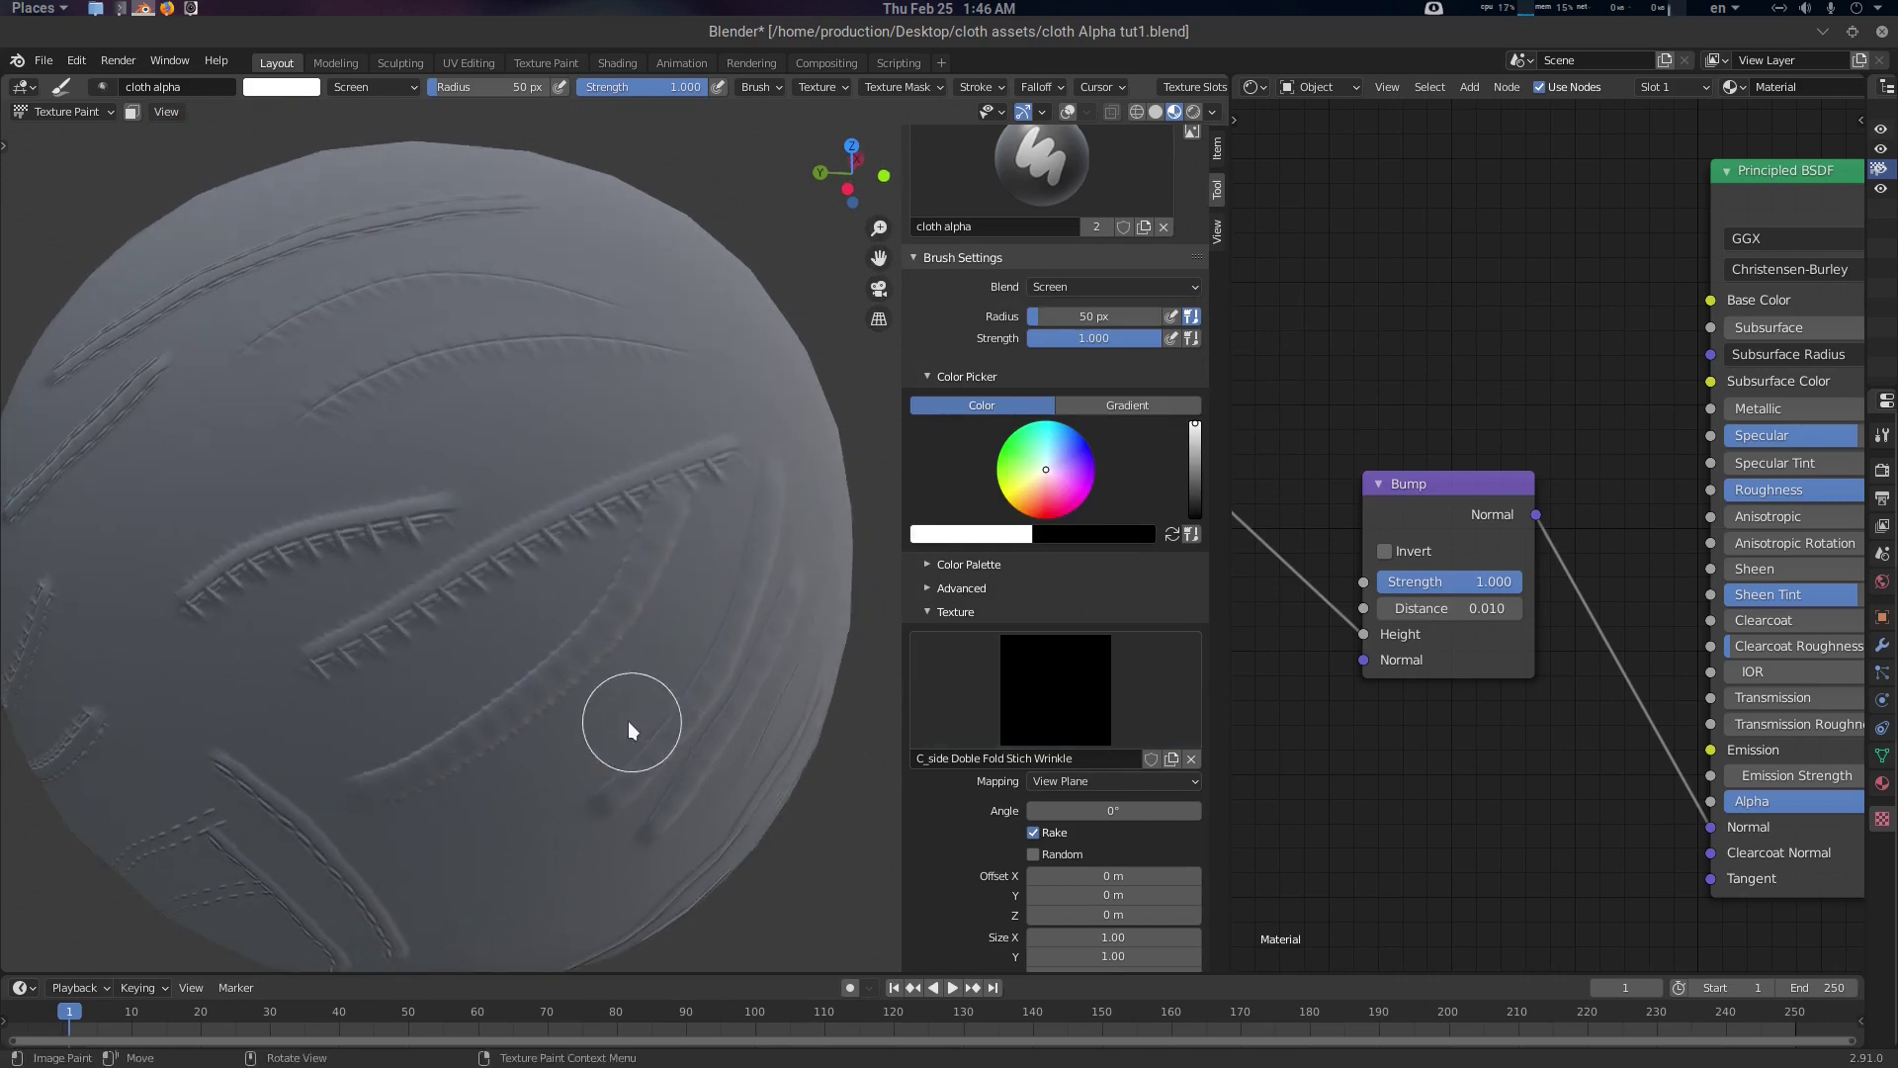
# Assign the C_side Doble Fold Stich Wrinkle.001 texture and paint a diagonal seam beside the stitched double folds
pyautogui.click(1055, 689)
pyautogui.click(1182, 516)
pyautogui.moveTo(633, 574)
pyautogui.mouseDown(button='middle')
pyautogui.moveTo(605, 541)
pyautogui.moveTo(644, 551)
pyautogui.moveTo(572, 580)
pyautogui.moveTo(589, 573)
pyautogui.mouseUp(button='middle')
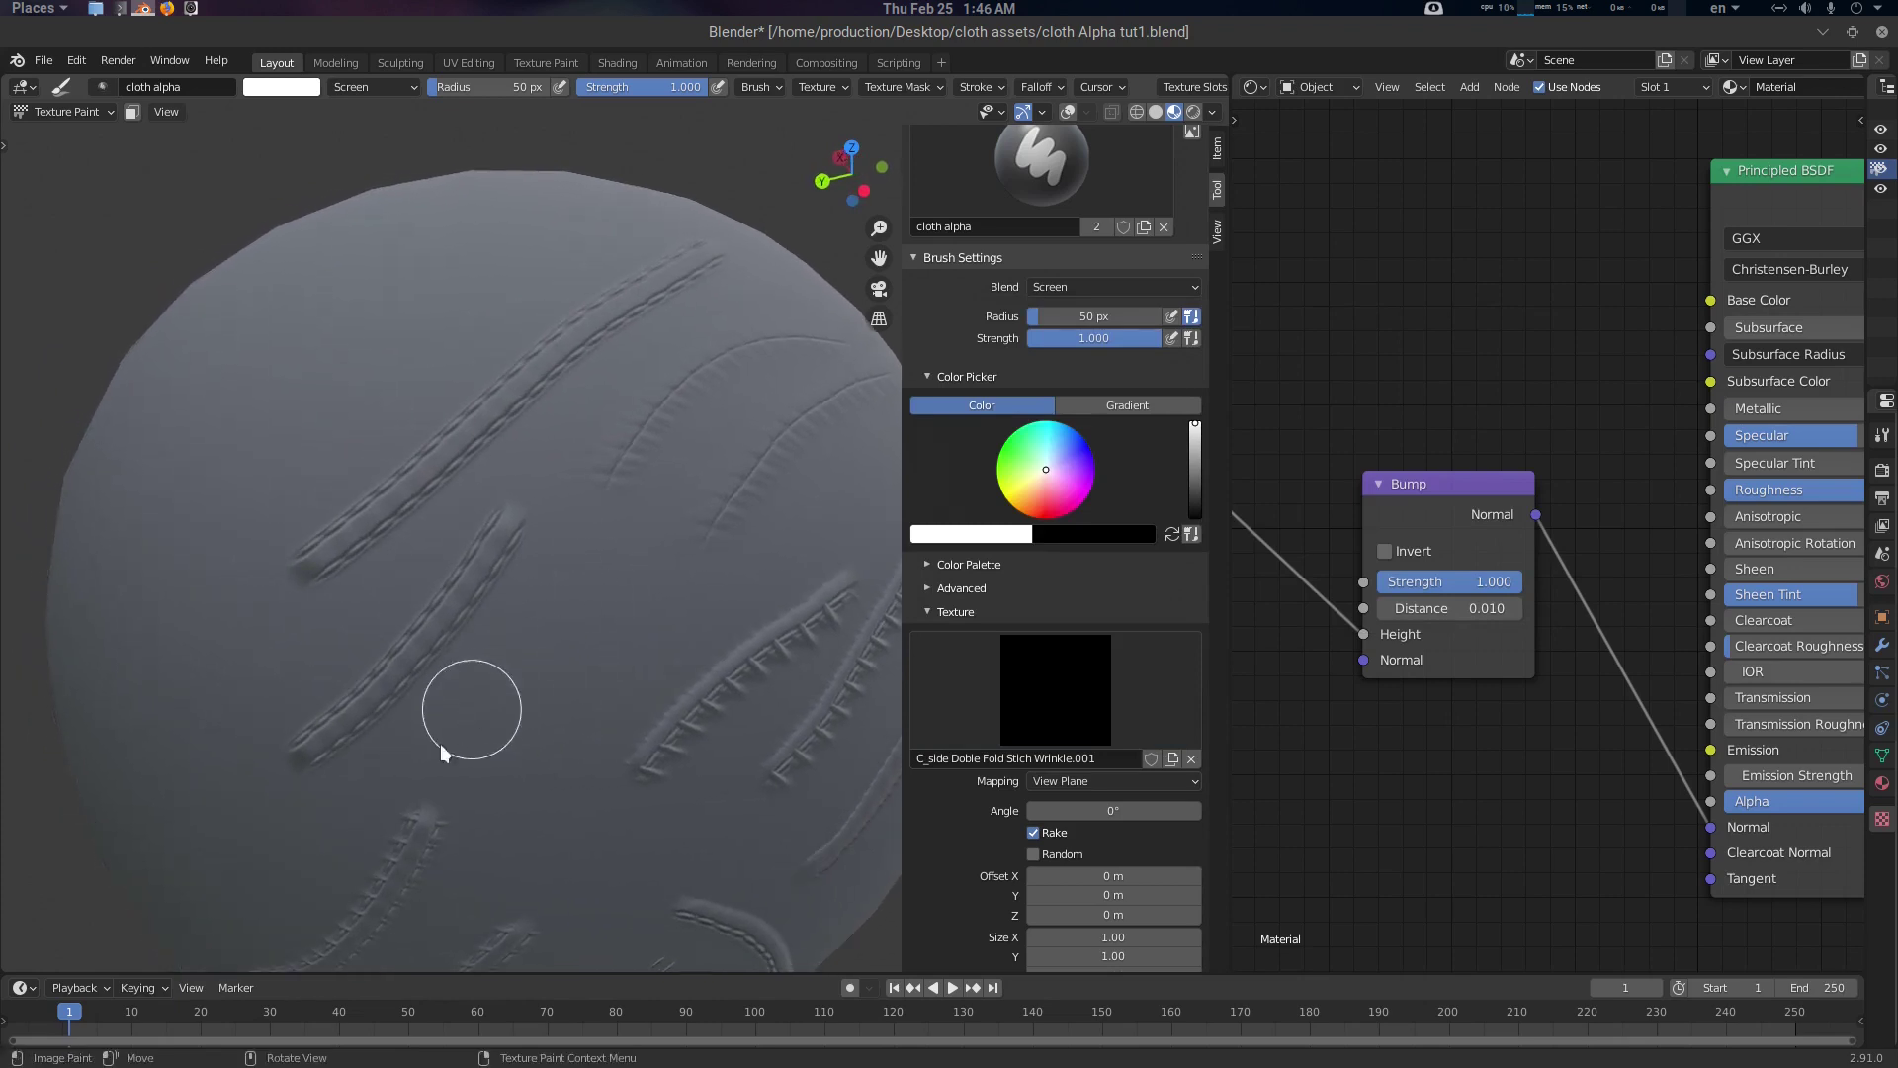
pyautogui.moveTo(313, 619); pyautogui.dragTo(381, 603, button='middle')
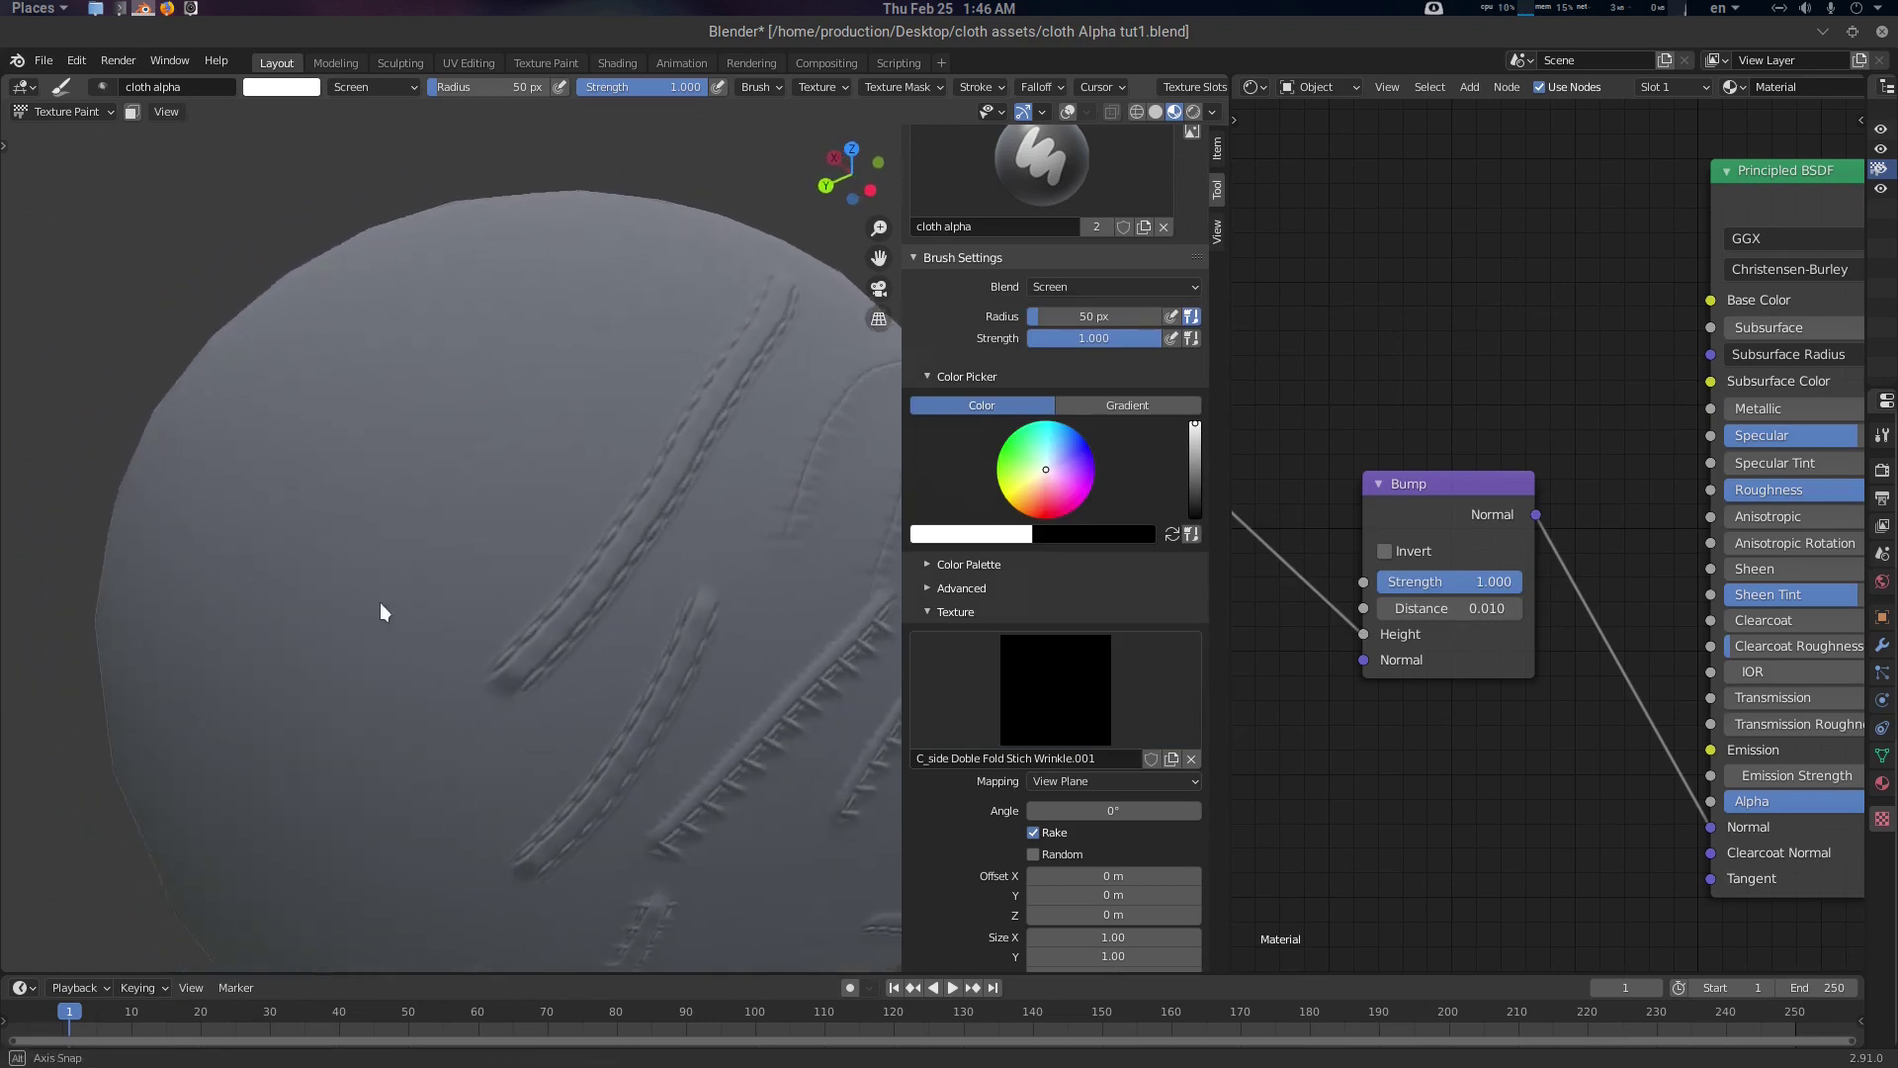
pyautogui.moveTo(382, 609); pyautogui.dragTo(559, 452)
# Assign the C_wrinkle and stich texture and paint two diagonal wrinkled stitch strokes beside the last seam
pyautogui.click(1077, 703)
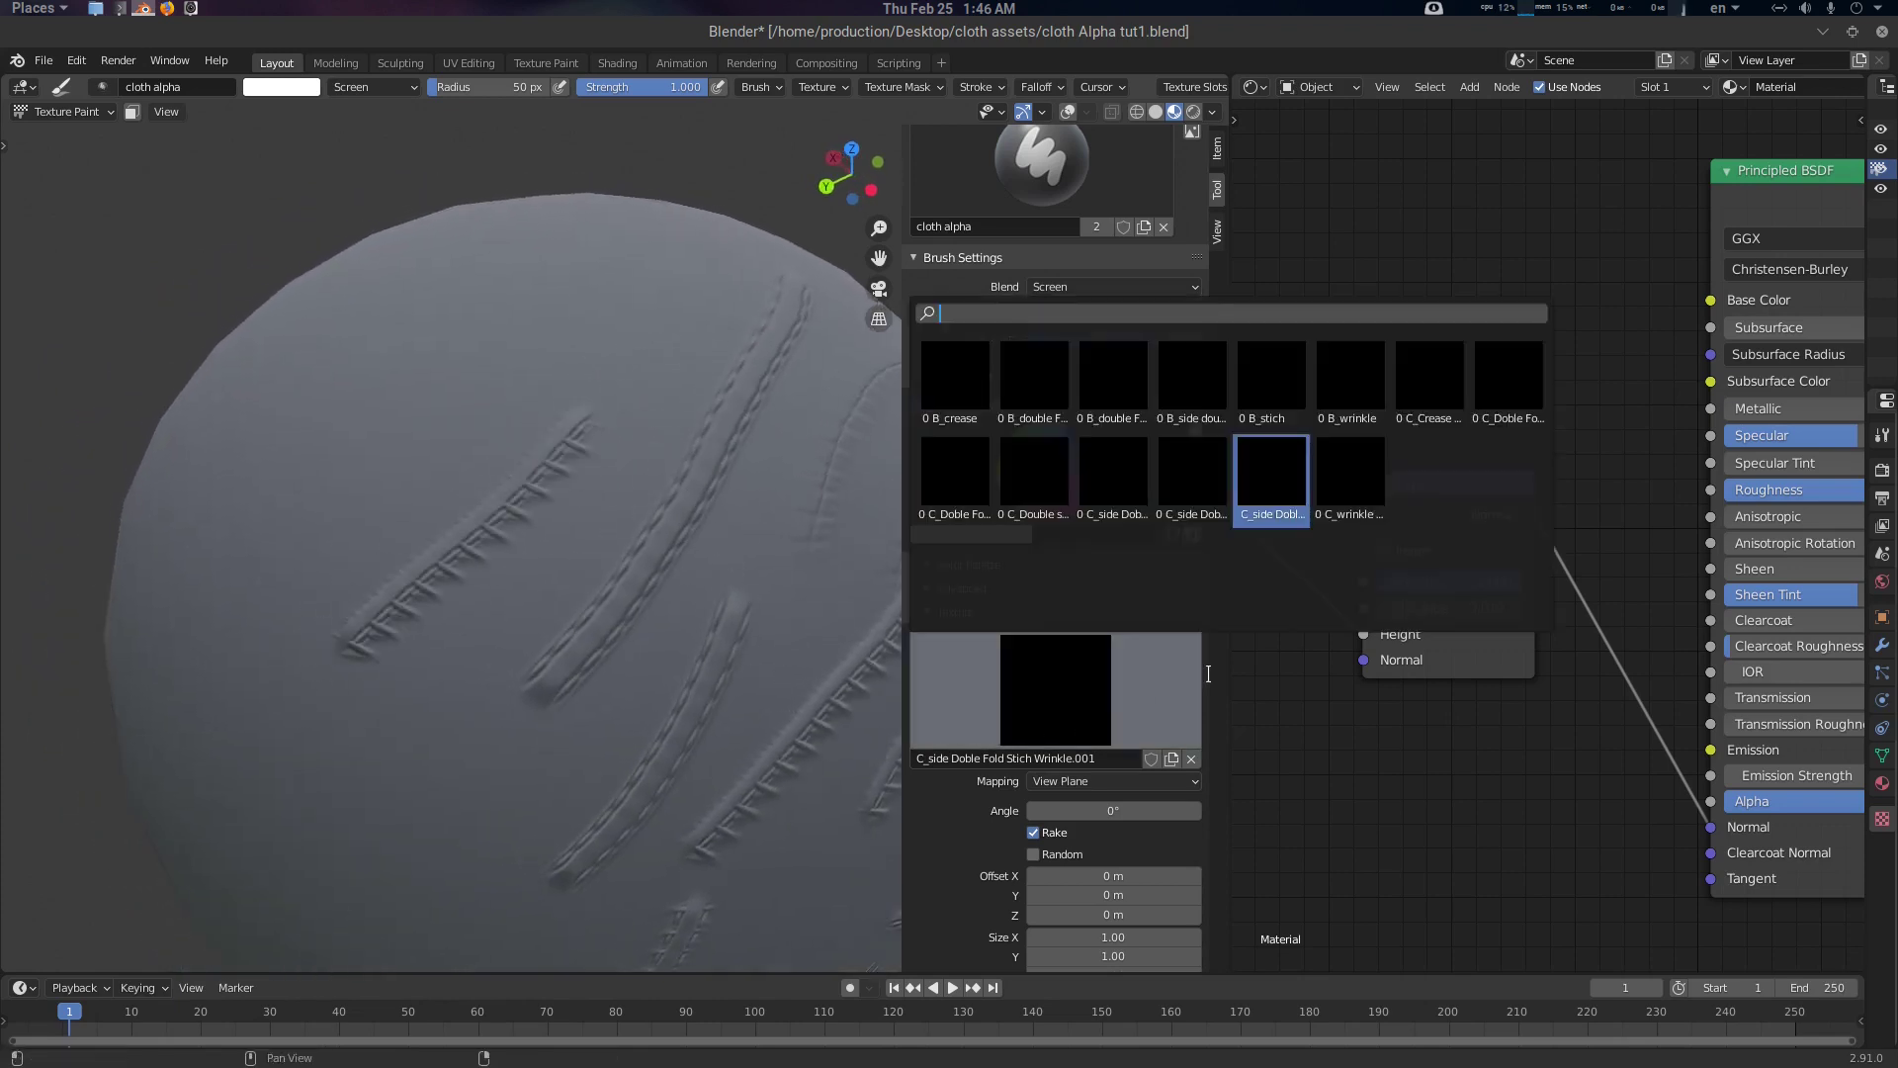
pyautogui.click(1349, 479)
pyautogui.moveTo(751, 534)
pyautogui.mouseDown(button='middle')
pyautogui.moveTo(624, 546)
pyautogui.moveTo(678, 507)
pyautogui.mouseUp(button='middle')
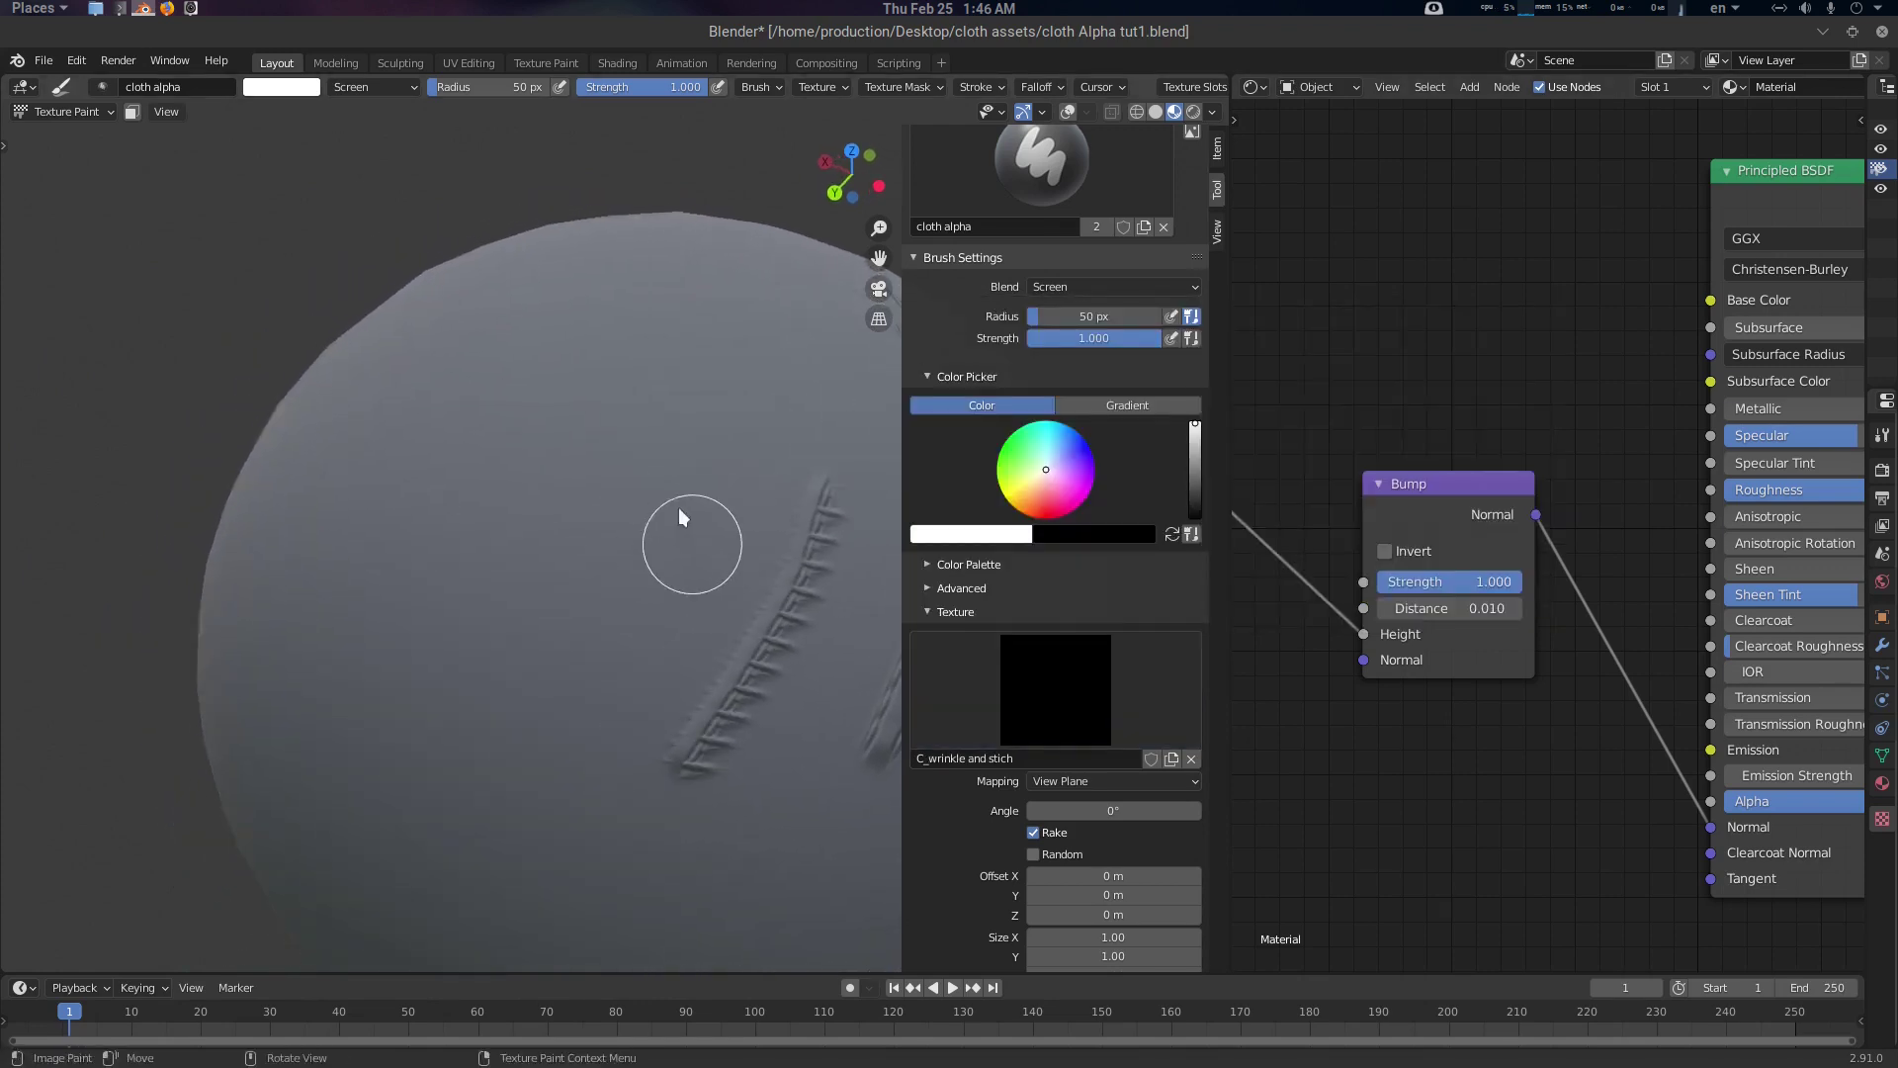
pyautogui.moveTo(710, 392); pyautogui.dragTo(402, 710)
pyautogui.moveTo(772, 451); pyautogui.dragTo(578, 649)
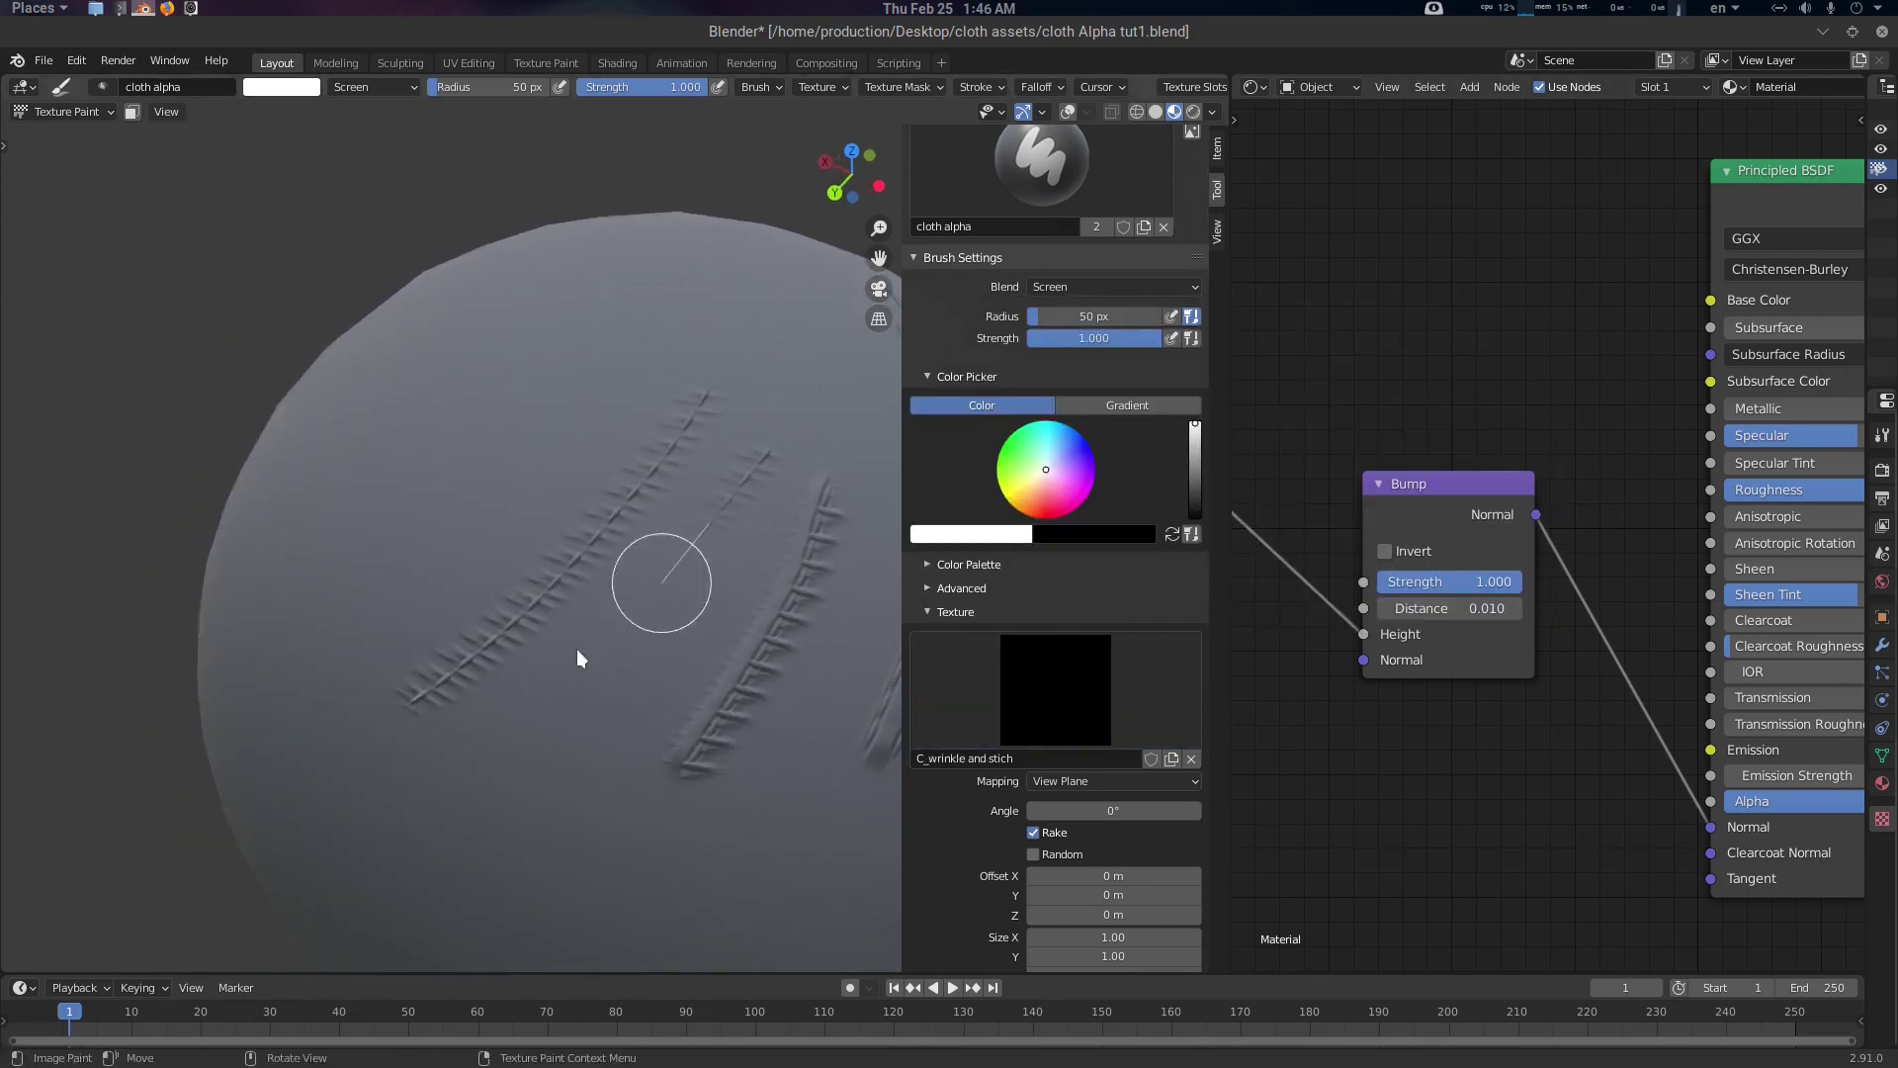
# Set the brush's stroke spacing to 96% and paint a short diagonal wrinkled stitch stroke between the earlier seams
pyautogui.moveTo(640, 728); pyautogui.dragTo(449, 607, button='middle')
pyautogui.moveTo(718, 856)
pyautogui.mouseDown(button='middle')
pyautogui.moveTo(664, 615)
pyautogui.moveTo(634, 624)
pyautogui.moveTo(623, 589)
pyautogui.mouseUp(button='middle')
pyautogui.scroll(-4, 660, 636)
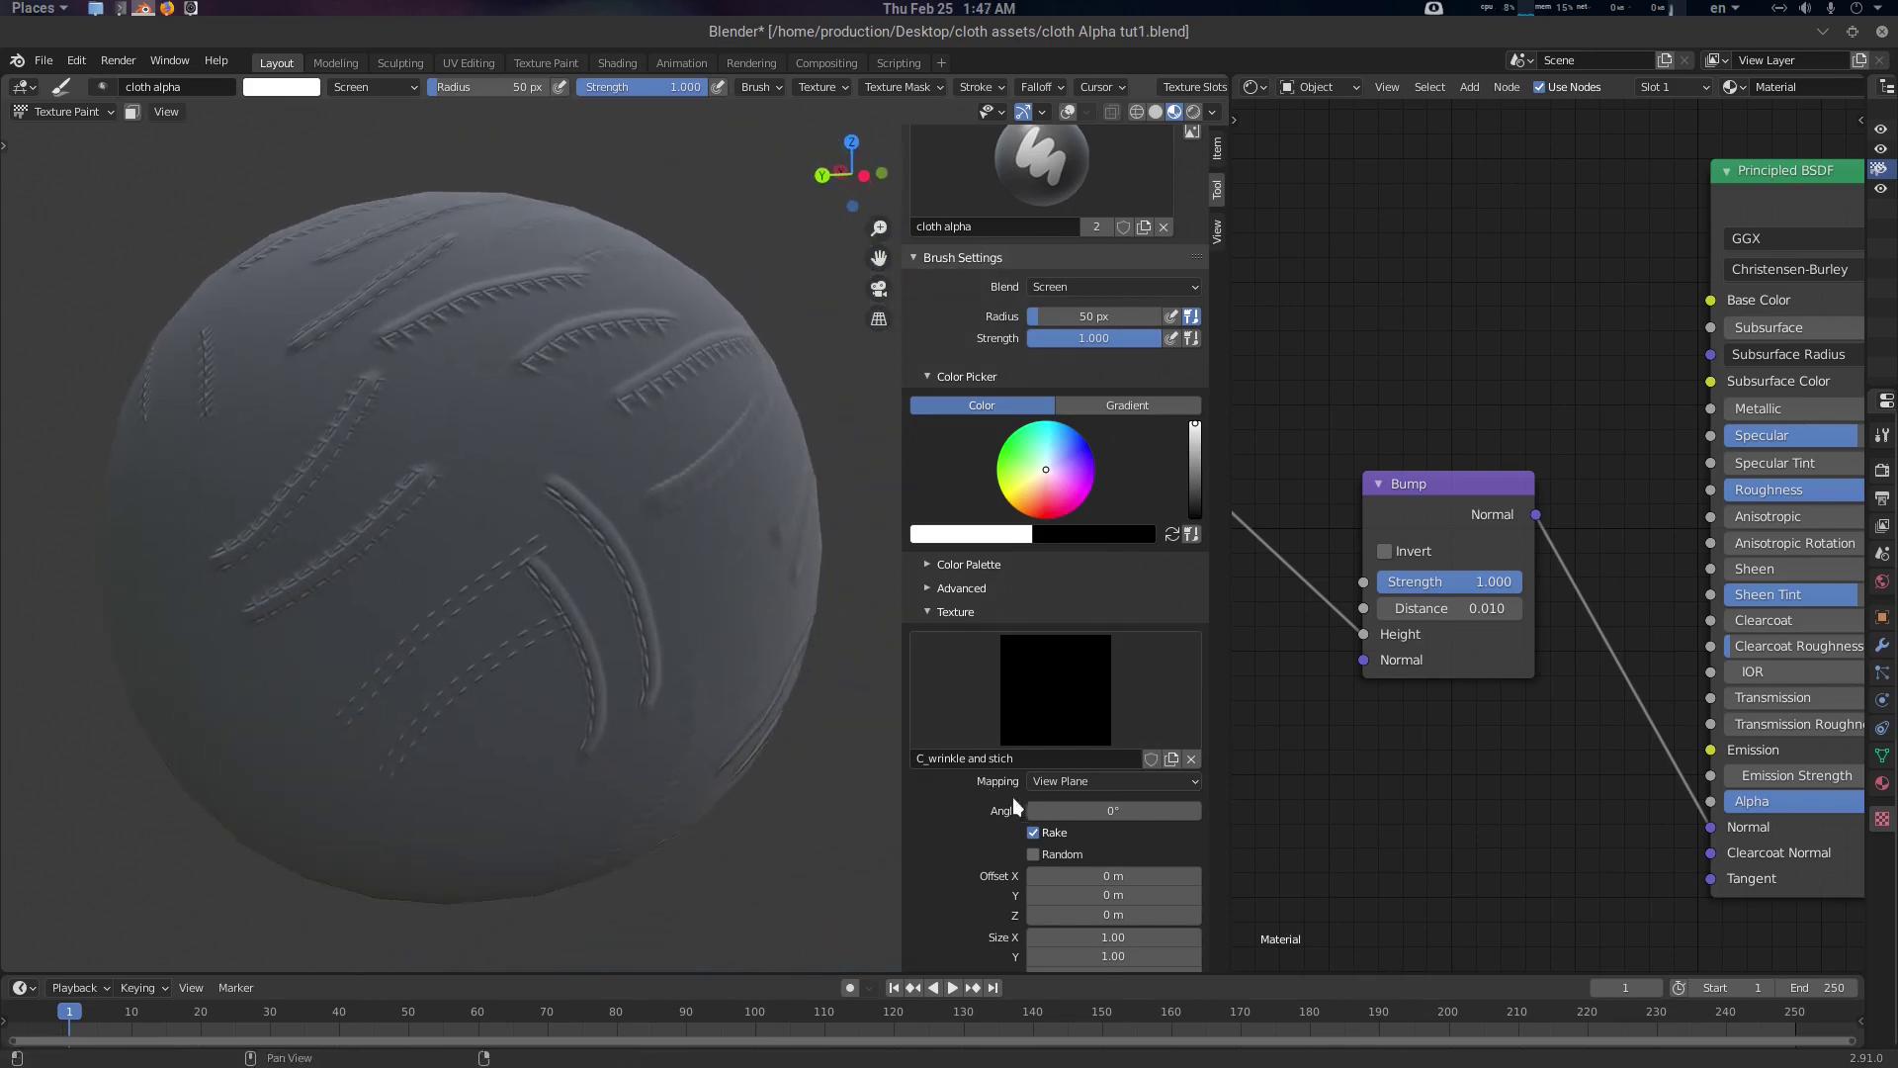
pyautogui.scroll(-3, 1012, 797)
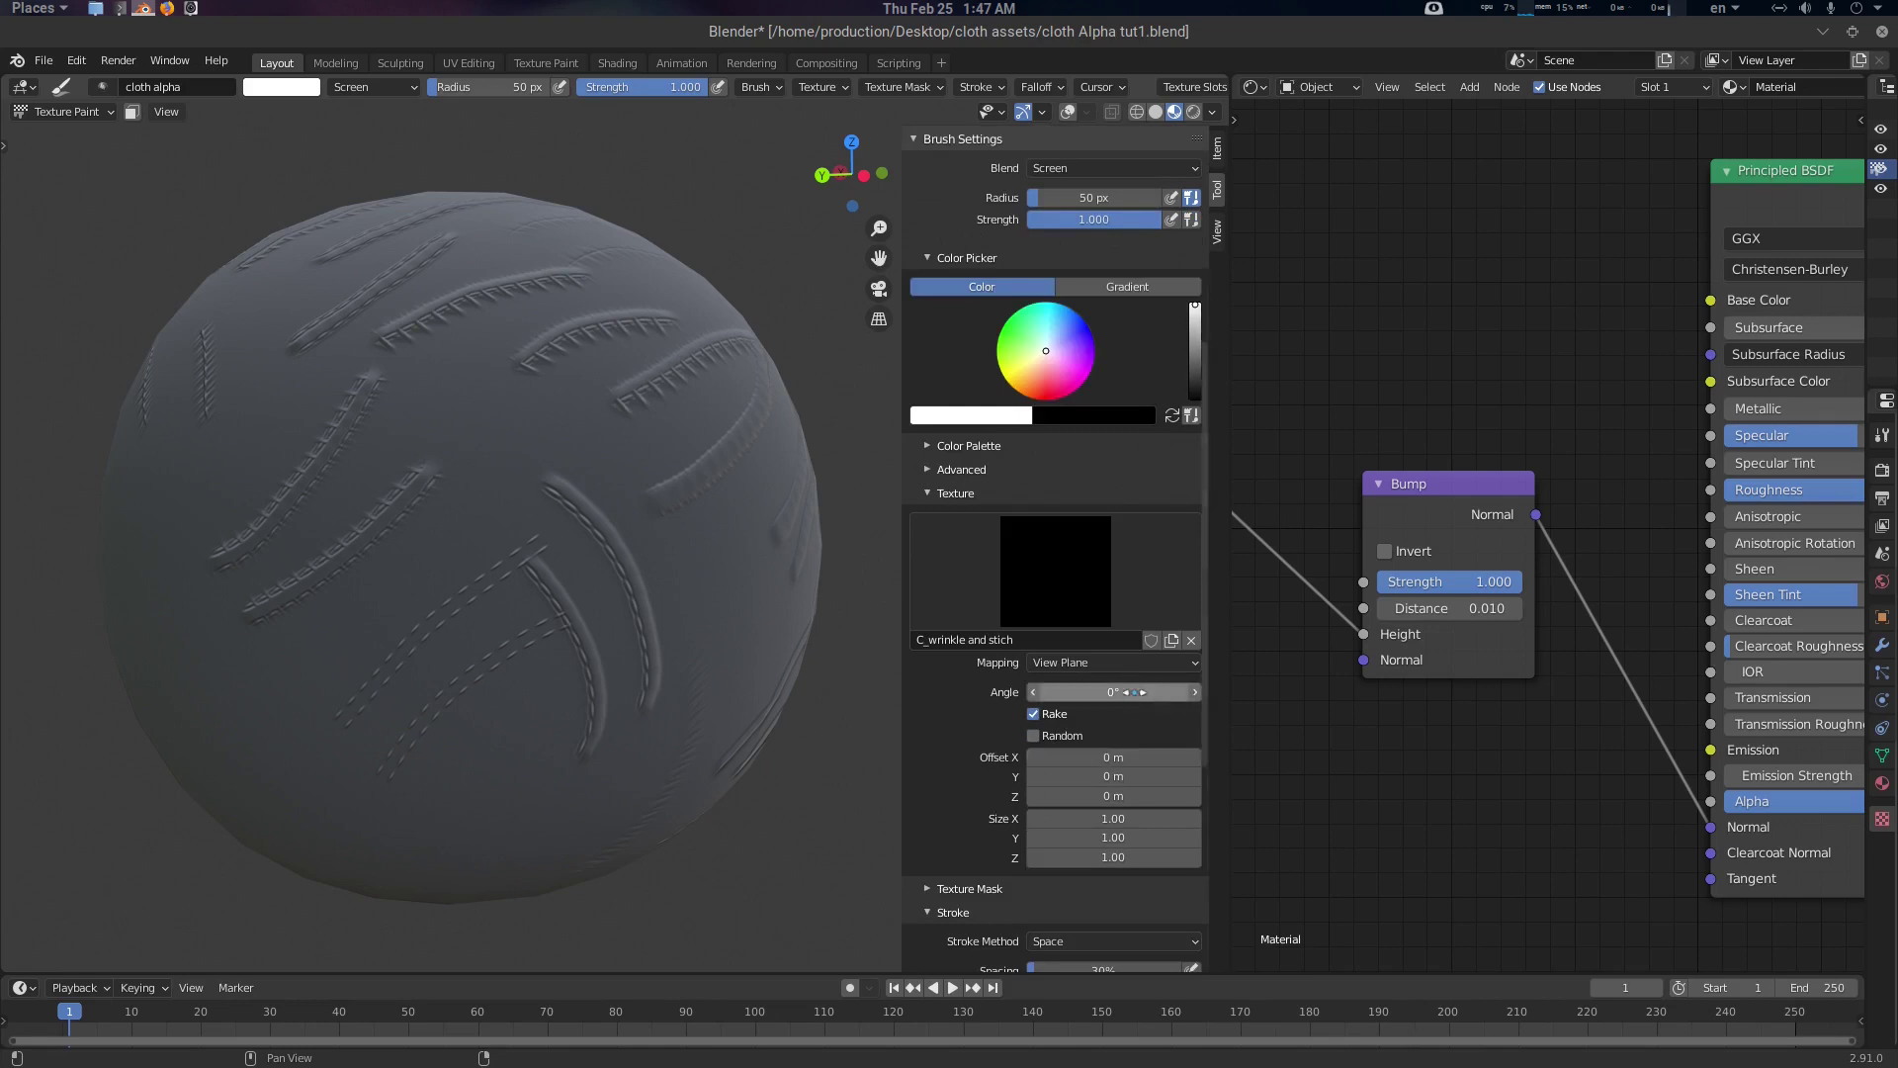
pyautogui.scroll(-3, 976, 763)
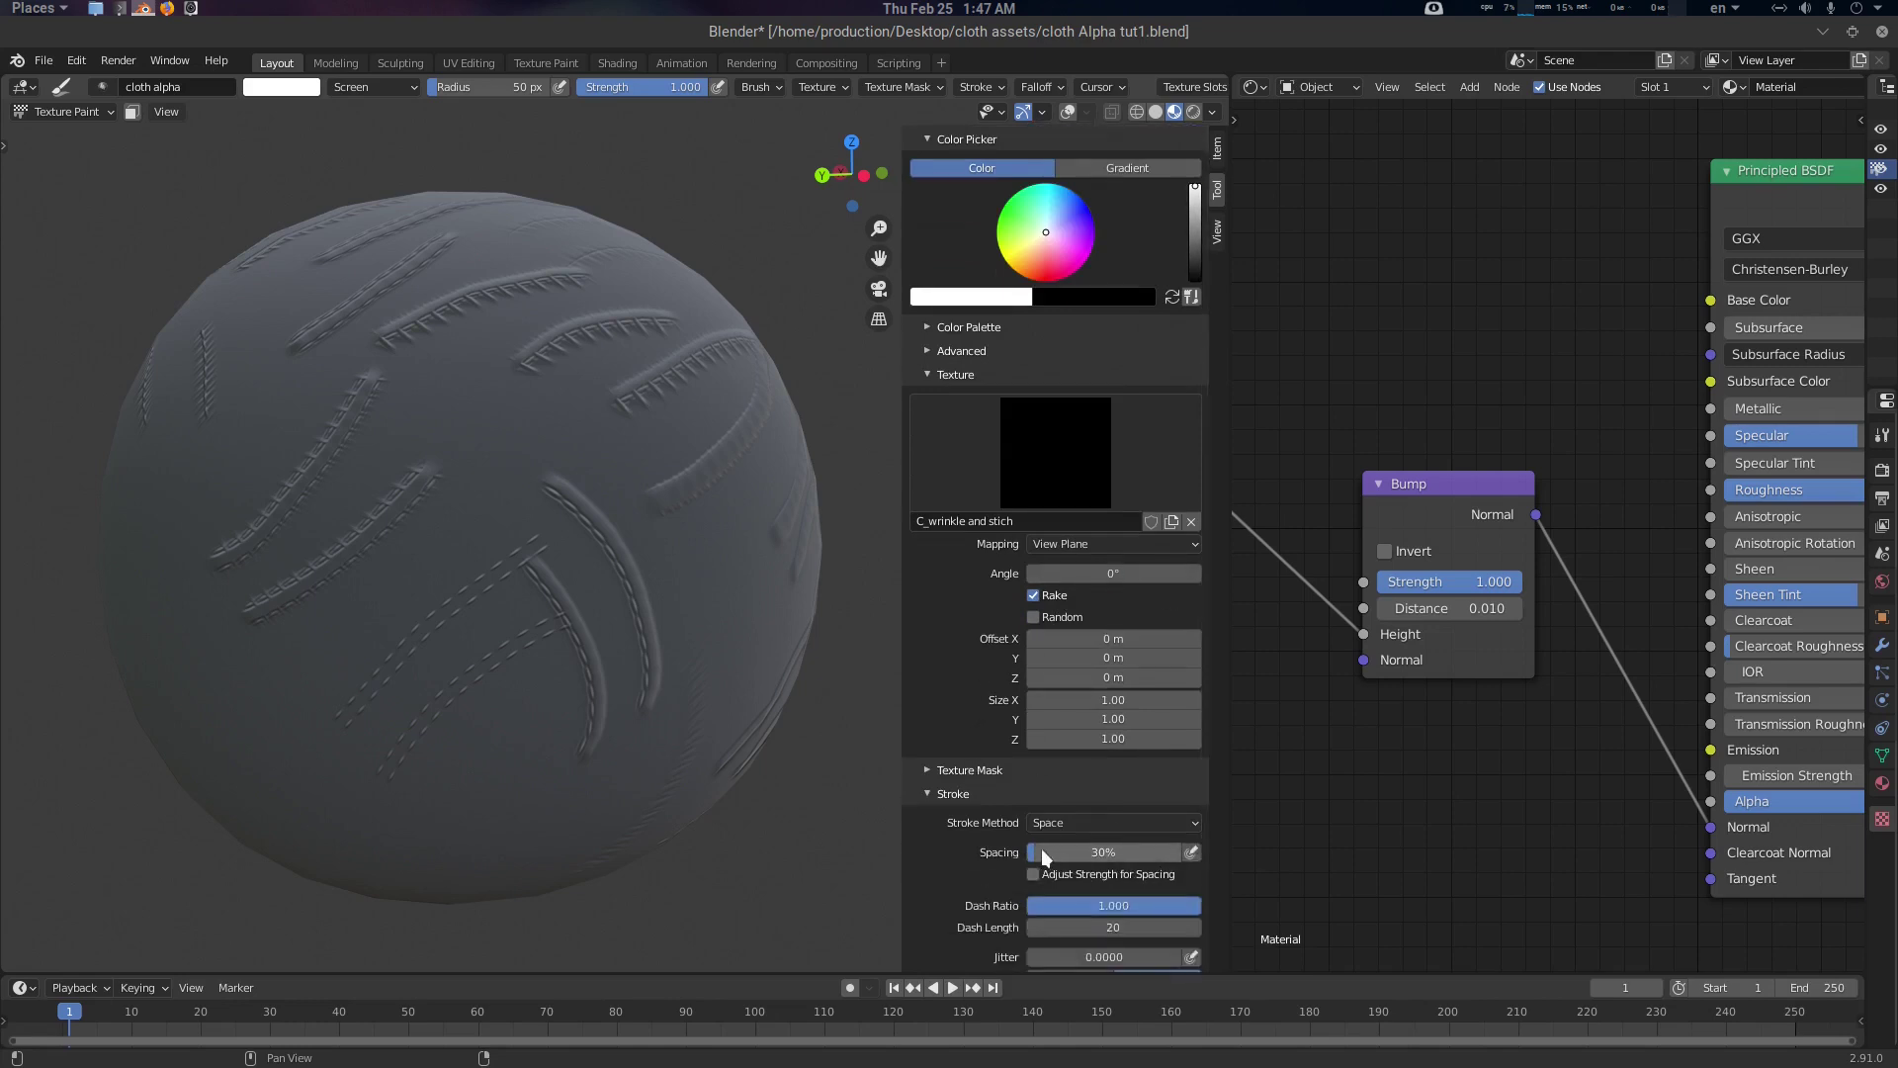
pyautogui.moveTo(1036, 846); pyautogui.dragTo(1023, 846)
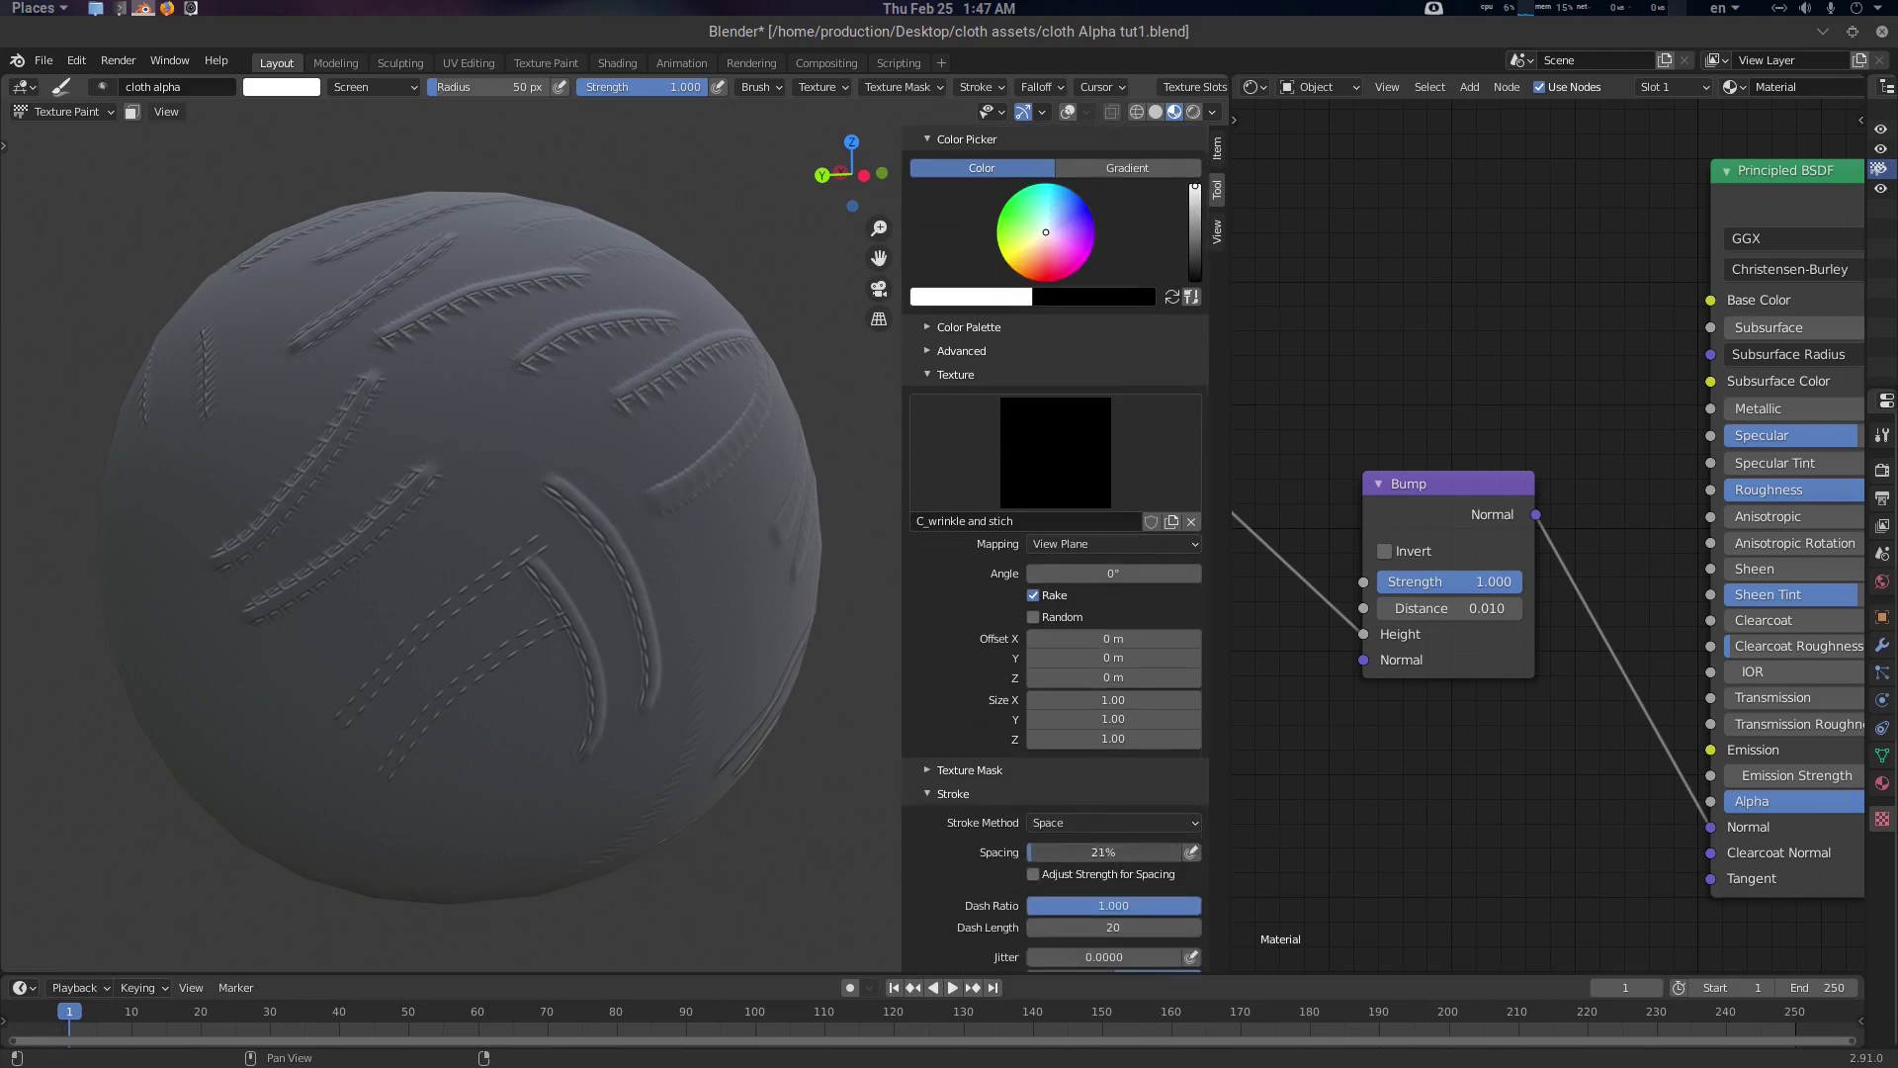
pyautogui.moveTo(791, 712)
pyautogui.mouseDown(button='middle')
pyautogui.moveTo(729, 656)
pyautogui.moveTo(612, 653)
pyautogui.mouseUp(button='middle')
pyautogui.moveTo(674, 559); pyautogui.dragTo(652, 615, button='middle')
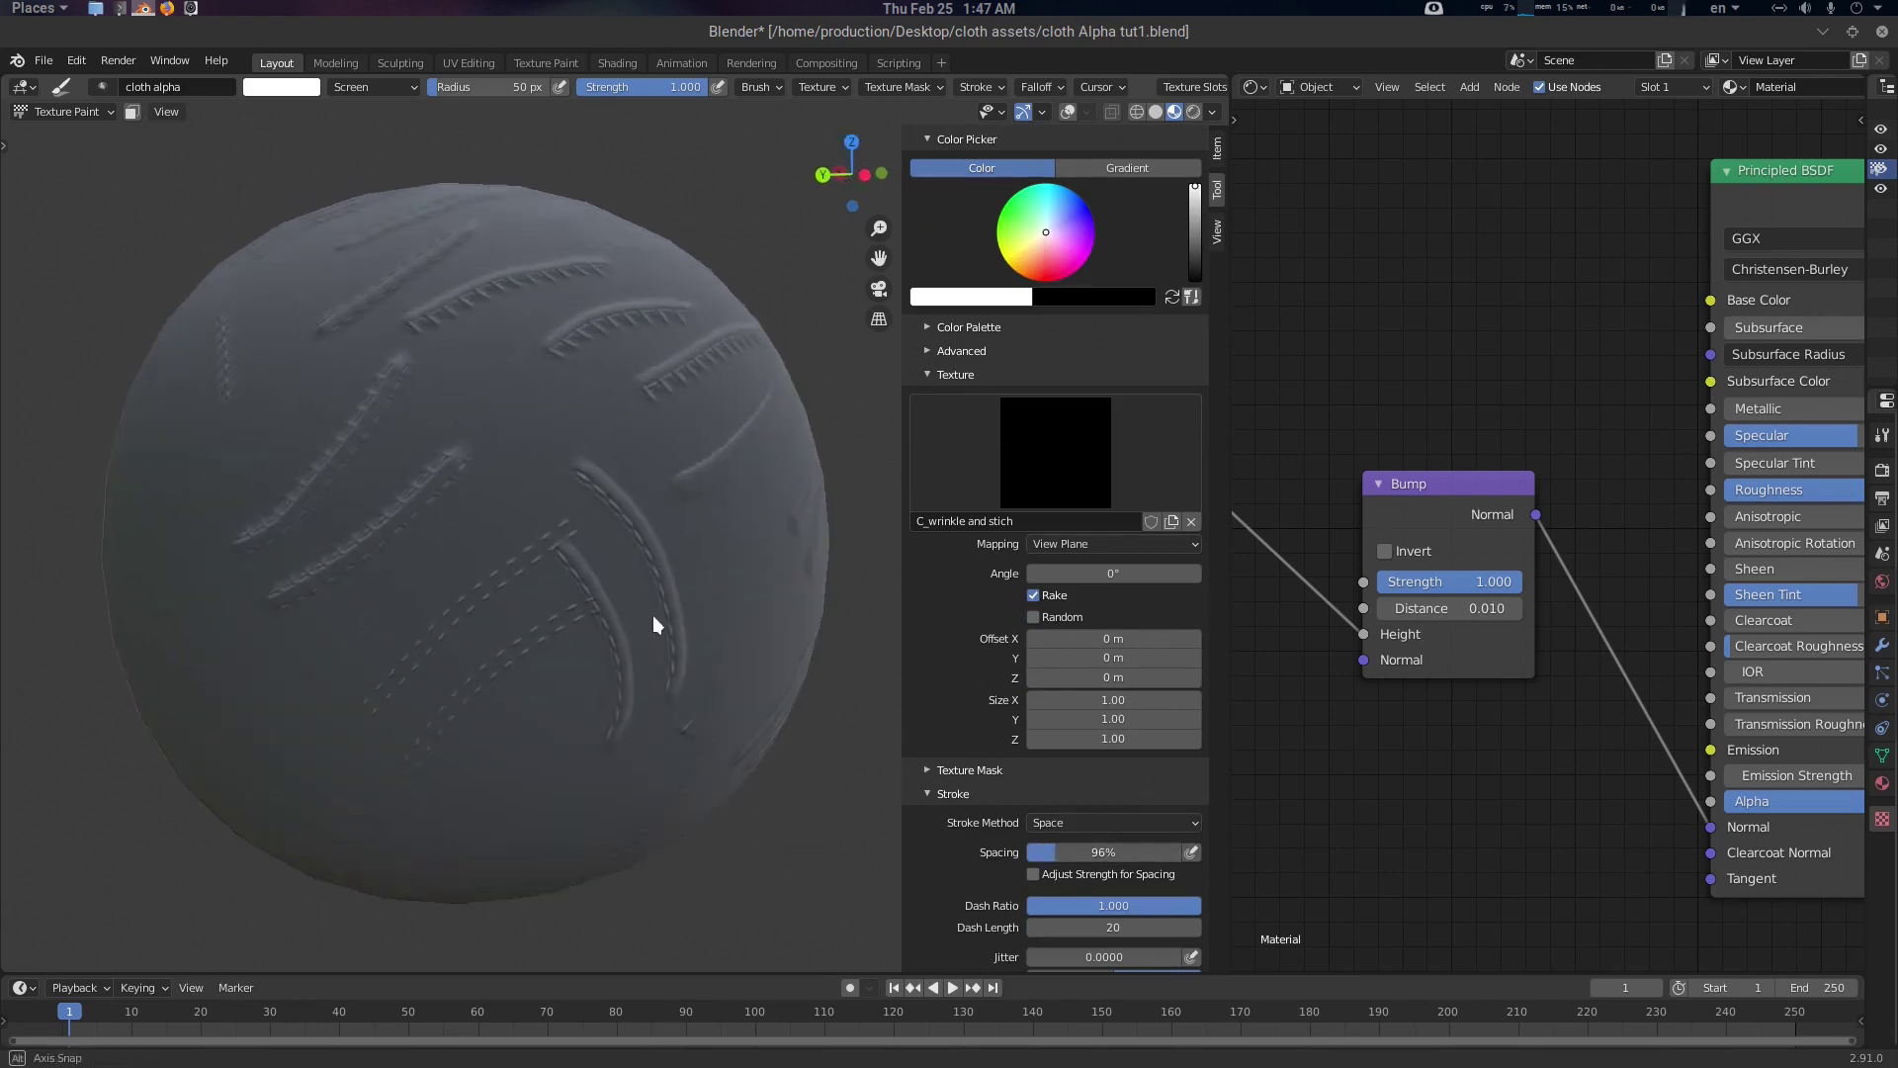
pyautogui.scroll(5, 454, 543)
pyautogui.moveTo(403, 464); pyautogui.dragTo(550, 326)
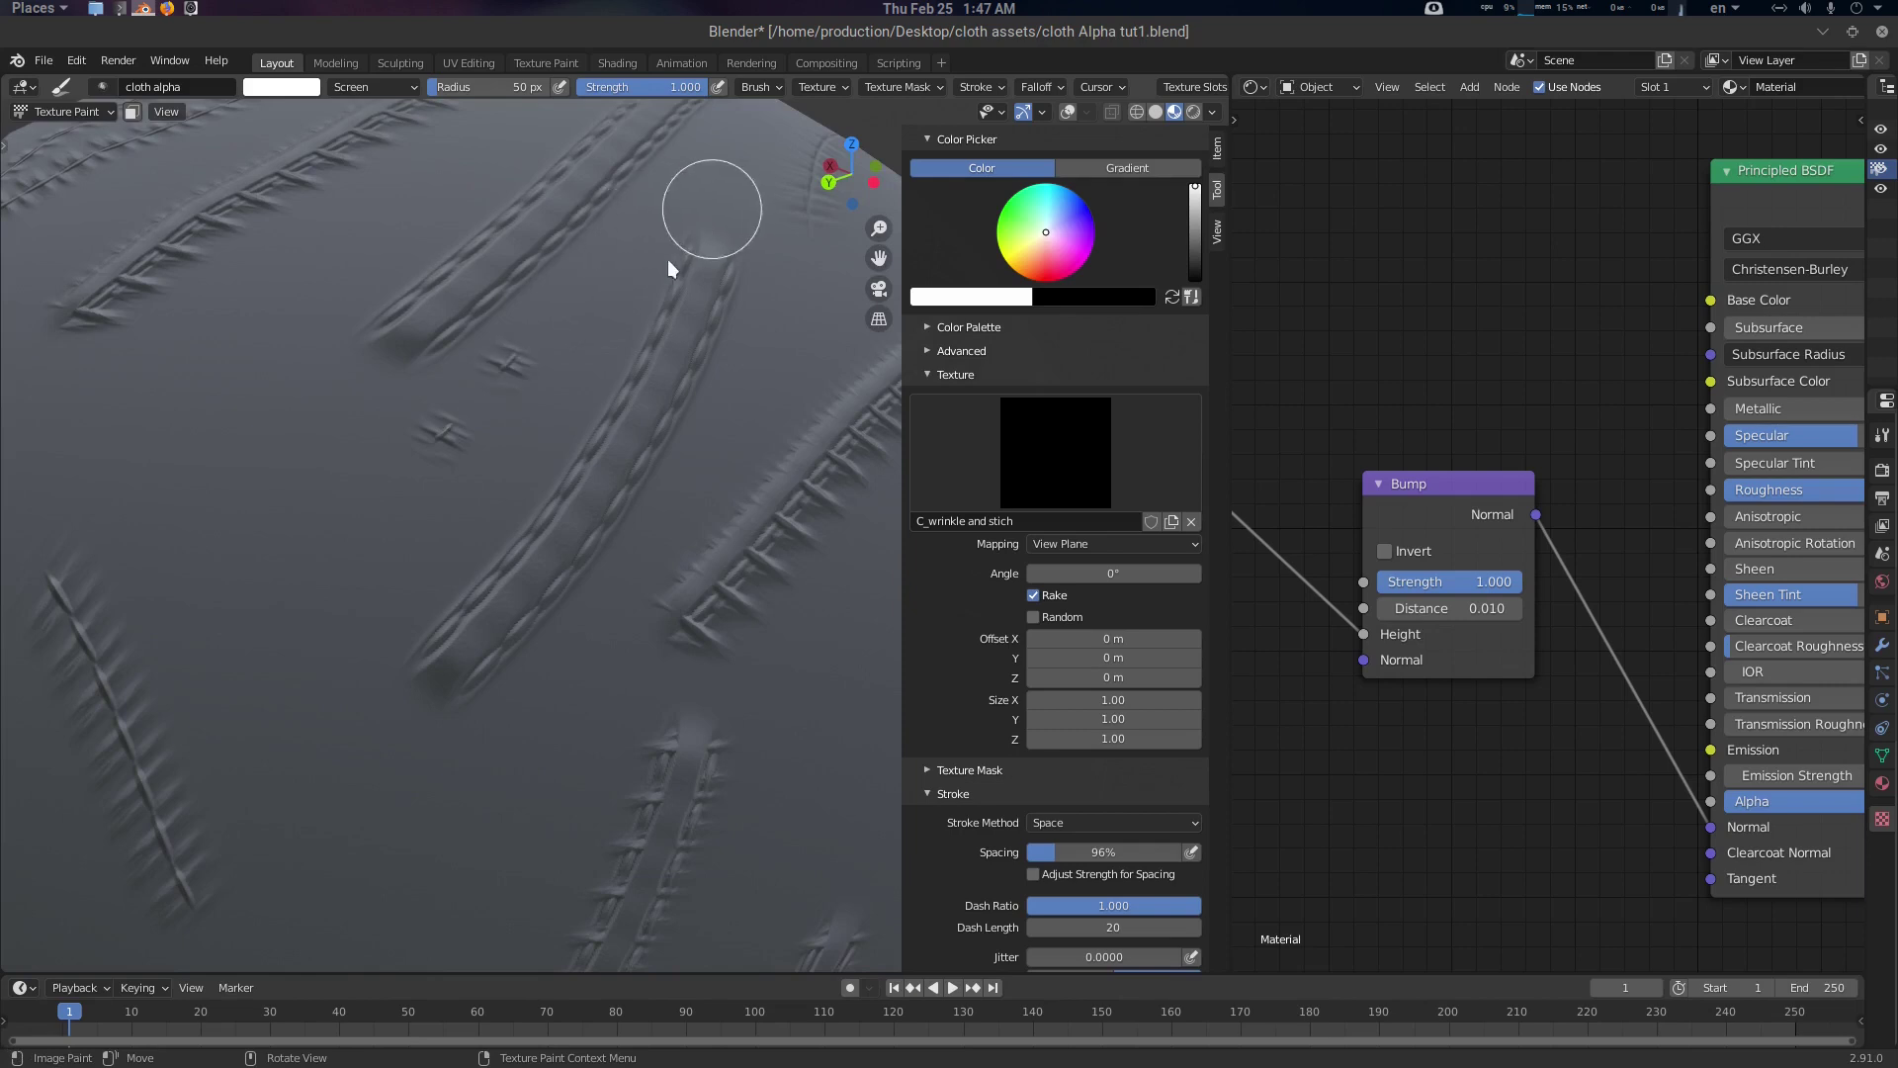
# Set the stroke spacing to 30% and paint a vertical and a long diagonal wrinkled stitch stroke between the existing seams
pyautogui.click(1104, 850)
pyautogui.press('Return')
pyautogui.scroll(-3, 460, 556)
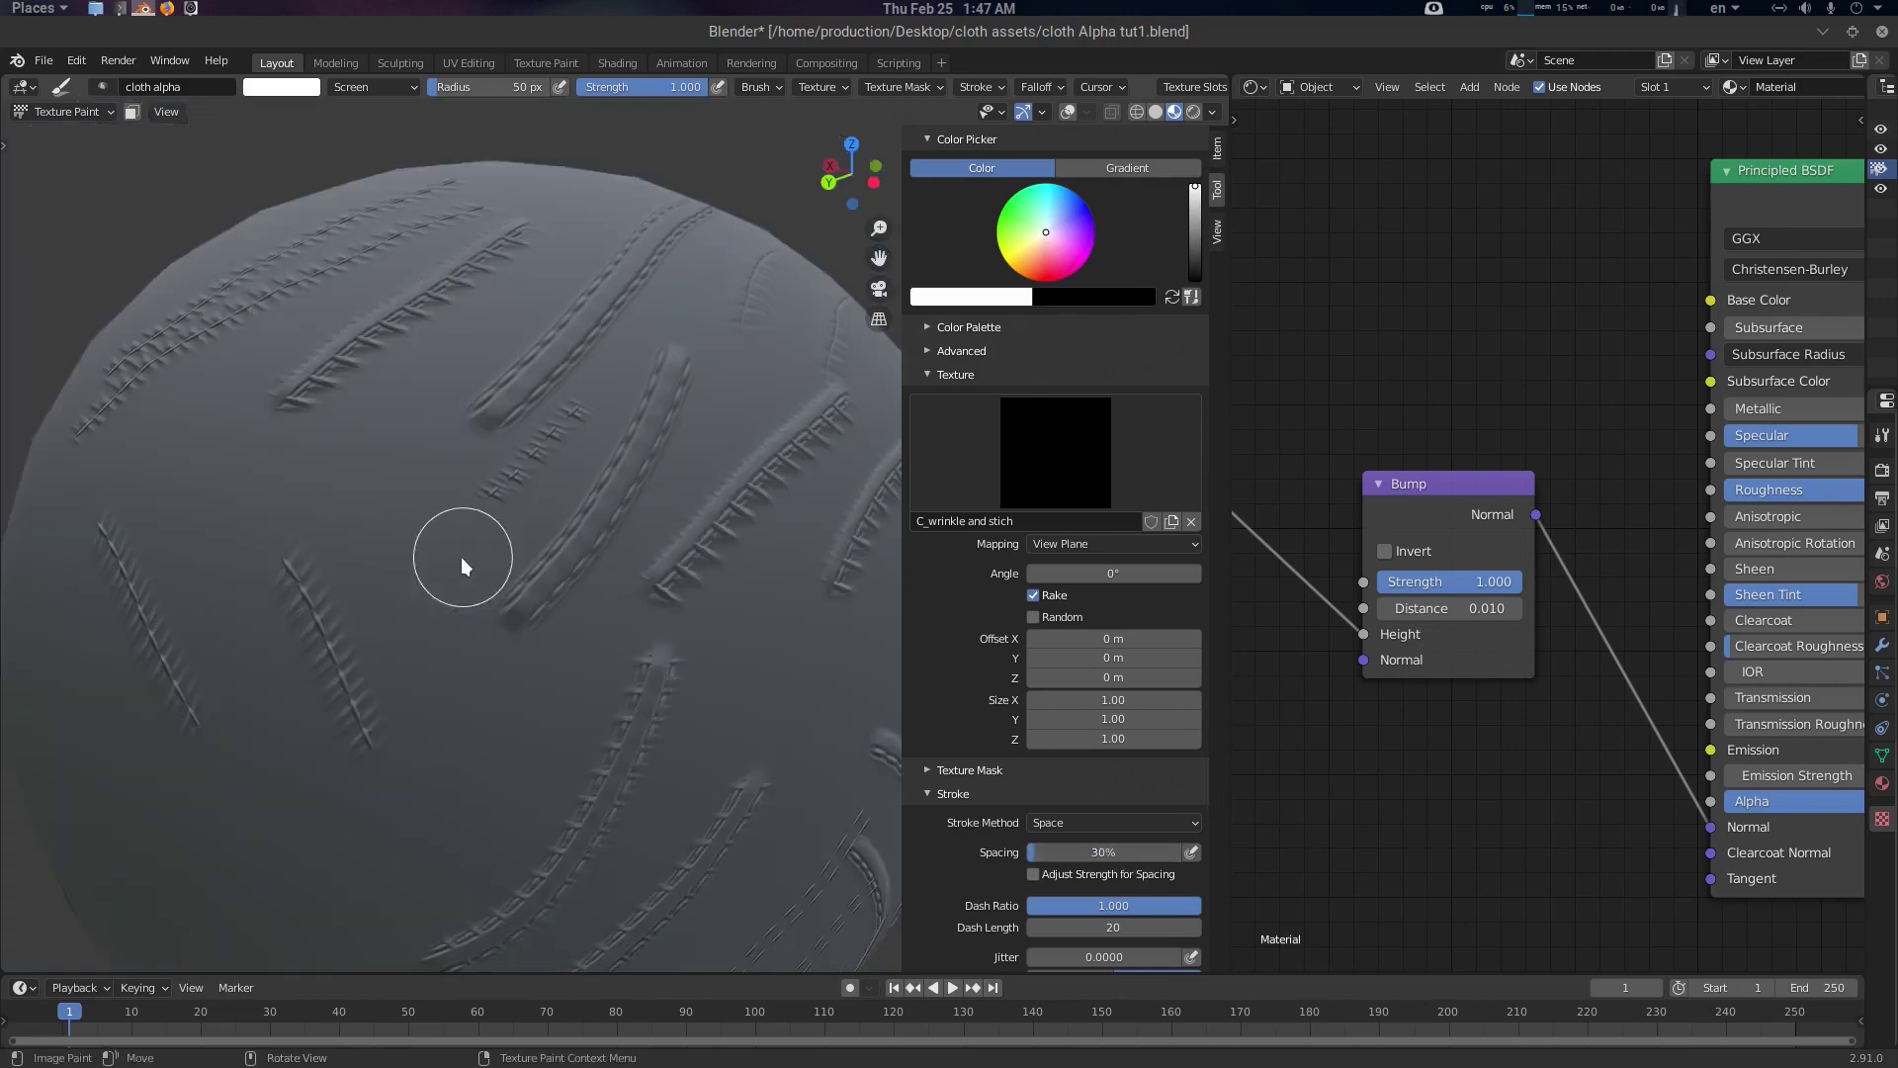
pyautogui.moveTo(434, 395); pyautogui.dragTo(424, 673)
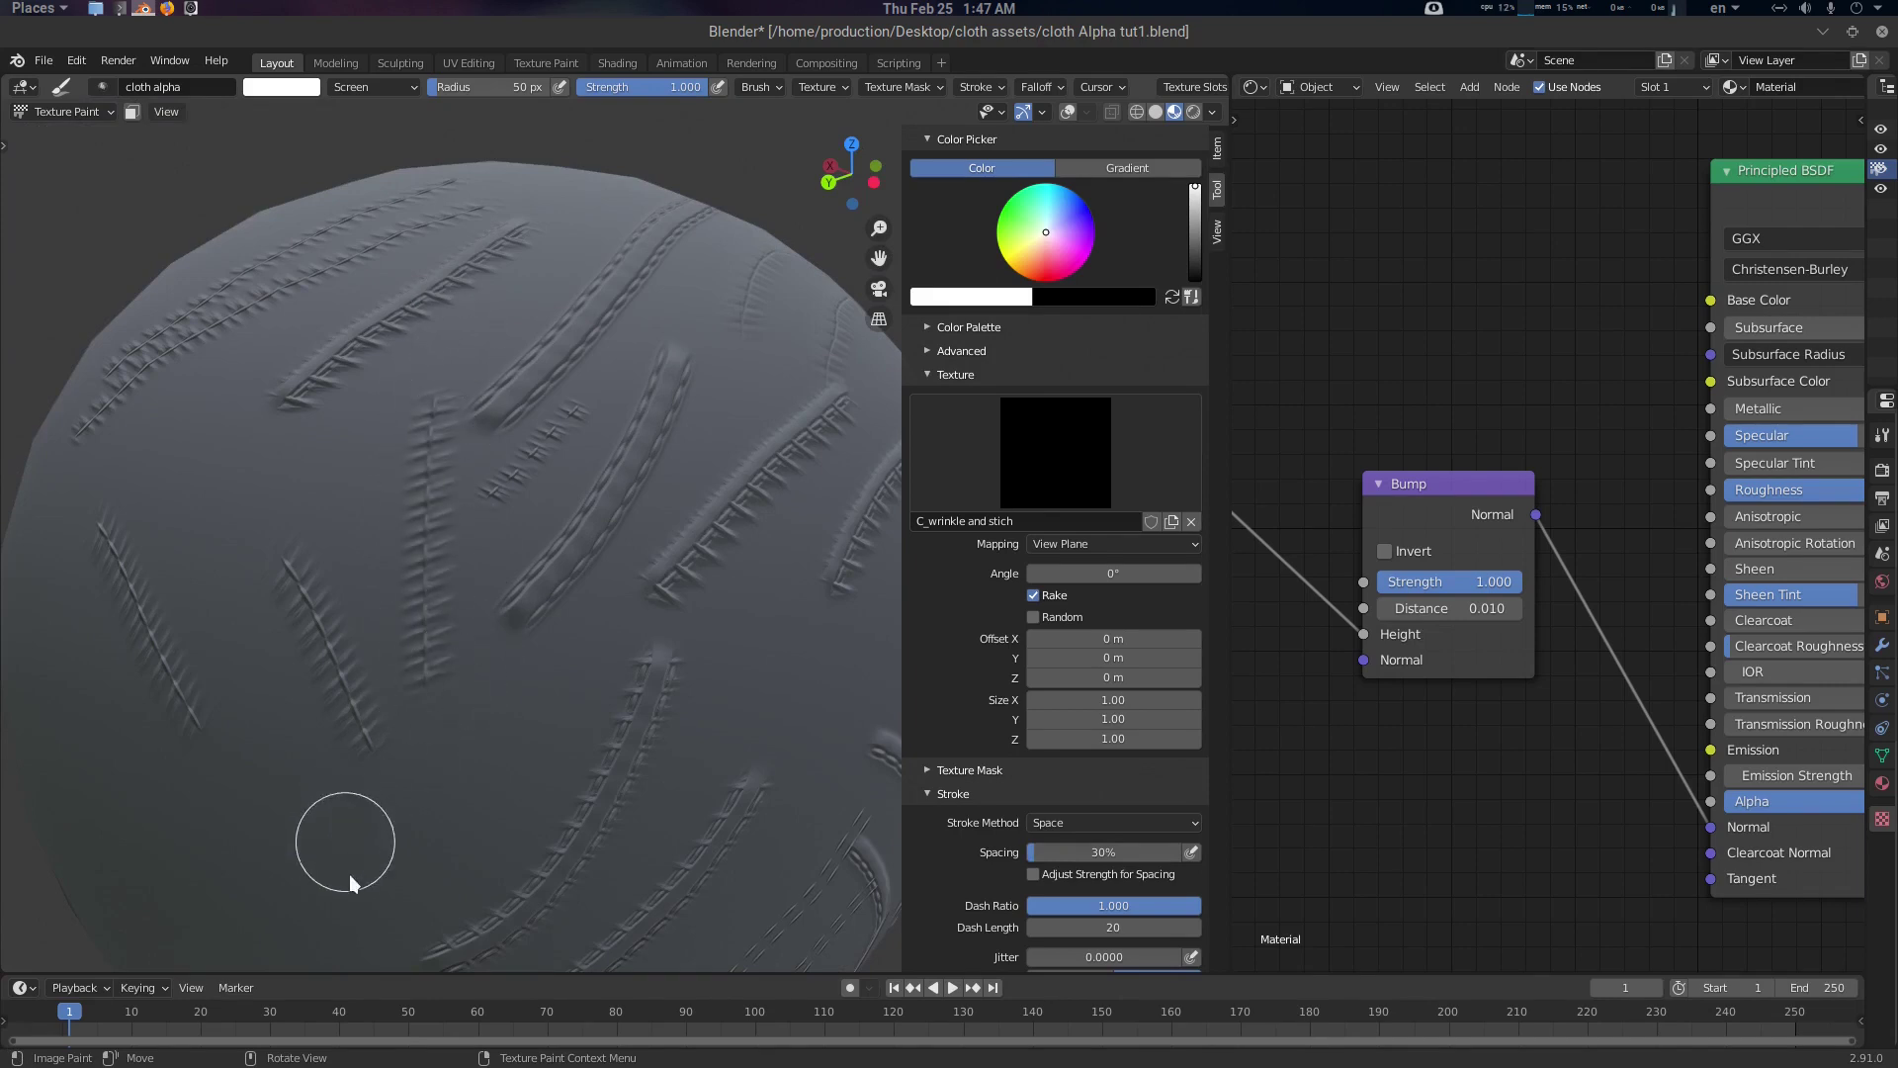
pyautogui.moveTo(376, 842); pyautogui.dragTo(637, 564)
pyautogui.moveTo(636, 572); pyautogui.dragTo(608, 708, button='middle')
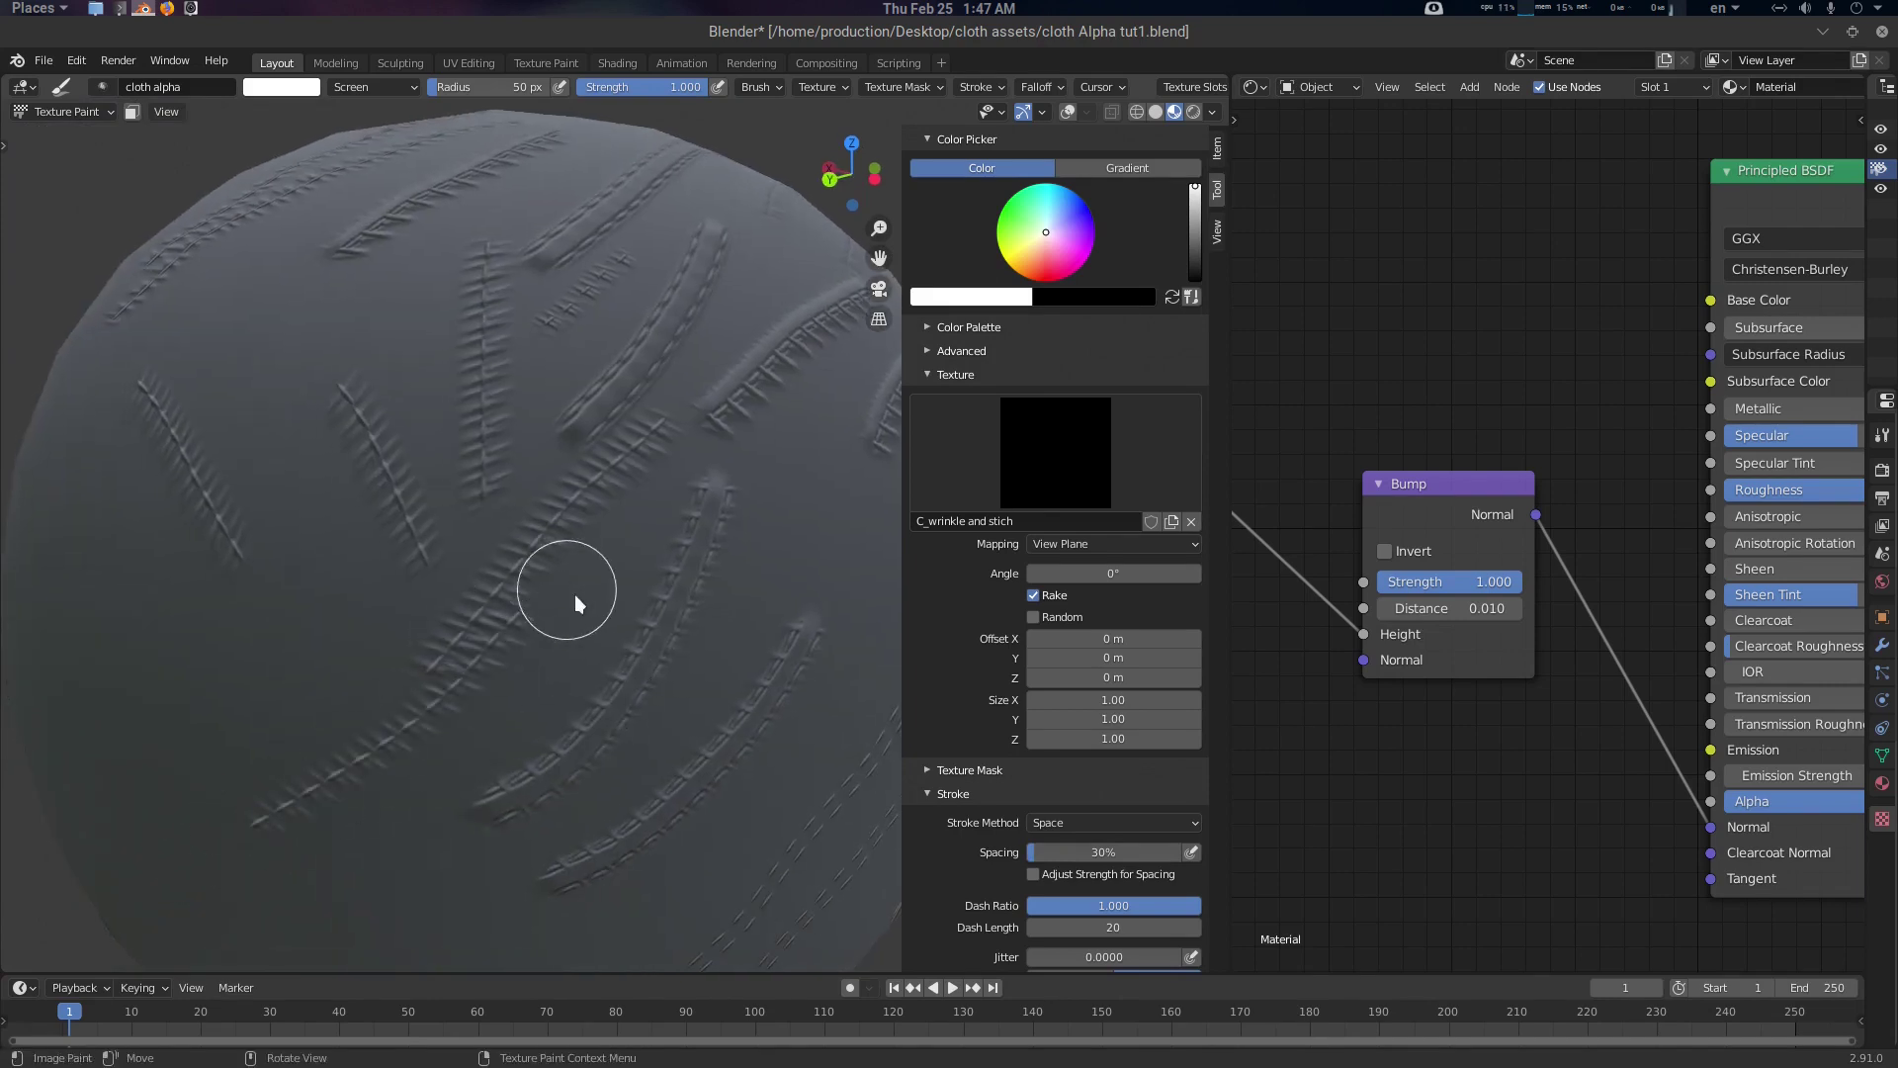
pyautogui.moveTo(573, 595); pyautogui.dragTo(689, 623, button='middle')
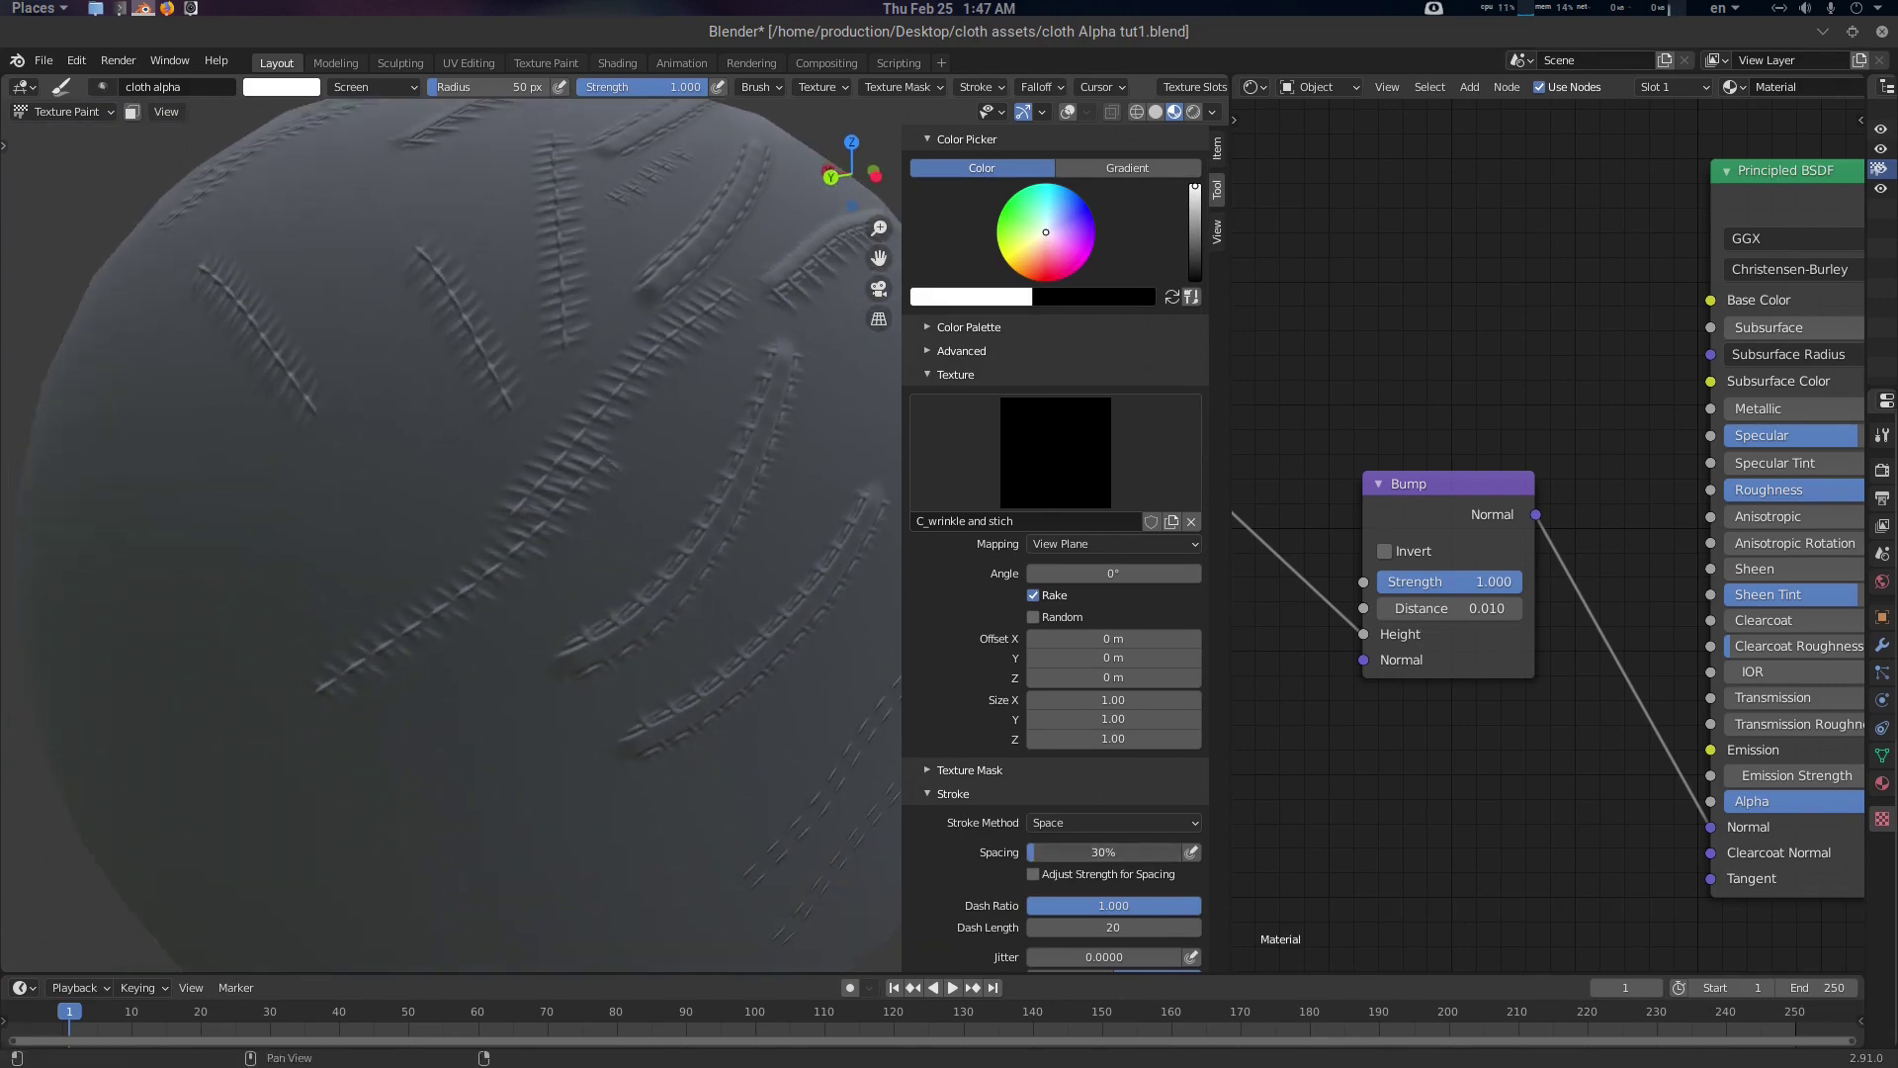
# Set the stroke spacing to 20% and paint another diagonal wrinkled stitch stroke alongside the long diagonal one
pyautogui.moveTo(1036, 851); pyautogui.dragTo(1058, 851)
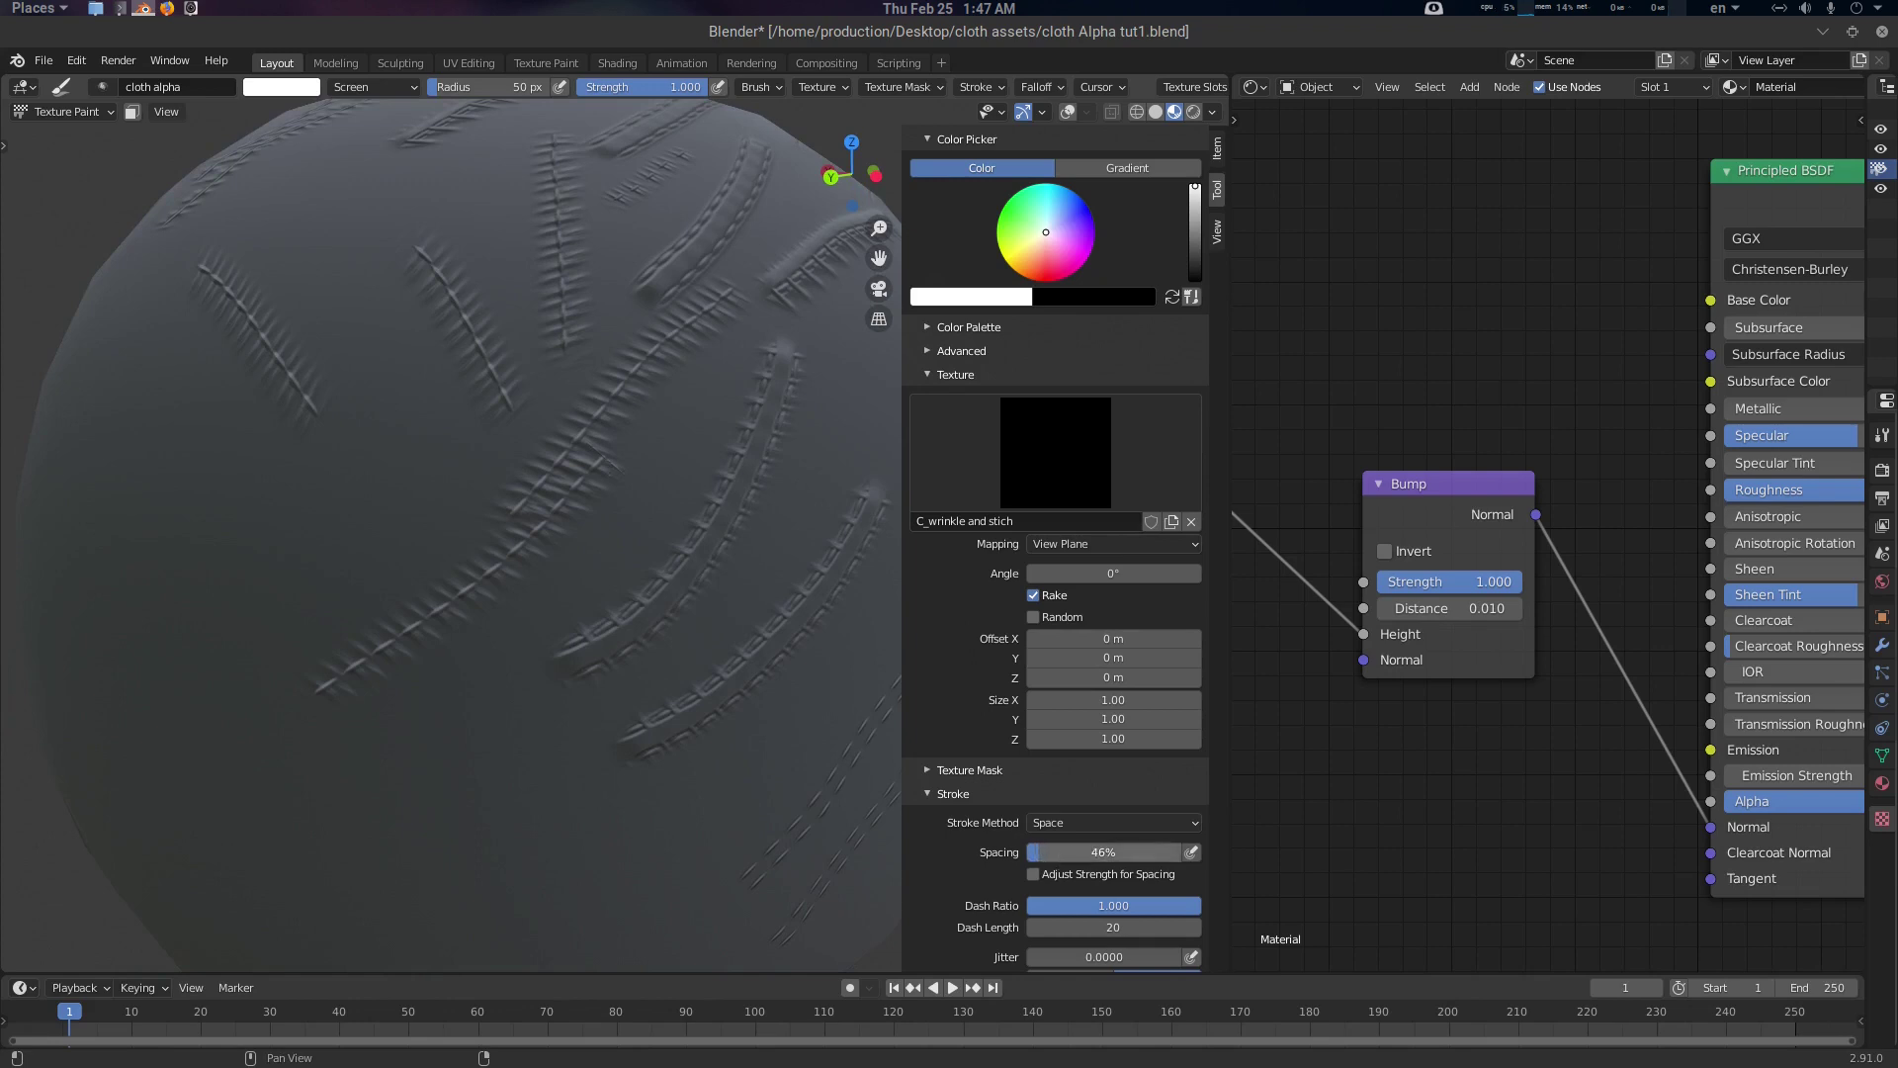
pyautogui.click(1059, 851)
pyautogui.write('20')
pyautogui.press('Return')
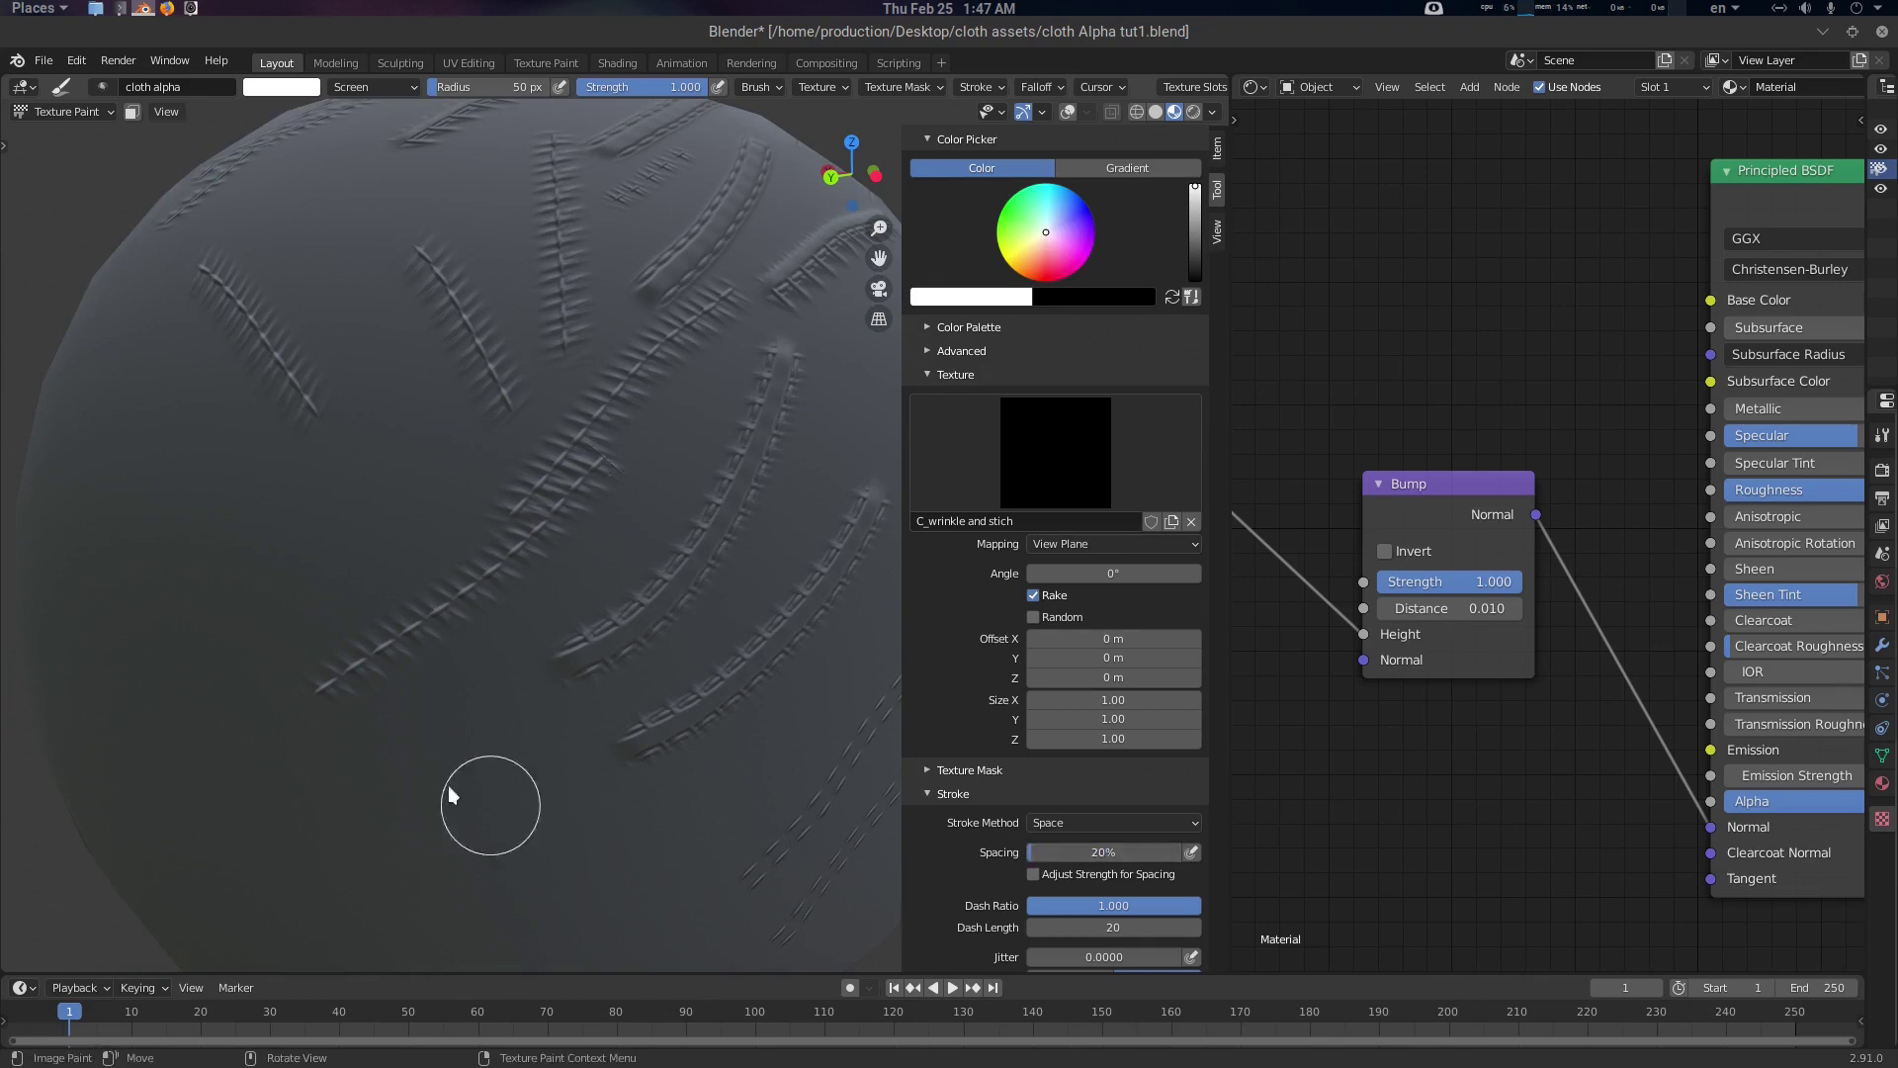
pyautogui.moveTo(632, 682); pyautogui.dragTo(682, 706, button='middle')
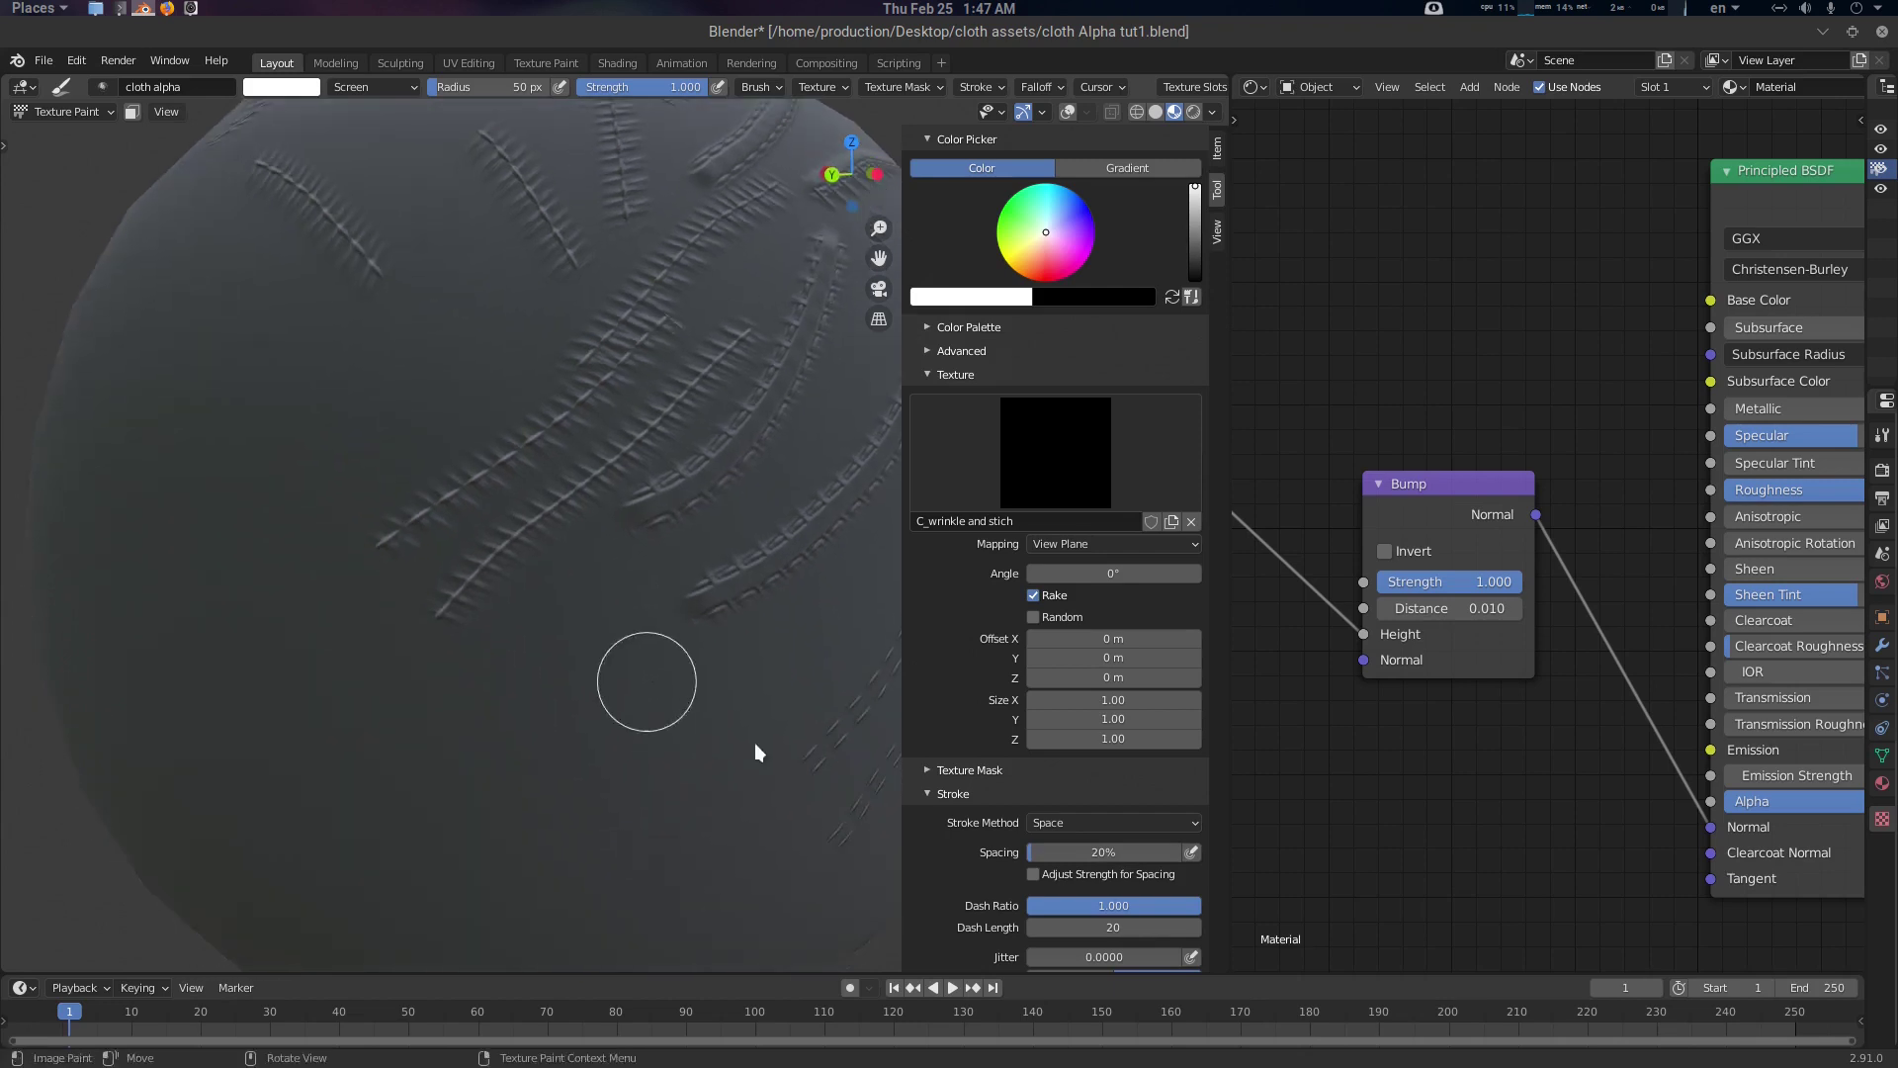
# Set the brush texture angle to 9° and paint a diagonal wrinkled stitch stroke below the previous one
pyautogui.scroll(-1, 1141, 836)
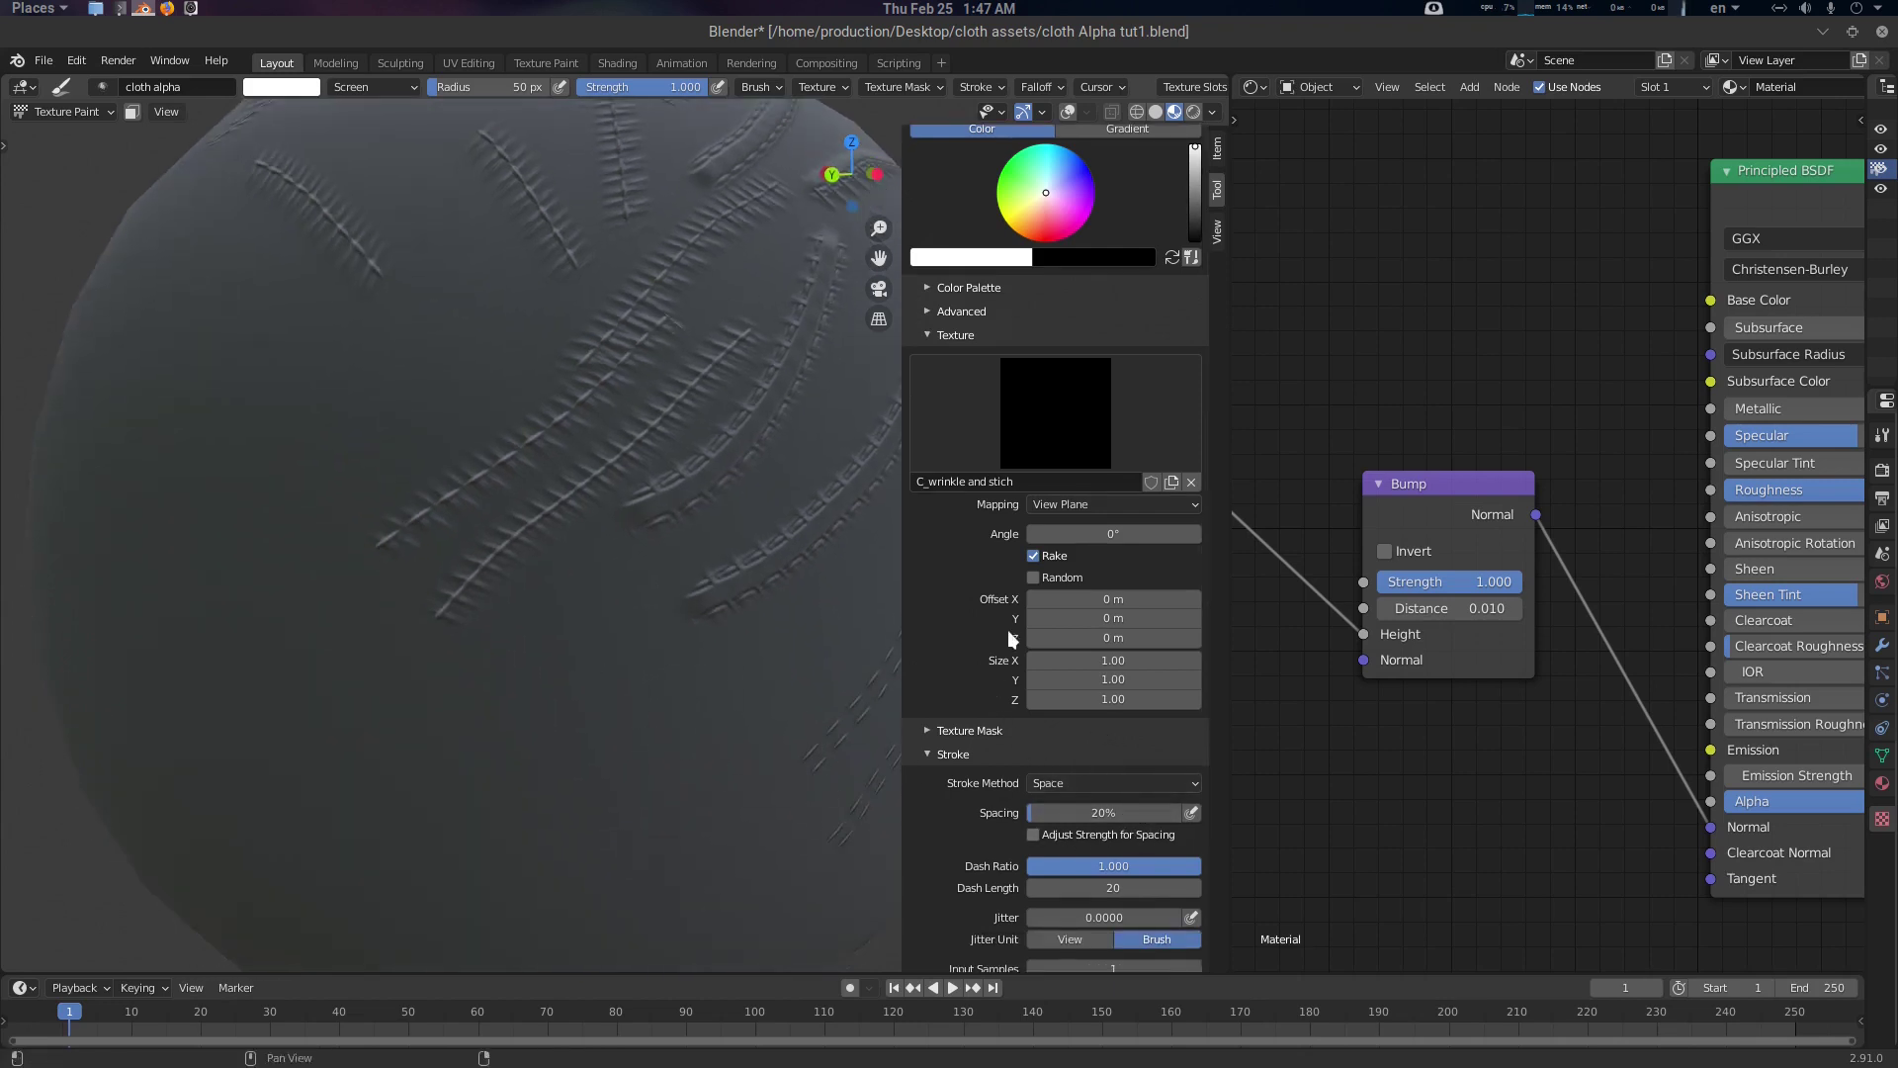
pyautogui.moveTo(1067, 534); pyautogui.dragTo(1087, 534)
pyautogui.moveTo(394, 769); pyautogui.dragTo(664, 516)
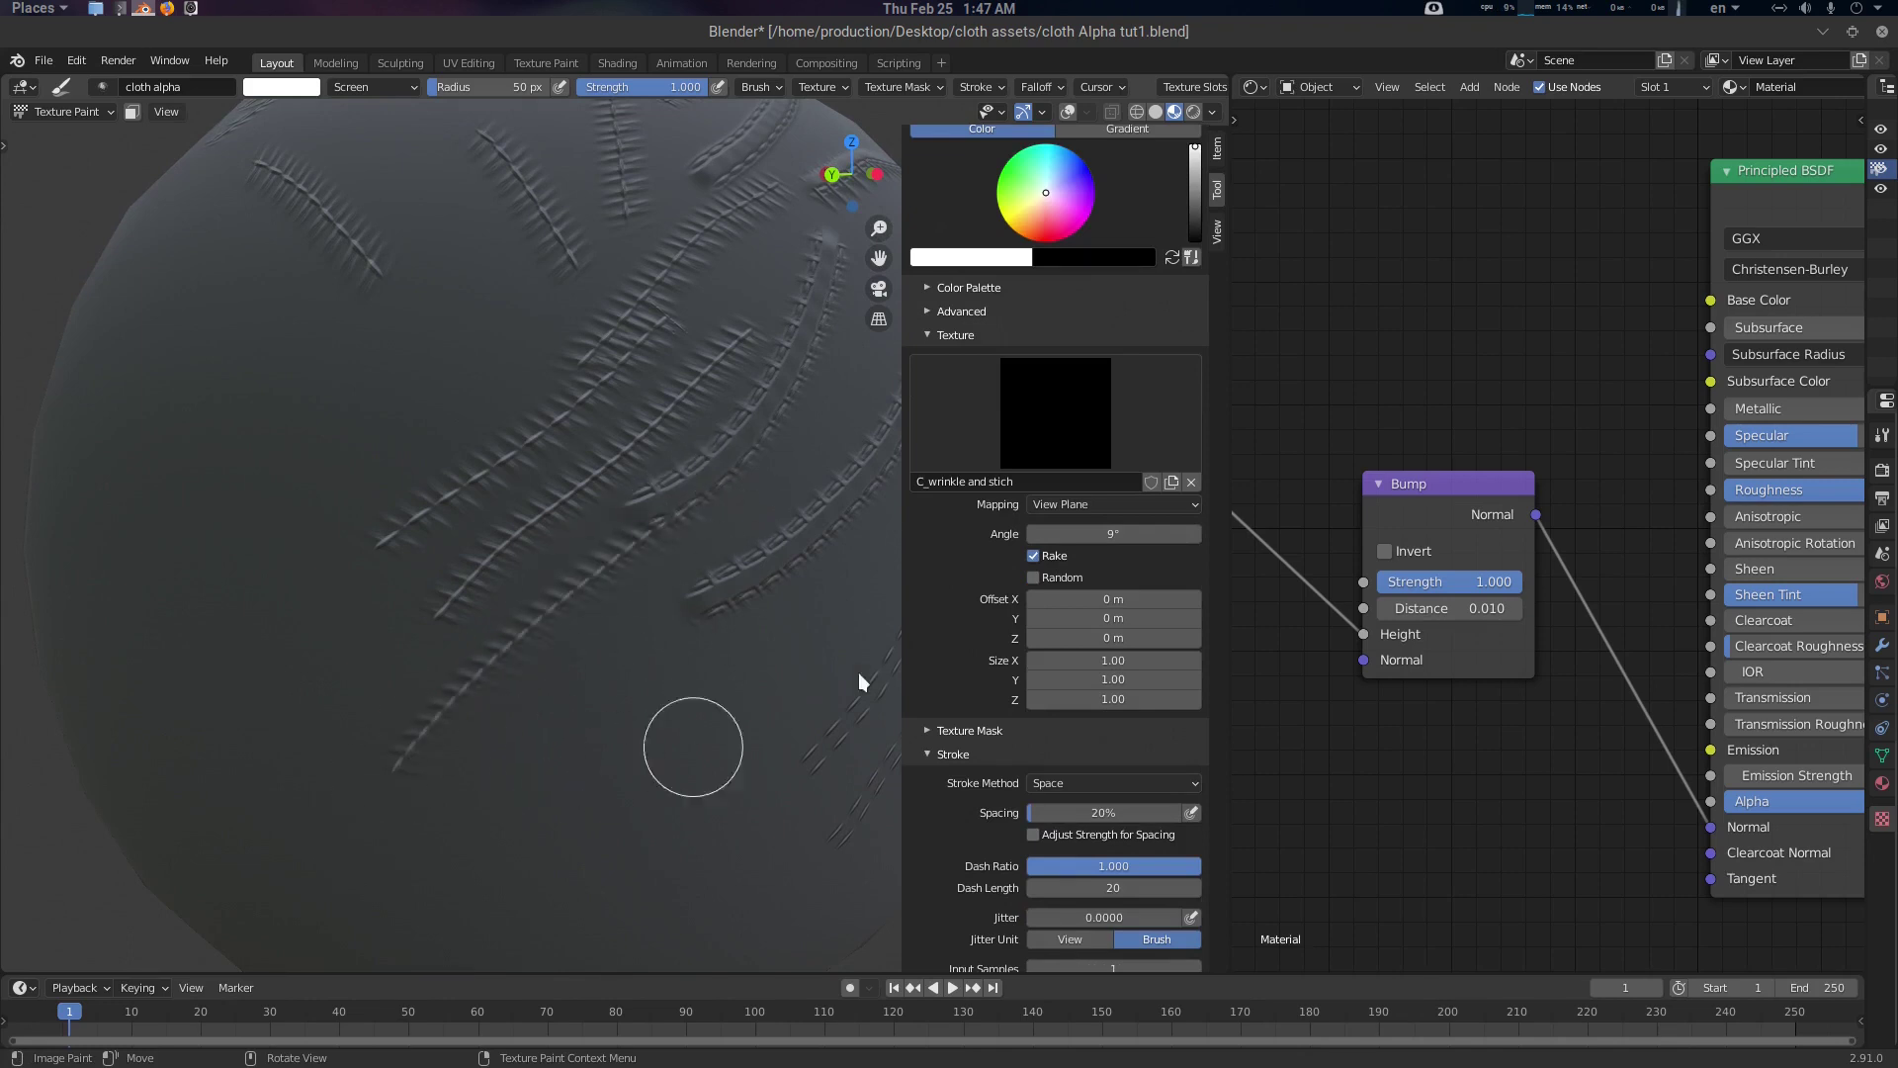
# Set the texture angle to 17.2° and paint several slanted wrinkled stitch strokes on the empty parts of the sphere
pyautogui.moveTo(1048, 534); pyautogui.dragTo(1087, 534)
pyautogui.moveTo(507, 460); pyautogui.dragTo(348, 621, button='middle')
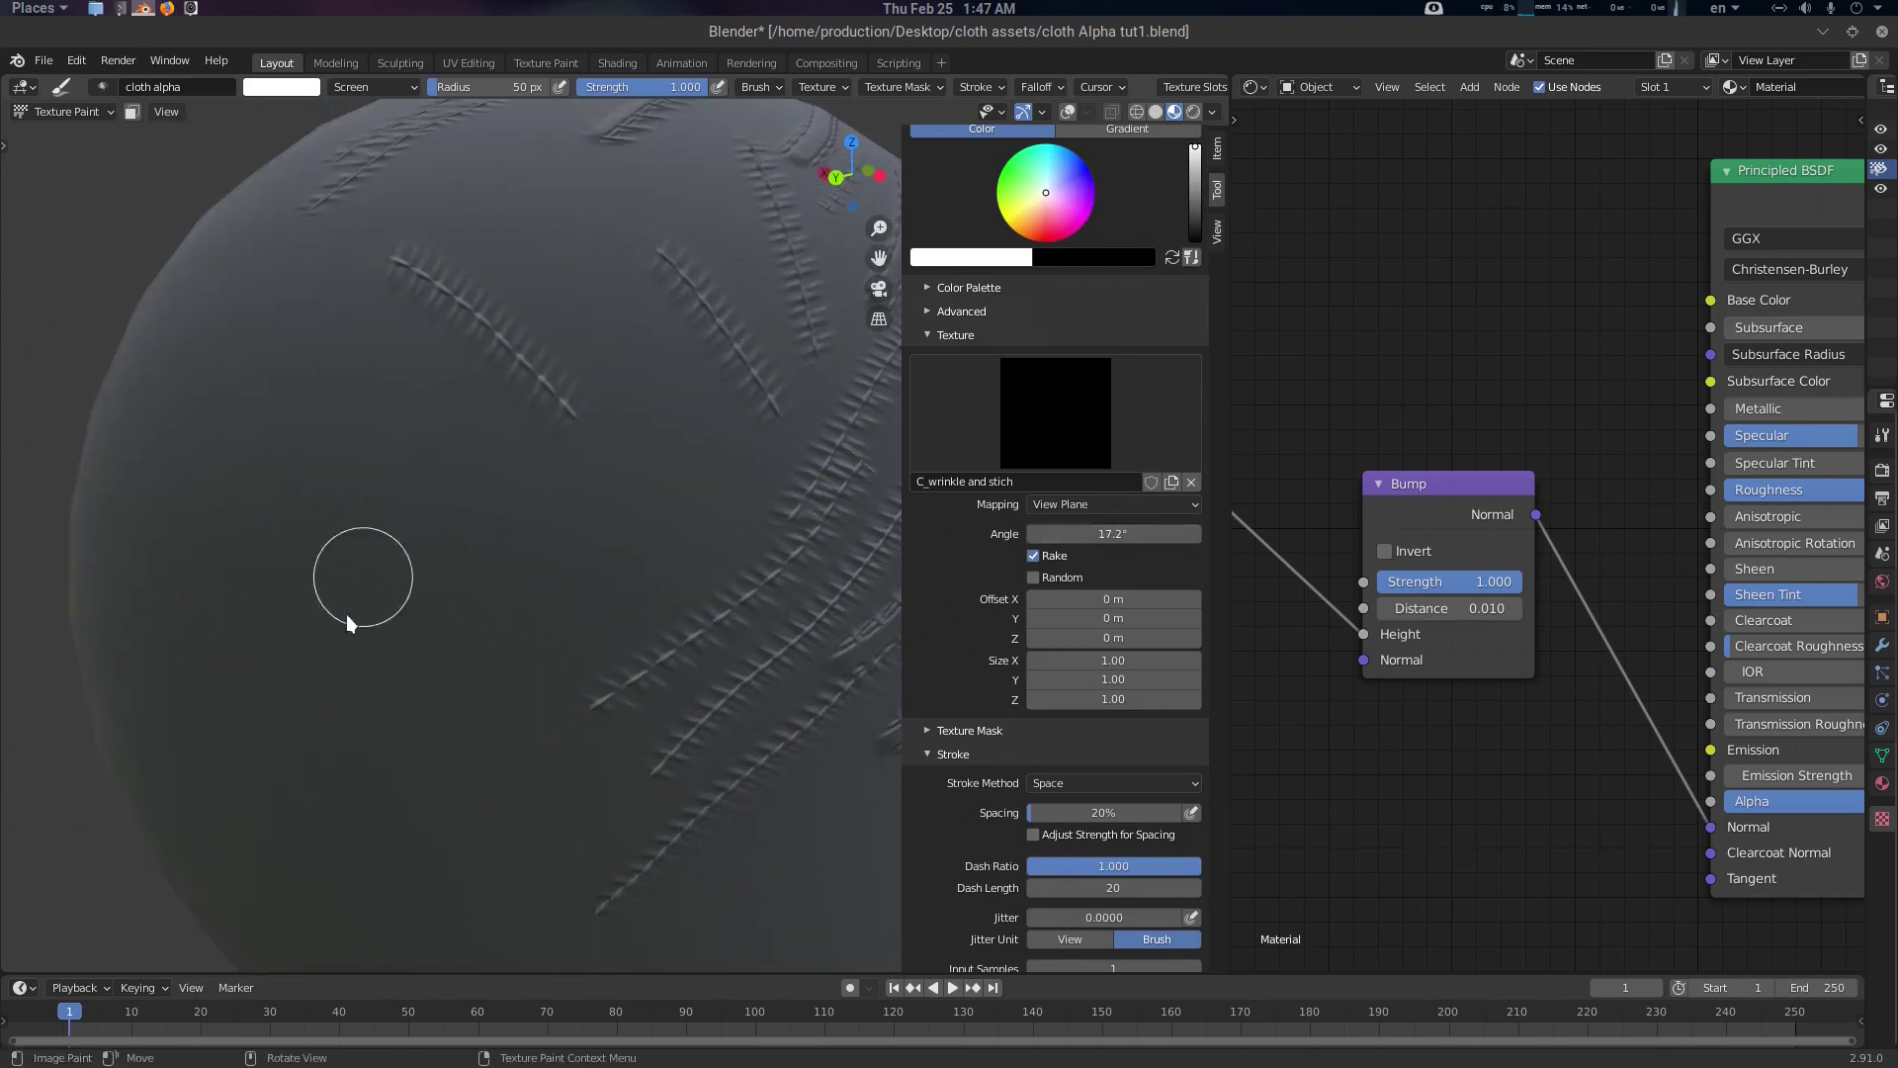
pyautogui.moveTo(351, 657); pyautogui.dragTo(692, 405)
pyautogui.moveTo(361, 724); pyautogui.dragTo(726, 479)
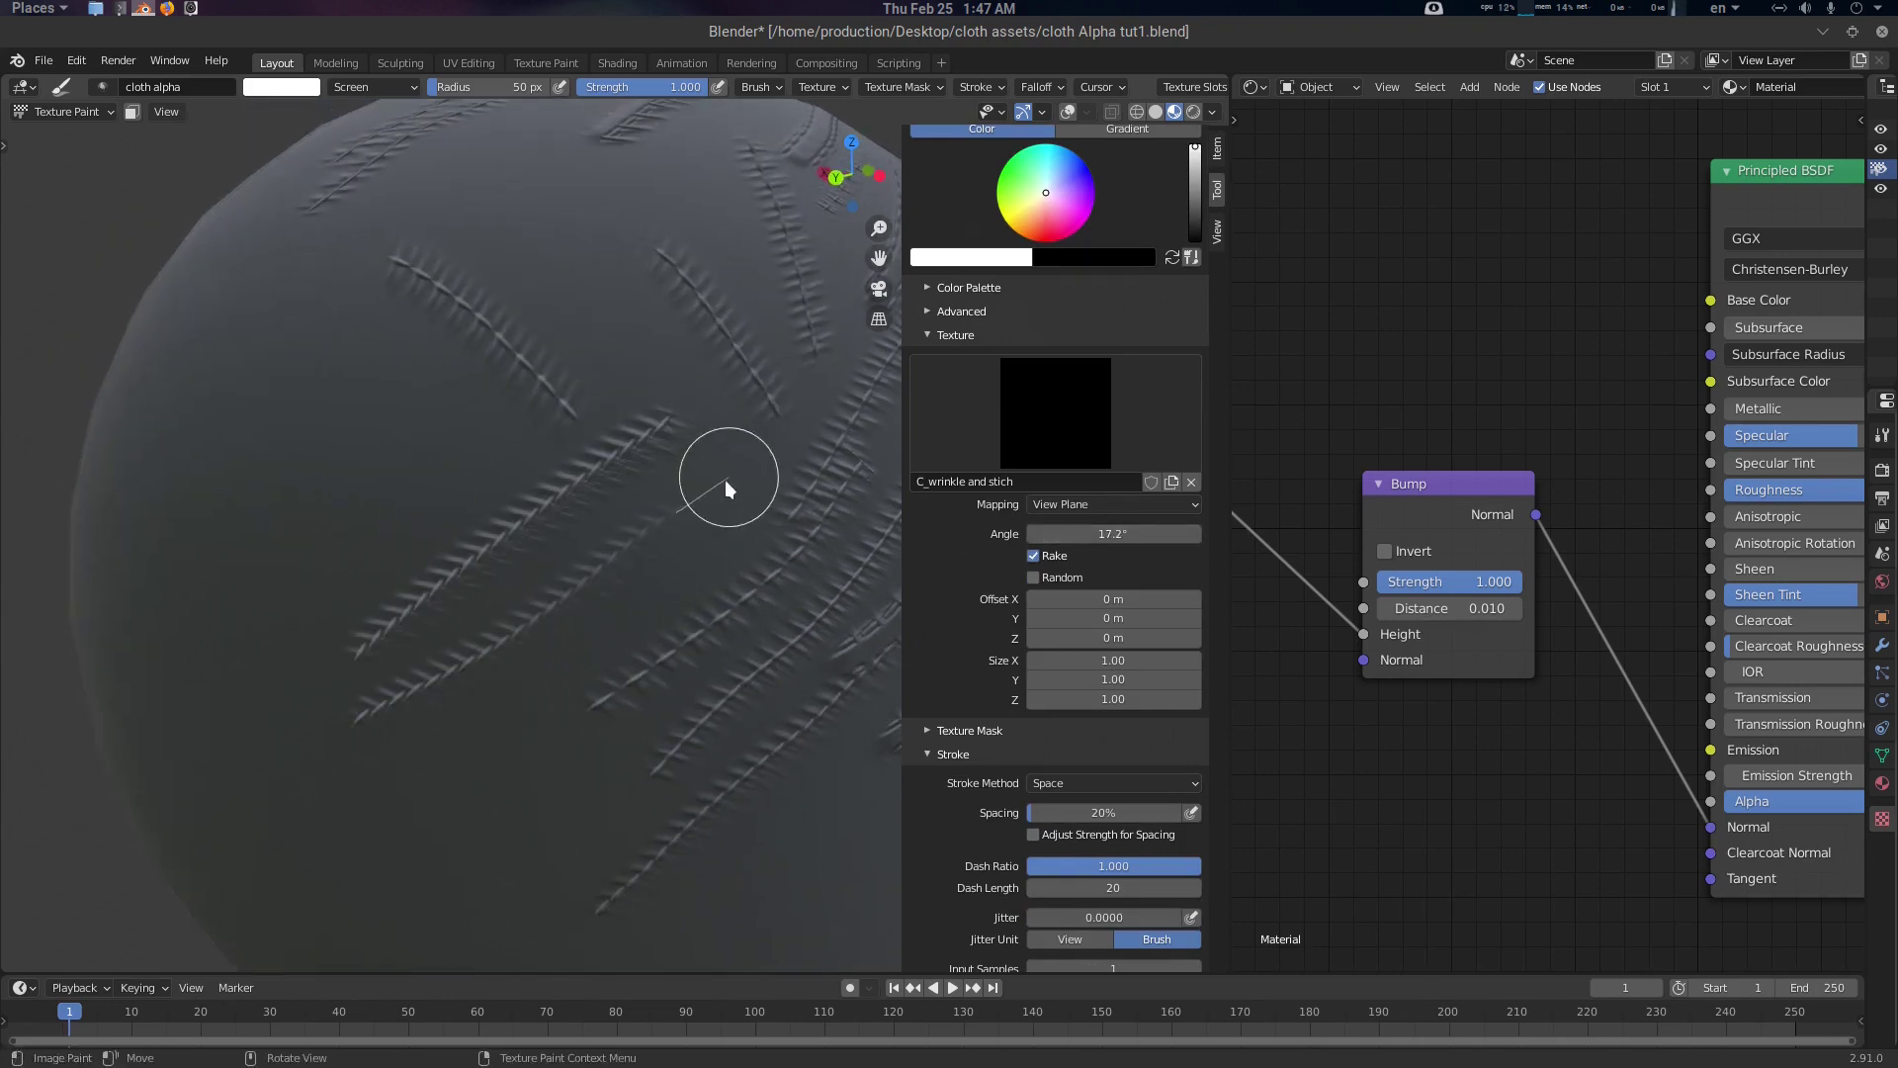
pyautogui.moveTo(726, 479); pyautogui.dragTo(724, 496, button='middle')
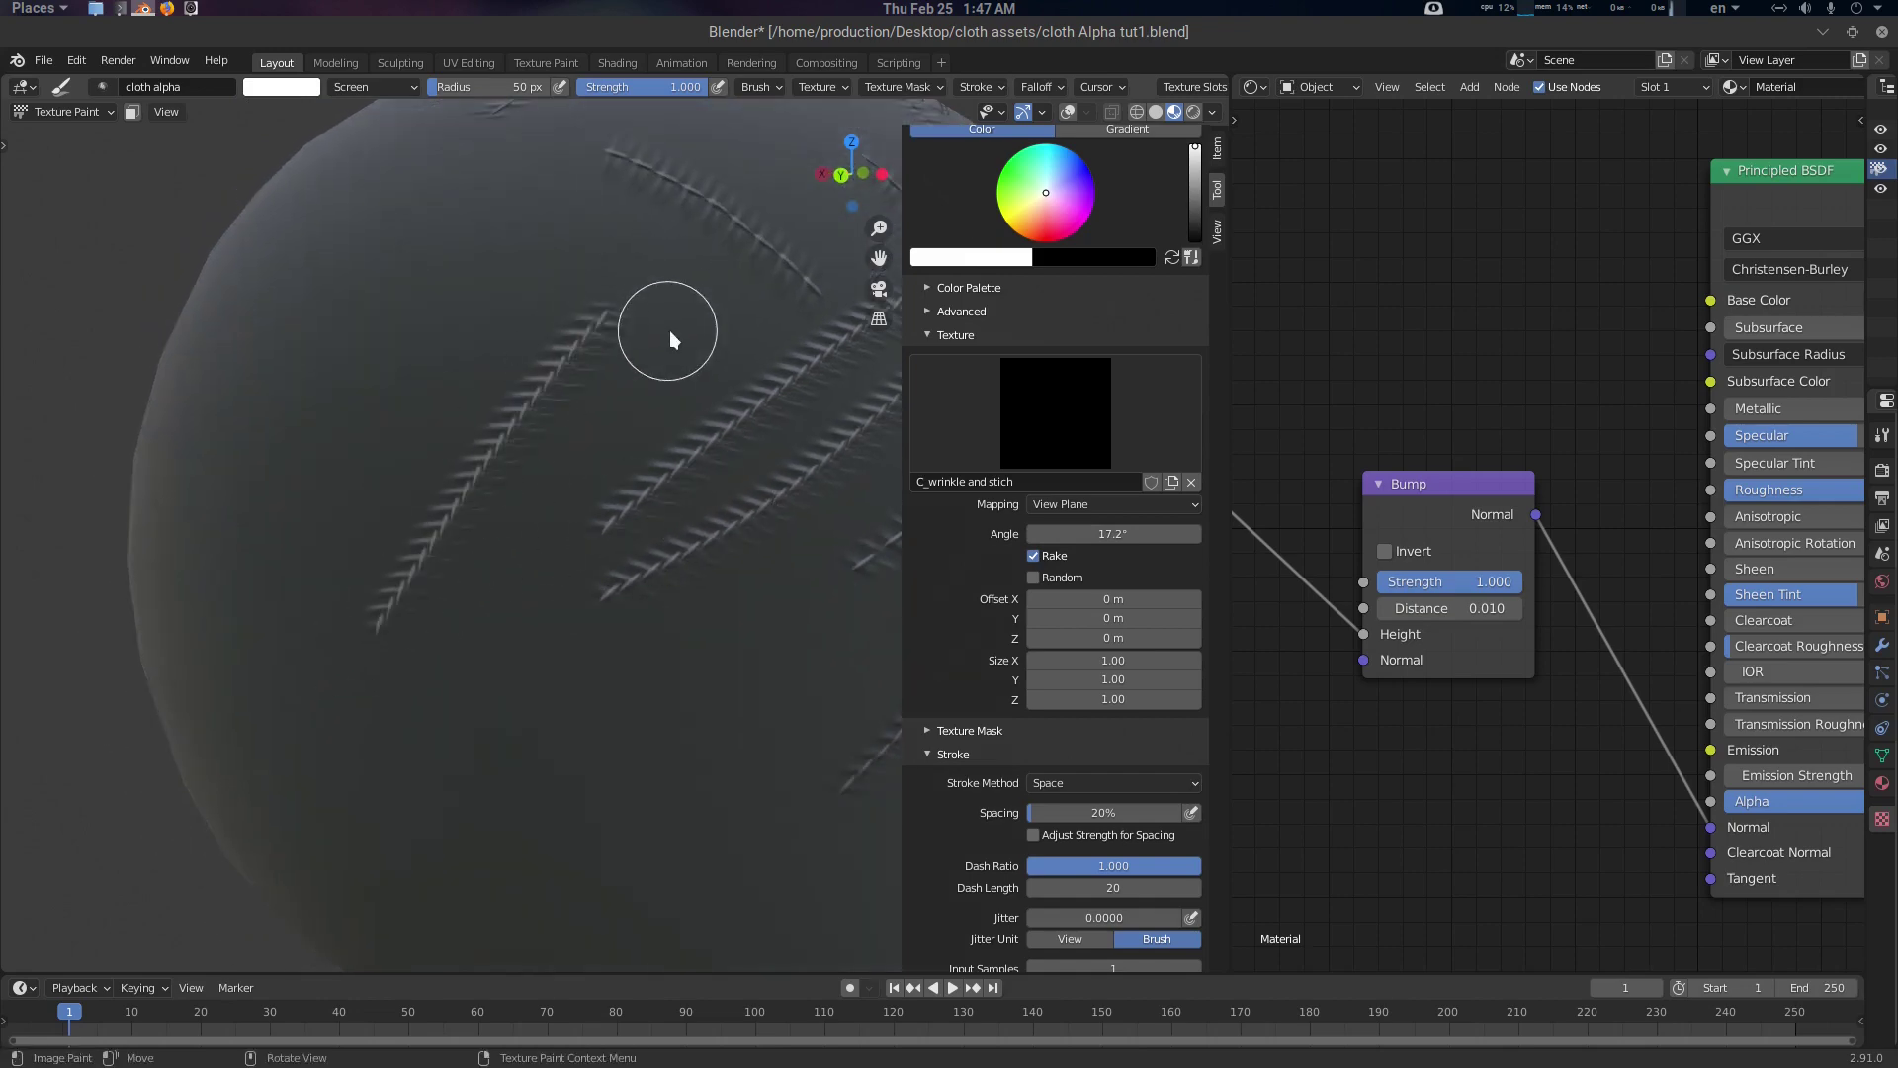
pyautogui.moveTo(668, 330)
pyautogui.mouseDown(button='middle')
pyautogui.moveTo(580, 373)
pyautogui.moveTo(496, 339)
pyautogui.mouseUp(button='middle')
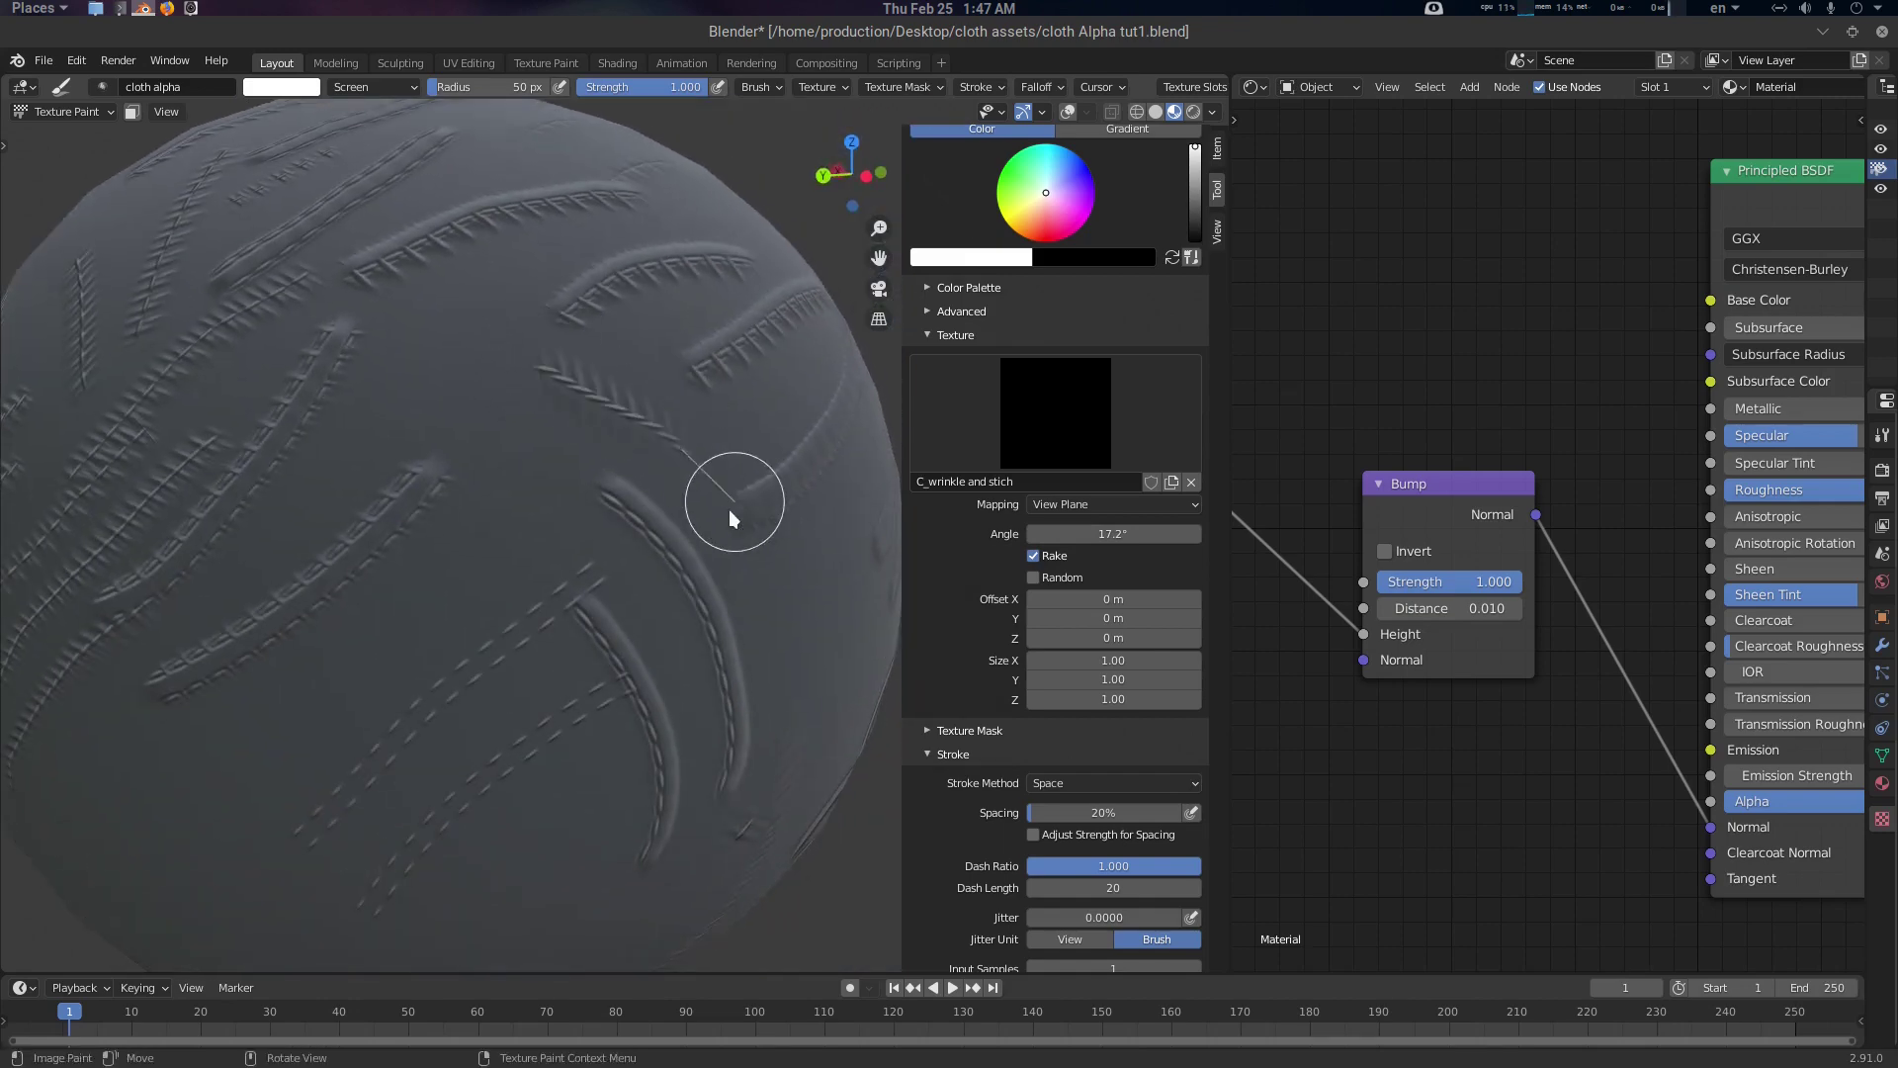
pyautogui.scroll(-4, 613, 474)
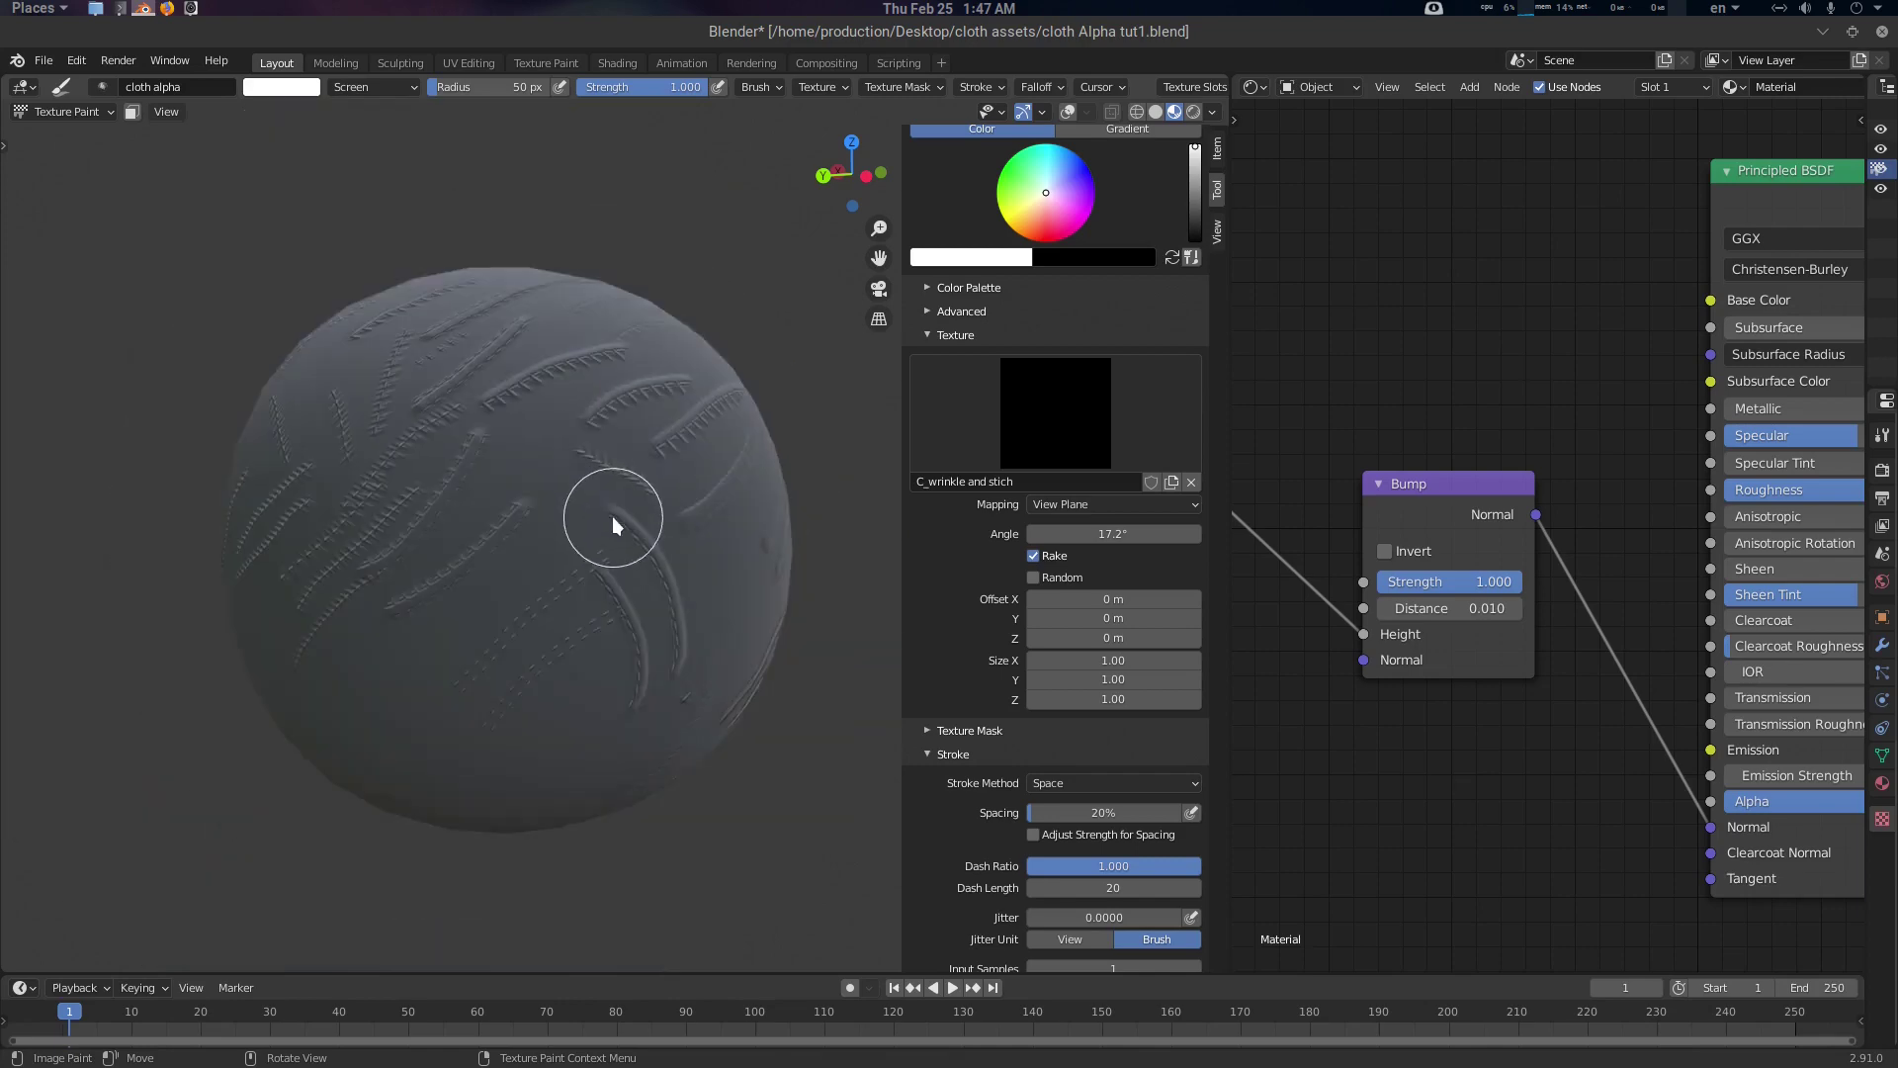
pyautogui.moveTo(612, 516); pyautogui.dragTo(644, 590, button='middle')
pyautogui.scroll(2, 644, 589)
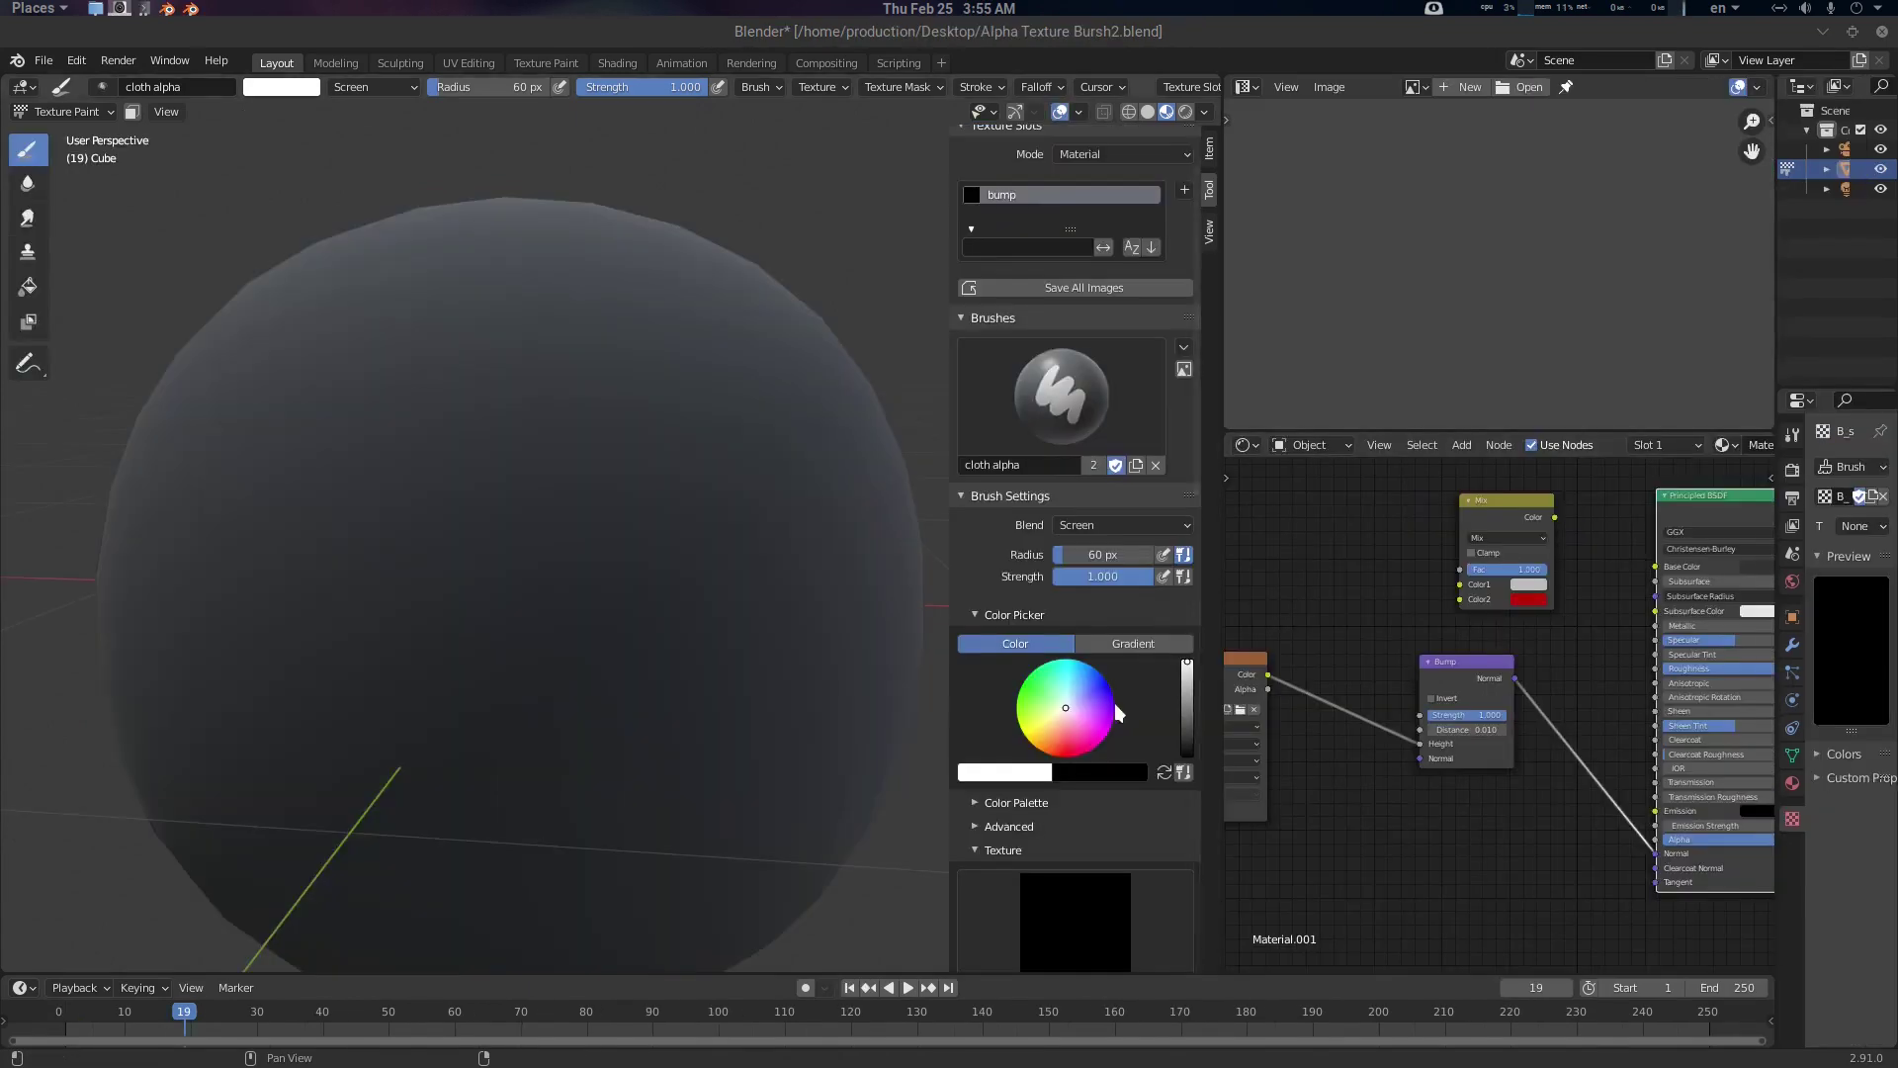
# Assign the B_crease texture to the cloth alpha brush and paint one long diagonal crease across the blank sphere, undoing the surplus stroke
pyautogui.scroll(-6, 1112, 692)
pyautogui.click(1073, 604)
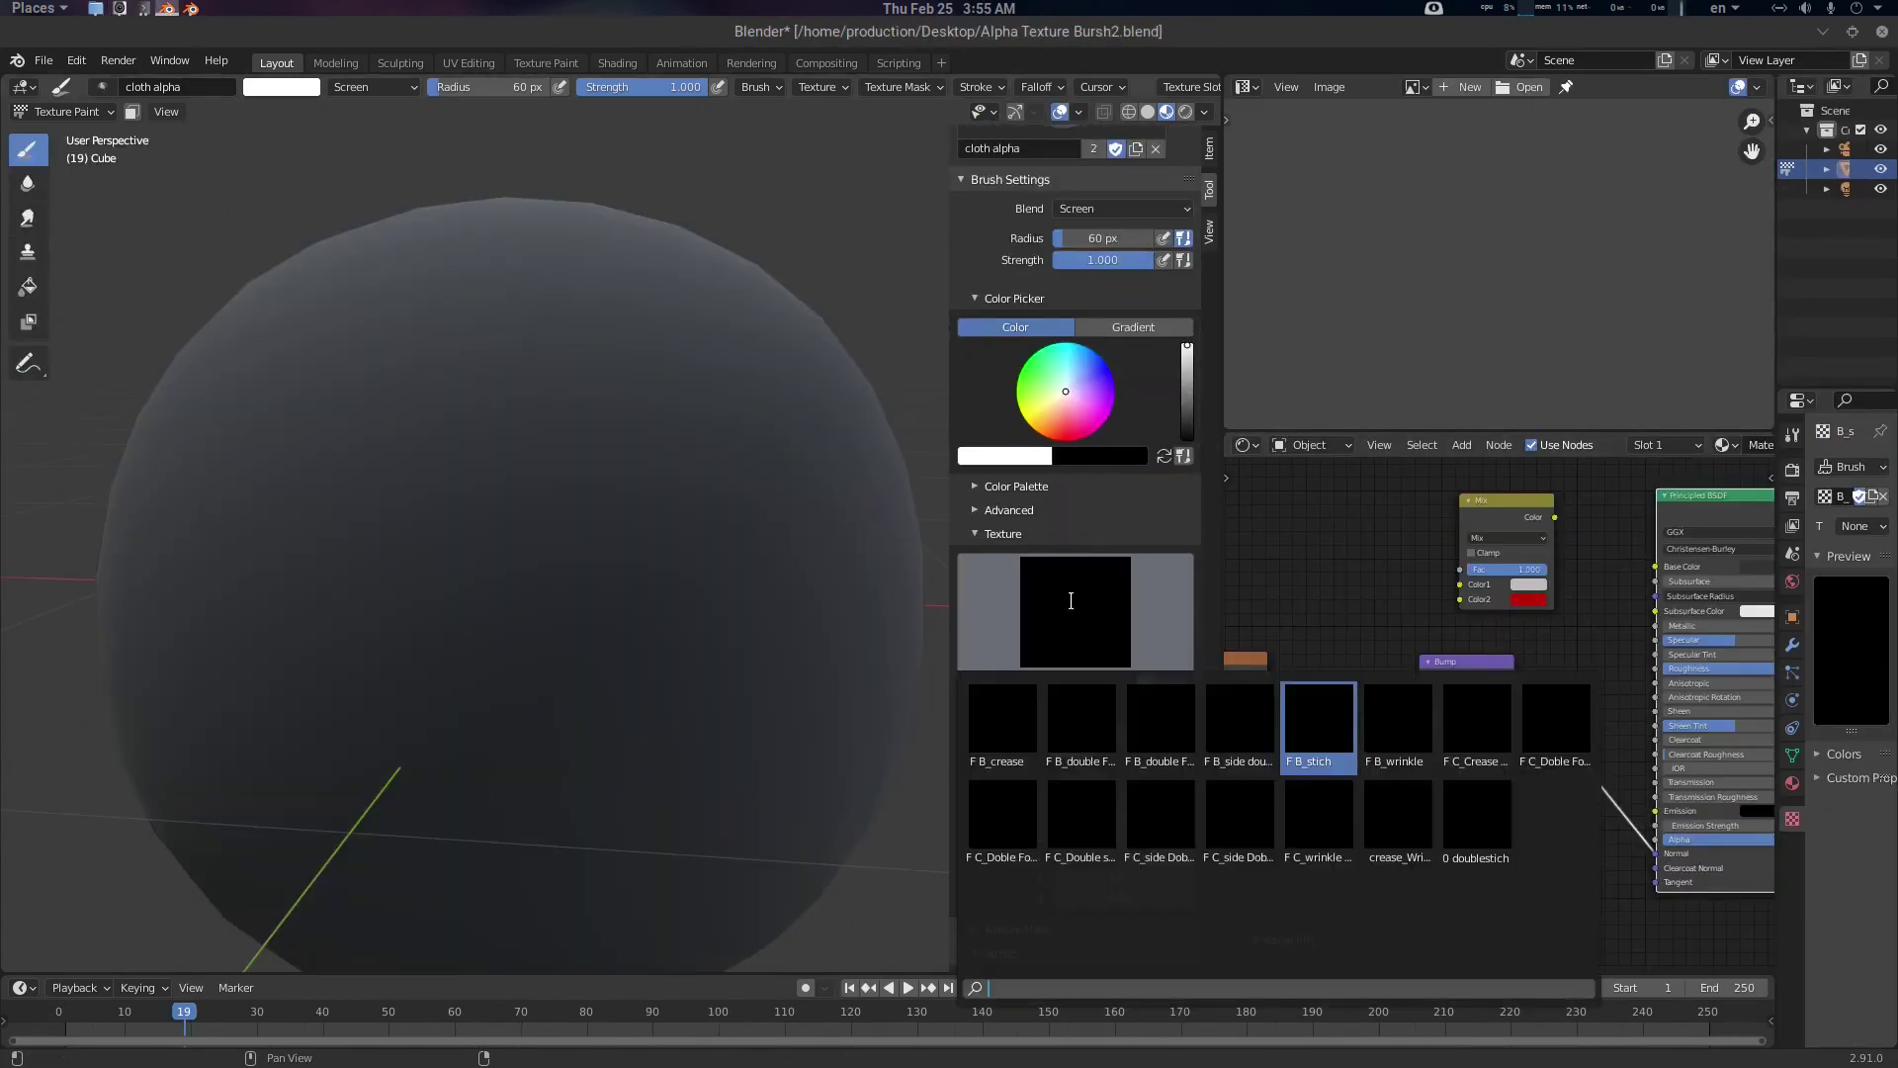
pyautogui.click(988, 720)
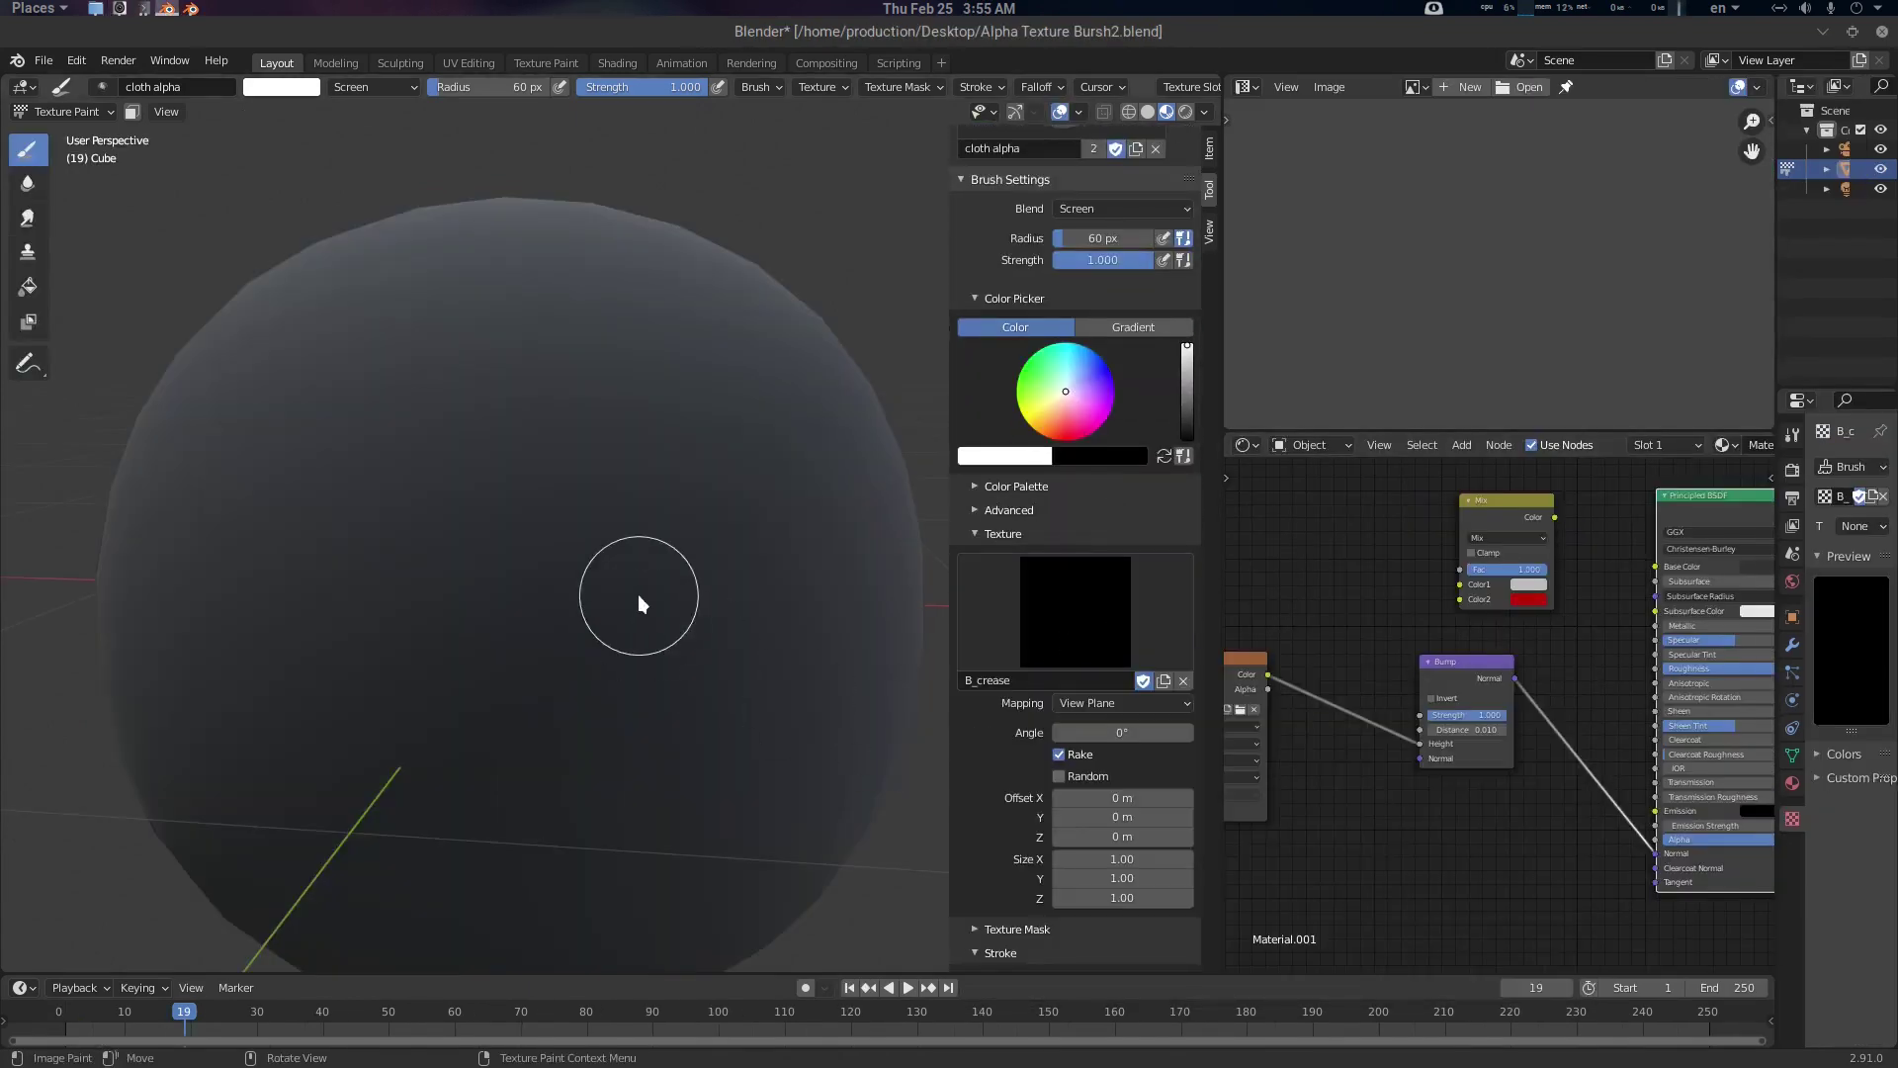
pyautogui.scroll(2, 638, 598)
pyautogui.moveTo(499, 555); pyautogui.dragTo(926, 283)
pyautogui.moveTo(781, 491); pyautogui.dragTo(714, 511, button='middle')
pyautogui.moveTo(381, 753)
pyautogui.mouseDown()
pyautogui.moveTo(698, 494)
pyautogui.moveTo(910, 400)
pyautogui.mouseUp()
pyautogui.moveTo(729, 556)
pyautogui.mouseDown(button='middle')
pyautogui.moveTo(743, 578)
pyautogui.moveTo(719, 518)
pyautogui.mouseUp(button='middle')
pyautogui.hotkey('ctrl', 'z')
# Assign the B_wrinkle texture and paint a row of wrinkles along the lower side of the crease
pyautogui.click(1021, 632)
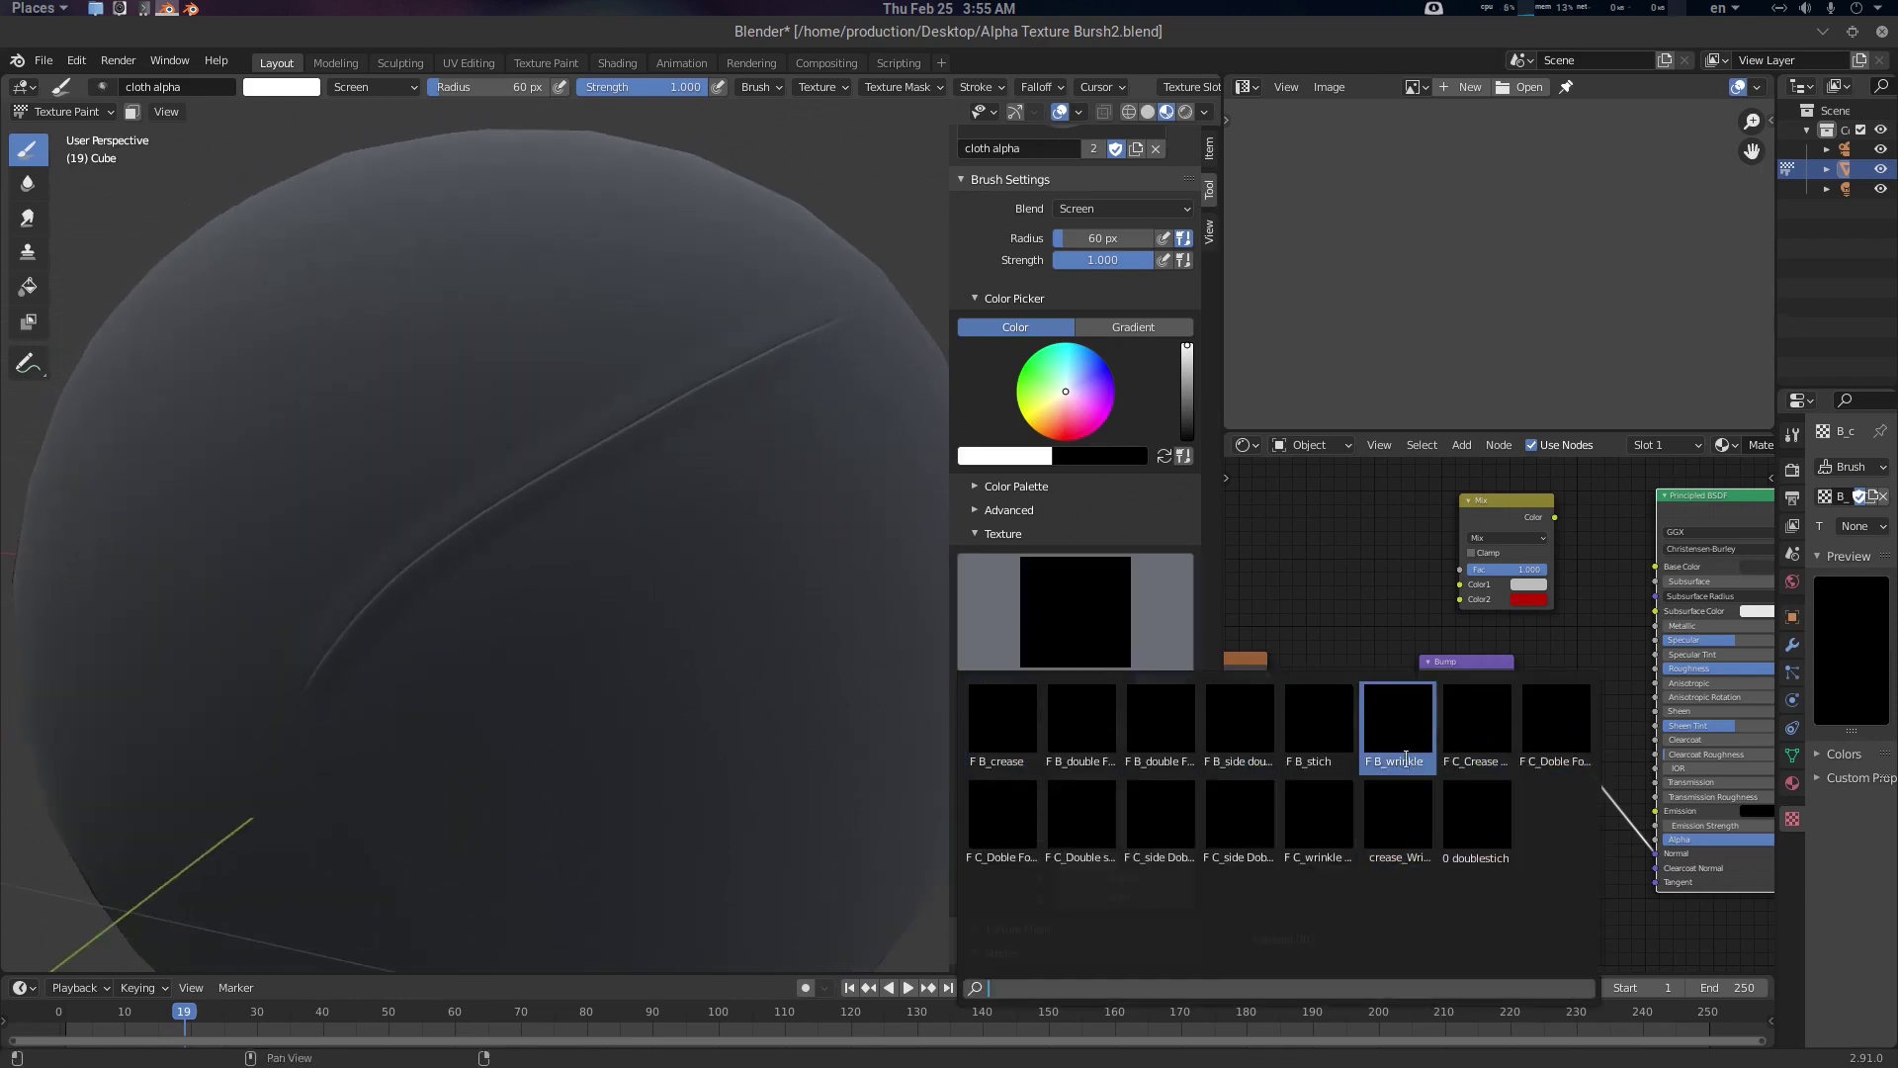
pyautogui.click(1400, 727)
pyautogui.moveTo(325, 692)
pyautogui.mouseDown()
pyautogui.moveTo(491, 532)
pyautogui.moveTo(584, 502)
pyautogui.moveTo(484, 542)
pyautogui.moveTo(749, 401)
pyautogui.mouseUp()
pyautogui.moveTo(749, 402); pyautogui.dragTo(682, 440, button='middle')
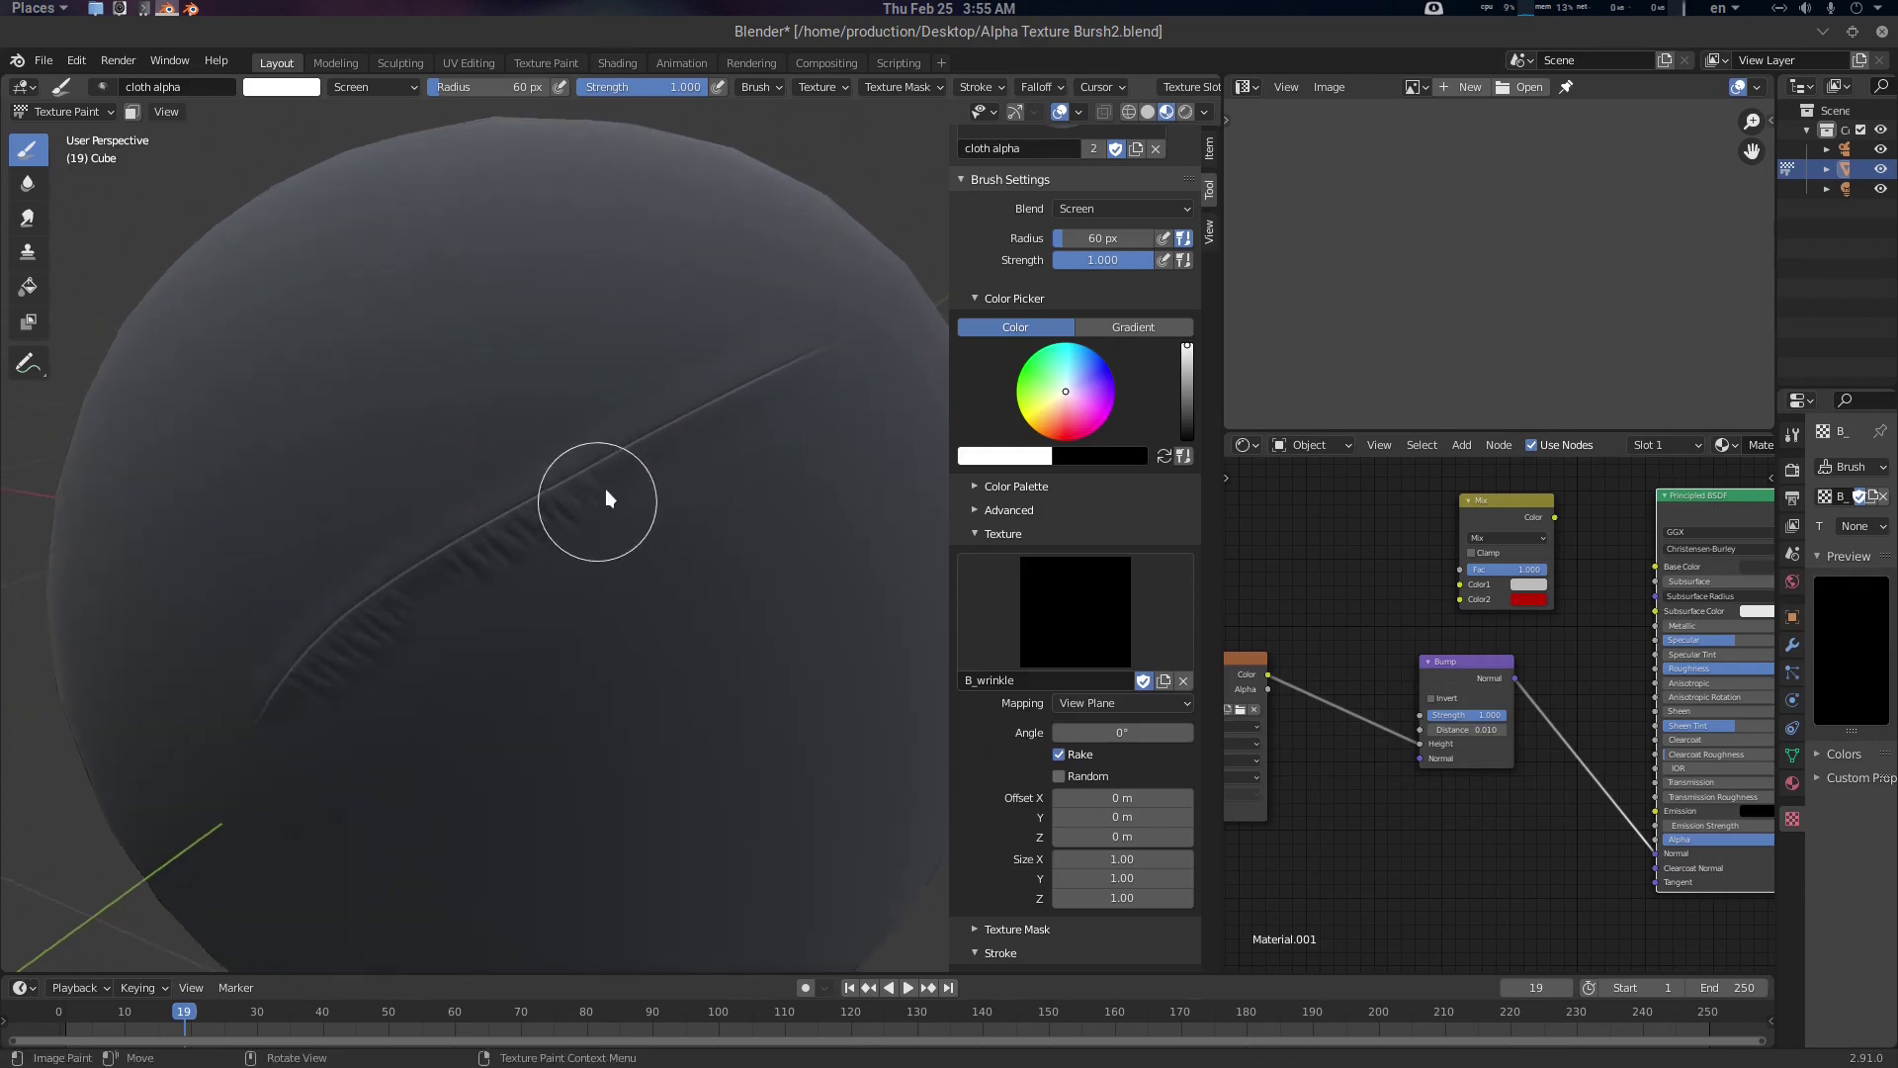
pyautogui.moveTo(603, 492); pyautogui.dragTo(869, 364)
pyautogui.moveTo(661, 489)
pyautogui.mouseDown(button='middle')
pyautogui.moveTo(730, 504)
pyautogui.moveTo(725, 482)
pyautogui.mouseUp(button='middle')
pyautogui.scroll(1, 725, 487)
# Assign the C_Crease Wrinkle texture and paint a second curved, wrinkled crease above the first one
pyautogui.click(1095, 657)
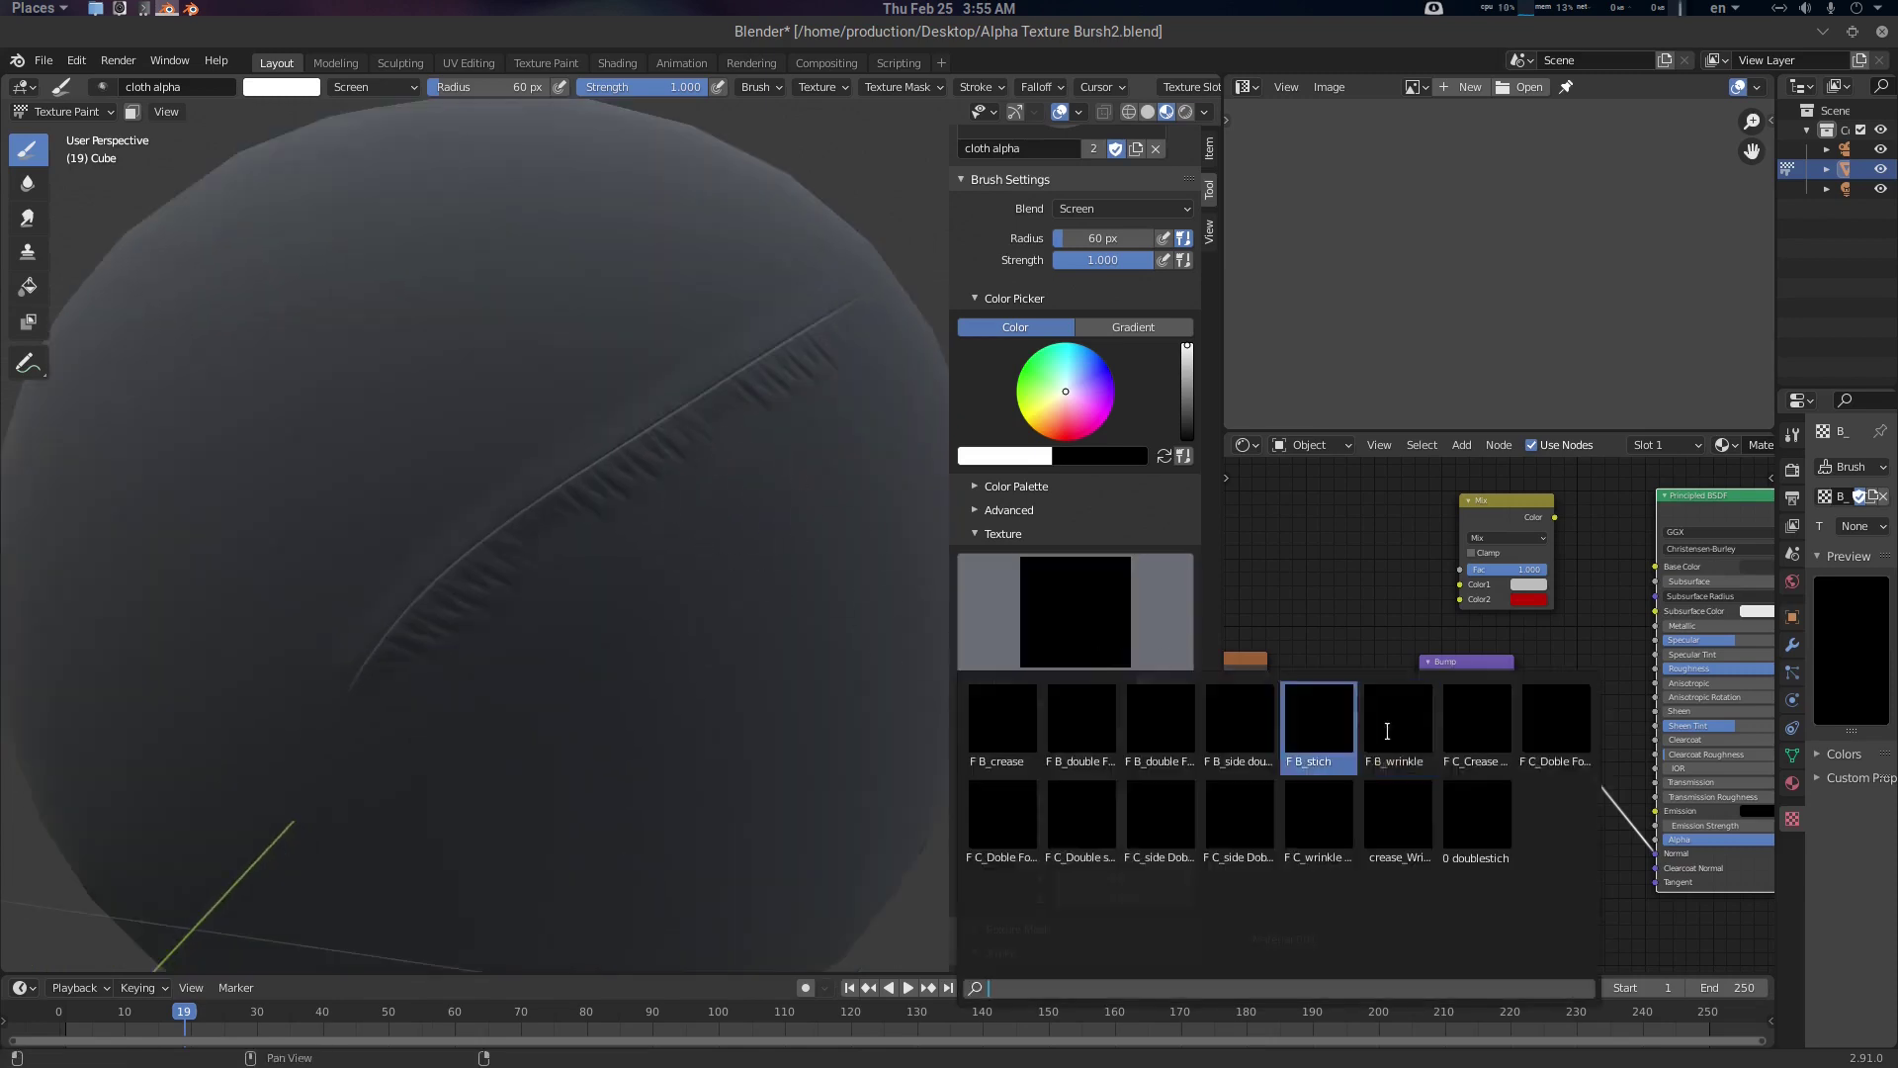
pyautogui.click(1491, 732)
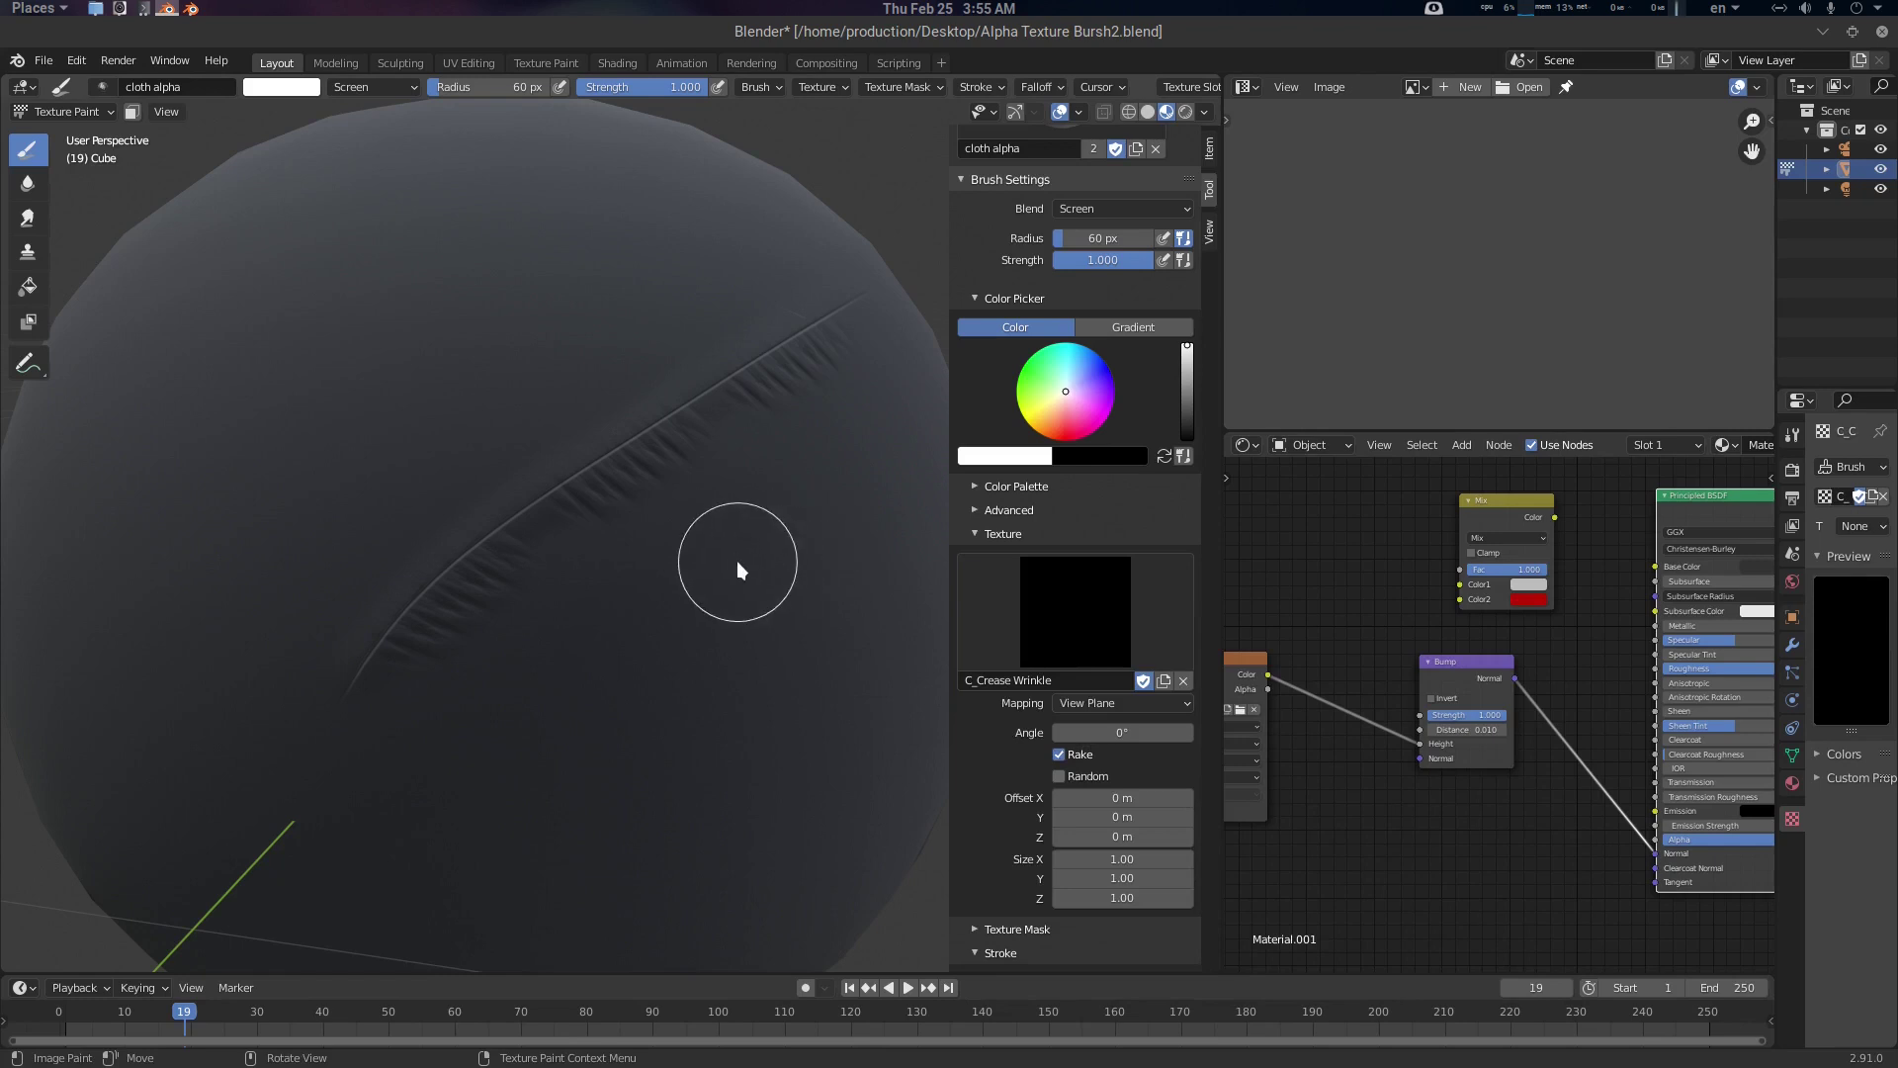
pyautogui.moveTo(737, 564); pyautogui.dragTo(753, 332, button='middle')
pyautogui.moveTo(800, 266)
pyautogui.mouseDown()
pyautogui.moveTo(697, 379)
pyautogui.moveTo(293, 604)
pyautogui.mouseUp()
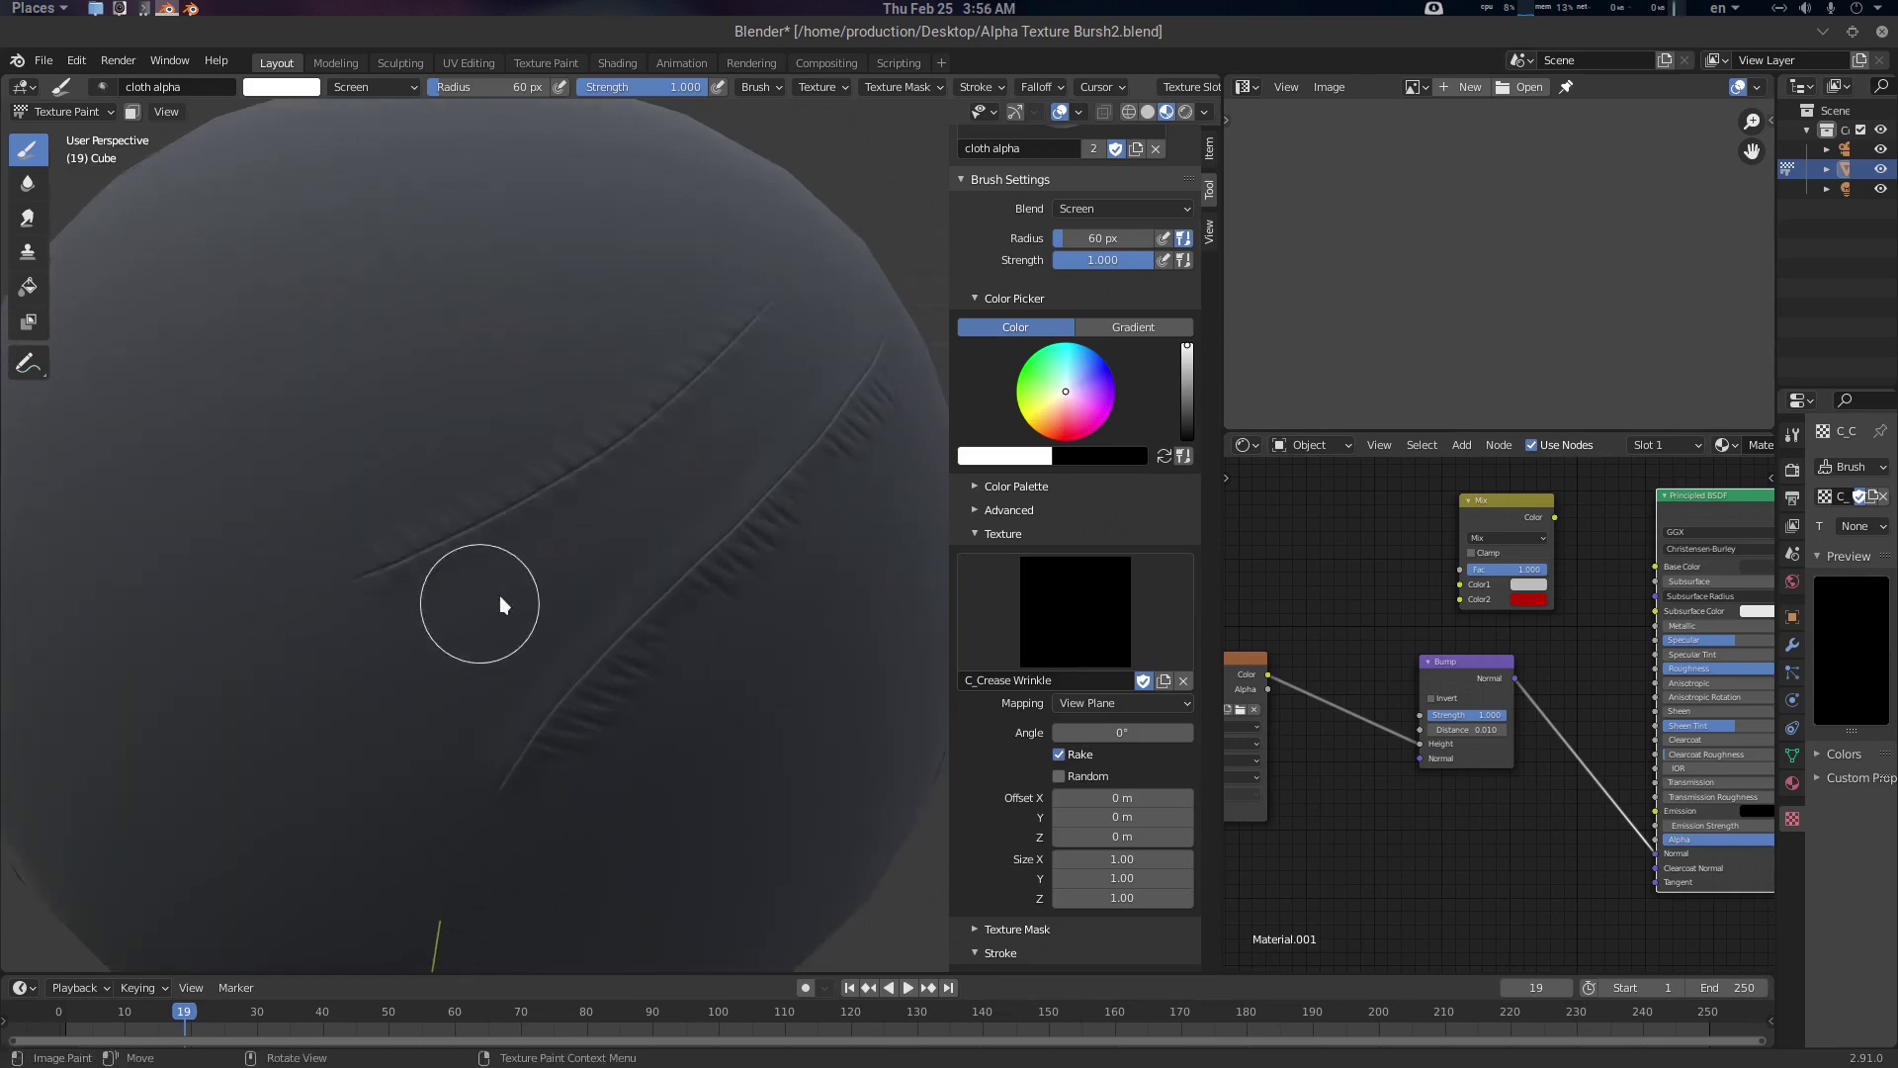
pyautogui.moveTo(497, 599)
pyautogui.mouseDown(button='middle')
pyautogui.moveTo(576, 573)
pyautogui.moveTo(729, 678)
pyautogui.mouseUp(button='middle')
# Assign the B_stich texture and paint a dashed stitch line along each side of the upper wrinkled crease
pyautogui.click(1077, 633)
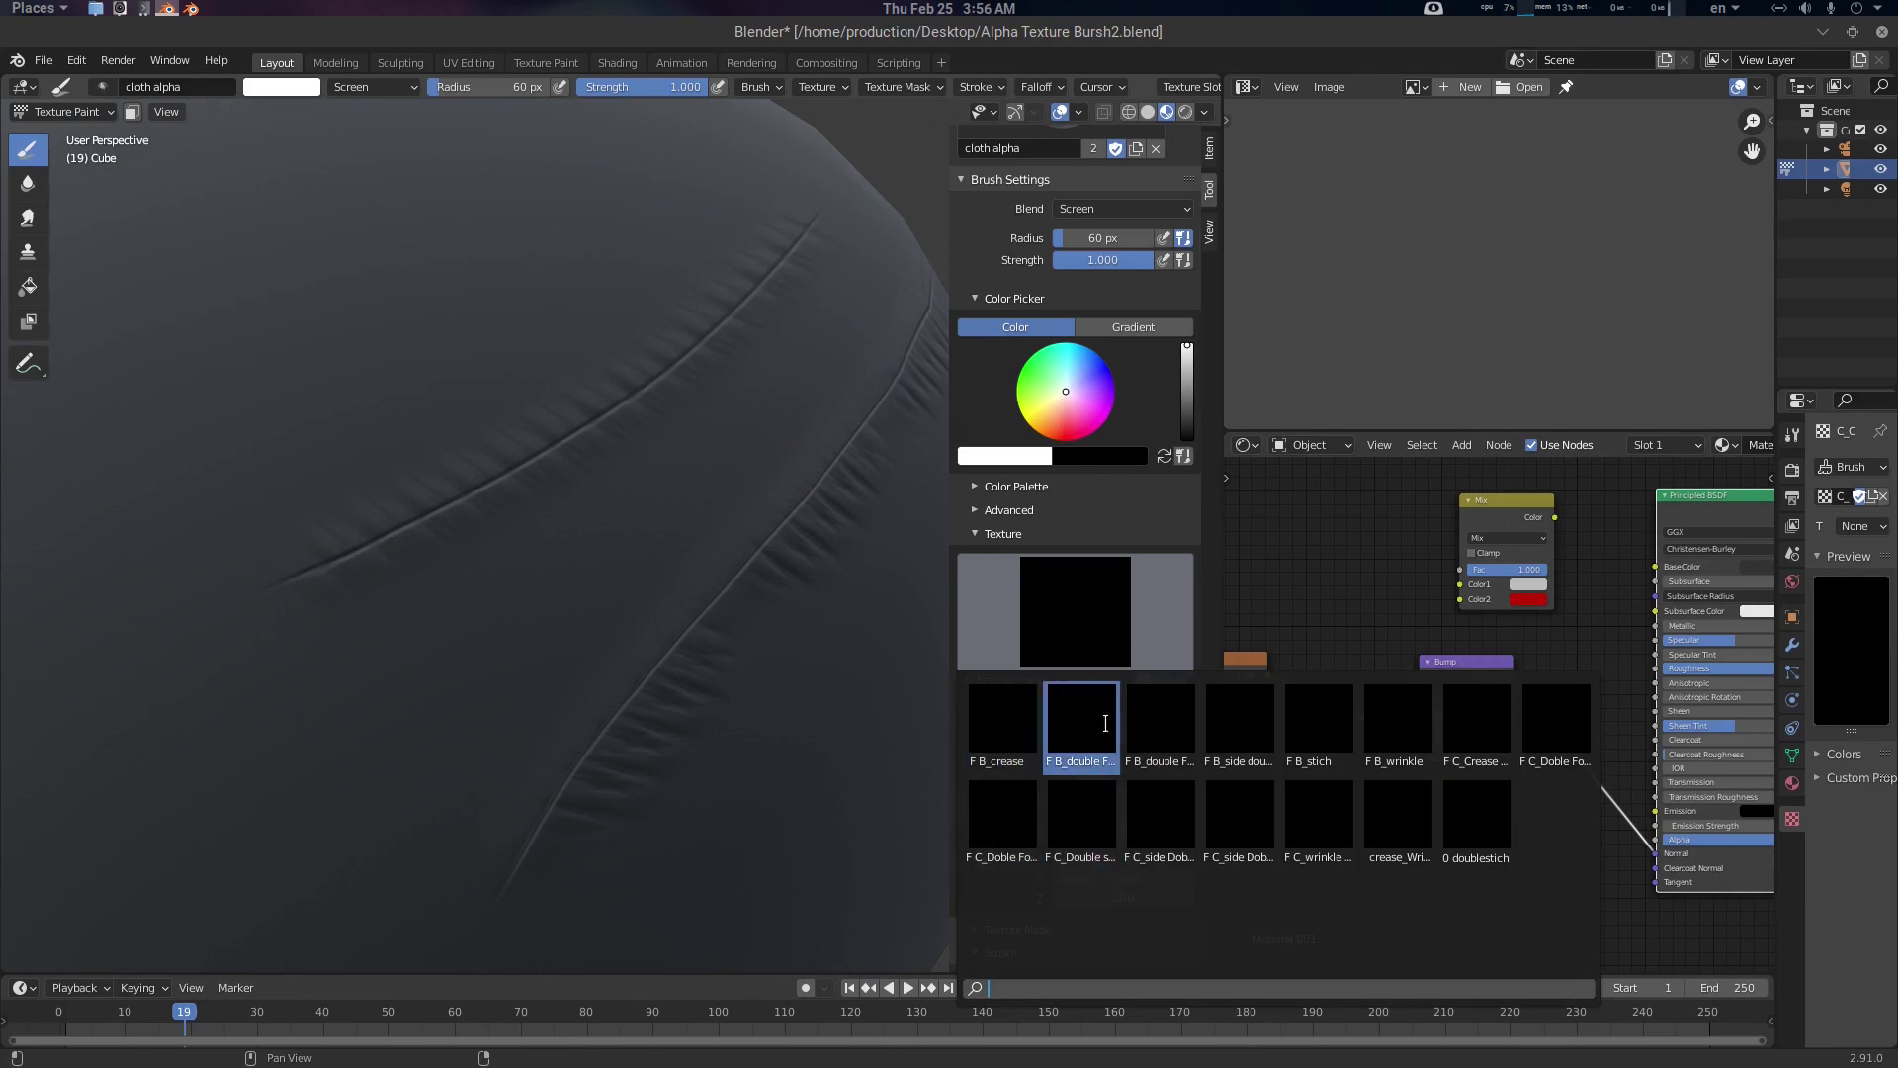
pyautogui.click(1337, 731)
pyautogui.moveTo(805, 521)
pyautogui.mouseDown(button='middle')
pyautogui.moveTo(796, 552)
pyautogui.moveTo(786, 512)
pyautogui.mouseUp(button='middle')
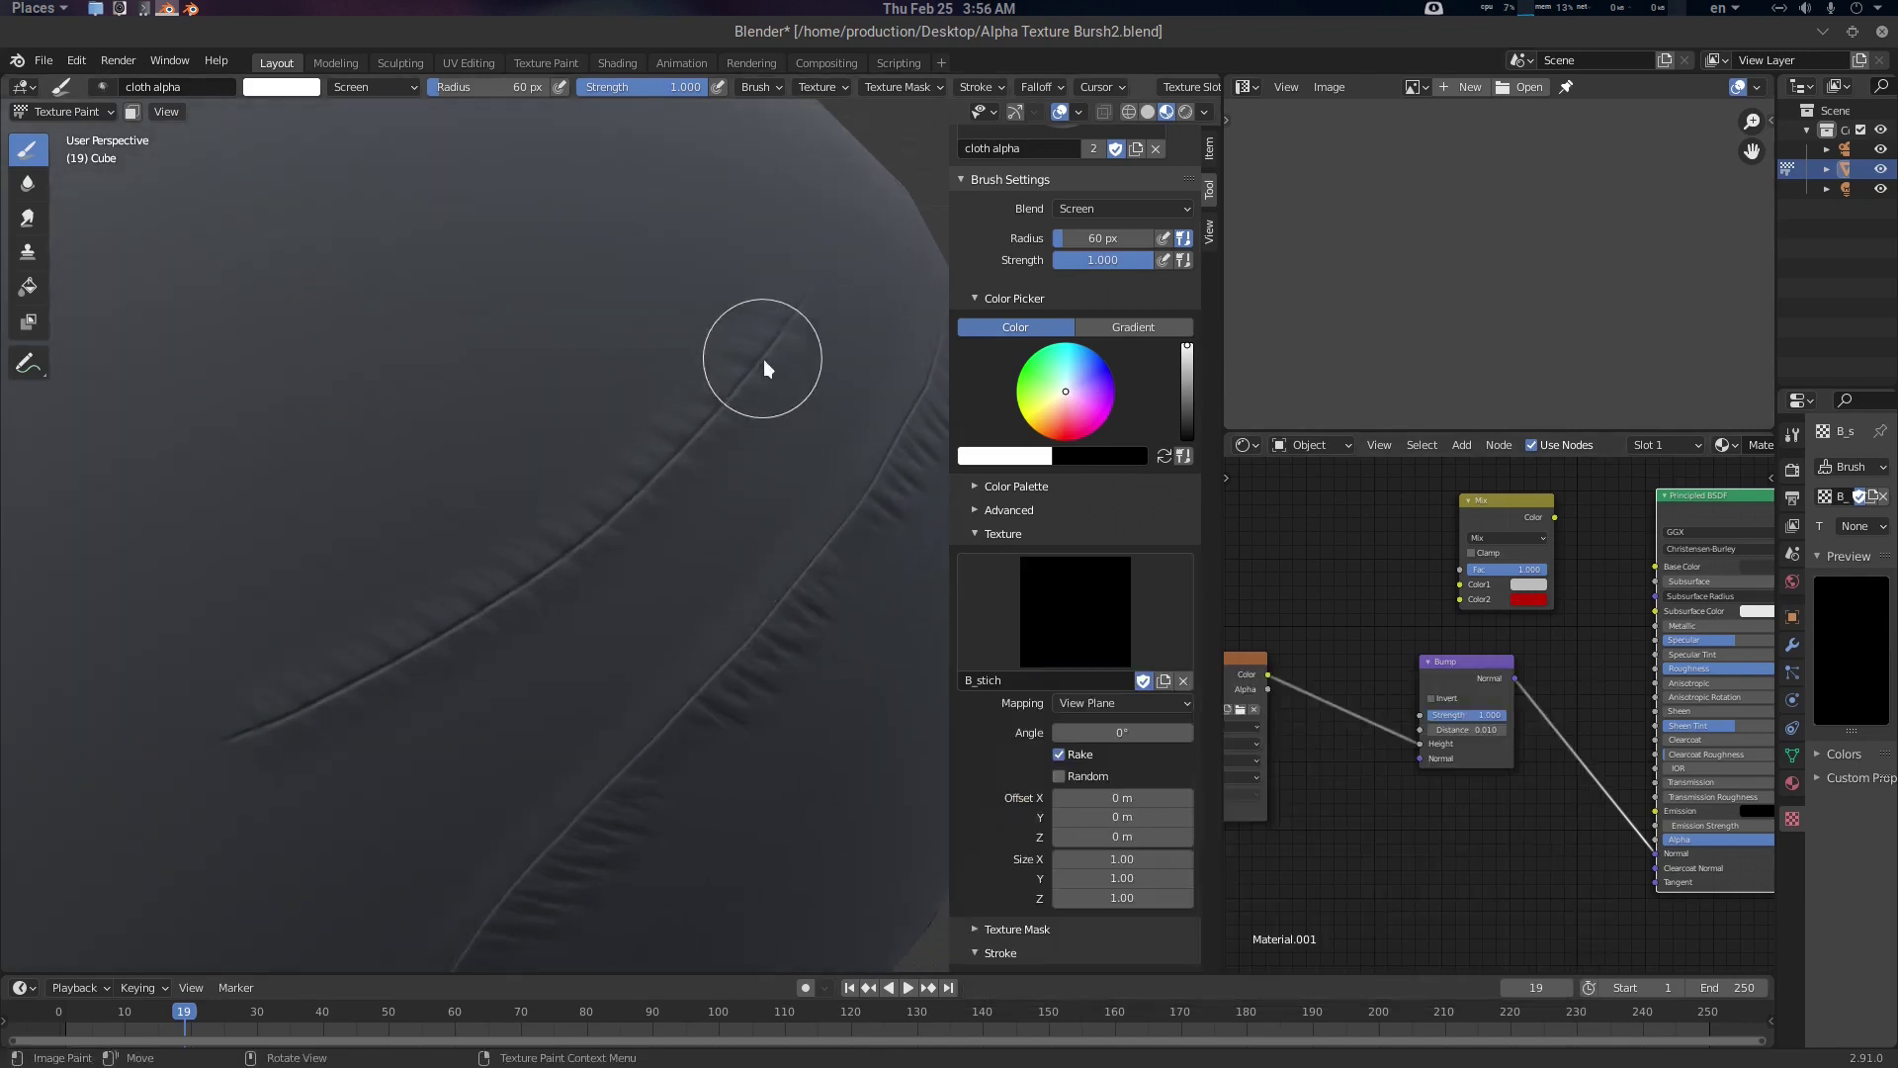
pyautogui.moveTo(811, 322)
pyautogui.mouseDown()
pyautogui.moveTo(780, 396)
pyautogui.moveTo(669, 518)
pyautogui.moveTo(524, 631)
pyautogui.moveTo(437, 688)
pyautogui.moveTo(151, 791)
pyautogui.mouseUp()
pyautogui.moveTo(504, 781)
pyautogui.mouseDown(button='middle')
pyautogui.moveTo(658, 722)
pyautogui.moveTo(661, 695)
pyautogui.moveTo(615, 708)
pyautogui.mouseUp(button='middle')
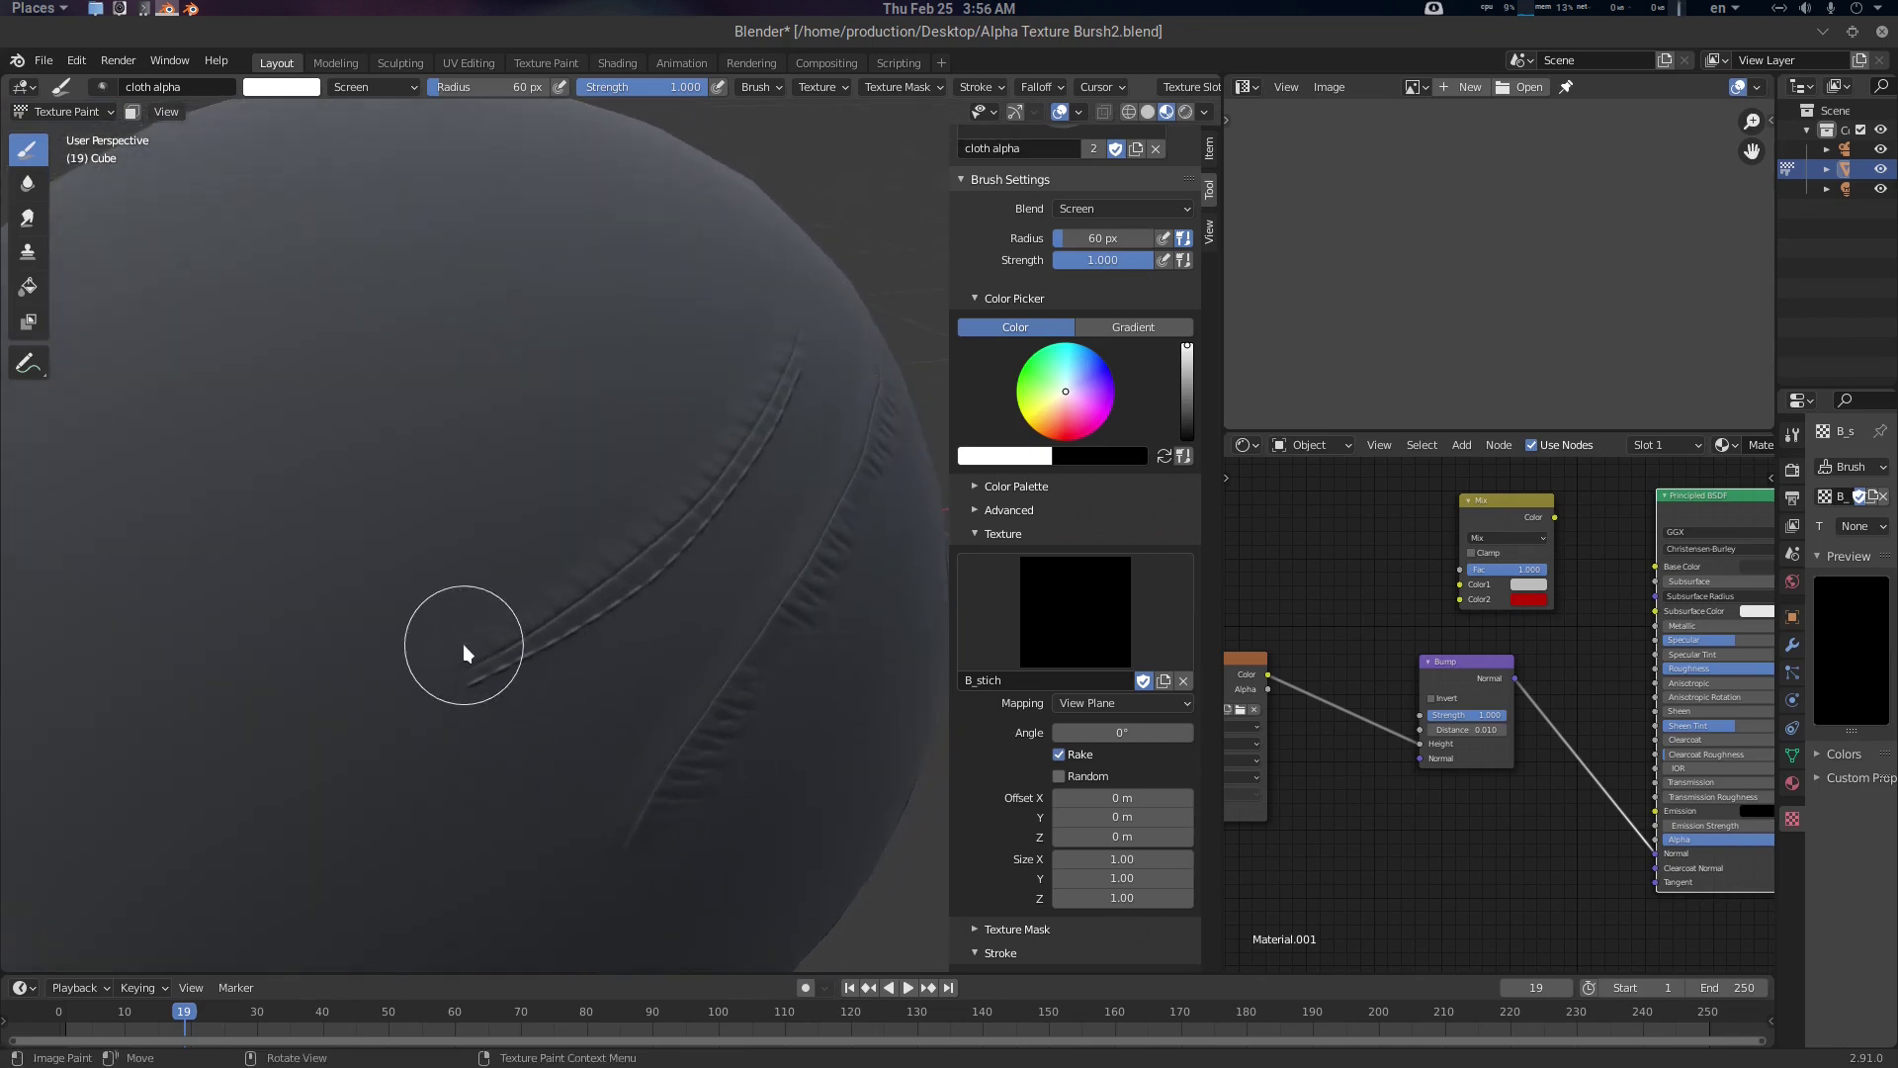
pyautogui.moveTo(464, 644)
pyautogui.mouseDown()
pyautogui.moveTo(702, 490)
pyautogui.moveTo(827, 275)
pyautogui.mouseUp()
pyautogui.moveTo(834, 382)
pyautogui.mouseDown(button='middle')
pyautogui.moveTo(827, 563)
pyautogui.moveTo(665, 606)
pyautogui.moveTo(729, 599)
pyautogui.moveTo(711, 578)
pyautogui.moveTo(676, 605)
pyautogui.mouseUp(button='middle')
pyautogui.scroll(3, 730, 590)
pyautogui.scroll(-4, 730, 590)
pyautogui.scroll(2, 712, 577)
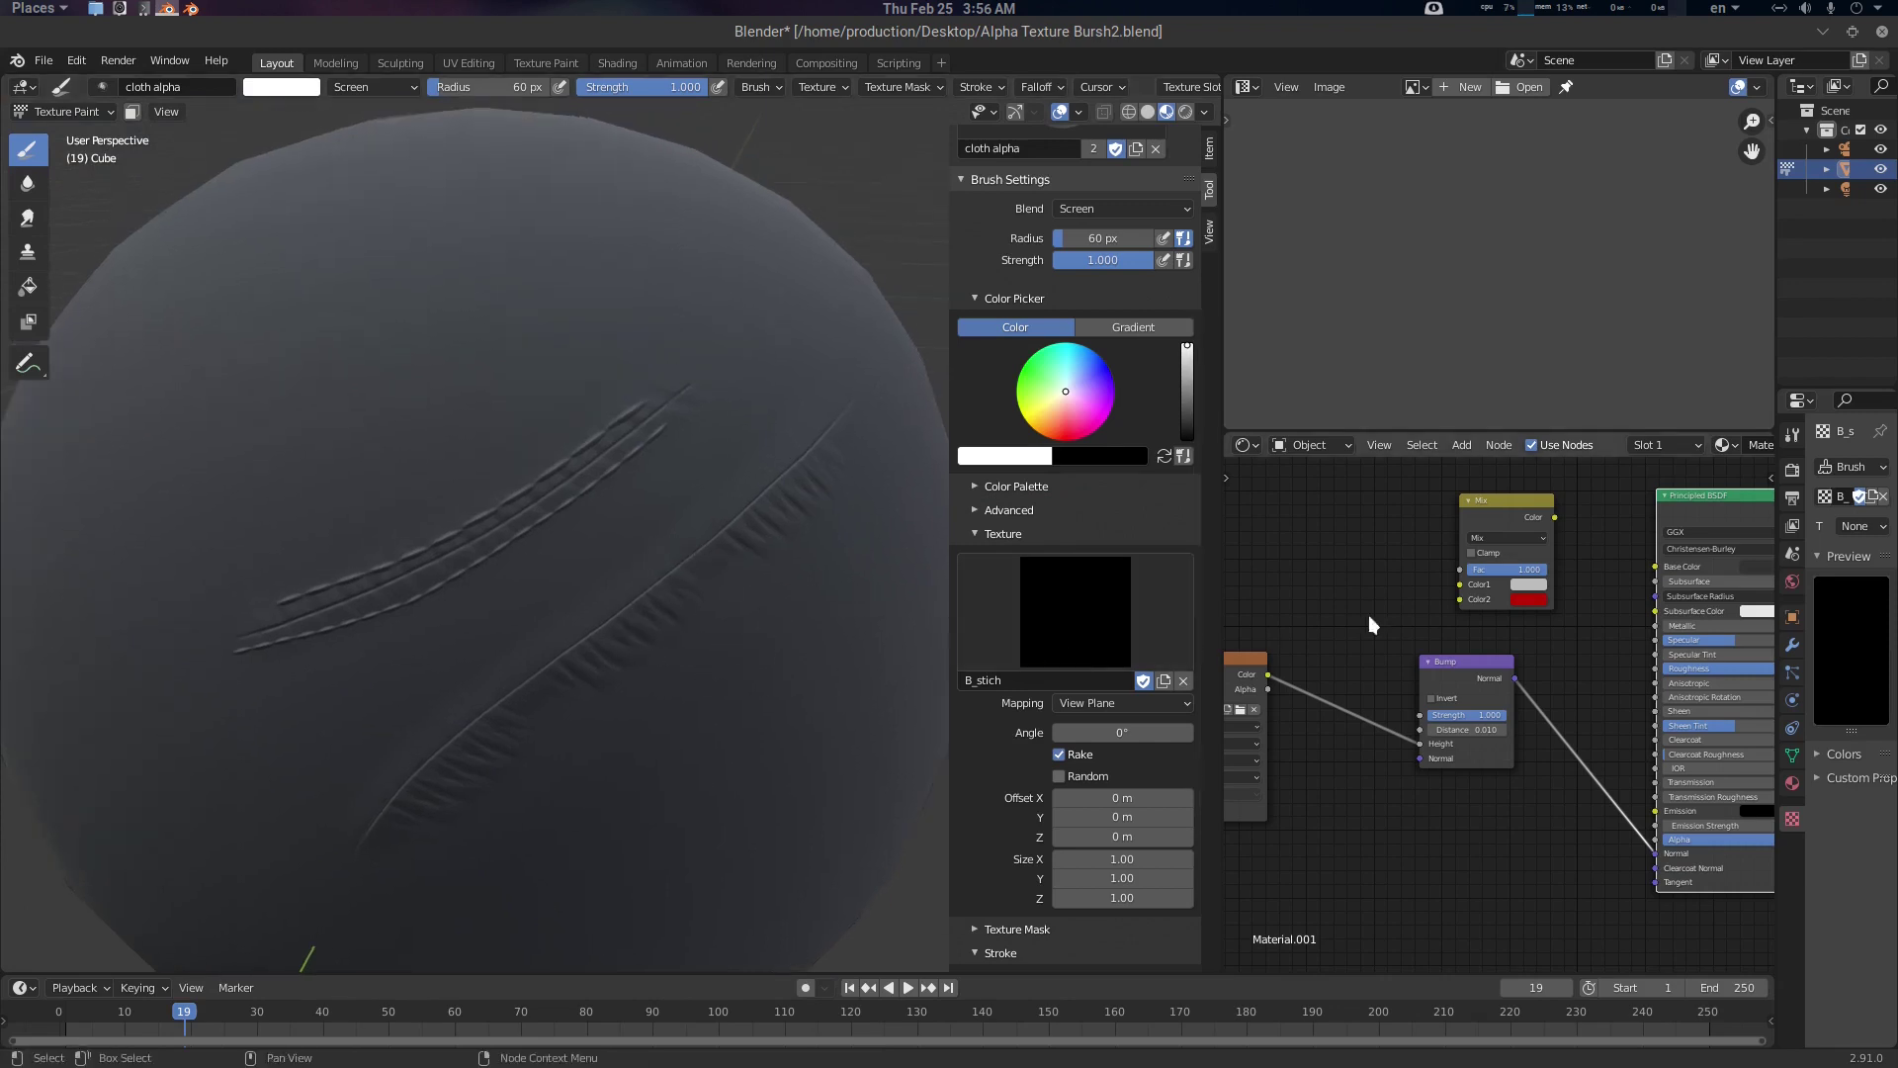
# Preview the painted bump image directly on the sphere, and switch the output back to the Principled BSDF
pyautogui.moveTo(1383, 617); pyautogui.dragTo(1432, 599, button='middle')
pyautogui.keyDown('ctrl'); pyautogui.keyDown('shift'); pyautogui.click(1279, 649); pyautogui.keyUp('shift'); pyautogui.keyUp('ctrl')
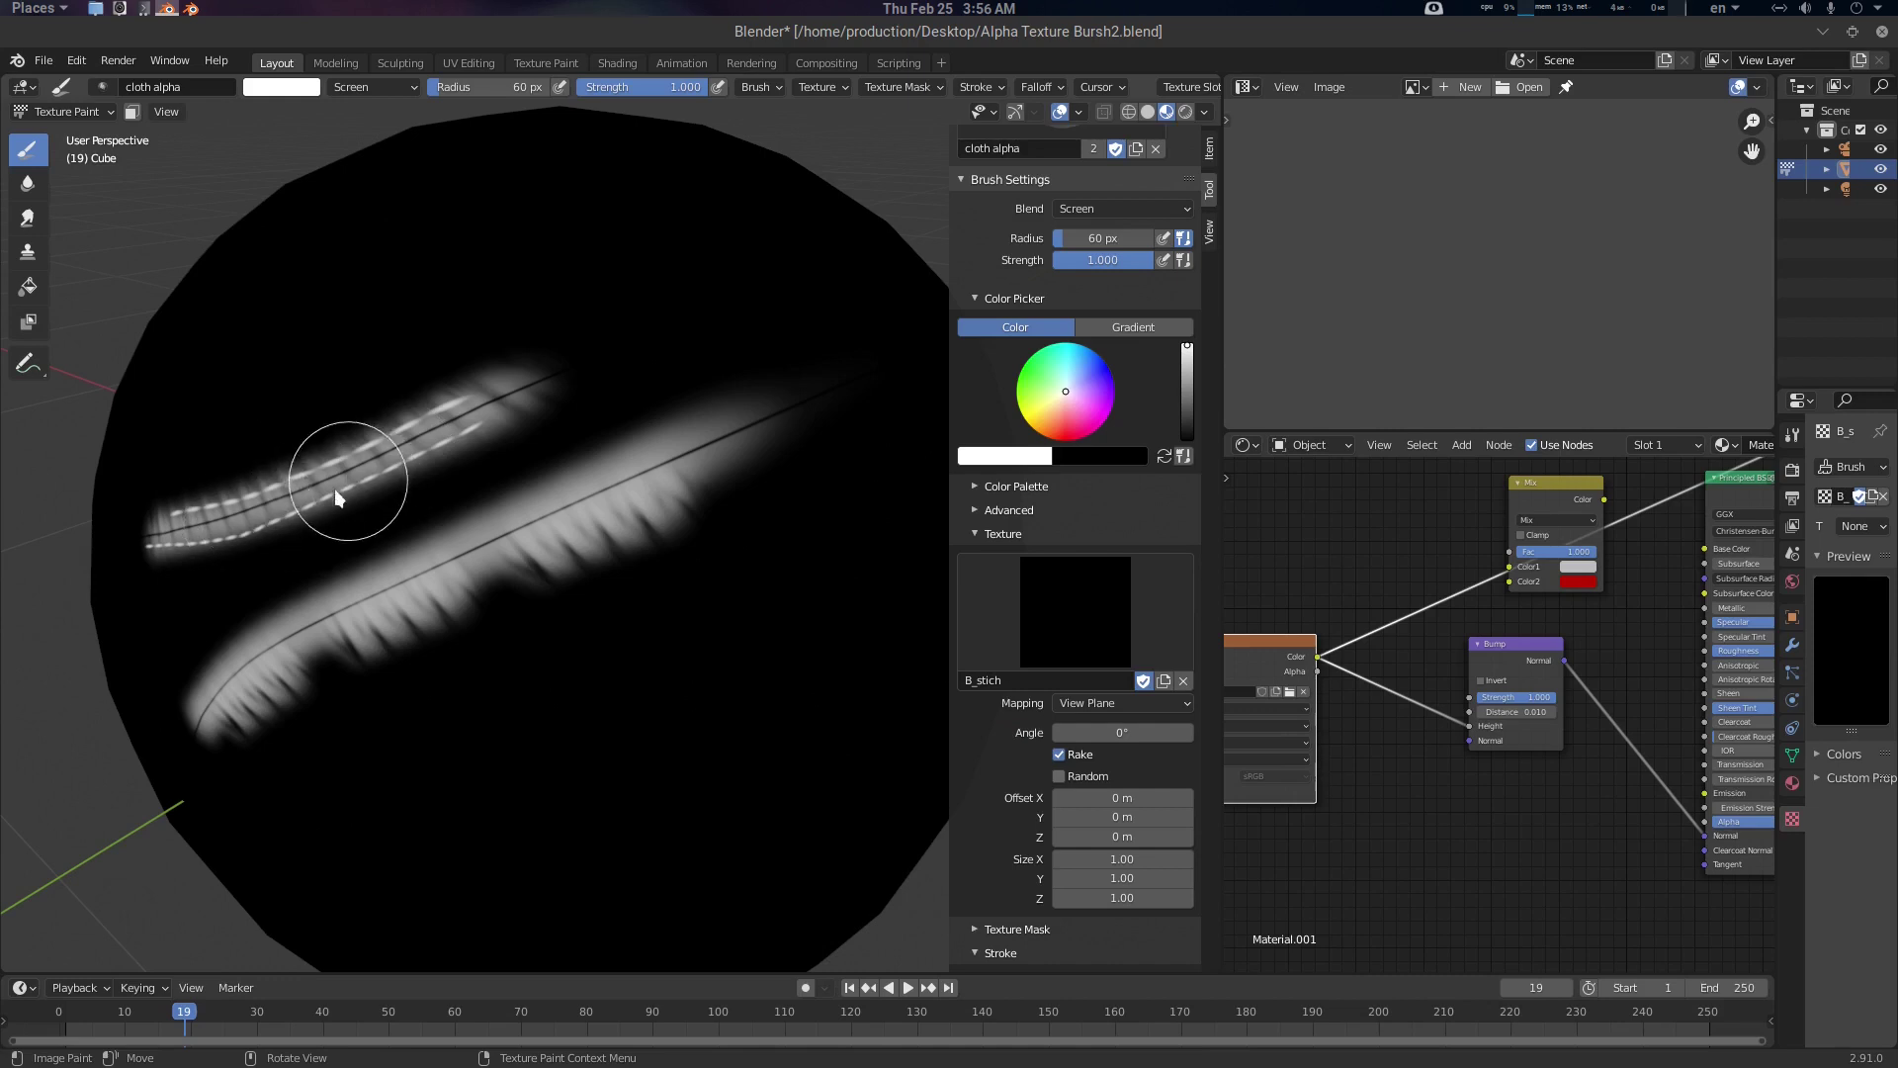
pyautogui.moveTo(1451, 698); pyautogui.dragTo(1284, 721, button='middle')
pyautogui.keyDown('ctrl'); pyautogui.keyDown('shift'); pyautogui.click(1587, 520); pyautogui.keyUp('shift'); pyautogui.keyUp('ctrl')
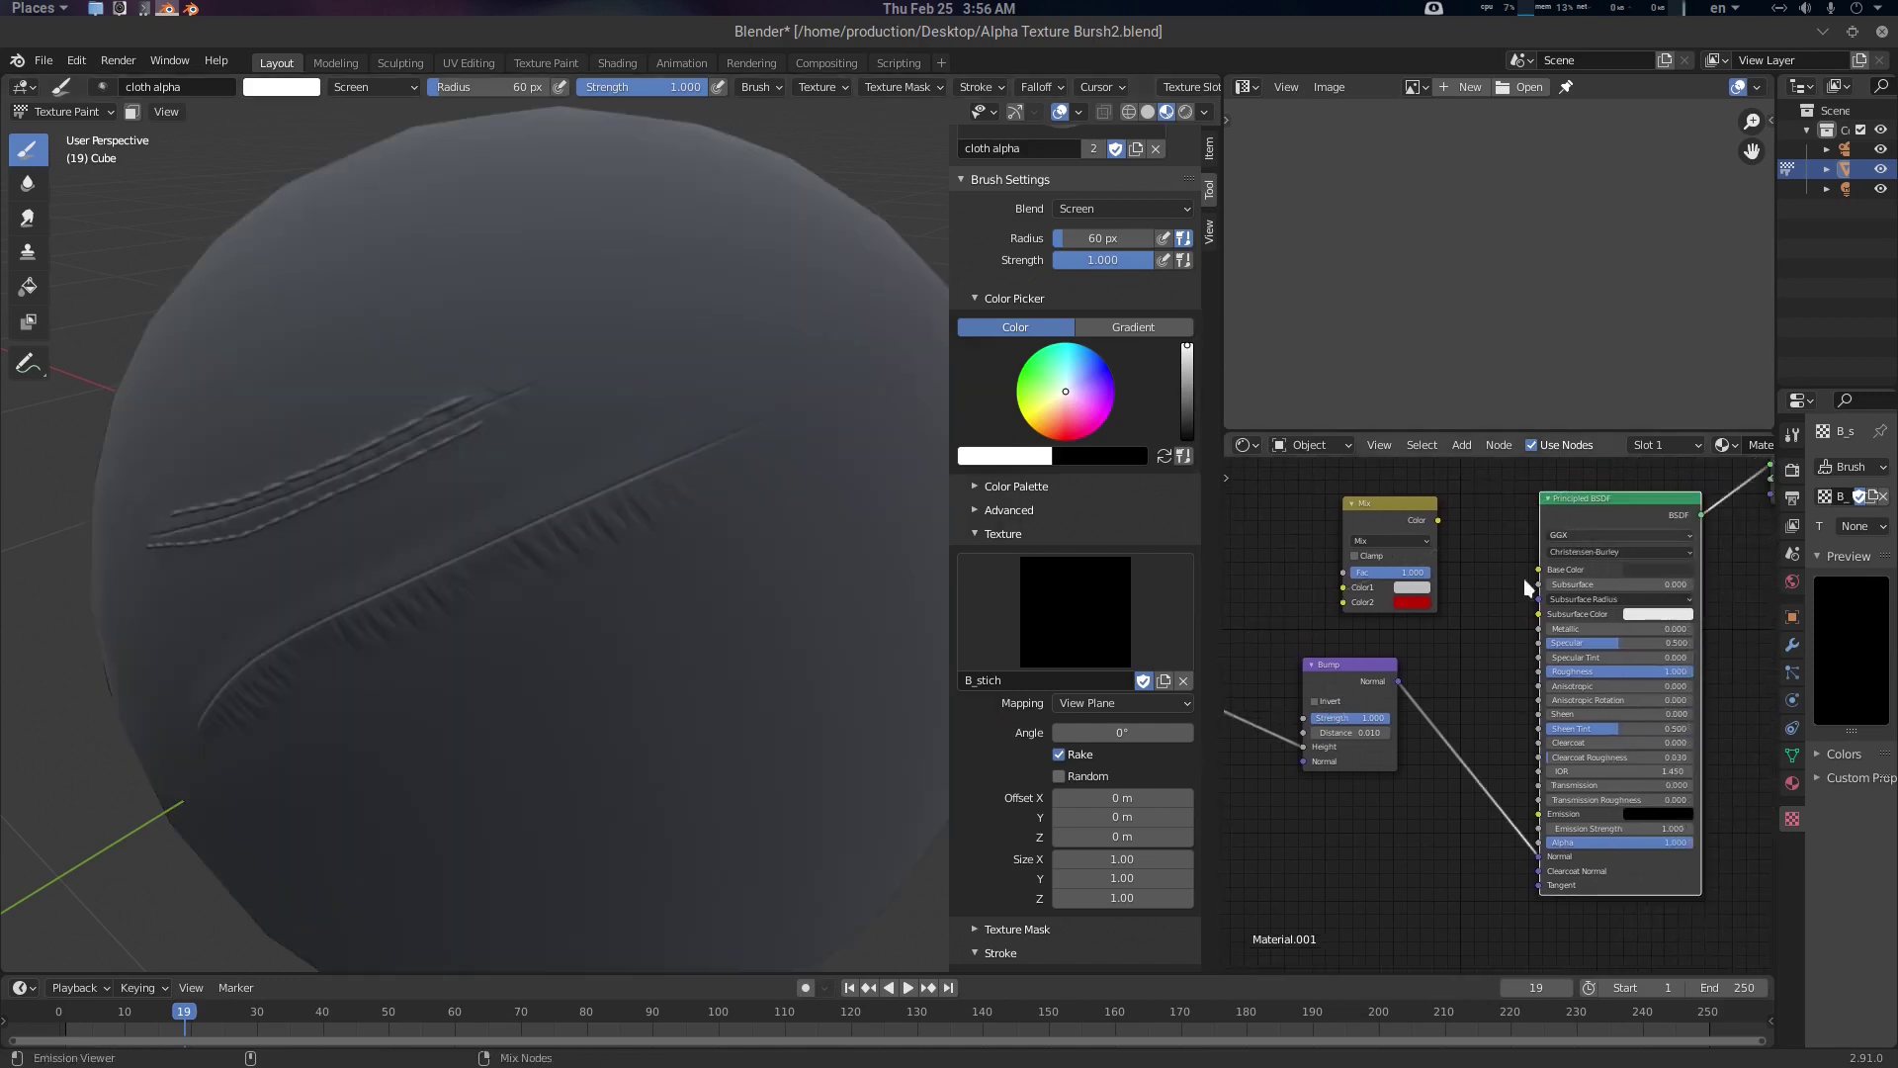
pyautogui.moveTo(1473, 615); pyautogui.dragTo(1715, 625, button='middle')
pyautogui.moveTo(614, 614); pyautogui.dragTo(708, 603, button='middle')
pyautogui.moveTo(1391, 592); pyautogui.dragTo(1487, 692, button='middle')
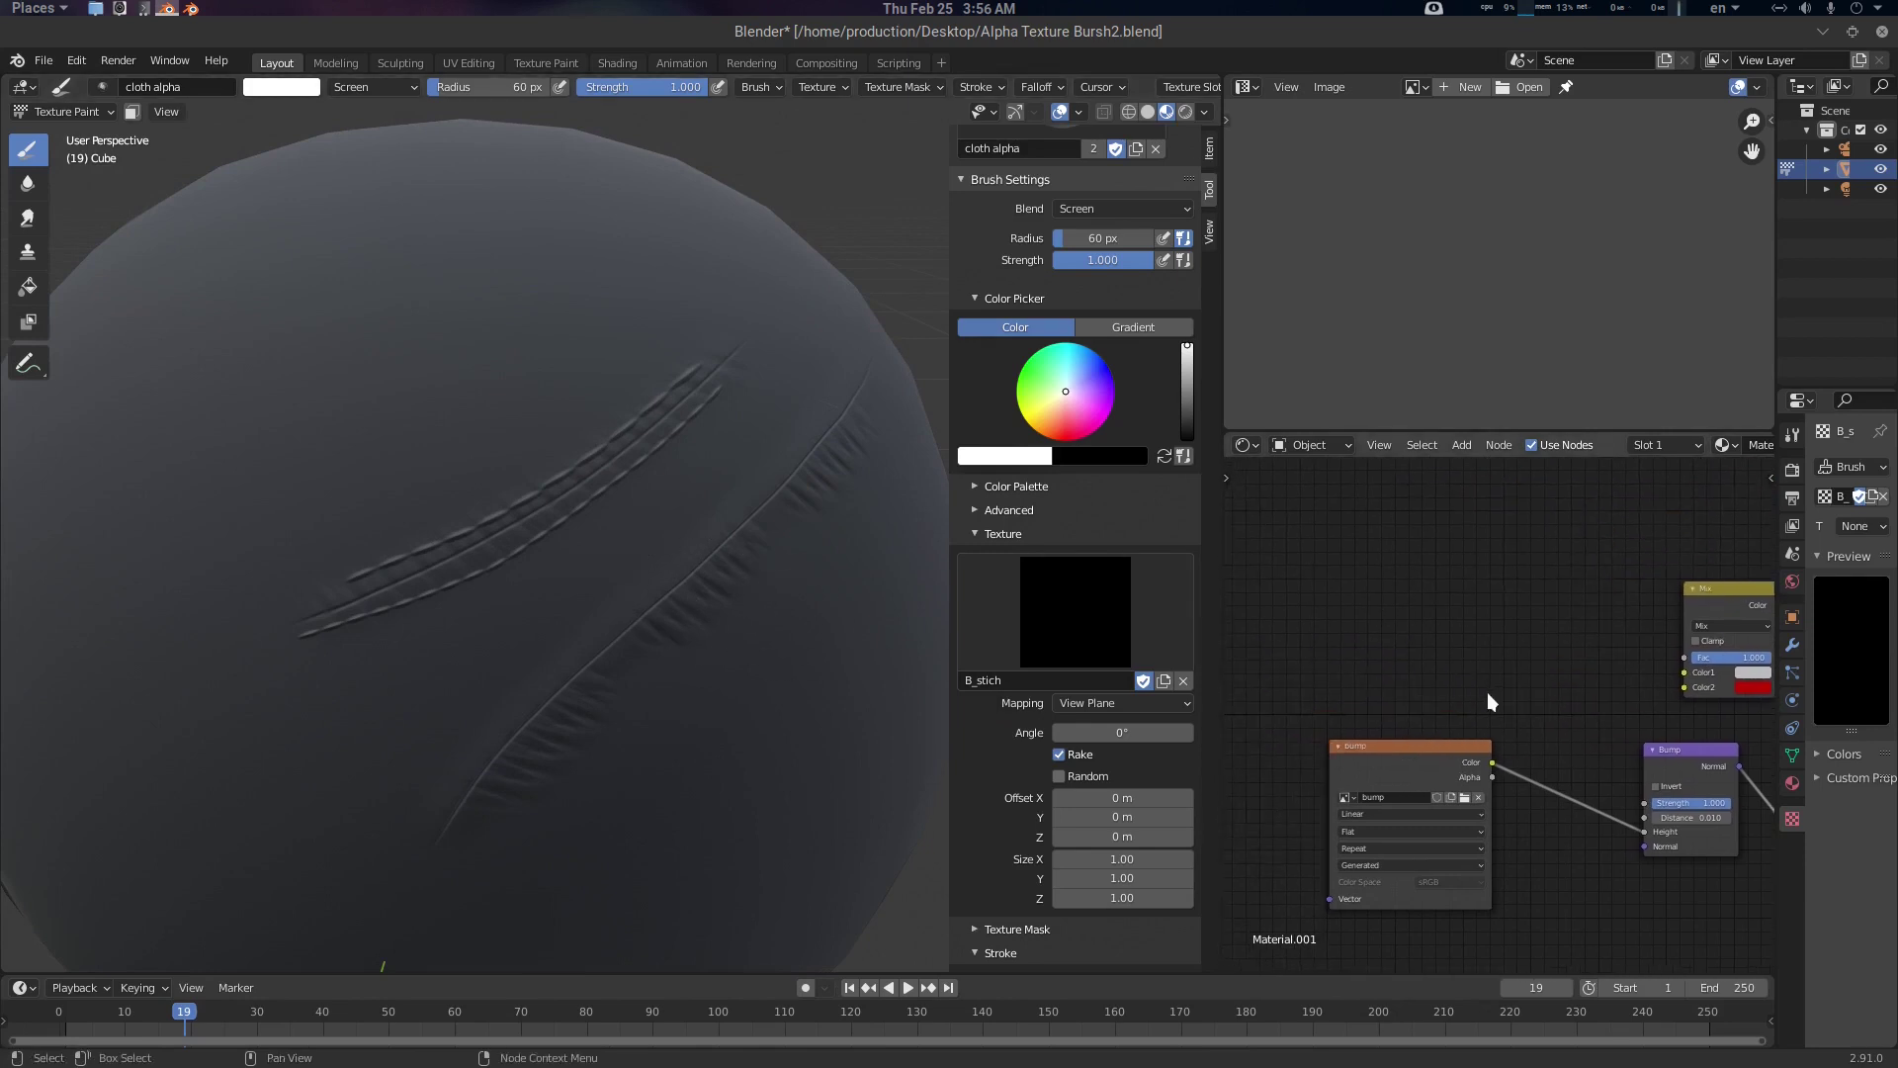
# Connect the grey-and-red Mix node's Color output to the Principled BSDF's Base Color
pyautogui.moveTo(638, 559); pyautogui.dragTo(656, 580, button='middle')
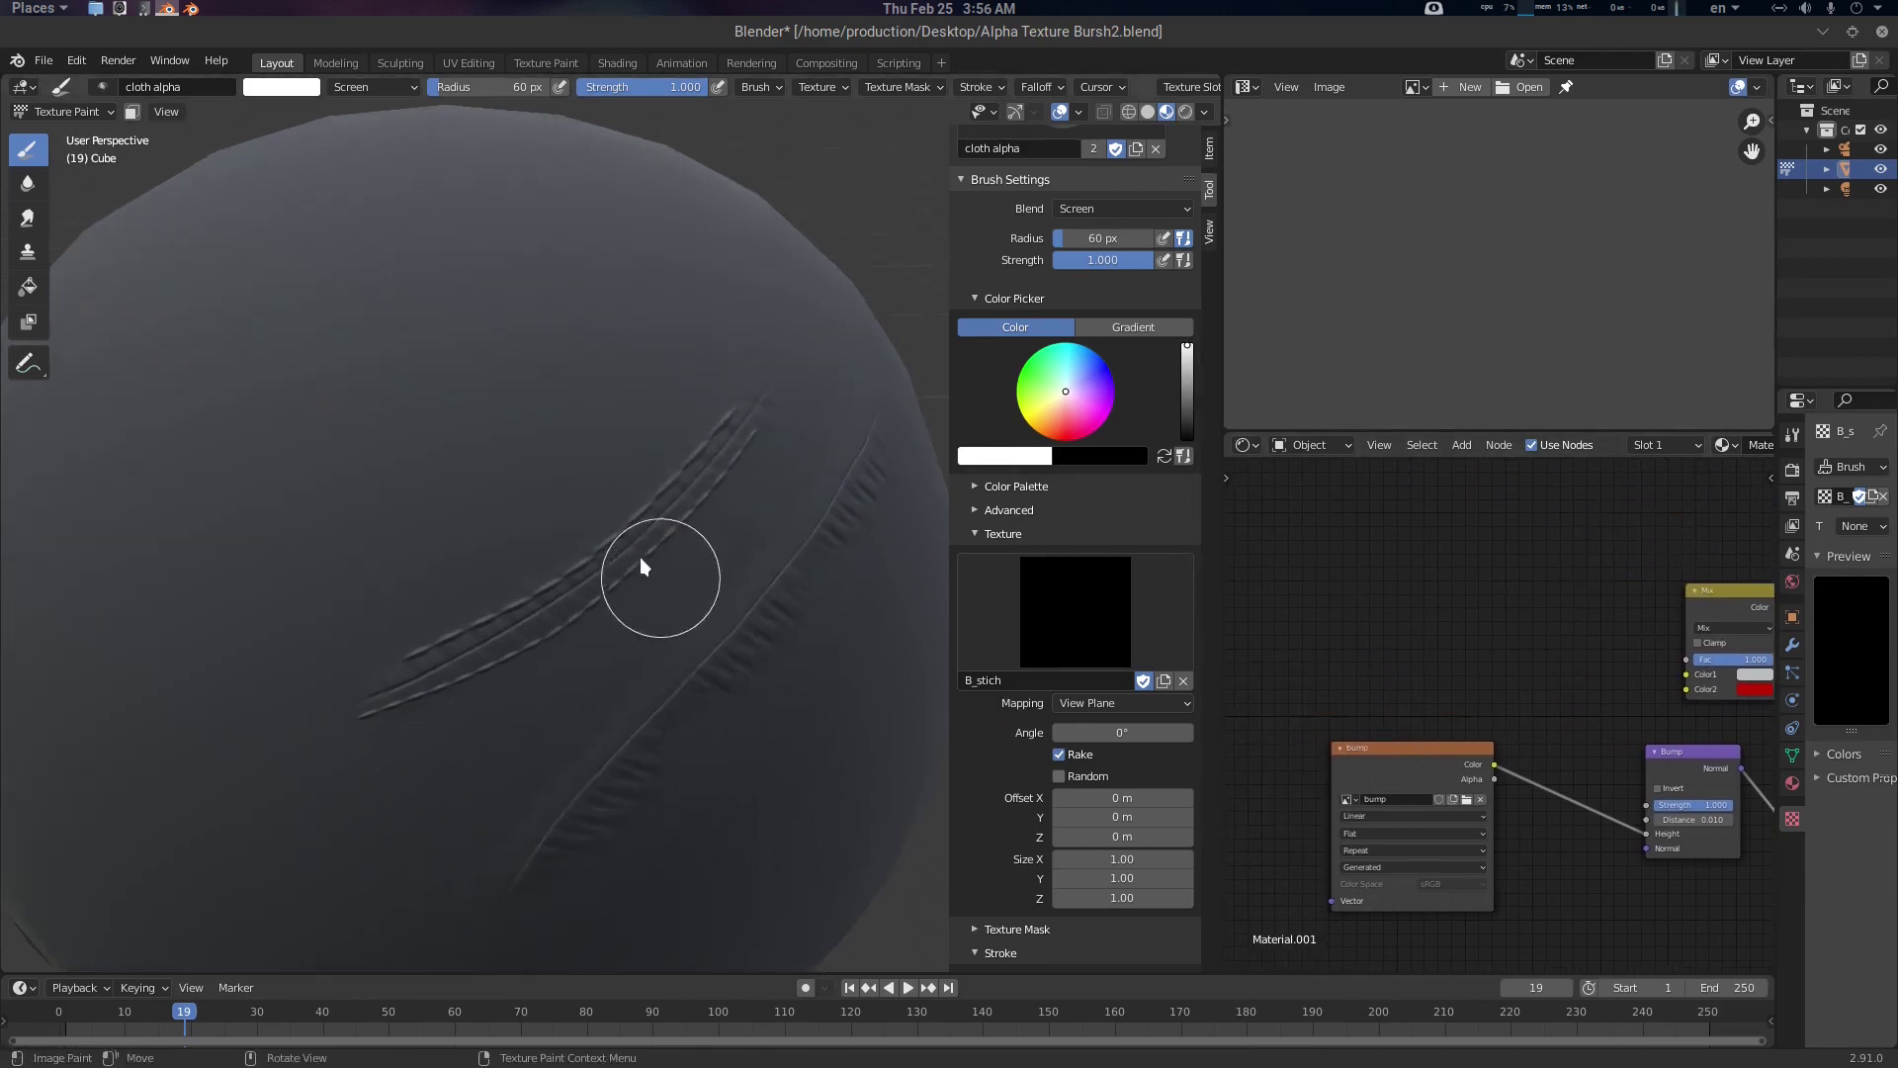
pyautogui.moveTo(1458, 611); pyautogui.dragTo(1281, 571, button='middle')
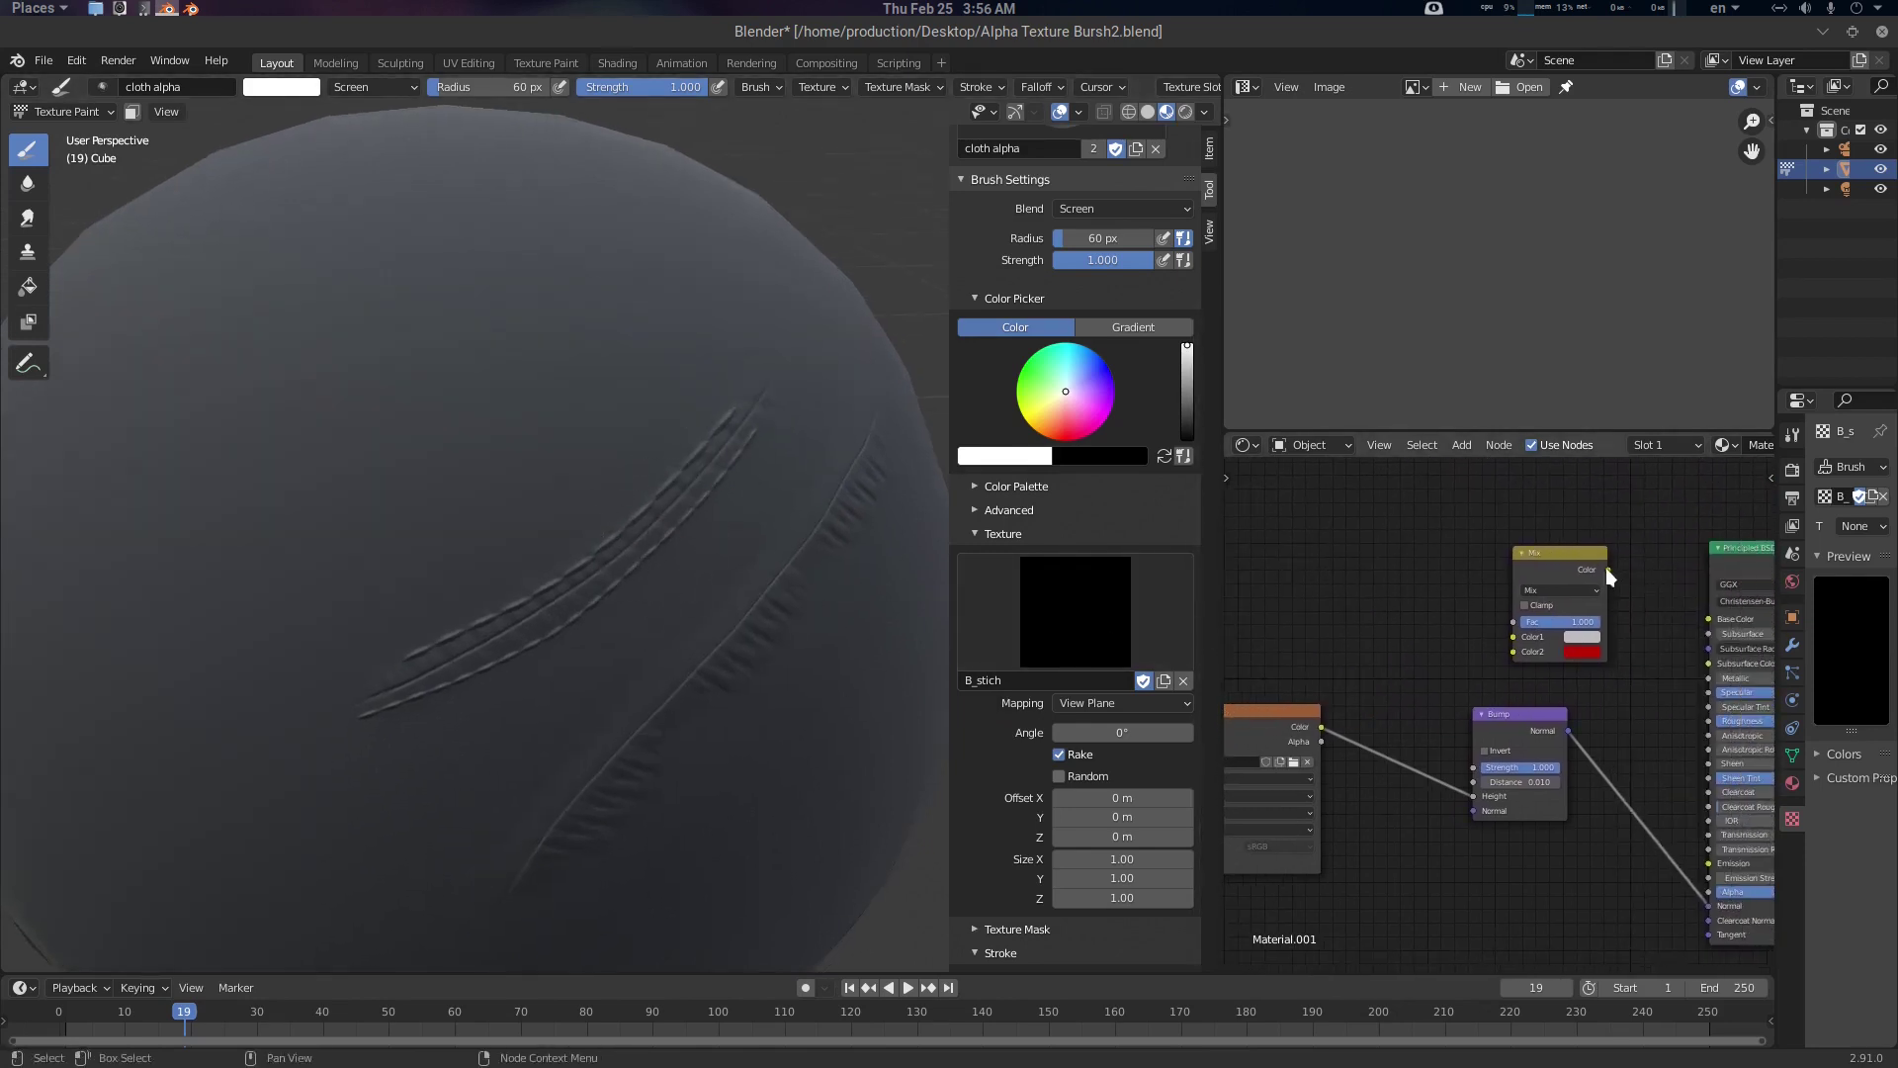
pyautogui.moveTo(1608, 570); pyautogui.dragTo(1710, 619)
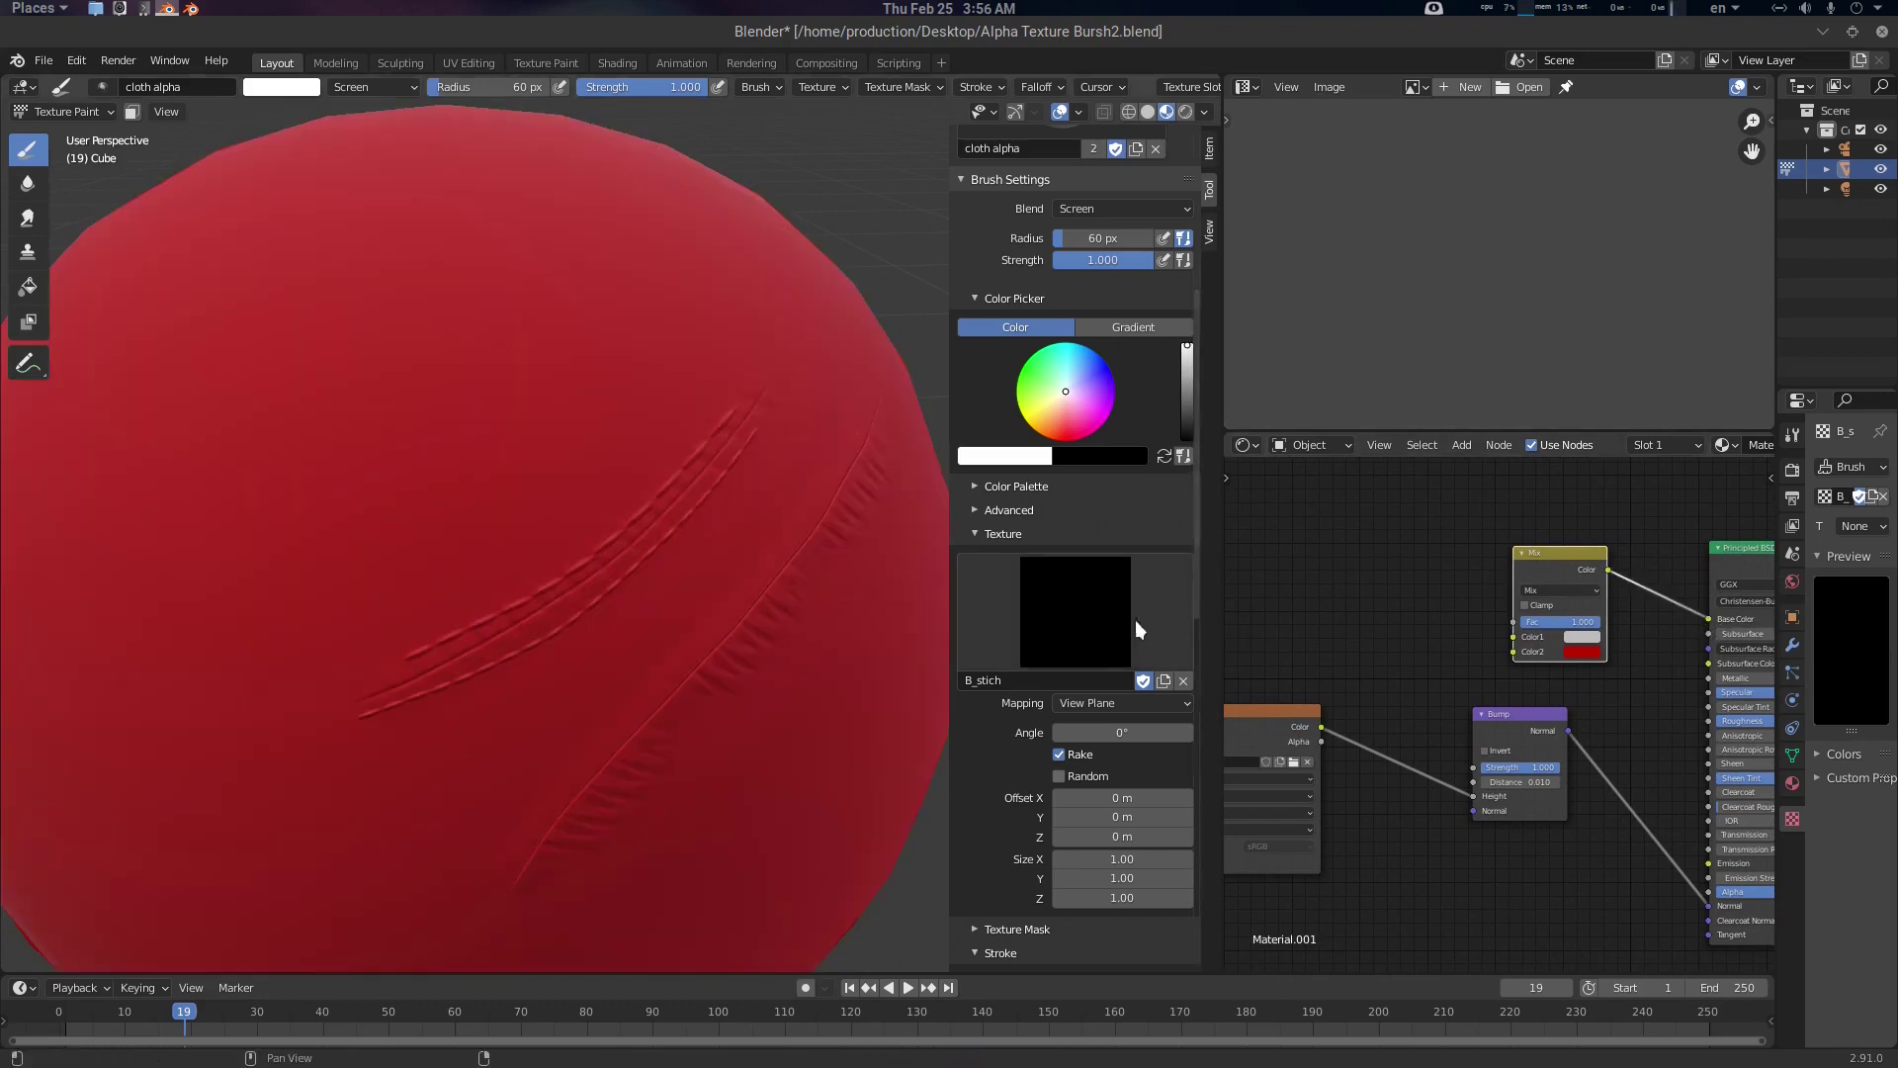
pyautogui.scroll(1, 1453, 640)
pyautogui.moveTo(1444, 647); pyautogui.dragTo(1467, 656, button='middle')
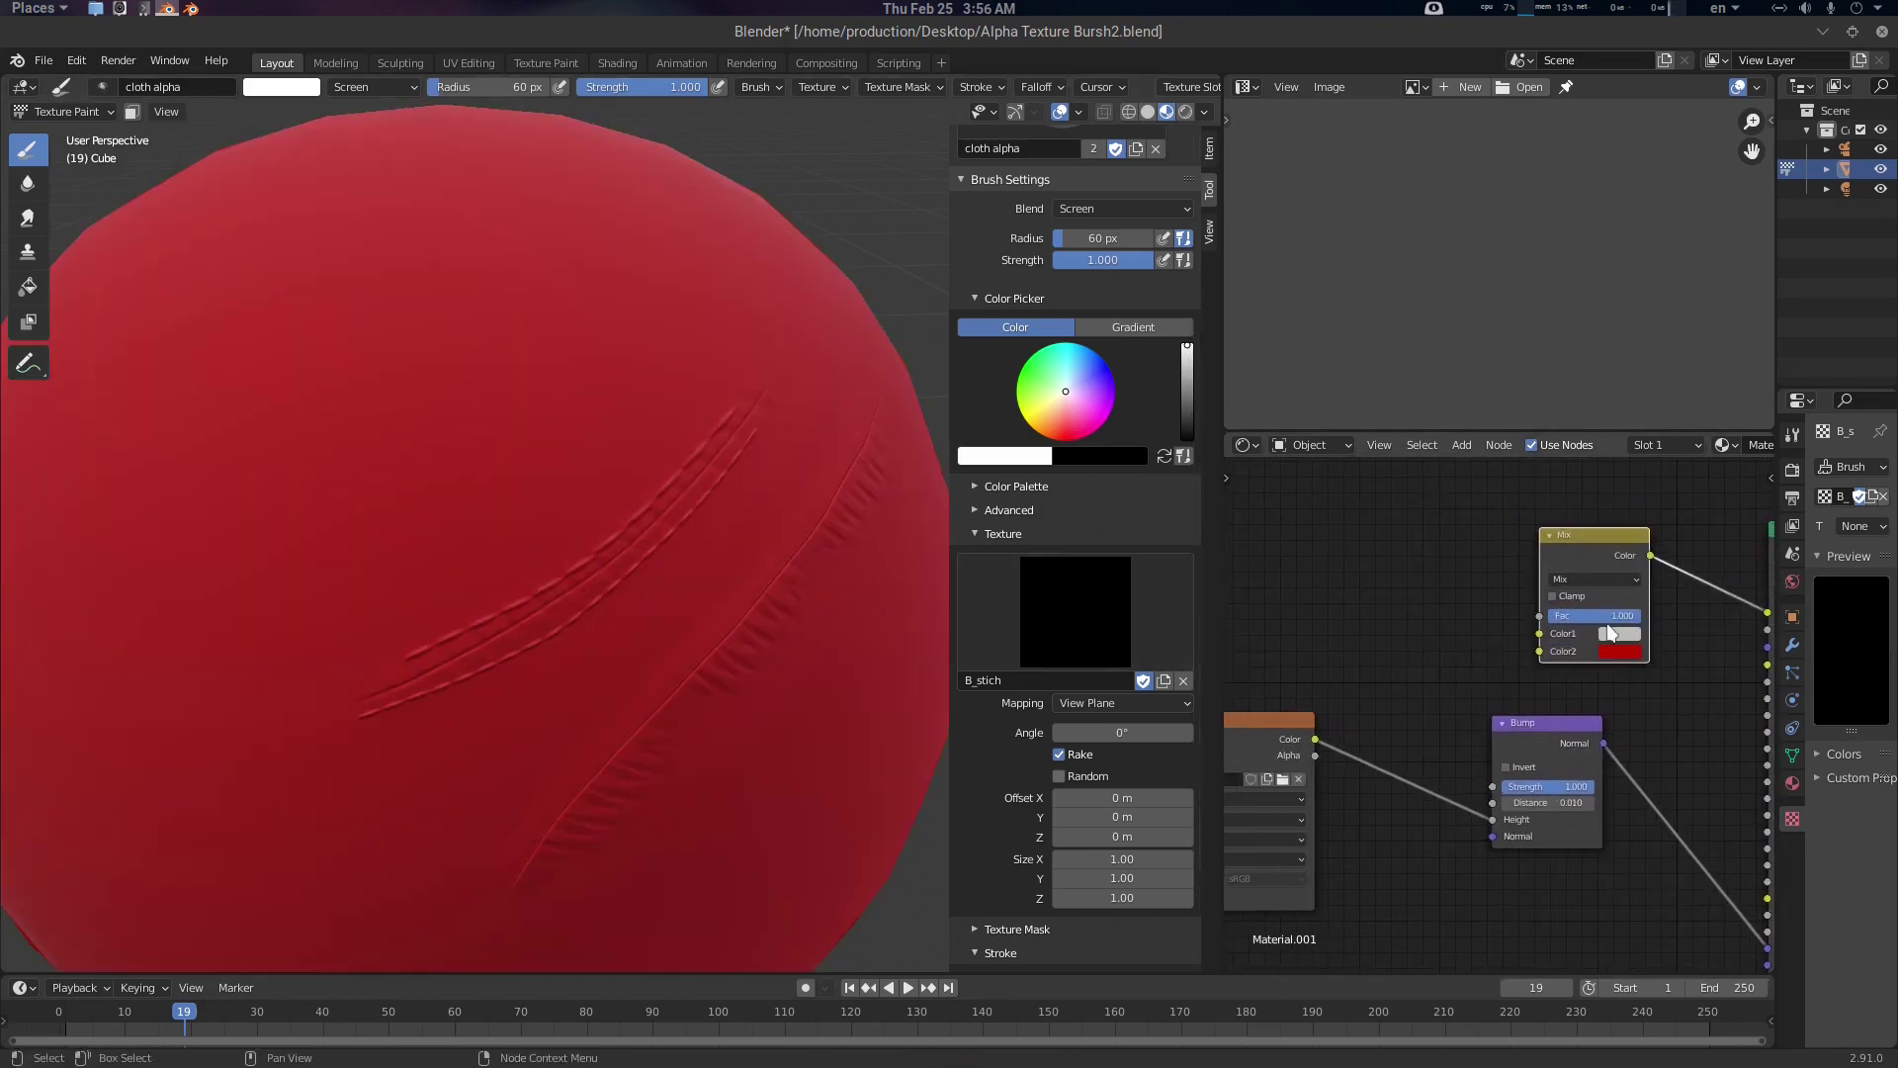
pyautogui.moveTo(708, 613); pyautogui.dragTo(701, 601, button='middle')
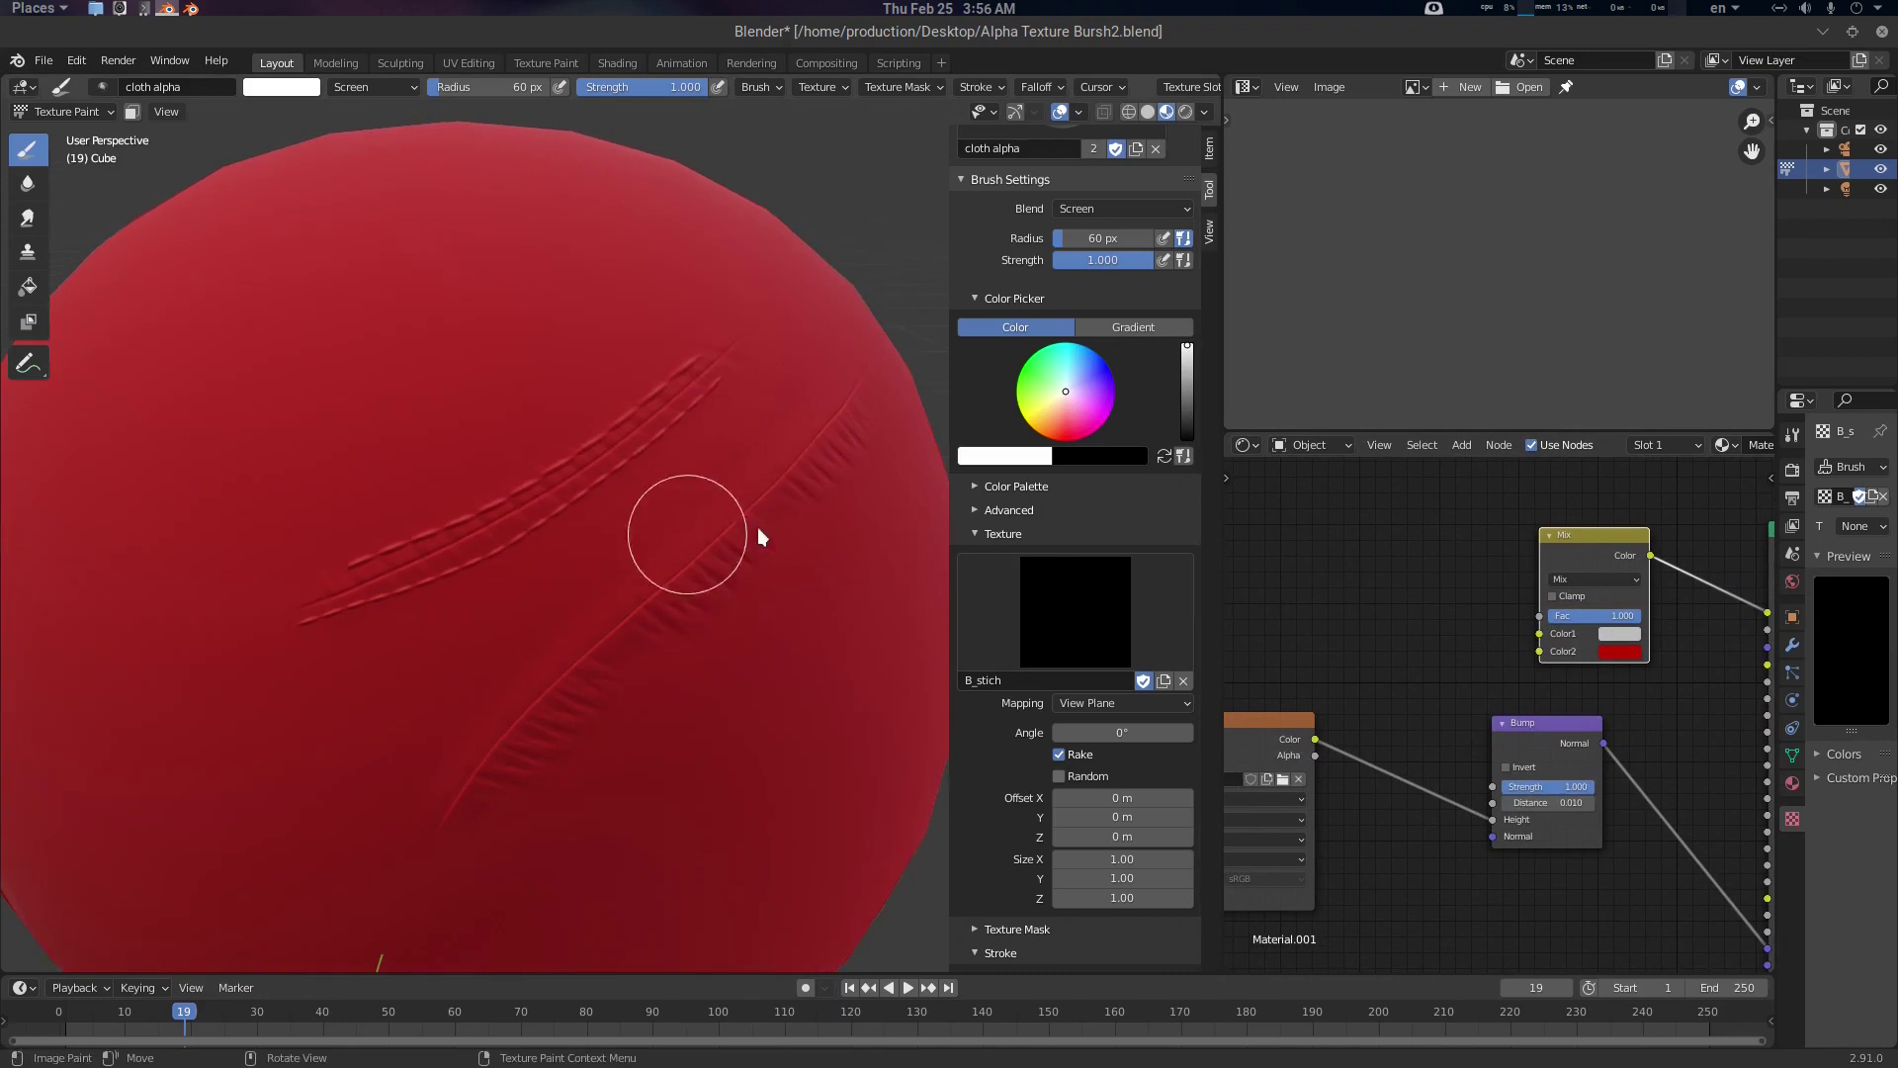
# Switch the sphere to Object Mode and add an Image Texture node above the bump texture node
pyautogui.moveTo(1456, 647); pyautogui.dragTo(1524, 667, button='middle')
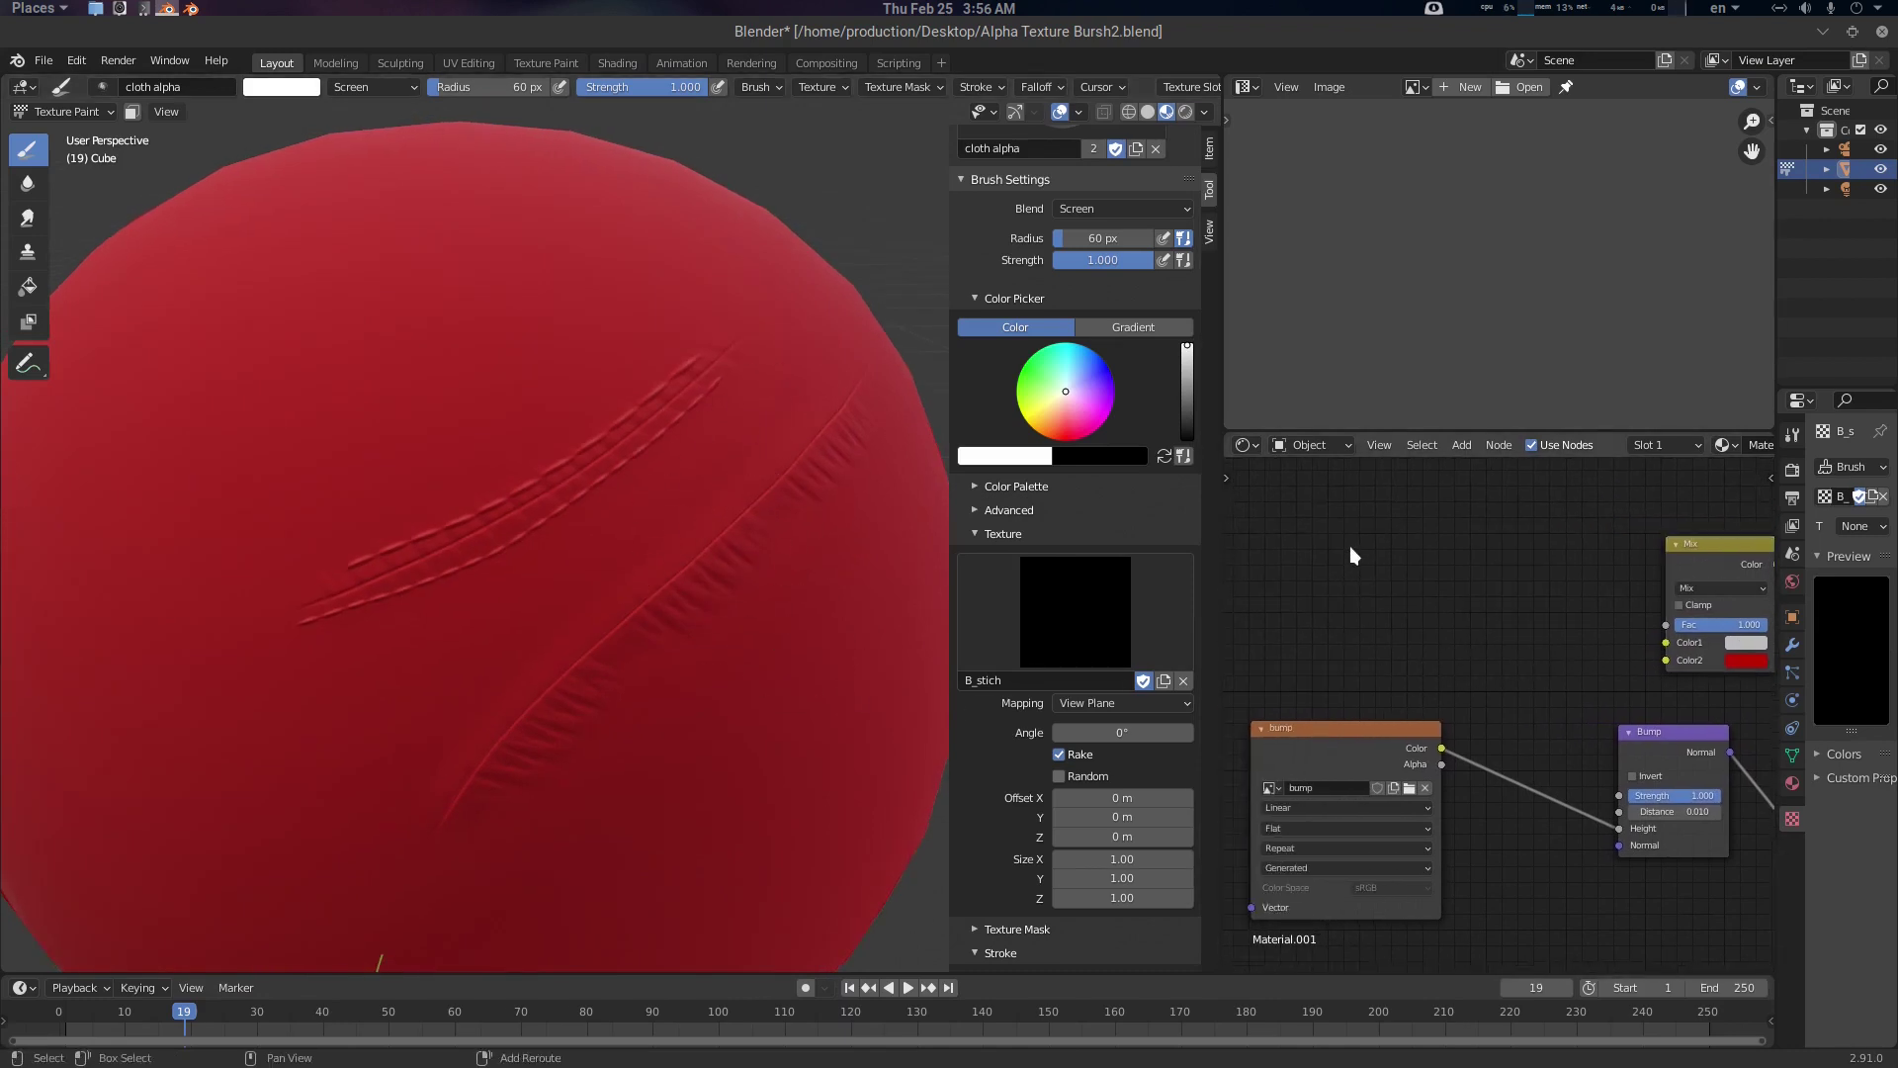
pyautogui.hotkey('ctrl', 'Tab')
pyautogui.click(389, 501)
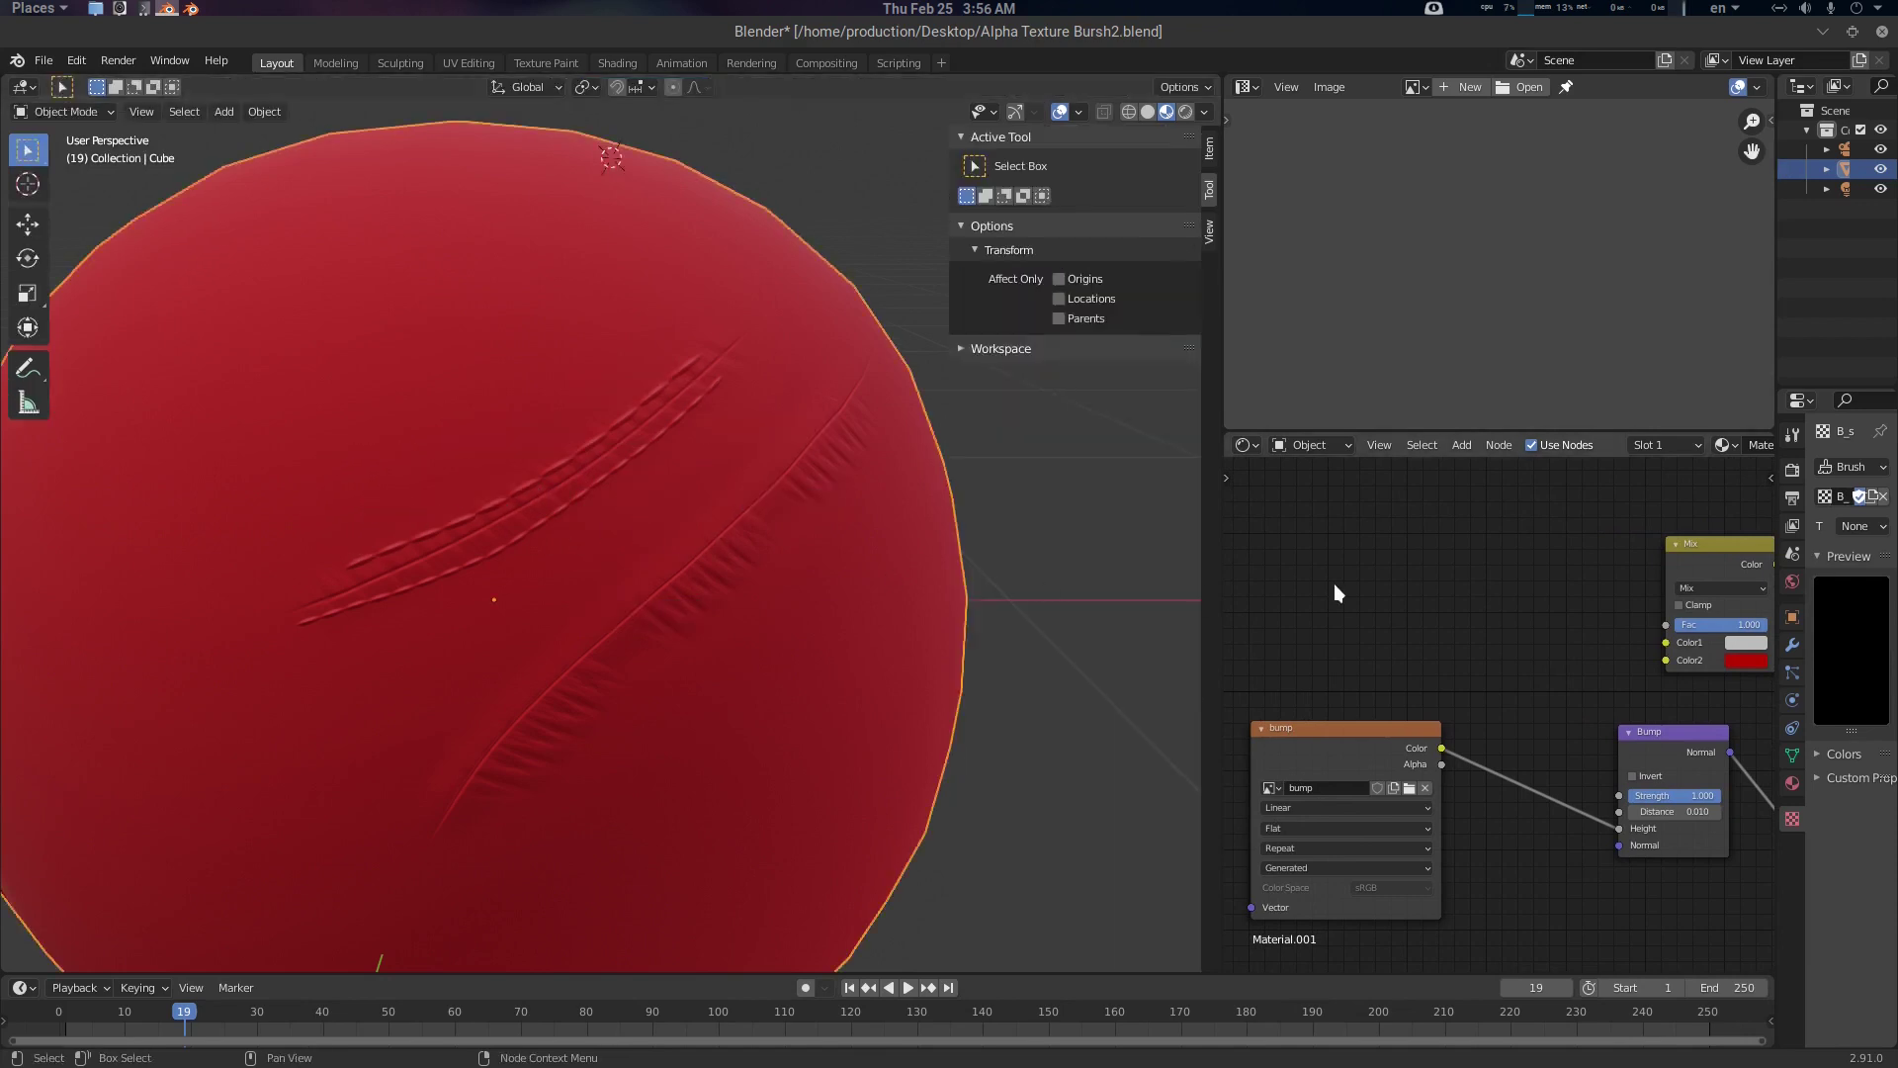
pyautogui.hotkey('shift', 'a')
pyautogui.click(1386, 596)
pyautogui.write('image')
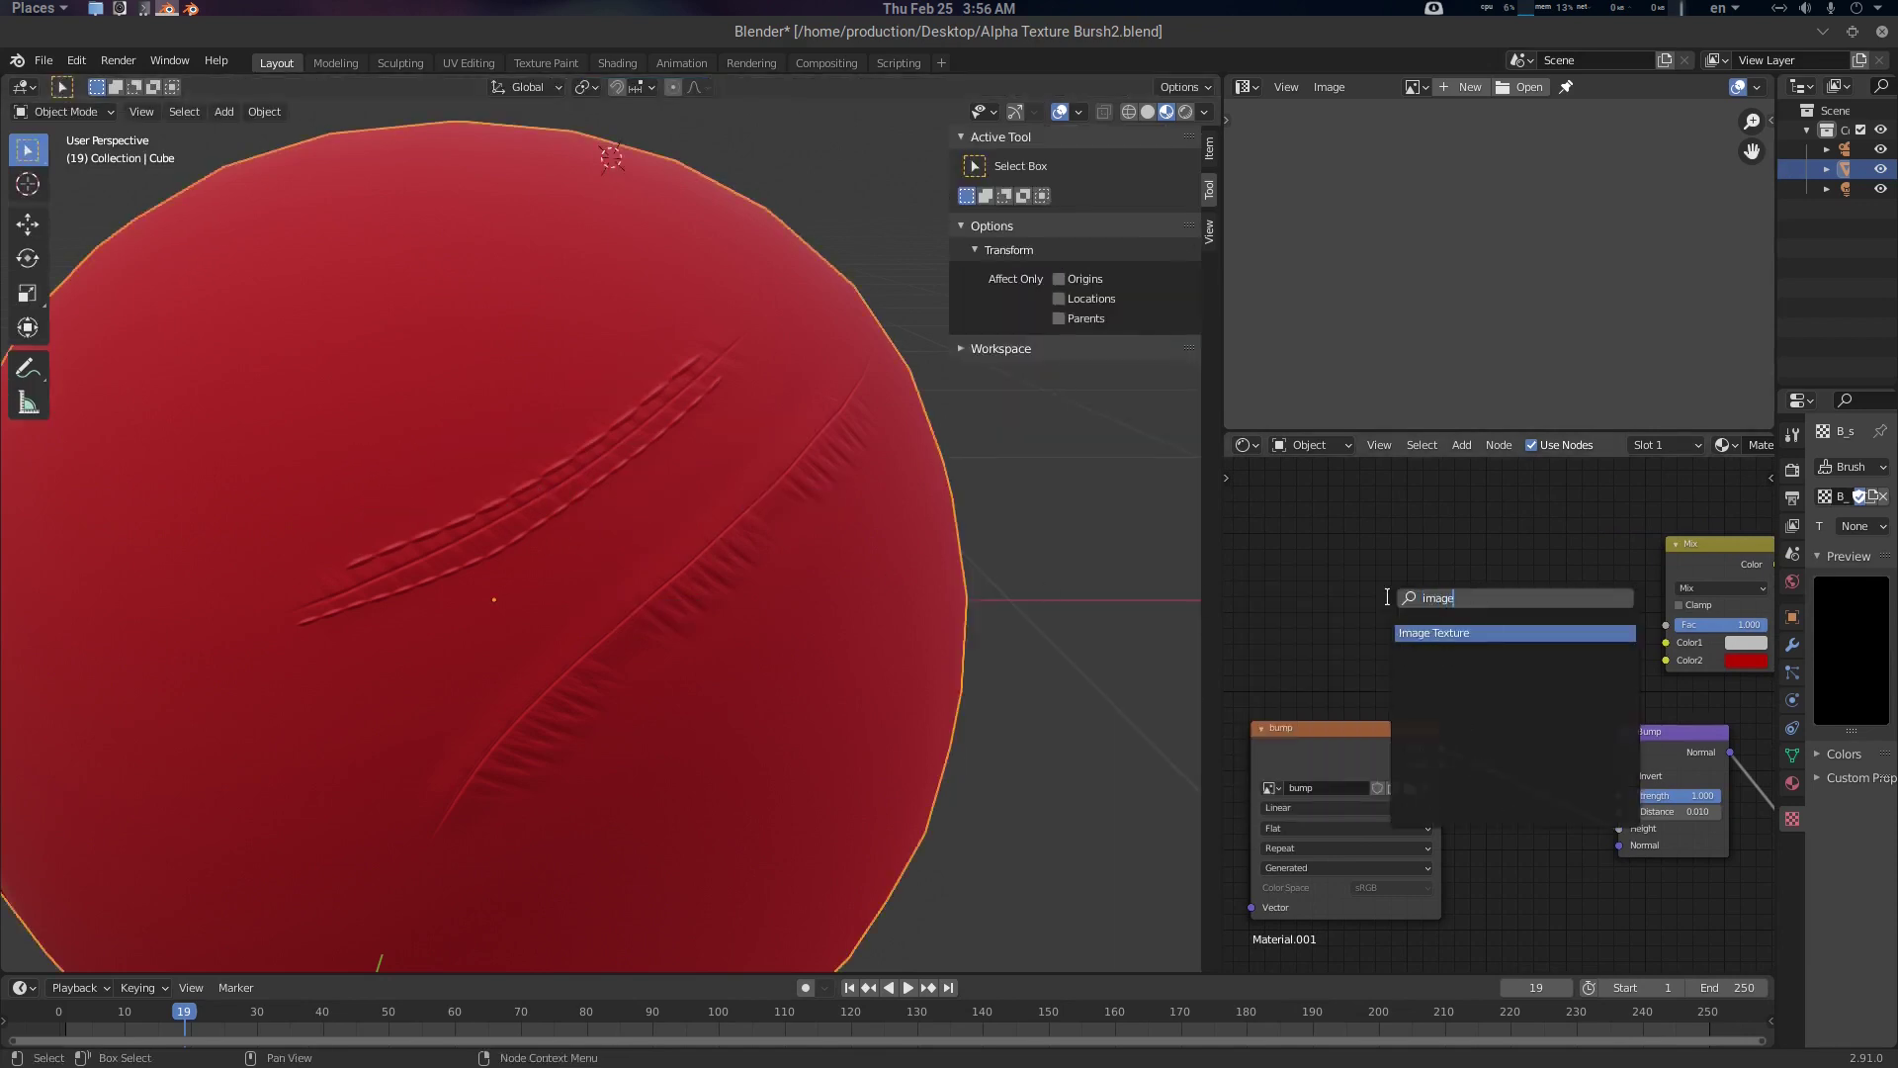
pyautogui.press('Return')
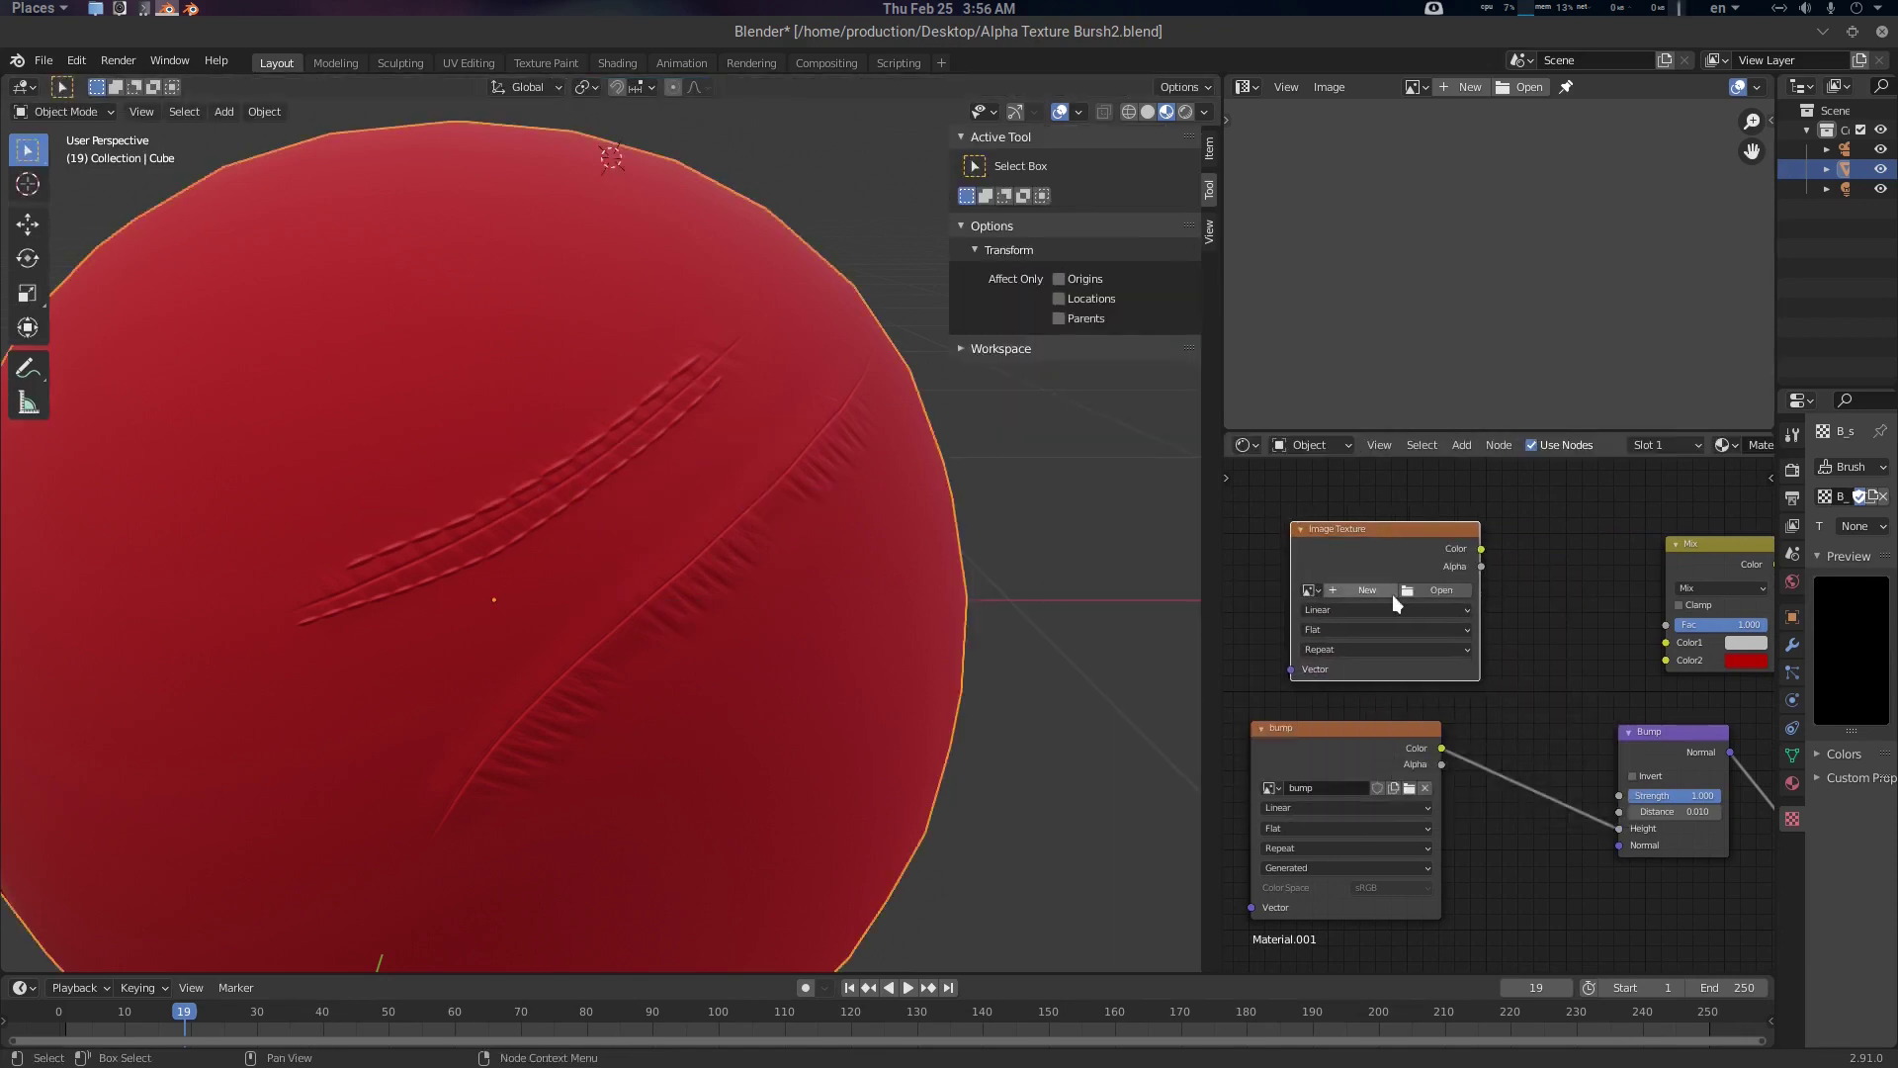
# Create a new black image named stichbump in the Image Texture node, with its color alpha set to 1.000
pyautogui.click(1394, 593)
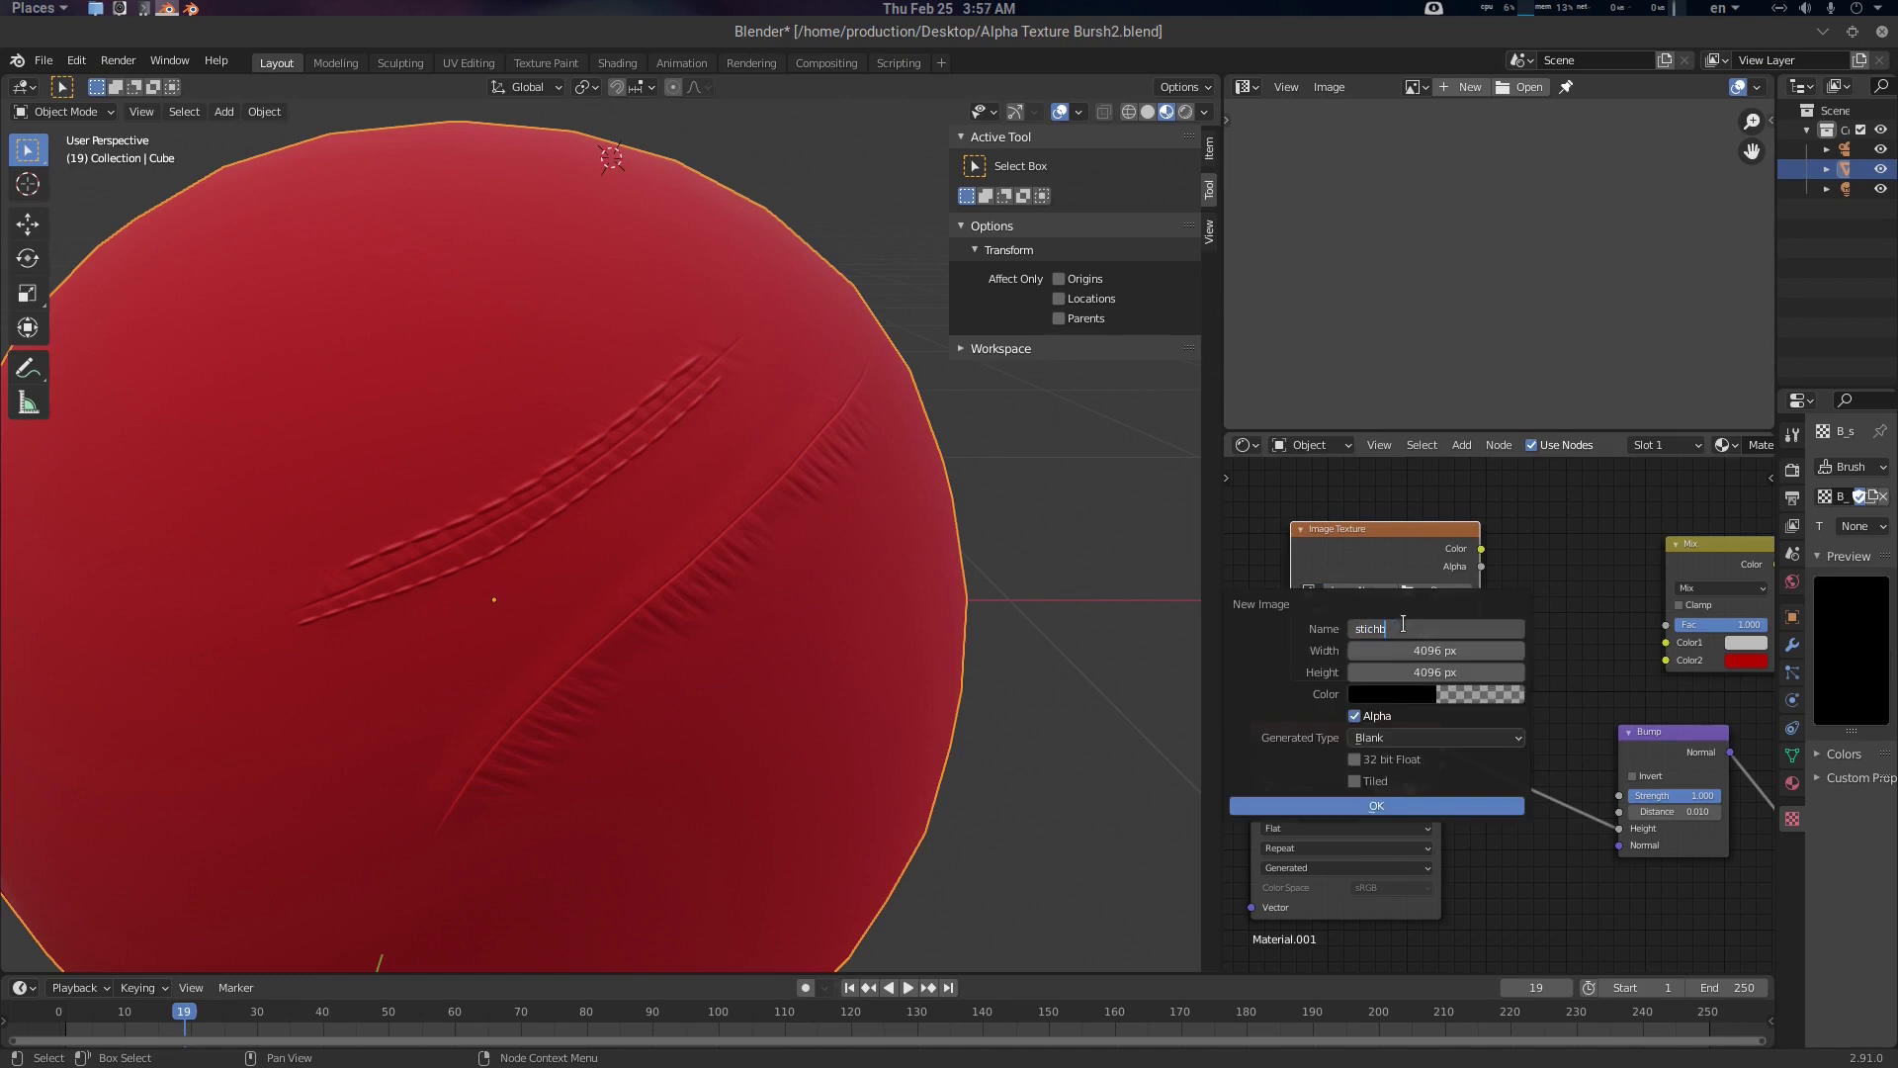
pyautogui.press('Return')
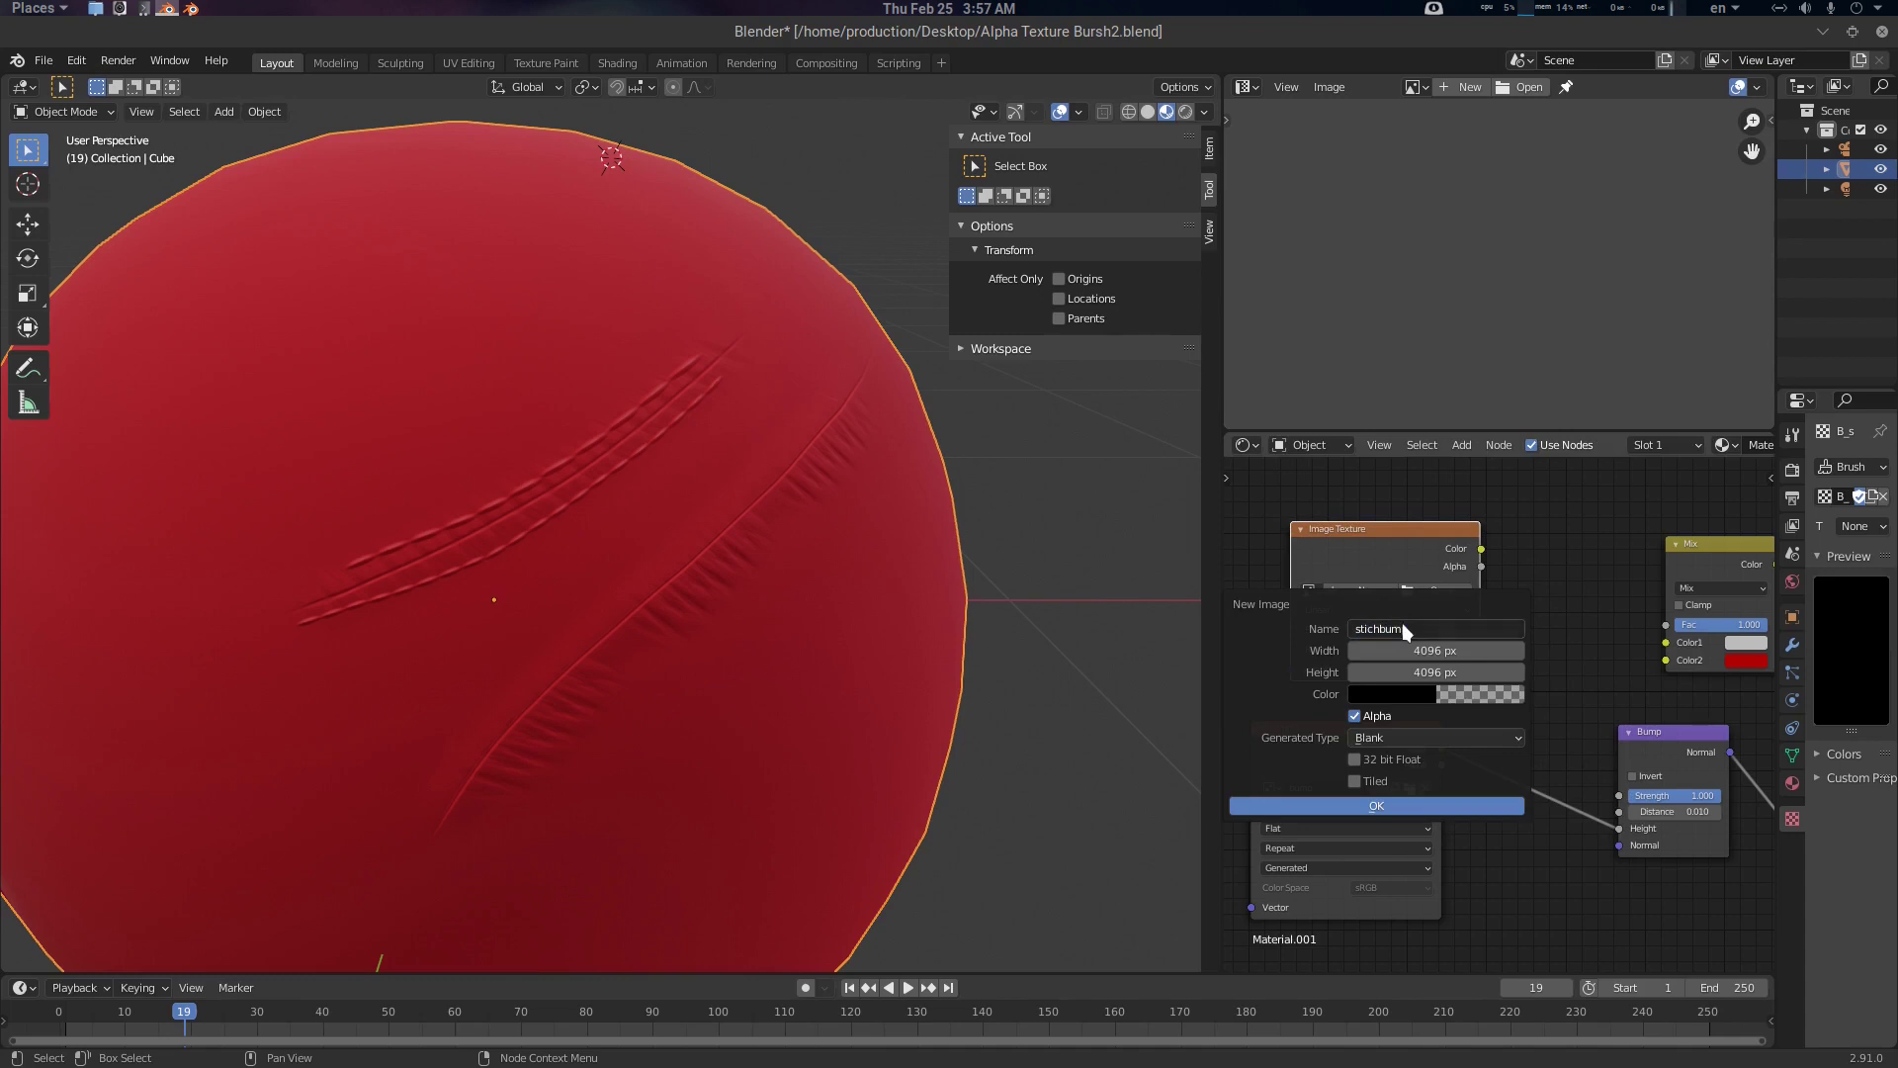
pyautogui.click(1451, 695)
pyautogui.click(1451, 694)
pyautogui.moveTo(1453, 668); pyautogui.dragTo(1591, 667)
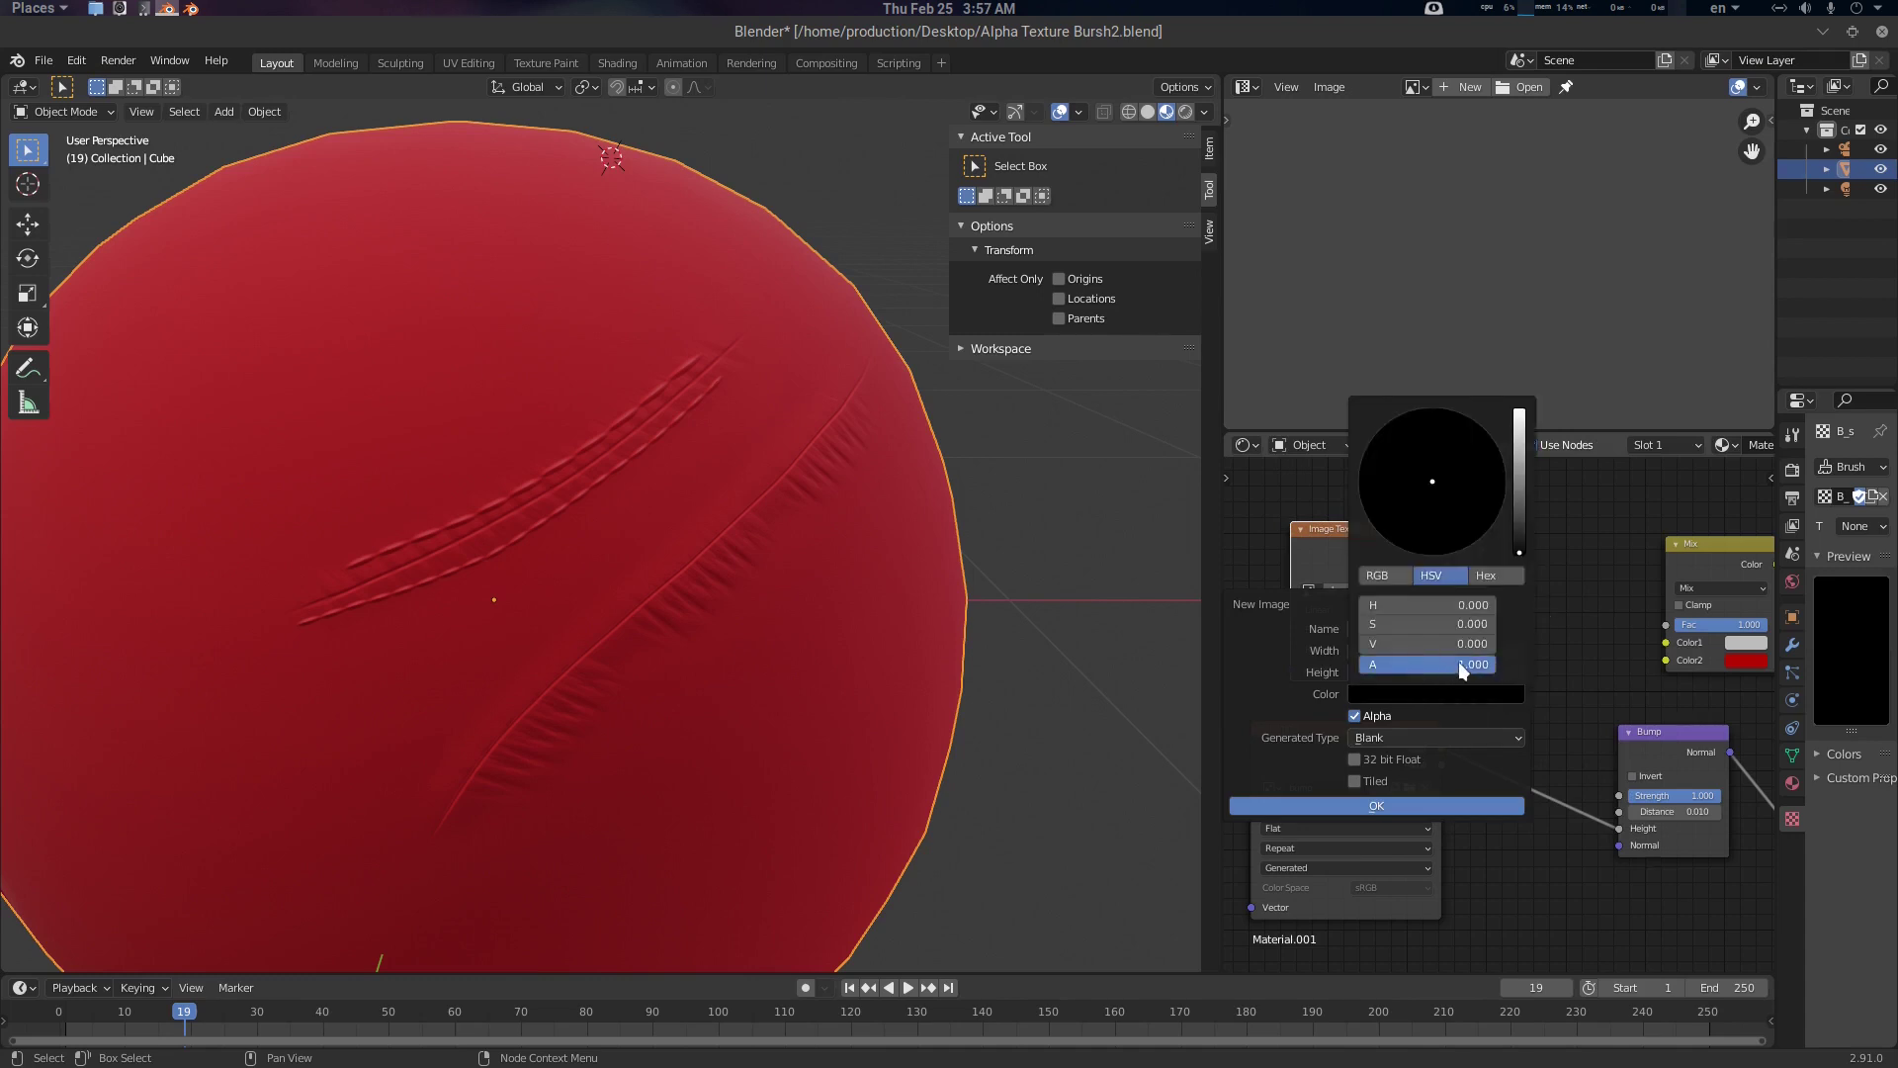
pyautogui.moveTo(1462, 664)
pyautogui.mouseDown()
pyautogui.moveTo(1359, 664)
pyautogui.moveTo(1495, 665)
pyautogui.mouseUp()
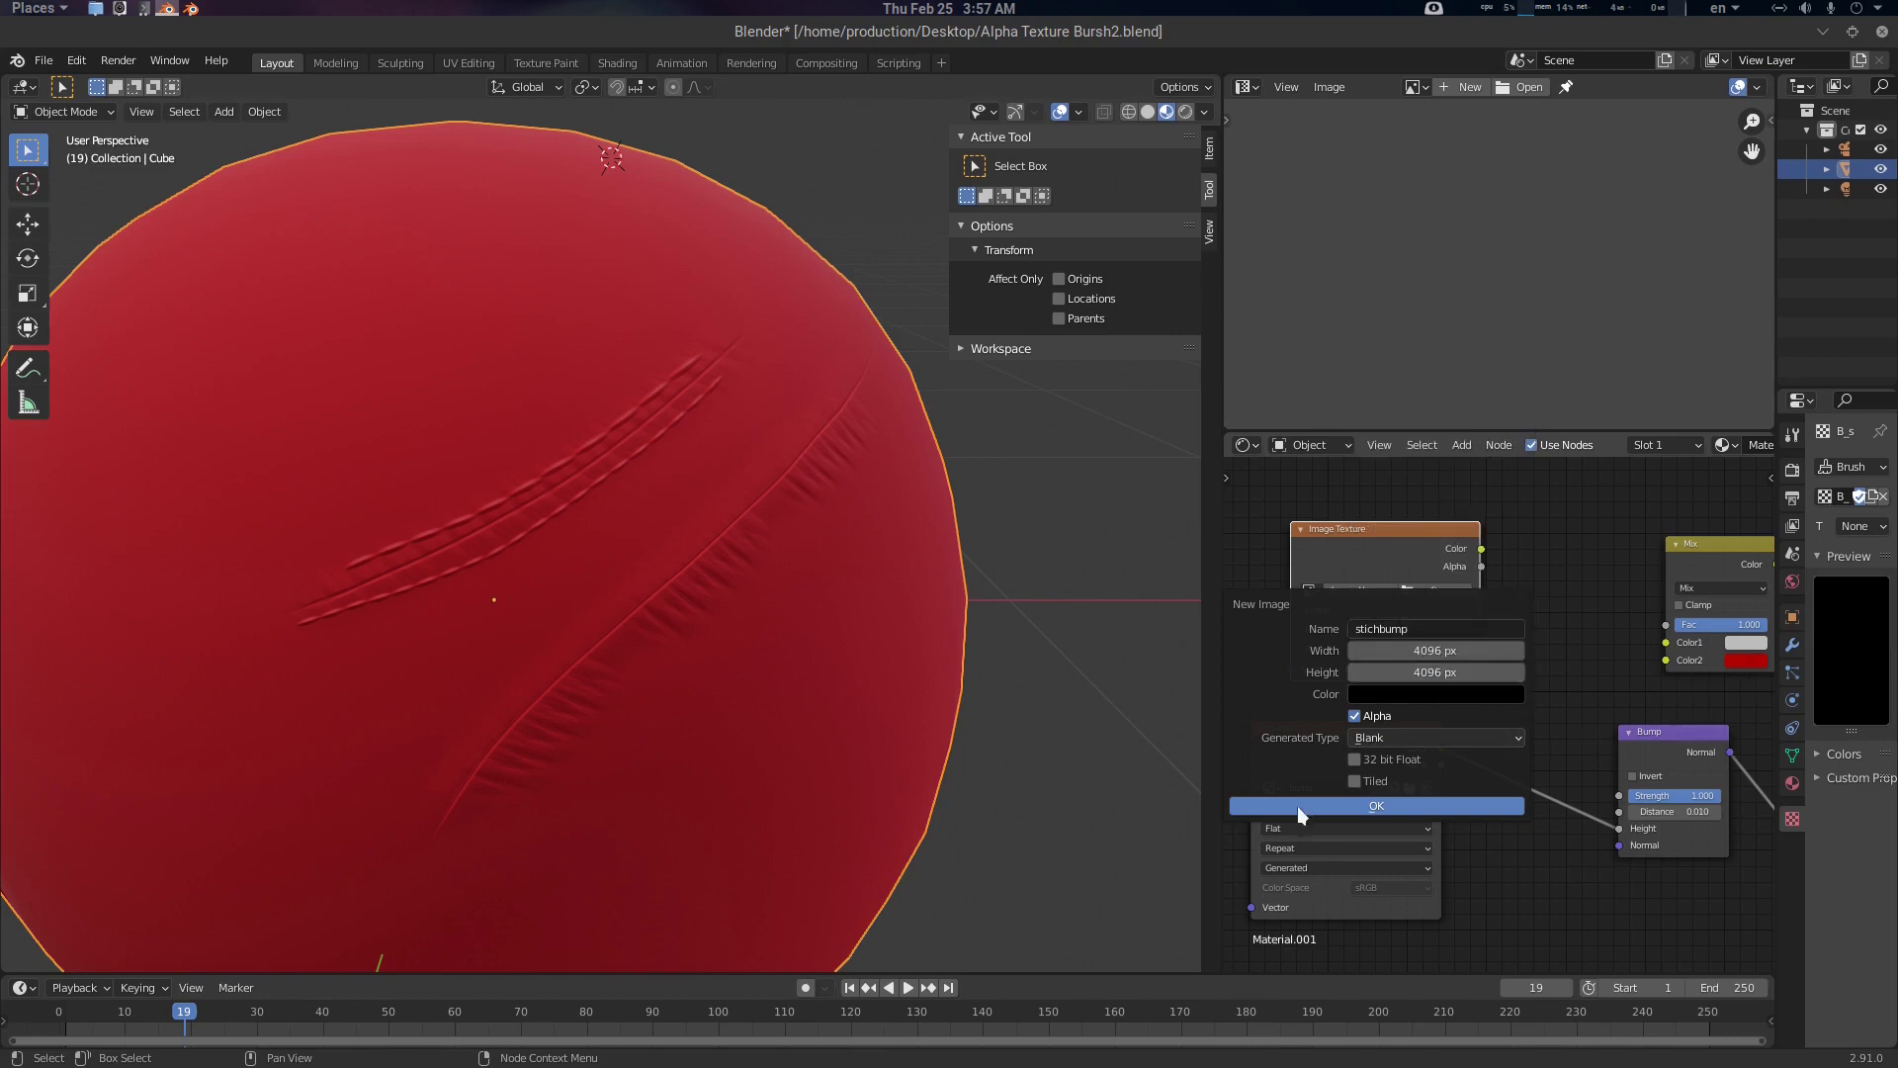
pyautogui.click(1376, 808)
# Move the stichbump and bump texture nodes farther from the Bump node to make room between them
pyautogui.moveTo(1411, 576); pyautogui.dragTo(1332, 539)
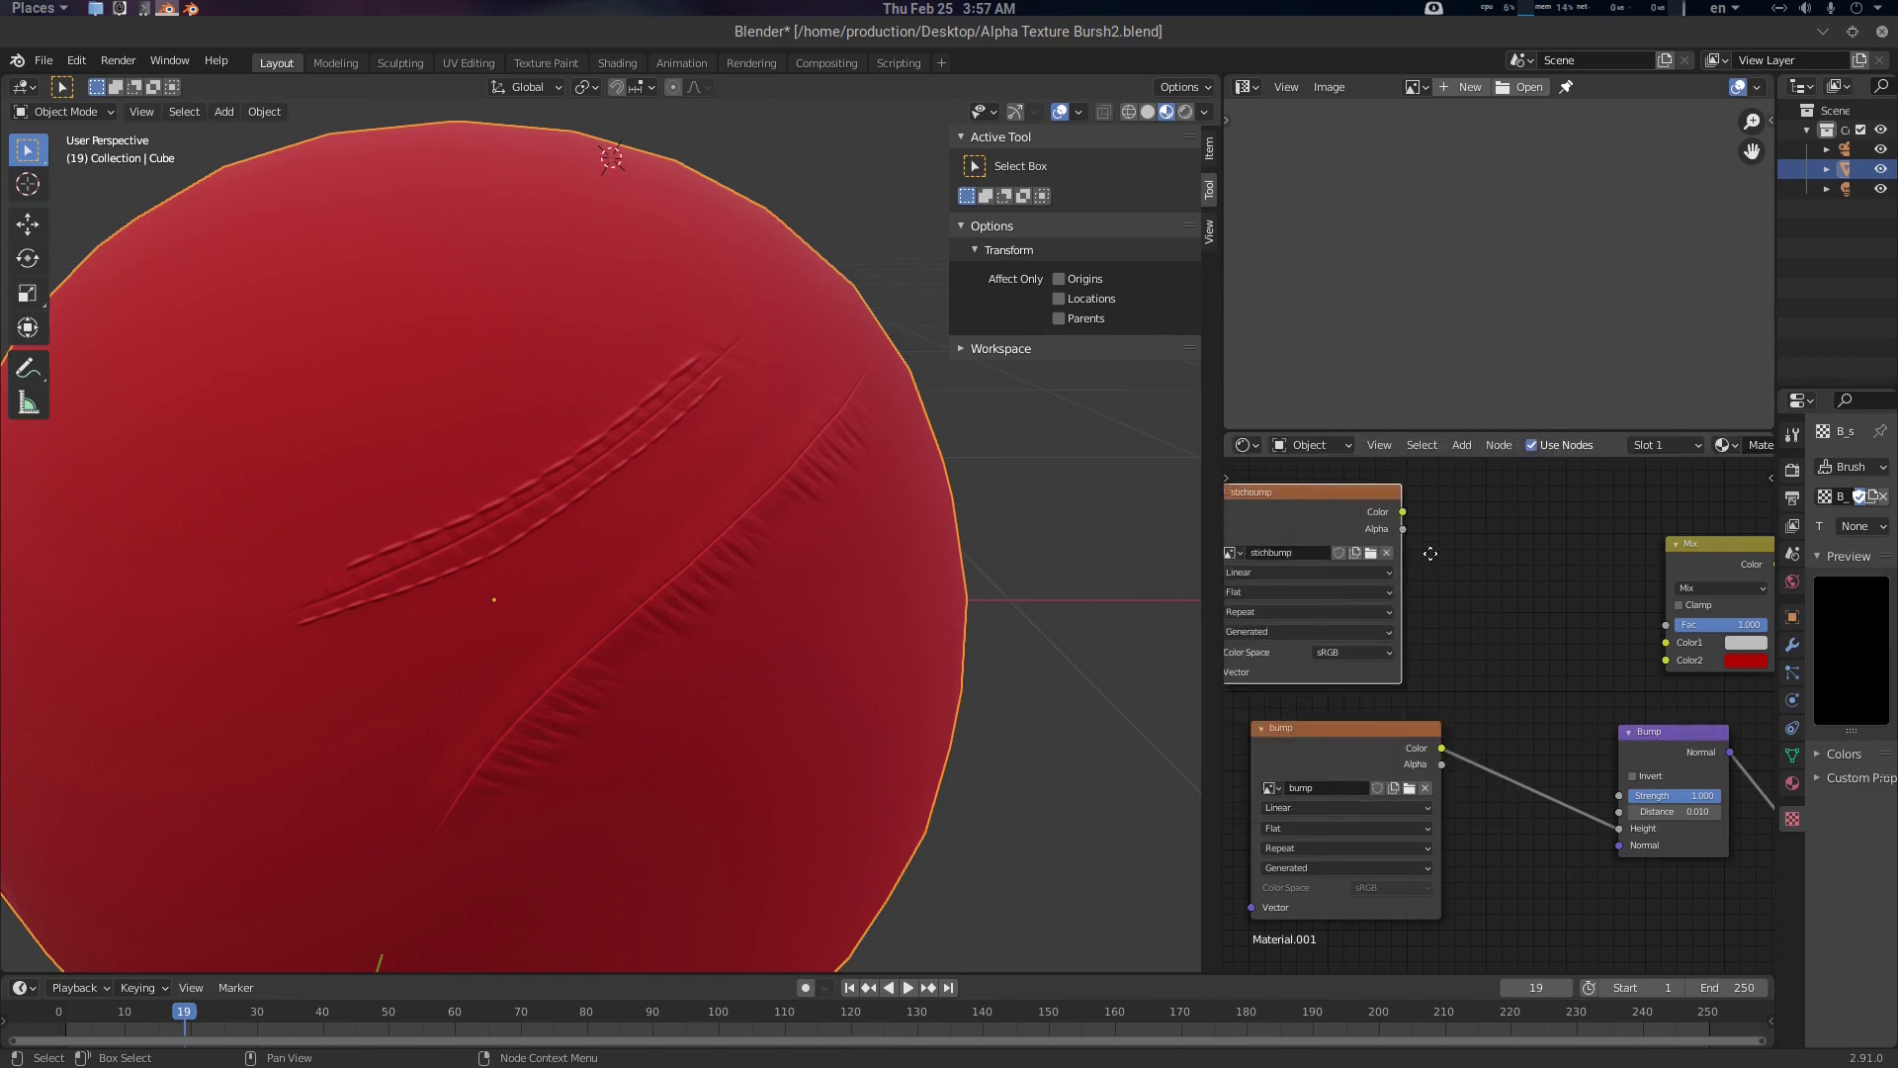
pyautogui.moveTo(1428, 551); pyautogui.dragTo(1473, 608, button='middle')
pyautogui.moveTo(760, 497); pyautogui.dragTo(685, 485, button='middle')
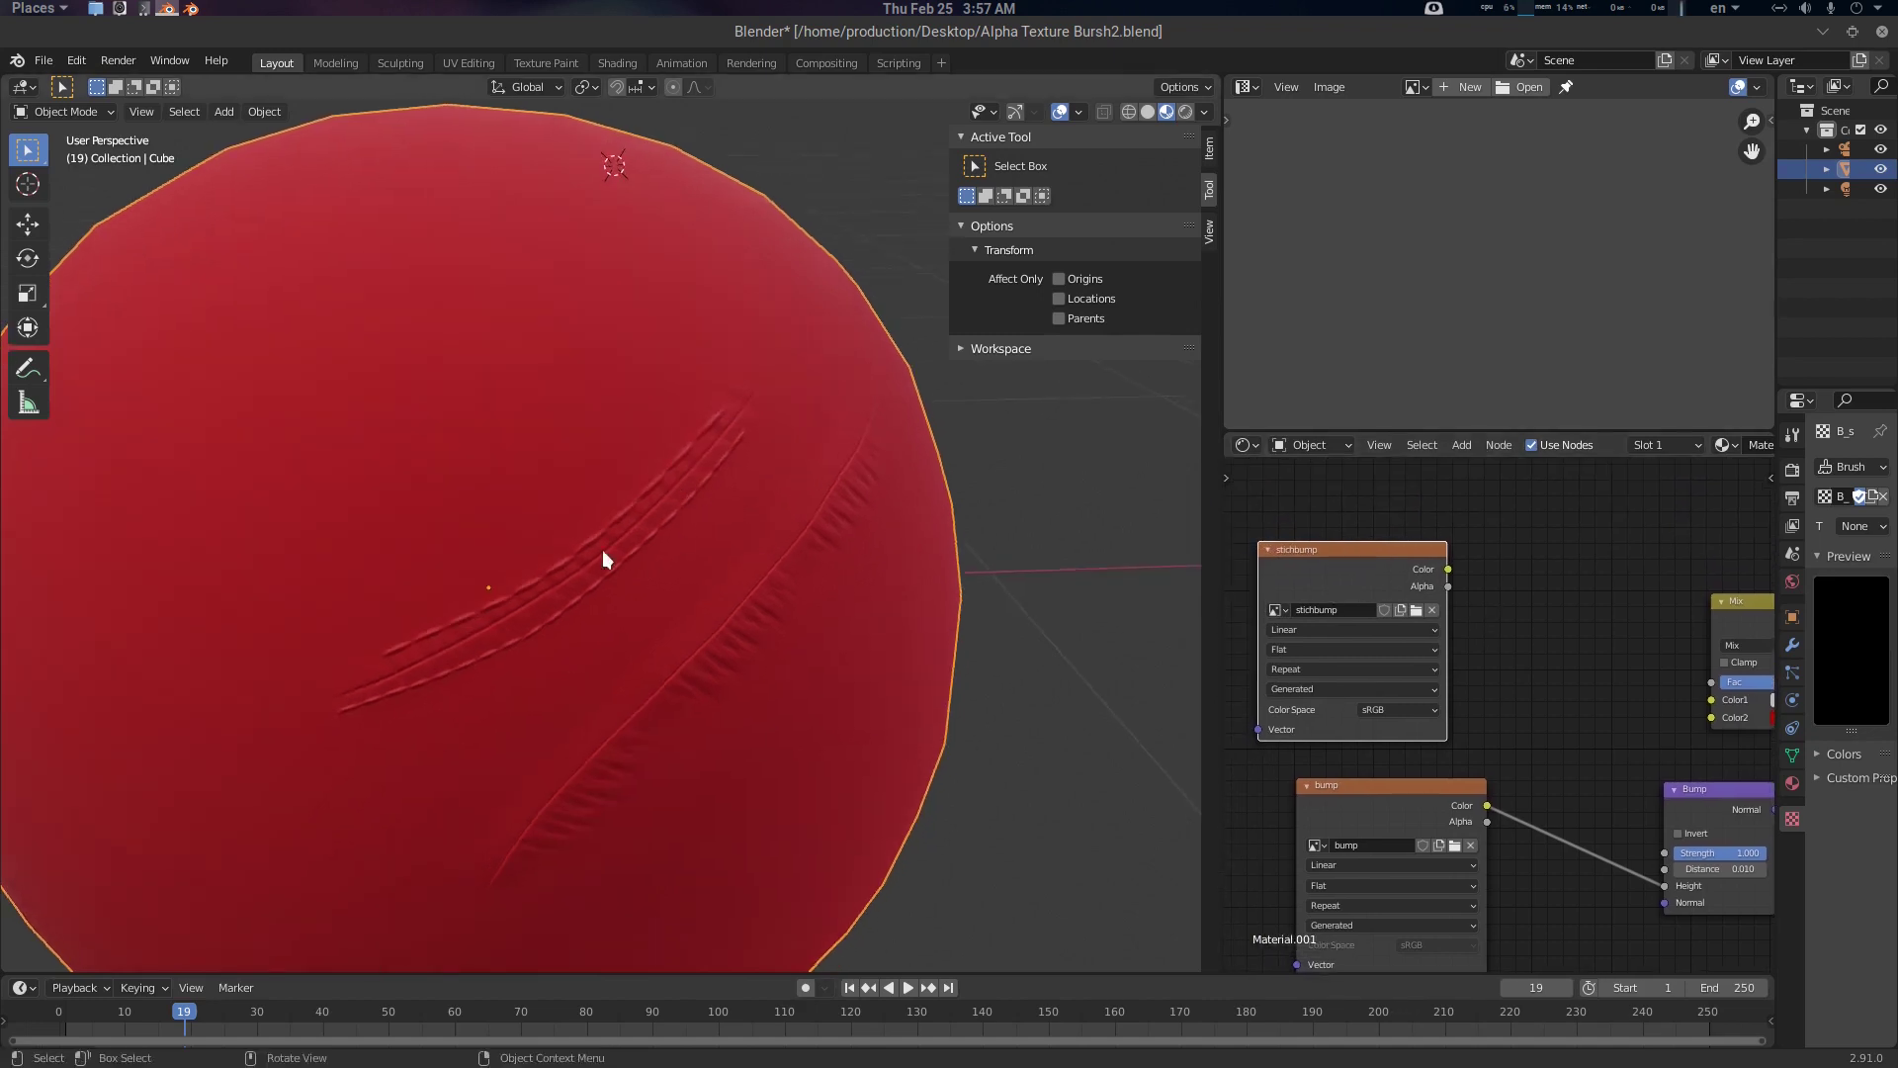
pyautogui.moveTo(1487, 633)
pyautogui.mouseDown(button='middle')
pyautogui.moveTo(1432, 591)
pyautogui.moveTo(1483, 608)
pyautogui.mouseUp(button='middle')
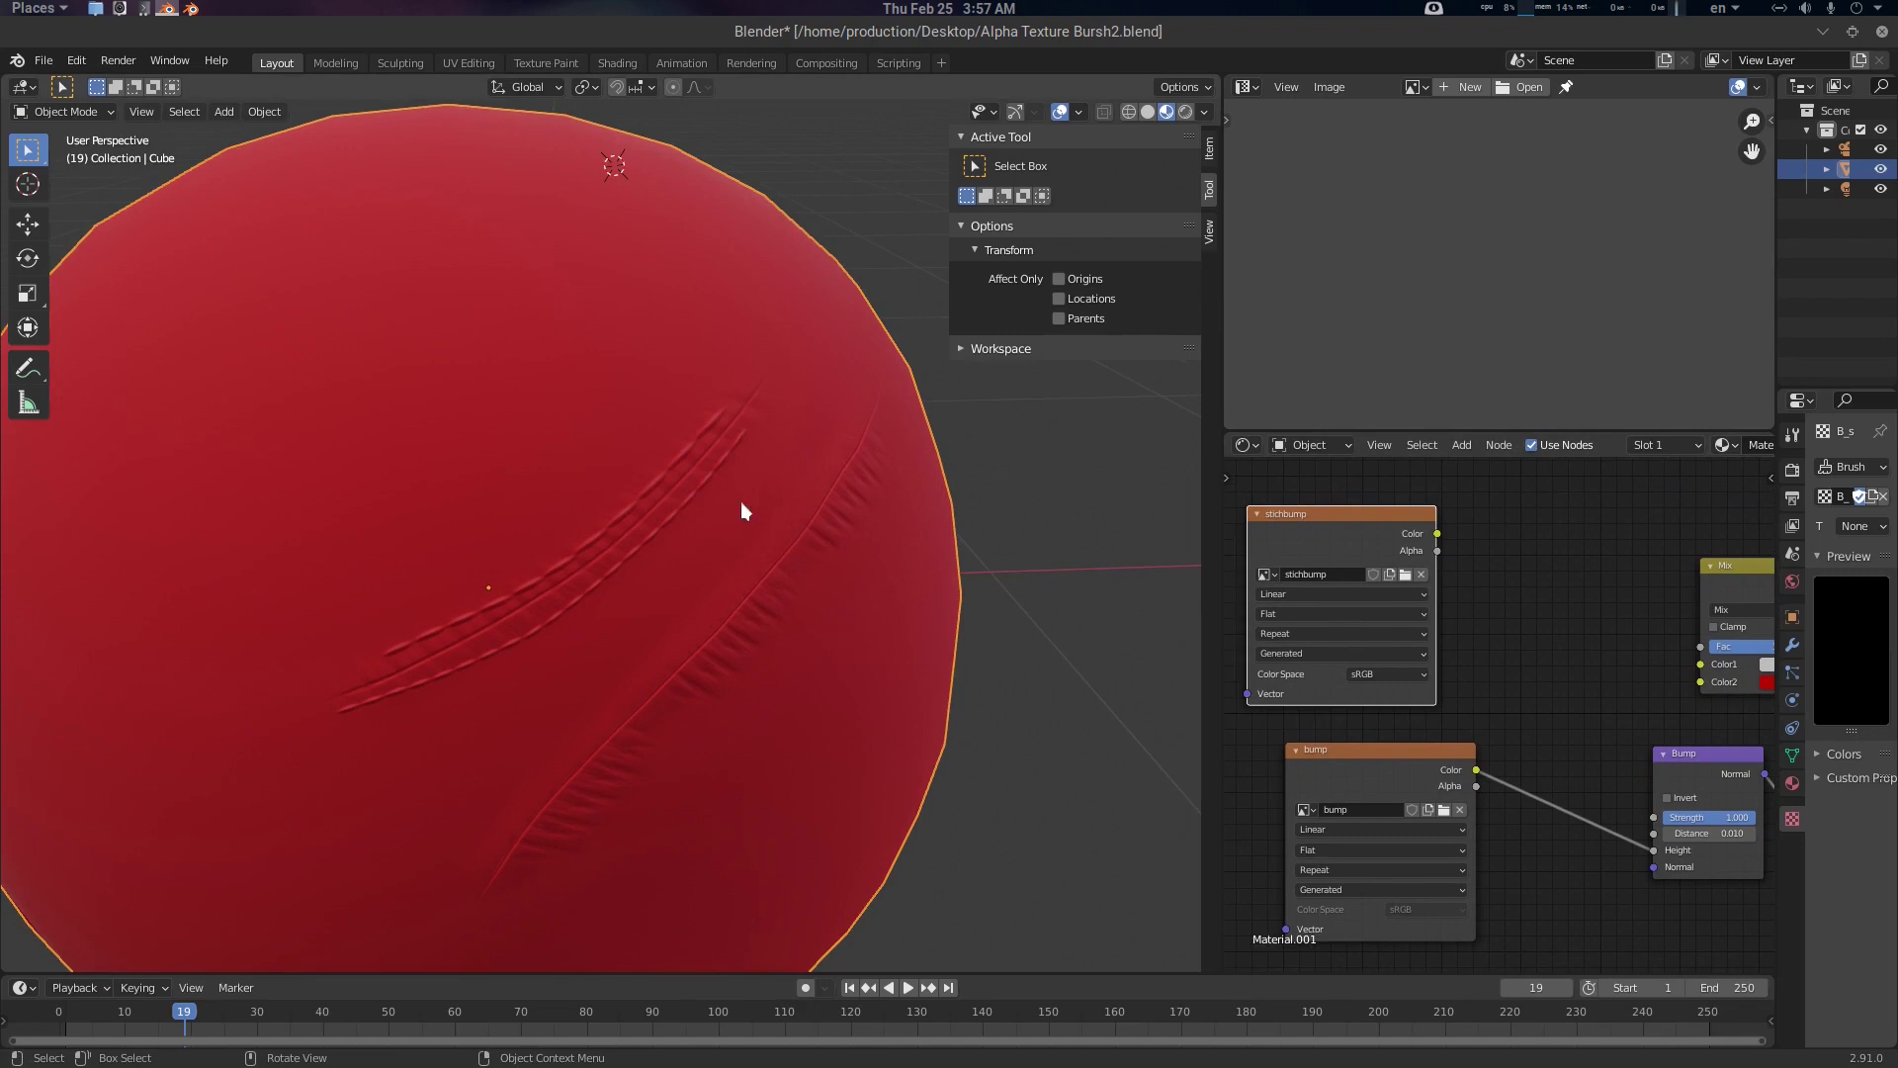
pyautogui.scroll(-3, 1466, 626)
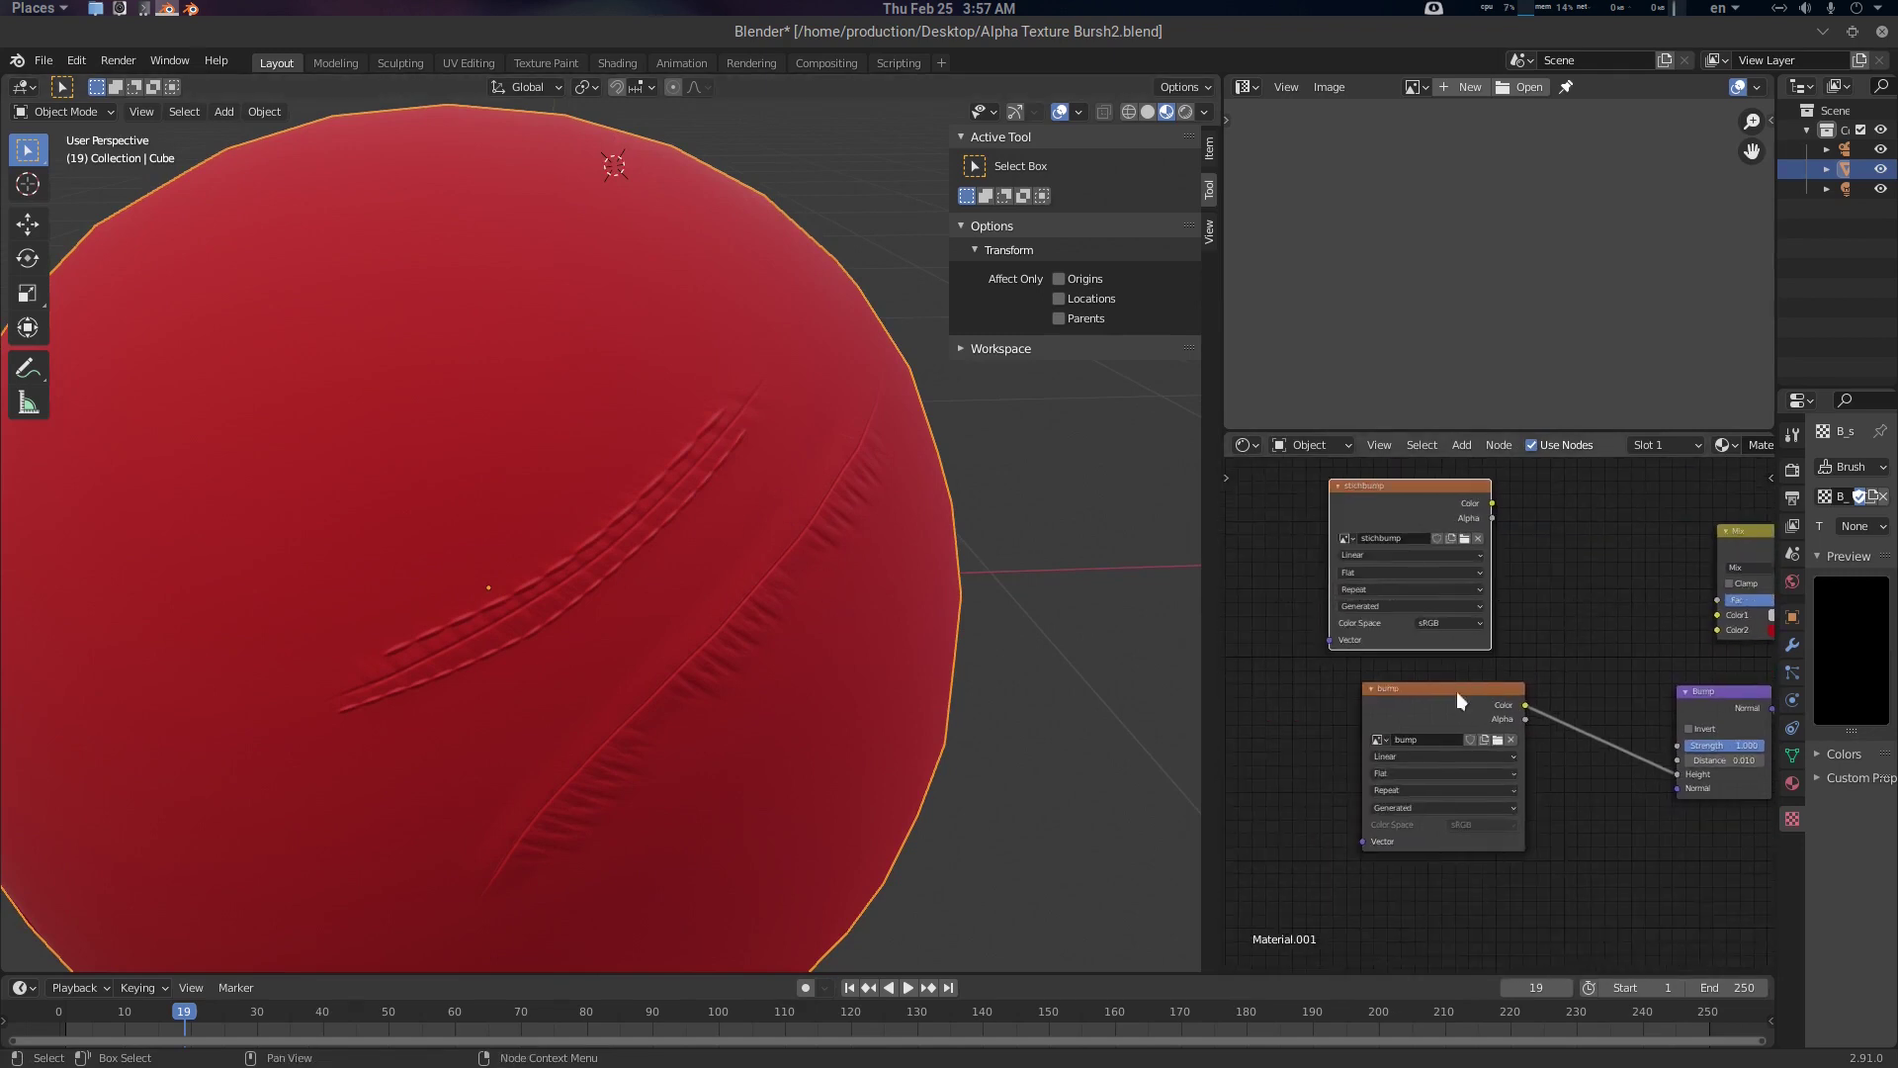
pyautogui.moveTo(1458, 699); pyautogui.dragTo(1335, 749)
pyautogui.moveTo(1417, 509); pyautogui.dragTo(1317, 539)
# Add a MixRGB node between the two image textures and the Bump node
pyautogui.hotkey('shift', 'a')
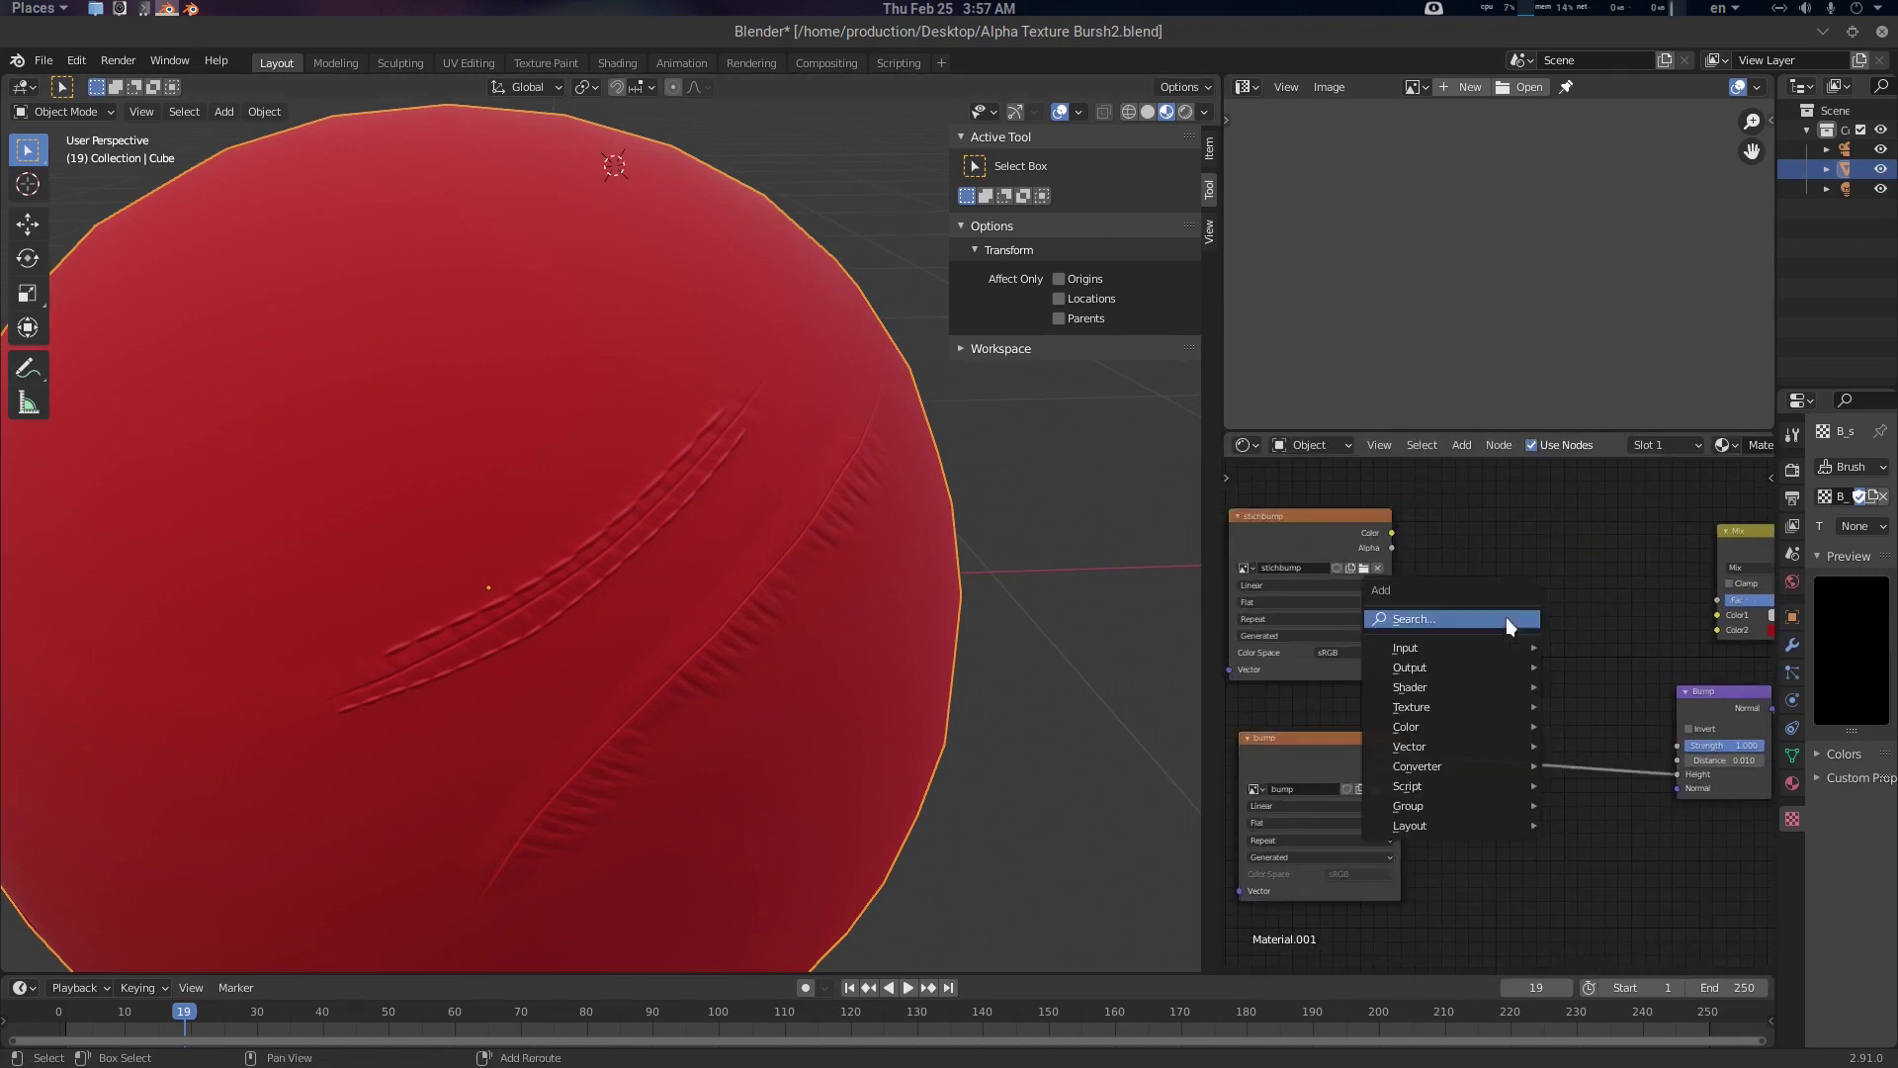
pyautogui.click(1510, 623)
pyautogui.write('mix')
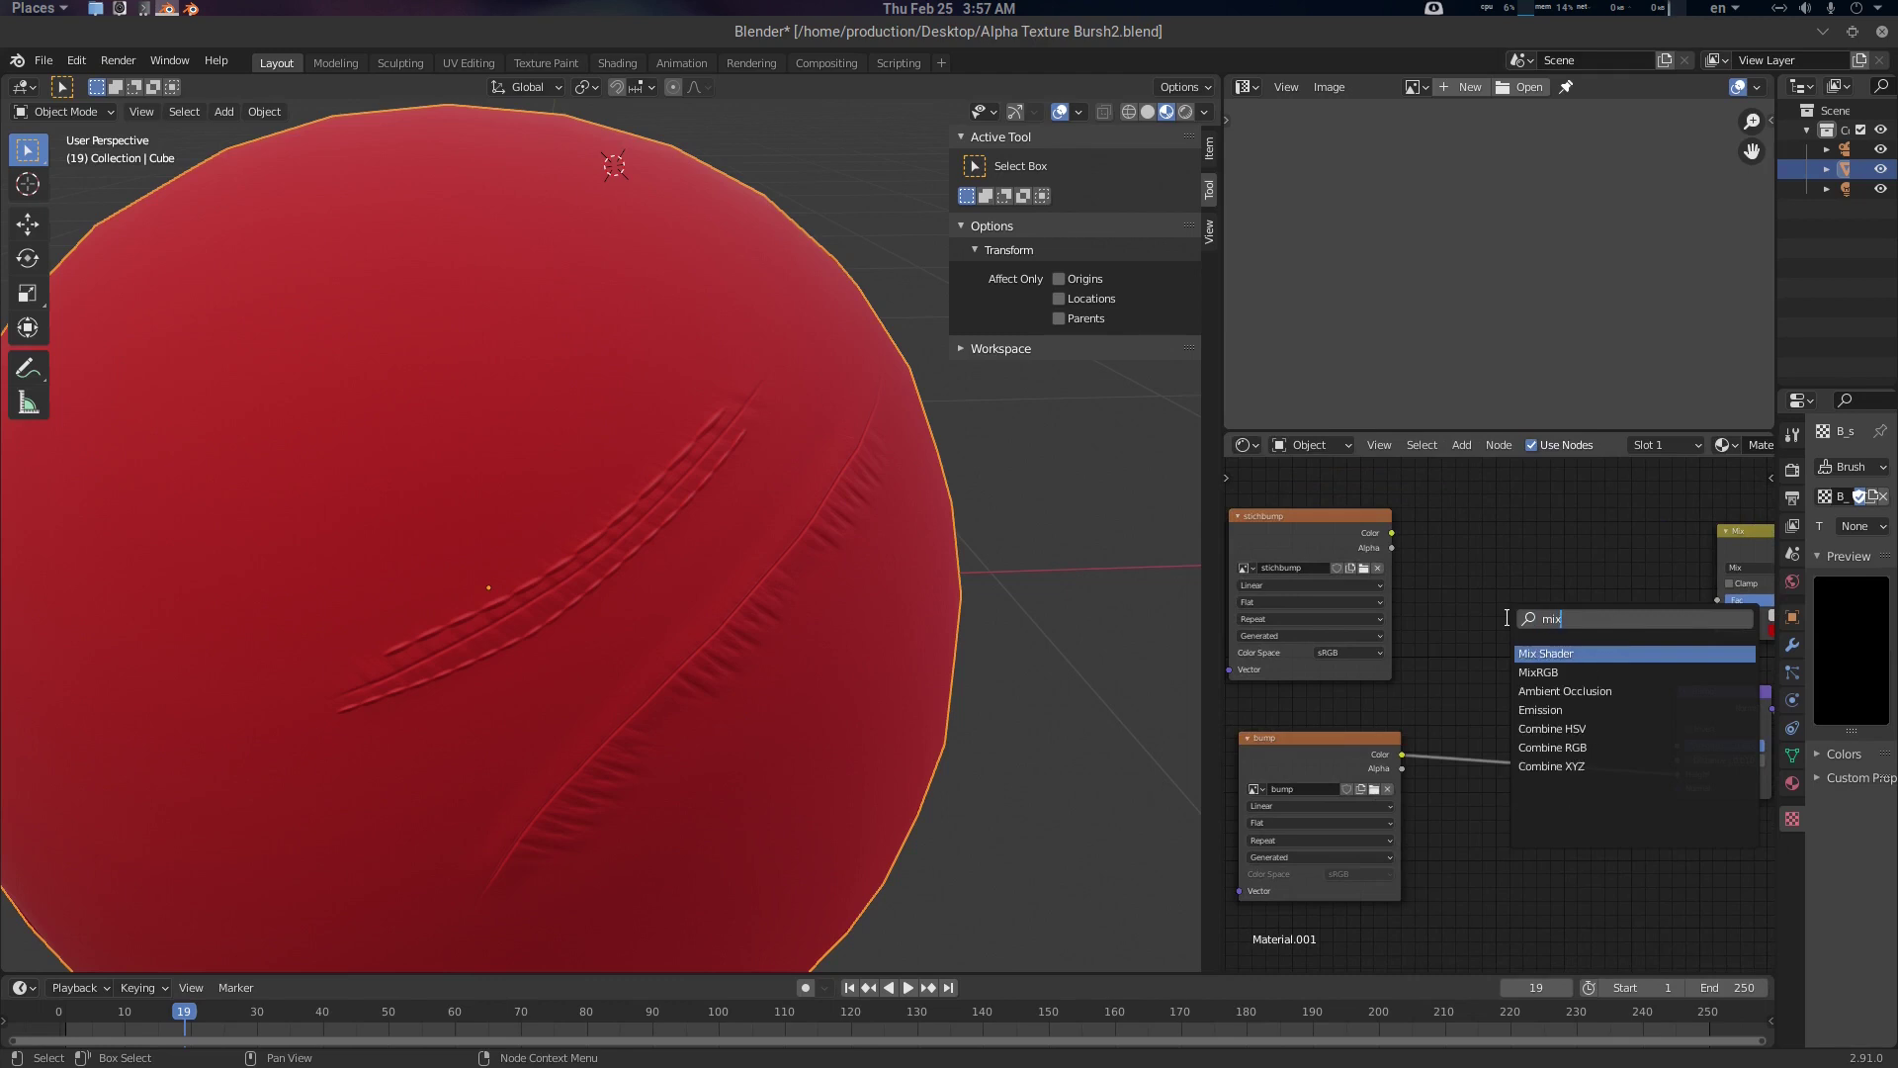
pyautogui.press('Down')
pyautogui.press('Return')
pyautogui.click(1506, 620)
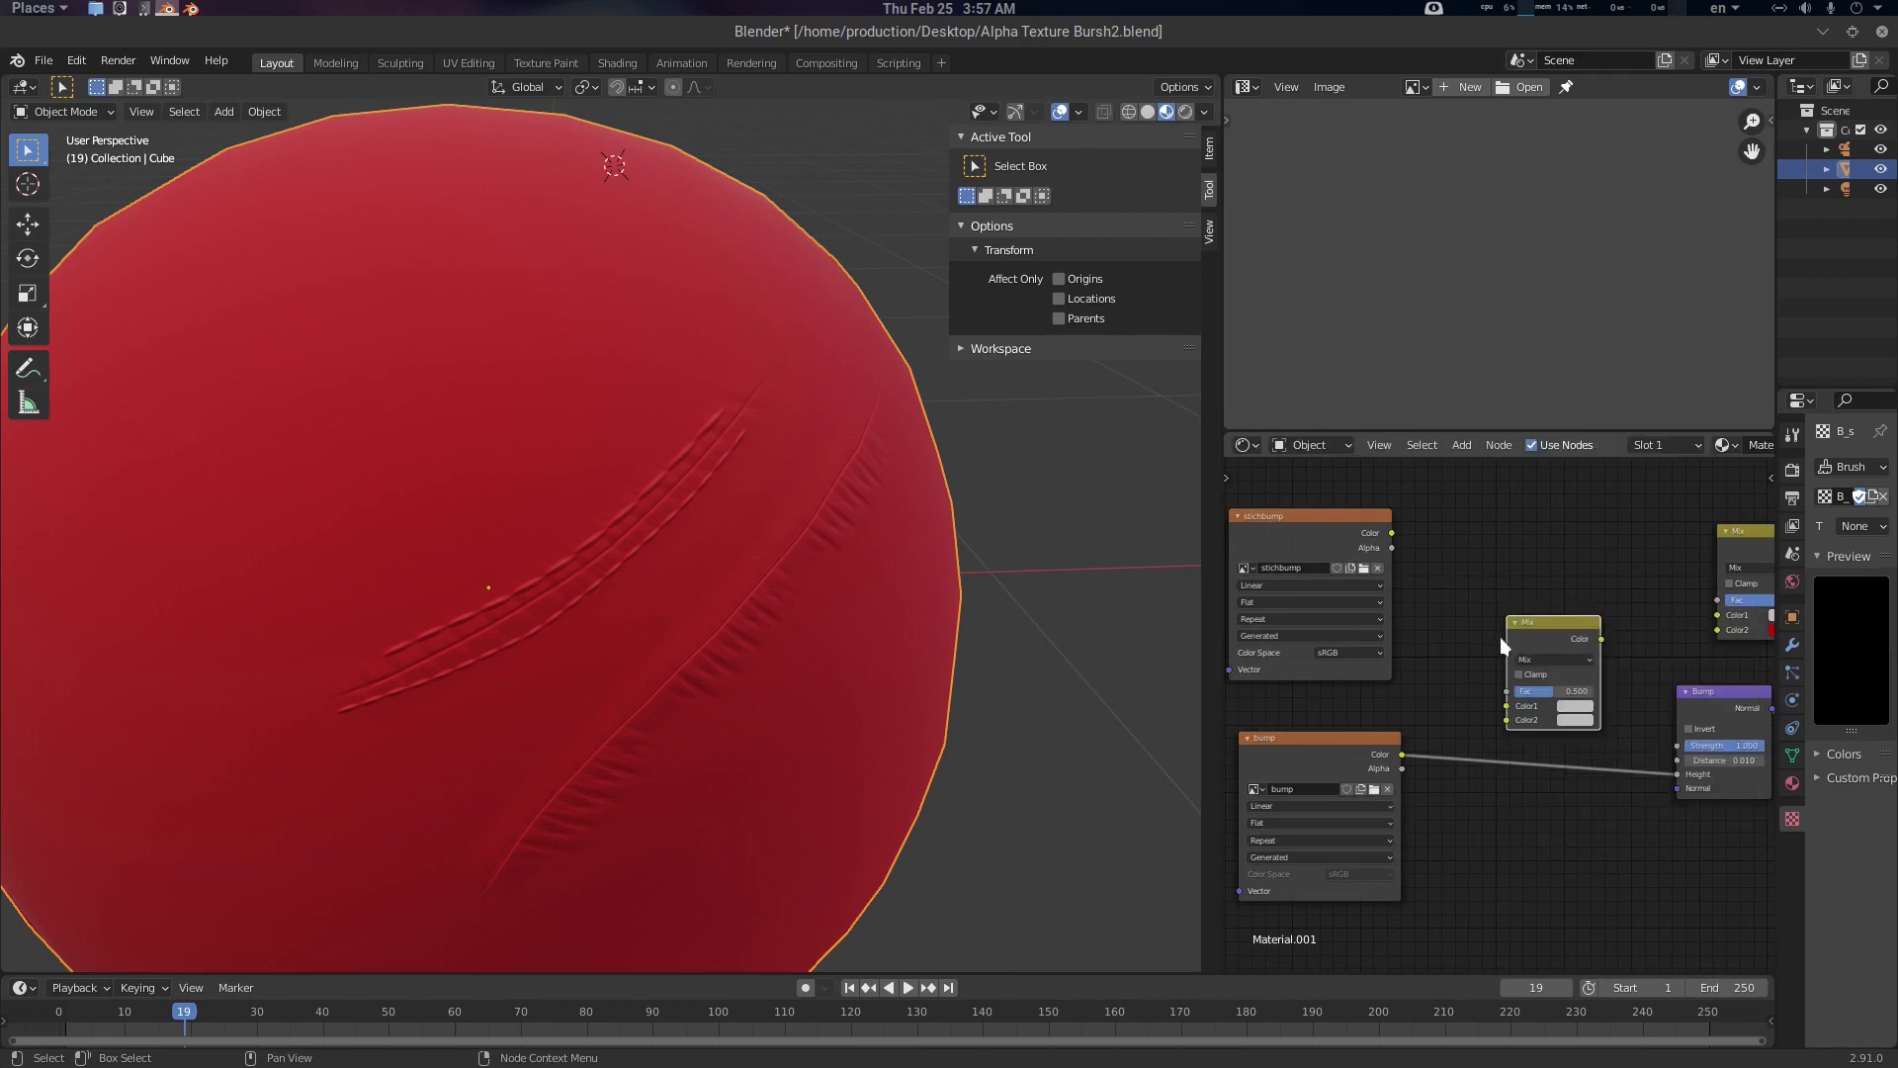
# Connect bump to the new Mix node's Color1 and stichbump to its Color2 and Fac, and preview the mix on the sphere
pyautogui.scroll(1, 1498, 637)
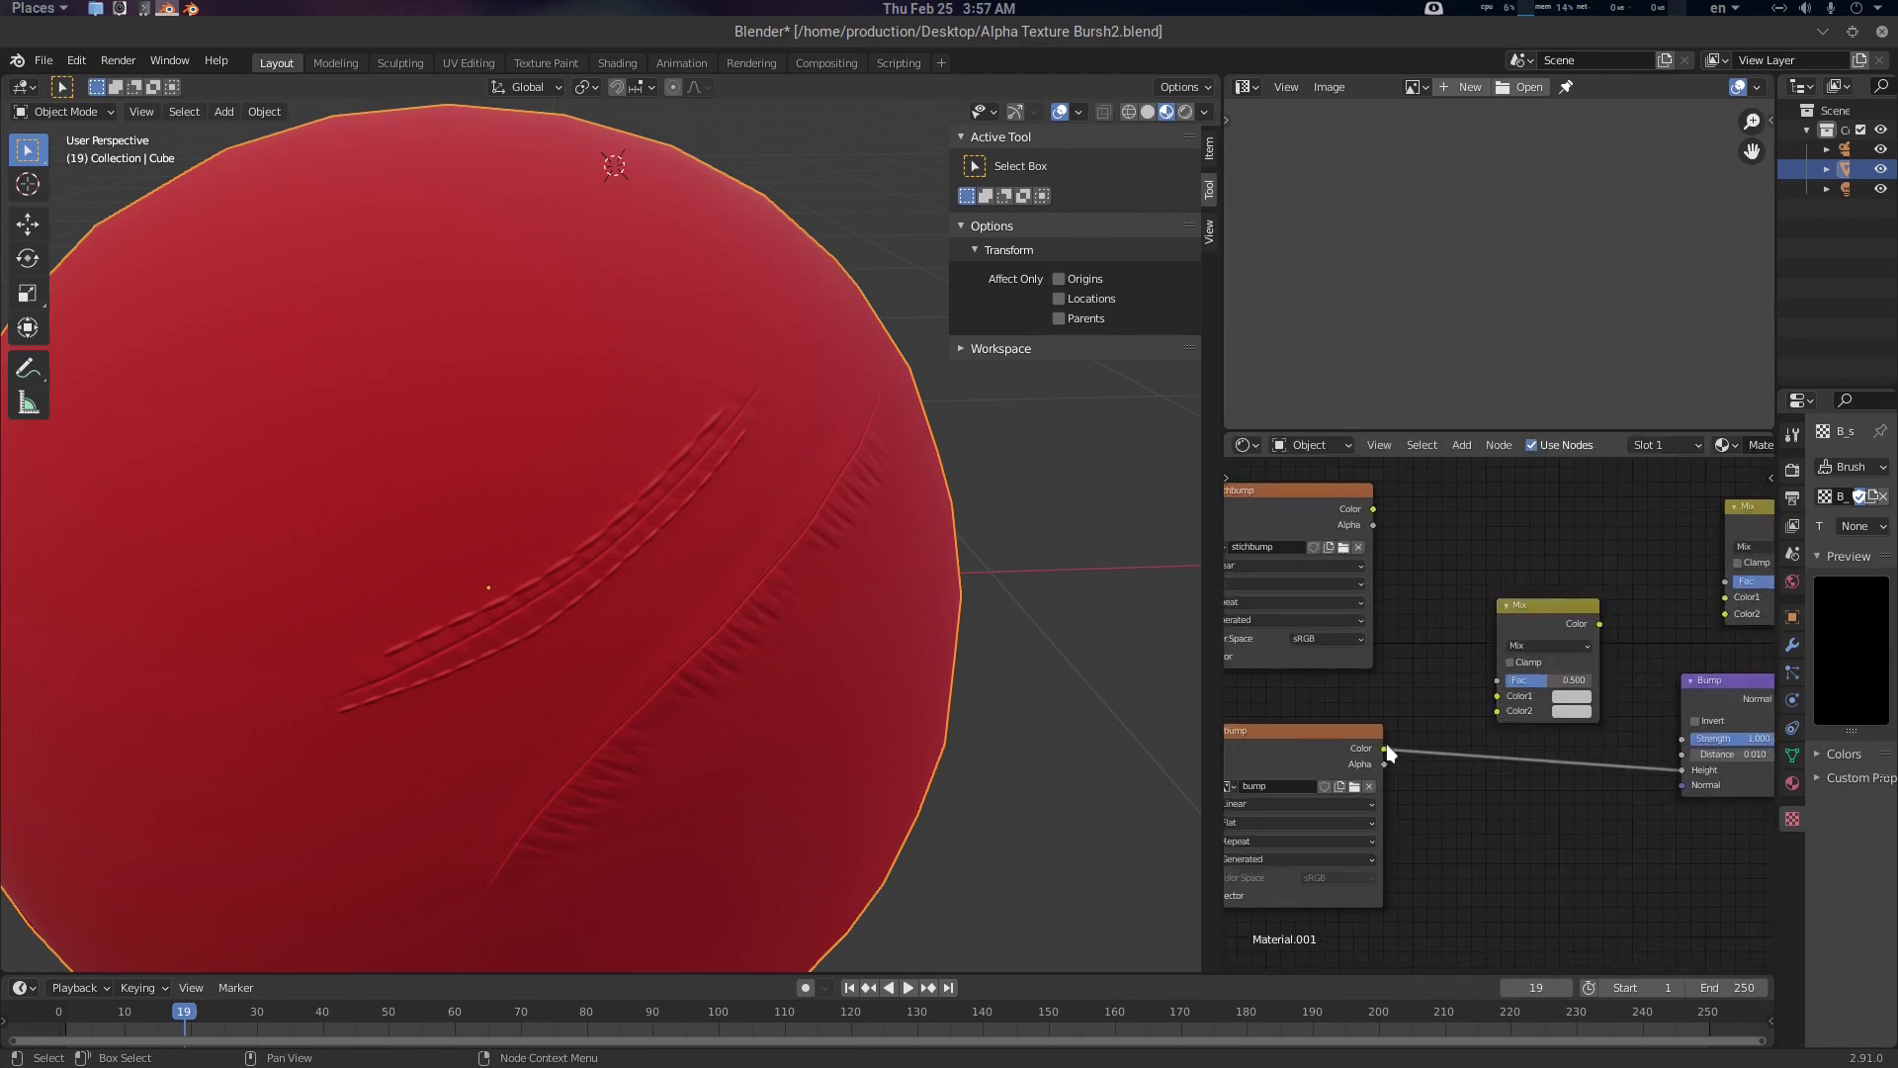
pyautogui.moveTo(1384, 750); pyautogui.dragTo(1501, 696)
pyautogui.moveTo(1373, 509); pyautogui.dragTo(1498, 711)
pyautogui.keyDown('ctrl'); pyautogui.keyDown('shift'); pyautogui.click(1548, 603); pyautogui.keyUp('shift'); pyautogui.keyUp('ctrl')
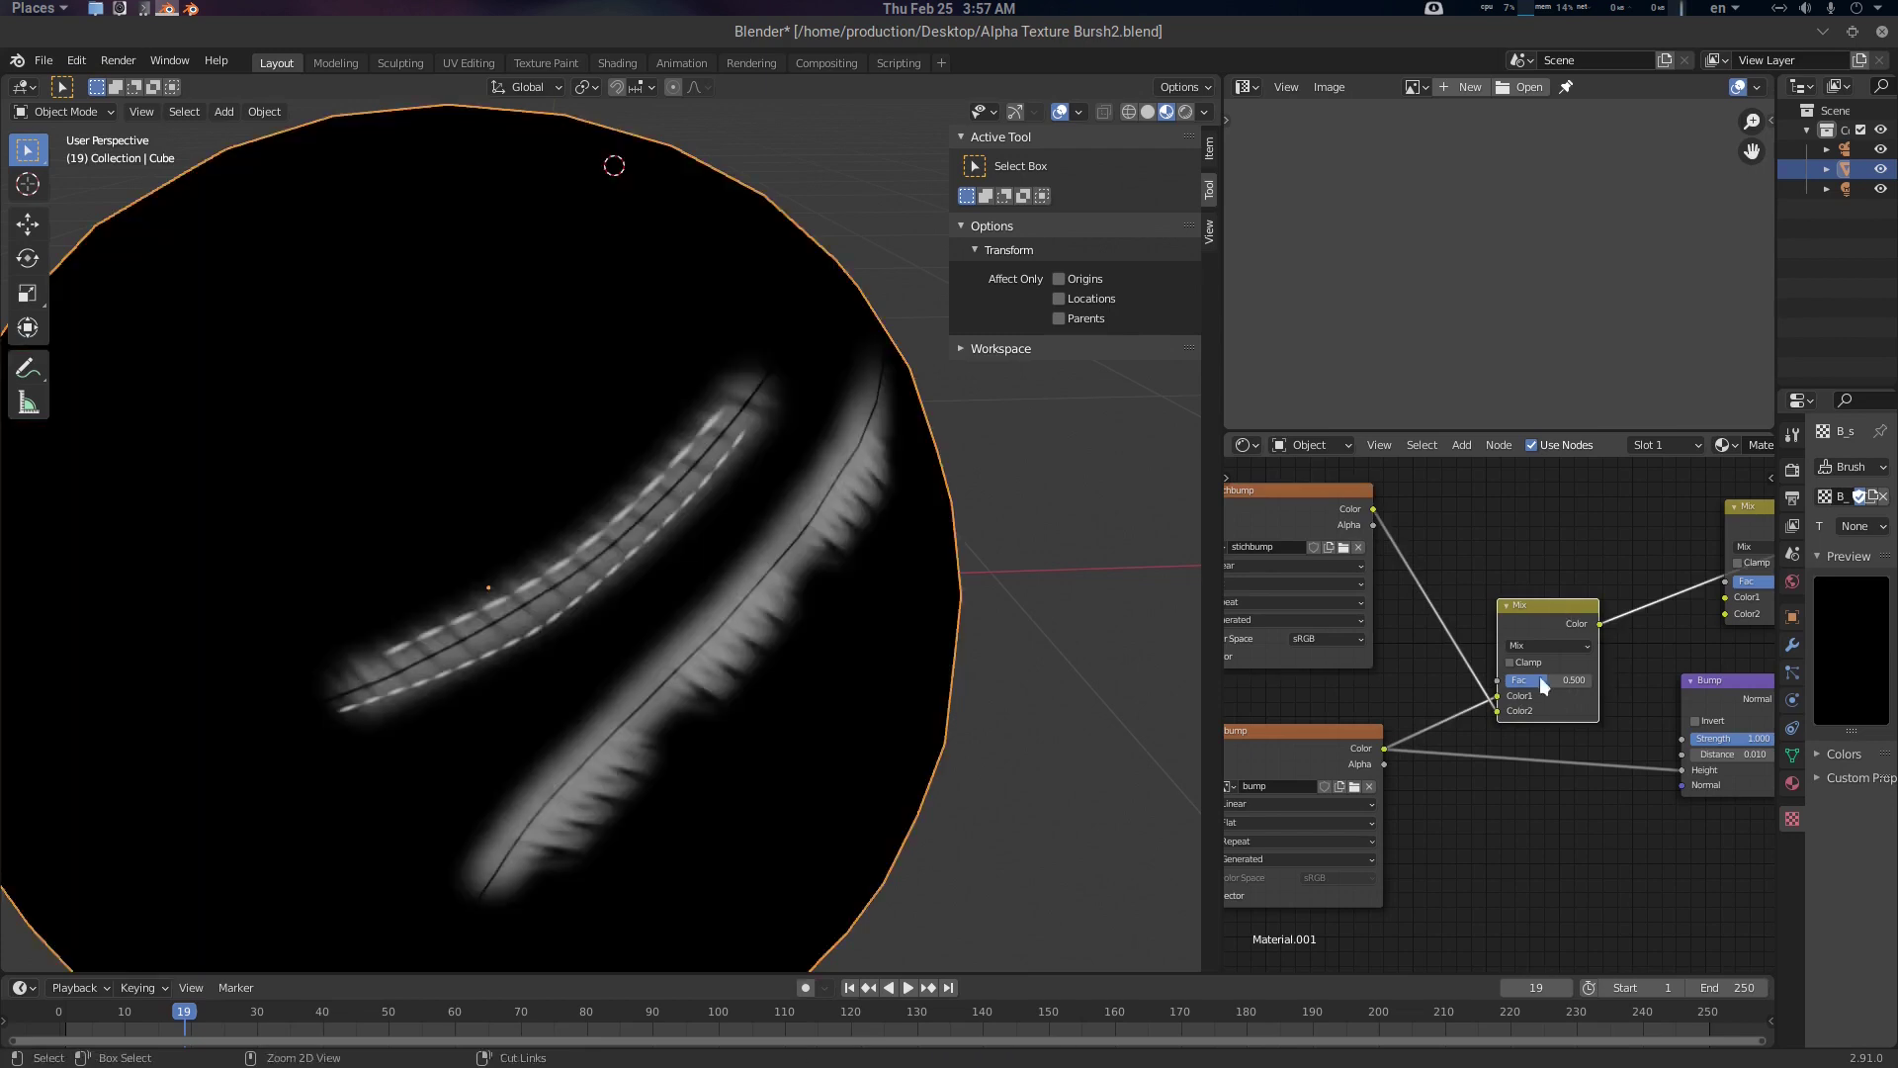
pyautogui.moveTo(864, 623); pyautogui.dragTo(803, 606, button='middle')
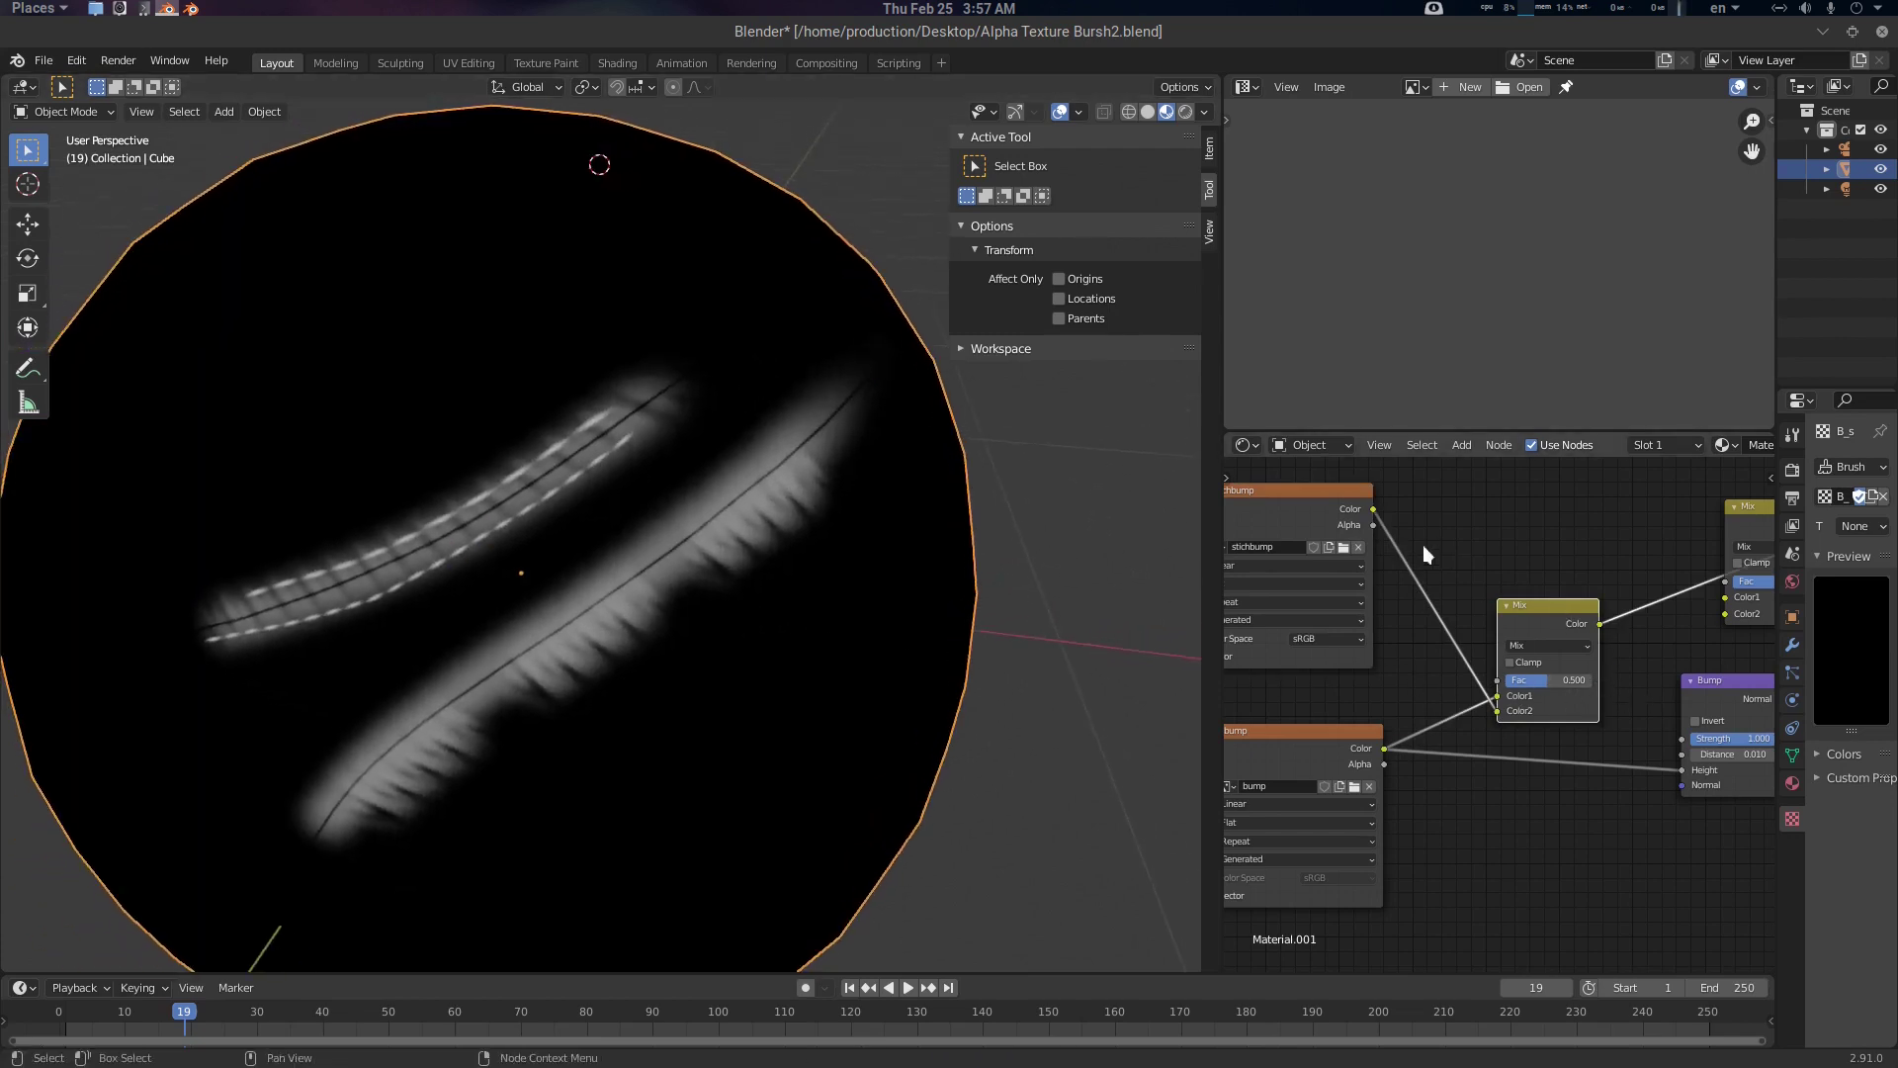
pyautogui.moveTo(1372, 508); pyautogui.dragTo(1550, 702)
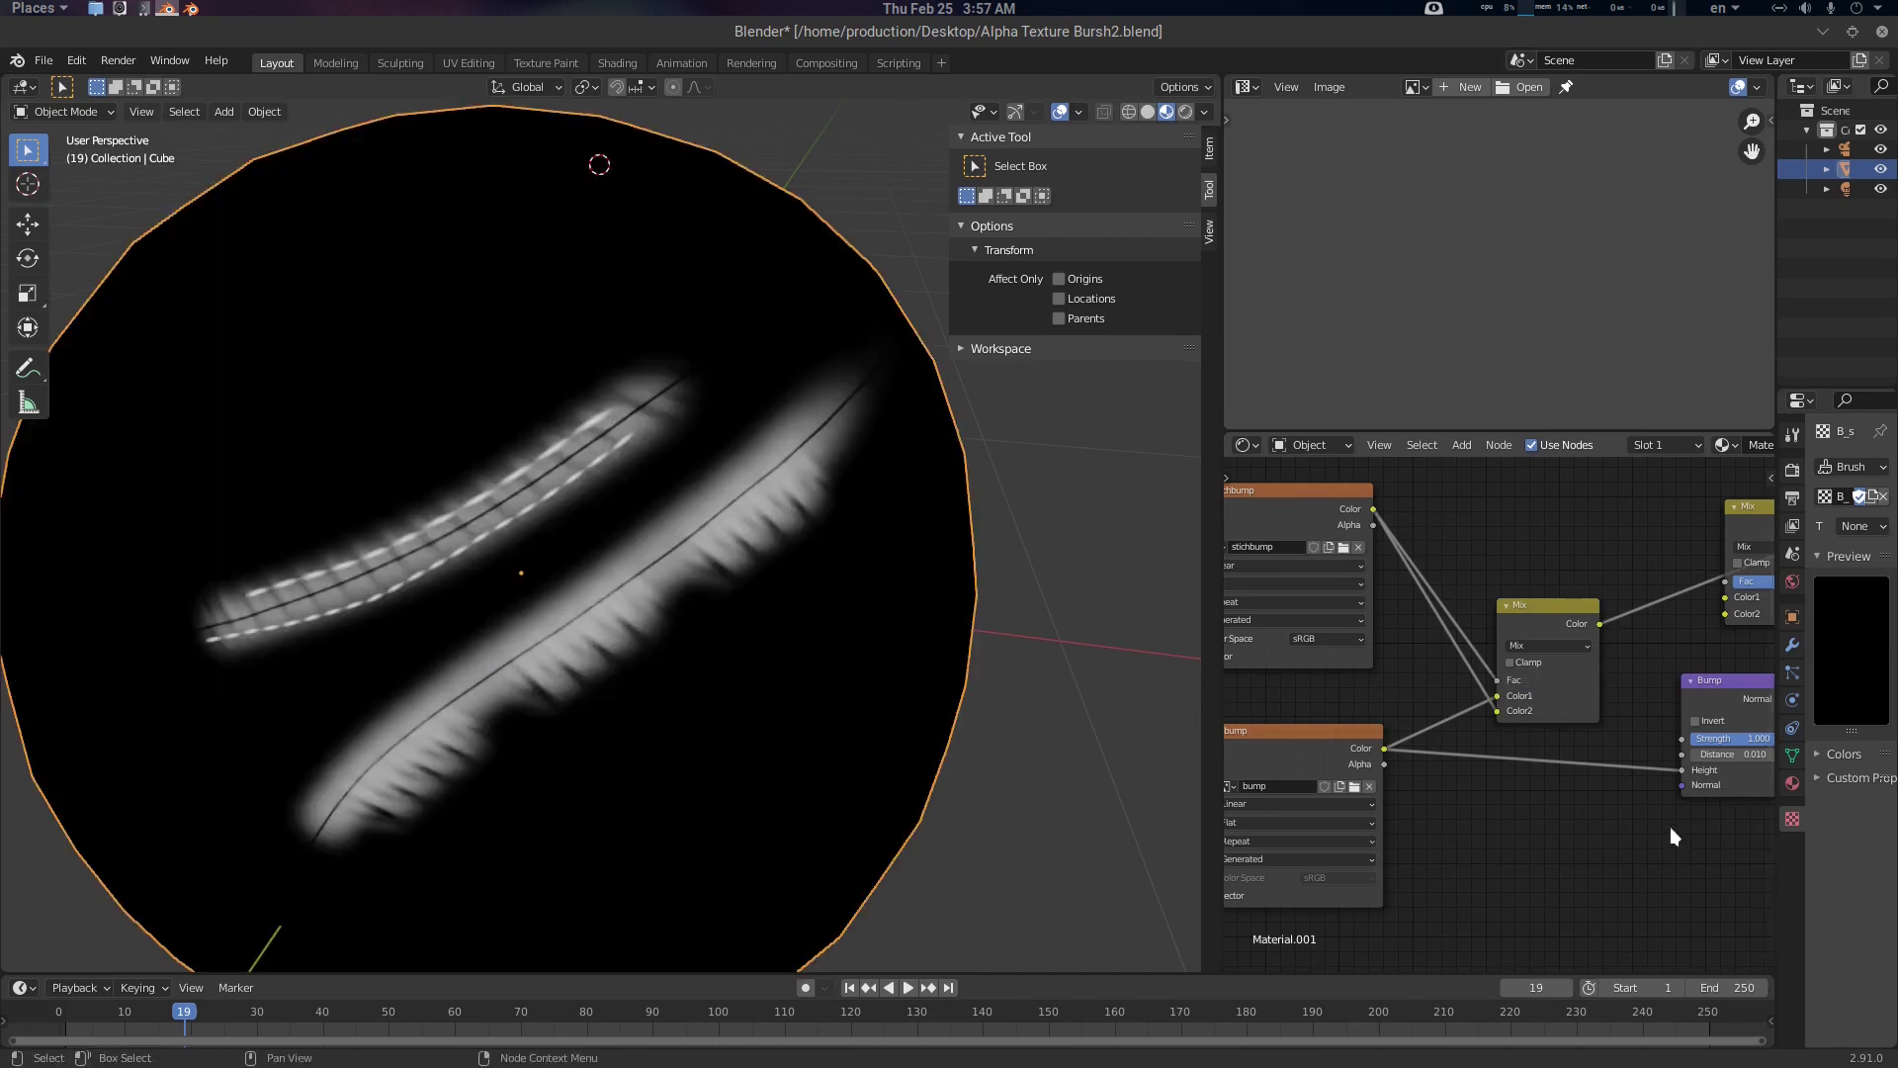
# Reselect the sphere and switch it to Texture Paint mode
pyautogui.moveTo(870, 633); pyautogui.dragTo(835, 572, button='middle')
pyautogui.hotkey('alt', 'a')
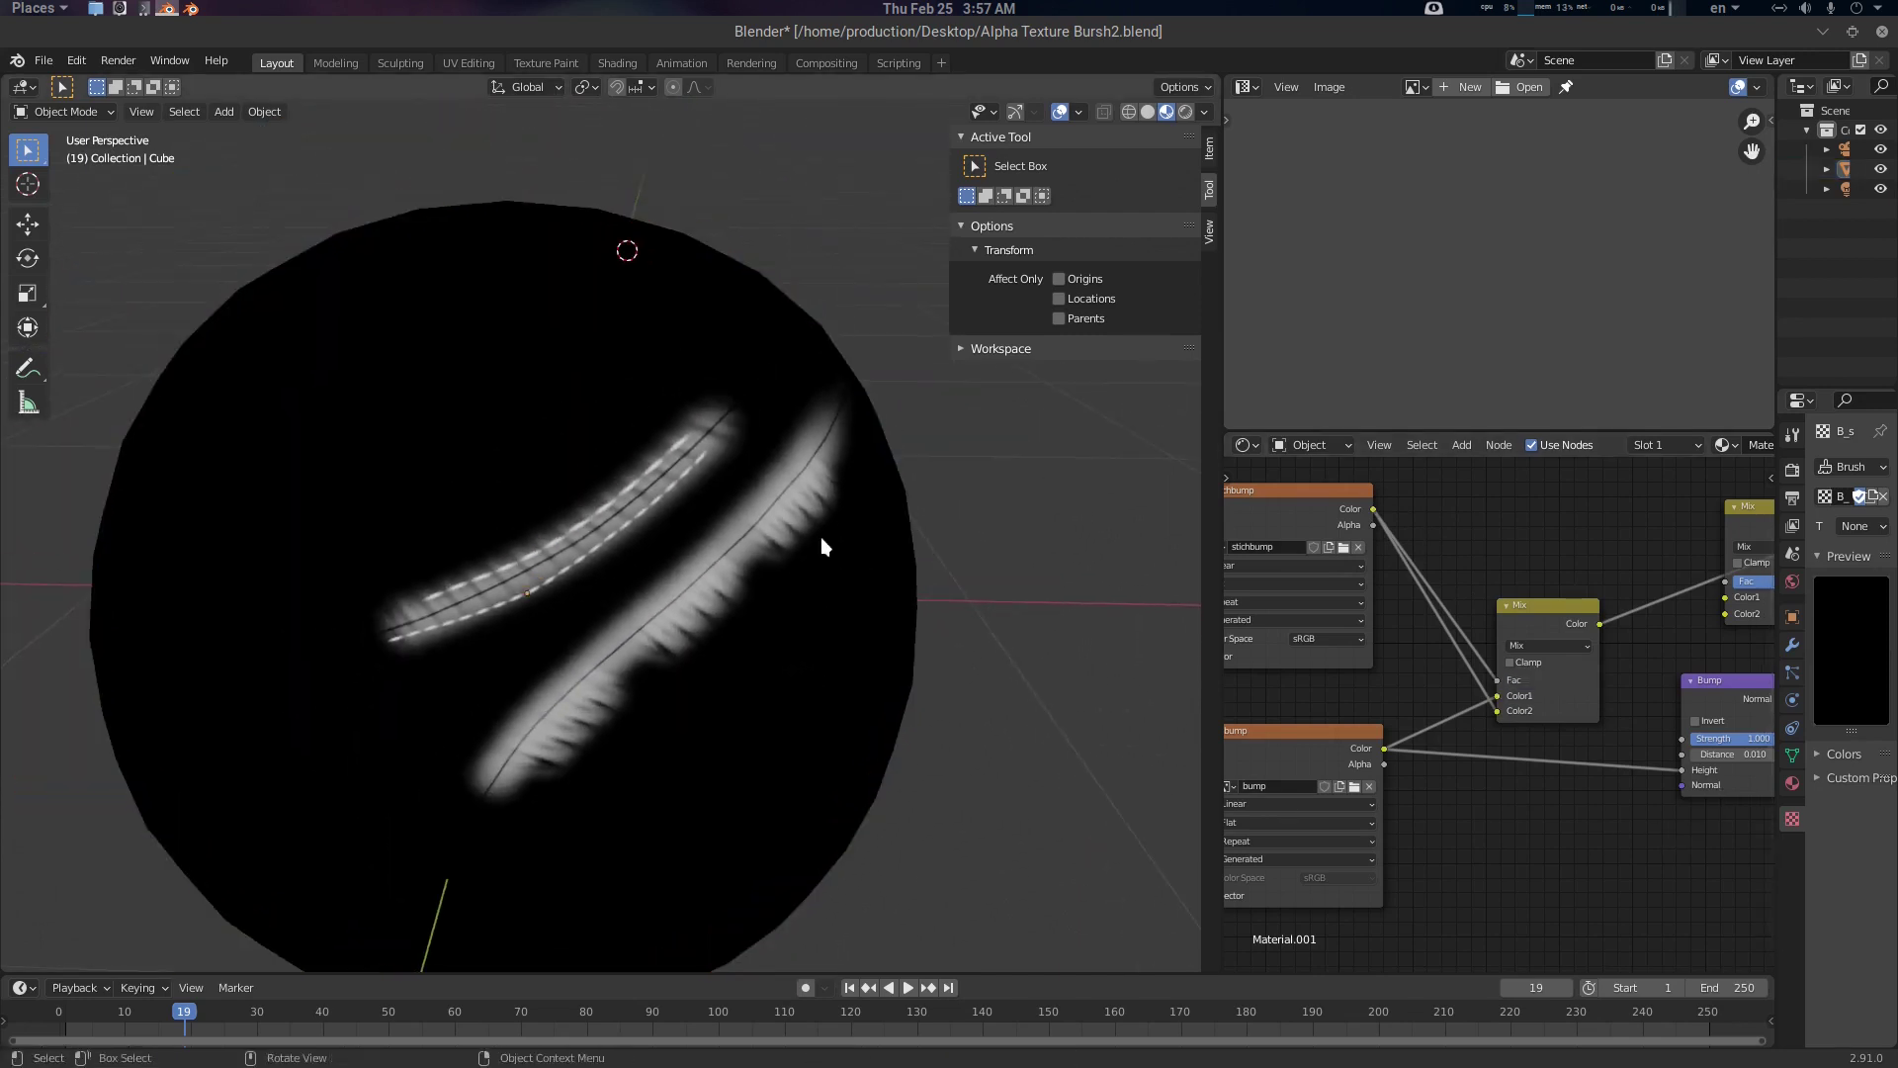
pyautogui.click(672, 466)
pyautogui.hotkey('ctrl', 'Tab')
pyautogui.click(831, 409)
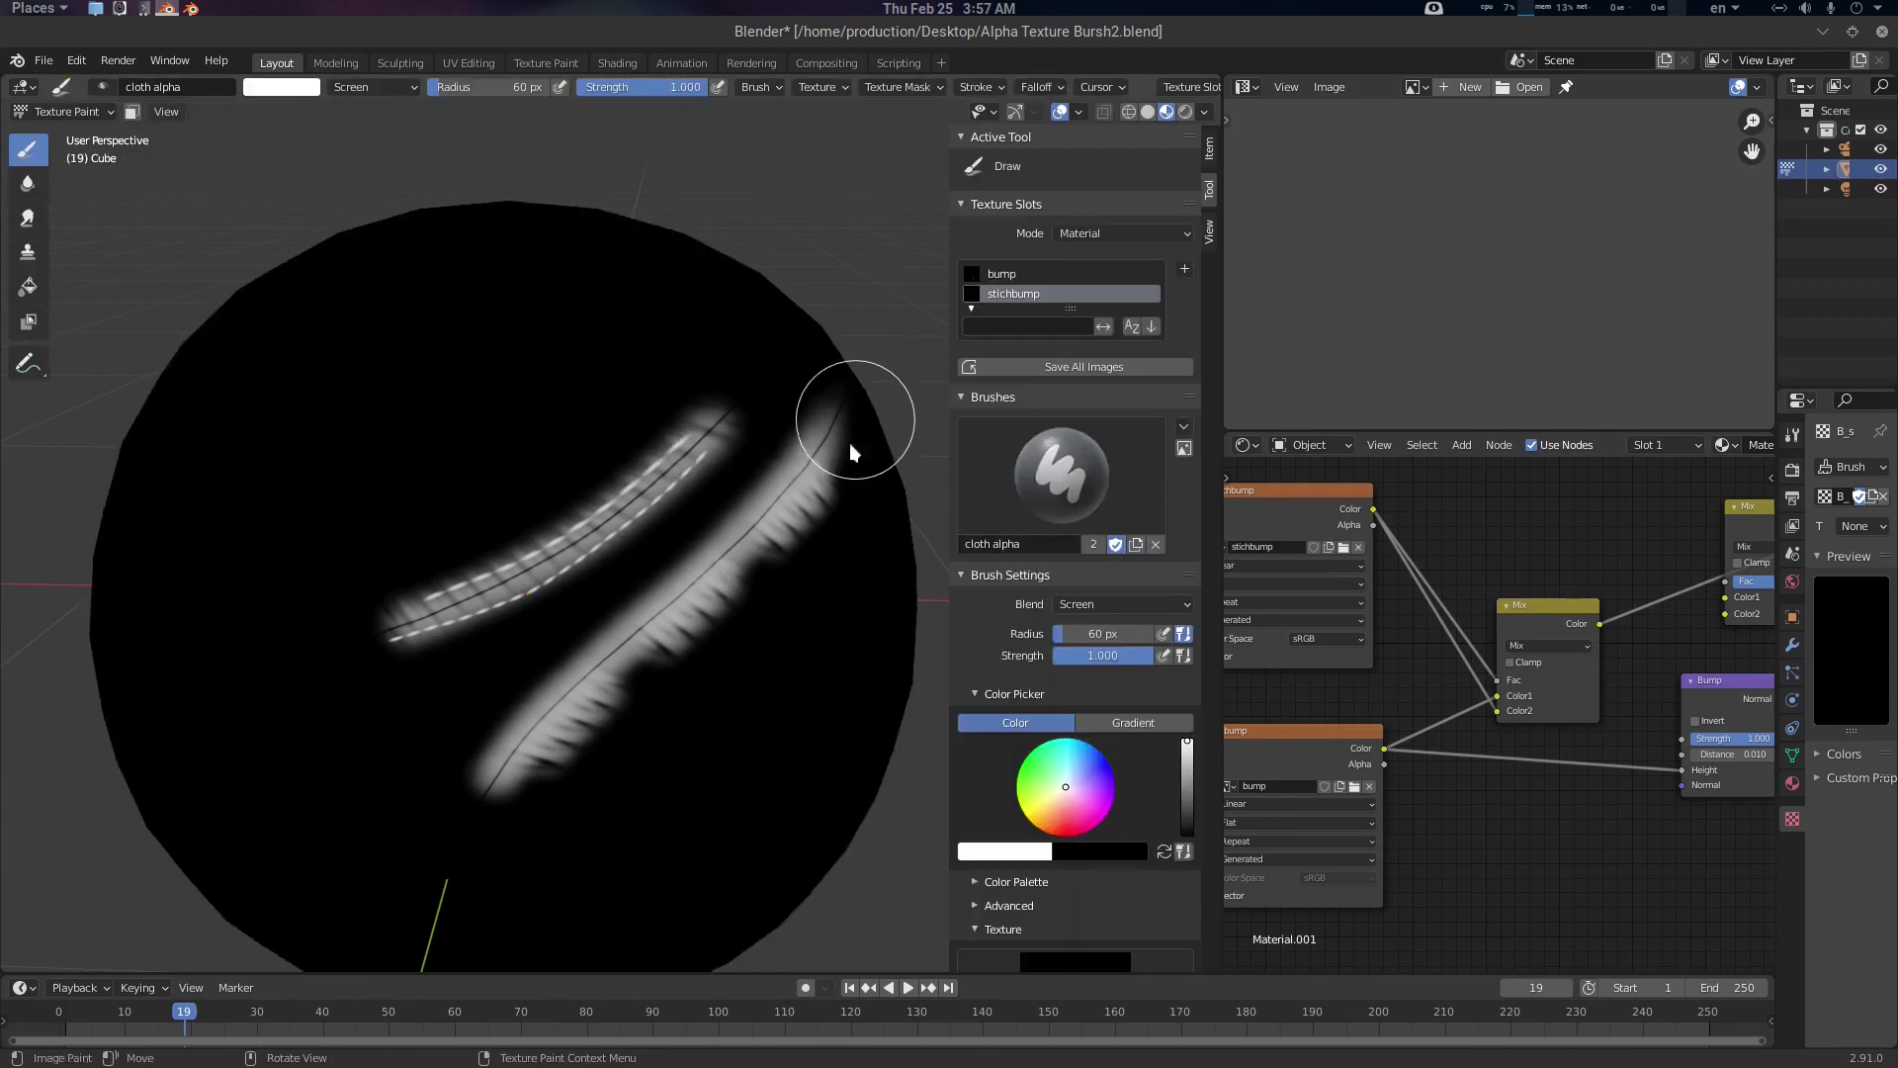
# Paint a curved dashed stitch line on the stichbump image, across the empty area beside the existing stitched crease
pyautogui.scroll(2, 850, 445)
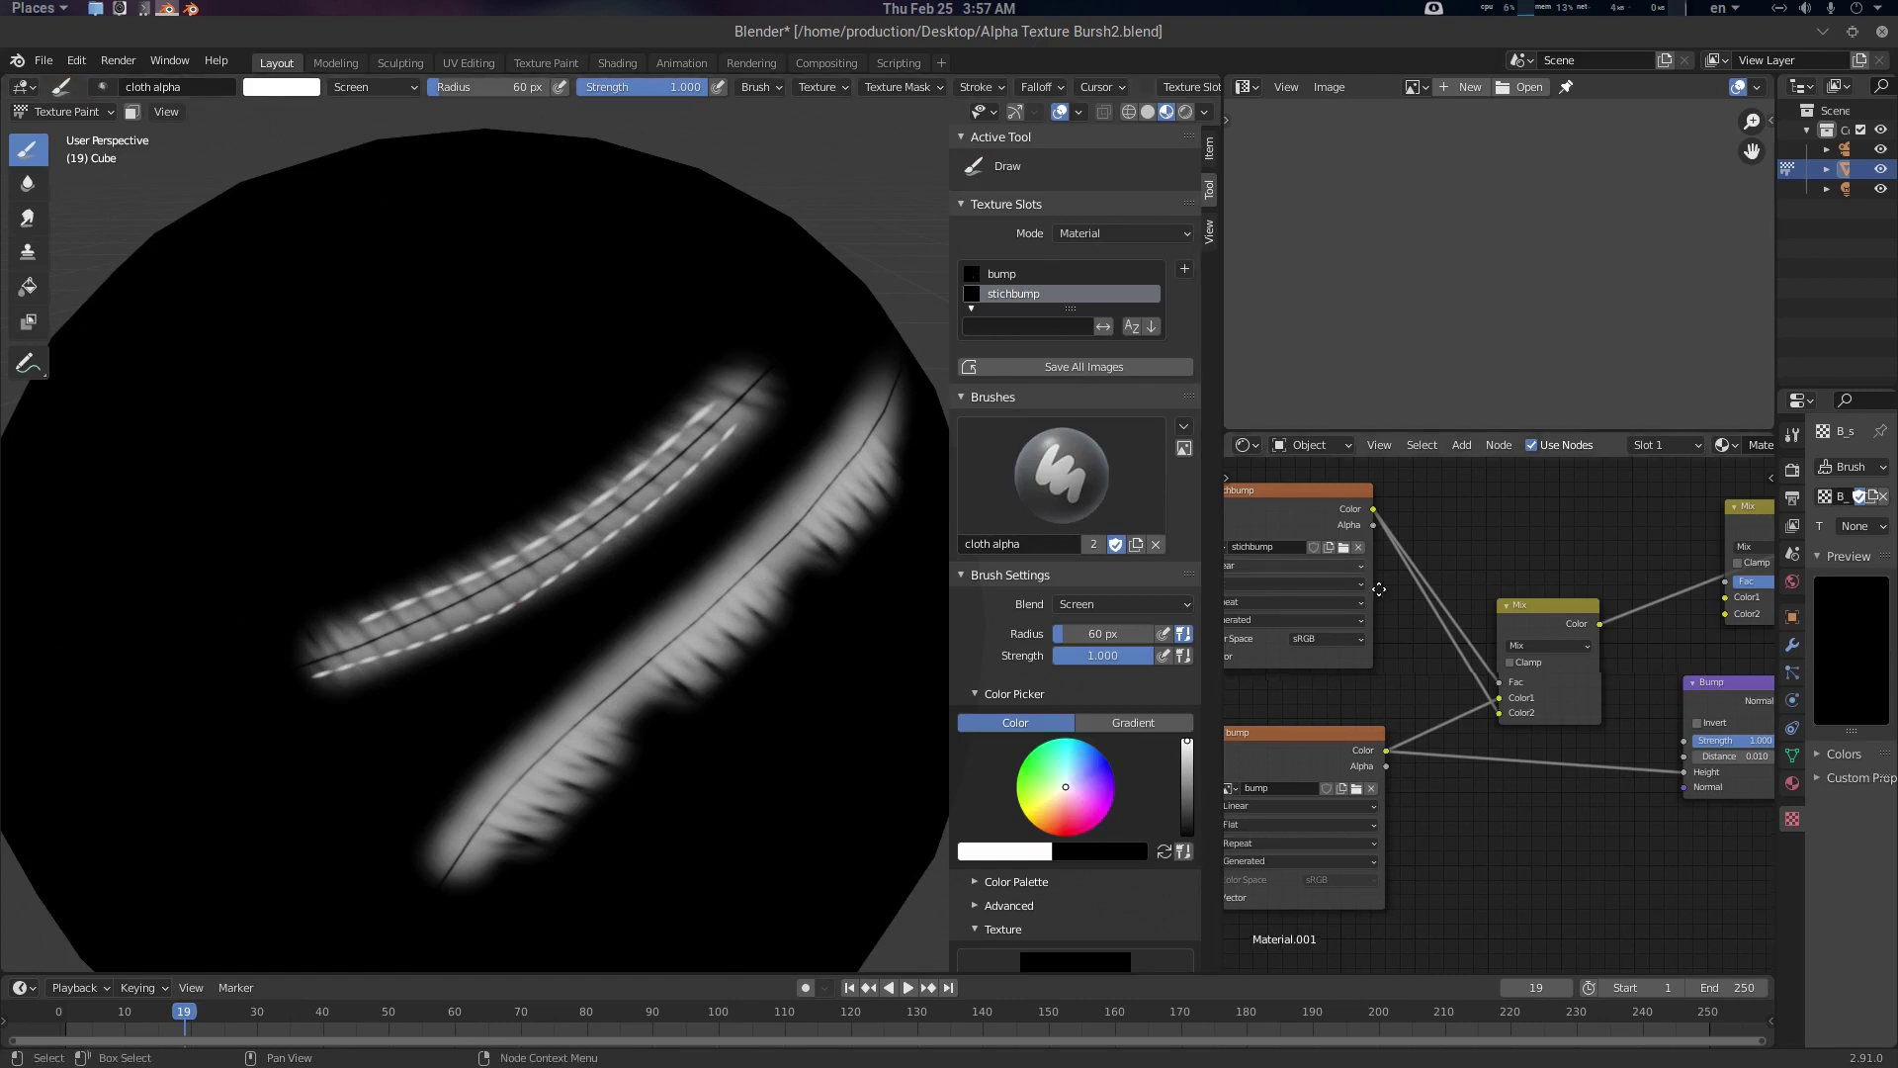
pyautogui.moveTo(1377, 584); pyautogui.dragTo(1424, 606, button='middle')
pyautogui.moveTo(873, 435); pyautogui.dragTo(720, 470, button='middle')
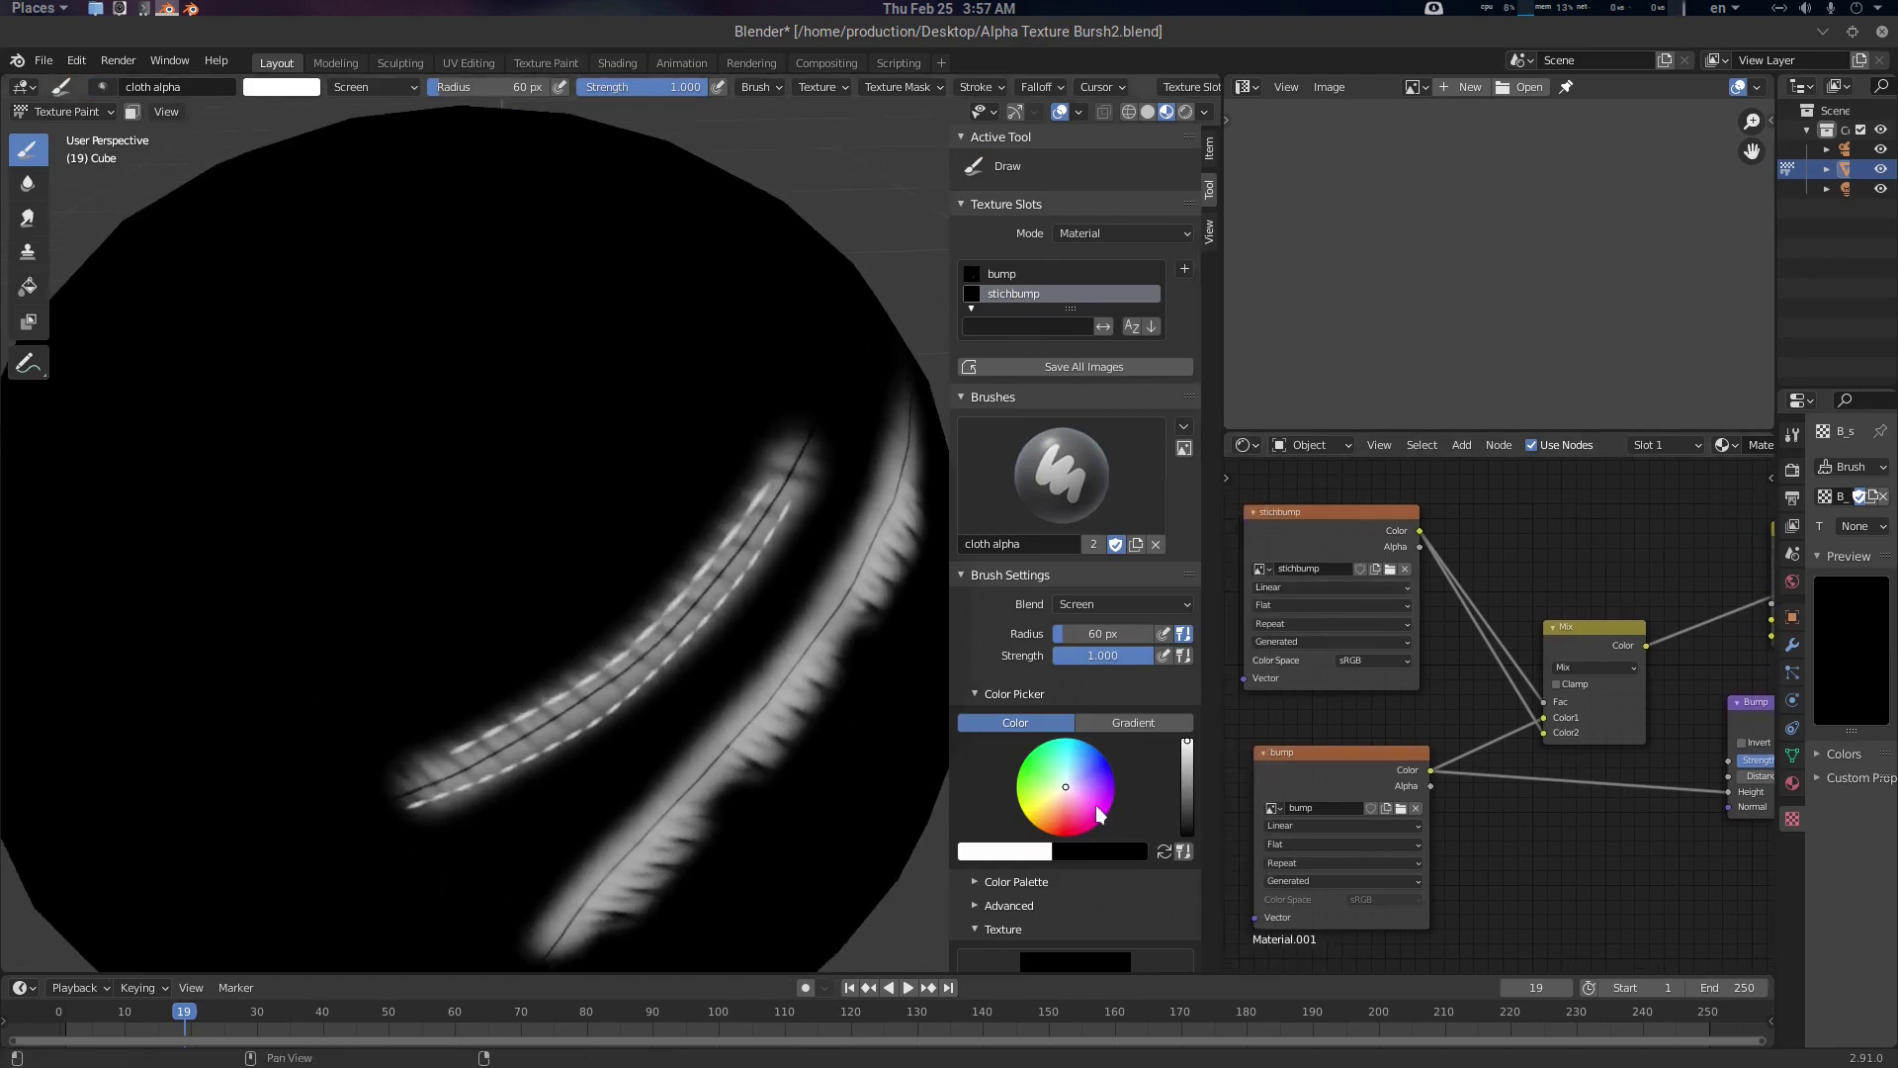
pyautogui.scroll(-4, 1109, 816)
pyautogui.moveTo(780, 597); pyautogui.dragTo(787, 550, button='middle')
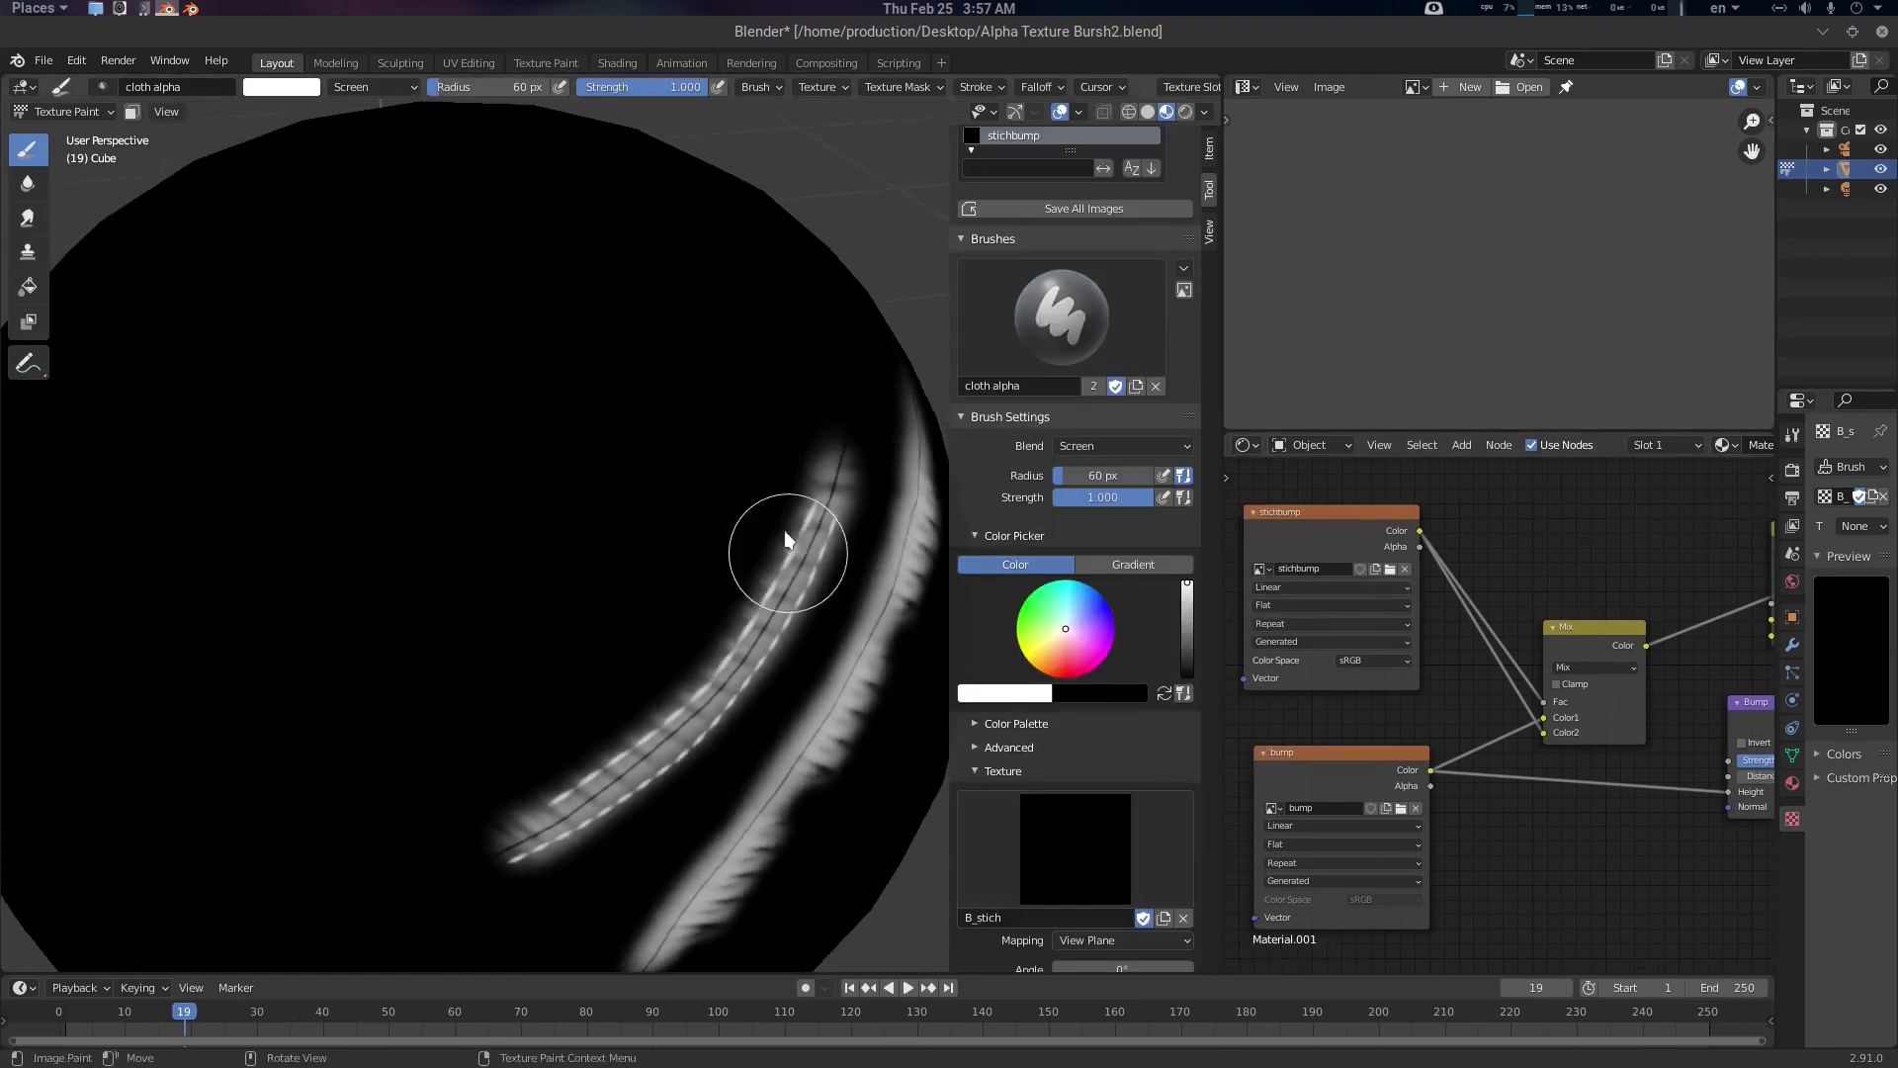
pyautogui.moveTo(476, 307)
pyautogui.mouseDown()
pyautogui.moveTo(425, 487)
pyautogui.moveTo(234, 754)
pyautogui.mouseUp()
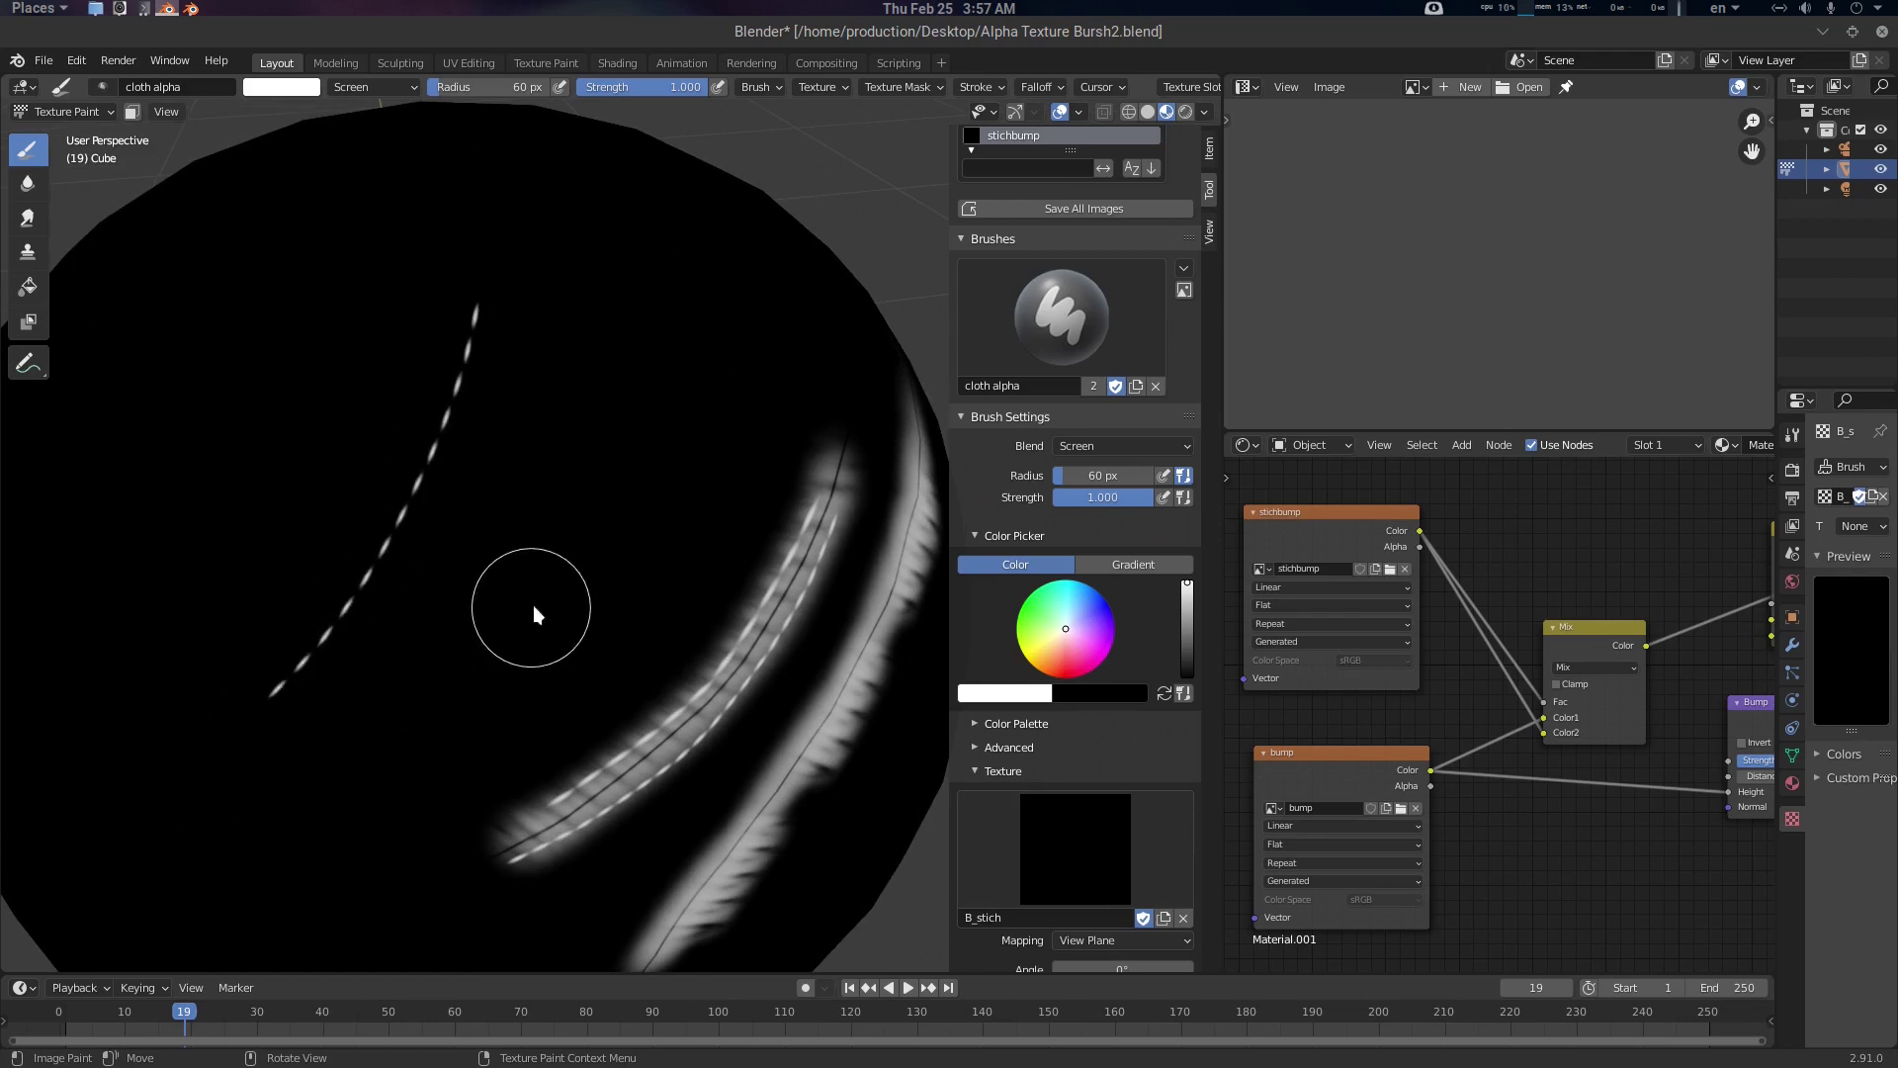
pyautogui.moveTo(530, 614); pyautogui.dragTo(563, 589, button='middle')
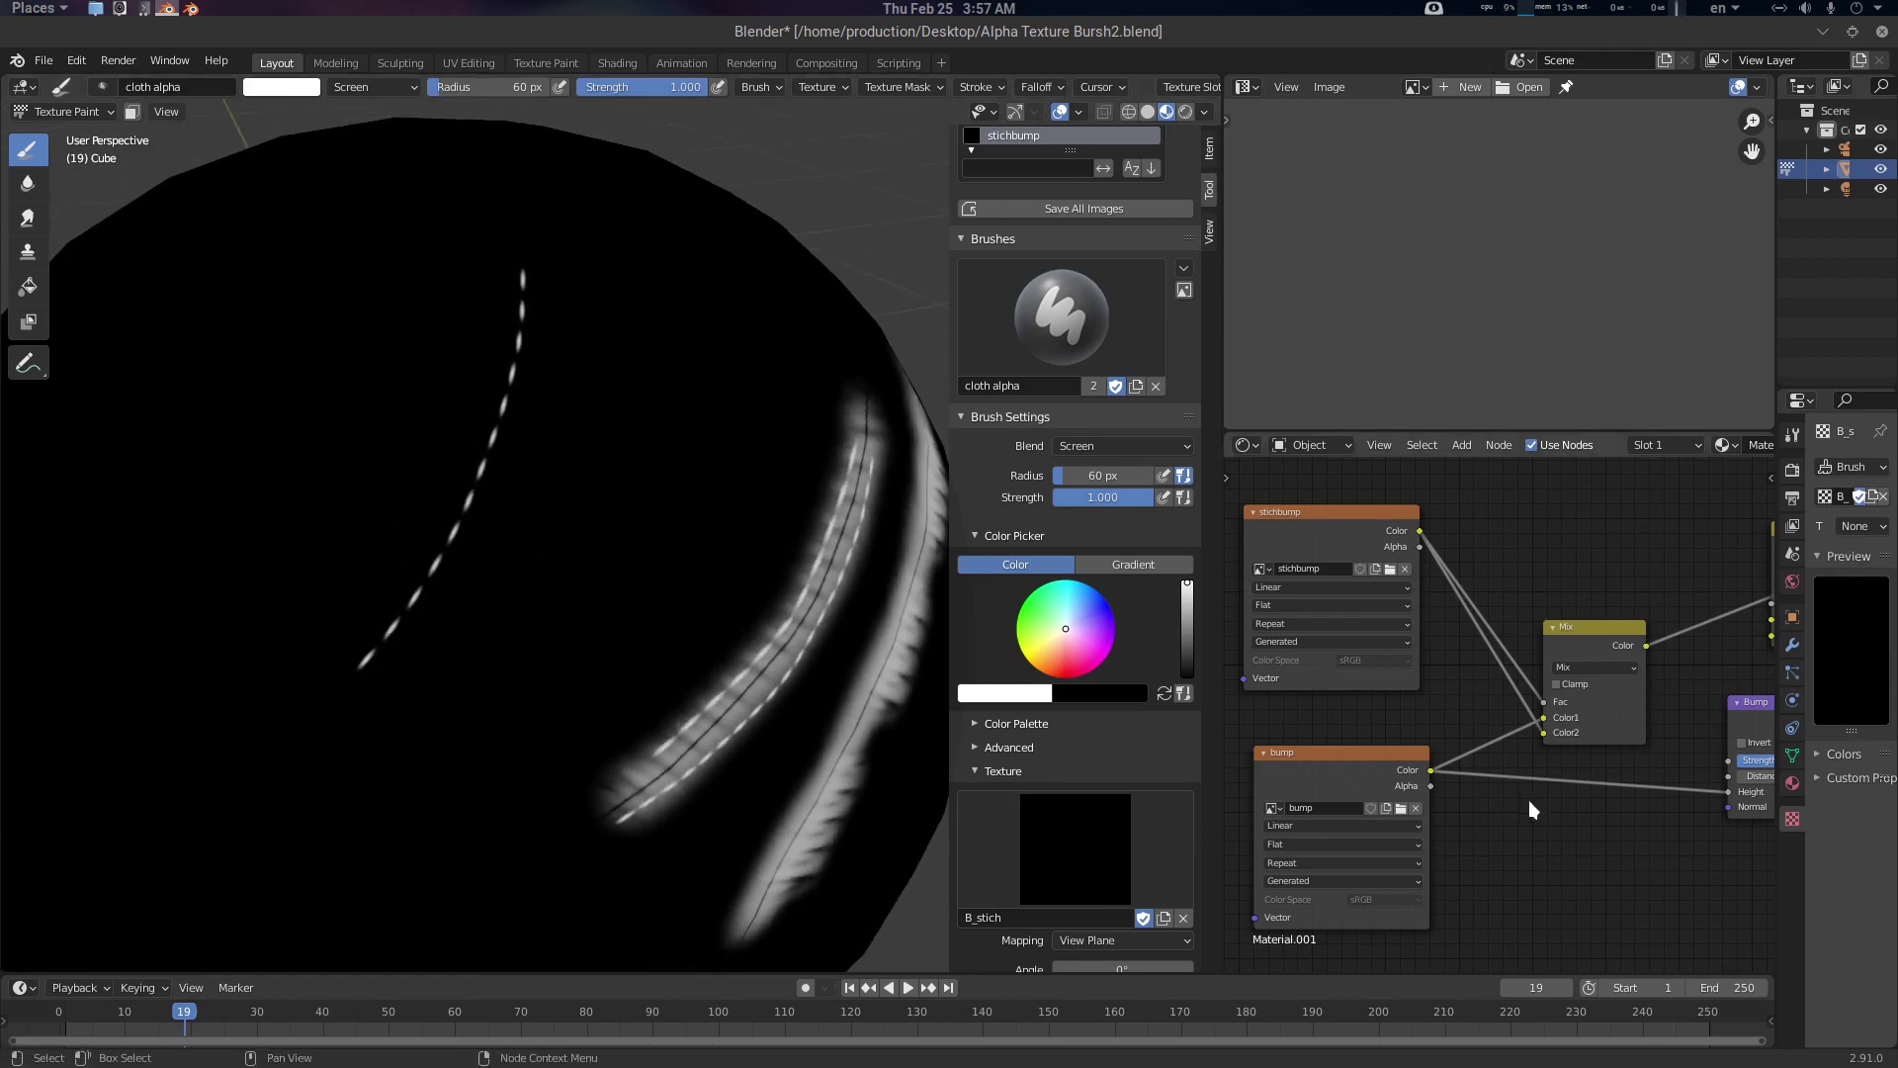
# Connect the texture Mix node's Color to the Bump node's Height, and switch the output back to the Principled BSDF
pyautogui.moveTo(1710, 727); pyautogui.dragTo(1521, 668, button='middle')
pyautogui.moveTo(1461, 586); pyautogui.dragTo(1542, 733)
pyautogui.moveTo(1621, 811); pyautogui.dragTo(1391, 806, button='middle')
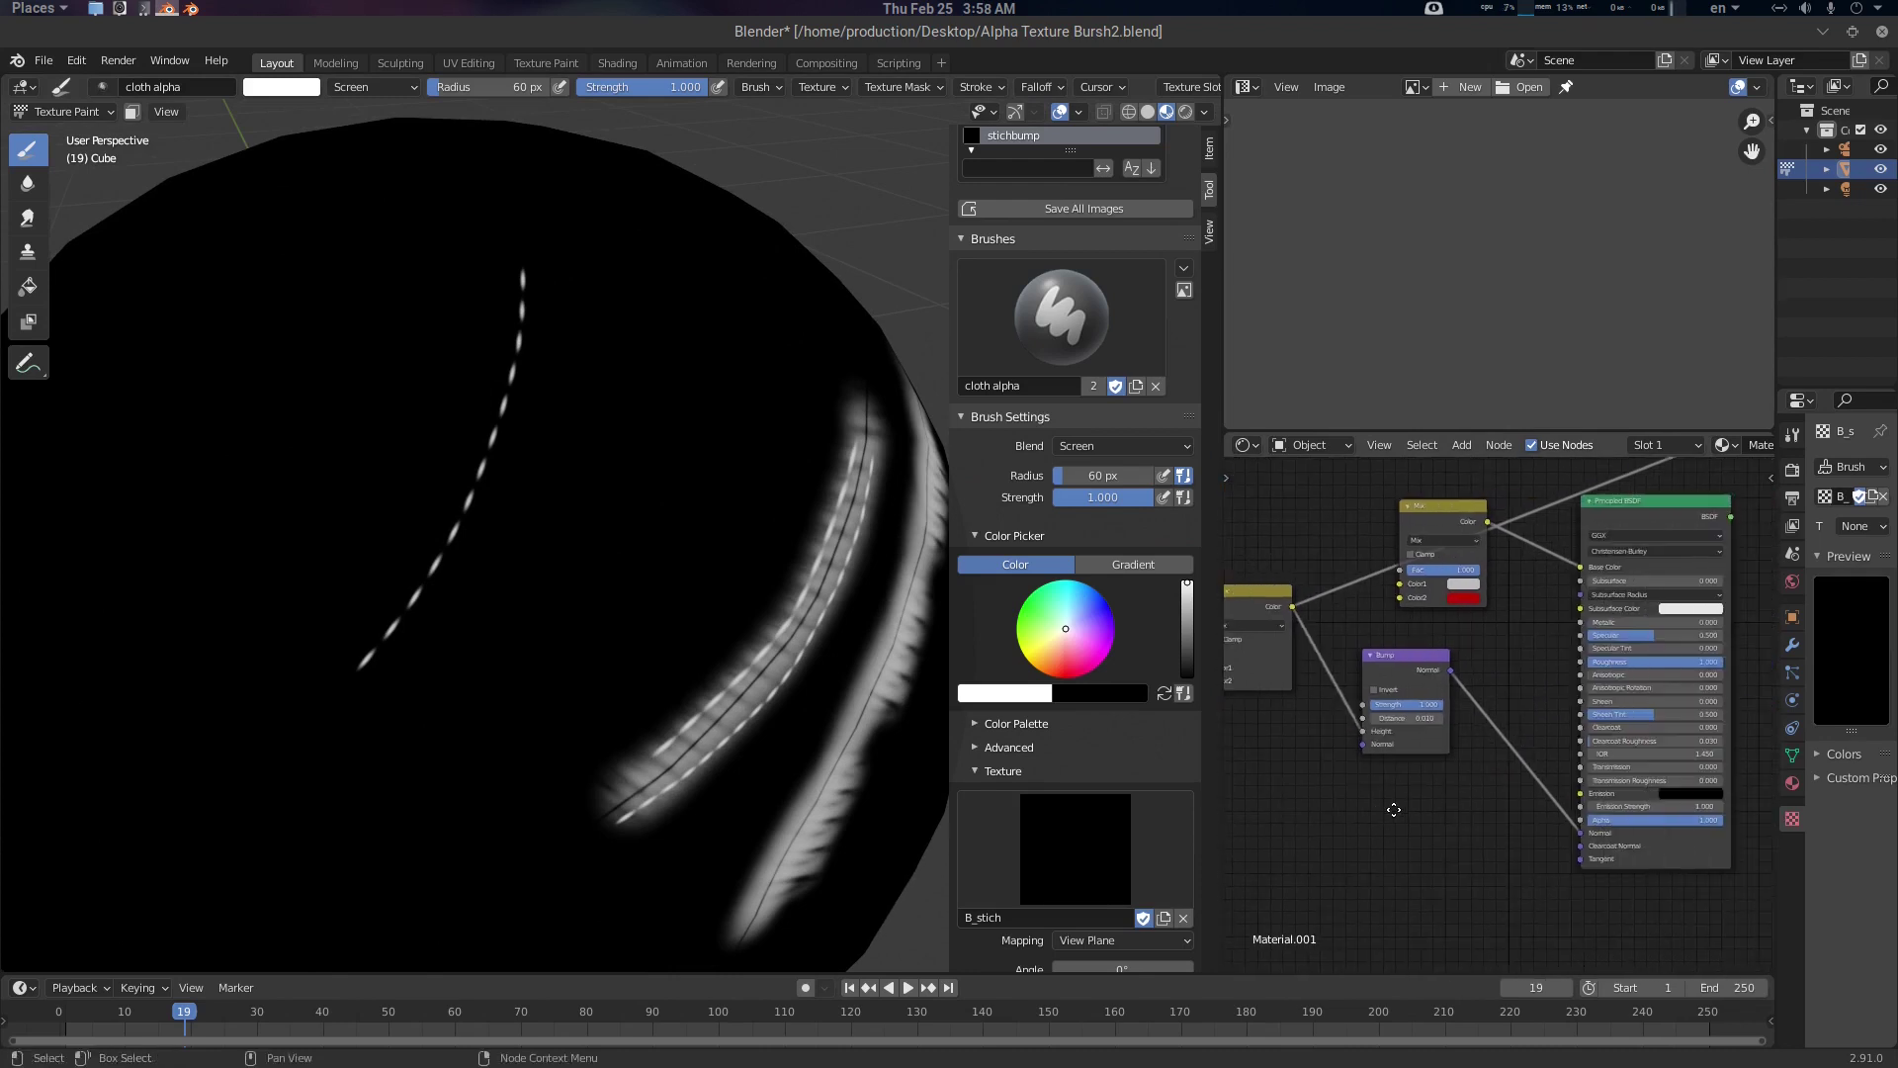
pyautogui.scroll(-1, 1454, 784)
pyautogui.moveTo(1486, 692); pyautogui.dragTo(1613, 681, button='middle')
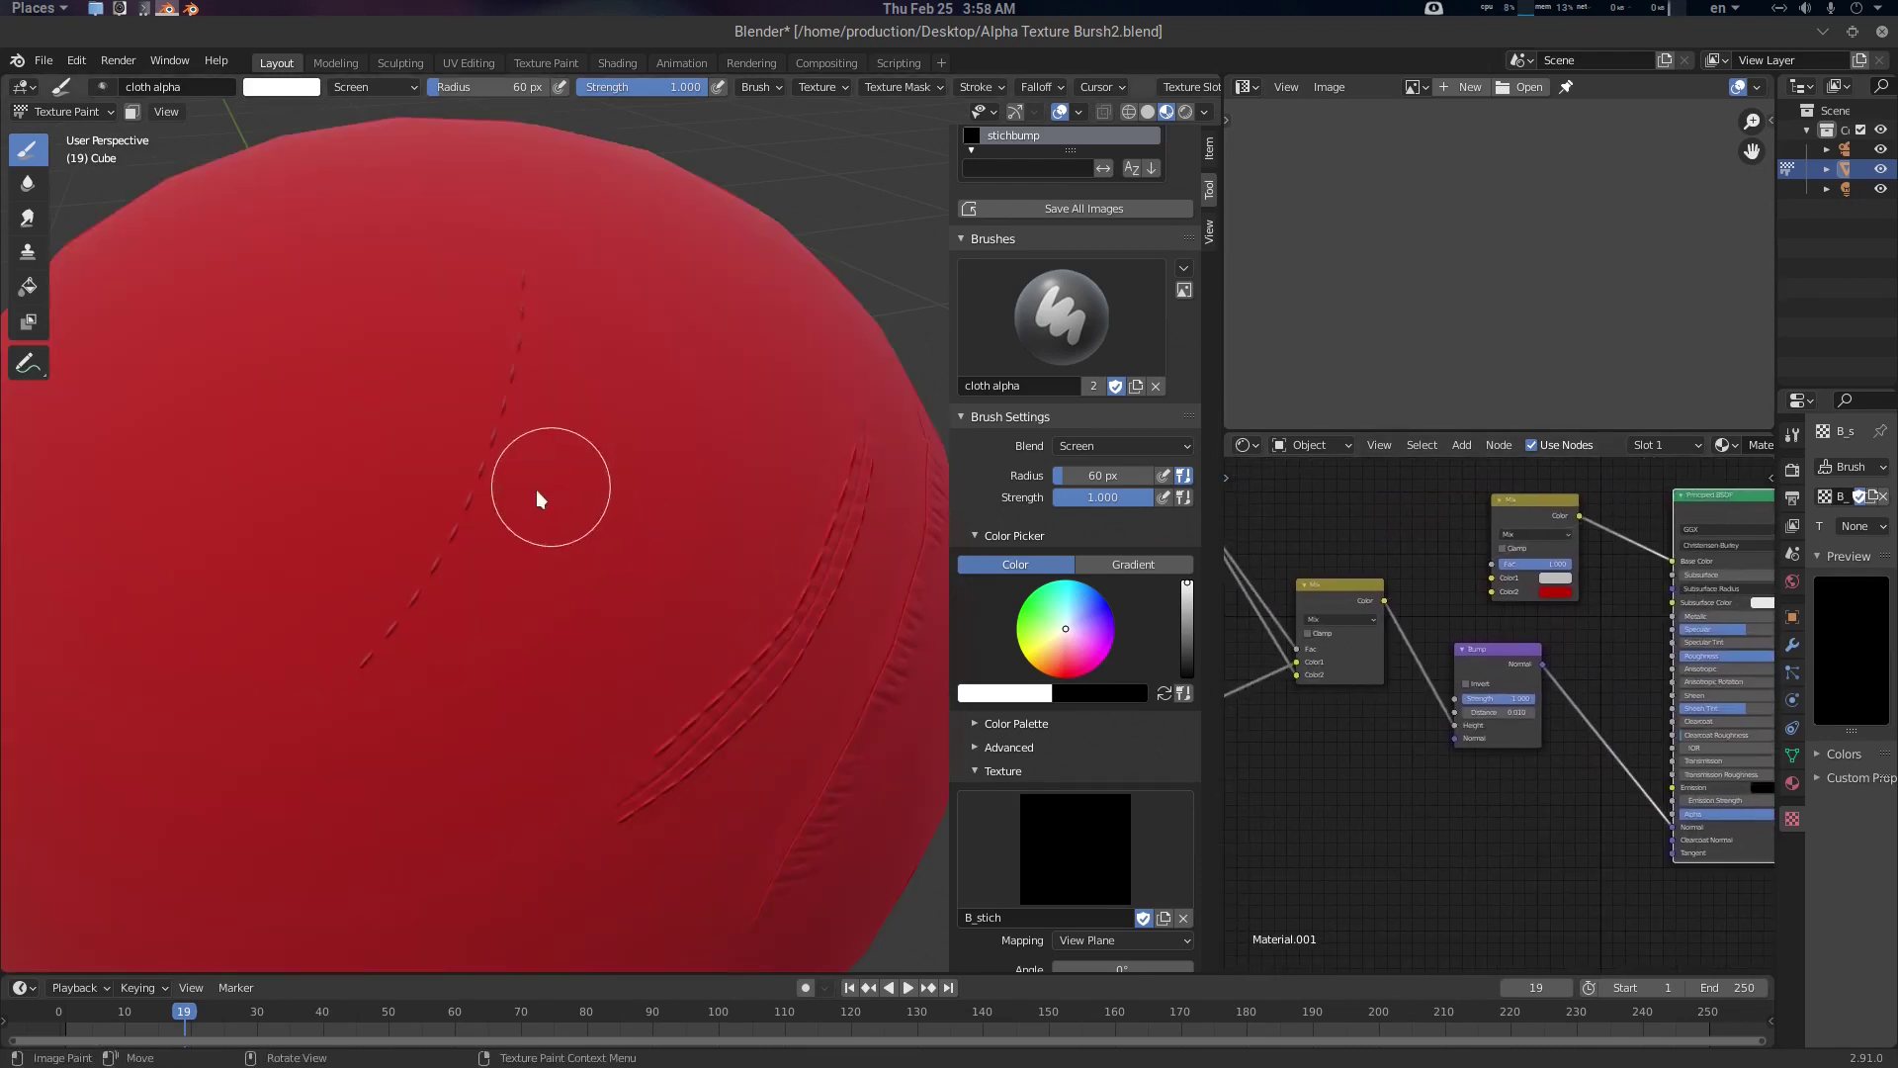
# Connect the stichbump image's Color output to the Fac input of the Mix node that feeds the base color
pyautogui.moveTo(1444, 652); pyautogui.dragTo(1579, 702, button='middle')
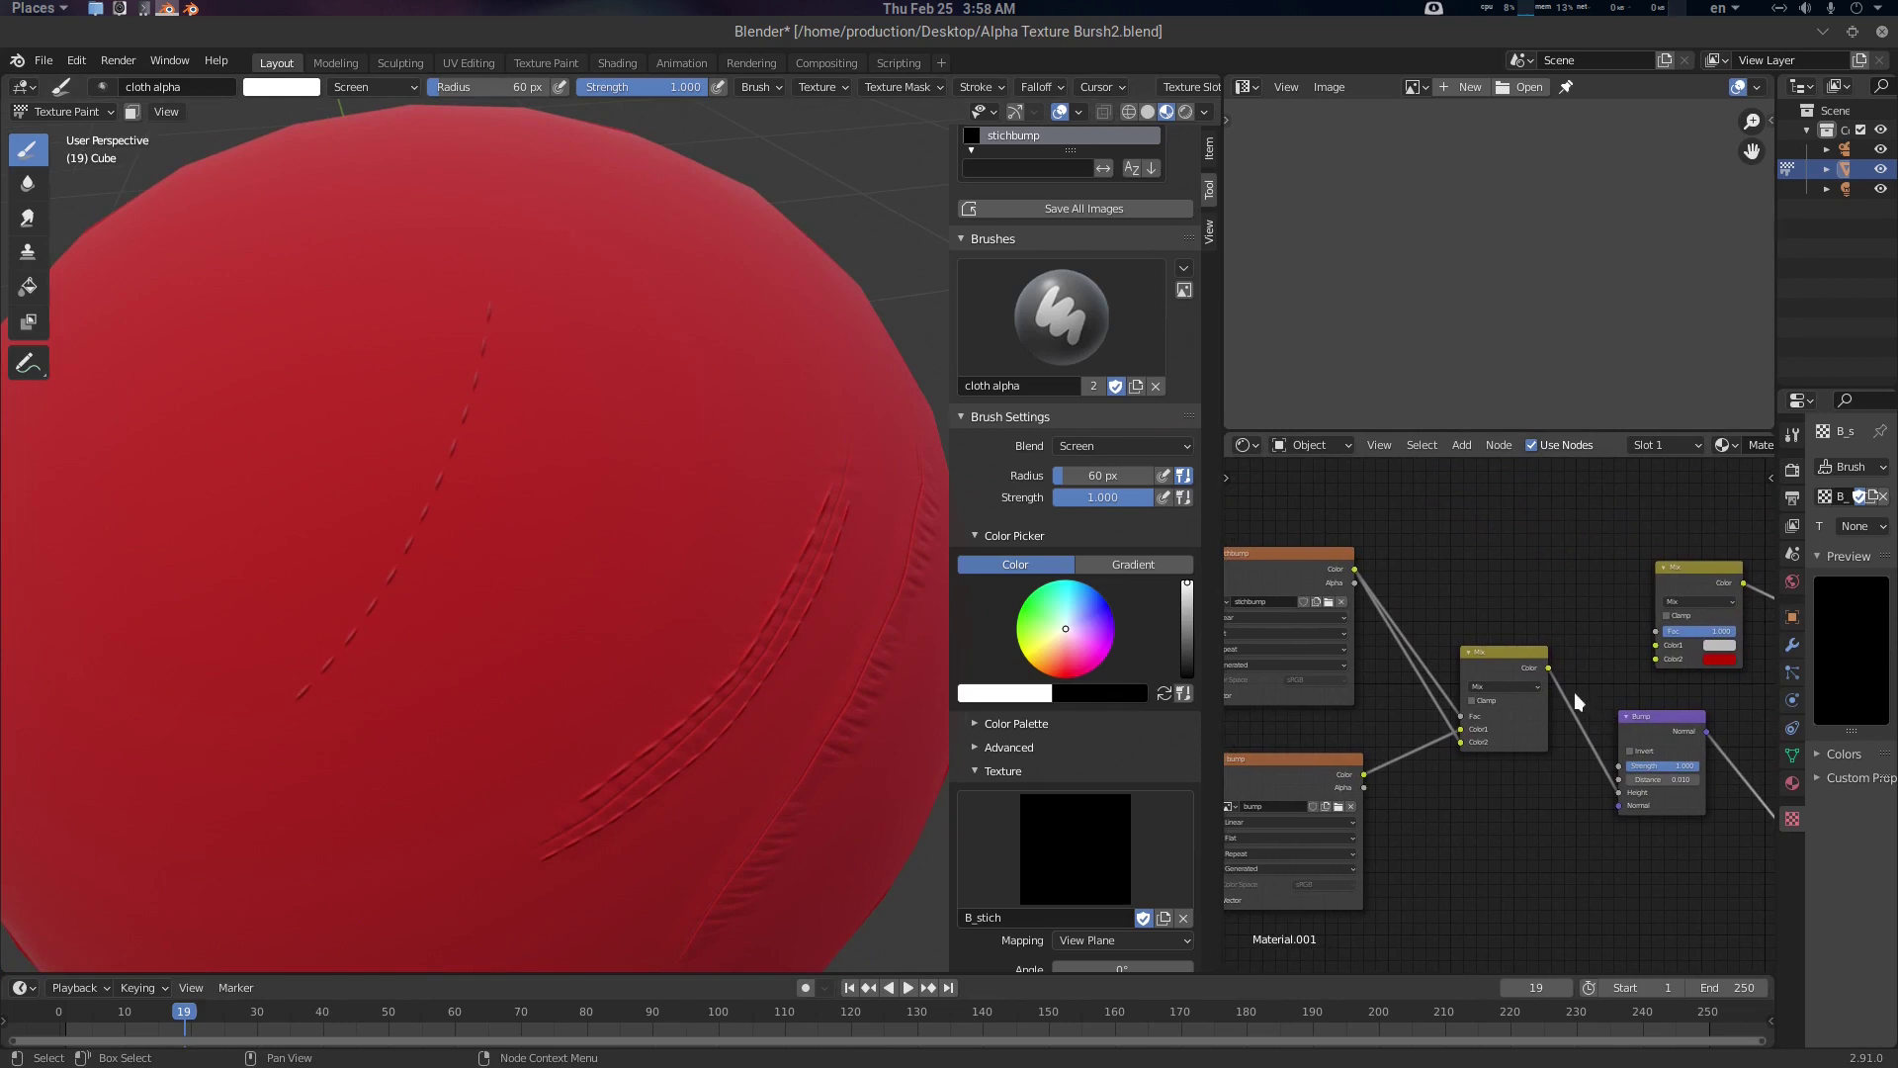
pyautogui.moveTo(1355, 569); pyautogui.dragTo(1432, 534)
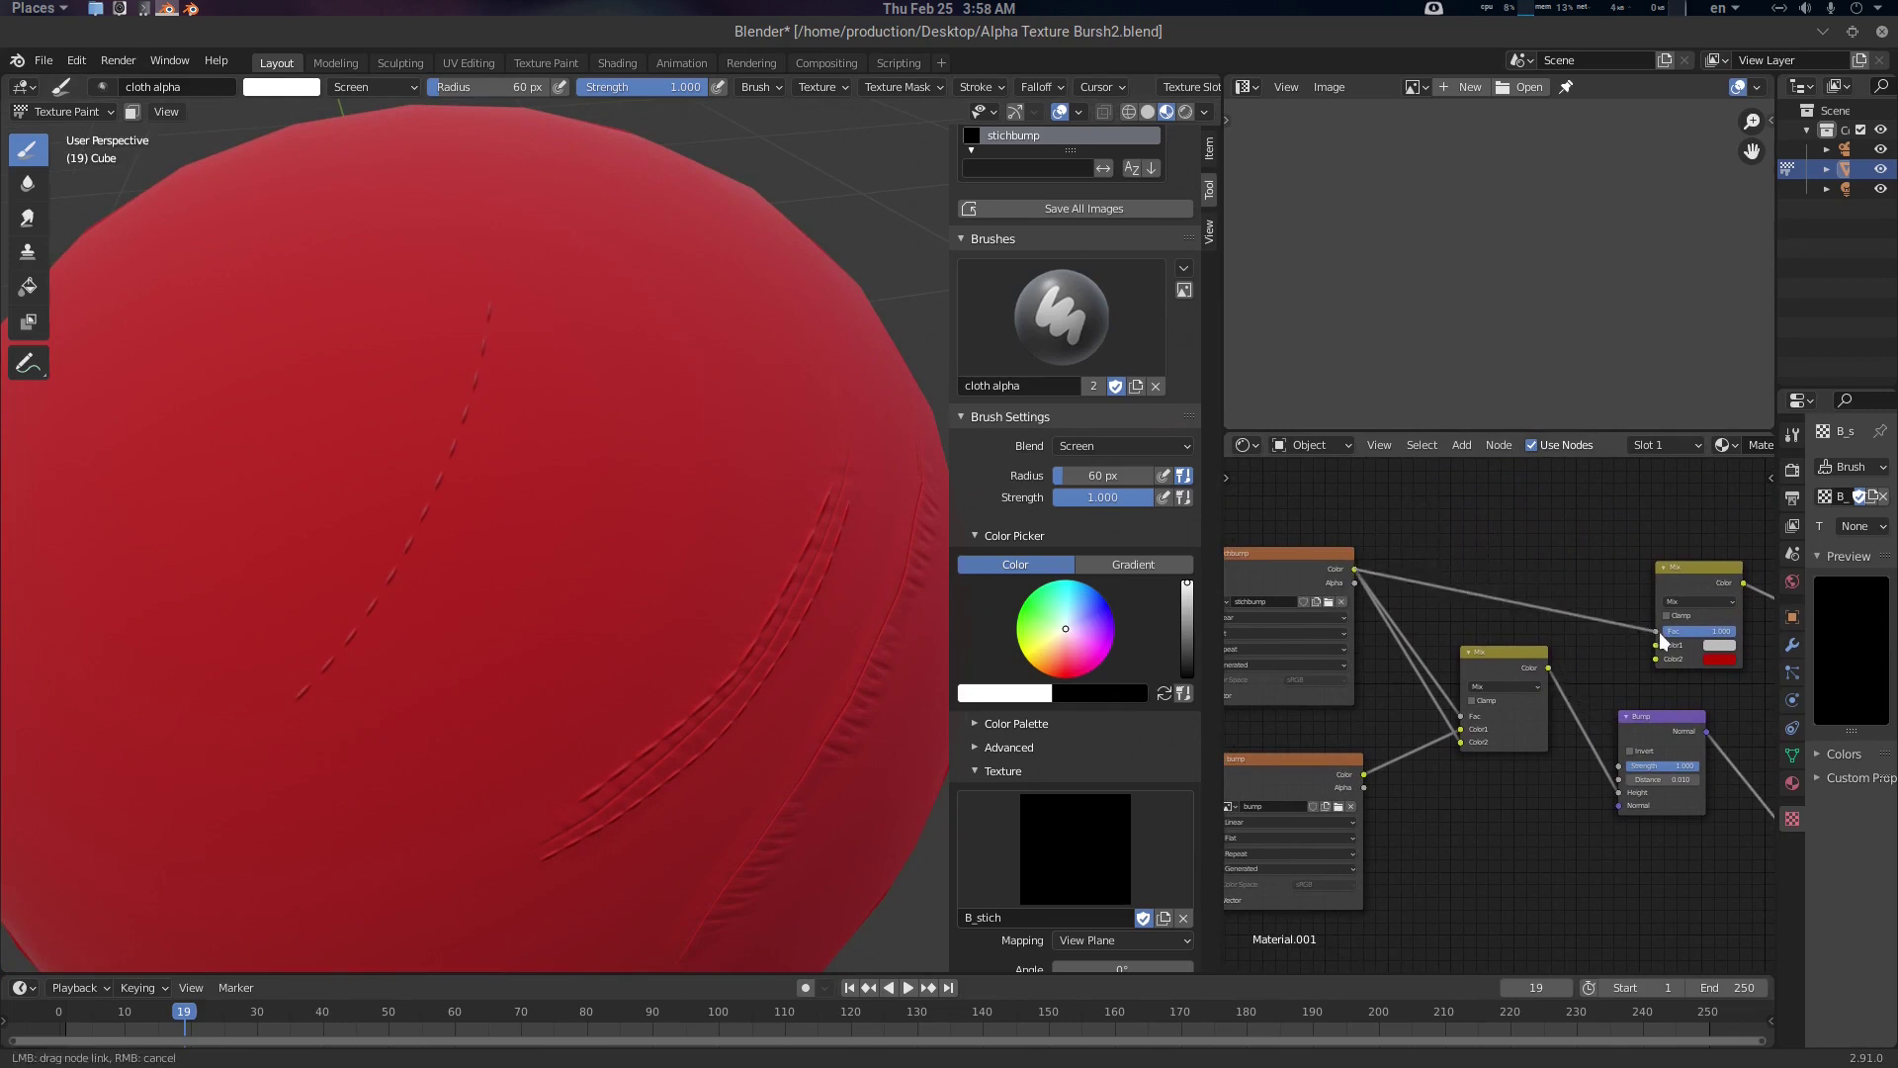
pyautogui.moveTo(1662, 641); pyautogui.dragTo(1659, 634)
pyautogui.moveTo(732, 509); pyautogui.dragTo(691, 517, button='middle')
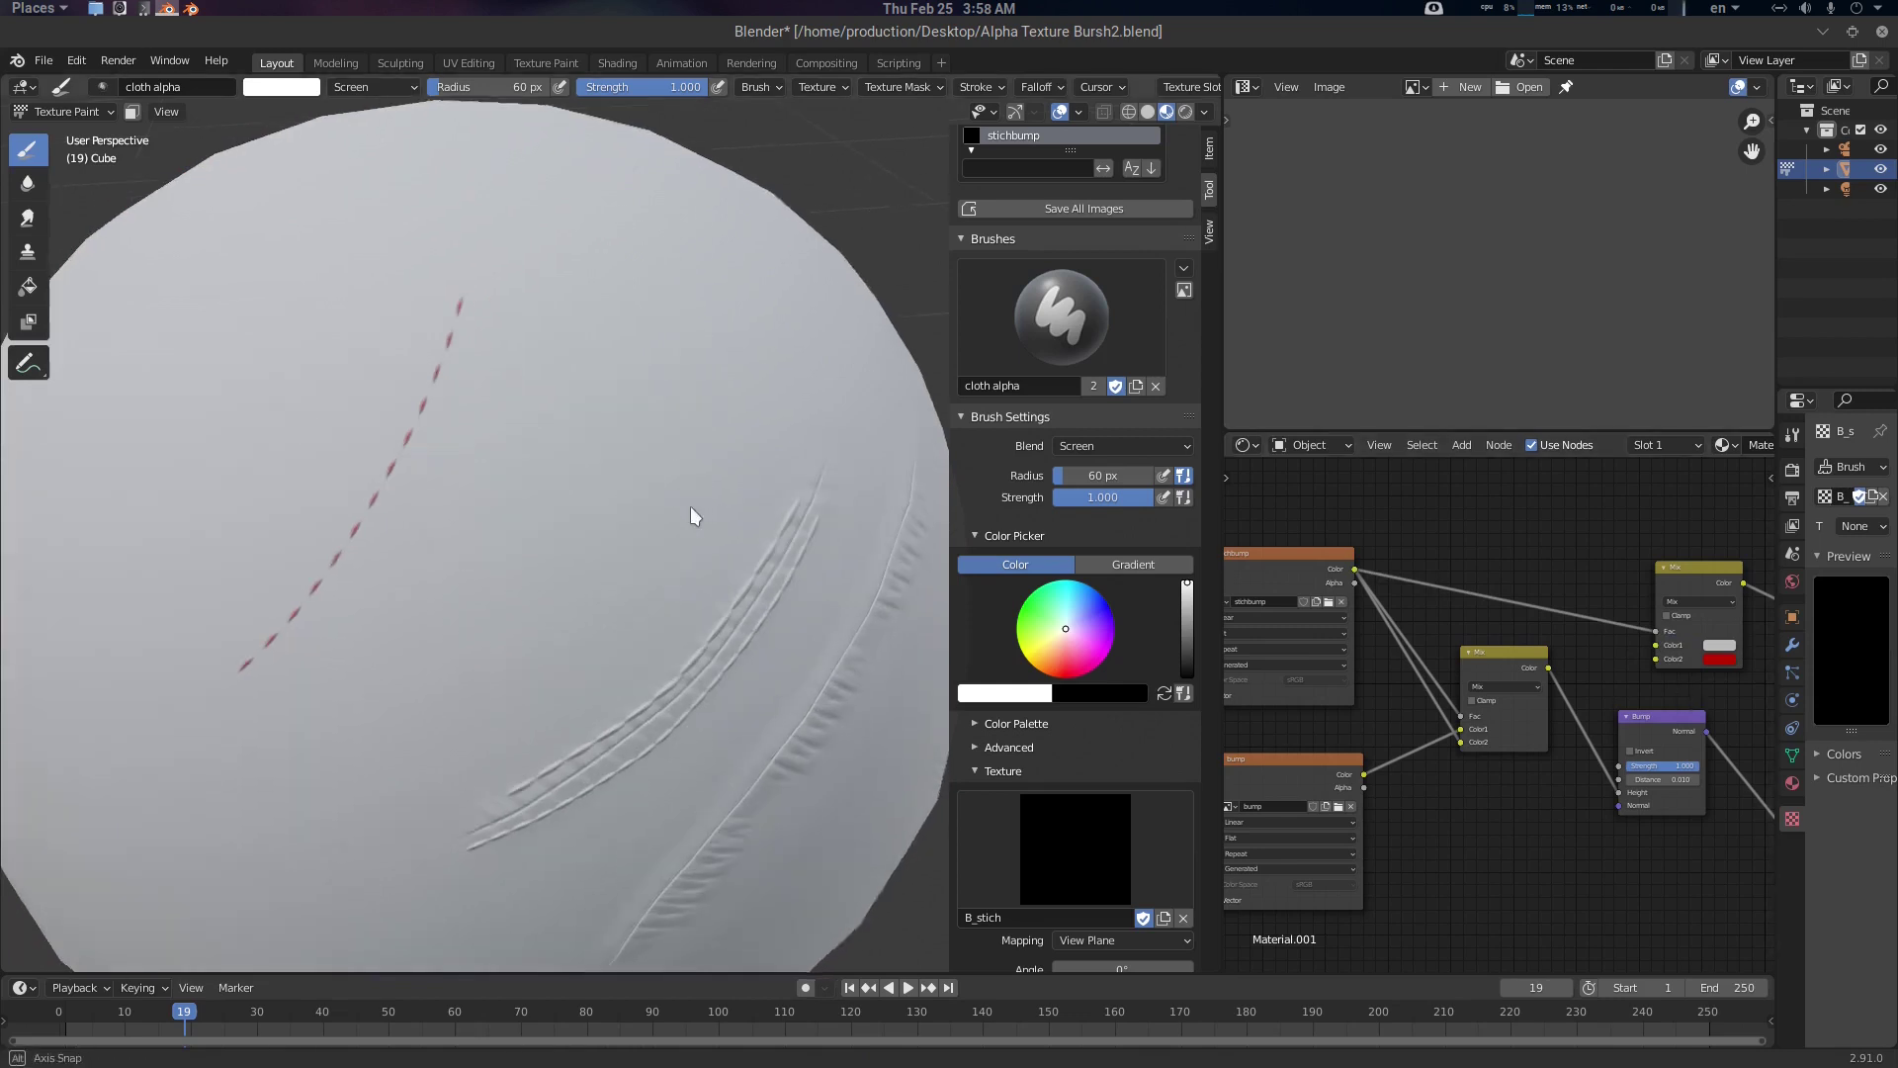
# Set the color Mix node's Color1 to red for the cloth and its Color2 to light grey for the stitches
pyautogui.moveTo(1707, 702); pyautogui.dragTo(1563, 666, button='middle')
pyautogui.scroll(2, 1564, 663)
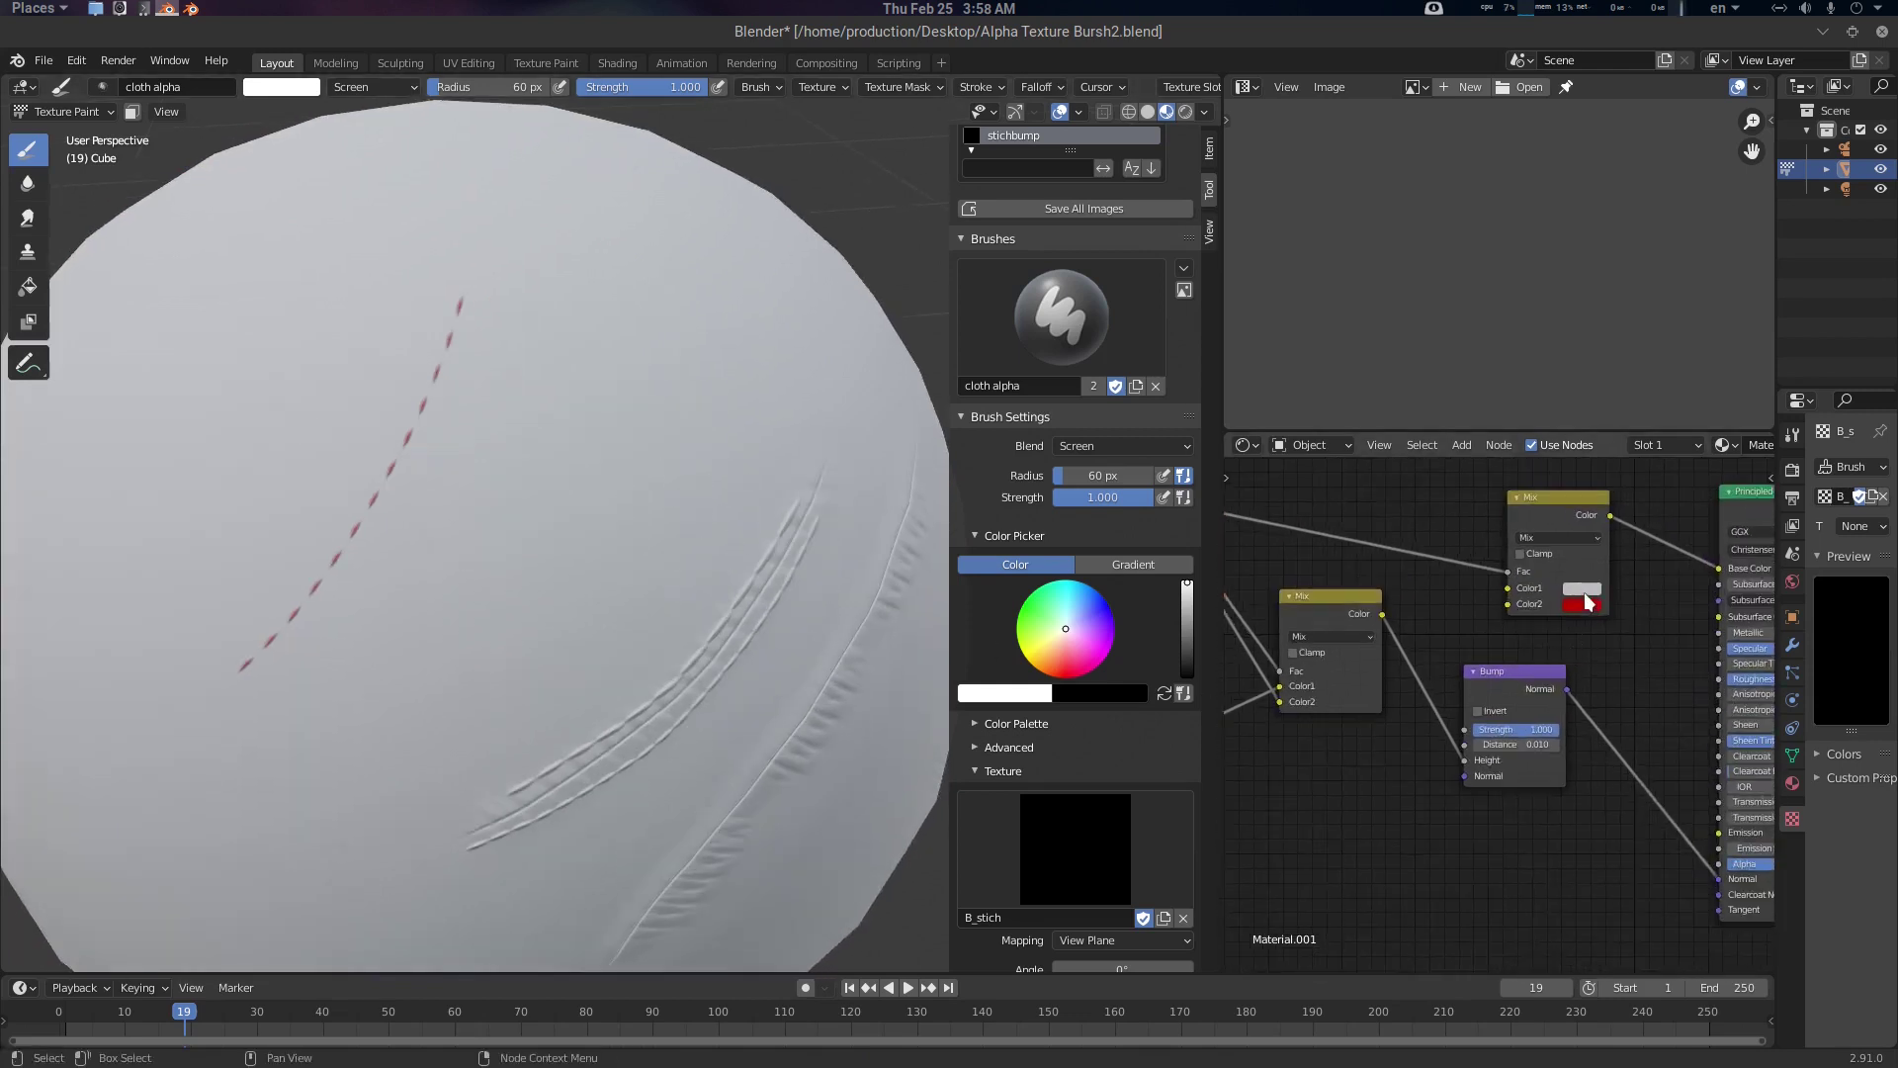
pyautogui.click(1582, 588)
pyautogui.click(1659, 472)
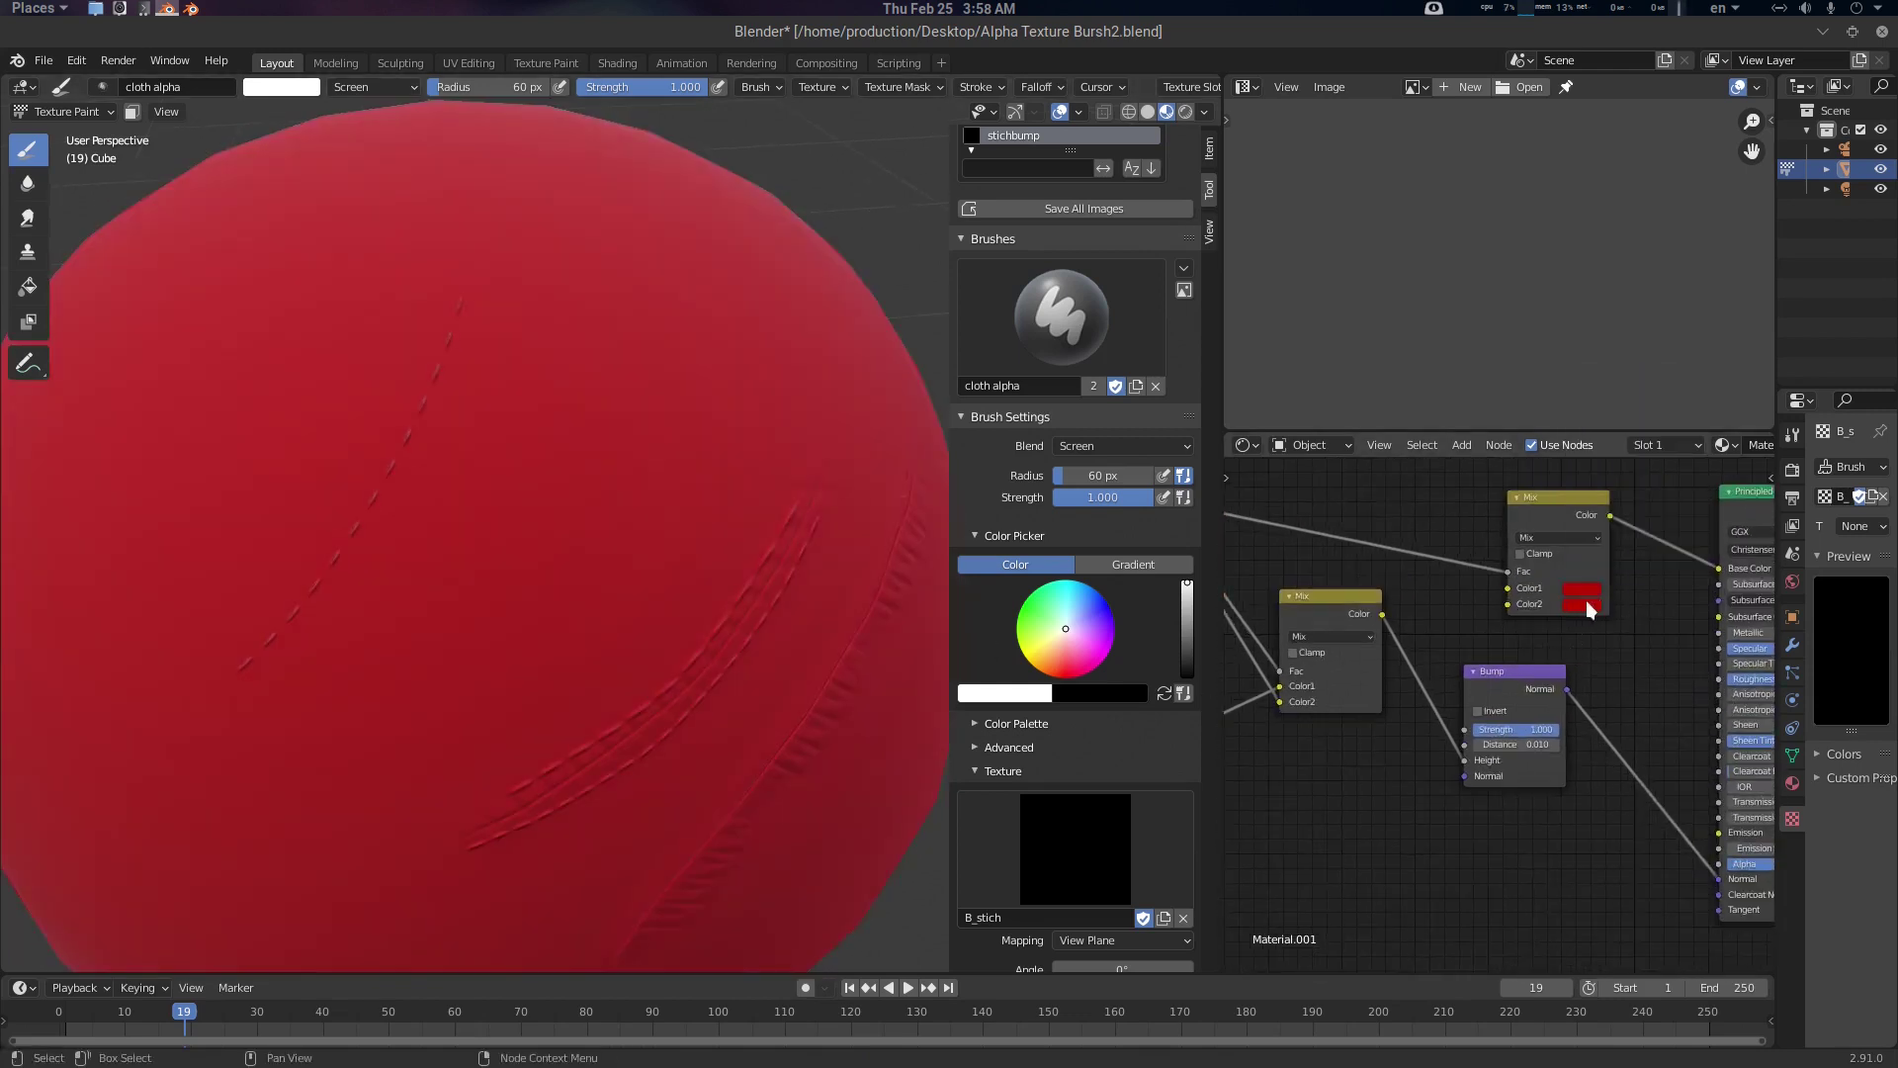
pyautogui.click(1583, 605)
pyautogui.moveTo(1689, 435); pyautogui.dragTo(1688, 416)
pyautogui.click(1627, 453)
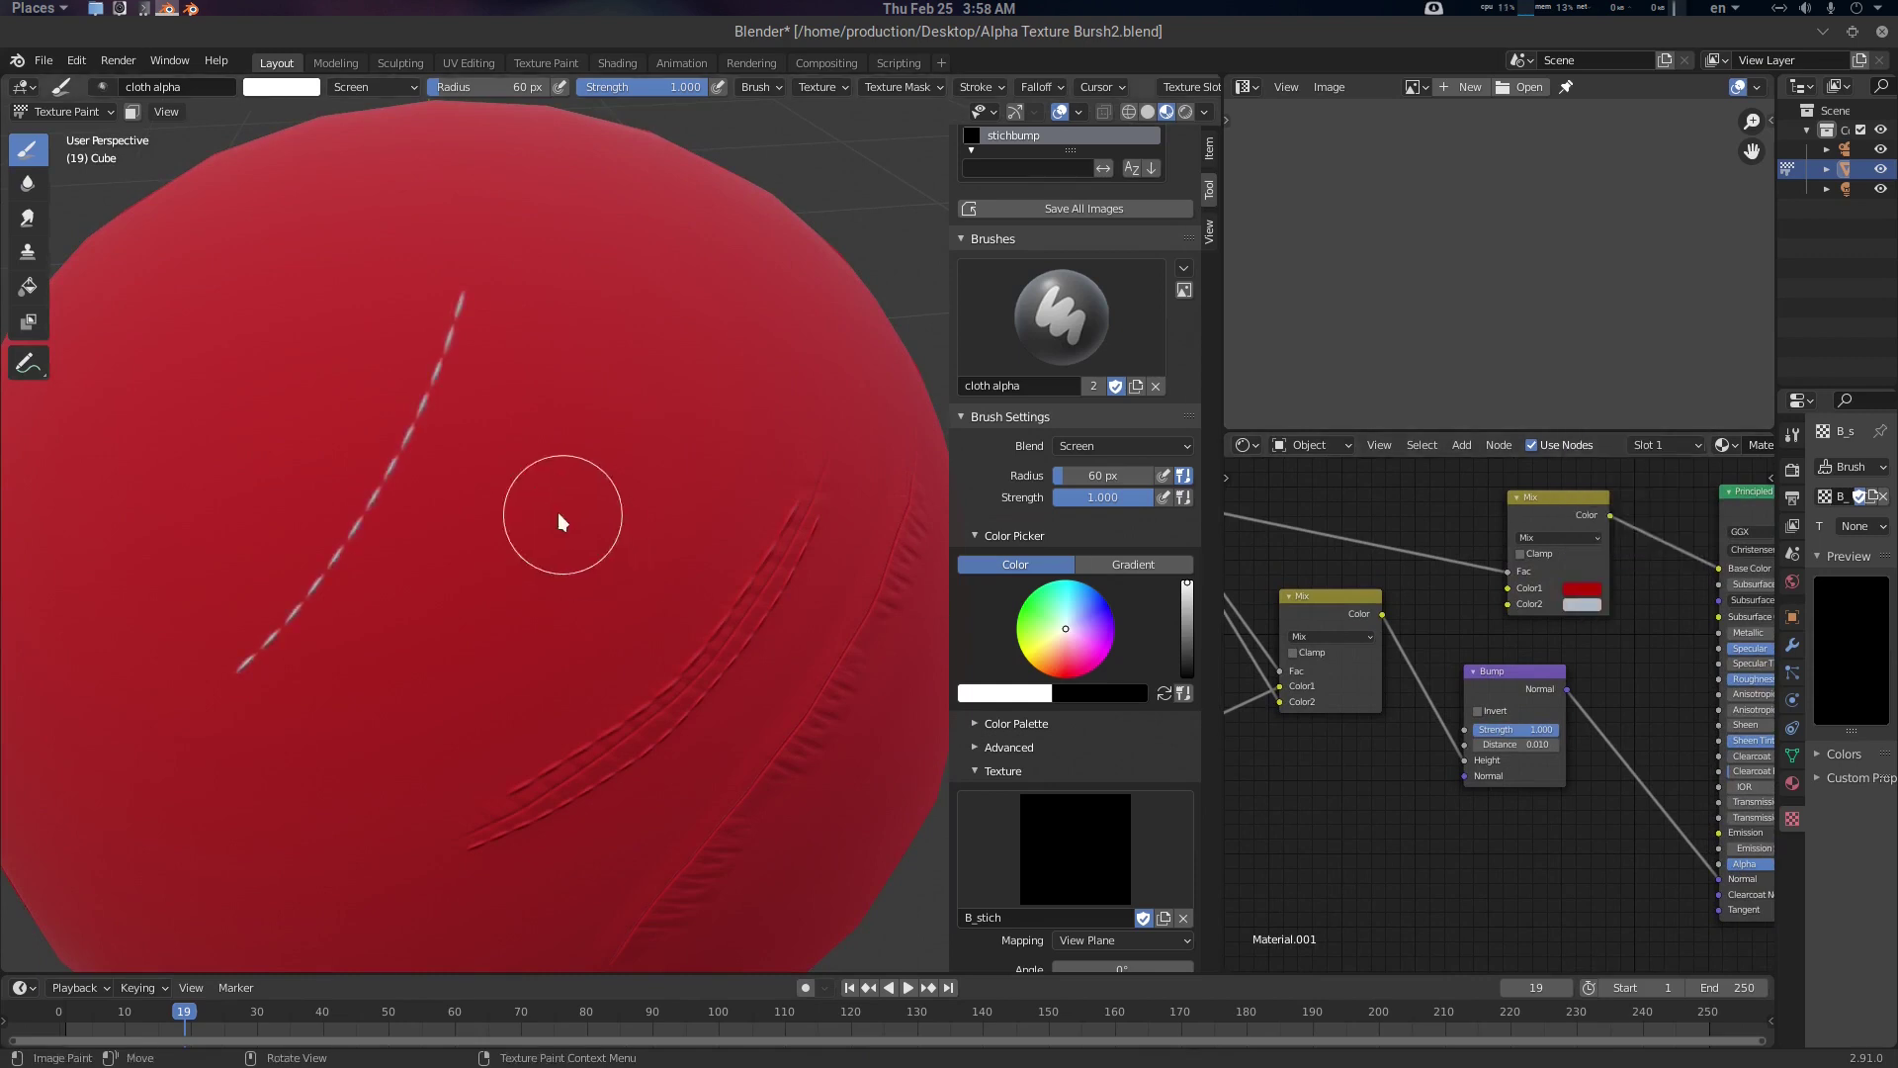
# Examine the colored stitch line and the creases on the sphere, and trace how the stichbump and bump nodes feed the material
pyautogui.moveTo(564, 517); pyautogui.dragTo(502, 517, button='middle')
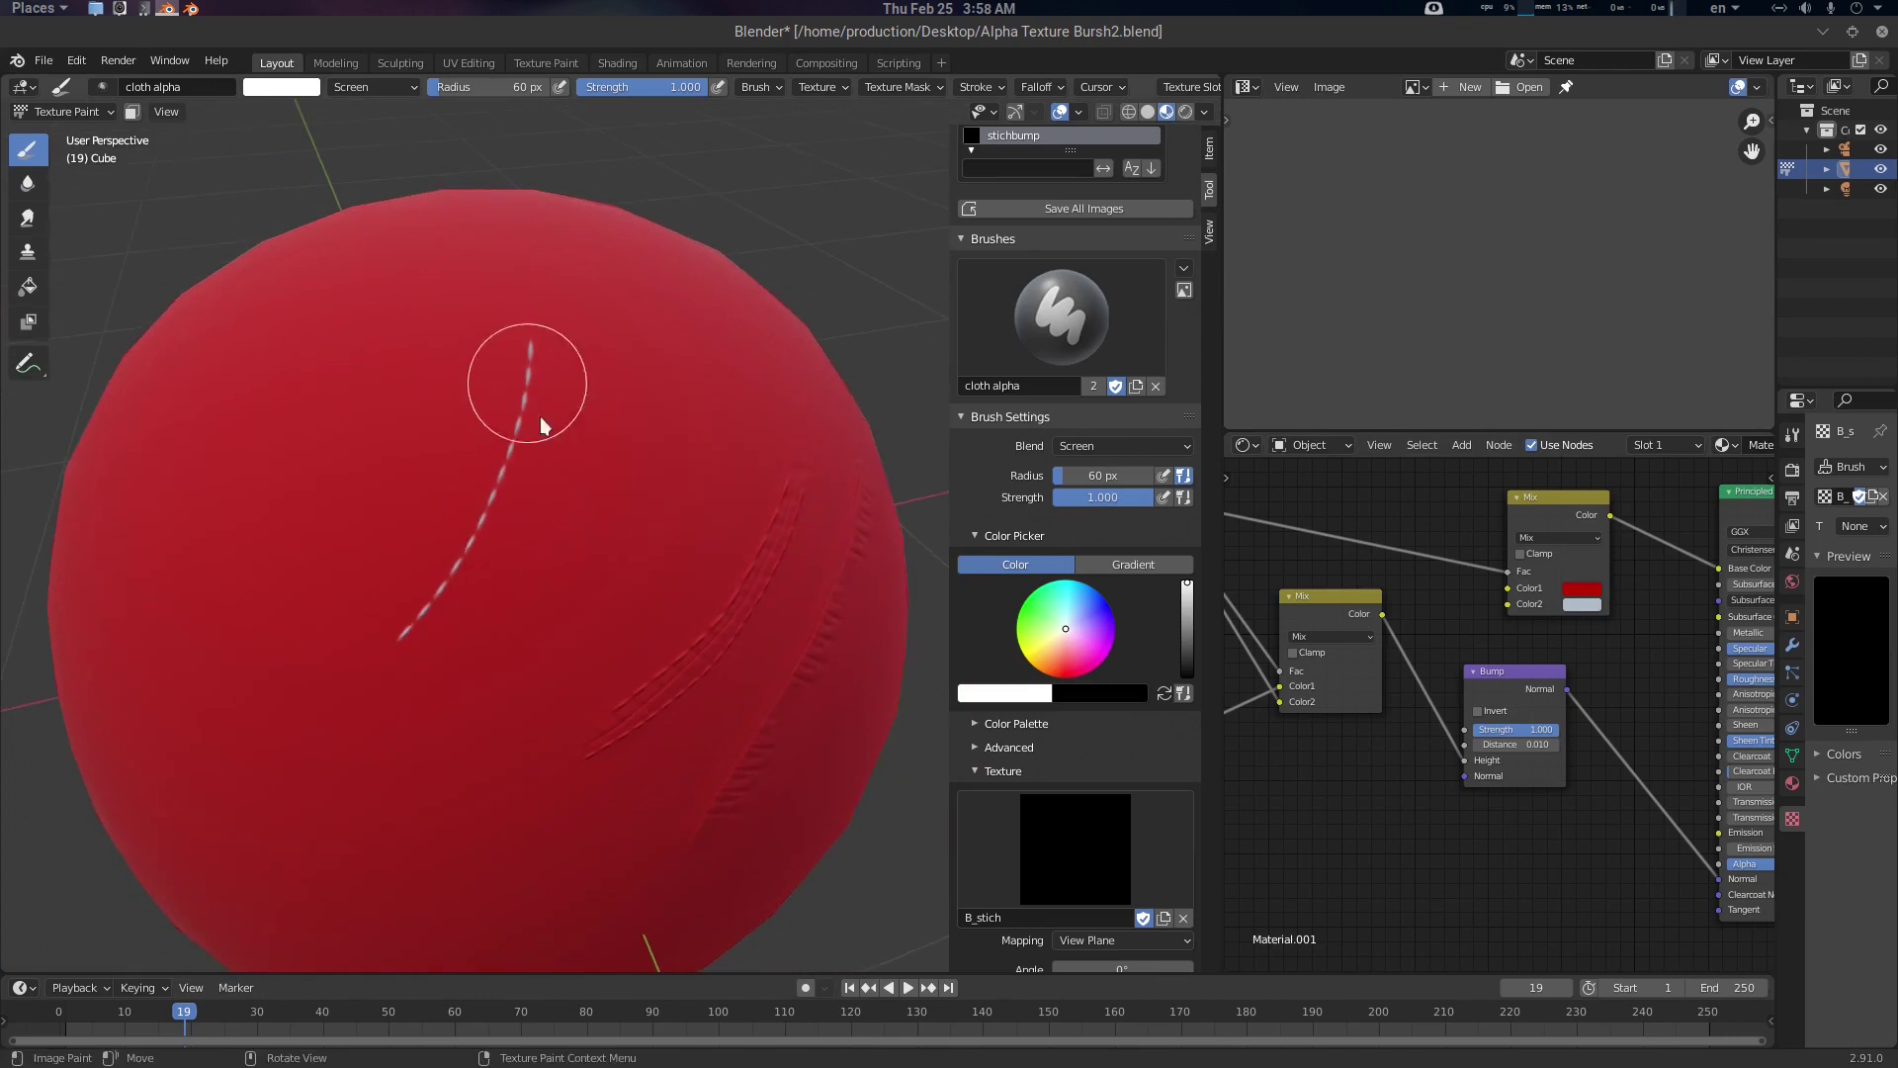
pyautogui.moveTo(614, 623); pyautogui.dragTo(598, 628, button='middle')
pyautogui.scroll(2, 598, 627)
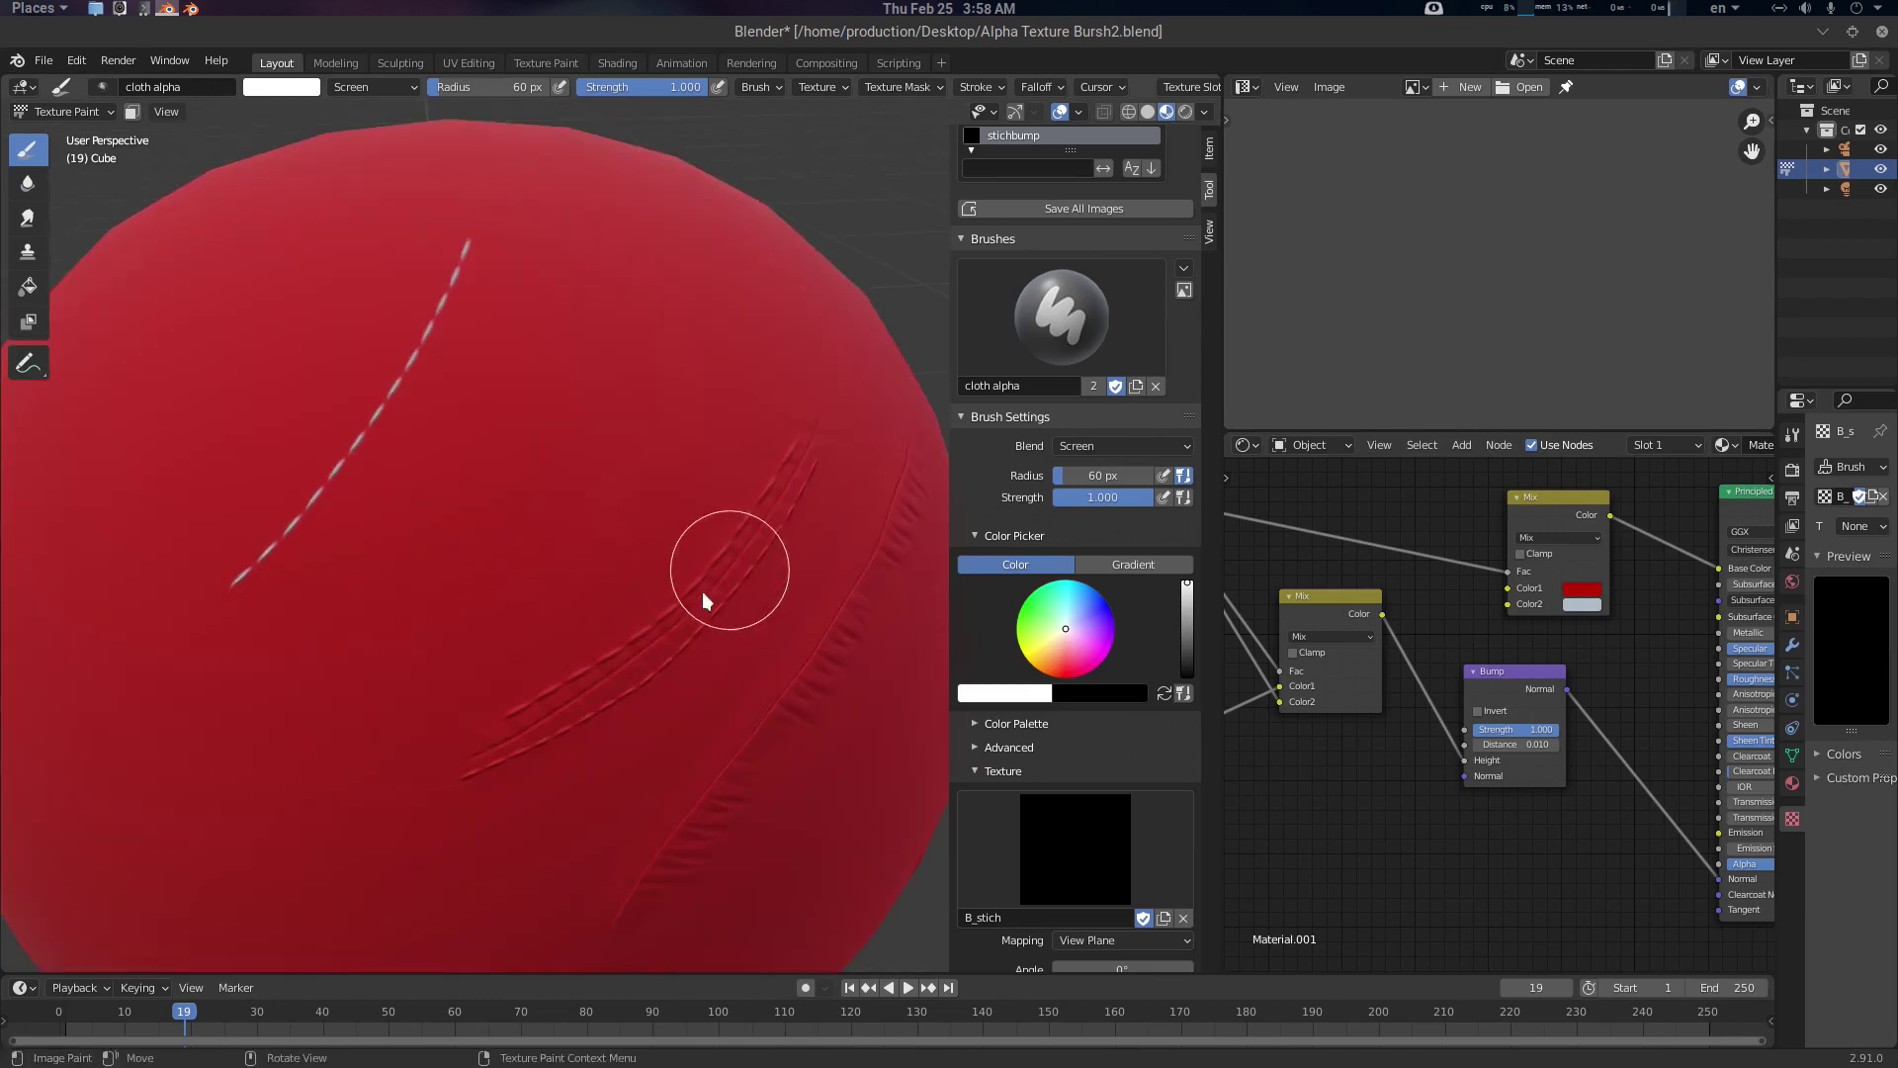
pyautogui.moveTo(525, 563); pyautogui.dragTo(516, 575, button='middle')
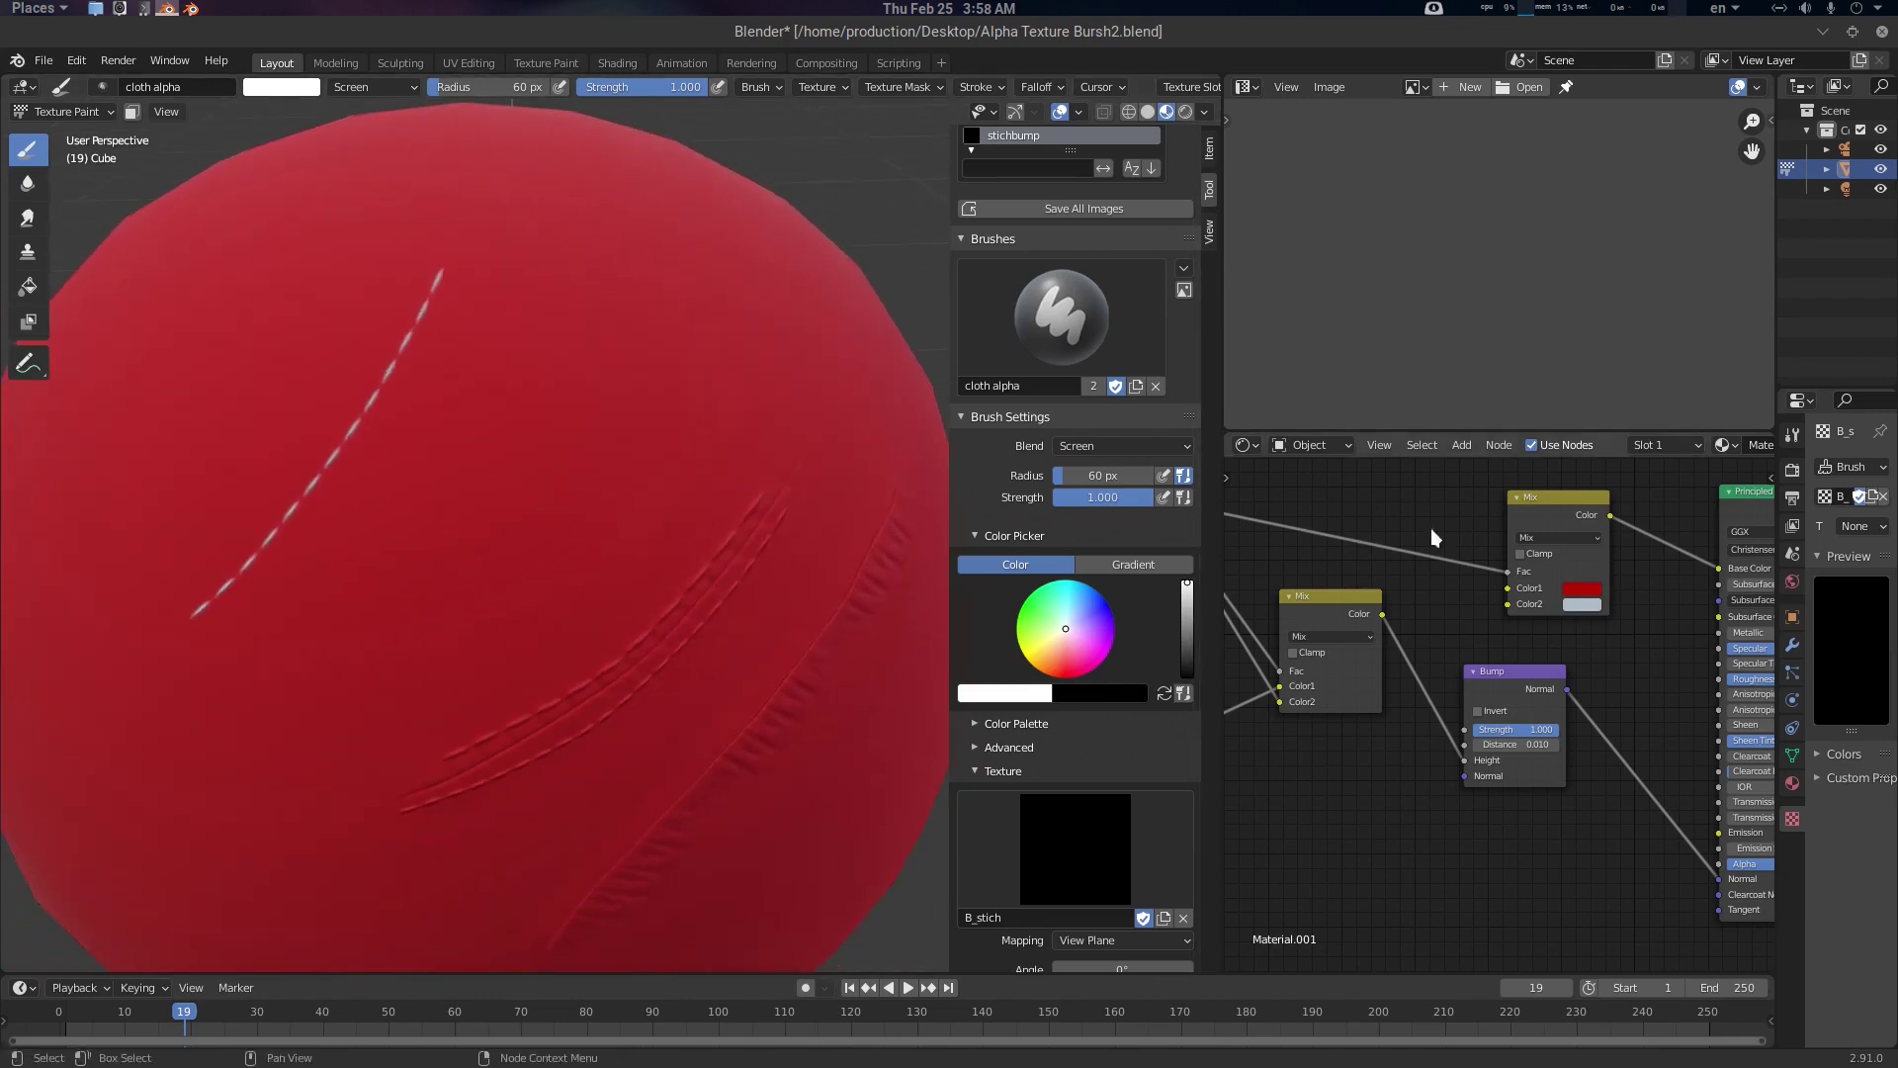
pyautogui.moveTo(1400, 597); pyautogui.dragTo(1463, 637, button='middle')
pyautogui.scroll(-2, 1618, 718)
pyautogui.moveTo(1617, 718)
pyautogui.mouseDown(button='middle')
pyautogui.moveTo(1598, 673)
pyautogui.moveTo(1419, 659)
pyautogui.moveTo(1663, 648)
pyautogui.mouseUp(button='middle')
pyautogui.moveTo(598, 475); pyautogui.dragTo(648, 530, button='middle')
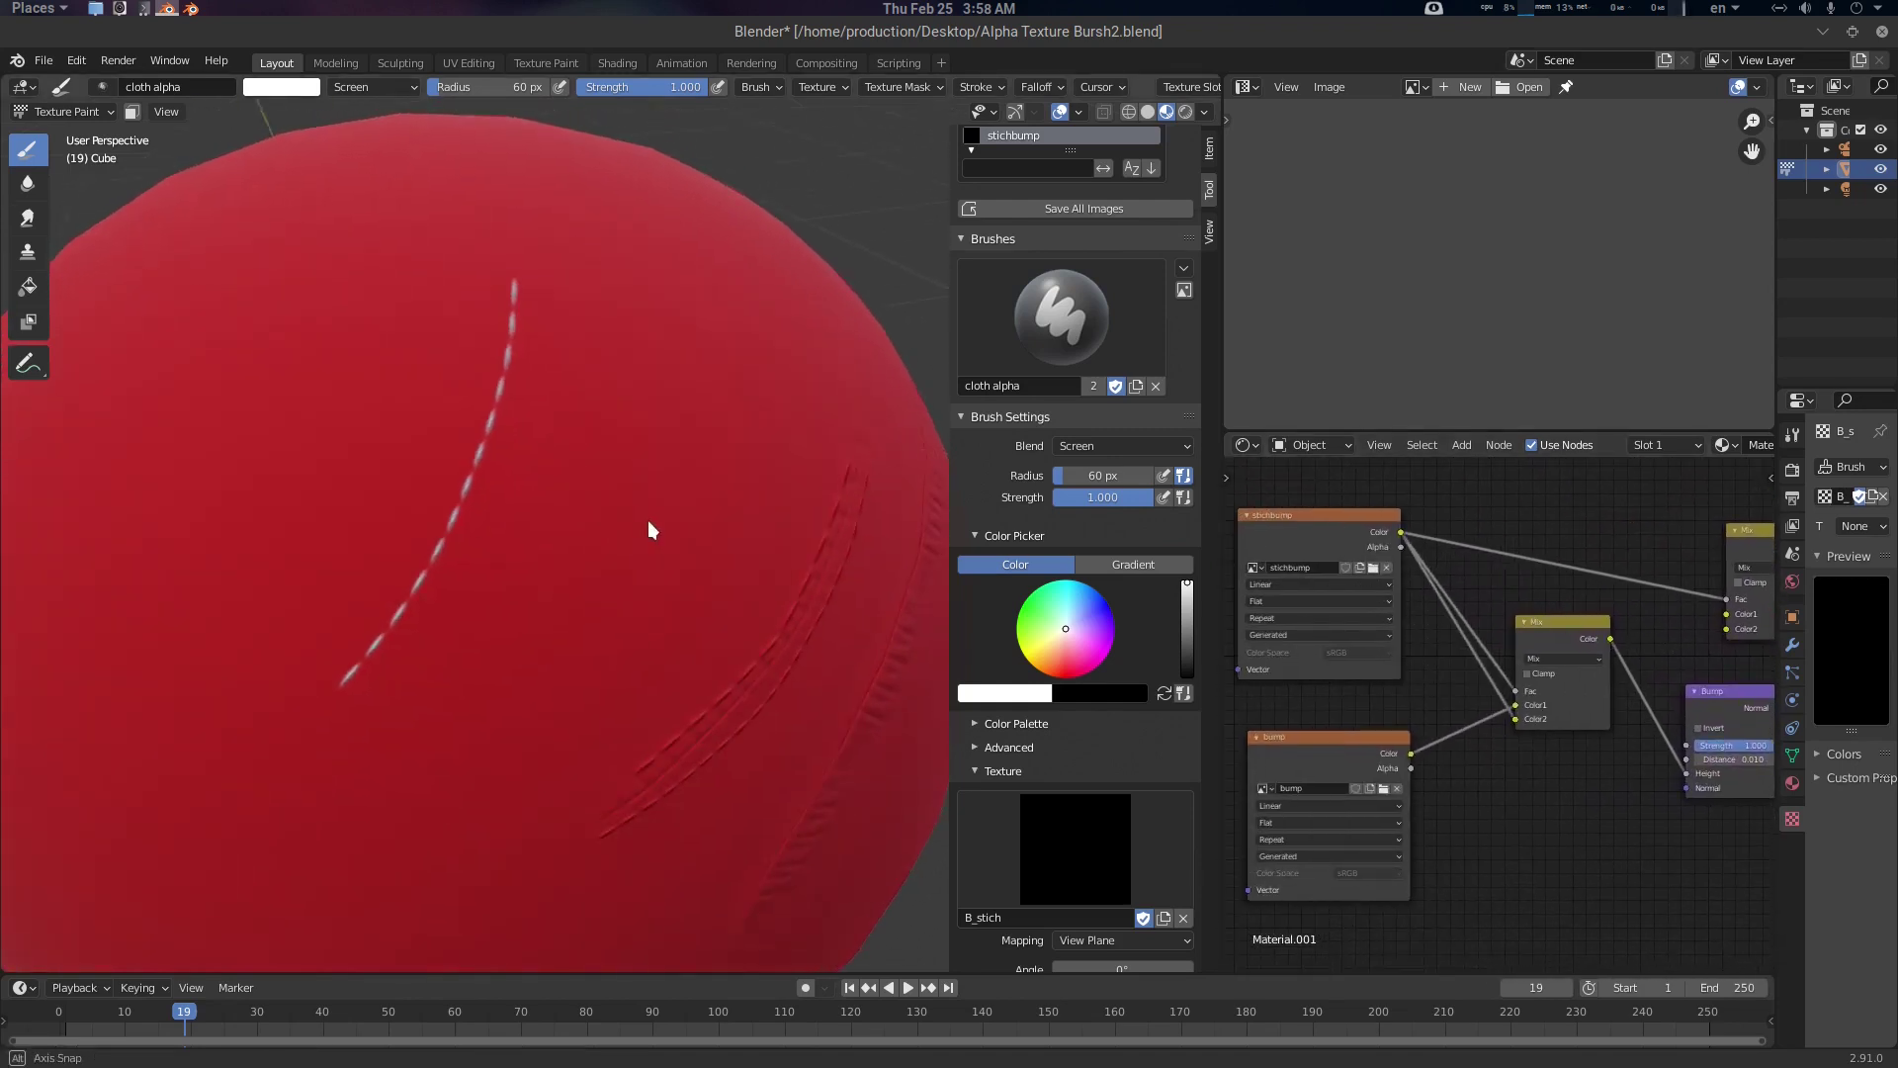
pyautogui.moveTo(1352, 522)
pyautogui.mouseDown()
pyautogui.moveTo(1381, 527)
pyautogui.moveTo(1356, 529)
pyautogui.mouseUp()
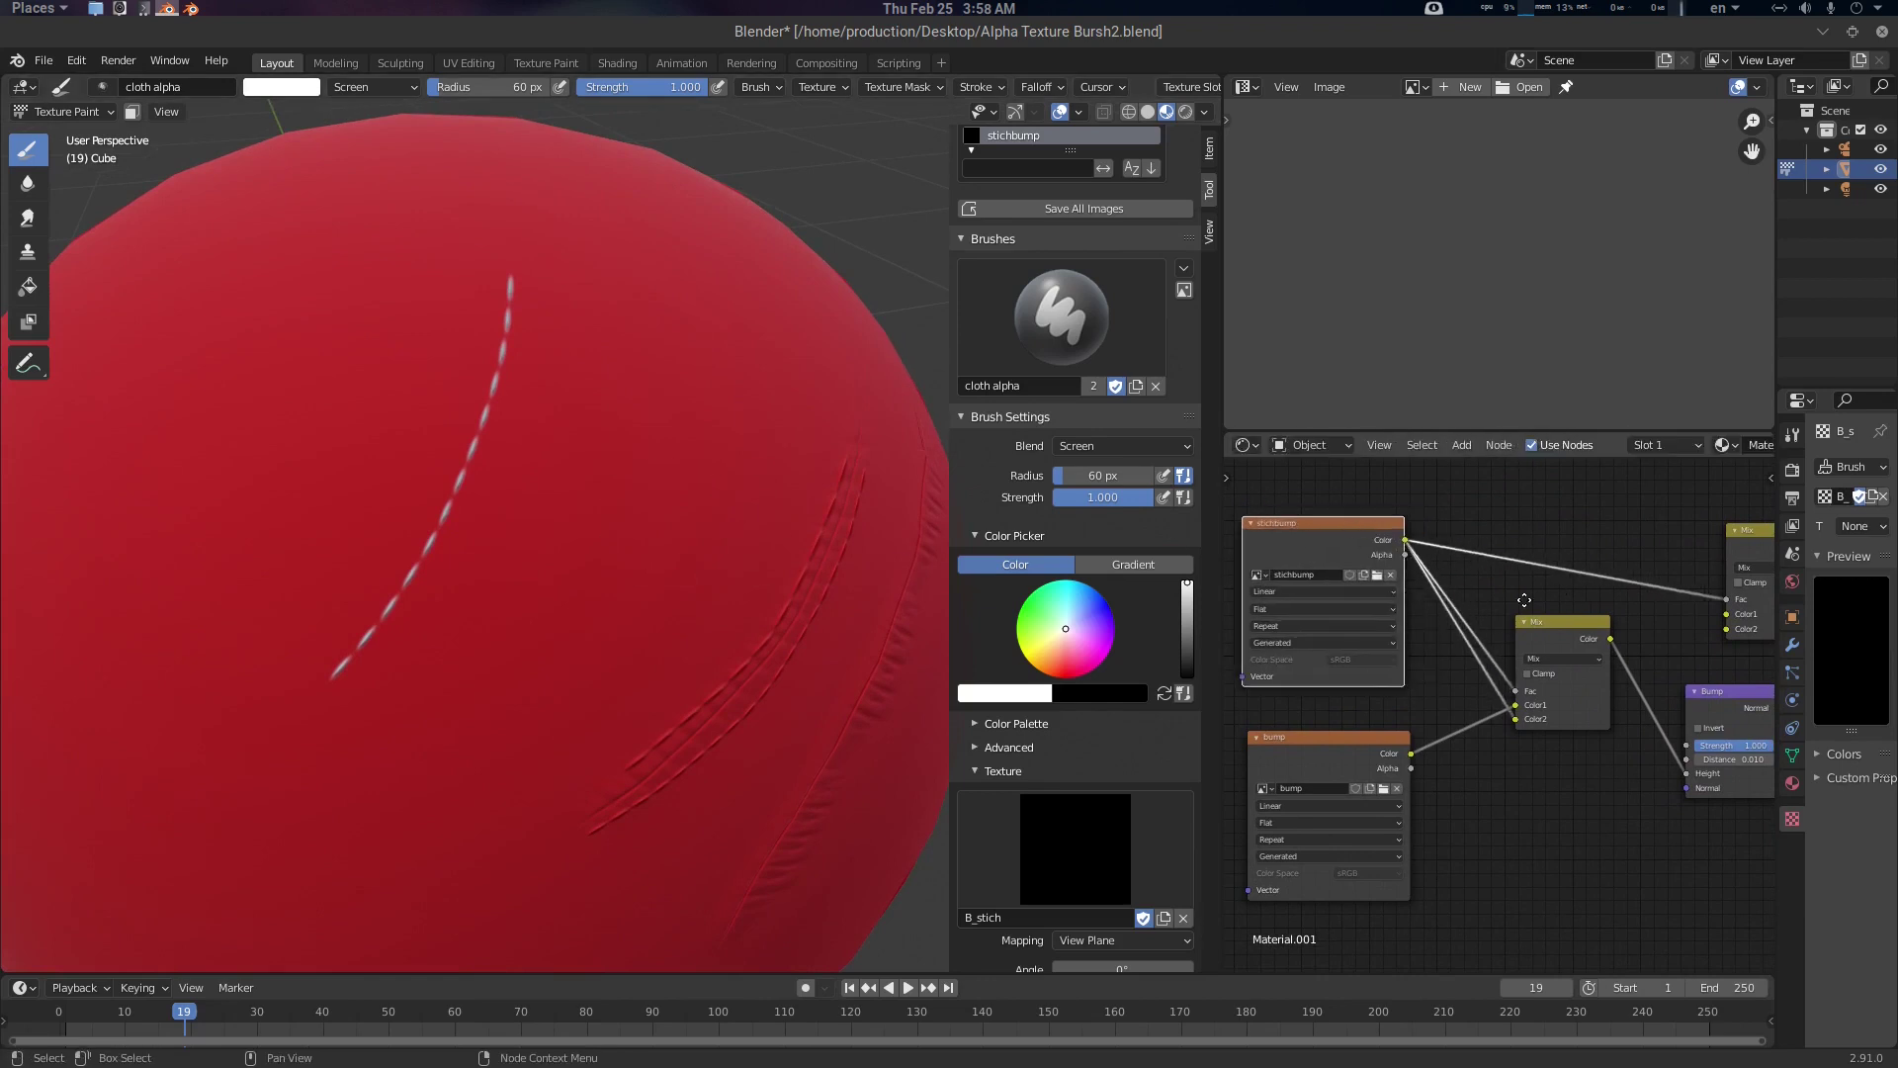
pyautogui.moveTo(1602, 543); pyautogui.dragTo(1441, 546, button='middle')
pyautogui.moveTo(1403, 769); pyautogui.dragTo(1559, 754, button='middle')
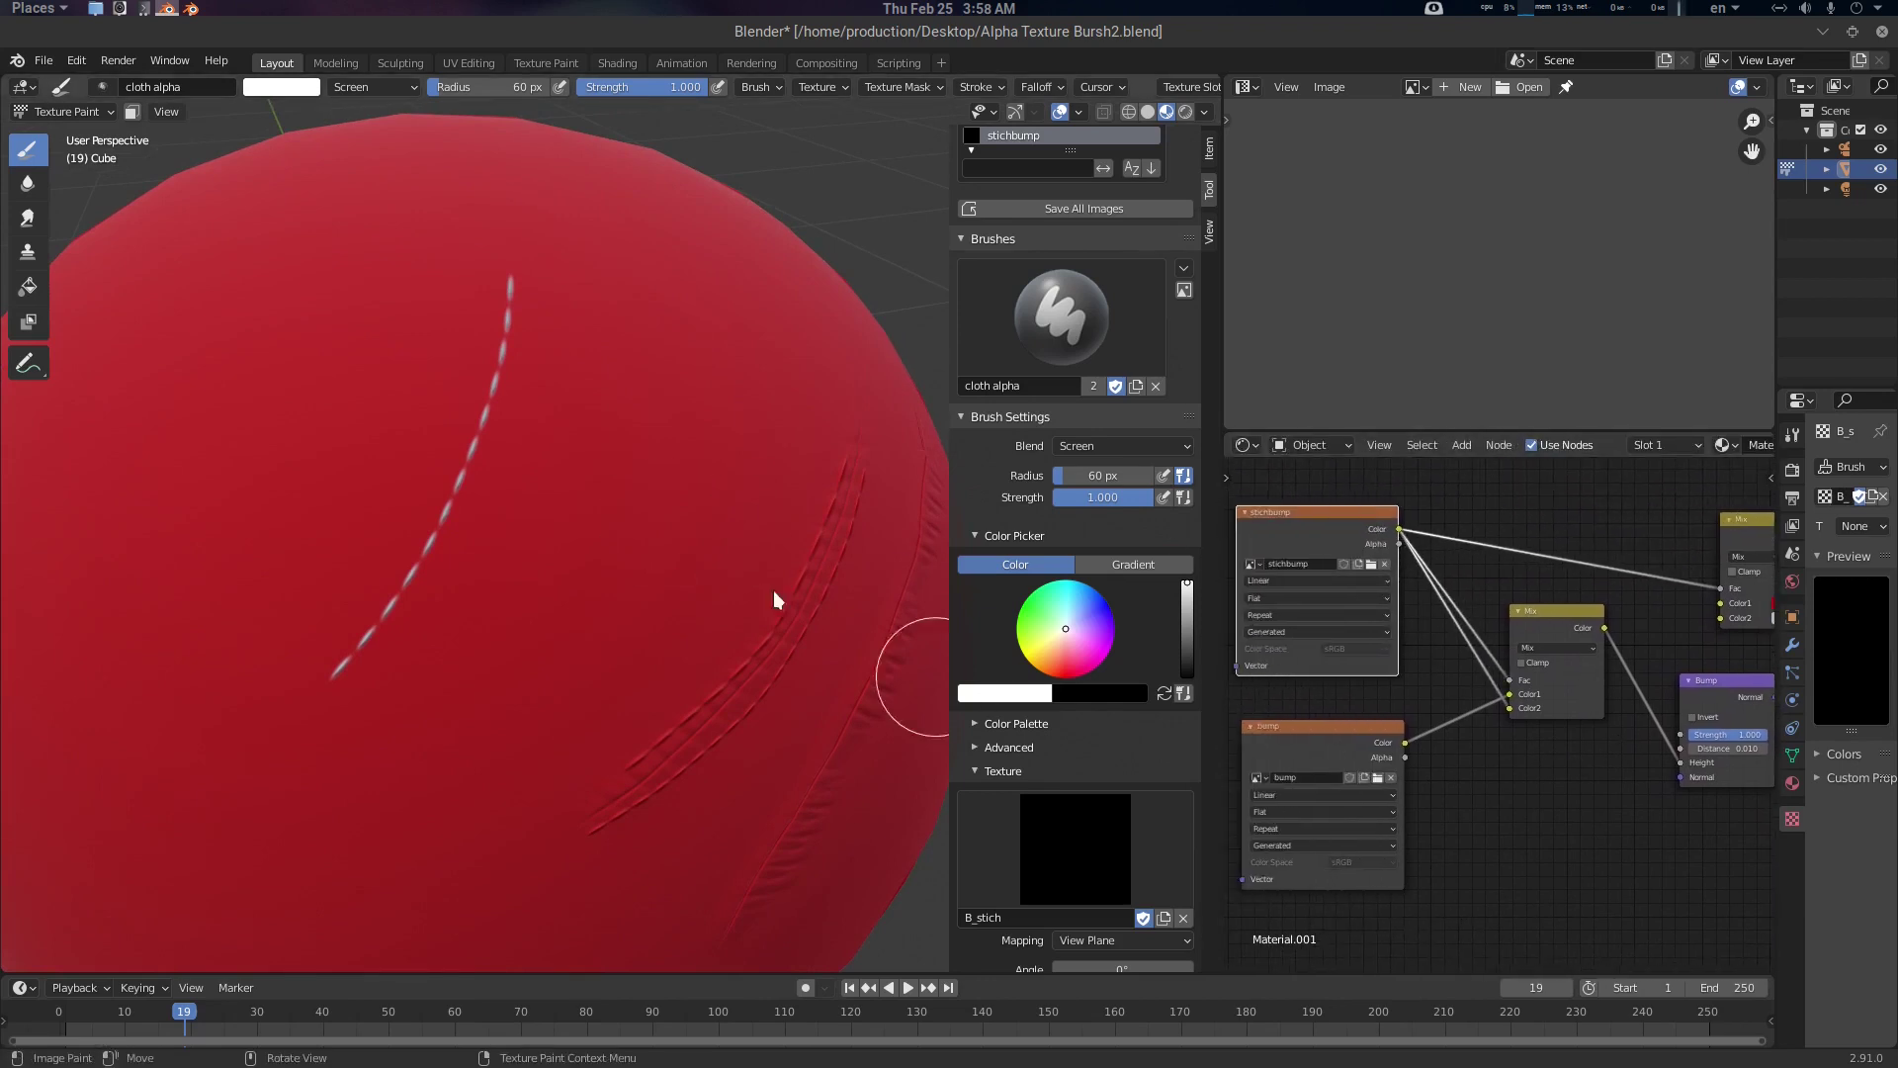
pyautogui.moveTo(933, 678); pyautogui.dragTo(500, 534, button='middle')
pyautogui.scroll(-5, 530, 500)
pyautogui.scroll(3, 593, 519)
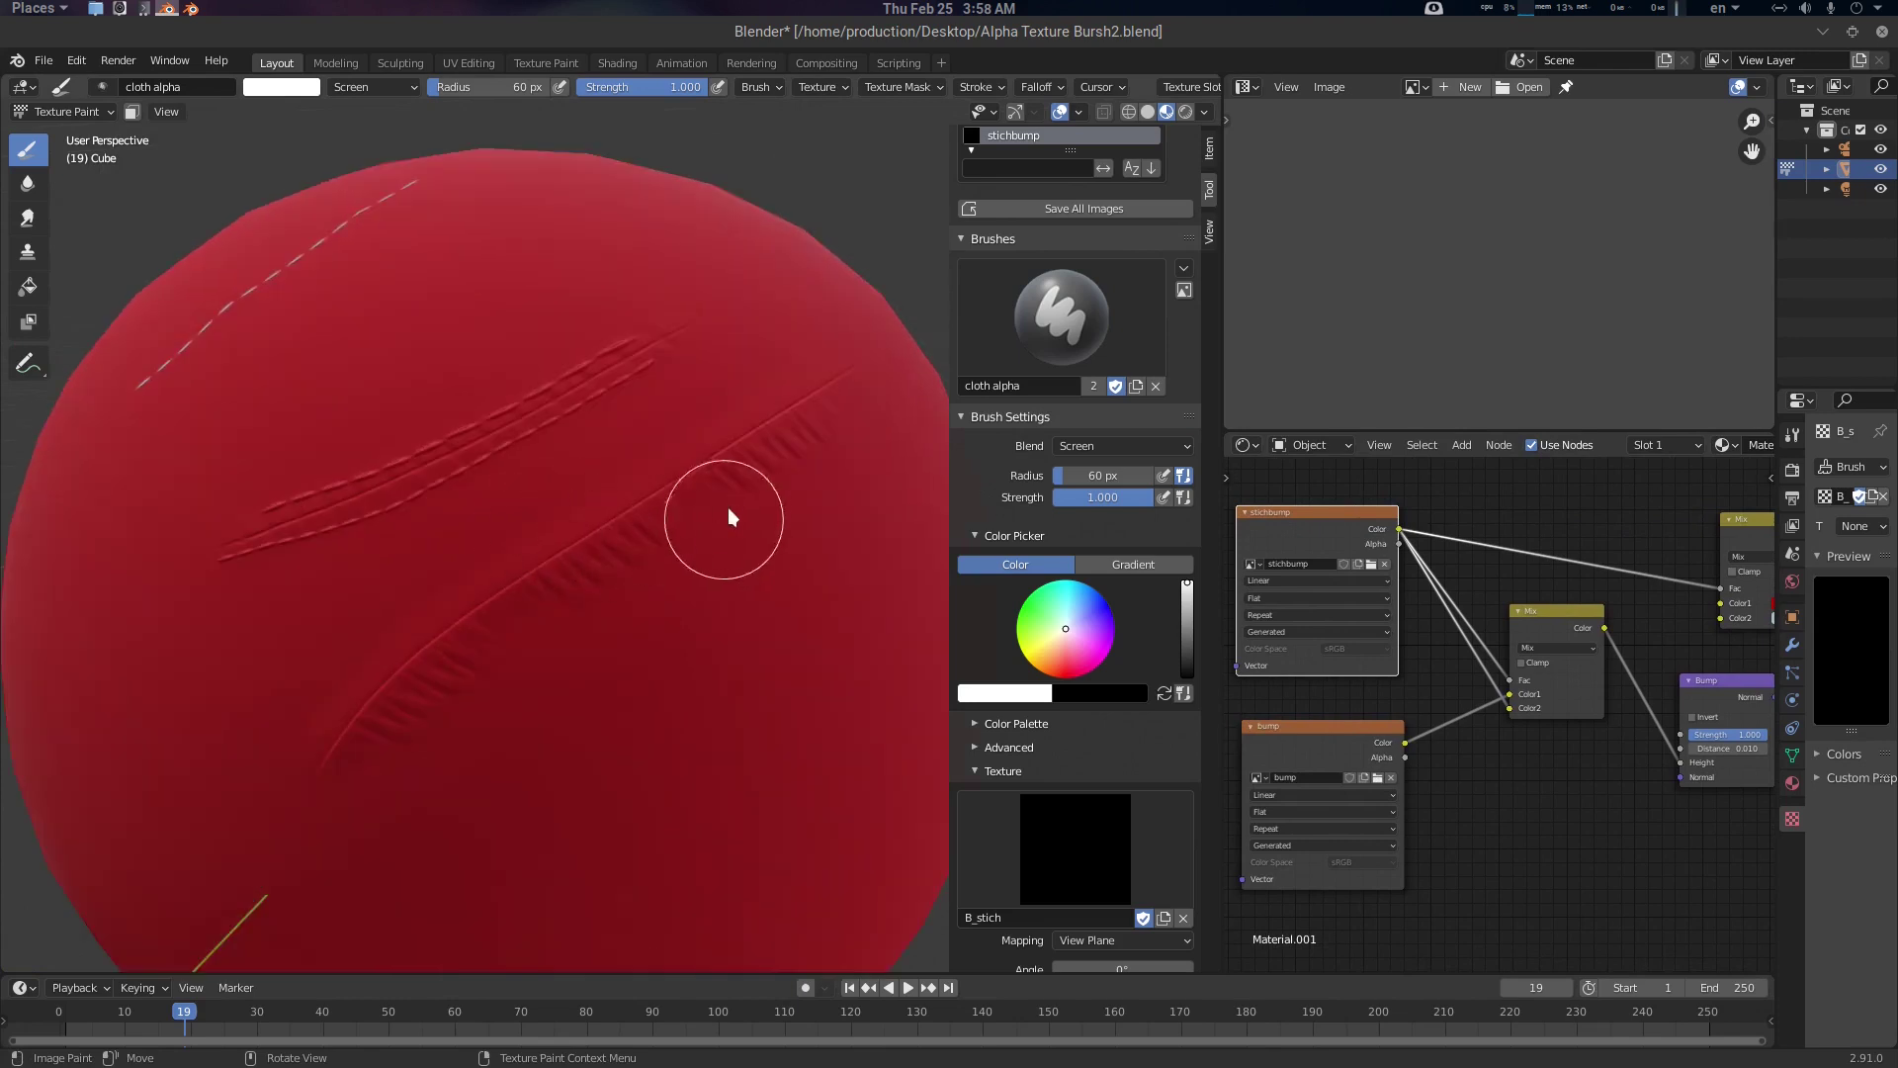
pyautogui.scroll(-2, 574, 553)
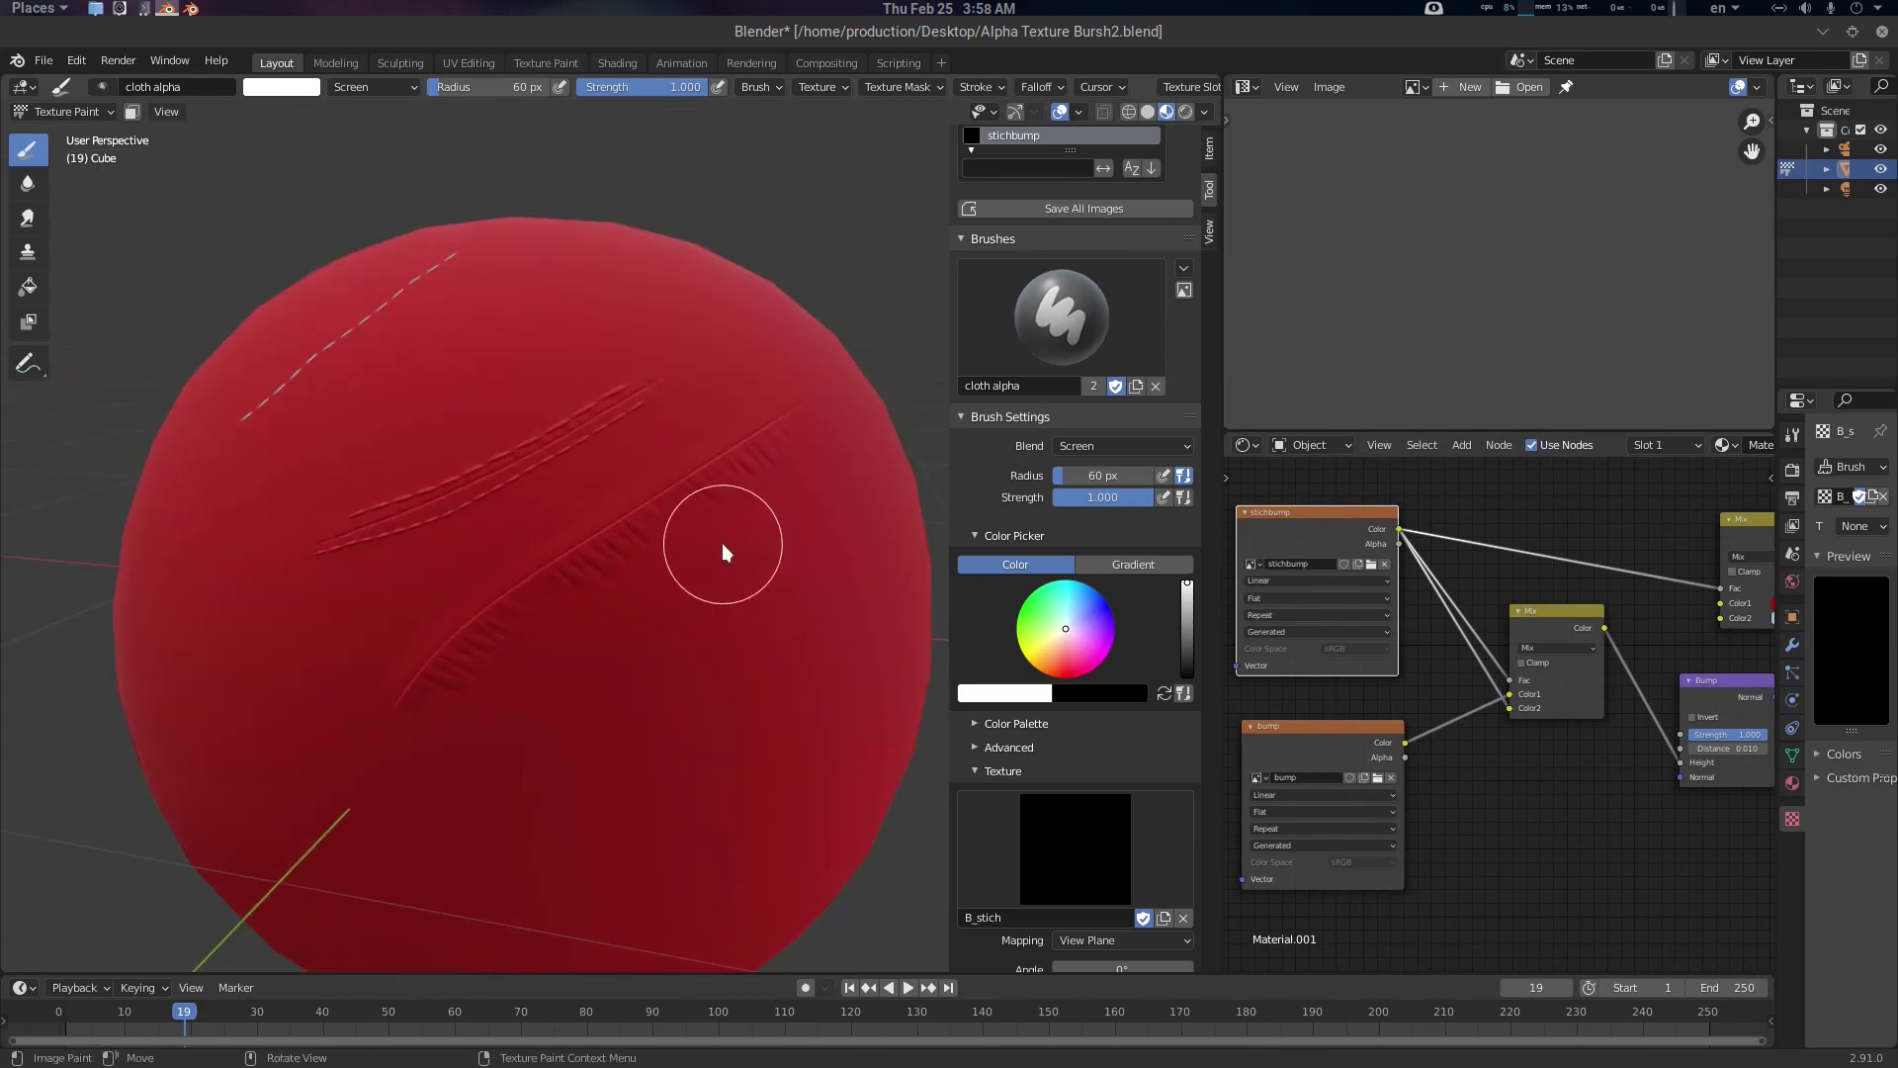
pyautogui.moveTo(725, 551); pyautogui.dragTo(699, 557, button='middle')
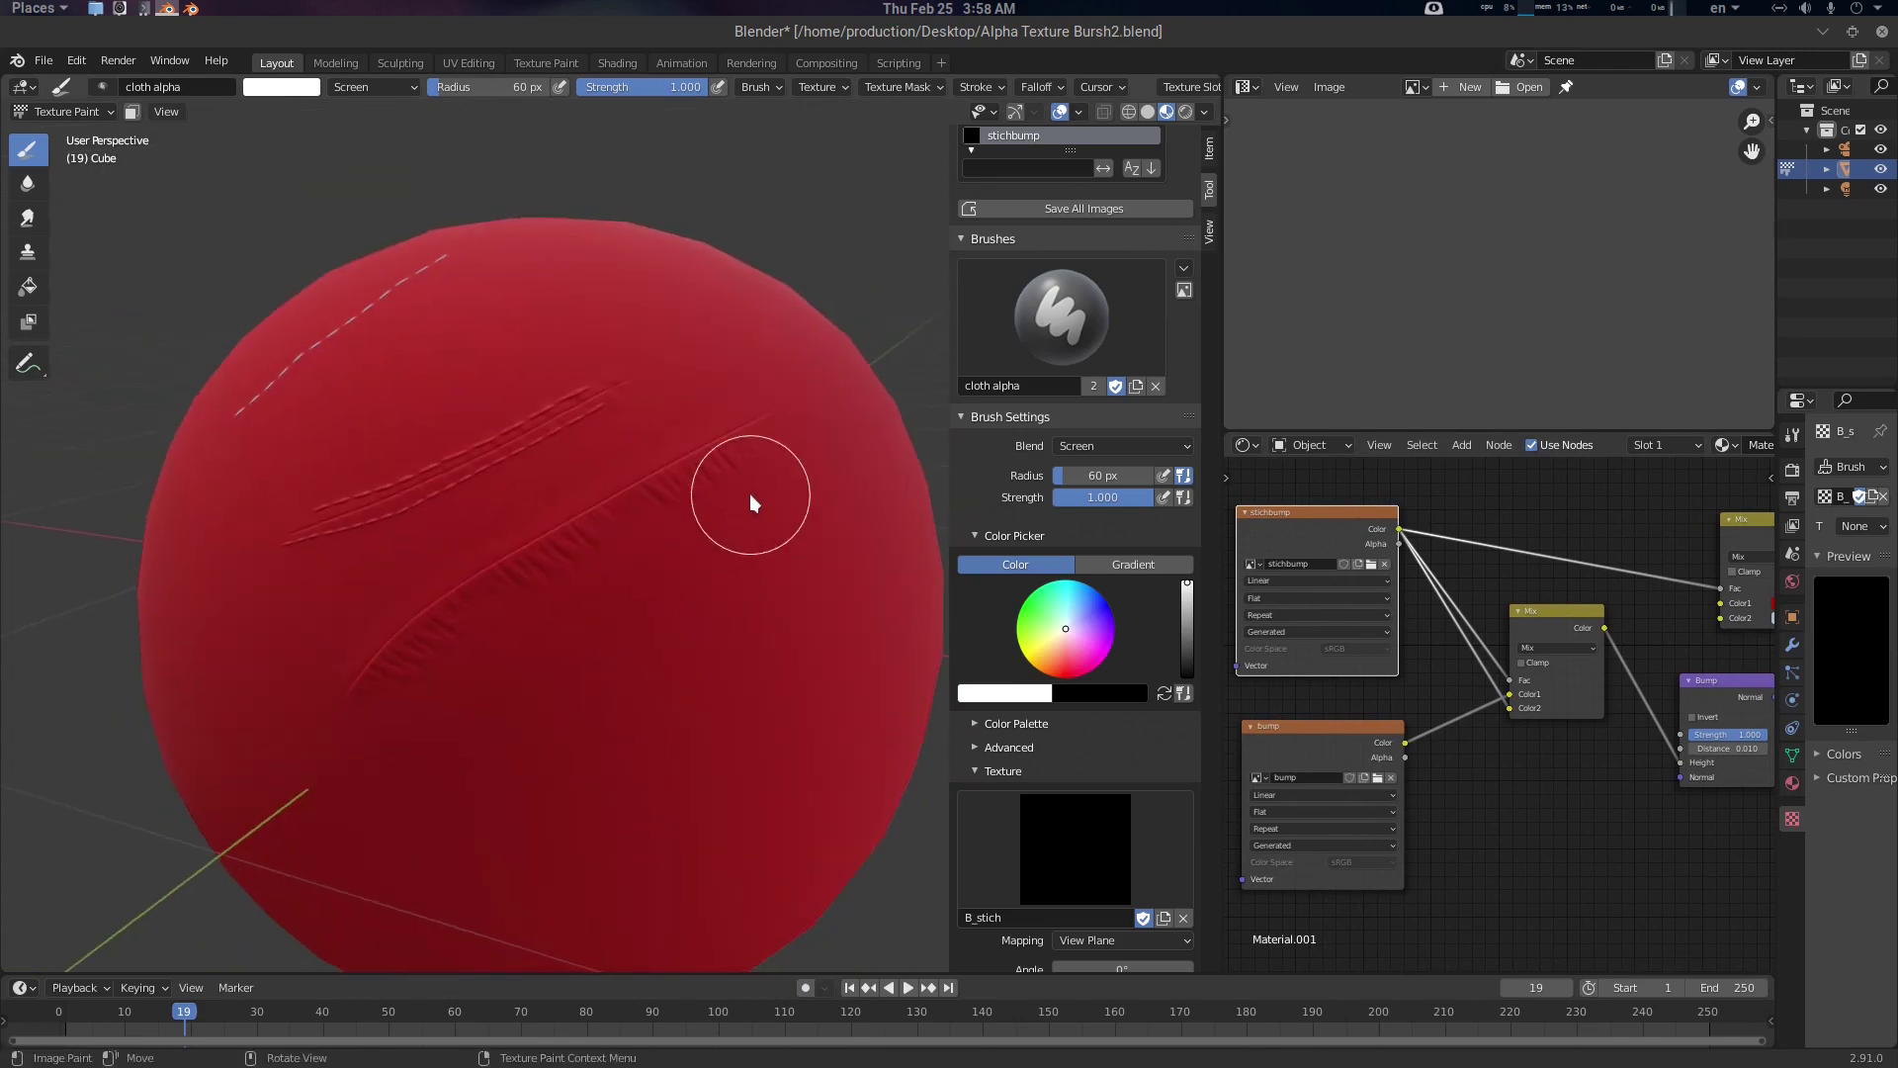
# Preview the stichbump image and the bump image in turn on the sphere, inspecting the painted marks up close
pyautogui.keyDown('ctrl'); pyautogui.keyDown('shift'); pyautogui.click(1355, 529); pyautogui.keyUp('shift'); pyautogui.keyUp('ctrl')
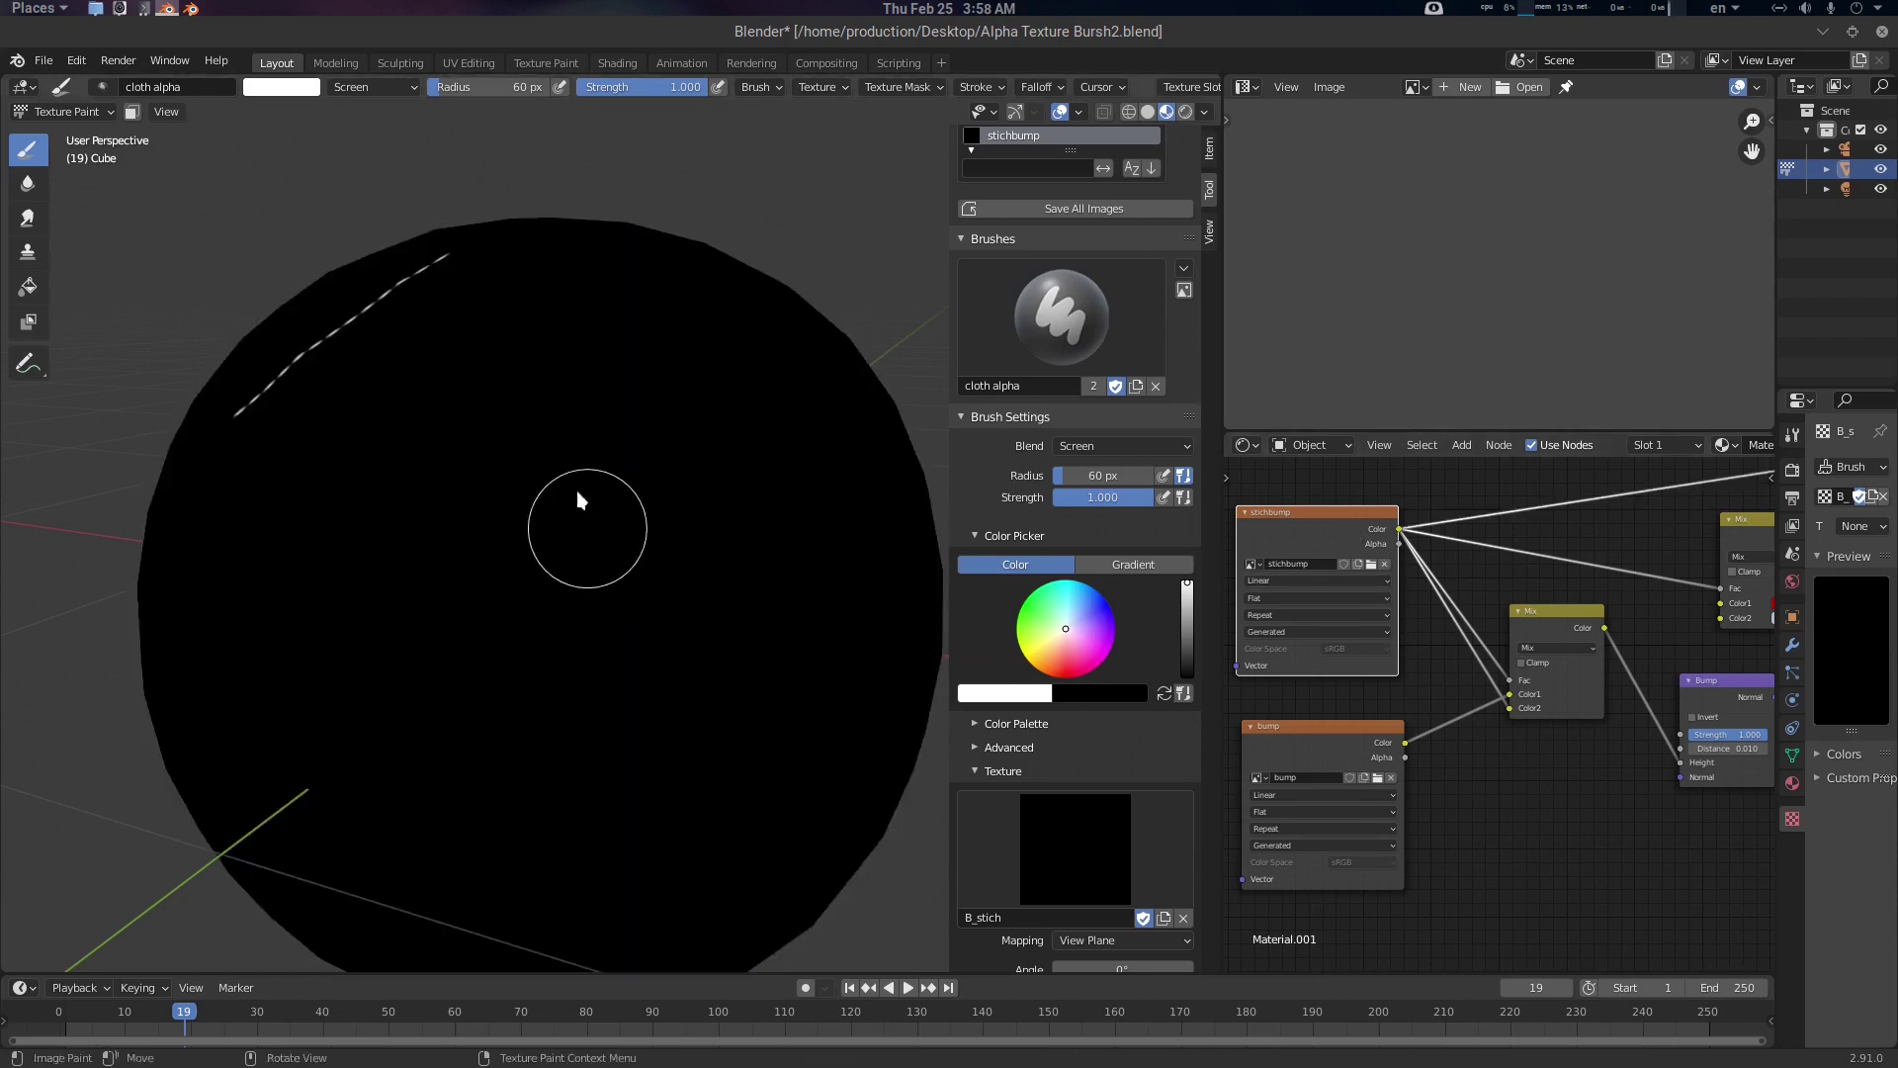
pyautogui.moveTo(580, 521); pyautogui.dragTo(465, 436, button='middle')
pyautogui.moveTo(347, 411); pyautogui.dragTo(435, 474, button='middle')
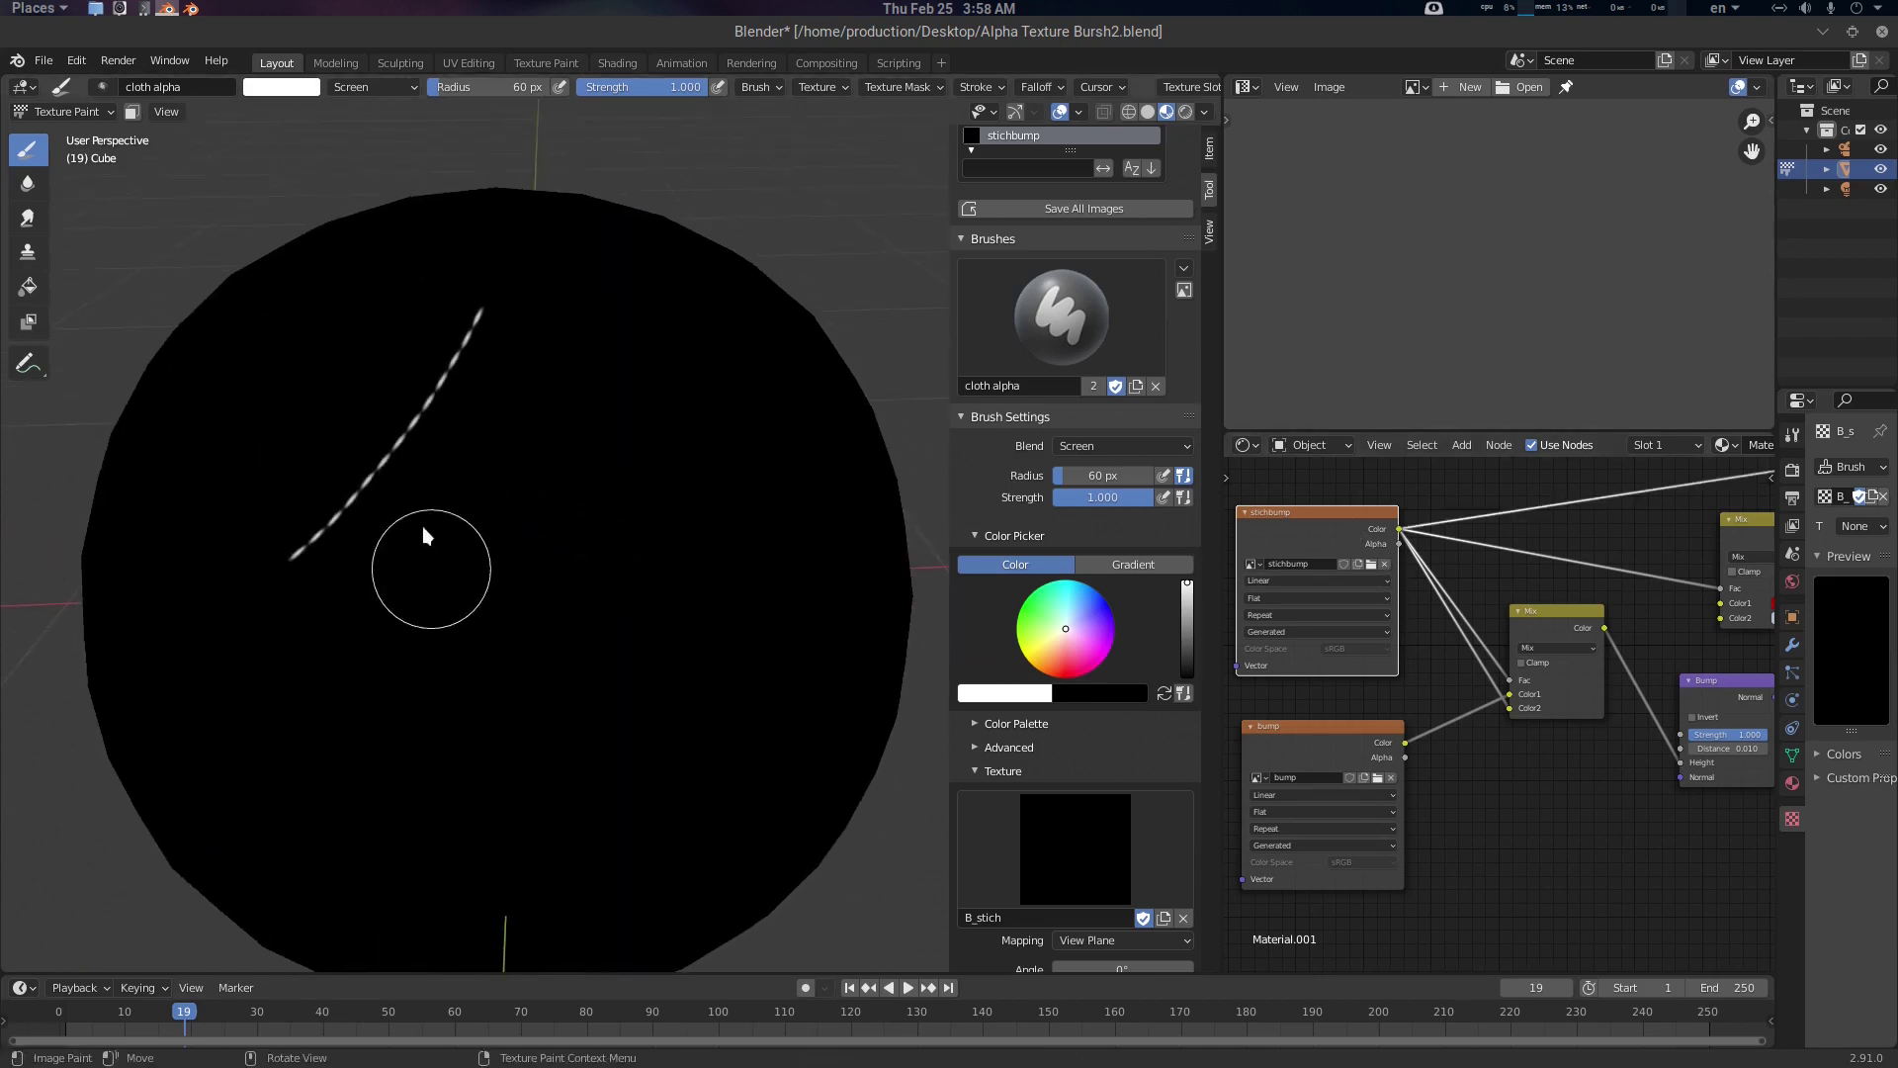
pyautogui.keyDown('ctrl'); pyautogui.keyDown('shift'); pyautogui.click(1321, 766); pyautogui.keyUp('shift'); pyautogui.keyUp('ctrl')
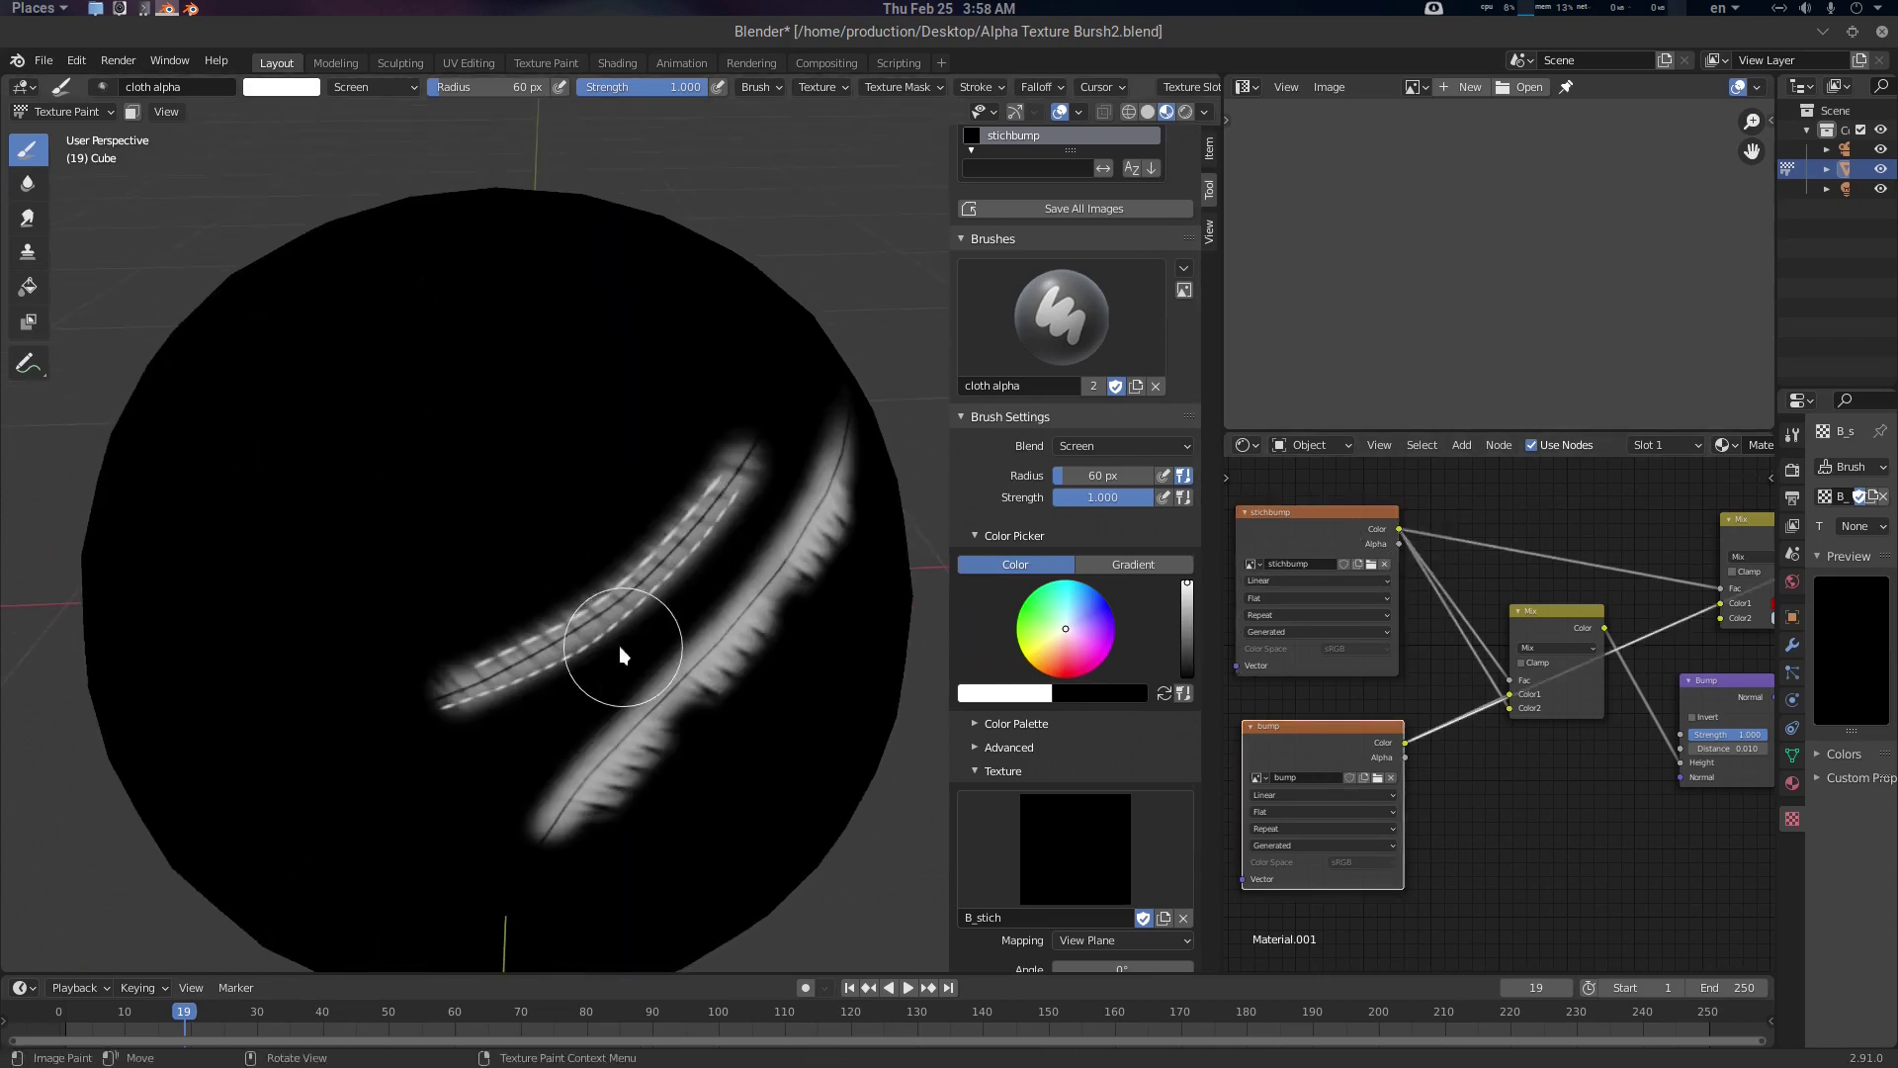
pyautogui.scroll(6, 559, 564)
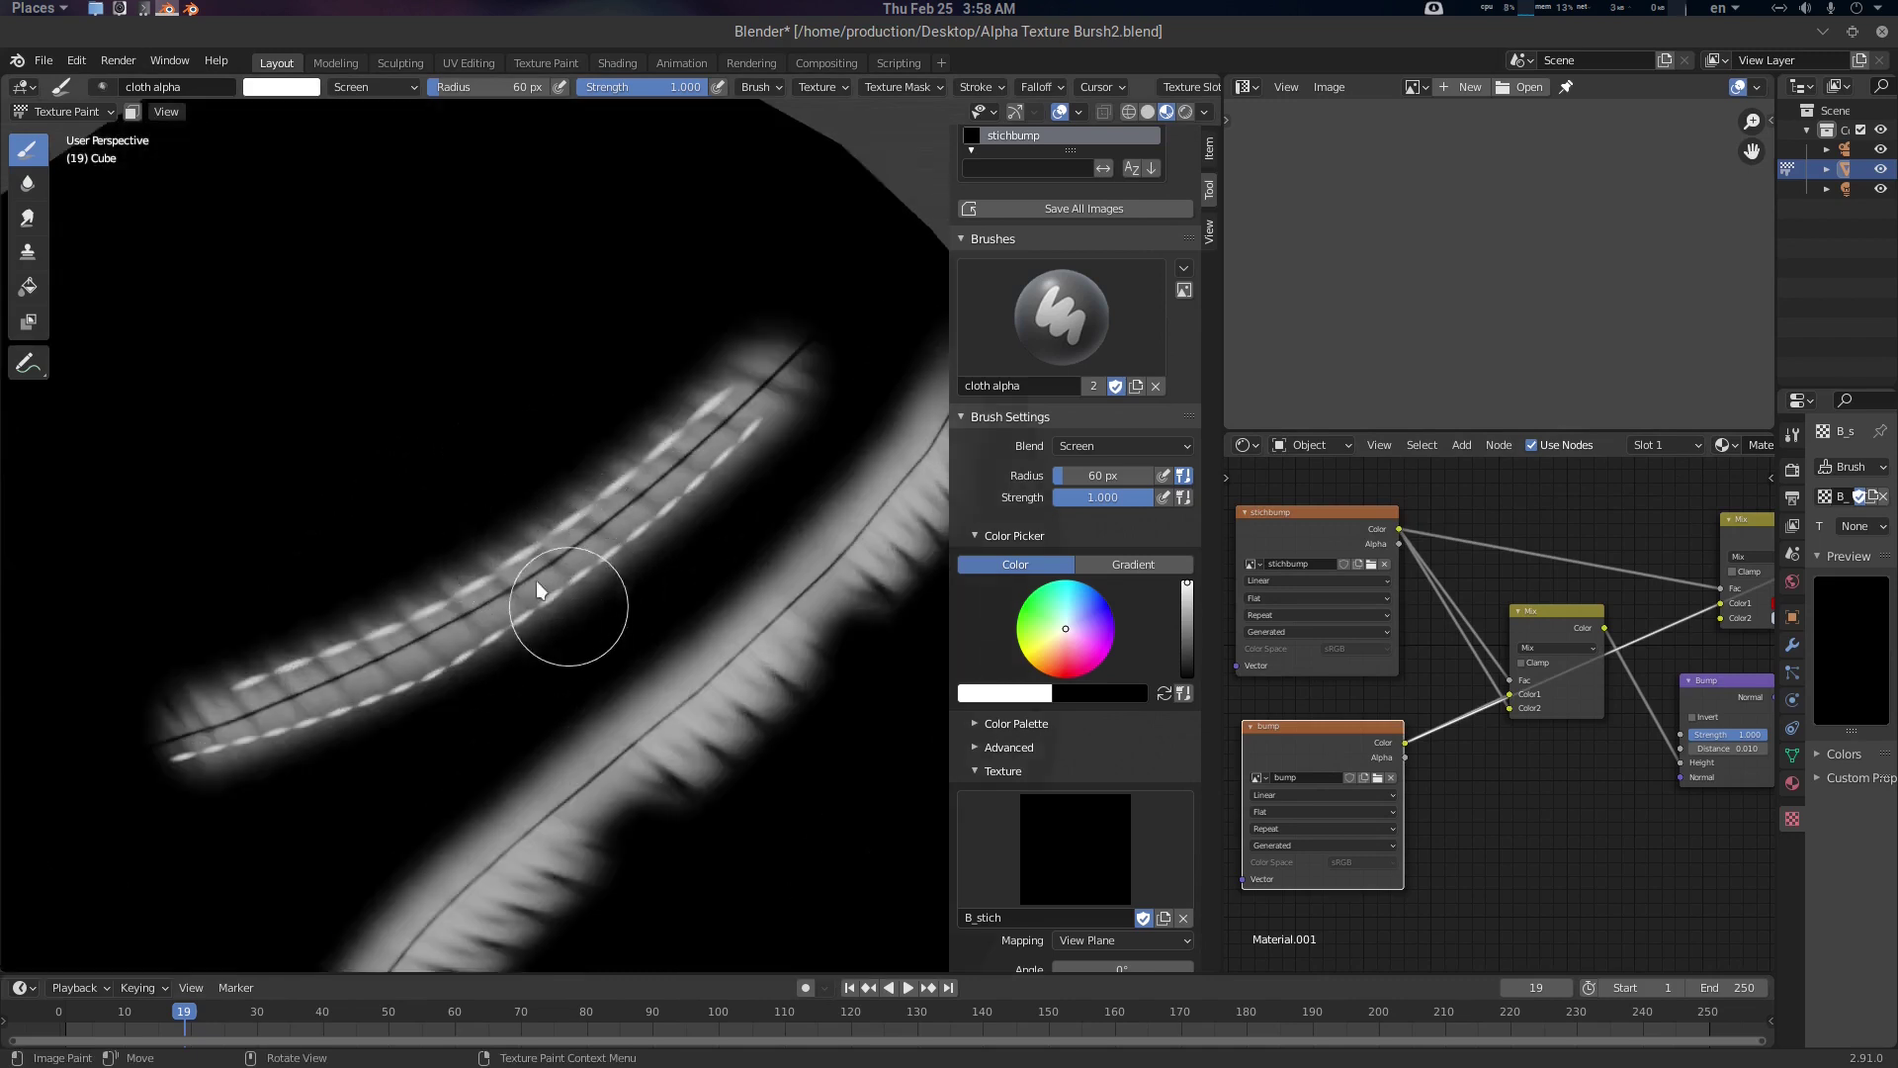
pyautogui.scroll(-3, 626, 647)
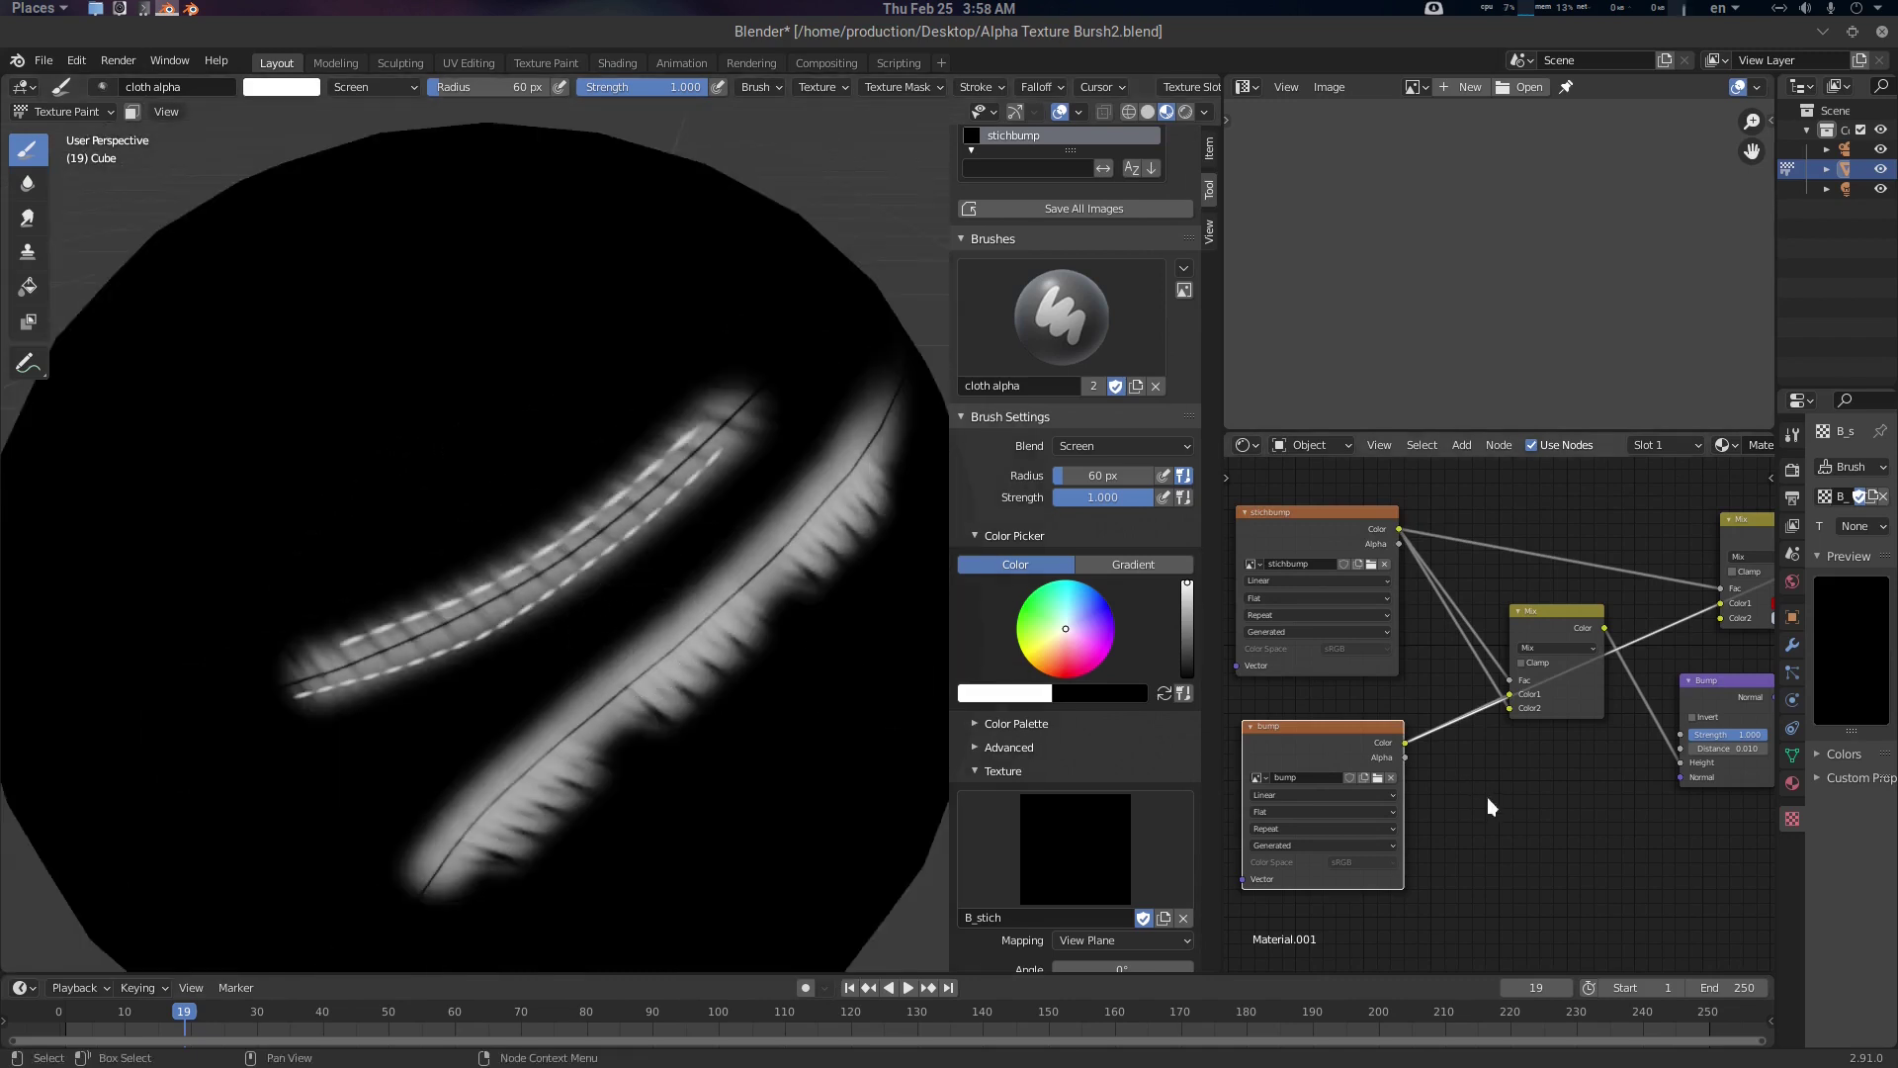
# Switch the material output back to the Principled BSDF and inspect the shaded result on the sphere
pyautogui.moveTo(1447, 803); pyautogui.dragTo(1205, 813, button='middle')
pyautogui.keyDown('ctrl'); pyautogui.keyDown('shift'); pyautogui.click(1735, 526); pyautogui.keyUp('shift'); pyautogui.keyUp('ctrl')
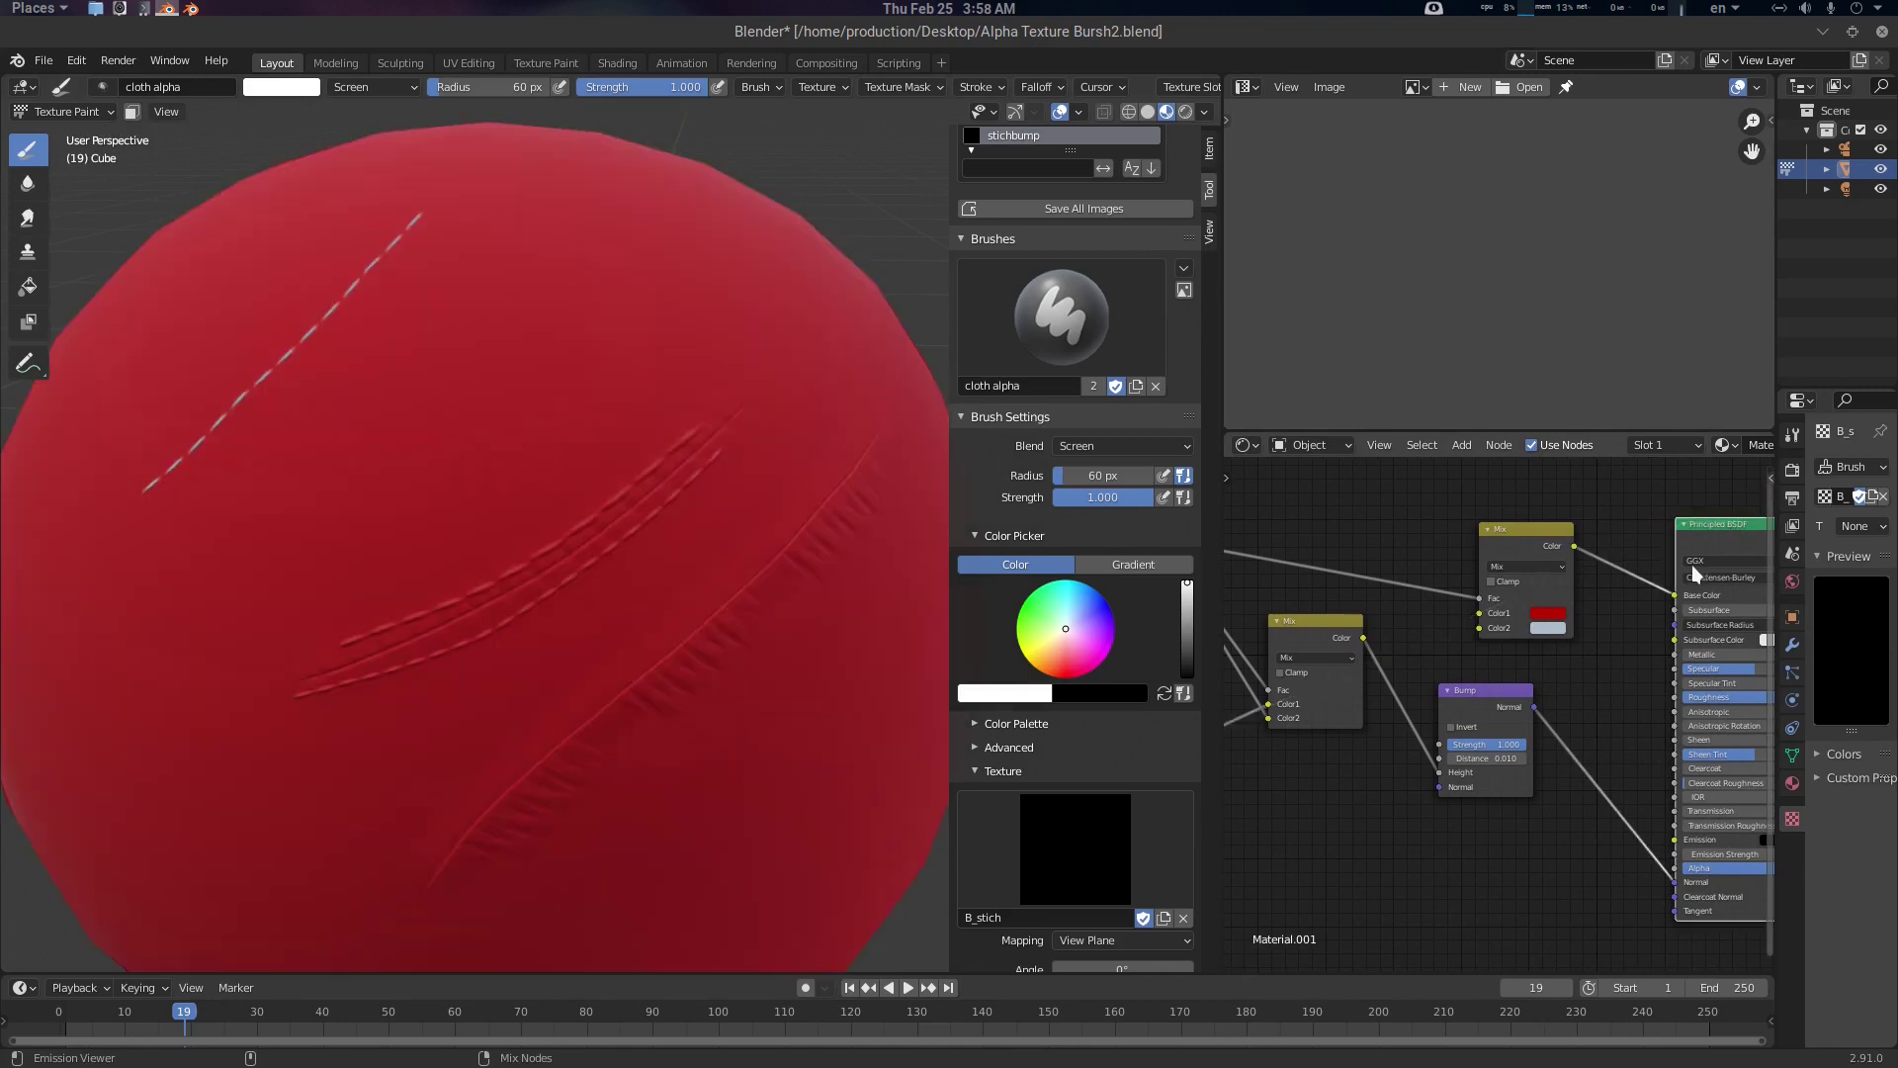
pyautogui.moveTo(361, 489); pyautogui.dragTo(500, 529, button='middle')
pyautogui.moveTo(501, 769)
pyautogui.mouseDown(button='middle')
pyautogui.moveTo(543, 678)
pyautogui.moveTo(524, 648)
pyautogui.mouseUp(button='middle')
pyautogui.scroll(-2, 1356, 546)
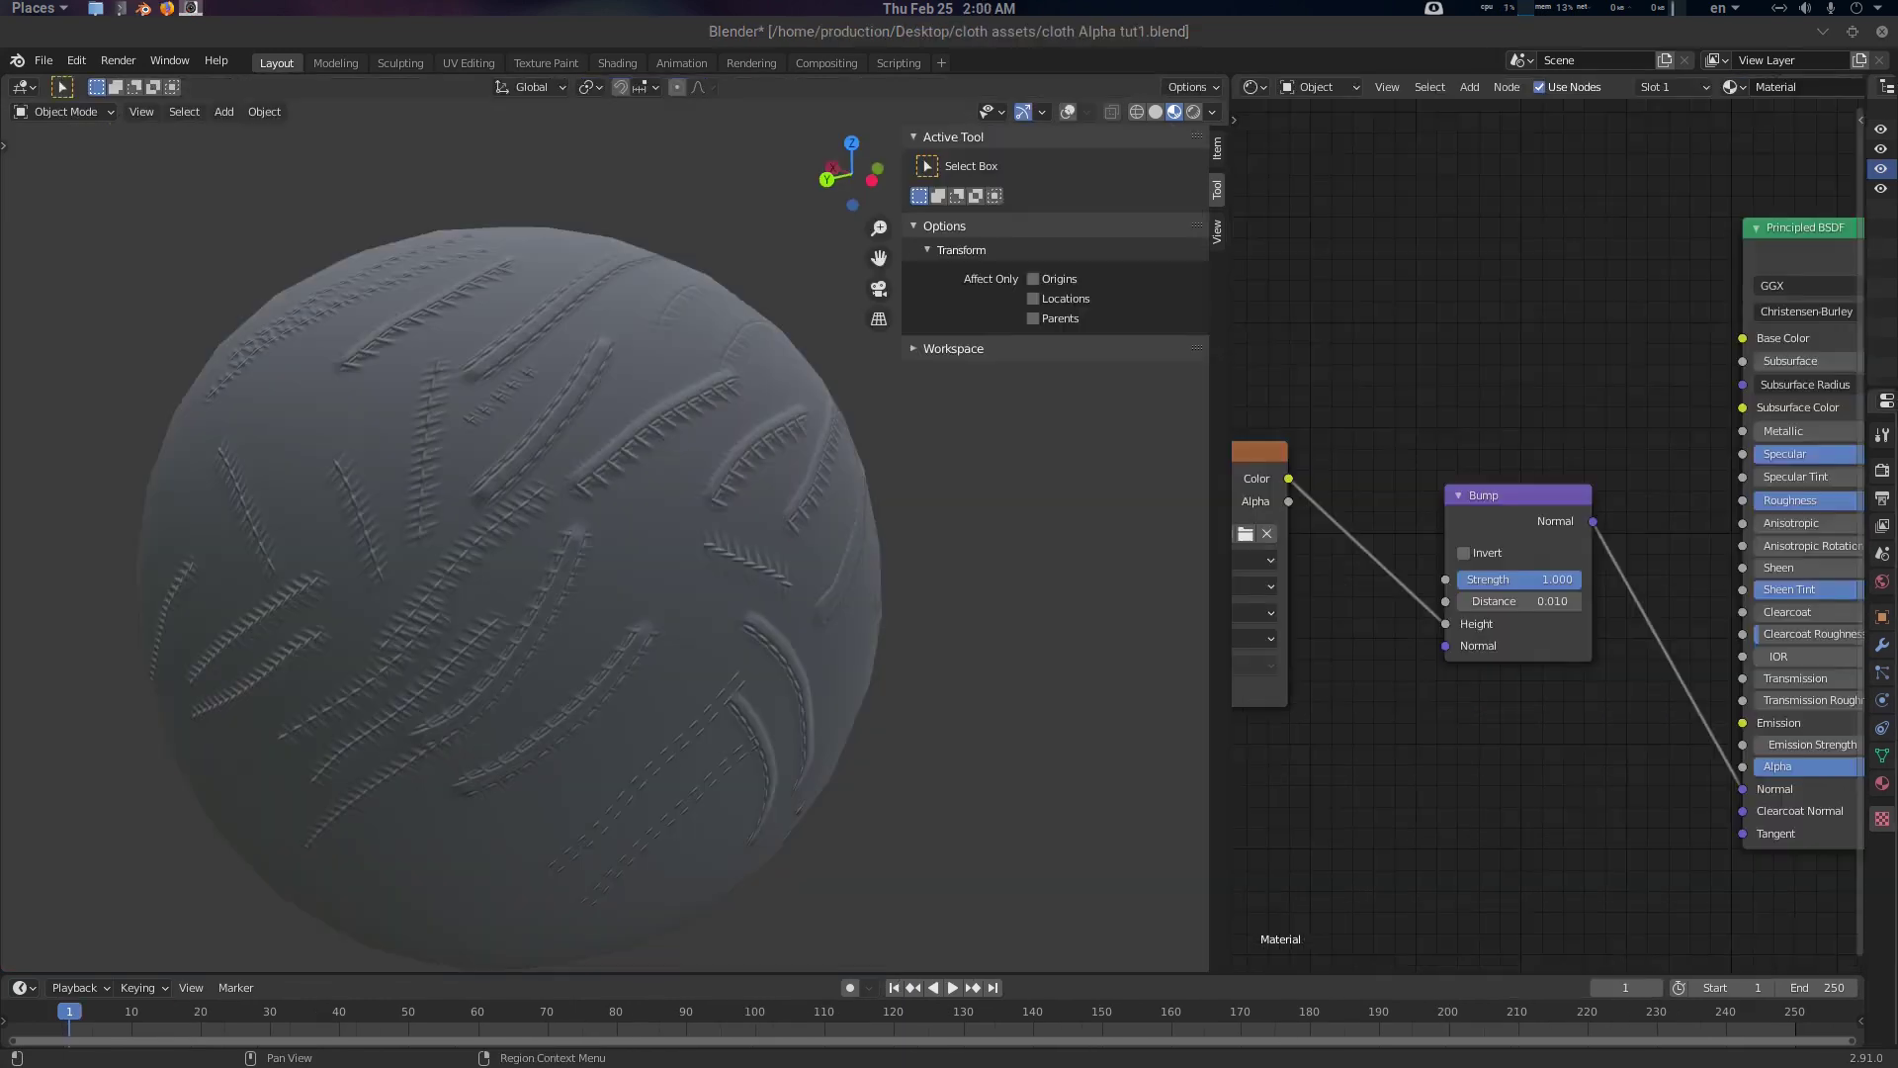
# Switch to the Compositing workspace and set its Texture Node Editor to show Brush textures
pyautogui.moveTo(660, 457); pyautogui.dragTo(743, 508, button='middle')
pyautogui.scroll(2, 719, 501)
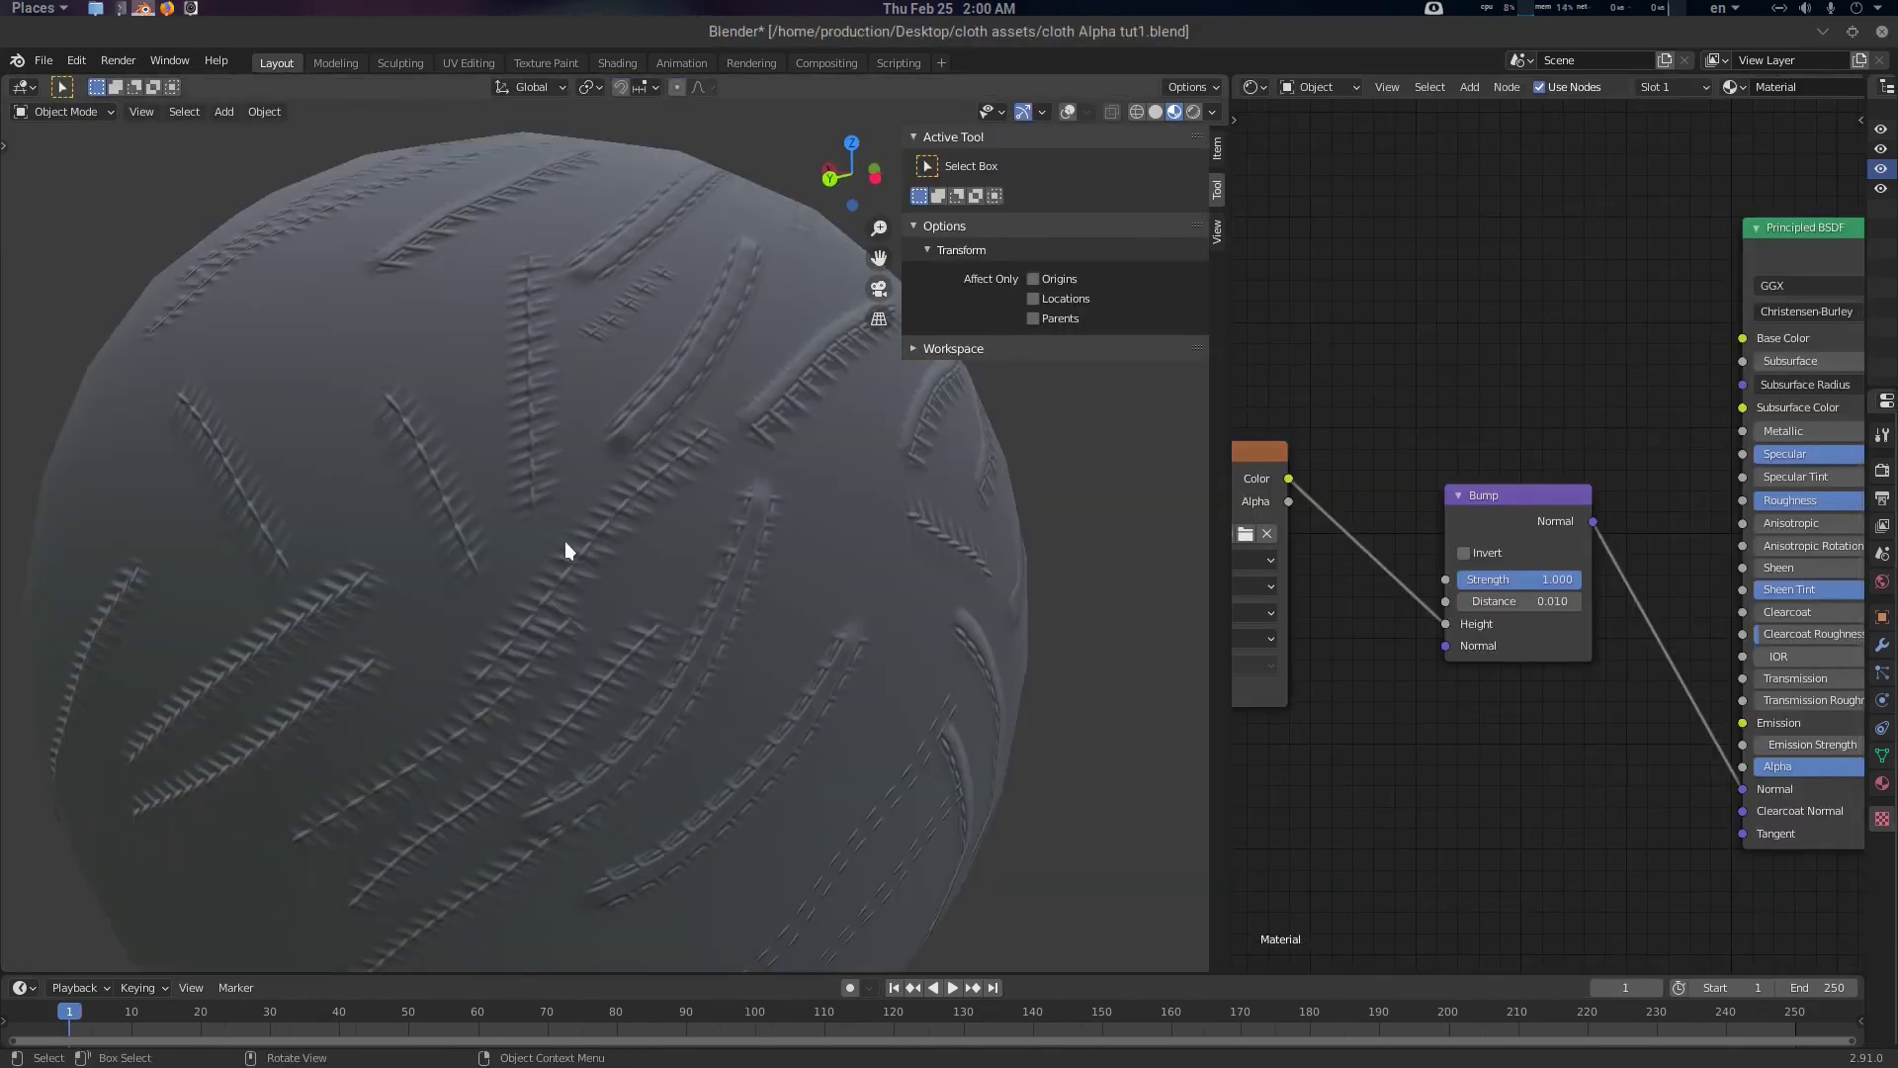
pyautogui.scroll(-2, 721, 535)
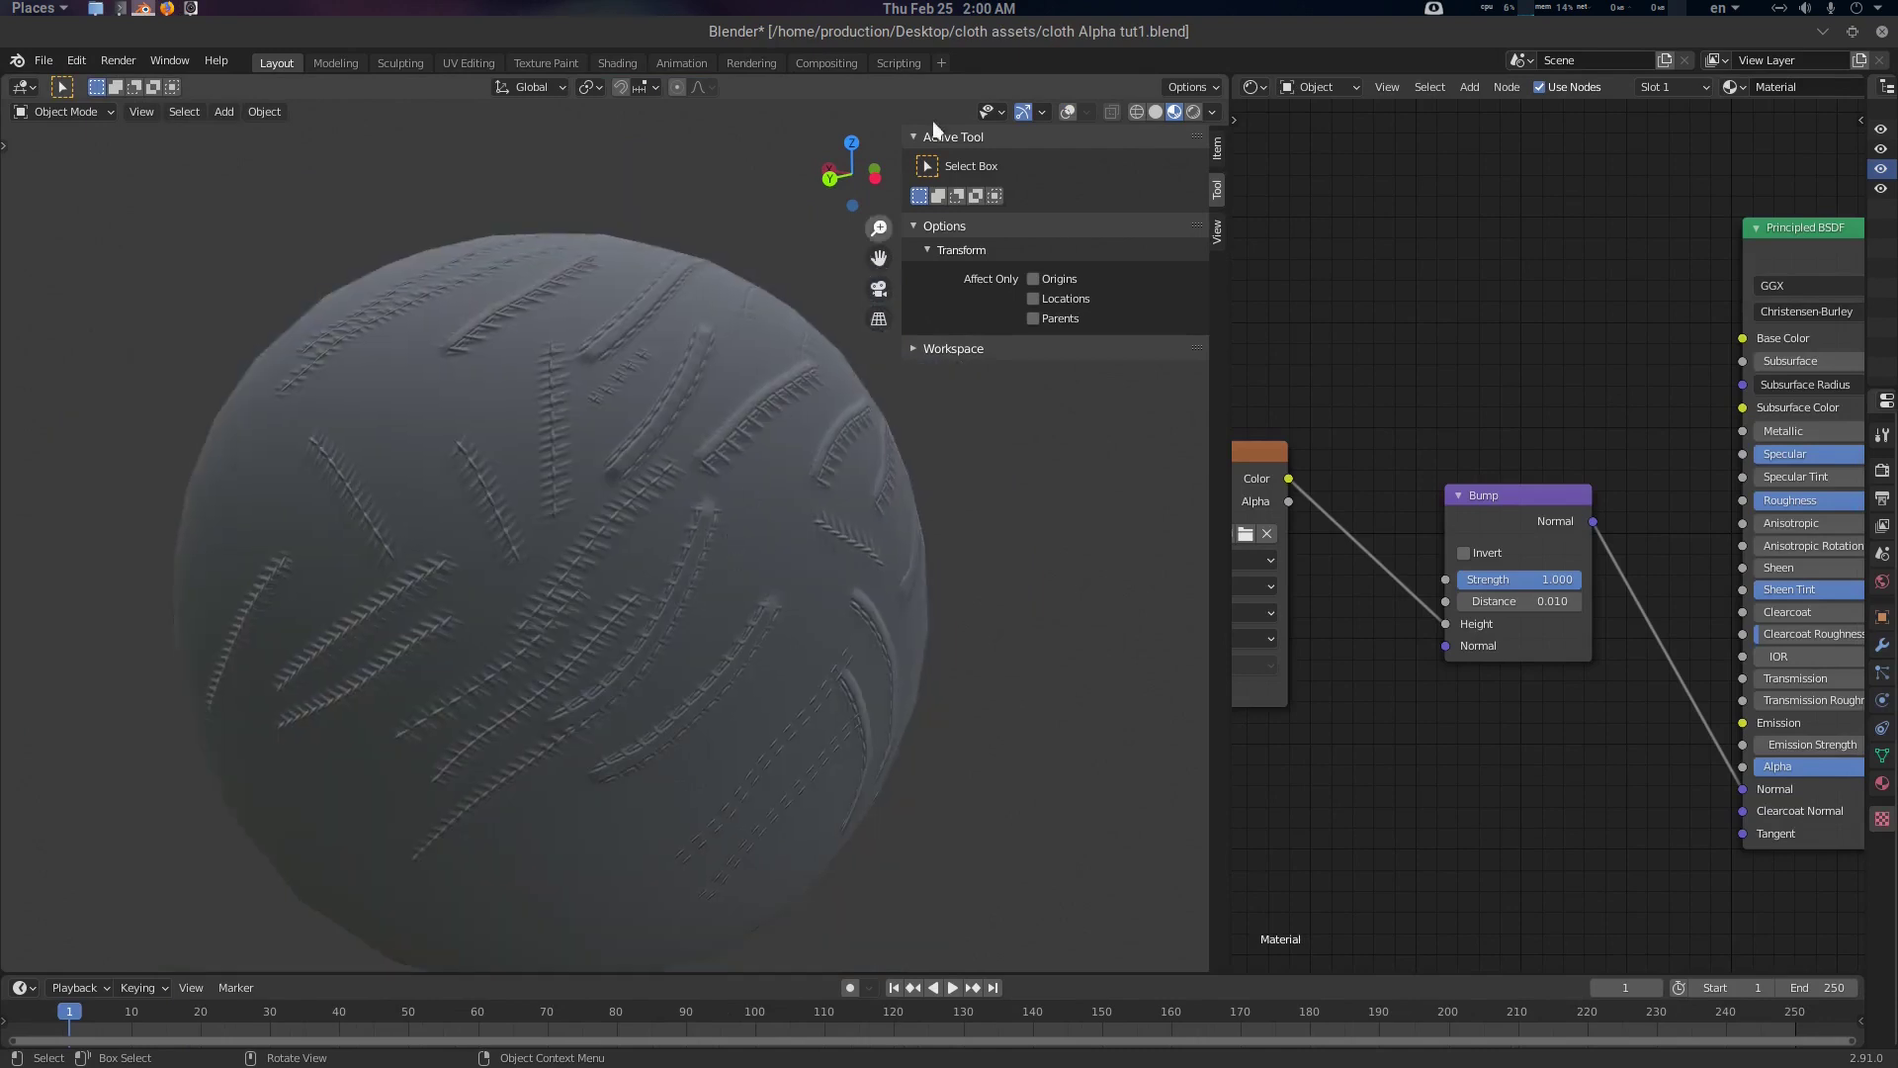
pyautogui.click(827, 64)
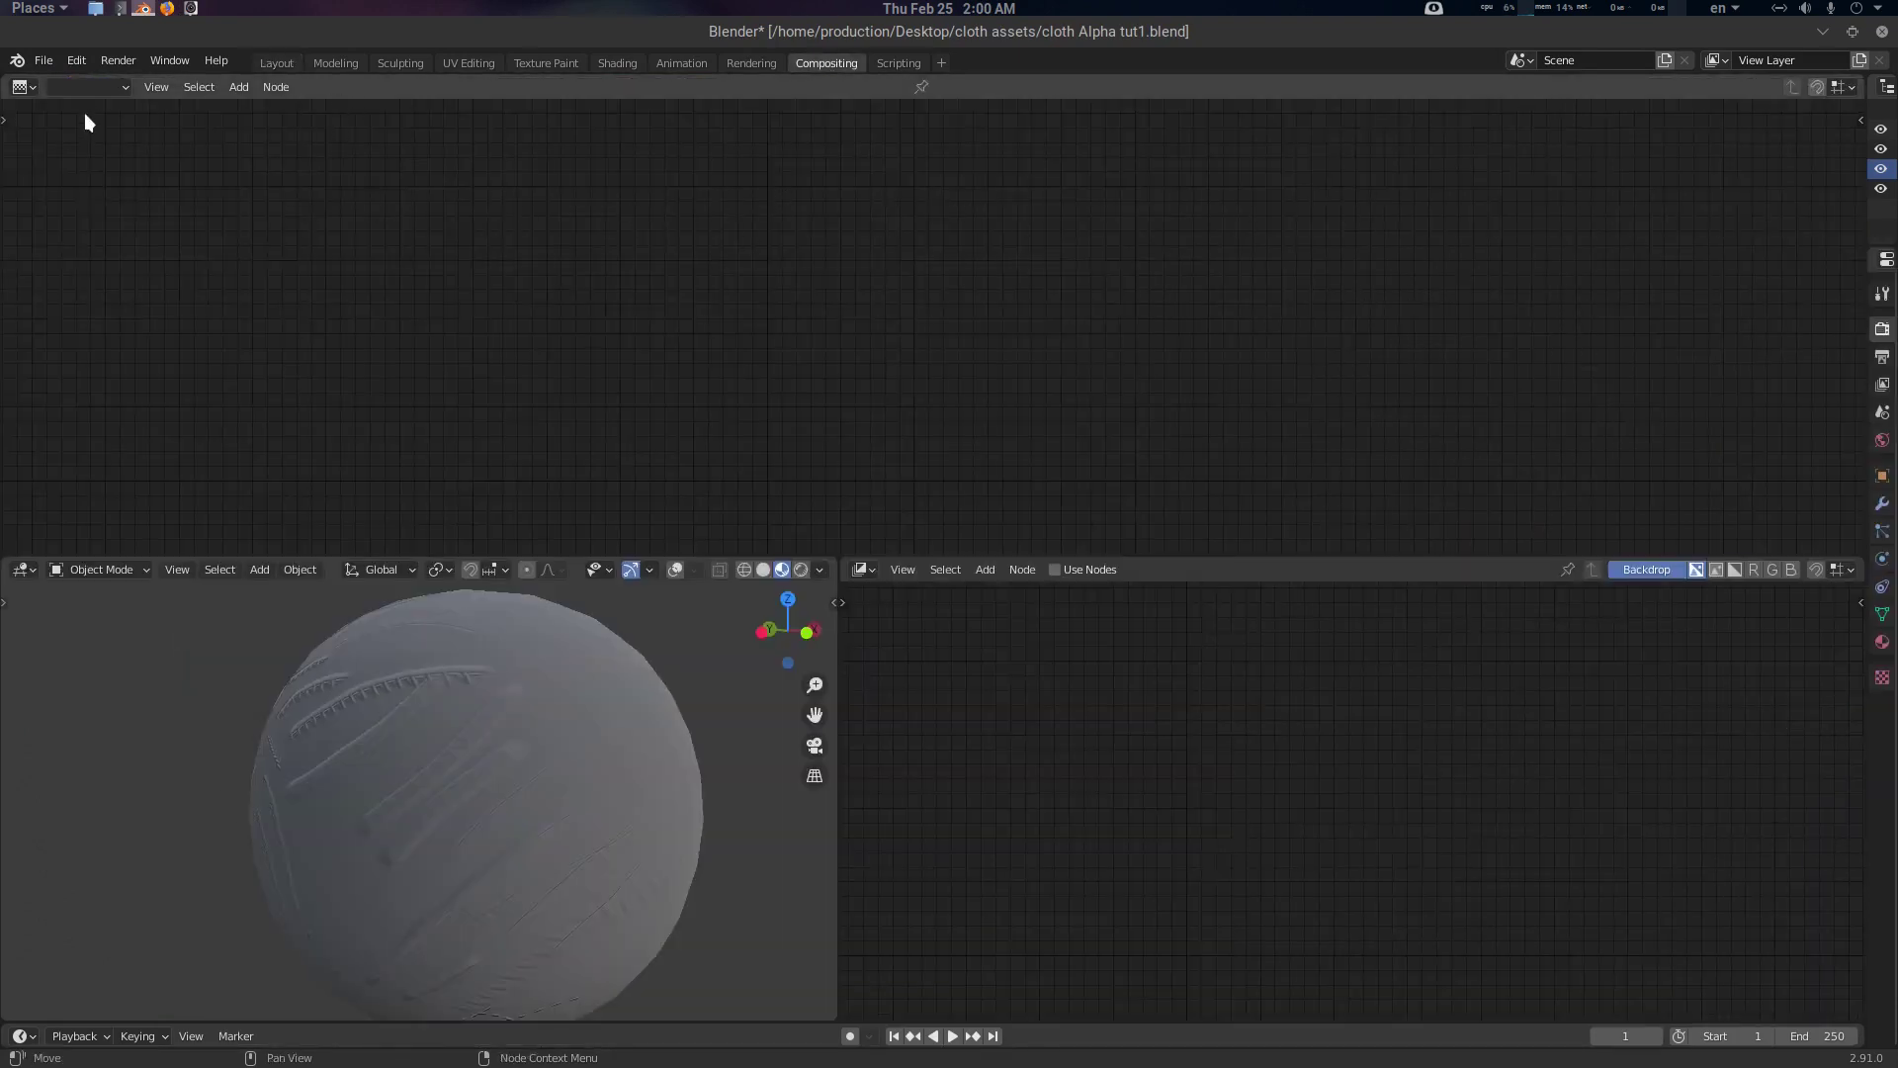
pyautogui.click(29, 87)
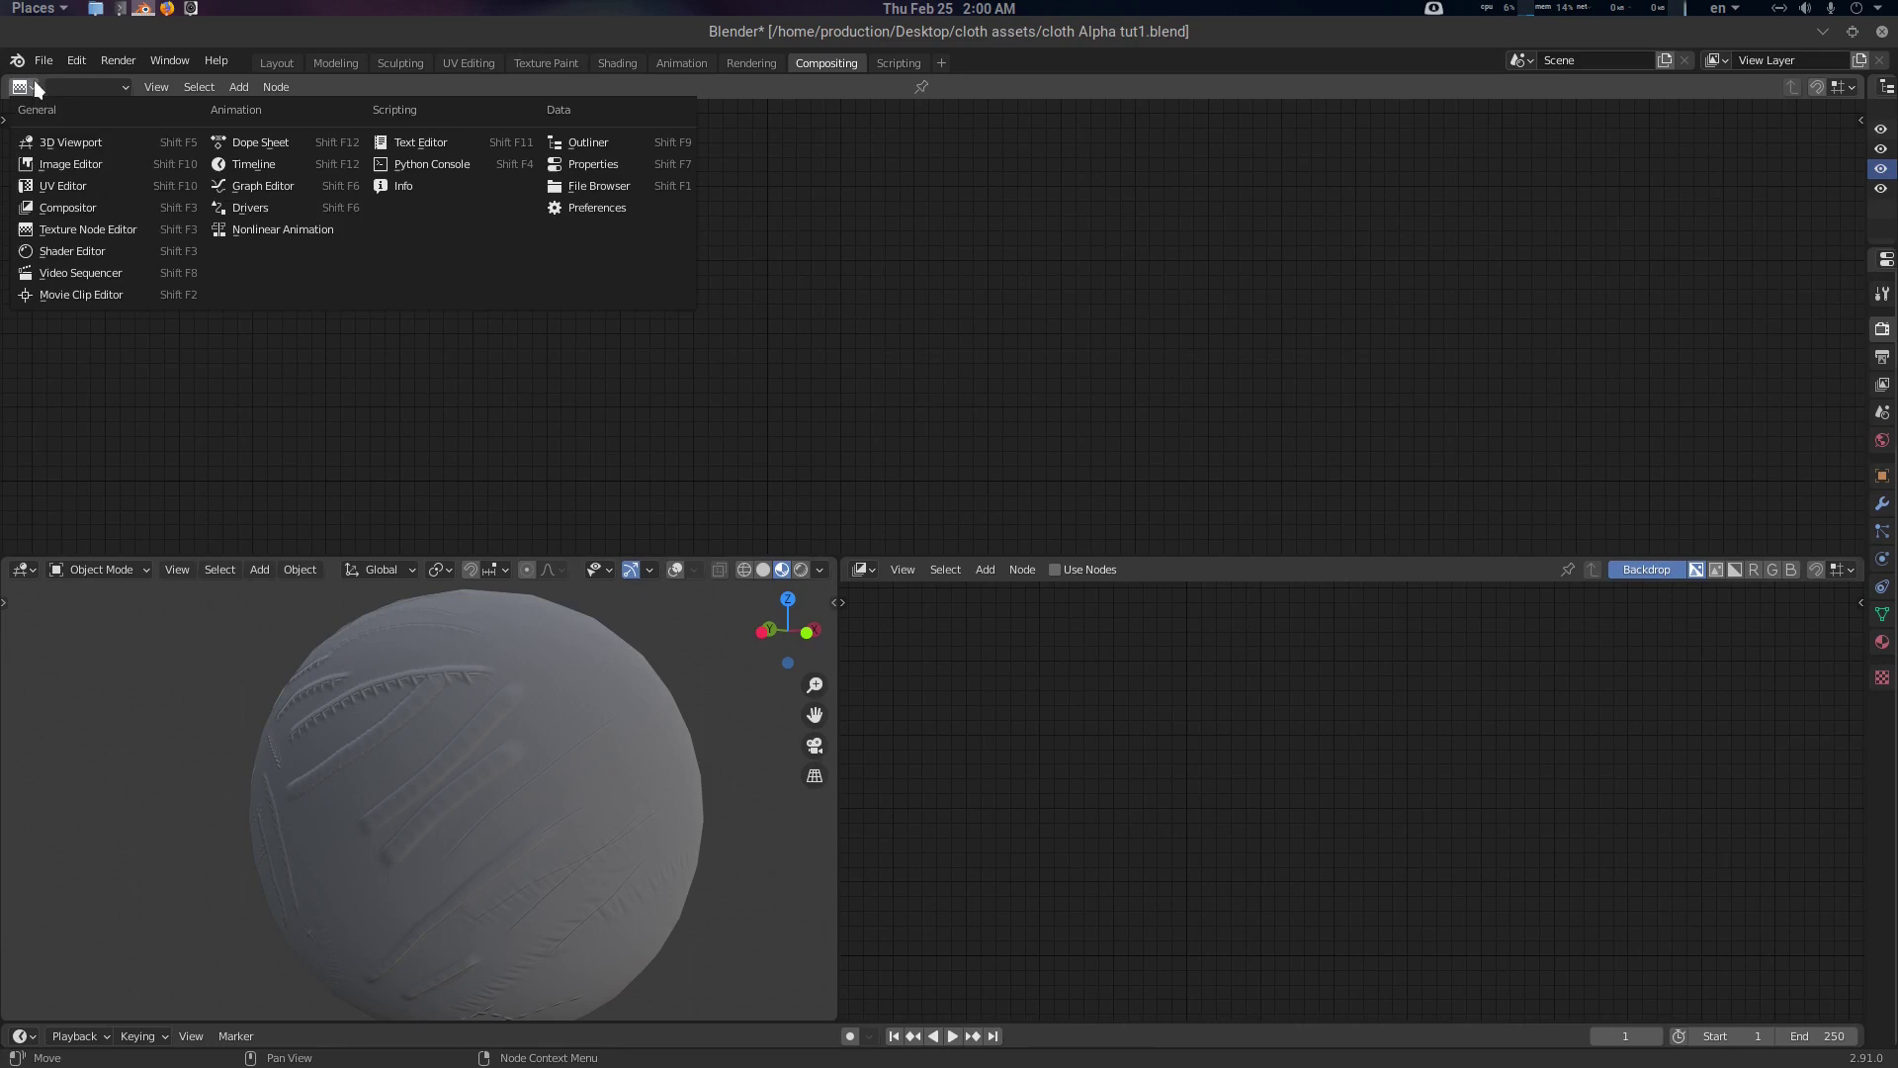
pyautogui.click(94, 229)
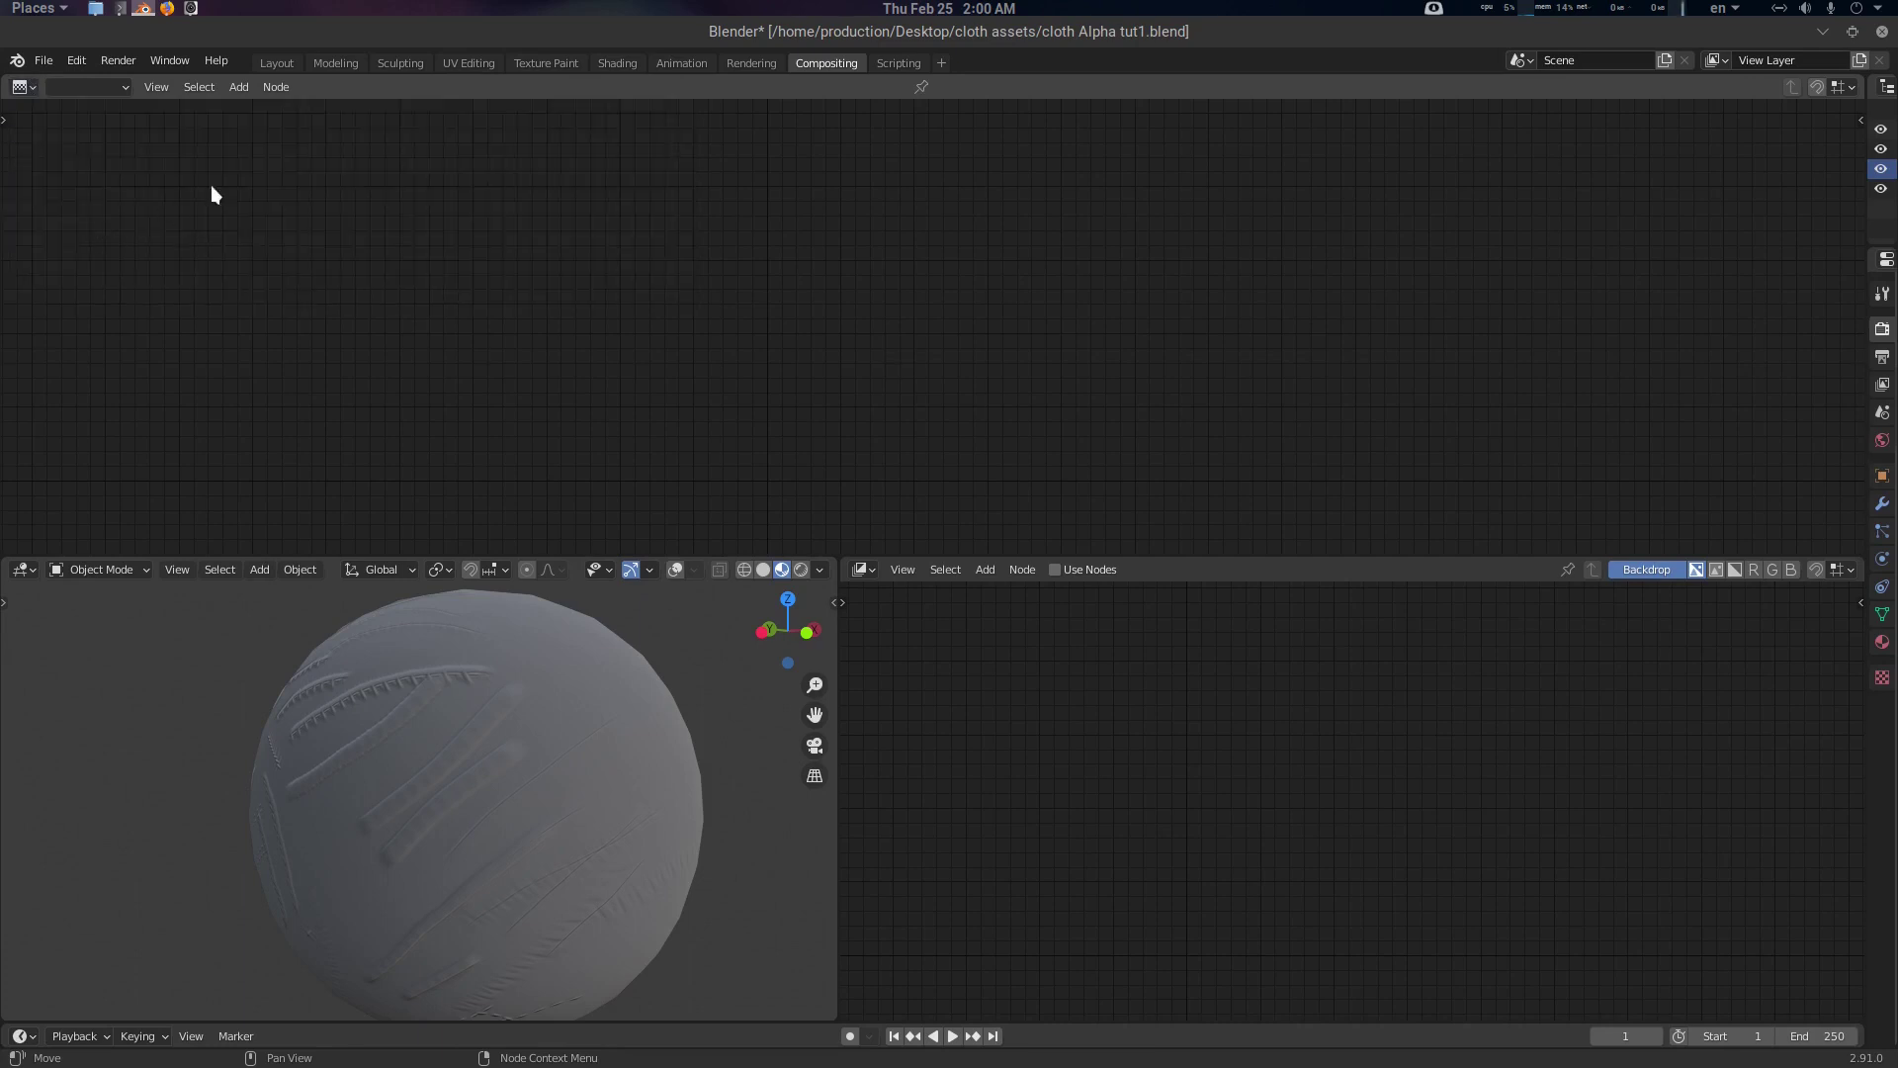
pyautogui.click(83, 89)
pyautogui.click(99, 131)
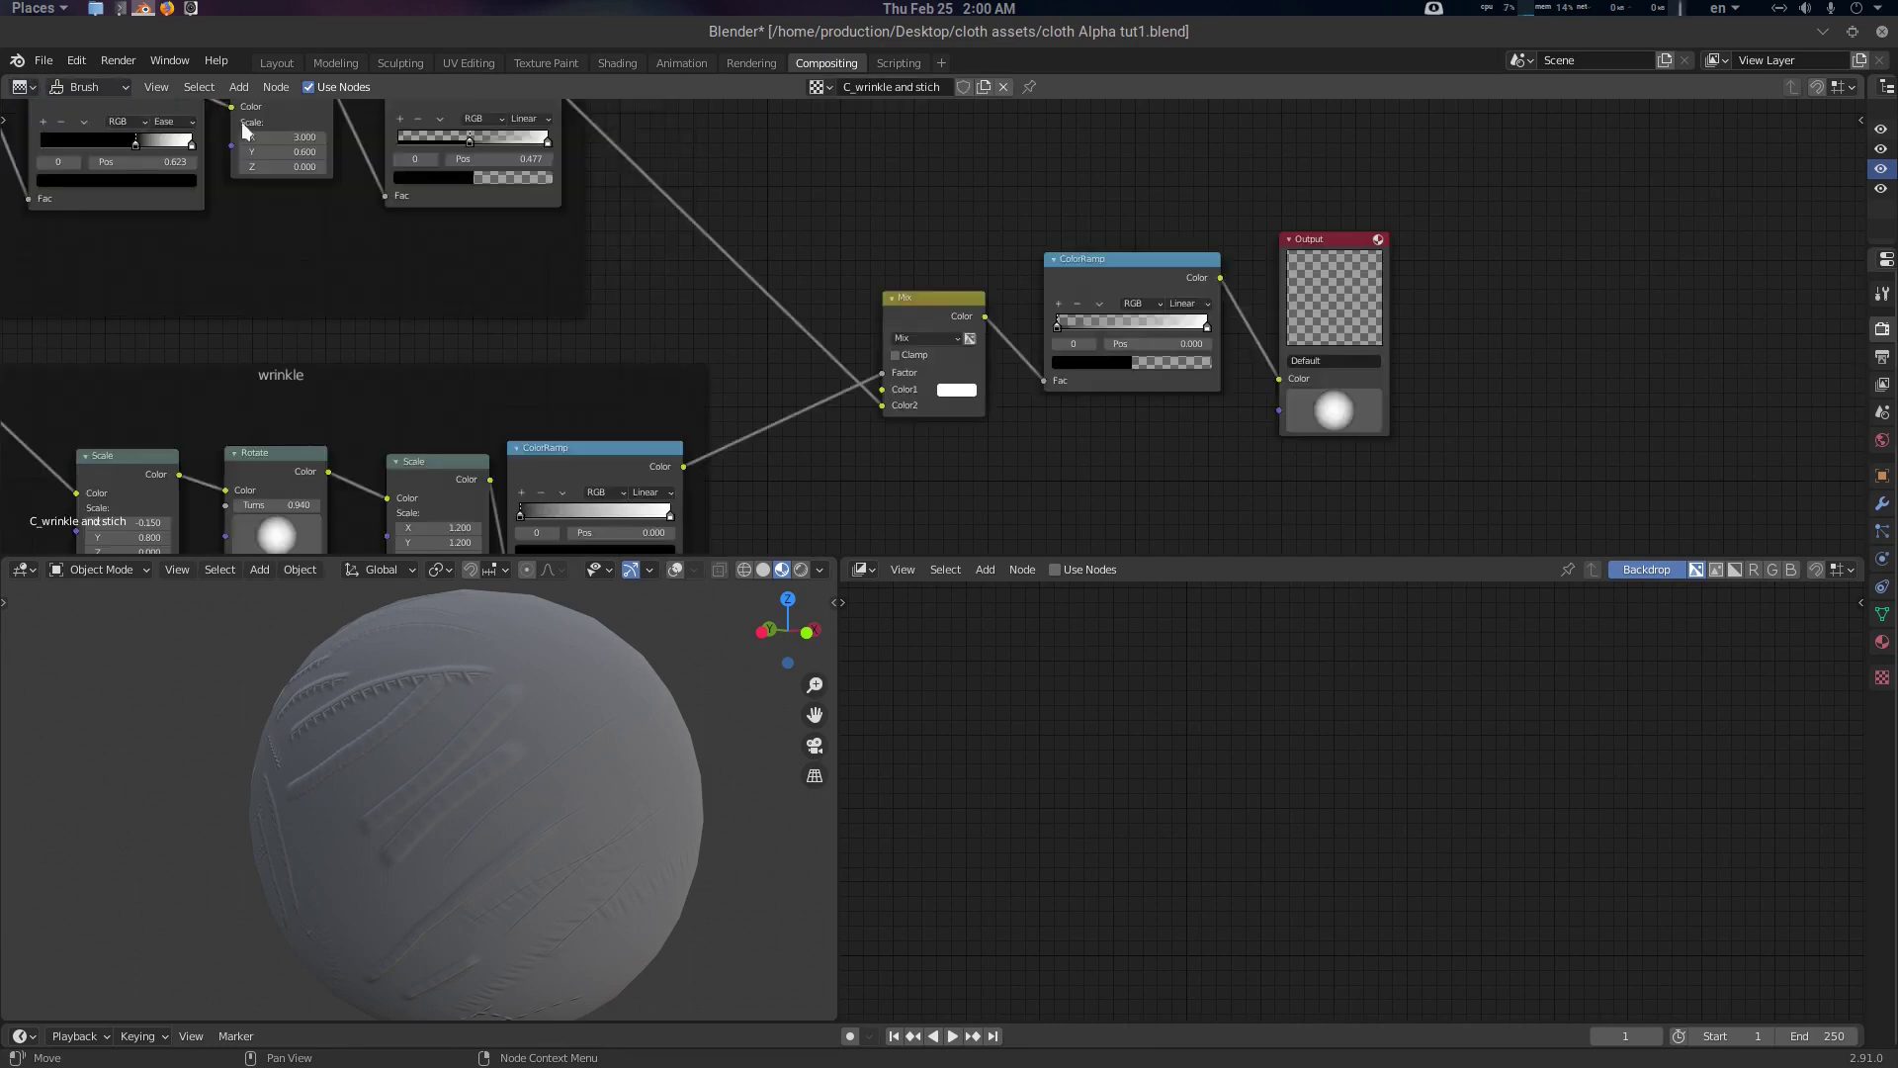
# Look over the C_wrinkle and stich node tree and the node tree of the C_side Doble Fold Stich texture
pyautogui.scroll(-8, 815, 336)
pyautogui.moveTo(688, 328); pyautogui.dragTo(1169, 302, button='middle')
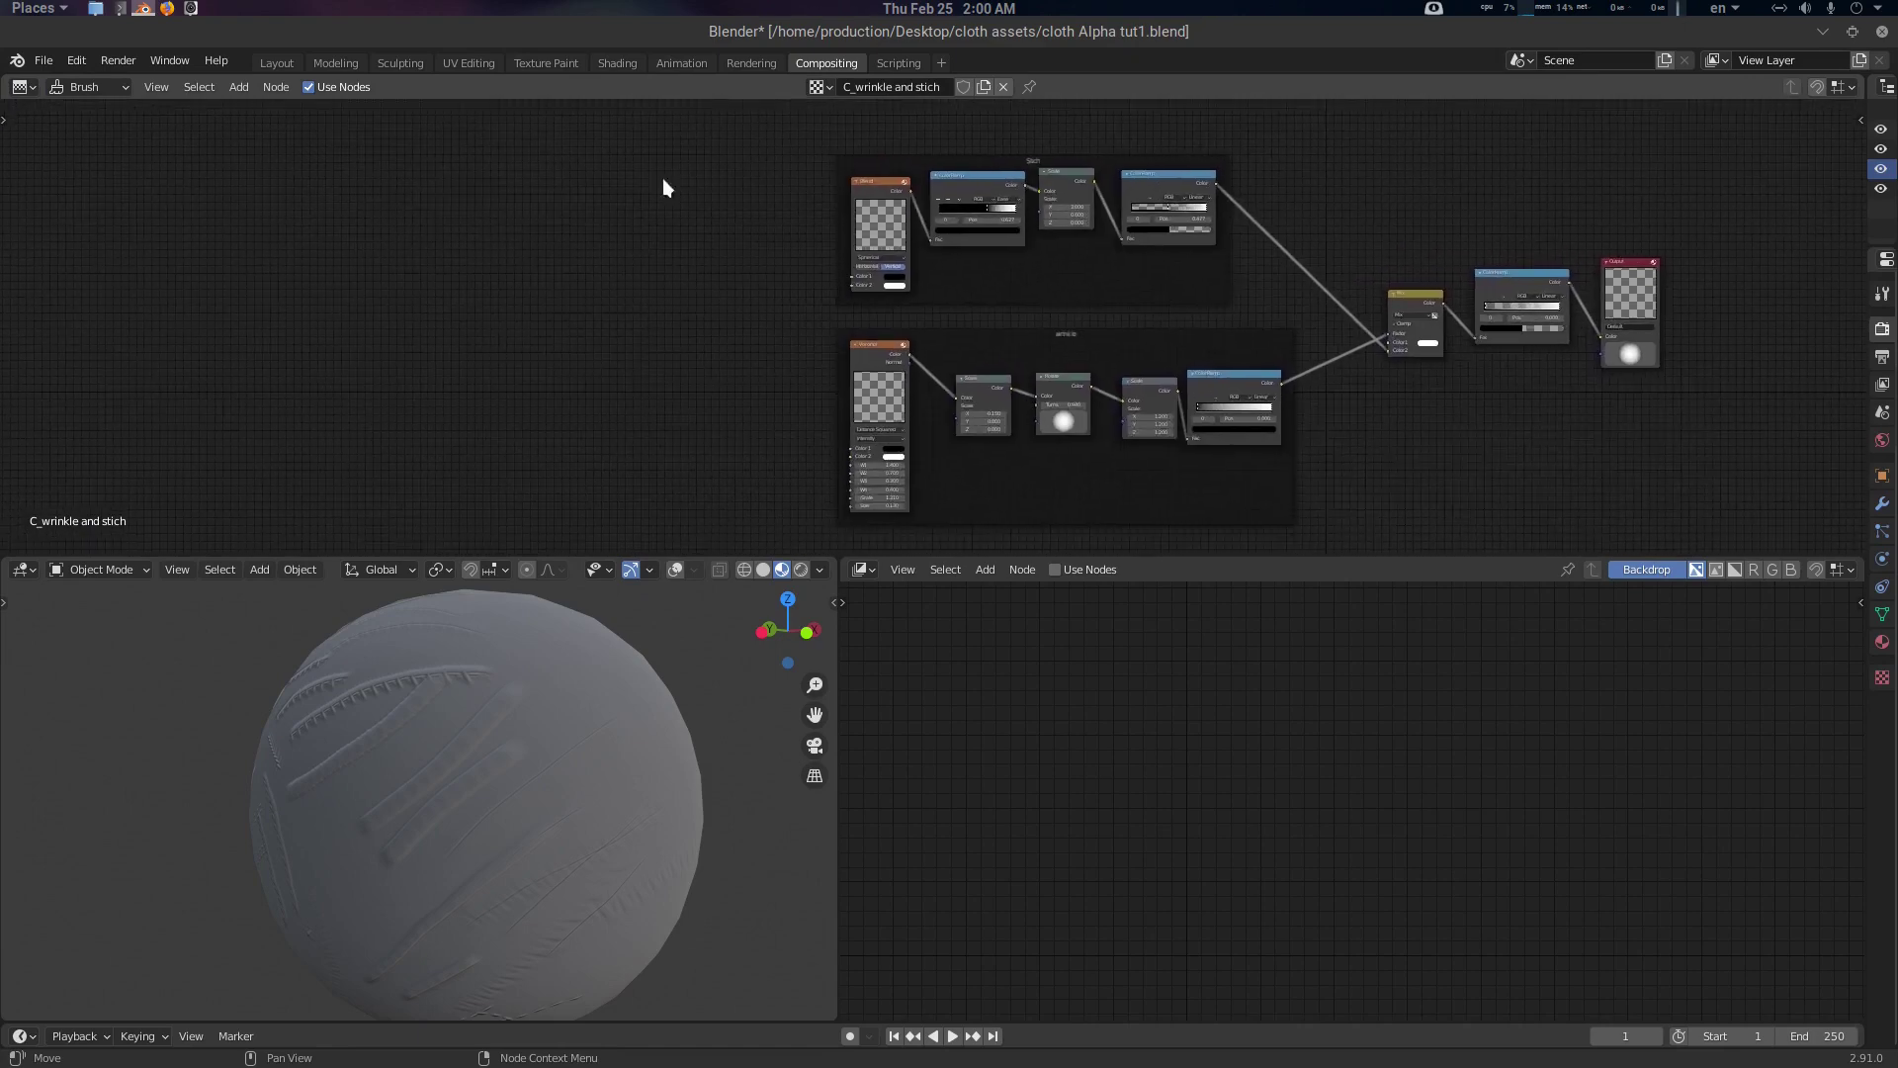
pyautogui.click(816, 87)
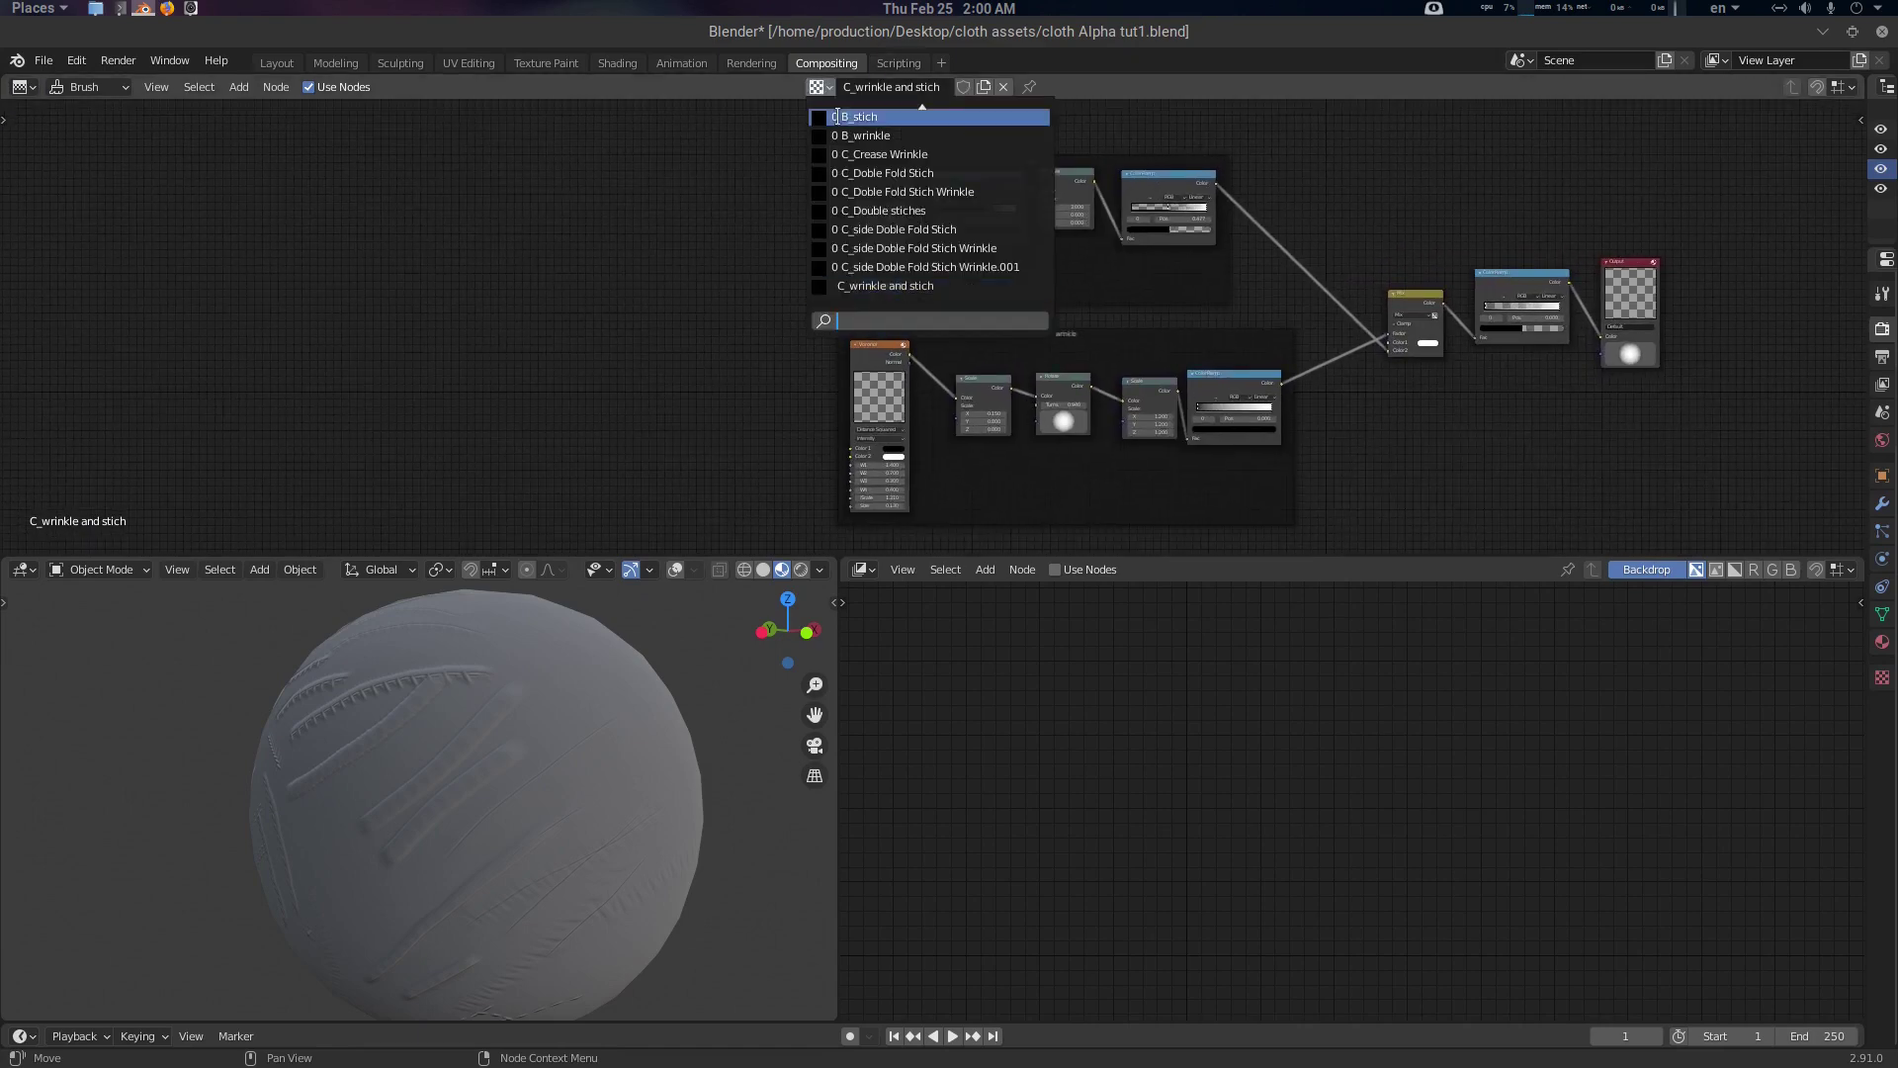
pyautogui.click(906, 226)
pyautogui.moveTo(1482, 326); pyautogui.dragTo(809, 251, button='middle')
pyautogui.scroll(5, 1117, 310)
pyautogui.moveTo(902, 305); pyautogui.dragTo(687, 299, button='middle')
# Load the B_side double fold brush texture and bring its whole node tree into view
pyautogui.click(815, 87)
pyautogui.click(870, 174)
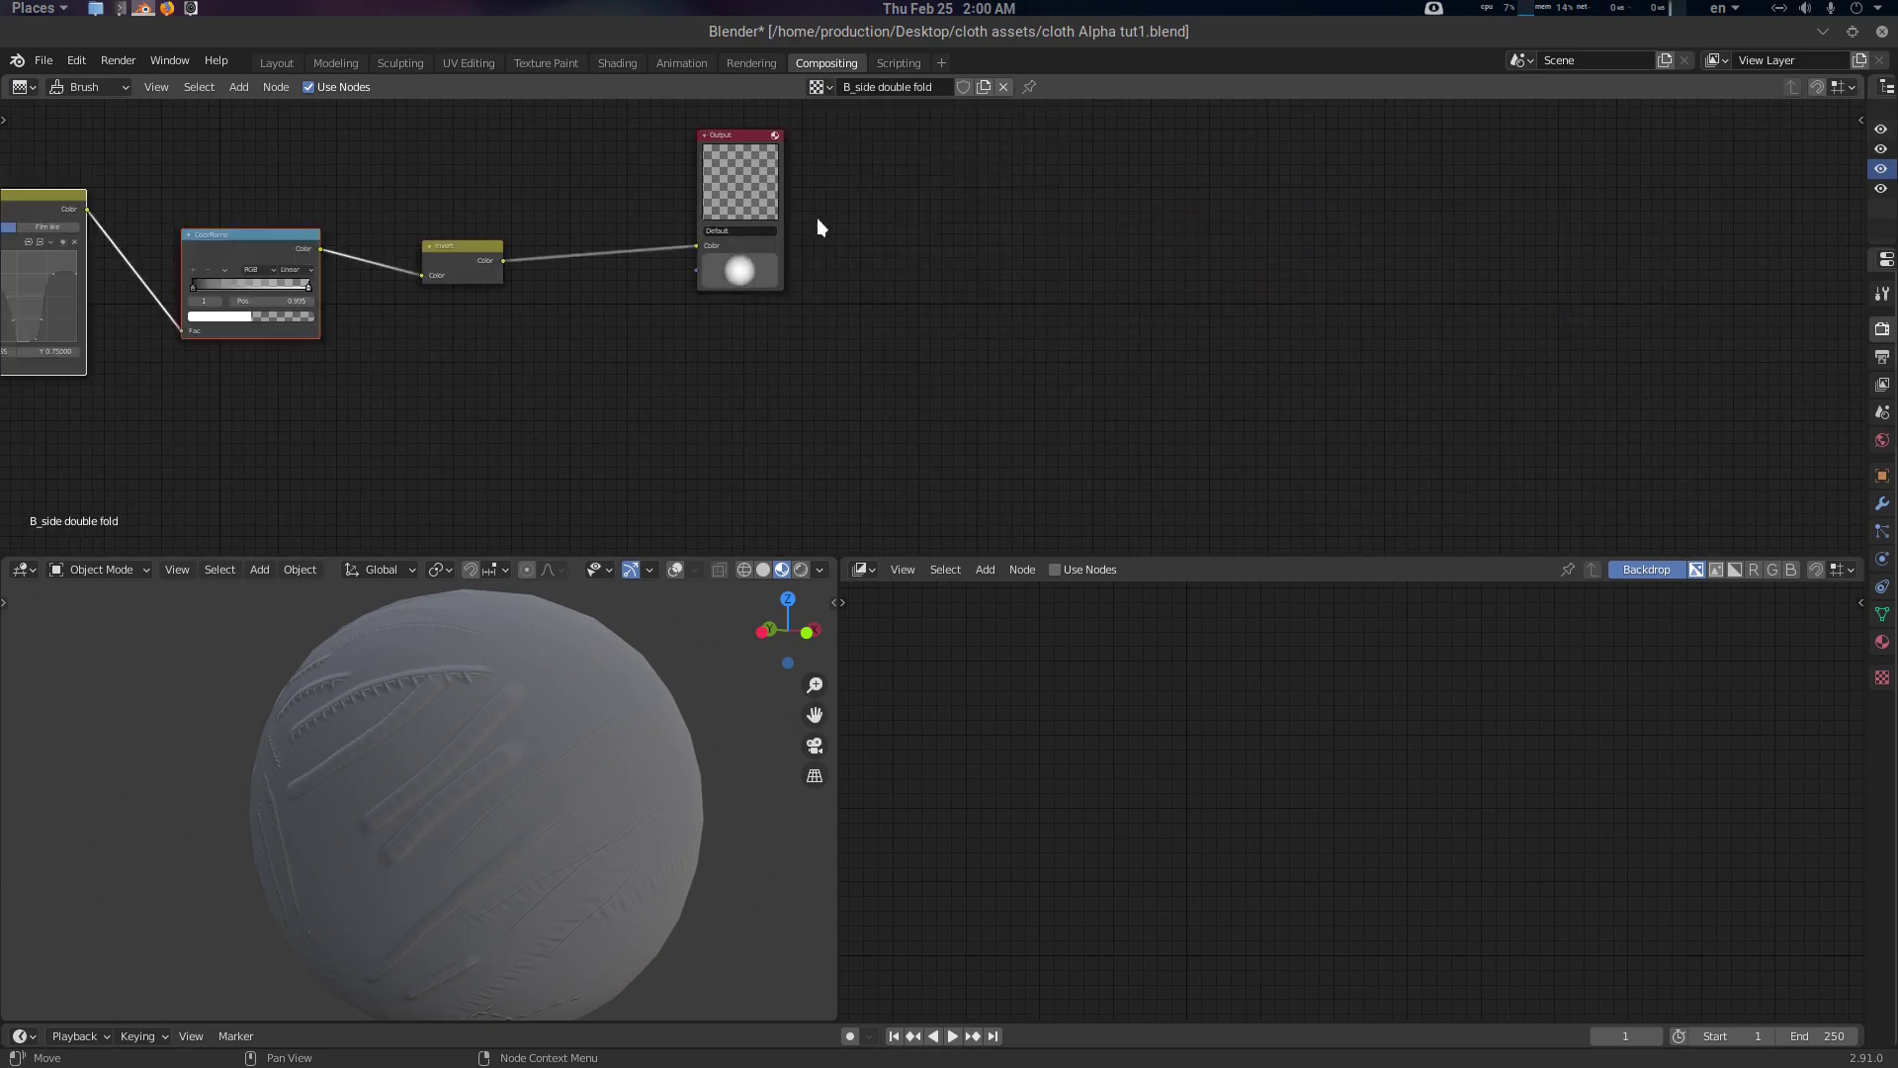
pyautogui.scroll(-3, 816, 217)
pyautogui.moveTo(577, 264); pyautogui.dragTo(850, 250, button='middle')
# Split the Texture Node Editor, turn the new area into an Image Editor, and choose Compositor for the empty node area below
pyautogui.moveTo(10, 97); pyautogui.dragTo(632, 139)
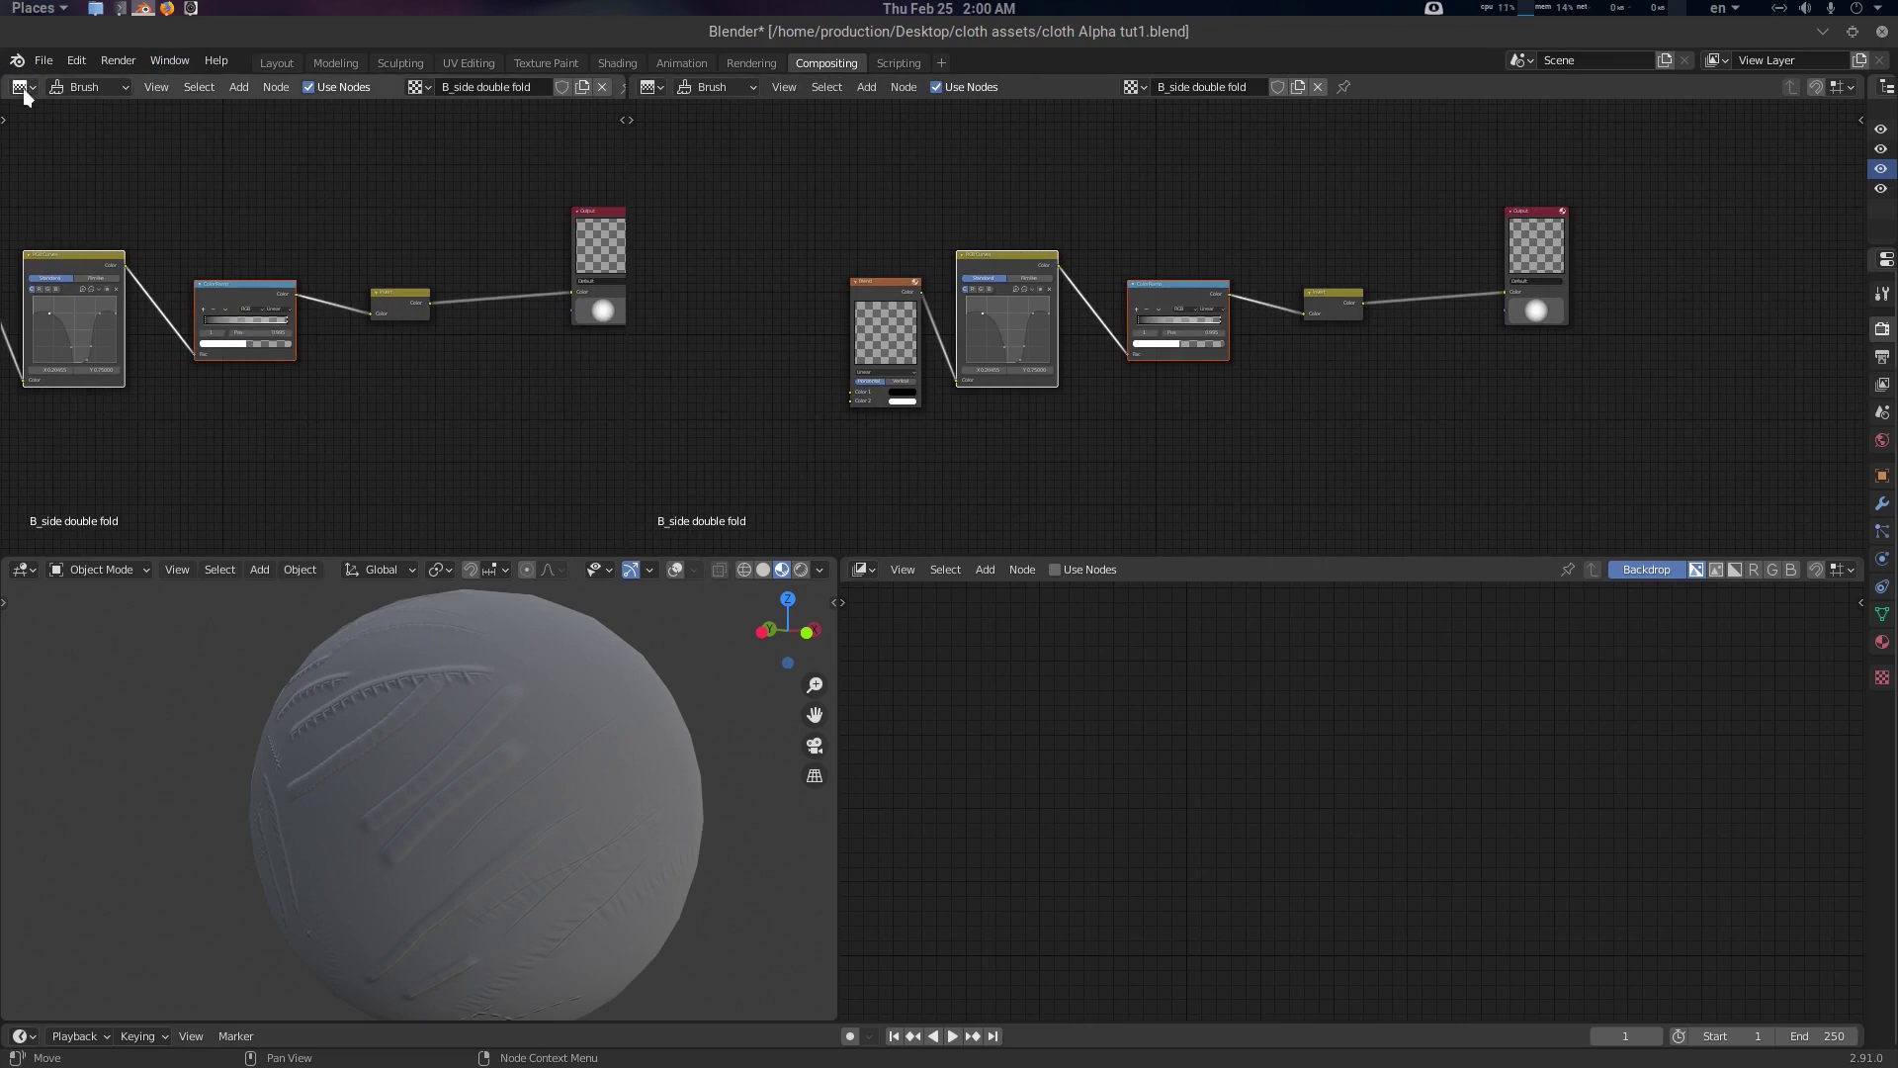
pyautogui.click(23, 87)
pyautogui.click(72, 164)
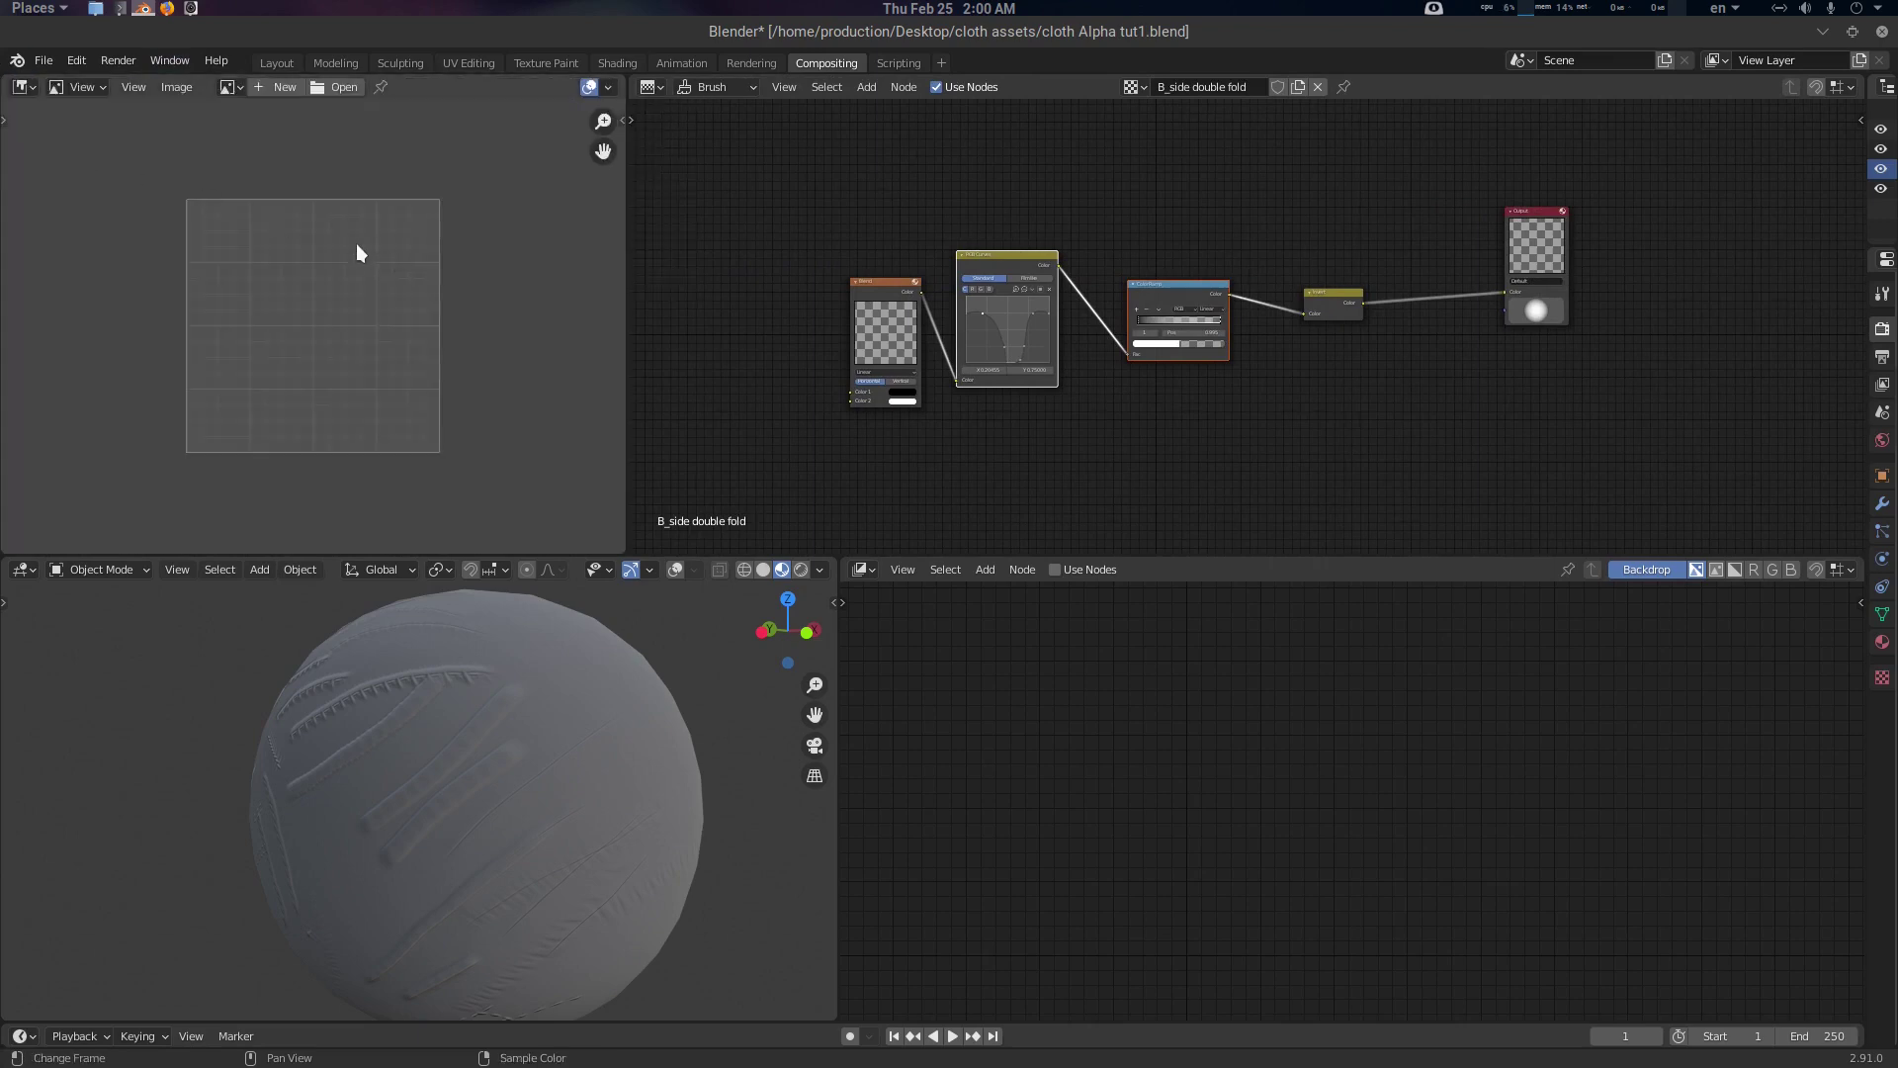
pyautogui.click(858, 569)
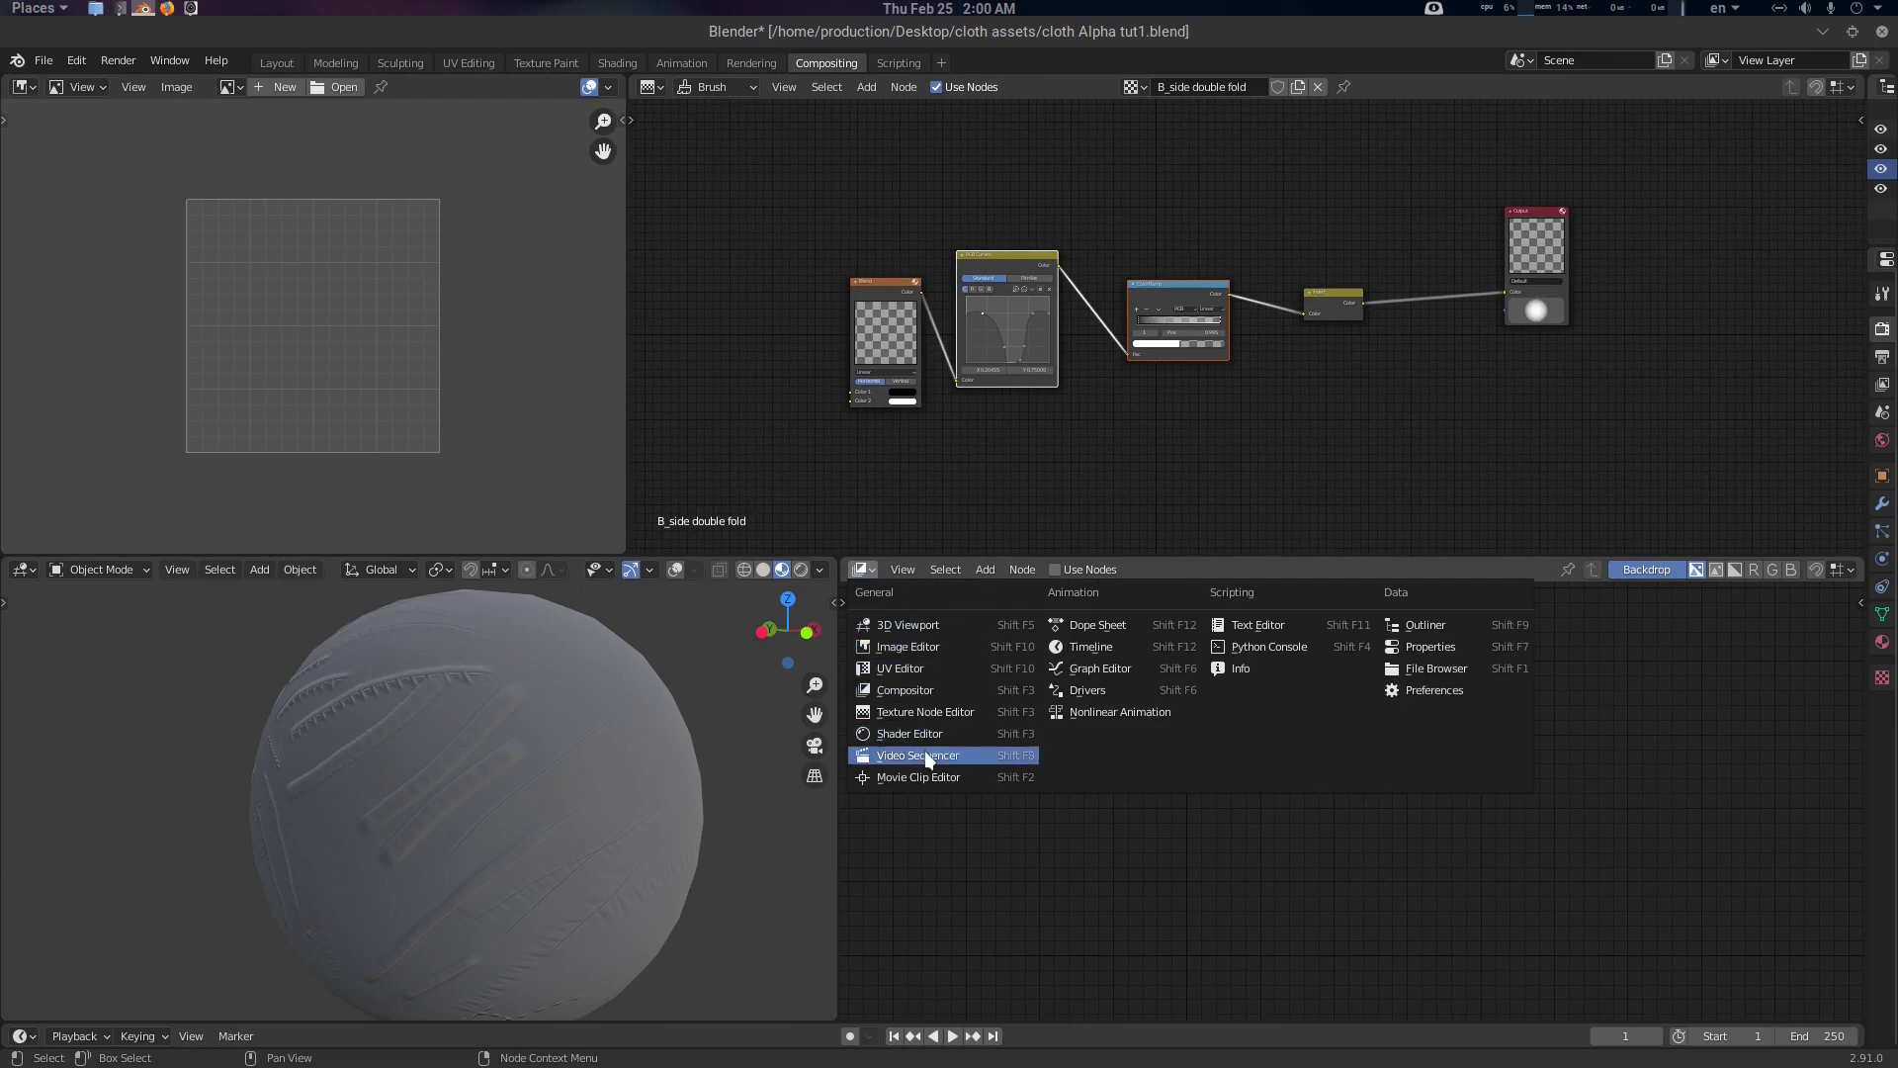
pyautogui.click(921, 693)
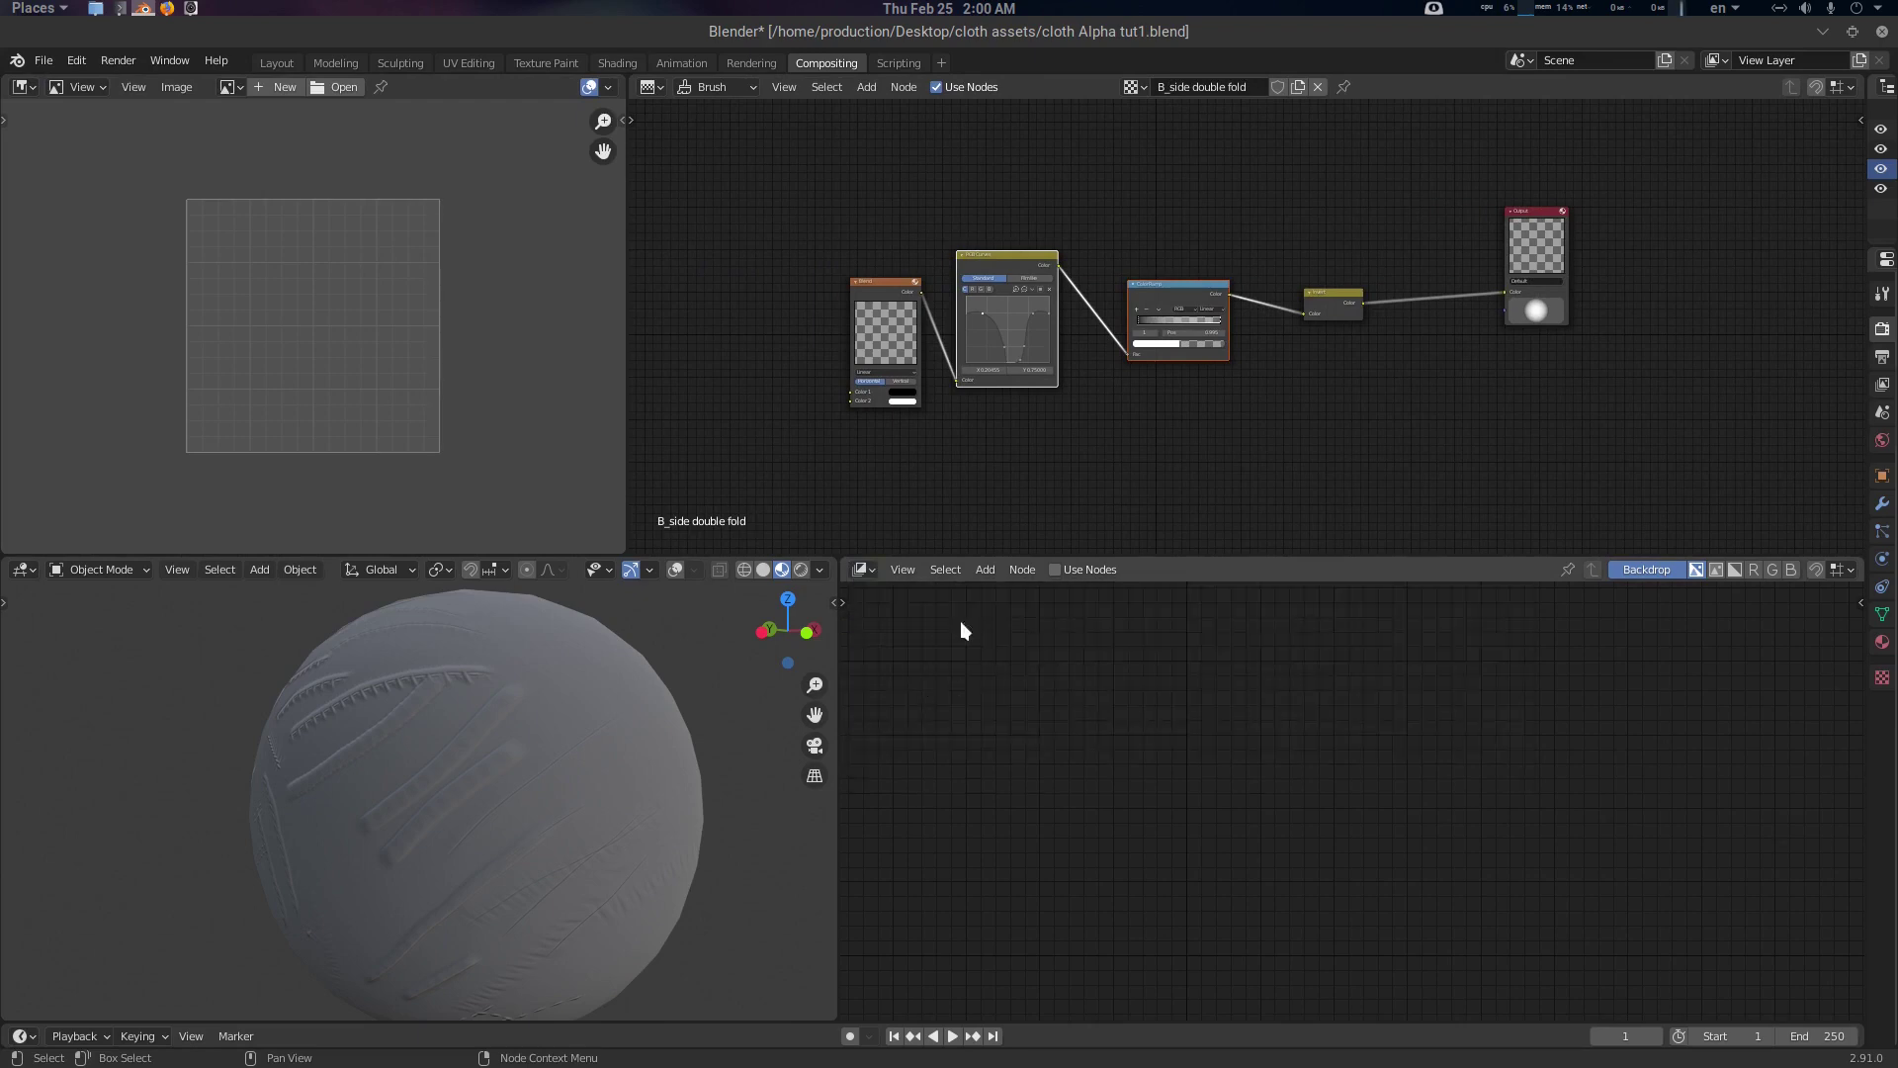
# Enable nodes in the Compositor and delete the default Render Layers and Composite nodes
pyautogui.click(1074, 570)
pyautogui.press('g')
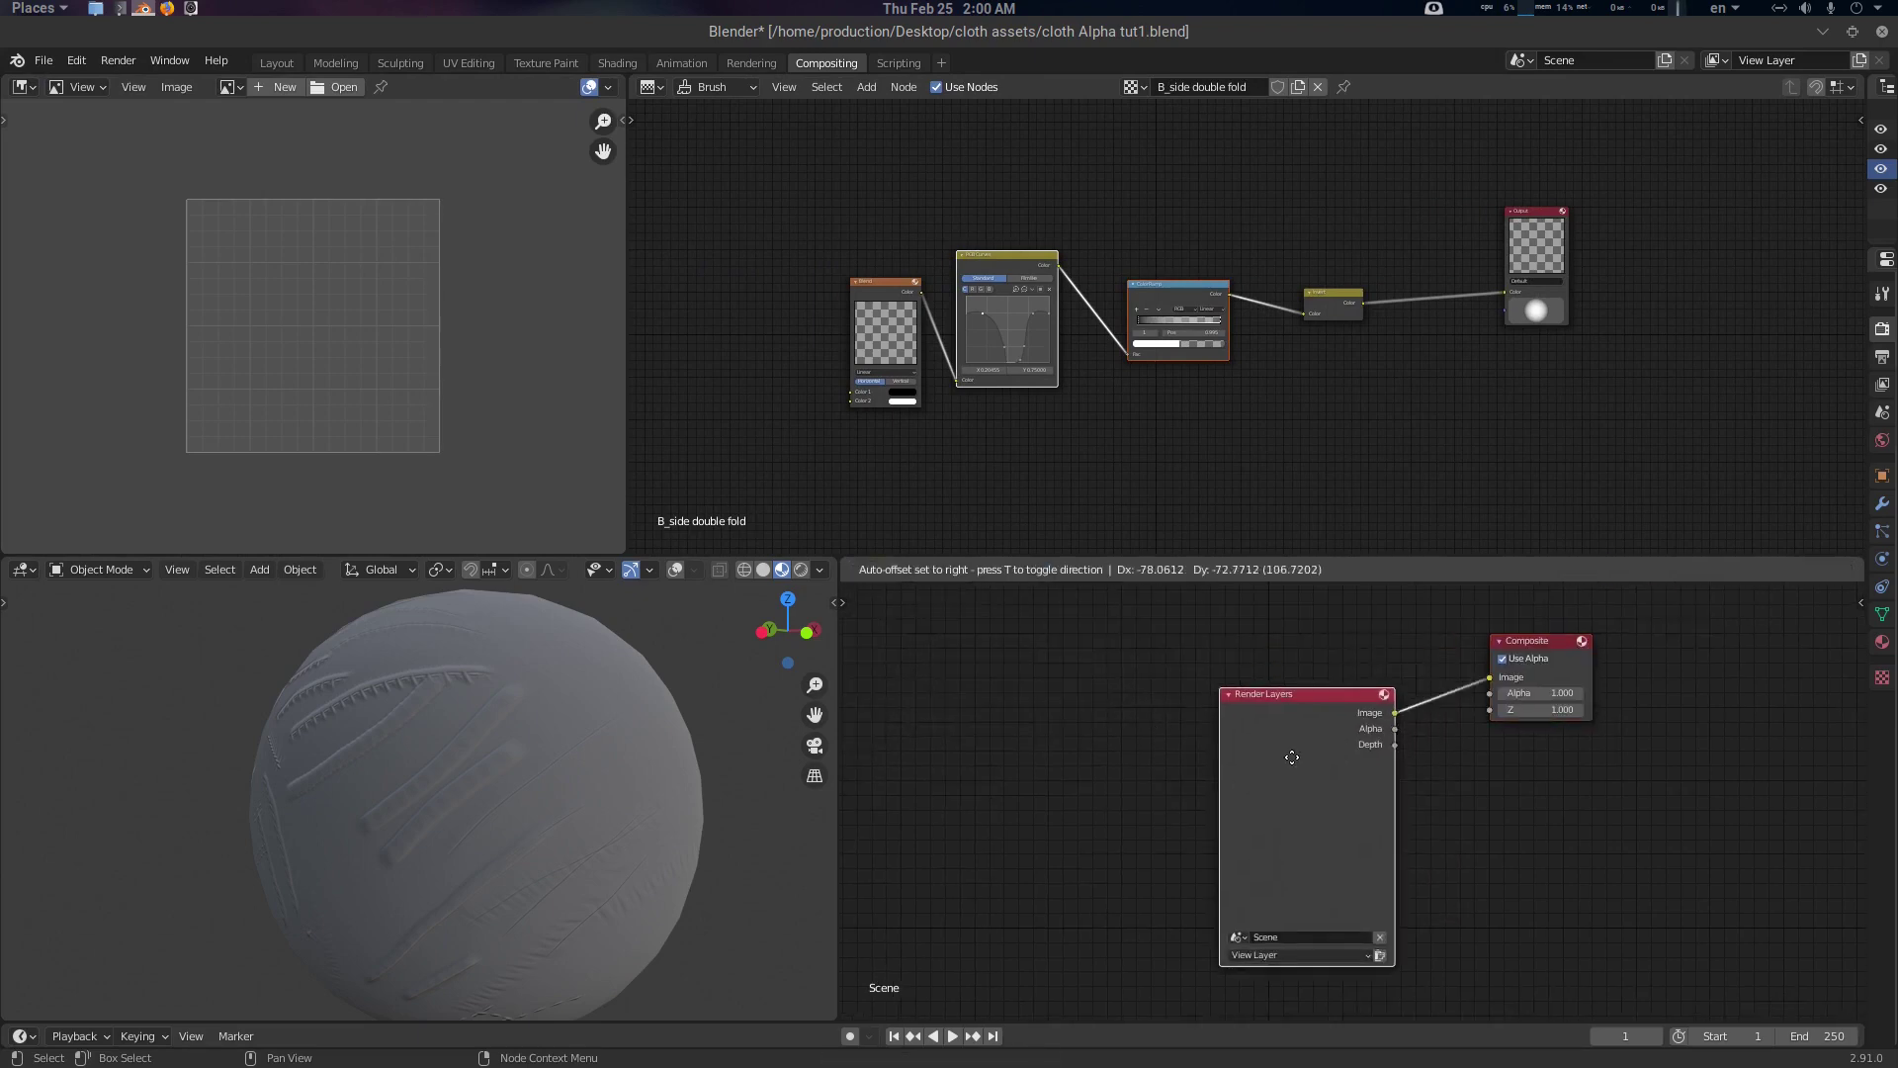
pyautogui.click(1285, 757)
pyautogui.press('x')
pyautogui.click(1520, 643)
pyautogui.press('x')
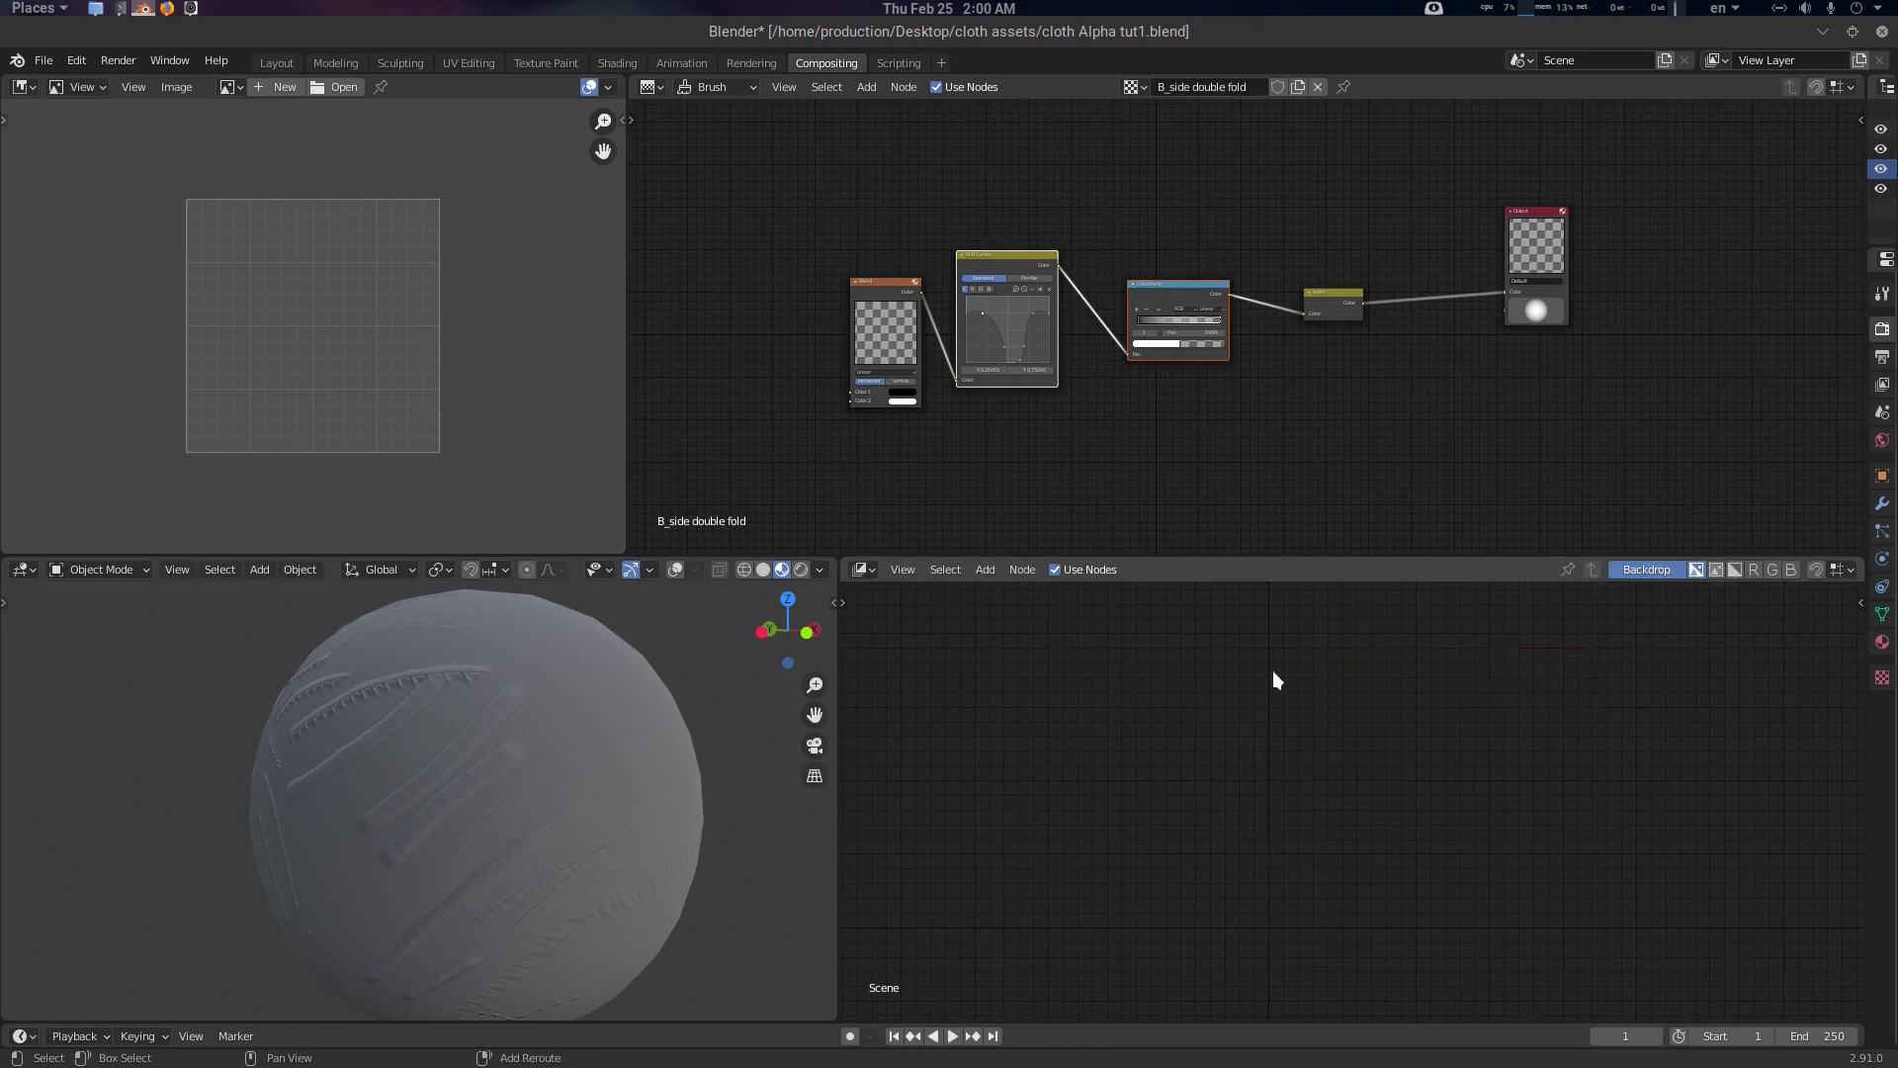
# Add a Texture node to the empty compositor tree and connect its Value output to a new Viewer node
pyautogui.hotkey('shift', 'a')
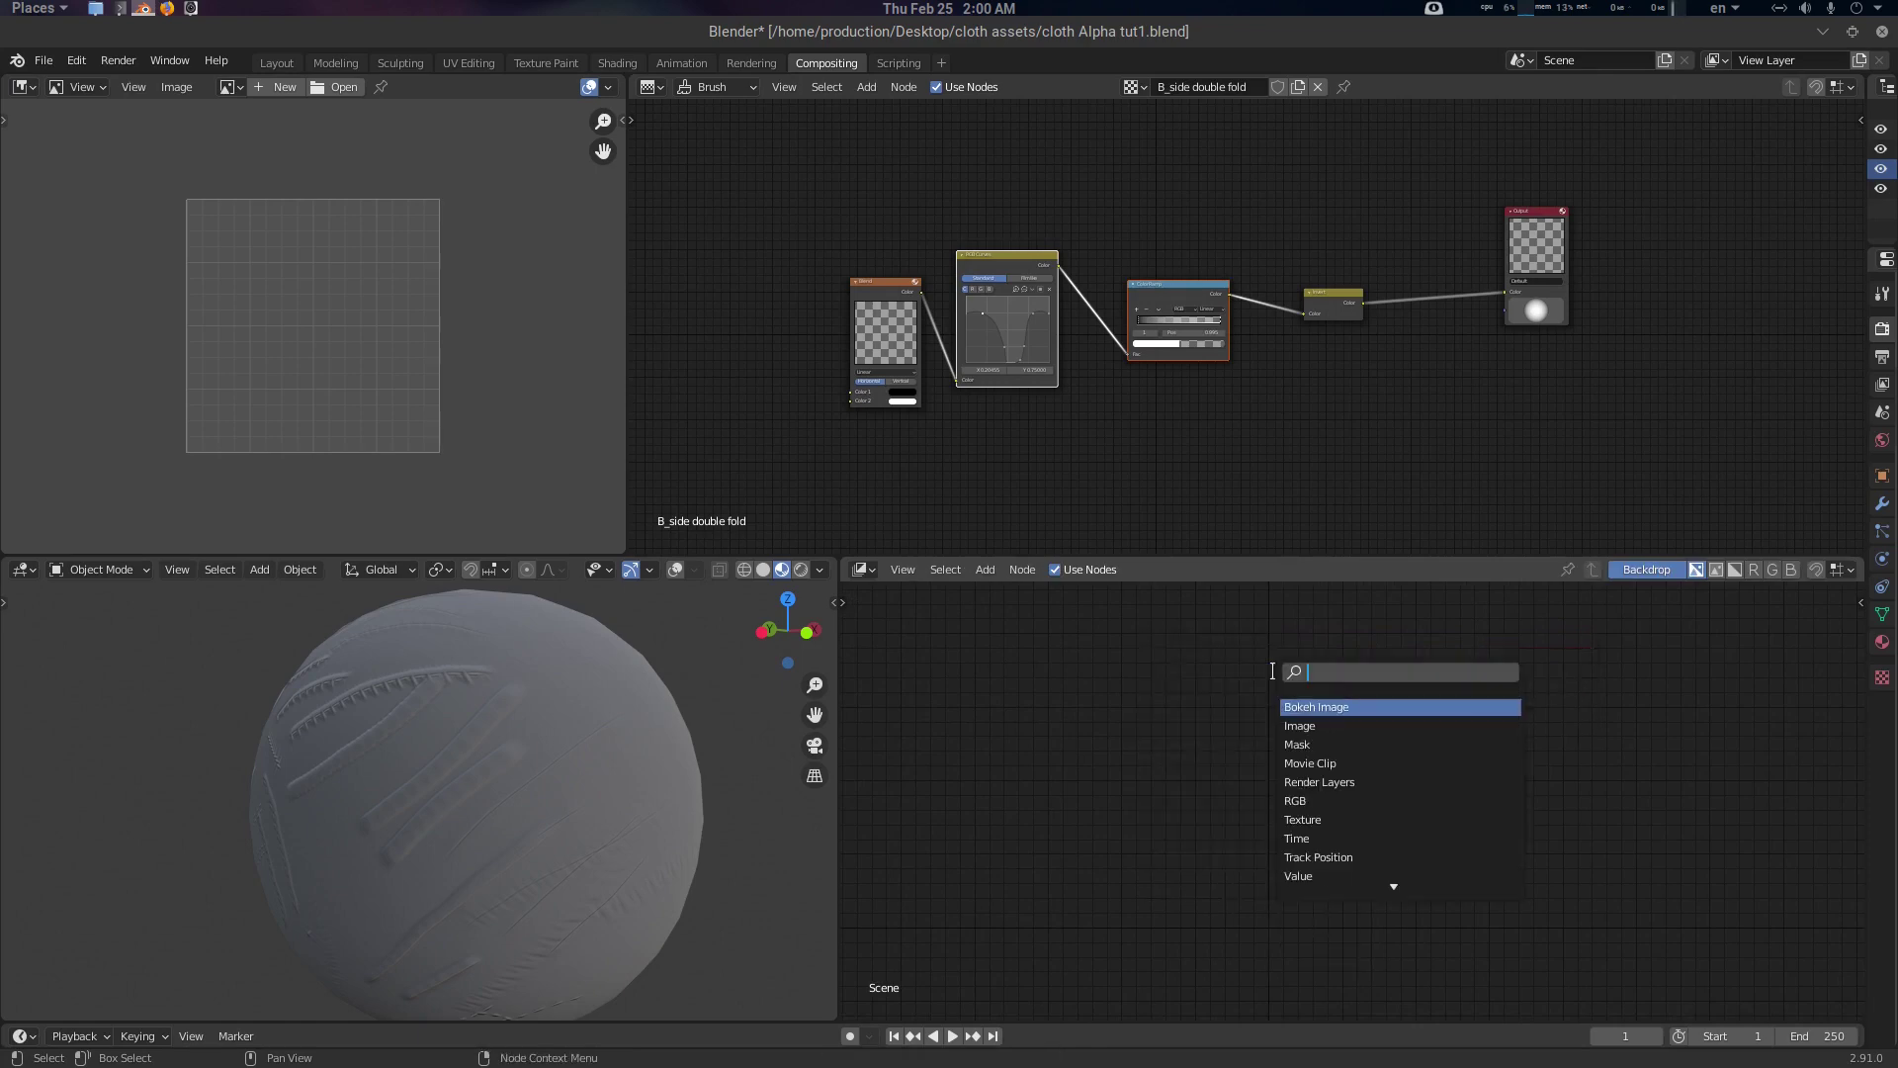
pyautogui.write('tex')
pyautogui.press('Return')
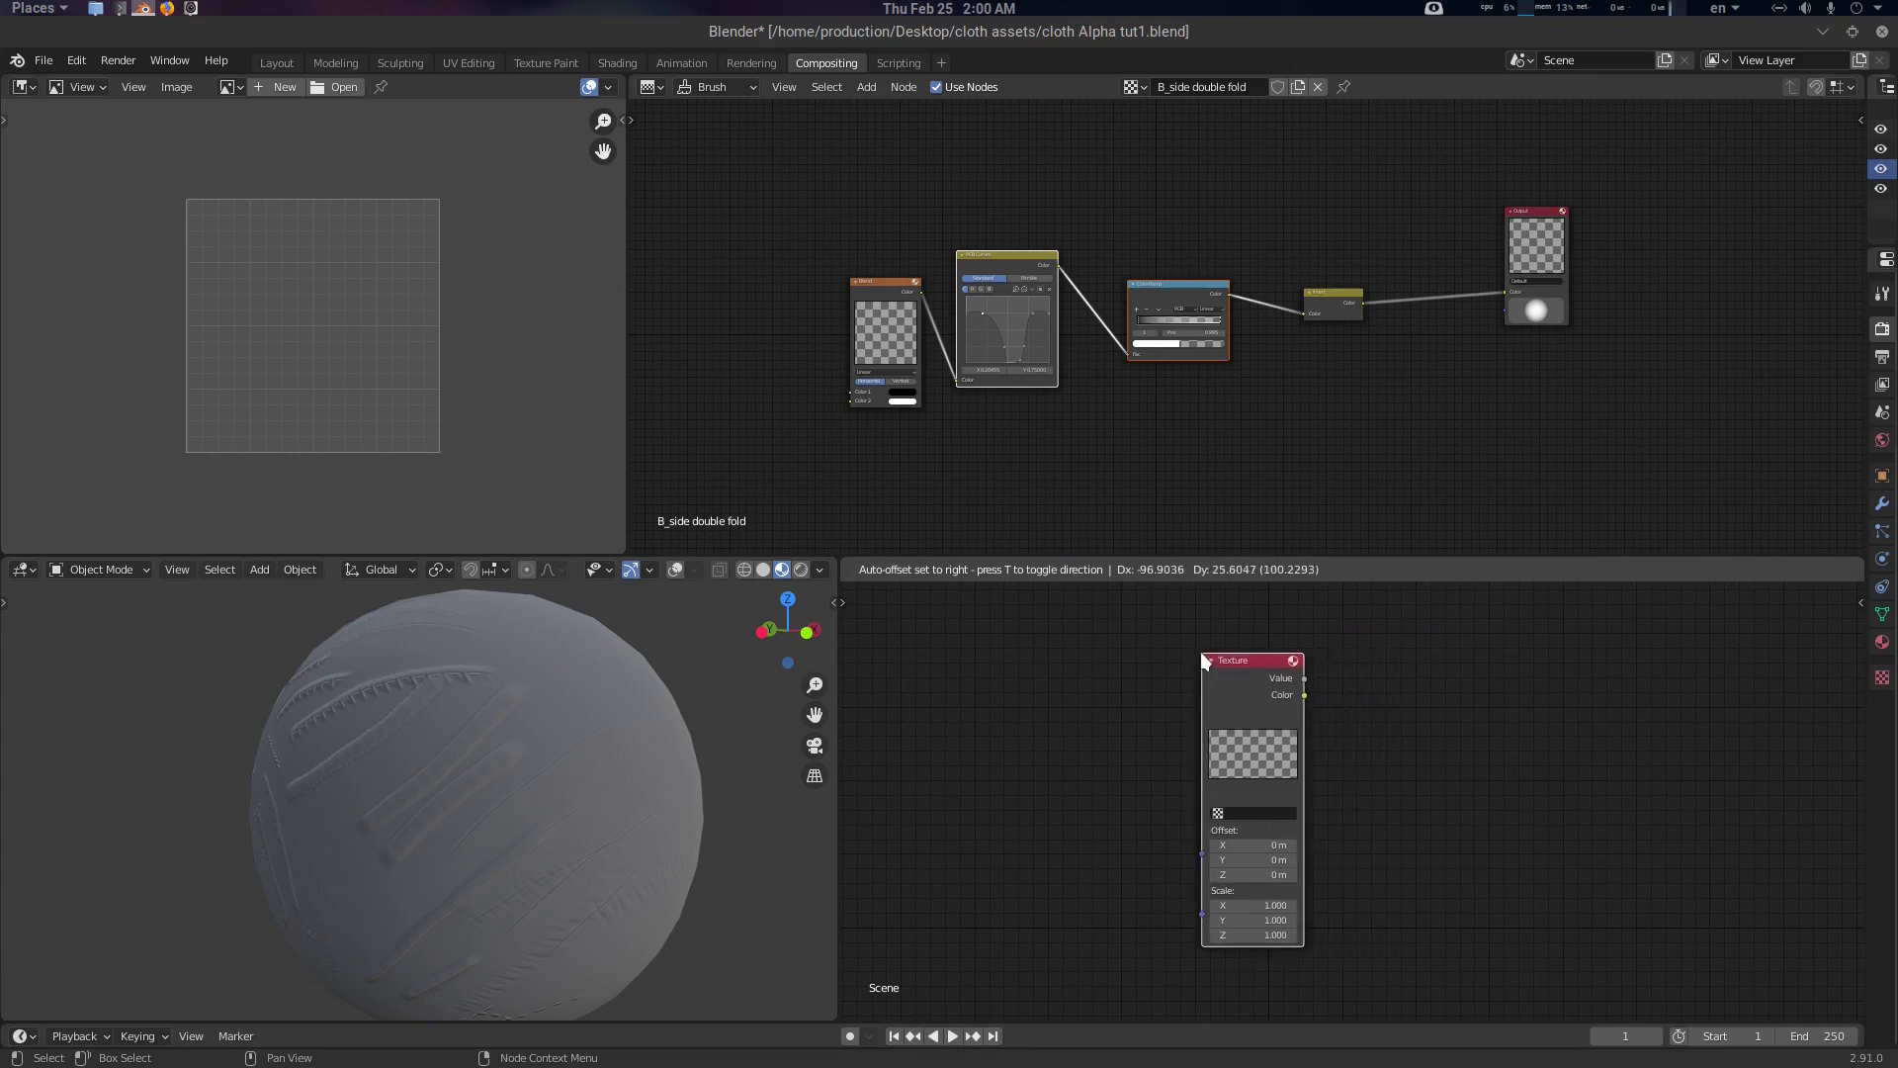
pyautogui.click(1164, 613)
pyautogui.keyDown('ctrl'); pyautogui.keyDown('shift'); pyautogui.click(1234, 629); pyautogui.keyUp('shift'); pyautogui.keyUp('ctrl')
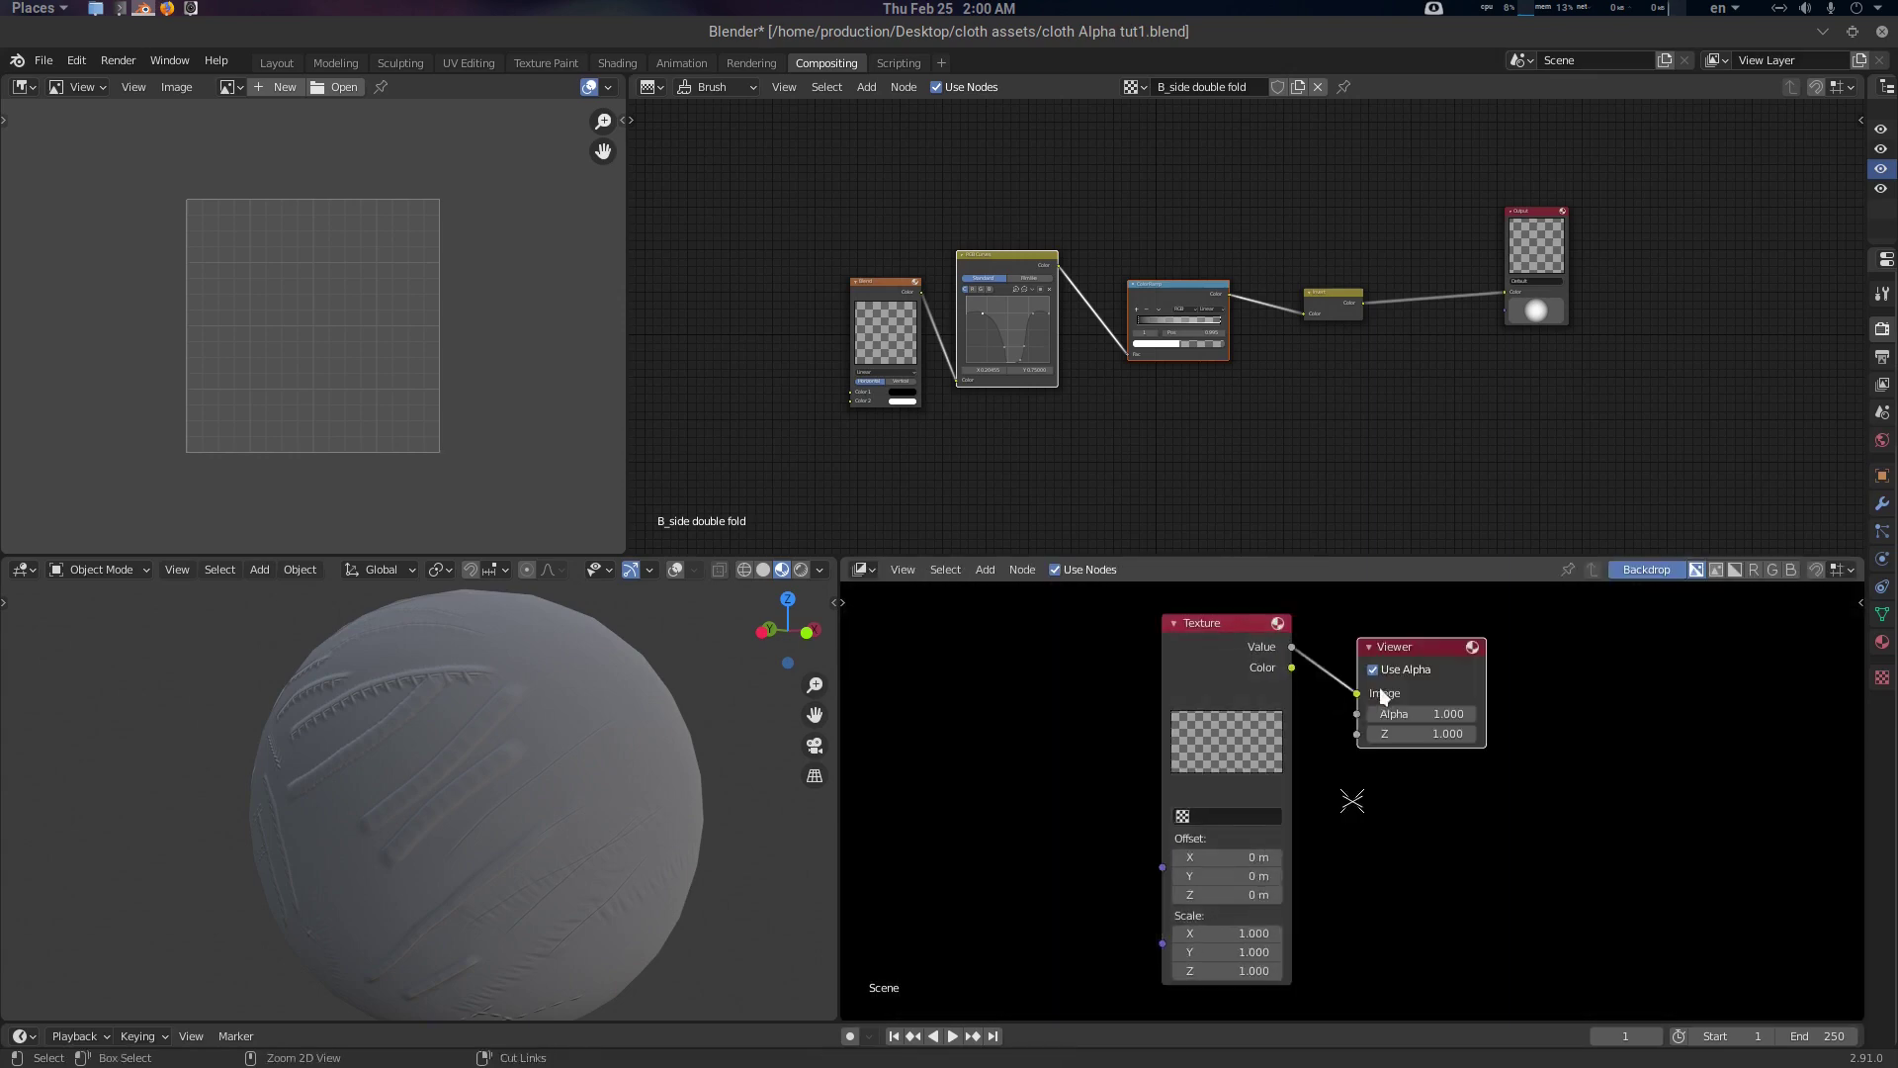
# Turn off the compositor backdrop and display the Viewer Node image in the Image Editor
pyautogui.click(1660, 573)
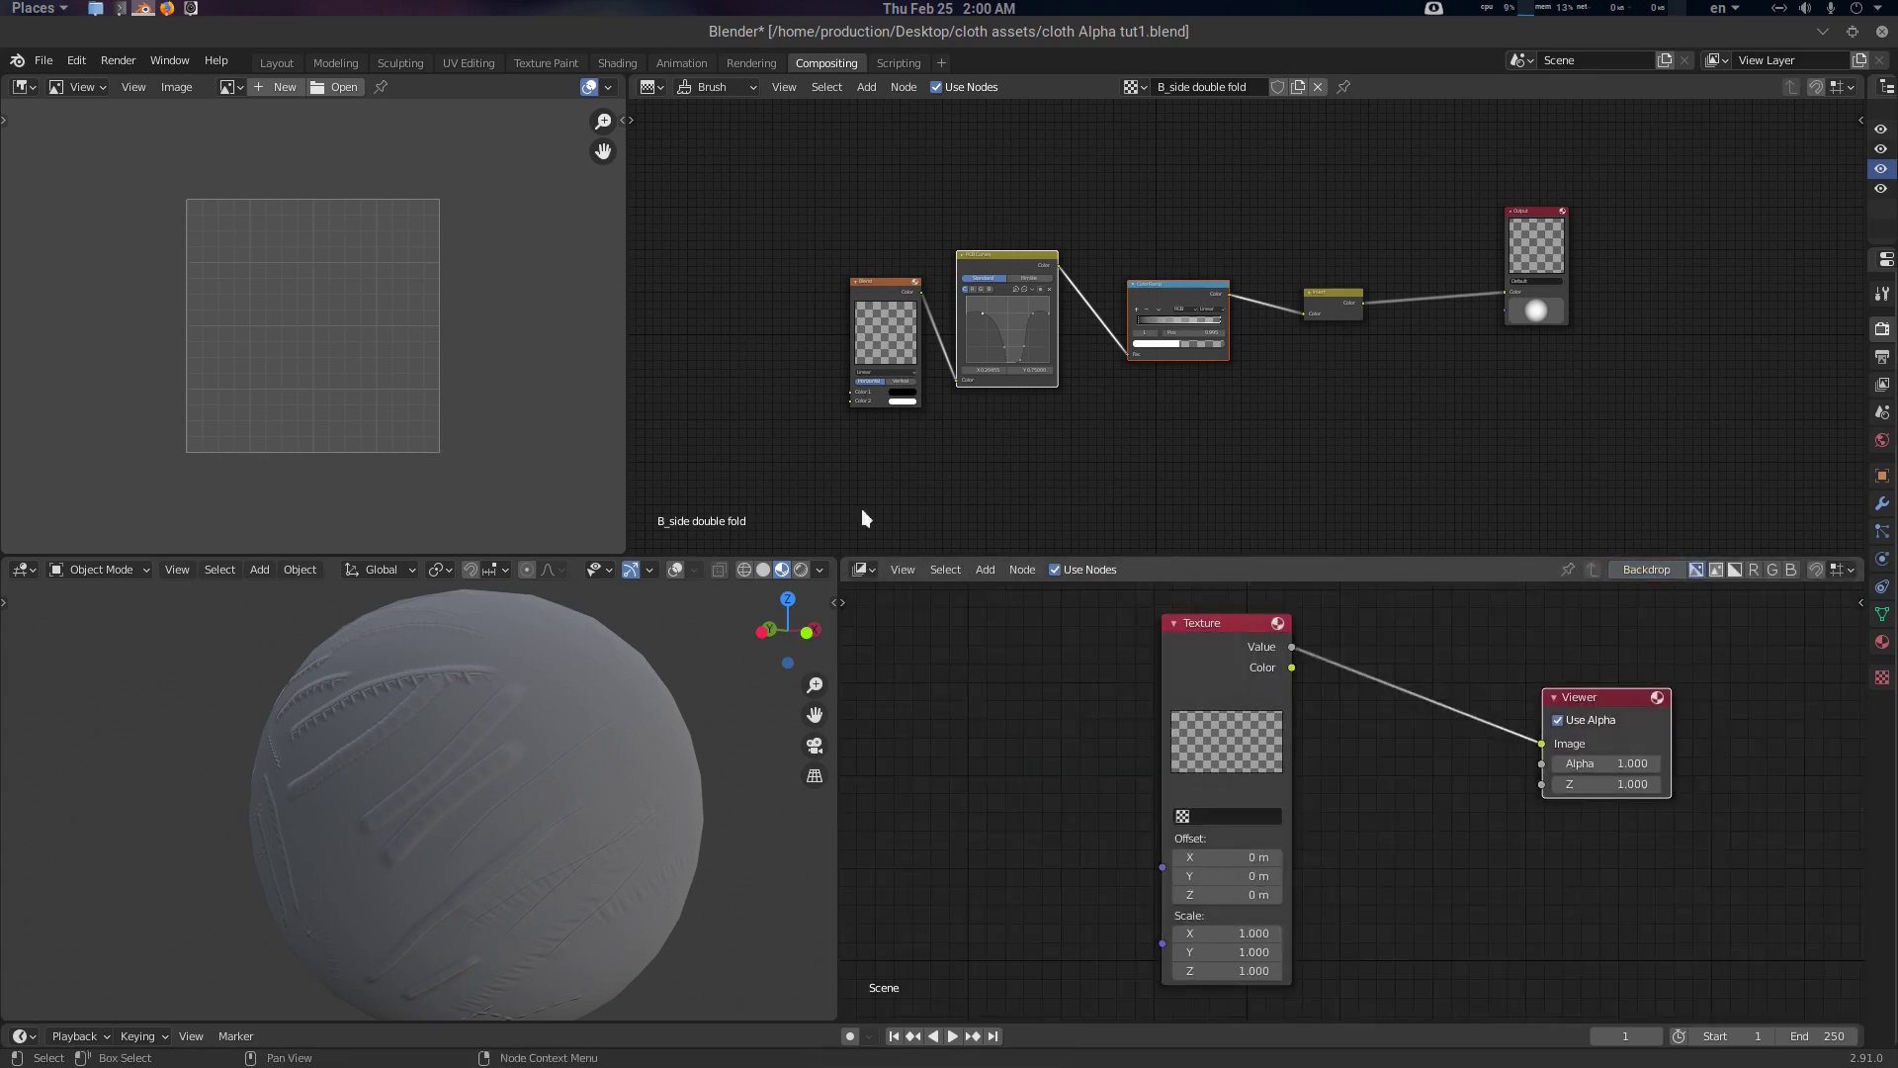
pyautogui.click(231, 86)
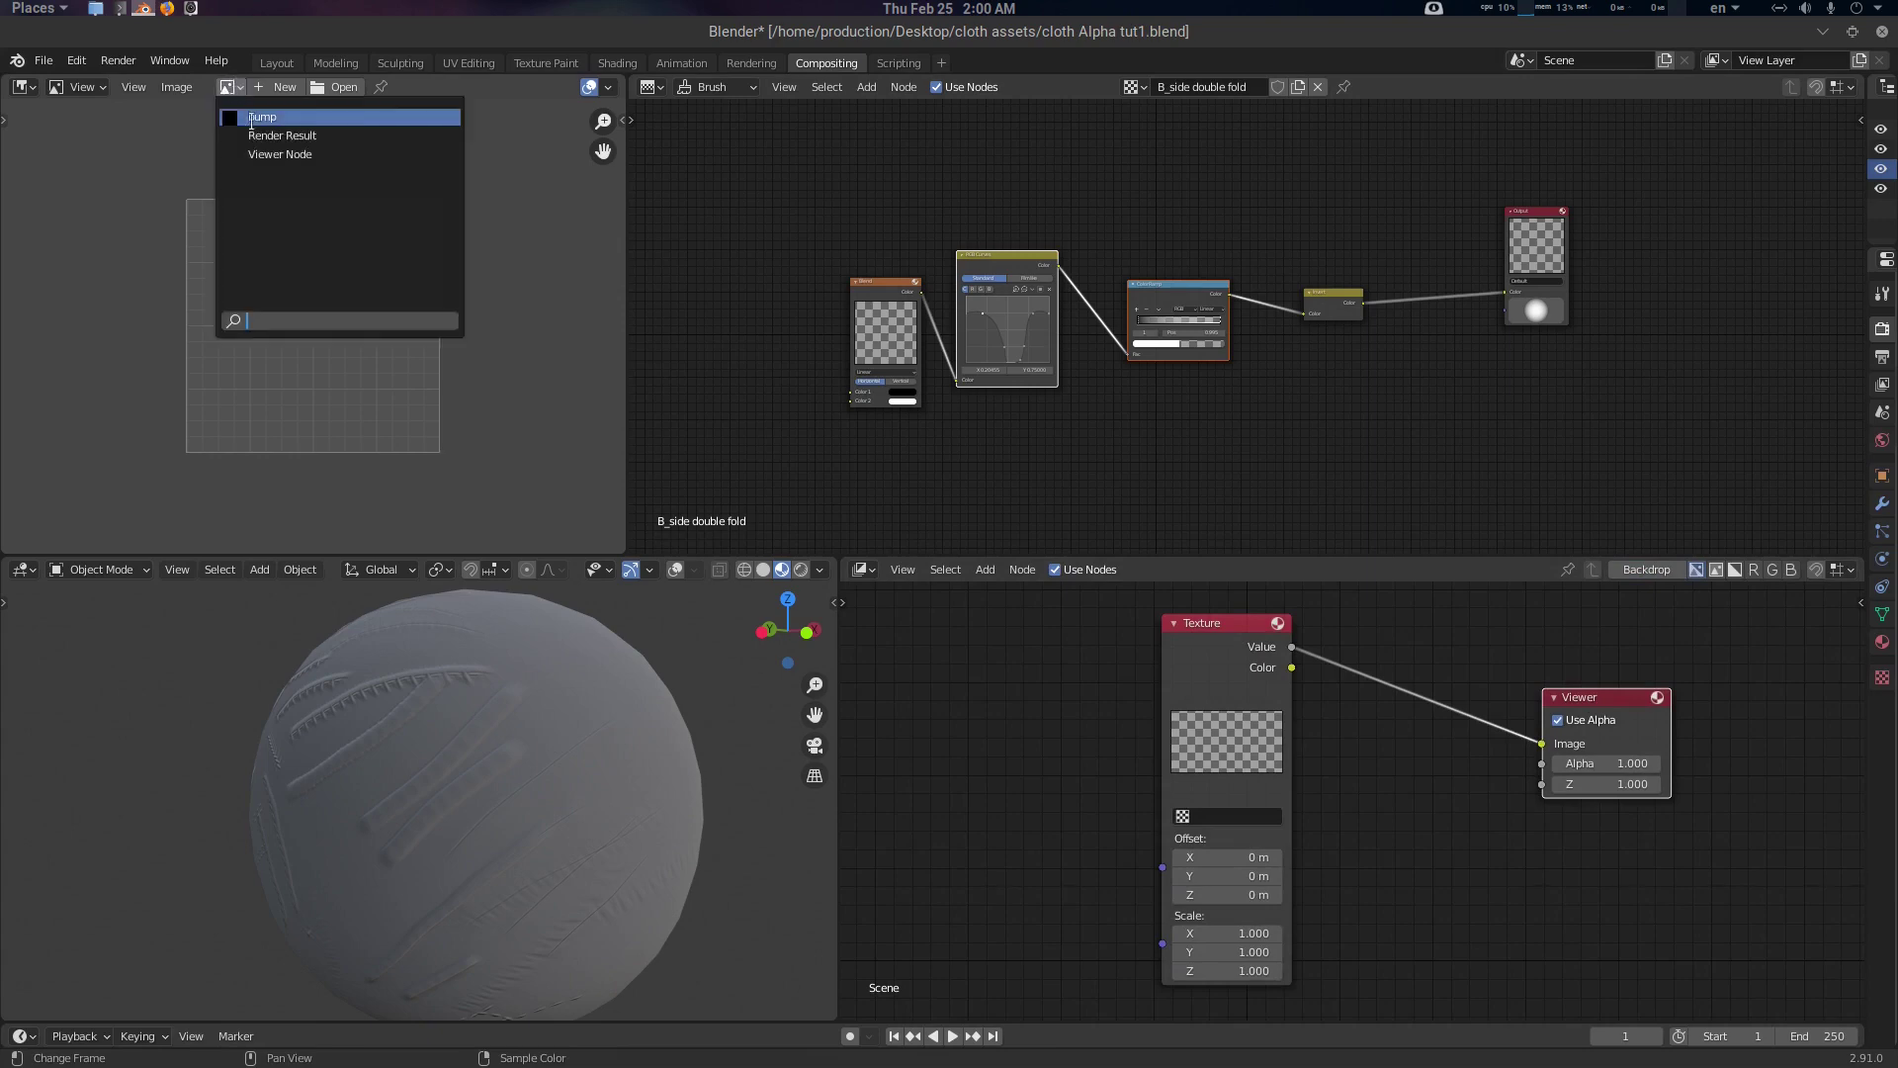
pyautogui.click(282, 150)
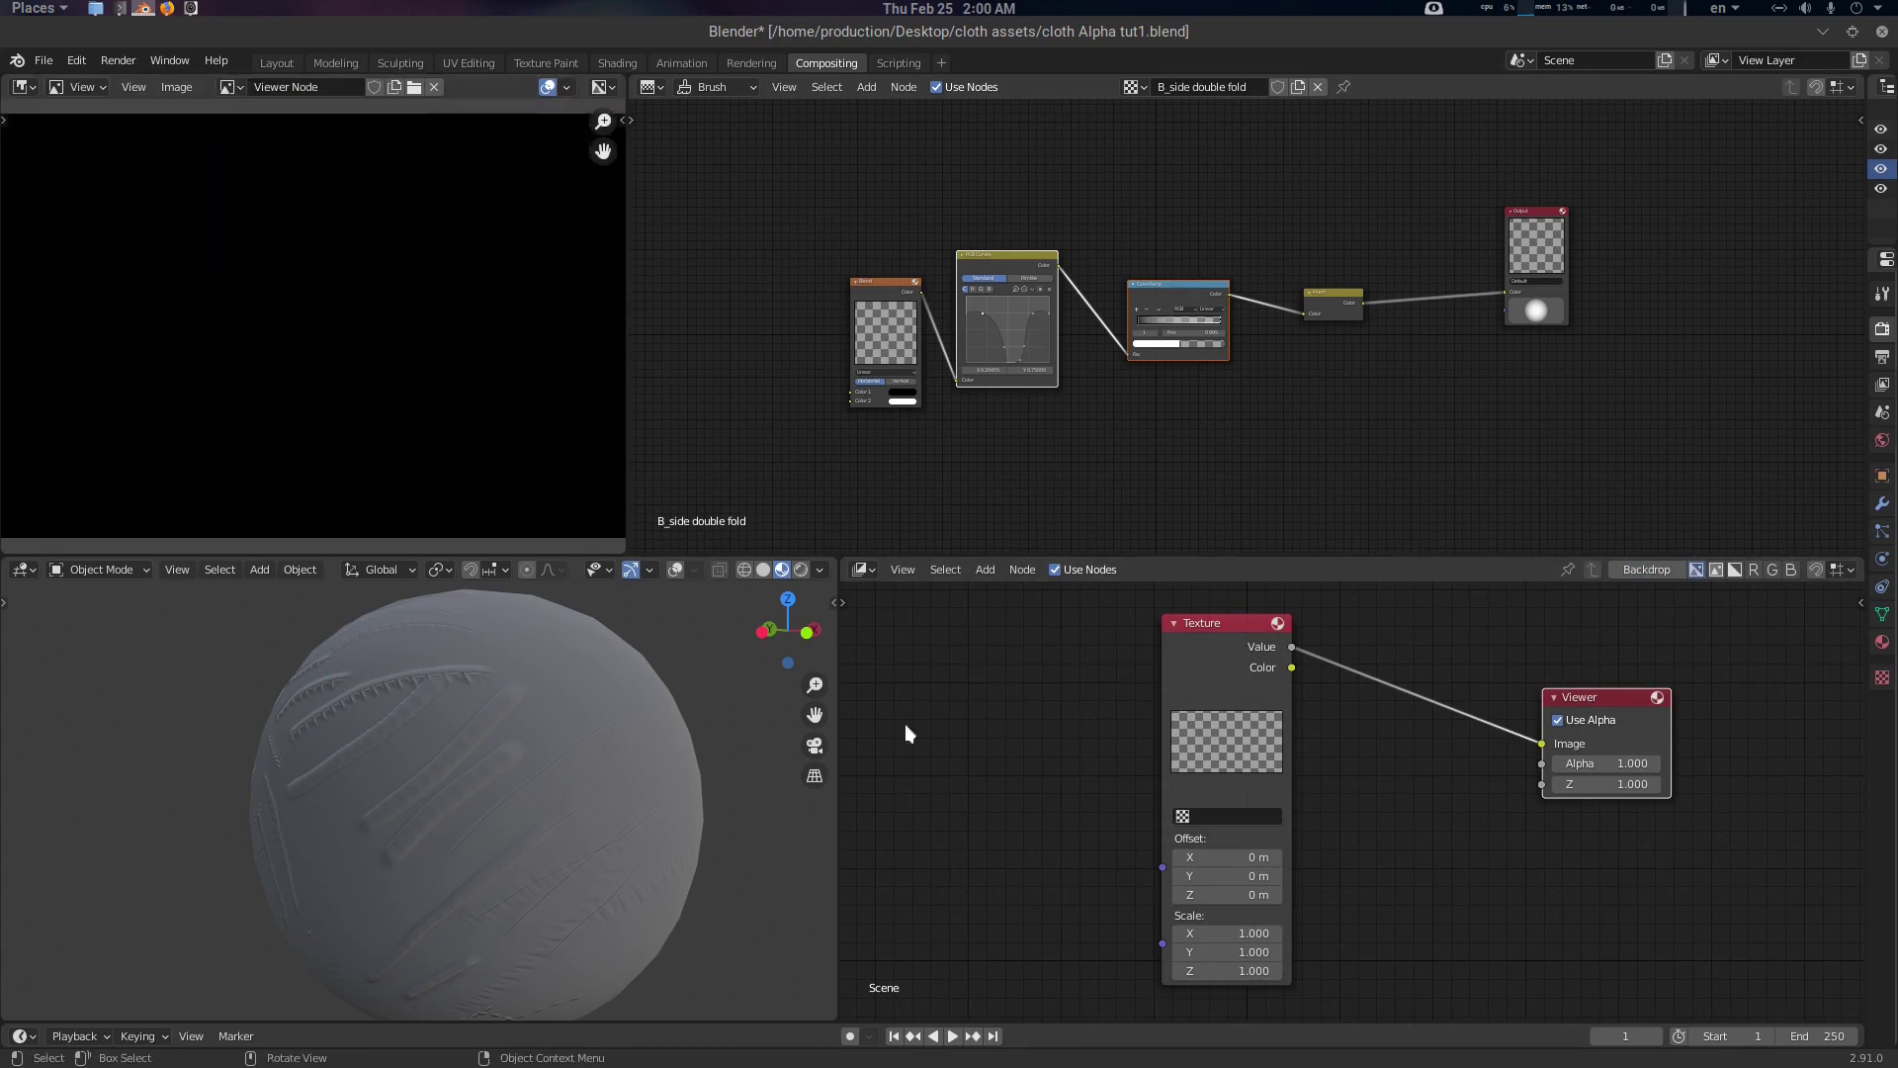
# Browse the available textures and assign B_crease to the compositor's Texture node
pyautogui.click(1225, 815)
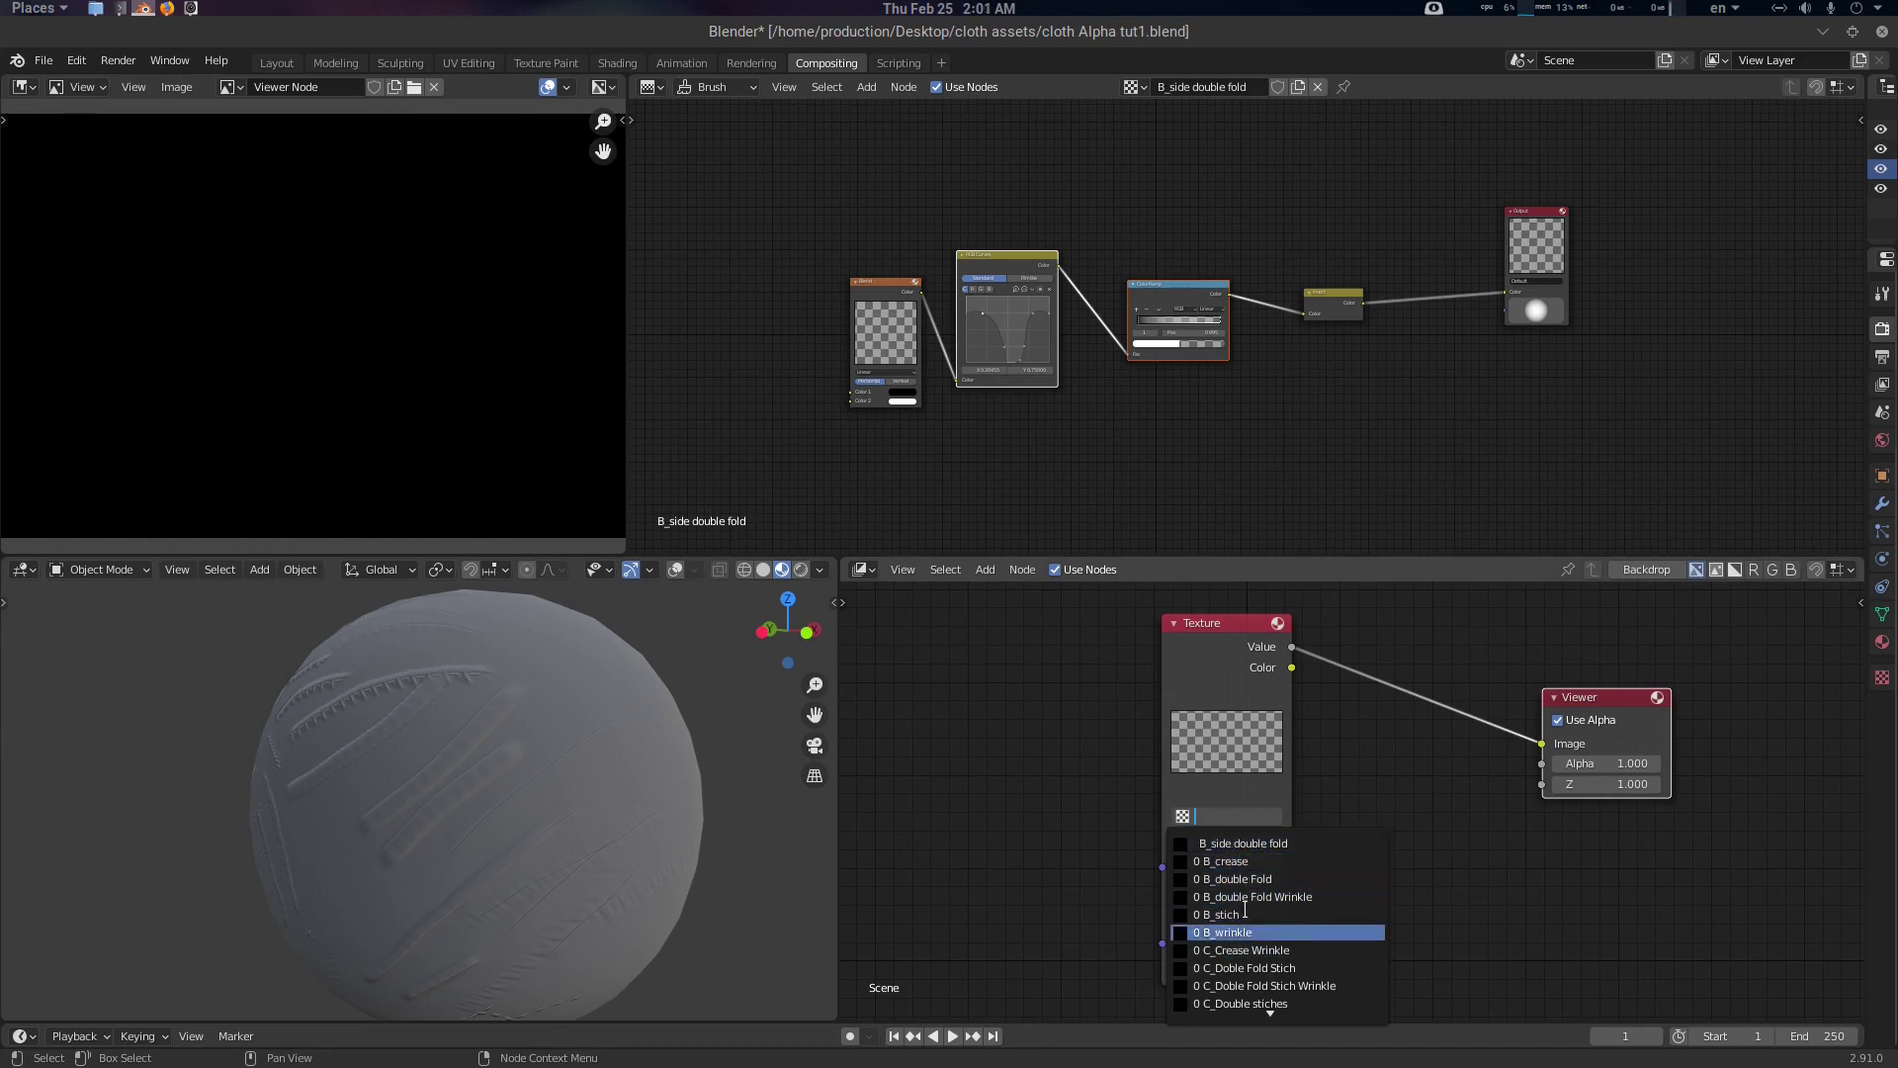
pyautogui.scroll(-3, 1239, 964)
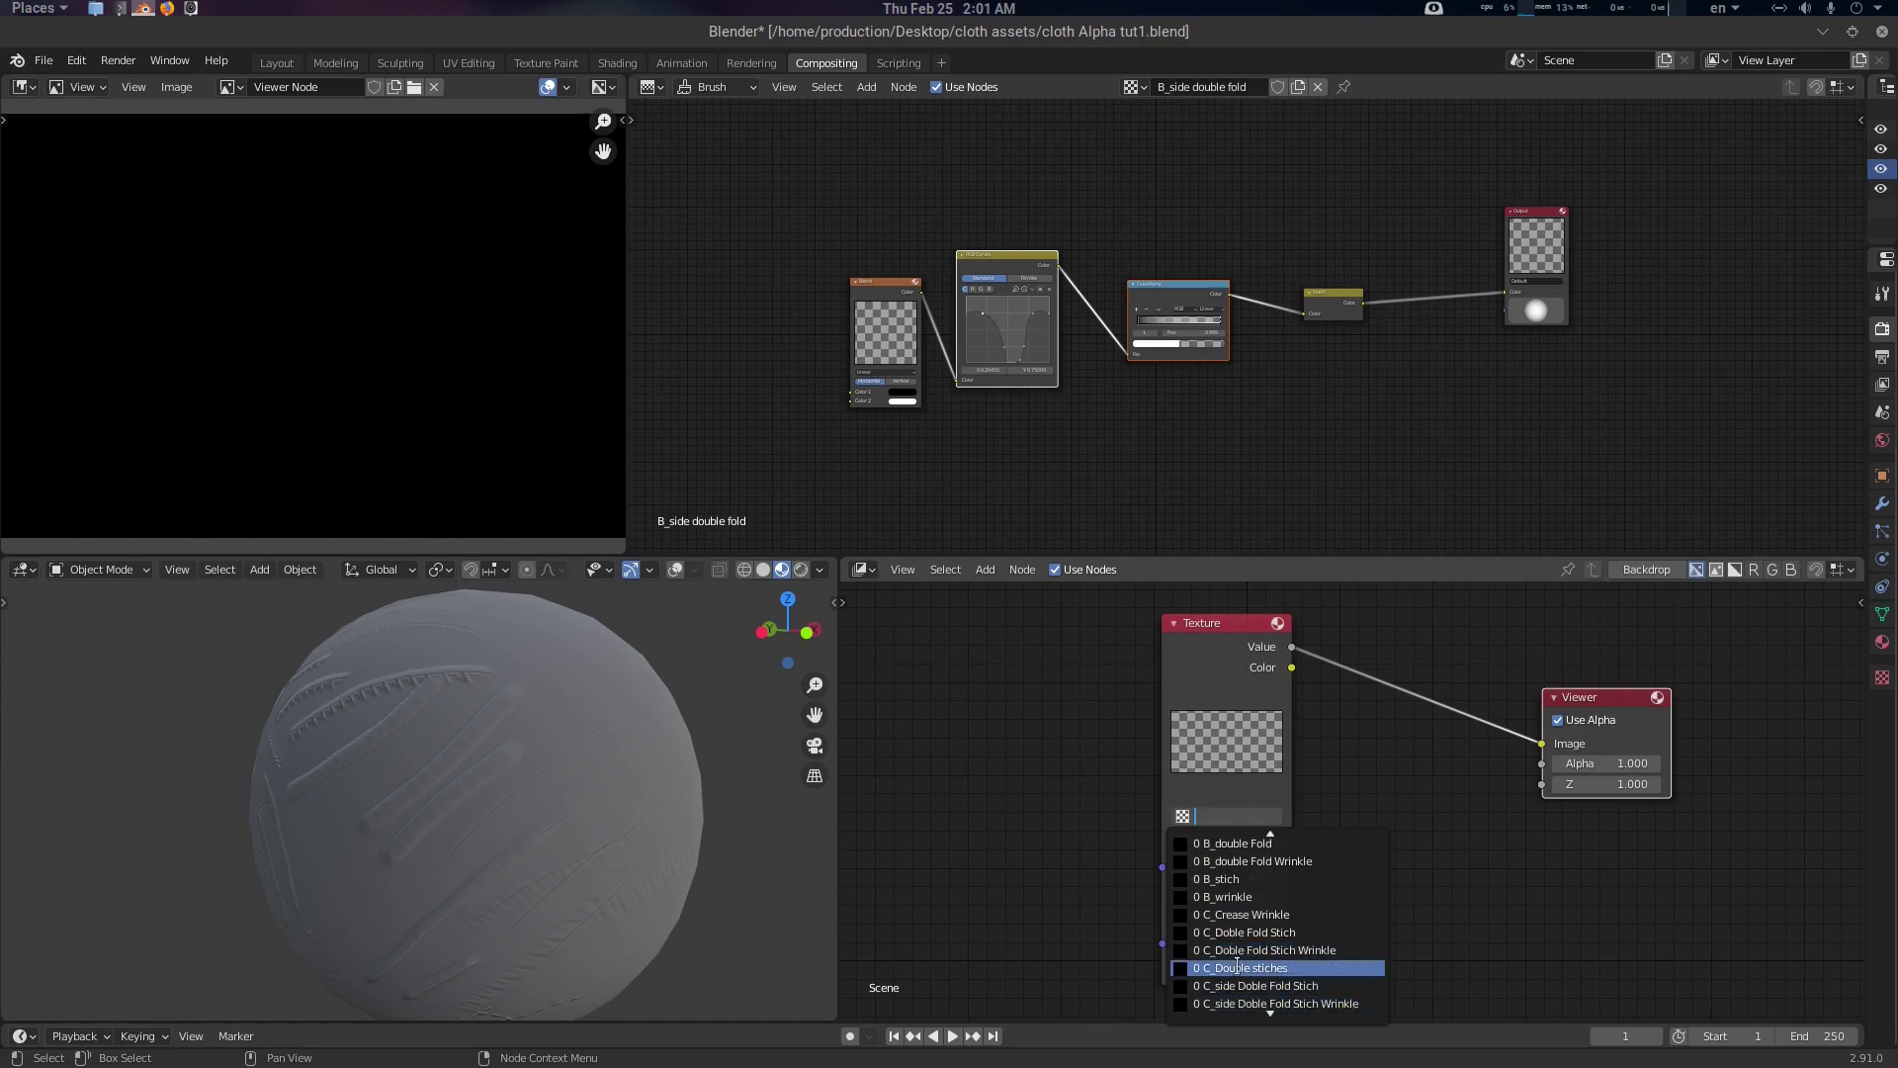
pyautogui.scroll(-4, 1237, 964)
pyautogui.scroll(4, 1225, 899)
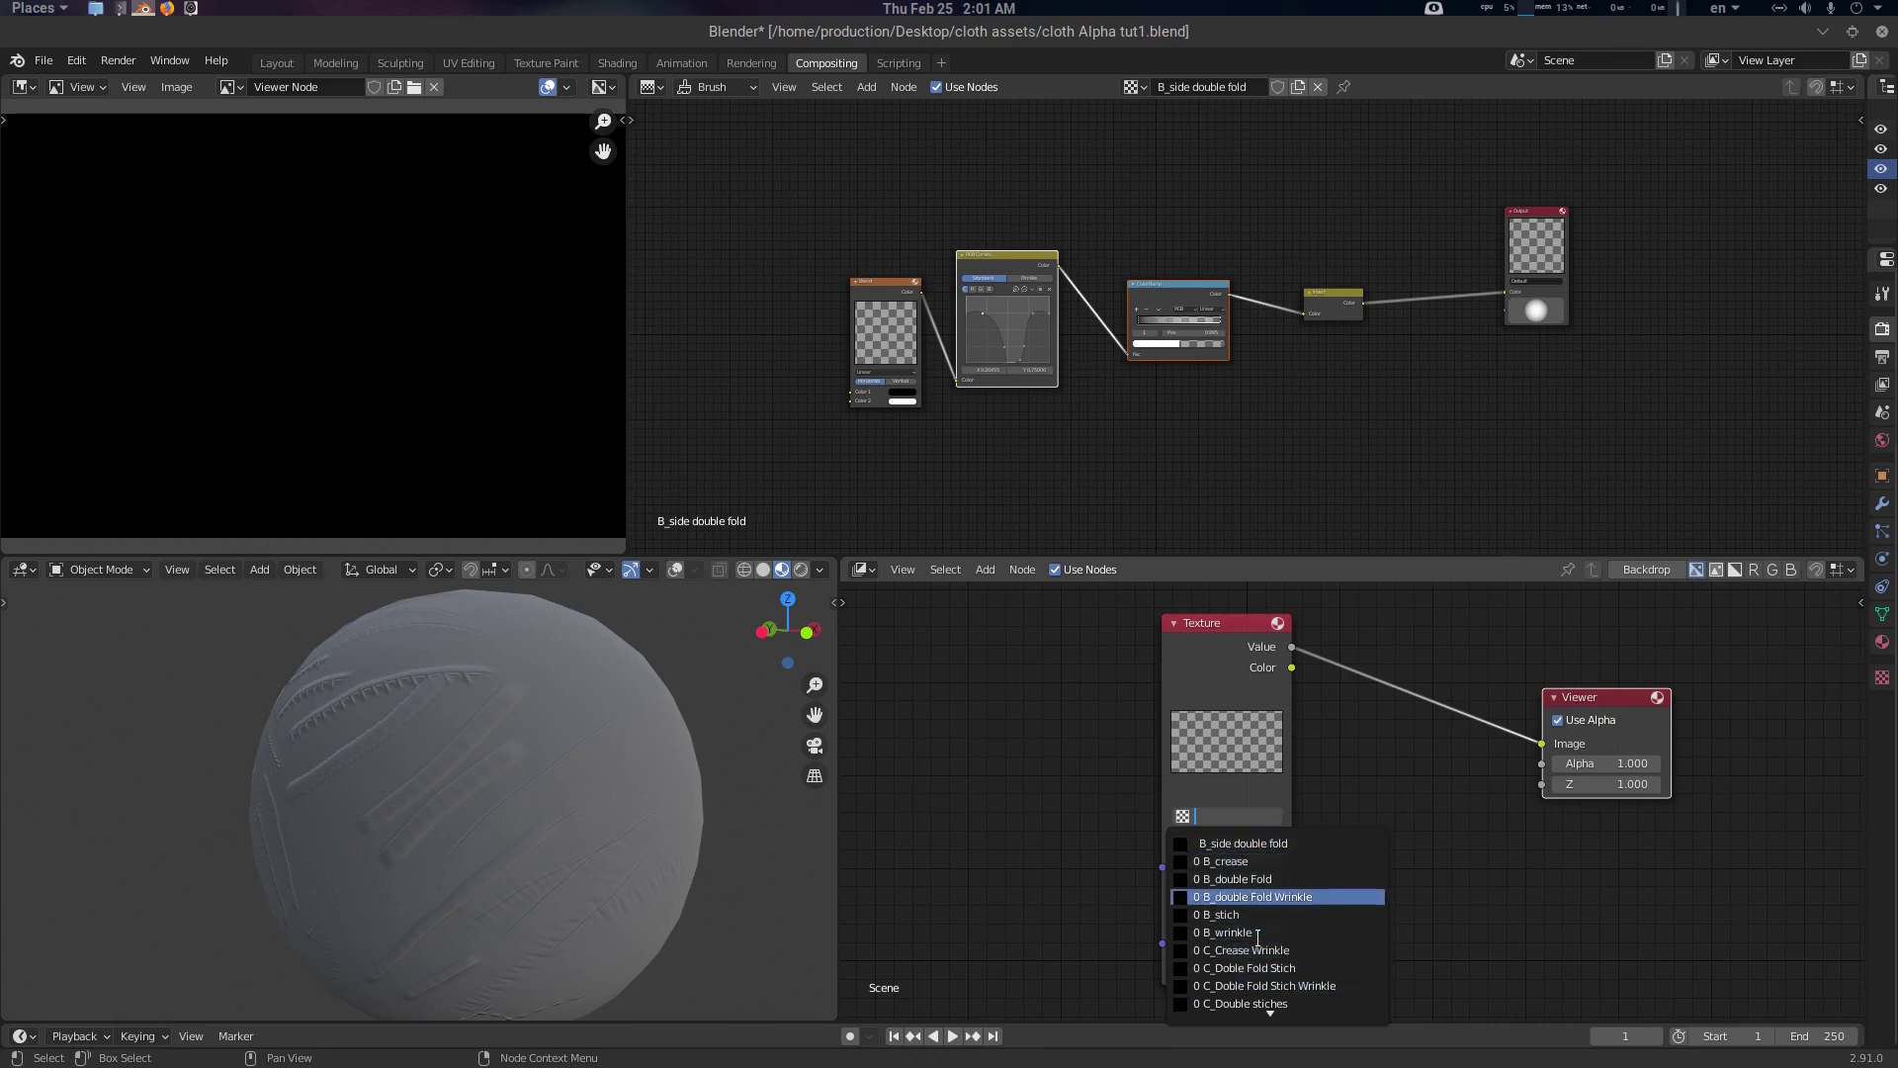
pyautogui.click(1263, 860)
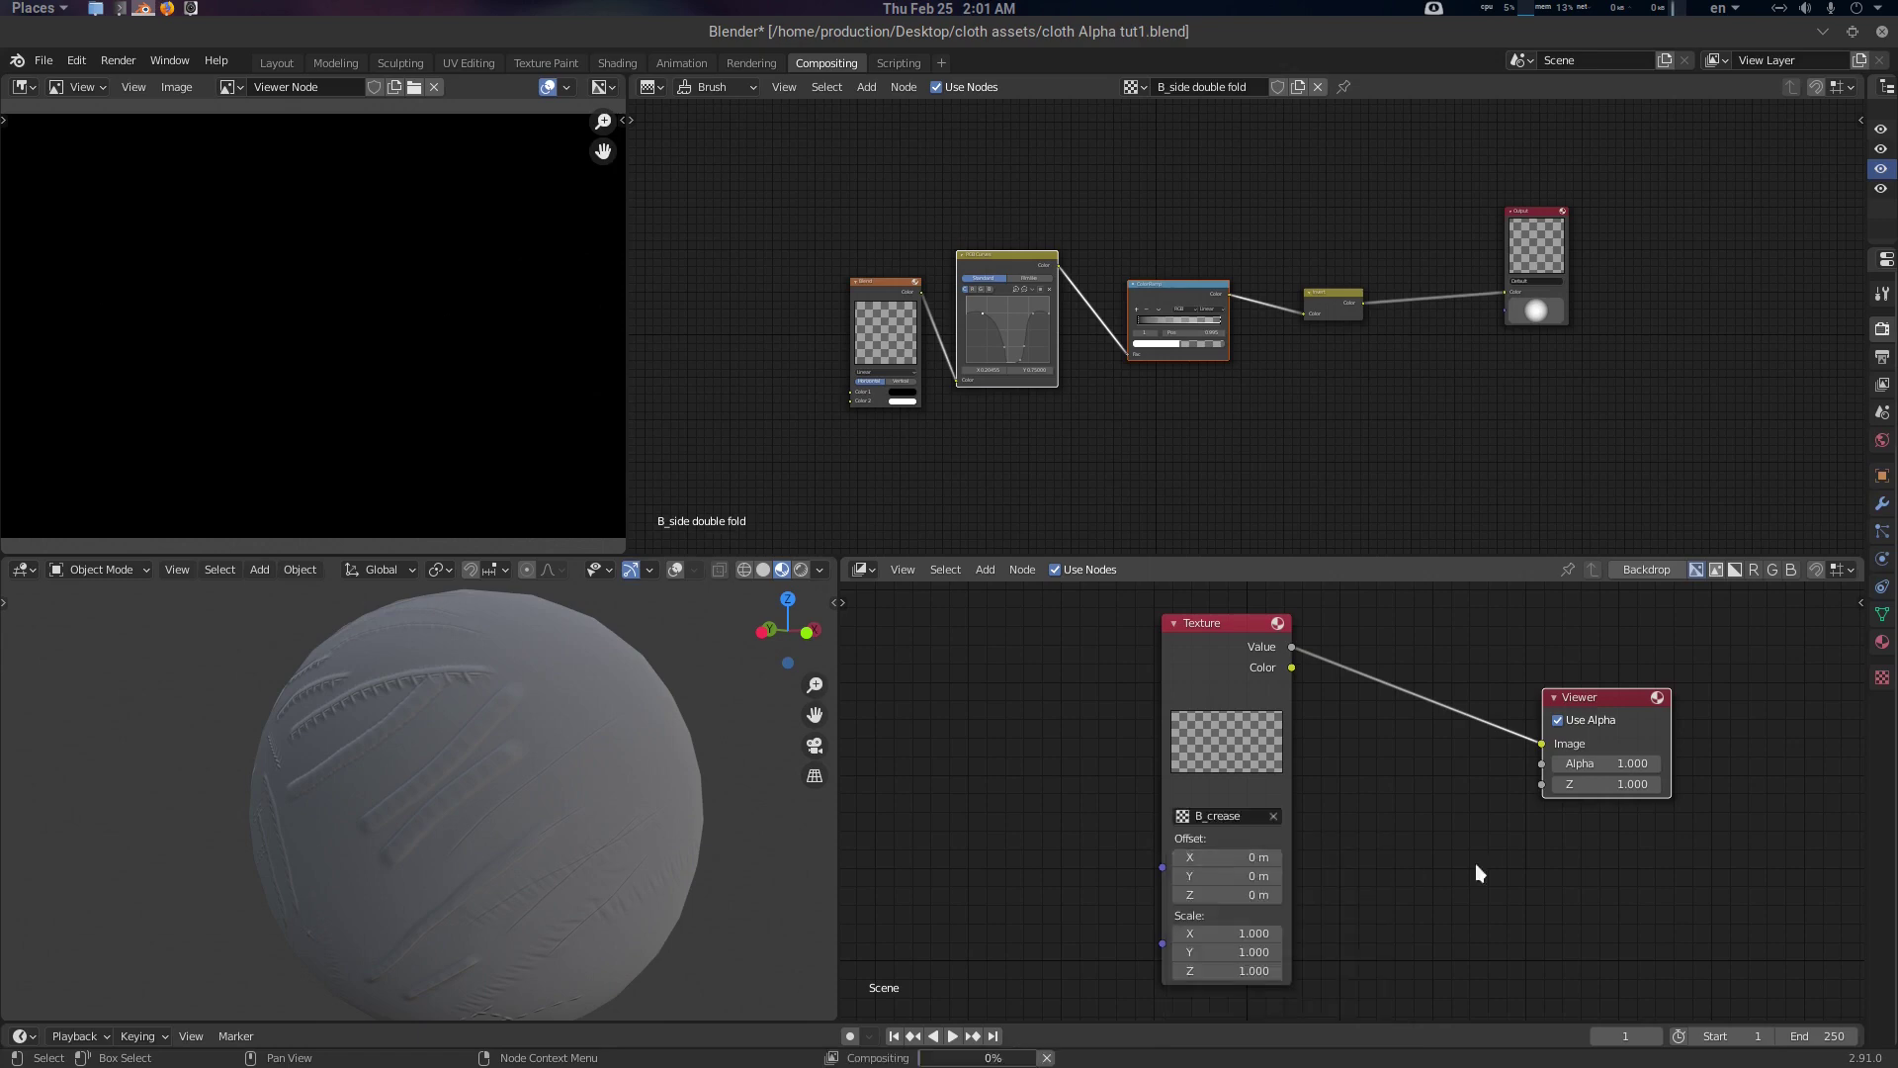
# Reveal the output properties, set the render resolution to 1920 × 1920 px, and collapse the properties area again
pyautogui.moveTo(424, 361); pyautogui.dragTo(436, 396, button='middle')
pyautogui.moveTo(1866, 322); pyautogui.dragTo(1378, 330)
pyautogui.click(1393, 356)
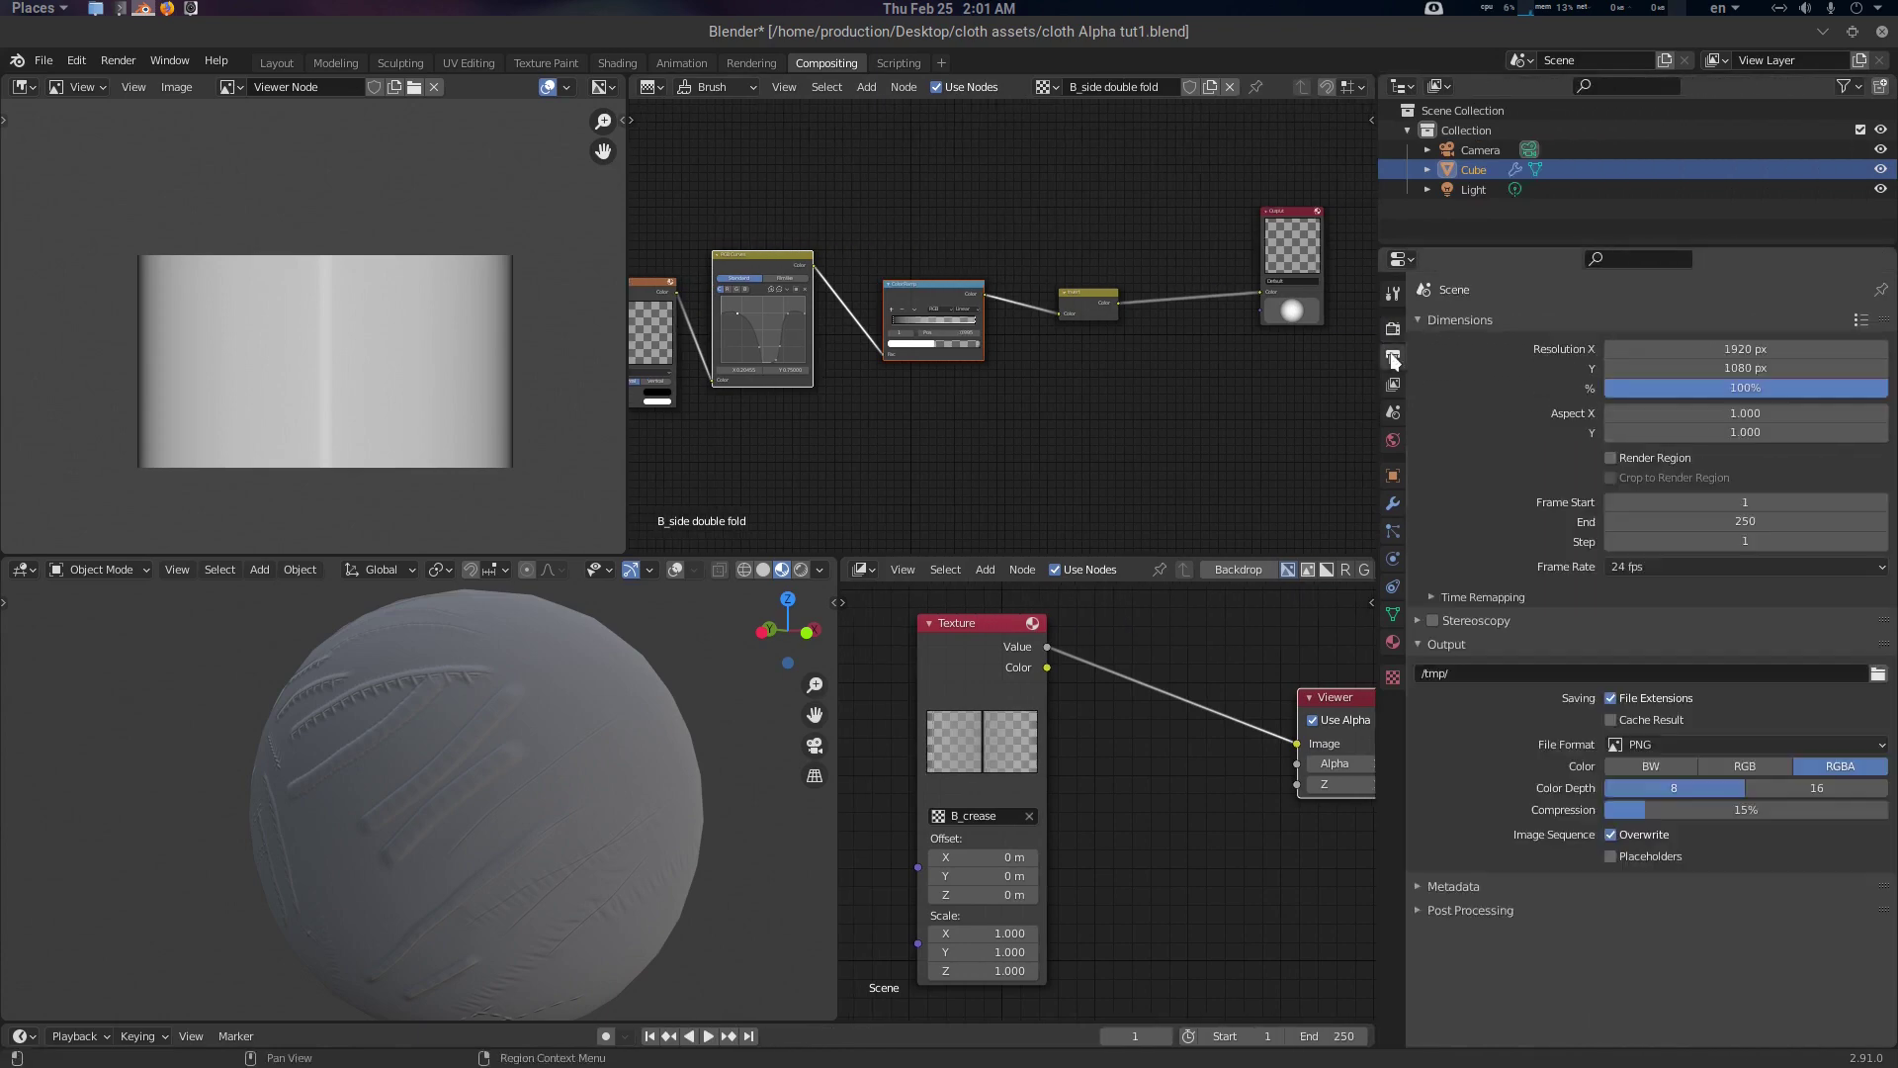
pyautogui.moveTo(1743, 352); pyautogui.dragTo(1743, 367)
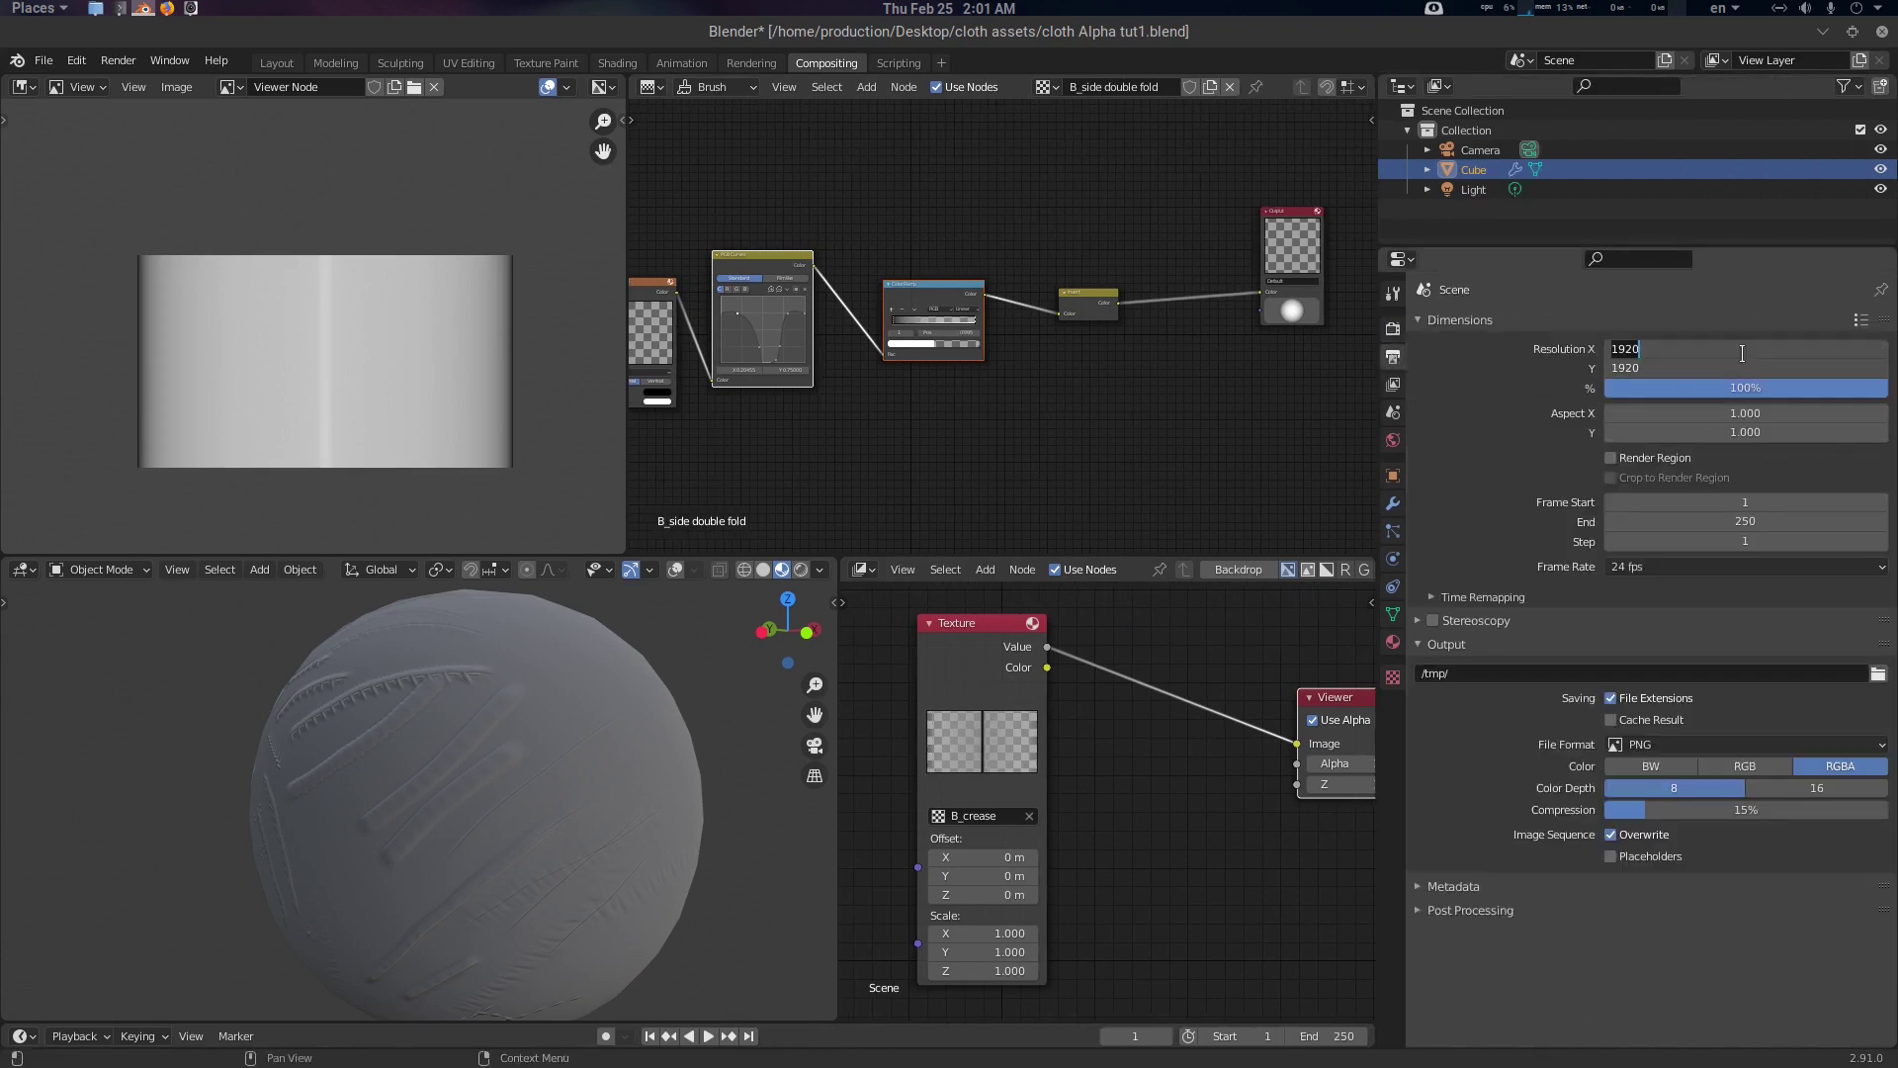
pyautogui.press('Return')
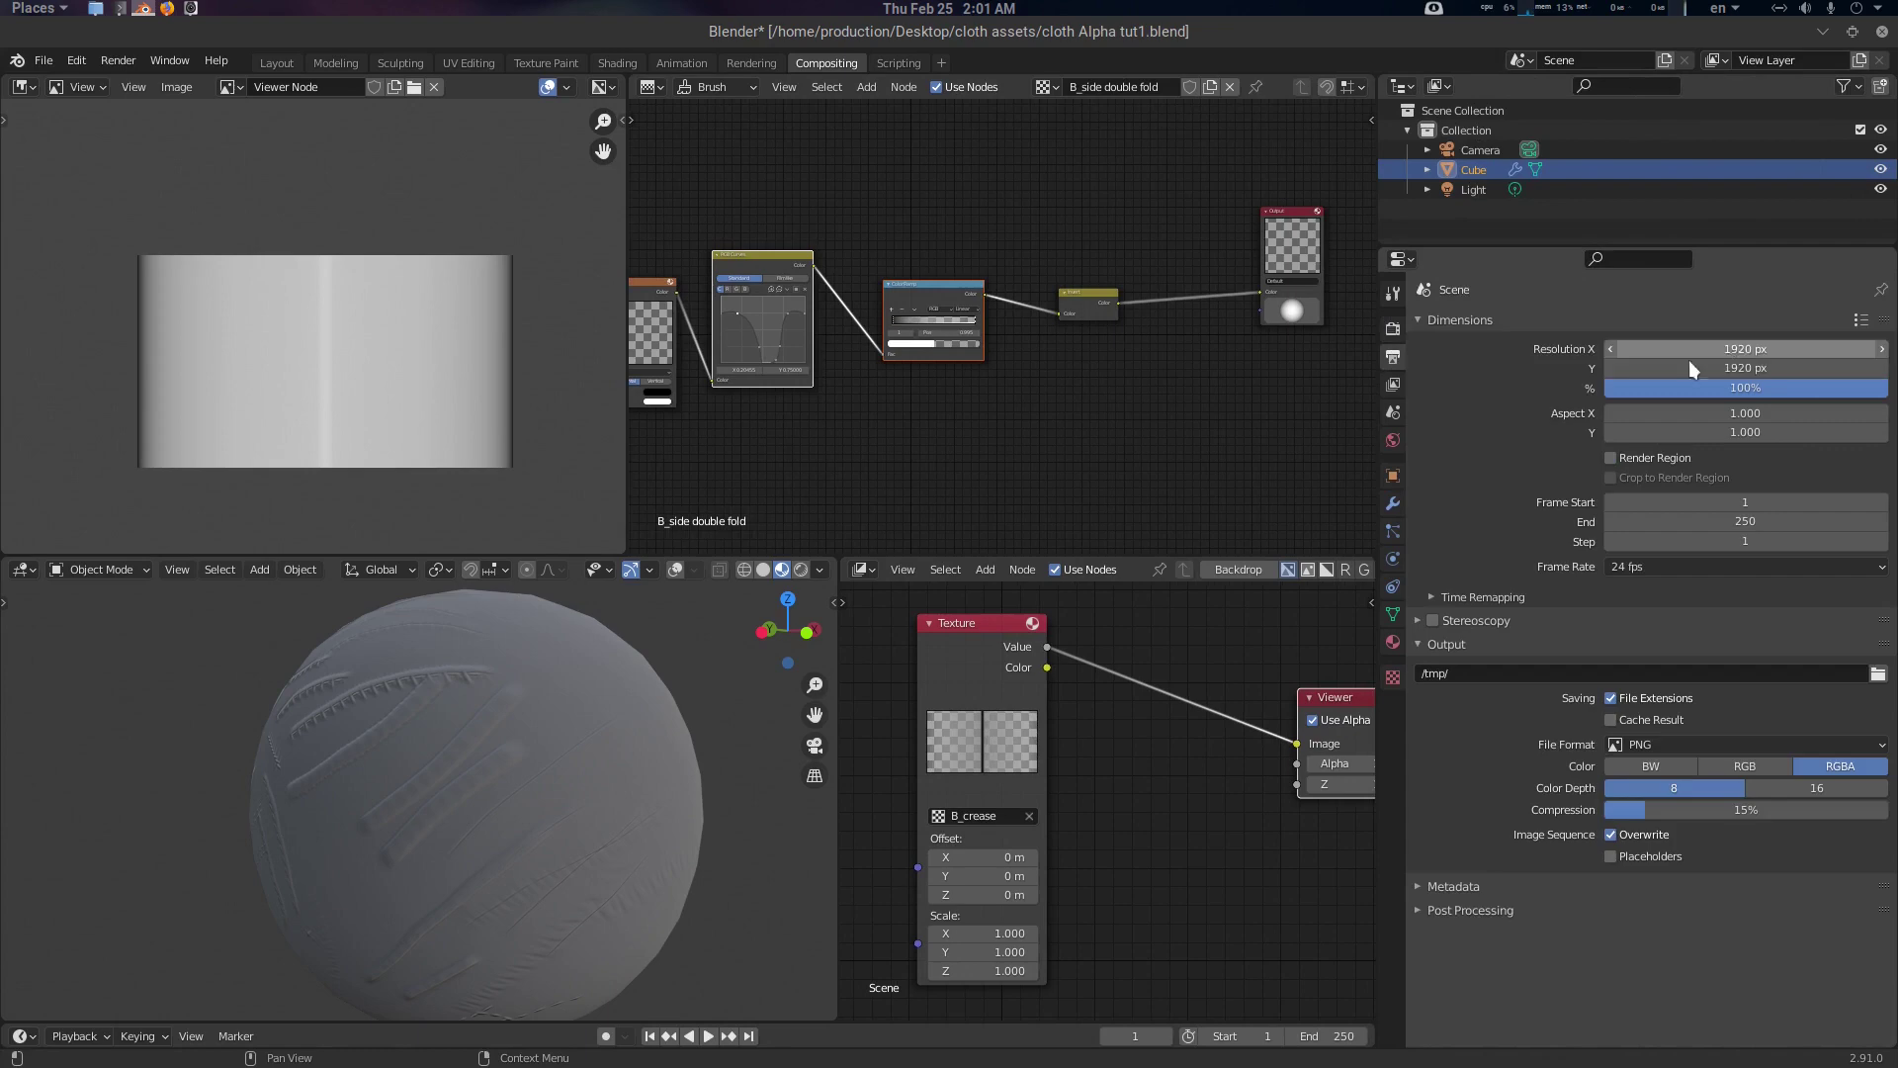
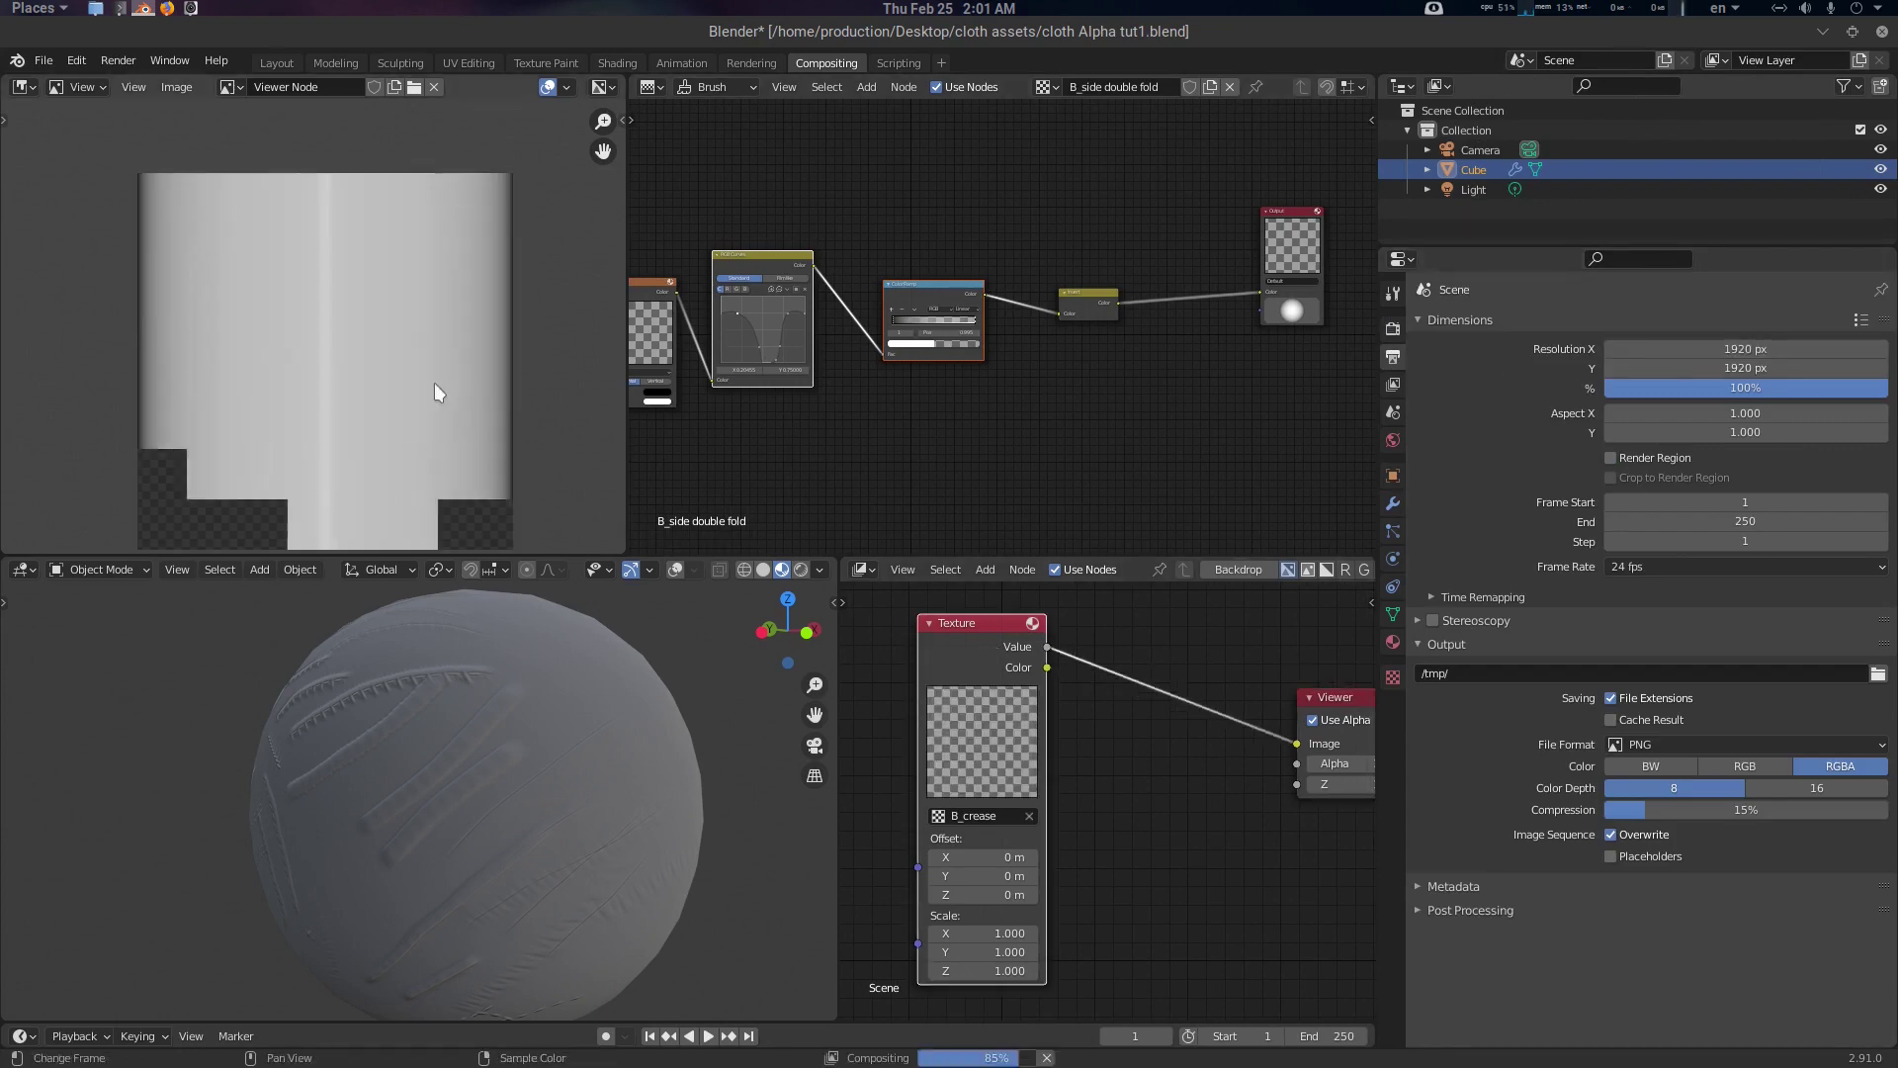
pyautogui.moveTo(455, 364); pyautogui.dragTo(451, 332, button='middle')
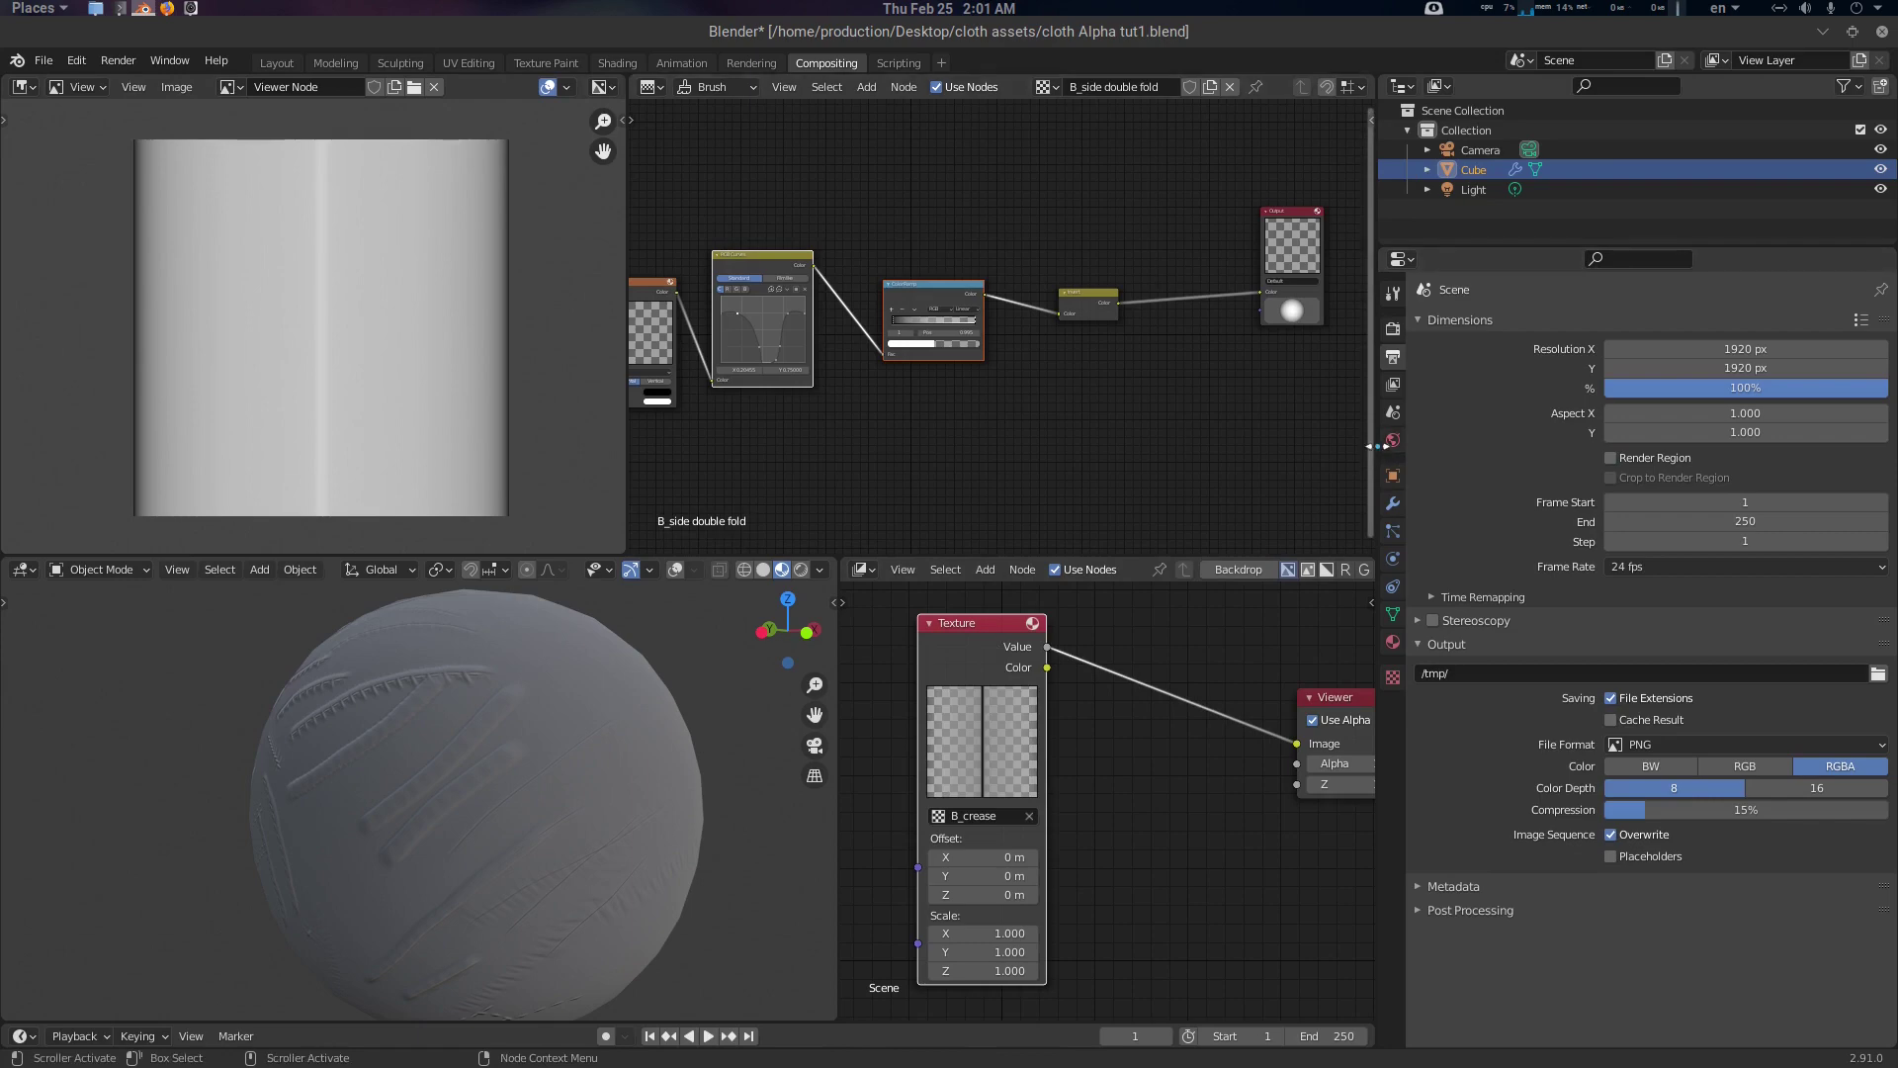
pyautogui.moveTo(1376, 443); pyautogui.dragTo(1866, 442)
# Load the B_crease brush texture in the Texture Node Editor and frame its whole node tree
pyautogui.moveTo(1074, 313); pyautogui.dragTo(1290, 346, button='middle')
pyautogui.scroll(4, 1290, 346)
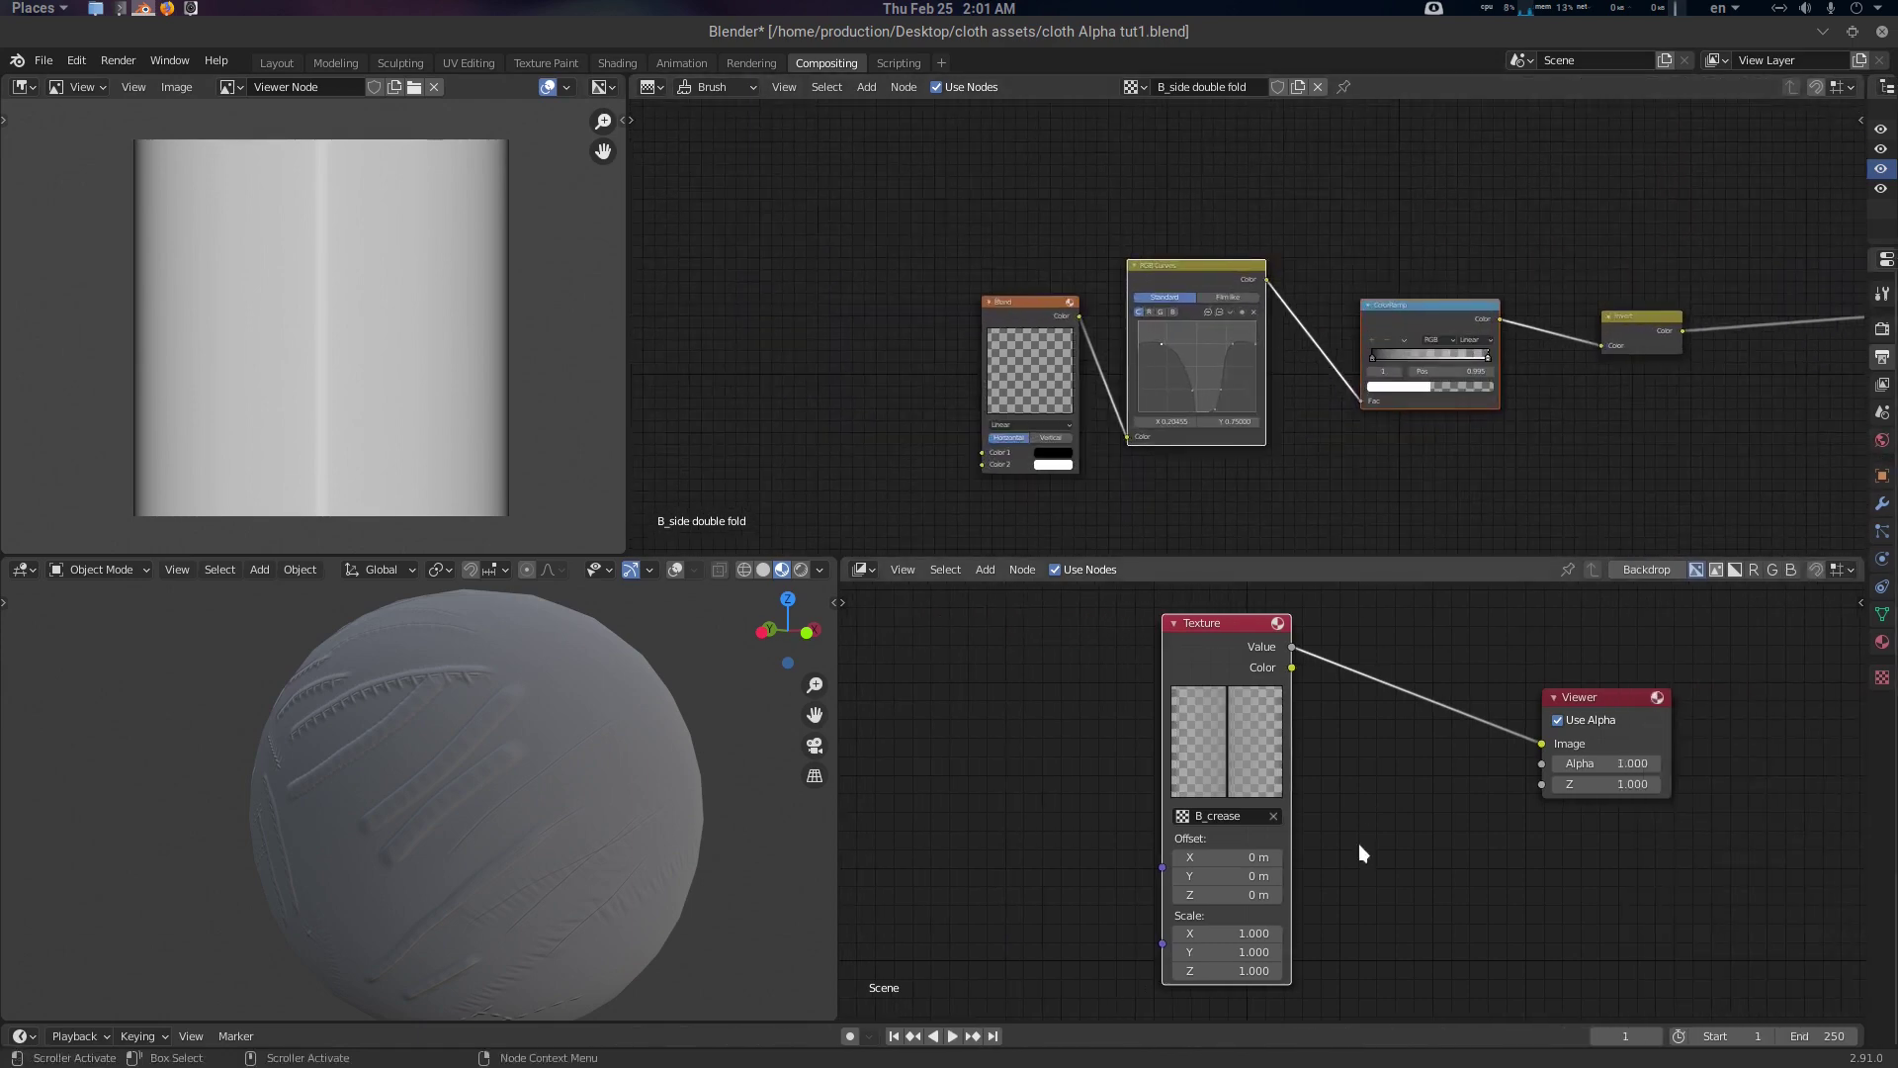
pyautogui.scroll(1, 1358, 844)
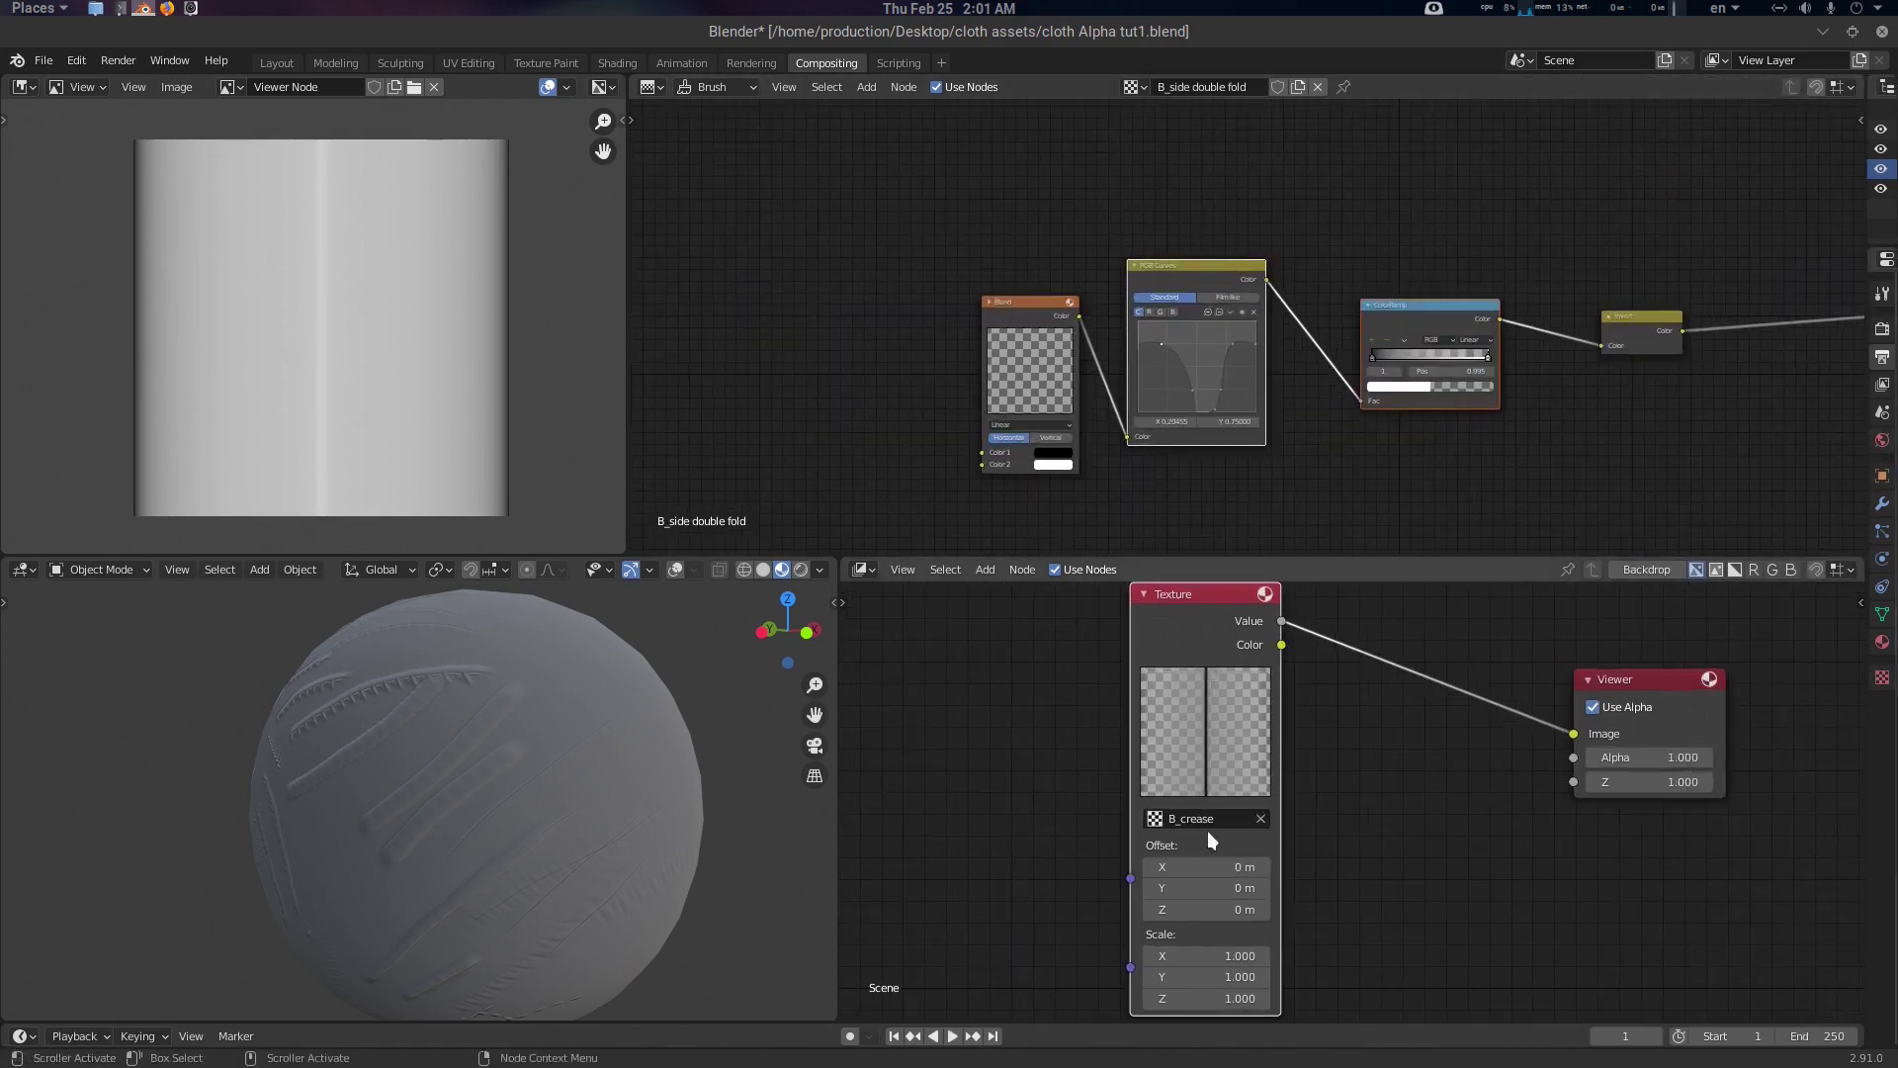
pyautogui.click(1133, 86)
pyautogui.click(1212, 121)
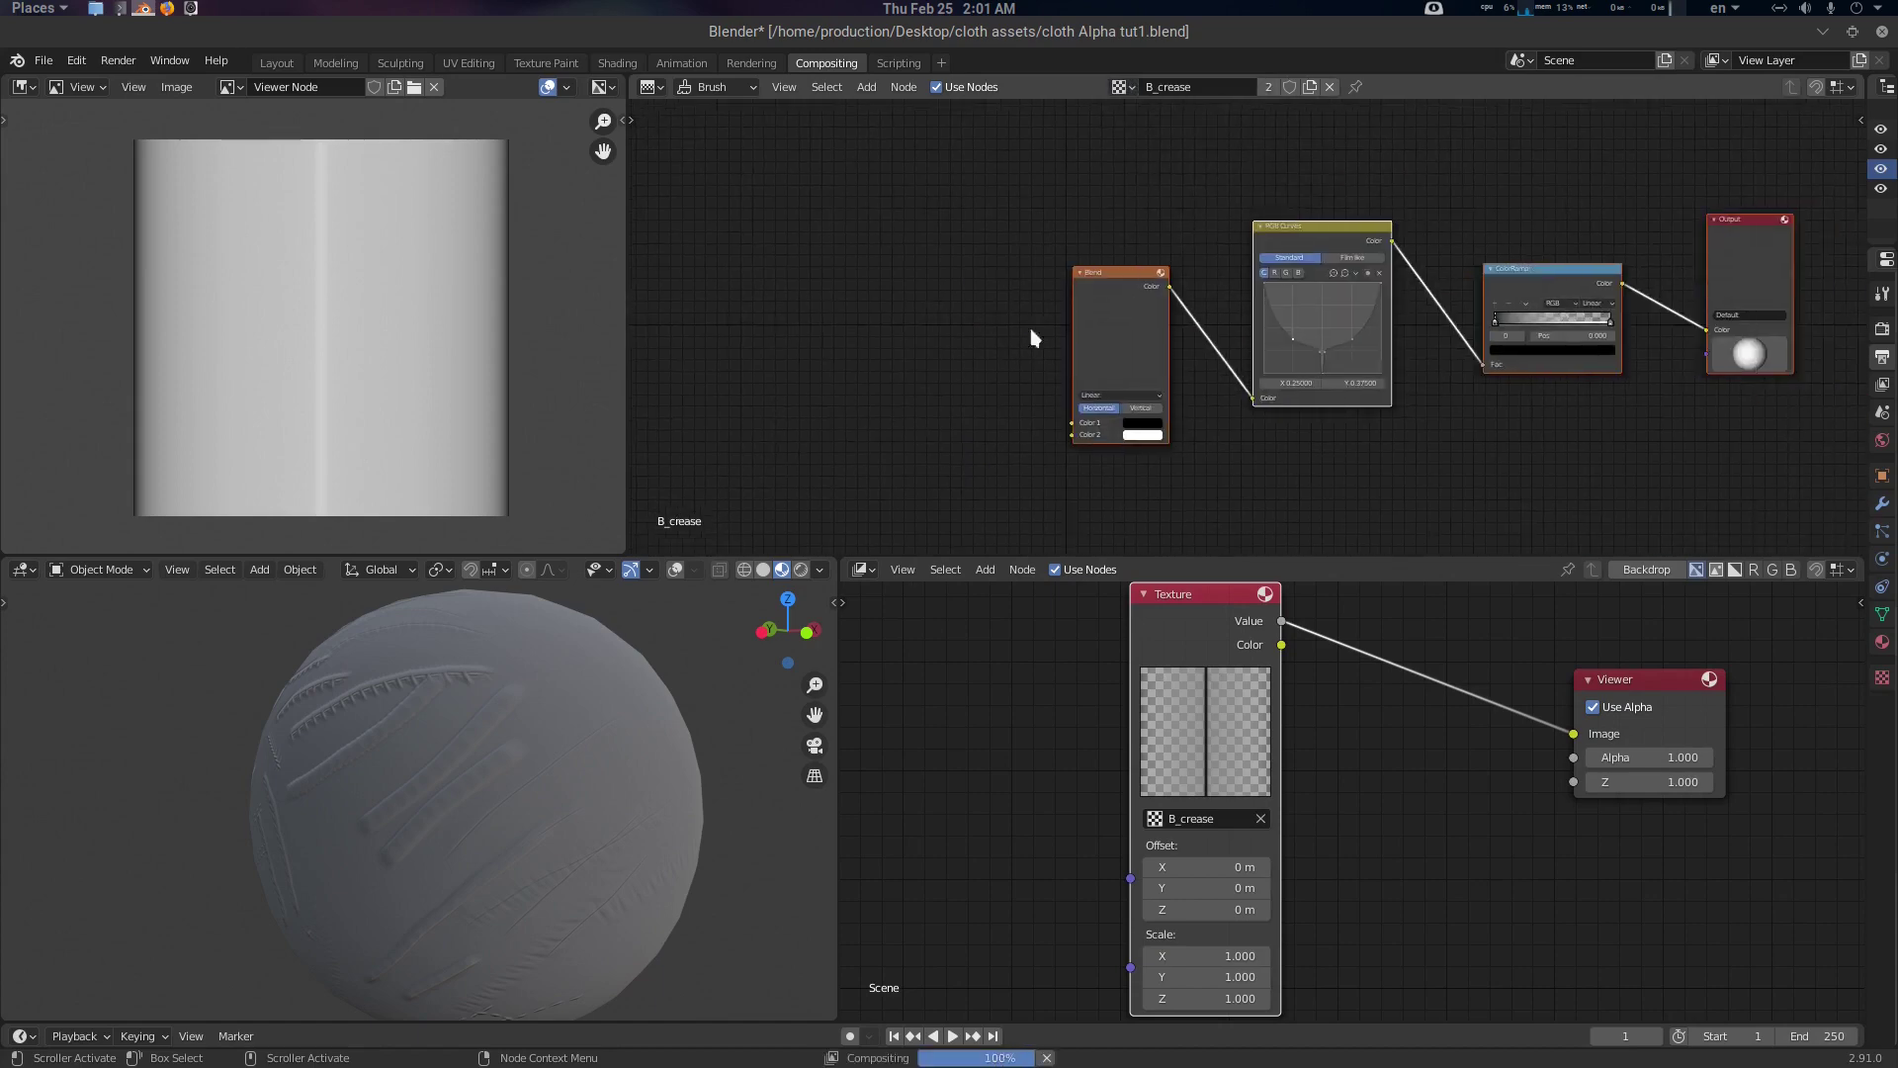
pyautogui.press('Home')
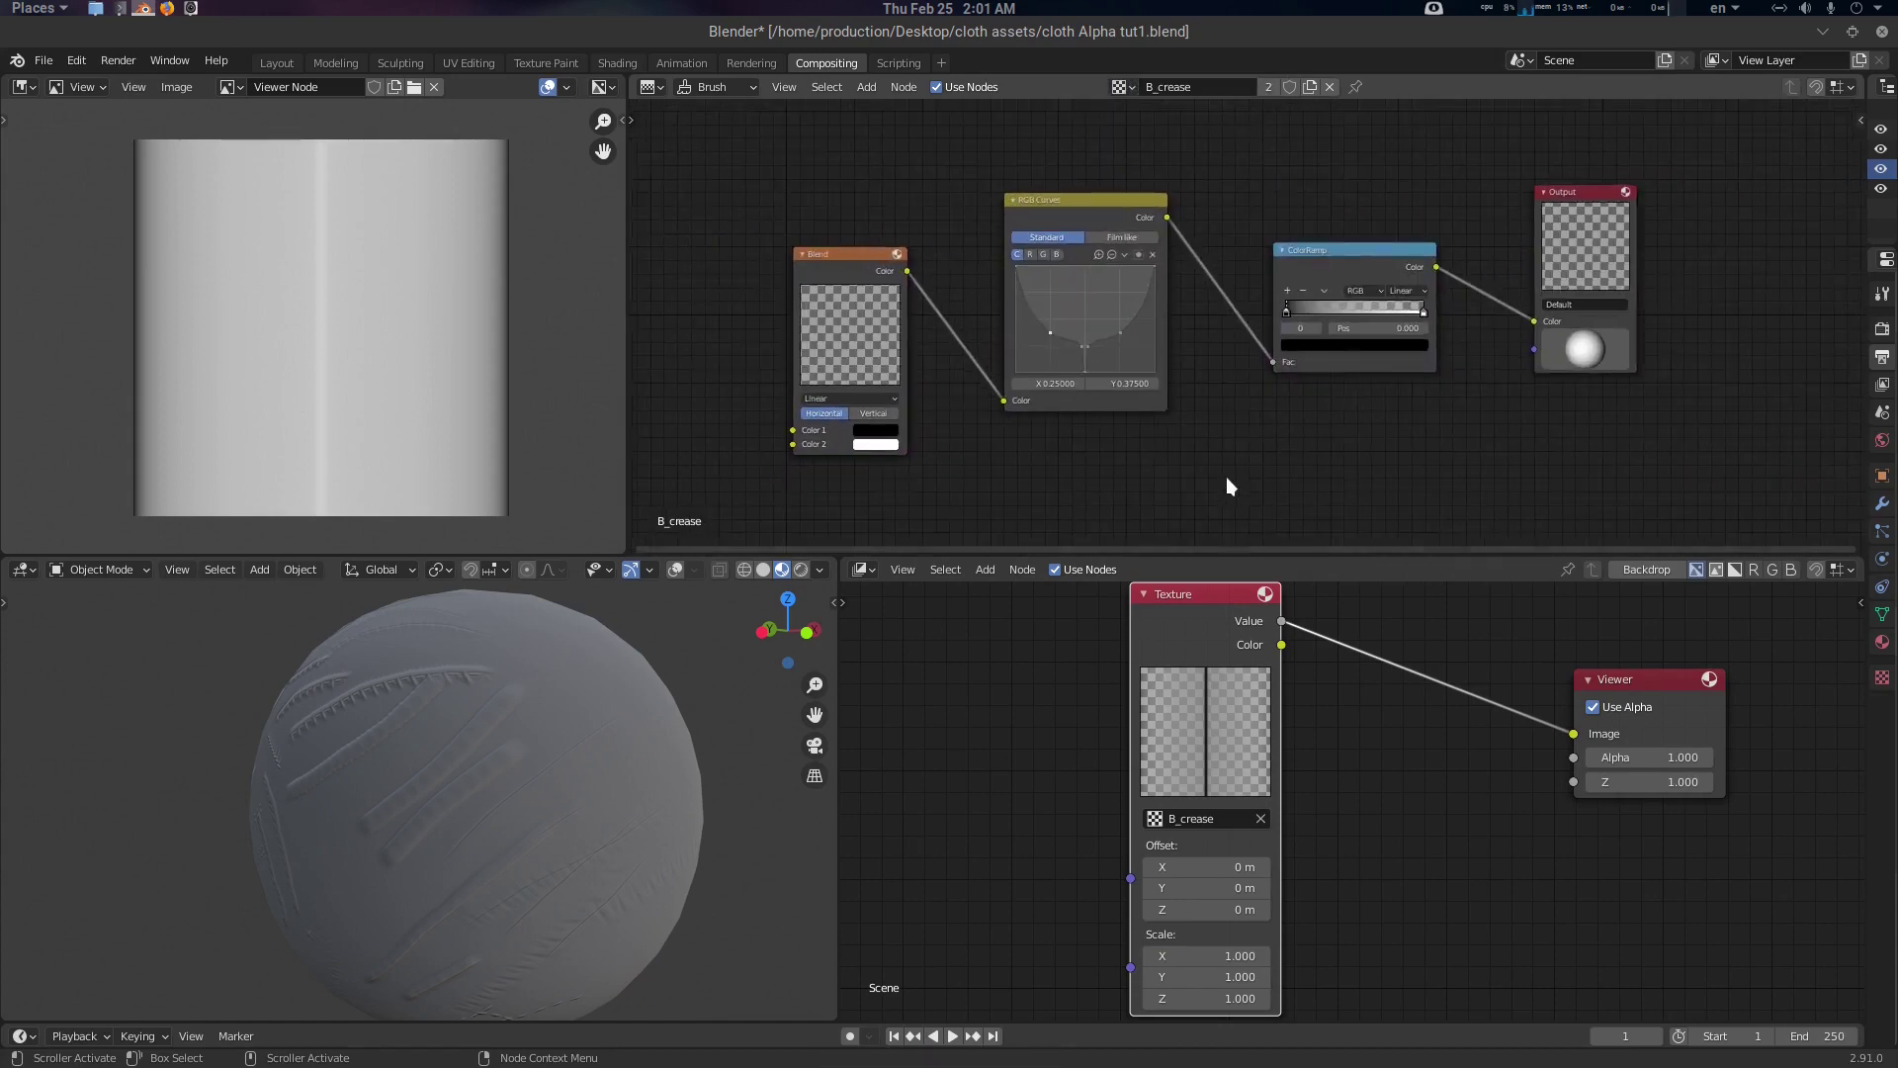
pyautogui.scroll(-1, 1532, 366)
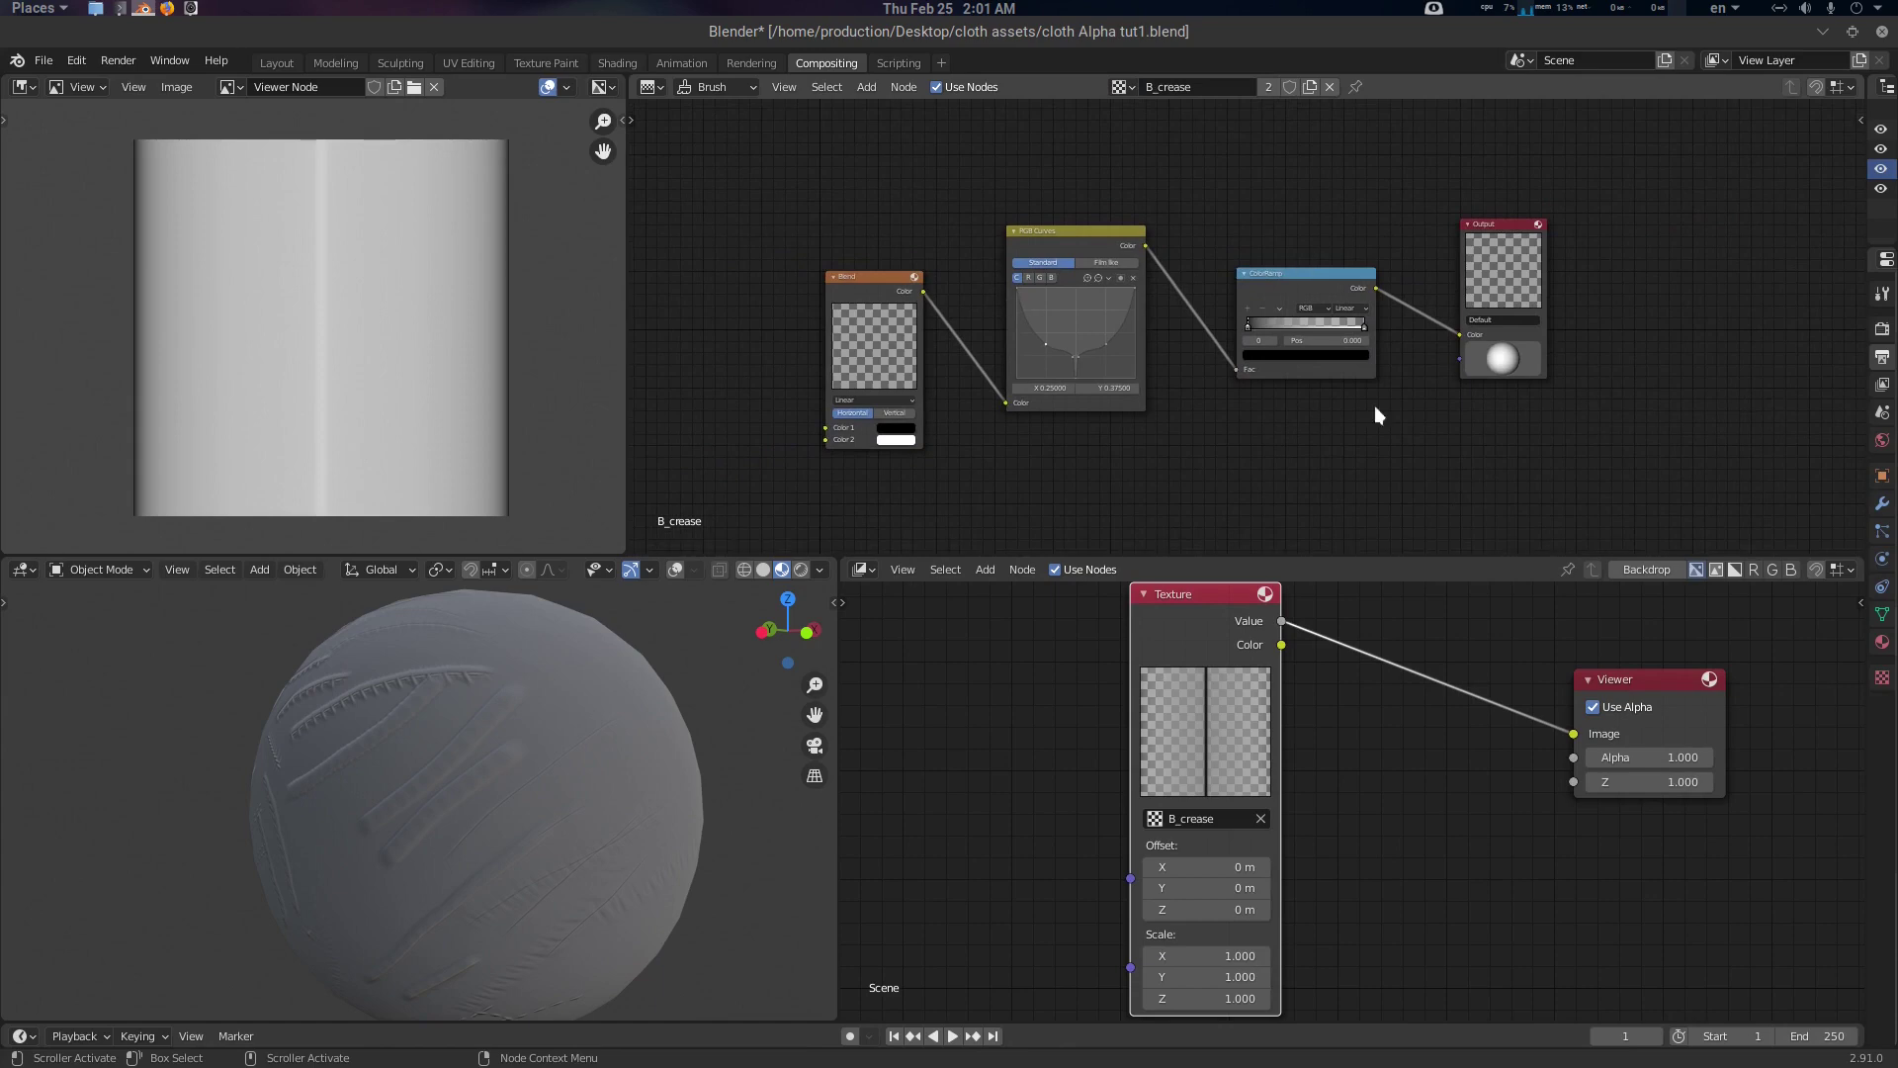
# Switch the sphere to Texture Paint mode and set the Image Editor back to the Viewer Node
pyautogui.moveTo(603, 773); pyautogui.dragTo(554, 726, button='middle')
pyautogui.scroll(5, 553, 727)
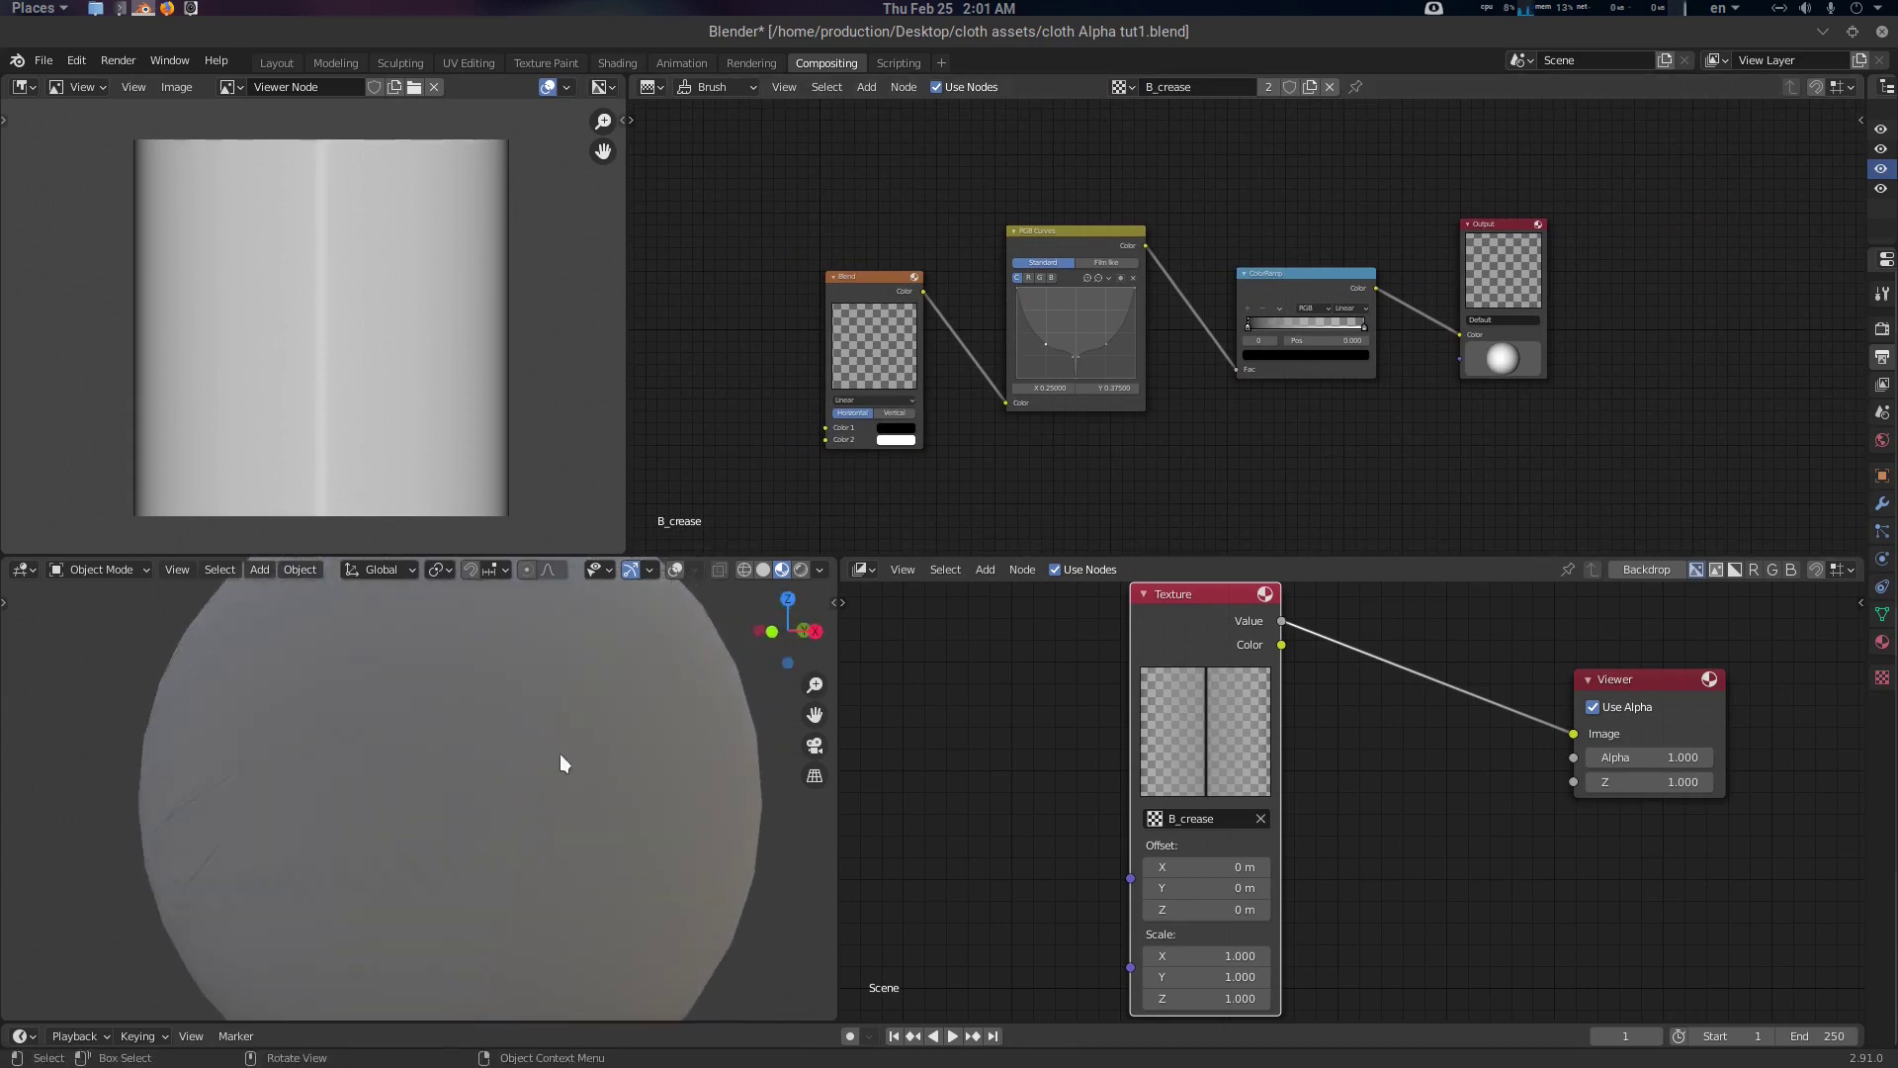
pyautogui.scroll(-2, 536, 690)
pyautogui.hotkey('ctrl', 'Tab')
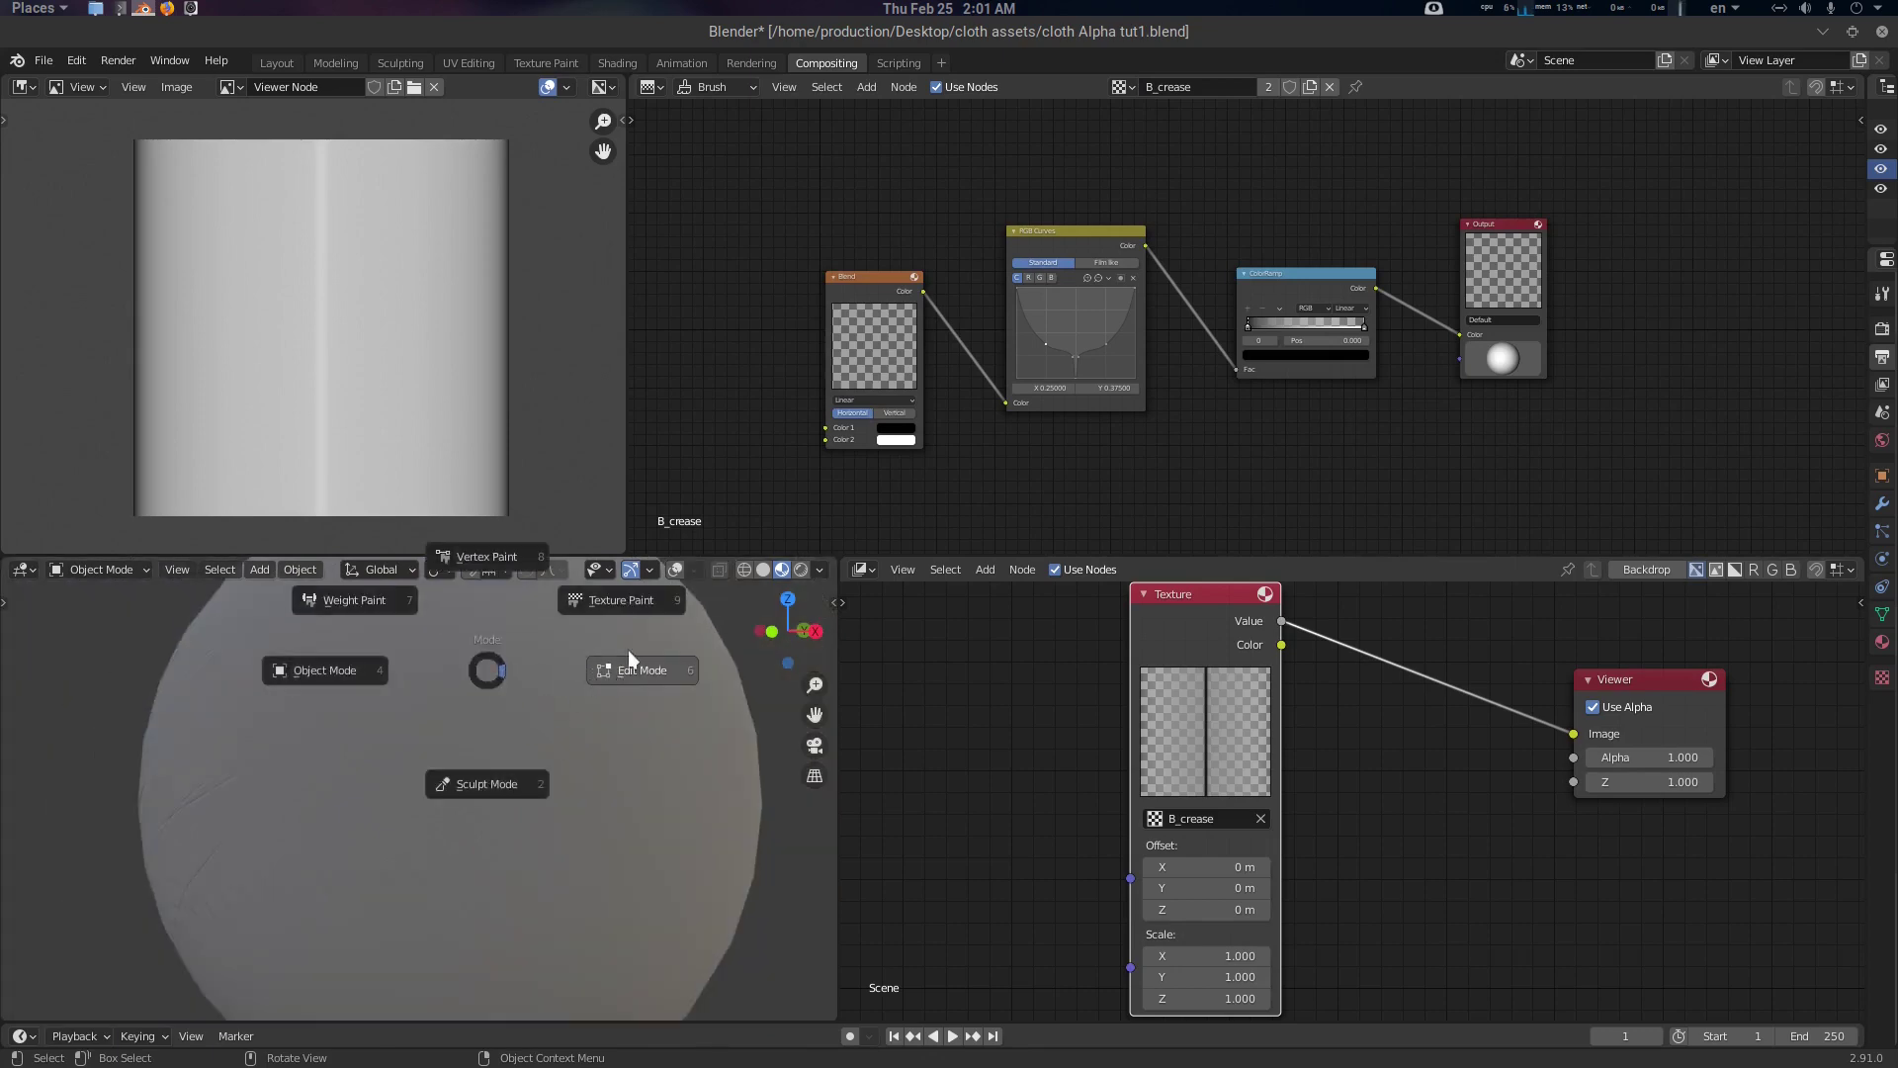
pyautogui.click(621, 600)
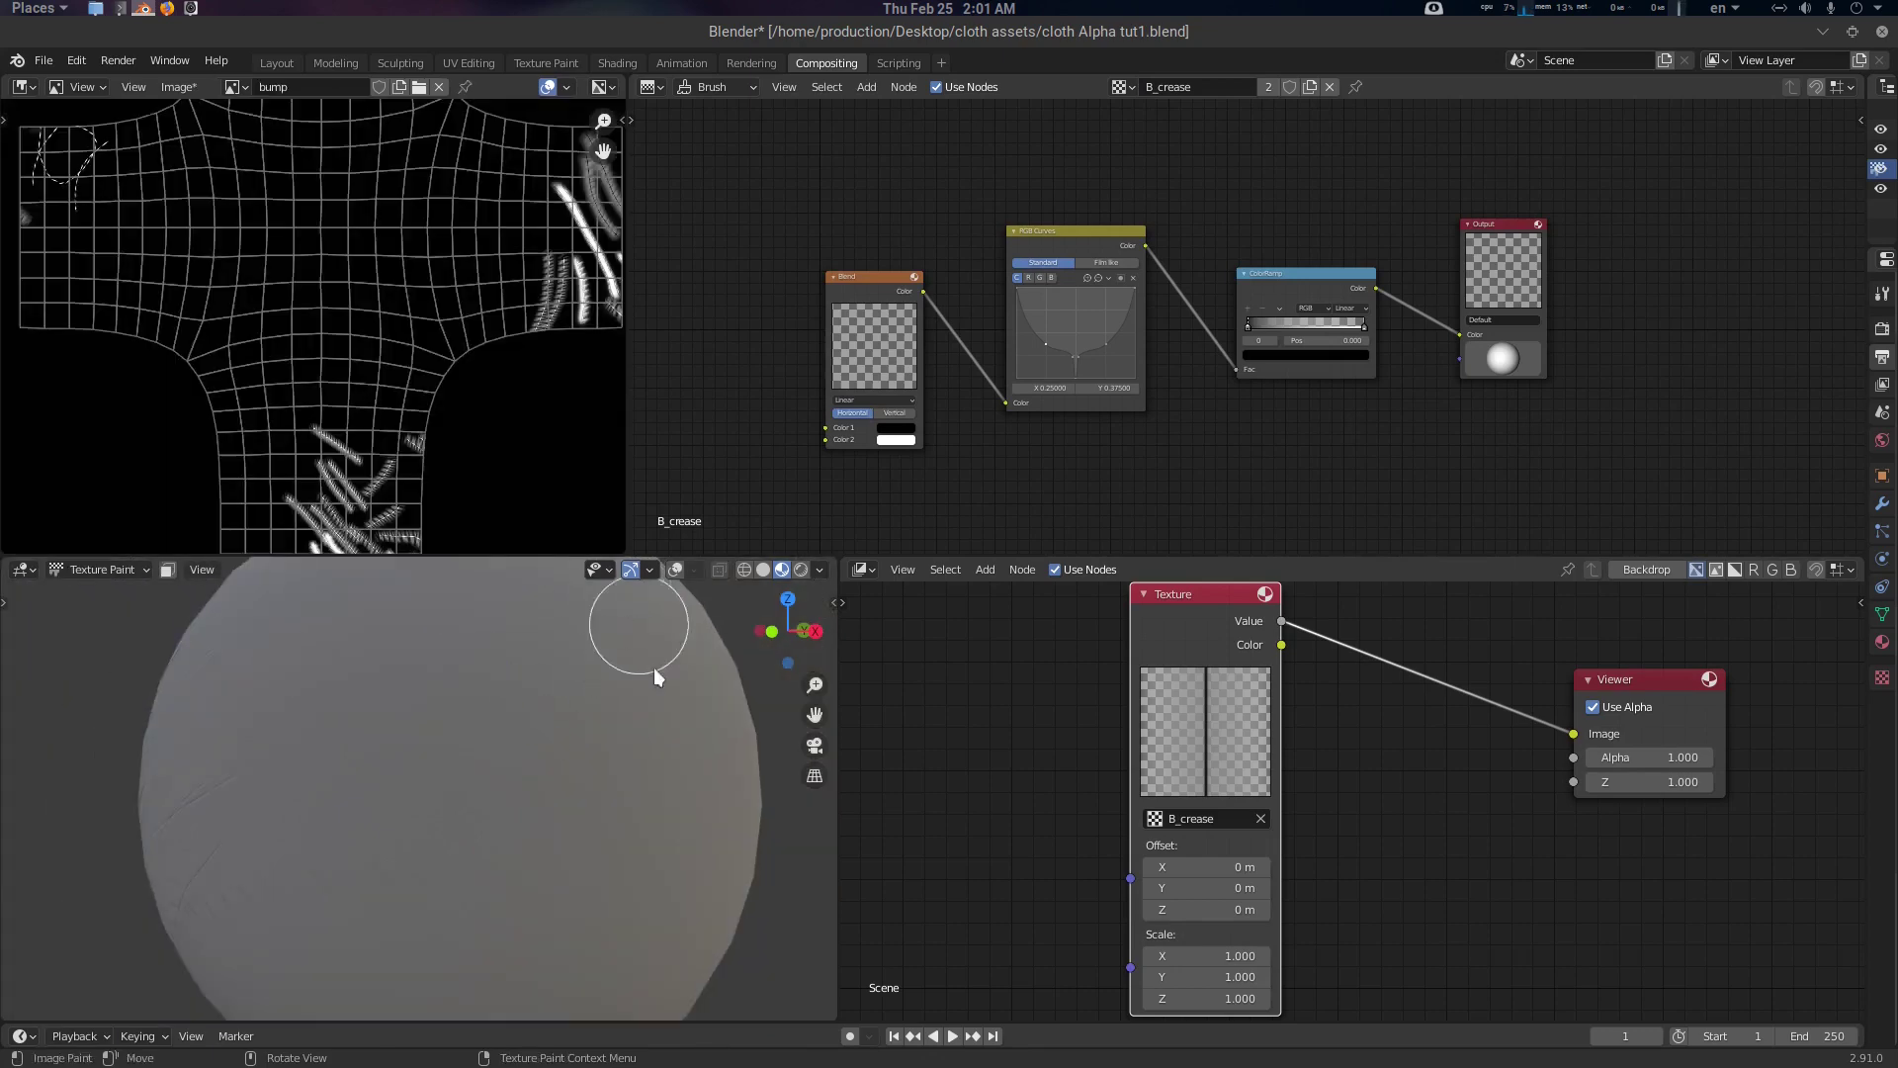
pyautogui.click(231, 86)
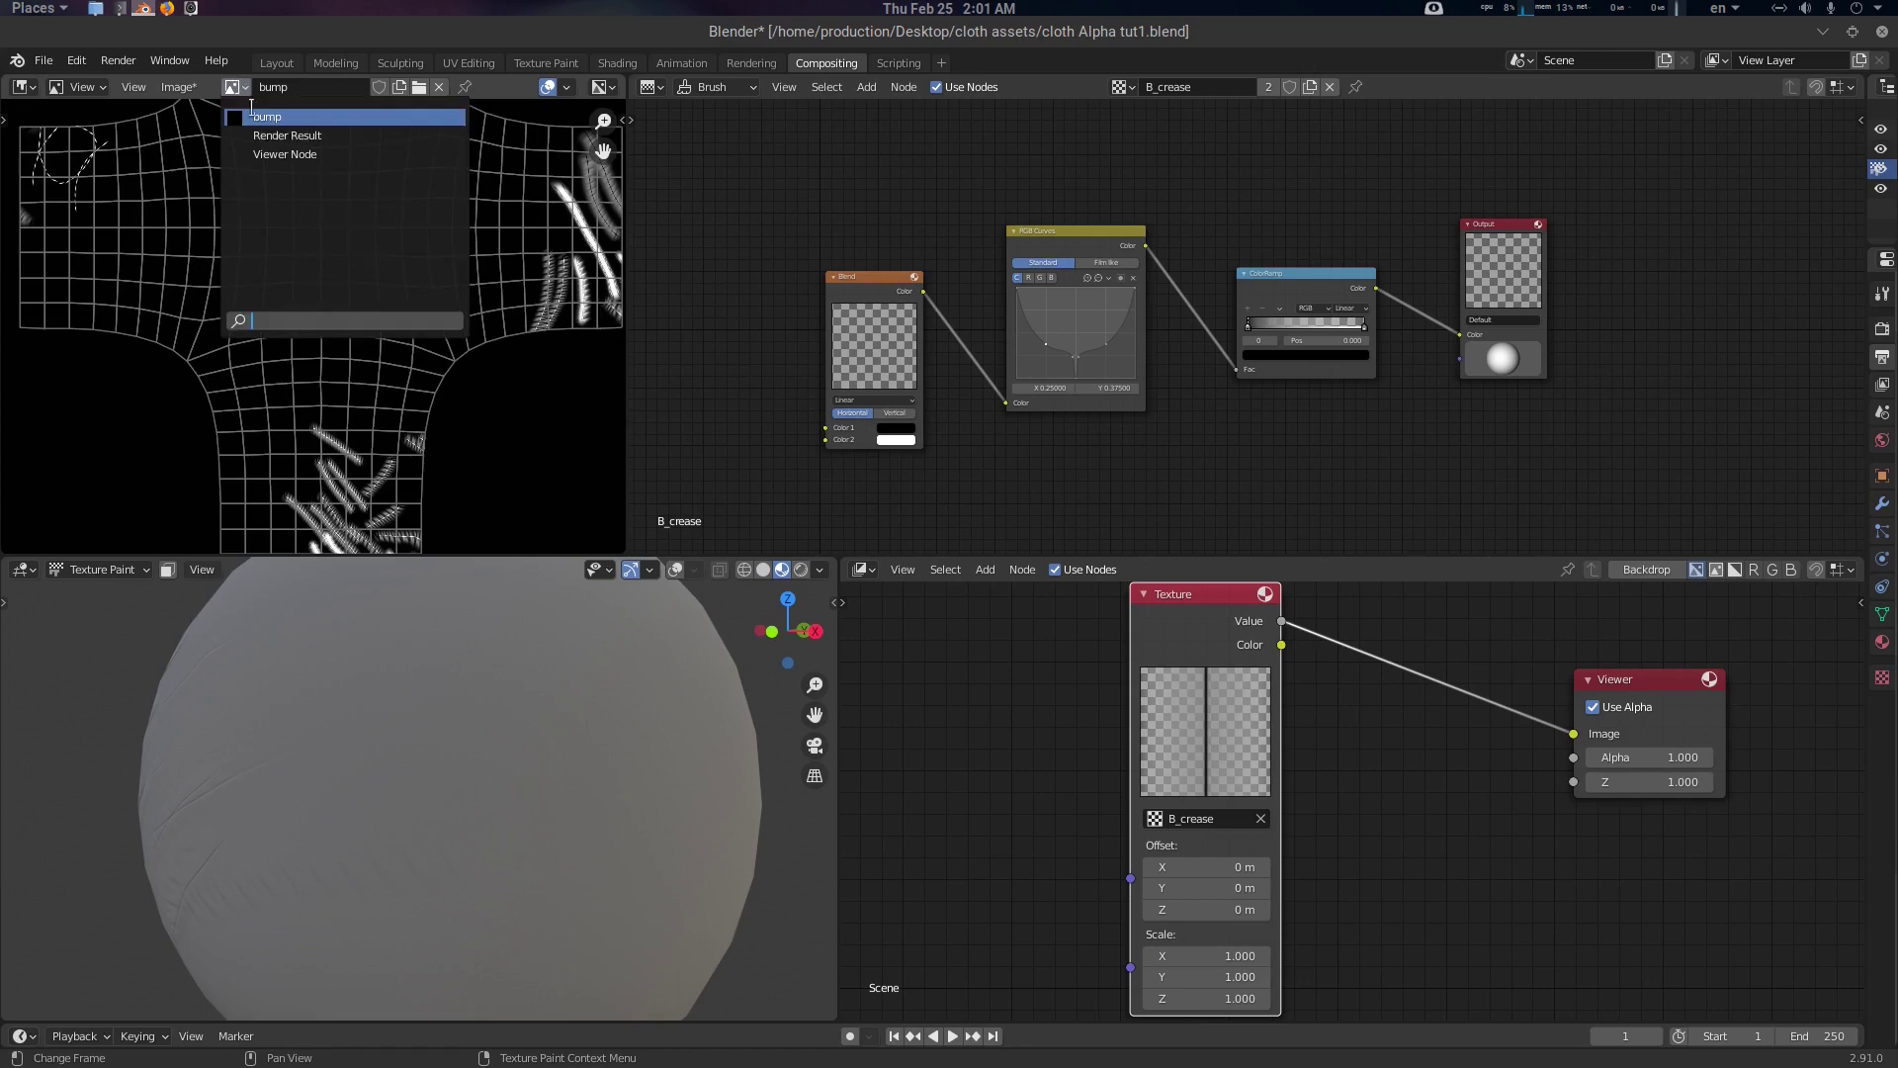
pyautogui.click(330, 153)
# Expand the paint brush's Texture settings in the viewport and adjust the angle of the B_crease texture
pyautogui.scroll(4, 639, 762)
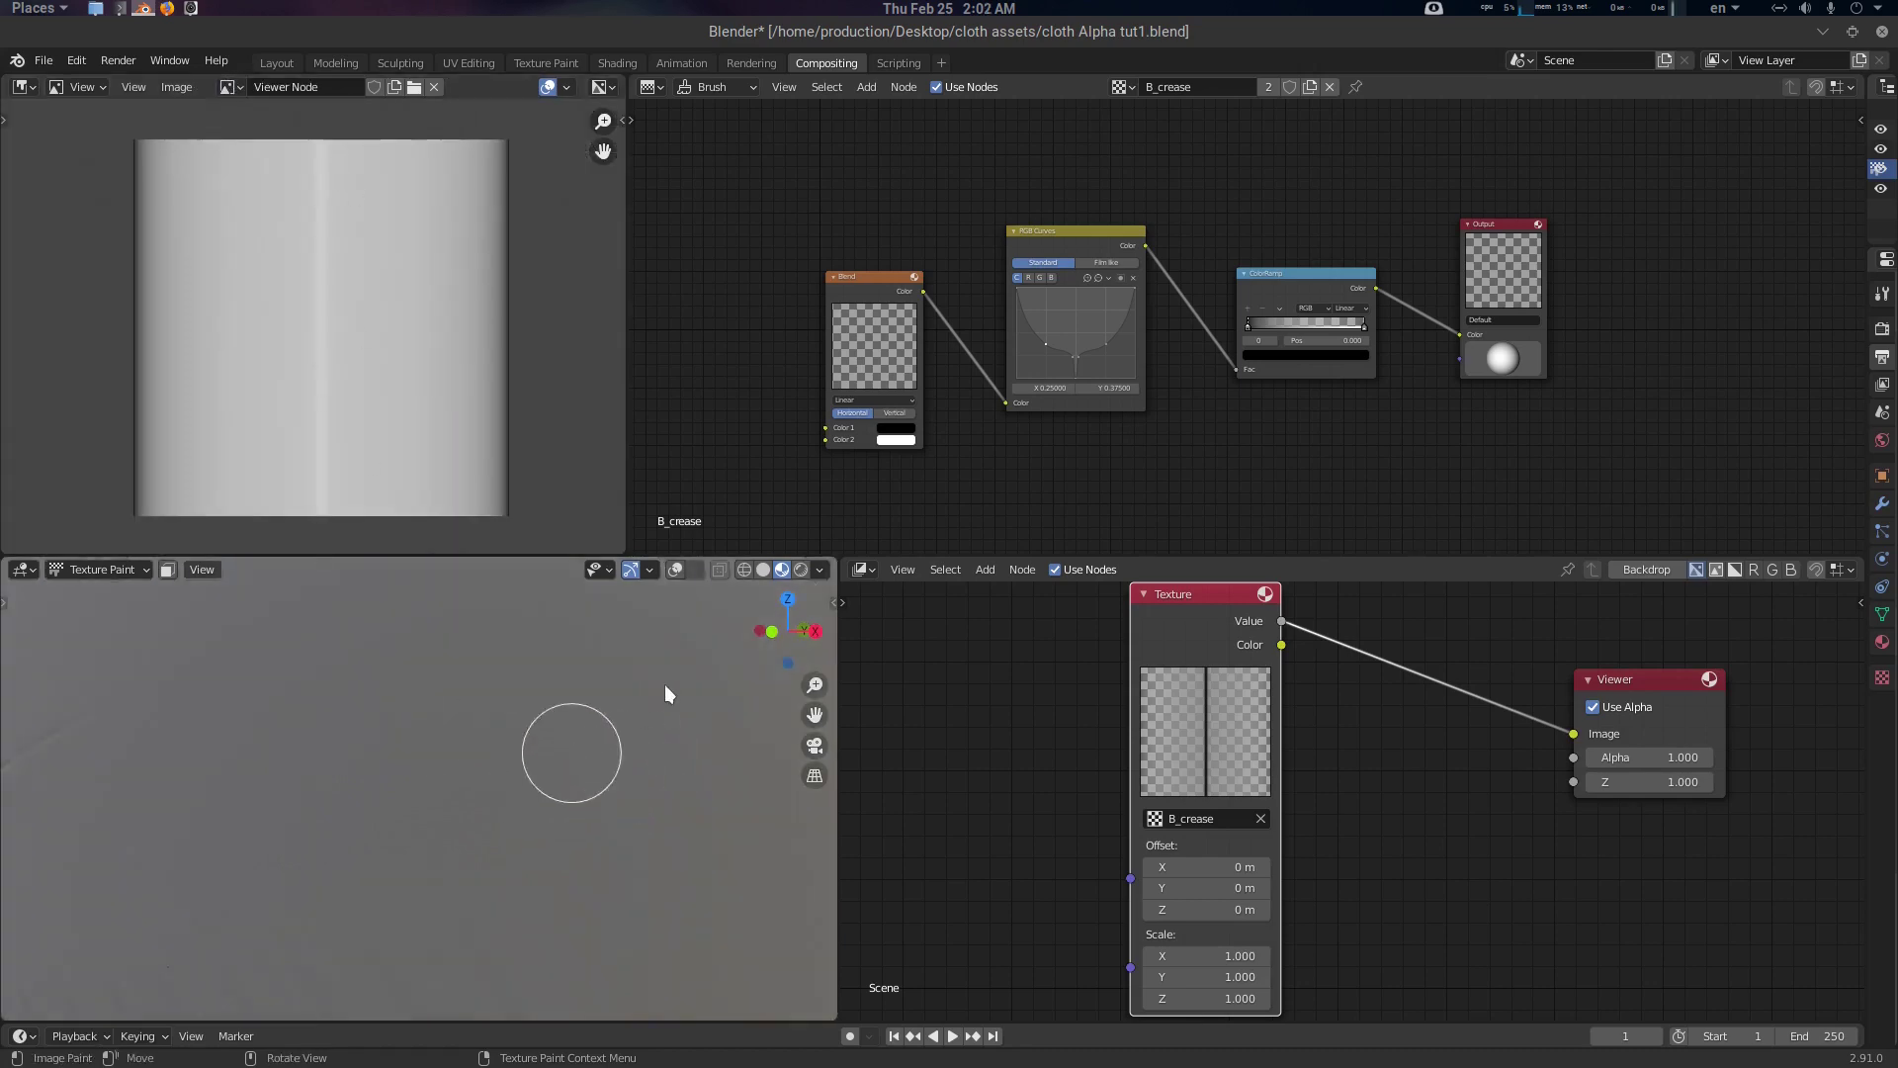
pyautogui.moveTo(599, 773); pyautogui.dragTo(564, 777, button='middle')
pyautogui.press('n')
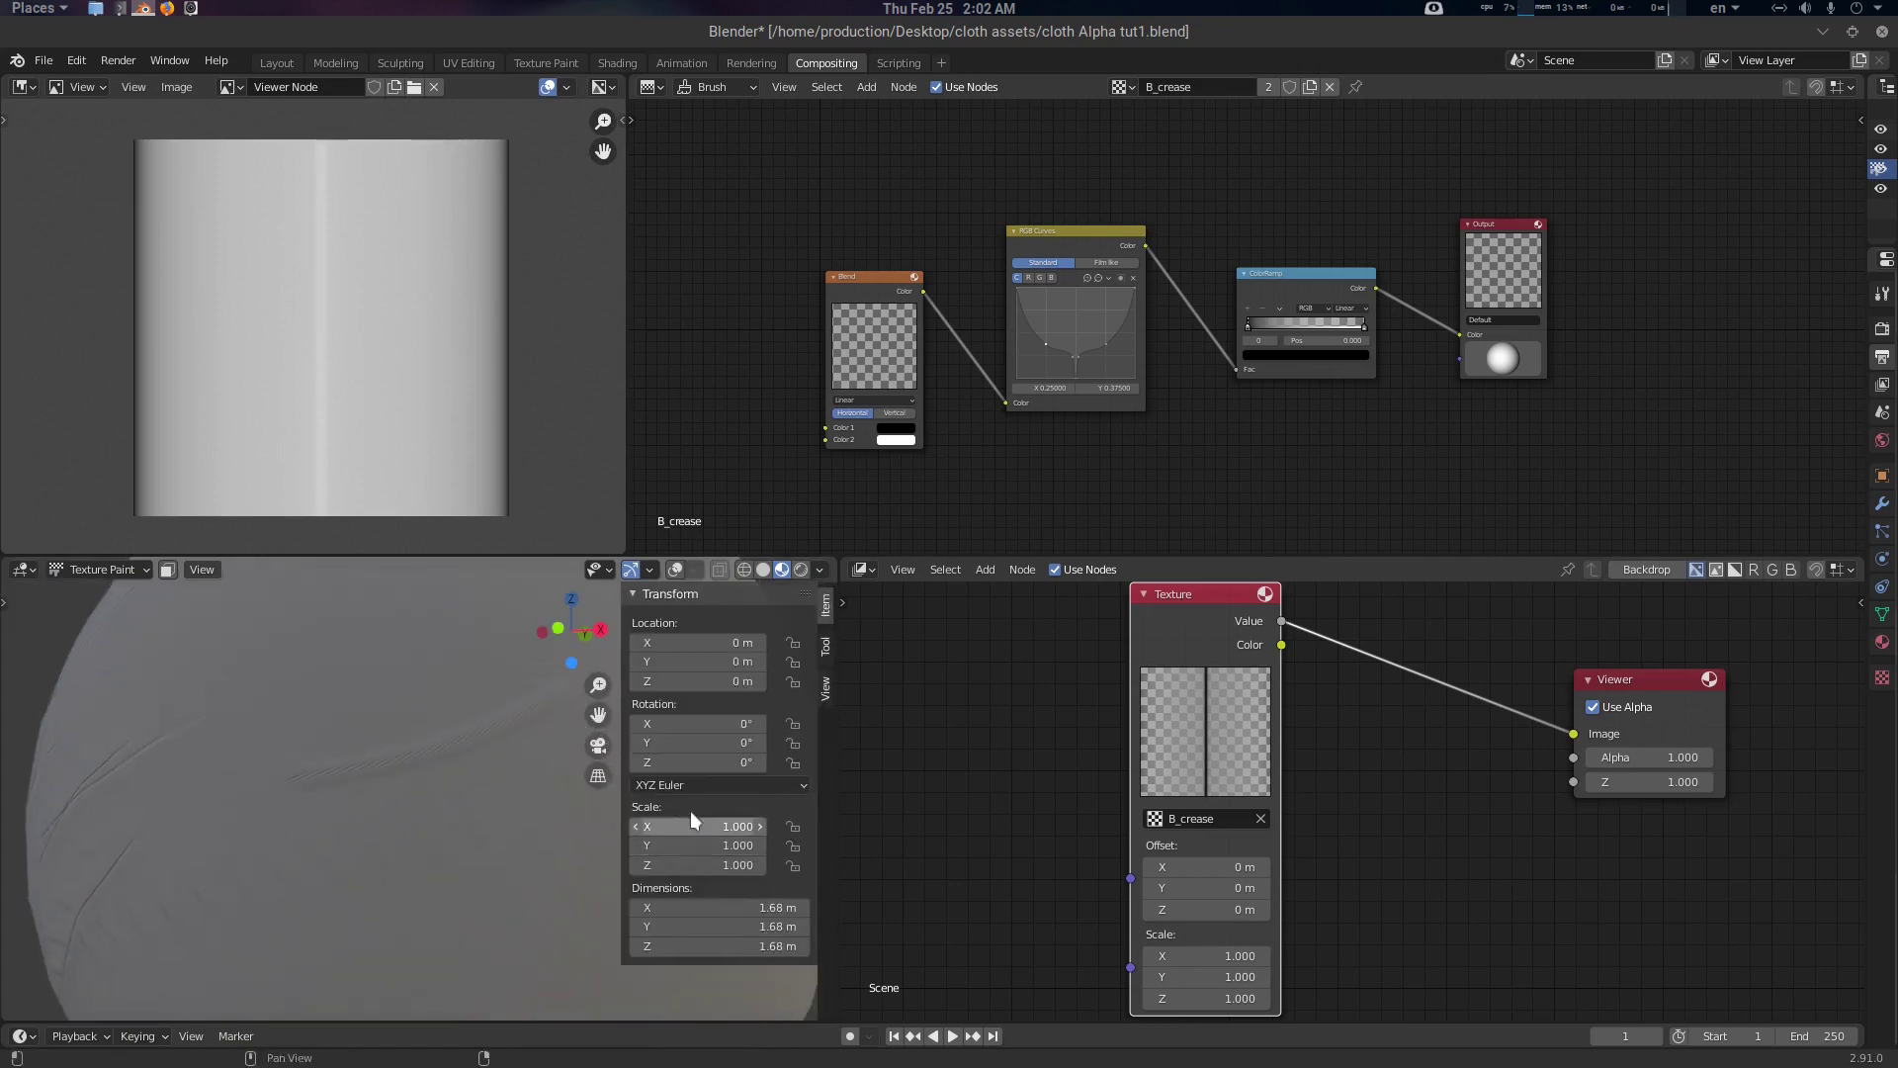
pyautogui.click(824, 646)
pyautogui.scroll(-8, 762, 802)
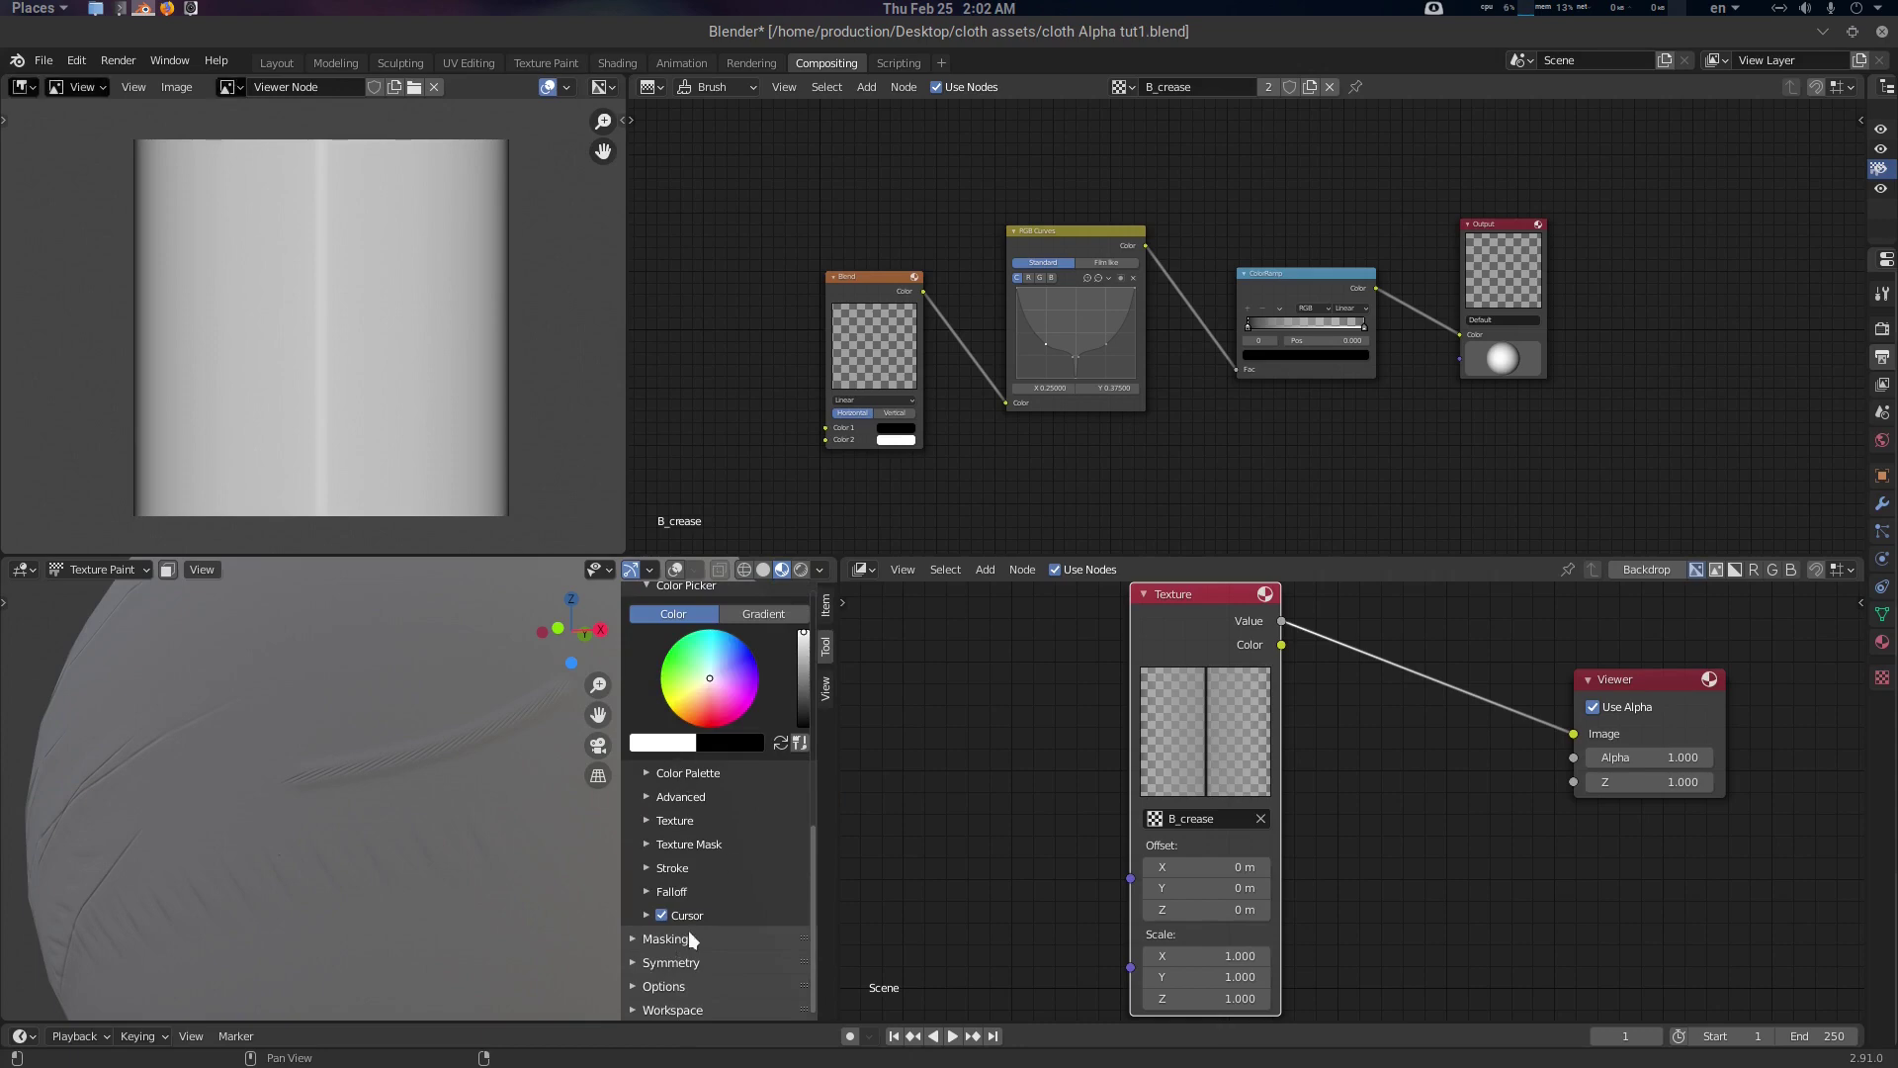
pyautogui.click(674, 983)
pyautogui.scroll(-4, 692, 929)
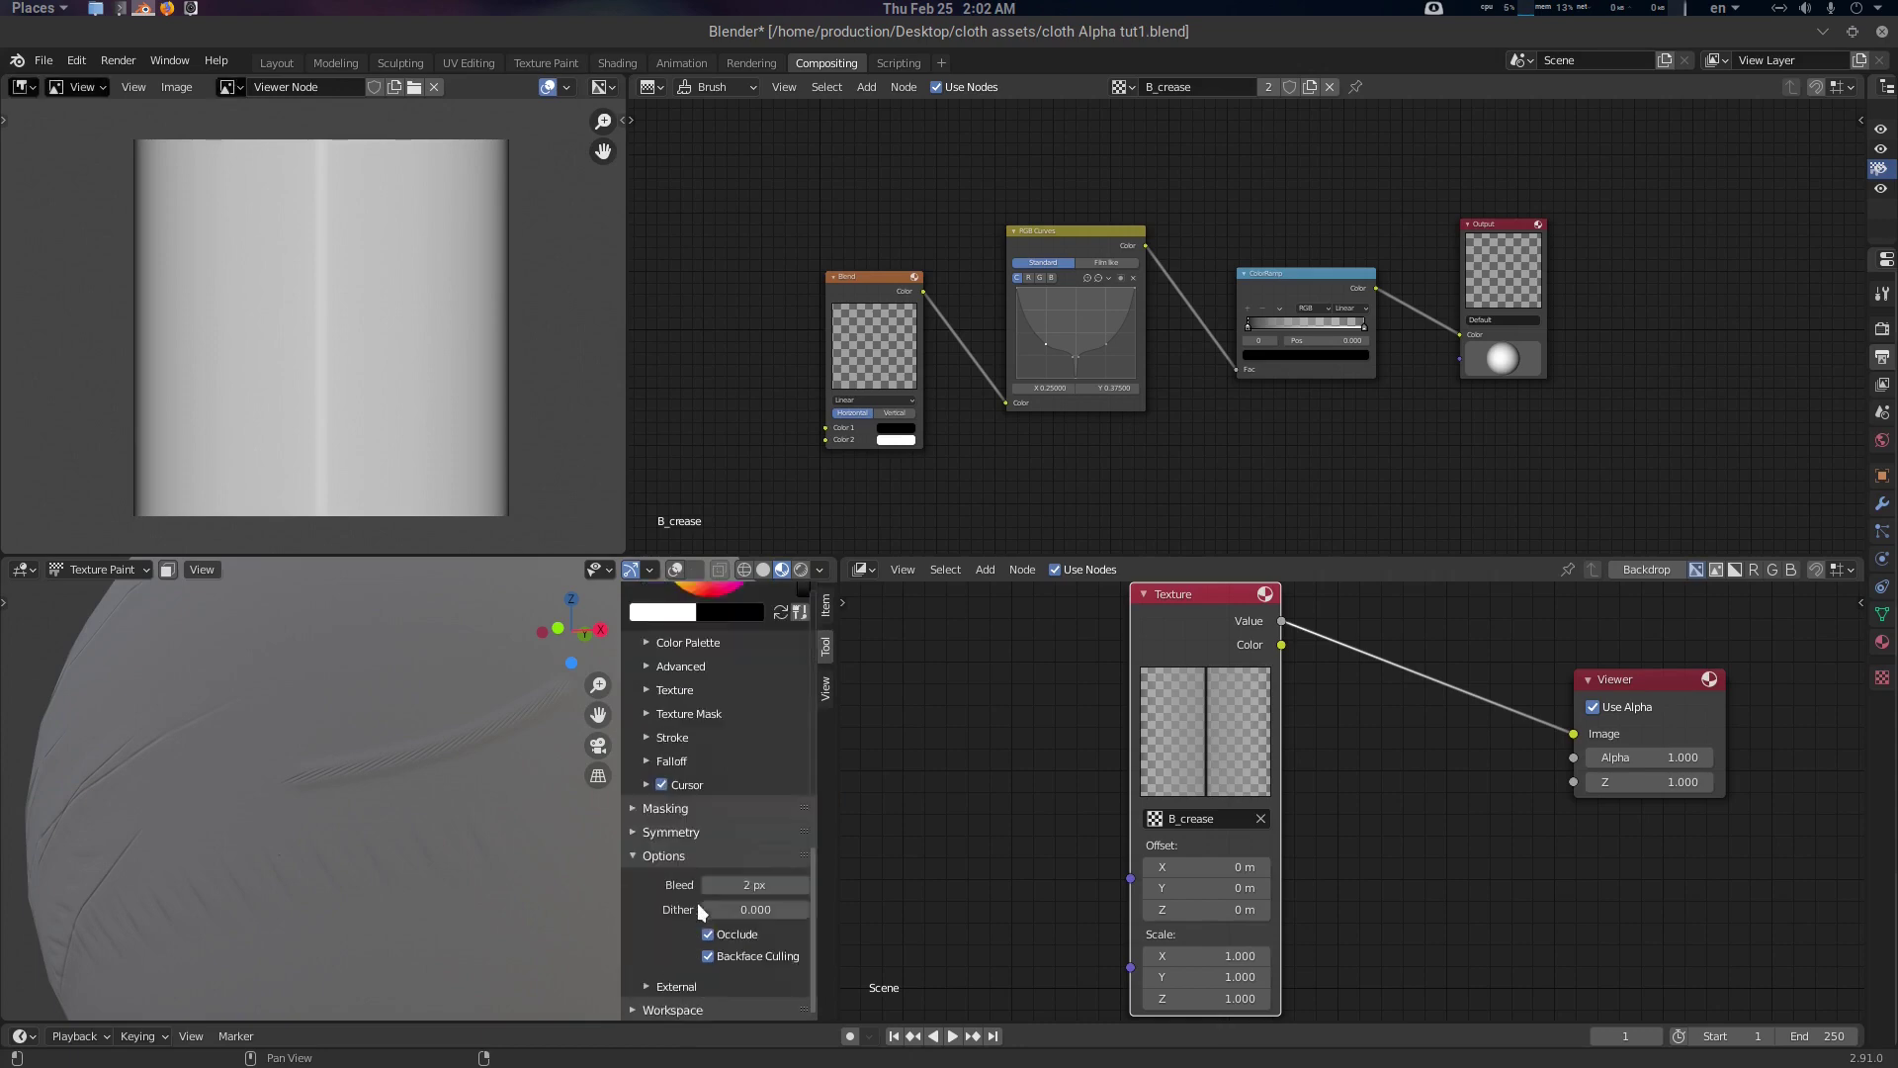
pyautogui.scroll(3, 680, 821)
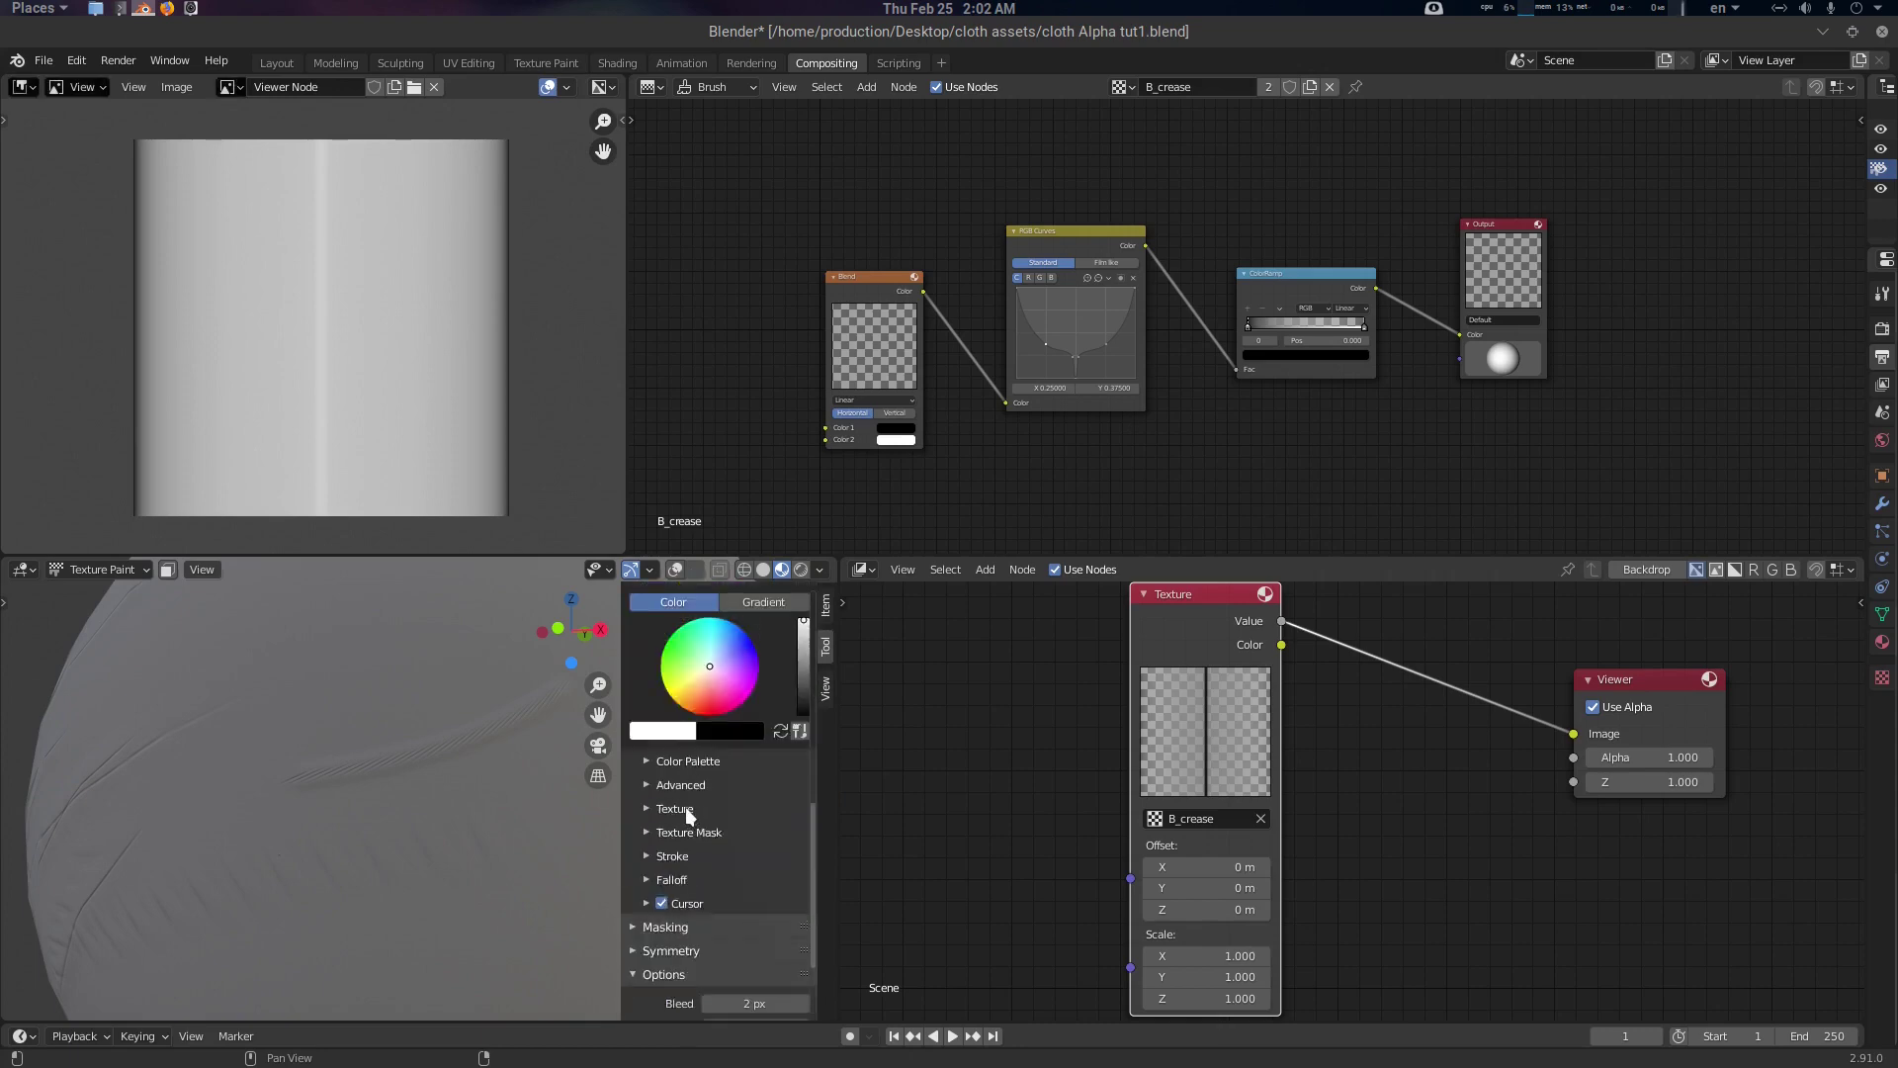
pyautogui.click(685, 806)
pyautogui.scroll(-5, 690, 809)
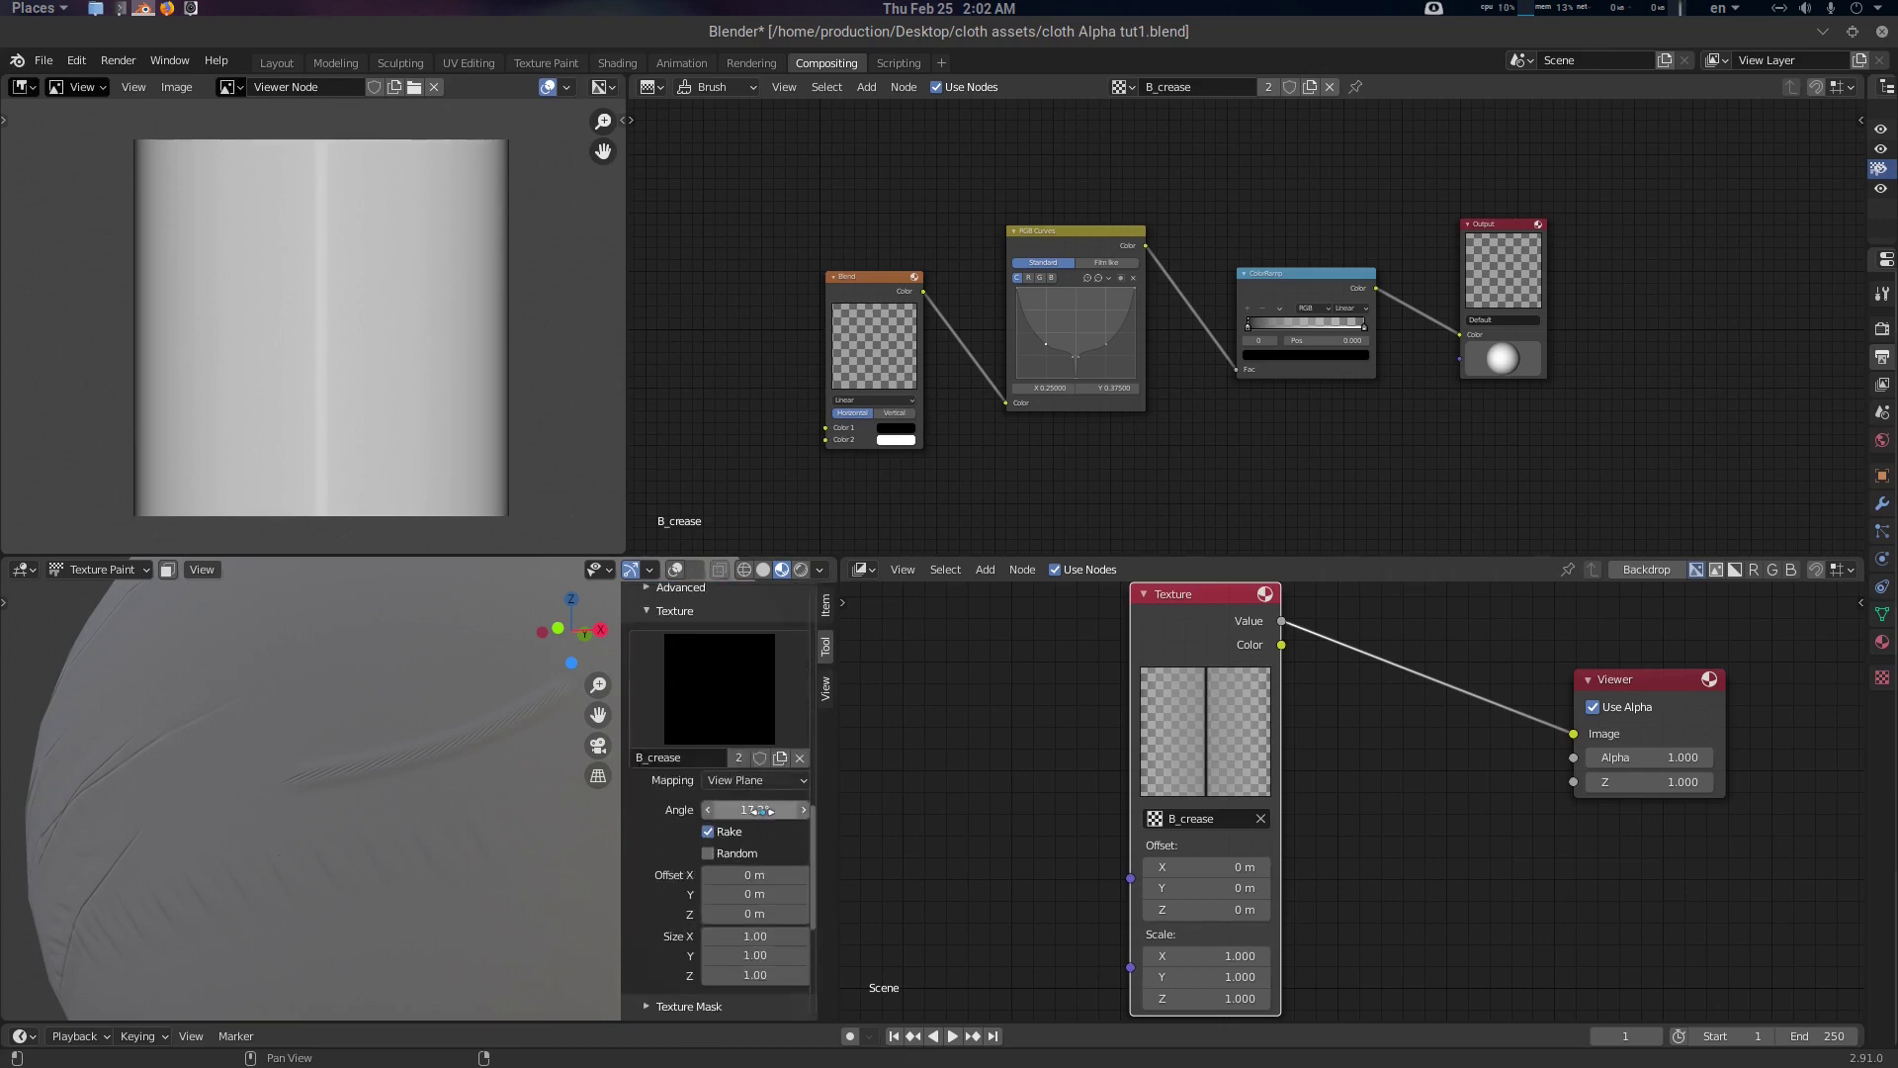
# Hide the brush settings and paint slightly curved crease strokes across the sphere with the B_crease texture
pyautogui.press('n')
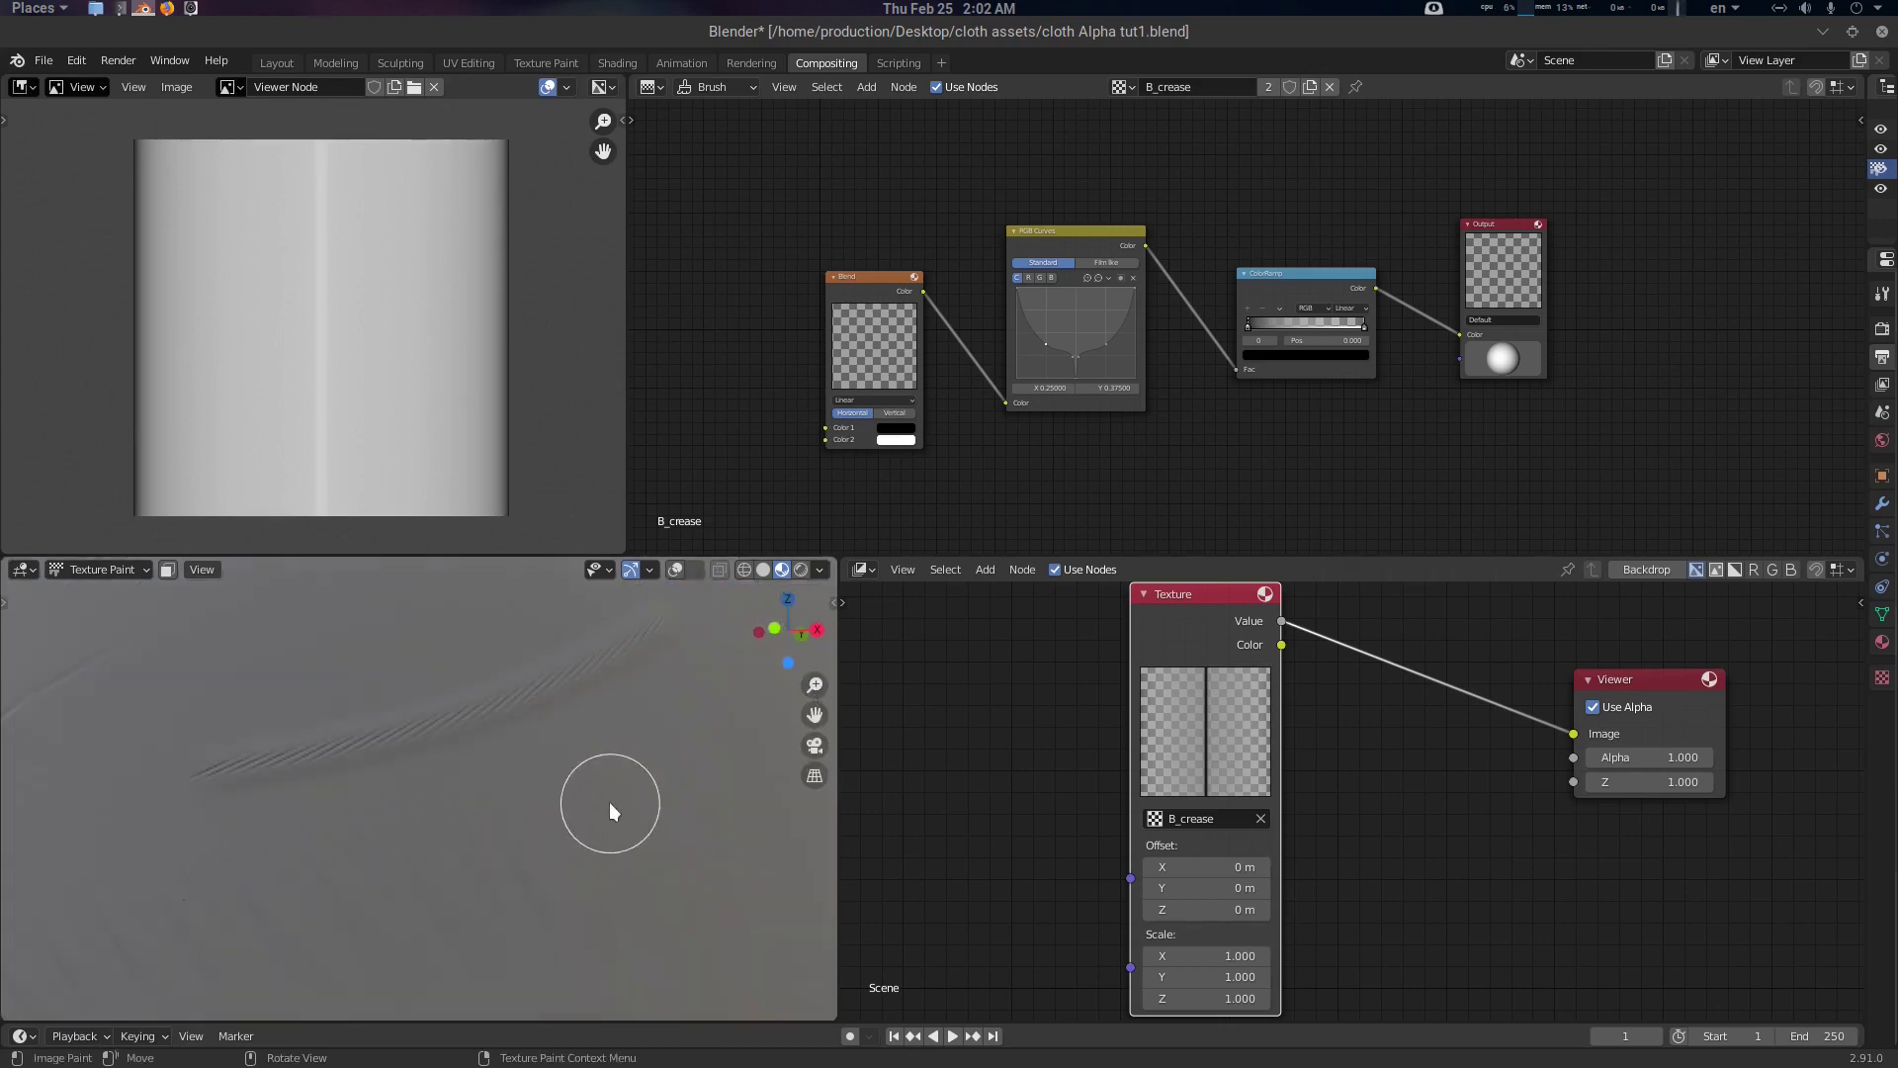
pyautogui.moveTo(627, 814); pyautogui.dragTo(613, 791, button='middle')
pyautogui.moveTo(292, 870)
pyautogui.mouseDown()
pyautogui.moveTo(463, 830)
pyautogui.moveTo(687, 703)
pyautogui.mouseUp()
# Move the white stop of the B_crease ColorRamp to position 0.436, with the black stop at the start
pyautogui.scroll(3, 1190, 407)
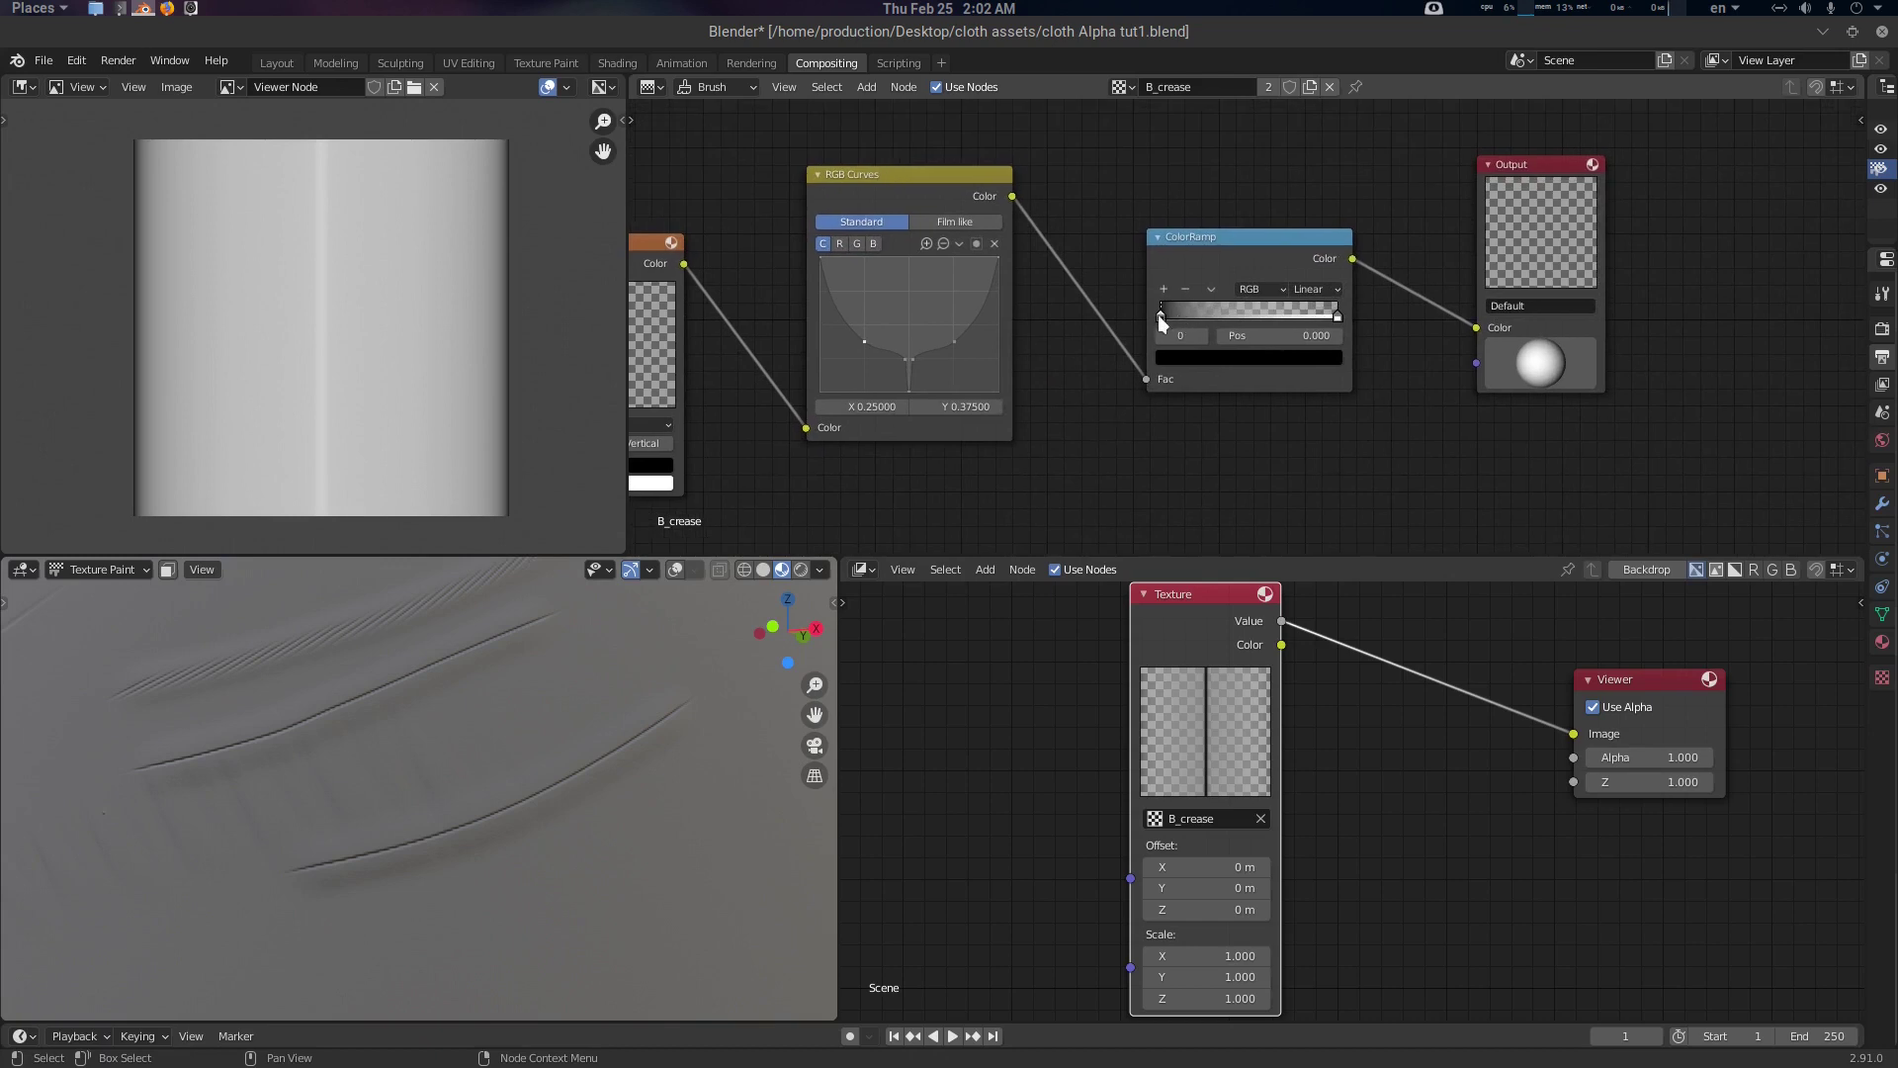
pyautogui.moveTo(1159, 316)
pyautogui.mouseDown()
pyautogui.moveTo(1213, 317)
pyautogui.moveTo(1133, 317)
pyautogui.mouseUp()
pyautogui.moveTo(1337, 316); pyautogui.dragTo(1237, 316)
pyautogui.scroll(-3, 634, 818)
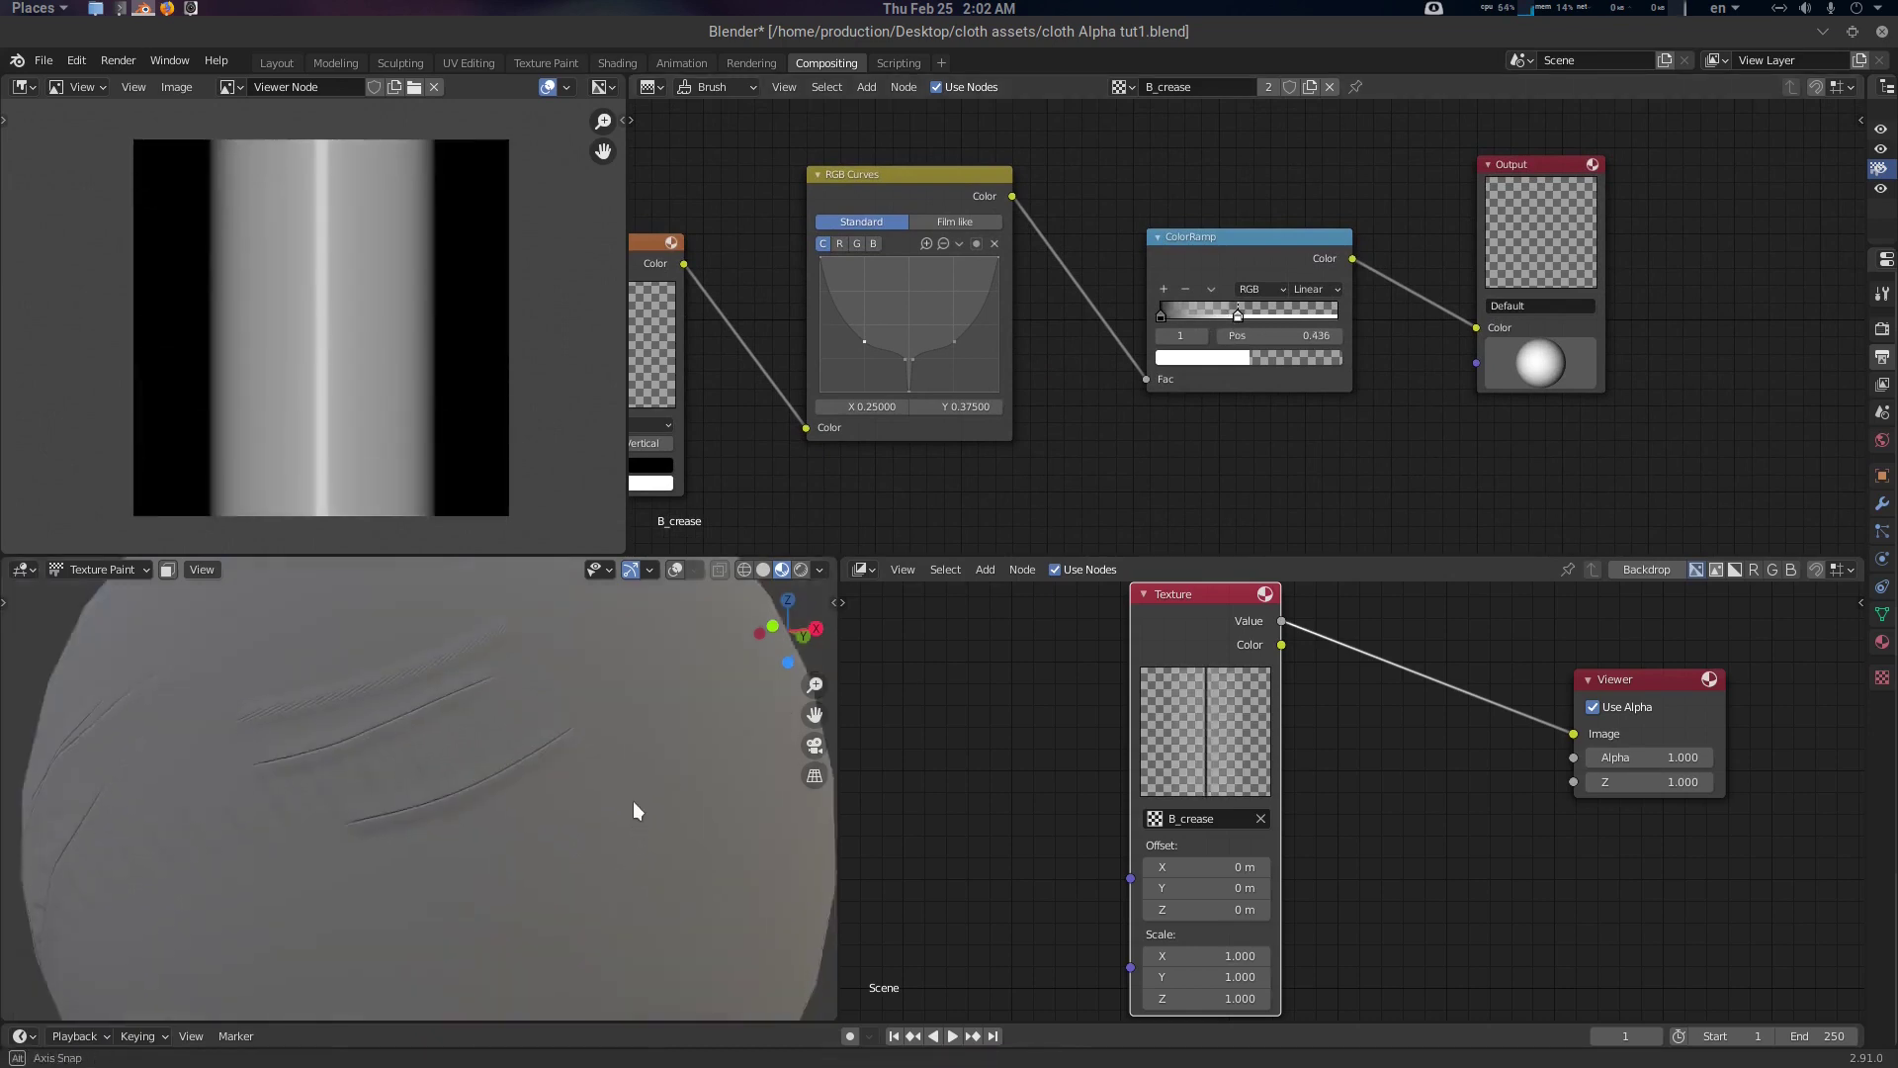
# Move the white stop of the B_crease ColorRamp to position 1.000
pyautogui.scroll(3, 597, 792)
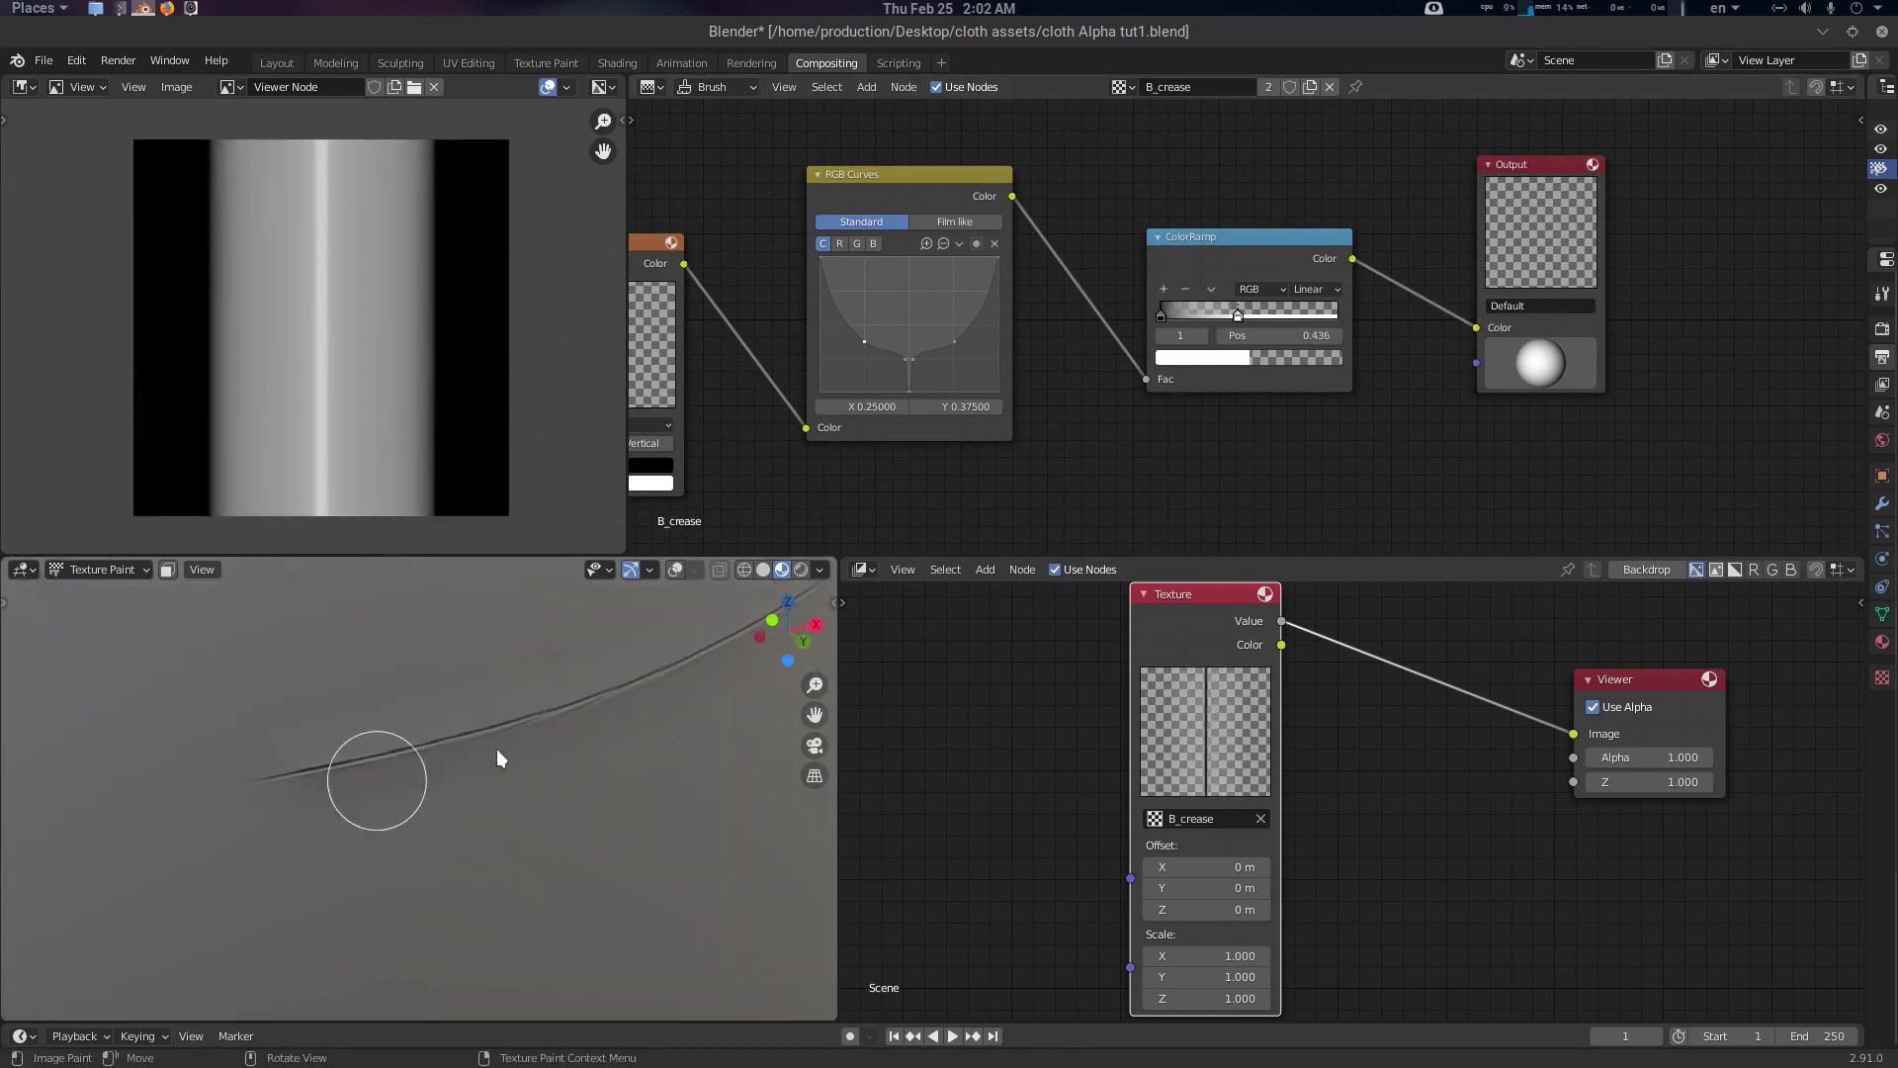
pyautogui.scroll(1, 632, 743)
pyautogui.scroll(-3, 611, 747)
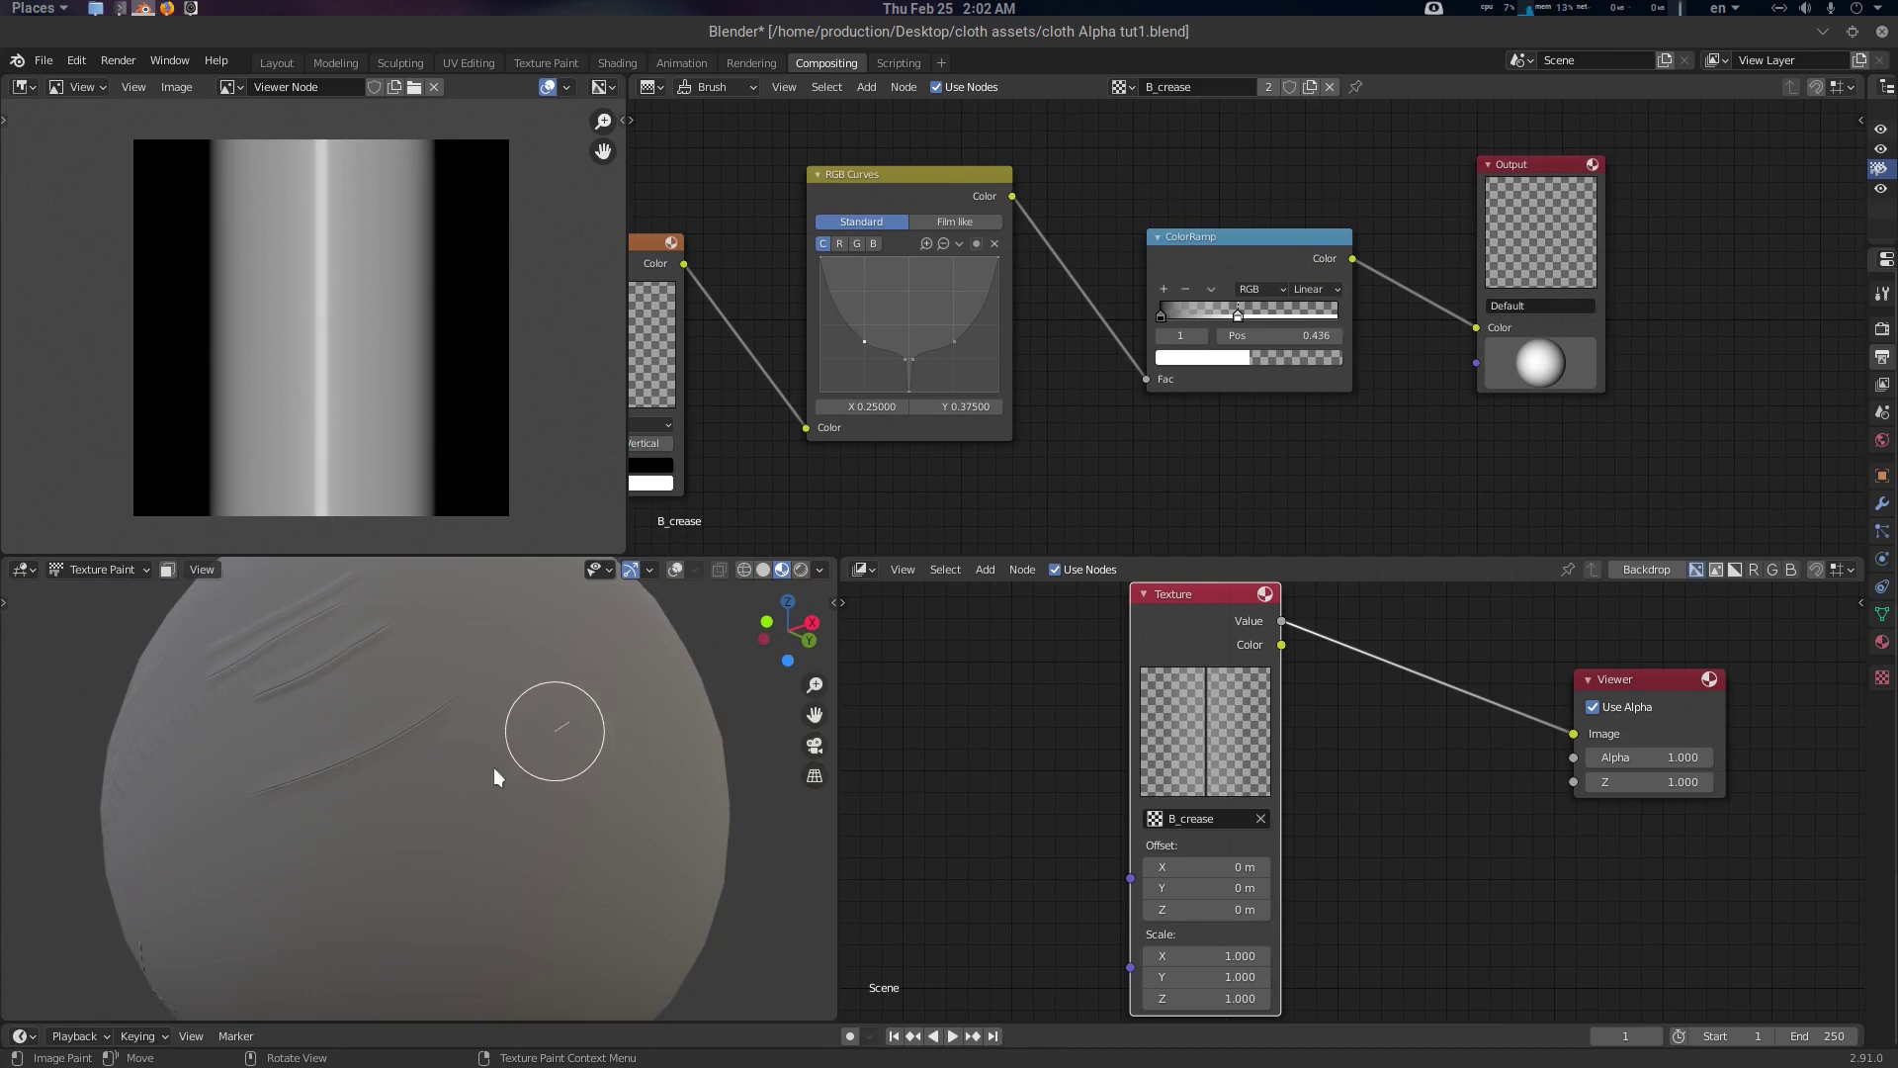
pyautogui.scroll(2, 486, 840)
pyautogui.moveTo(542, 832); pyautogui.dragTo(590, 822, button='middle')
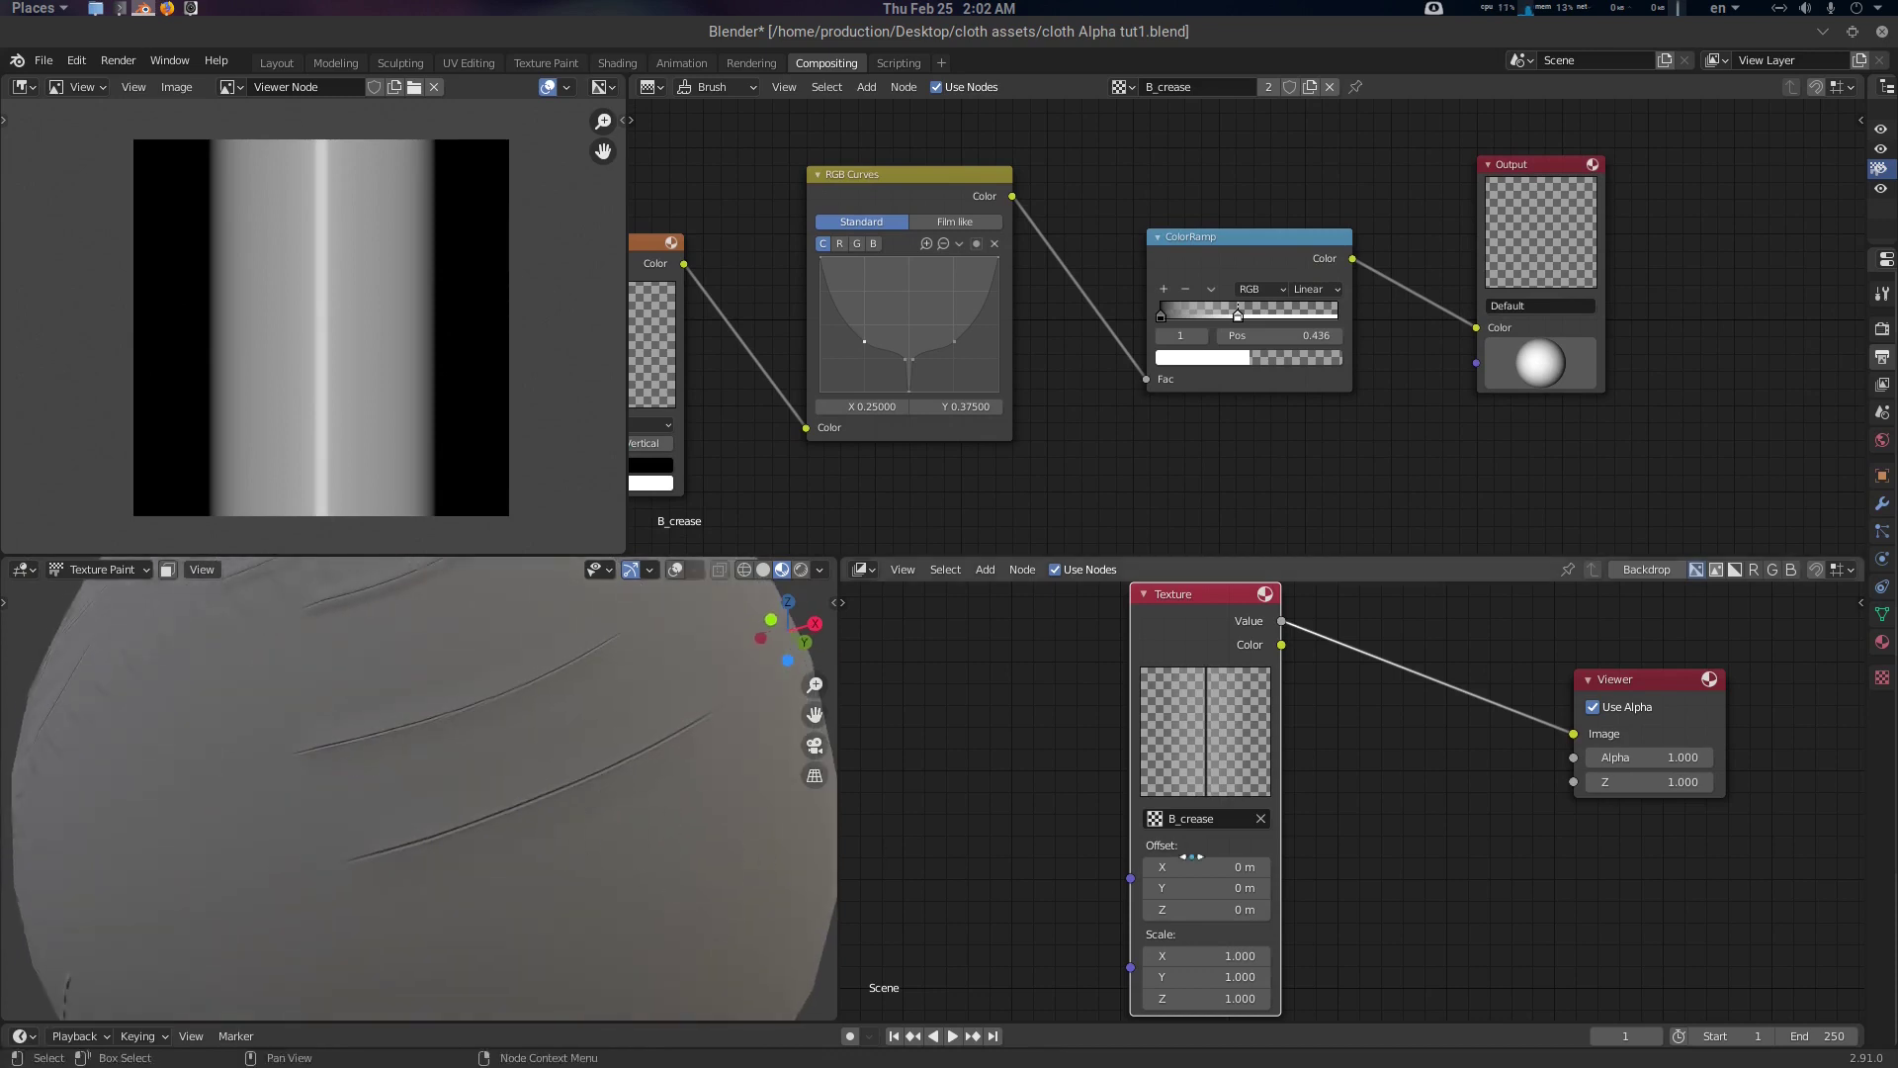
pyautogui.click(1197, 819)
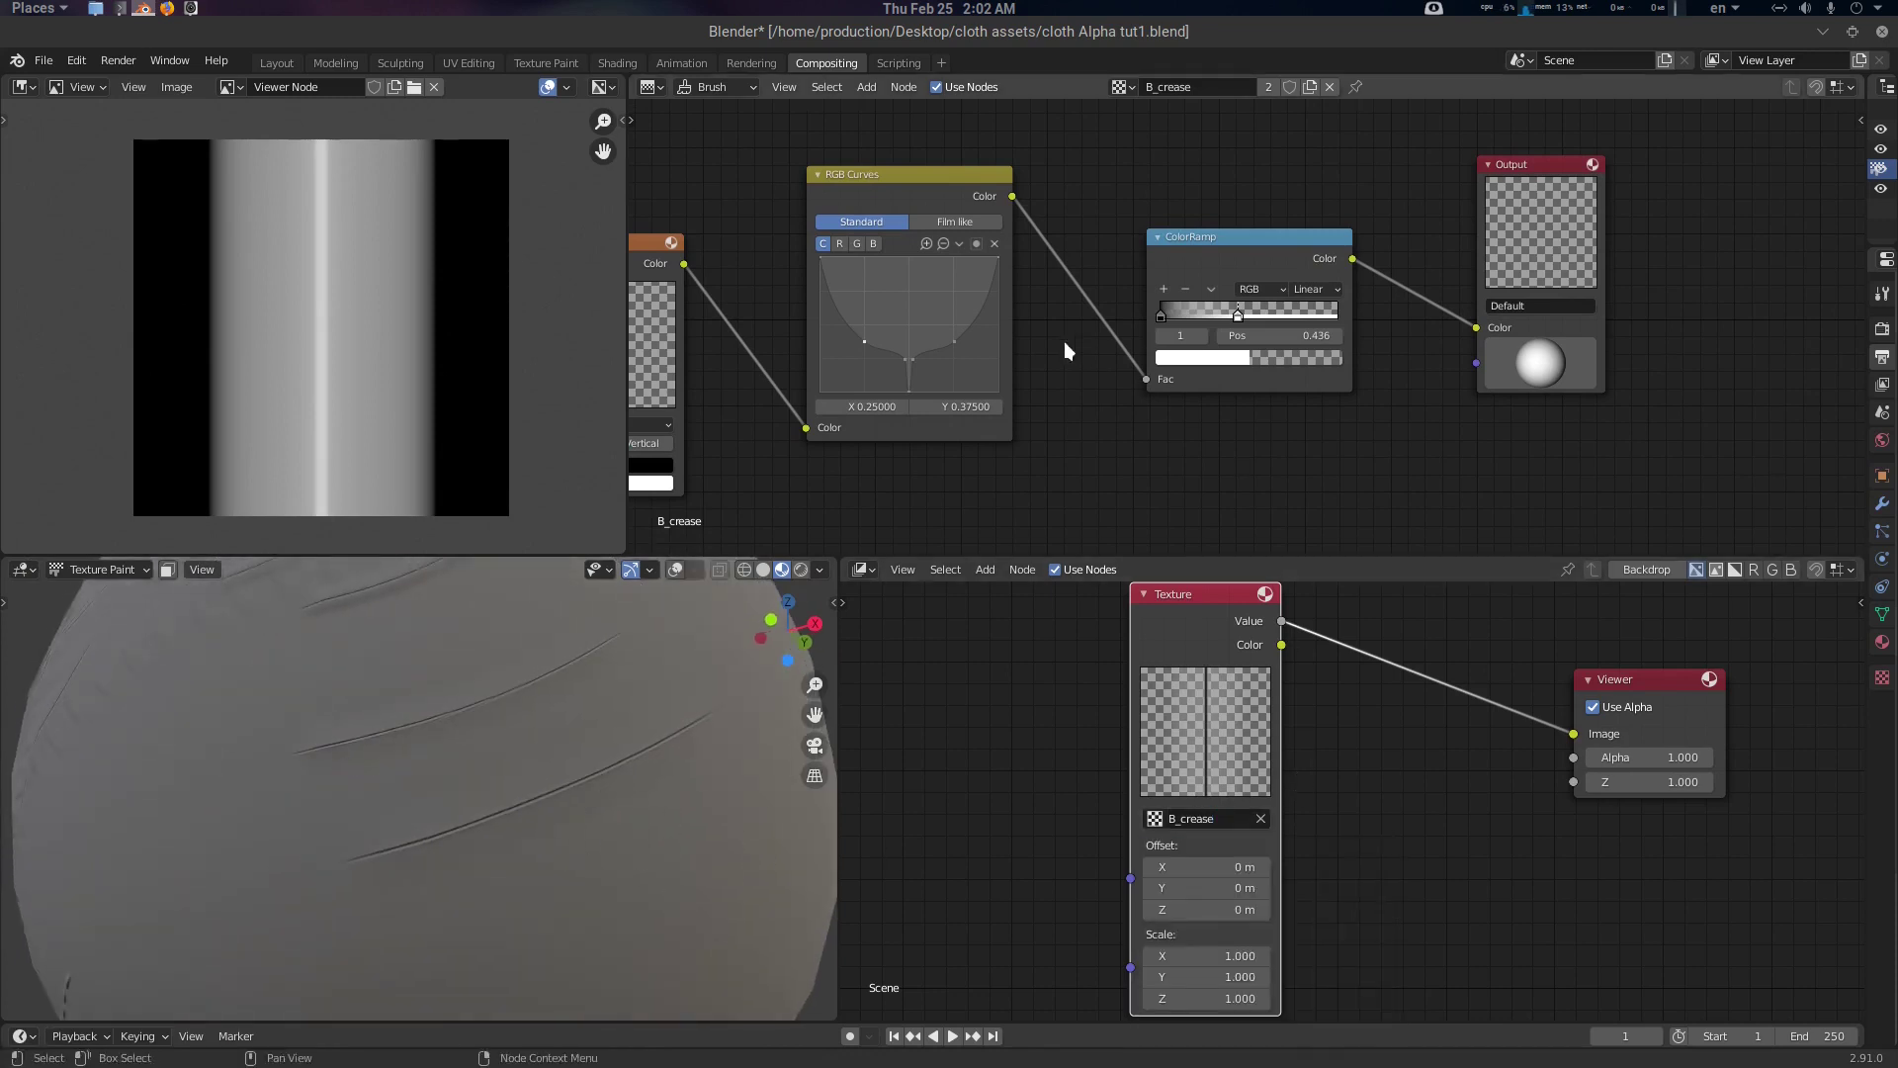
pyautogui.moveTo(1240, 313); pyautogui.dragTo(1346, 314)
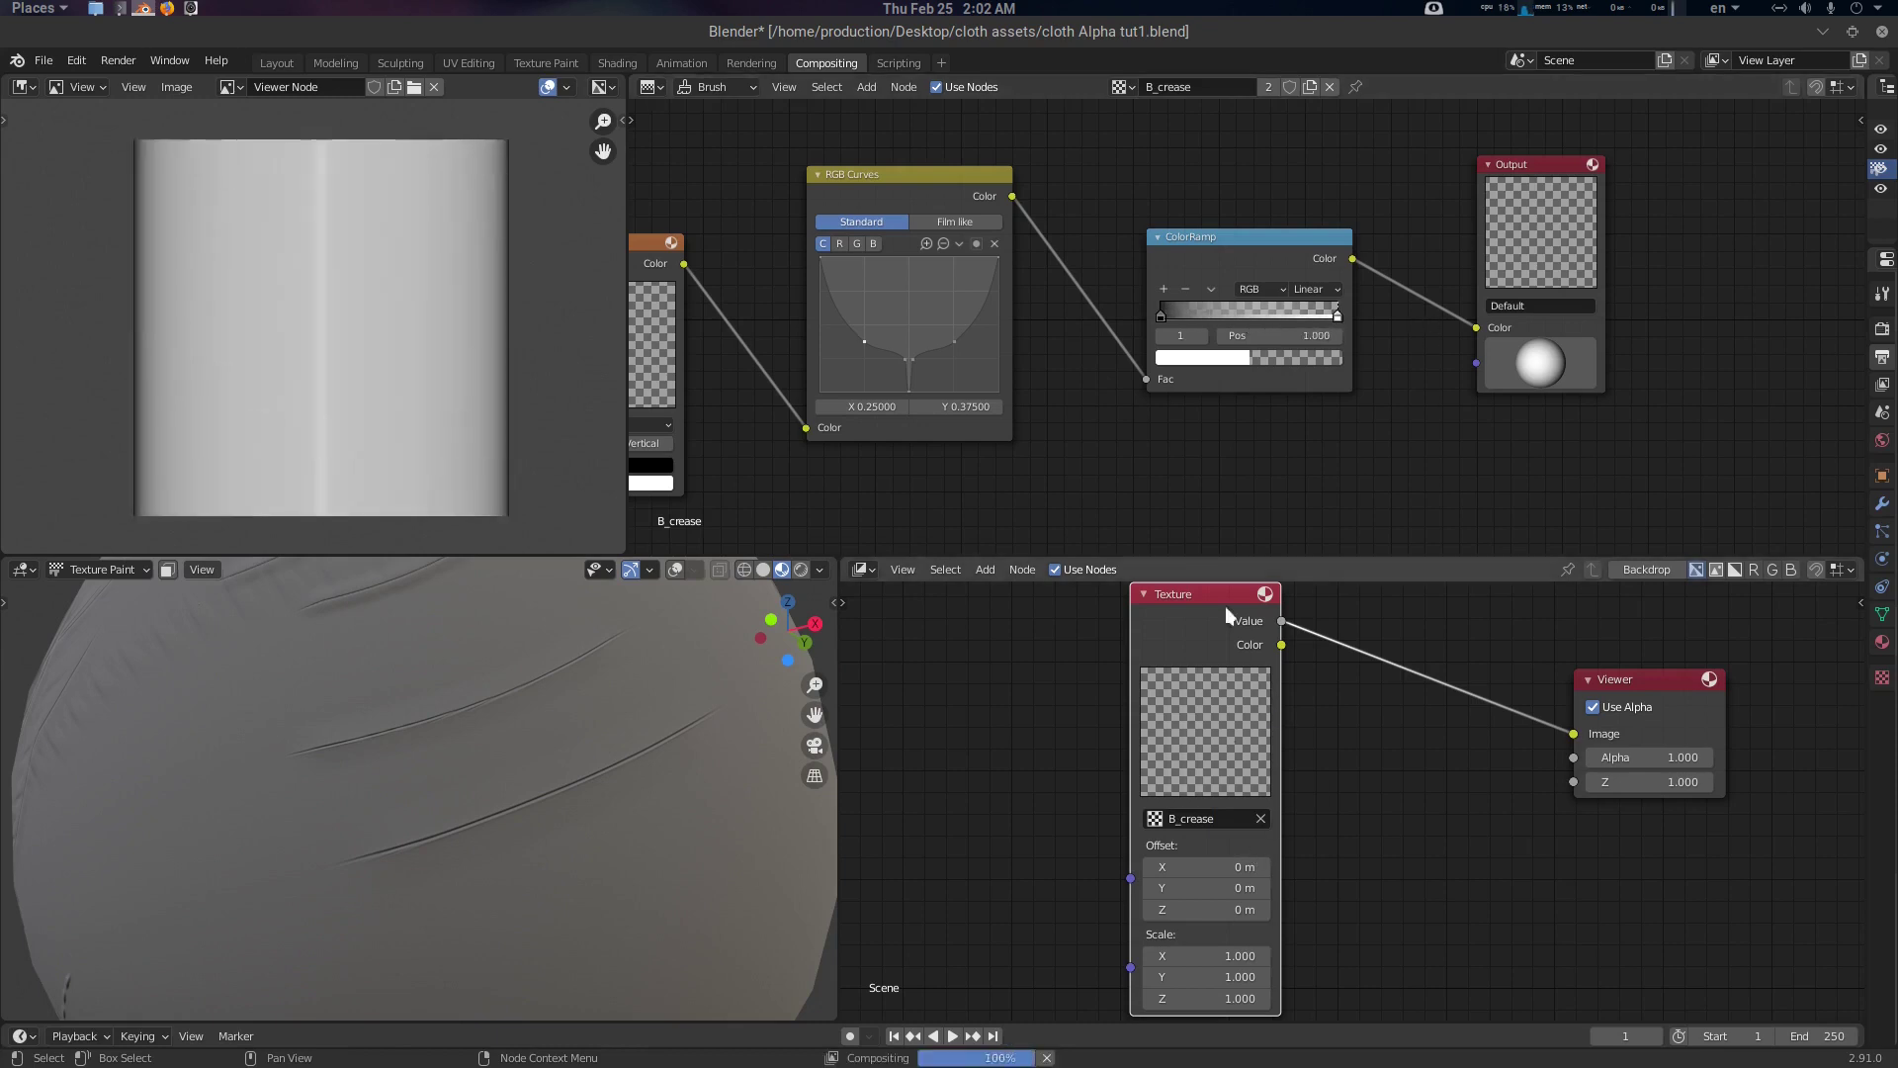
# Switch both the compositor's Texture node and the texture node editor to the B_stich texture
pyautogui.click(1187, 819)
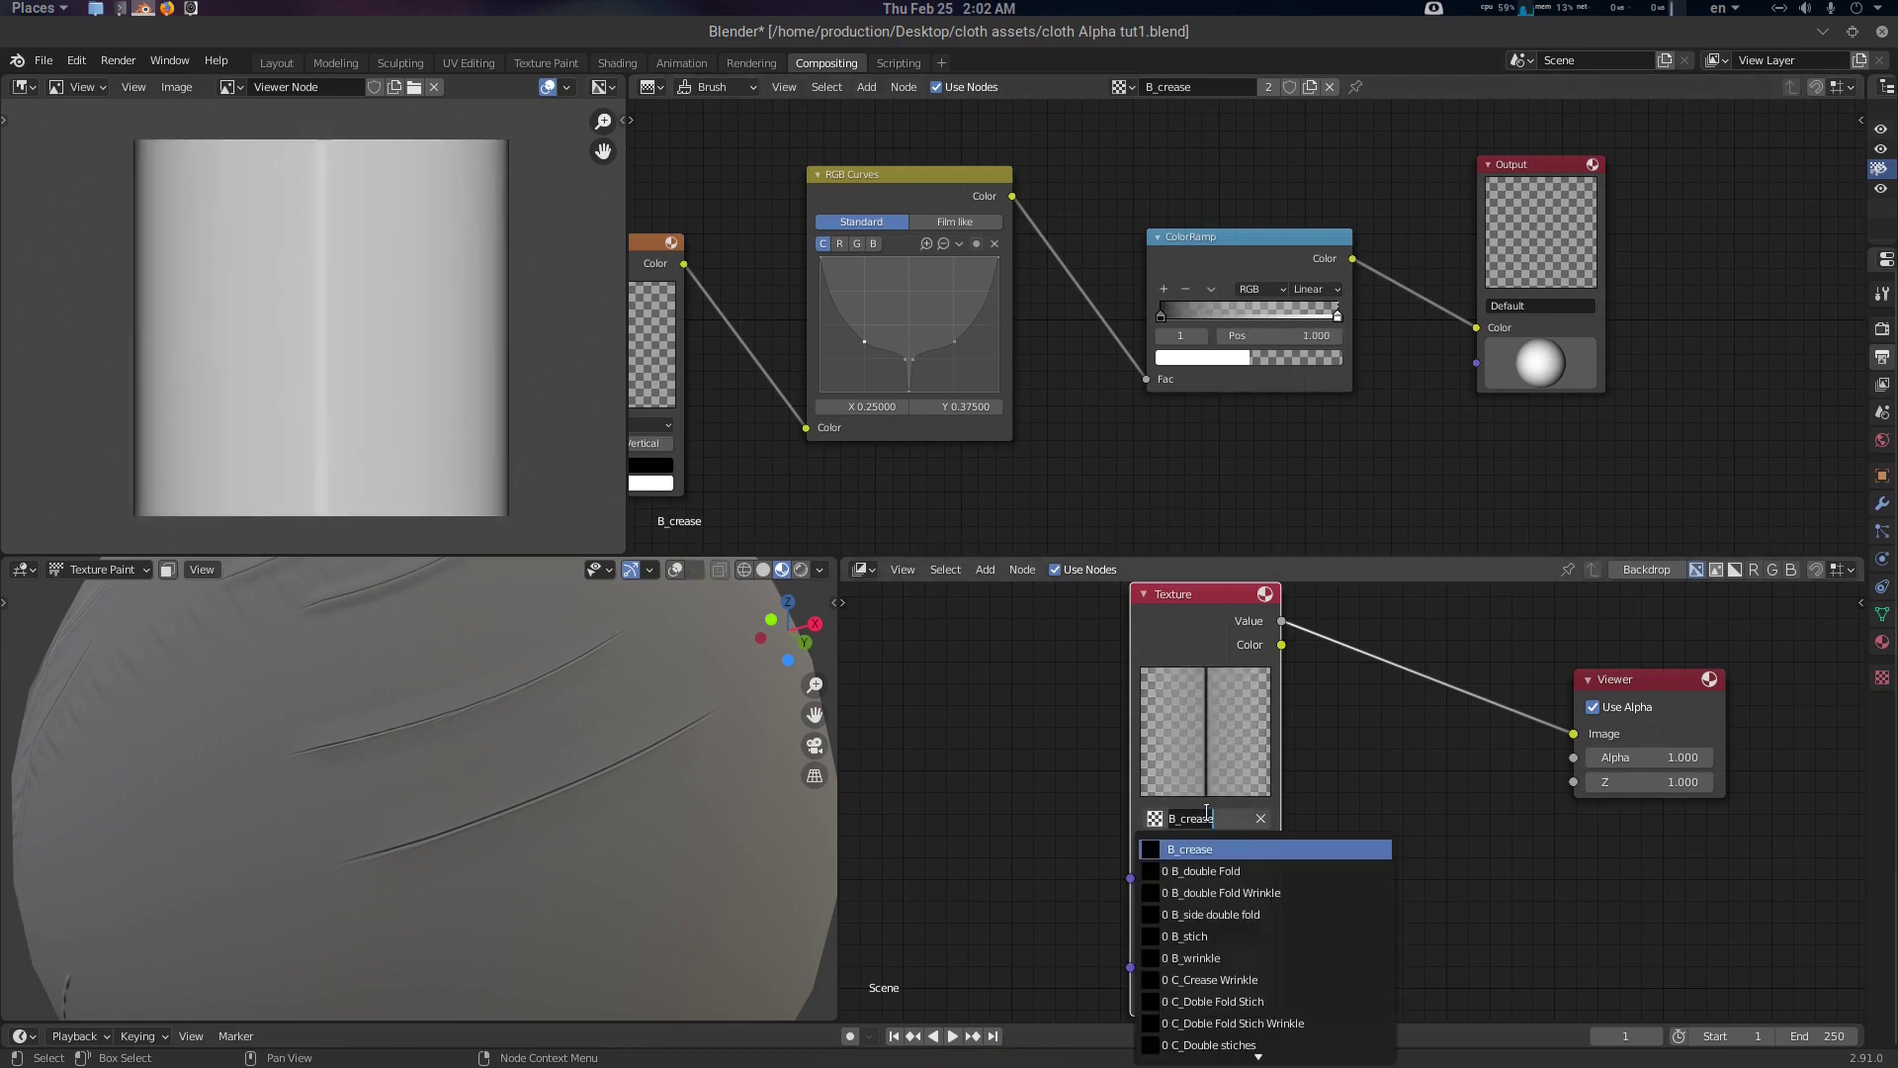
pyautogui.click(1251, 935)
pyautogui.click(1144, 91)
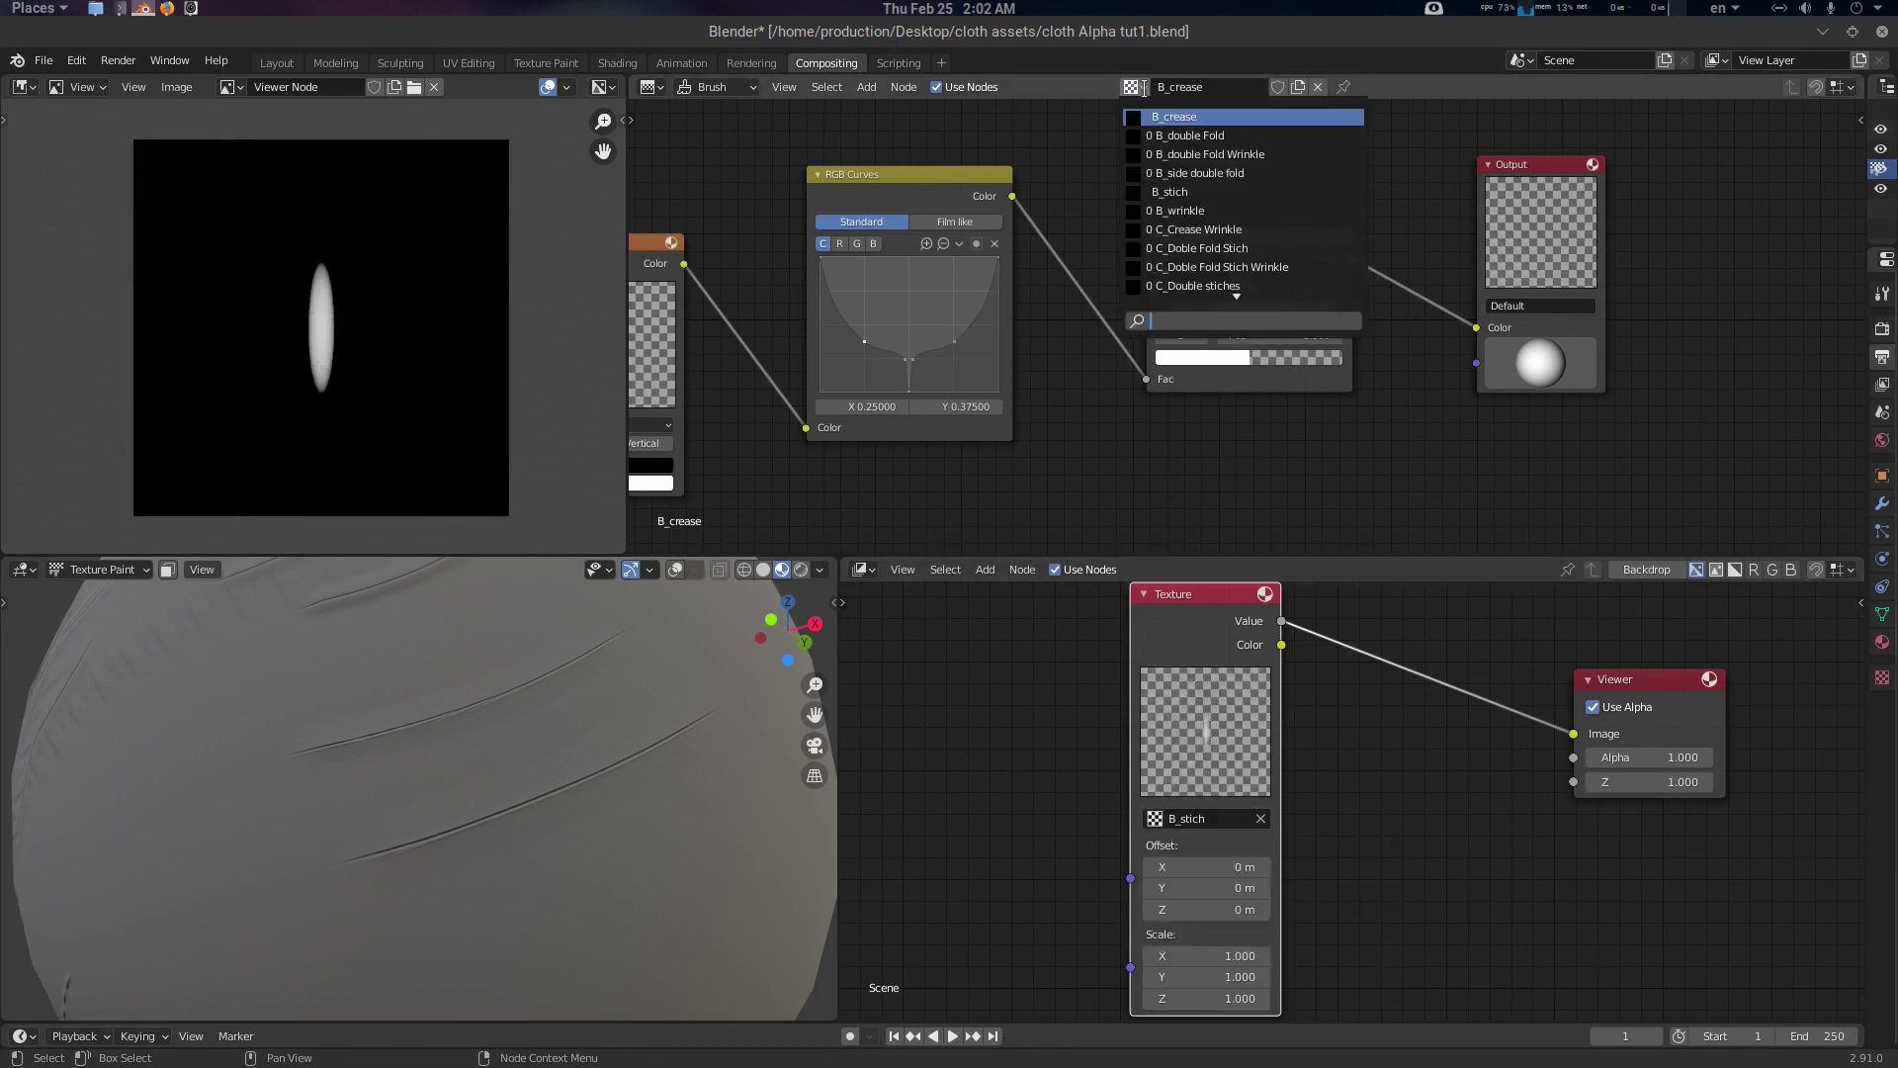
pyautogui.click(1176, 192)
pyautogui.moveTo(1225, 333); pyautogui.dragTo(1090, 321, button='middle')
pyautogui.scroll(1, 1085, 331)
pyautogui.moveTo(1226, 403); pyautogui.dragTo(1171, 401, button='middle')
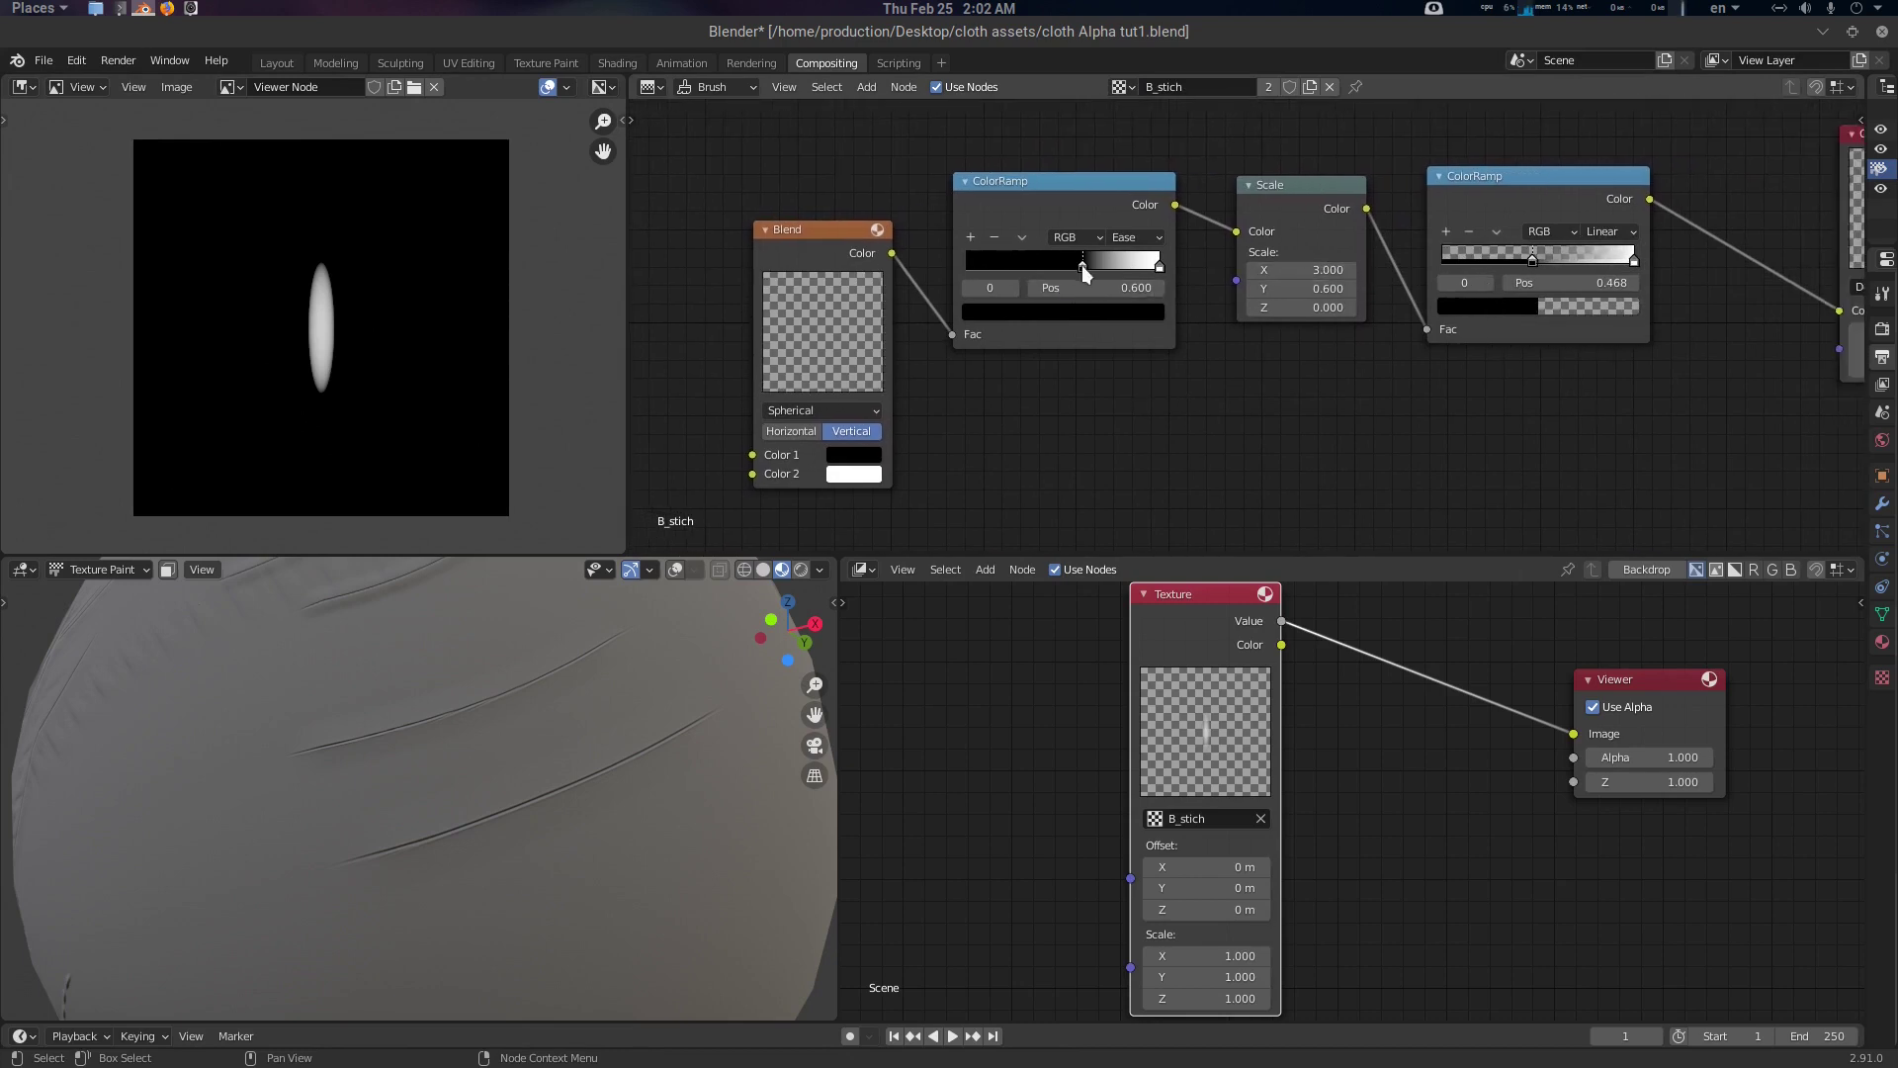
# Move the black stop of B_stich's first ColorRamp to 0.486 and set the Scale node's X to 1.610
pyautogui.moveTo(1082, 266)
pyautogui.mouseDown()
pyautogui.moveTo(994, 265)
pyautogui.moveTo(1064, 269)
pyautogui.mouseUp()
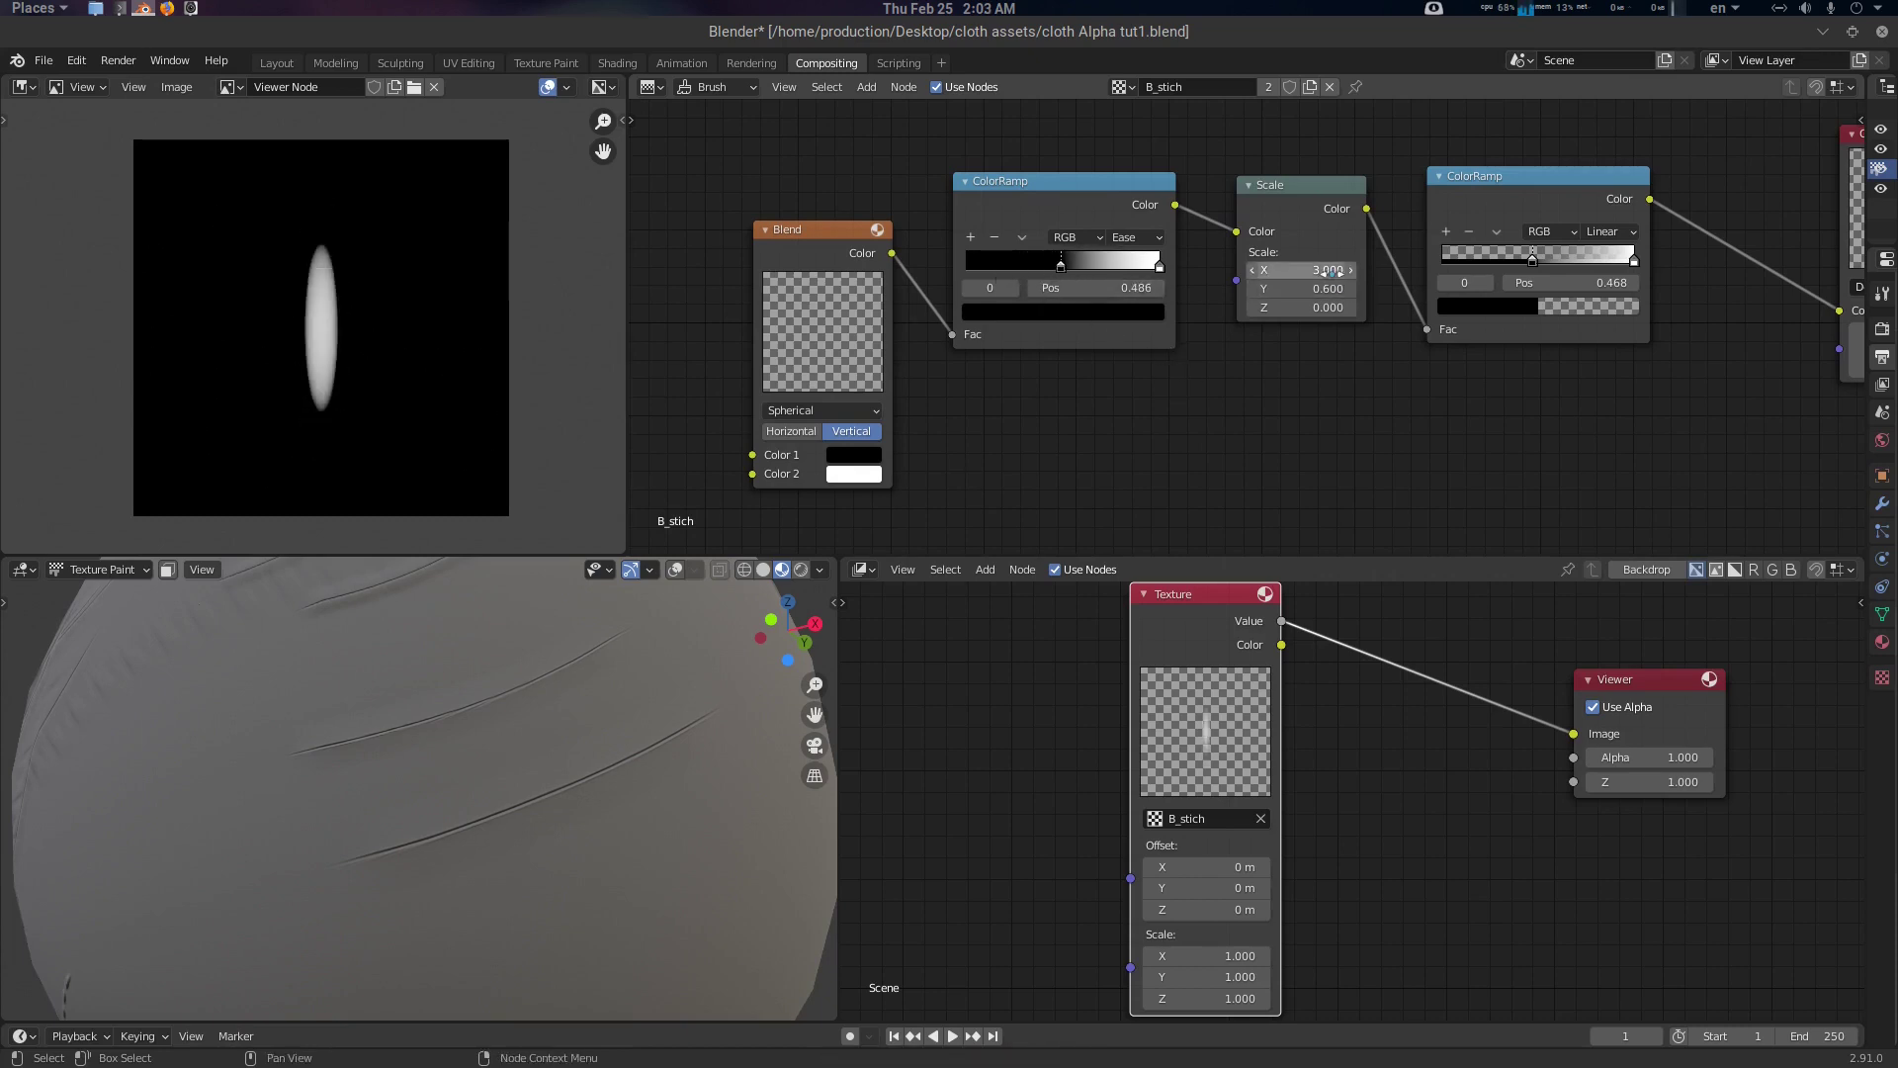
pyautogui.moveTo(1305, 270)
pyautogui.mouseDown()
pyautogui.moveTo(1339, 270)
pyautogui.moveTo(1281, 270)
pyautogui.mouseUp()
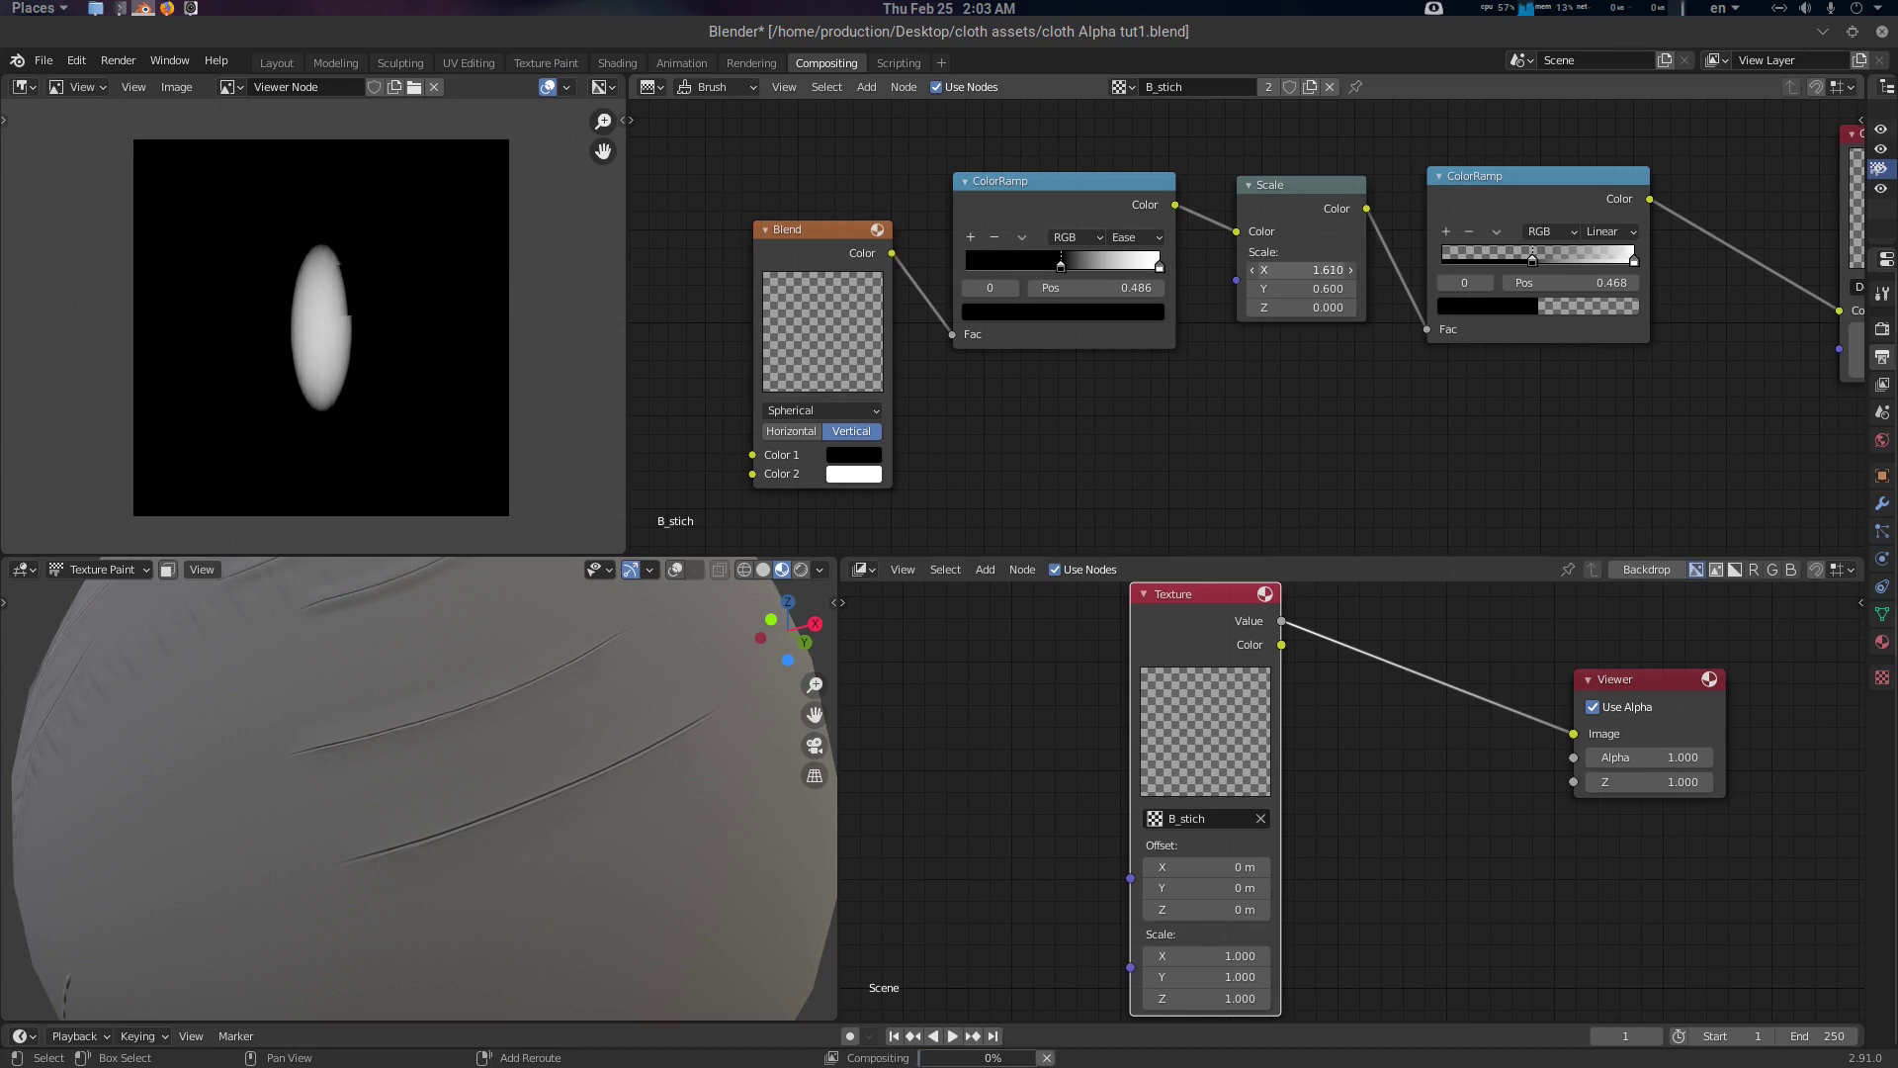
pyautogui.scroll(-2, 448, 353)
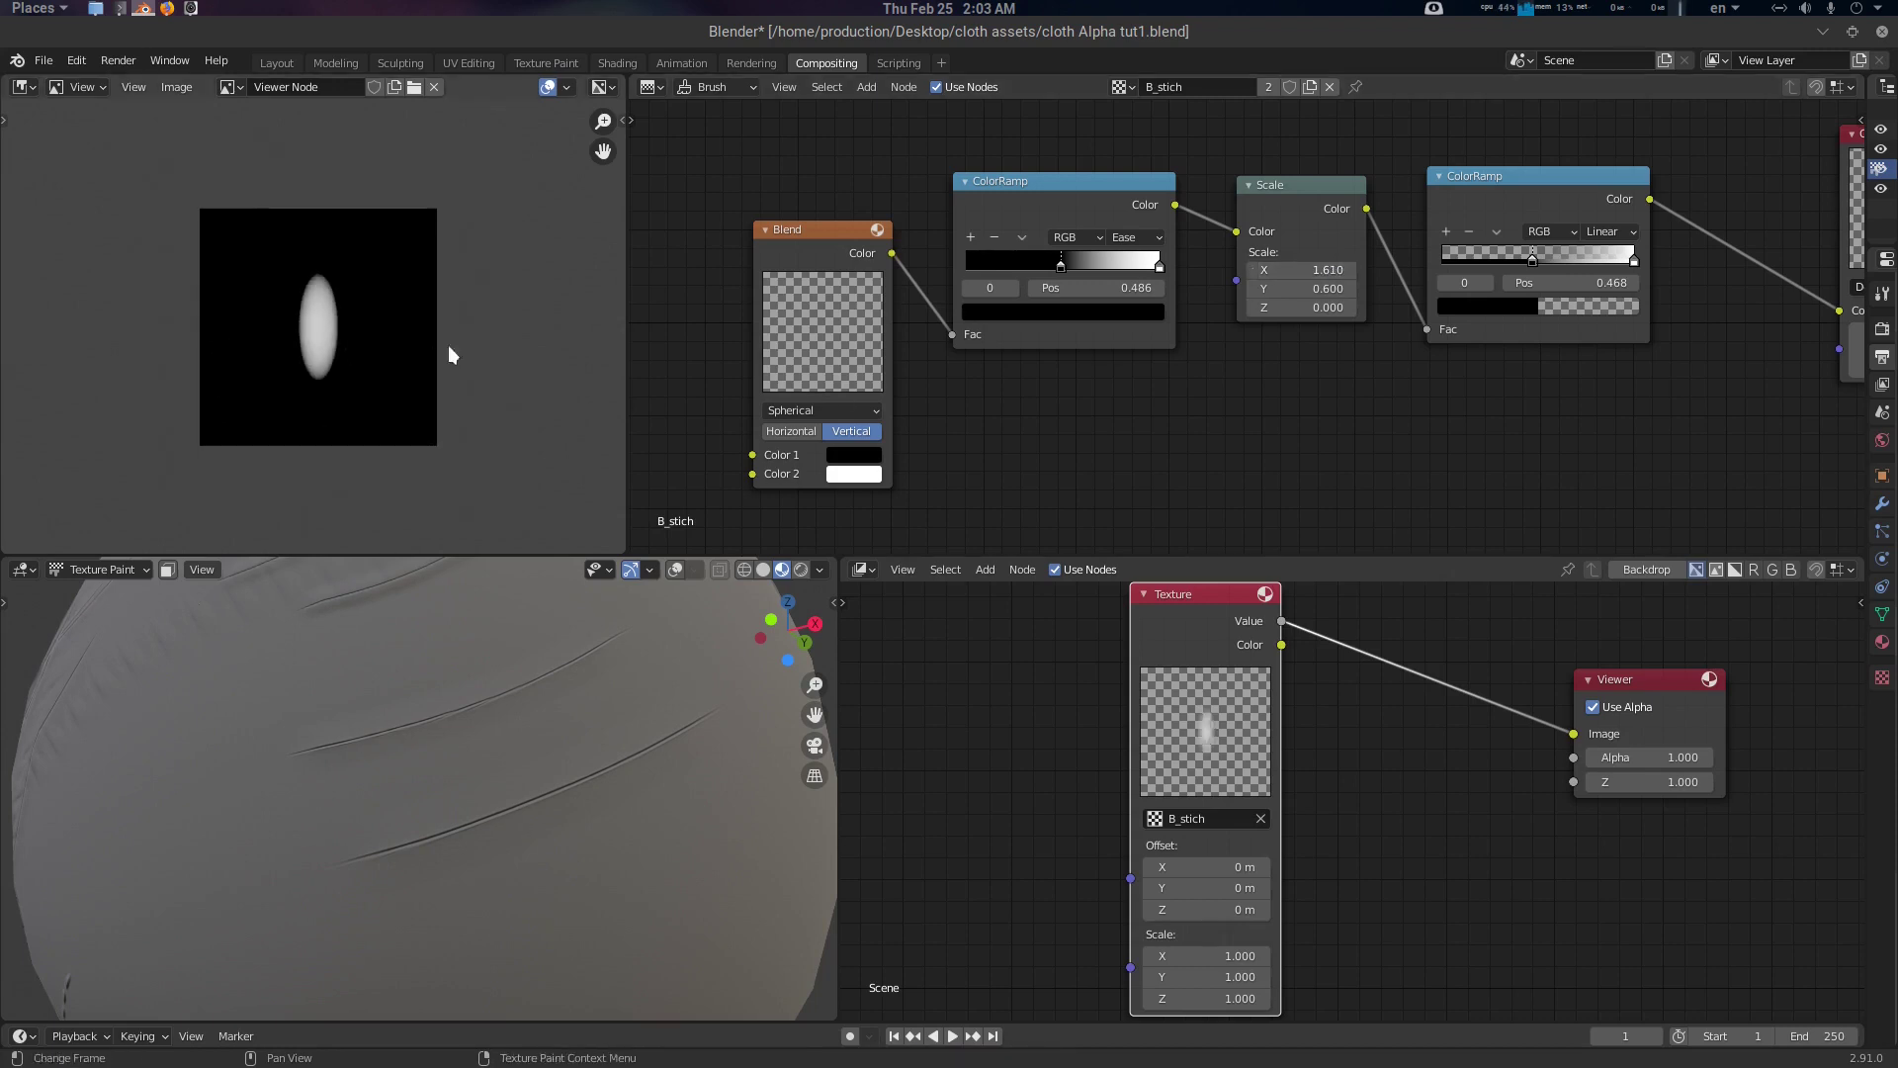
# Paint a slightly curved B_stich stroke on the sphere below the crease lines
pyautogui.scroll(3, 530, 726)
pyautogui.scroll(2, 566, 721)
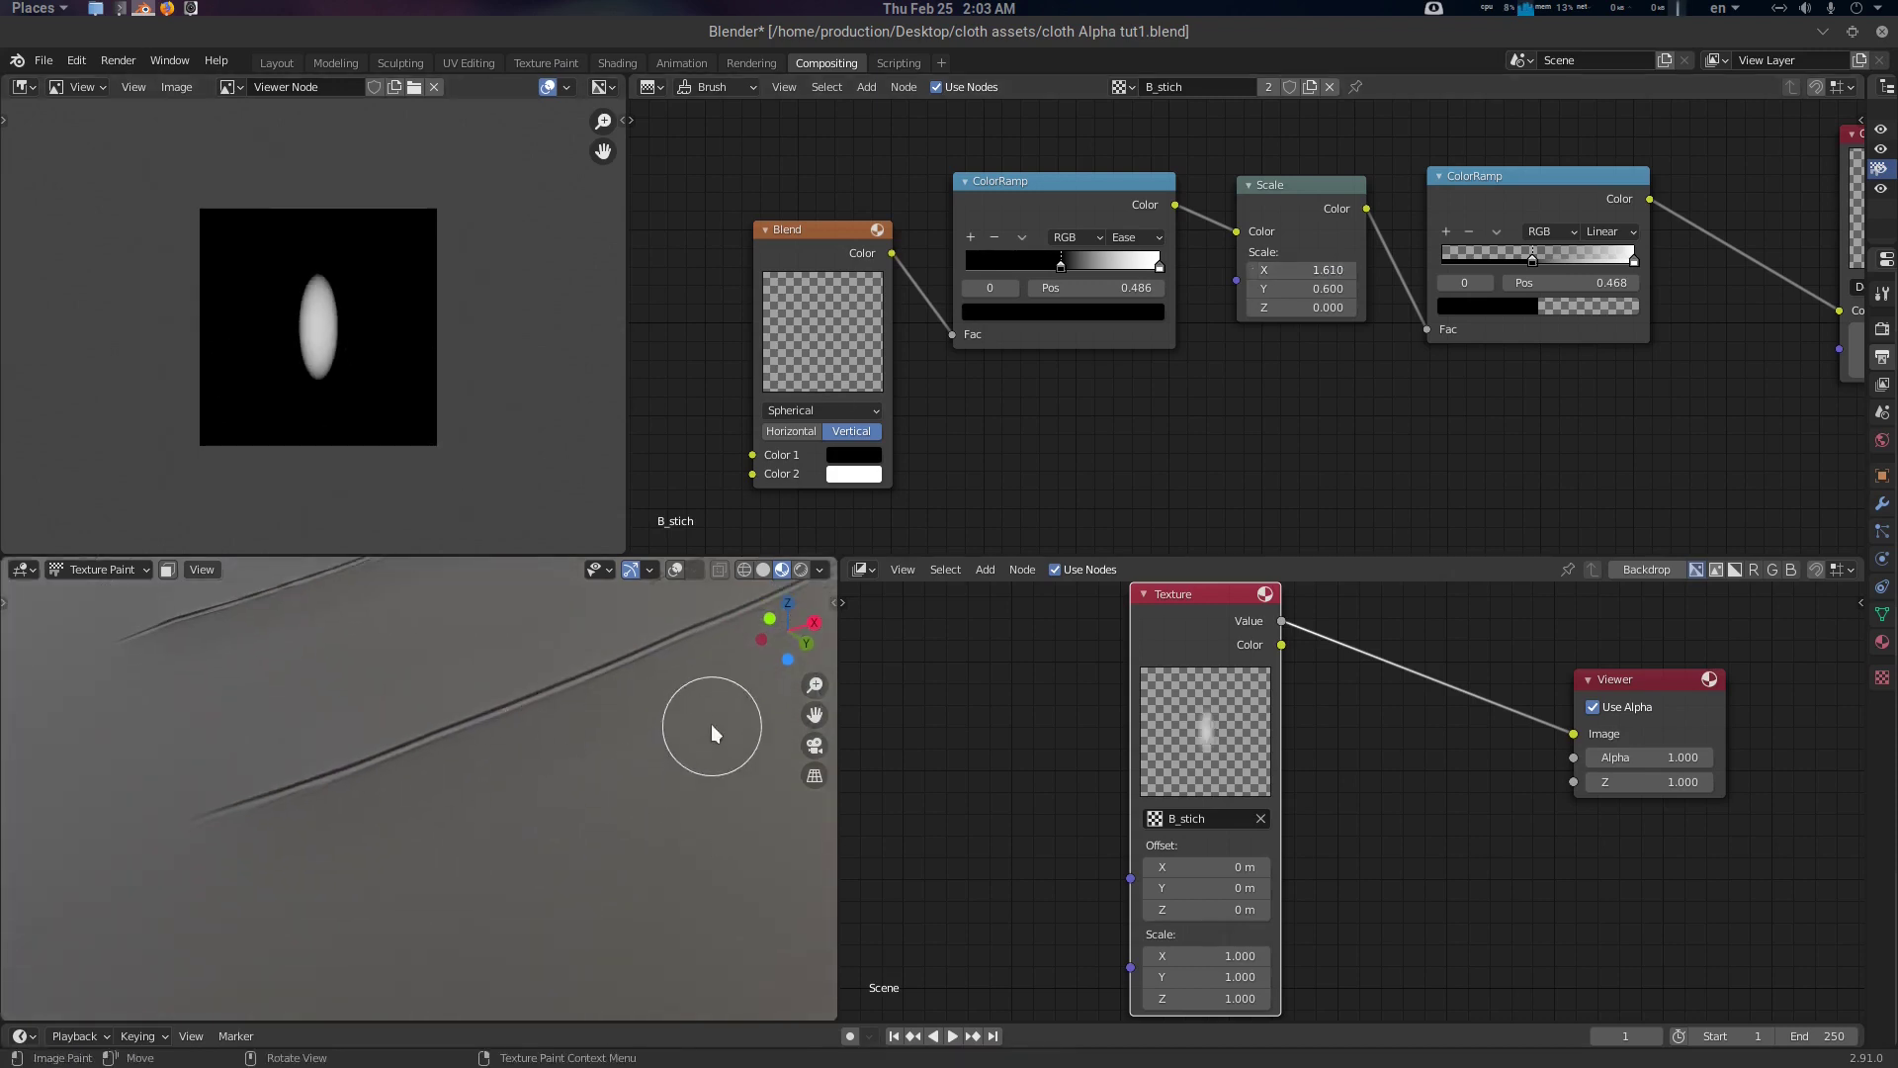
pyautogui.scroll(2, 593, 837)
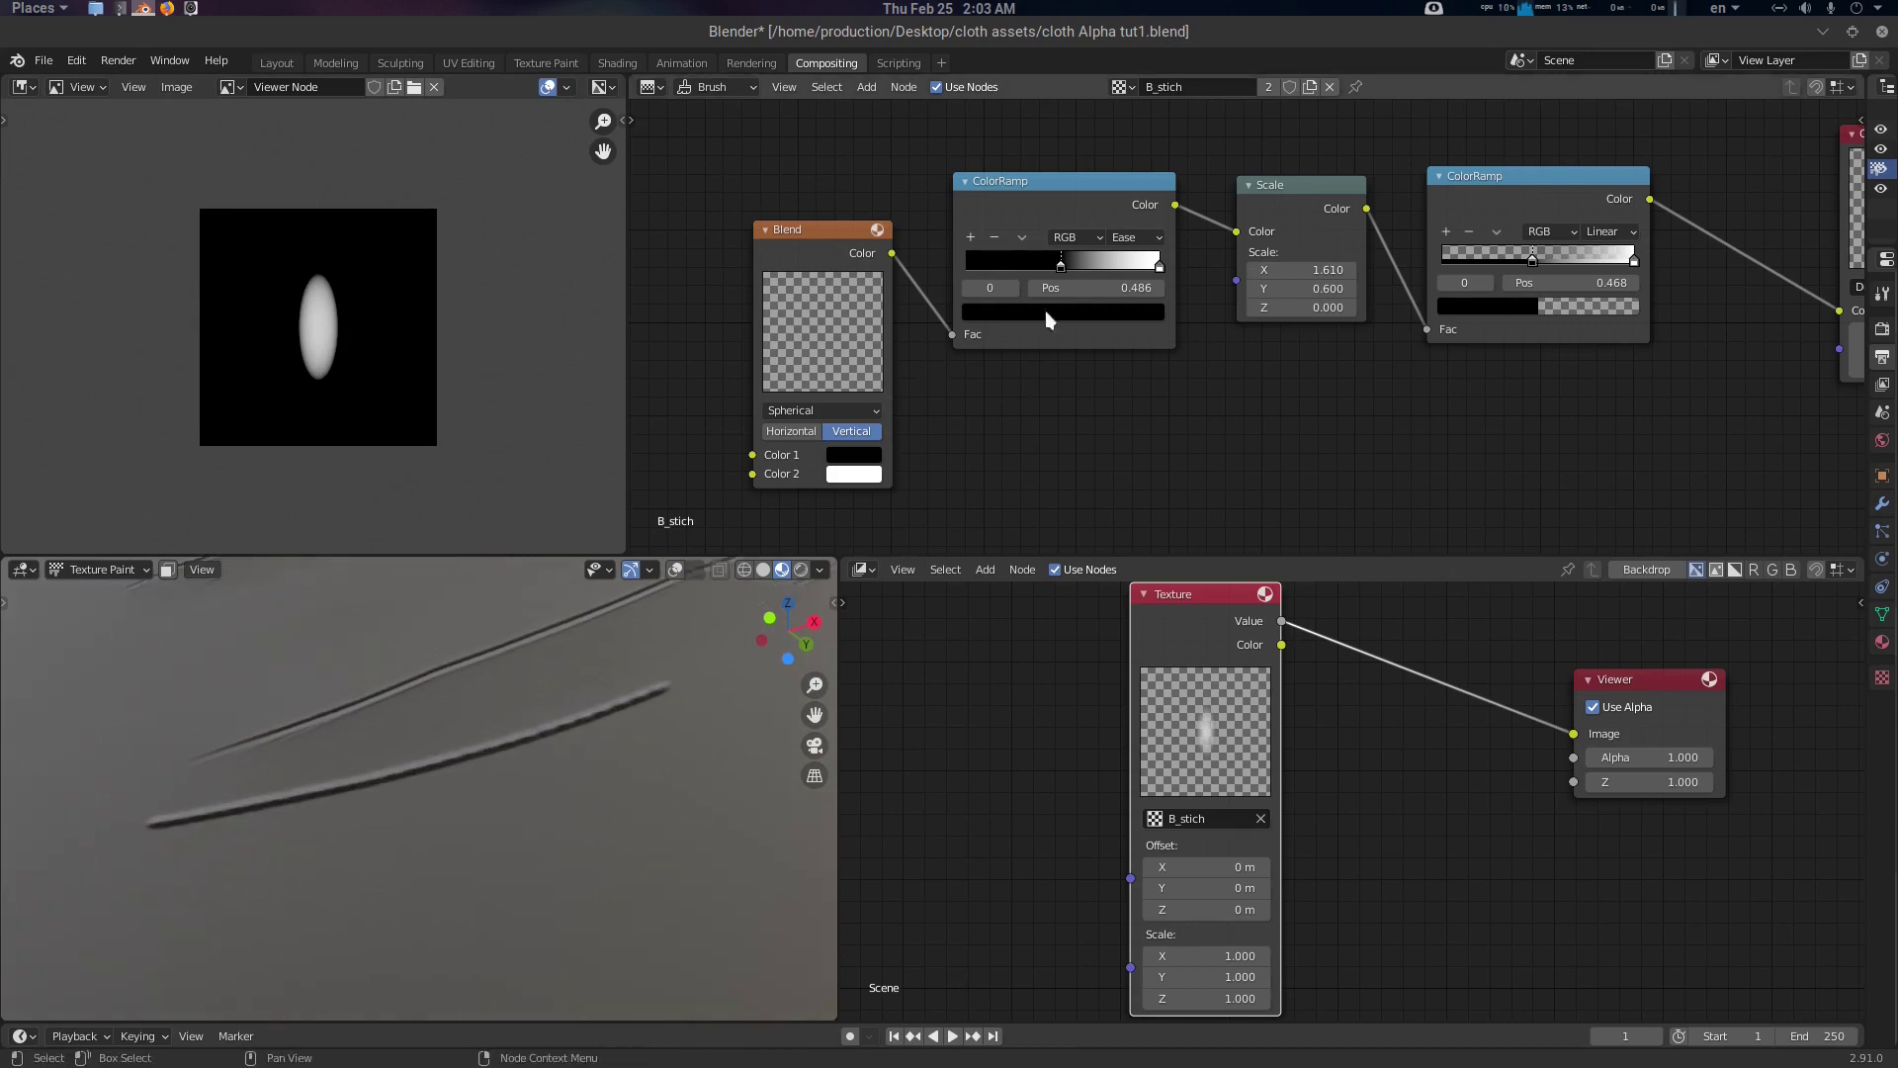
# Move the first ColorRamp's black stop to 0.650 and paint another stitch stroke beneath the previous one
pyautogui.moveTo(1063, 259); pyautogui.dragTo(1098, 264)
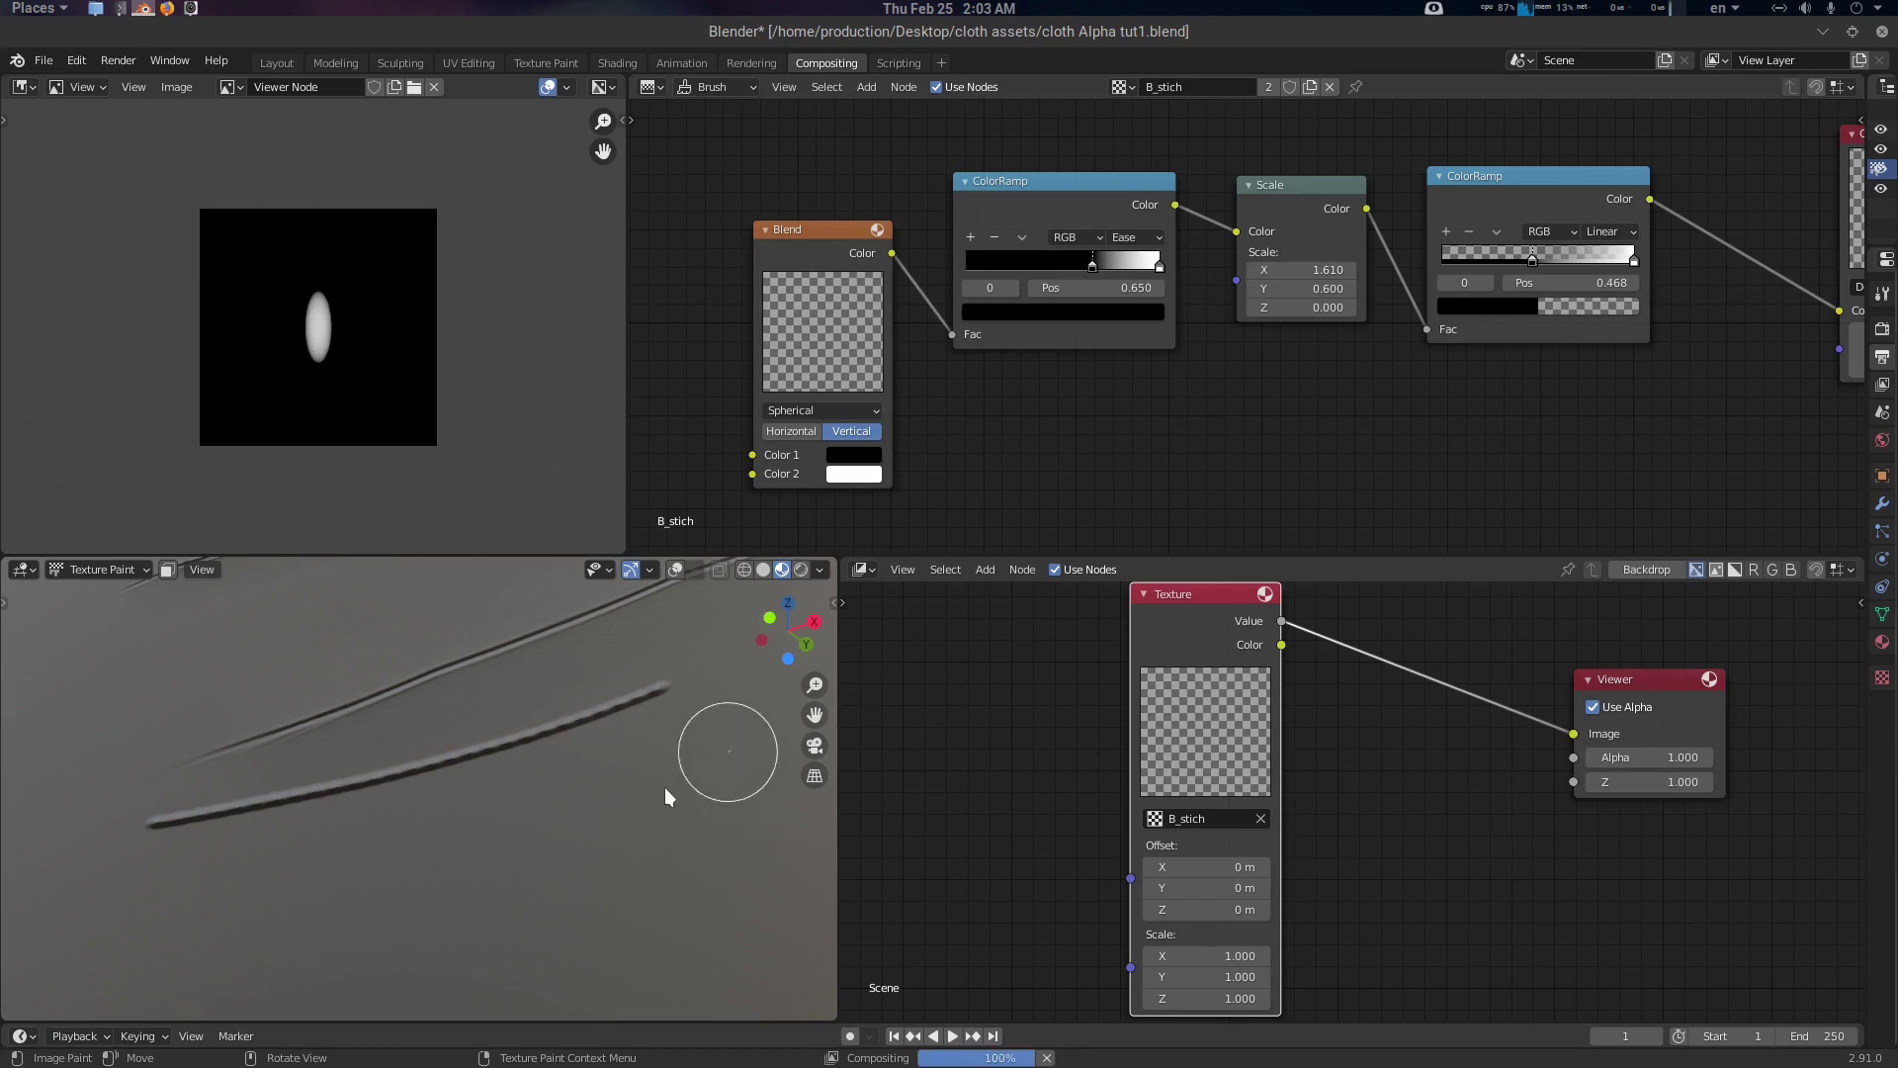
pyautogui.moveTo(687, 776); pyautogui.dragTo(226, 900)
pyautogui.keyDown('shift'); pyautogui.moveTo(575, 872); pyautogui.dragTo(613, 776, button='middle'); pyautogui.keyUp('shift')
# Move the first ColorRamp's black stop to 0.773 and paint two stitch strokes, the second at a wider zoom for larger stitches
pyautogui.moveTo(1096, 264); pyautogui.dragTo(1119, 269)
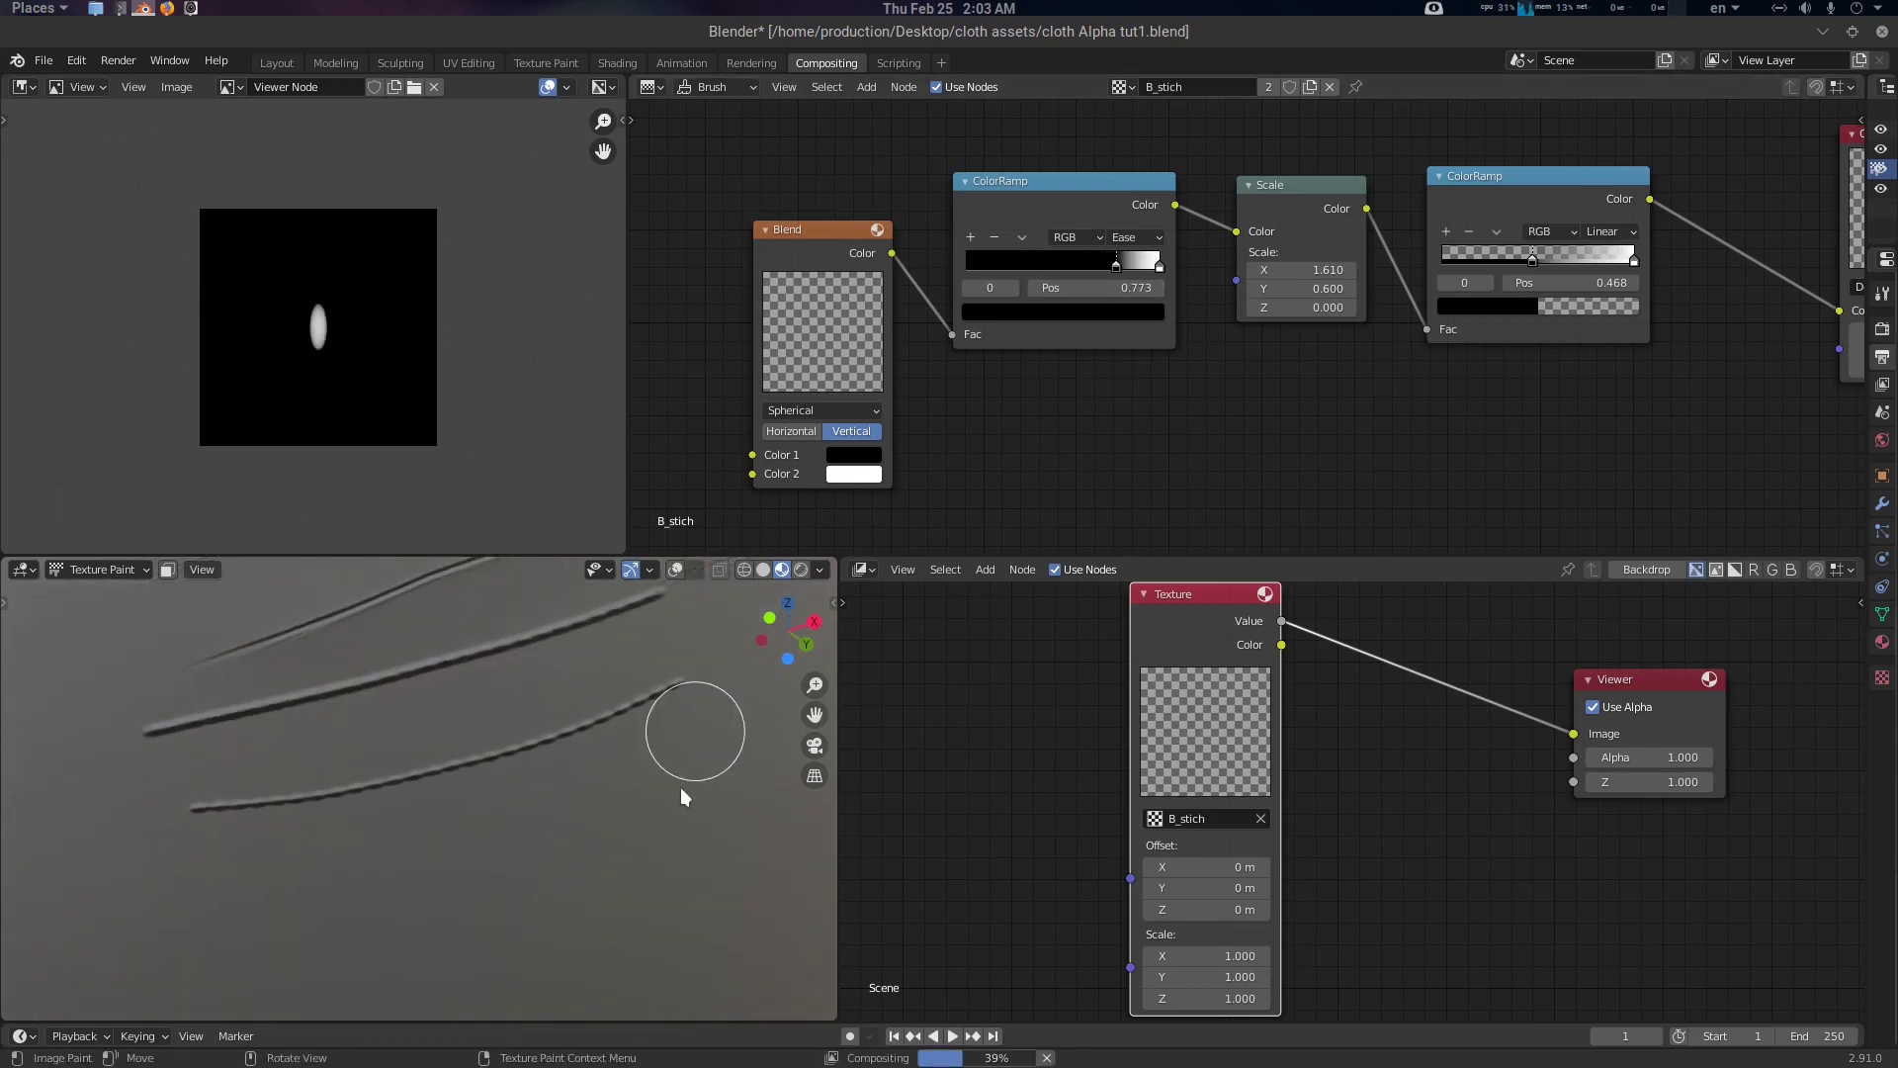
pyautogui.moveTo(739, 785)
pyautogui.mouseDown()
pyautogui.moveTo(330, 904)
pyautogui.moveTo(132, 909)
pyautogui.mouseUp()
pyautogui.scroll(8, 569, 880)
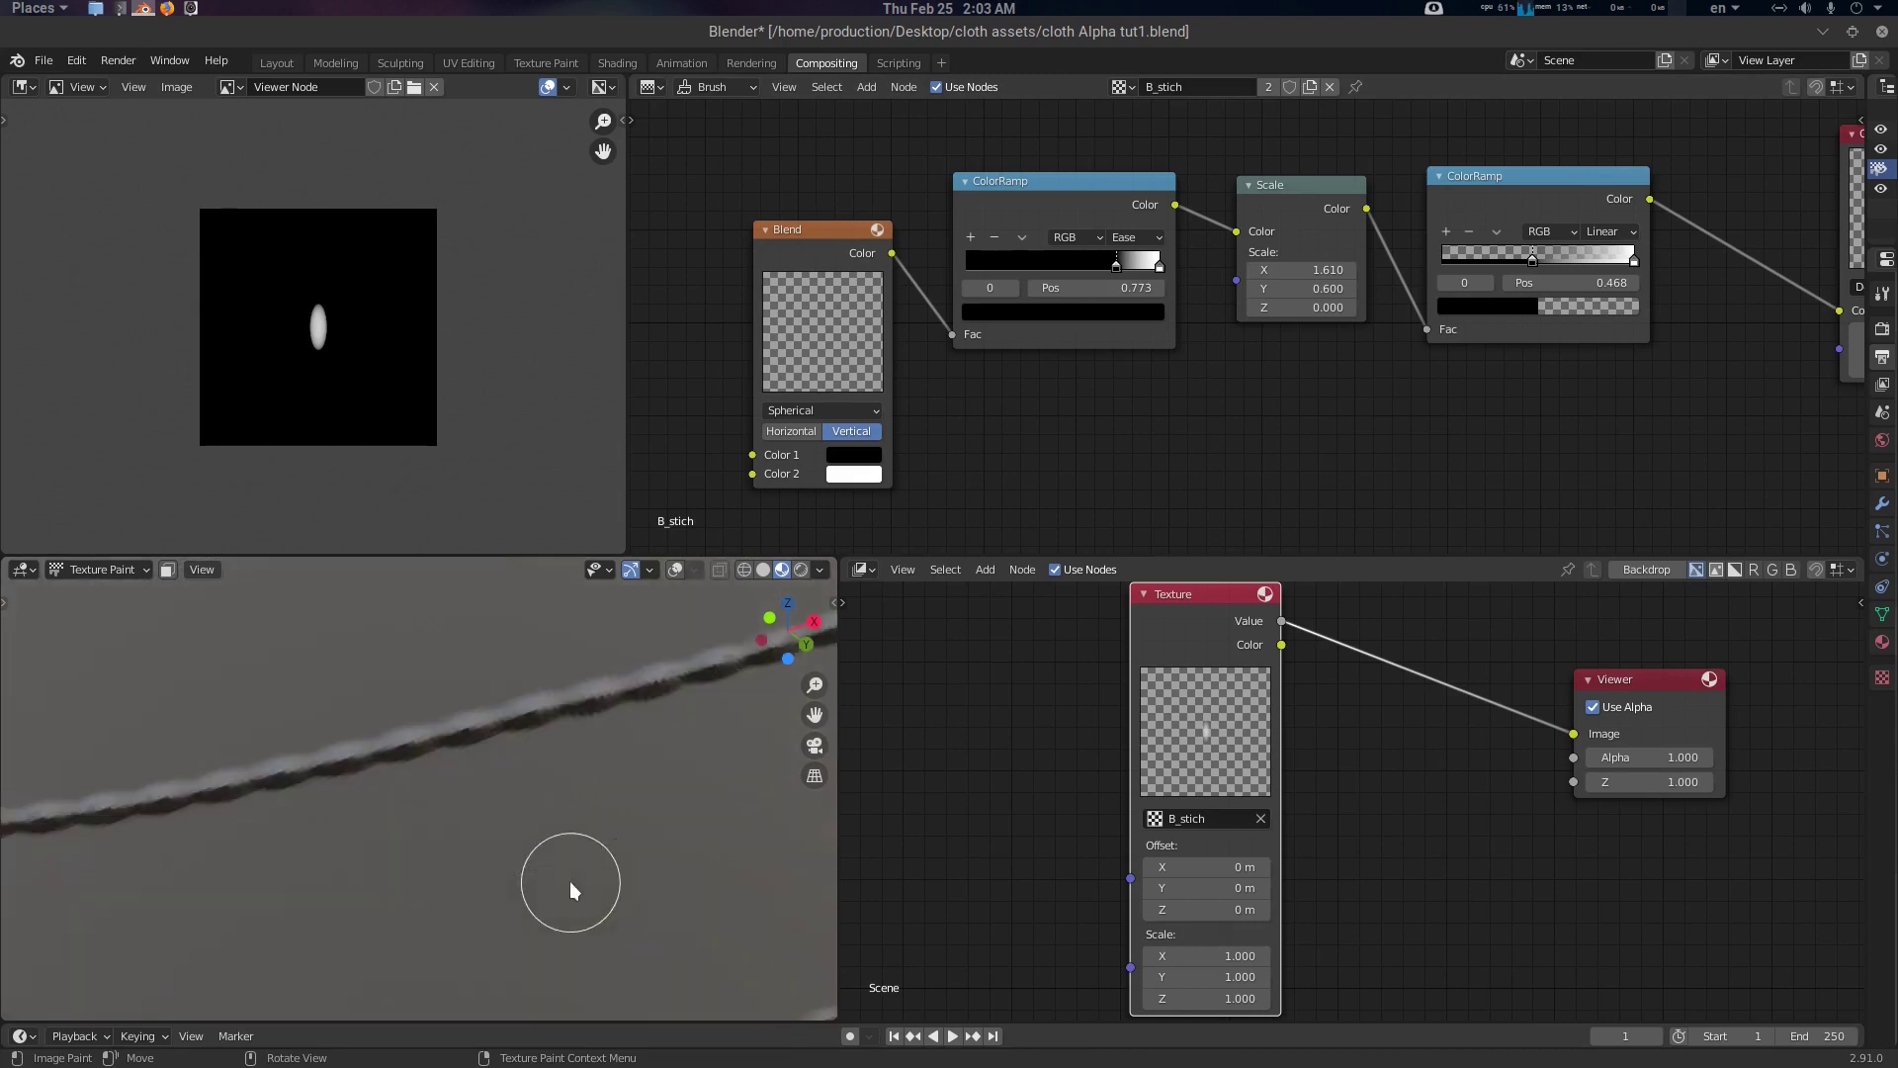
pyautogui.keyDown('shift'); pyautogui.moveTo(570, 881); pyautogui.dragTo(560, 830, button='middle'); pyautogui.keyUp('shift')
pyautogui.scroll(-6, 560, 834)
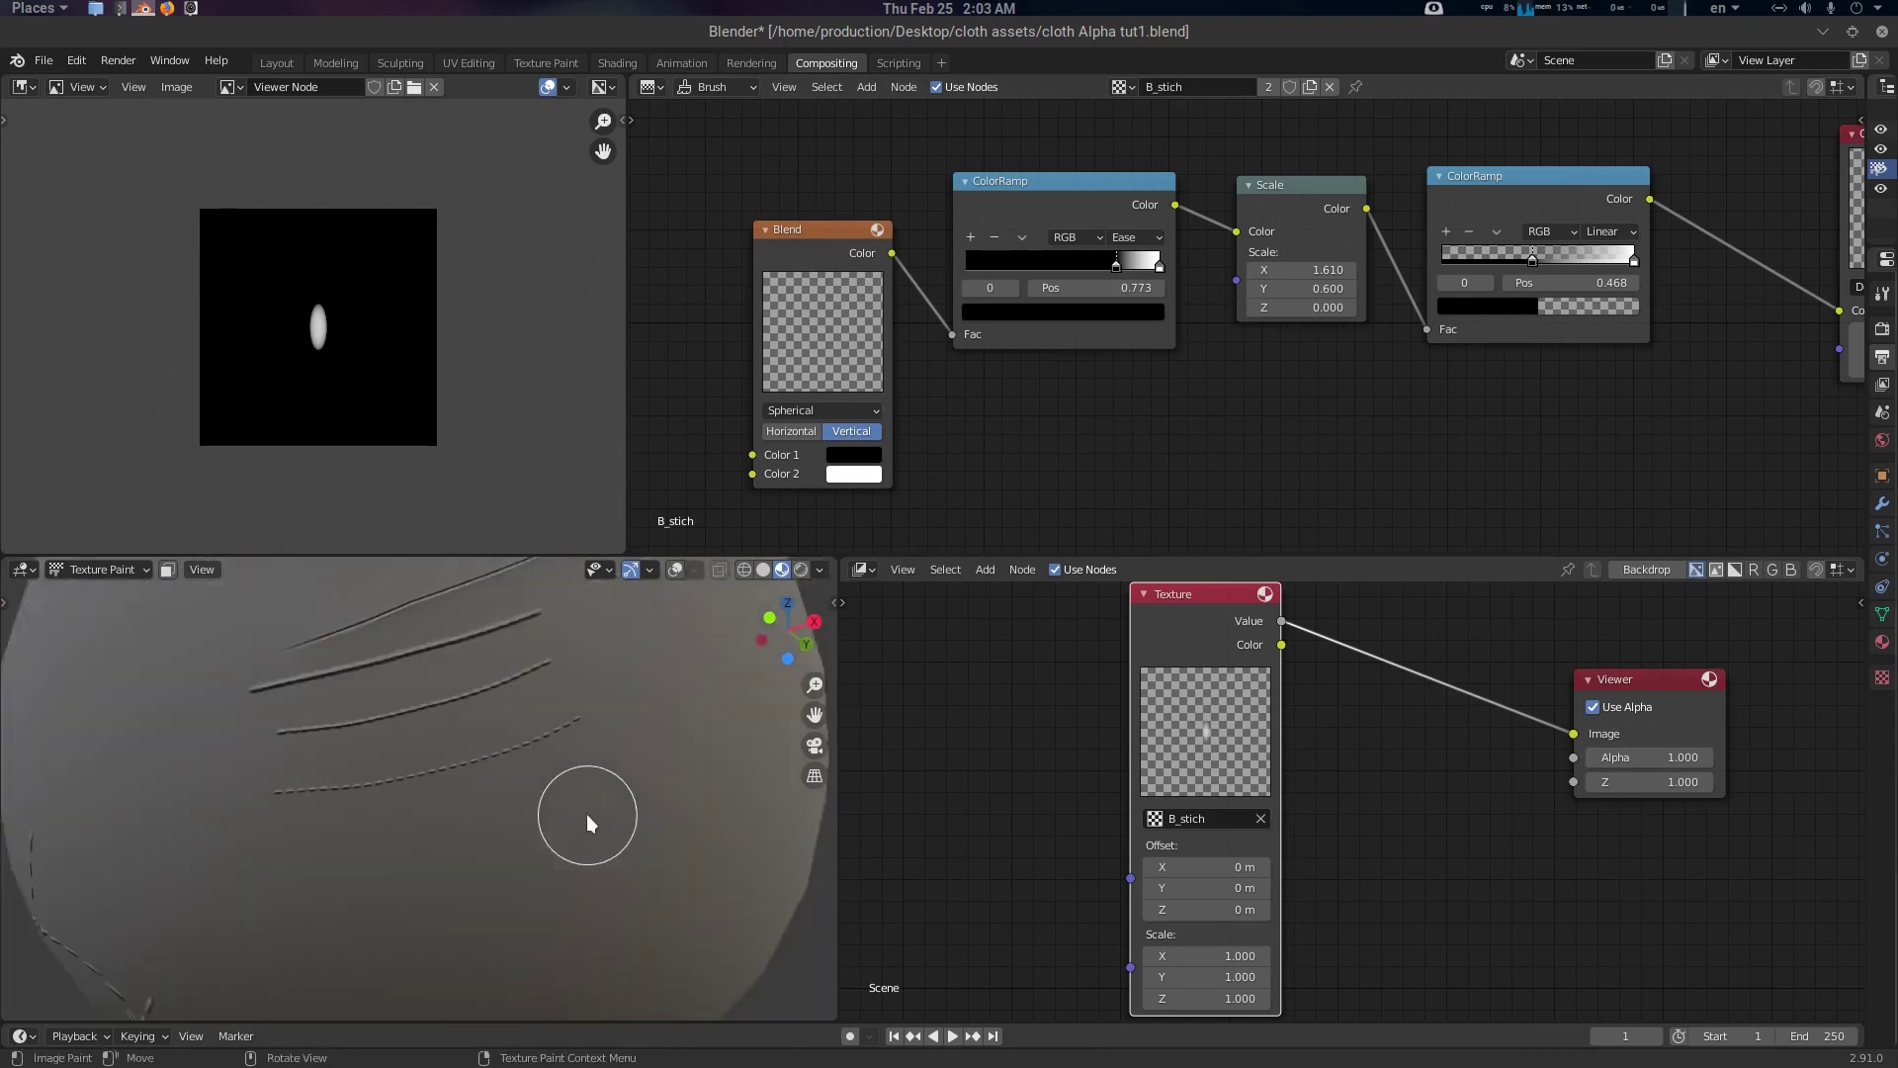
pyautogui.moveTo(631, 737); pyautogui.dragTo(290, 894)
pyautogui.scroll(2, 660, 868)
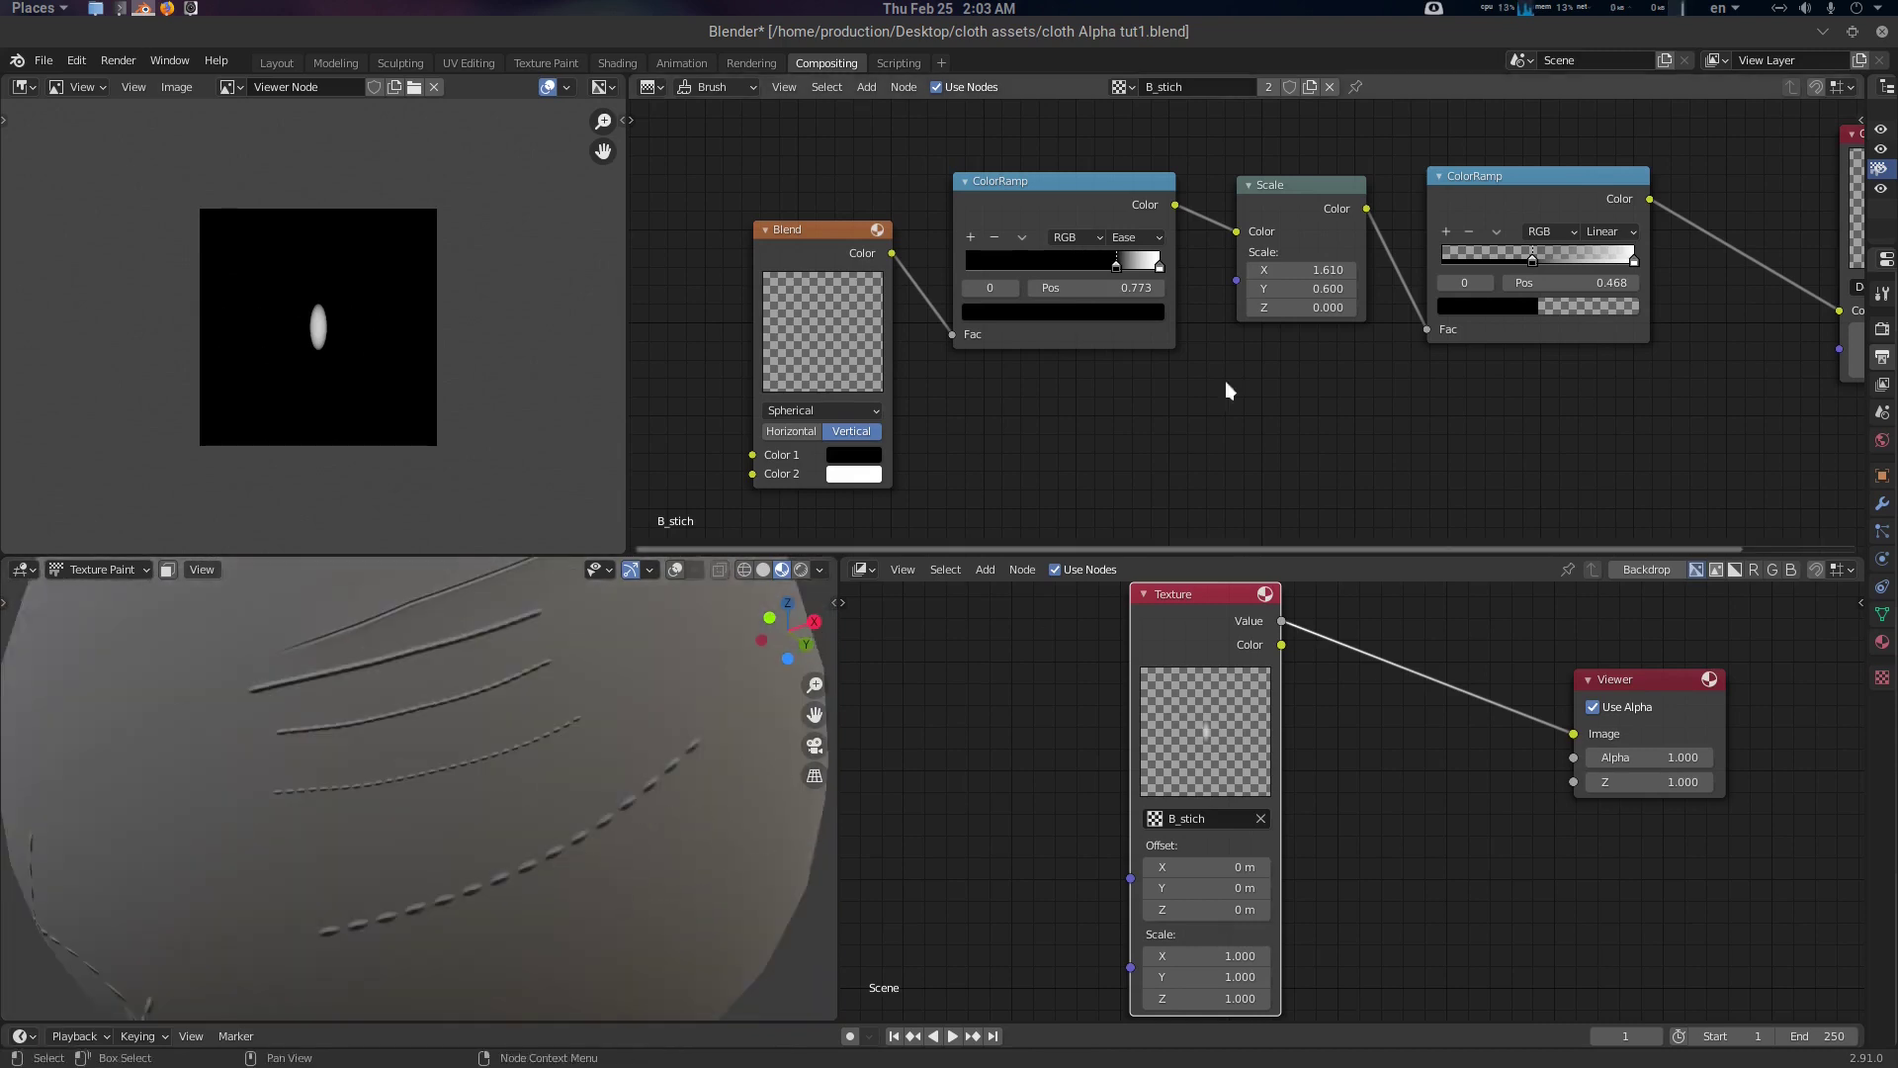
# Try a Y scale of 1.530 on the B_stich Scale node and restore it to 0.6
pyautogui.keyDown('shift'); pyautogui.moveTo(1316, 288); pyautogui.dragTo(1330, 288); pyautogui.keyUp('shift')
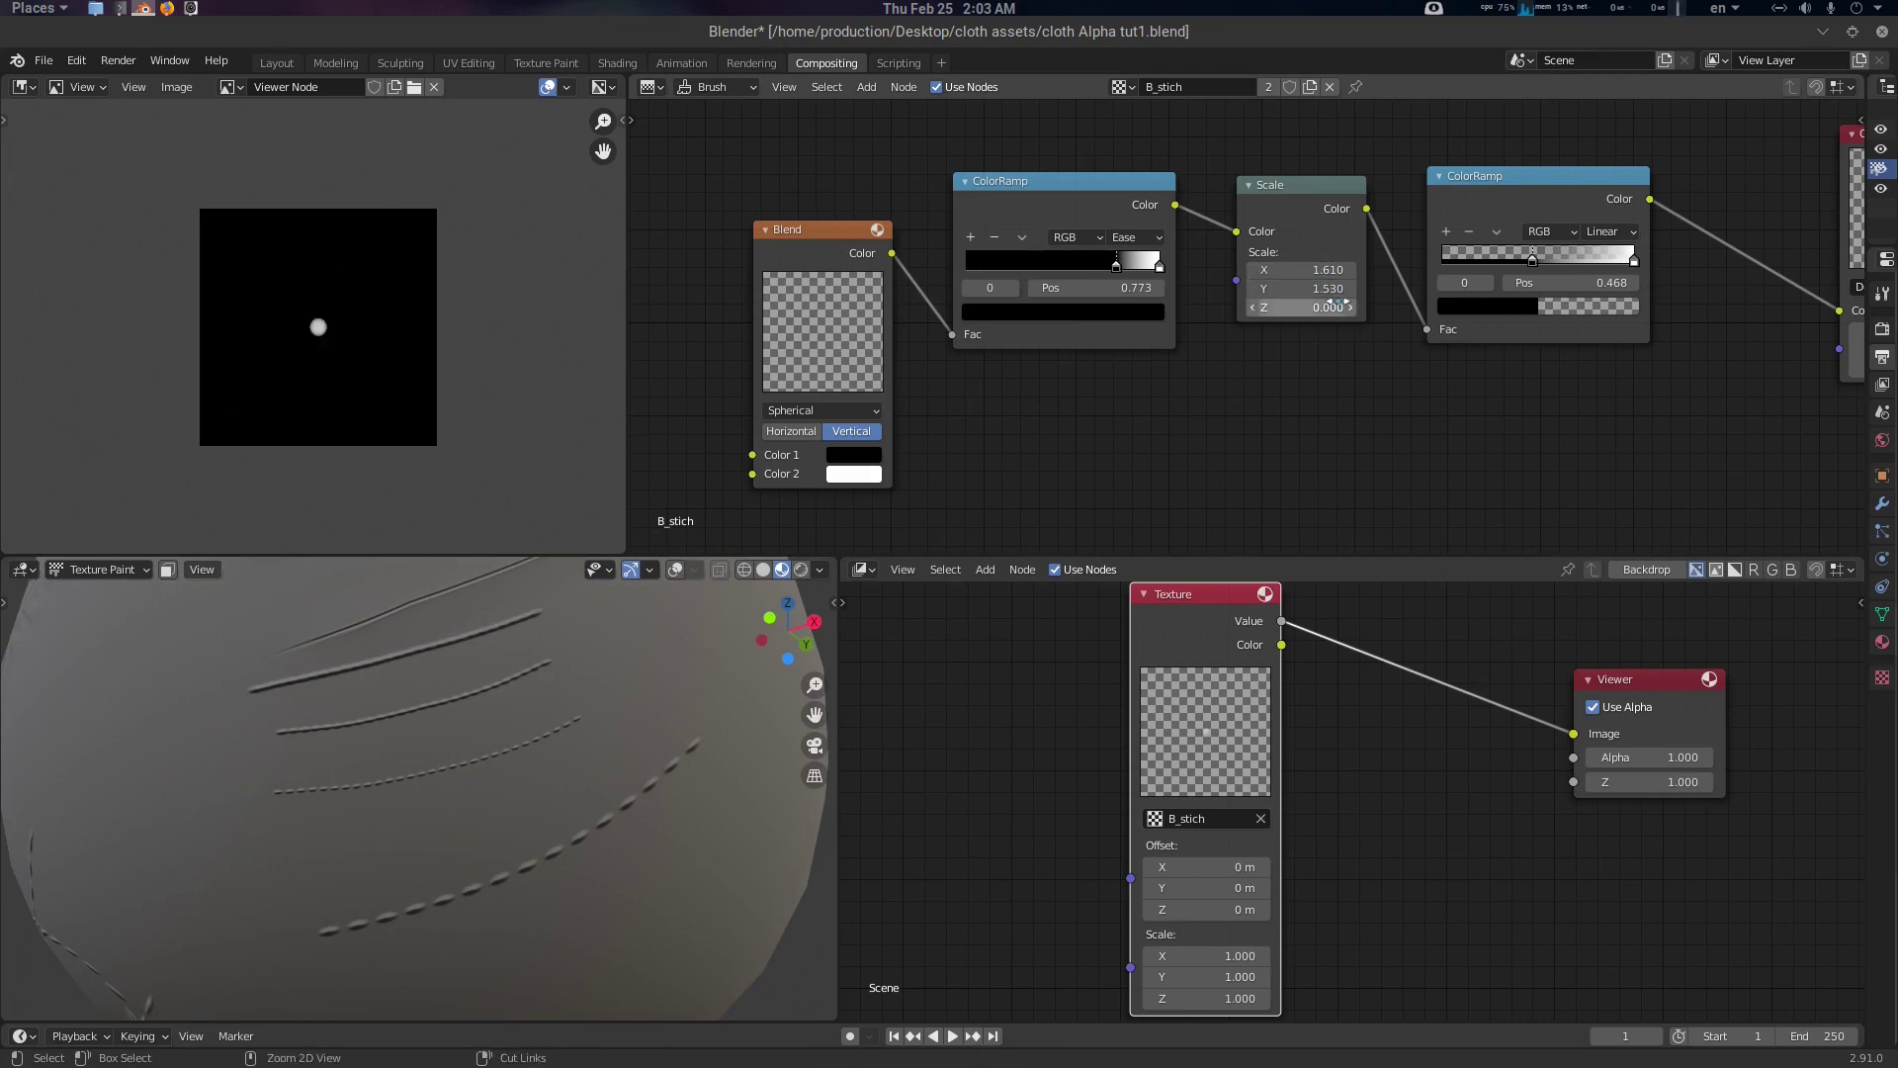
pyautogui.click(1325, 289)
pyautogui.write('0.6')
pyautogui.press('Return')
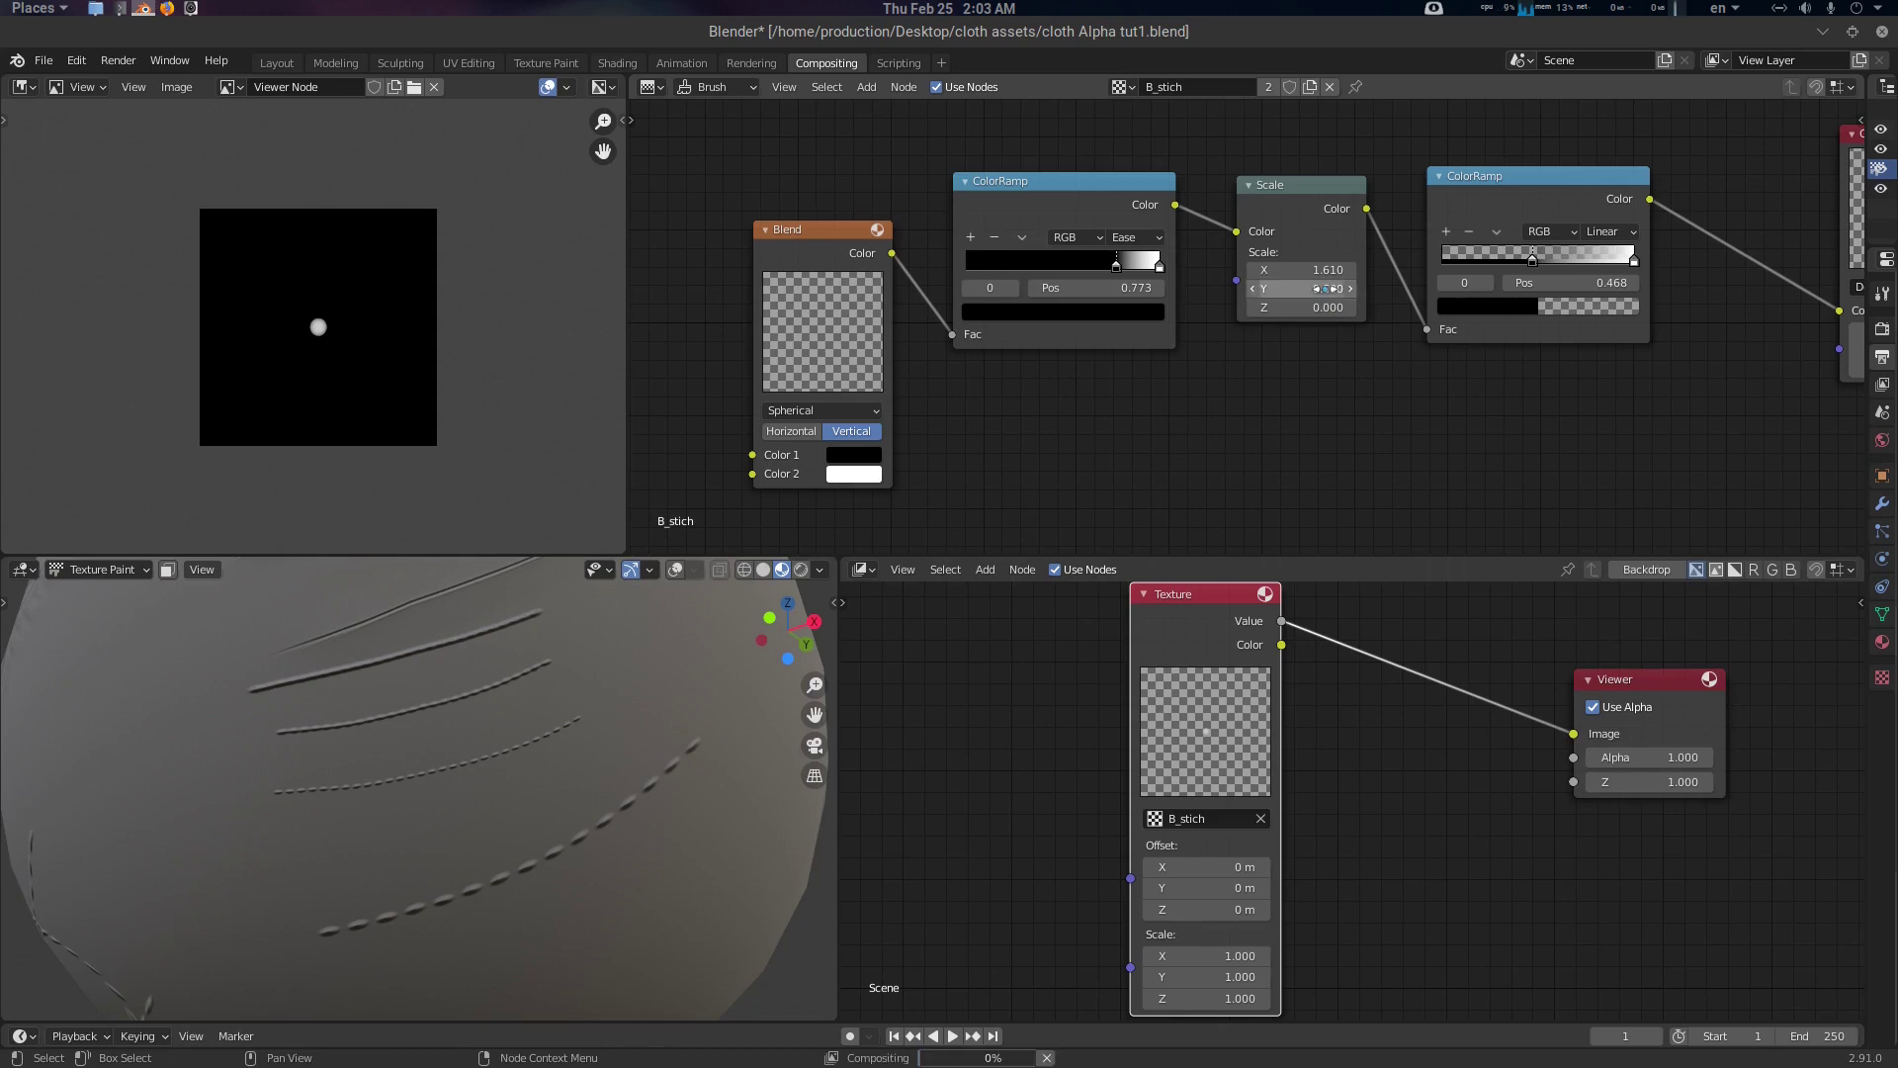
# Set the Scale node's X to 4.270 and paint several thin stitch lines across the sphere
pyautogui.moveTo(1324, 270)
pyautogui.mouseDown()
pyautogui.moveTo(1308, 270)
pyautogui.moveTo(1335, 270)
pyautogui.mouseUp()
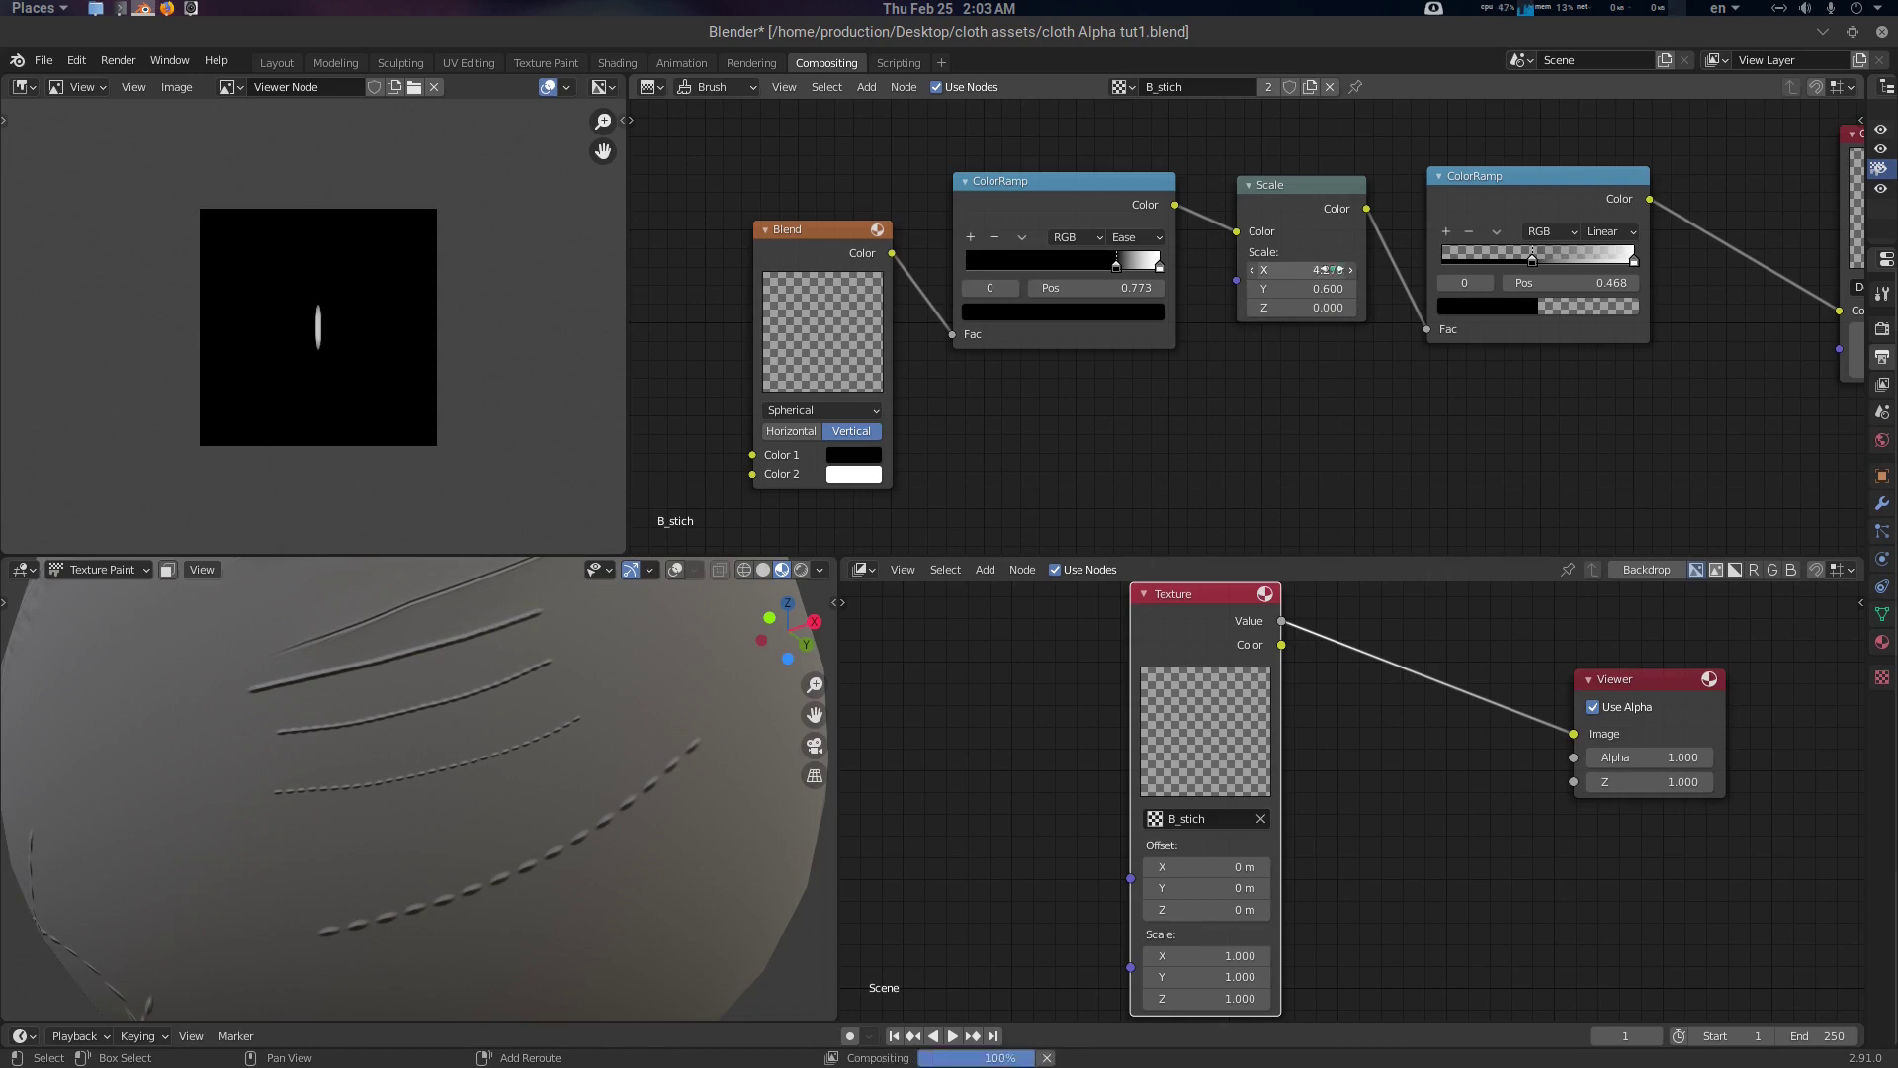
pyautogui.moveTo(552, 788); pyautogui.dragTo(569, 757, button='middle')
pyautogui.moveTo(722, 723); pyautogui.dragTo(254, 893)
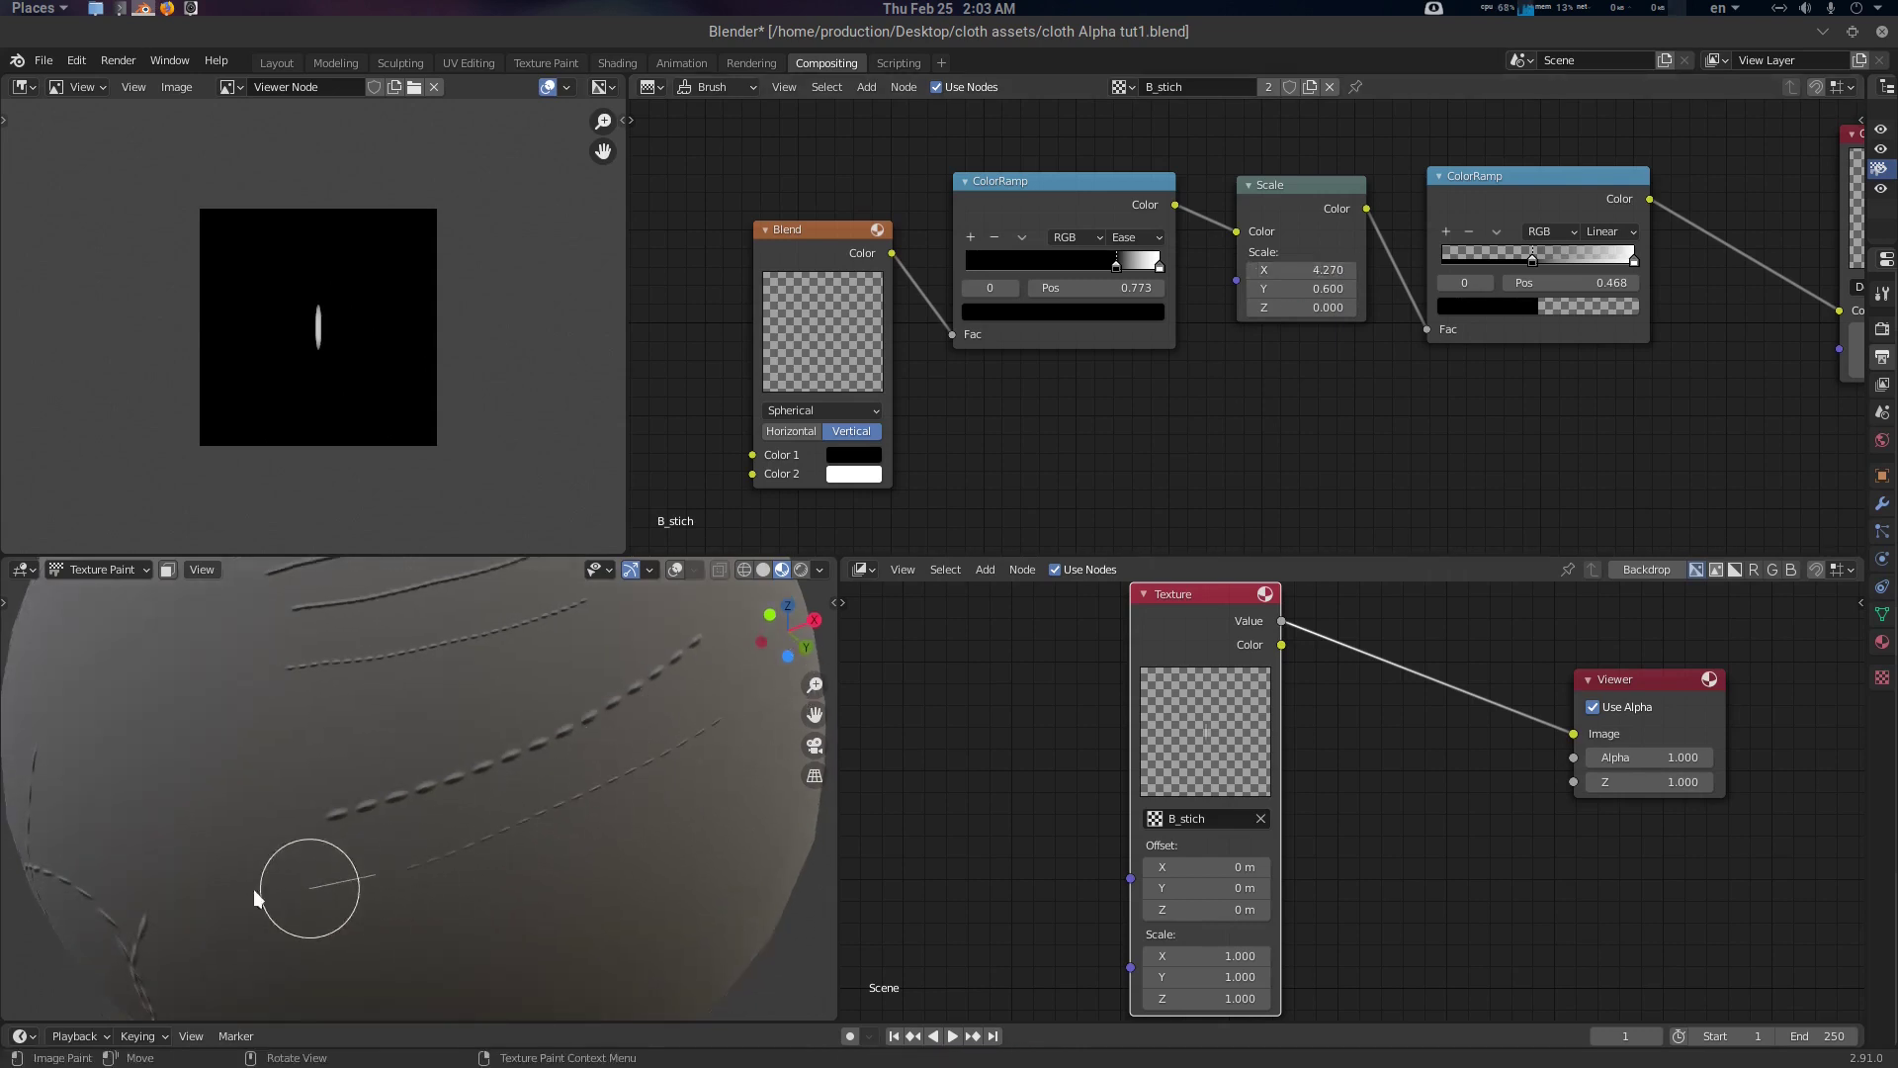
pyautogui.moveTo(685, 802); pyautogui.dragTo(209, 891)
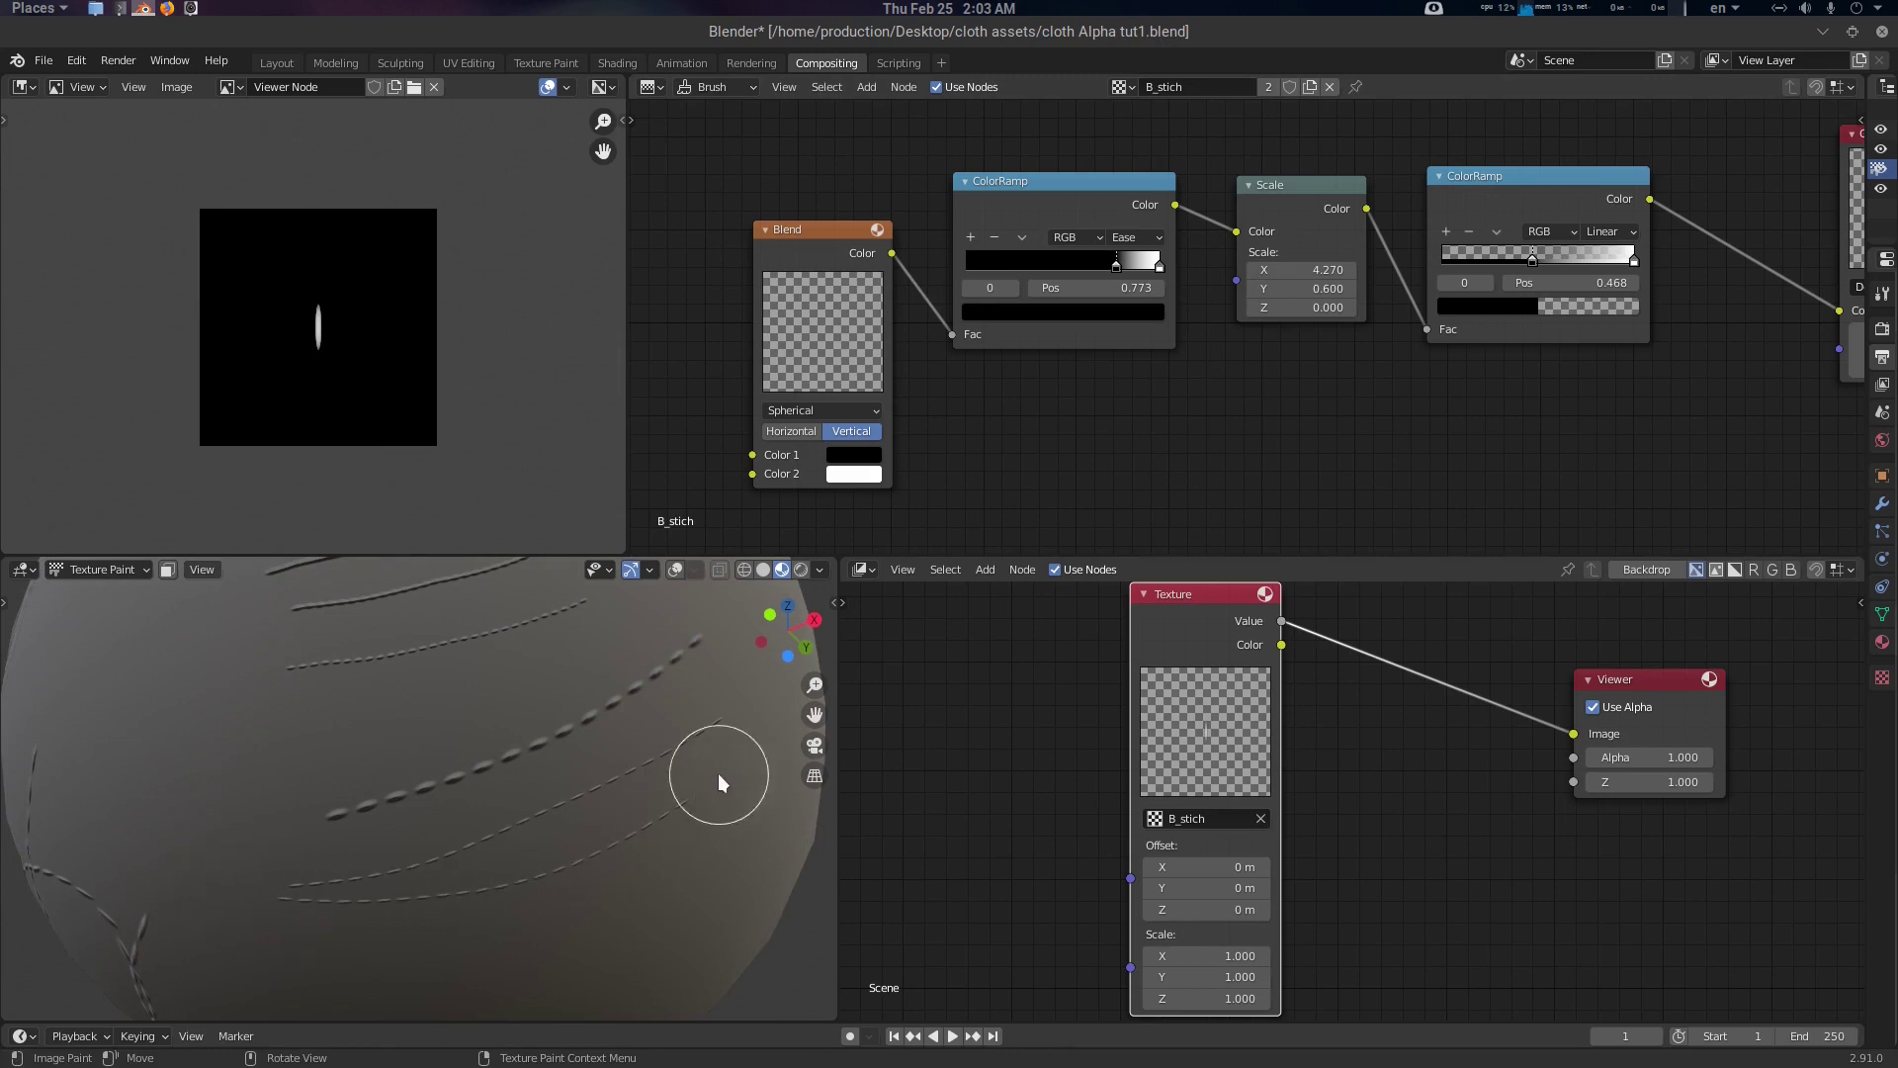
pyautogui.moveTo(667, 783); pyautogui.dragTo(8, 706)
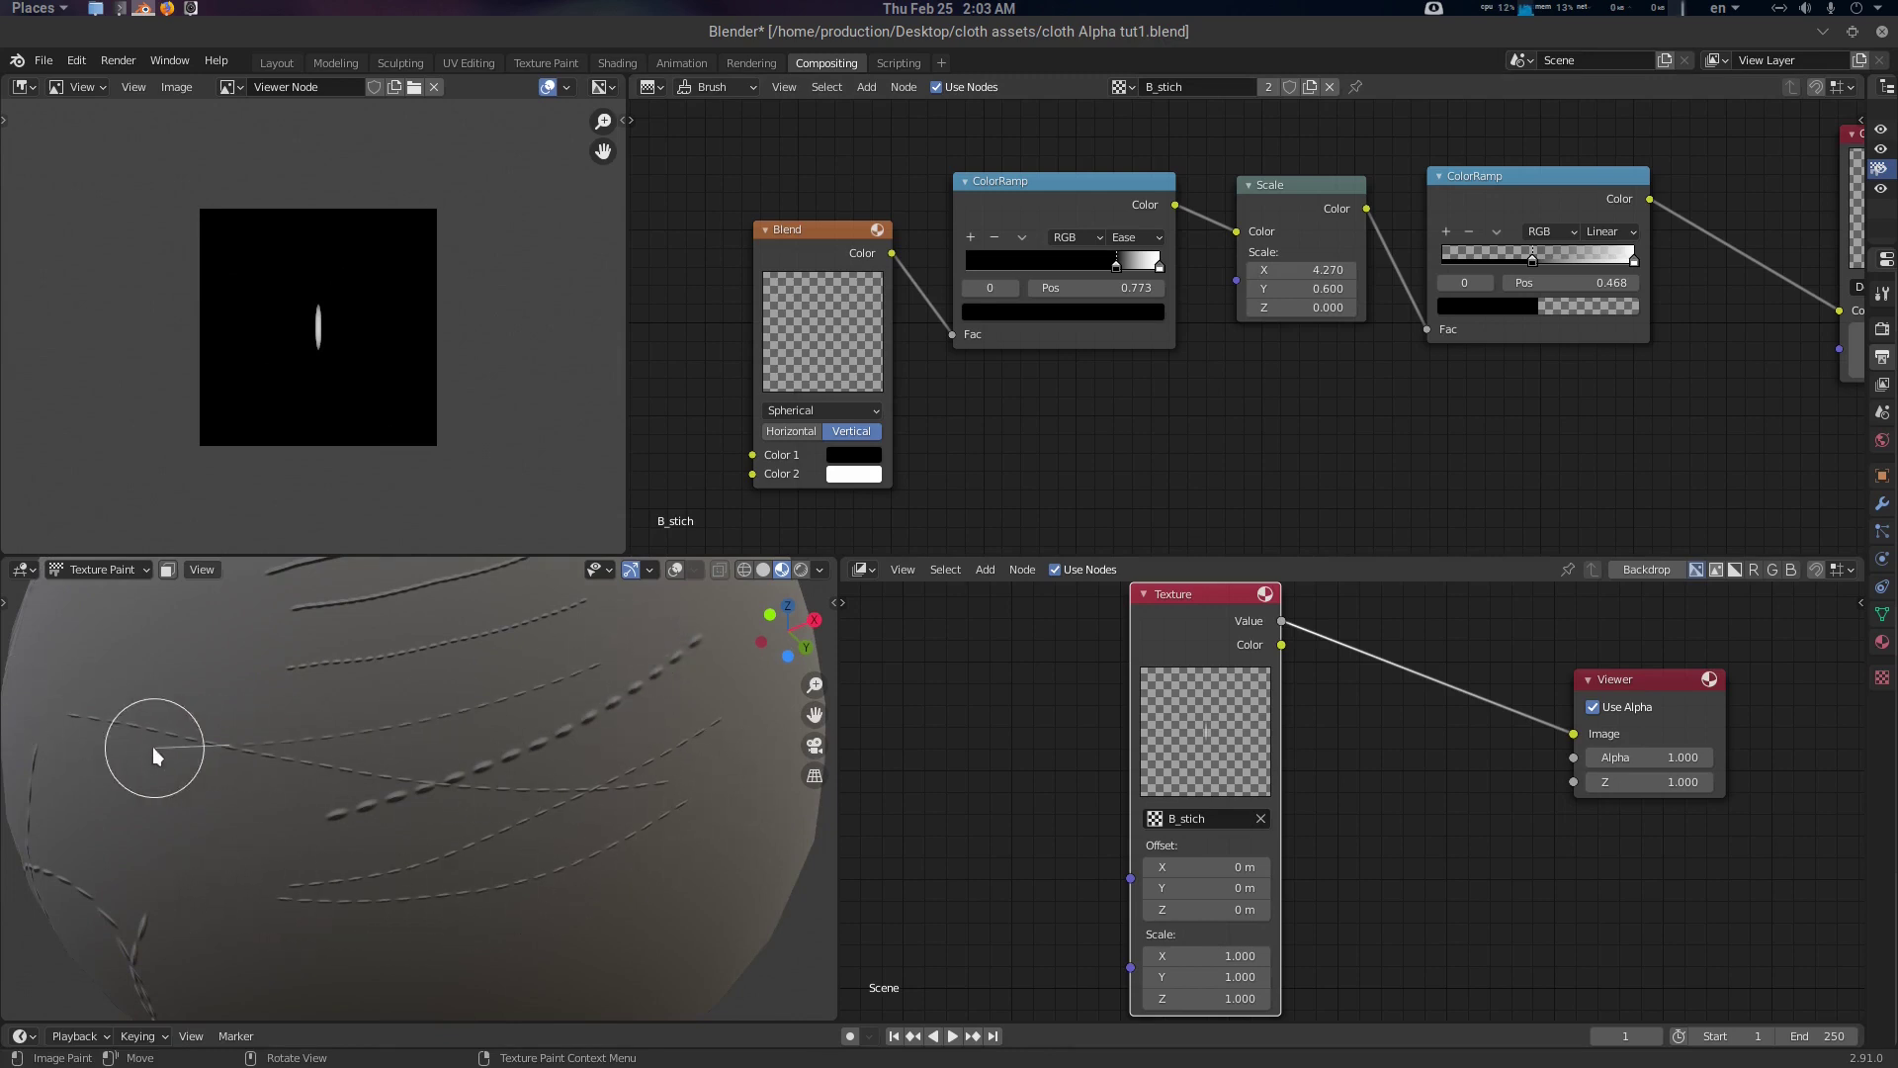
pyautogui.scroll(3, 495, 745)
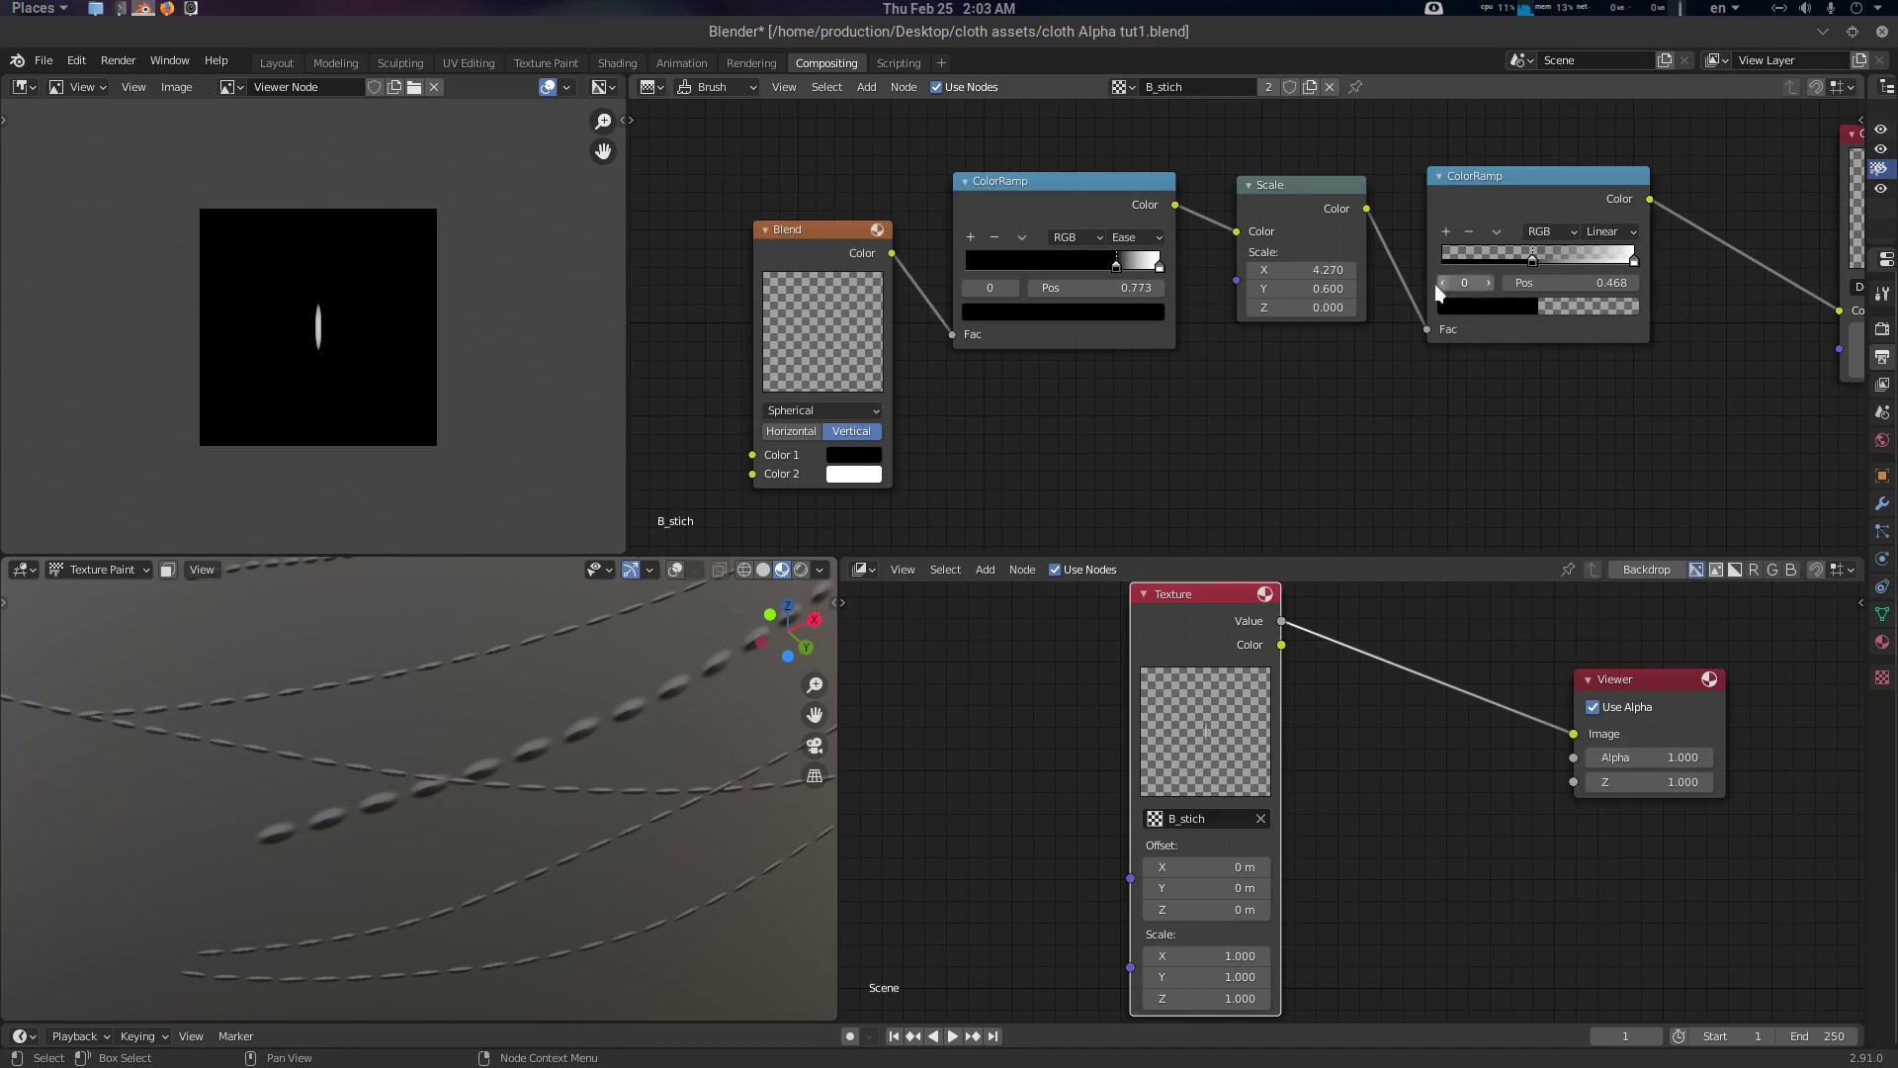
# Move the first ColorRamp's black stop to 0.505 and paint a long stitch stroke across the upper strokes
pyautogui.scroll(-4, 1344, 409)
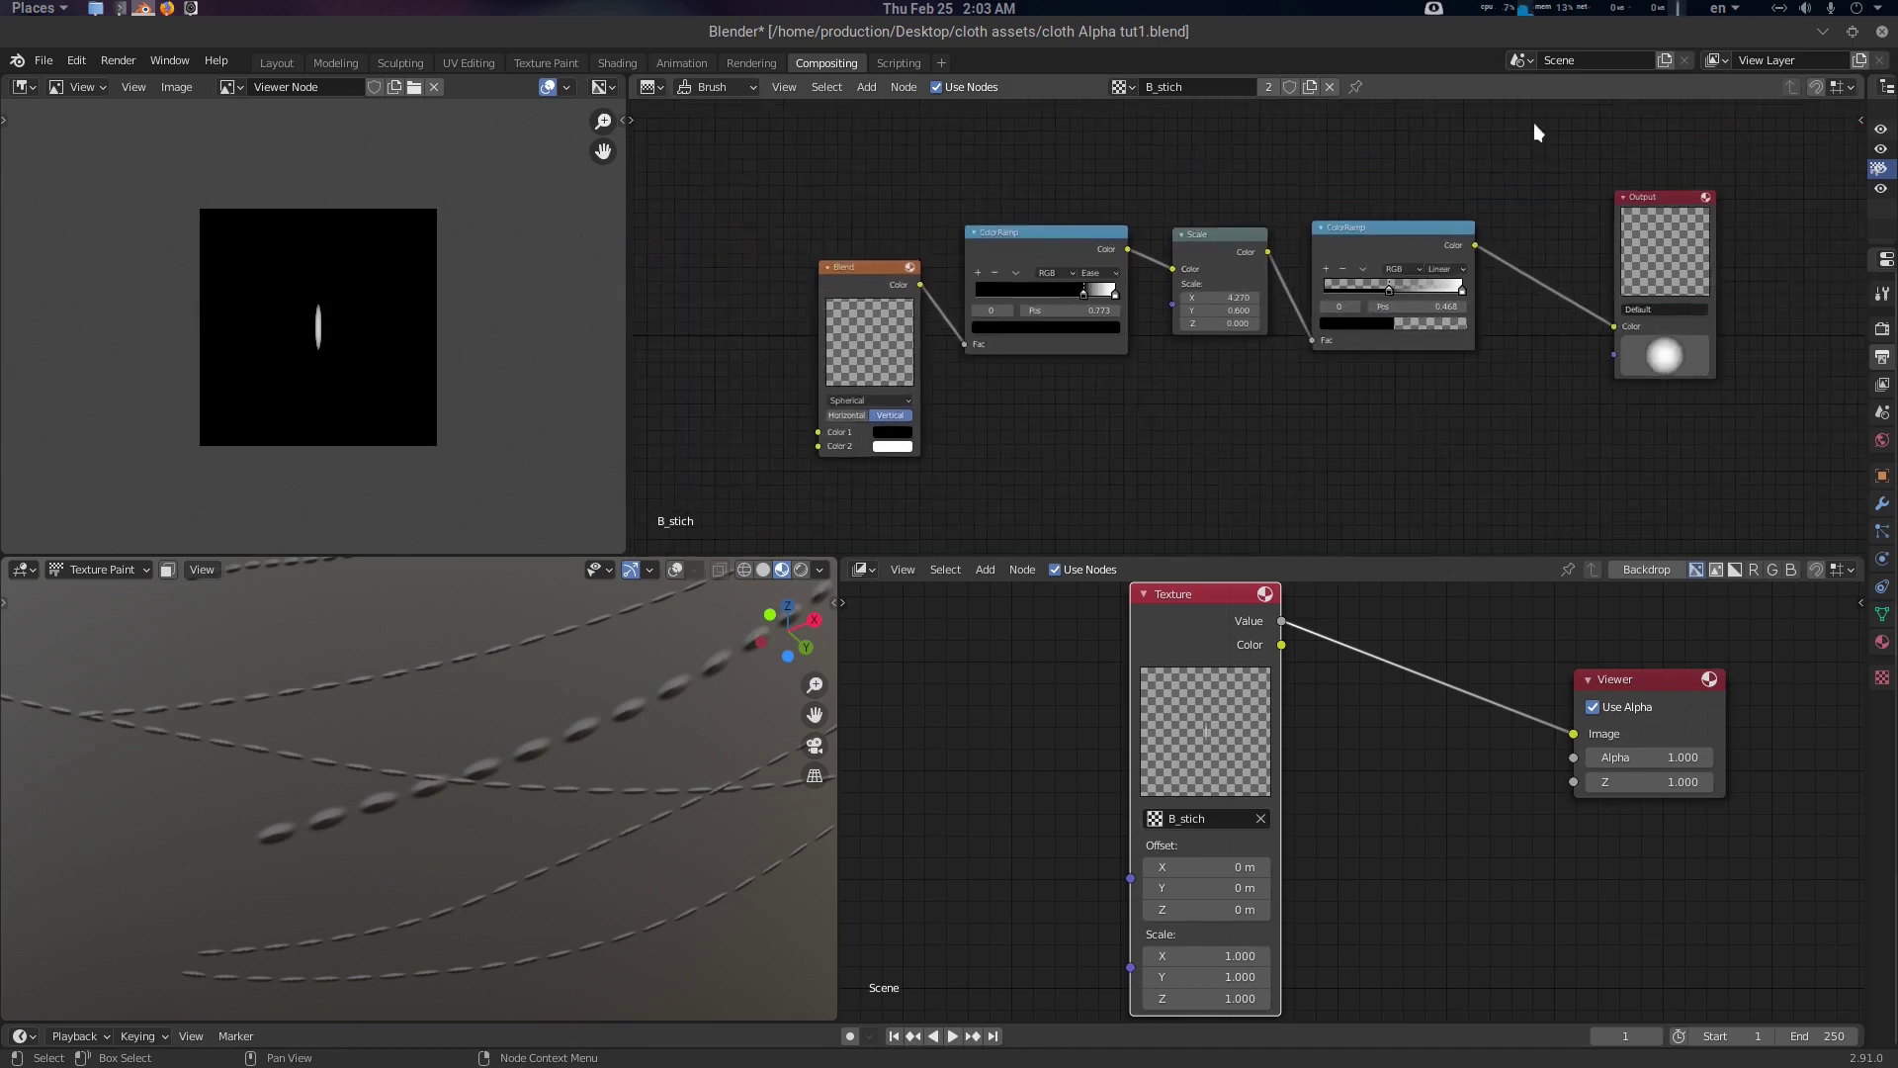
pyautogui.scroll(2, 1186, 358)
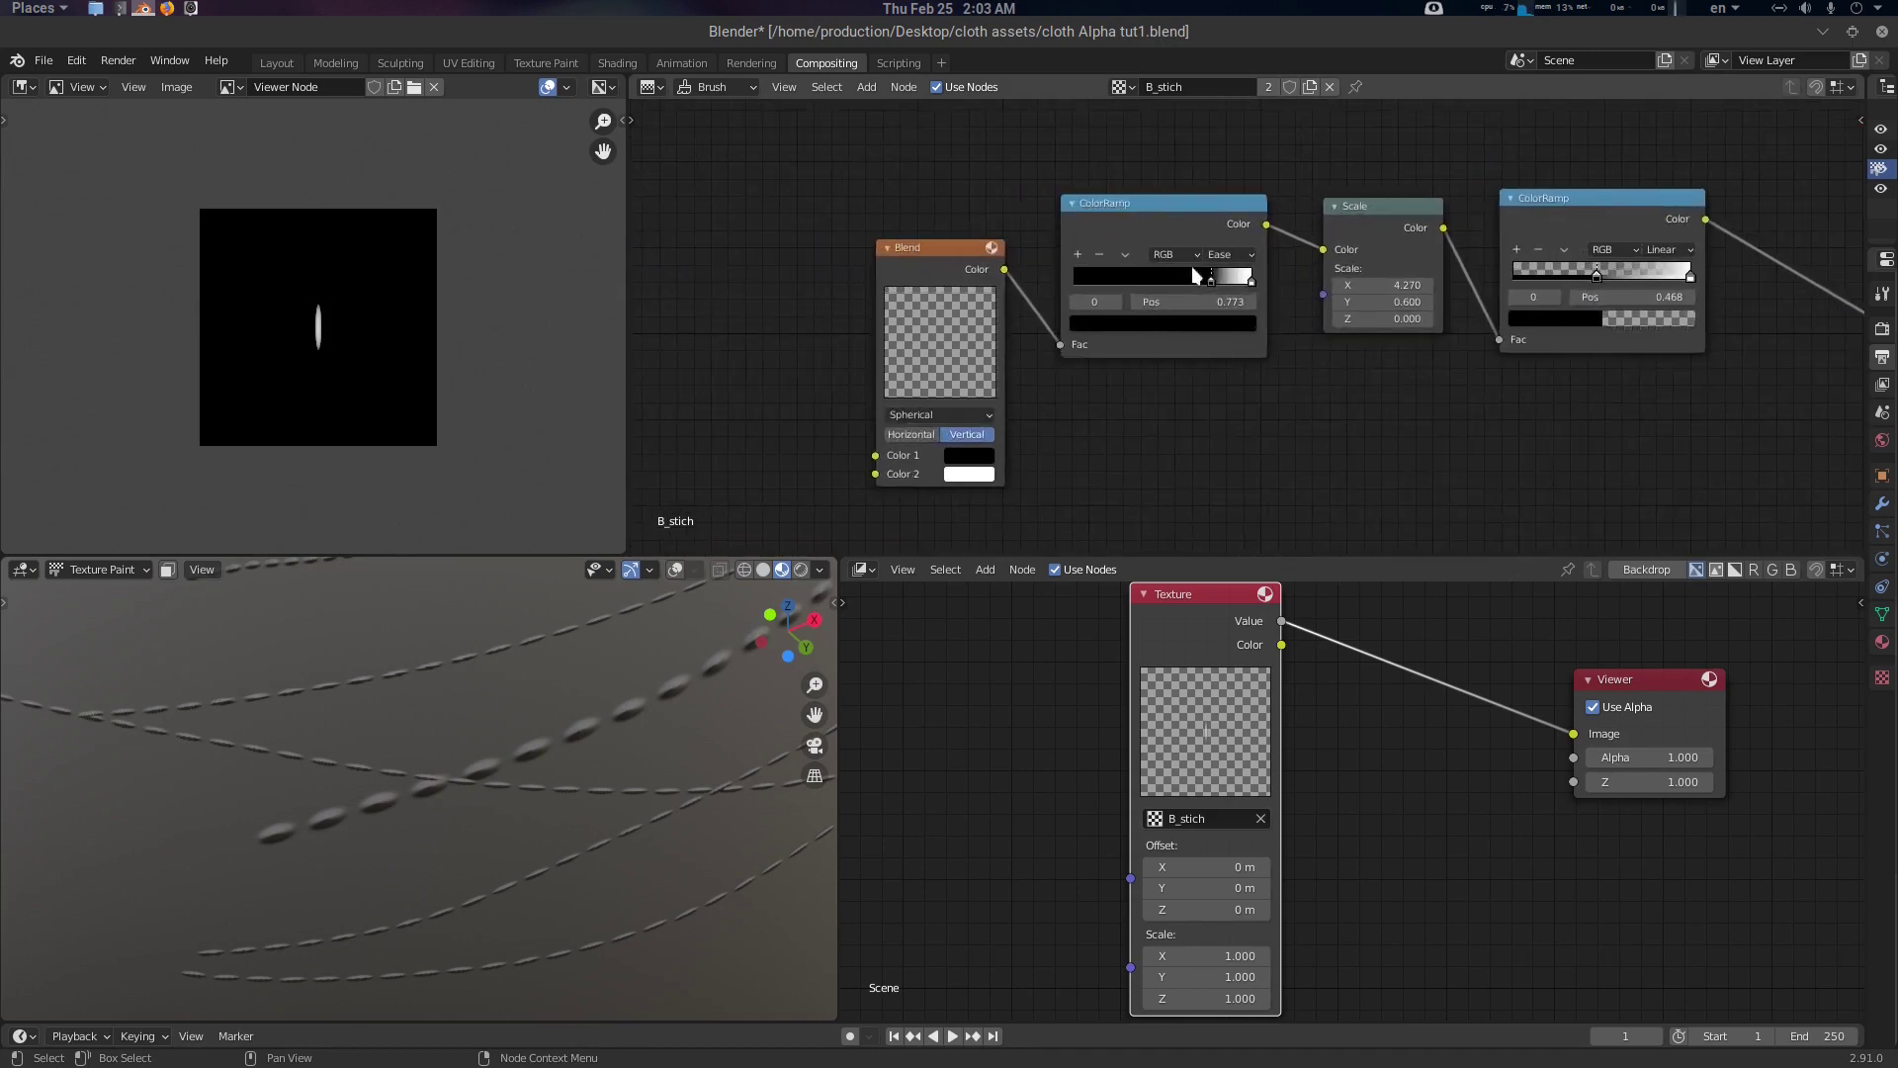
pyautogui.moveTo(1212, 281); pyautogui.dragTo(1163, 276)
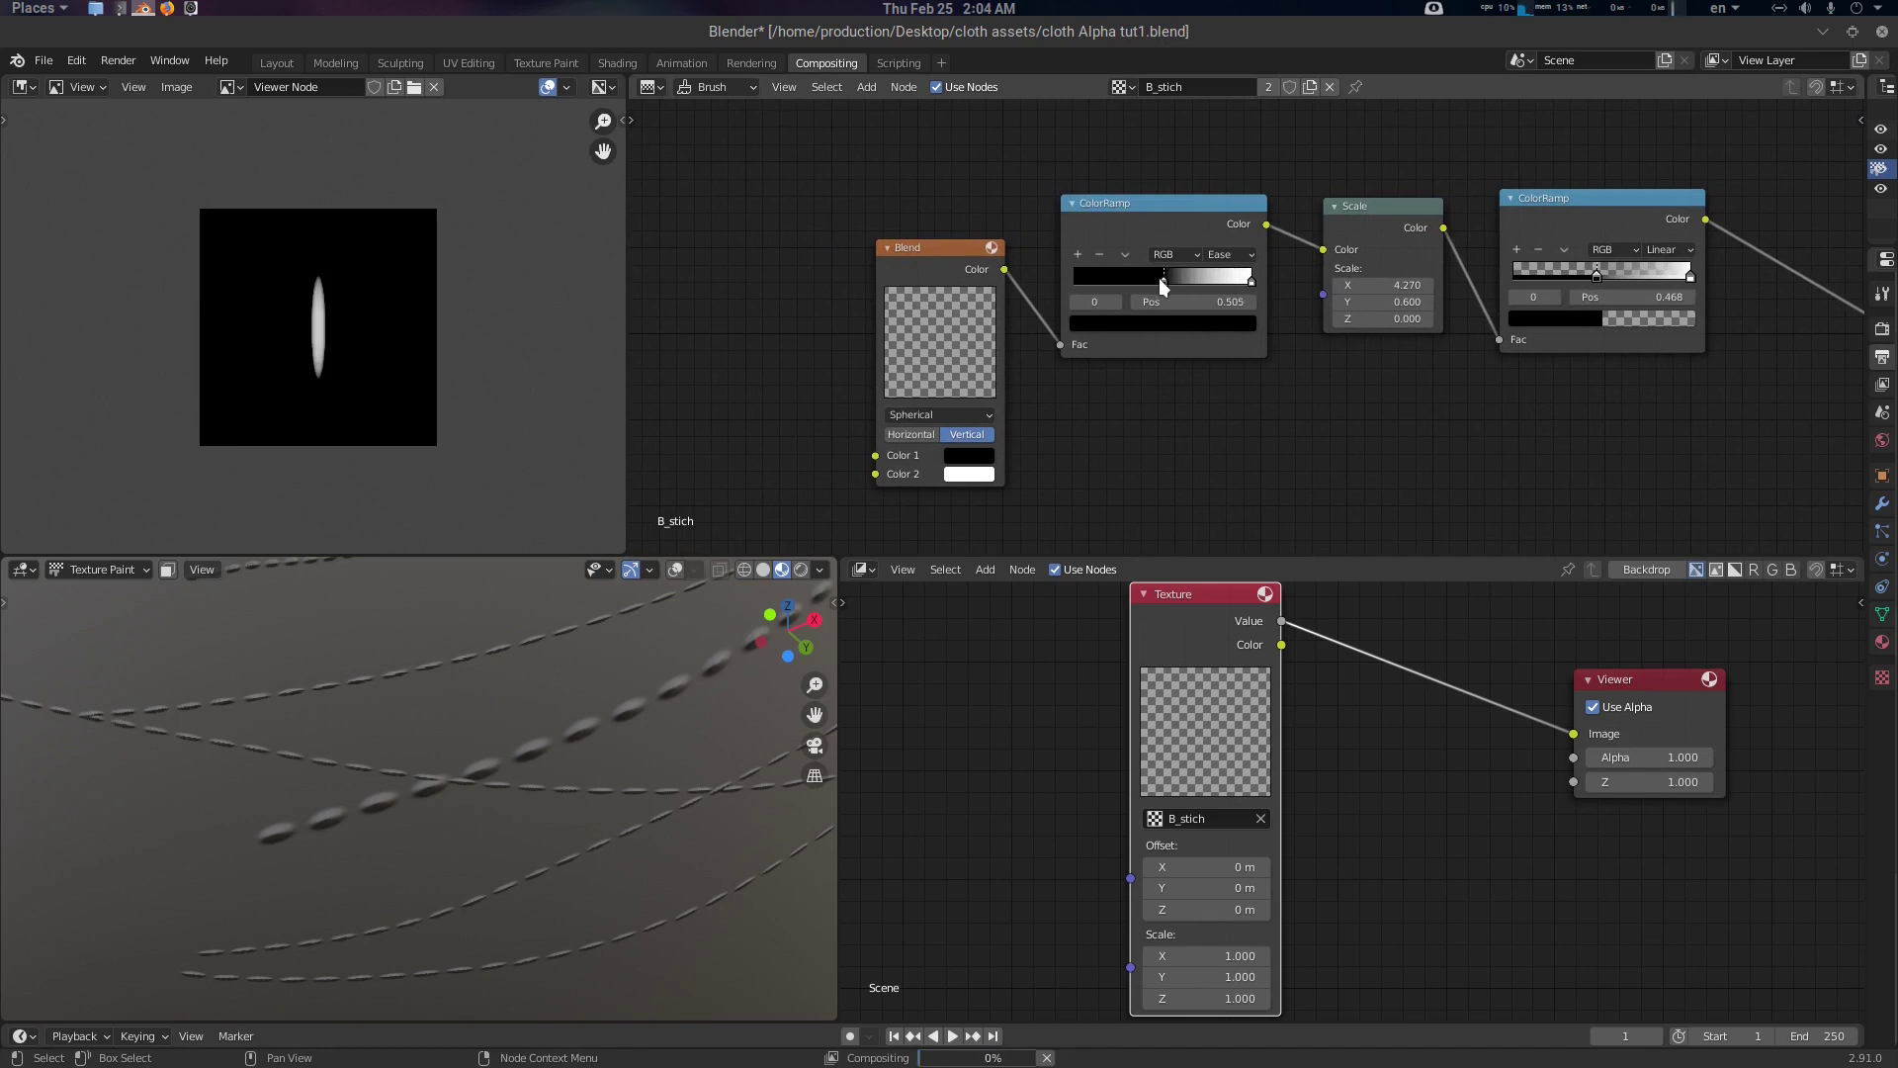
pyautogui.scroll(-3, 585, 684)
pyautogui.moveTo(599, 691)
pyautogui.keyDown('shift'); pyautogui.mouseDown(button='middle')
pyautogui.moveTo(575, 738)
pyautogui.moveTo(546, 737)
pyautogui.mouseUp(button='middle'); pyautogui.keyUp('shift')
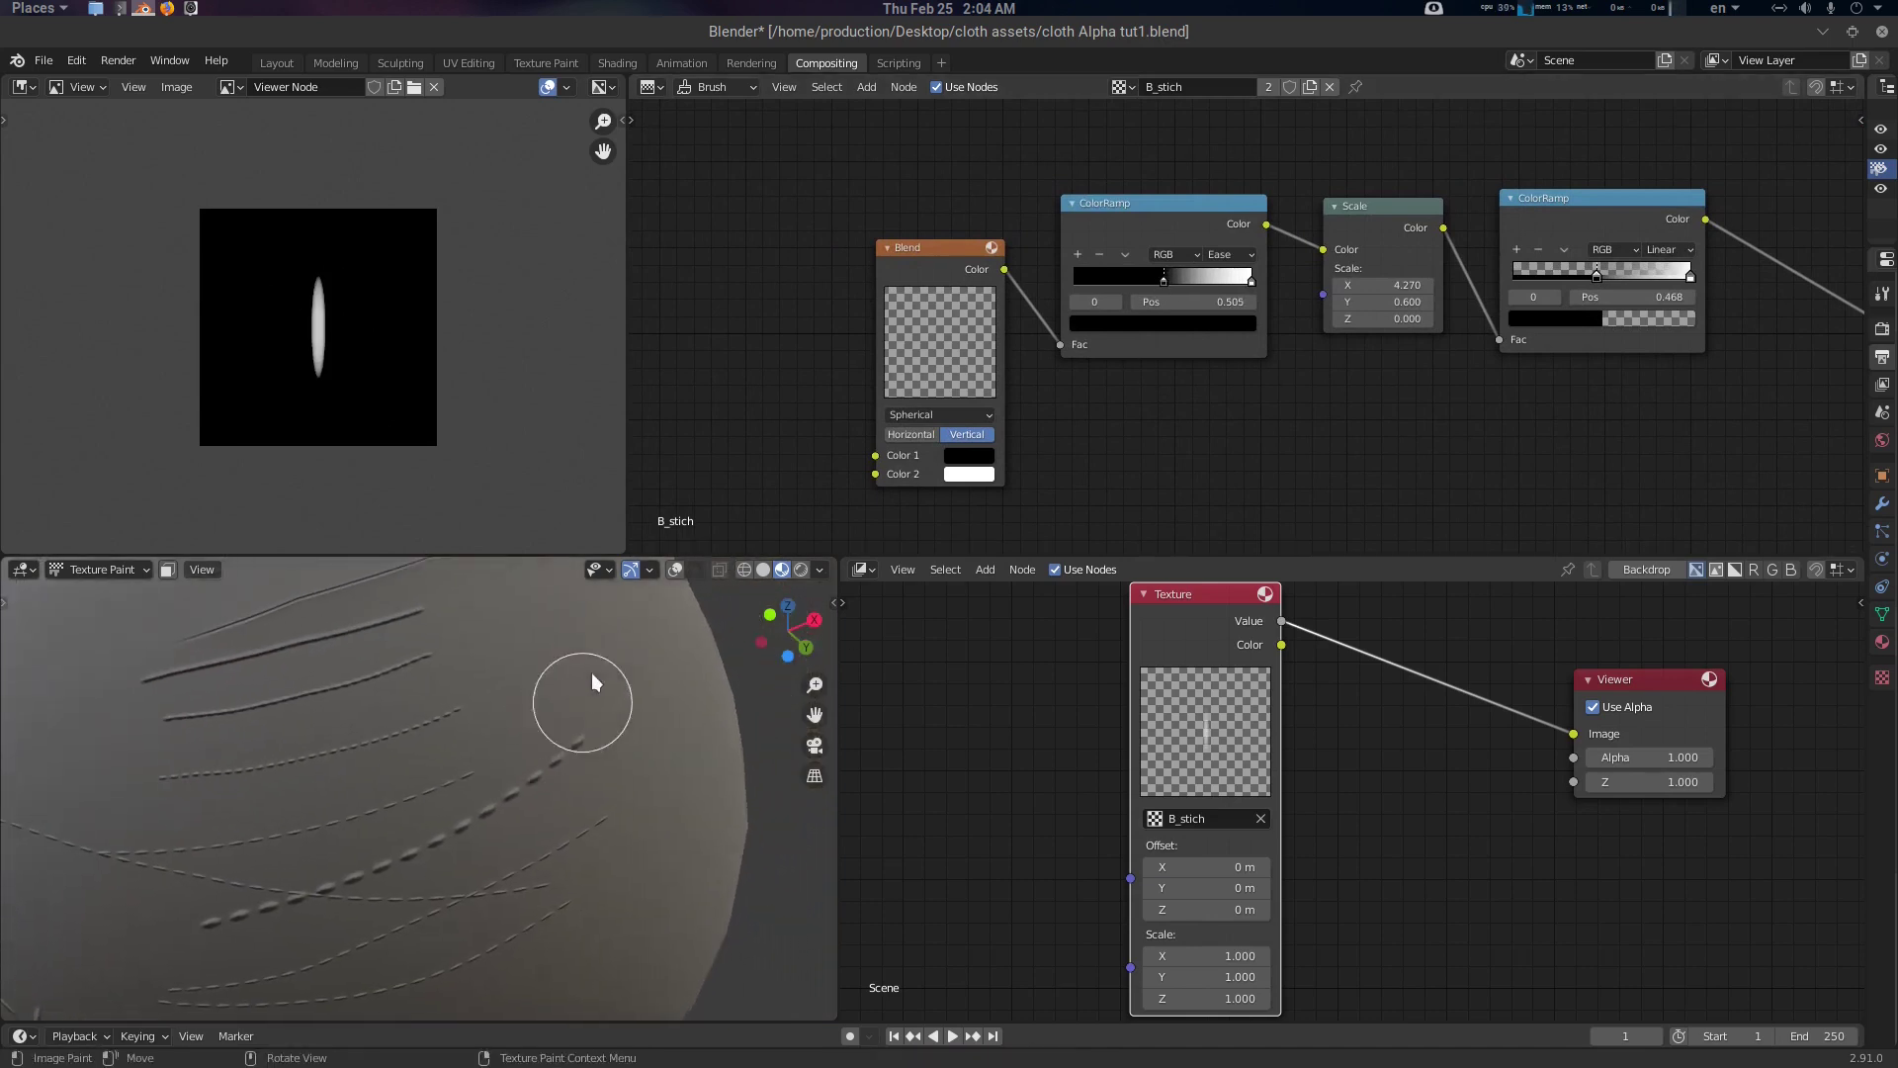
pyautogui.moveTo(599, 669)
pyautogui.mouseDown()
pyautogui.moveTo(440, 728)
pyautogui.moveTo(43, 792)
pyautogui.mouseUp()
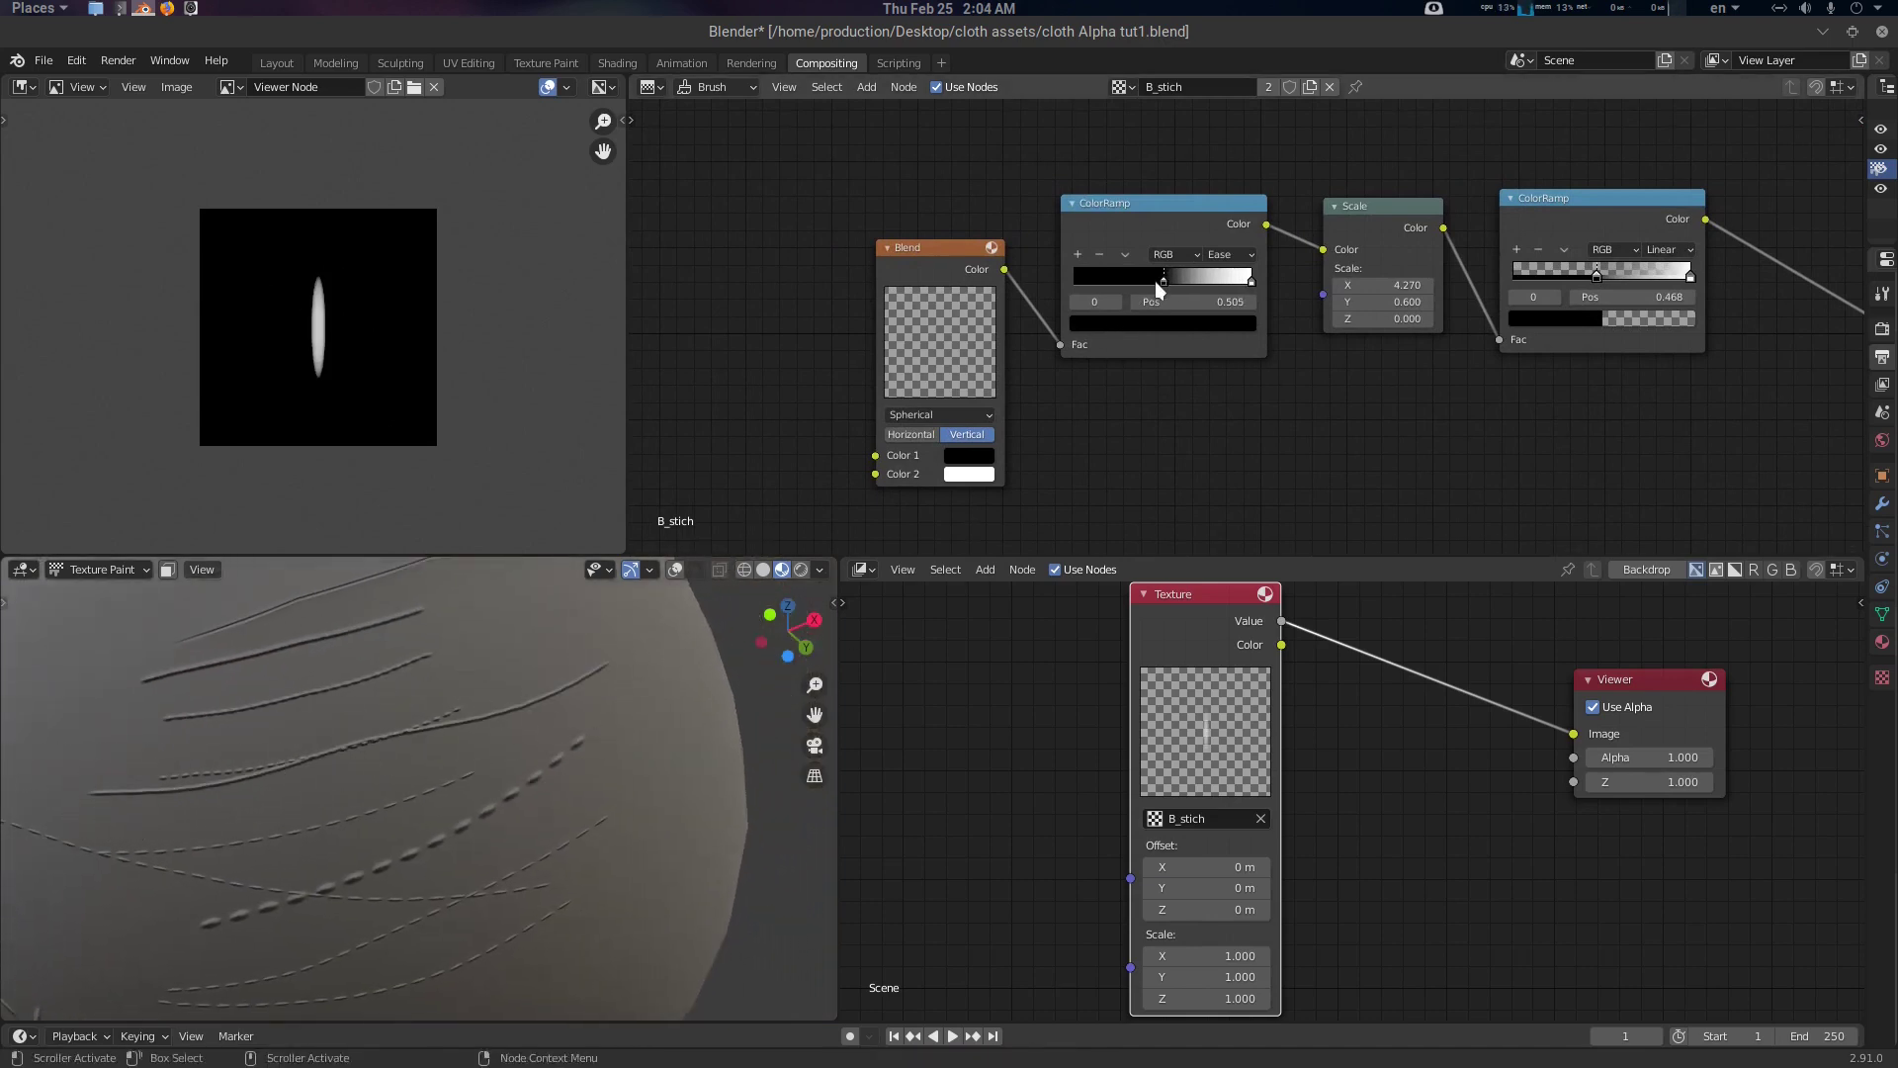
# Move the first ColorRamp's black stop to 0.659 and paint one more stitch stroke just below the last
pyautogui.moveTo(1169, 282); pyautogui.dragTo(1196, 282)
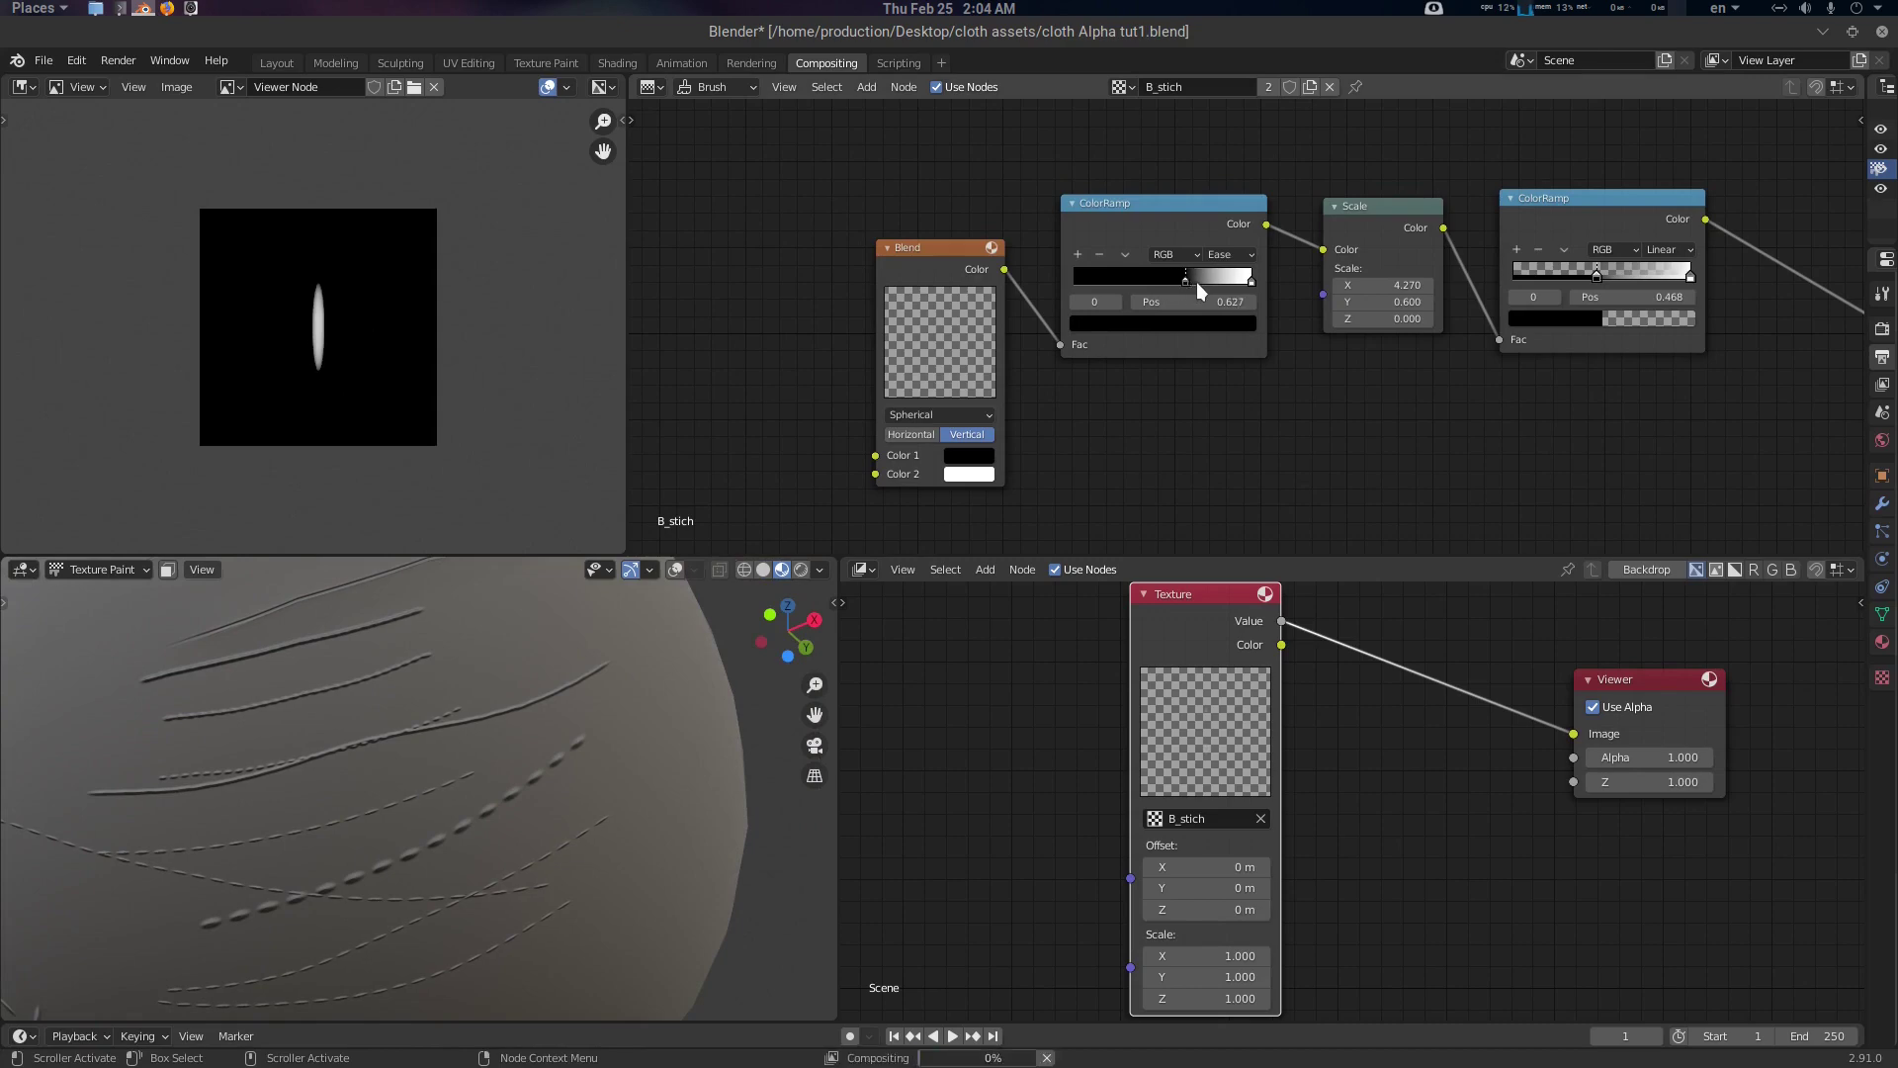
pyautogui.moveTo(565, 644); pyautogui.dragTo(625, 703, button='middle')
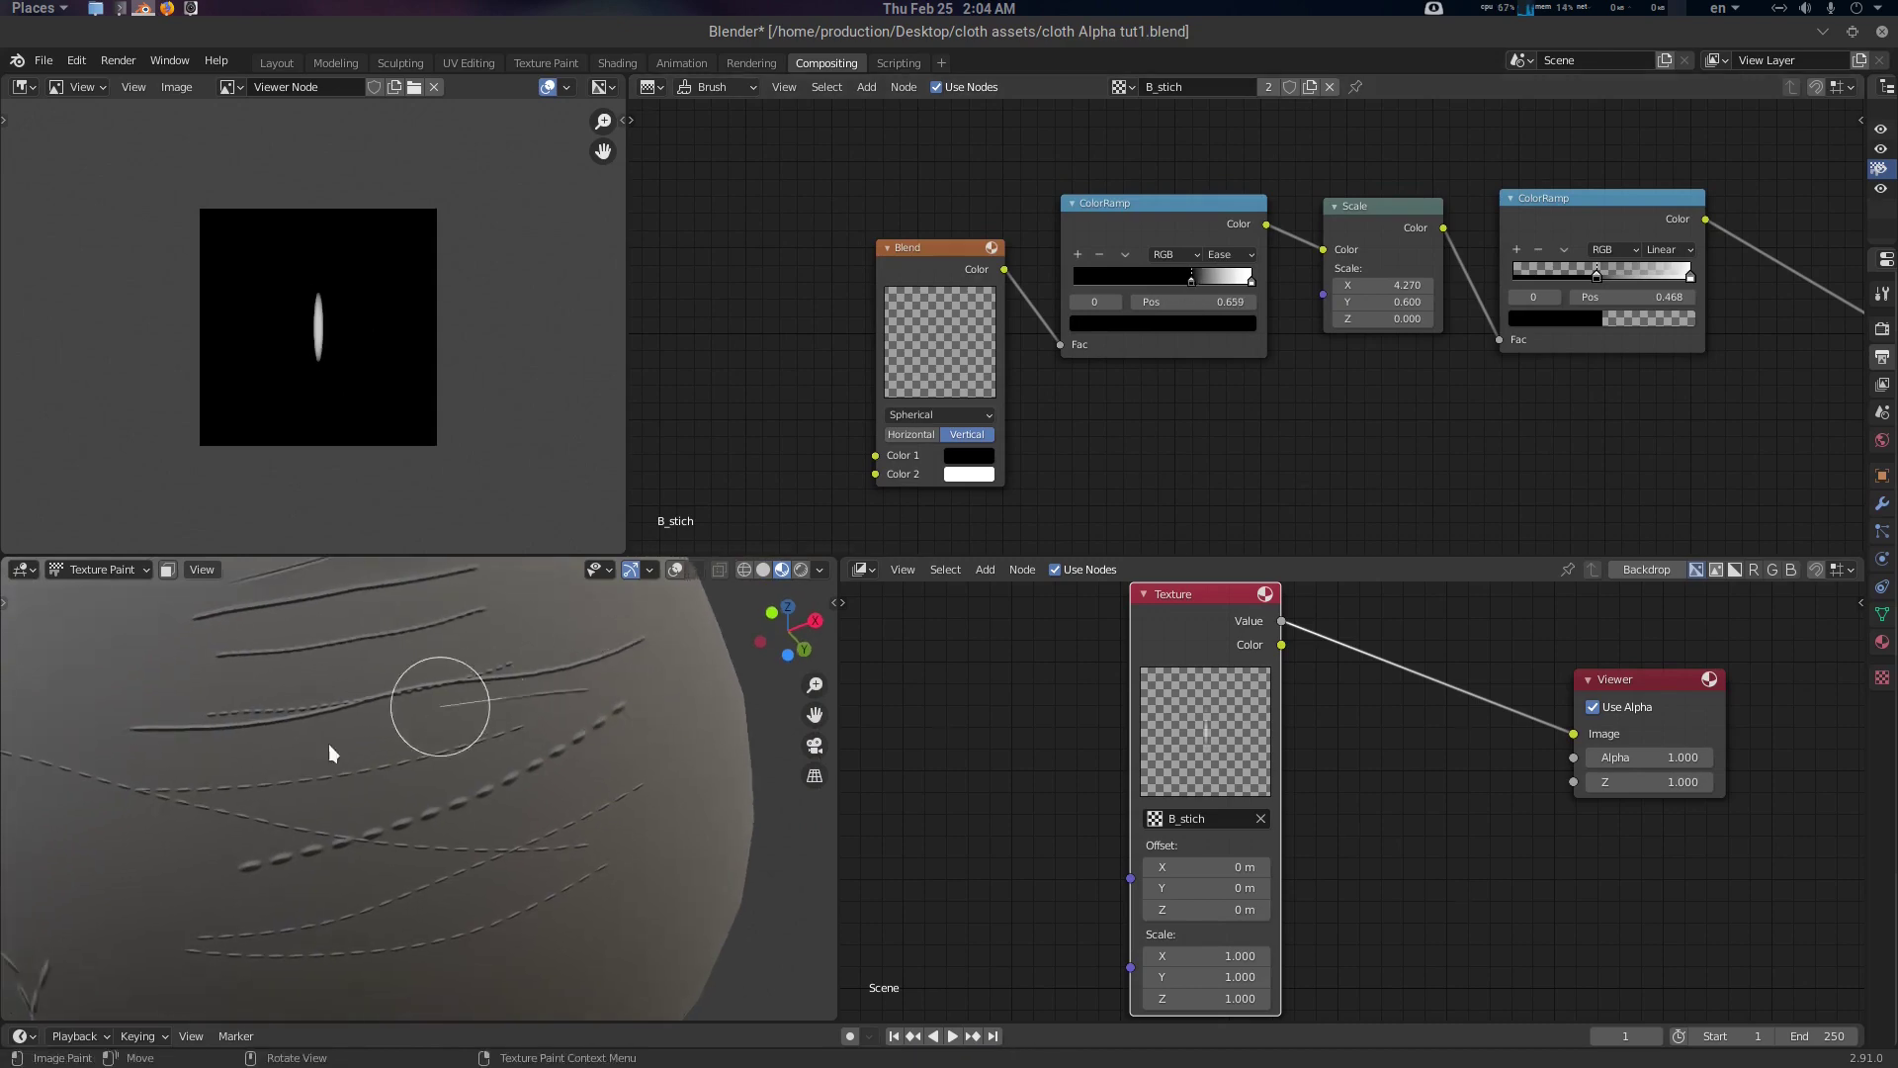
pyautogui.scroll(3, 423, 771)
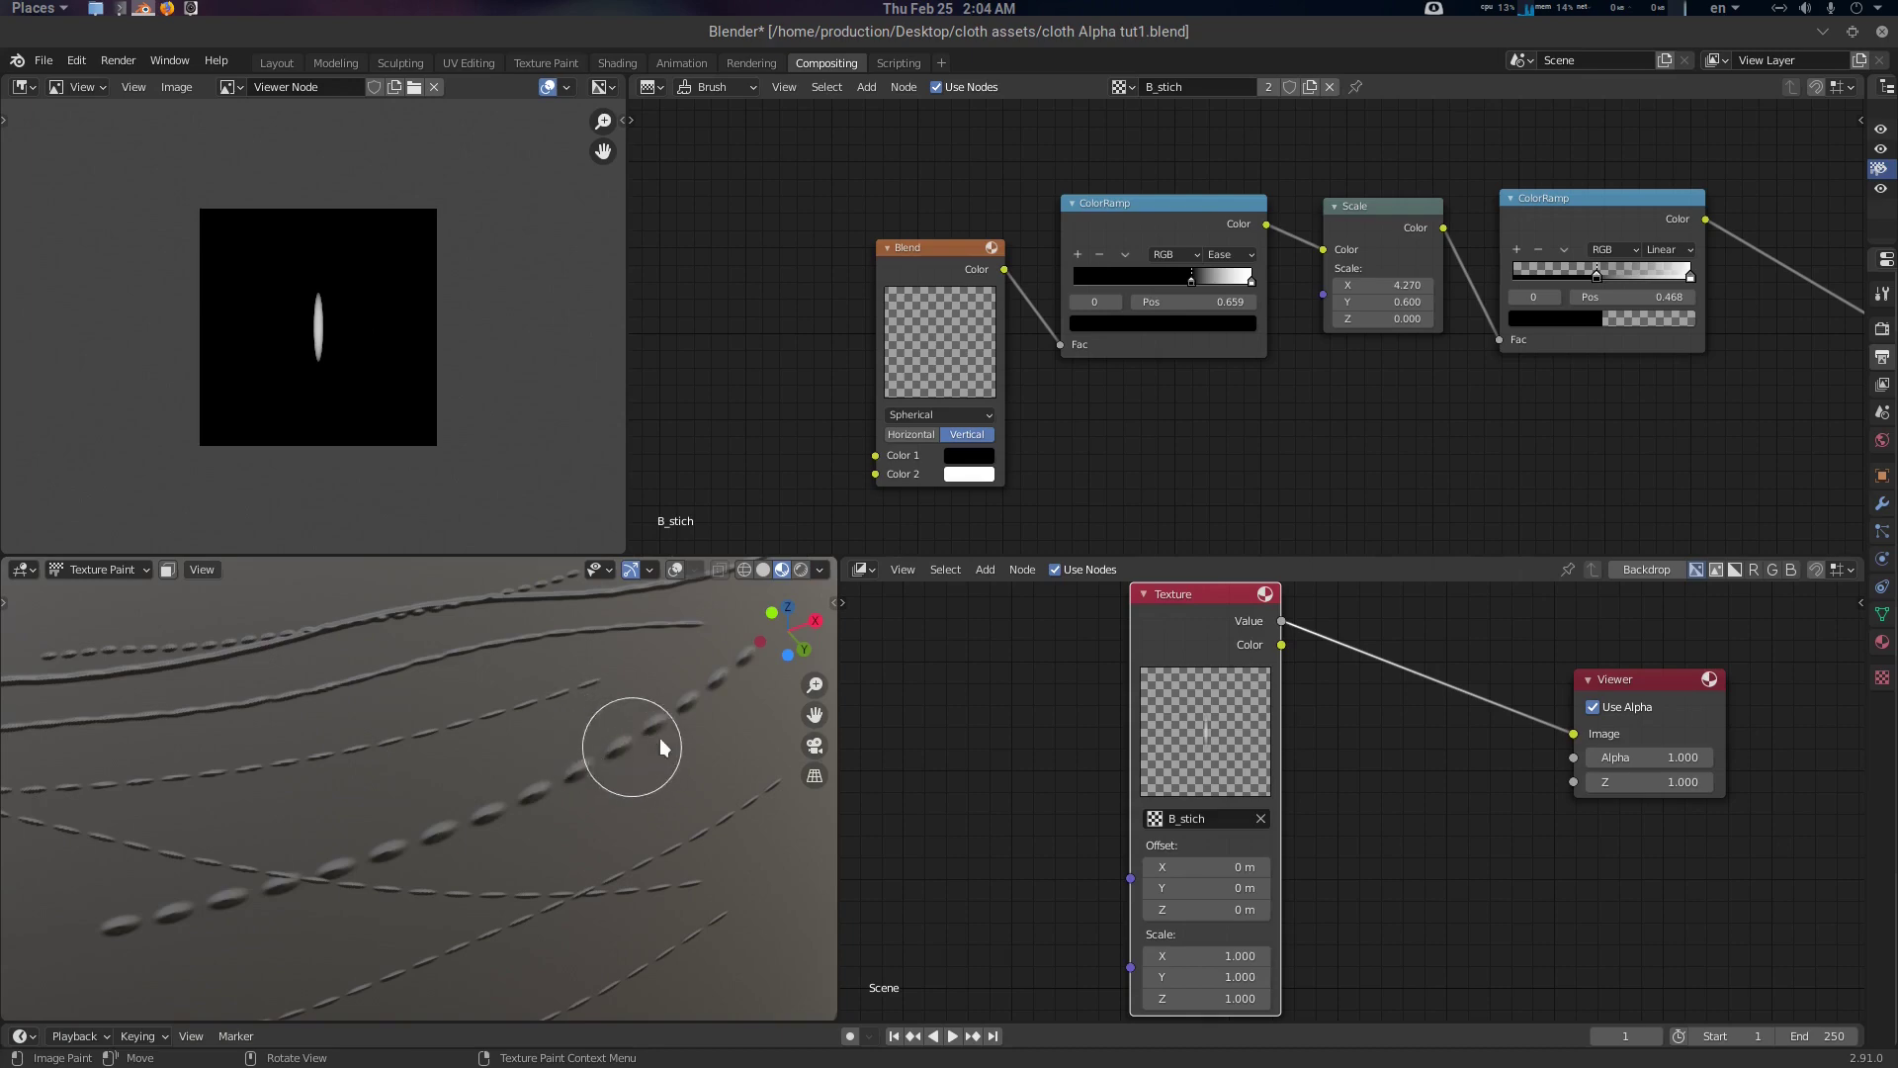
pyautogui.moveTo(660, 738)
pyautogui.mouseDown(button='middle')
pyautogui.moveTo(551, 720)
pyautogui.moveTo(568, 729)
pyautogui.mouseUp(button='middle')
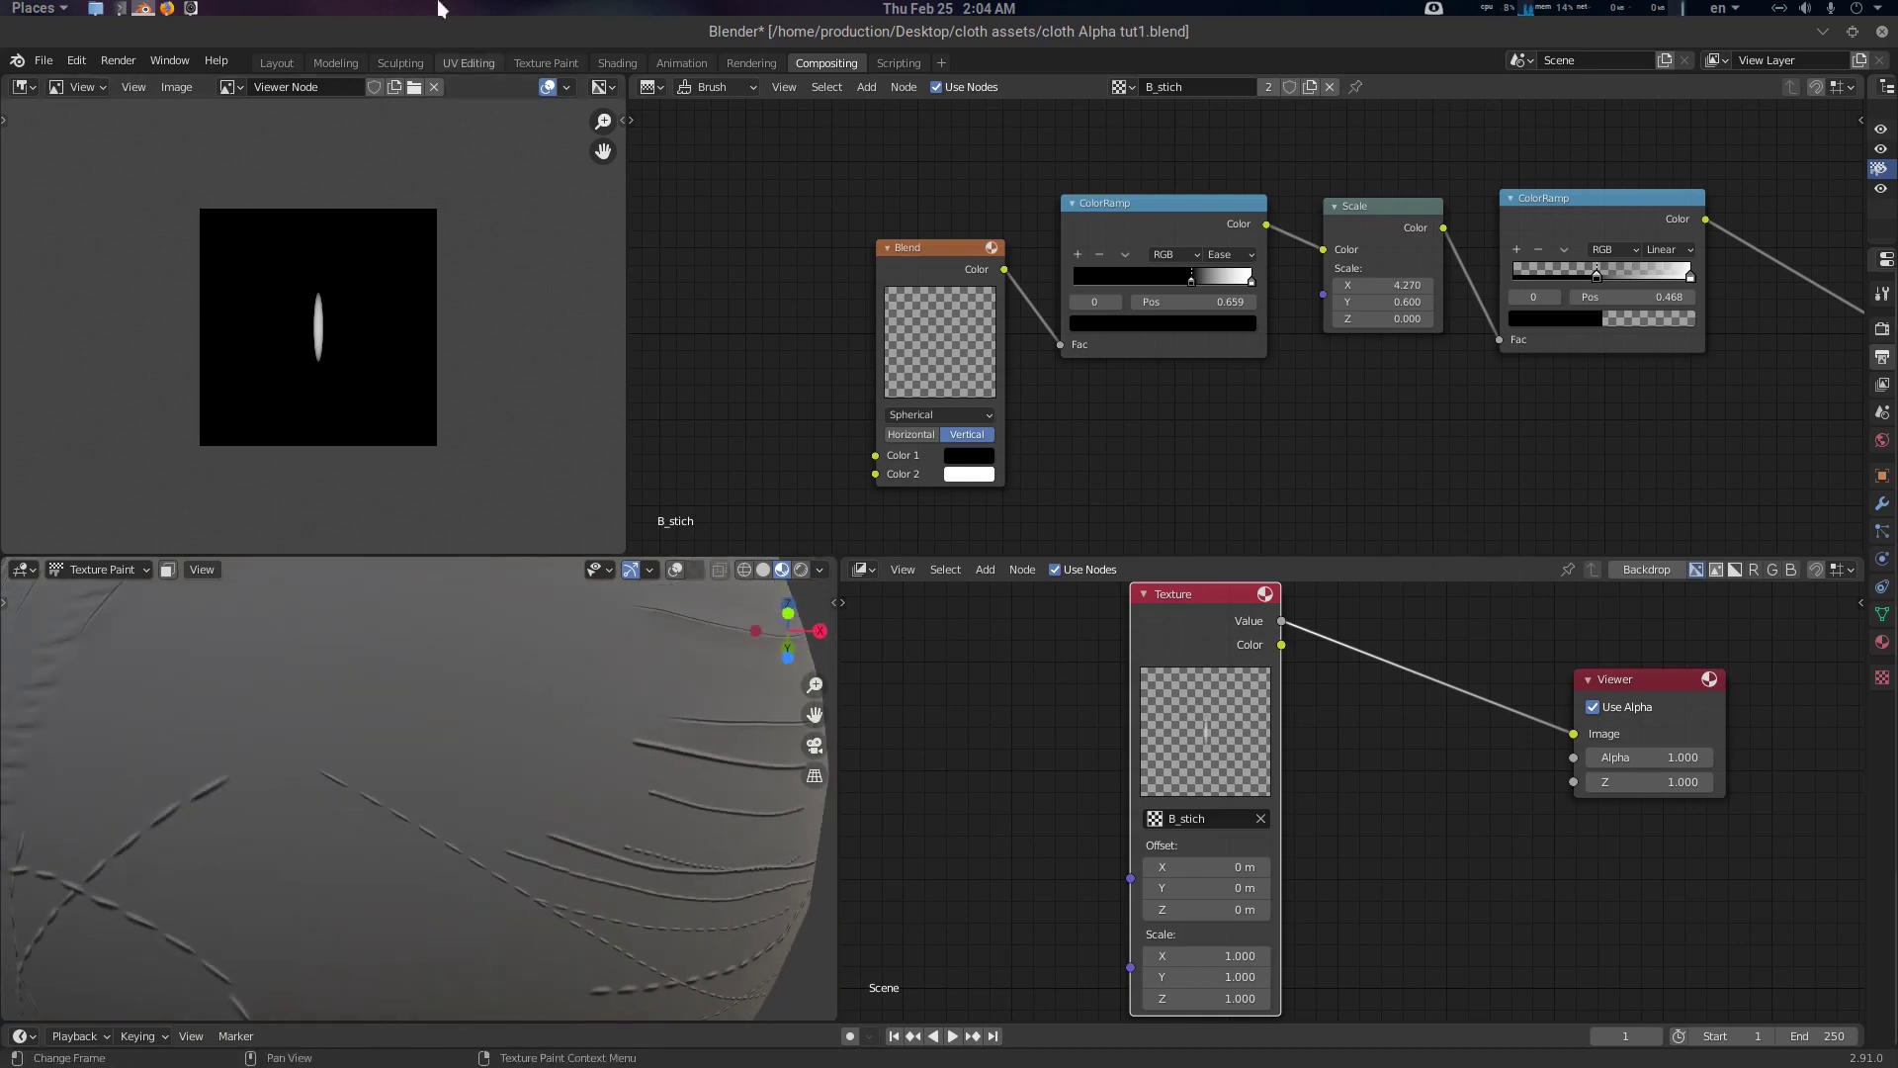
# Switch to the Layout workspace and show the whole sphere from an unpainted side
pyautogui.click(286, 61)
pyautogui.scroll(-3, 538, 561)
pyautogui.moveTo(714, 484)
pyautogui.mouseDown(button='middle')
pyautogui.moveTo(537, 562)
pyautogui.moveTo(562, 417)
pyautogui.mouseUp(button='middle')
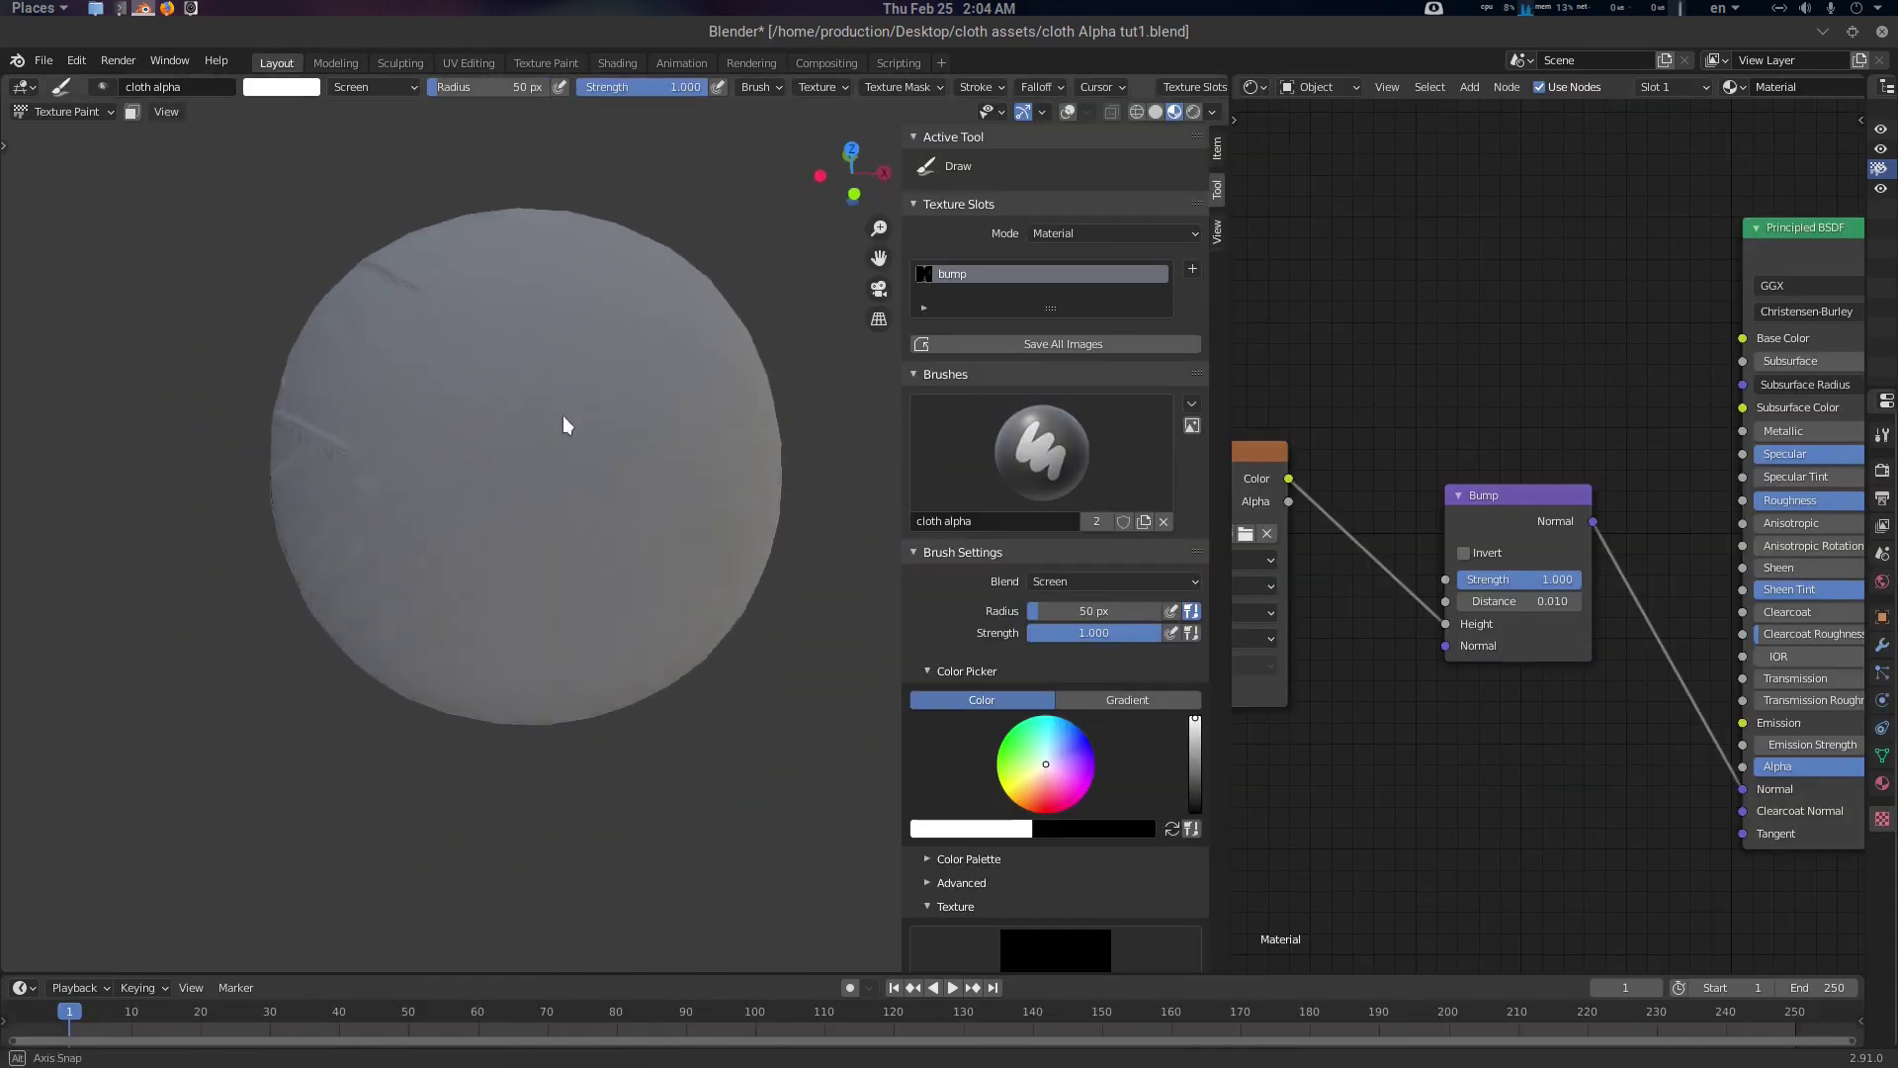
# Paint a long stitch stroke and a shorter dashed one below it on the sphere
pyautogui.scroll(2, 564, 423)
pyautogui.scroll(4, 676, 413)
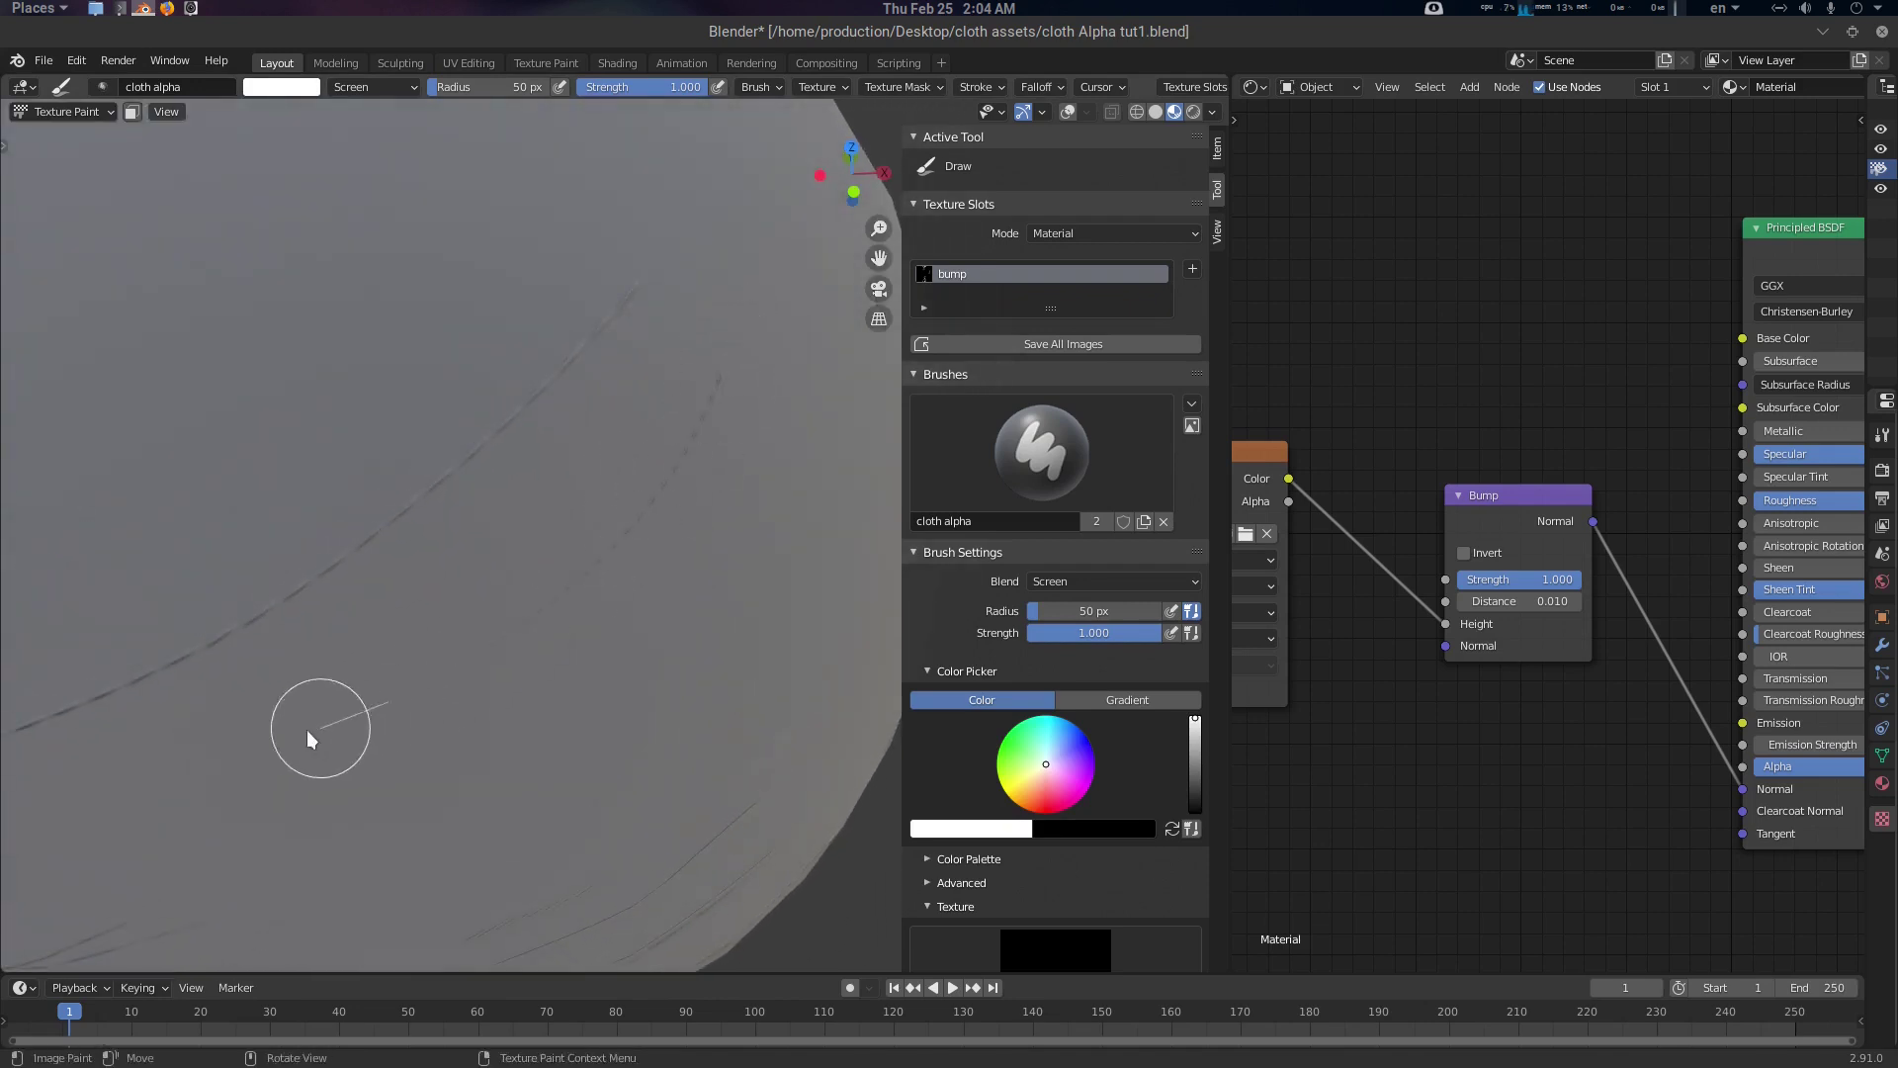
pyautogui.moveTo(363, 711); pyautogui.dragTo(721, 374)
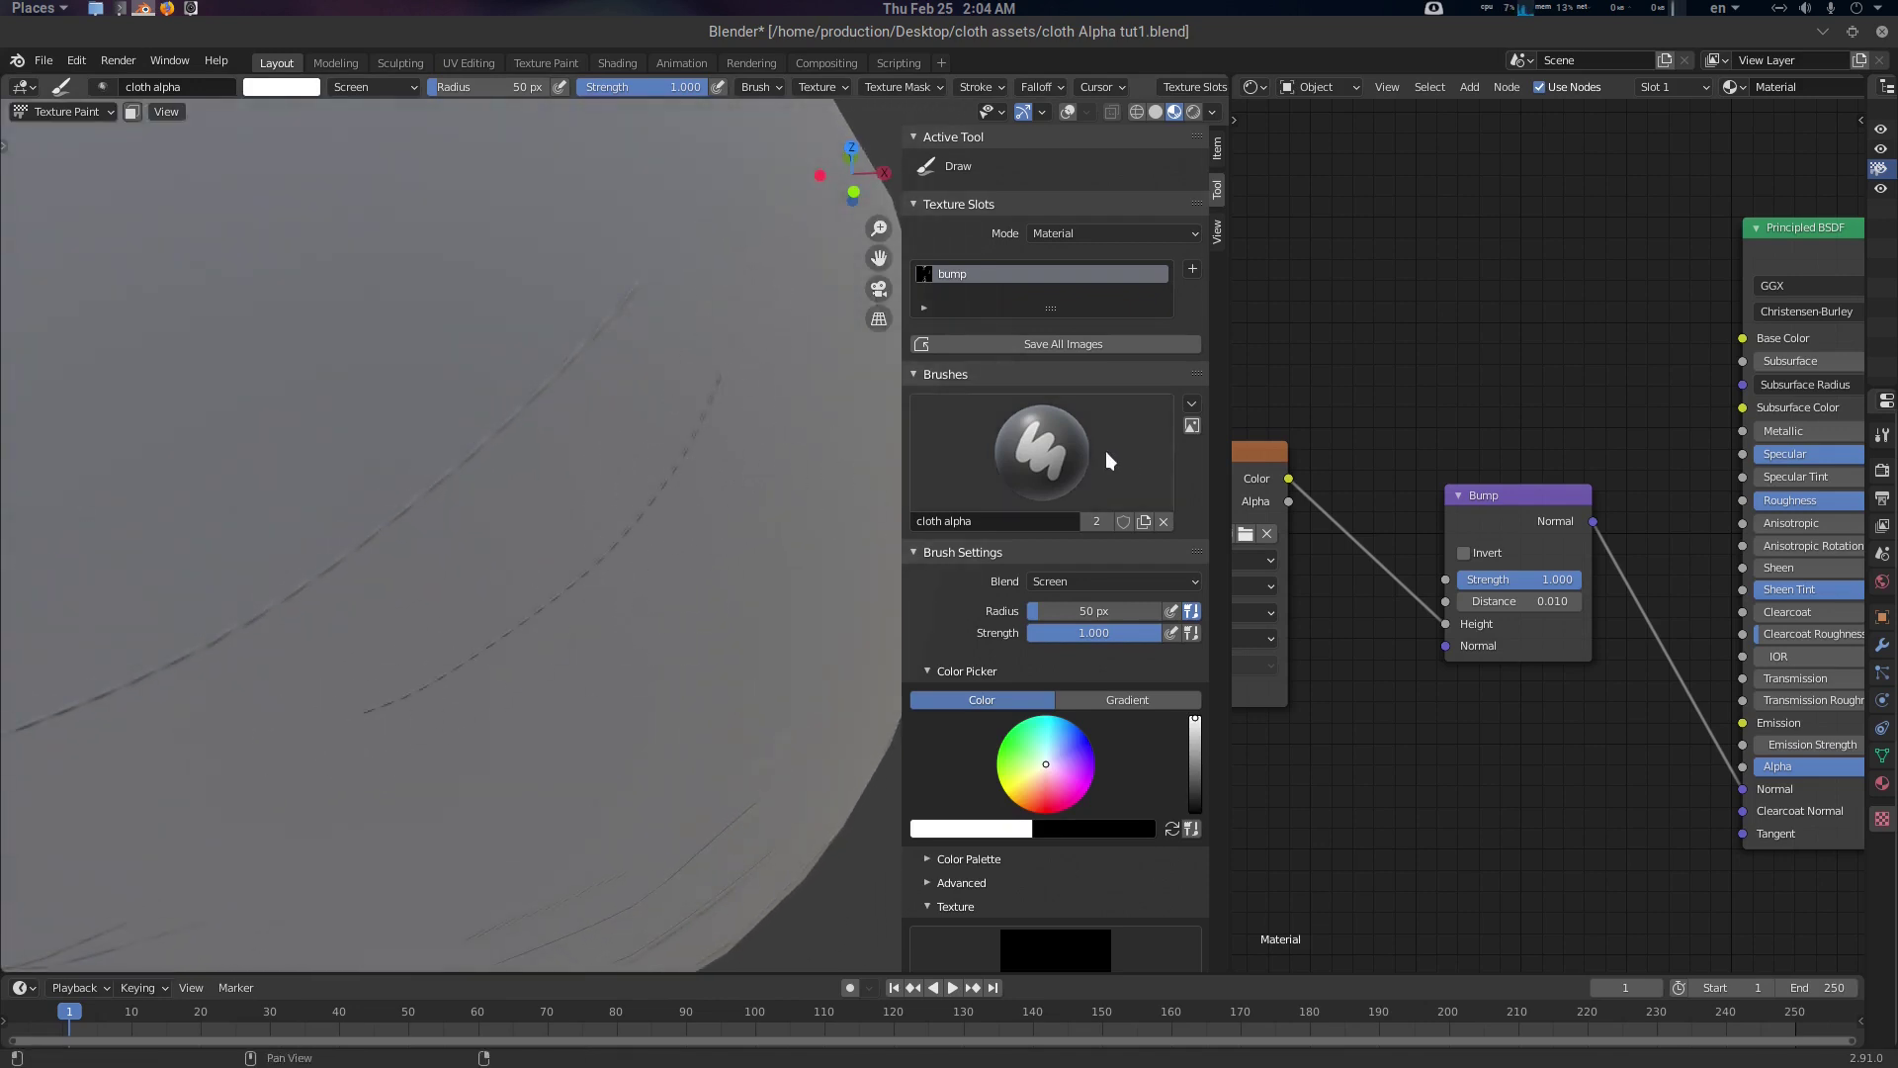
# Select the TexDraw brush and change its image paint tool to Fill
pyautogui.click(1136, 450)
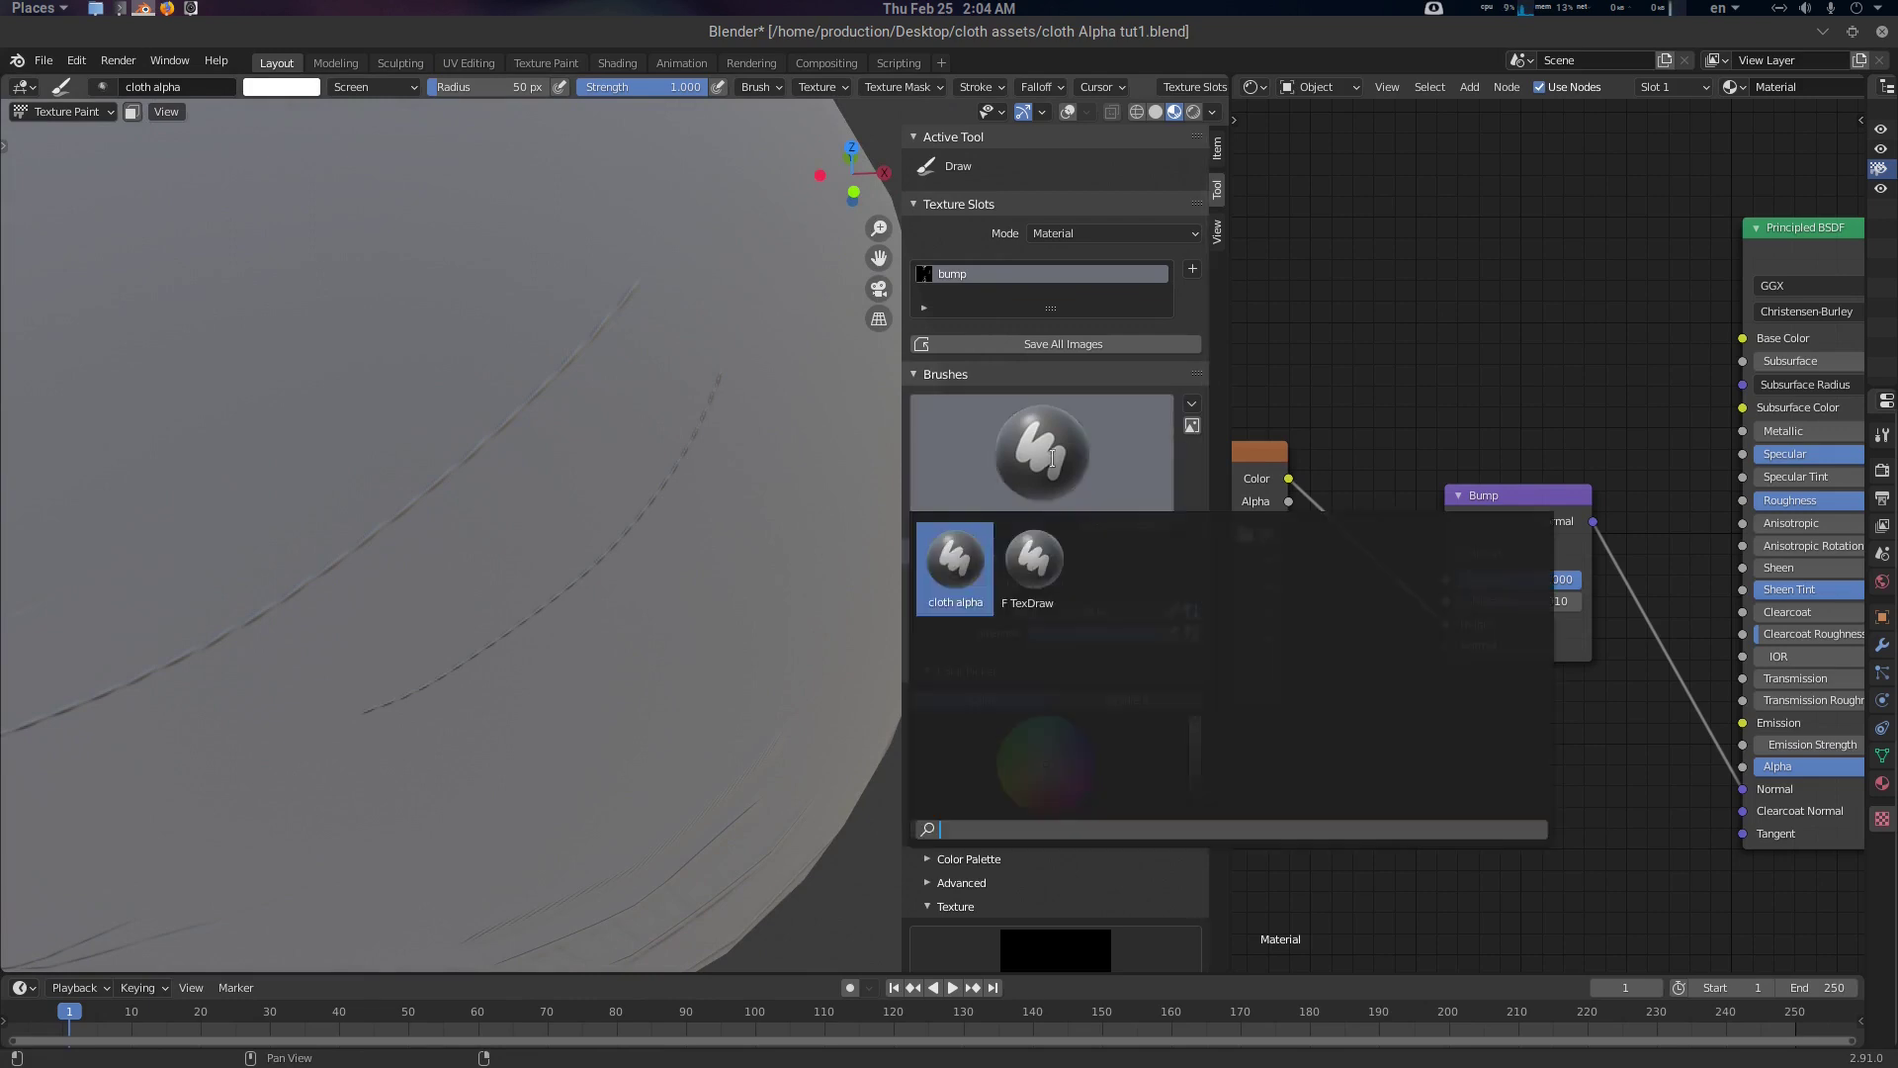
pyautogui.click(1034, 563)
pyautogui.click(1191, 403)
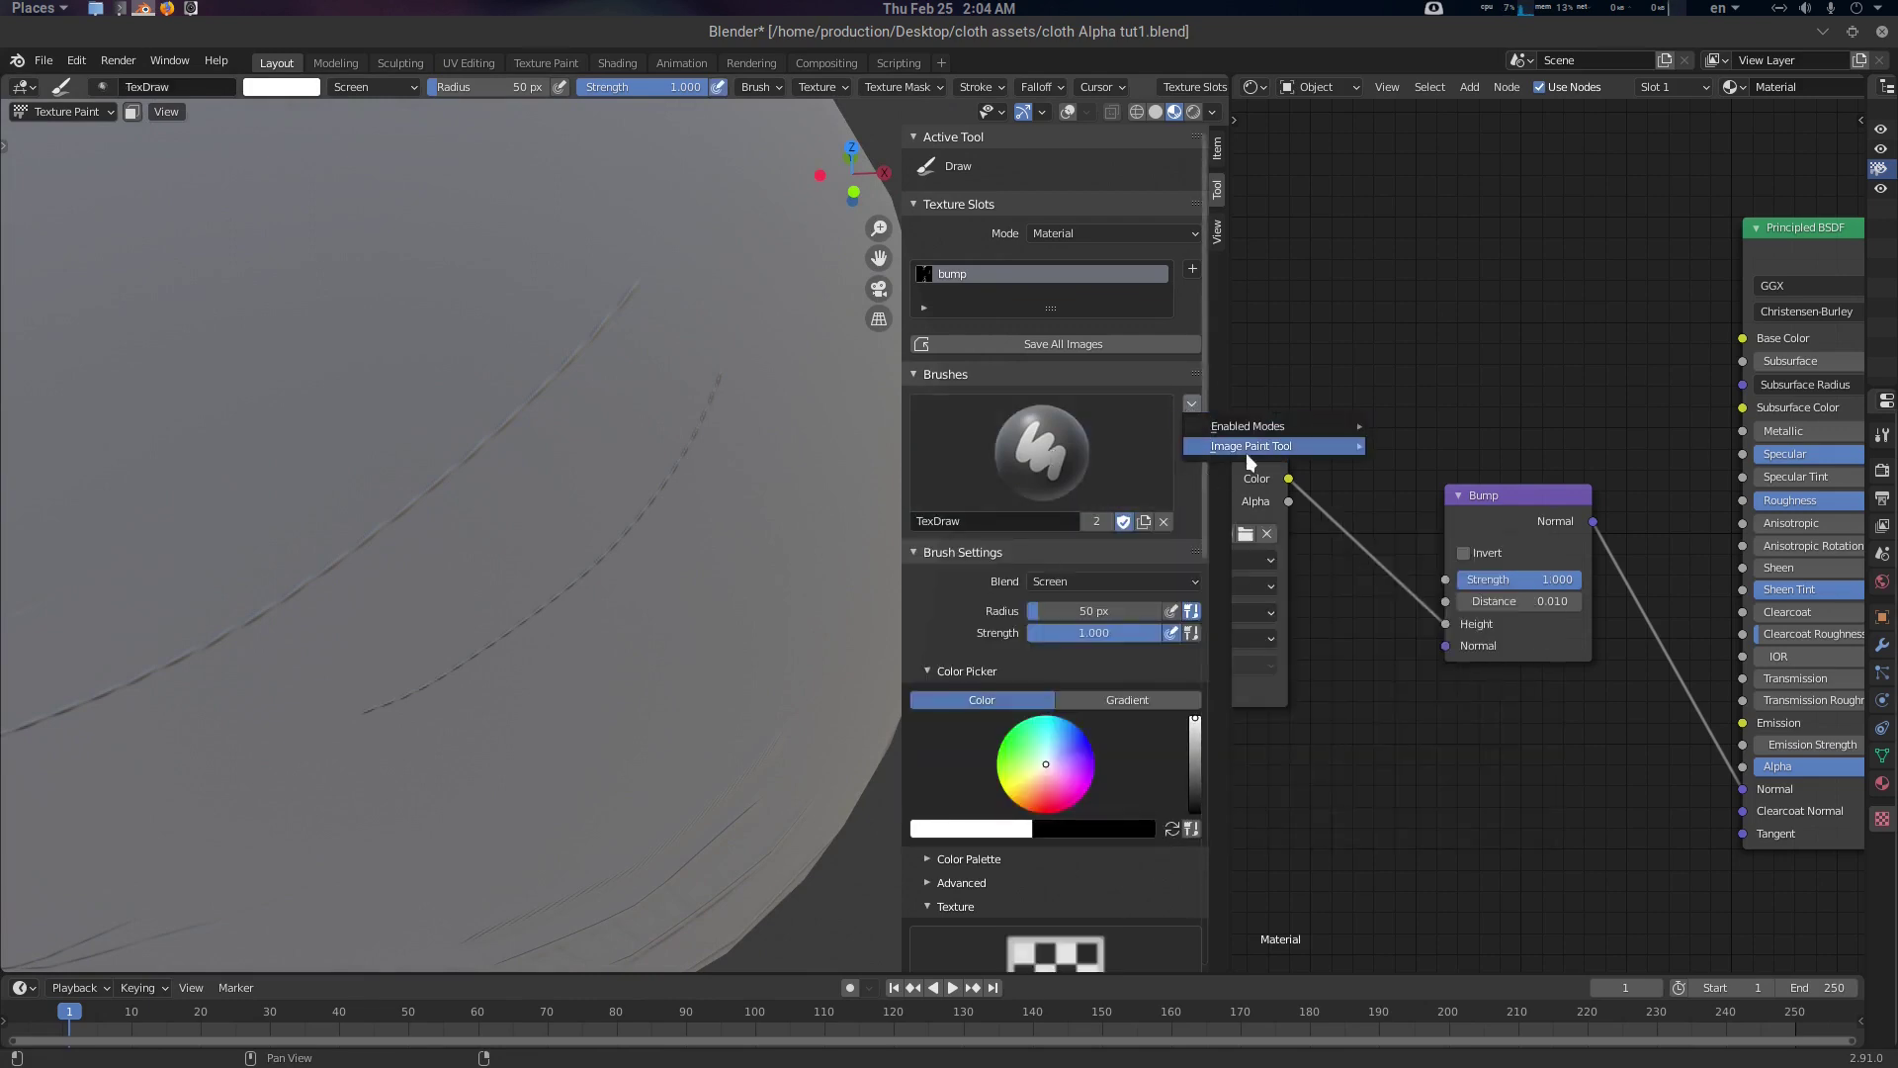
pyautogui.moveTo(1251, 449)
pyautogui.click(1417, 535)
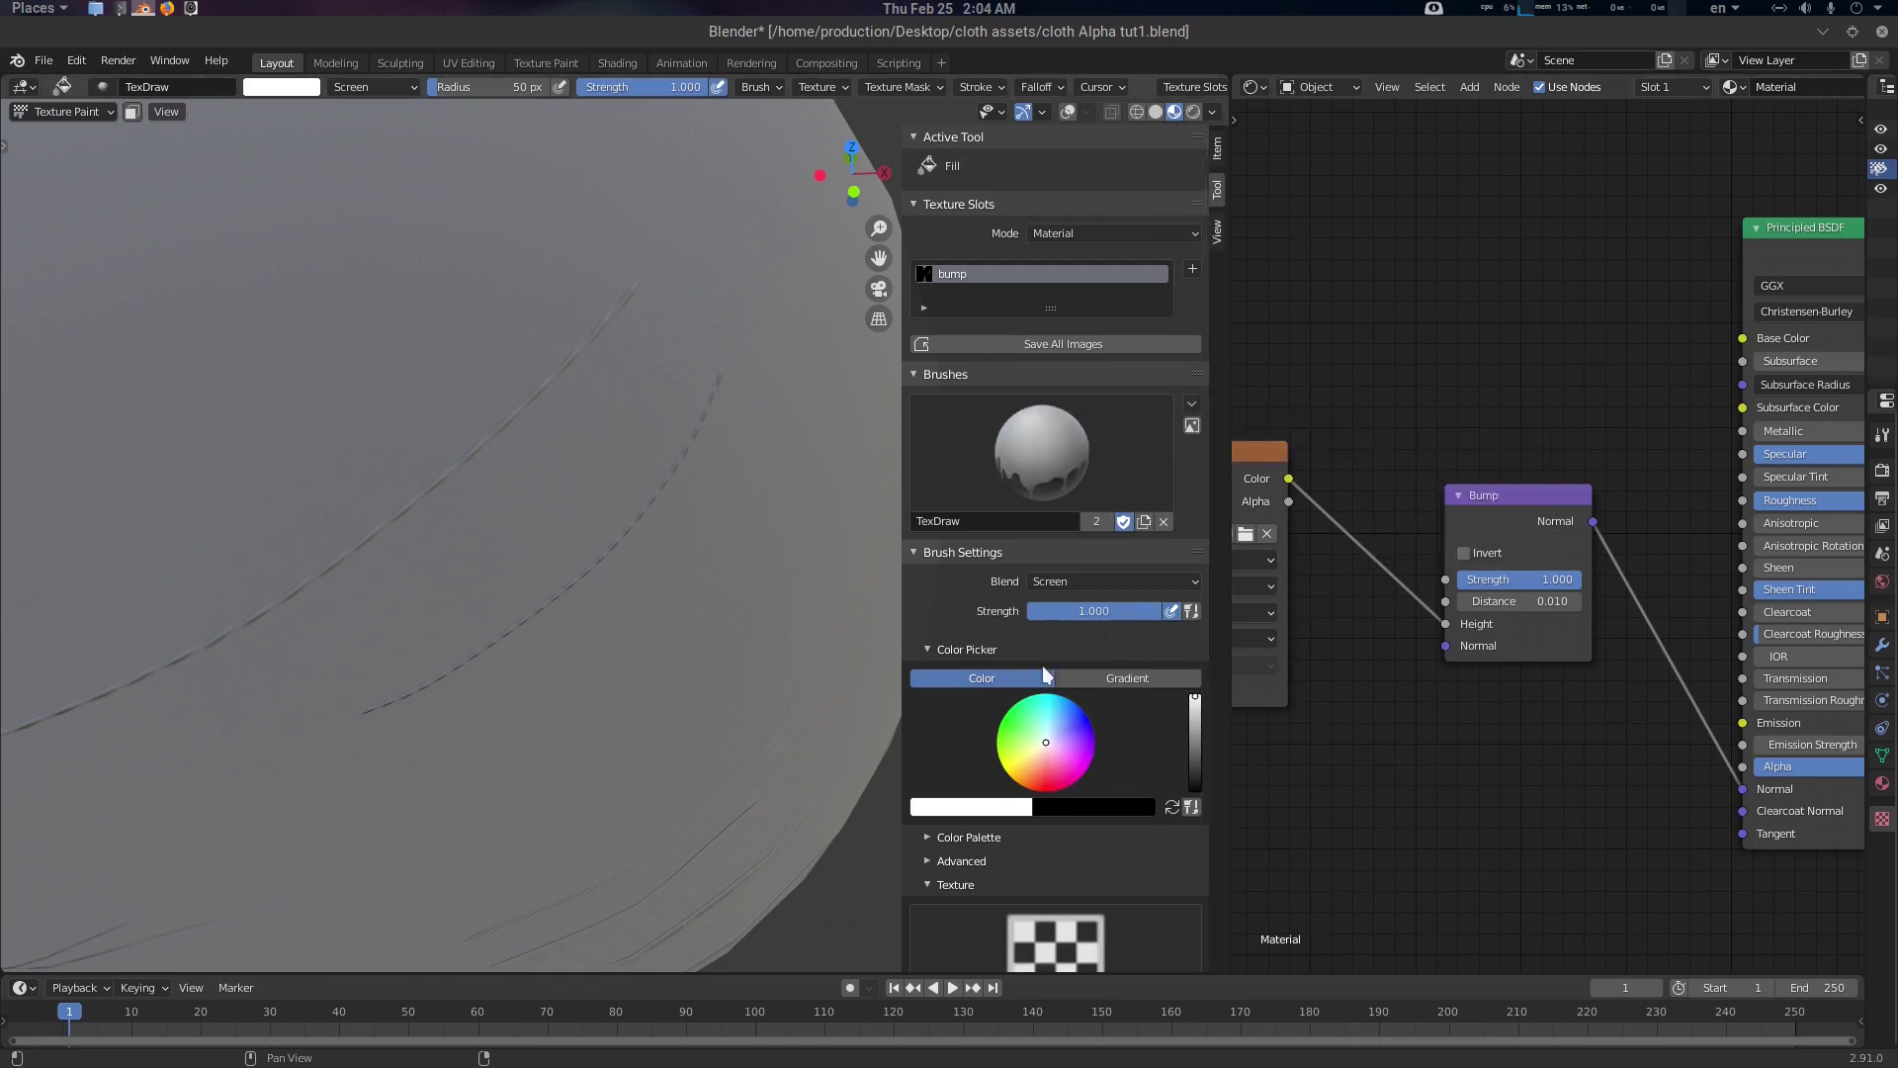
# Make black the active brush colour, set the blend mode to Mix, and fill the bump texture on the sphere
pyautogui.click(1169, 808)
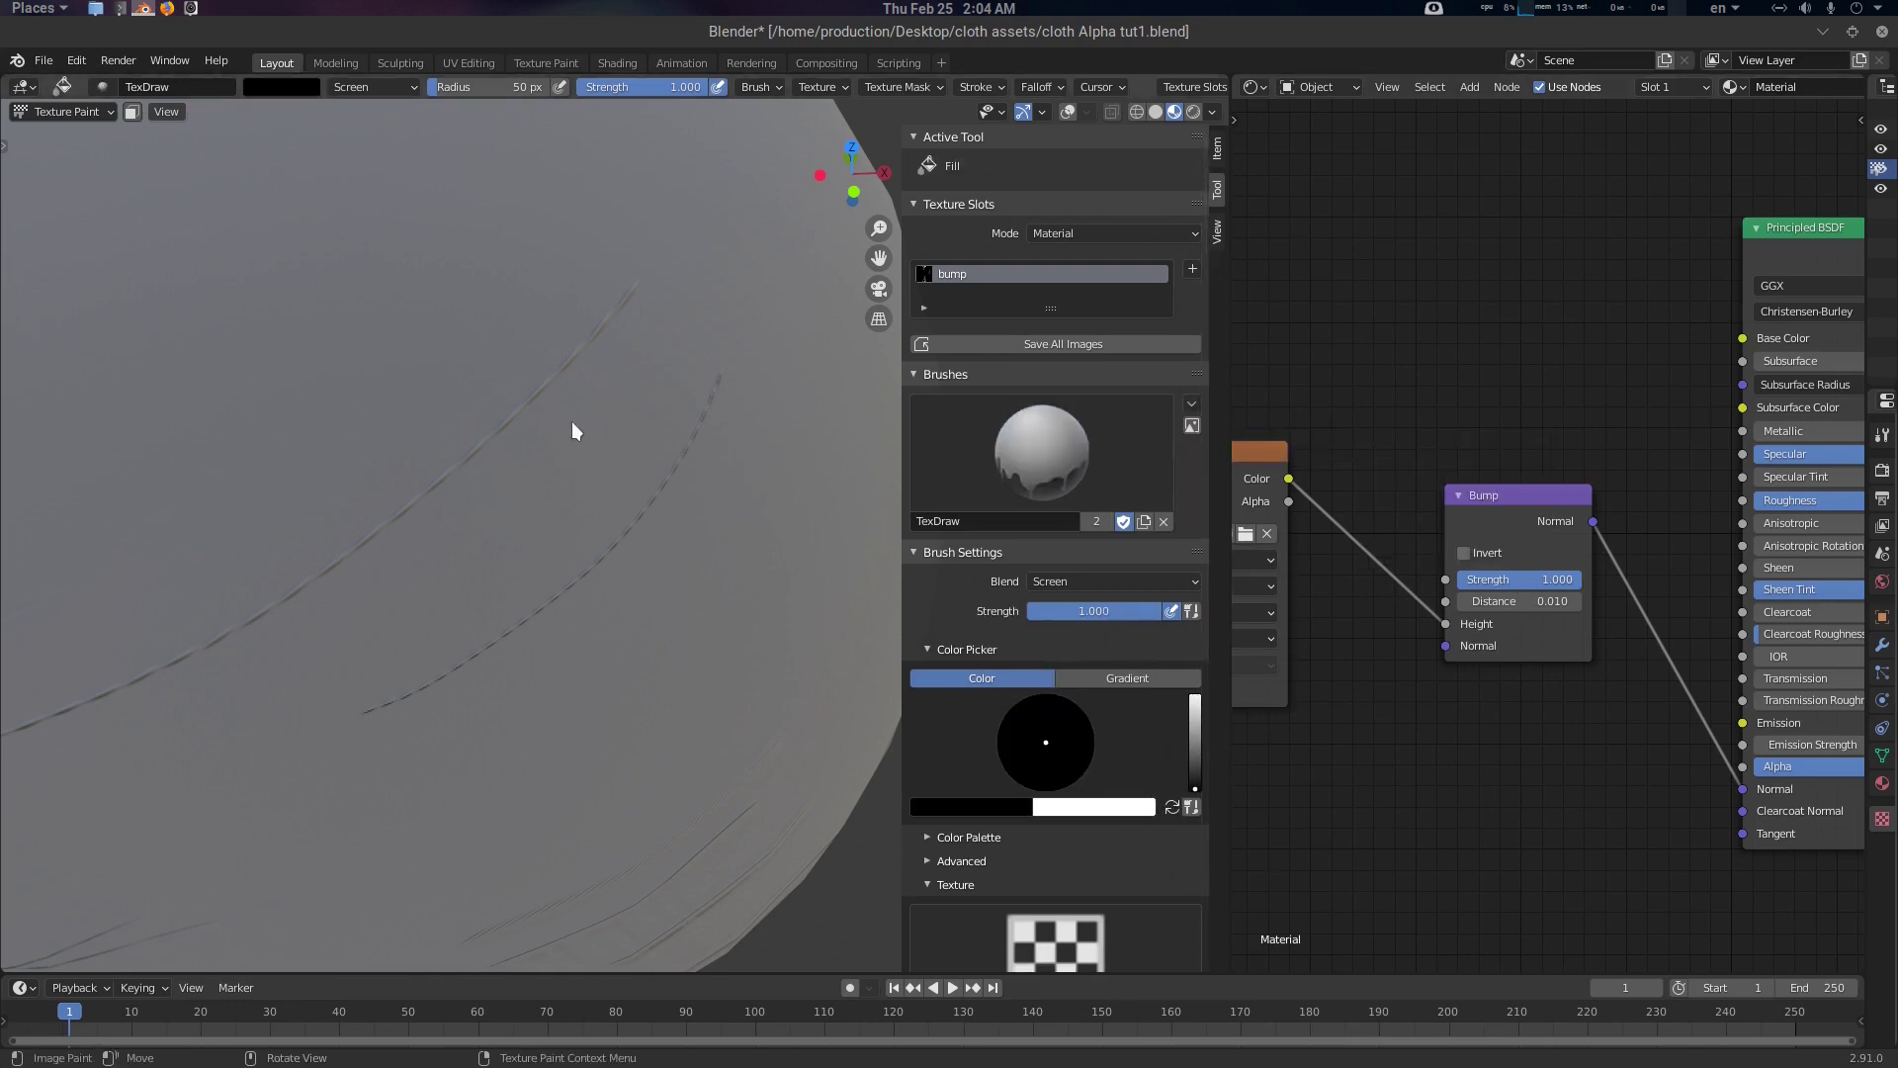
pyautogui.scroll(-1, 512, 483)
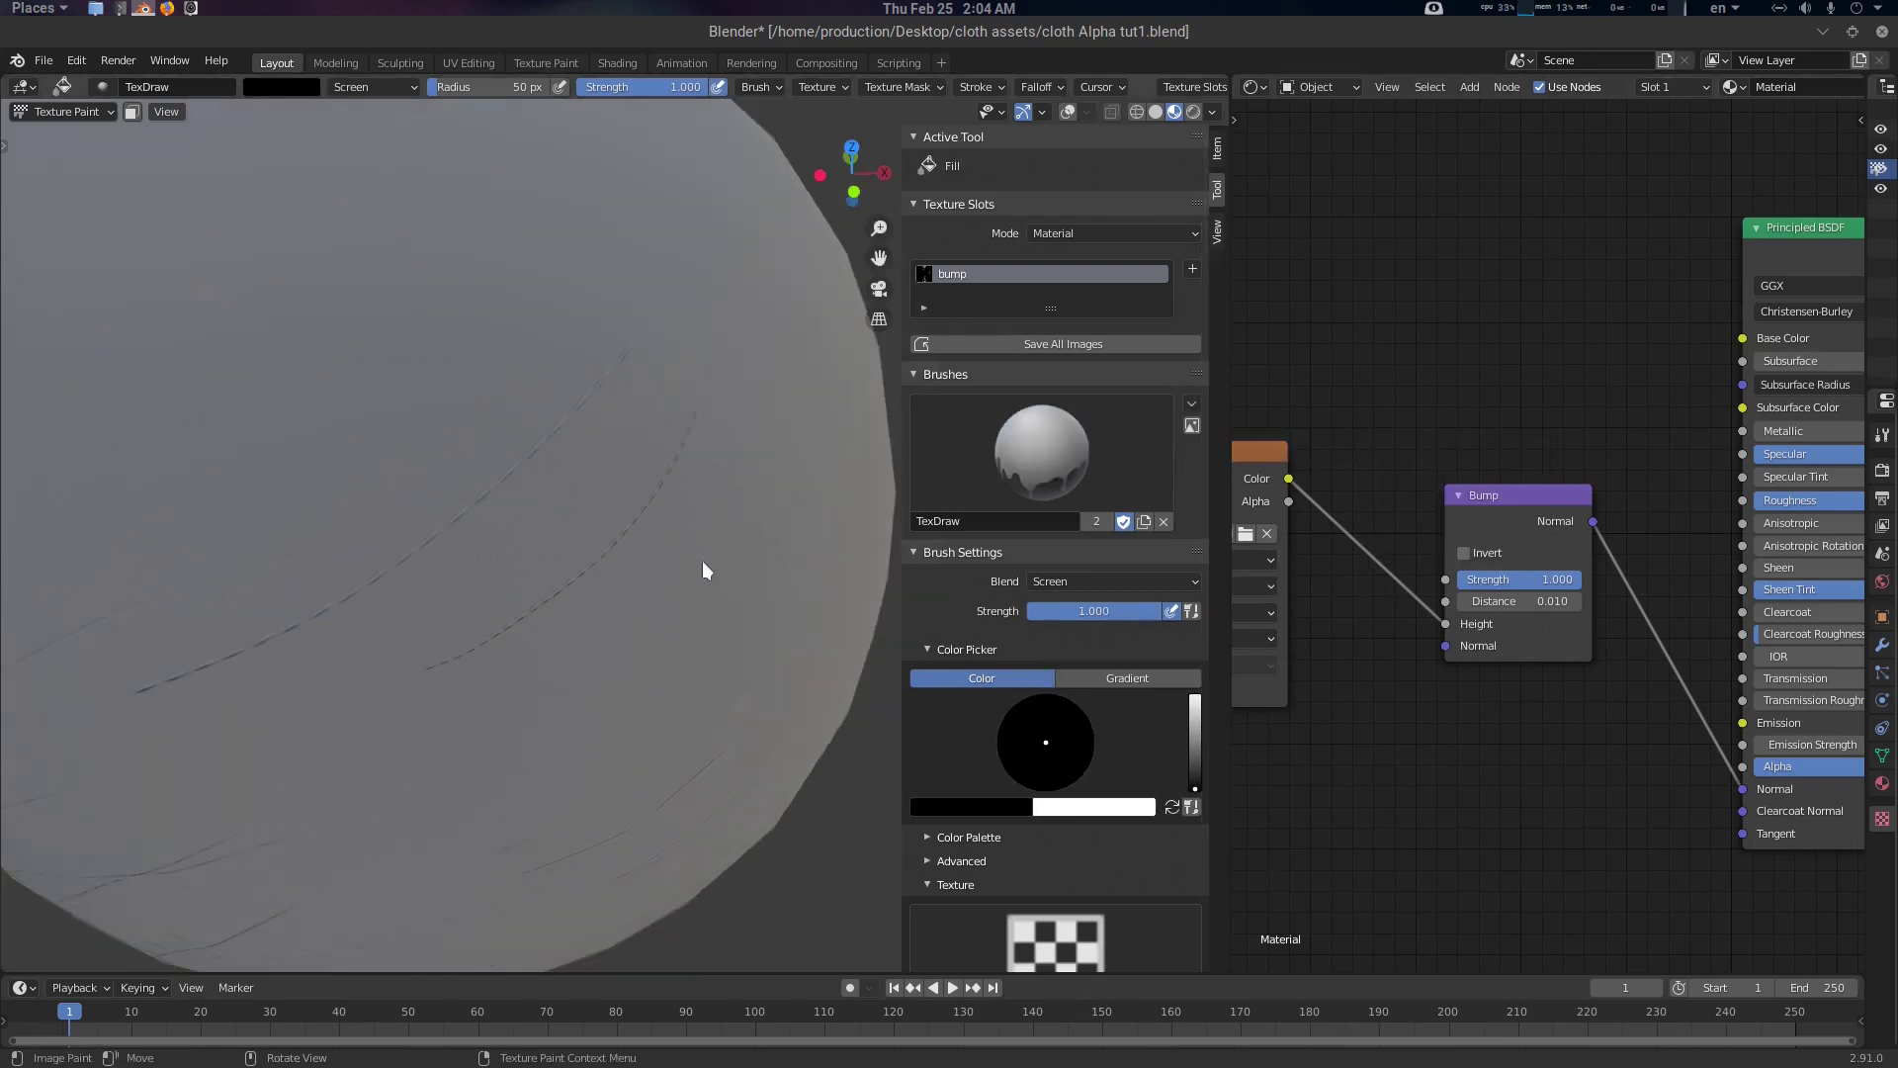
pyautogui.click(1078, 581)
pyautogui.click(1071, 597)
pyautogui.scroll(-3, 485, 504)
pyautogui.moveTo(484, 504); pyautogui.dragTo(606, 506, button='middle')
pyautogui.scroll(-2, 607, 507)
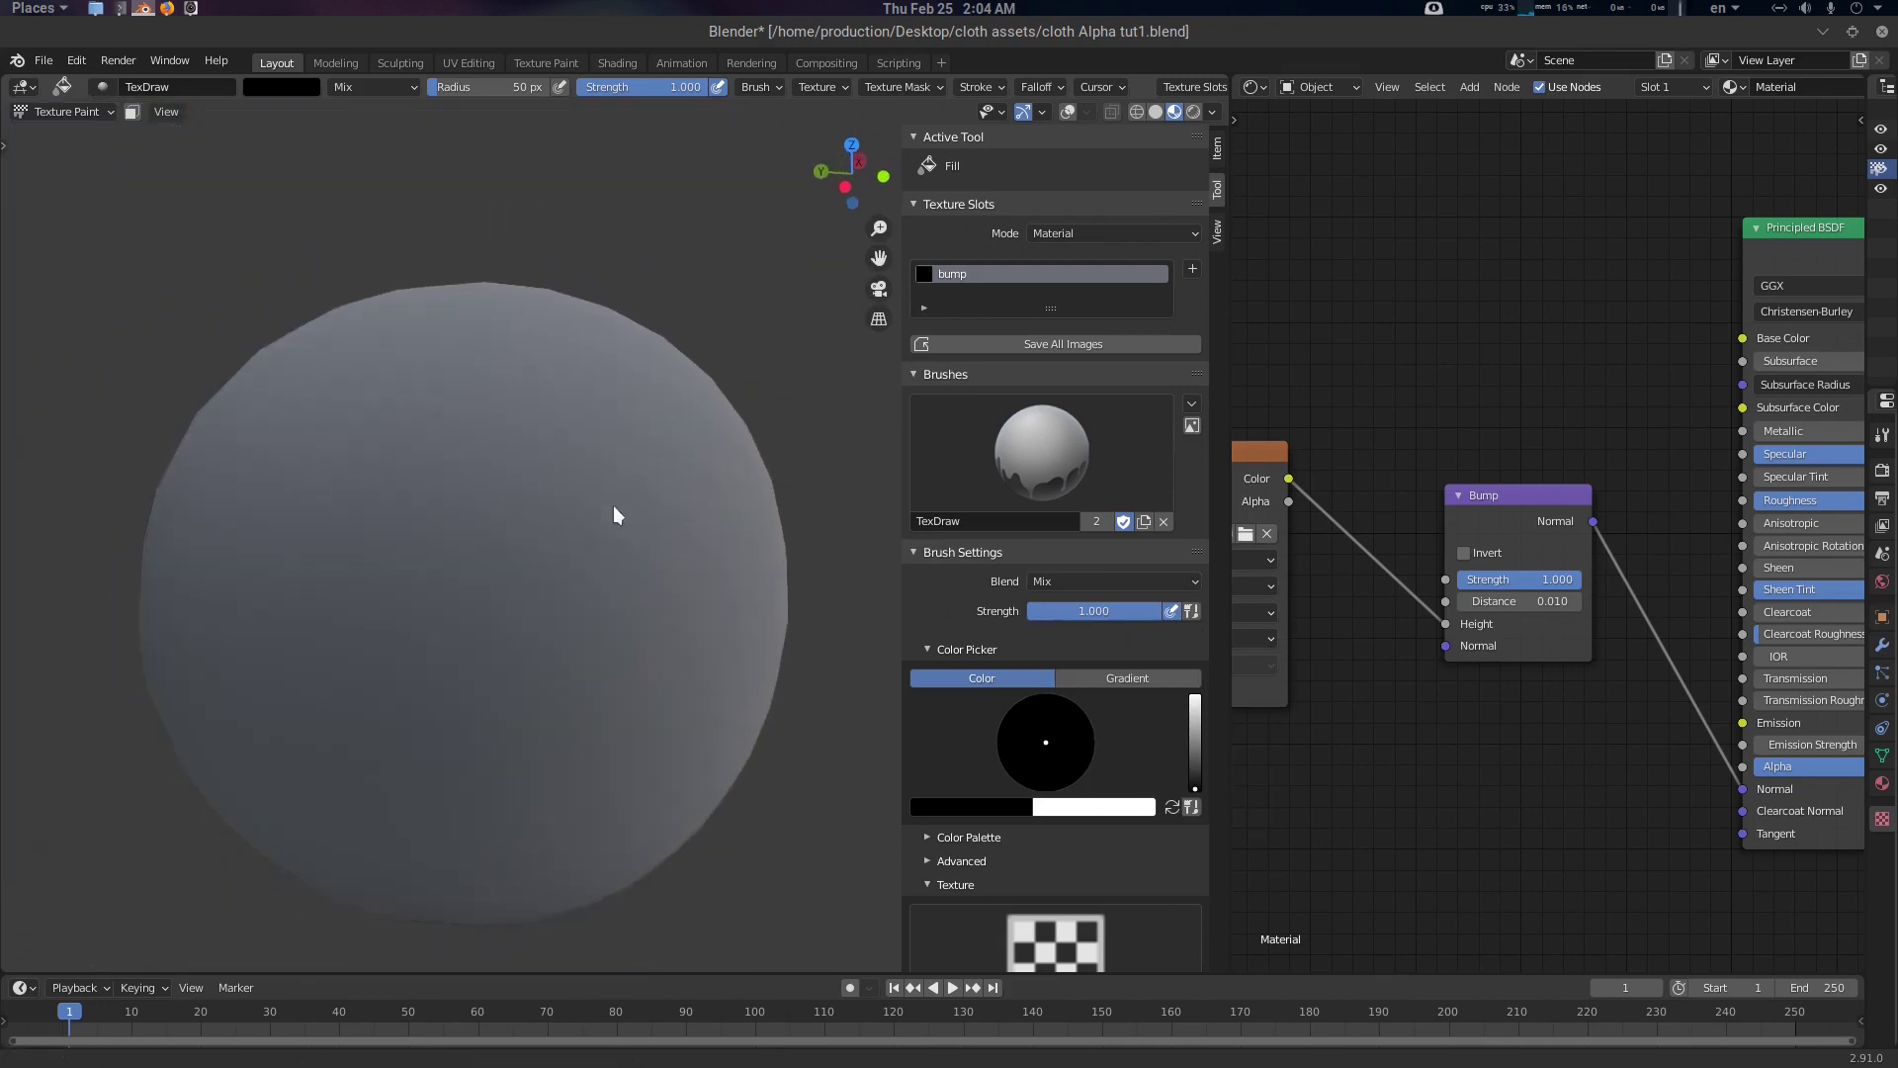
# Choose the Fill brush, set its image paint tool to Draw, and select the cloth alpha brush
pyautogui.click(1041, 450)
pyautogui.click(932, 565)
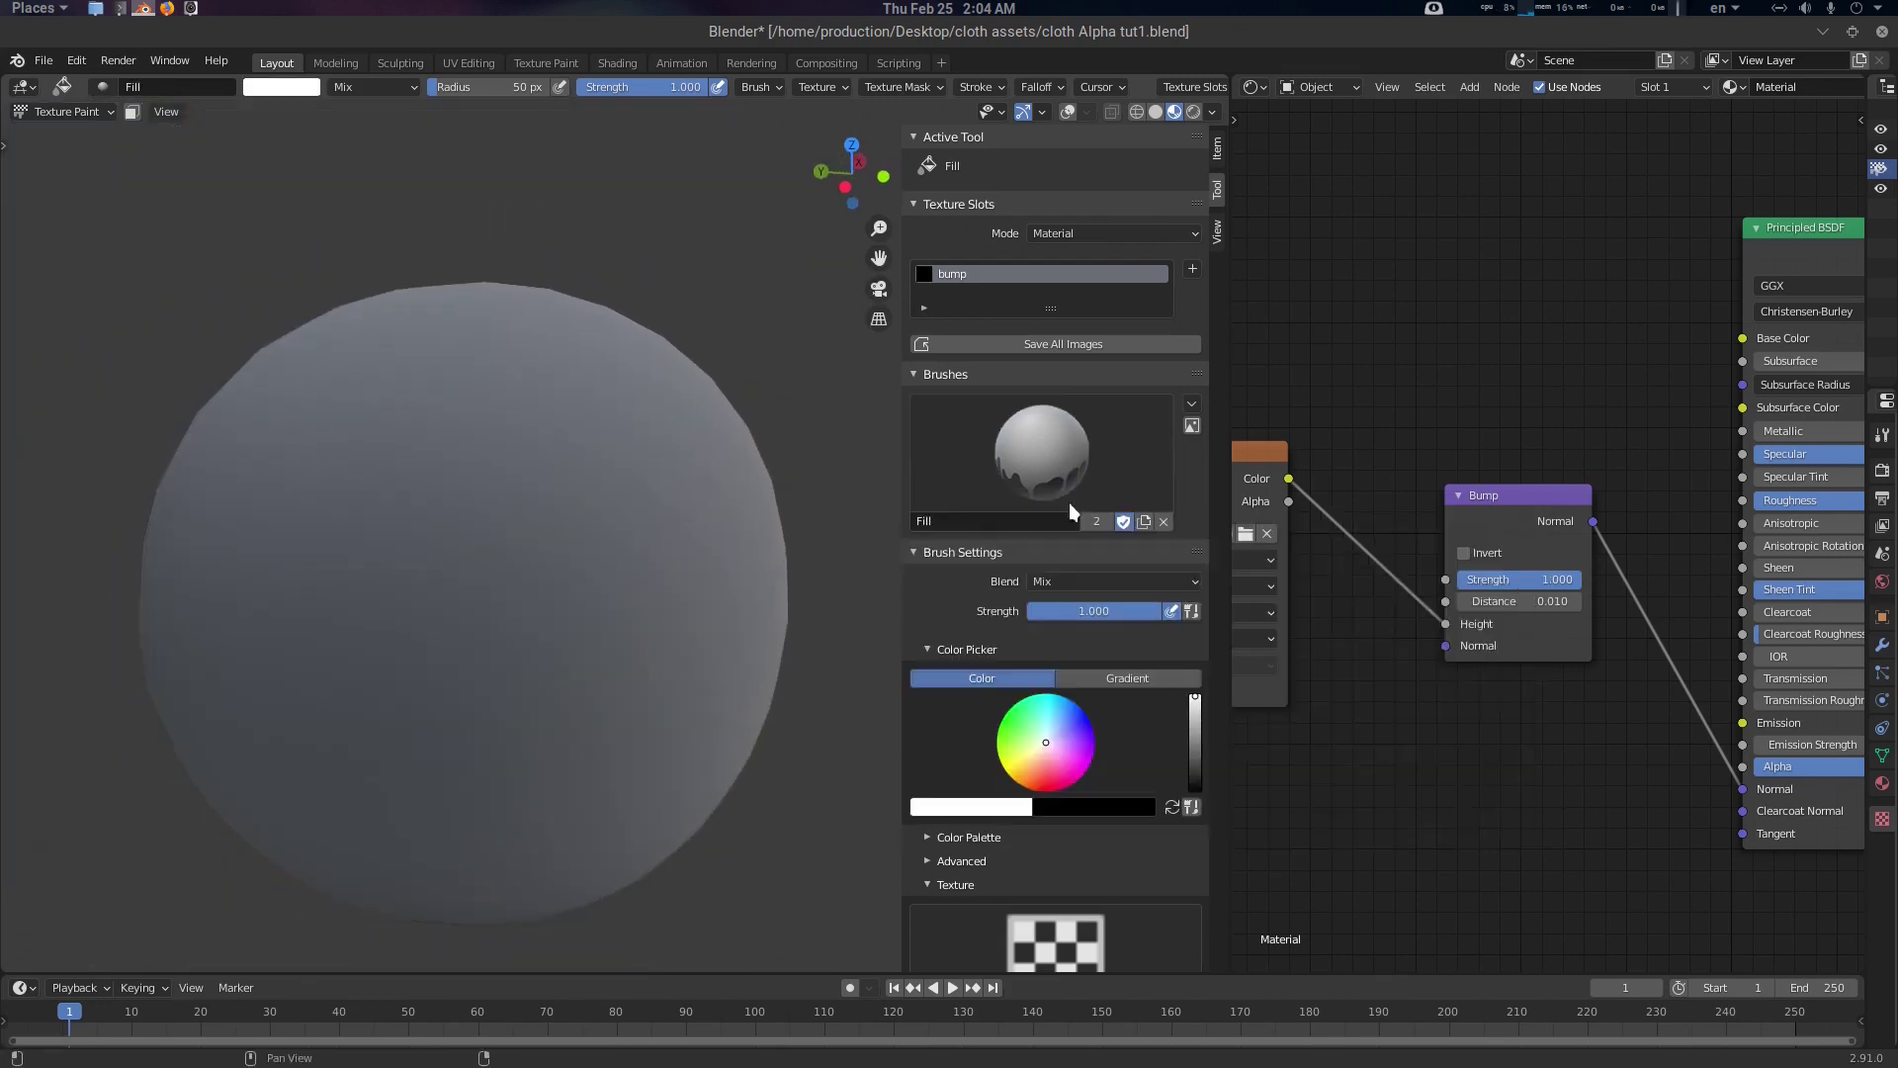
pyautogui.click(1192, 403)
pyautogui.moveTo(1237, 445)
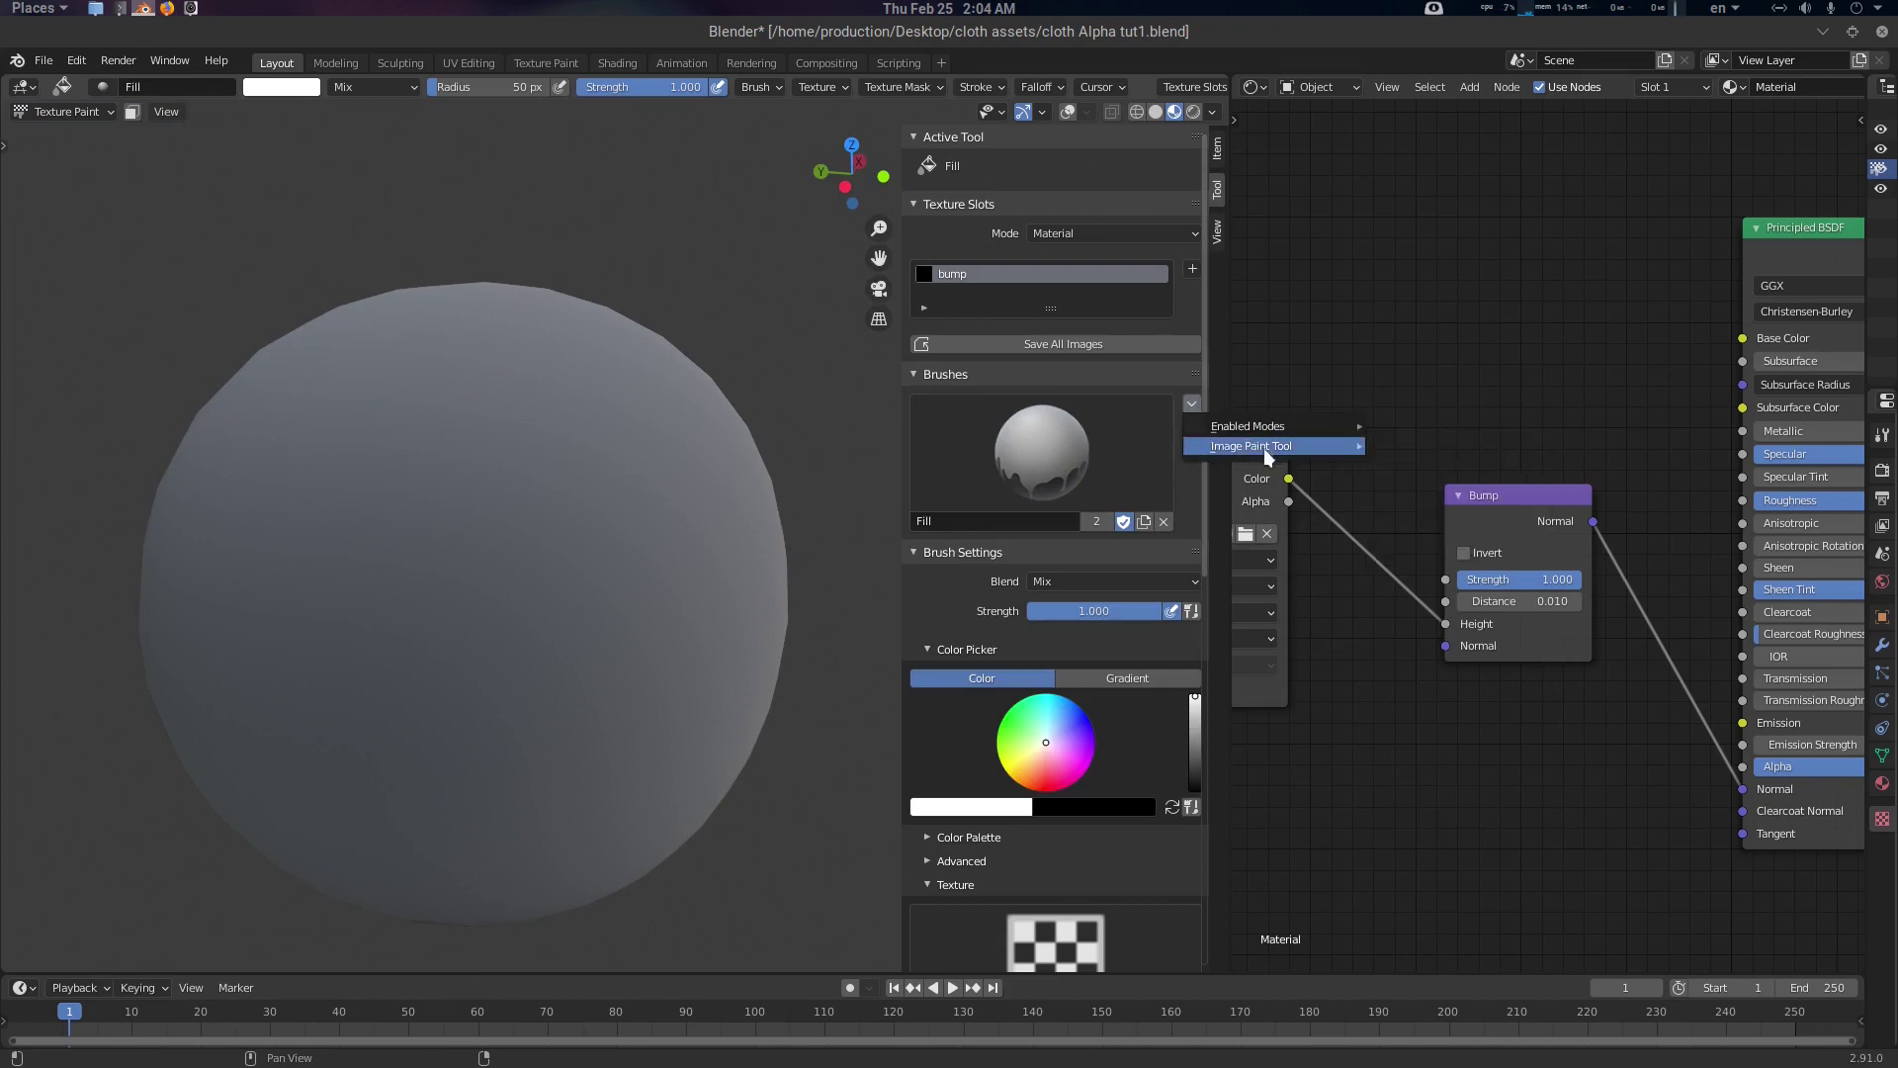
pyautogui.click(1461, 447)
pyautogui.click(1050, 452)
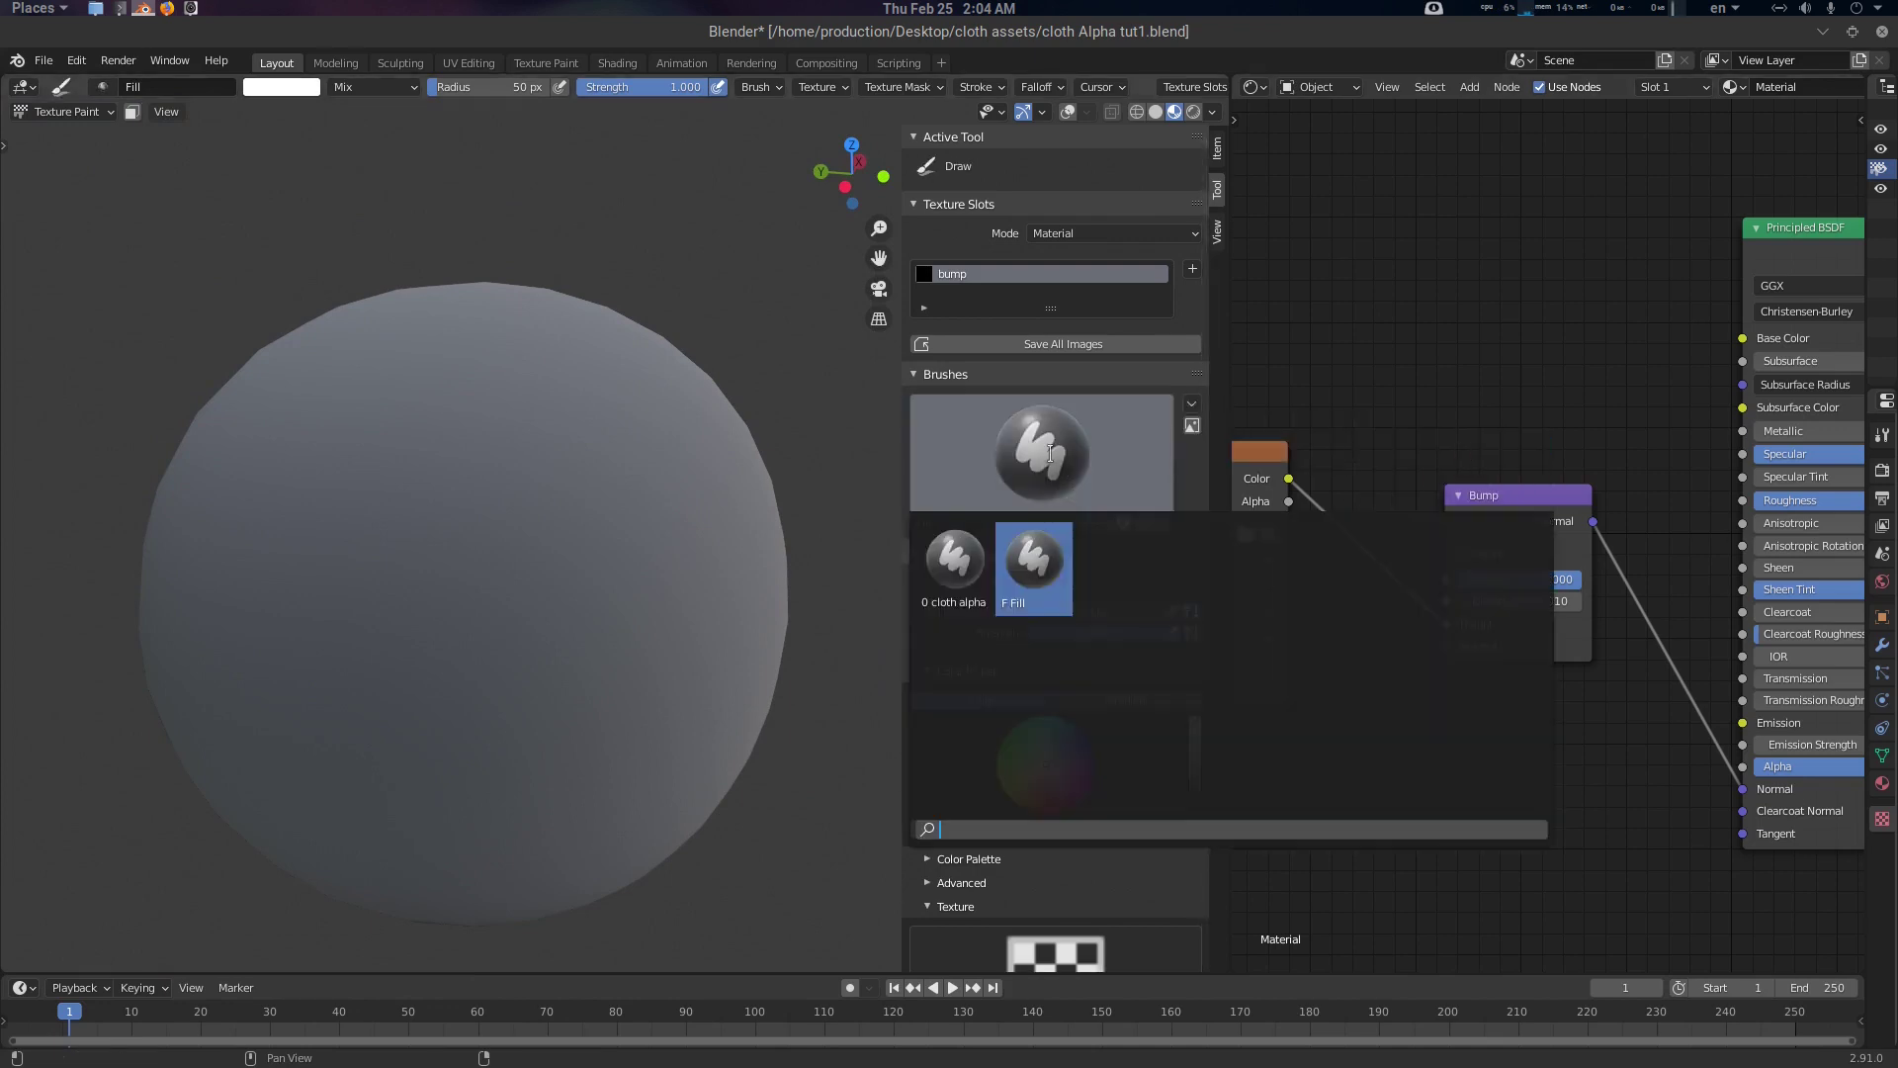
pyautogui.click(952, 559)
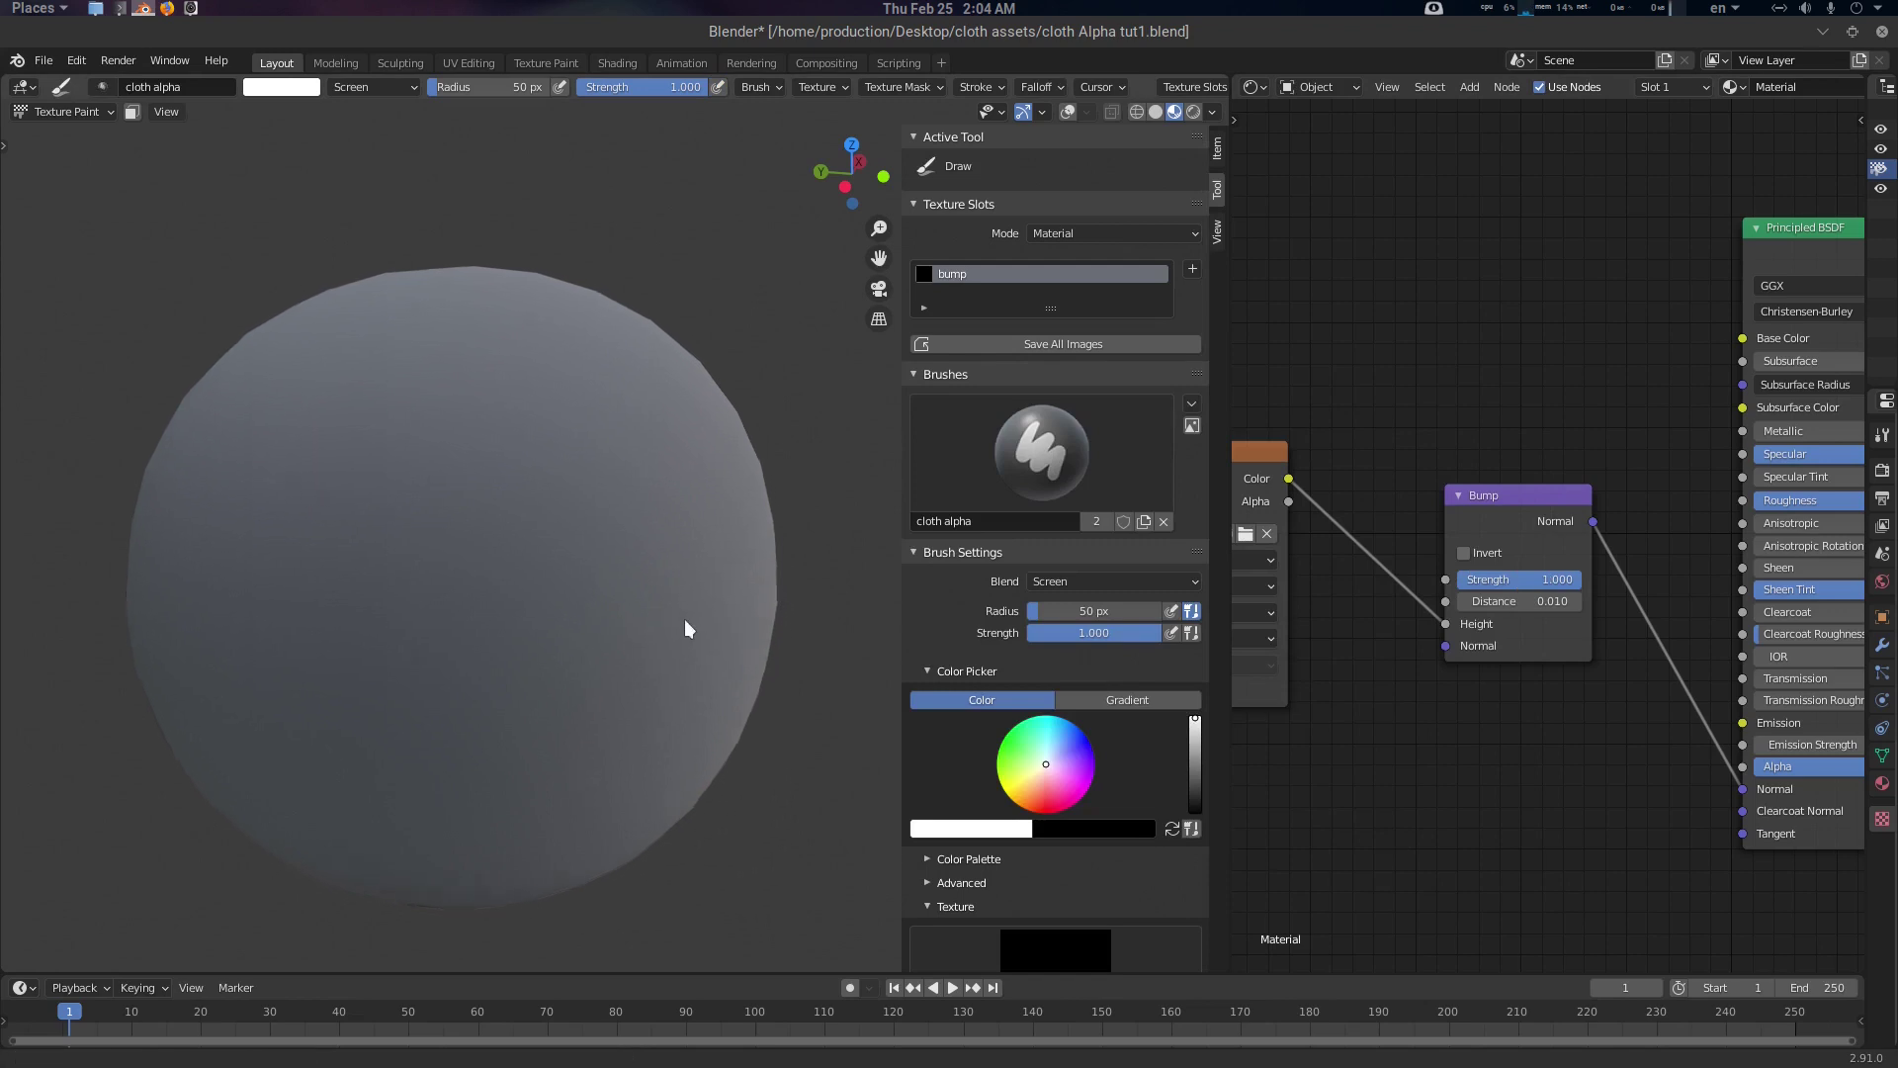
# Paint several crossing test stitch strokes on the cleared sphere and undo them
pyautogui.scroll(3, 720, 631)
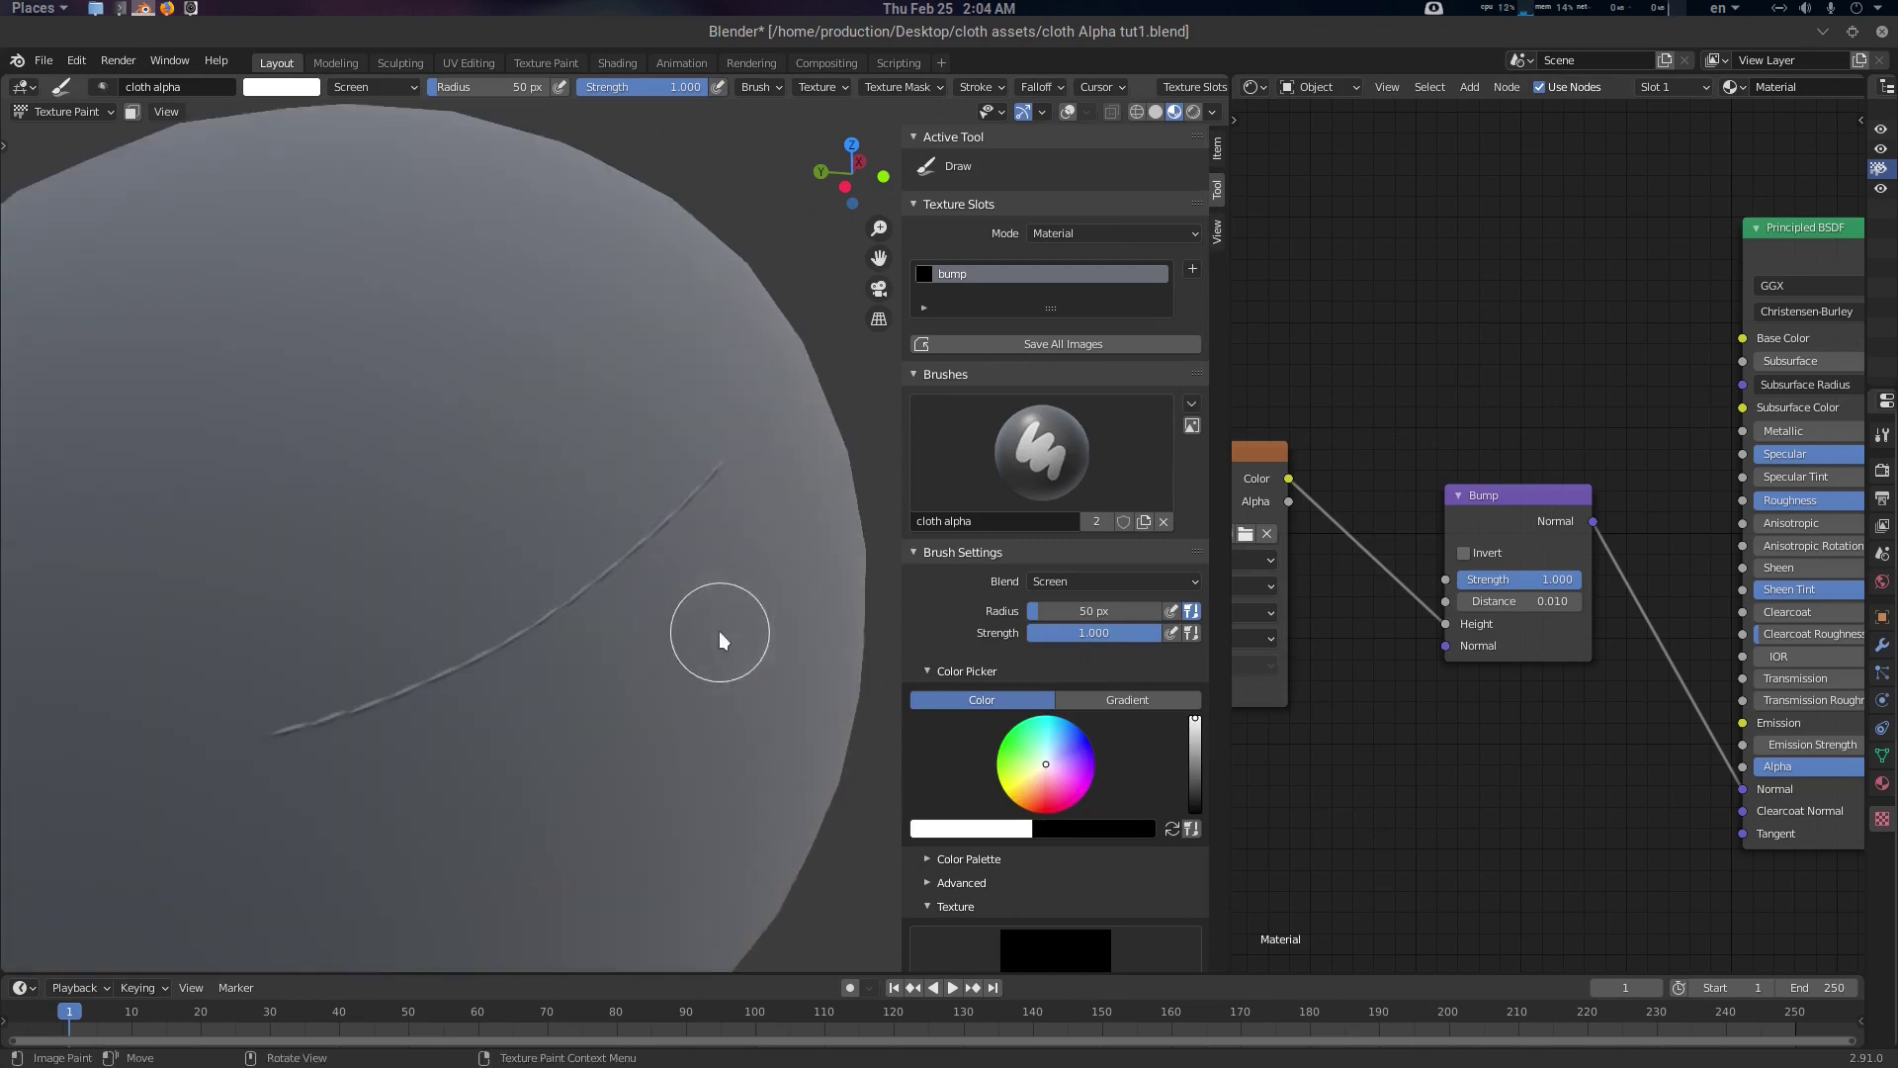
pyautogui.moveTo(771, 532); pyautogui.dragTo(285, 737)
pyautogui.moveTo(647, 701)
pyautogui.mouseDown()
pyautogui.moveTo(519, 743)
pyautogui.moveTo(161, 653)
pyautogui.mouseUp()
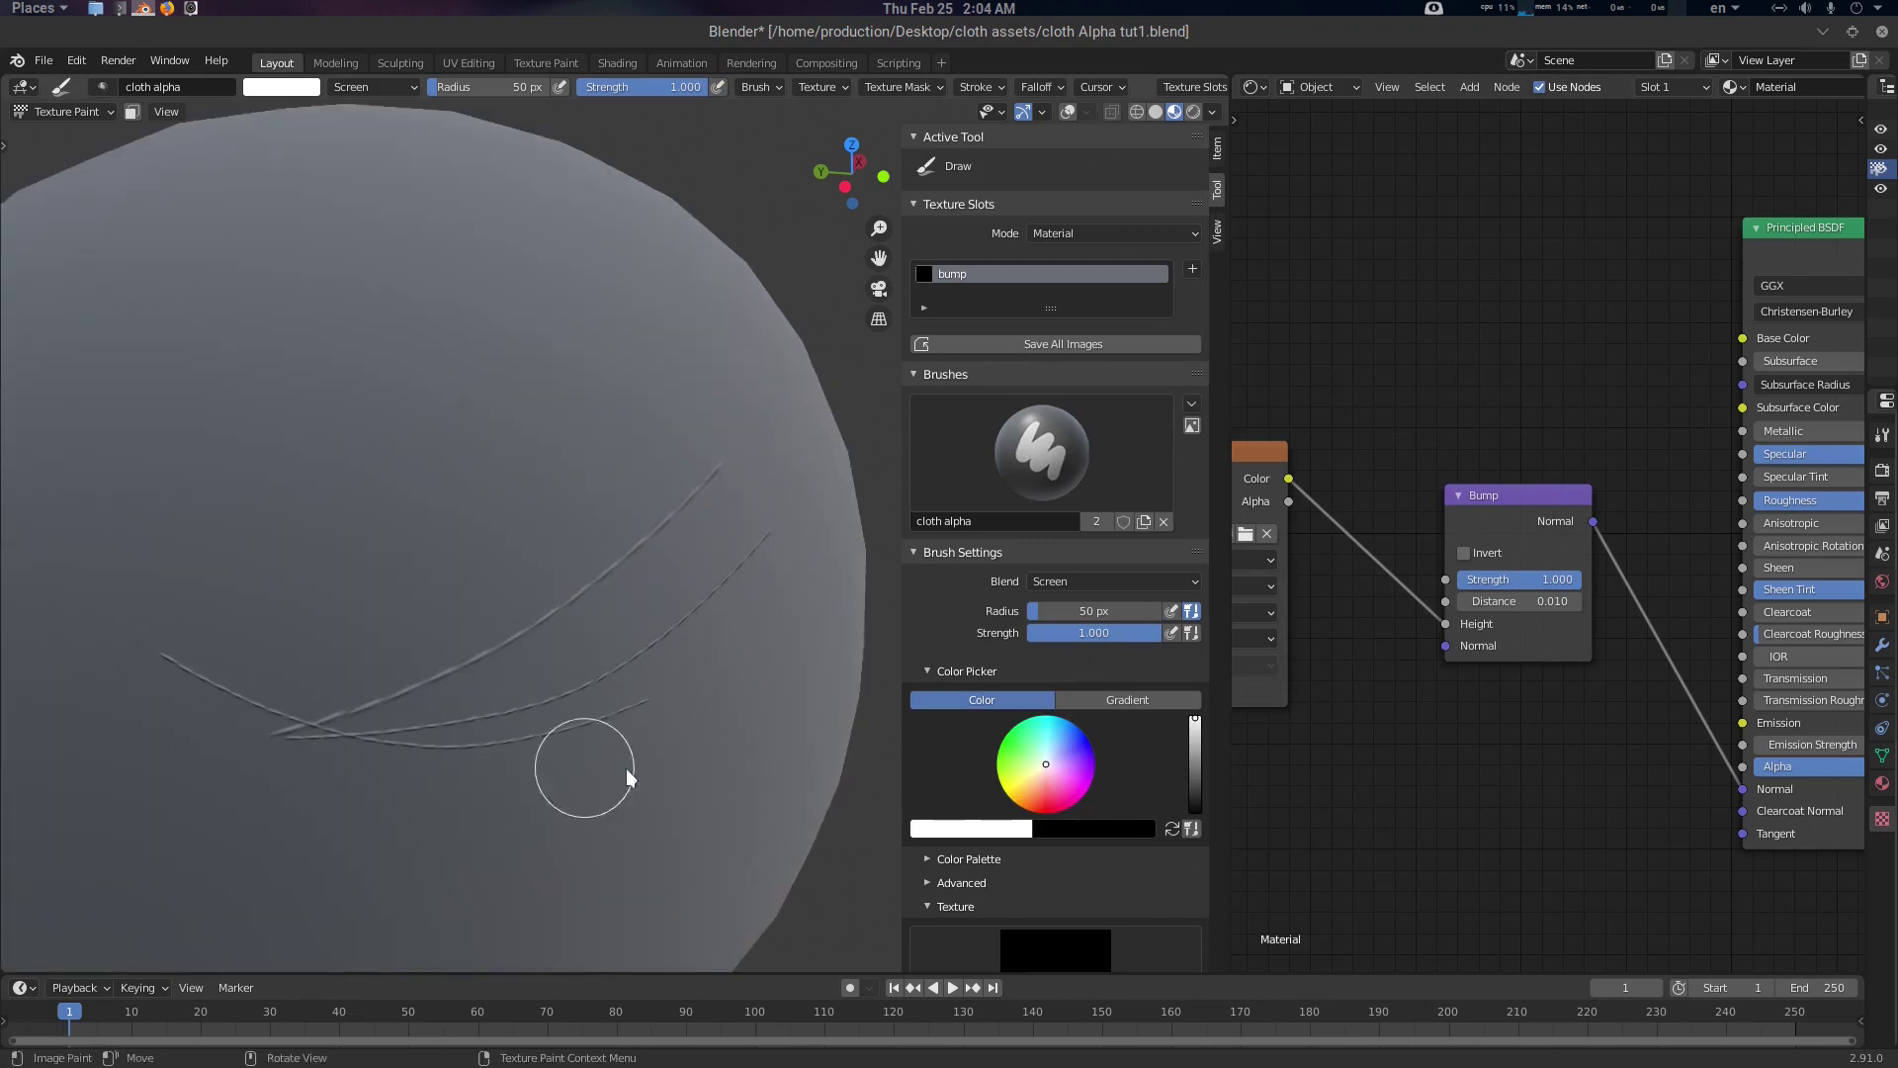
pyautogui.moveTo(621, 751); pyautogui.dragTo(329, 385)
pyautogui.hotkey('ctrl', 'z')
pyautogui.hotkey('ctrl', 'z')
pyautogui.hotkey('ctrl', 'z')
pyautogui.hotkey('ctrl', 'z')
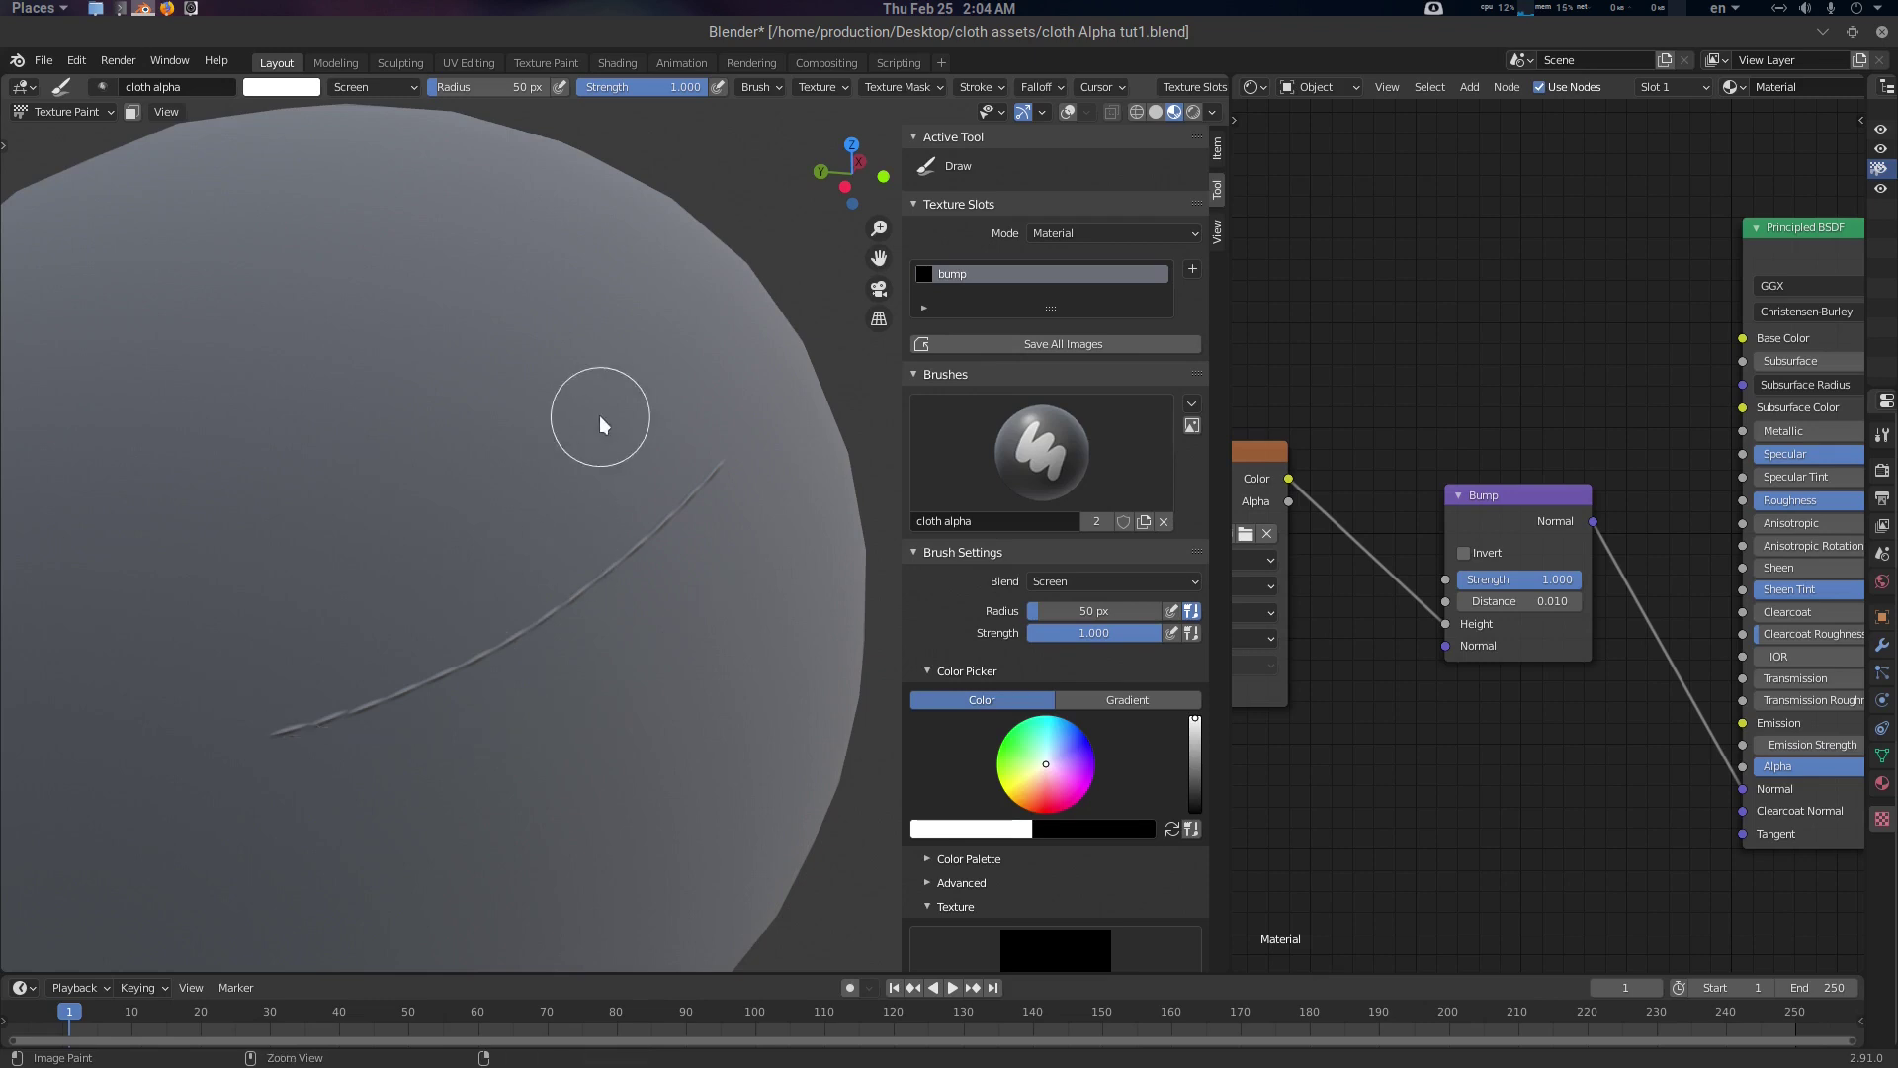
# In the Compositing workspace, move the first ColorRamp's black stop of the B_stich texture to 0.486
pyautogui.click(804, 61)
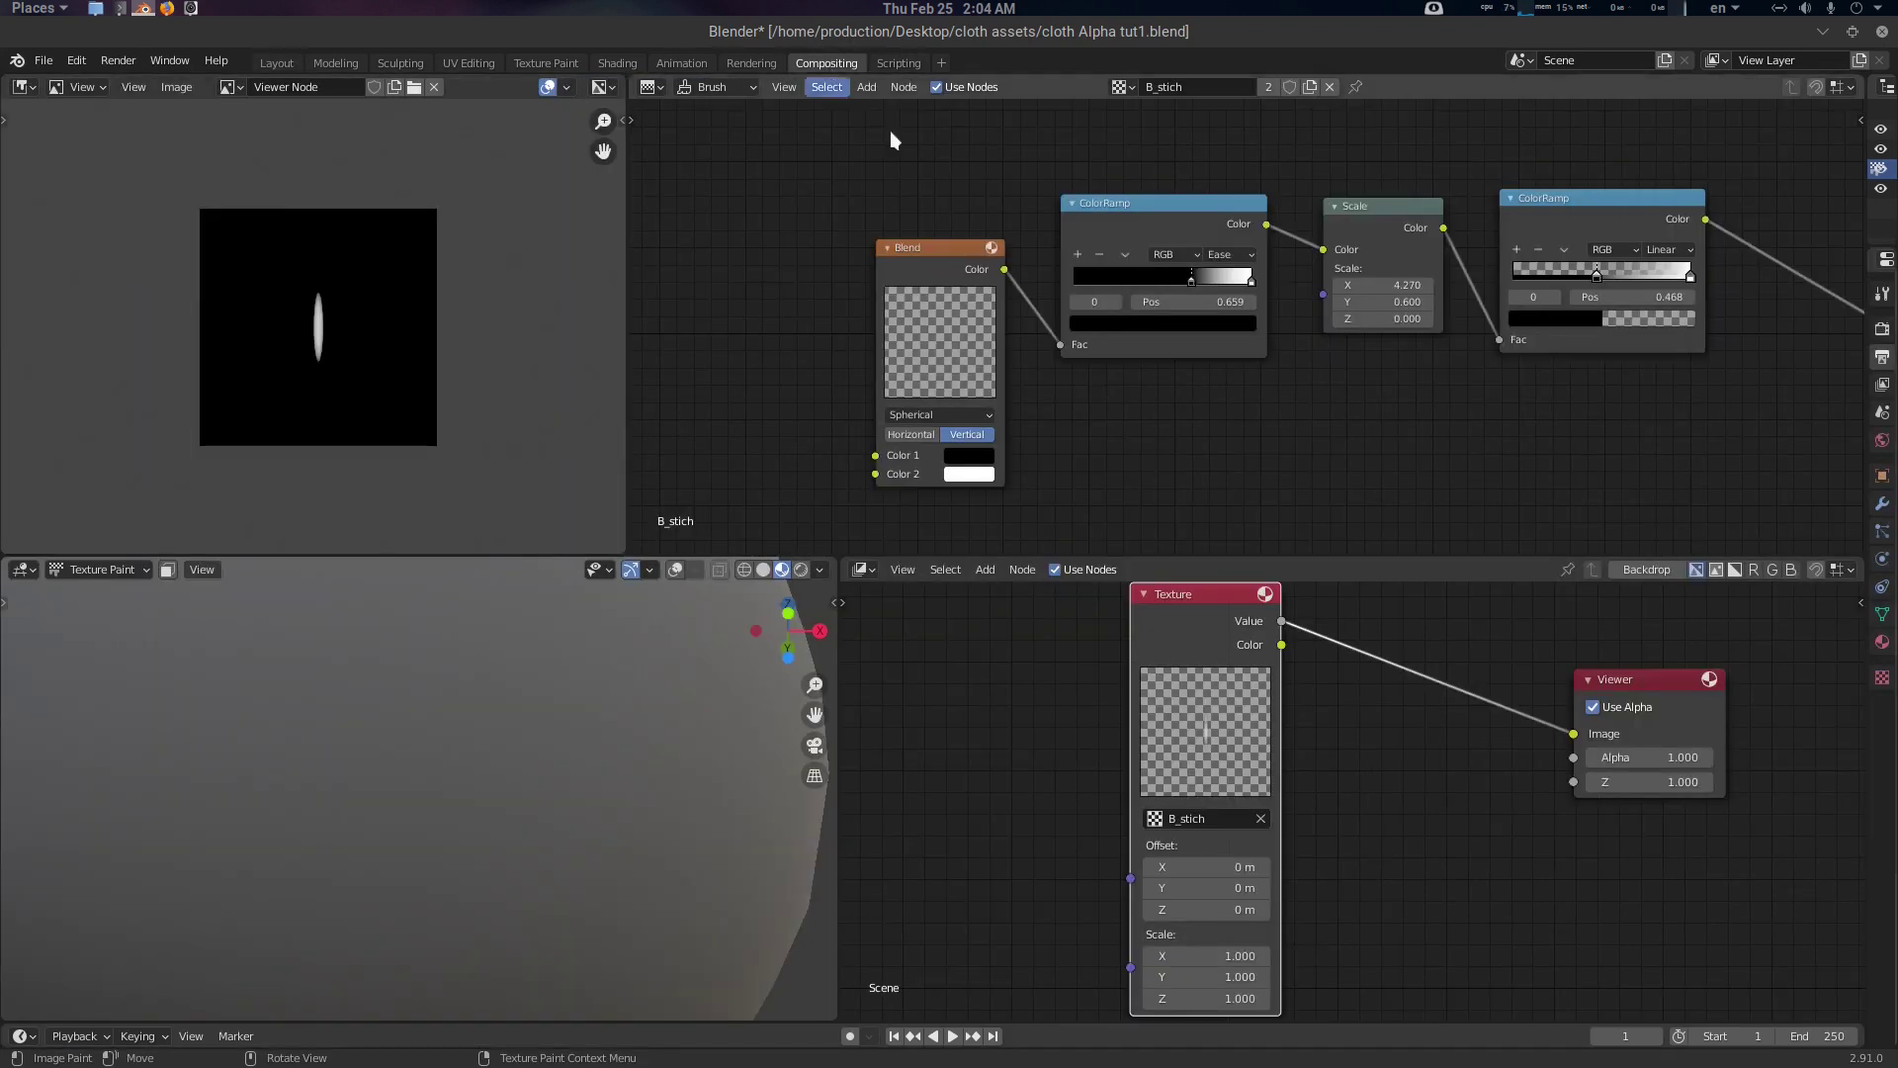
pyautogui.moveTo(1190, 276); pyautogui.dragTo(1154, 277)
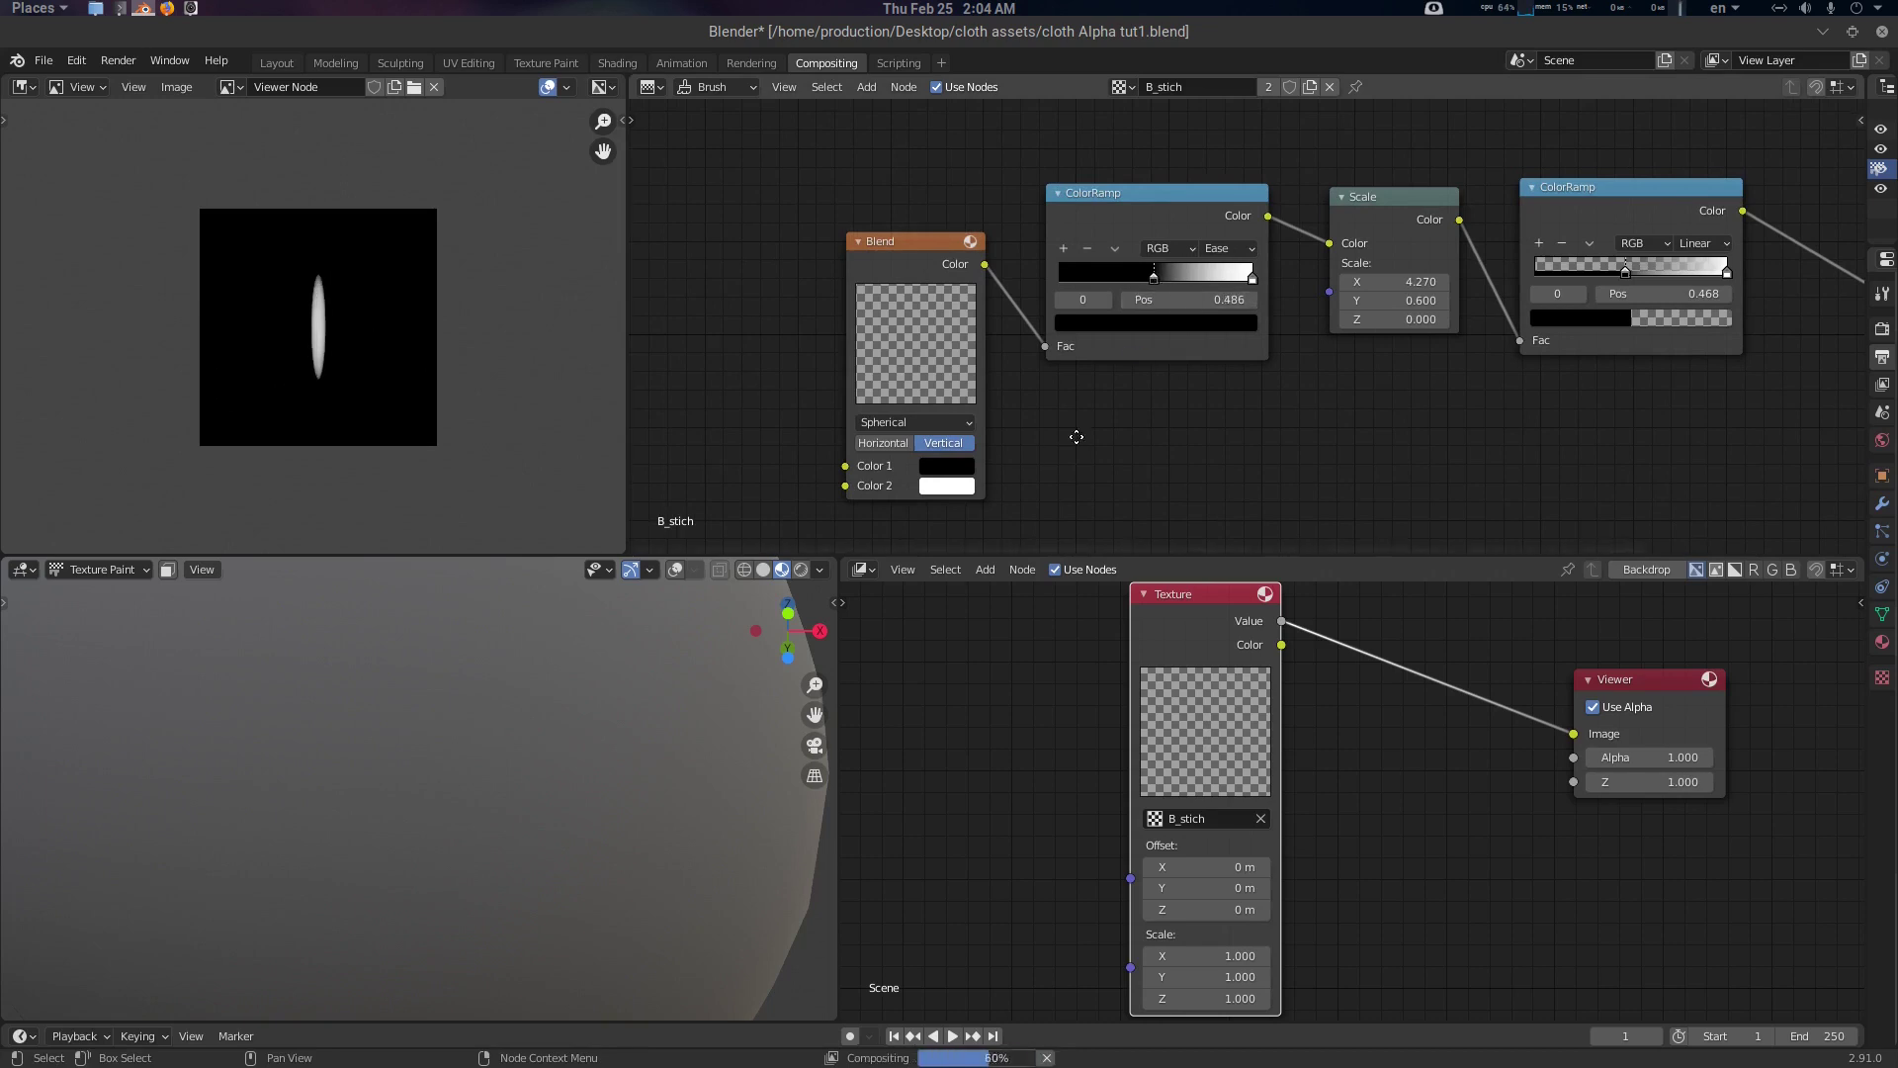
pyautogui.hotkey('ctrl', 'z')
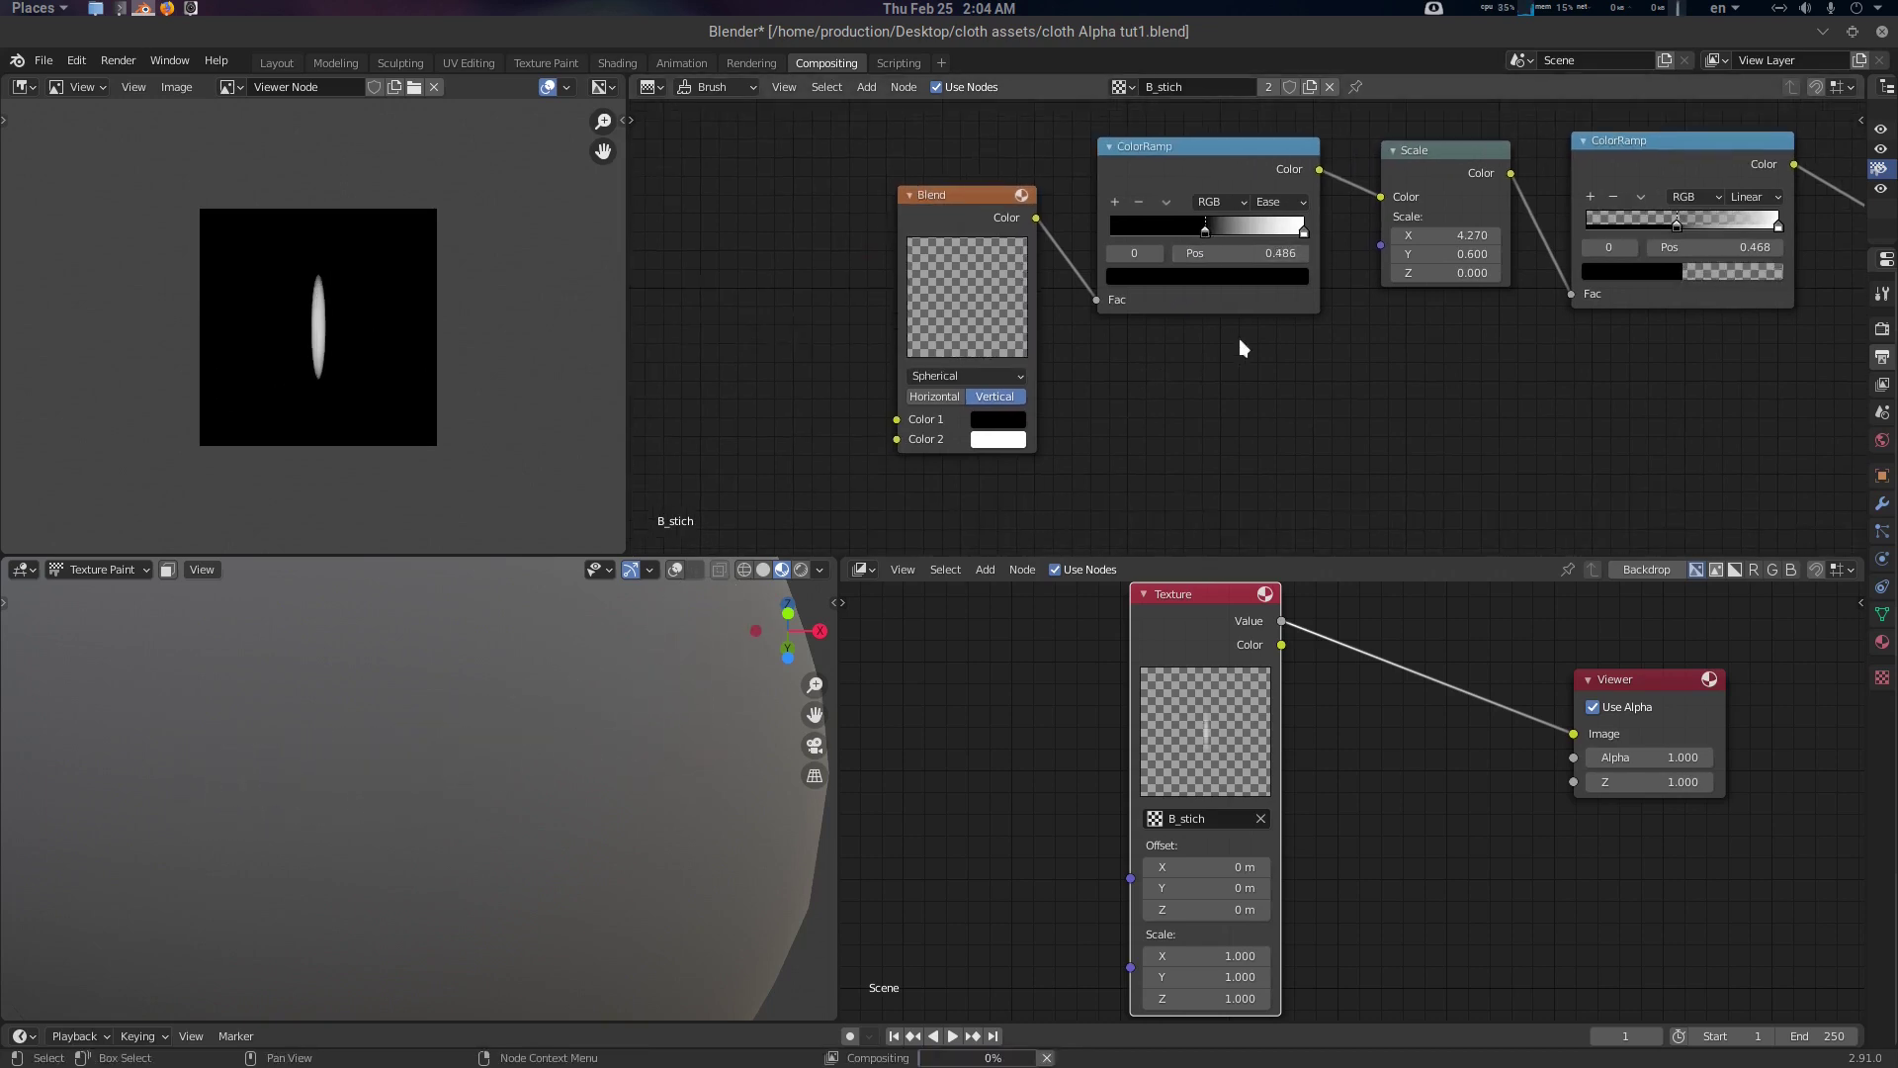
pyautogui.hotkey('ctrl', 'z')
# Set the Scale node's Y to 0.900 and paint a long stitch stroke across the sphere
pyautogui.keyDown('ctrl'); pyautogui.moveTo(1336, 274); pyautogui.dragTo(1315, 273); pyautogui.keyUp('ctrl')
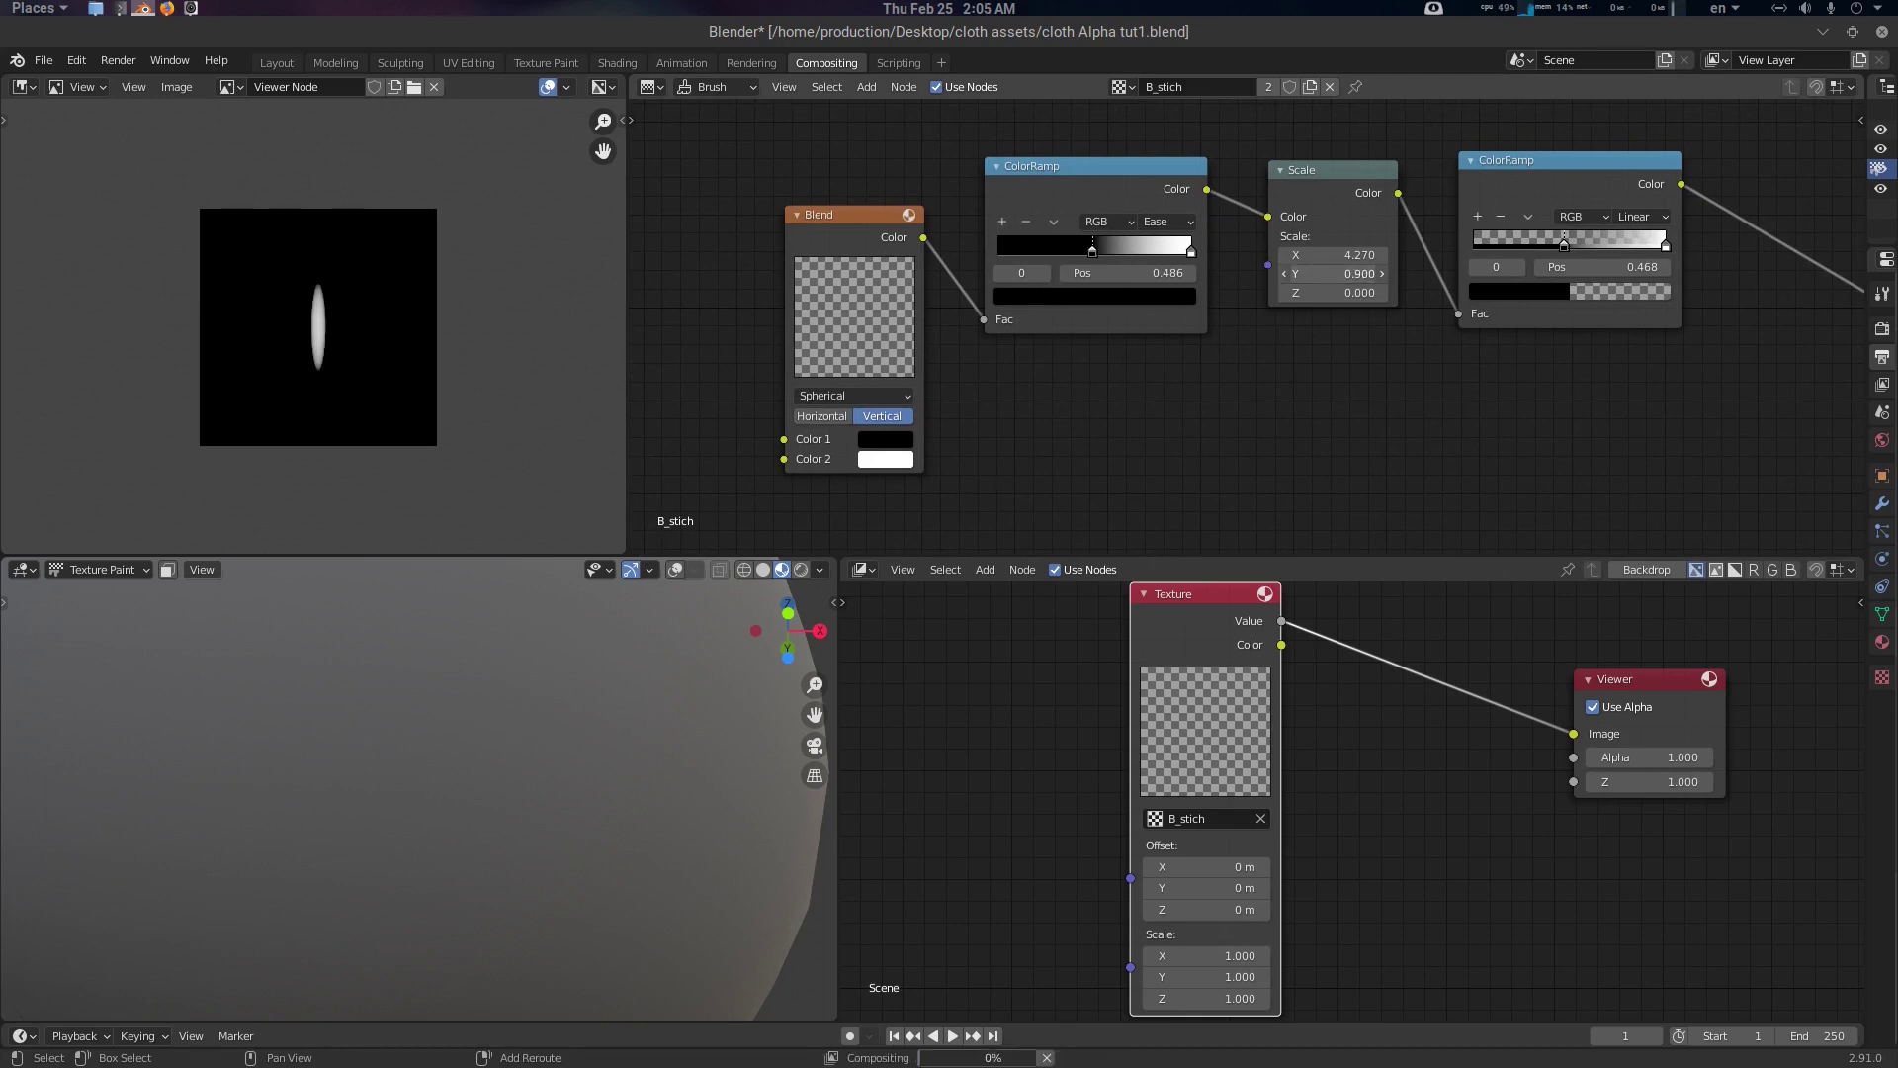
pyautogui.moveTo(607, 689); pyautogui.dragTo(365, 793)
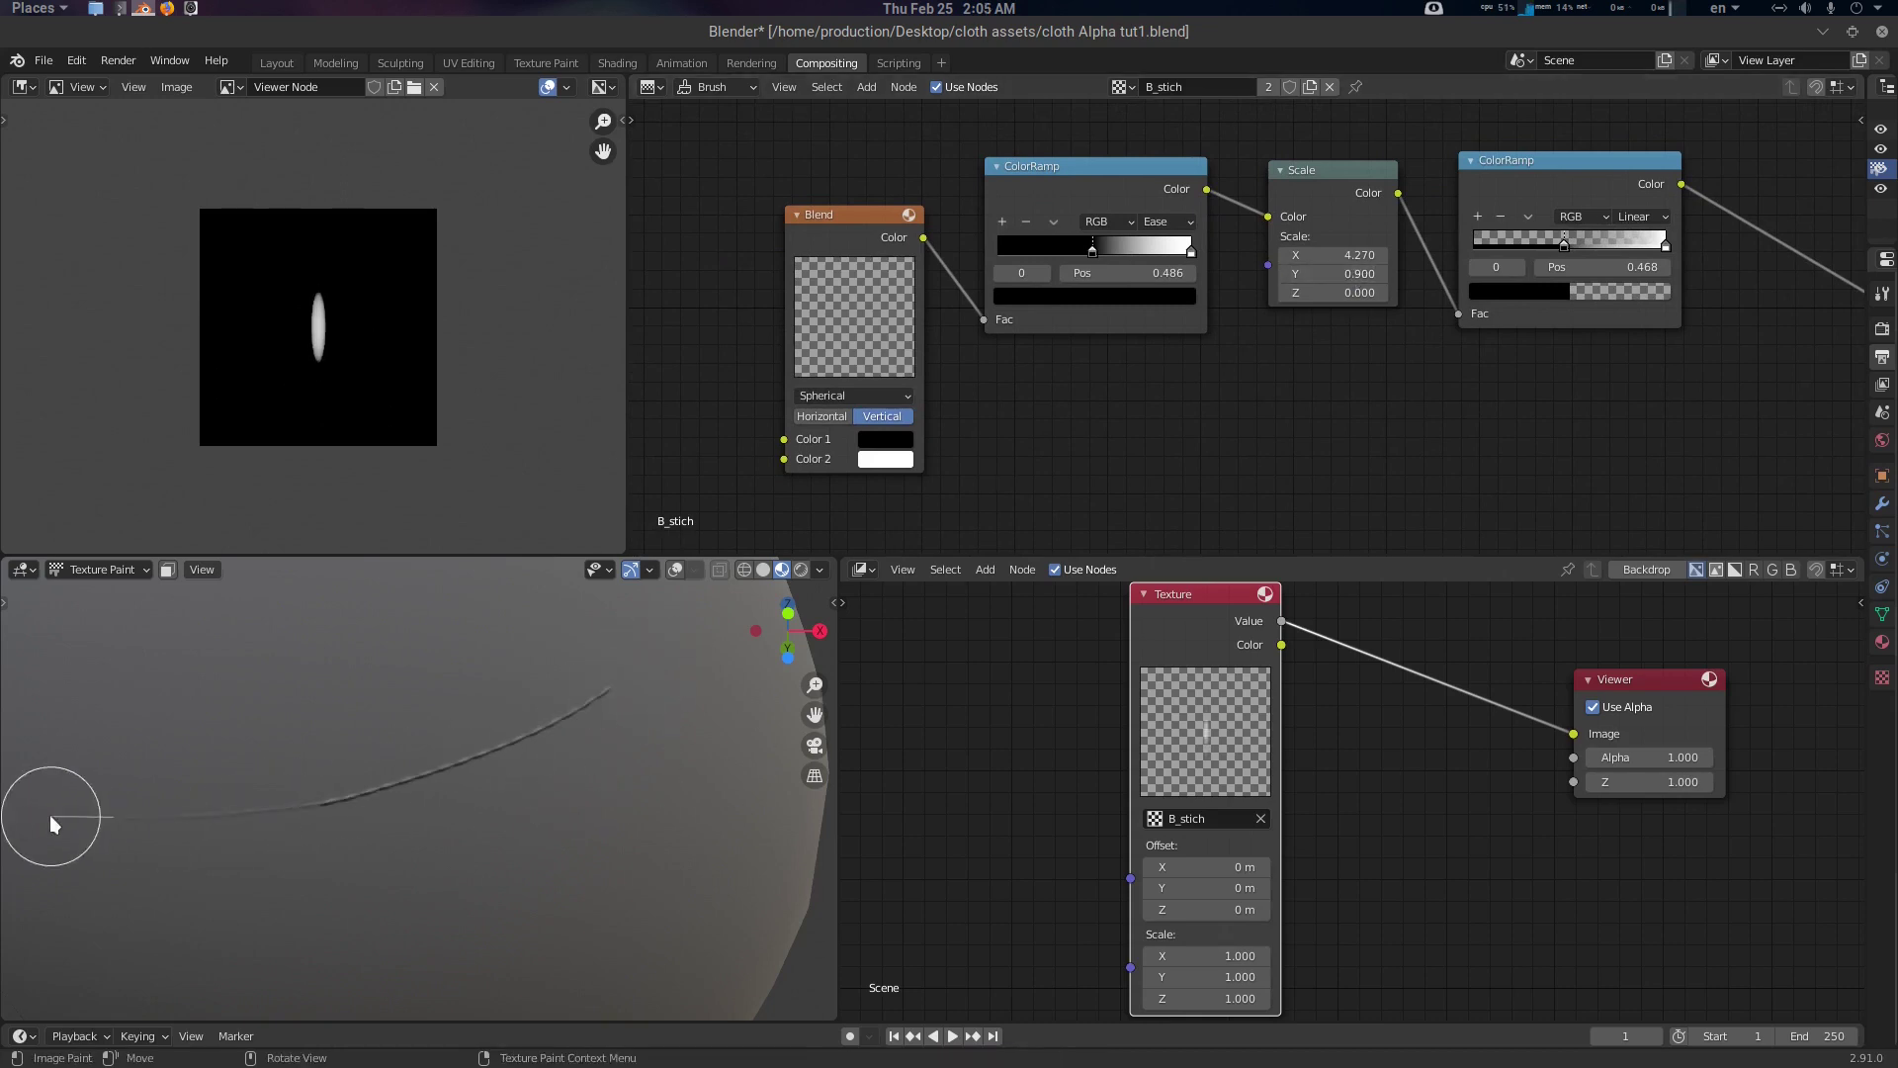
pyautogui.moveTo(49, 815); pyautogui.dragTo(51, 816)
# Set the Scale node's Y to 1.360 and paint a second stitch stroke below the first
pyautogui.moveTo(1347, 273); pyautogui.dragTo(1423, 273)
pyautogui.moveTo(709, 708); pyautogui.dragTo(204, 880)
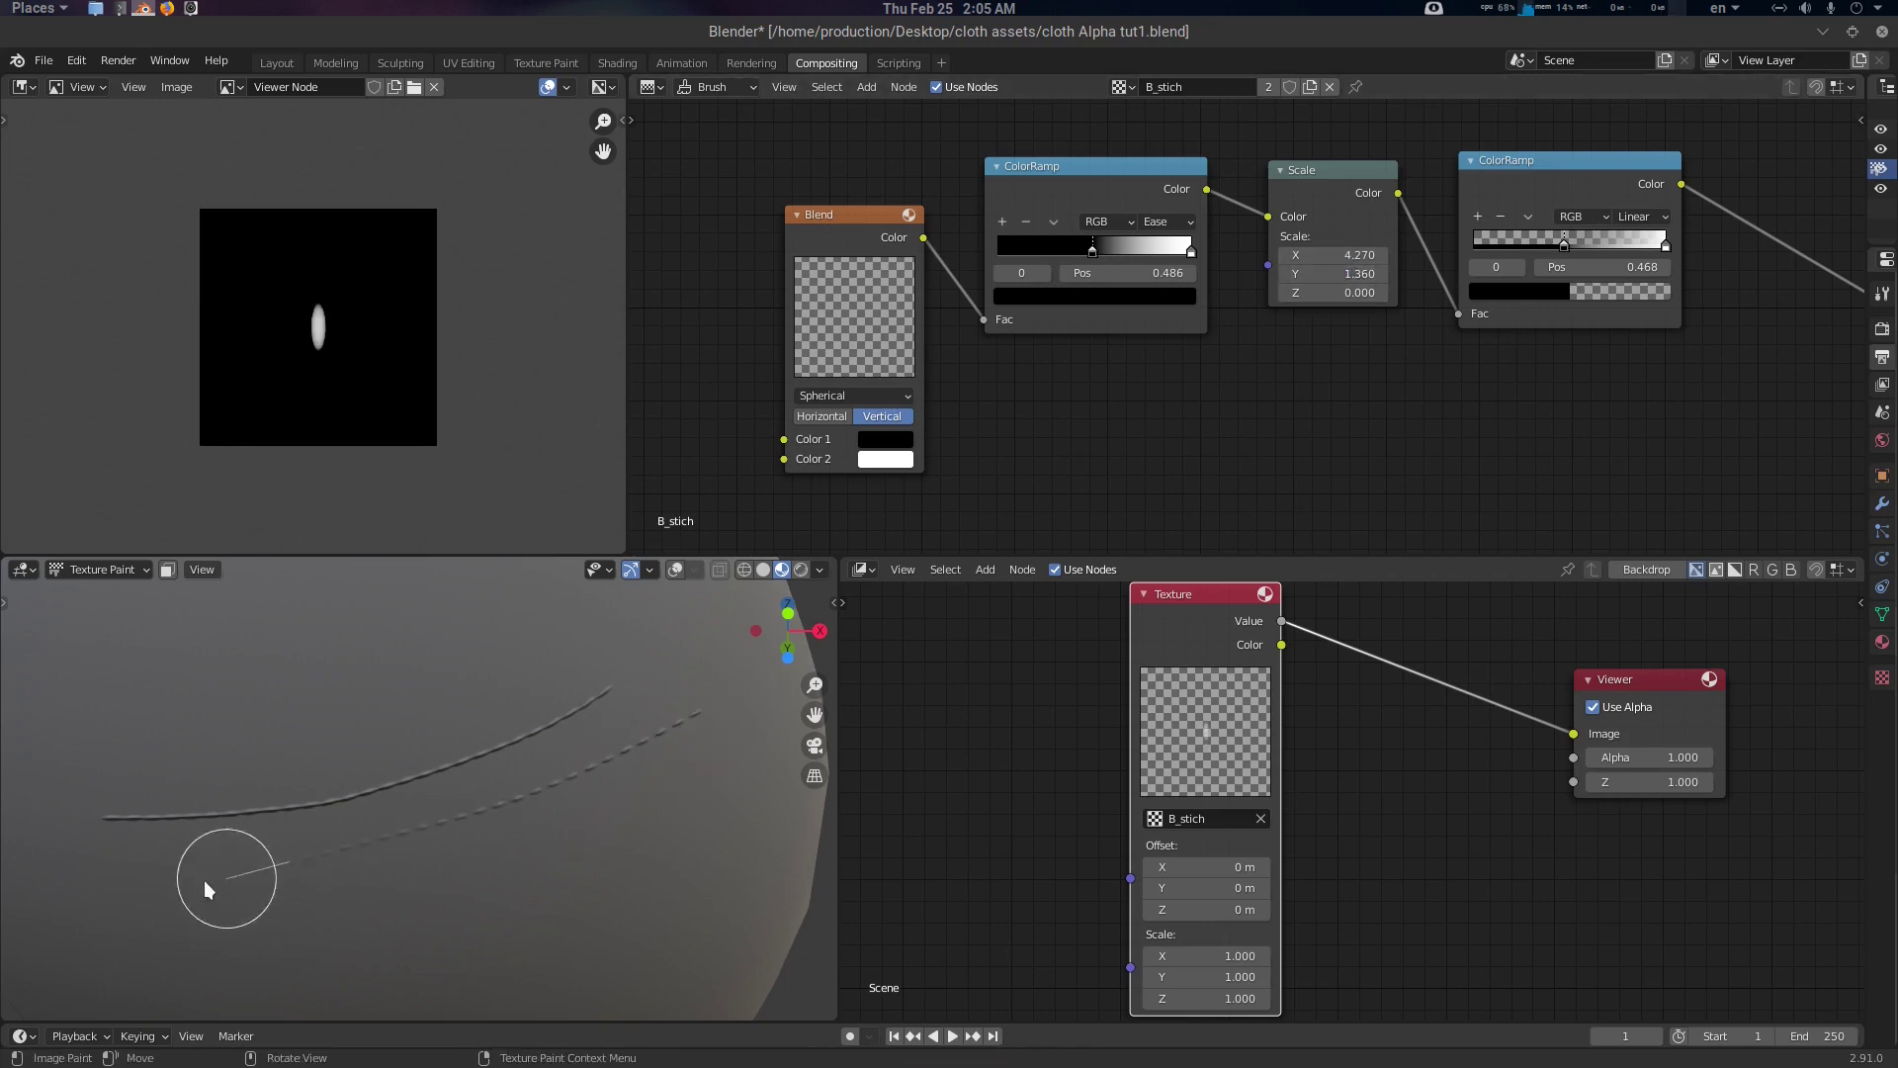
# Assign the C_Crease Wrinkle texture to the compositor's Texture node, try a stroke on the sphere and undo it
pyautogui.click(1180, 820)
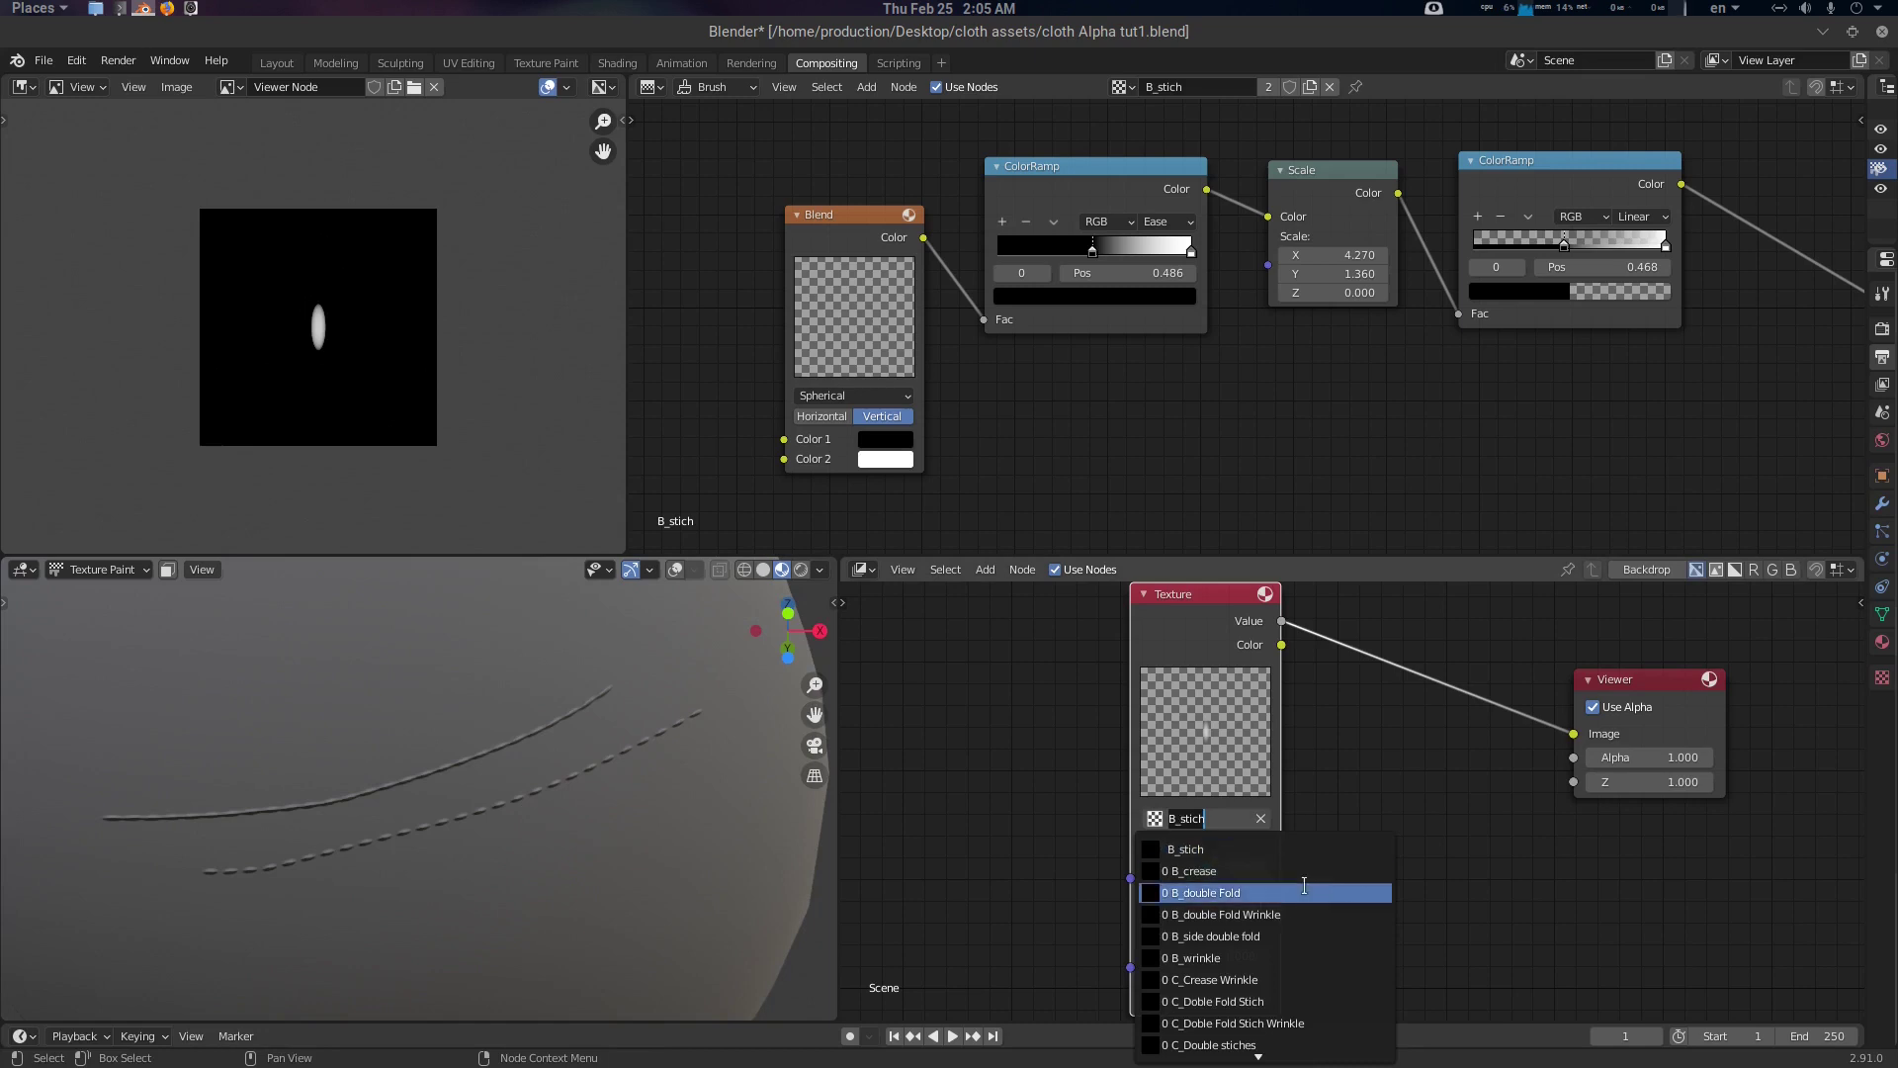
pyautogui.click(1292, 979)
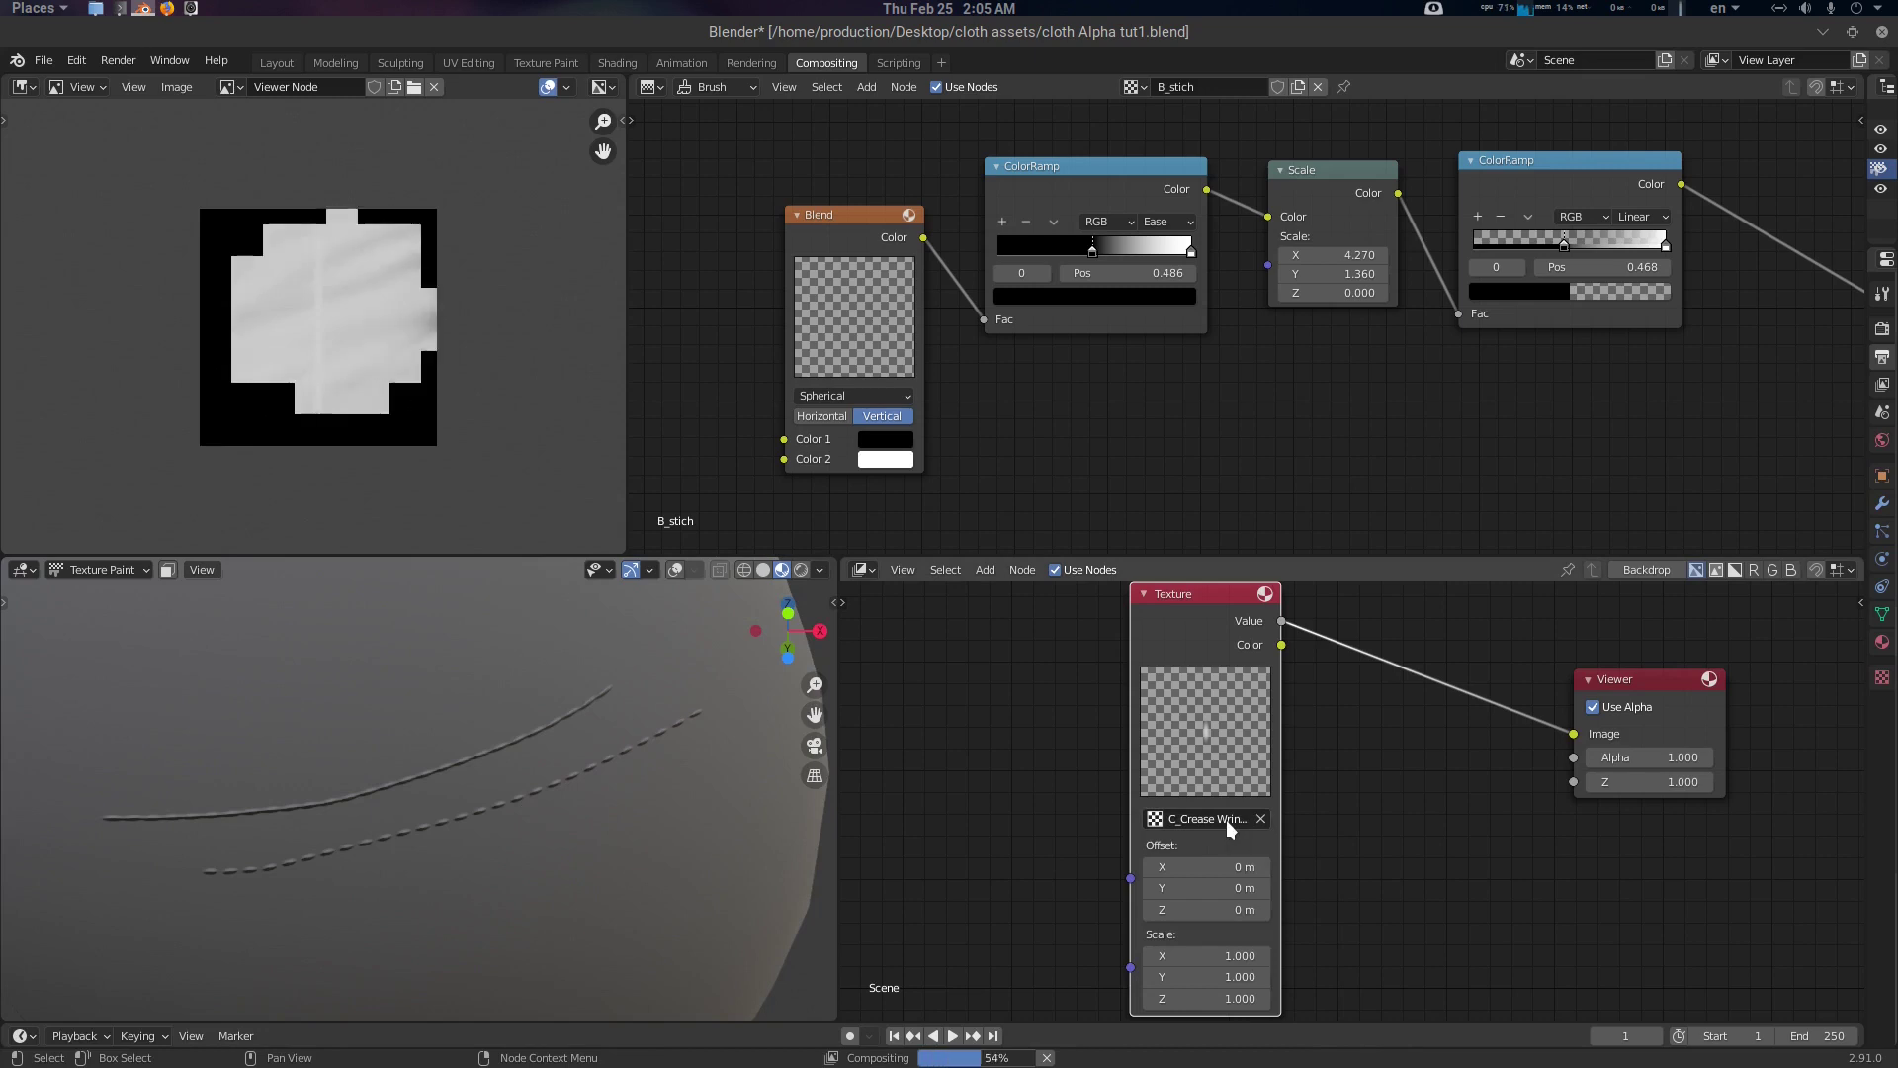
pyautogui.moveTo(509, 650)
pyautogui.mouseDown(button='middle')
pyautogui.moveTo(531, 686)
pyautogui.moveTo(669, 698)
pyautogui.mouseUp(button='middle')
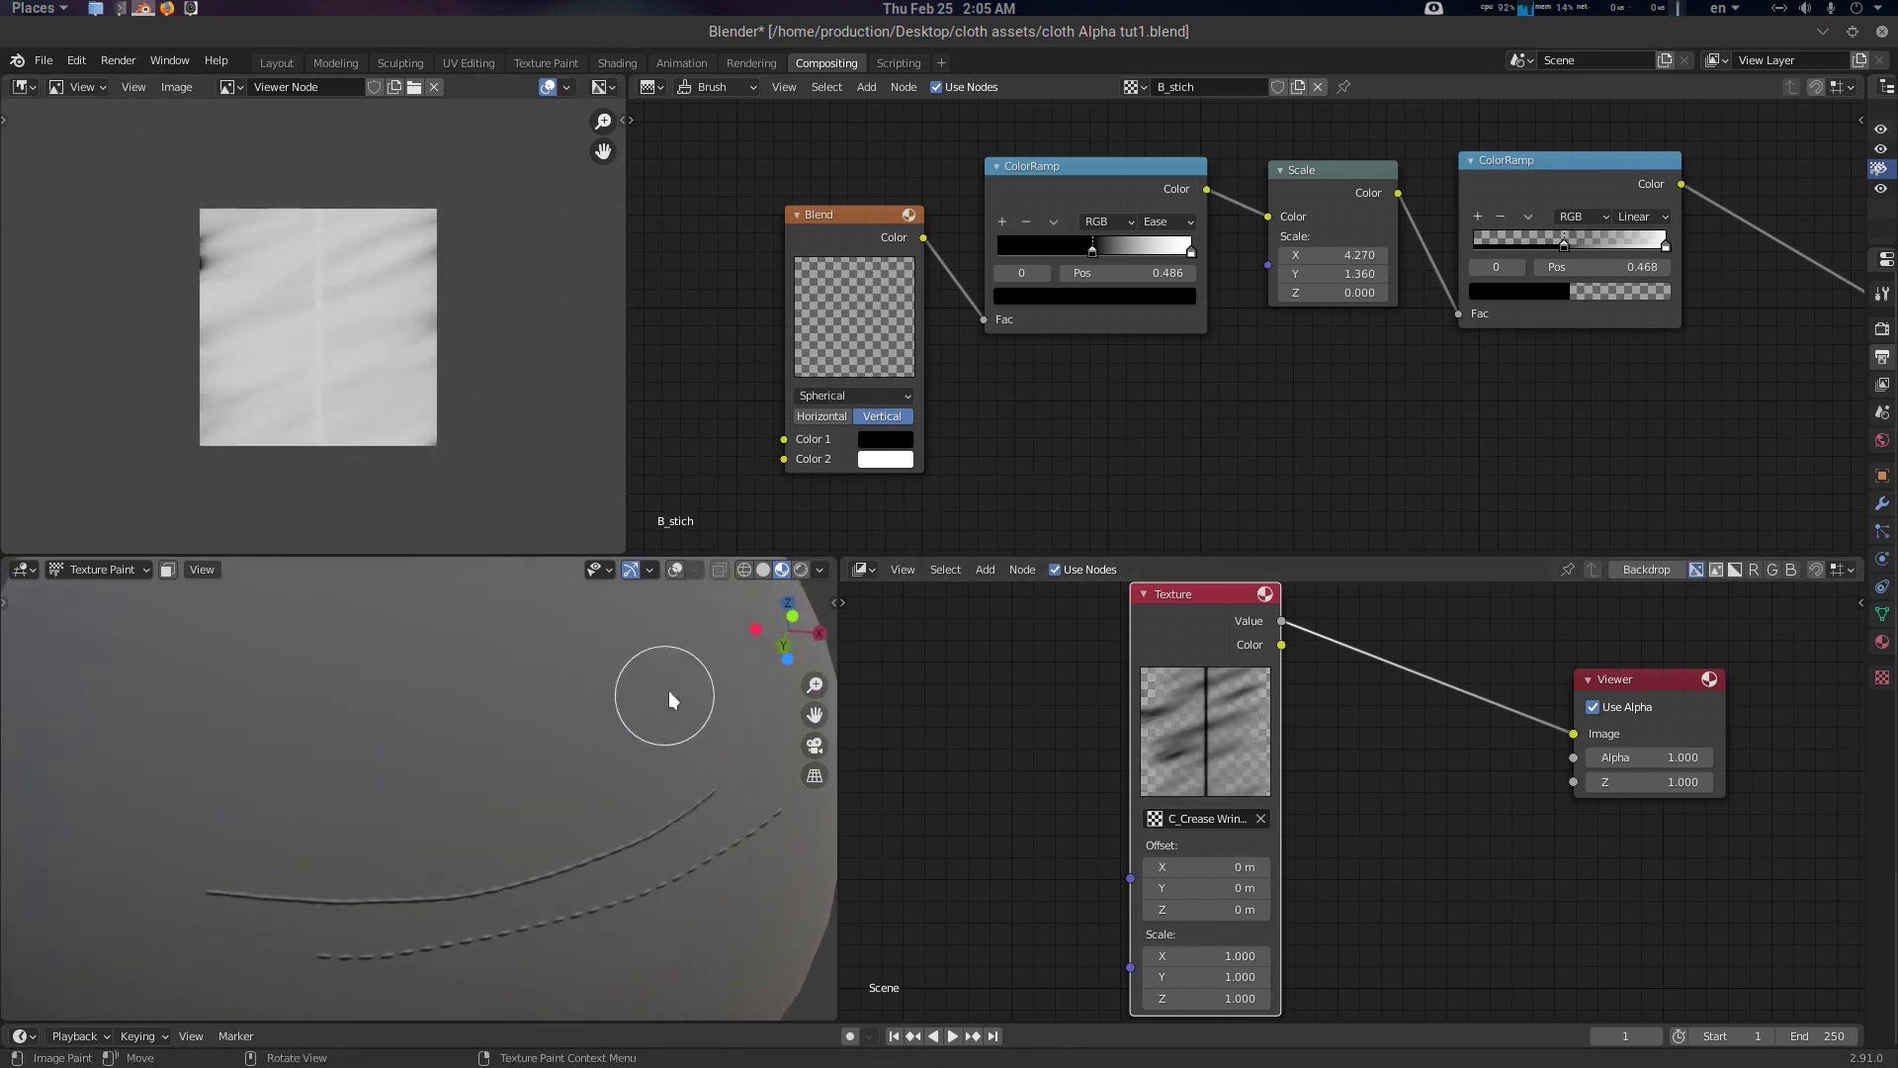
pyautogui.moveTo(320, 781); pyautogui.dragTo(138, 775)
pyautogui.hotkey('ctrl', 'z')
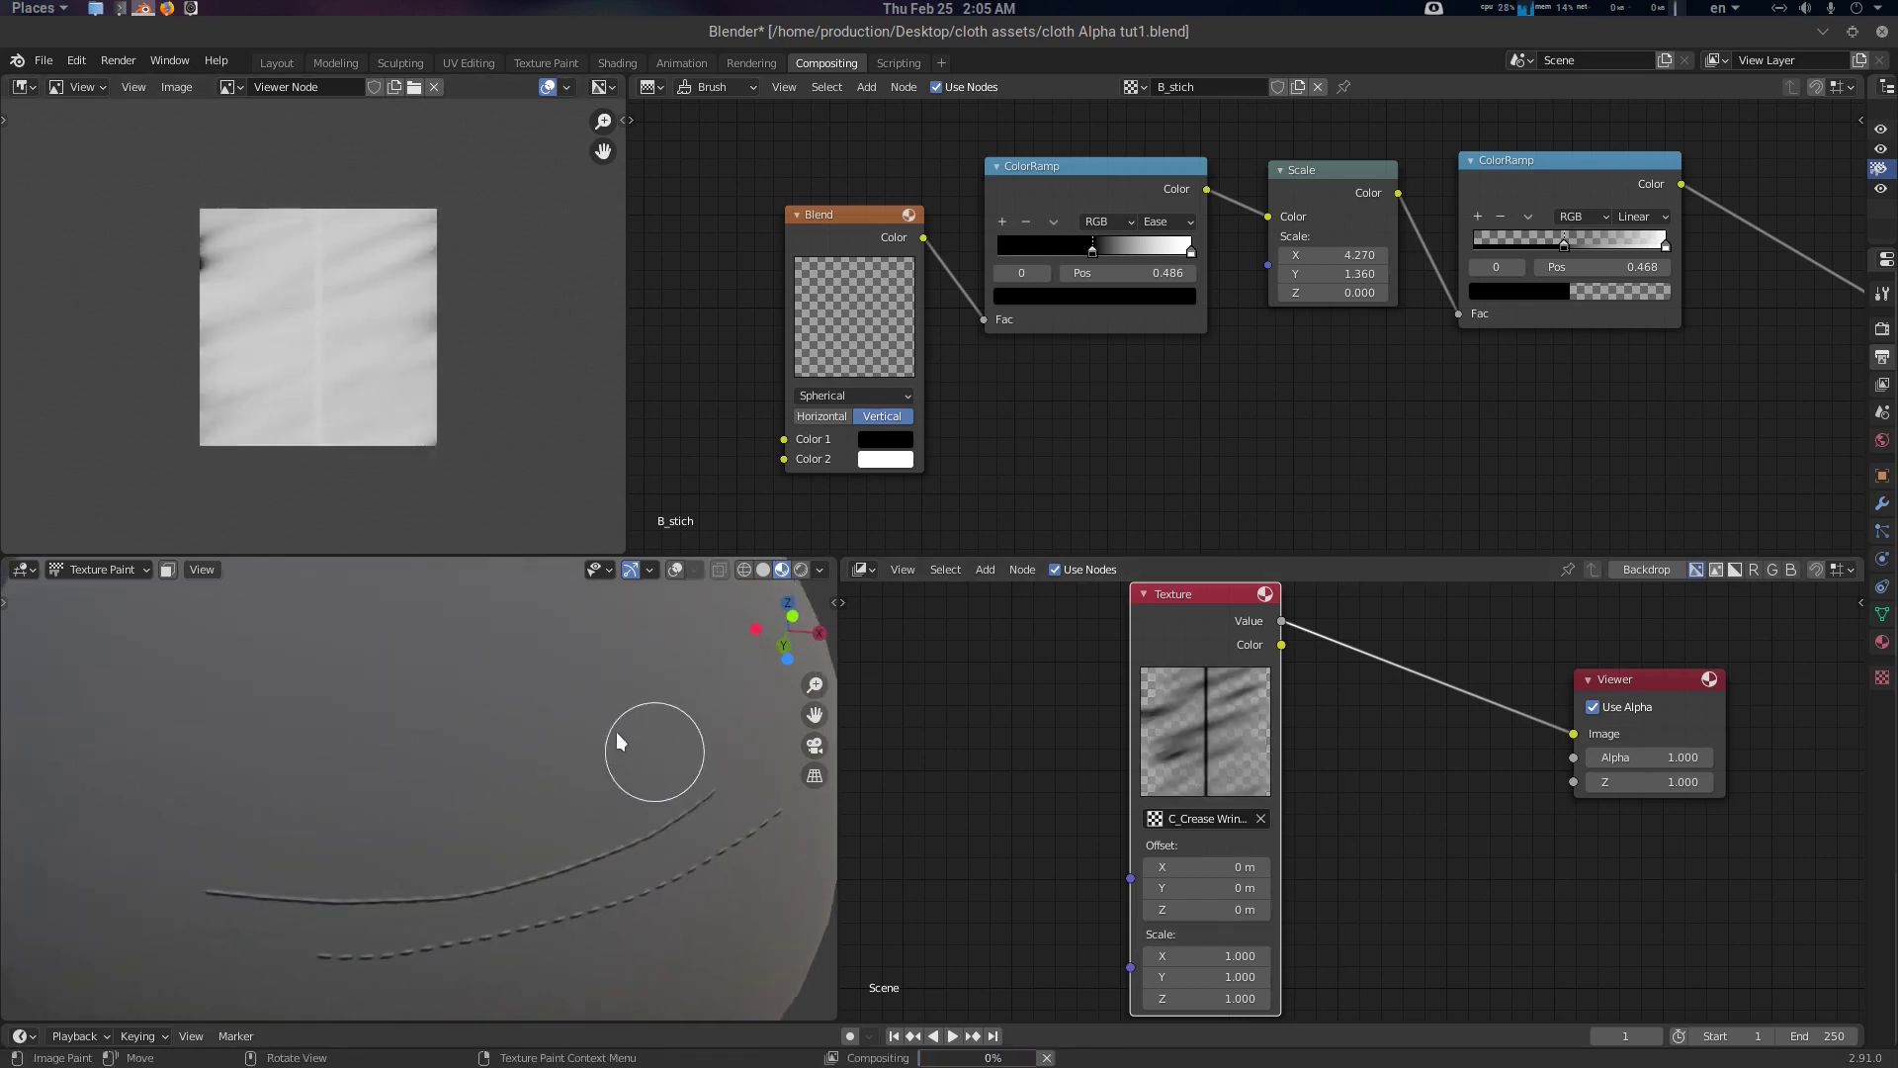
# Open the C_Crease Wrinkle texture's node tree and paint two wrinkled crease strokes above the stitch lines
pyautogui.click(1132, 89)
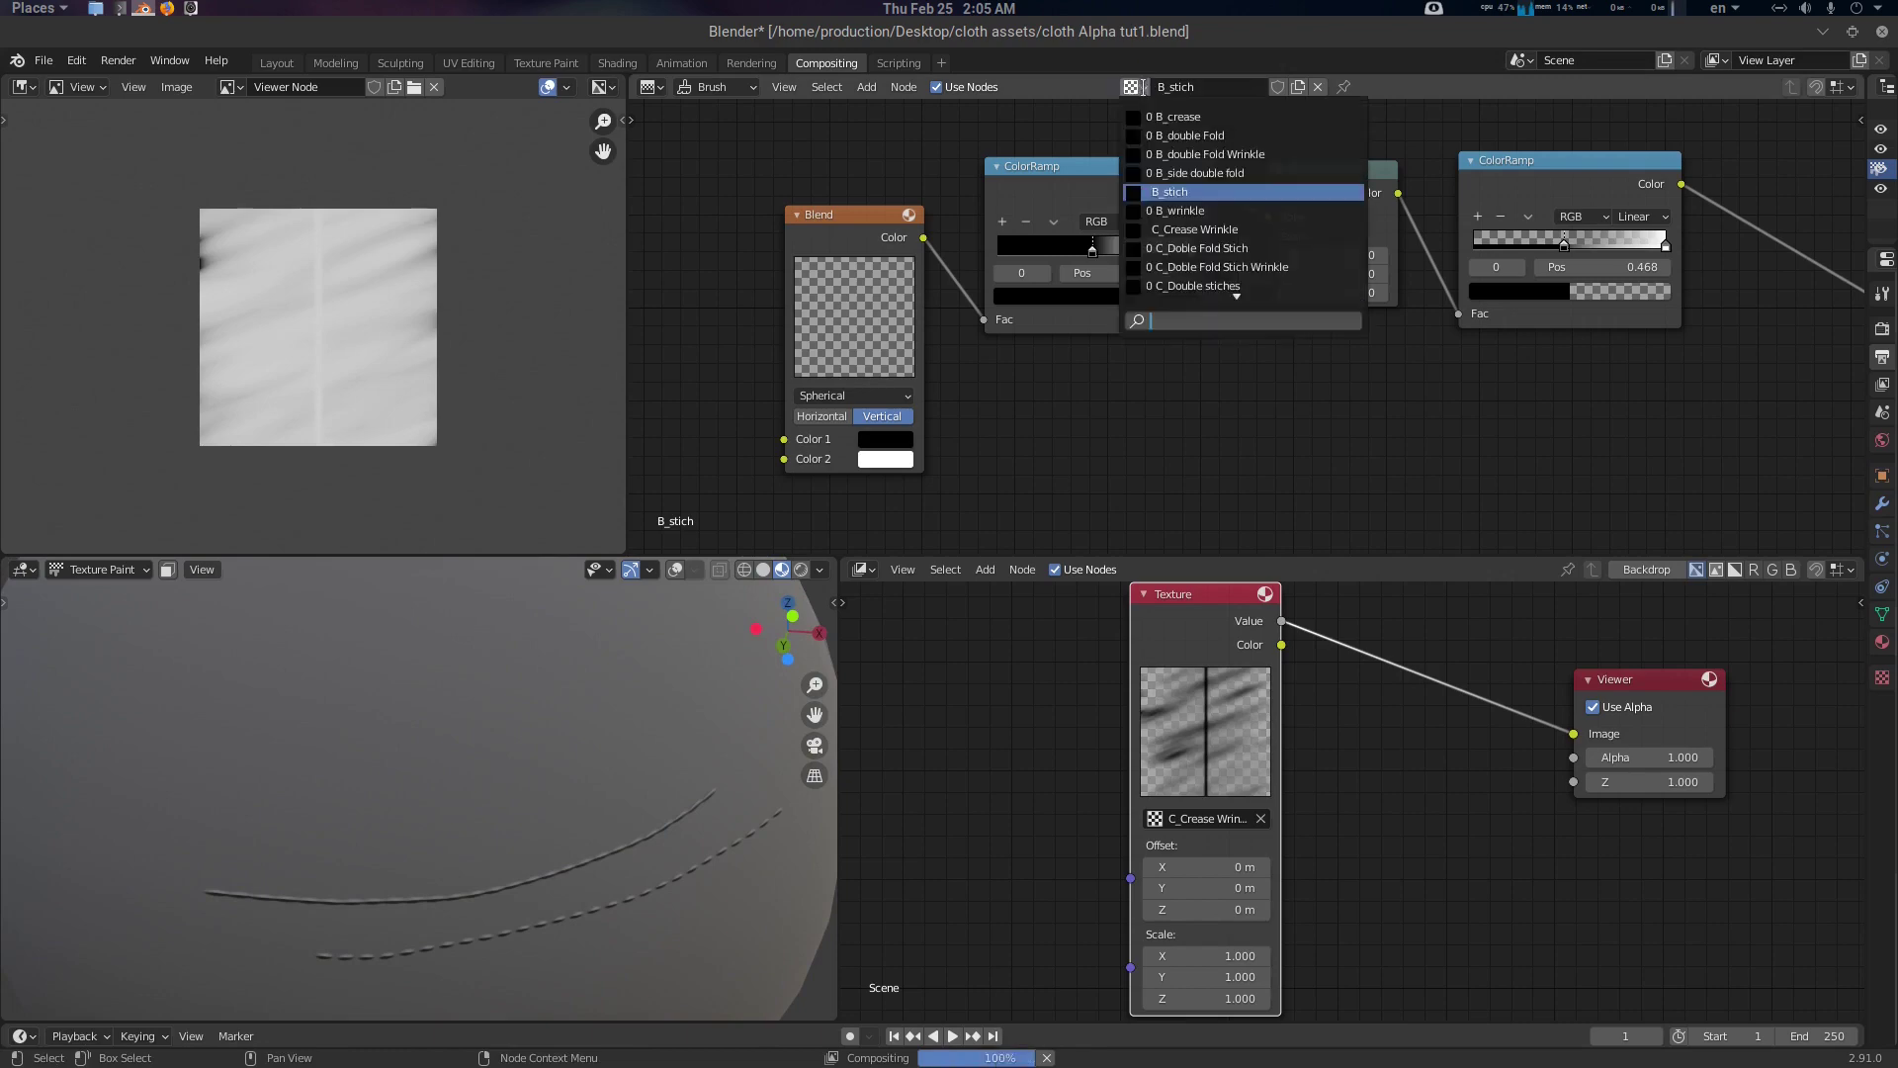
pyautogui.click(1196, 229)
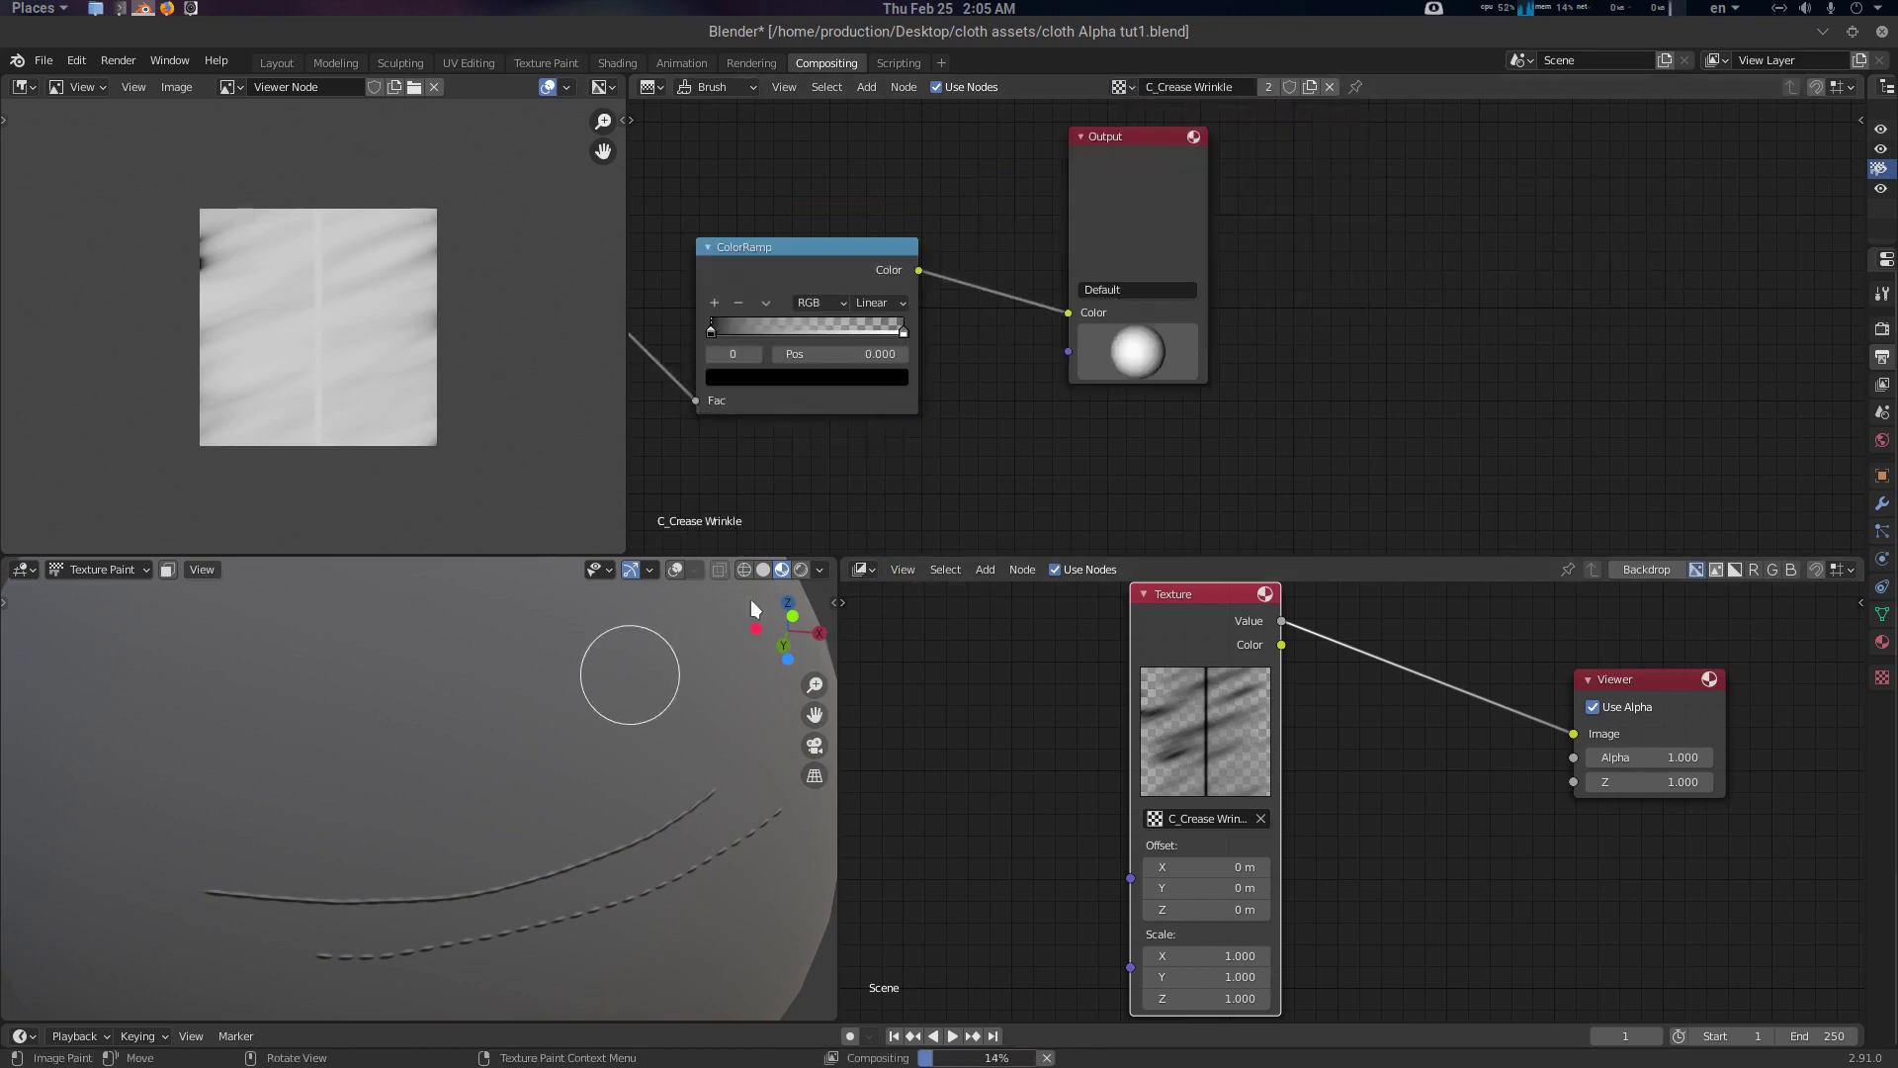
pyautogui.scroll(-6, 1113, 400)
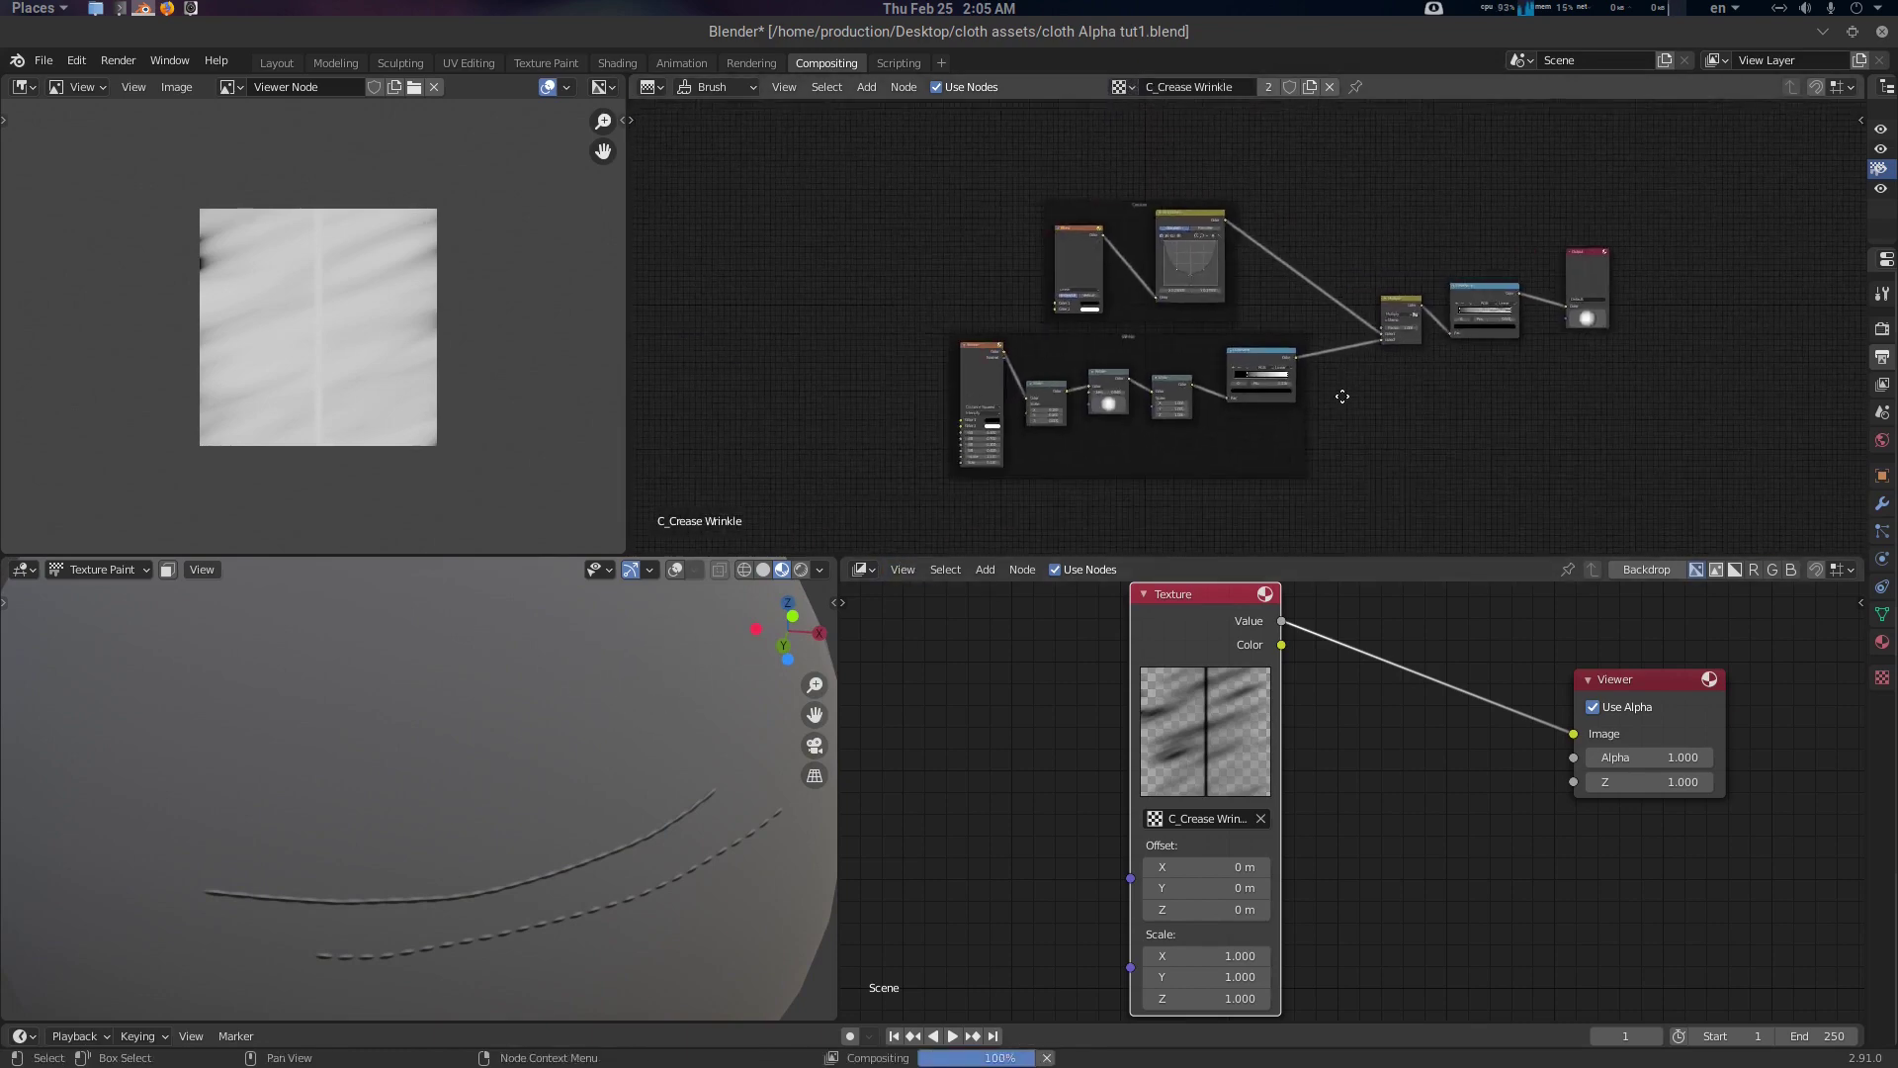
pyautogui.scroll(2, 1230, 329)
pyautogui.scroll(3, 1030, 356)
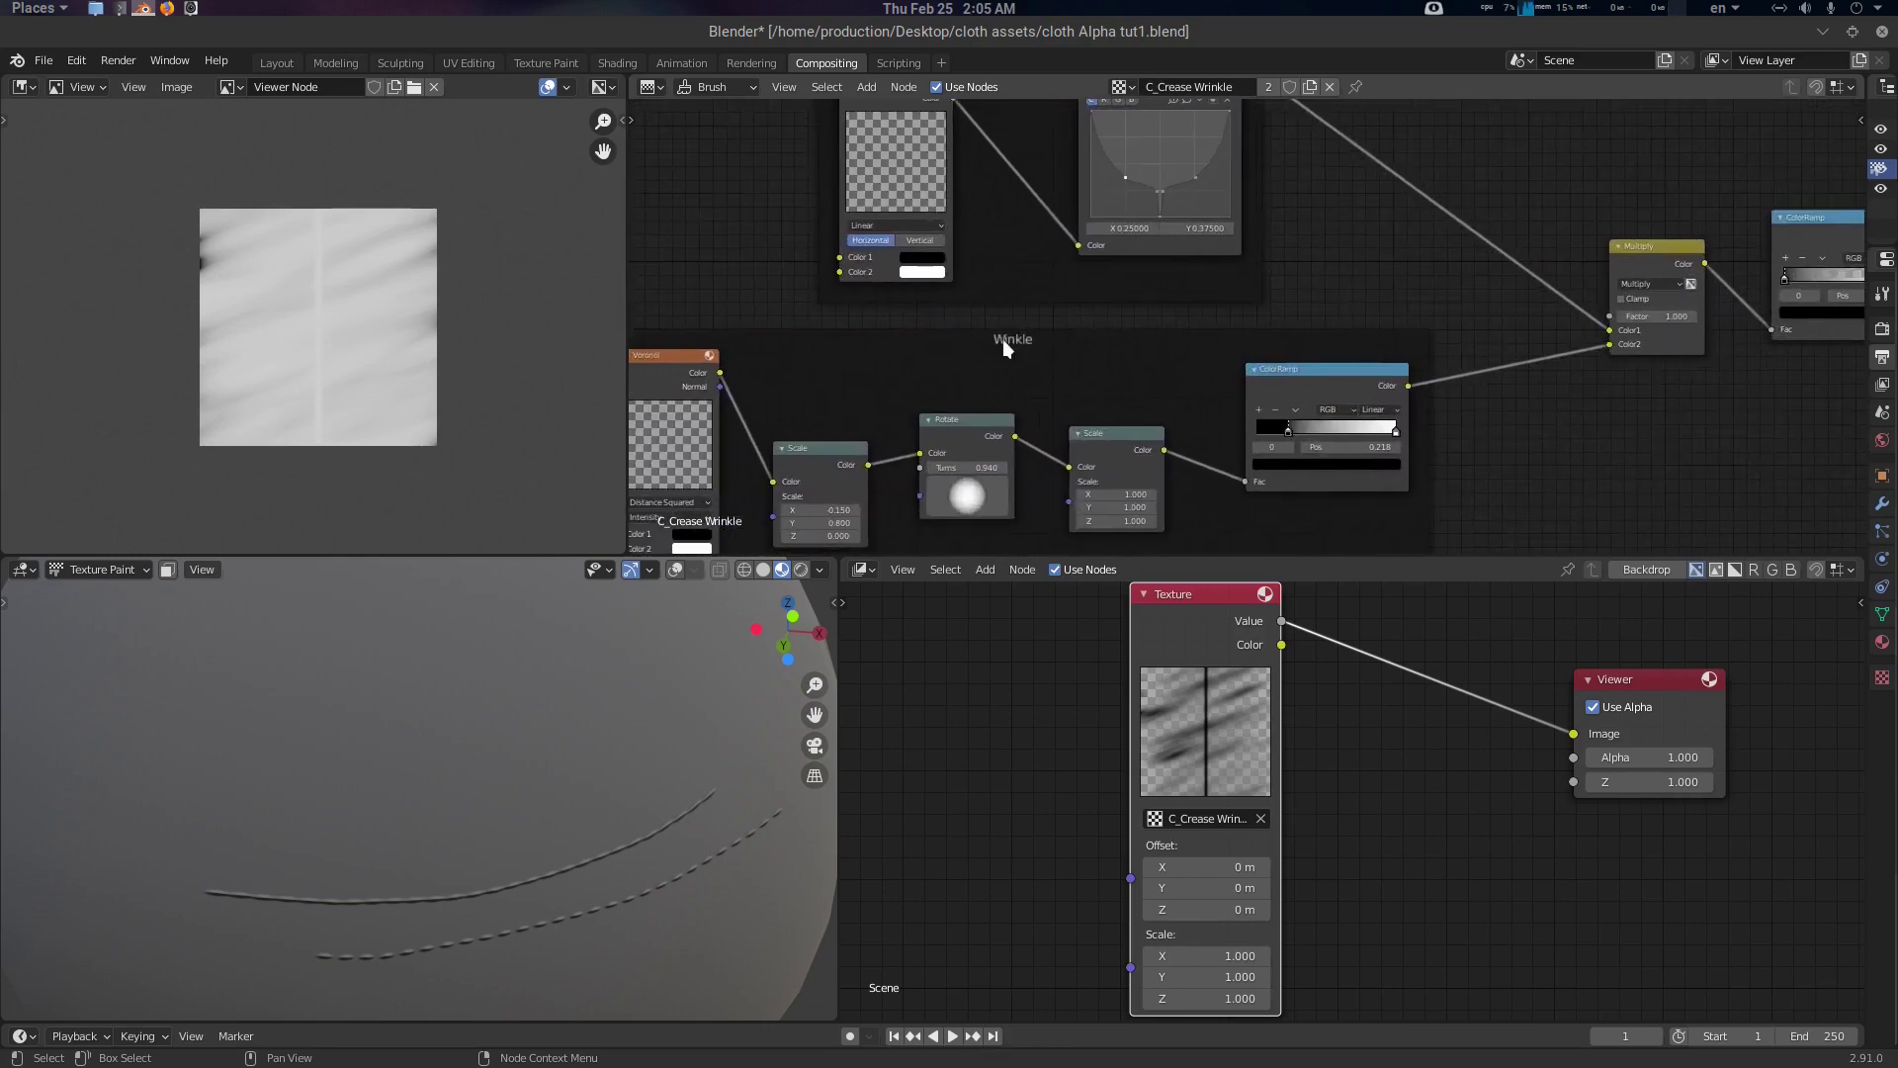
pyautogui.keyDown('shift'); pyautogui.scroll(5, 1018, 297); pyautogui.keyUp('shift')
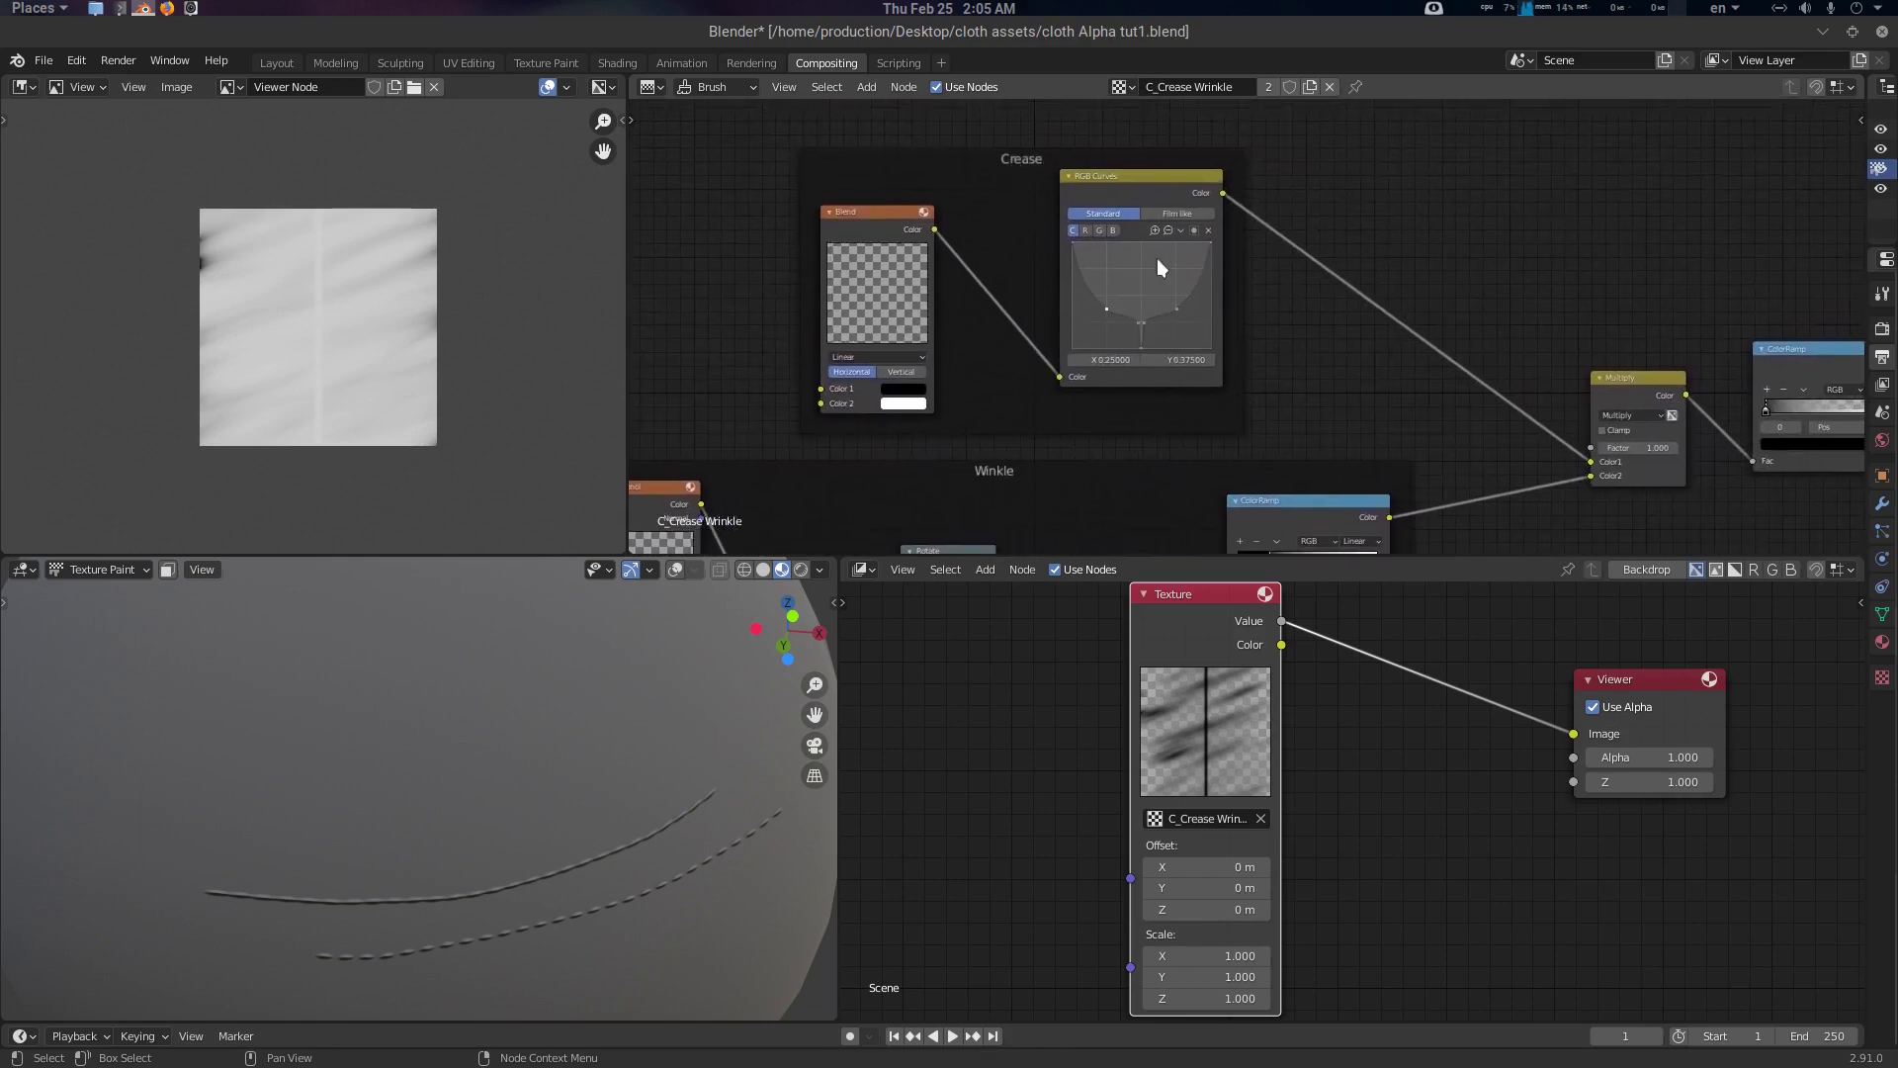
pyautogui.keyDown('shift'); pyautogui.scroll(-6, 1216, 238); pyautogui.keyUp('shift')
pyautogui.scroll(-2, 1236, 277)
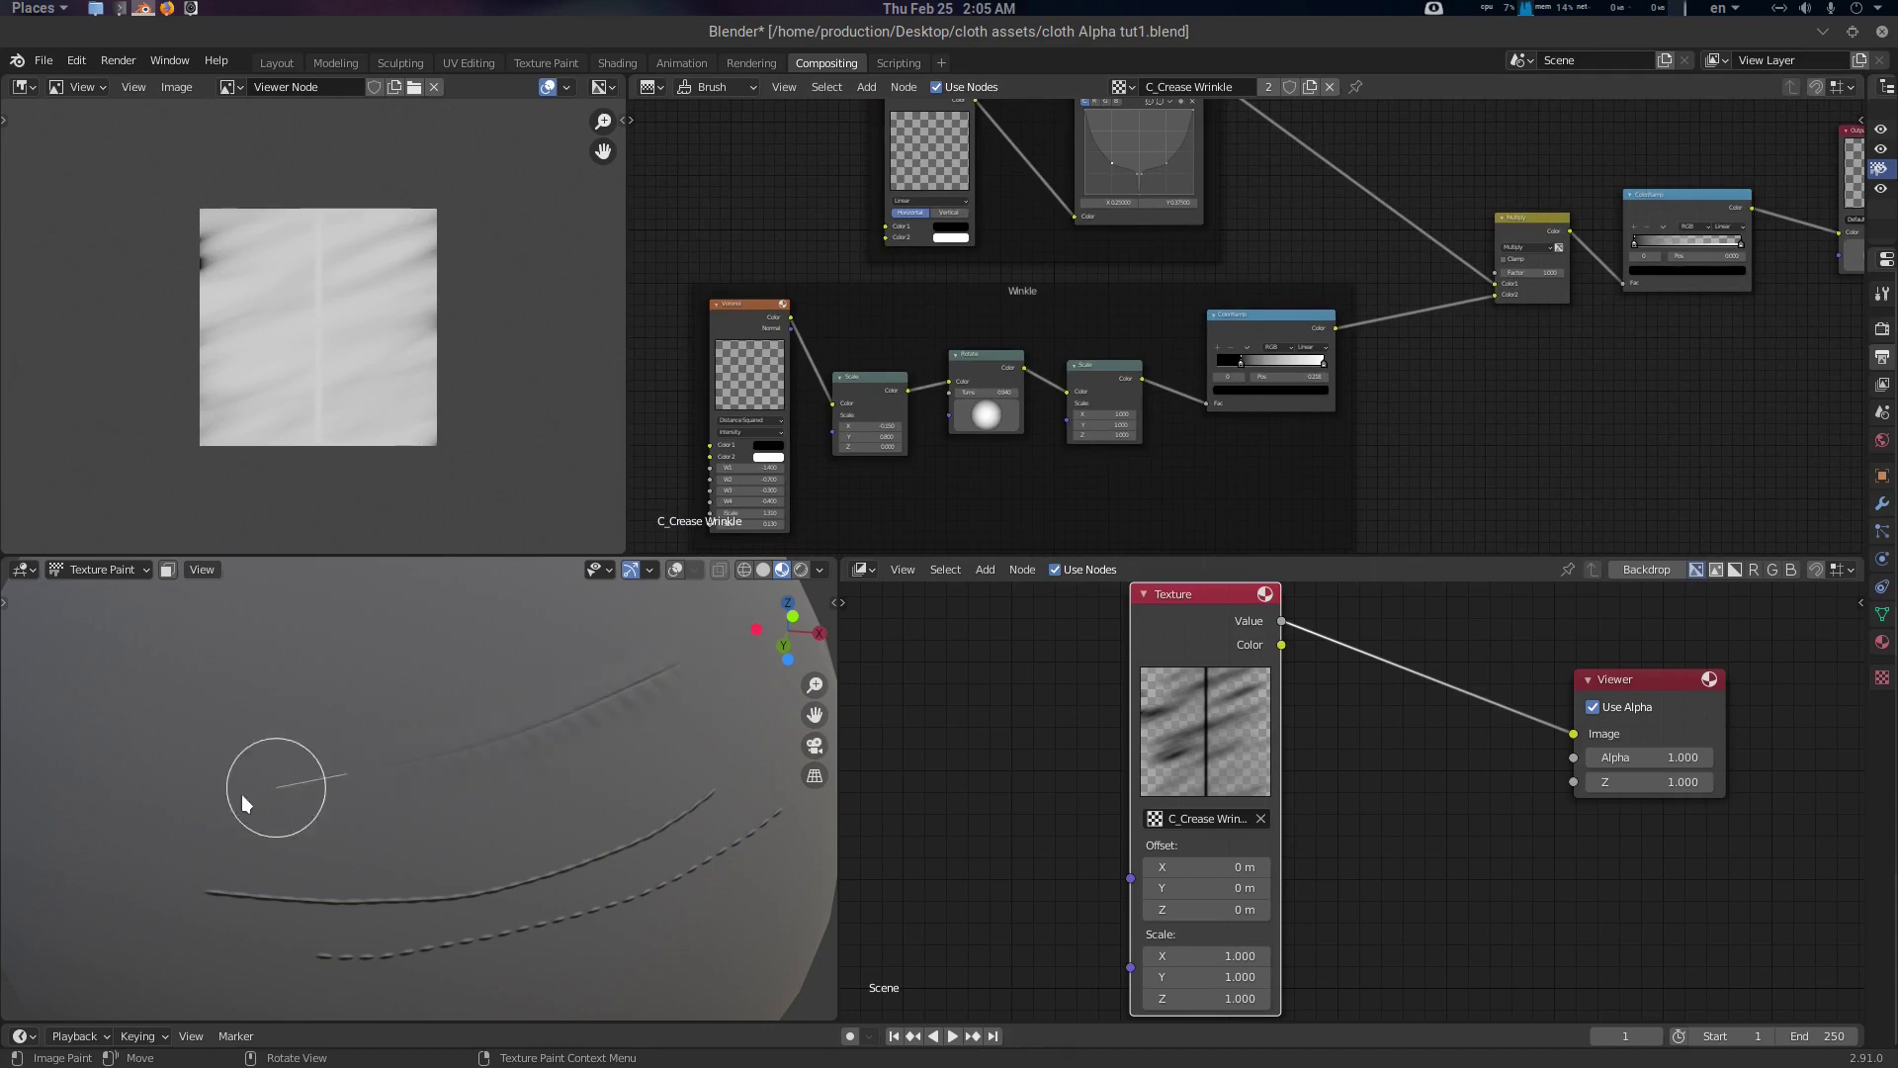
pyautogui.moveTo(245, 802)
pyautogui.mouseDown()
pyautogui.moveTo(195, 817)
pyautogui.moveTo(667, 767)
pyautogui.mouseUp()
# In the Winkle frame's ColorRamp, move the black stop to 0.209 and the white stop to 0.468
pyautogui.scroll(5, 1305, 389)
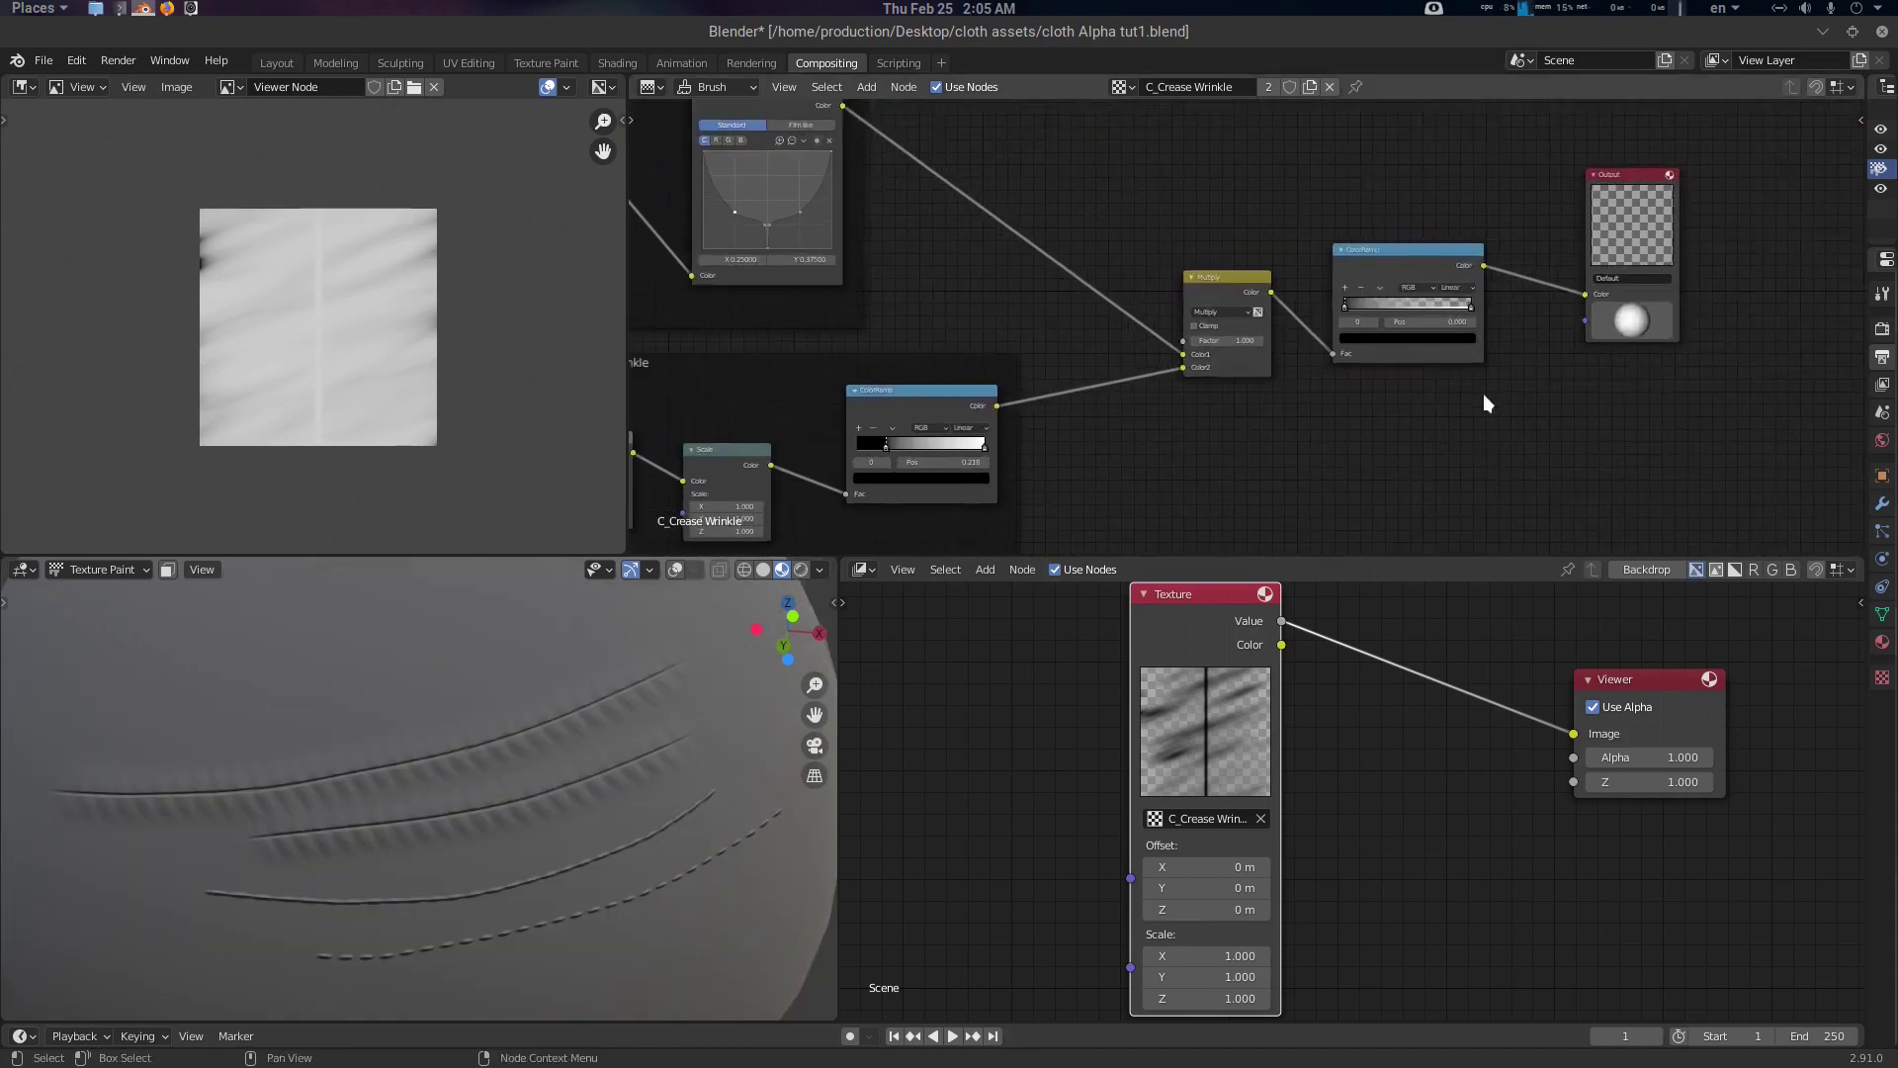
pyautogui.moveTo(1503, 338); pyautogui.dragTo(1586, 309, button='middle')
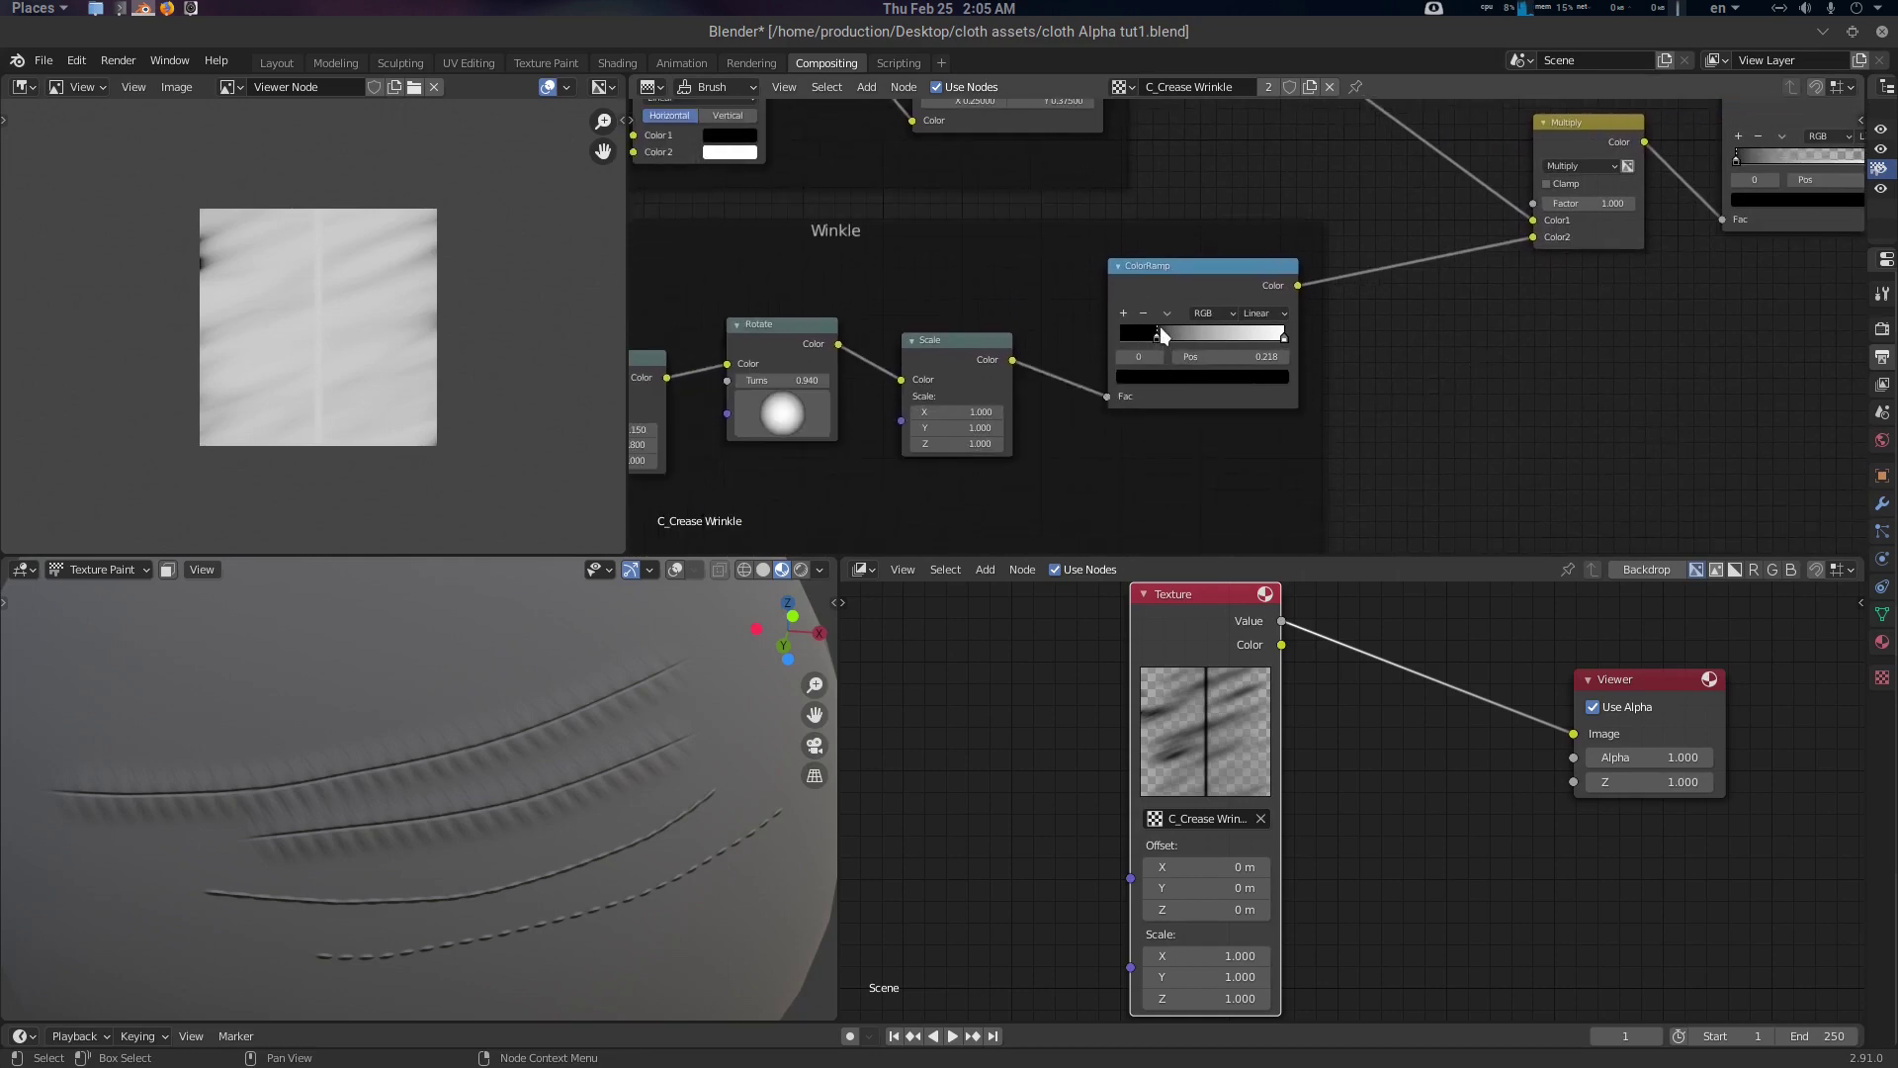
pyautogui.moveTo(1158, 336)
pyautogui.mouseDown()
pyautogui.moveTo(1195, 333)
pyautogui.moveTo(1170, 352)
pyautogui.mouseUp()
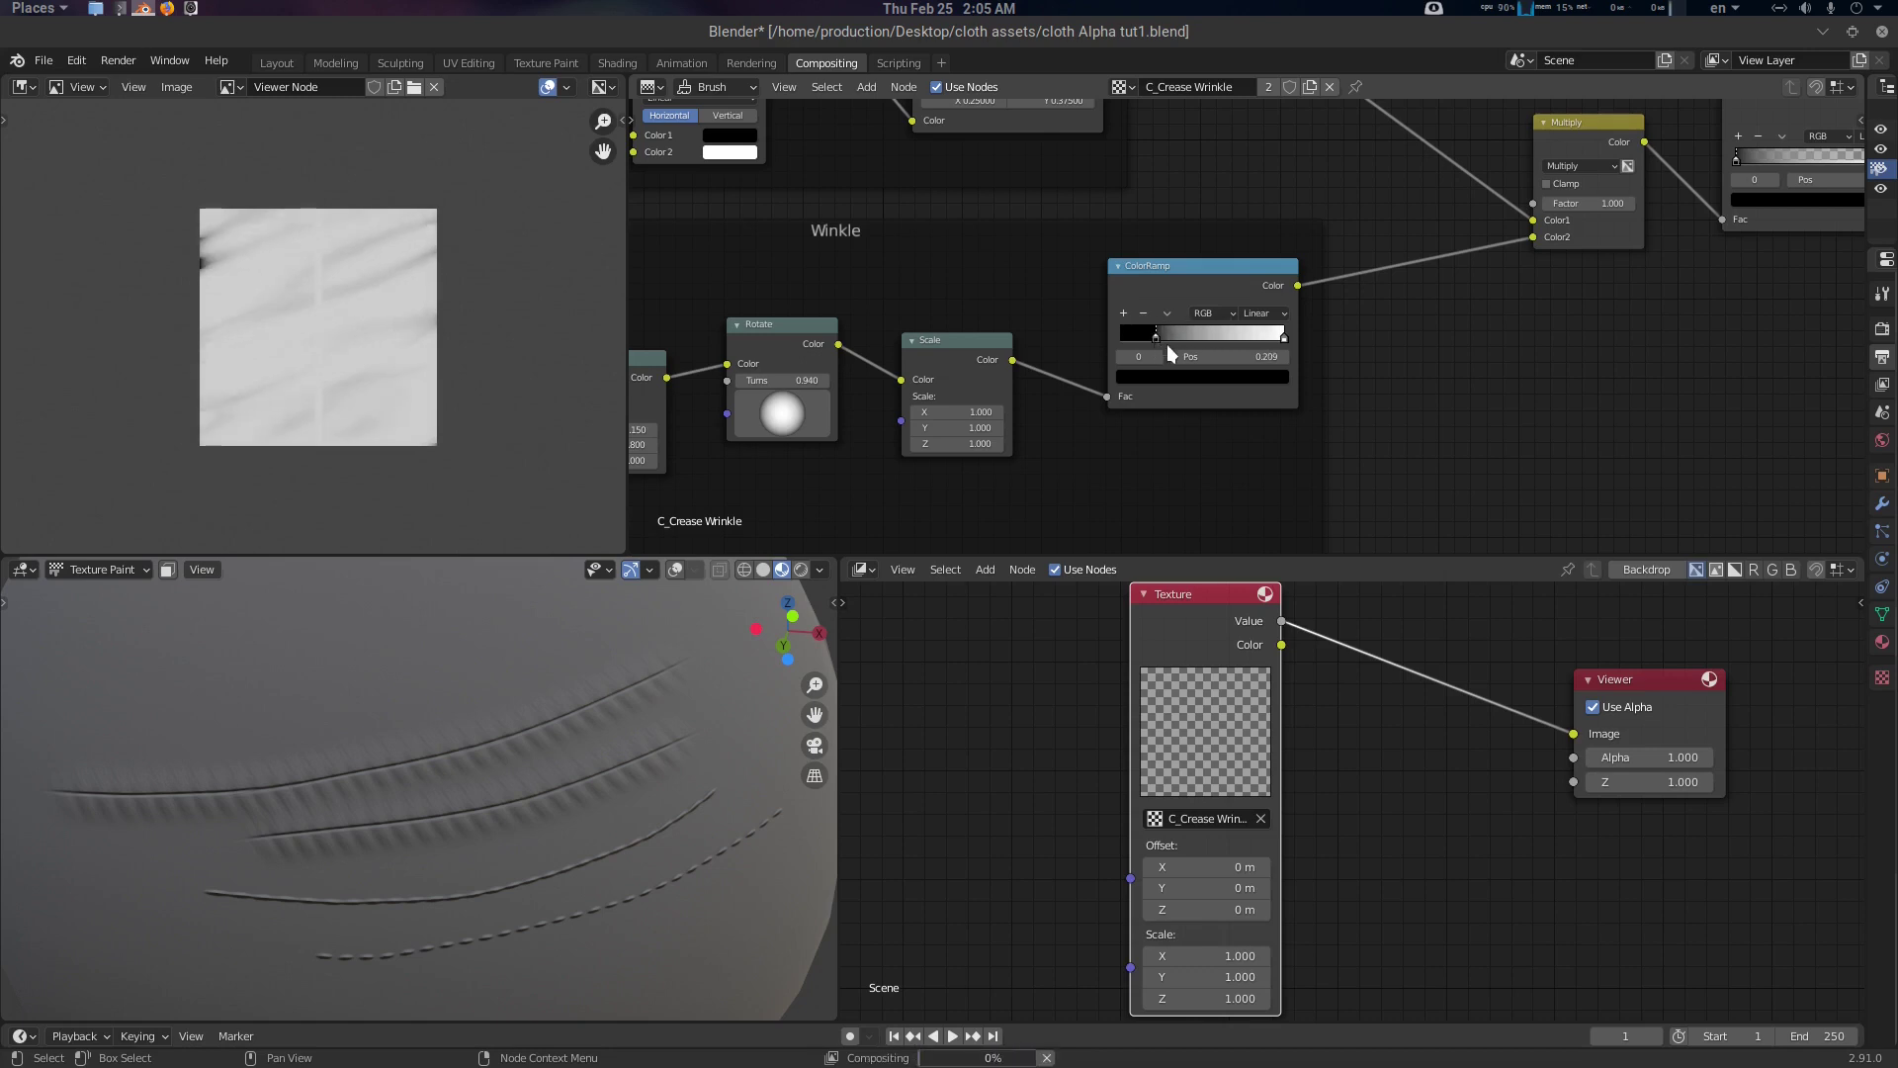
pyautogui.moveTo(1284, 337); pyautogui.dragTo(1194, 346)
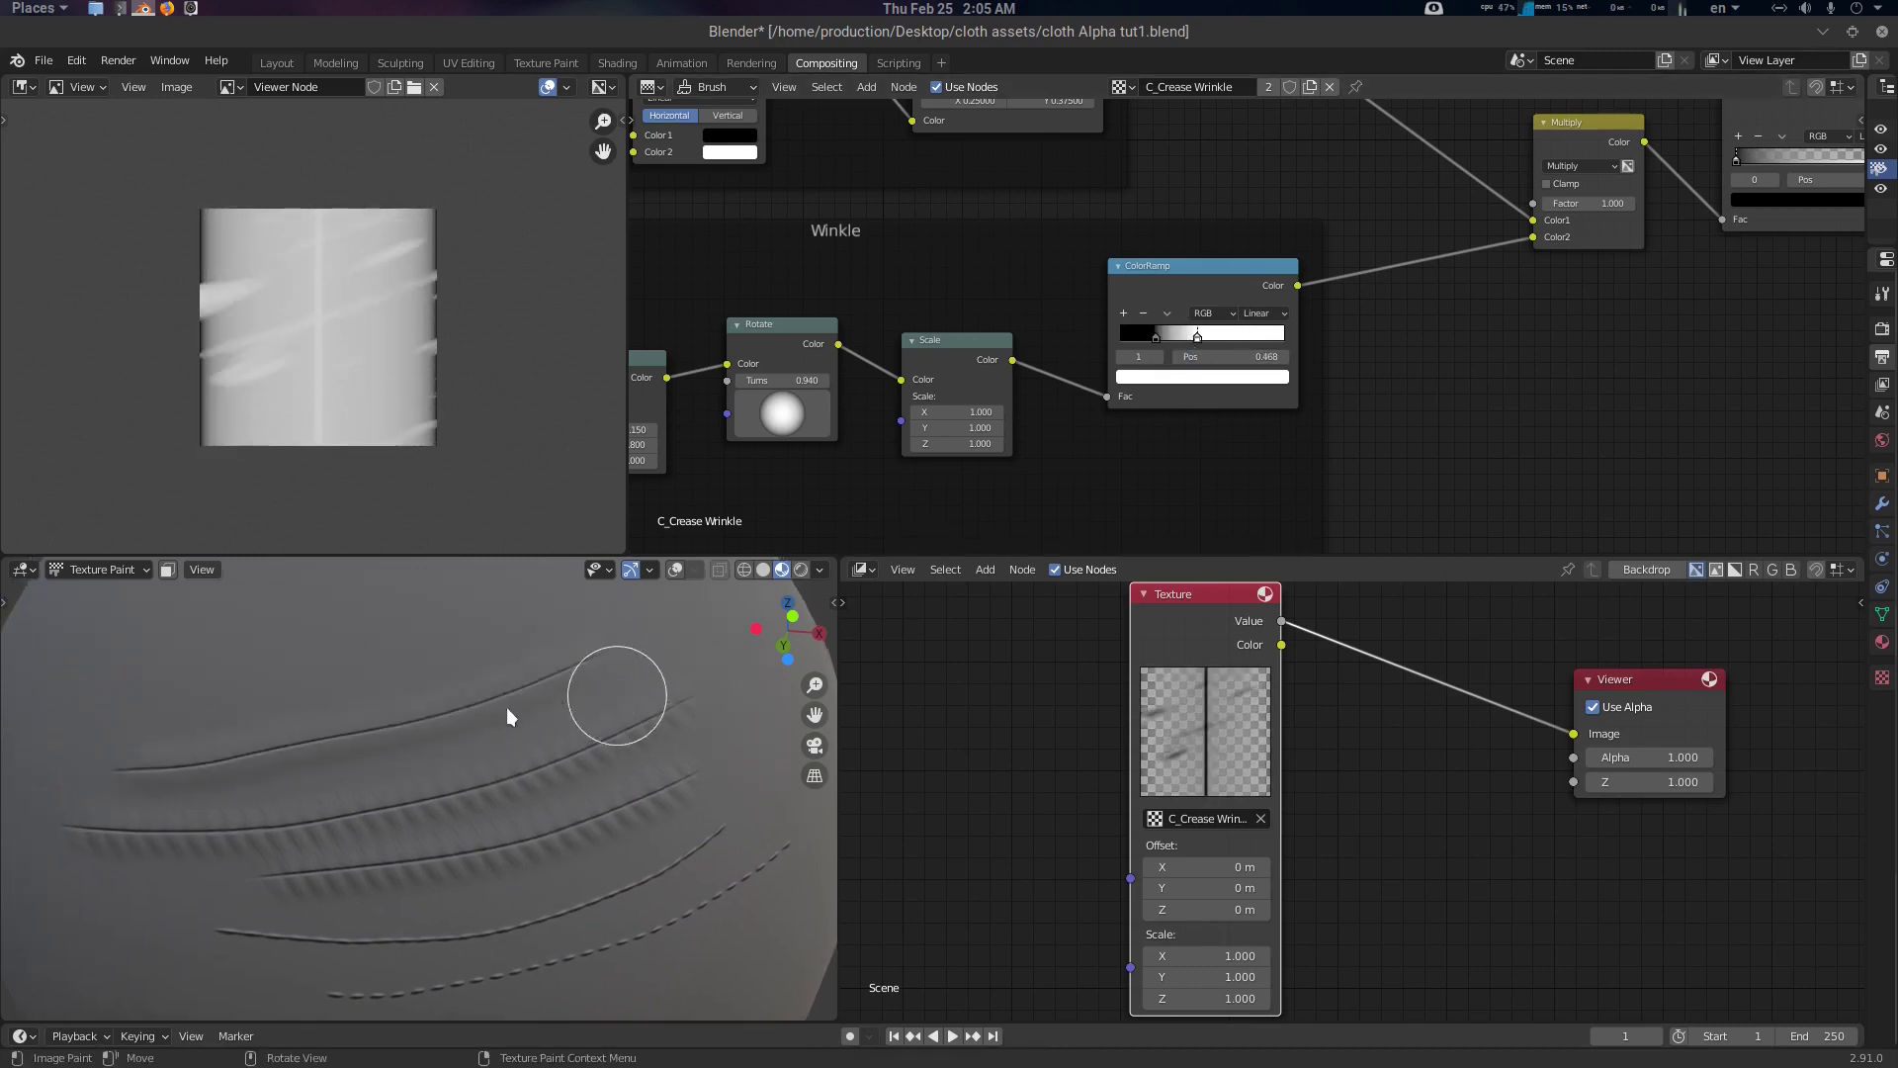
# Move the white stop of the Winkle frame's ColorRamp to 1.000 and paint a wrinkled crease stroke on the sphere
pyautogui.scroll(3, 472, 725)
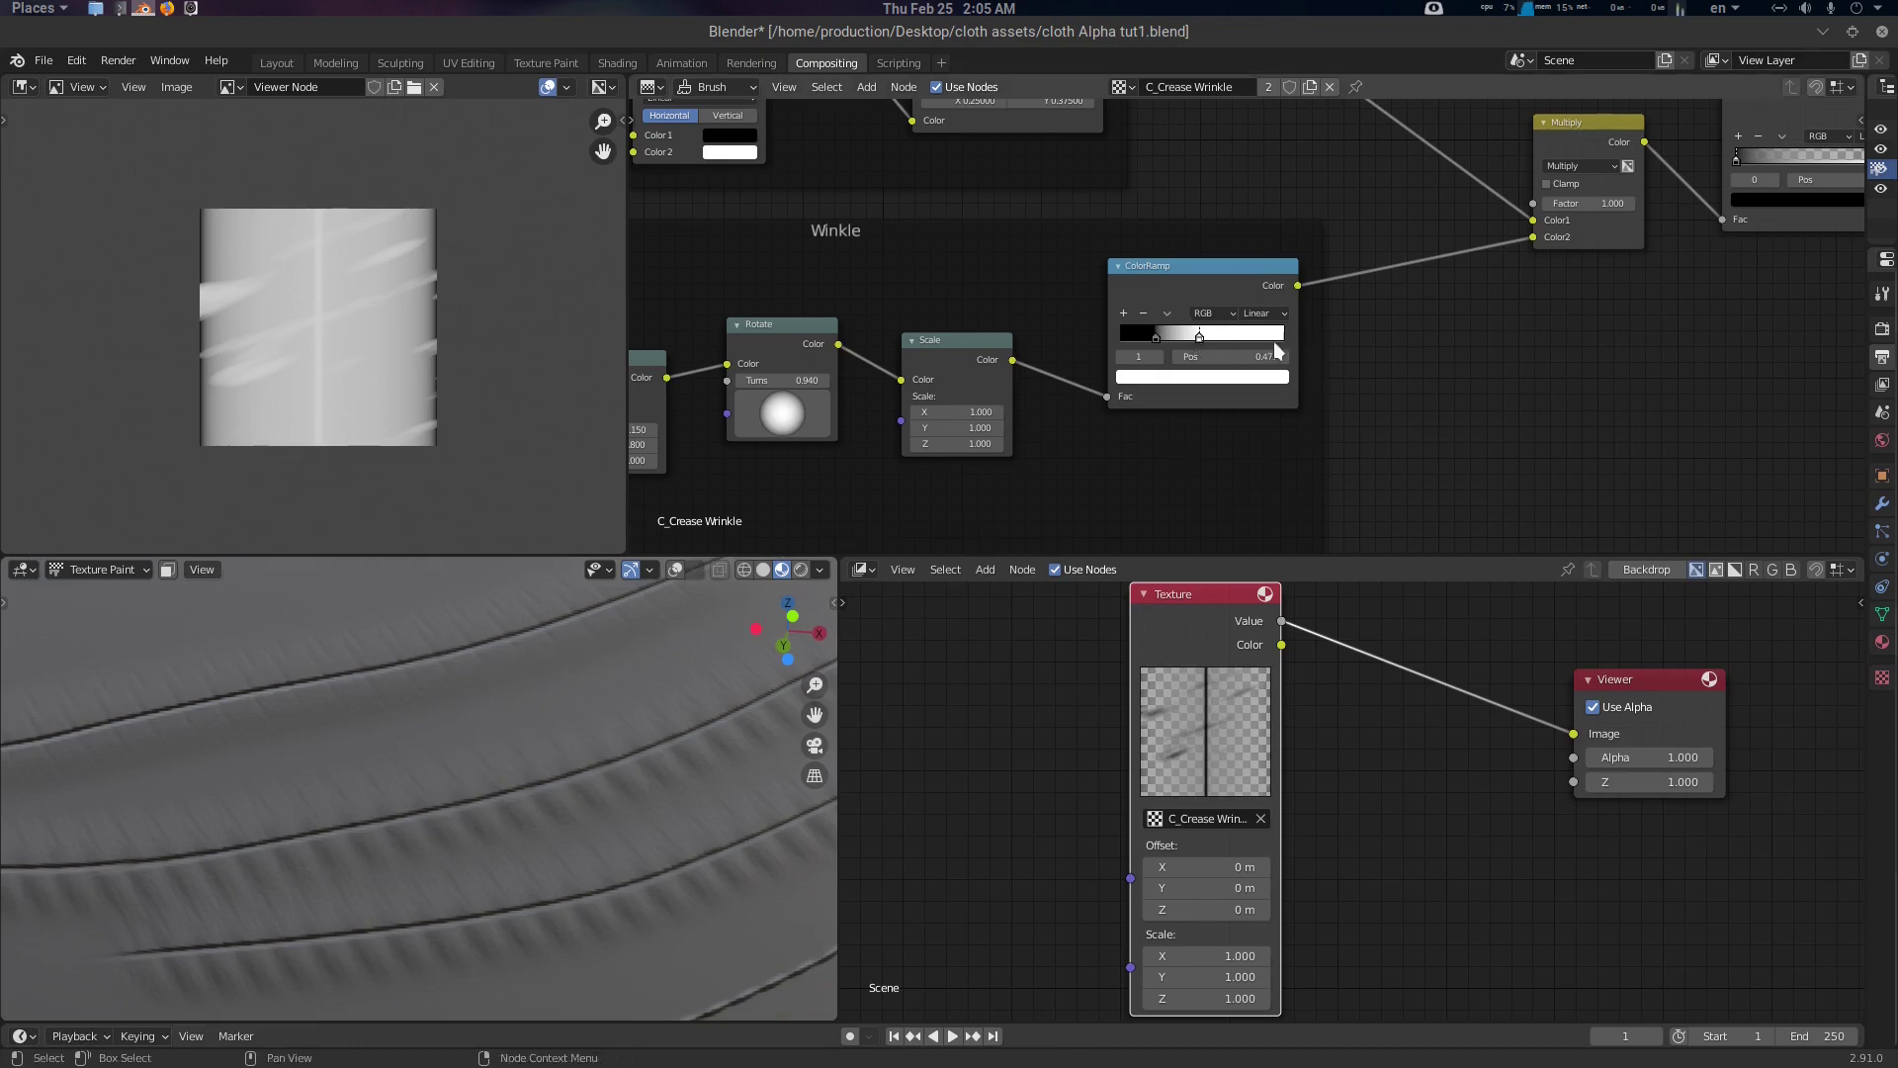
pyautogui.moveTo(1275, 351); pyautogui.dragTo(1325, 352)
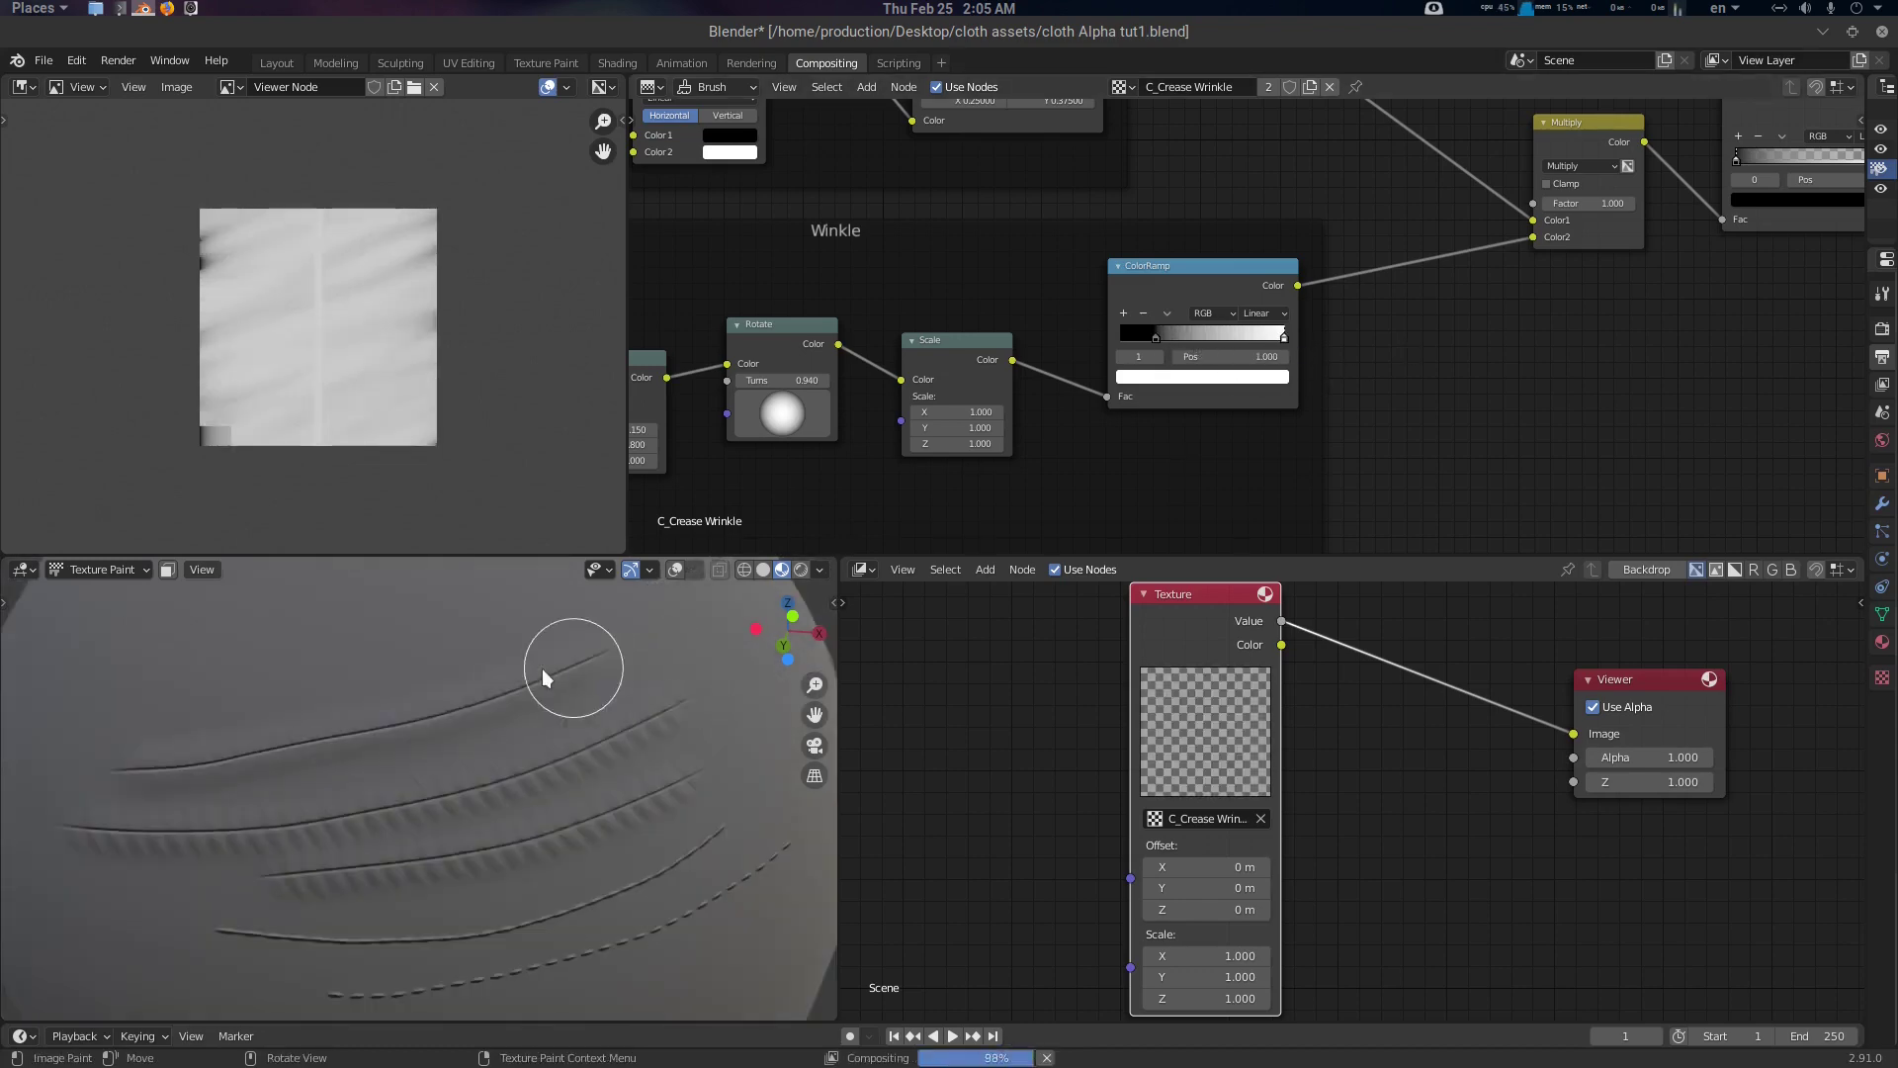
pyautogui.scroll(-5, 554, 682)
pyautogui.scroll(5, 584, 747)
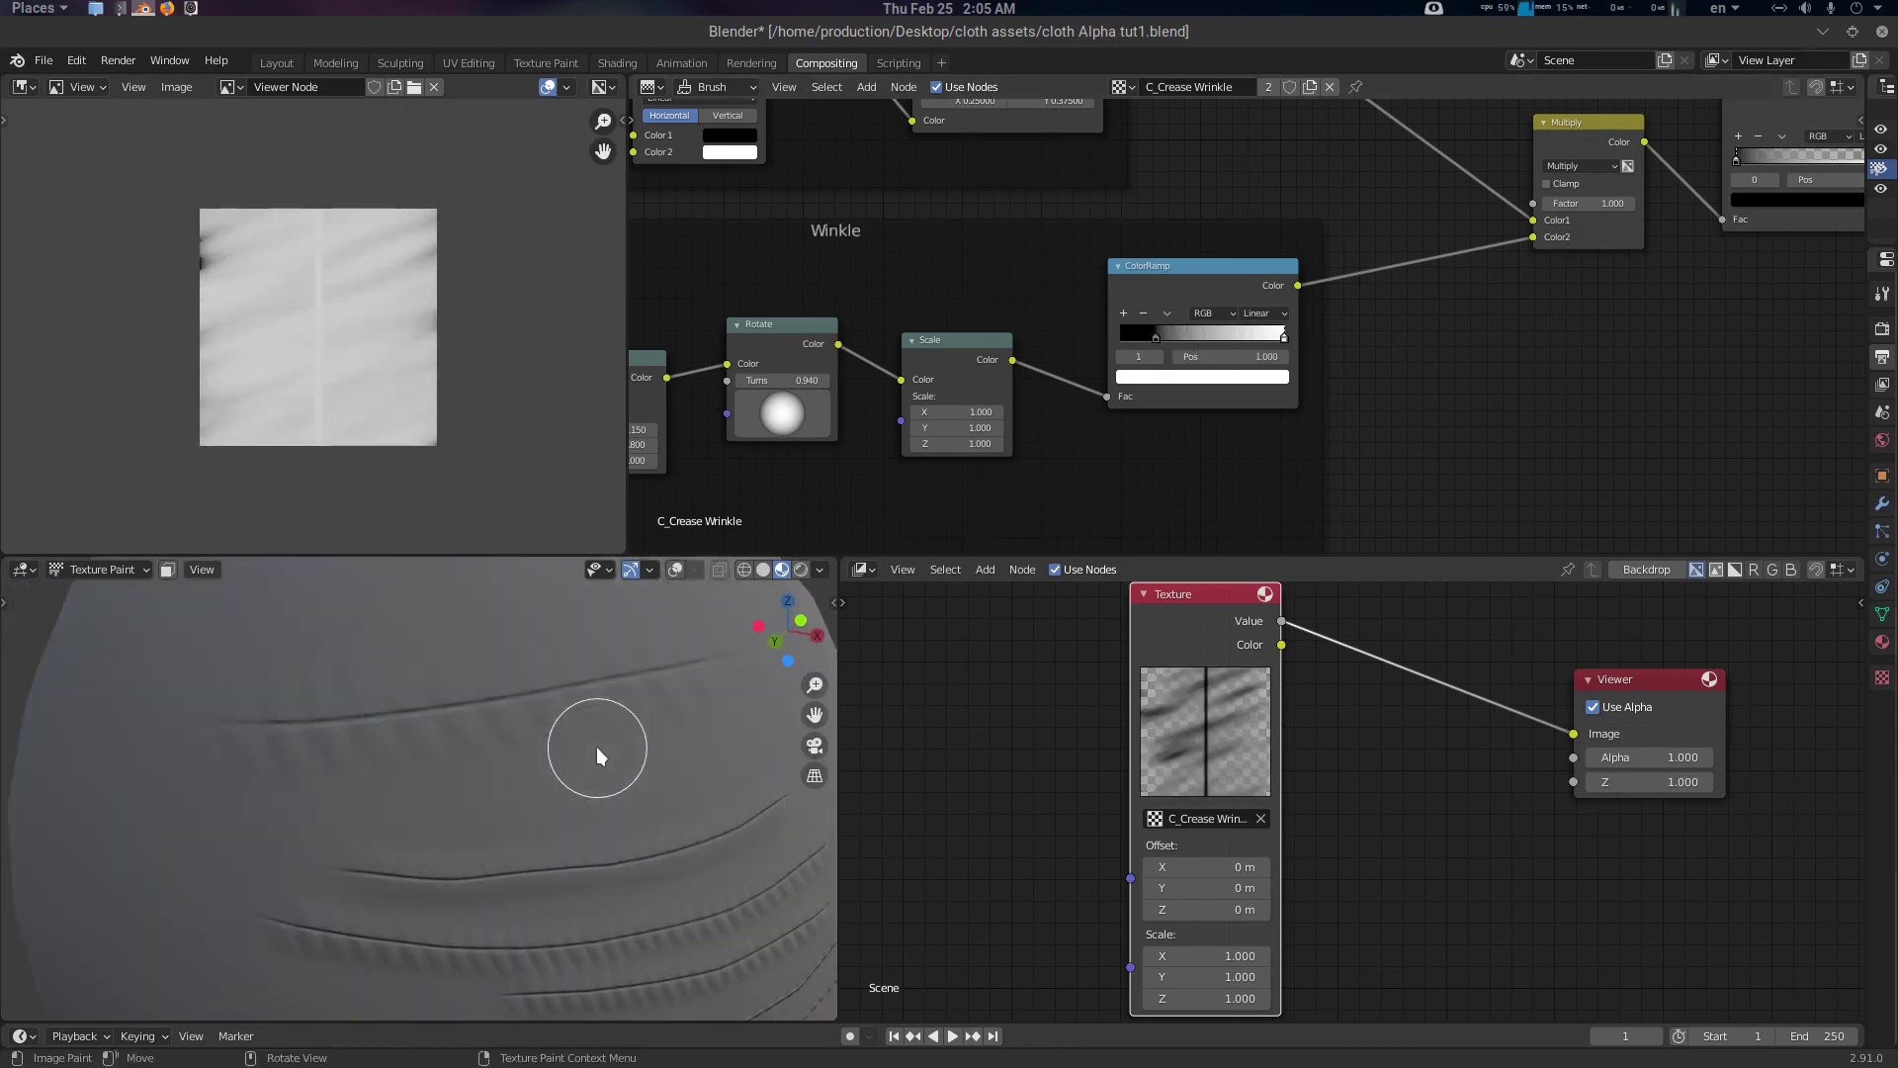
# Set Y to 1.630 on the Scale node after the Voronoi node and paint several denser wrinkled crease strokes on the sphere
pyautogui.moveTo(1004, 494); pyautogui.dragTo(1143, 458, button='middle')
pyautogui.scroll(2, 994, 459)
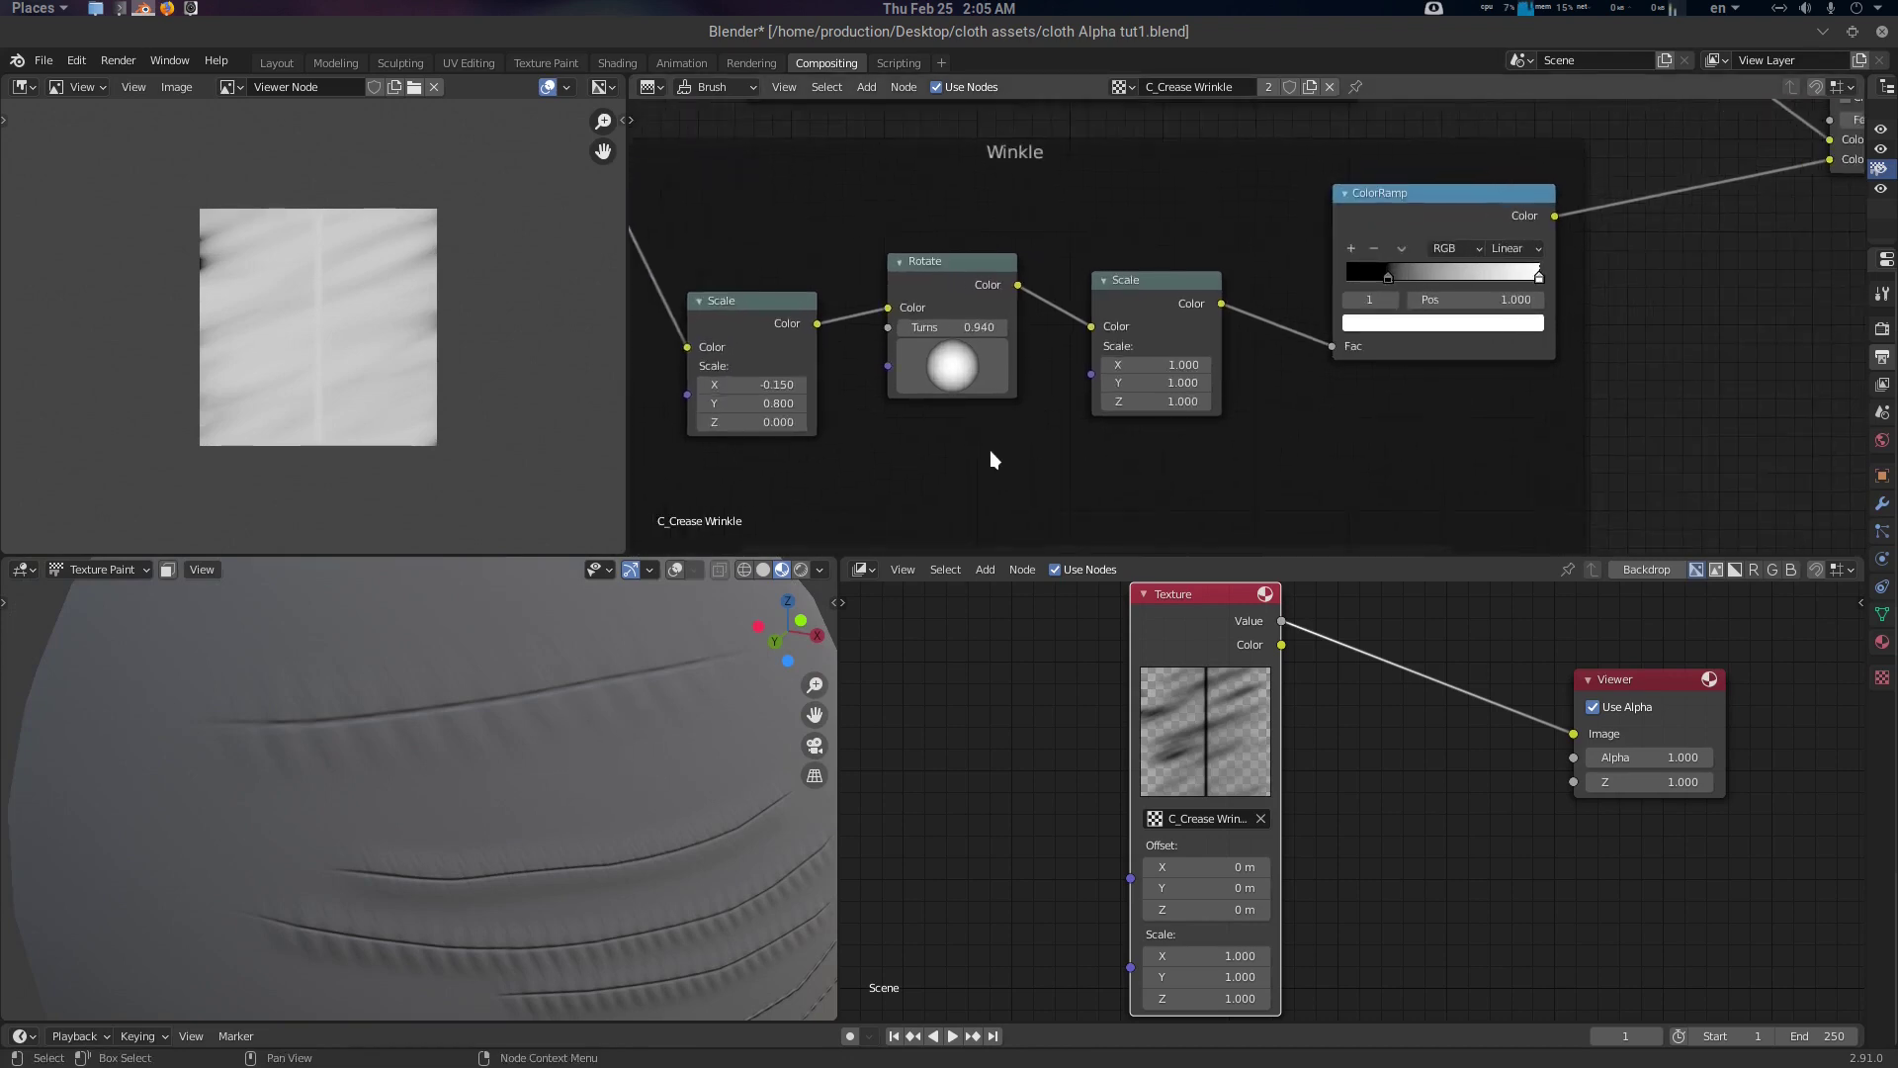
pyautogui.moveTo(994, 457); pyautogui.dragTo(1190, 440, button='middle')
pyautogui.moveTo(981, 387); pyautogui.dragTo(974, 387)
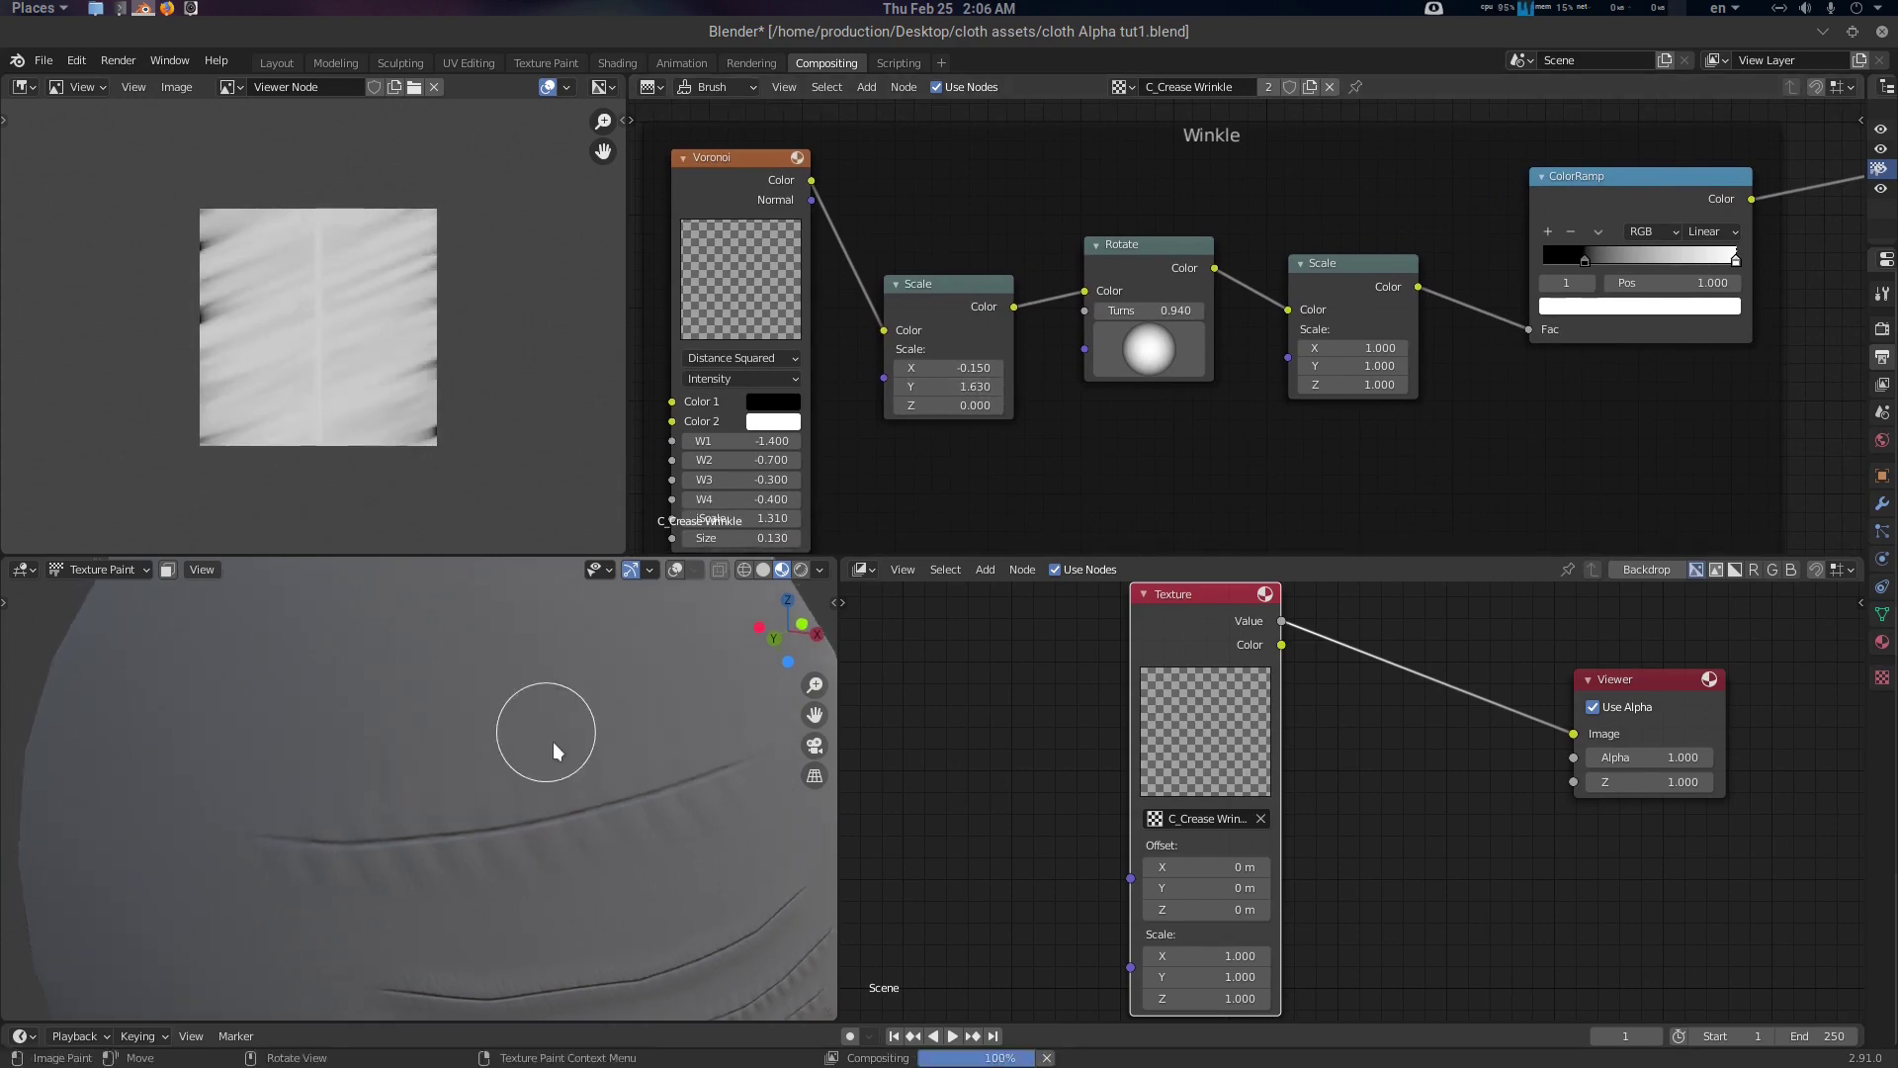
pyautogui.moveTo(553, 741)
pyautogui.mouseDown(button='middle')
pyautogui.moveTo(692, 708)
pyautogui.moveTo(219, 834)
pyautogui.mouseUp(button='middle')
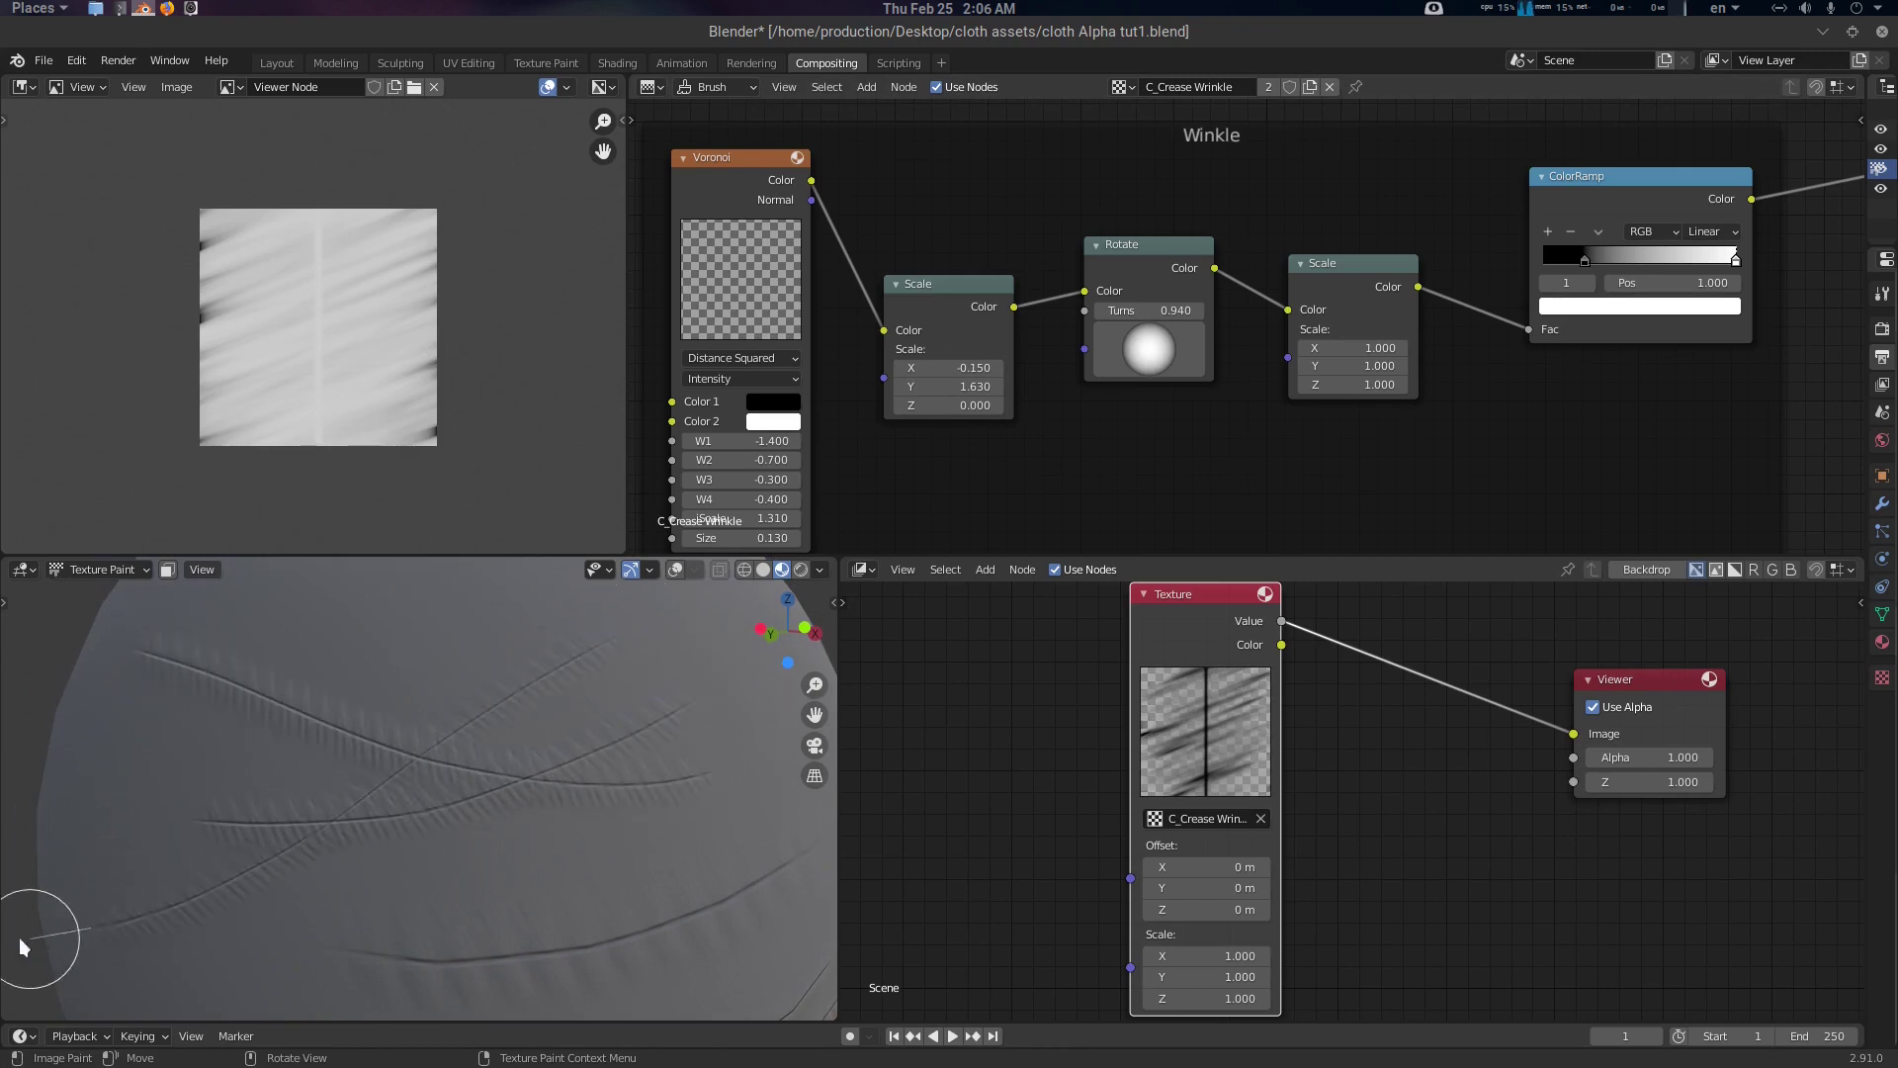
pyautogui.scroll(-3, 546, 781)
pyautogui.moveTo(546, 781); pyautogui.dragTo(516, 736, button='middle')
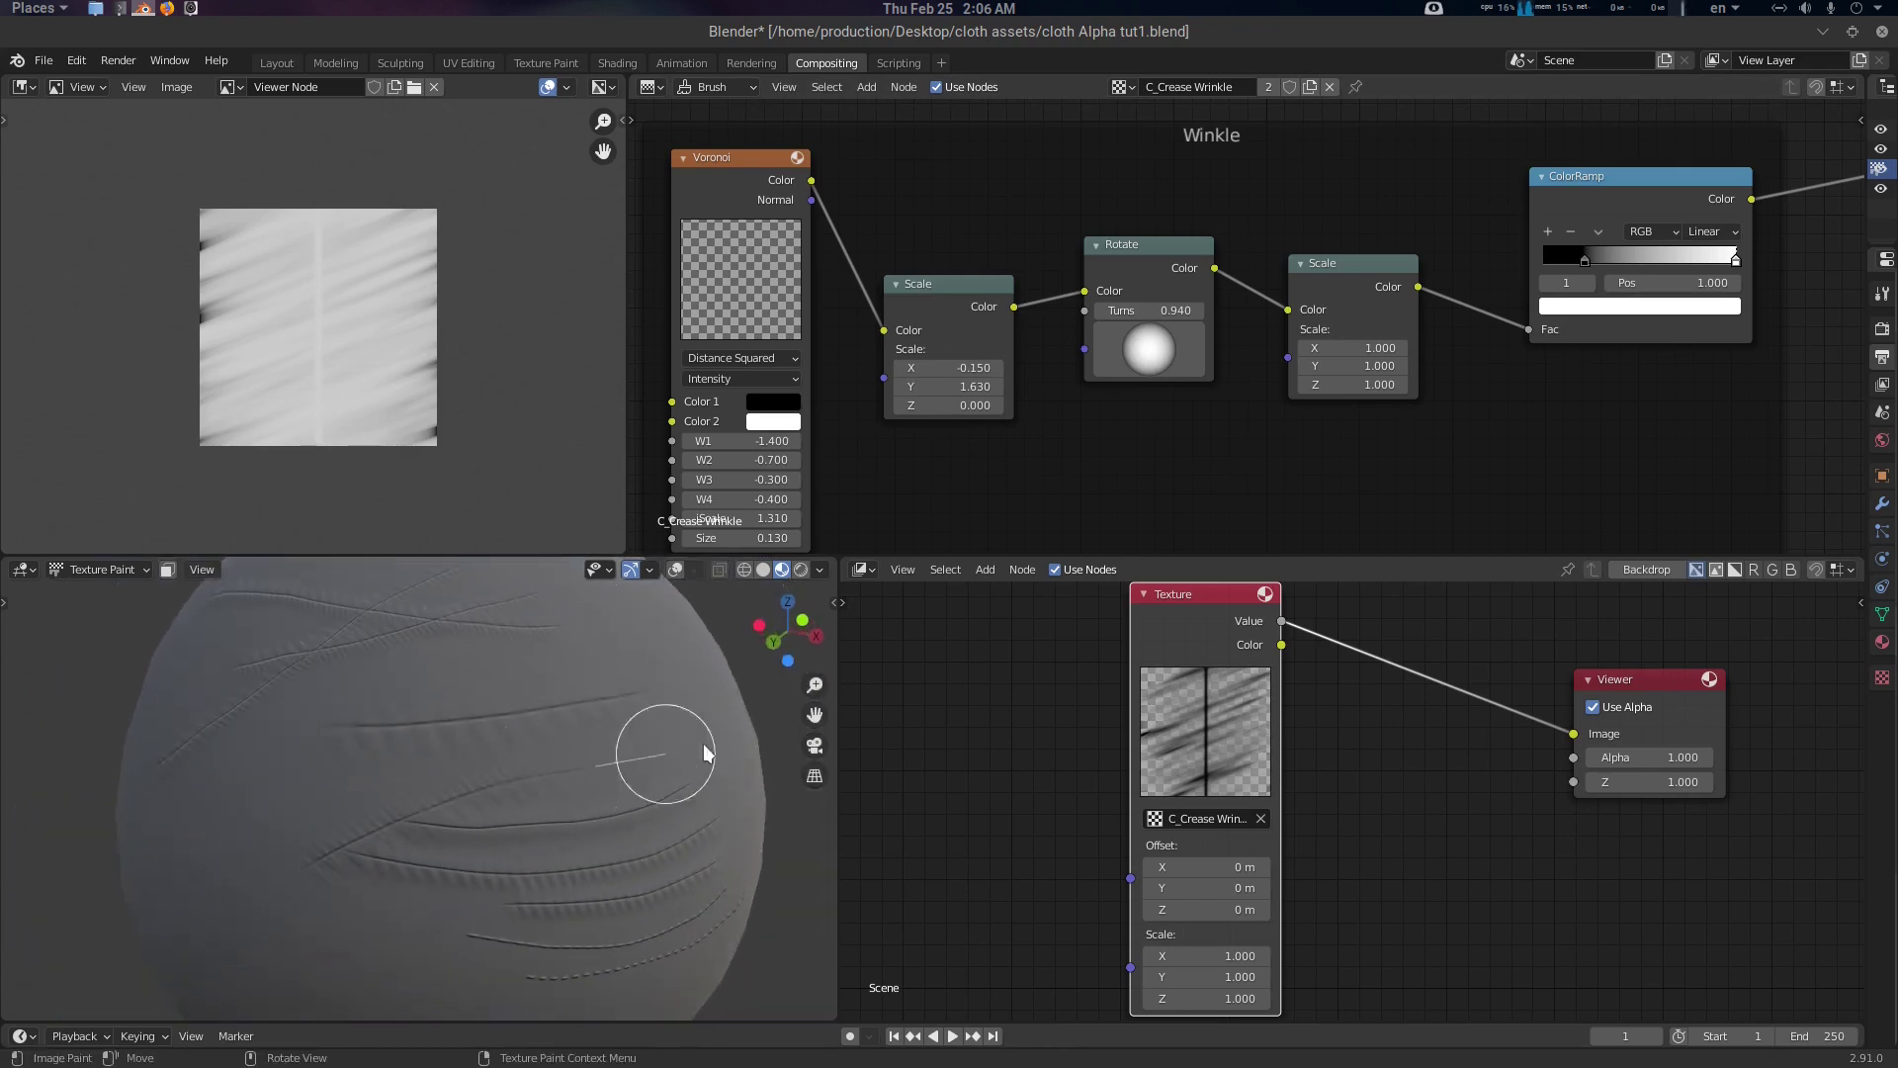
pyautogui.scroll(5, 585, 798)
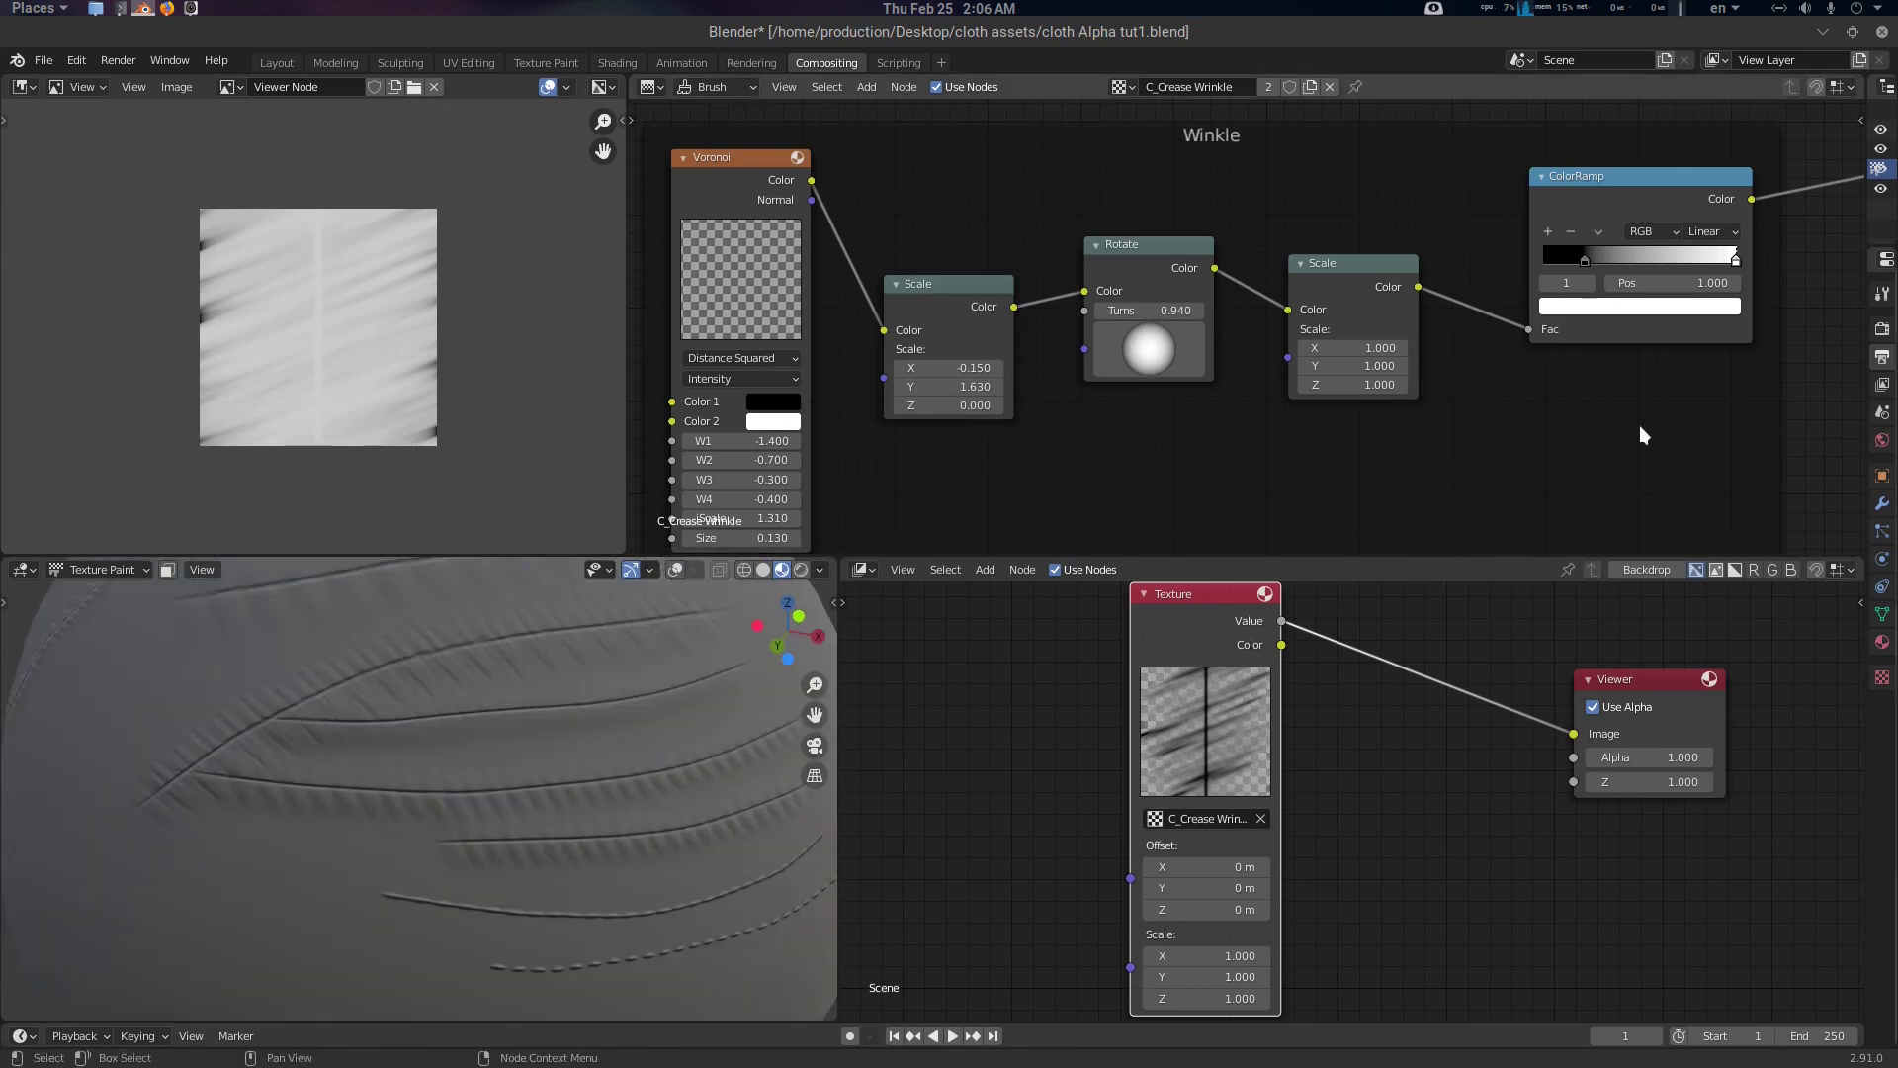
# Change the blending mode of the Multiply node to Screen and paint a wrinkle stroke on an empty area of the sphere
pyautogui.moveTo(1639, 425); pyautogui.dragTo(1141, 476, button='middle')
pyautogui.moveTo(1616, 341); pyautogui.dragTo(1457, 457, button='middle')
pyautogui.click(1386, 244)
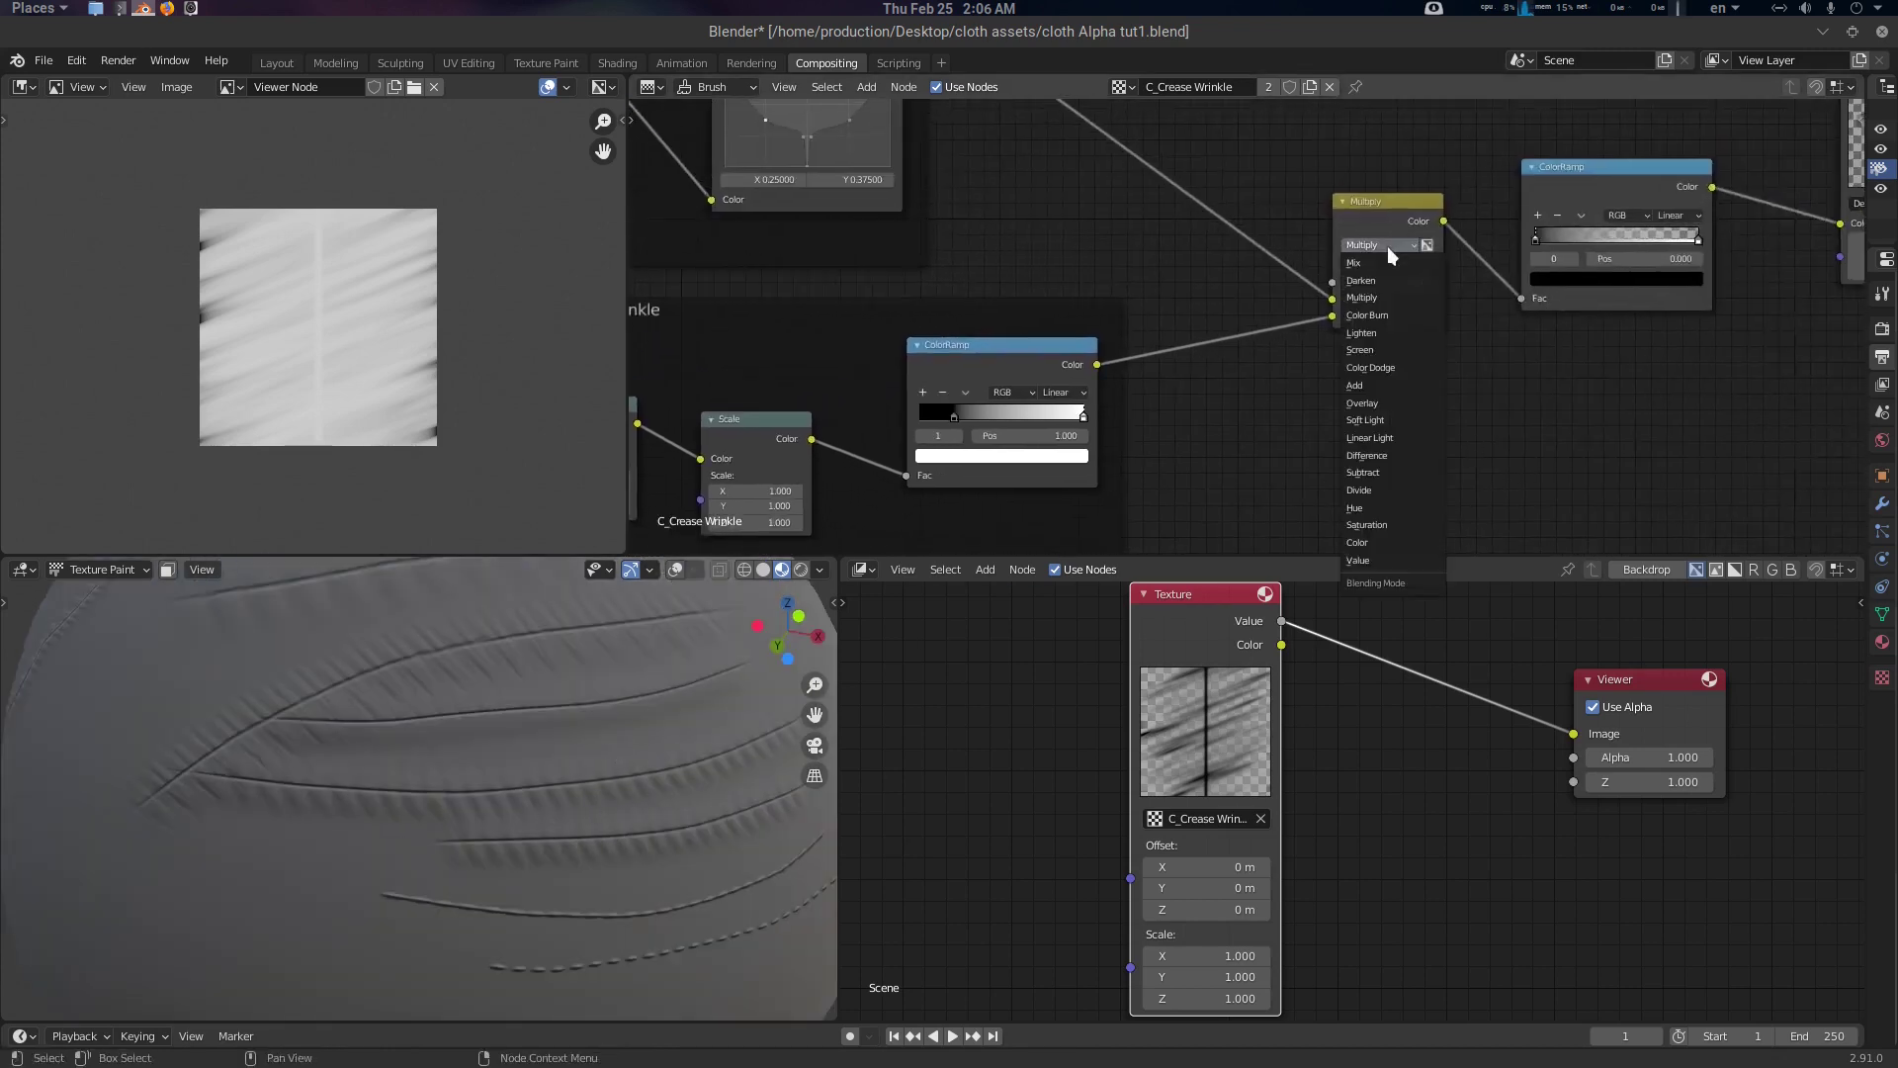
pyautogui.click(1384, 350)
pyautogui.moveTo(605, 726); pyautogui.dragTo(399, 657, button='middle')
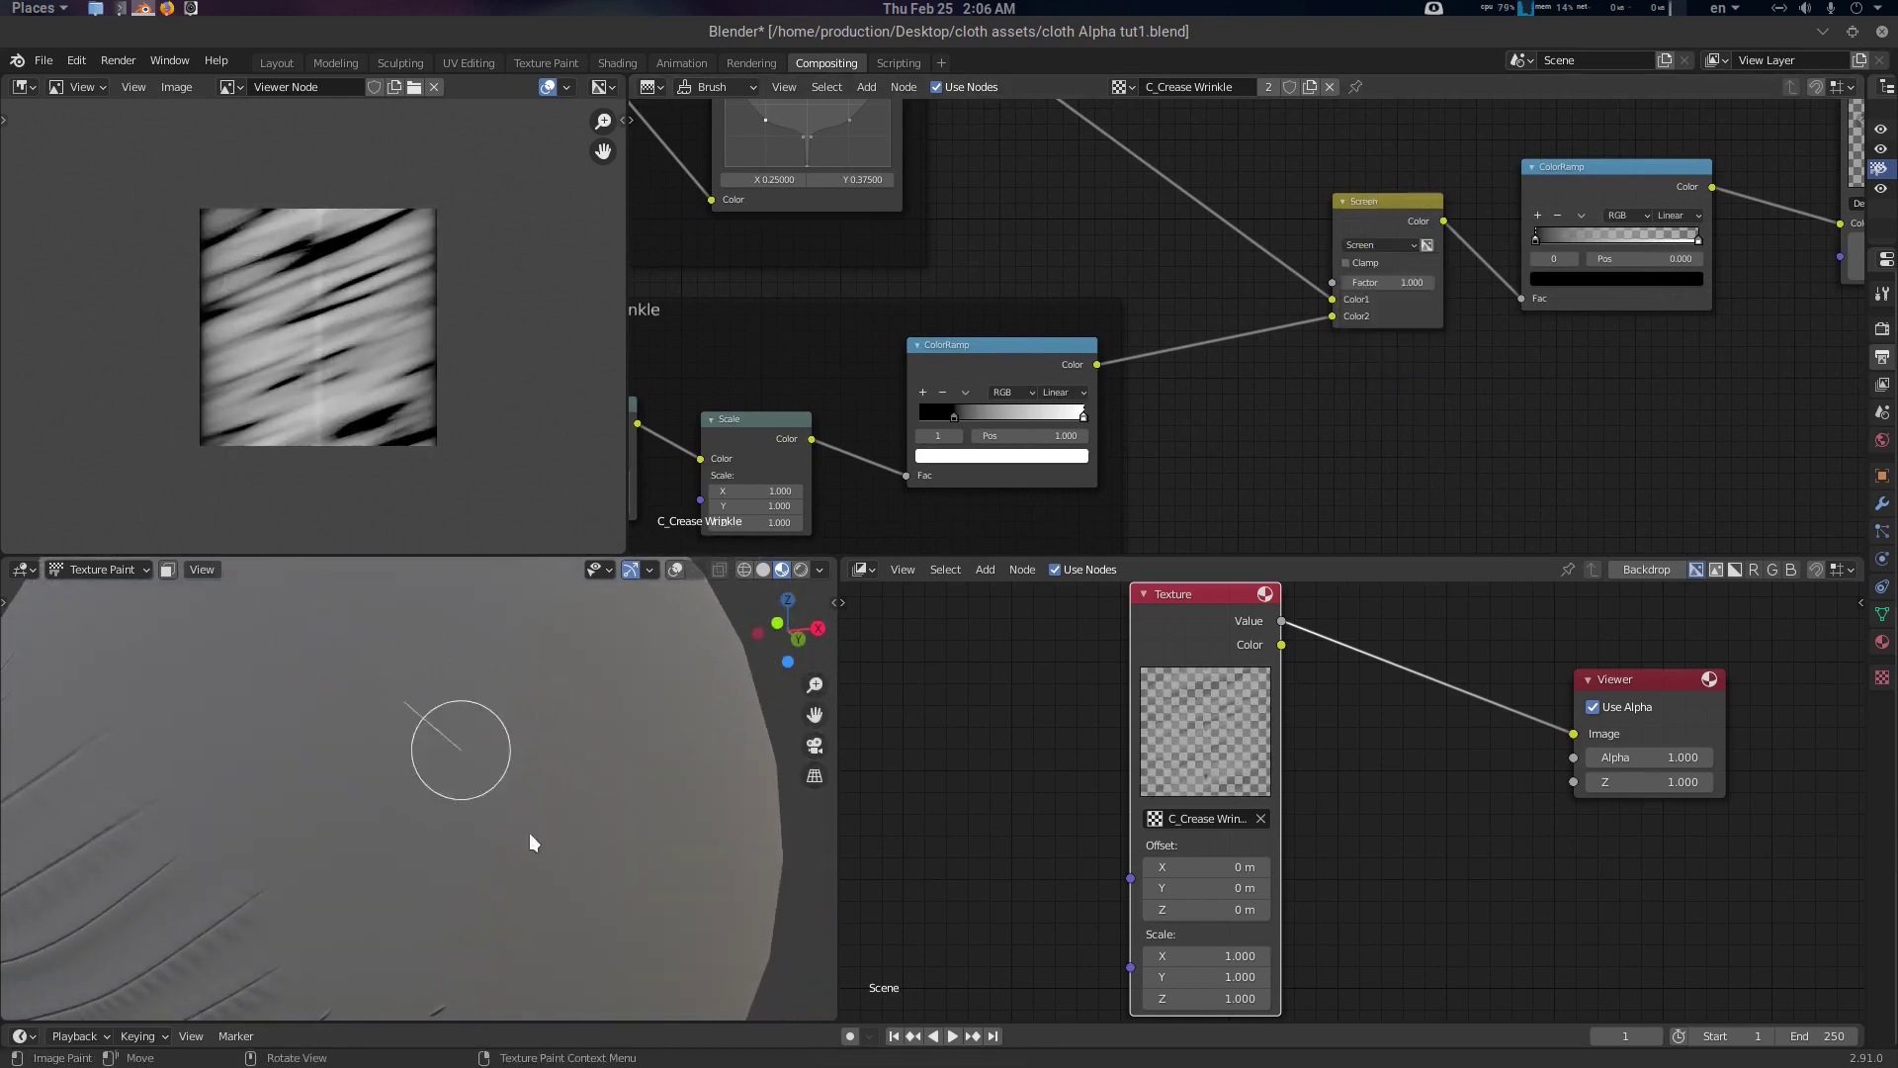
pyautogui.scroll(-2, 435, 791)
pyautogui.scroll(-3, 465, 732)
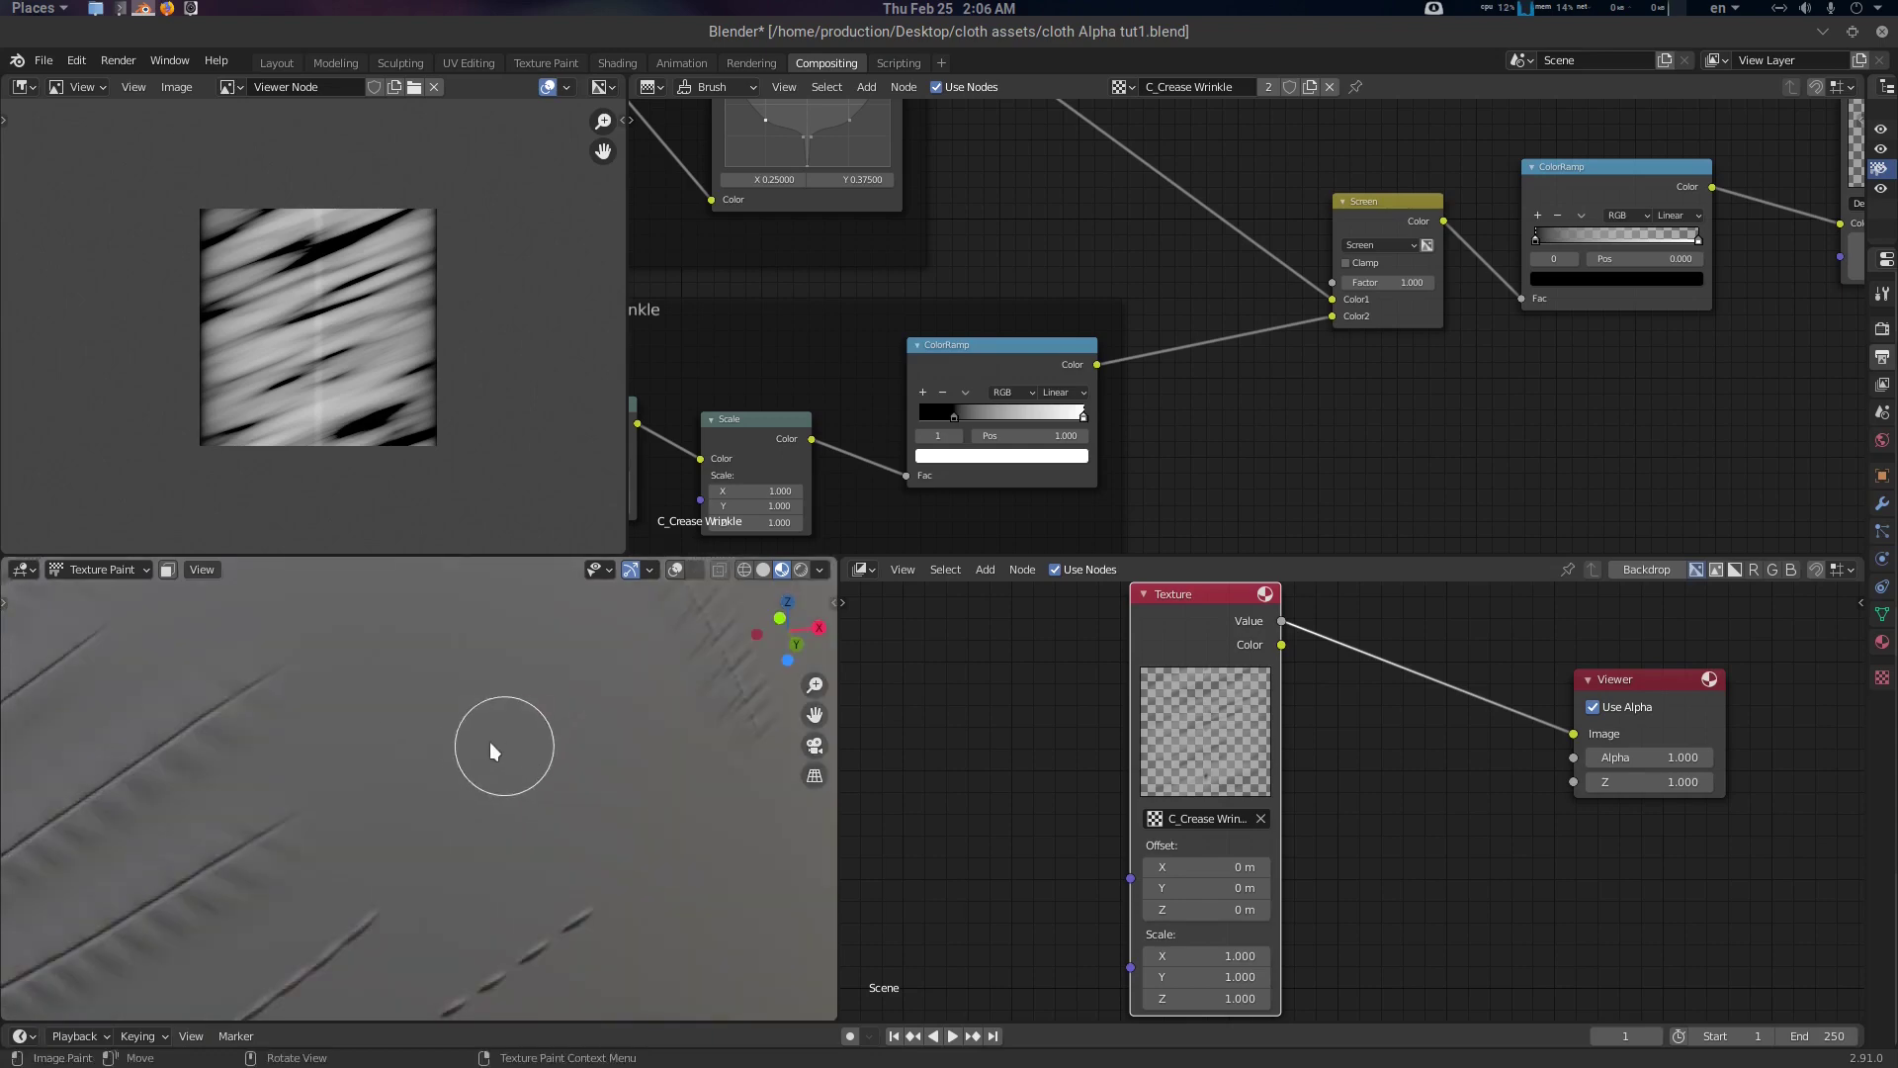
# Paint three curved wrinkle-only strokes on the sphere in the Layout workspace
pyautogui.click(277, 62)
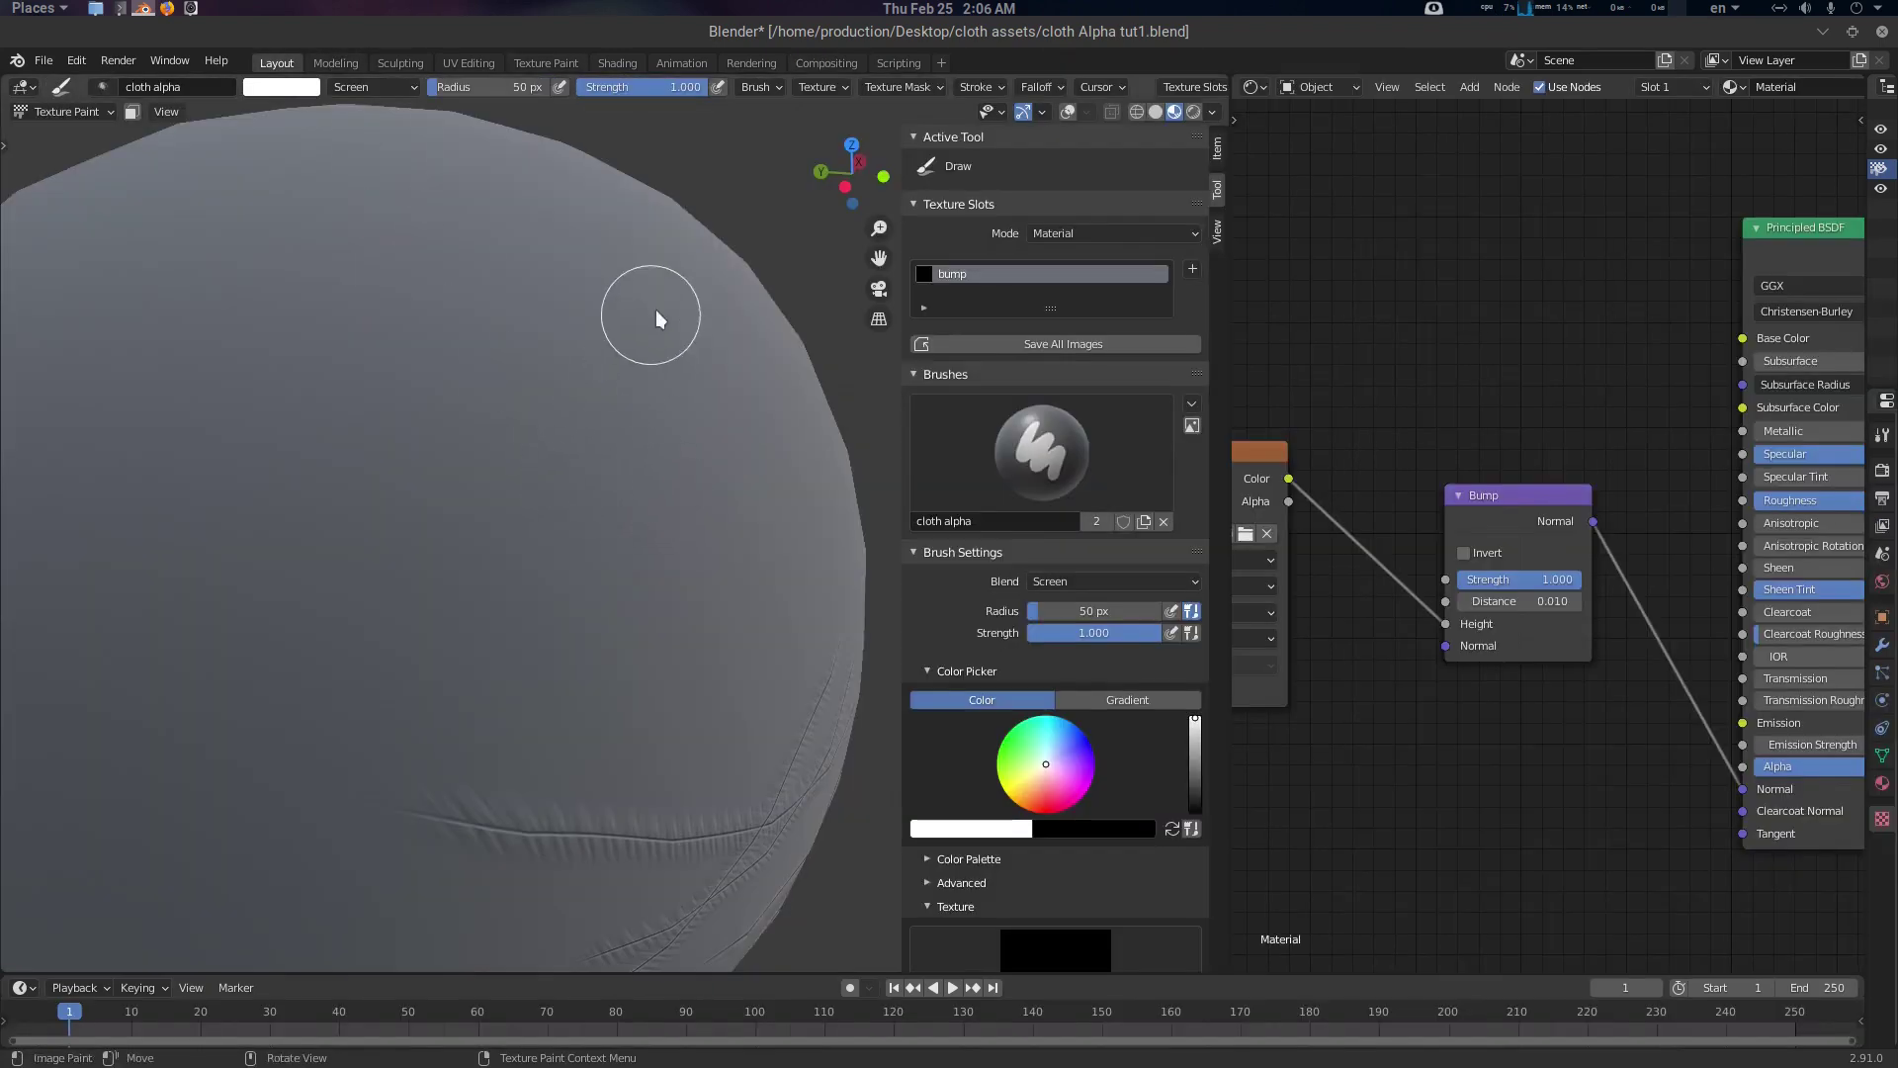
pyautogui.moveTo(85, 752); pyautogui.dragTo(74, 757)
pyautogui.moveTo(555, 611); pyautogui.dragTo(573, 611, button='middle')
pyautogui.moveTo(314, 783); pyautogui.dragTo(792, 445)
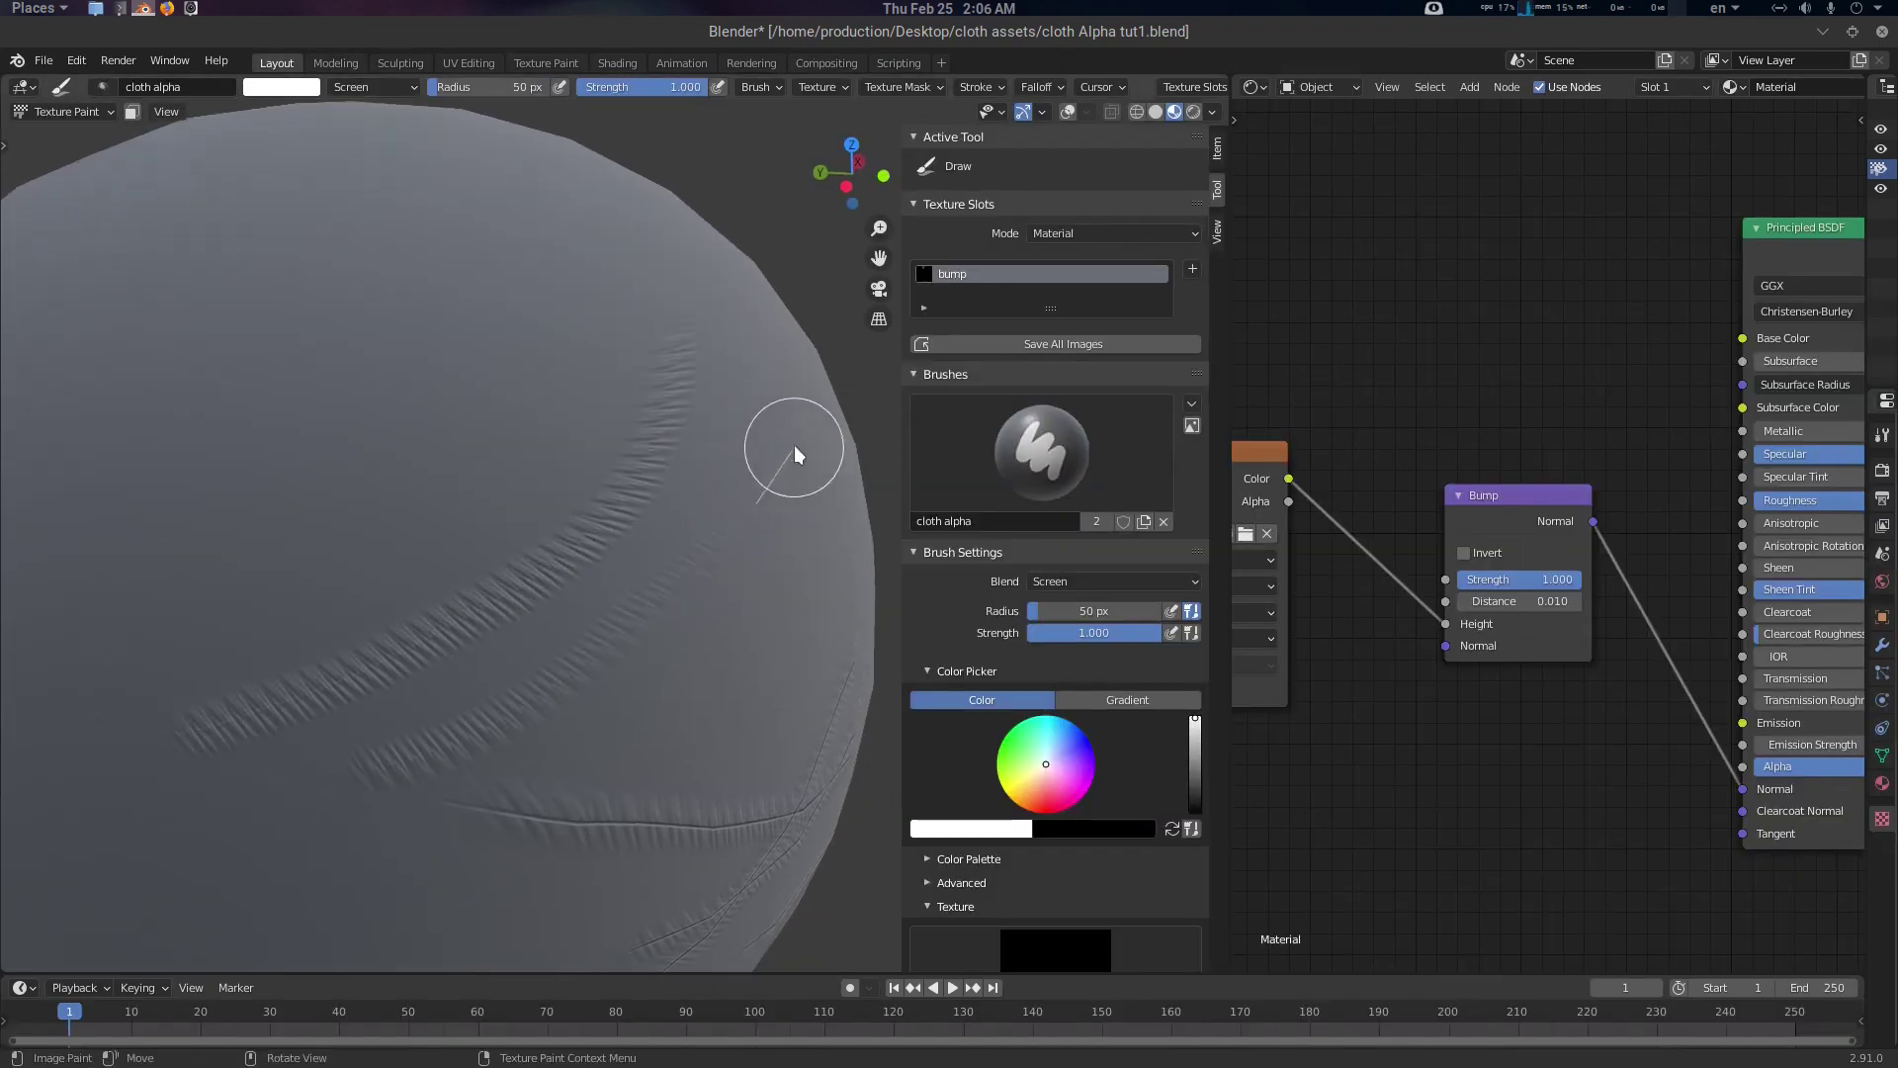
pyautogui.moveTo(212, 605); pyautogui.dragTo(610, 298)
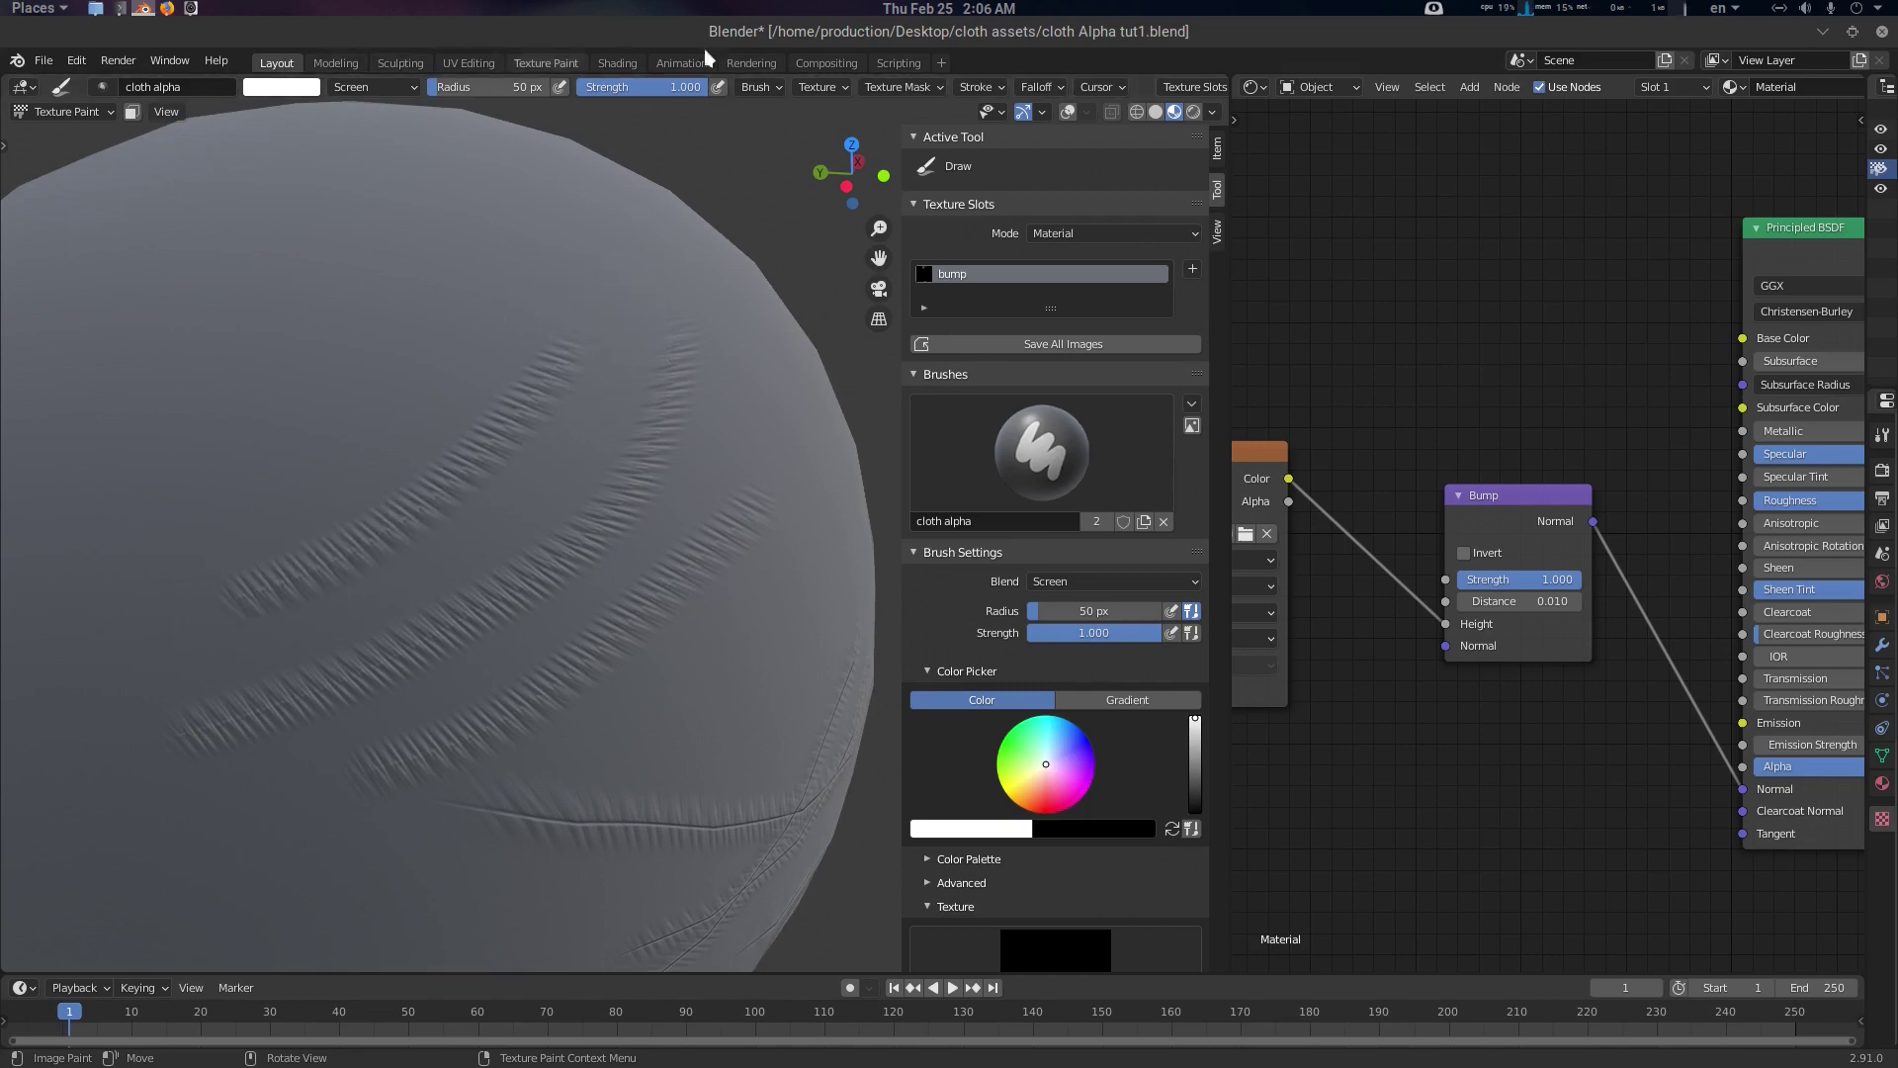
# In the Compositing workspace, set the second Scale node's Y to 1.830 and the Rotate node's Turns to 1.000, undoing the test stroke
pyautogui.click(841, 60)
pyautogui.scroll(3, 1094, 437)
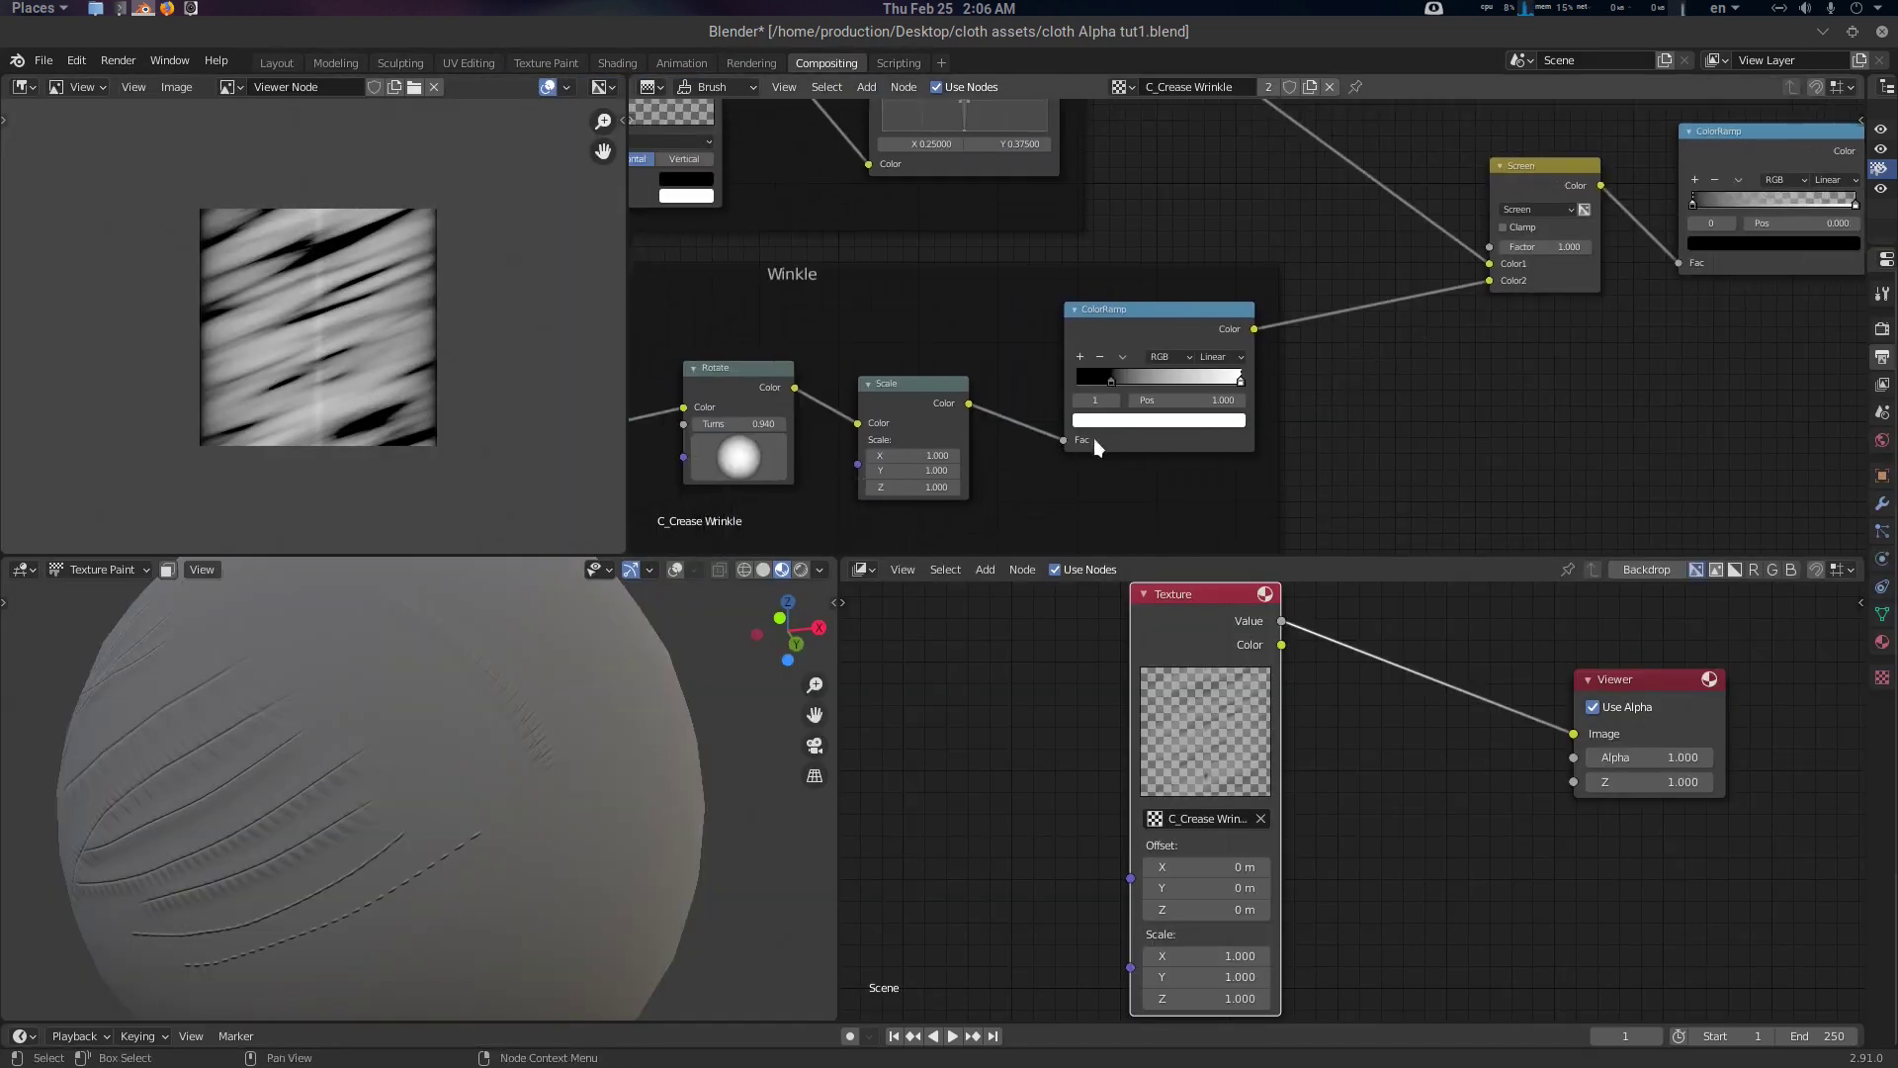
pyautogui.moveTo(1077, 417); pyautogui.dragTo(1206, 416)
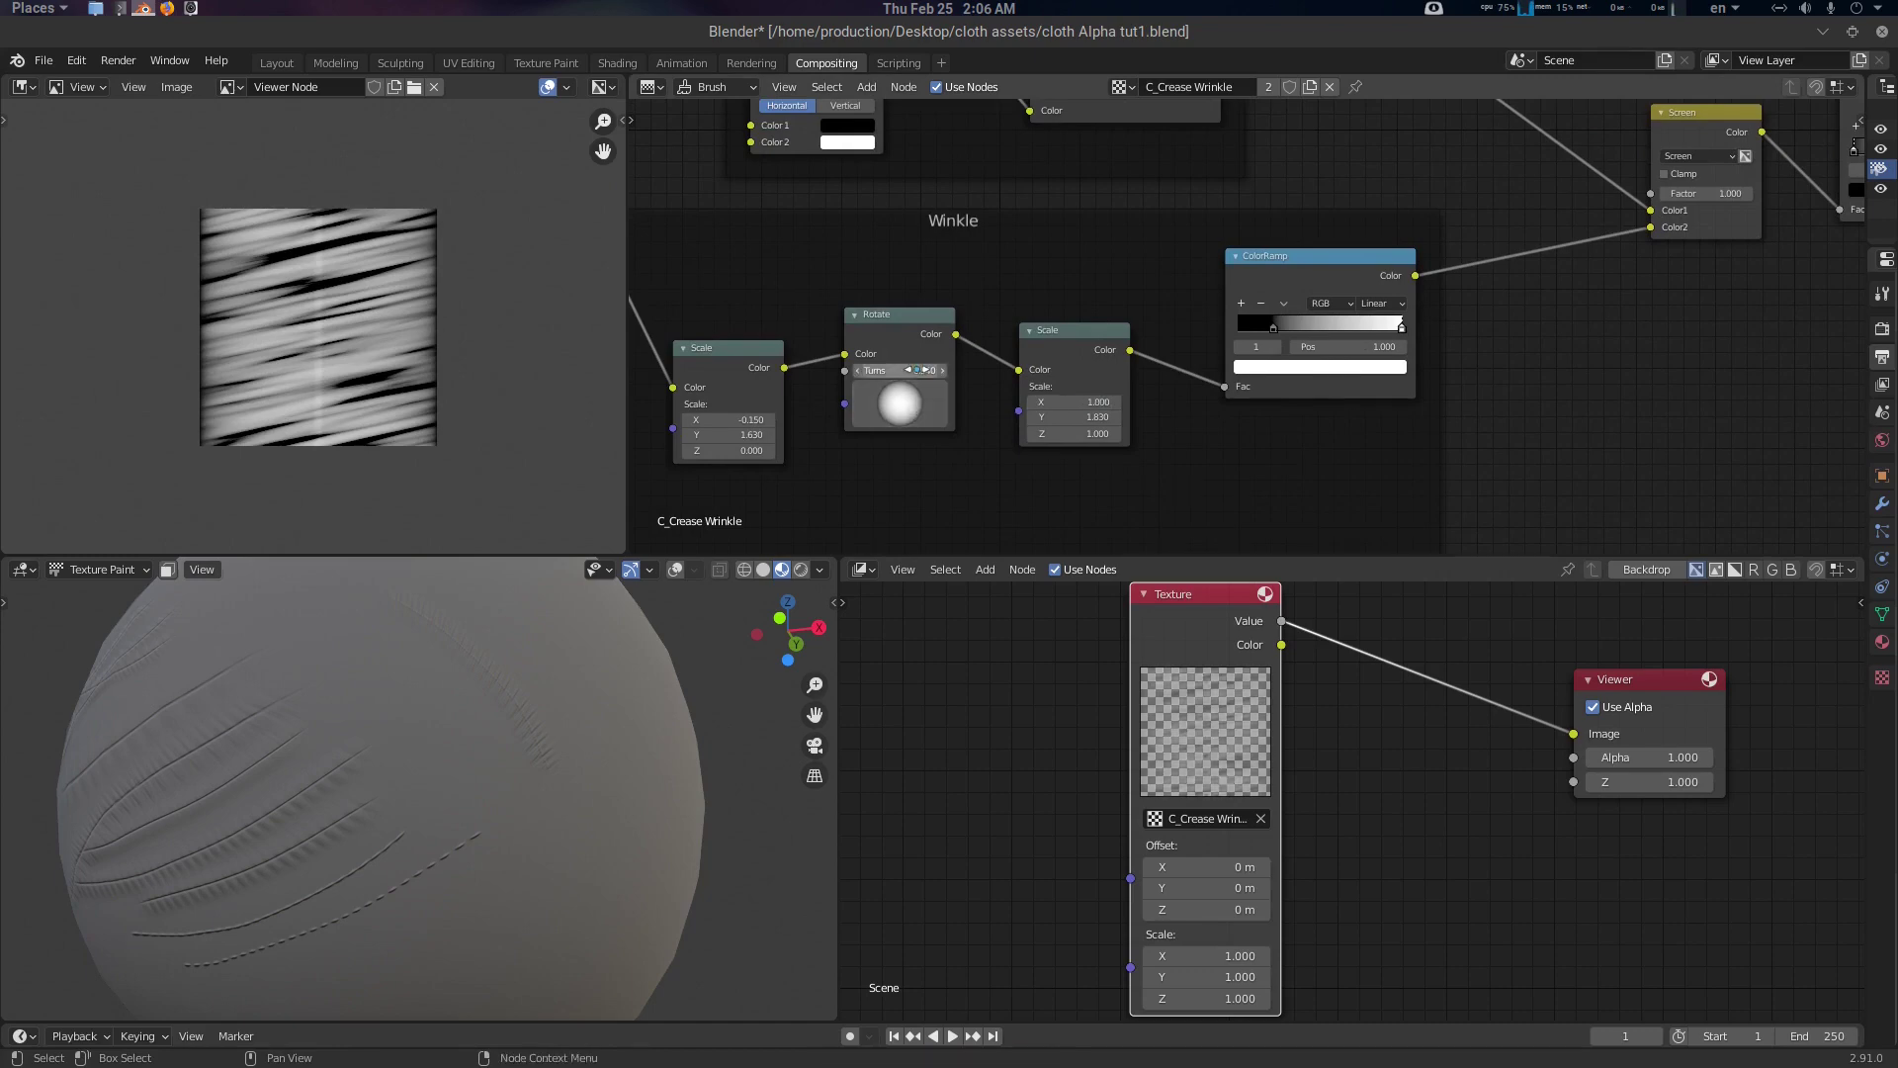
pyautogui.moveTo(899, 371); pyautogui.dragTo(933, 370)
pyautogui.moveTo(393, 663)
pyautogui.mouseDown(button='middle')
pyautogui.moveTo(454, 686)
pyautogui.moveTo(368, 771)
pyautogui.mouseUp(button='middle')
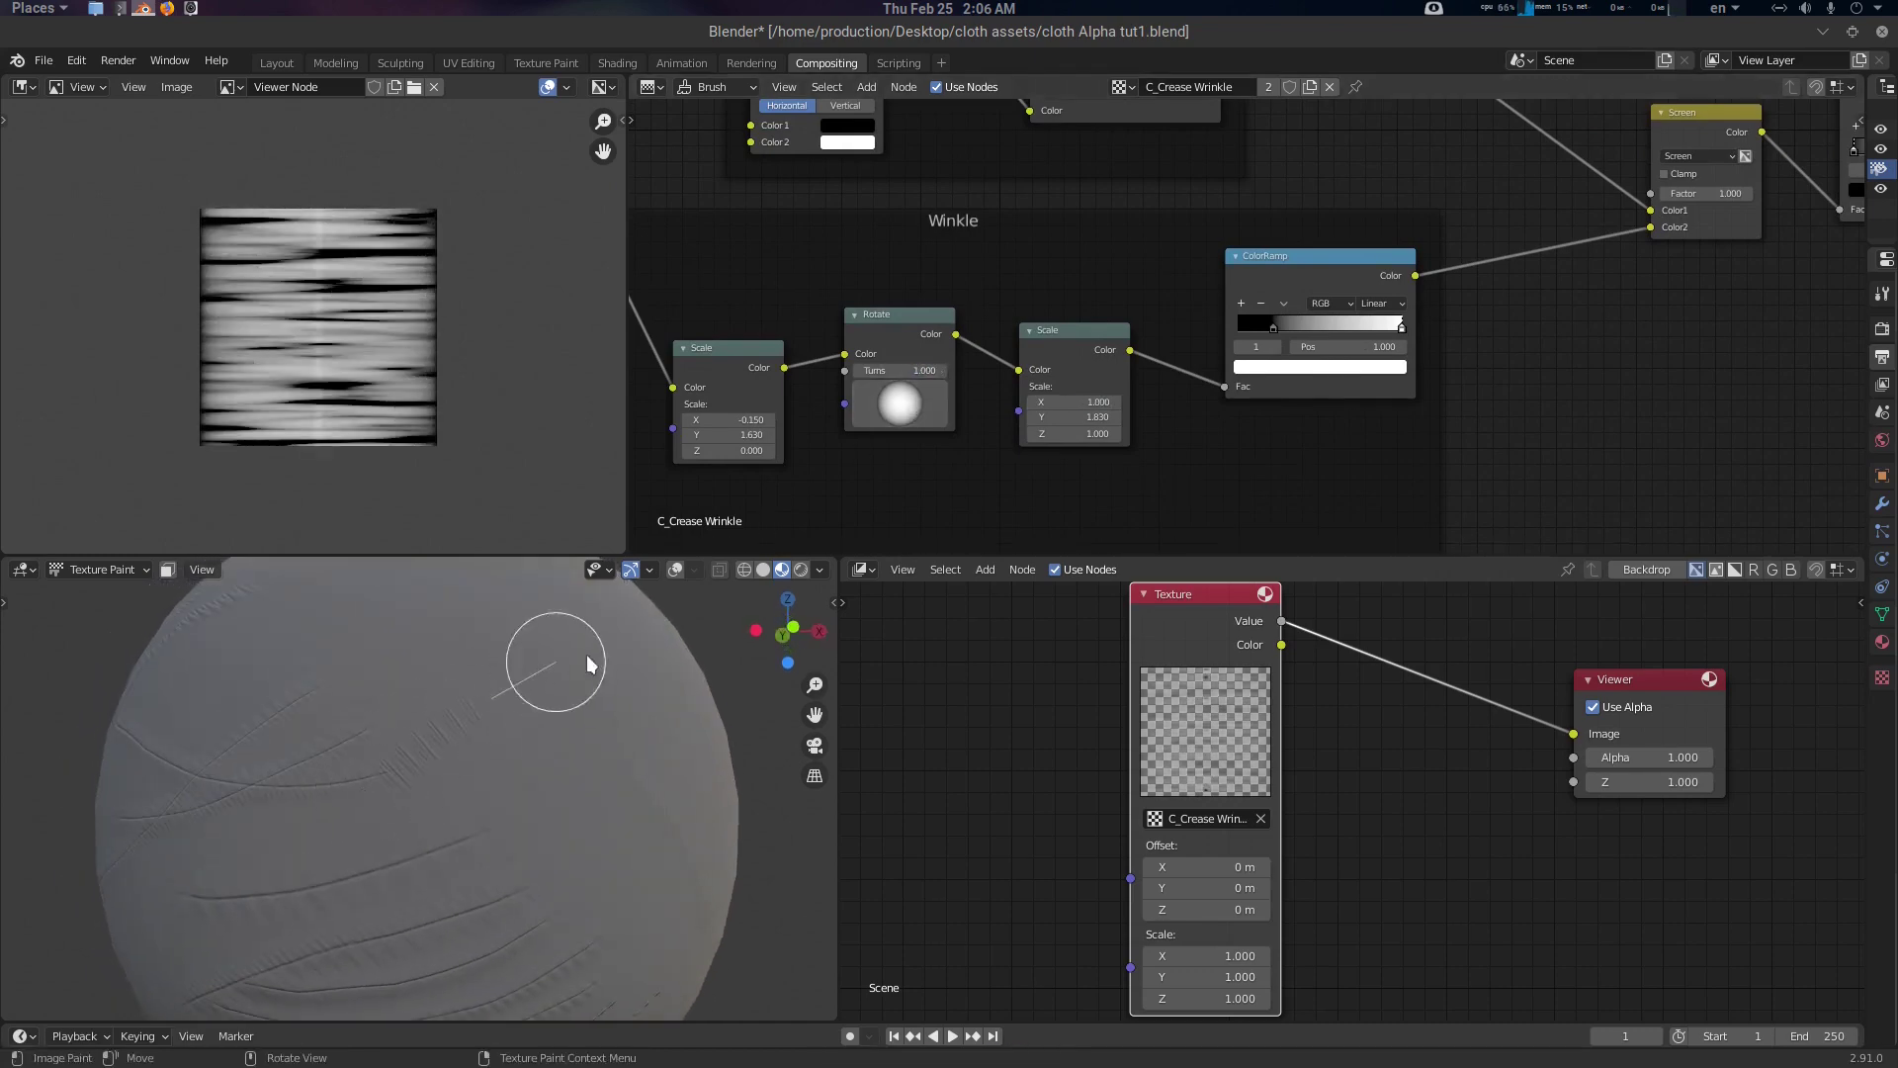
pyautogui.hotkey('ctrl', 'z')
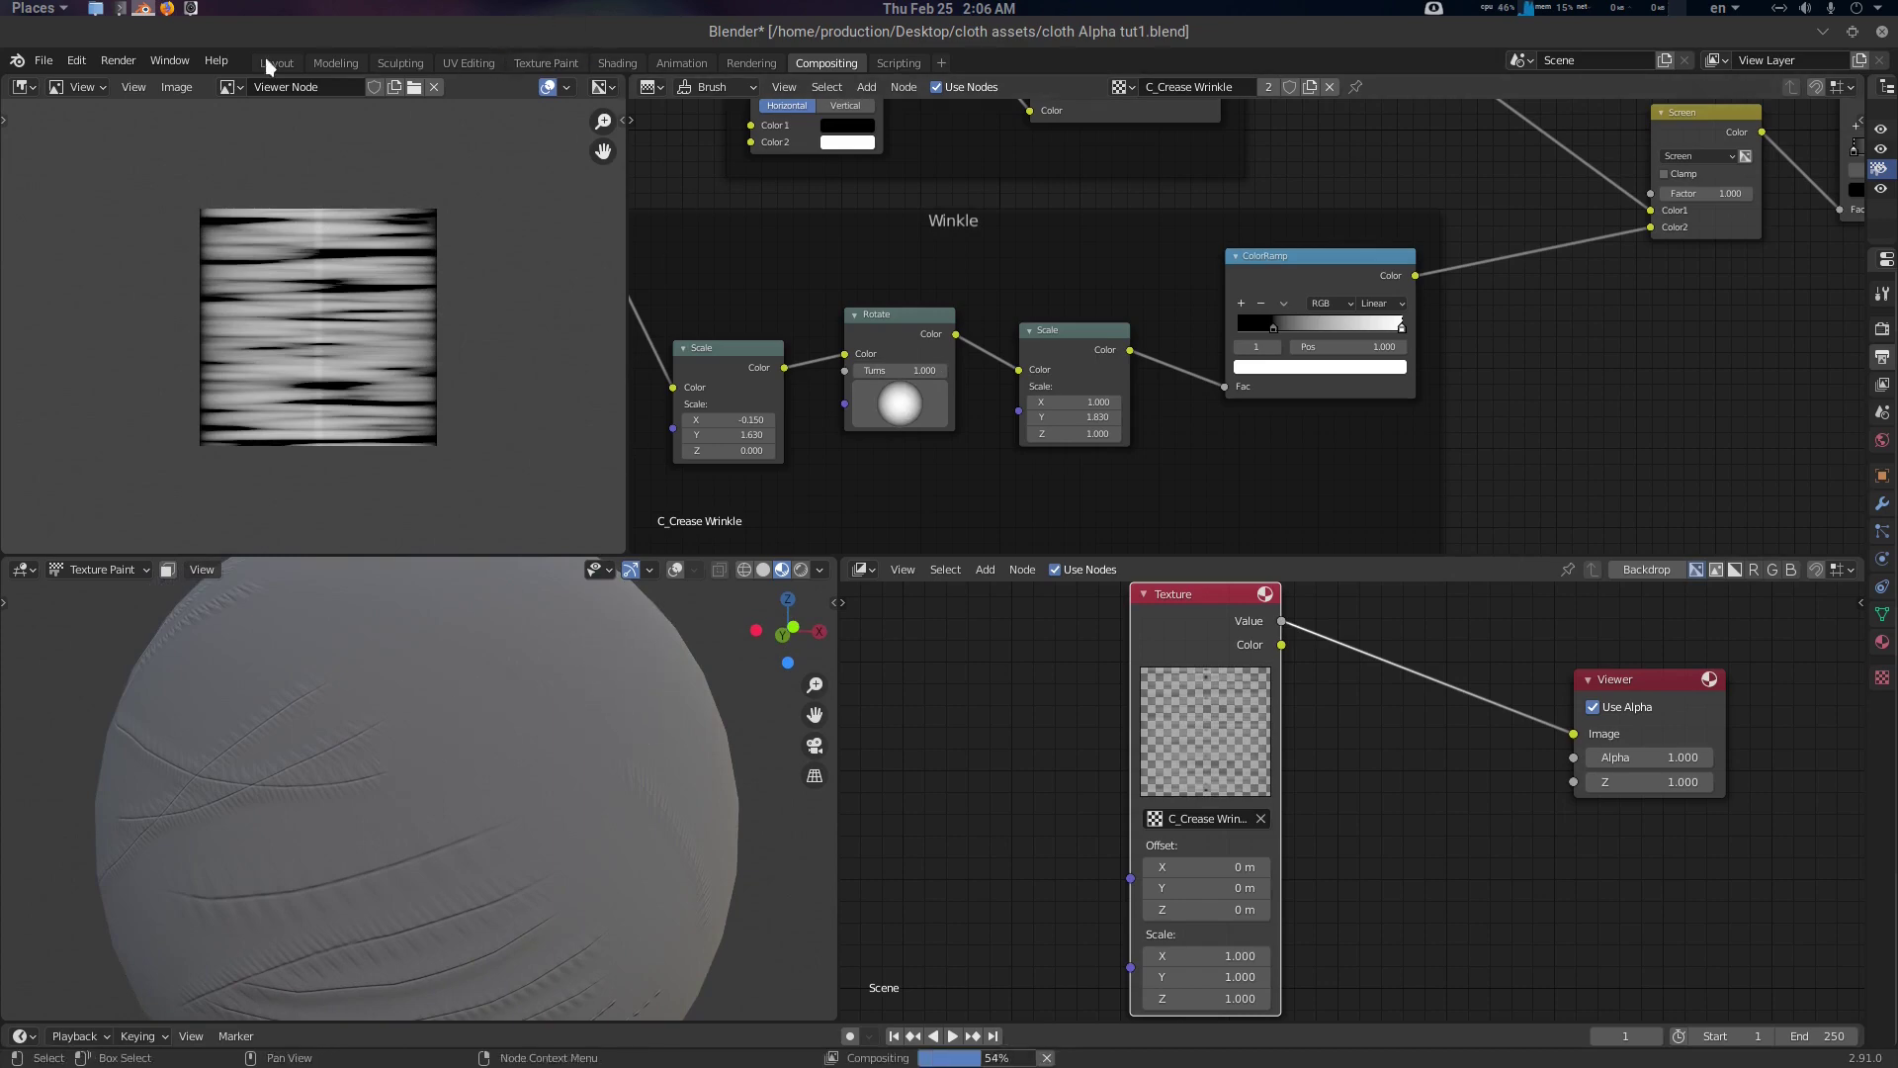
# Set the second Scale node to X 1.160 and Y 0.710, trying two strokes in the Layout workspace and undoing them
pyautogui.moveTo(1078, 400); pyautogui.dragTo(967, 417)
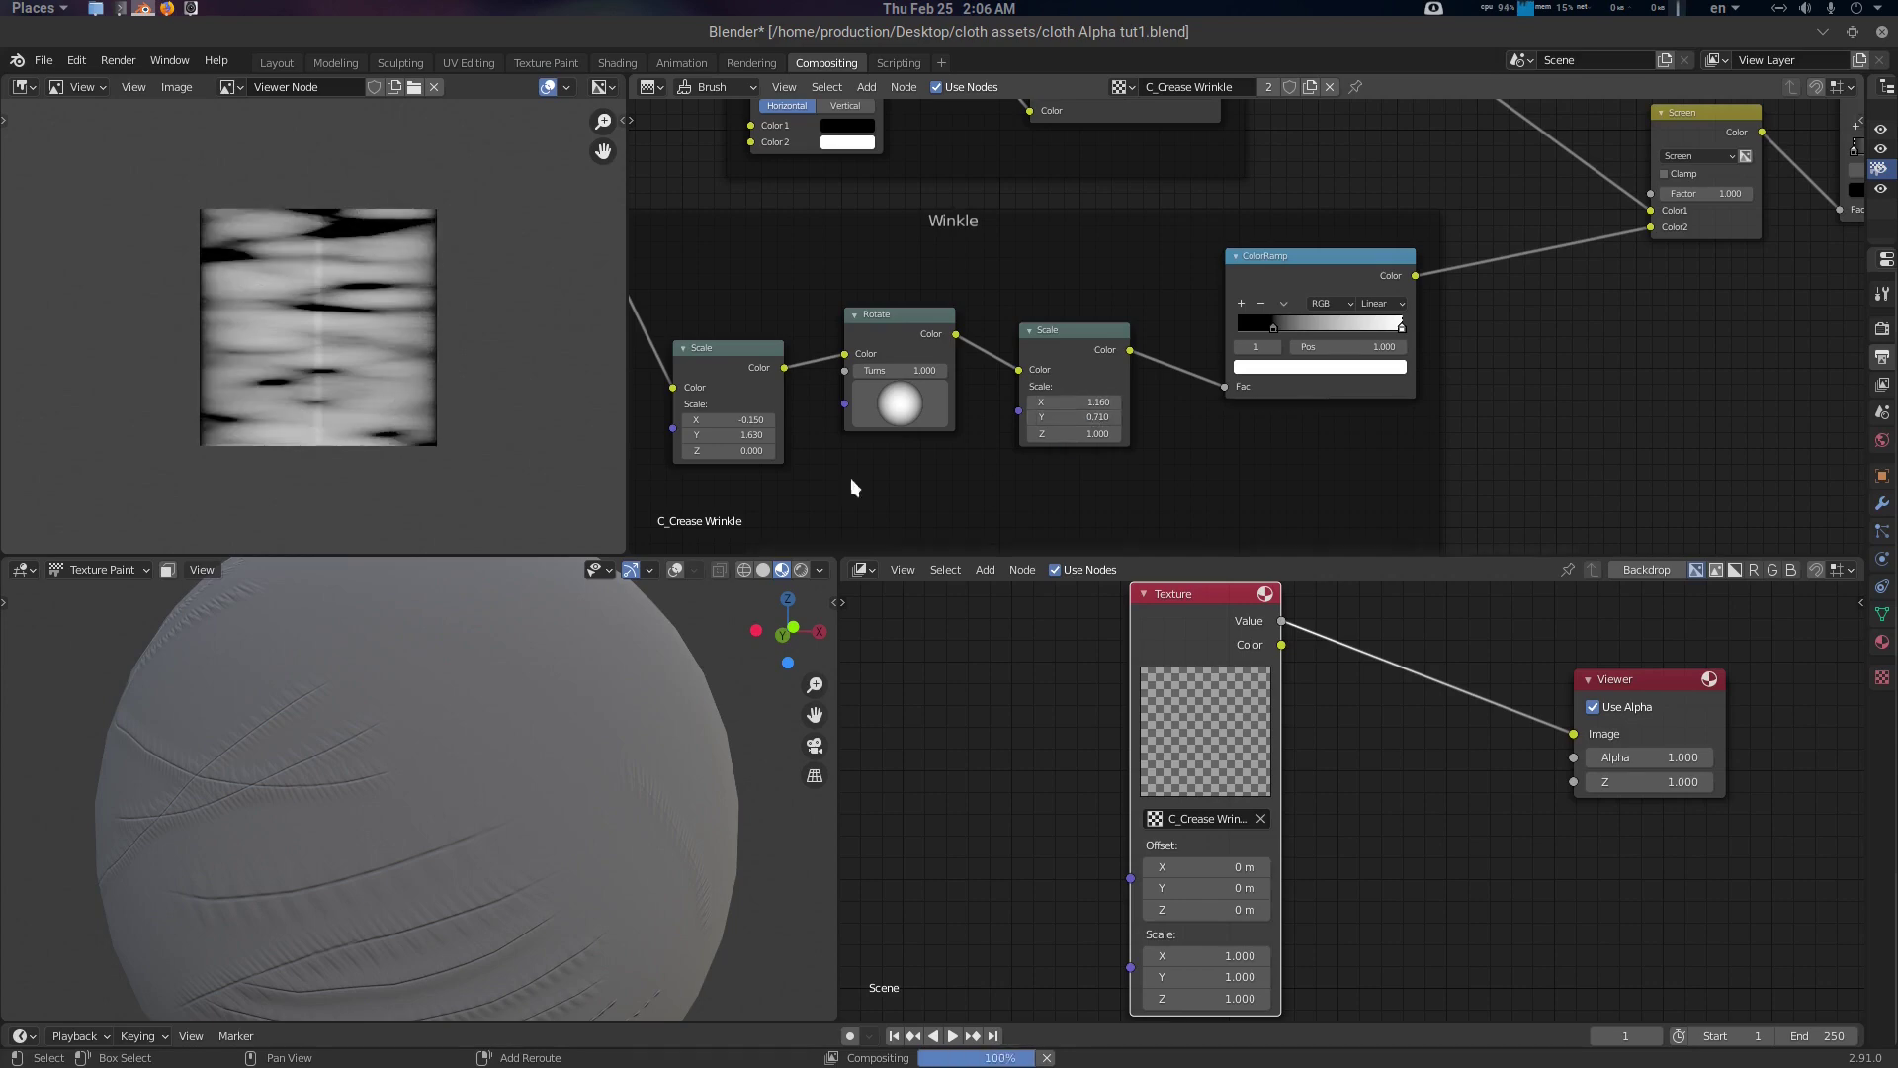
pyautogui.click(285, 66)
pyautogui.moveTo(506, 411); pyautogui.dragTo(638, 461, button='middle')
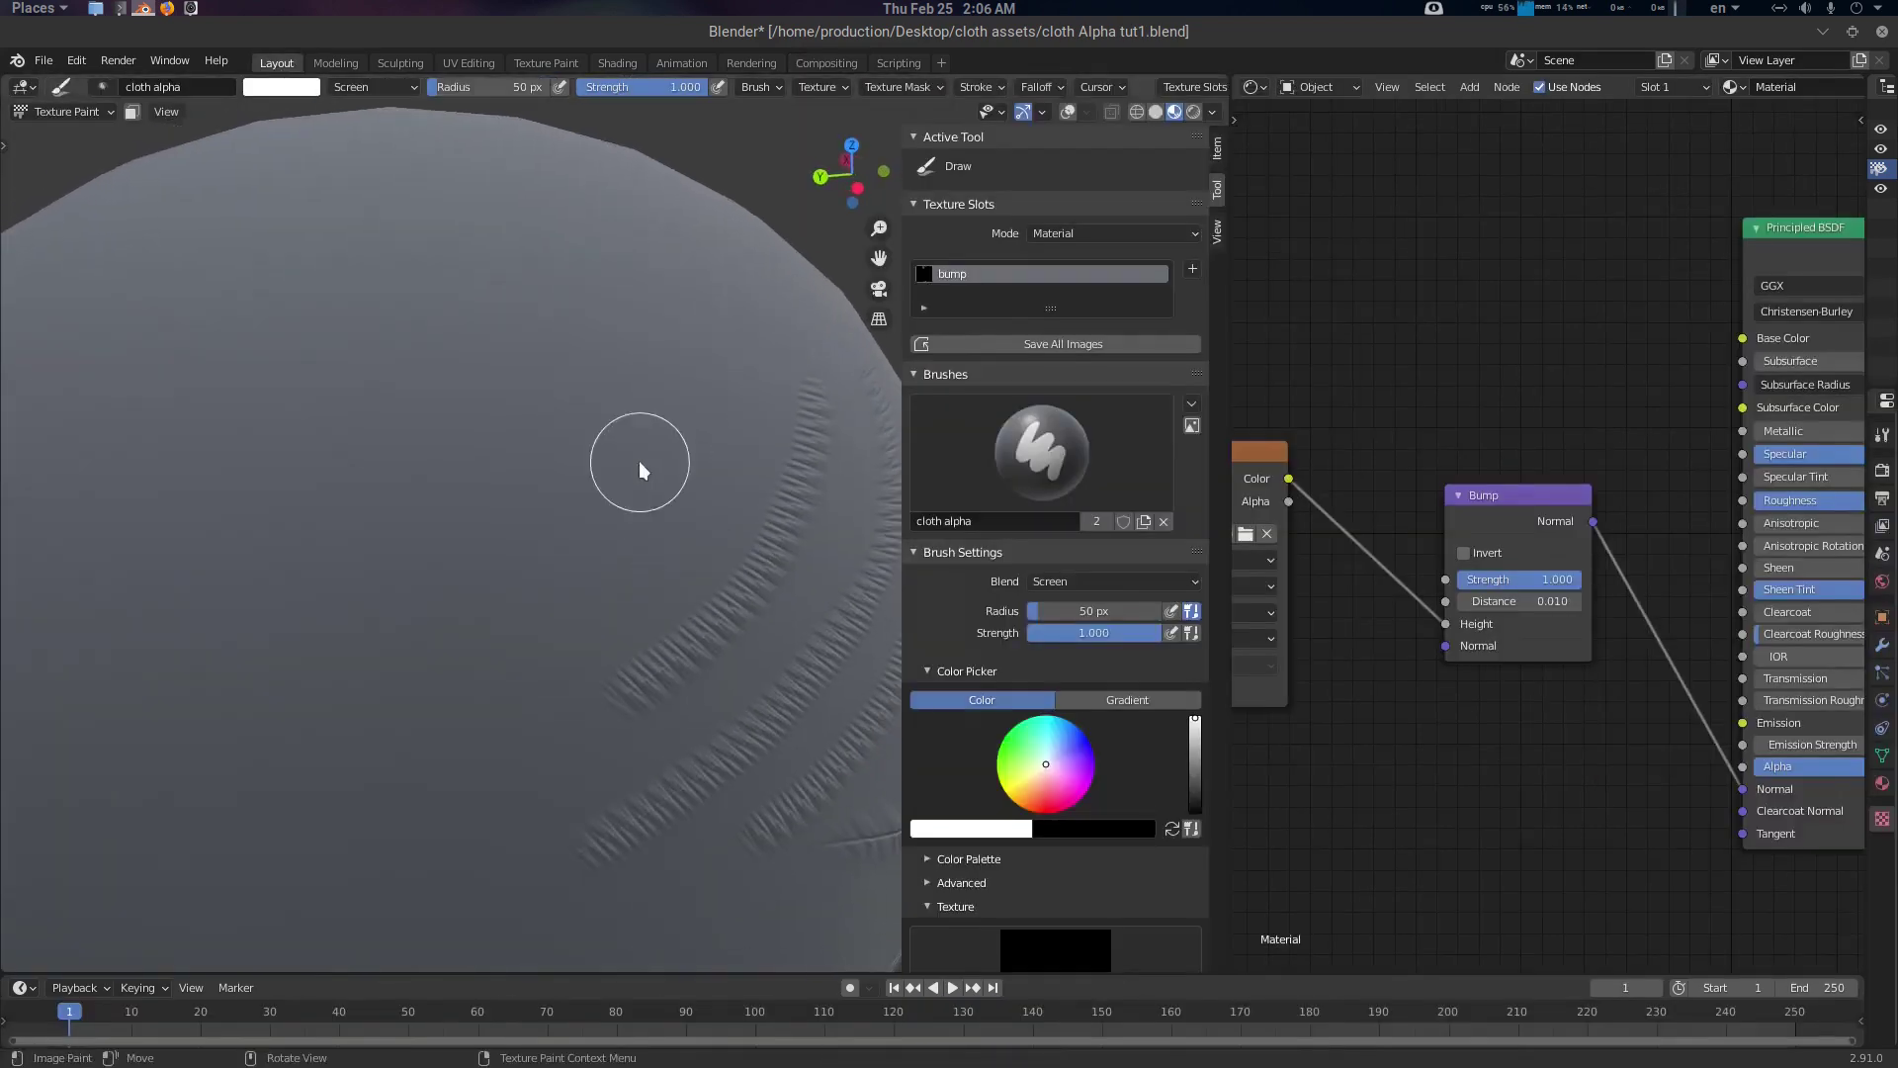
pyautogui.moveTo(524, 622); pyautogui.dragTo(640, 542, button='middle')
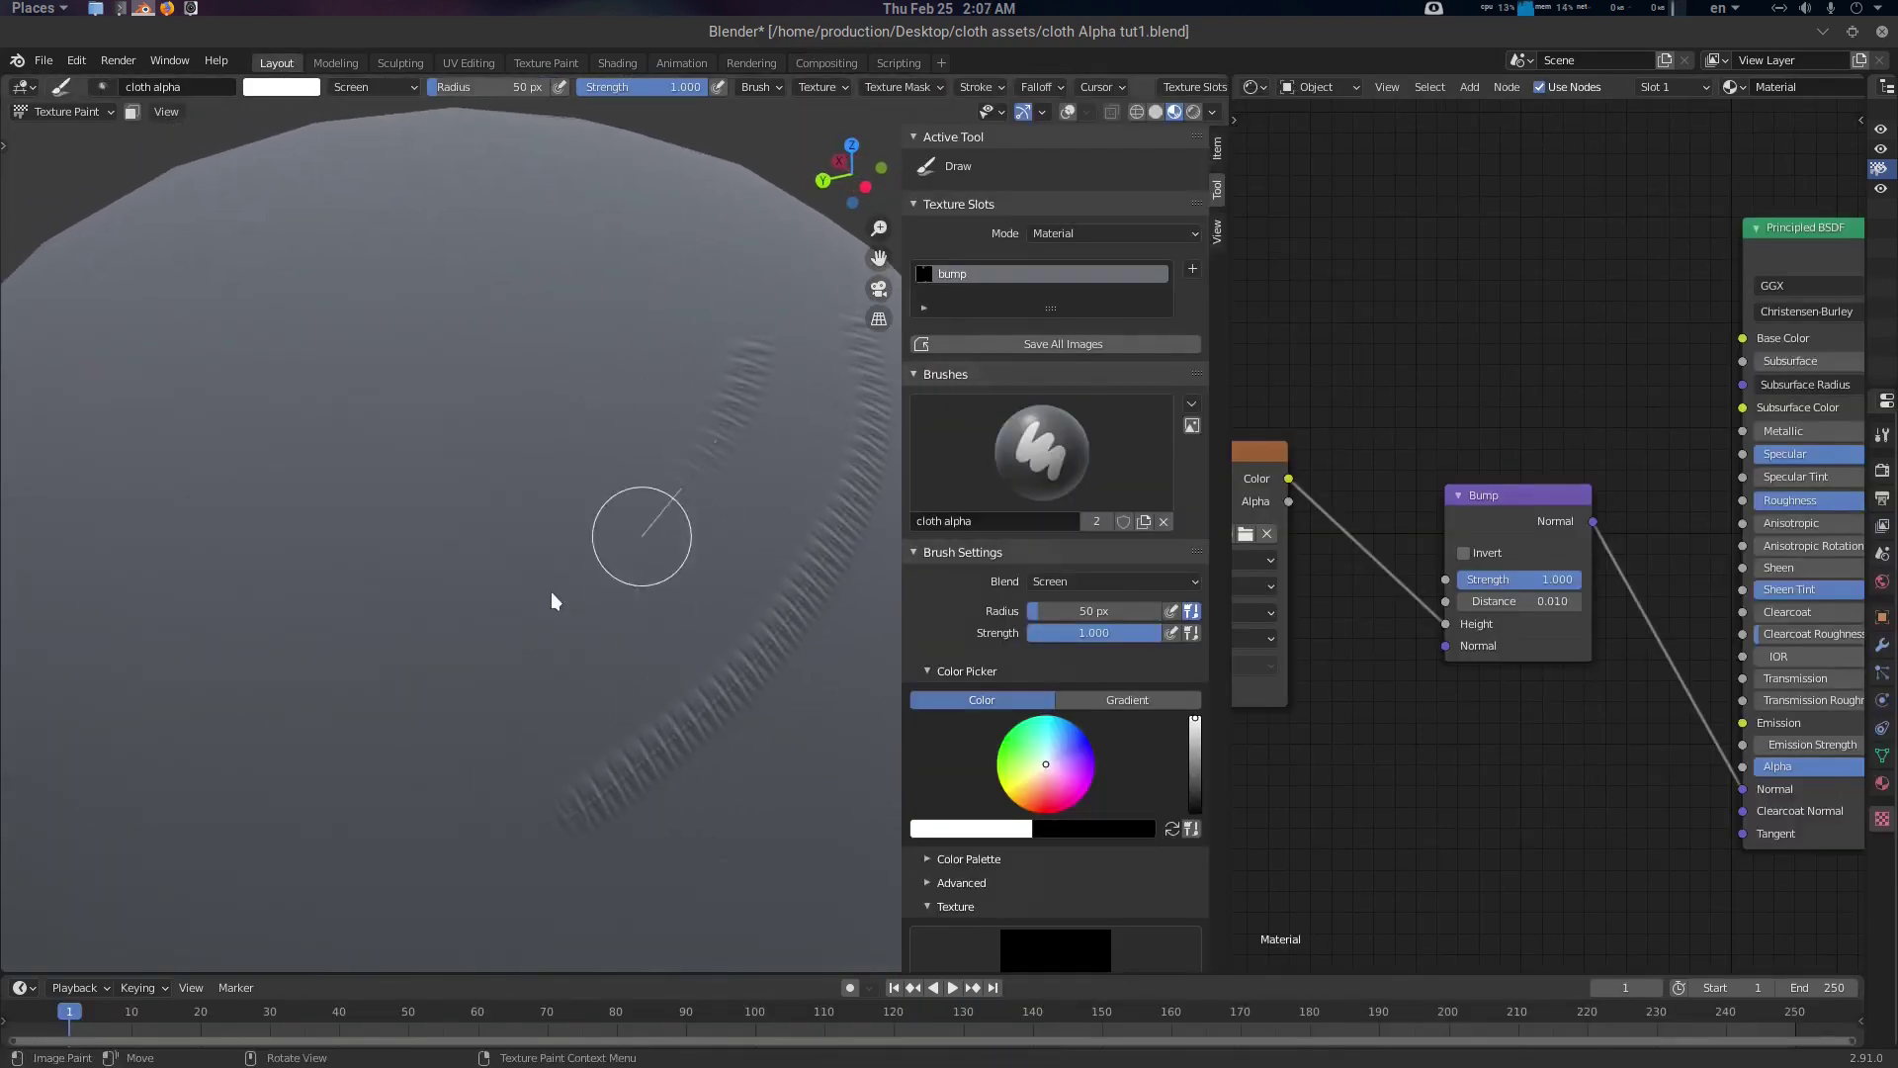
pyautogui.moveTo(552, 600); pyautogui.dragTo(501, 672)
pyautogui.moveTo(338, 780); pyautogui.dragTo(733, 473)
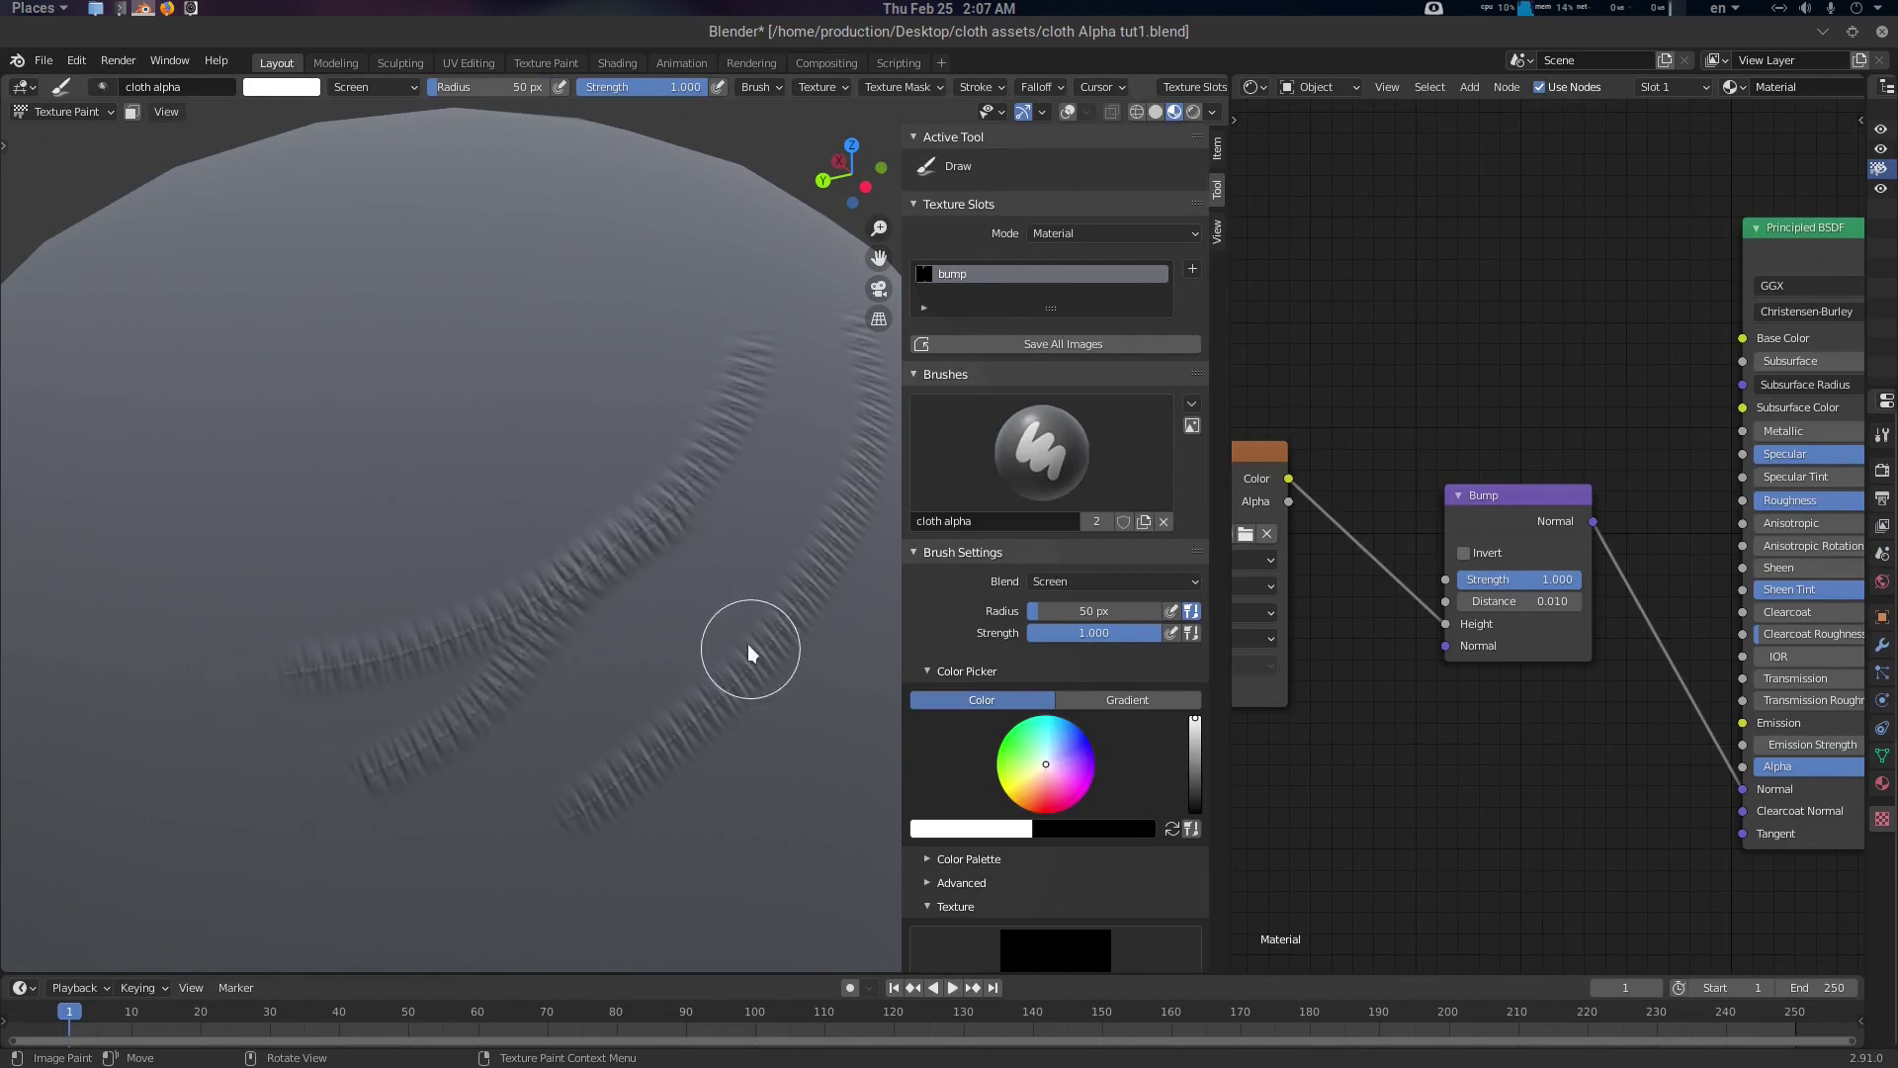
pyautogui.hotkey('ctrl', 'z')
pyautogui.hotkey('ctrl', 'z')
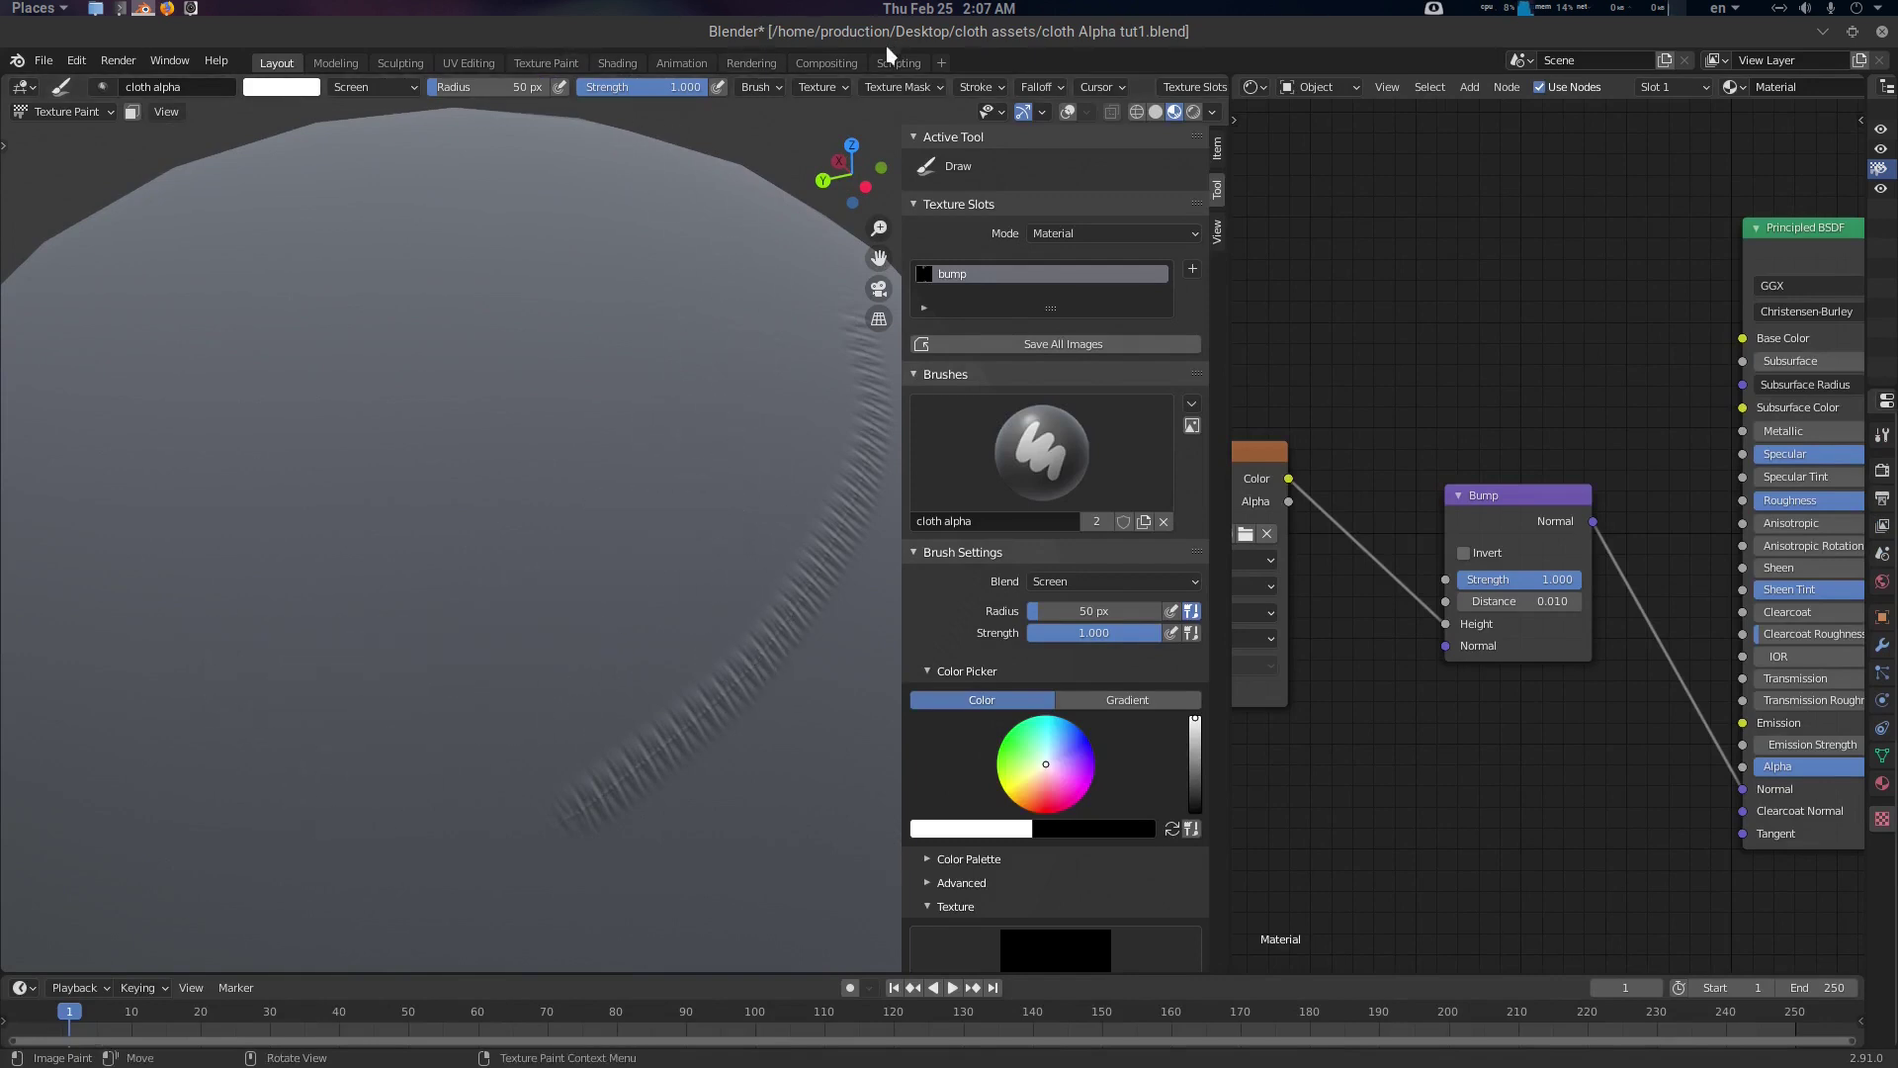
# Back in the Compositing workspace, try the Mix blending mode on the Screen node, and set it to Multiply
pyautogui.click(836, 62)
pyautogui.scroll(1, 1419, 409)
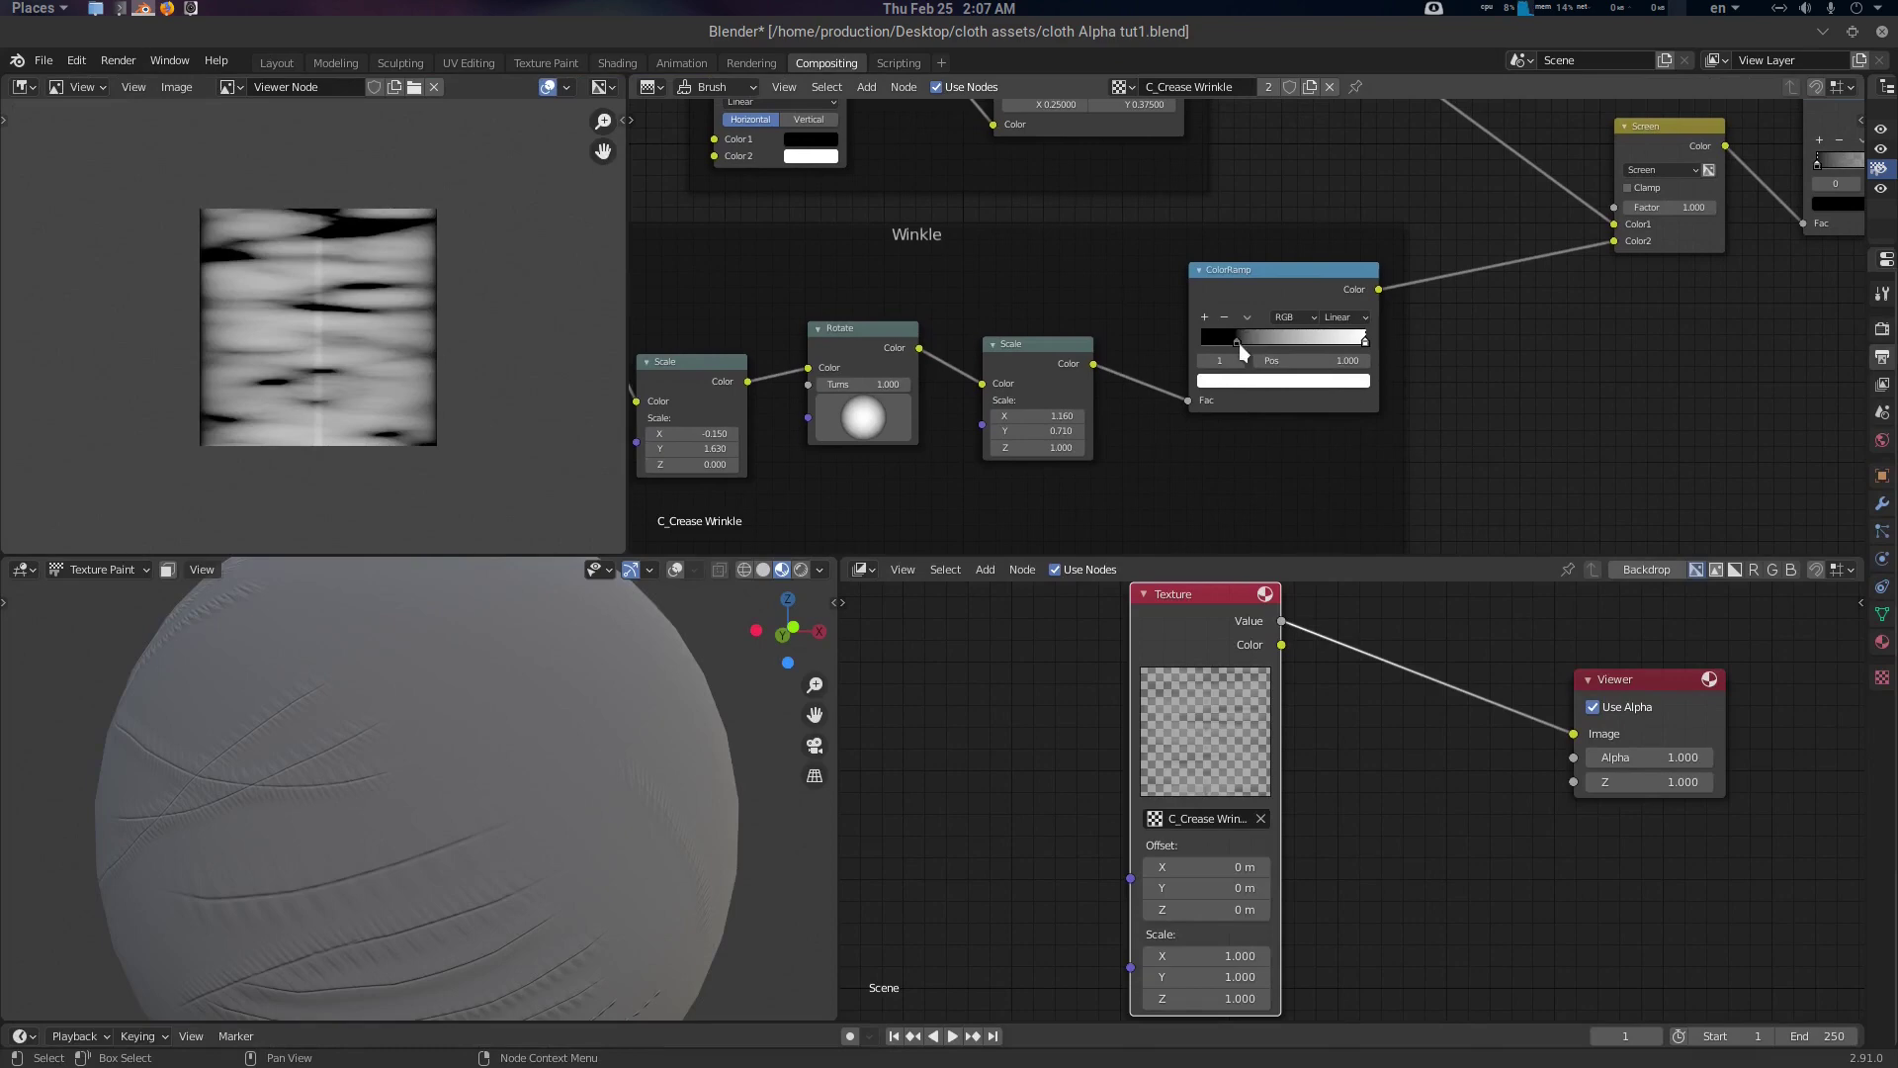
pyautogui.moveTo(1237, 342); pyautogui.dragTo(1108, 391, button='middle')
pyautogui.click(1530, 219)
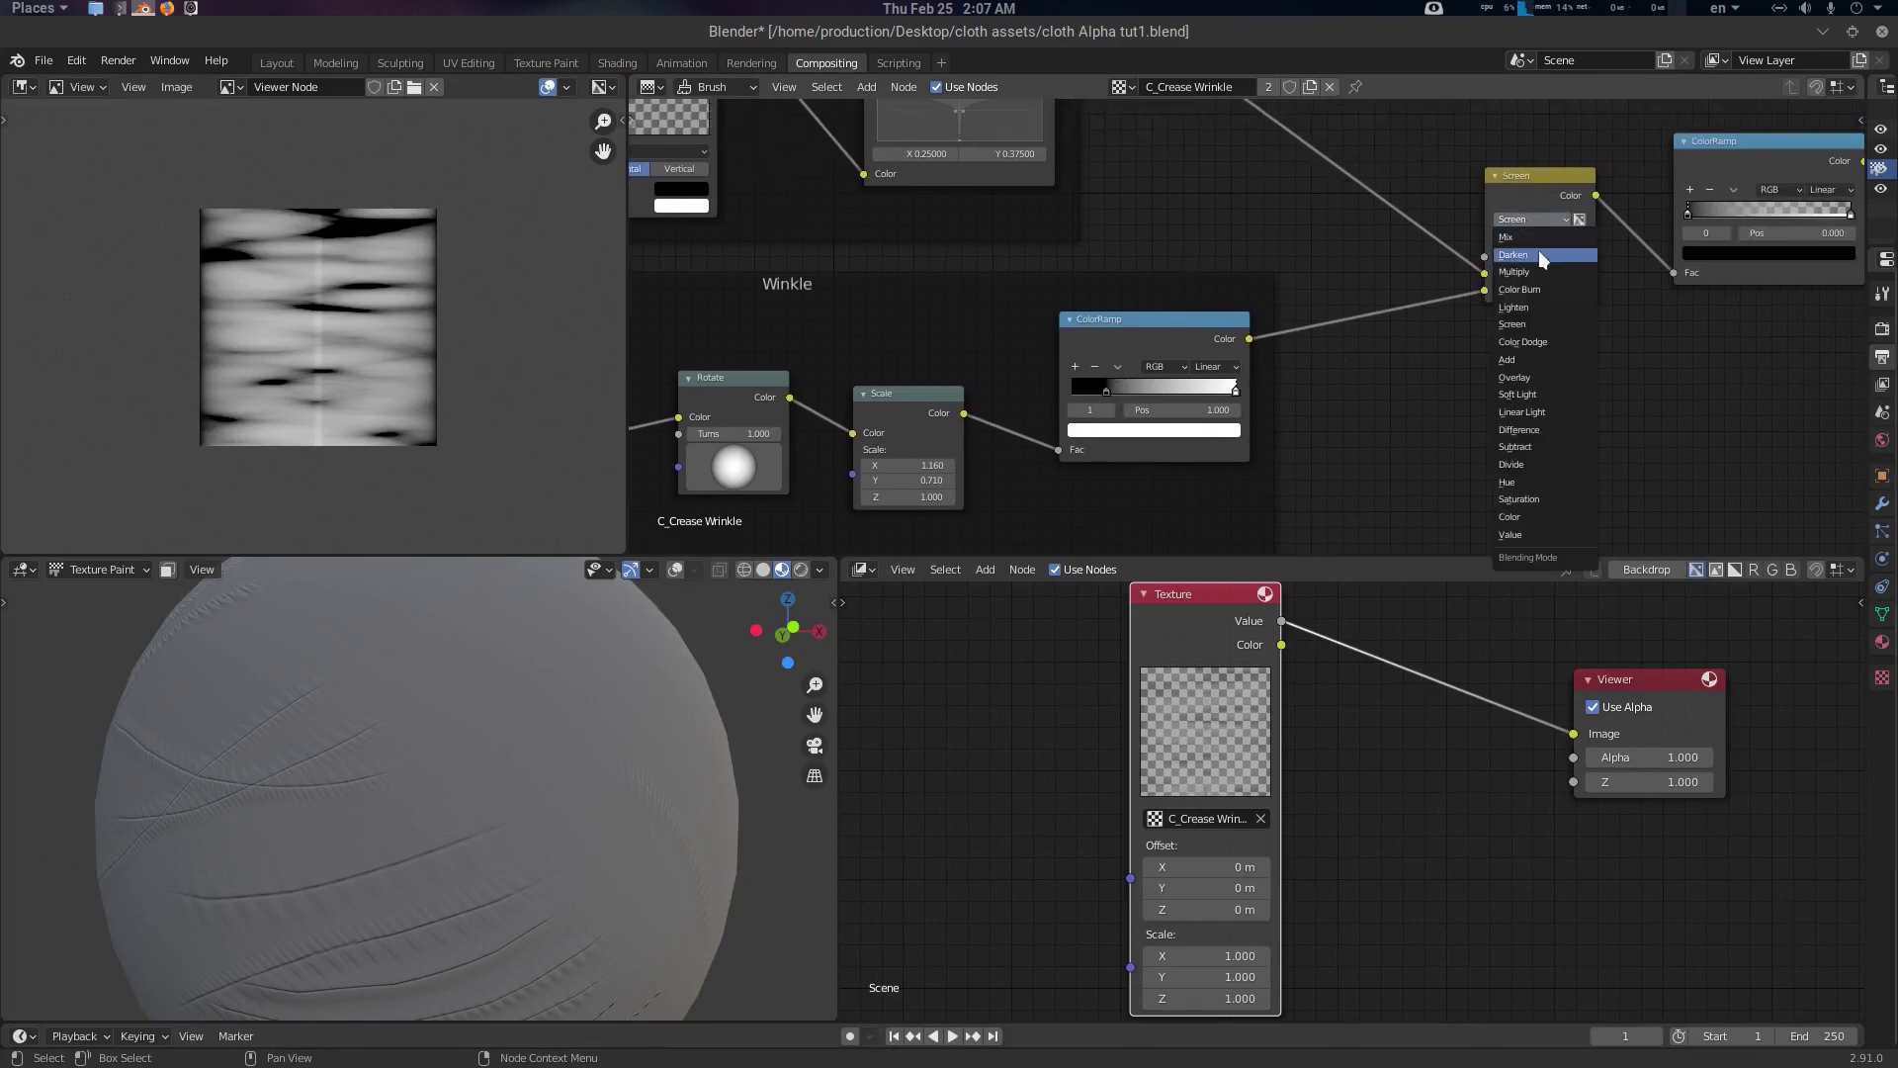
pyautogui.click(1536, 236)
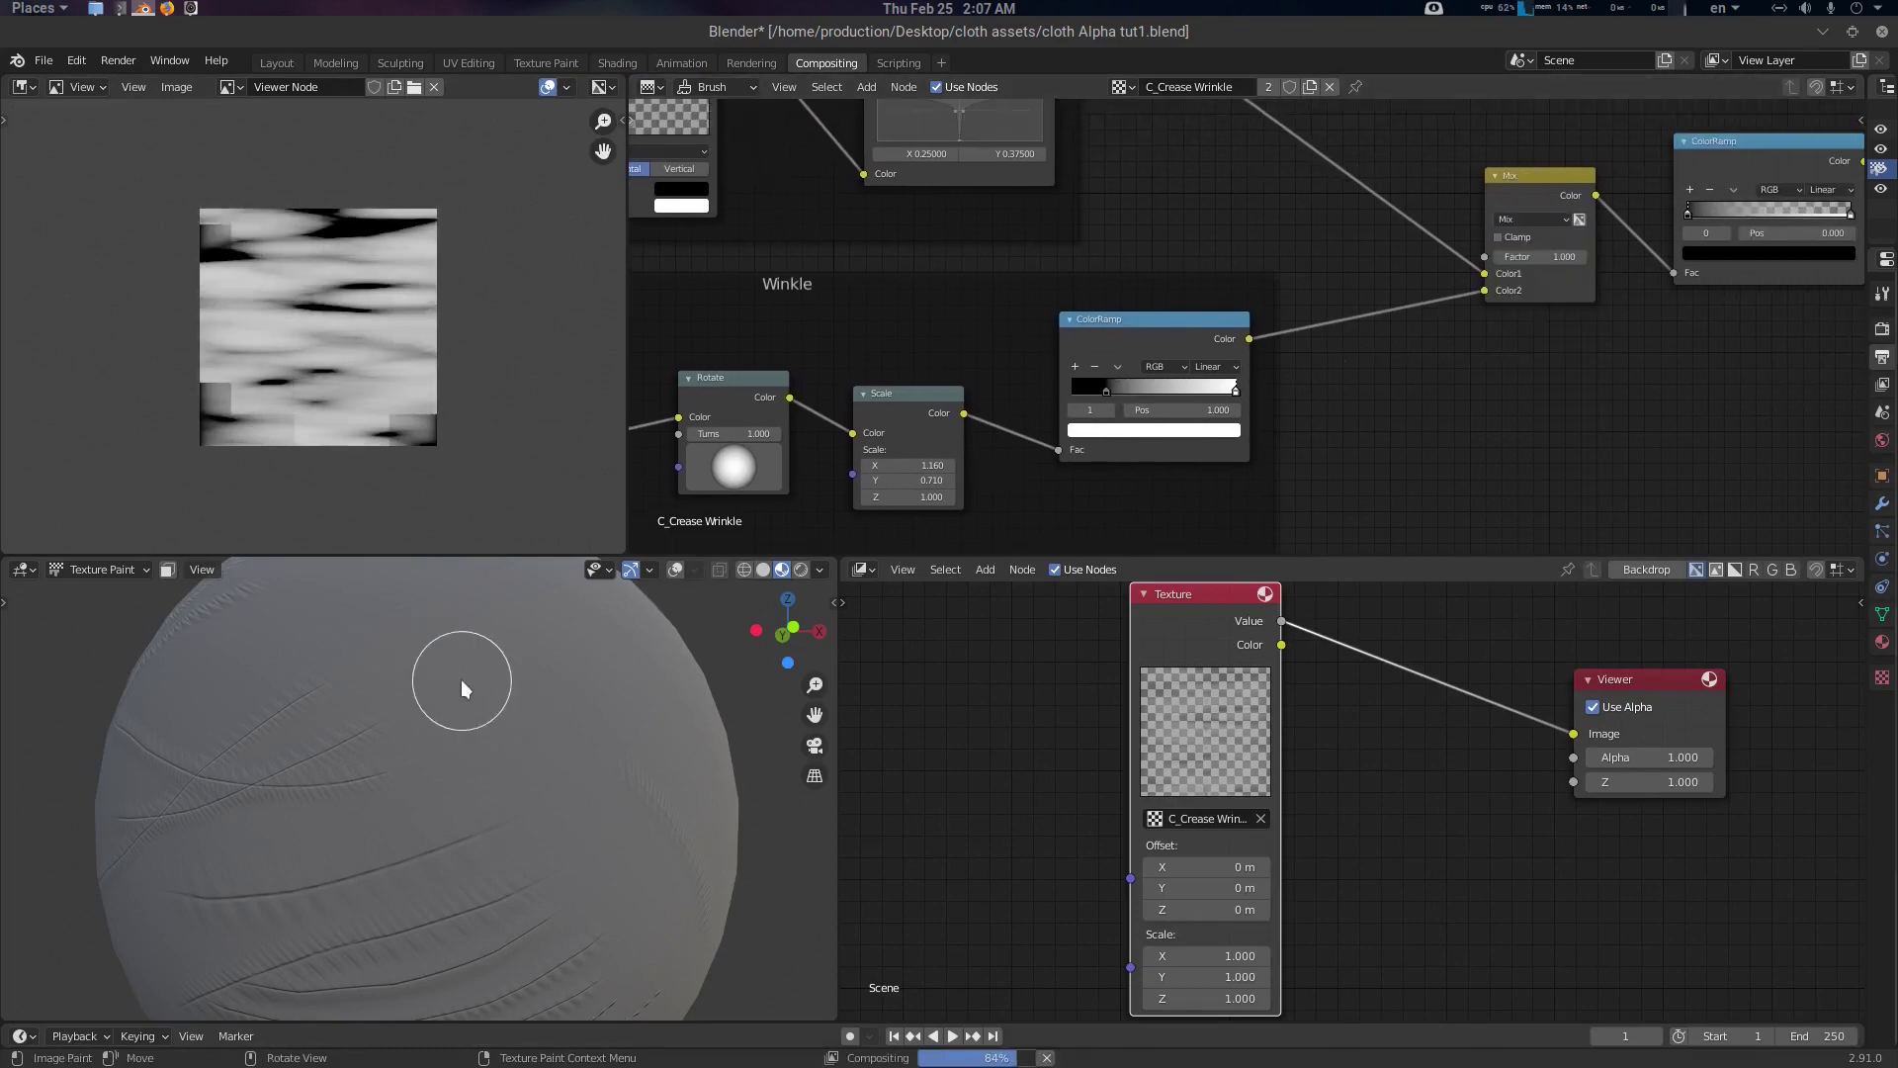
pyautogui.click(1531, 218)
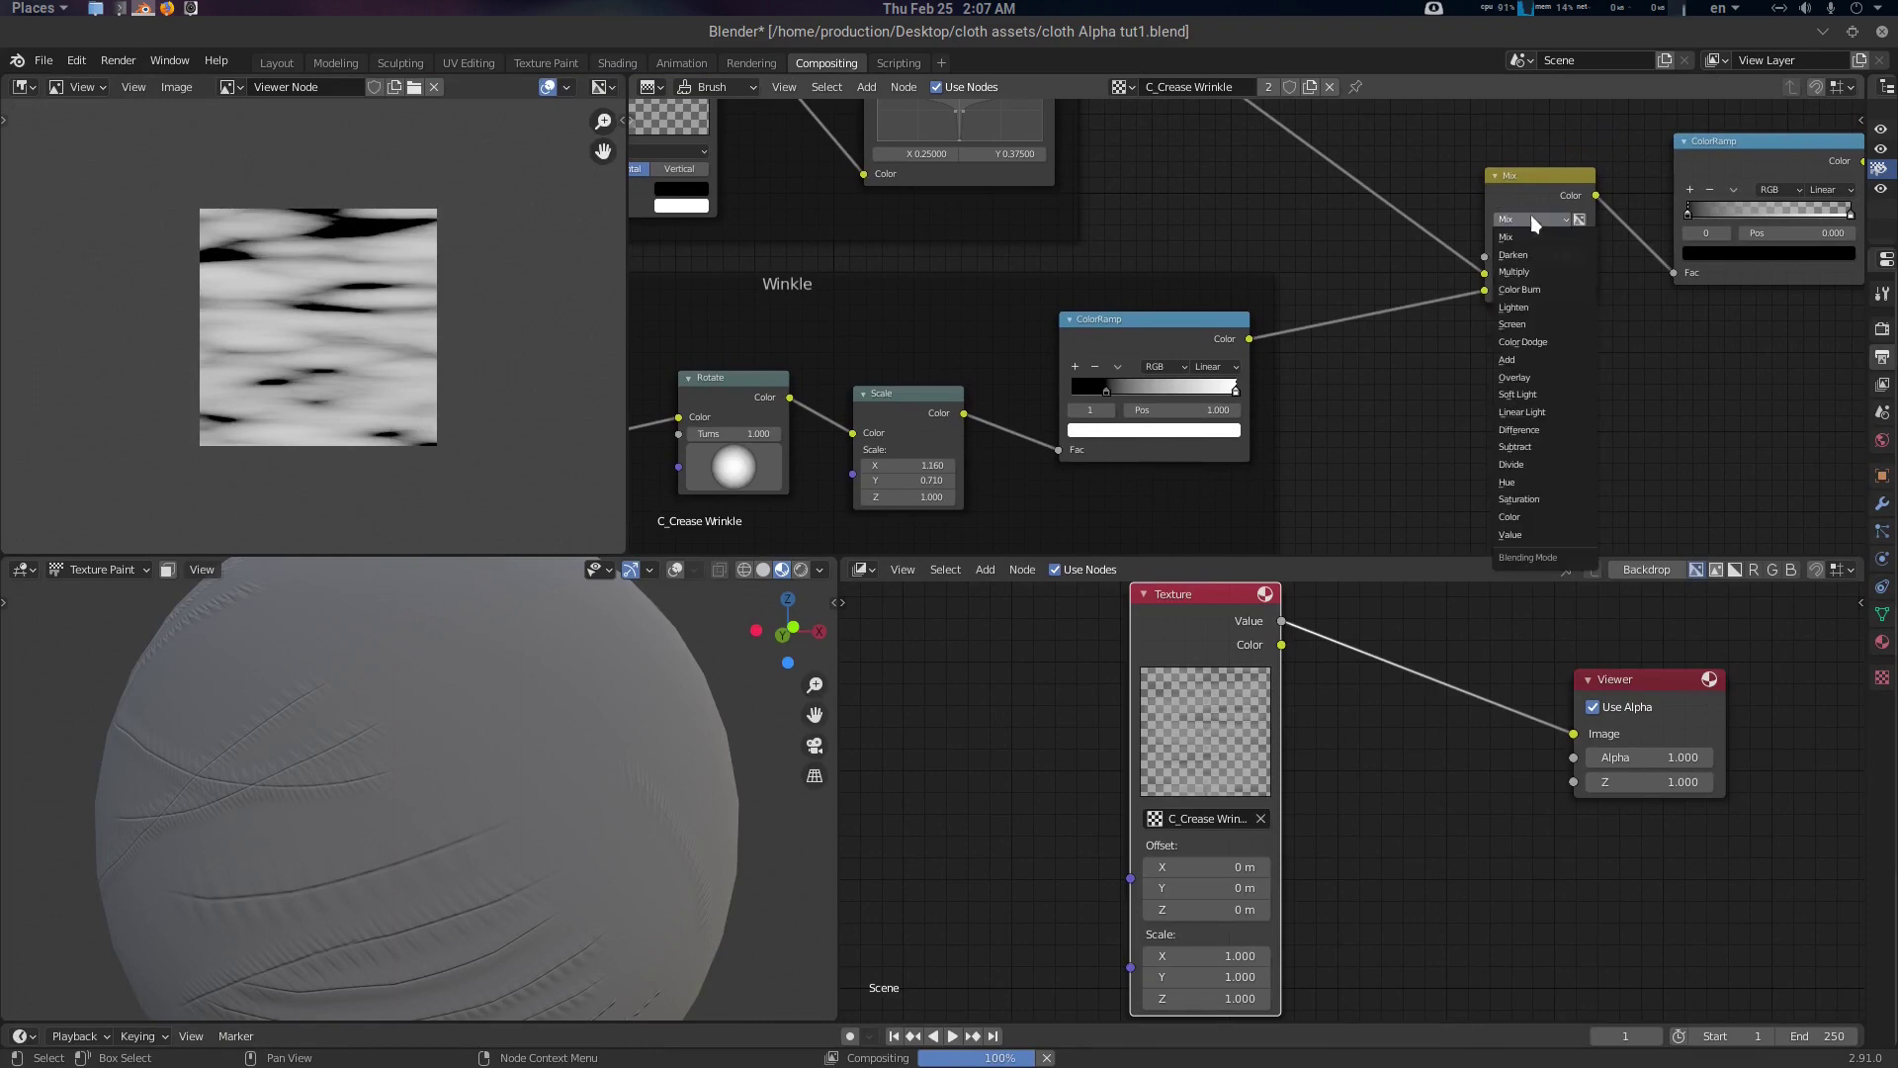
pyautogui.click(1530, 273)
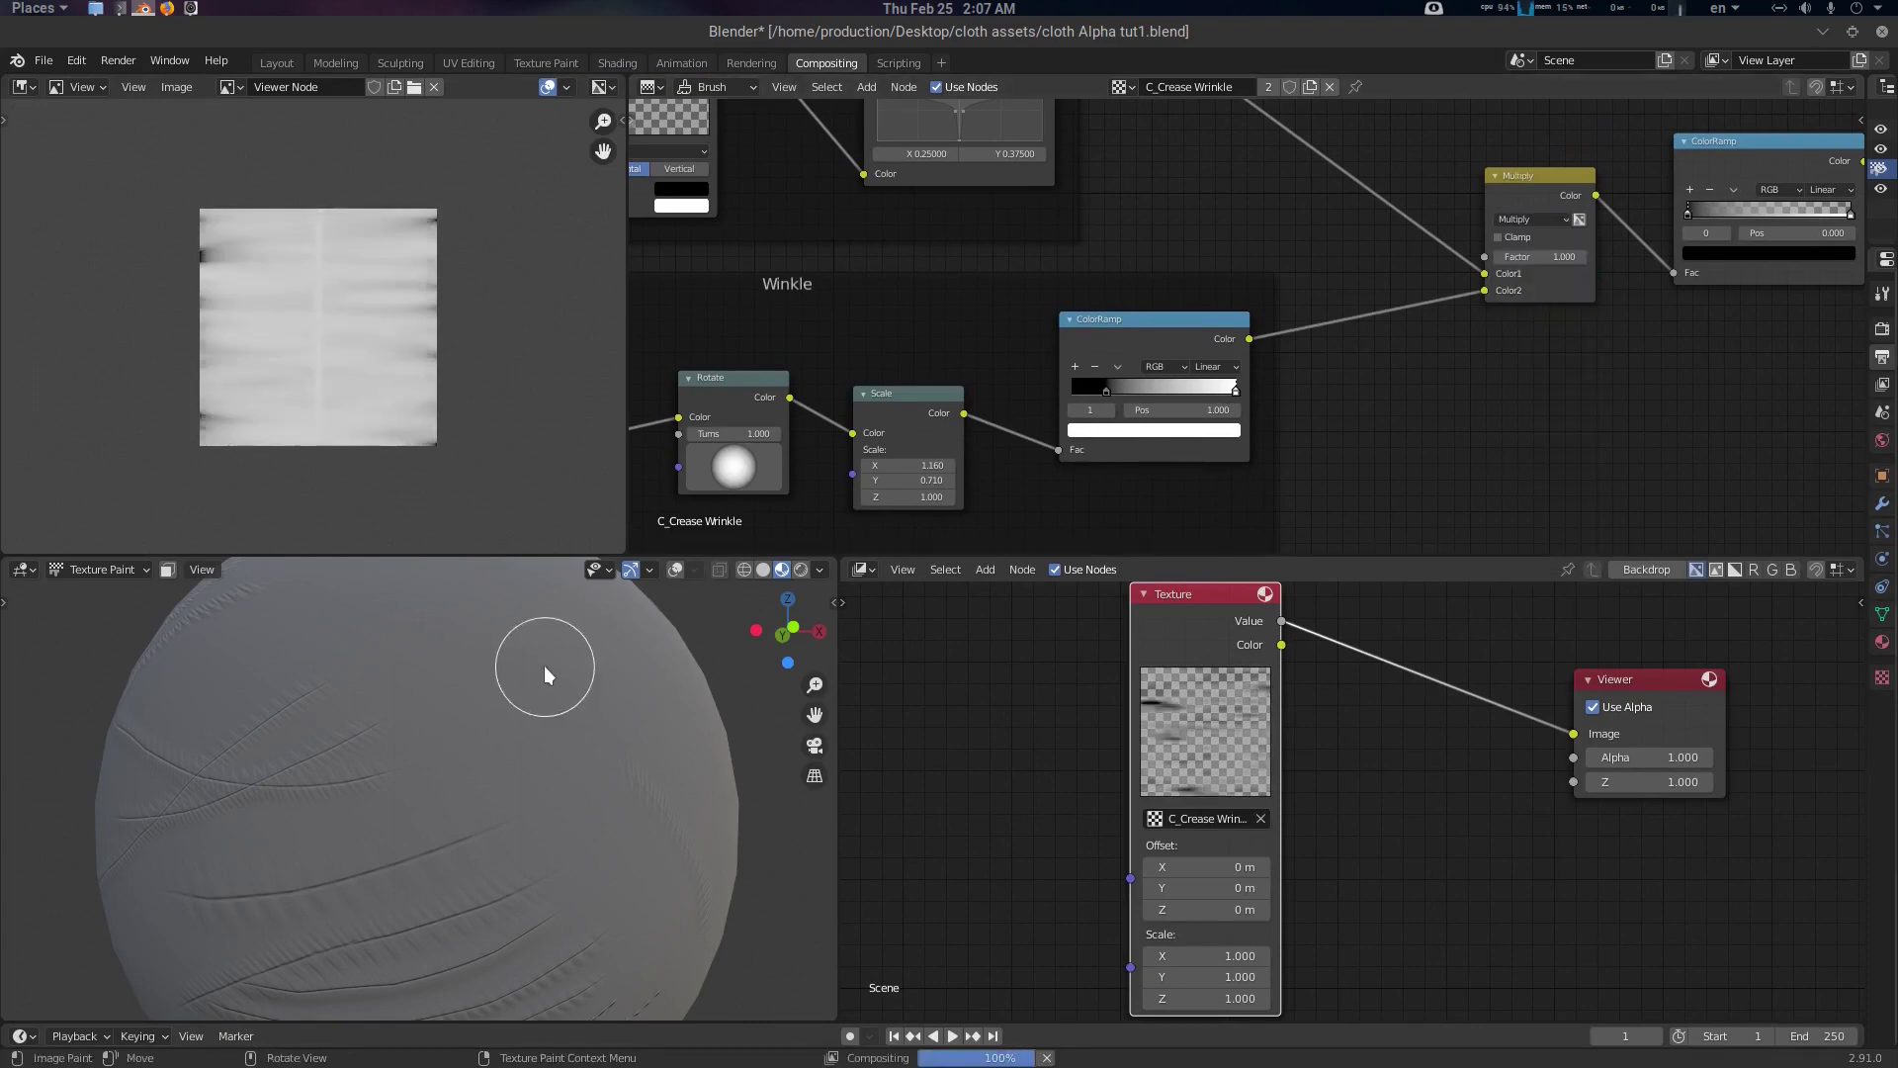
# Paint combined crease and wrinkle strokes on the sphere, first in Compositing and again on clear areas in the Layout workspace
pyautogui.moveTo(544, 667); pyautogui.dragTo(550, 686, button='middle')
pyautogui.moveTo(543, 739); pyautogui.dragTo(288, 910)
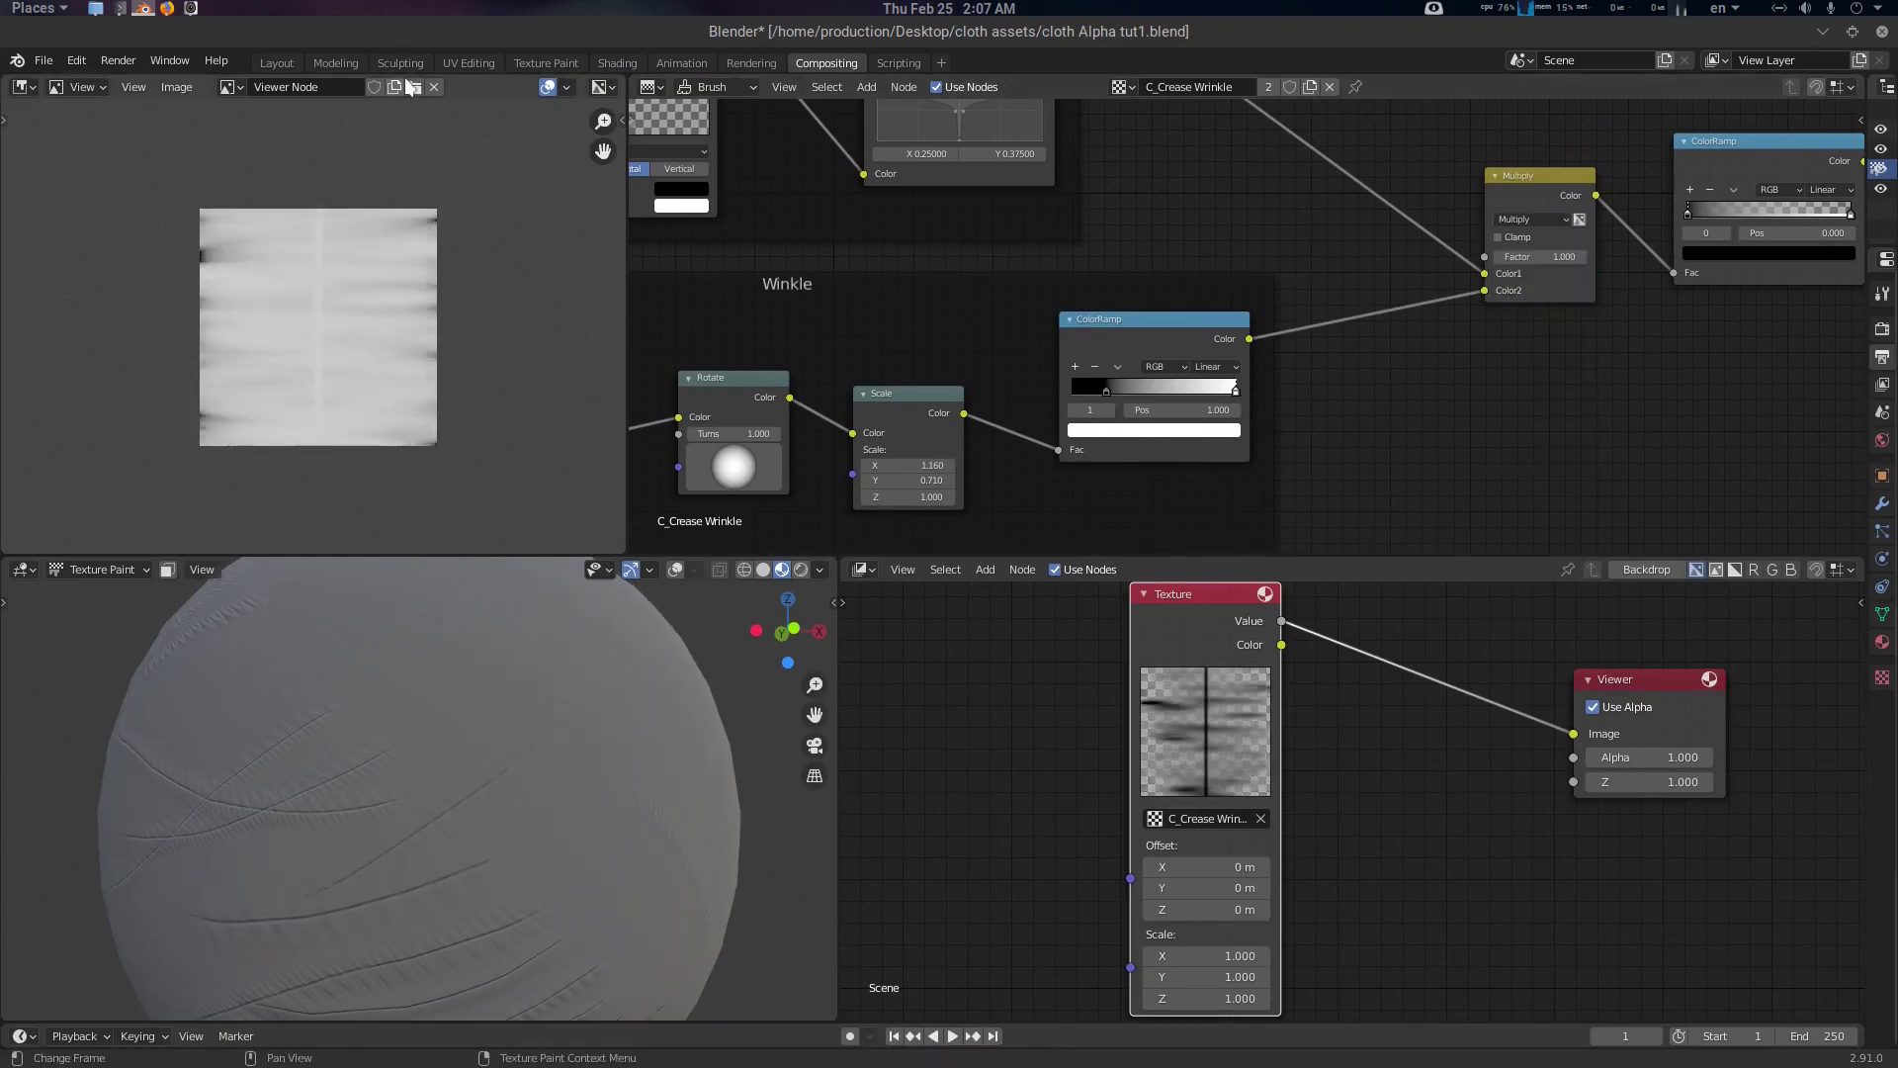
pyautogui.click(277, 63)
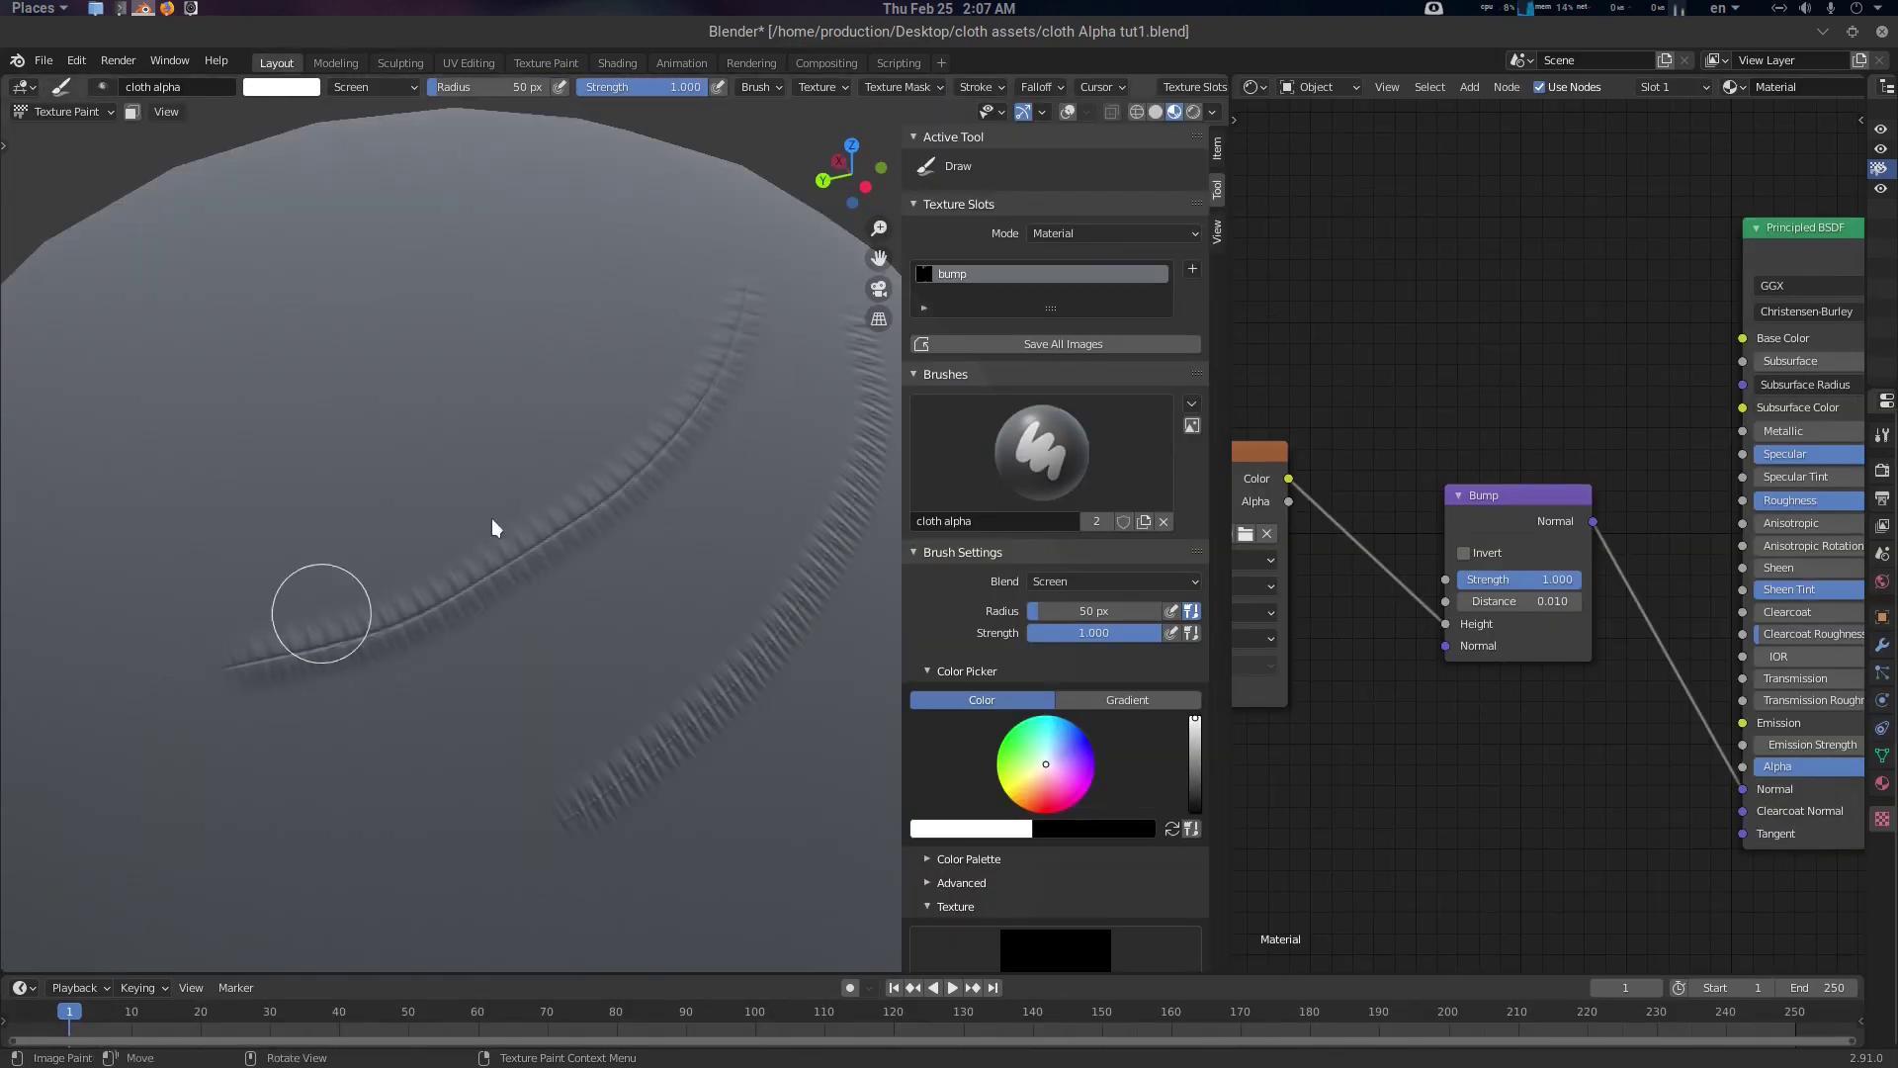
pyautogui.moveTo(415, 559); pyautogui.dragTo(467, 698, button='middle')
pyautogui.moveTo(385, 623); pyautogui.dragTo(732, 791)
pyautogui.scroll(-5, 745, 647)
pyautogui.moveTo(745, 646); pyautogui.dragTo(698, 609, button='middle')
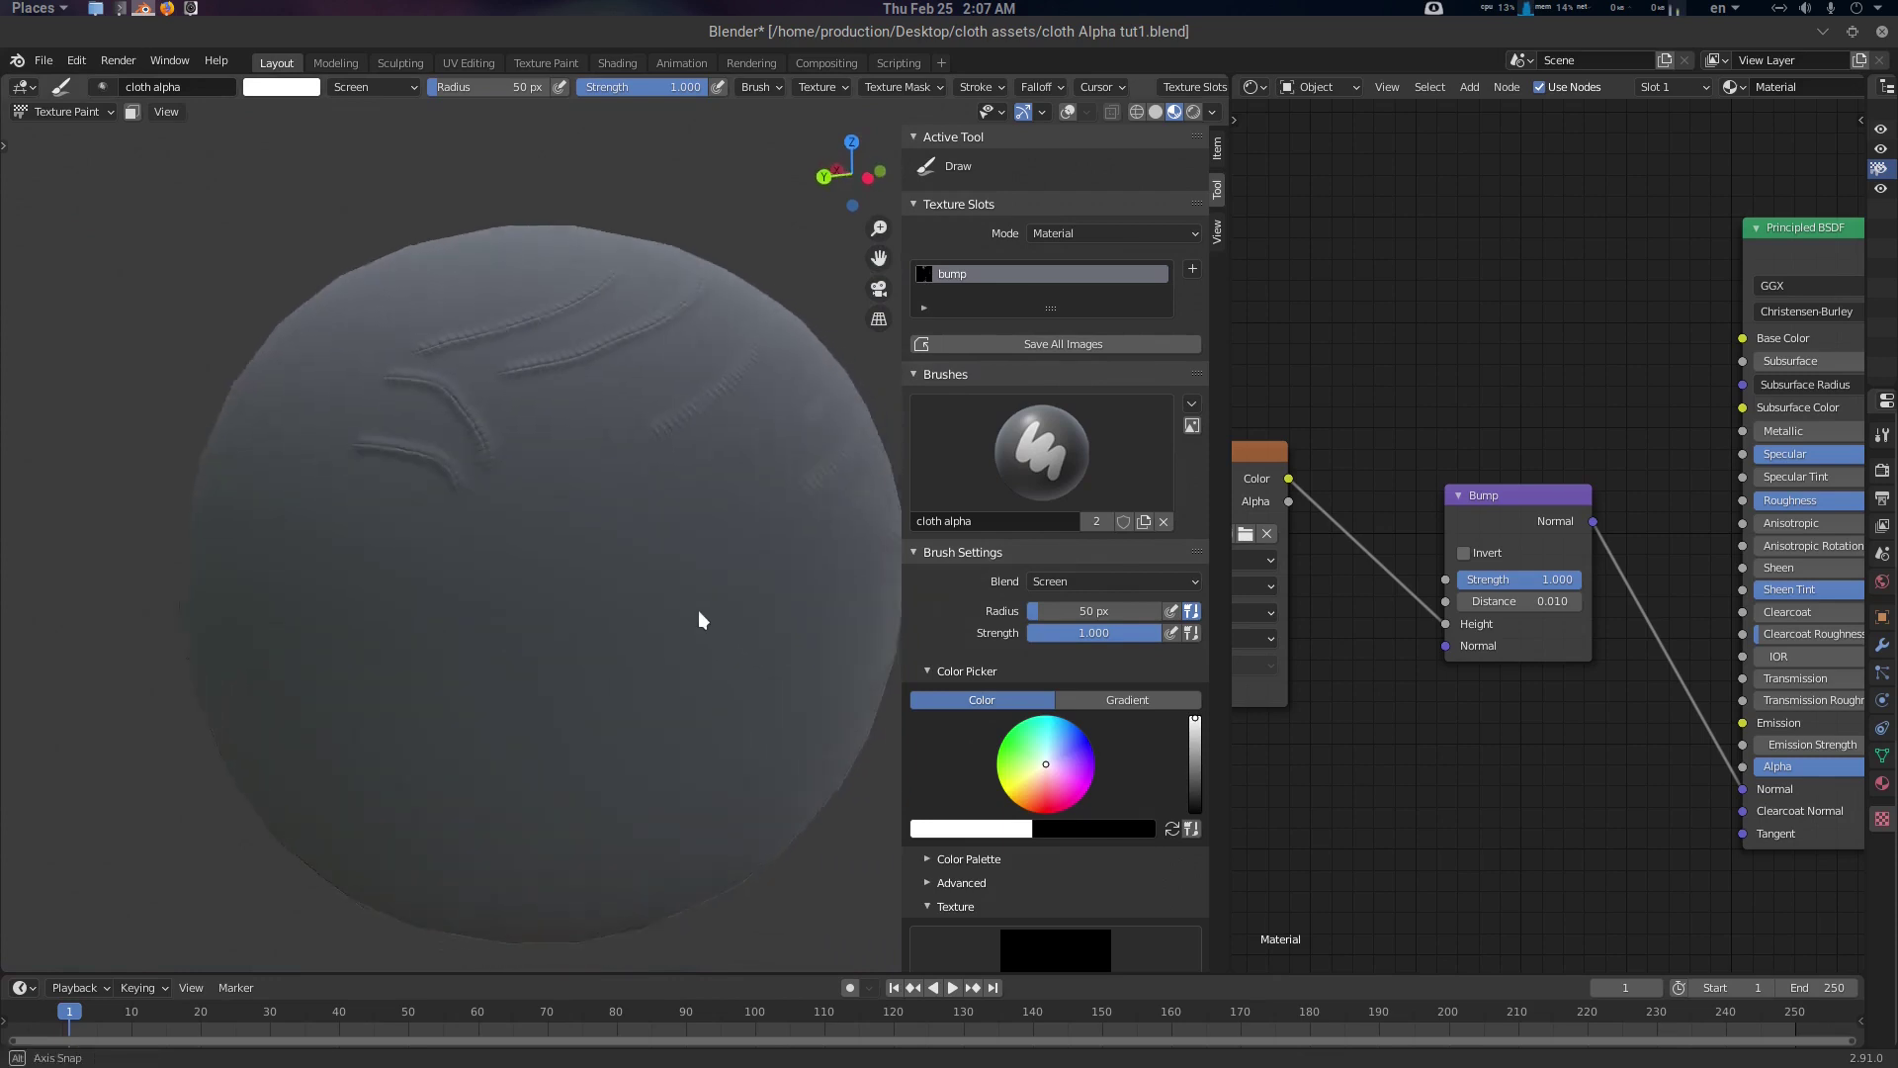
pyautogui.moveTo(524, 682); pyautogui.dragTo(791, 396)
pyautogui.scroll(4, 684, 654)
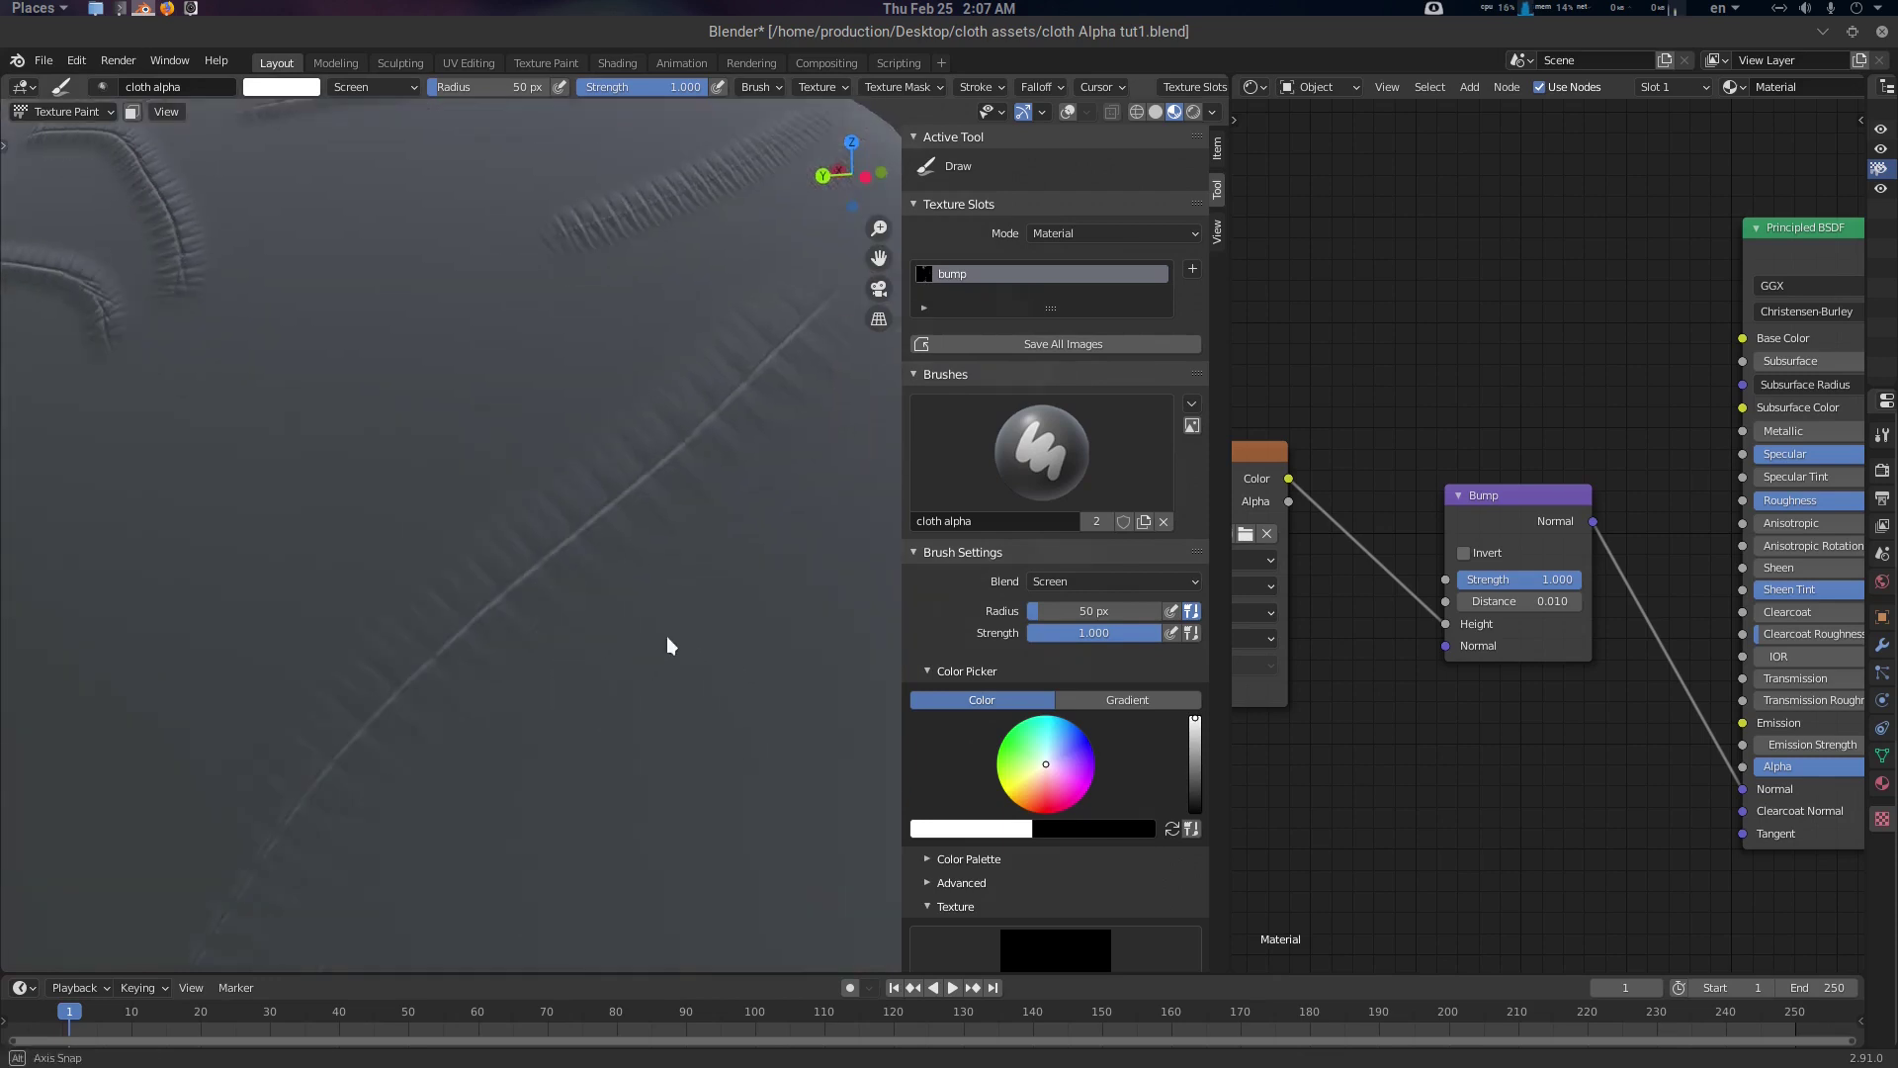
# In the Compositing workspace, examine the complete C_Crease Wrinkle node tree from its two framed groups to the output
pyautogui.click(826, 62)
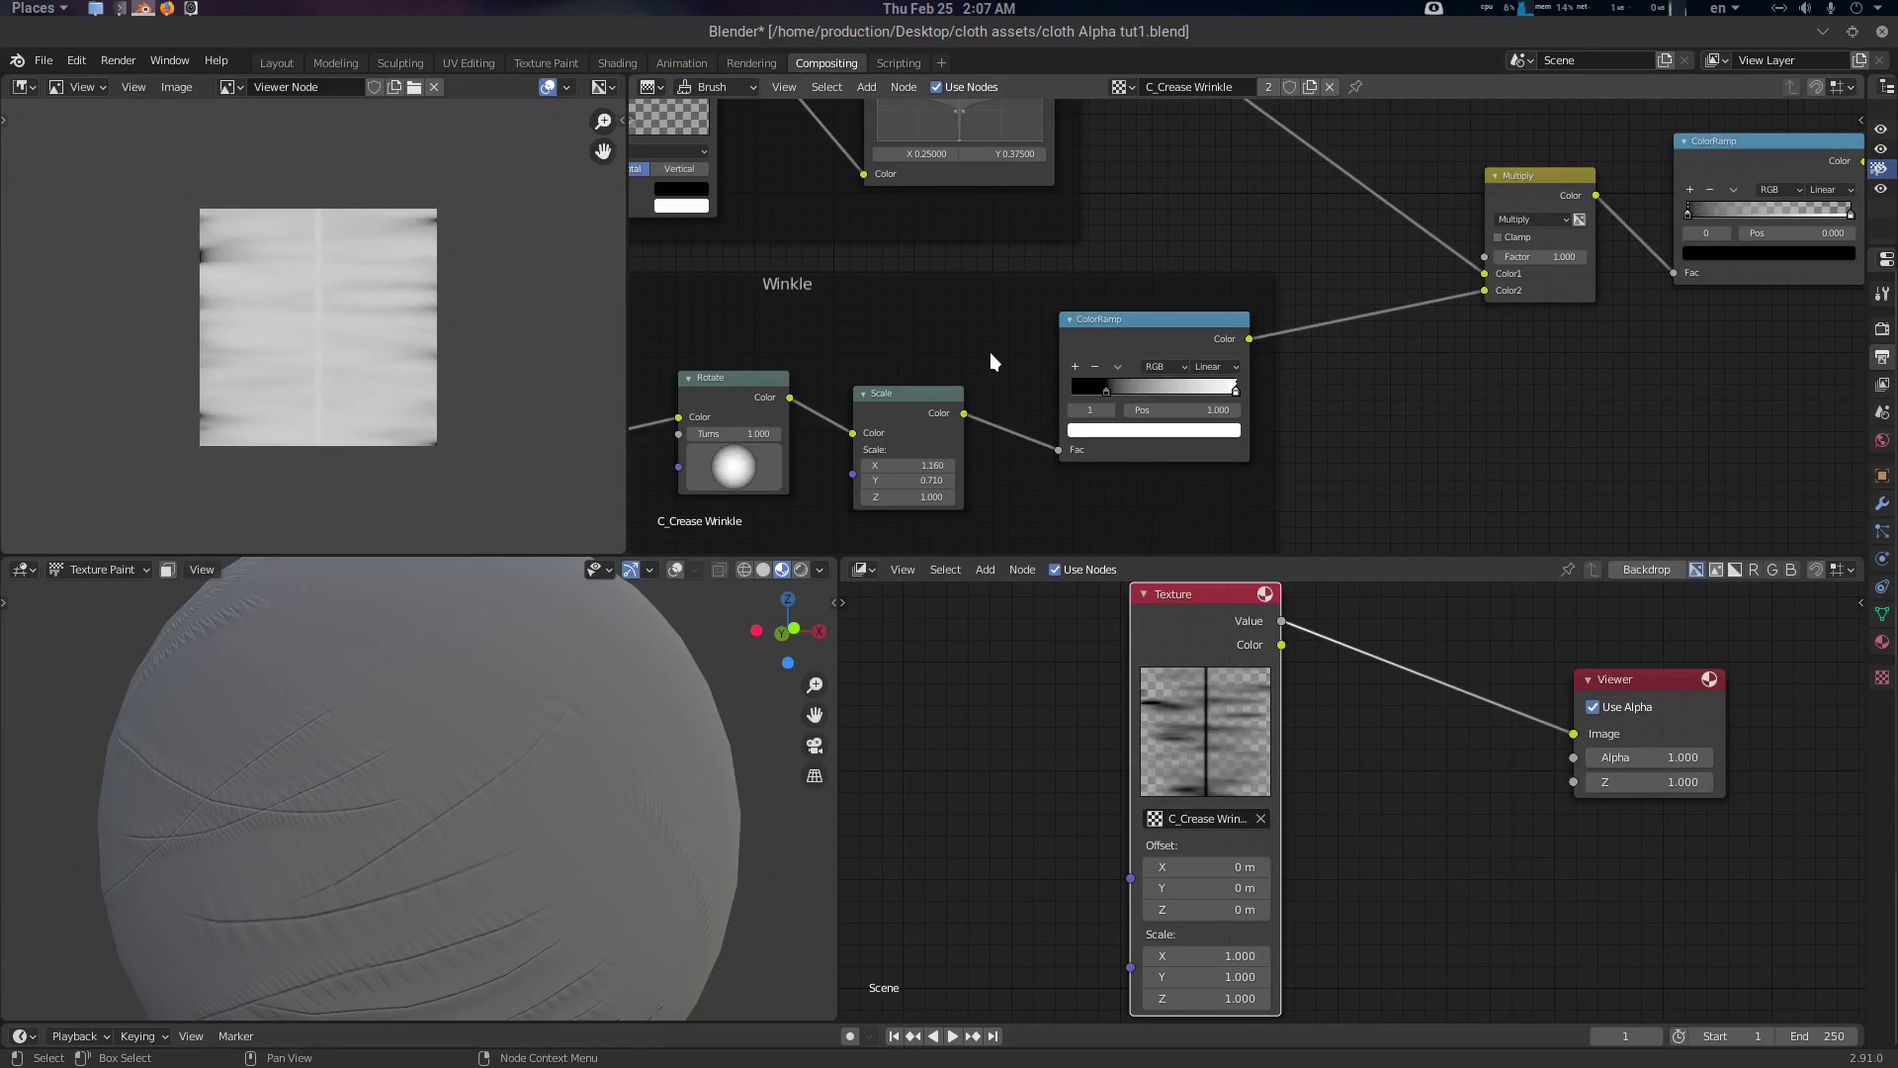
pyautogui.scroll(-3, 1172, 344)
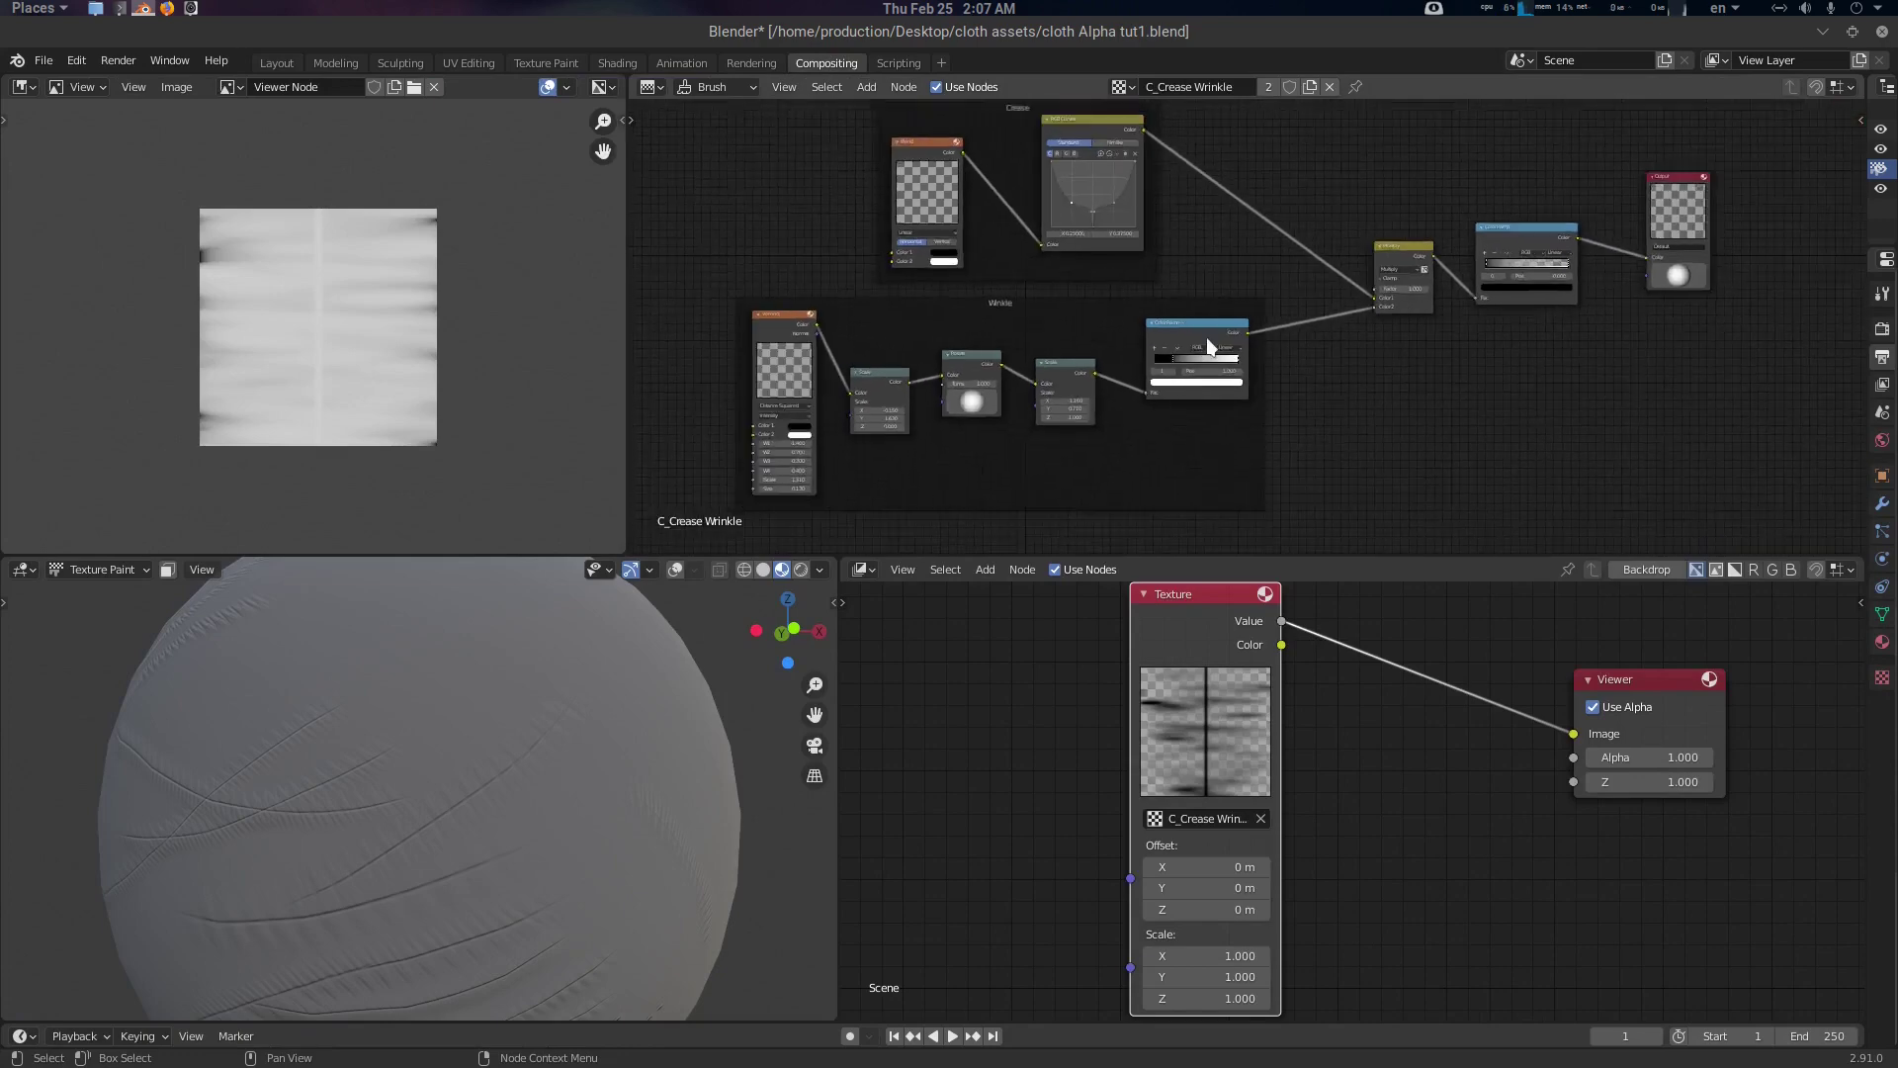
pyautogui.scroll(-2, 1226, 341)
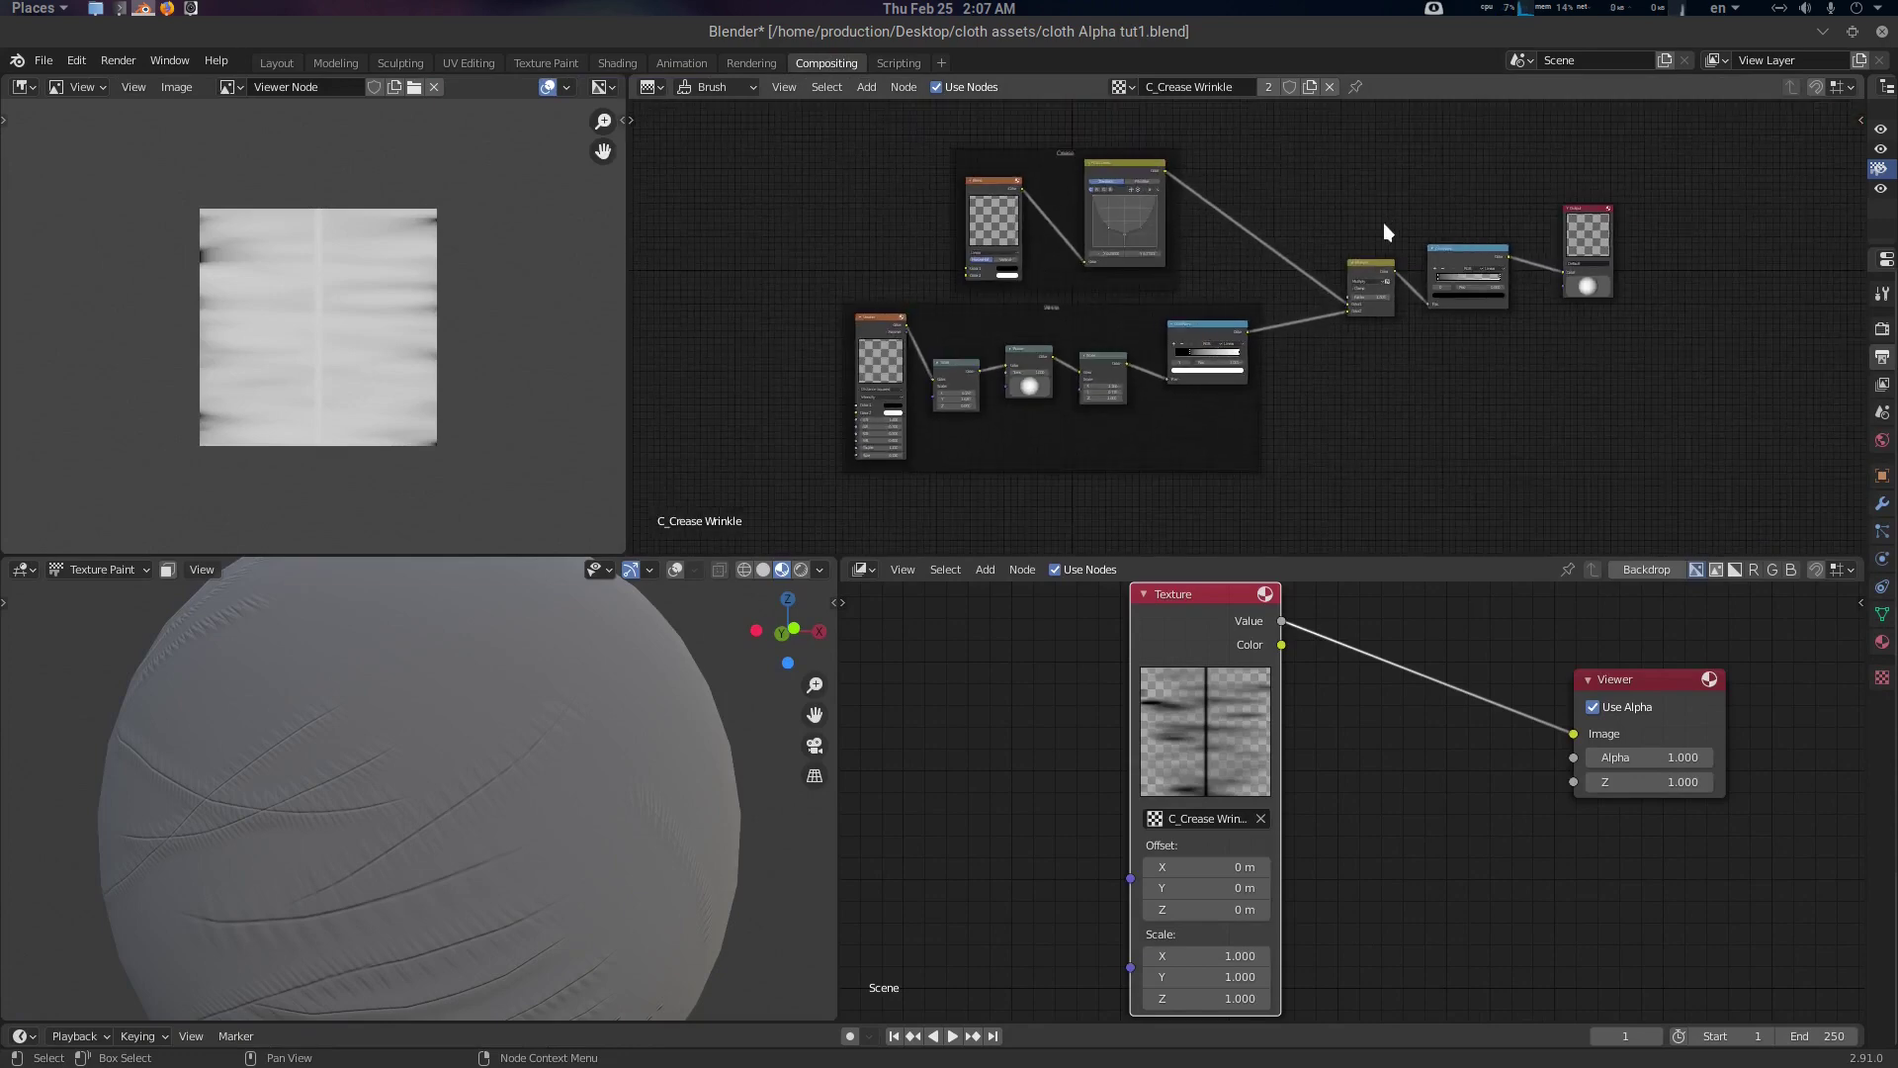
pyautogui.scroll(5, 1364, 222)
pyautogui.moveTo(1370, 213); pyautogui.dragTo(1371, 322, button='middle')
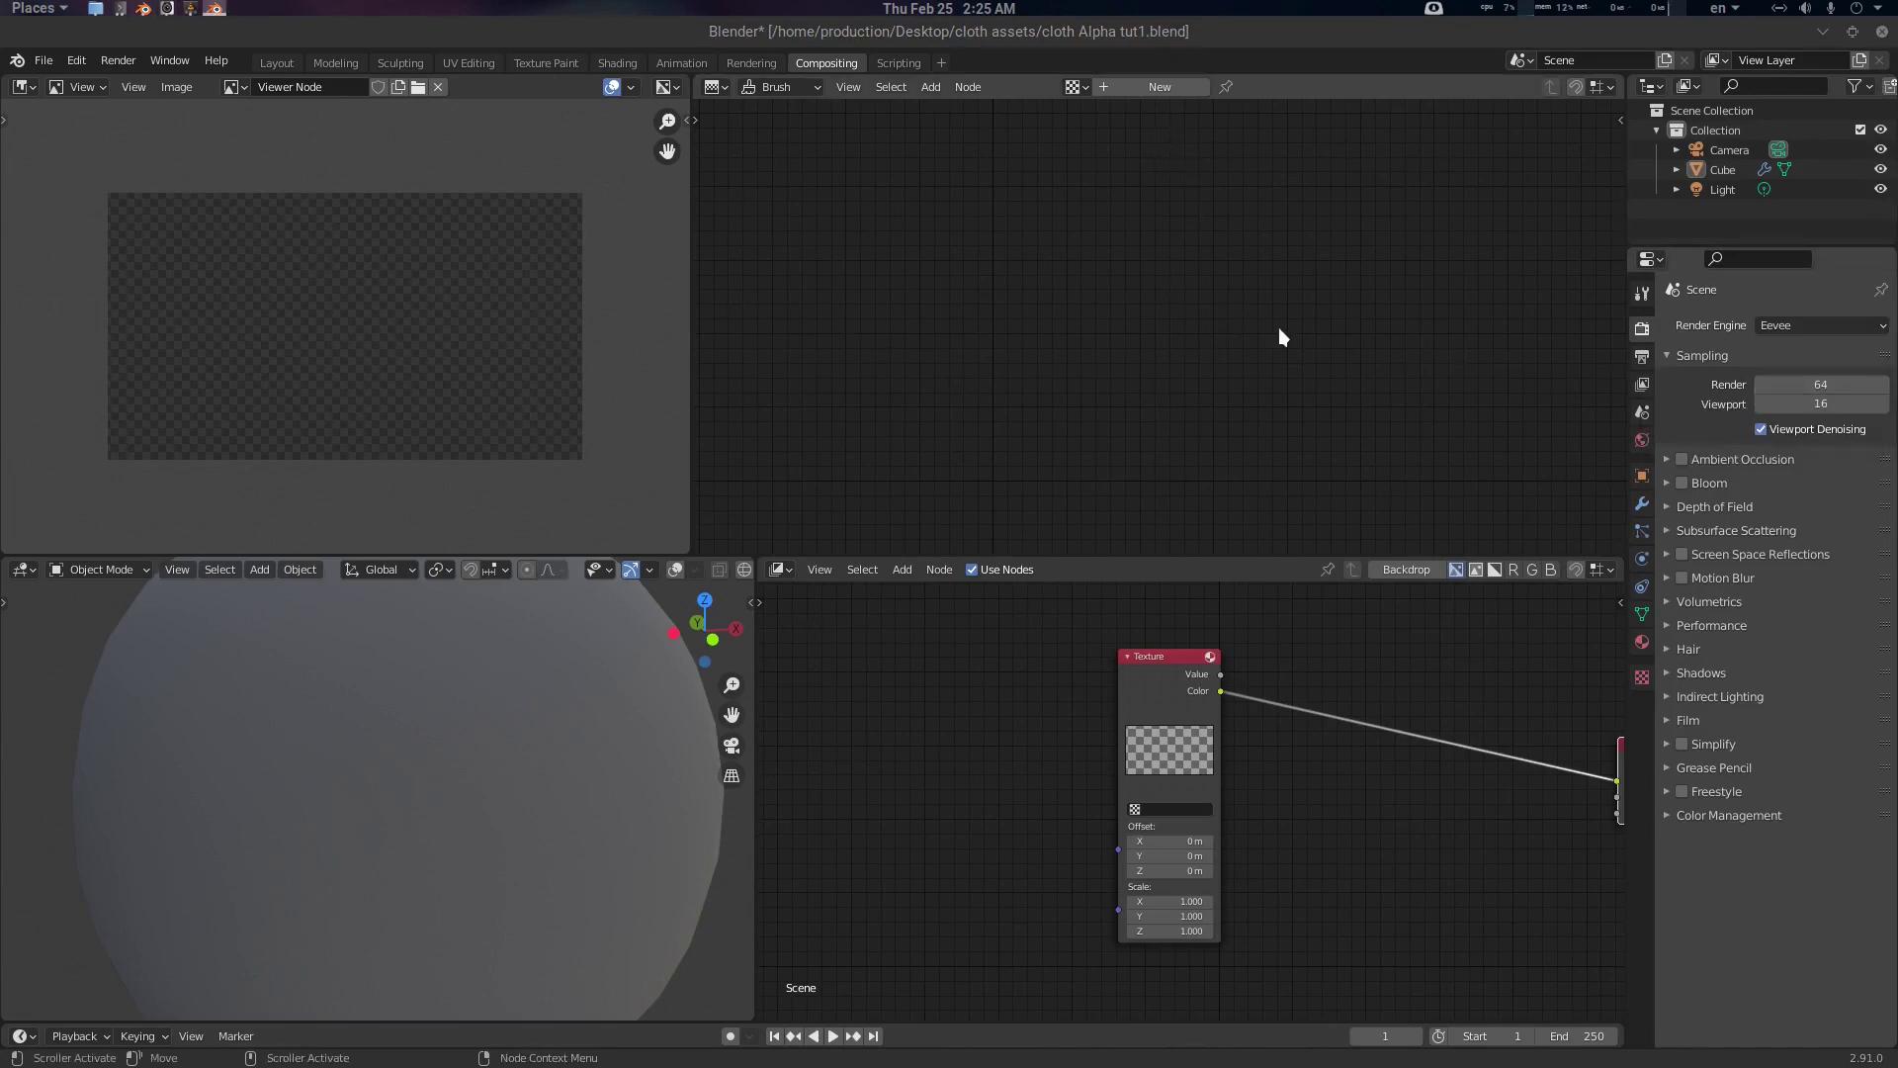
# Set the scene's output resolution to 1024 × 1024 px
pyautogui.click(1649, 351)
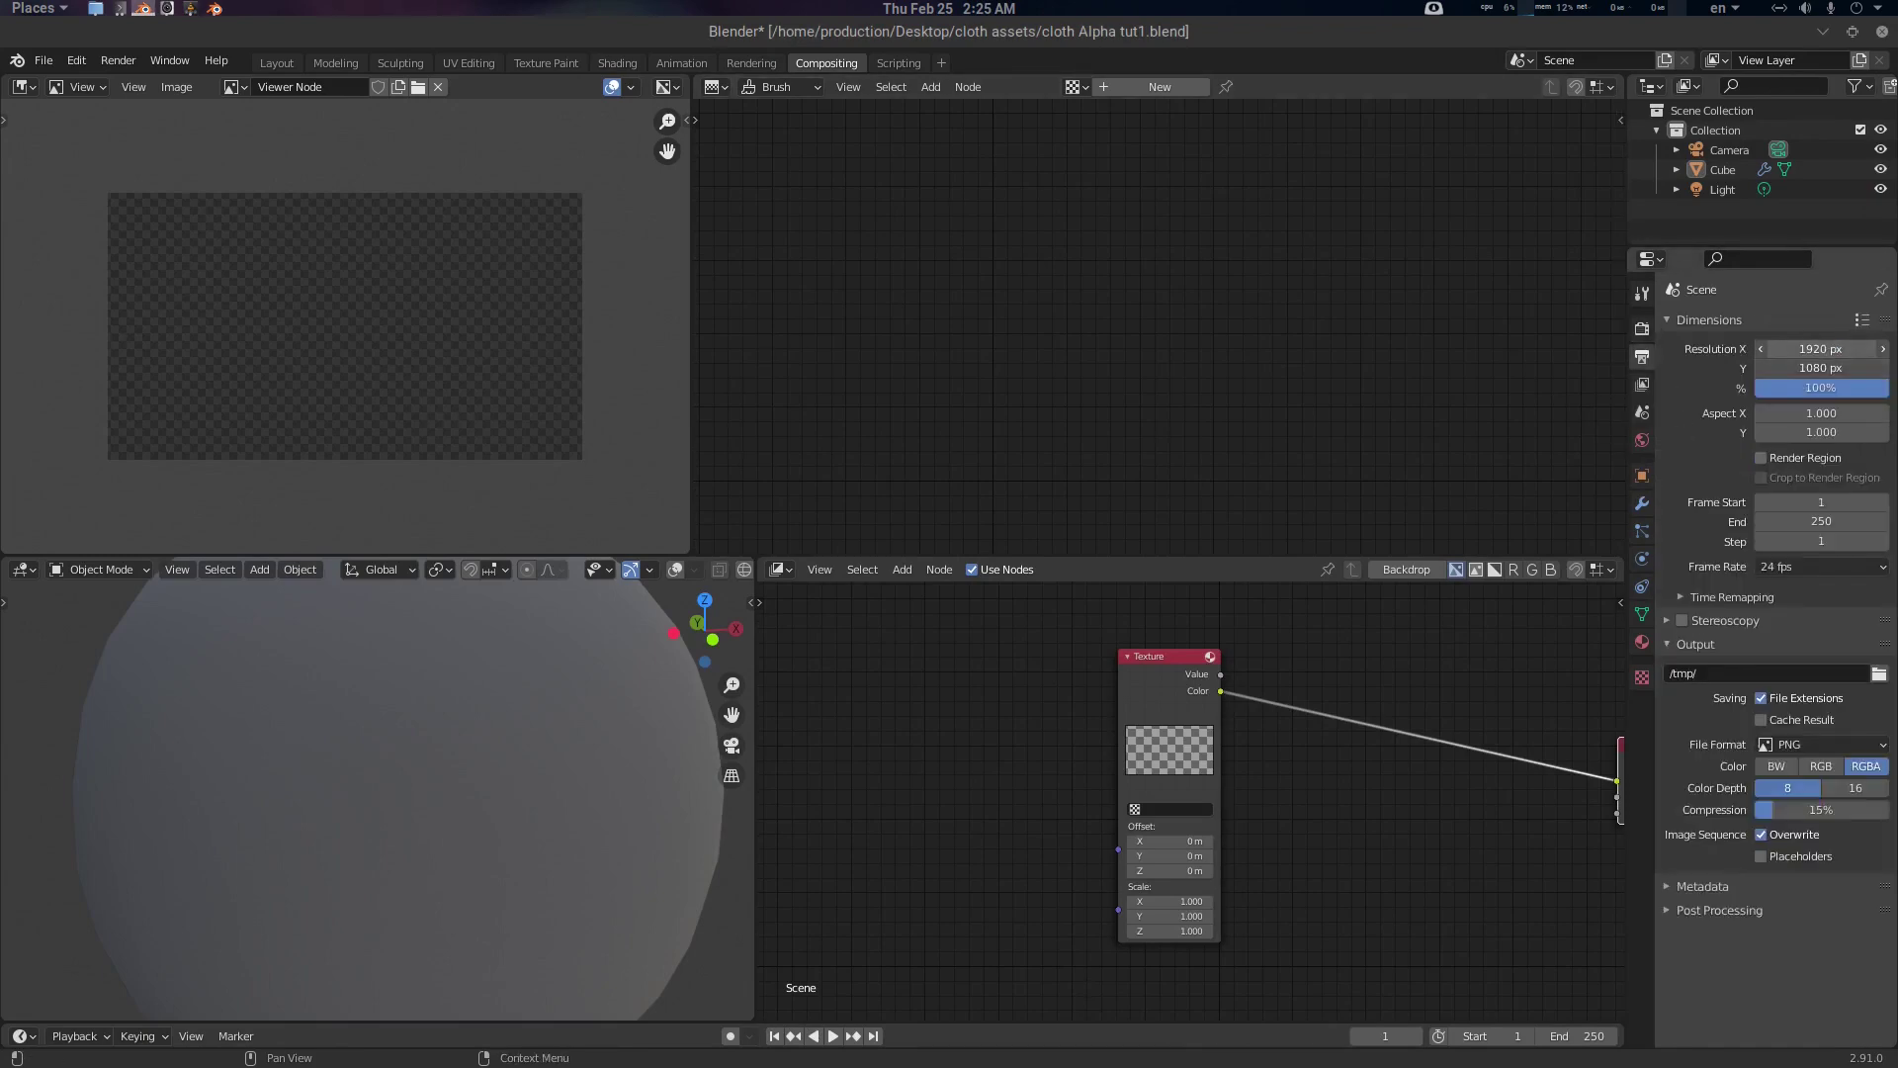
pyautogui.click(1836, 347)
pyautogui.write('4')
pyautogui.press('BackSpace')
pyautogui.write('1024')
pyautogui.press('Return')
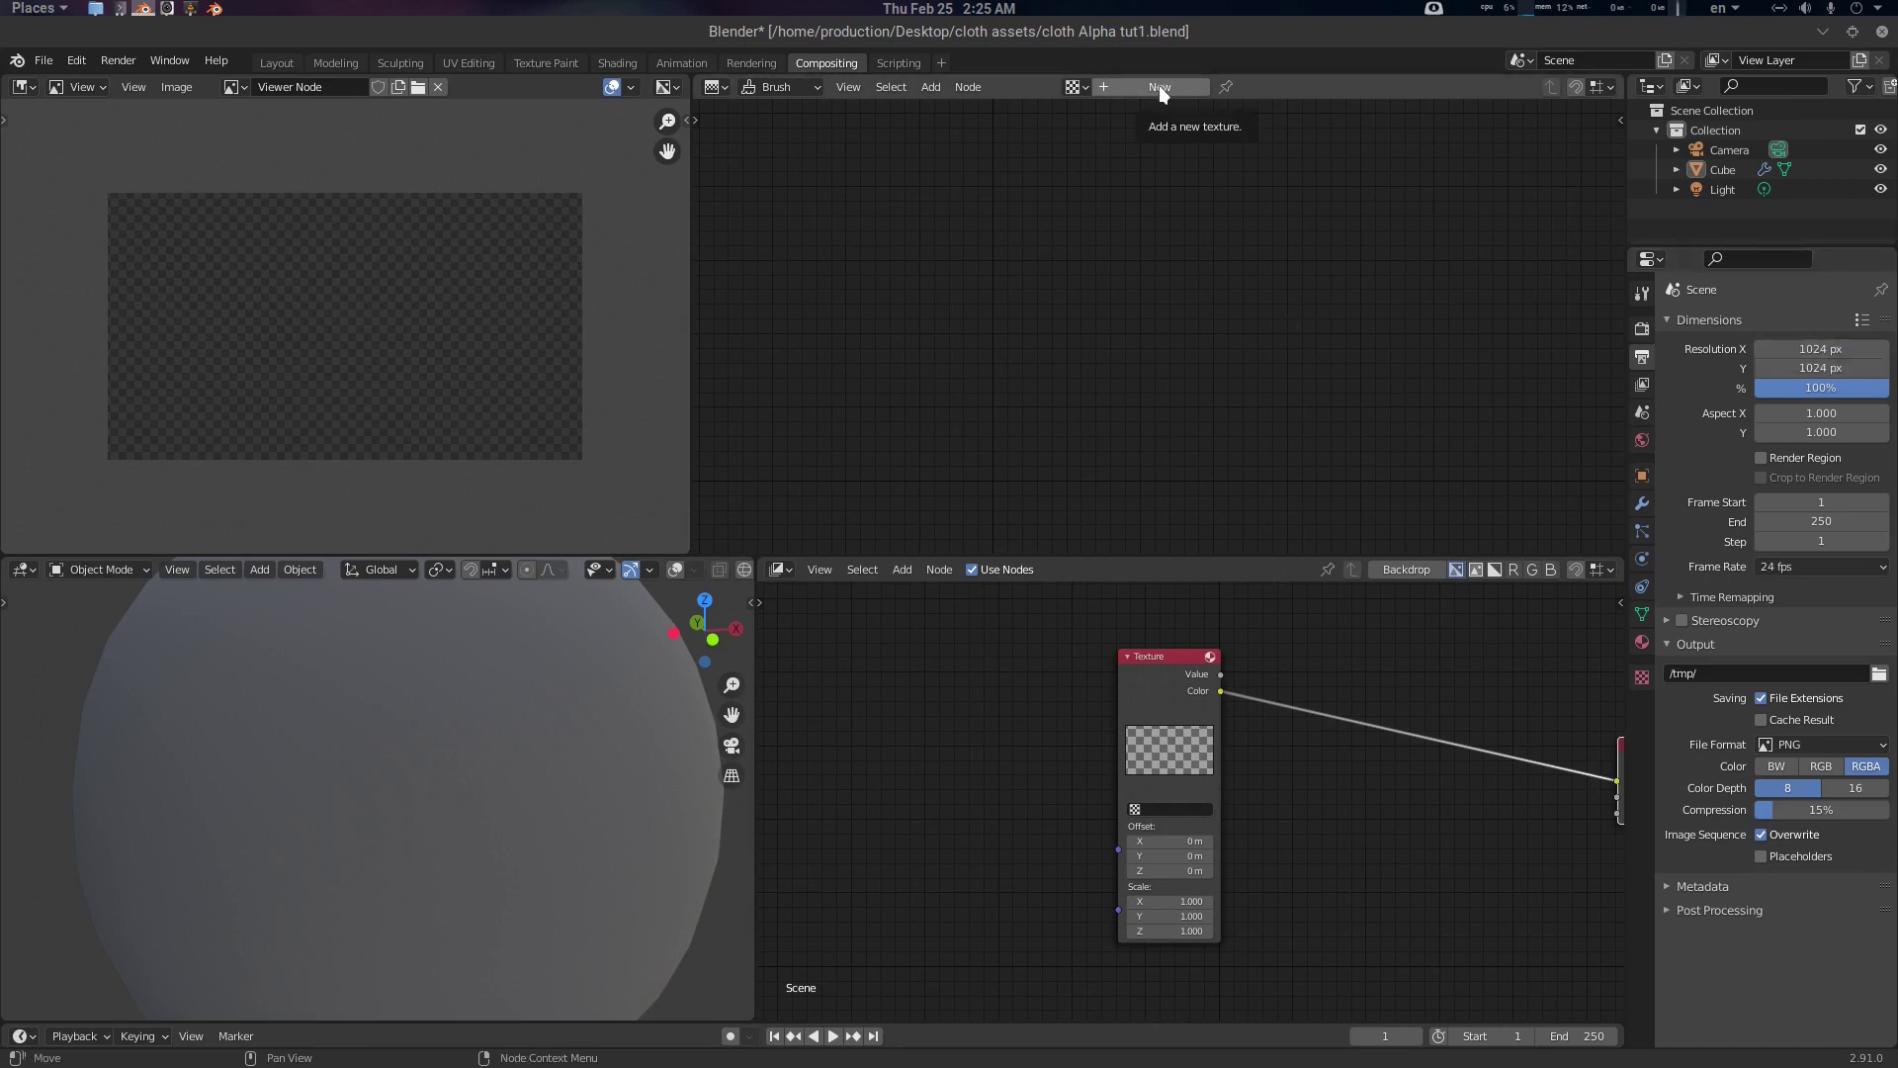
# Create a new brush texture in the Texture Node Editor, enable its nodes, and remove the default input node, keeping only Output
pyautogui.click(715, 87)
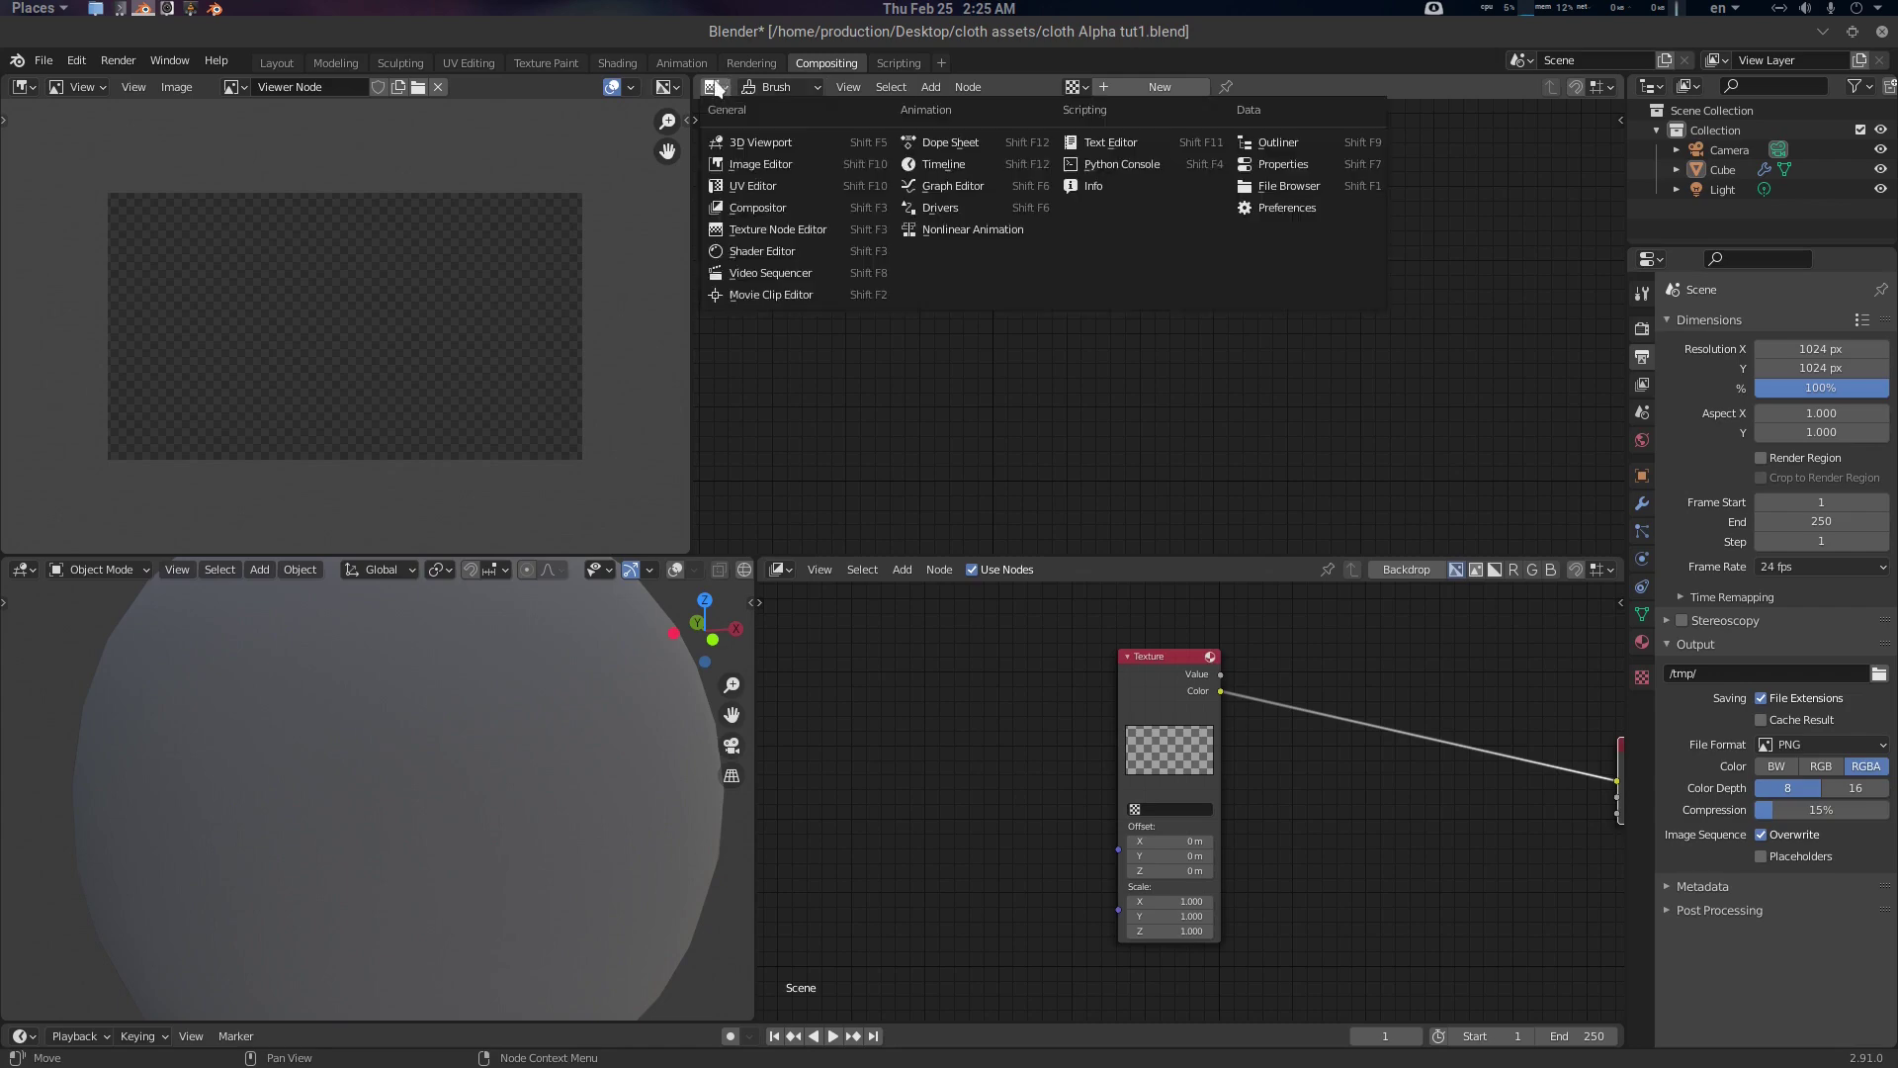
pyautogui.click(802, 230)
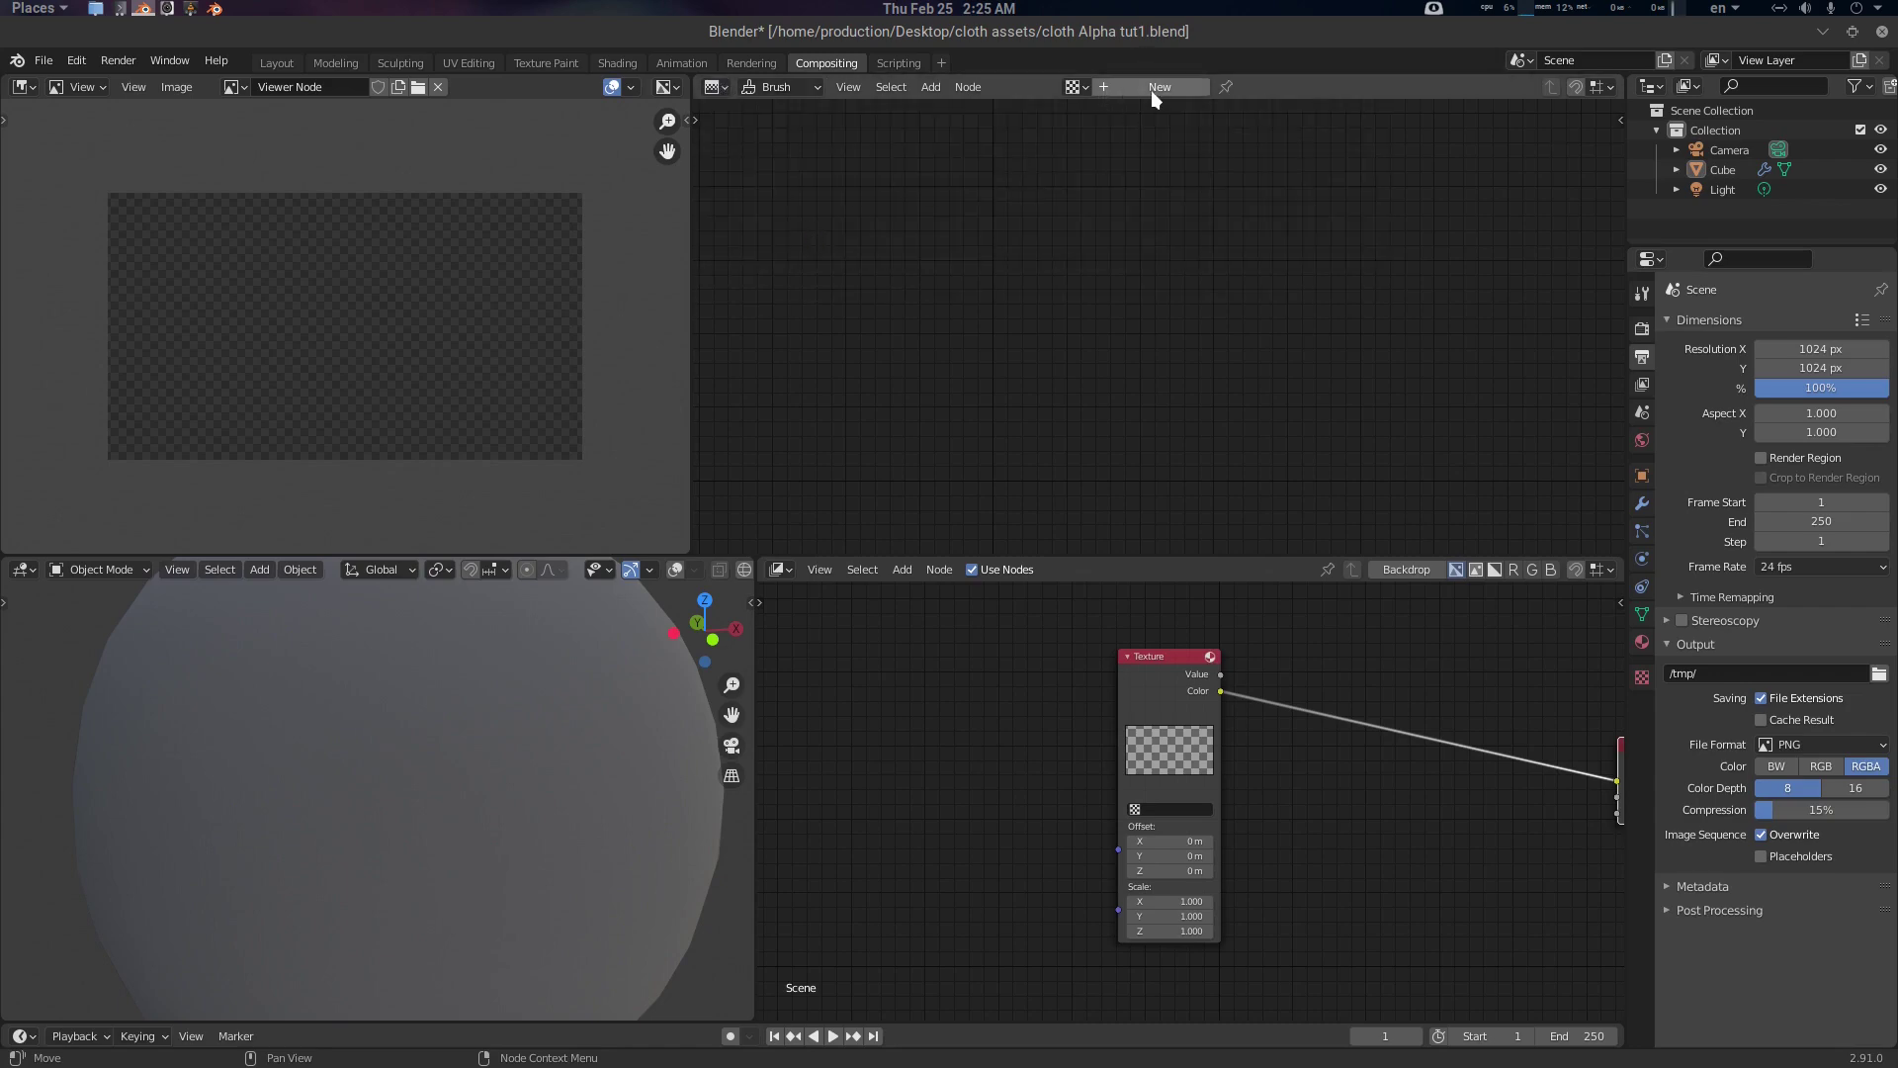
pyautogui.click(1156, 87)
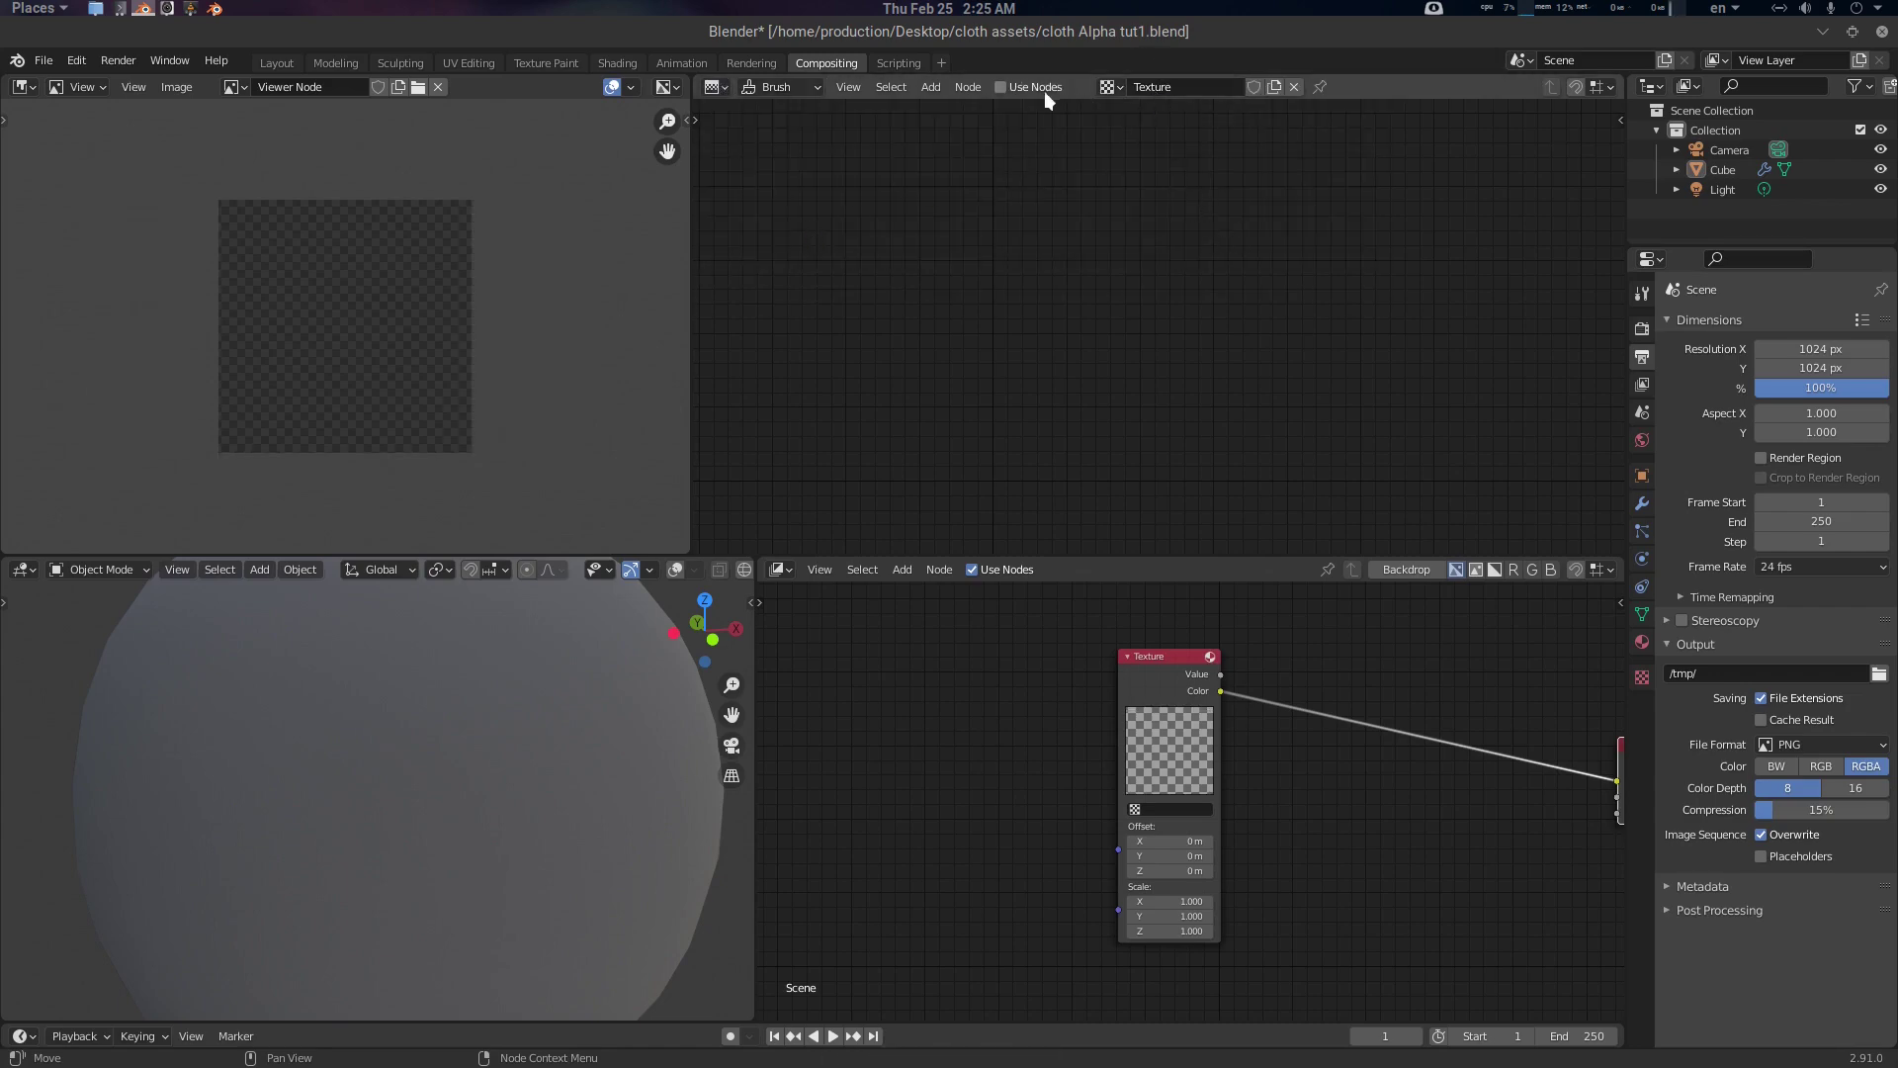
pyautogui.click(1044, 89)
pyautogui.click(1244, 216)
pyautogui.moveTo(995, 202); pyautogui.dragTo(1151, 276)
pyautogui.press('x')
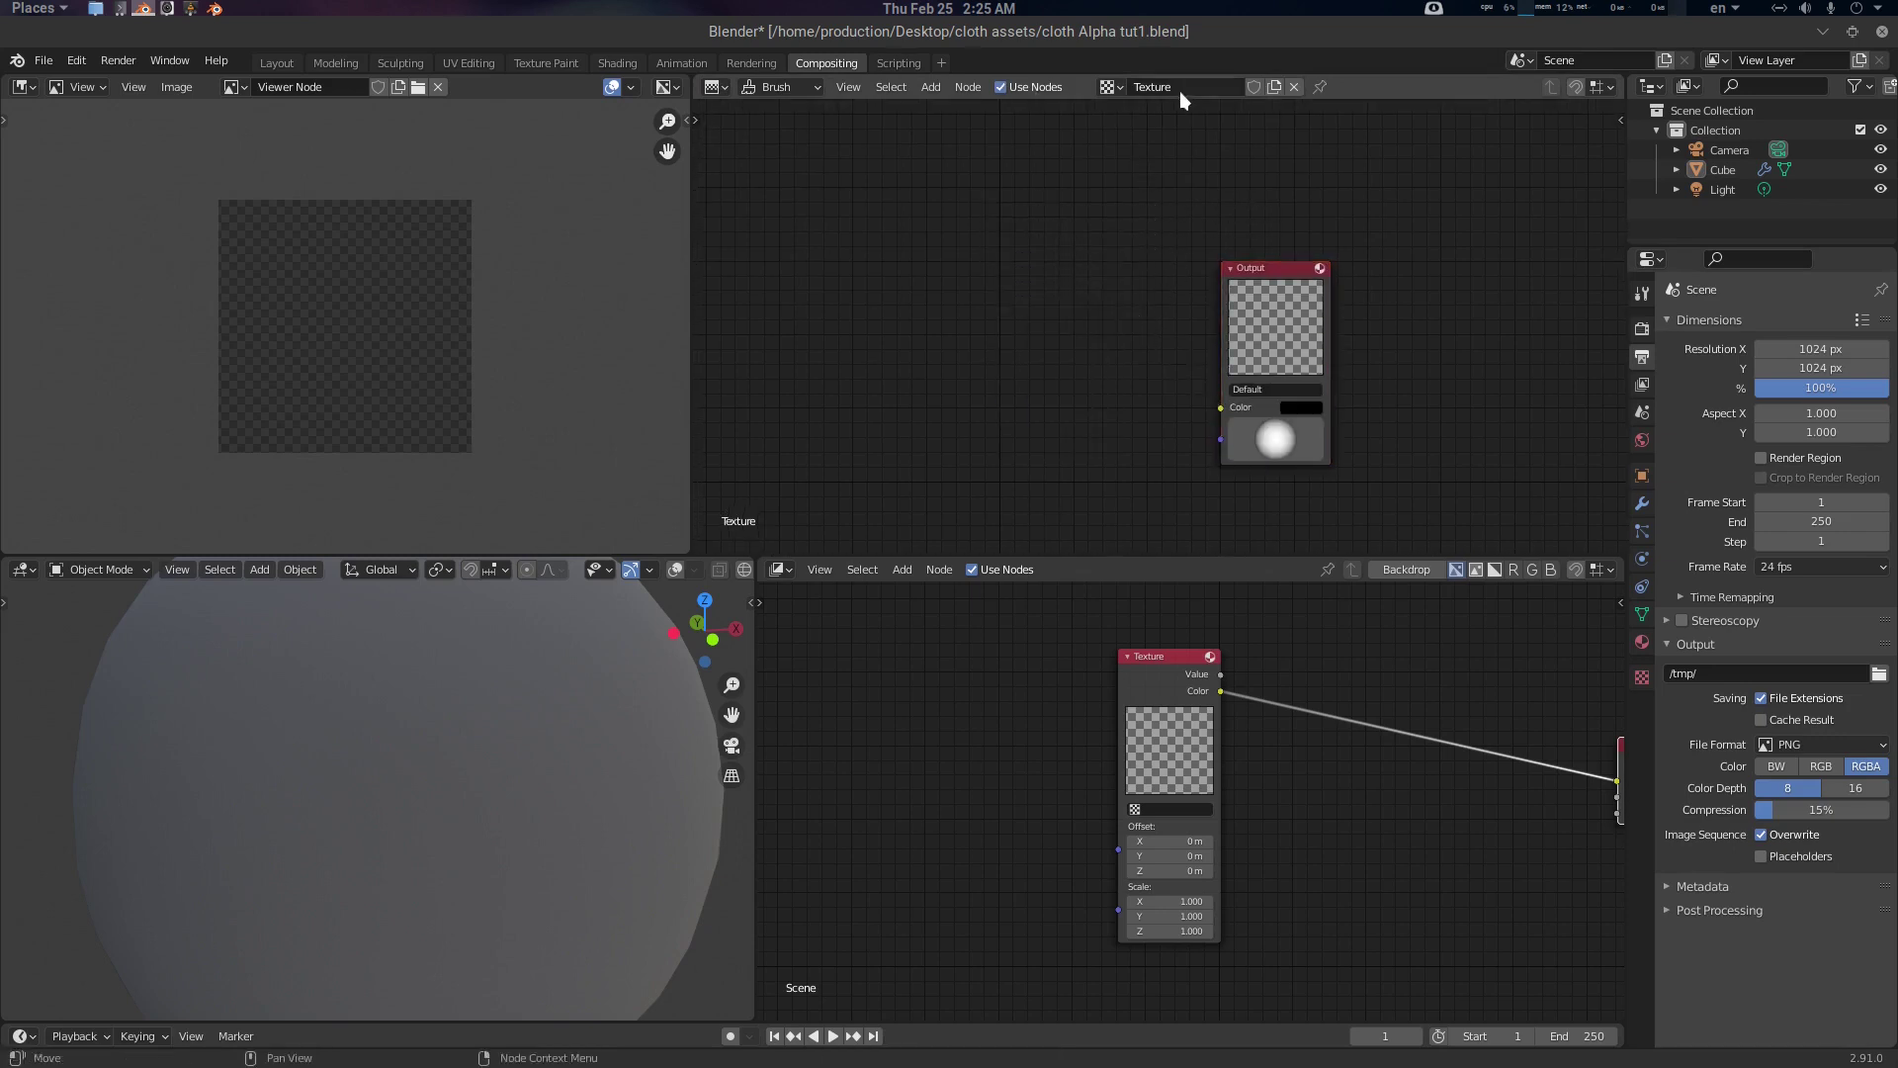
# Rename the new texture as B_Stich and enable its fake user
pyautogui.write('B_Stich')
pyautogui.press('Return')
pyautogui.click(1253, 94)
pyautogui.scroll(2, 1108, 297)
pyautogui.moveTo(1135, 285); pyautogui.dragTo(1222, 236, button='middle')
pyautogui.scroll(1, 1221, 236)
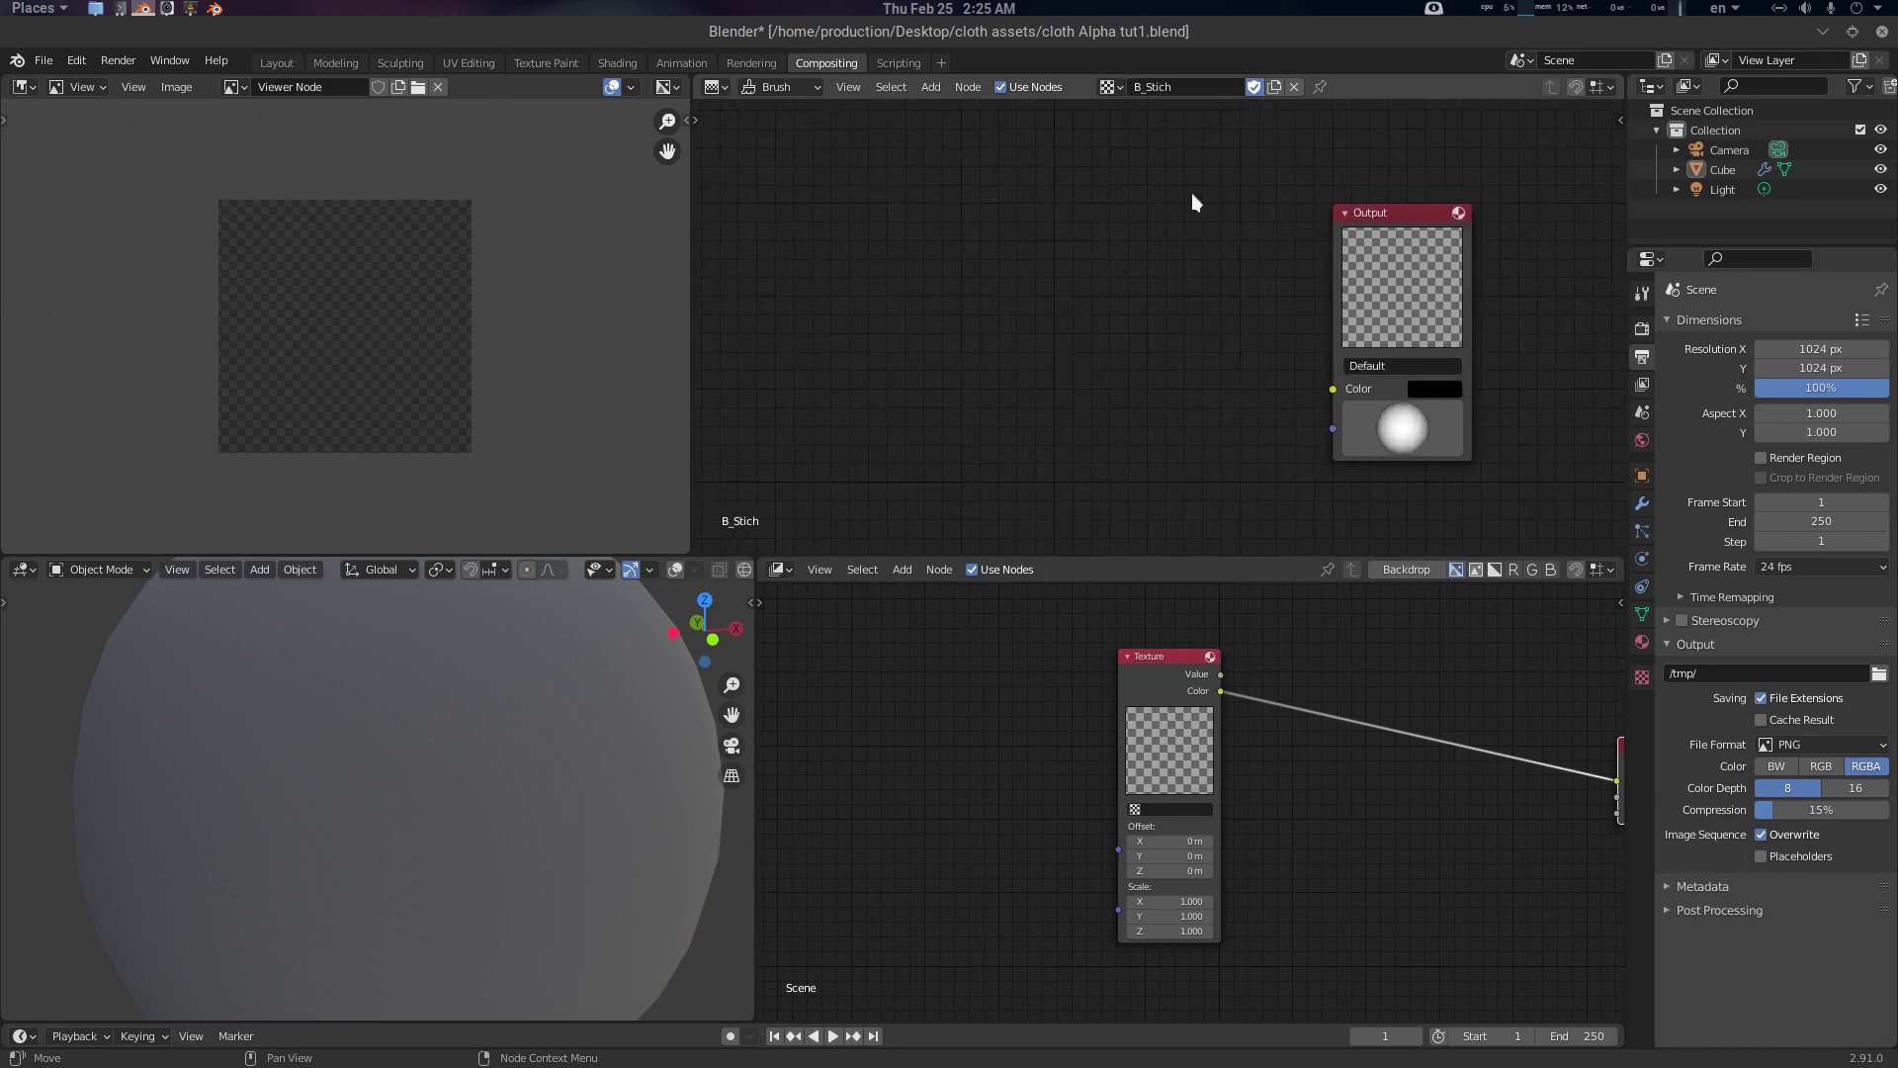
# Load the B_Stich texture into the compositor's Texture node so the viewer previews it
pyautogui.scroll(-2, 1230, 342)
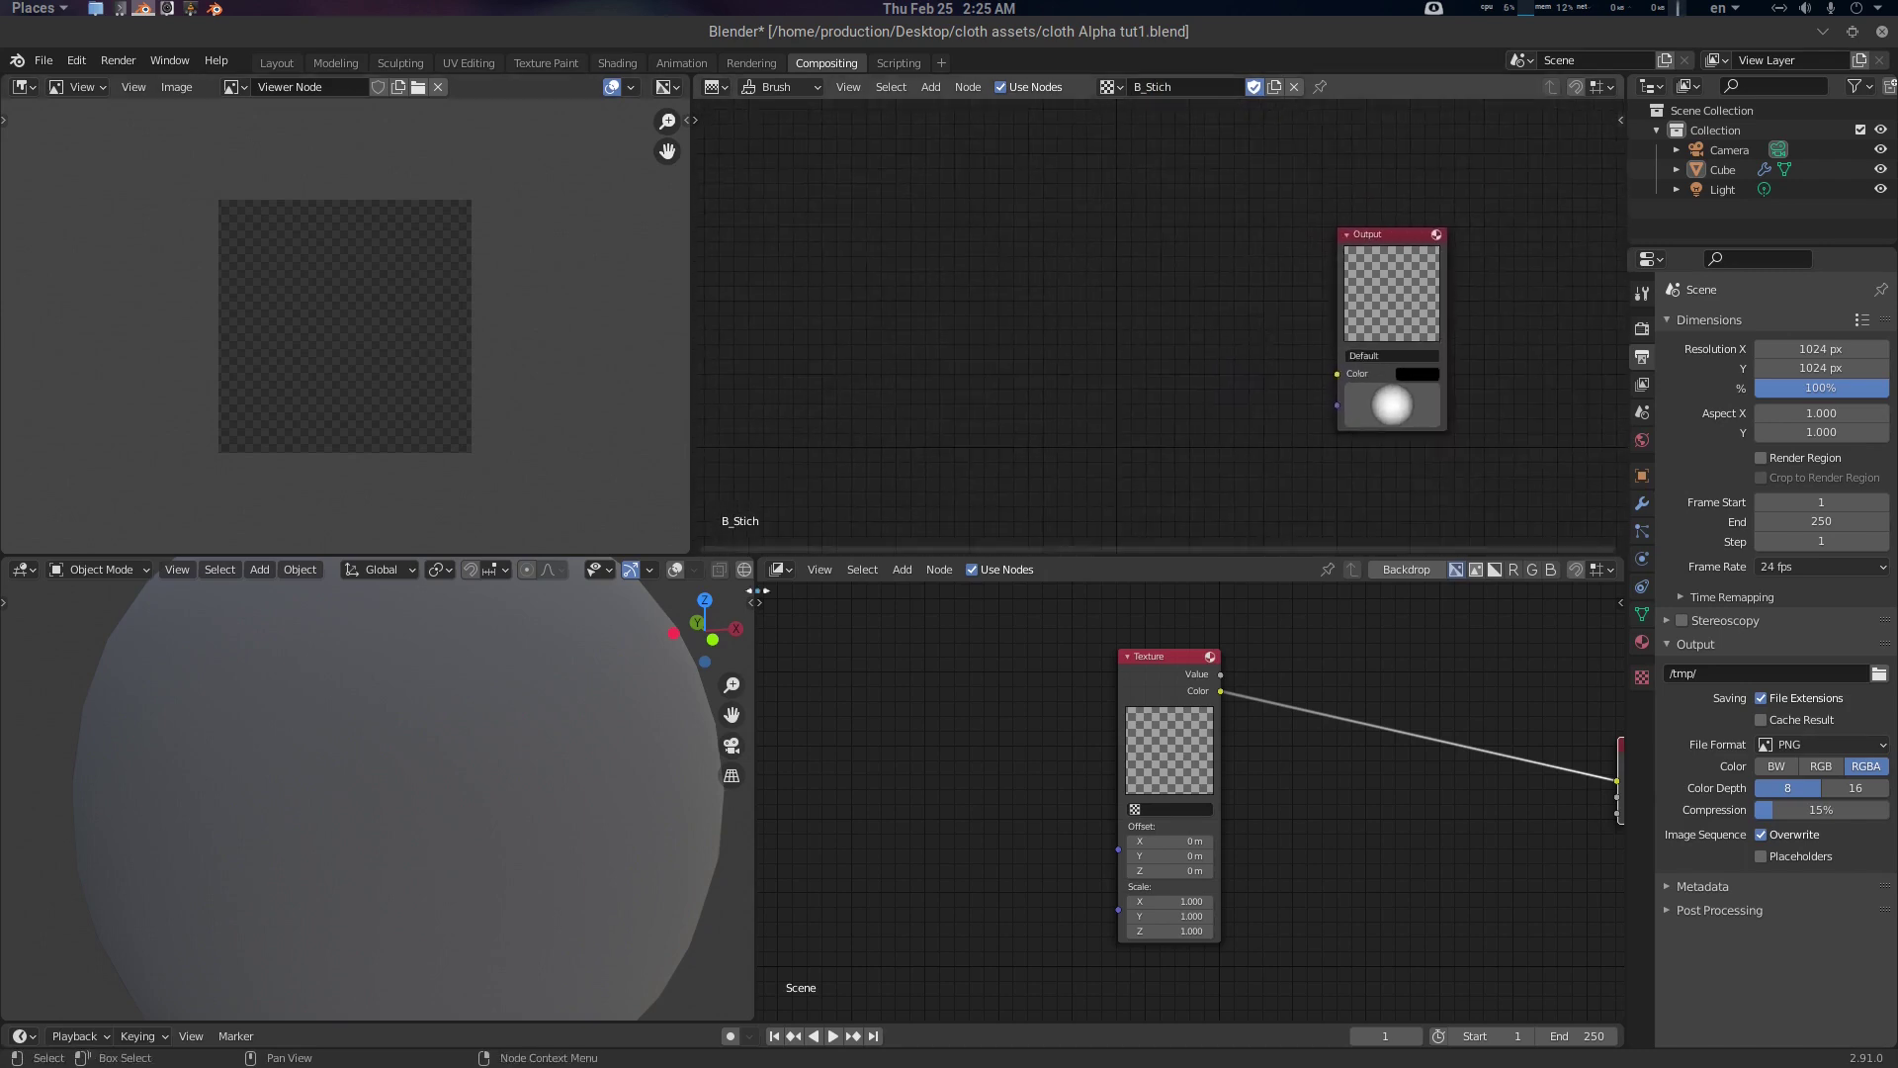
pyautogui.scroll(-2, 619, 707)
pyautogui.click(1137, 809)
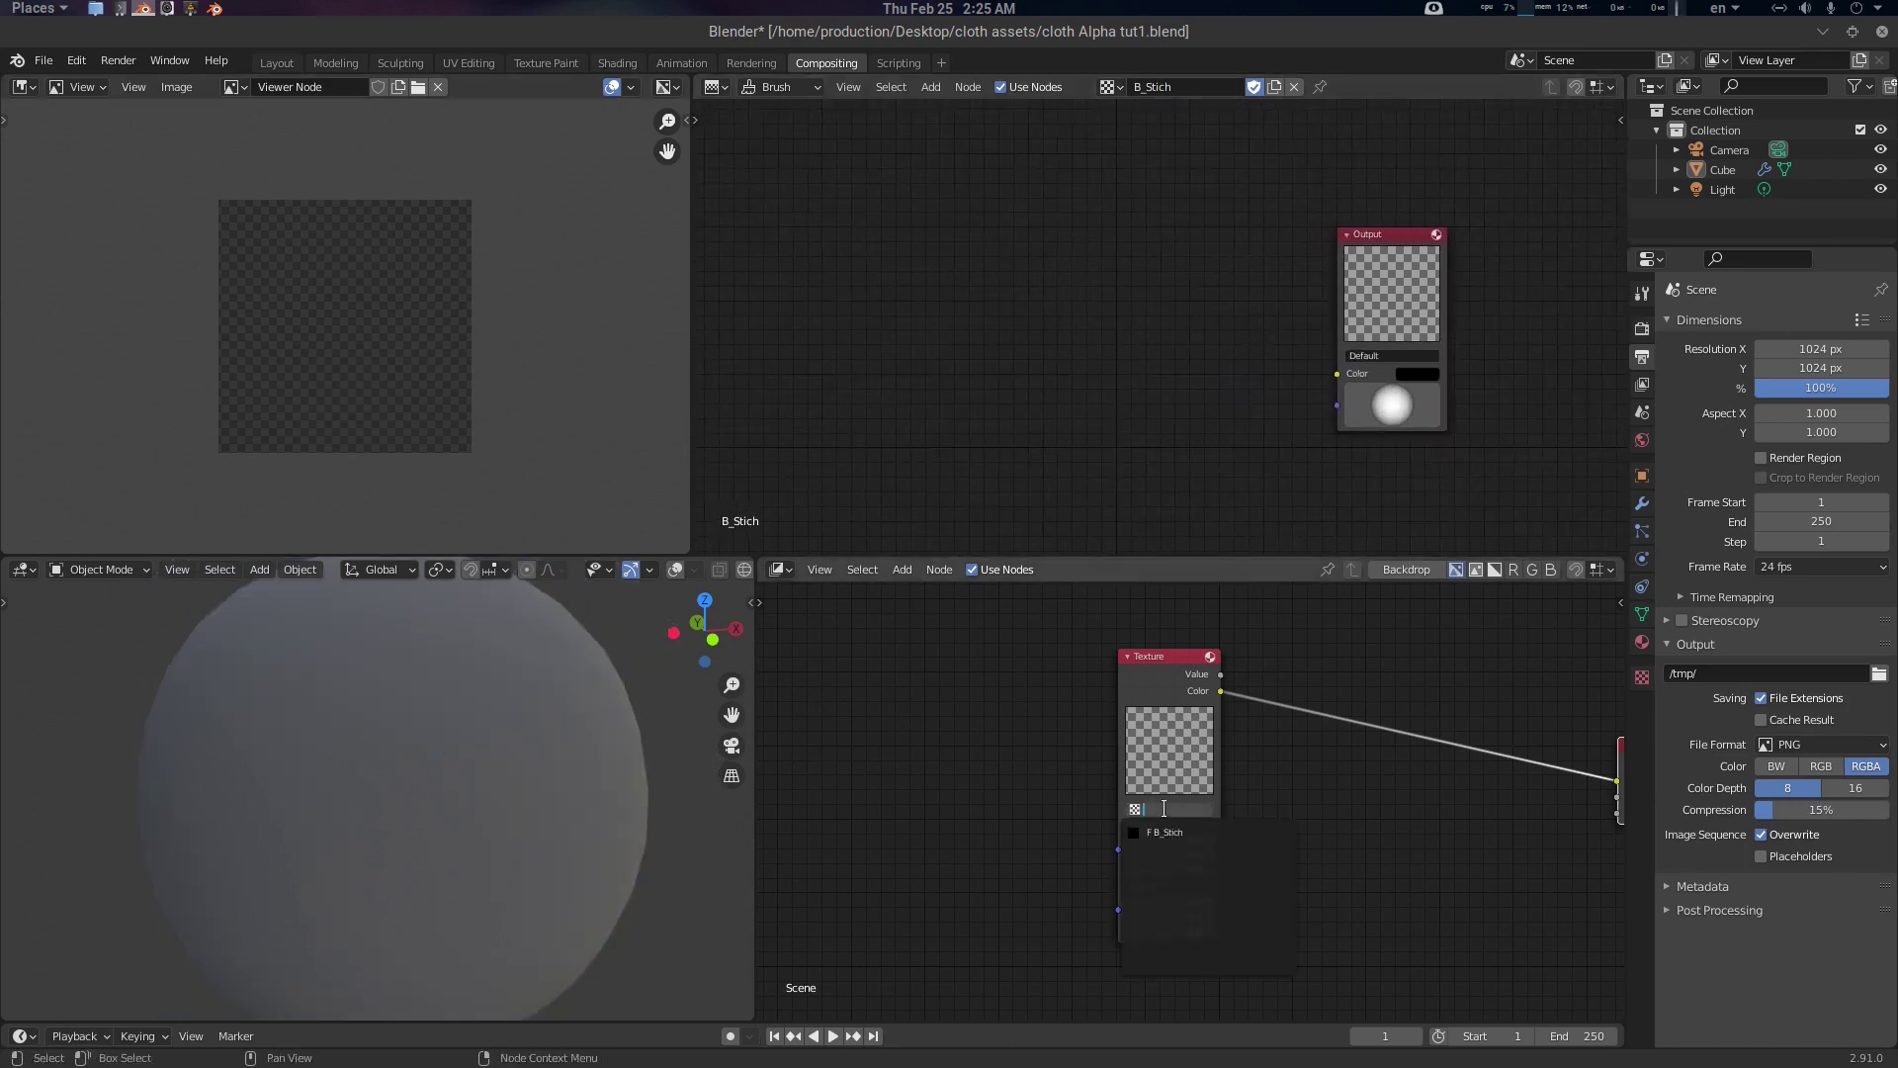
pyautogui.click(1275, 826)
pyautogui.moveTo(1285, 829); pyautogui.dragTo(1290, 787, button='middle')
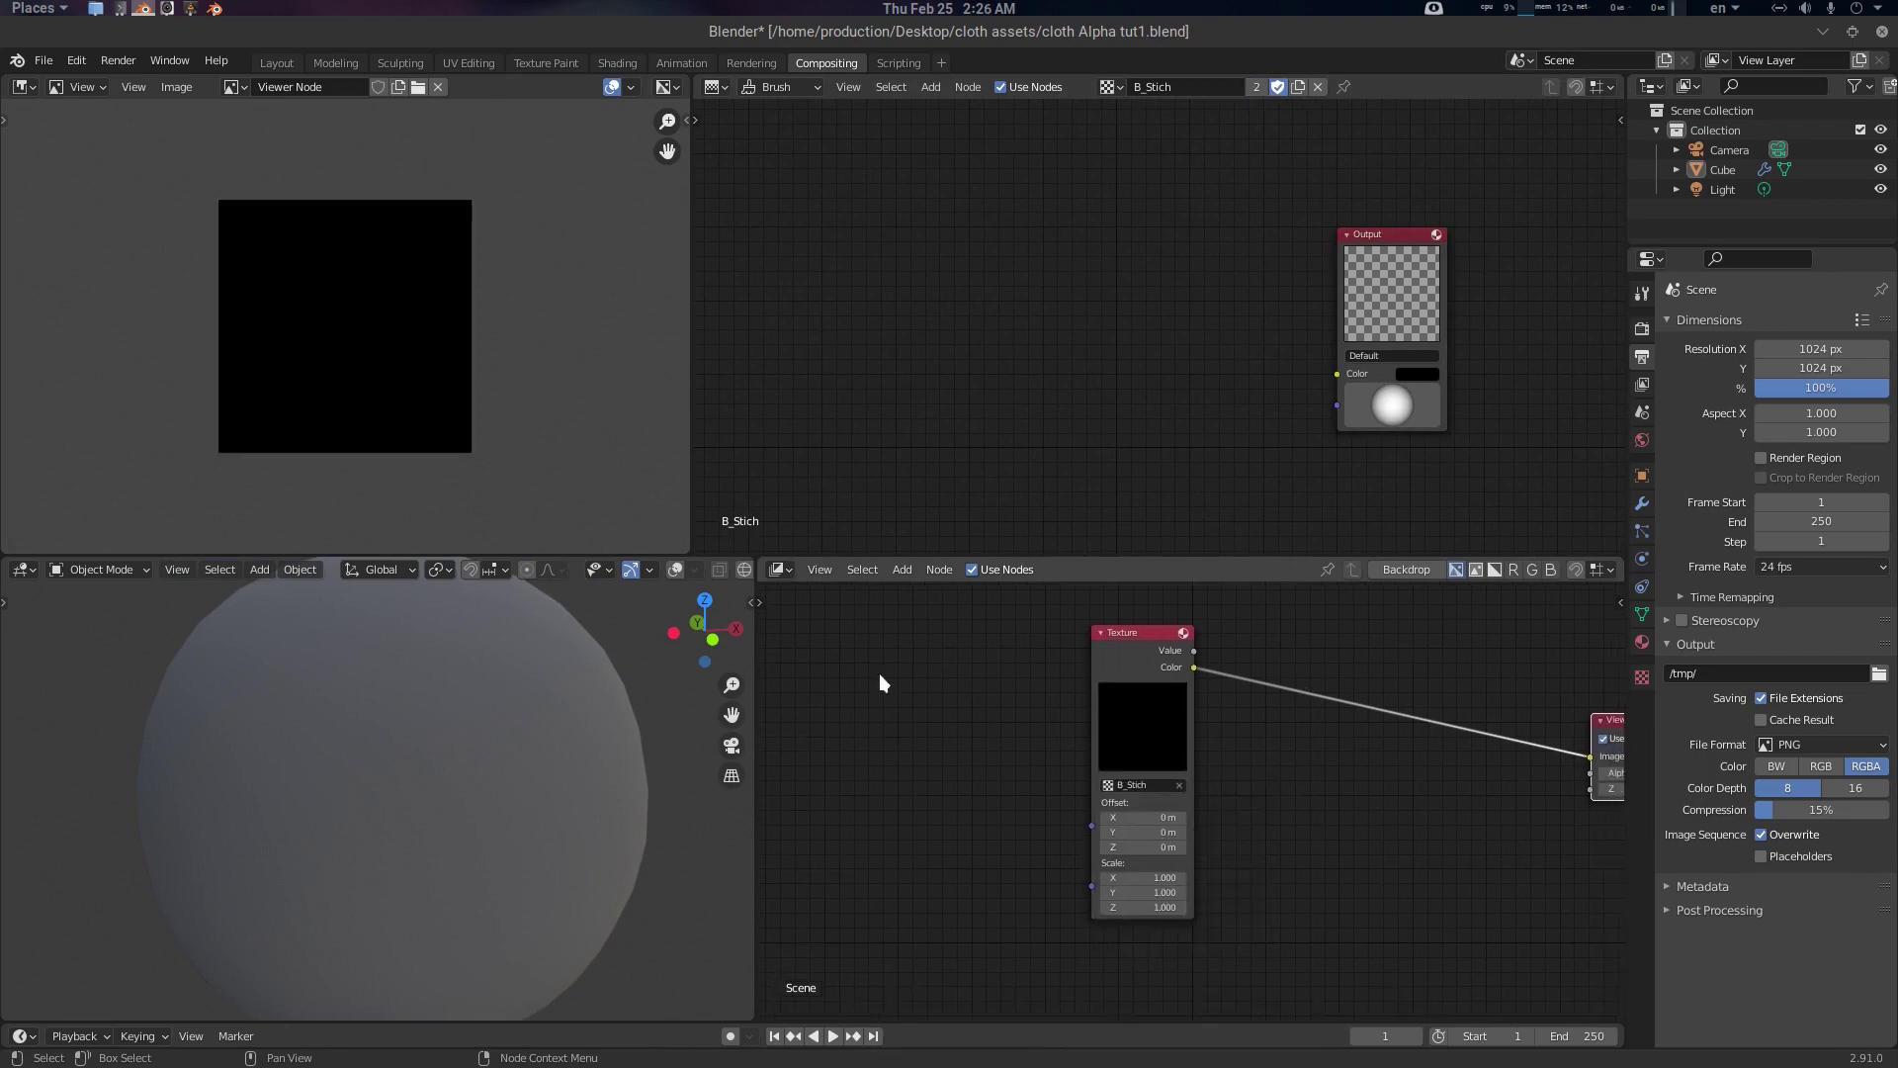
pyautogui.scroll(1, 501, 412)
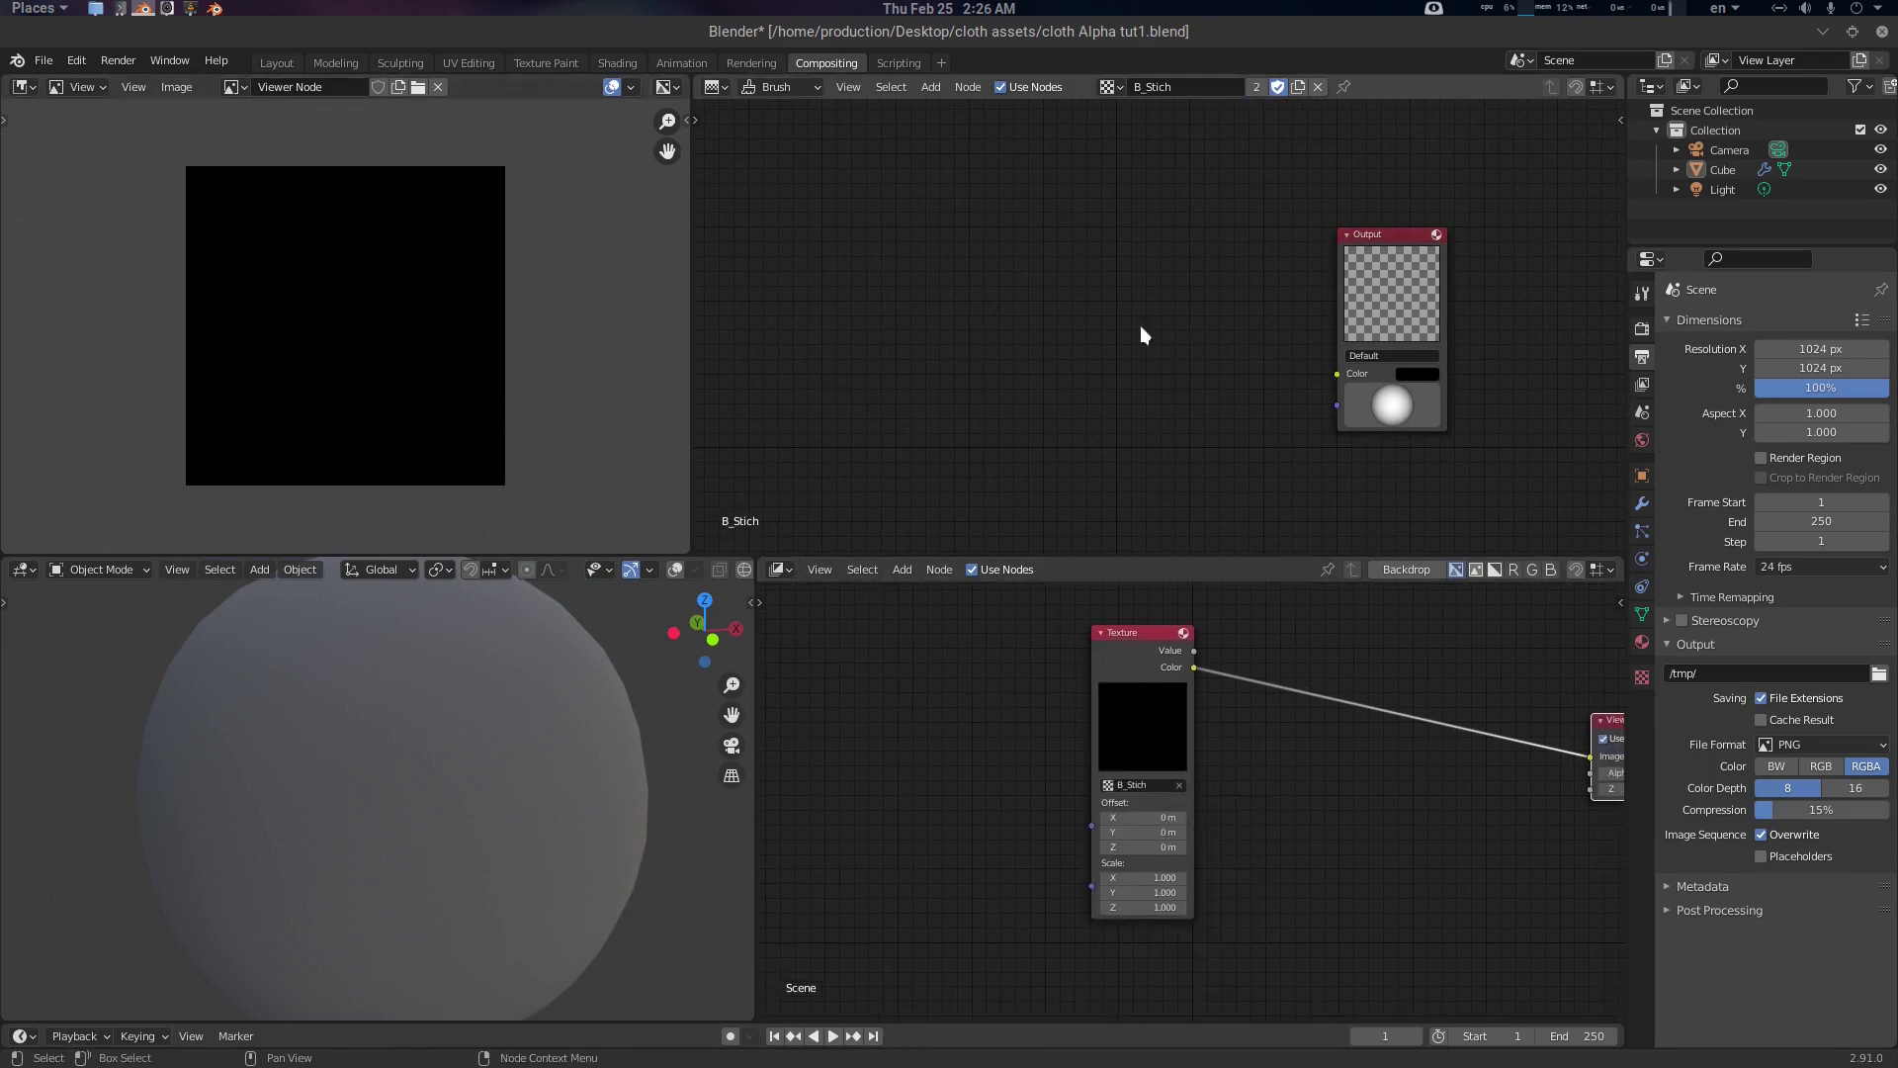
# Add a Blend texture node to the B_Stich tree and connect its Color to the Output node's Color
pyautogui.hotkey('shift', 'a')
pyautogui.click(998, 309)
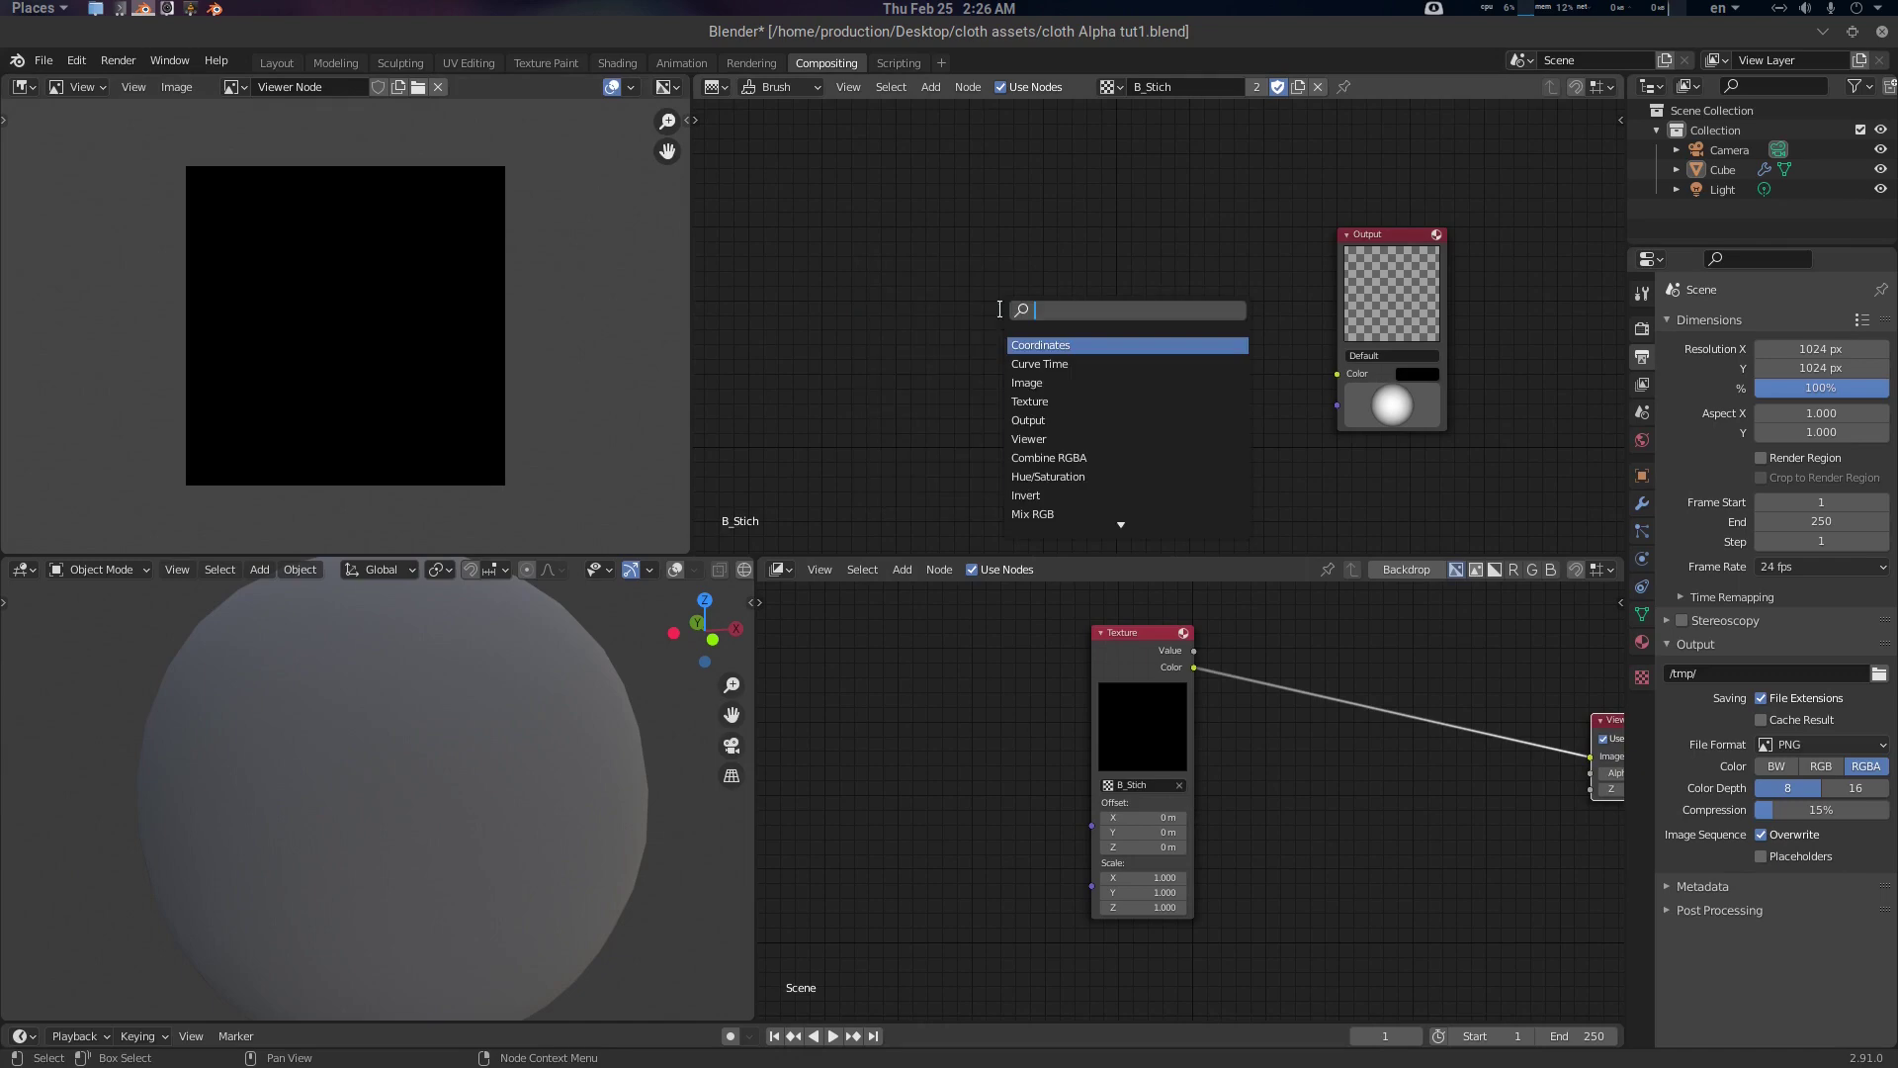
pyautogui.write('ble')
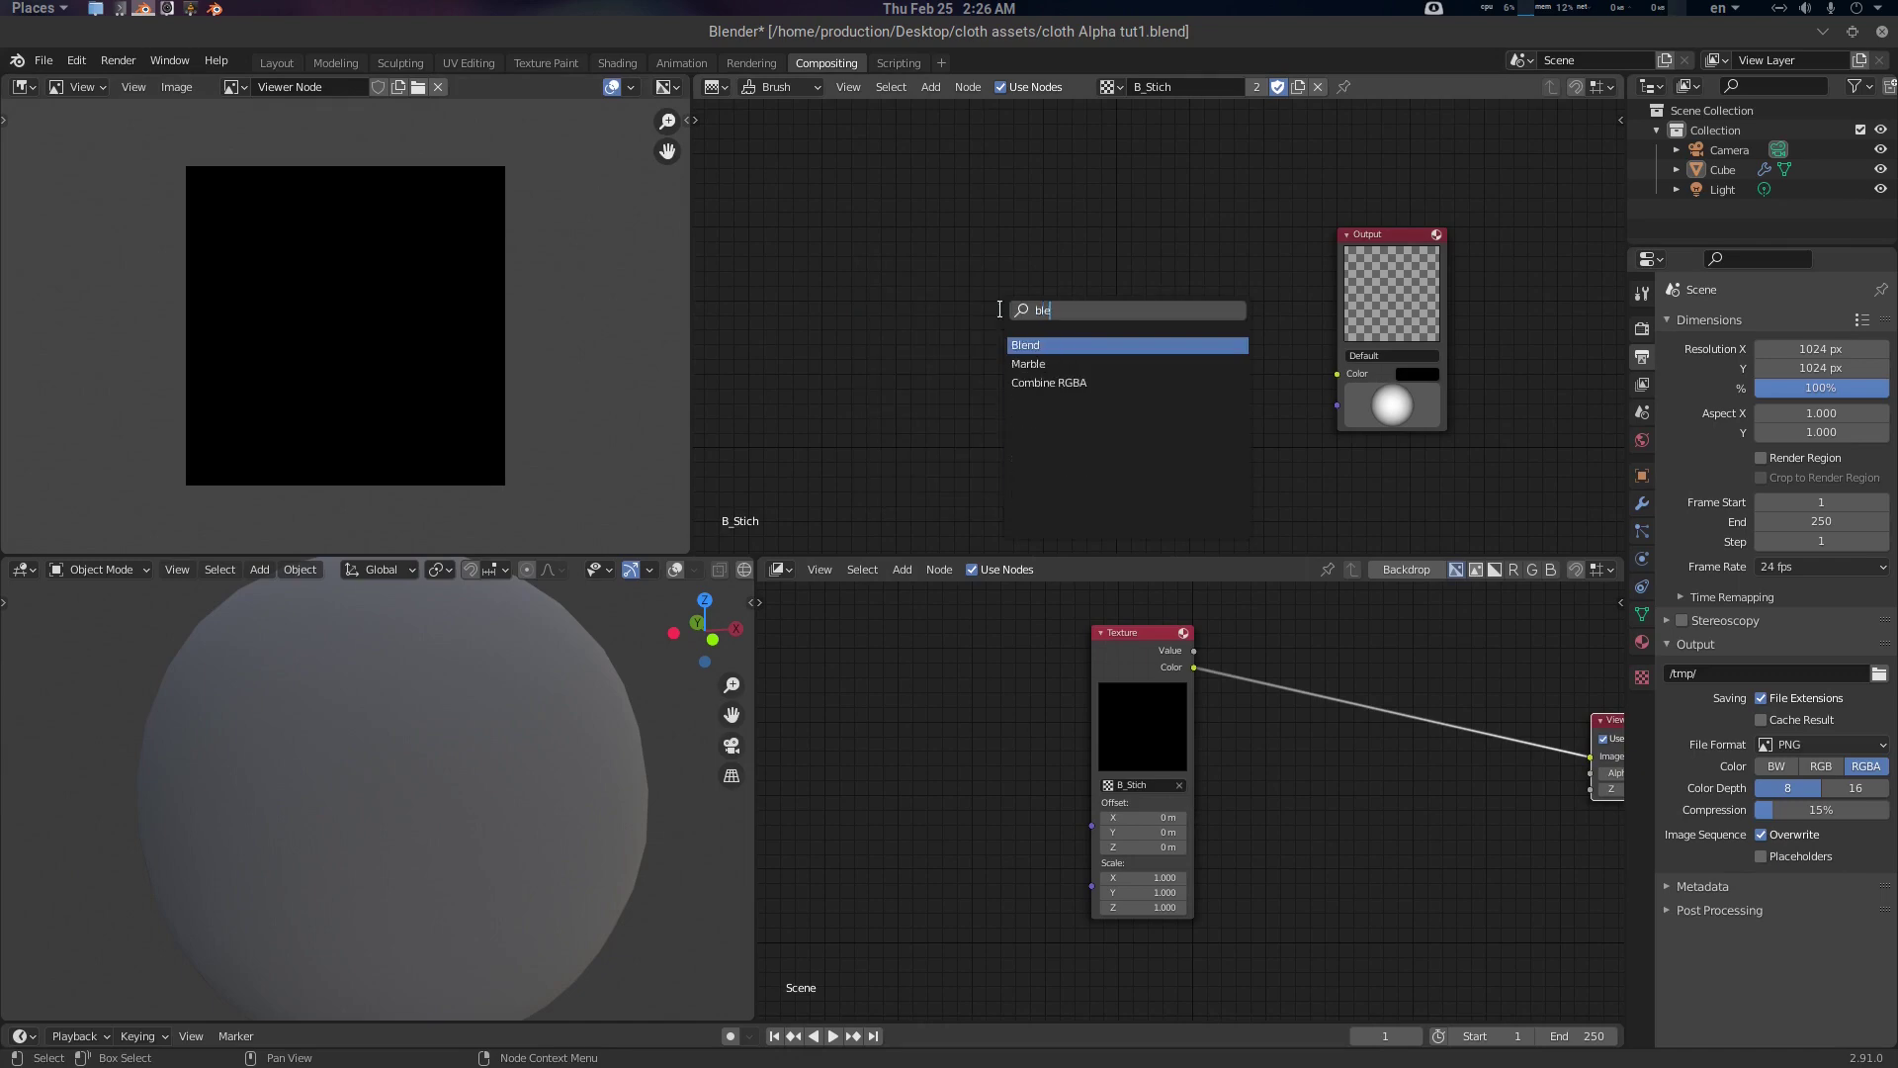
pyautogui.press('Return')
pyautogui.click(926, 287)
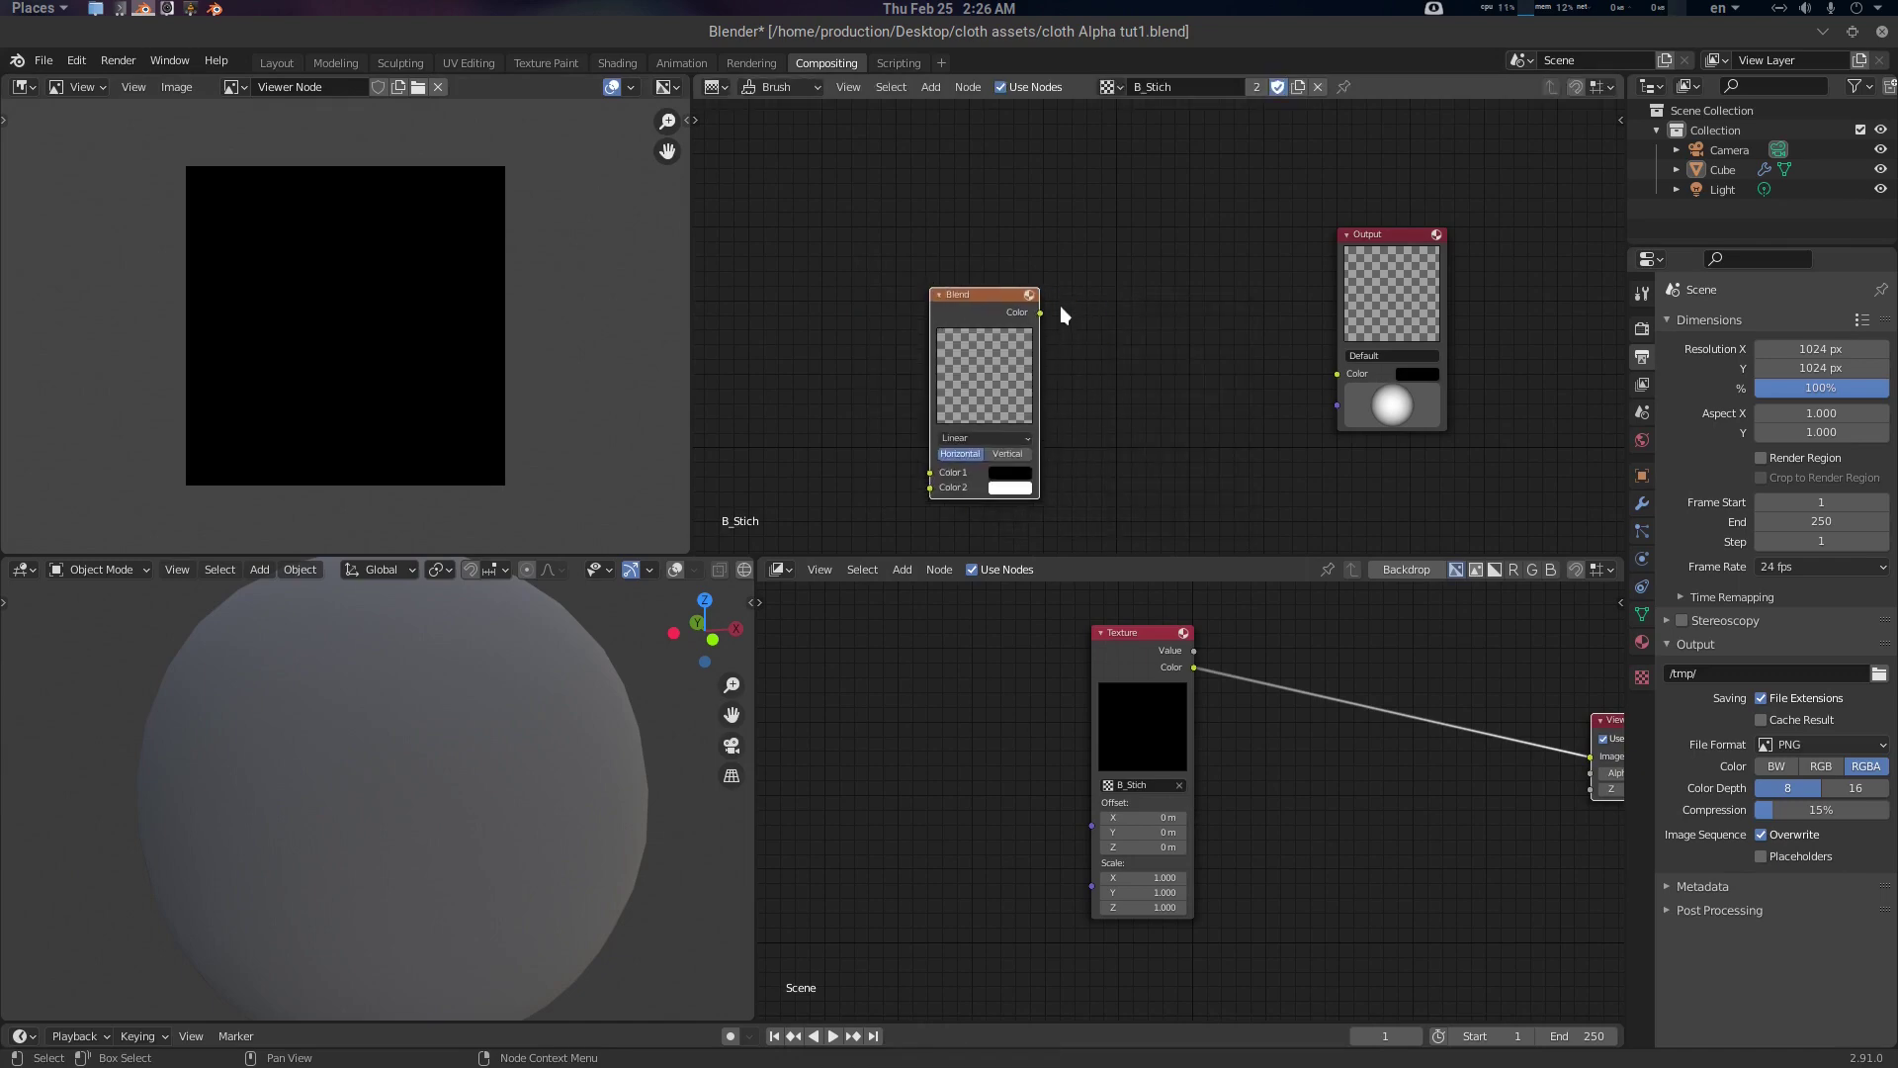
pyautogui.moveTo(1040, 317); pyautogui.dragTo(1337, 374)
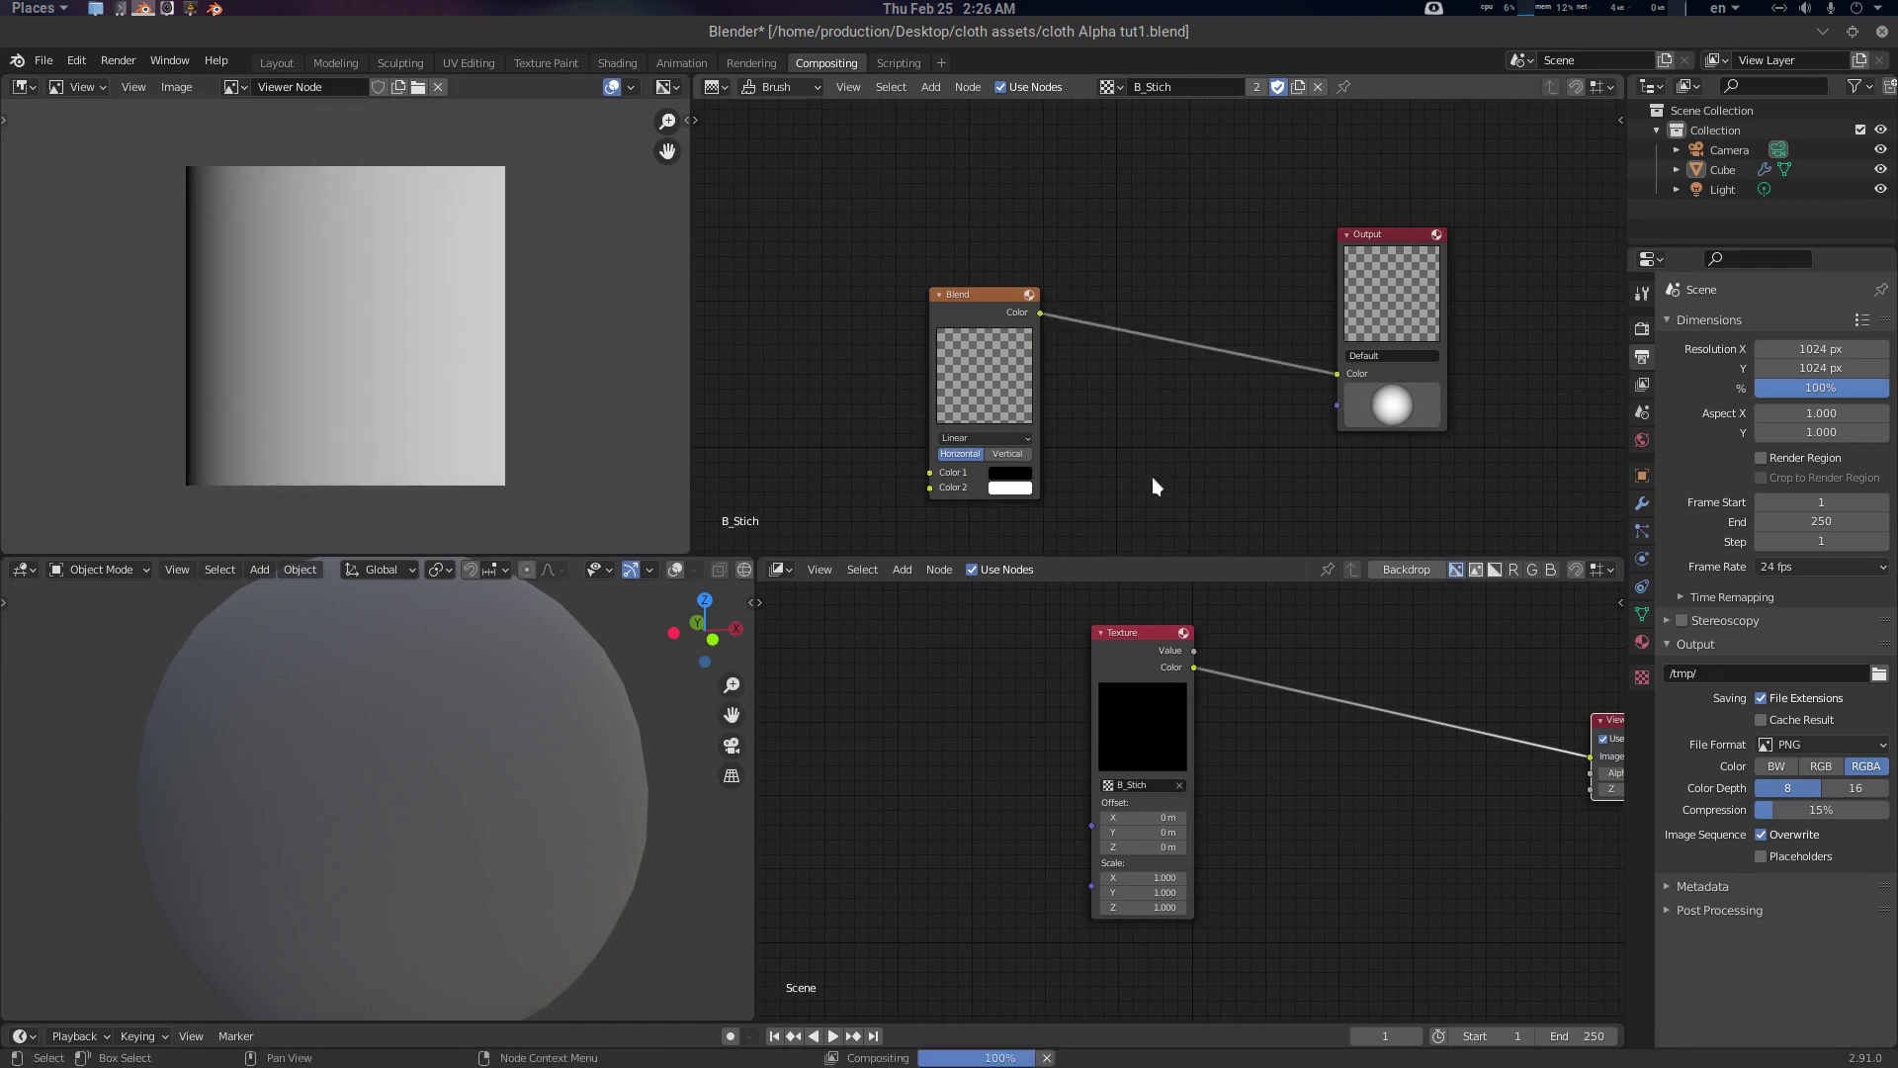
pyautogui.scroll(2, 1164, 390)
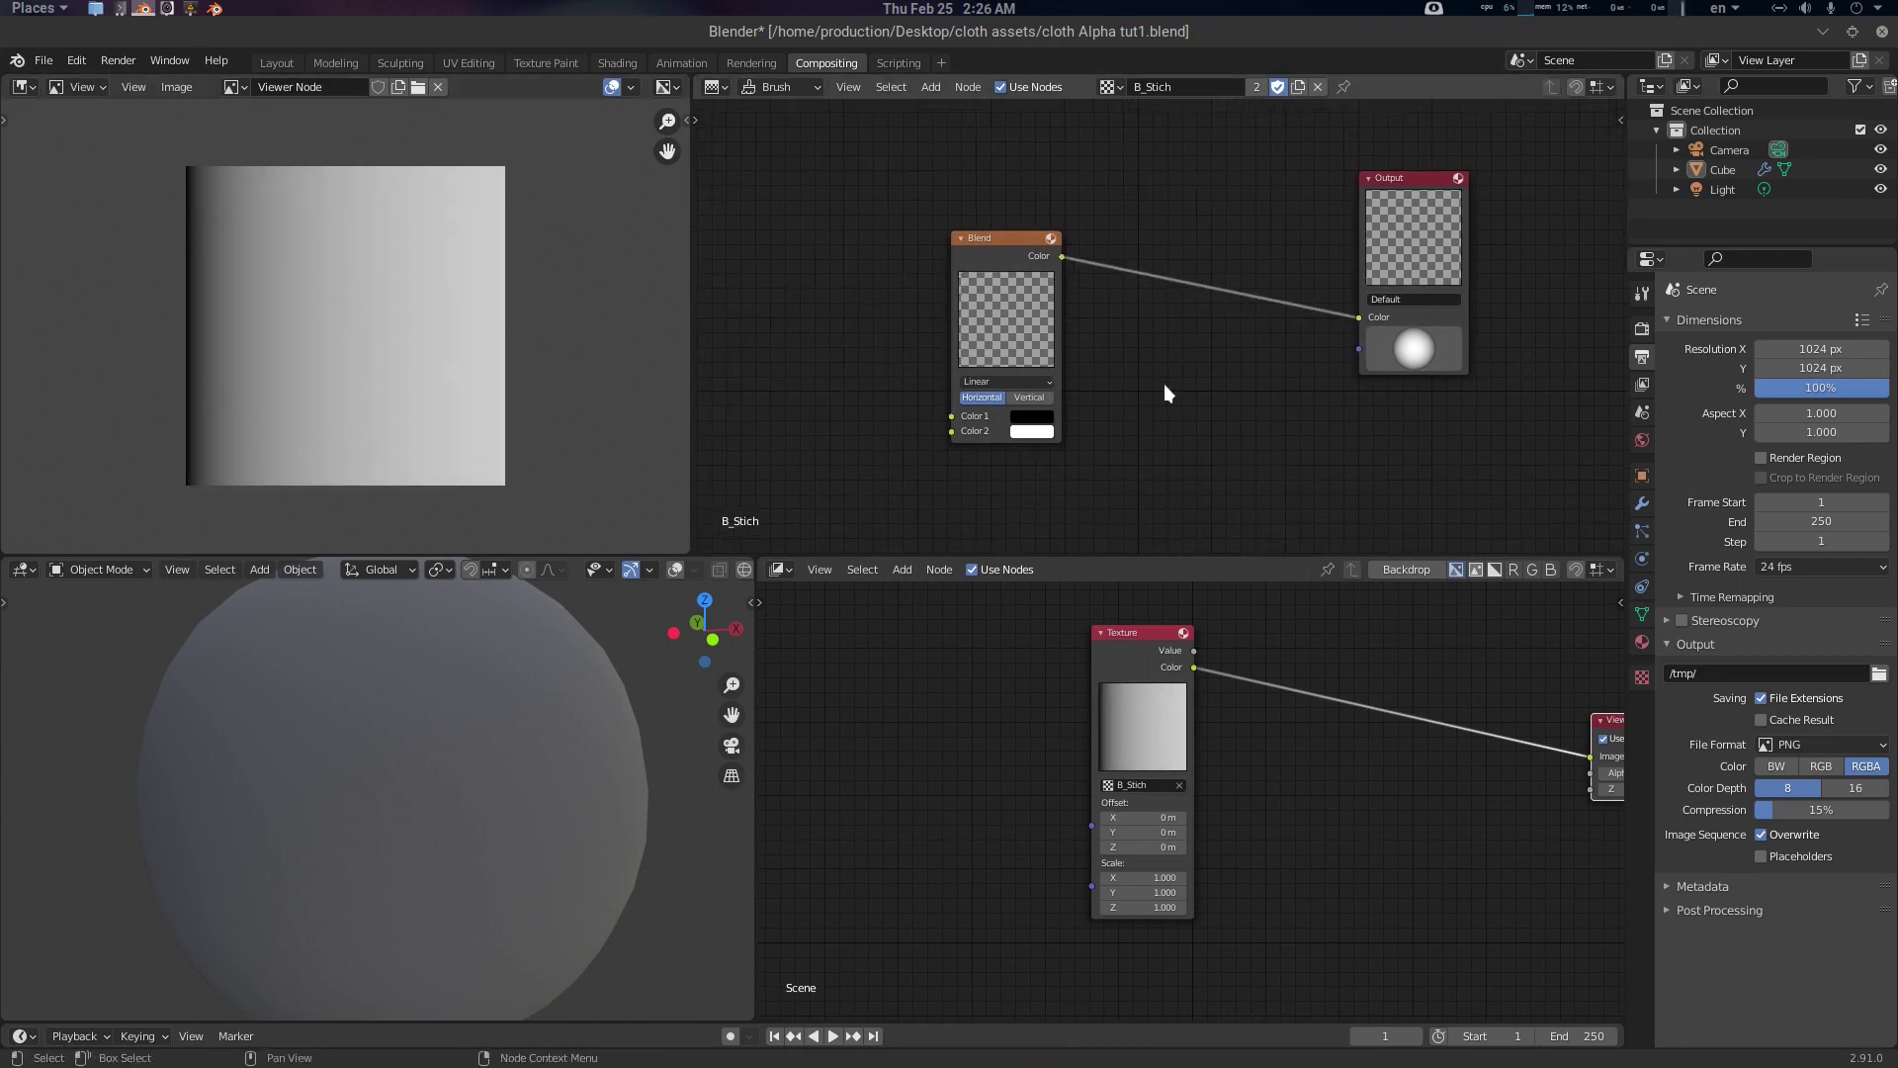
# Change the Blend node's progression to Spherical and move the node farther away from the Output node
pyautogui.click(967, 368)
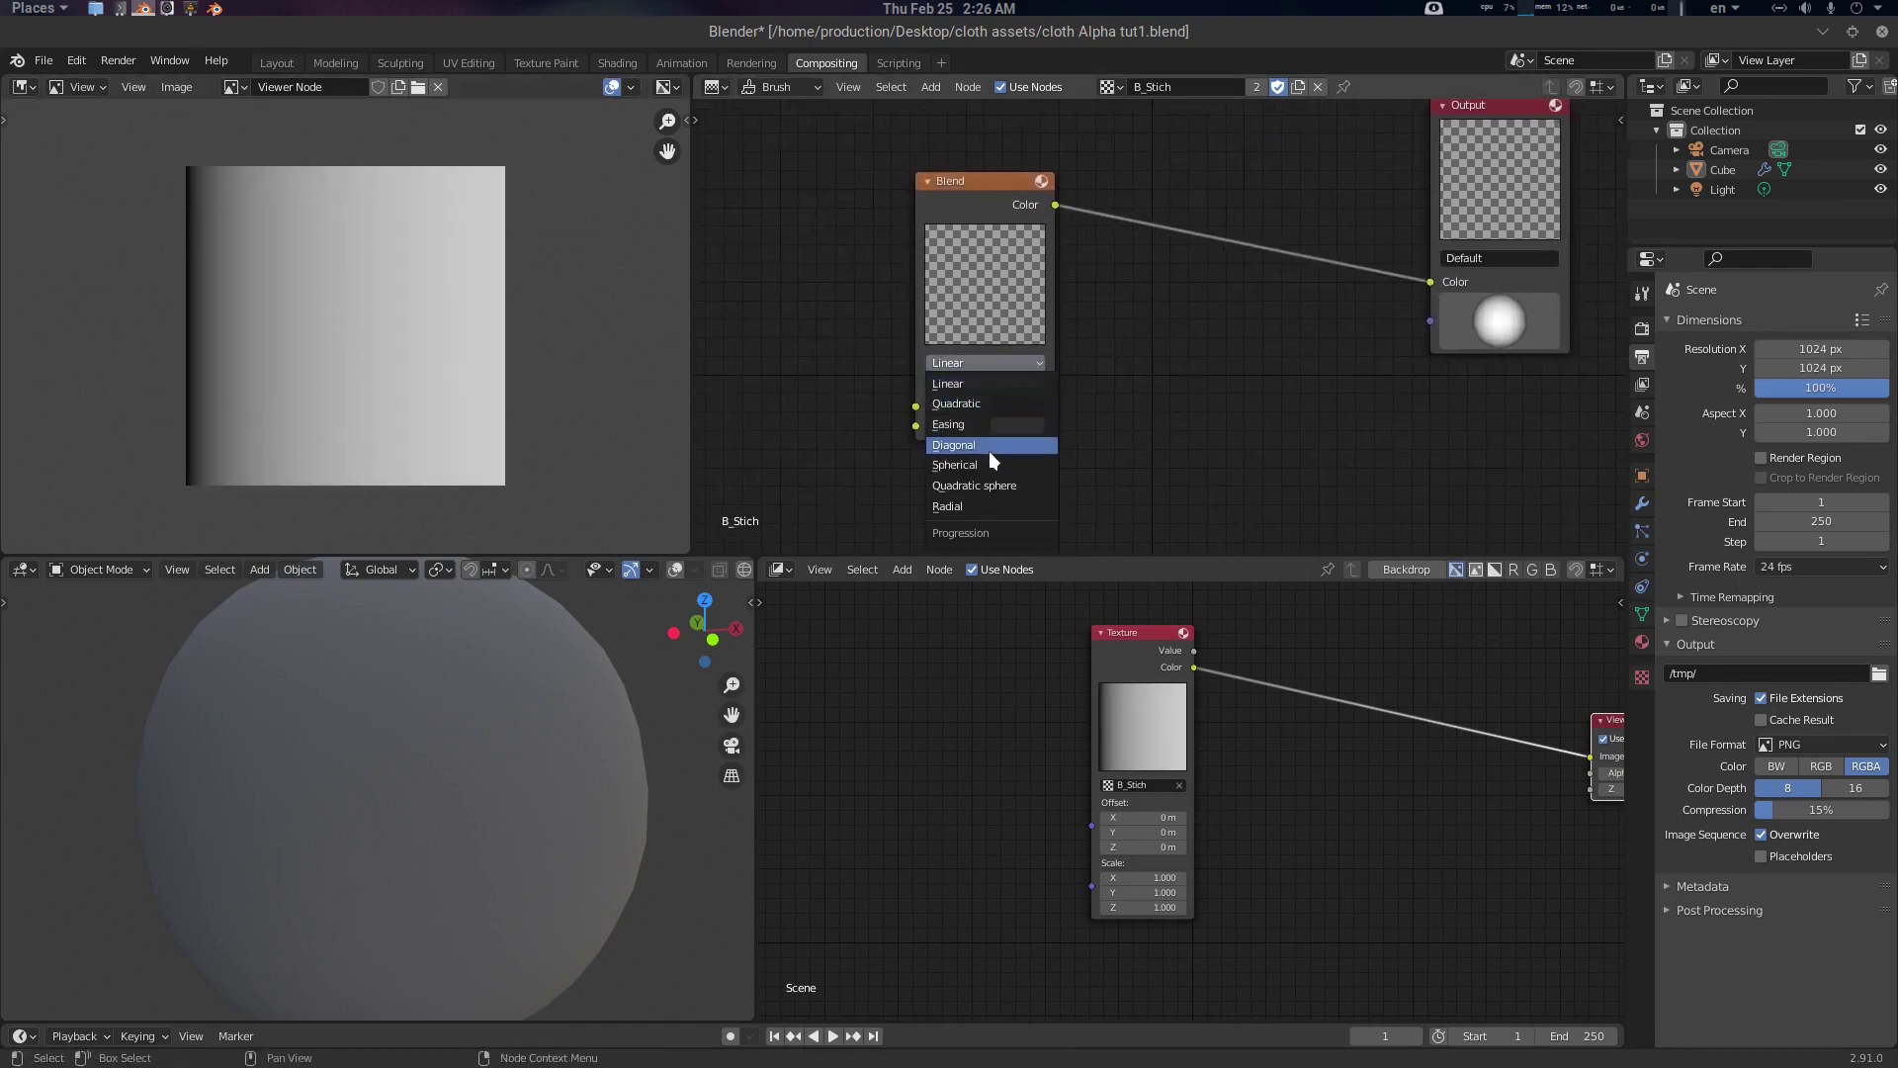
pyautogui.click(988, 458)
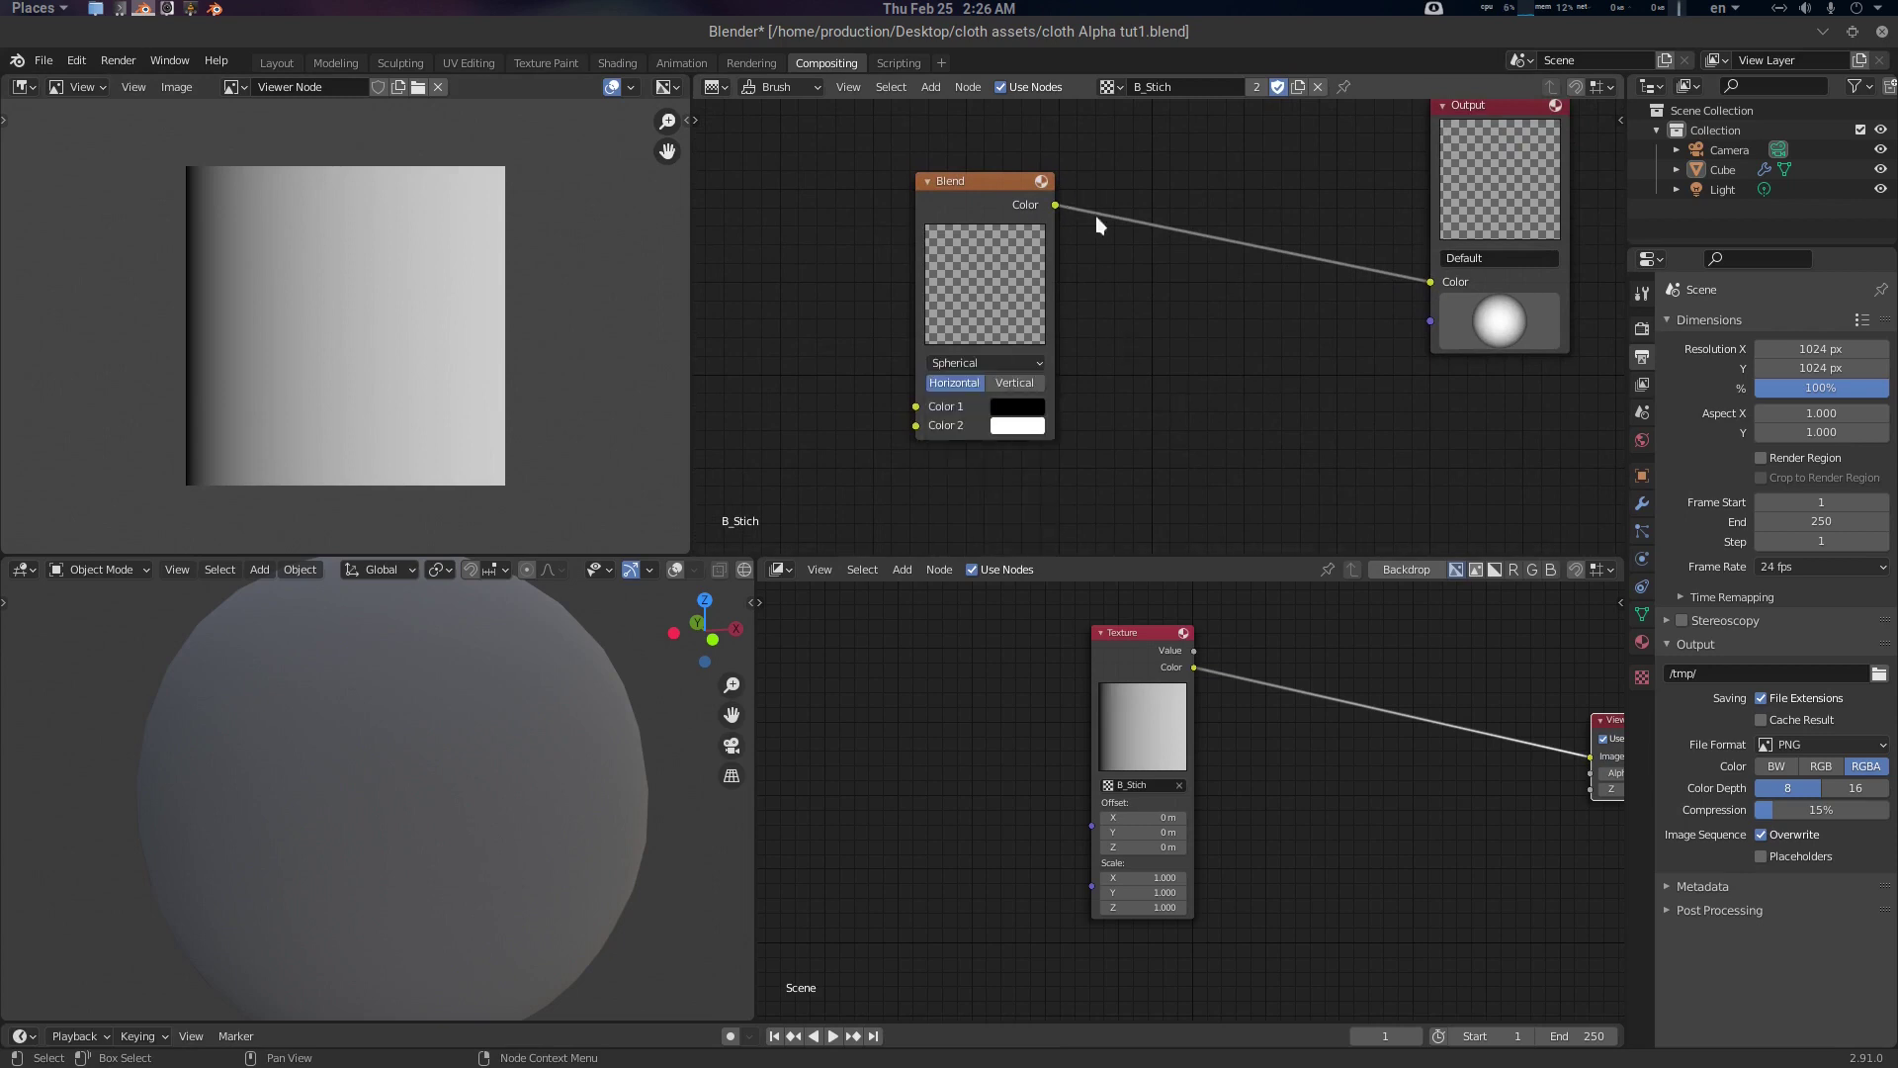
pyautogui.click(959, 179)
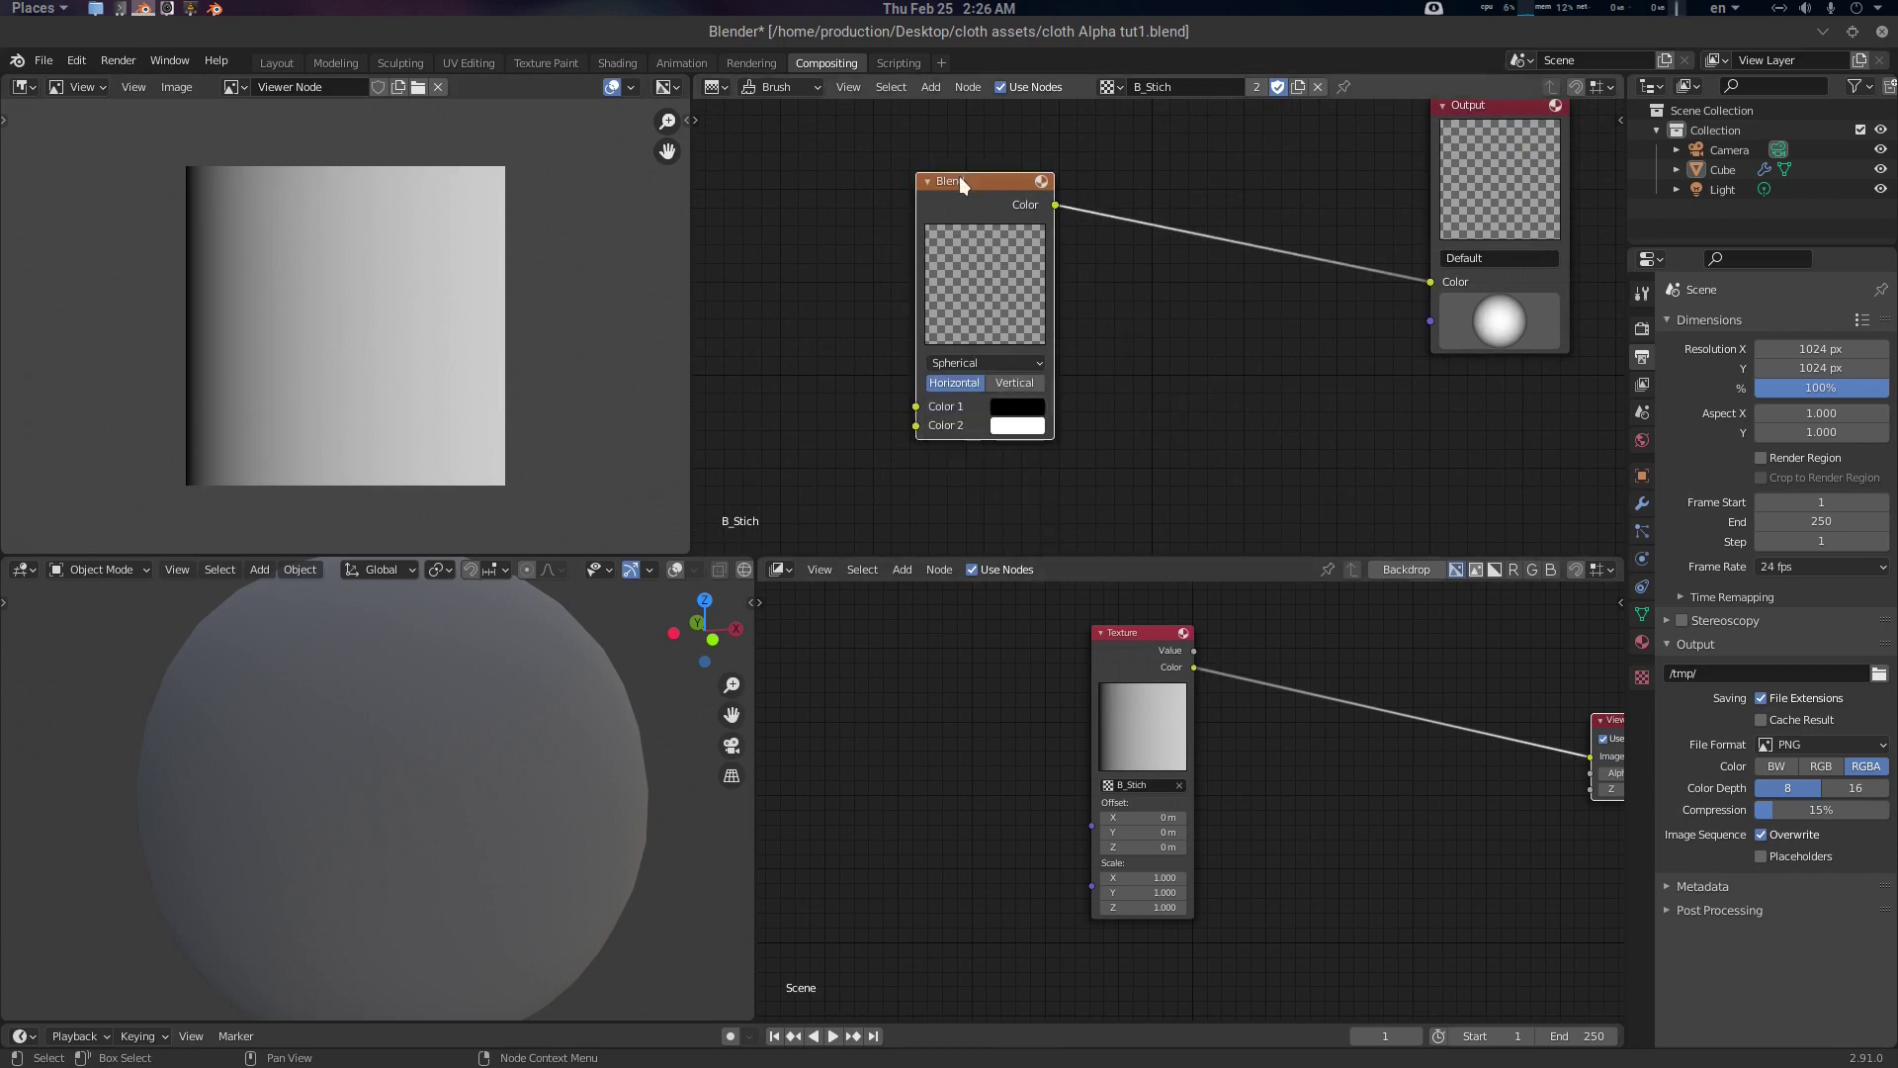
pyautogui.click(959, 177)
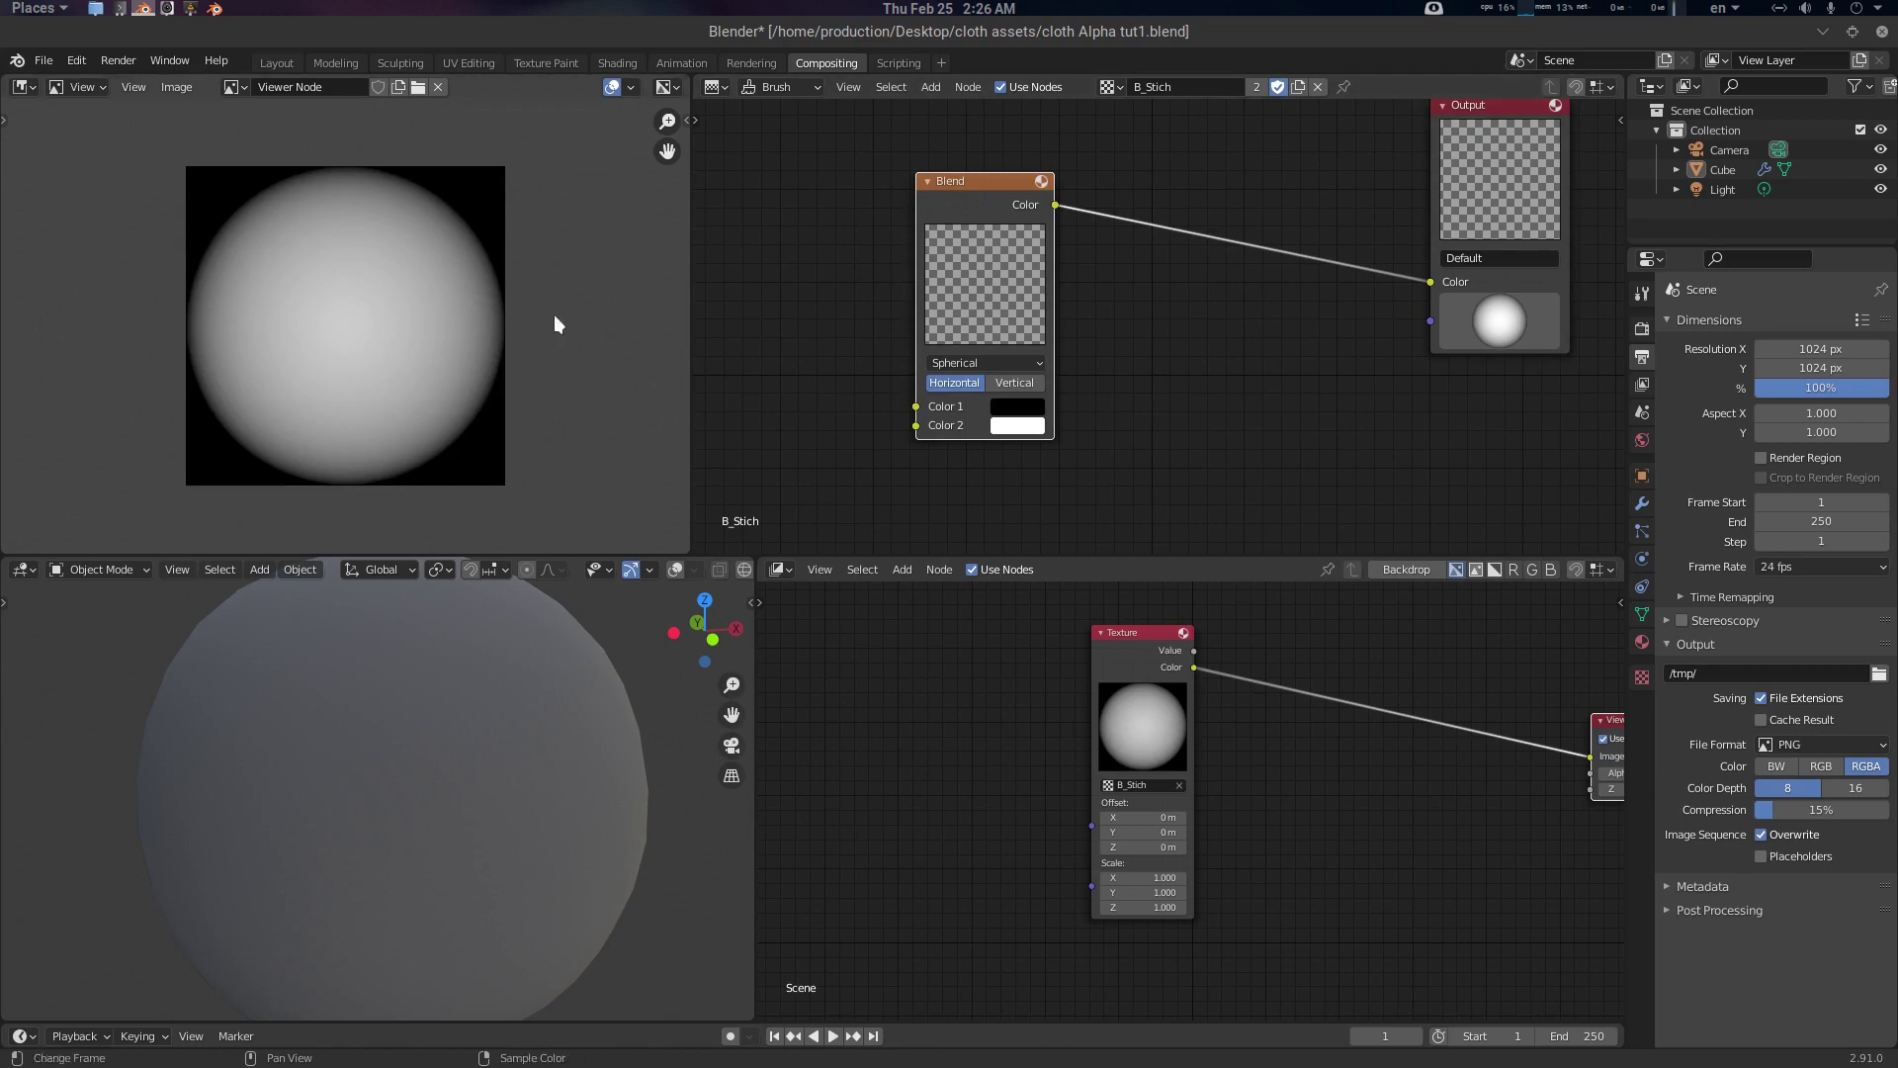
pyautogui.moveTo(980, 188); pyautogui.dragTo(828, 177)
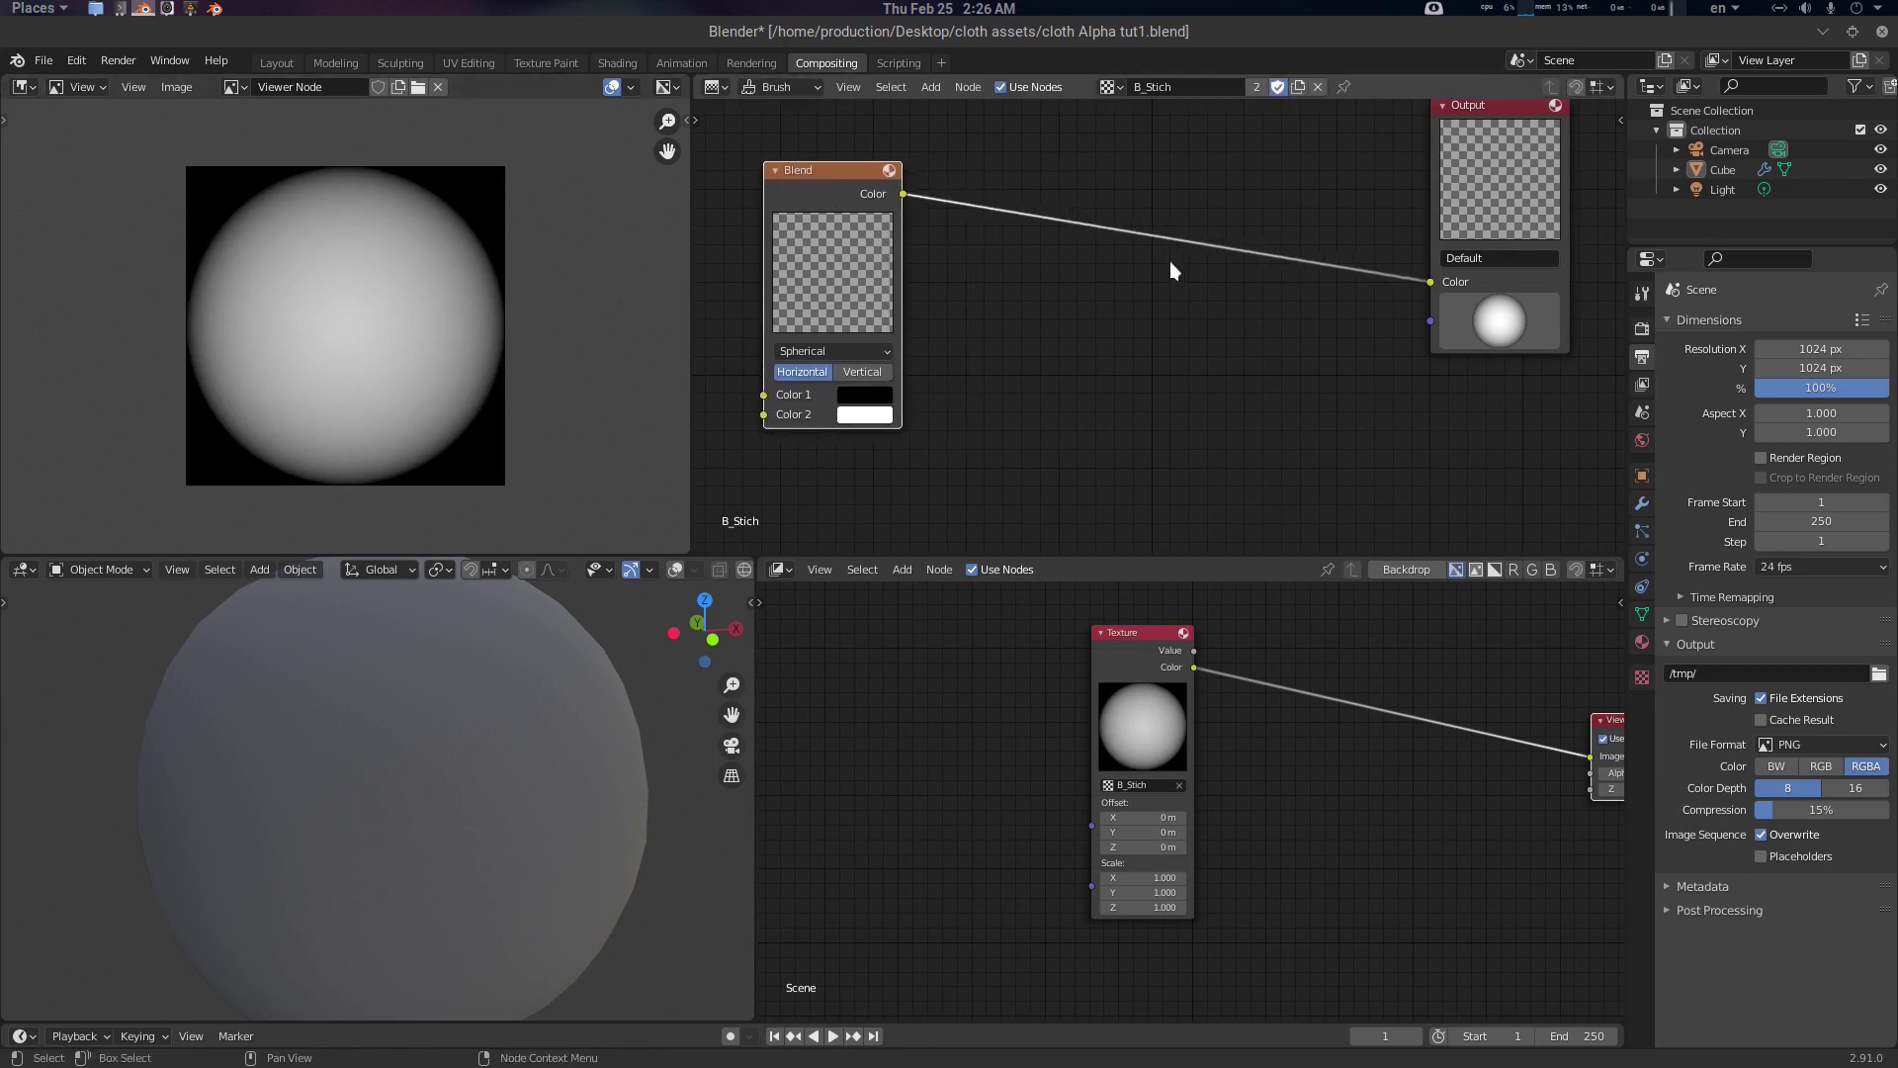
# Insert a ColorRamp node on the link between the Blend and Output nodes
pyautogui.moveTo(1170, 261); pyautogui.dragTo(1290, 356, button='middle')
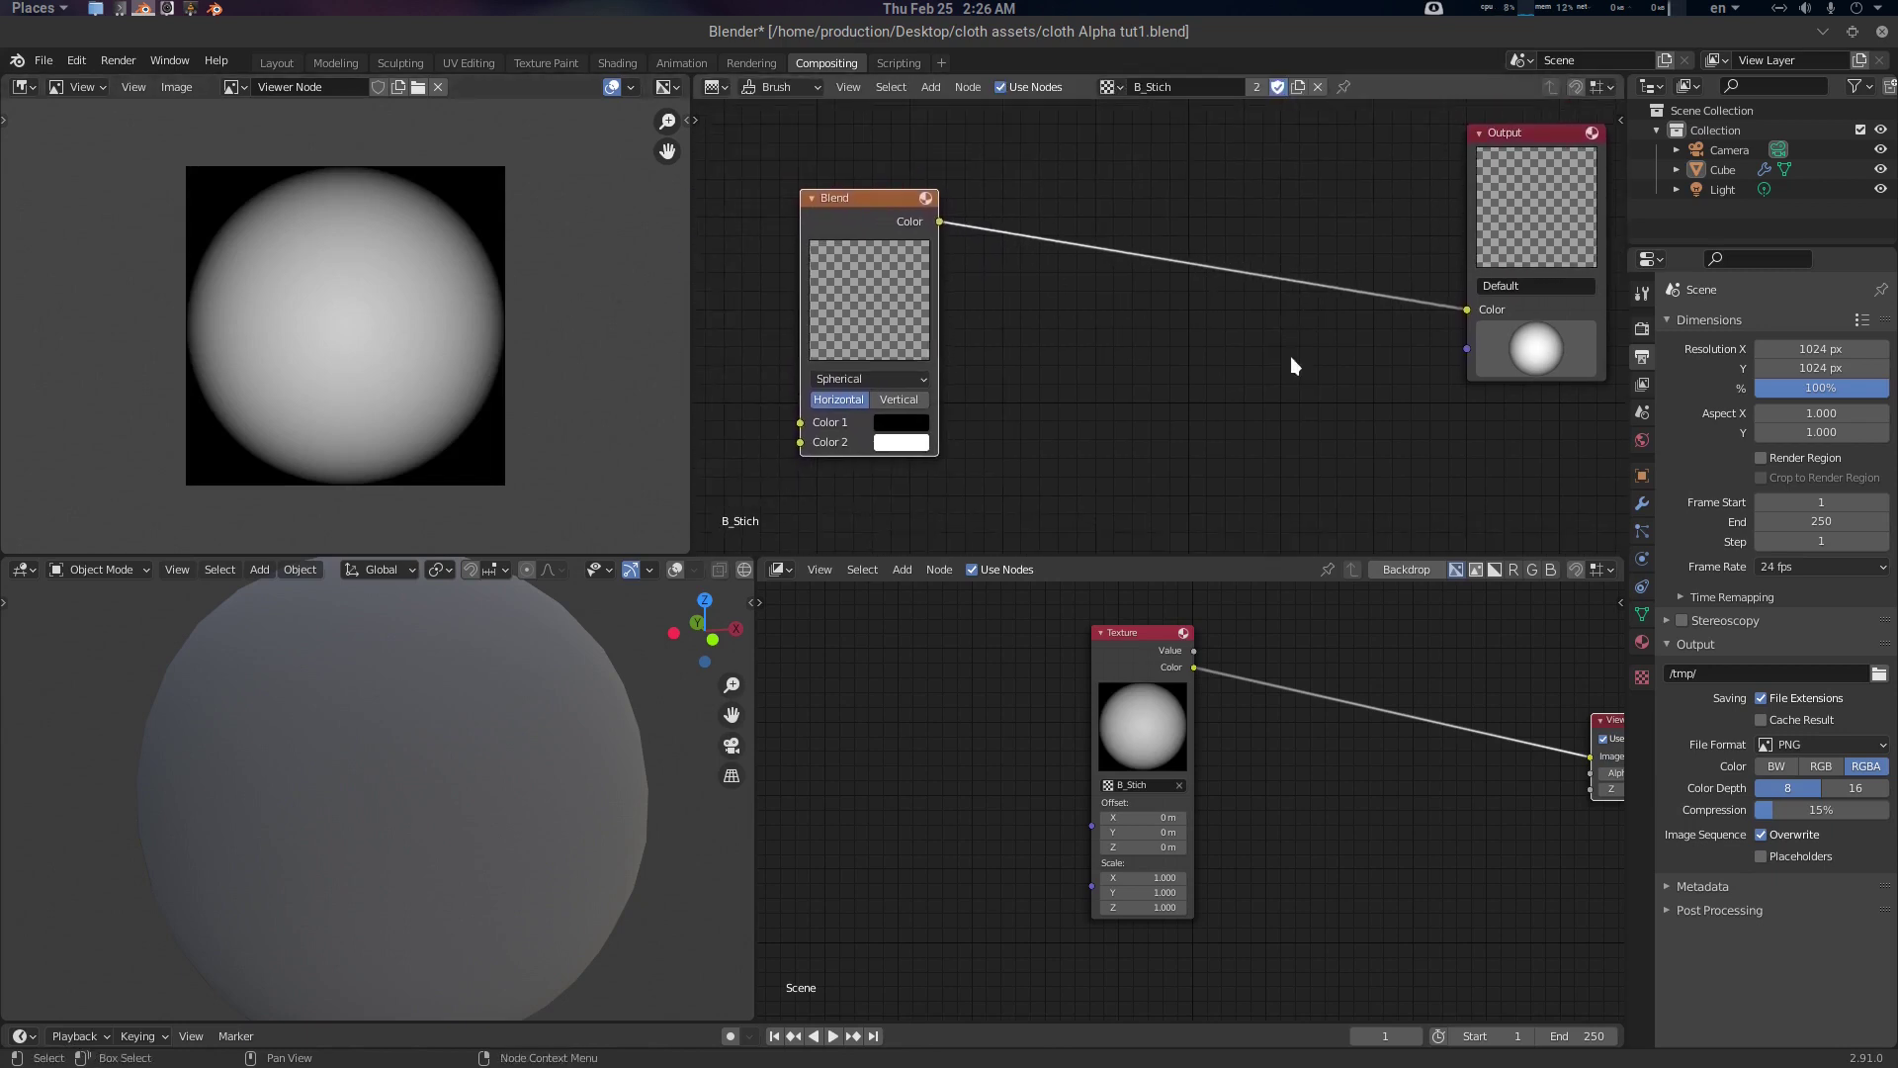
pyautogui.hotkey('shift', 'a')
pyautogui.click(1125, 330)
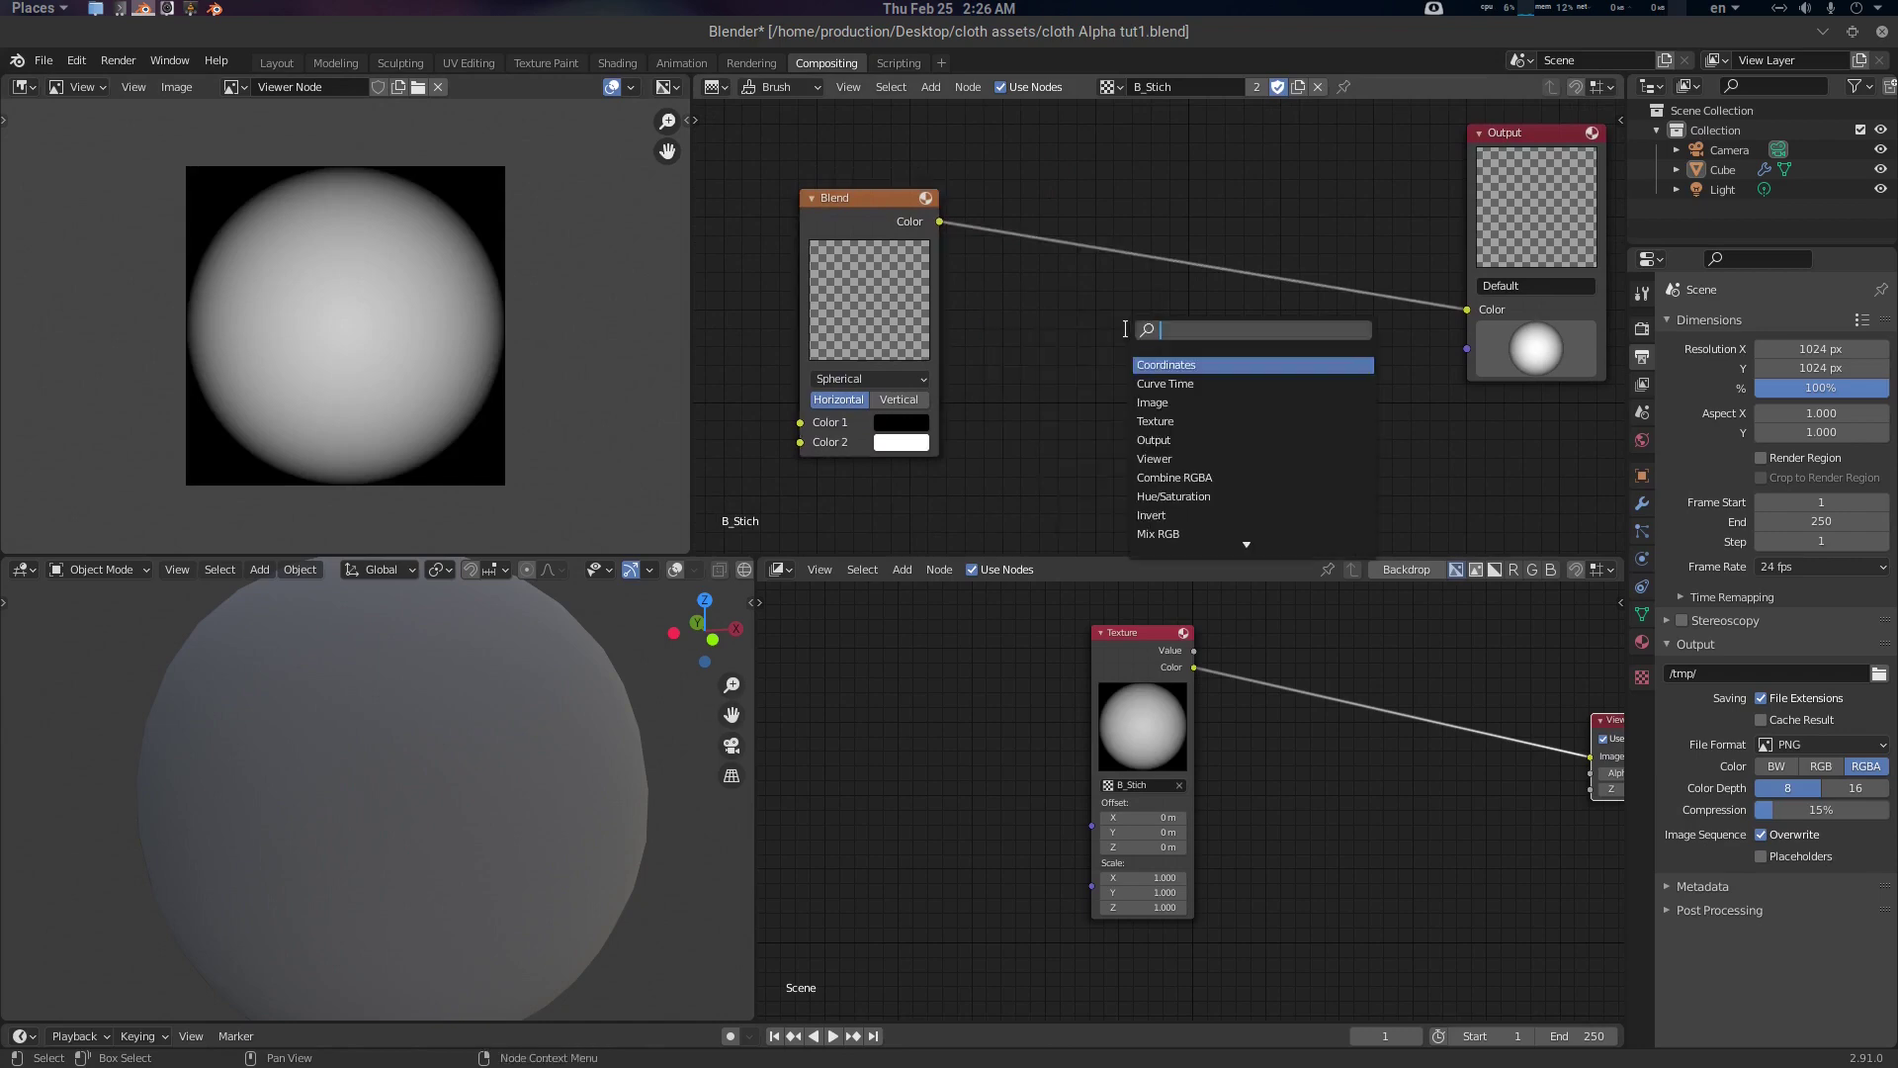
pyautogui.write('color ramp')
pyautogui.press('Return')
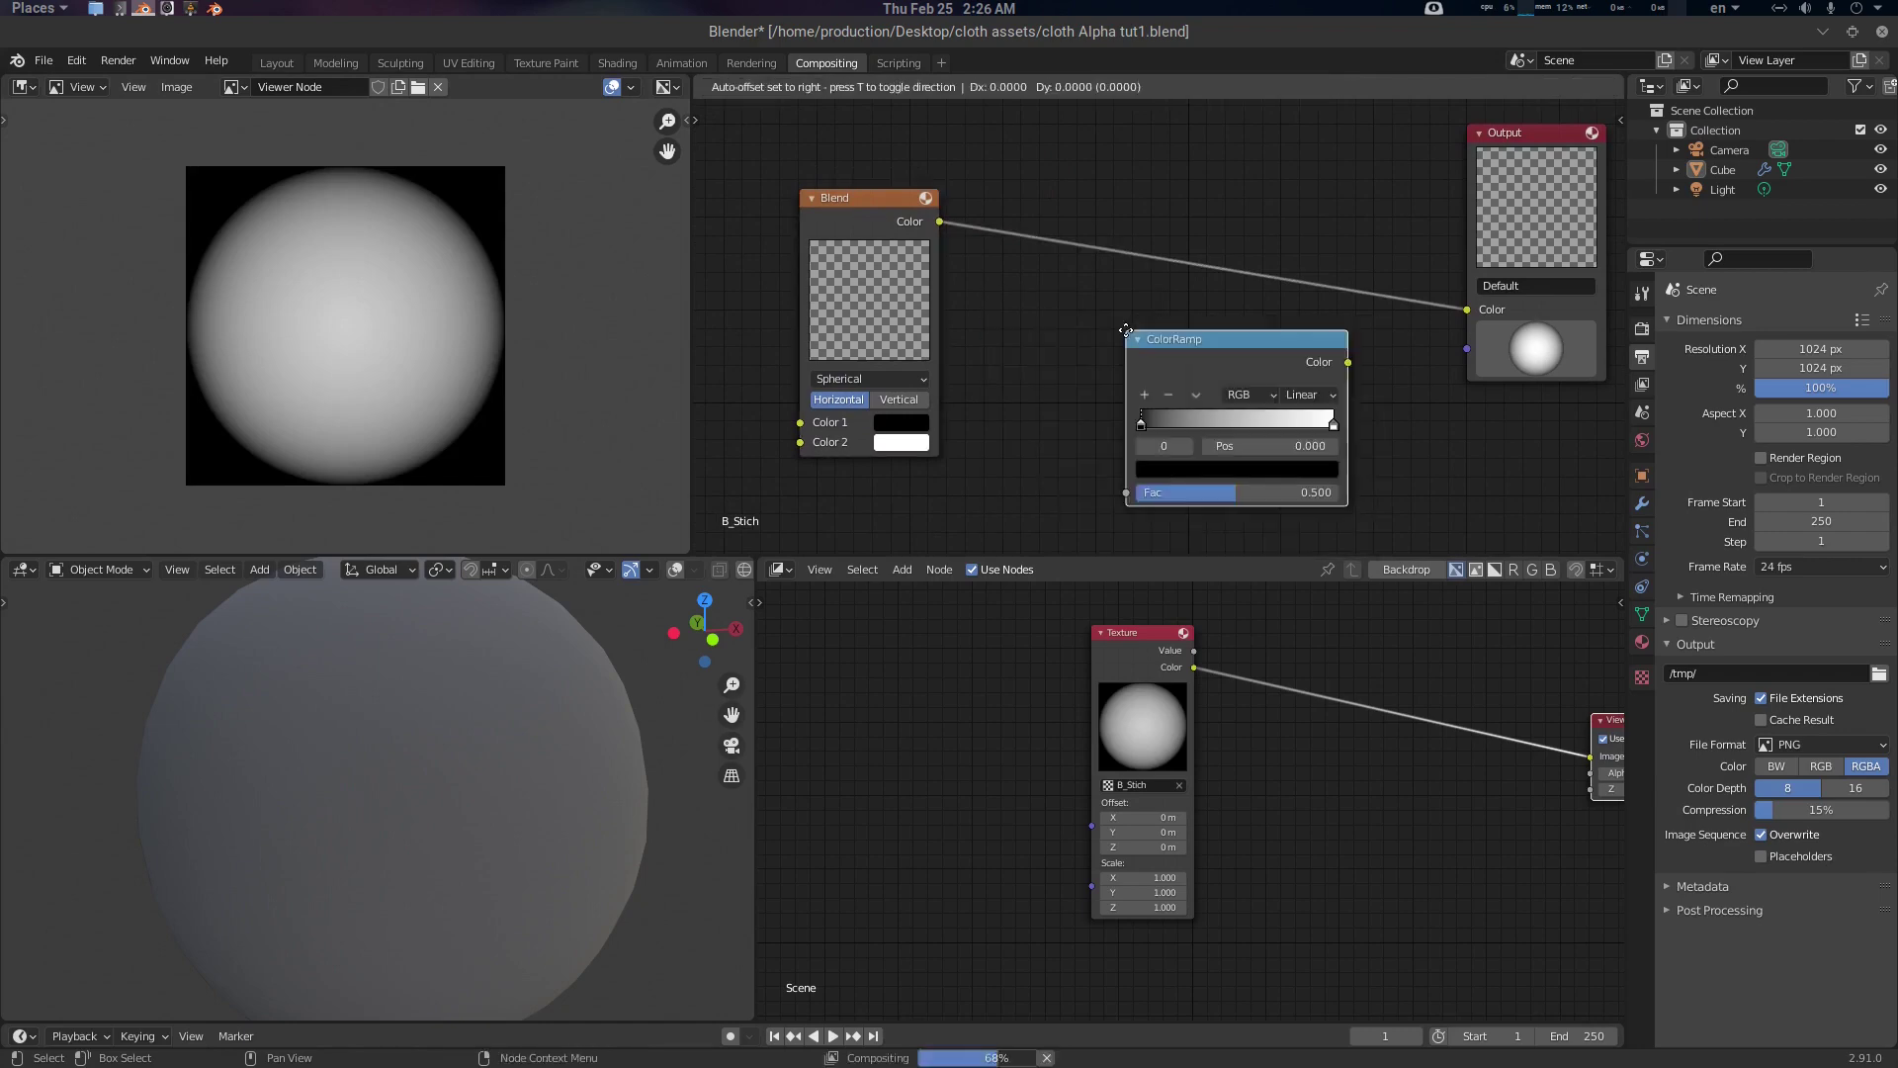
pyautogui.click(887, 203)
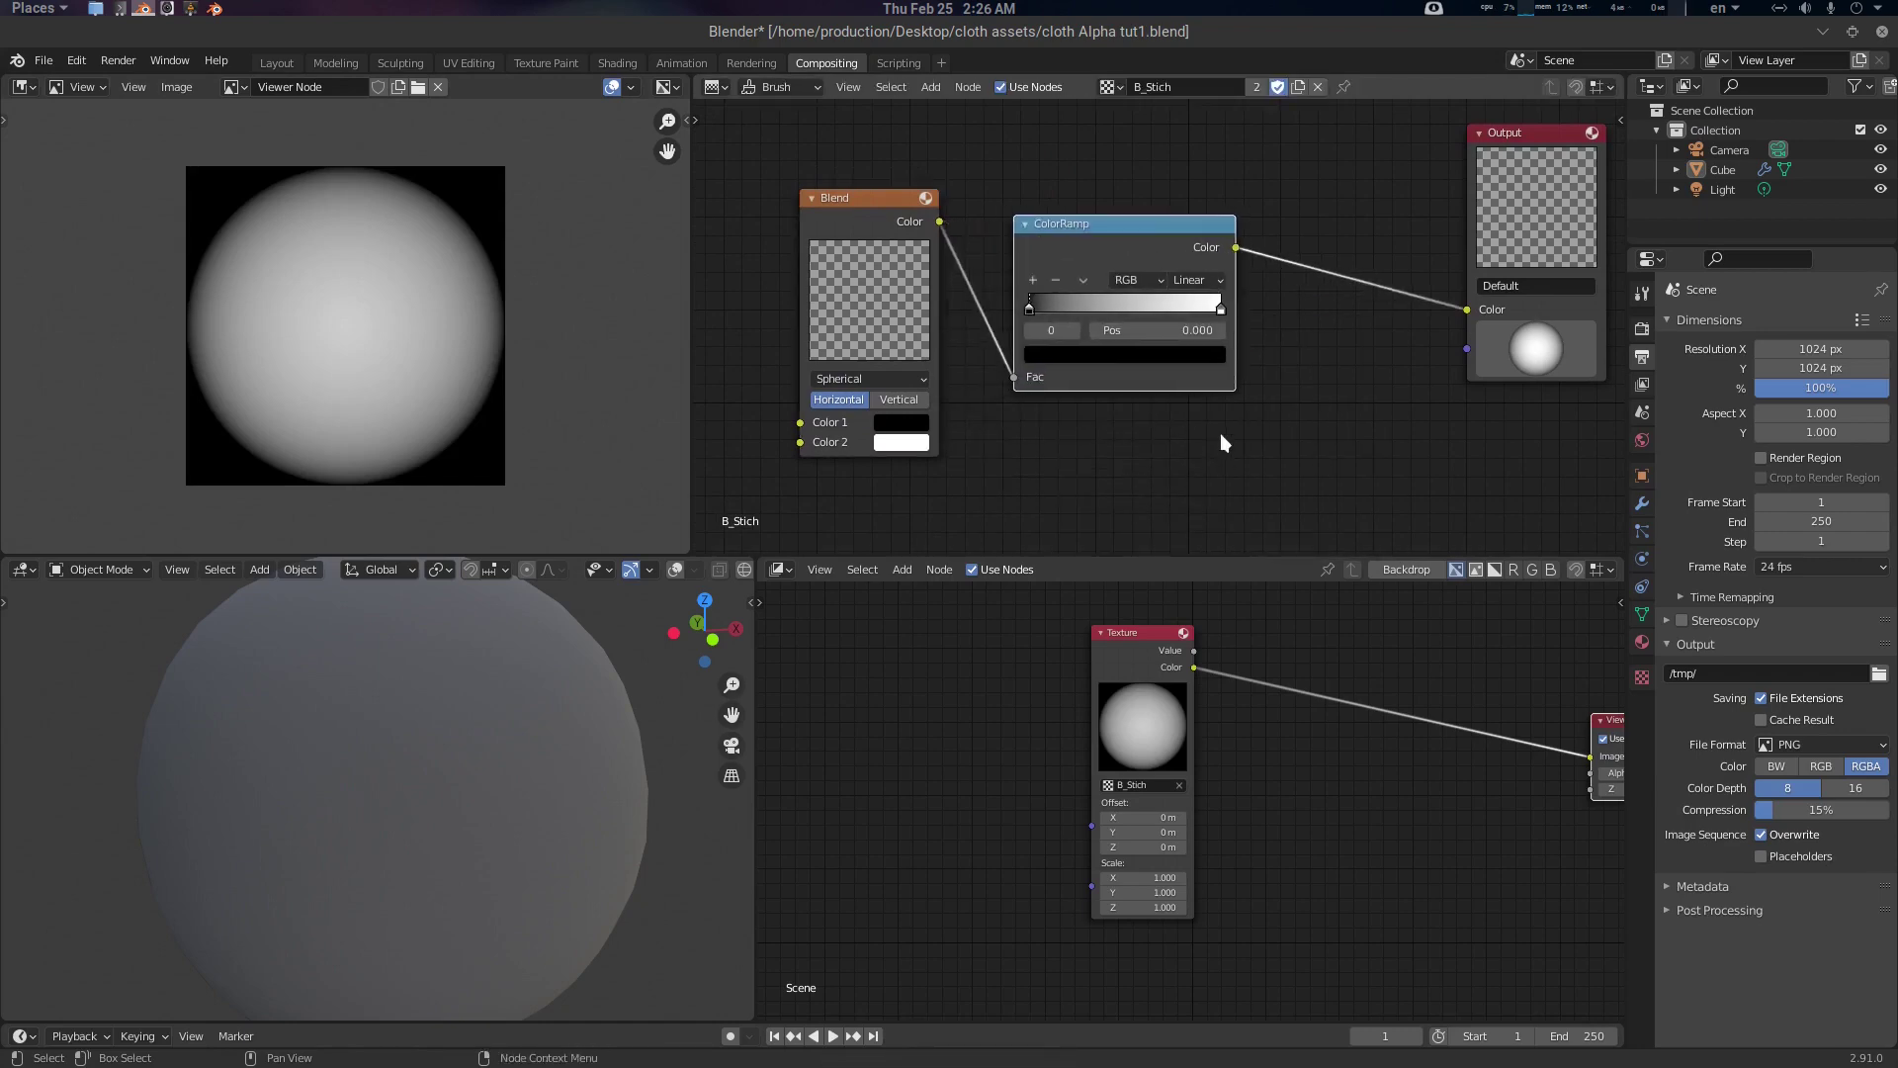
# Set the ColorRamp's black stop position to 0.600
pyautogui.moveTo(1029, 304); pyautogui.dragTo(1079, 305)
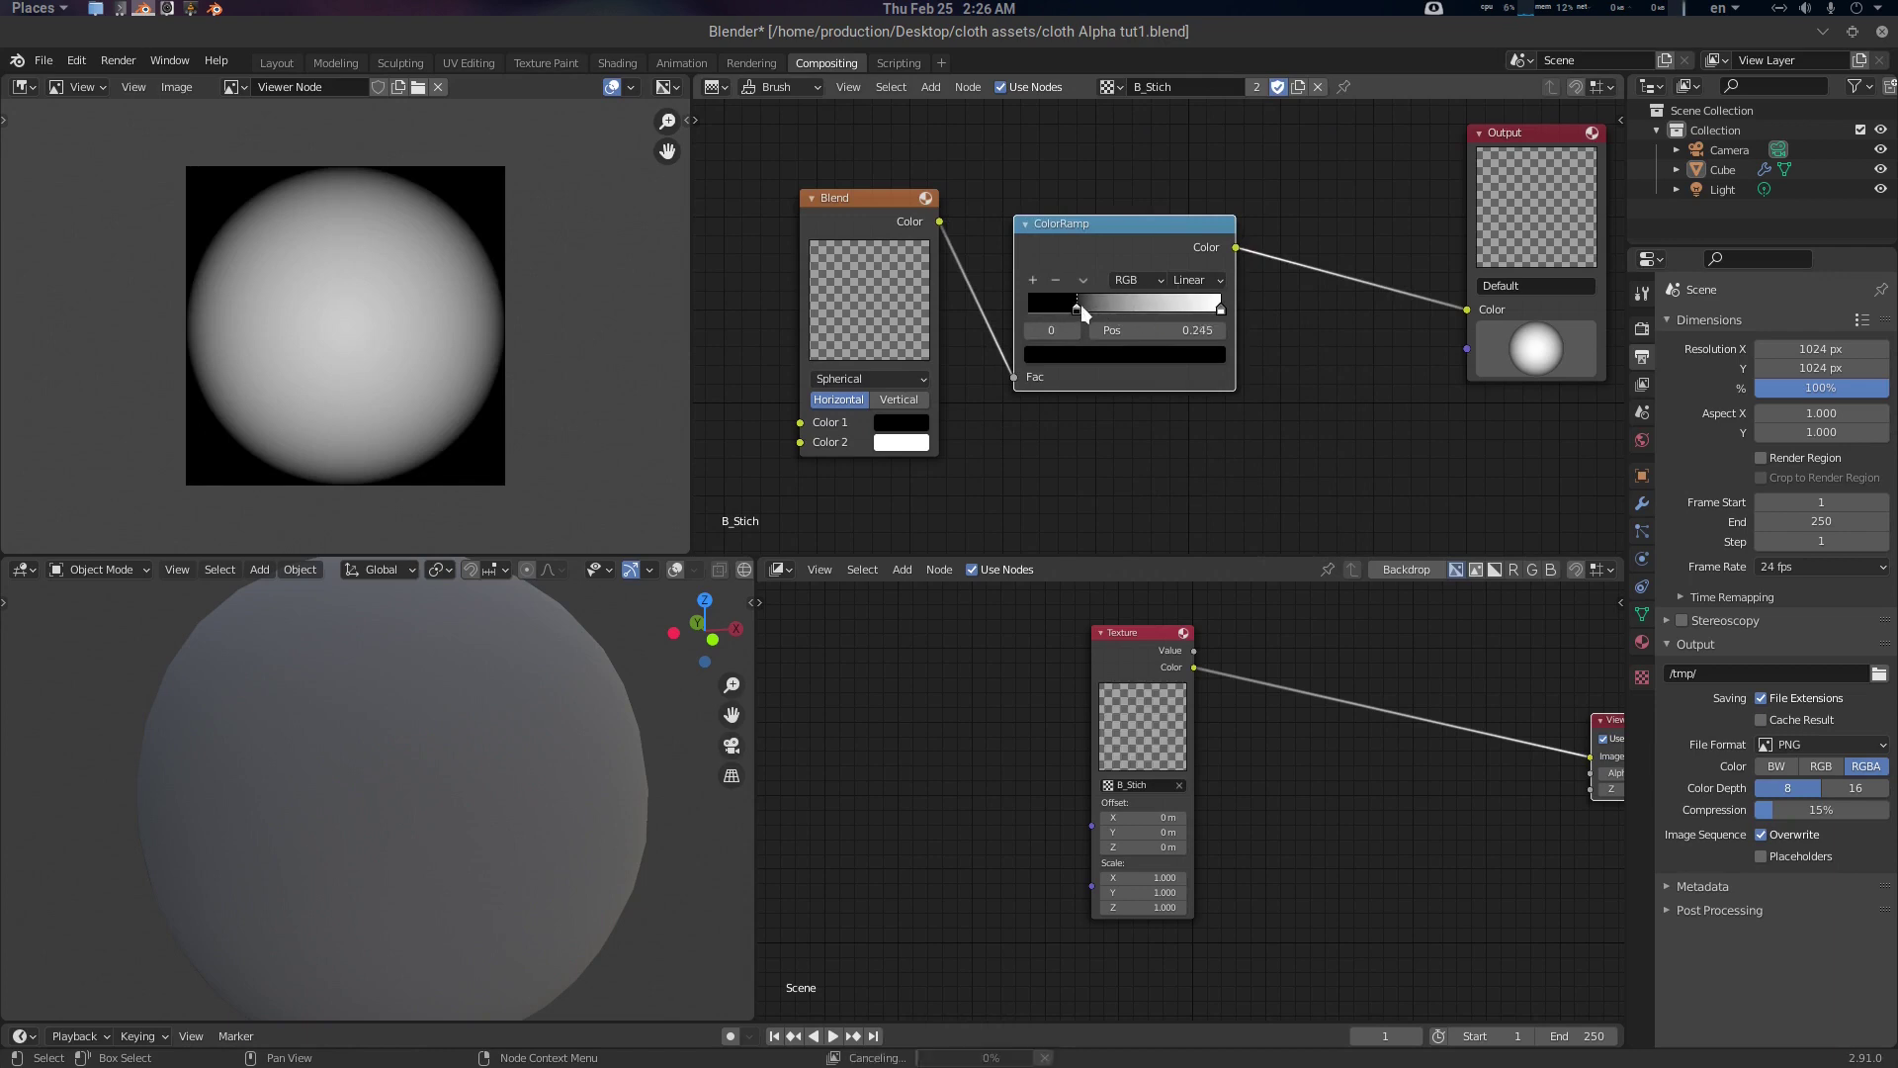
pyautogui.click(1153, 331)
pyautogui.write('0.25')
pyautogui.hotkey('ctrl', 'a')
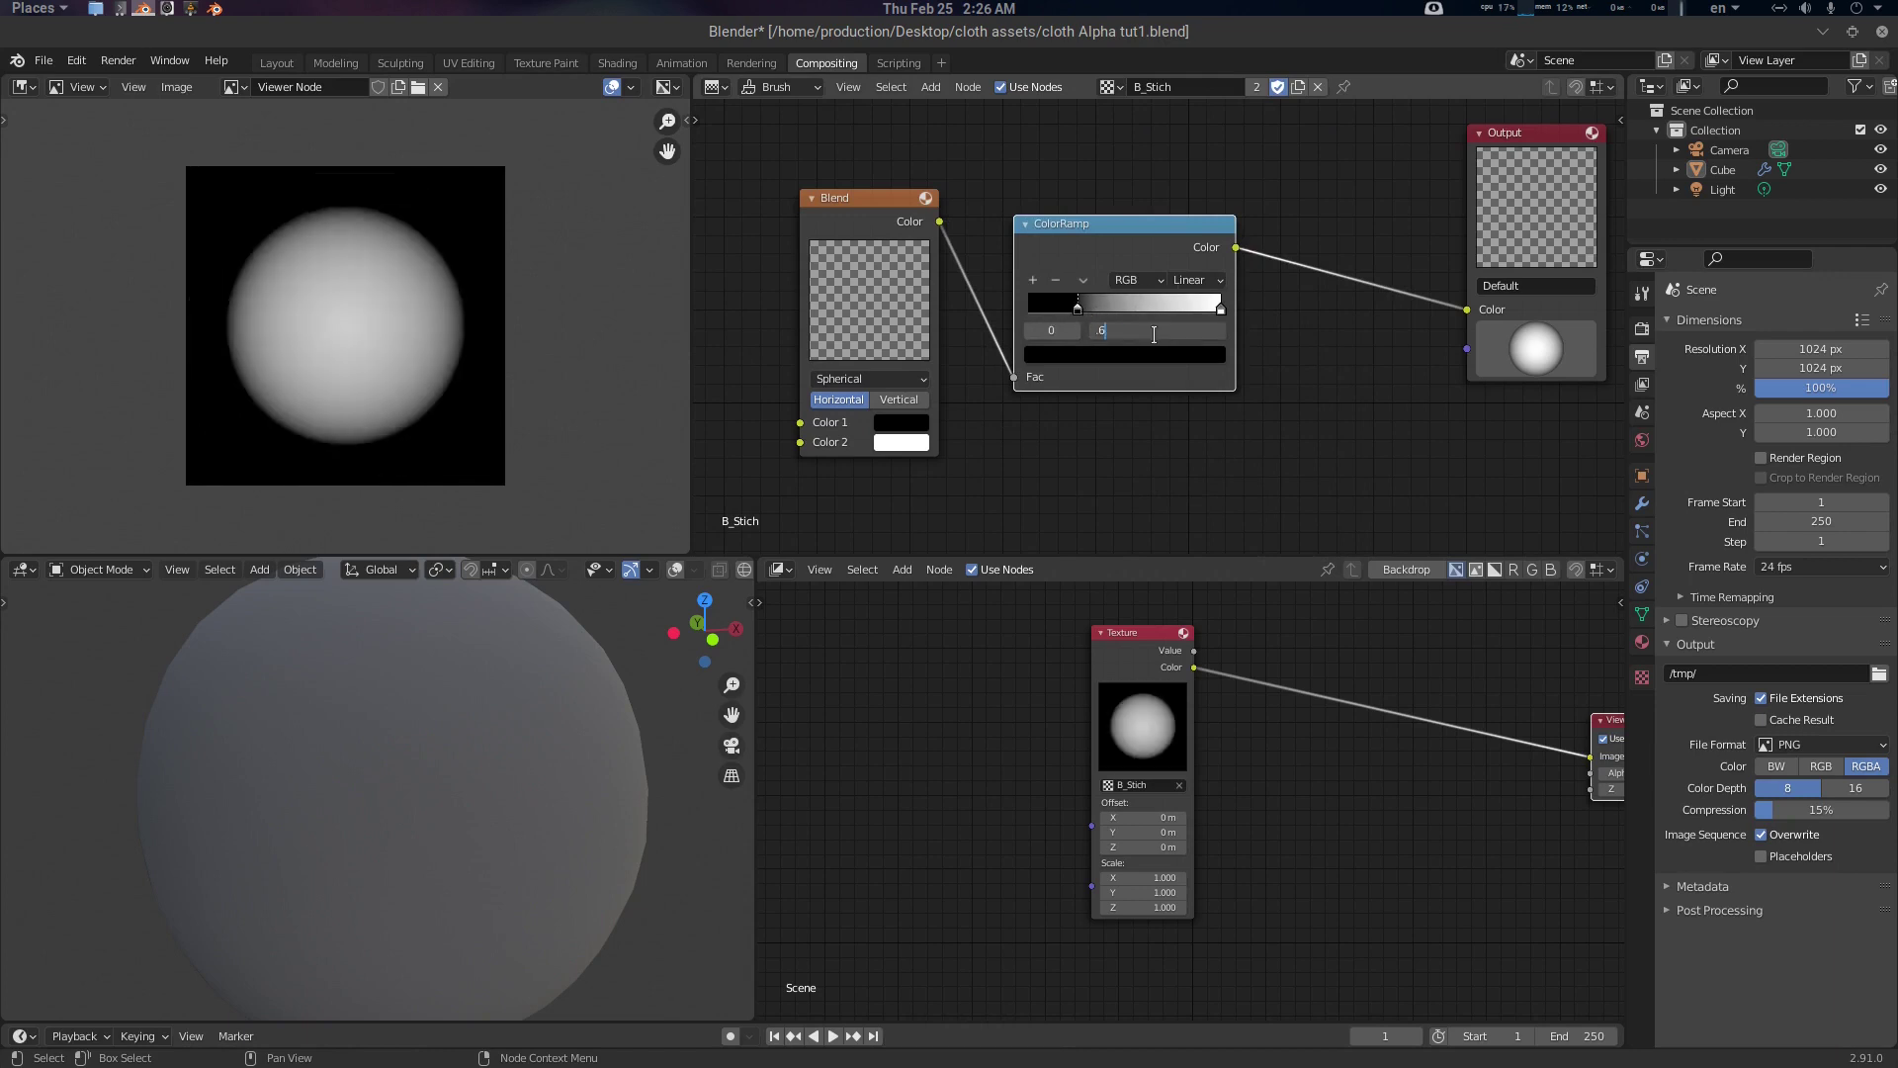
pyautogui.write('0.6')
pyautogui.press('Return')
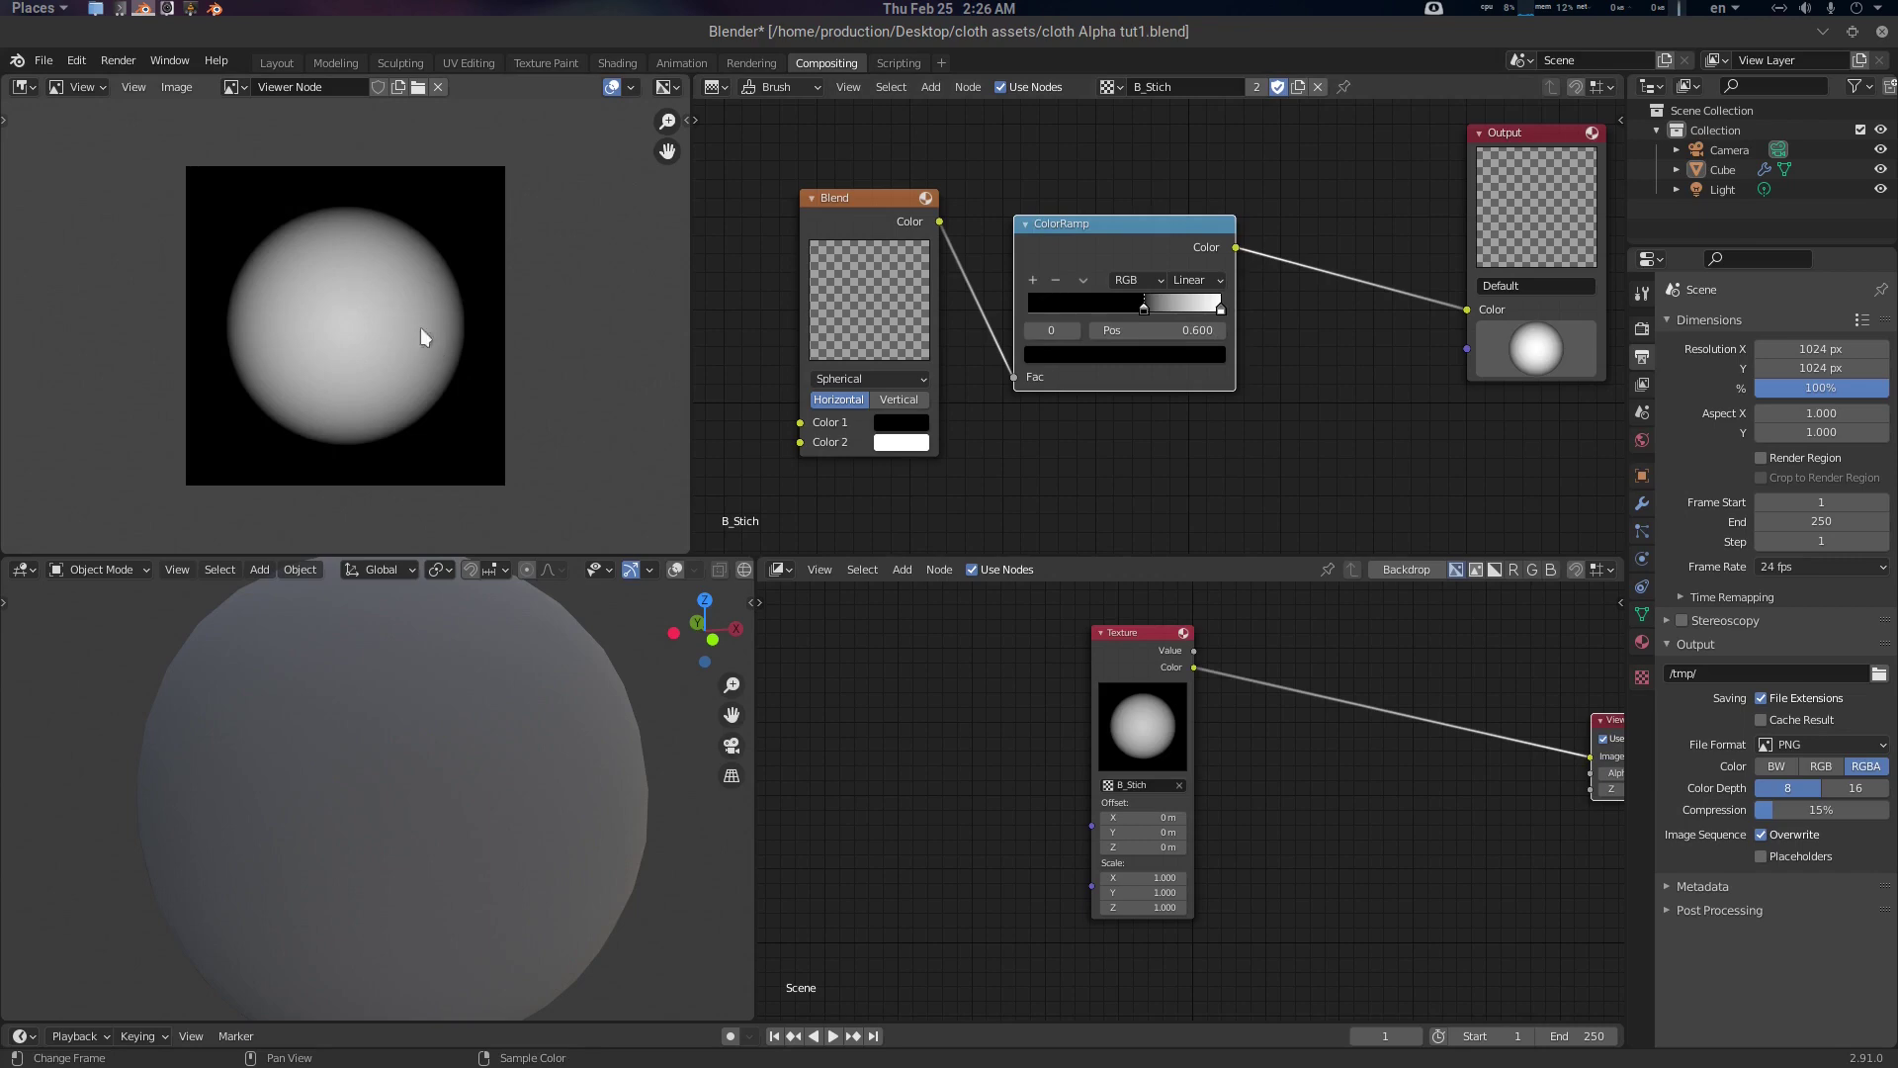
# Move the Blend and ColorRamp nodes farther from the Output node and insert a Scale node on the link between ColorRamp and Output
pyautogui.moveTo(883, 197); pyautogui.dragTo(796, 193)
pyautogui.moveTo(1135, 228); pyautogui.dragTo(1010, 221)
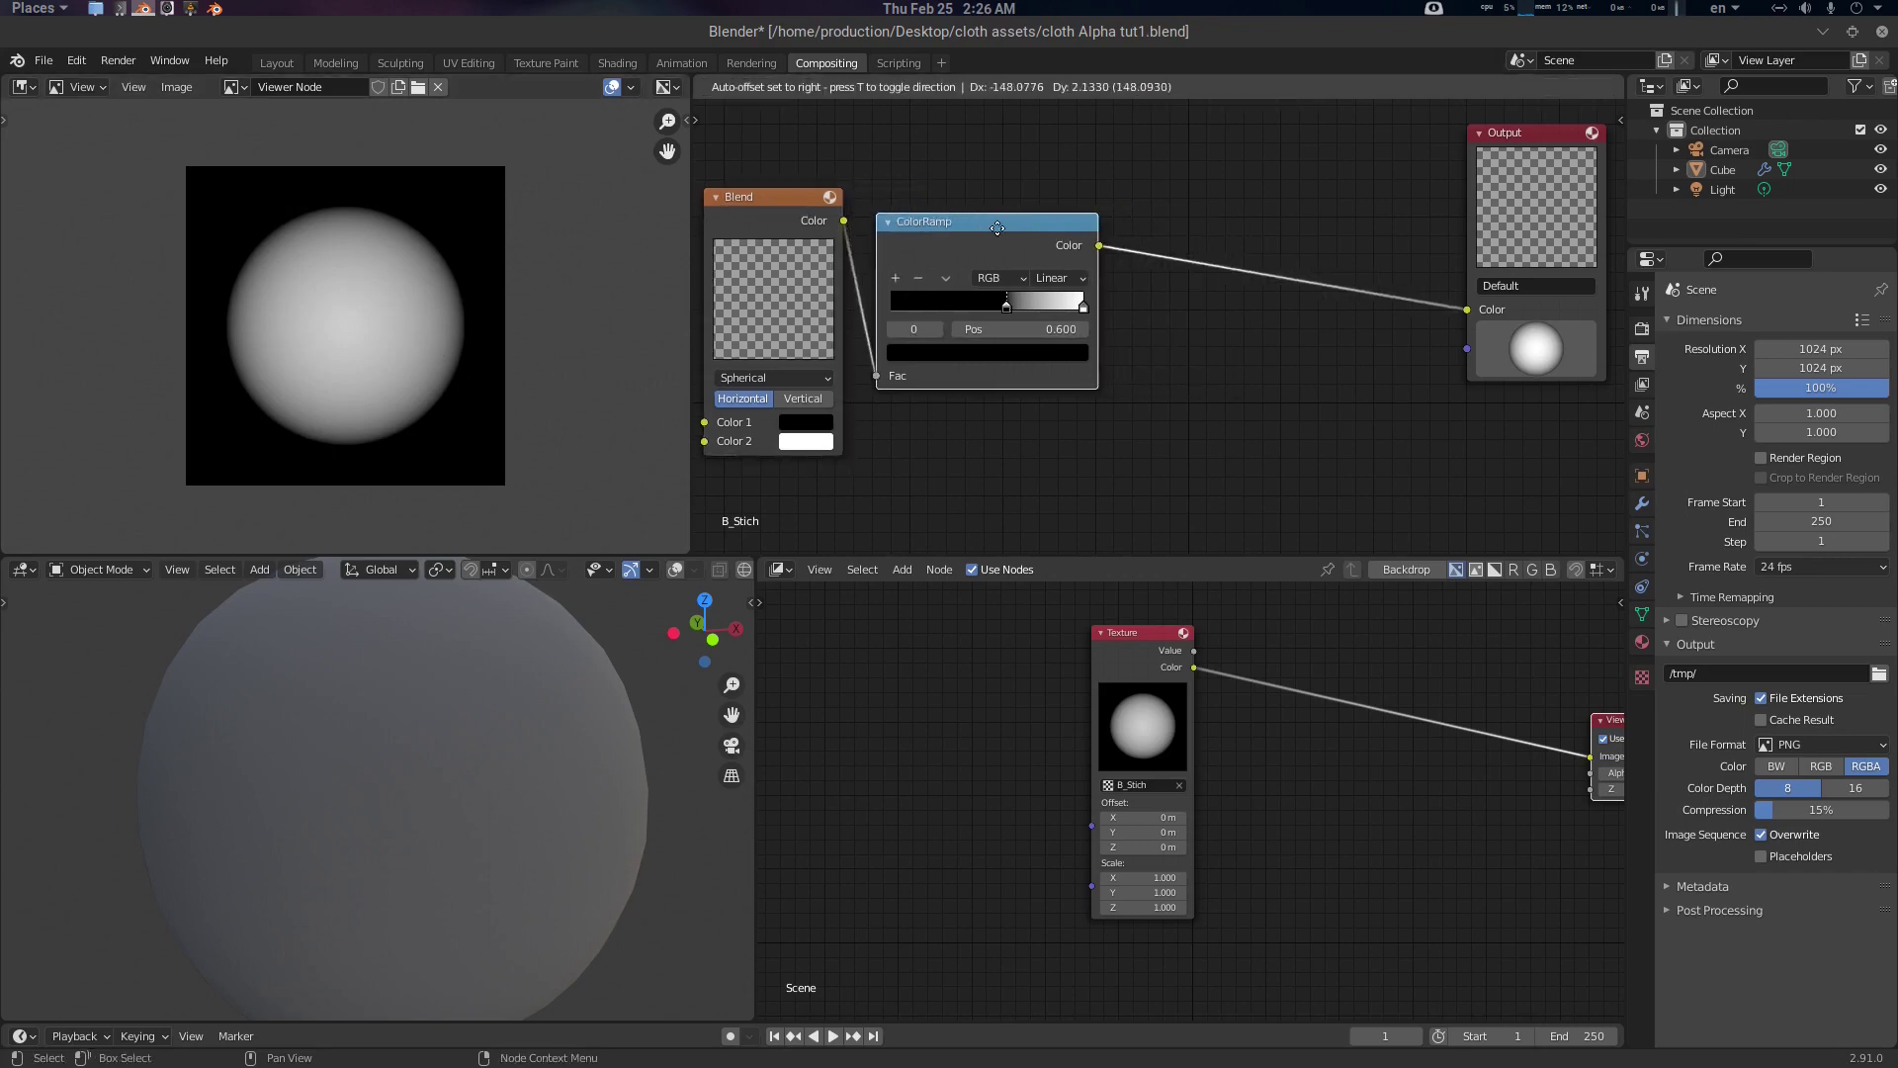
pyautogui.moveTo(1253, 365); pyautogui.dragTo(1281, 360, button='middle')
pyautogui.hotkey('shift', 'a')
pyautogui.click(1281, 358)
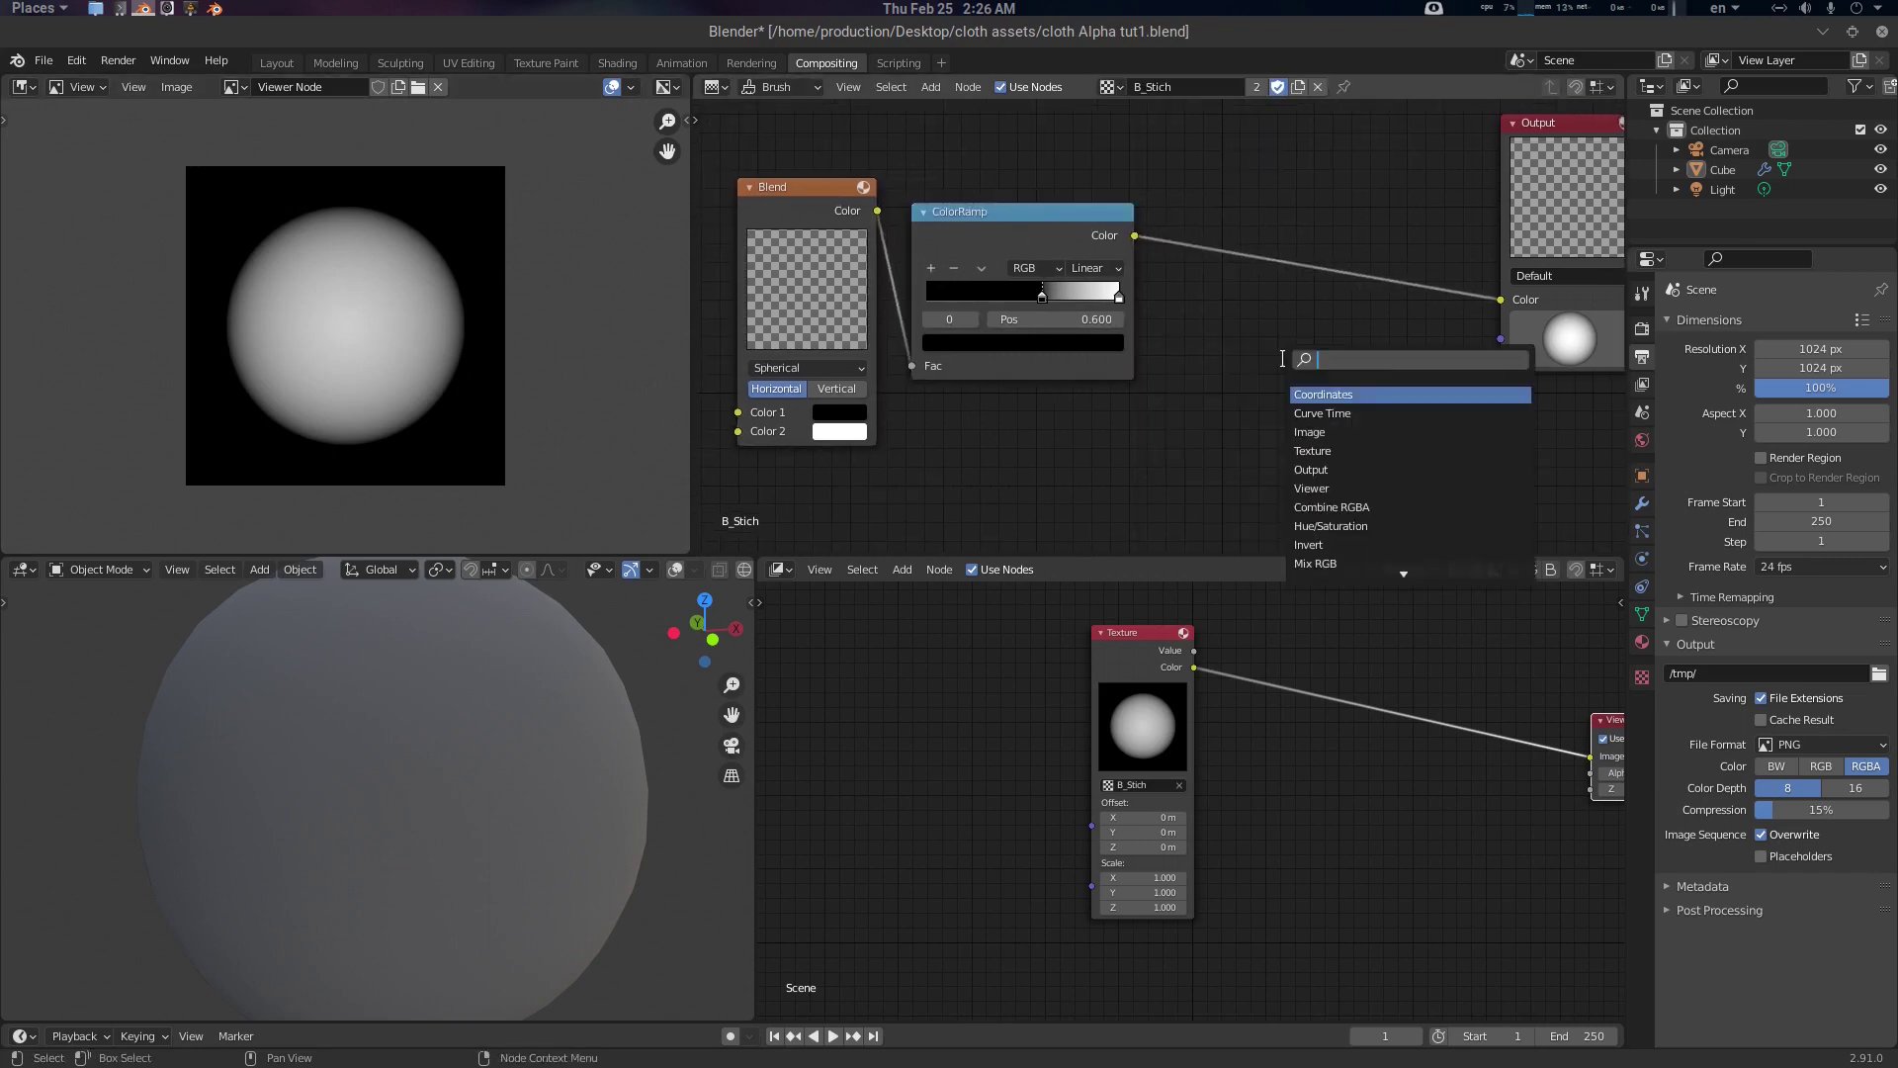
pyautogui.write('sca')
pyautogui.press('Return')
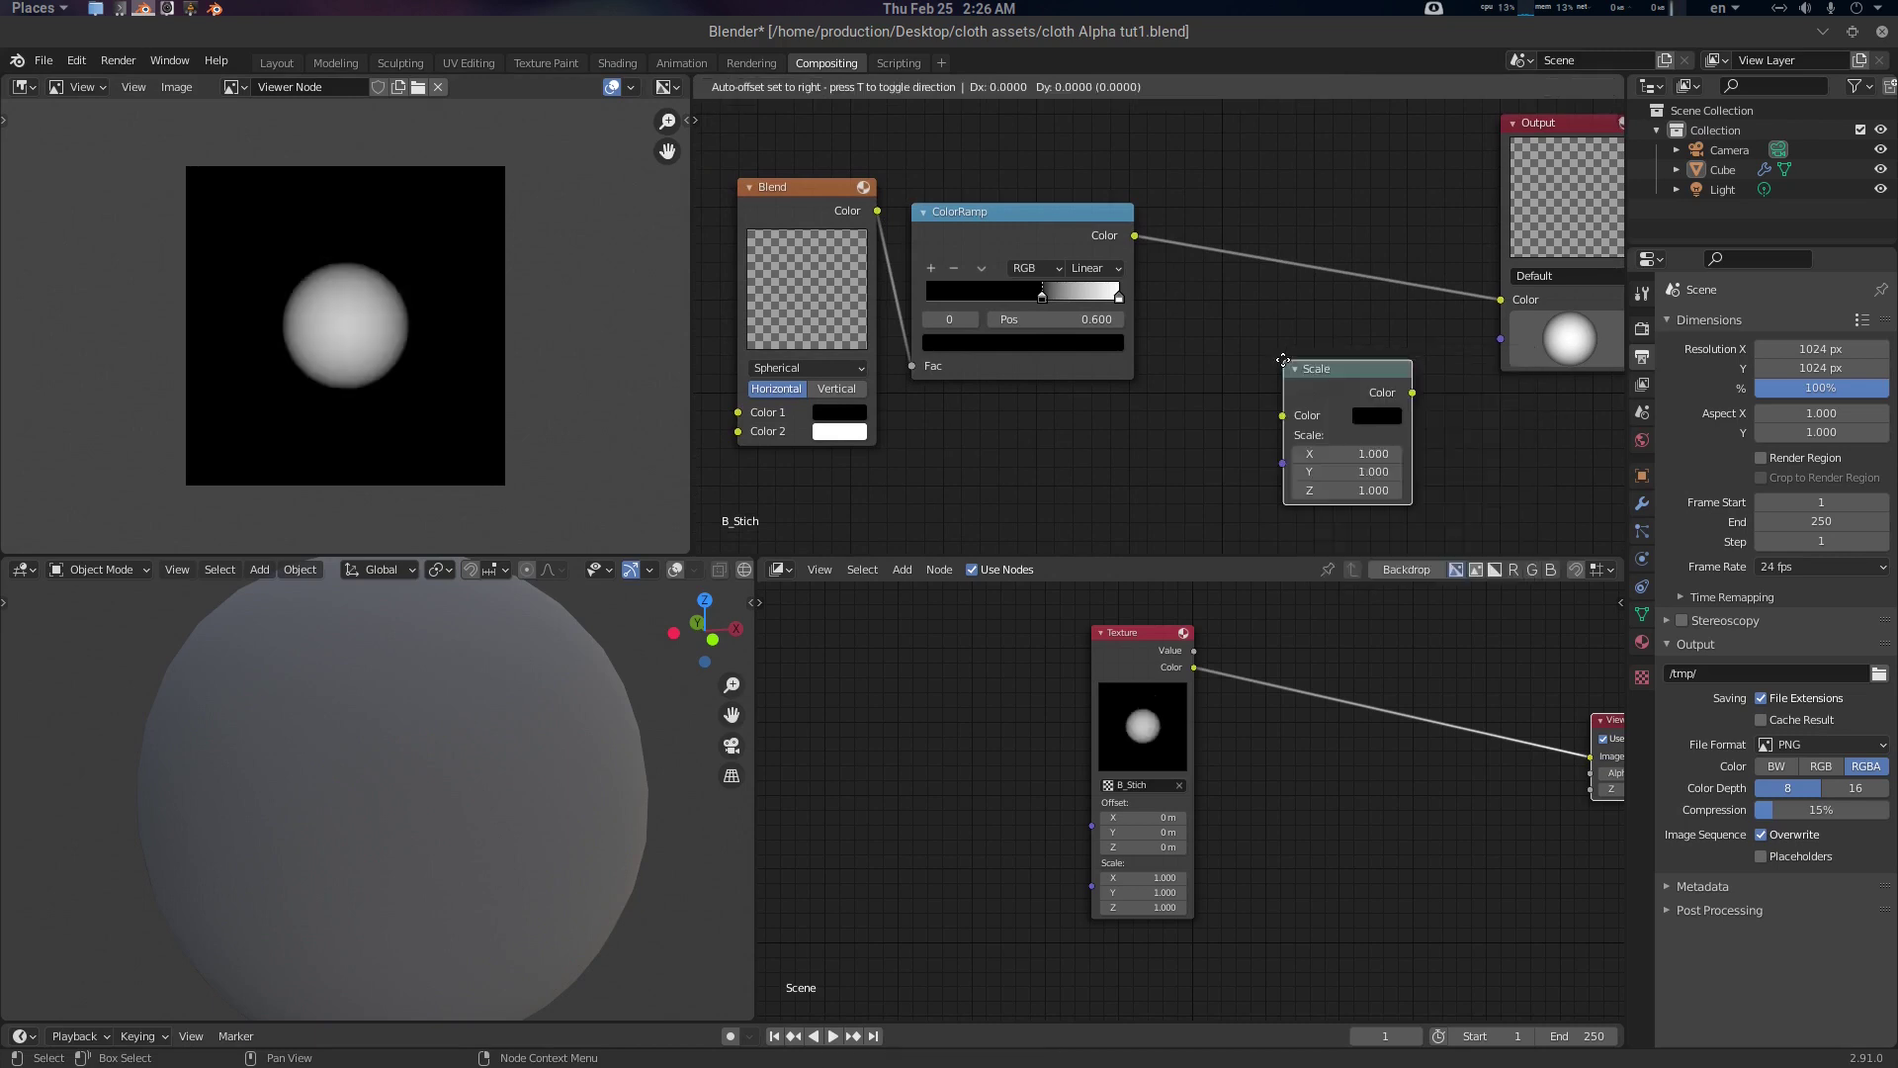
pyautogui.click(1318, 441)
pyautogui.moveTo(1291, 403); pyautogui.dragTo(1269, 399, button='middle')
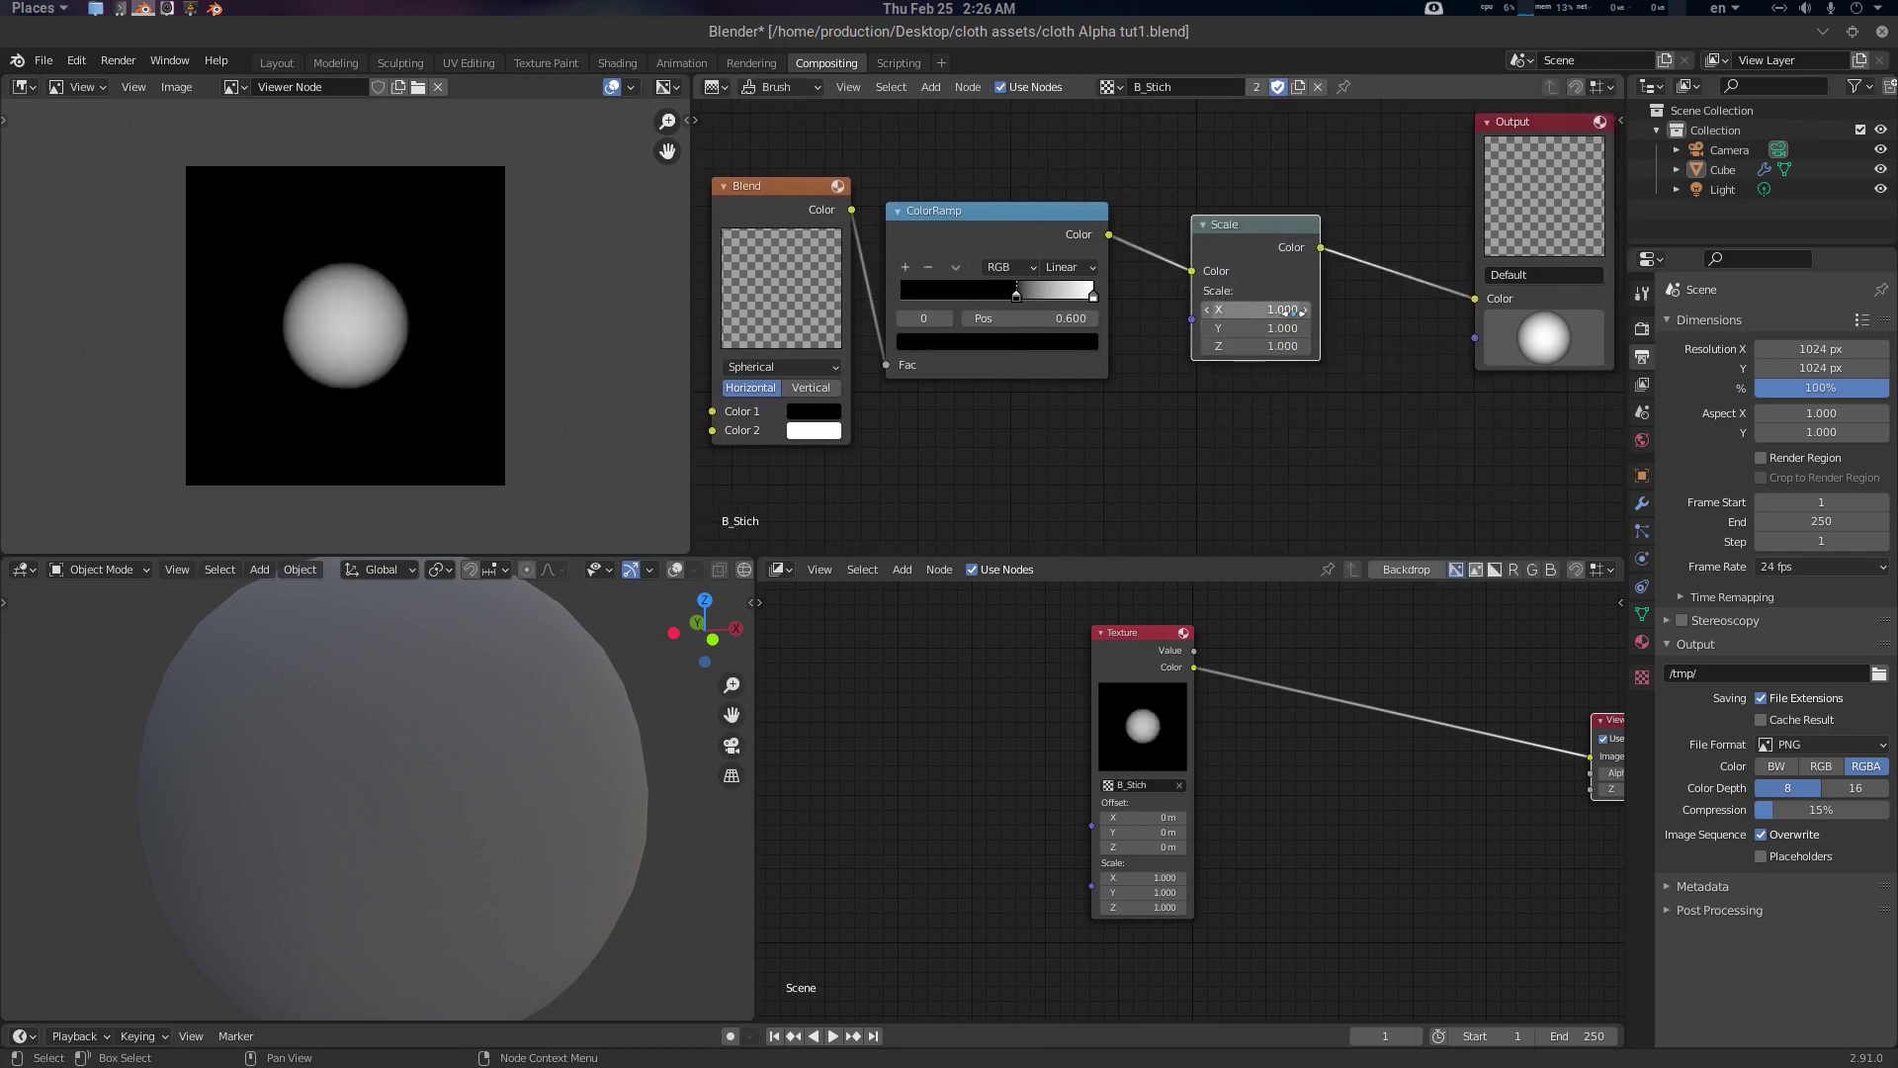
# Set the Scale node's scale to X 3, Y 0.6 and Z 0
pyautogui.click(1286, 310)
pyautogui.write('3')
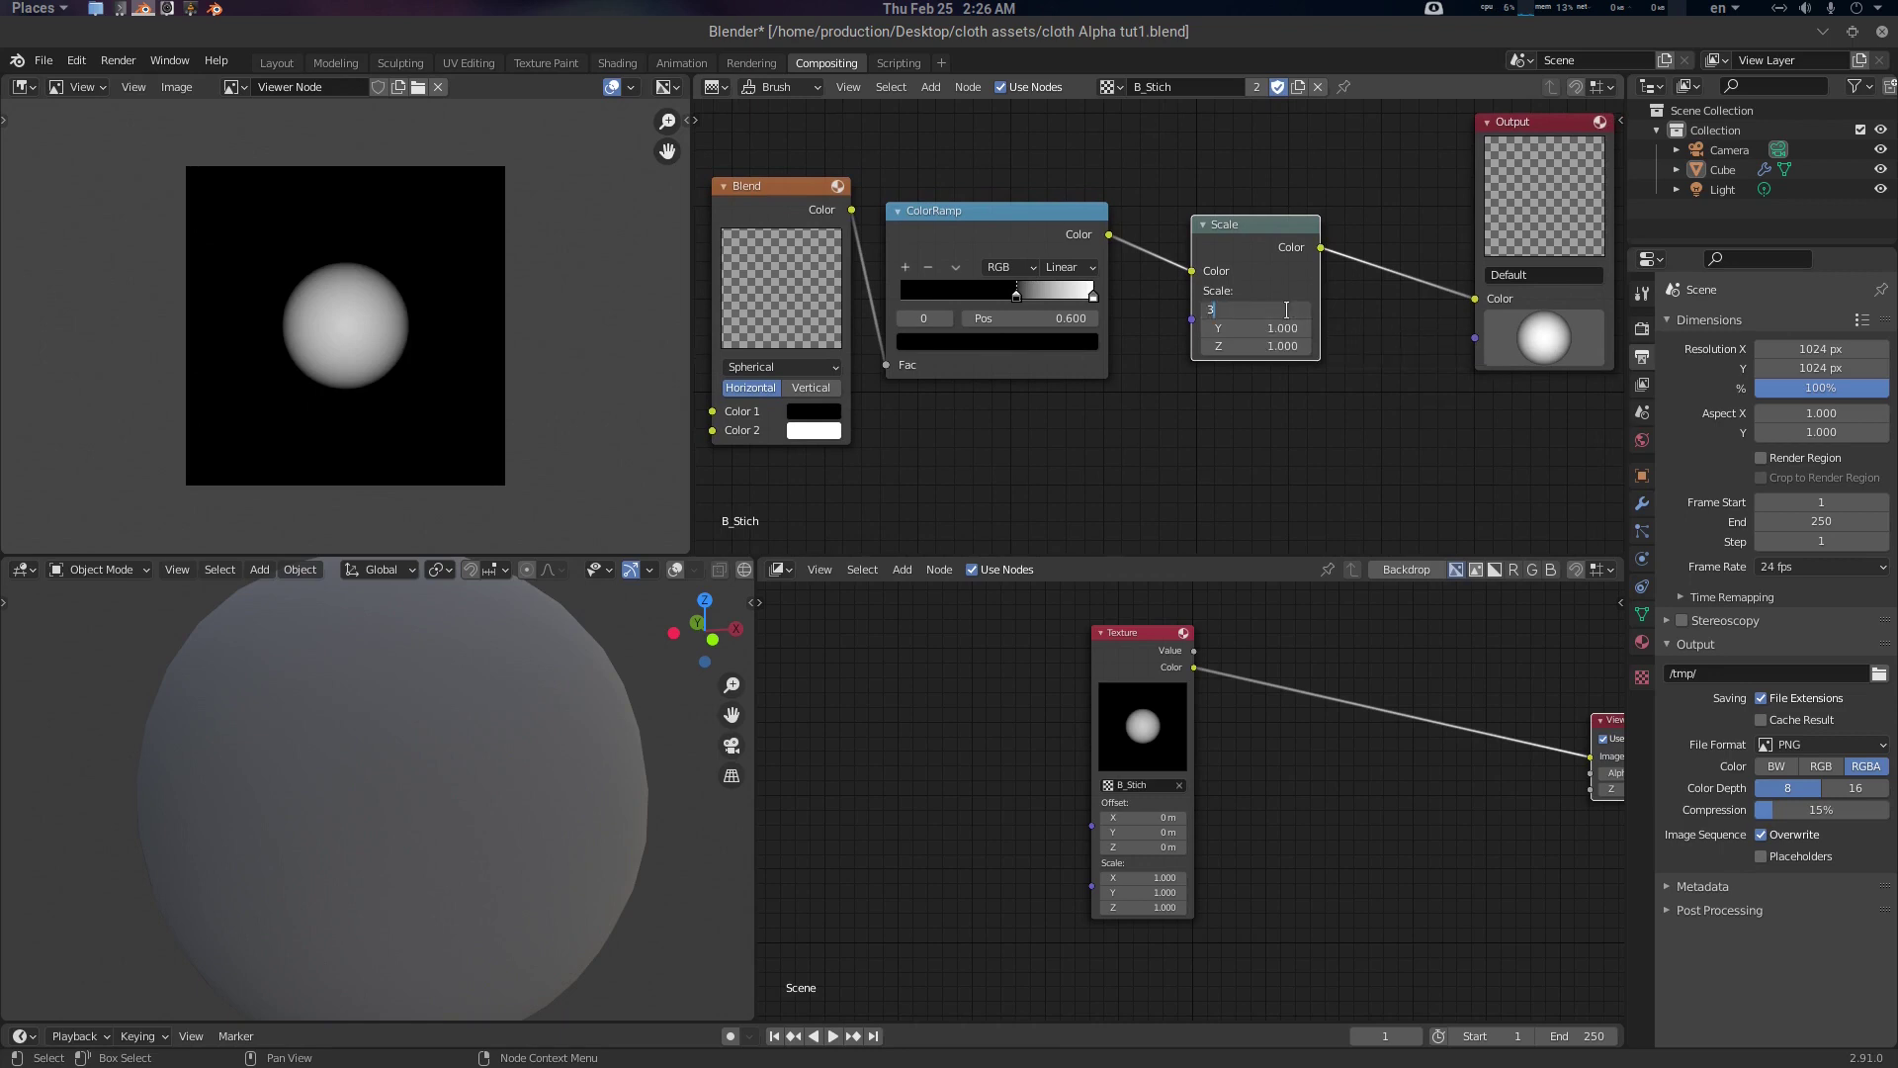
pyautogui.press('Tab')
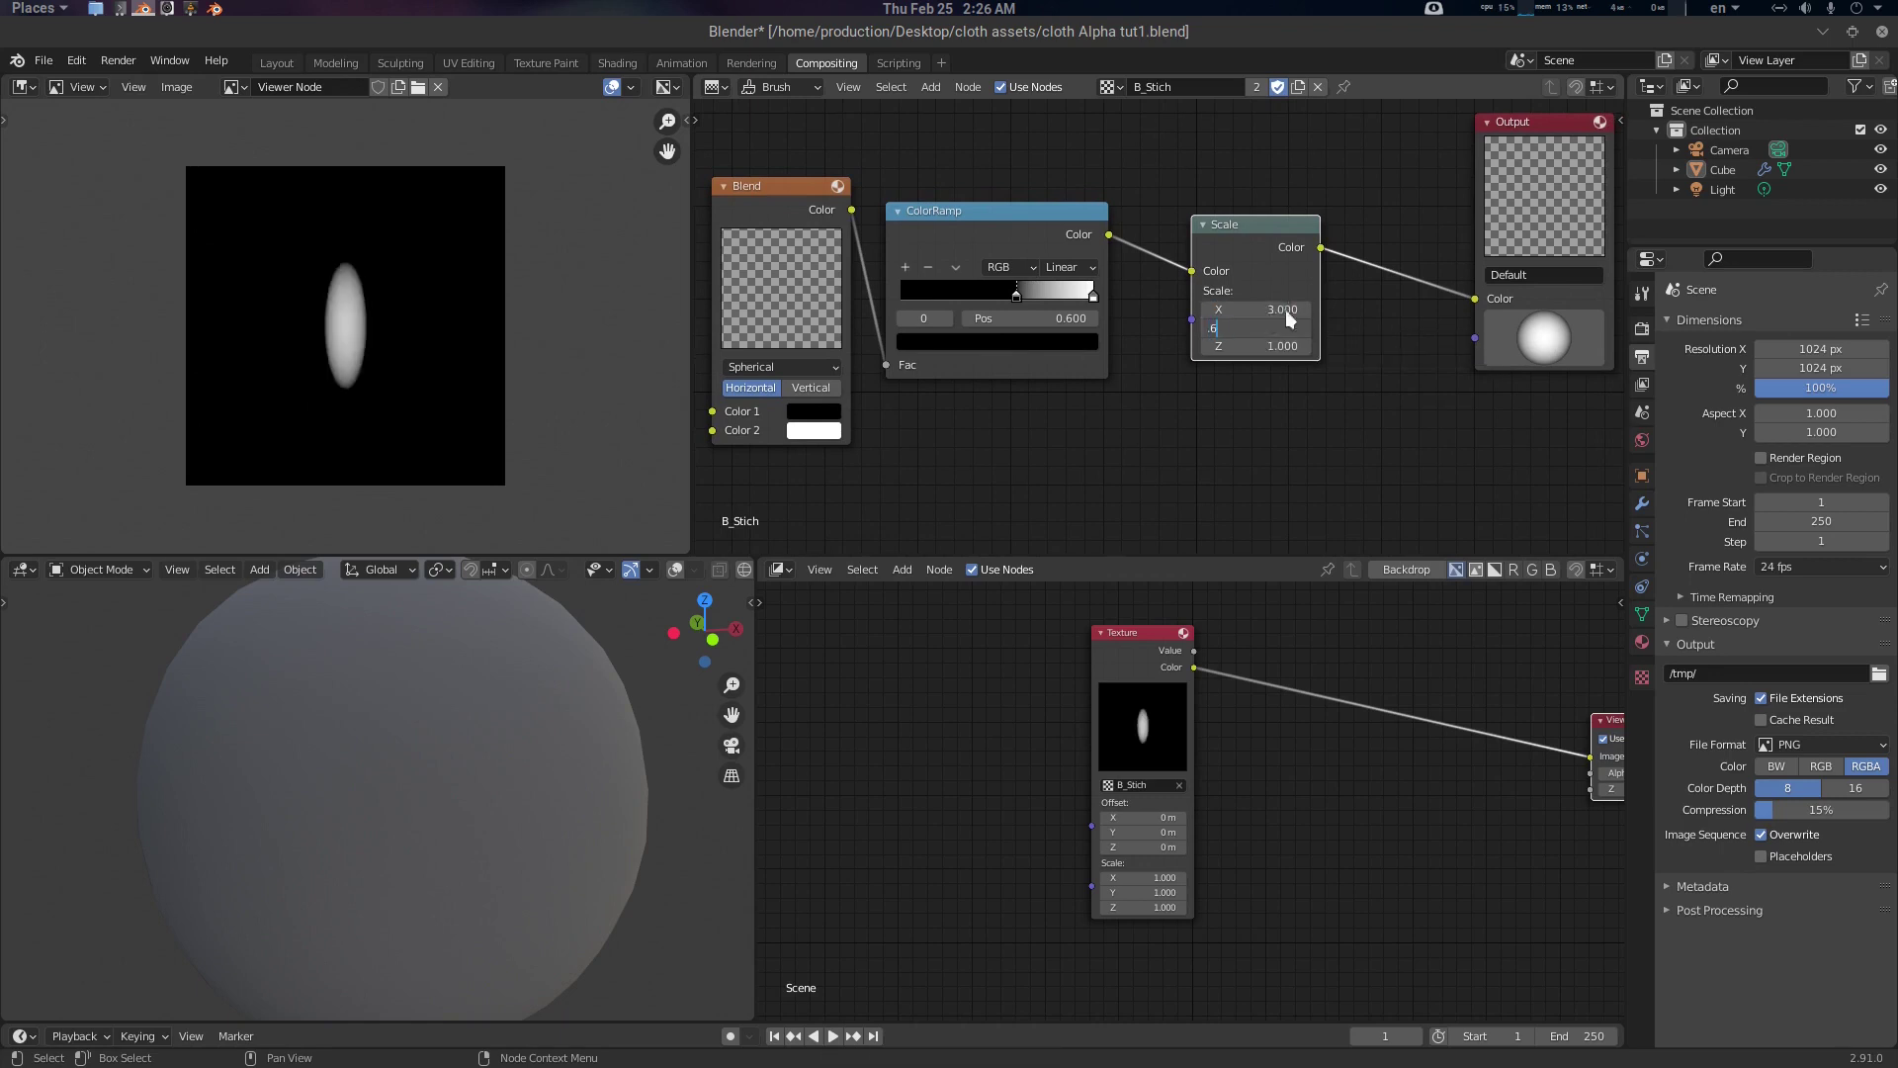
pyautogui.press('Return')
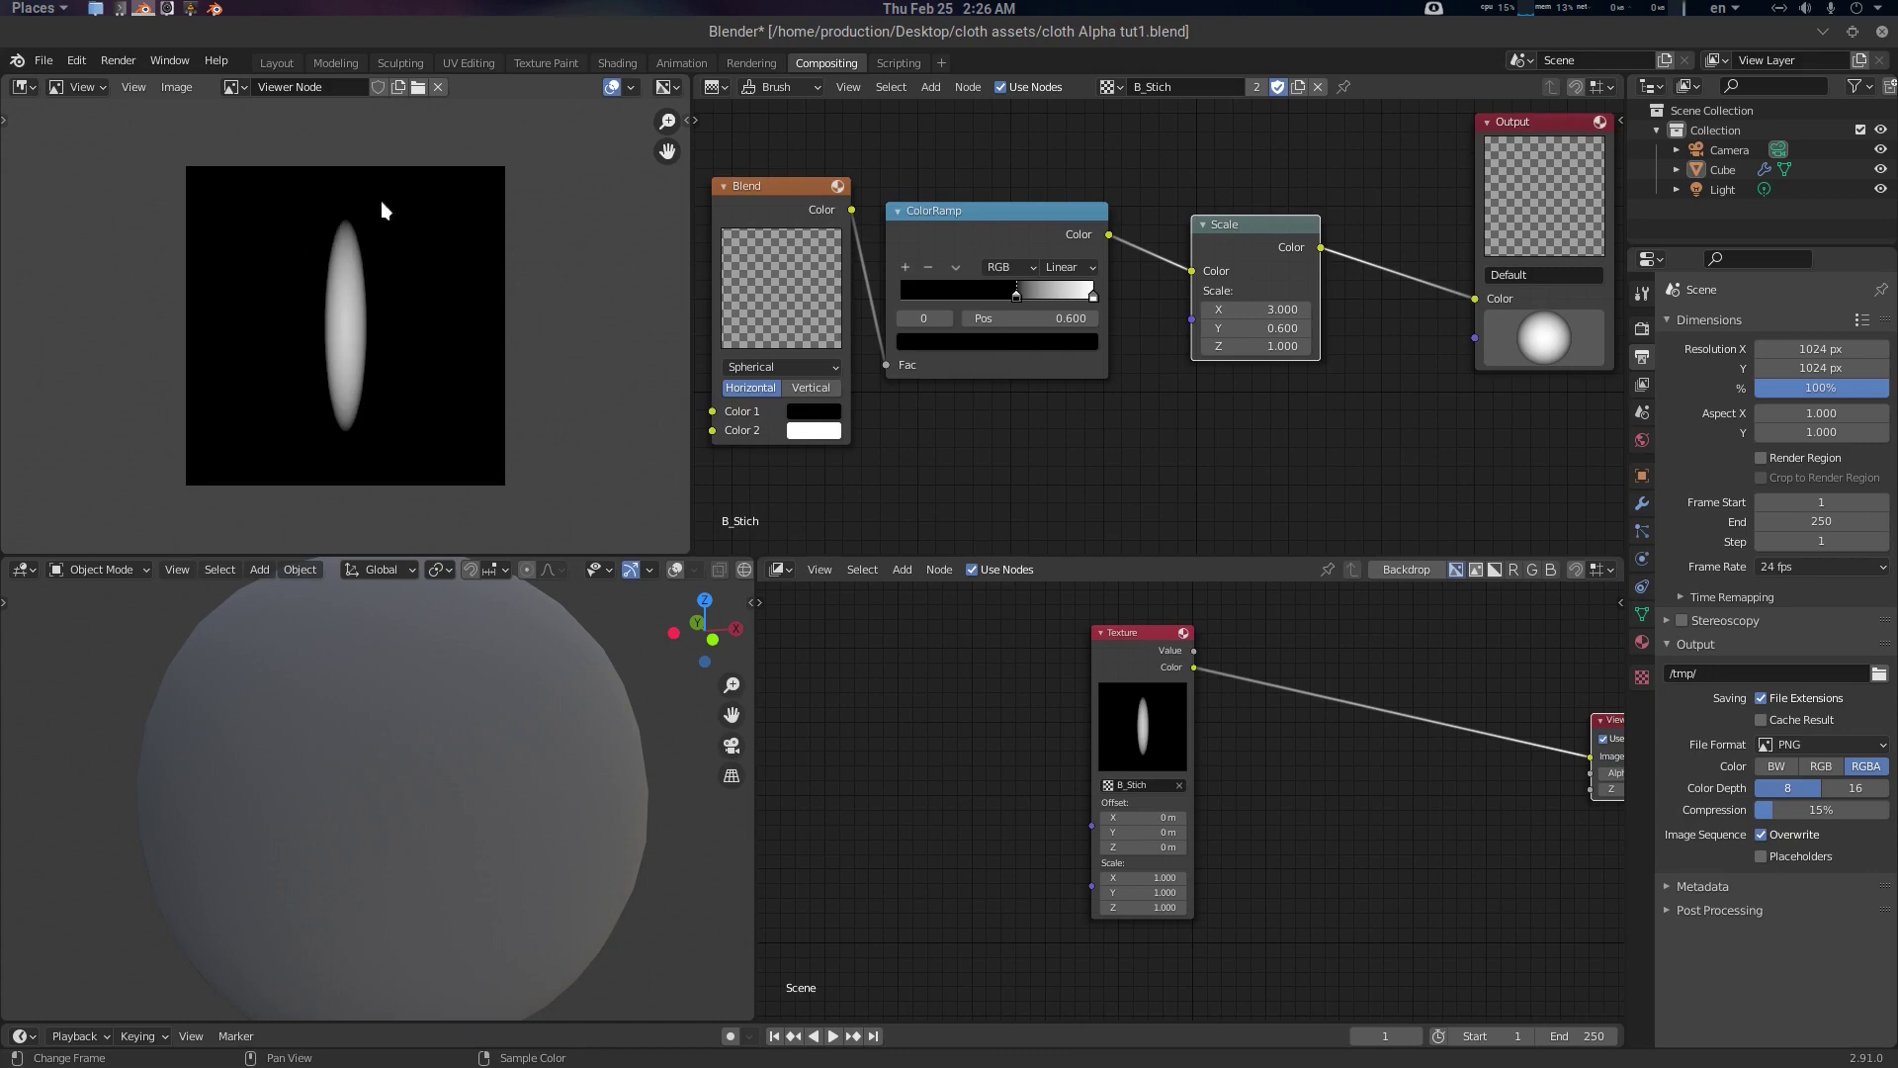
pyautogui.click(1275, 346)
pyautogui.write('0')
pyautogui.press('Return')
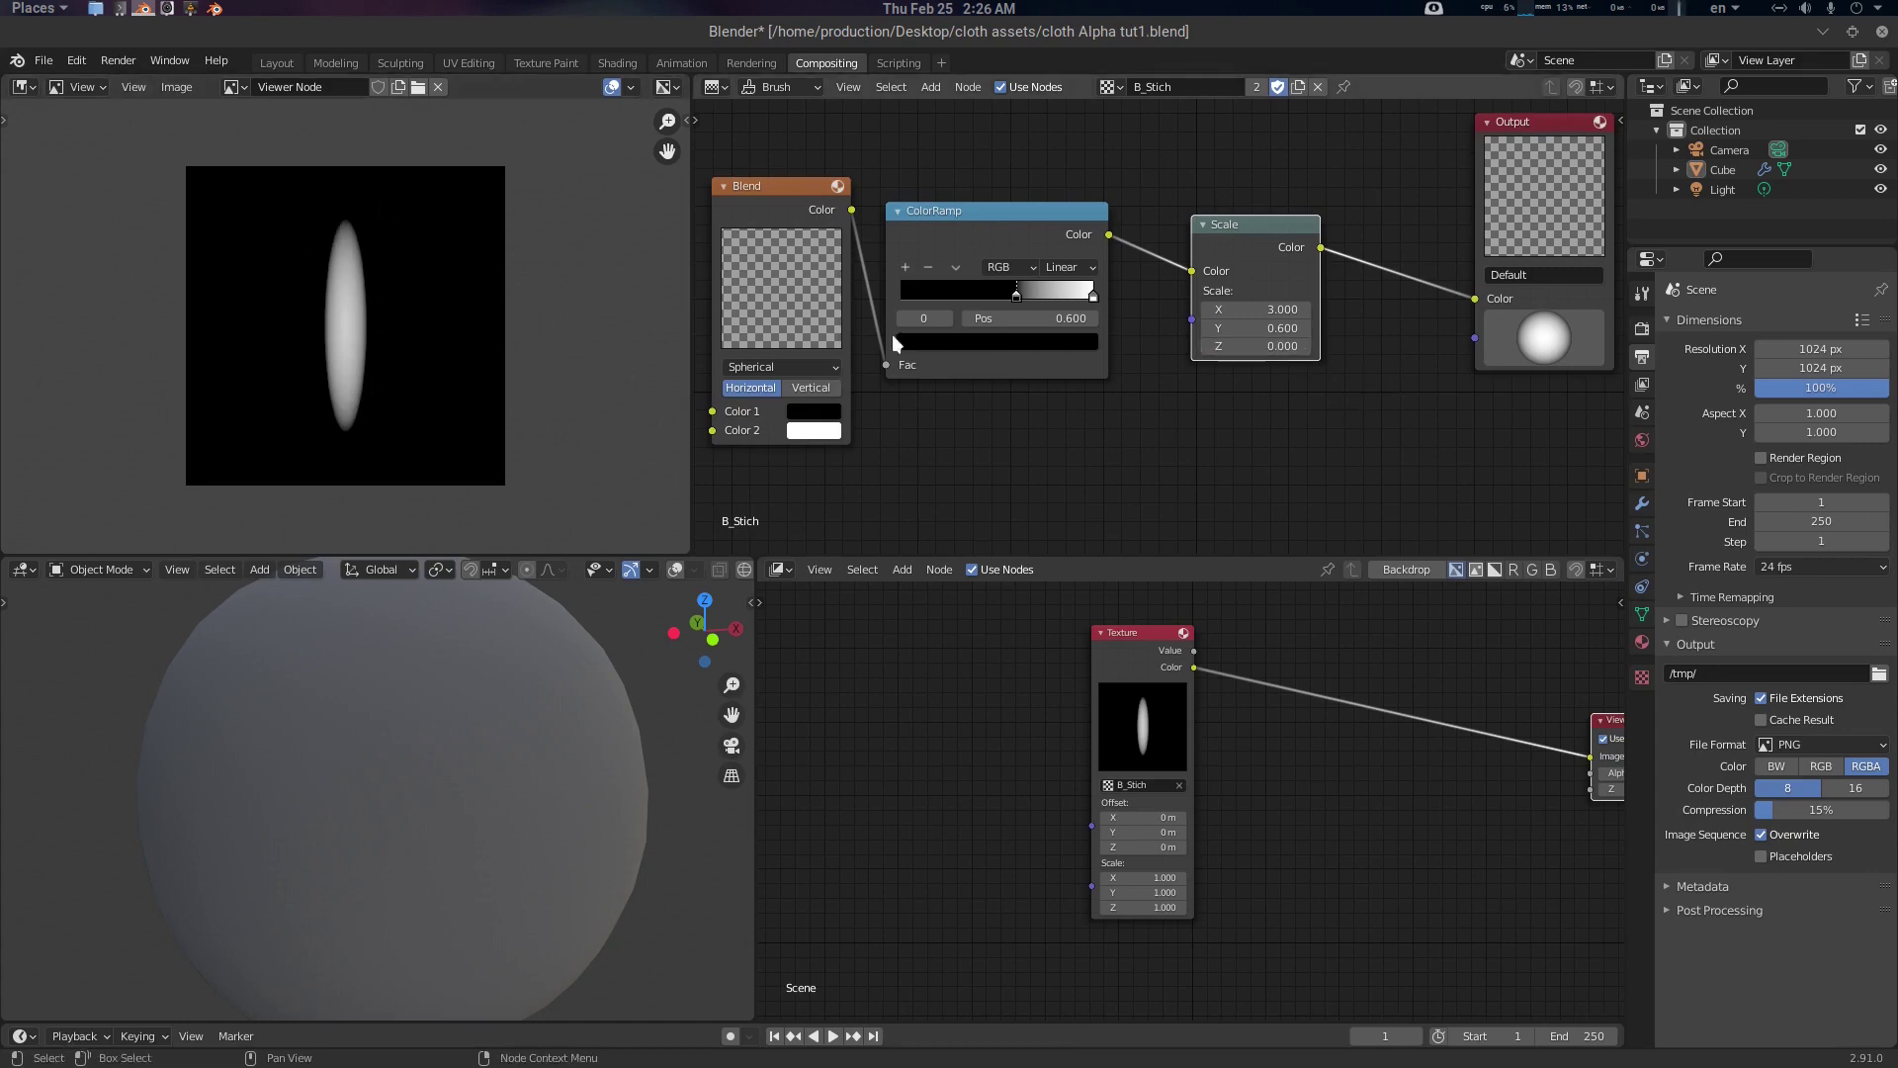
# Move the Output node farther away from the Scale node to leave room for more nodes
pyautogui.scroll(-1, 1437, 386)
pyautogui.moveTo(1437, 386); pyautogui.dragTo(1247, 359, button='middle')
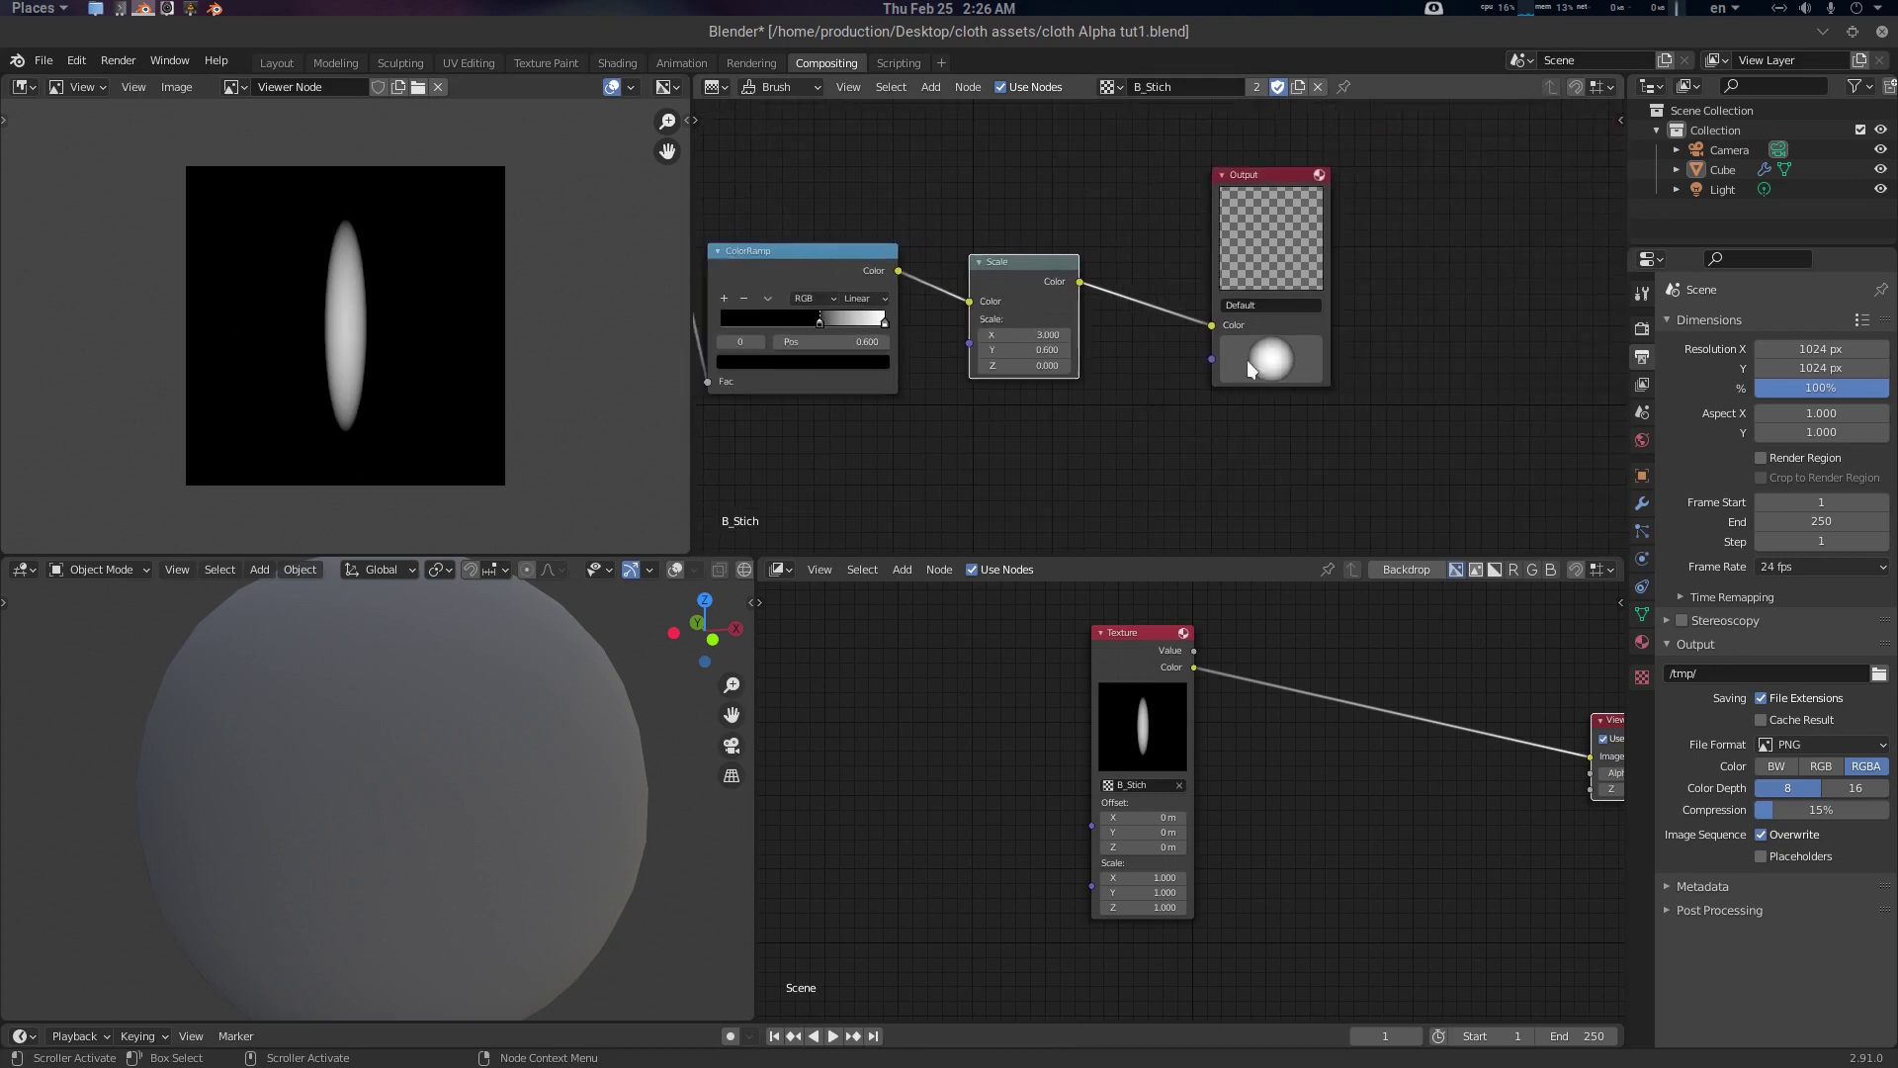
pyautogui.moveTo(1248, 360); pyautogui.dragTo(1559, 383)
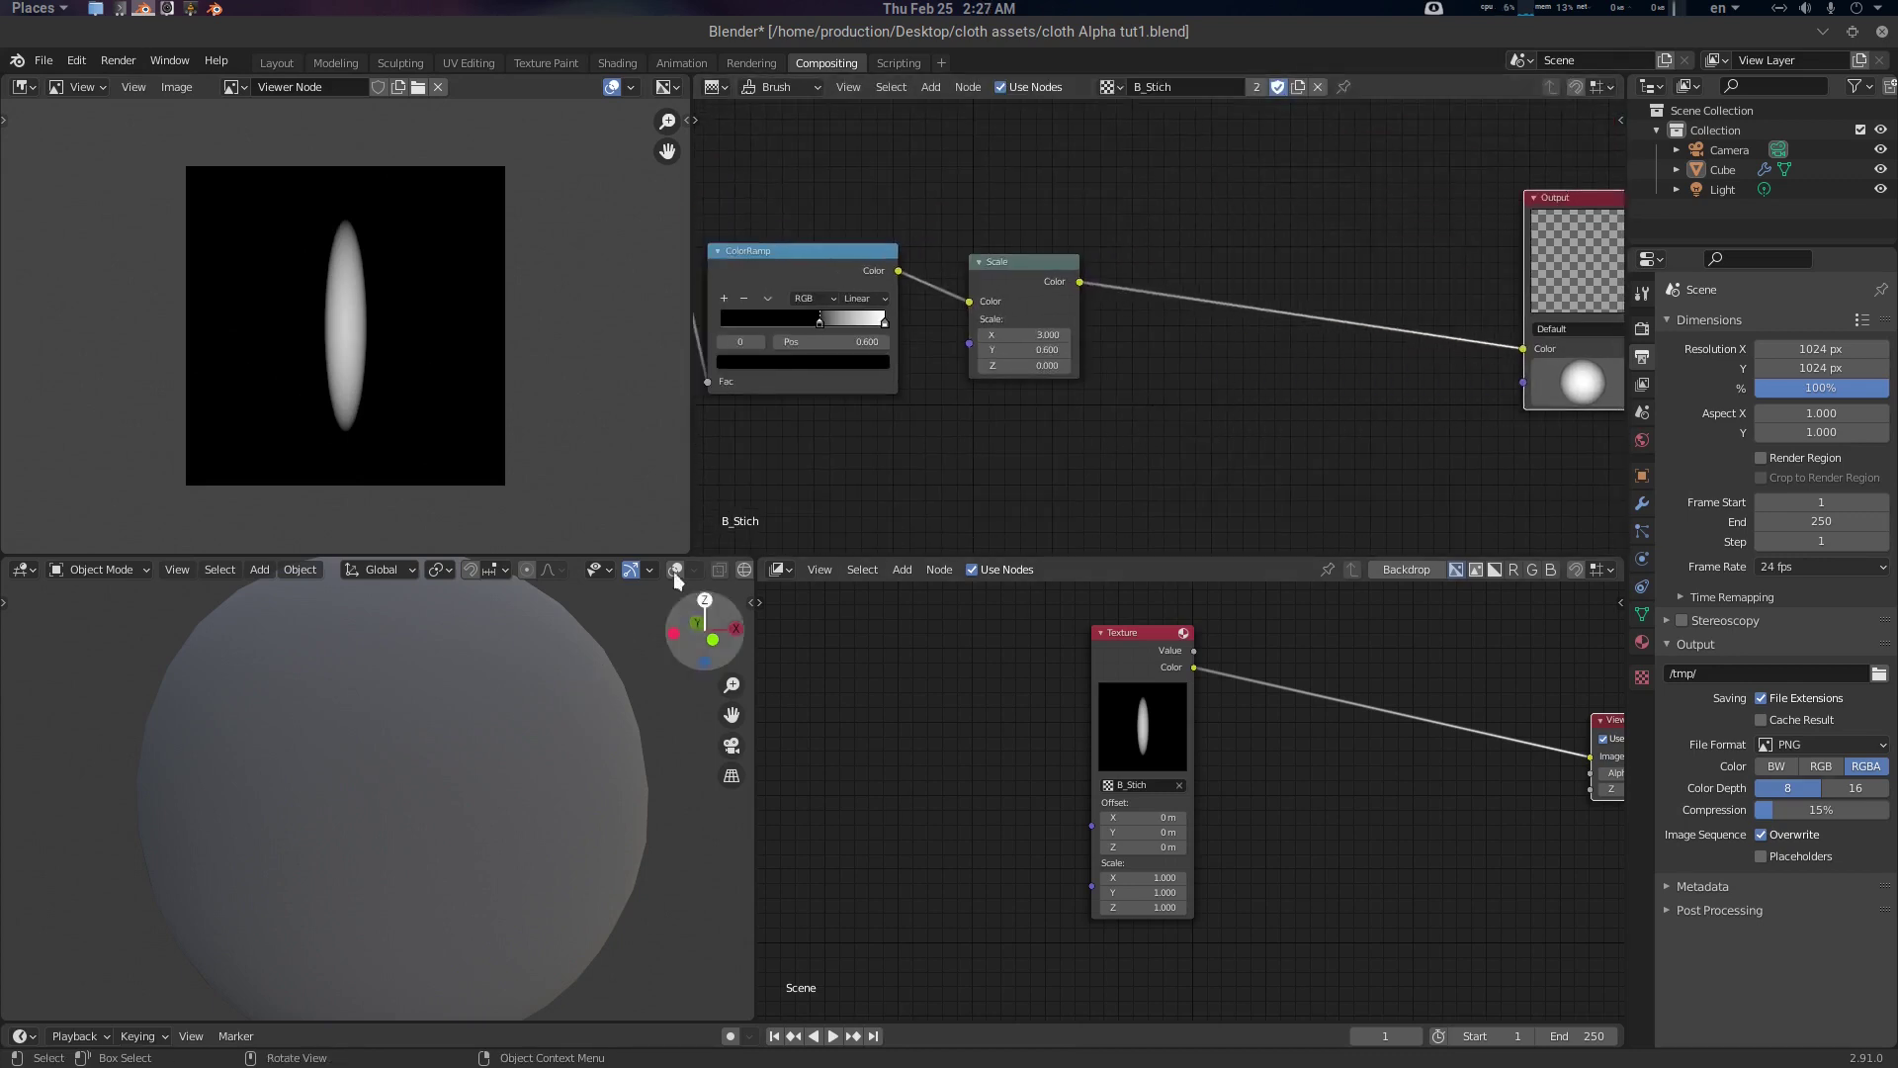
# Switch the sphere to Texture Paint mode and display the Viewer Node image in the image editor again
pyautogui.hotkey('ctrl', 'Tab')
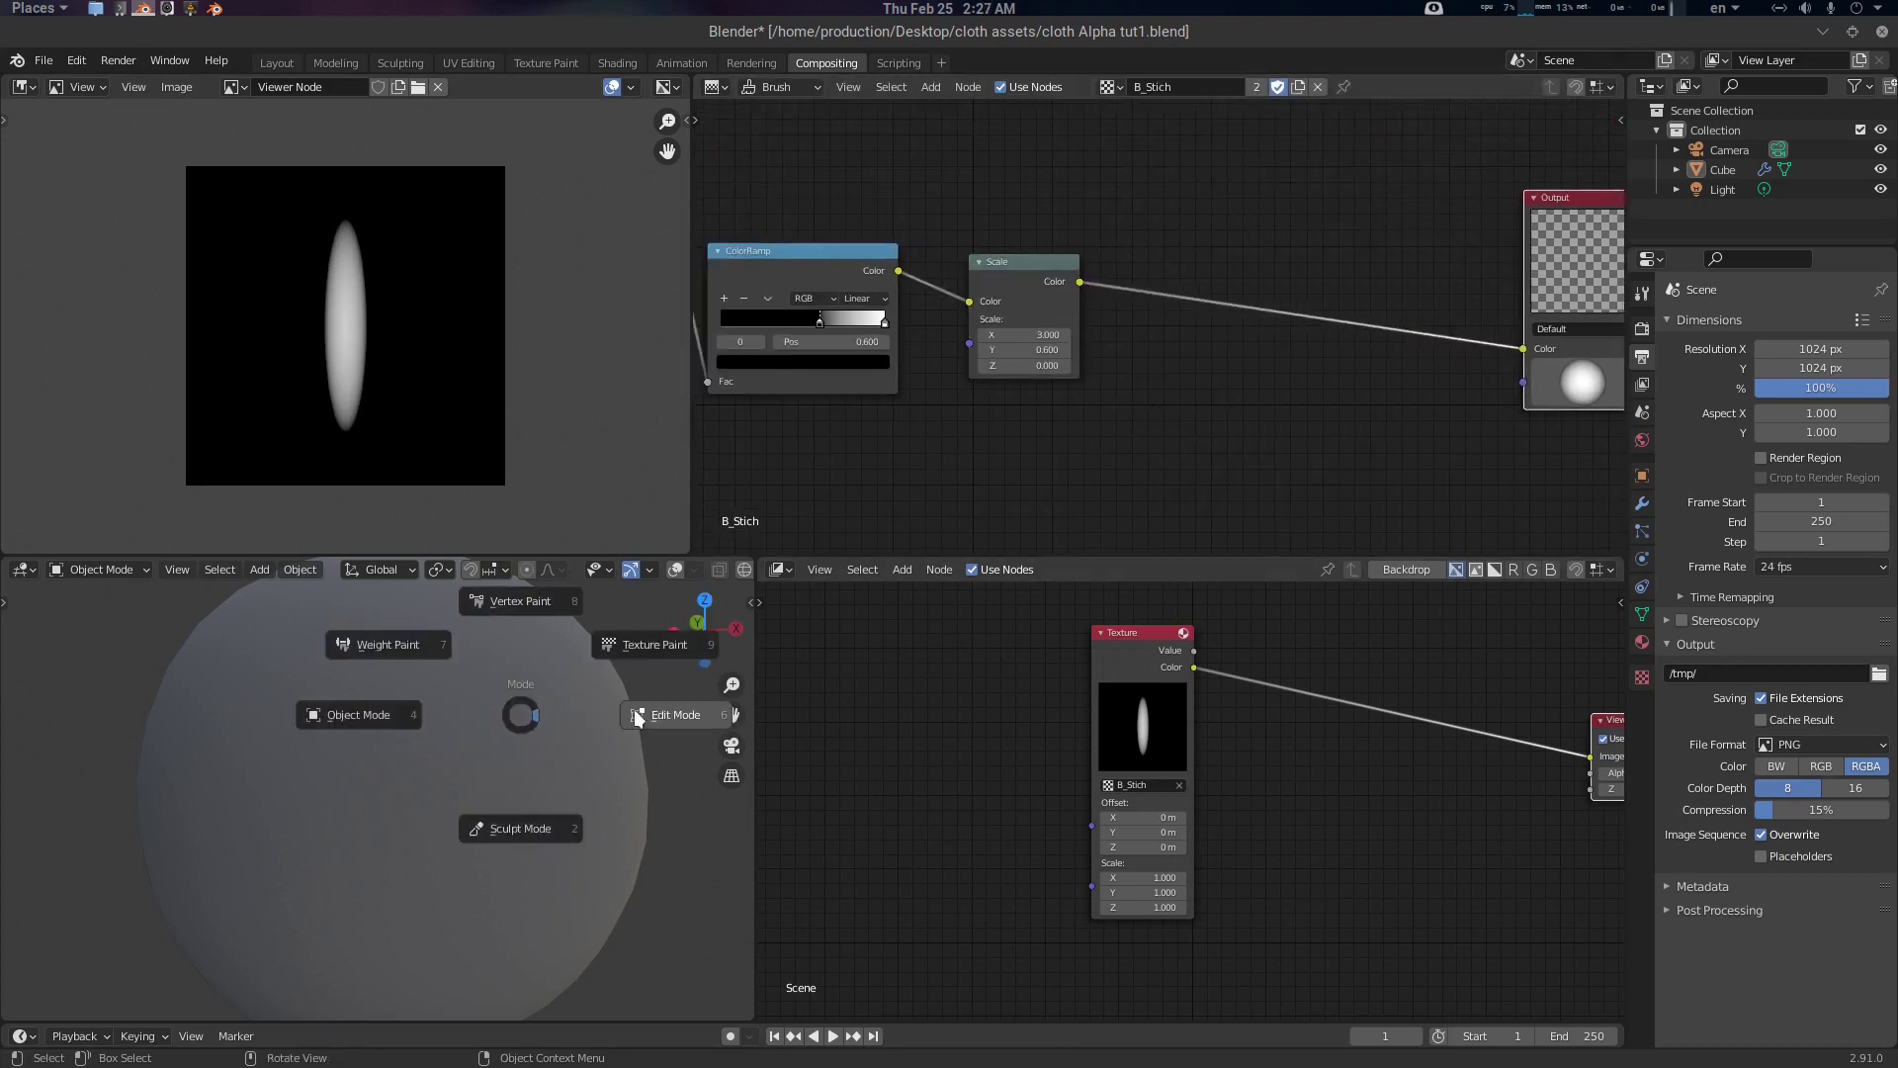
pyautogui.click(637, 641)
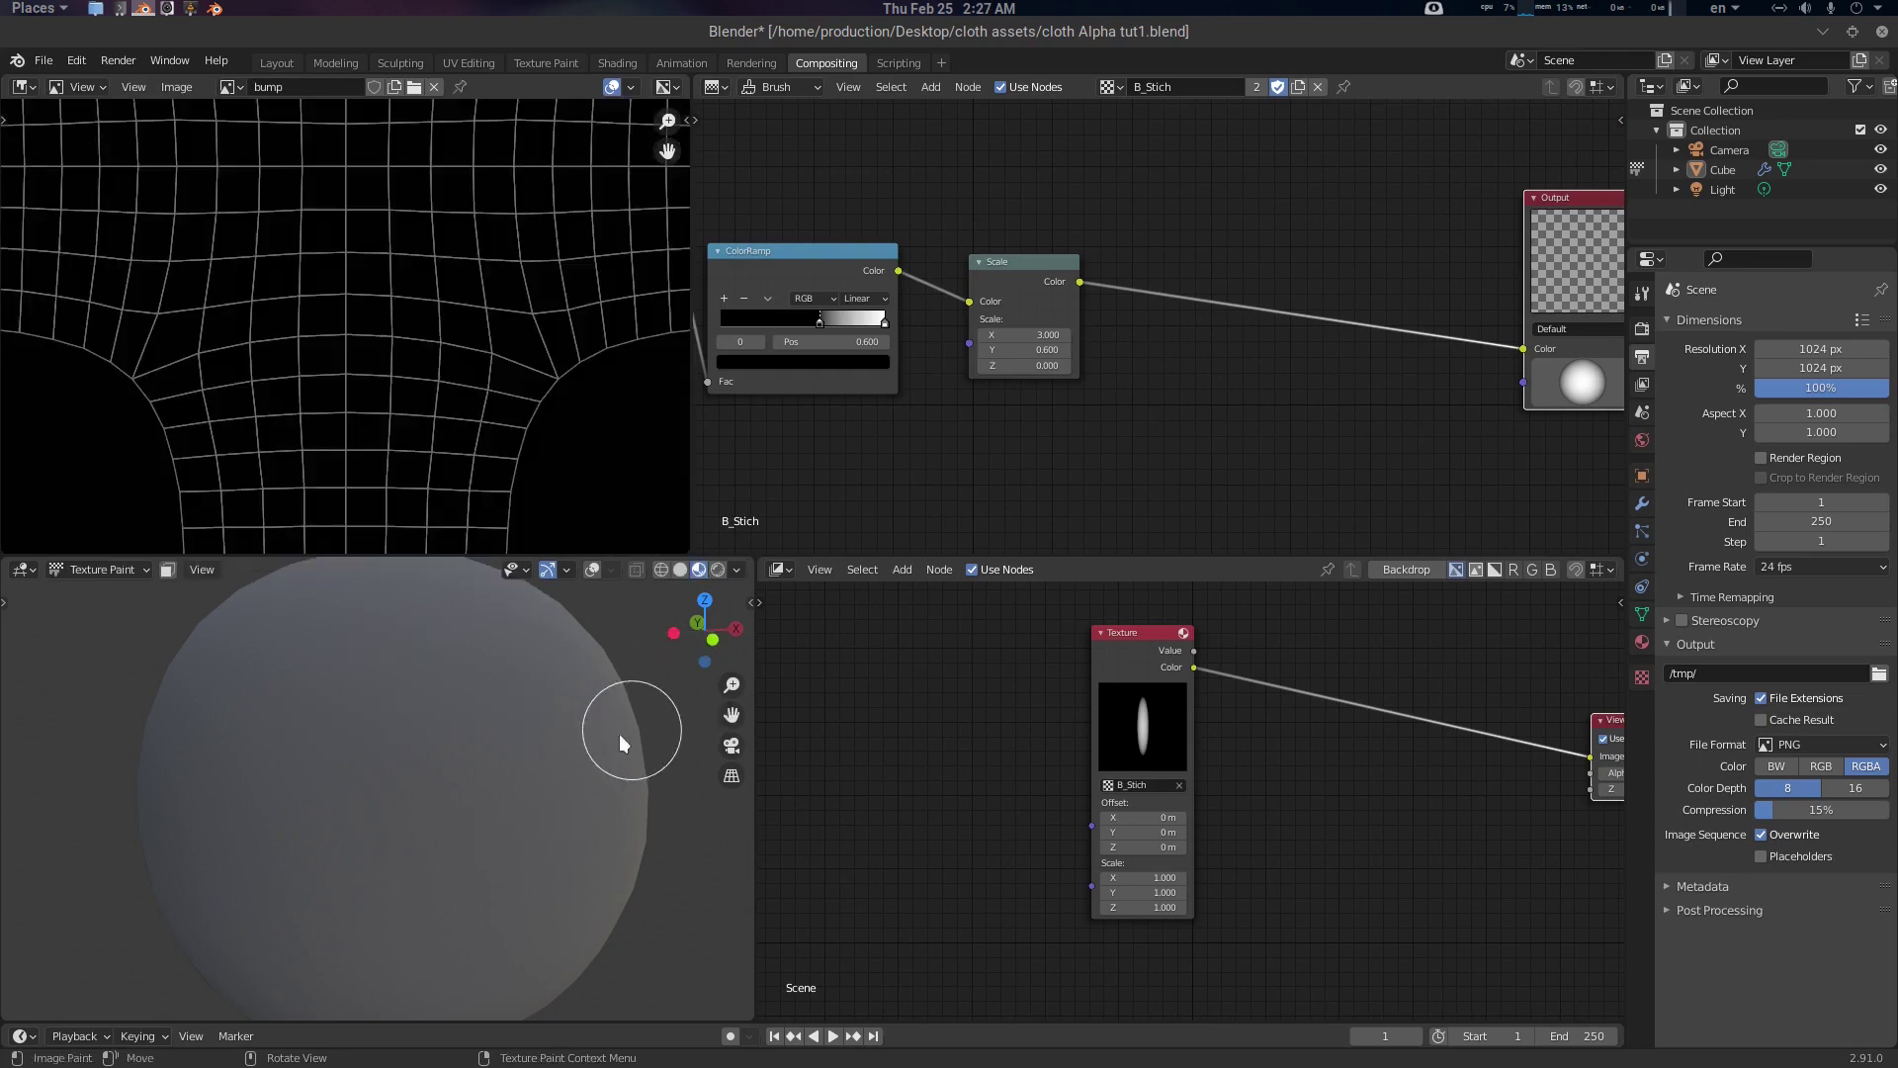
pyautogui.click(240, 87)
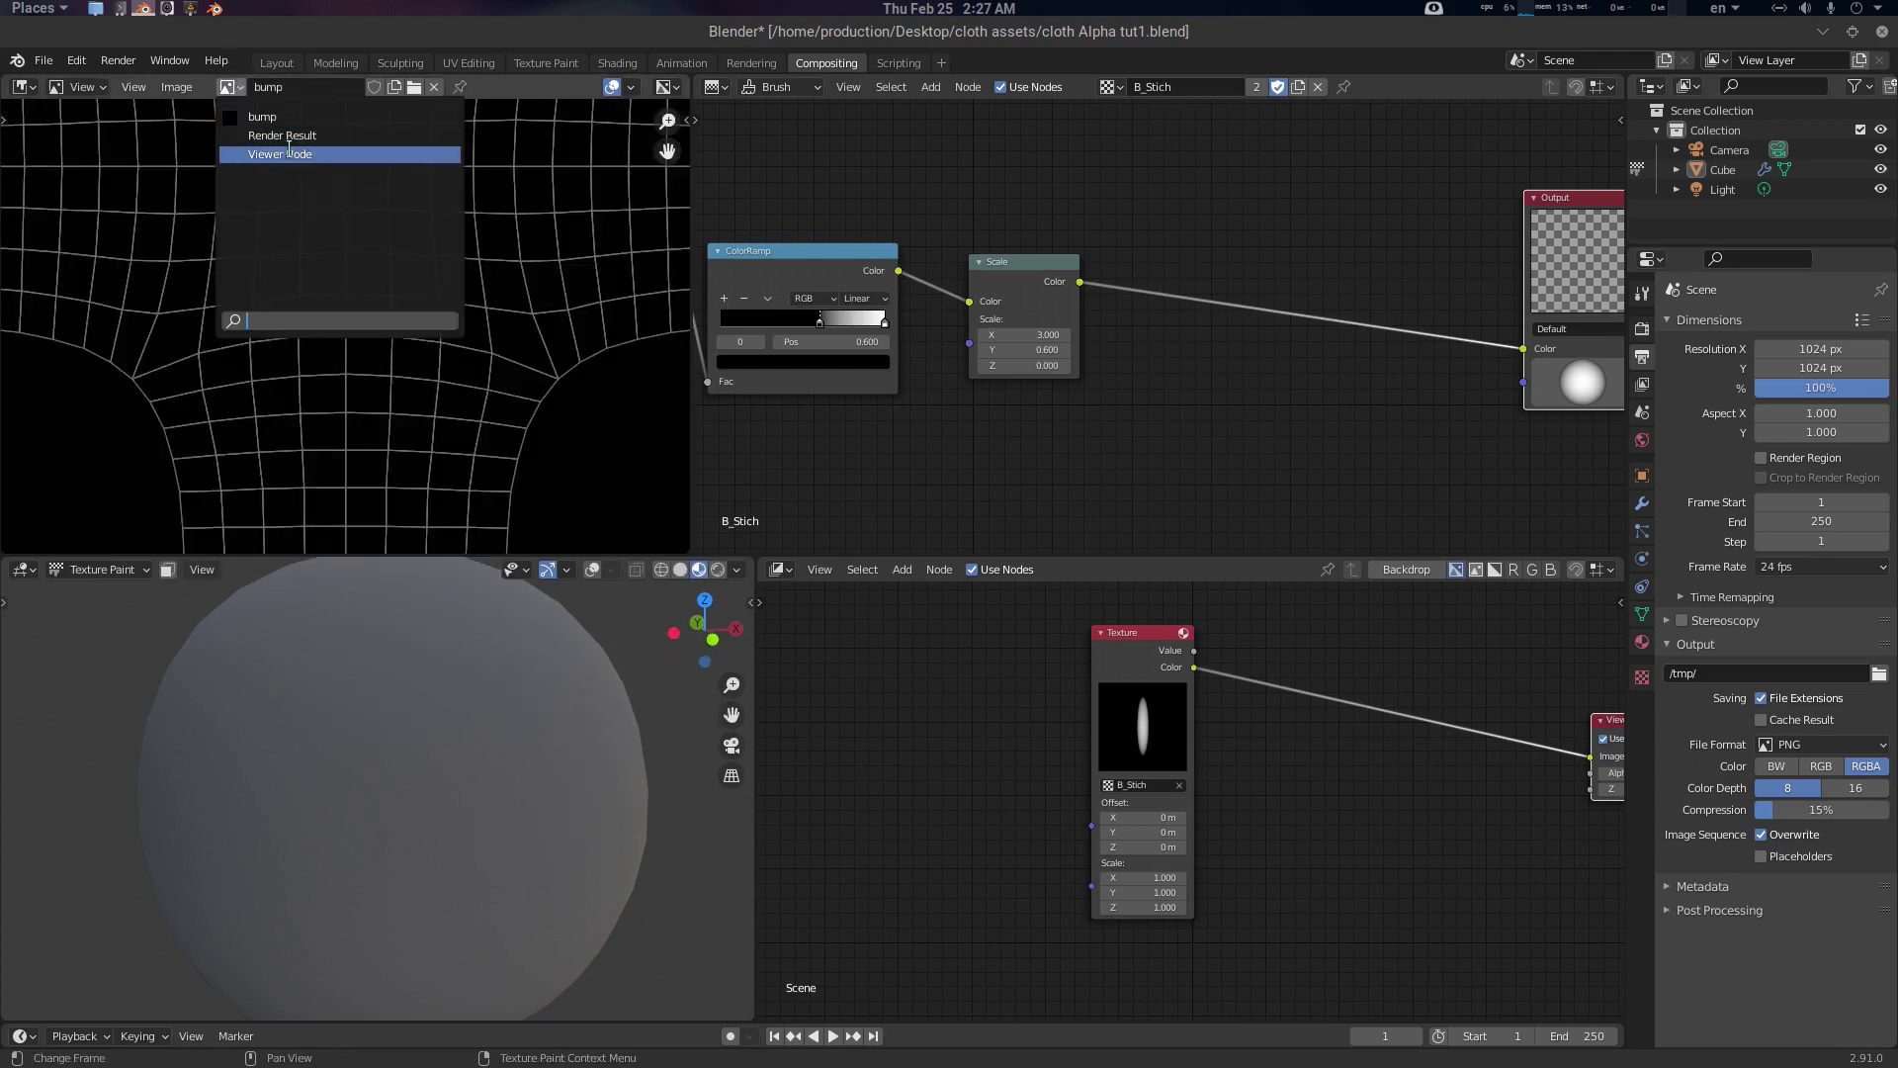
pyautogui.click(415, 149)
# Show the paint brush's tool settings beside the sphere and widen the 3D viewport
pyautogui.moveTo(545, 733)
pyautogui.mouseDown(button='middle')
pyautogui.moveTo(579, 781)
pyautogui.moveTo(576, 730)
pyautogui.moveTo(588, 753)
pyautogui.mouseUp(button='middle')
pyautogui.press('n')
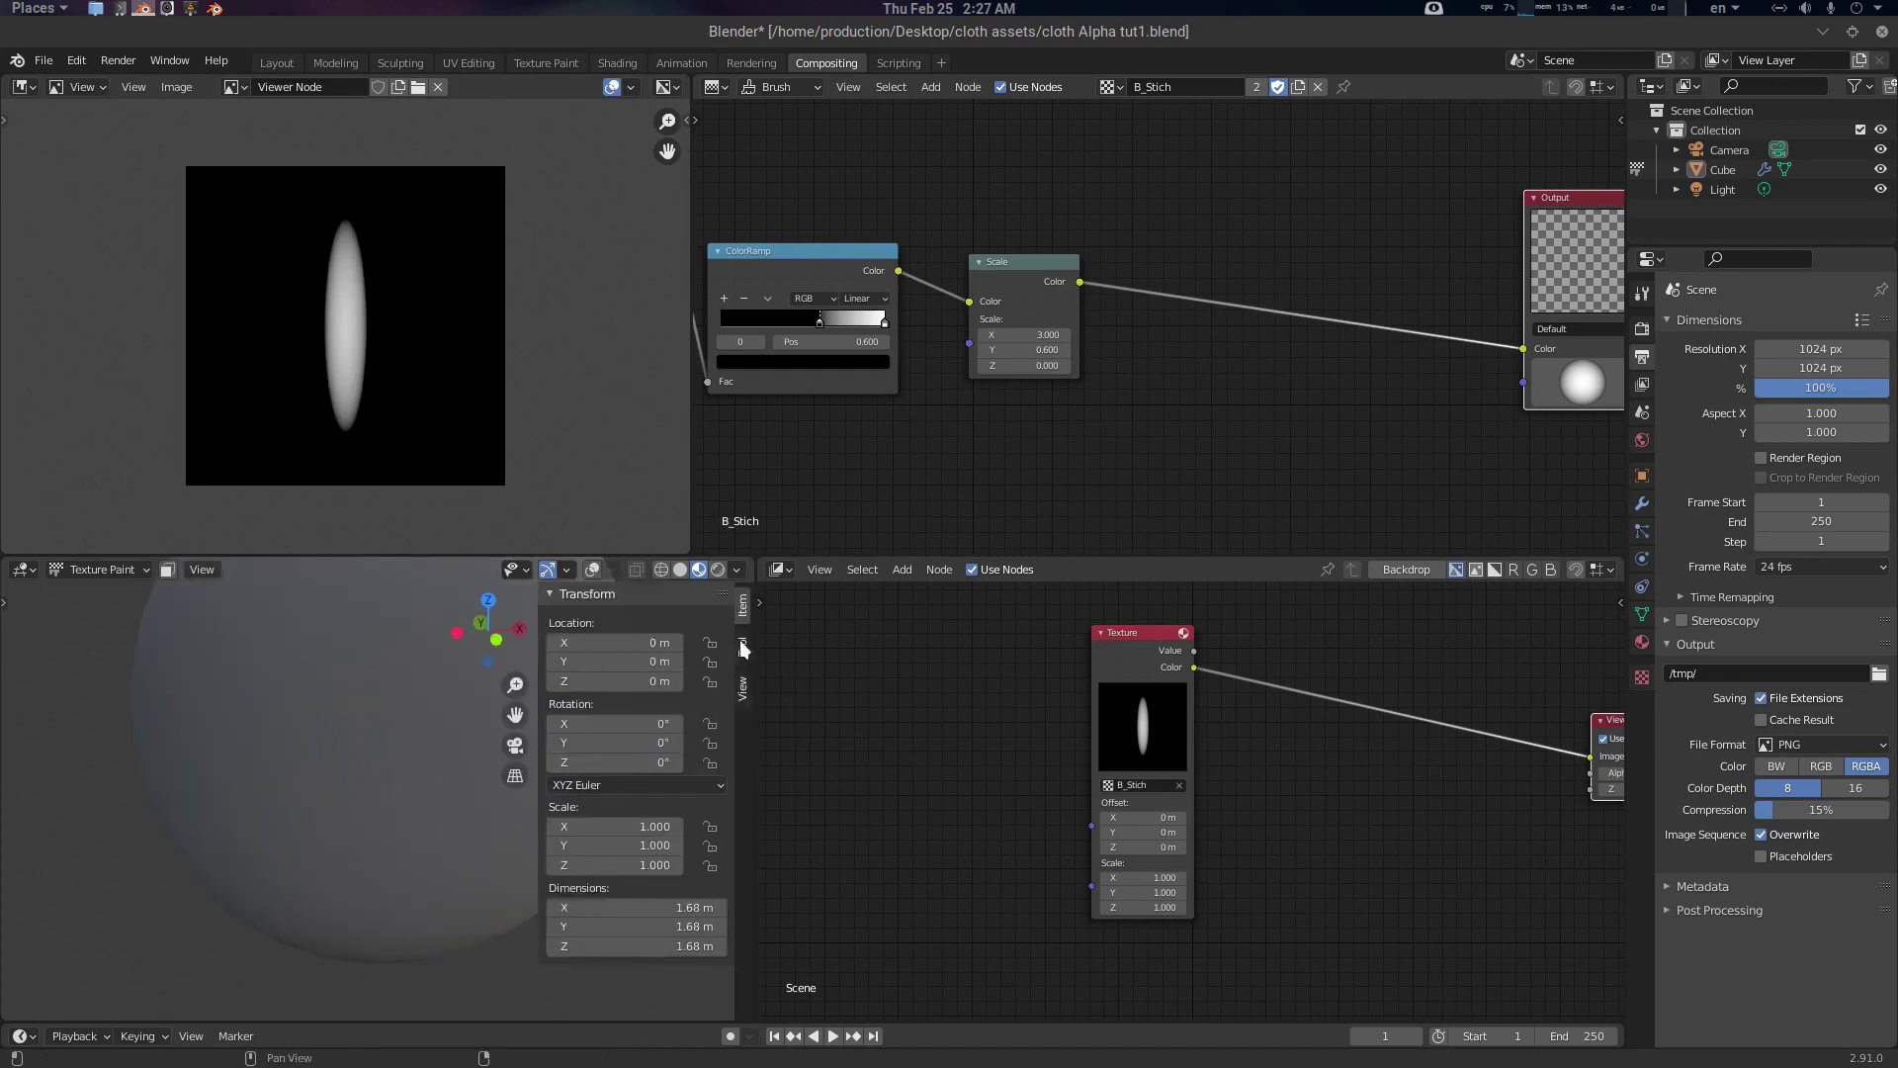
pyautogui.click(742, 645)
pyautogui.scroll(-3, 666, 833)
pyautogui.click(613, 791)
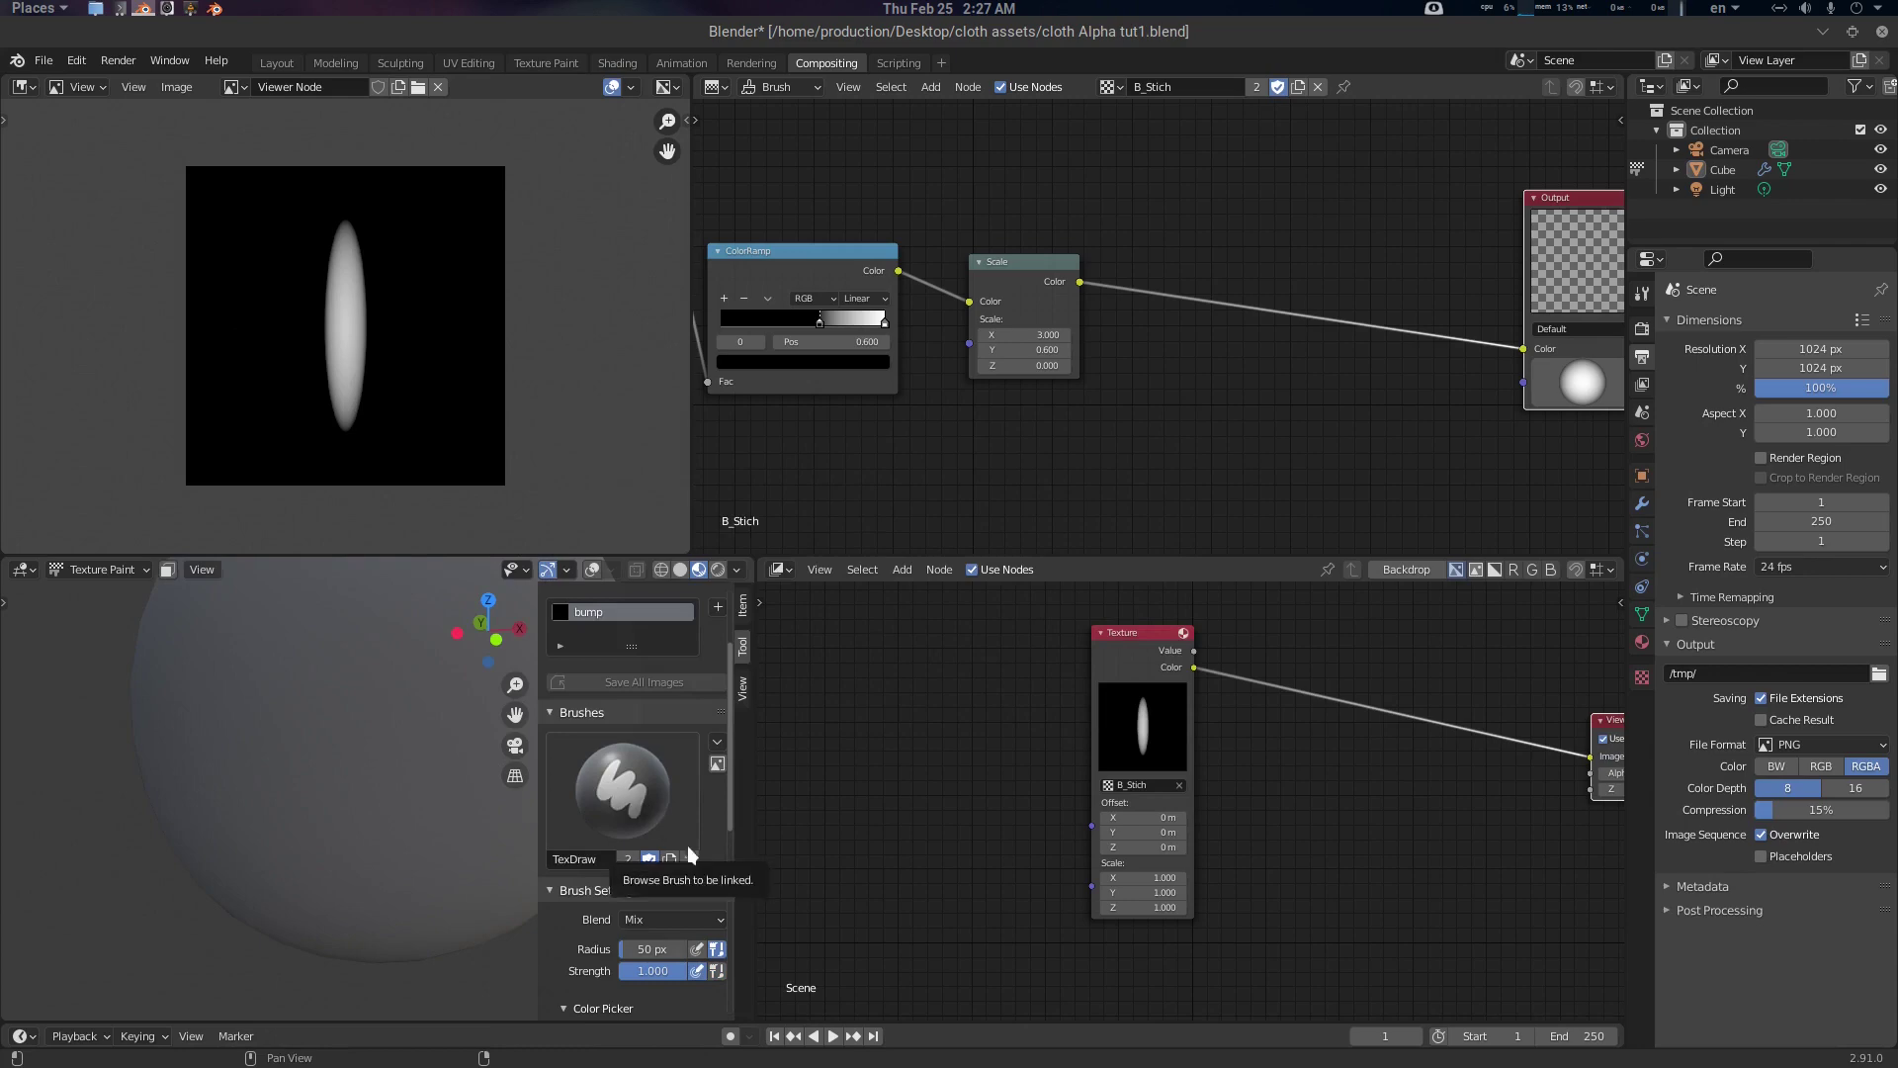
pyautogui.keyDown('ctrl'); pyautogui.scroll(-1, 686, 845); pyautogui.keyUp('ctrl')
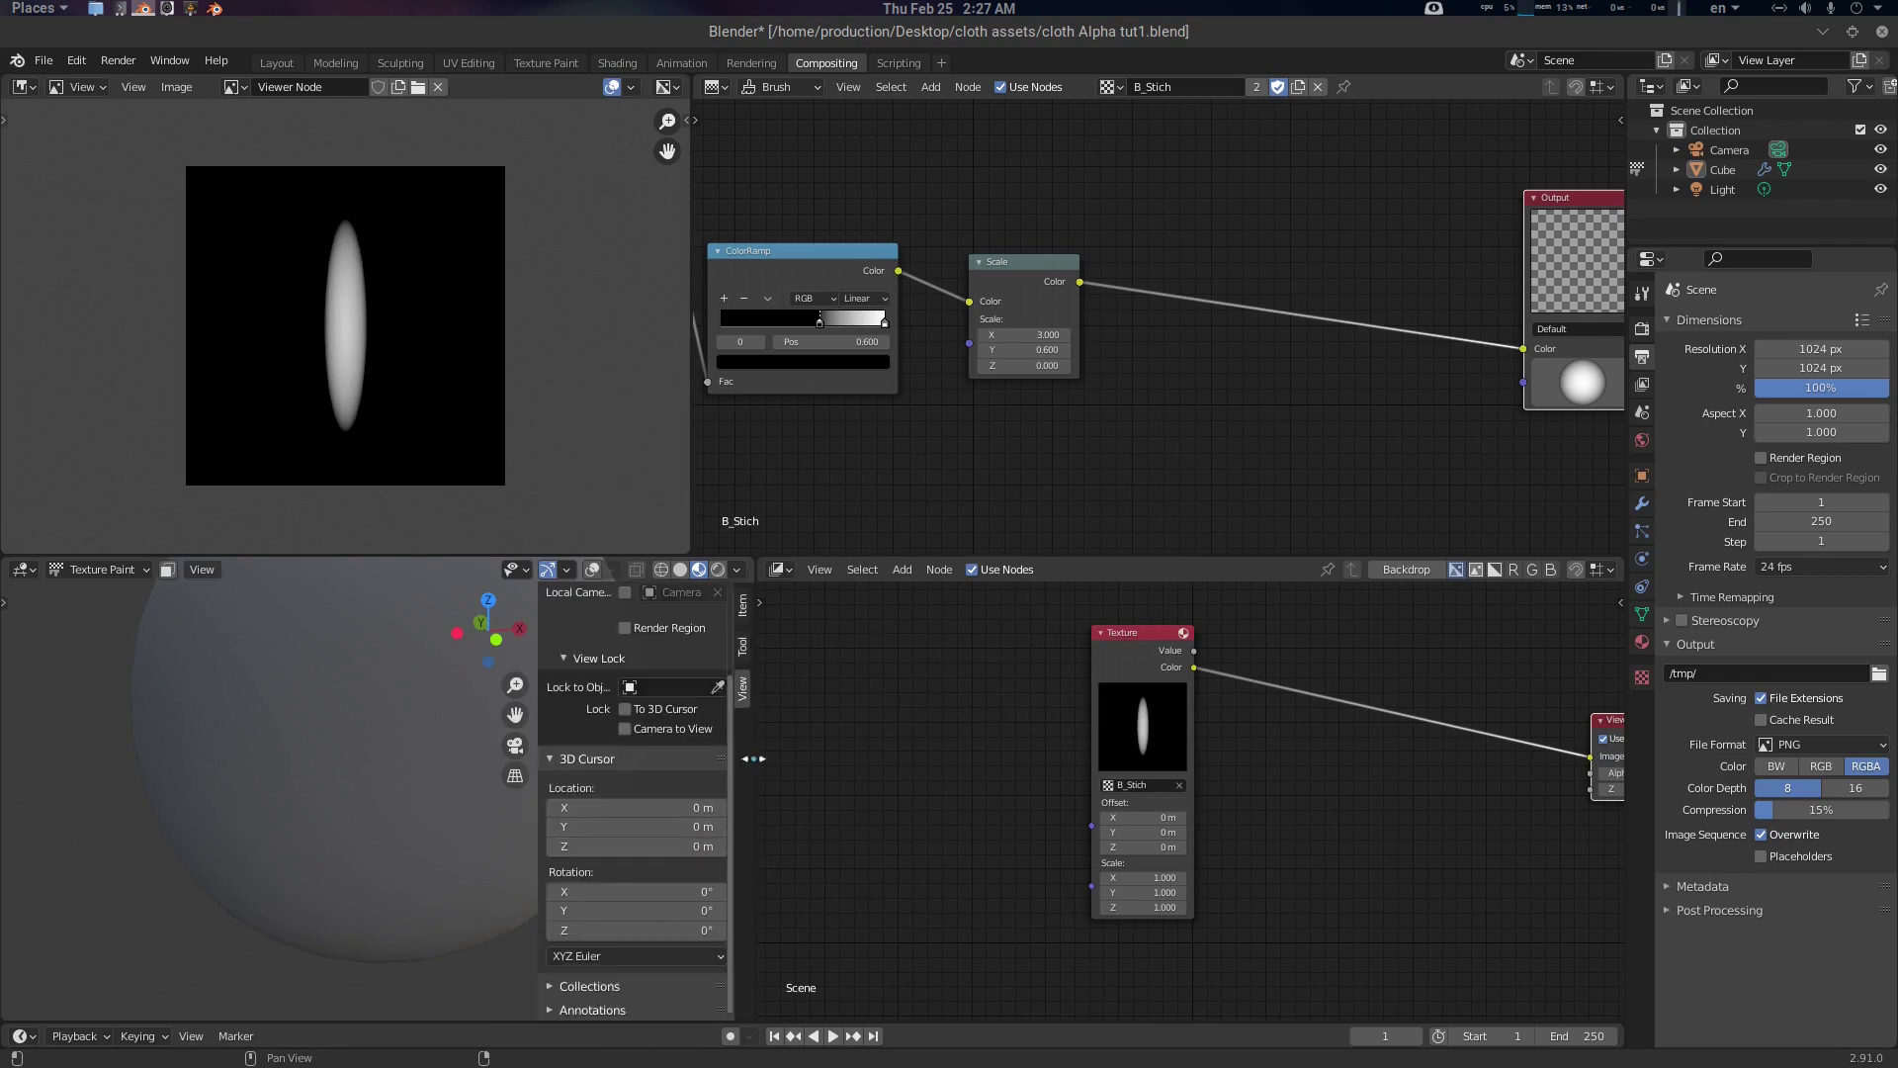
pyautogui.moveTo(753, 758); pyautogui.dragTo(924, 758)
pyautogui.scroll(3, 777, 770)
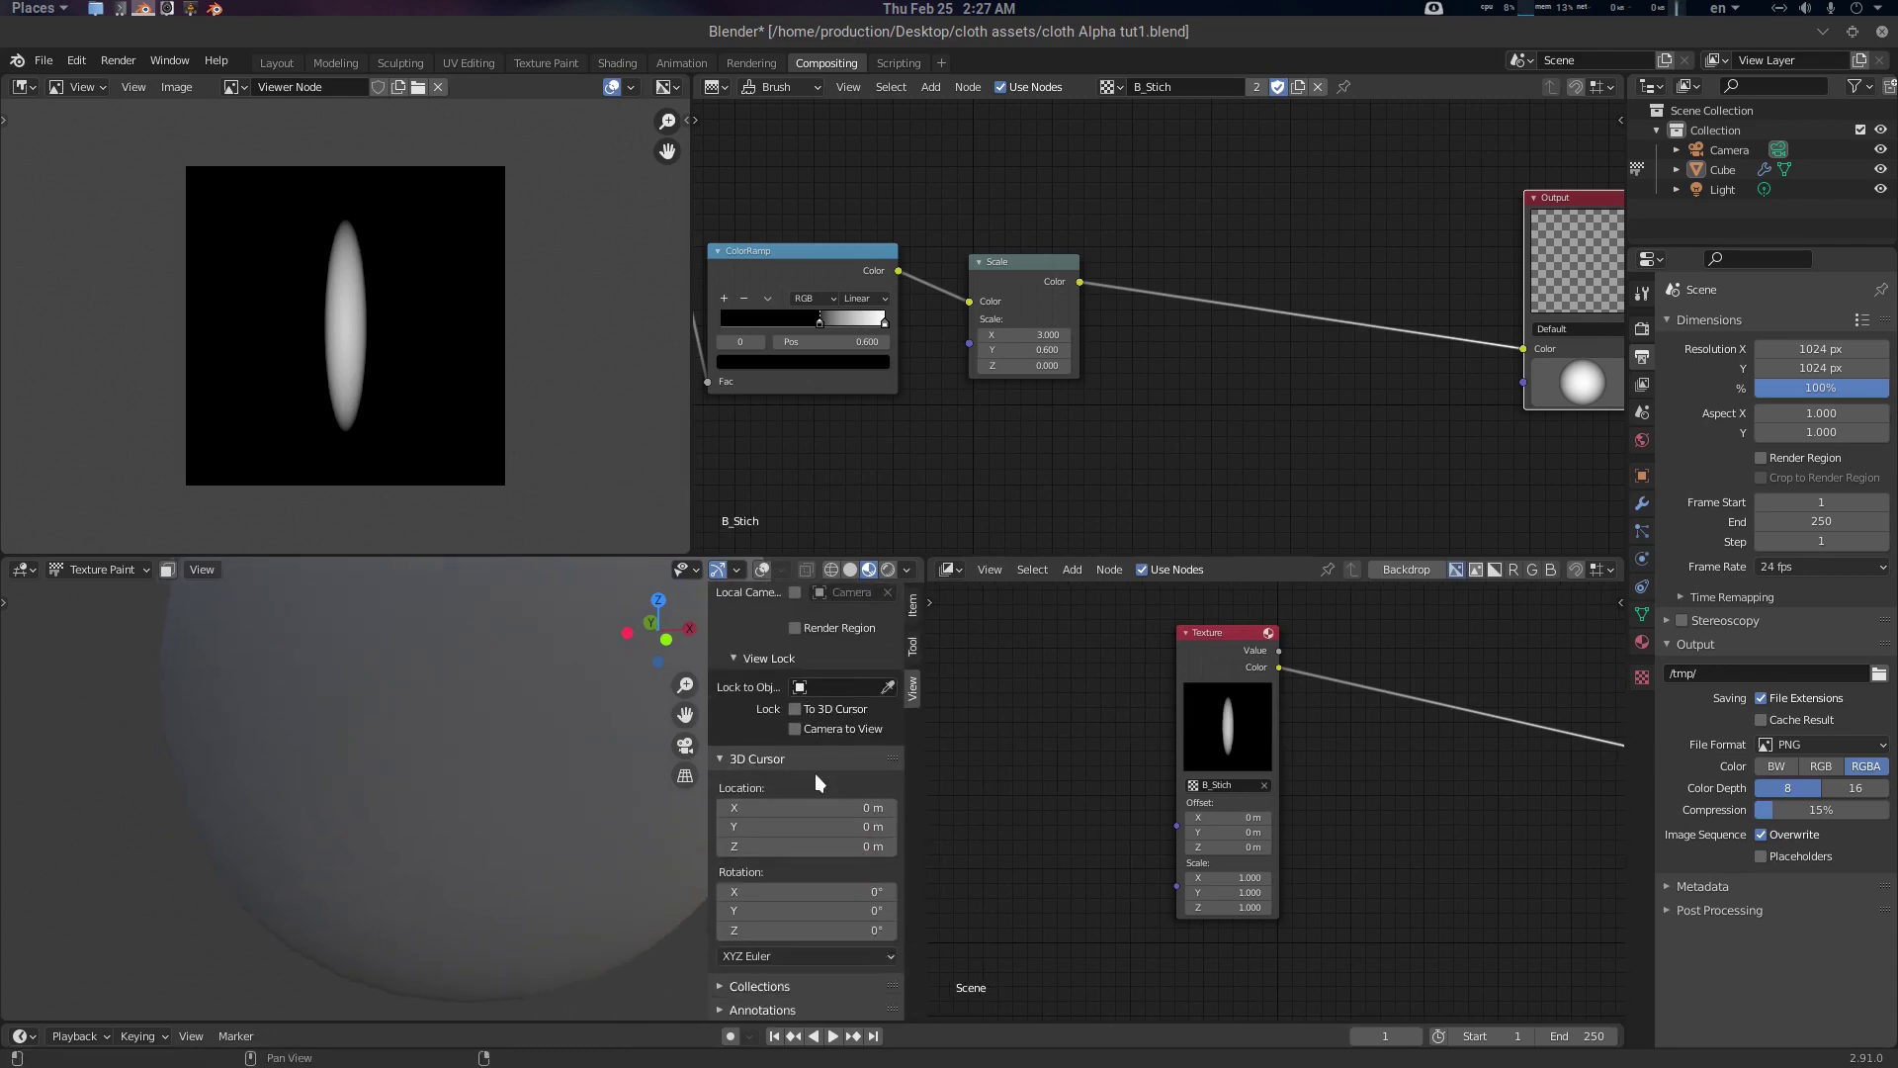
pyautogui.click(913, 646)
pyautogui.scroll(-3, 567, 732)
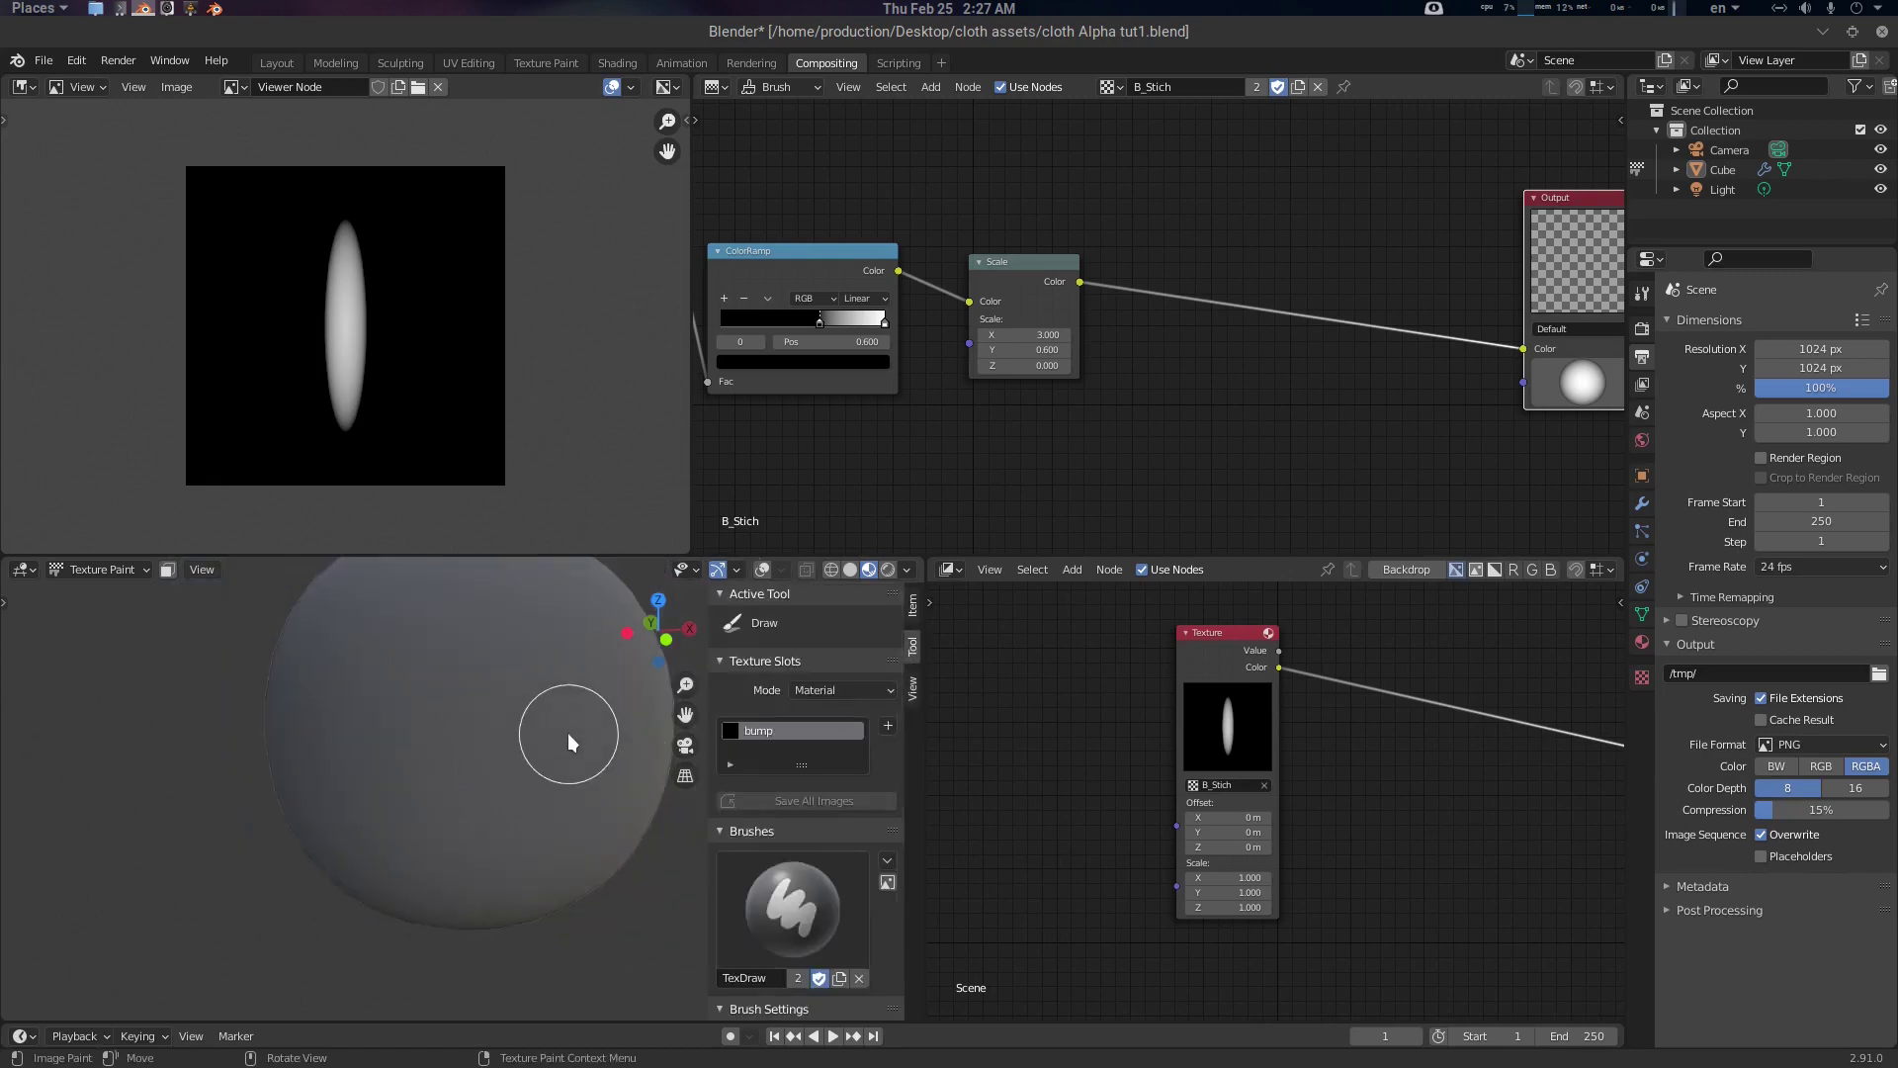
# Expand the TexDraw brush's texture settings and choose B_Stich as its texture
pyautogui.scroll(-2, 534, 711)
pyautogui.scroll(-3, 835, 755)
pyautogui.scroll(-5, 834, 755)
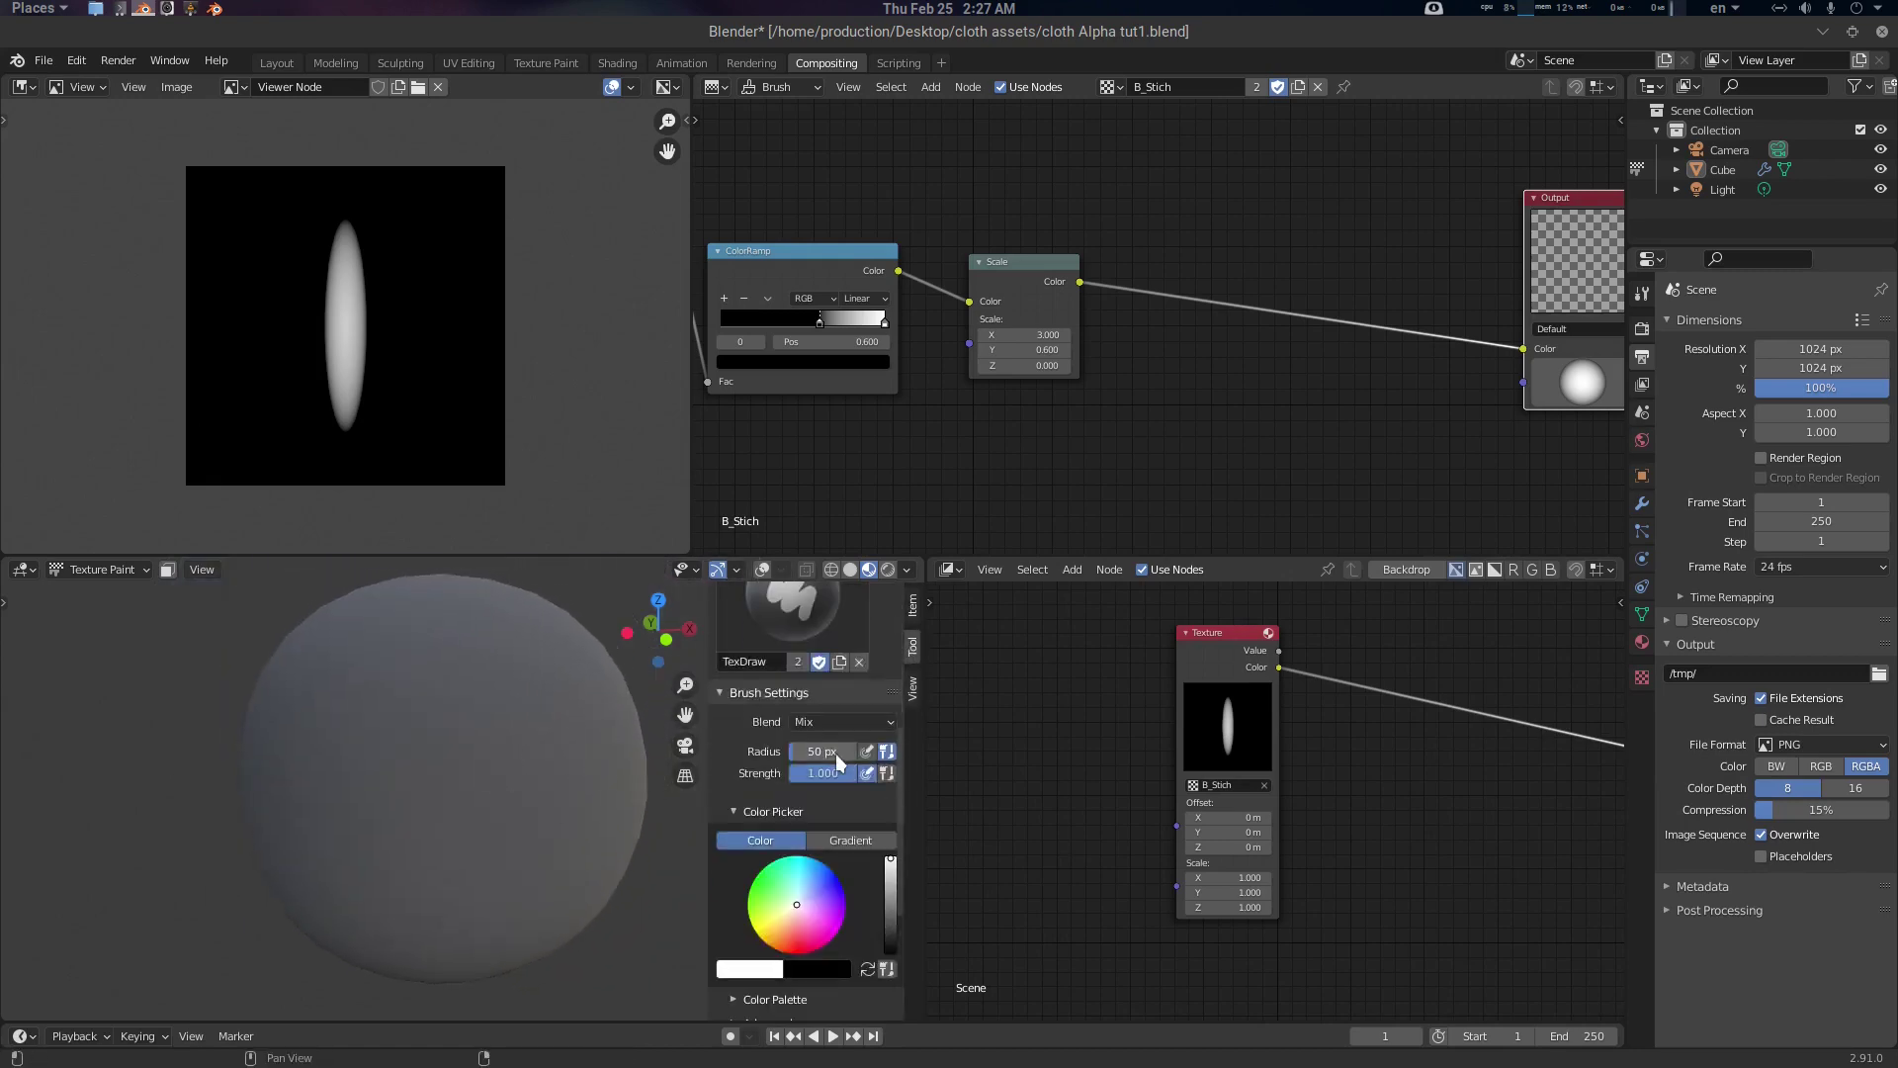
pyautogui.scroll(3, 577, 771)
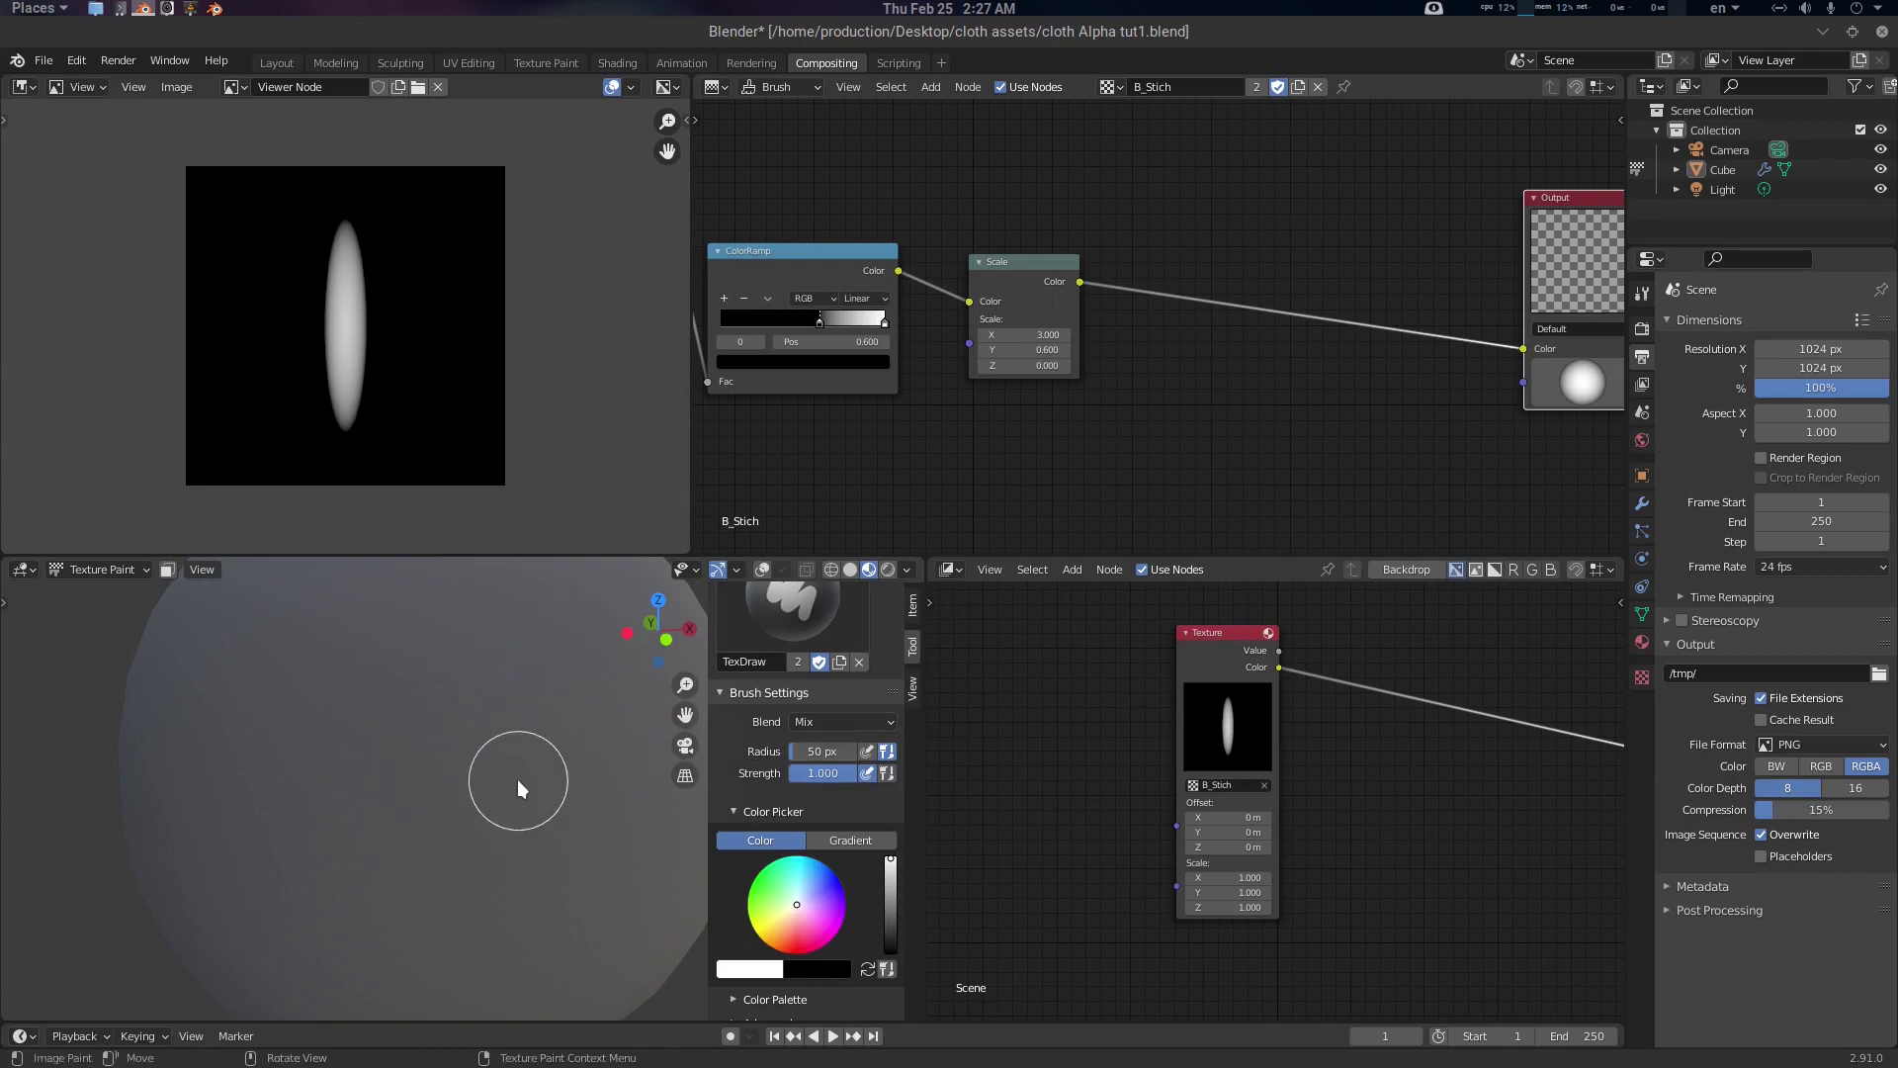
pyautogui.scroll(-5, 804, 755)
pyautogui.scroll(-1, 804, 759)
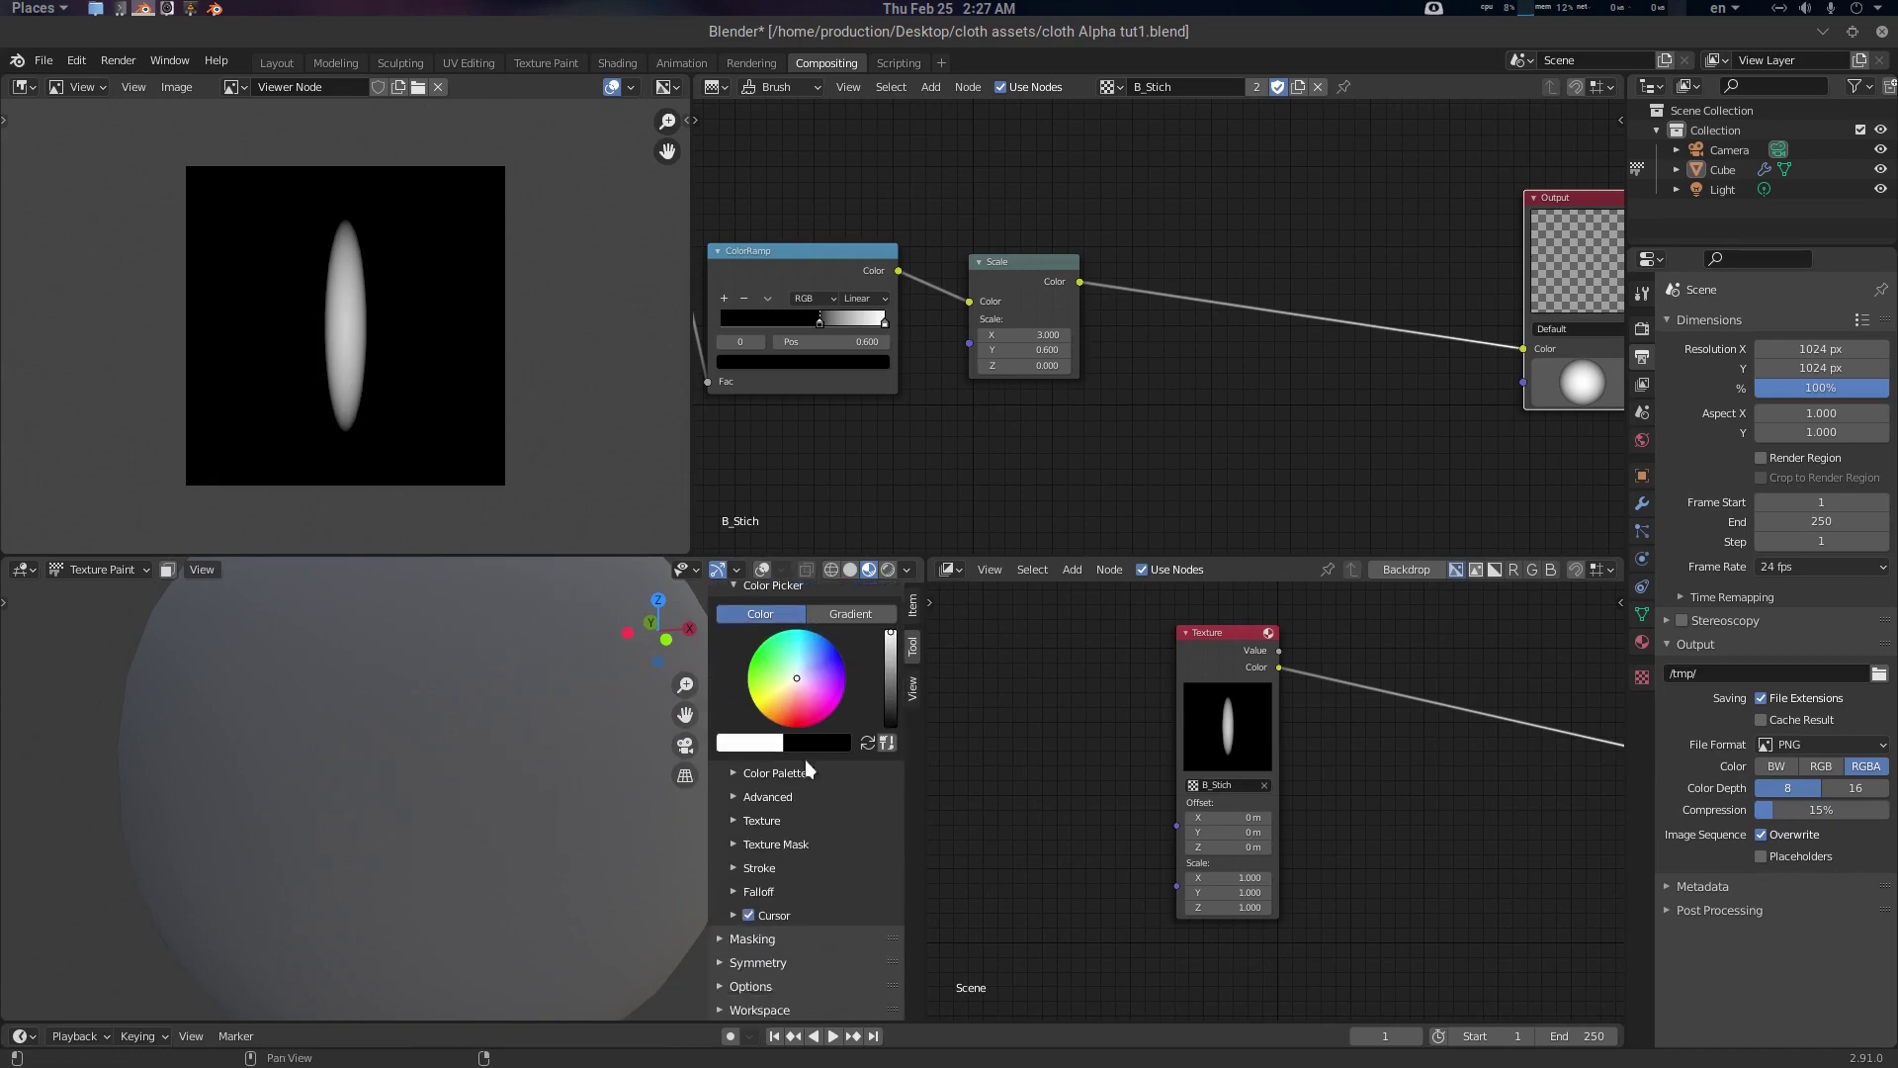
pyautogui.click(781, 820)
pyautogui.click(824, 873)
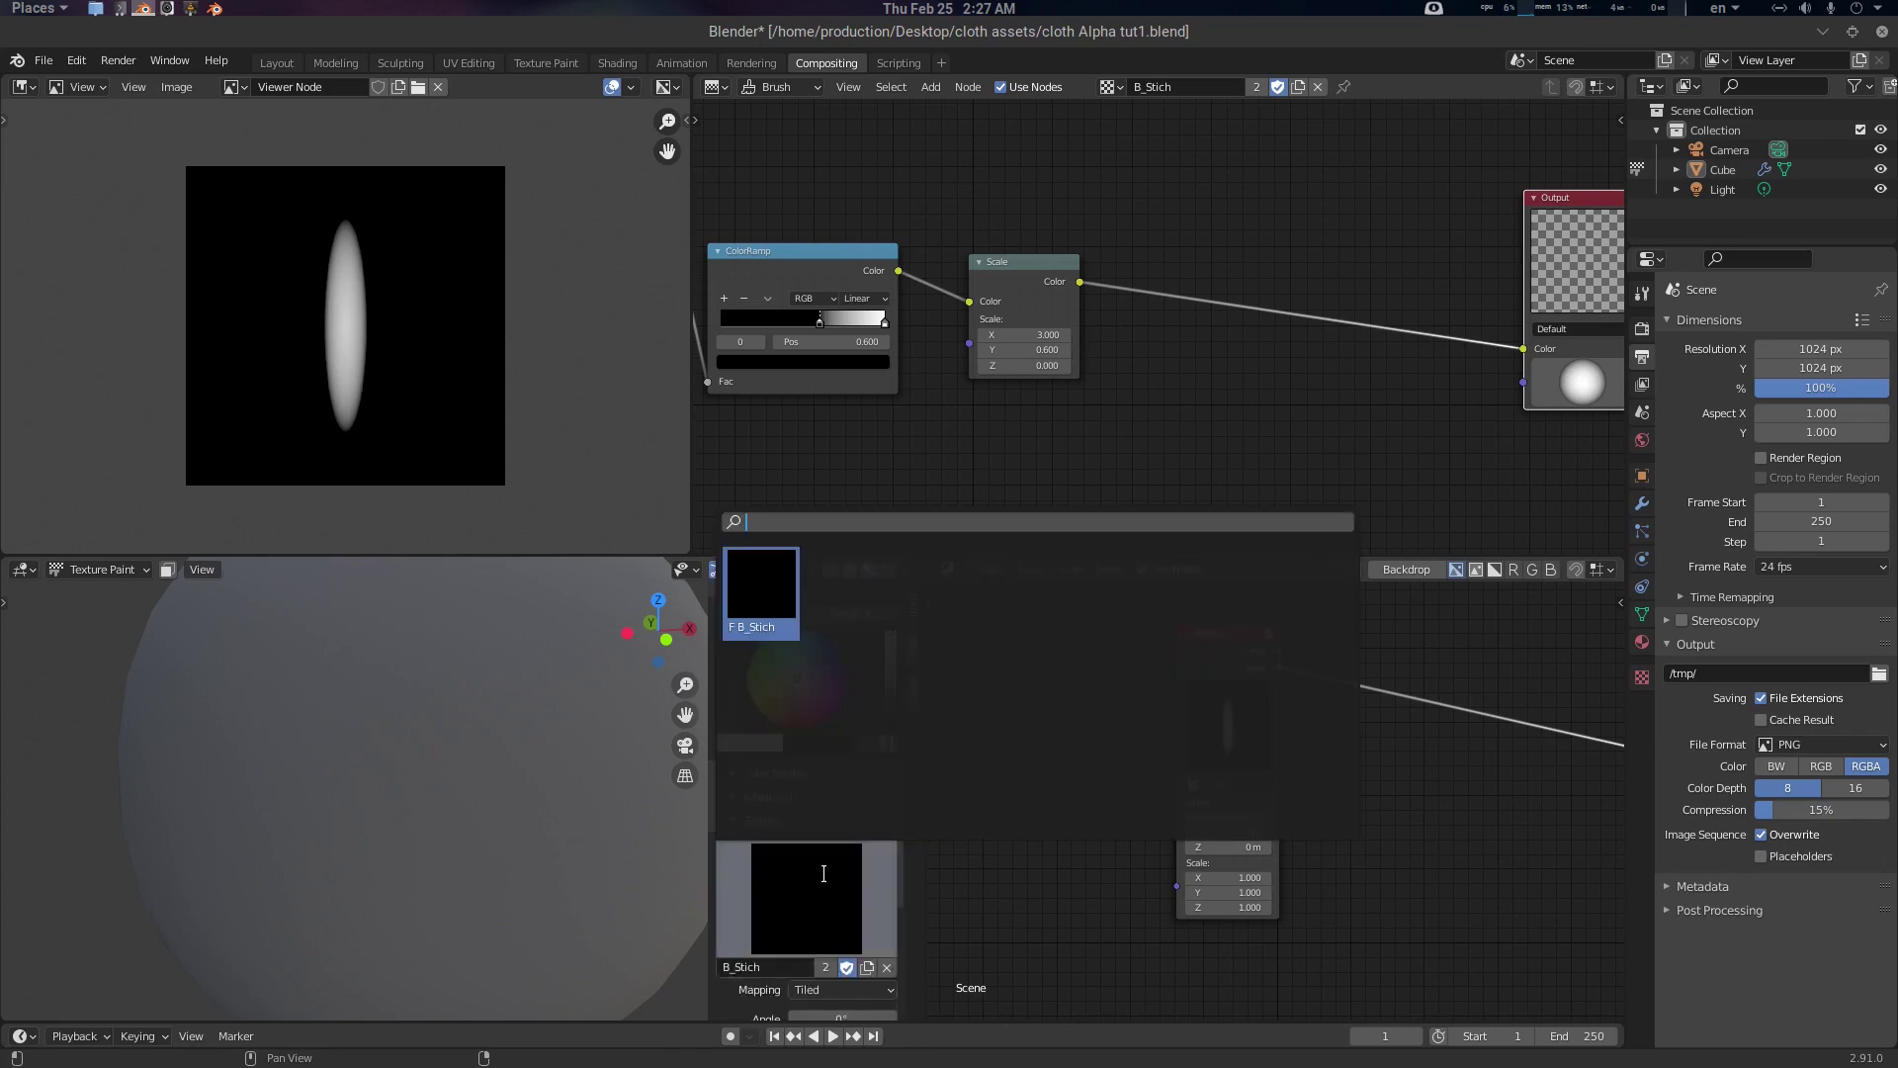
pyautogui.click(773, 615)
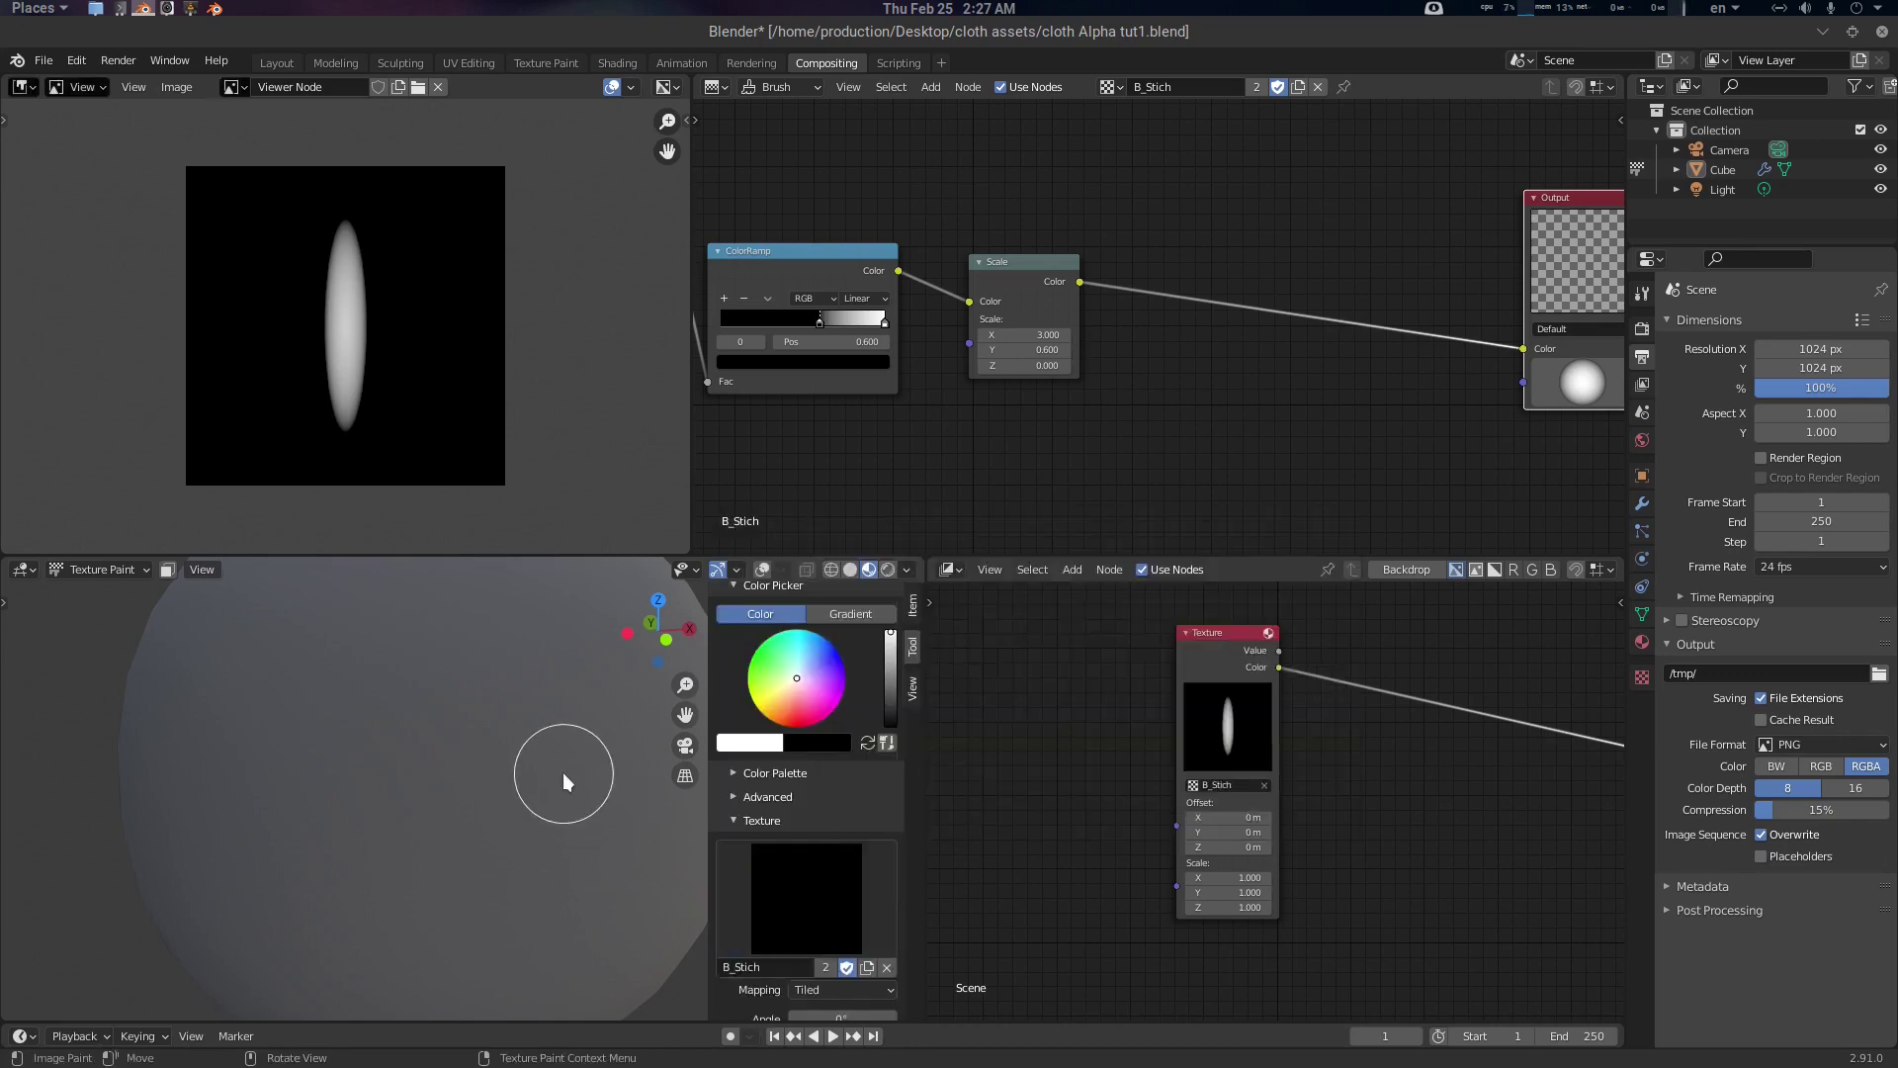
# Set the mapping of the brush's B_Stich texture to View Plane
pyautogui.scroll(-1, 561, 773)
pyautogui.scroll(-8, 791, 842)
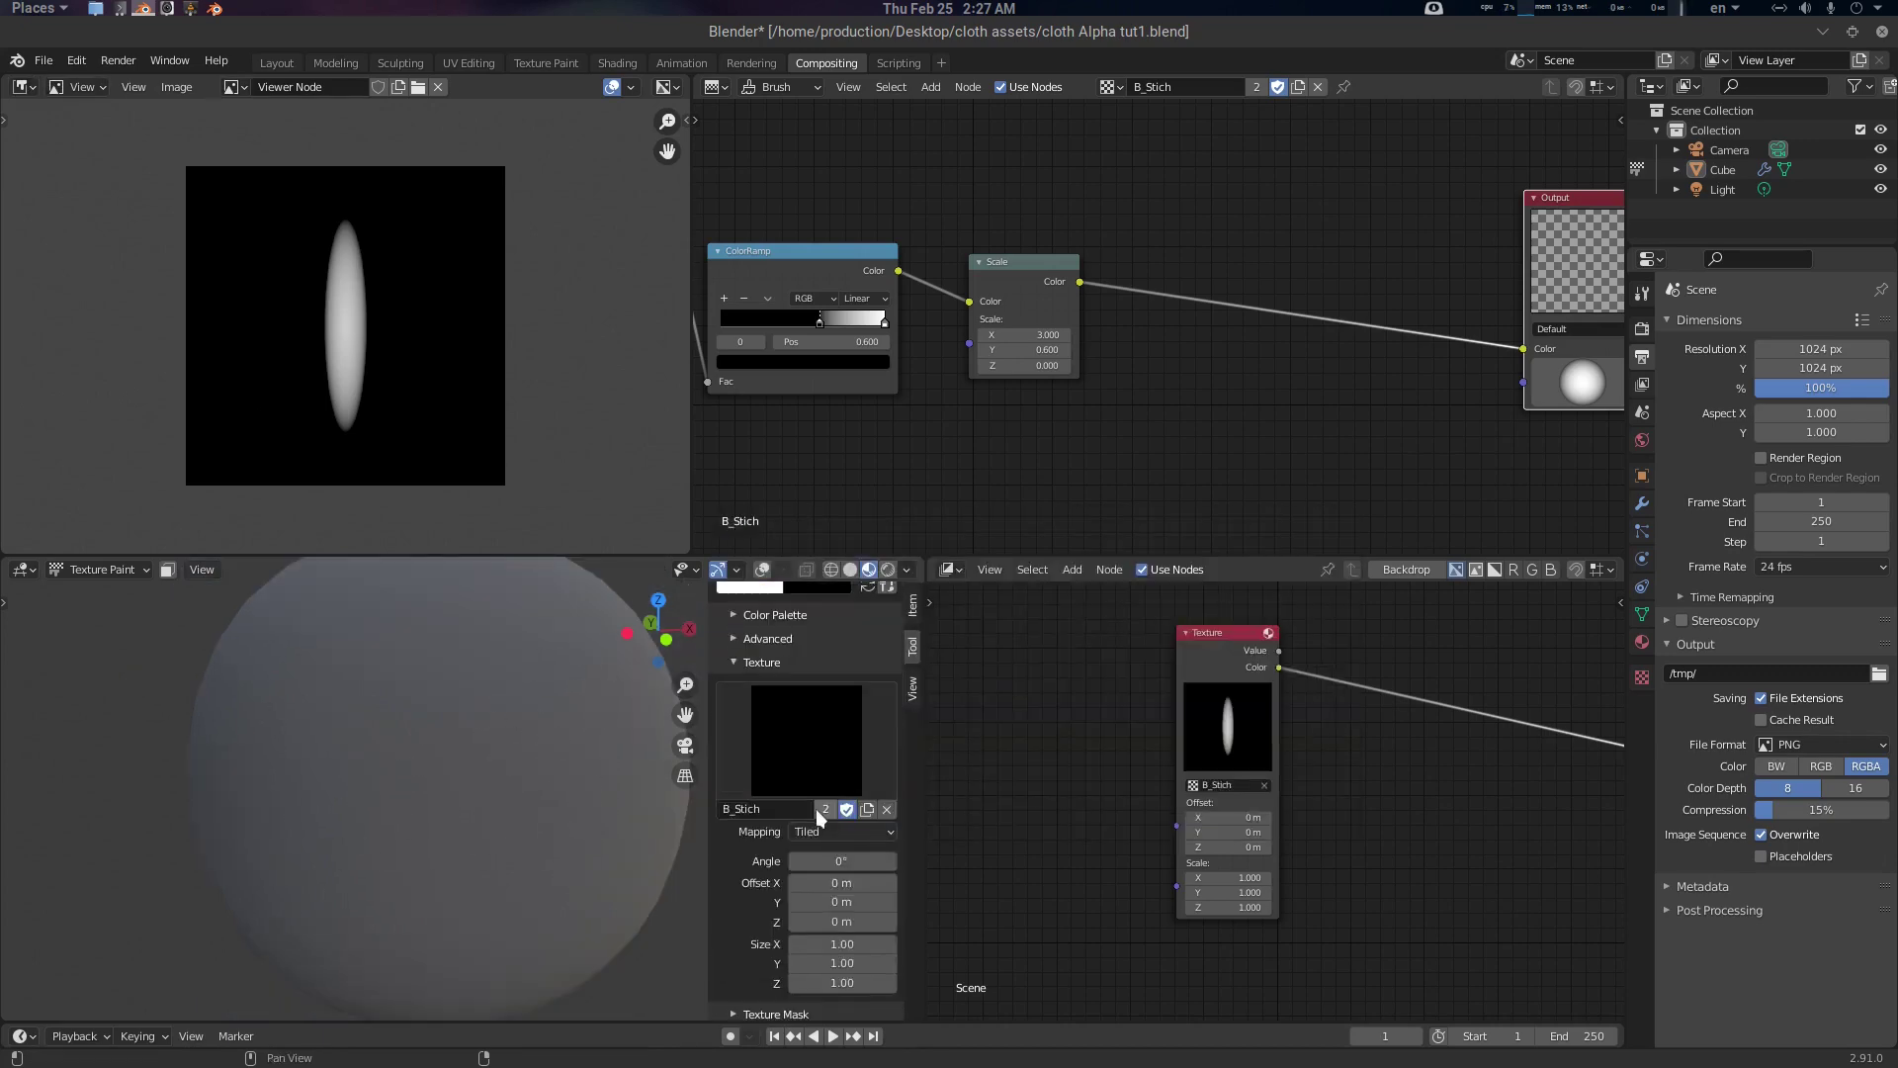
pyautogui.click(816, 676)
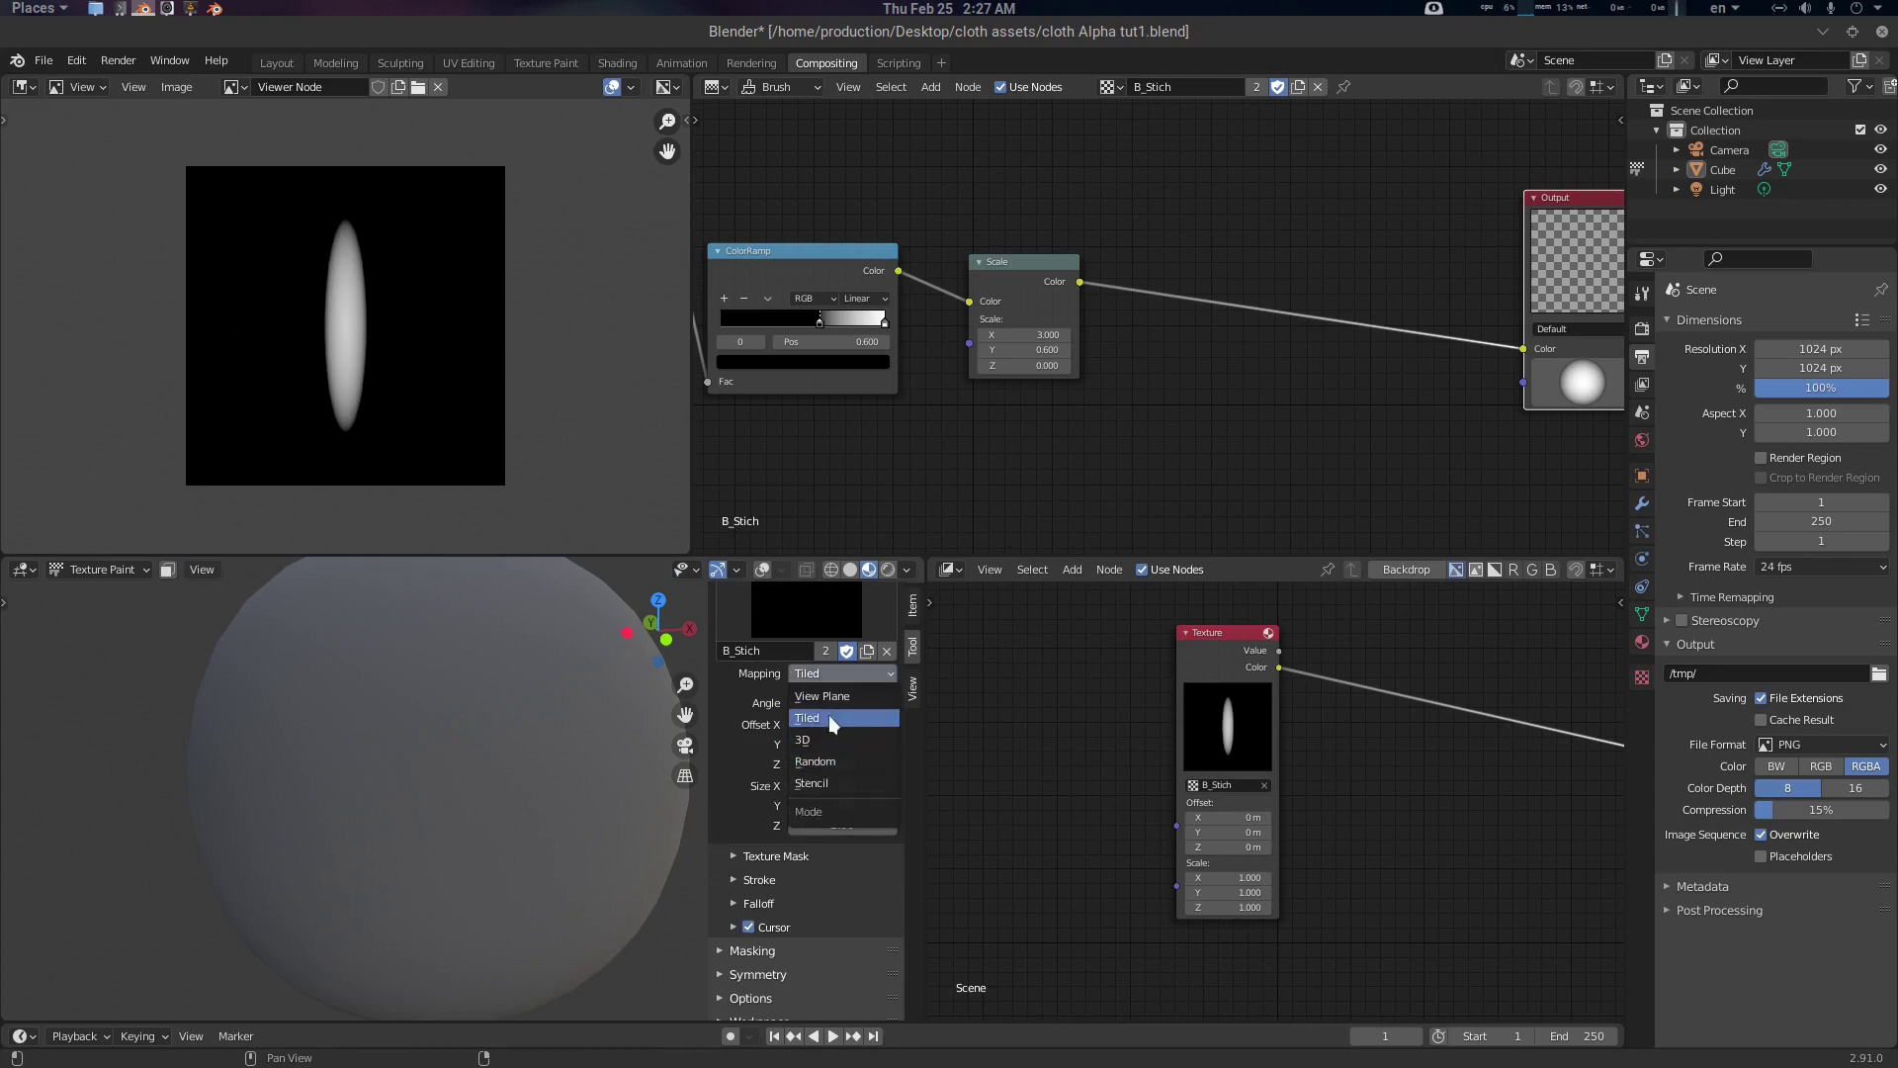
pyautogui.click(836, 699)
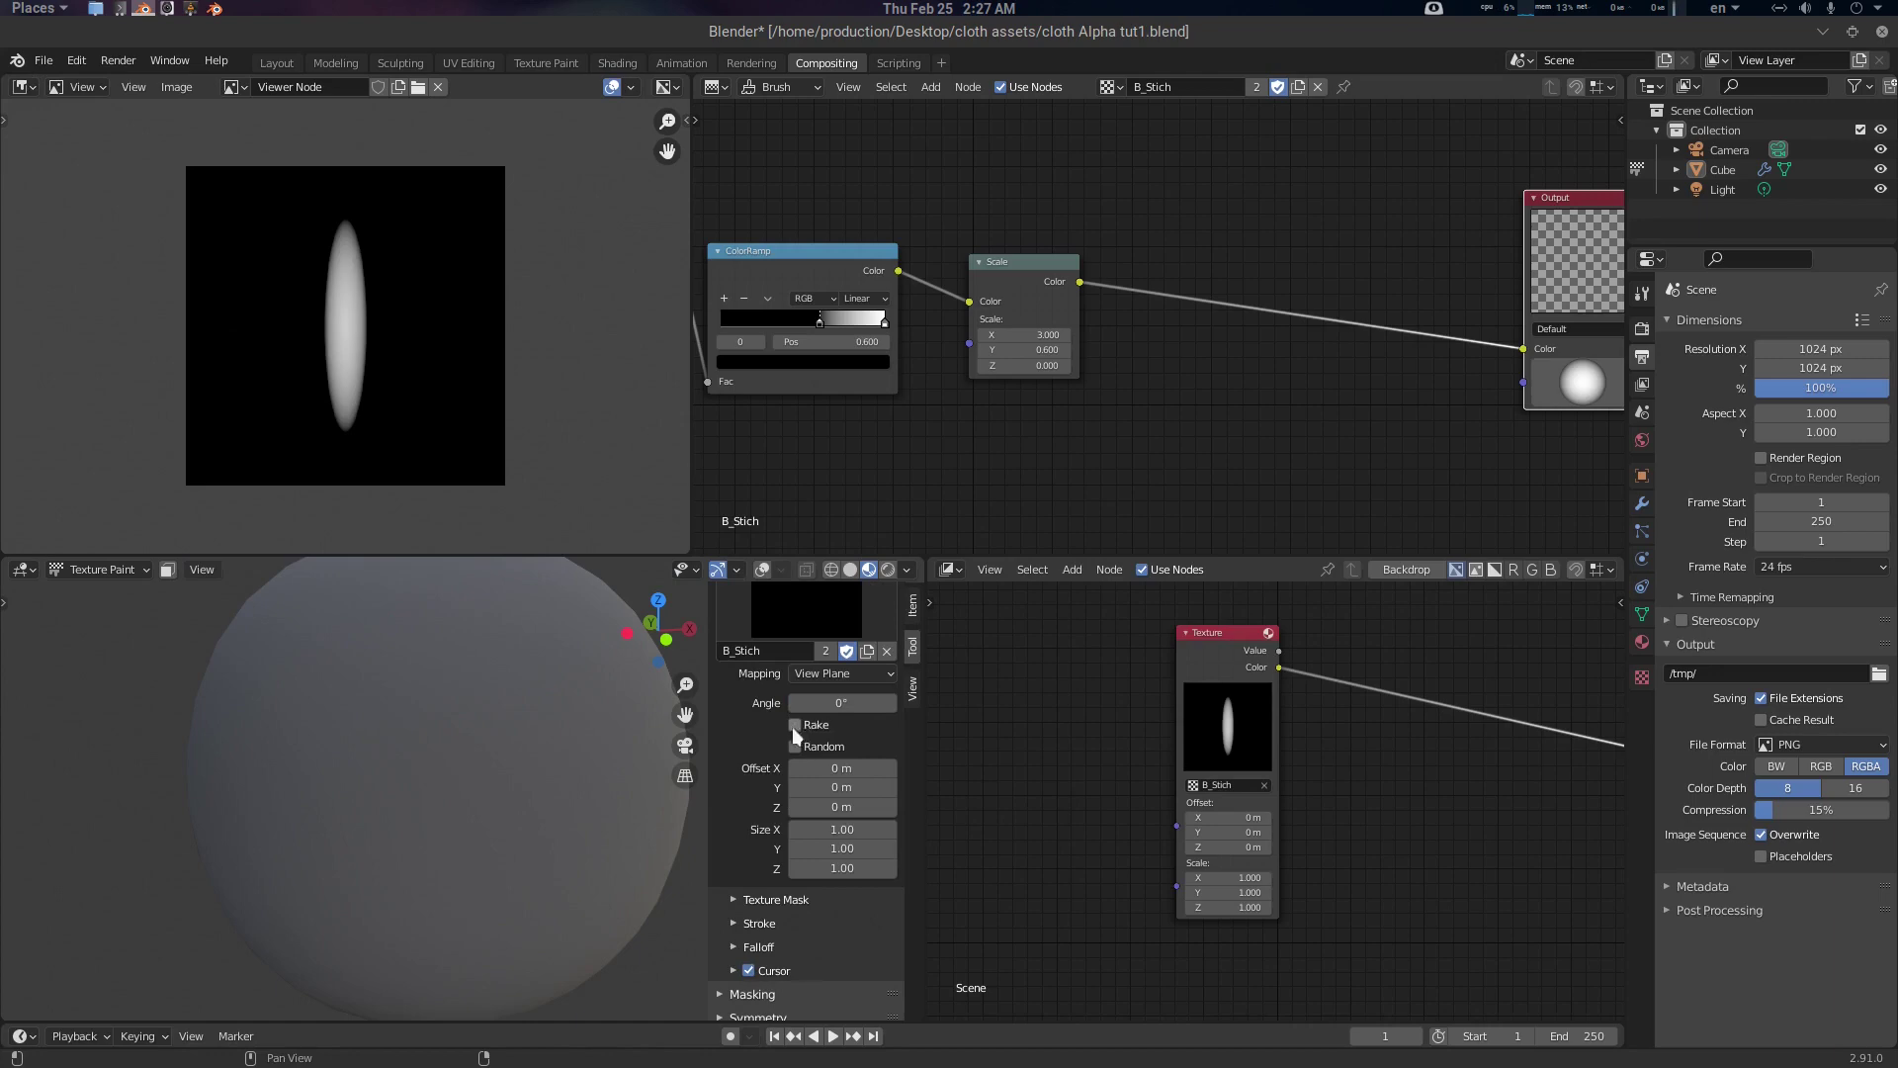
# Stamp four separate test stitches on the sphere and undo them
pyautogui.scroll(1, 537, 765)
pyautogui.click(491, 773)
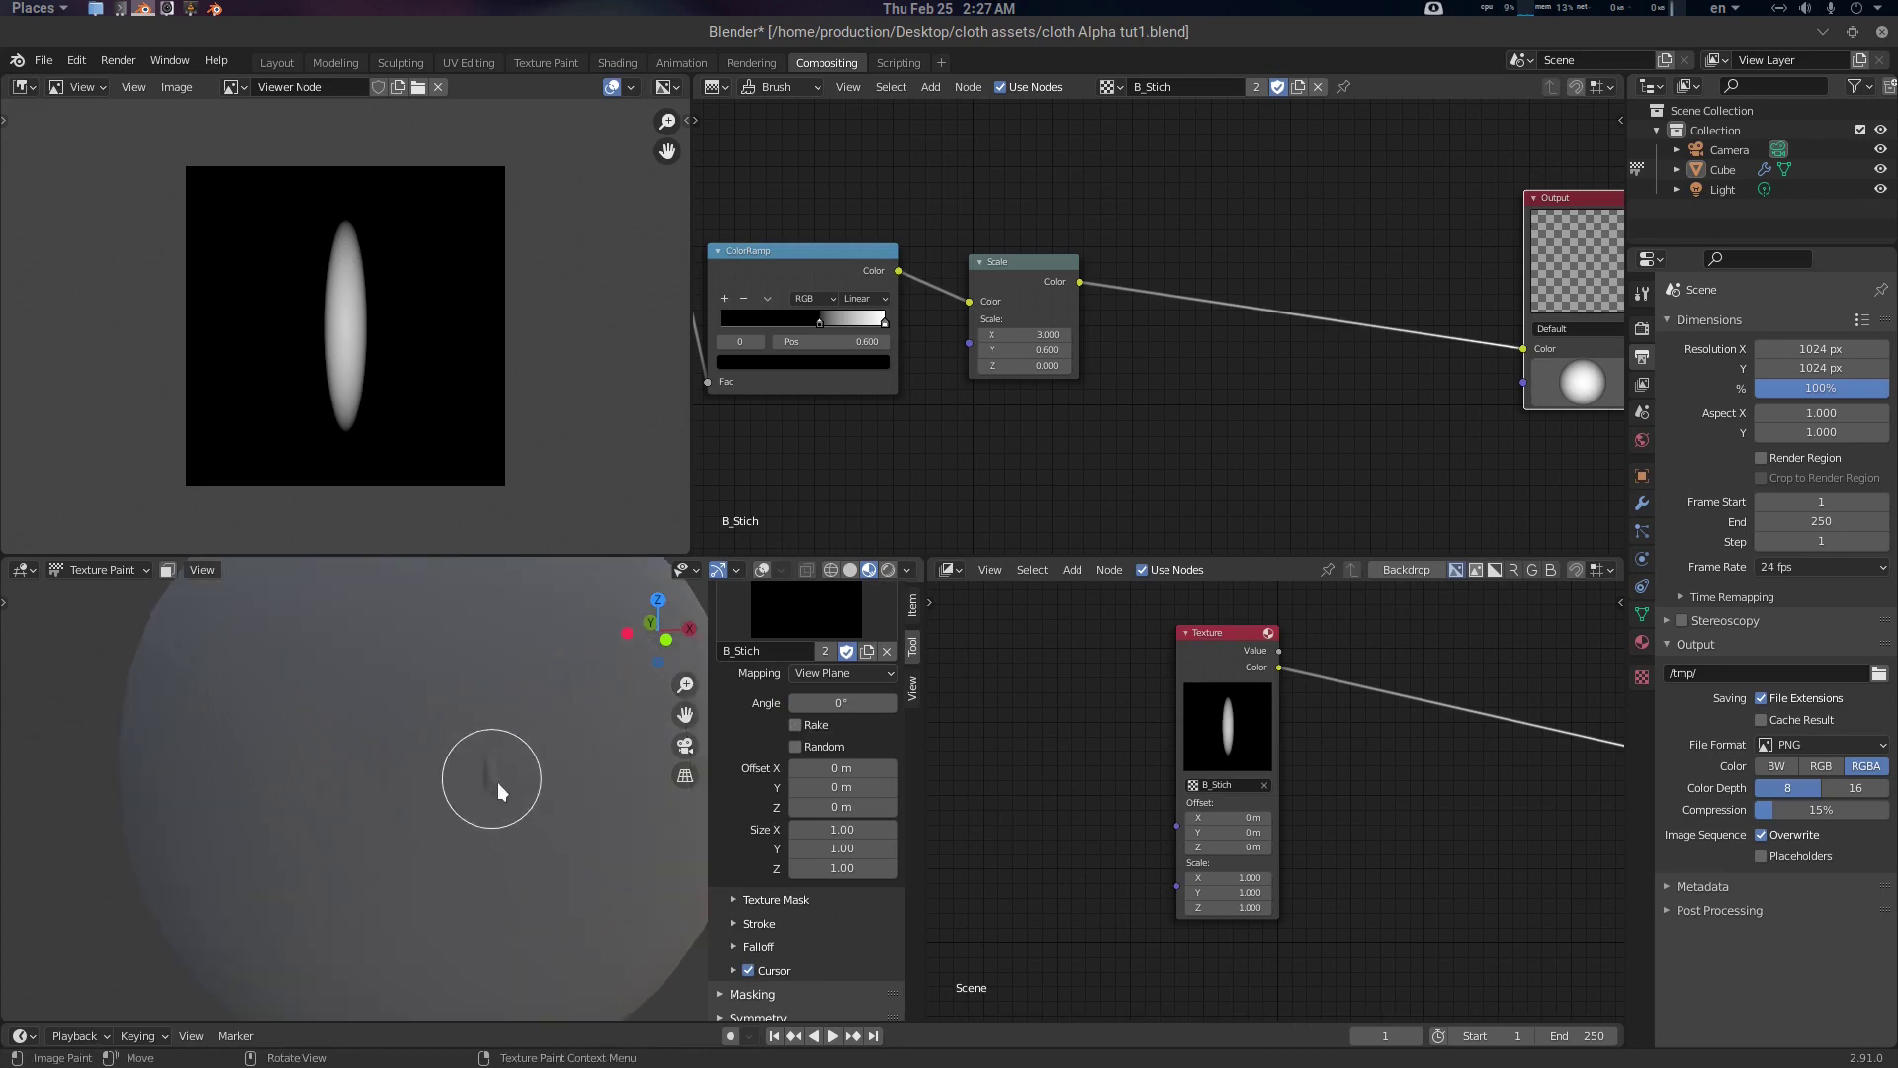
pyautogui.click(390, 705)
pyautogui.click(544, 825)
pyautogui.click(592, 798)
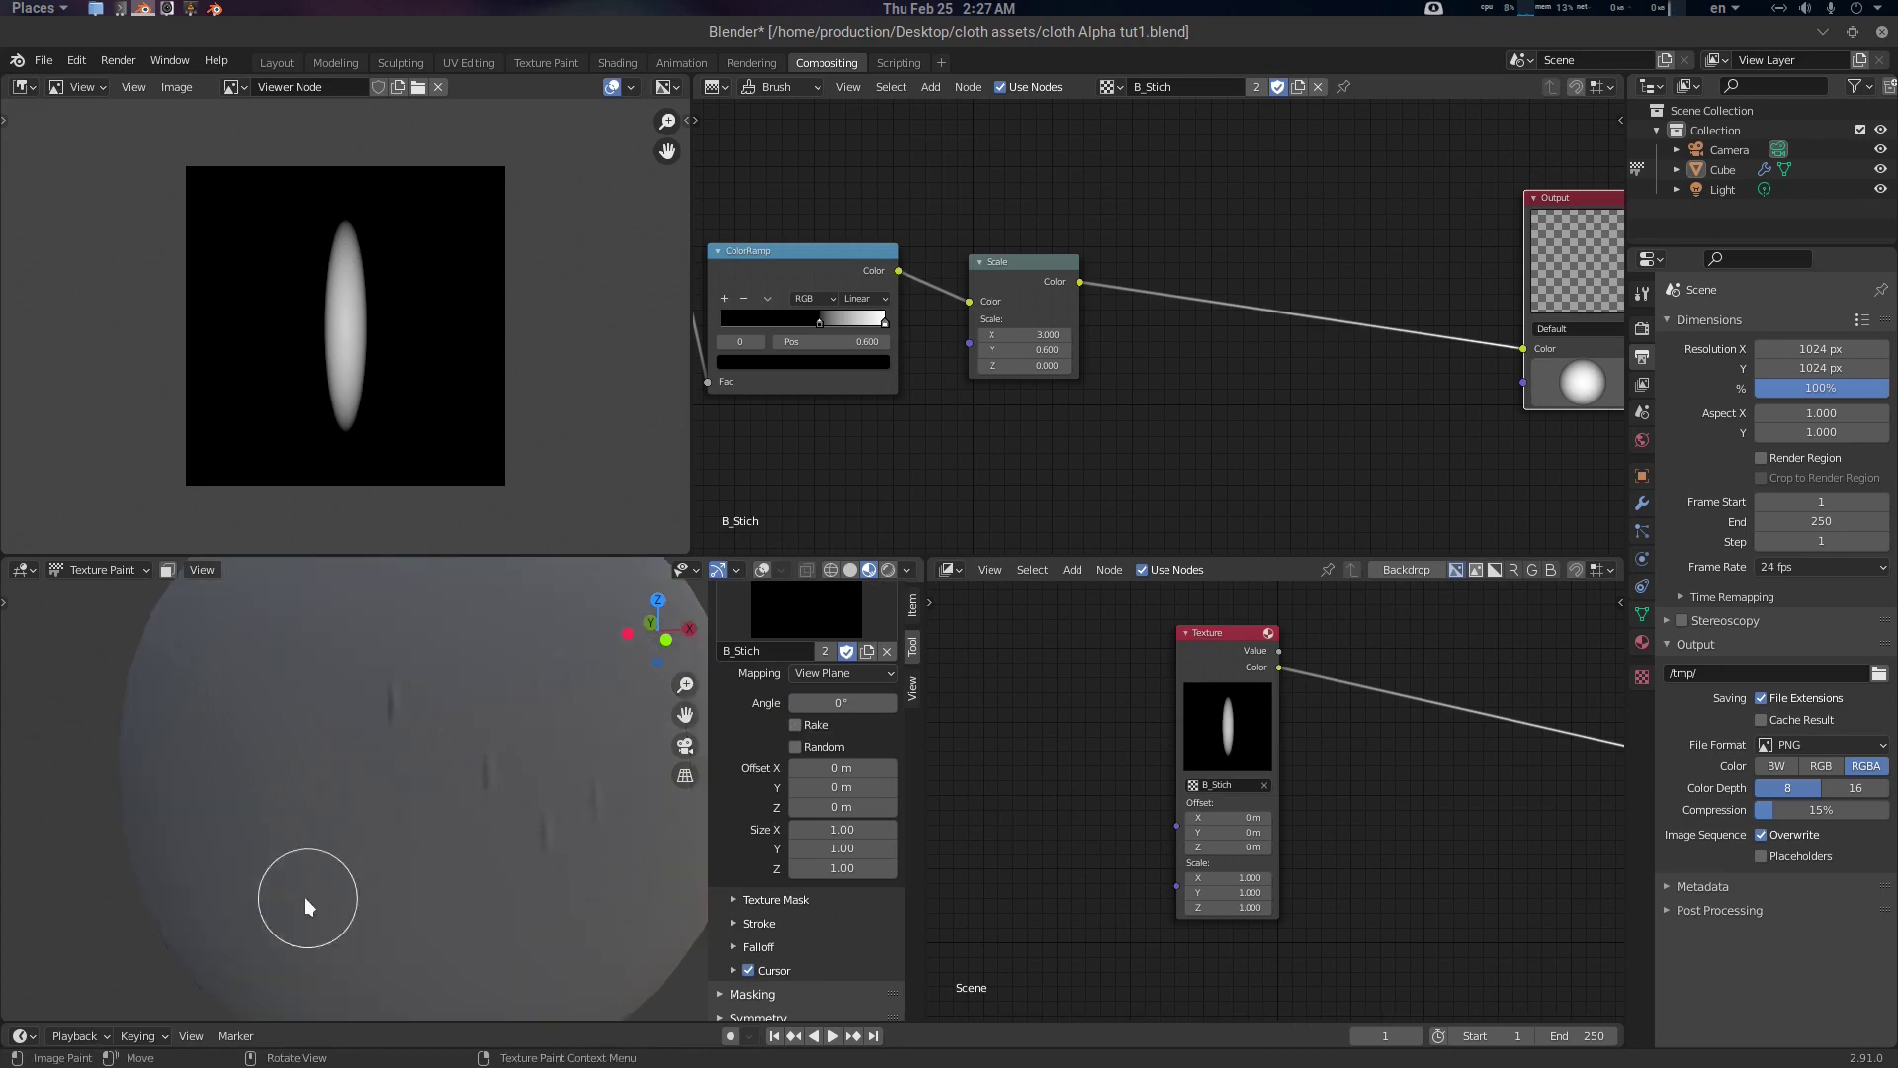
pyautogui.moveTo(442, 847); pyautogui.dragTo(427, 827, button='middle')
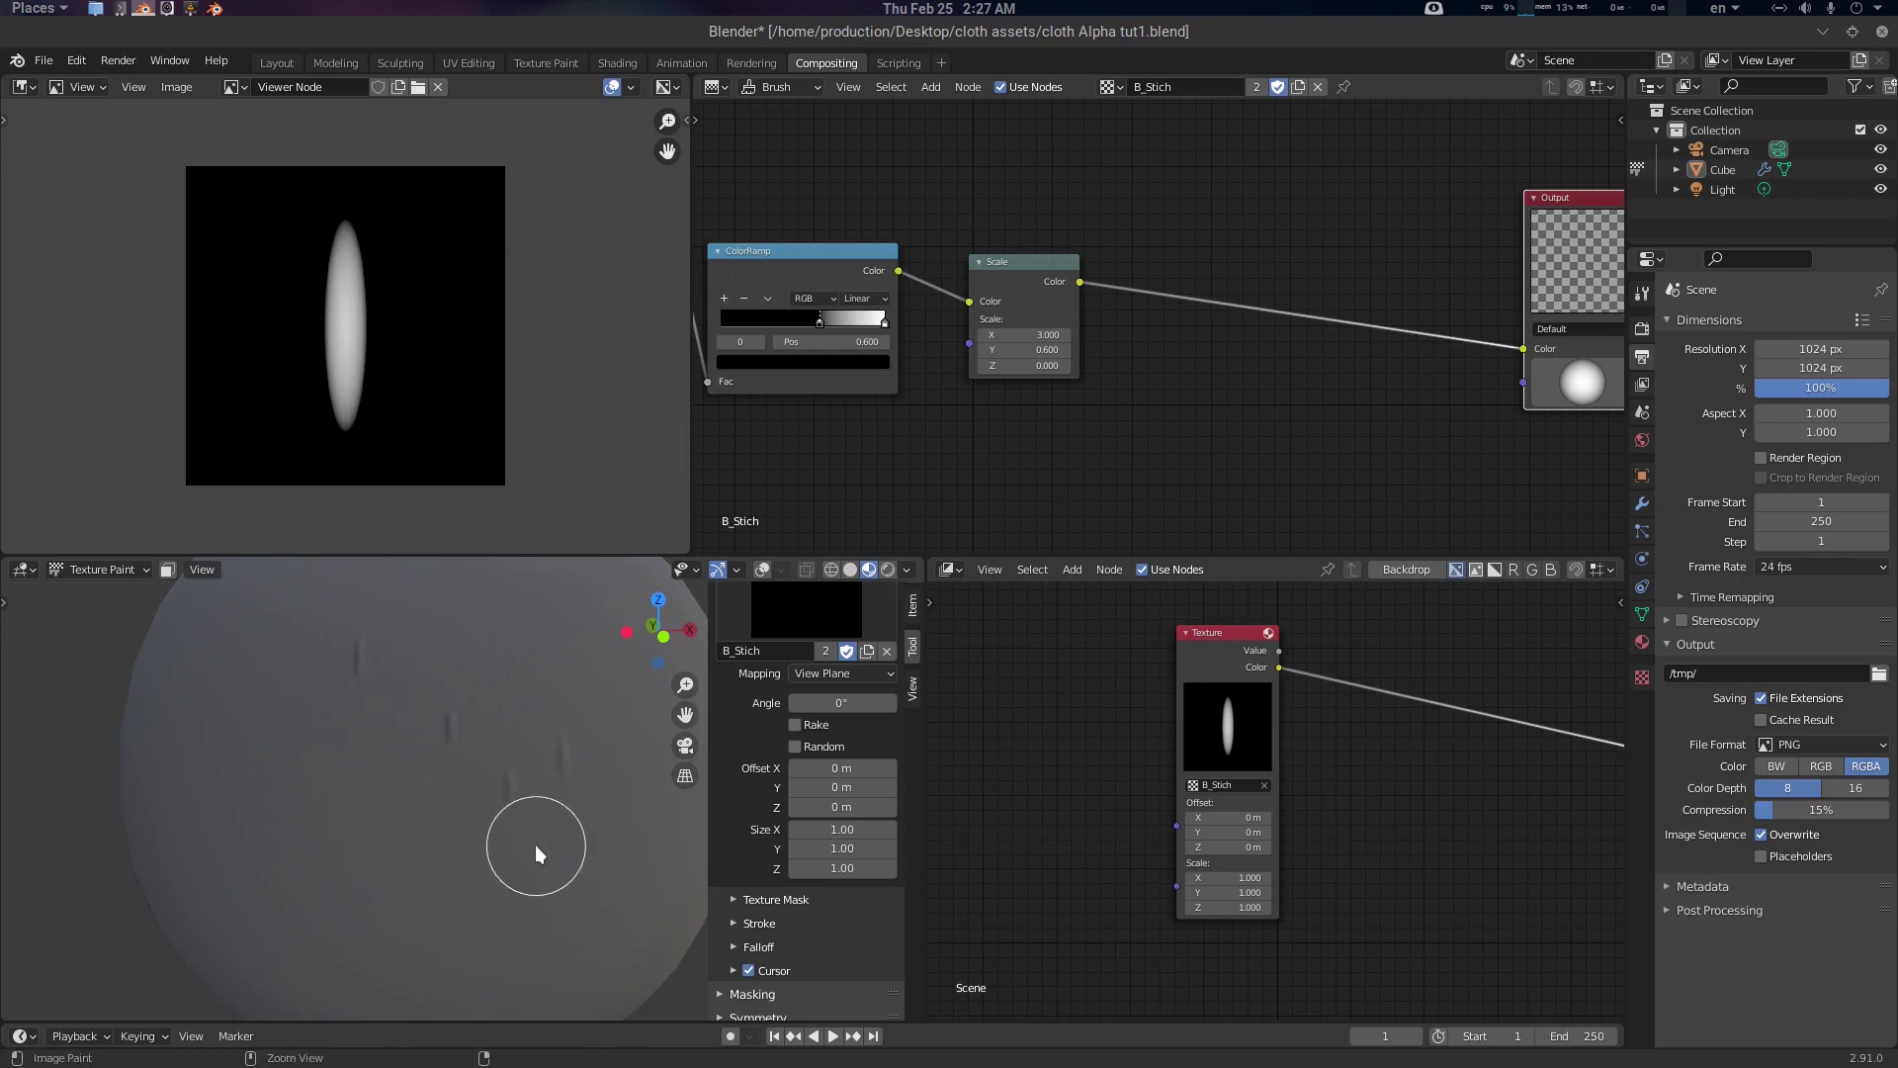
pyautogui.hotkey('ctrl', 'z')
pyautogui.hotkey('ctrl', 'z')
pyautogui.hotkey('ctrl', 'z')
pyautogui.hotkey('ctrl', 'z')
# Enable Rake for the brush texture angle and try it with one diagonal stroke on the sphere, undoing the stroke
pyautogui.click(795, 724)
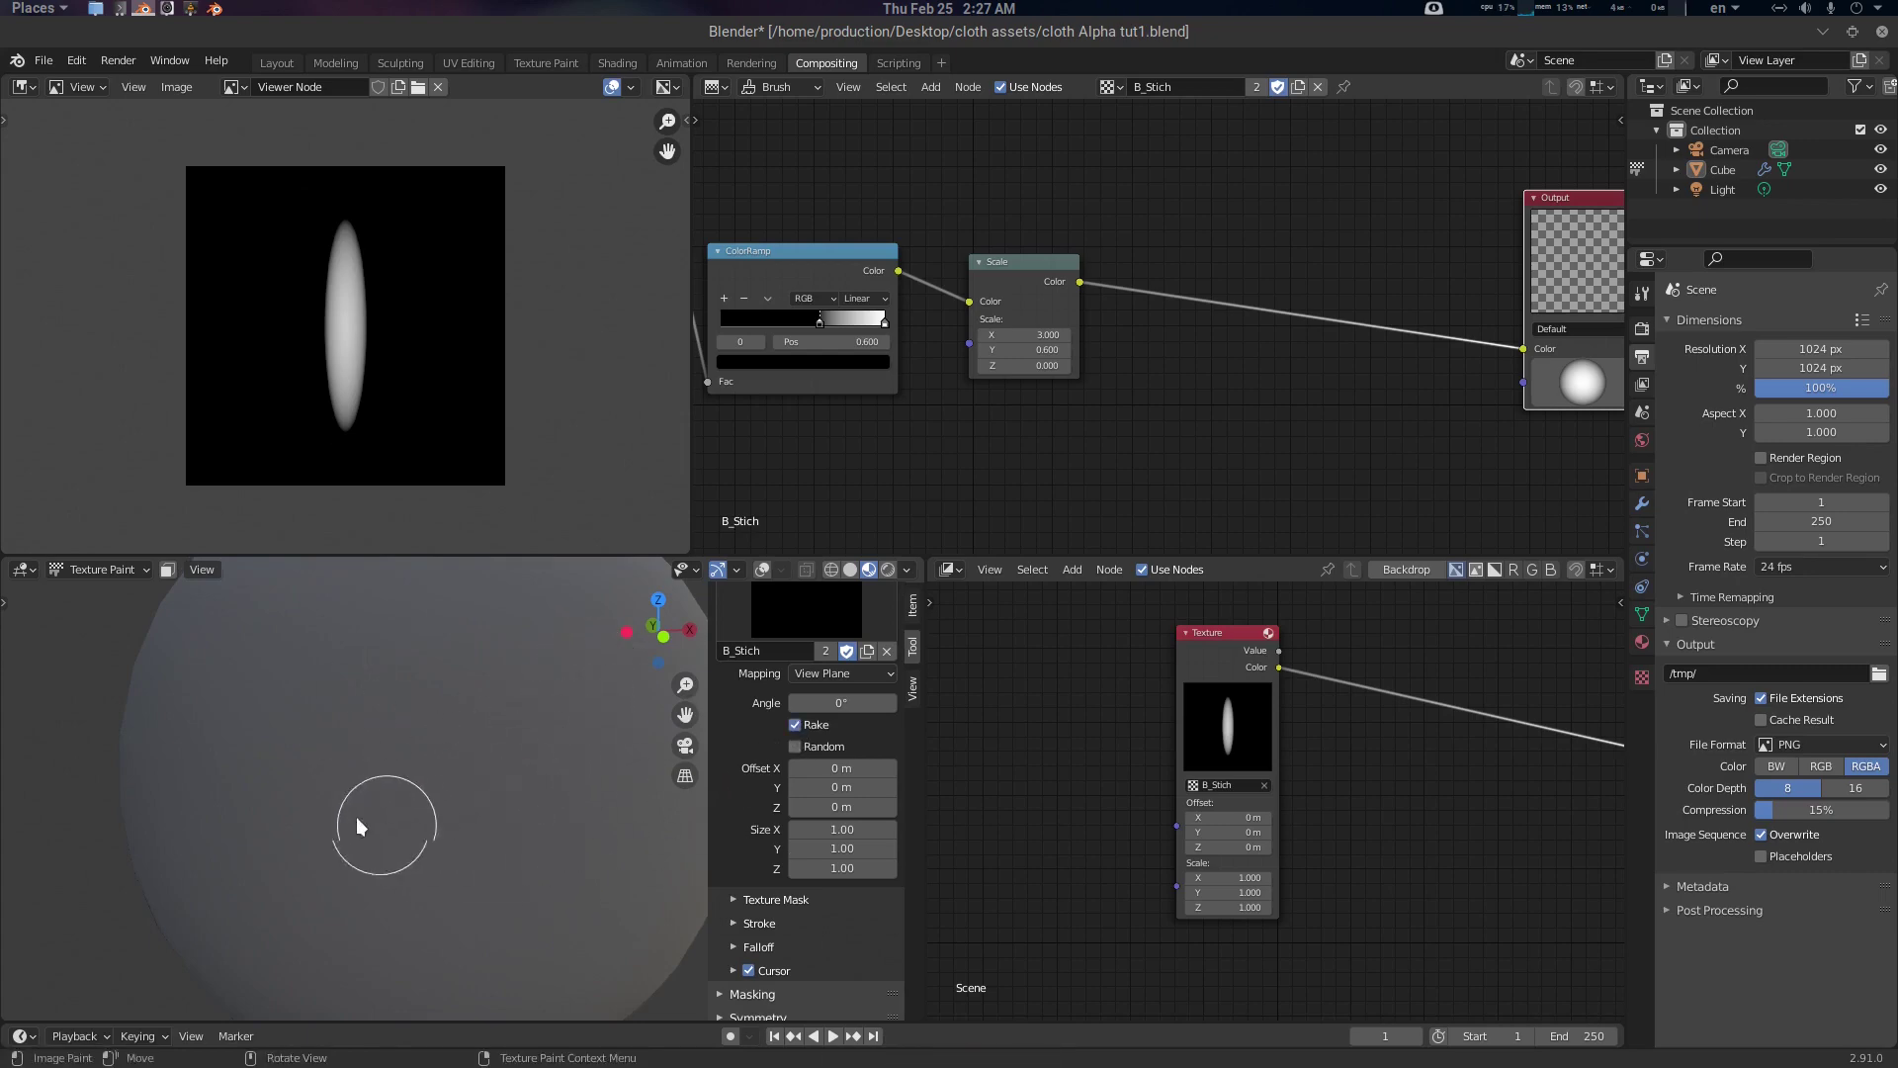
pyautogui.moveTo(312, 693)
pyautogui.mouseDown()
pyautogui.moveTo(494, 708)
pyautogui.moveTo(519, 599)
pyautogui.moveTo(322, 624)
pyautogui.moveTo(502, 785)
pyautogui.mouseUp()
pyautogui.hotkey('ctrl', 'z')
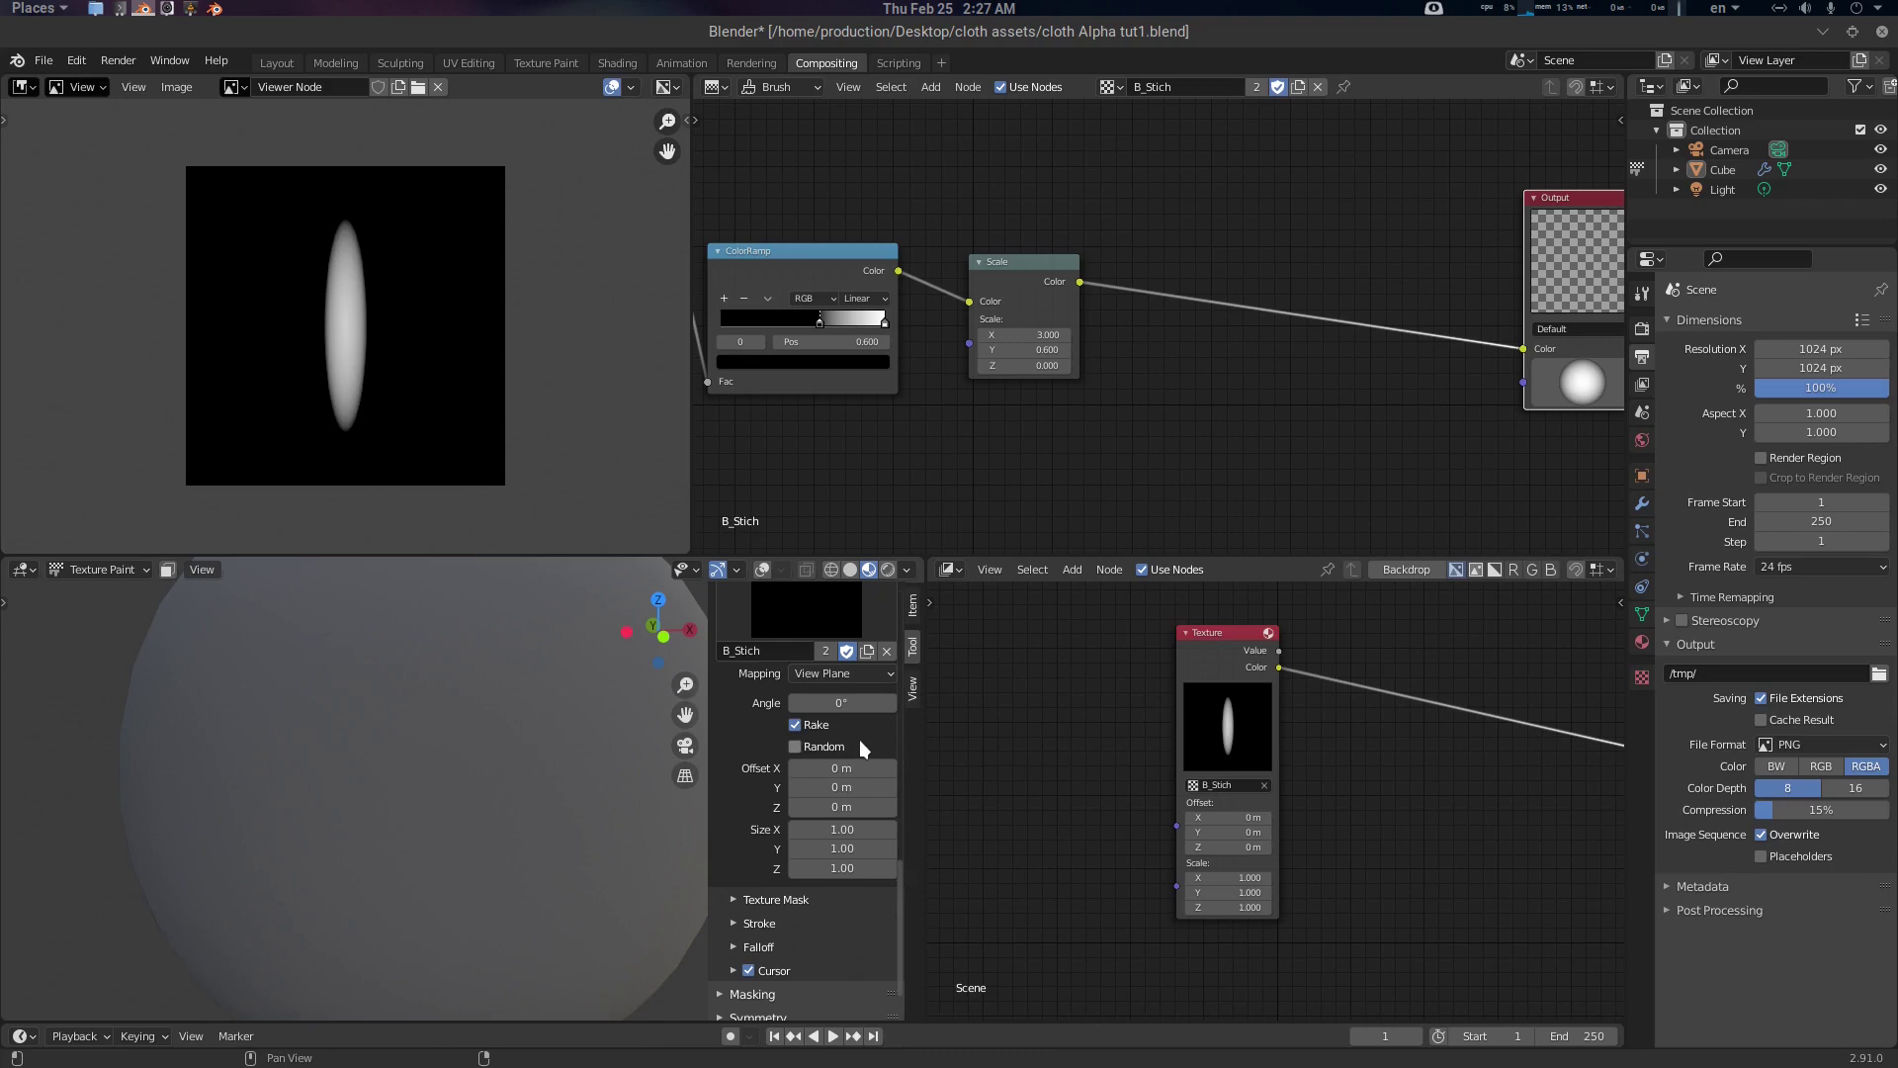
# Change the brush falloff curve preset to Smooth
pyautogui.scroll(2, 858, 740)
pyautogui.scroll(-3, 860, 740)
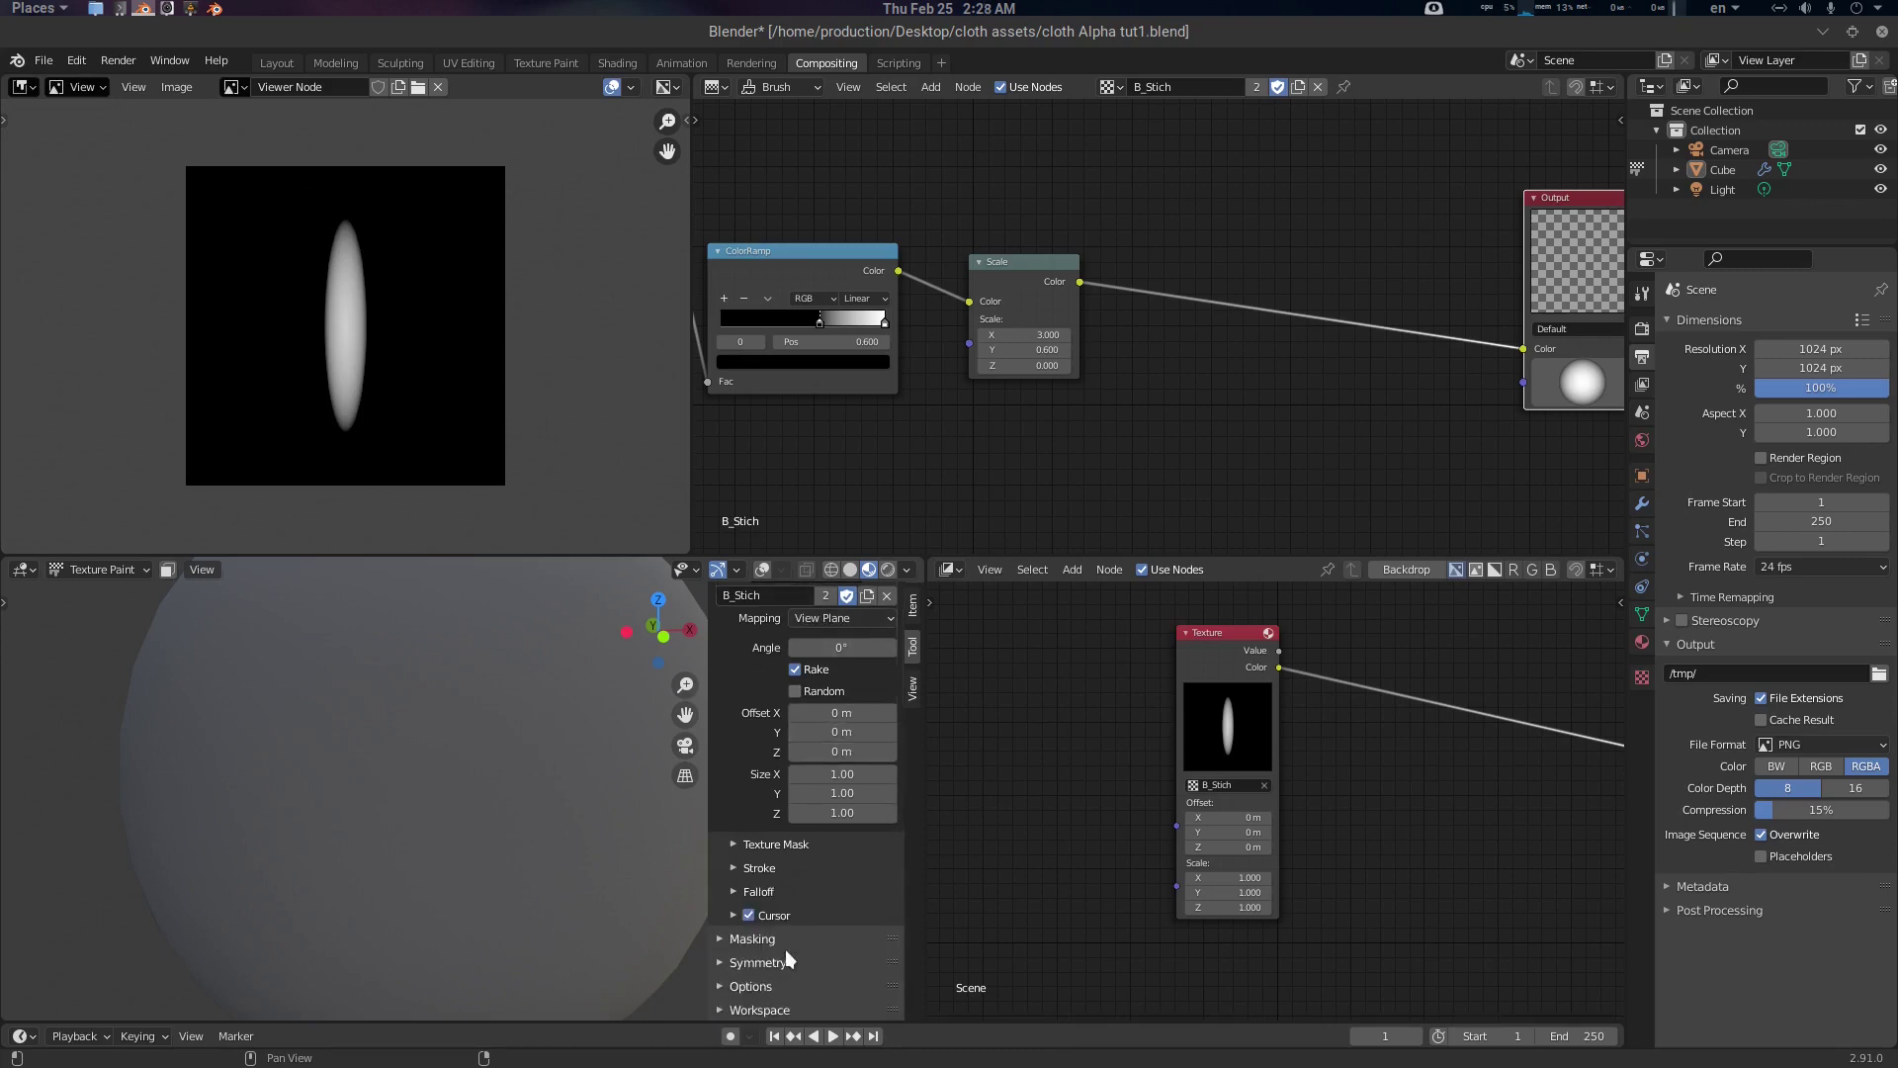
pyautogui.click(761, 892)
pyautogui.scroll(-5, 822, 876)
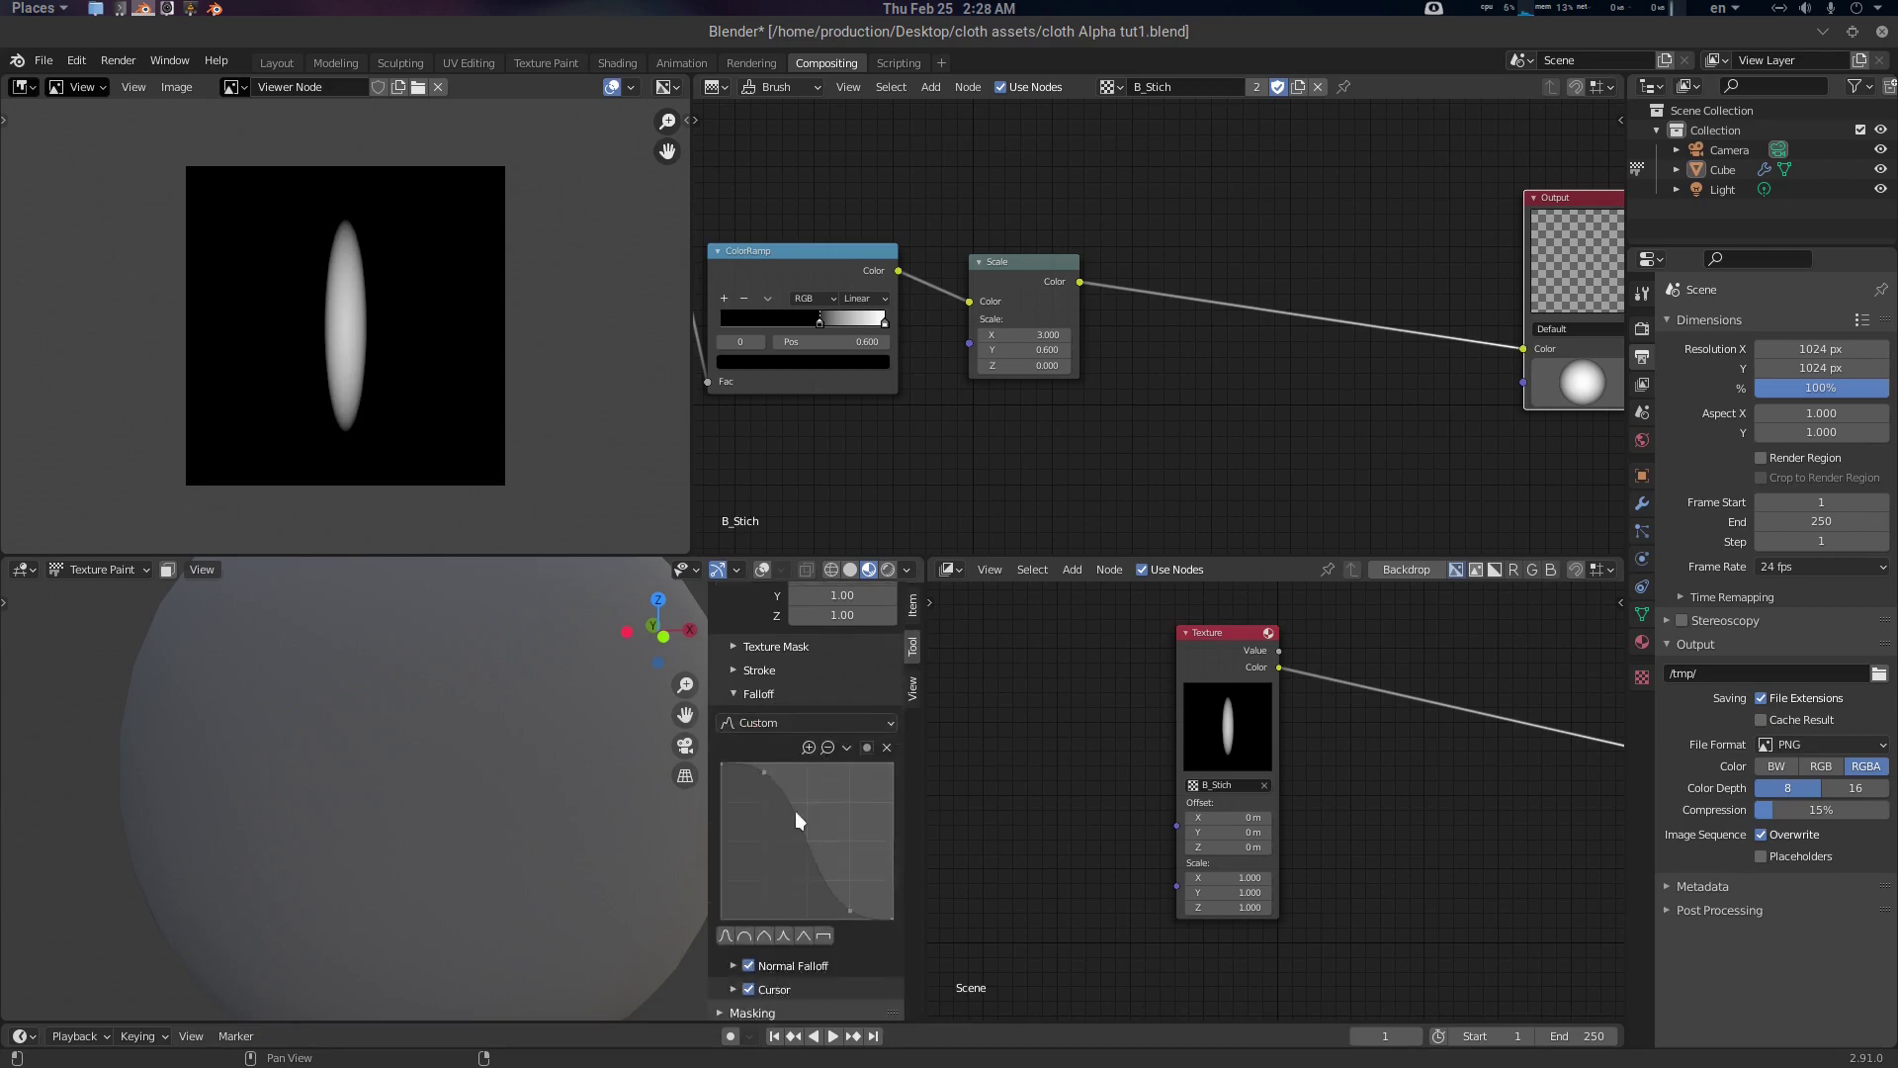
pyautogui.click(799, 722)
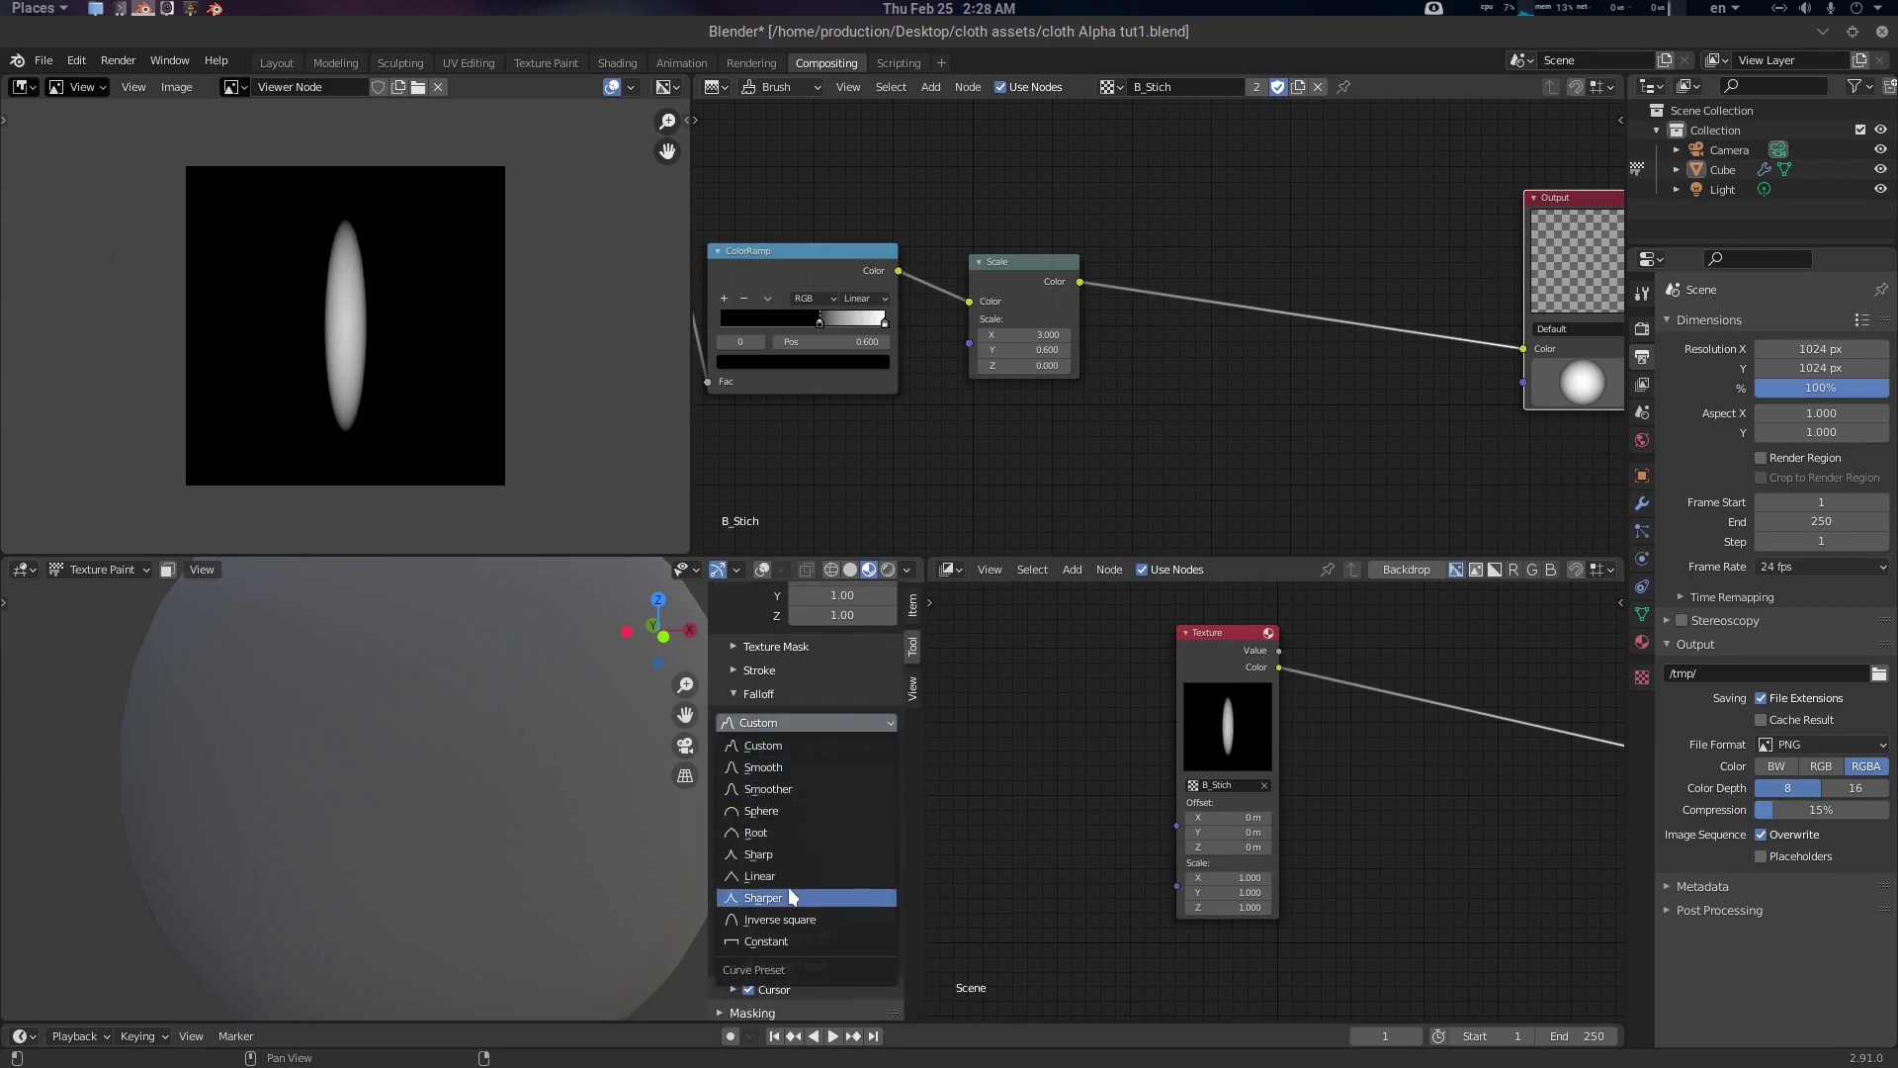
pyautogui.click(787, 770)
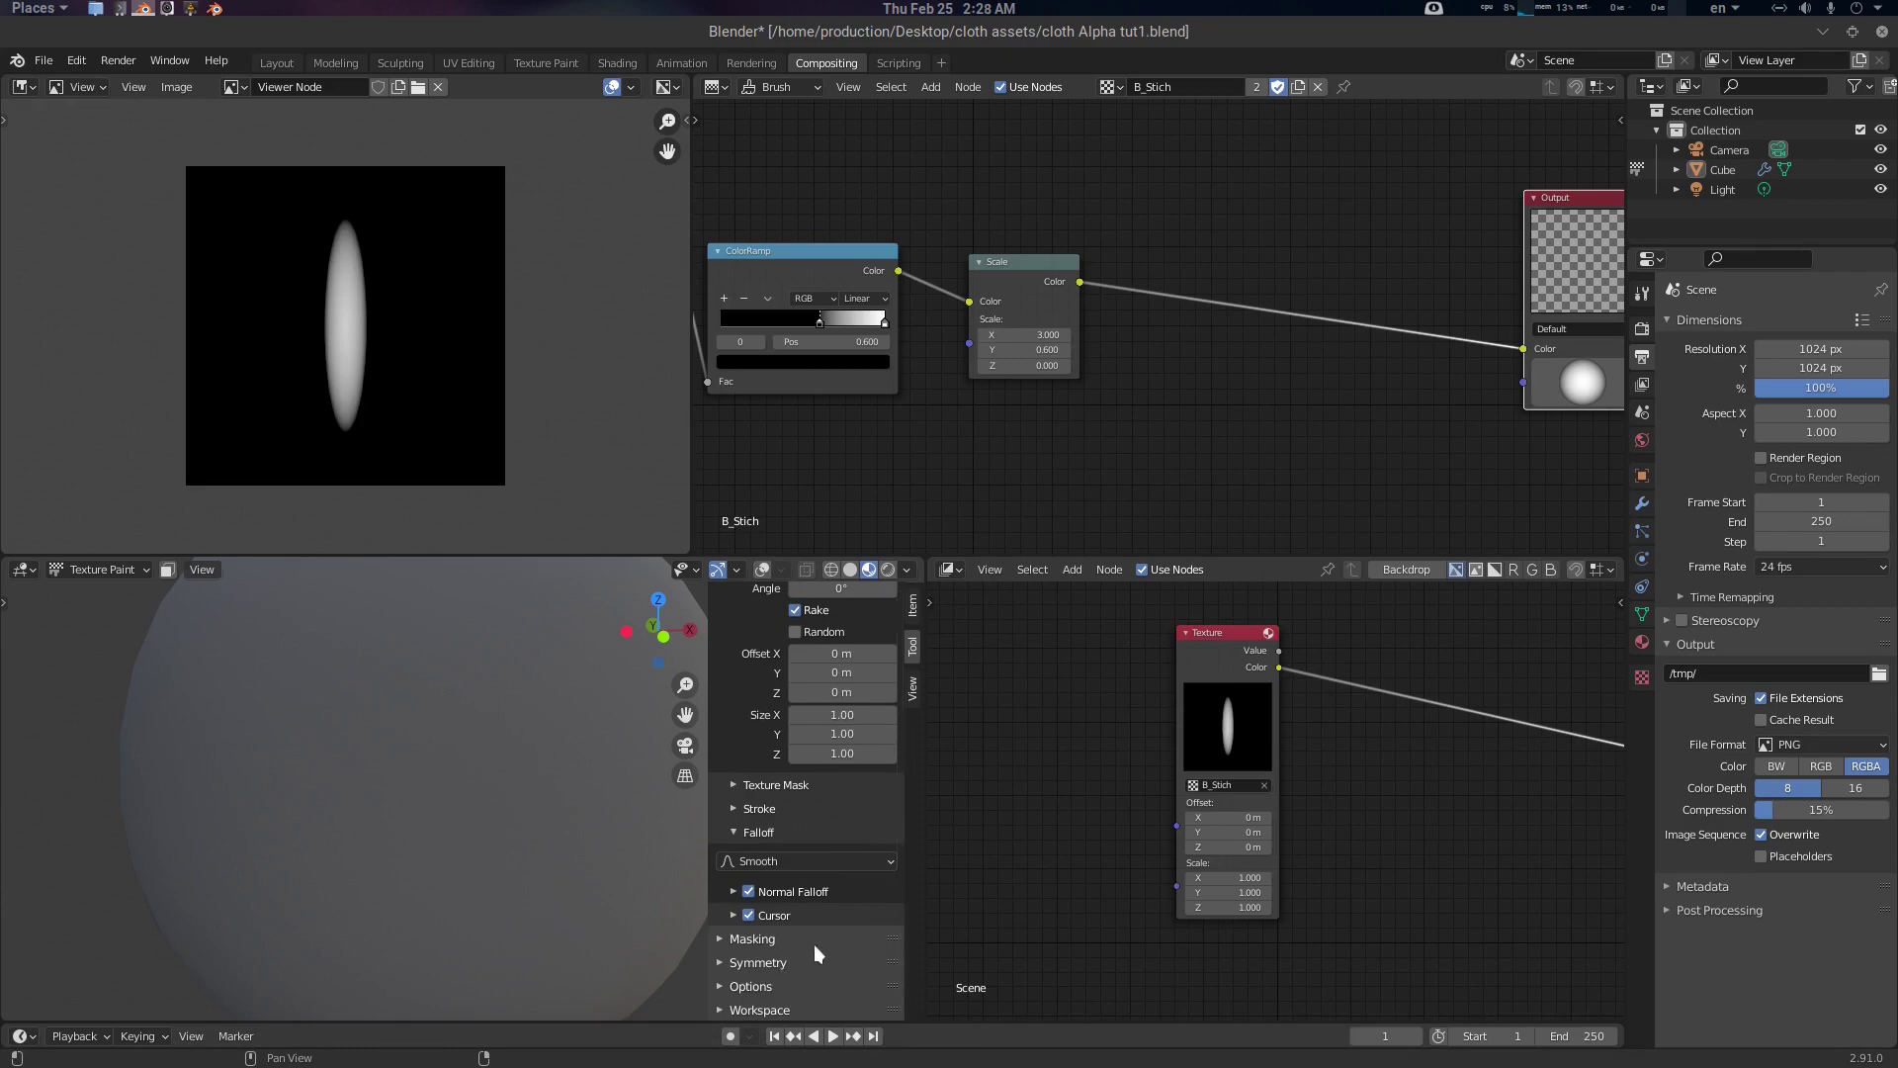
# Paint a test stroke on the sphere with Rake enabled, inspect it up close and undo it
pyautogui.scroll(4, 801, 761)
pyautogui.click(794, 768)
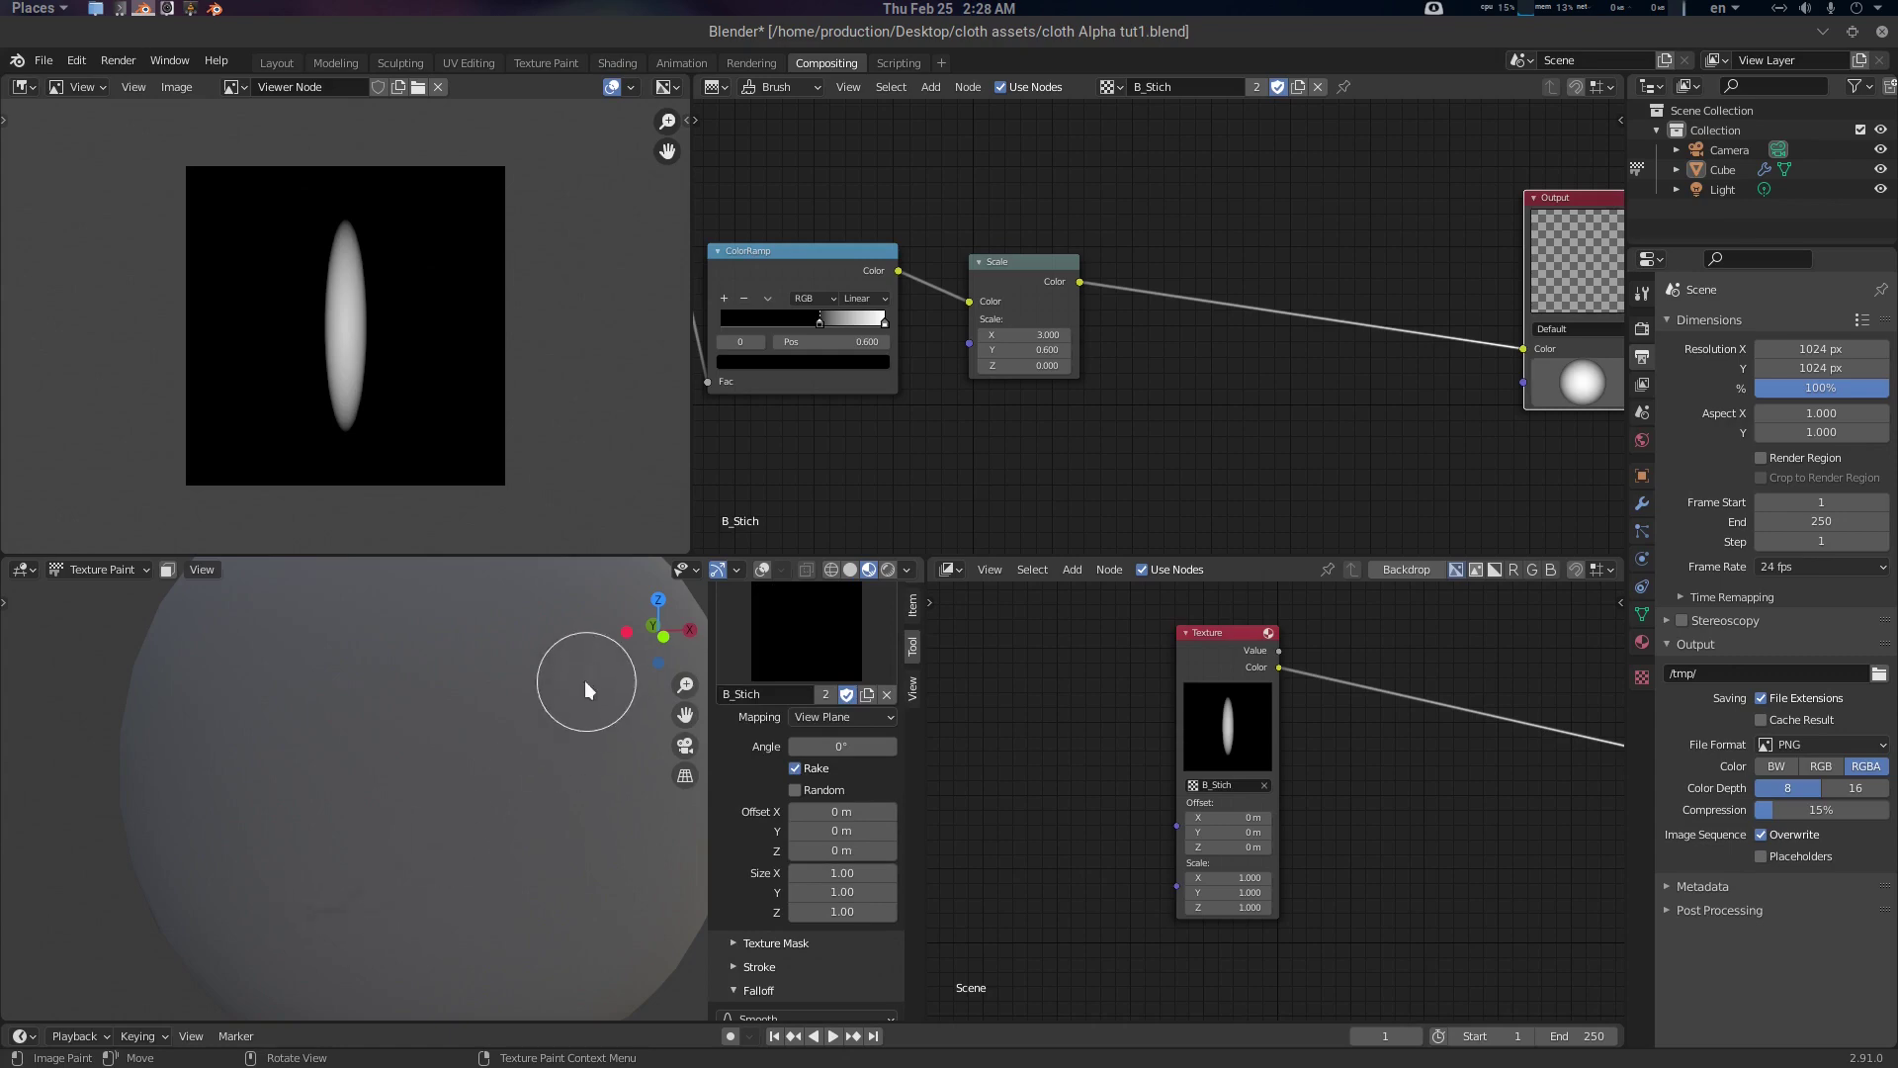
pyautogui.moveTo(586, 682); pyautogui.dragTo(403, 745)
pyautogui.scroll(3, 507, 779)
pyautogui.moveTo(507, 785); pyautogui.dragTo(502, 775, button='middle')
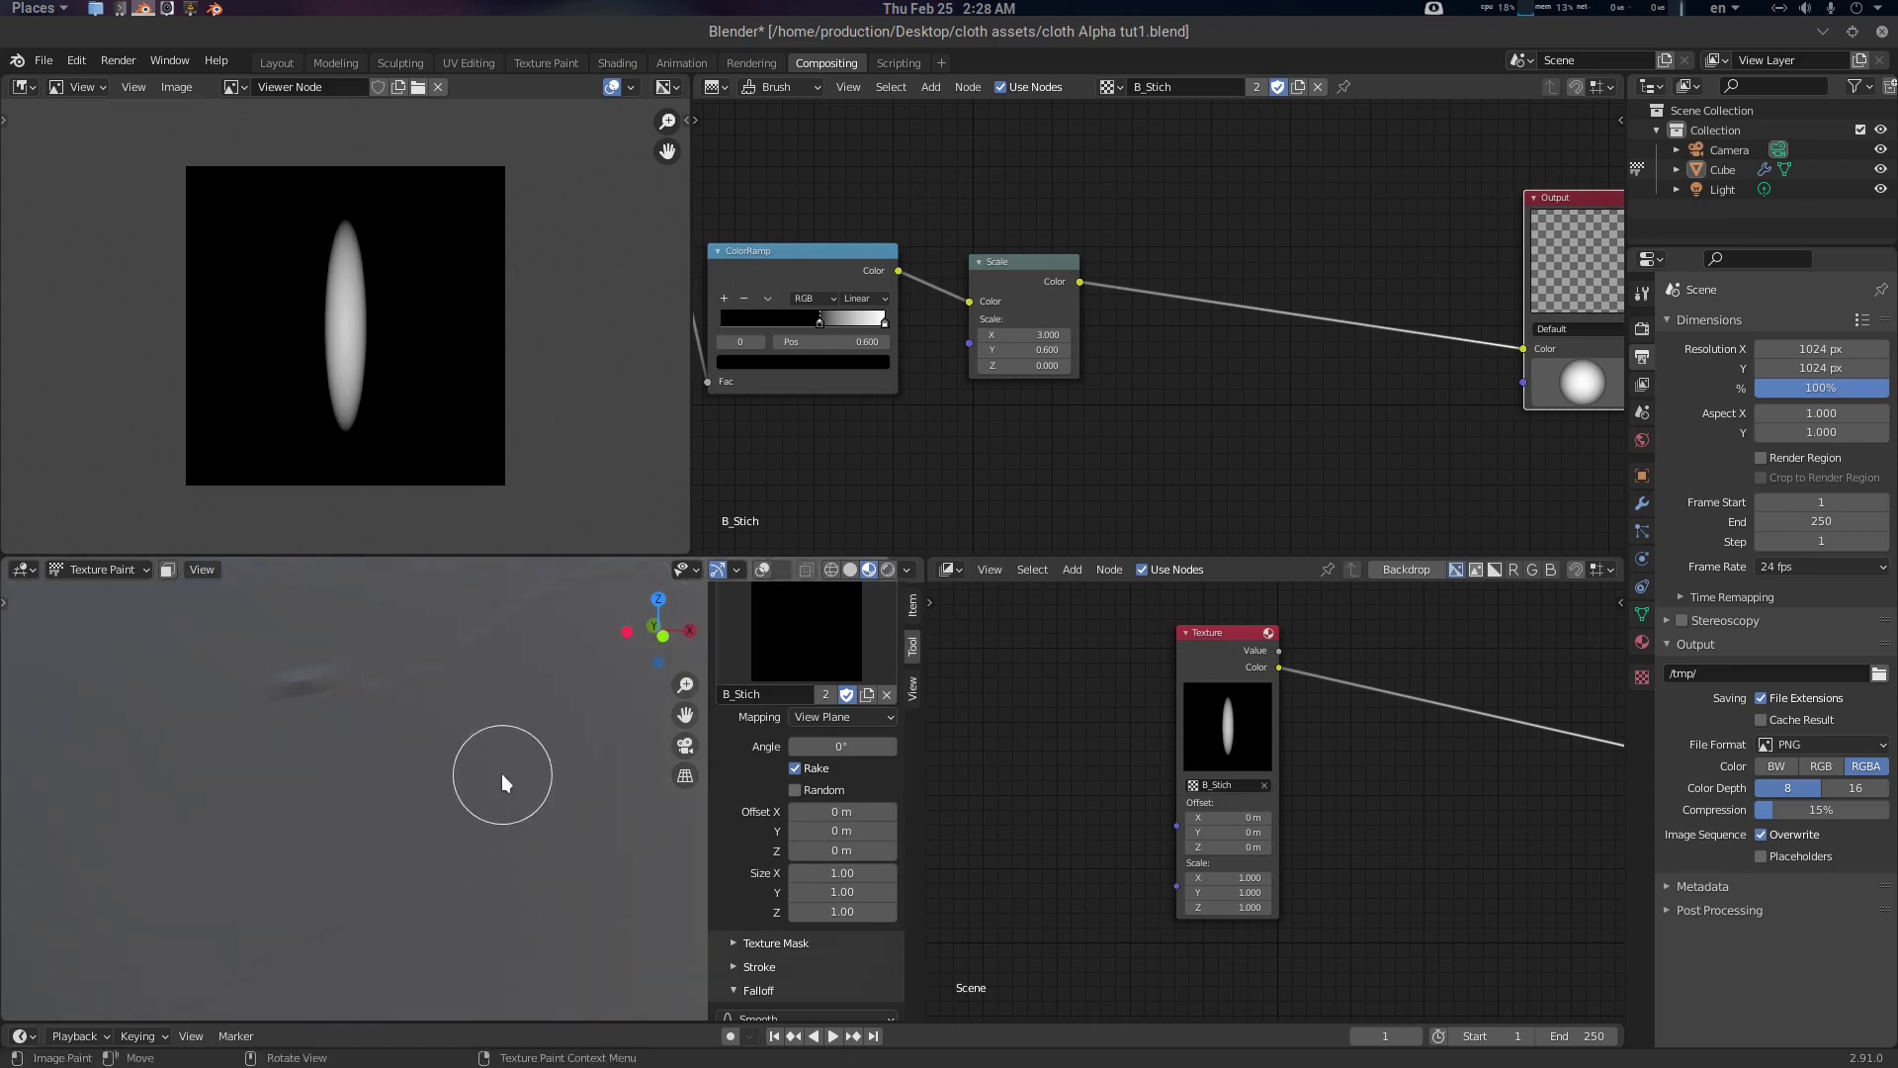
pyautogui.scroll(-2, 501, 774)
pyautogui.hotkey('ctrl', 'z')
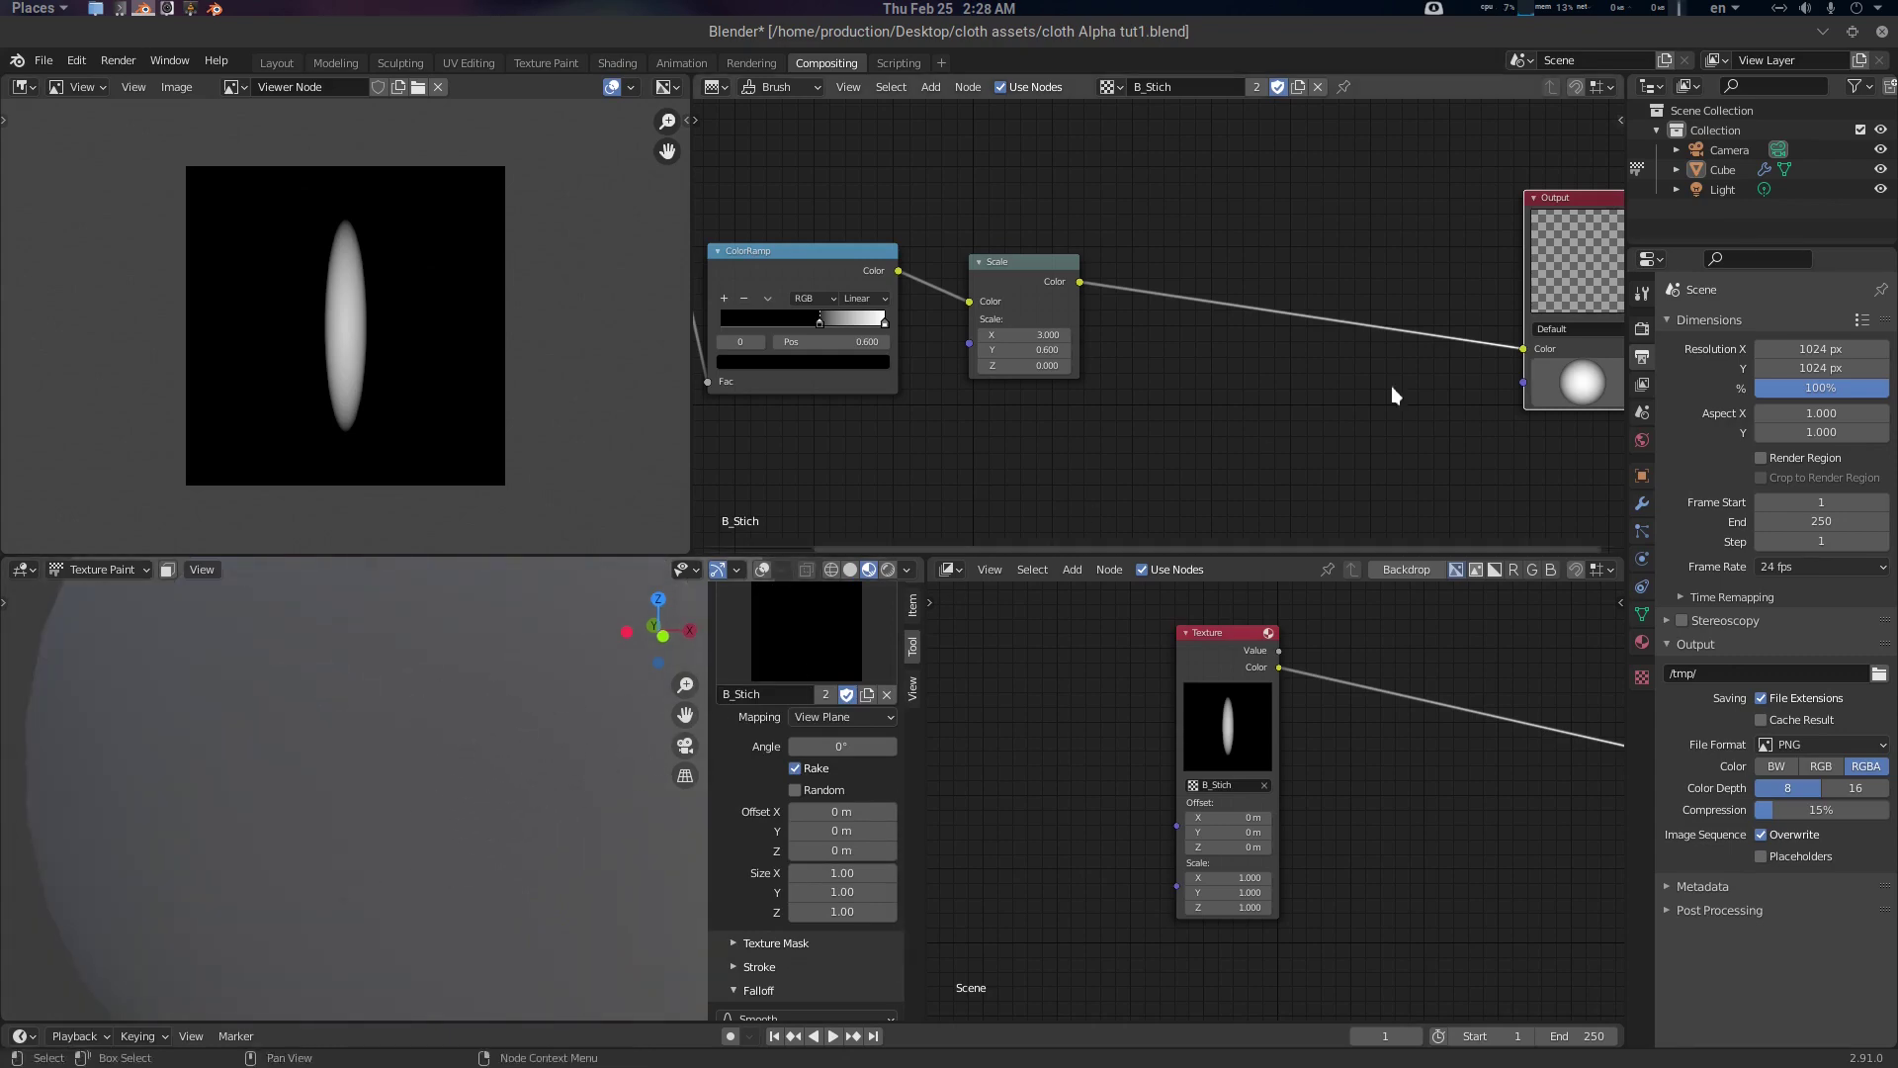
# Insert a ColorRamp node between the Scale and Output nodes of B_Stich and move its black stop to 0.482
pyautogui.moveTo(1235, 425); pyautogui.dragTo(1190, 427, button='middle')
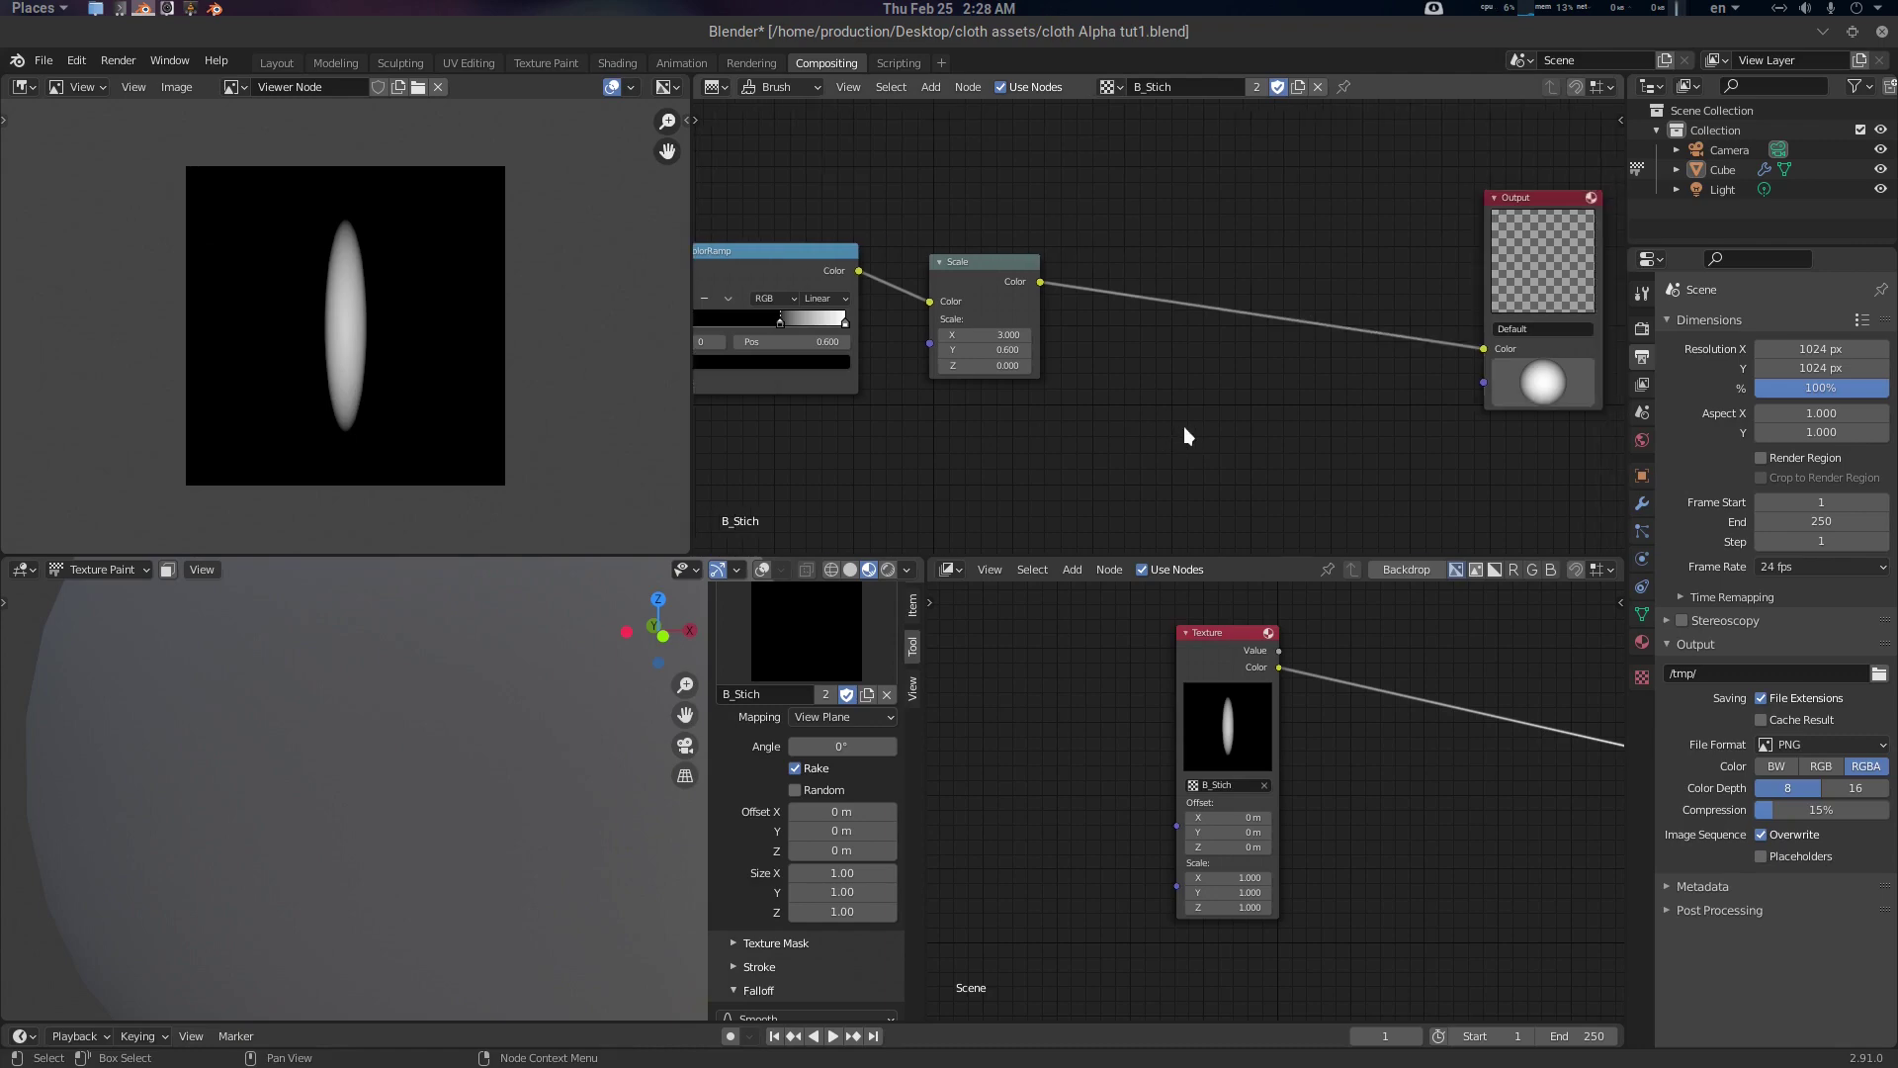
pyautogui.hotkey('shift', 'a')
pyautogui.click(1171, 373)
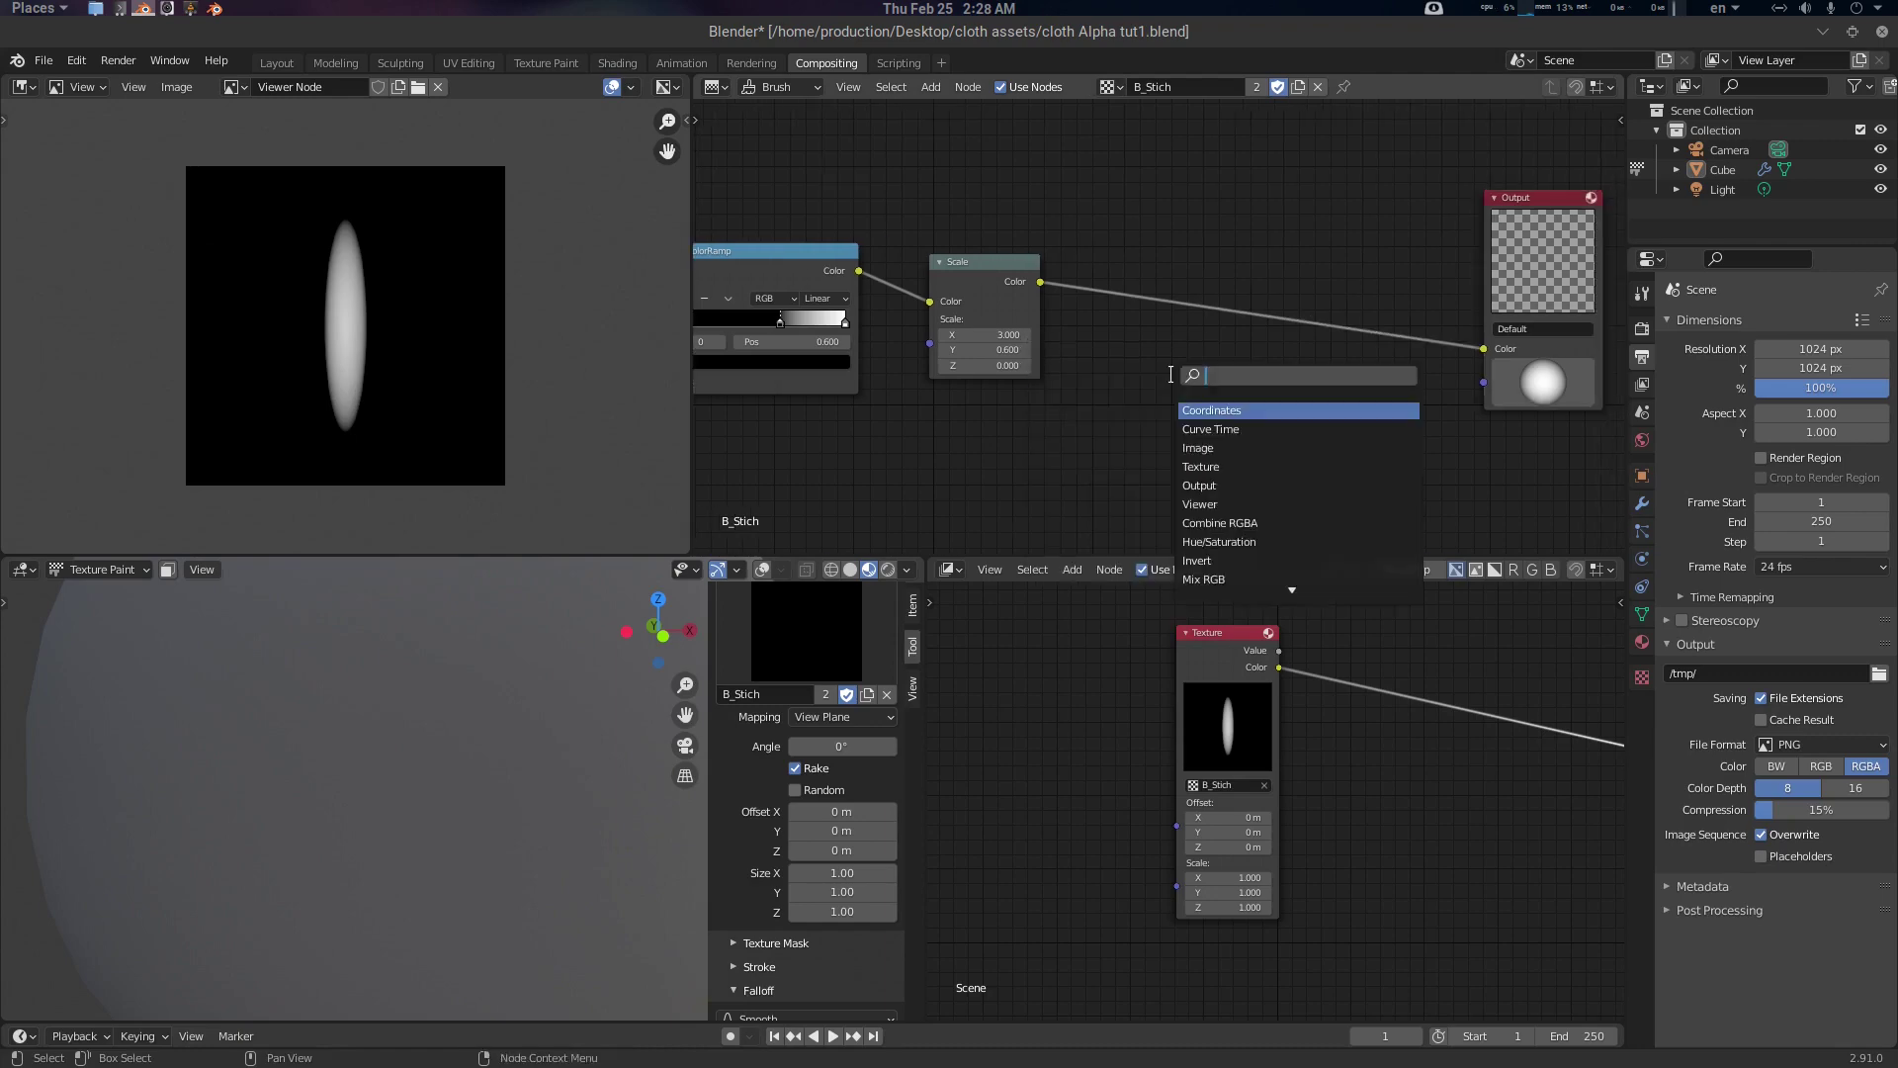
pyautogui.write('ram')
pyautogui.press('Return')
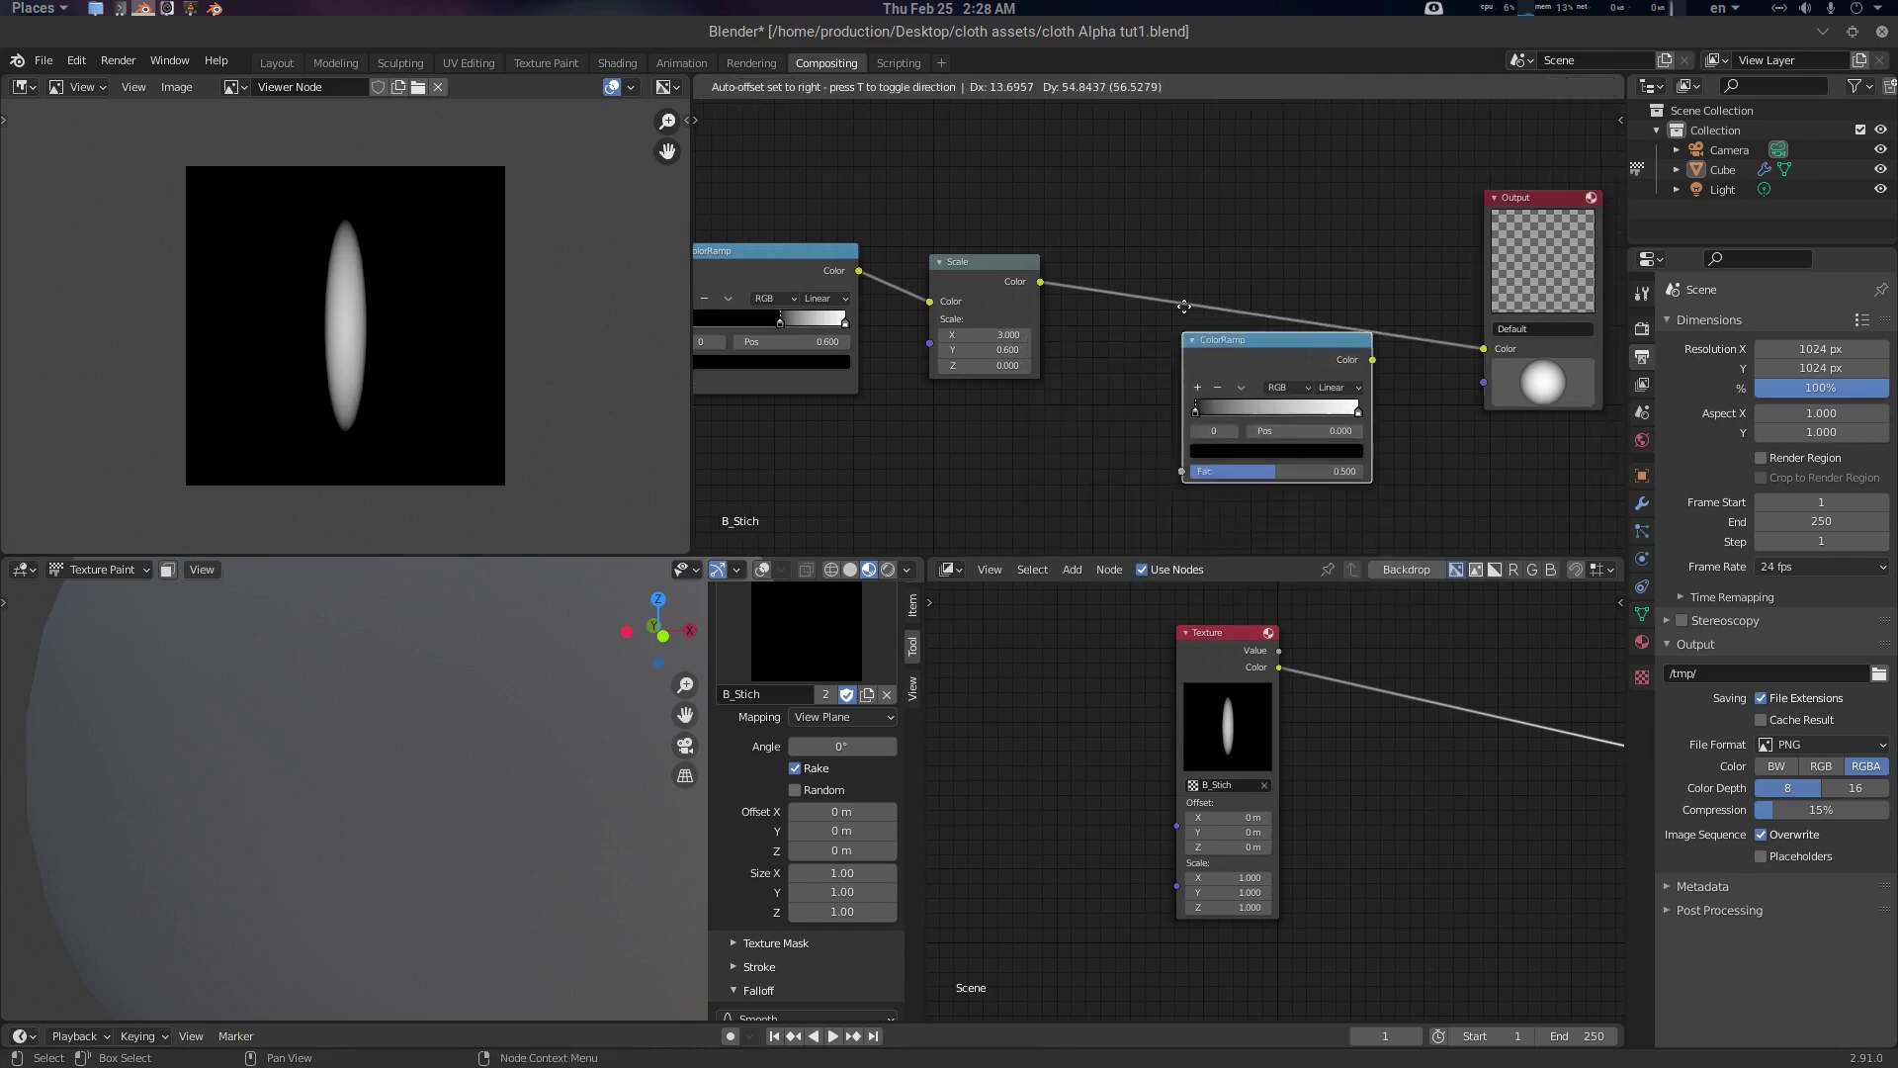
pyautogui.click(1179, 358)
pyautogui.moveTo(1174, 364); pyautogui.dragTo(1259, 365)
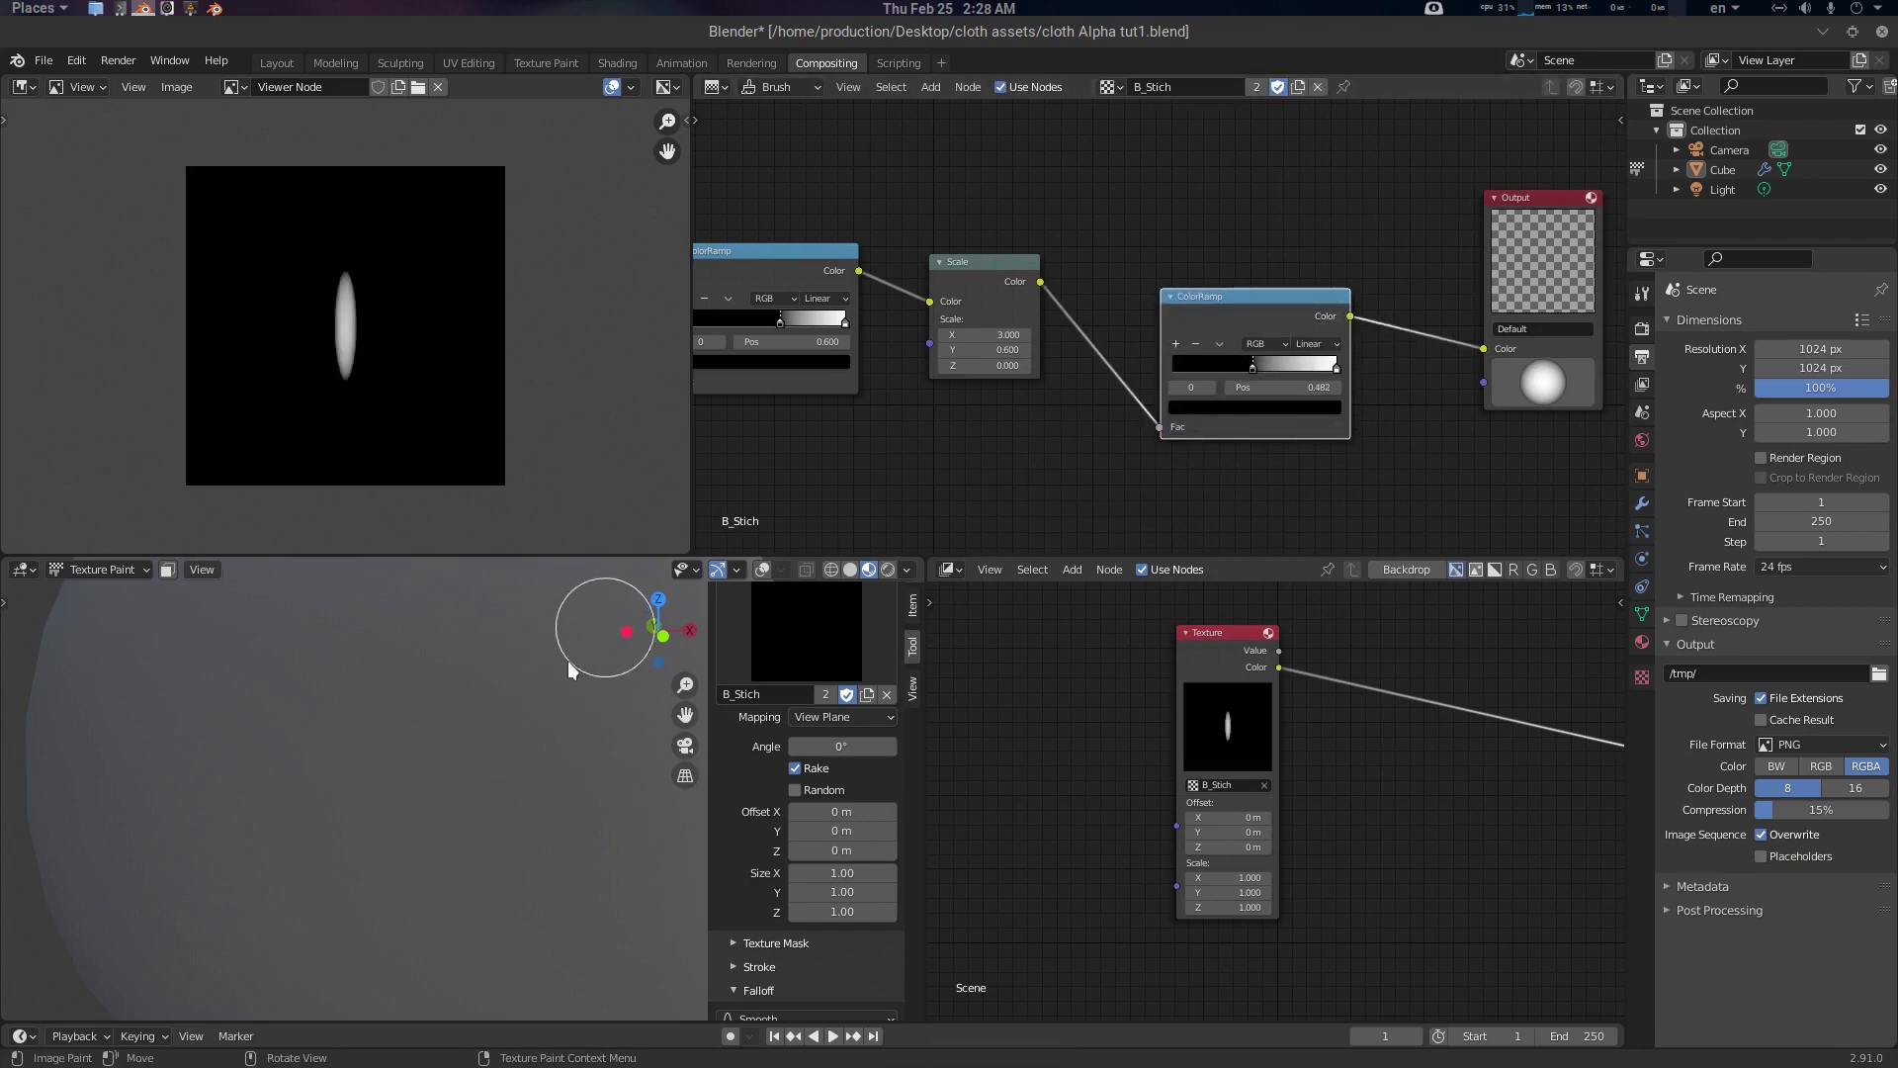
# Stamp a single test stitch with the narrowed texture on the sphere and undo it
pyautogui.click(291, 819)
pyautogui.scroll(2, 470, 839)
pyautogui.scroll(-2, 470, 838)
pyautogui.hotkey('ctrl', 'z')
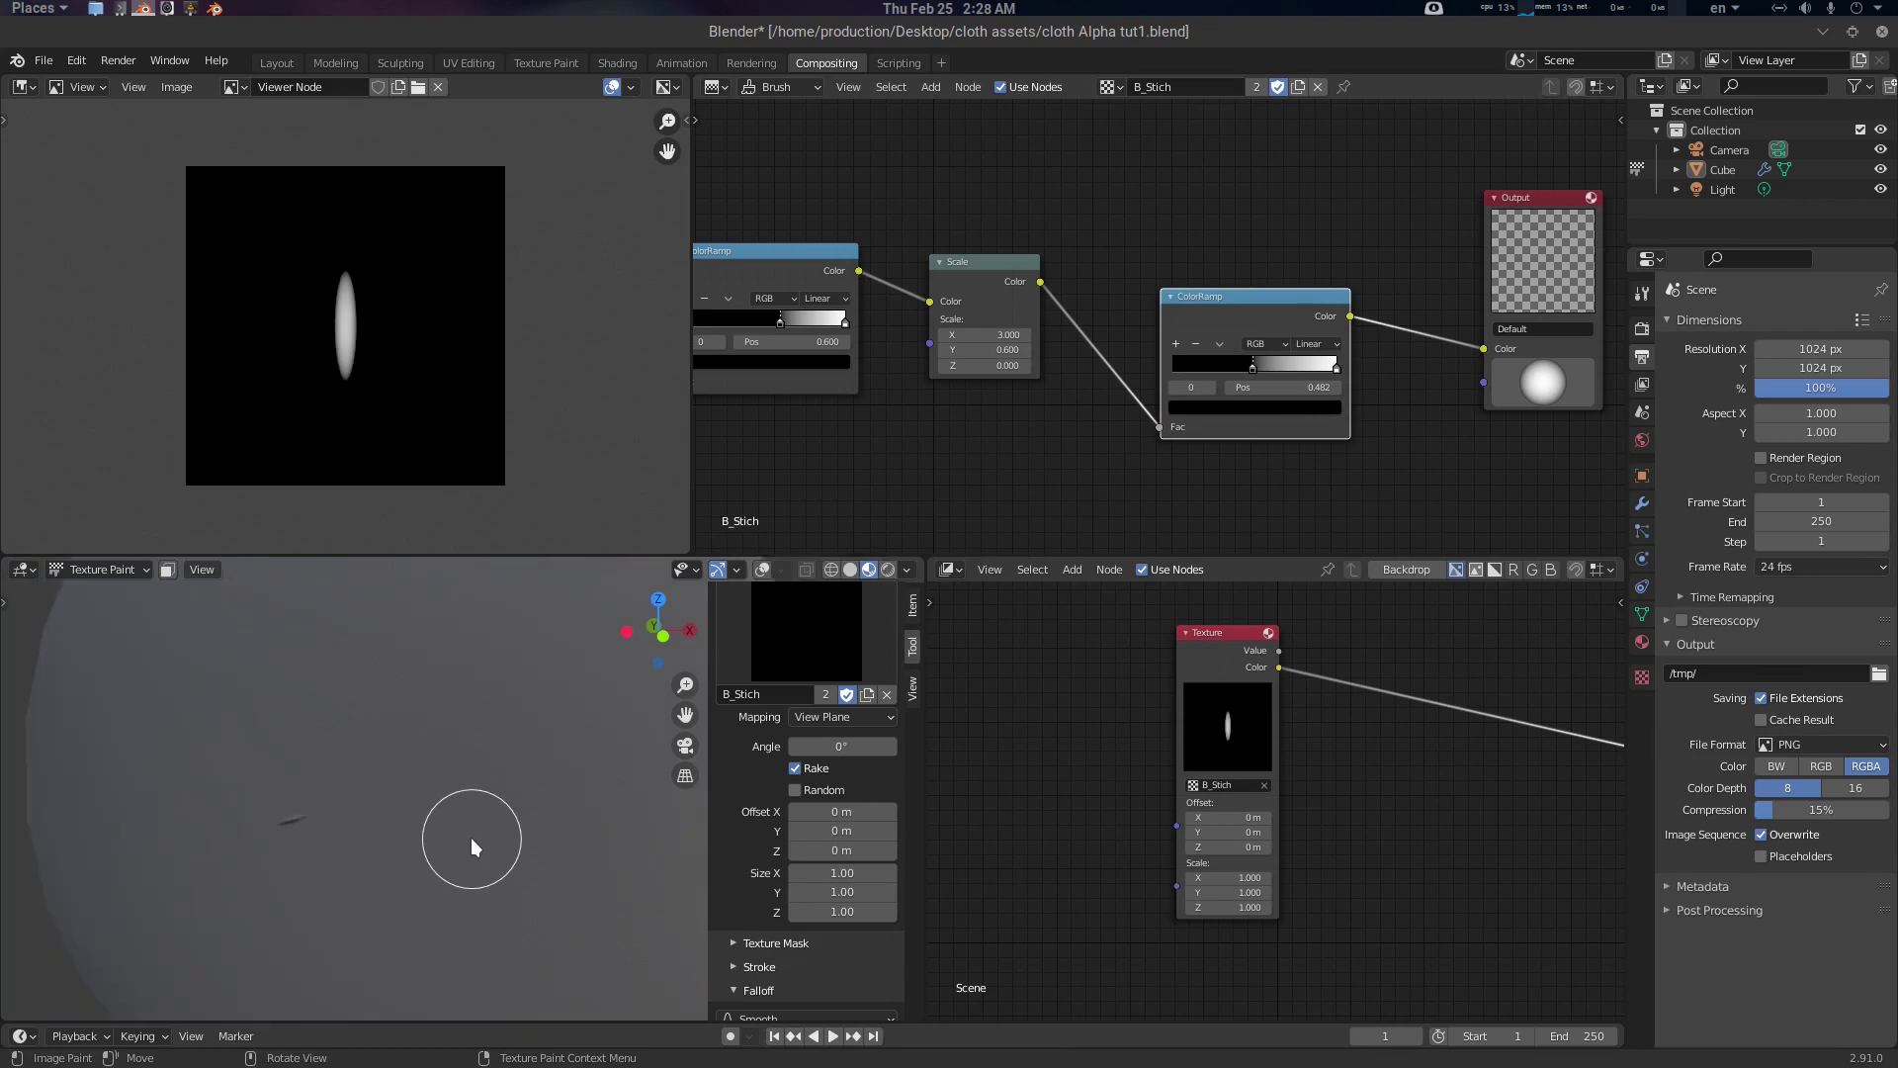
# Set the TexDraw brush's blend mode to Screen
pyautogui.scroll(-4, 862, 769)
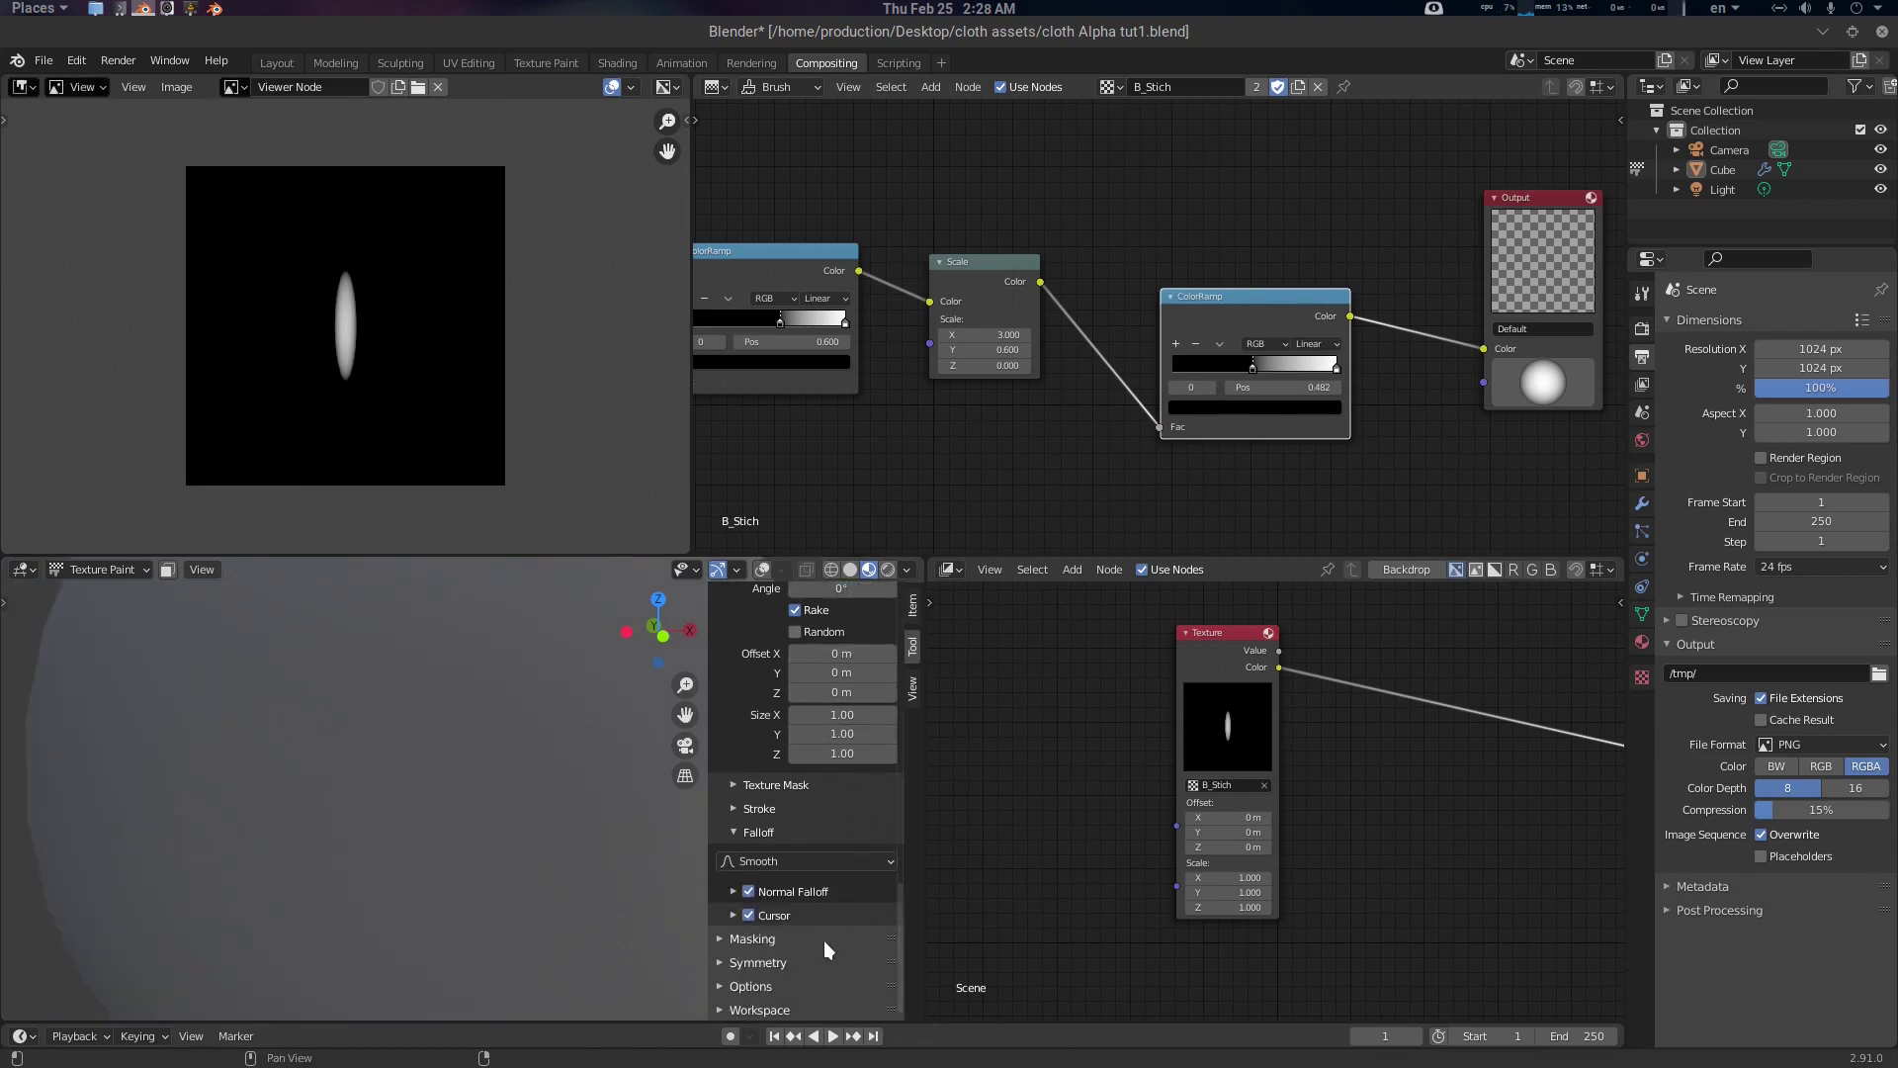
pyautogui.scroll(8, 820, 940)
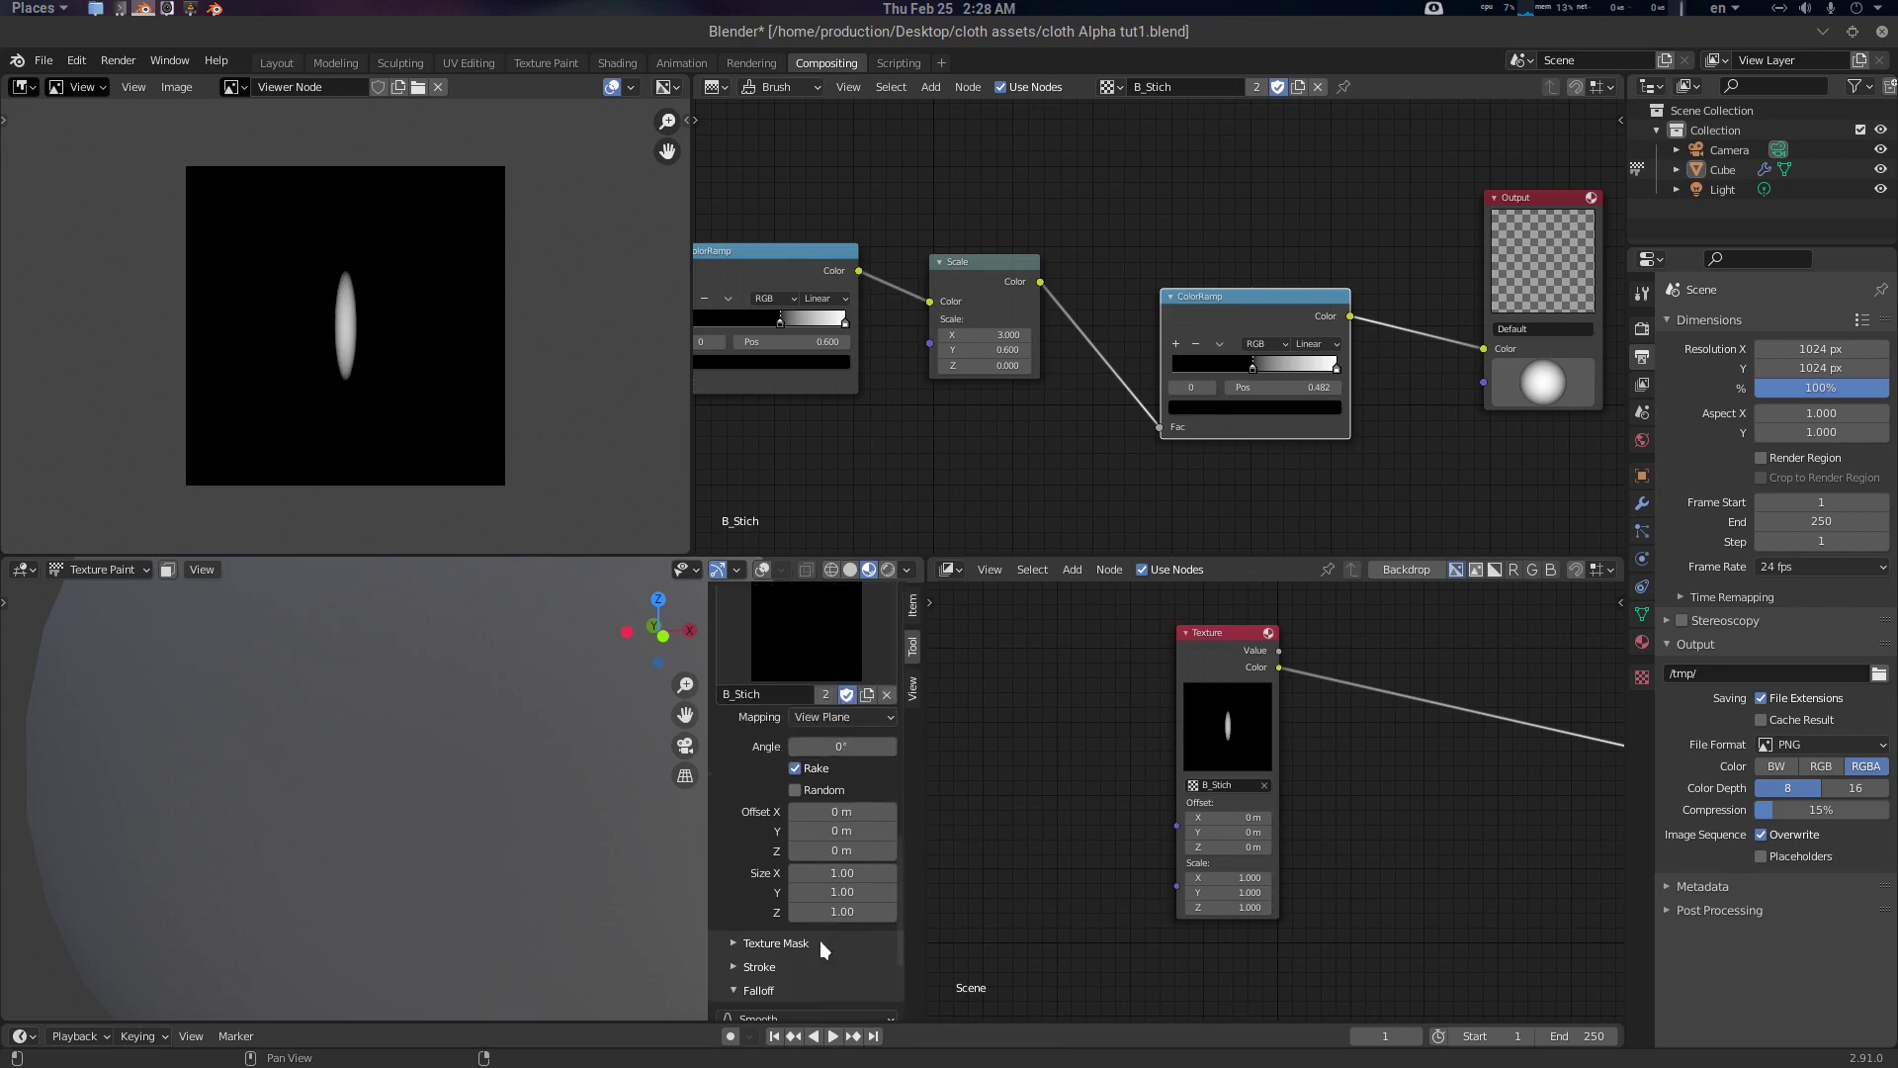
pyautogui.scroll(10, 820, 940)
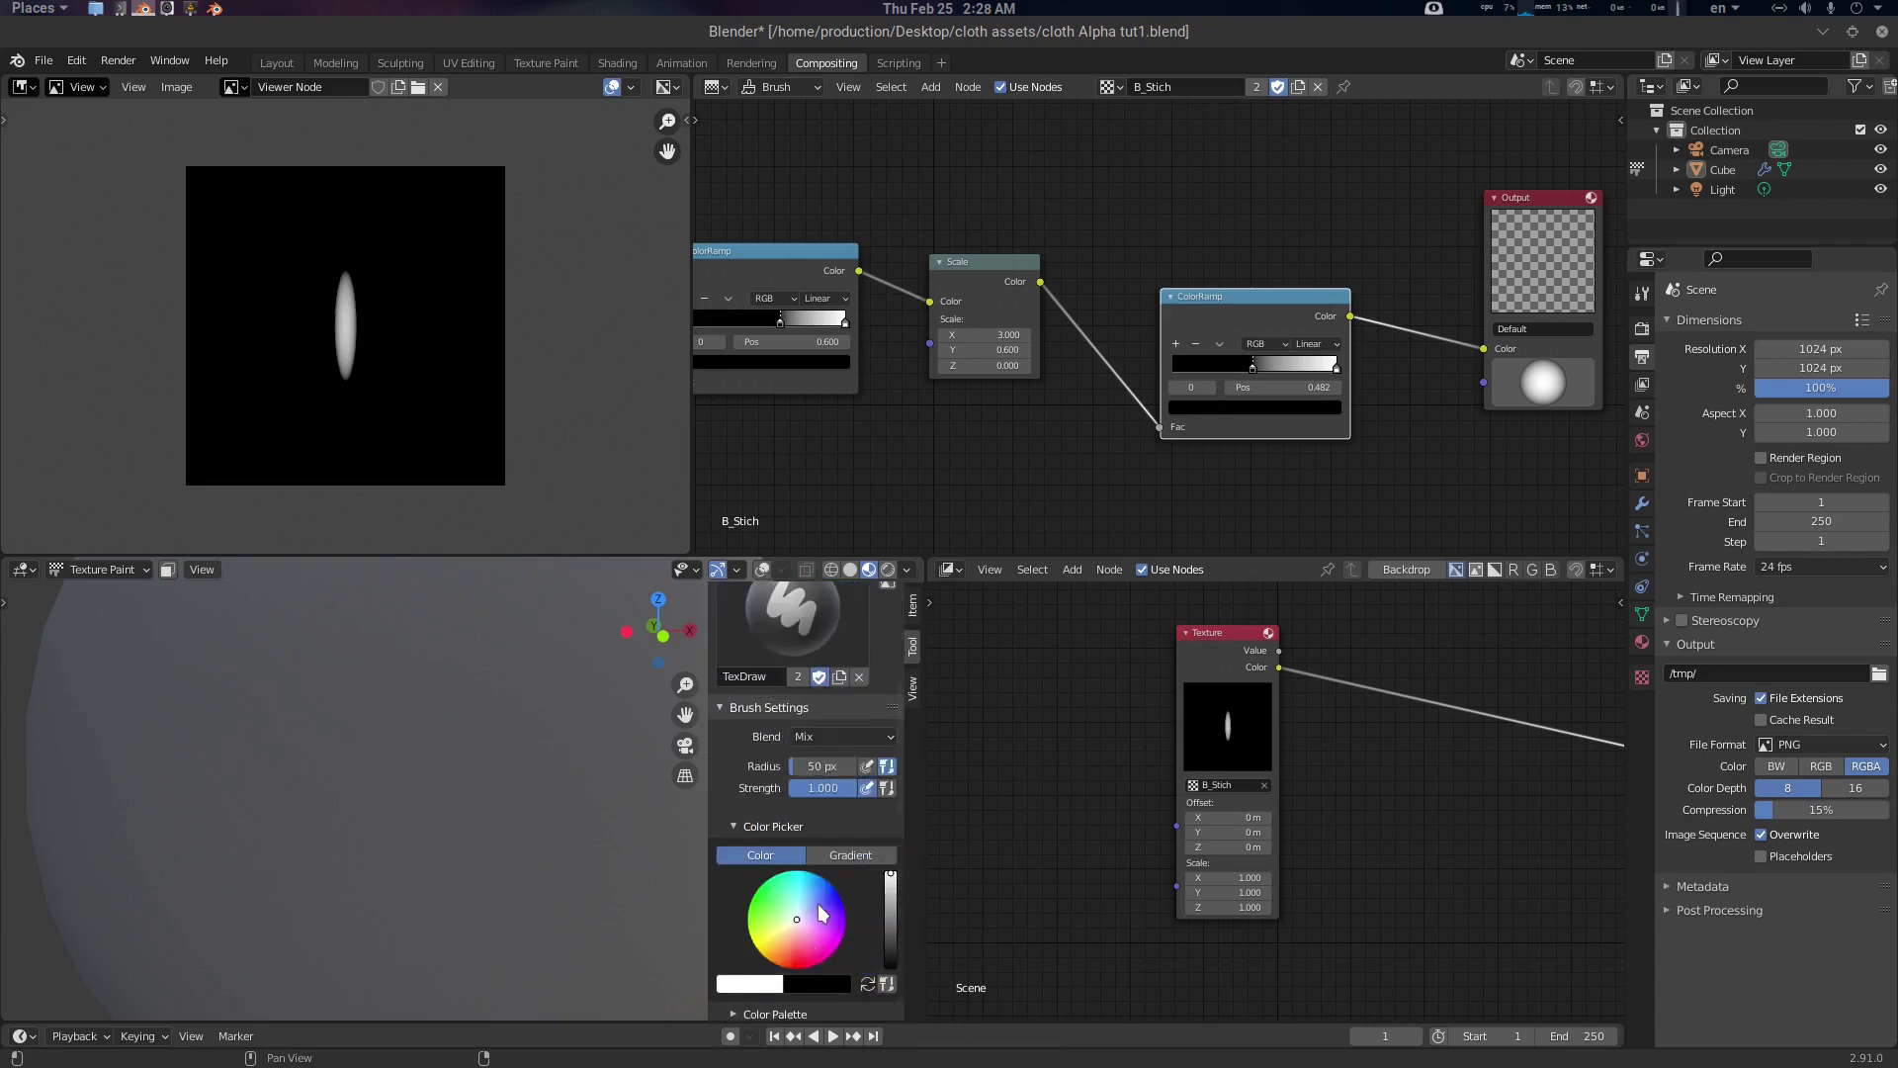
pyautogui.click(834, 737)
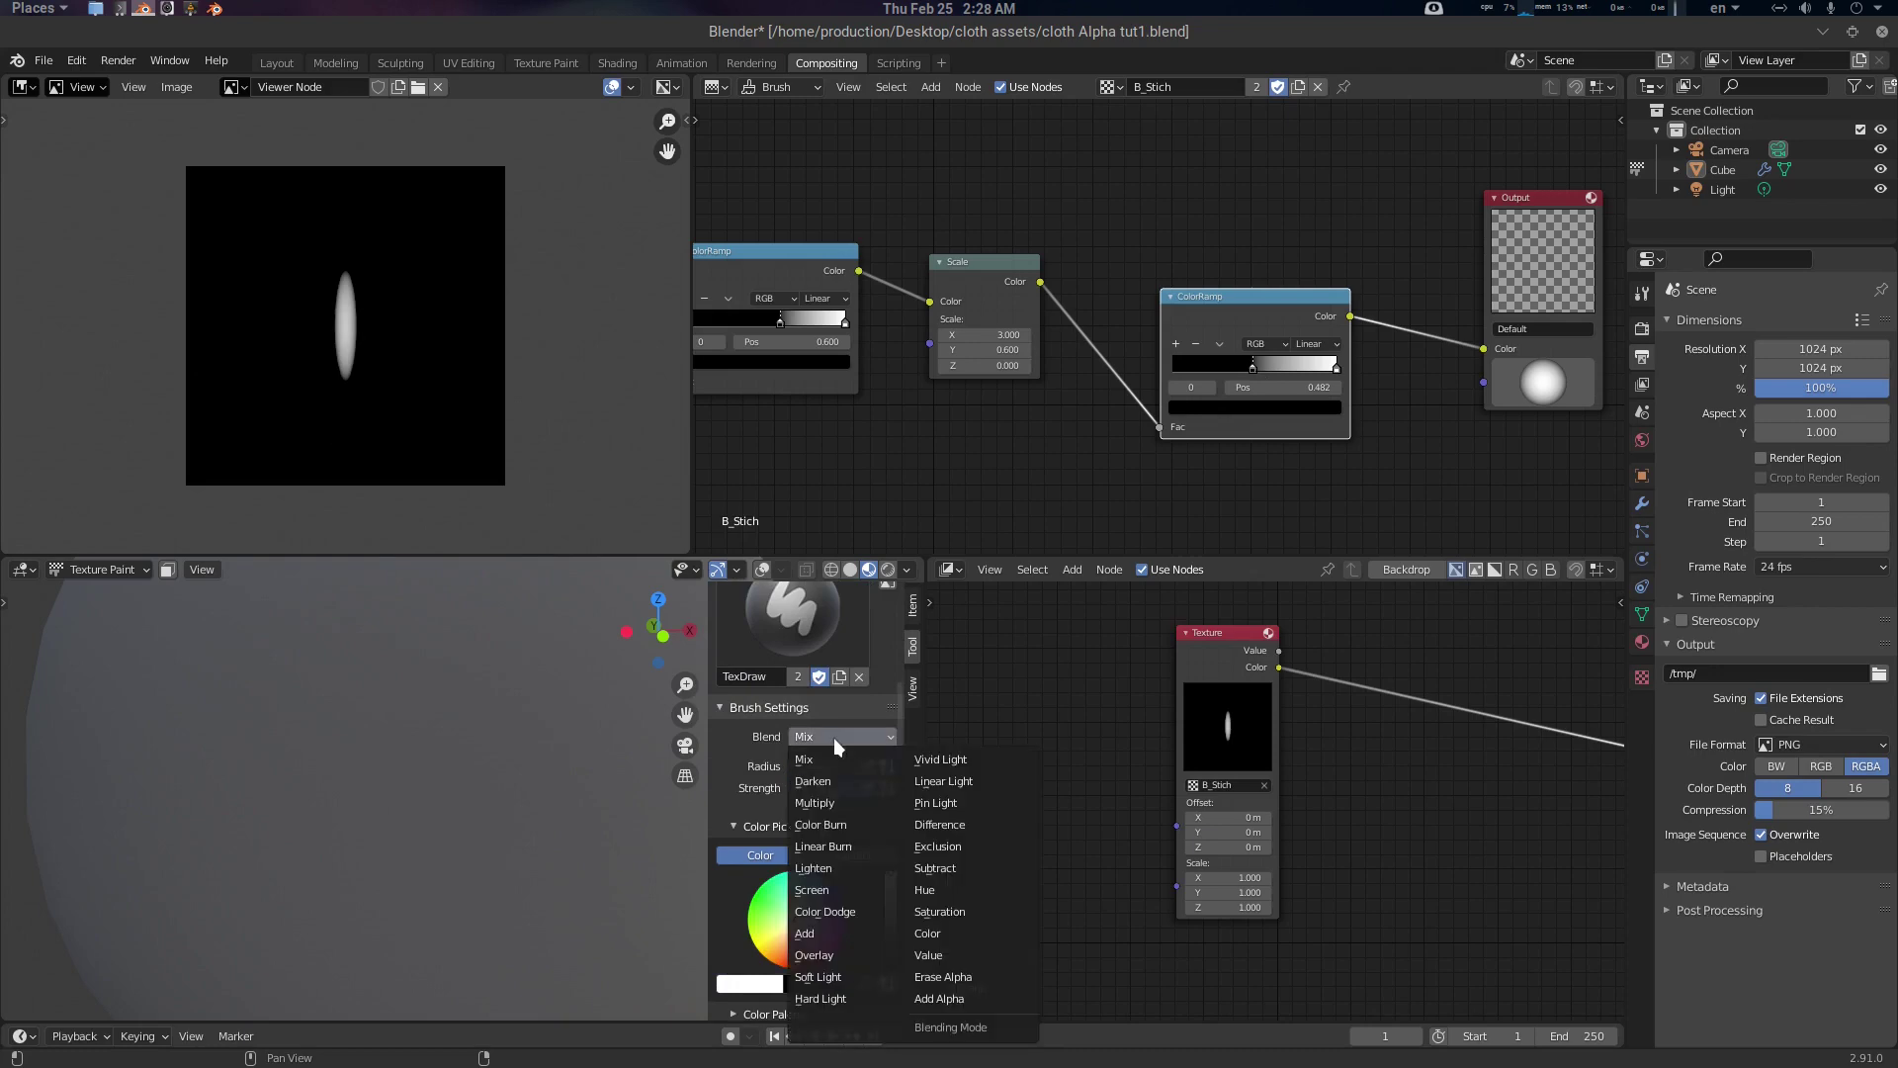
pyautogui.click(836, 891)
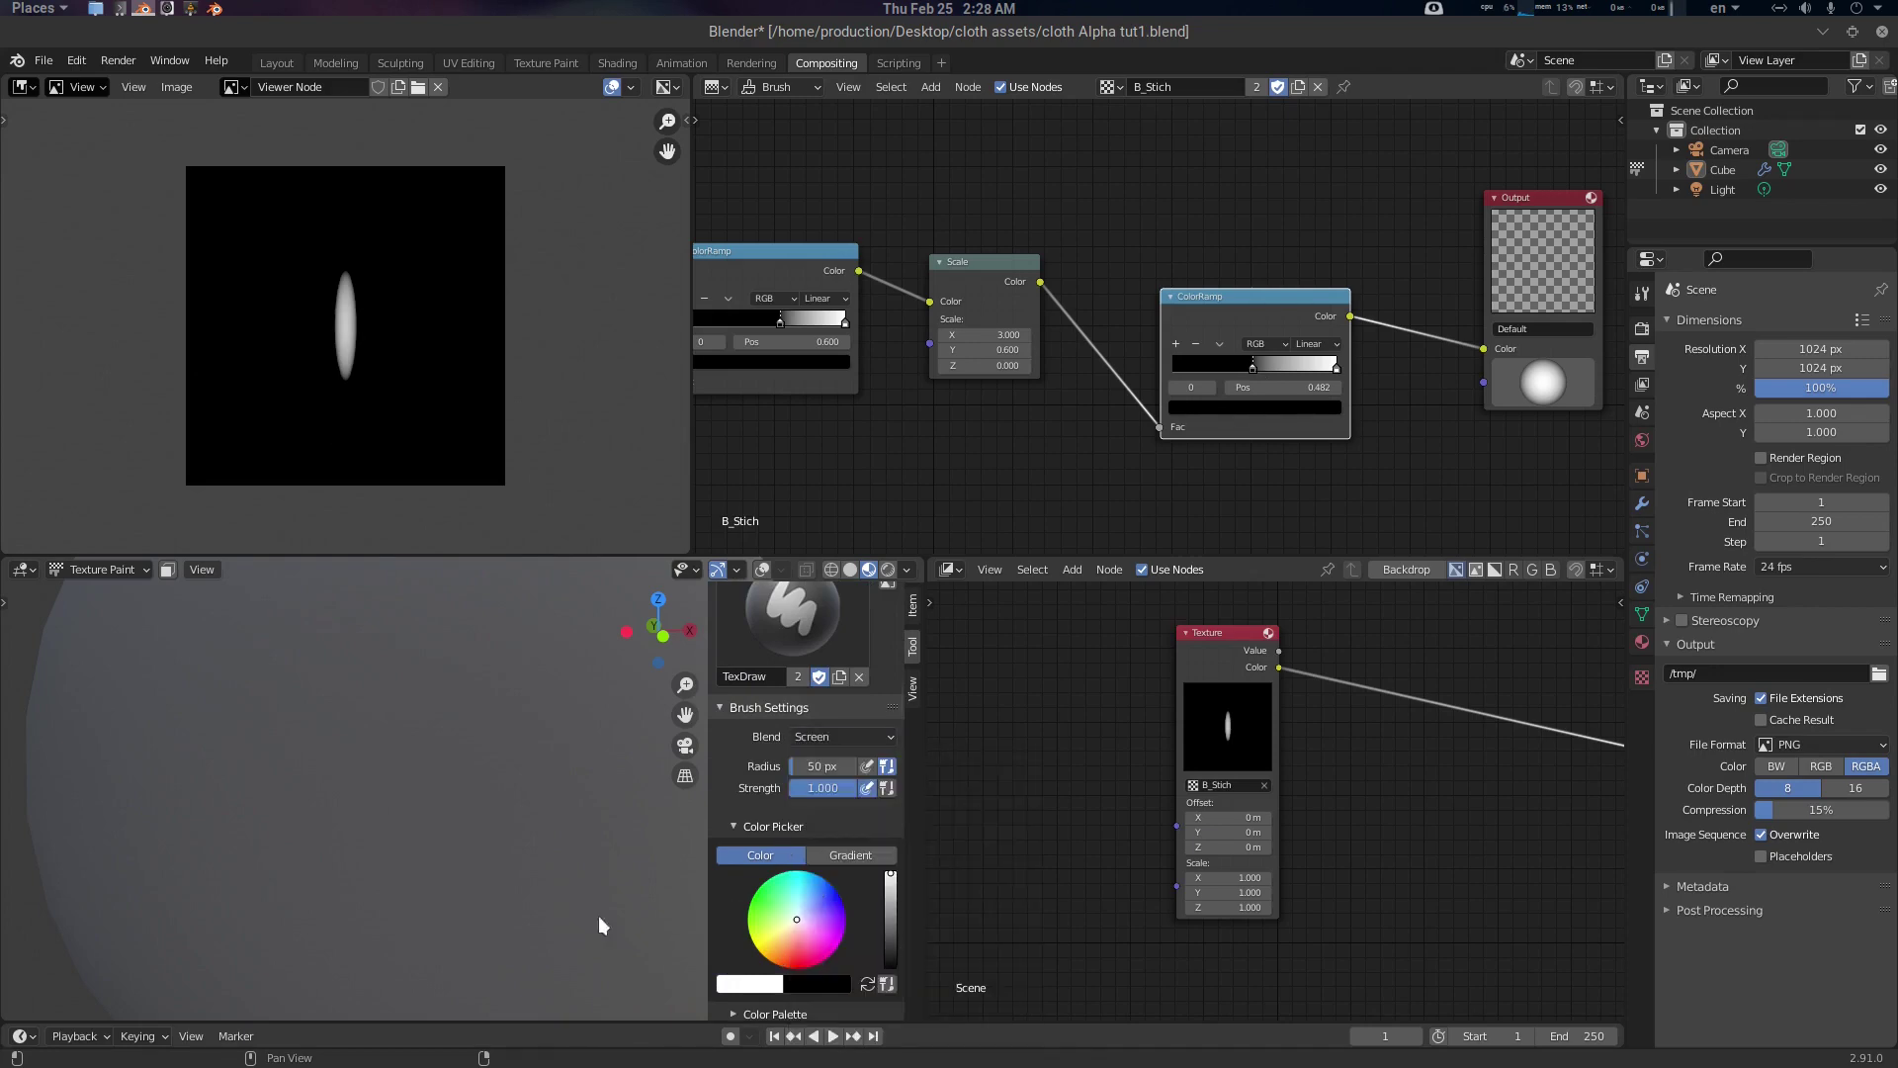
# Paint two long test strokes across the sphere with the Screen blend, undoing each one
pyautogui.moveTo(275, 862); pyautogui.dragTo(250, 861)
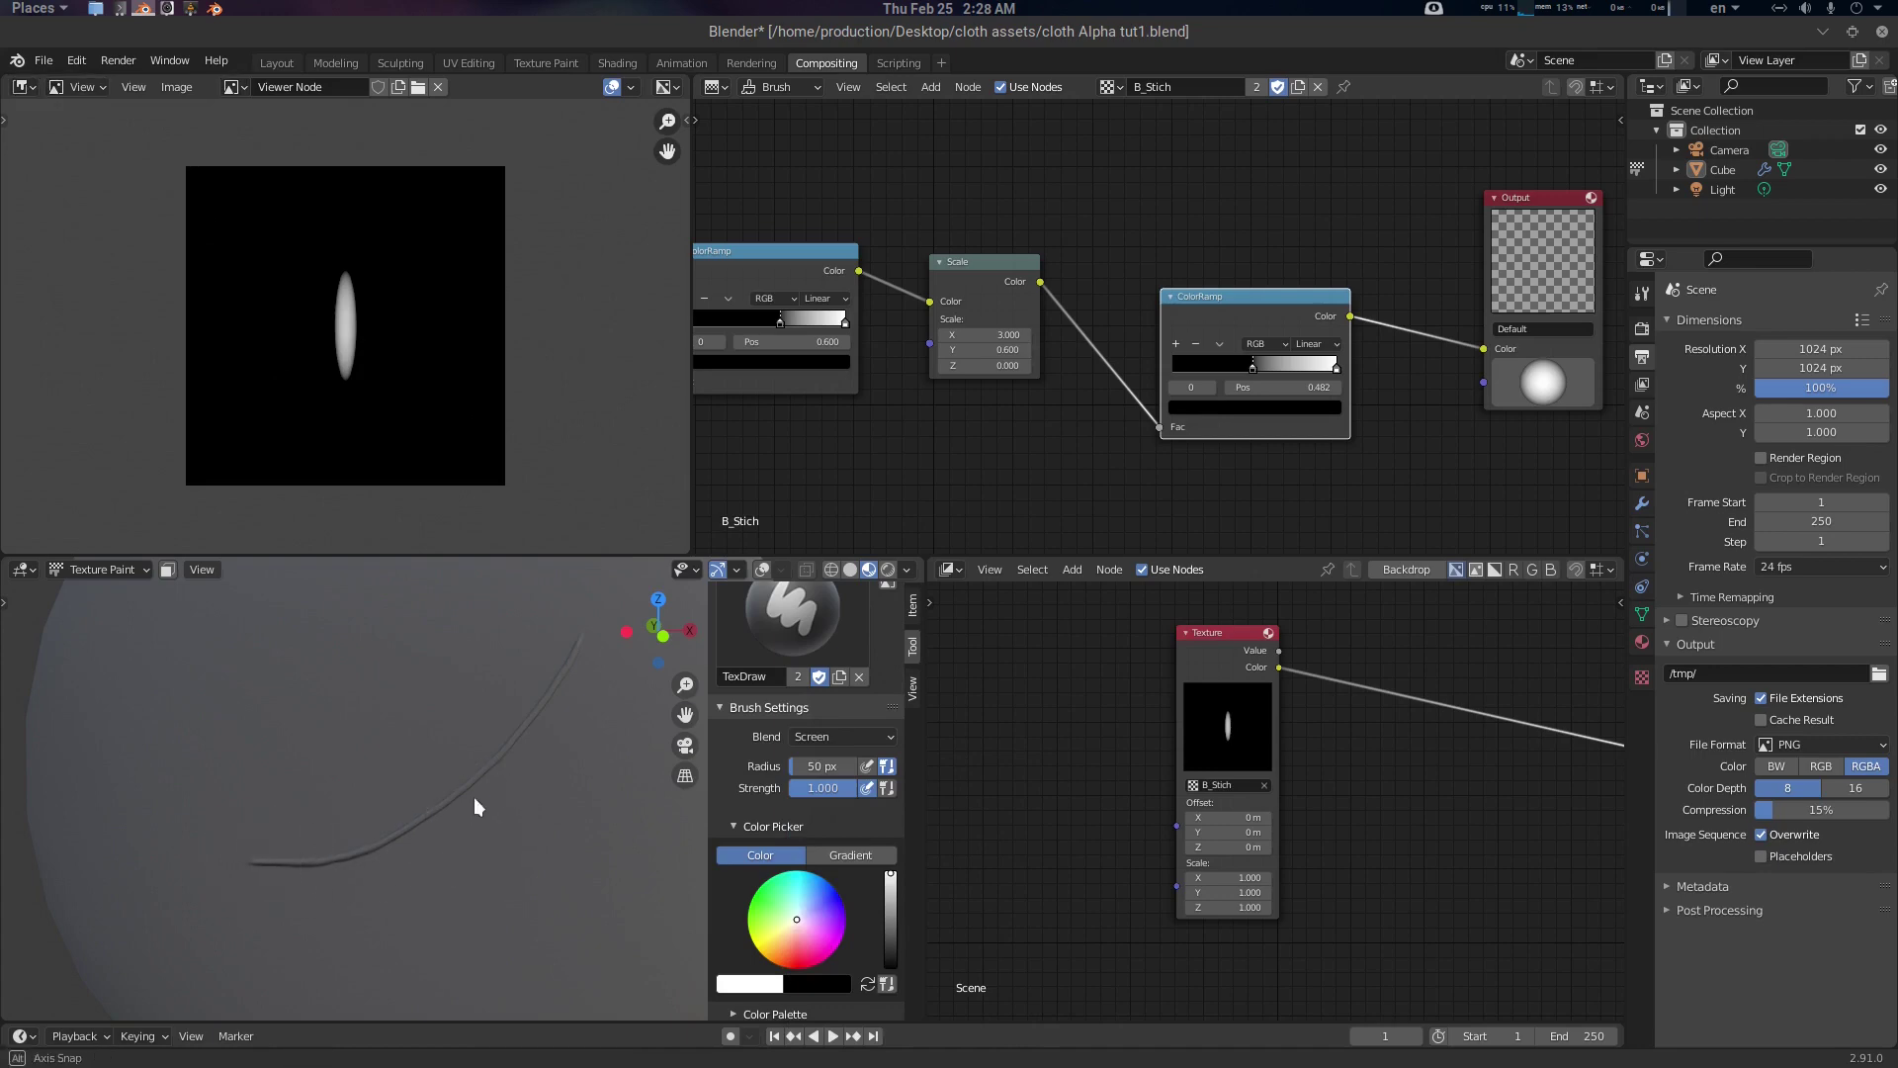
pyautogui.moveTo(472, 797); pyautogui.dragTo(517, 745, button='middle')
pyautogui.hotkey('ctrl', 'z')
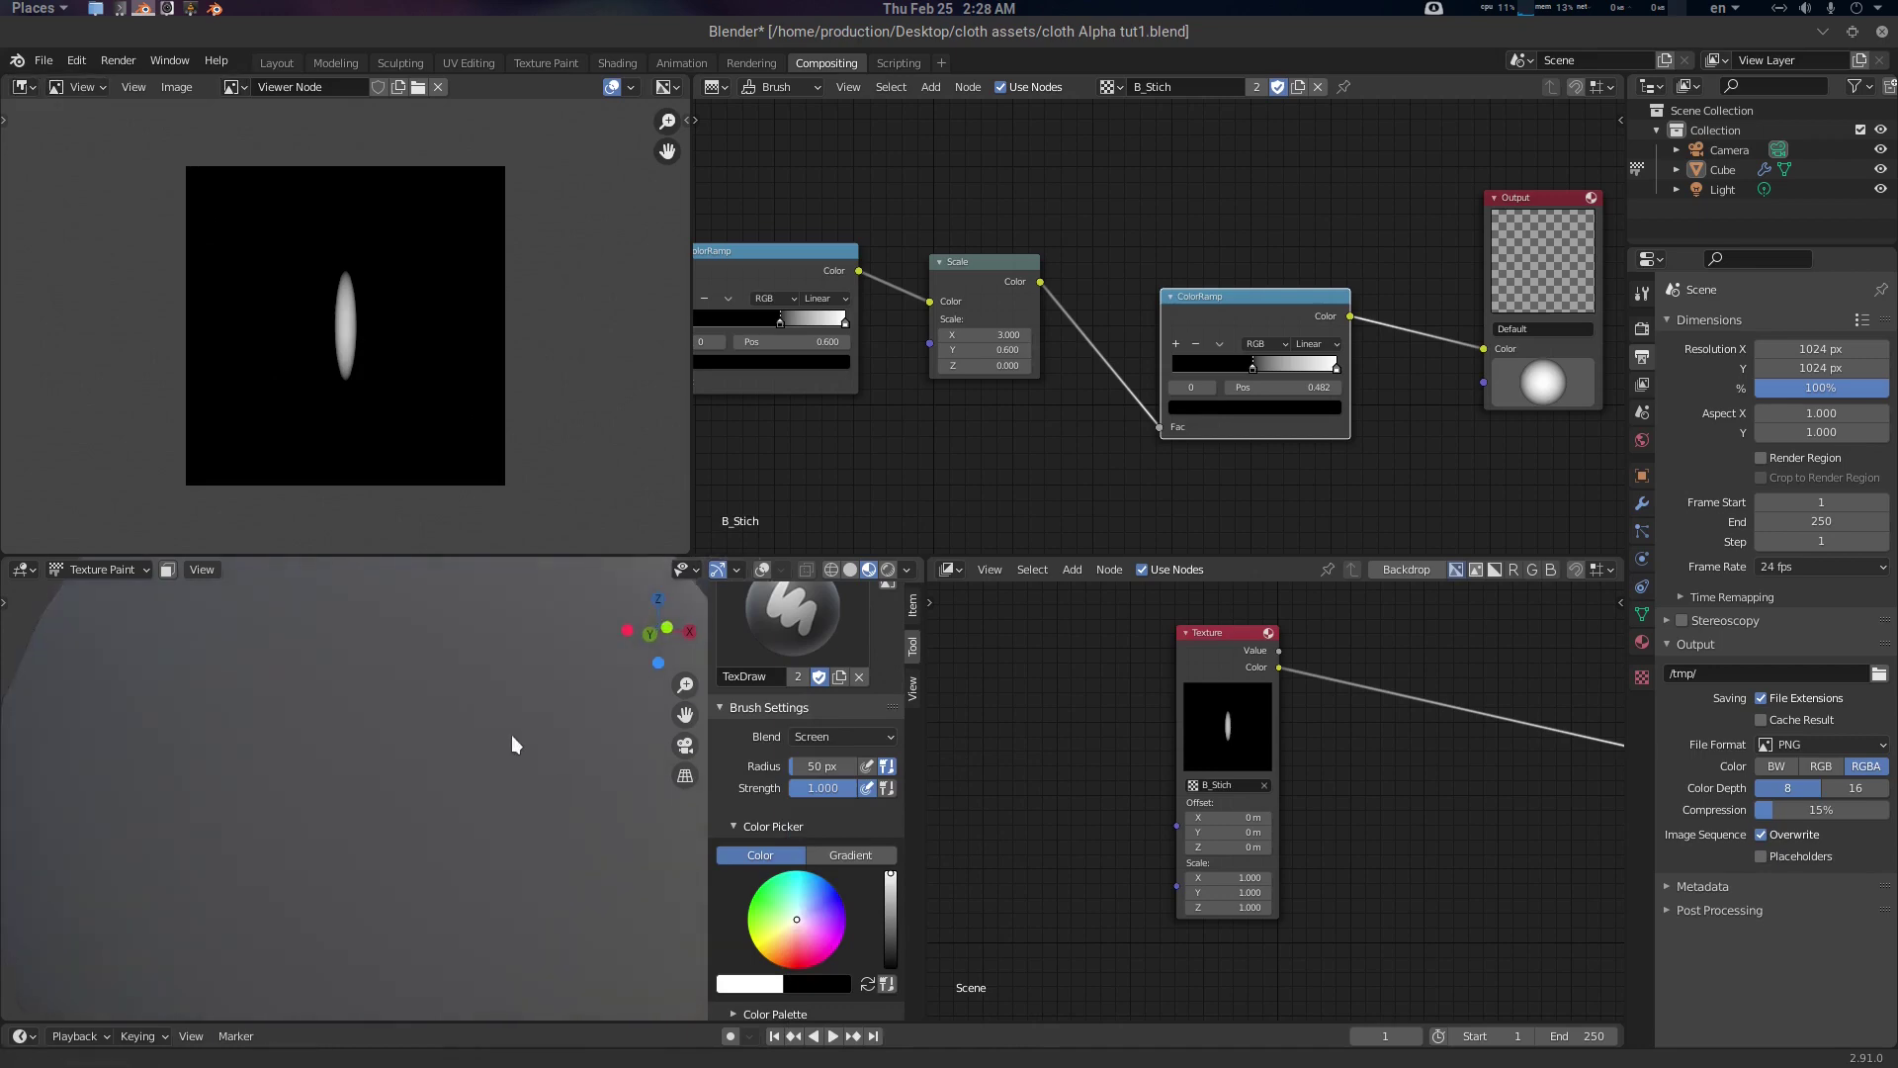
pyautogui.moveTo(544, 667); pyautogui.dragTo(287, 891)
pyautogui.hotkey('ctrl', 'z')
# Set the brush's stroke spacing to 30%
pyautogui.scroll(-6, 758, 773)
pyautogui.scroll(-5, 757, 773)
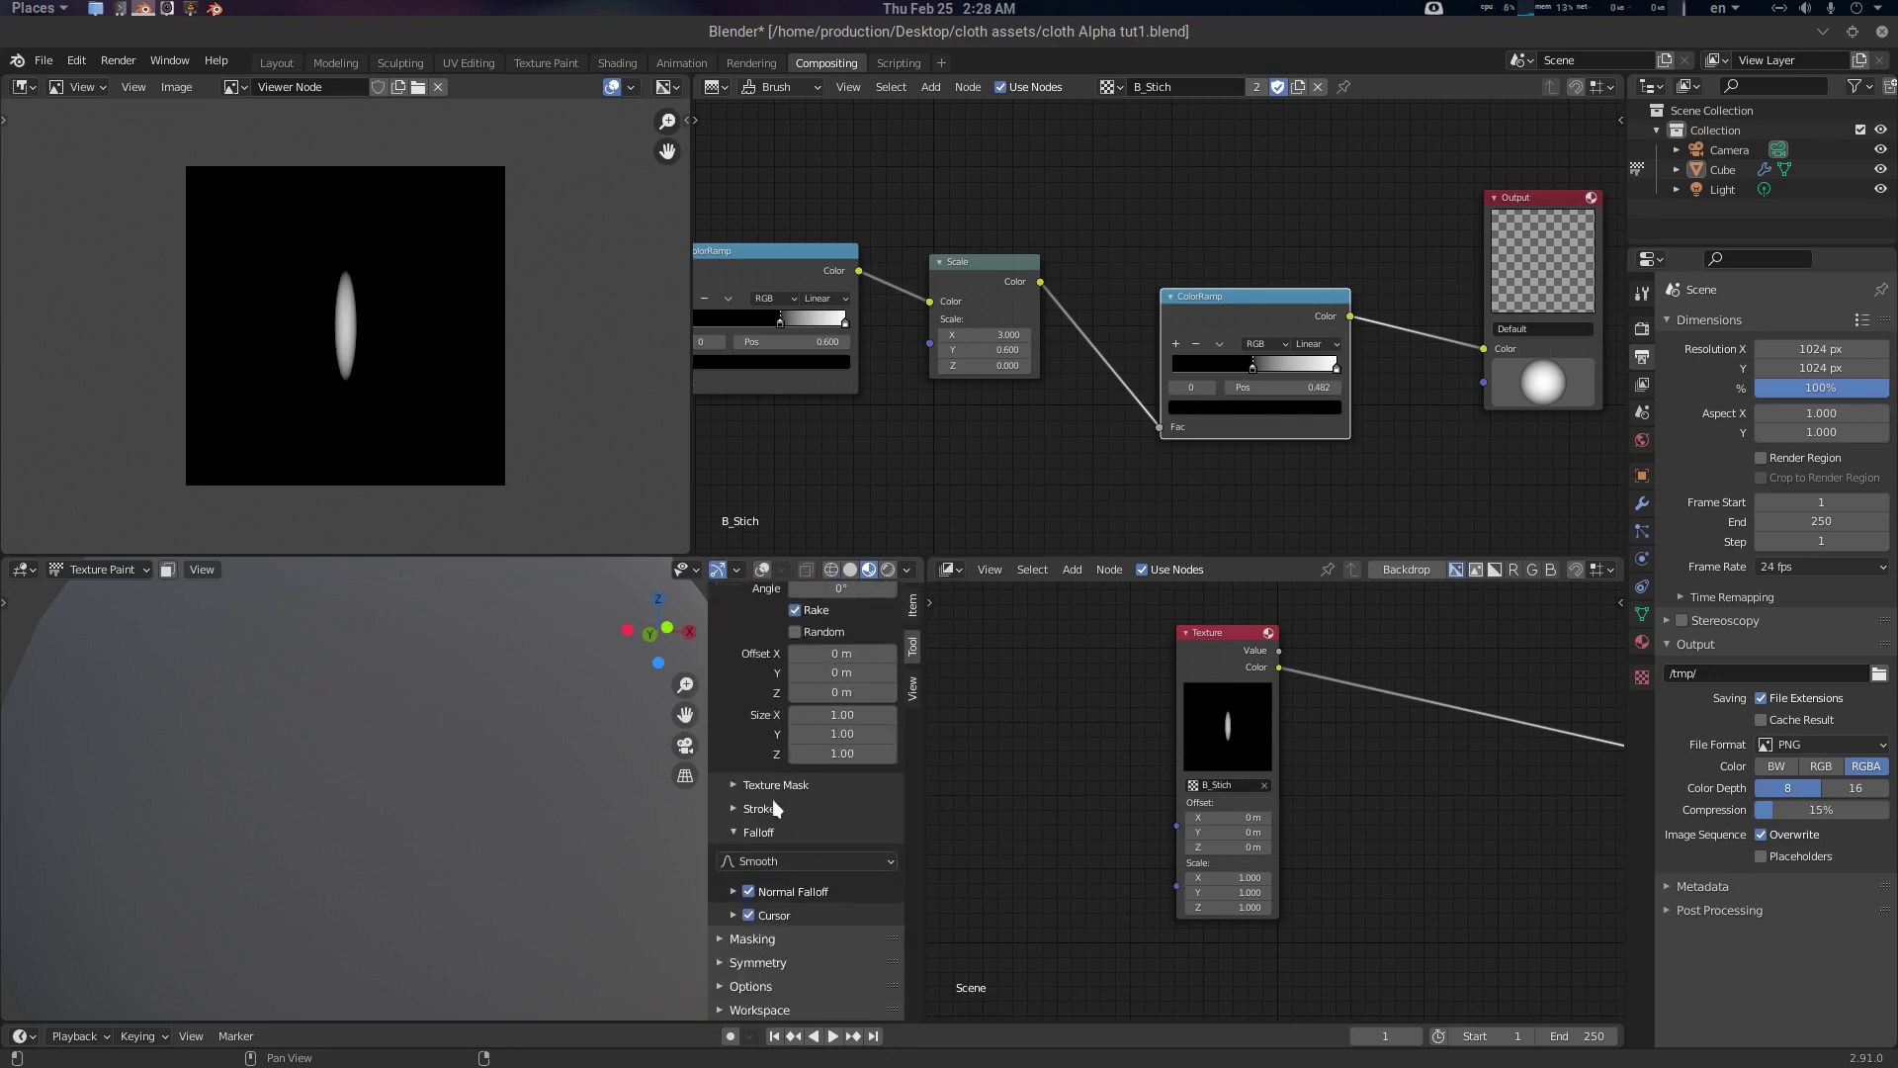
pyautogui.scroll(3, 773, 799)
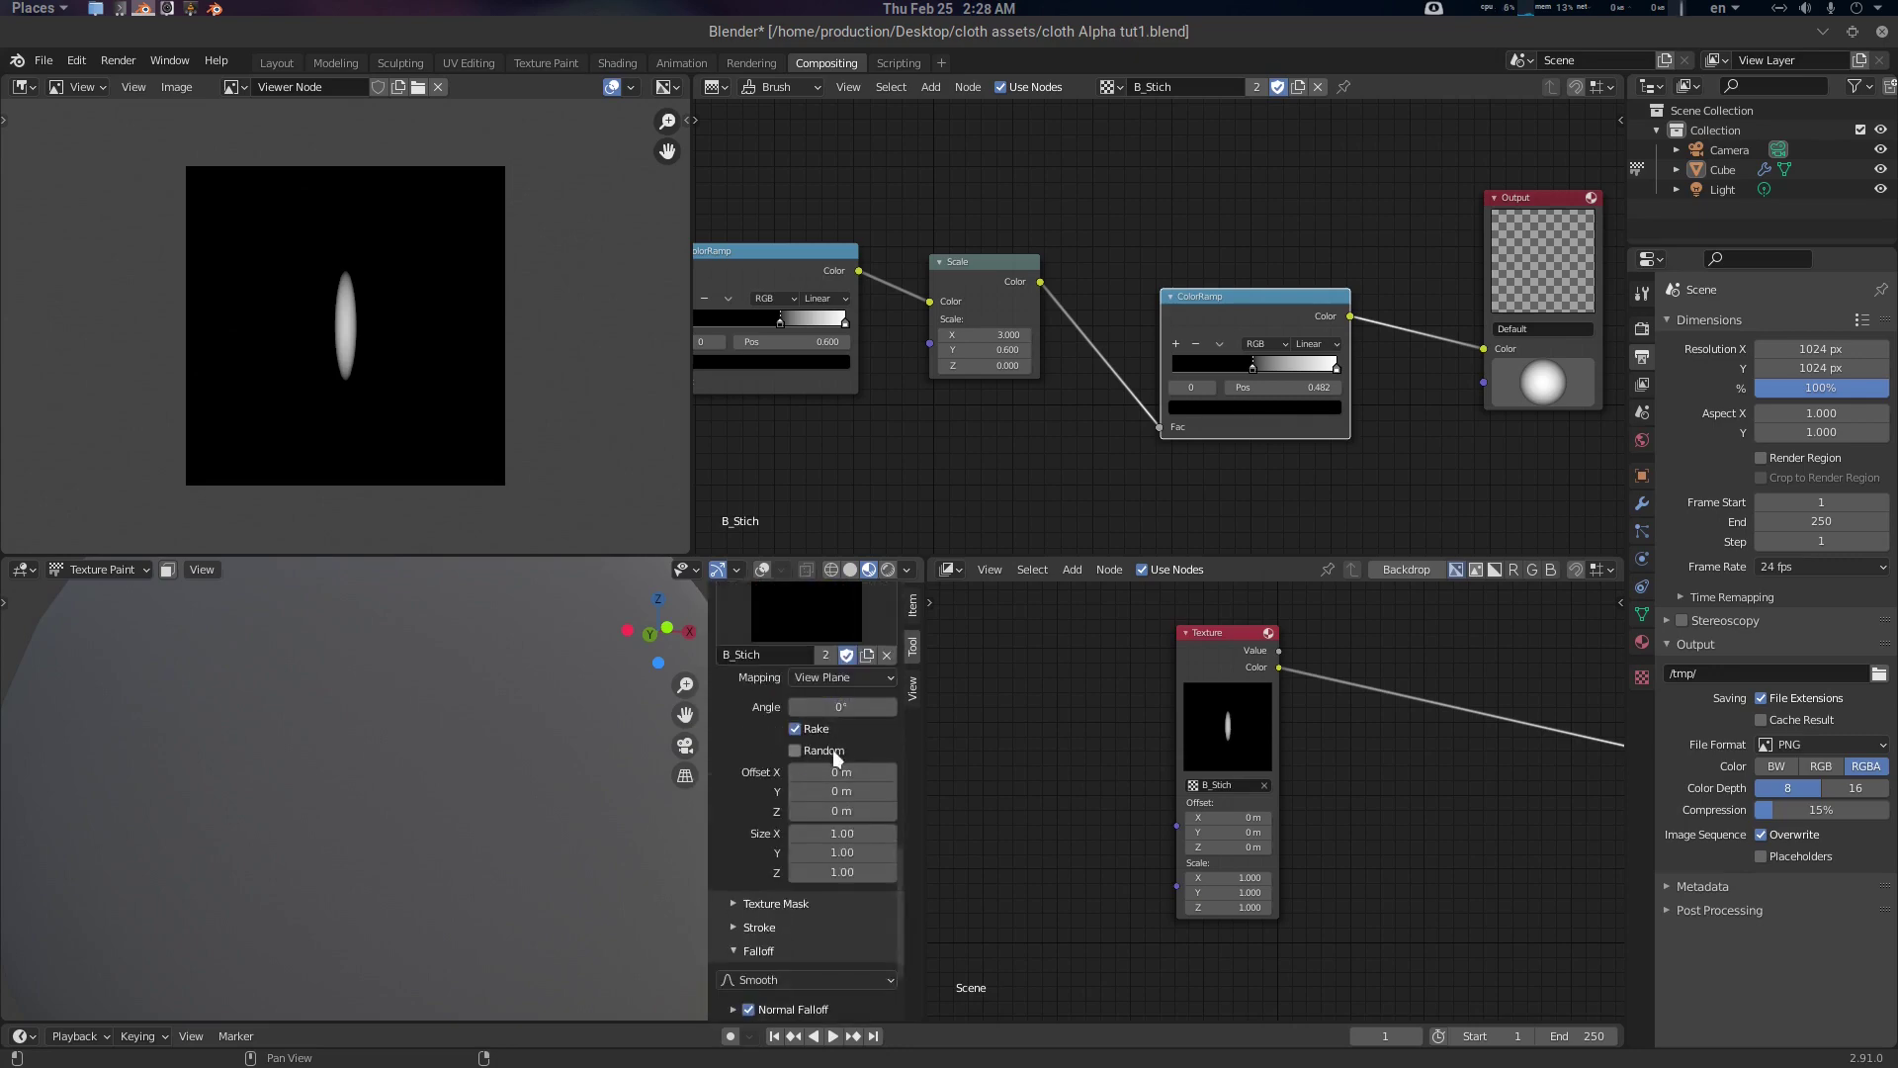
pyautogui.scroll(2, 747, 781)
pyautogui.scroll(-5, 747, 781)
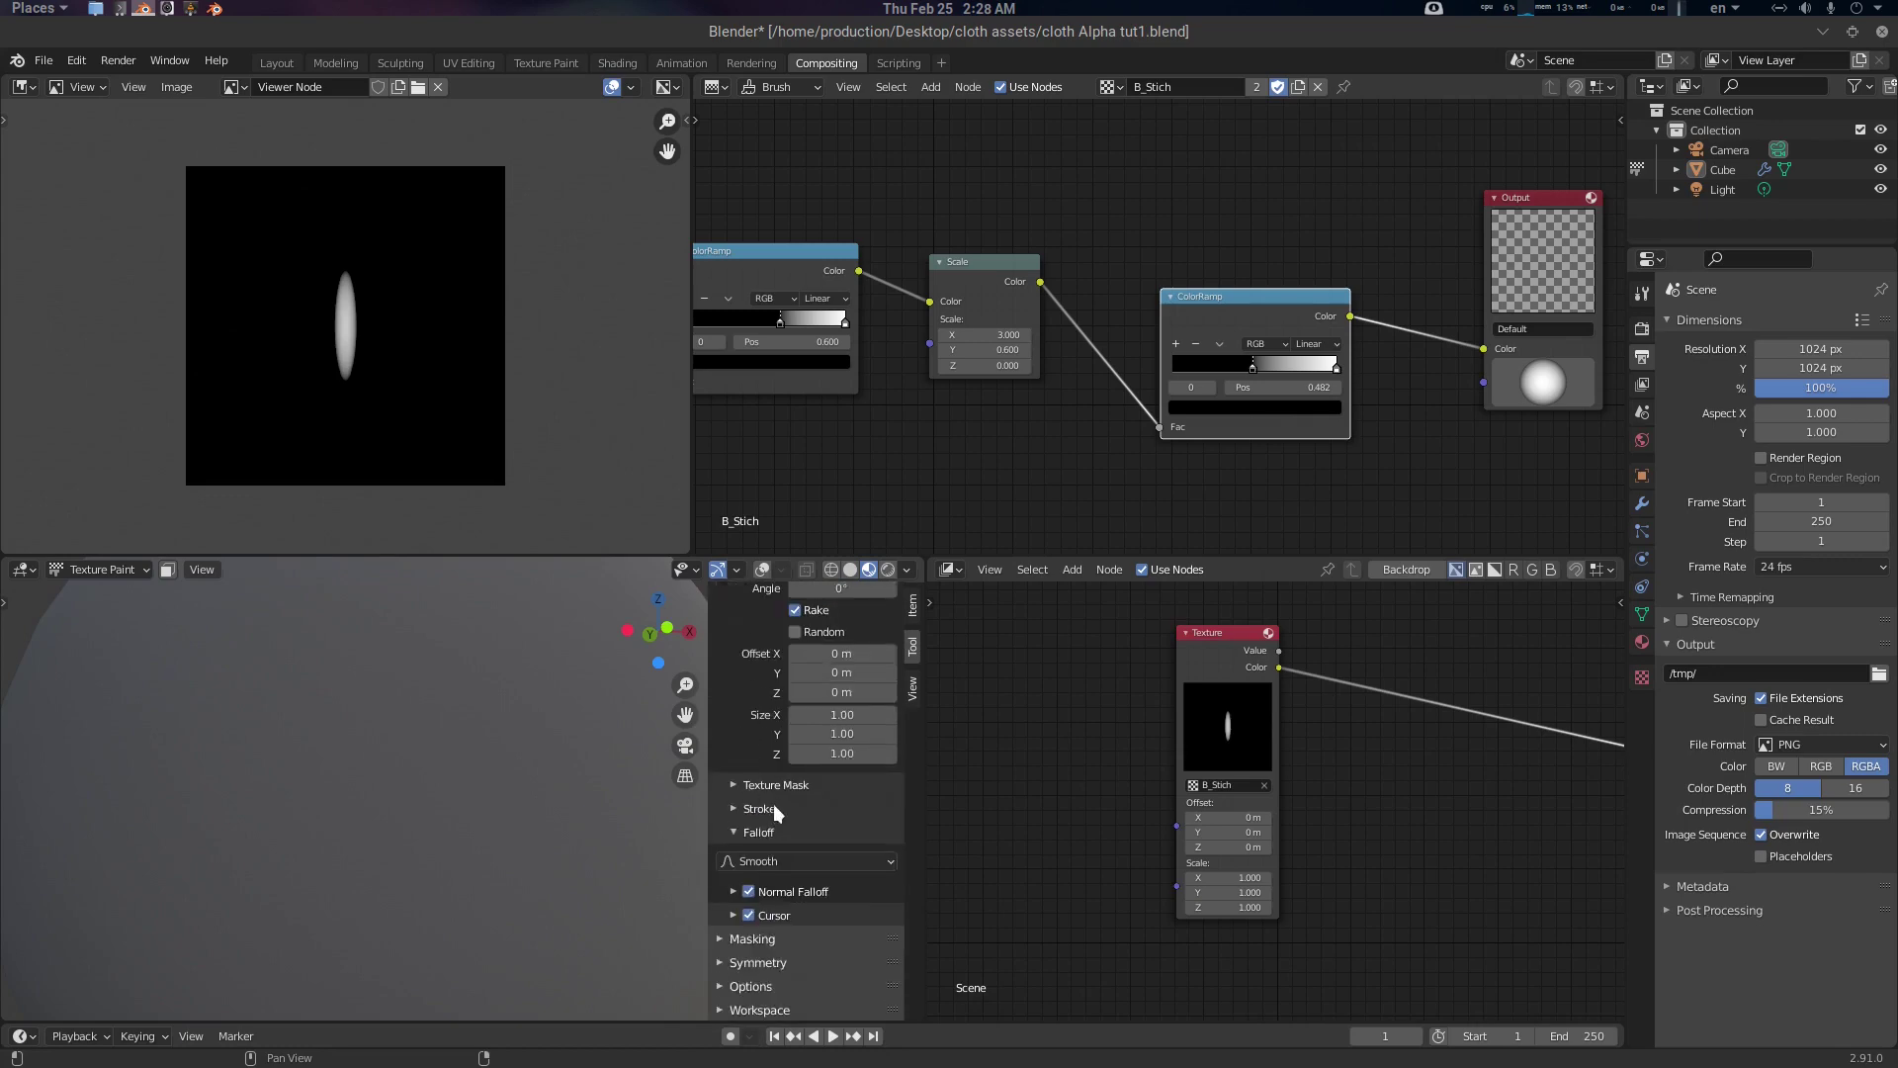
pyautogui.click(763, 807)
pyautogui.click(840, 868)
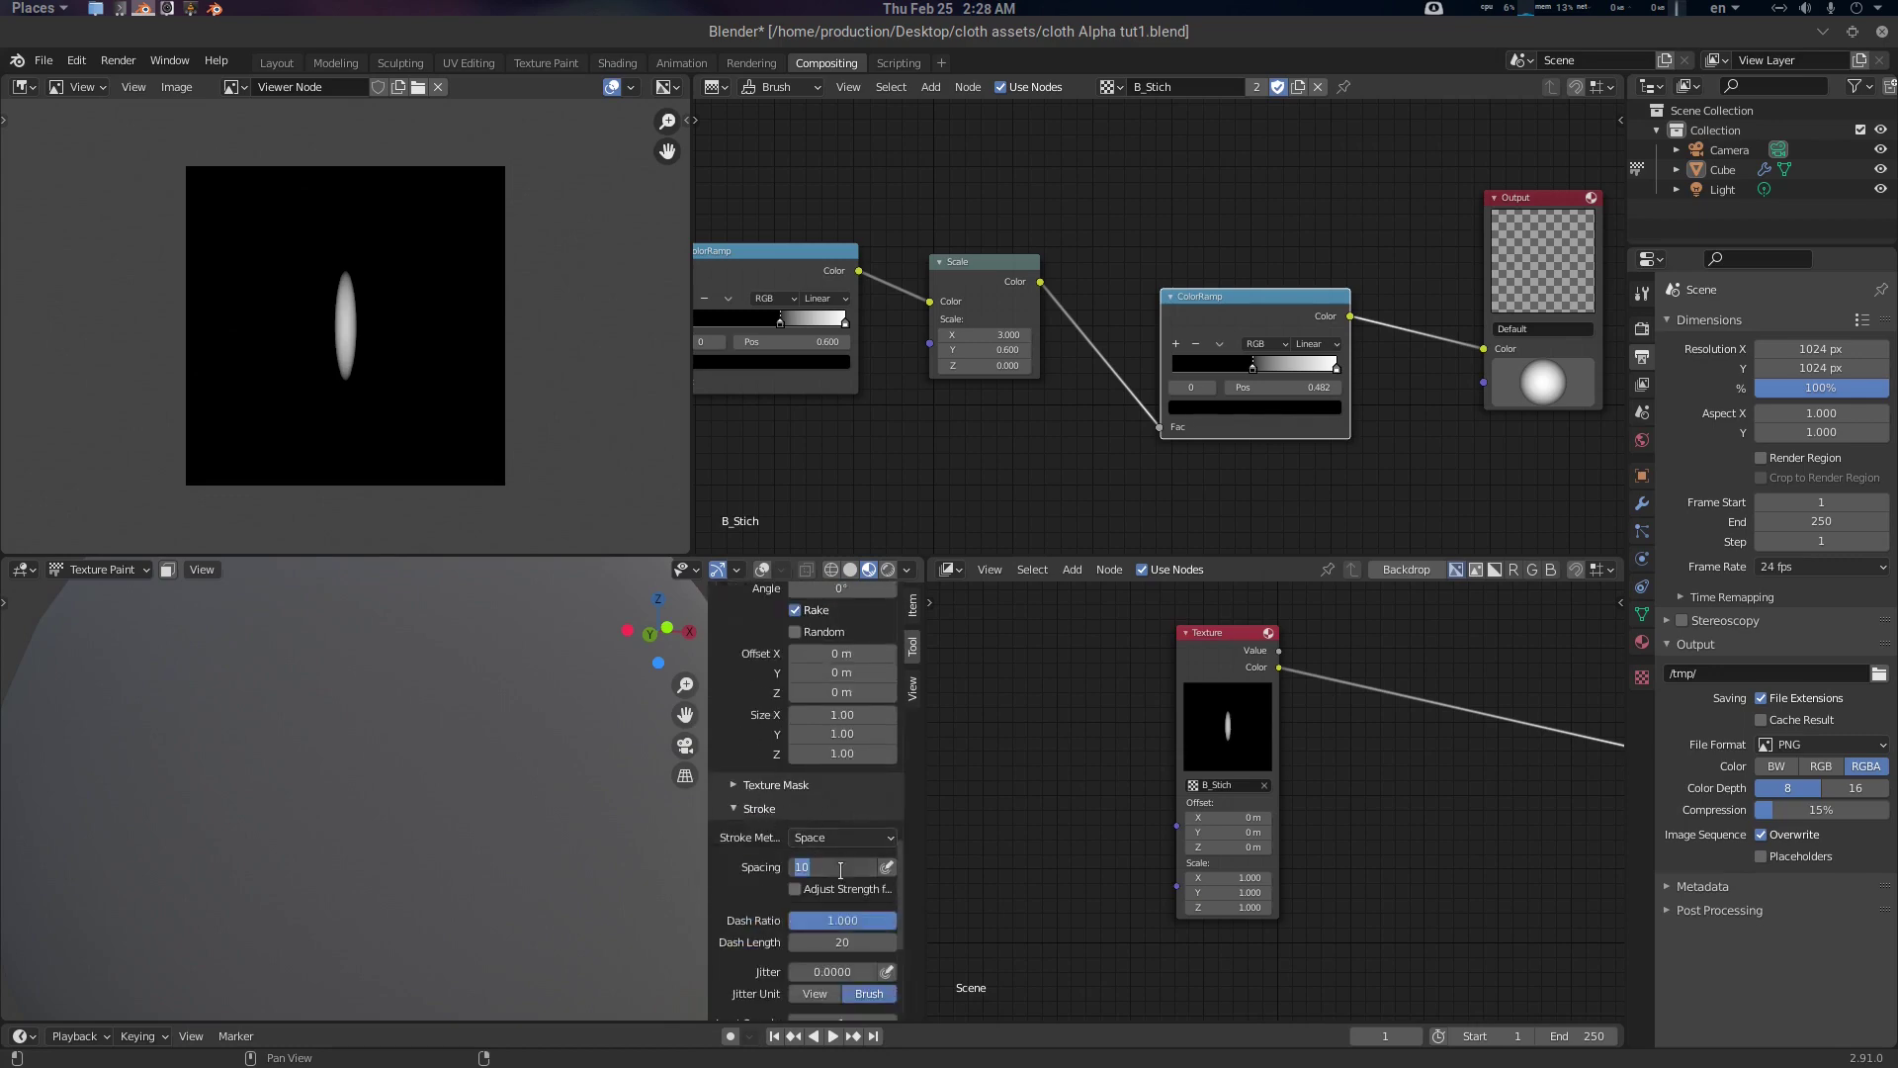
pyautogui.write('30')
pyautogui.press('Return')
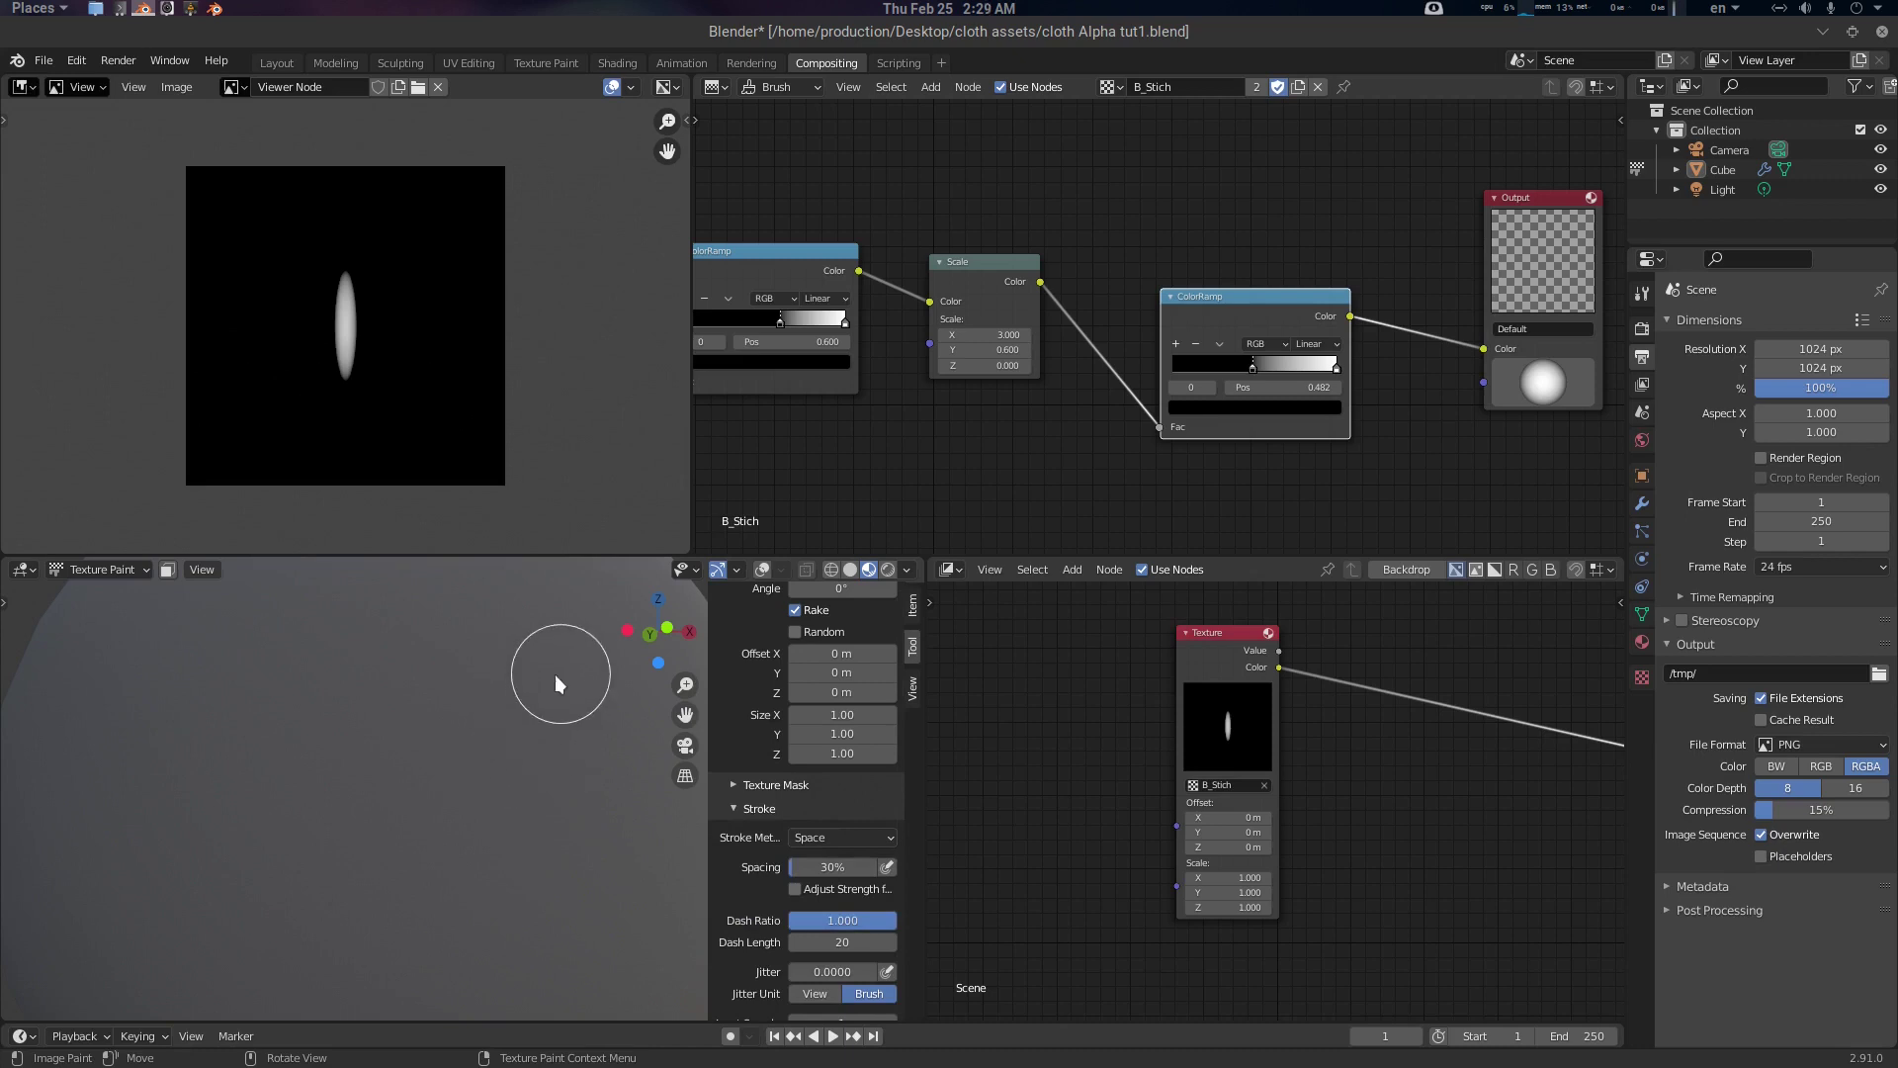
# Undo the trial stitch stroke and paint a curved line of stitches across the sphere
pyautogui.scroll(2, 506, 835)
pyautogui.scroll(-4, 514, 791)
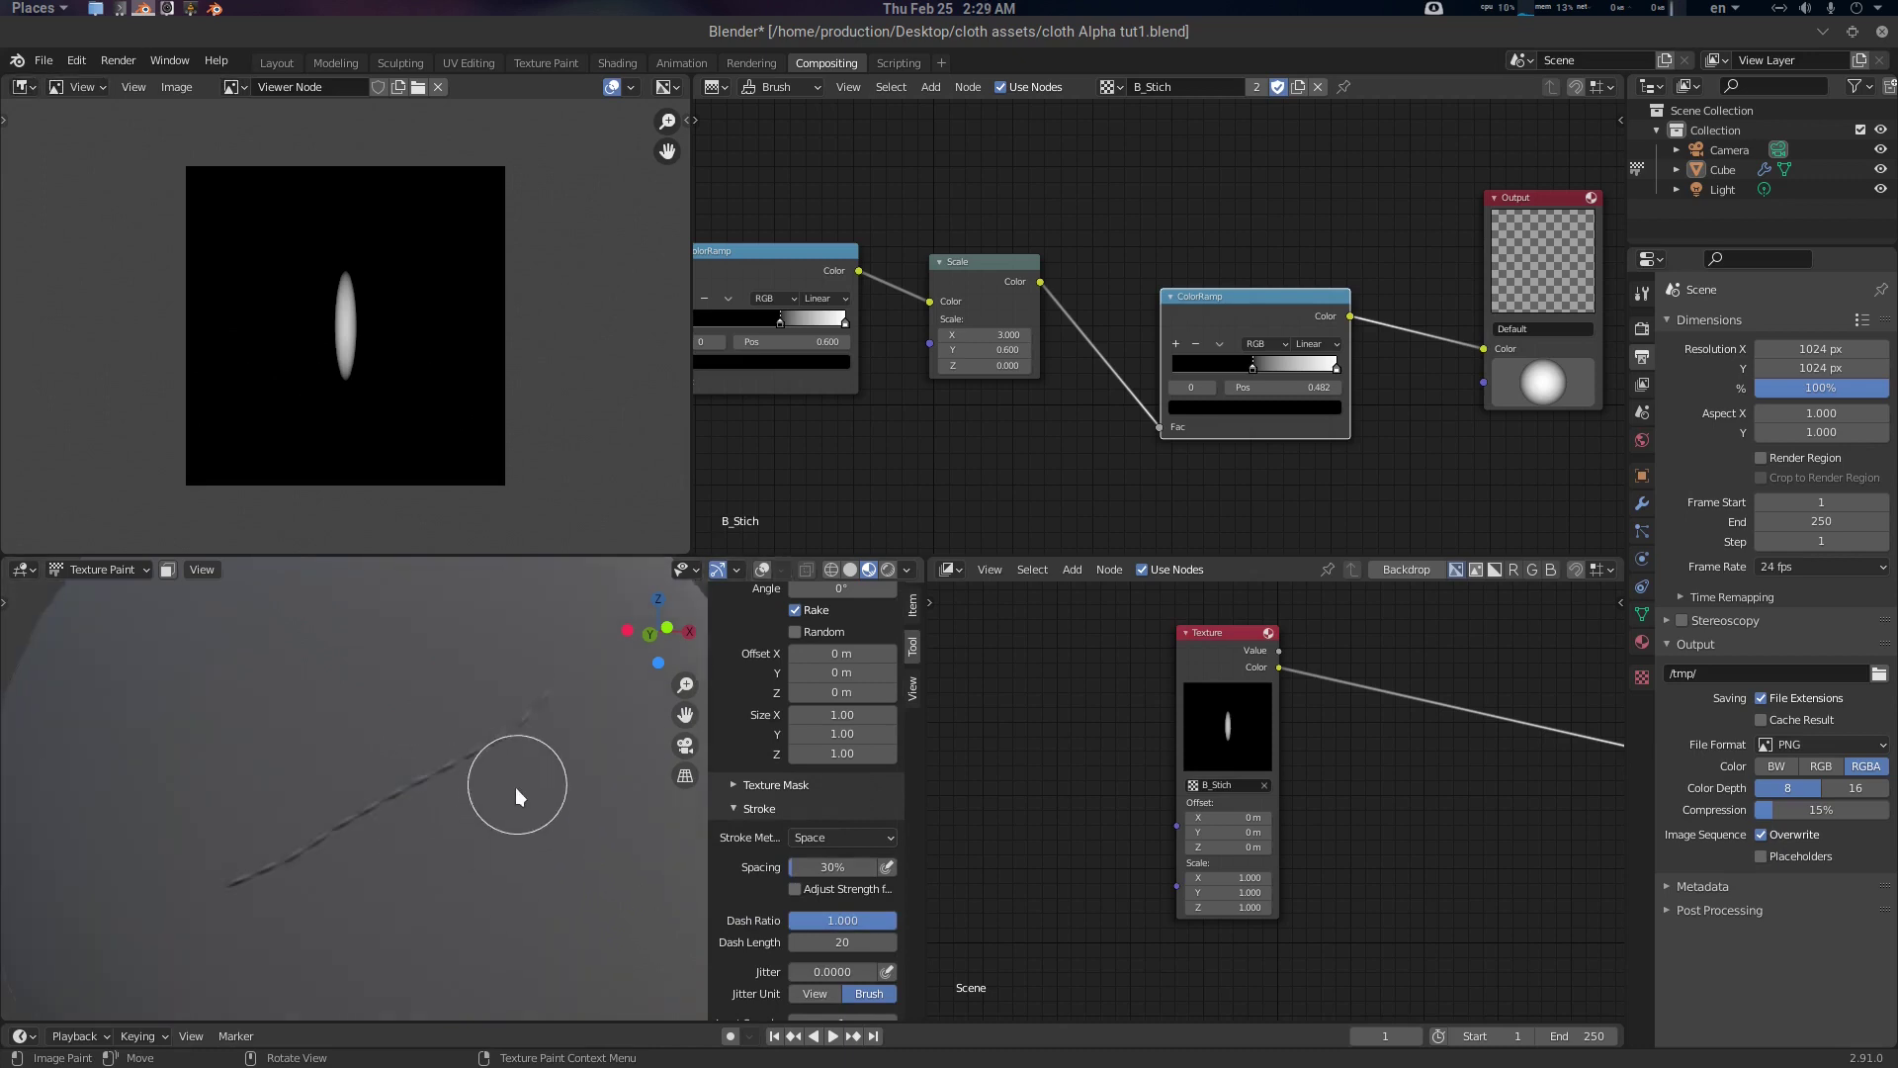
pyautogui.hotkey('ctrl', 'z')
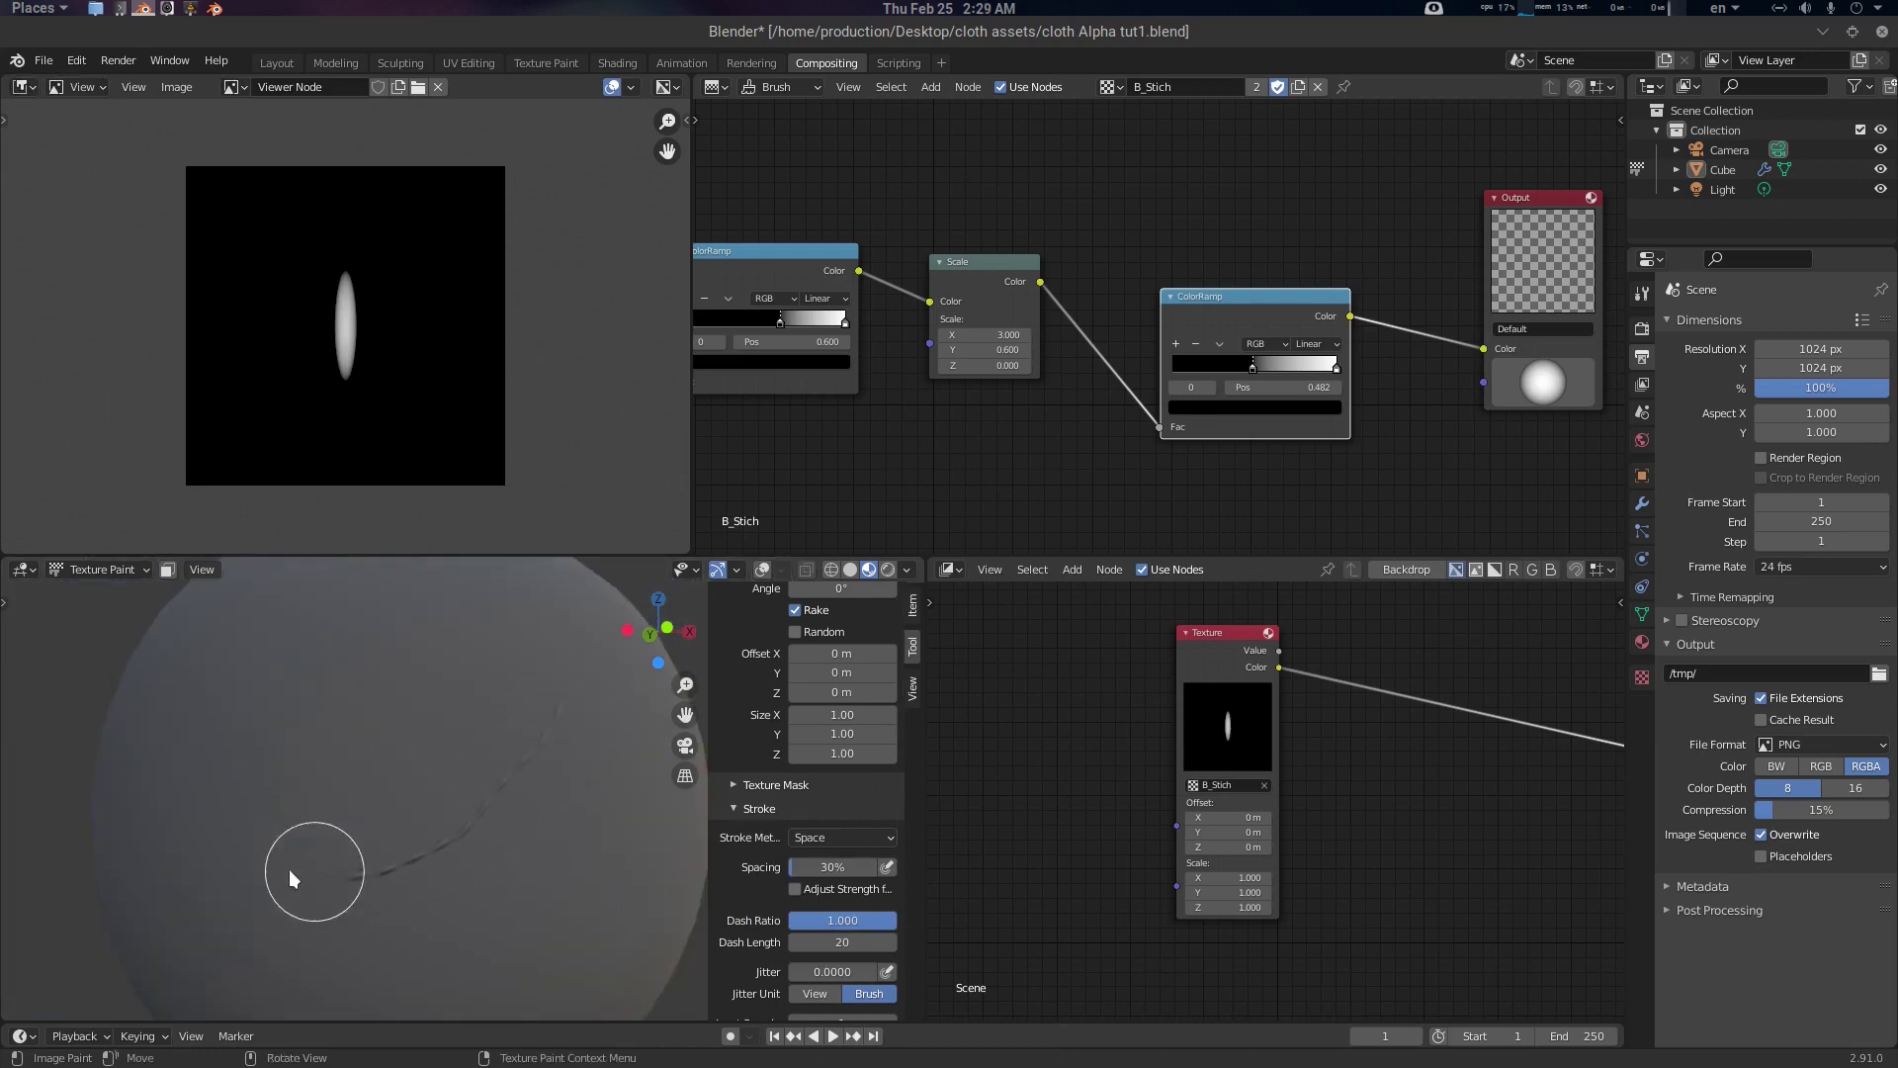
pyautogui.moveTo(493, 849); pyautogui.dragTo(495, 832, button='middle')
pyautogui.scroll(2, 496, 832)
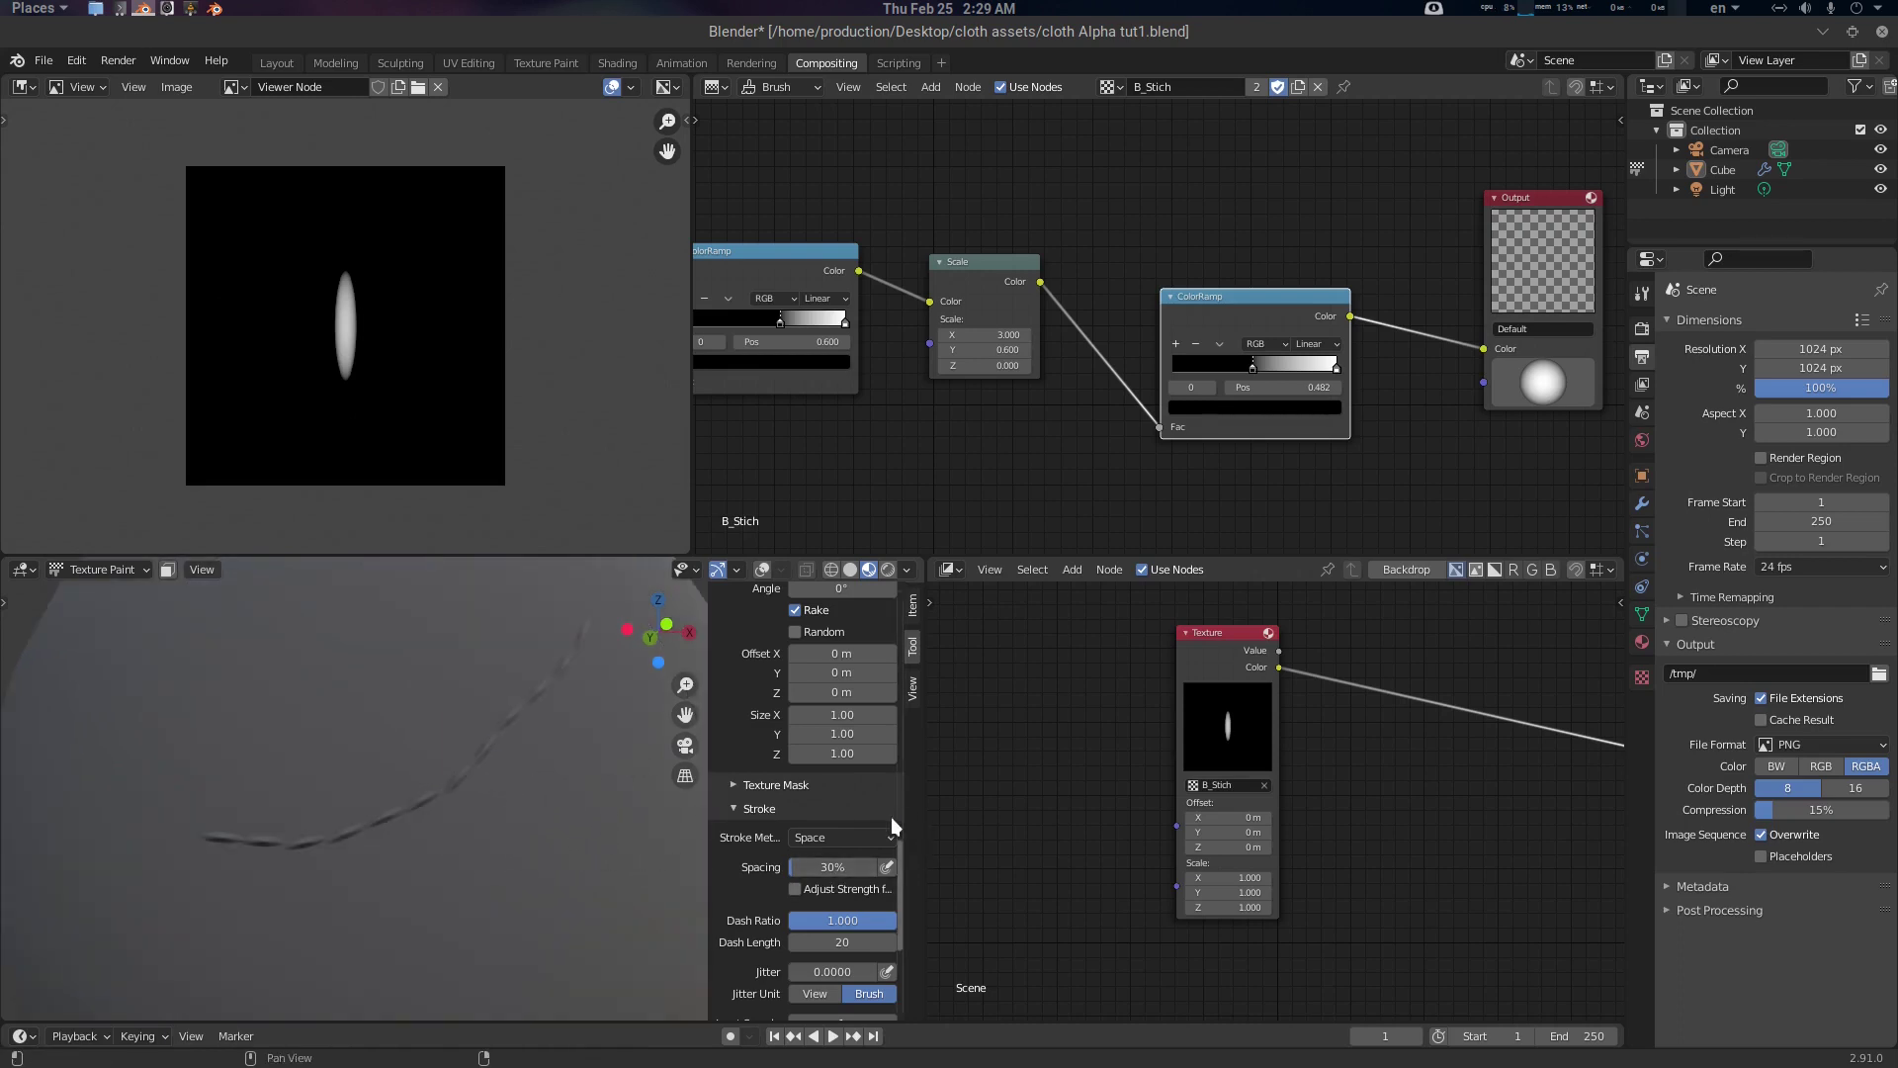
# Undo the last stitch line and paint a new curved line of stitches across the sphere
pyautogui.scroll(2, 526, 786)
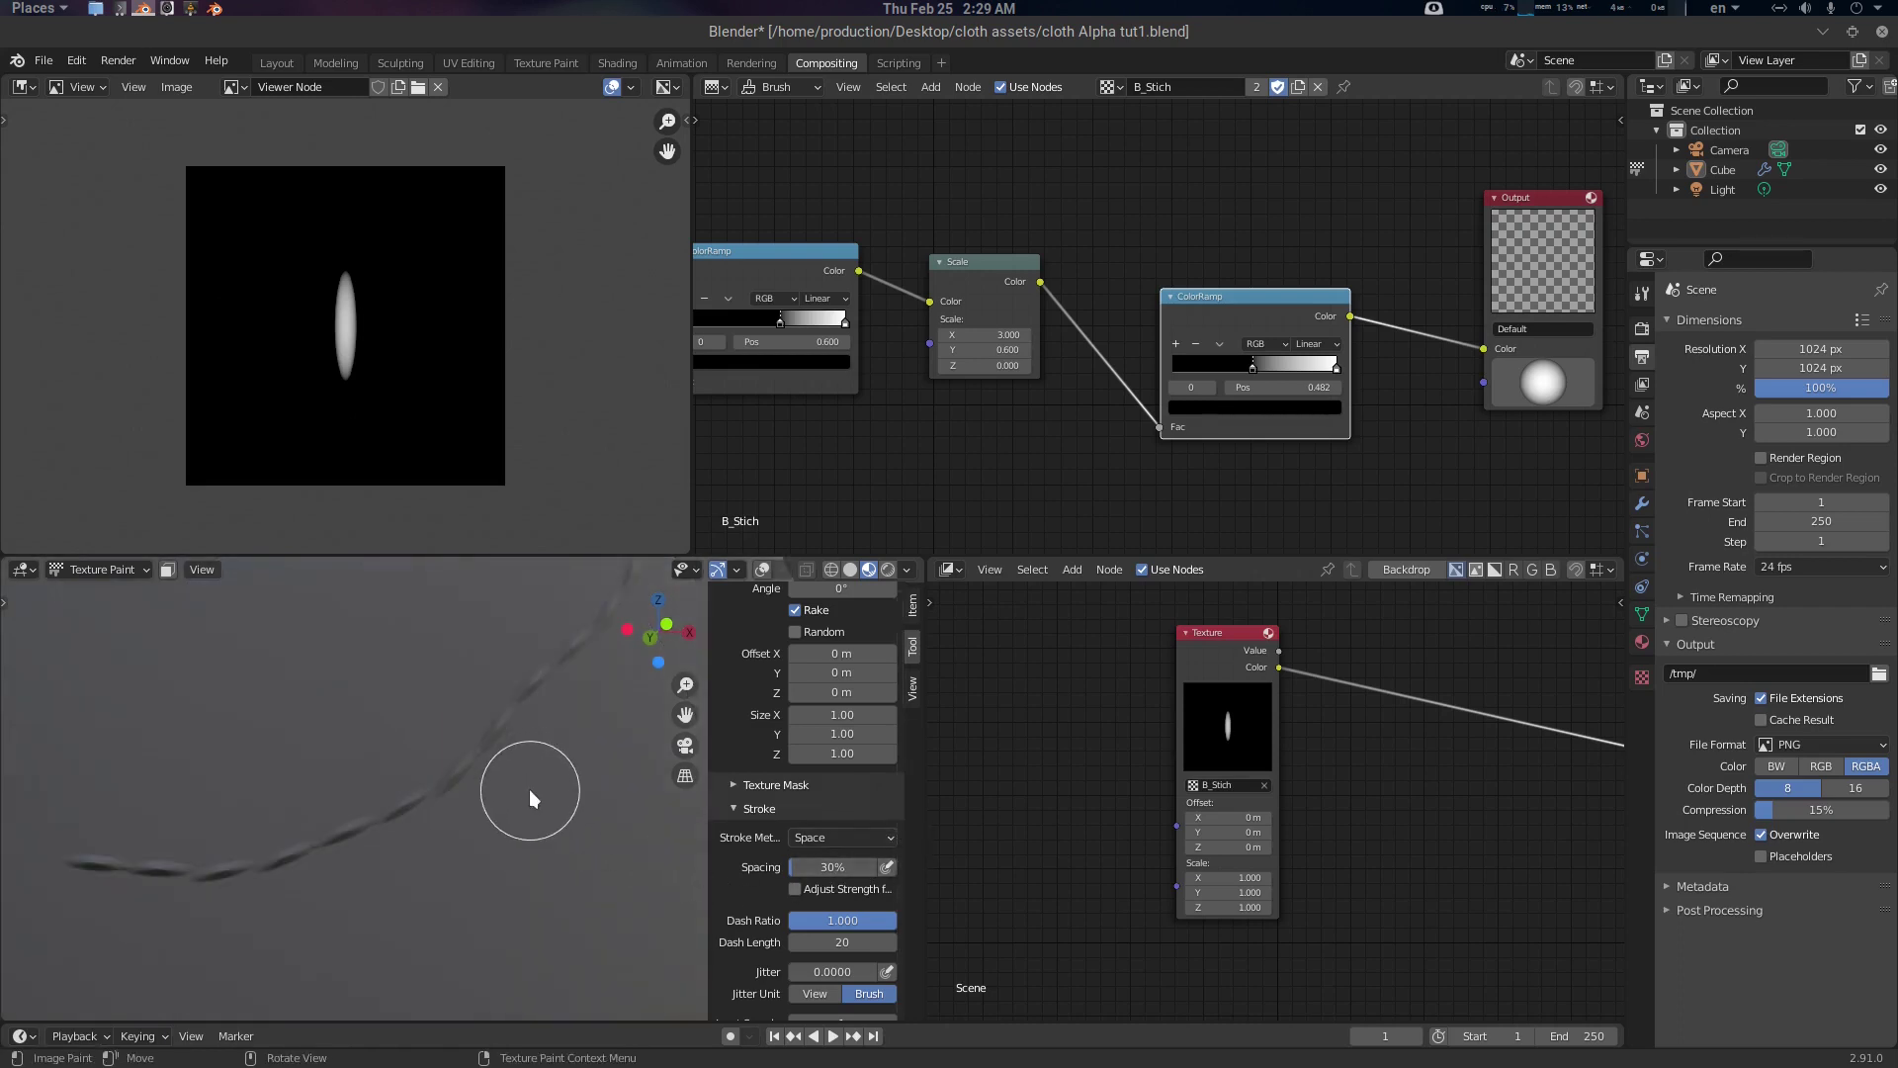
pyautogui.scroll(-2, 530, 789)
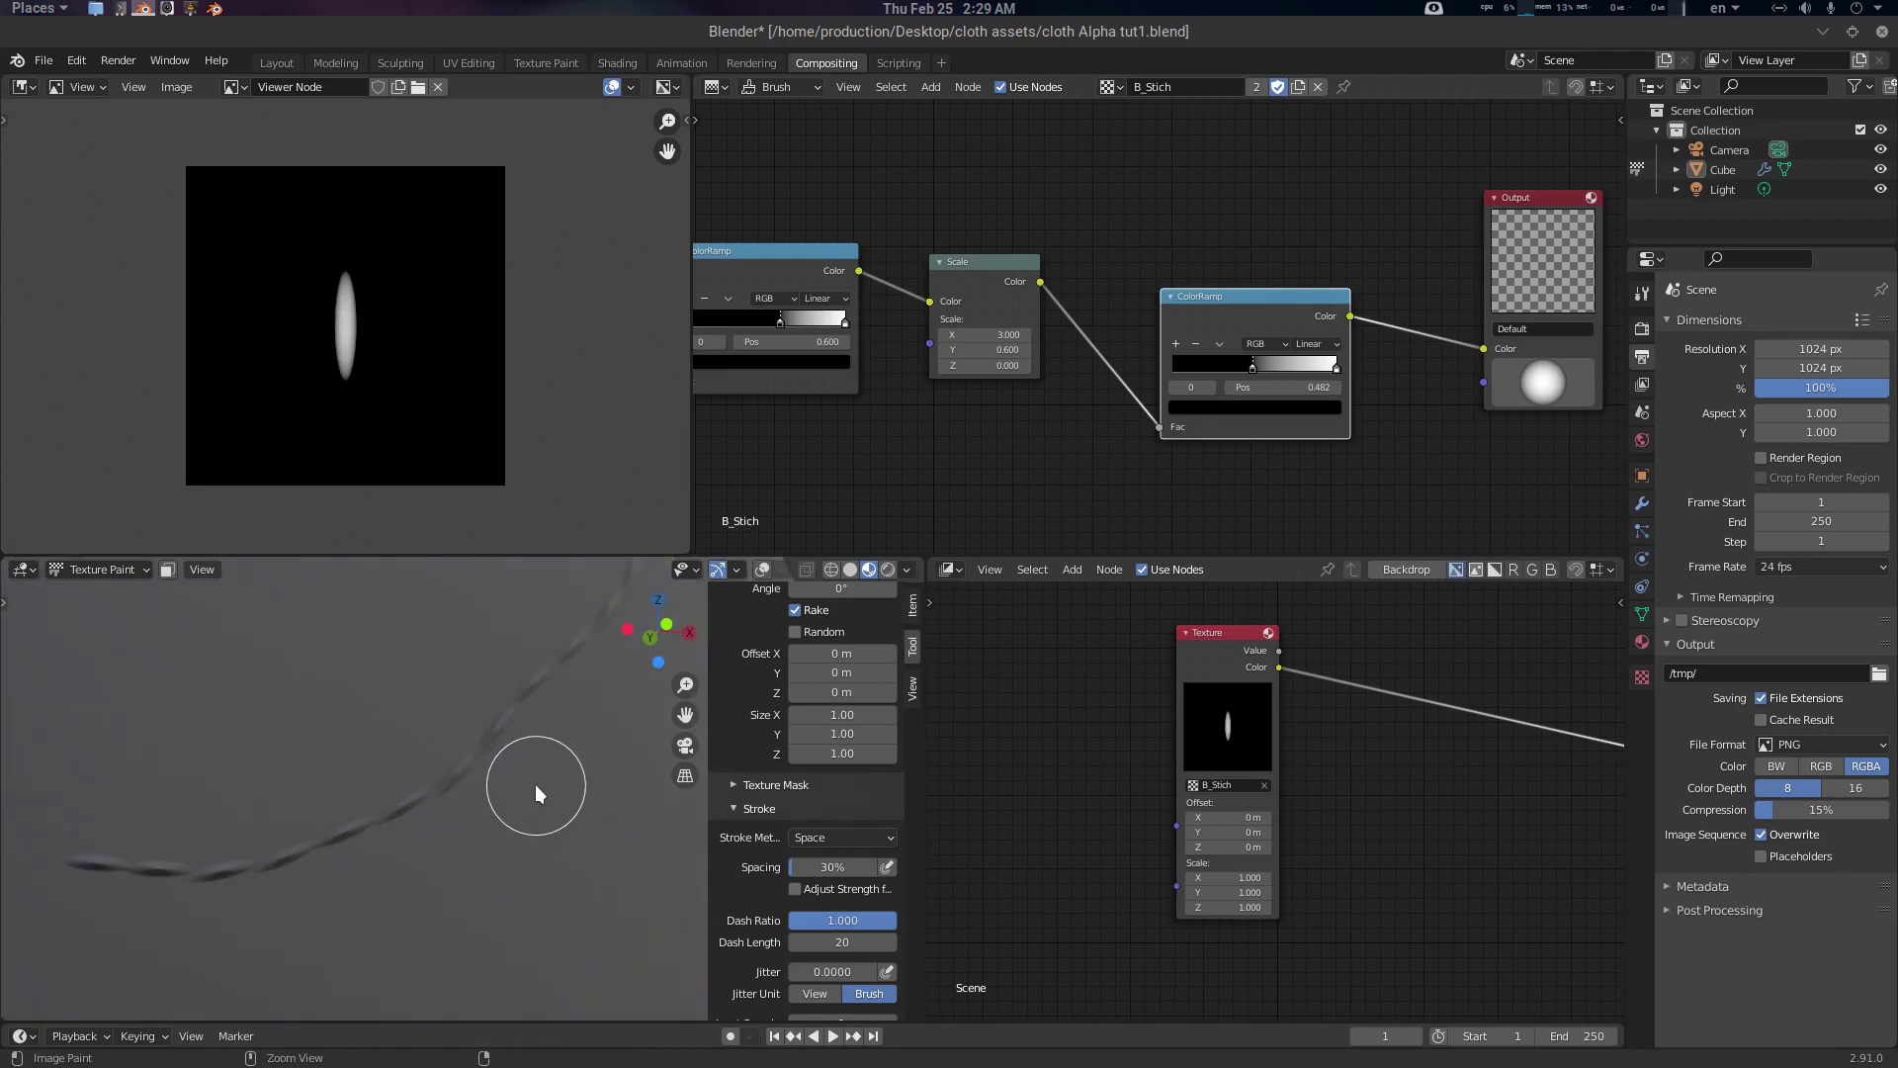
pyautogui.hotkey('ctrl', 'z')
pyautogui.moveTo(596, 606)
pyautogui.mouseDown()
pyautogui.moveTo(420, 822)
pyautogui.moveTo(163, 909)
pyautogui.mouseUp()
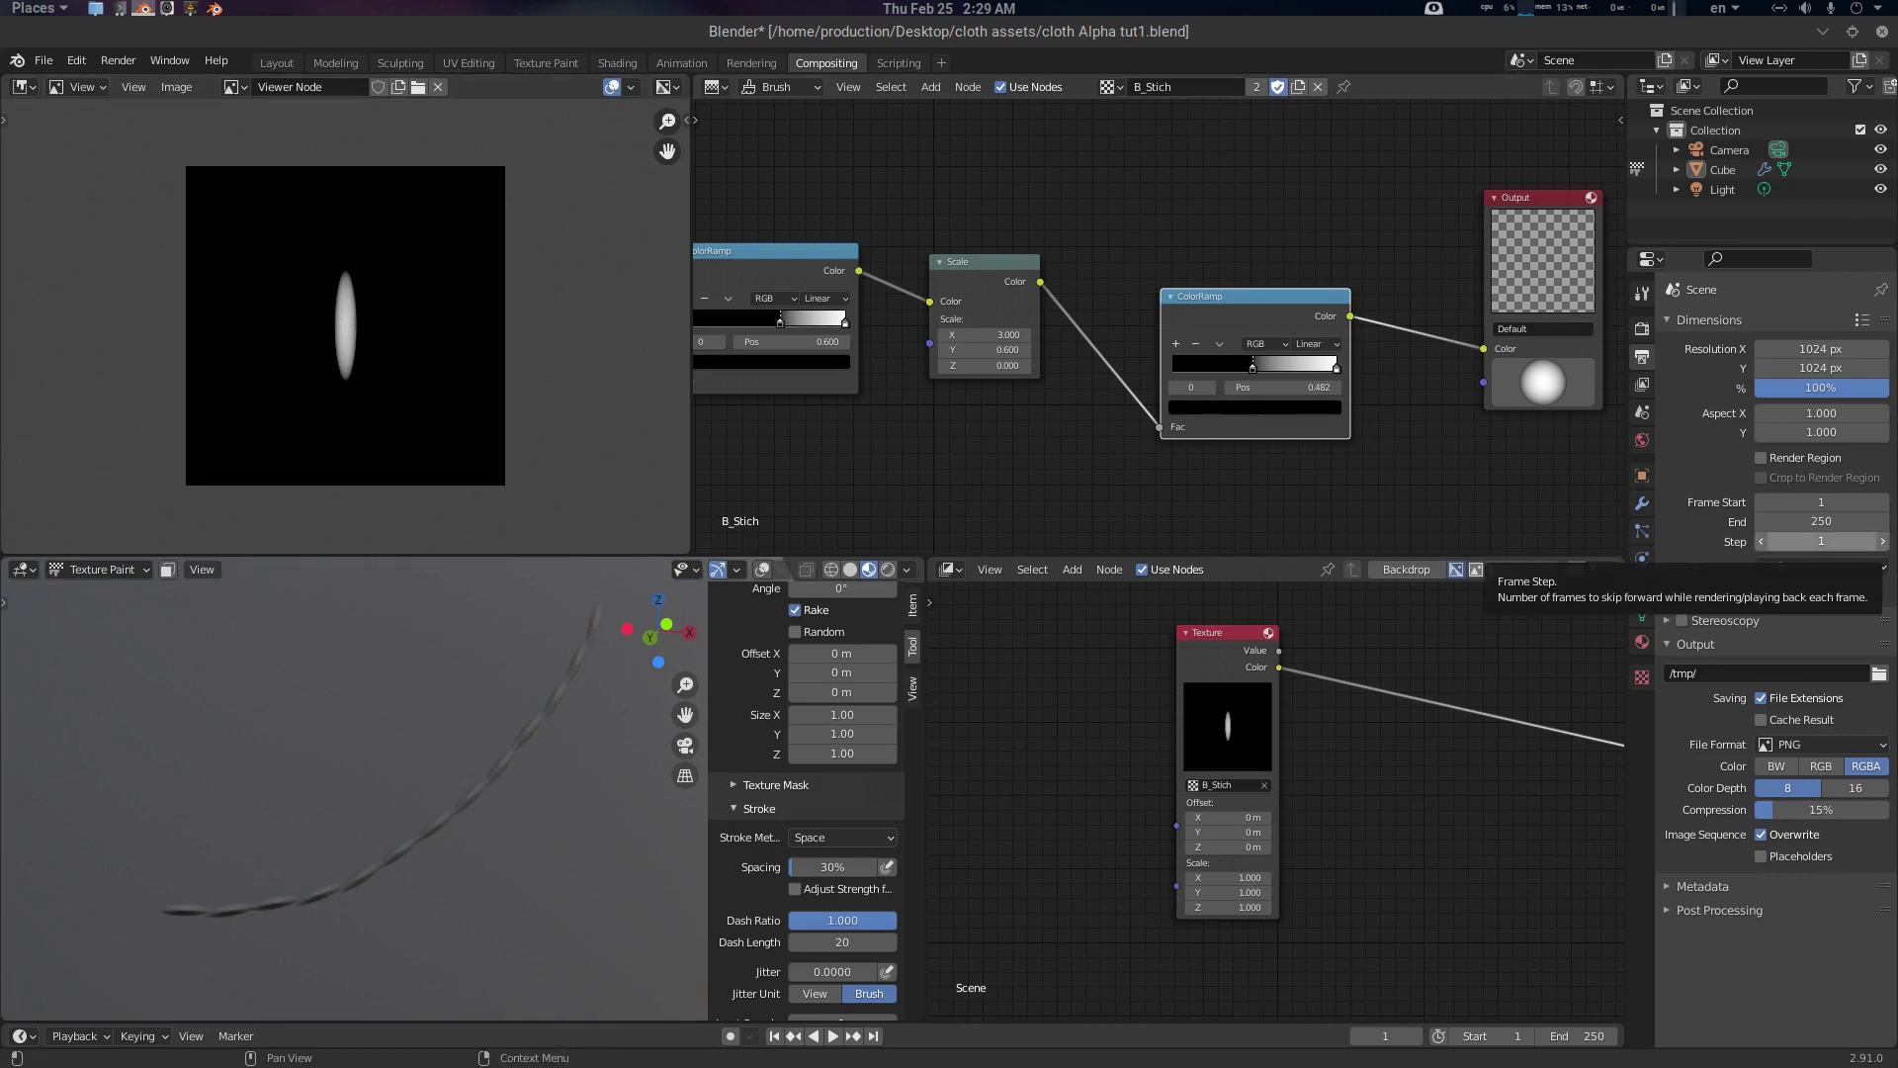
# Make the black stop of the ColorRamp feeding the Output node fully transparent
pyautogui.click(1262, 409)
pyautogui.moveTo(1271, 389); pyautogui.dragTo(1181, 388)
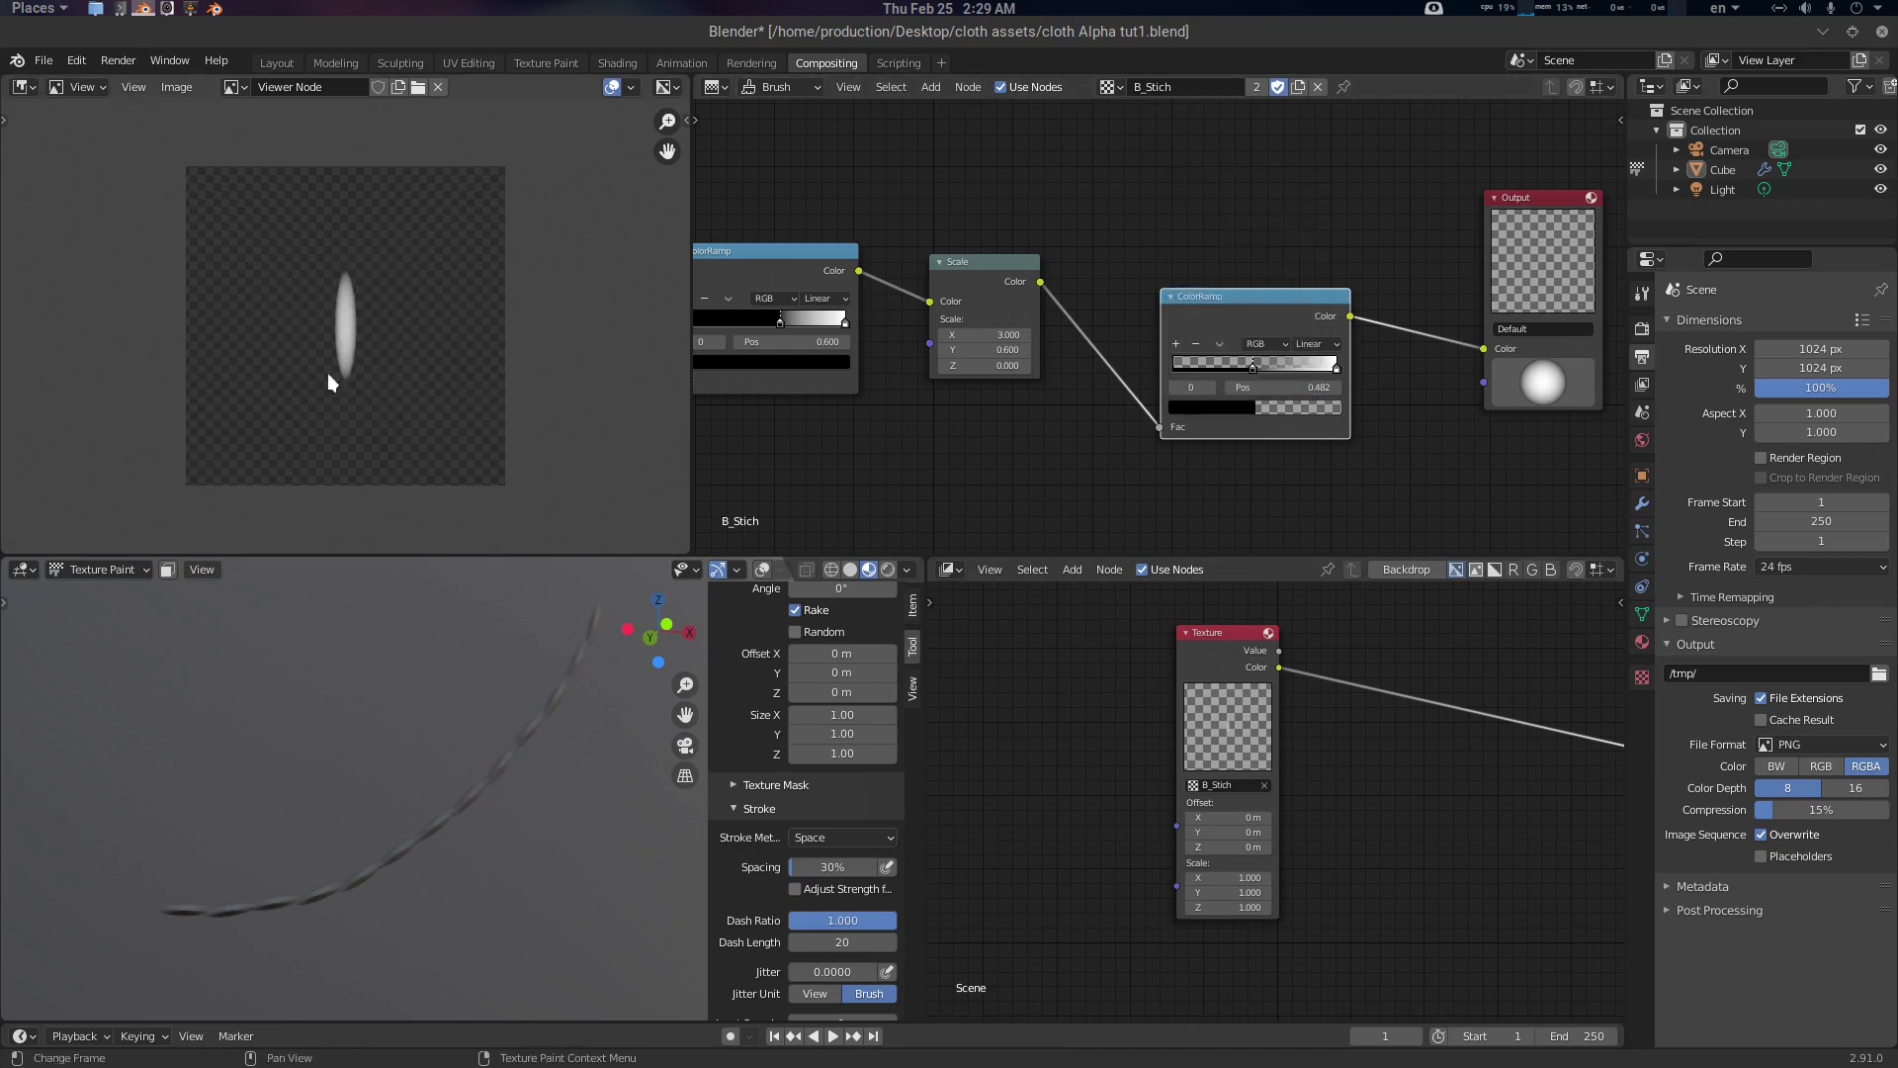
# Undo the old stitch line and paint several test lines of stitches across the sphere
pyautogui.hotkey('ctrl', 'z')
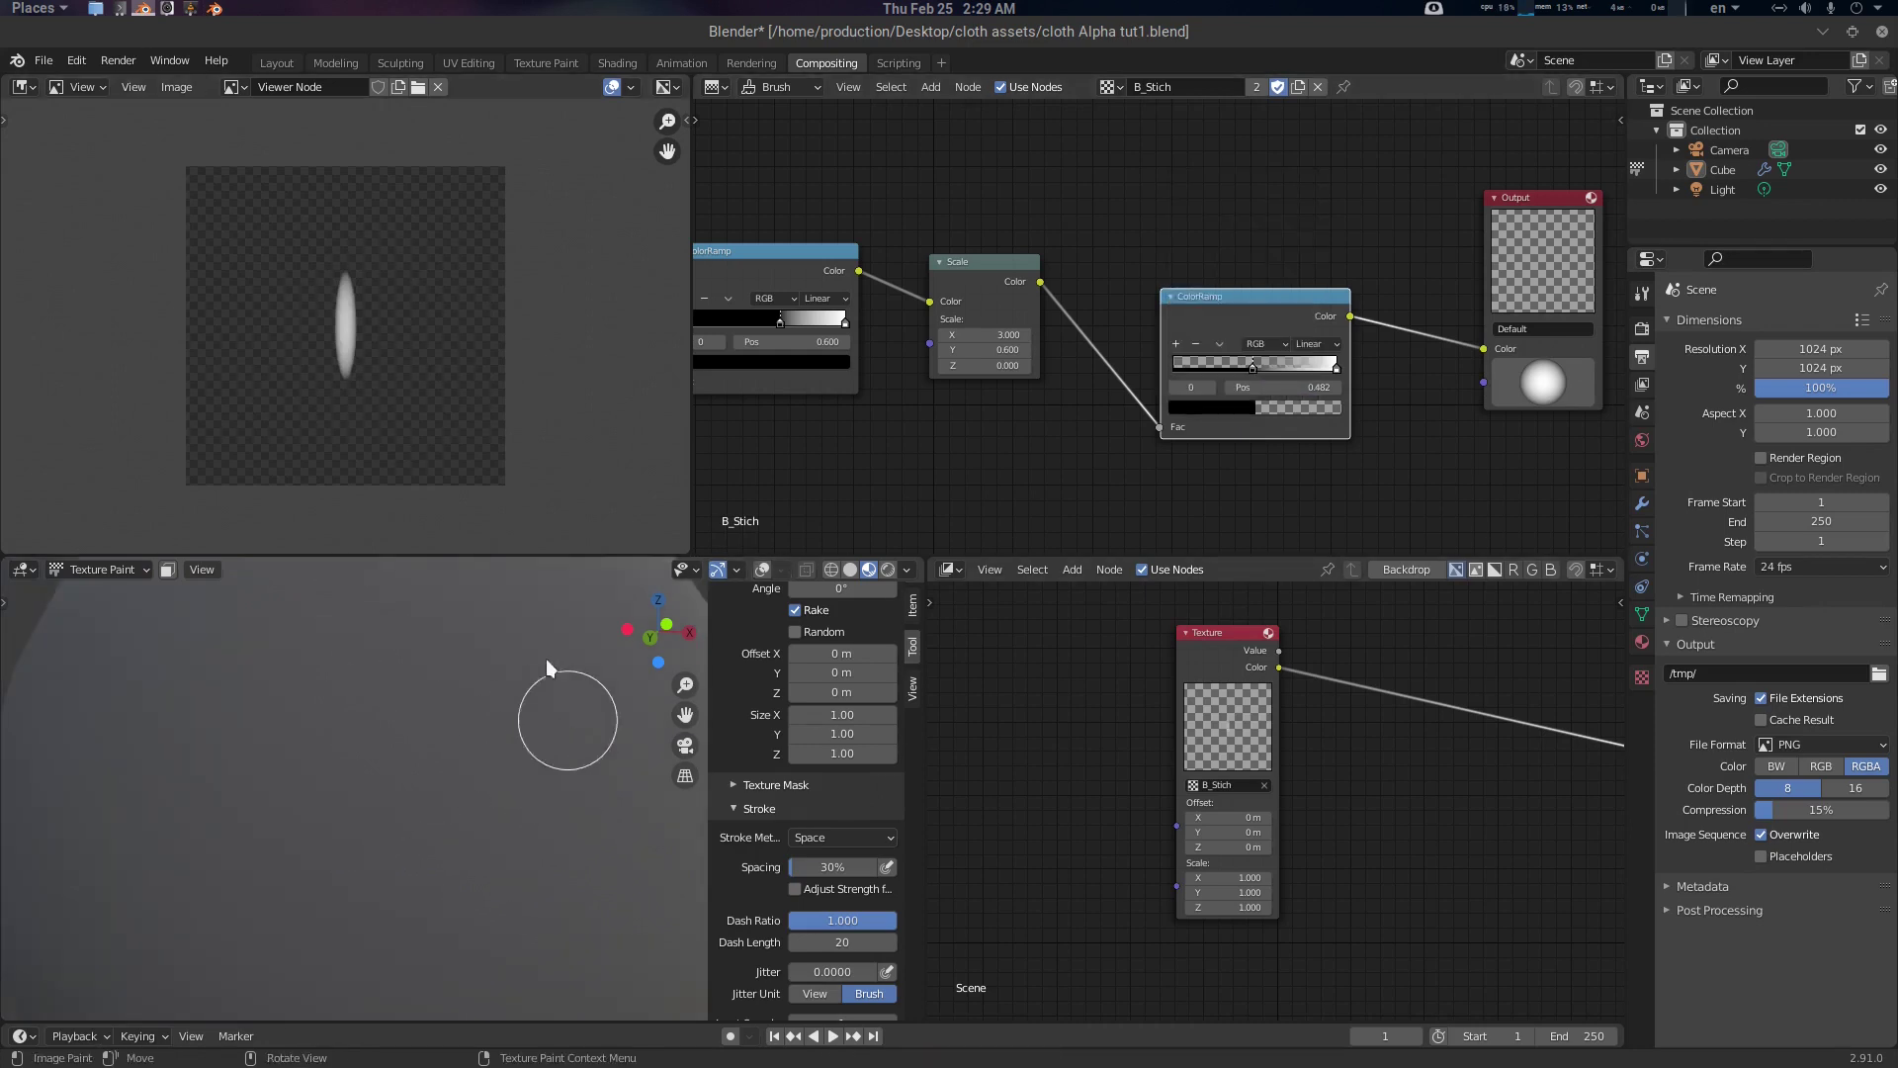
pyautogui.moveTo(61, 895); pyautogui.dragTo(572, 590)
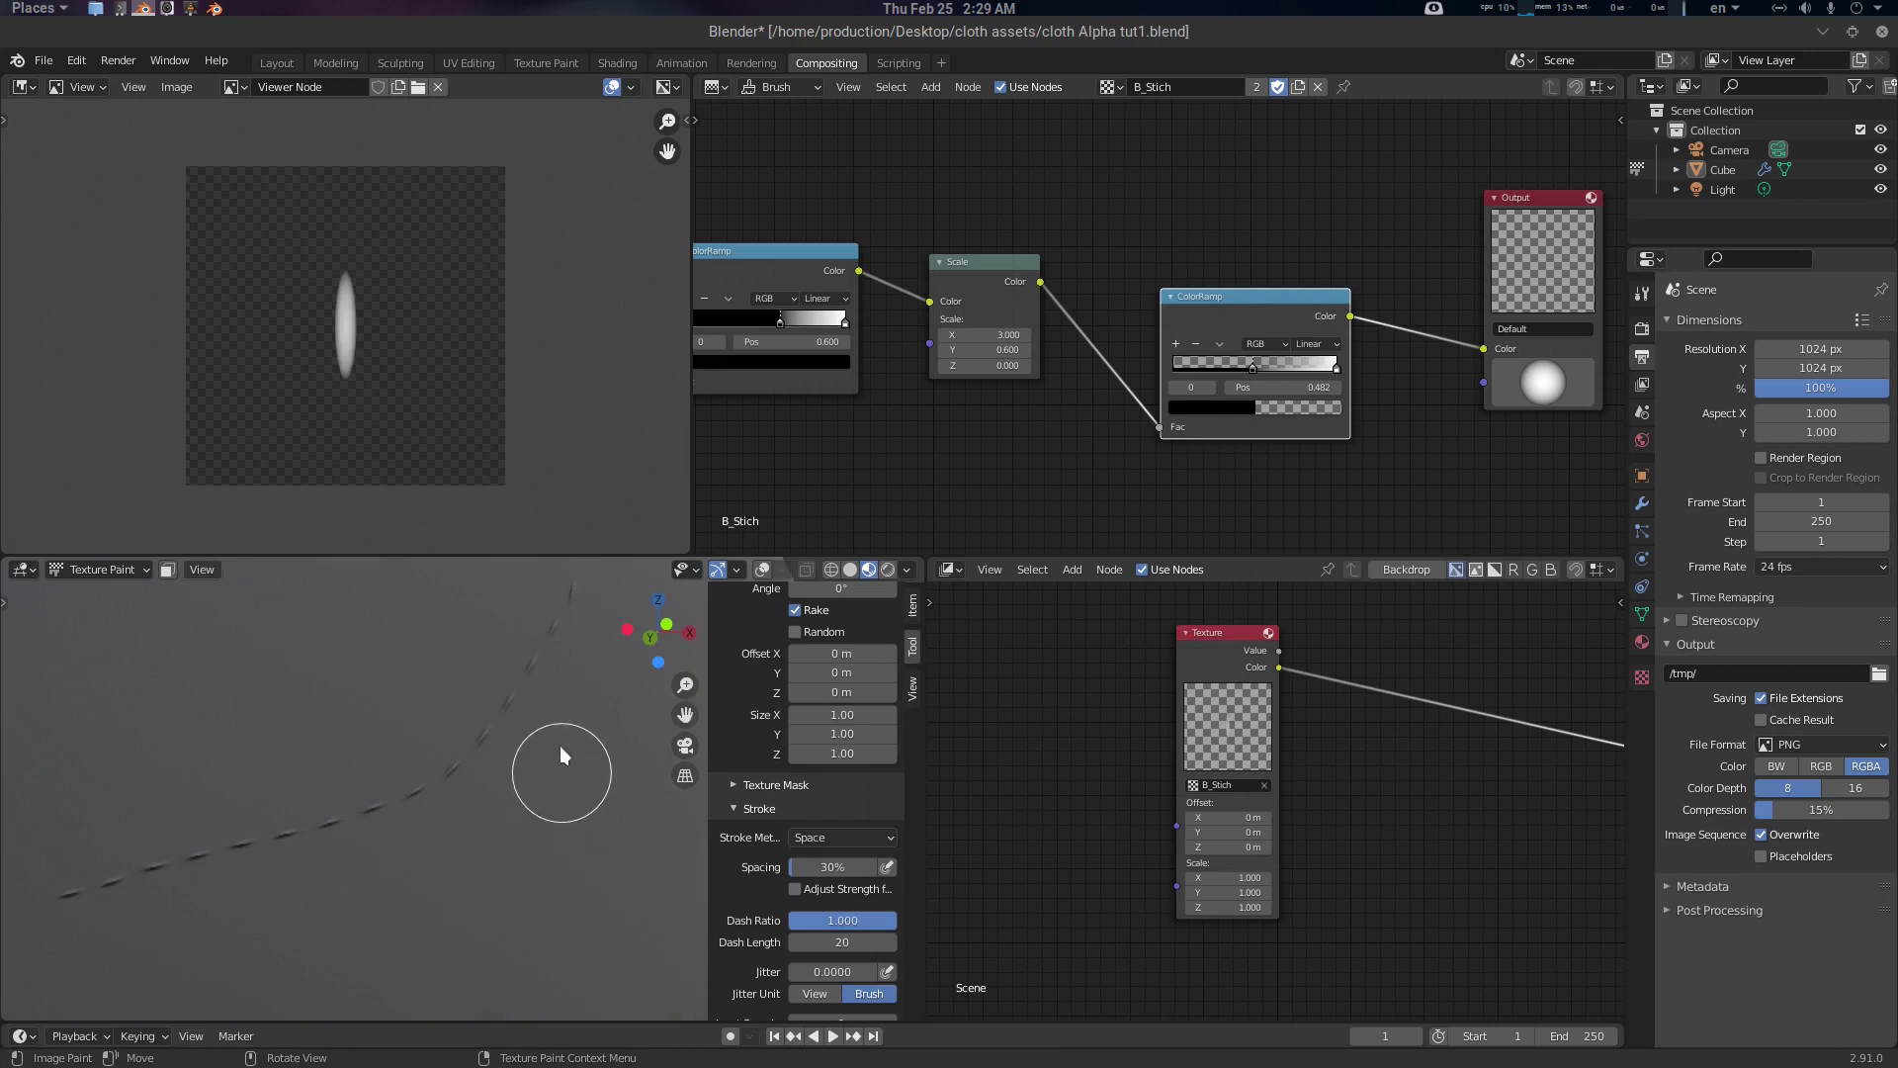
pyautogui.moveTo(591, 736); pyautogui.dragTo(529, 840)
pyautogui.moveTo(388, 865)
pyautogui.mouseDown()
pyautogui.moveTo(45, 817)
pyautogui.moveTo(221, 743)
pyautogui.moveTo(560, 797)
pyautogui.mouseUp()
# Try painting stitches with Rake disabled for the brush texture, undo them and enable Rake again
pyautogui.scroll(5, 826, 797)
pyautogui.click(816, 807)
pyautogui.moveTo(462, 736); pyautogui.dragTo(514, 706, button='middle')
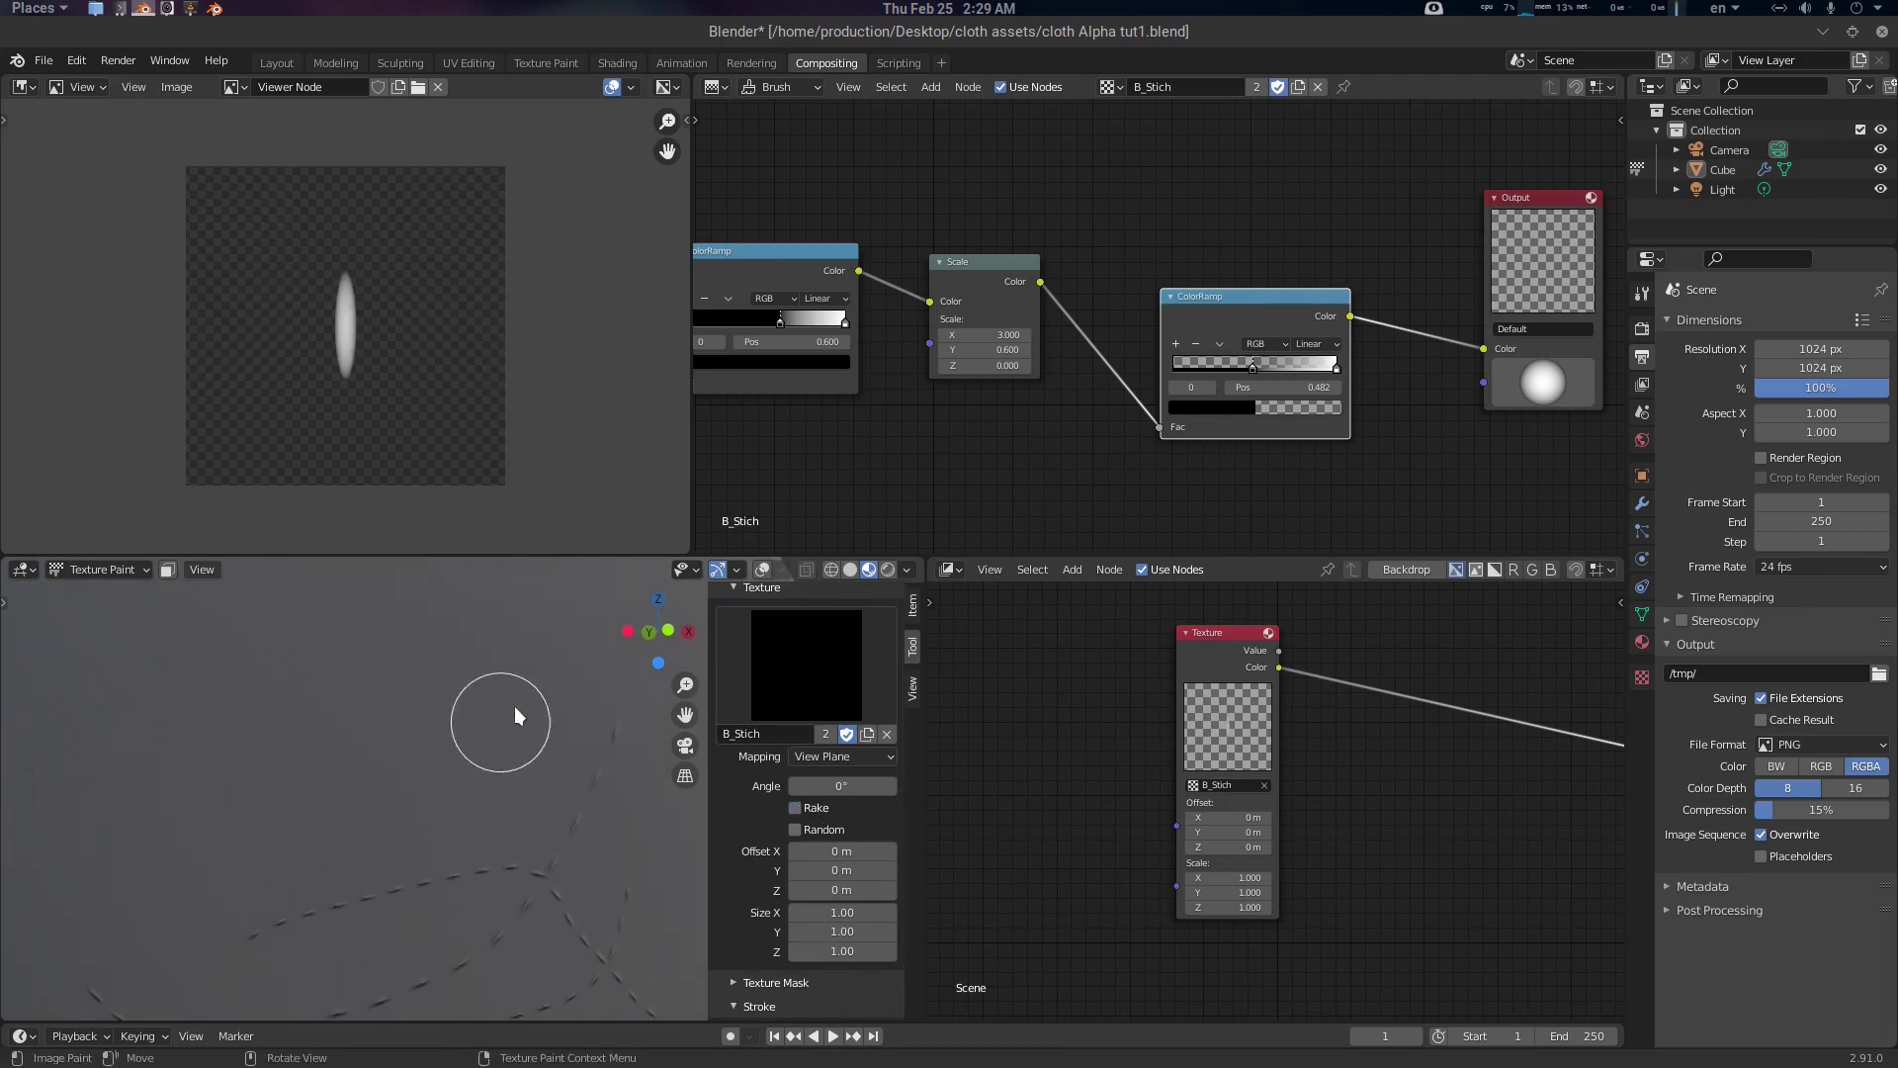
pyautogui.hotkey('ctrl', 'z')
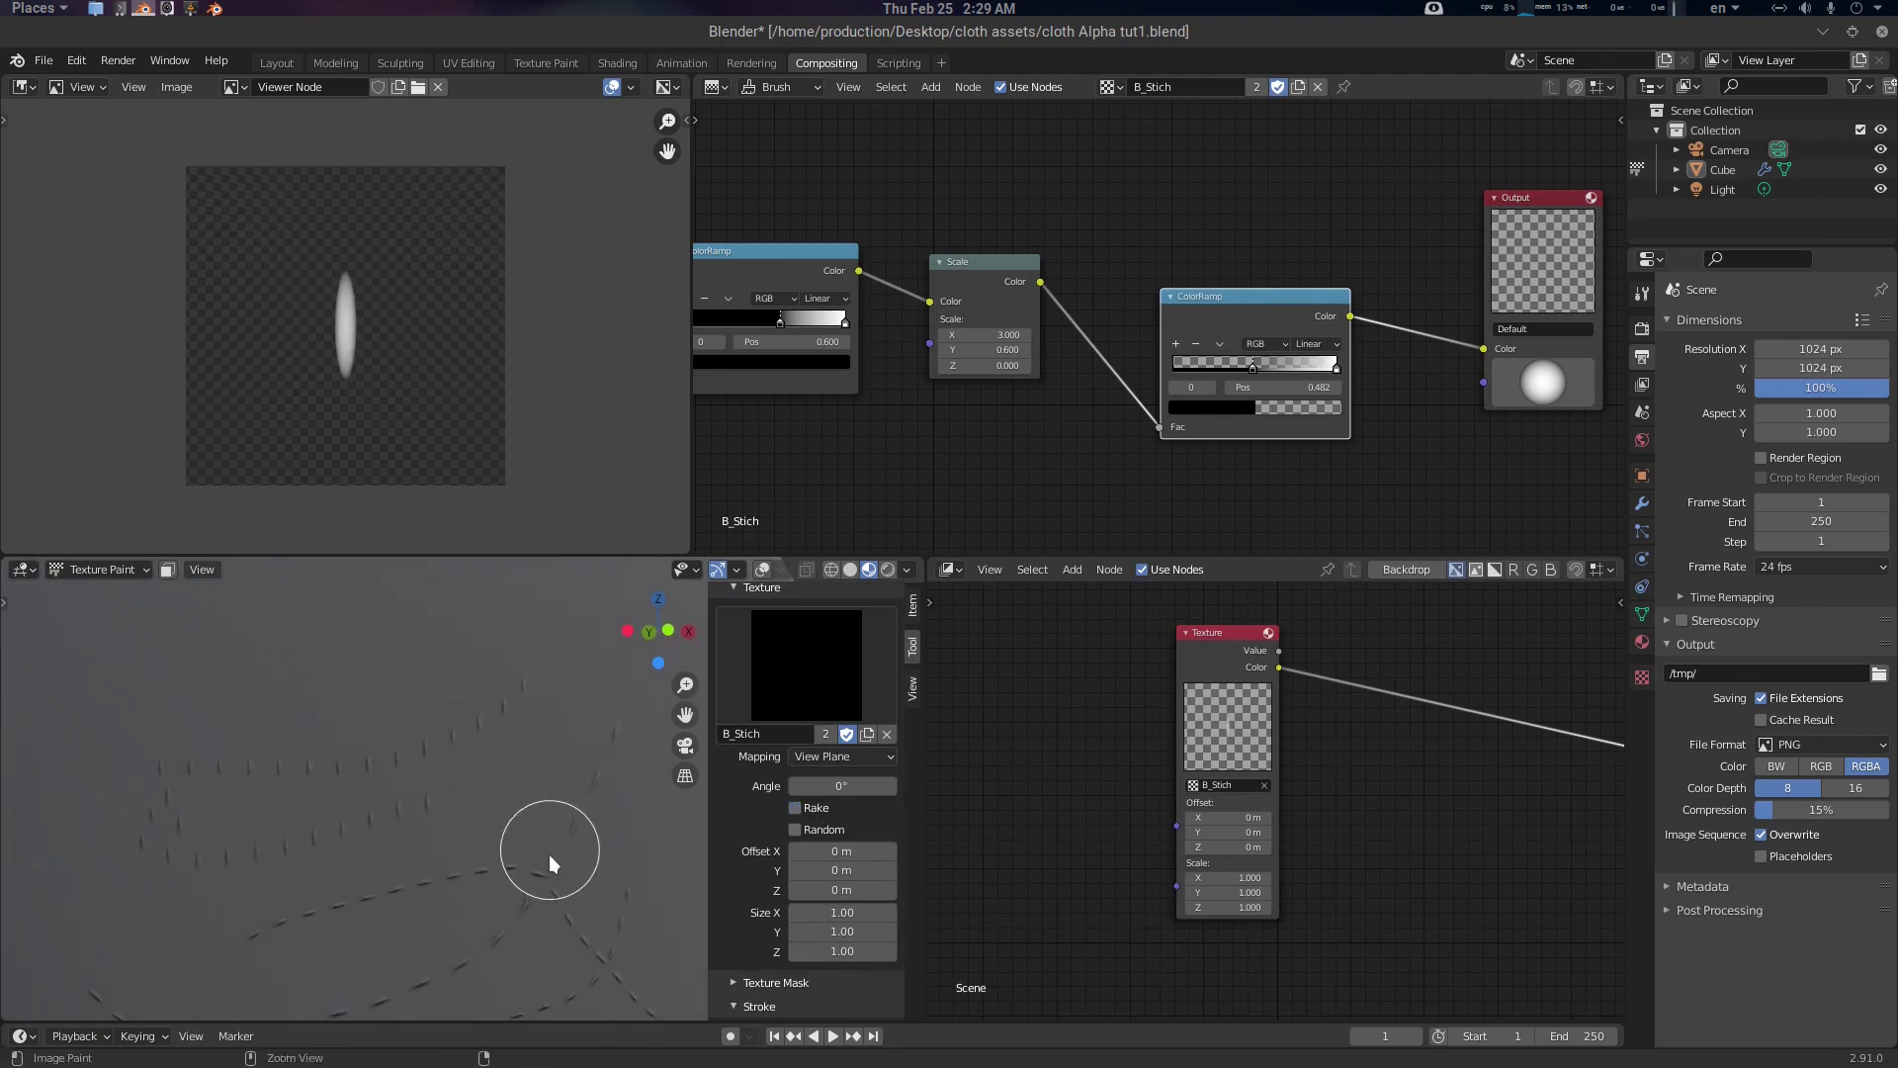
pyautogui.click(795, 806)
# Paint looping test lines of stitches over the sphere with Rake enabled and undo them
pyautogui.moveTo(522, 810)
pyautogui.mouseDown()
pyautogui.moveTo(310, 679)
pyautogui.moveTo(572, 834)
pyautogui.moveTo(202, 660)
pyautogui.mouseUp()
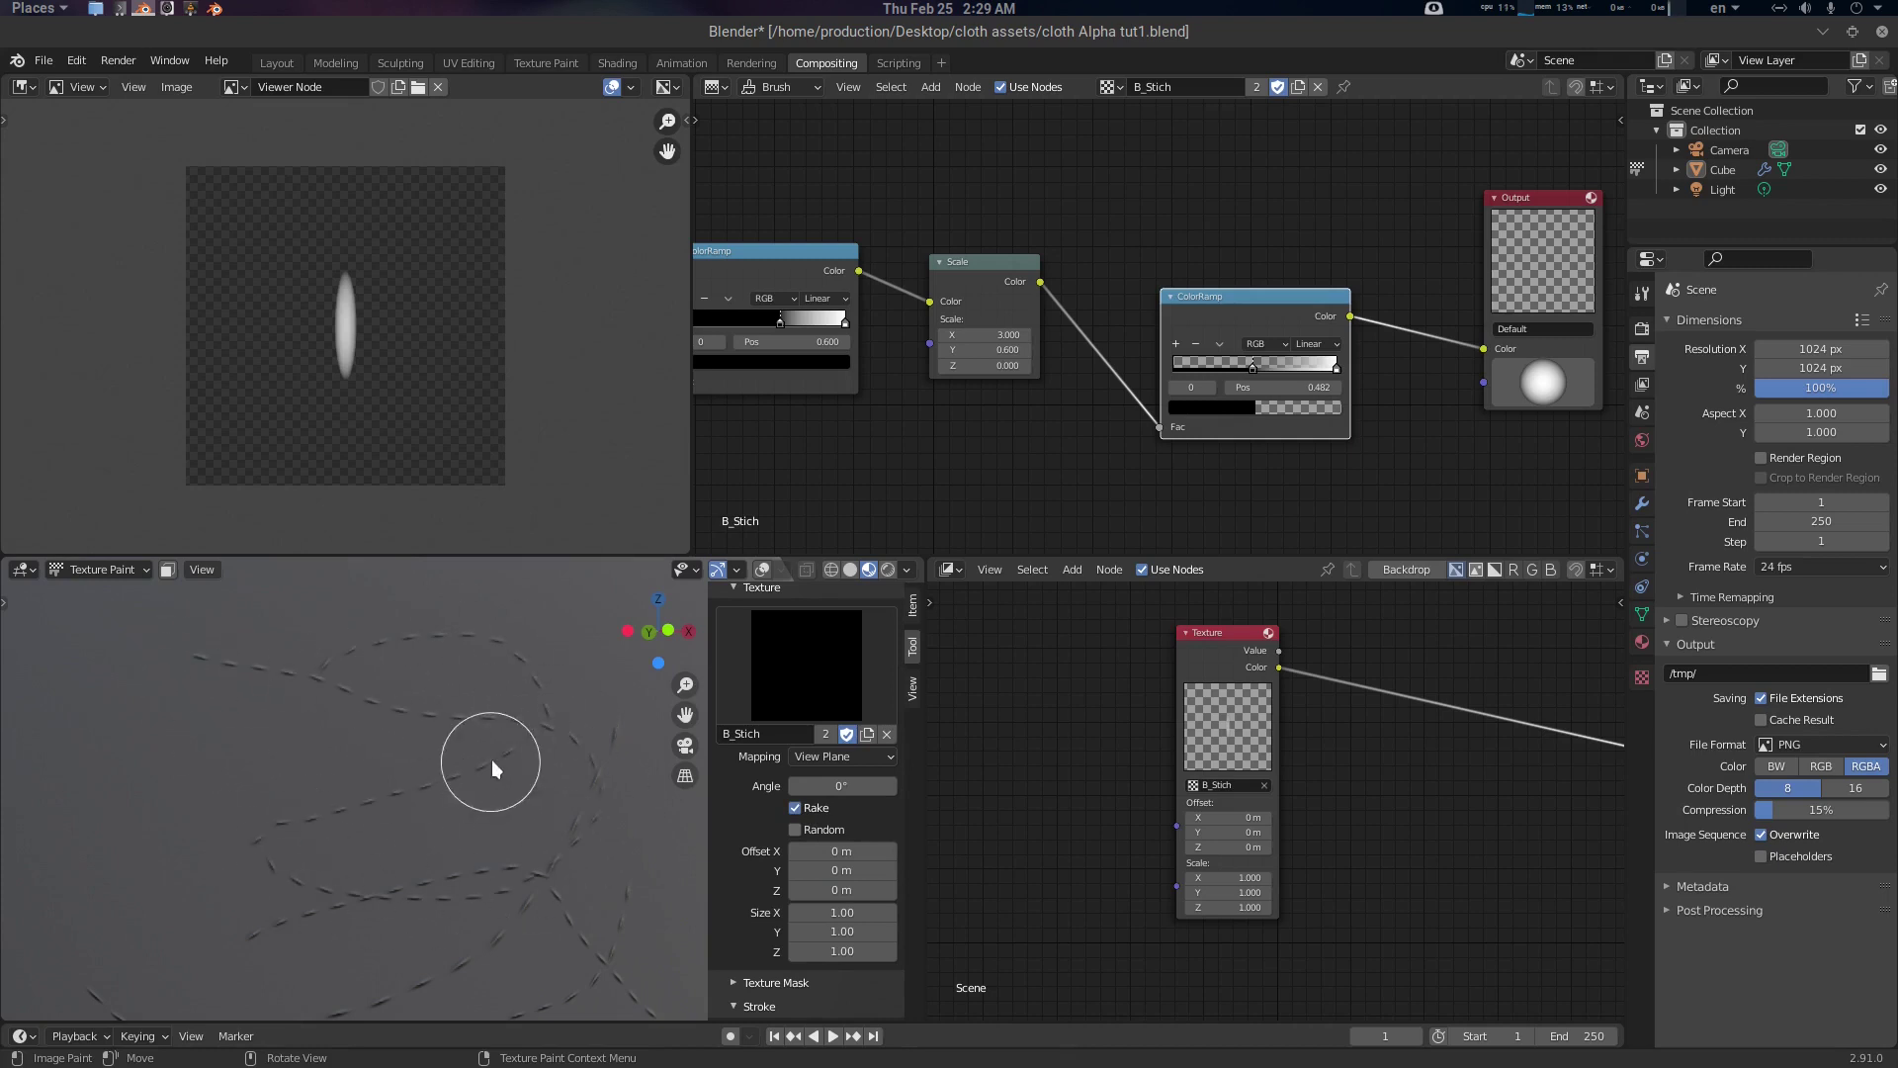
pyautogui.moveTo(490, 759); pyautogui.dragTo(532, 731, button='middle')
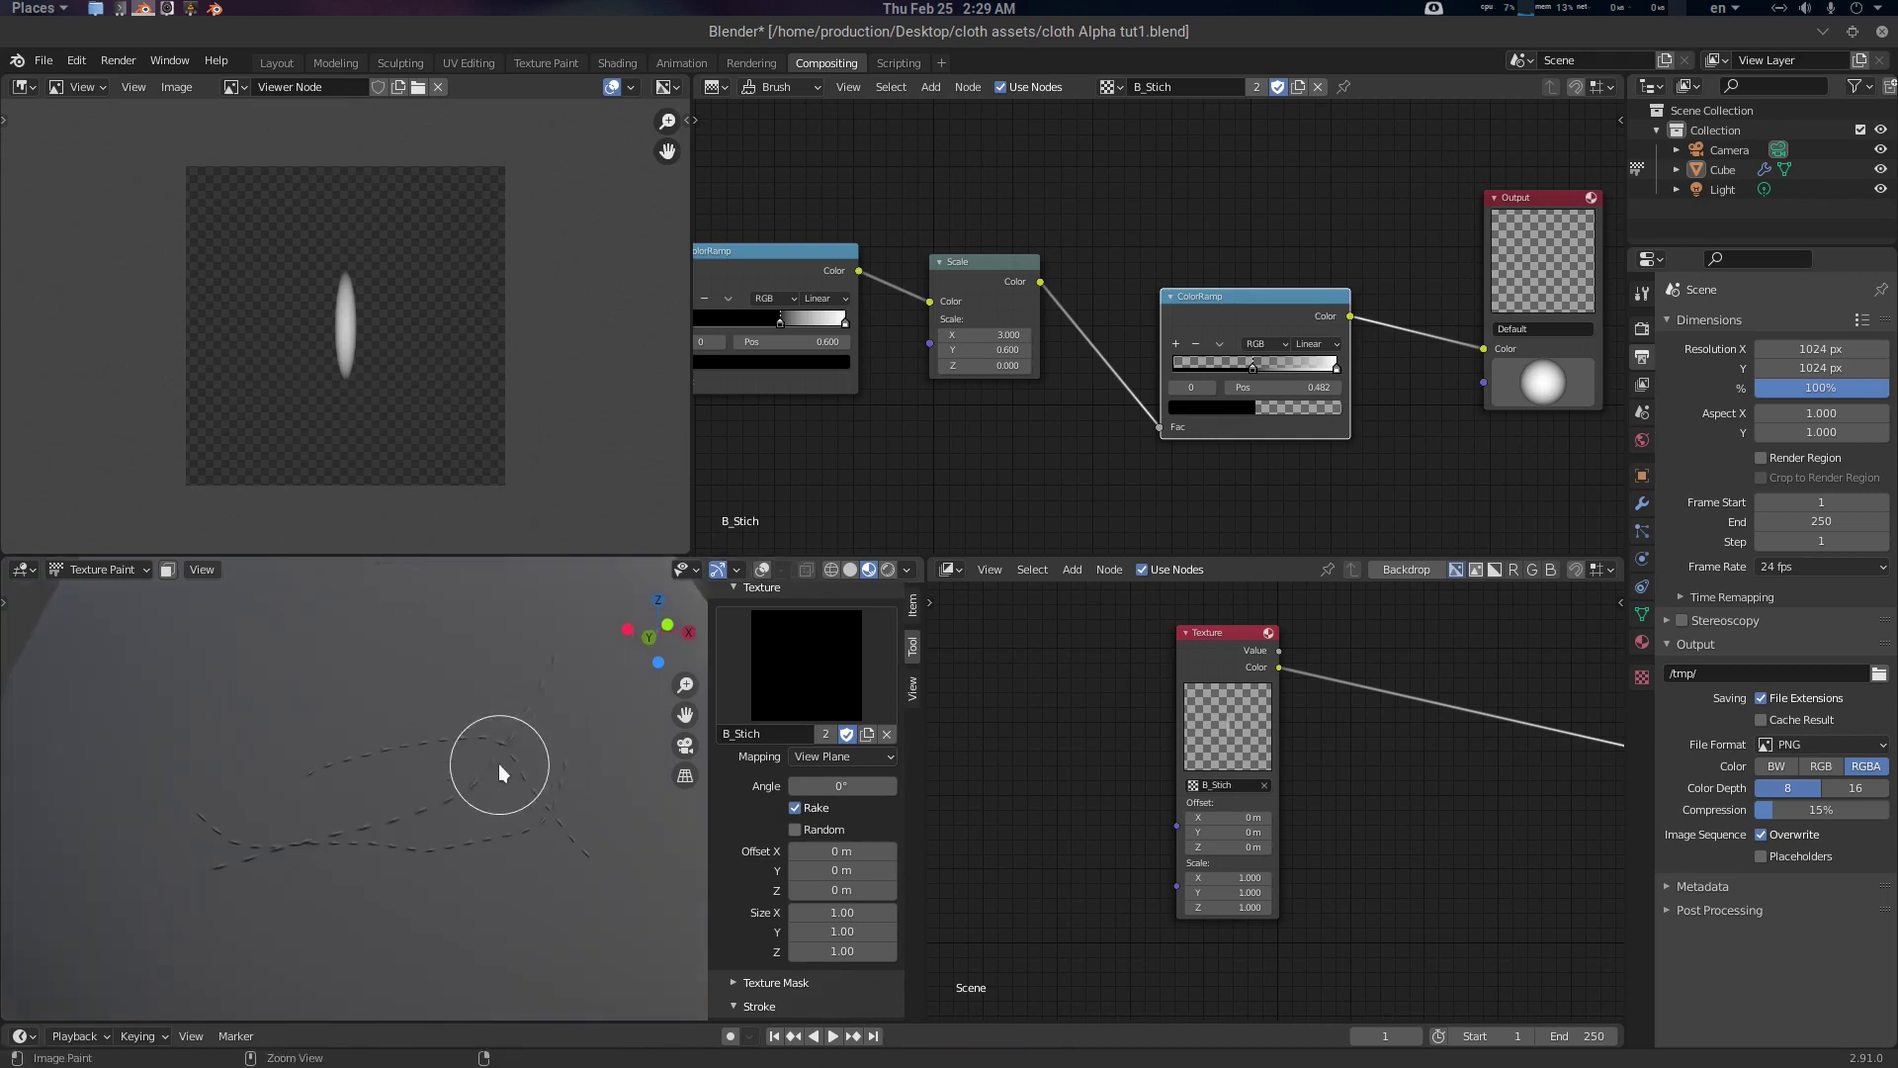
pyautogui.hotkey('ctrl', 'z')
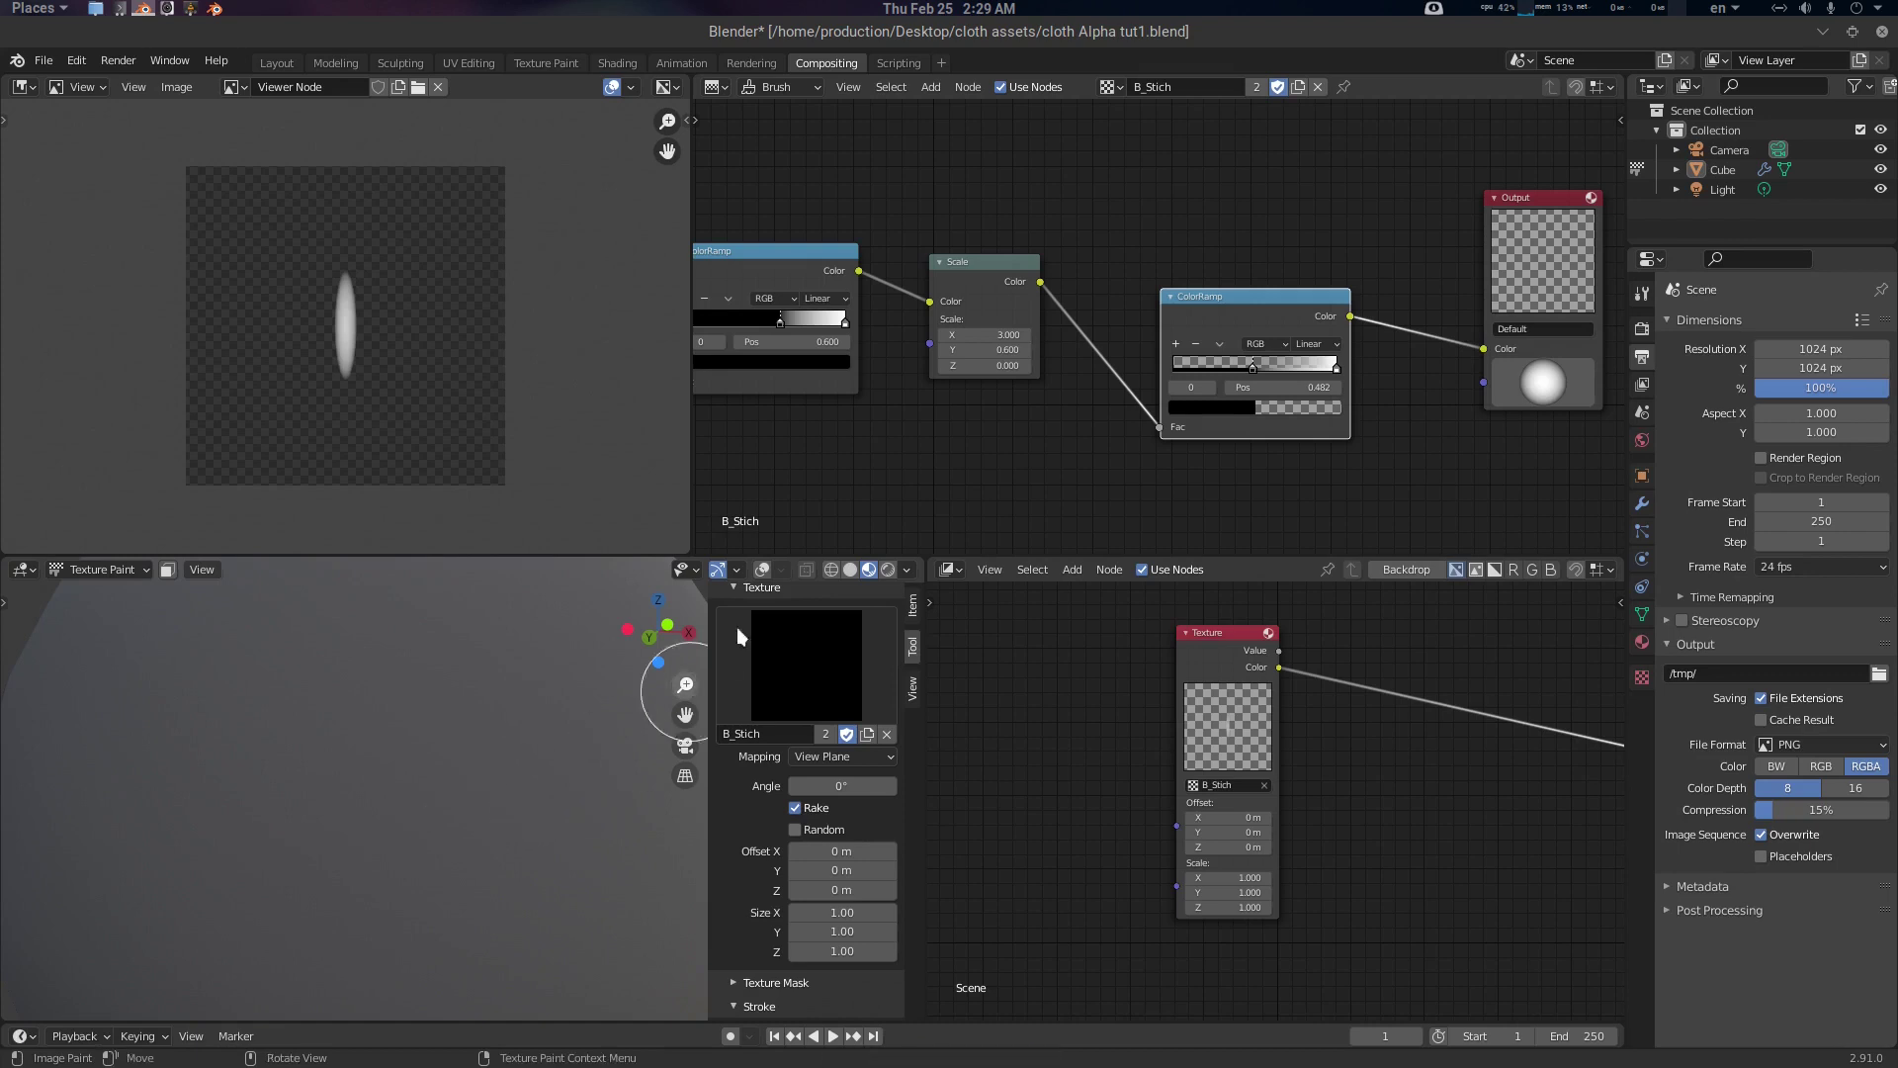
# Try the last ColorRamp's black stop at position 0.232 with a test stroke on the sphere, then undo the stroke
pyautogui.moveTo(1016, 415); pyautogui.dragTo(1093, 419, button='middle')
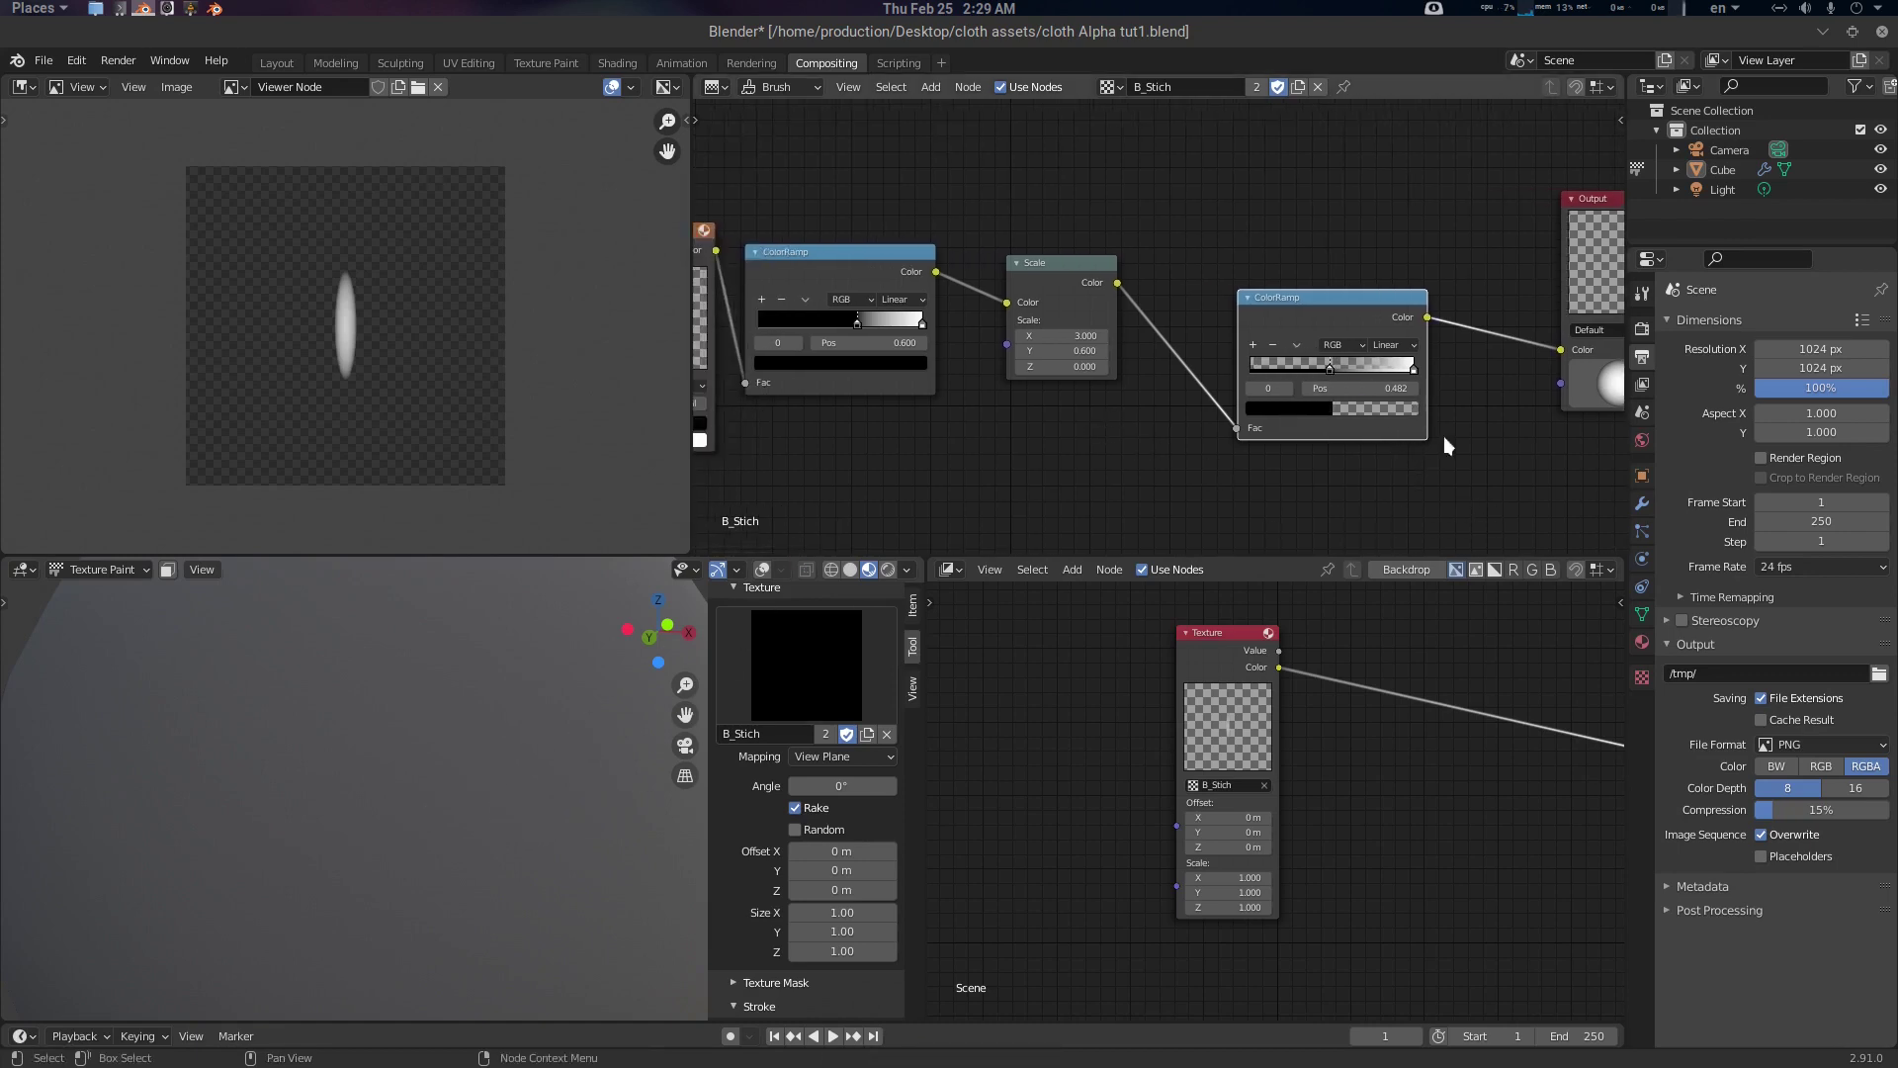
pyautogui.scroll(2, 1443, 436)
pyautogui.moveTo(1443, 436); pyautogui.dragTo(1357, 409, button='middle')
pyautogui.click(1321, 362)
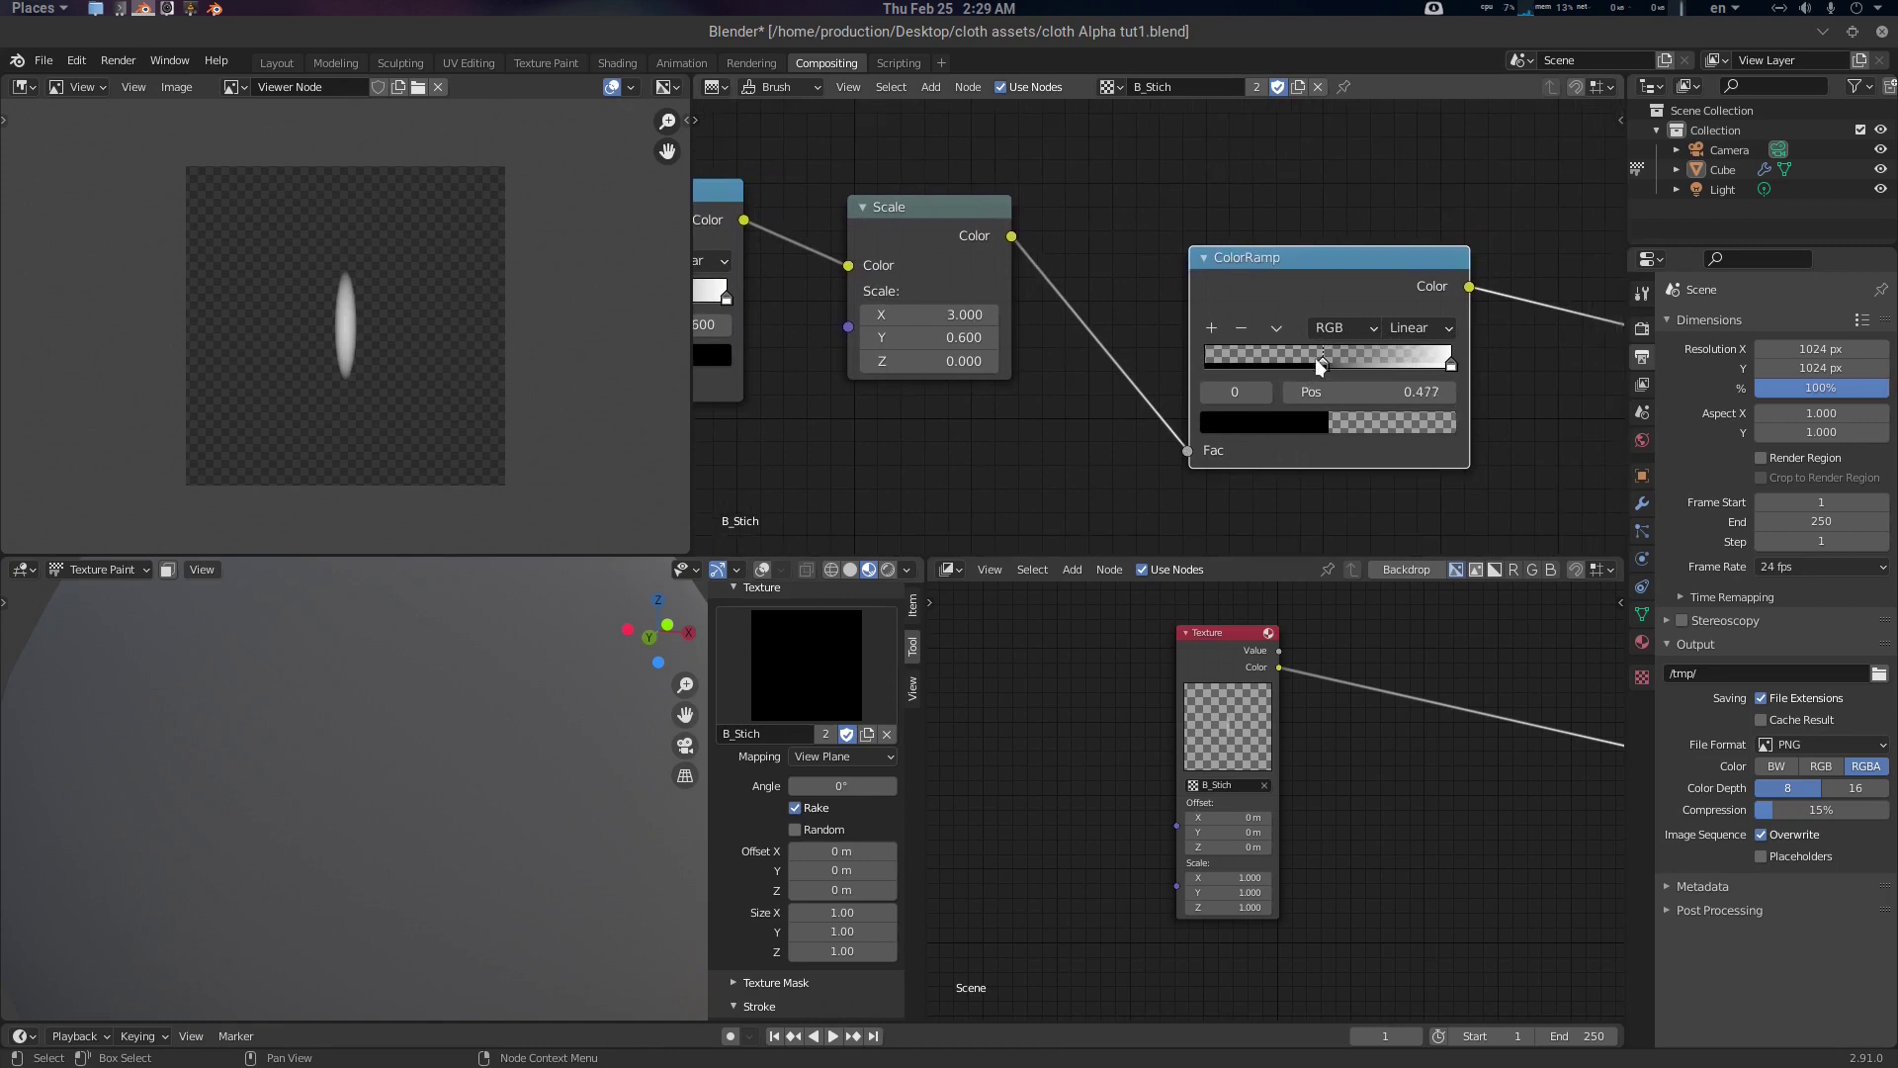
pyautogui.moveTo(1320, 362); pyautogui.dragTo(1264, 358)
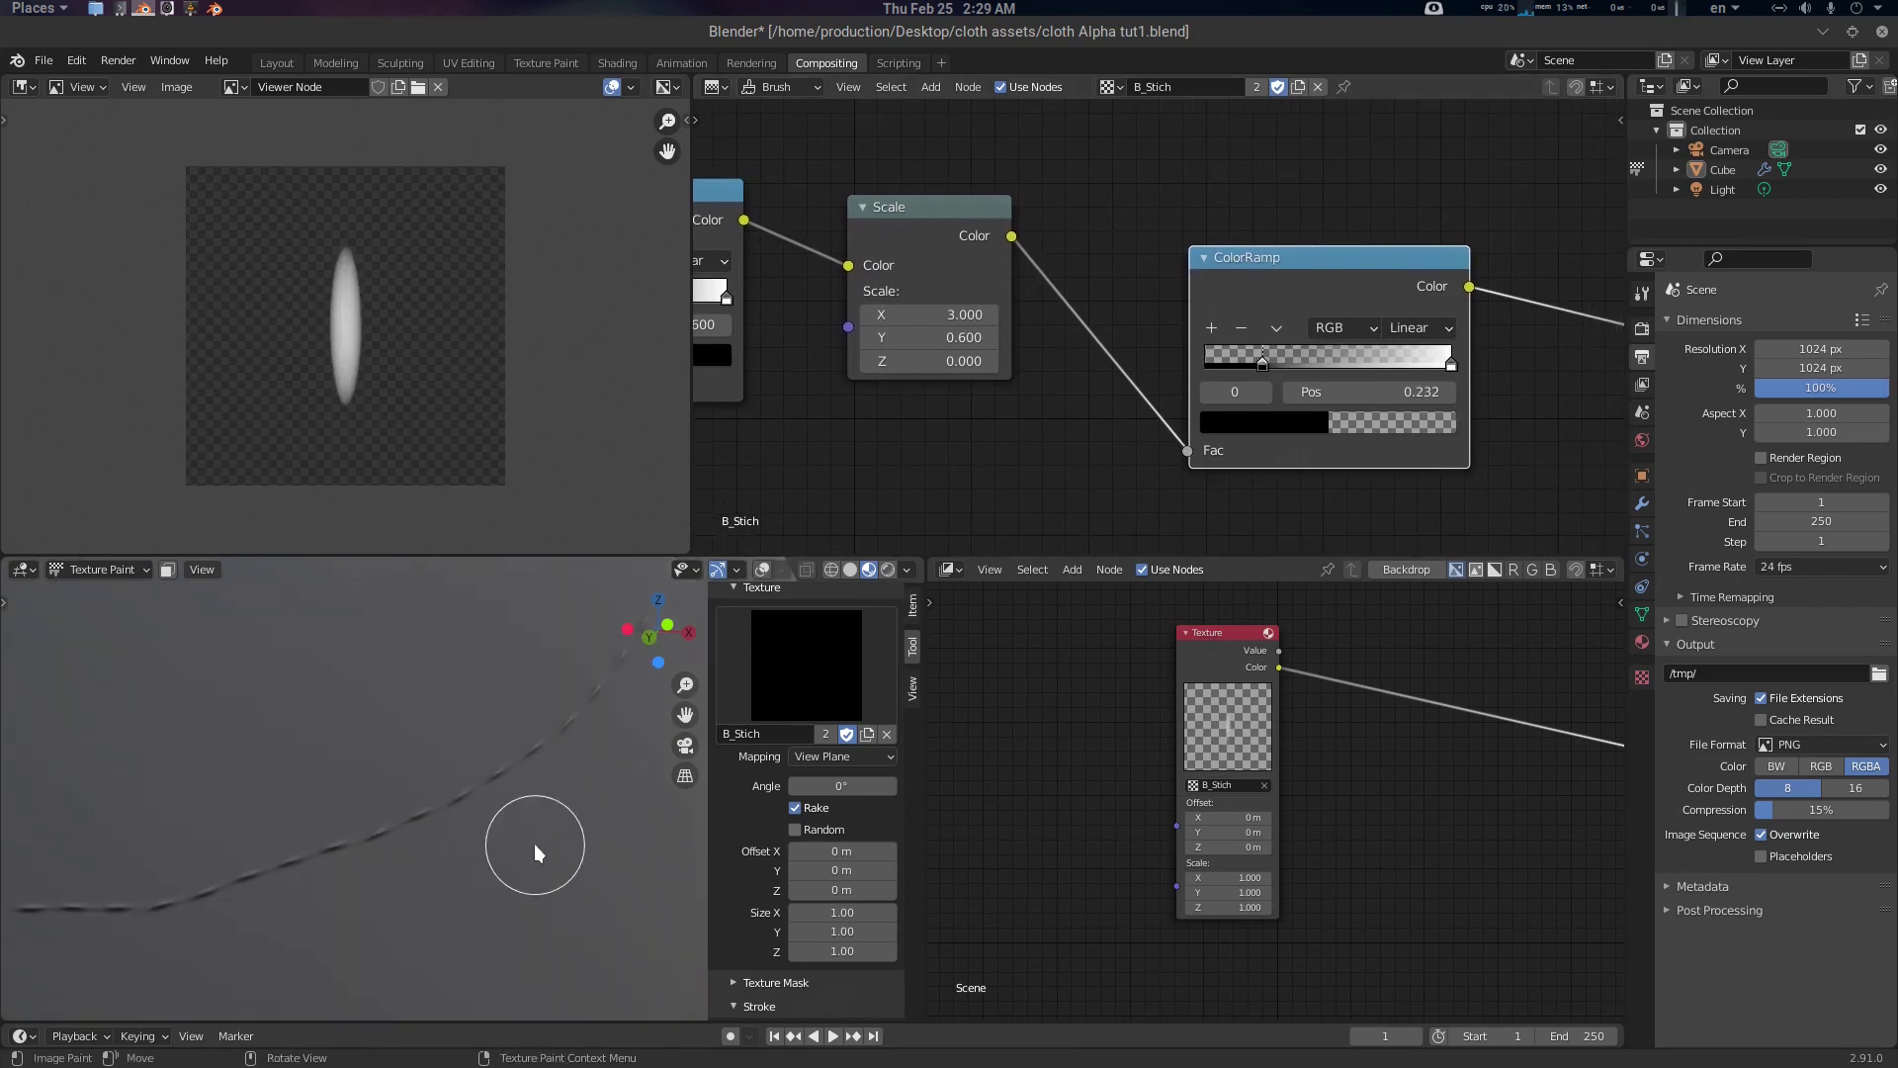
pyautogui.hotkey('ctrl', 'z')
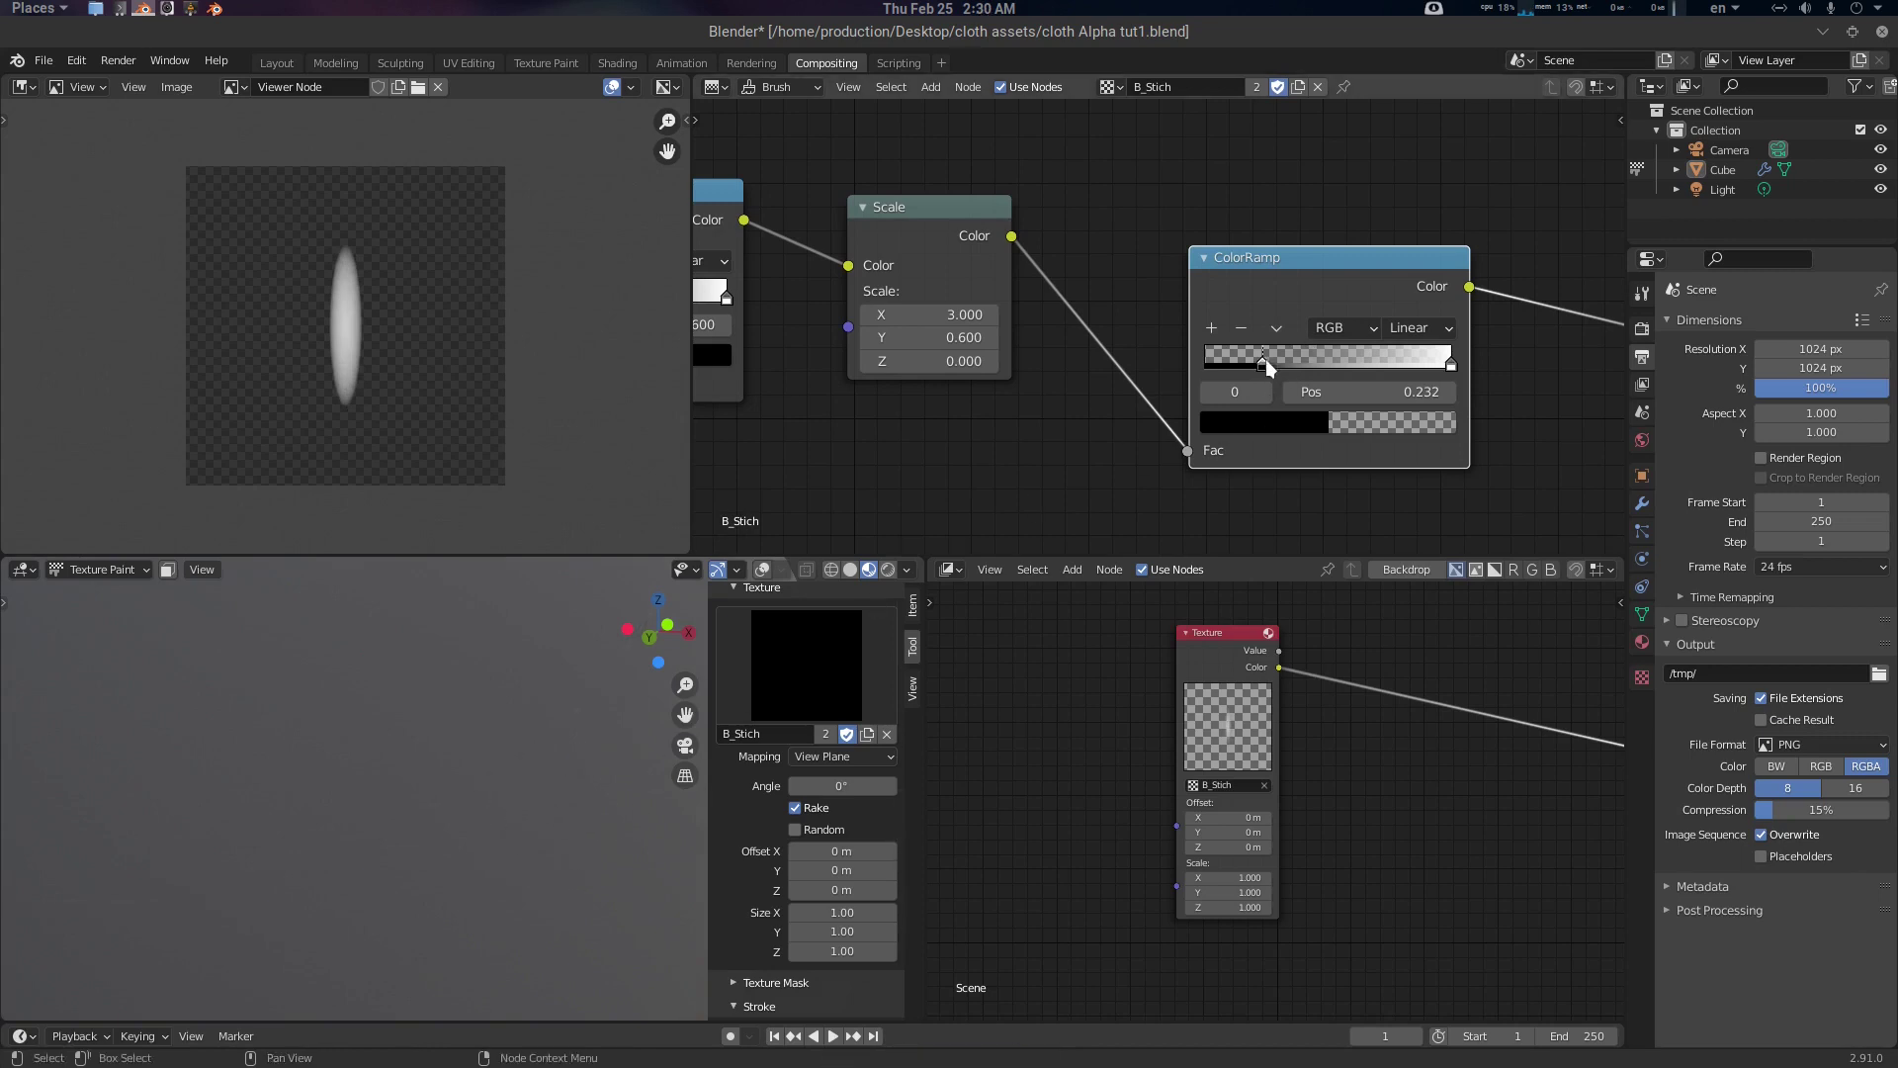
# Set the position of the last ColorRamp's black stop to 0.468
pyautogui.moveTo(1265, 359); pyautogui.dragTo(1332, 364)
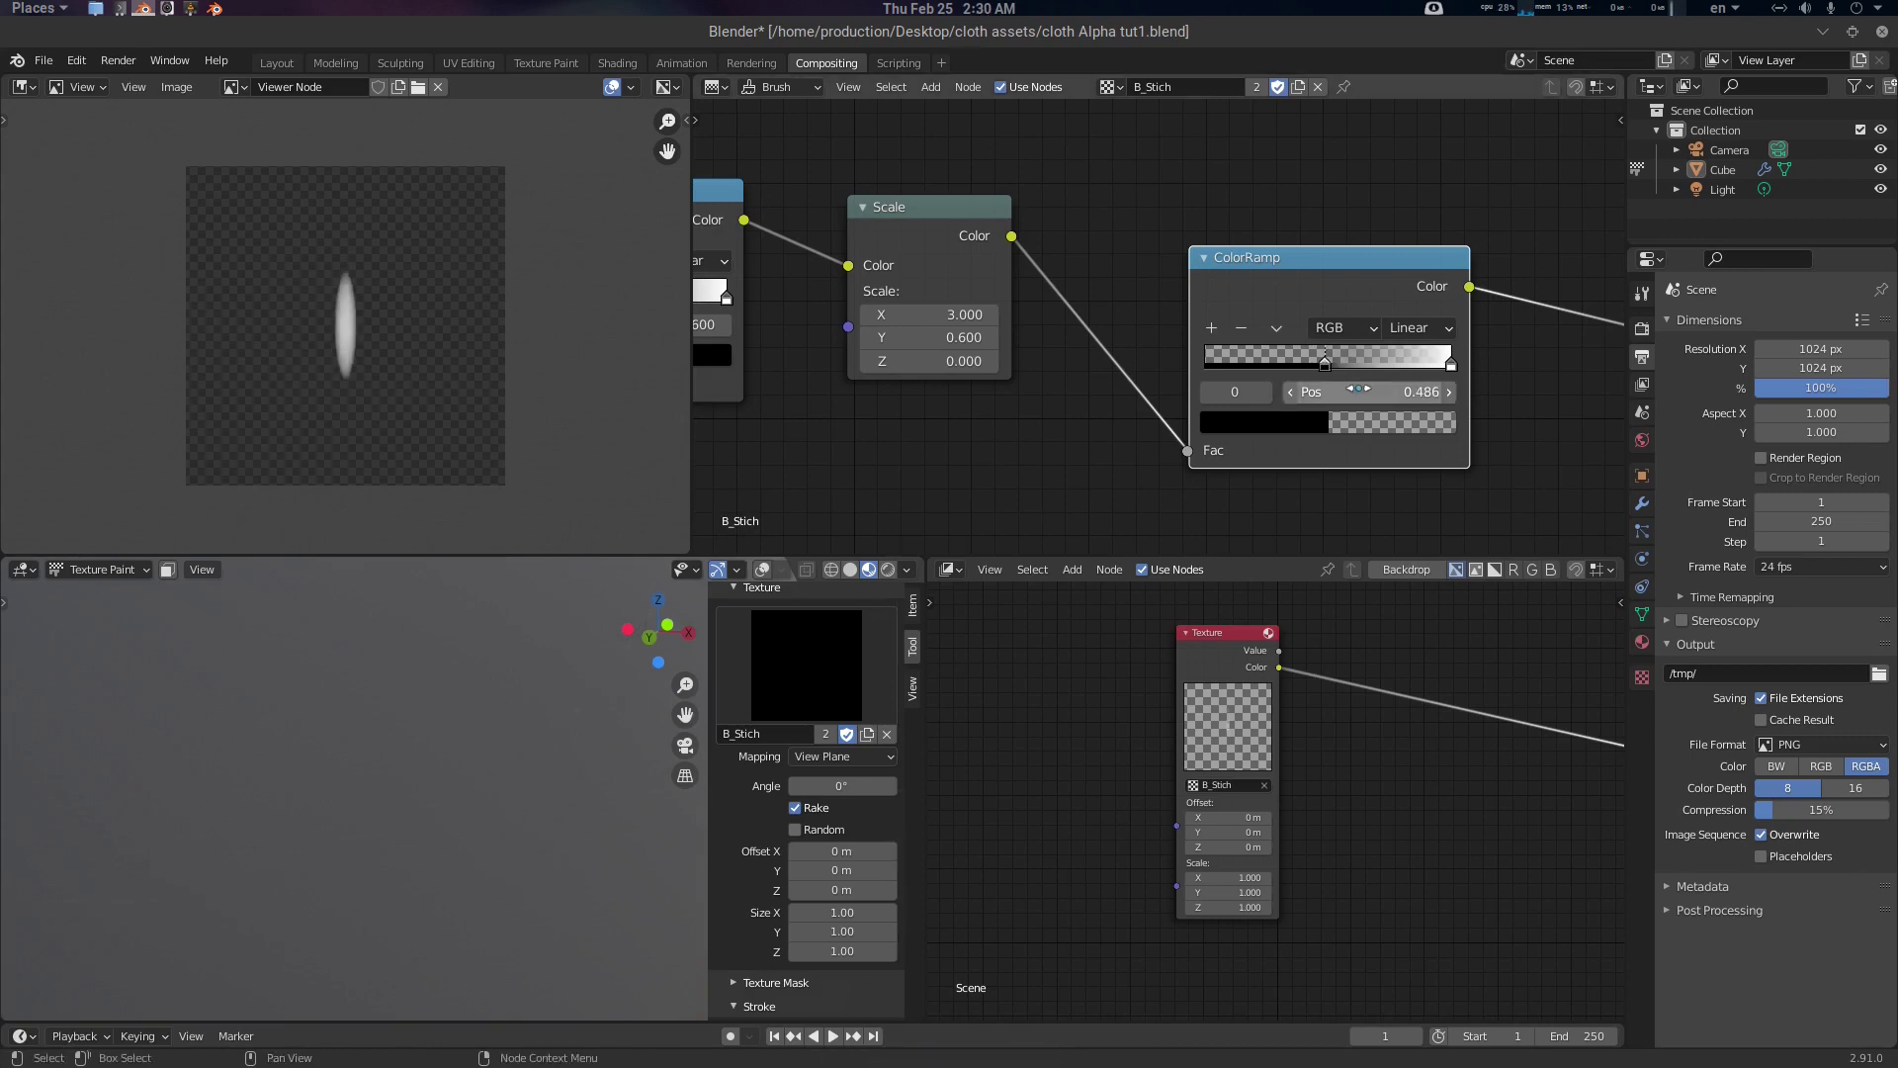
pyautogui.click(1373, 392)
pyautogui.click(1373, 394)
pyautogui.hotkey('ctrl', 'a')
pyautogui.write('.')
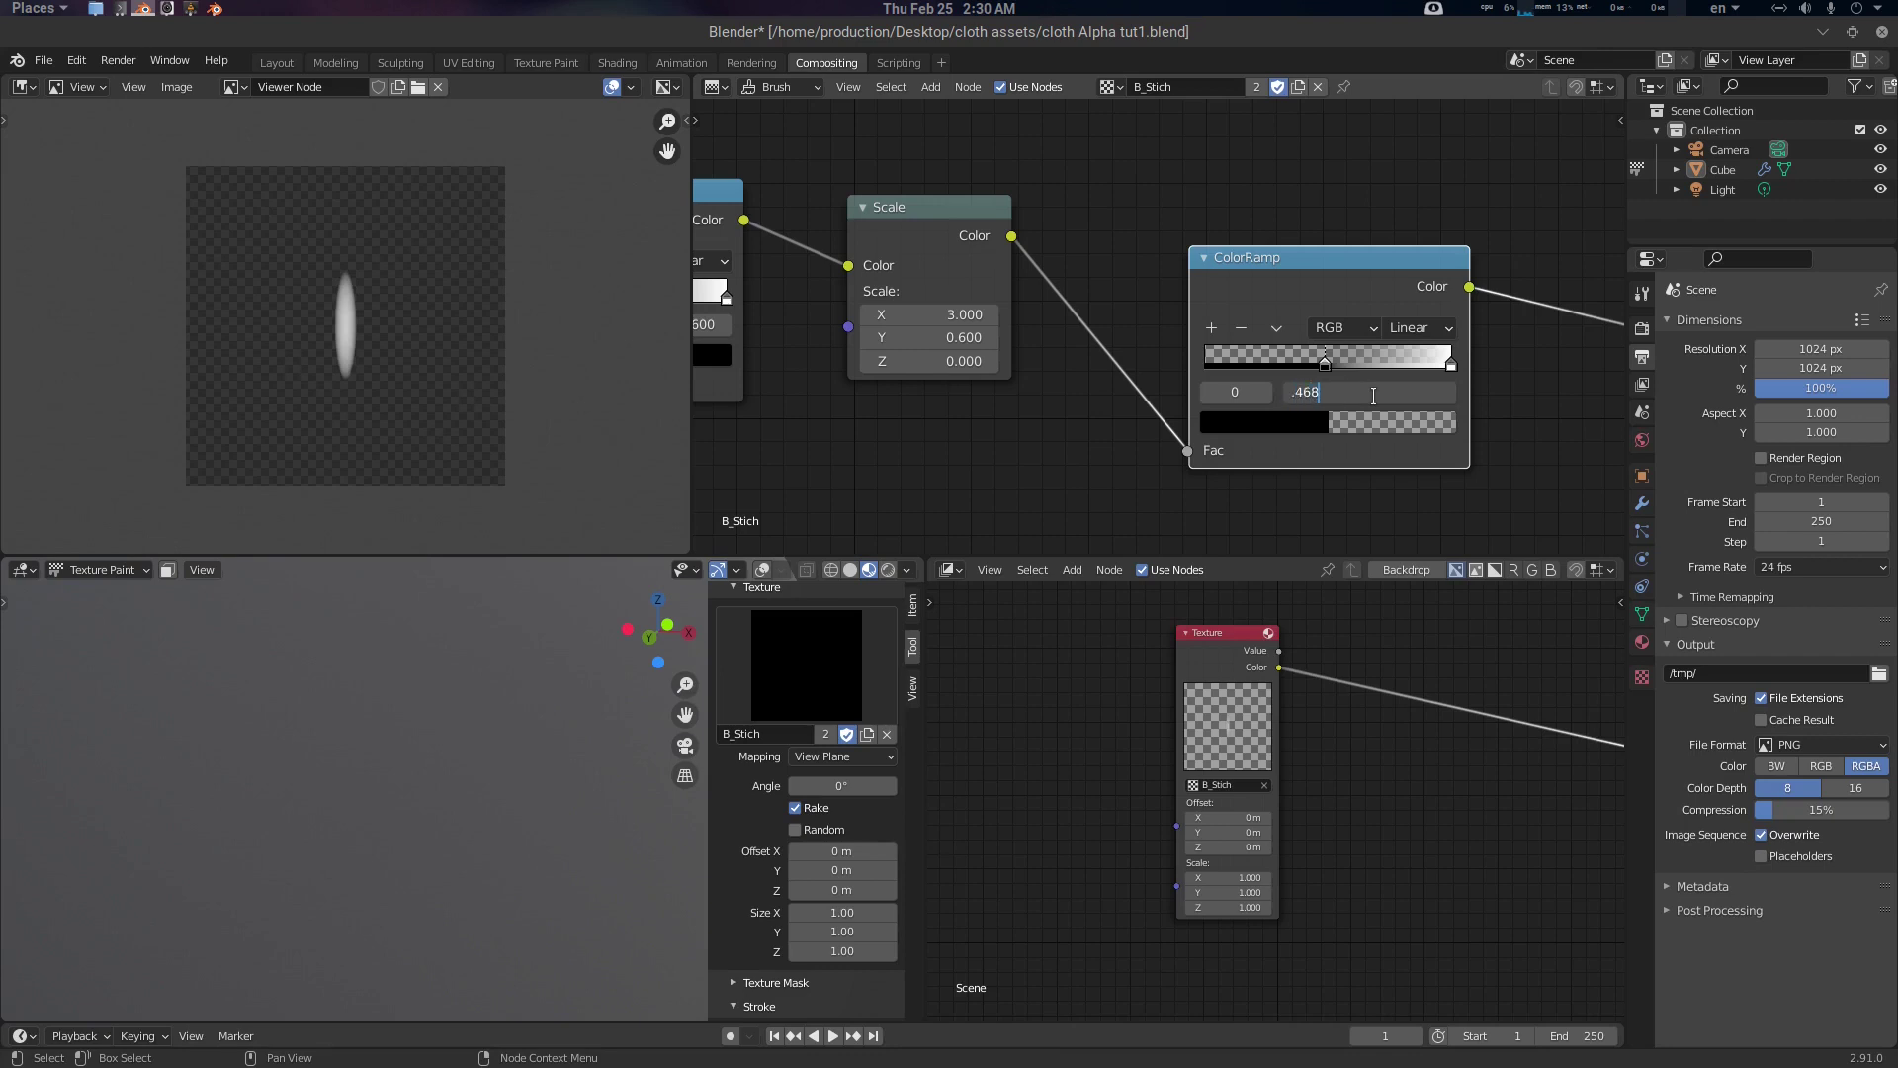
pyautogui.write('468')
pyautogui.press('Return')
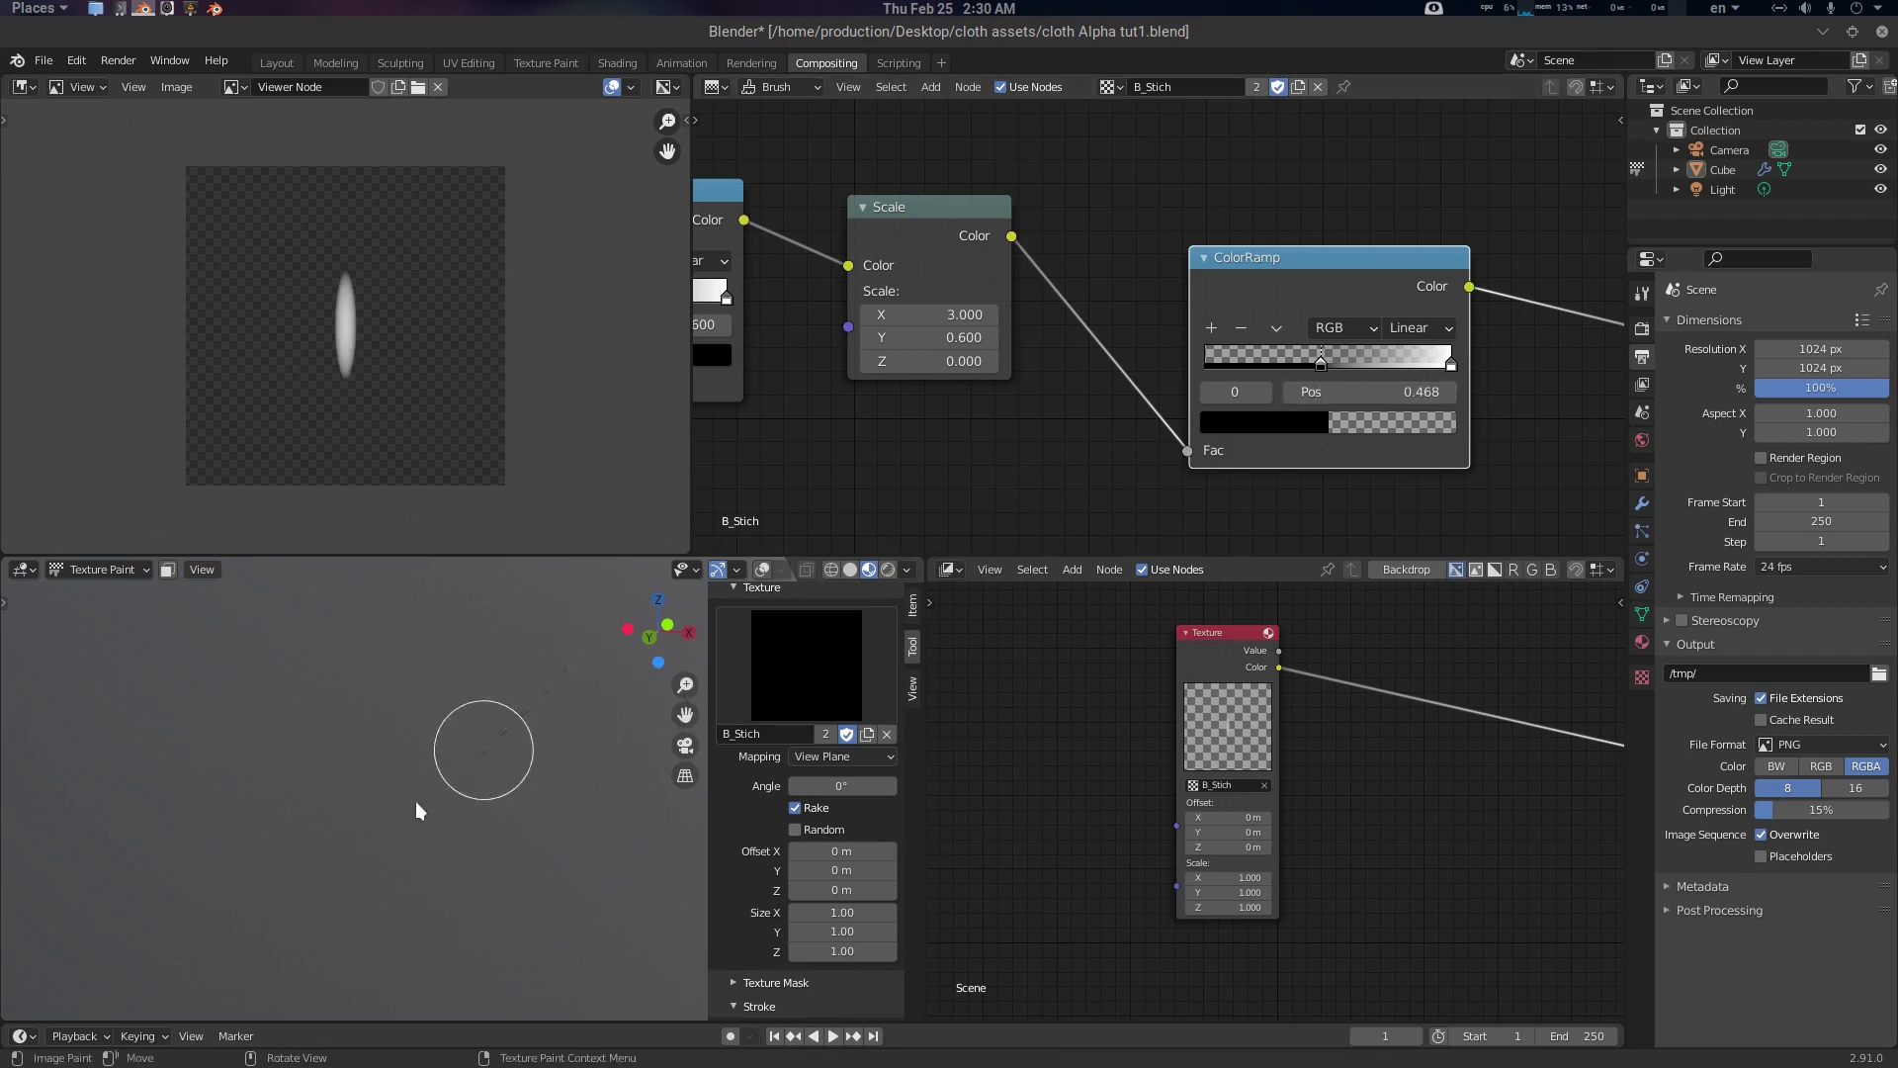
# Undo the trial stroke and open the Layout workspace with the sphere in Texture Paint mode
pyautogui.hotkey('ctrl', 'z')
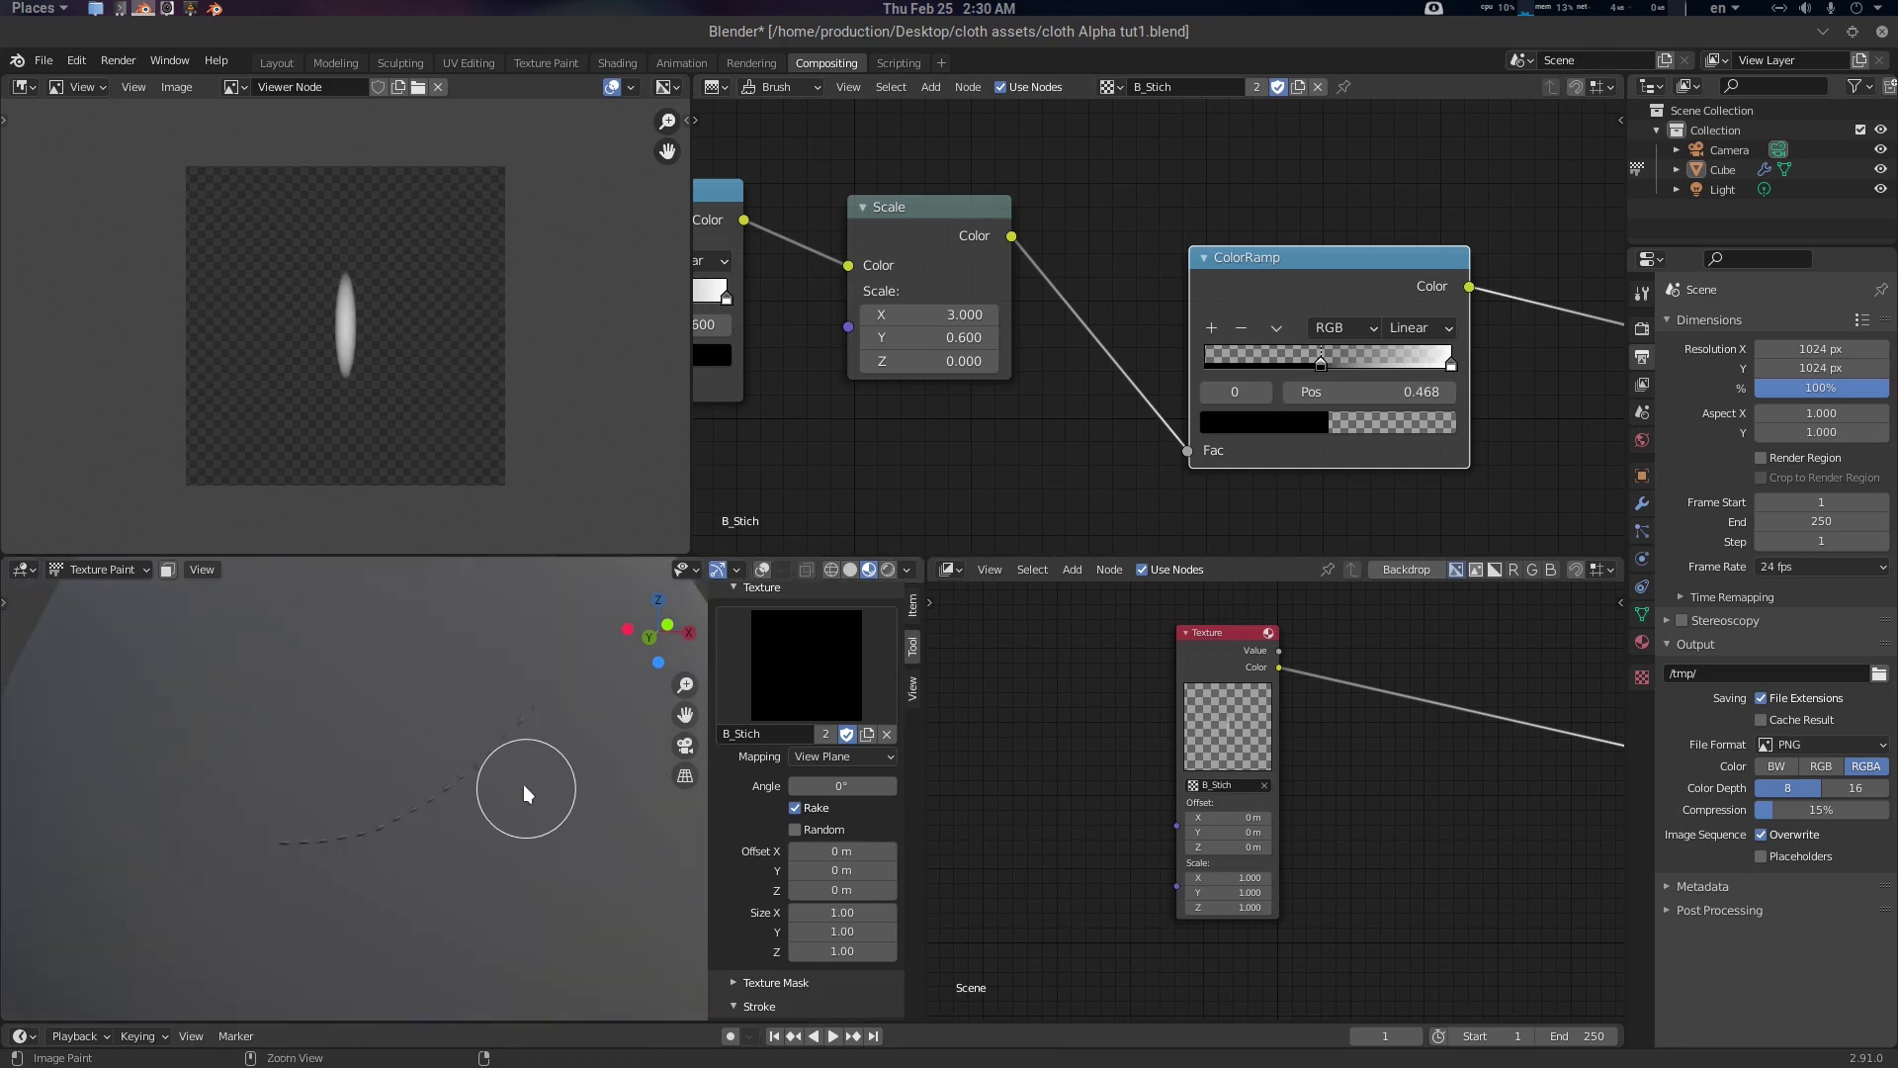
pyautogui.click(277, 63)
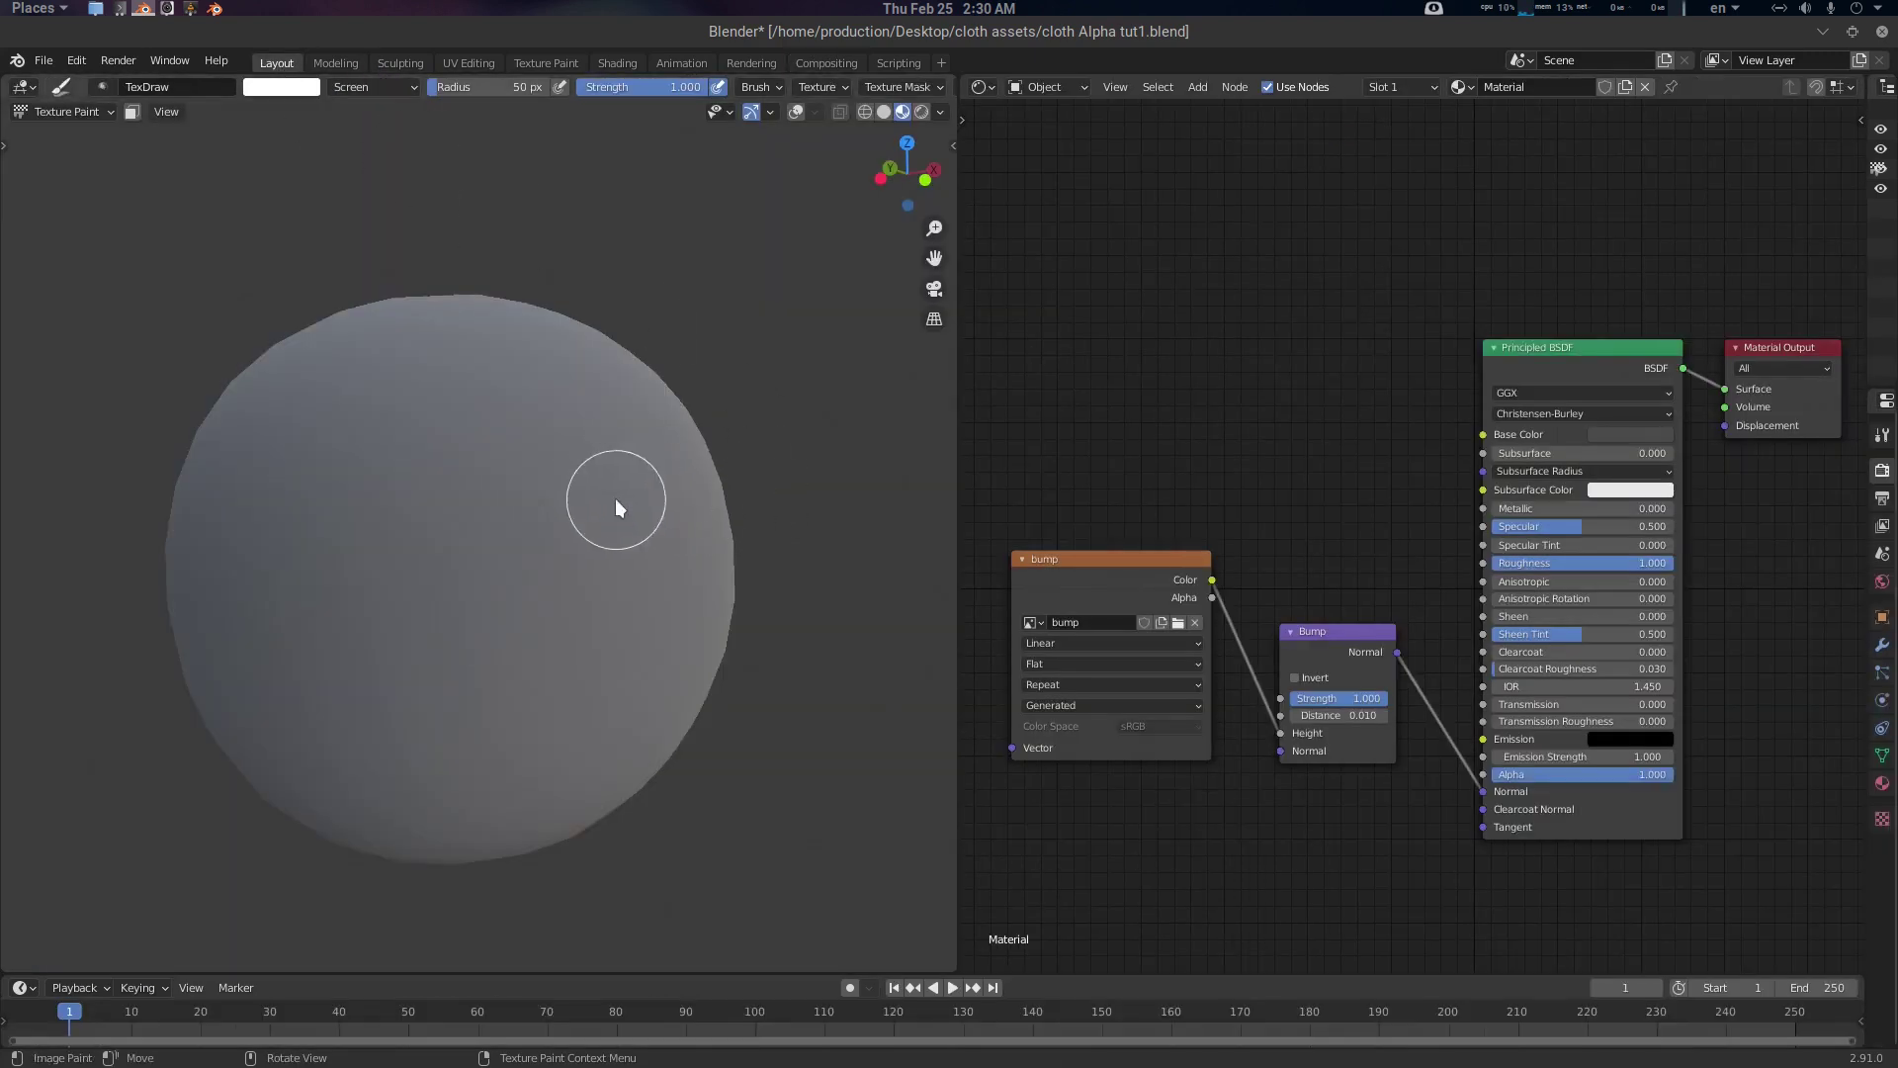
pyautogui.hotkey('ctrl', 'Tab')
pyautogui.click(704, 310)
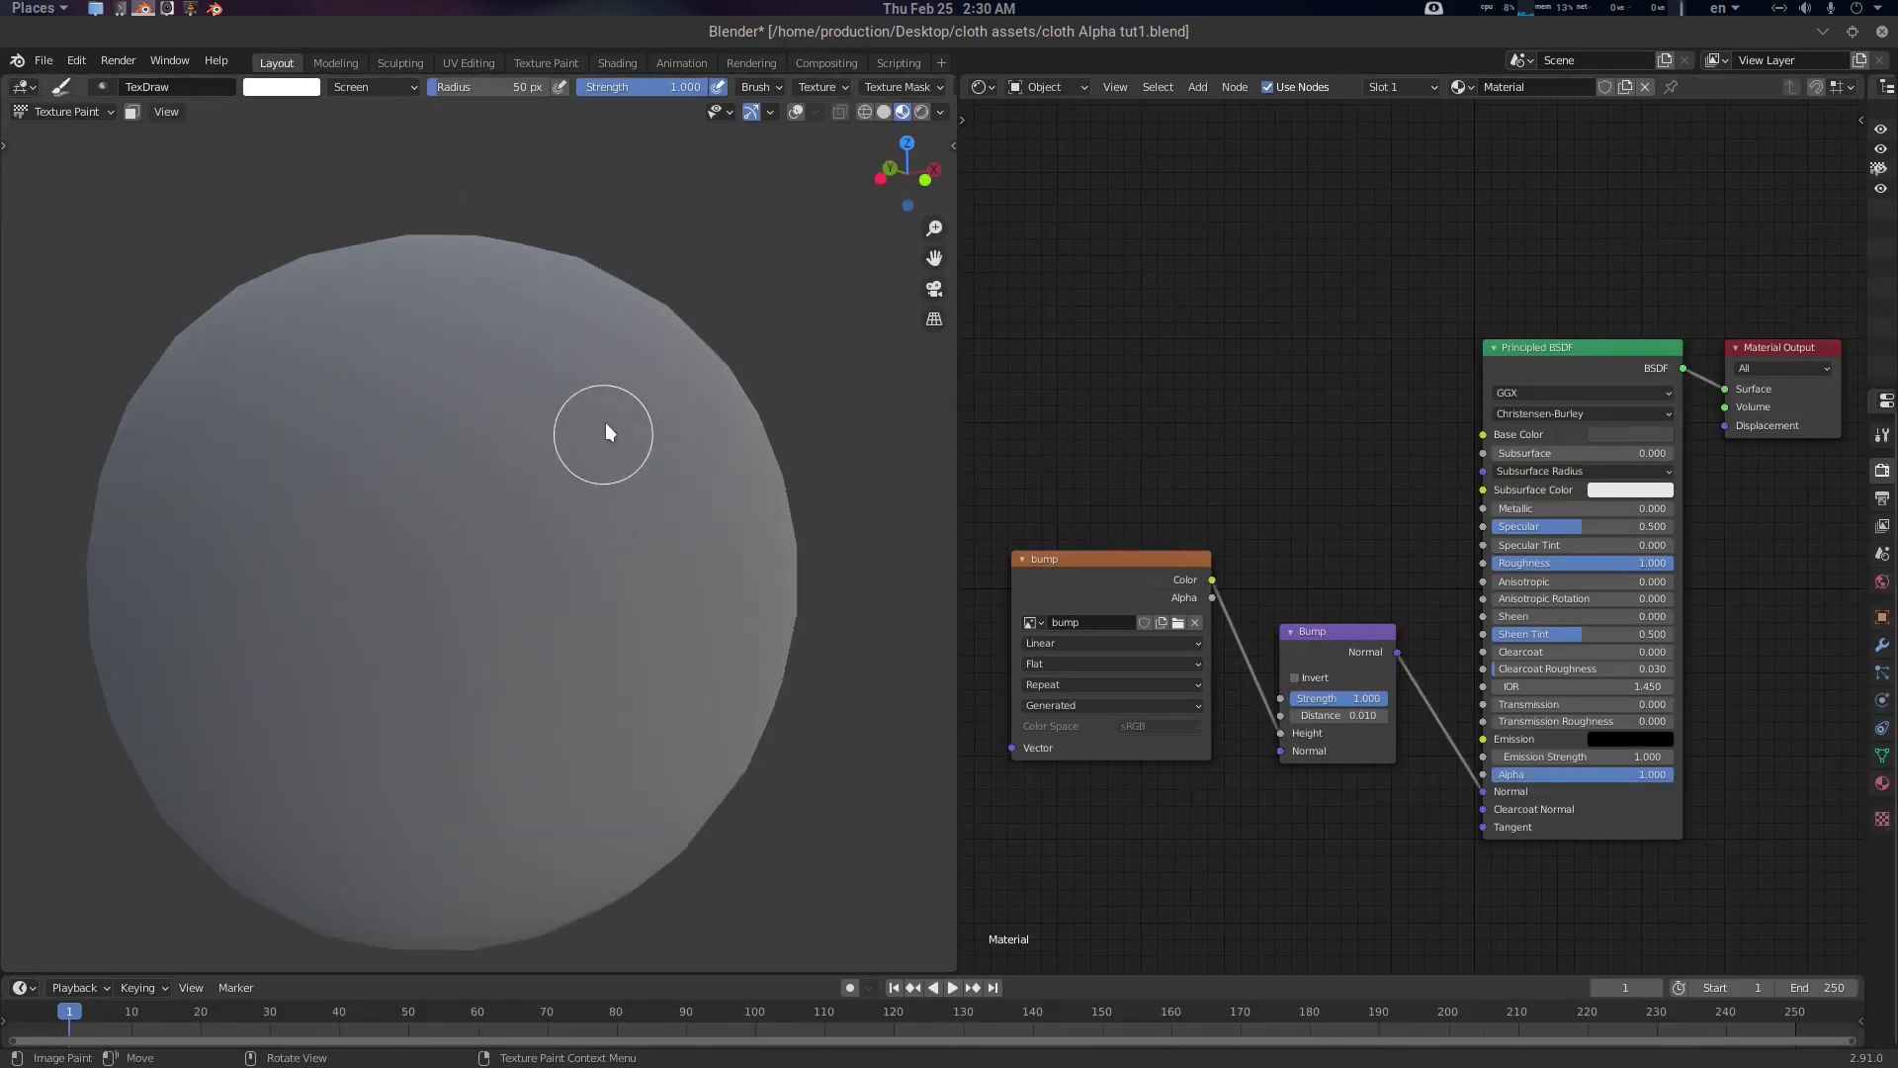
# Paint several curved, crossing lines of stitches over the front of the sphere
pyautogui.moveTo(455, 627); pyautogui.dragTo(222, 699)
pyautogui.scroll(3, 642, 642)
pyautogui.scroll(-3, 643, 642)
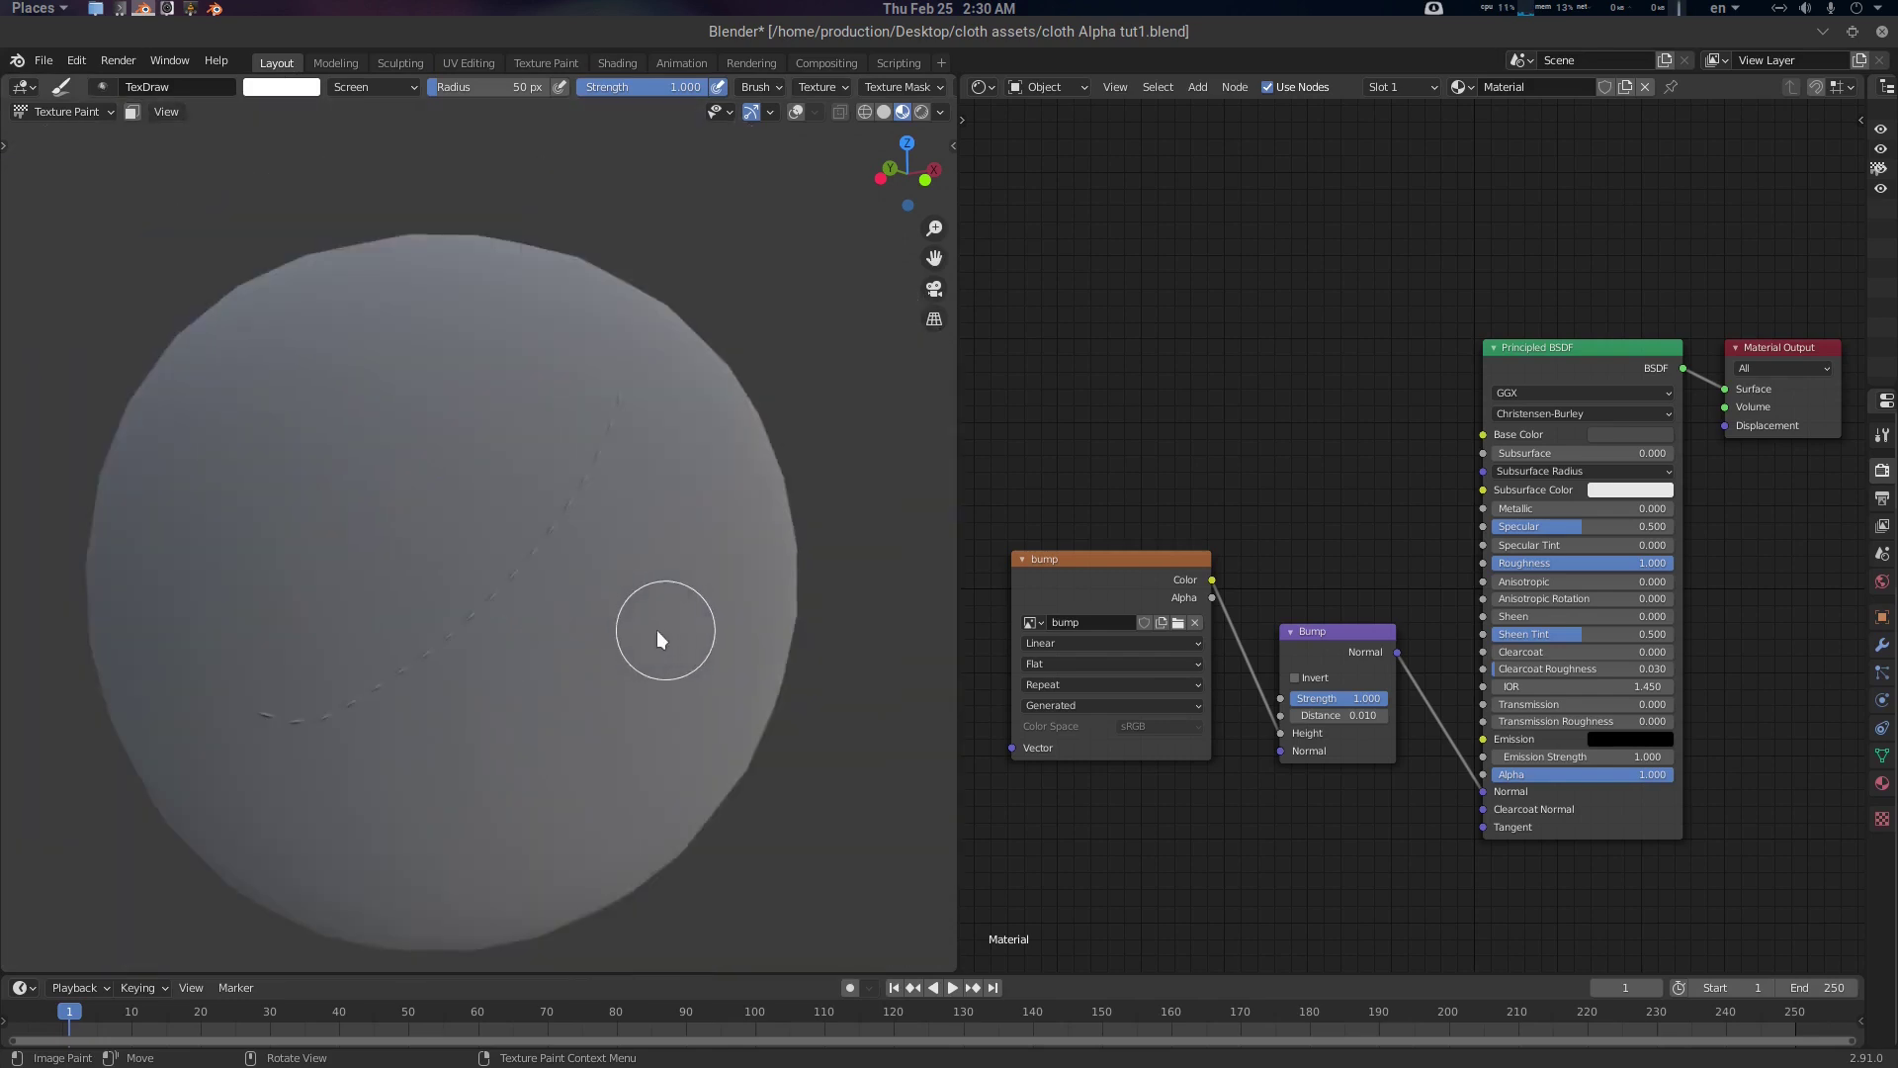
pyautogui.moveTo(656, 631); pyautogui.dragTo(656, 424, button='middle')
pyautogui.moveTo(655, 424)
pyautogui.mouseDown()
pyautogui.moveTo(356, 744)
pyautogui.moveTo(580, 519)
pyautogui.mouseUp()
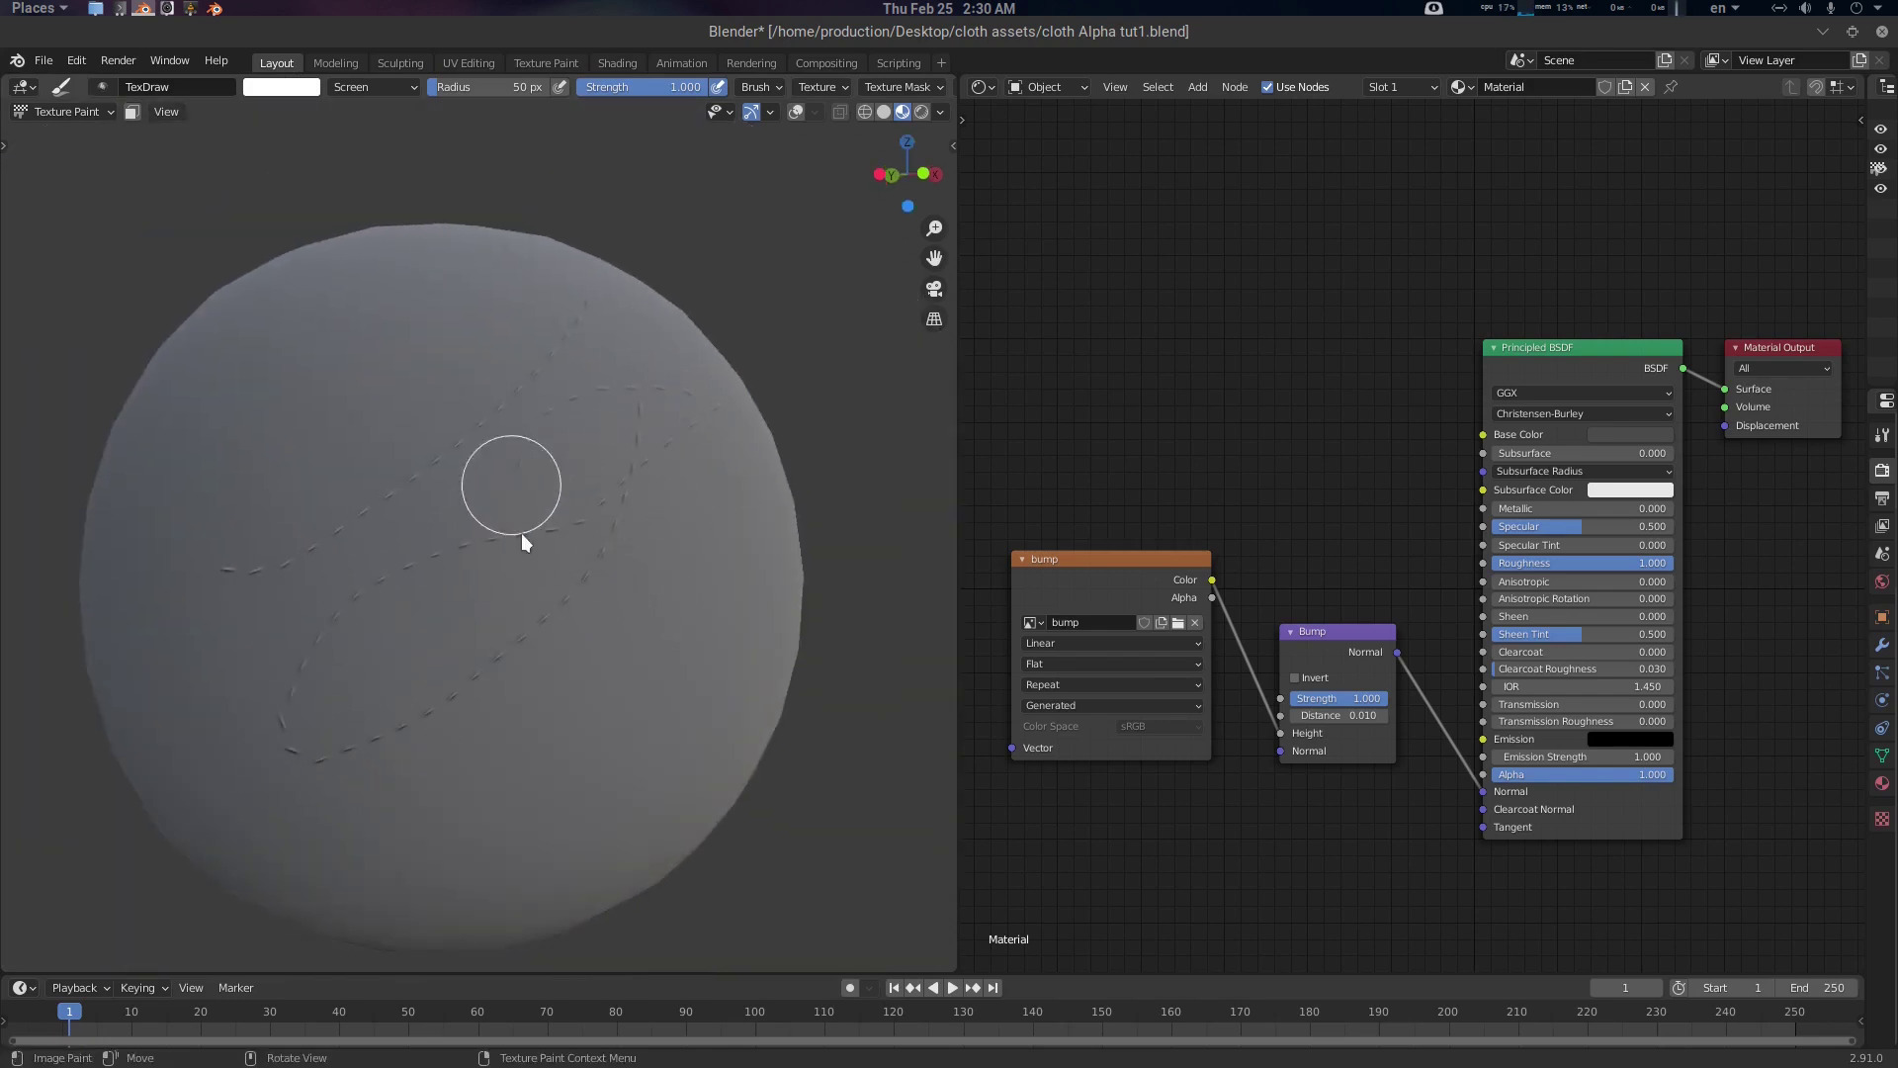
# Put the sphere back into Texture Paint mode in the Layout workspace and return to the Compositing workspace
pyautogui.click(341, 63)
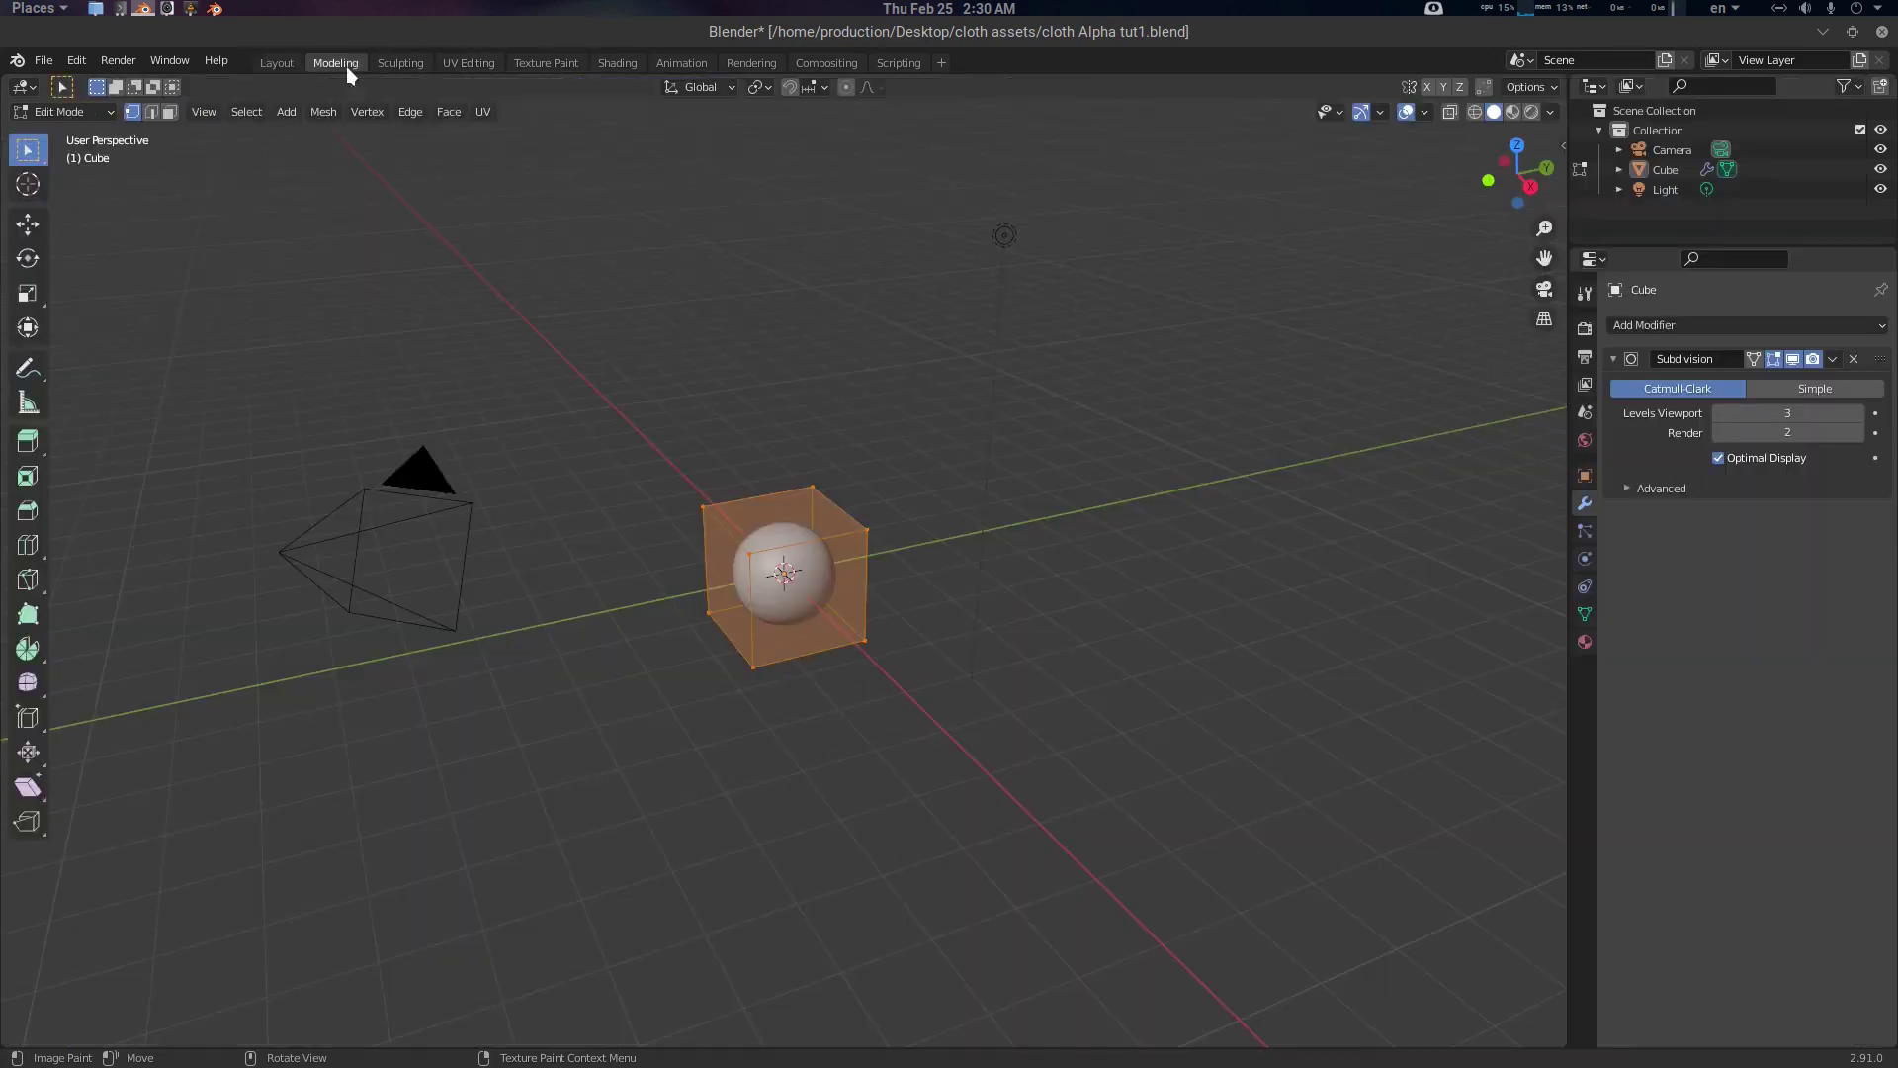
pyautogui.click(266, 63)
pyautogui.hotkey('ctrl', 'Tab')
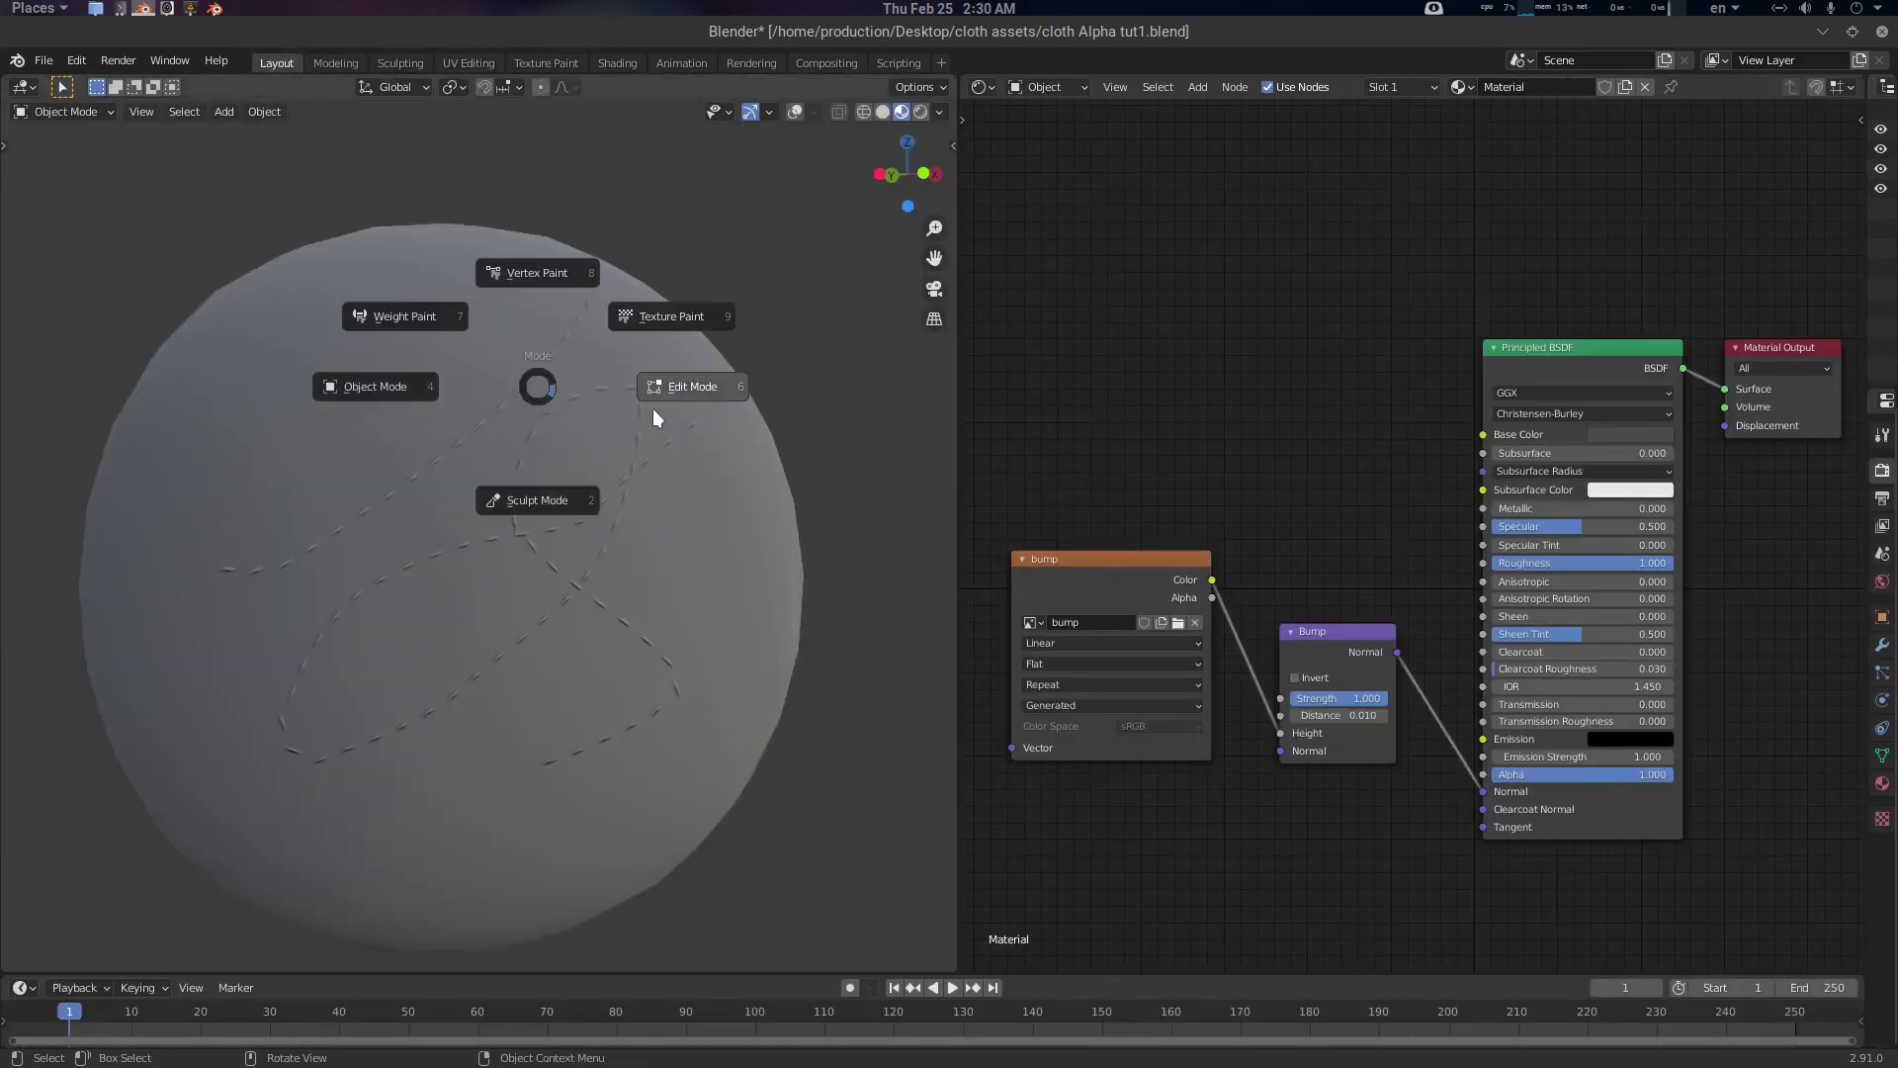
pyautogui.click(676, 314)
pyautogui.click(844, 67)
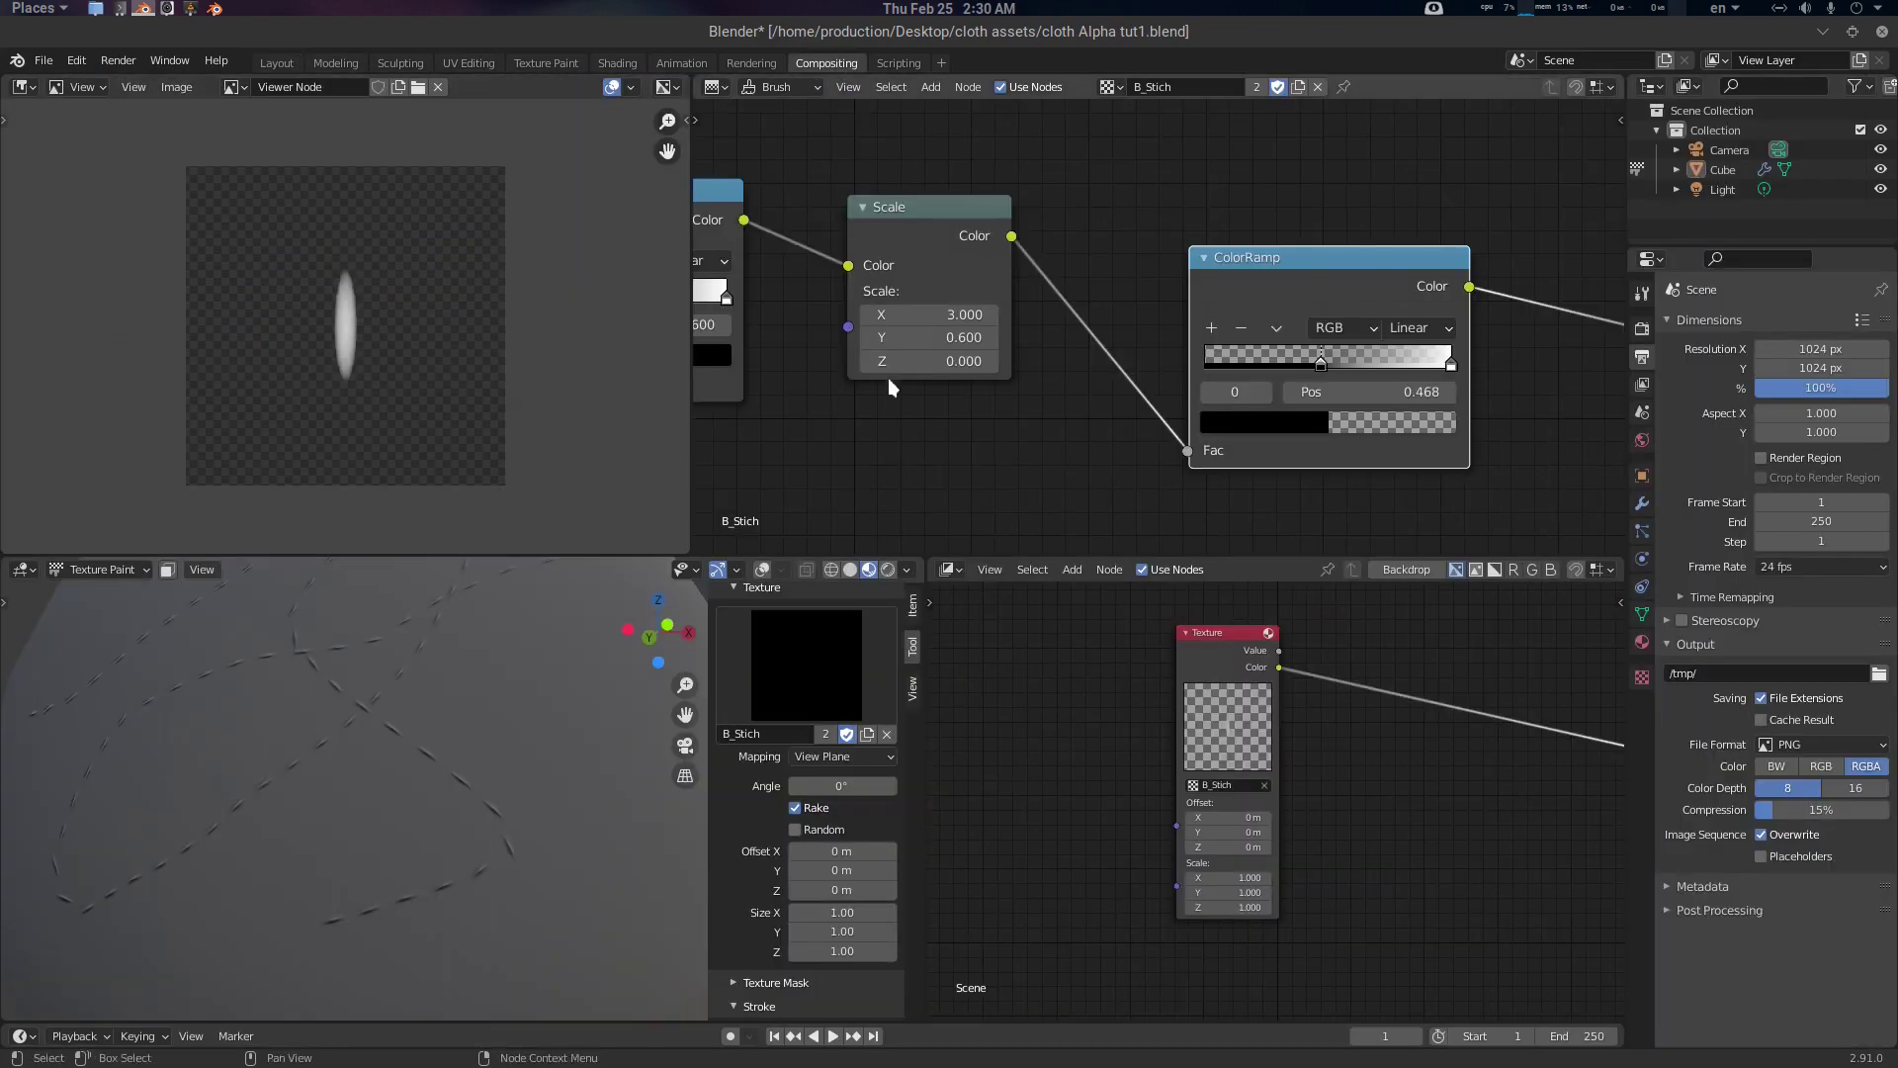
# Try a Y value of 0.340 on the Scale node and set it back to 0.6
pyautogui.moveTo(888, 378); pyautogui.dragTo(1038, 441, button='middle')
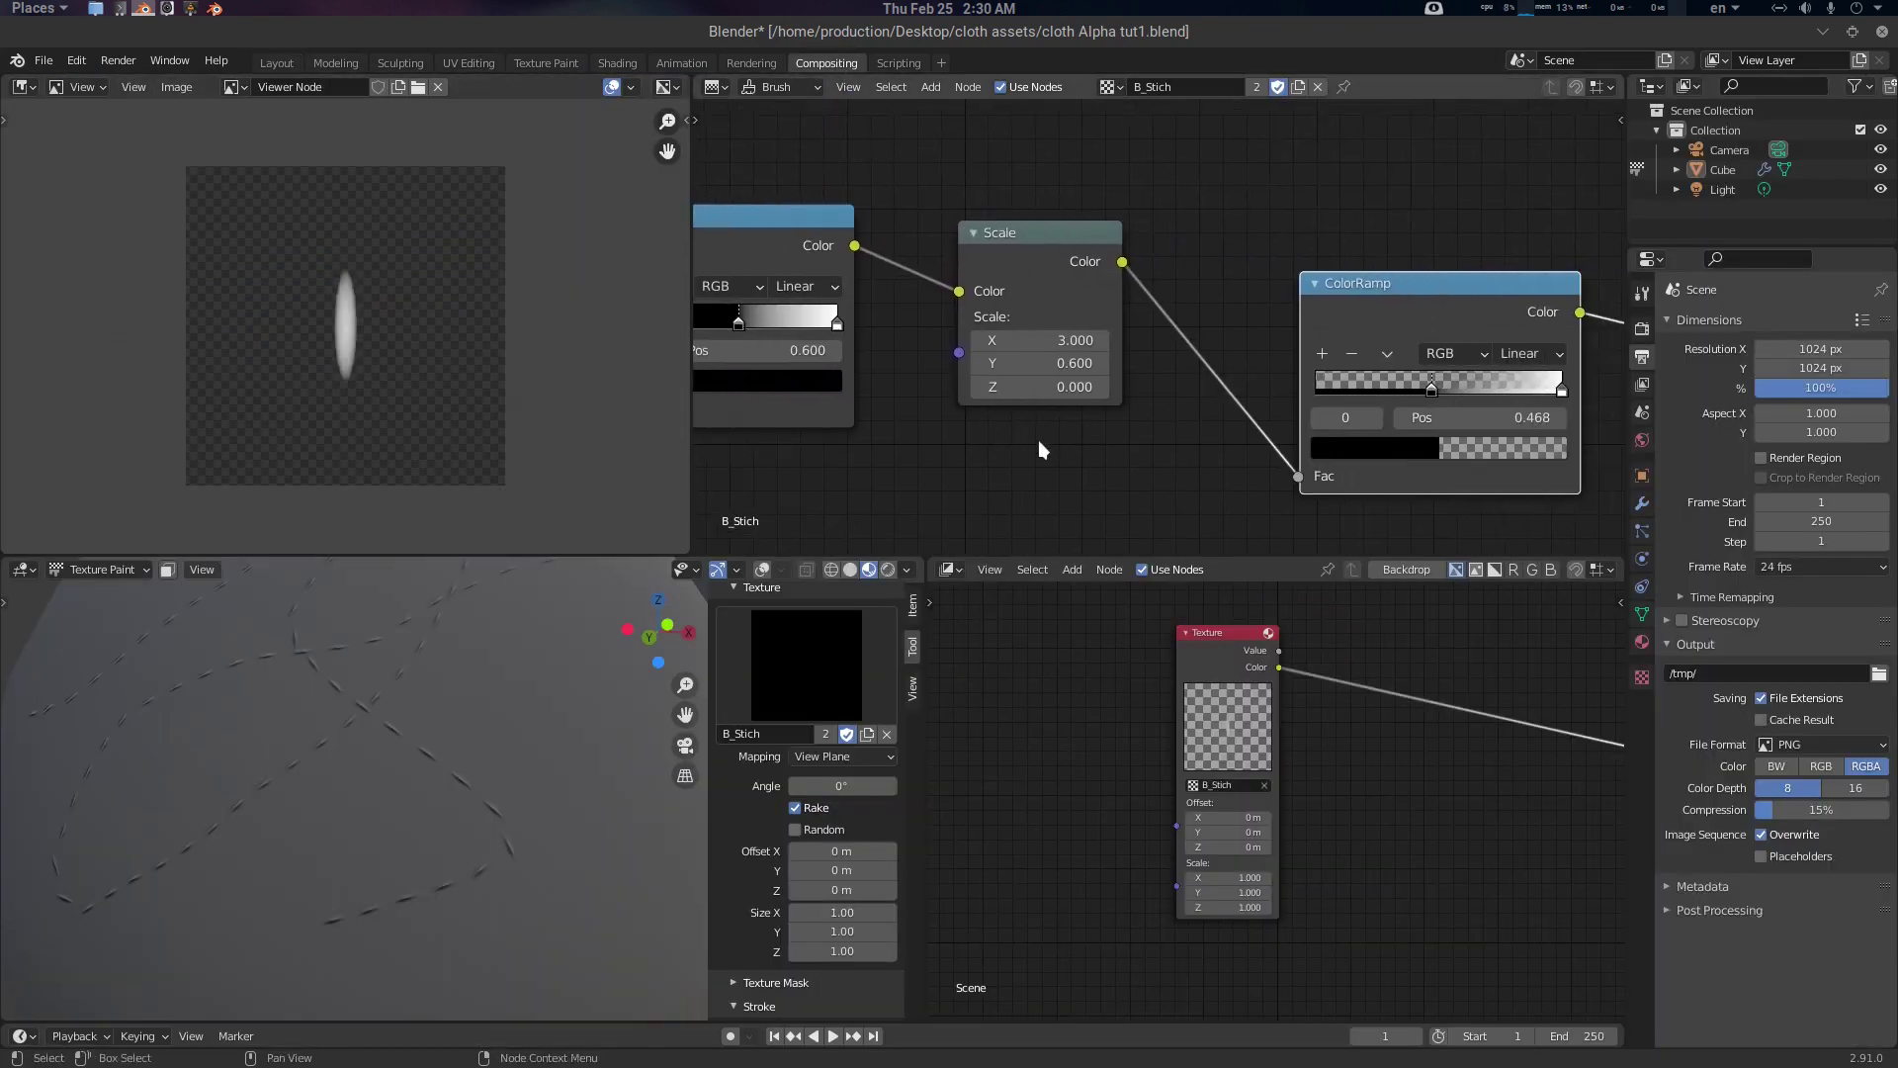
pyautogui.scroll(1, 1038, 441)
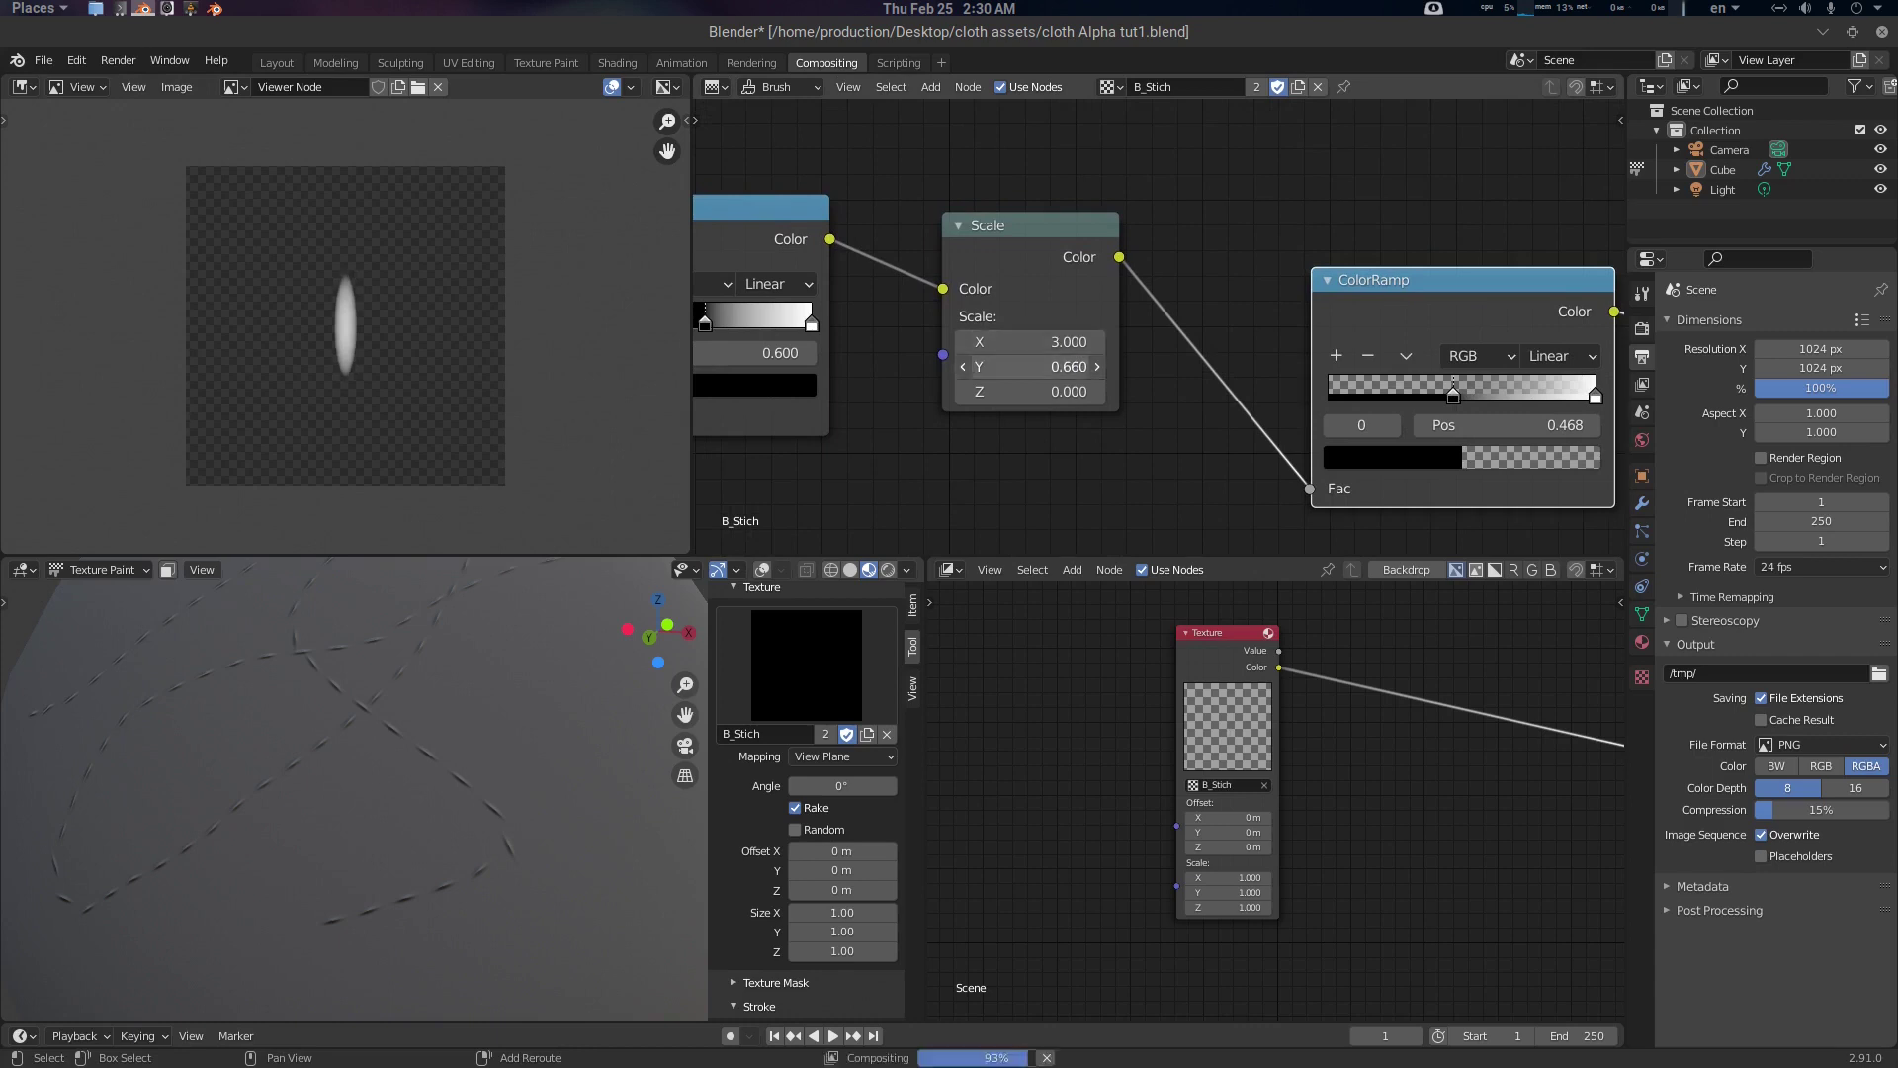
pyautogui.moveTo(1068, 366)
pyautogui.mouseDown()
pyautogui.moveTo(1028, 365)
pyautogui.moveTo(1044, 366)
pyautogui.mouseUp()
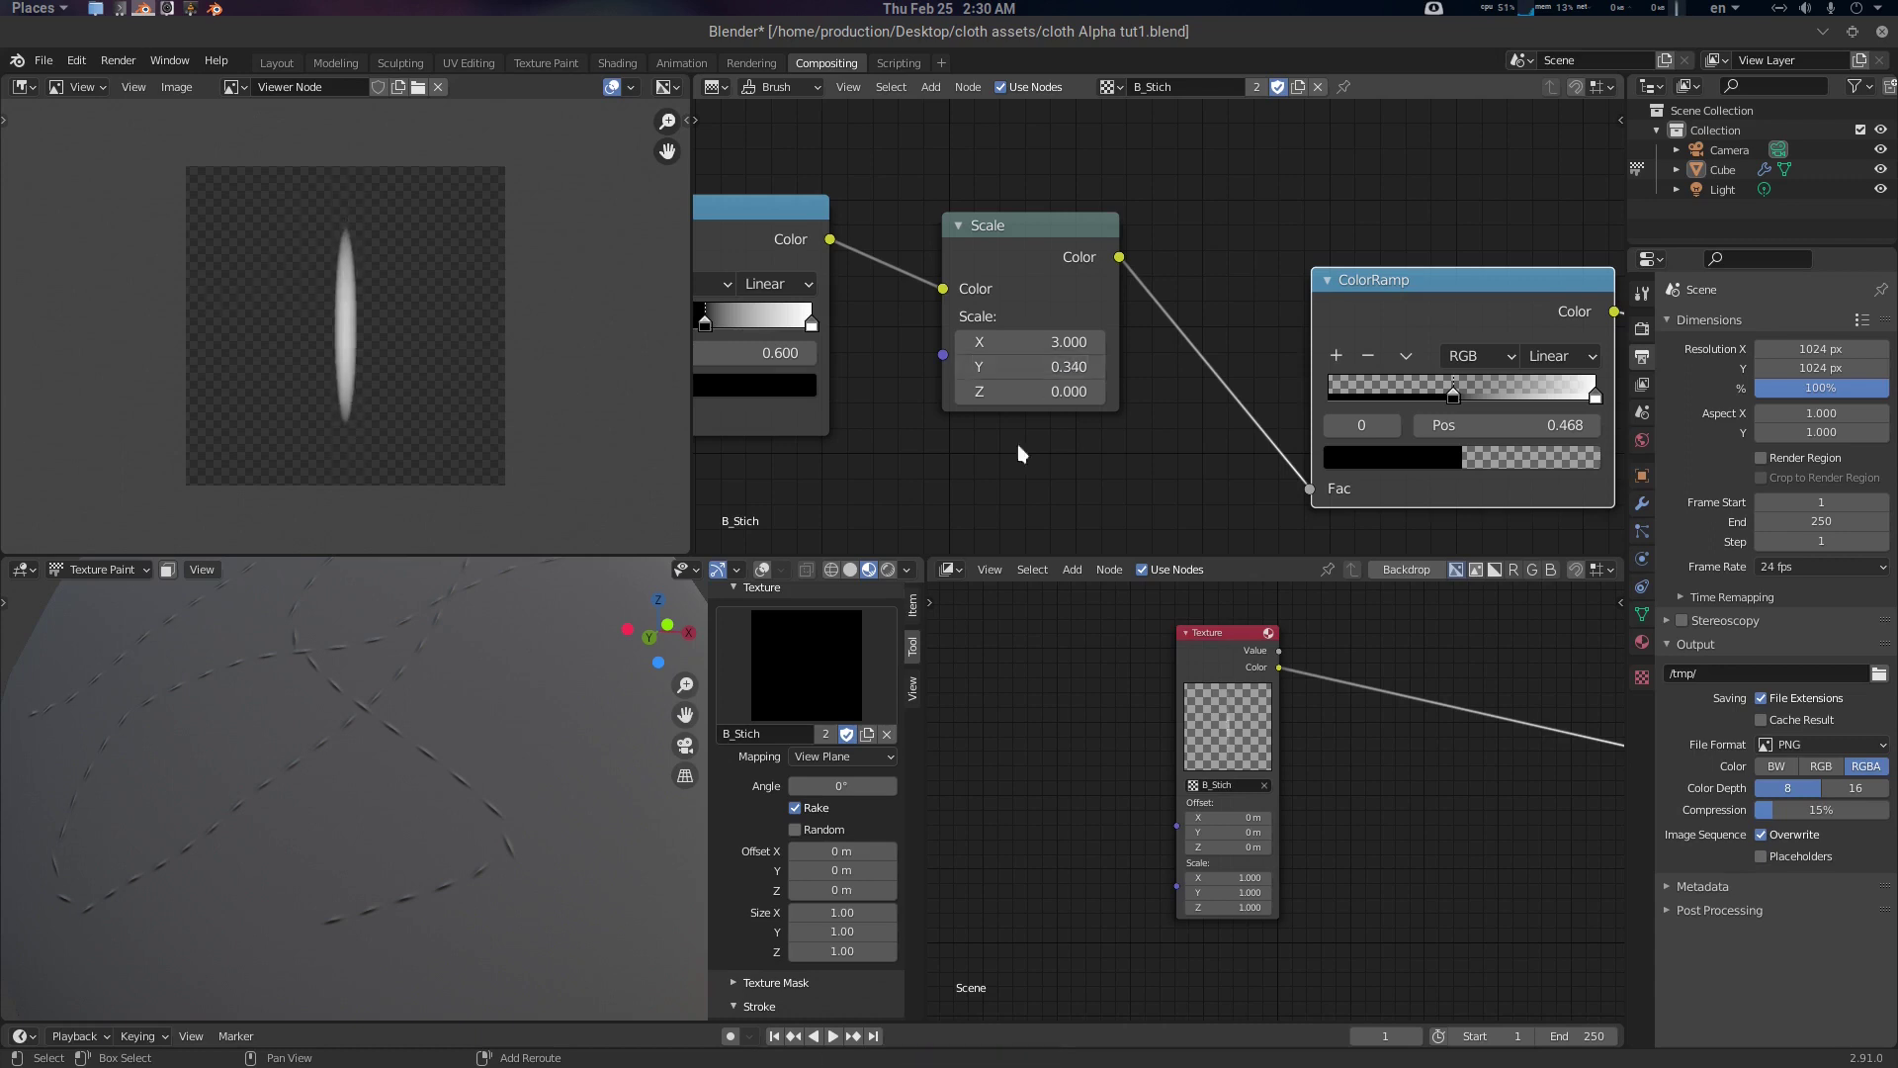
pyautogui.moveTo(551, 644); pyautogui.dragTo(218, 836, button='middle')
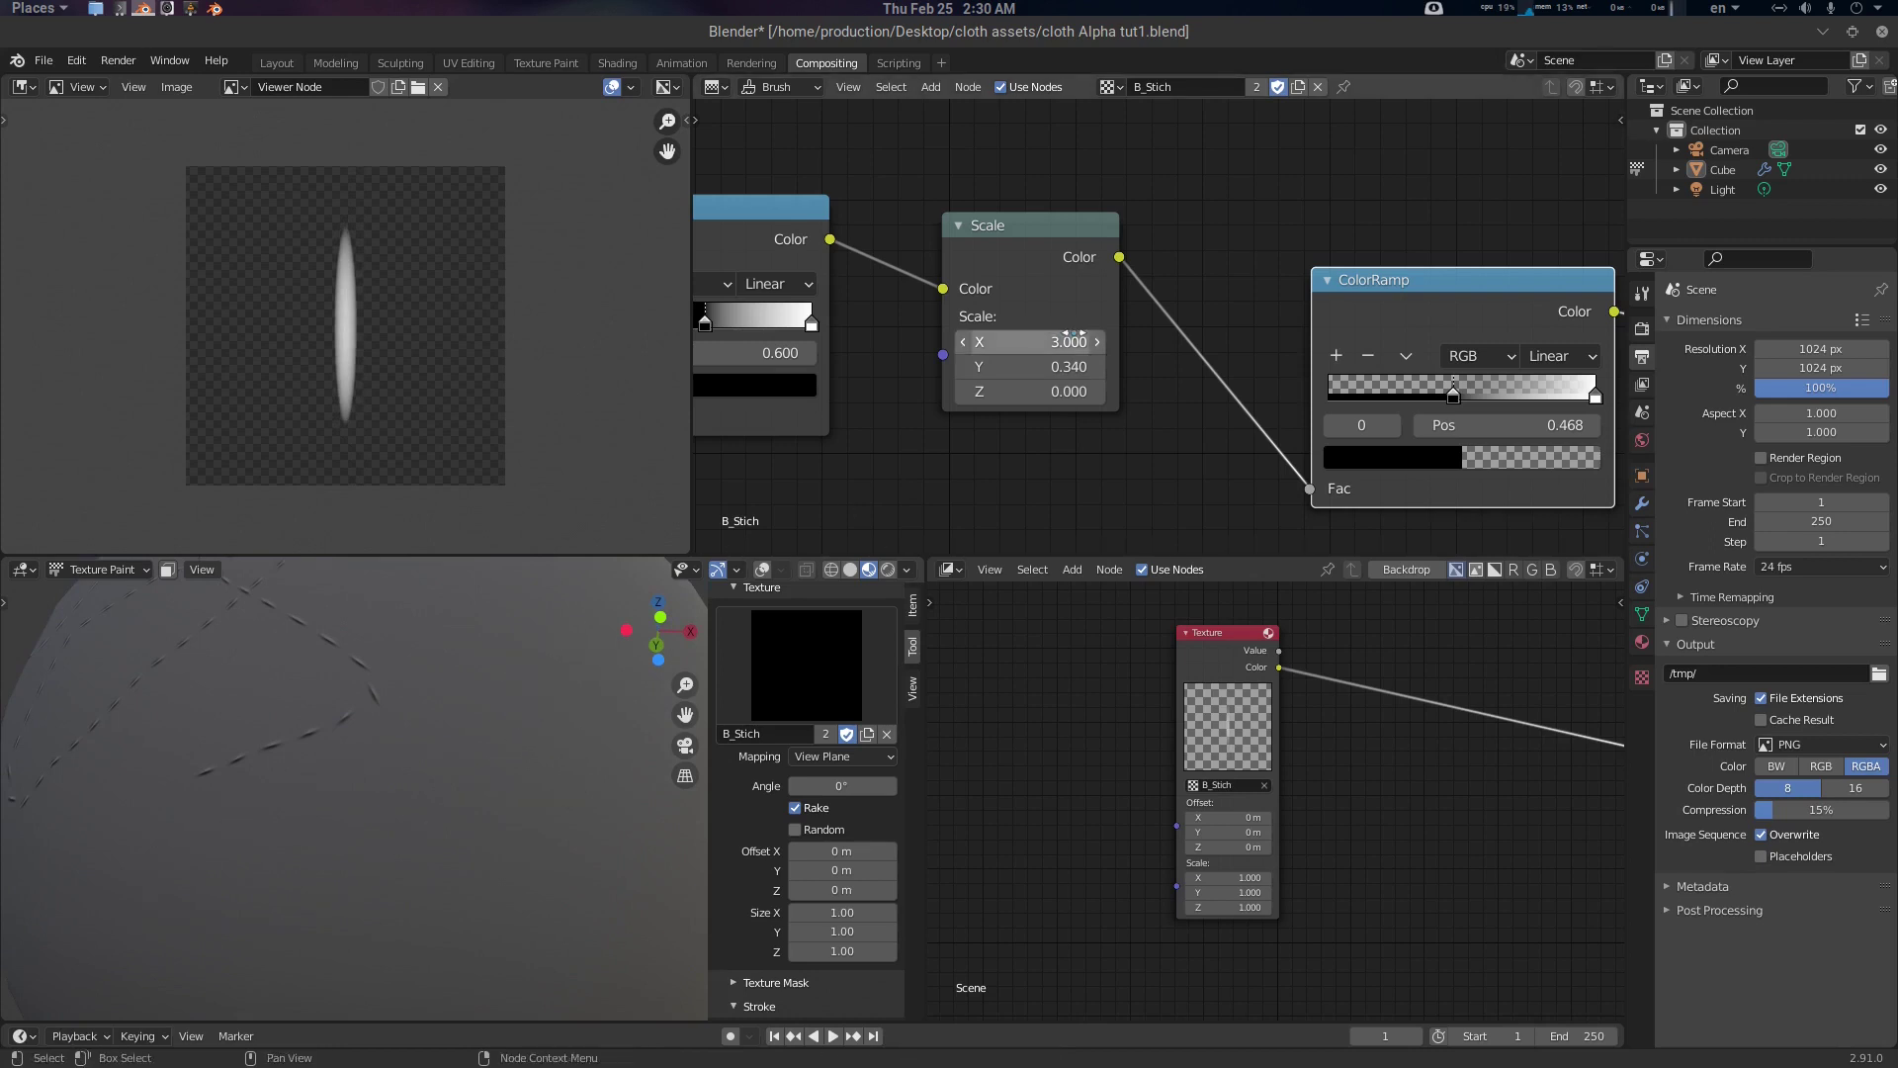
pyautogui.click(1067, 364)
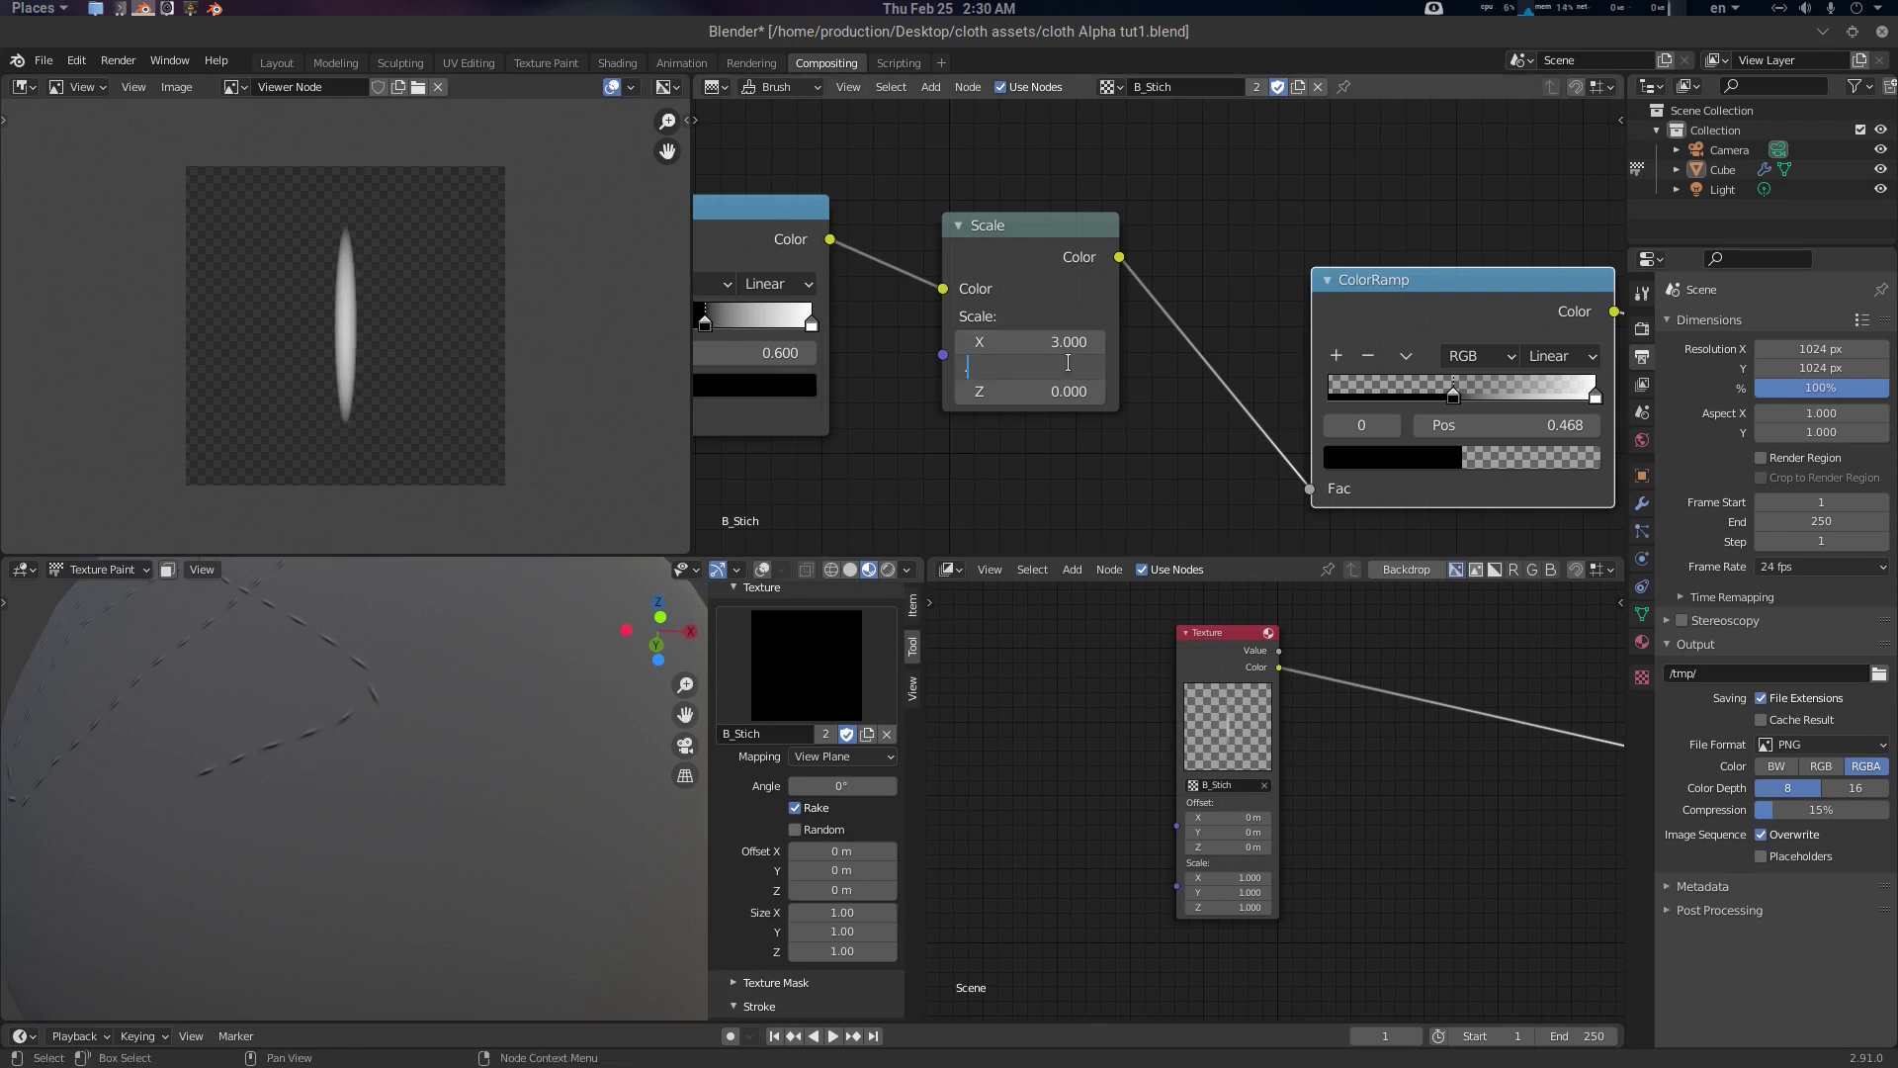
pyautogui.write('.6')
pyautogui.press('Return')
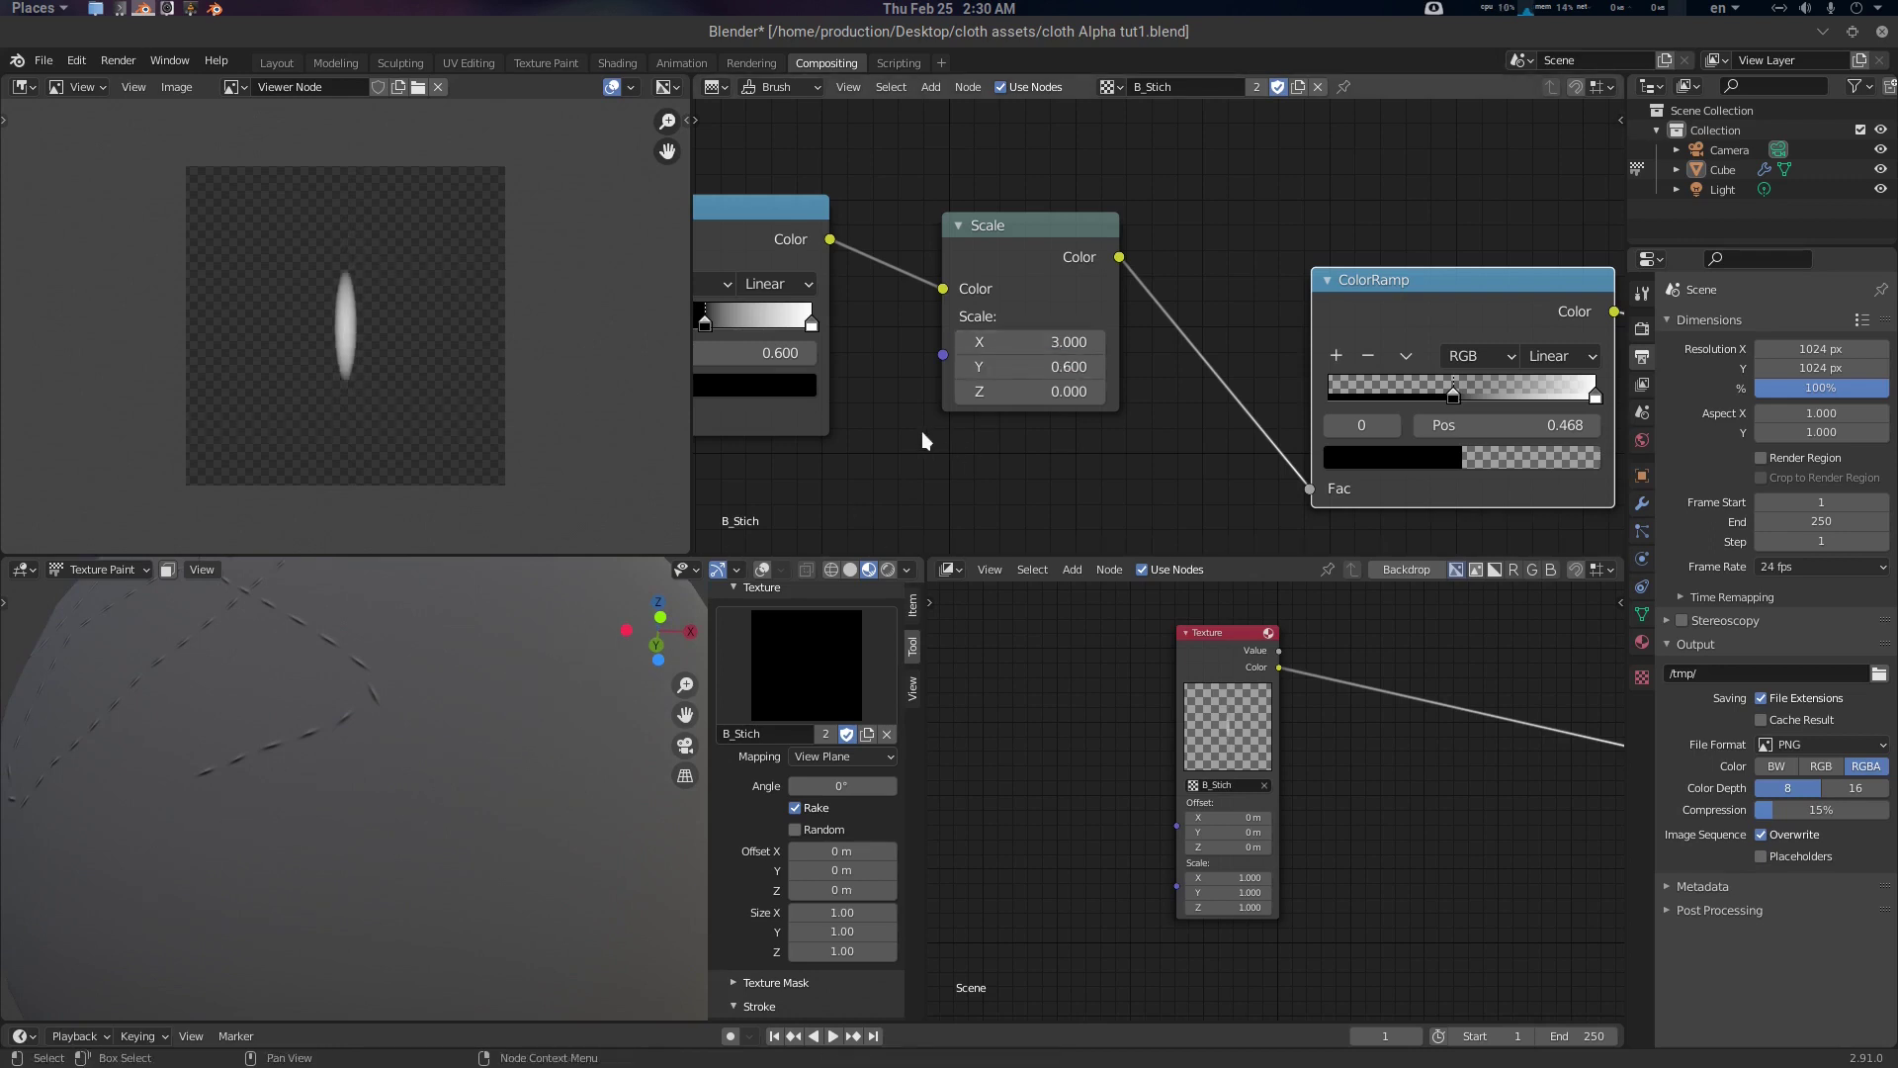
# Try position 0.436 for the black stop of the ColorRamp before the Scale node and set it back to 0.6
pyautogui.moveTo(765, 349); pyautogui.dragTo(950, 358, button='middle')
pyautogui.moveTo(893, 330); pyautogui.dragTo(849, 334)
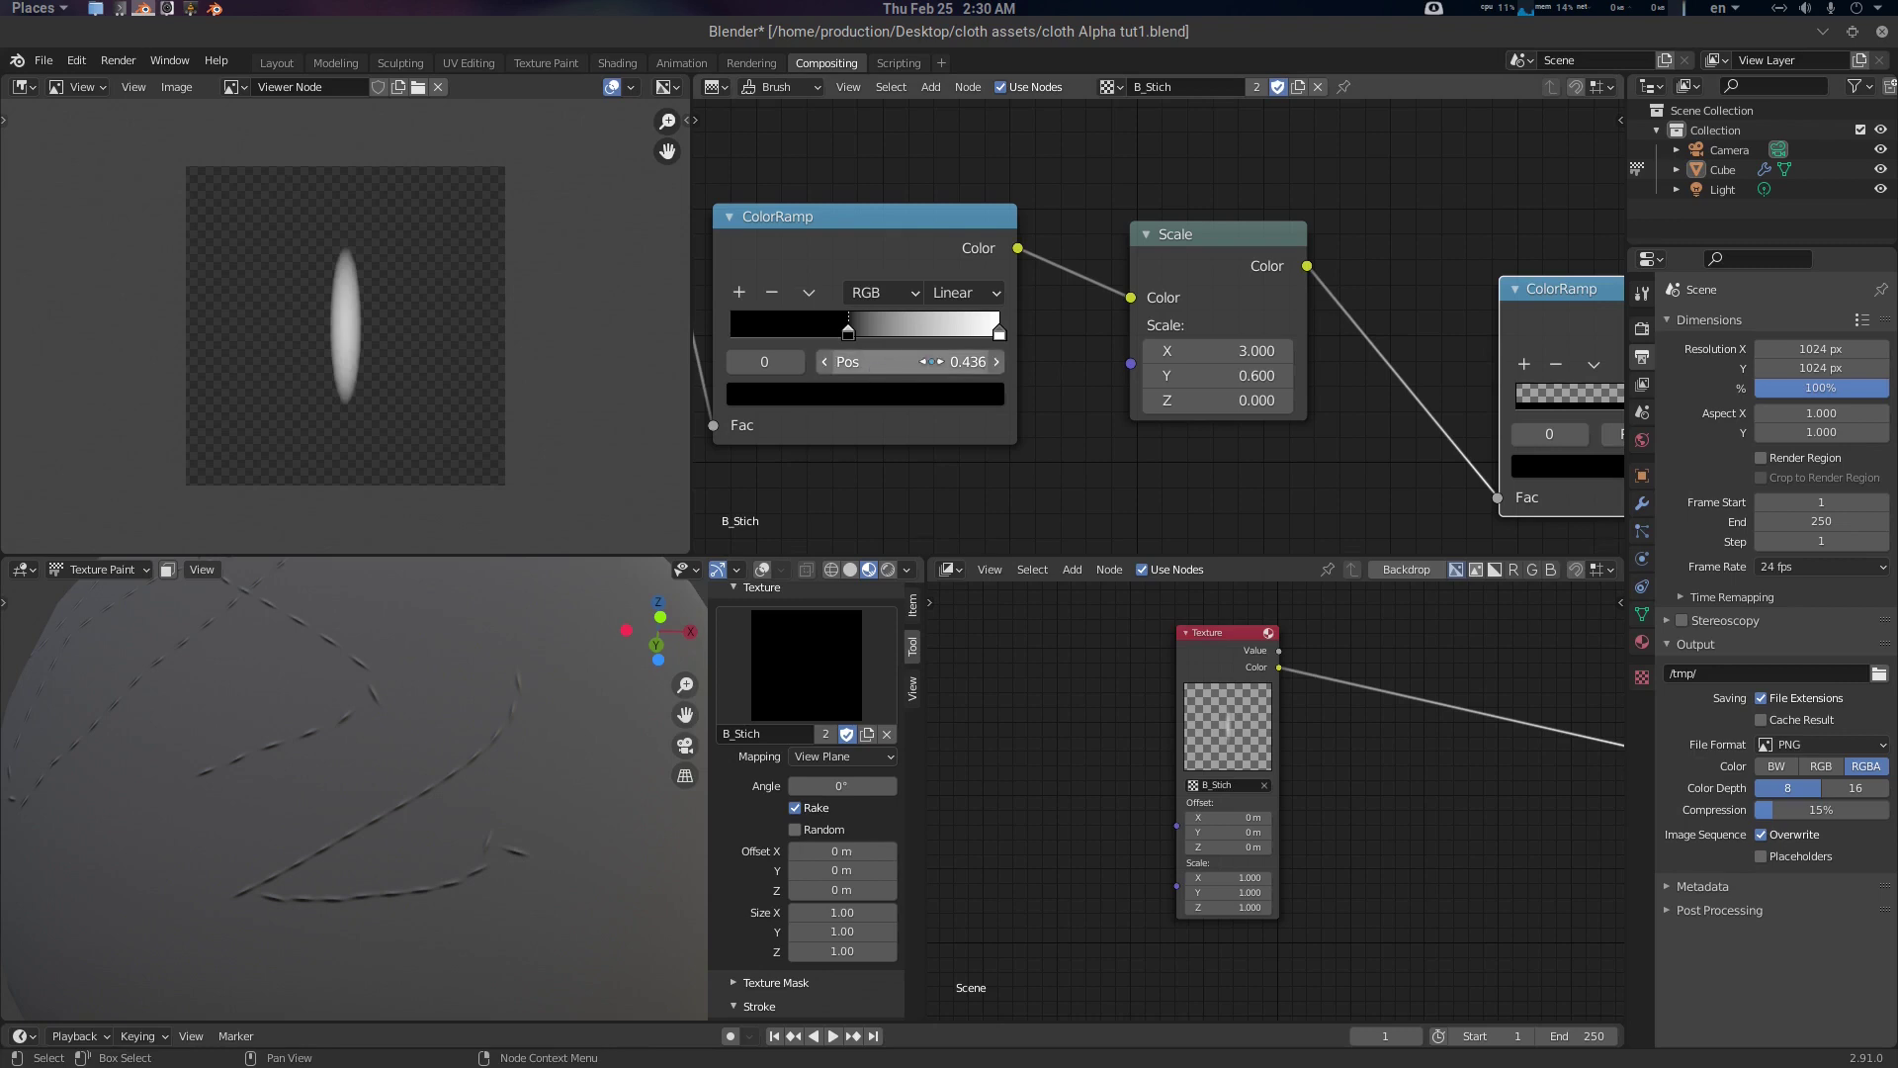
pyautogui.doubleClick(931, 360)
pyautogui.hotkey('ctrl', 'a')
pyautogui.write('0.6')
pyautogui.press('Return')
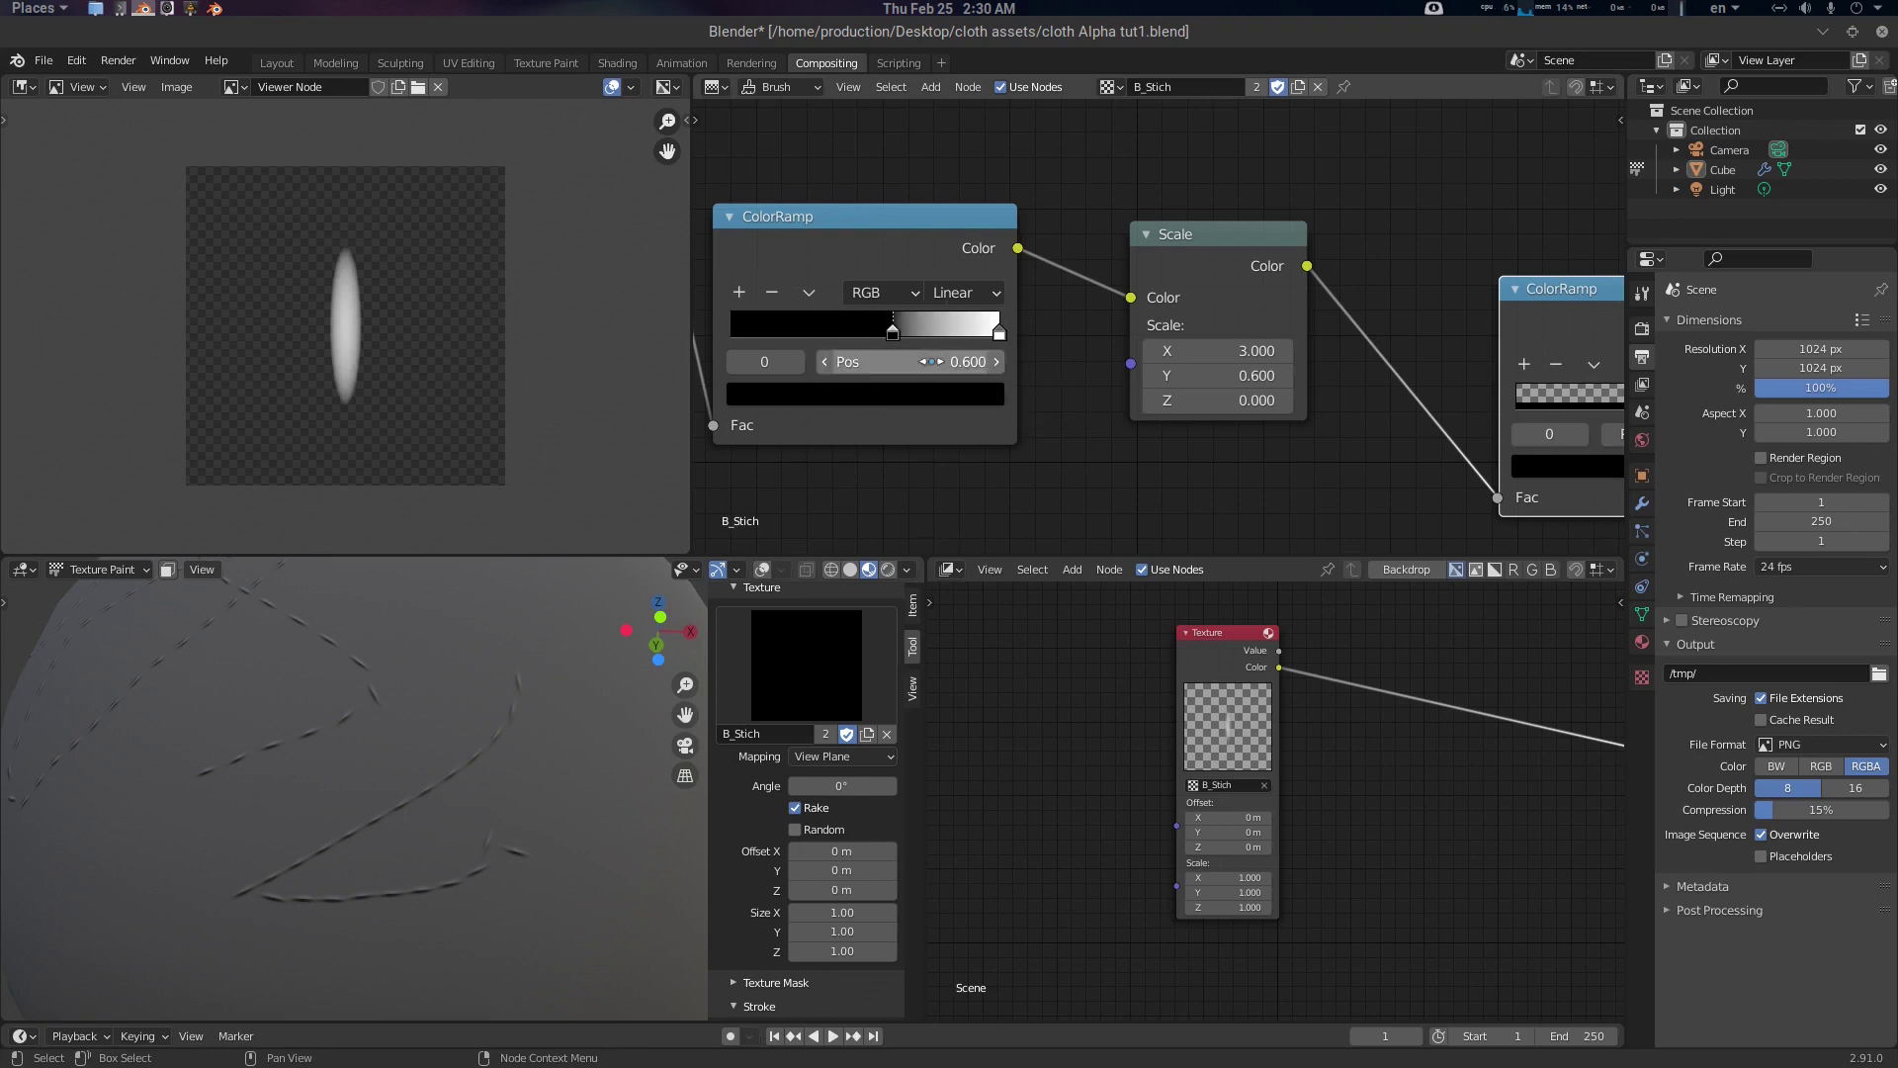
pyautogui.moveTo(1243, 440); pyautogui.dragTo(1182, 438, button='middle')
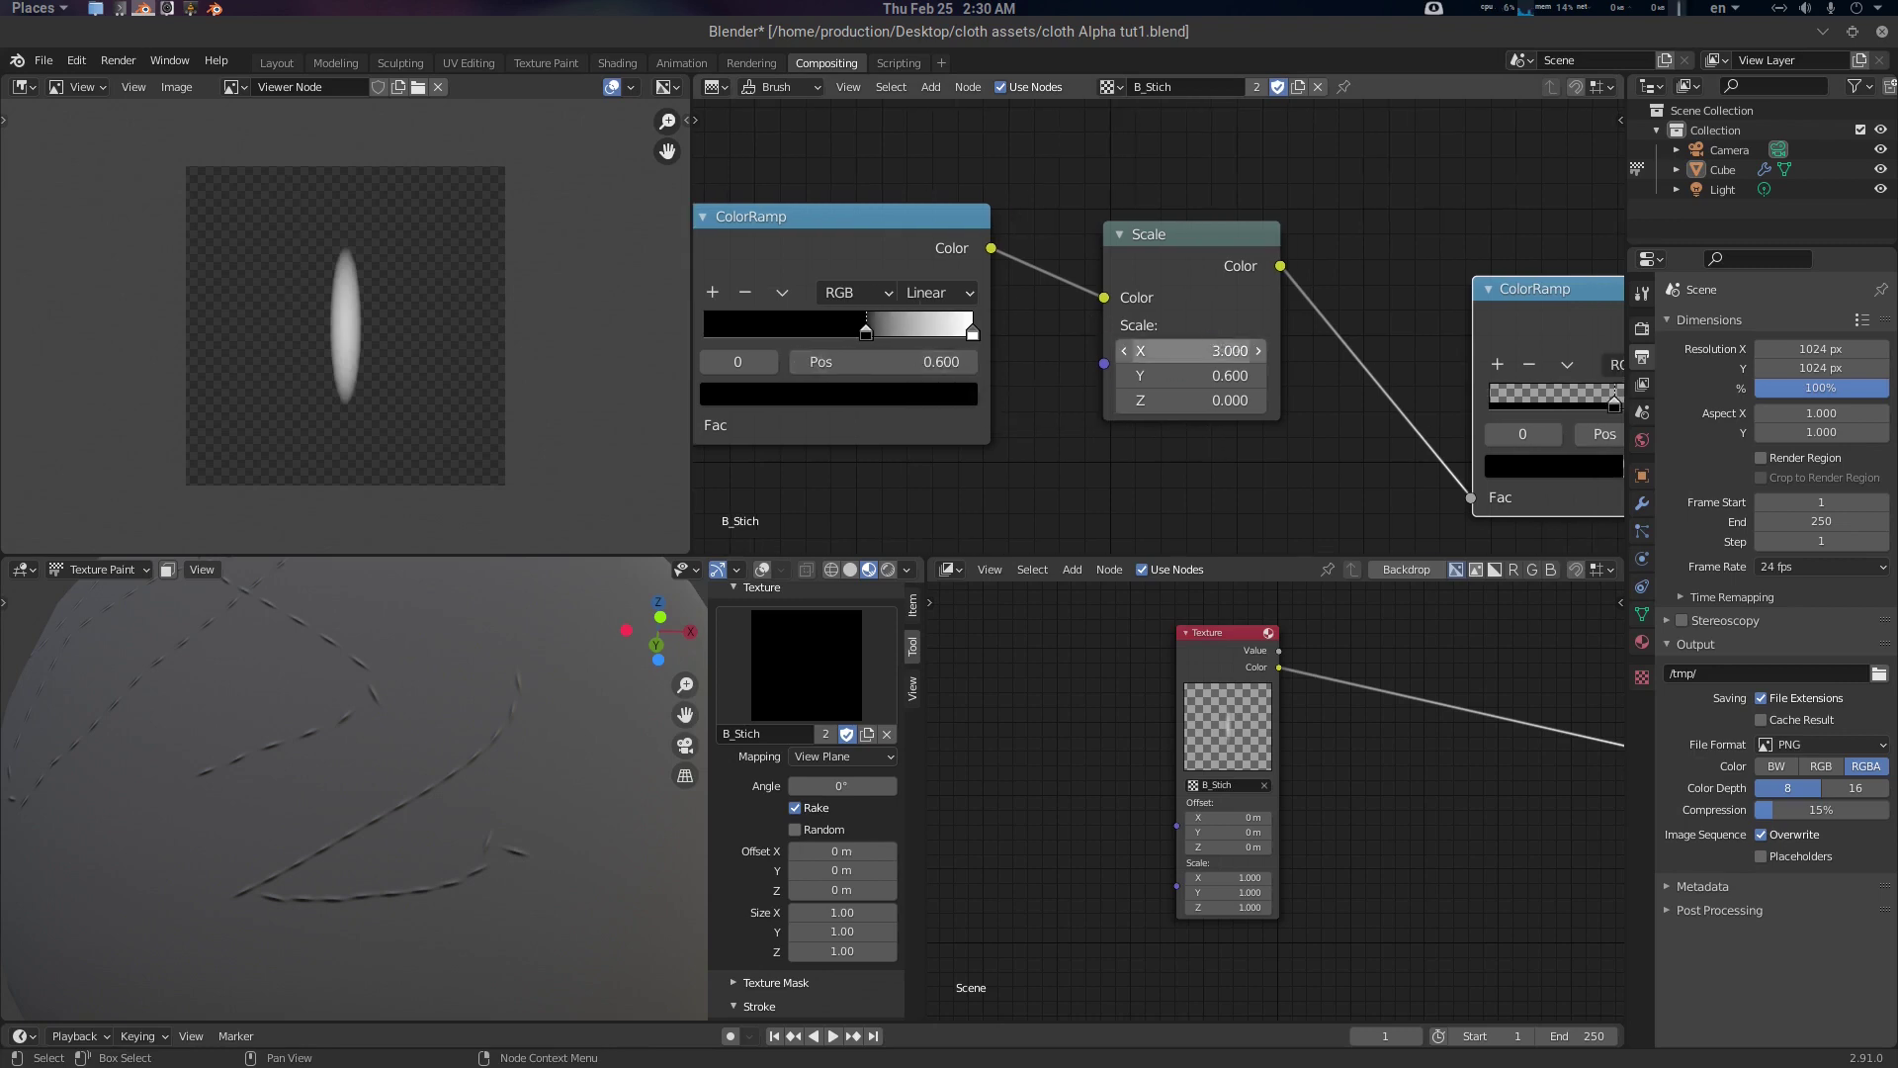
# Paint test stitches over the sphere with the Scale node's X at 2.710, and set X back to 3
pyautogui.moveTo(1197, 351); pyautogui.dragTo(1186, 351)
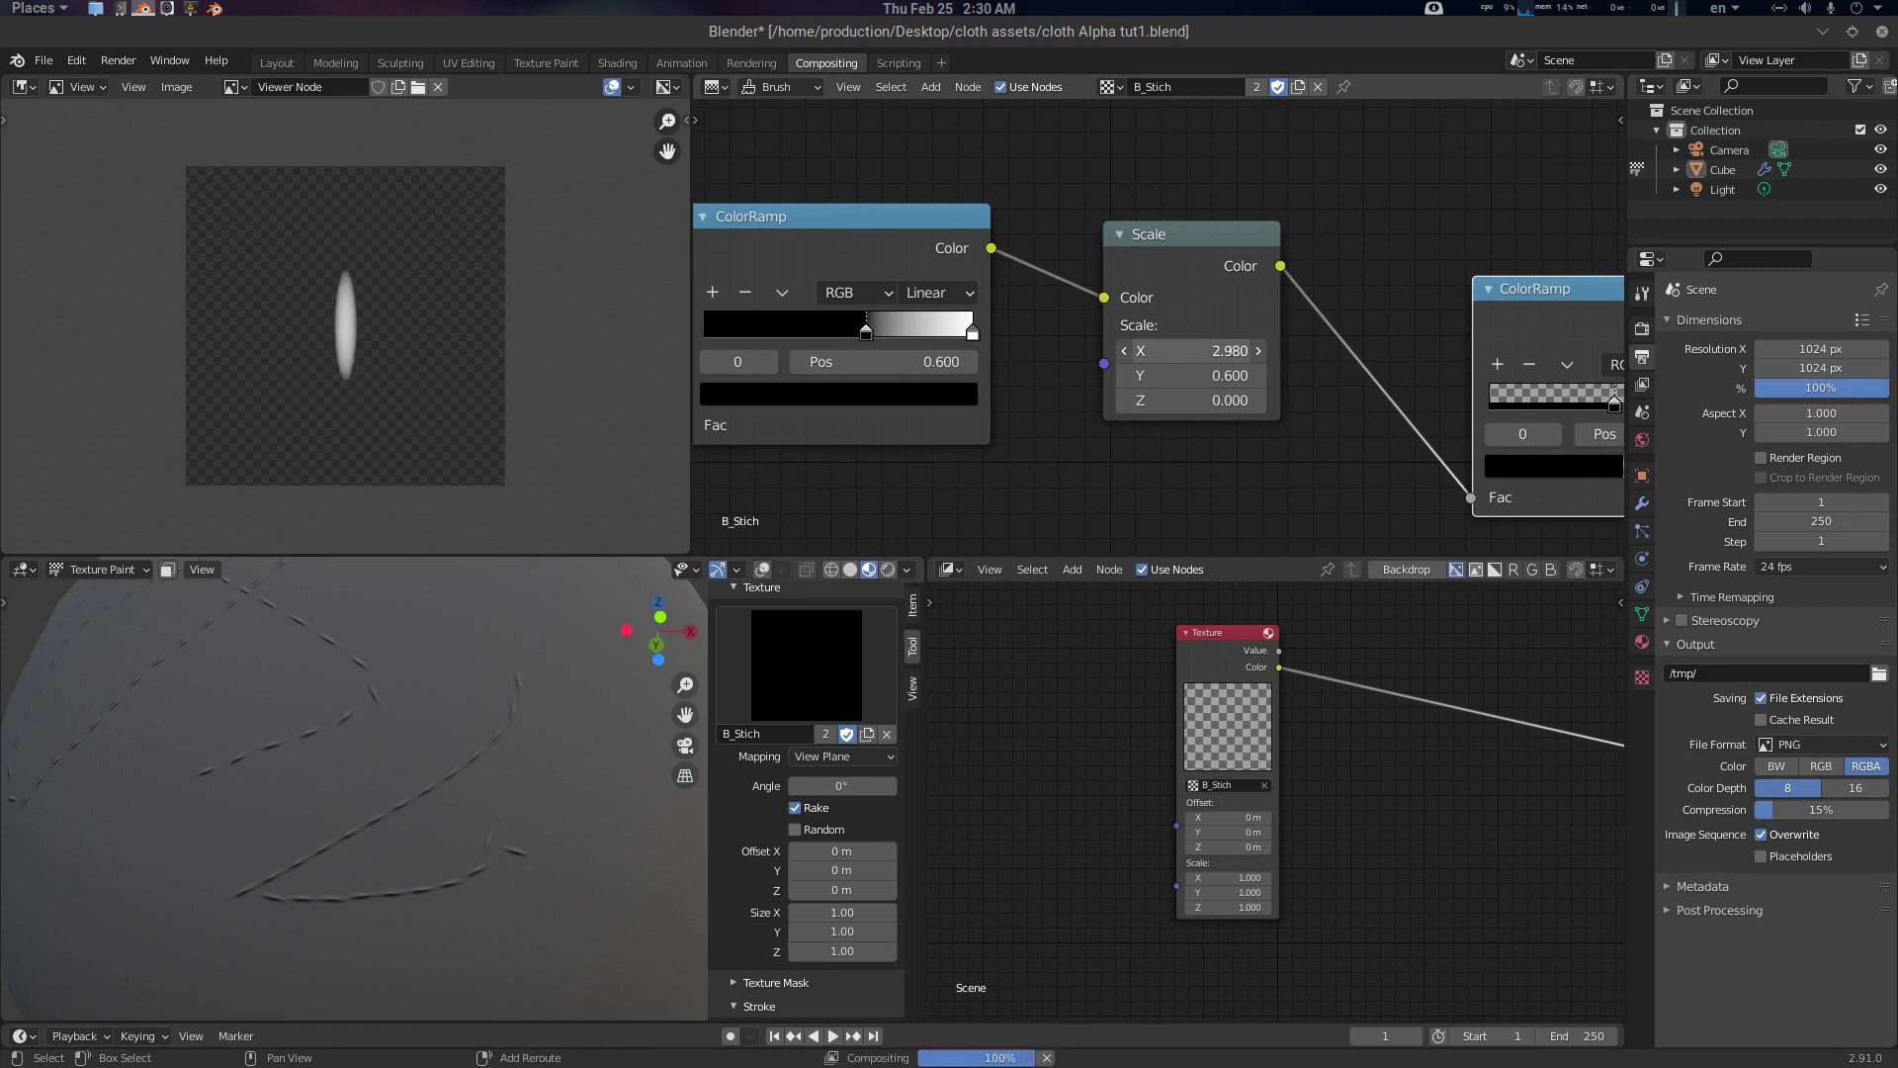
pyautogui.hotkey('ctrl', 'z')
pyautogui.moveTo(1232, 351)
pyautogui.mouseDown()
pyautogui.moveTo(1334, 351)
pyautogui.moveTo(1004, 351)
pyautogui.moveTo(1206, 351)
pyautogui.mouseUp()
pyautogui.moveTo(566, 649)
pyautogui.mouseDown()
pyautogui.moveTo(475, 794)
pyautogui.moveTo(176, 934)
pyautogui.moveTo(434, 771)
pyautogui.mouseUp()
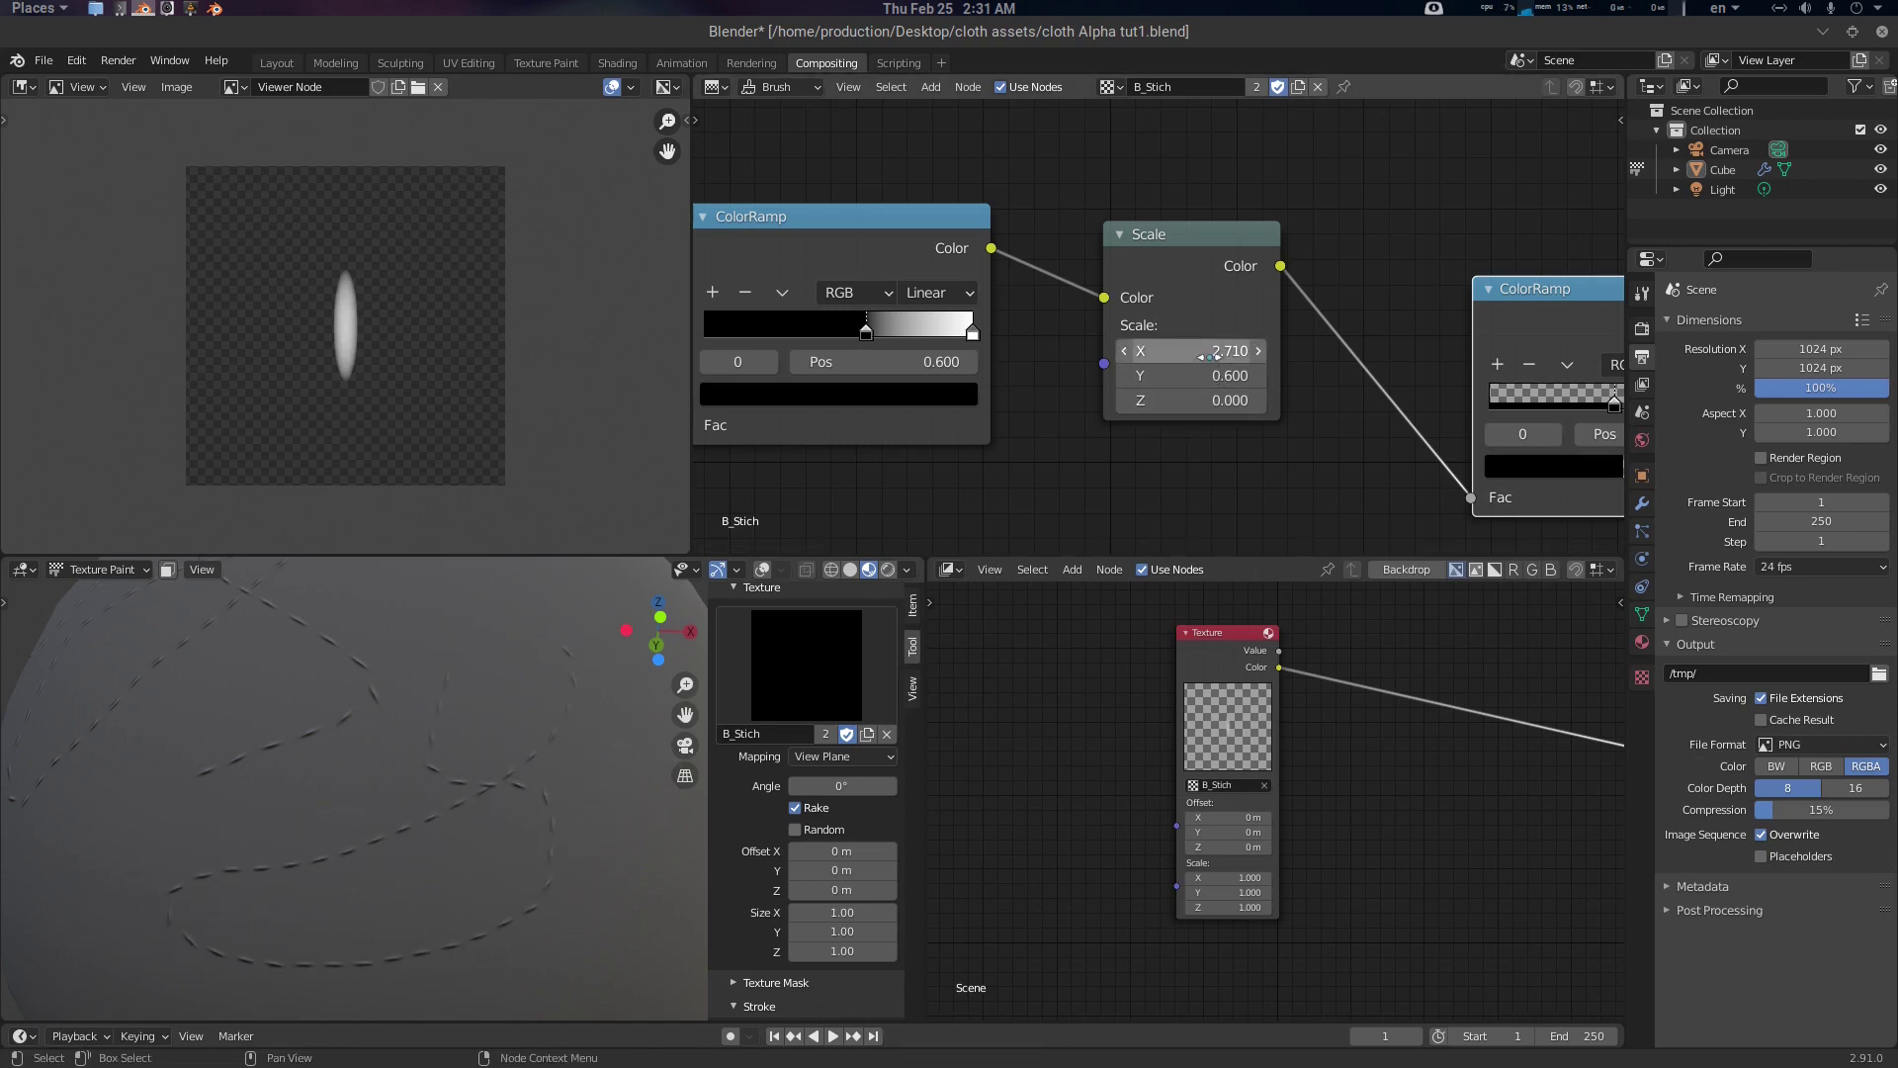
pyautogui.click(1209, 352)
pyautogui.write('3')
pyautogui.press('Return')
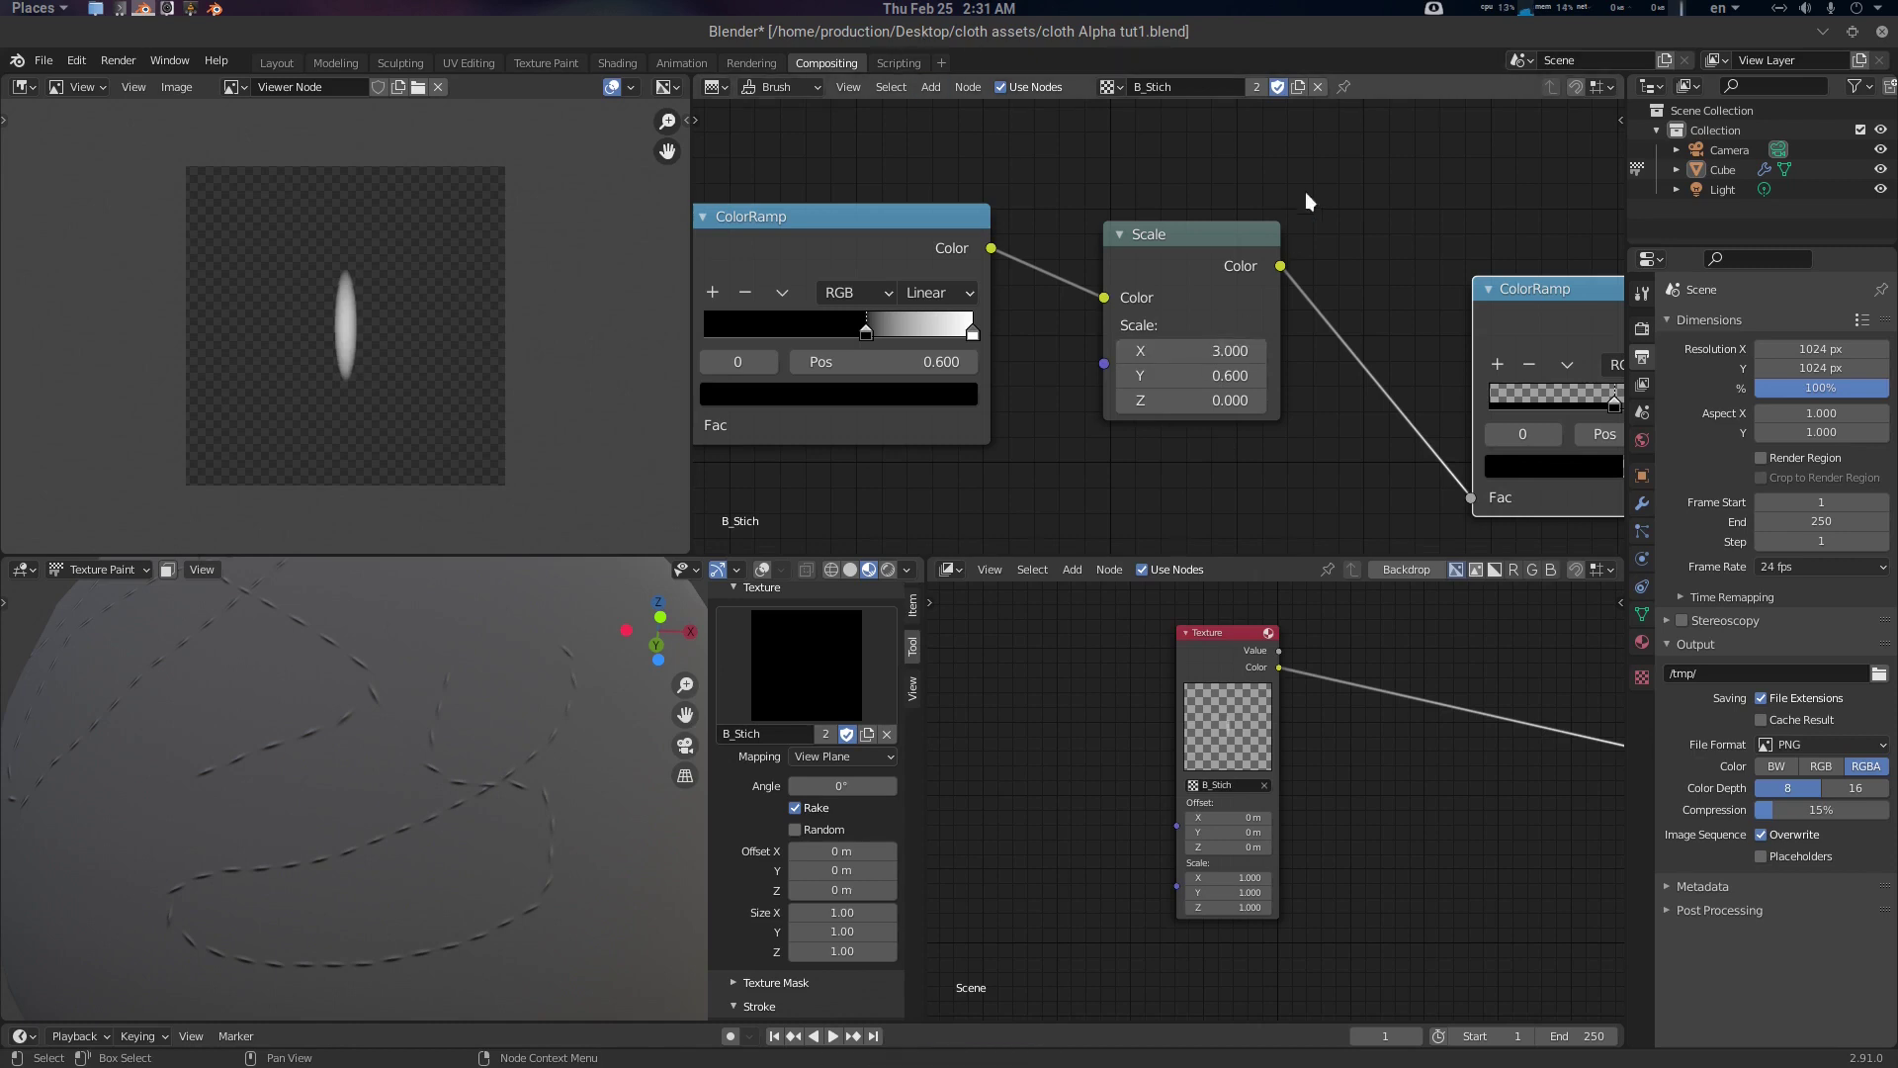
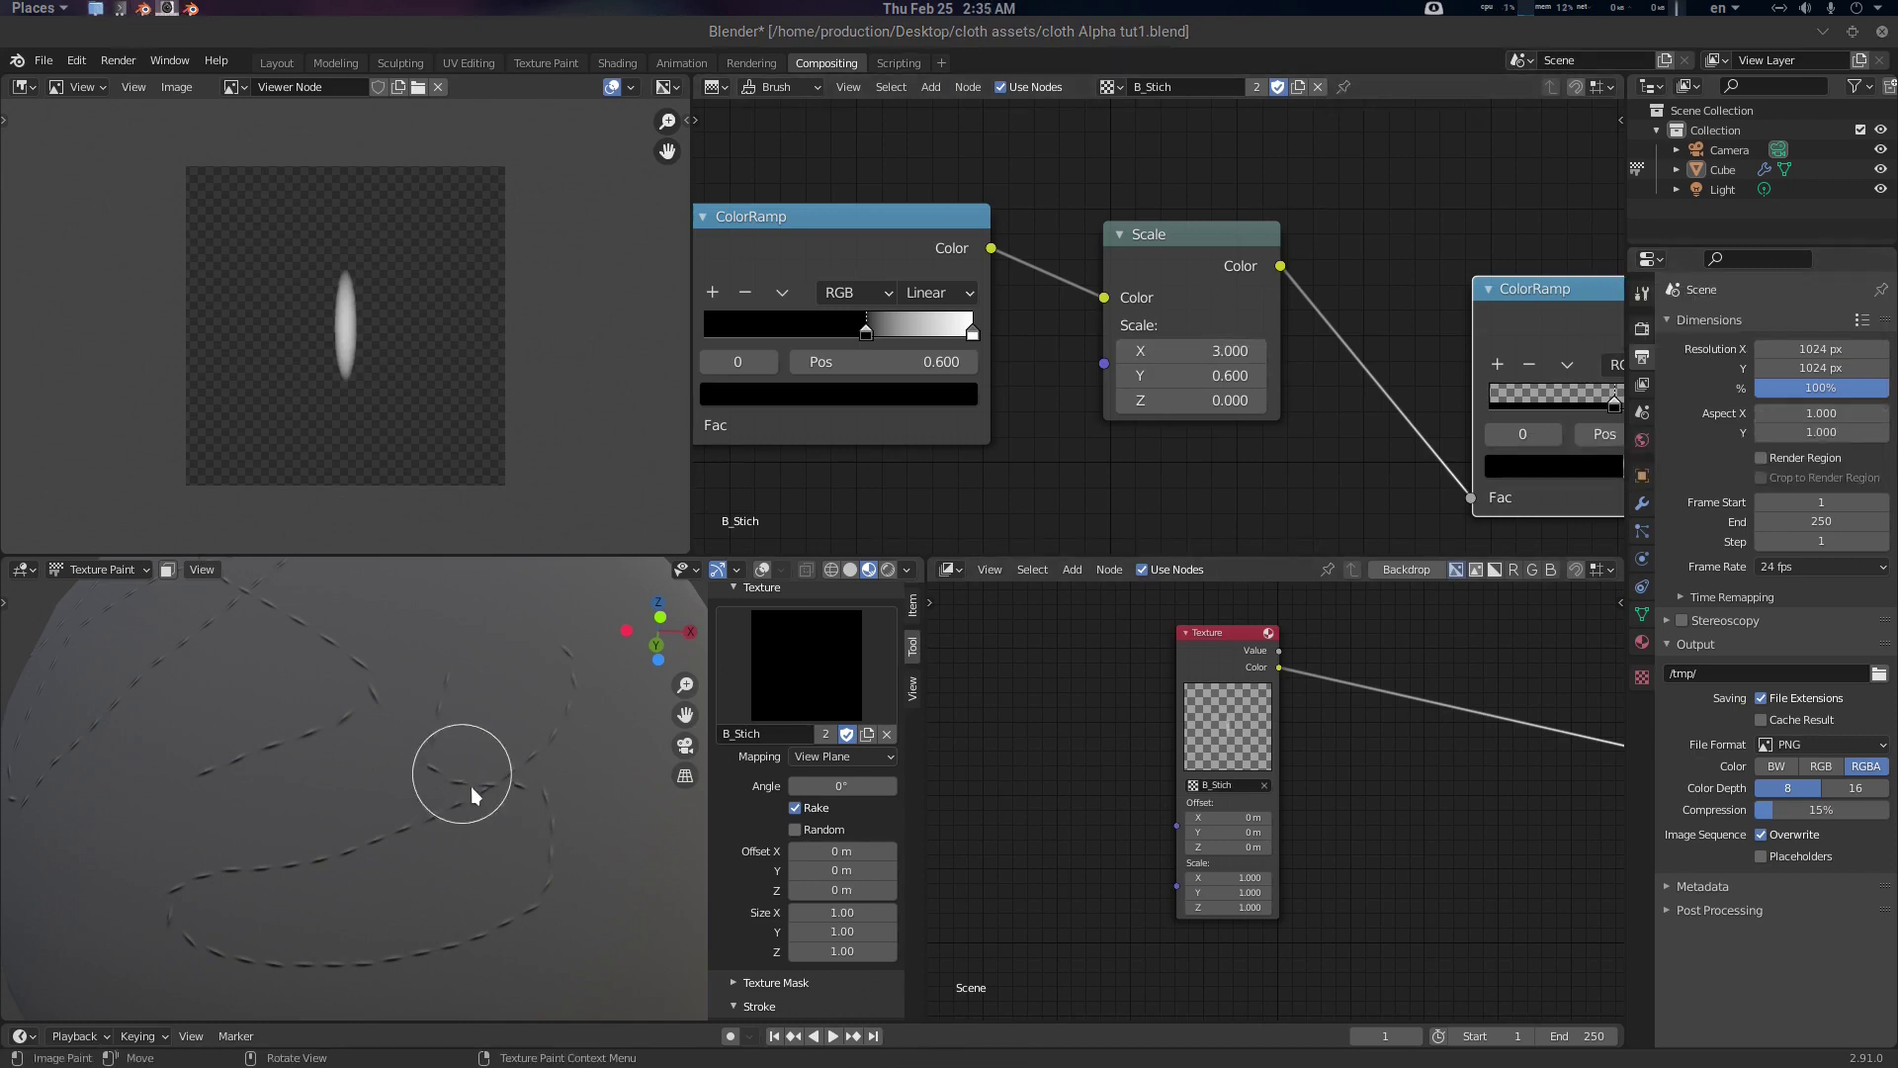
# Show the brush's tool settings in the Layout workspace and widen the 3D viewport to make room for them
pyautogui.moveTo(467, 774); pyautogui.dragTo(468, 787, button='middle')
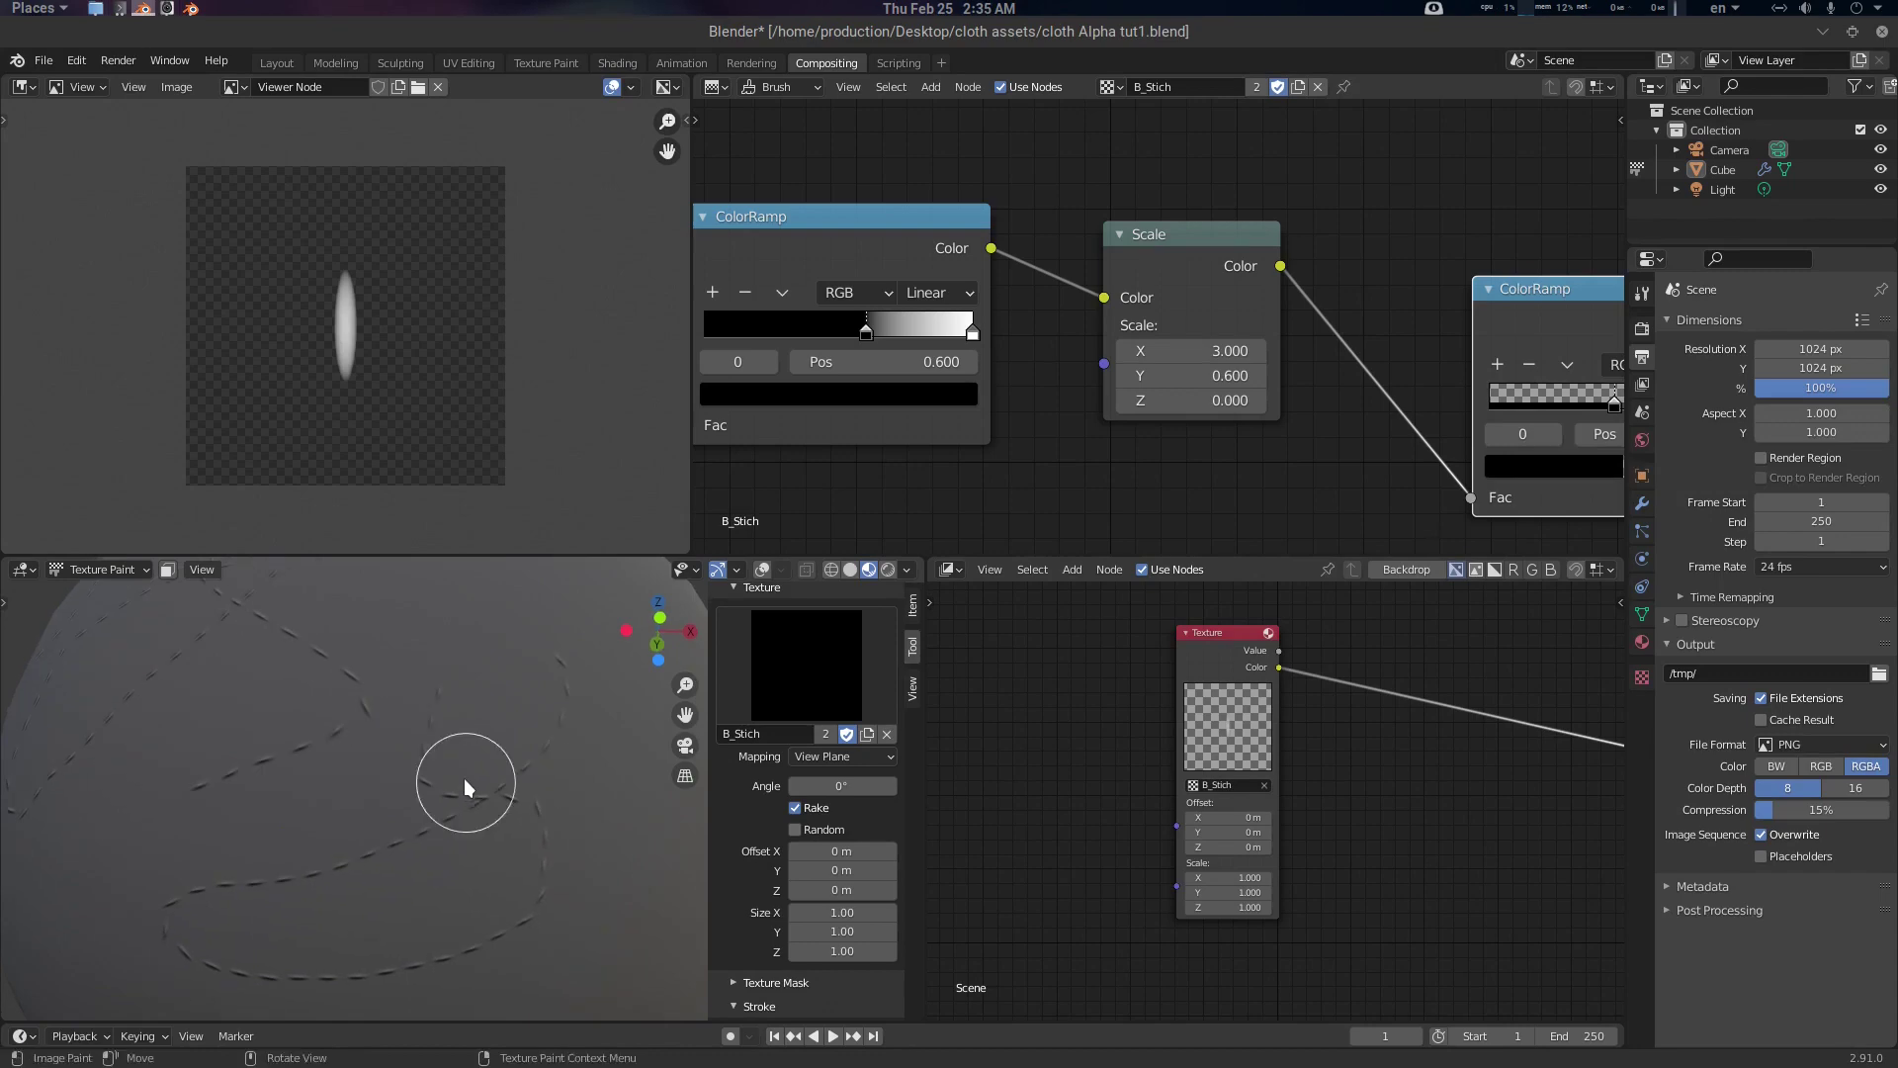
pyautogui.click(274, 63)
pyautogui.press('n')
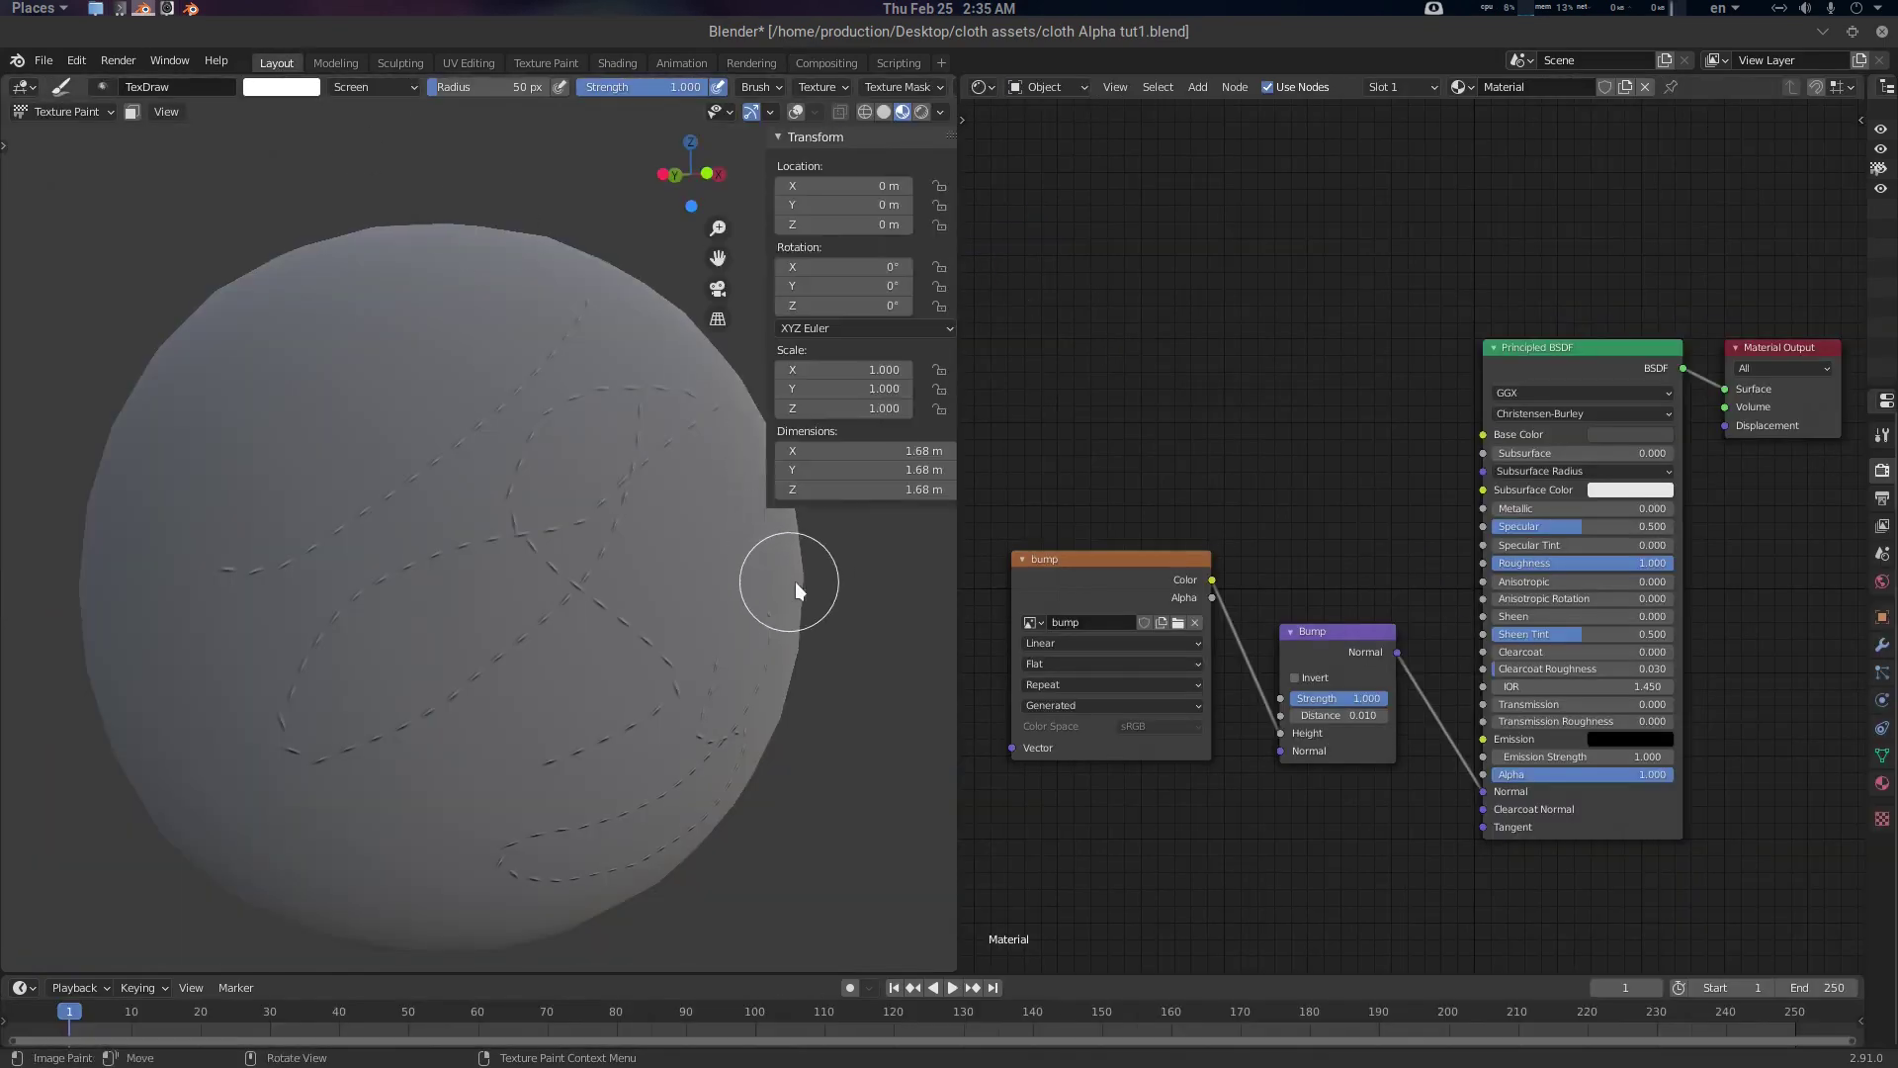
pyautogui.click(947, 190)
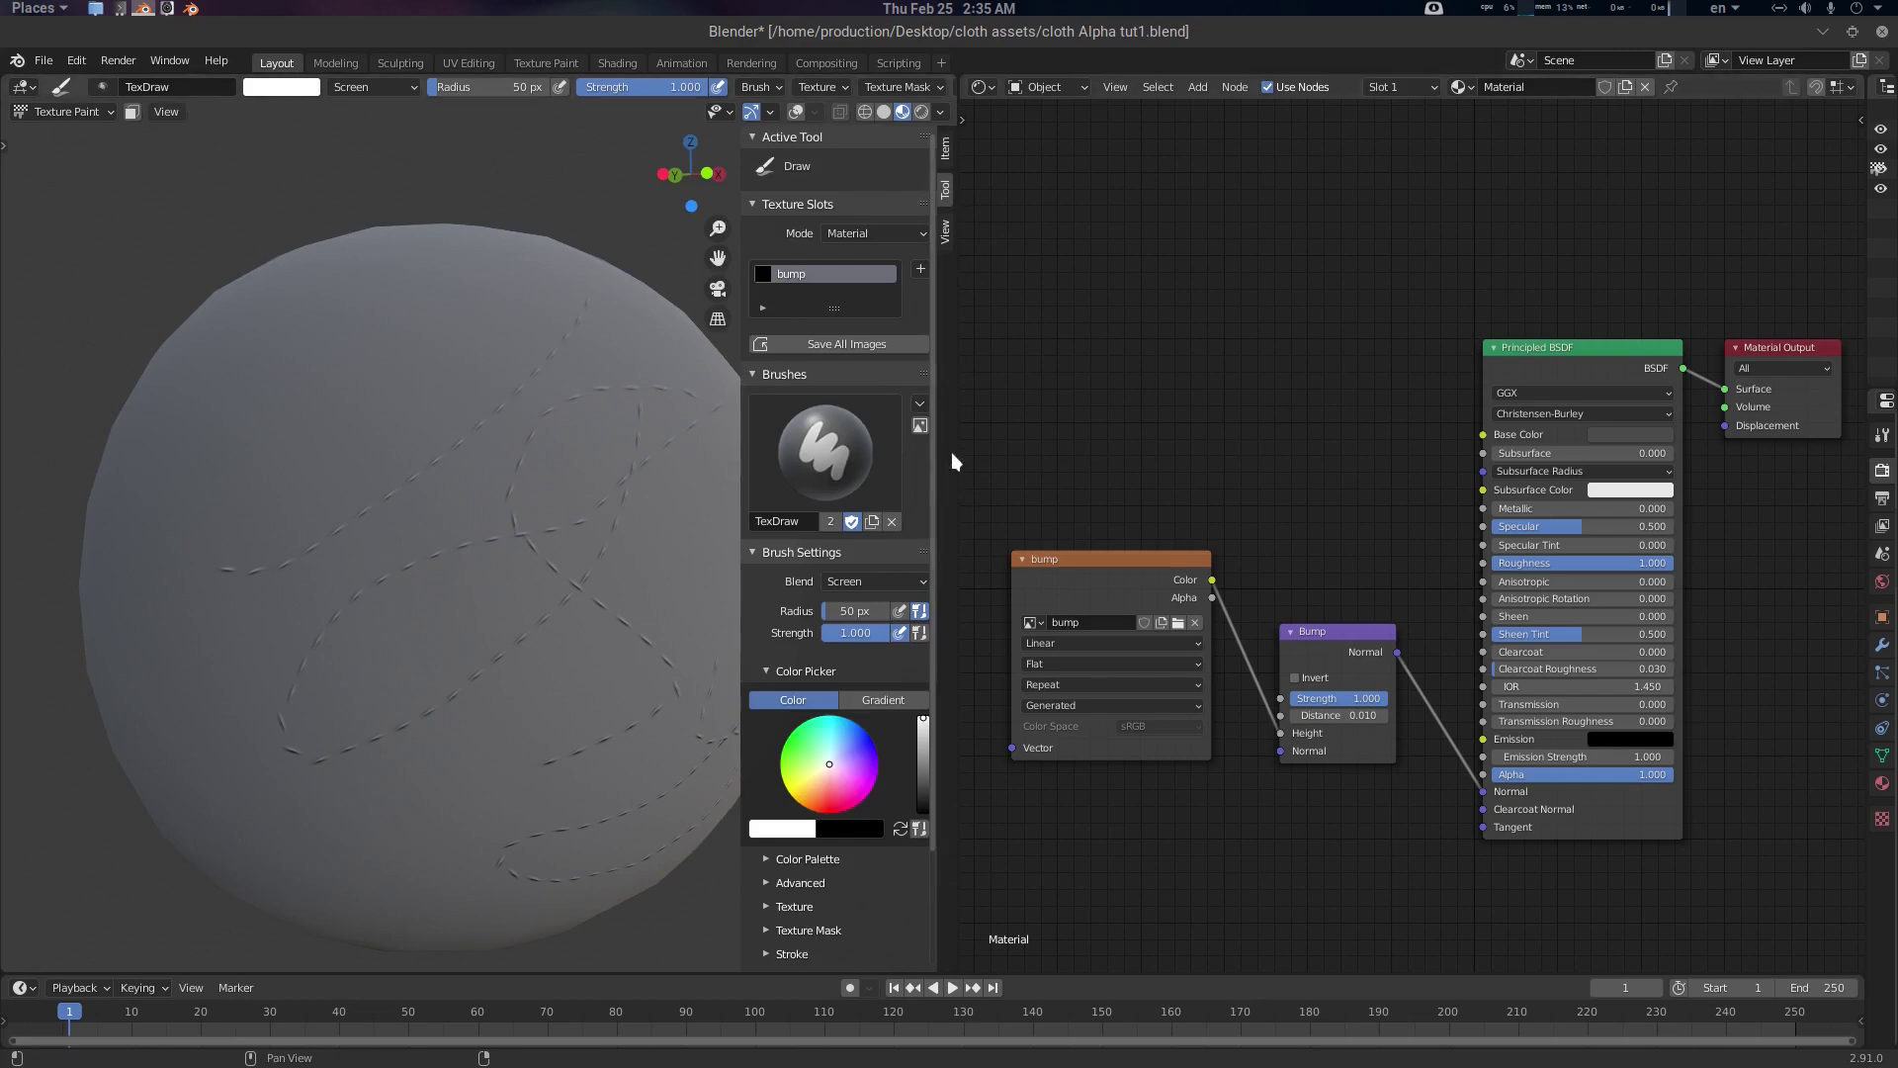
pyautogui.moveTo(958, 453); pyautogui.dragTo(1355, 454)
pyautogui.scroll(-2, 1278, 578)
pyautogui.scroll(-2, 1278, 577)
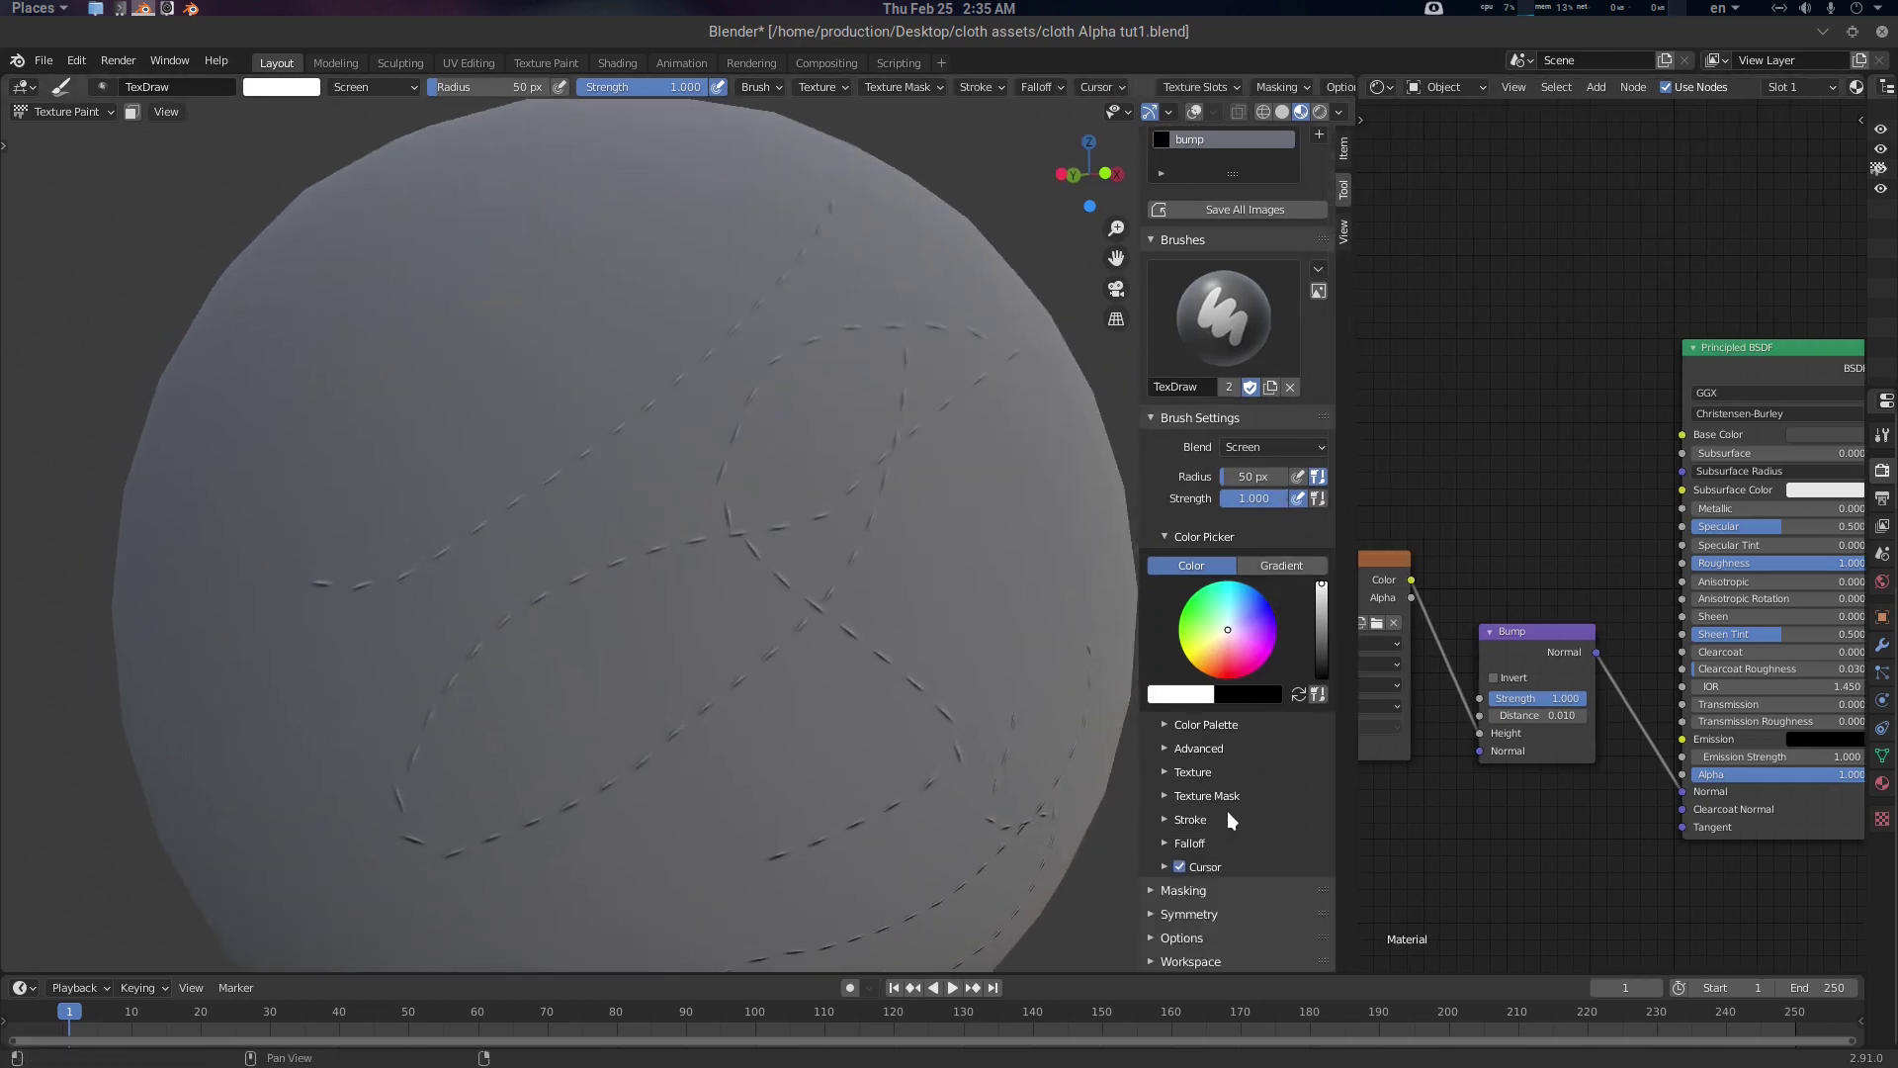
# Set the brush stroke spacing to 20%
pyautogui.click(1192, 820)
pyautogui.scroll(-5, 1232, 806)
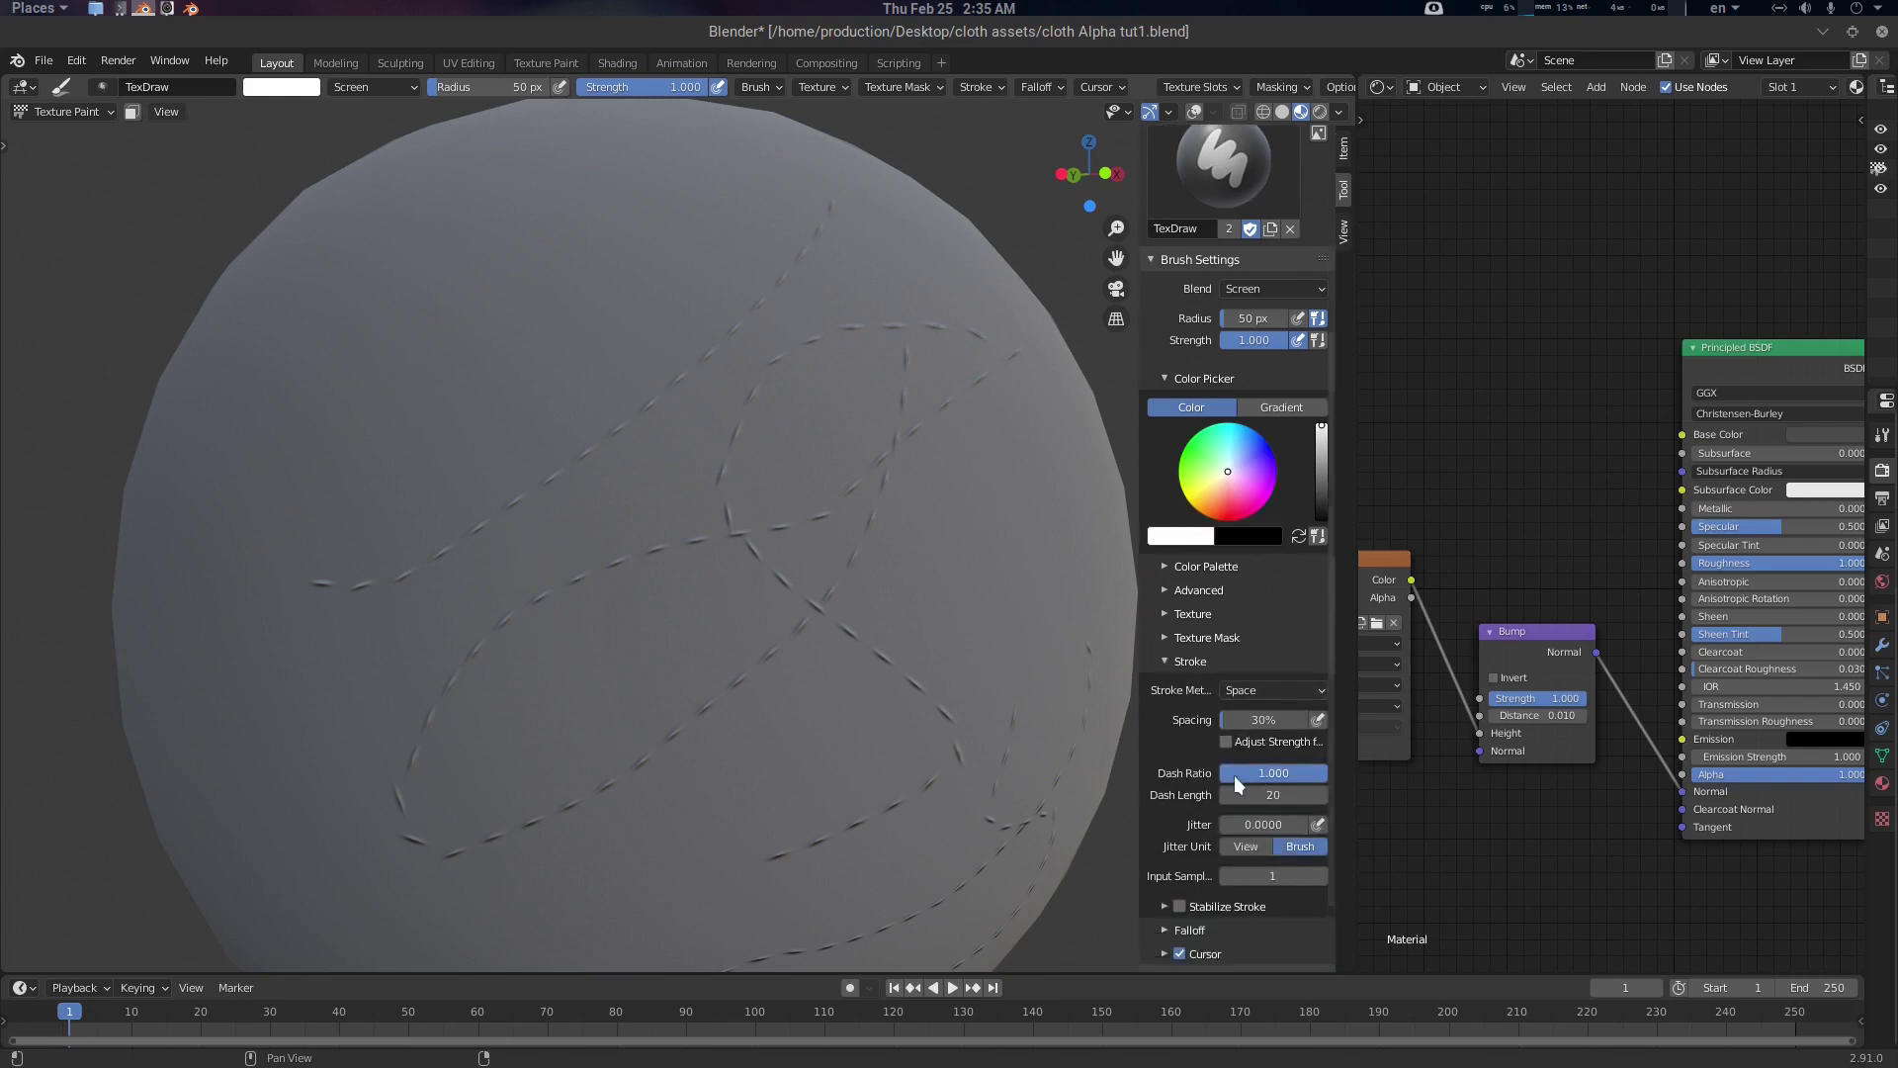
pyautogui.doubleClick(1272, 720)
pyautogui.doubleClick(1271, 721)
pyautogui.write('20')
pyautogui.press('Return')
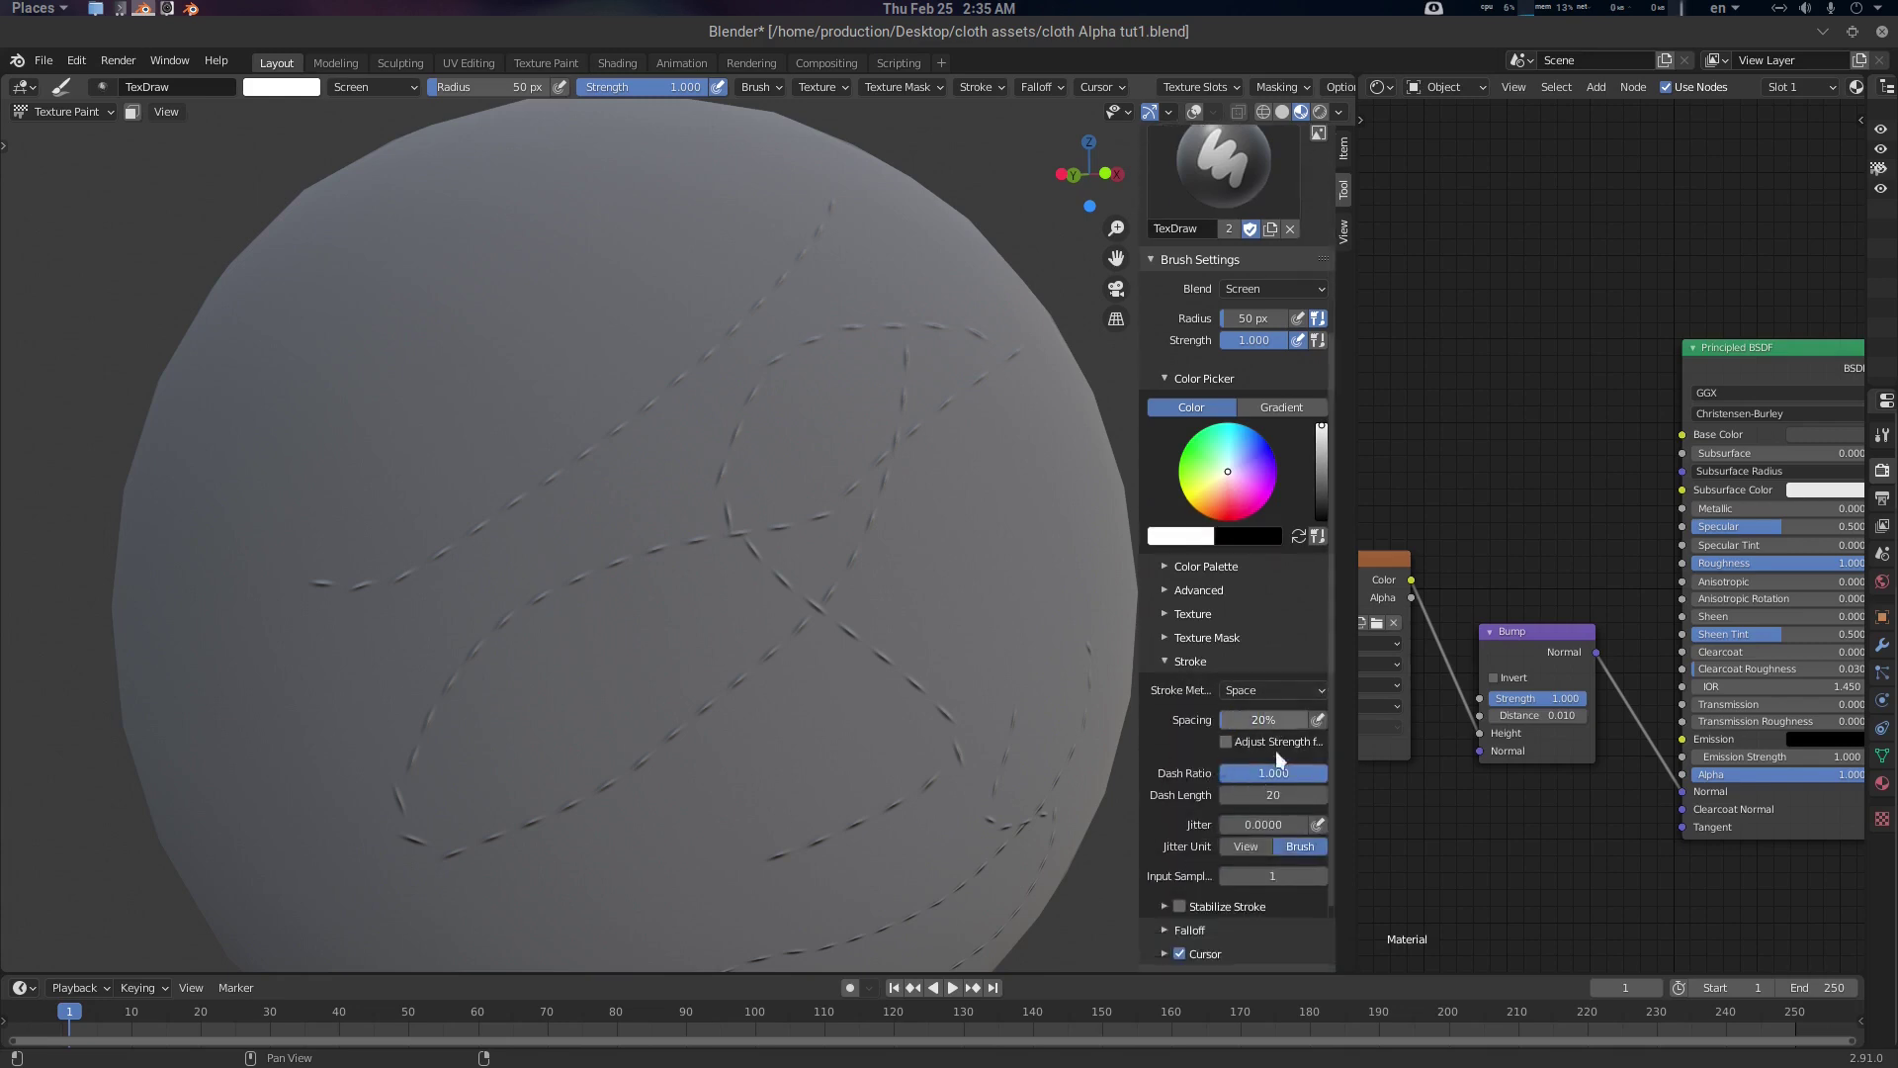
# Try a diagonal line of stitches on an empty part of the sphere and undo it
pyautogui.scroll(1, 752, 498)
pyautogui.moveTo(752, 498)
pyautogui.mouseDown(button='middle')
pyautogui.moveTo(744, 526)
pyautogui.moveTo(797, 549)
pyautogui.mouseUp(button='middle')
pyautogui.moveTo(873, 339)
pyautogui.mouseDown()
pyautogui.moveTo(746, 524)
pyautogui.moveTo(520, 679)
pyautogui.mouseUp()
pyautogui.hotkey('ctrl', 'z')
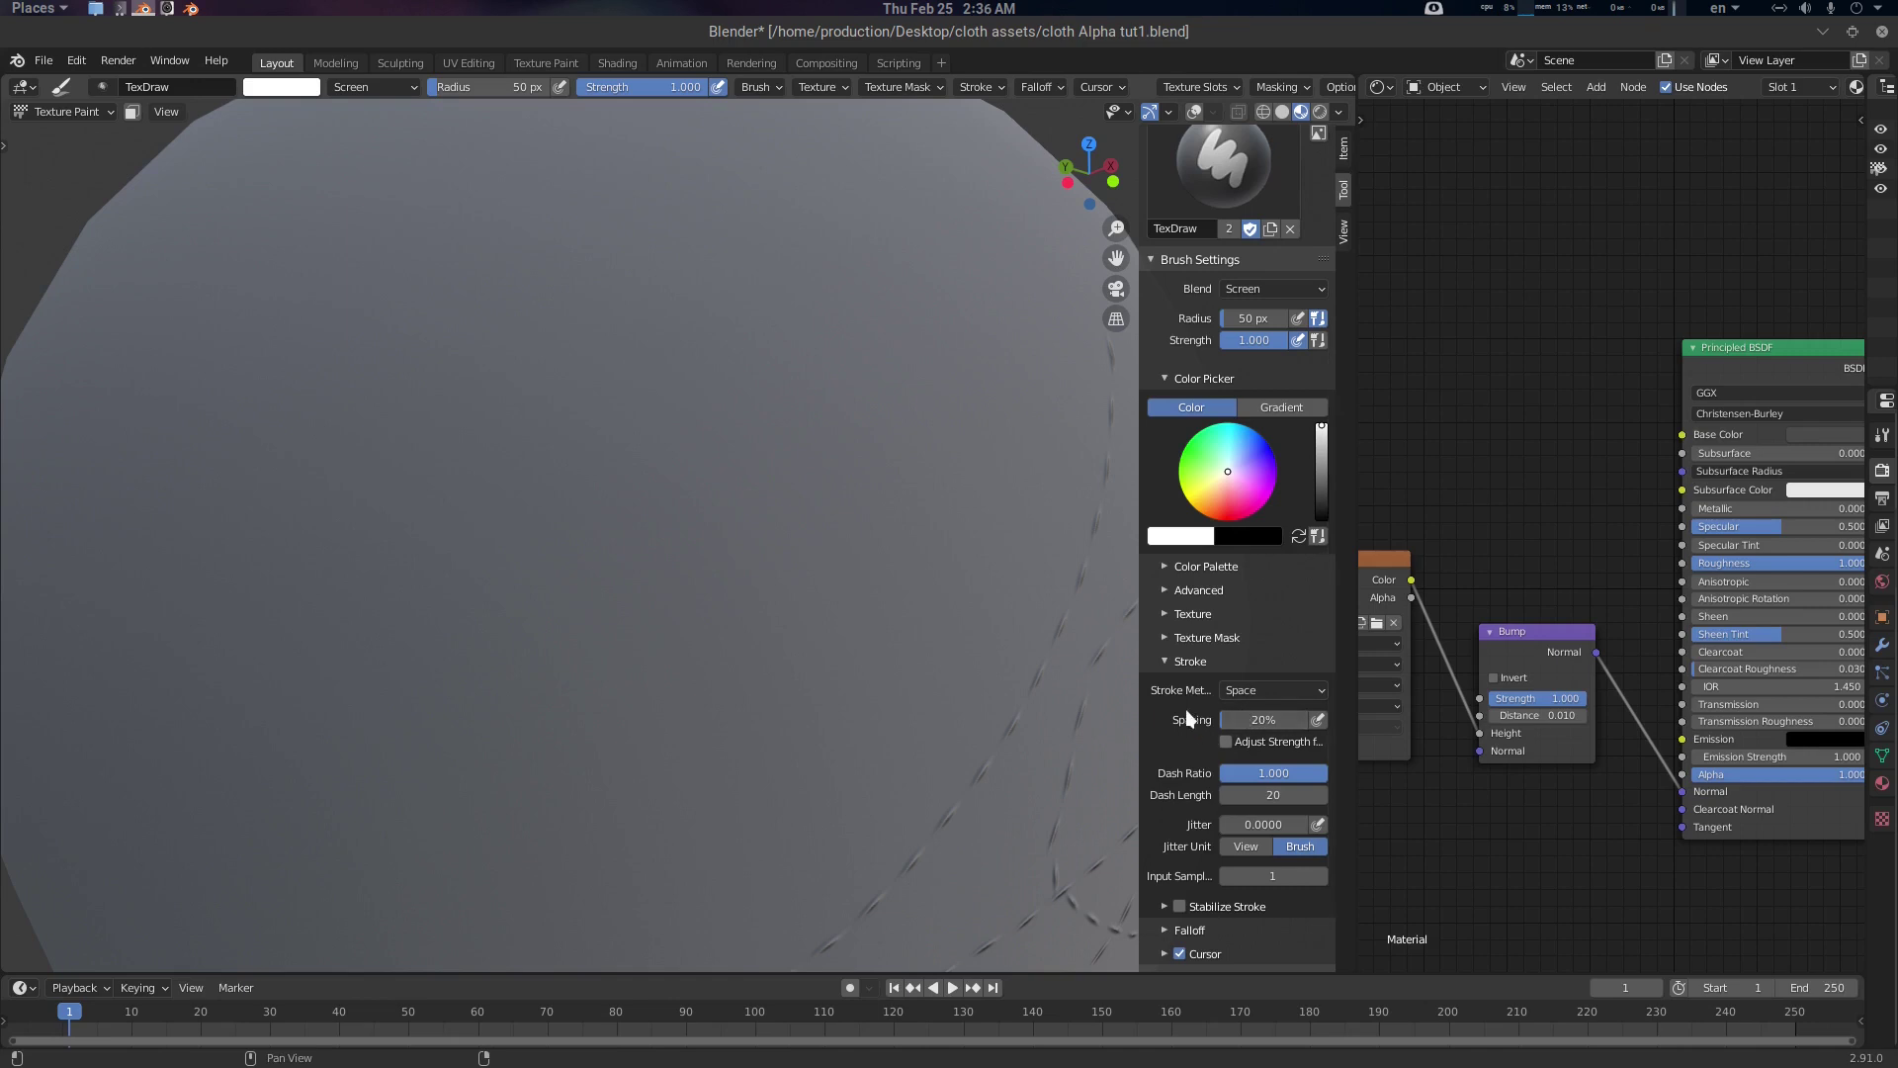
# Set the B_Stich brush texture's angle to 7.4°
pyautogui.scroll(3, 1191, 706)
pyautogui.scroll(-3, 1241, 514)
pyautogui.scroll(-2, 1238, 553)
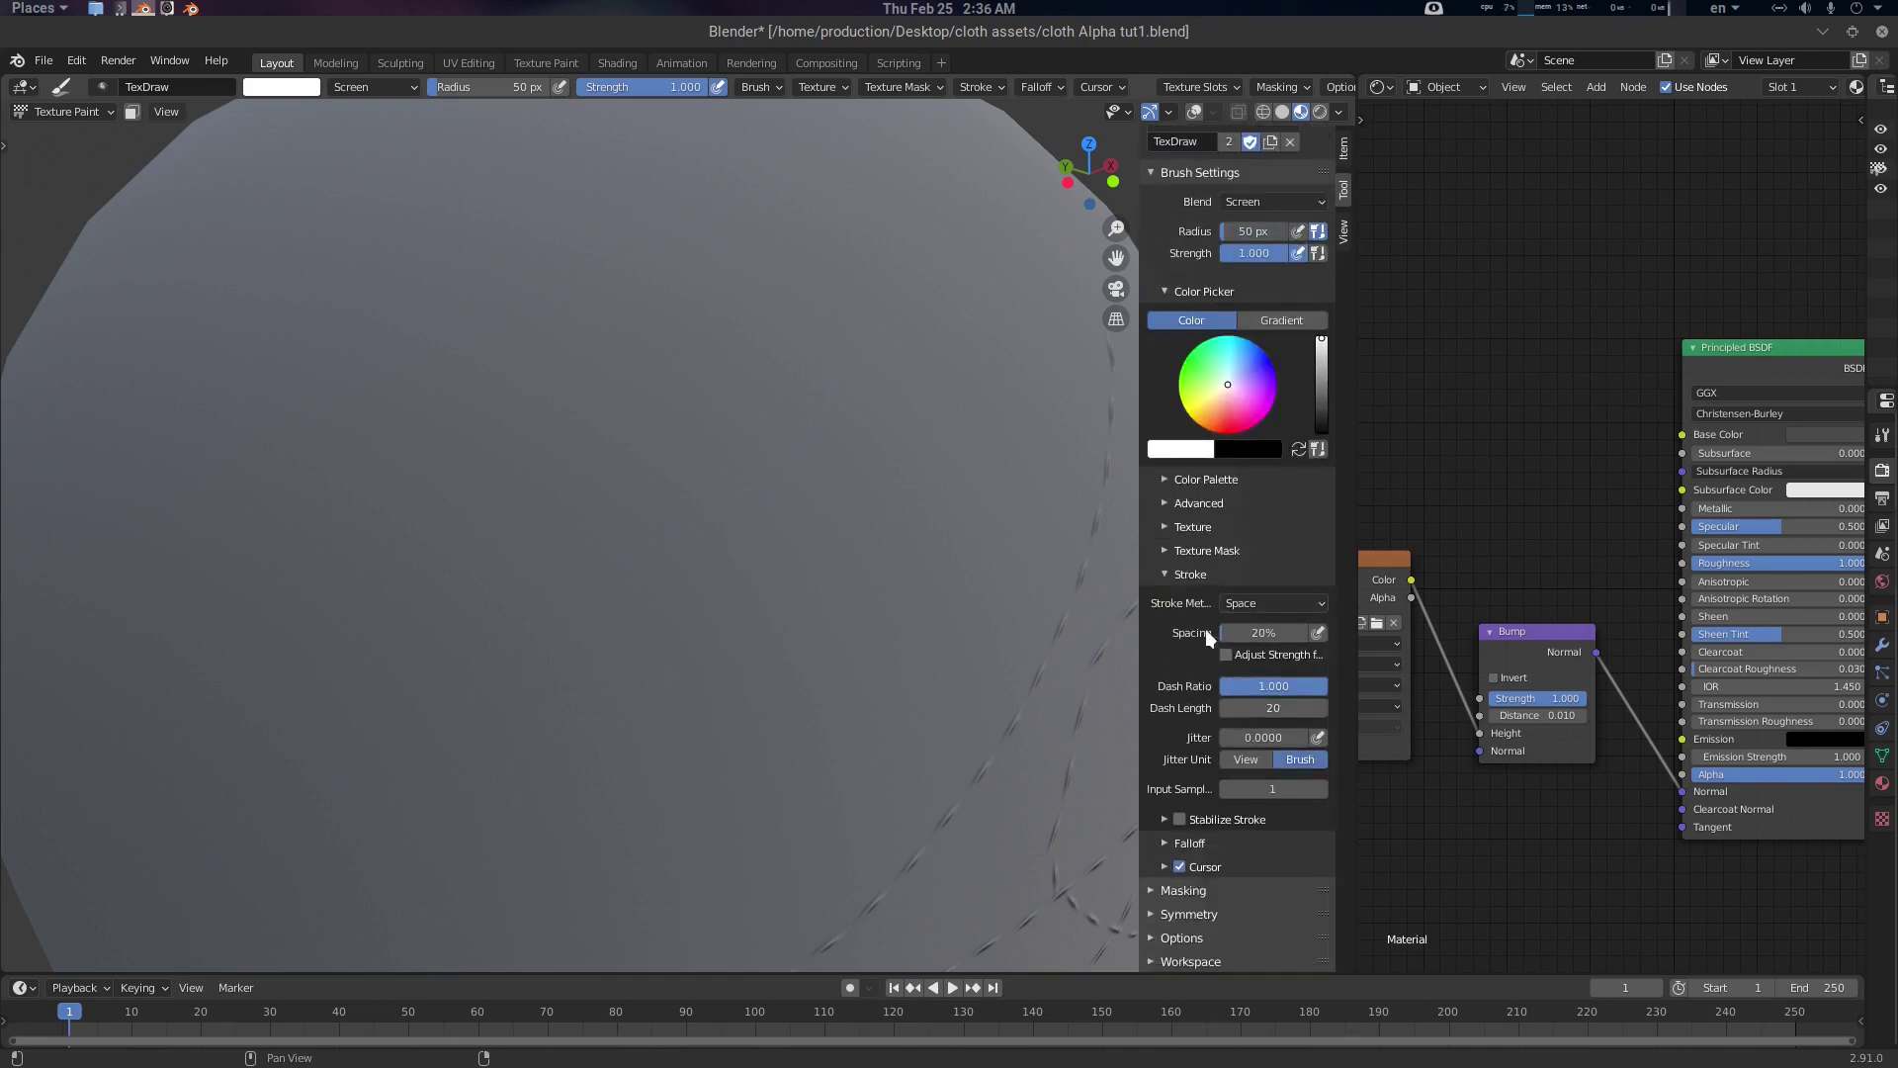
pyautogui.click(1204, 522)
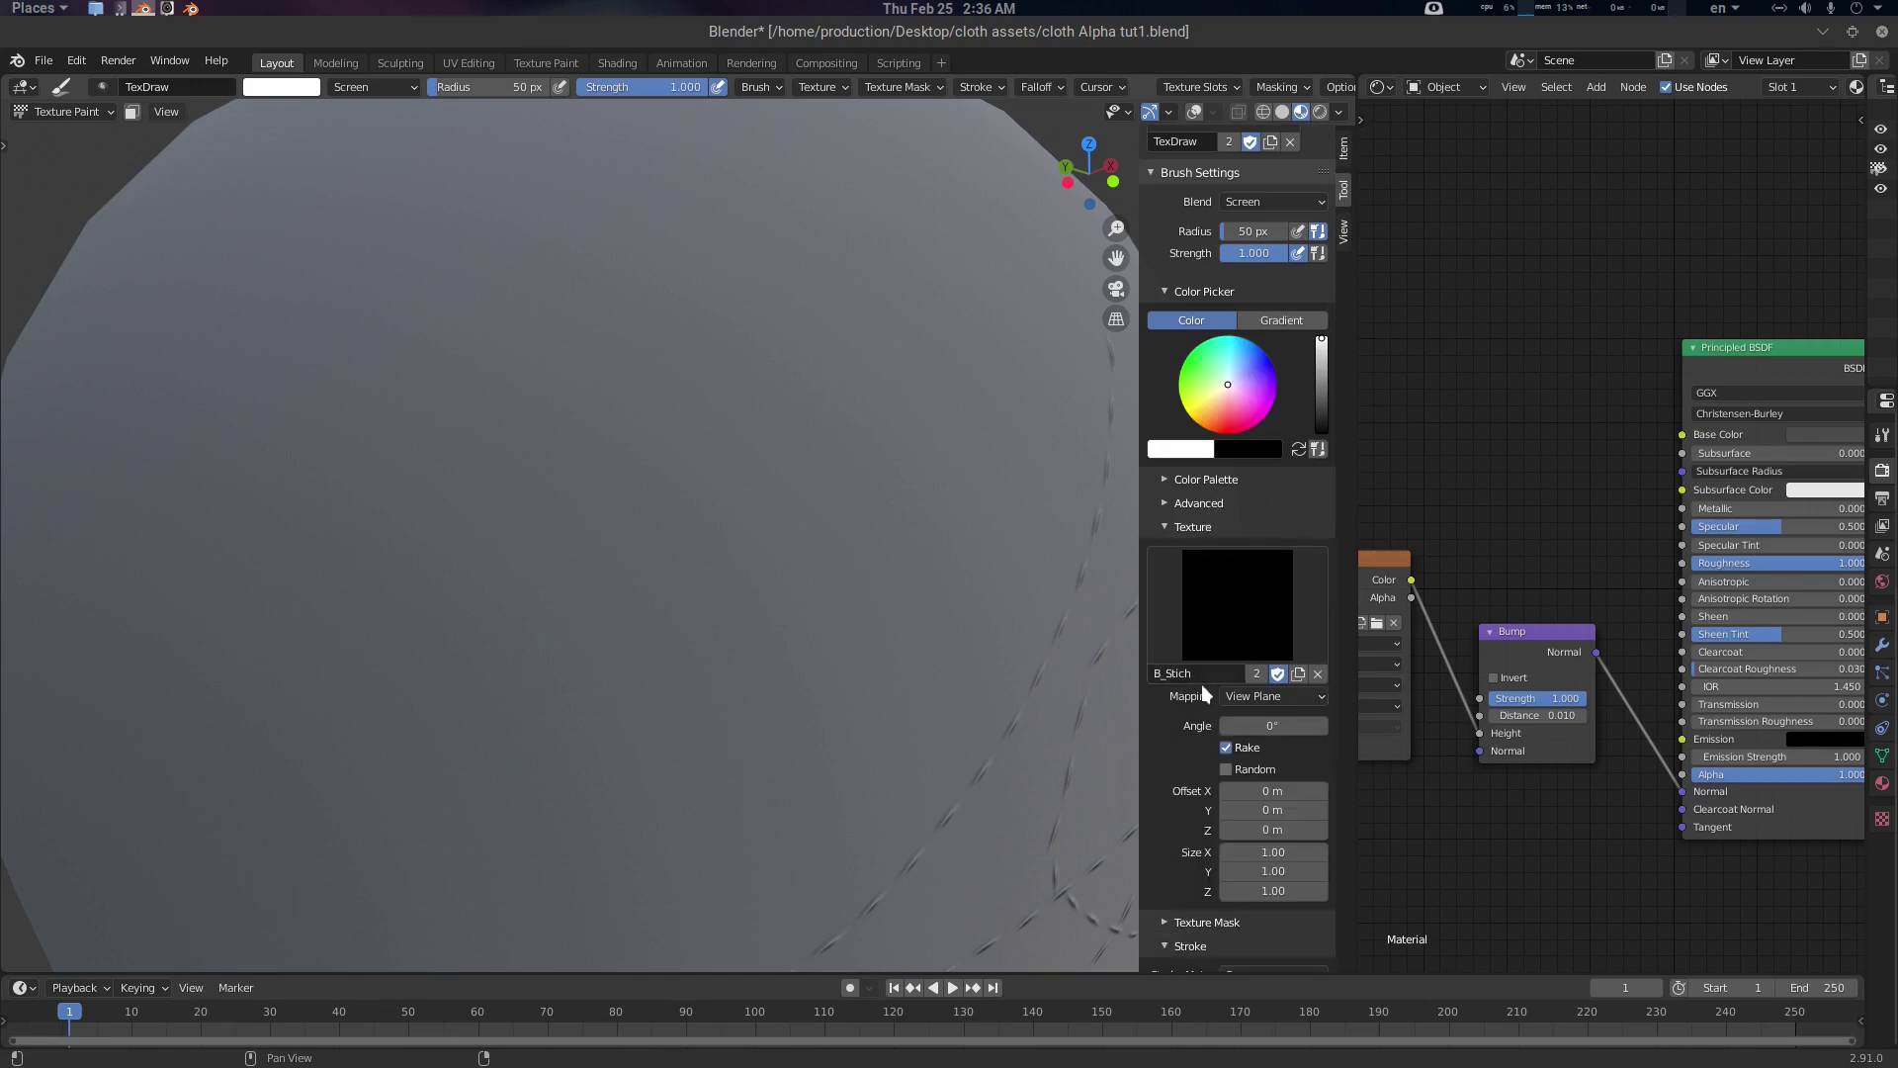
pyautogui.moveTo(1272, 726); pyautogui.dragTo(1277, 727)
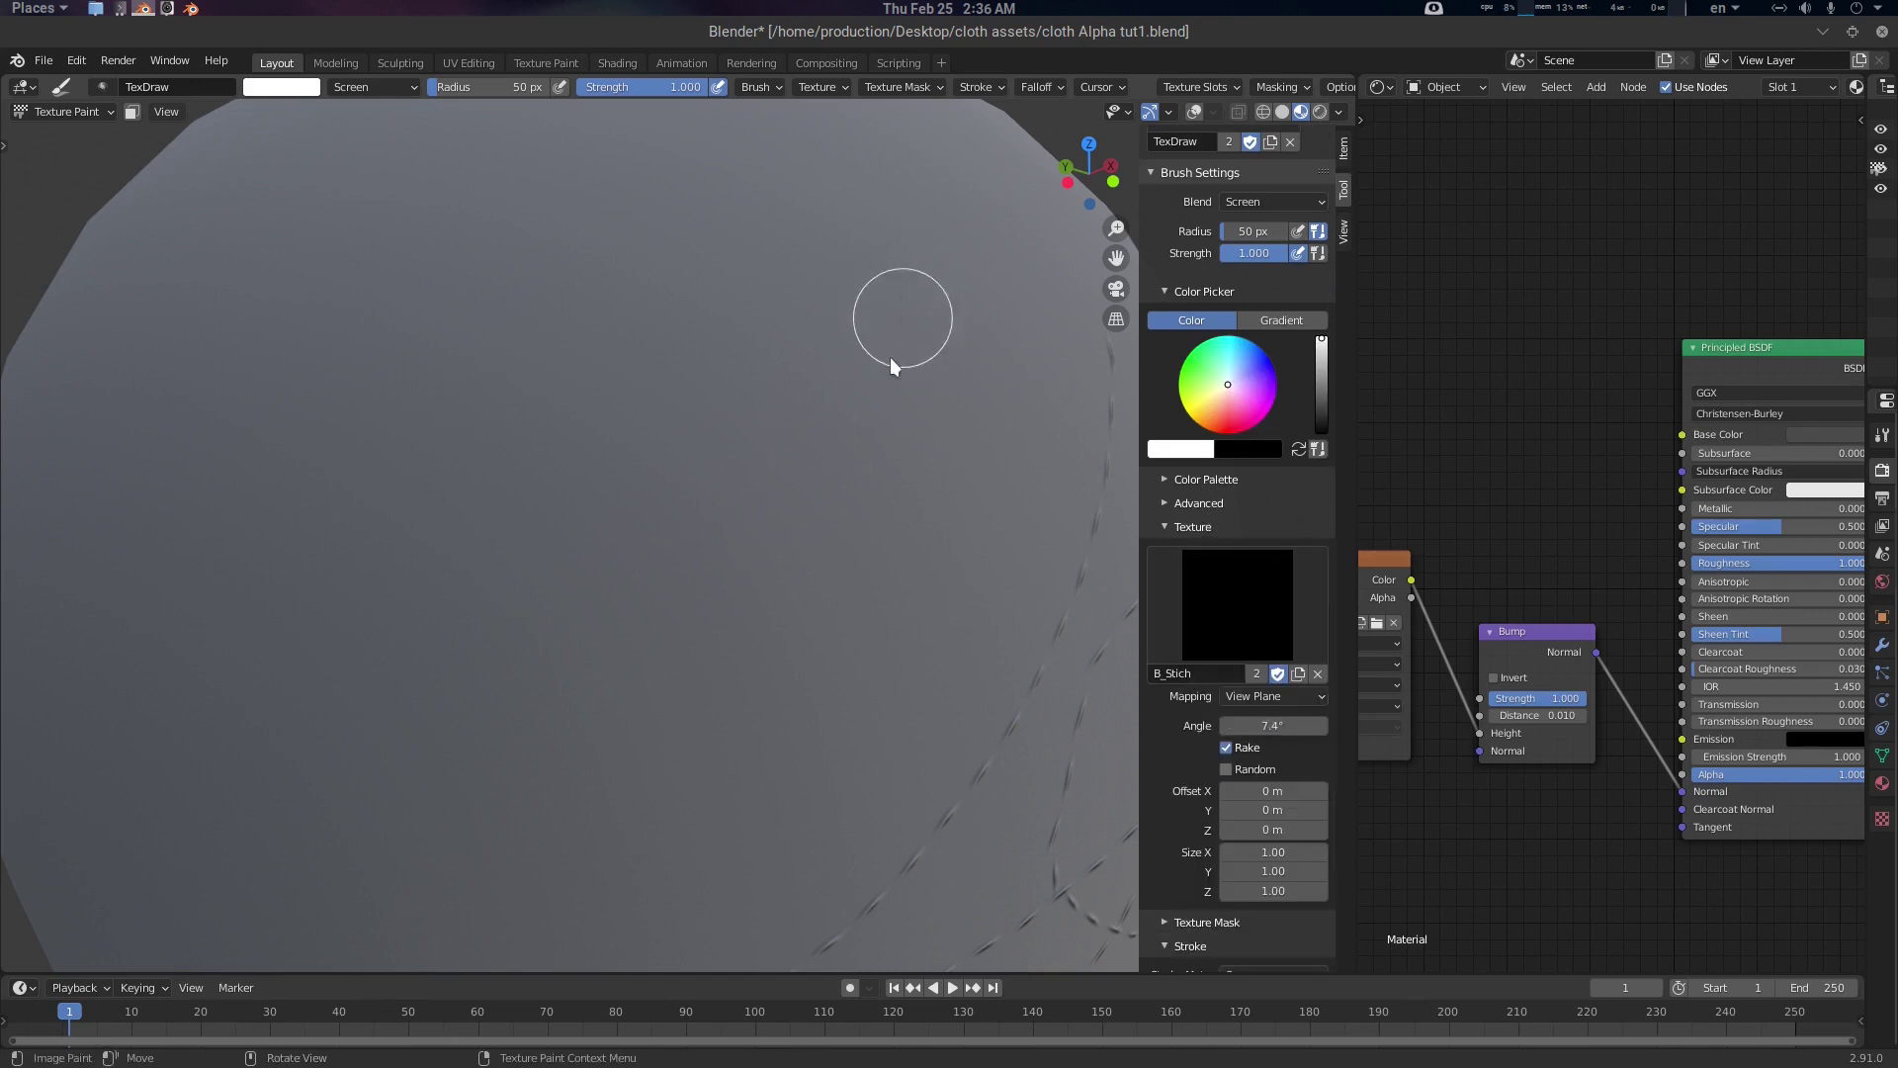
# Try a curved line of stitches with the angled brush texture and undo it
pyautogui.moveTo(884, 336); pyautogui.dragTo(680, 611)
pyautogui.scroll(3, 896, 633)
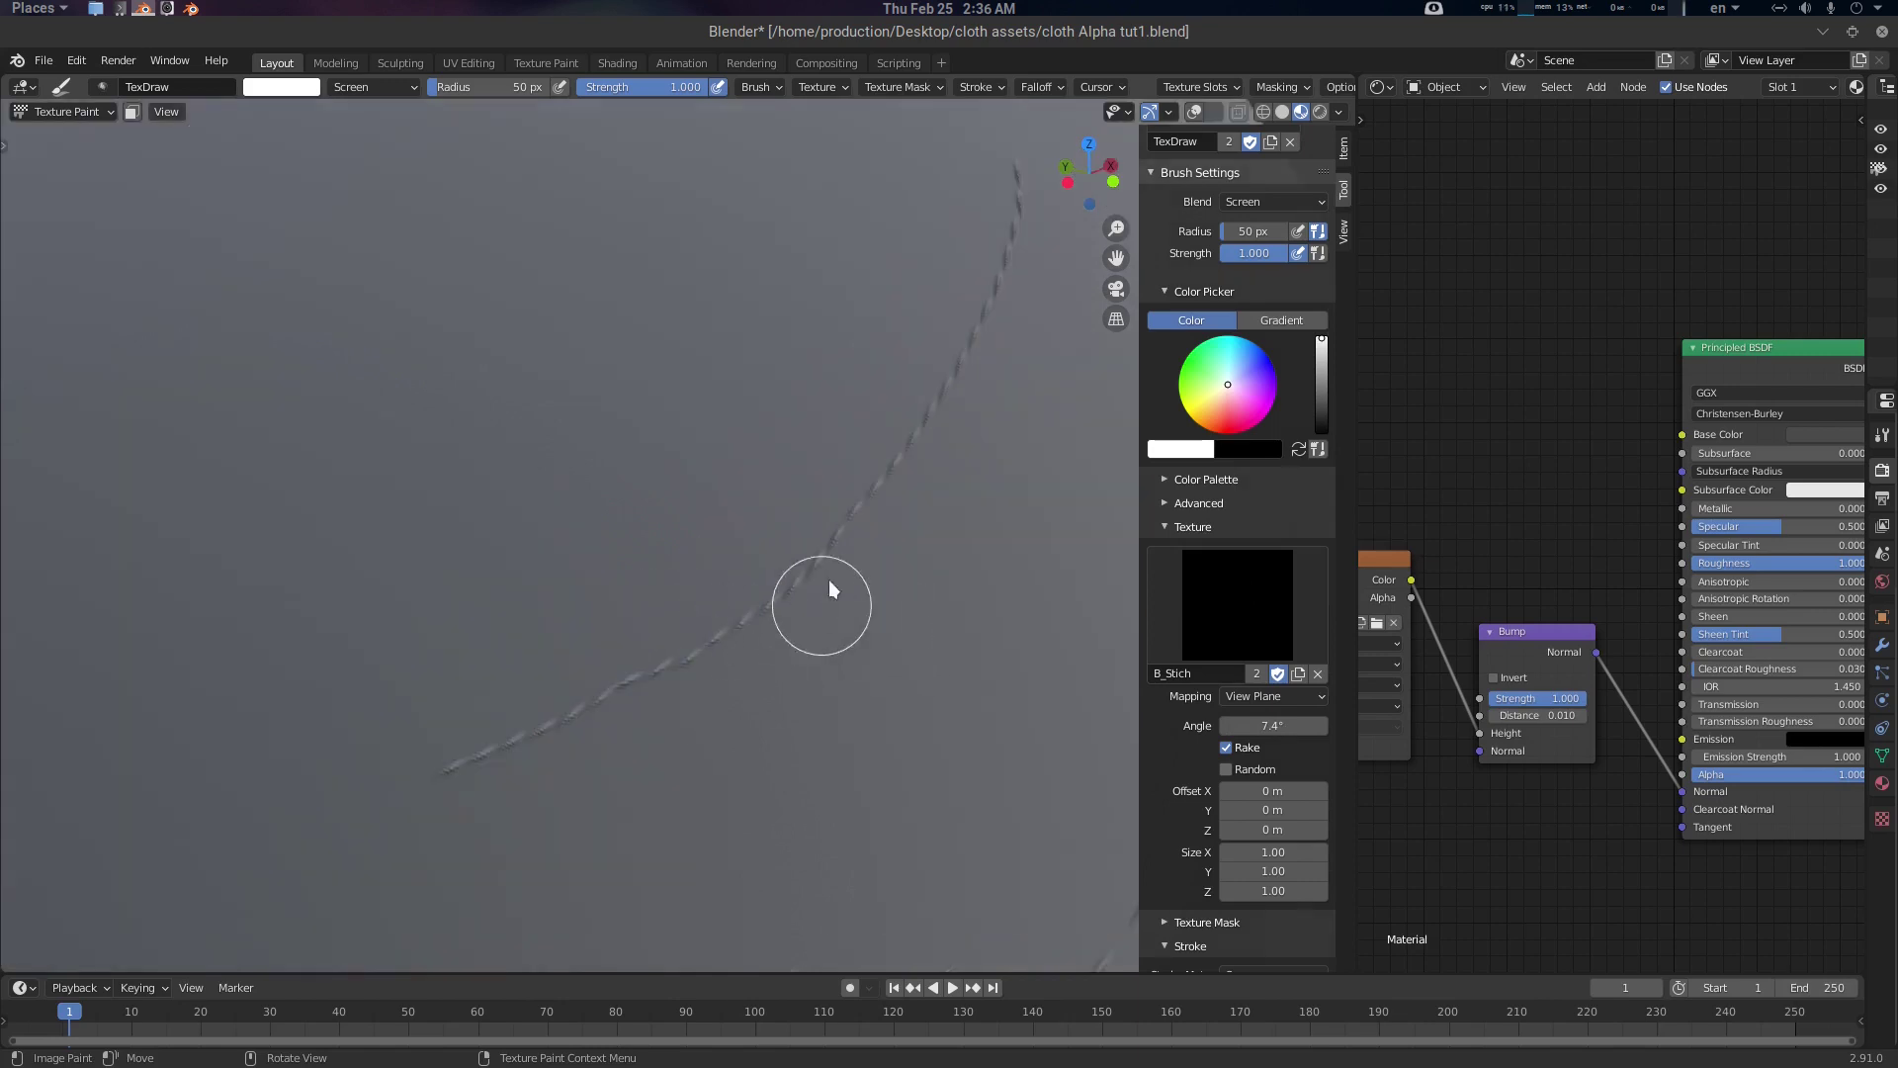
pyautogui.scroll(-8, 870, 522)
pyautogui.hotkey('ctrl', 'z')
# Paint two roughly parallel curved lines of stitches on the empty part of the sphere
pyautogui.moveTo(783, 379); pyautogui.dragTo(642, 623)
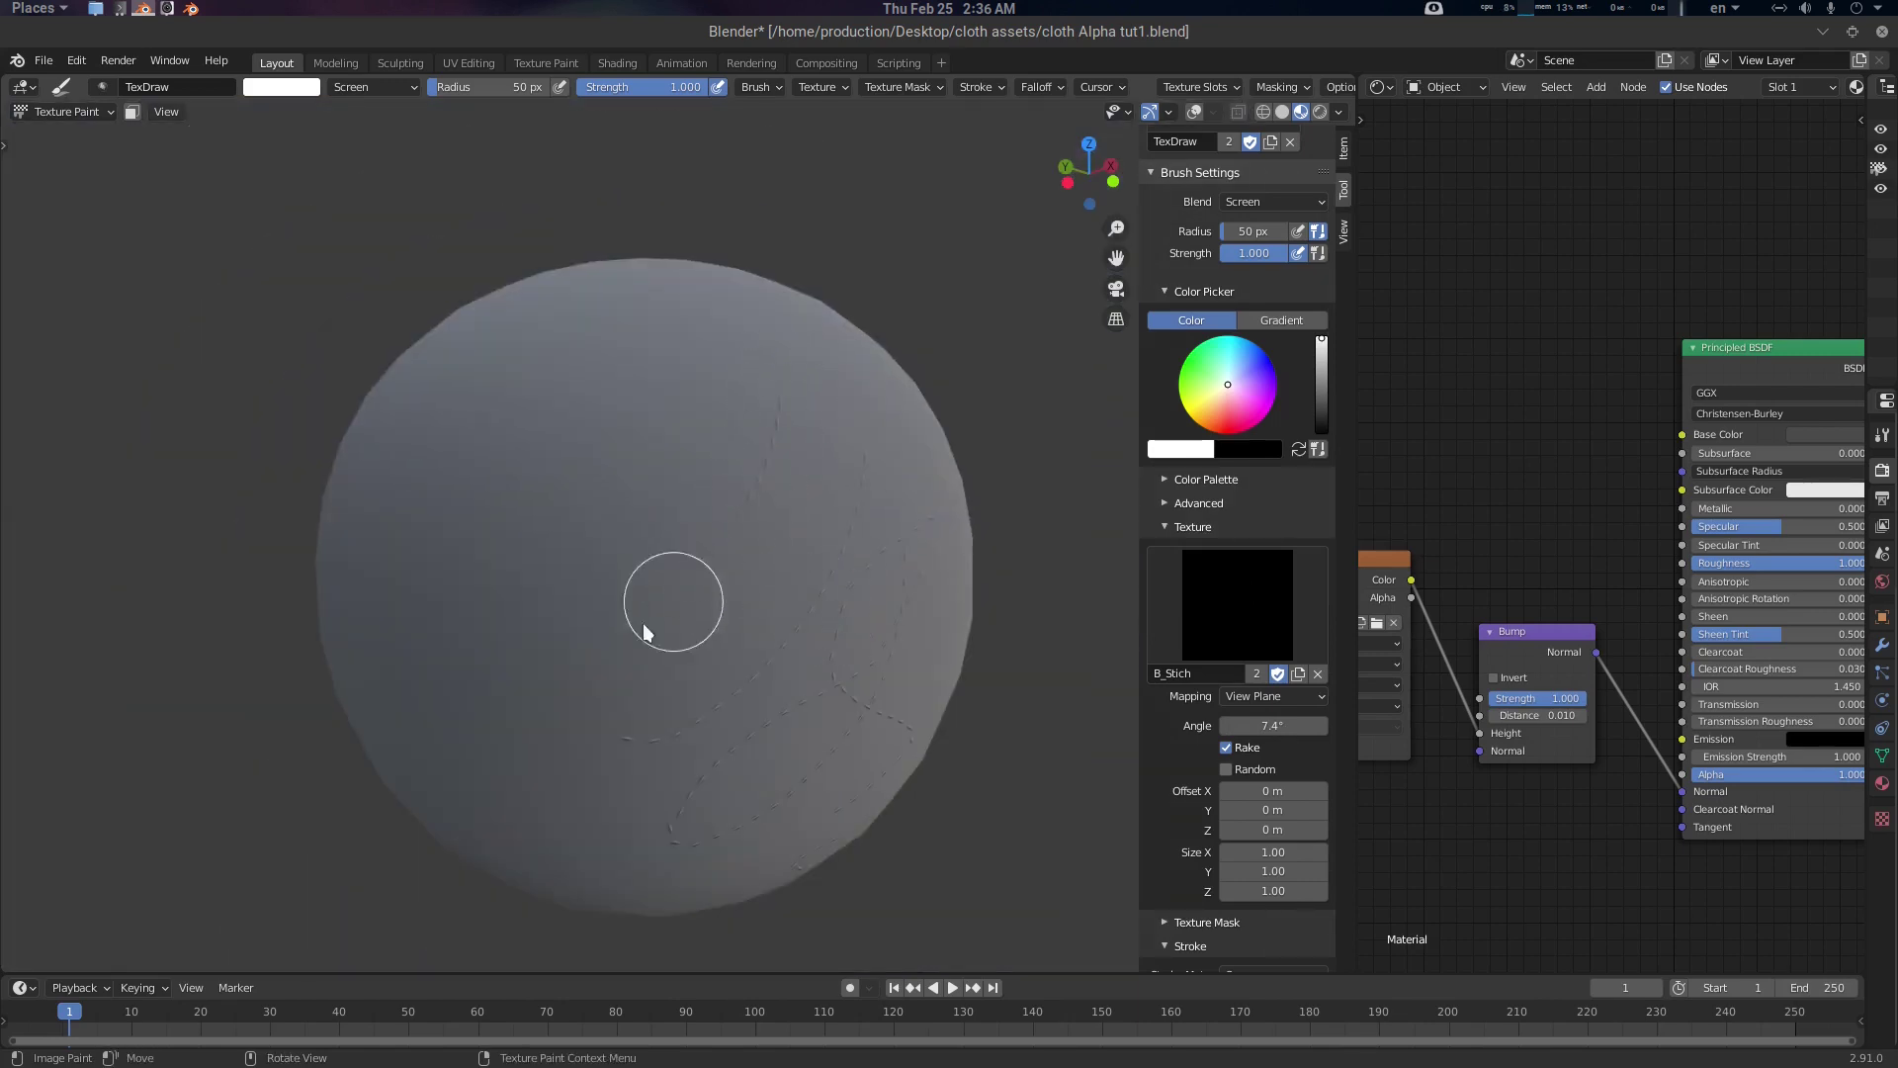
pyautogui.scroll(1, 819, 611)
pyautogui.scroll(1, 761, 554)
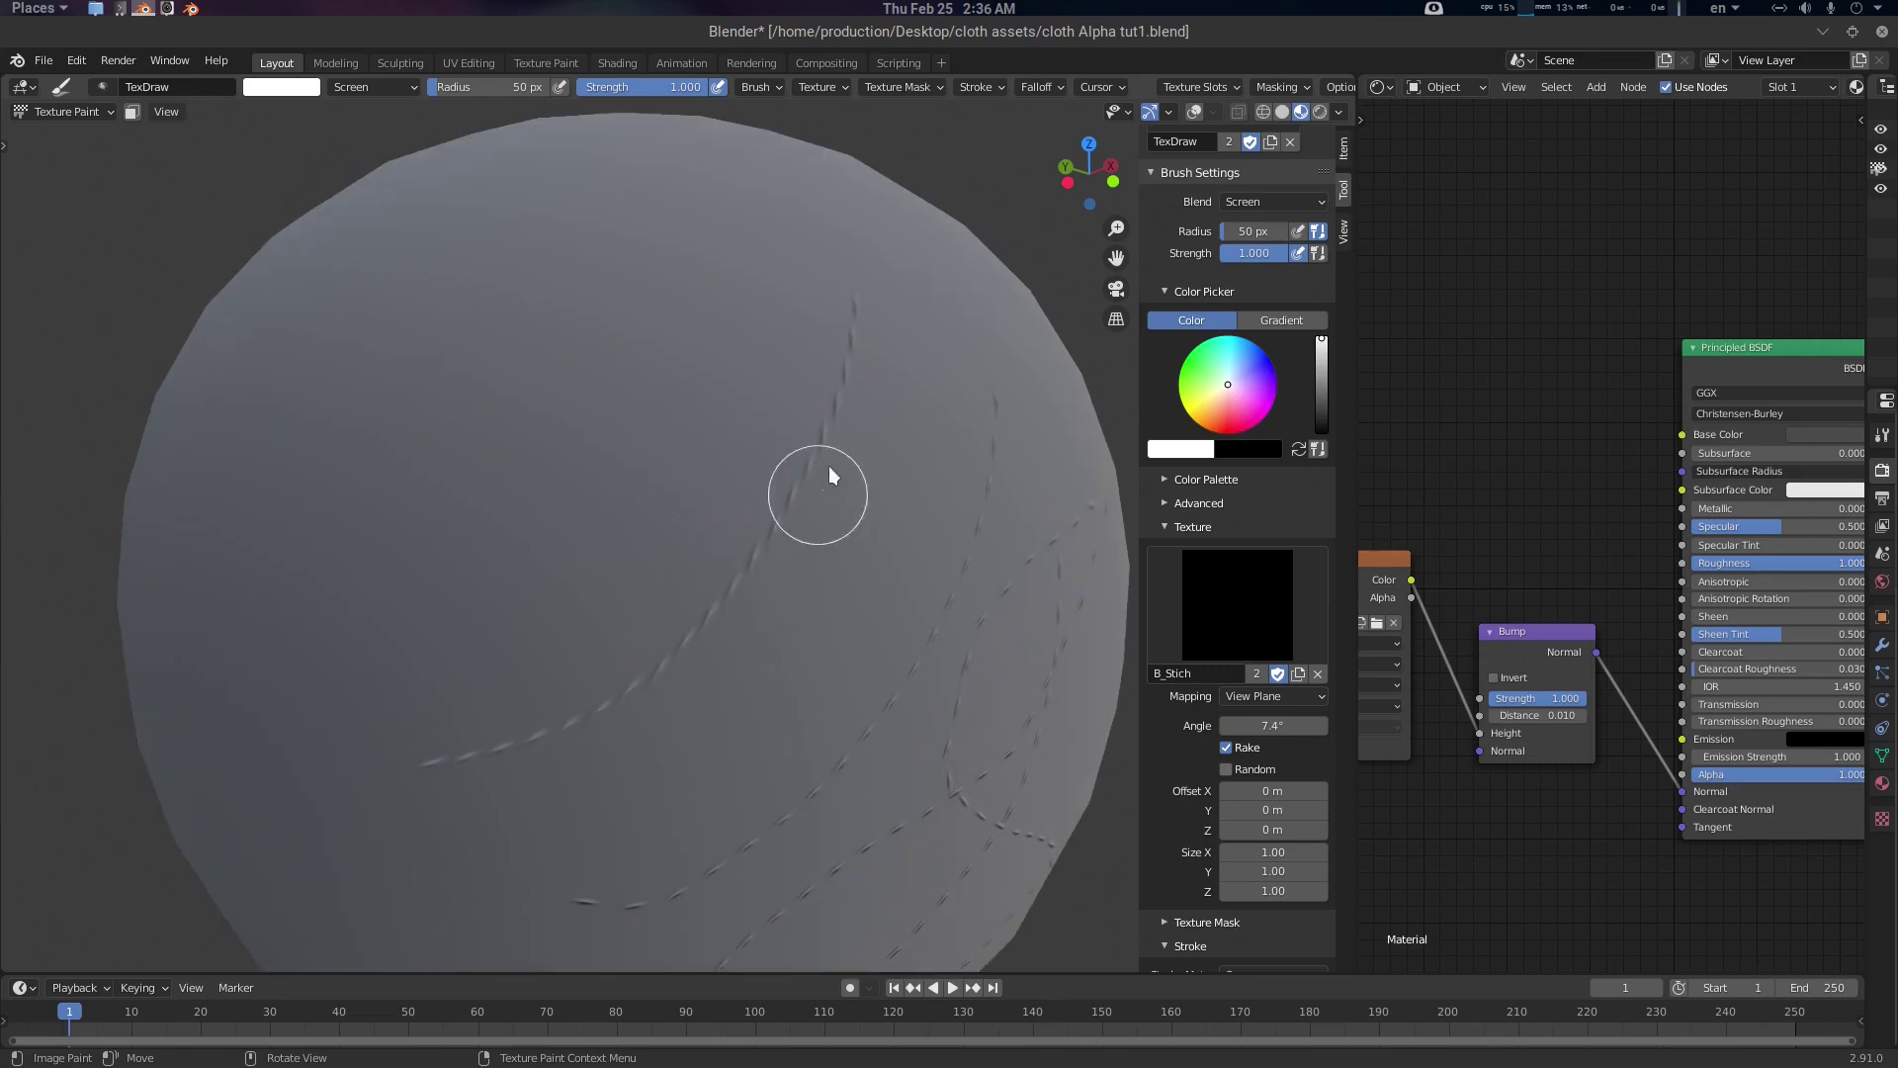
pyautogui.scroll(-2, 814, 467)
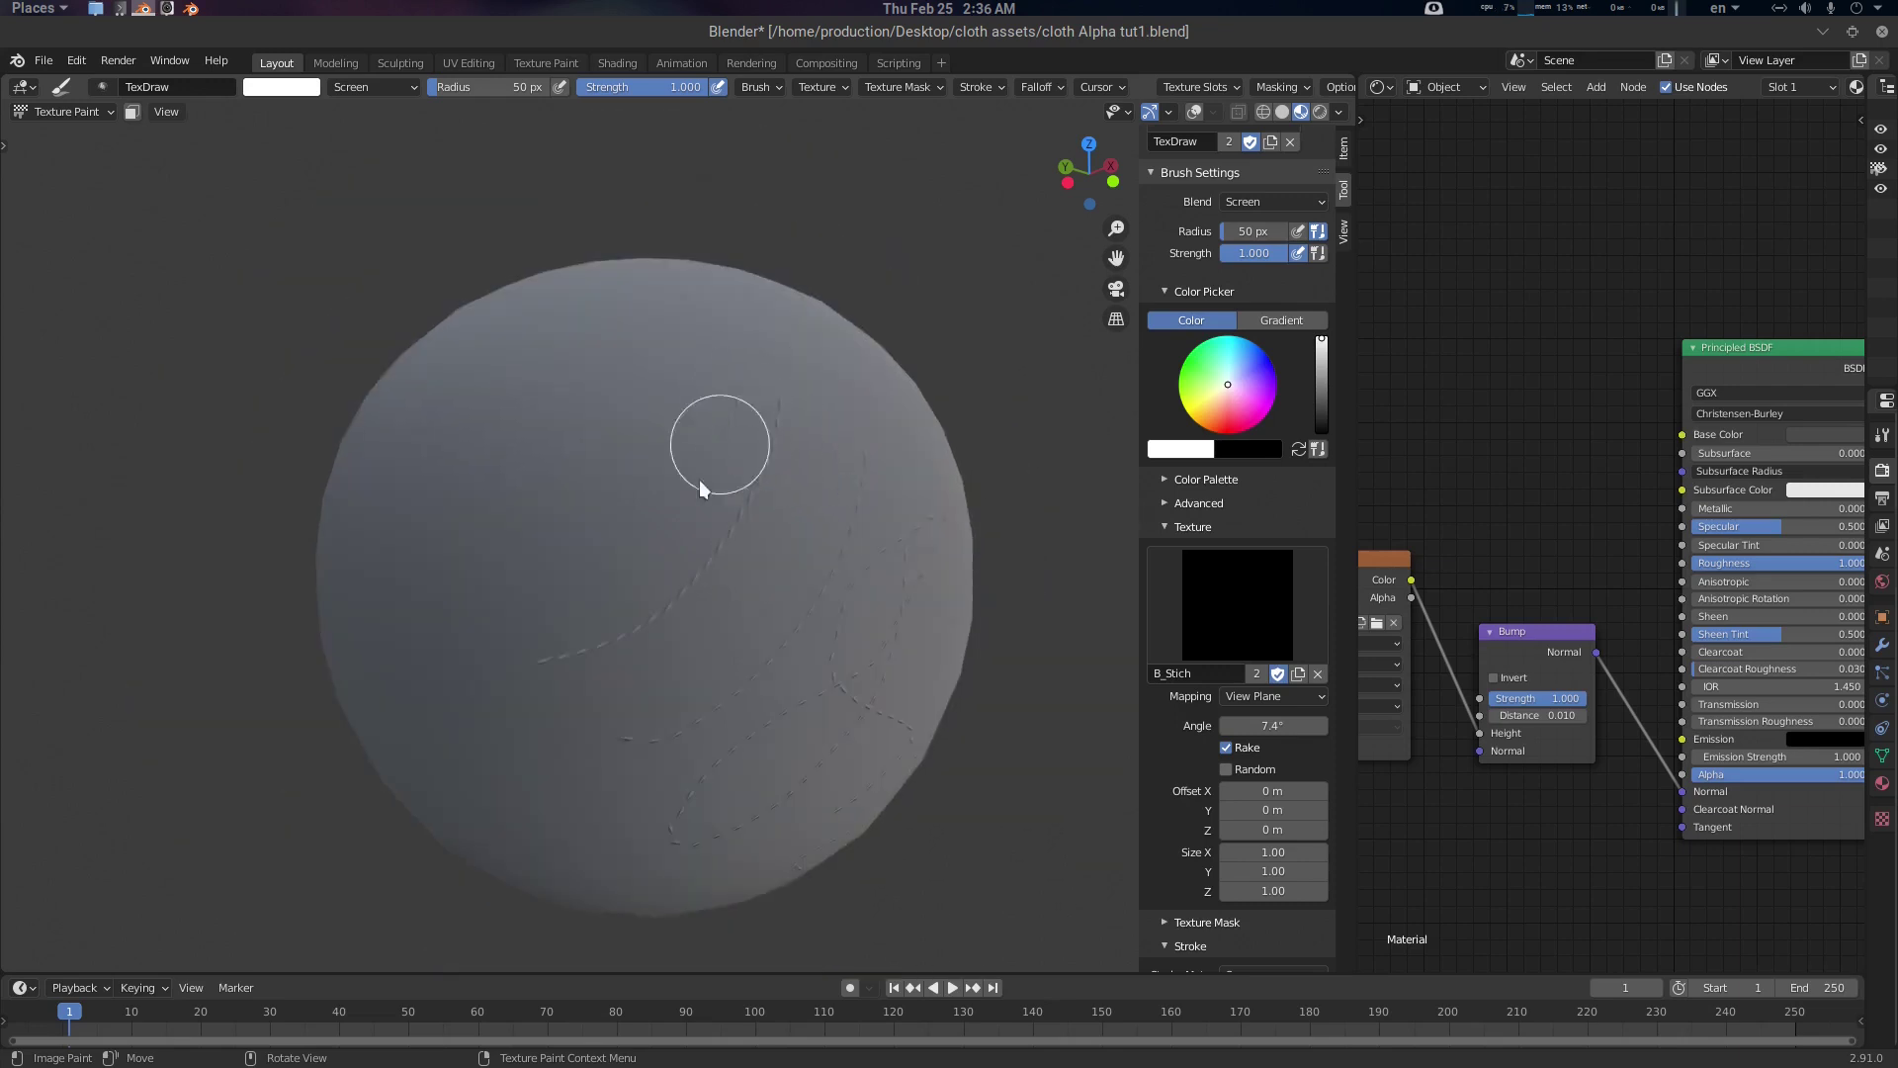
pyautogui.moveTo(700, 486); pyautogui.dragTo(478, 636)
pyautogui.scroll(1, 800, 613)
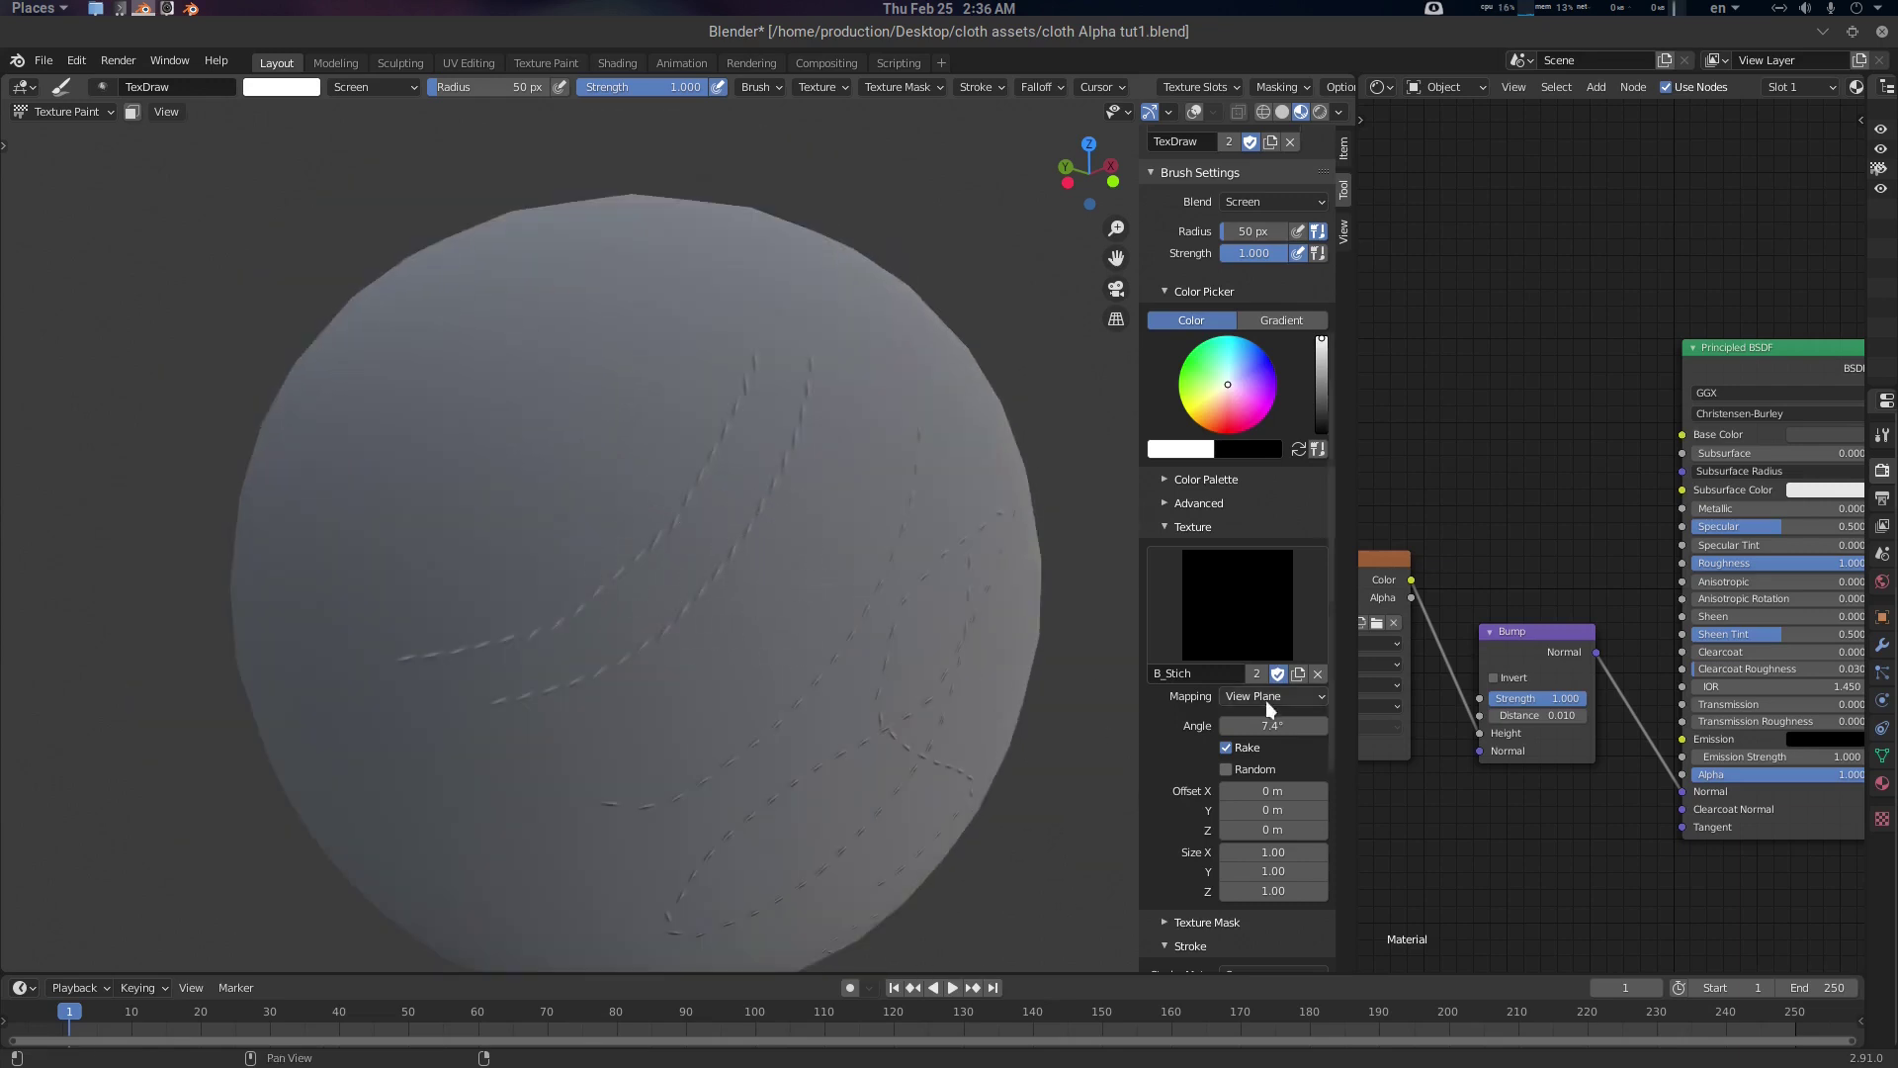
# Reset the brush texture angle to 0° and set the stroke spacing to 30%
pyautogui.click(1272, 726)
pyautogui.write('0')
pyautogui.press('Return')
pyautogui.scroll(-7, 1285, 736)
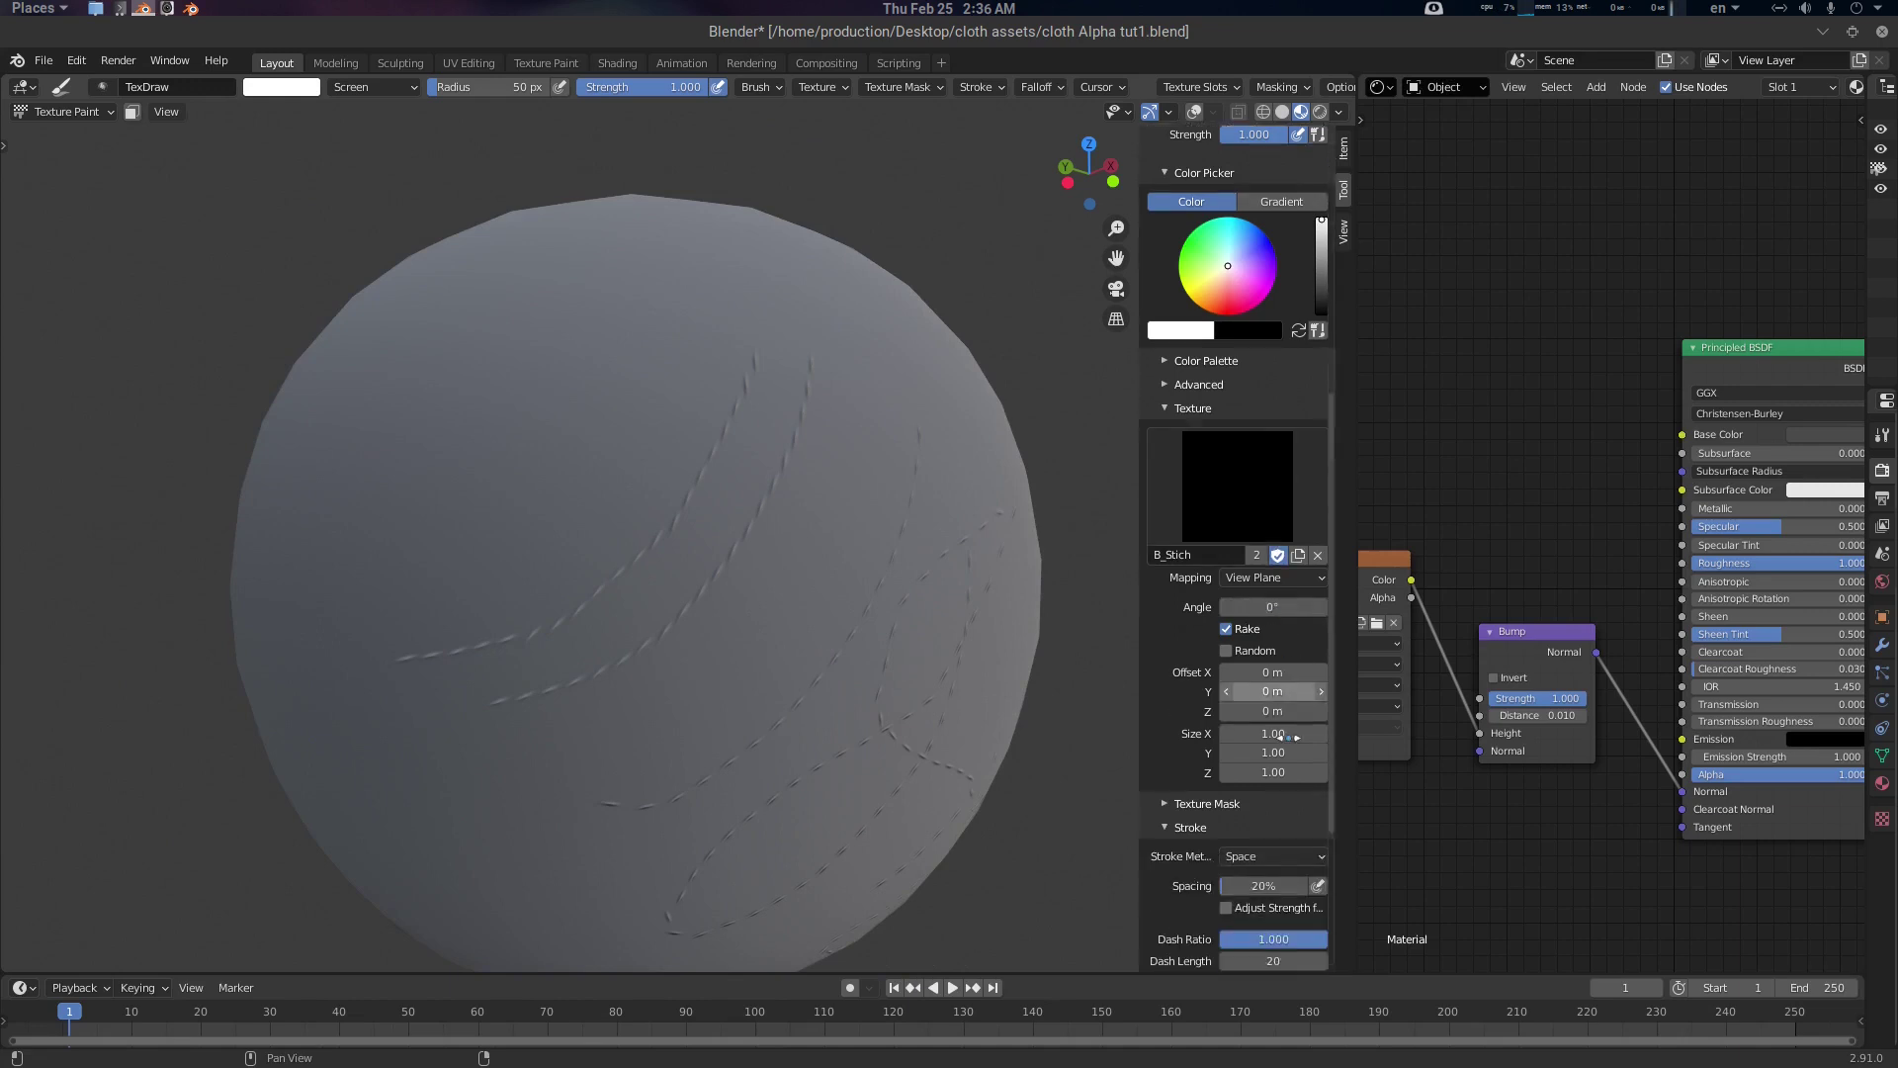
pyautogui.click(1279, 728)
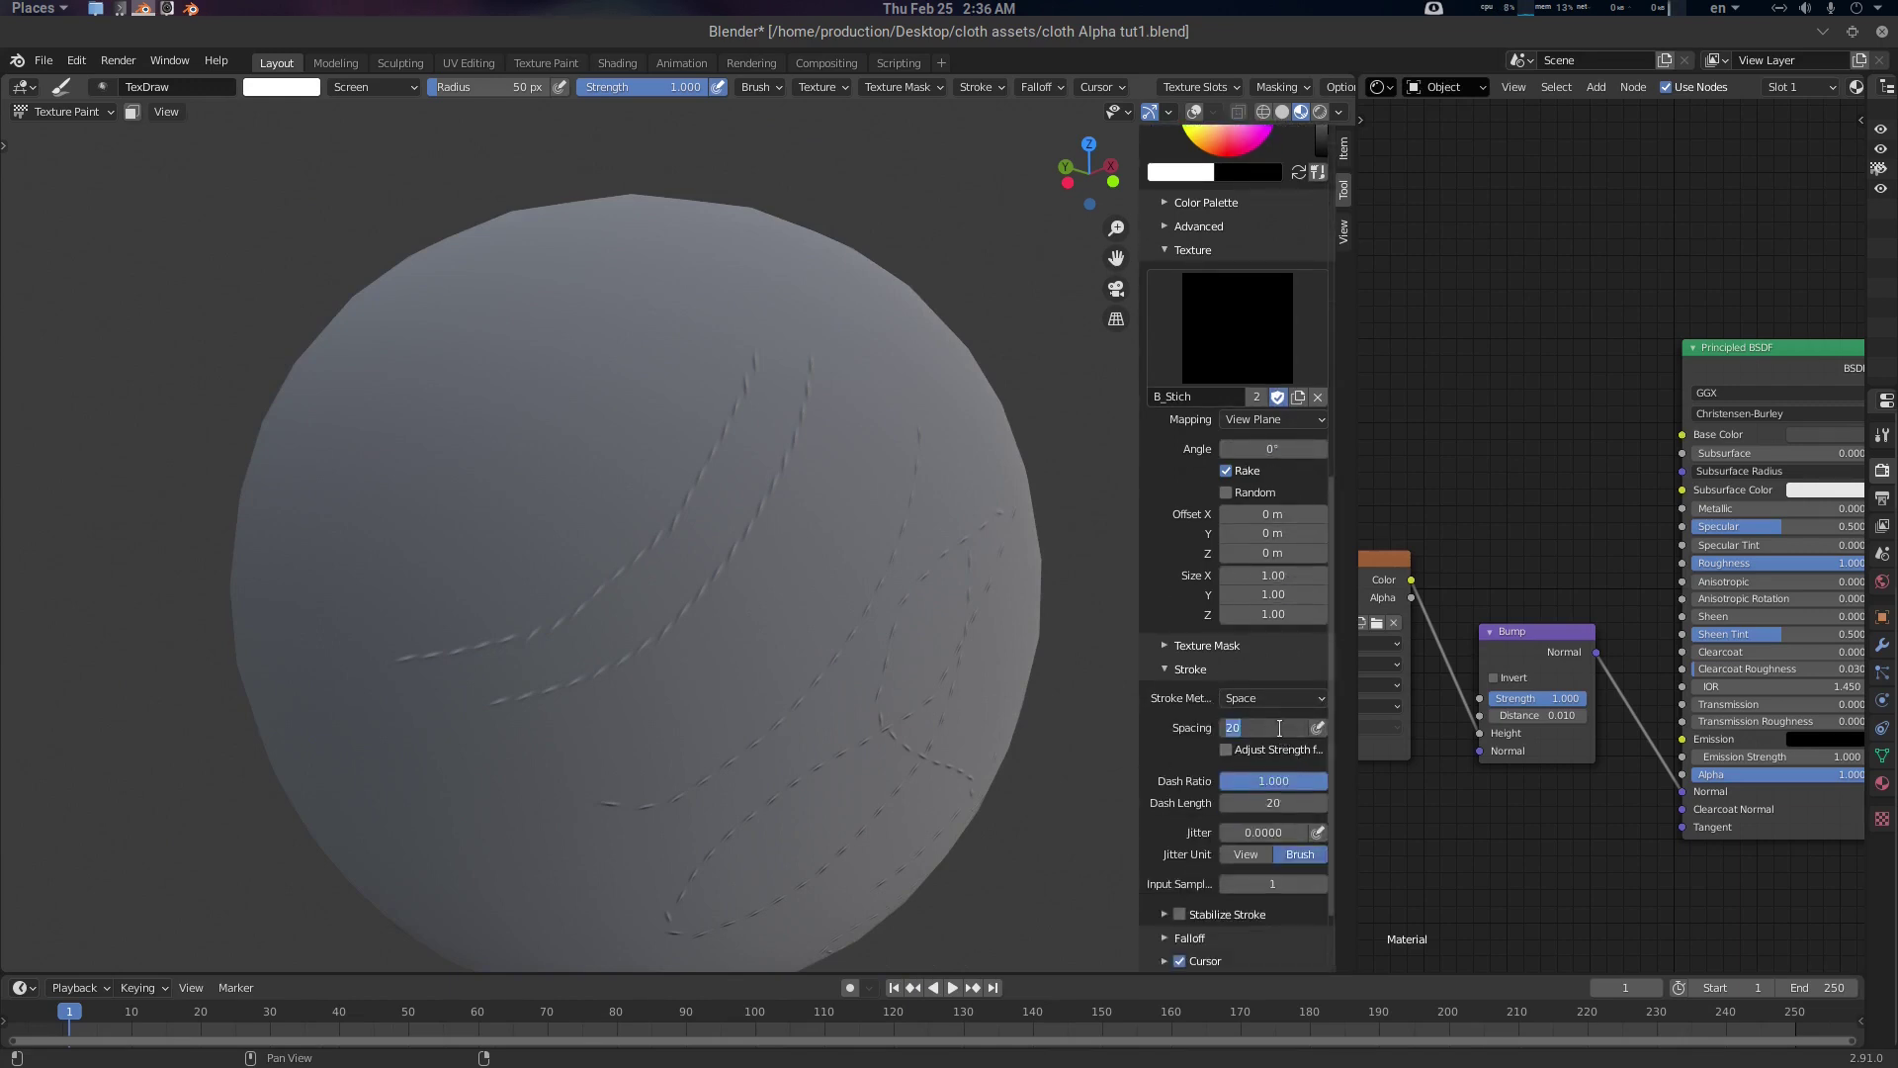
pyautogui.press('Return')
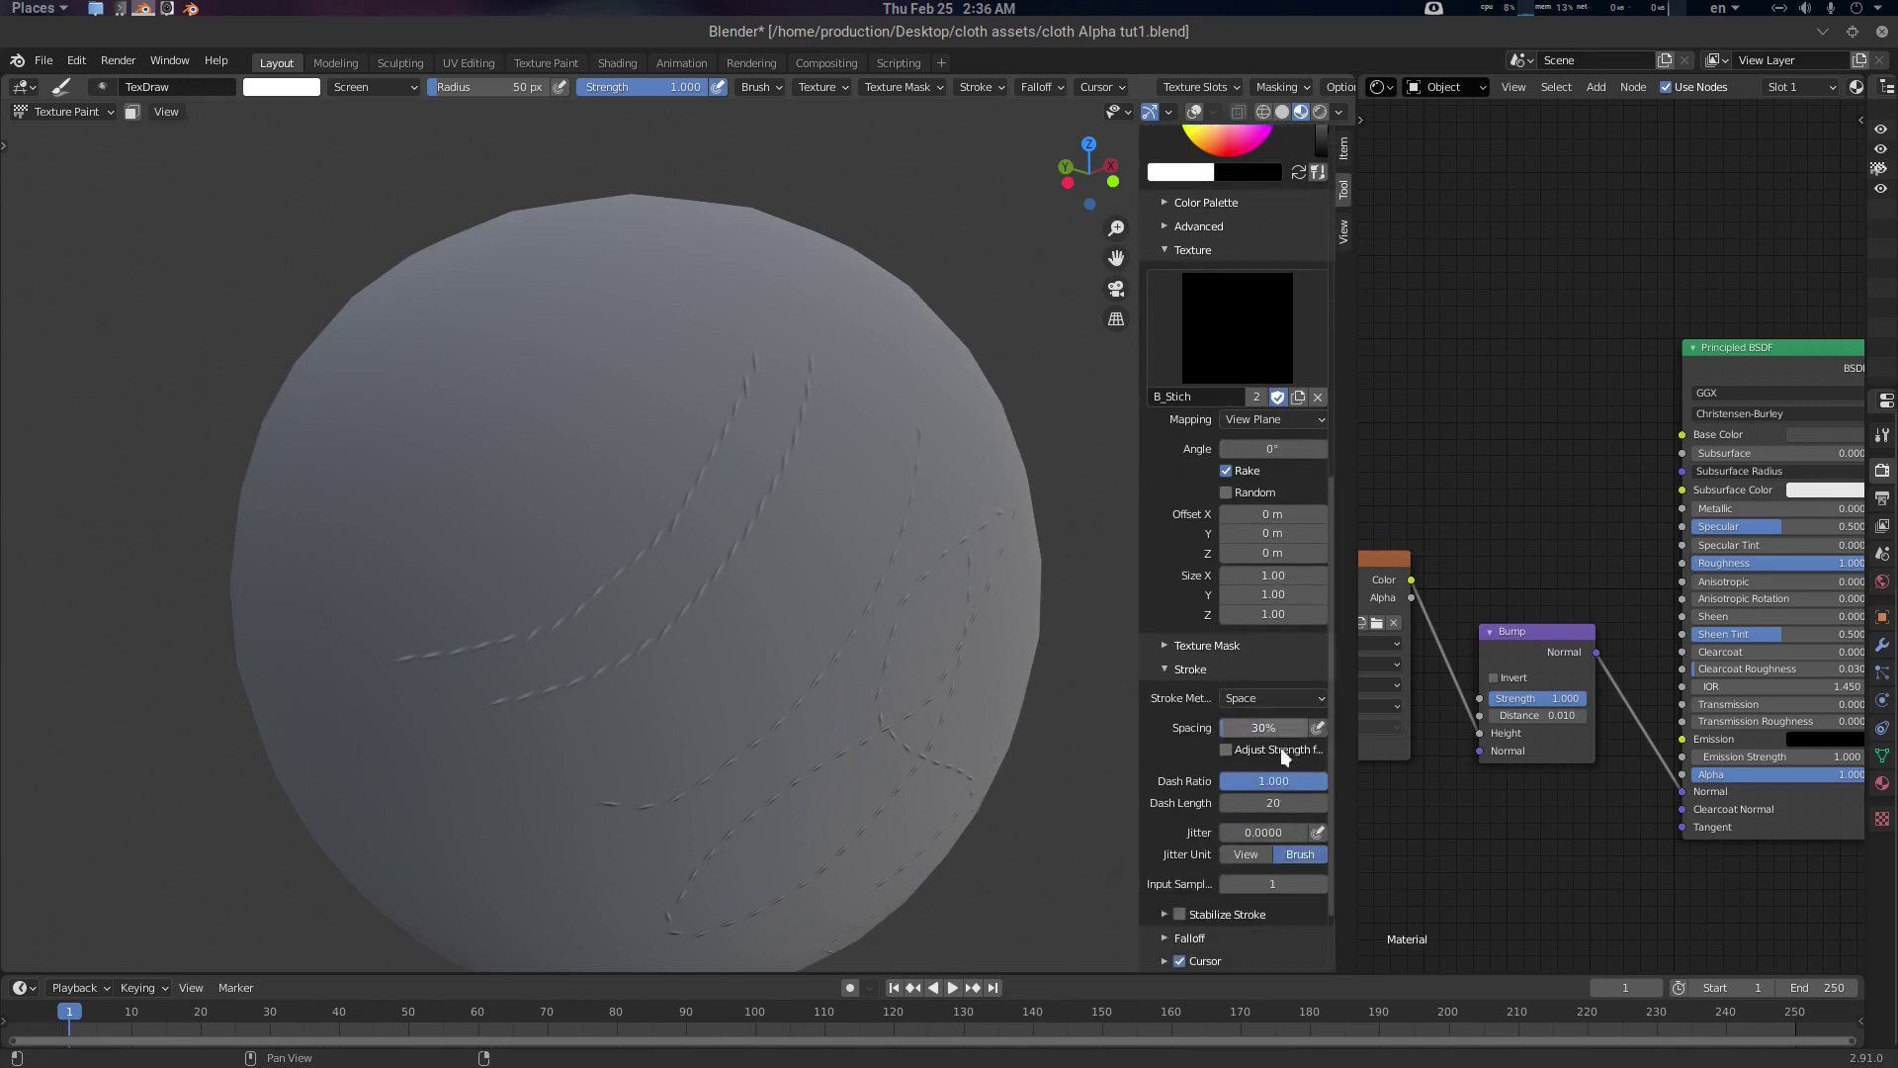
# Insert a Rotate node with 0.100 turns between the Scale and last ColorRamp nodes of the B_Stich texture in the Compositing workspace
pyautogui.click(826, 63)
pyautogui.scroll(-3, 1338, 473)
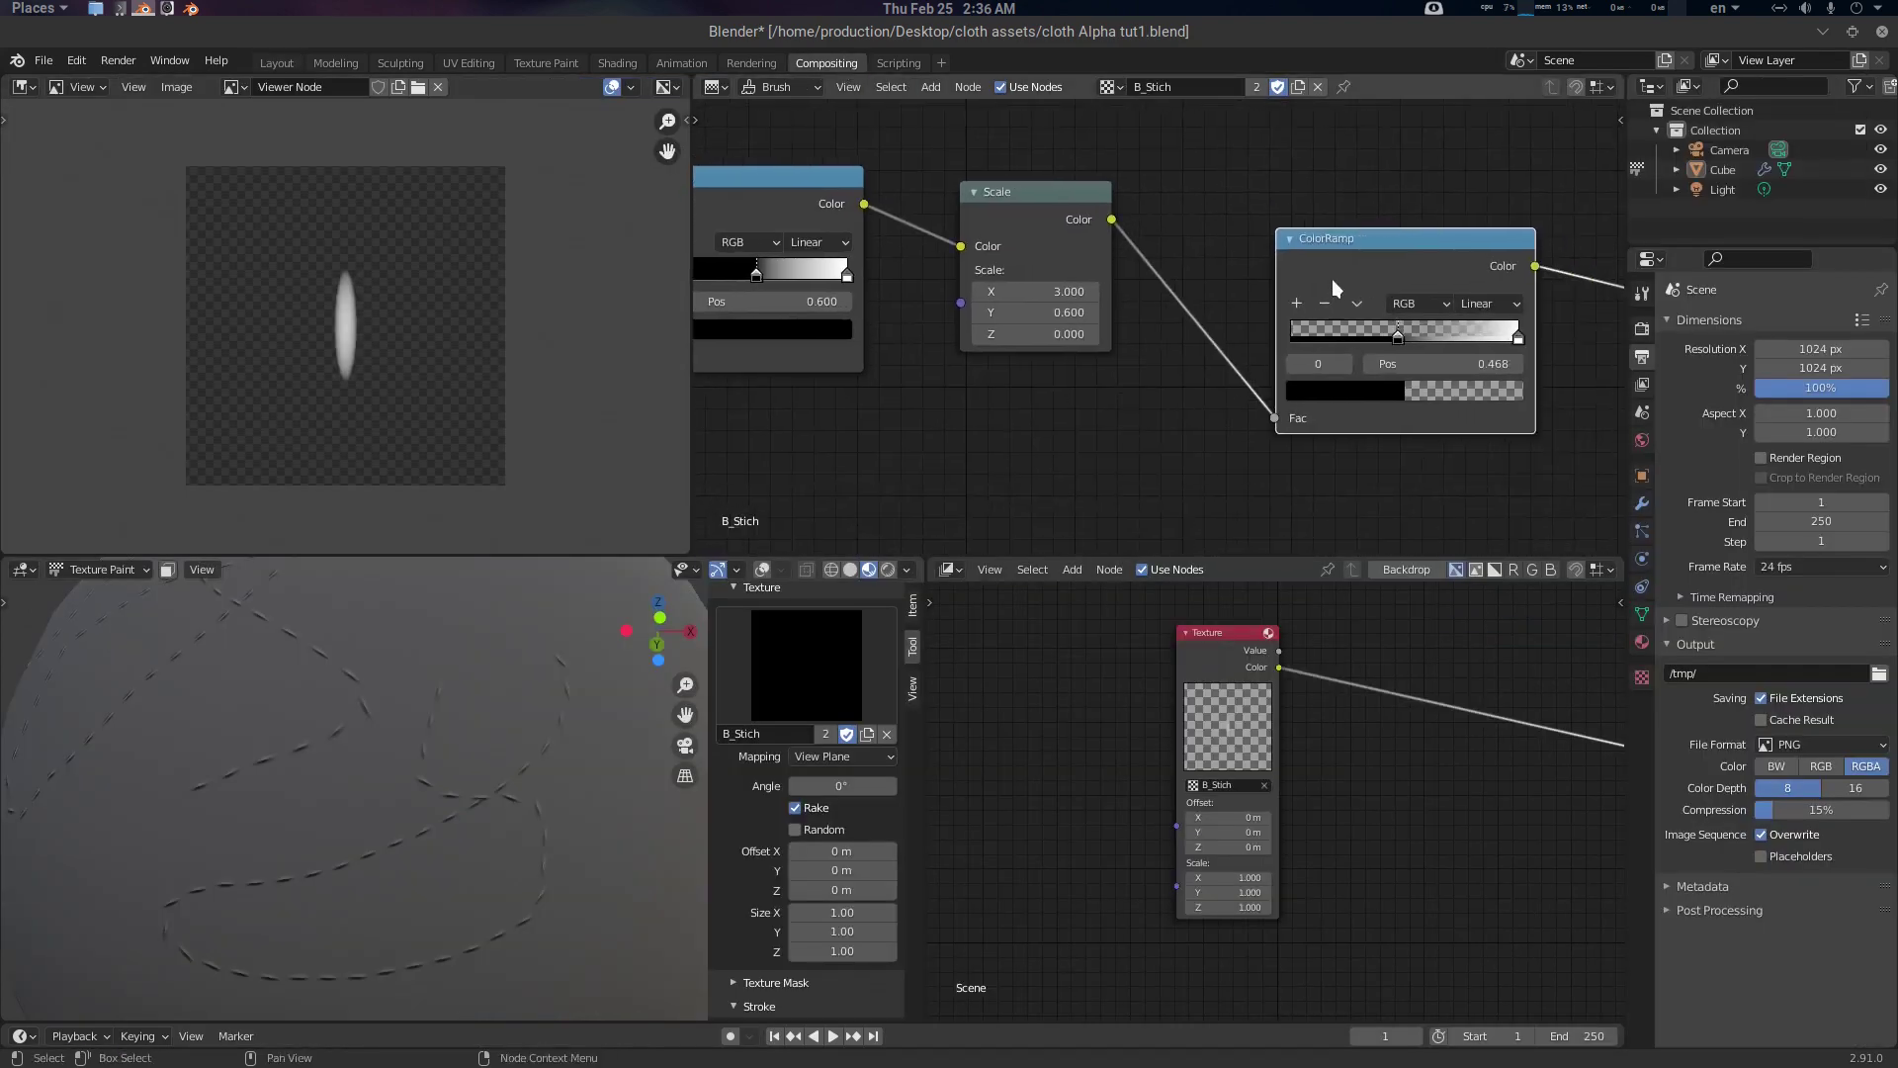
pyautogui.moveTo(1331, 278); pyautogui.dragTo(1495, 243)
pyautogui.click(1206, 378)
pyautogui.hotkey('shift', 'a')
pyautogui.click(1206, 377)
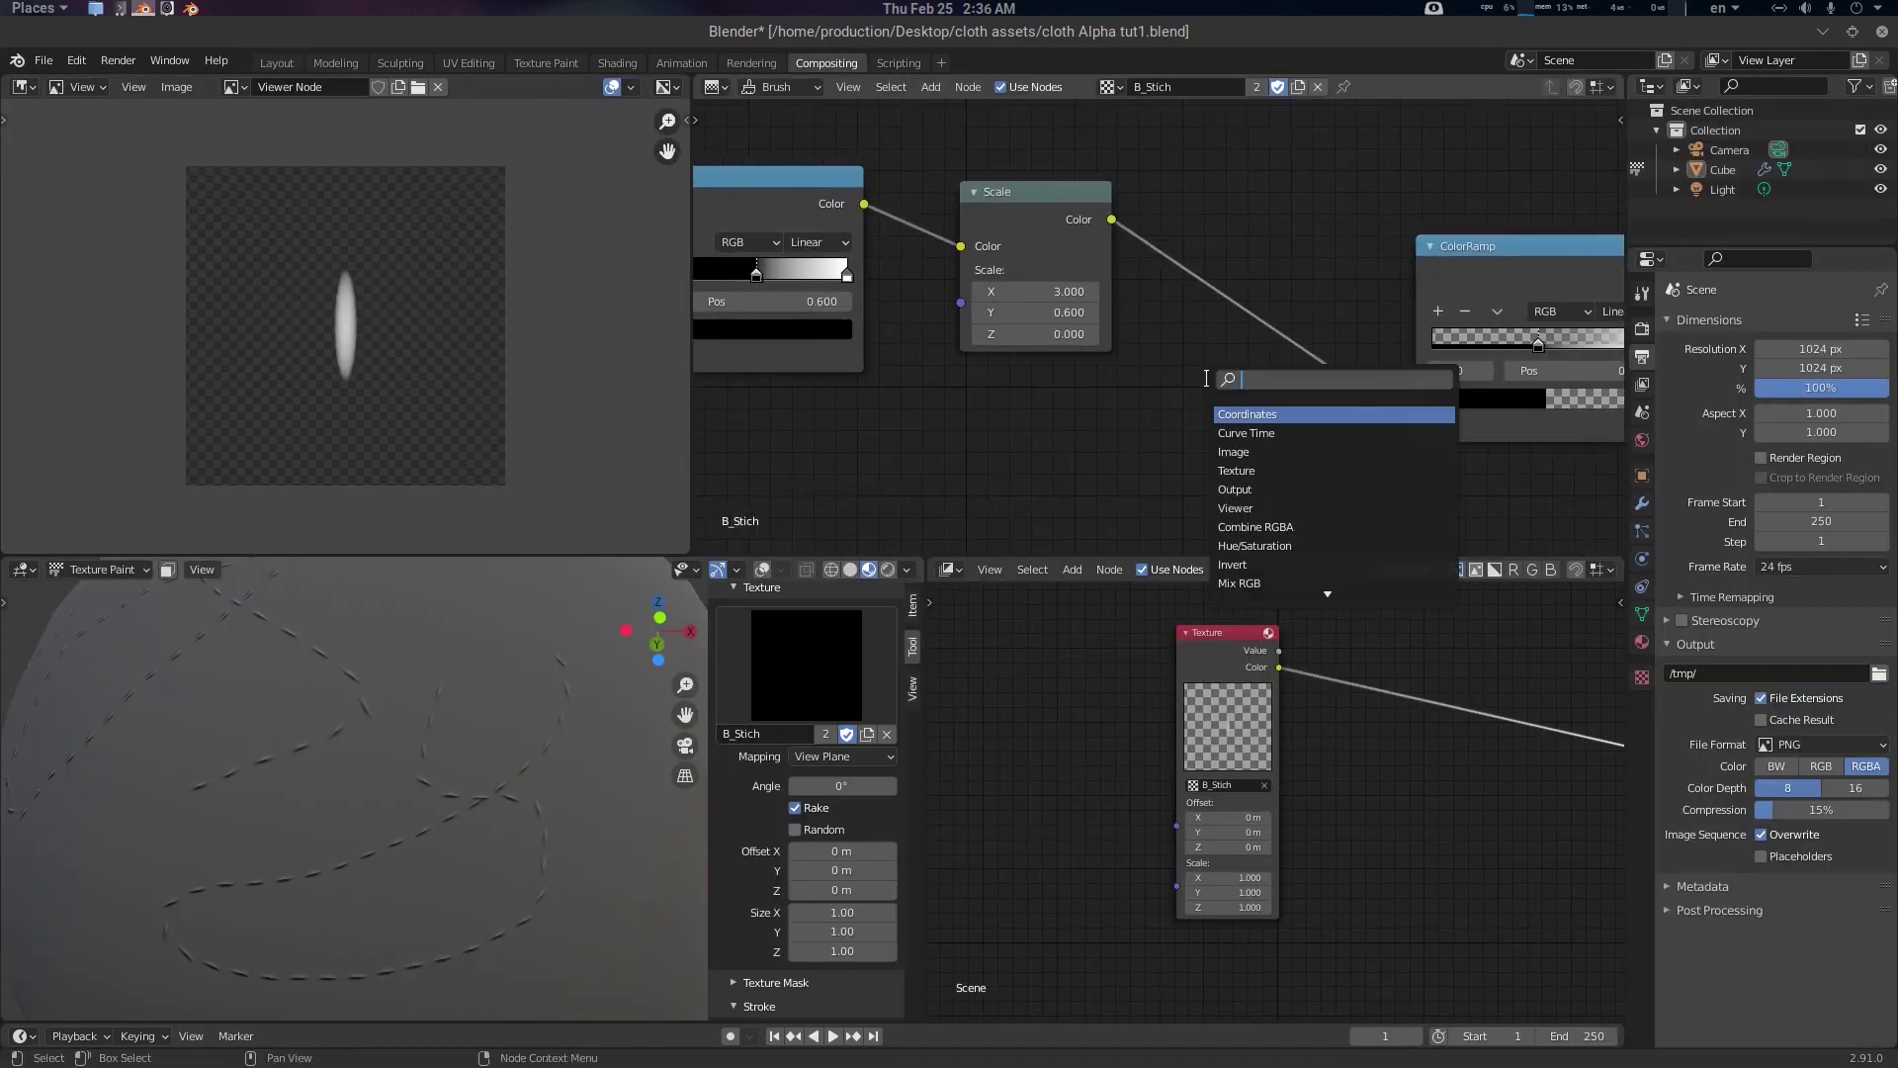
pyautogui.write('rotate')
pyautogui.press('Return')
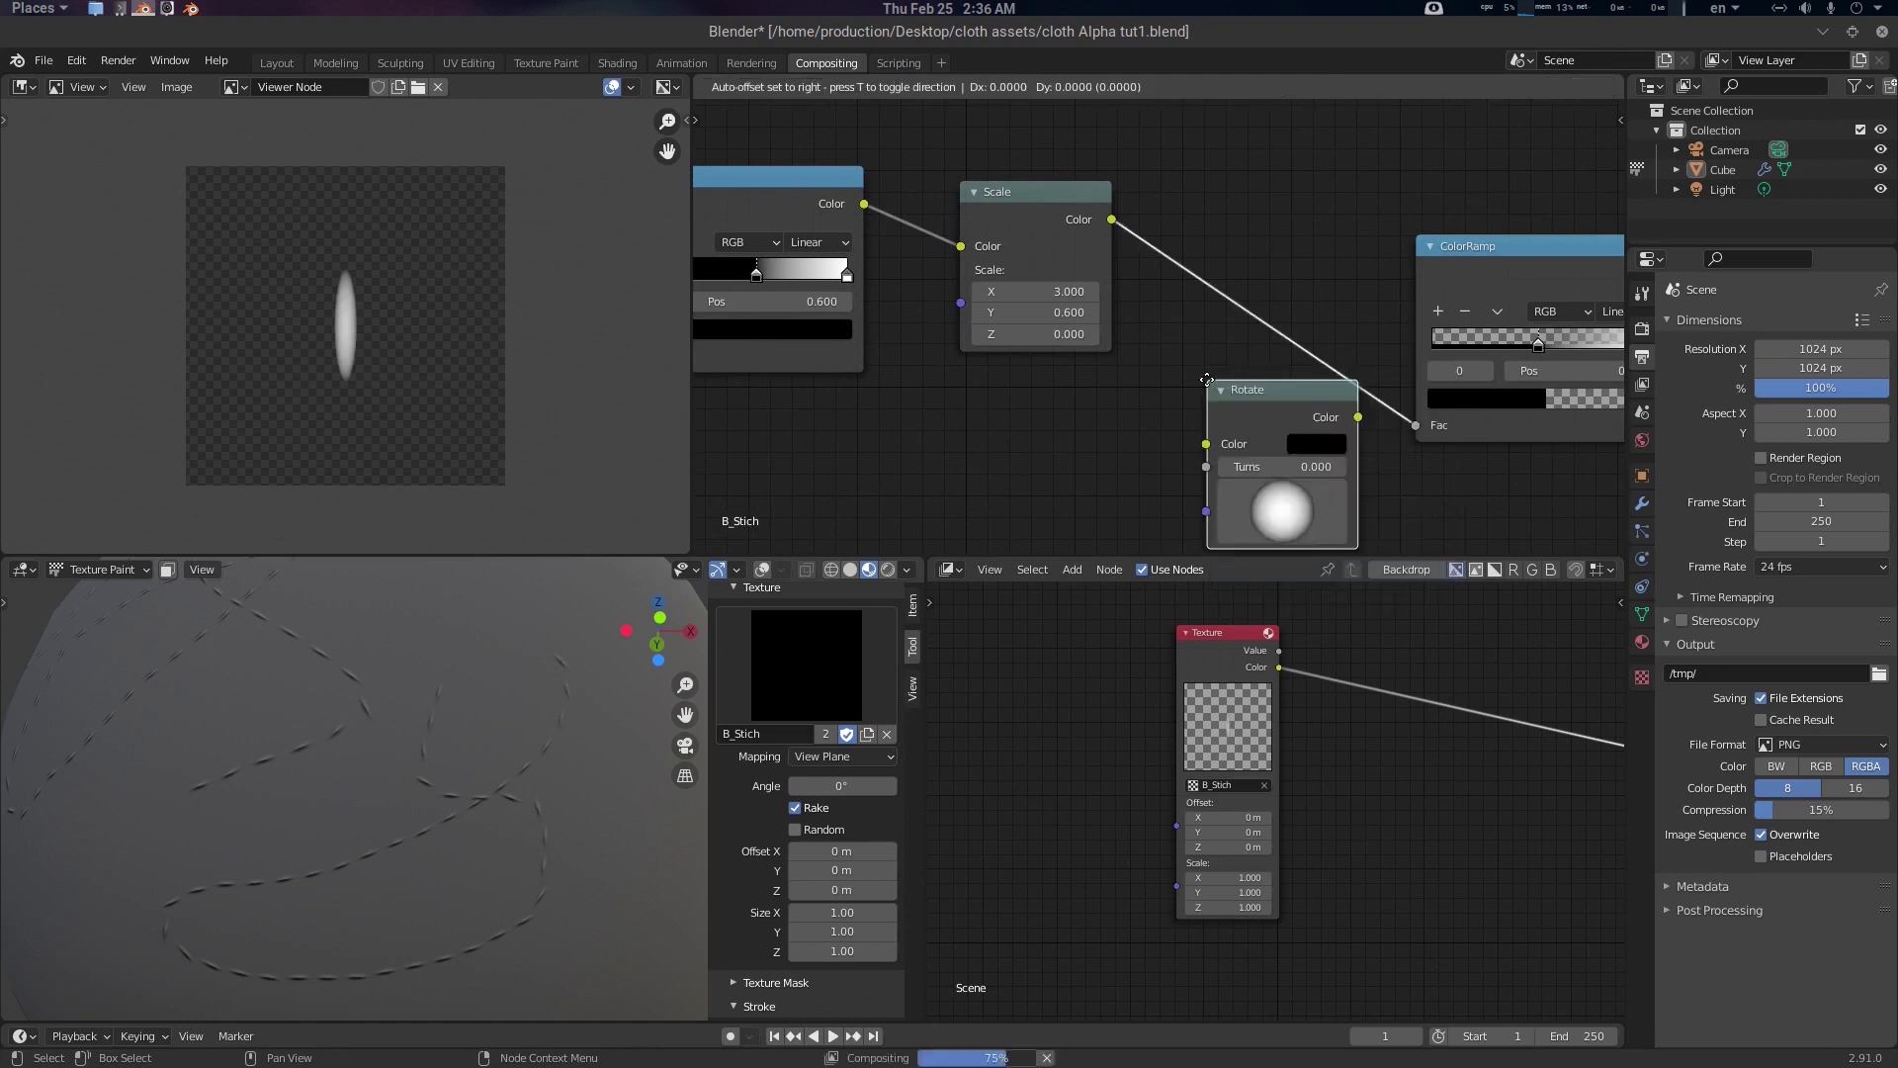
pyautogui.click(1174, 276)
pyautogui.moveTo(1277, 371); pyautogui.dragTo(1302, 371)
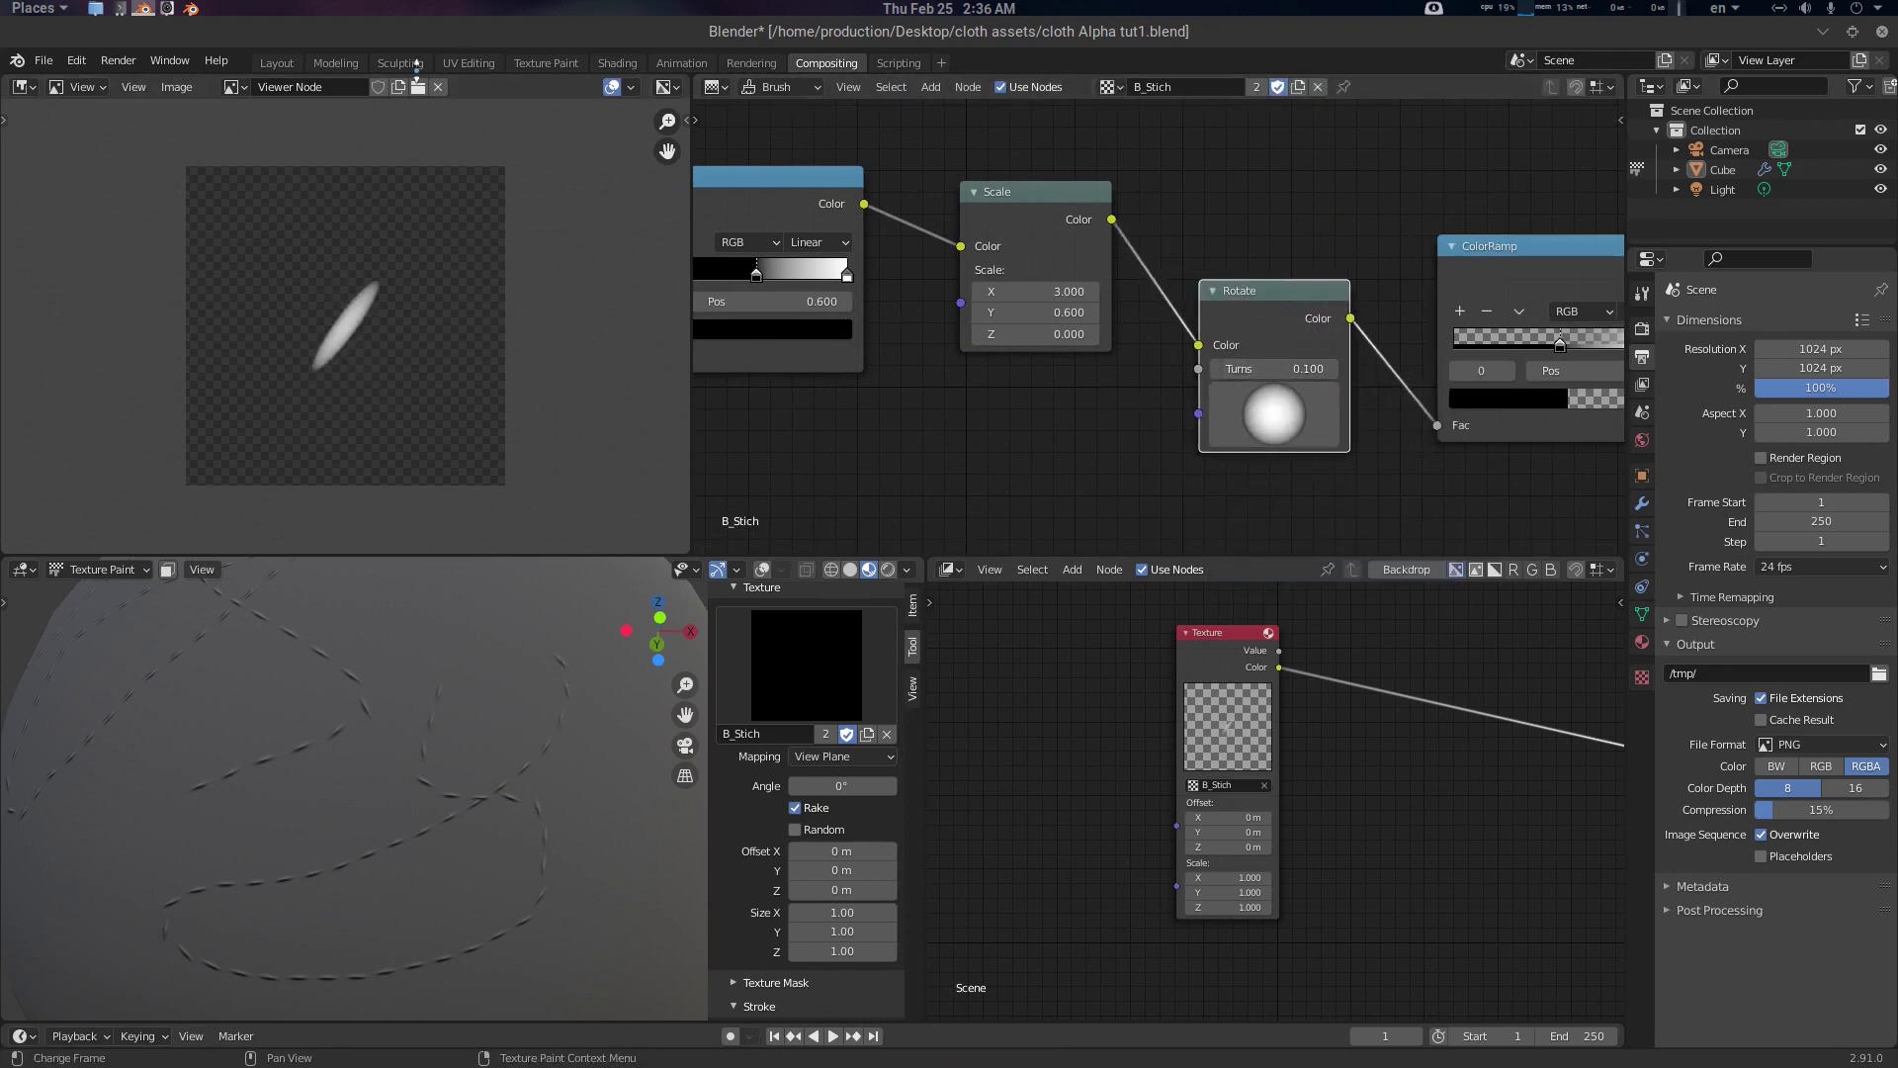
# Paint two curved lines of rotated stitches beside the previous ones on the sphere in the Layout workspace
pyautogui.click(278, 62)
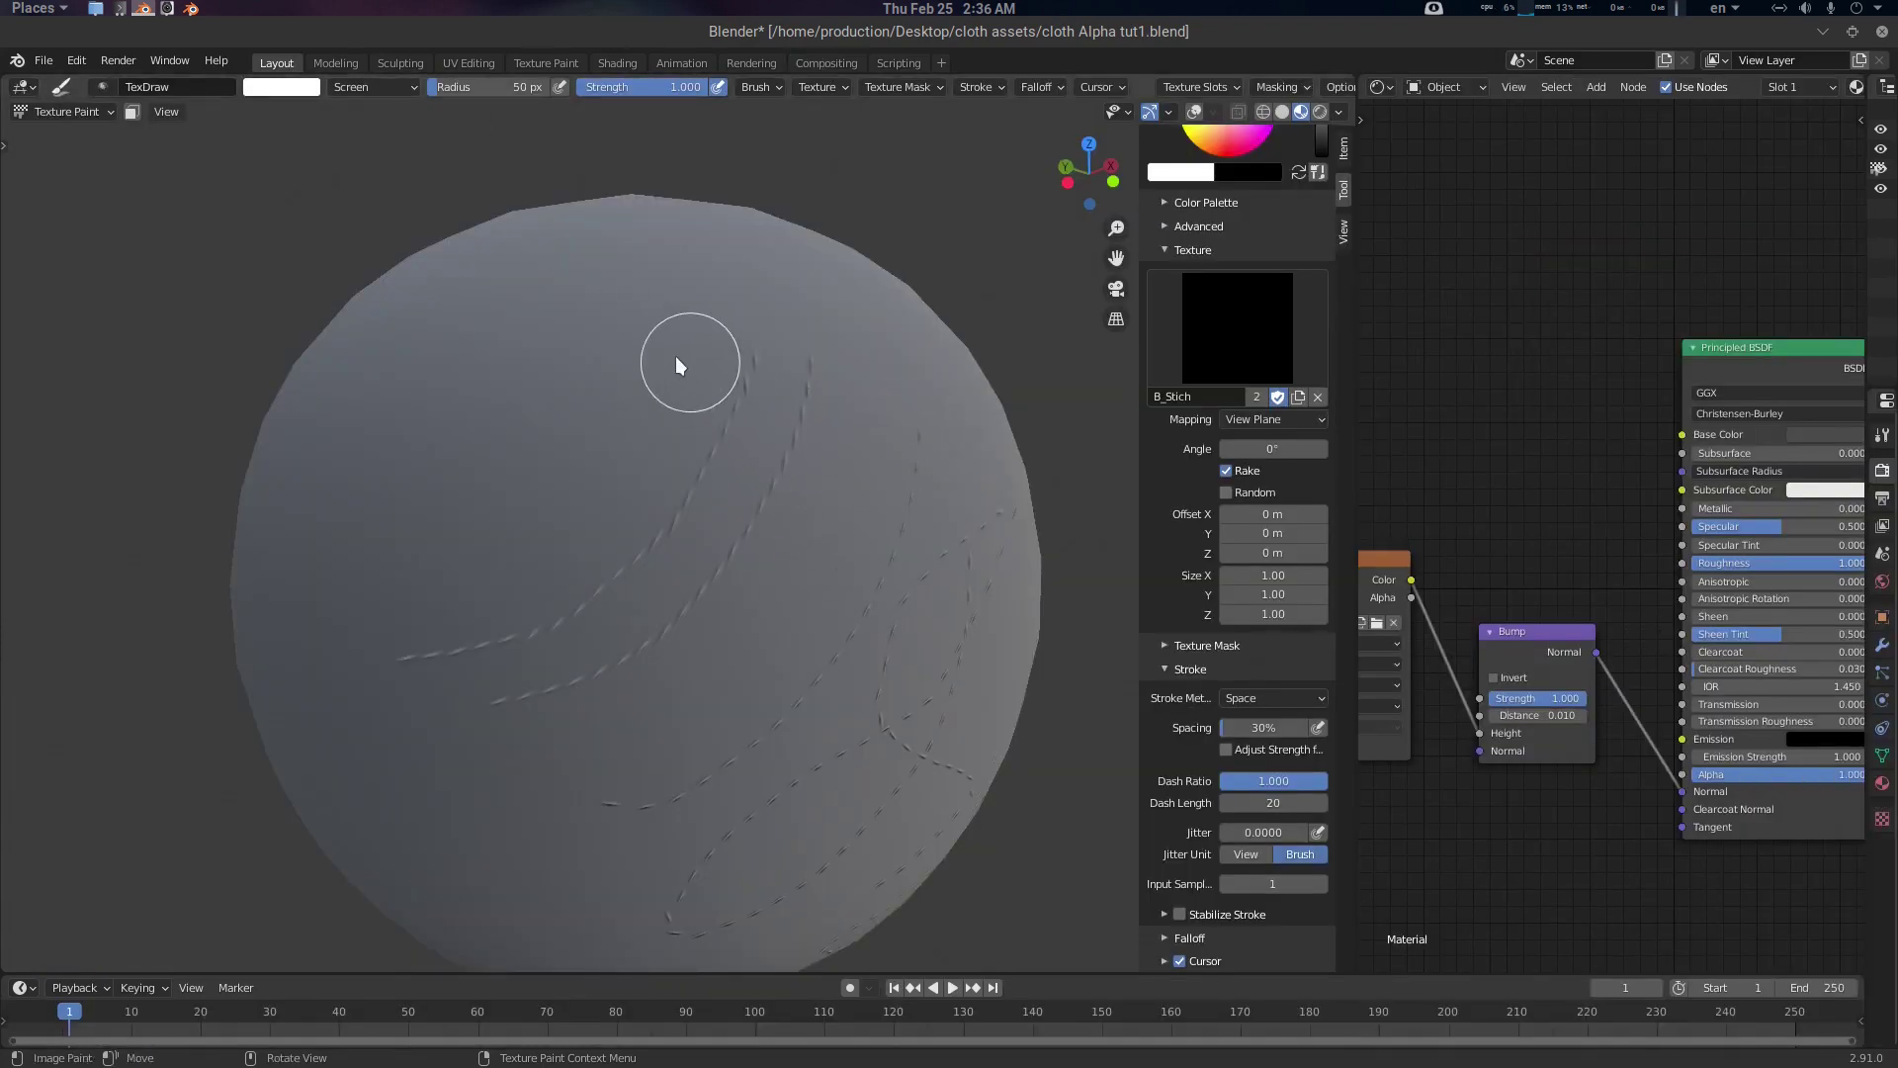
pyautogui.scroll(2, 633, 577)
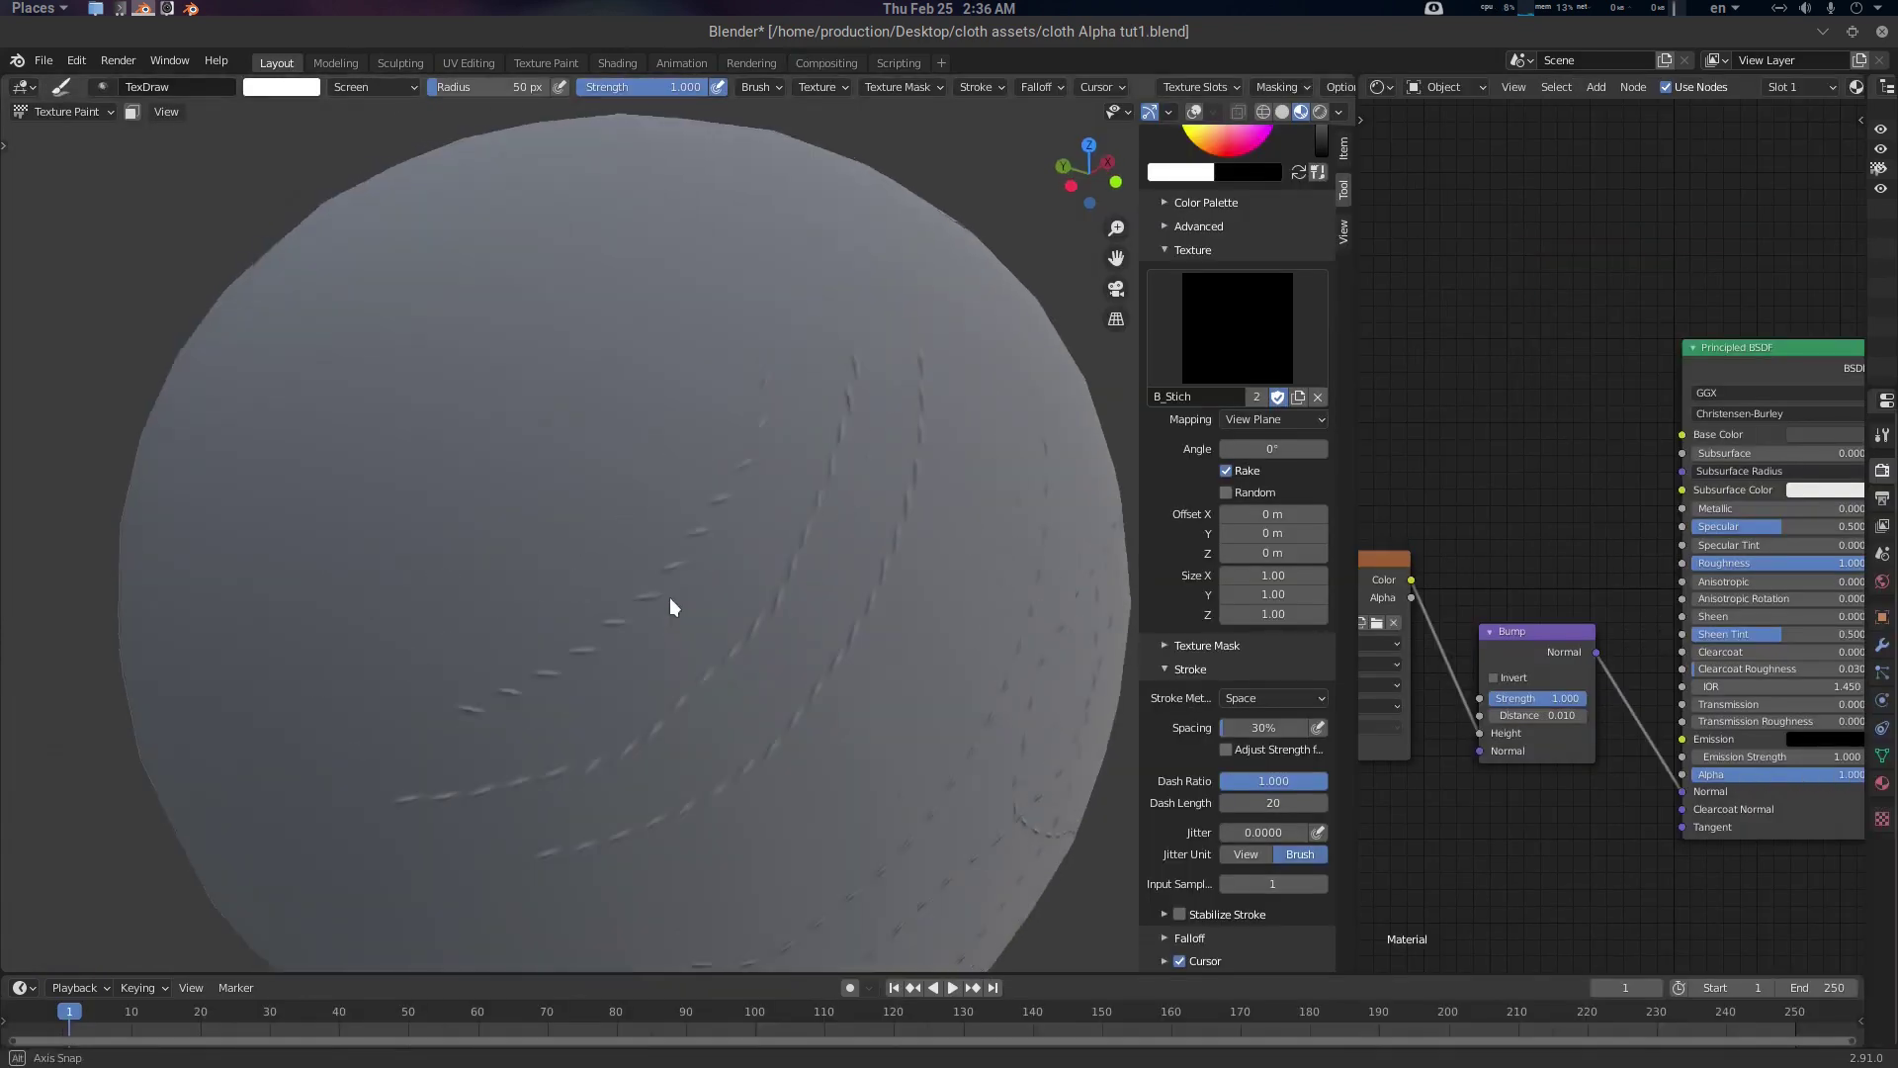
pyautogui.moveTo(714, 328)
pyautogui.mouseDown()
pyautogui.moveTo(637, 572)
pyautogui.moveTo(435, 655)
pyautogui.mouseUp()
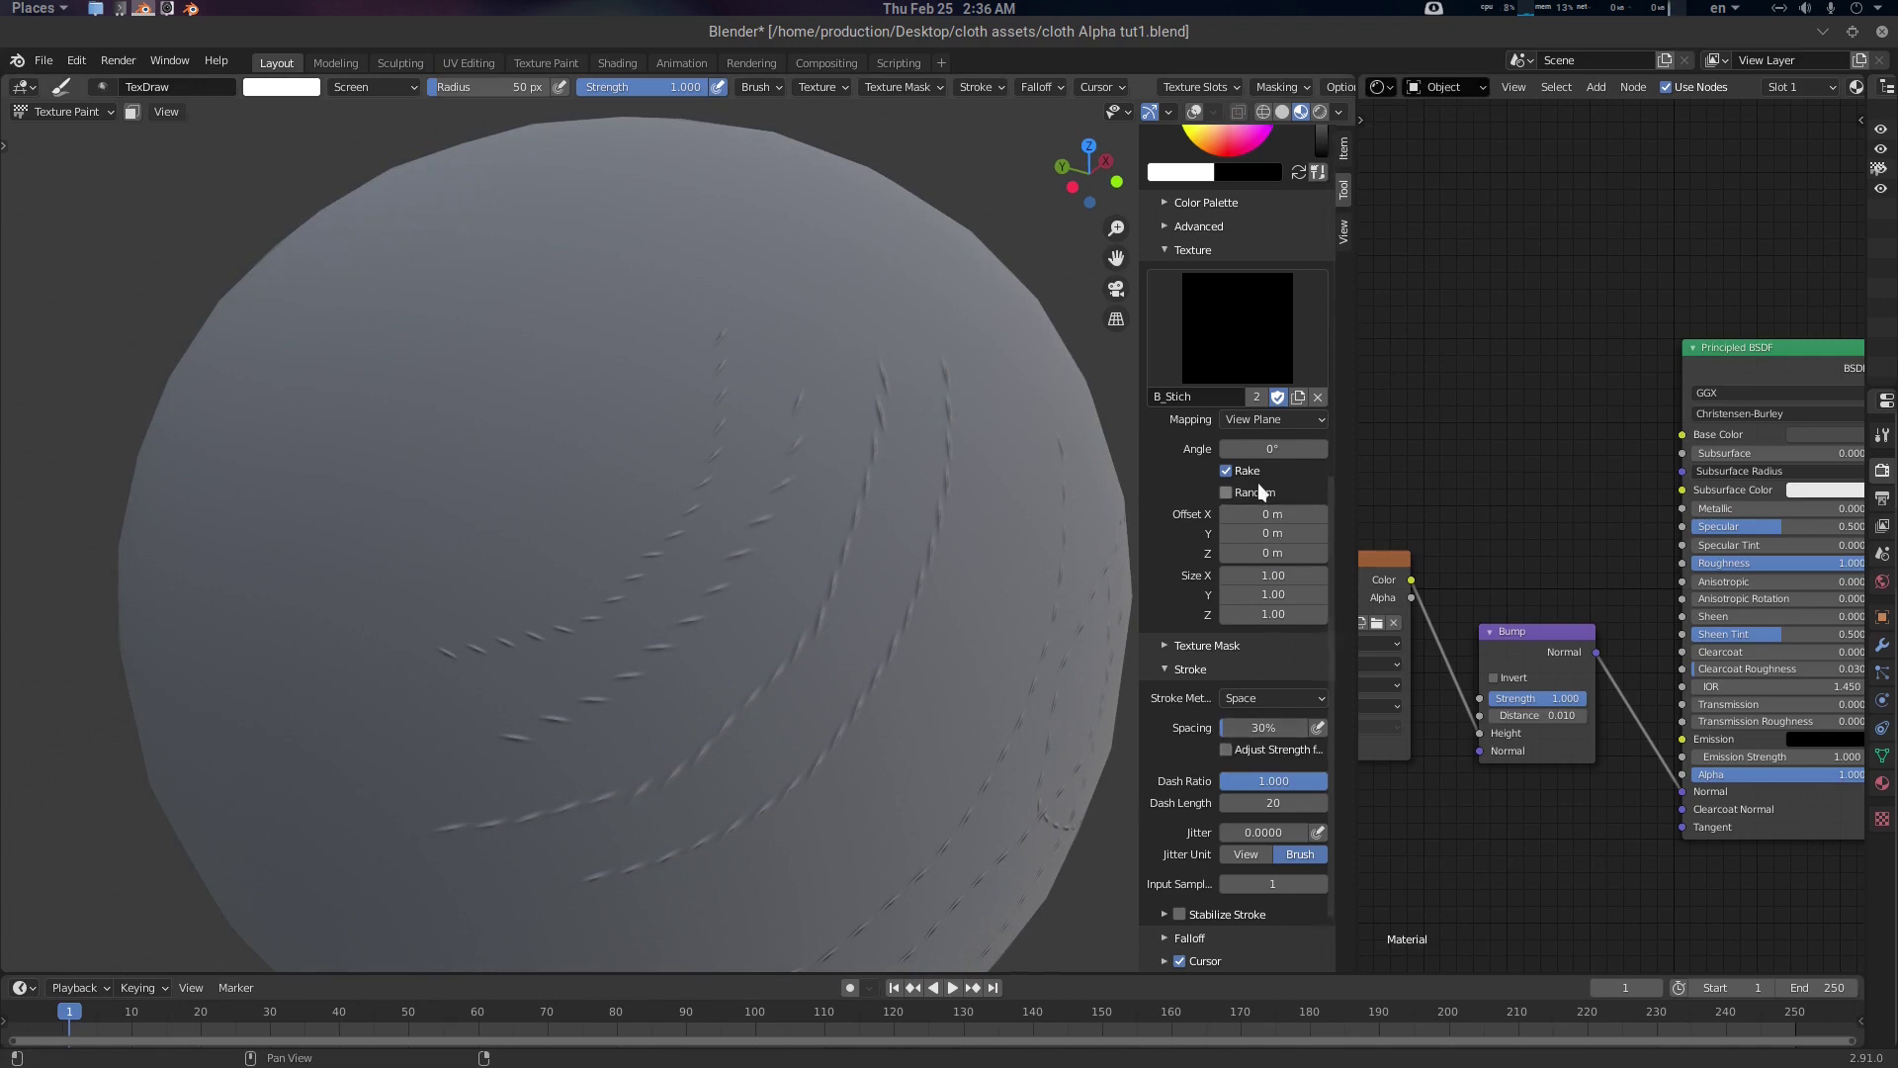
pyautogui.scroll(1, 1272, 512)
pyautogui.scroll(-2, 1285, 761)
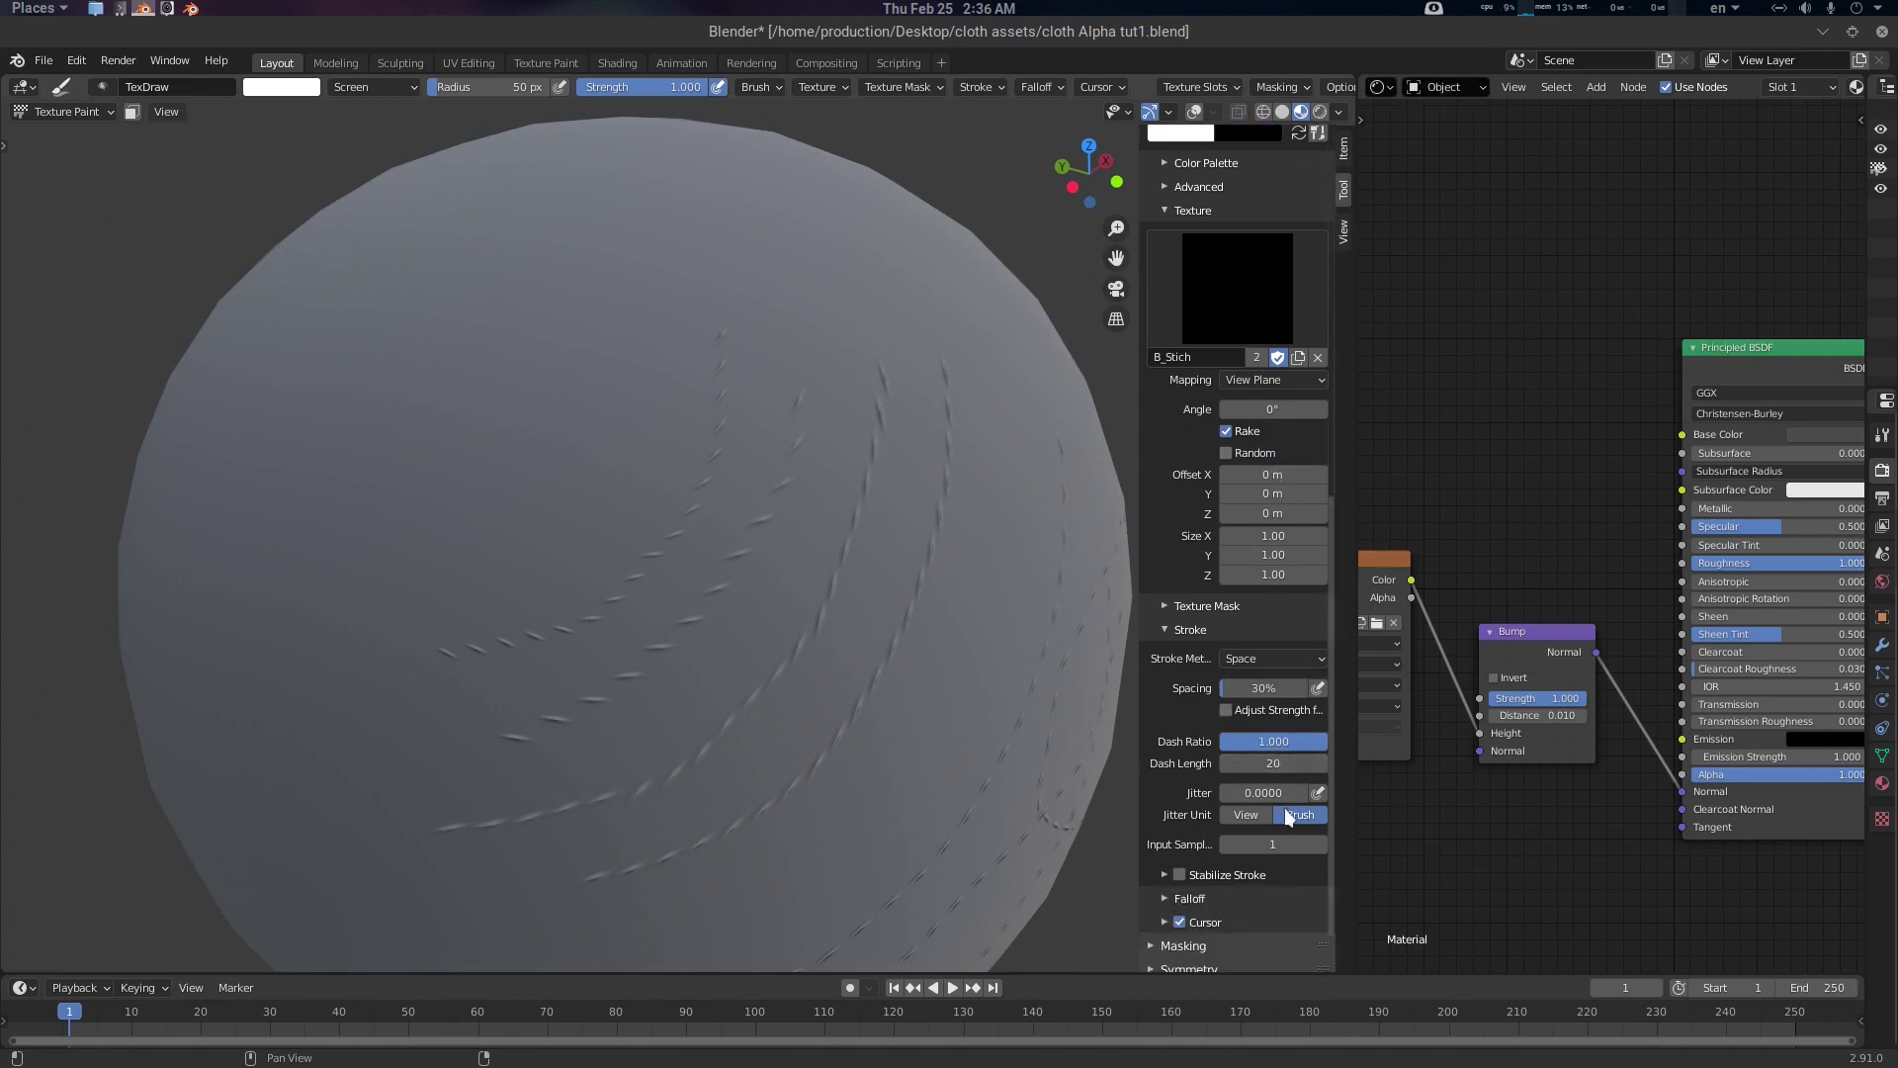
pyautogui.scroll(1, 1288, 712)
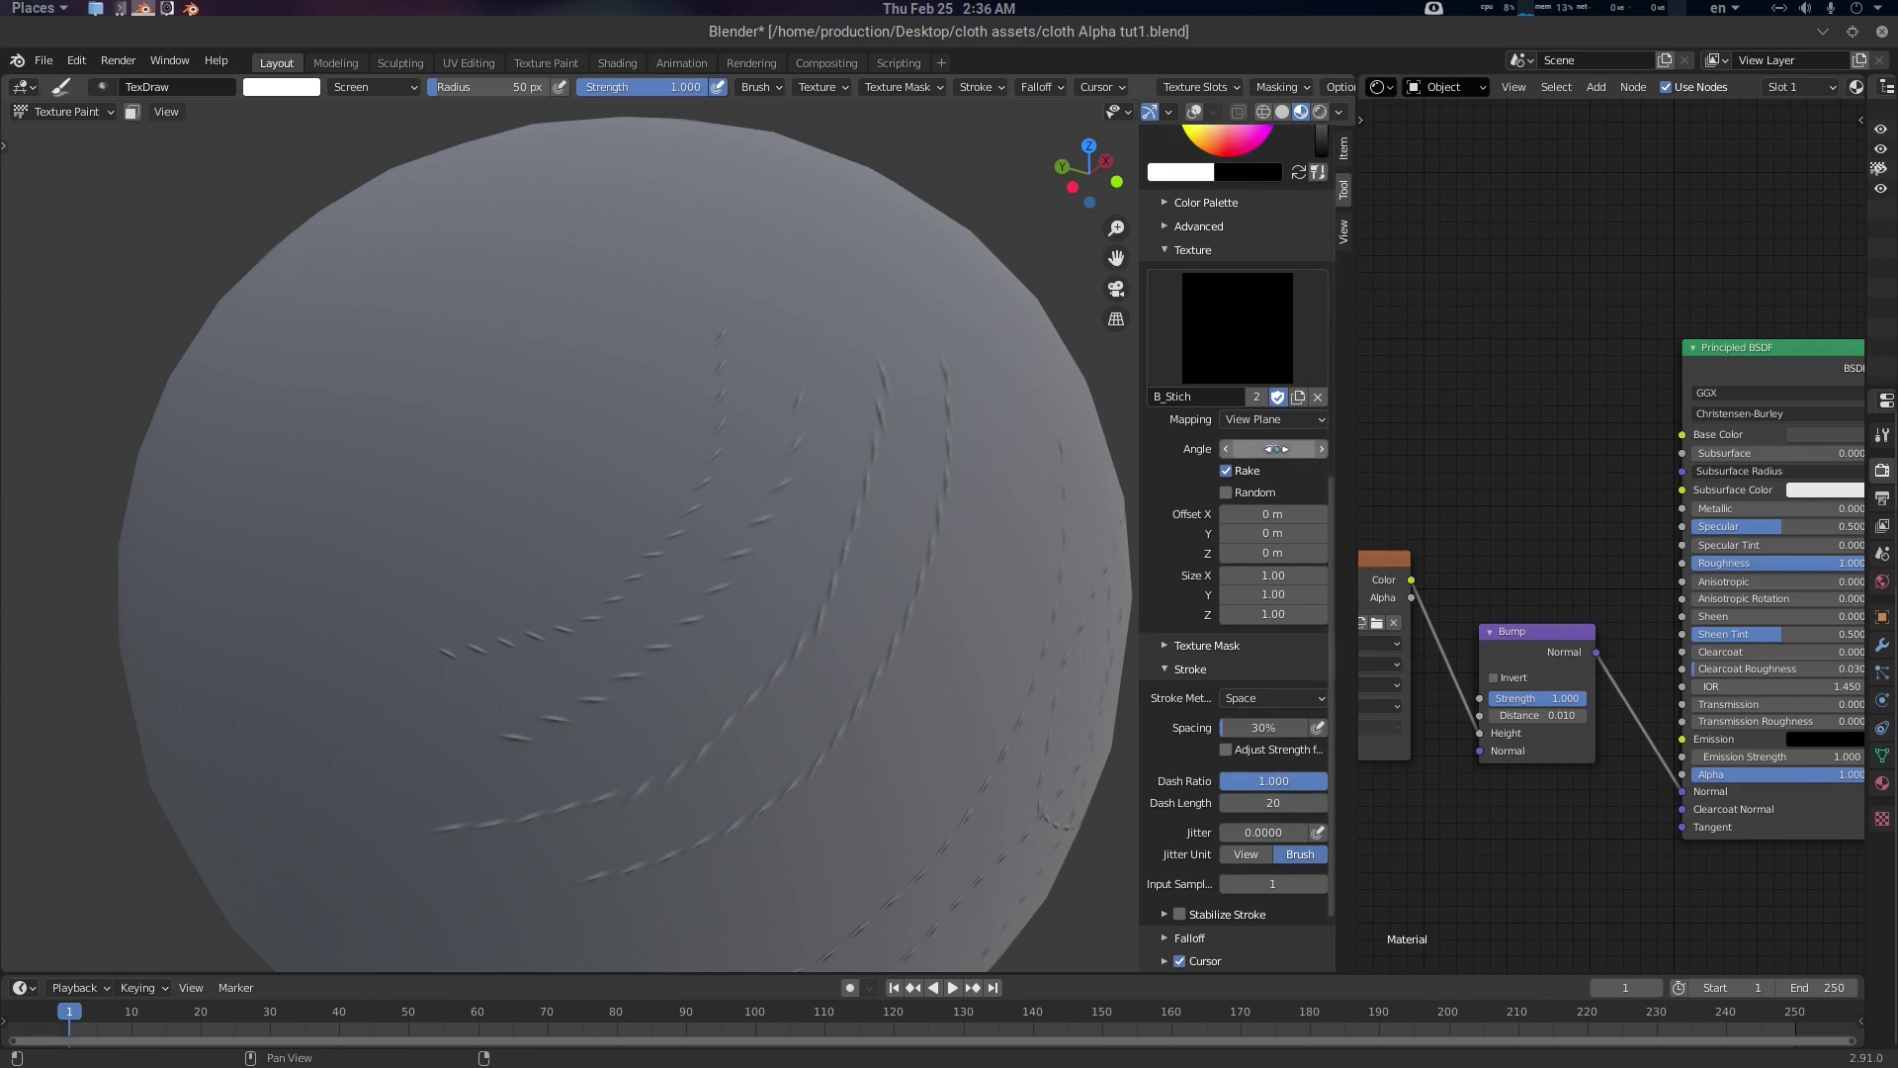
# Remove the Rotate node in the Compositing workspace, keeping the Scale node linked to the last ColorRamp
pyautogui.click(848, 62)
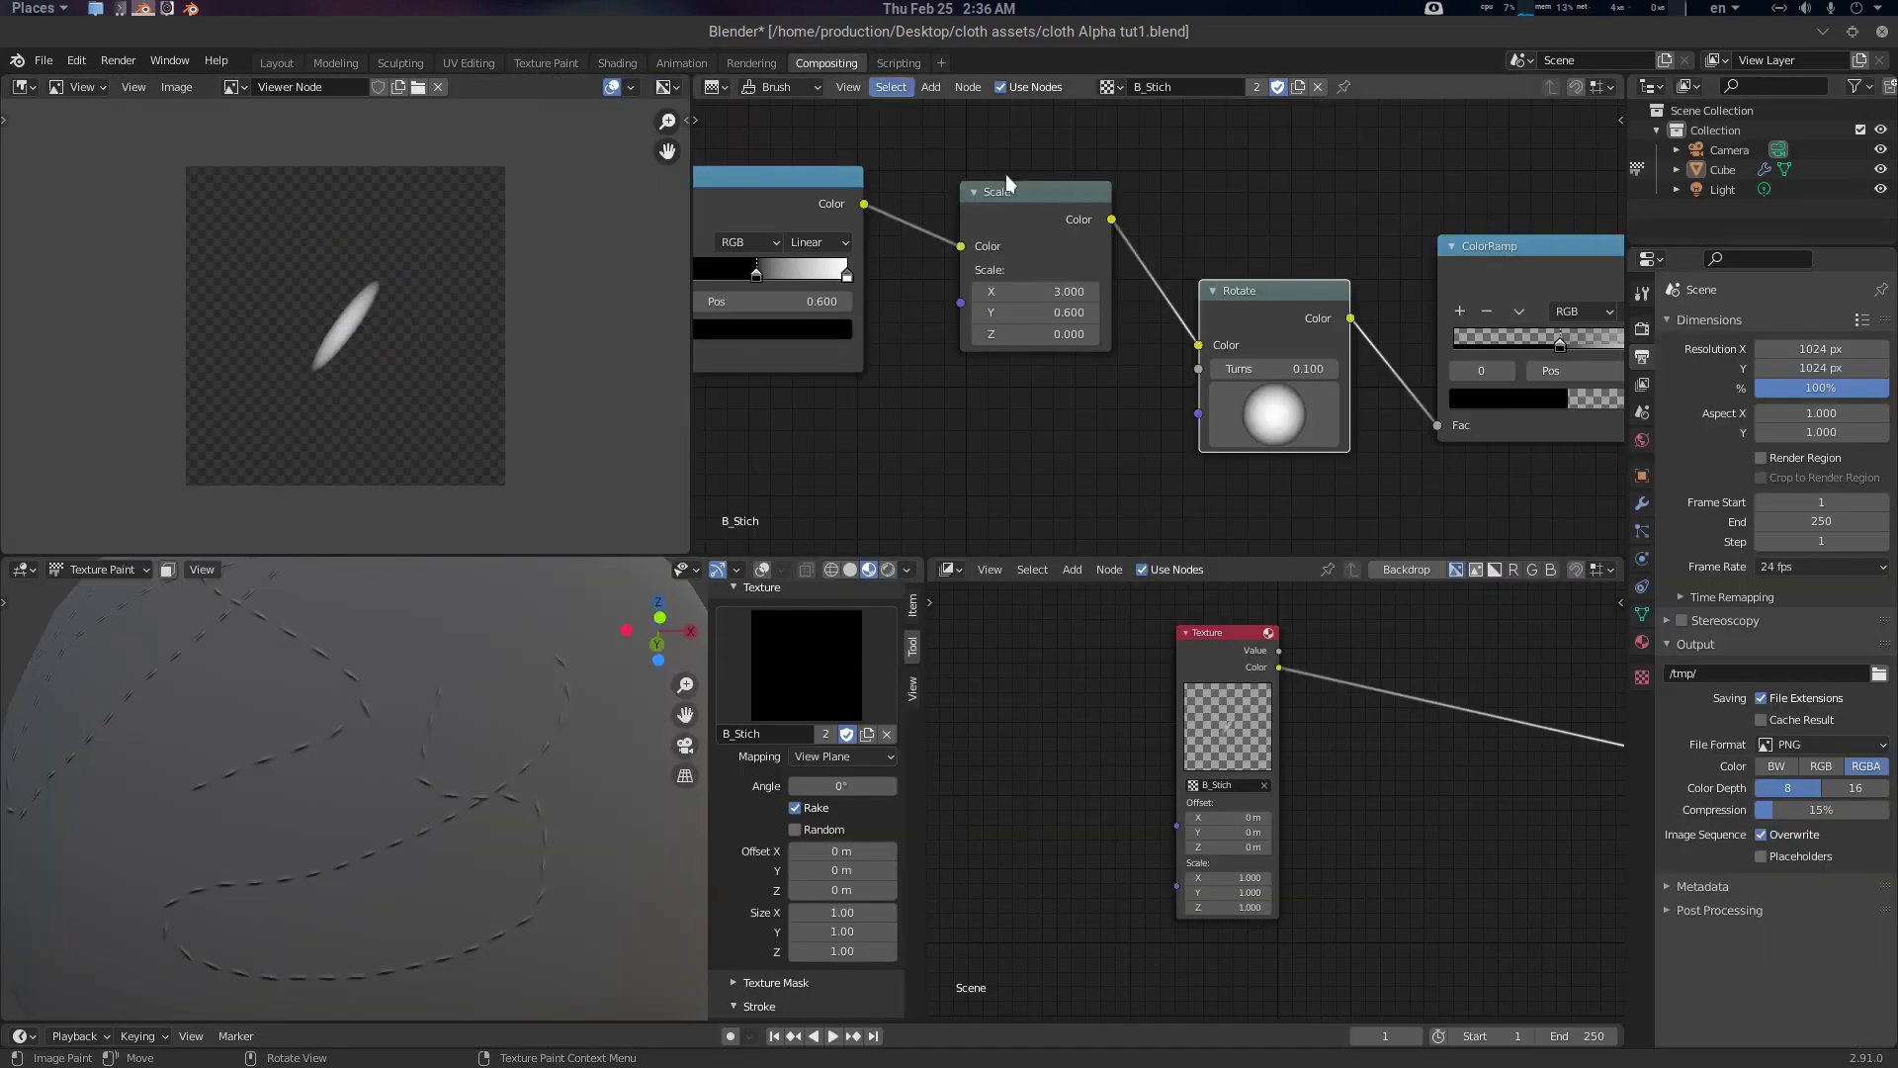
pyautogui.moveTo(1286, 308); pyautogui.dragTo(1283, 285)
pyautogui.hotkey('ctrl', 'x')
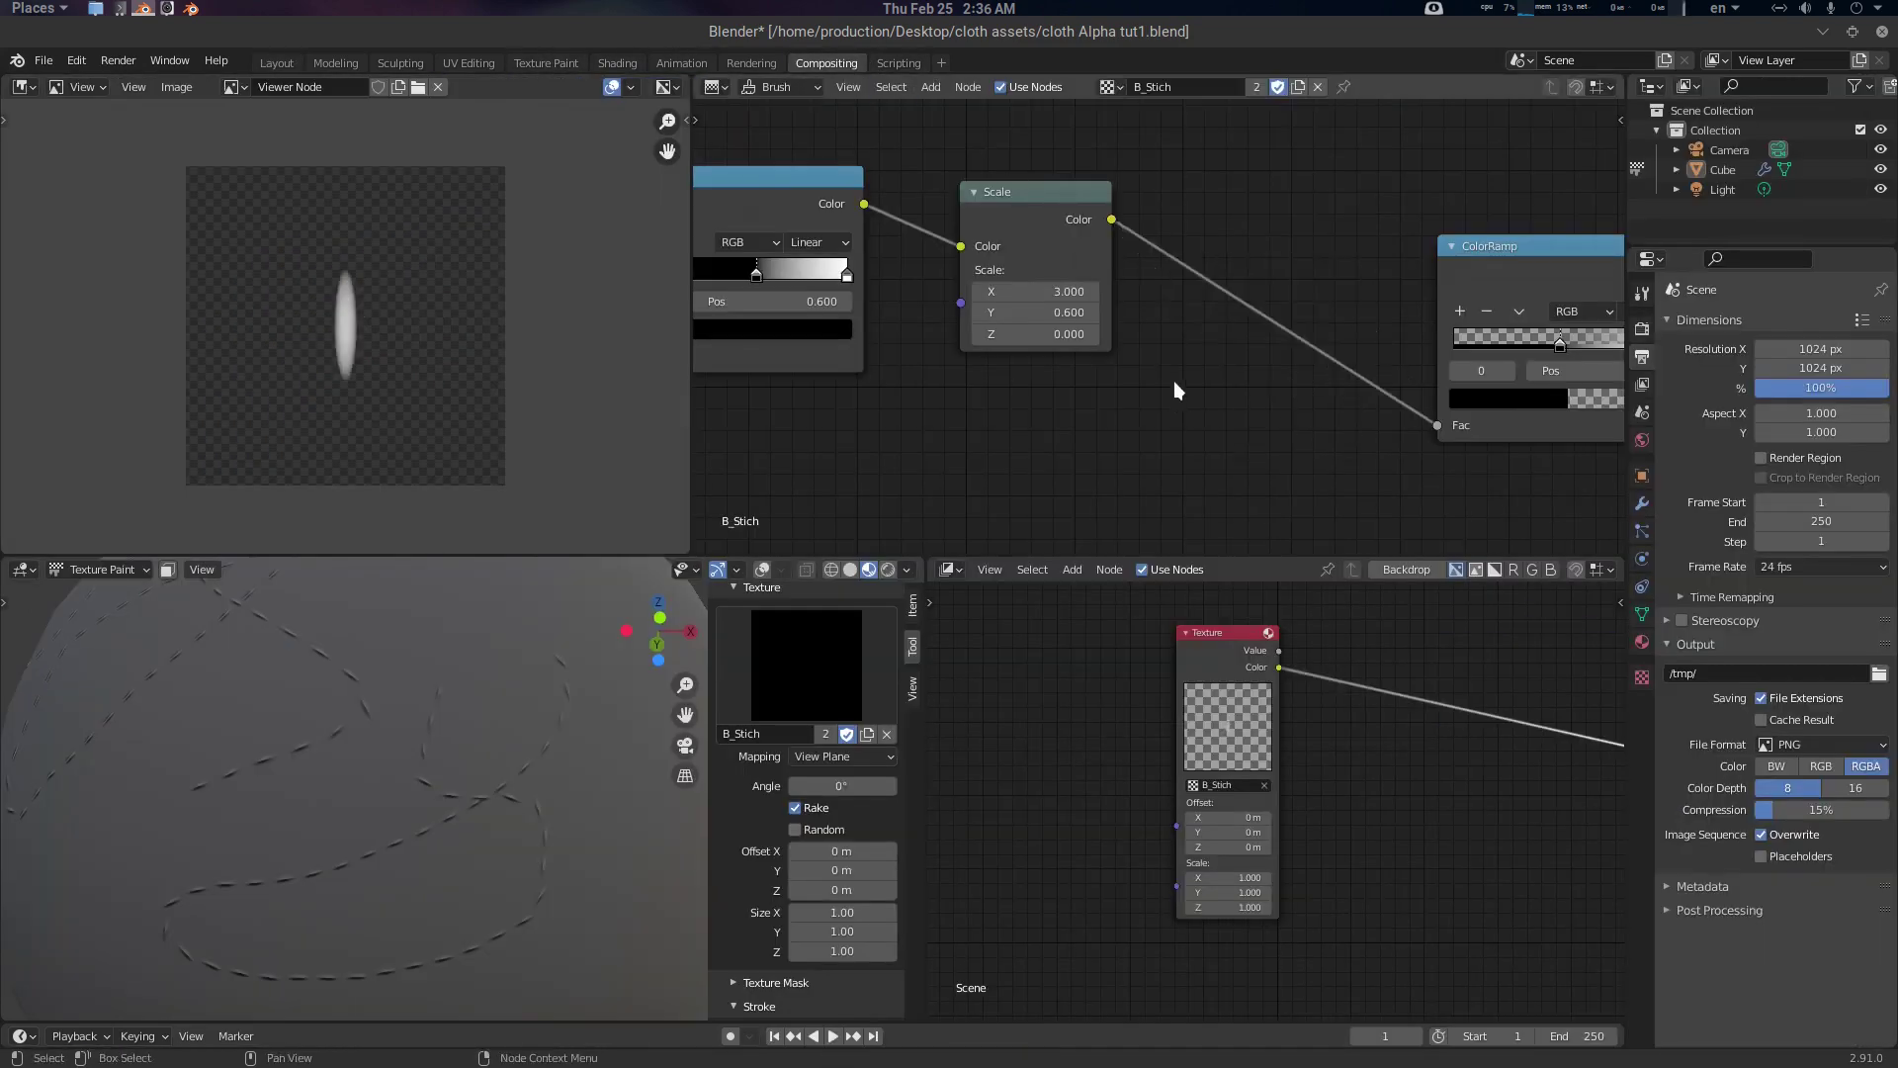
pyautogui.scroll(-2, 1155, 380)
pyautogui.moveTo(1154, 381); pyautogui.dragTo(1248, 388, button='middle')
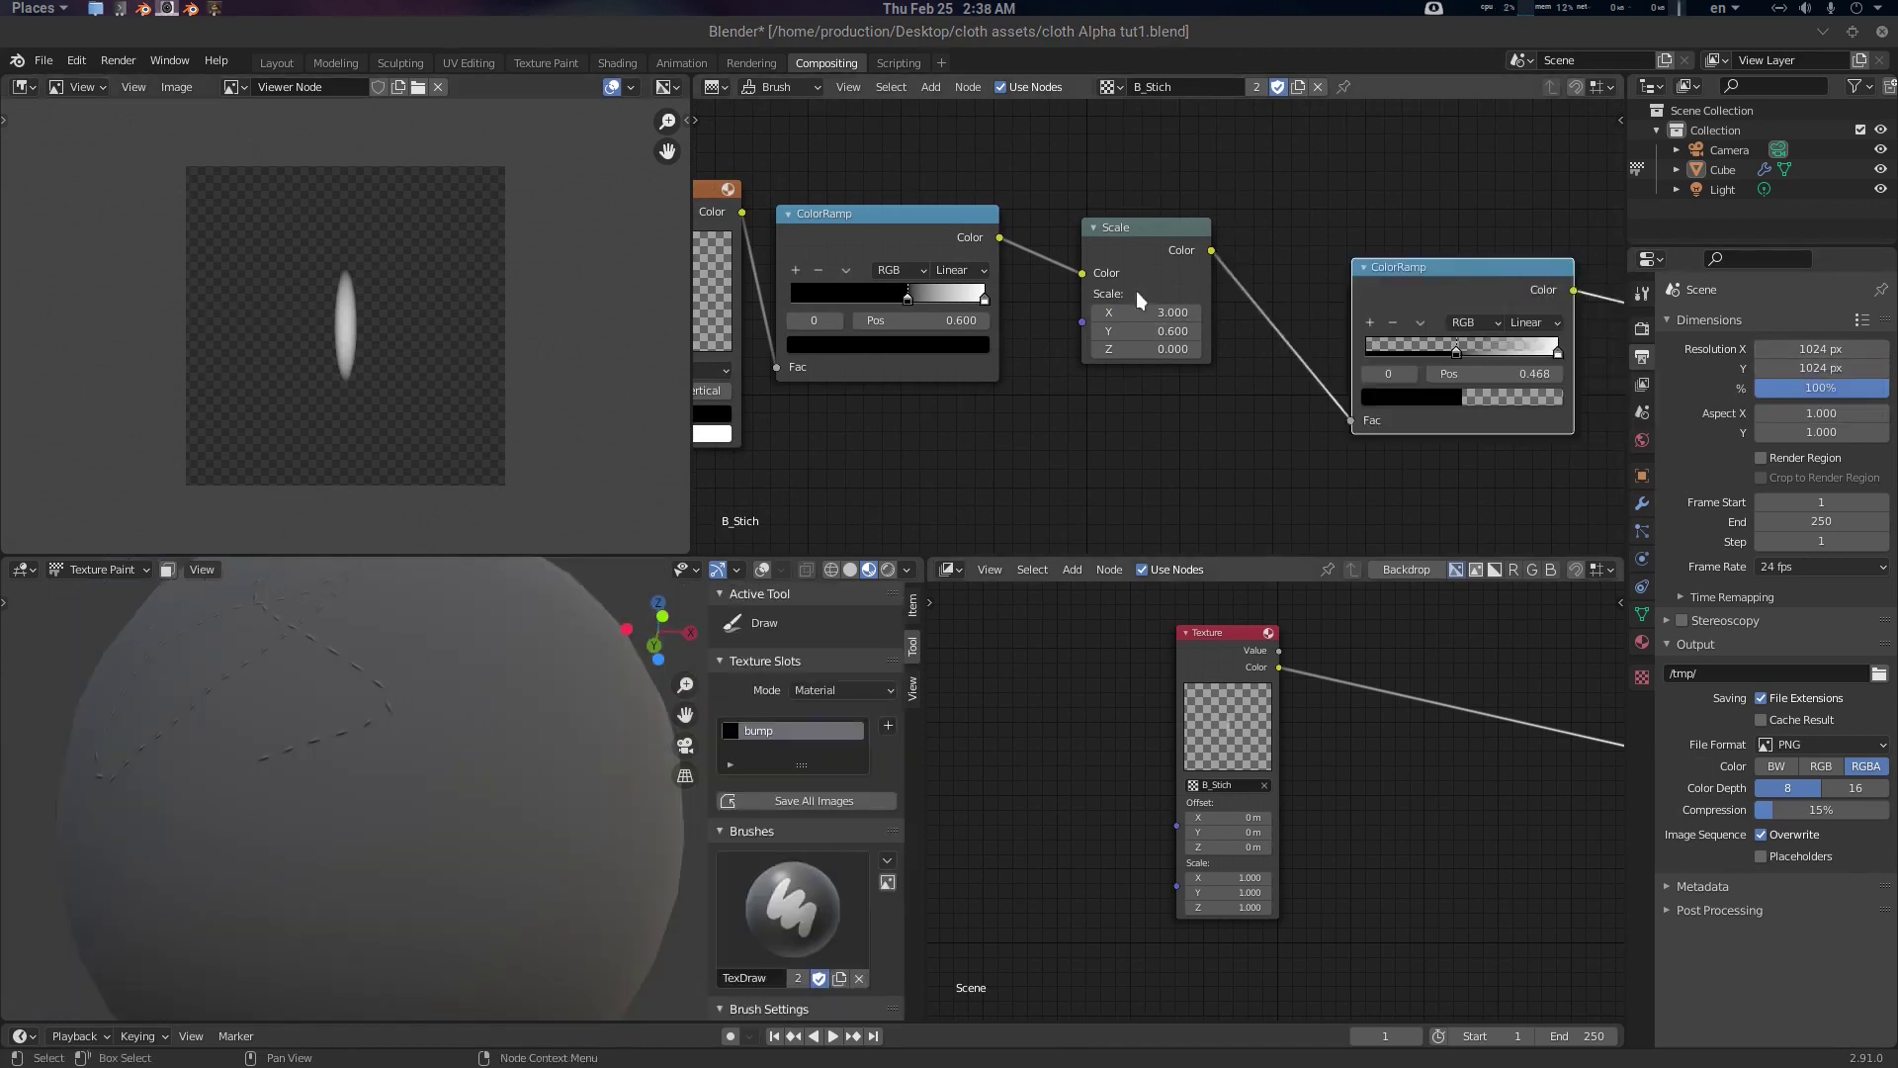
pyautogui.moveTo(1136, 290); pyautogui.dragTo(1218, 310, button='middle')
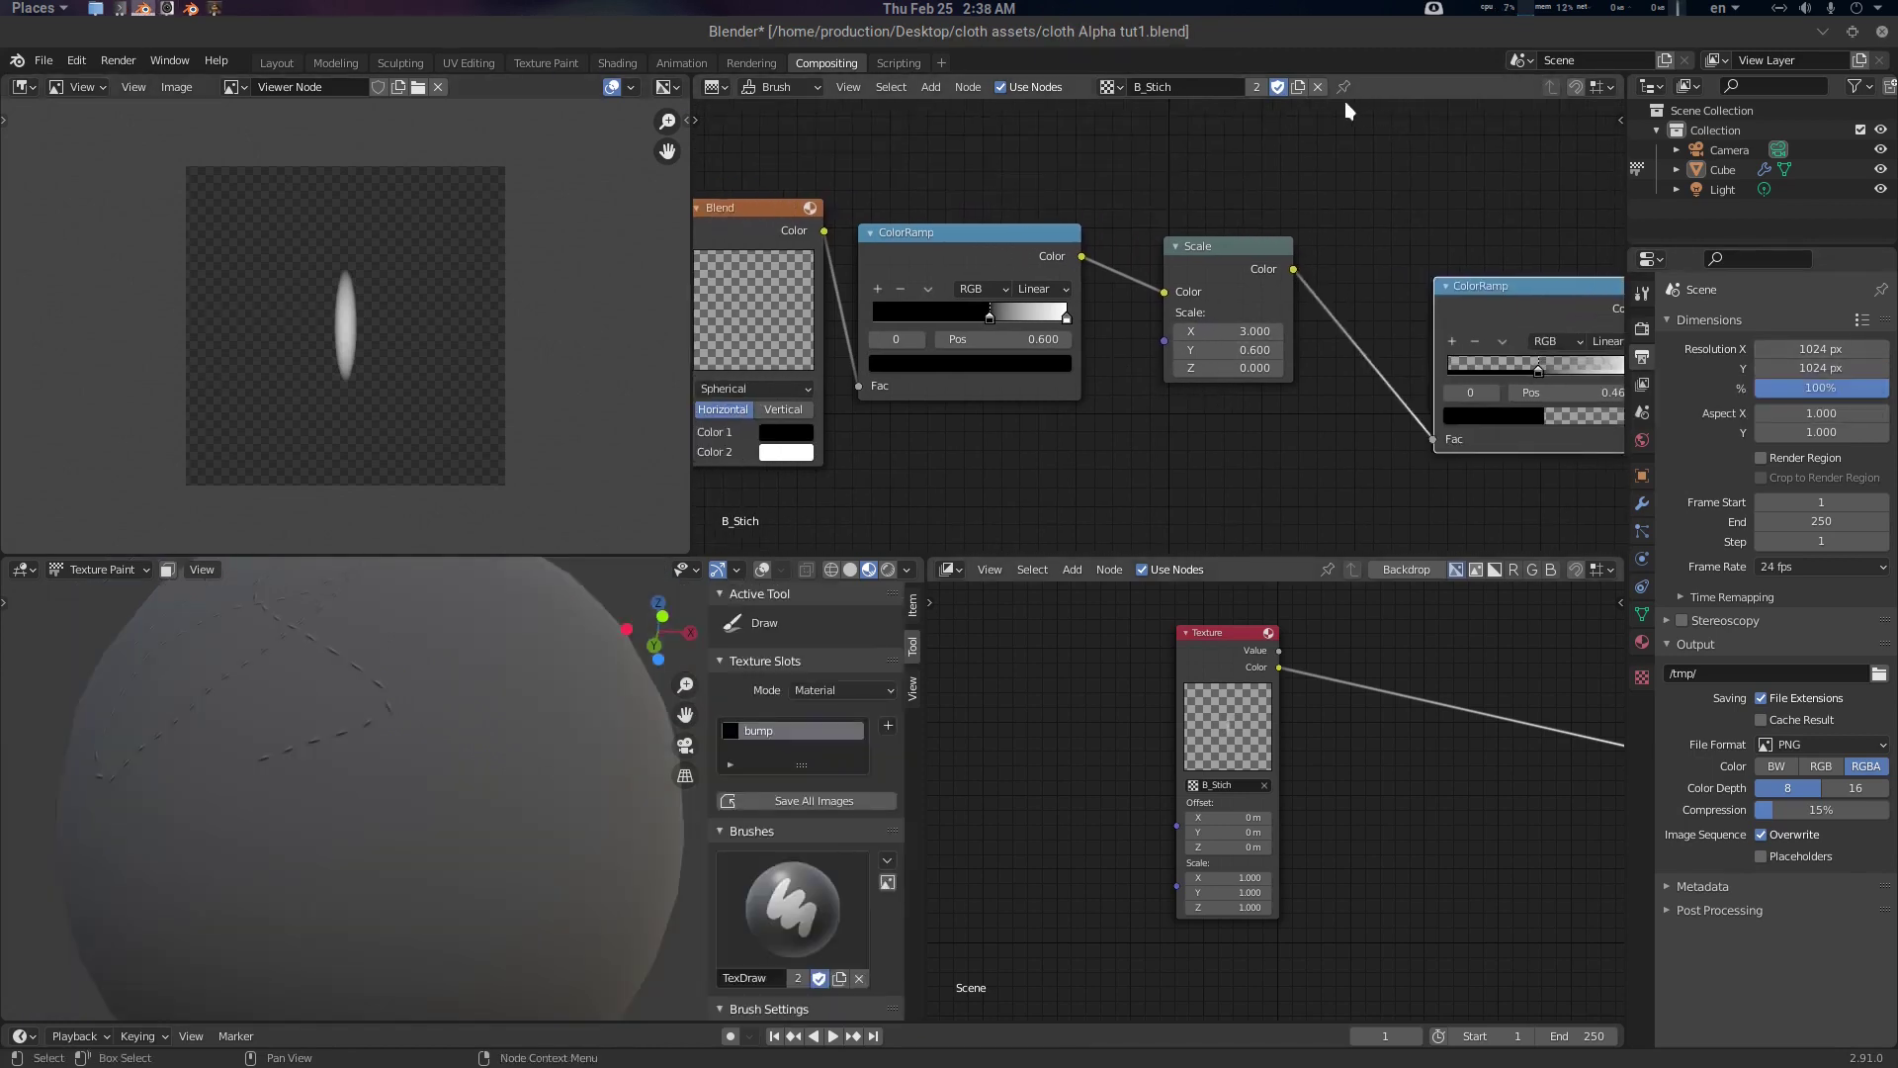
# Unlink B_Stich from the brush and create a new brush texture named B_Crease
pyautogui.click(1319, 87)
pyautogui.click(1155, 87)
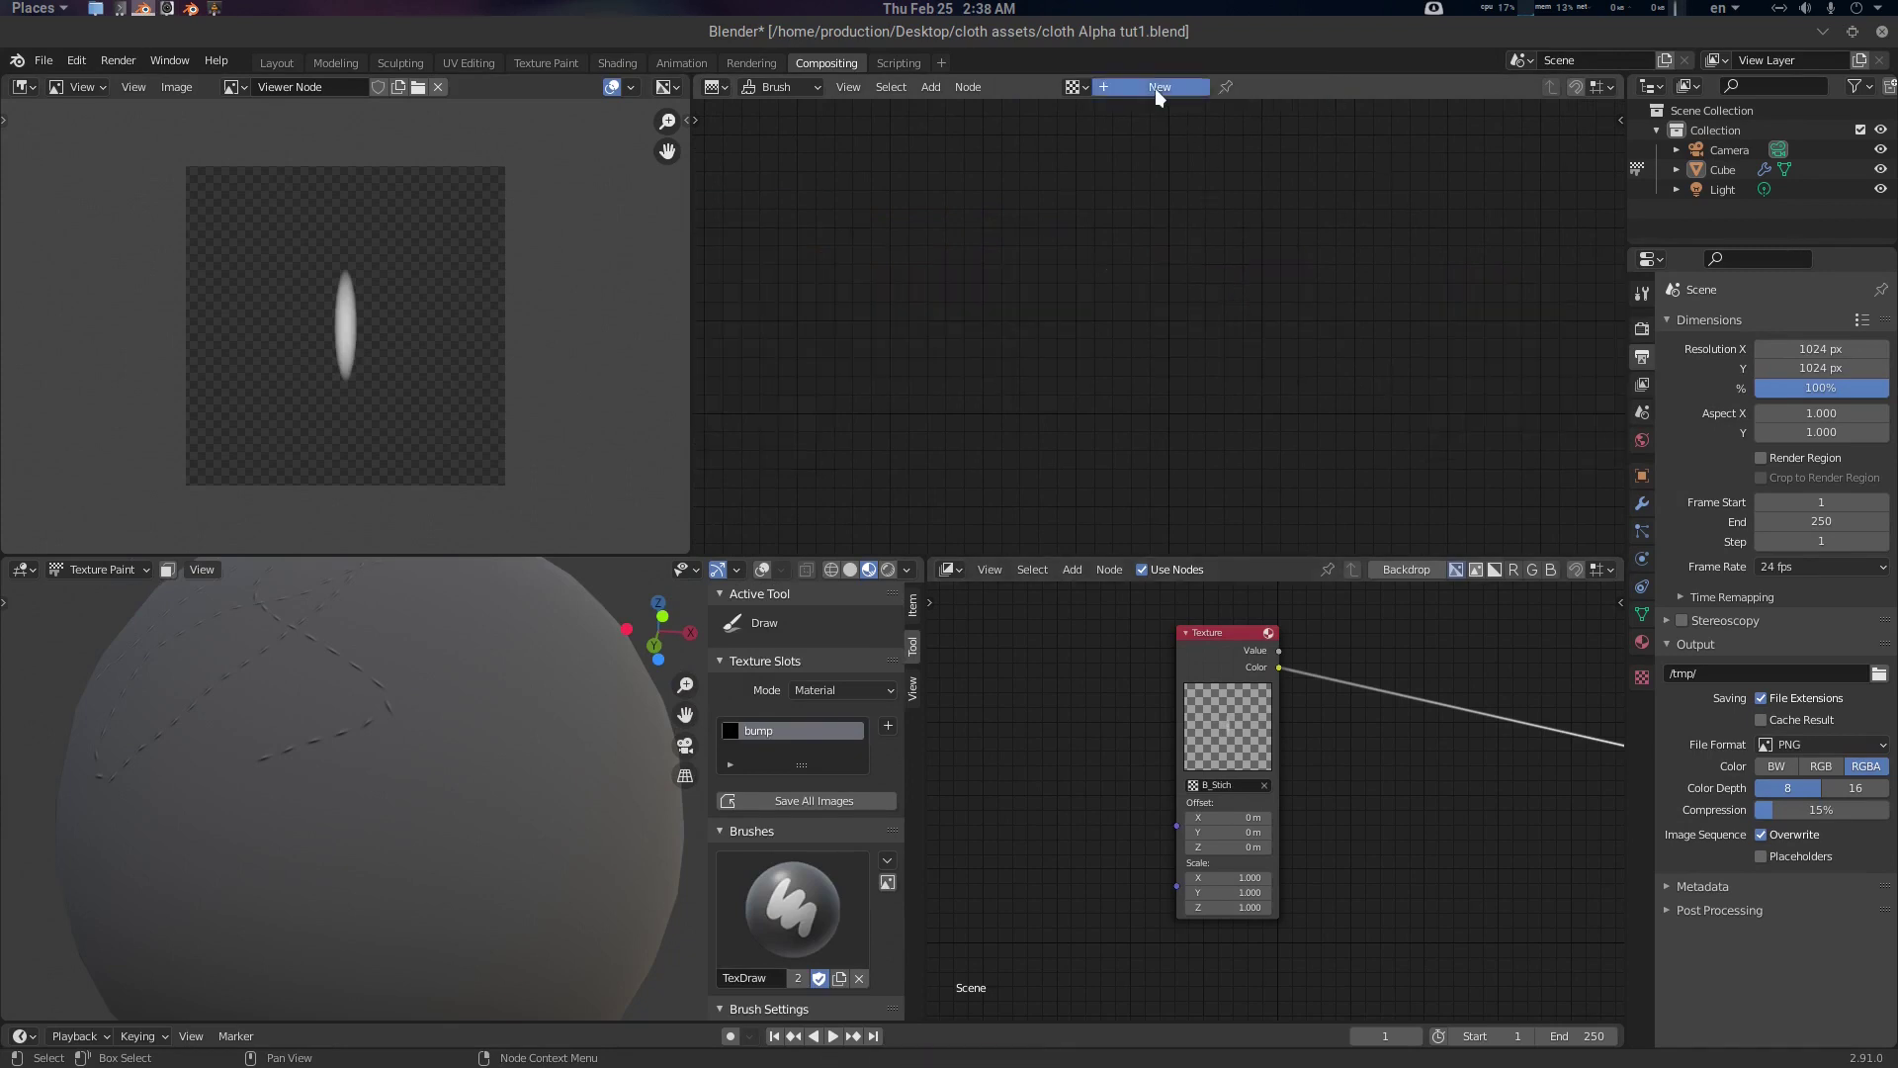
pyautogui.click(1165, 85)
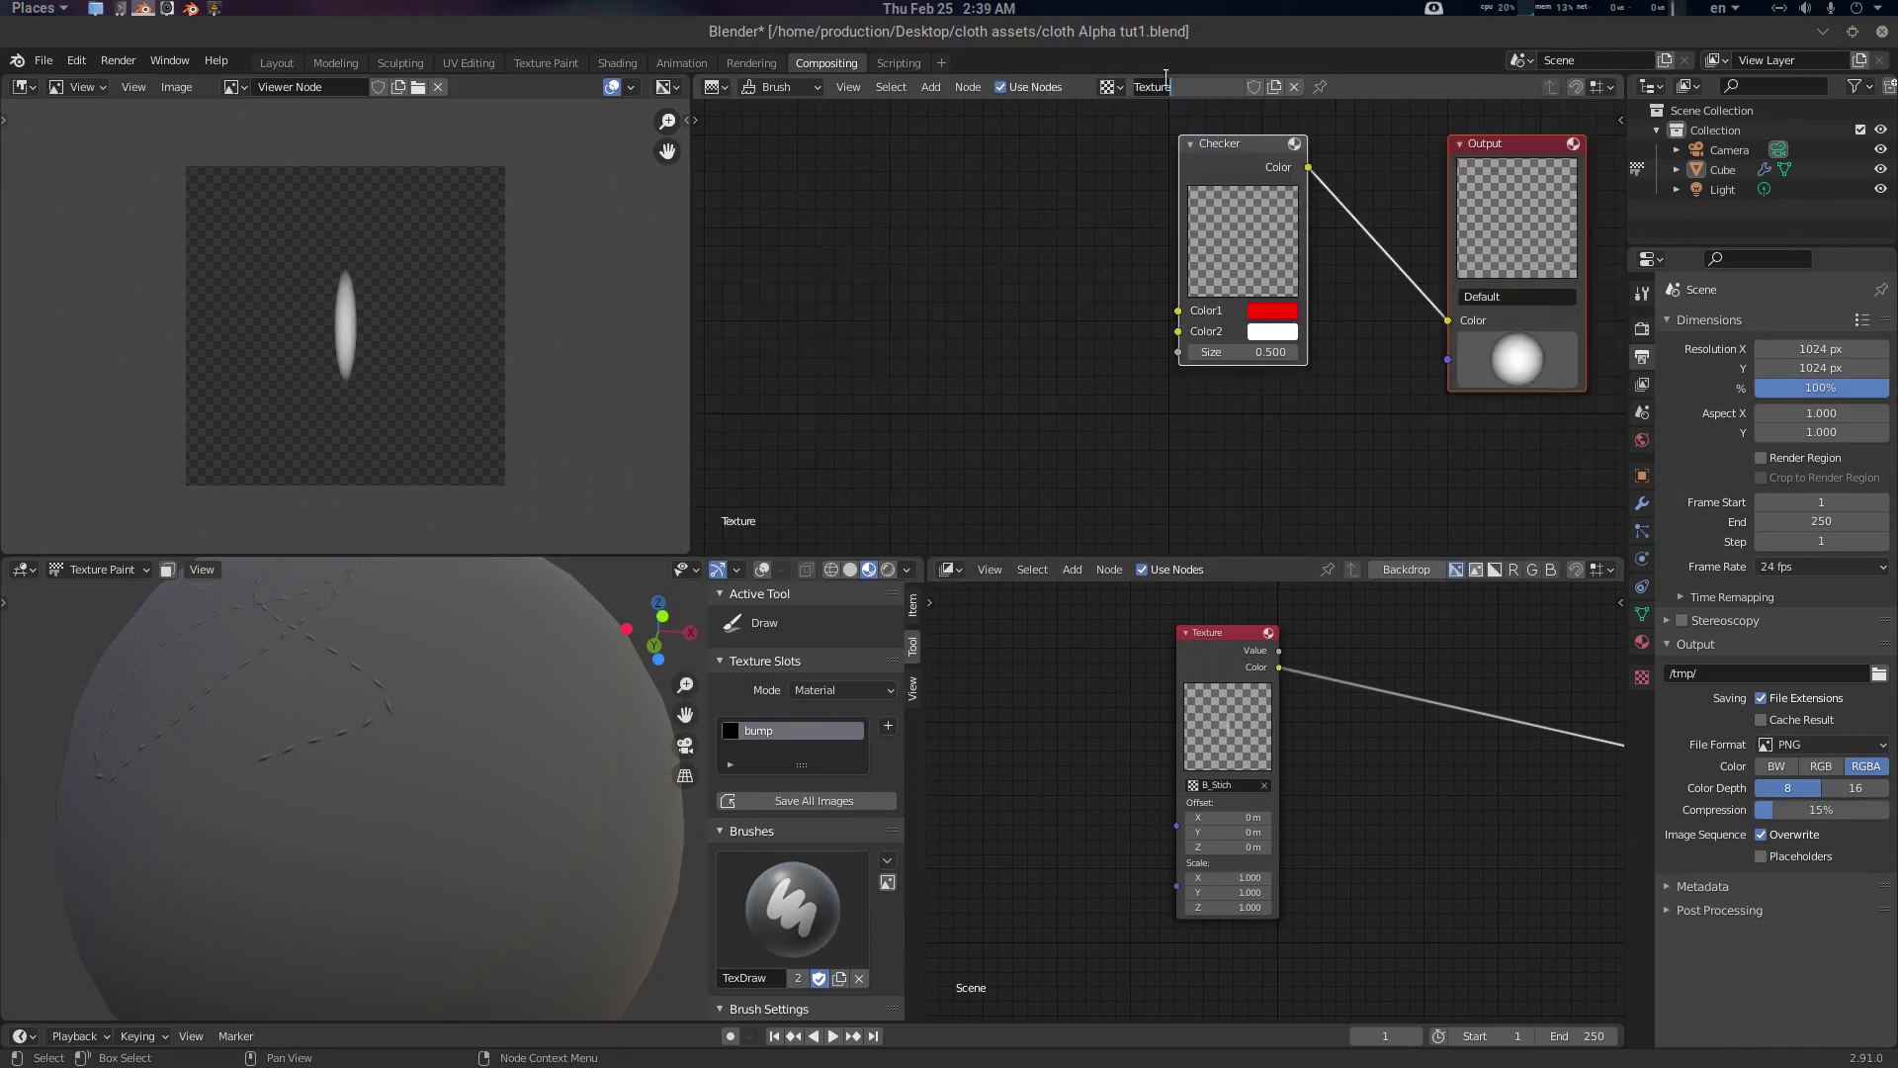
pyautogui.write('B_Crease')
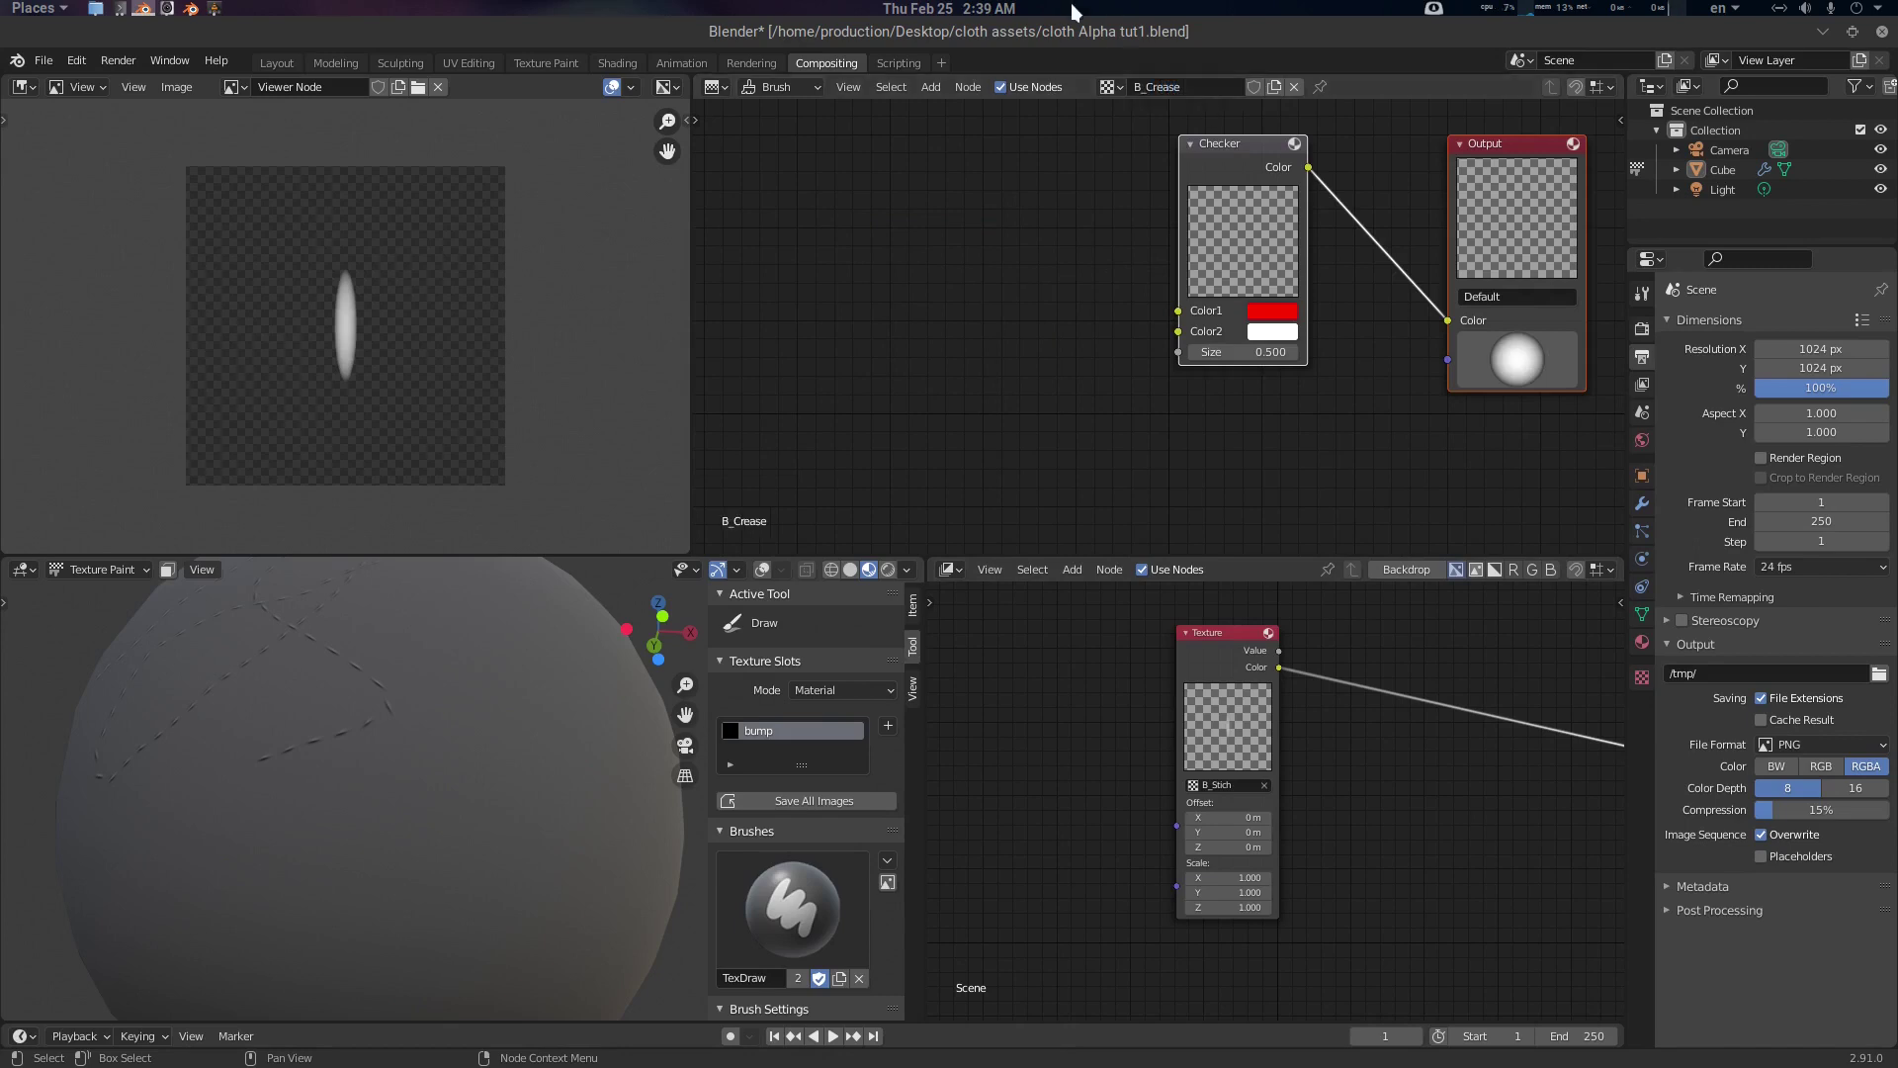
# Replace the default Checker node of B_Crease with a Blend node placed well before the Output node
pyautogui.moveTo(1294, 144); pyautogui.dragTo(1260, 197, button='middle')
pyautogui.moveTo(1235, 197); pyautogui.dragTo(1175, 197)
pyautogui.press('x')
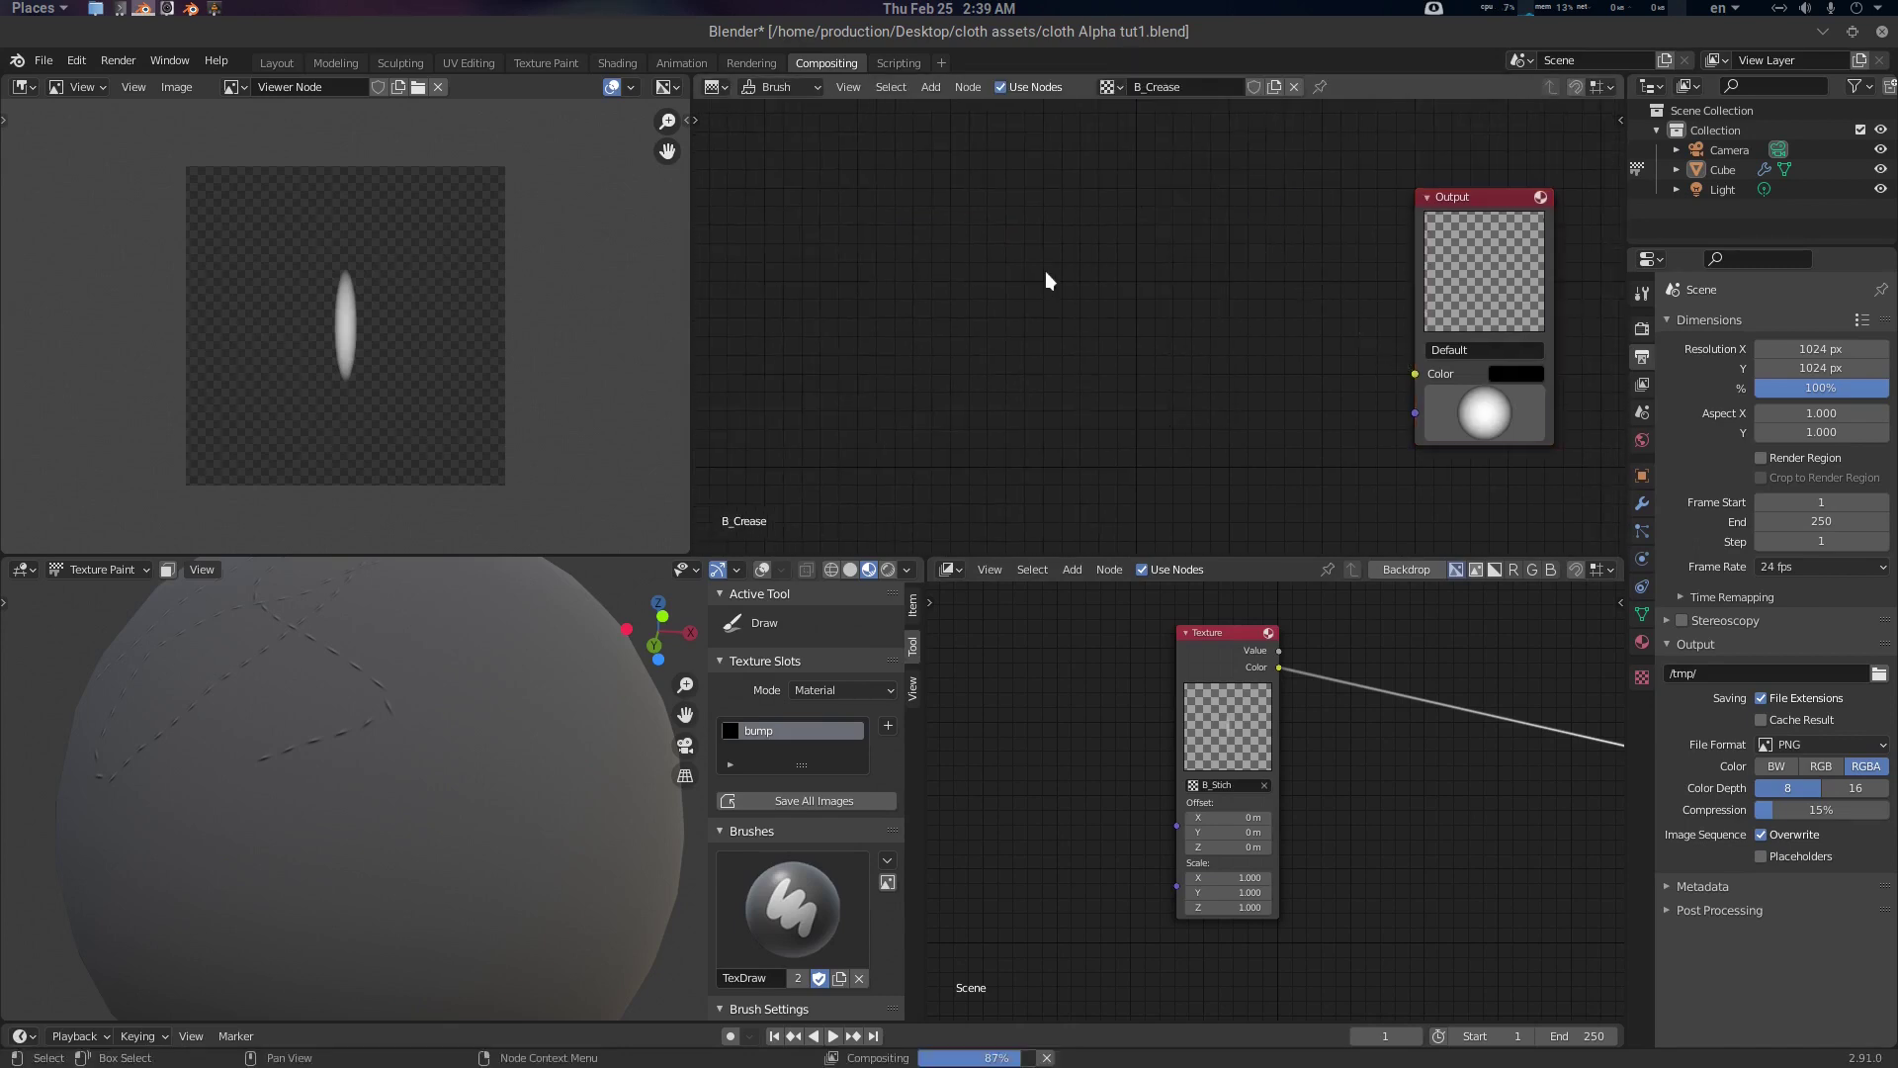
pyautogui.hotkey('shift', 'a')
pyautogui.click(1047, 263)
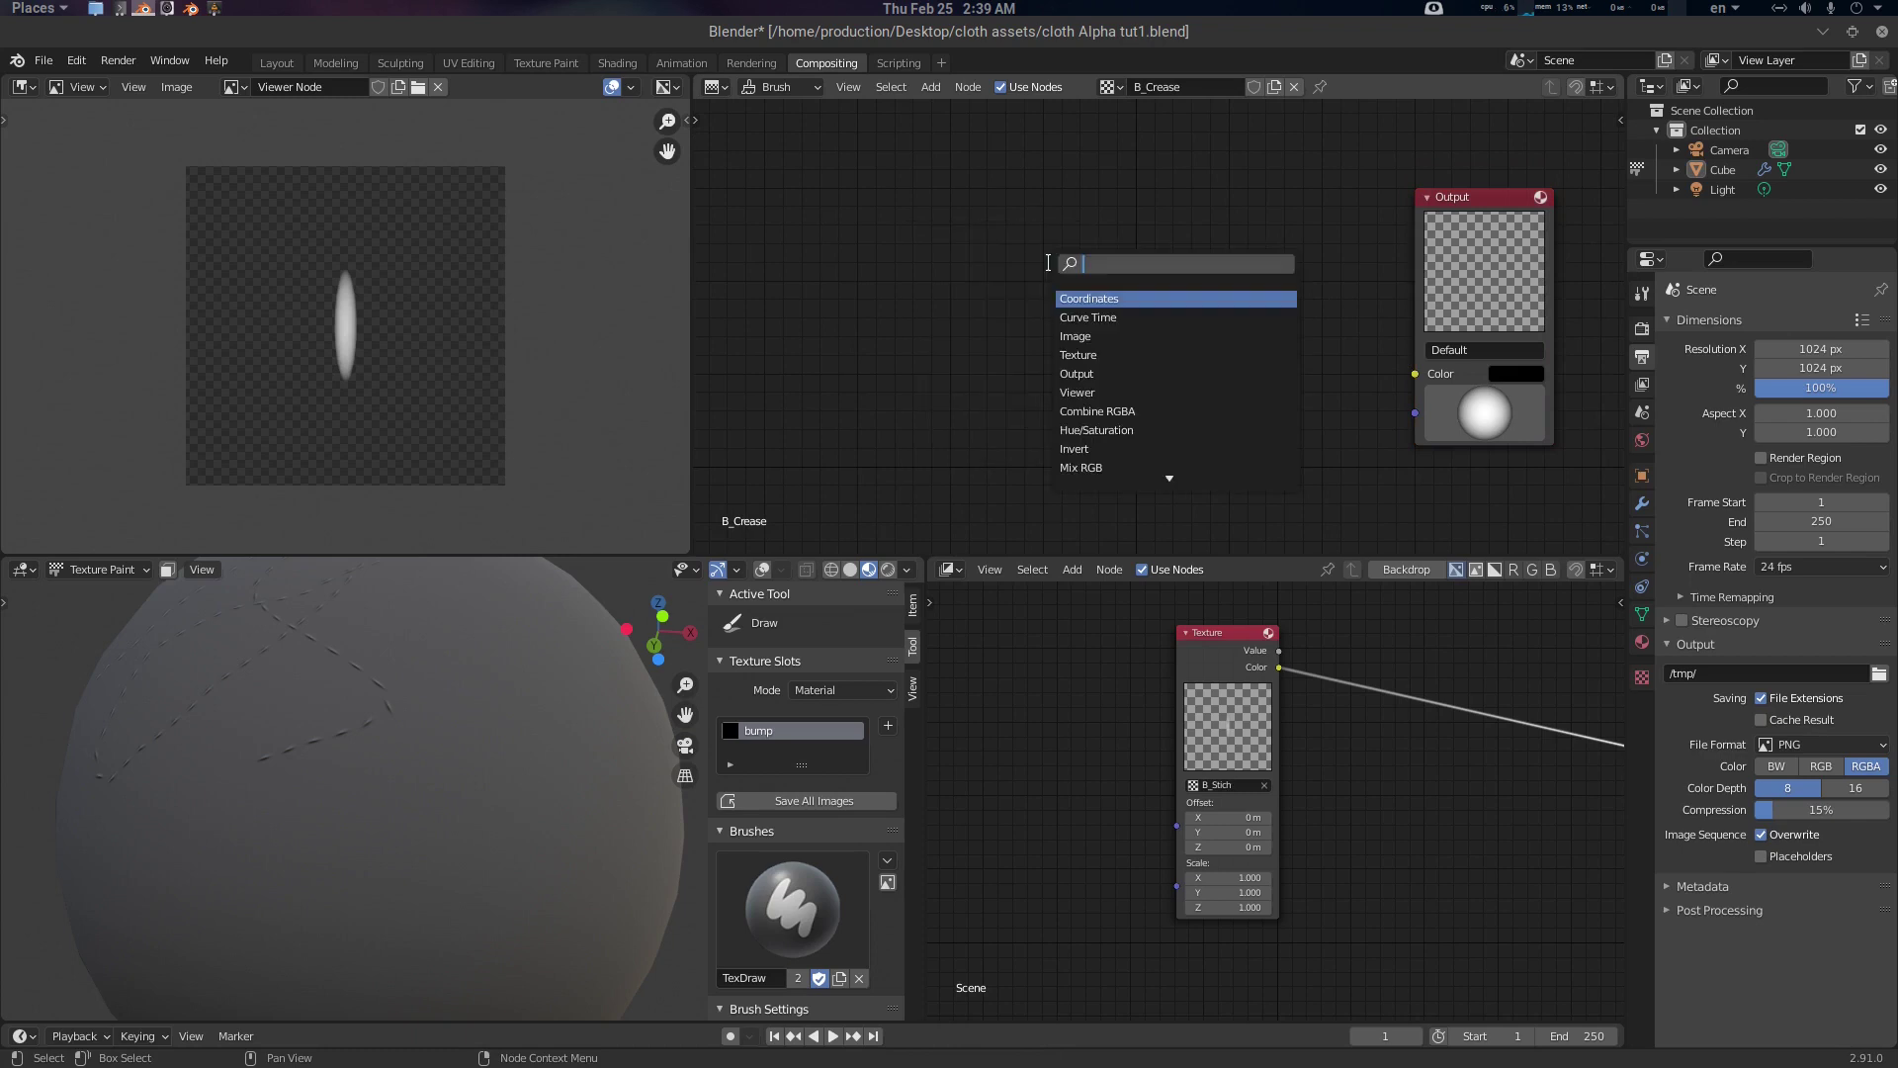
pyautogui.write('blend')
pyautogui.press('Return')
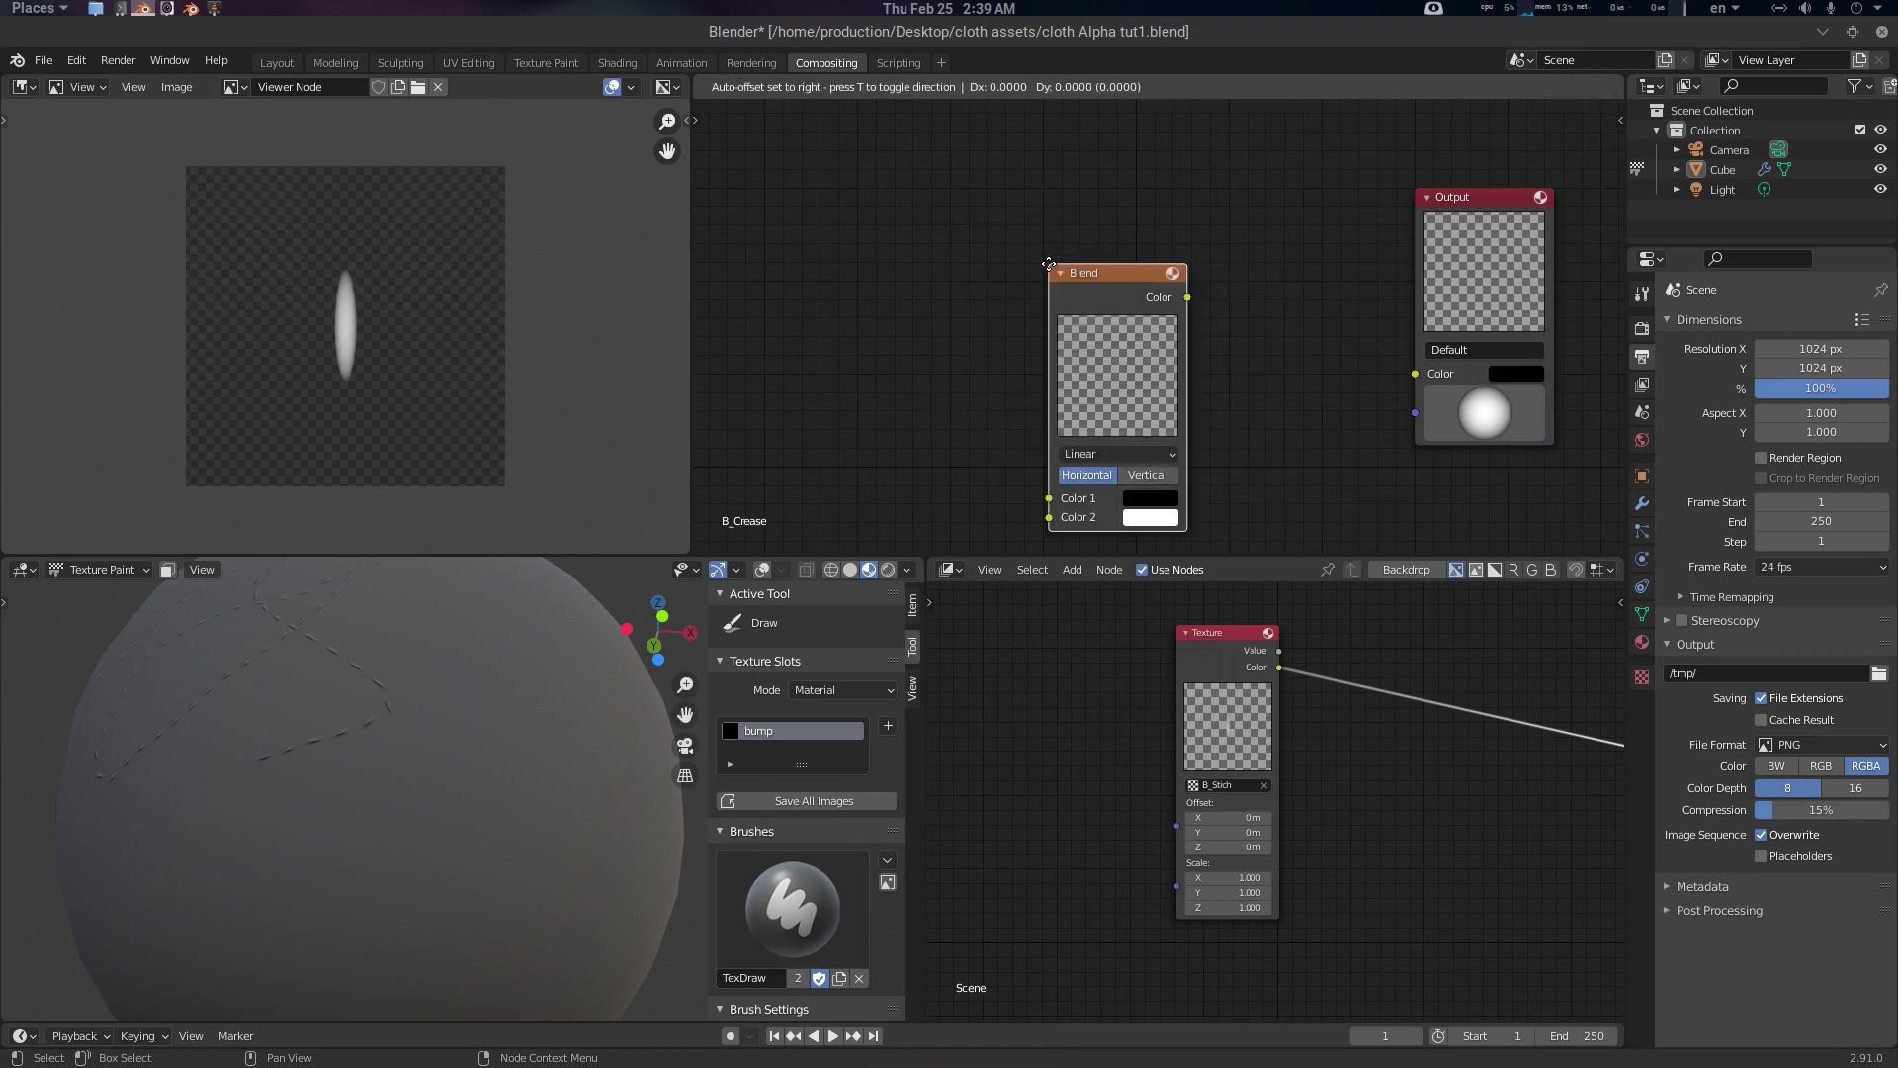
pyautogui.click(910, 203)
# Assign B_Crease to the compositor's Texture node and protect the texture with a fake user
pyautogui.click(1235, 781)
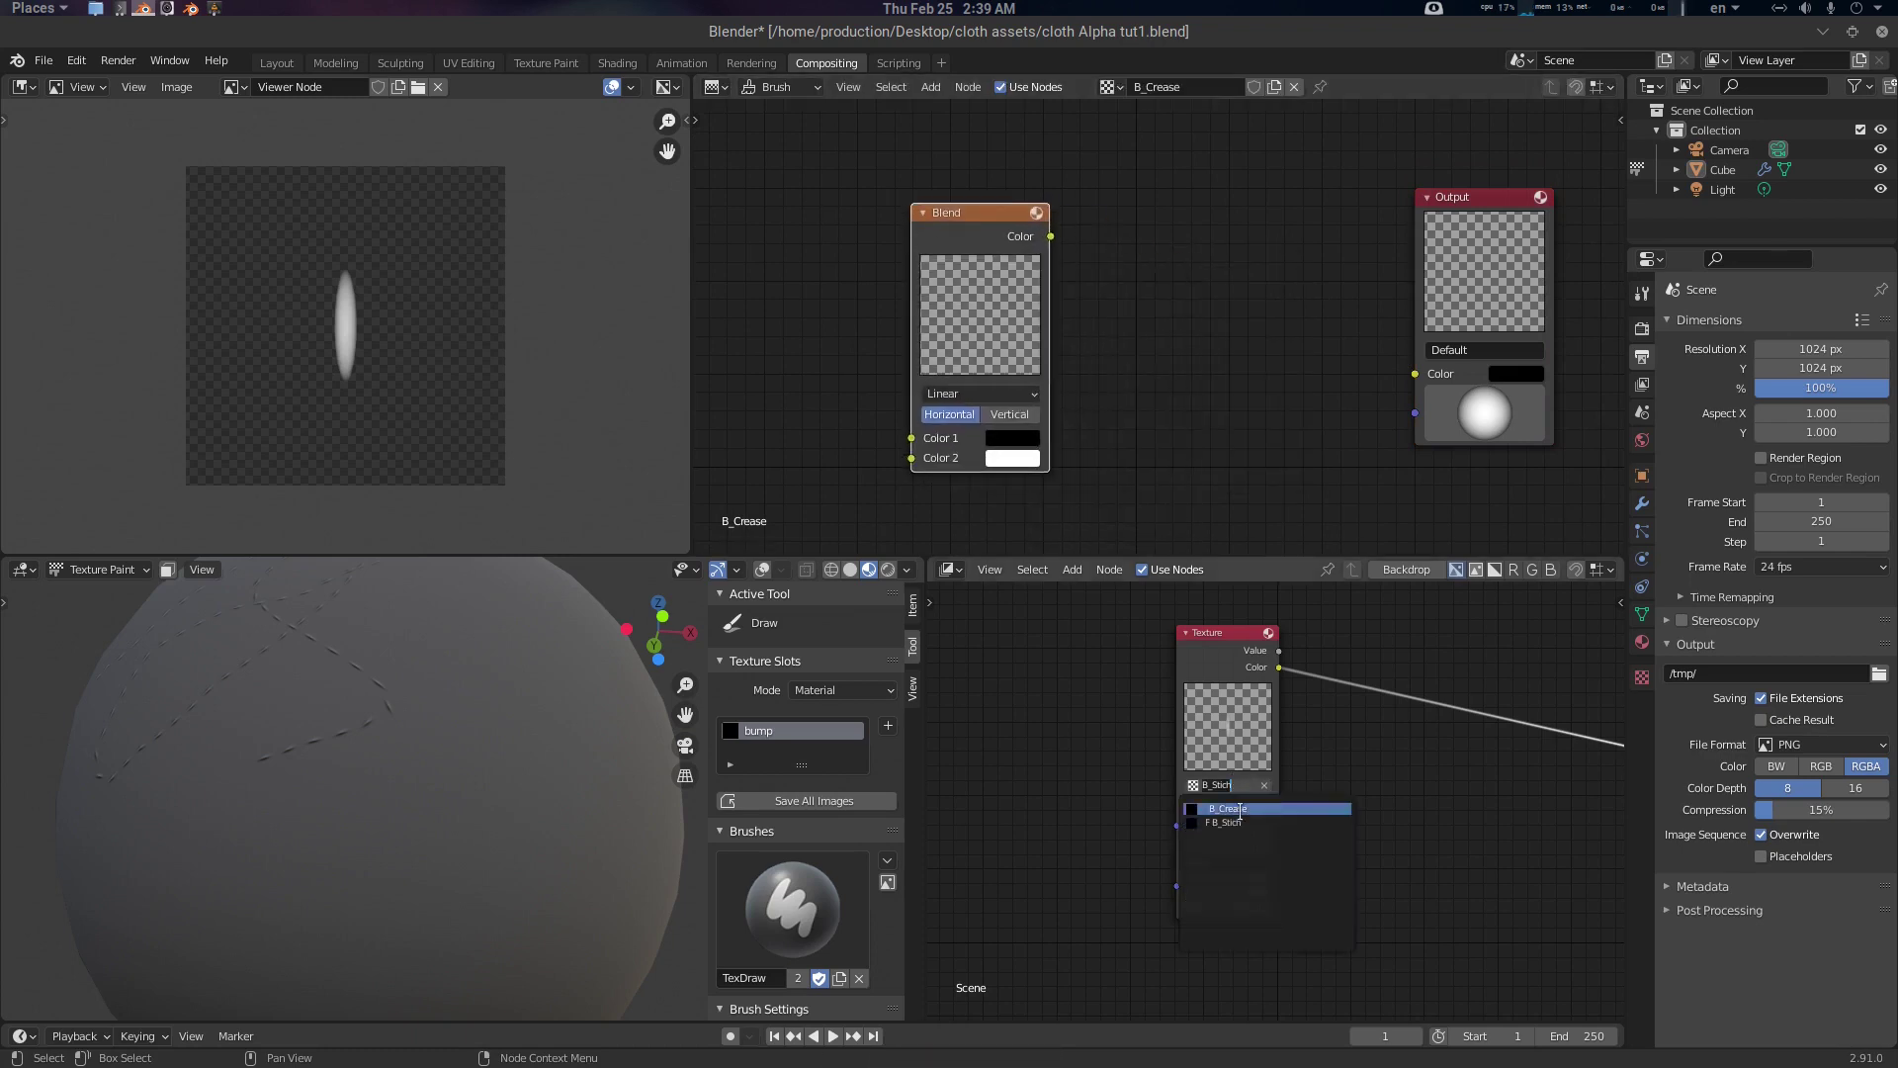
pyautogui.click(1236, 807)
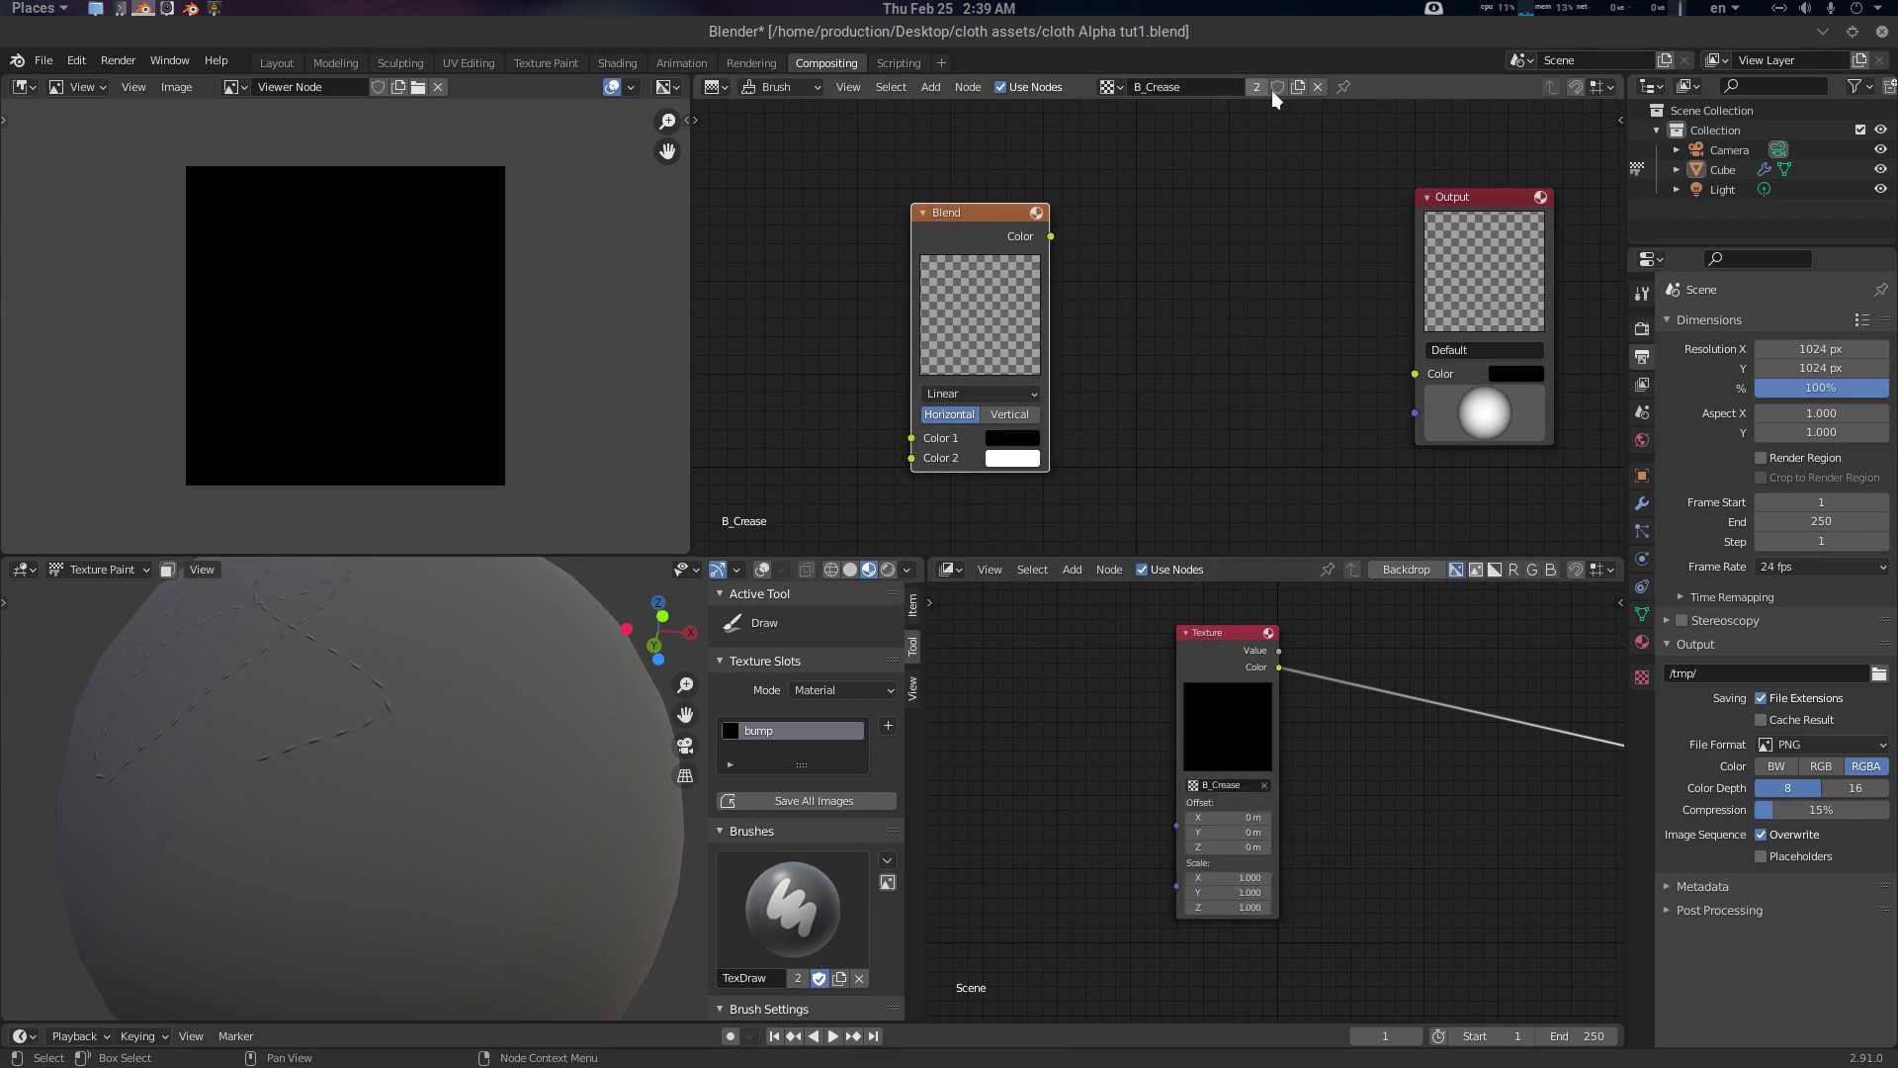
pyautogui.moveTo(1208, 320); pyautogui.dragTo(1270, 305, button='middle')
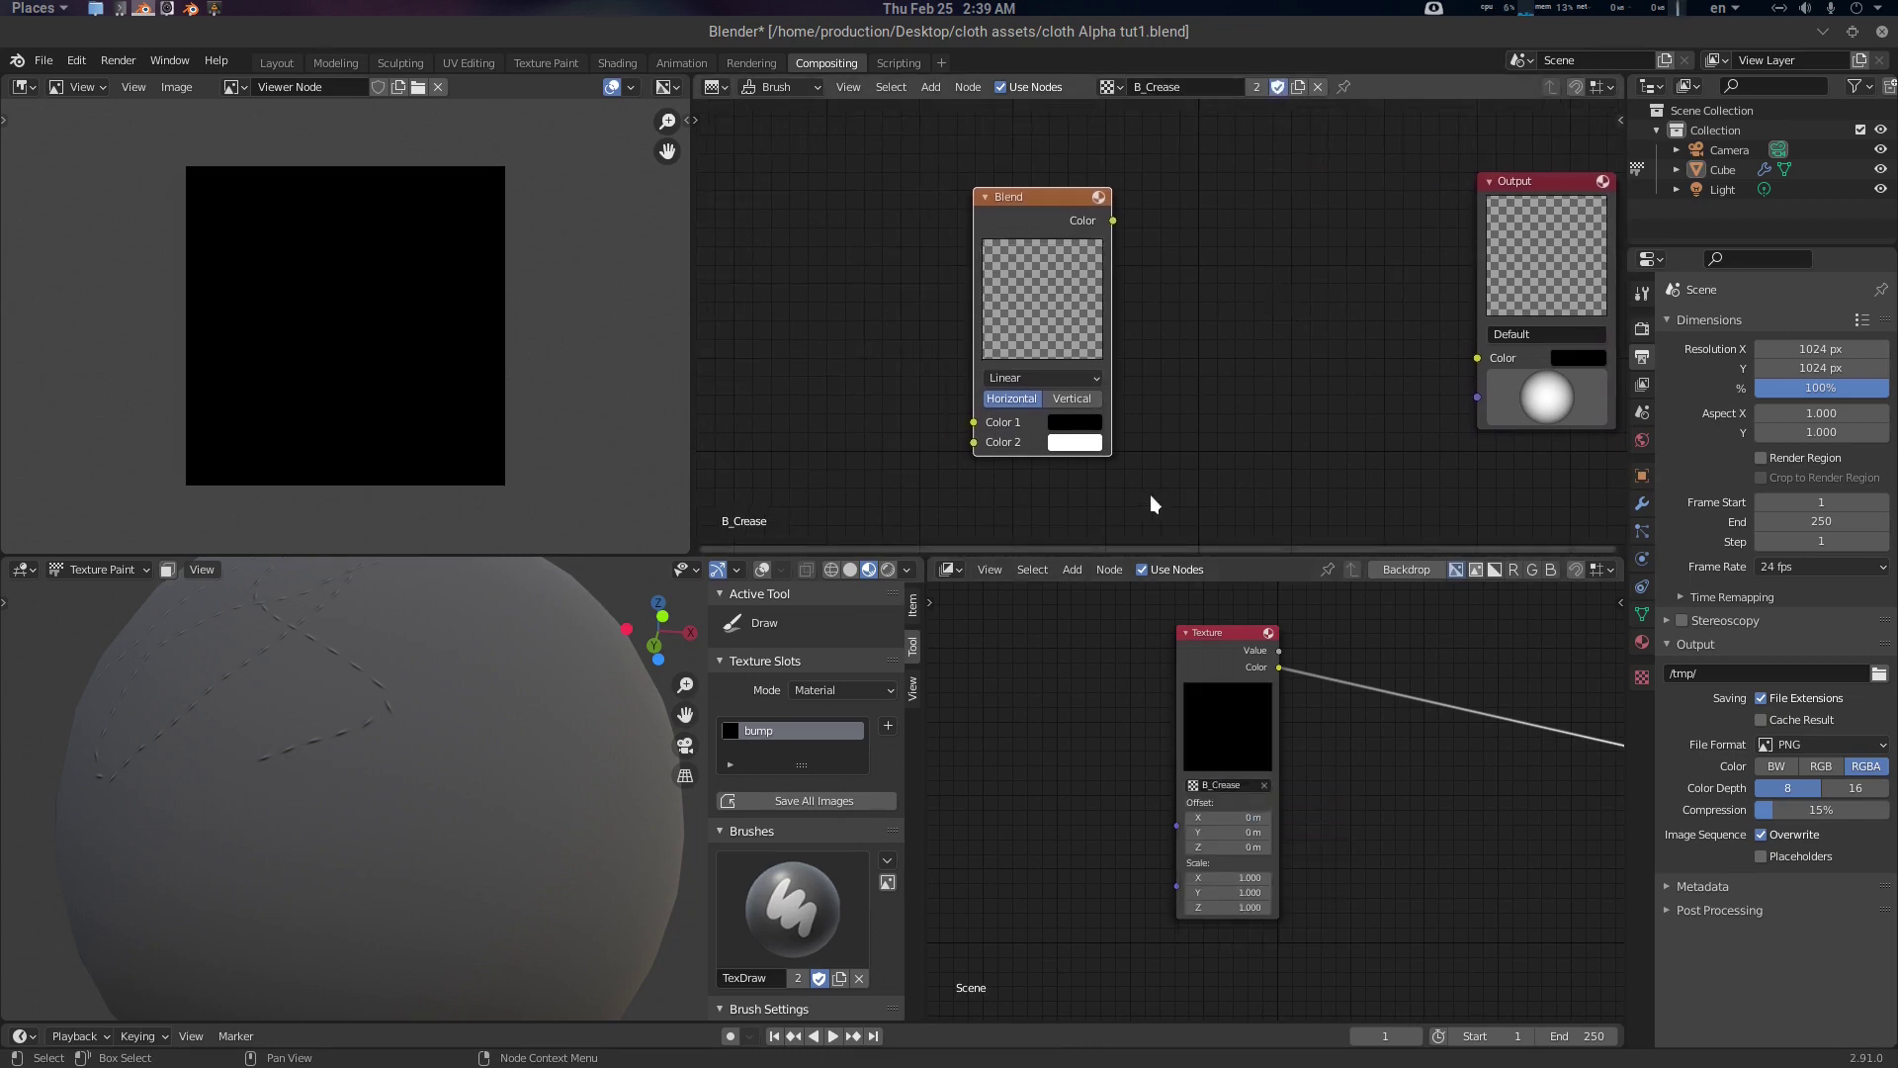
# Connect the Blend node's color to the Output node and move Blend away to leave room between them
pyautogui.moveTo(1056, 202); pyautogui.dragTo(960, 199)
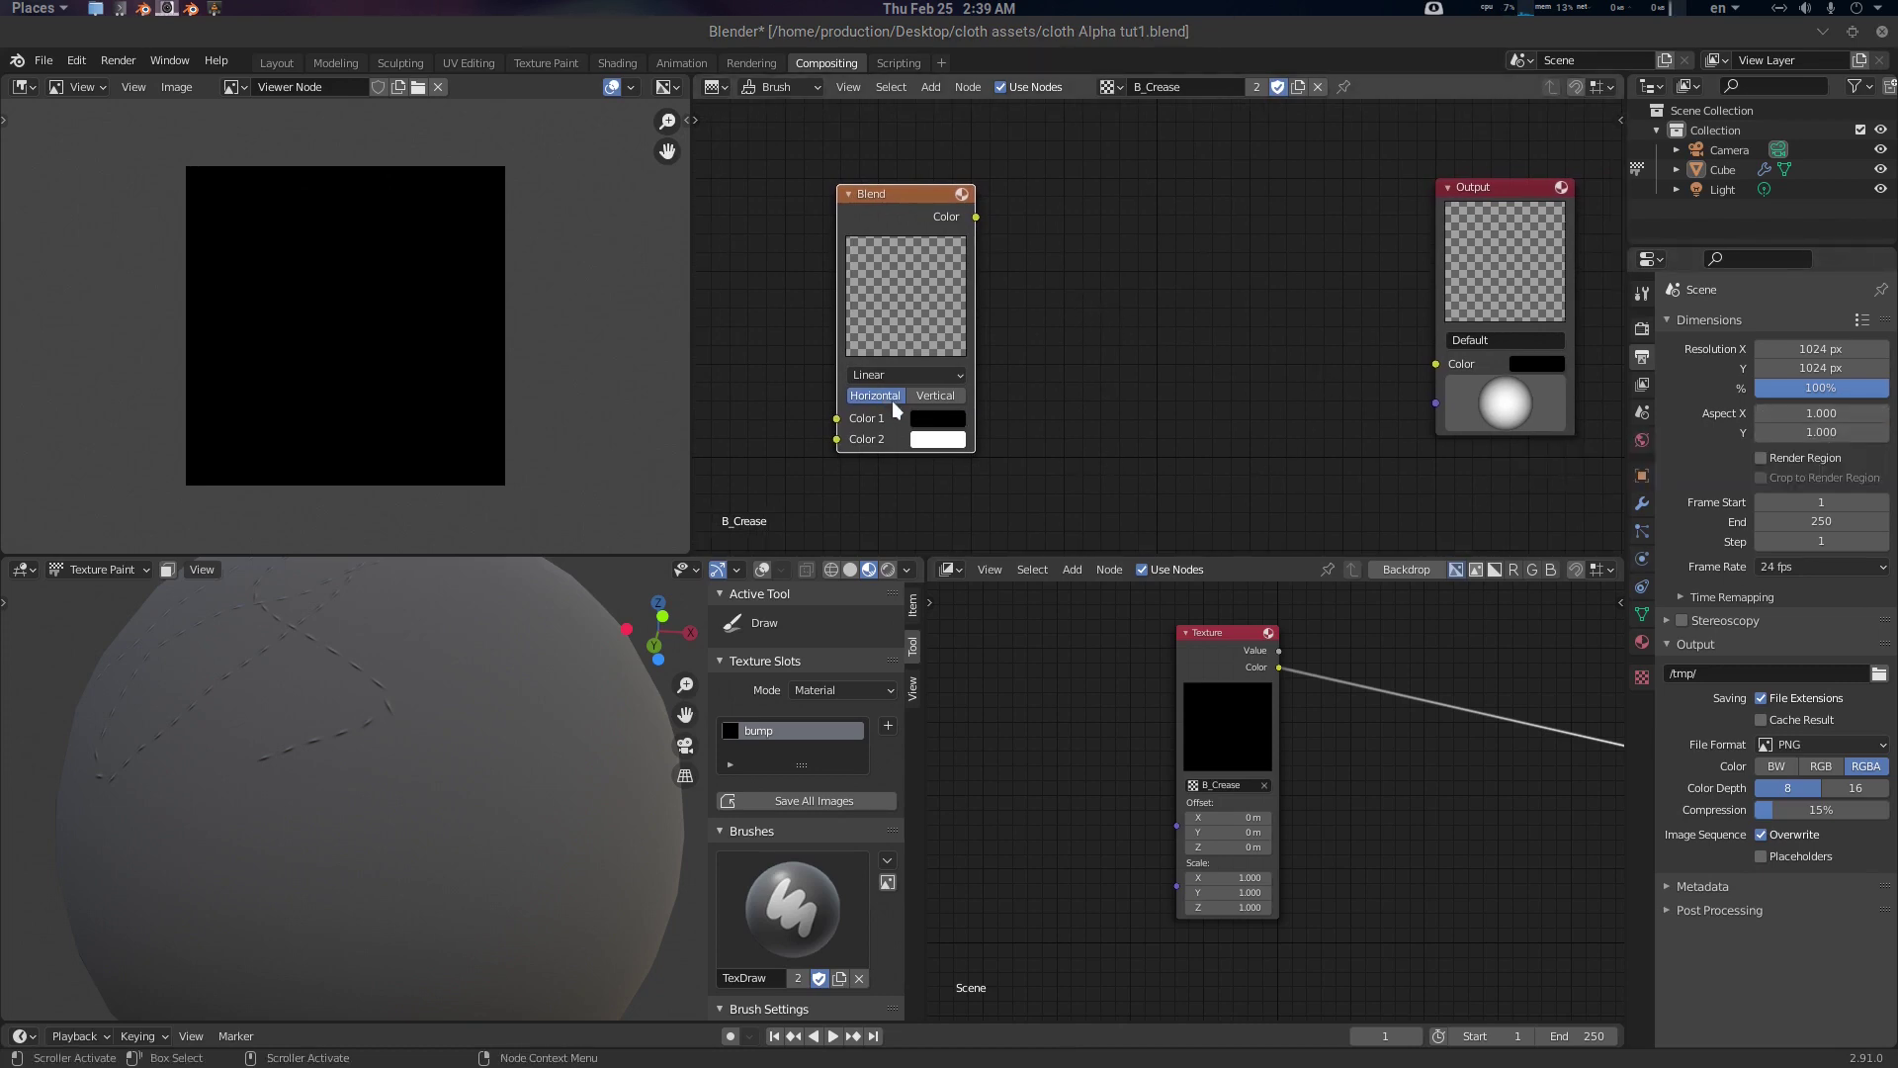
pyautogui.moveTo(978, 217); pyautogui.dragTo(1441, 363)
pyautogui.moveTo(1161, 381); pyautogui.dragTo(1224, 371, button='middle')
pyautogui.moveTo(987, 204); pyautogui.dragTo(794, 209)
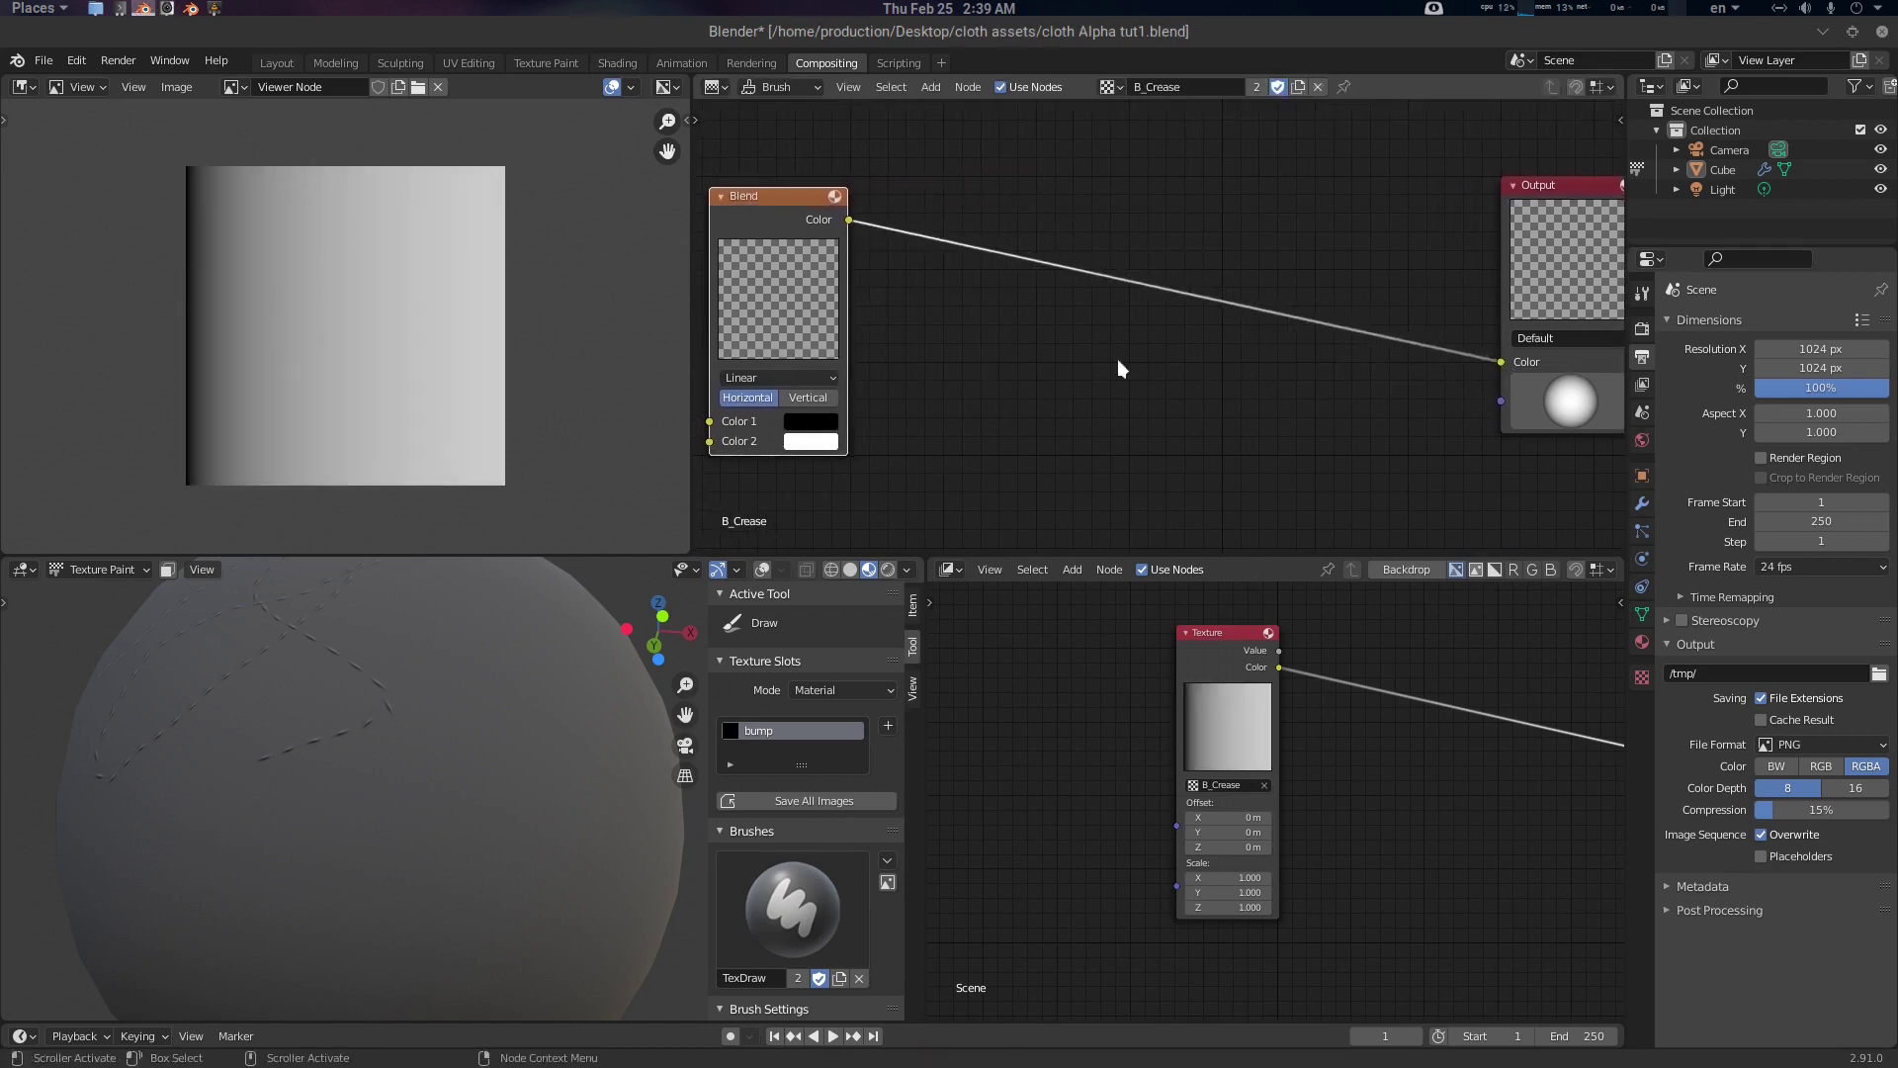
pyautogui.hotkey('shift', 'a')
pyautogui.write('curve')
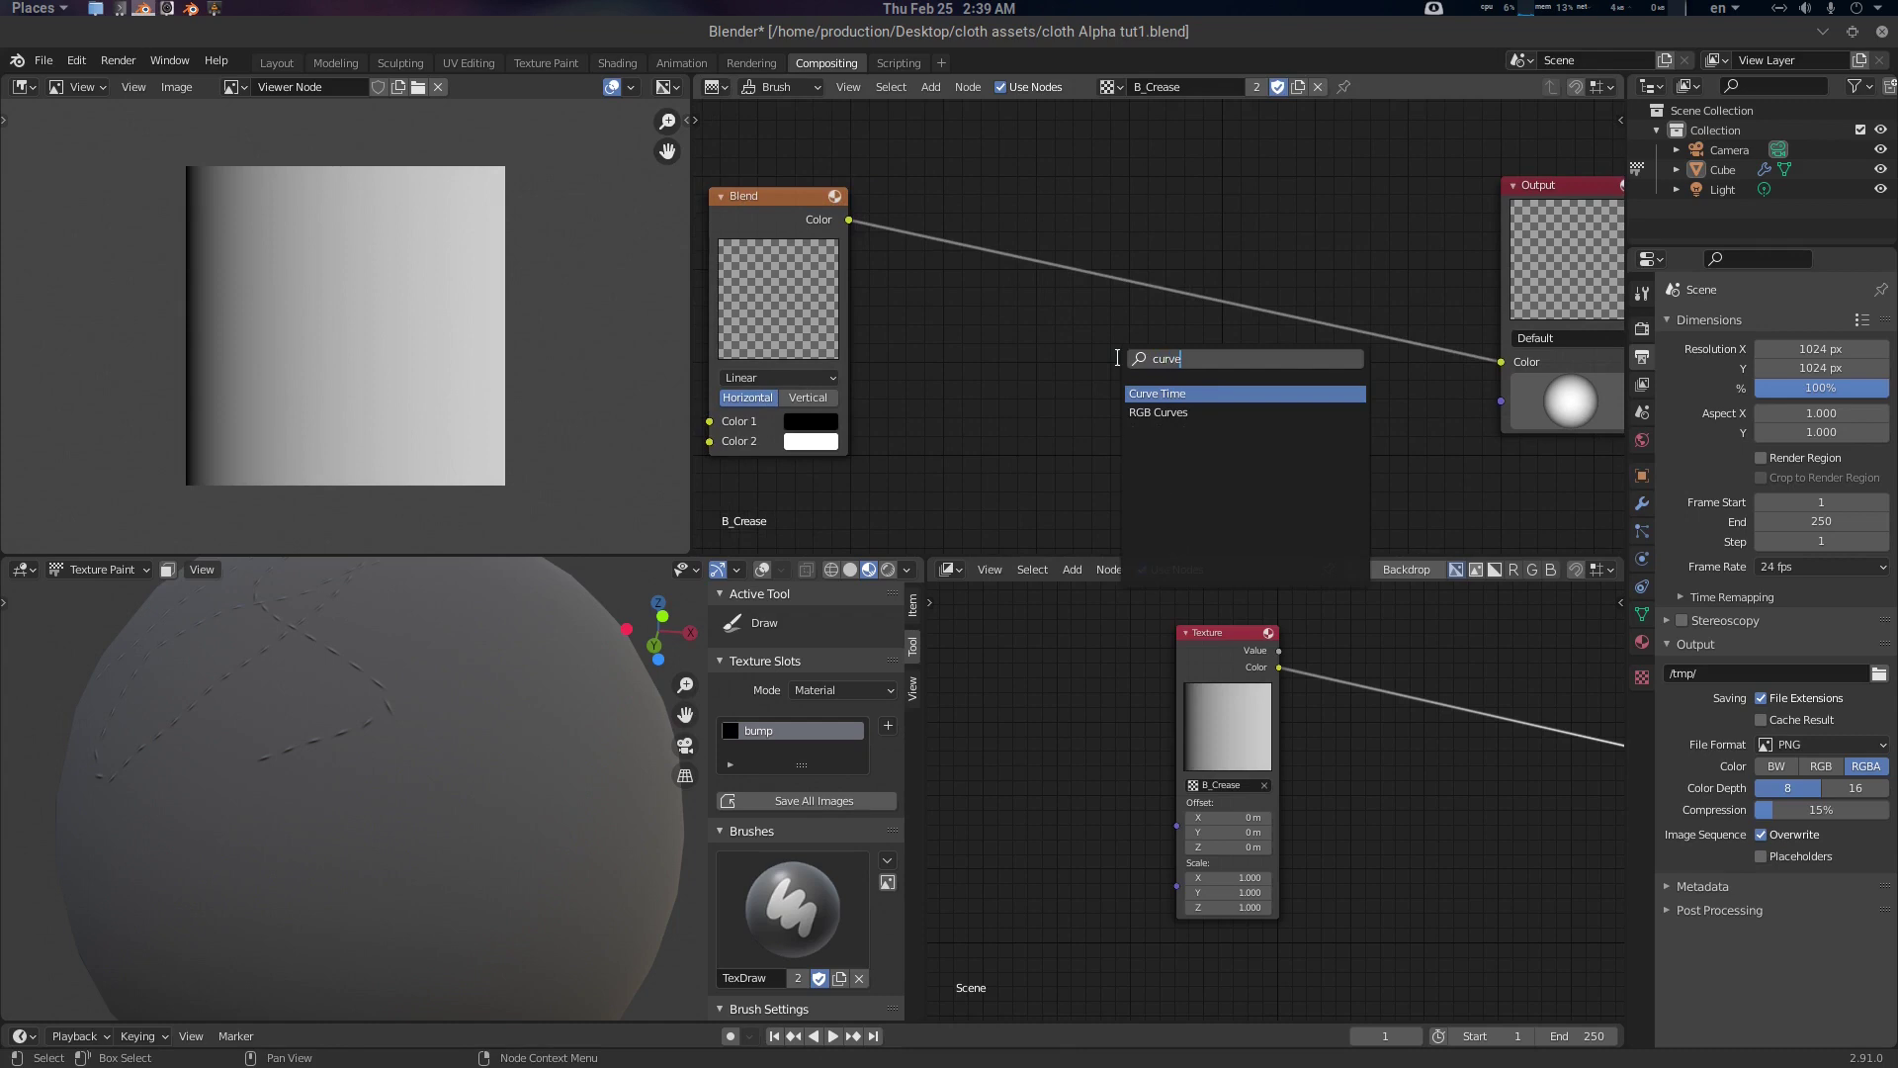
pyautogui.press('Return')
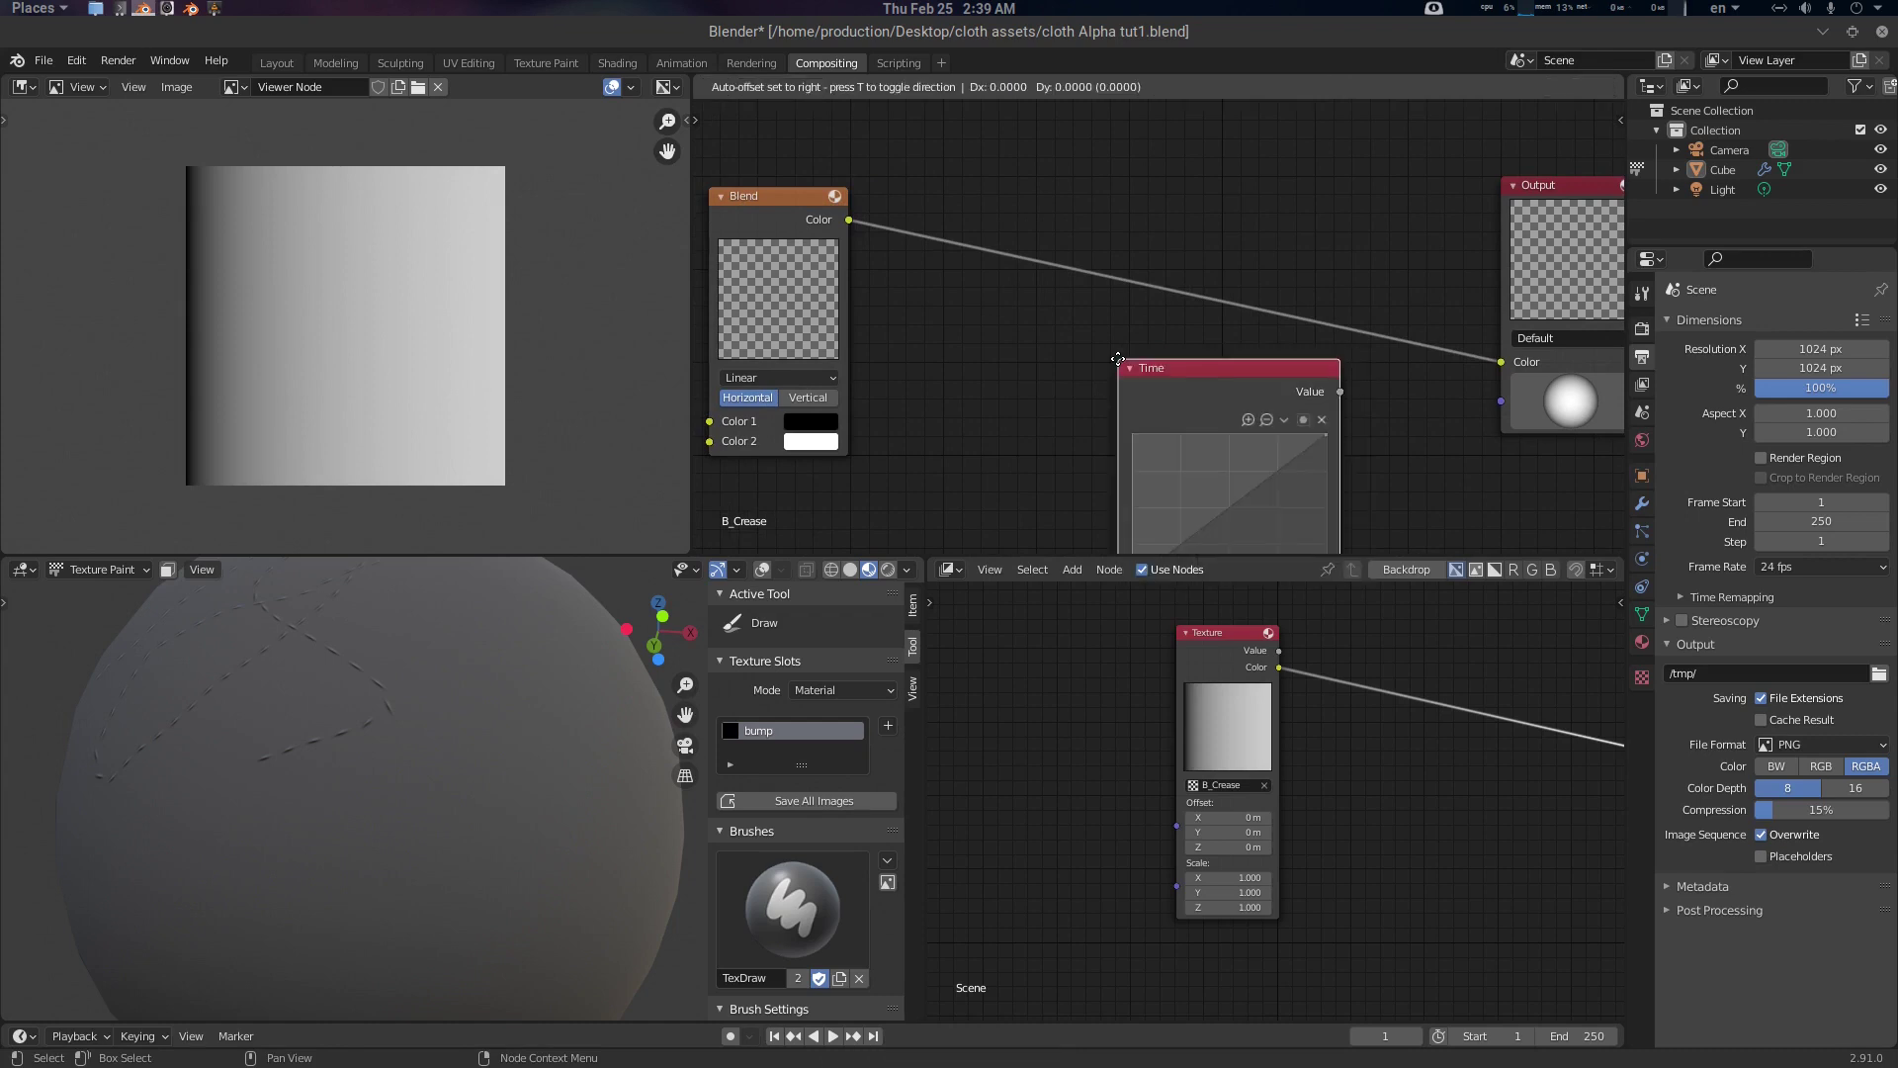
pyautogui.hotkey('ctrl', 'z')
# Insert an RGB Curves node between the Blend and Output nodes
pyautogui.hotkey('shift', 'a')
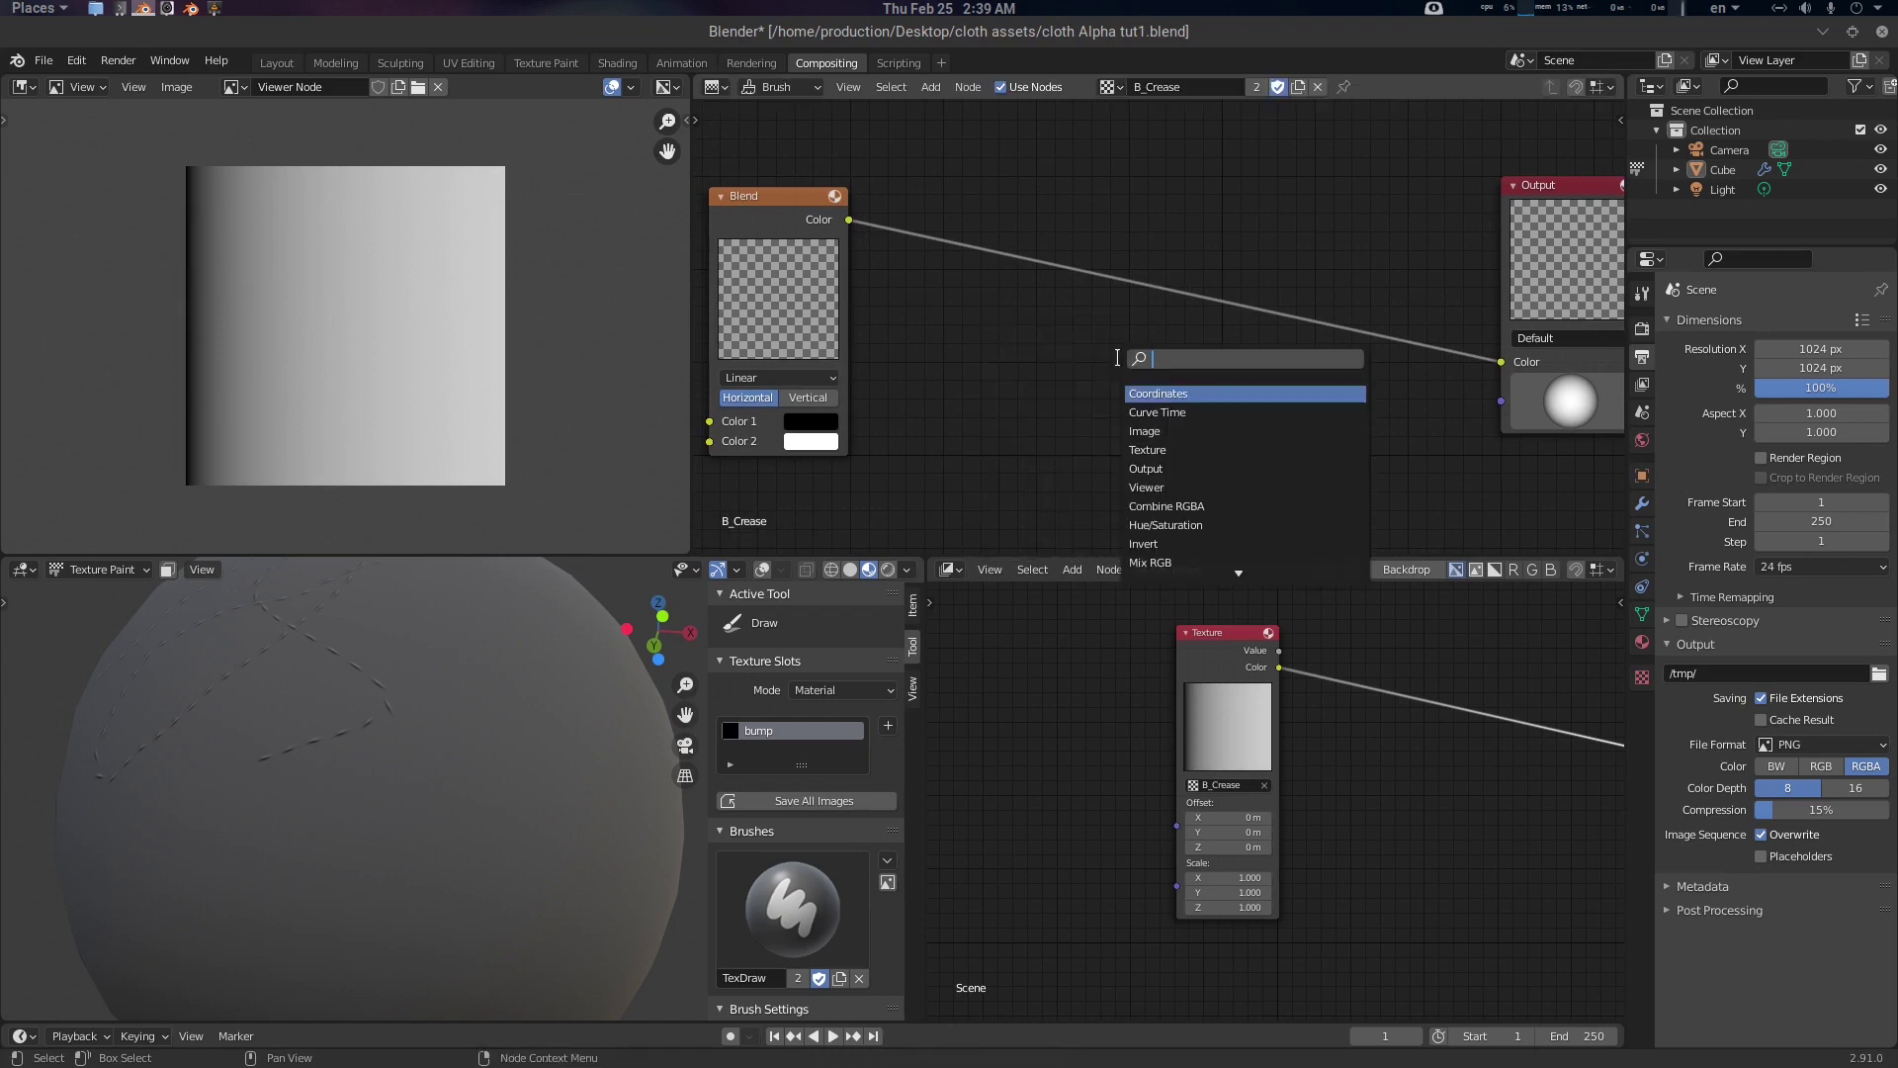
pyautogui.write('cur')
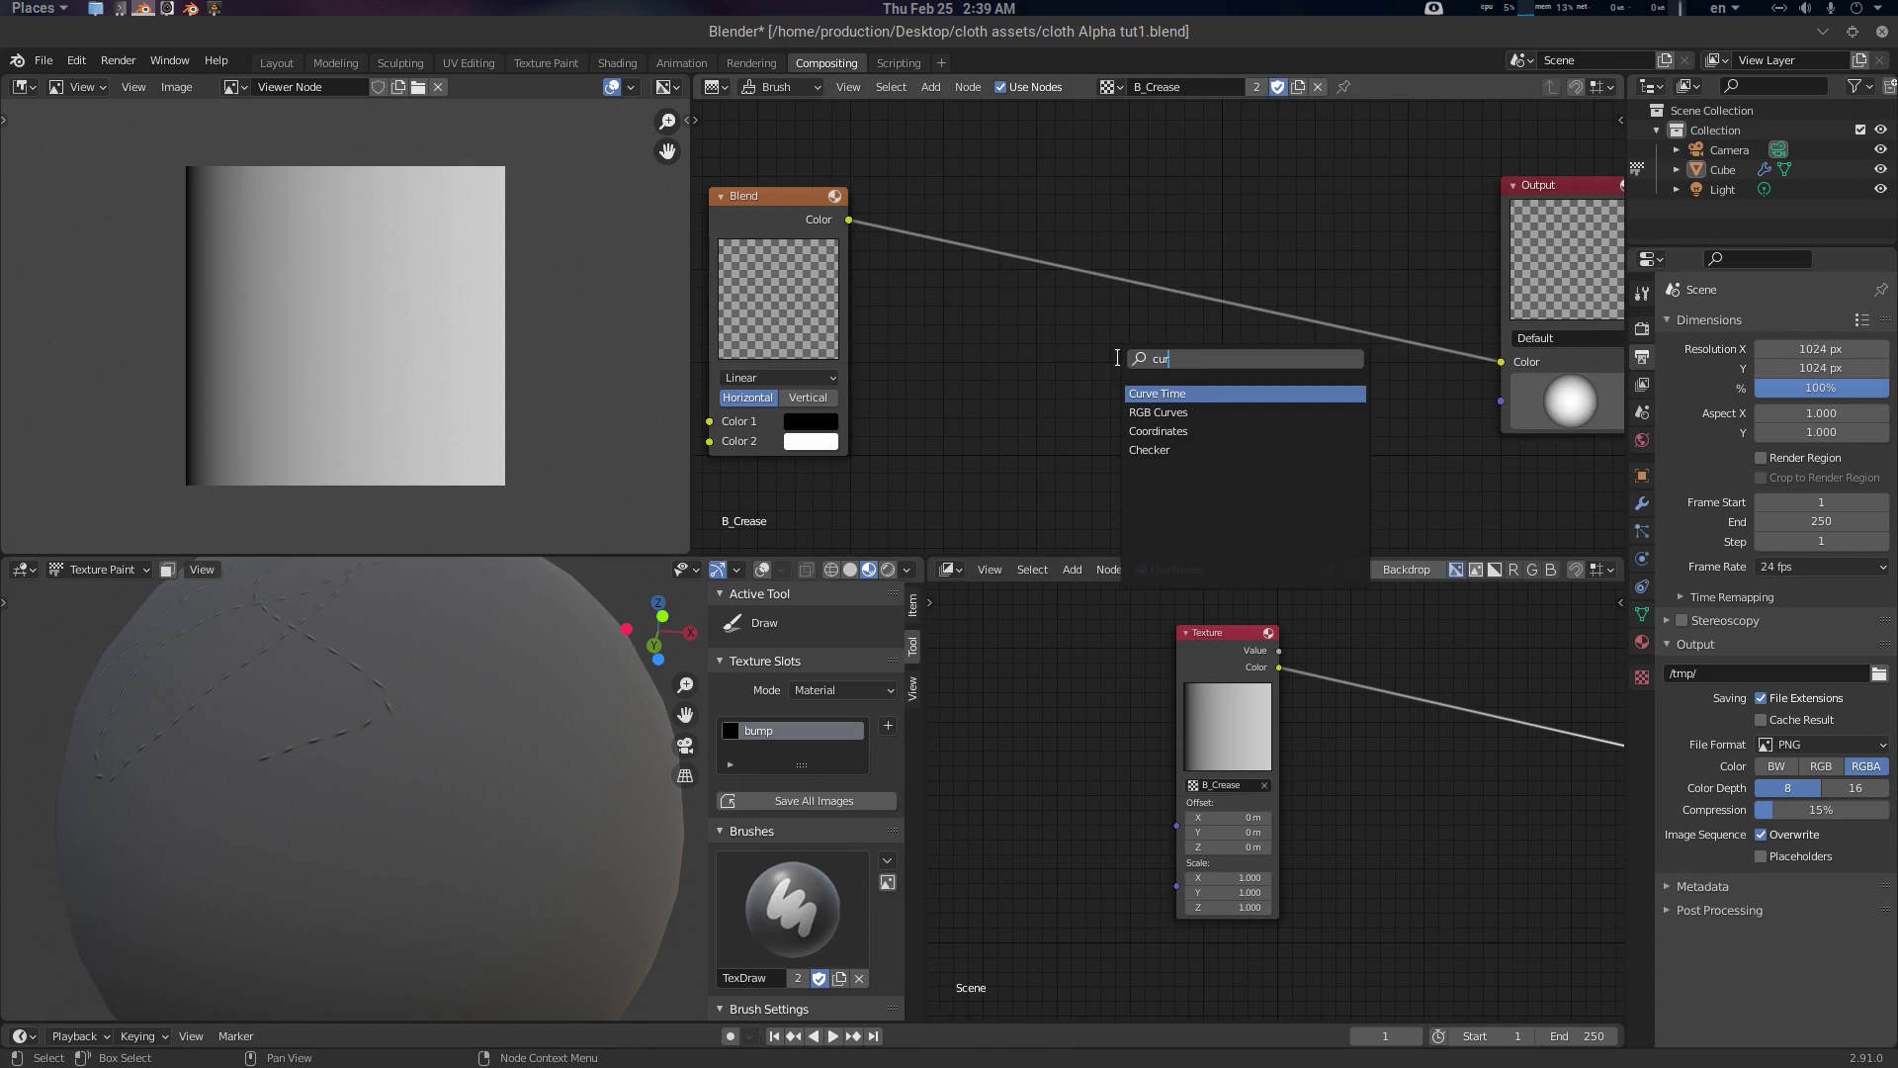
pyautogui.click(1158, 412)
pyautogui.click(1228, 277)
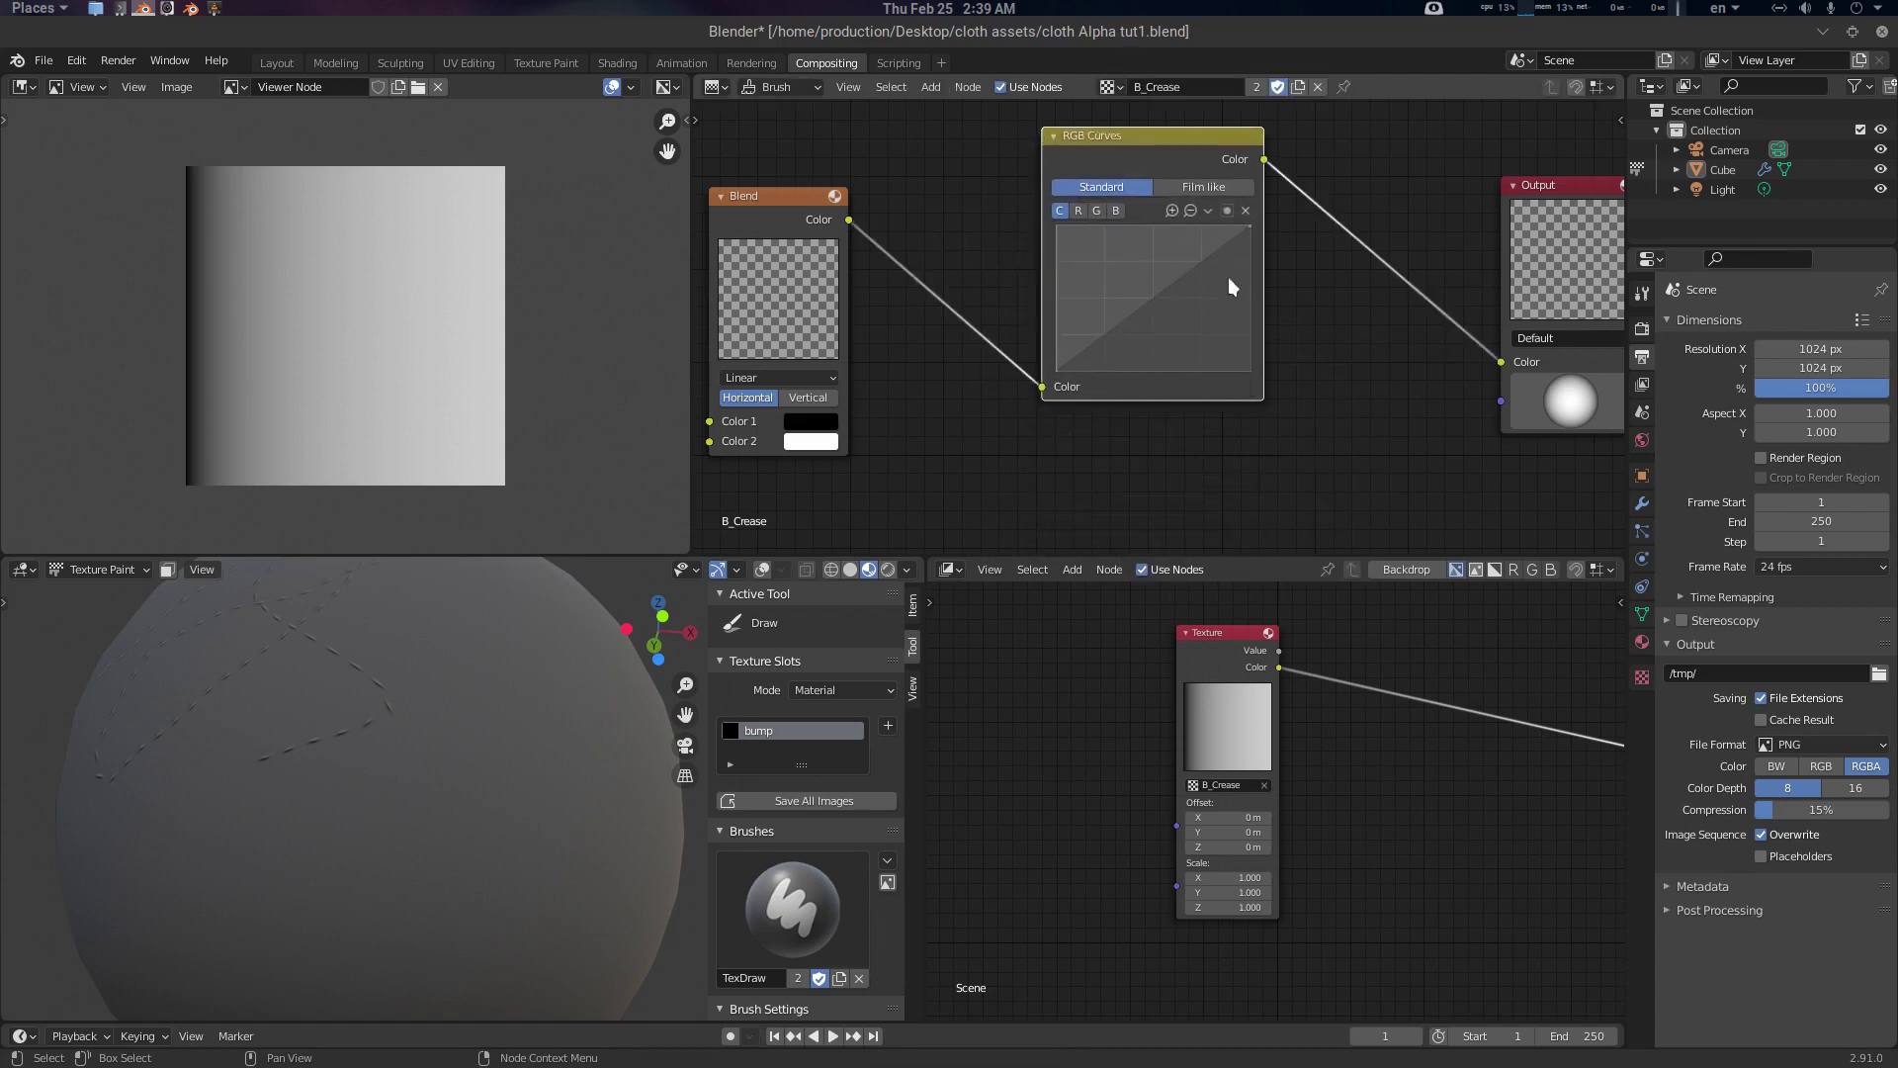
# Shape the RGB curve into a U with a midpoint at X 0.5, Y 0 and the start point raised to the maximum
pyautogui.scroll(3, 1250, 382)
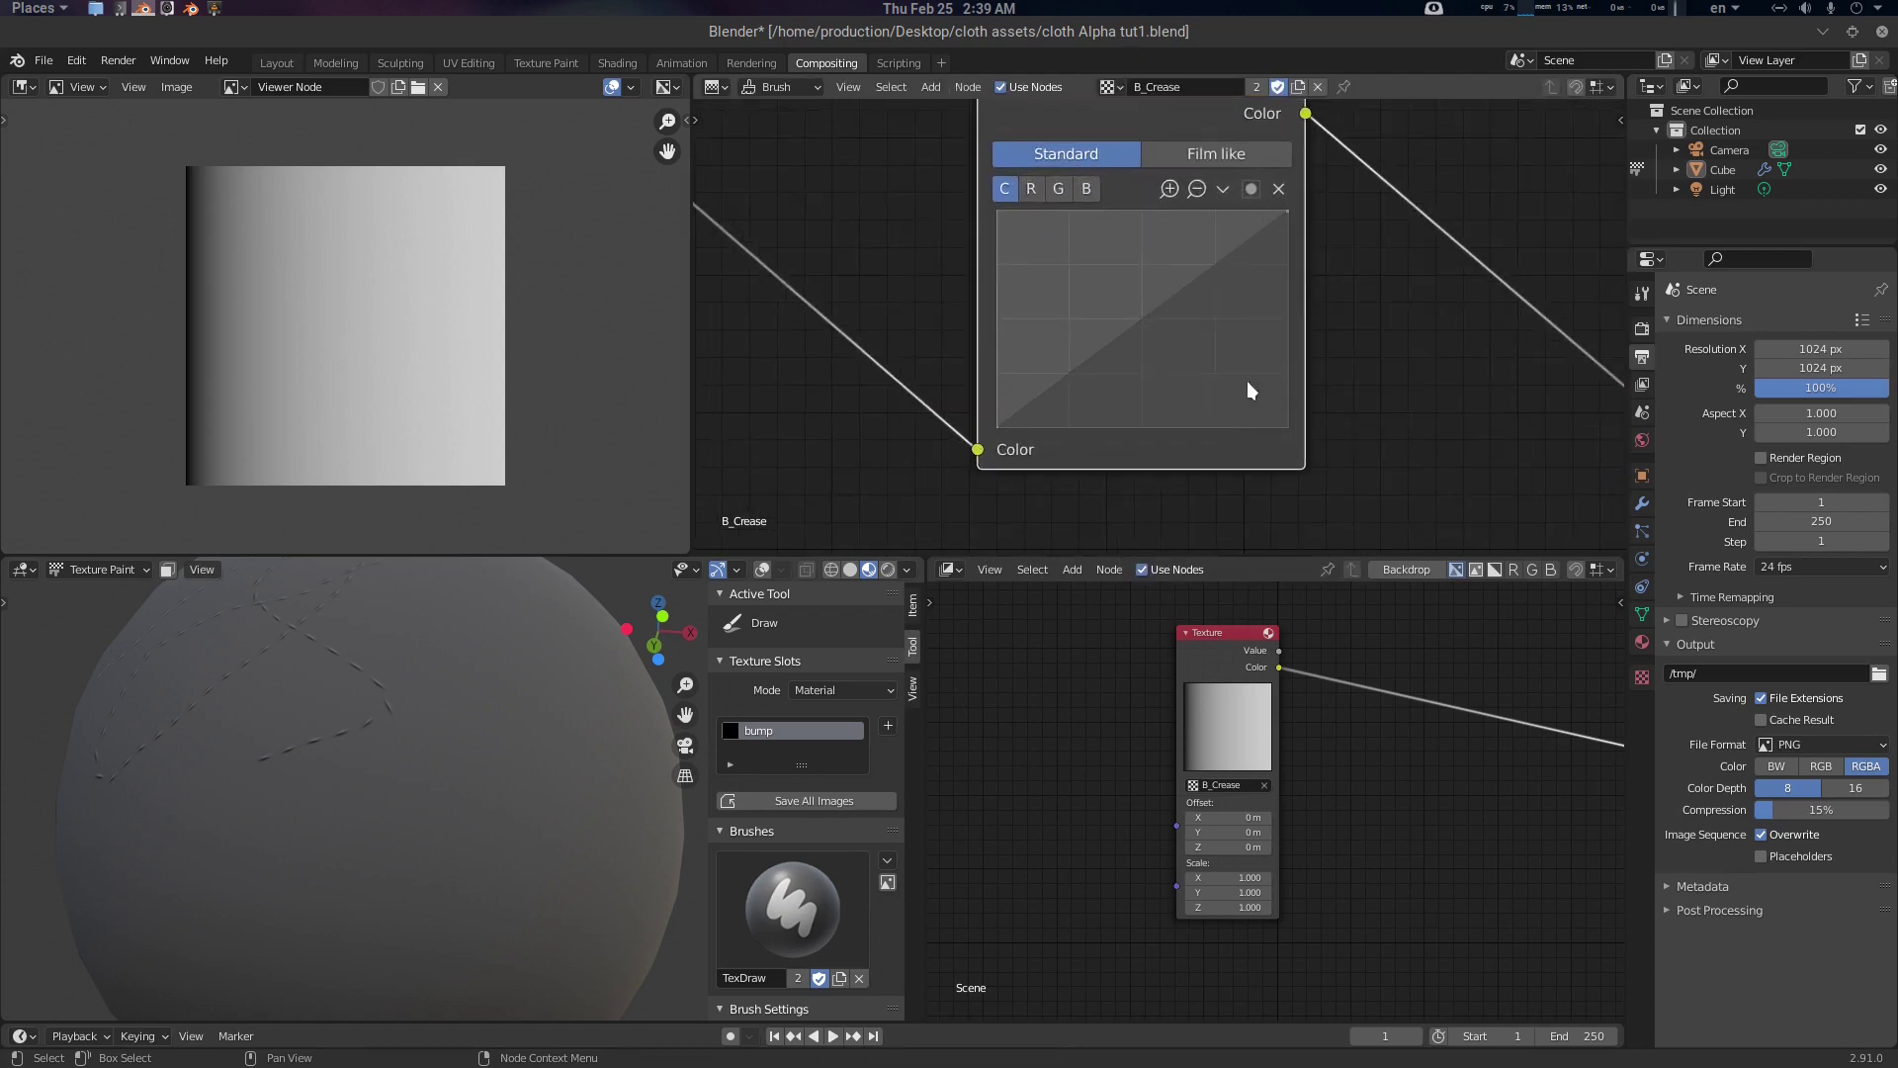
pyautogui.moveTo(1247, 382); pyautogui.dragTo(1238, 402, button='middle')
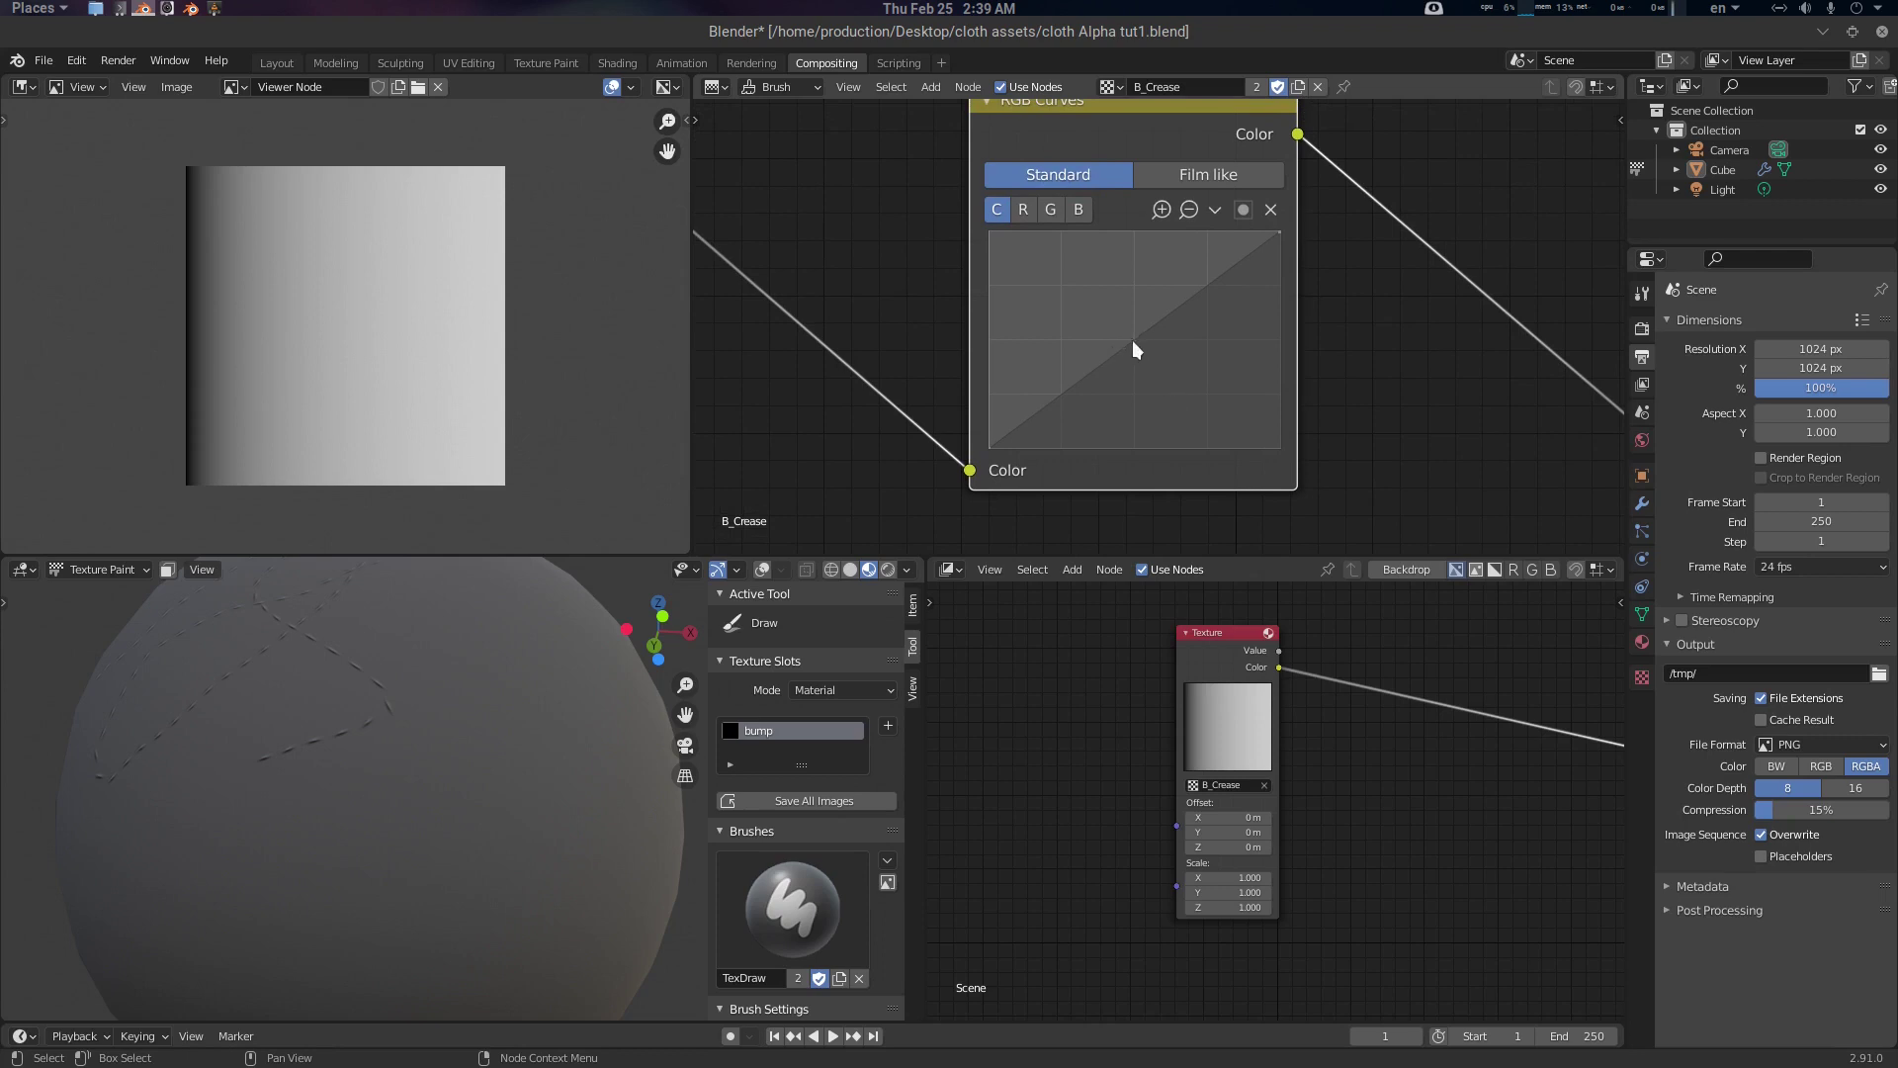
pyautogui.scroll(2, 1135, 338)
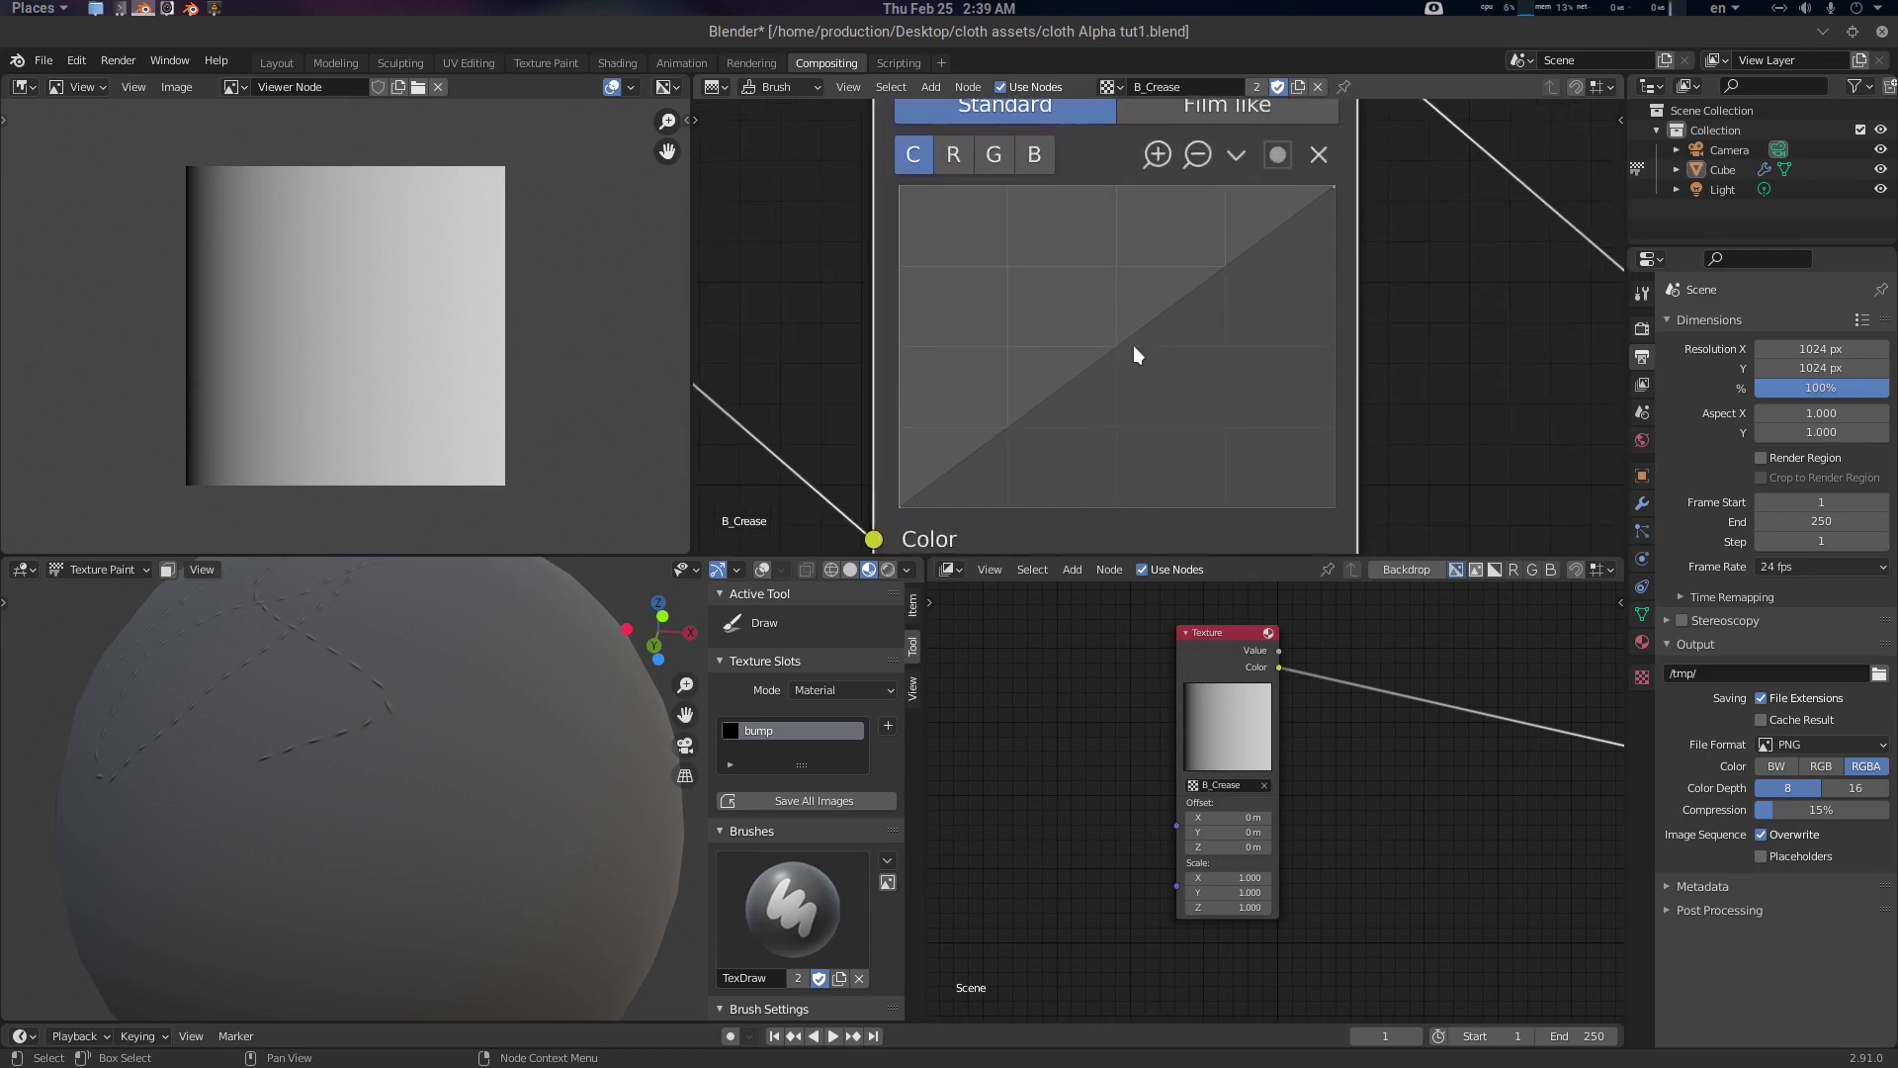
pyautogui.moveTo(1119, 346); pyautogui.dragTo(1117, 507)
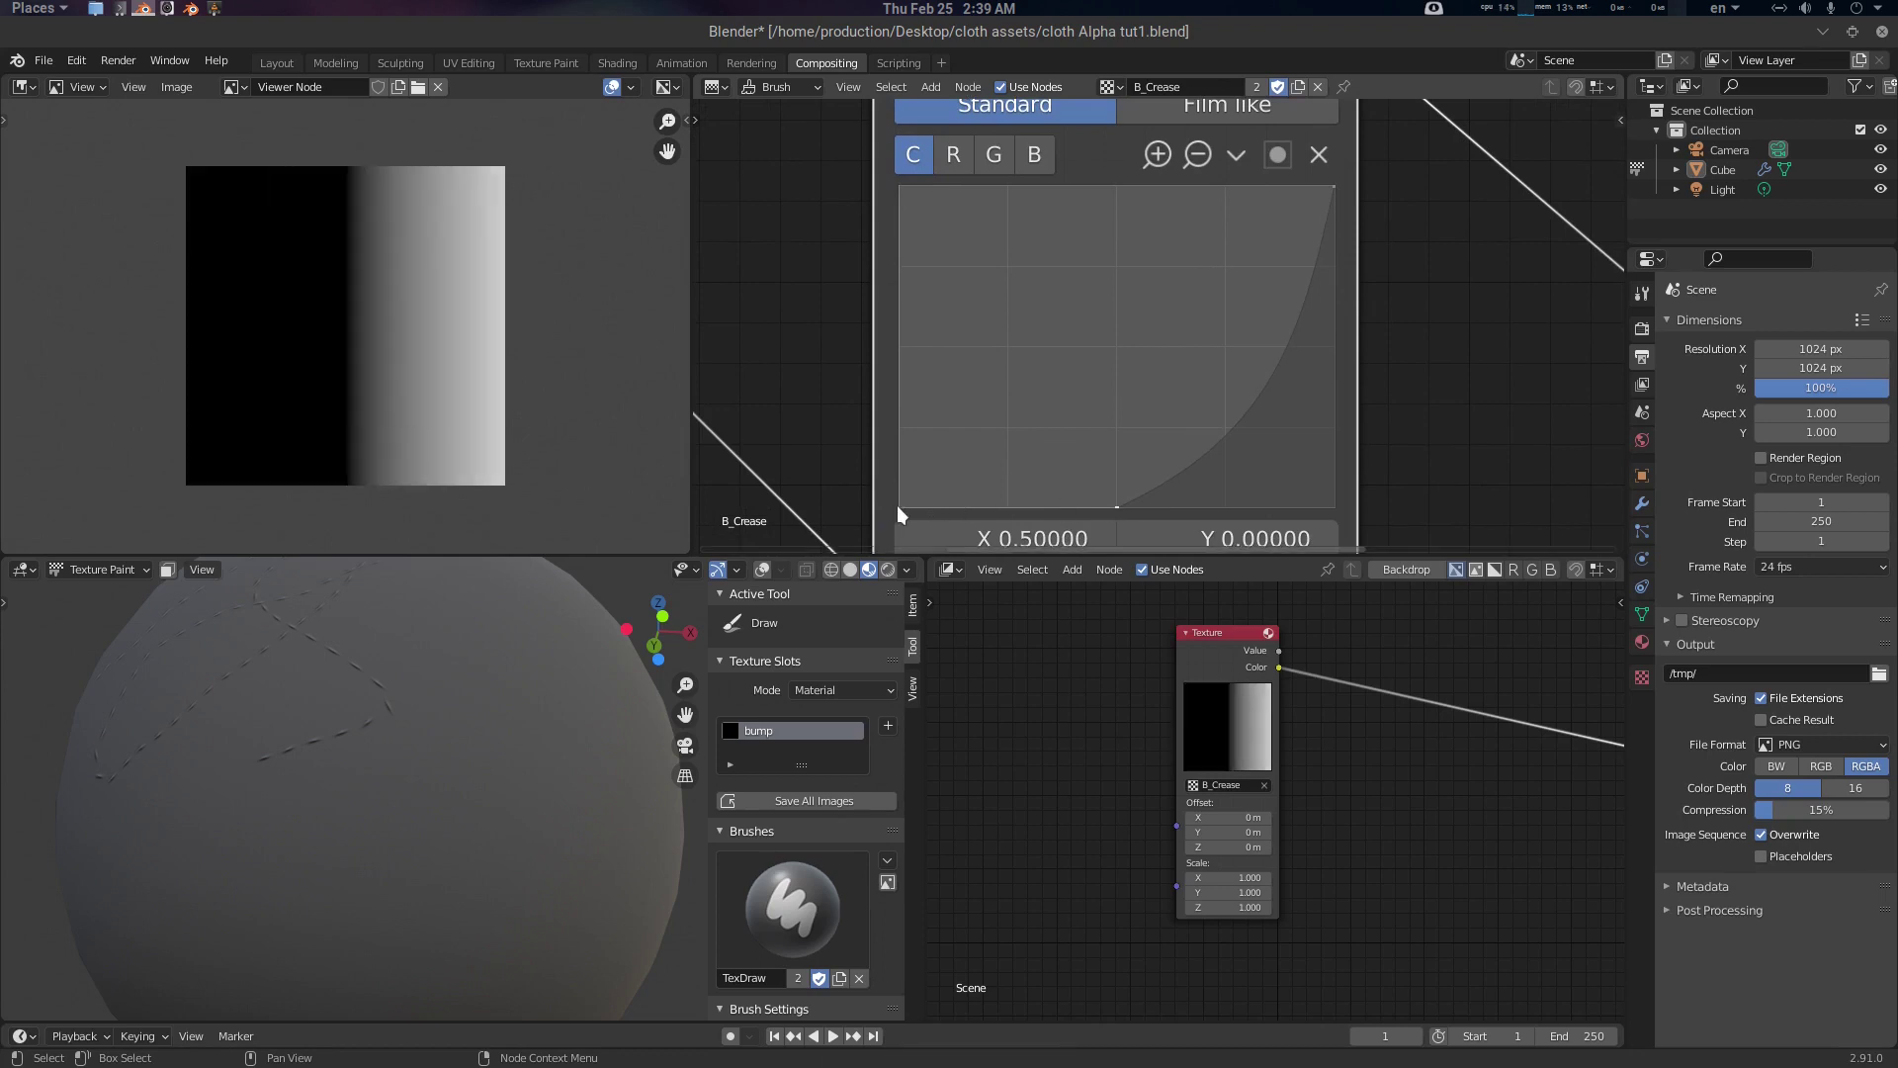
pyautogui.moveTo(898, 506); pyautogui.dragTo(899, 185)
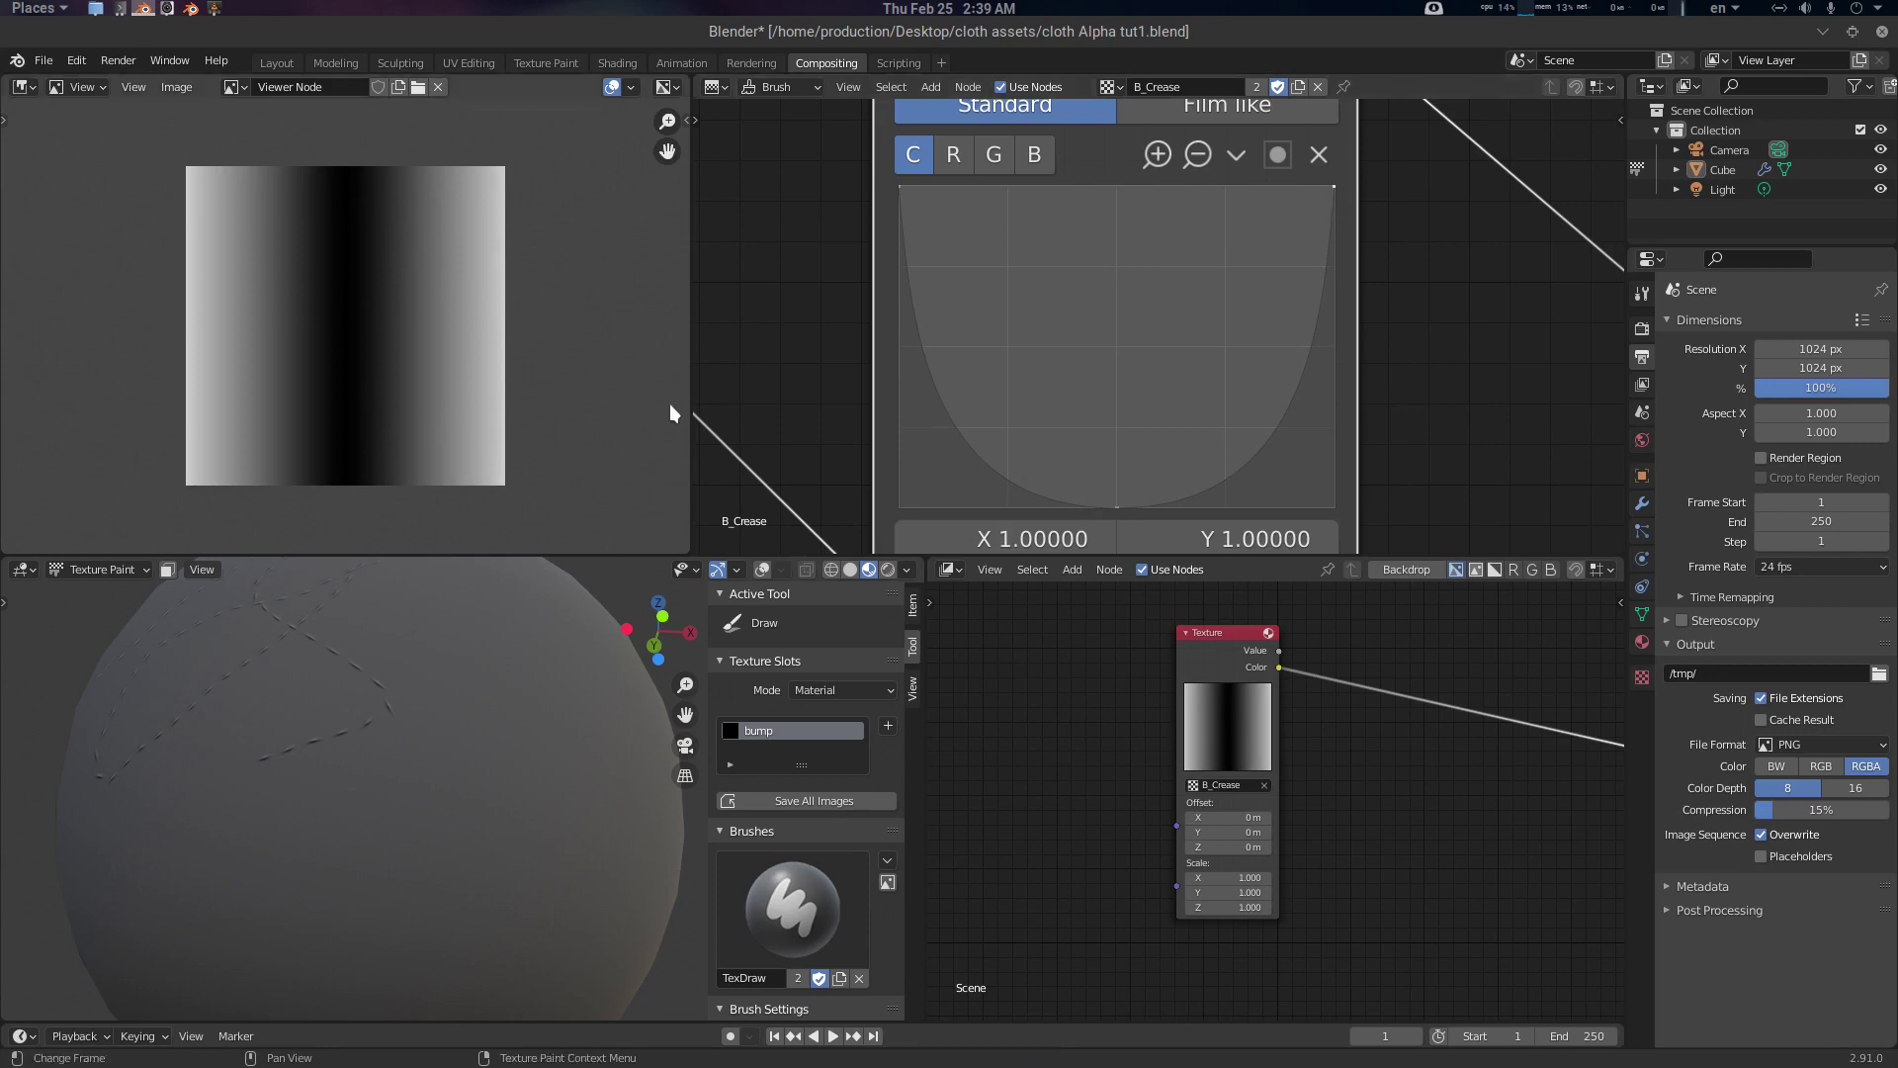
# Add a curve point on each side of the dip, at X 0.25, Y 0.35625 and X 0.75, Y 0.3625
pyautogui.moveTo(1420, 388); pyautogui.dragTo(1431, 346, button='middle')
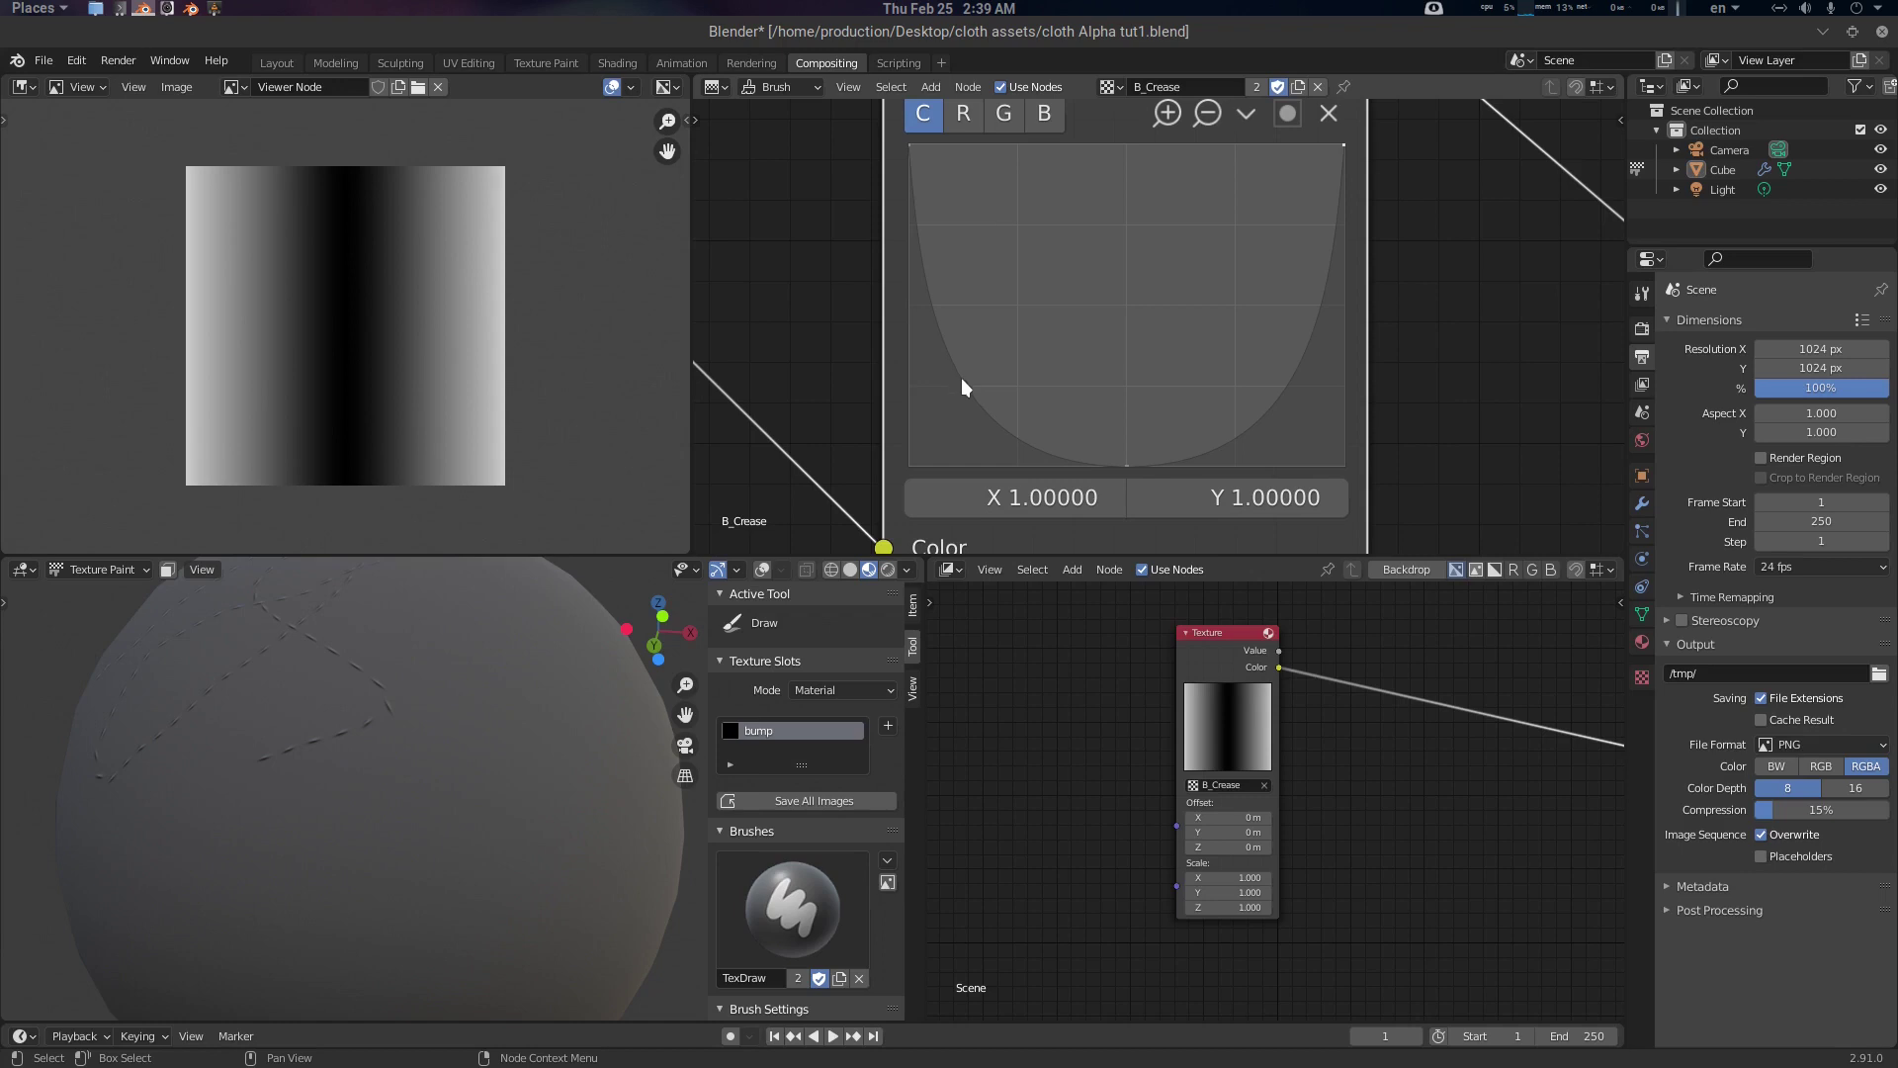
pyautogui.moveTo(969, 395); pyautogui.dragTo(1017, 351)
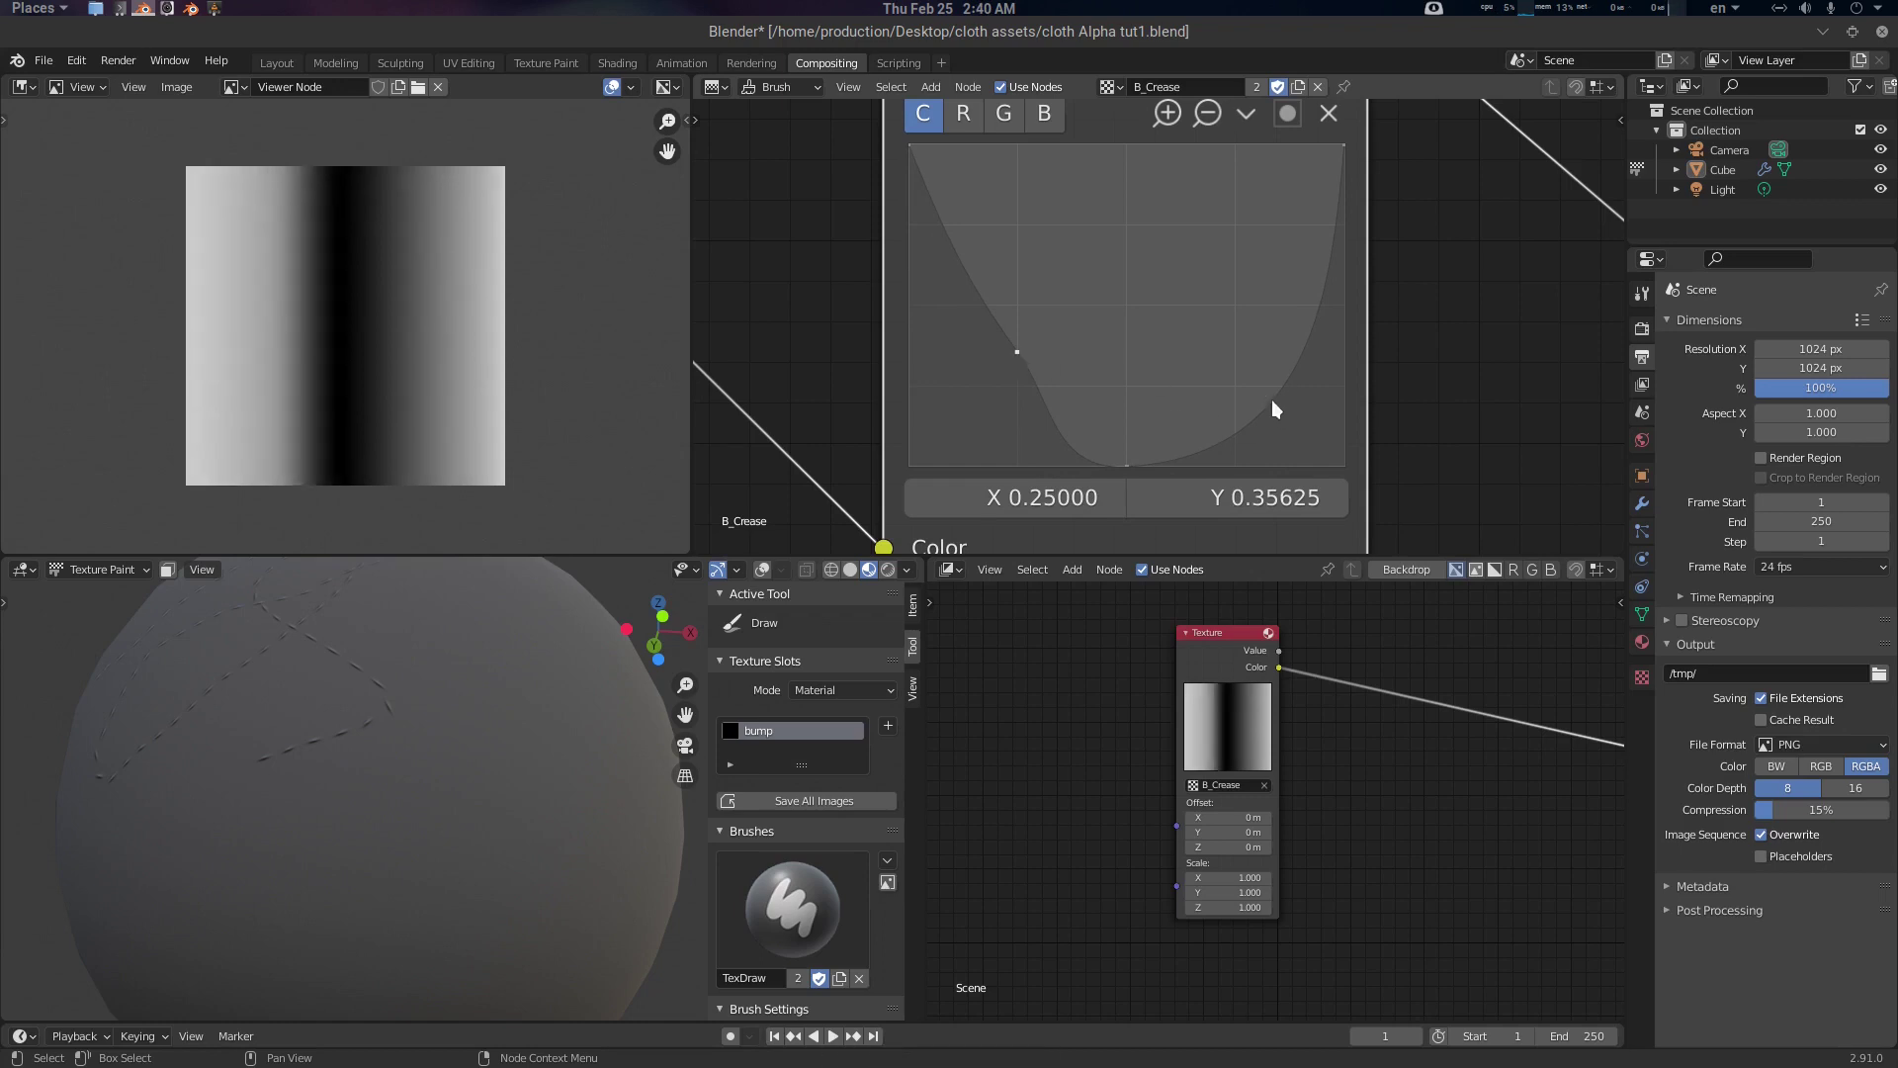
pyautogui.moveTo(1272, 399); pyautogui.dragTo(1236, 350)
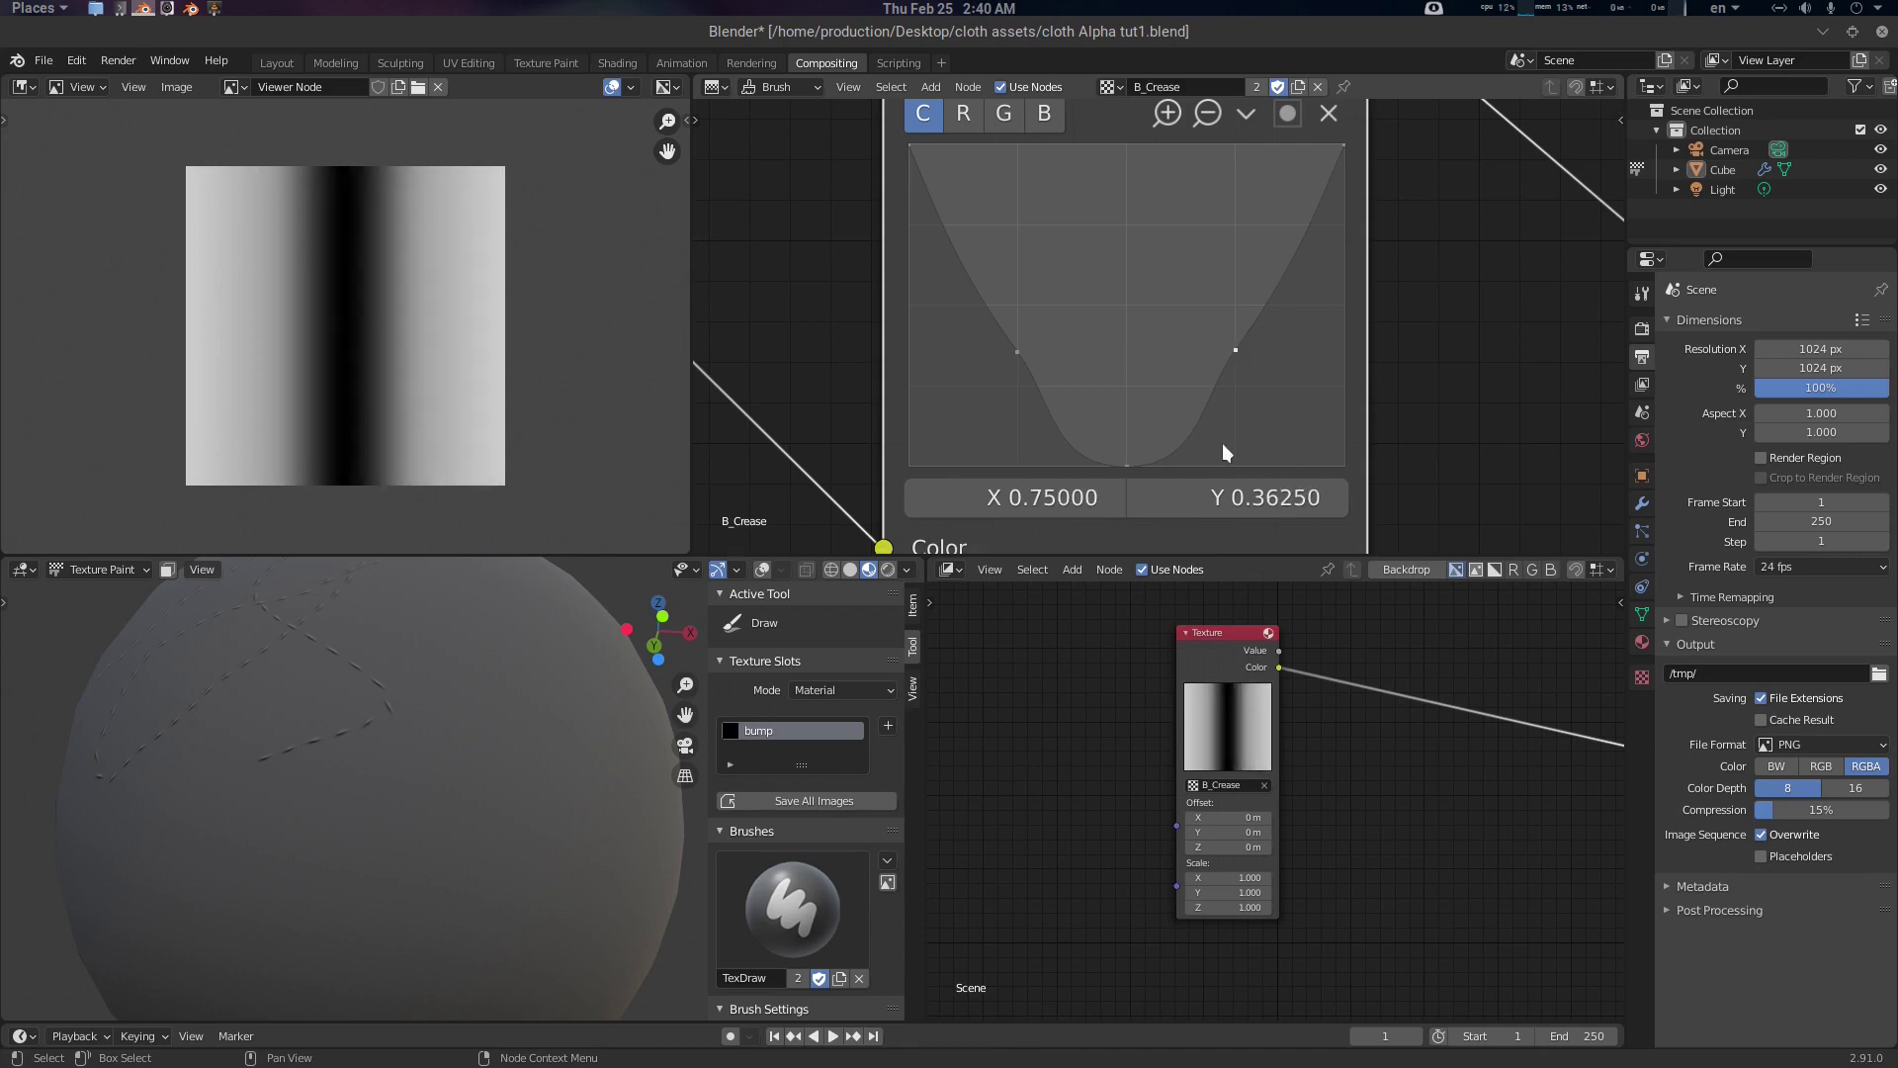
# Narrow the curve's central dip with two points at X 0.52273 and X 0.47273, both at Y 0.24375
pyautogui.moveTo(1178, 446); pyautogui.dragTo(1137, 389)
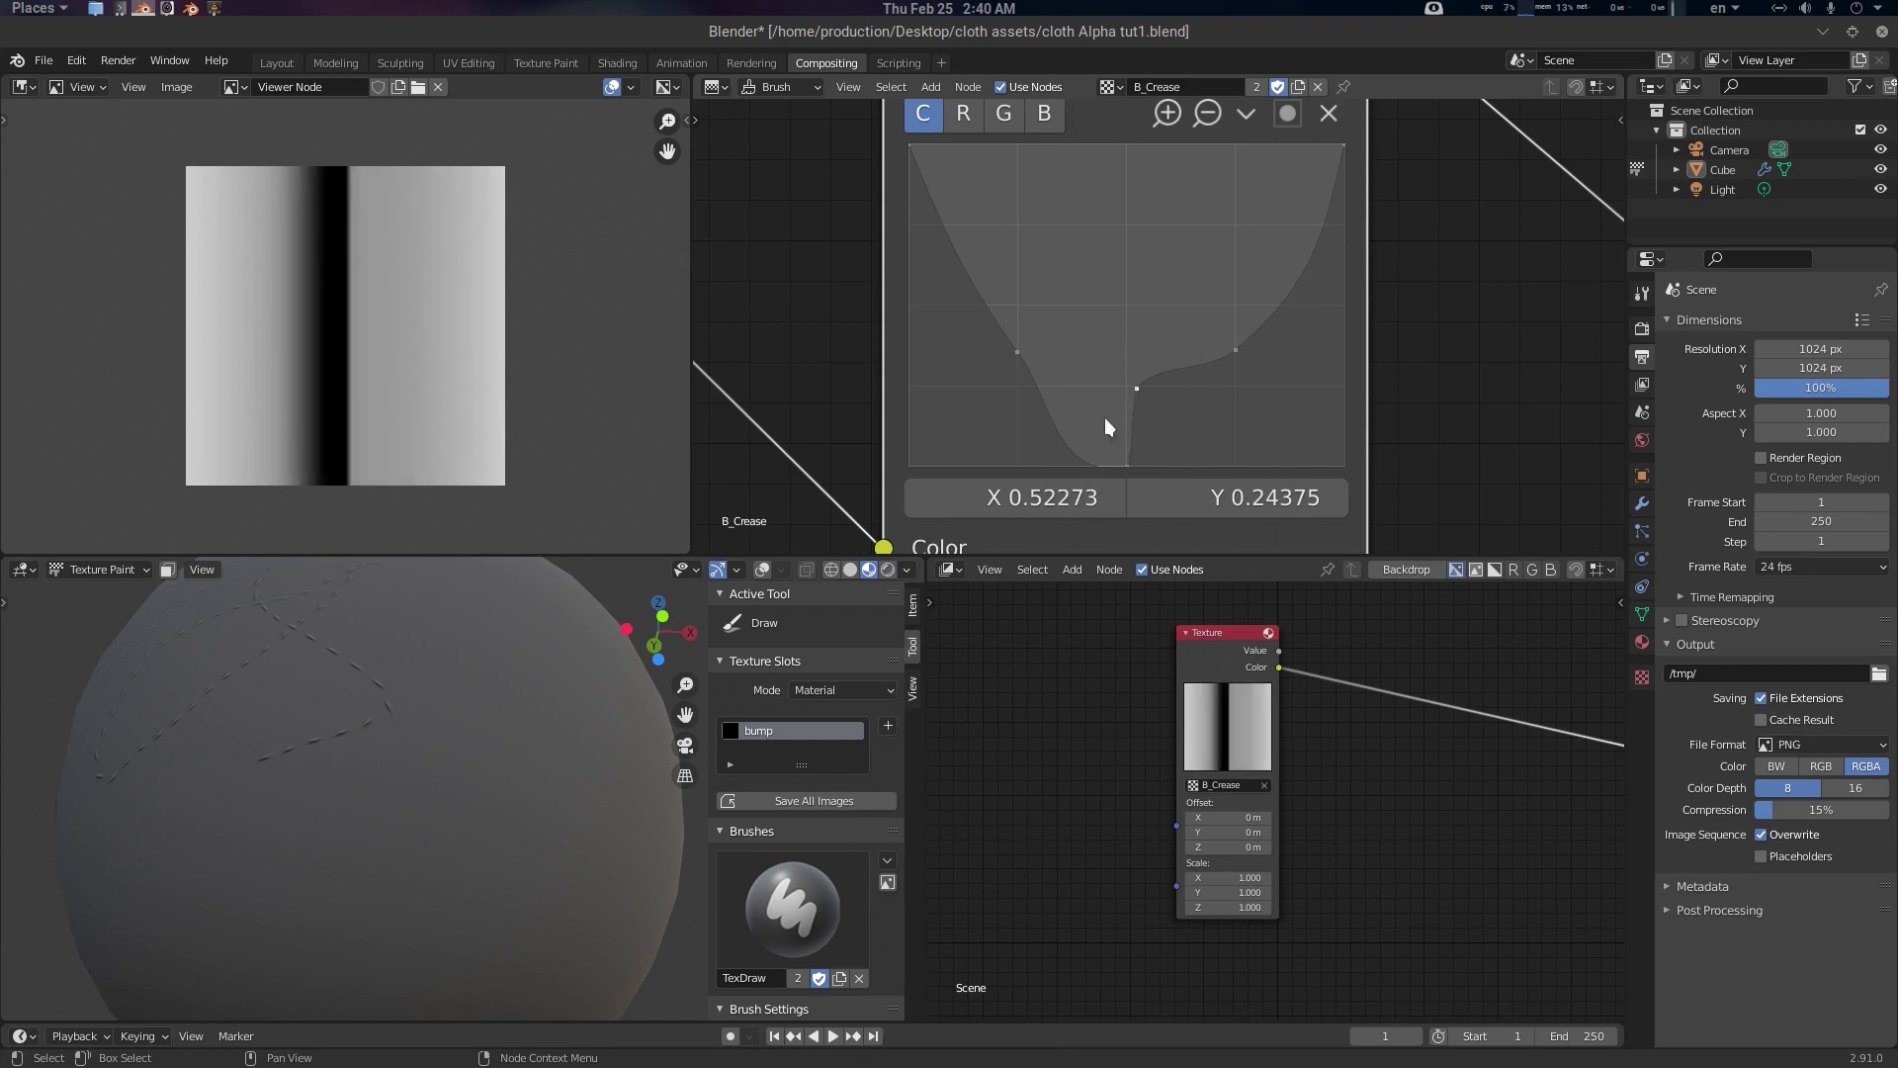
pyautogui.moveTo(1064, 442); pyautogui.dragTo(1116, 388)
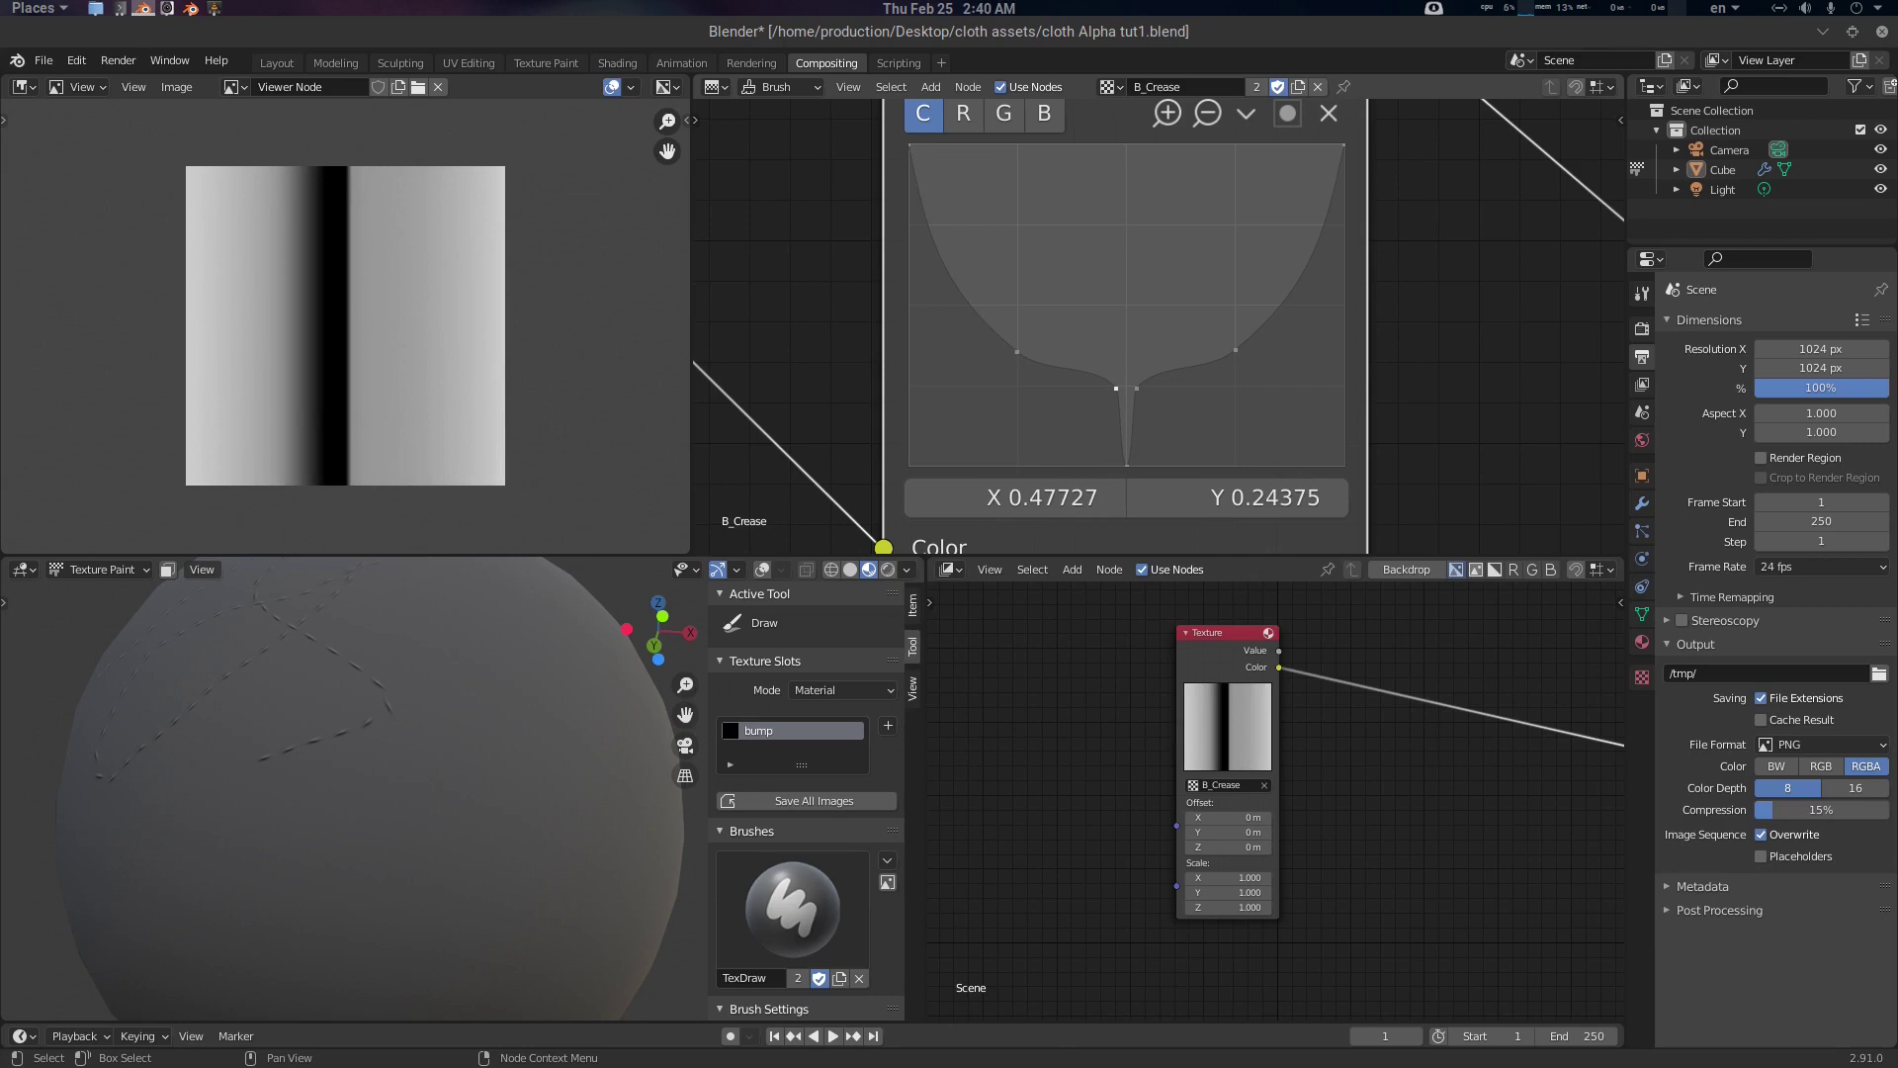
pyautogui.moveTo(1116, 388); pyautogui.dragTo(1114, 388)
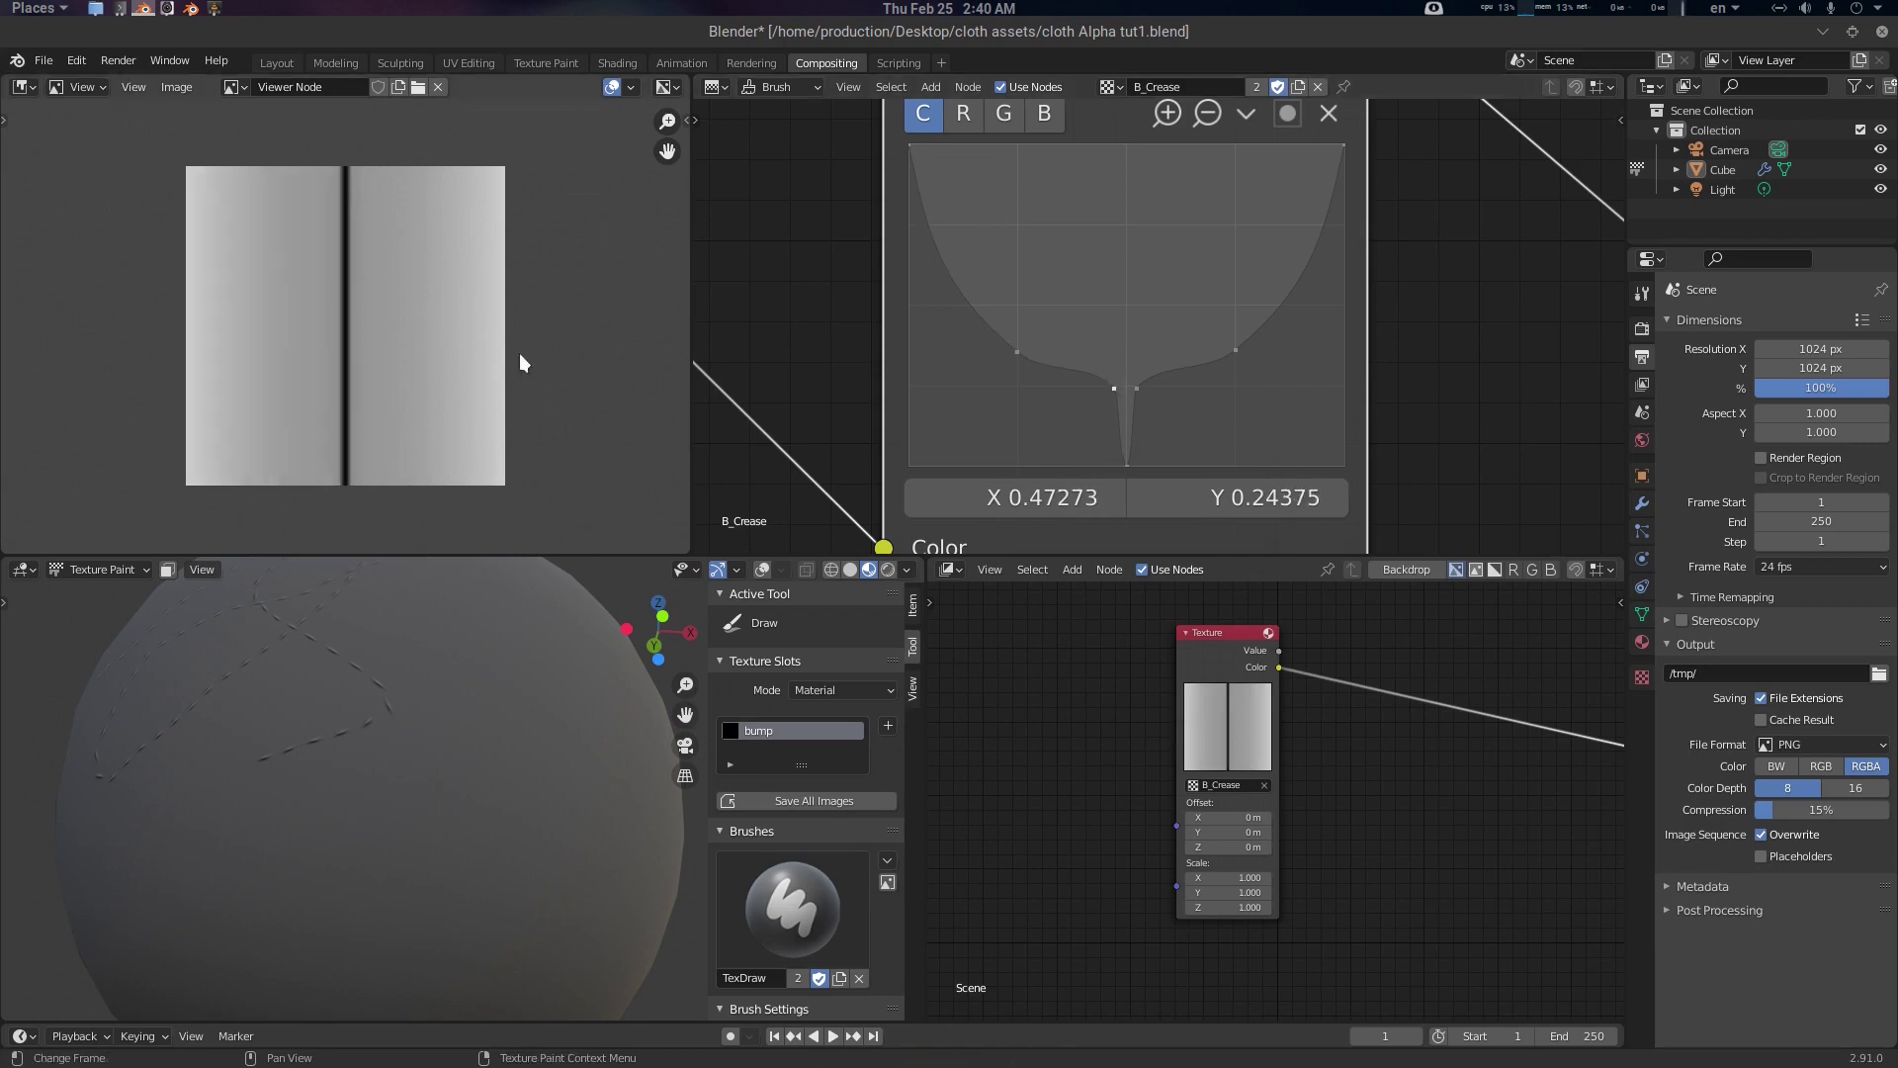
# Insert a ColorRamp node between the RGB Curves and Output nodes
pyautogui.scroll(-5, 1527, 399)
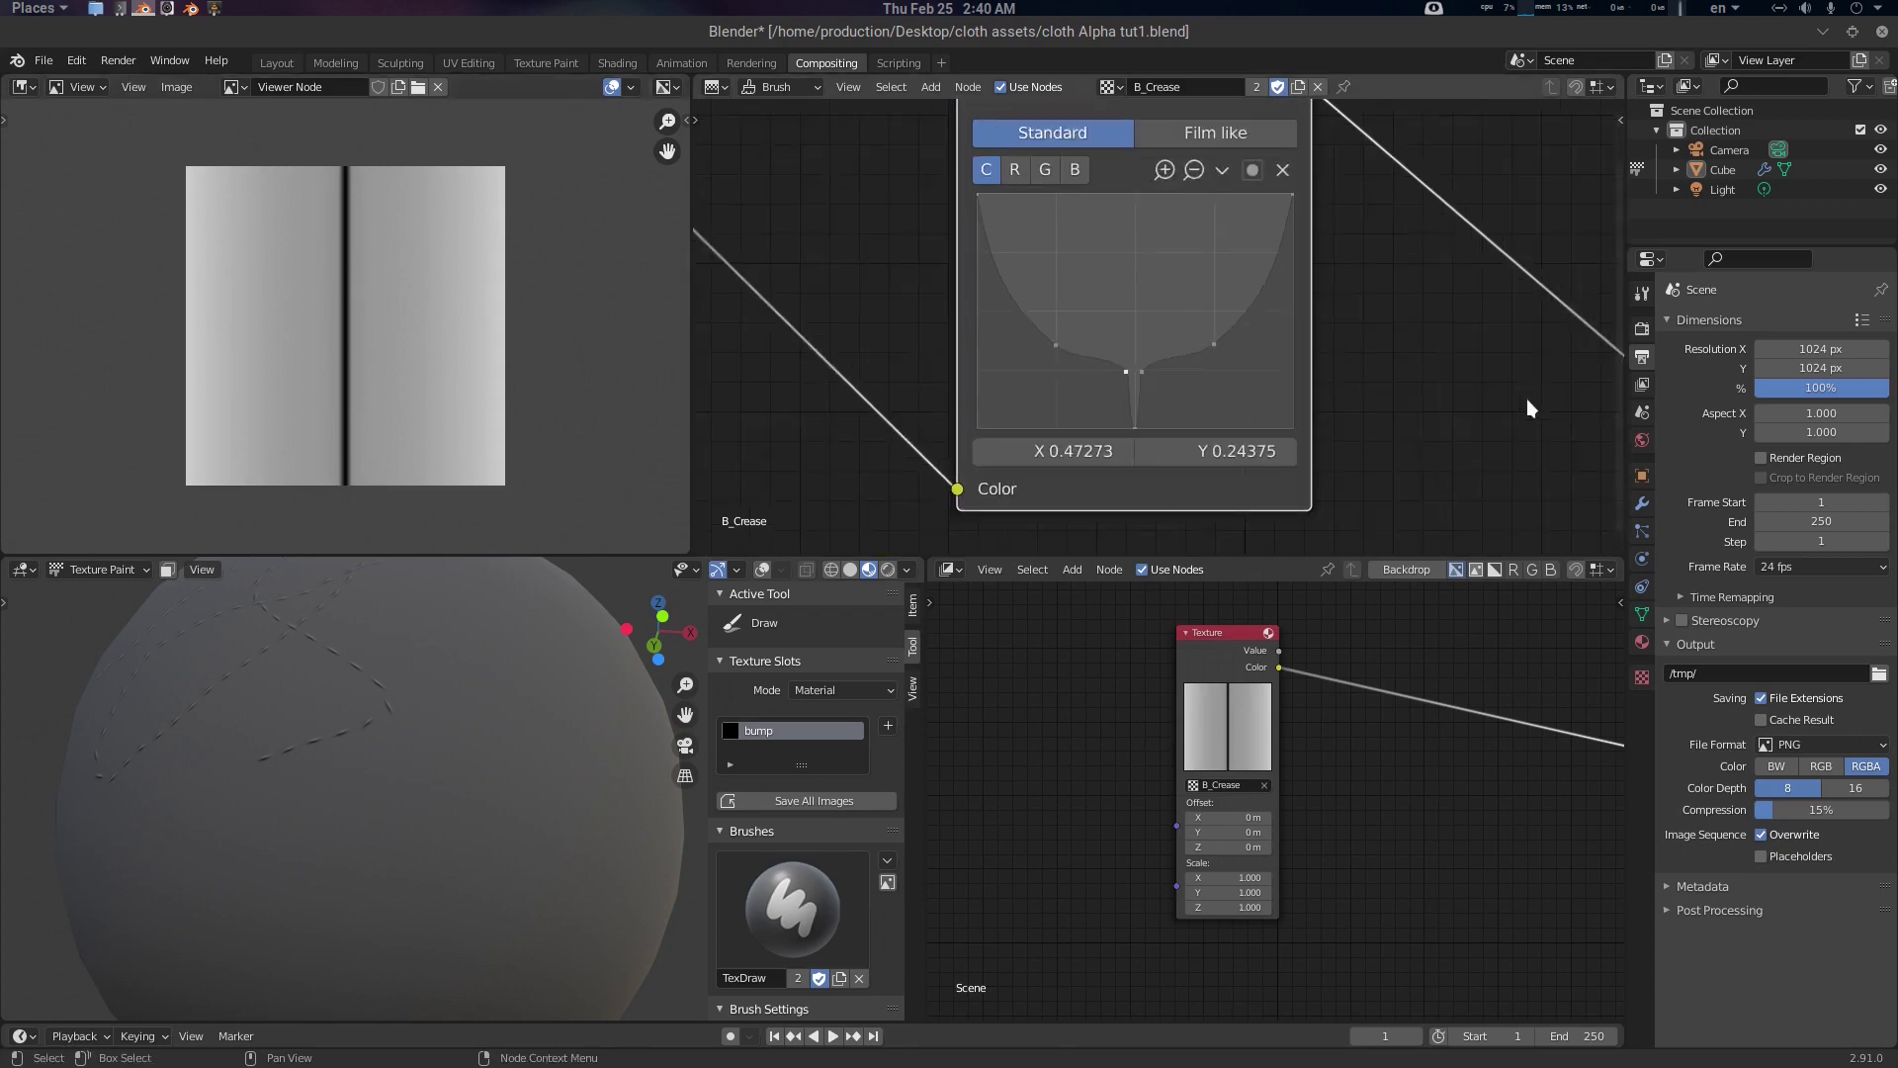
pyautogui.scroll(-1, 1170, 323)
pyautogui.moveTo(1006, 198); pyautogui.dragTo(958, 207)
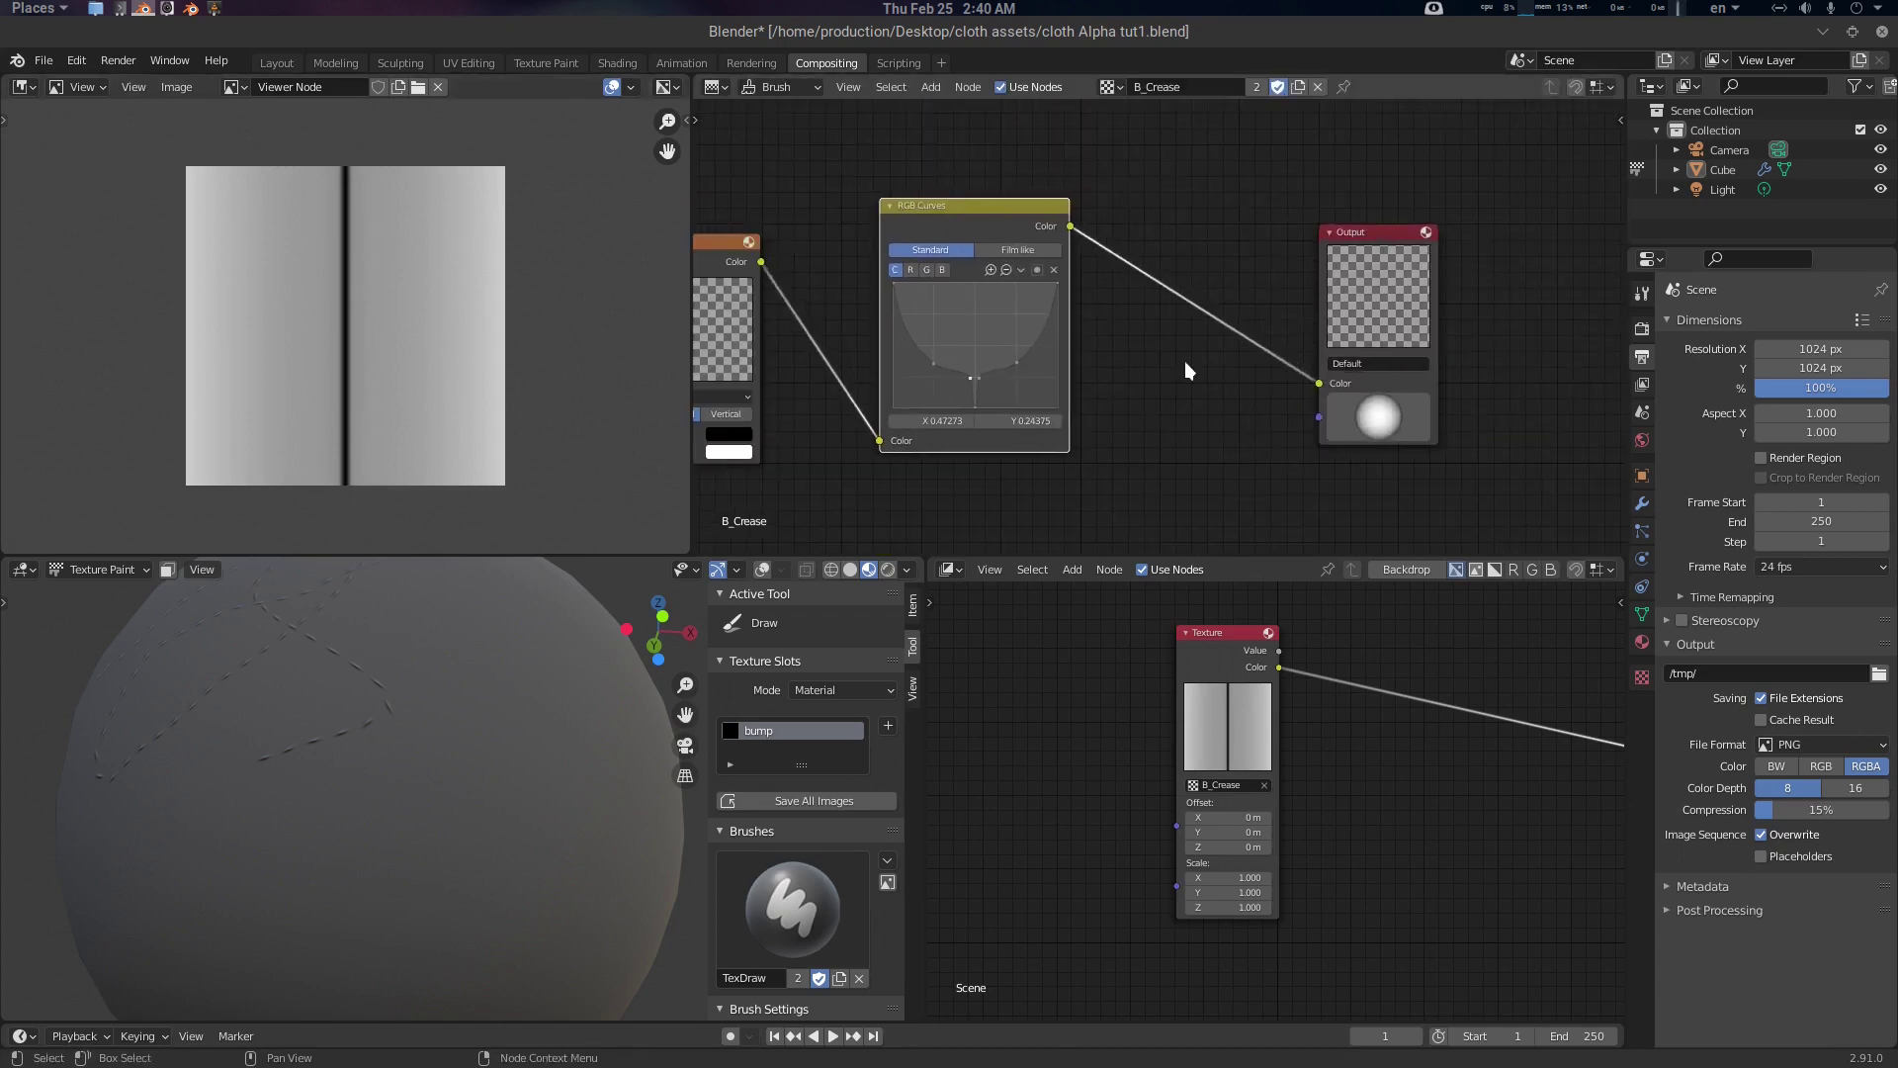
pyautogui.hotkey('shift', 'a')
pyautogui.click(1189, 356)
pyautogui.write('ramp')
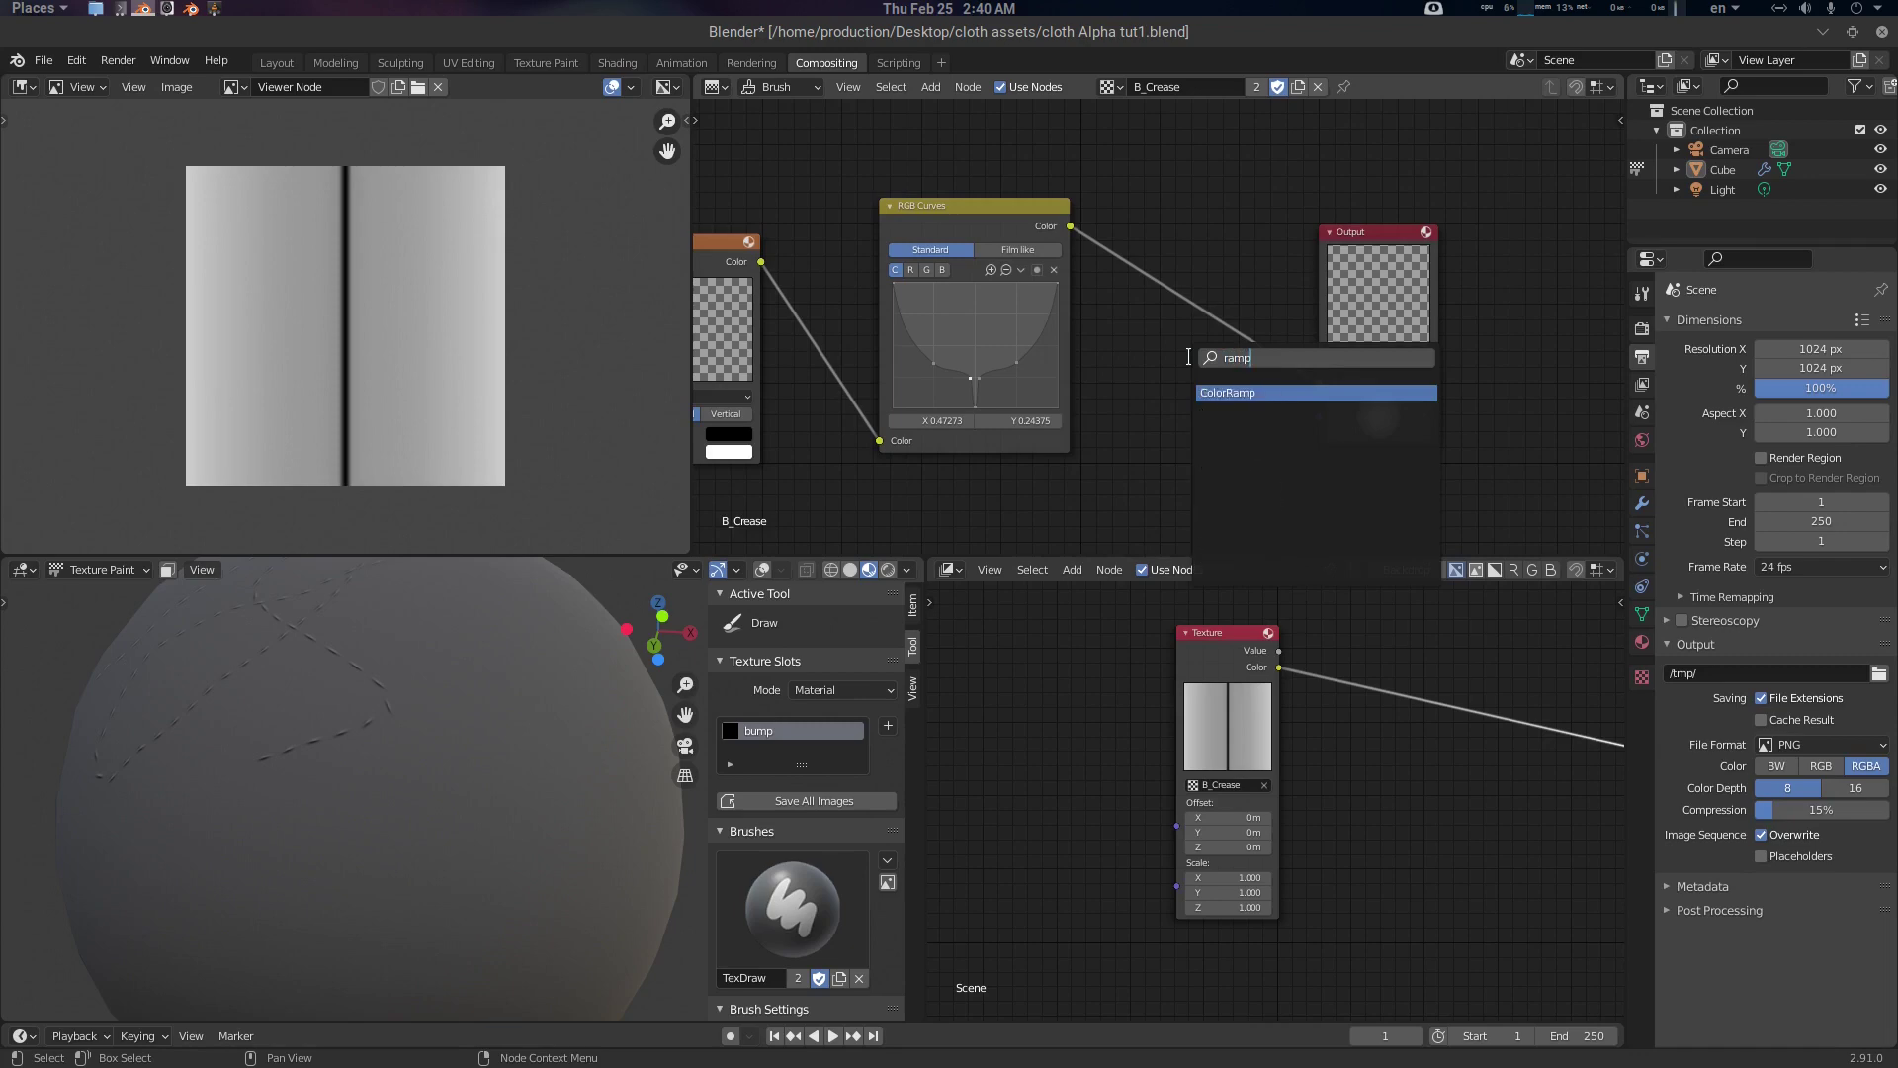
pyautogui.press('Return')
pyautogui.click(1355, 429)
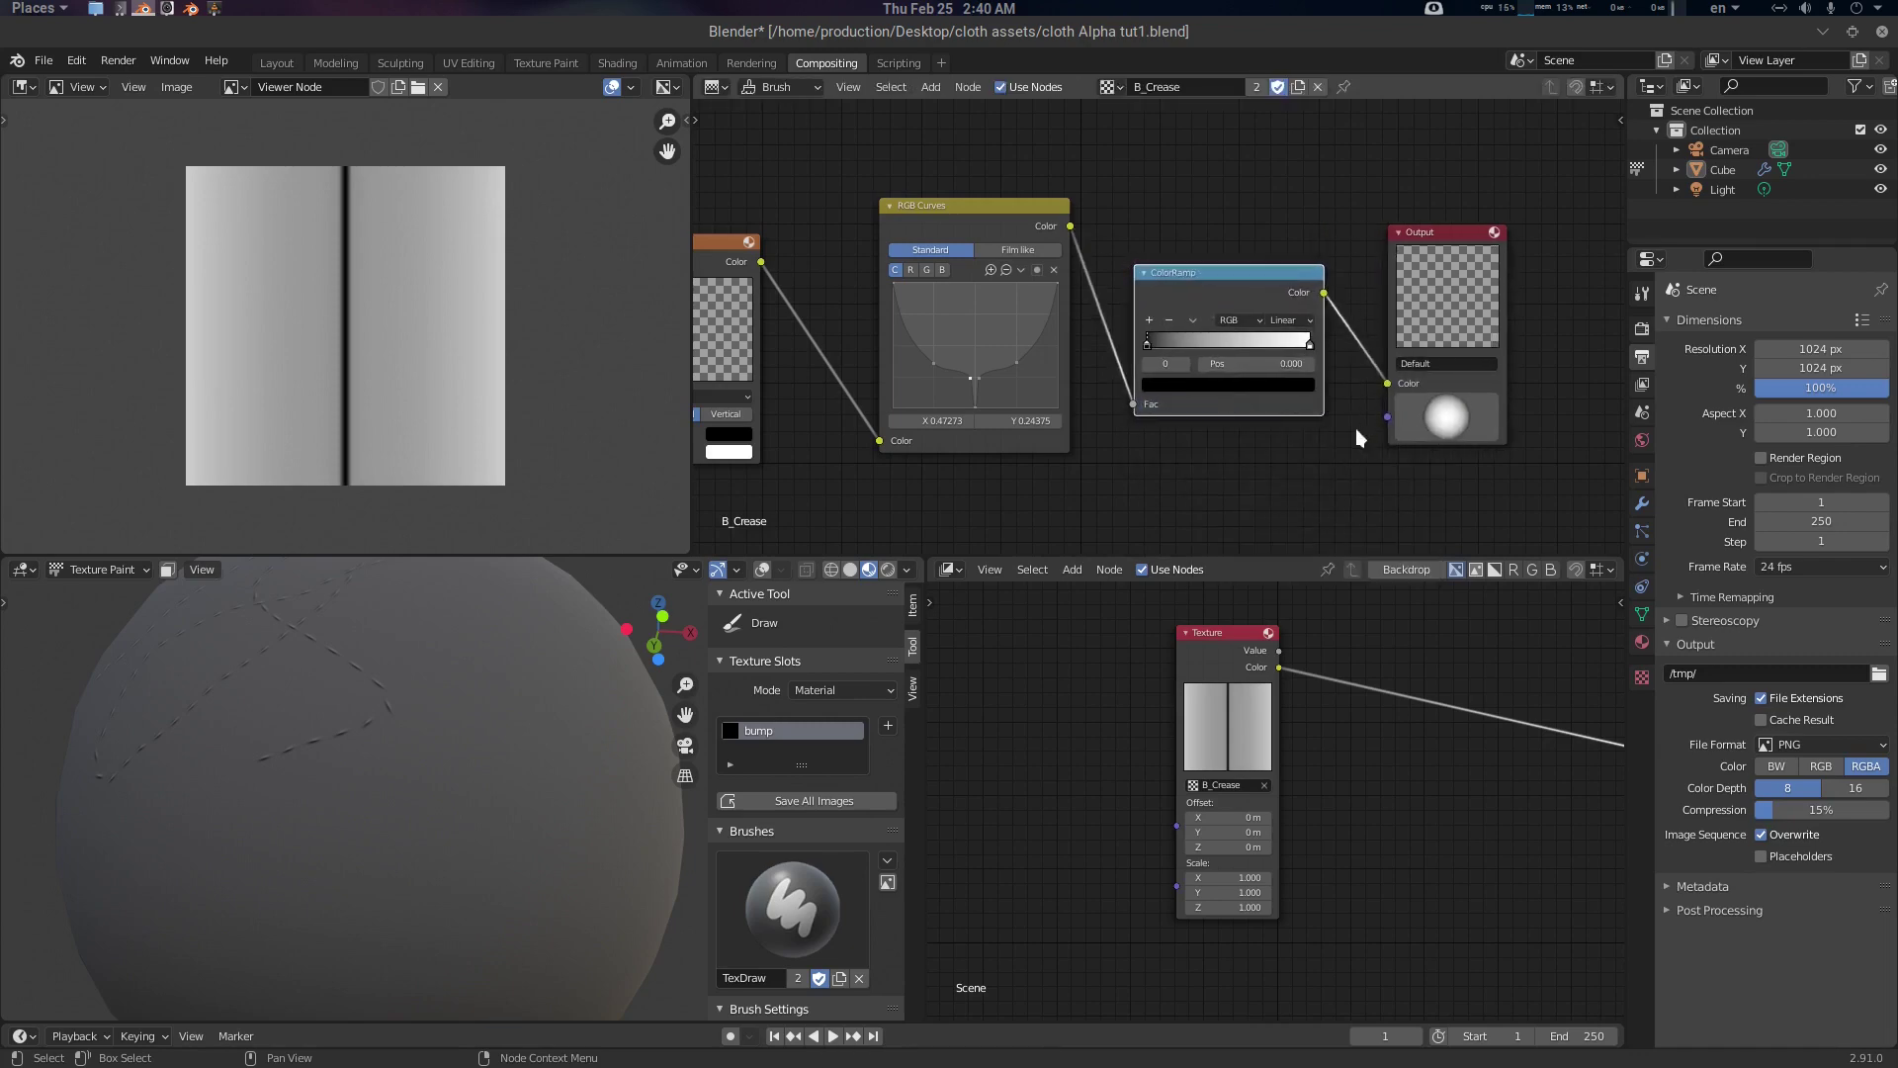
# Make the ColorRamp's white stop at position 1.000 fully transparent
pyautogui.click(1310, 343)
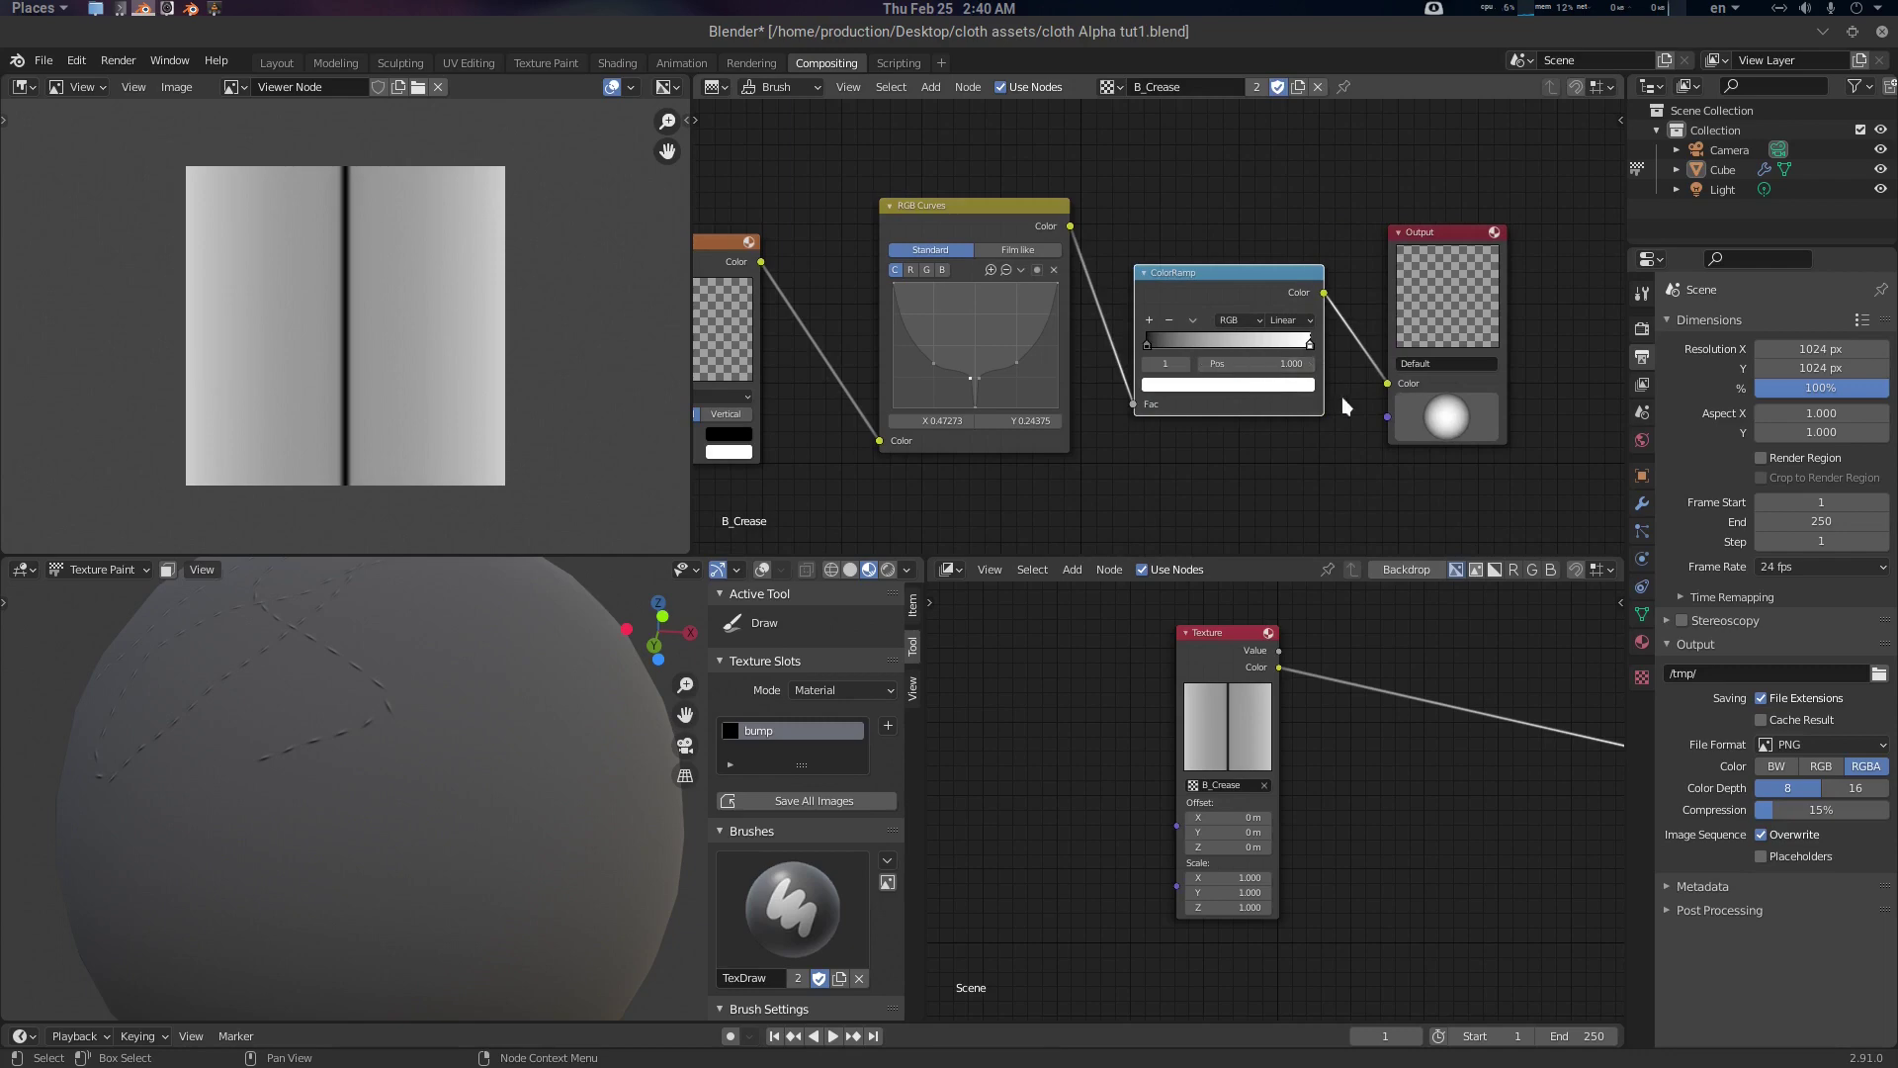
pyautogui.click(1282, 394)
pyautogui.moveTo(1243, 362); pyautogui.dragTo(1166, 362)
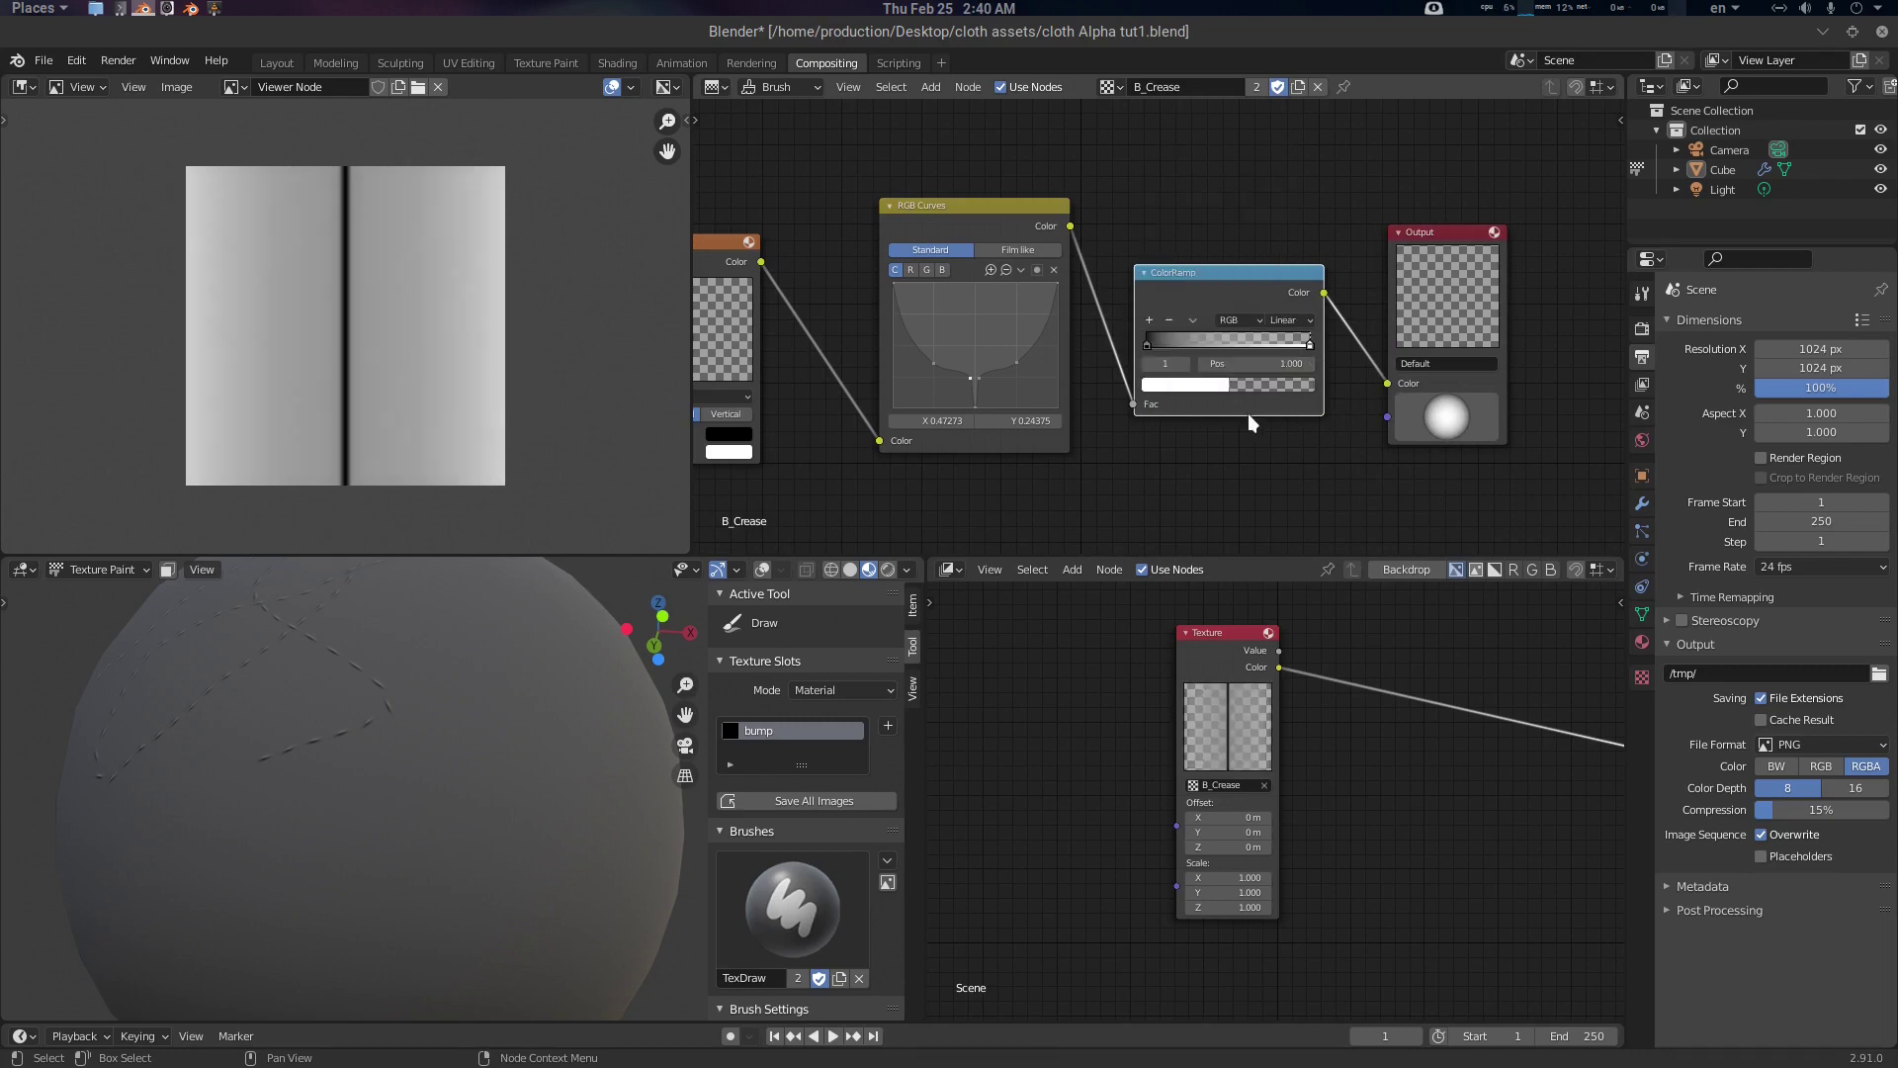
# Preview the B_Crease Texture node in the viewer and examine the sphere's surface up close
pyautogui.click(1221, 645)
pyautogui.keyDown('ctrl'); pyautogui.keyDown('shift'); pyautogui.click(1220, 639); pyautogui.keyUp('shift'); pyautogui.keyUp('ctrl')
pyautogui.scroll(-2, 459, 304)
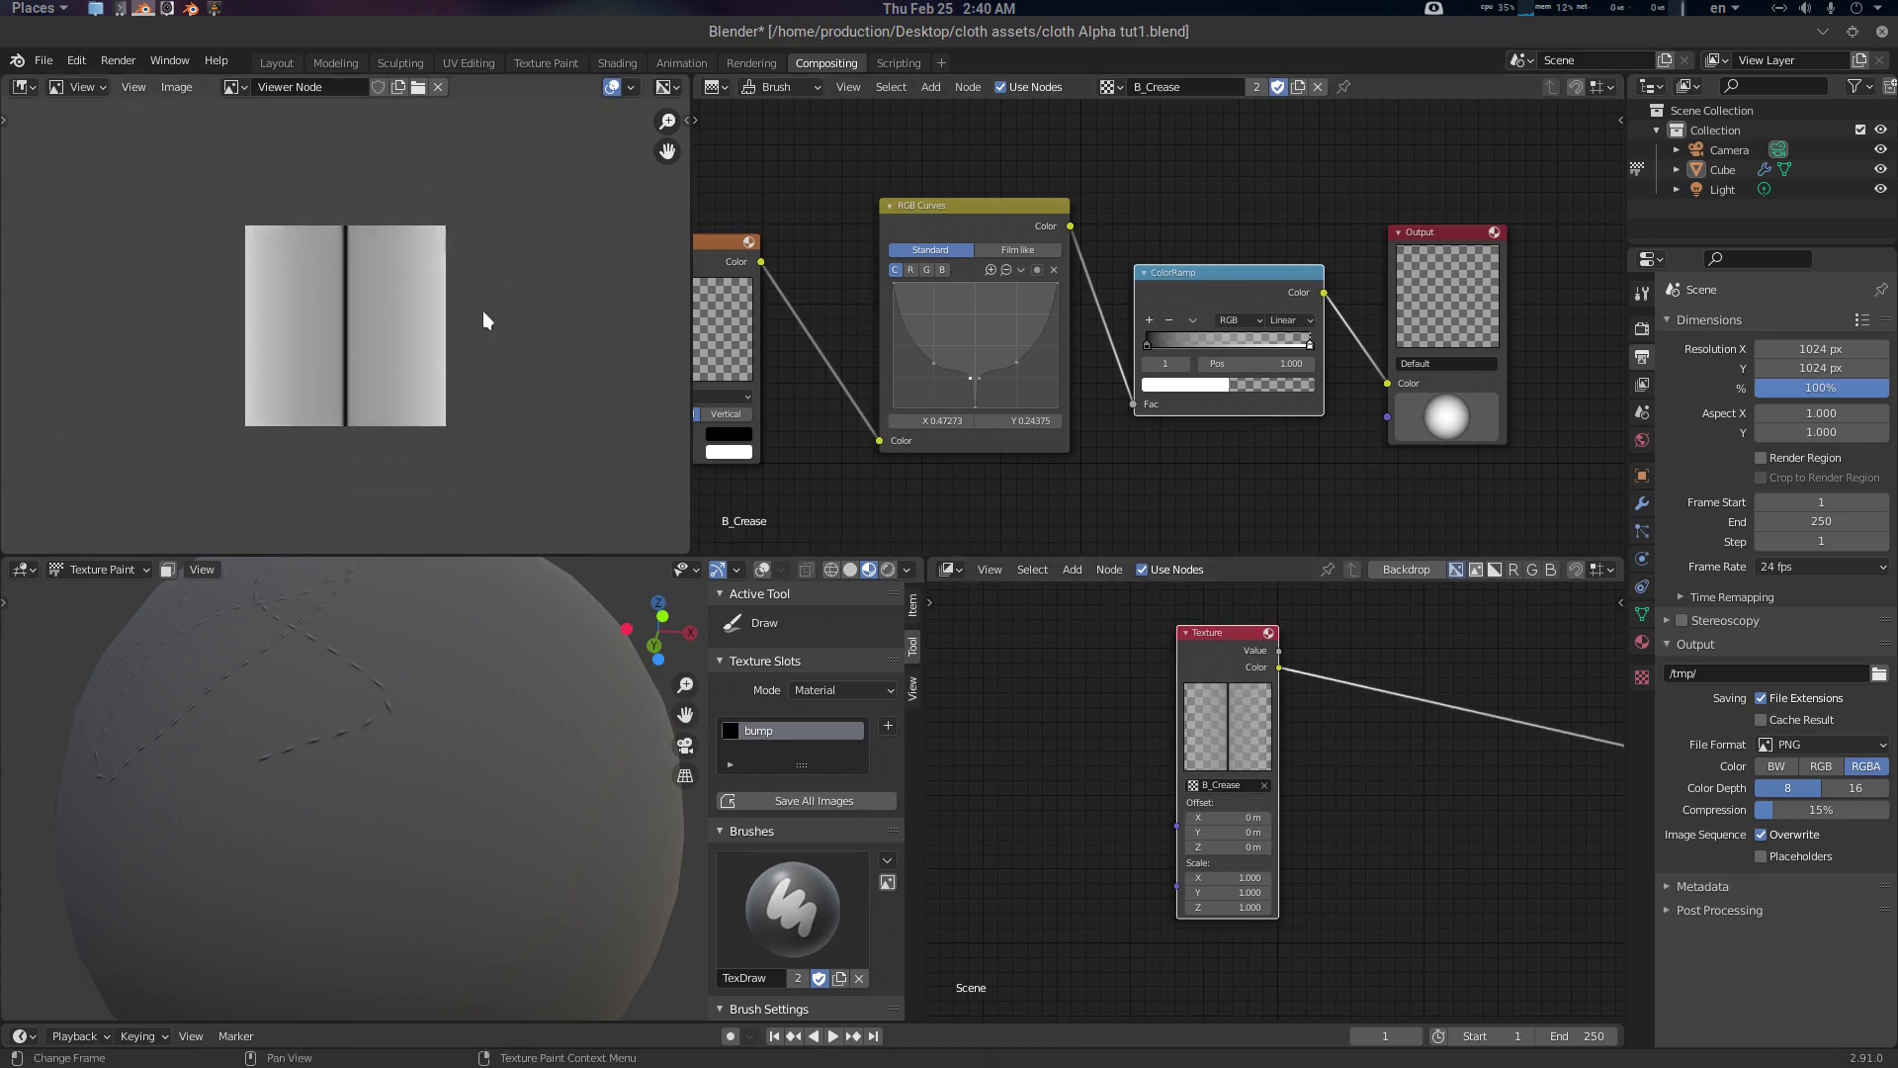
pyautogui.scroll(1, 483, 311)
pyautogui.moveTo(518, 740); pyautogui.dragTo(508, 660, button='middle')
pyautogui.scroll(5, 473, 815)
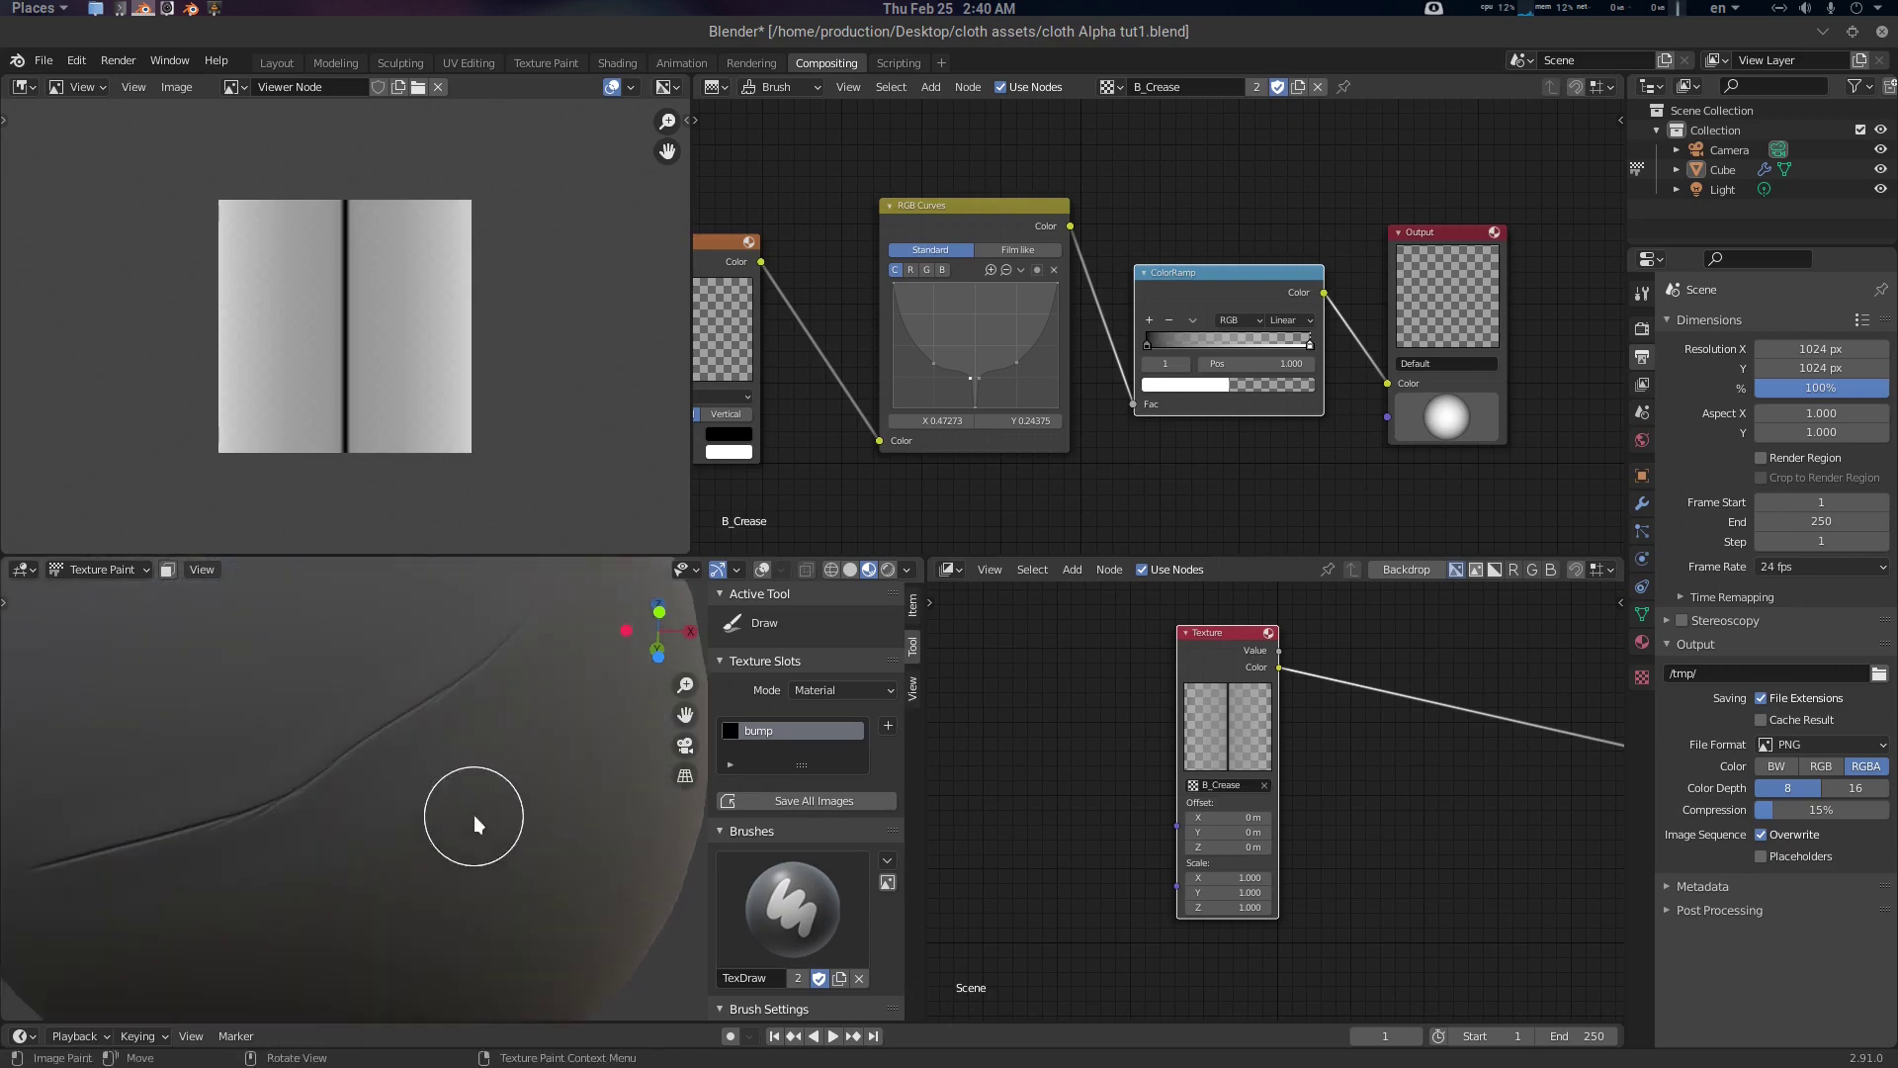
# Switch to the Layout workspace, paint two curved creases down the sphere and inspect them beside the stitches
pyautogui.click(277, 62)
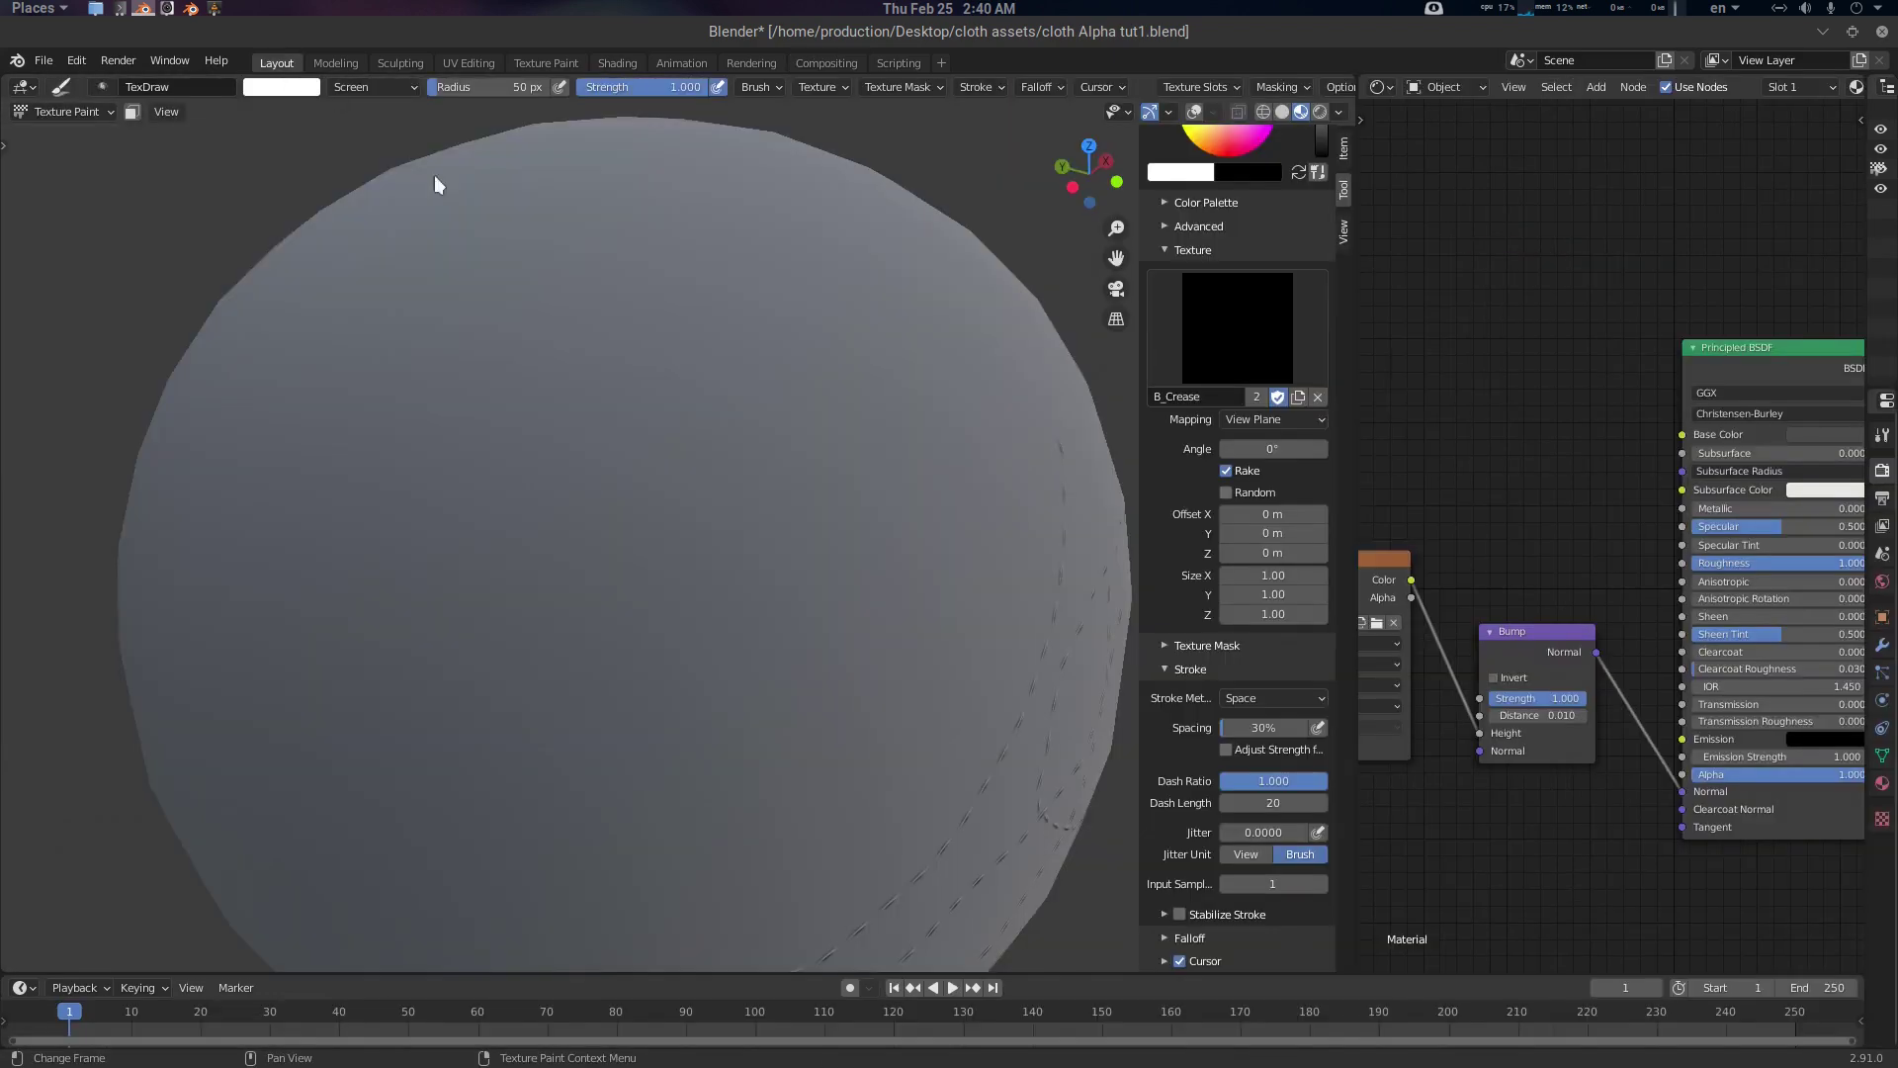
pyautogui.scroll(-4, 775, 524)
pyautogui.moveTo(719, 473); pyautogui.dragTo(697, 474, button='middle')
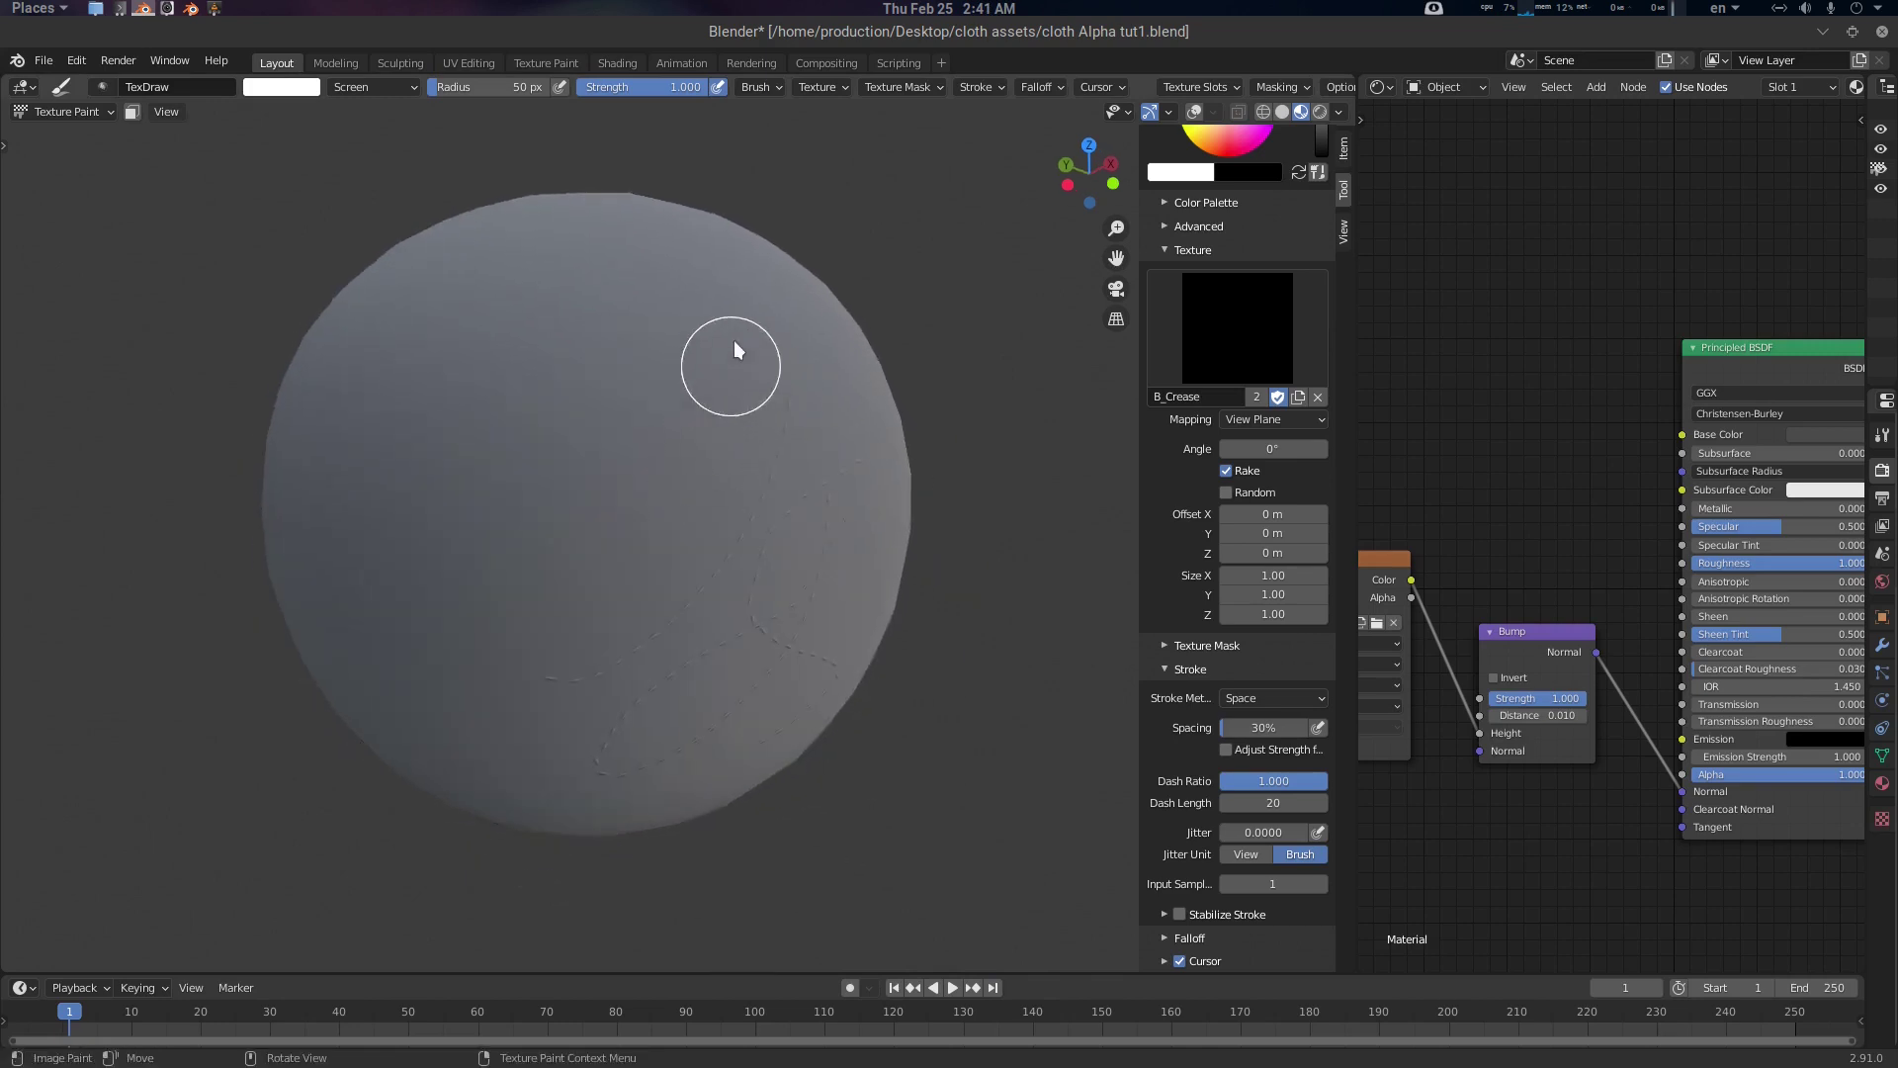
pyautogui.moveTo(734, 342); pyautogui.dragTo(477, 668)
pyautogui.scroll(1, 765, 562)
pyautogui.moveTo(771, 561); pyautogui.dragTo(794, 577, button='middle')
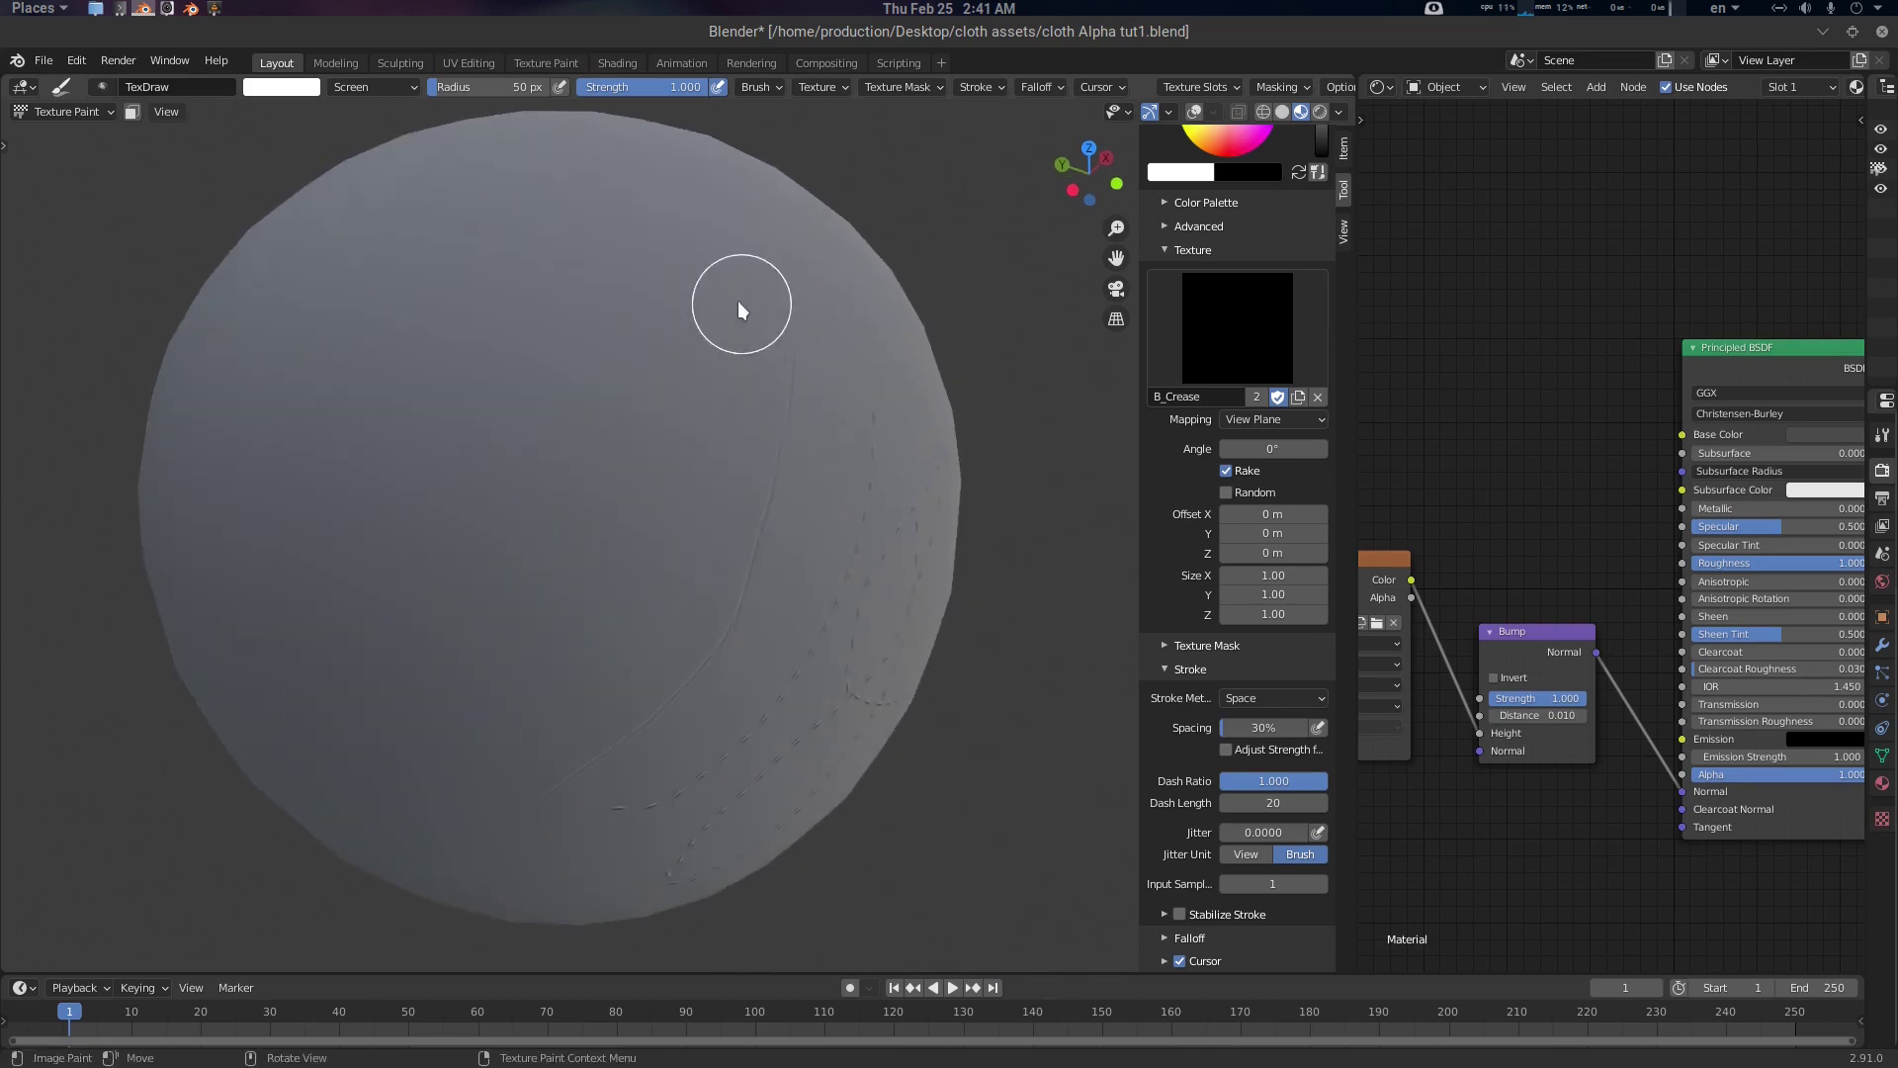
pyautogui.moveTo(739, 307); pyautogui.dragTo(591, 704)
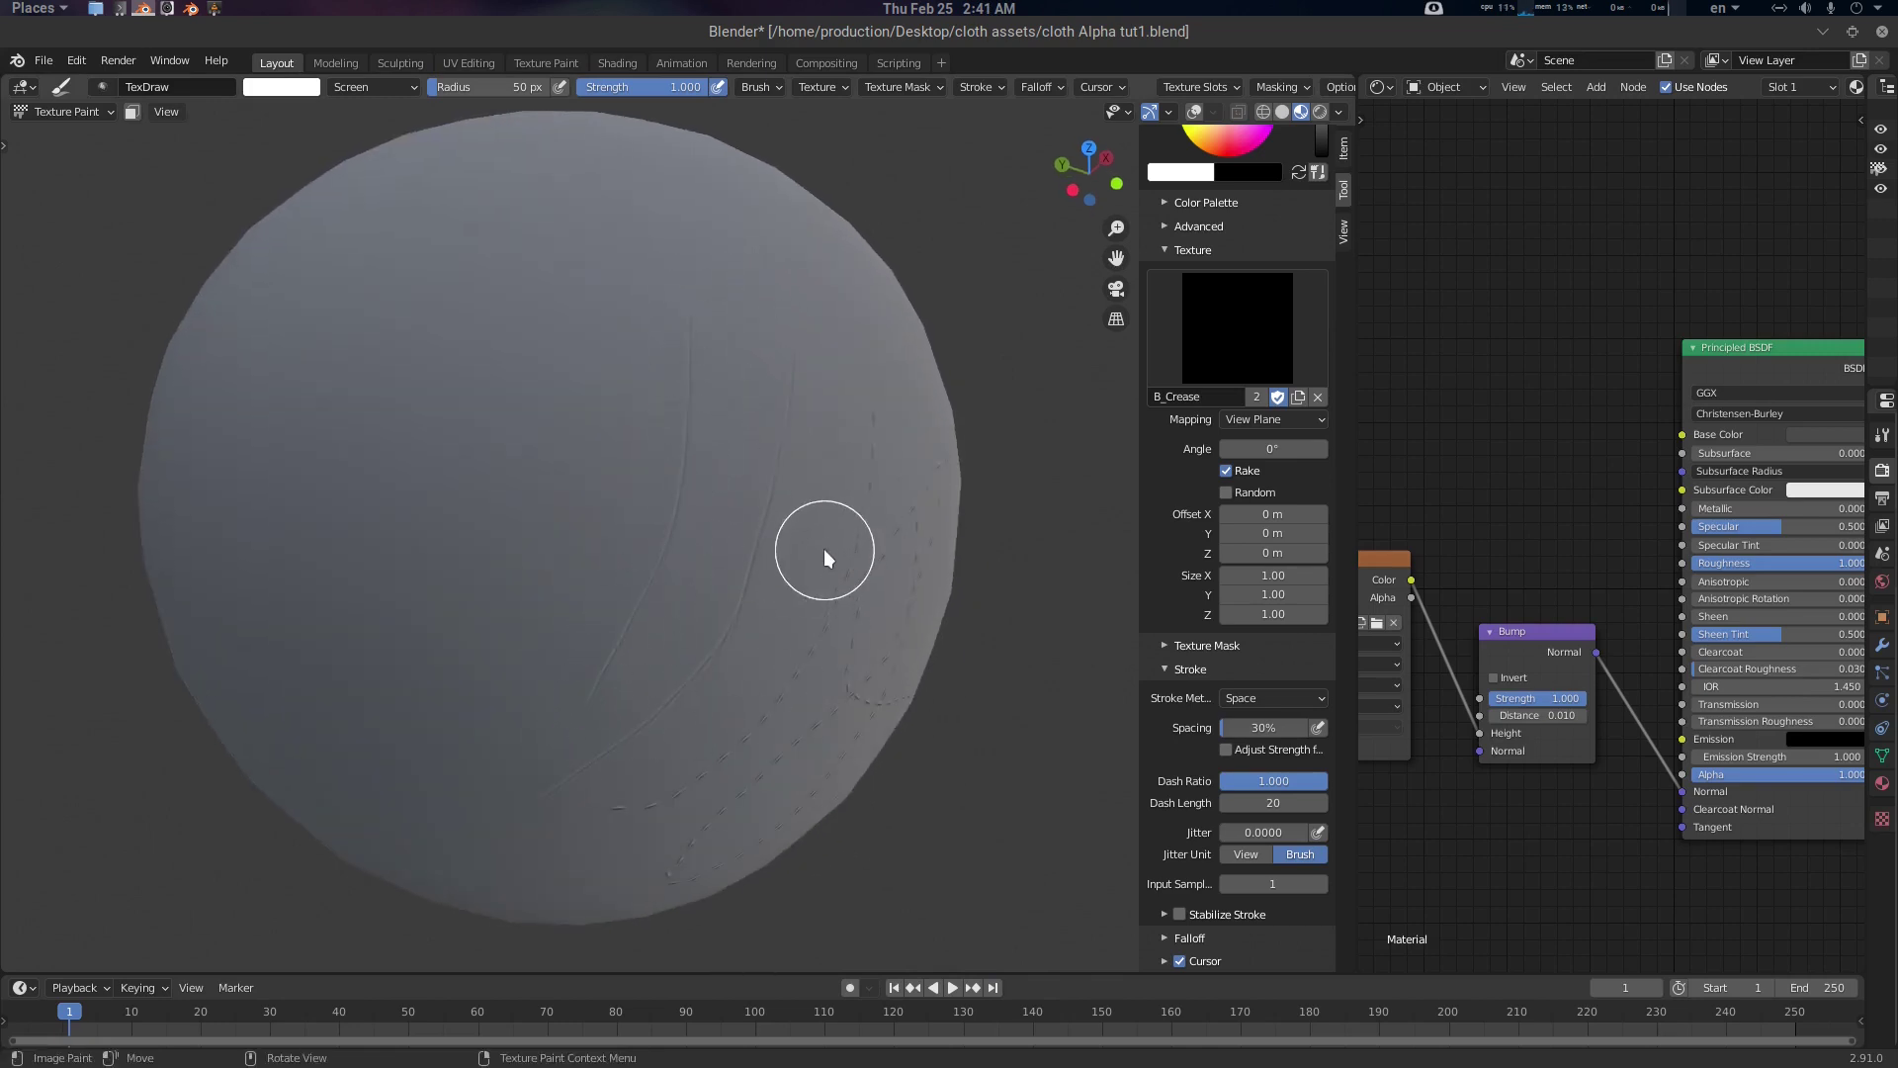
pyautogui.moveTo(823, 548); pyautogui.dragTo(732, 411, button='middle')
pyautogui.moveTo(889, 458); pyautogui.dragTo(834, 435, button='middle')
pyautogui.scroll(1, 797, 442)
pyautogui.scroll(1, 793, 456)
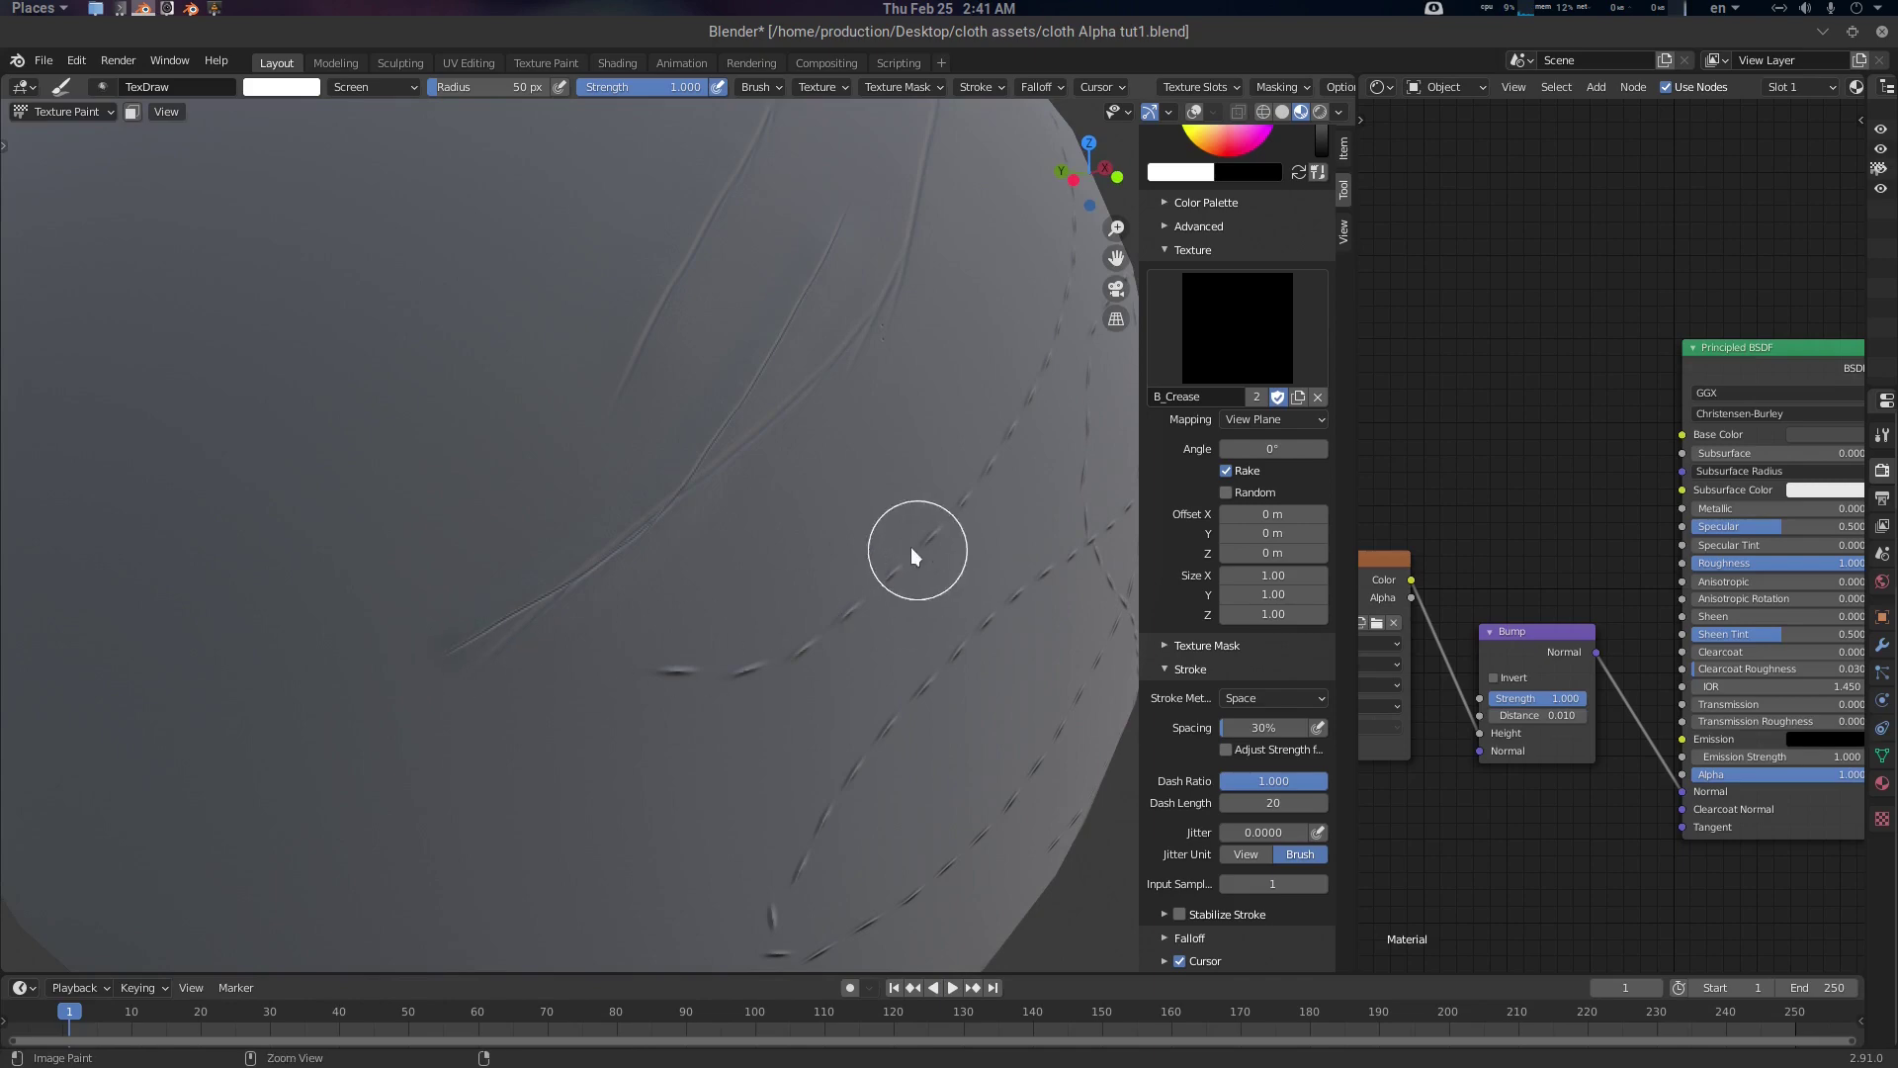
pyautogui.scroll(-2, 838, 420)
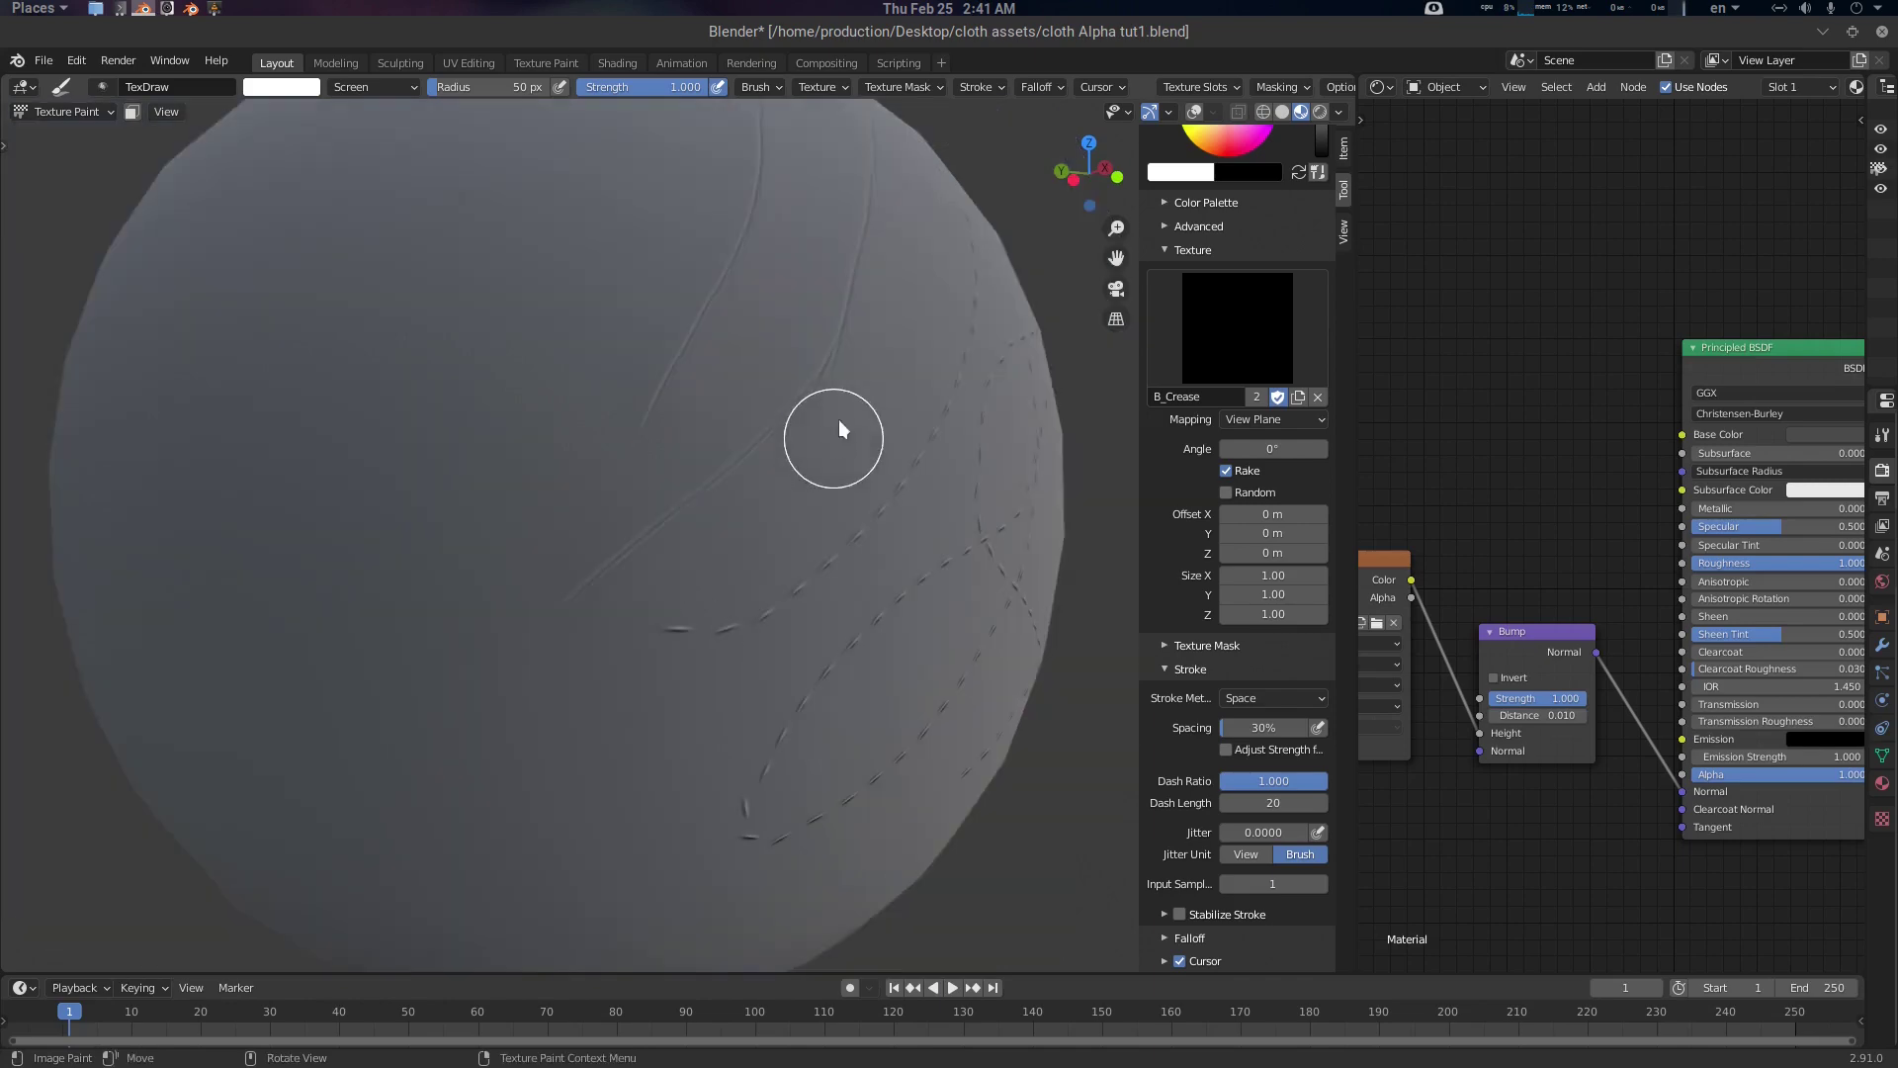
# Lower the two side points of the B_Crease curve to X 0.75455, Y 0.30000 and X 0.23182, Y 0.28125
pyautogui.click(824, 63)
pyautogui.scroll(2, 1136, 441)
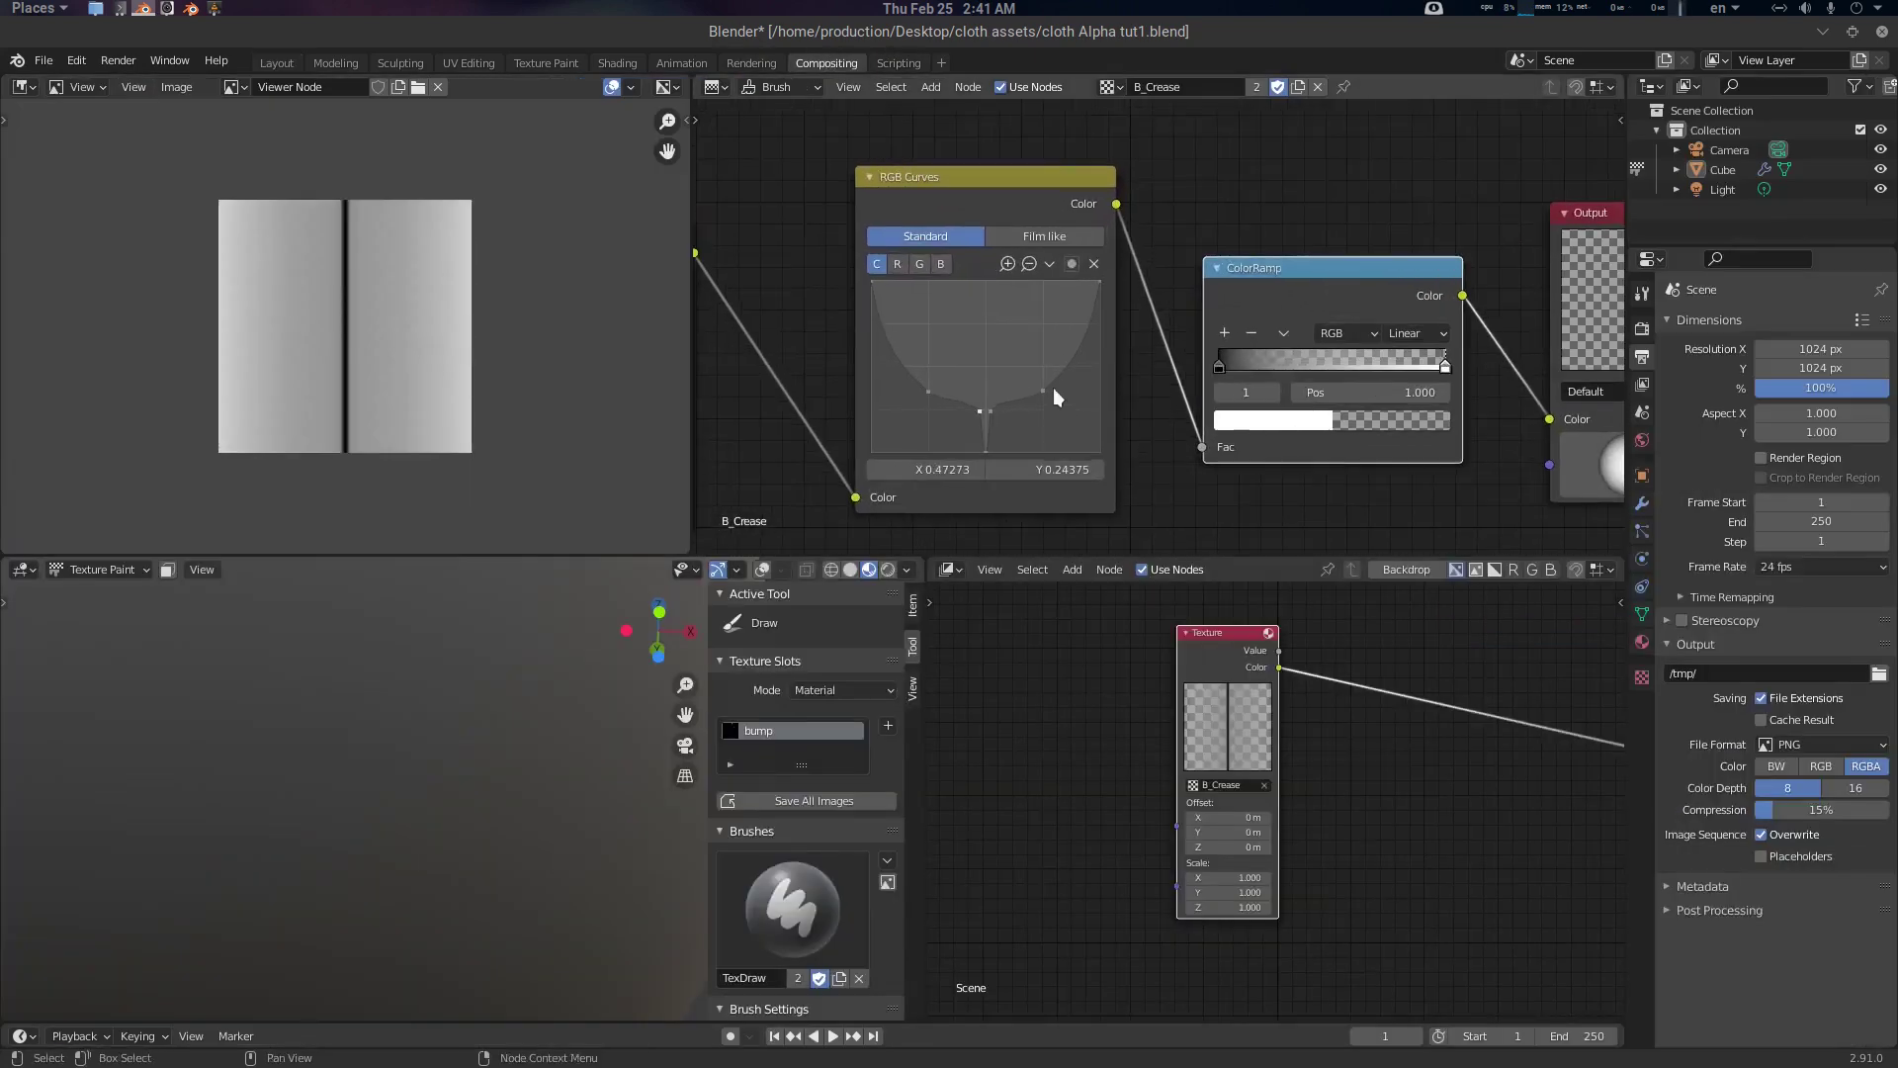
pyautogui.moveTo(1044, 389)
pyautogui.mouseDown()
pyautogui.moveTo(1046, 371)
pyautogui.moveTo(1044, 401)
pyautogui.mouseUp()
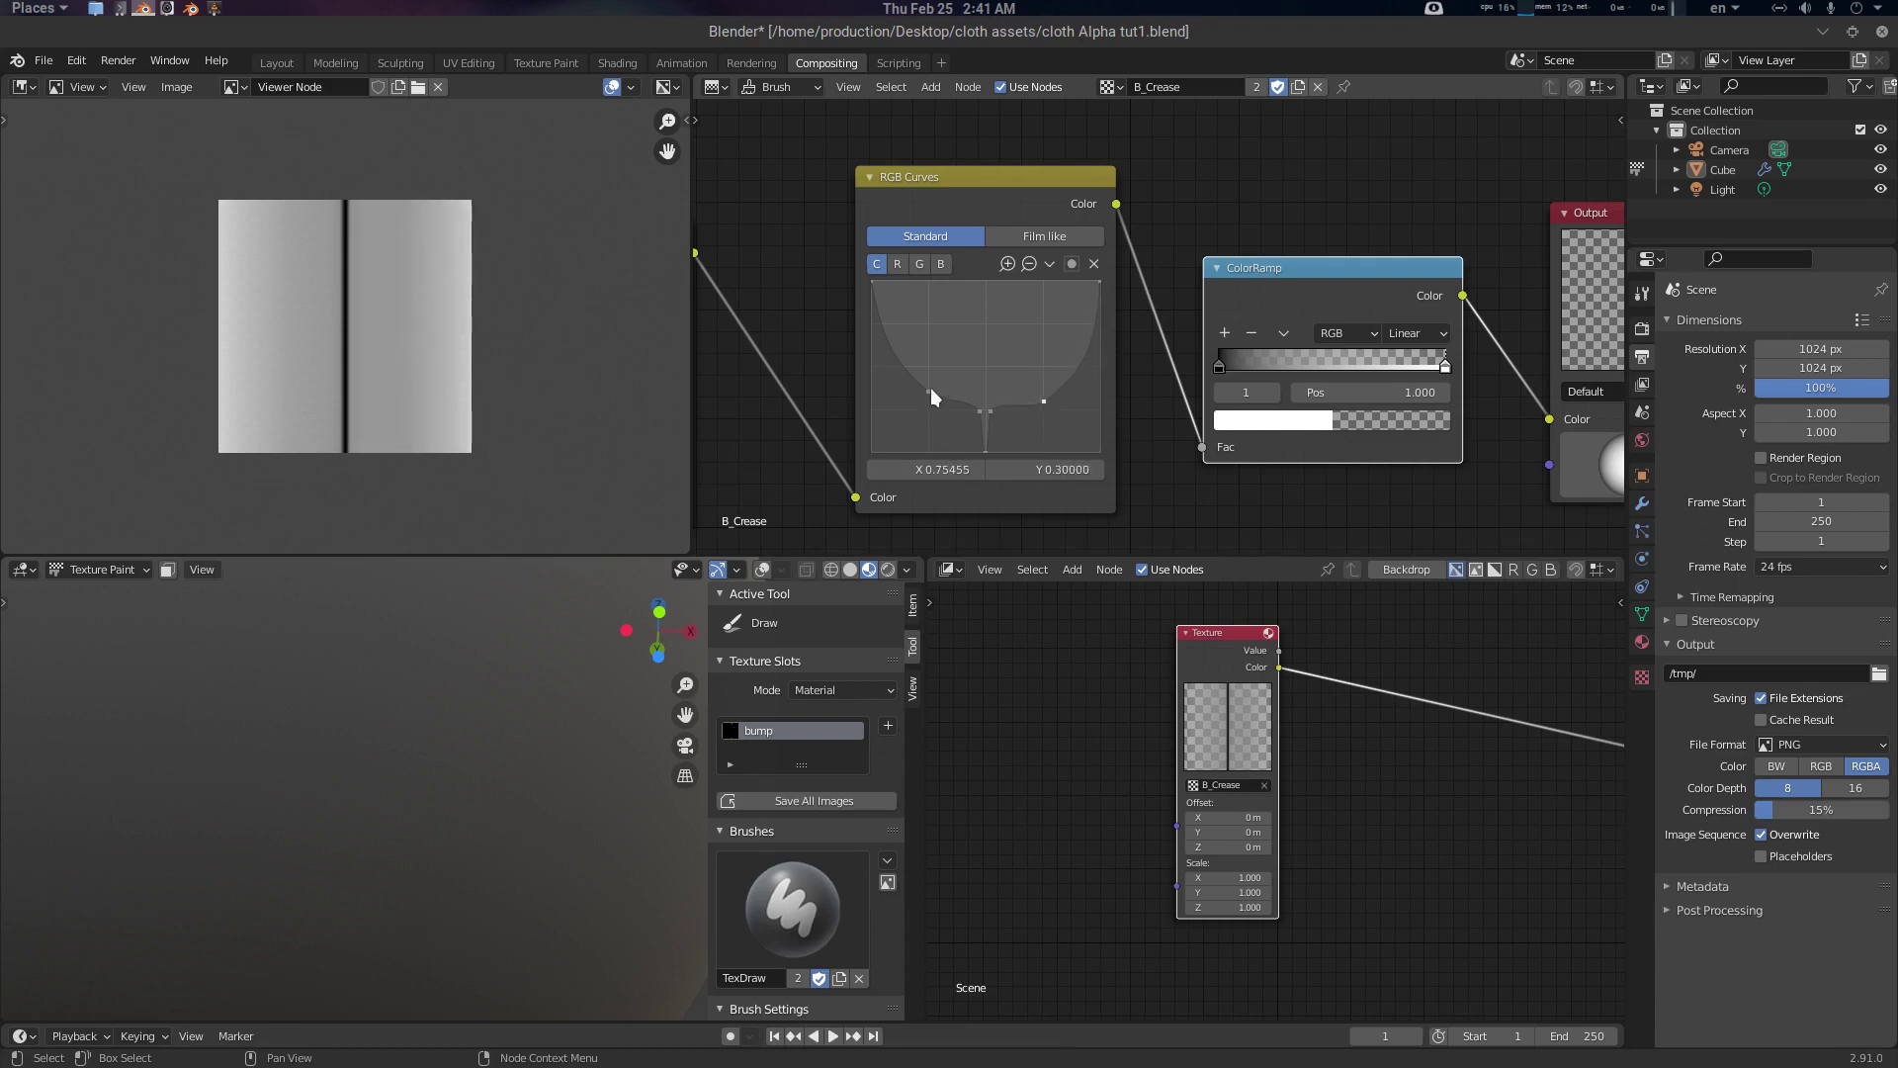
pyautogui.moveTo(931, 390); pyautogui.dragTo(928, 401)
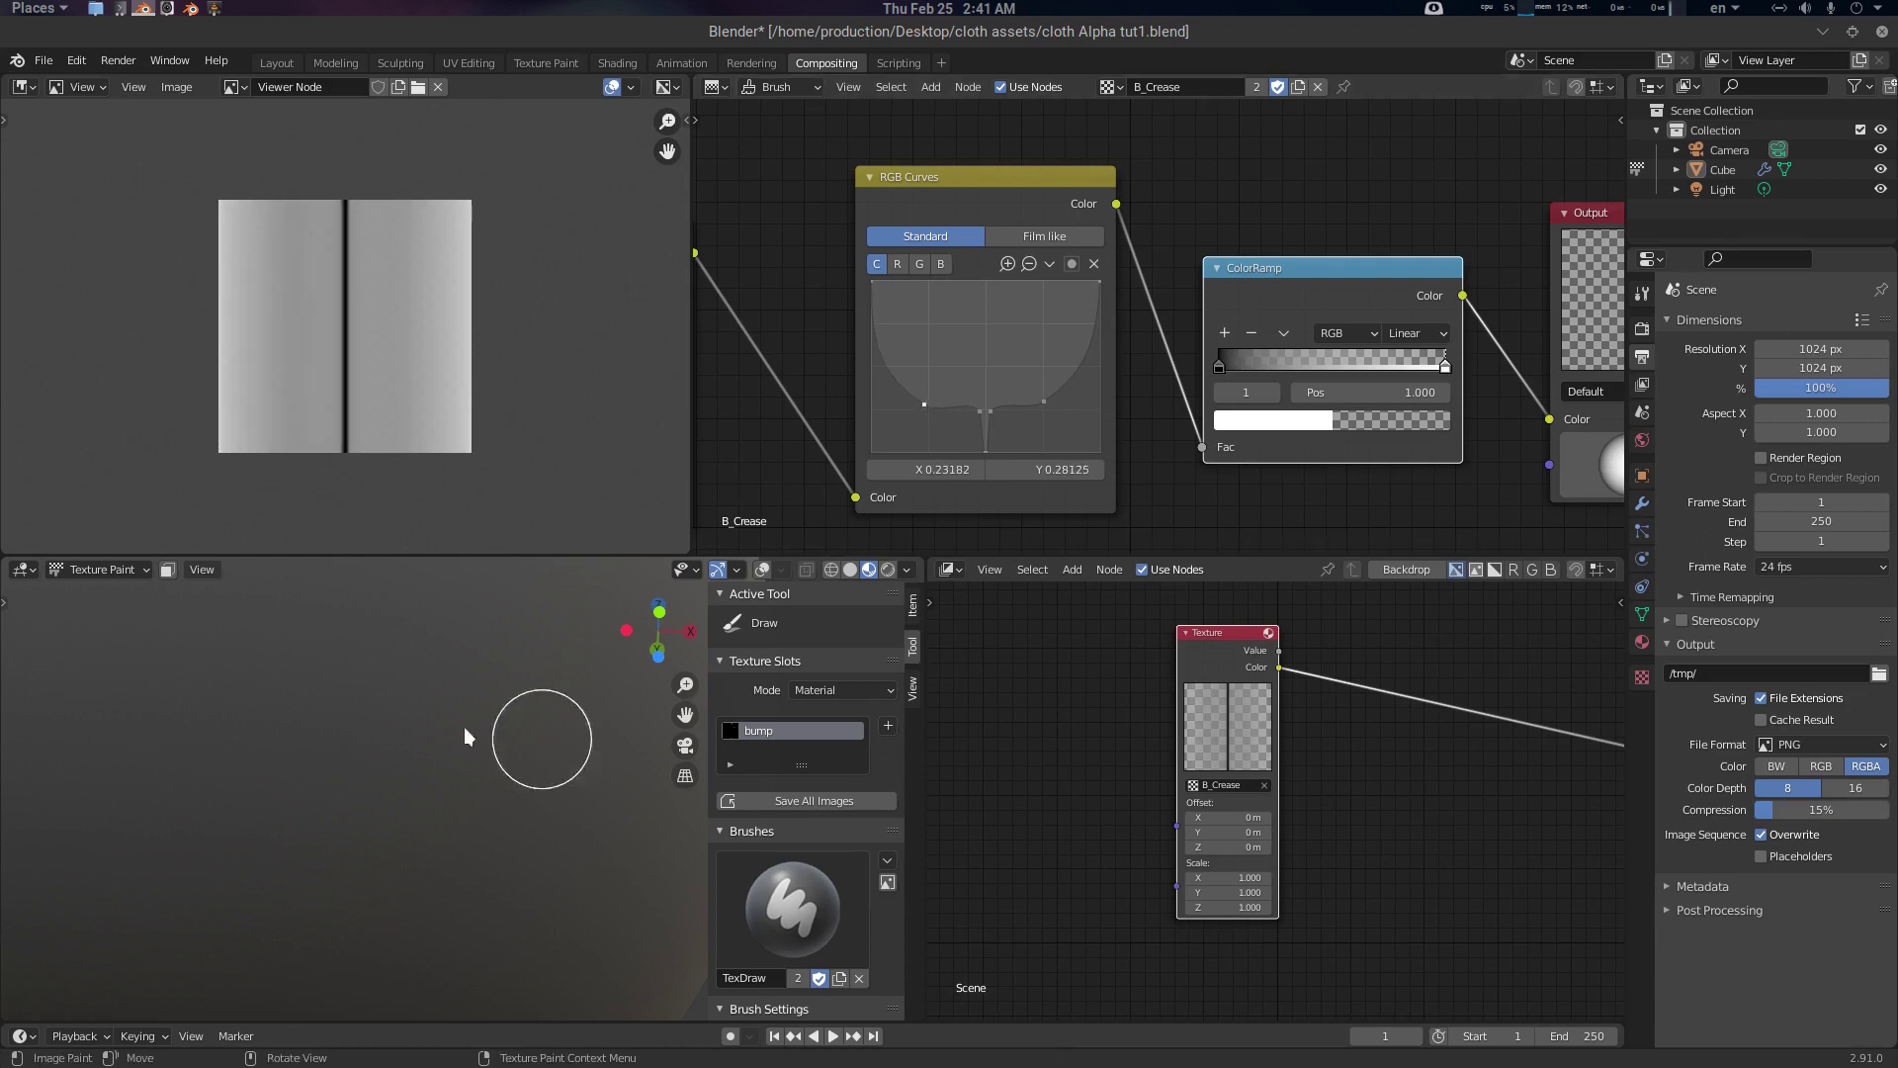
pyautogui.moveTo(379, 864); pyautogui.dragTo(416, 830, button='middle')
pyautogui.hotkey('ctrl', 'z')
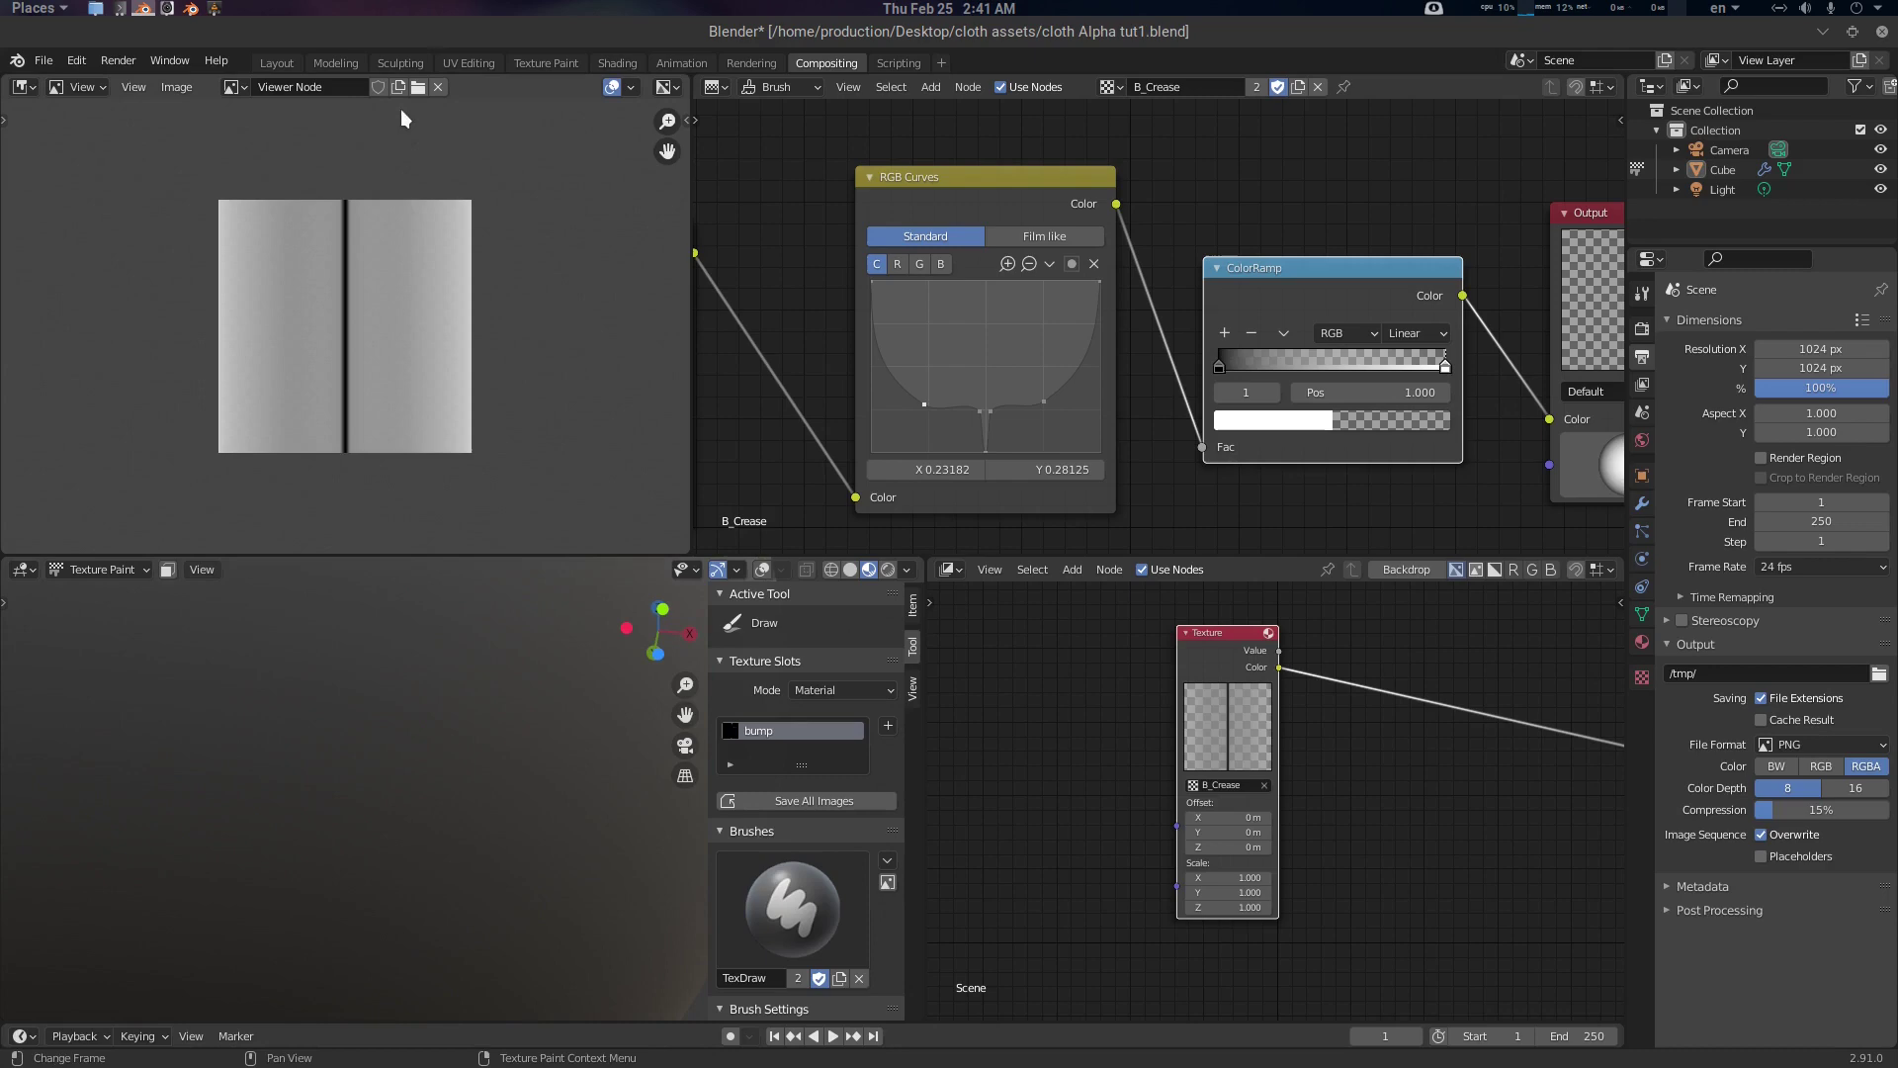
# Return to the Layout workspace and paint one long curved crease across an empty area of the sphere
pyautogui.click(280, 61)
pyautogui.moveTo(378, 696)
pyautogui.mouseDown(button='middle')
pyautogui.moveTo(606, 627)
pyautogui.moveTo(732, 534)
pyautogui.mouseUp(button='middle')
pyautogui.moveTo(847, 373)
pyautogui.mouseDown(button='middle')
pyautogui.moveTo(850, 461)
pyautogui.moveTo(521, 306)
pyautogui.mouseUp(button='middle')
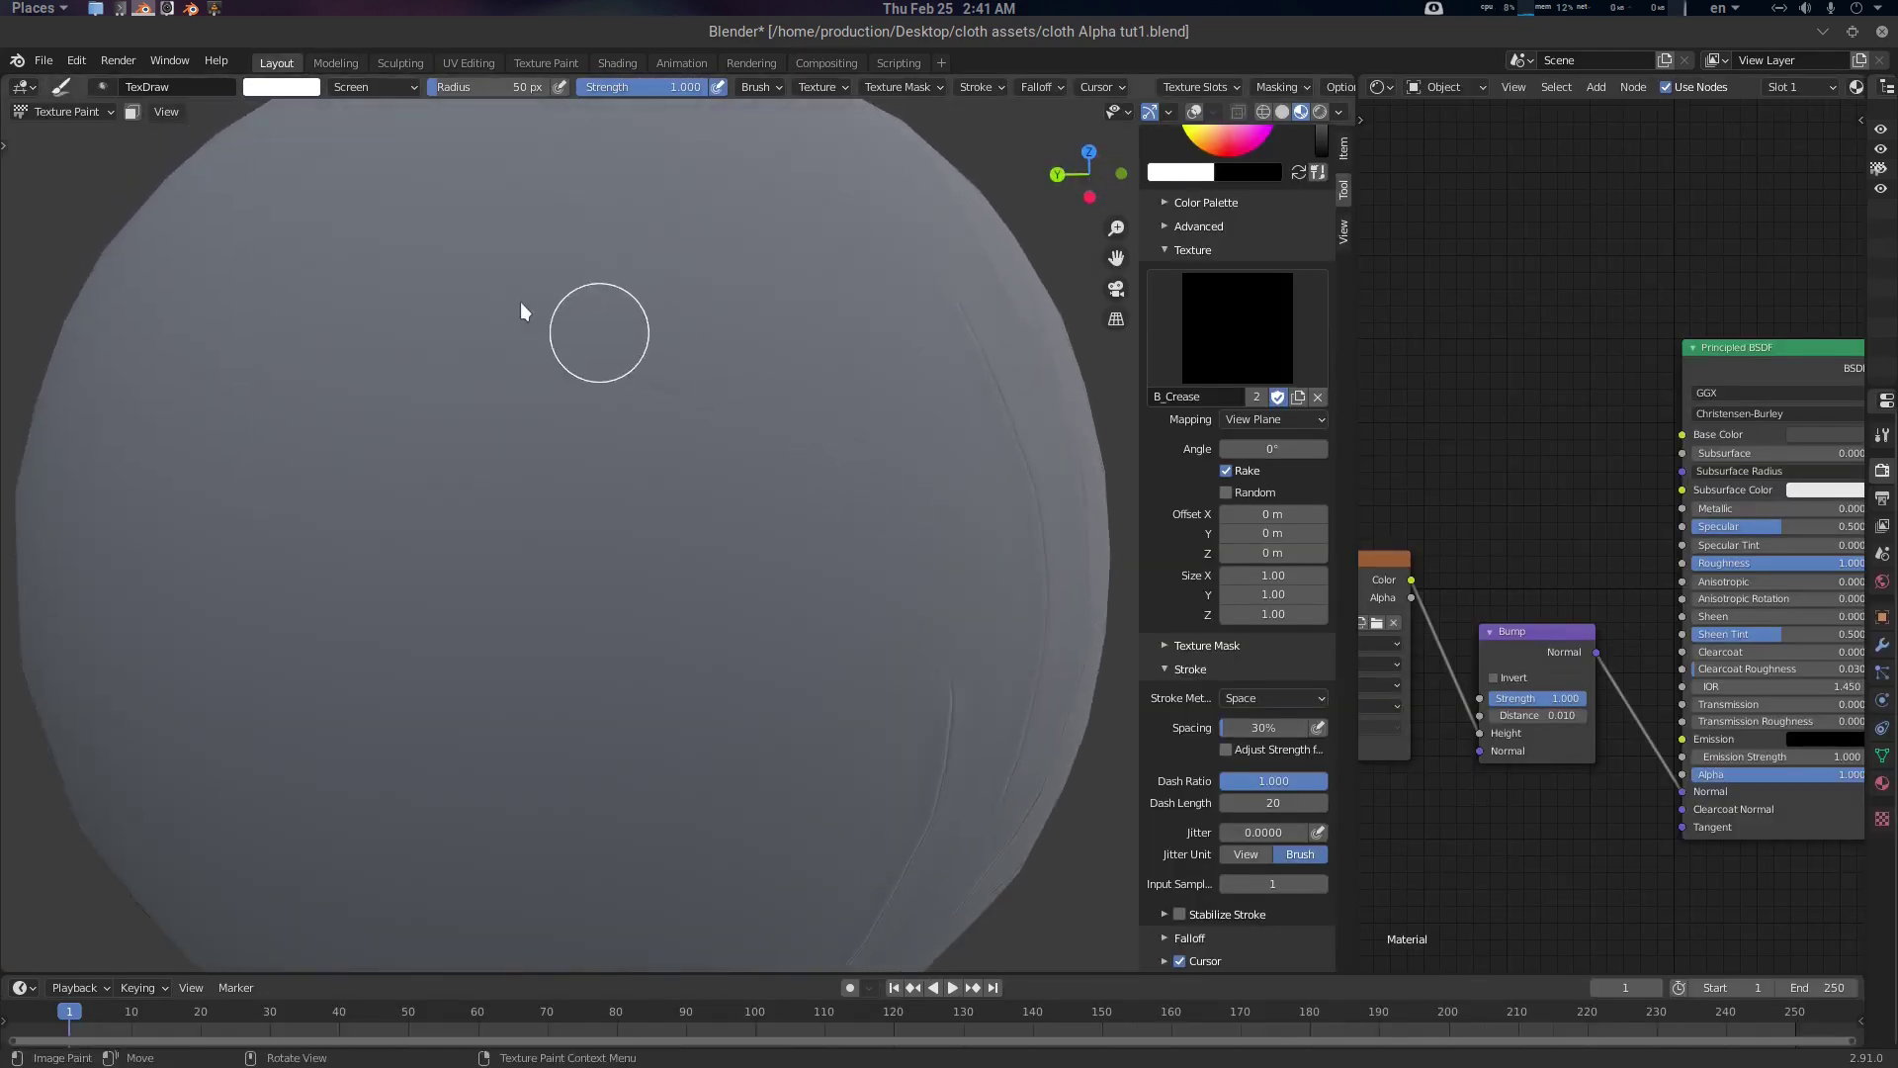
# Darken the Base Color of the sphere material's Principled BSDF by lowering its value
pyautogui.moveTo(1636, 431); pyautogui.dragTo(1527, 429, button='middle')
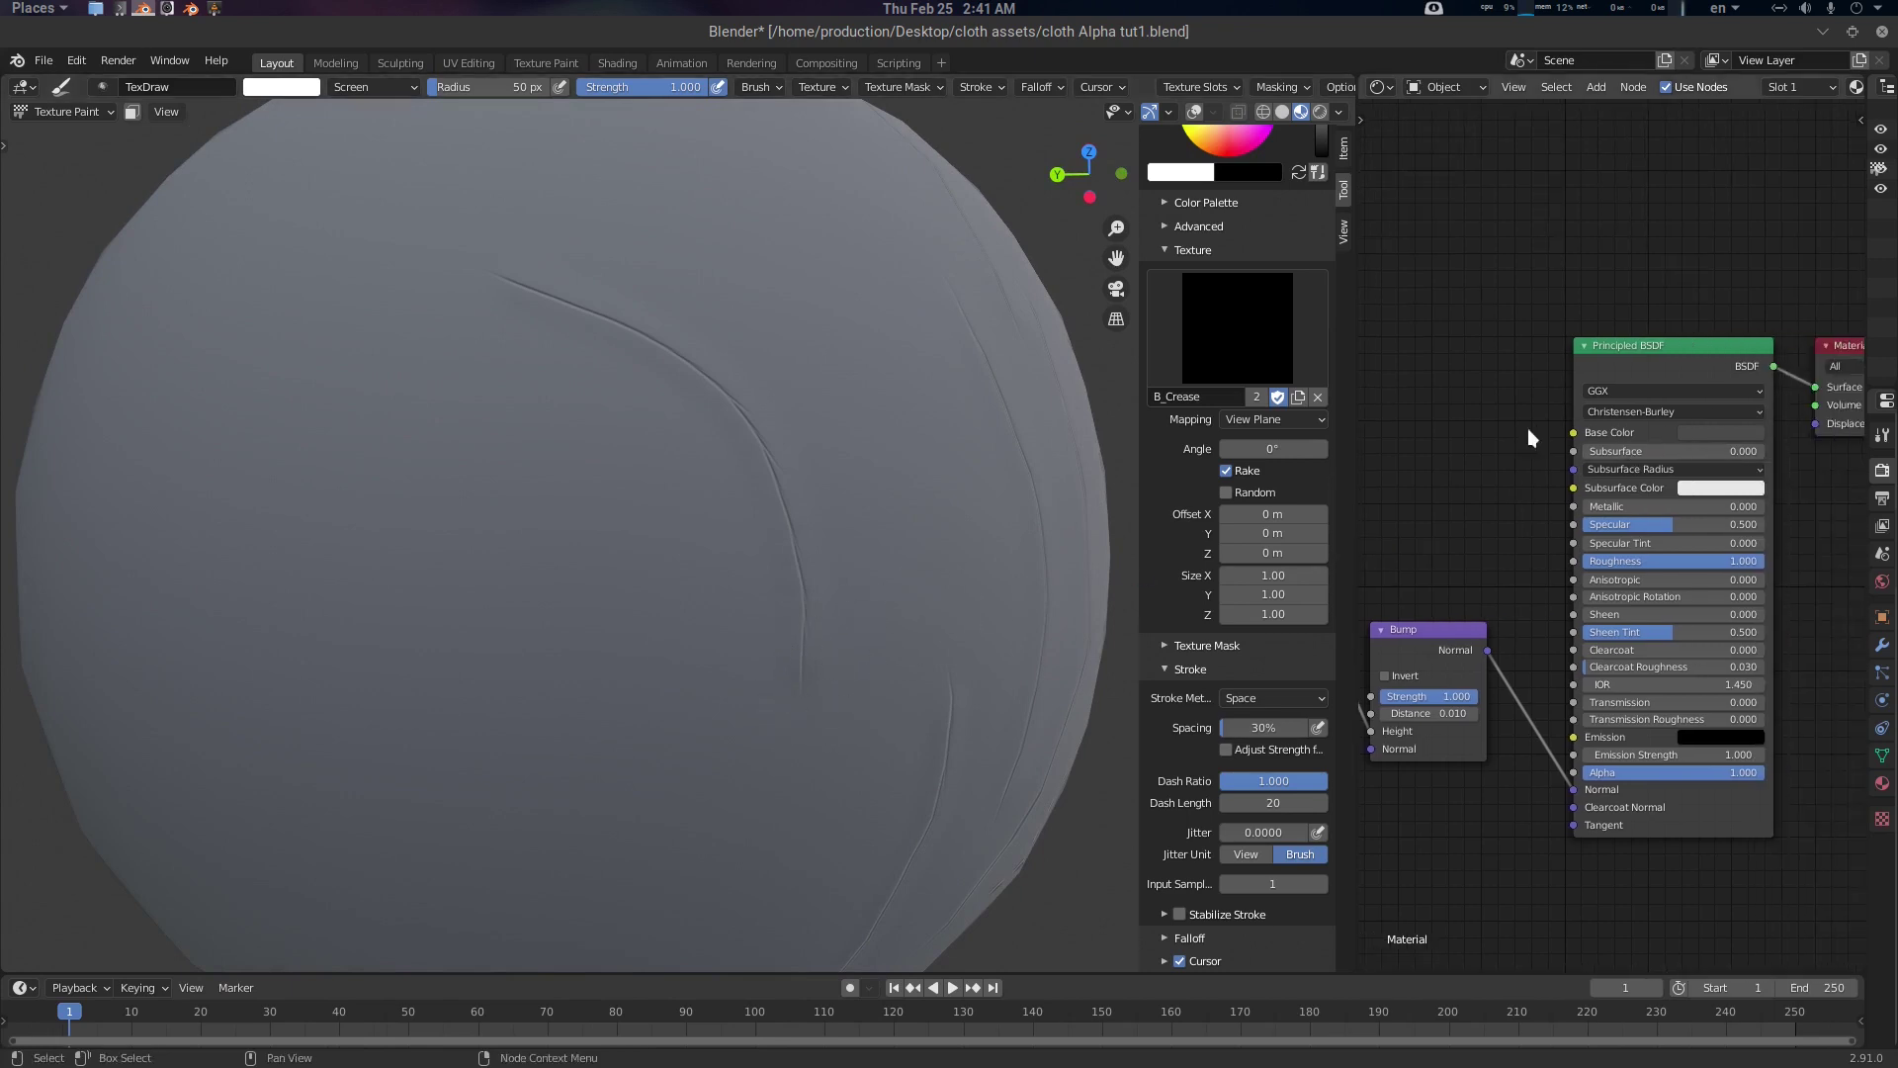
pyautogui.click(1745, 433)
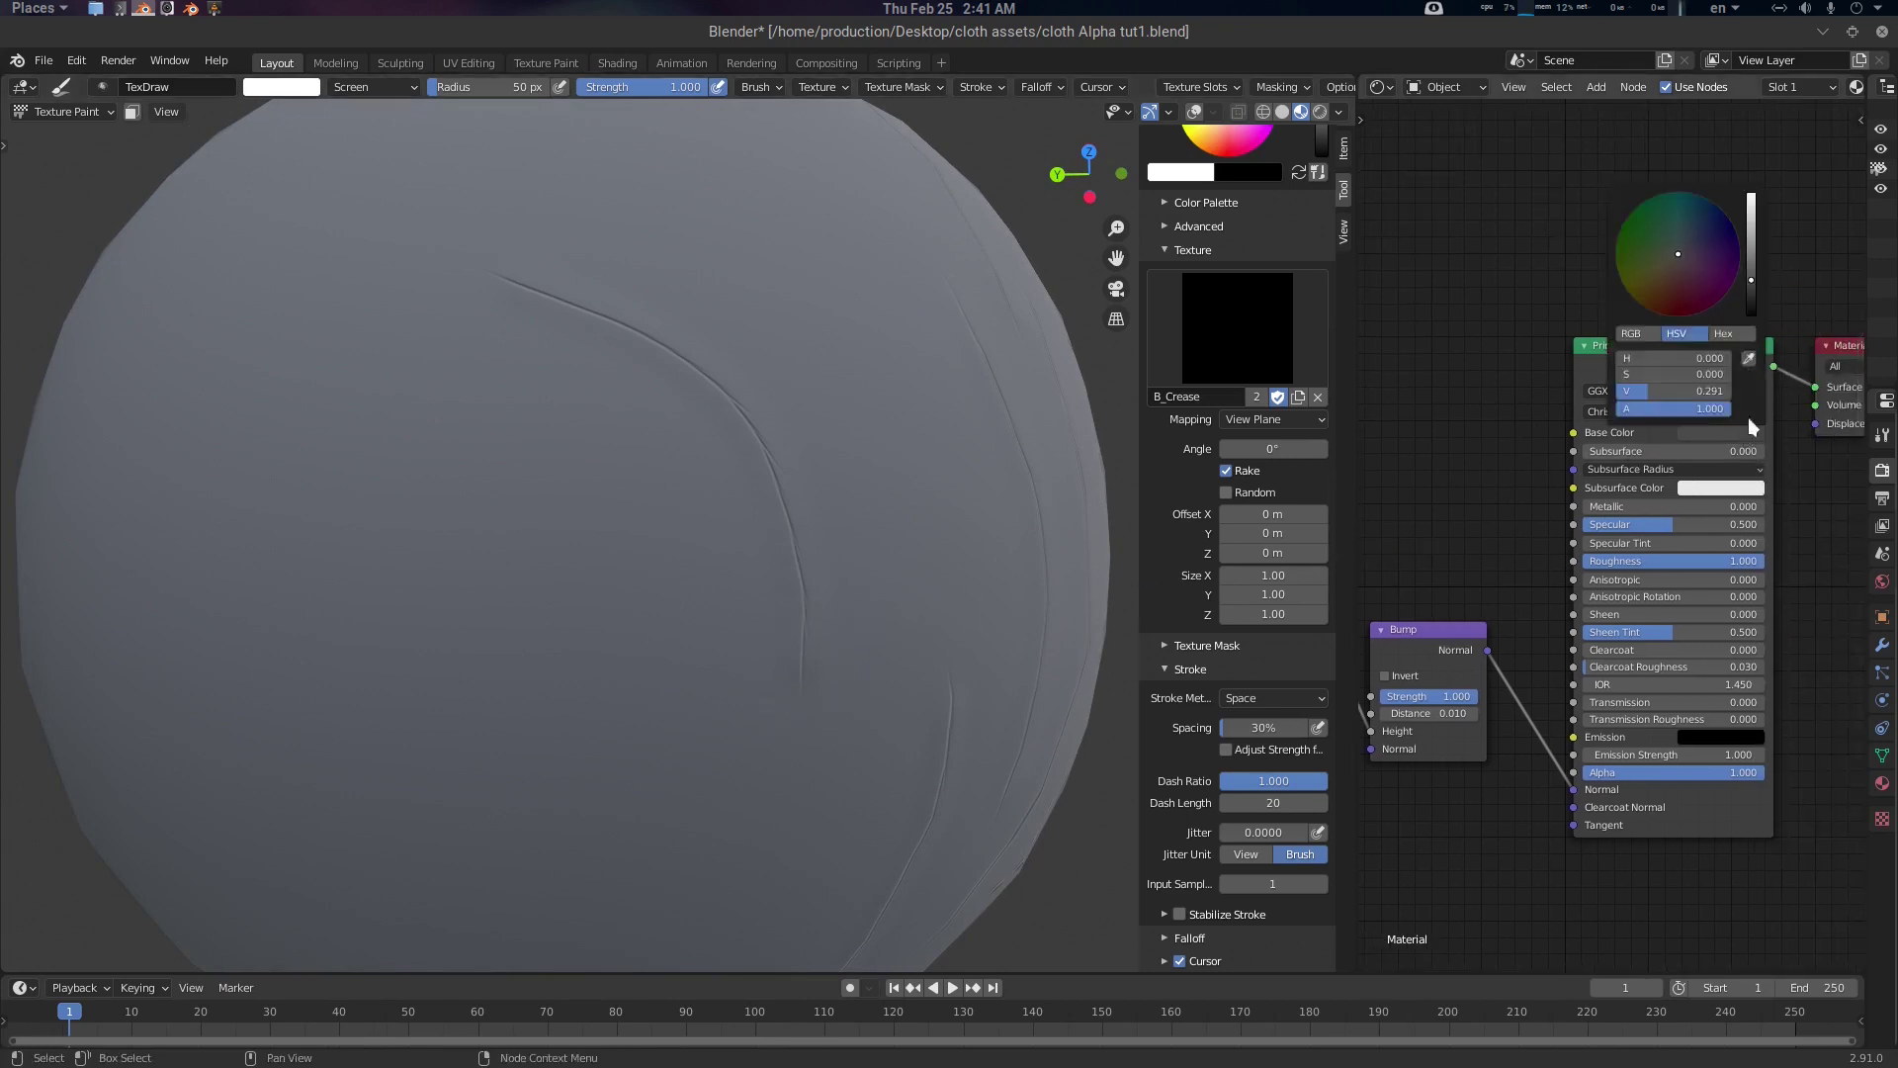
pyautogui.moveTo(1753, 282); pyautogui.dragTo(1753, 297)
# Paint two more curved creases on the darkened sphere and inspect them
pyautogui.moveTo(858, 558)
pyautogui.mouseDown(button='middle')
pyautogui.moveTo(824, 525)
pyautogui.moveTo(832, 499)
pyautogui.mouseUp(button='middle')
pyautogui.scroll(-2, 823, 524)
pyautogui.moveTo(490, 363); pyautogui.dragTo(694, 599)
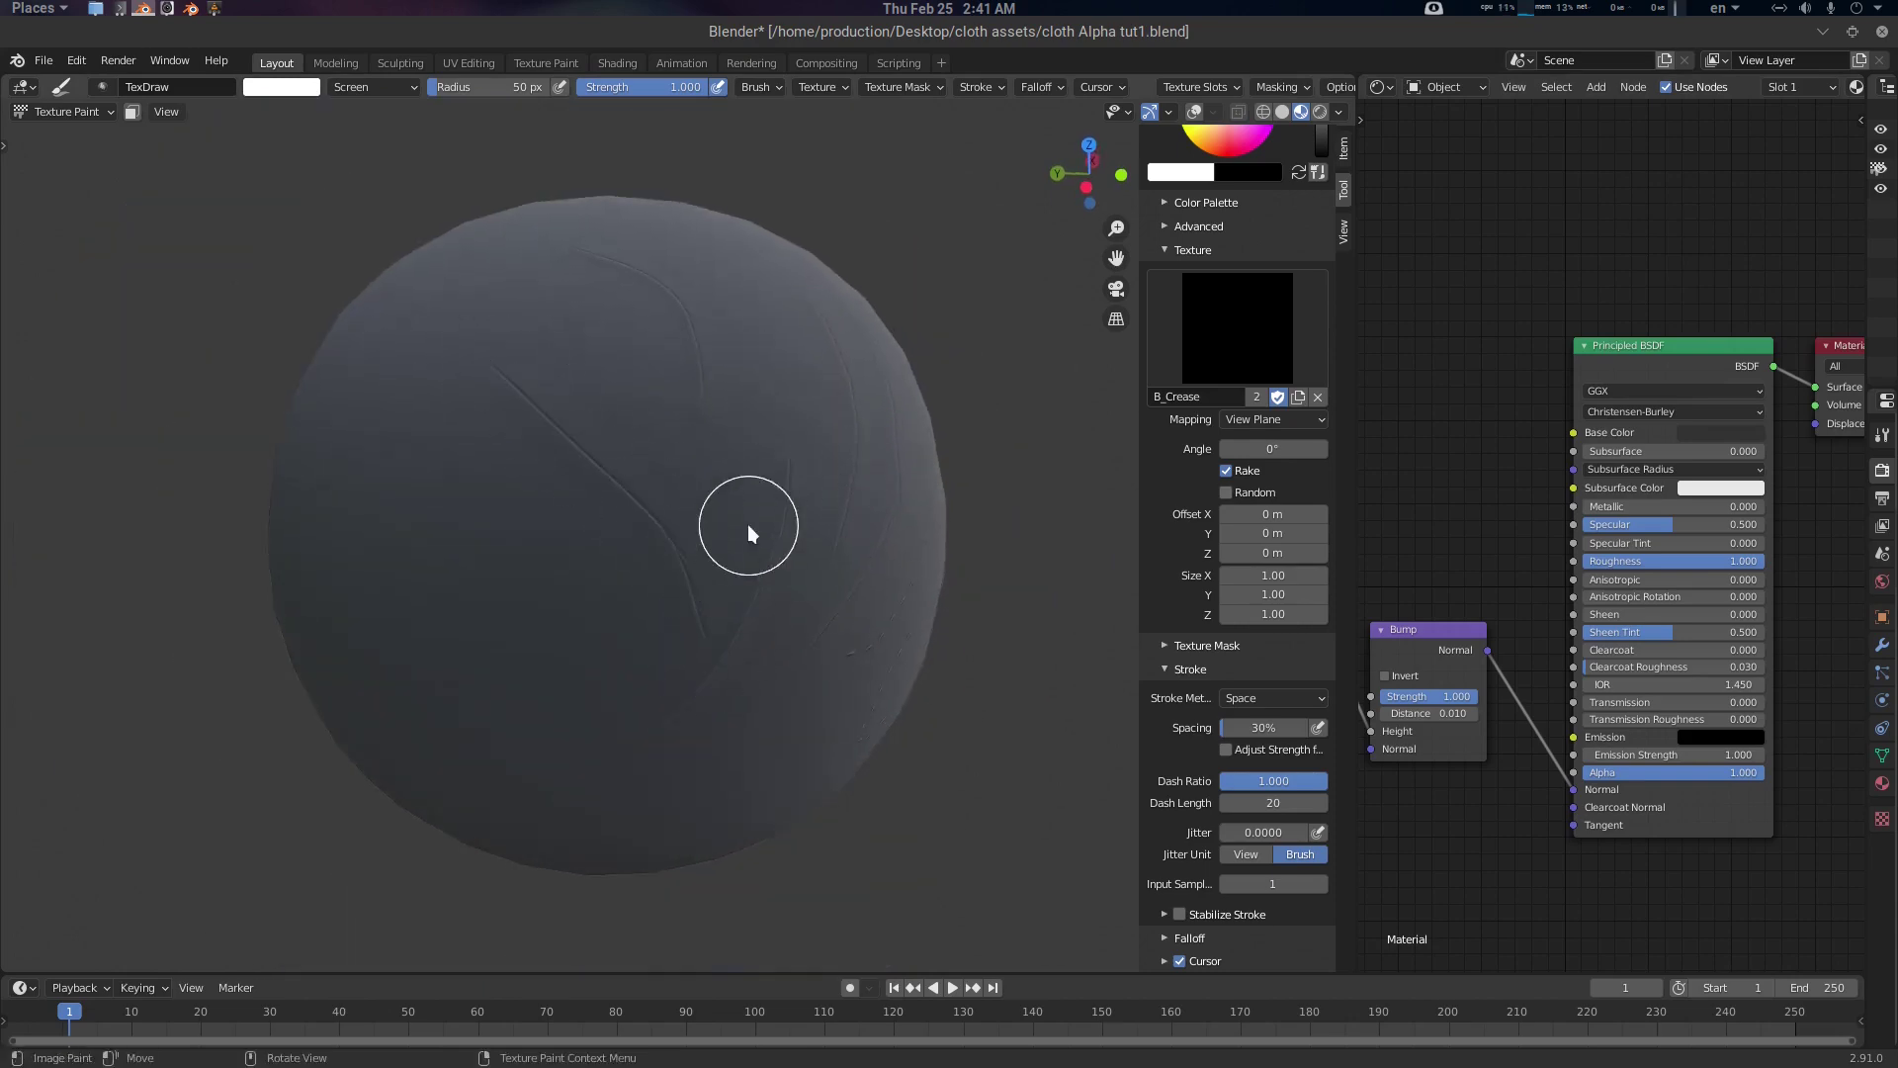
pyautogui.scroll(1, 747, 524)
pyautogui.moveTo(737, 538); pyautogui.dragTo(805, 210)
pyautogui.moveTo(866, 427); pyautogui.dragTo(839, 450, button='middle')
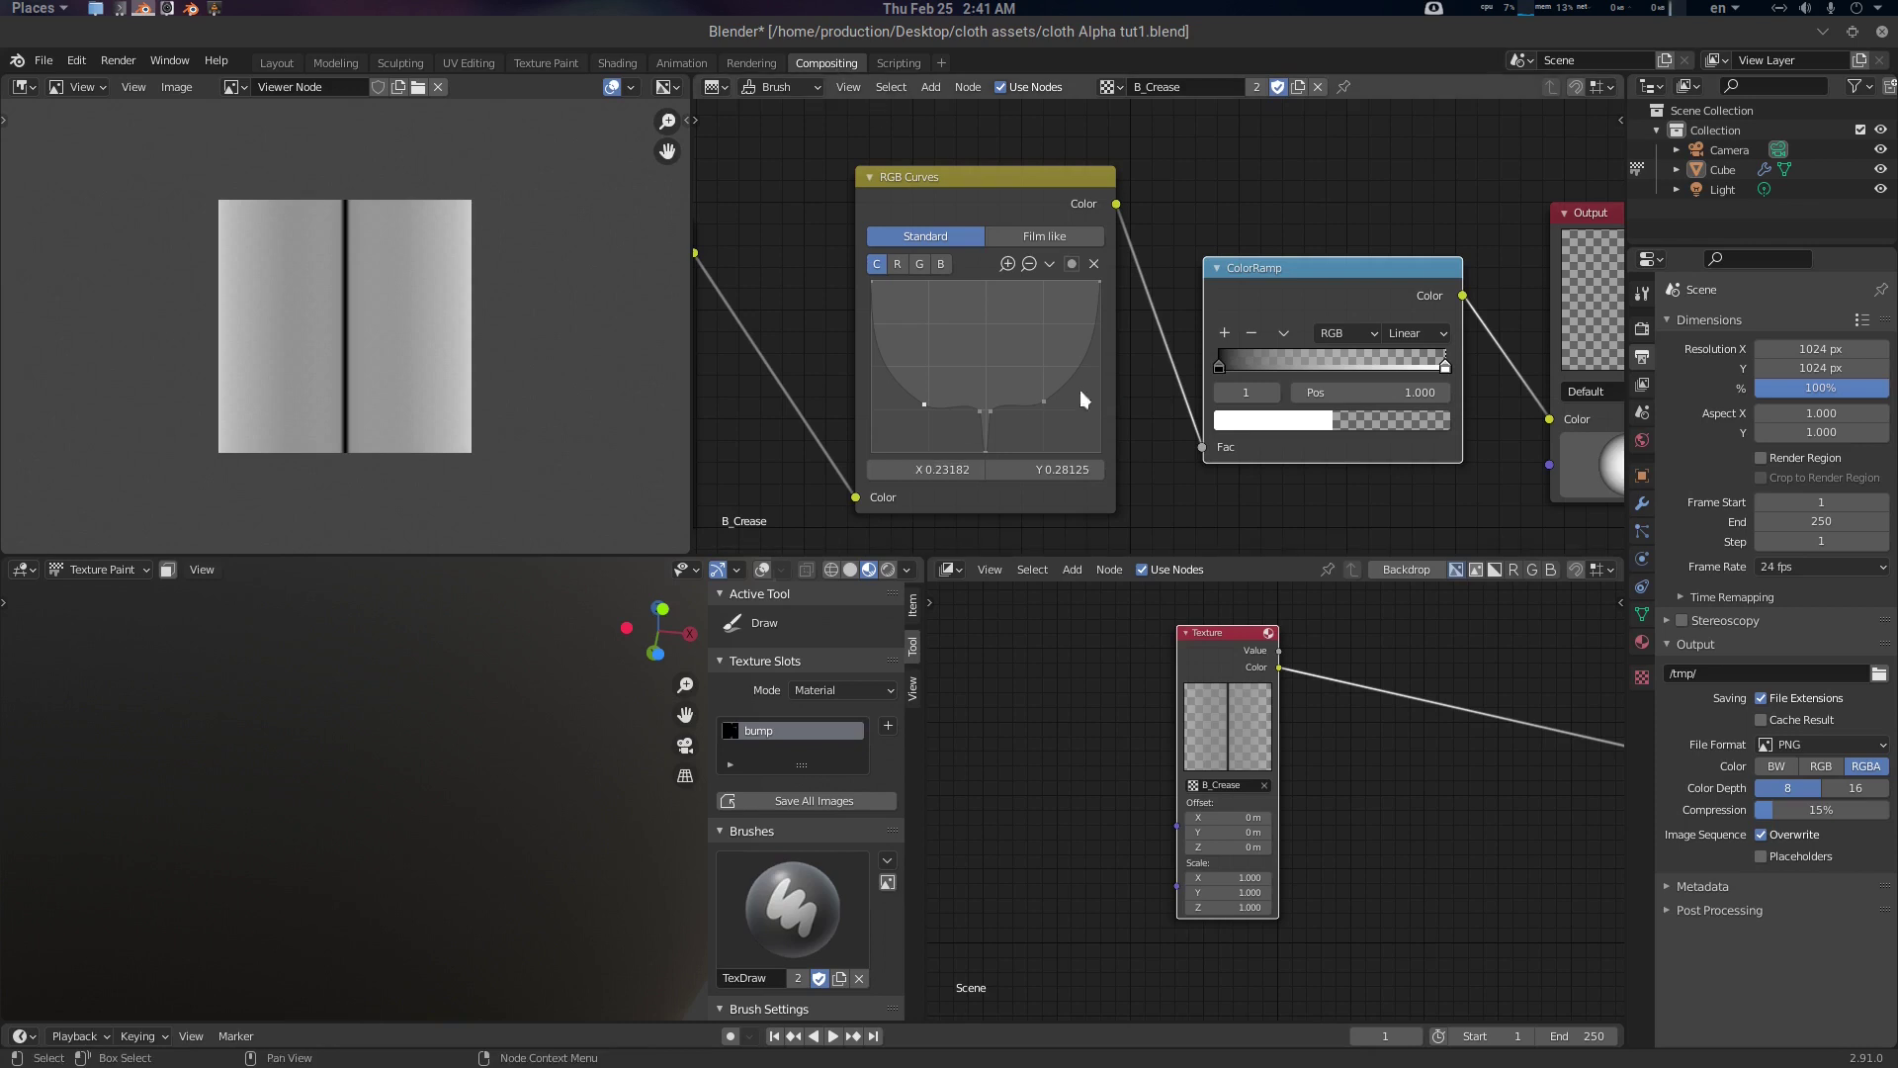
# Raise both side points of the B_Crease curve again, placing the one on the low-X side at X 0.24545, Y 0.36875
pyautogui.moveTo(1044, 401); pyautogui.dragTo(1042, 391)
pyautogui.moveTo(925, 404); pyautogui.dragTo(927, 389)
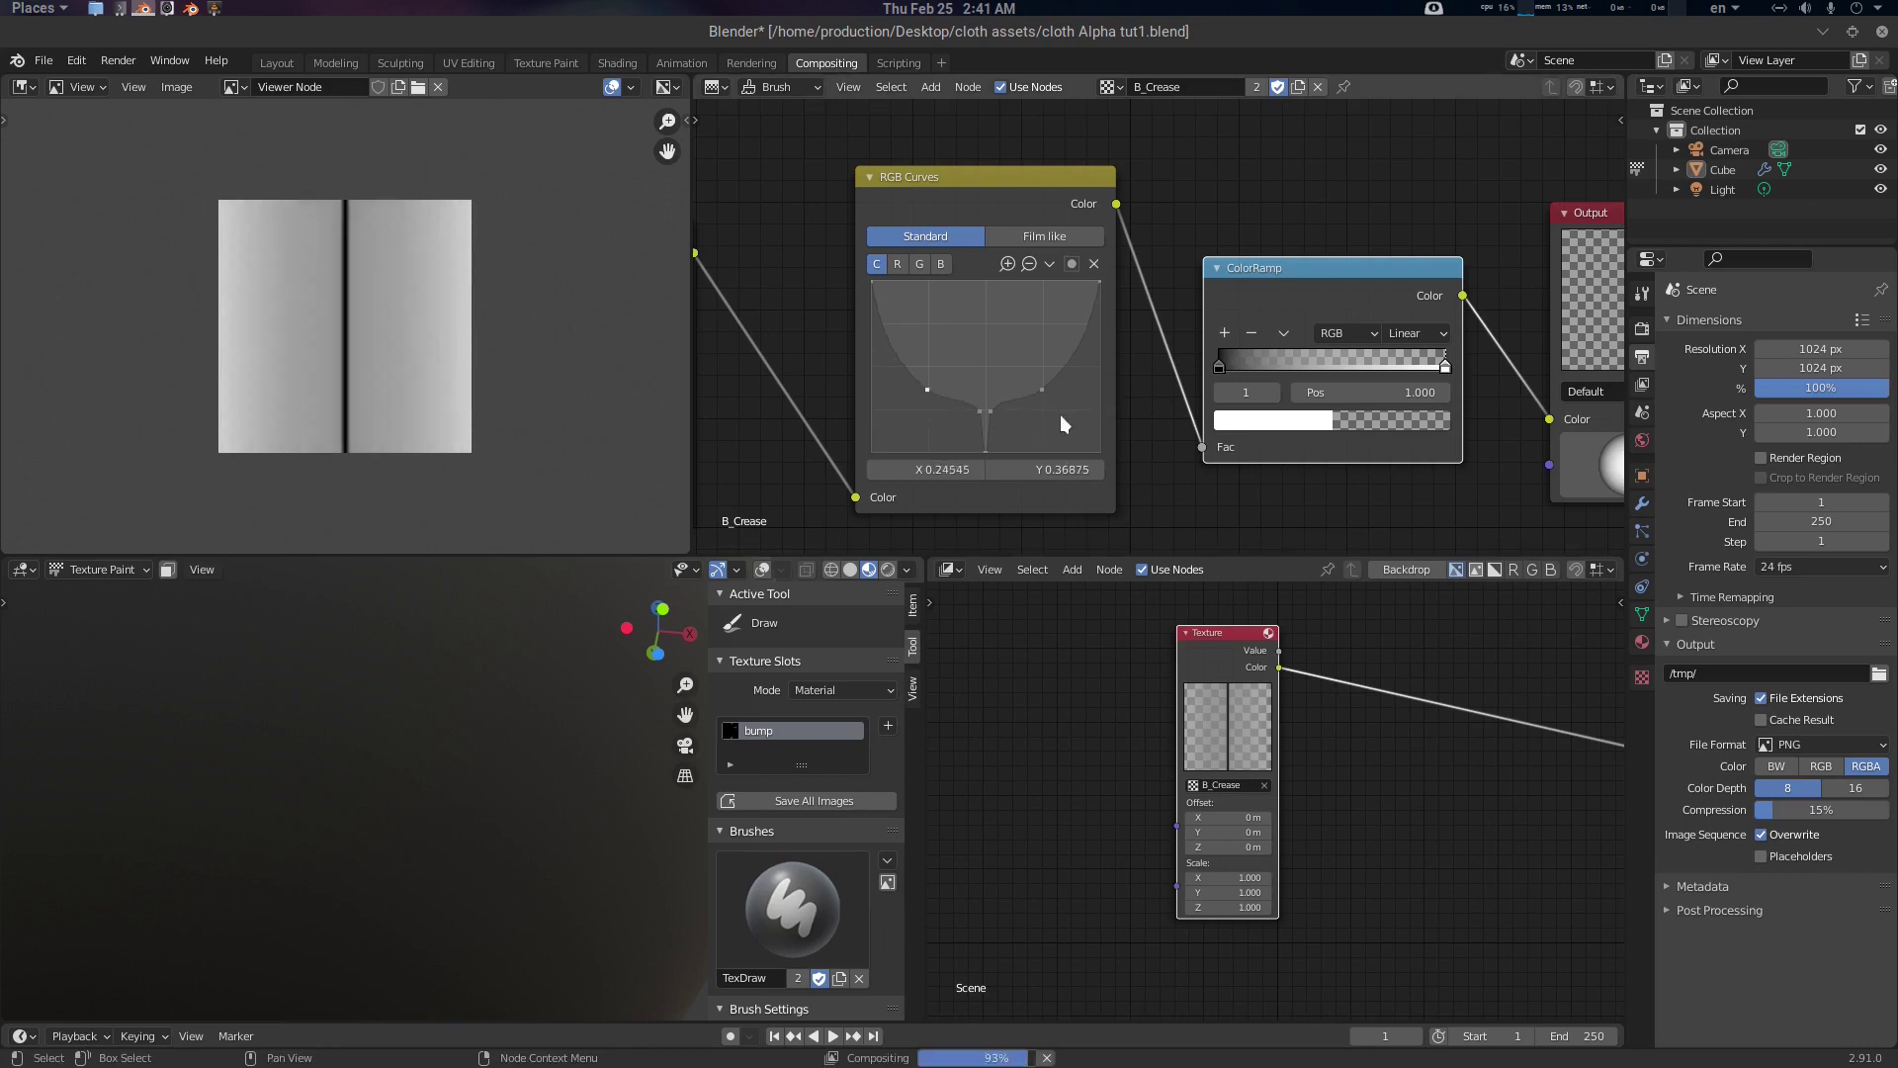
# Move the ColorRamp's black stop inward to position about 0.27 to widen the dark band
pyautogui.moveTo(1156, 439); pyautogui.dragTo(1100, 409, button='middle')
pyautogui.scroll(-3, 1245, 438)
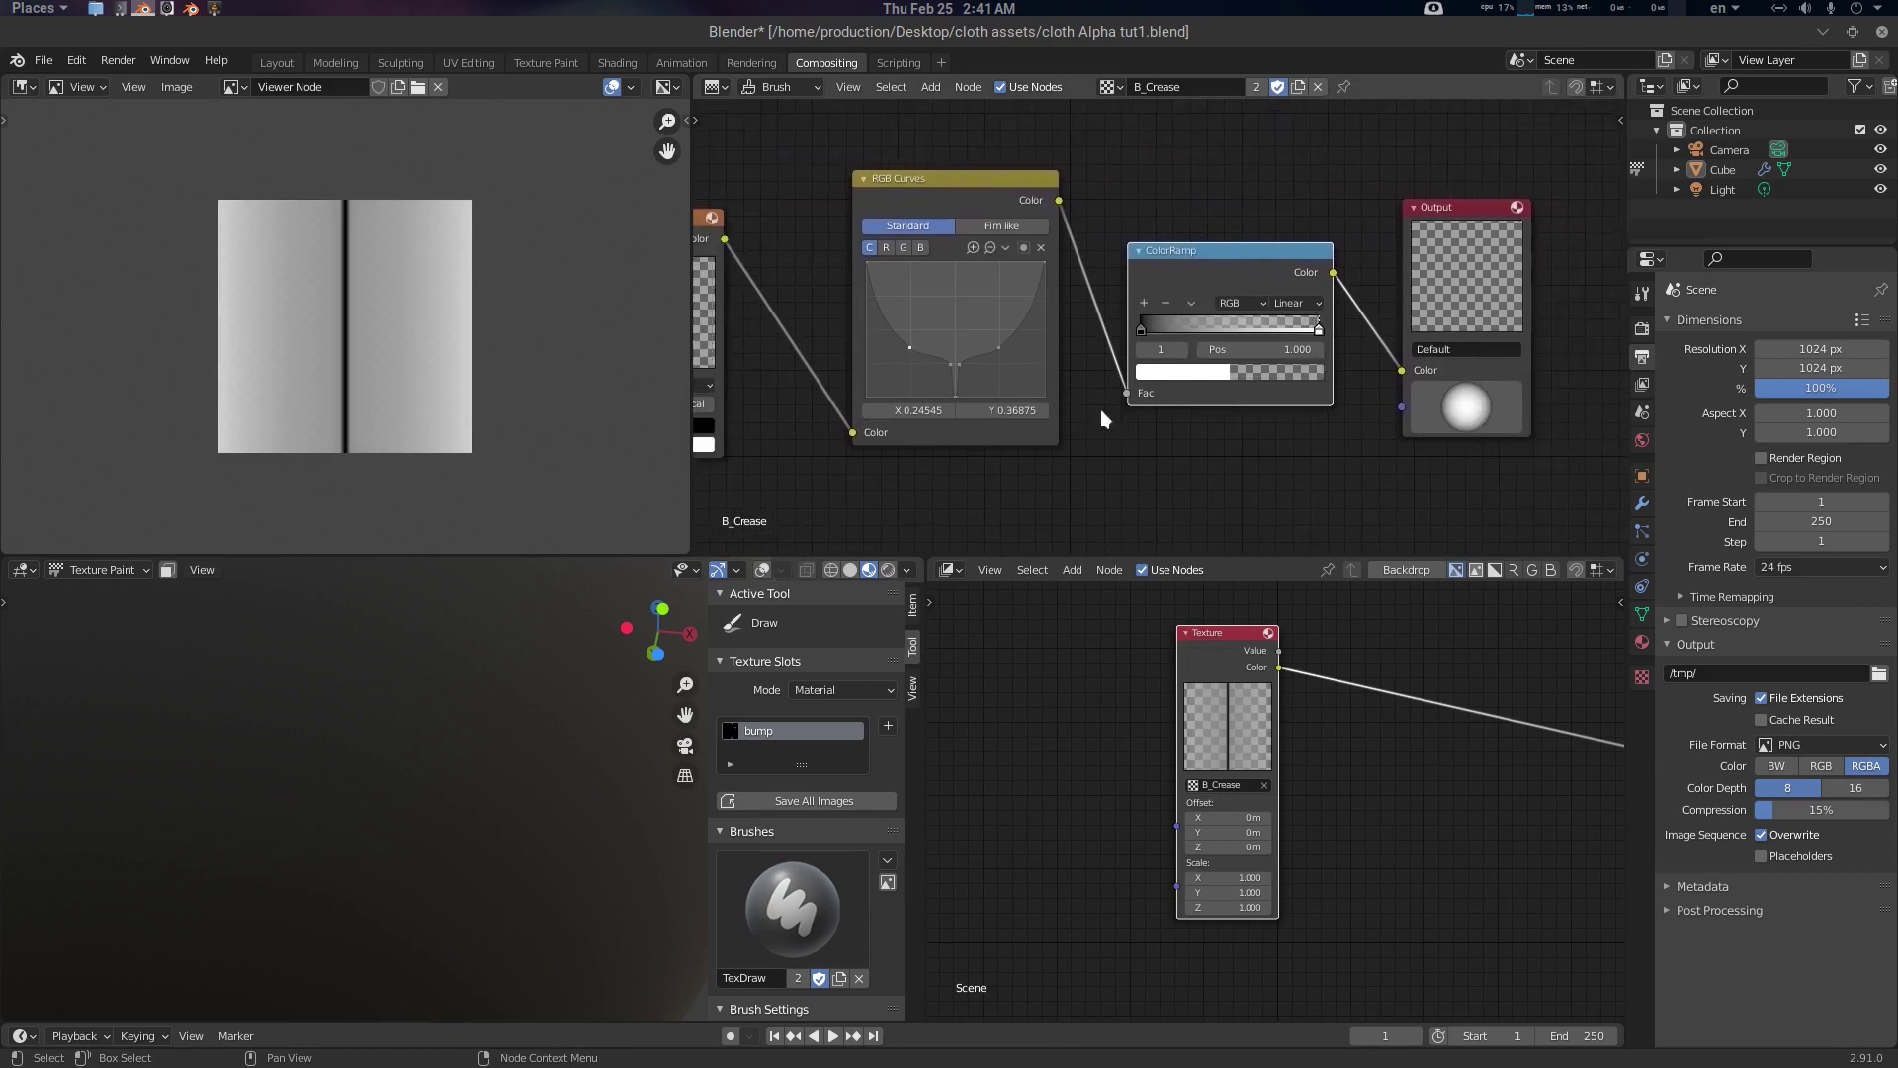
pyautogui.moveTo(1143, 328); pyautogui.dragTo(1193, 328)
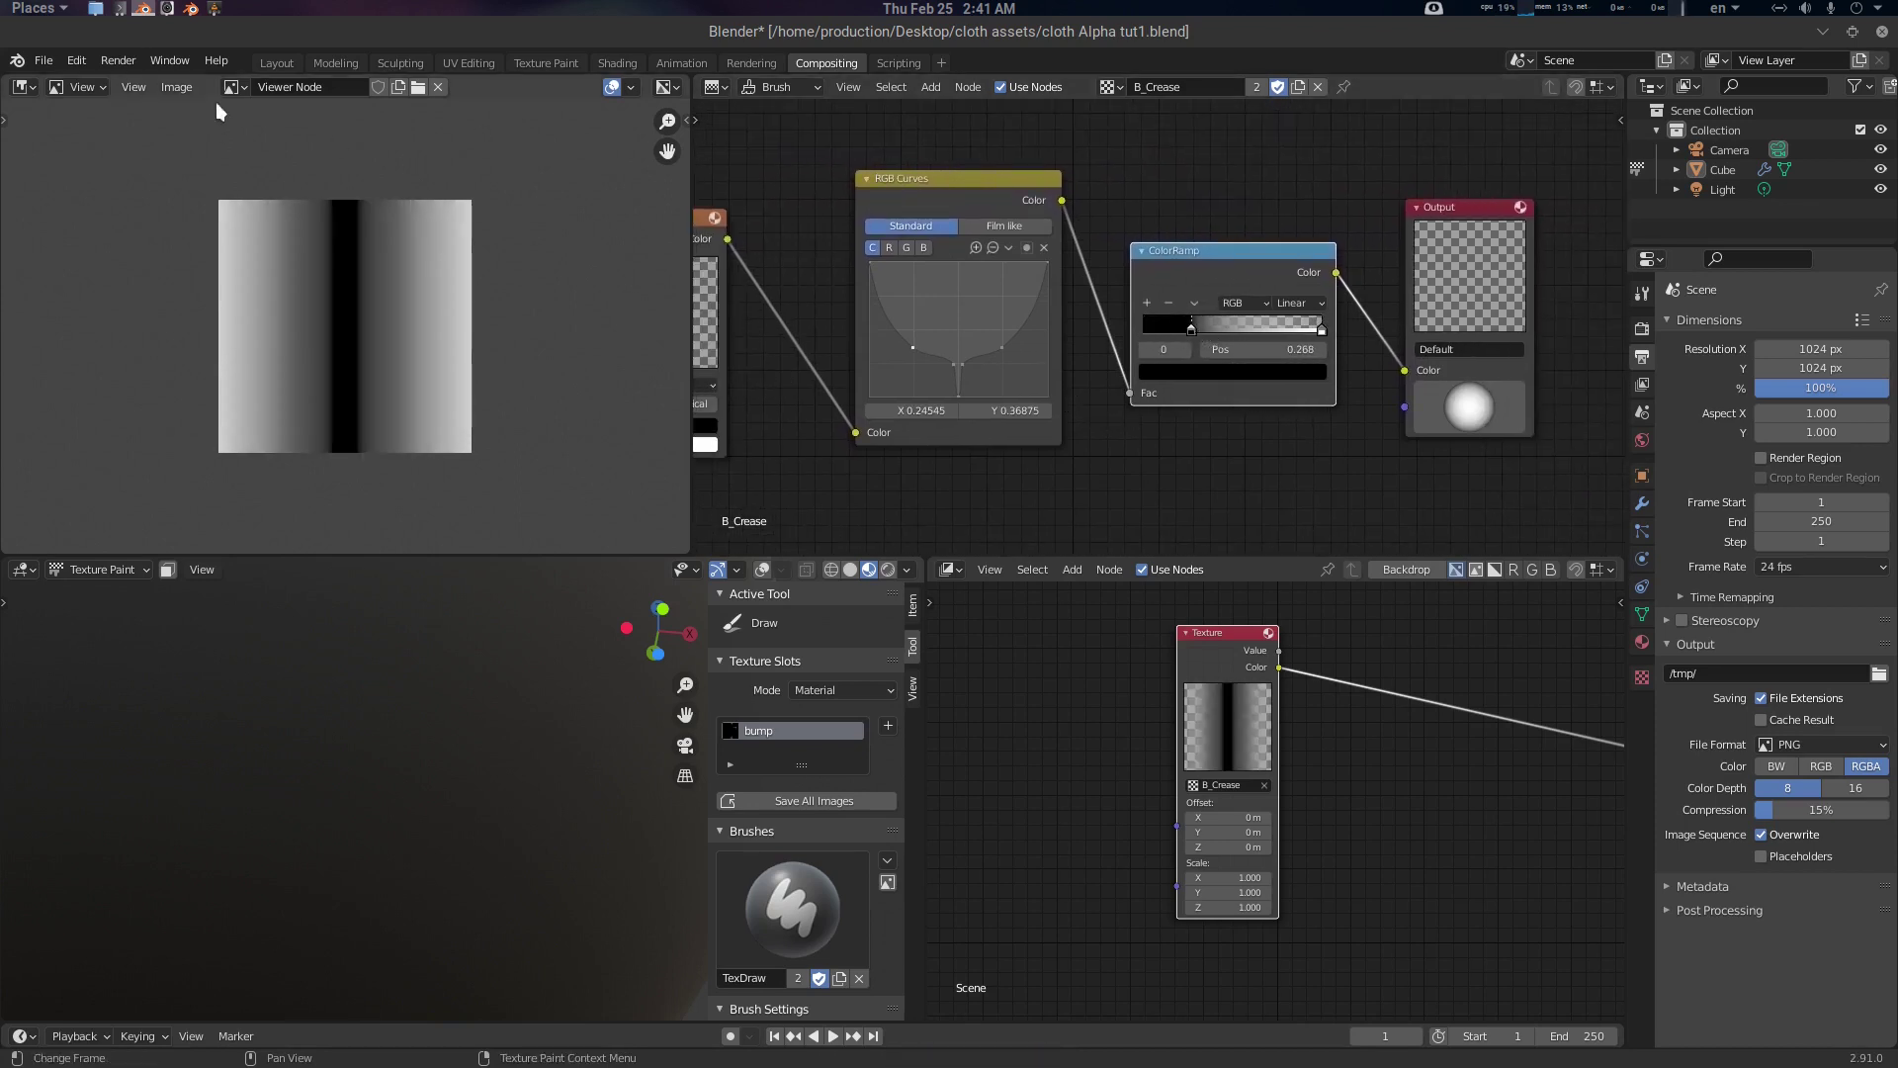
# Paint soft, wide creases on the sphere in the Layout workspace with the changed brush texture
pyautogui.click(275, 64)
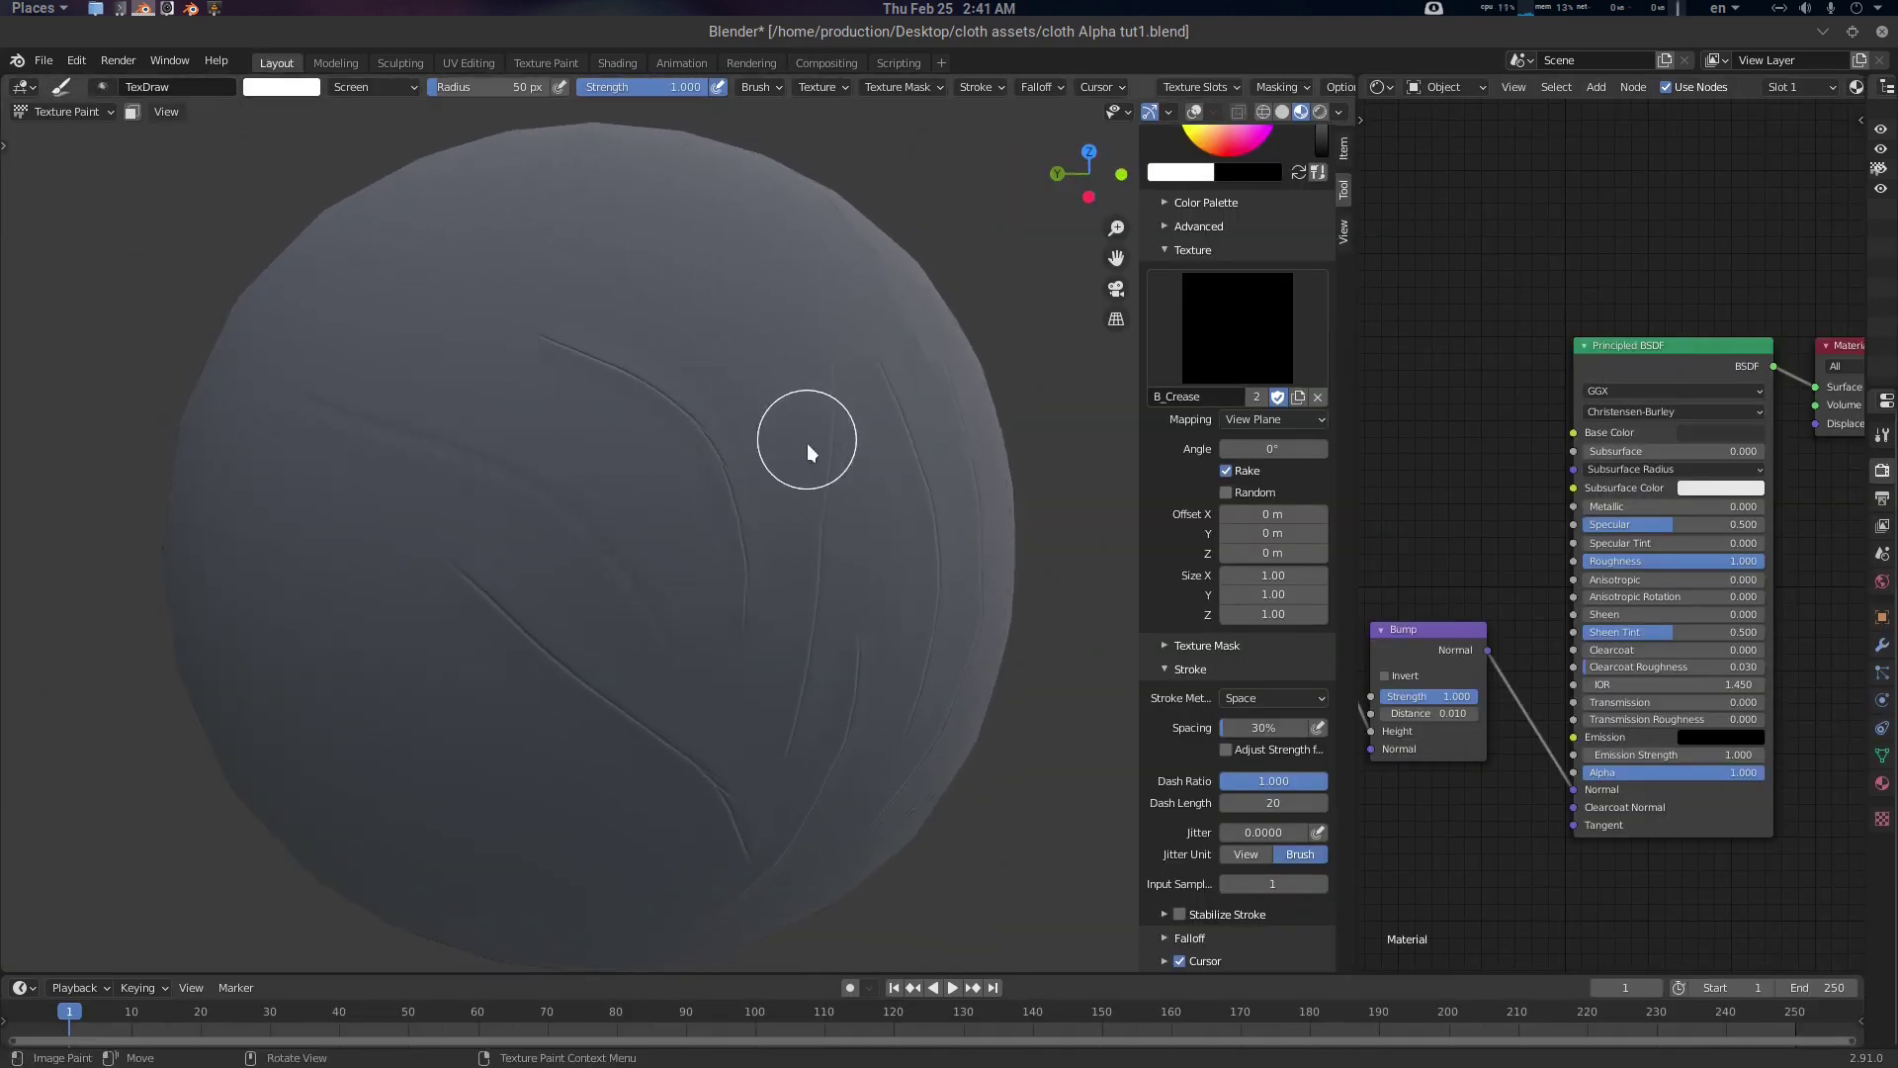
pyautogui.moveTo(813, 441); pyautogui.dragTo(876, 482, button='middle')
pyautogui.moveTo(649, 428)
pyautogui.mouseDown(button='middle')
pyautogui.moveTo(715, 412)
pyautogui.moveTo(651, 339)
pyautogui.mouseUp(button='middle')
pyautogui.moveTo(766, 253); pyautogui.dragTo(745, 679)
pyautogui.moveTo(855, 547); pyautogui.dragTo(870, 491, button='middle')
# Rotate the environment lighting in the viewport shading settings and inspect the painted creases and stitches under it
pyautogui.click(1122, 109)
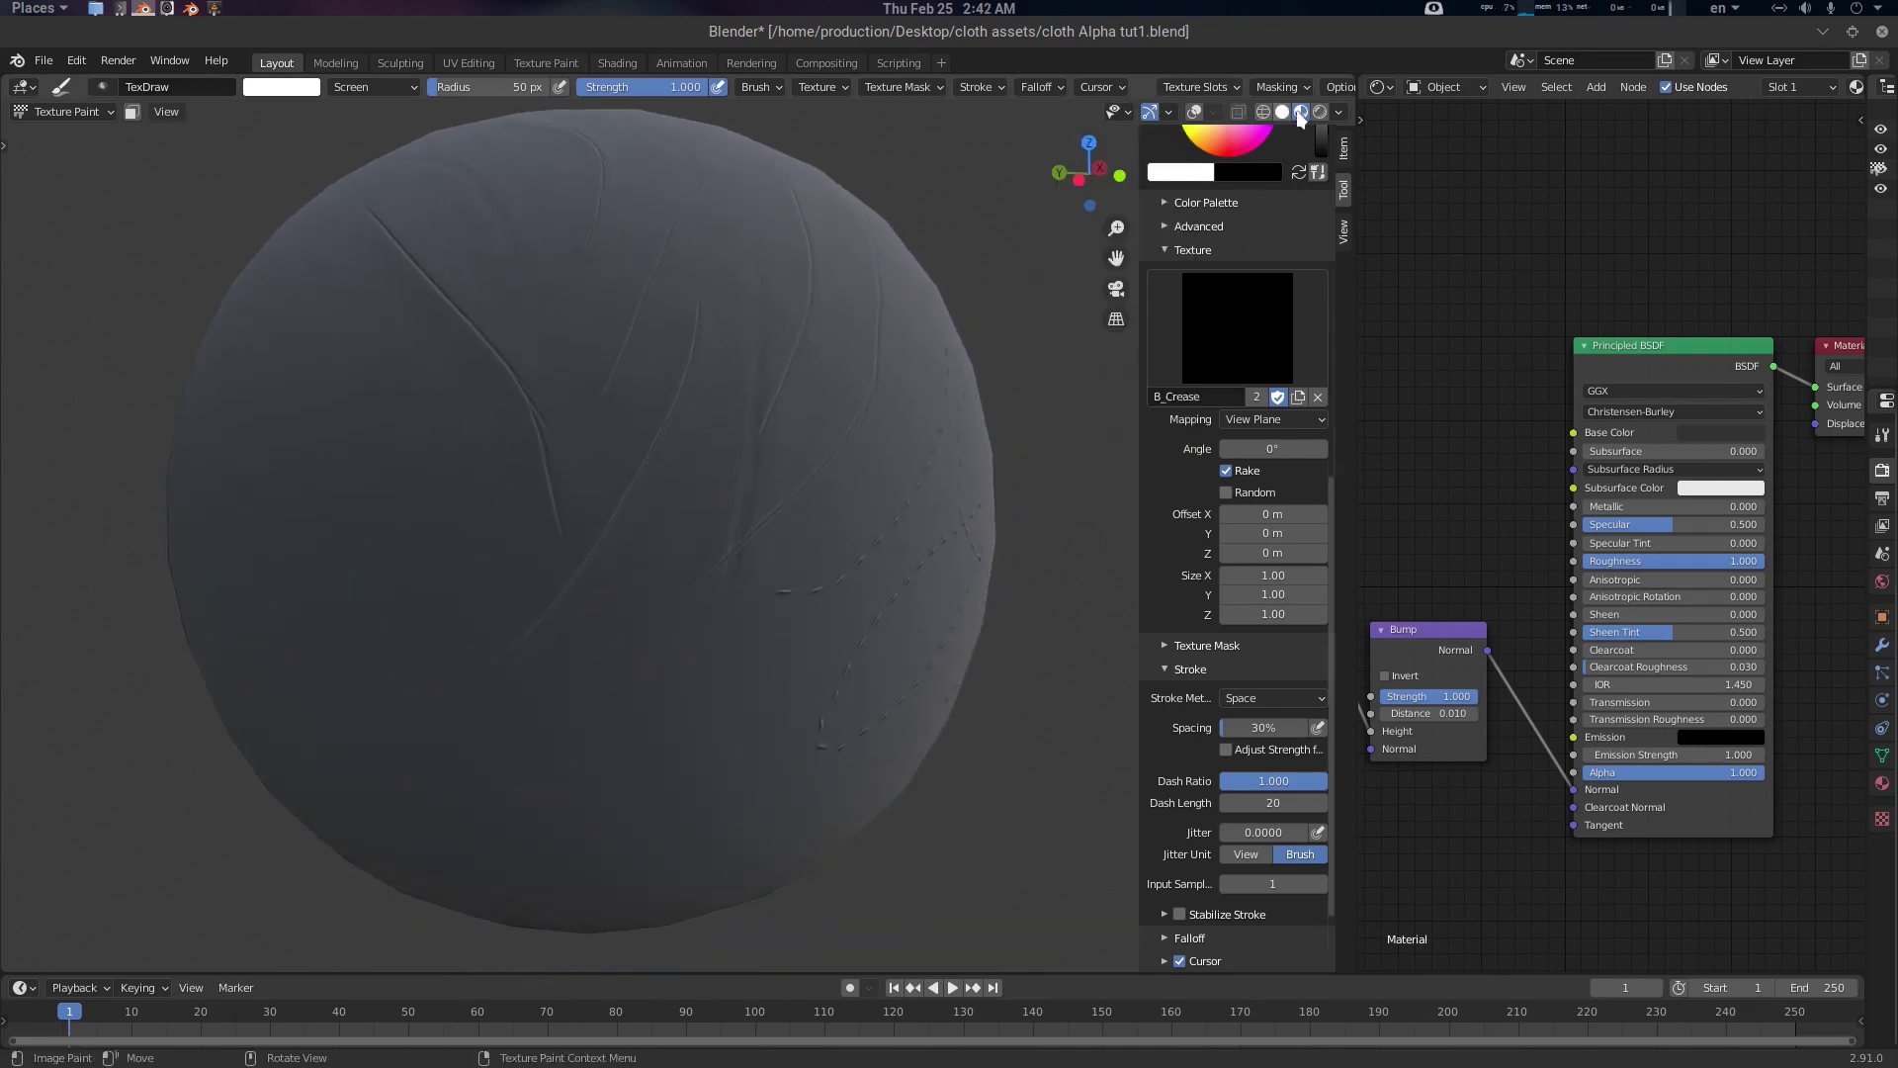
pyautogui.click(1337, 109)
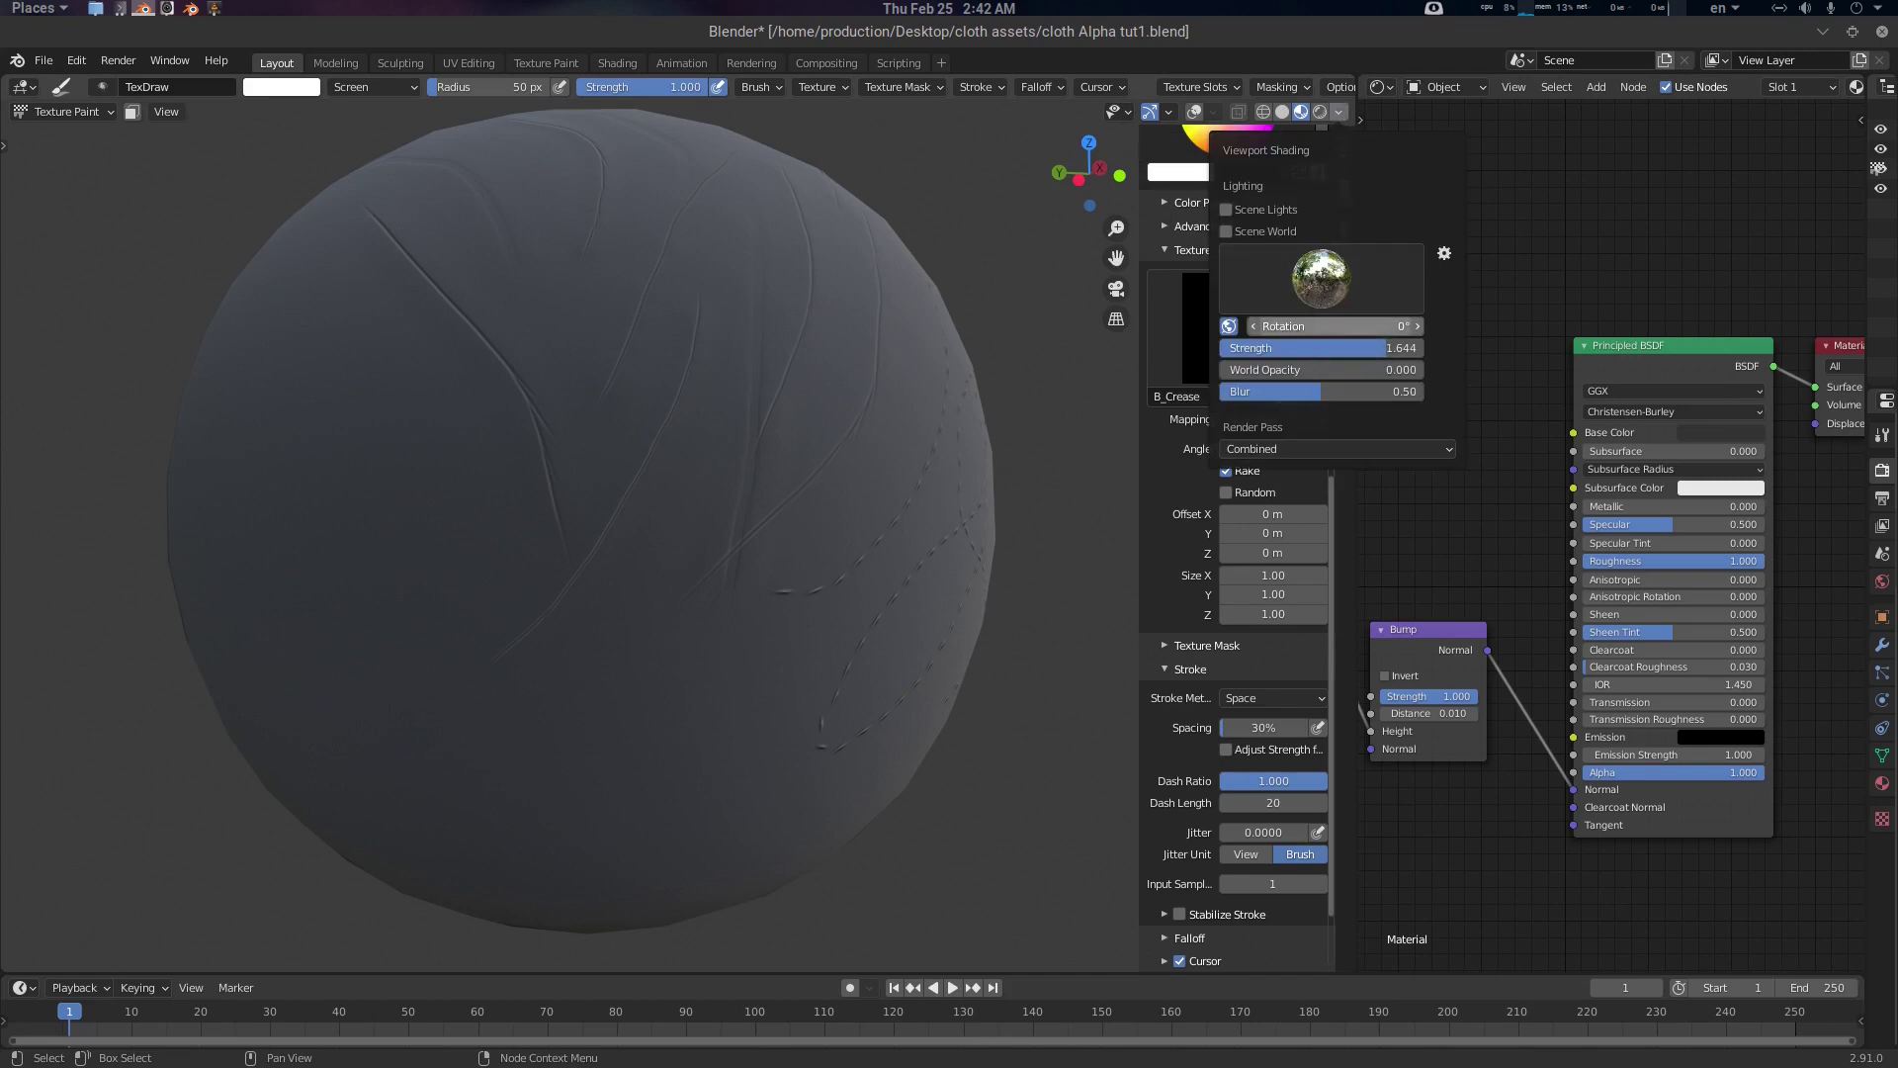
pyautogui.moveTo(1312, 326); pyautogui.dragTo(1477, 326)
pyautogui.moveTo(598, 426)
pyautogui.mouseDown(button='middle')
pyautogui.moveTo(607, 407)
pyautogui.moveTo(653, 425)
pyautogui.mouseUp(button='middle')
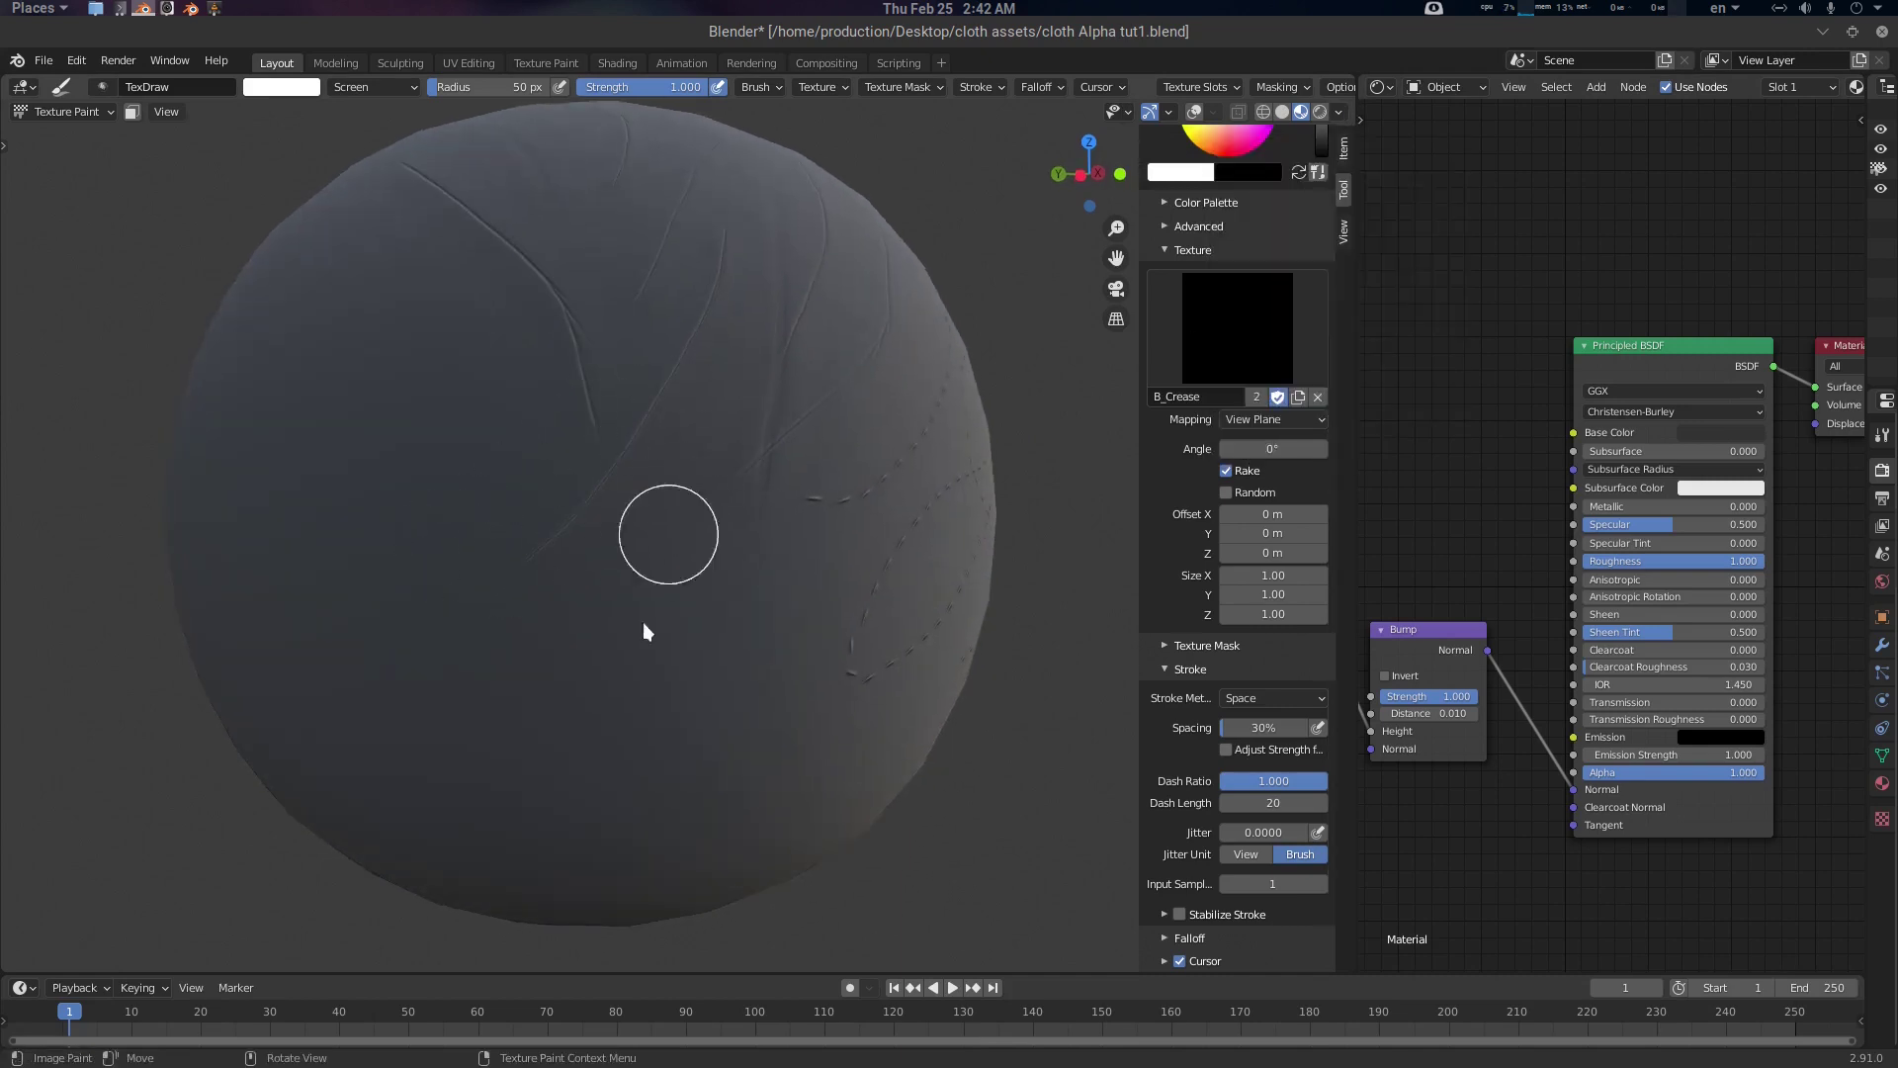
pyautogui.moveTo(746, 646)
pyautogui.mouseDown(button='middle')
pyautogui.moveTo(692, 289)
pyautogui.moveTo(739, 172)
pyautogui.mouseUp(button='middle')
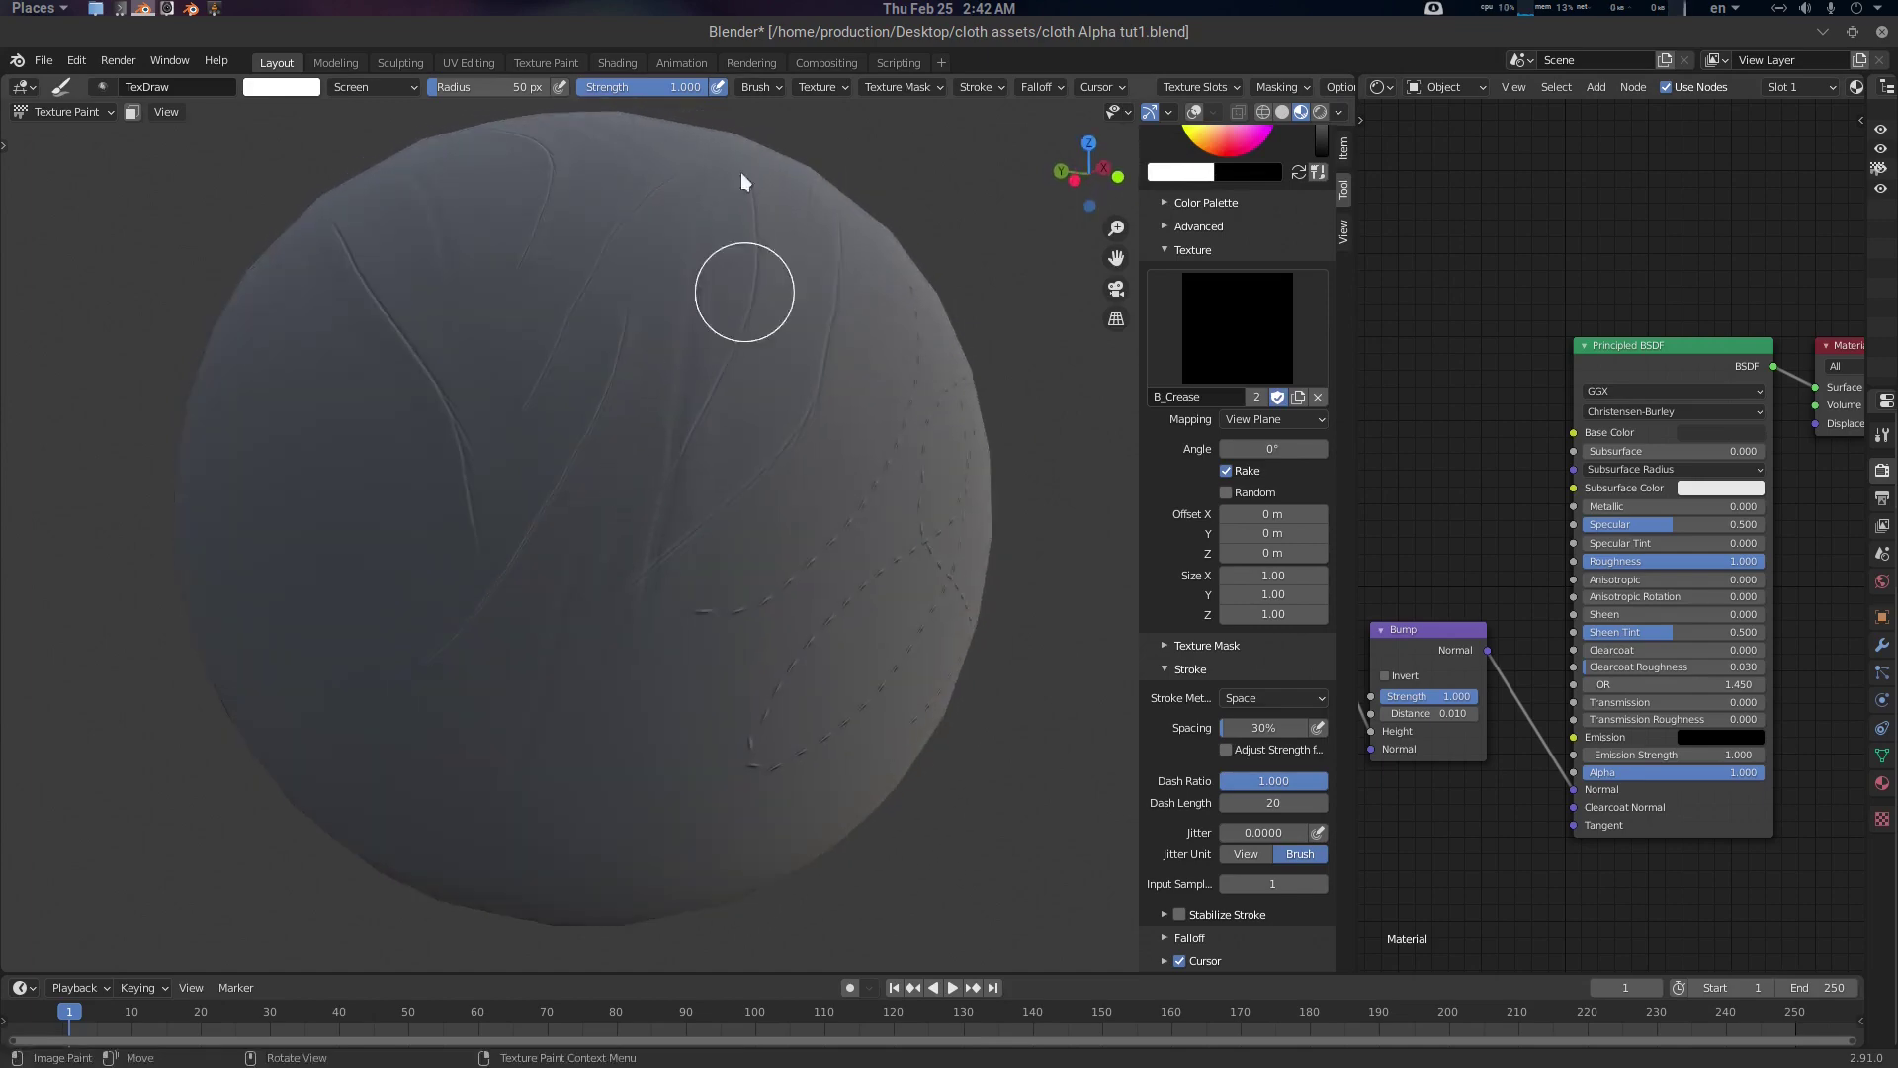
# In the B_Crease ColorRamp, set the black stop to position 0.000 and the white stop to 0.518
pyautogui.click(828, 64)
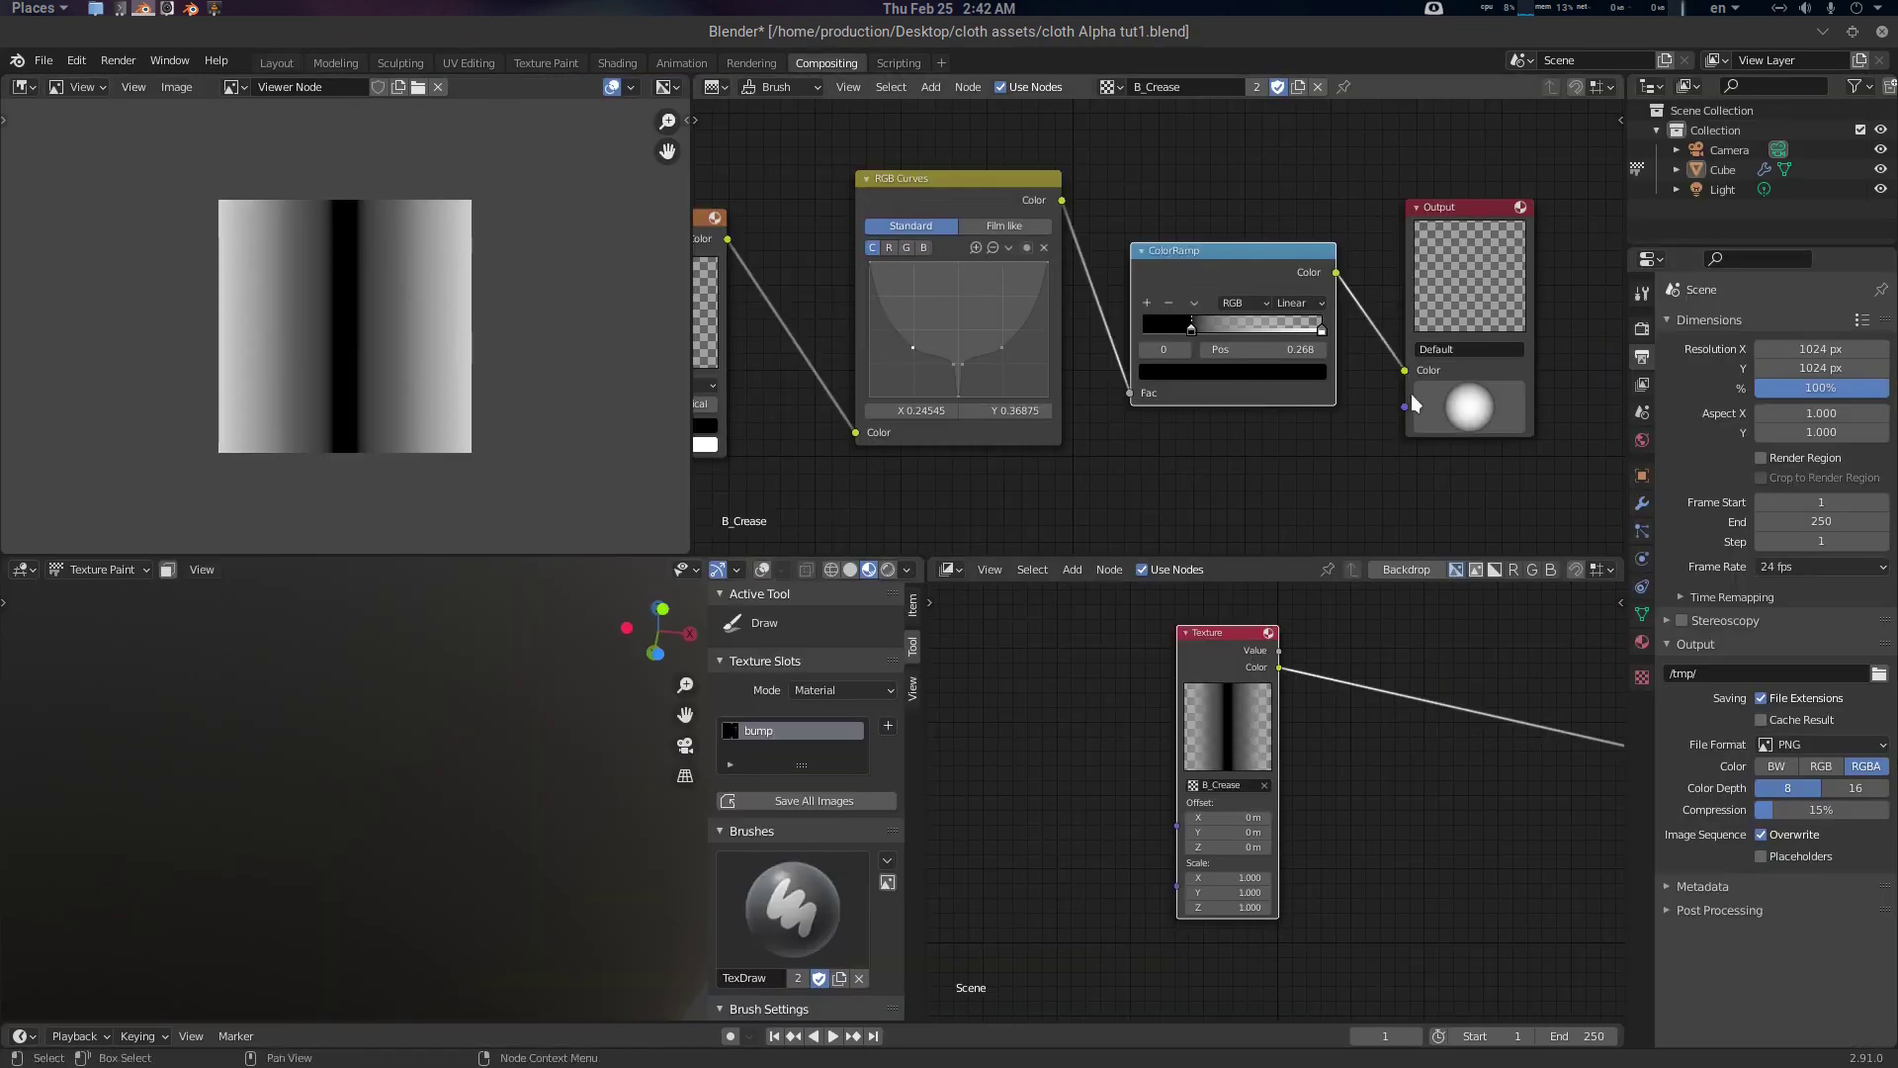
pyautogui.moveTo(1191, 329); pyautogui.dragTo(1141, 329)
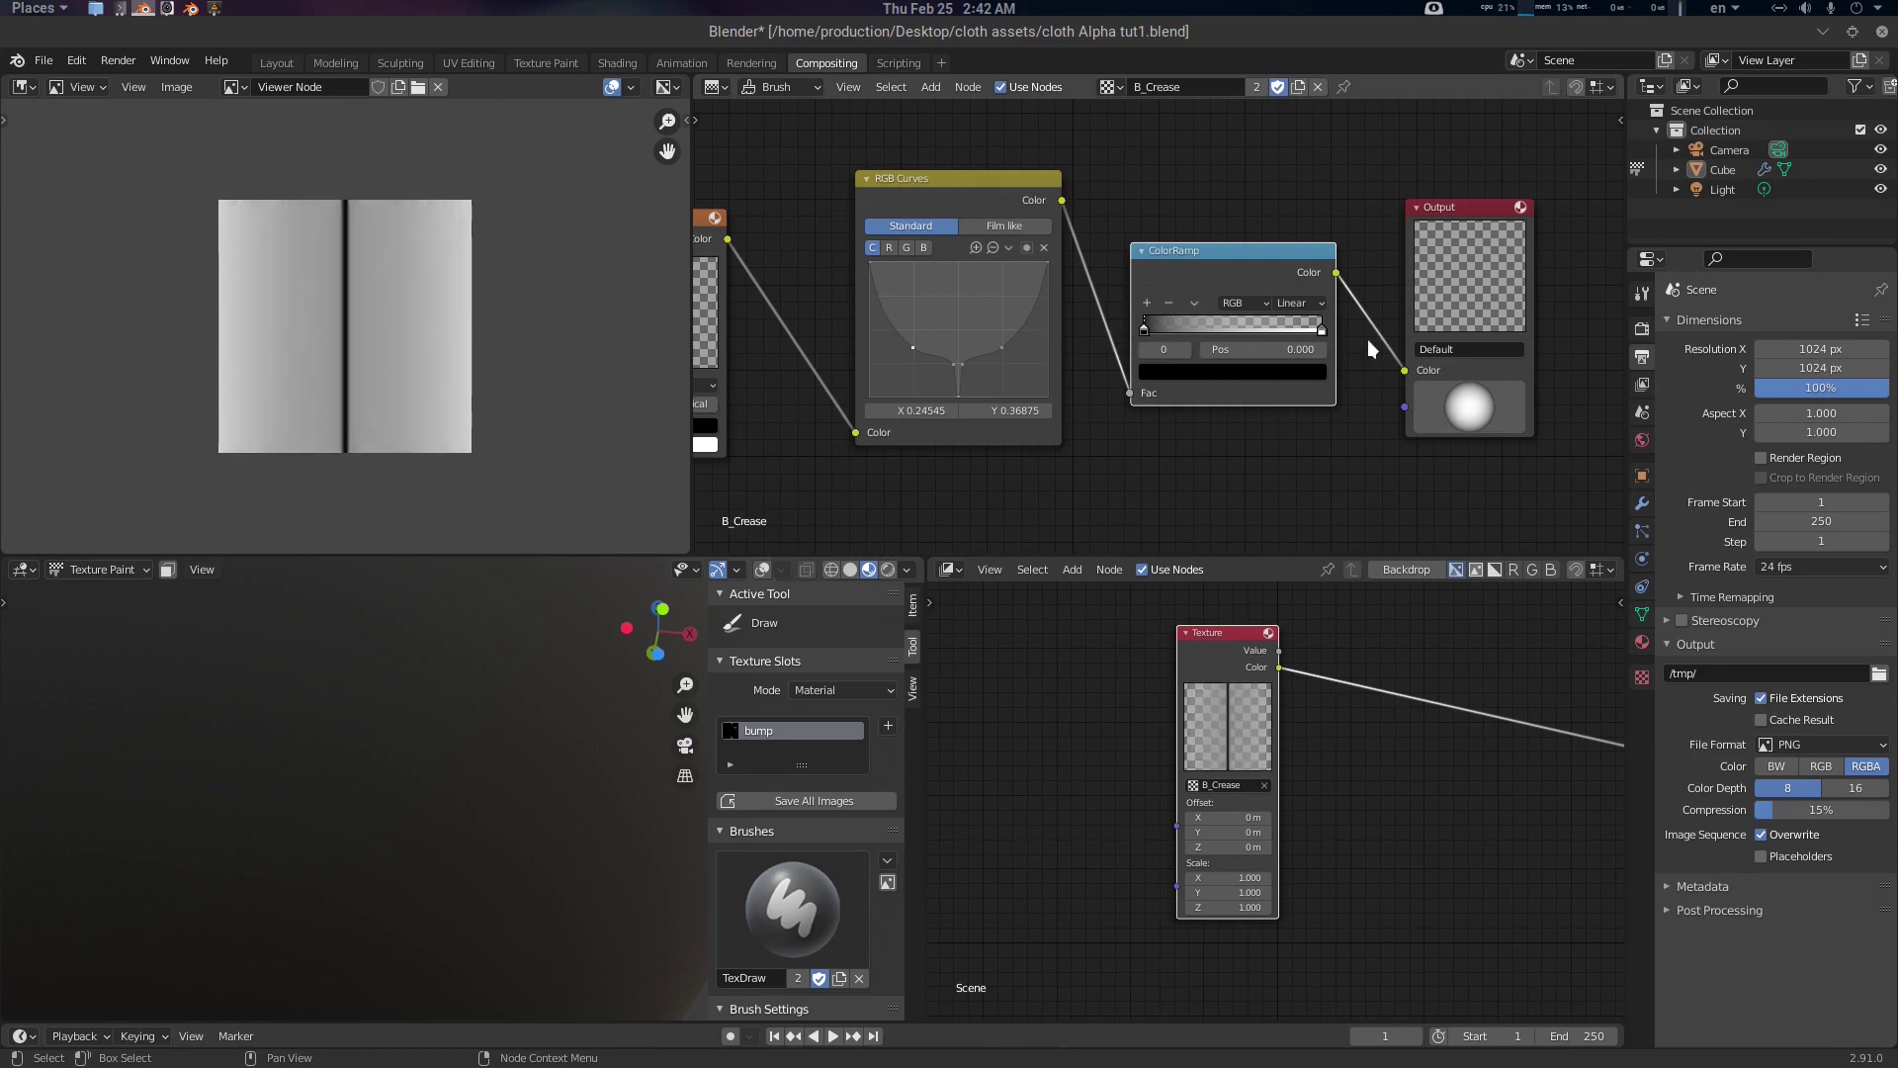
pyautogui.moveTo(1323, 329); pyautogui.dragTo(1236, 329)
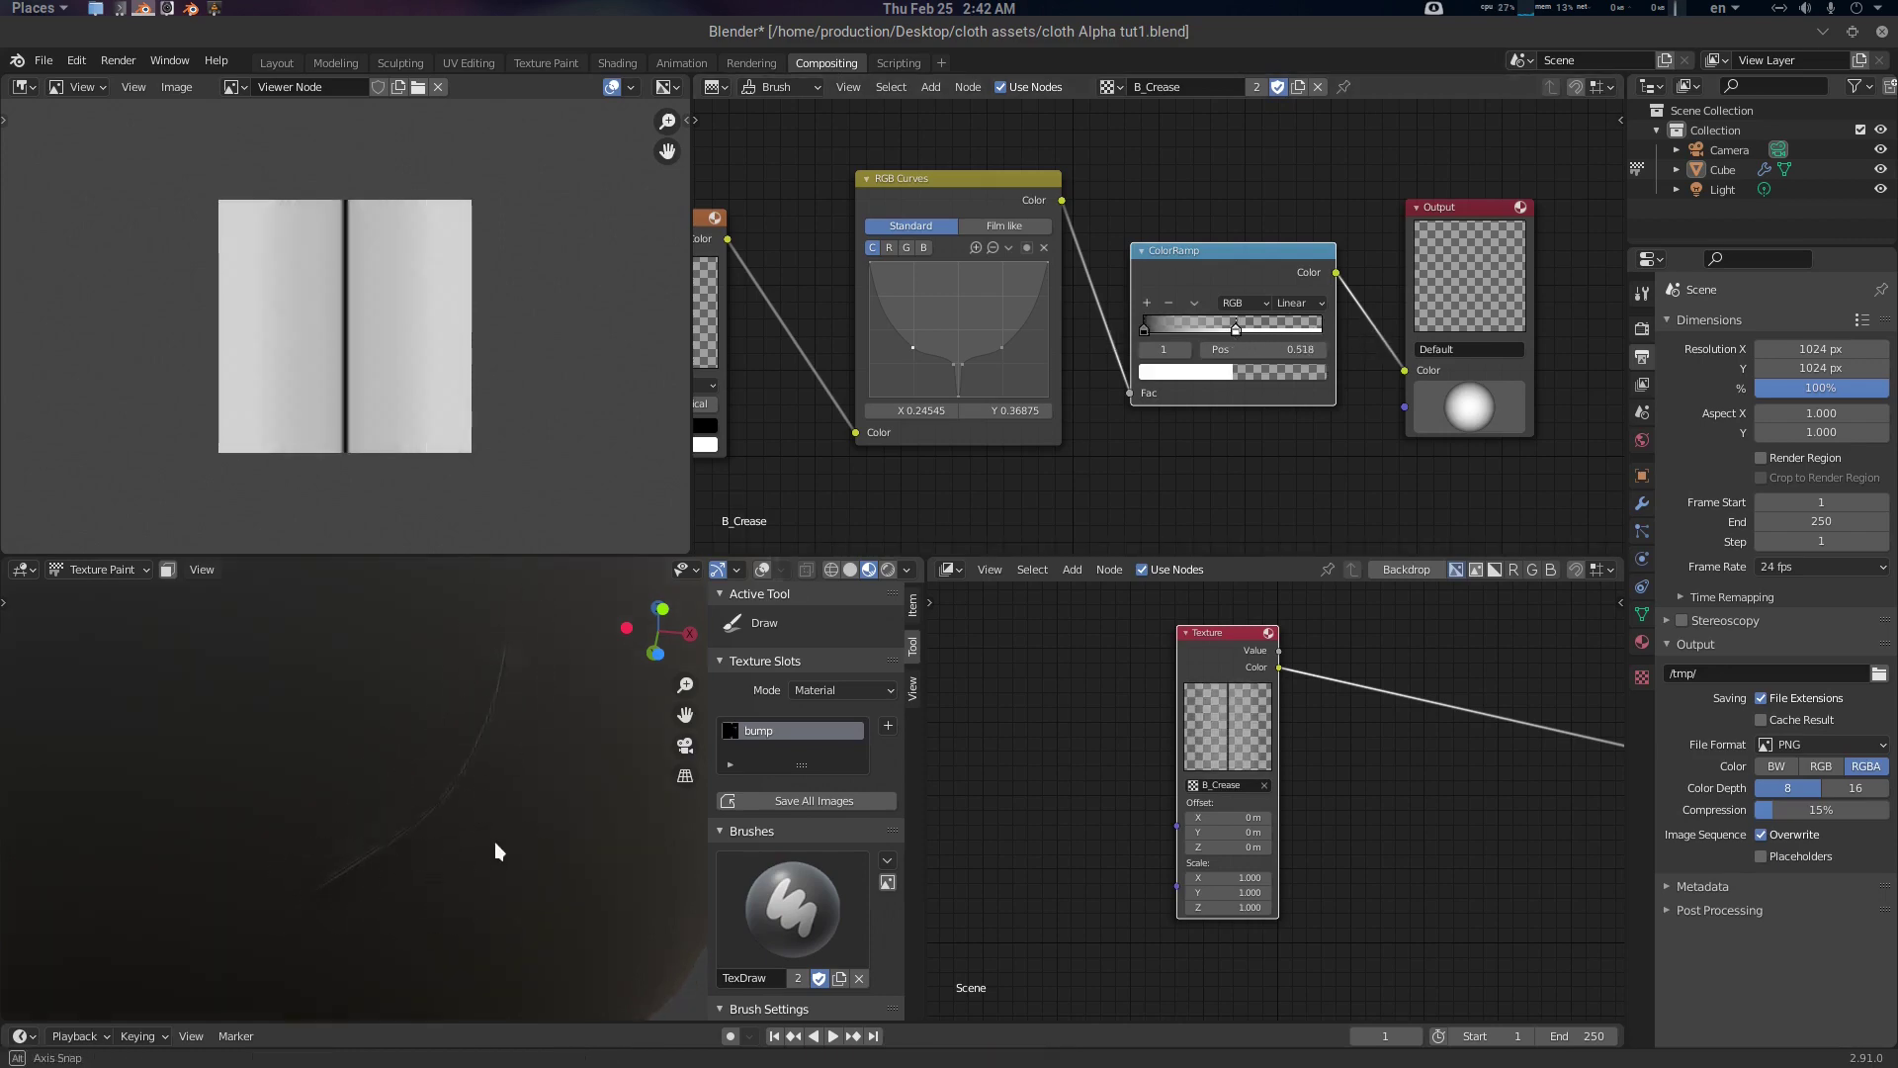
# Hide the sidebar and the navigation gizmos in the Compositing workspace's texture paint viewport
pyautogui.moveTo(494, 840); pyautogui.dragTo(496, 821, button='middle')
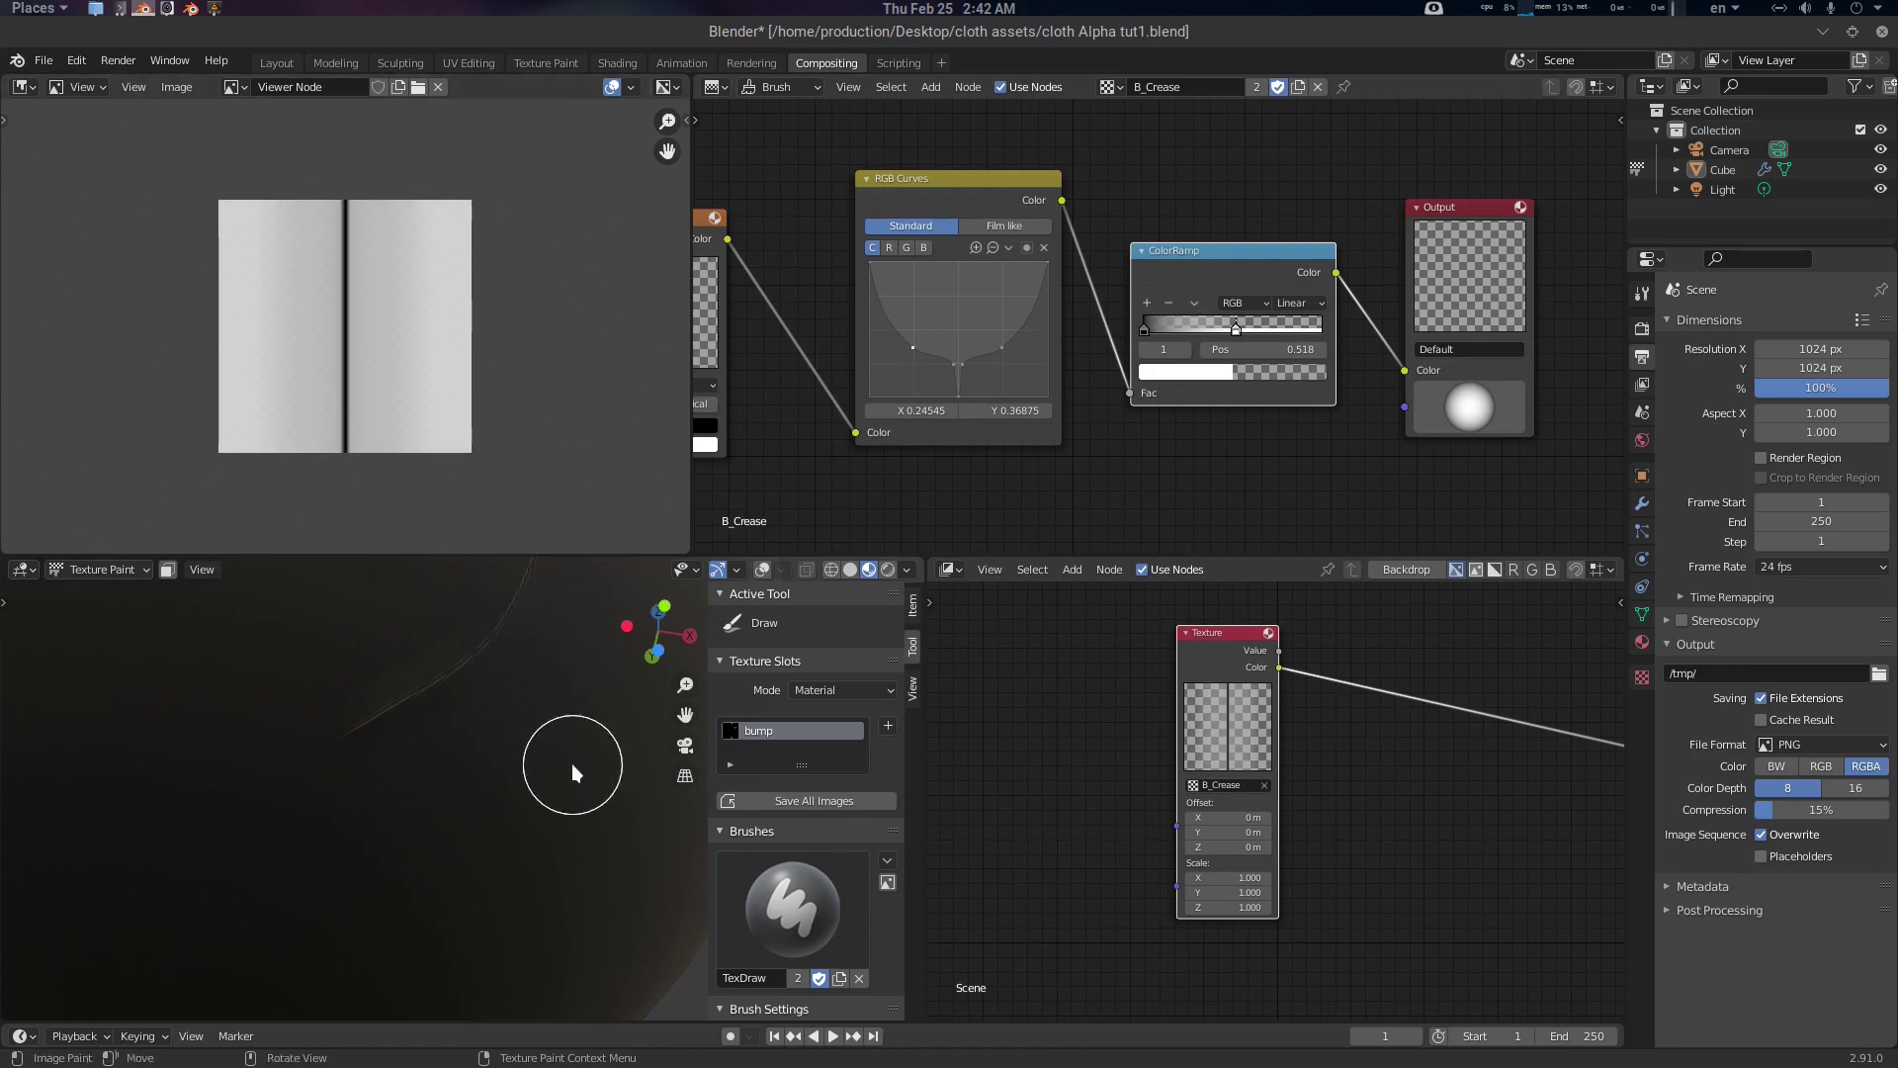
pyautogui.press('n')
pyautogui.press('z')
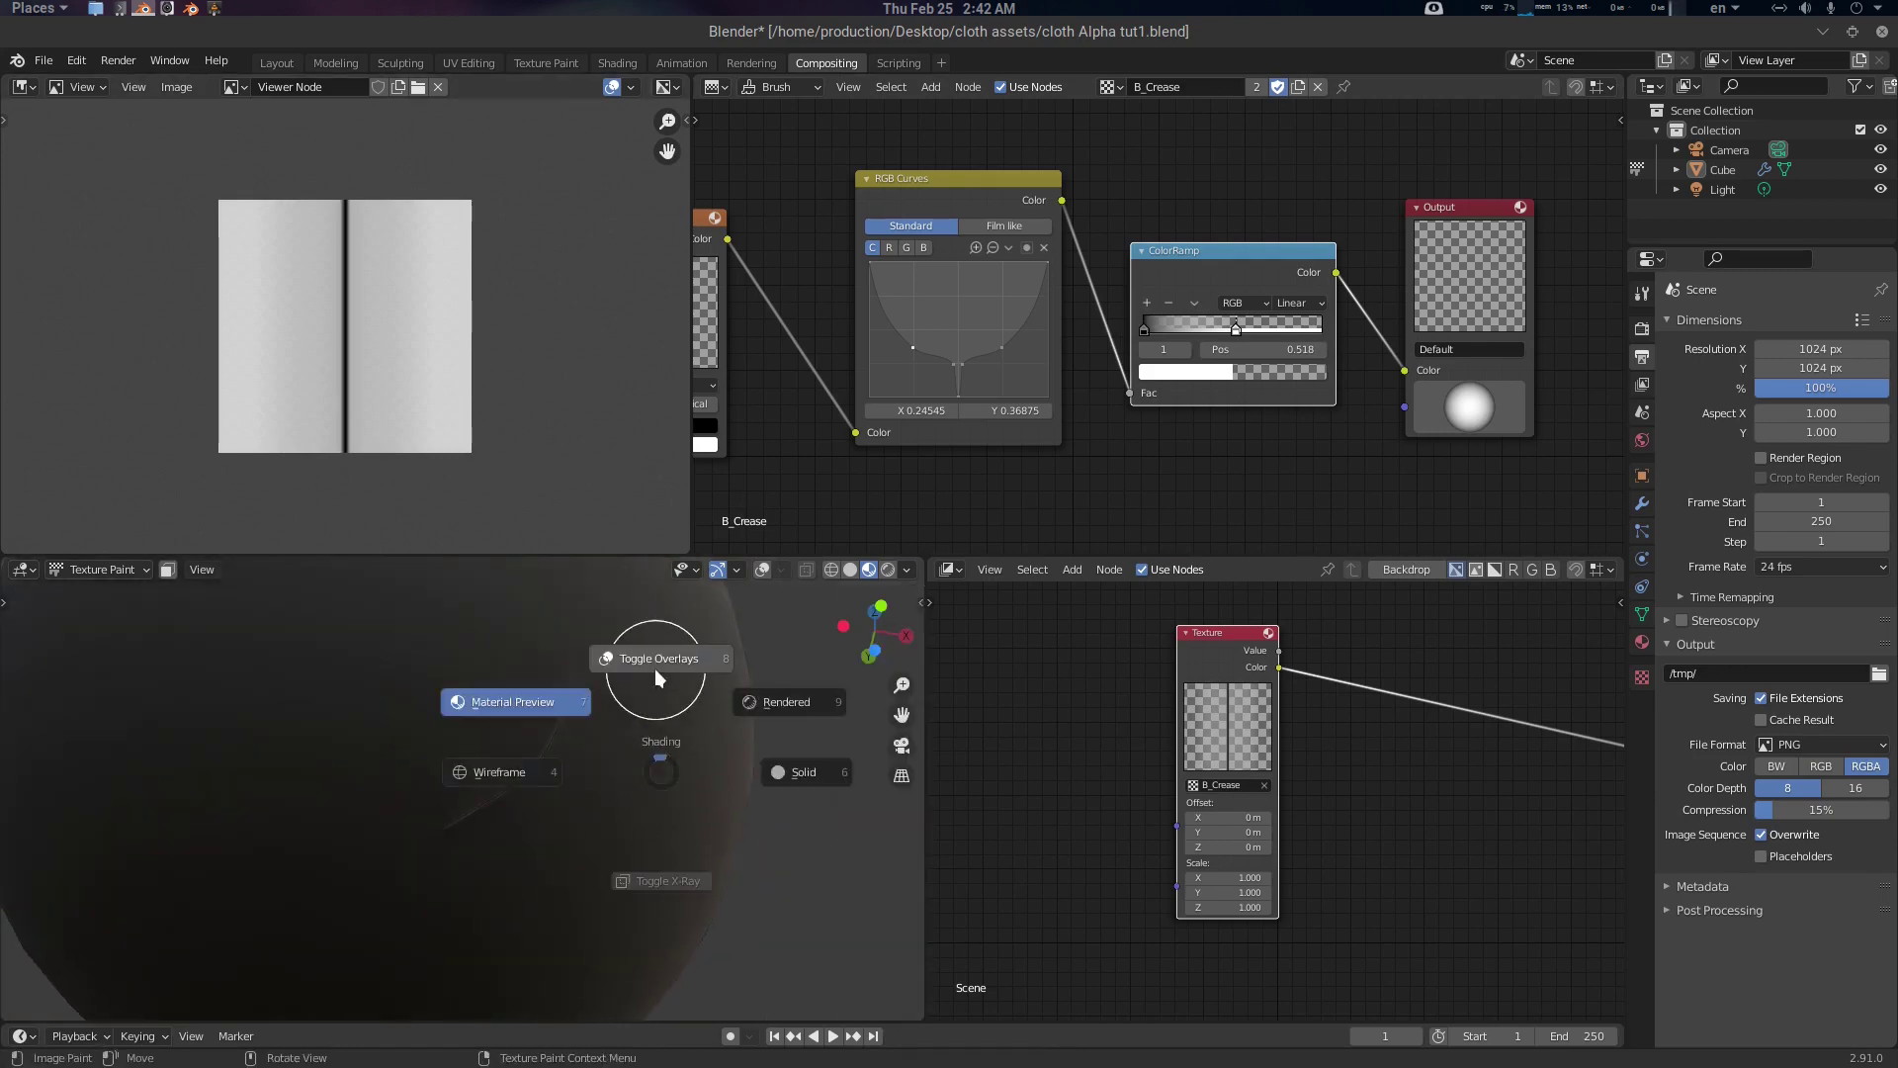
pyautogui.click(658, 662)
pyautogui.press('z')
pyautogui.click(691, 541)
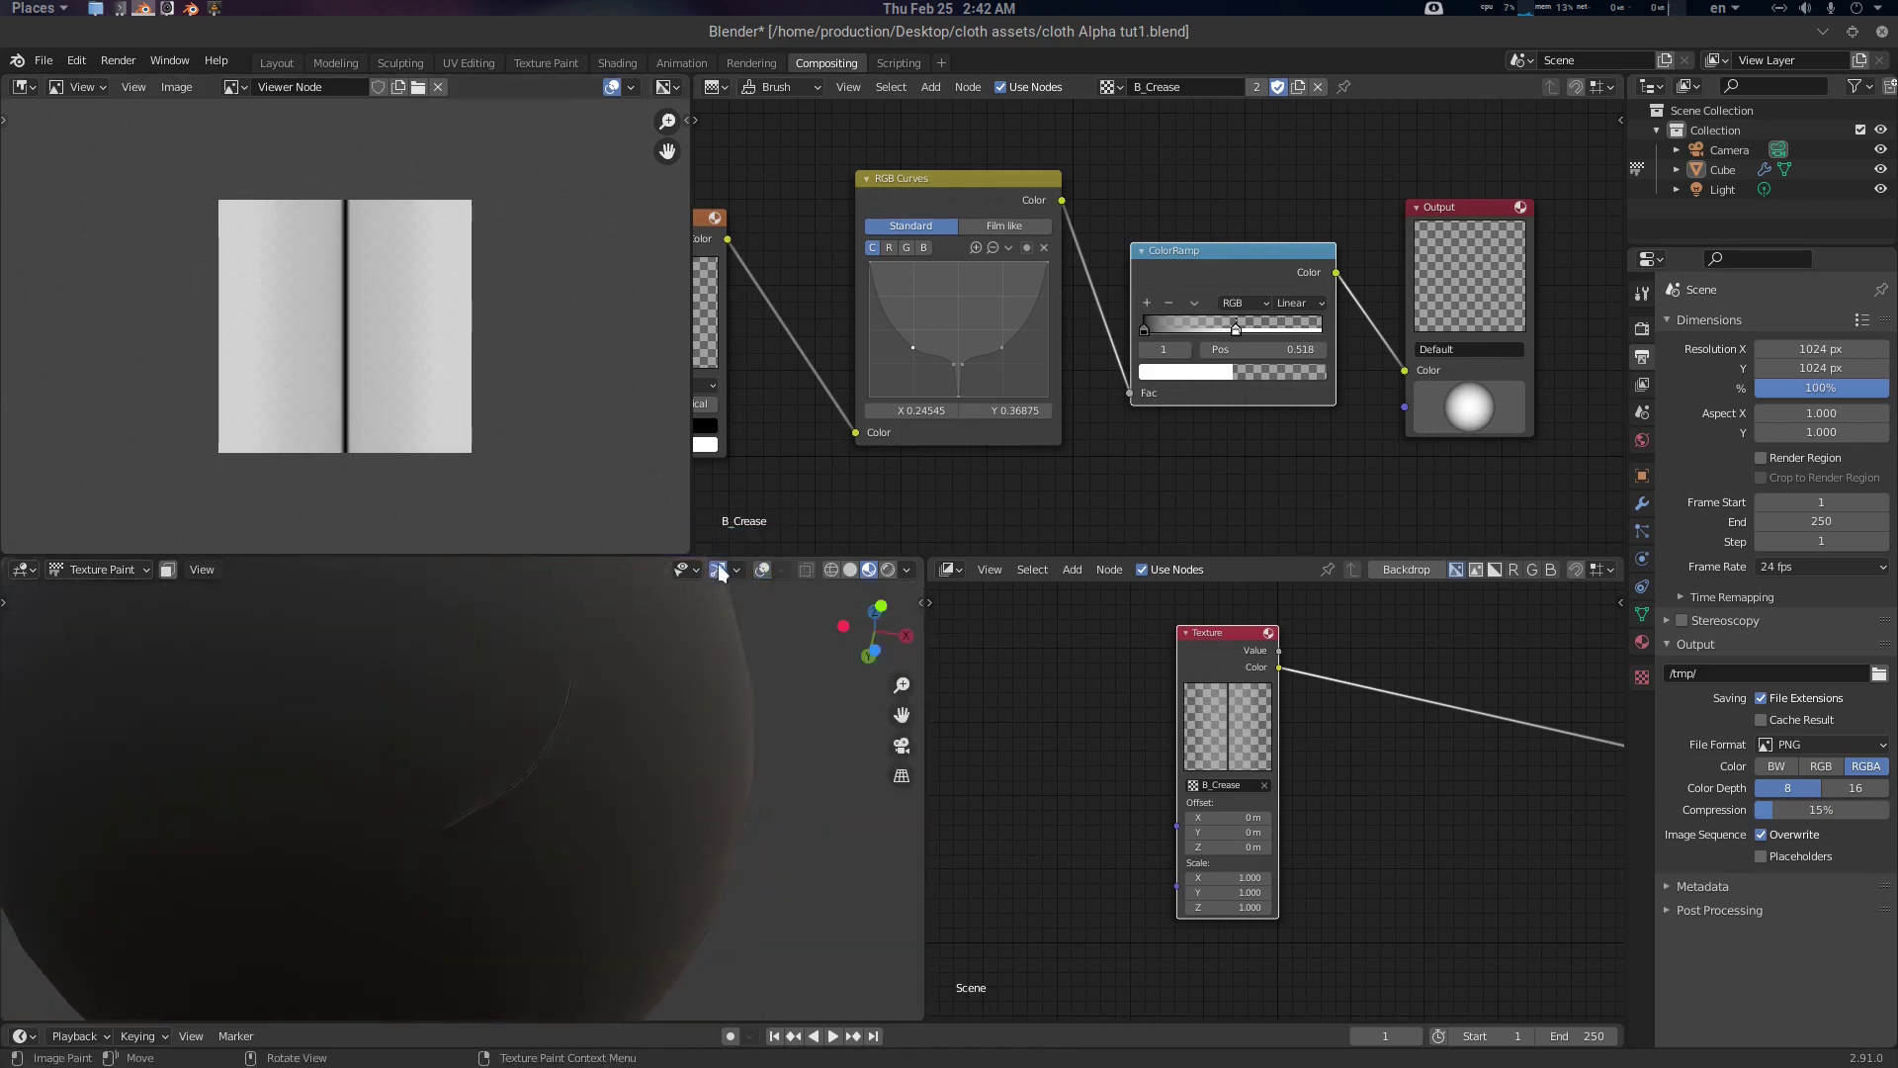
# Paint a series of roughly parallel curved creases across a clean side of the sphere and inspect them
pyautogui.scroll(-5, 502, 707)
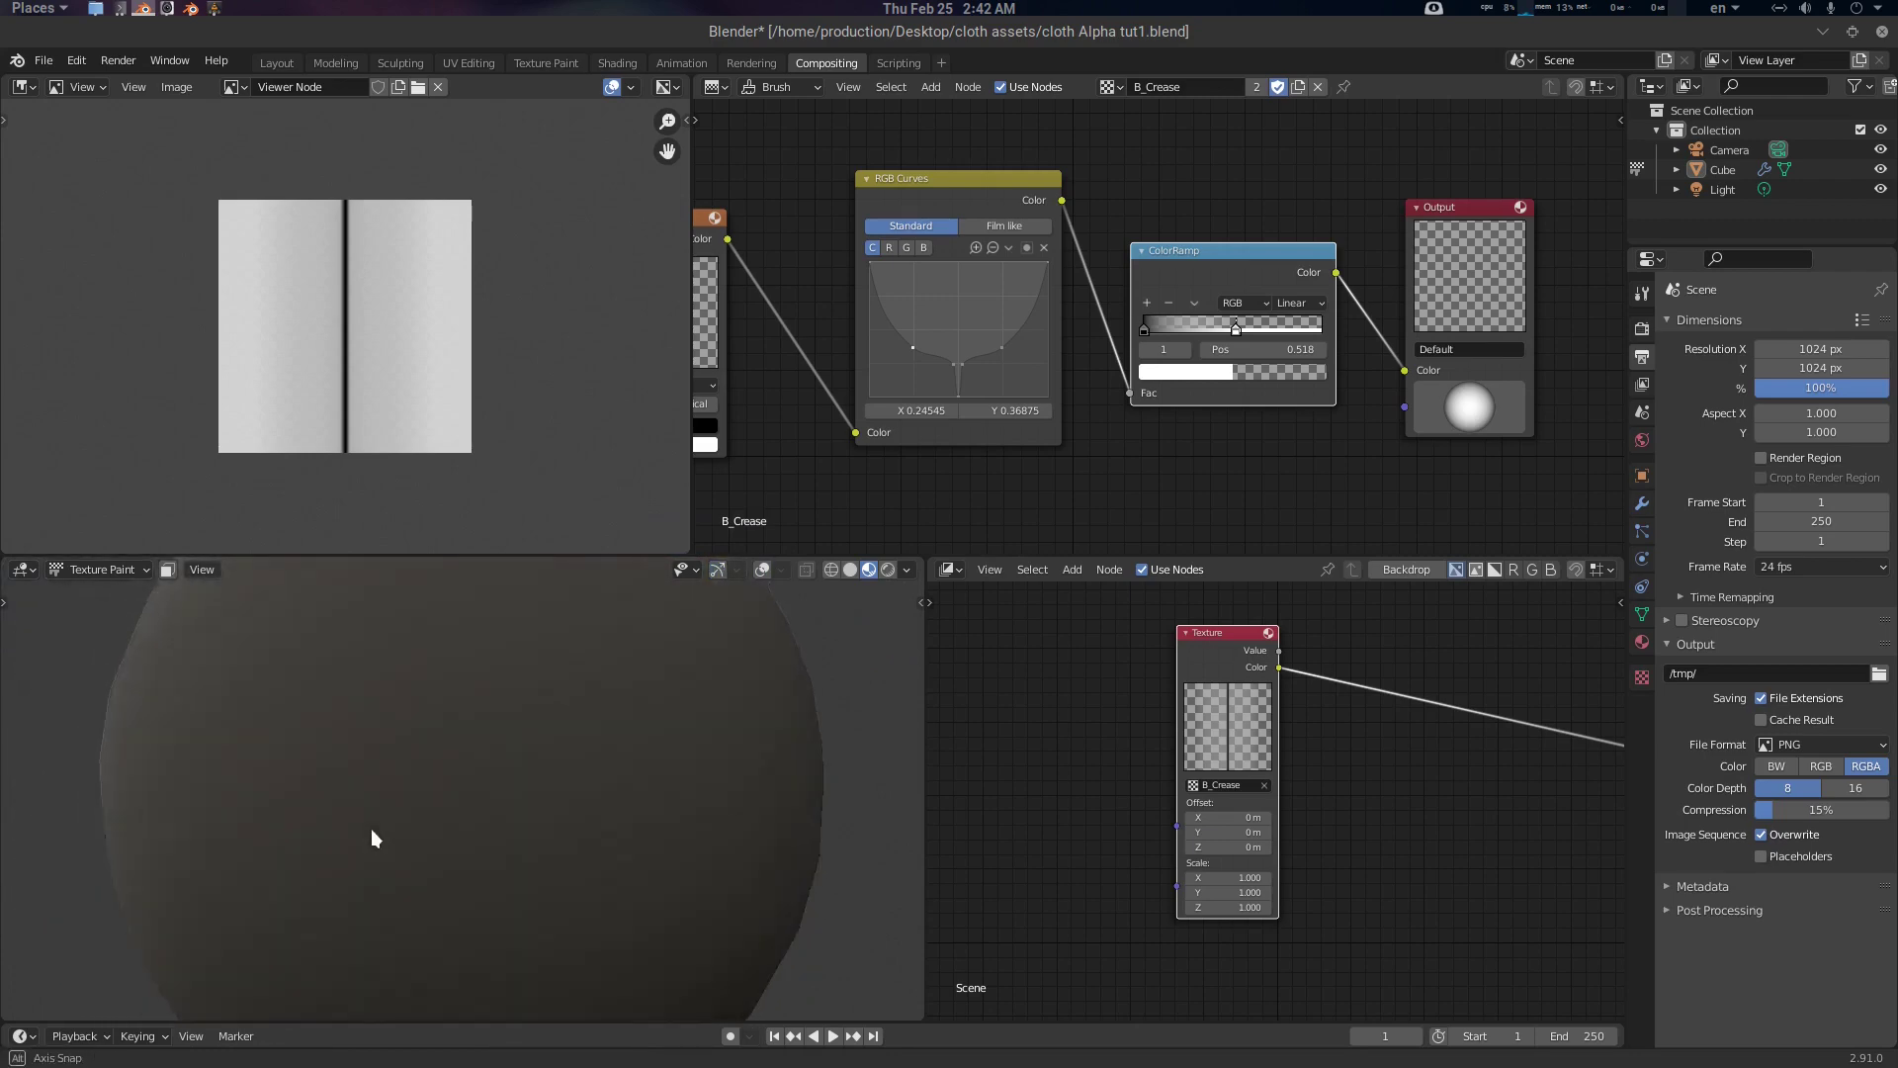
pyautogui.scroll(5, 466, 753)
pyautogui.moveTo(148, 868); pyautogui.dragTo(747, 699)
pyautogui.moveTo(277, 875)
pyautogui.mouseDown()
pyautogui.moveTo(678, 810)
pyautogui.moveTo(702, 874)
pyautogui.mouseUp()
pyautogui.moveTo(696, 879); pyautogui.dragTo(720, 836, button='middle')
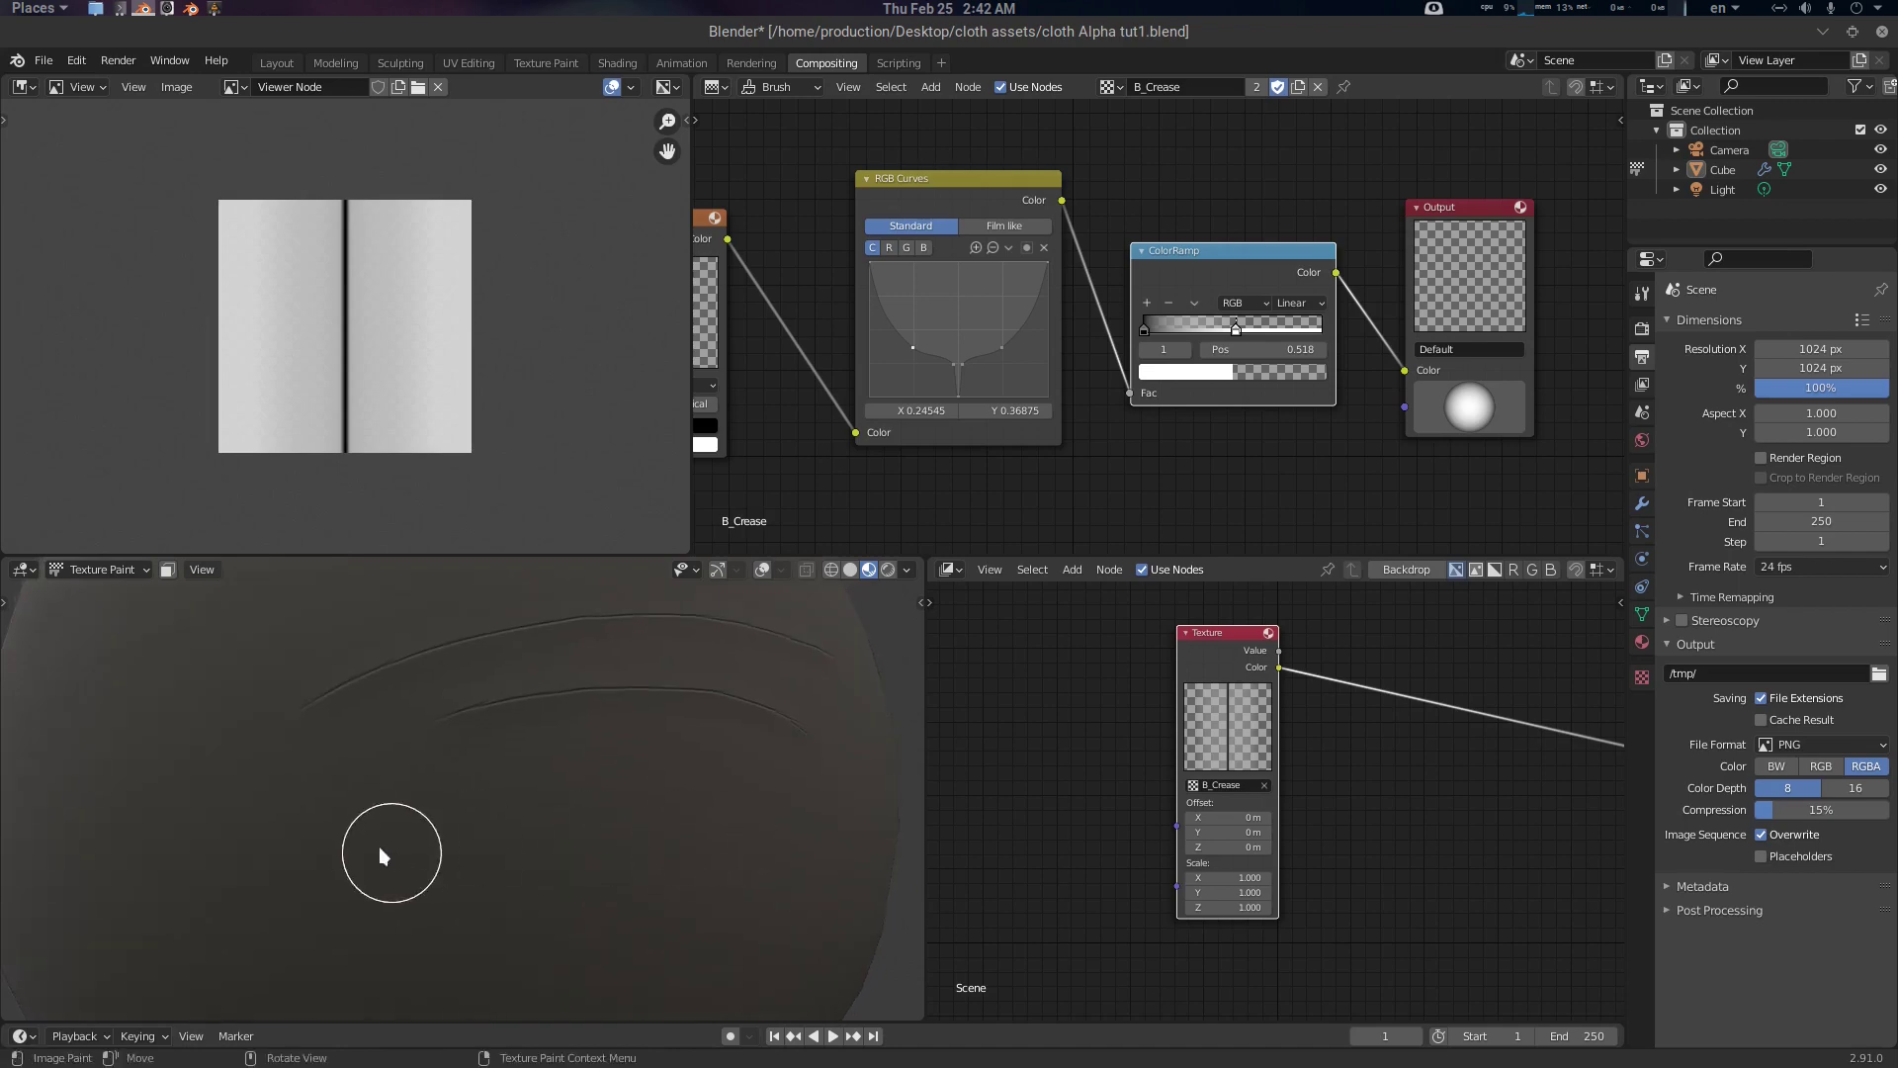
pyautogui.moveTo(373, 826); pyautogui.dragTo(803, 854)
pyautogui.moveTo(803, 855); pyautogui.dragTo(656, 847, button='middle')
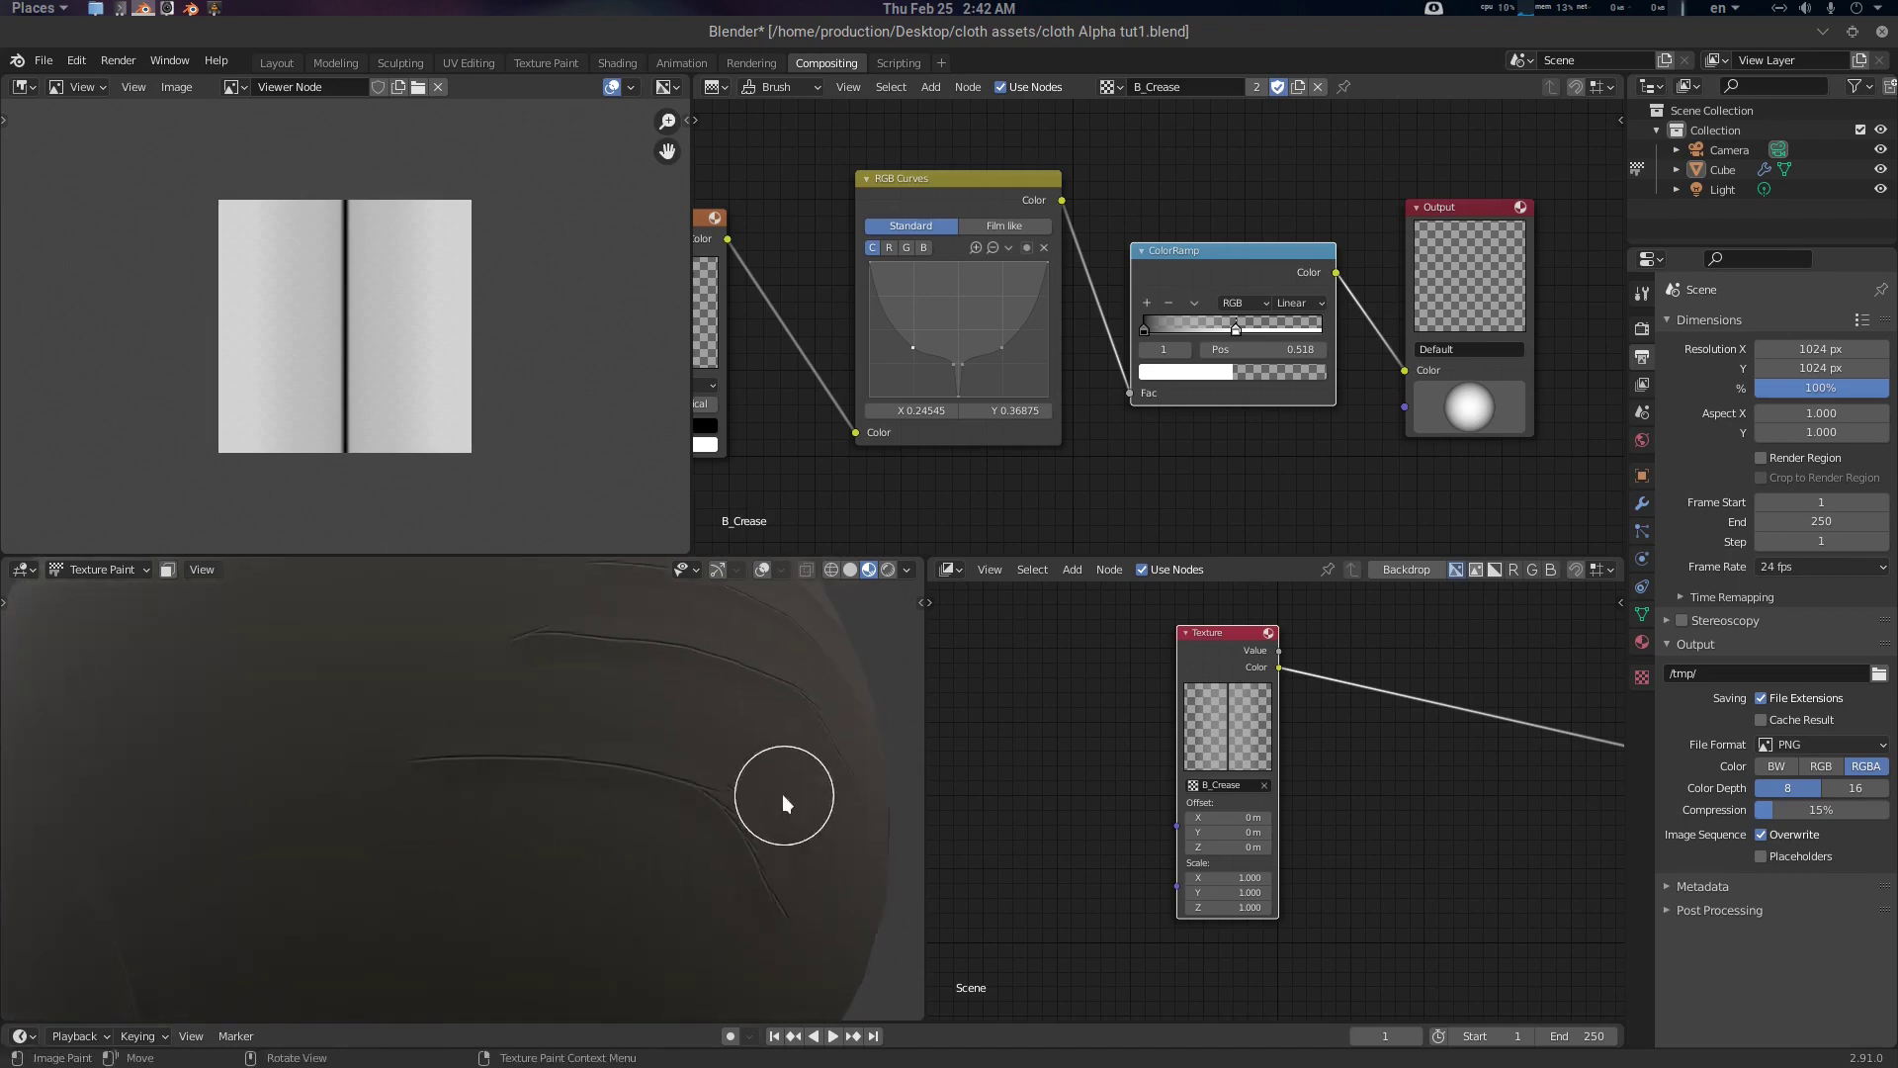
pyautogui.moveTo(784, 805); pyautogui.dragTo(768, 842, button='middle')
pyautogui.moveTo(640, 767); pyautogui.dragTo(415, 614, button='middle')
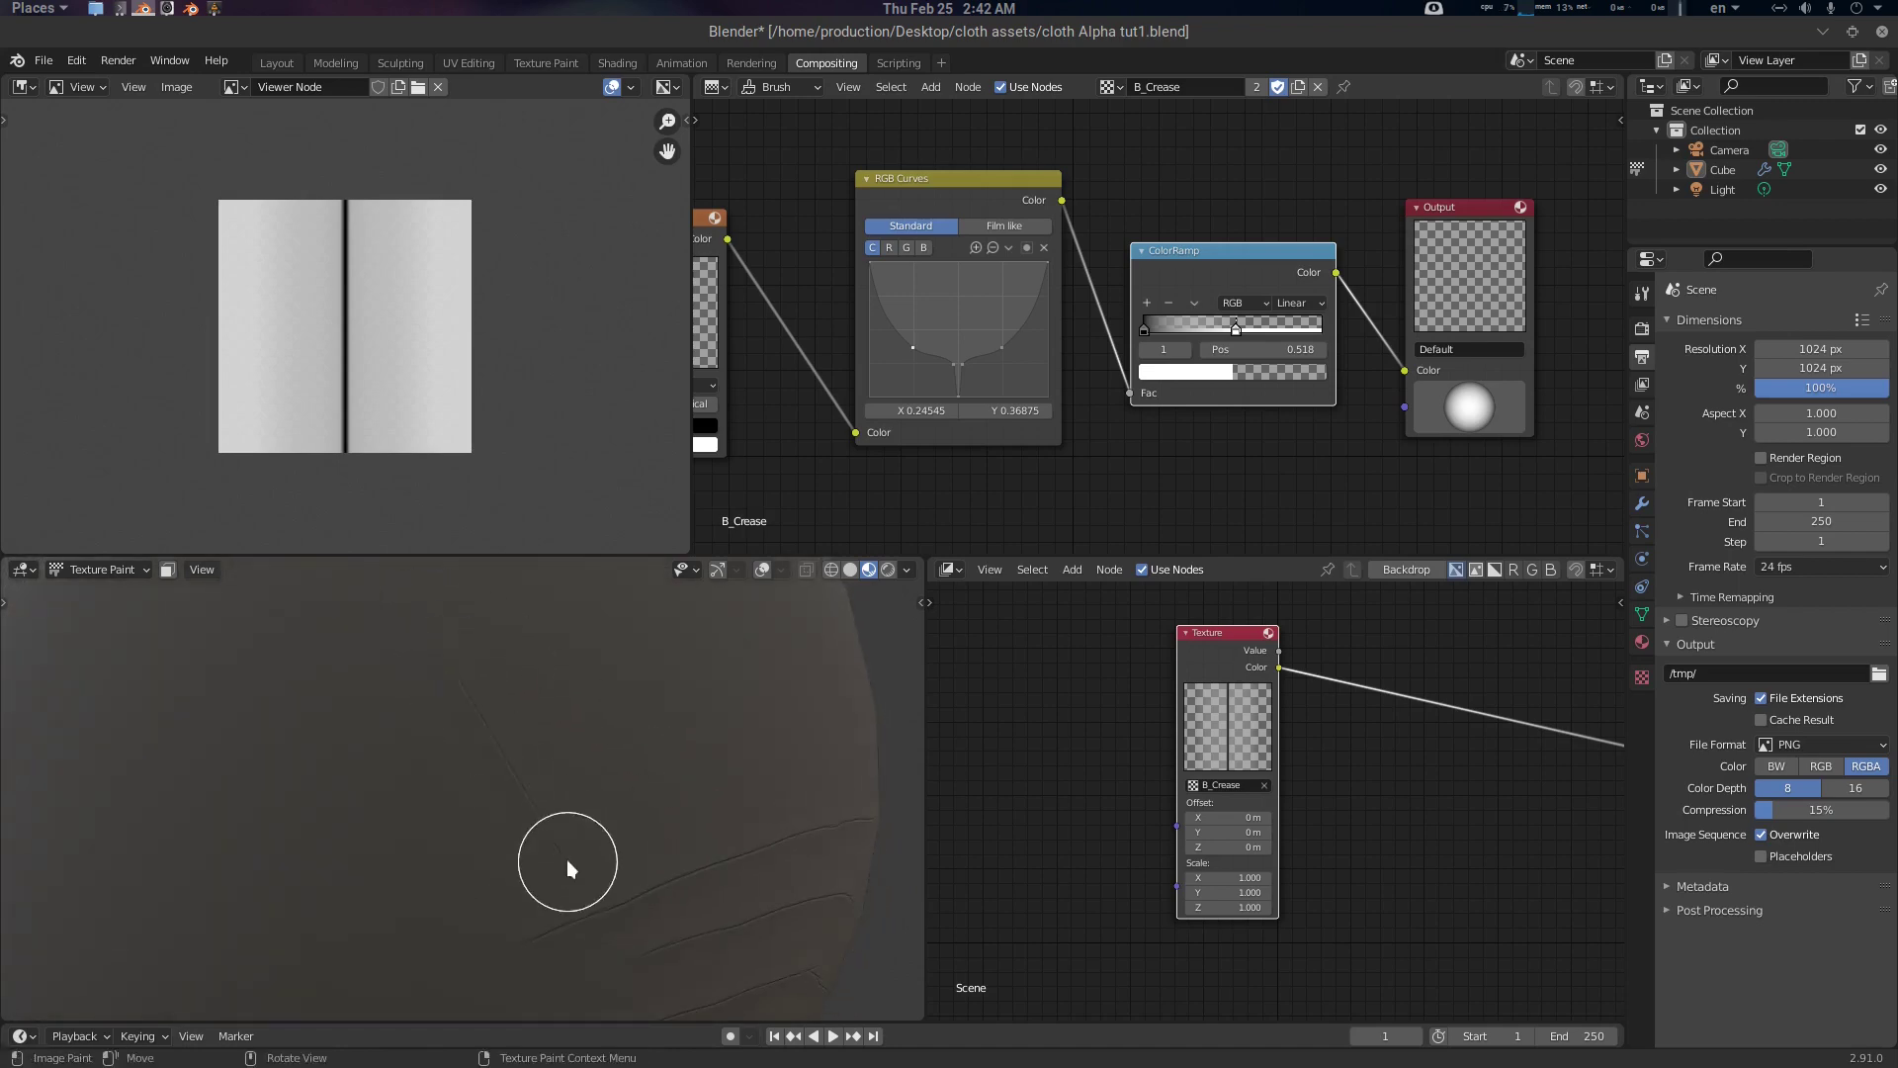
pyautogui.moveTo(568, 869)
pyautogui.mouseDown(button='middle')
pyautogui.moveTo(645, 743)
pyautogui.moveTo(703, 801)
pyautogui.mouseUp(button='middle')
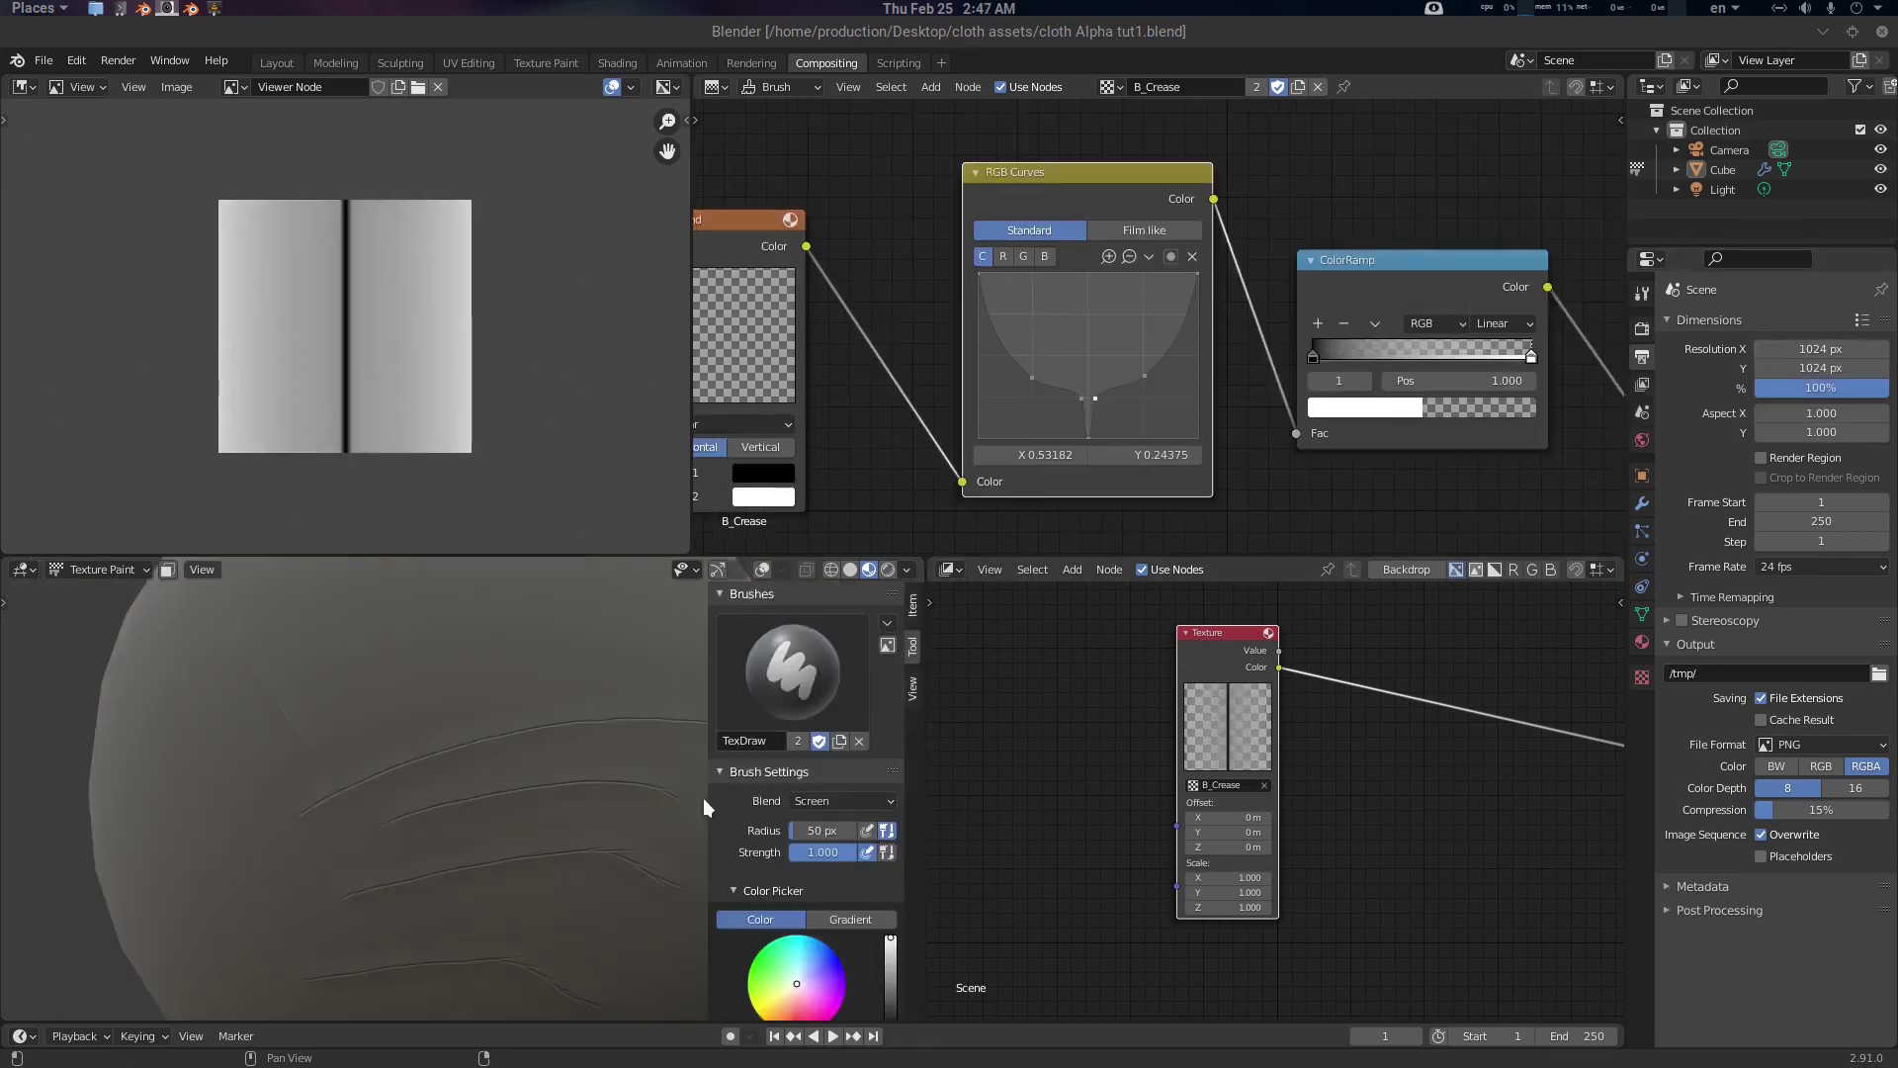
pyautogui.moveTo(703, 798); pyautogui.dragTo(613, 745, button='middle')
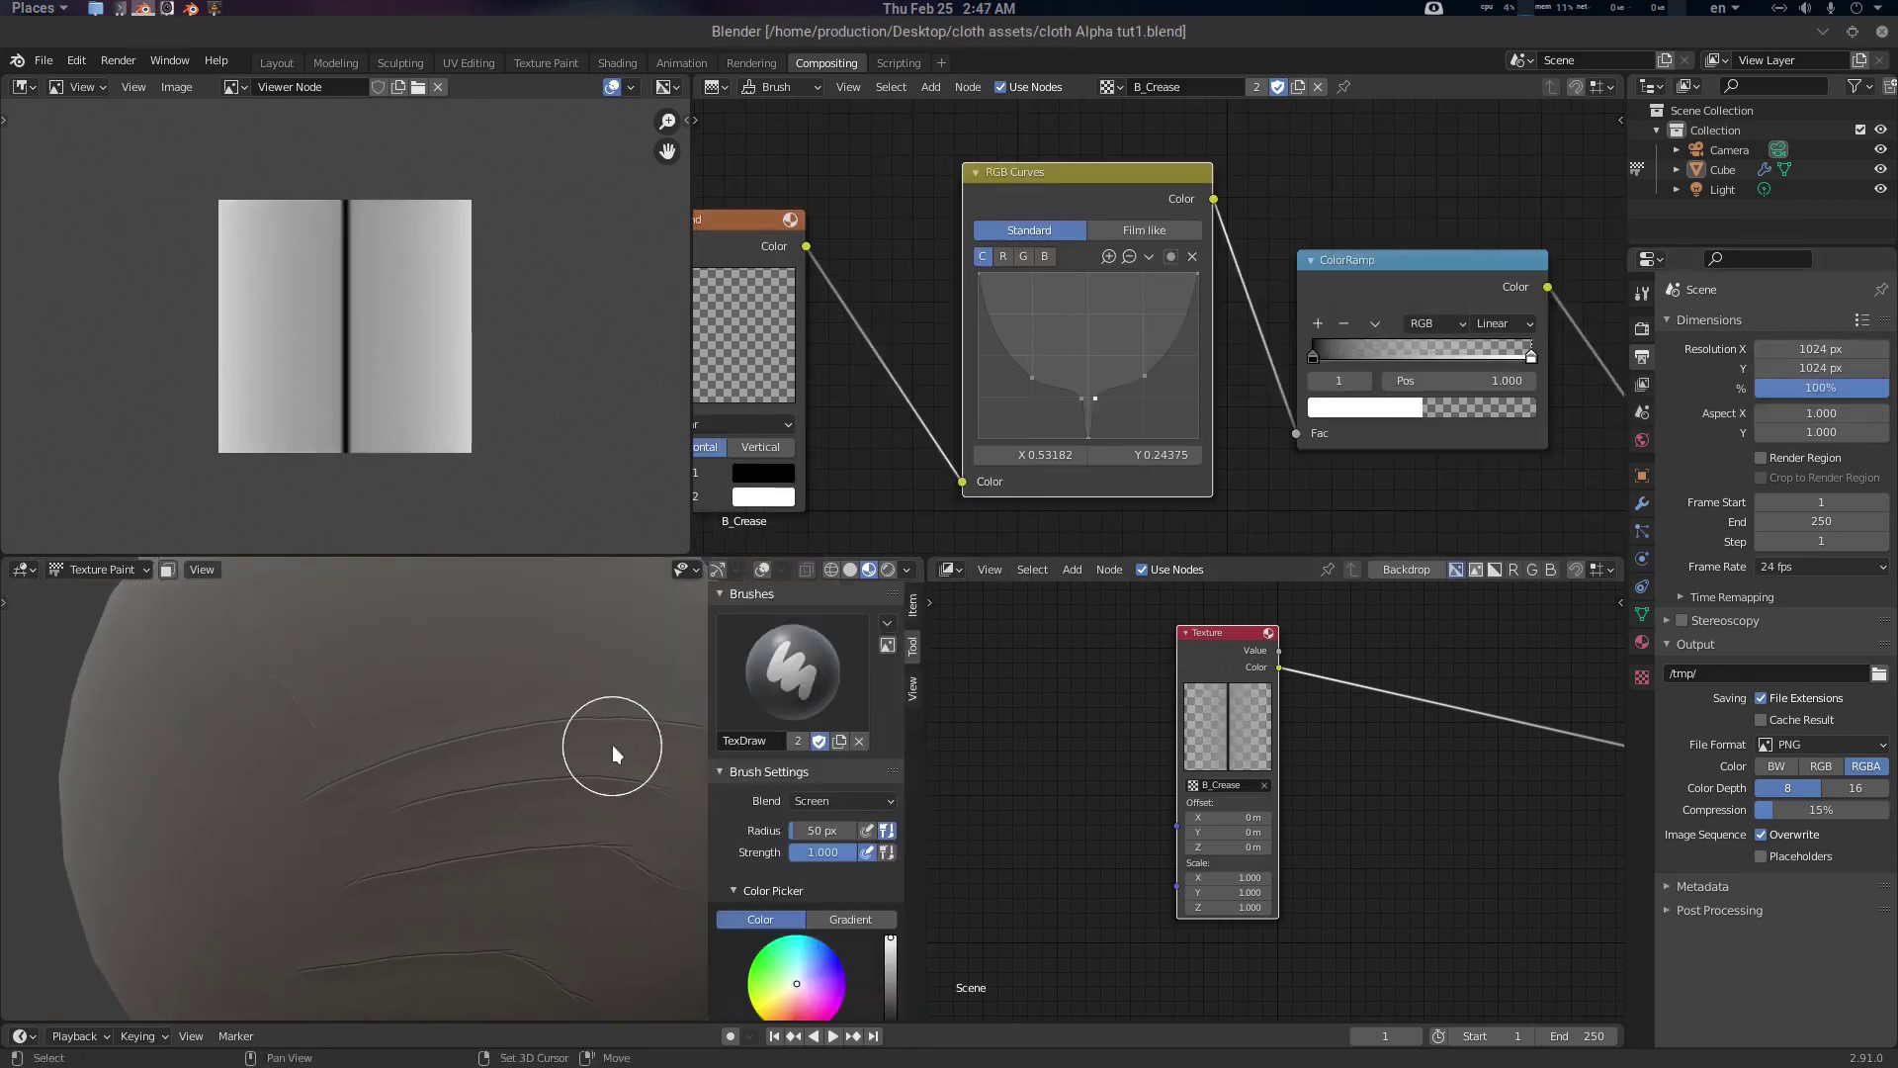
# Erase the painted creases by filling the sphere's texture with black, using the Fill image paint tool and Mix blending
pyautogui.click(887, 622)
pyautogui.moveTo(1038, 666)
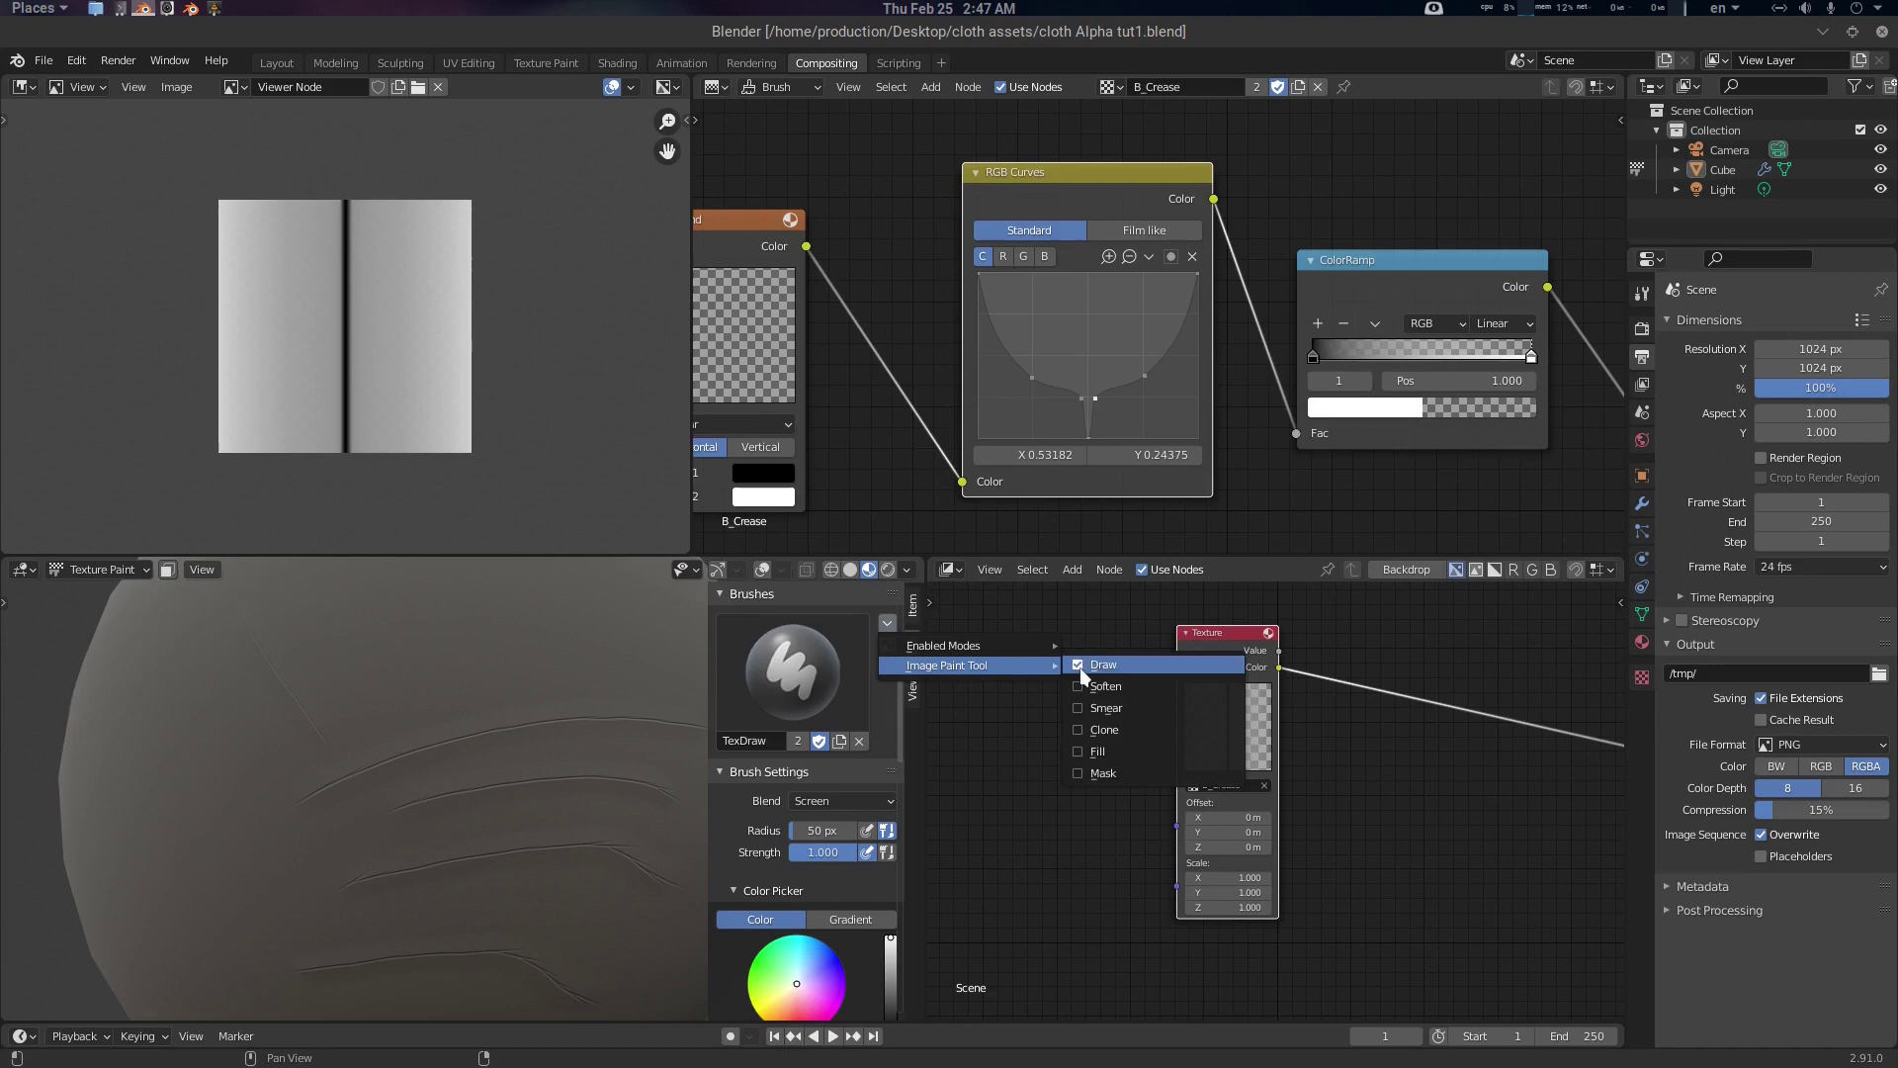
pyautogui.click(1102, 749)
pyautogui.click(829, 800)
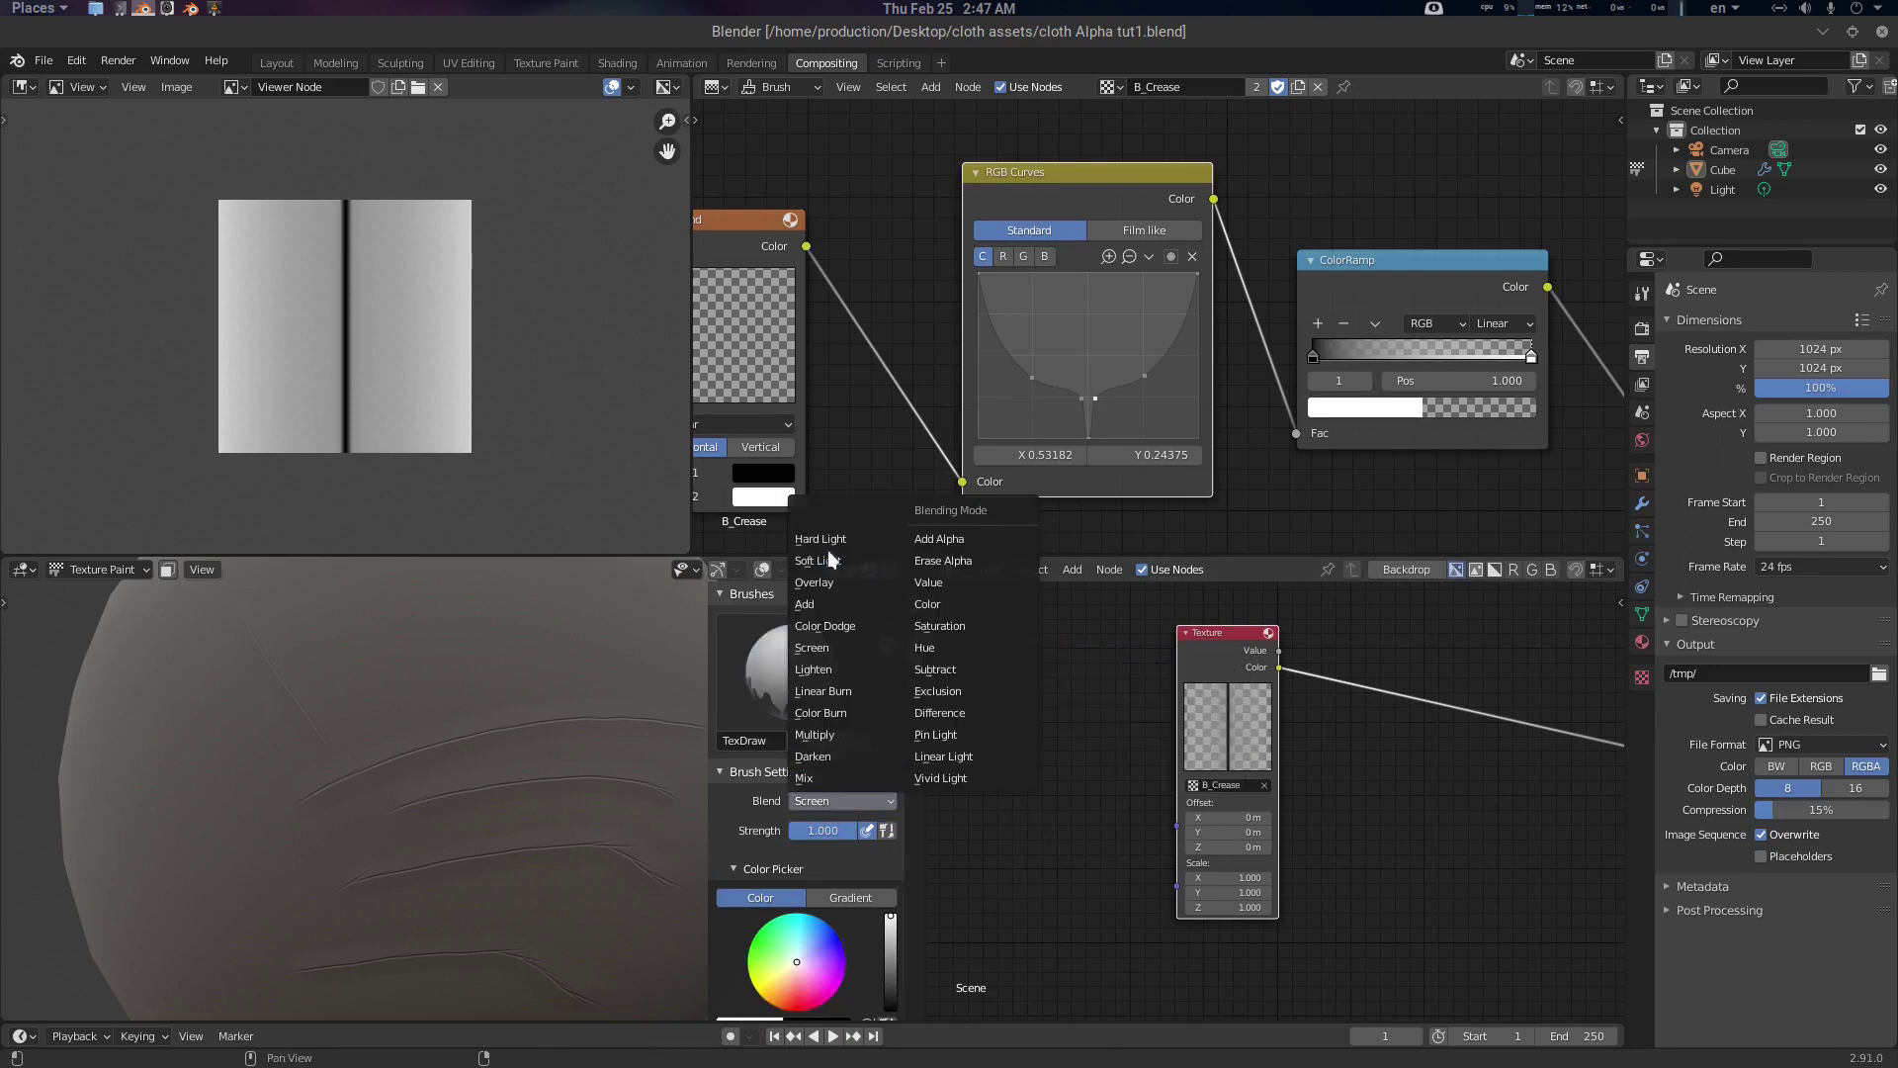
pyautogui.click(817, 775)
pyautogui.scroll(-4, 854, 934)
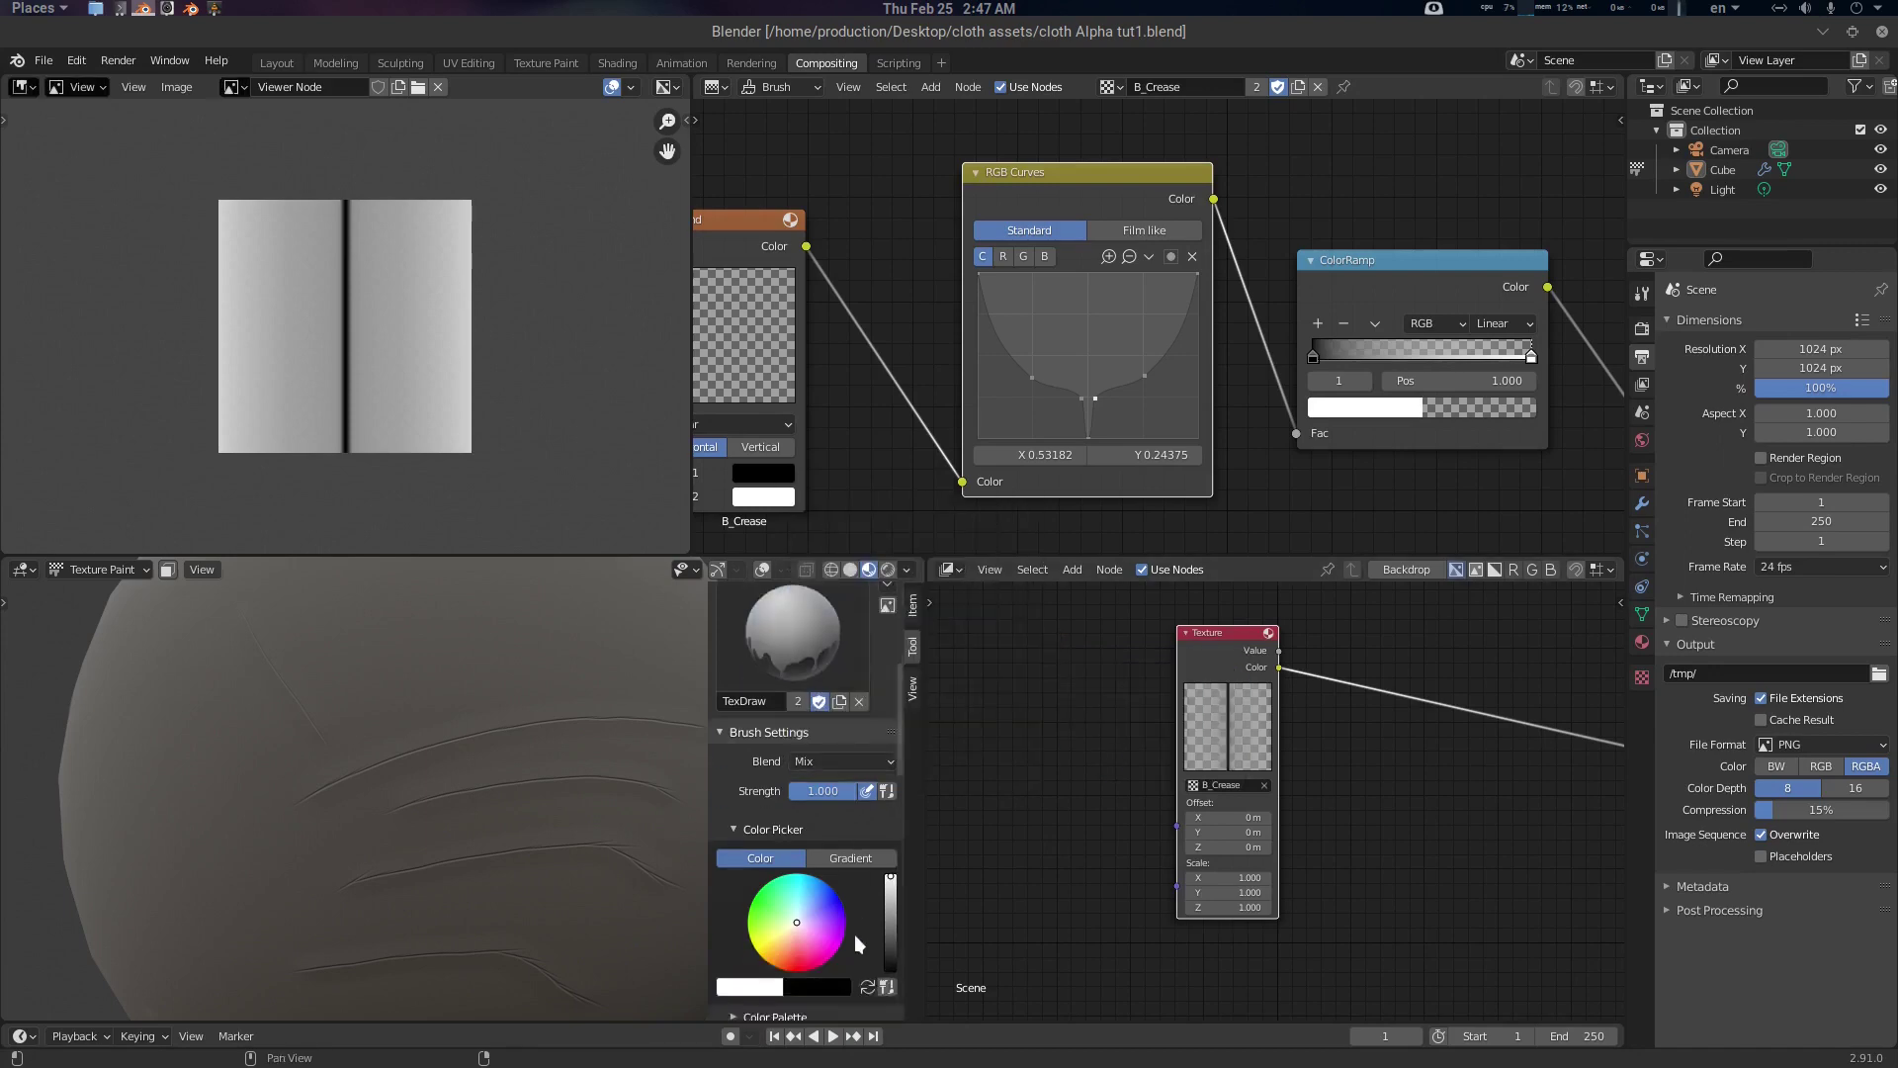
pyautogui.click(866, 868)
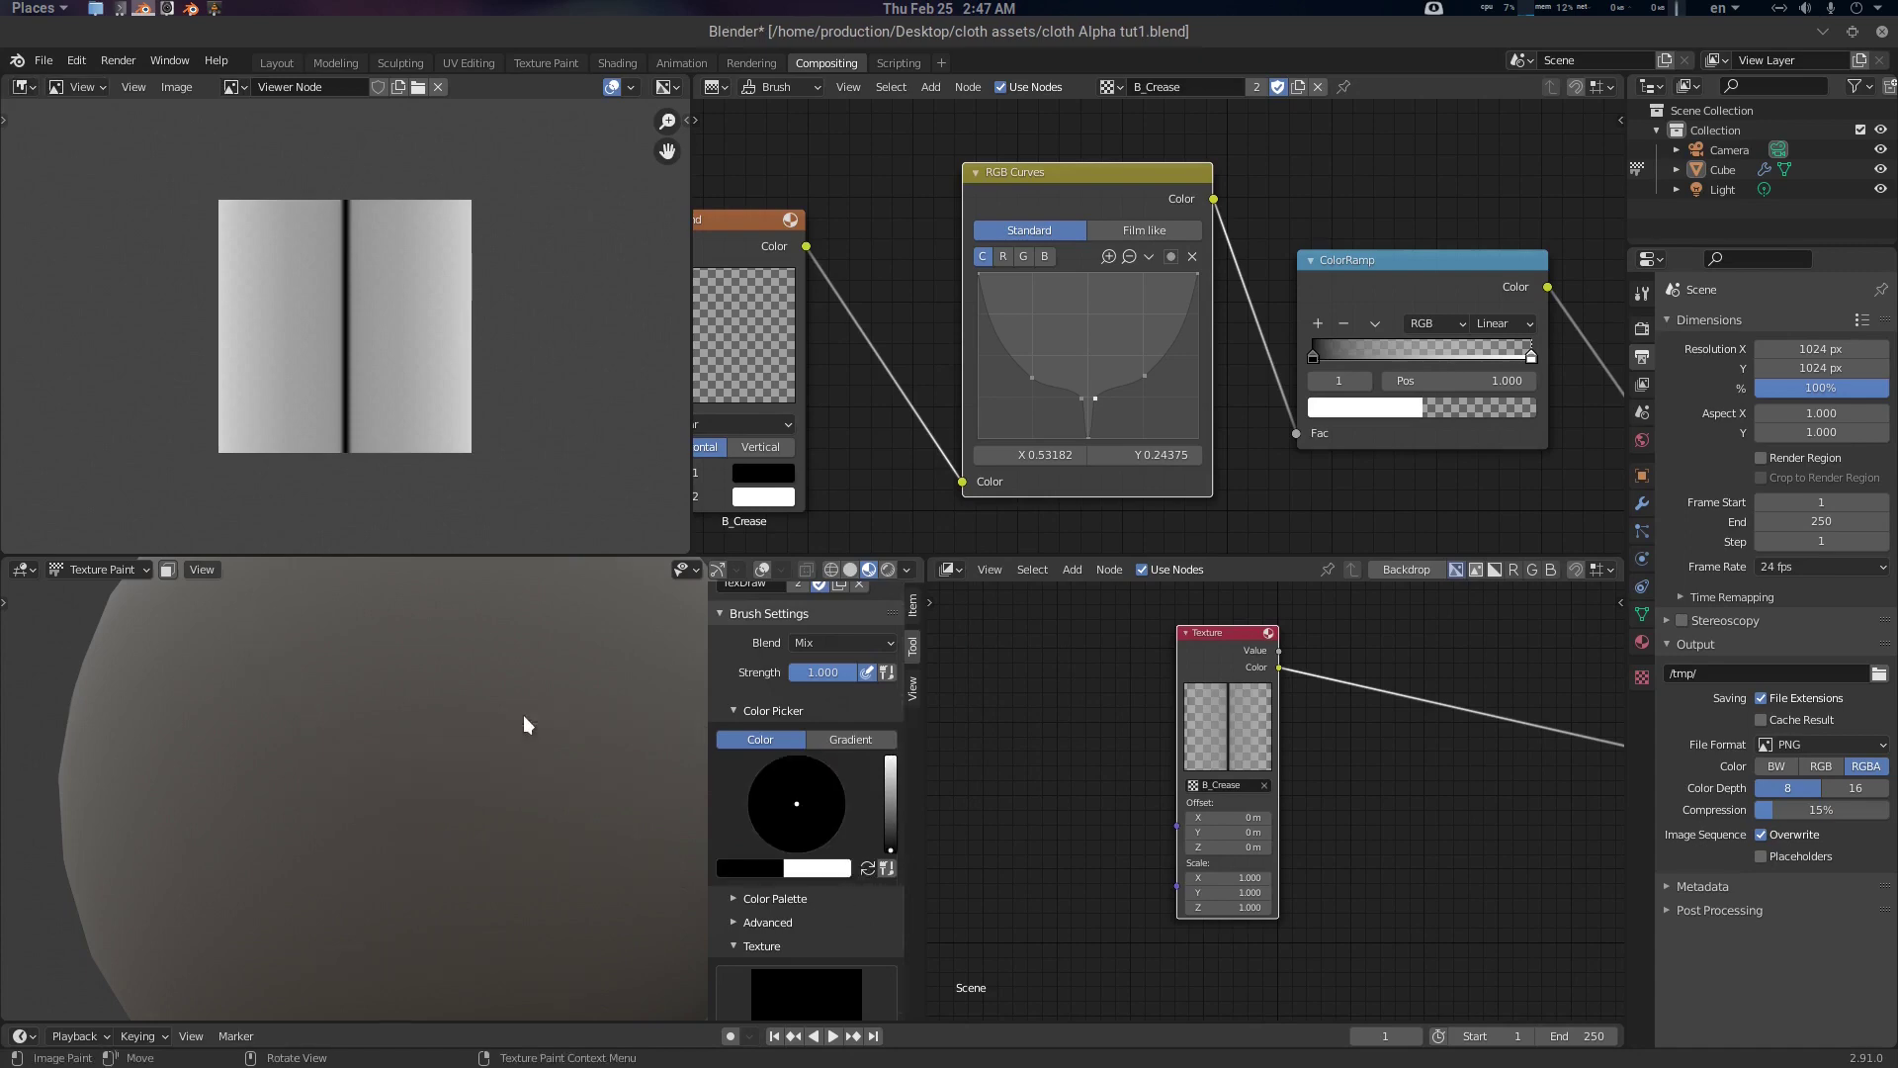
pyautogui.scroll(-5, 521, 721)
pyautogui.scroll(3, 504, 721)
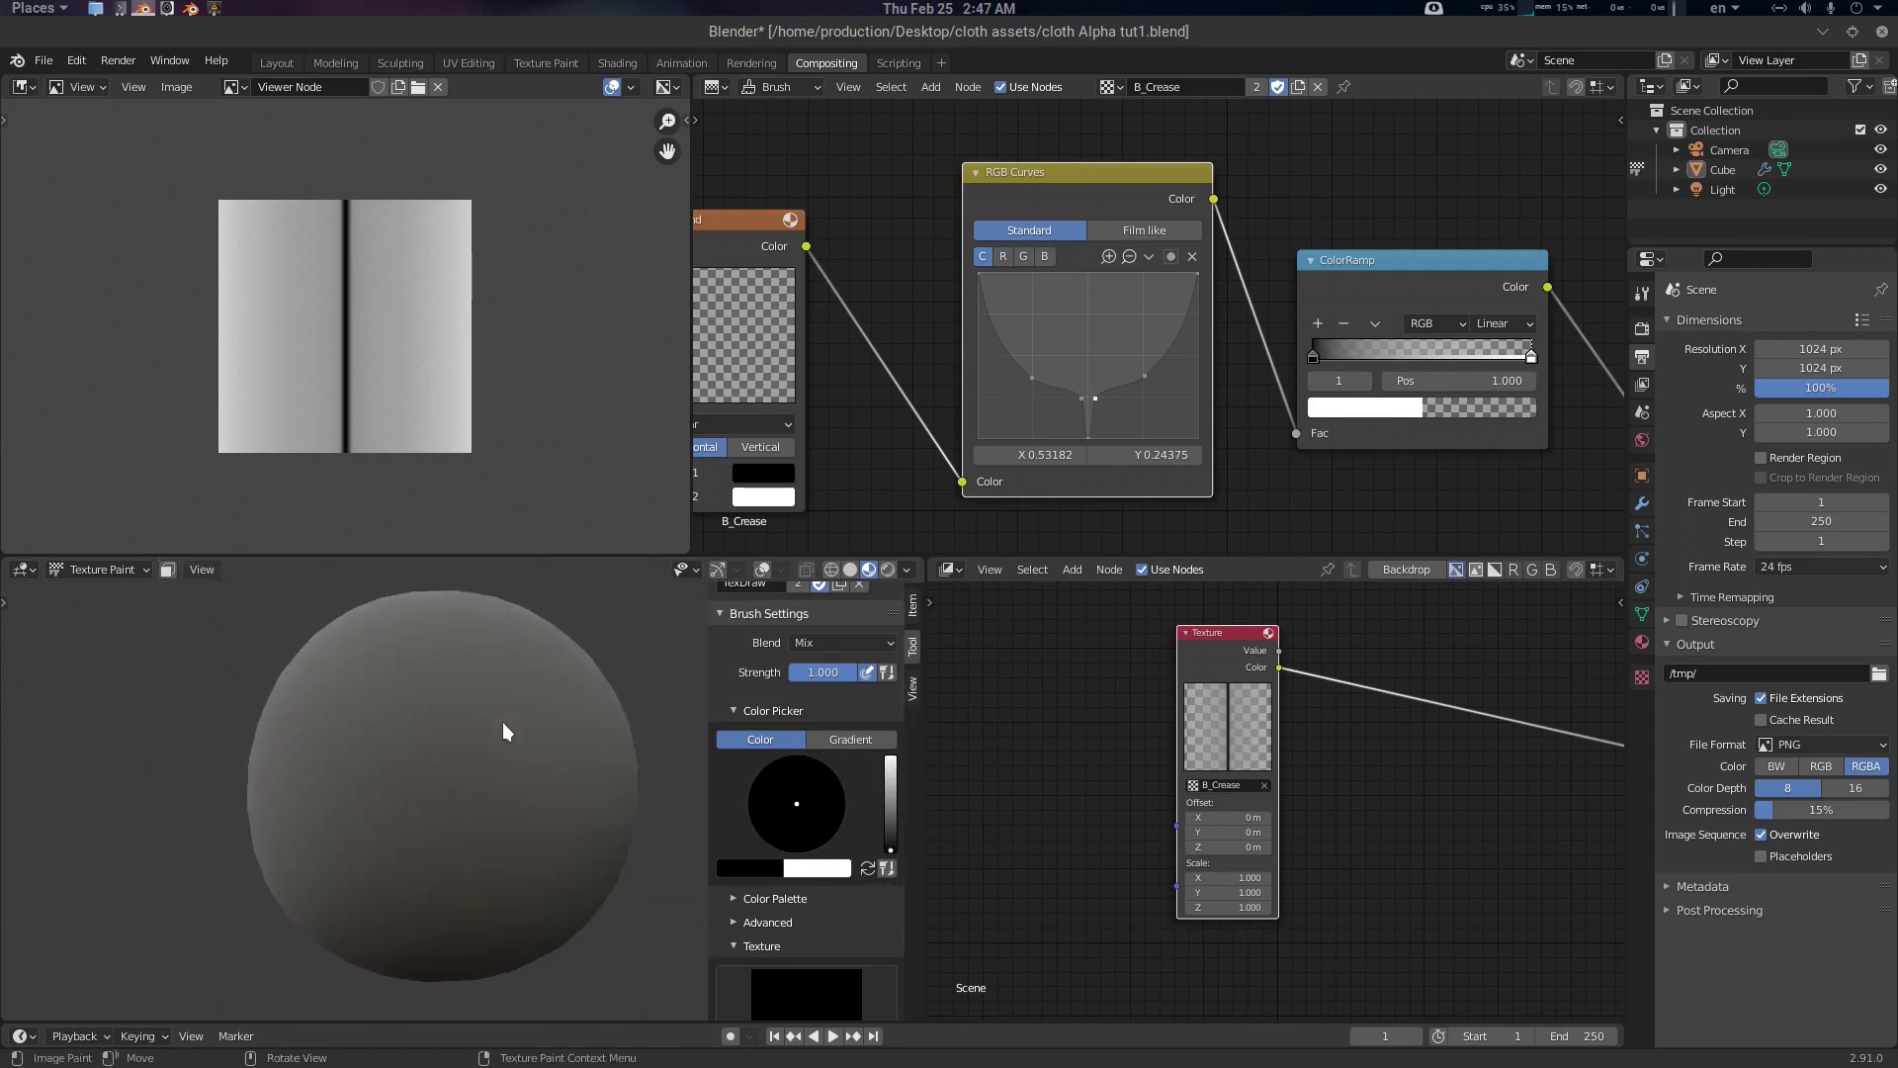
pyautogui.scroll(3, 803, 627)
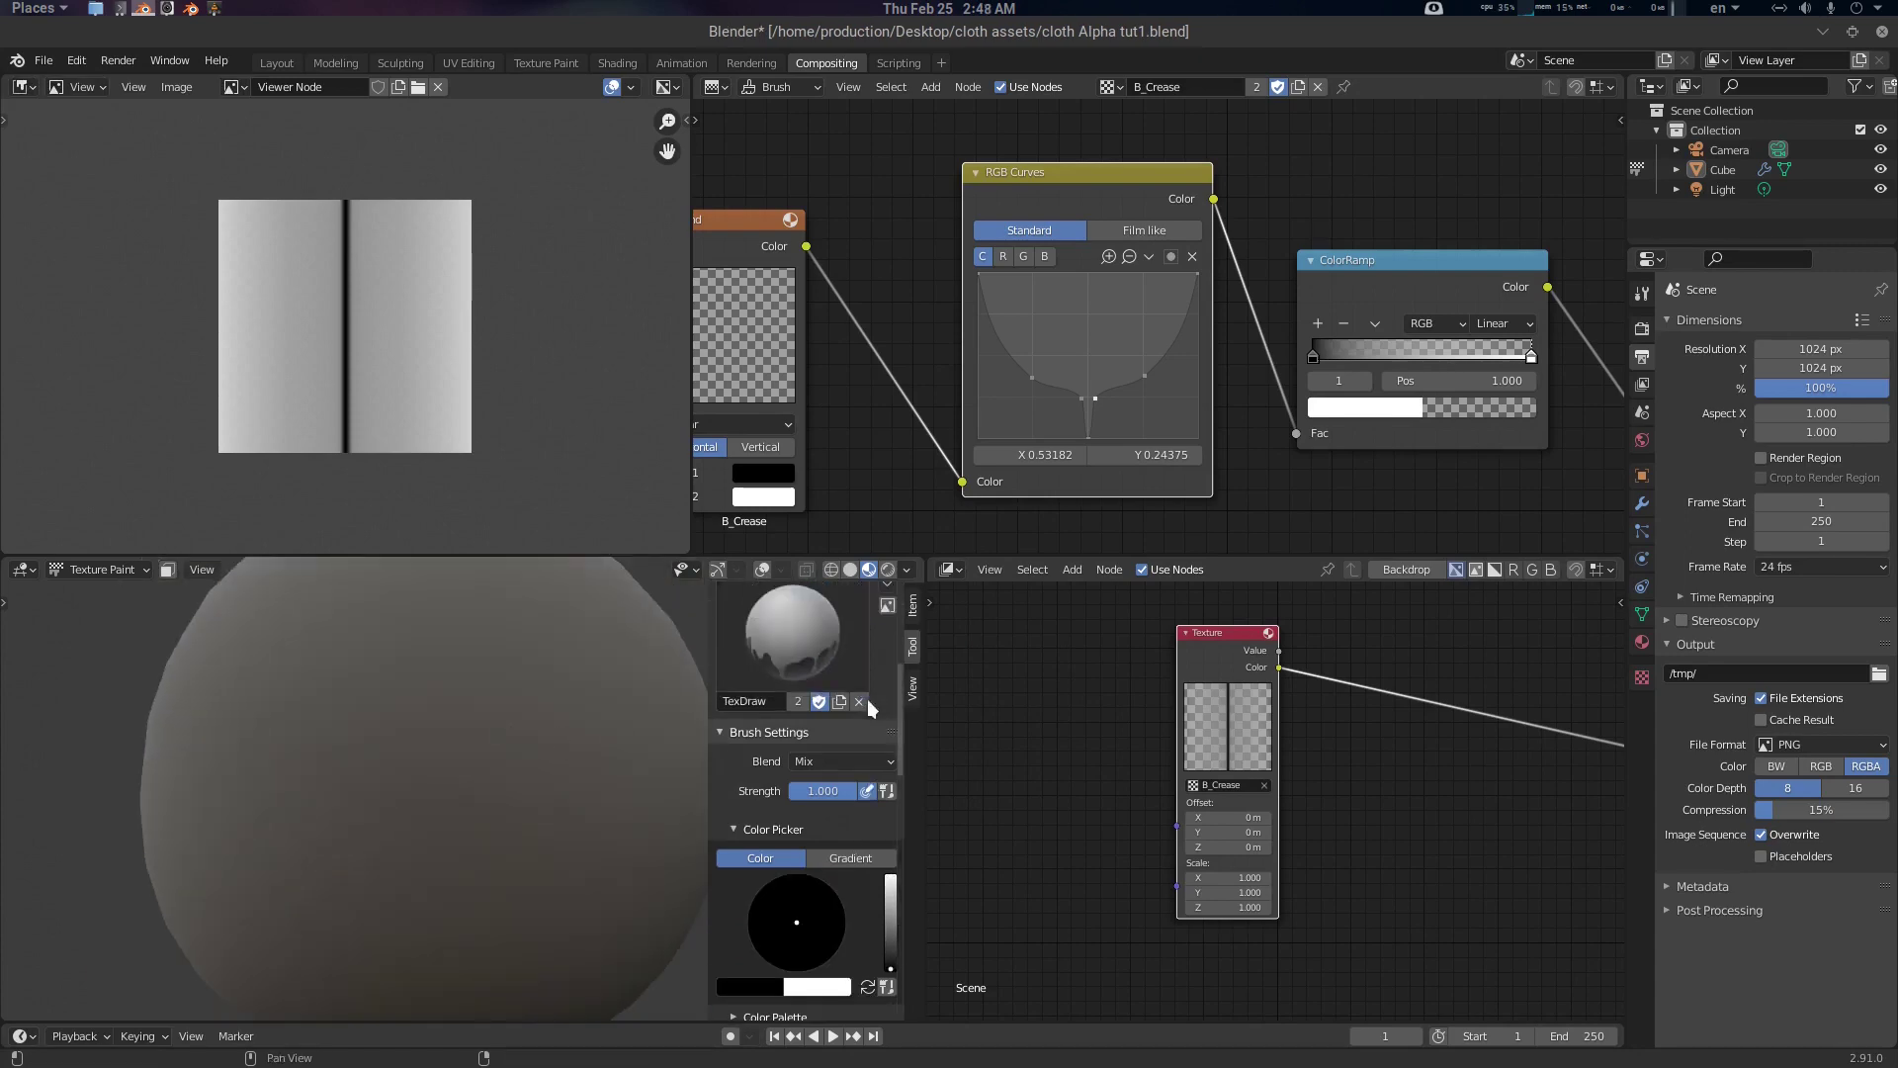
# Switch back to the Draw image paint tool with Screen blending and make white the active brush color
pyautogui.click(887, 584)
pyautogui.moveTo(942, 626)
pyautogui.click(1127, 624)
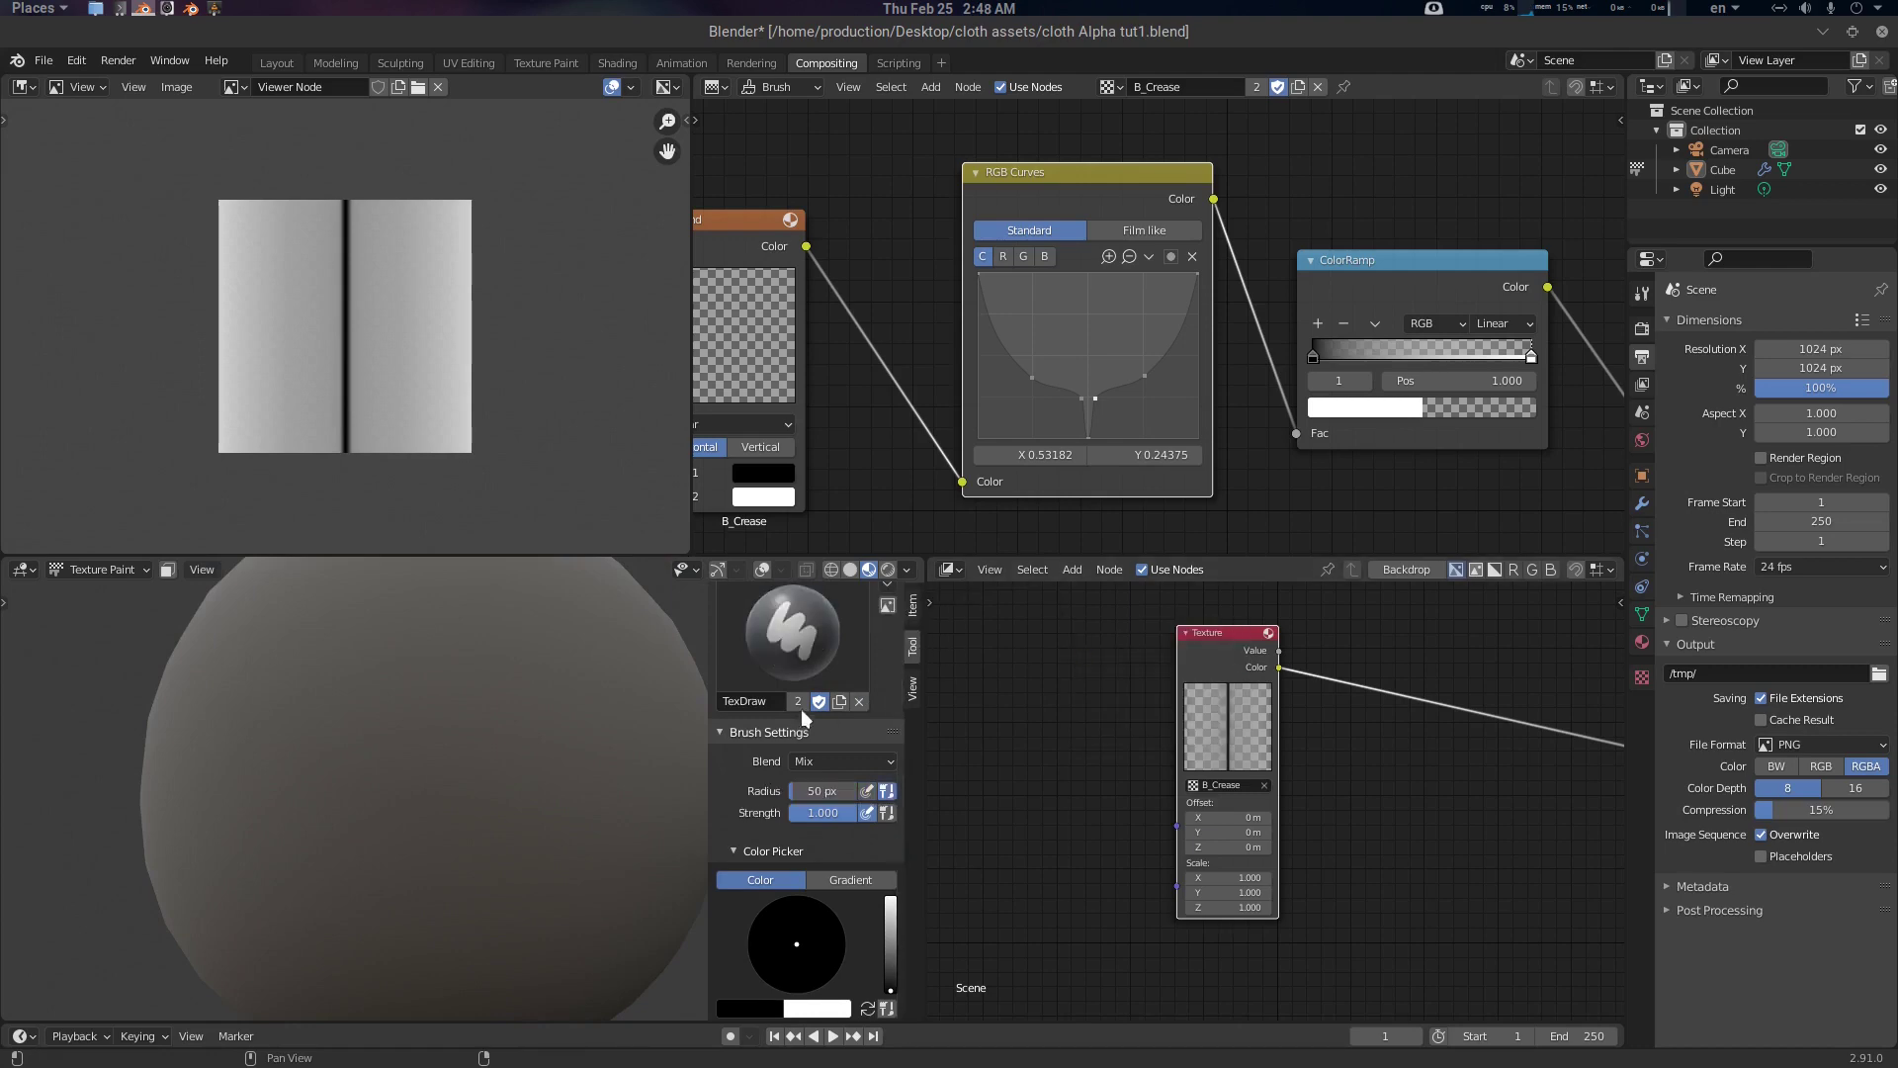
pyautogui.click(827, 762)
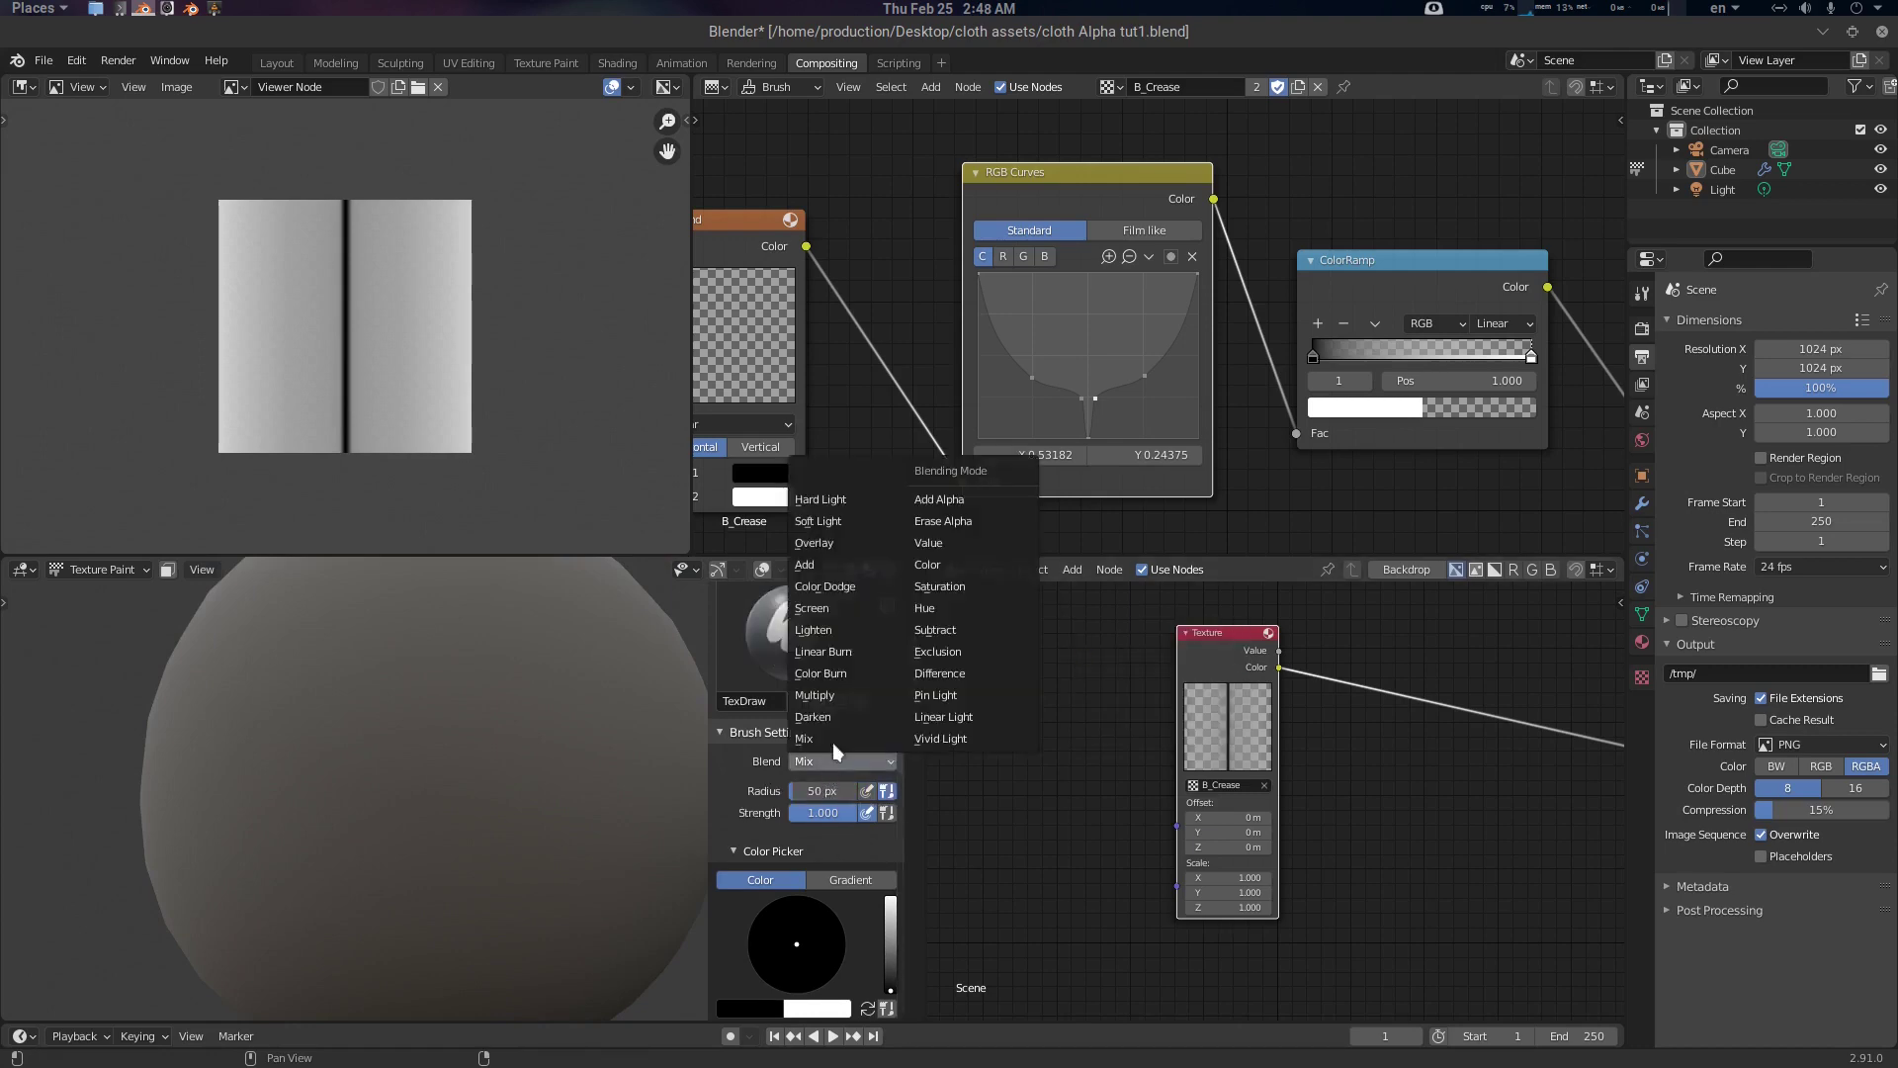
pyautogui.click(833, 612)
pyautogui.scroll(-3, 749, 792)
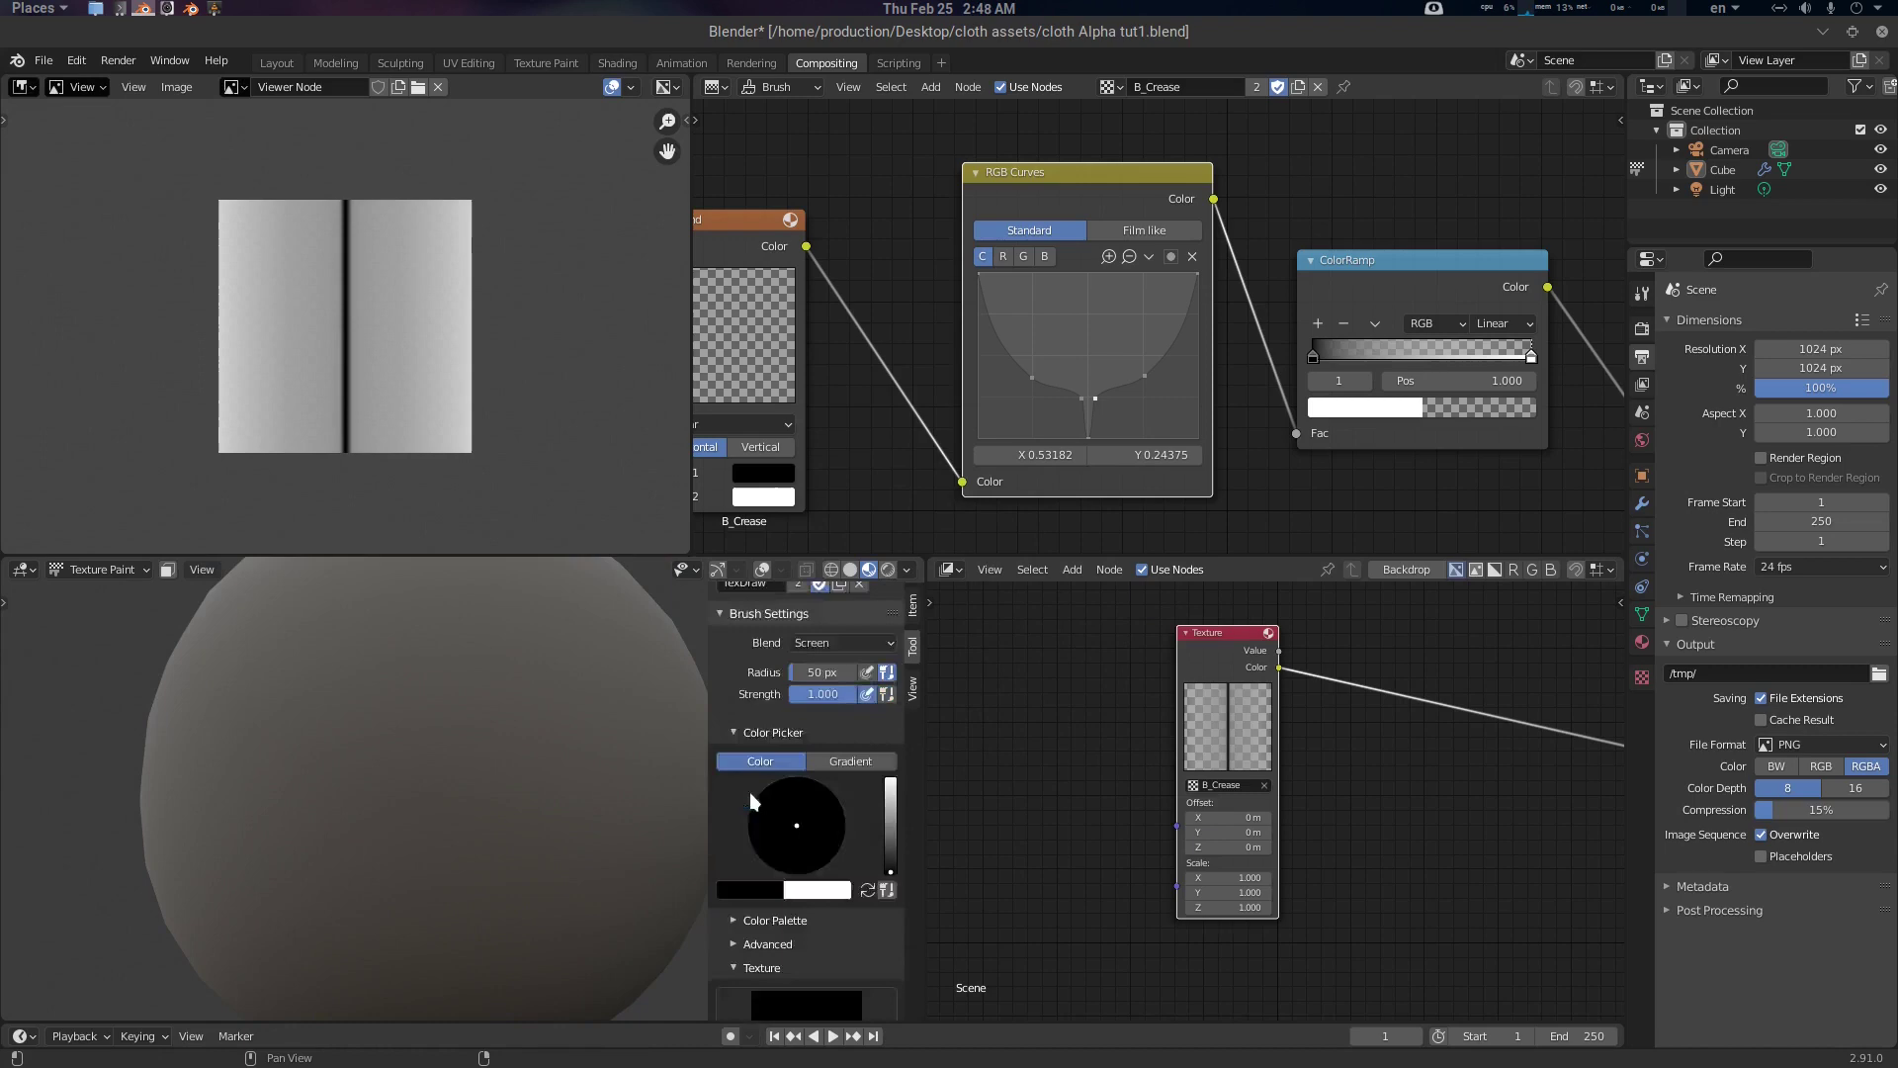
pyautogui.click(867, 889)
pyautogui.scroll(3, 567, 745)
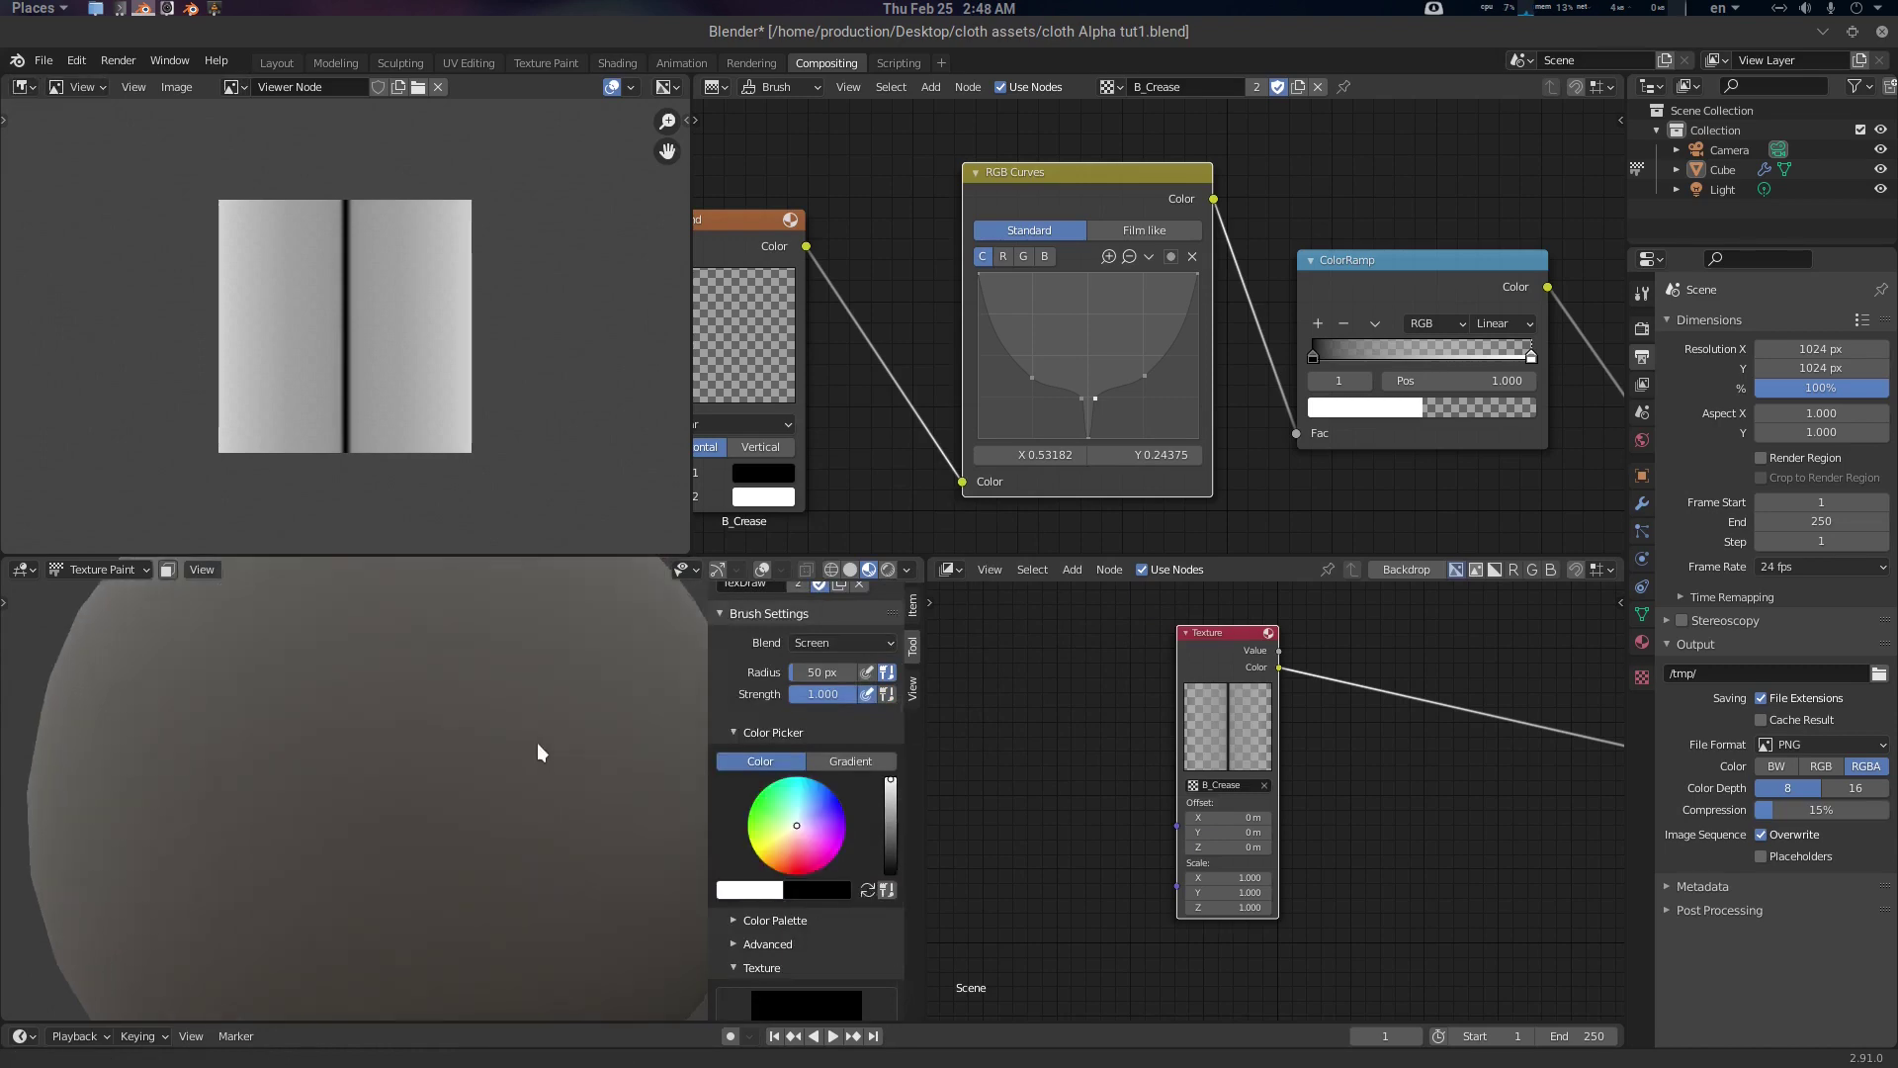
# Unlink B_Crease from the brush, create a new brush texture named B_Wrinkle, and enable nodes for it
pyautogui.click(1318, 87)
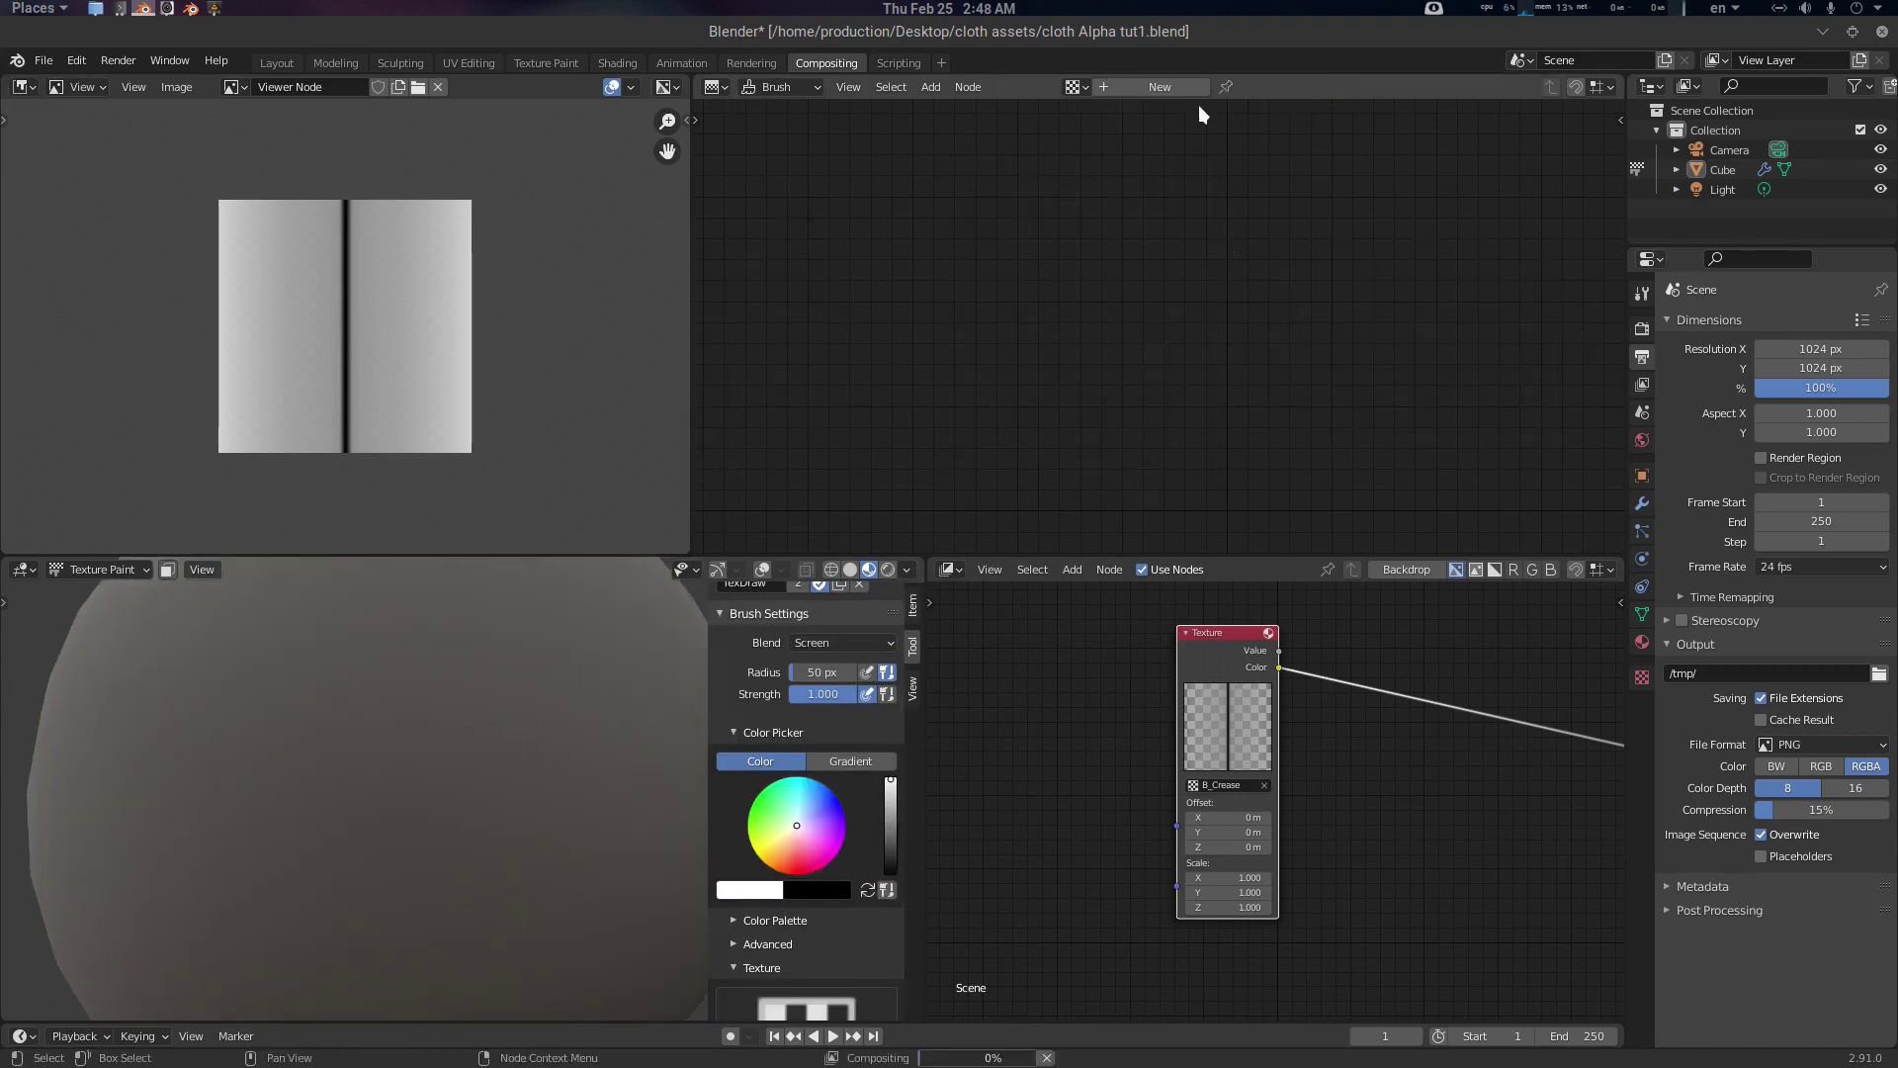
pyautogui.click(1176, 87)
pyautogui.doubleClick(1191, 89)
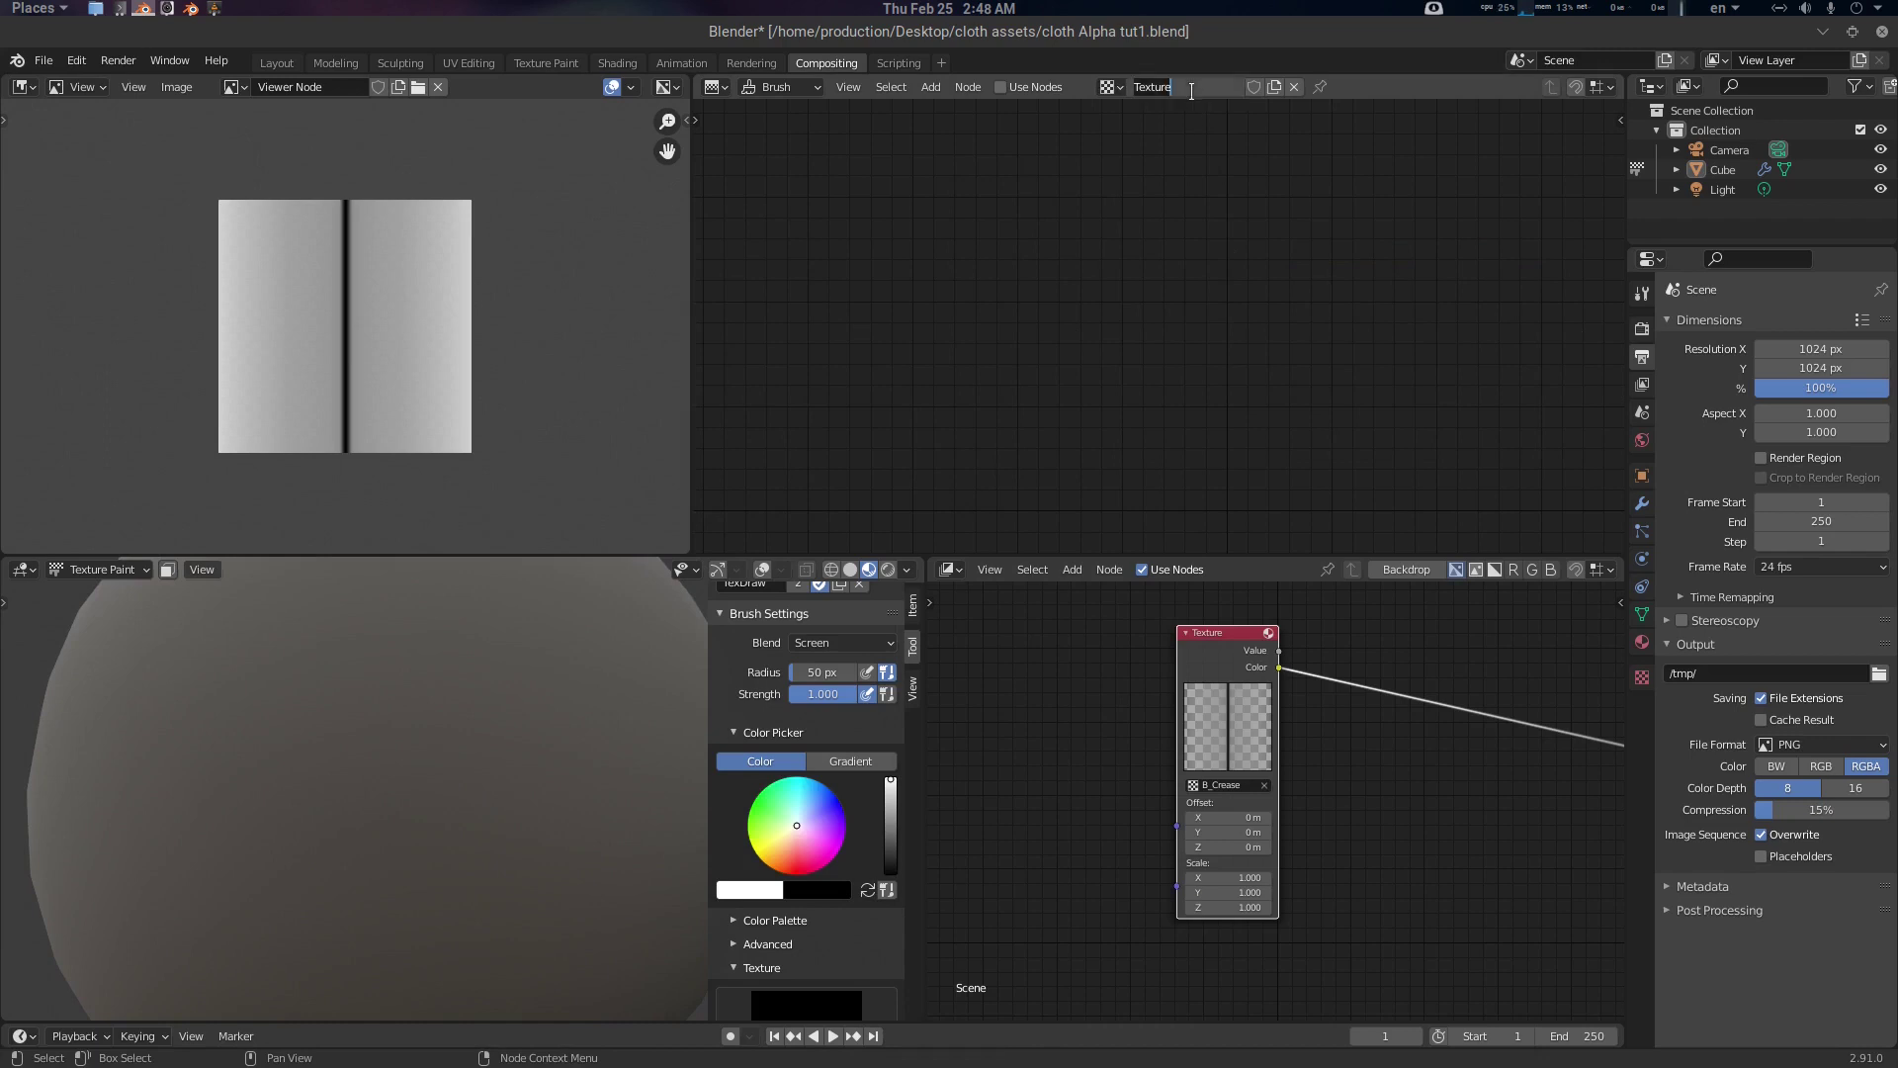
pyautogui.write('B_Wrinkle')
pyautogui.press('Return')
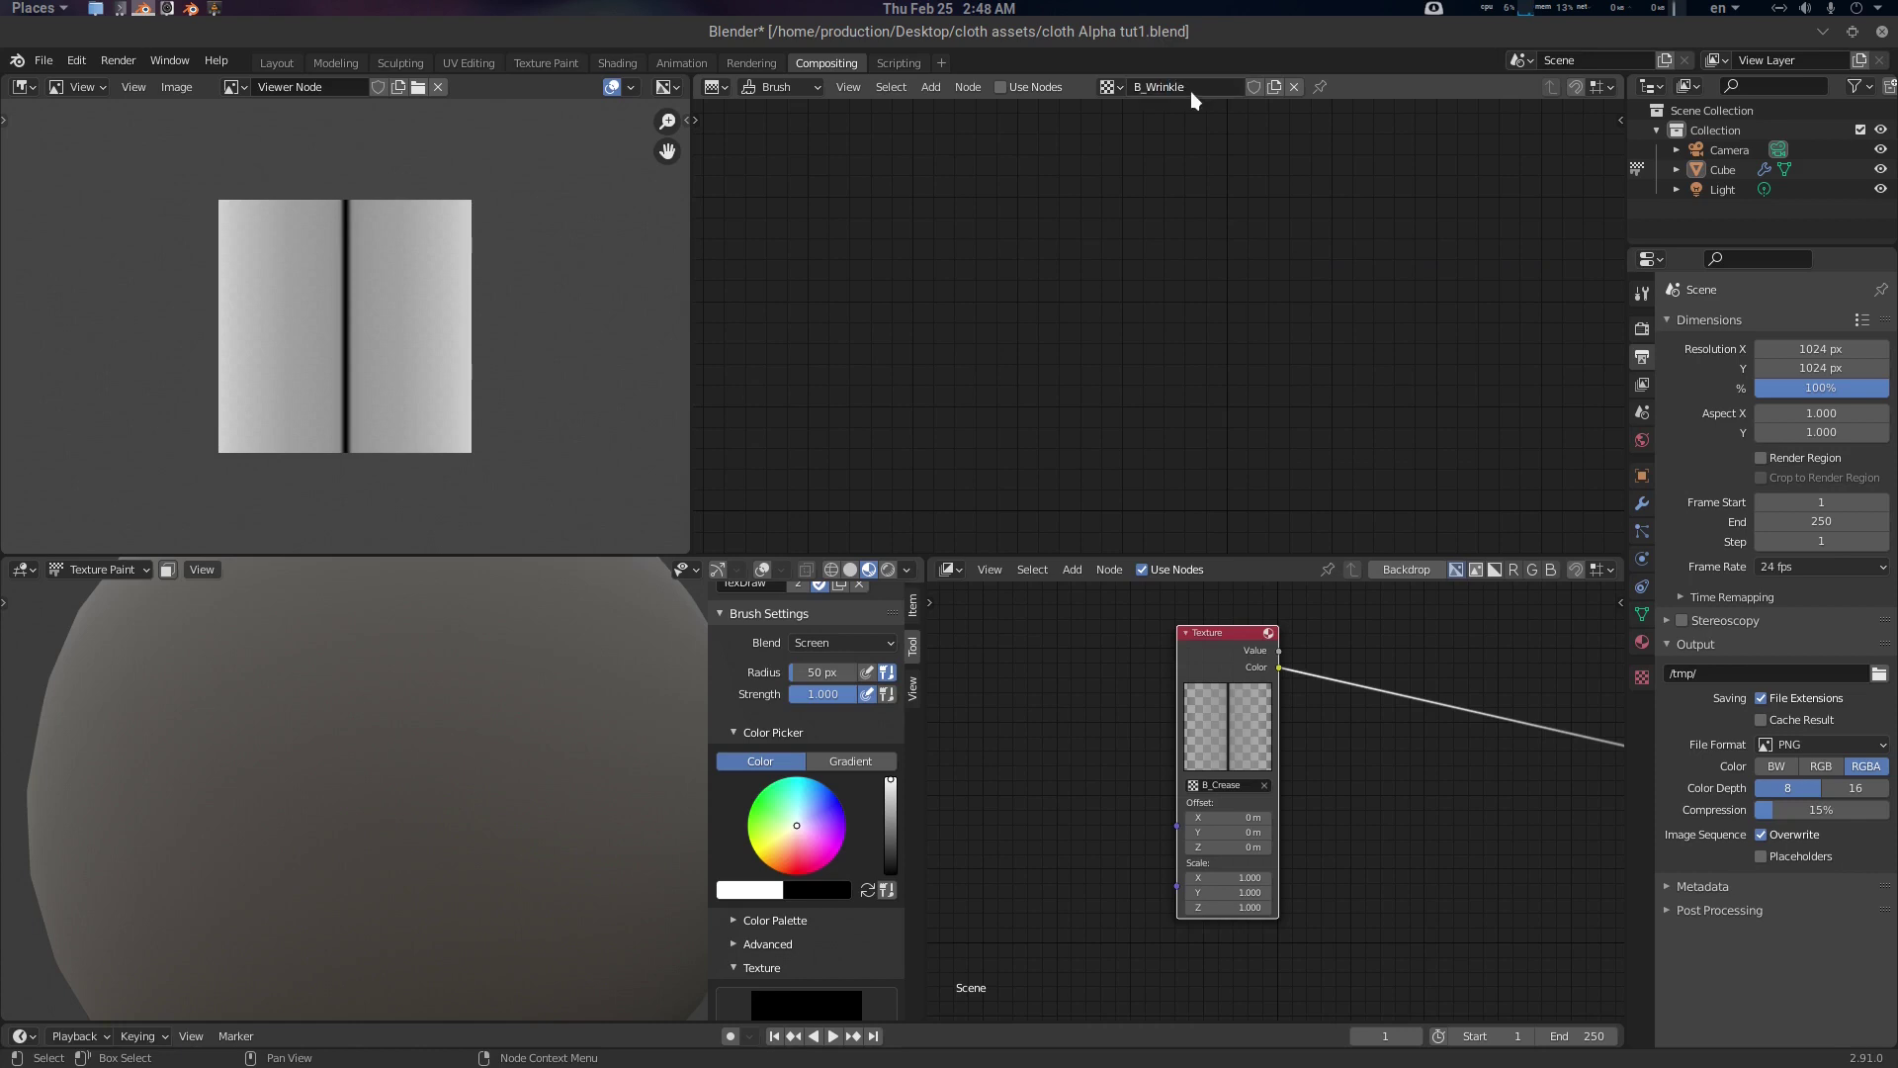
pyautogui.click(1040, 89)
pyautogui.moveTo(1084, 330); pyautogui.dragTo(1008, 360, button='middle')
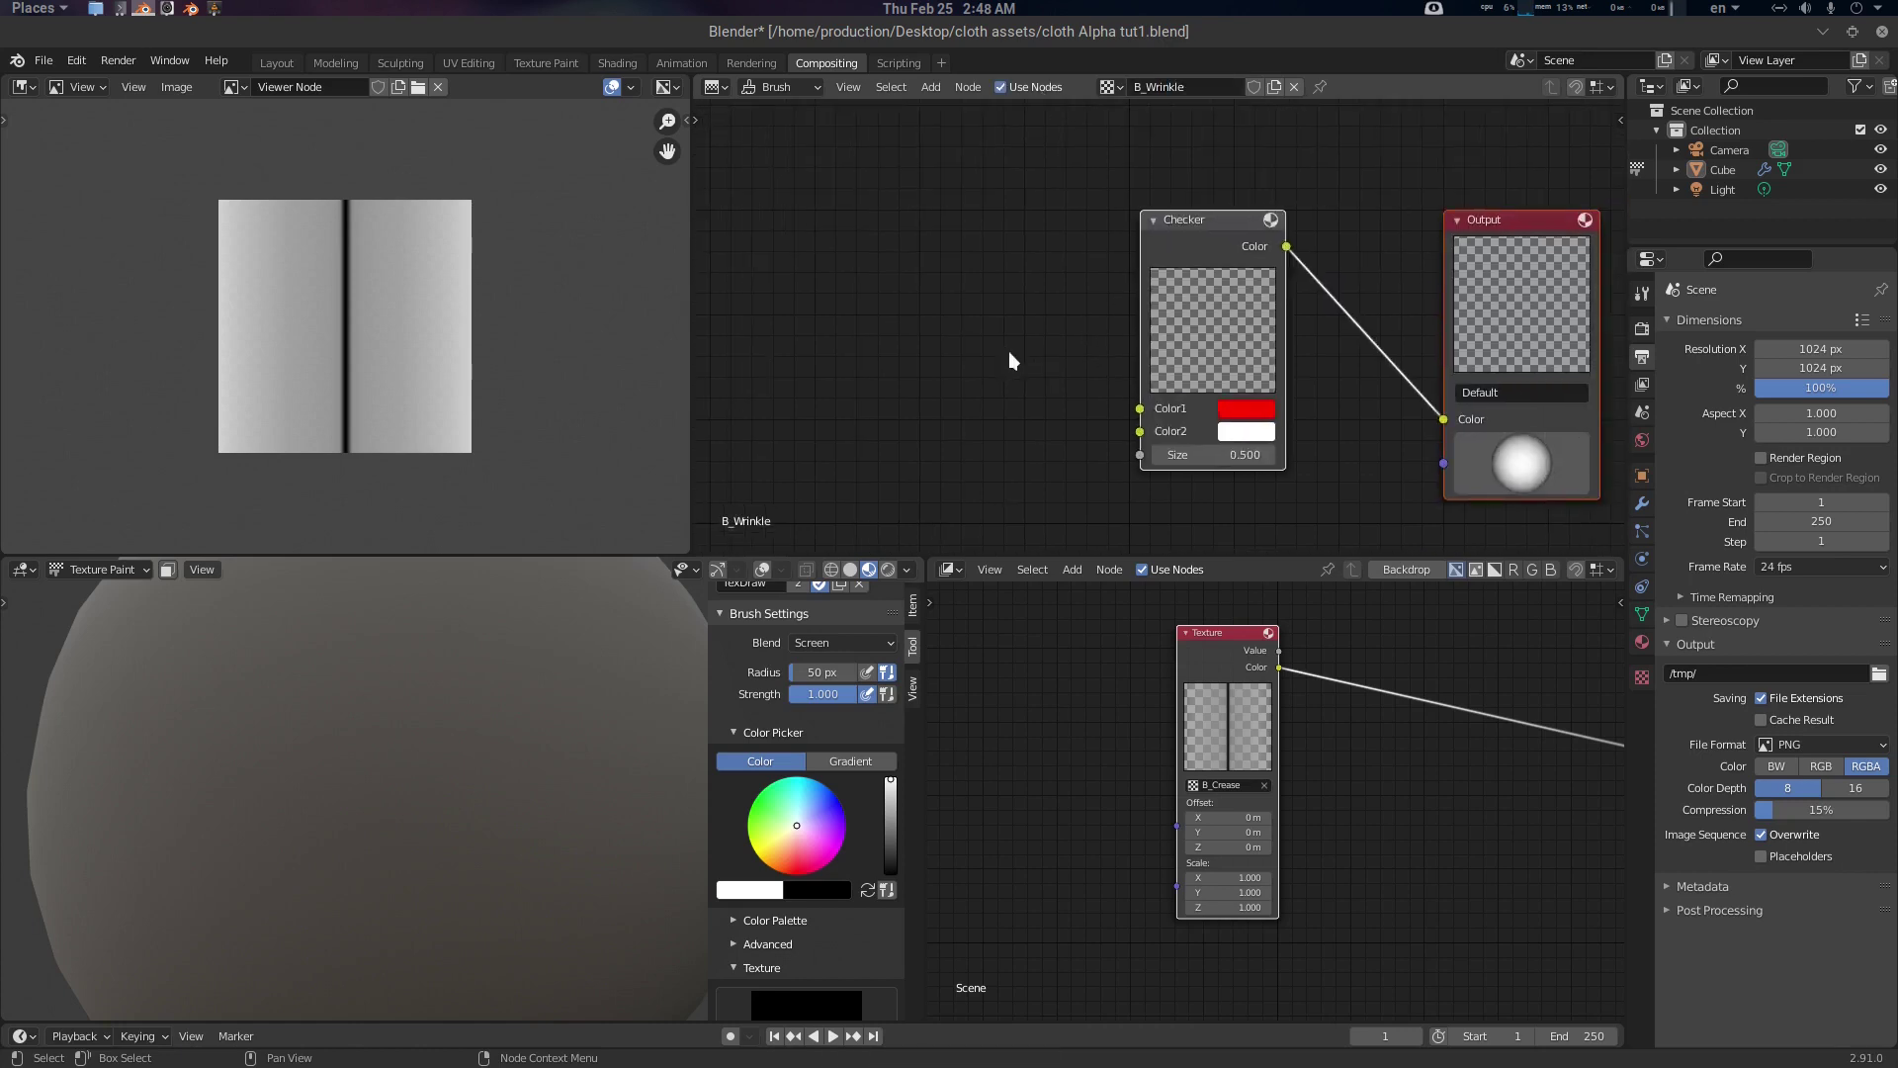
# Replace the default Checker node with a Voronoi node and connect its Color to the Output node's Color
pyautogui.moveTo(1178, 251); pyautogui.dragTo(1109, 263)
pyautogui.press('x')
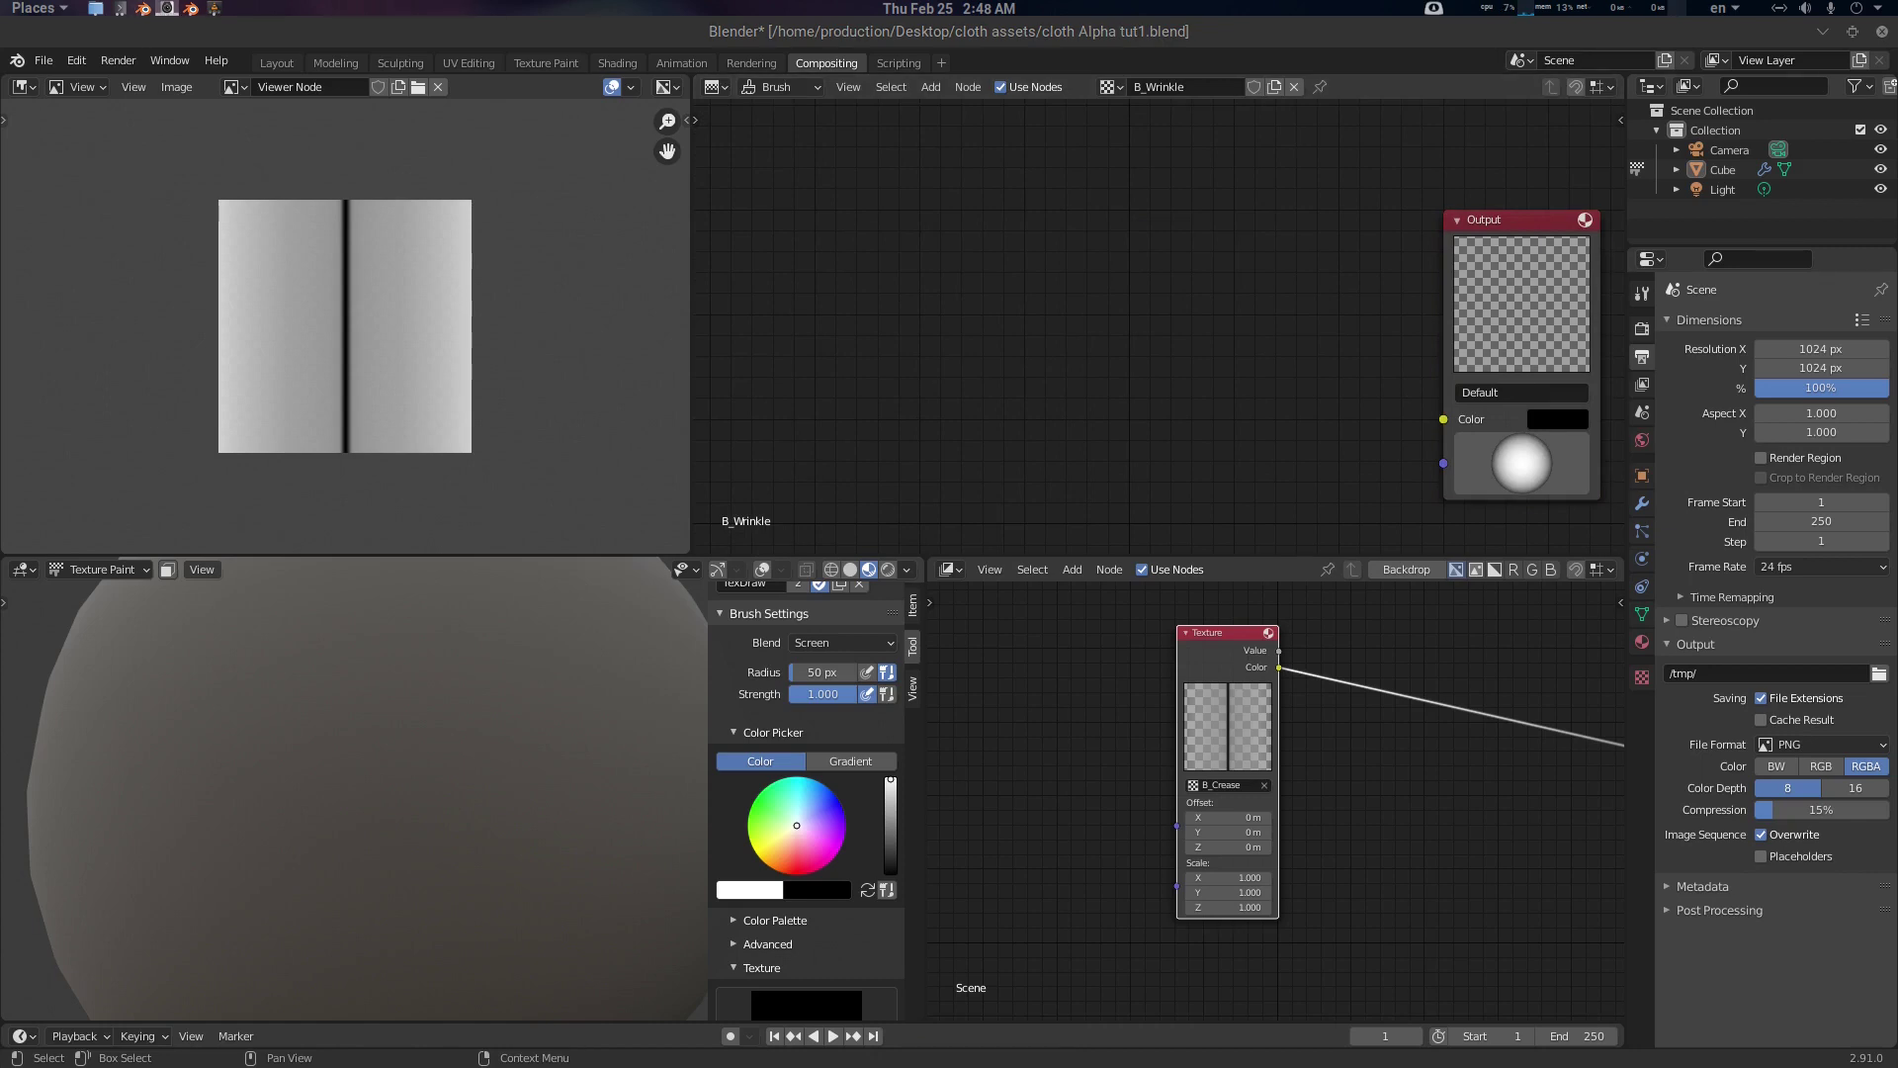
pyautogui.hotkey('shift', 'a')
pyautogui.click(1027, 219)
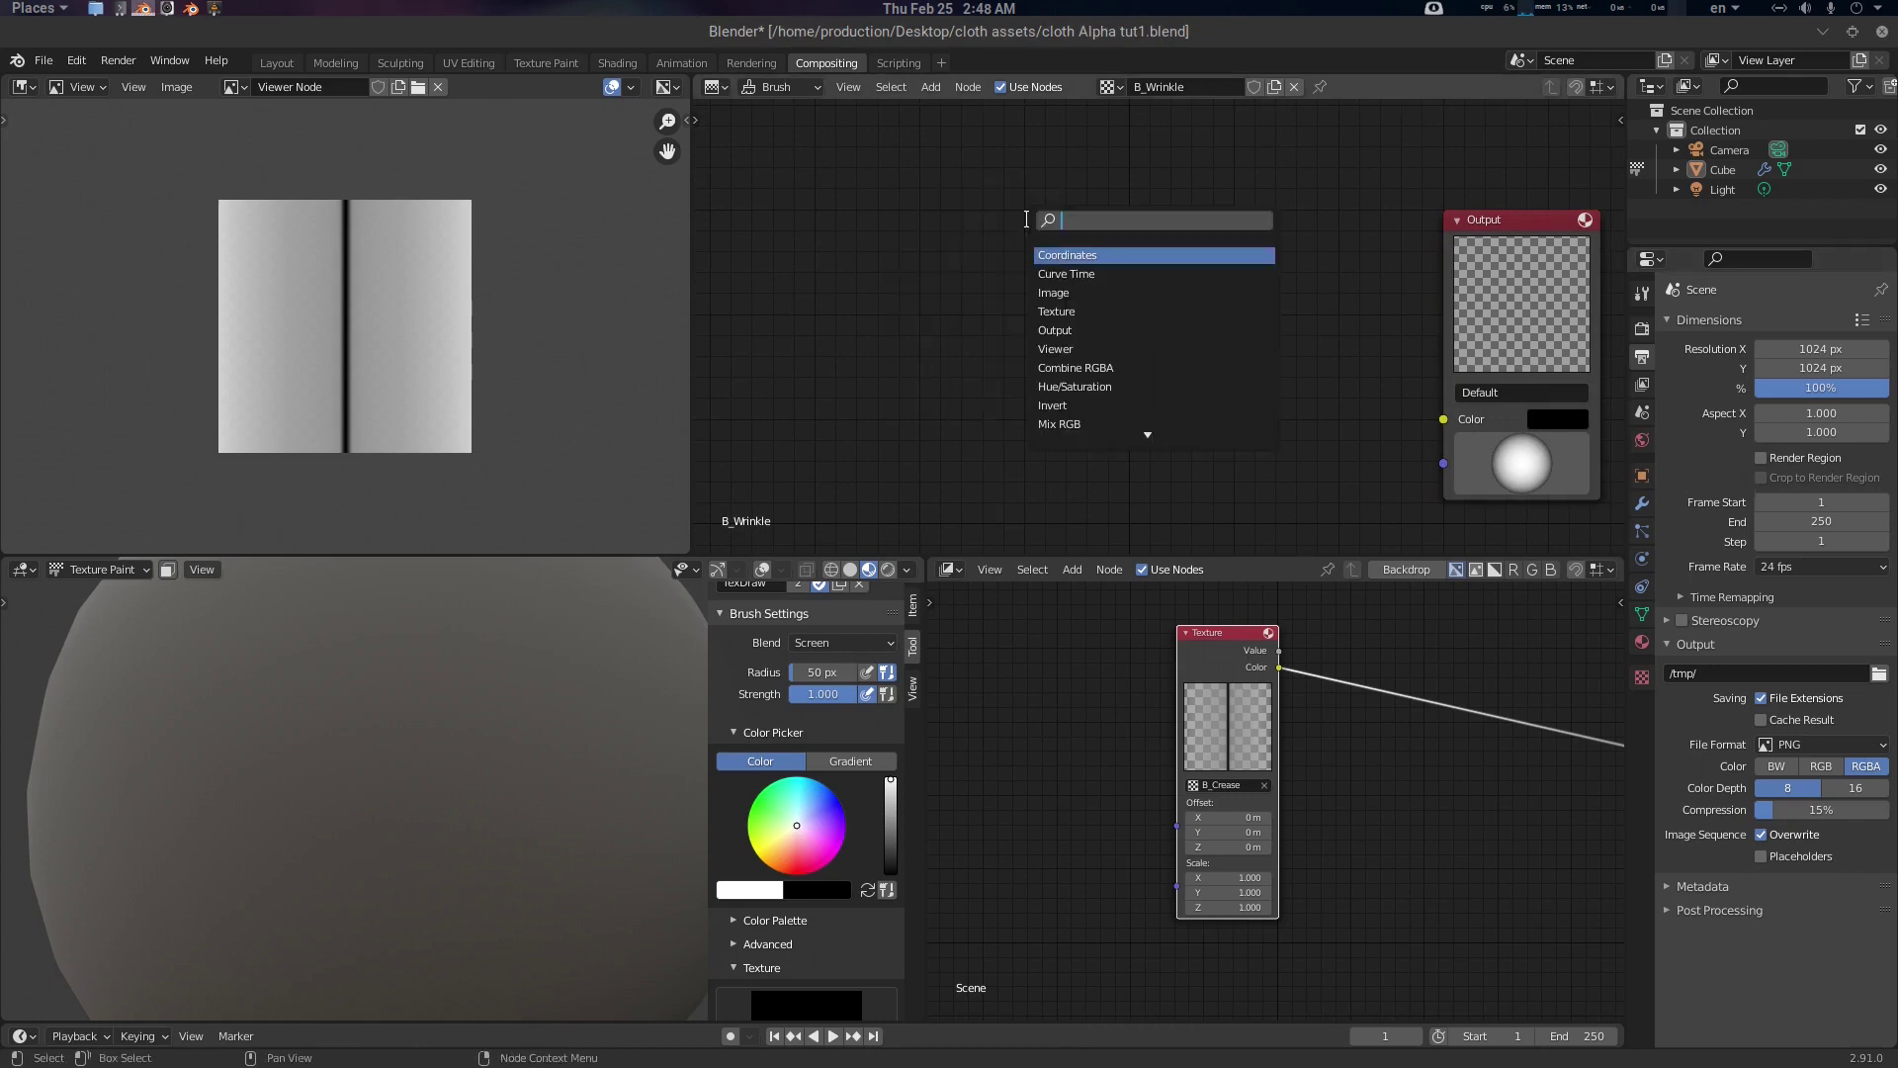
pyautogui.write('voronoi')
pyautogui.press('Return')
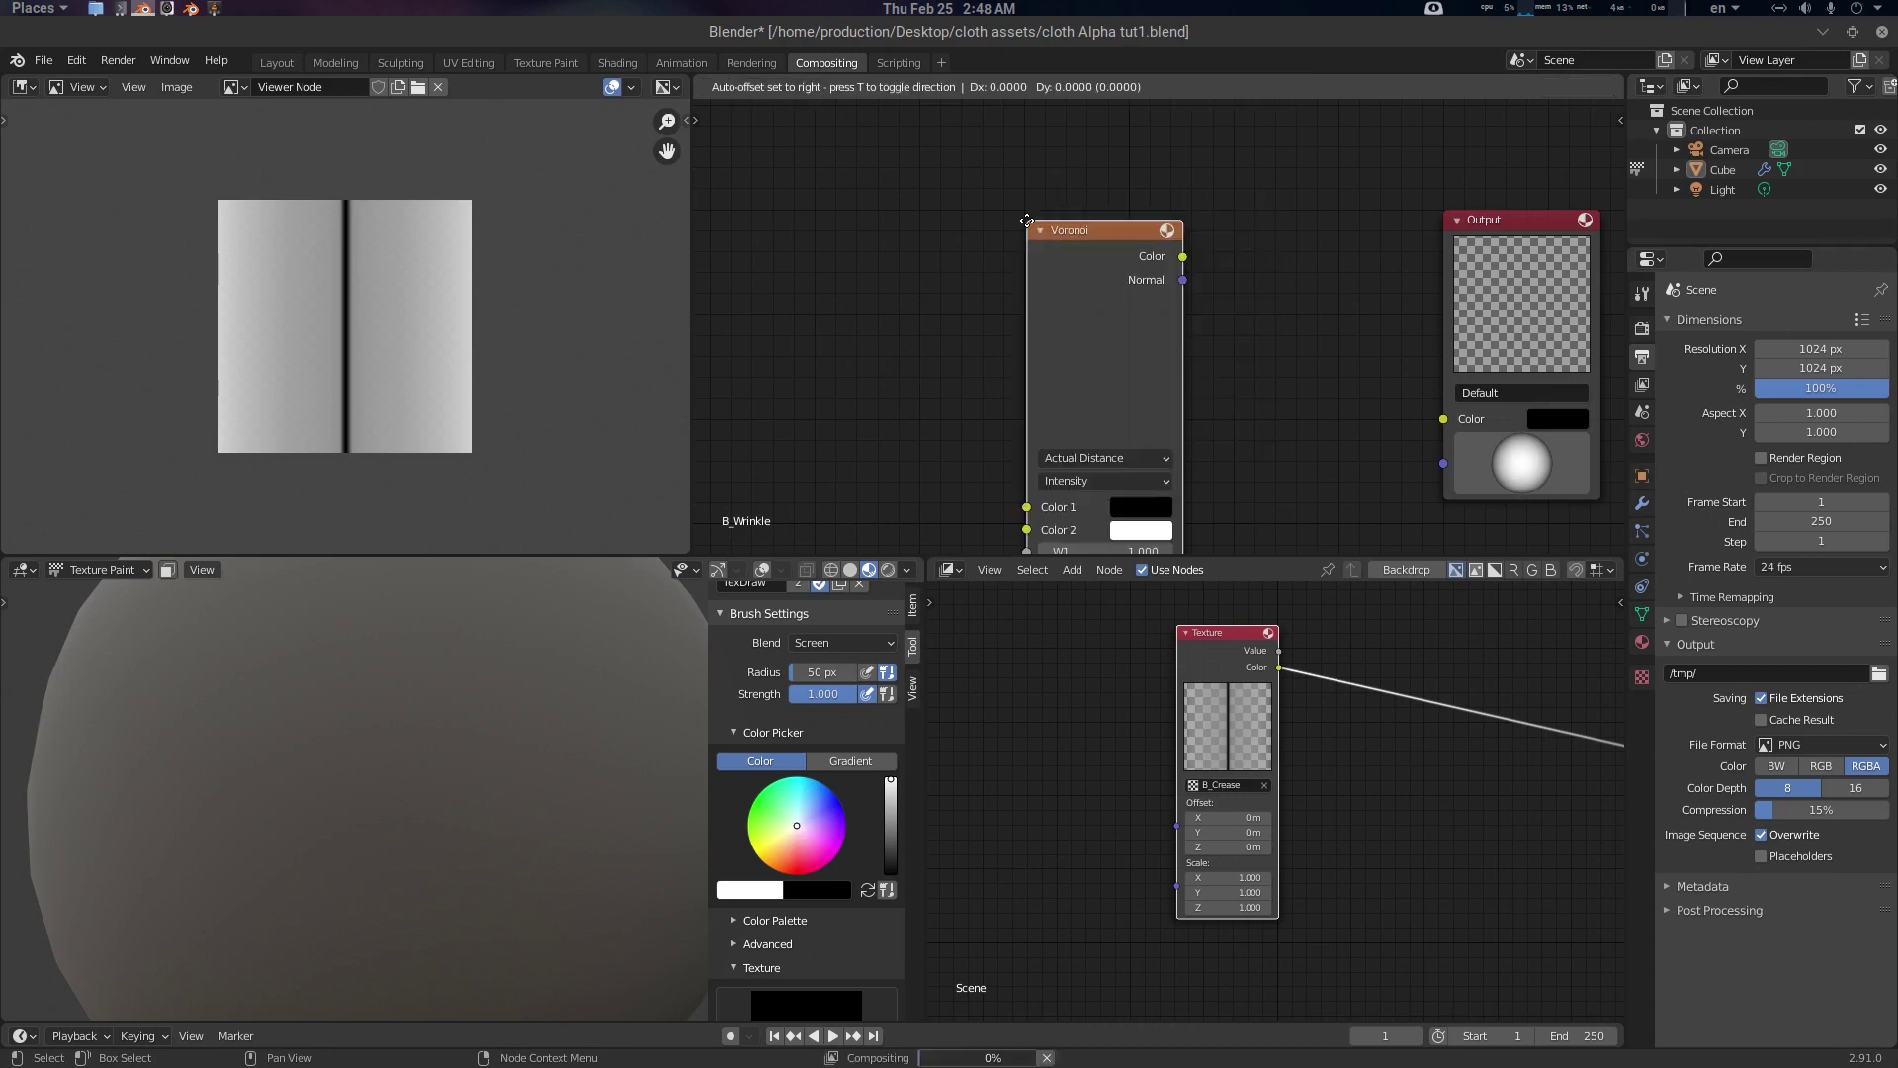
pyautogui.click(913, 138)
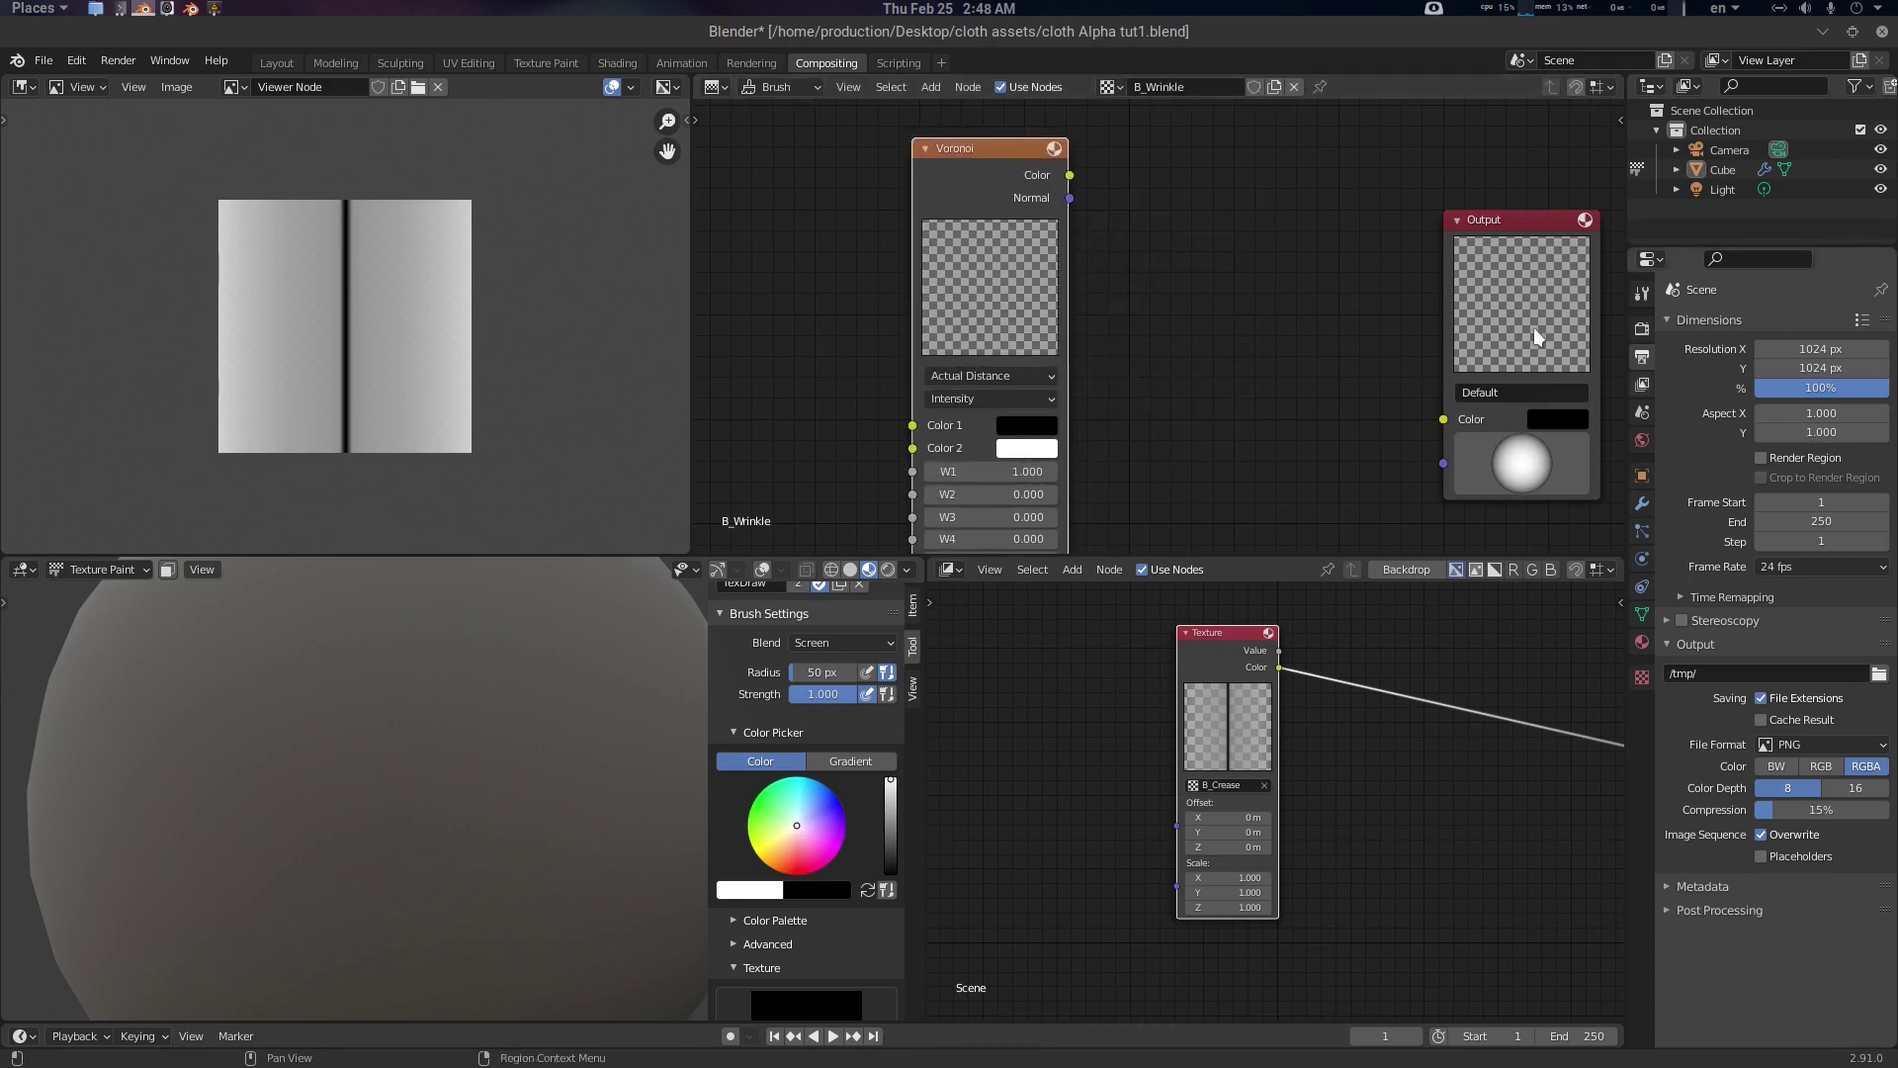
pyautogui.moveTo(1069, 175); pyautogui.dragTo(1444, 419)
# Assign B_Wrinkle to the compositor's Texture node for preview and give the texture a fake user
pyautogui.scroll(1, 1339, 820)
pyautogui.click(1167, 712)
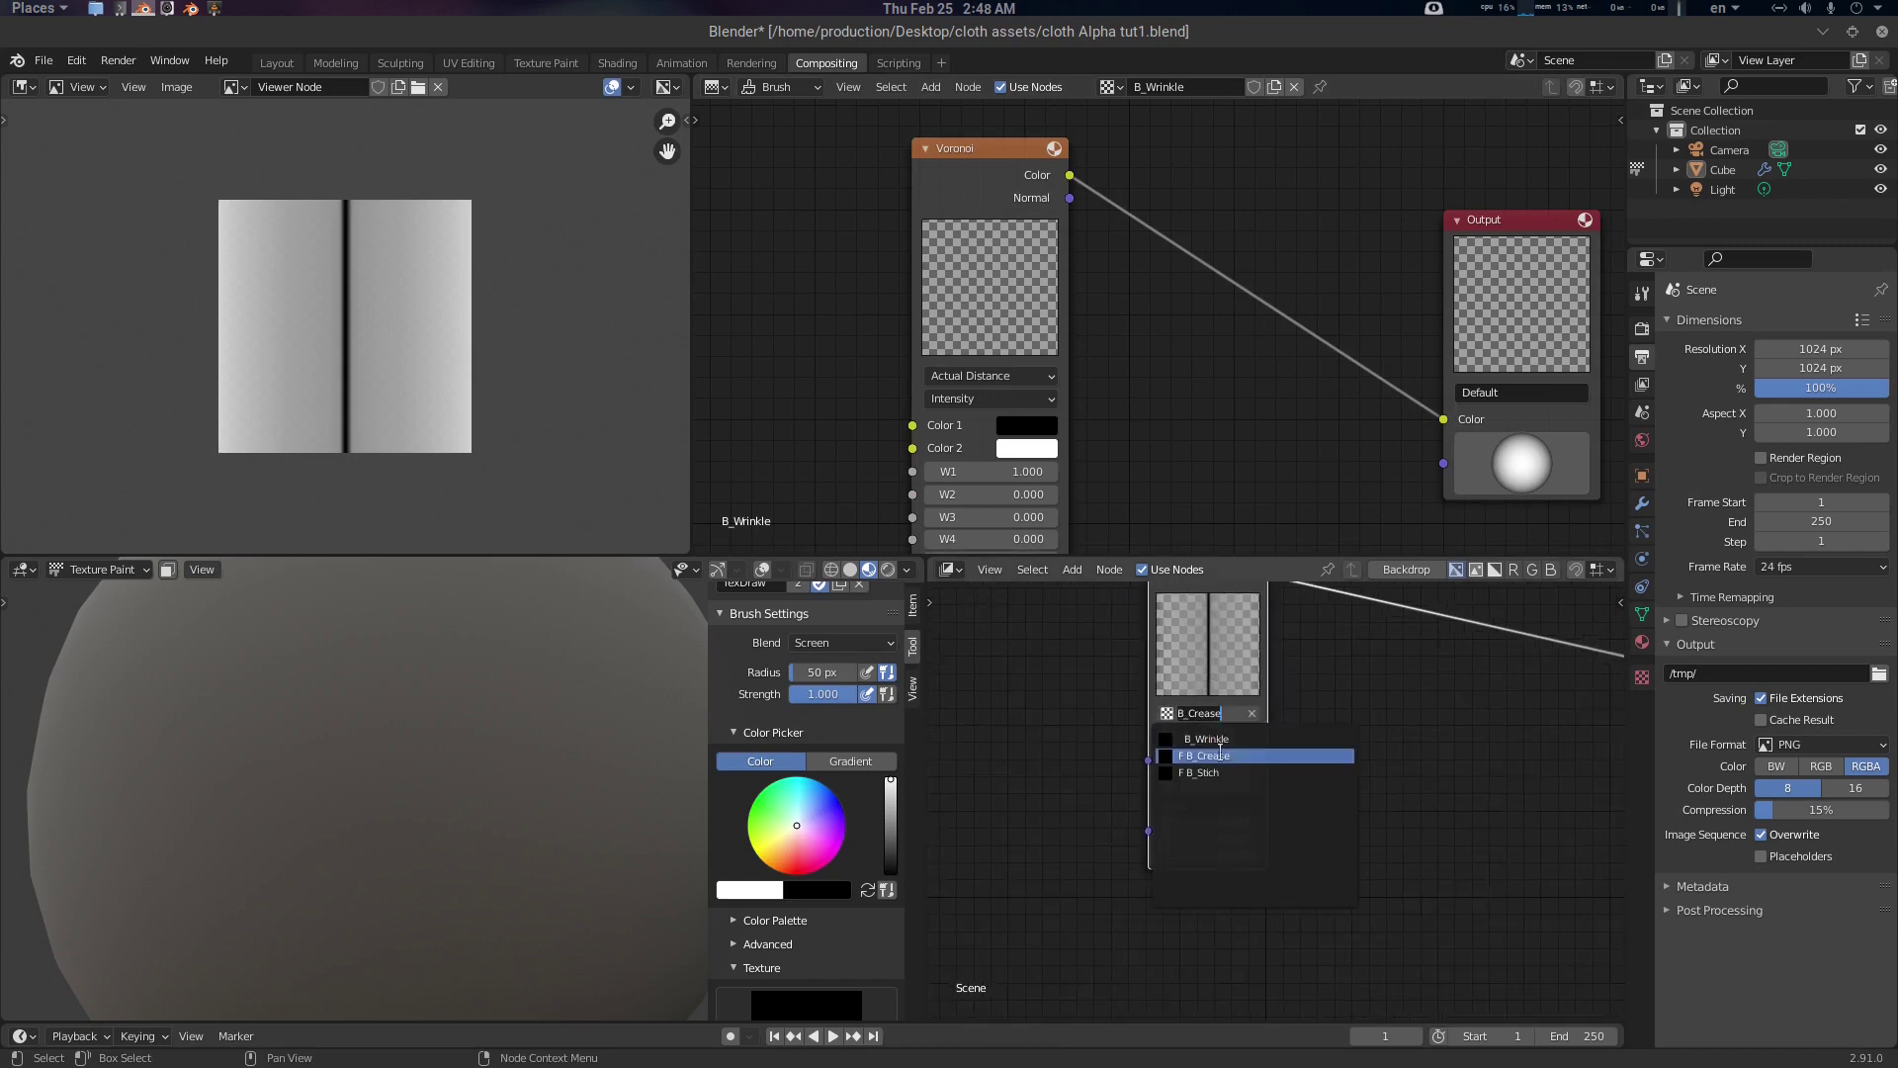
pyautogui.click(1255, 748)
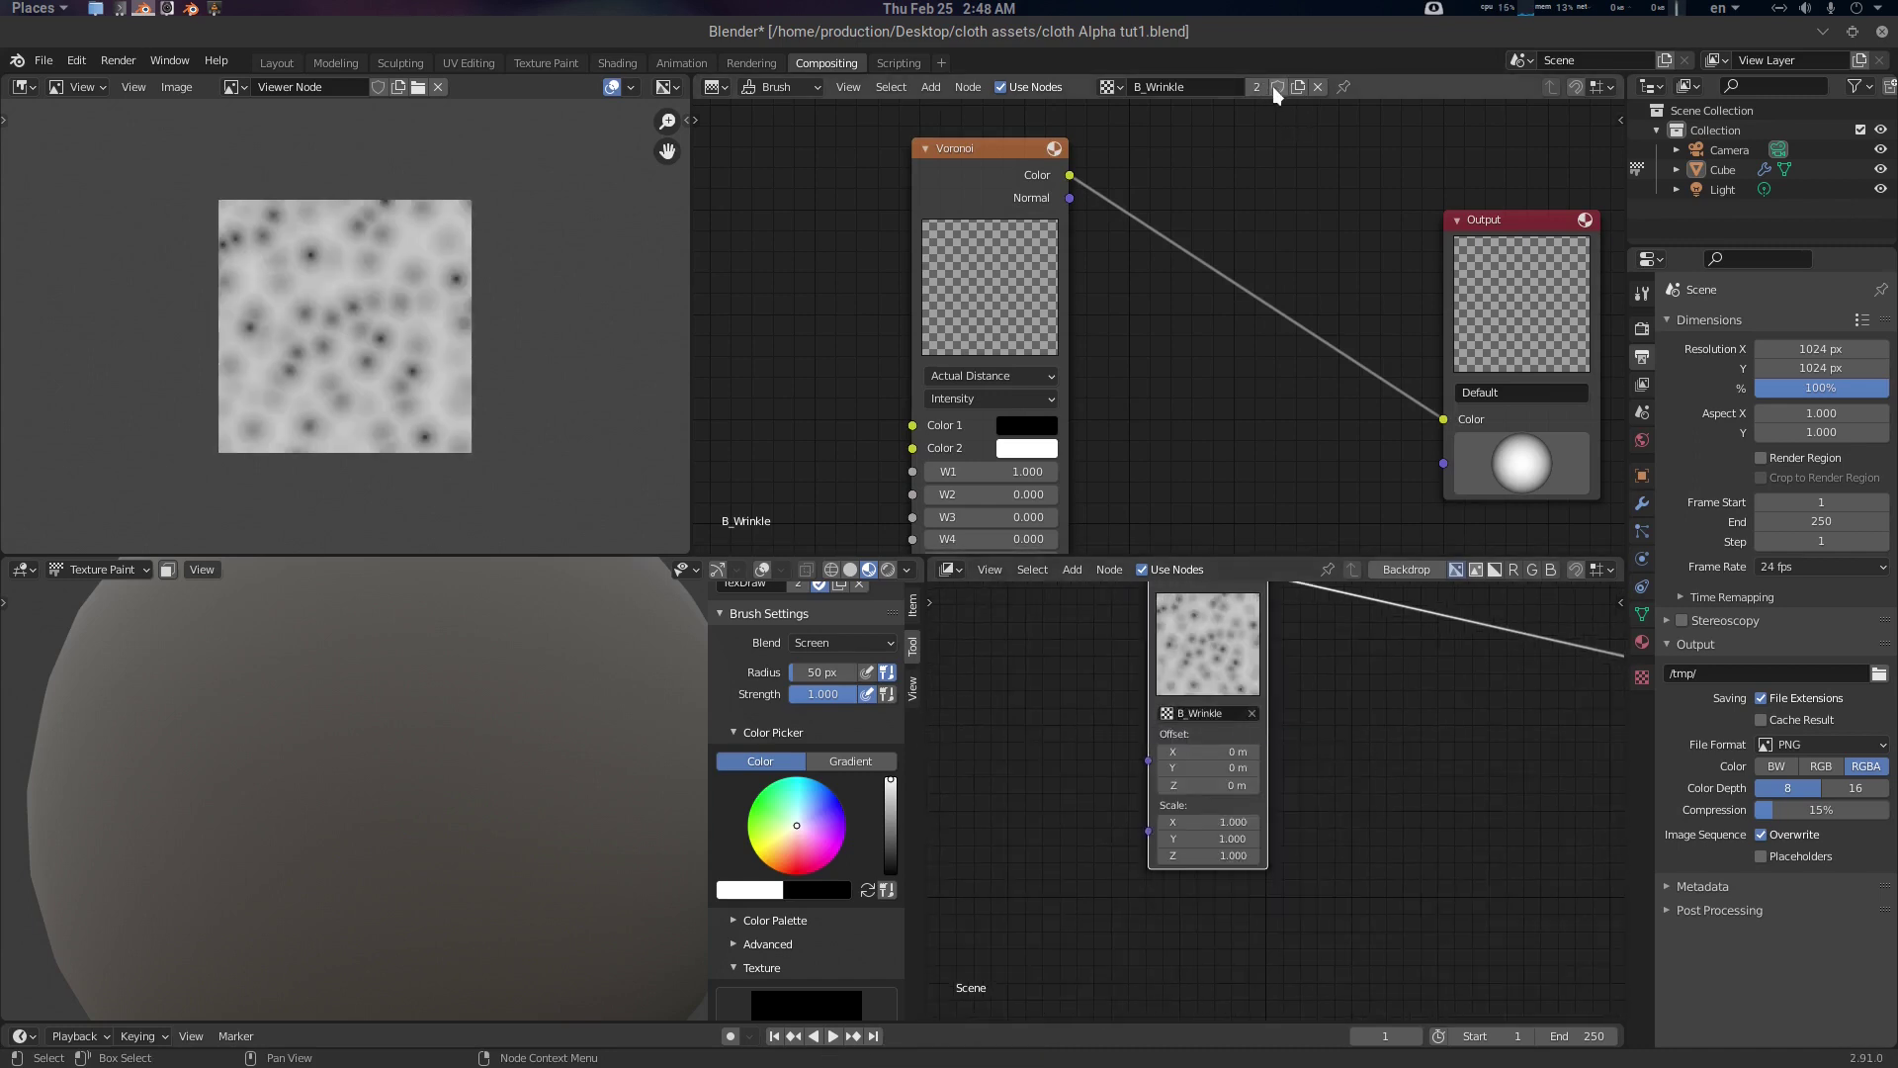
pyautogui.moveTo(1121, 329); pyautogui.dragTo(1195, 287, button='middle')
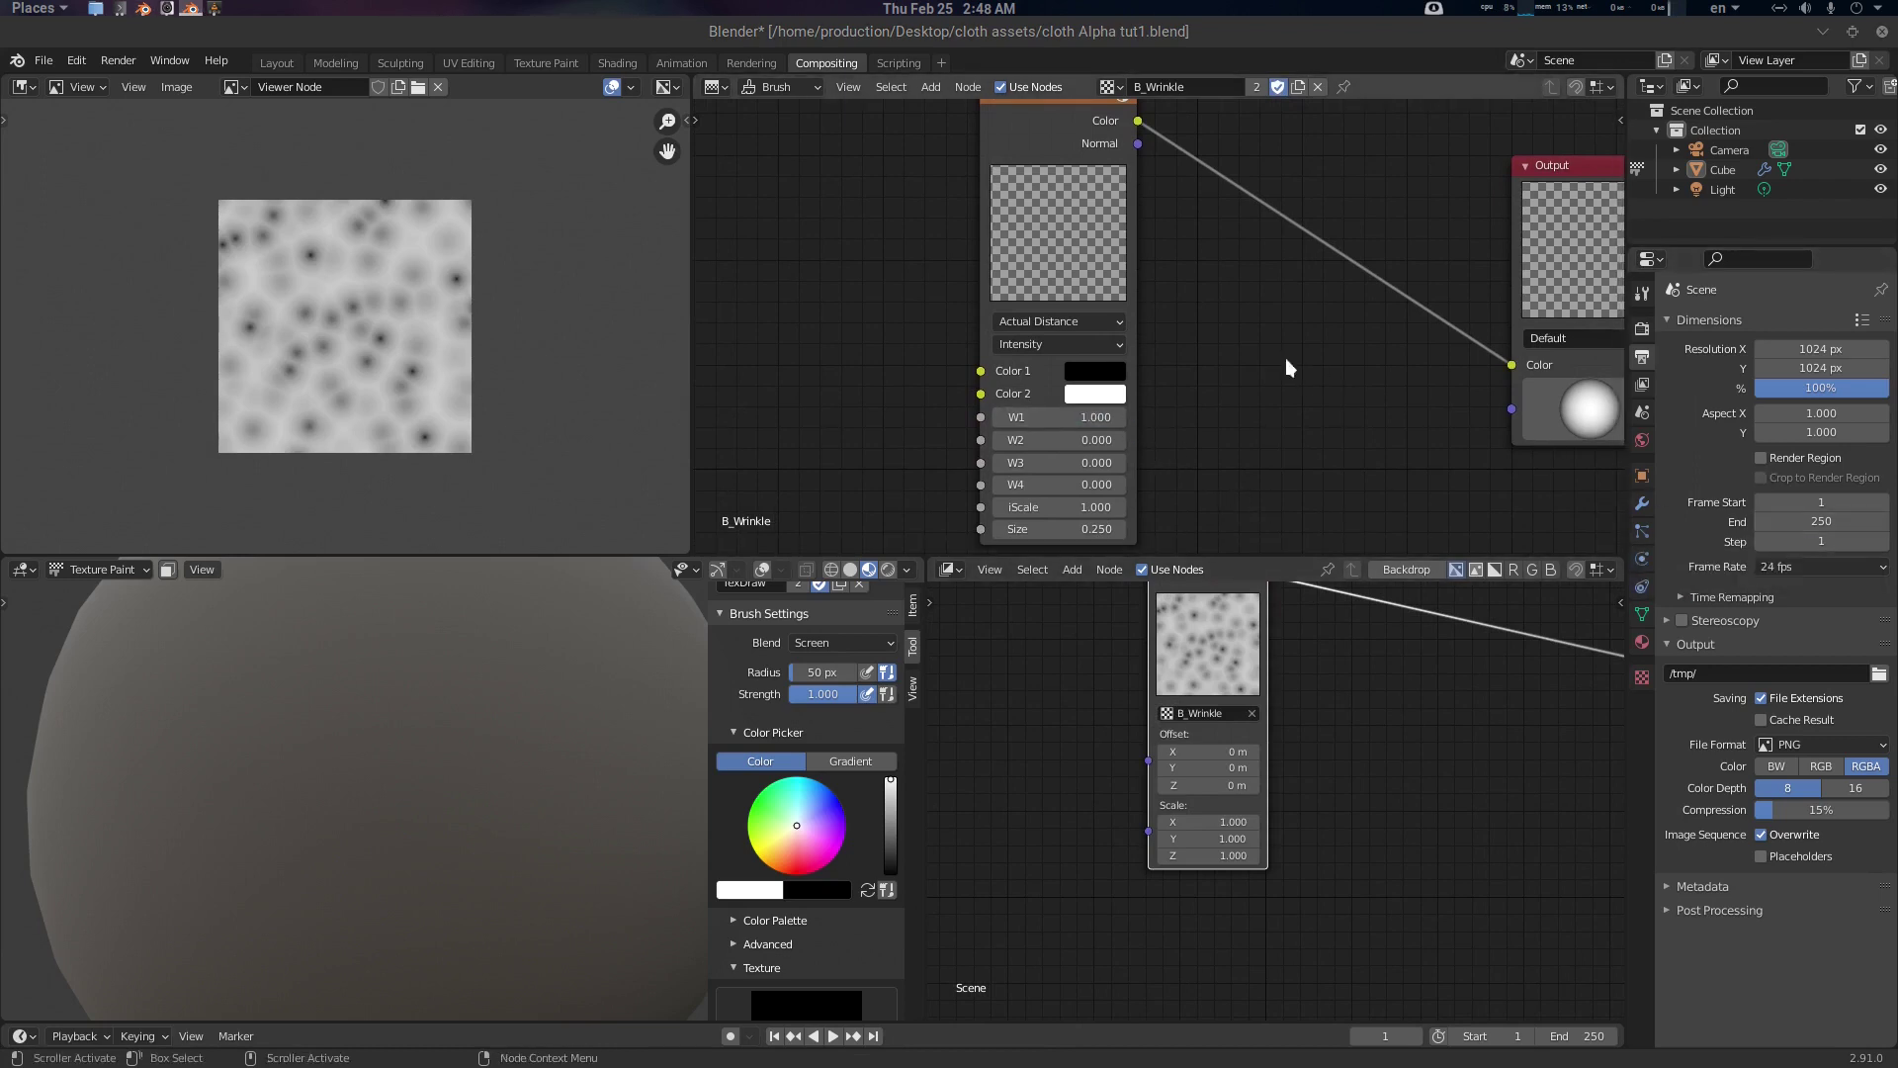
# Insert a Scale node into the link between the Voronoi and Output nodes of B_Wrinkle
pyautogui.scroll(-2, 1299, 410)
pyautogui.moveTo(1125, 203); pyautogui.dragTo(875, 229)
pyautogui.hotkey('shift', 'a')
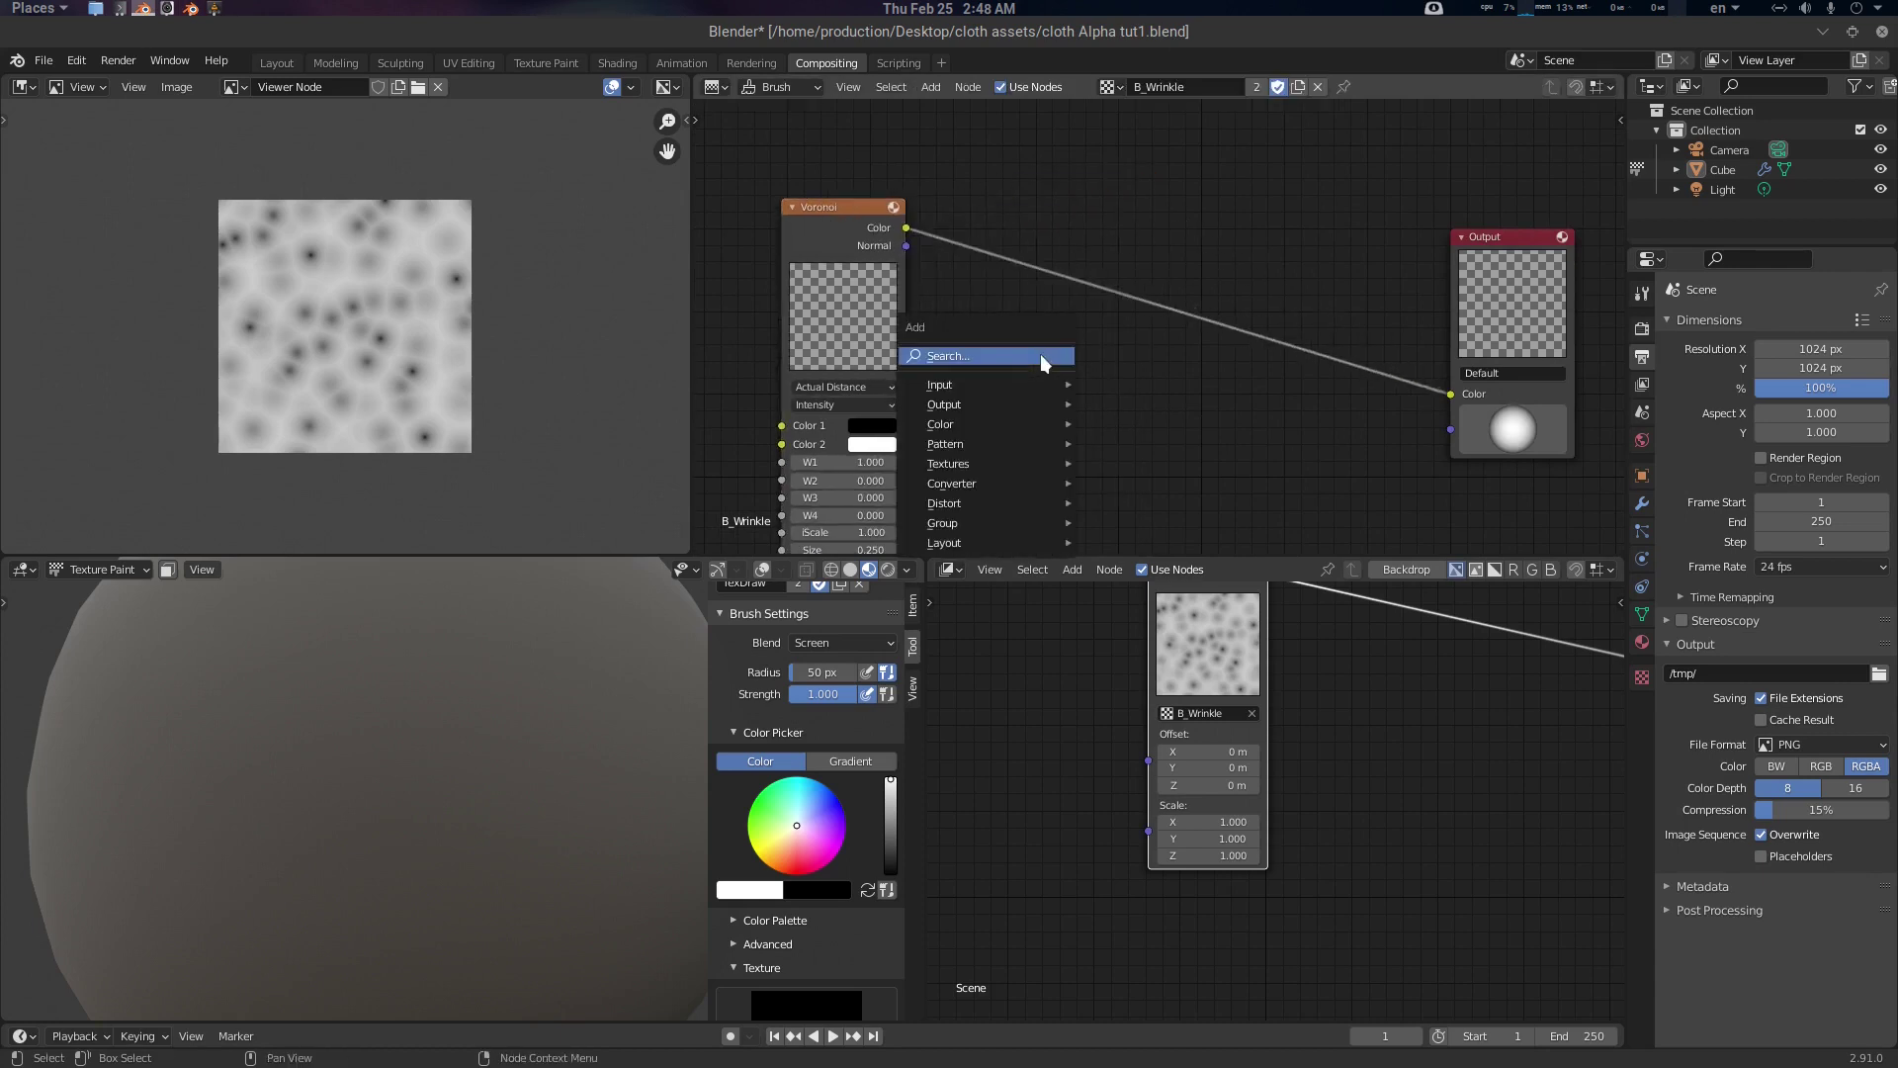
pyautogui.click(1041, 354)
pyautogui.write('scale')
pyautogui.press('Return')
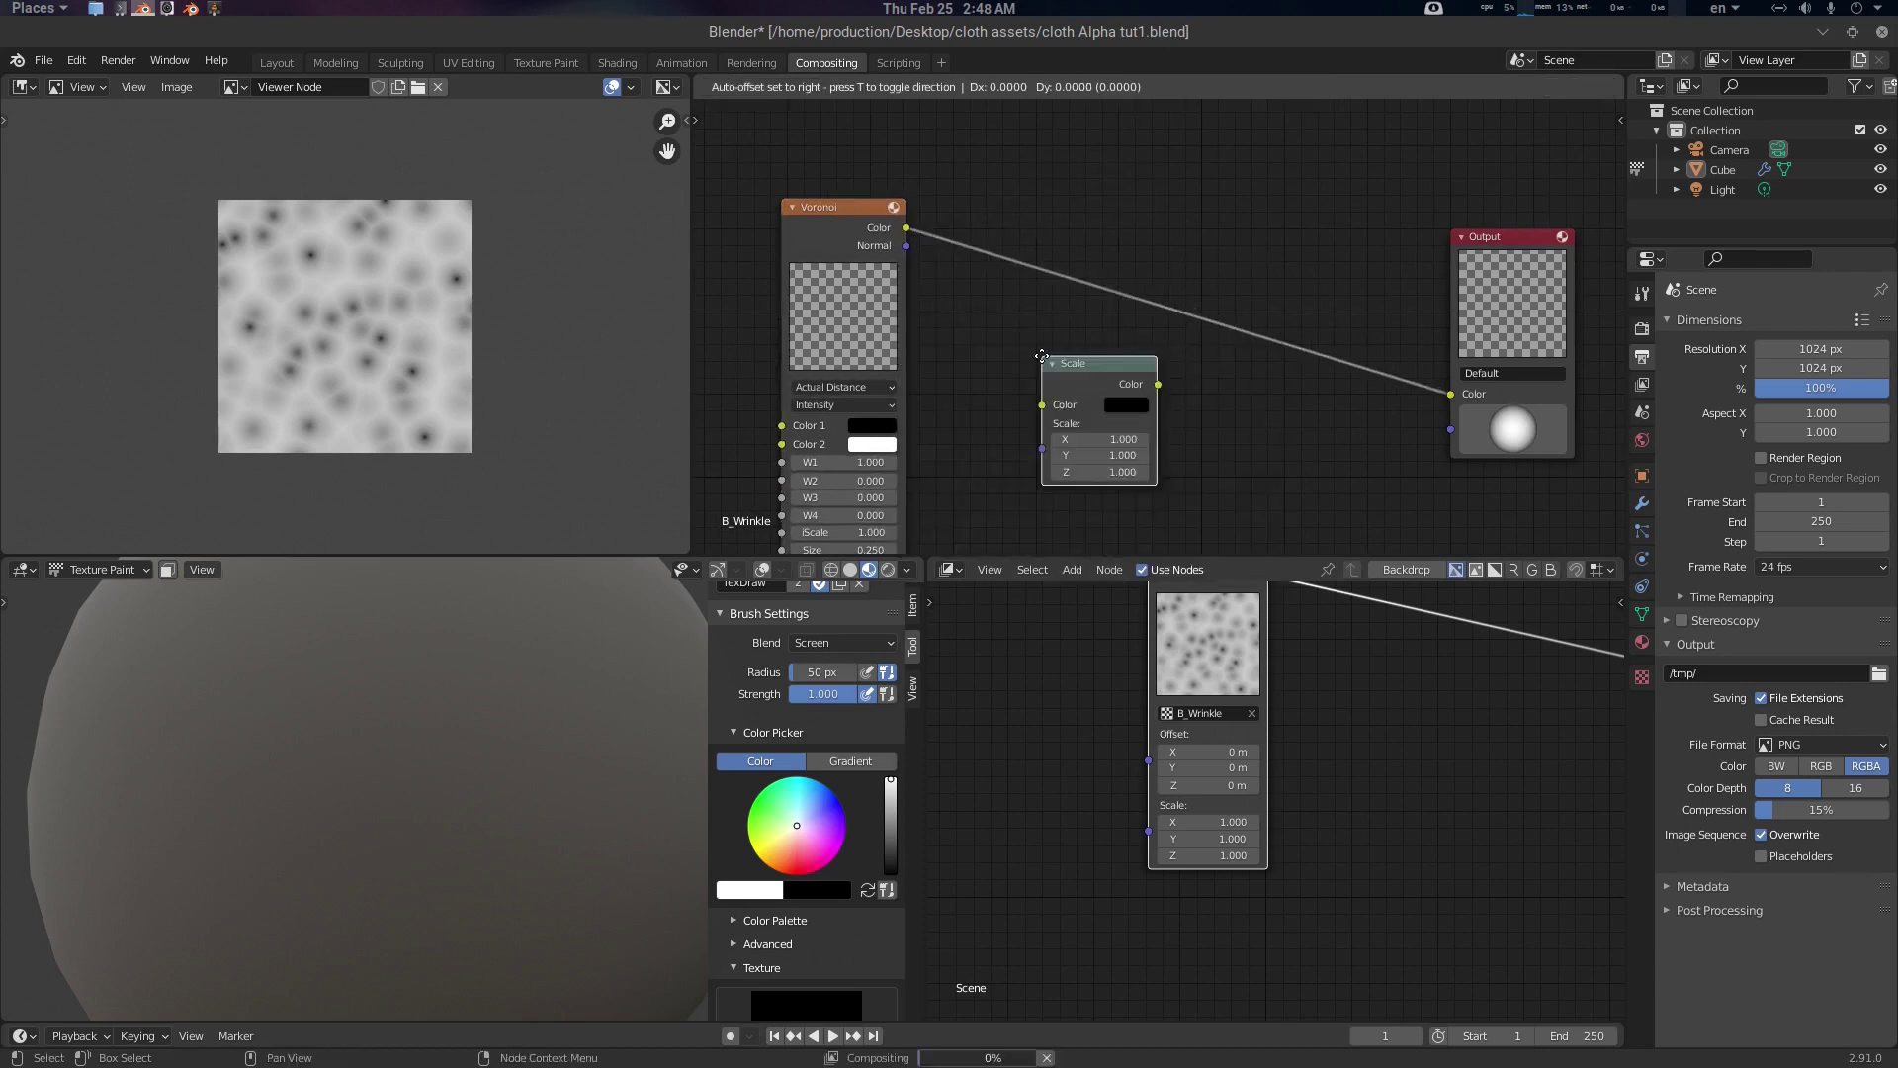
pyautogui.click(1206, 371)
pyautogui.scroll(1, 1262, 387)
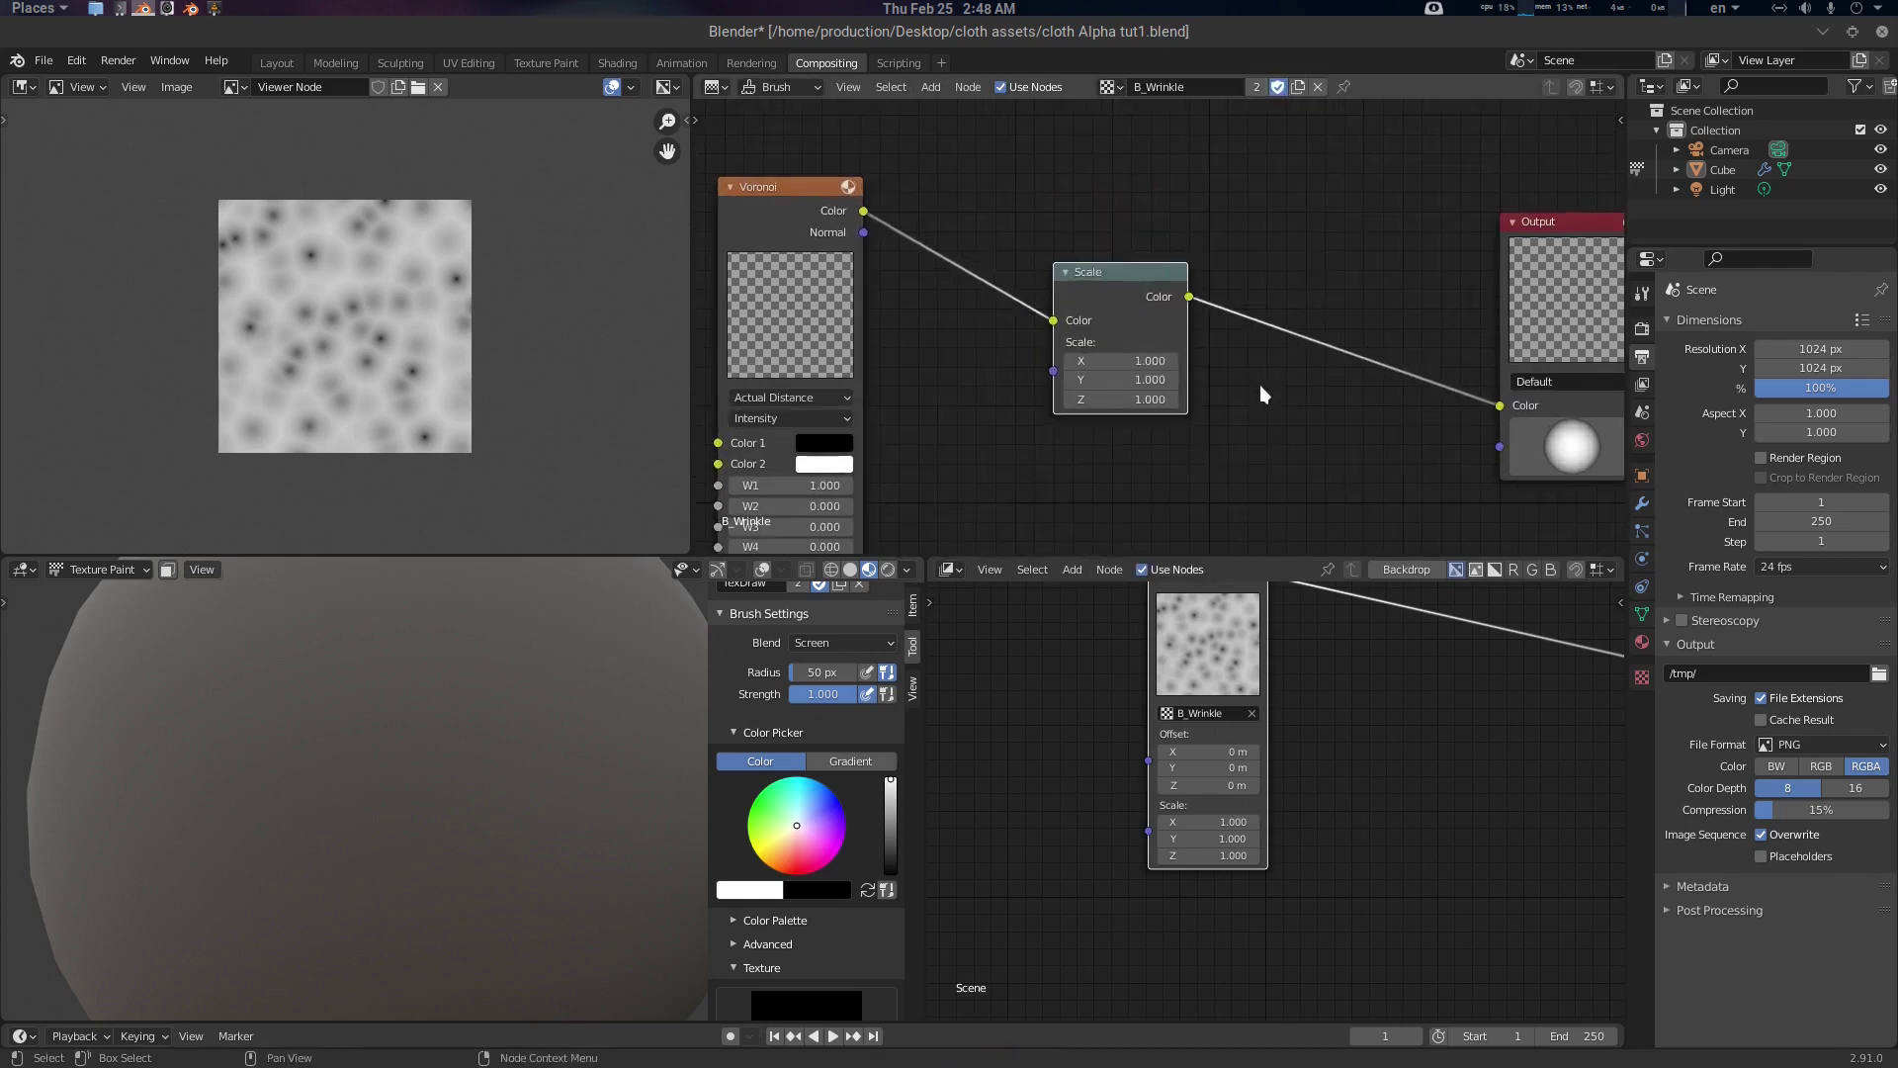
# Stretch the Voronoi pattern by setting the Scale node's X to -0.150 and Y to 0.800
pyautogui.click(1144, 360)
pyautogui.write('-.15')
pyautogui.press('Return')
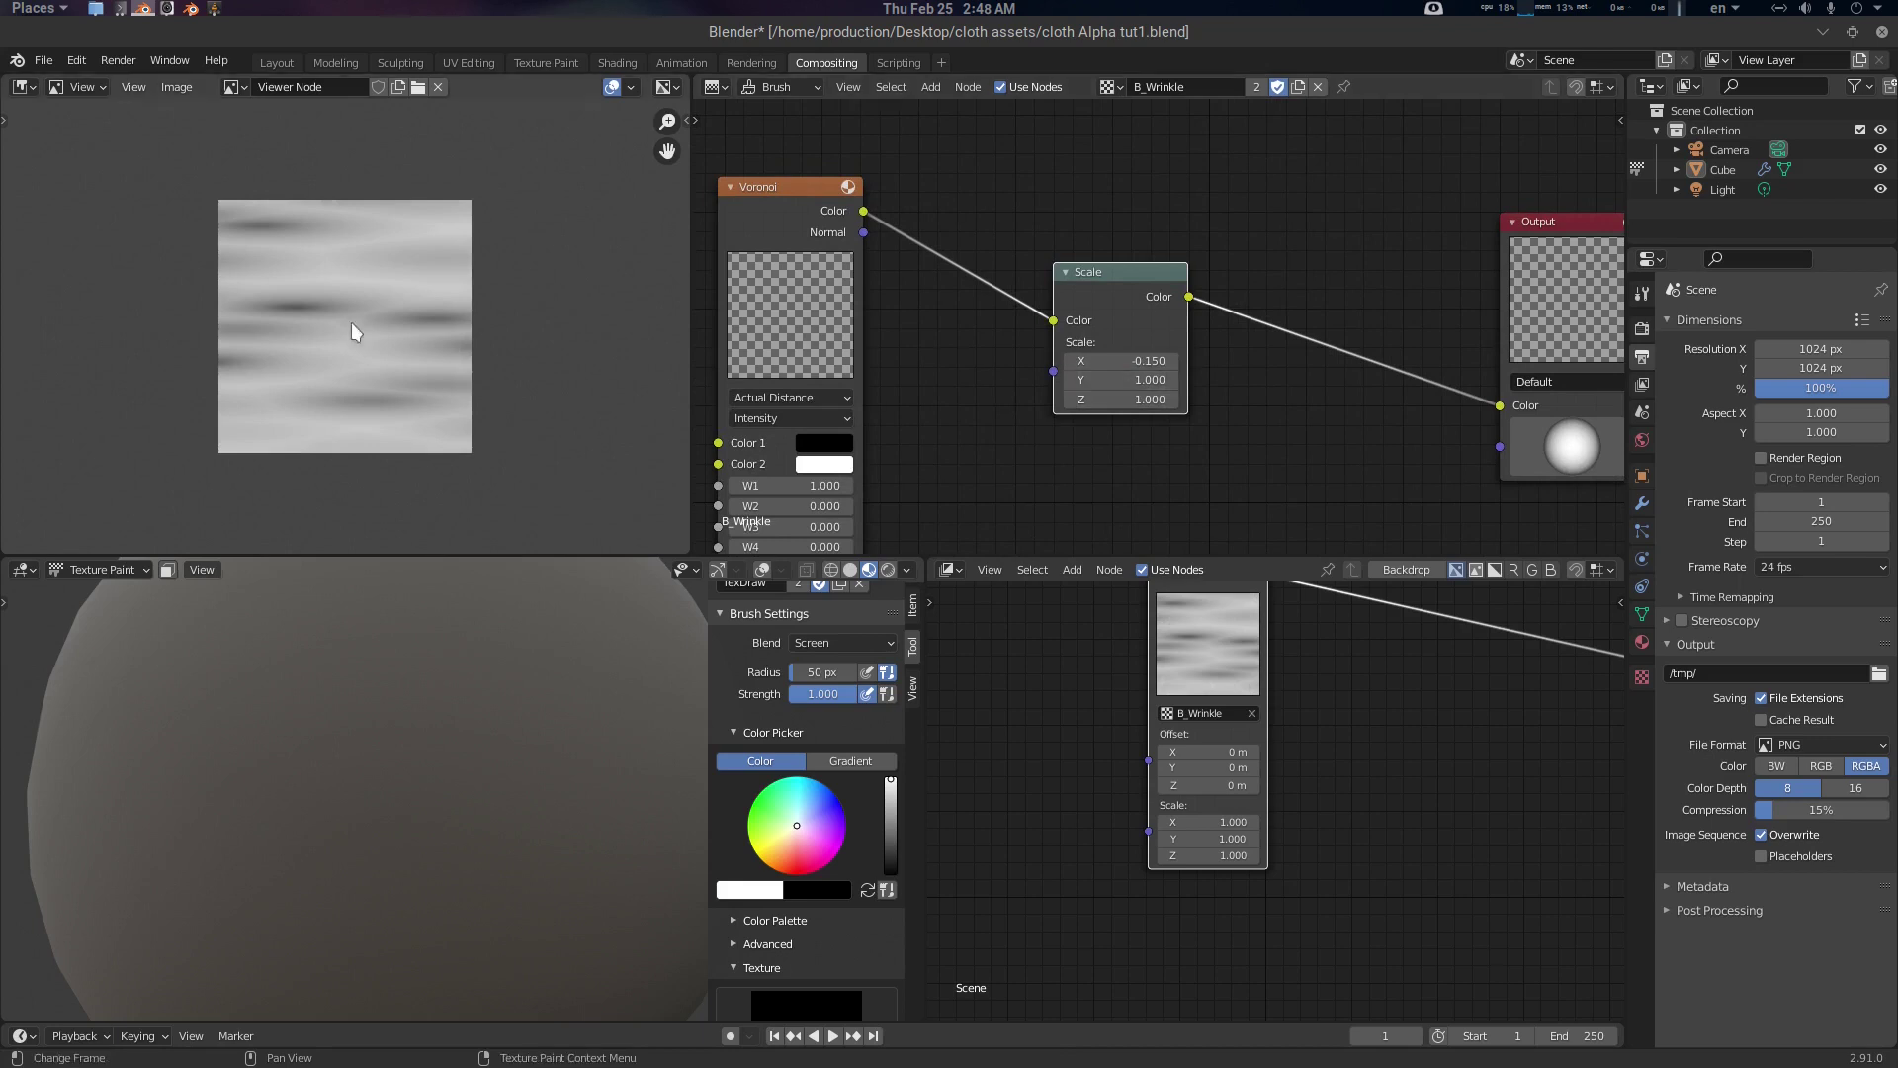
pyautogui.click(1114, 378)
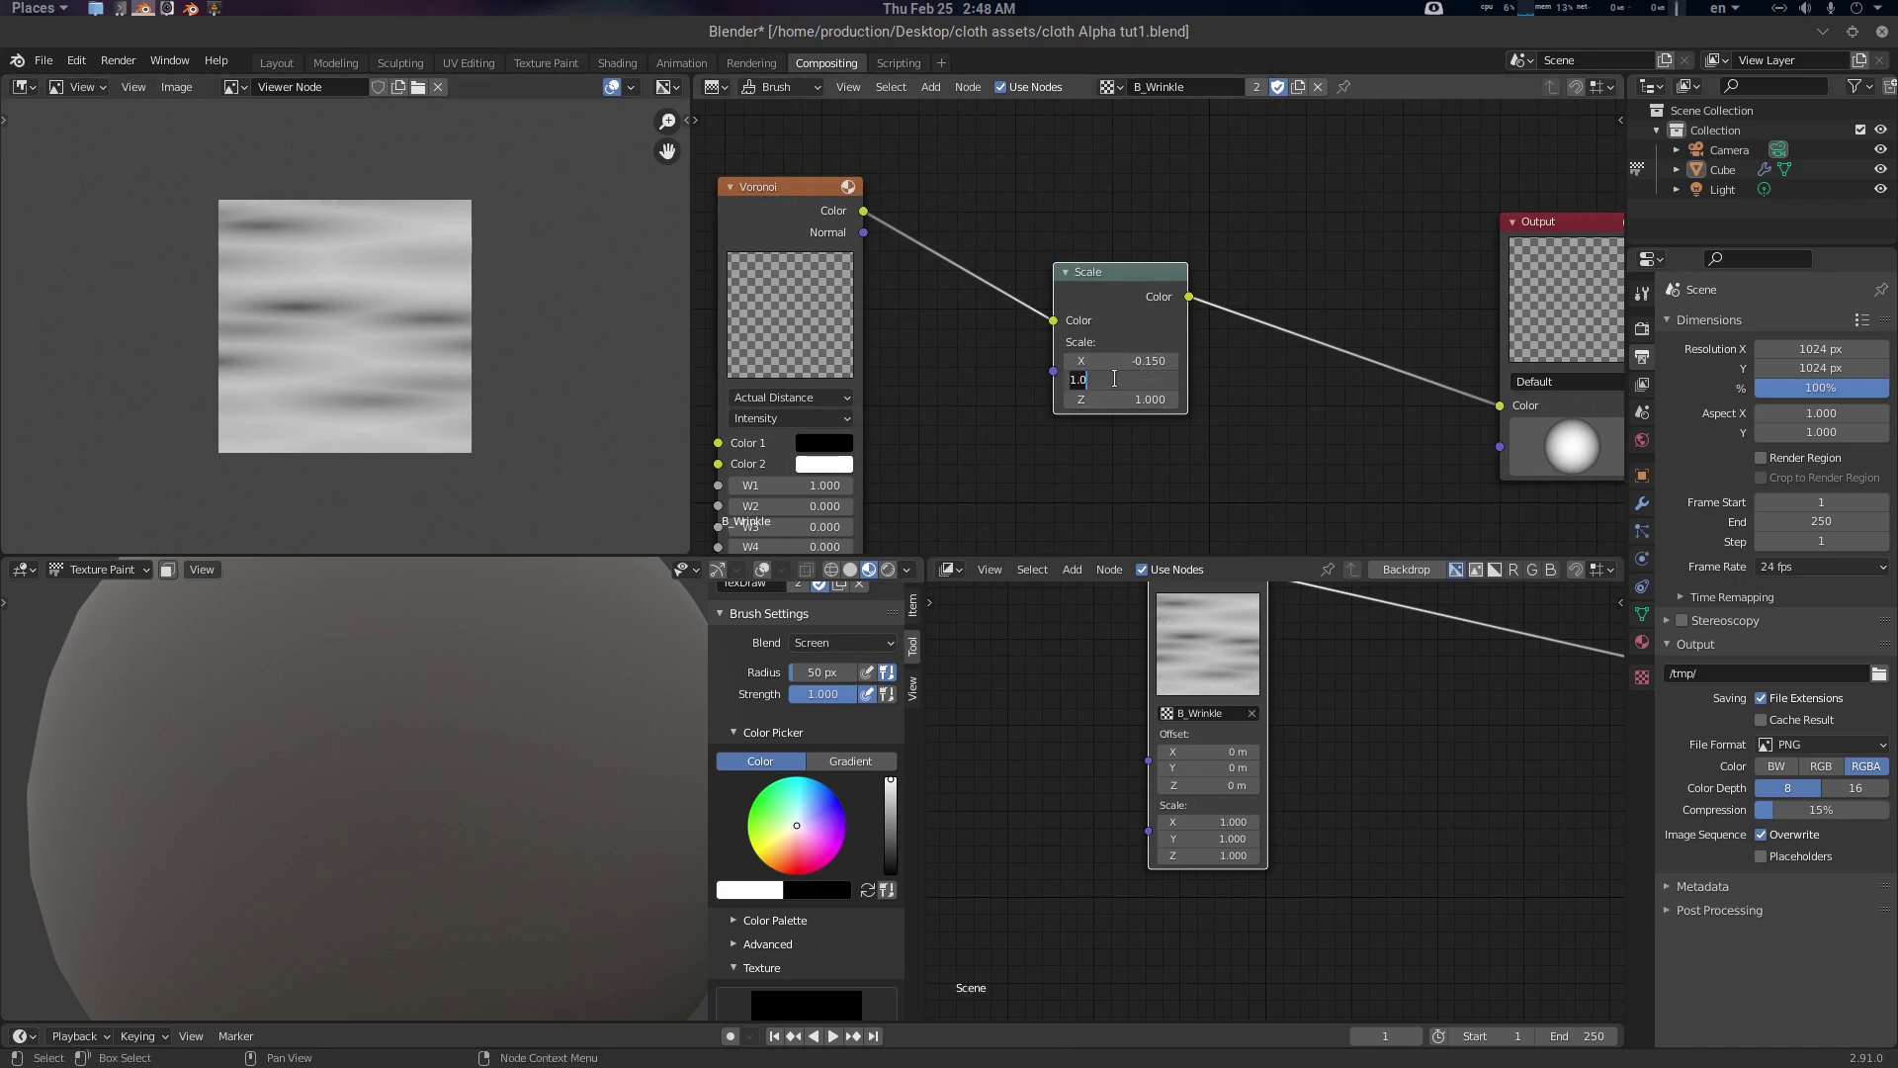
pyautogui.write('.8')
pyautogui.press('Return')
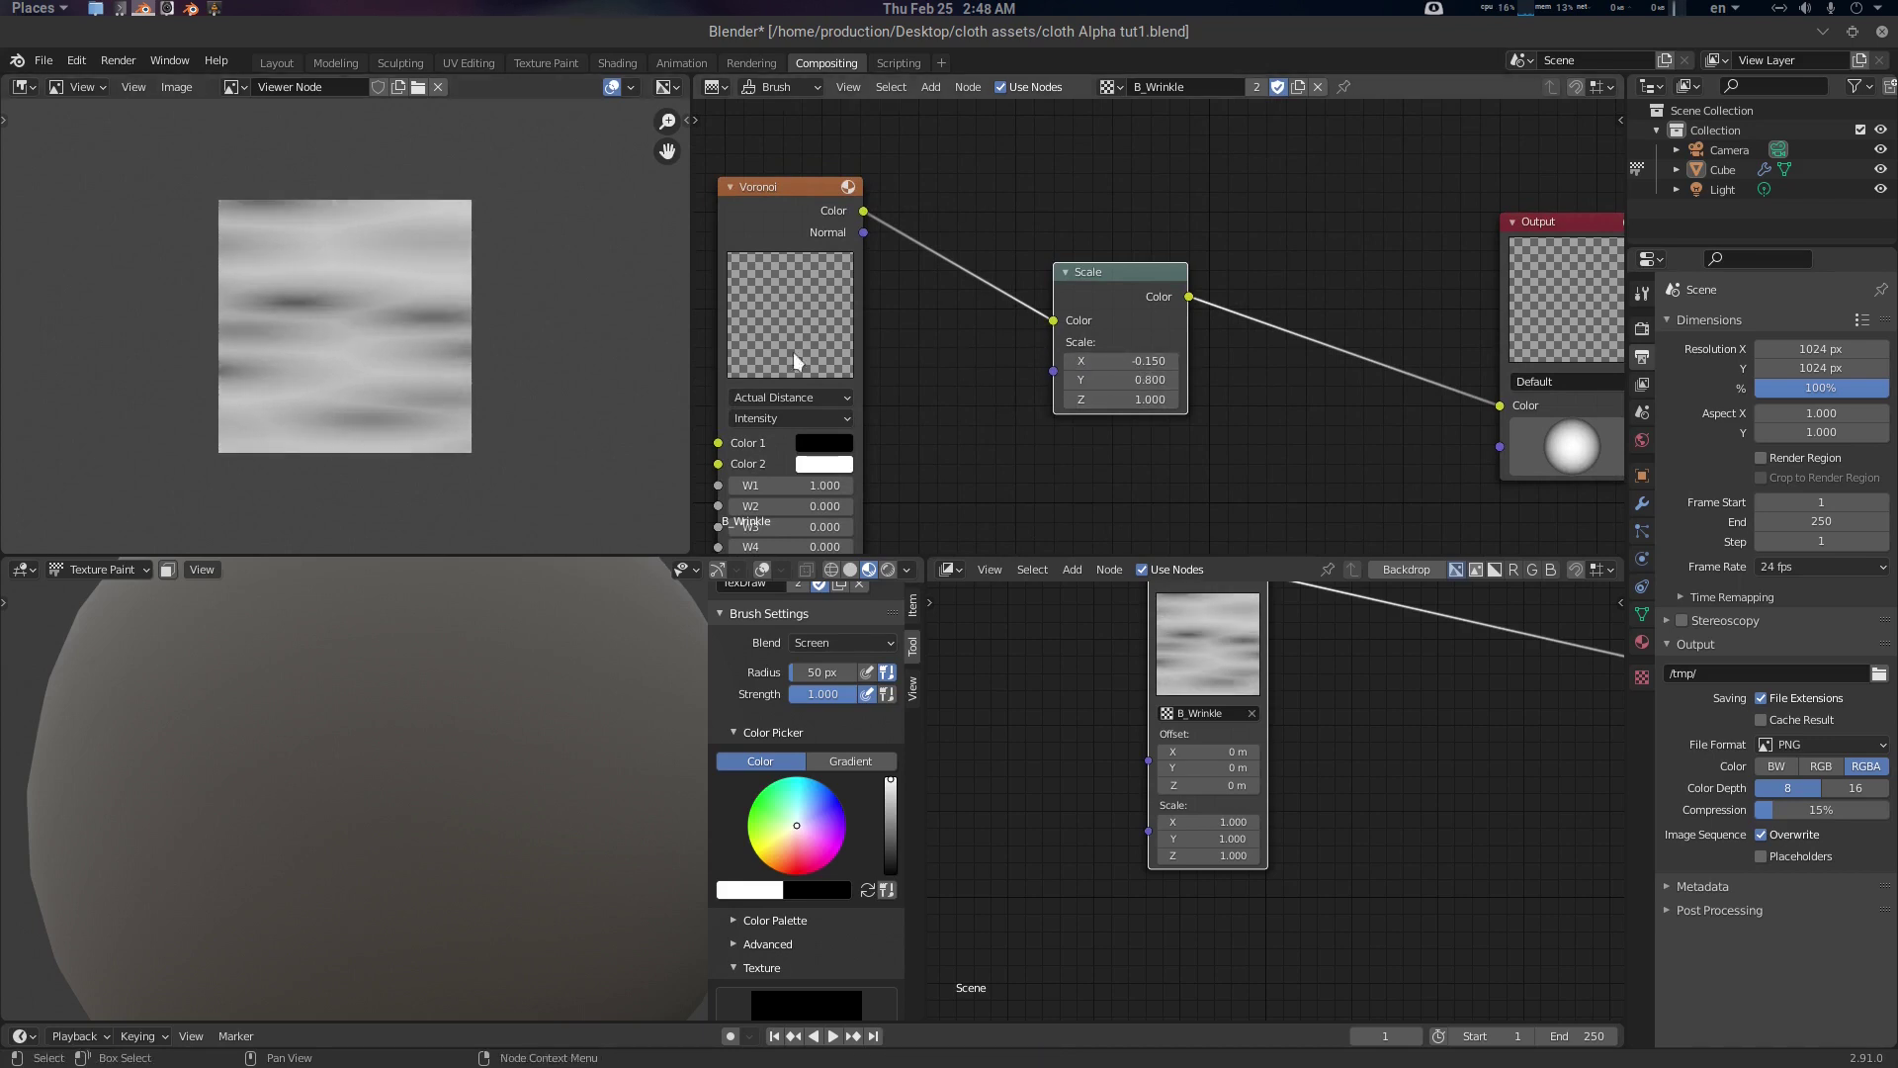
# Insert a Rotate node between the Scale and Output nodes and set its Turns to 0.940
pyautogui.press('Home')
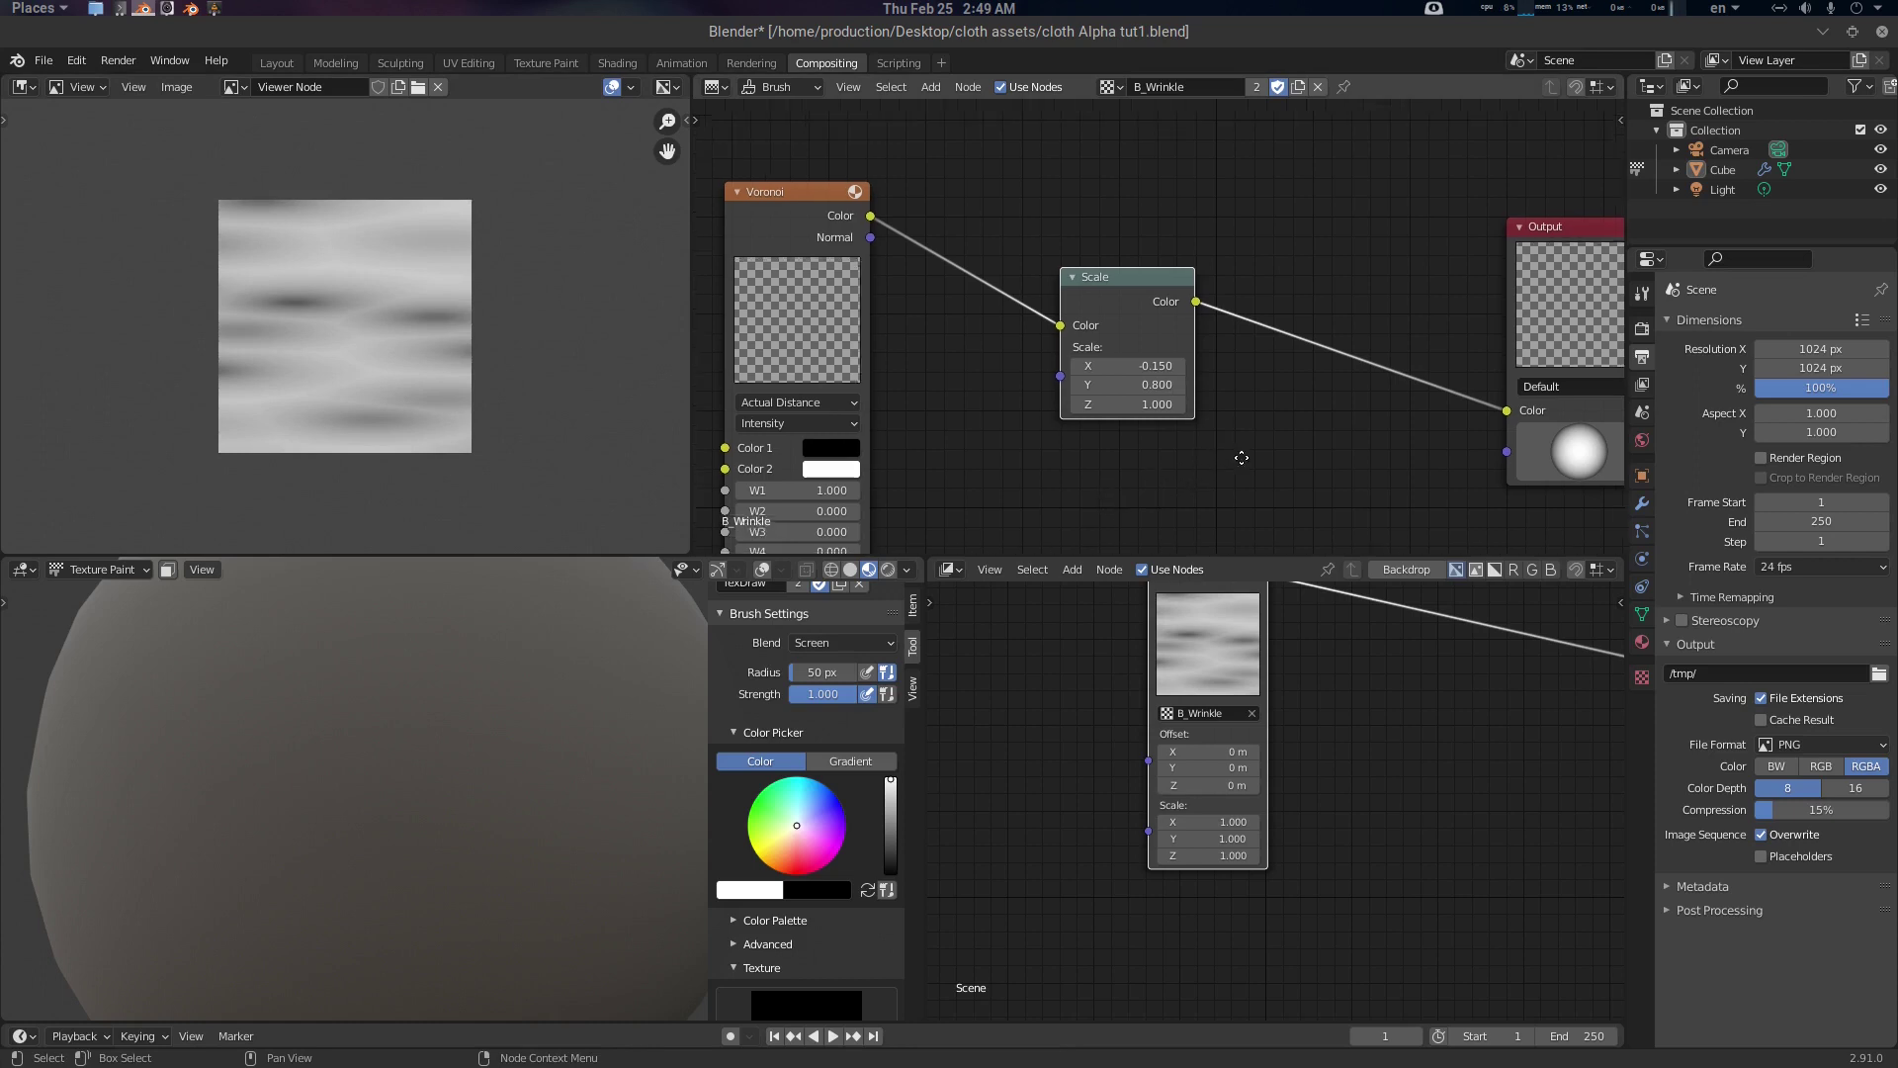
pyautogui.moveTo(1198, 292); pyautogui.dragTo(1058, 272)
pyautogui.hotkey('shift', 'a')
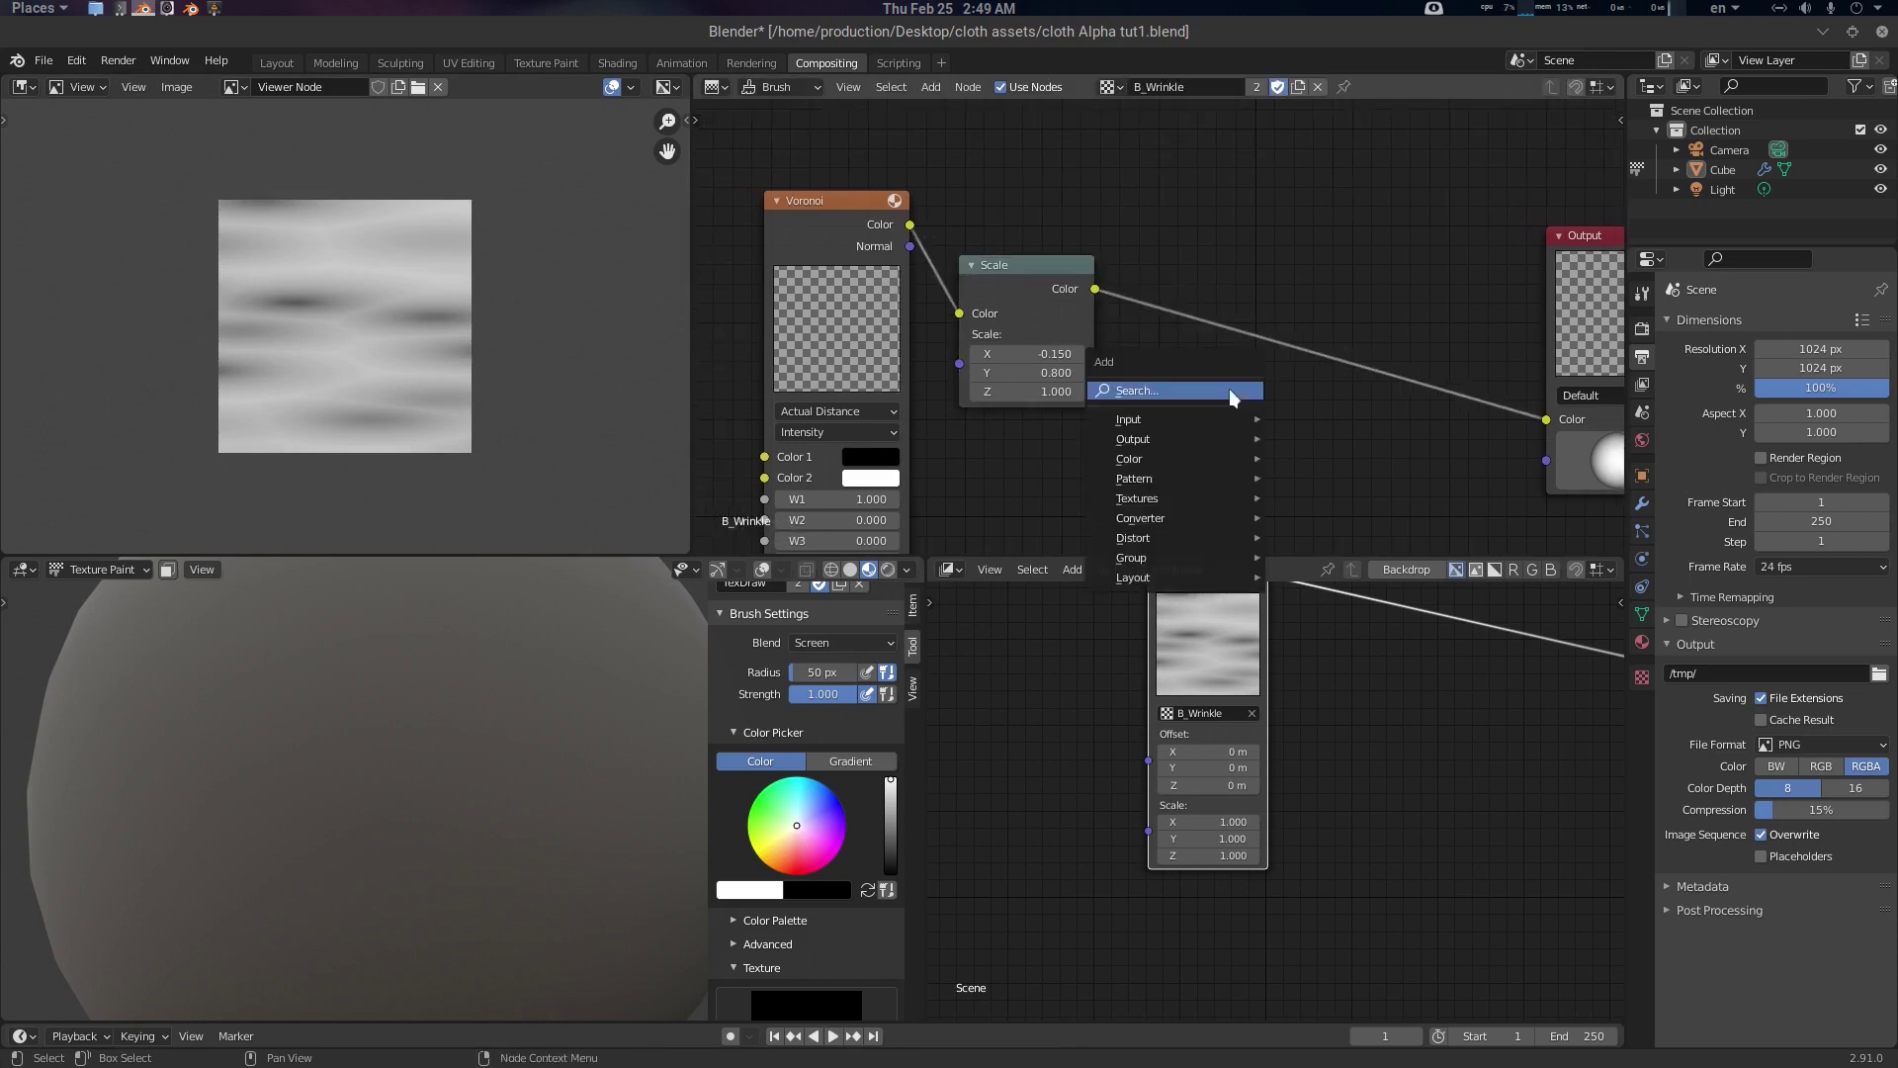
pyautogui.write('rota')
pyautogui.press('Return')
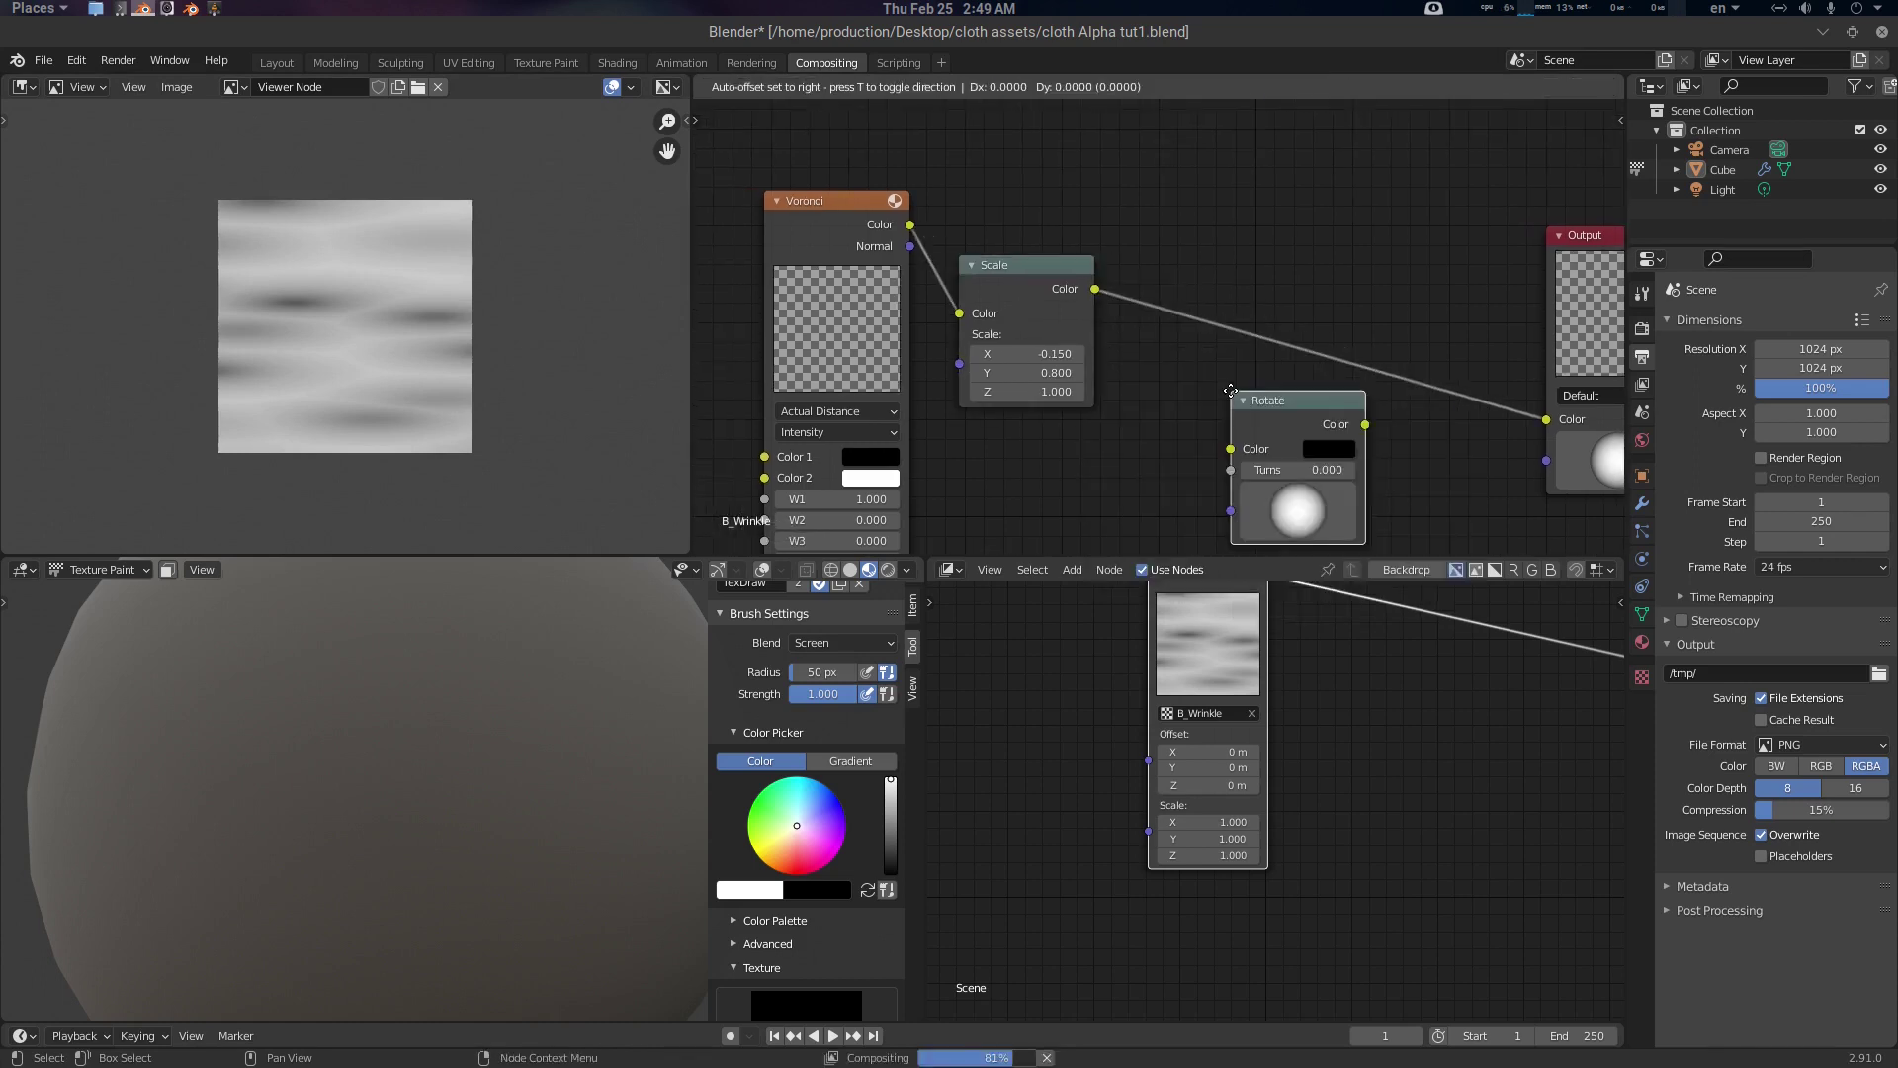
pyautogui.click(1218, 338)
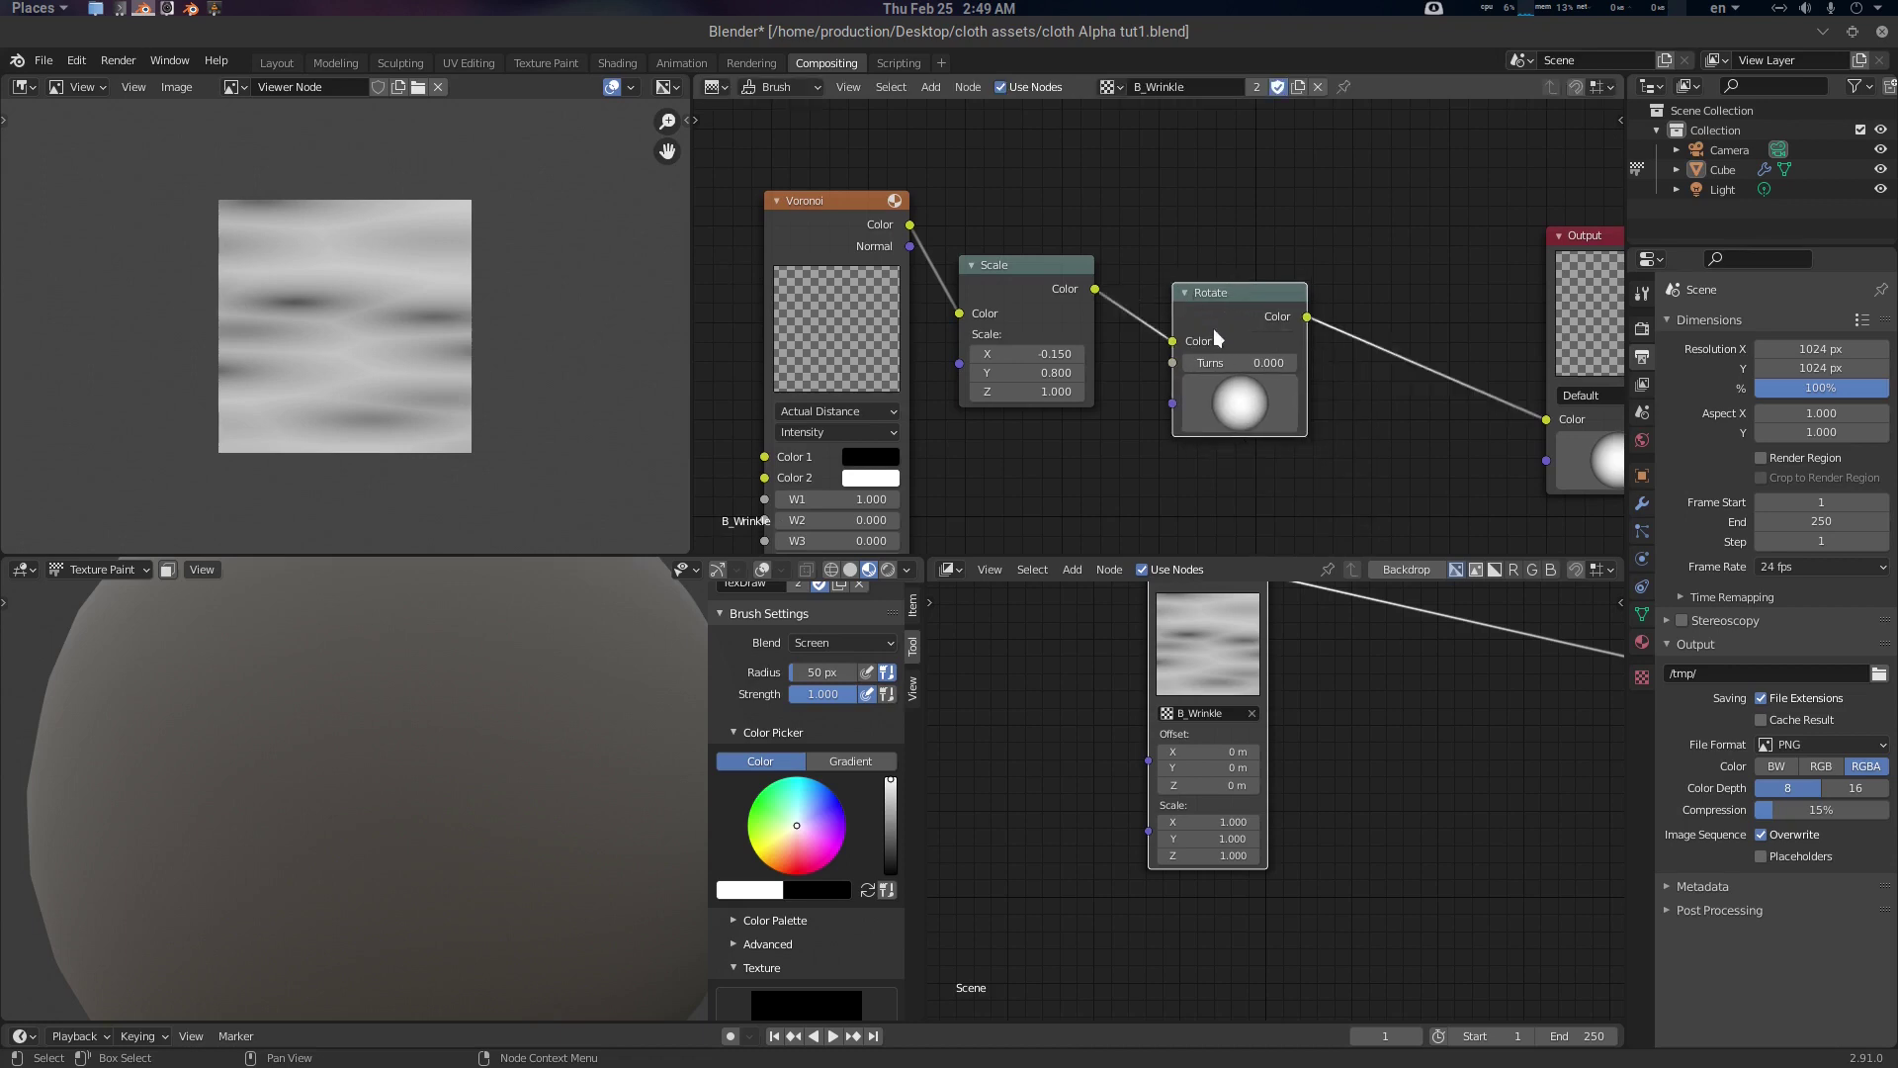
pyautogui.click(1258, 364)
pyautogui.write('0.0')
pyautogui.press('Return')
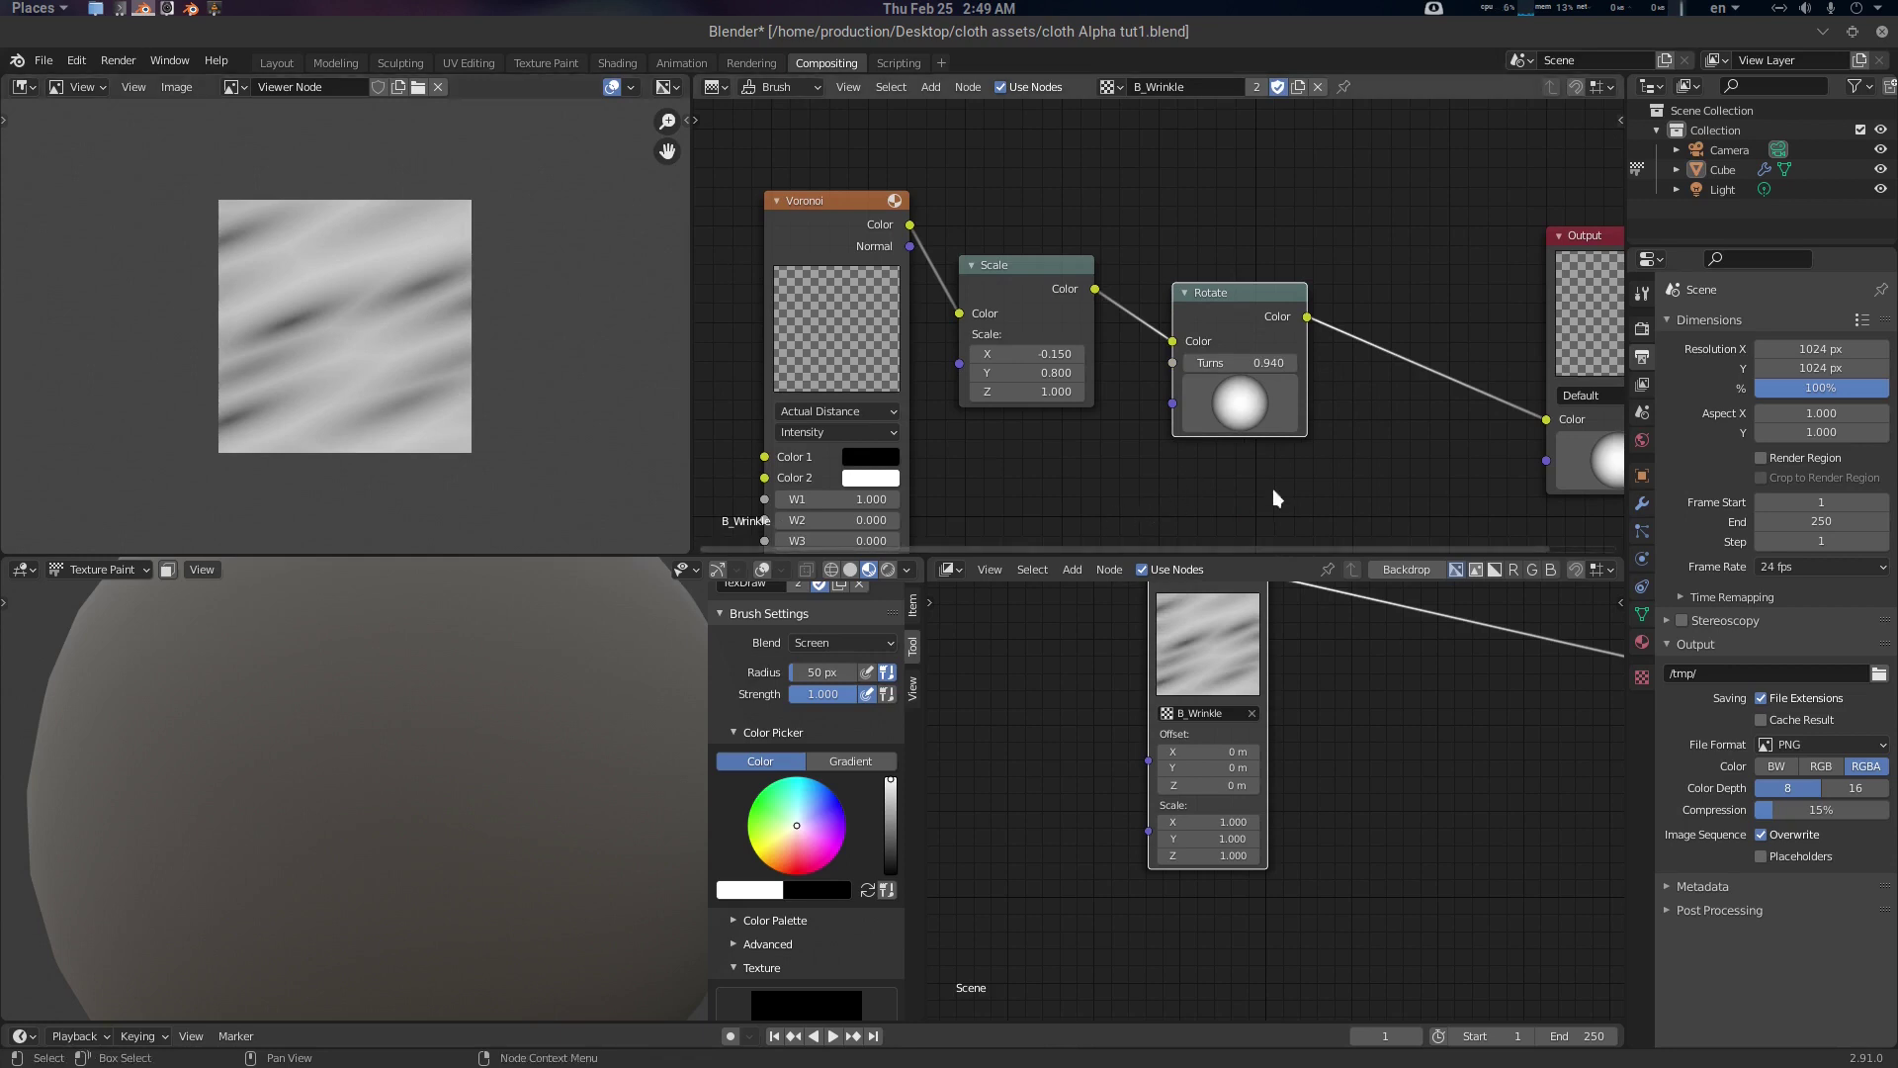
# Insert a second Scale node into the link between the Rotate and Output nodes
pyautogui.moveTo(1222, 487); pyautogui.dragTo(1083, 469, button='middle')
pyautogui.hotkey('shift', 'a')
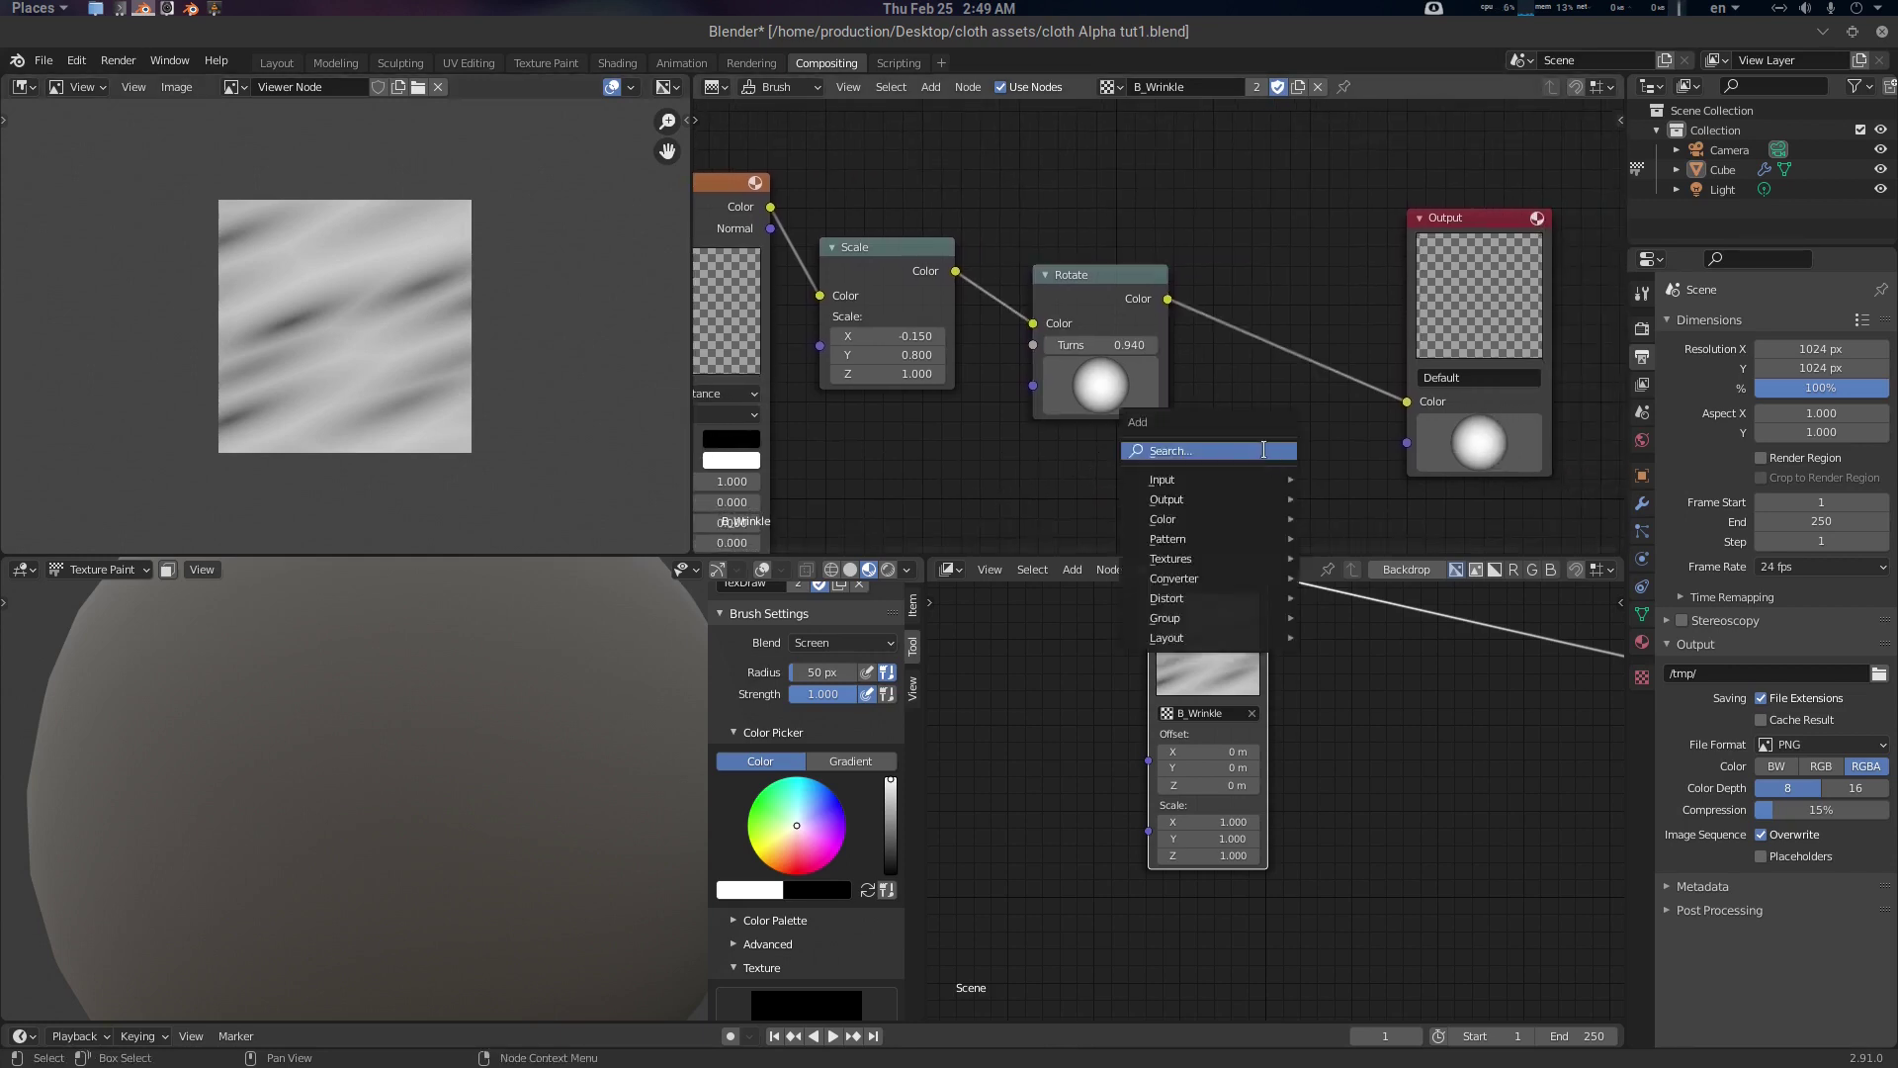
pyautogui.click(1263, 450)
pyautogui.write('scale')
pyautogui.press('Return')
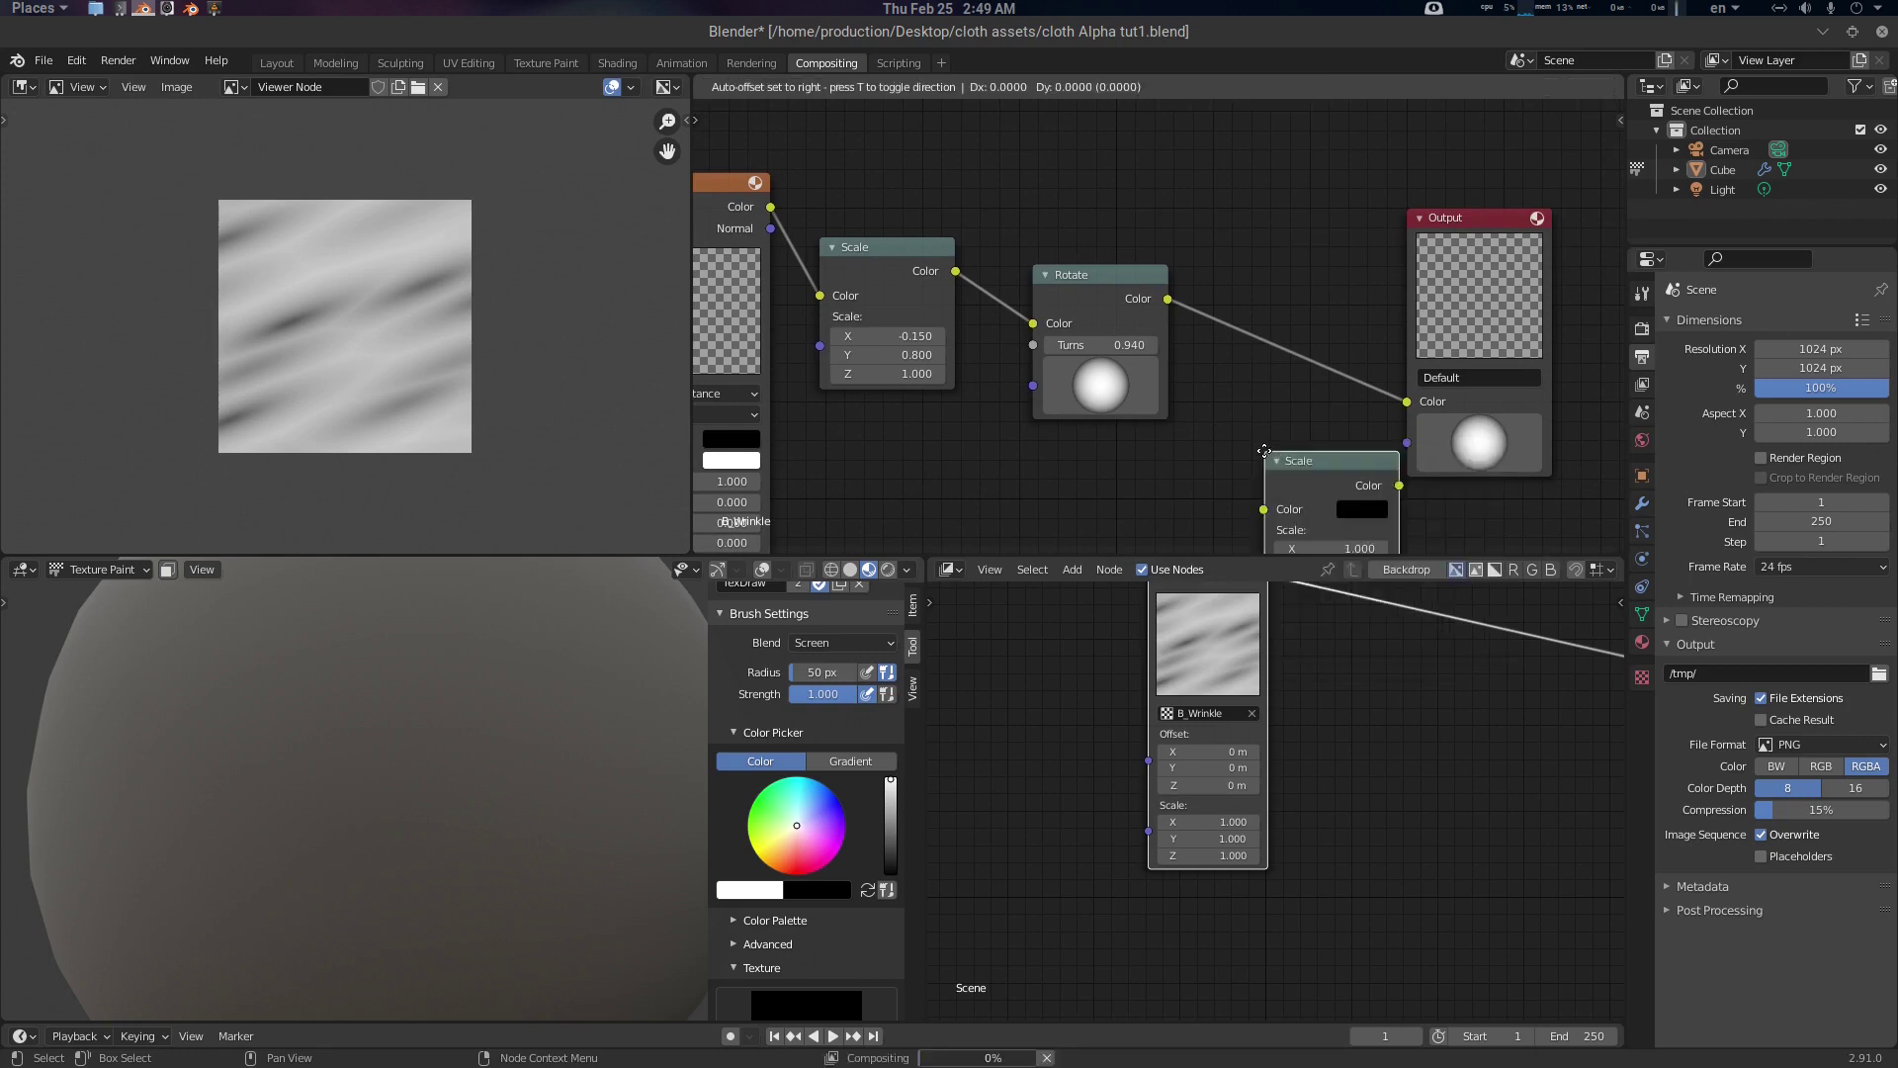
pyautogui.click(1199, 308)
pyautogui.moveTo(1146, 446); pyautogui.dragTo(1372, 396, button='middle')
pyautogui.moveTo(1107, 437)
pyautogui.mouseDown(button='middle')
pyautogui.moveTo(1177, 424)
pyautogui.moveTo(1142, 439)
pyautogui.mouseUp(button='middle')
pyautogui.scroll(2, 1183, 441)
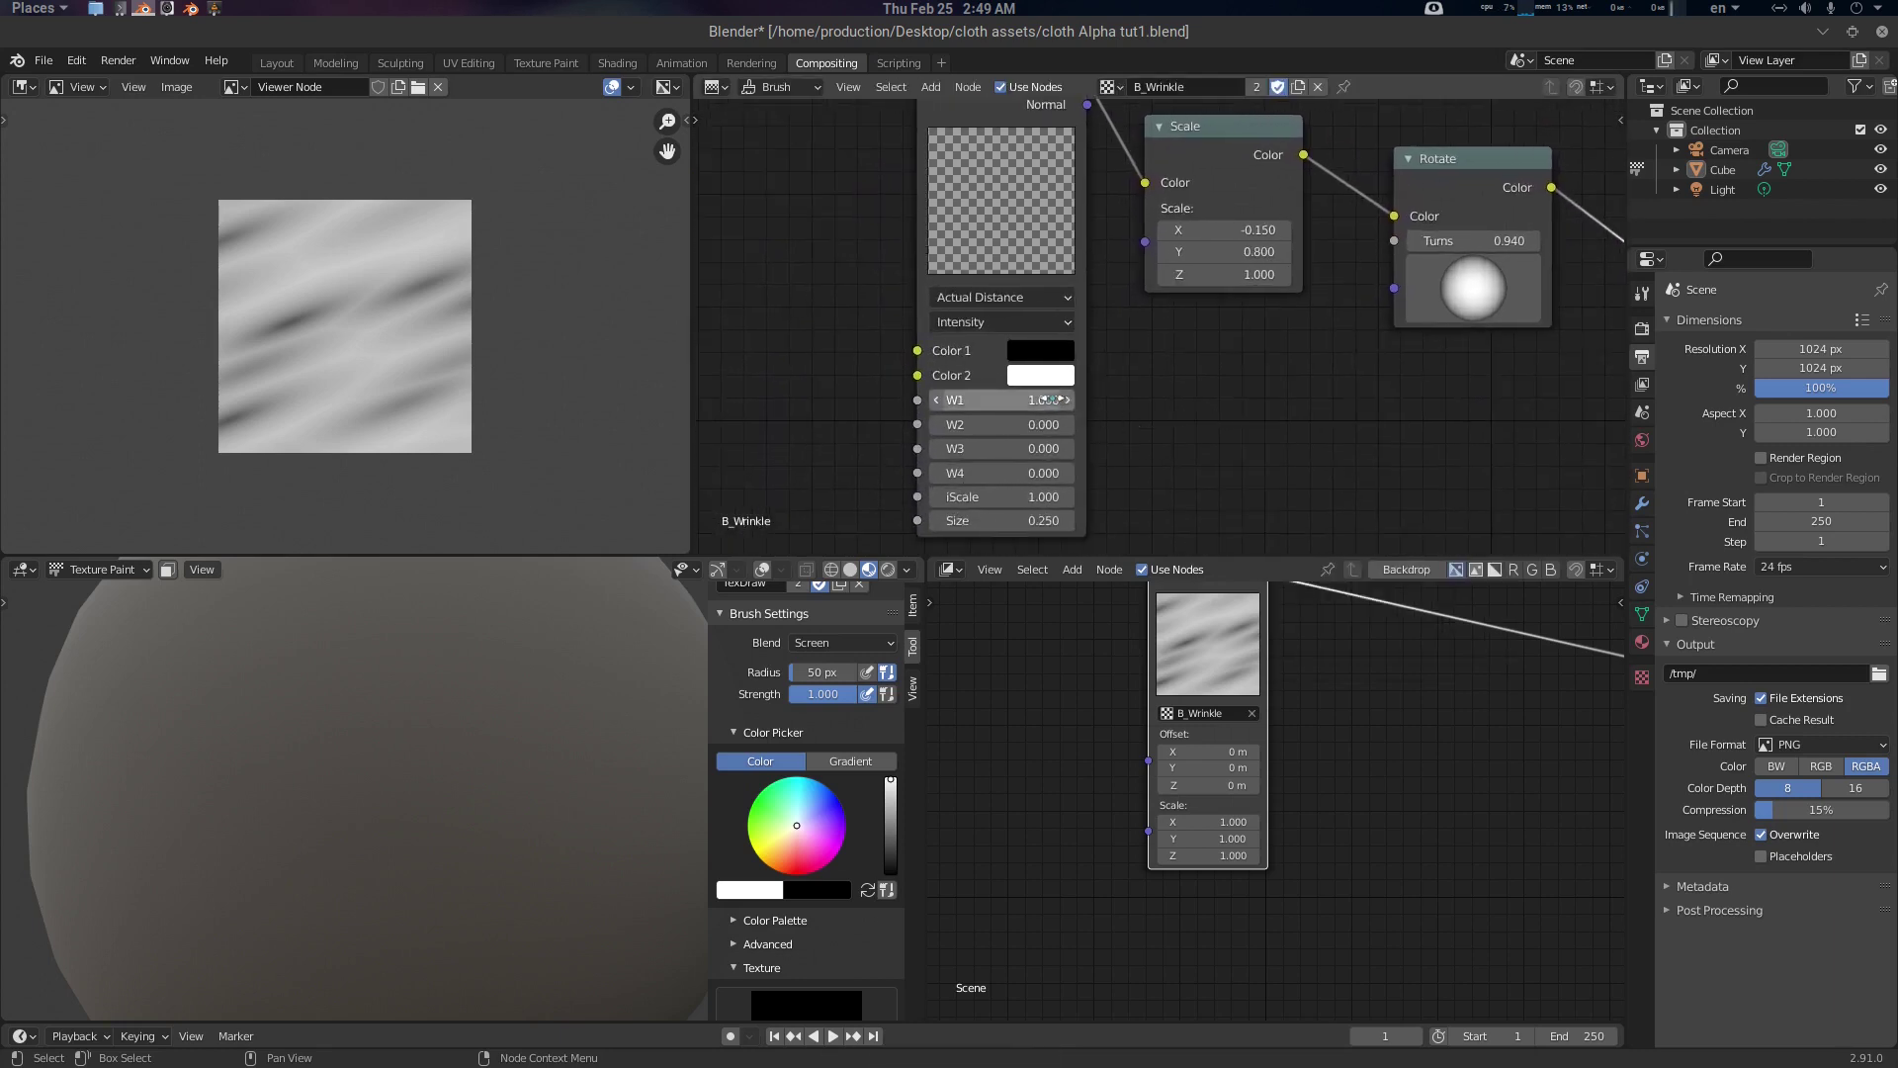
# Set the Voronoi node's weights to W1 -1.4, W2 -0.7, W3 -0.3 and W4 0.4
pyautogui.click(1041, 399)
pyautogui.click(1042, 423)
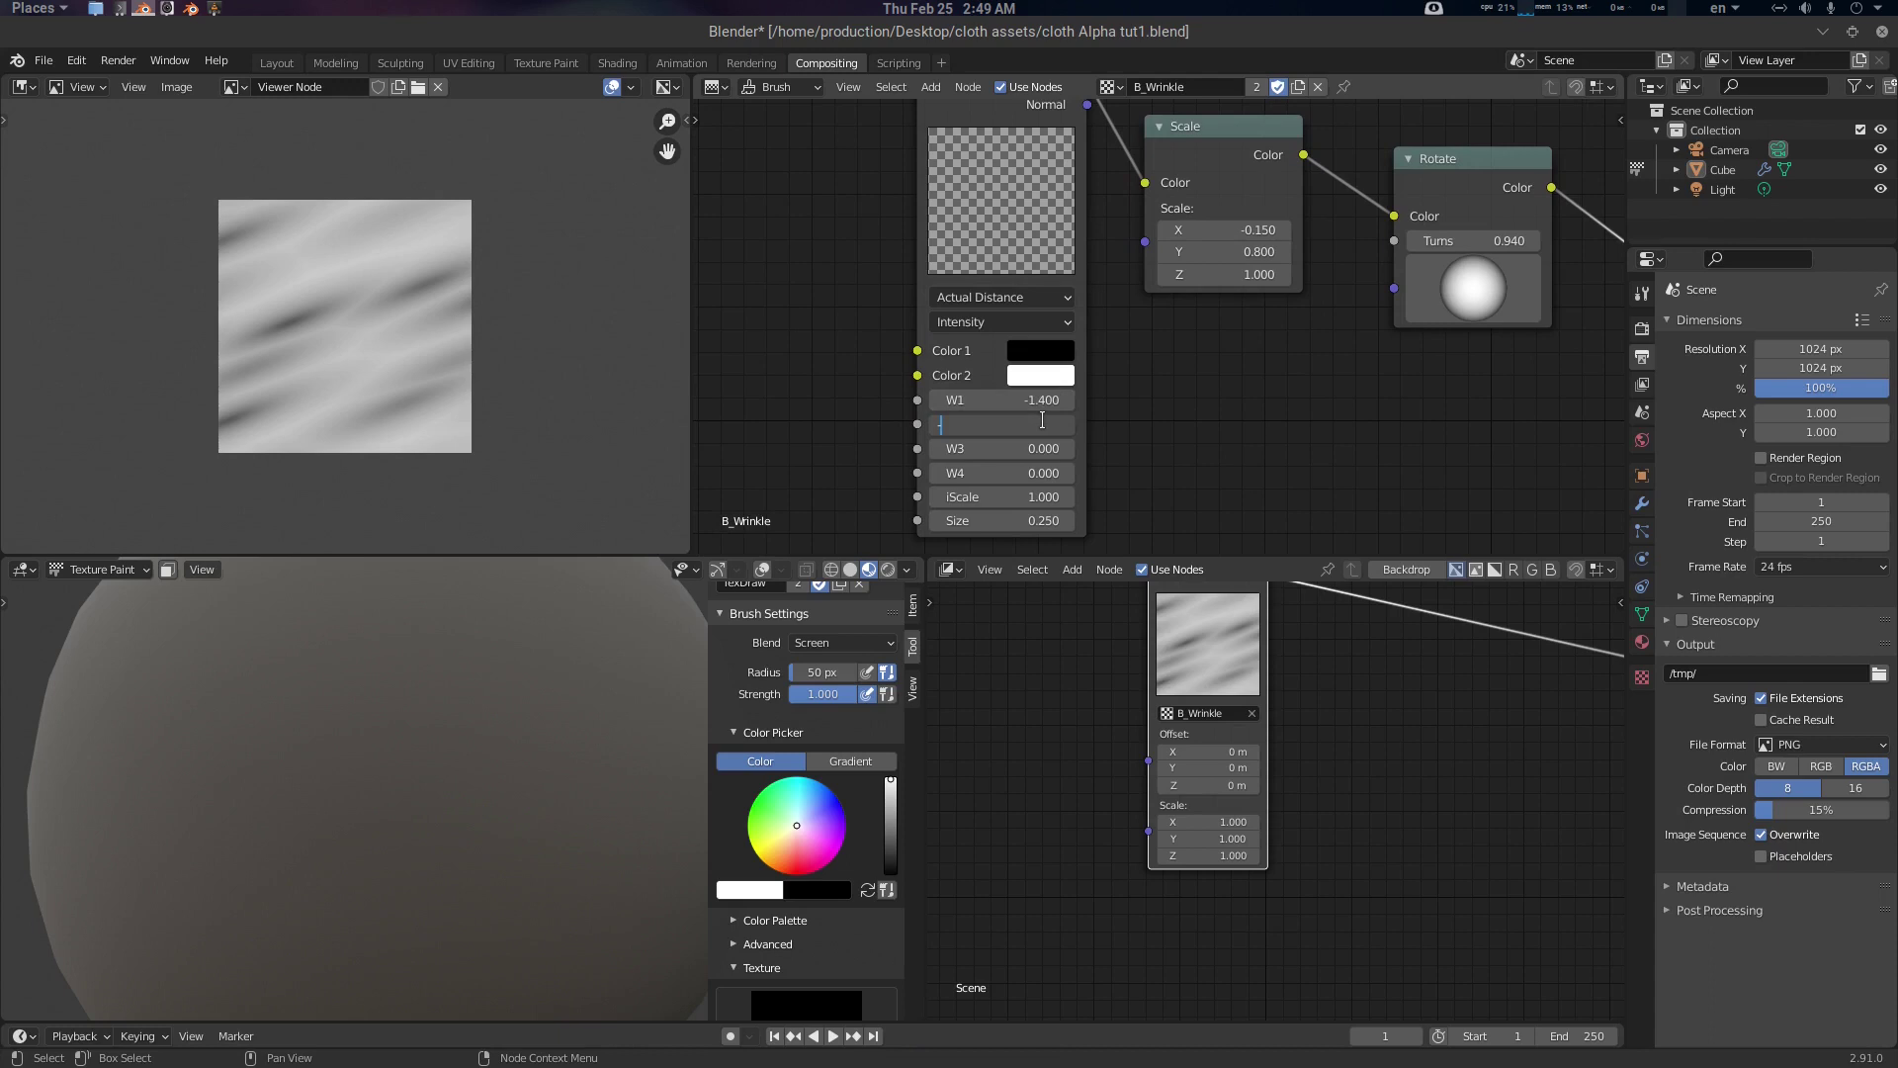
pyautogui.press('Return')
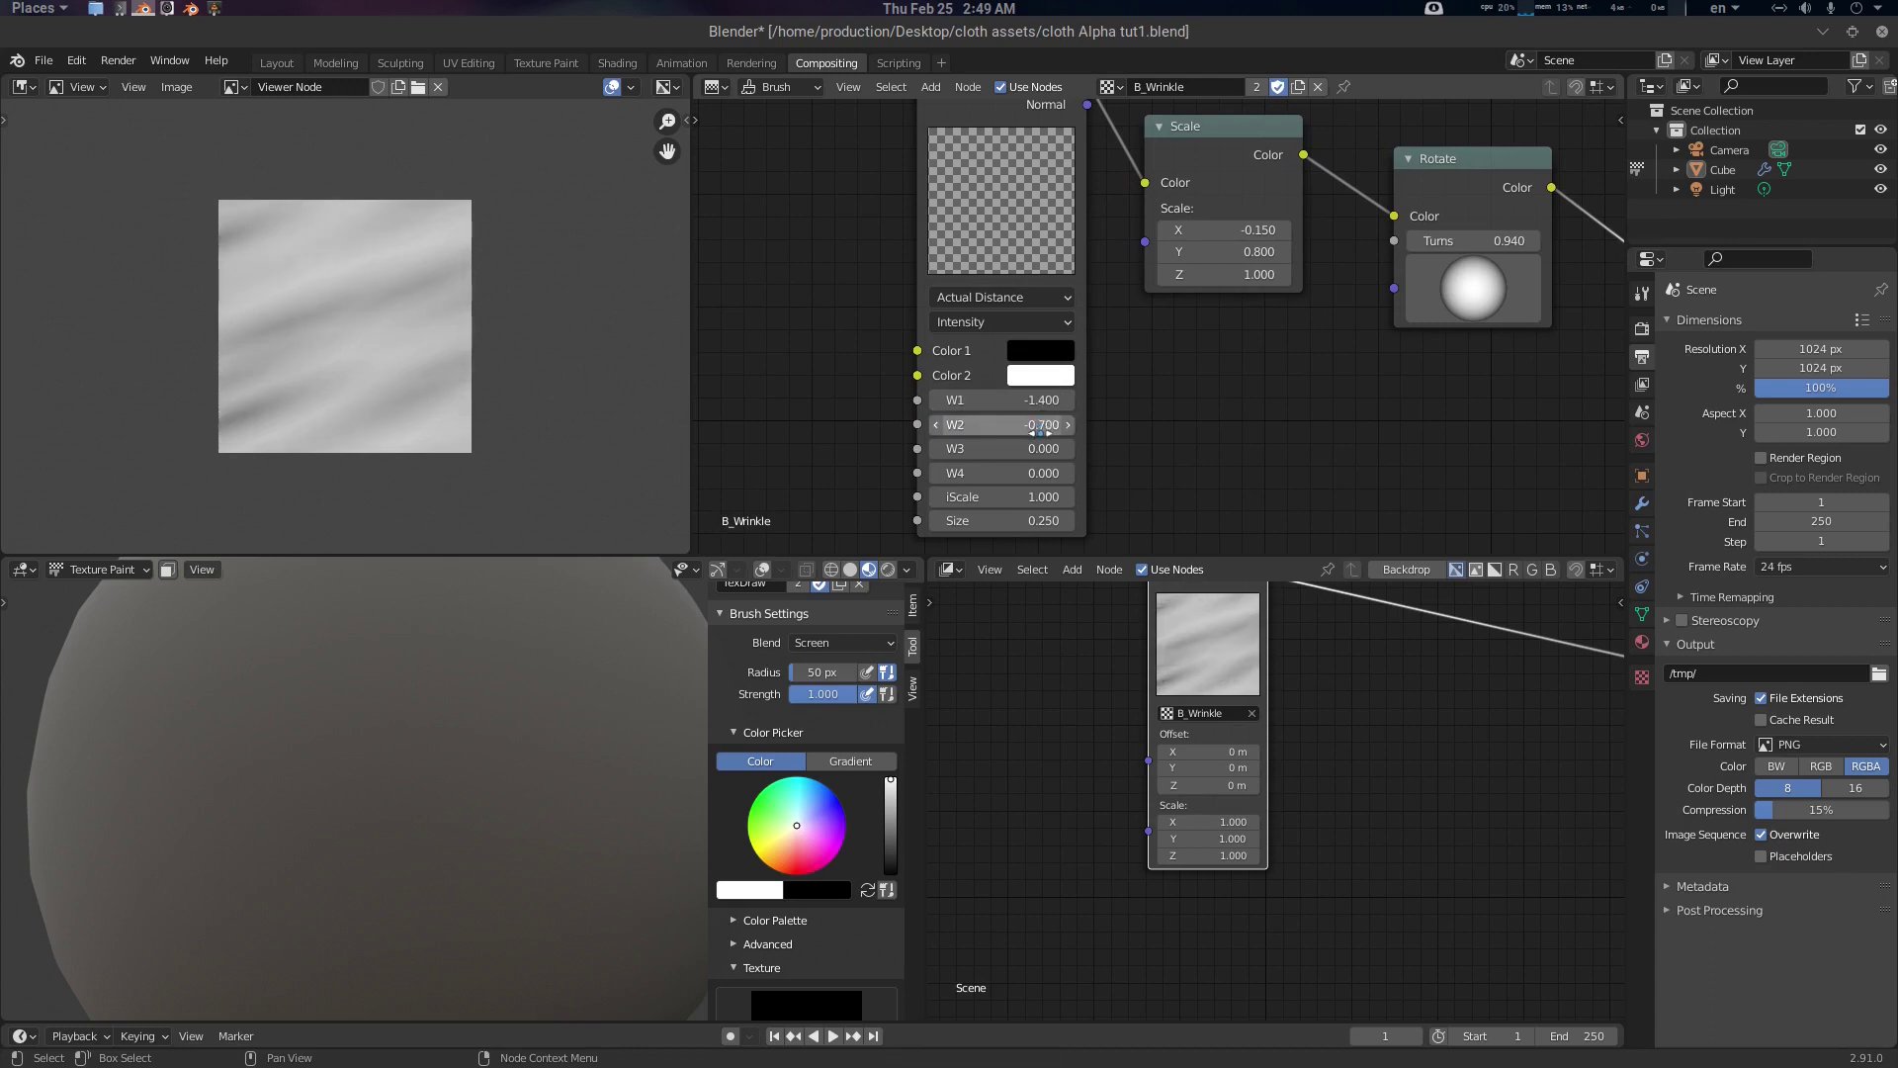
pyautogui.click(1040, 445)
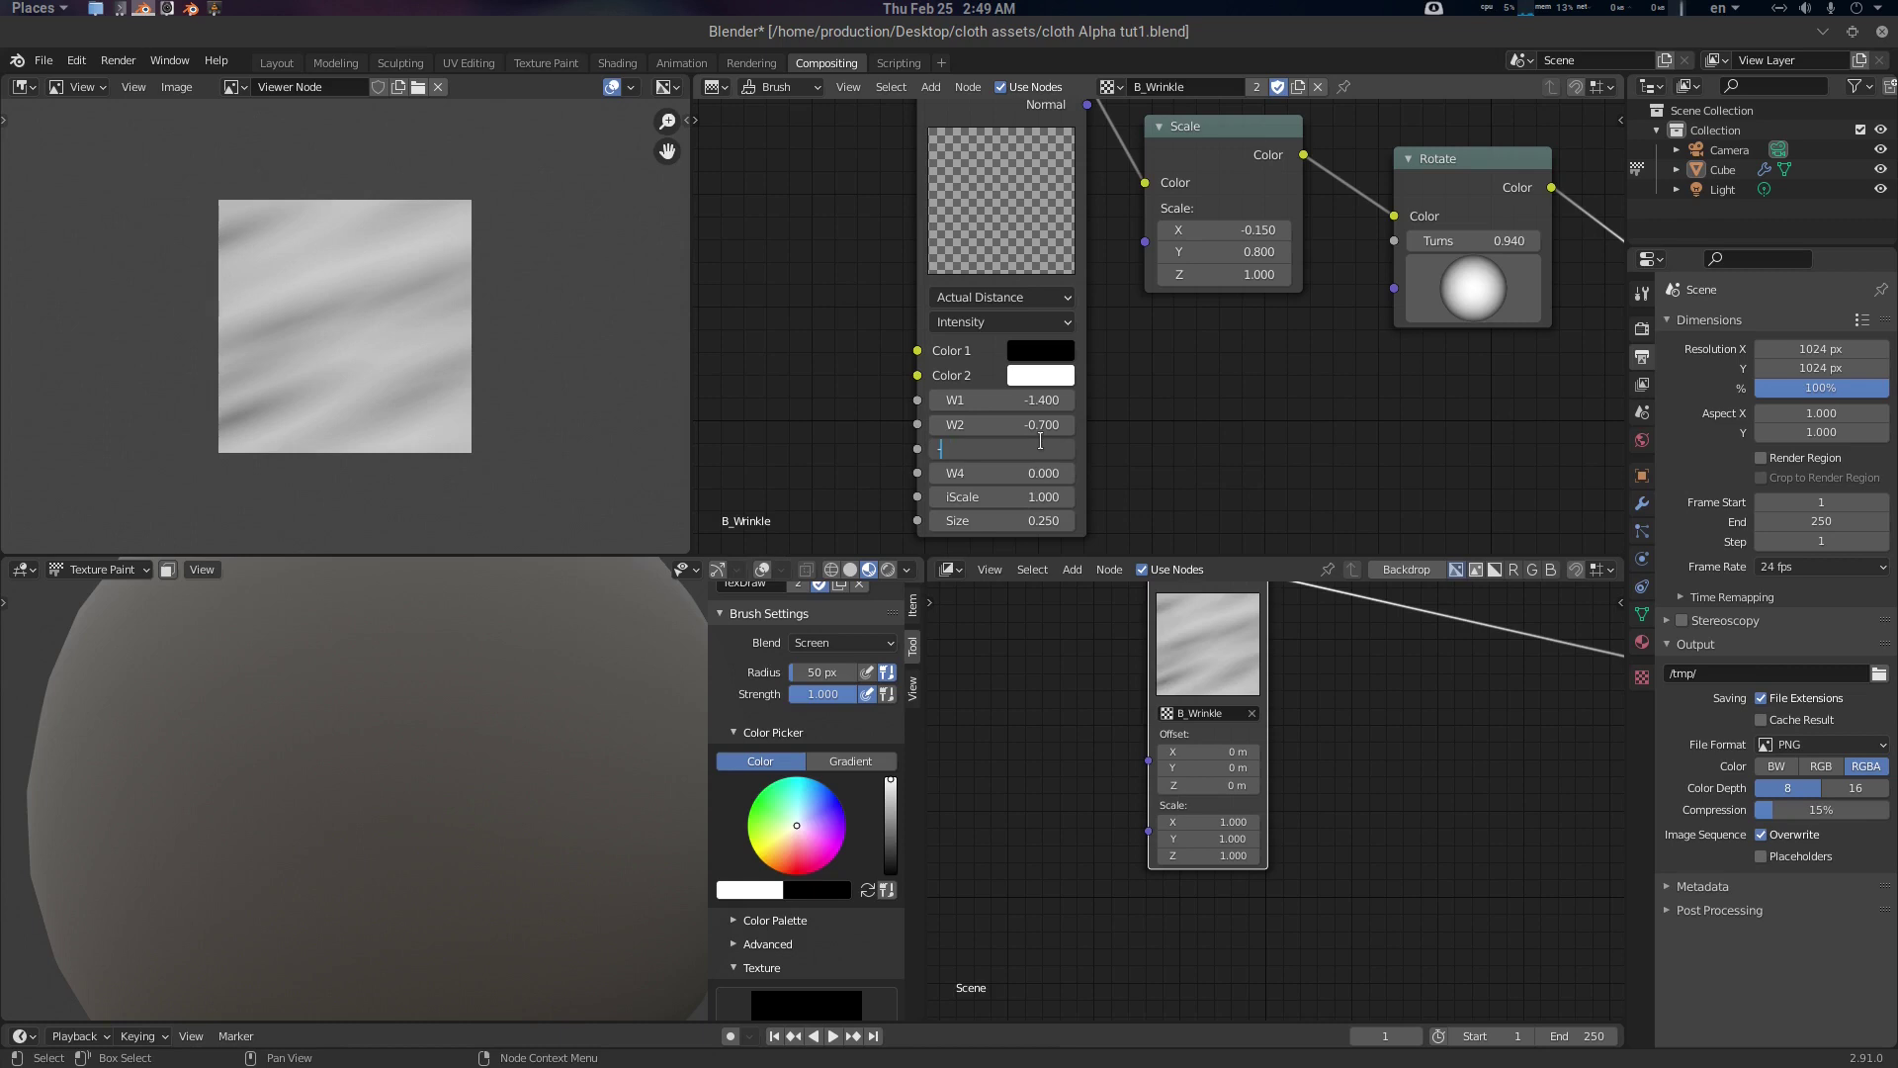
pyautogui.write('-0.3')
pyautogui.press('Return')
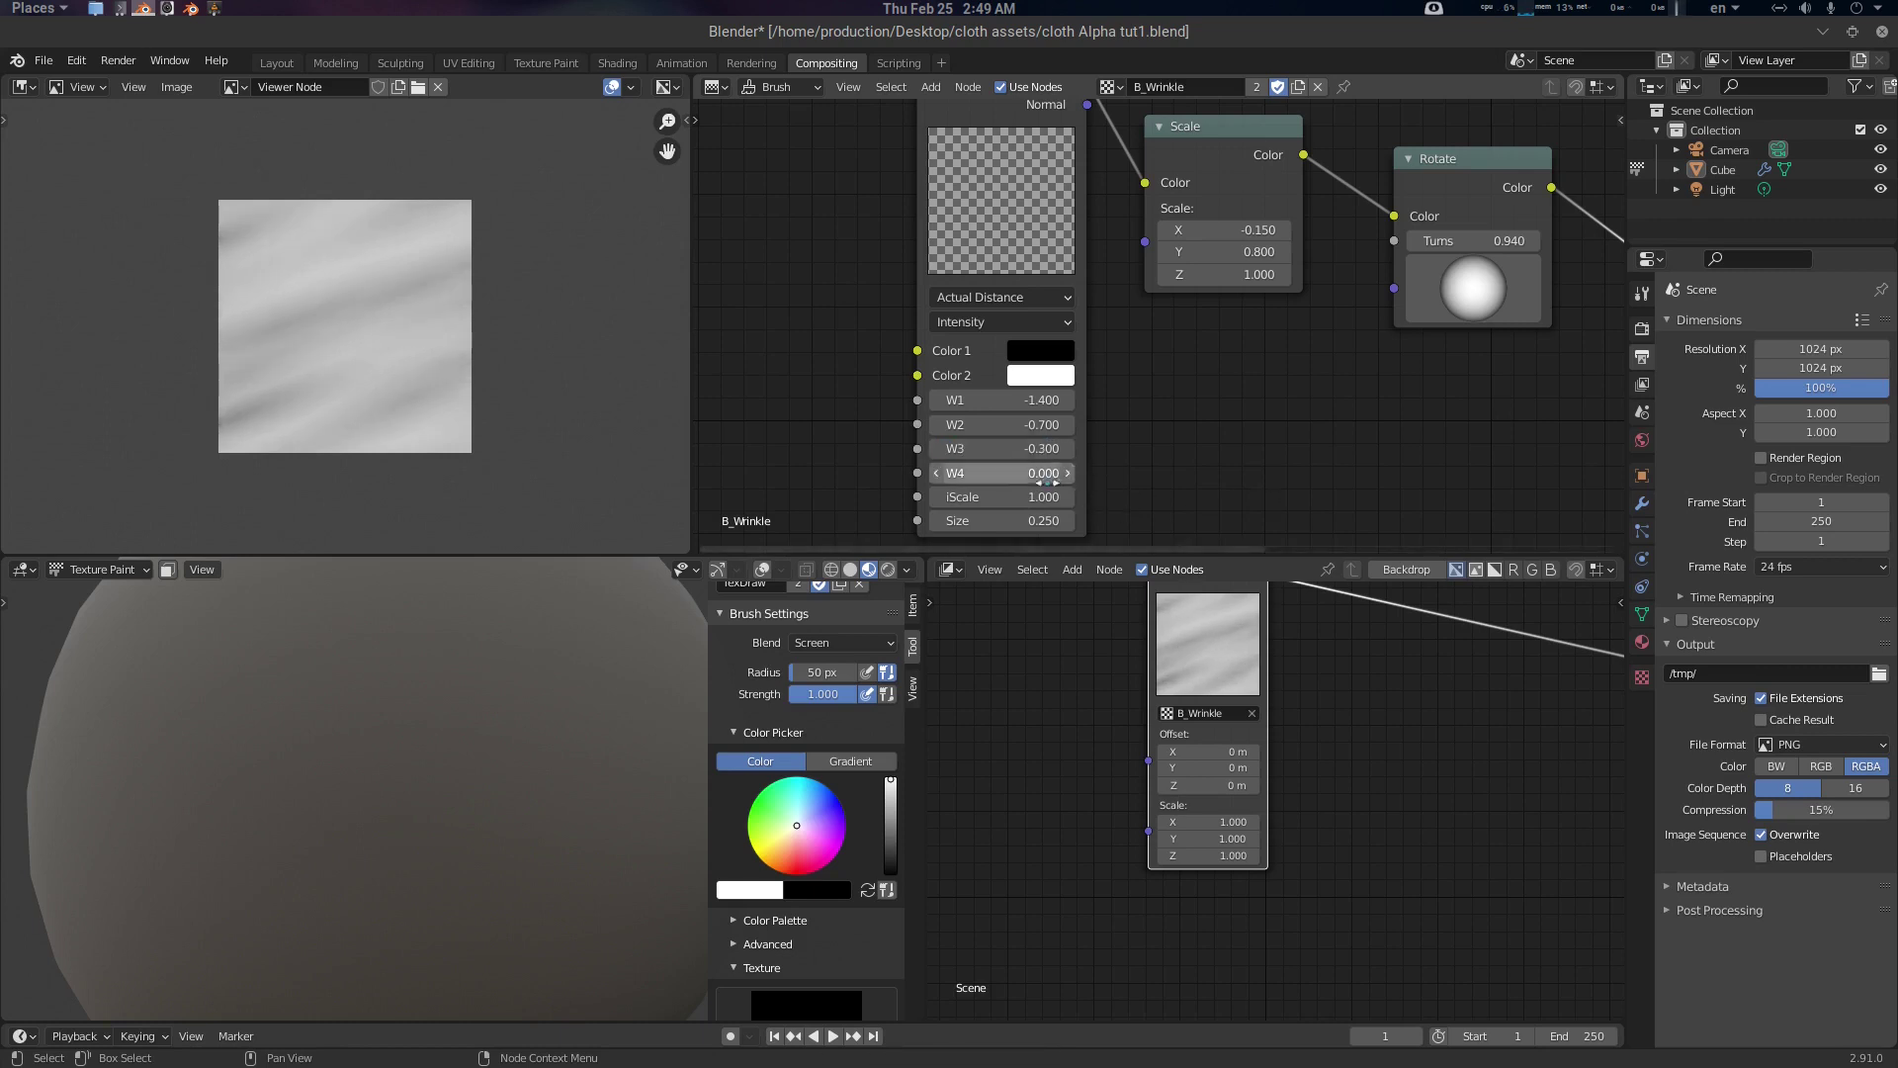
pyautogui.click(1039, 474)
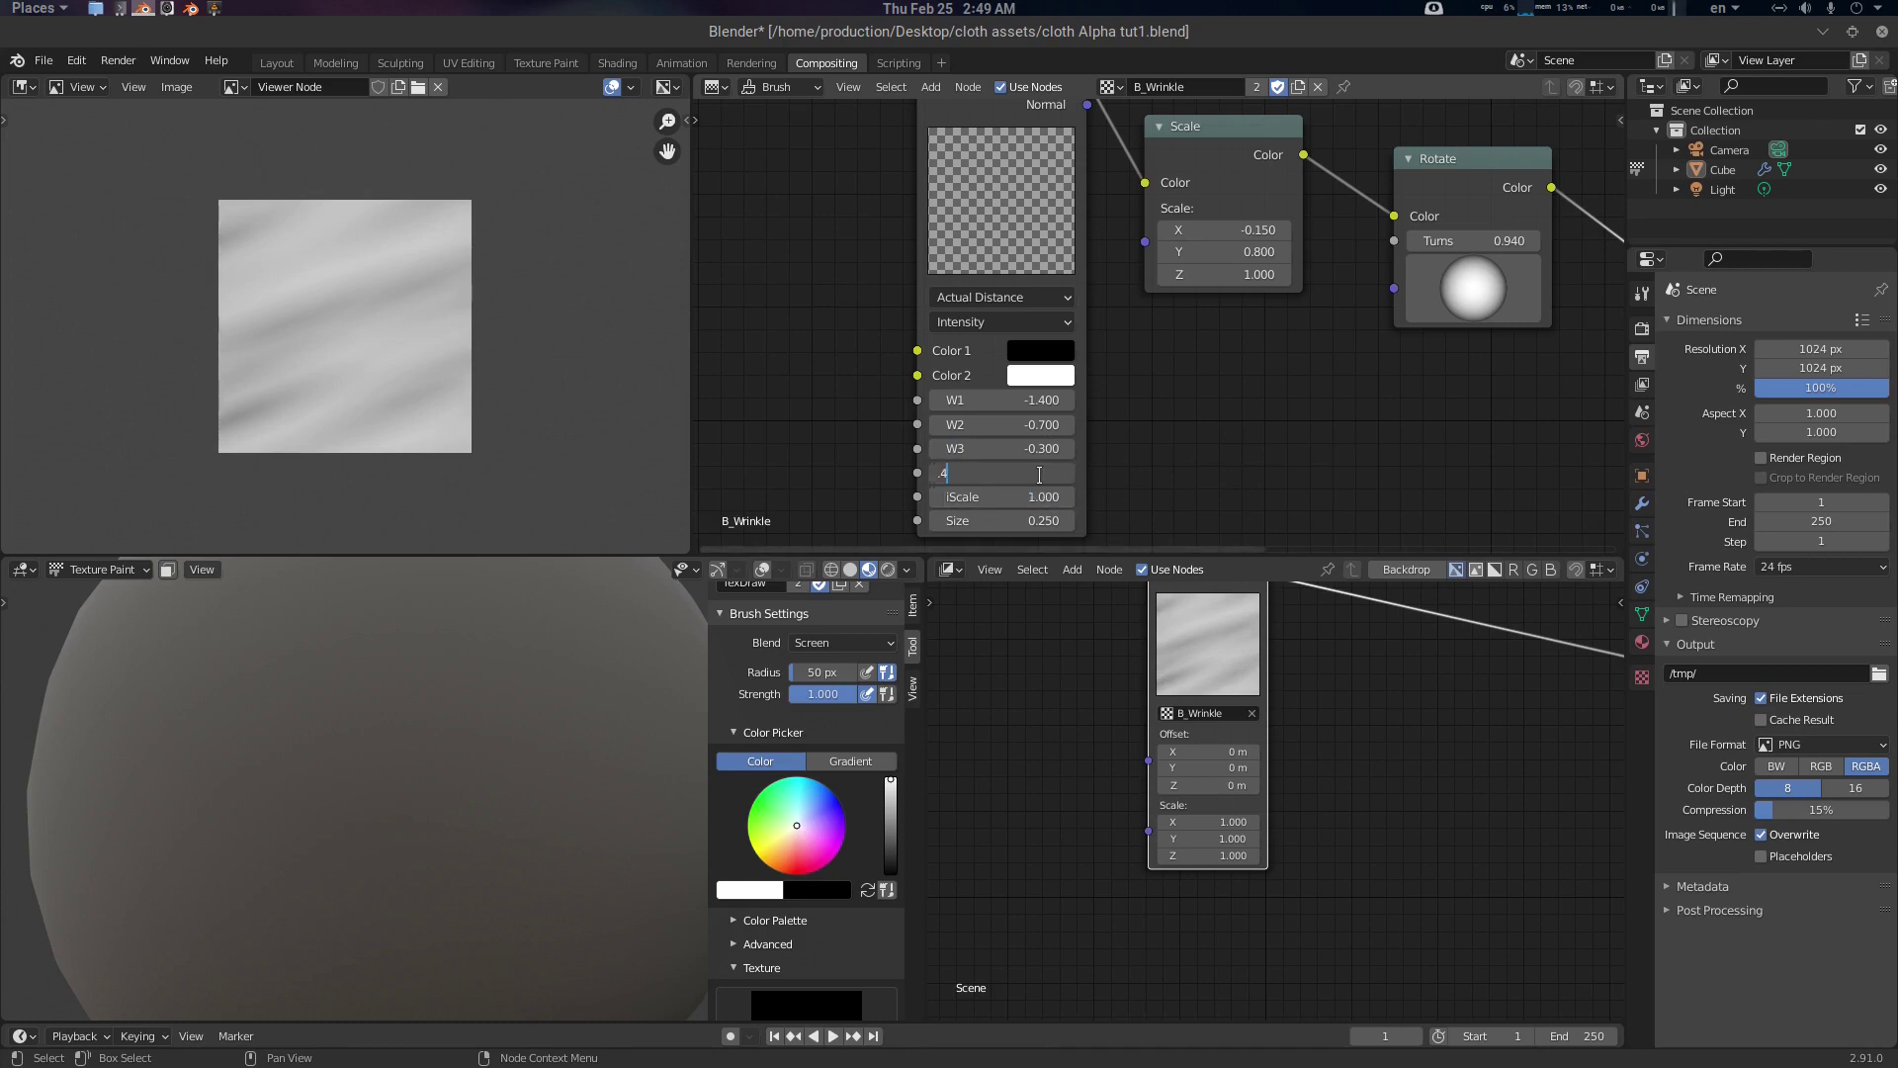
pyautogui.write('.4')
pyautogui.press('Return')
# Set the Voronoi node's iScale to 1.310 and its Size to 0.130
pyautogui.click(1046, 497)
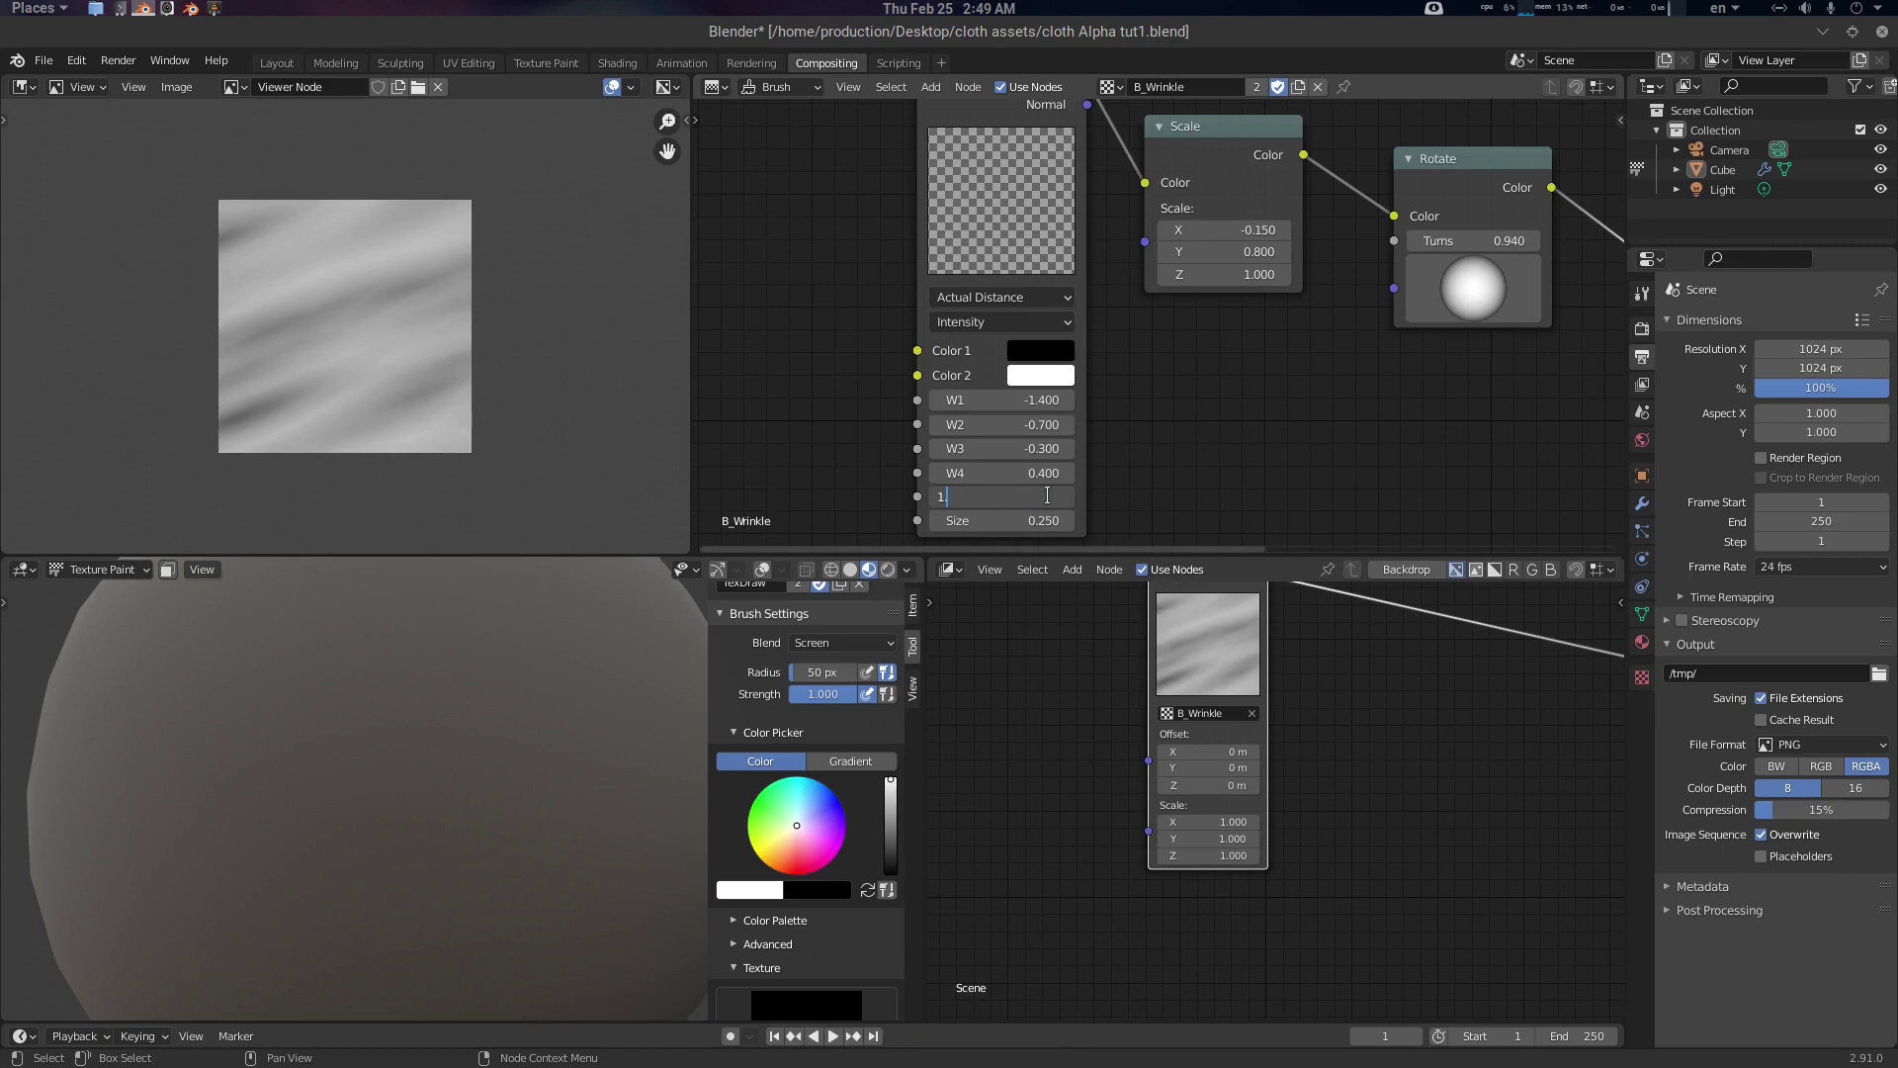
pyautogui.press('Return')
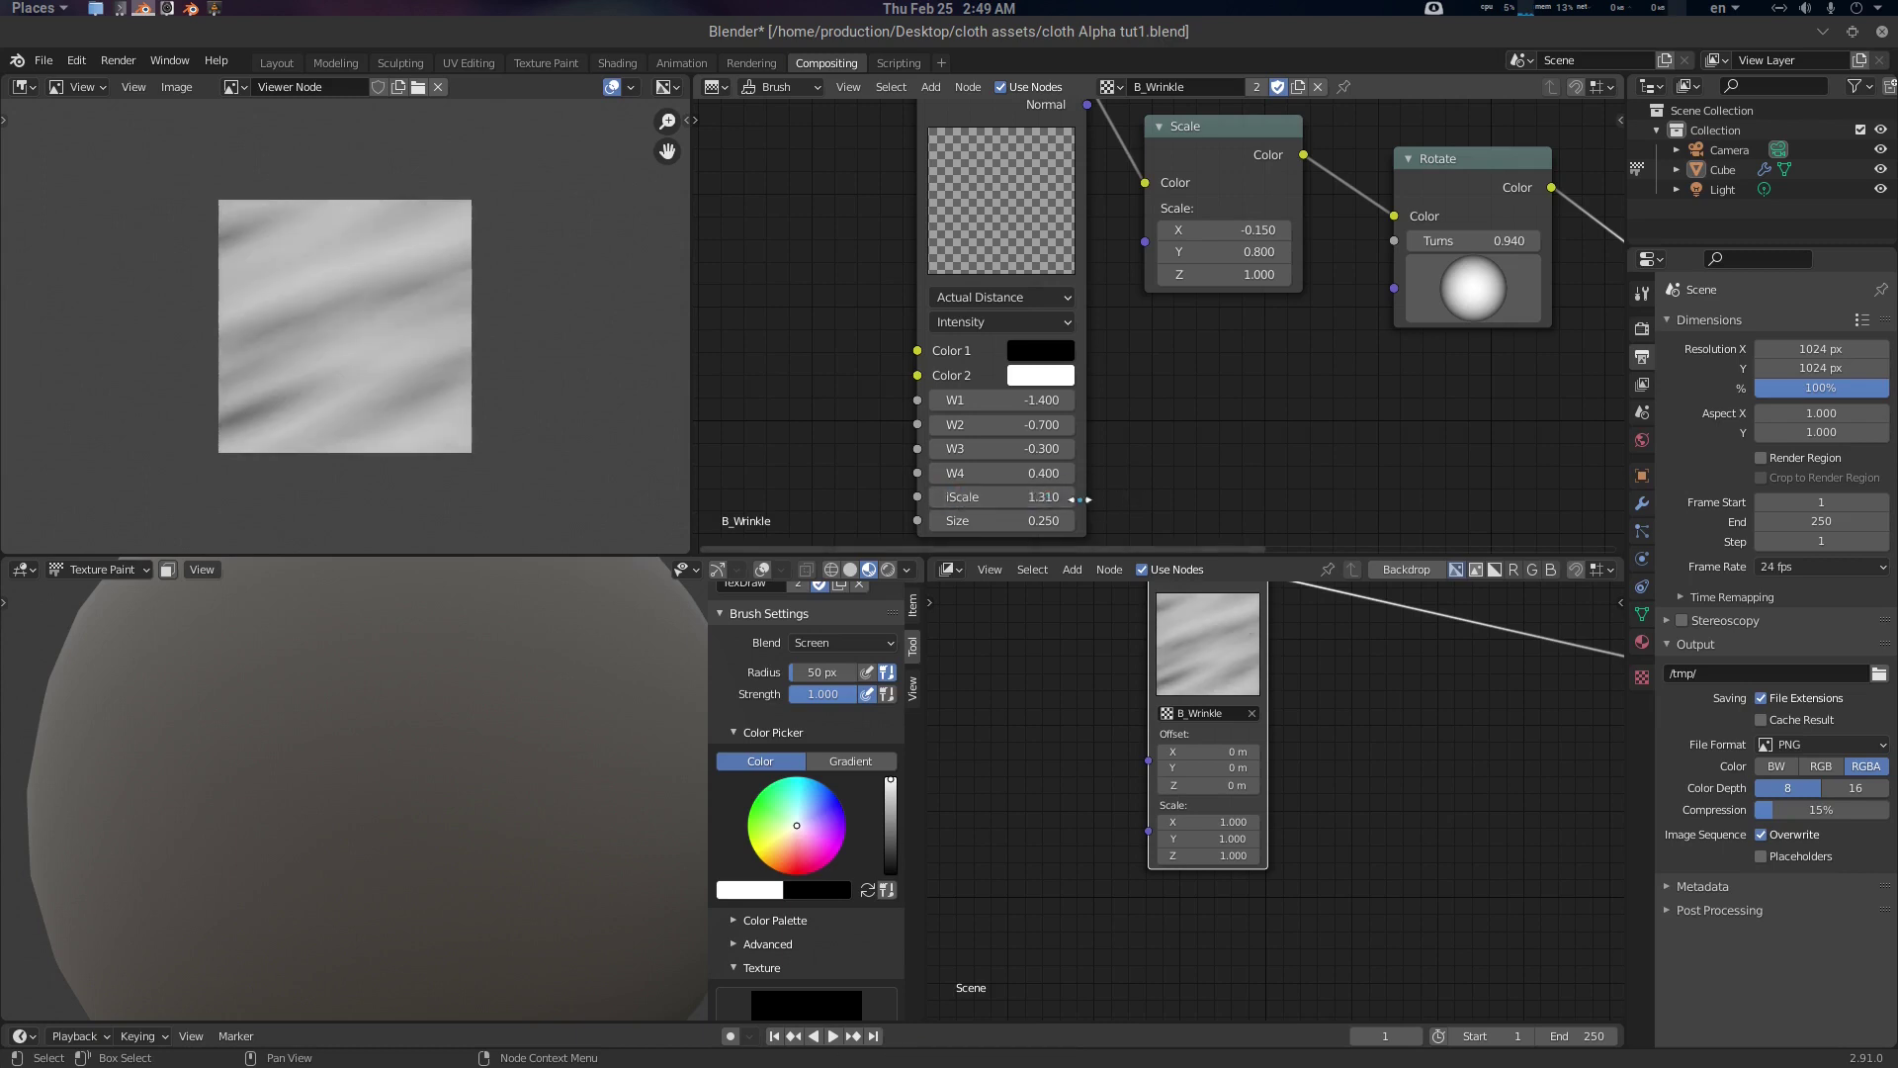
pyautogui.click(1036, 521)
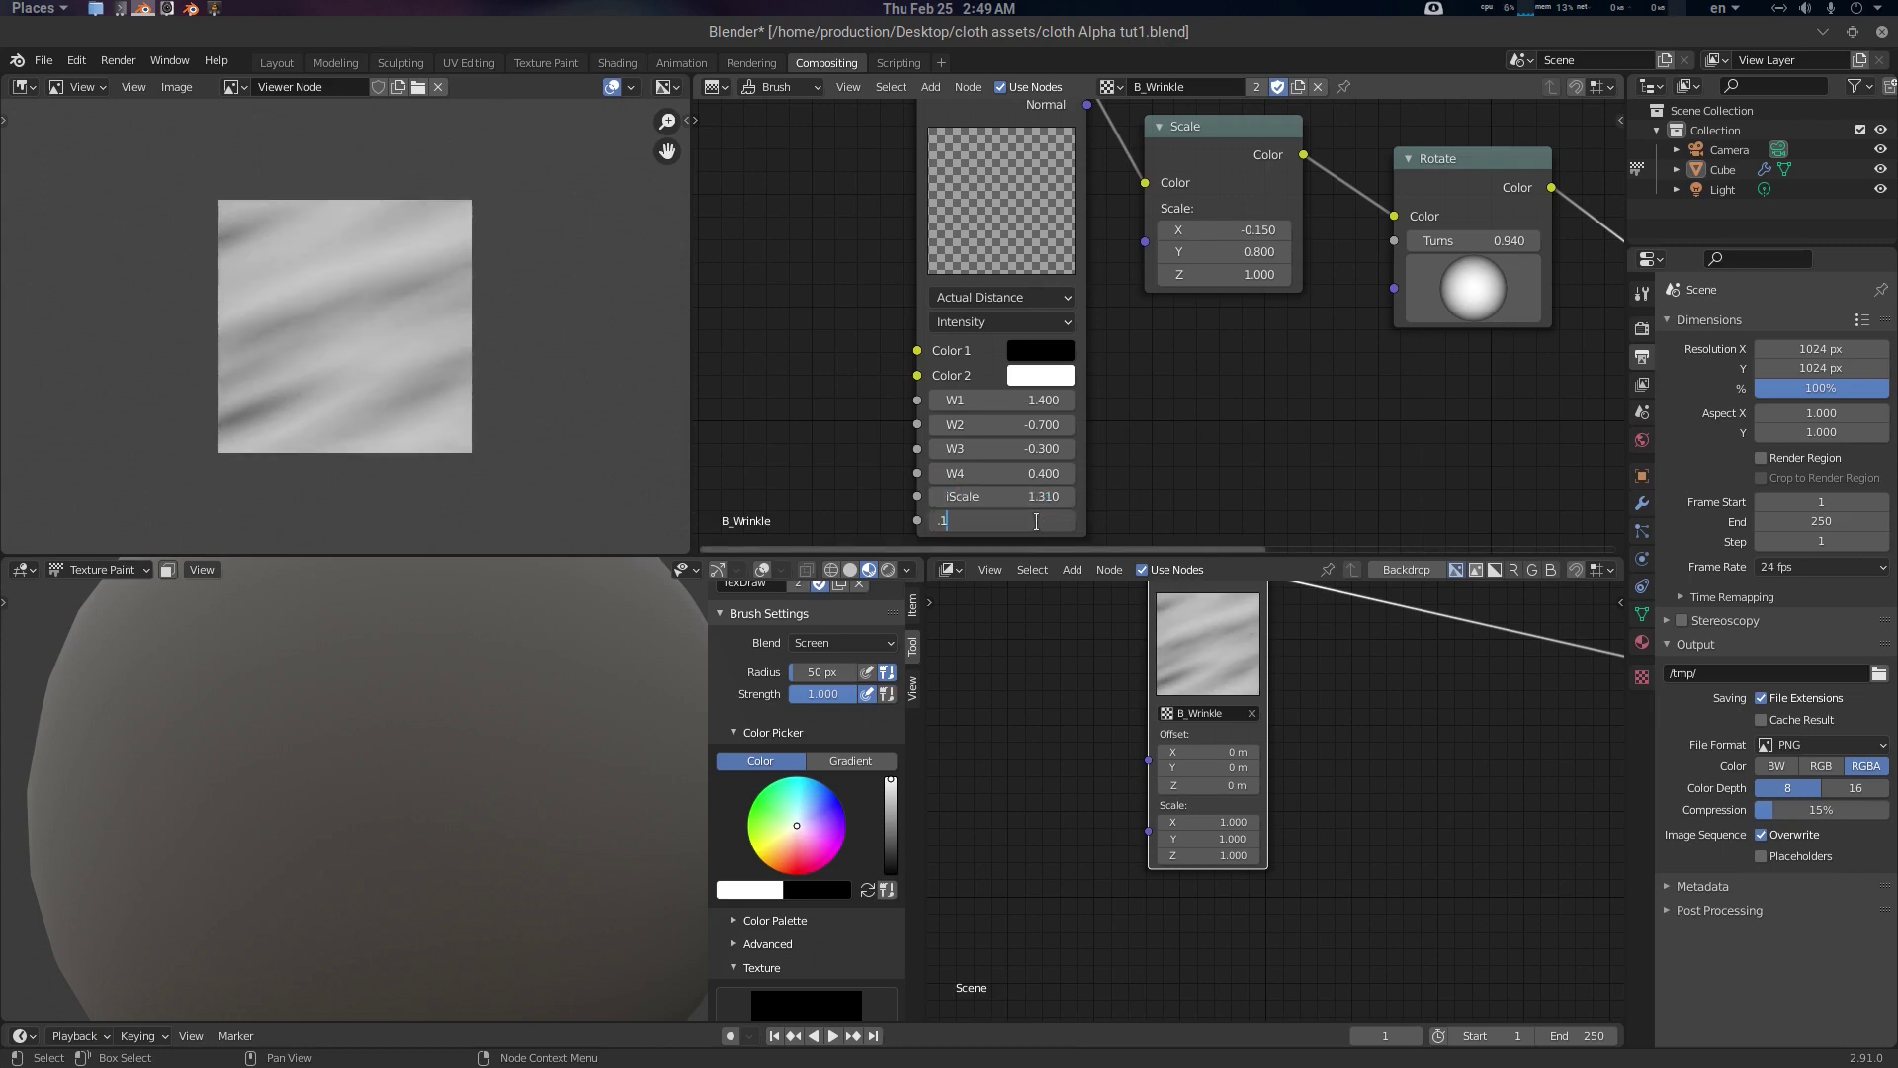
pyautogui.write('.13')
pyautogui.press('Return')
# Reselect B_Wrinkle as the paint brush's texture
pyautogui.scroll(-3, 475, 691)
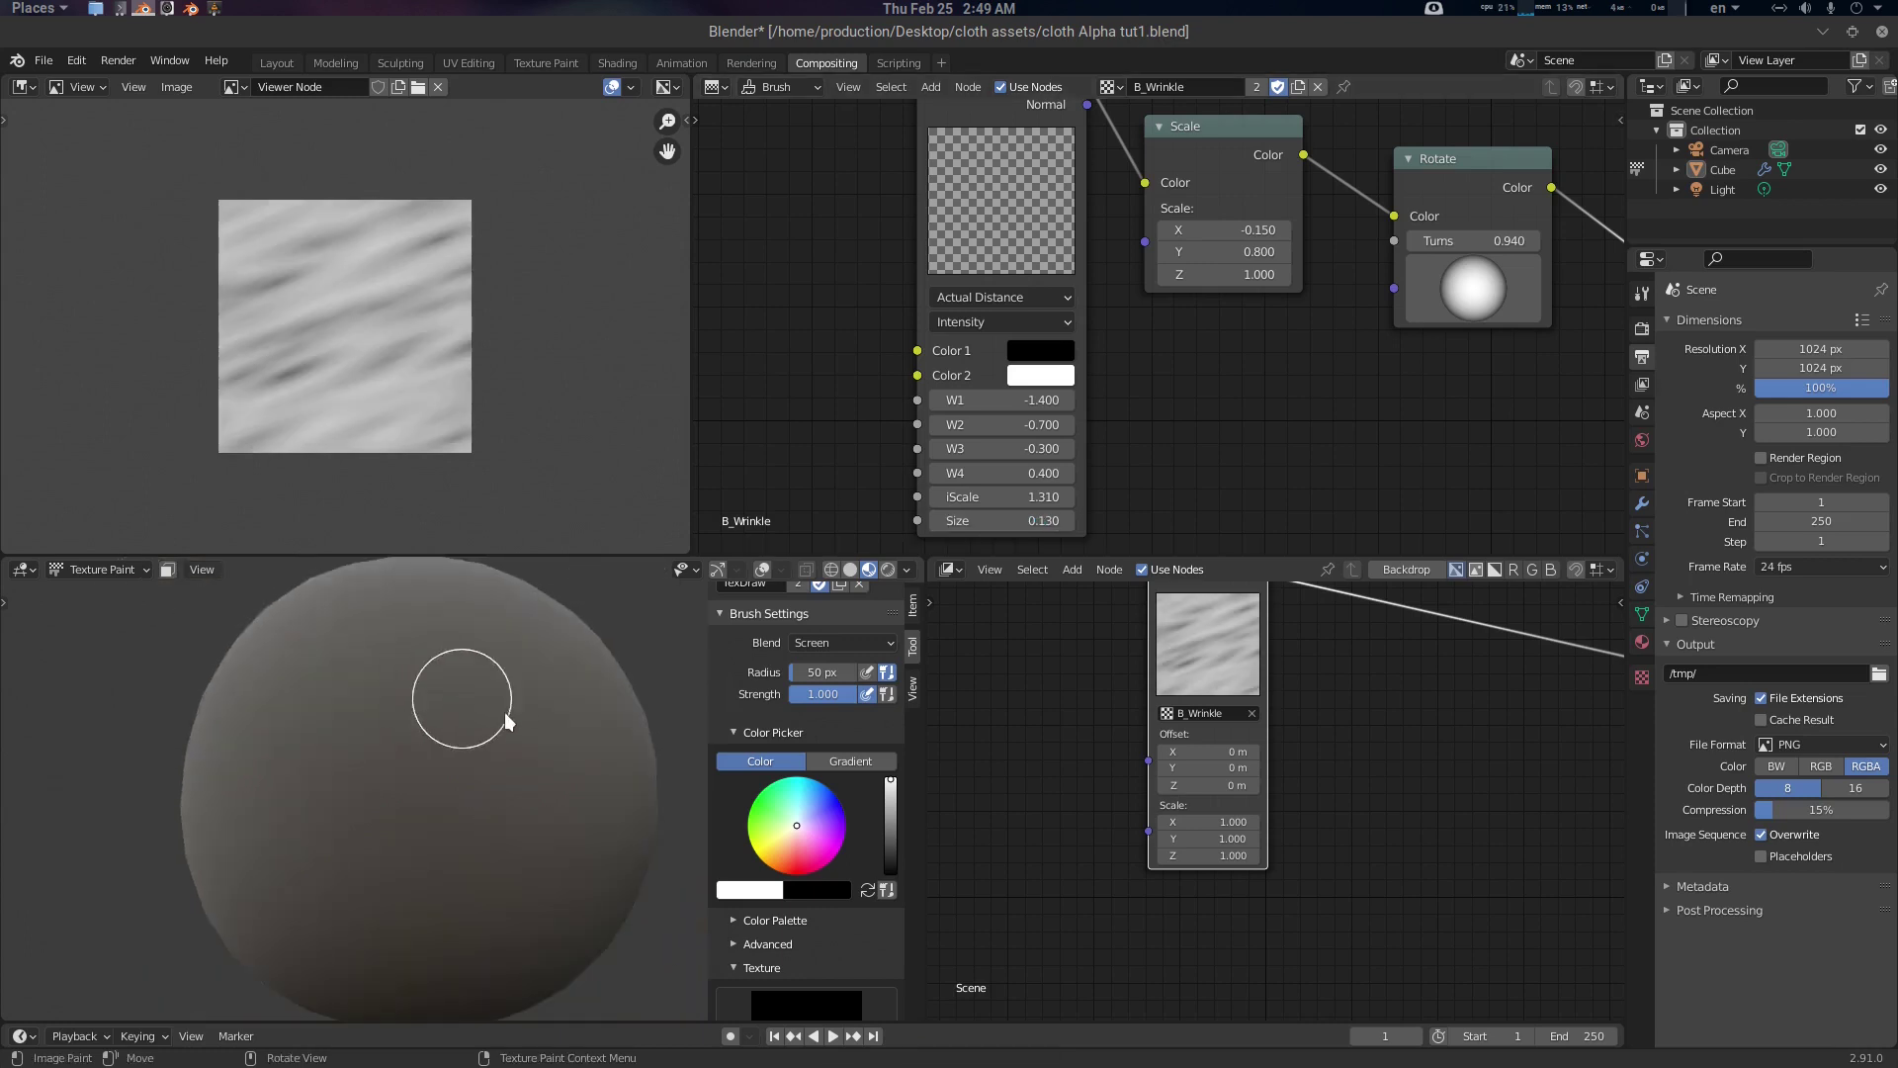
pyautogui.scroll(2, 480, 717)
pyautogui.scroll(-10, 810, 773)
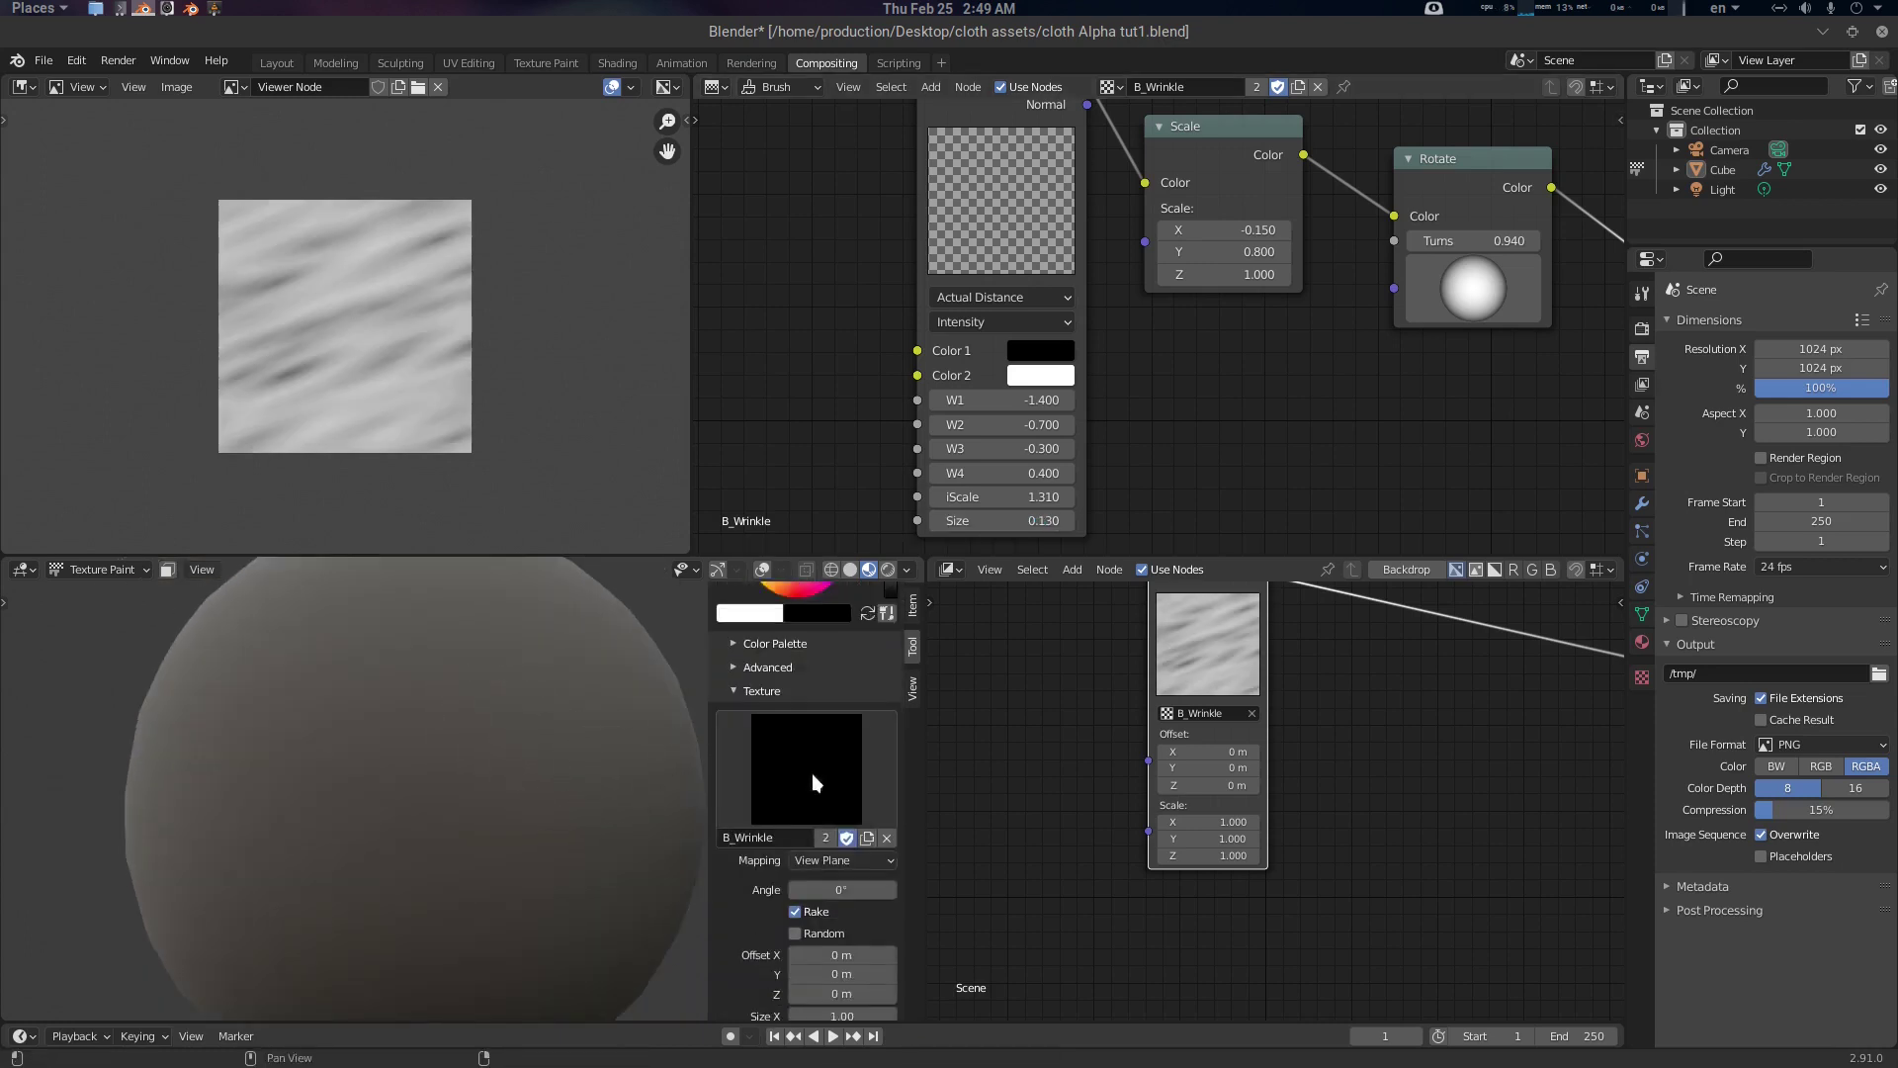
pyautogui.scroll(1, 811, 773)
pyautogui.click(806, 692)
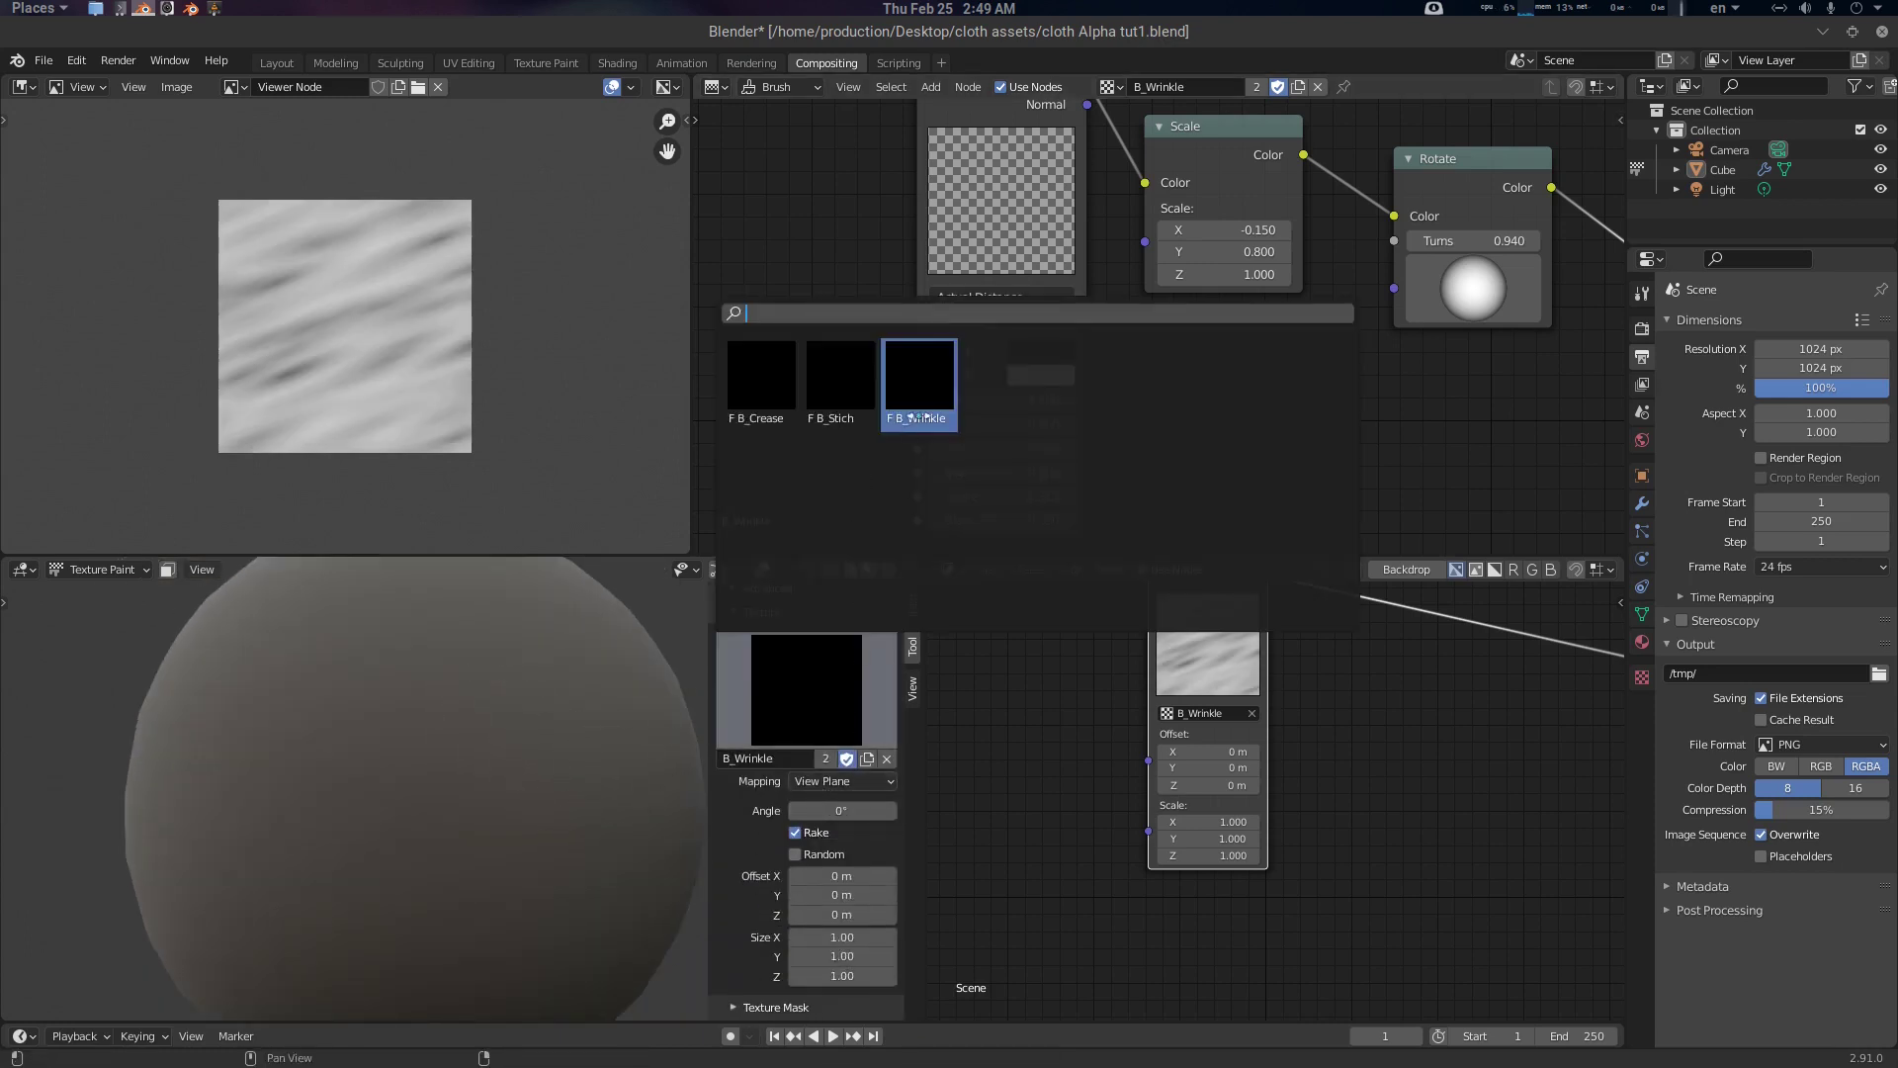
pyautogui.click(919, 417)
# Paint a diagonal test stroke across the sphere with the wrinkle brush and undo it
pyautogui.moveTo(588, 666); pyautogui.dragTo(314, 834)
pyautogui.scroll(1, 573, 801)
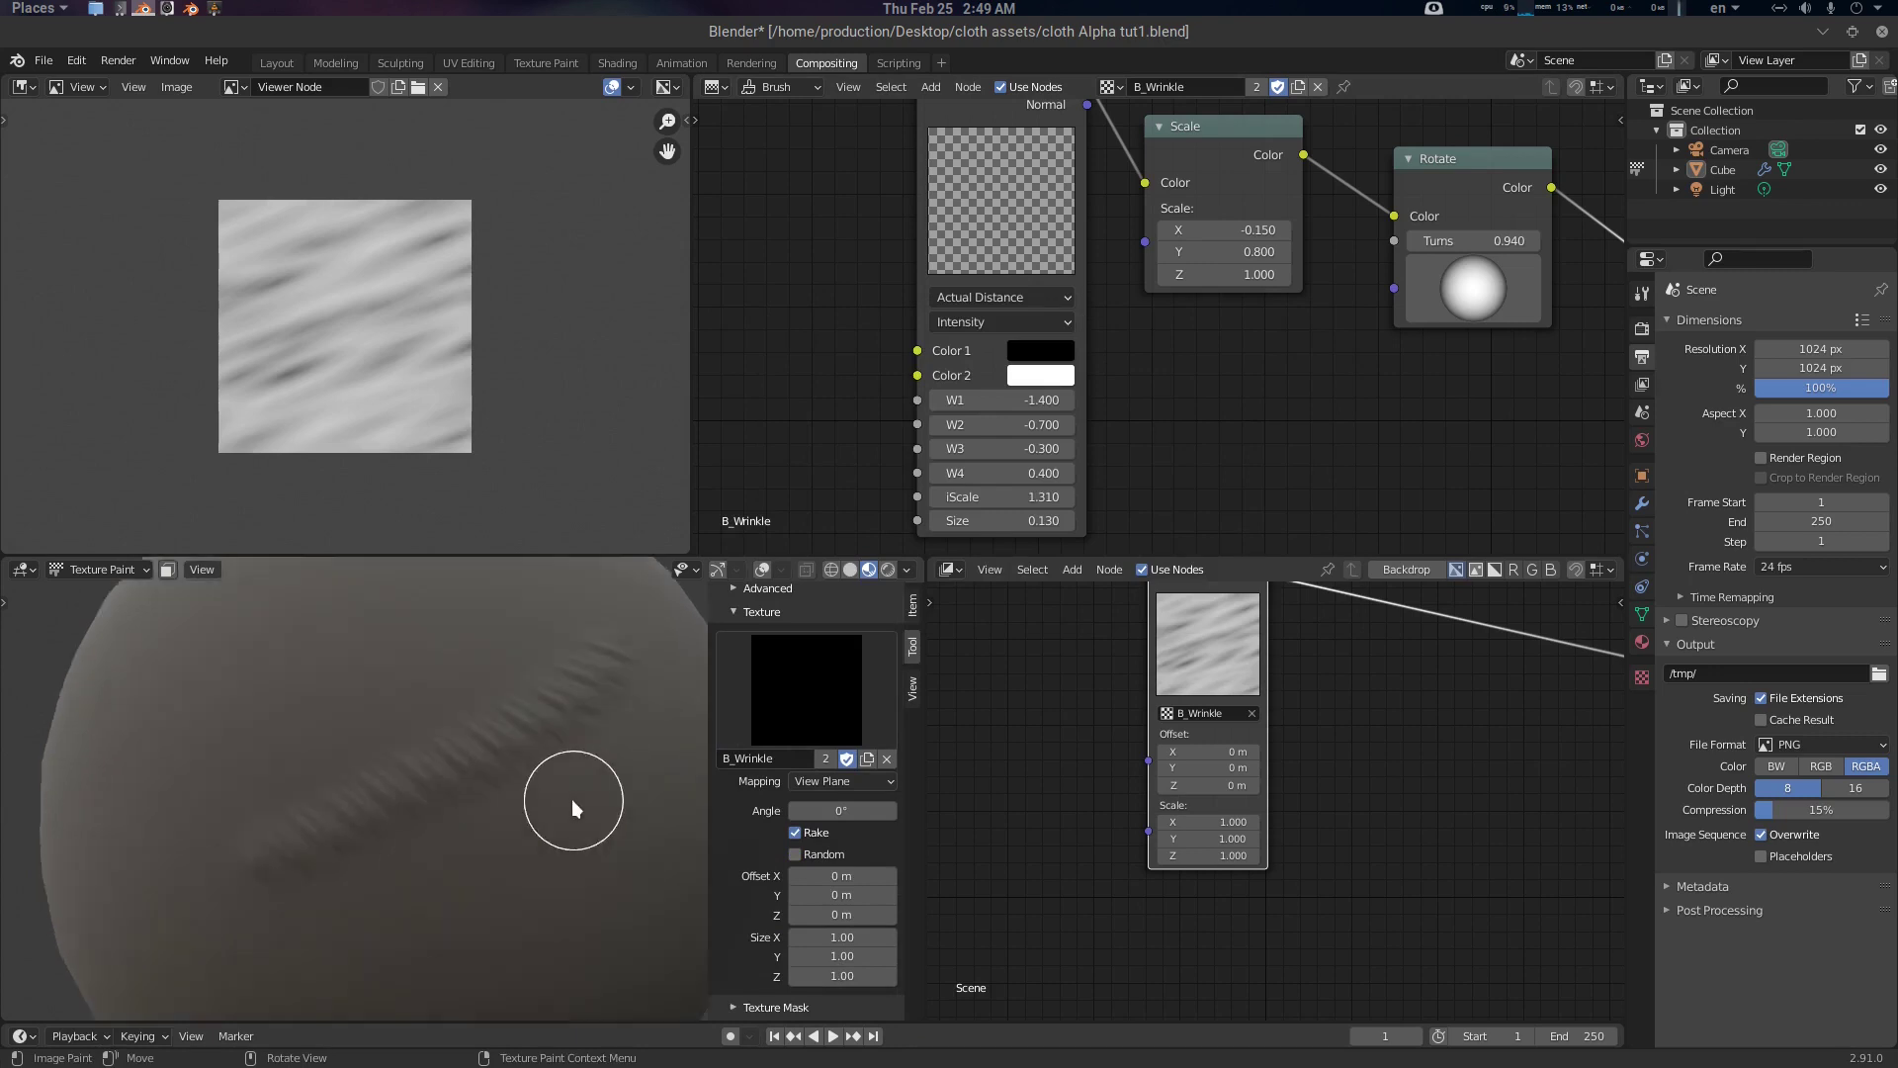
pyautogui.hotkey('ctrl', 'z')
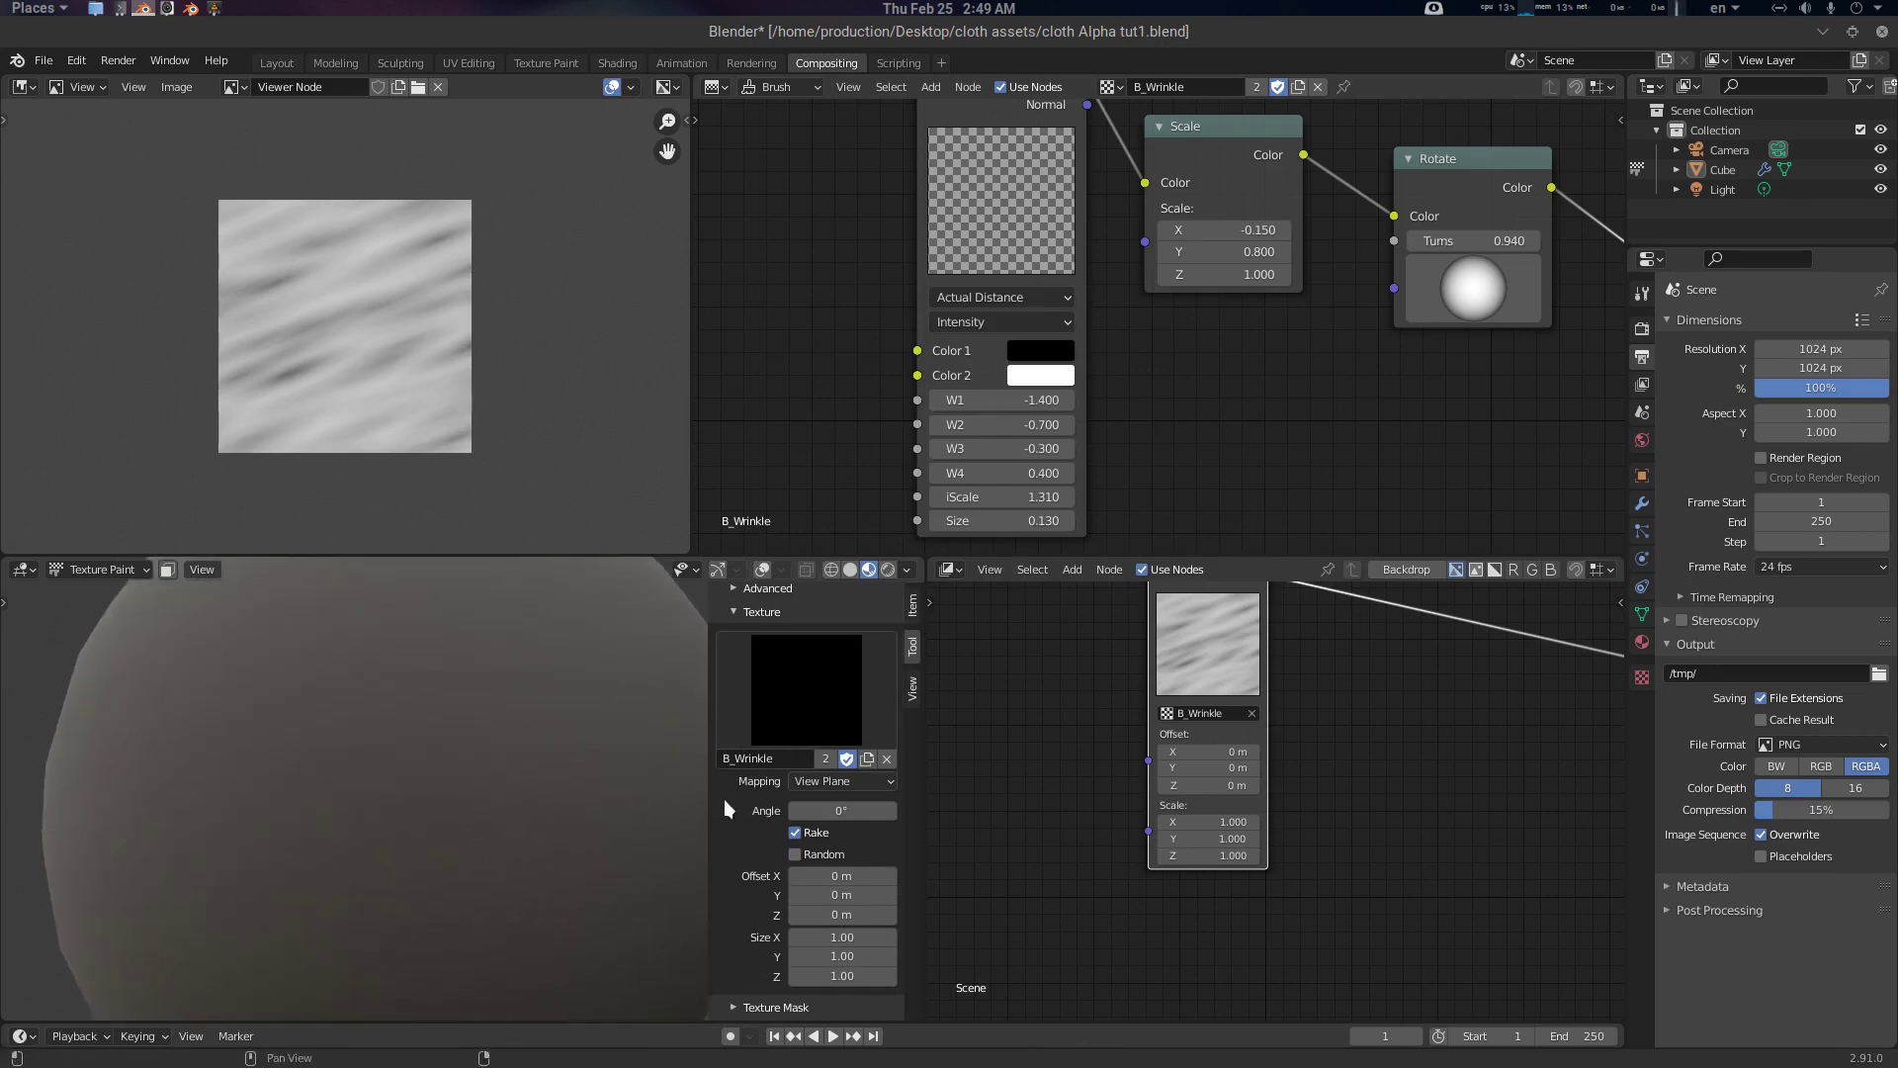
# Enable Stabilize Stroke for the brush and set its Factor to 0.666
pyautogui.scroll(-10, 732, 799)
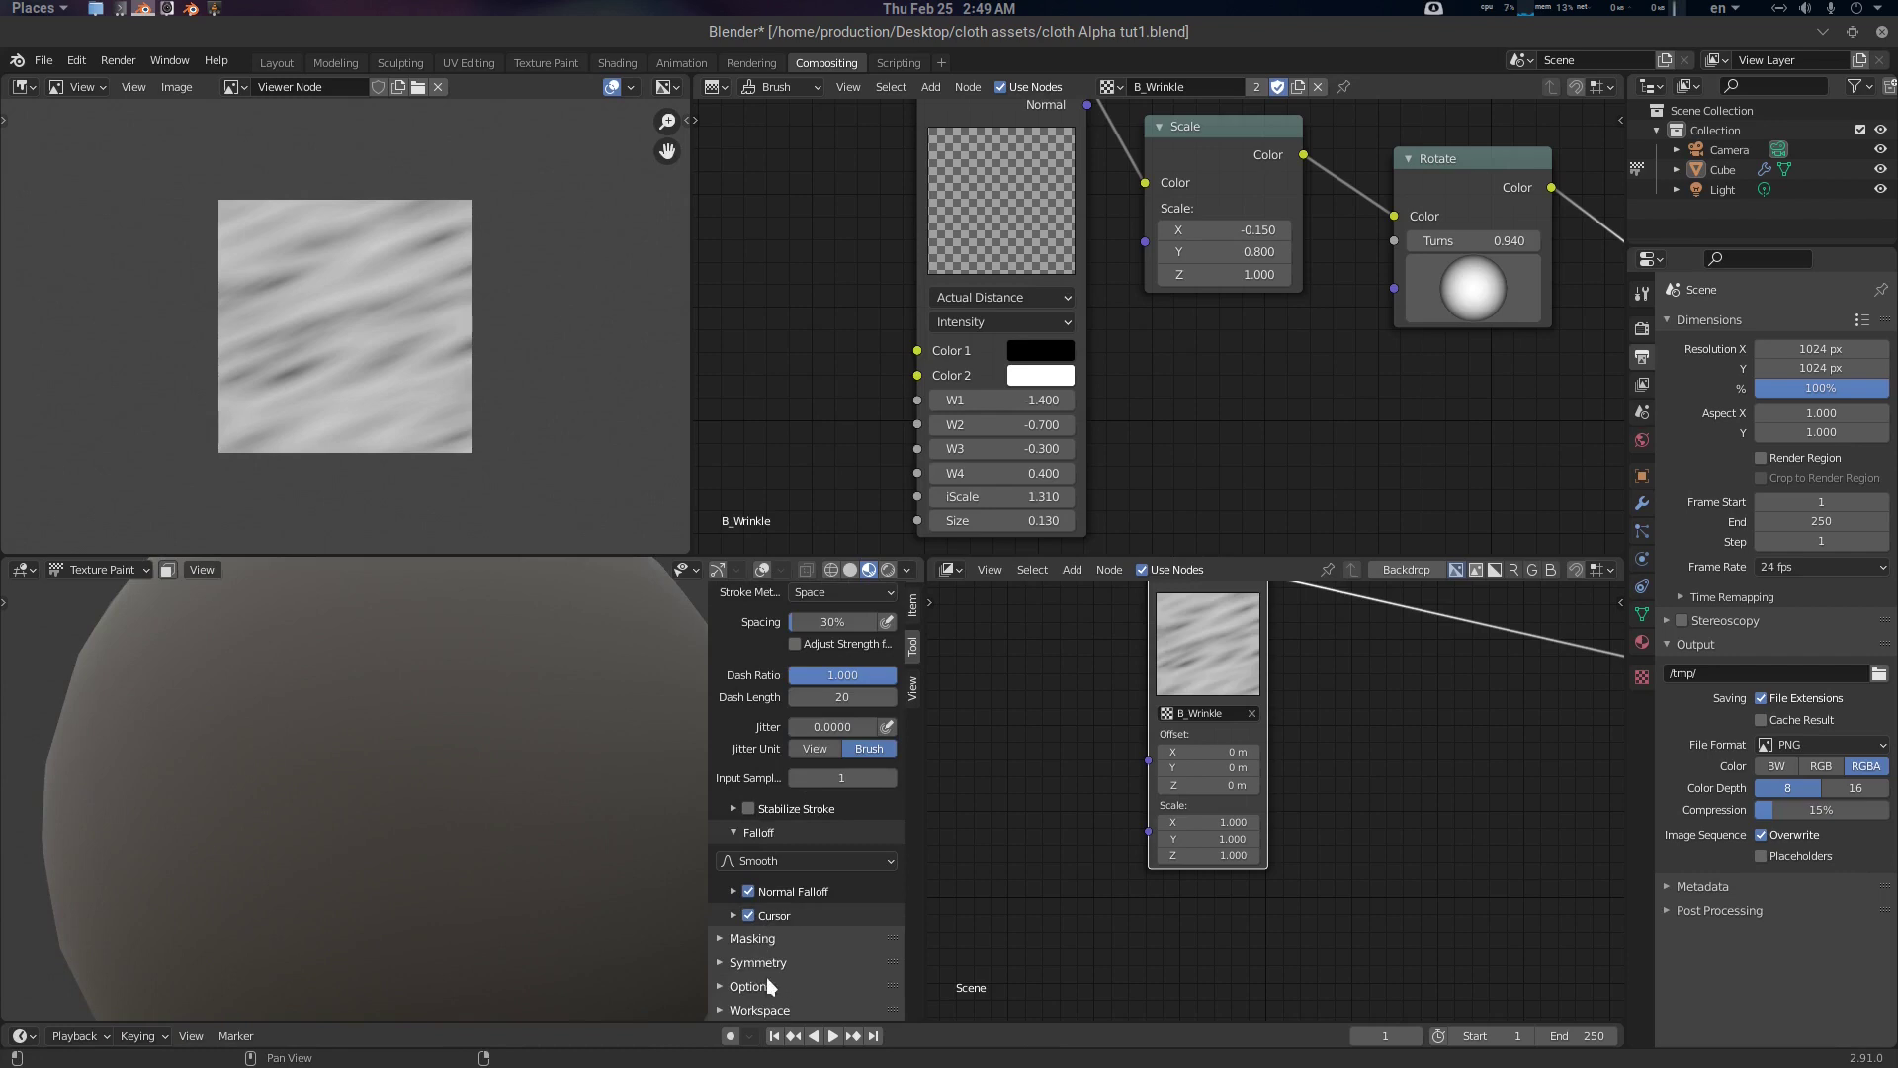
pyautogui.click(728, 809)
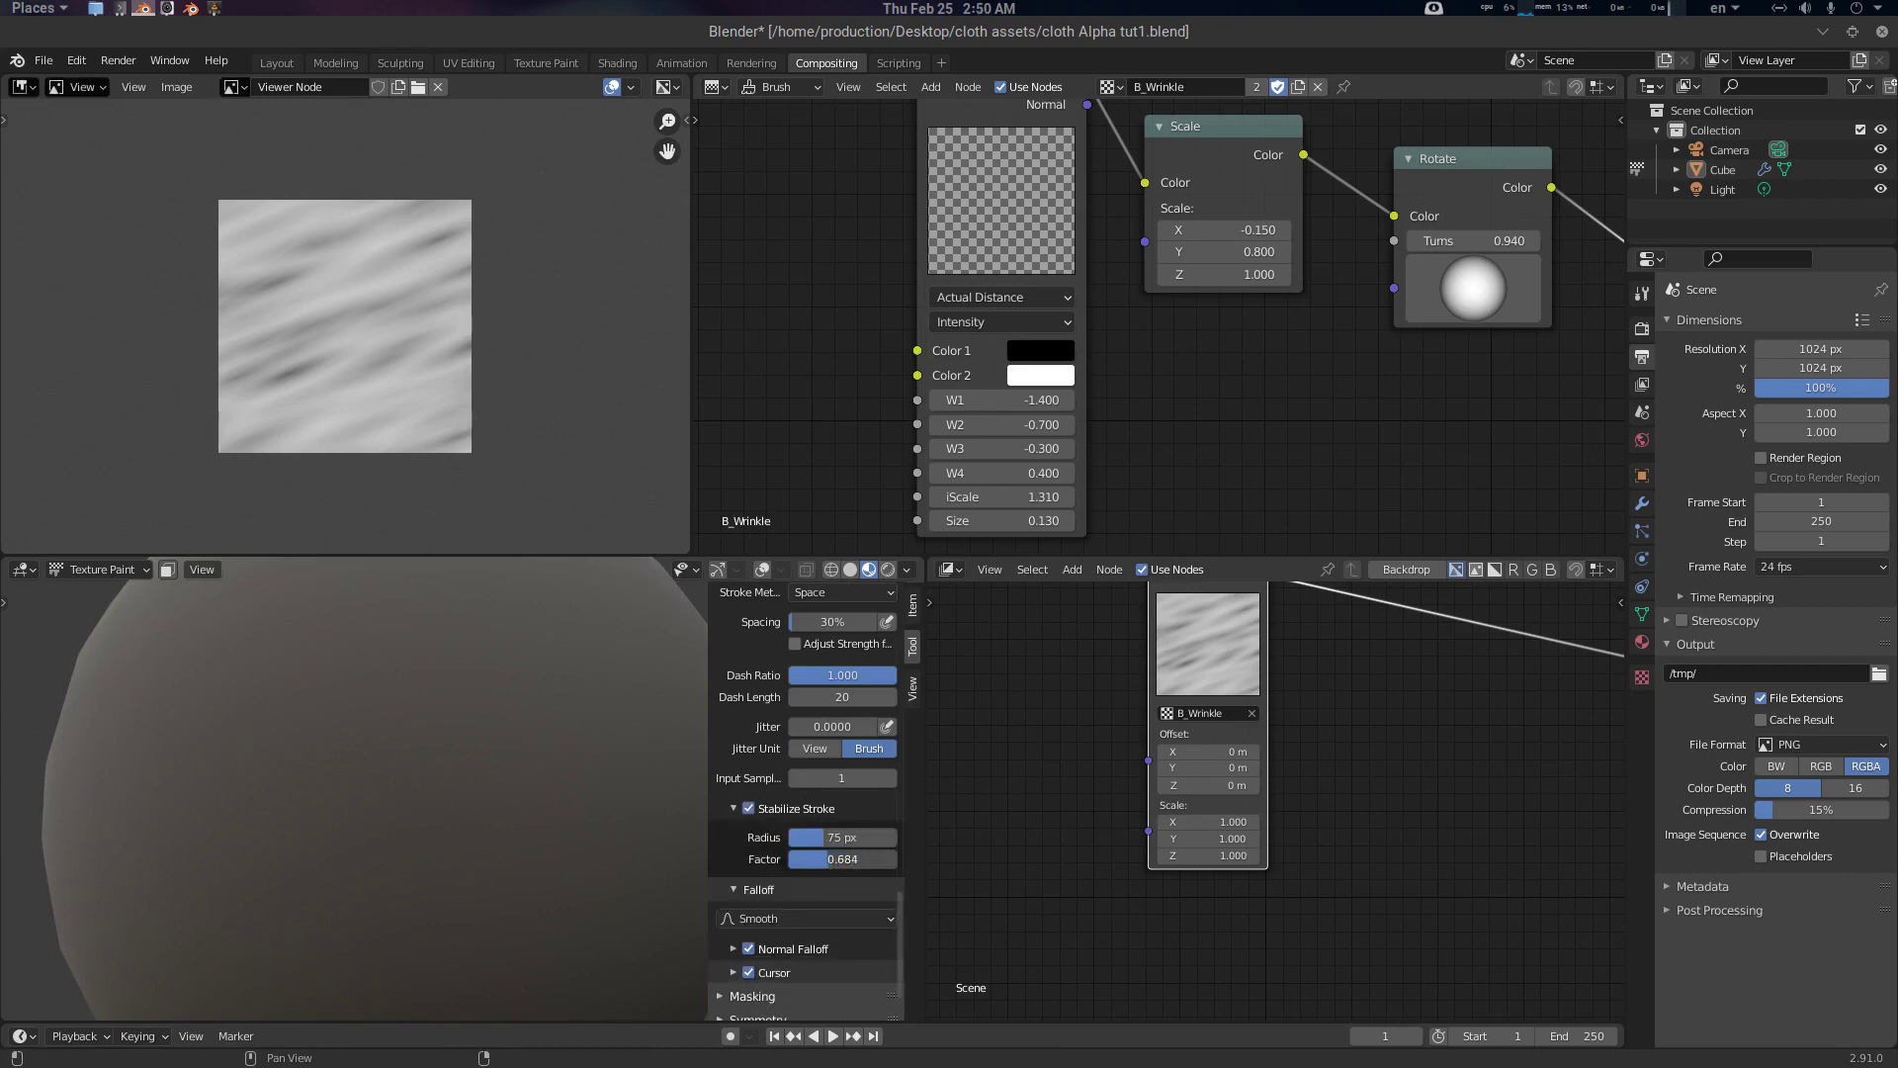
pyautogui.moveTo(842, 858); pyautogui.dragTo(842, 858)
# Paint a long curved test stroke across the sphere to try the stabilized wrinkle brush
pyautogui.moveTo(636, 678); pyautogui.dragTo(402, 798)
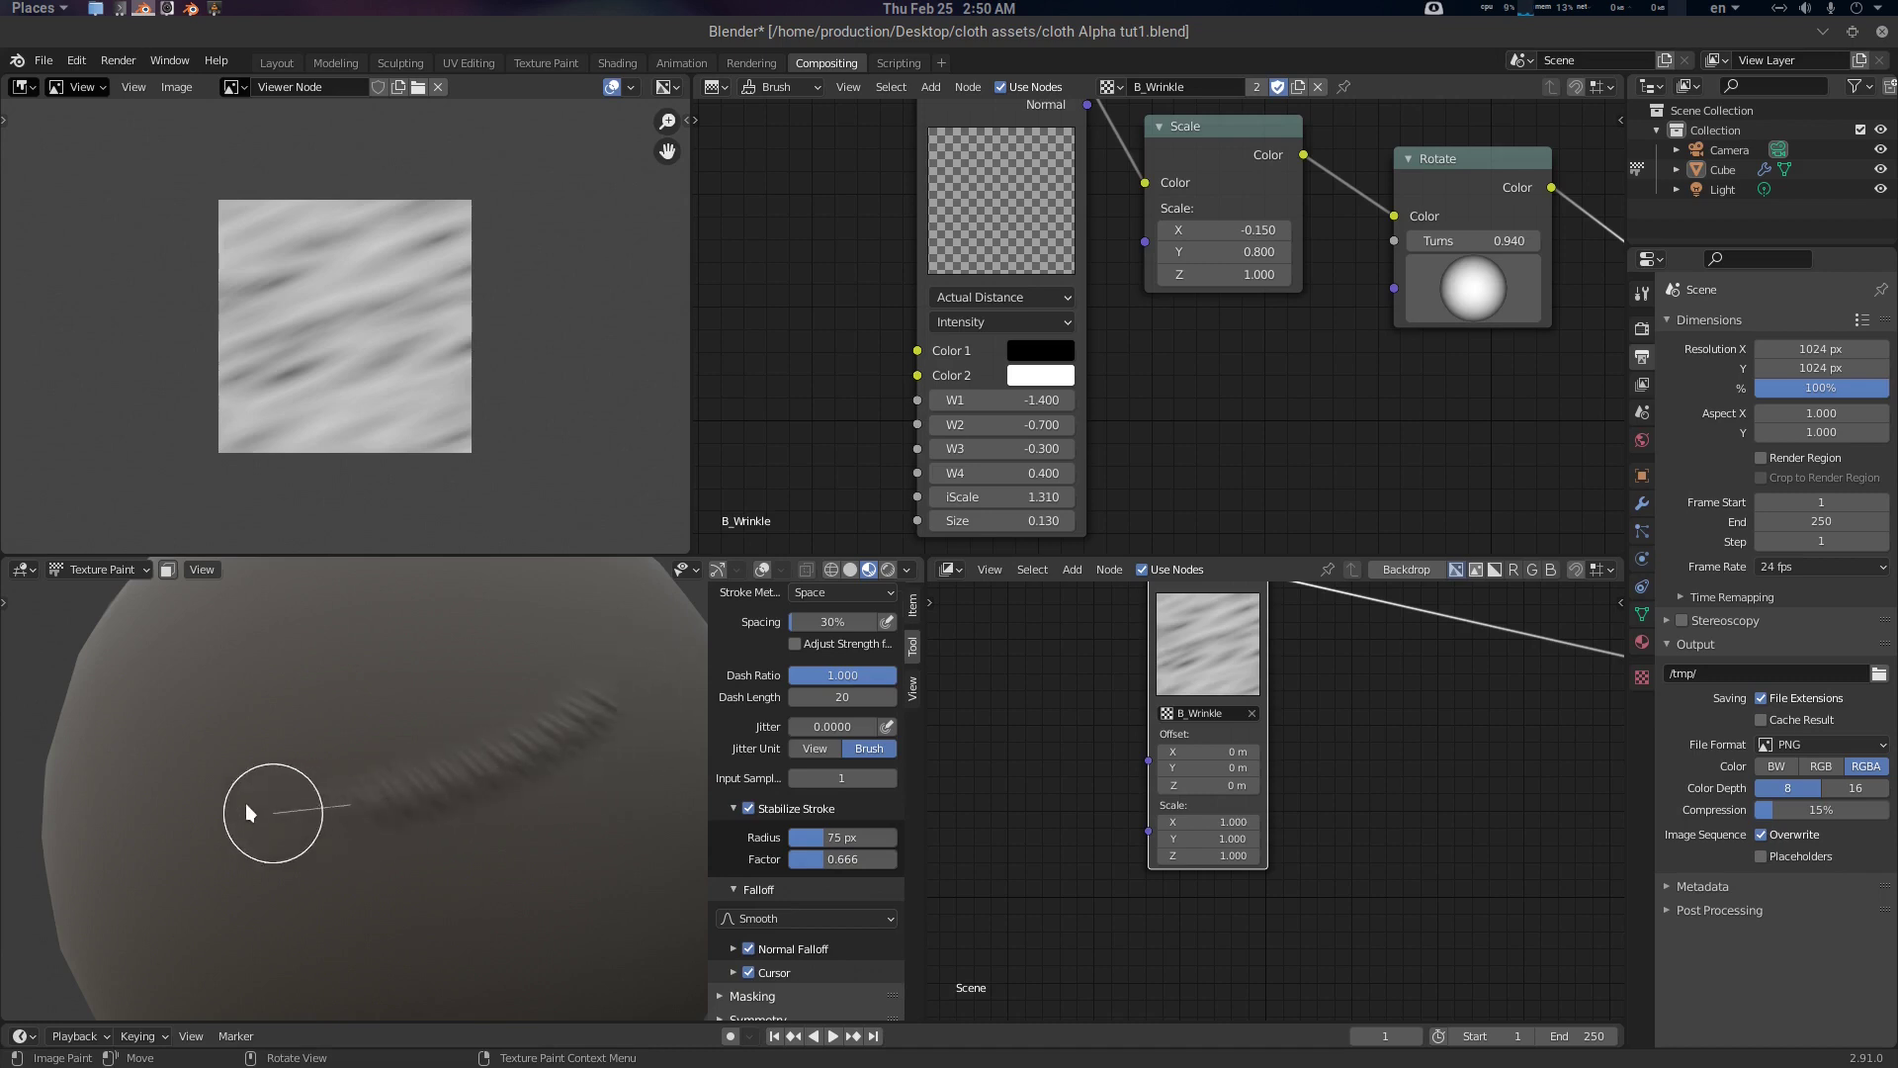
pyautogui.moveTo(246, 804); pyautogui.dragTo(206, 808)
pyautogui.moveTo(561, 769); pyautogui.dragTo(546, 763, button='middle')
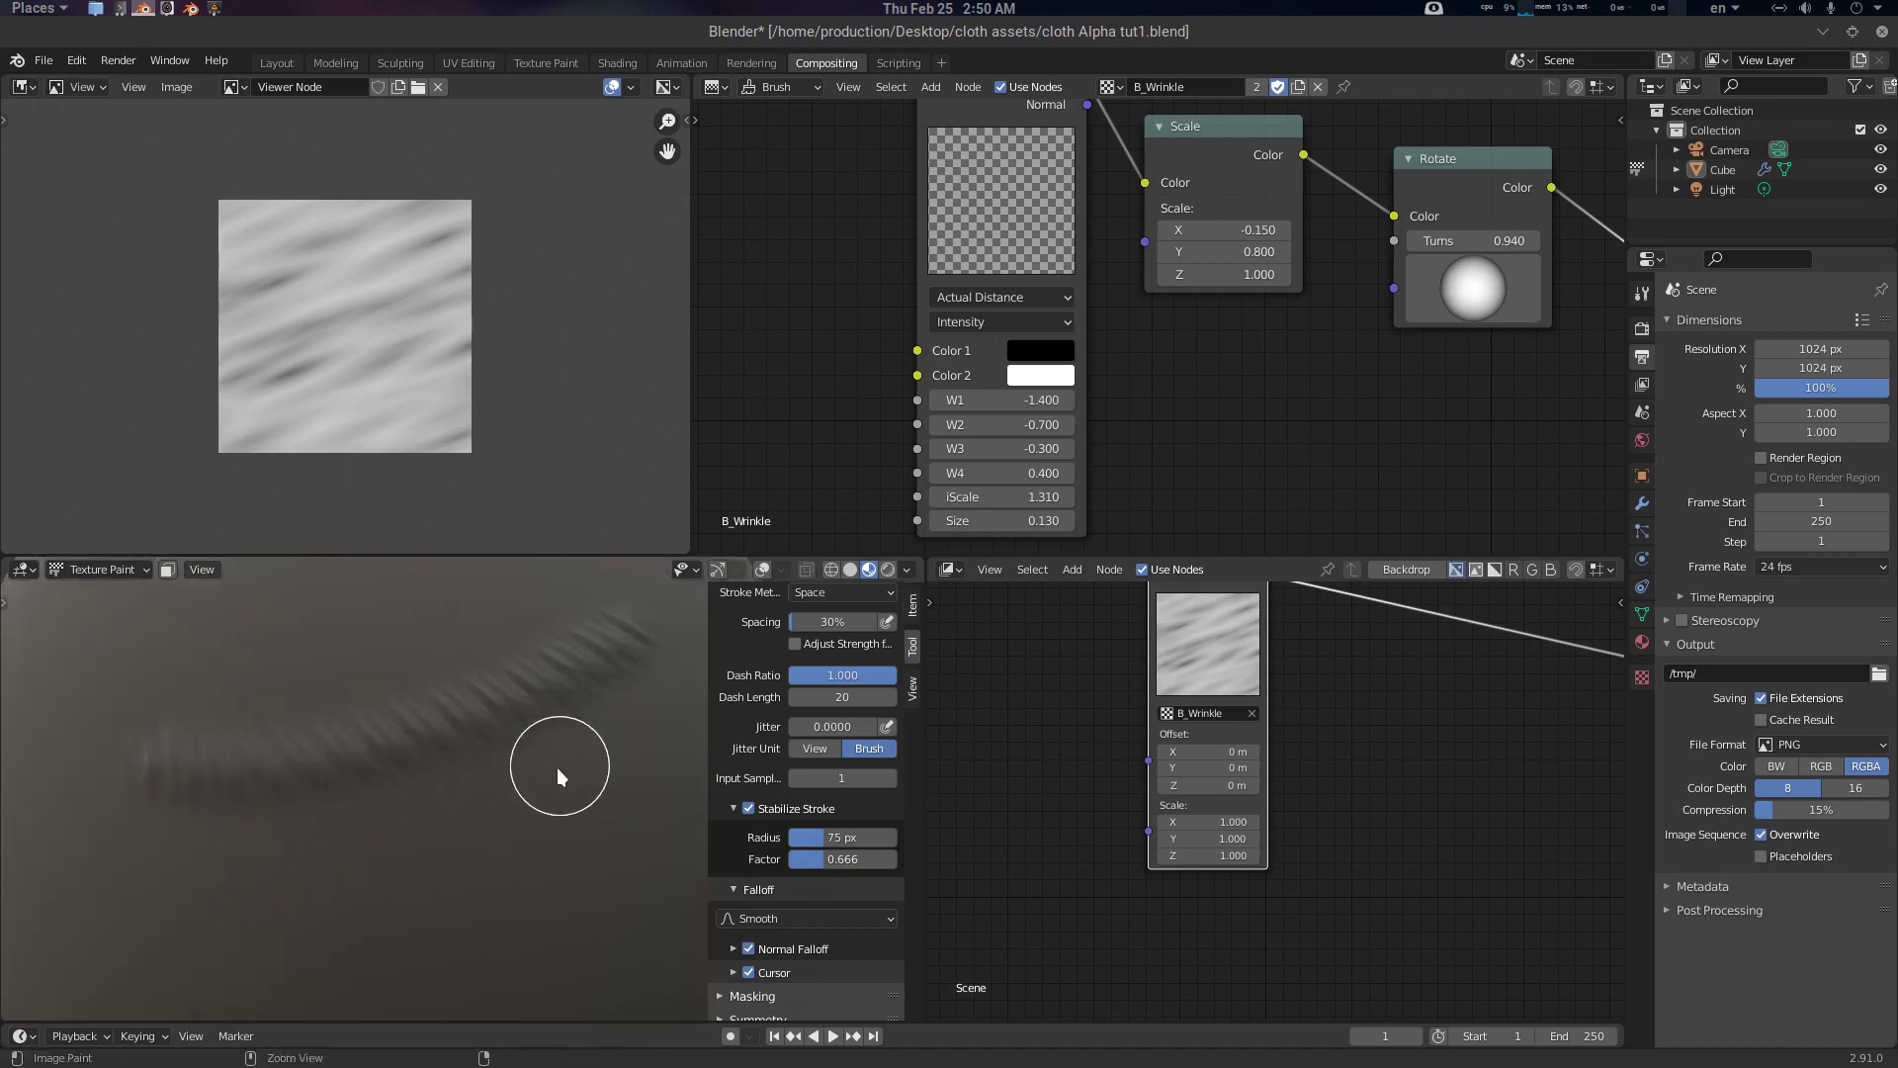
# Change the Voronoi node's distance metric to Distance Squared
pyautogui.moveTo(1107, 411); pyautogui.dragTo(1086, 423, button='middle')
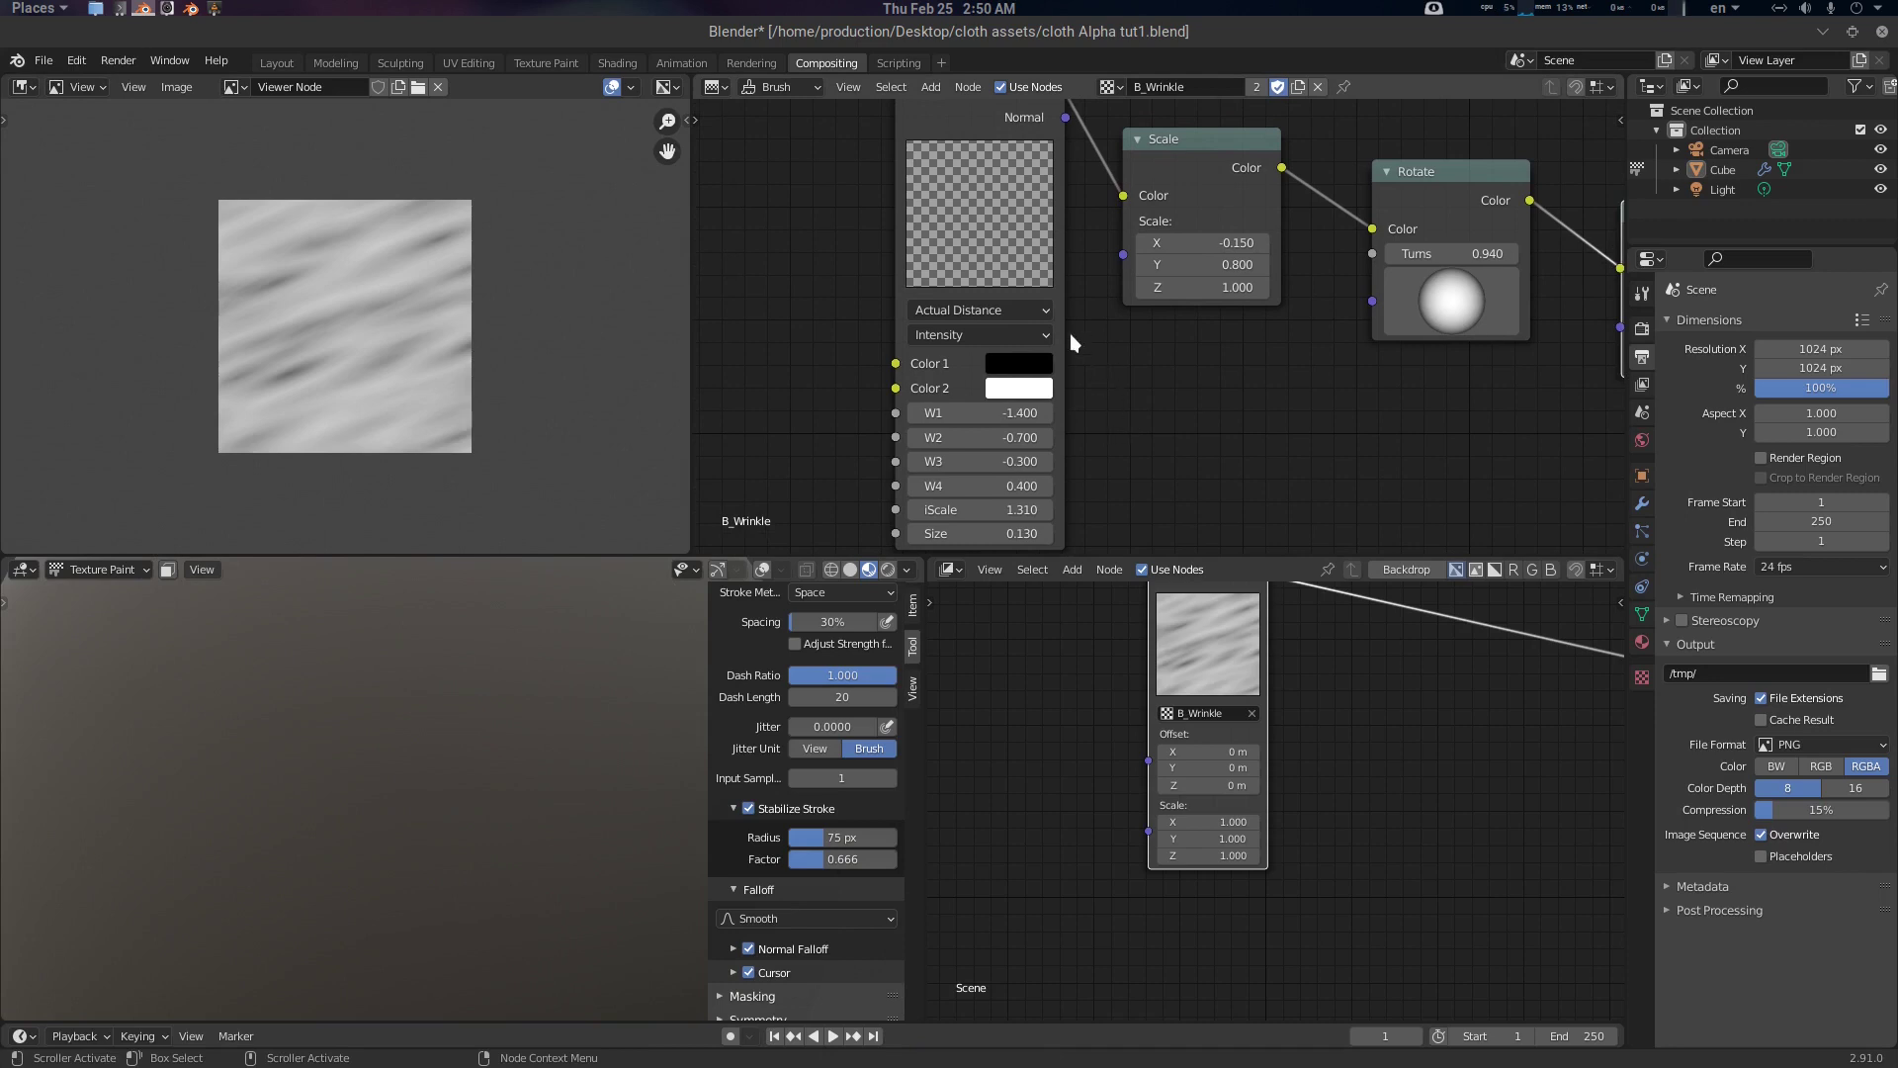
pyautogui.click(1022, 308)
pyautogui.click(1017, 360)
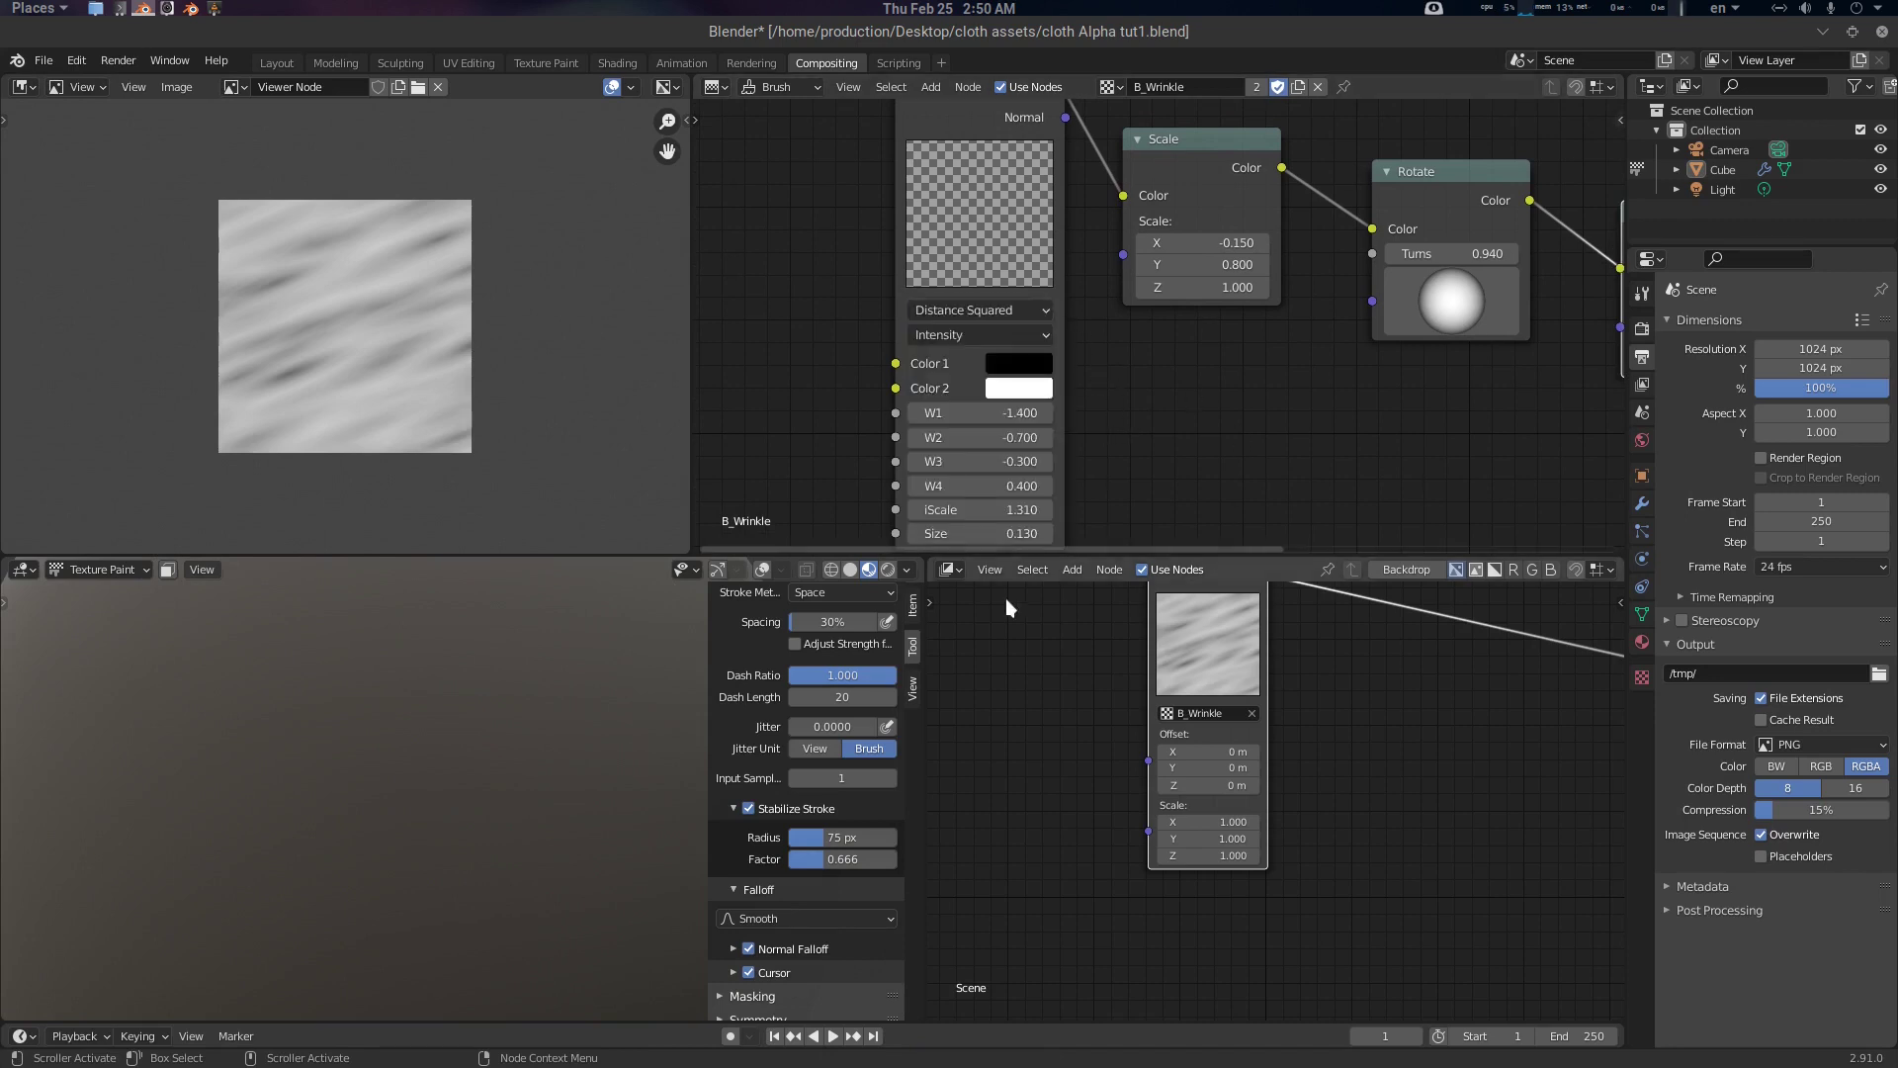
# Paint several diagonal test strokes on the sphere with the Distance Squared pattern and undo them
pyautogui.moveTo(573, 638)
pyautogui.mouseDown()
pyautogui.moveTo(424, 762)
pyautogui.moveTo(8, 869)
pyautogui.mouseUp()
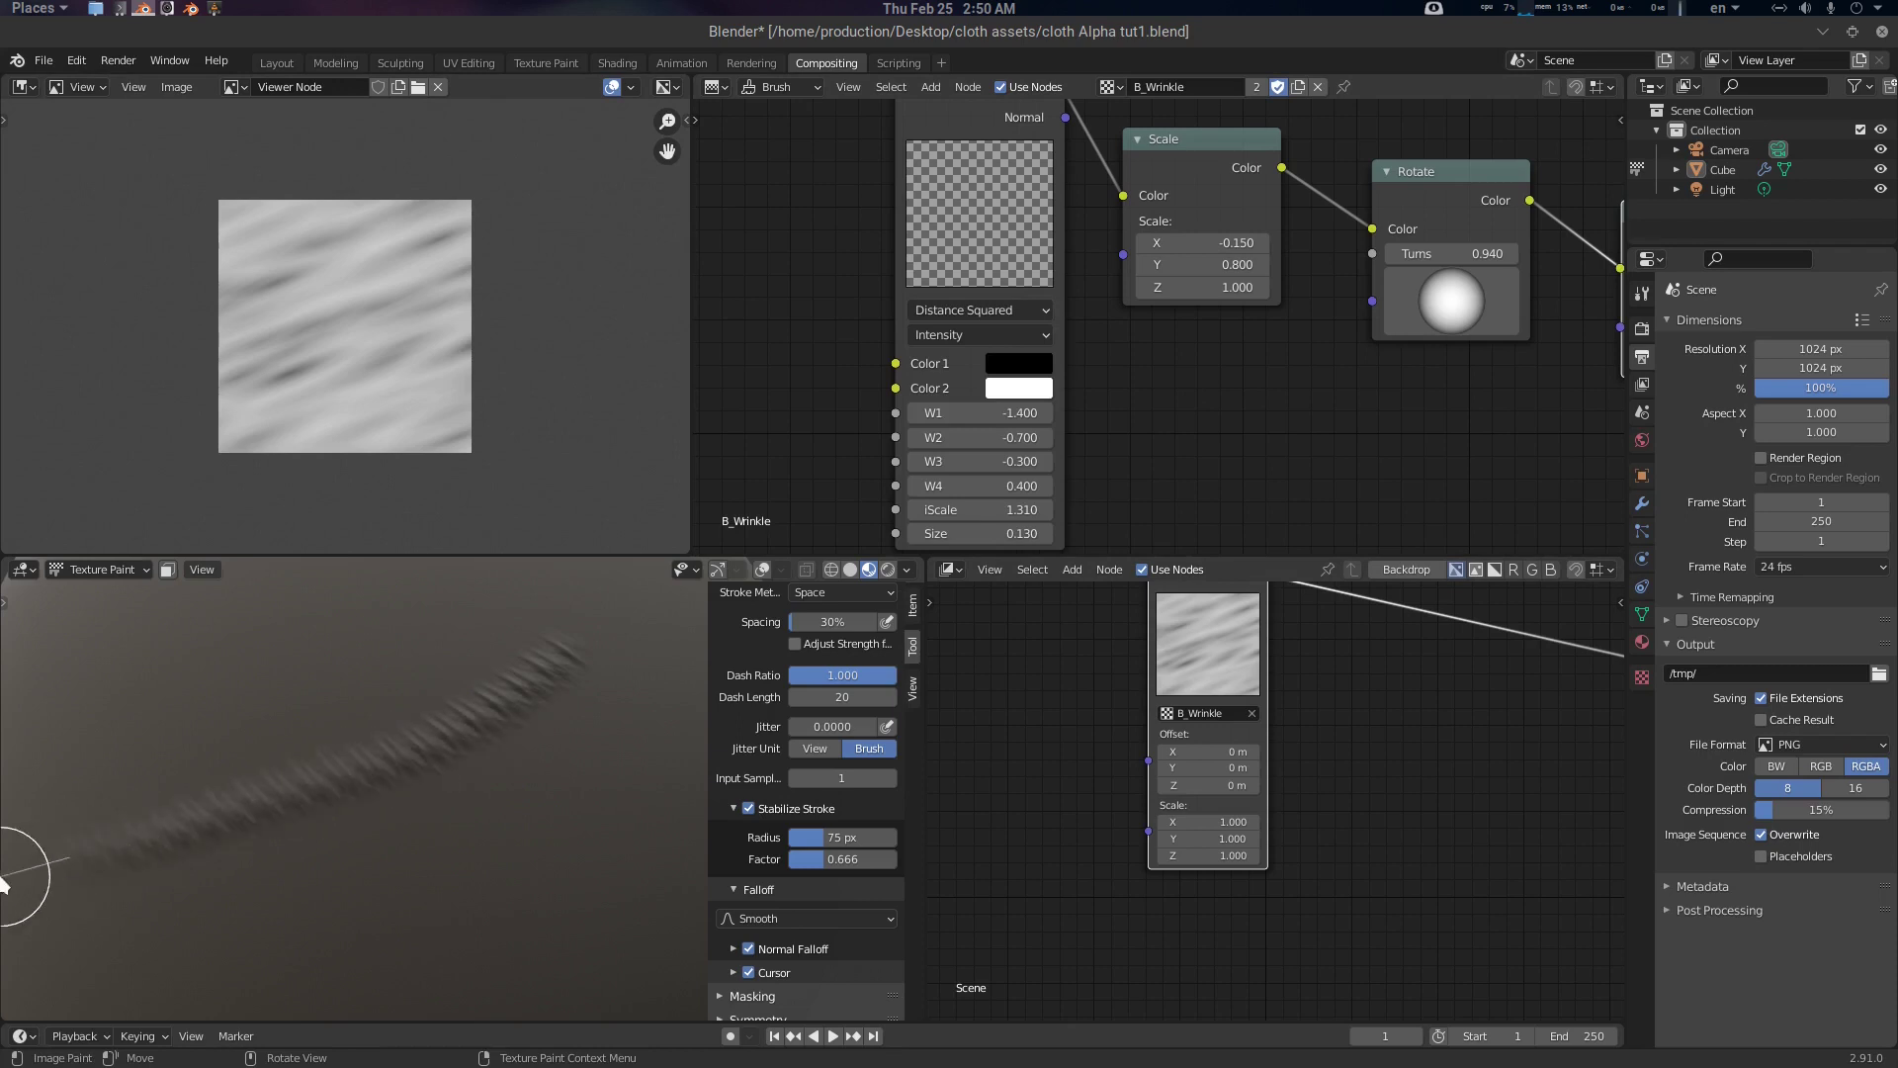
pyautogui.moveTo(585, 655)
pyautogui.mouseDown()
pyautogui.moveTo(335, 834)
pyautogui.moveTo(148, 883)
pyautogui.mouseUp()
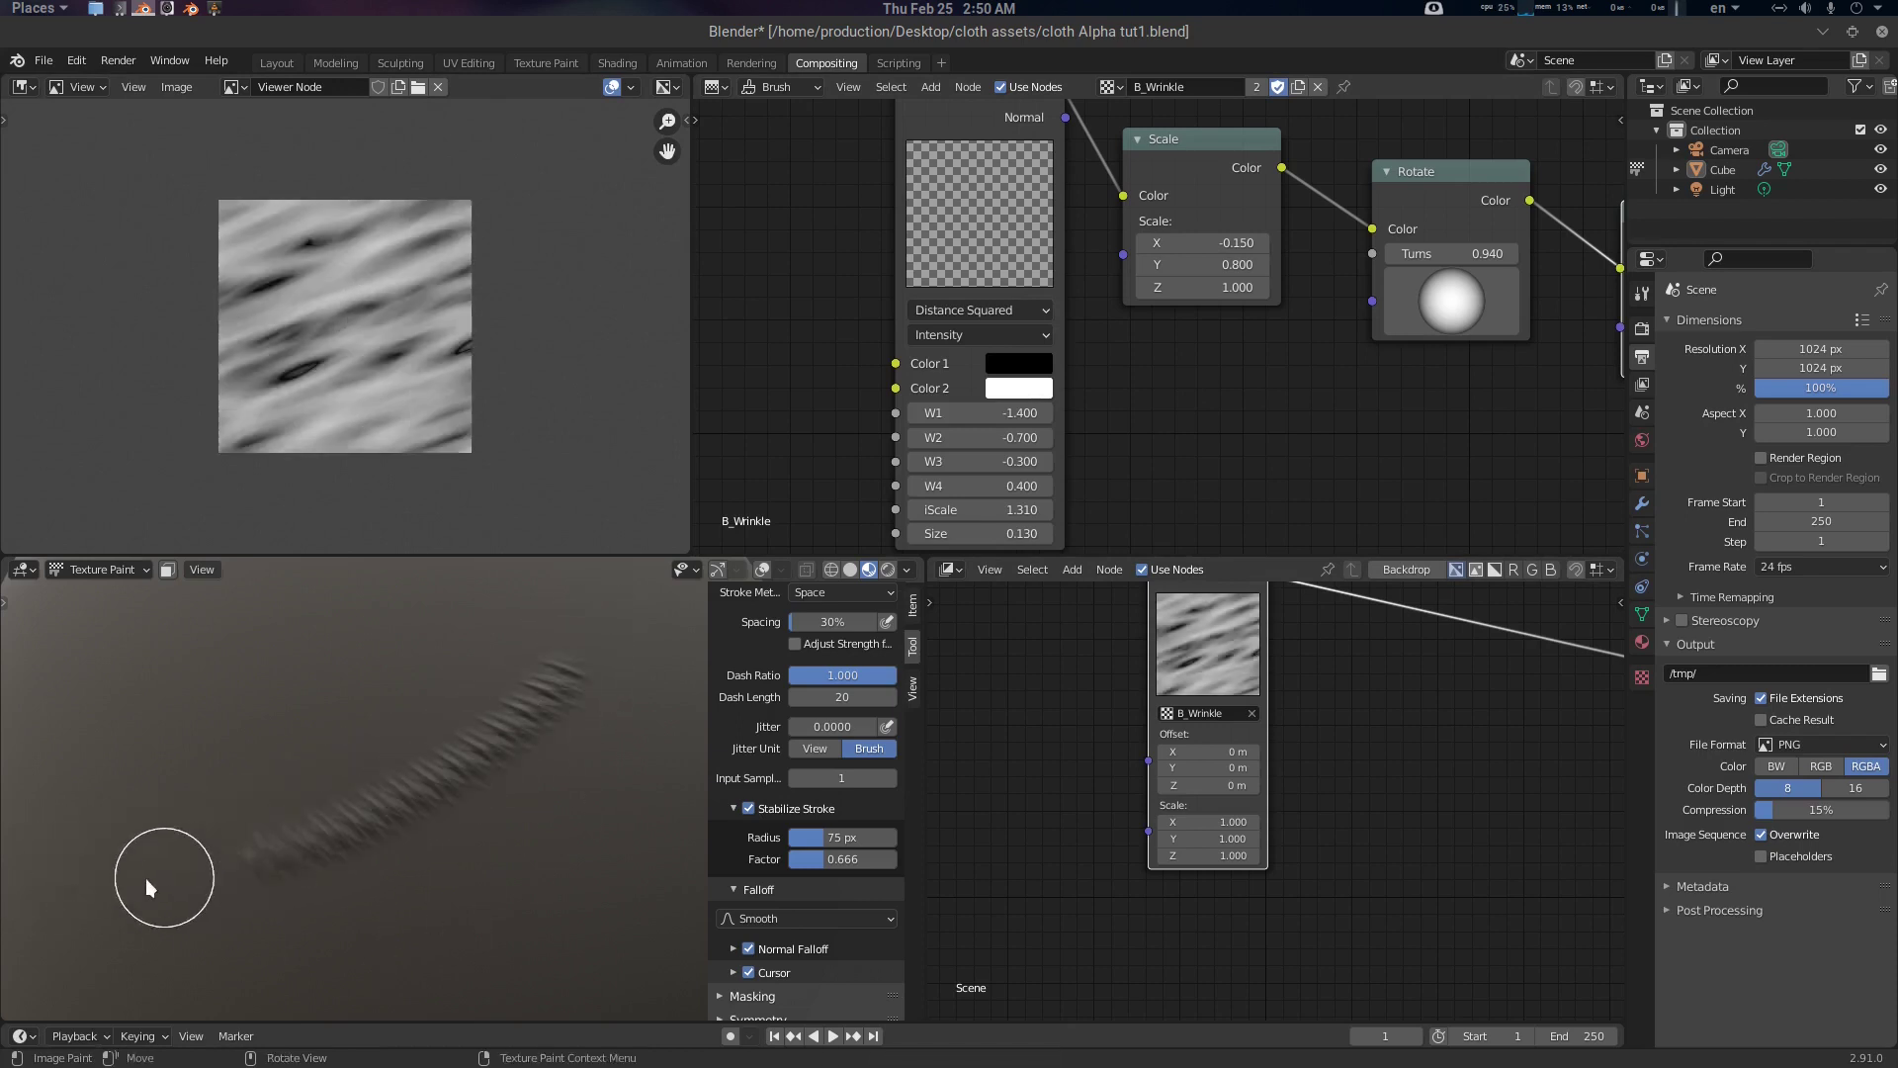
pyautogui.moveTo(214, 787)
pyautogui.mouseDown()
pyautogui.moveTo(541, 625)
pyautogui.moveTo(561, 638)
pyautogui.mouseUp()
pyautogui.hotkey('ctrl', 'z')
pyautogui.hotkey('ctrl', 'z')
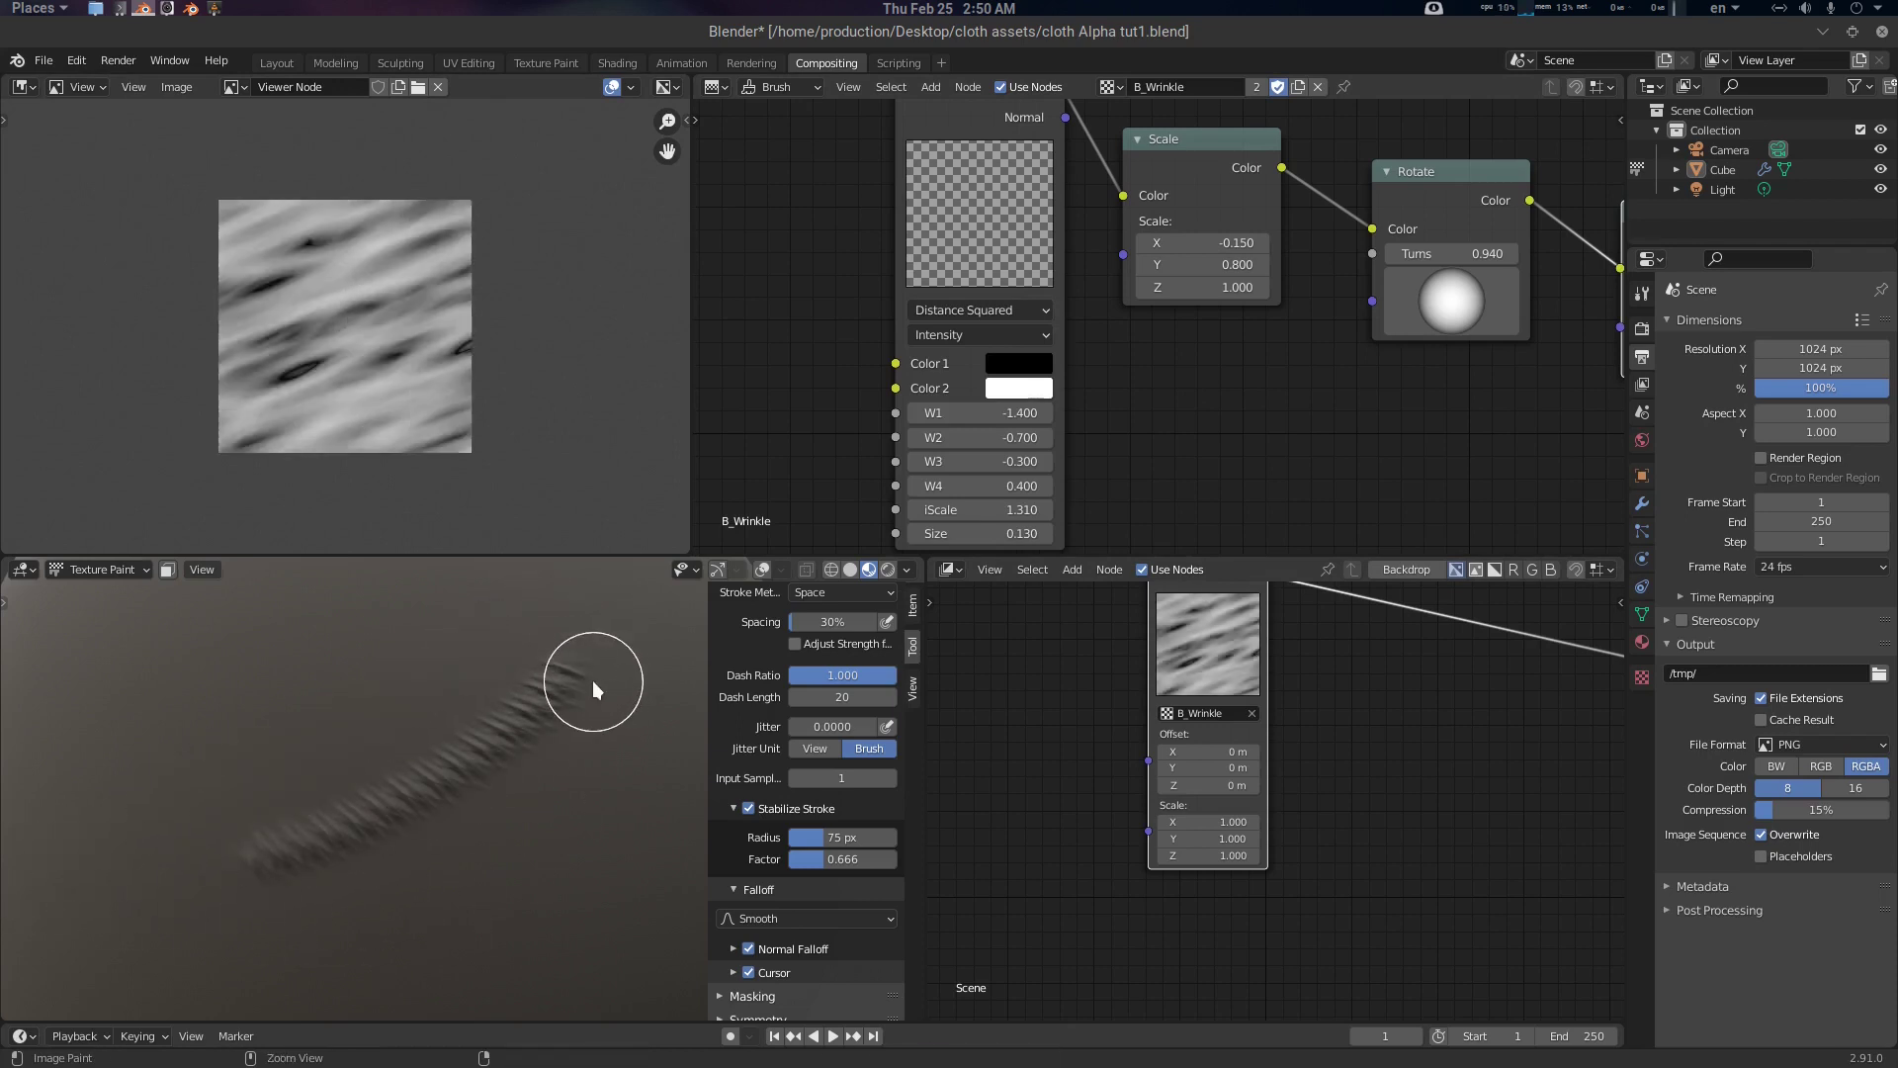
# Try the Chebychev distance metric on the Voronoi node, muting and unmuting it to refresh, and test it with a stroke on the sphere
pyautogui.click(996, 312)
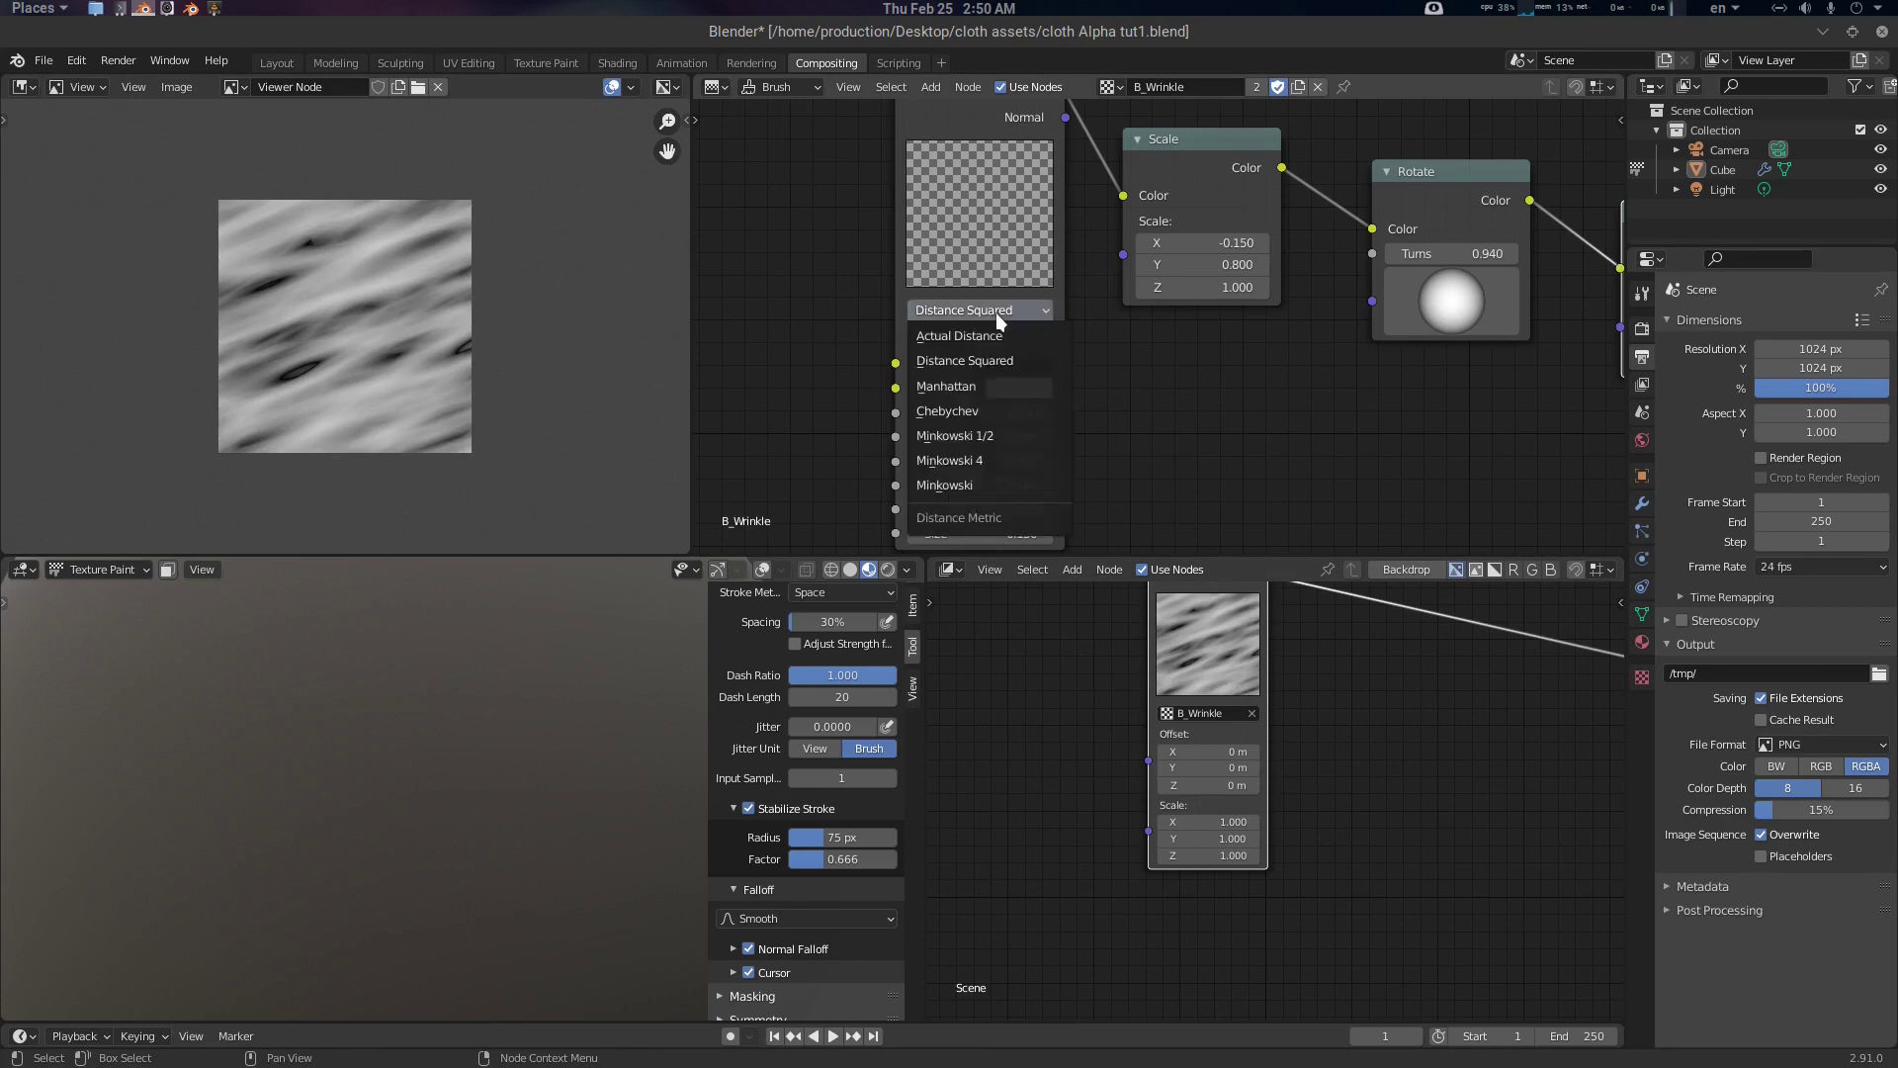
pyautogui.click(978, 411)
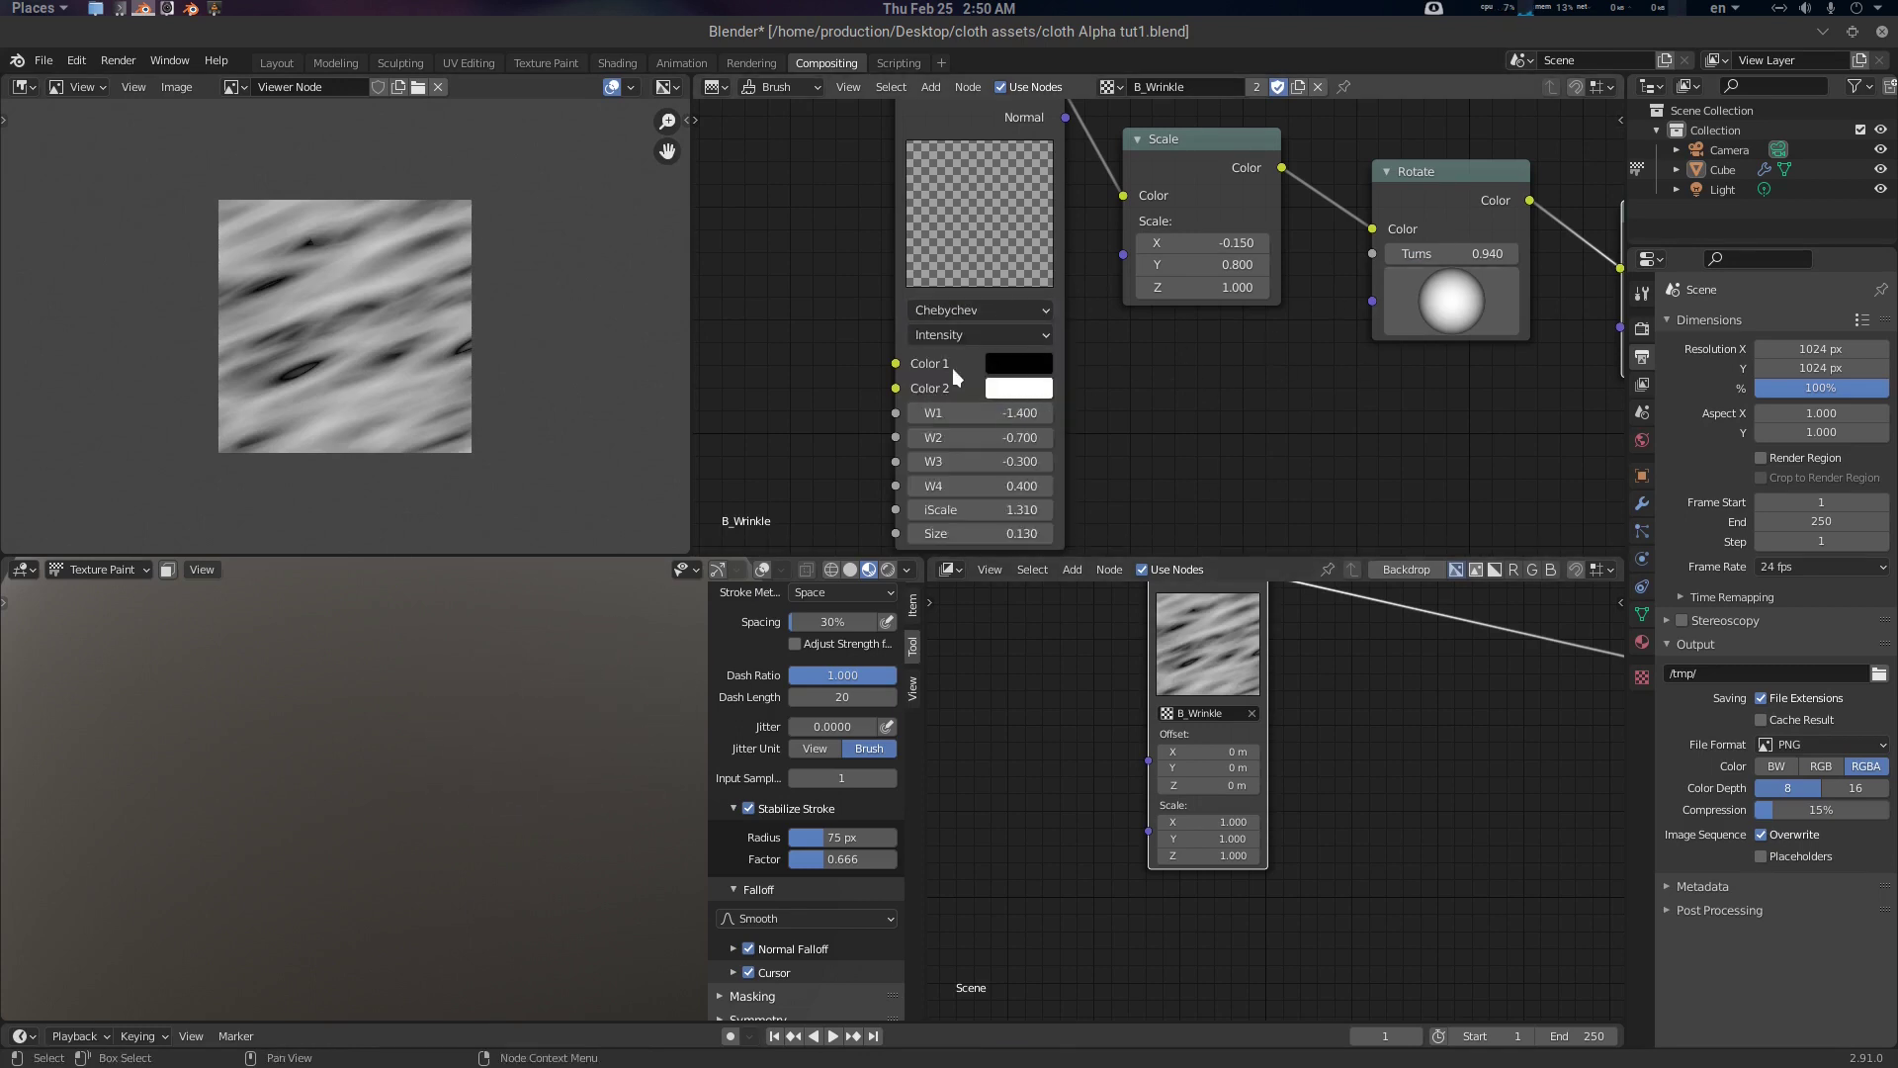
pyautogui.click(900, 247)
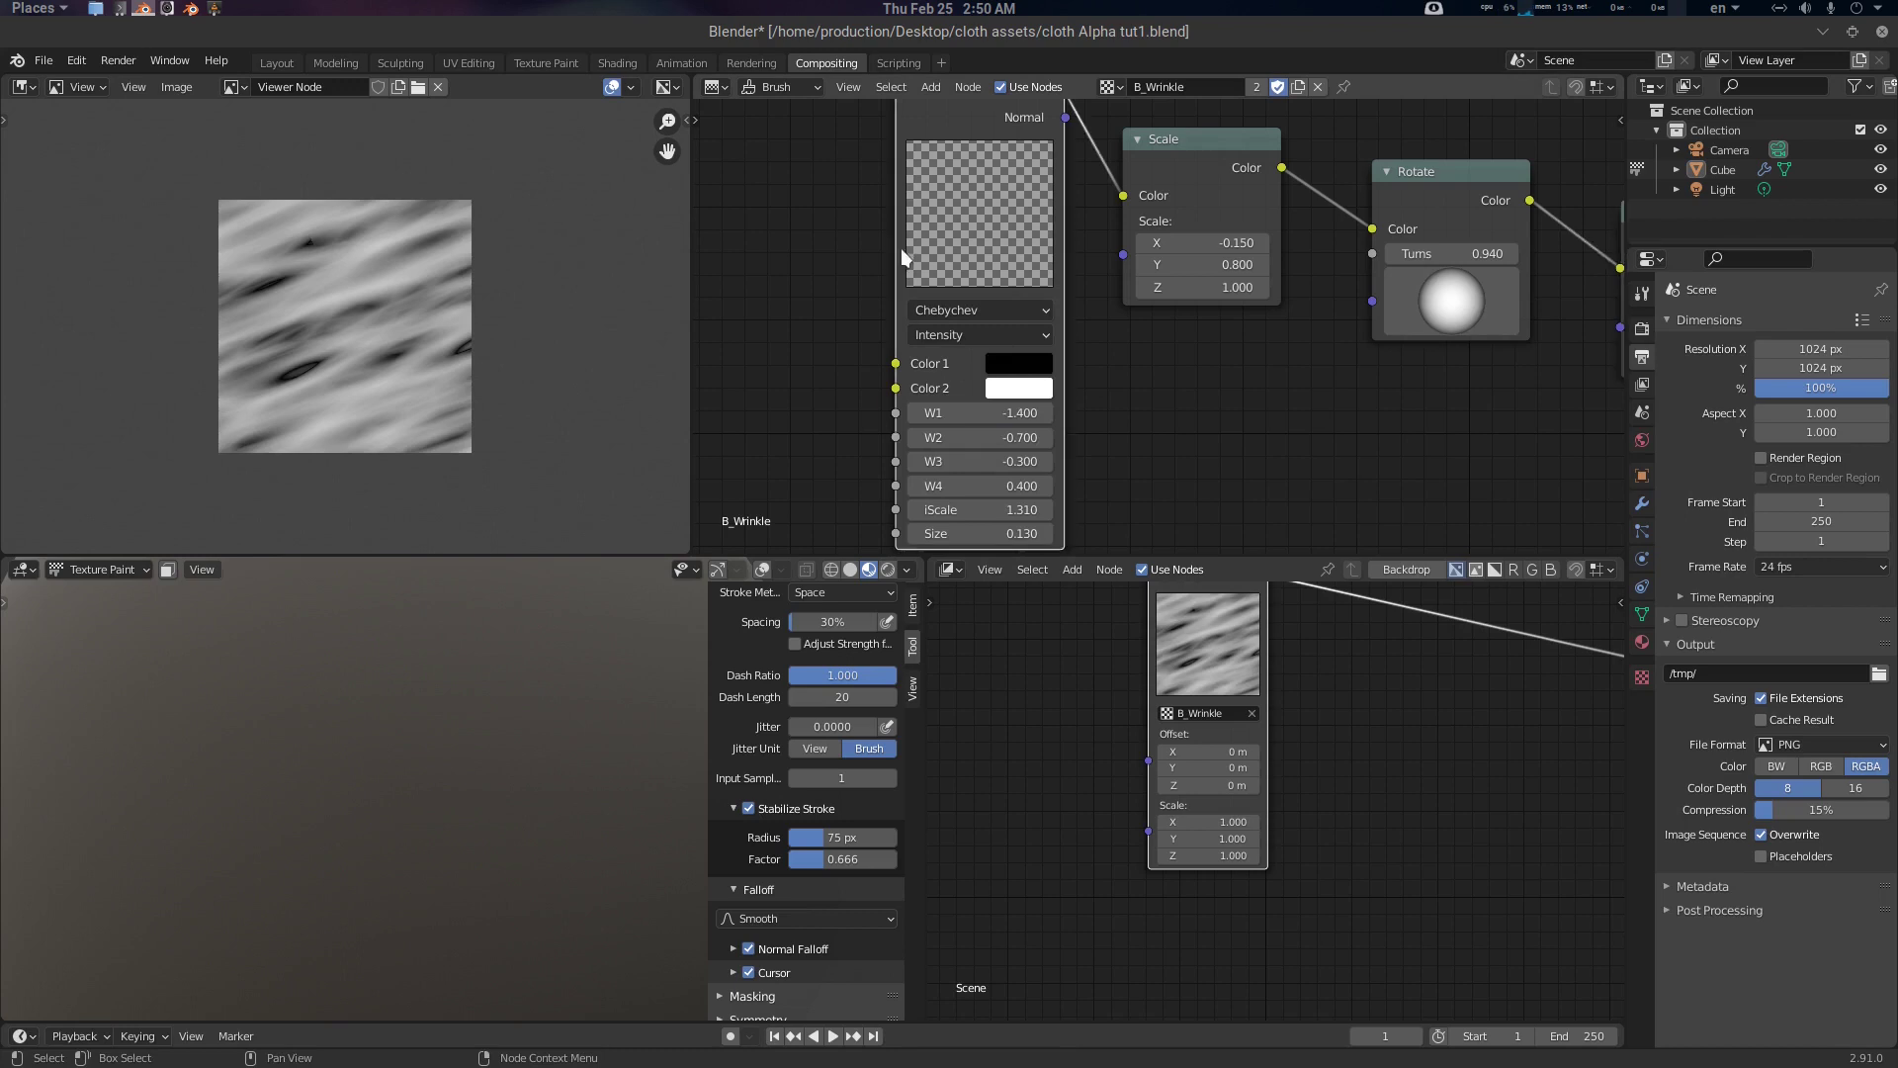
pyautogui.press('m')
pyautogui.press('m')
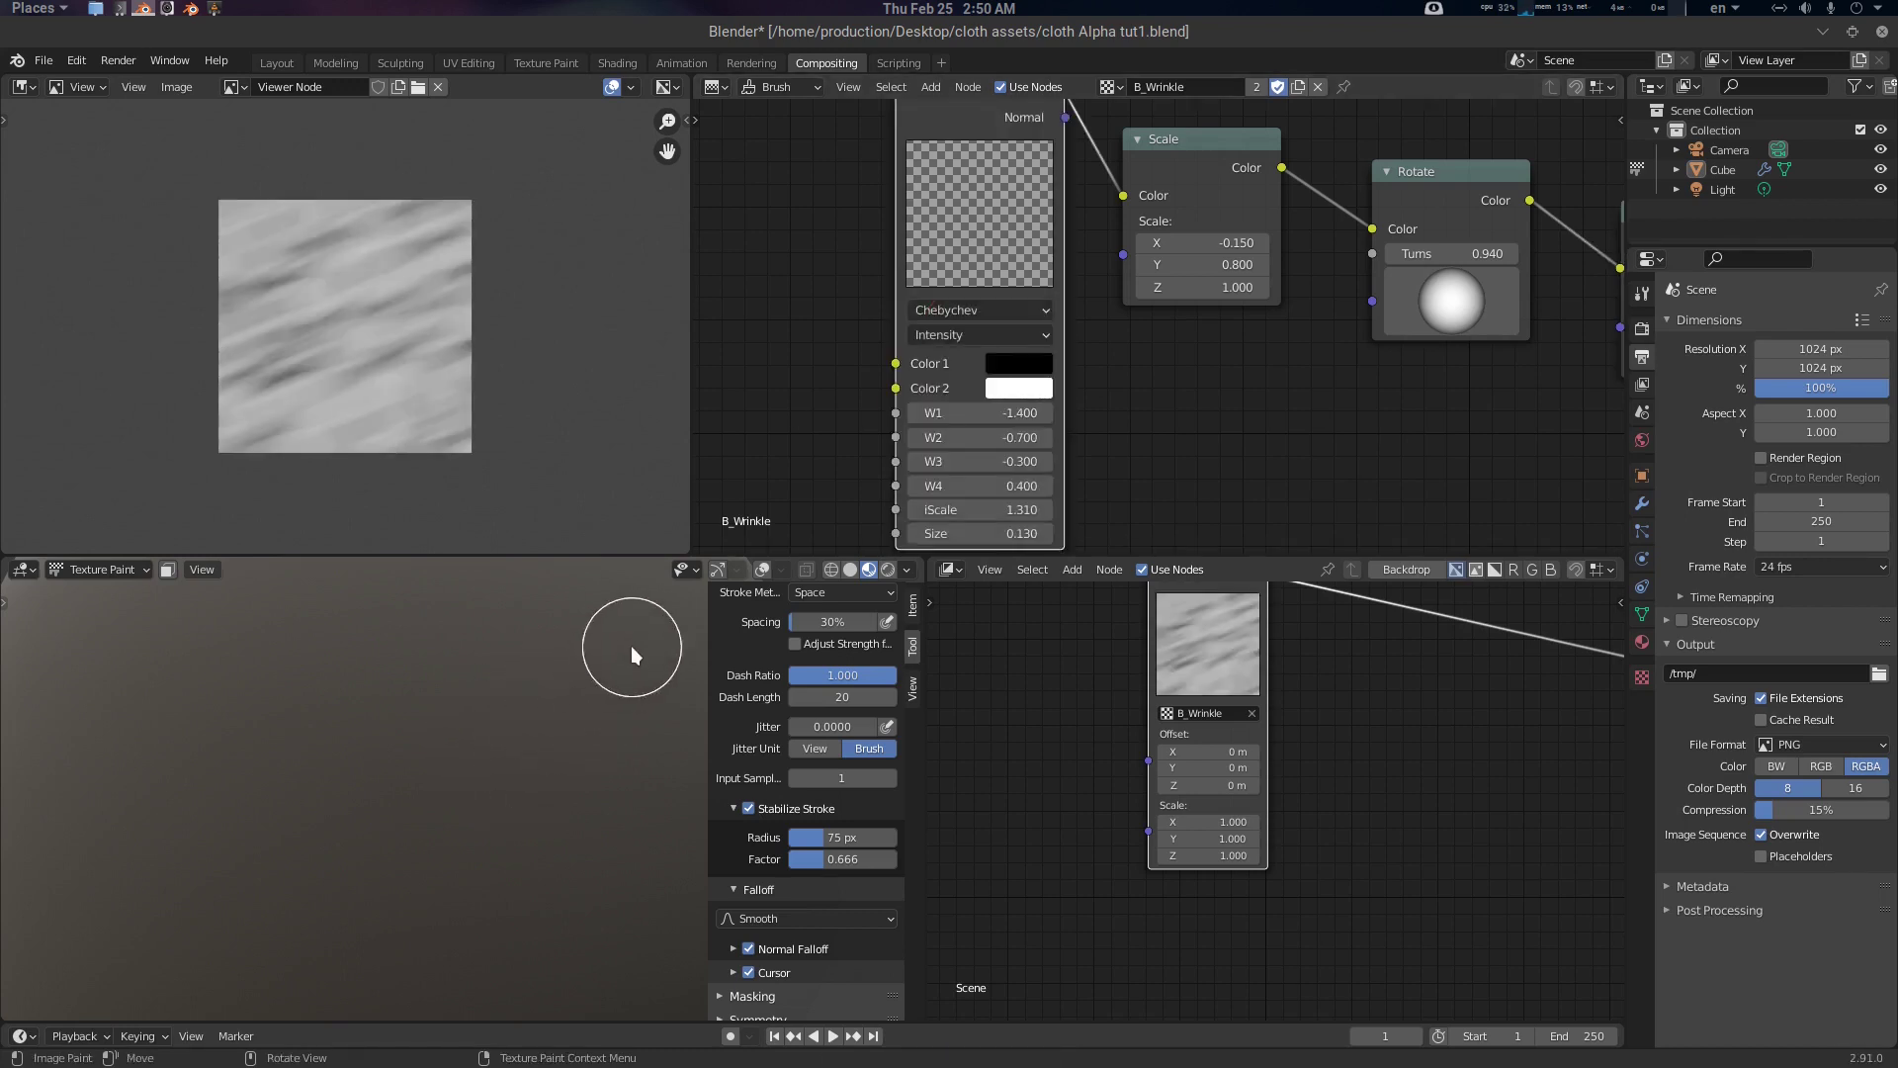
pyautogui.moveTo(630, 648); pyautogui.dragTo(47, 872)
pyautogui.hotkey('ctrl', 'z')
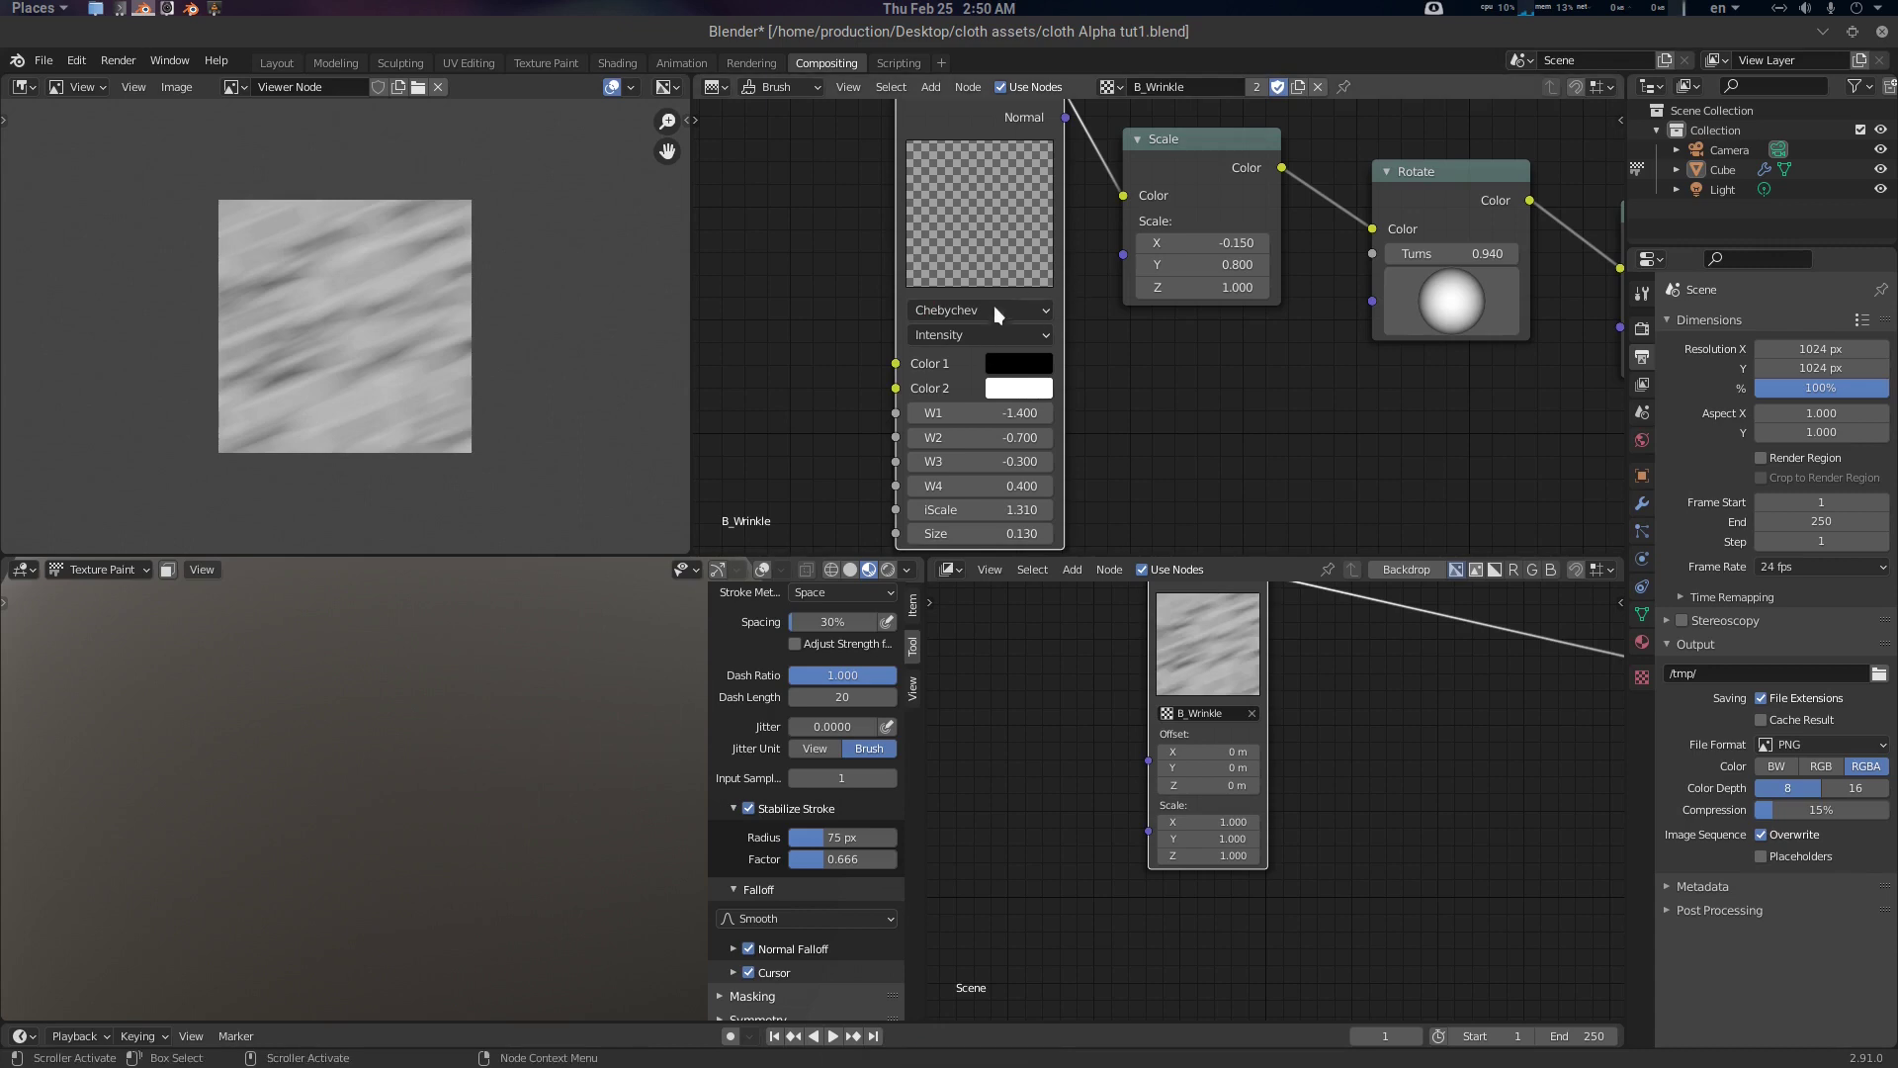
# Switch the Voronoi distance metric back to Distance Squared, paint a test stroke on the sphere and undo it
pyautogui.click(990, 308)
pyautogui.click(995, 360)
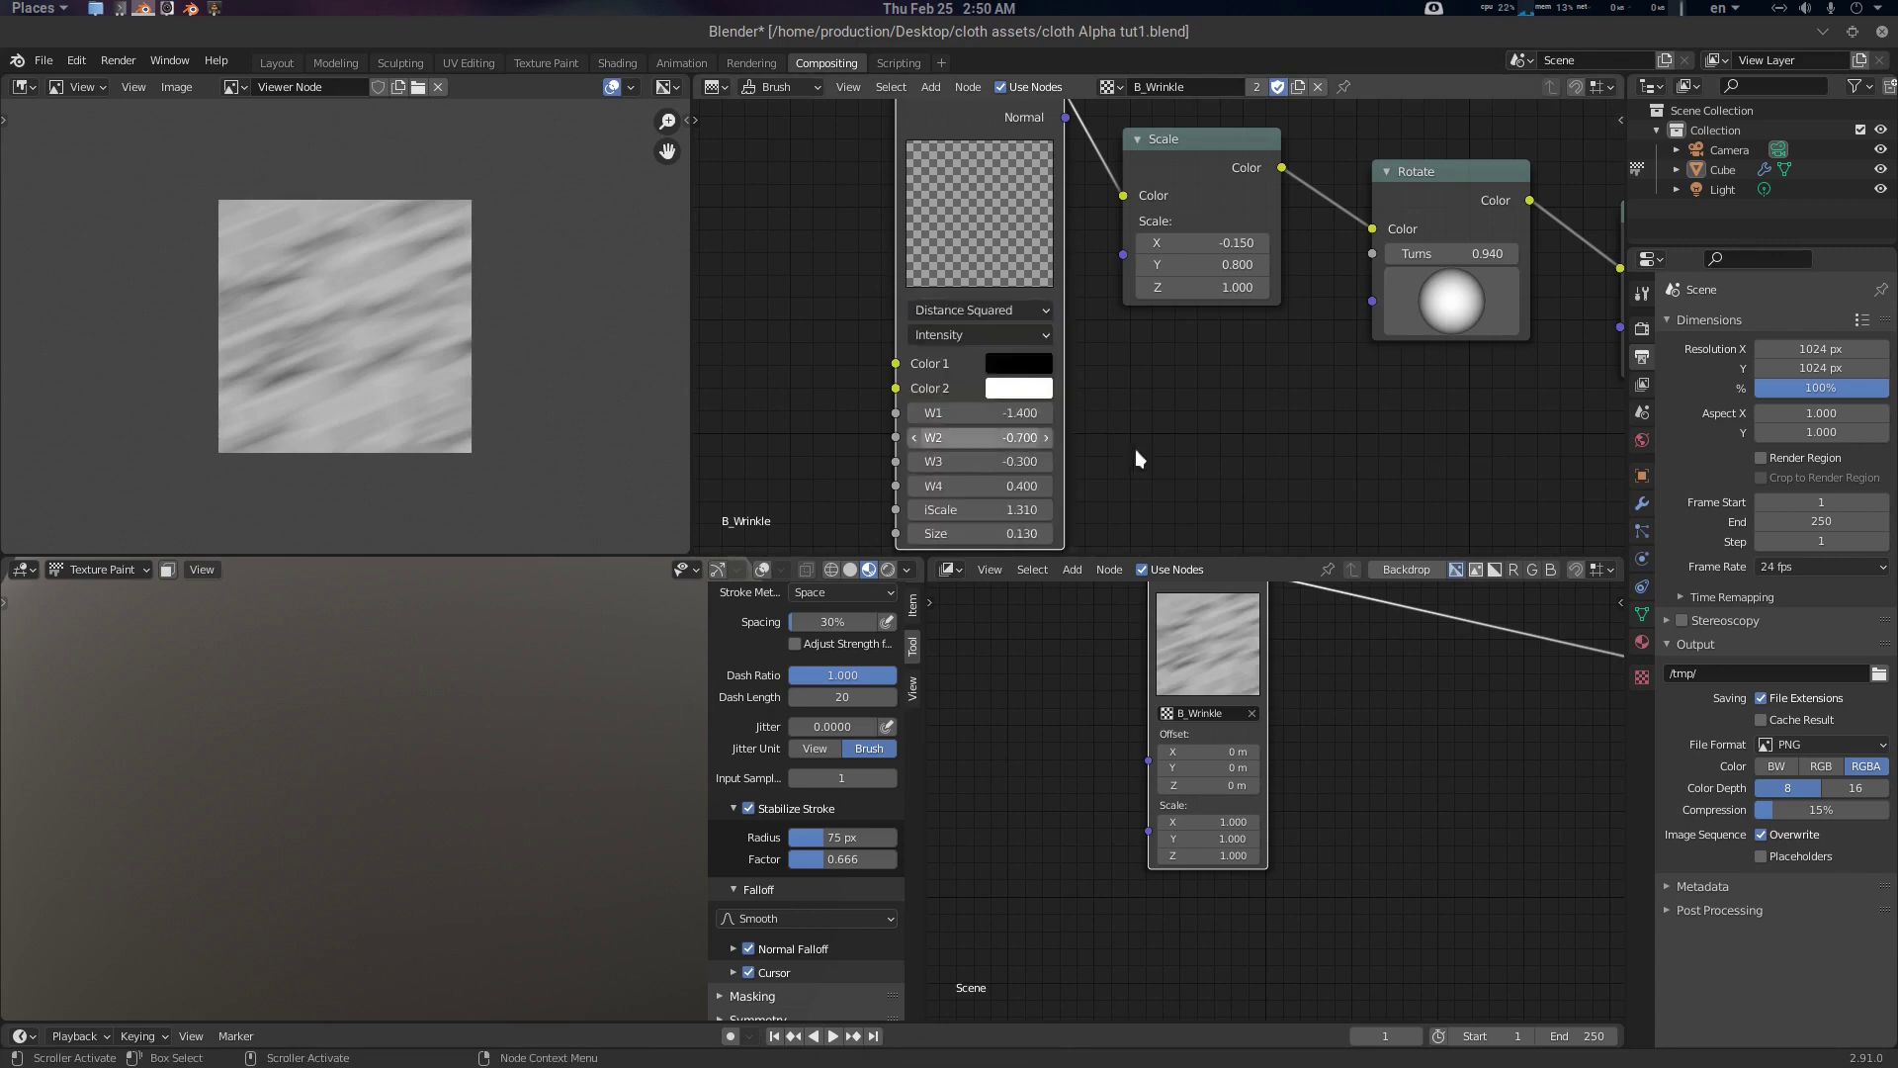
pyautogui.moveTo(575, 682)
pyautogui.mouseDown()
pyautogui.moveTo(471, 769)
pyautogui.moveTo(176, 855)
pyautogui.mouseUp()
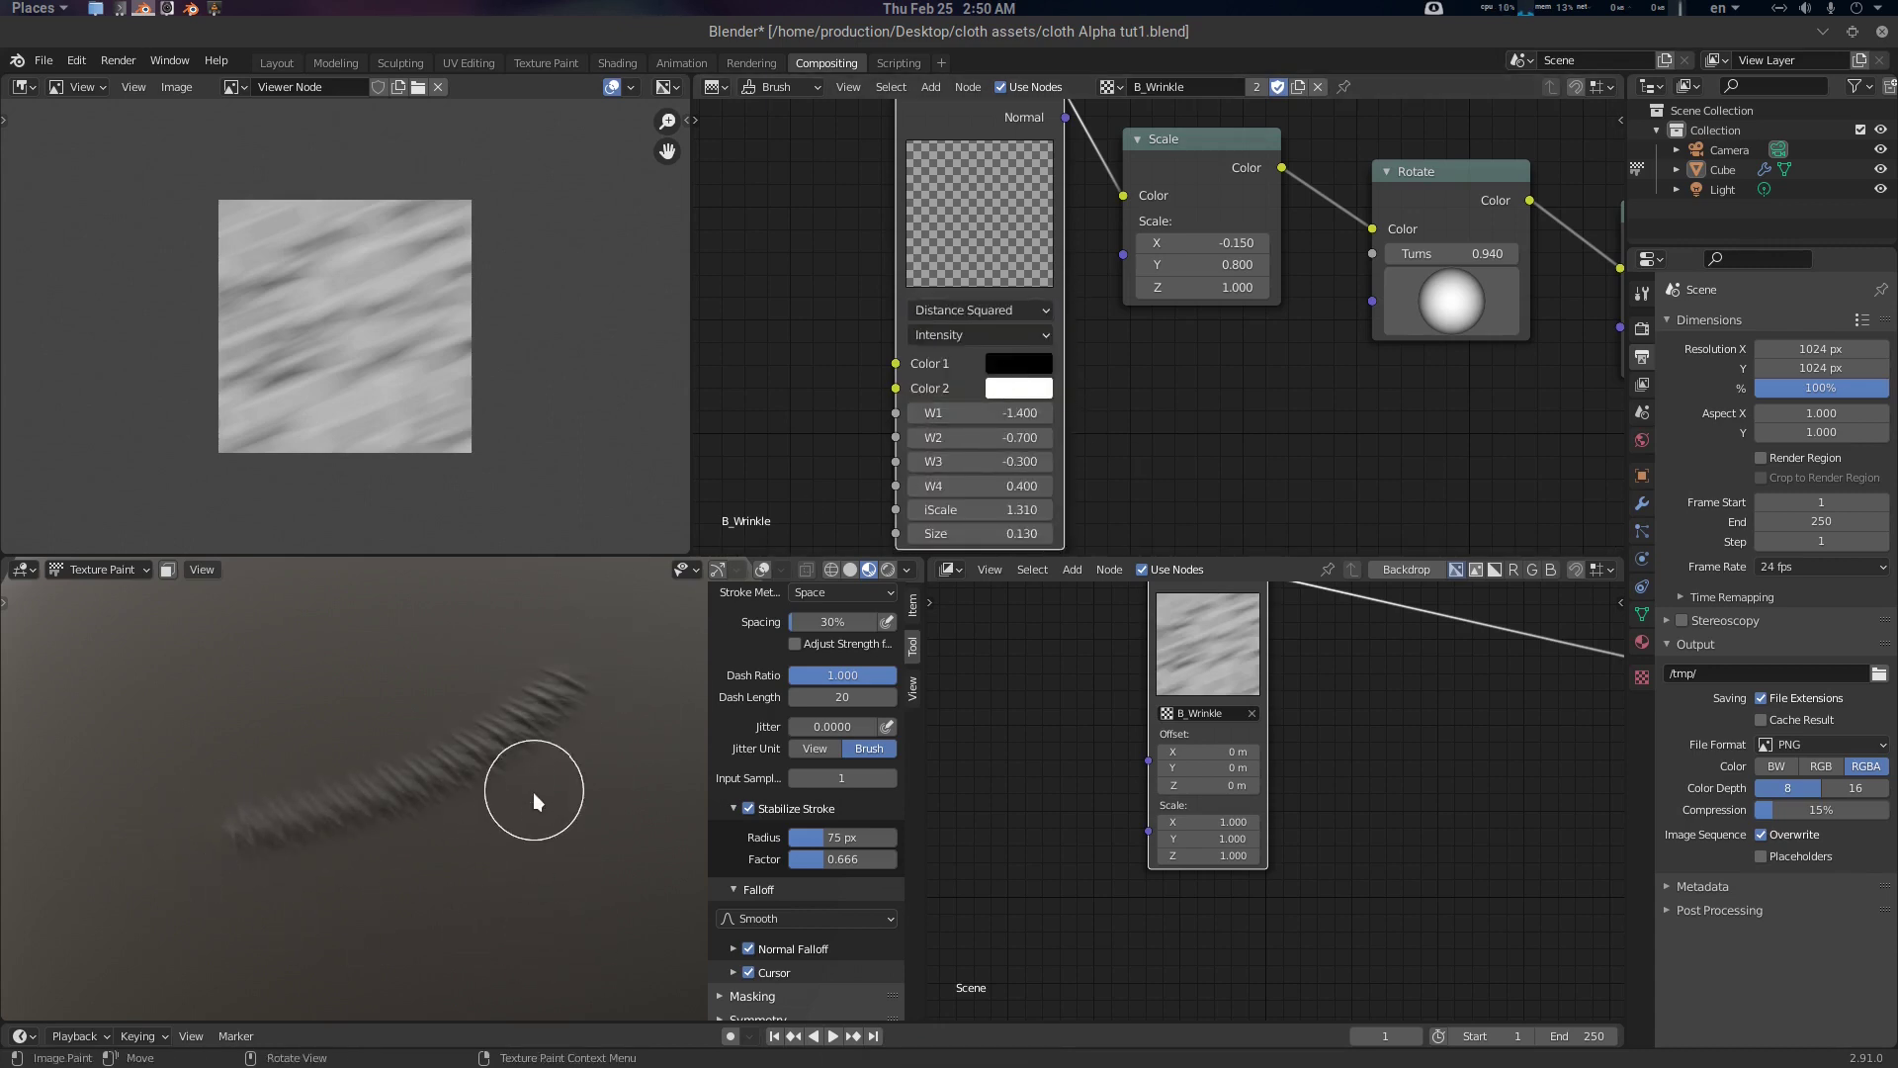
pyautogui.hotkey('ctrl', 'z')
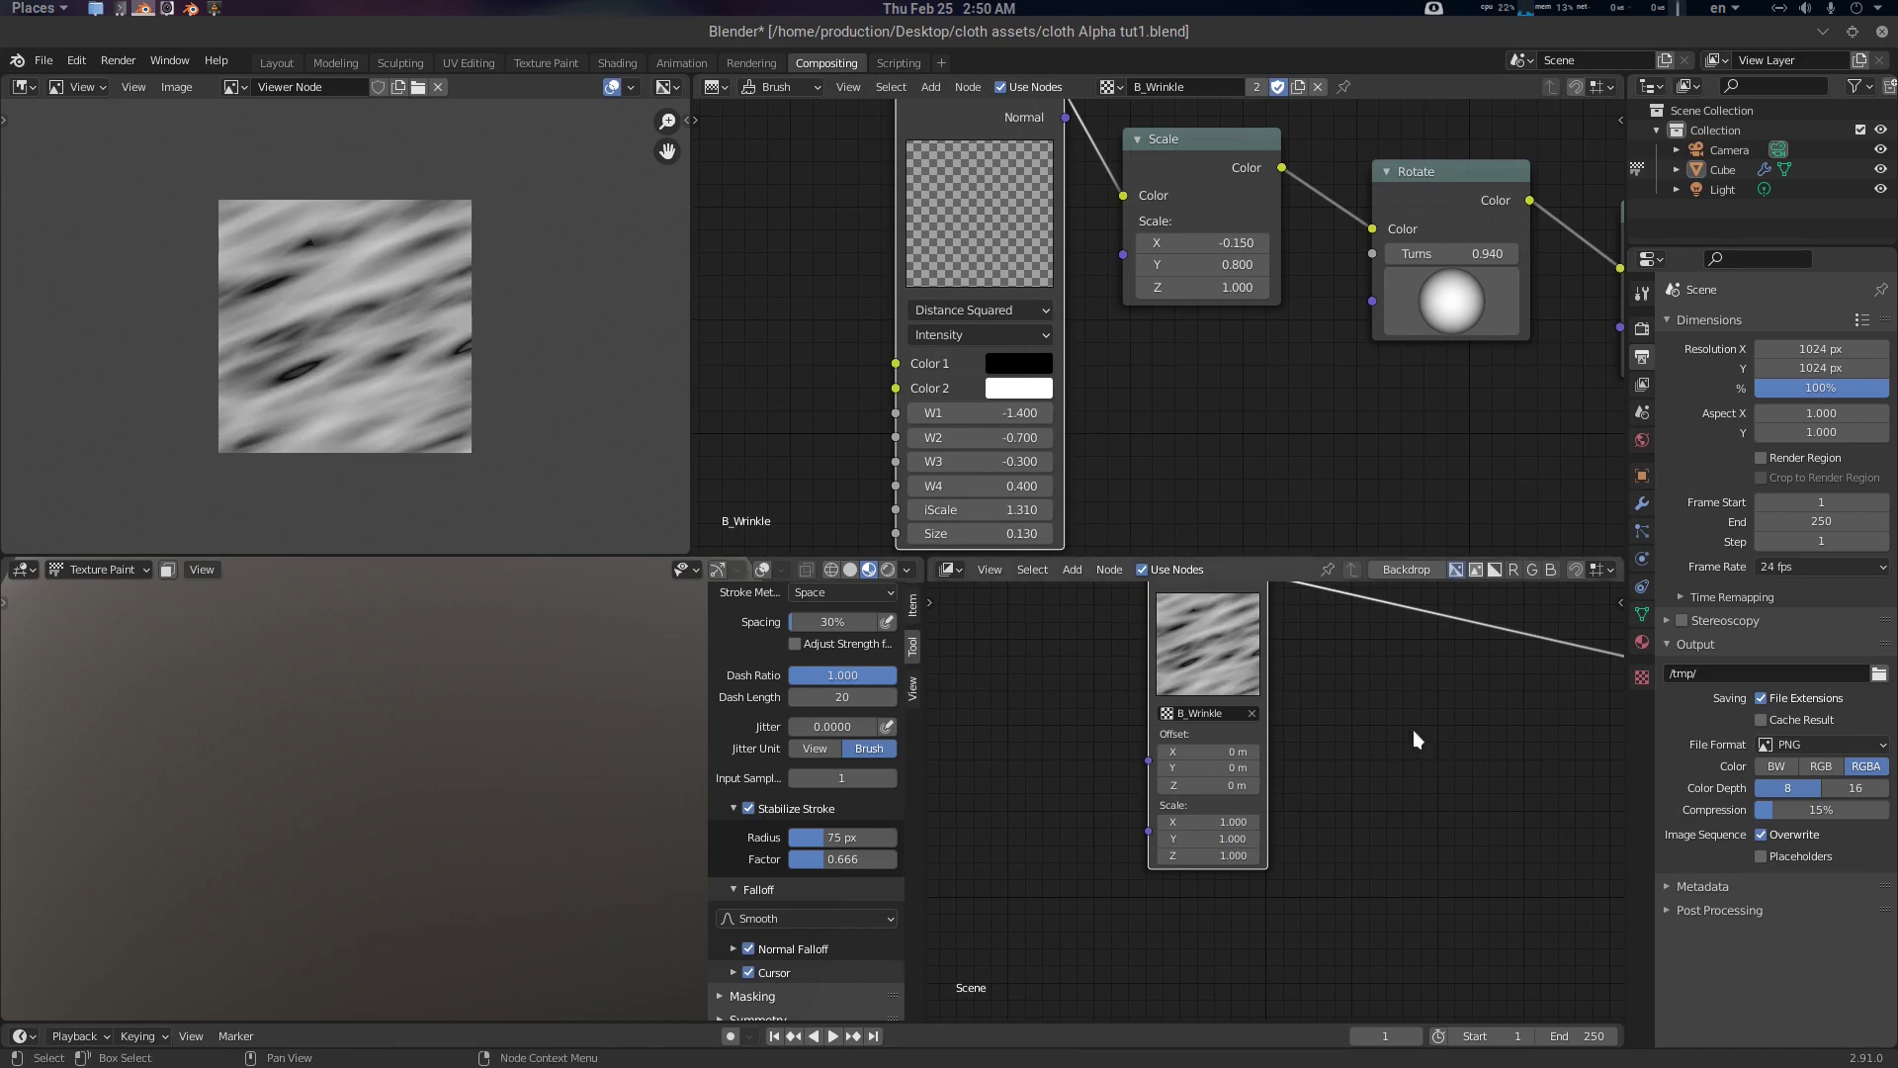
# Set Y of the Scale node after the Voronoi node to 1.280, then test with a stroke on the sphere and undo it
pyautogui.scroll(-1, 1419, 379)
pyautogui.moveTo(1419, 380); pyautogui.dragTo(1330, 405, button='middle')
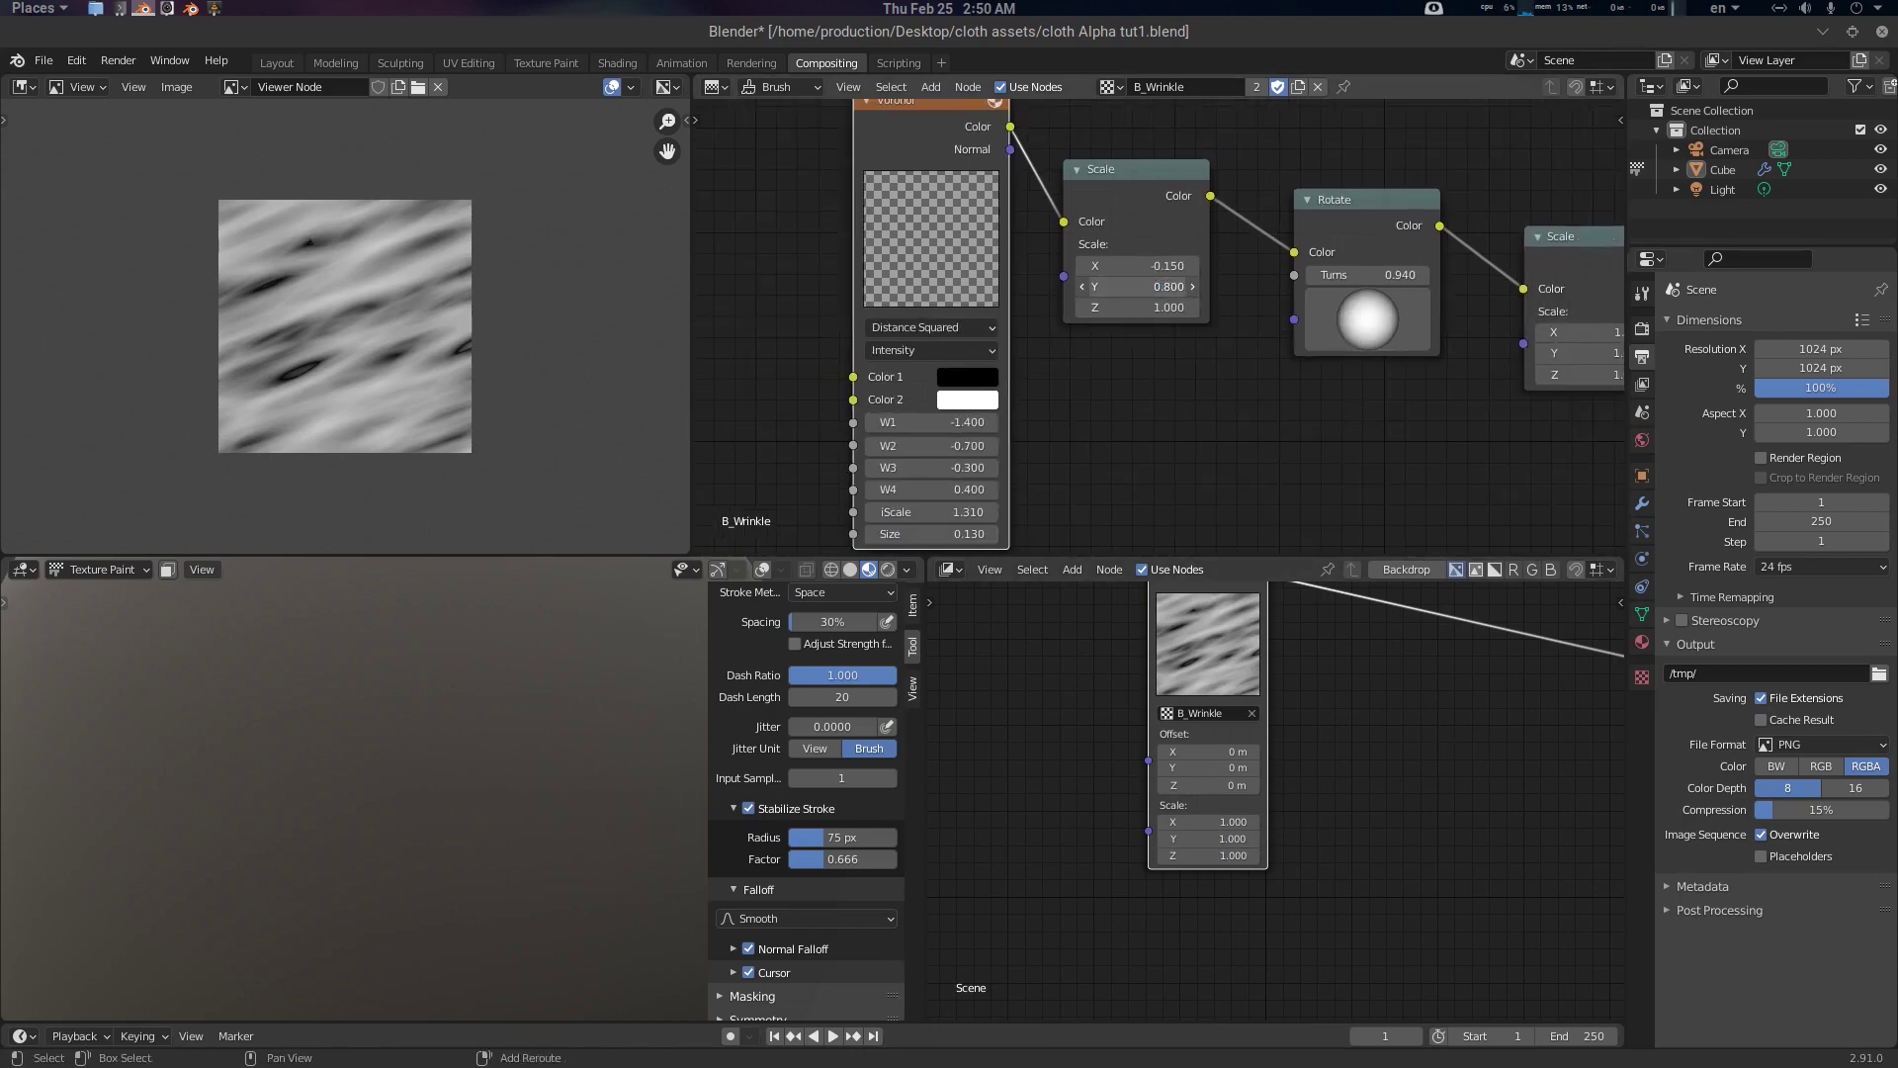
pyautogui.moveTo(1137, 286); pyautogui.dragTo(1210, 286)
pyautogui.moveTo(475, 739)
pyautogui.mouseDown()
pyautogui.moveTo(156, 897)
pyautogui.moveTo(356, 881)
pyautogui.mouseUp()
pyautogui.hotkey('ctrl', 'z')
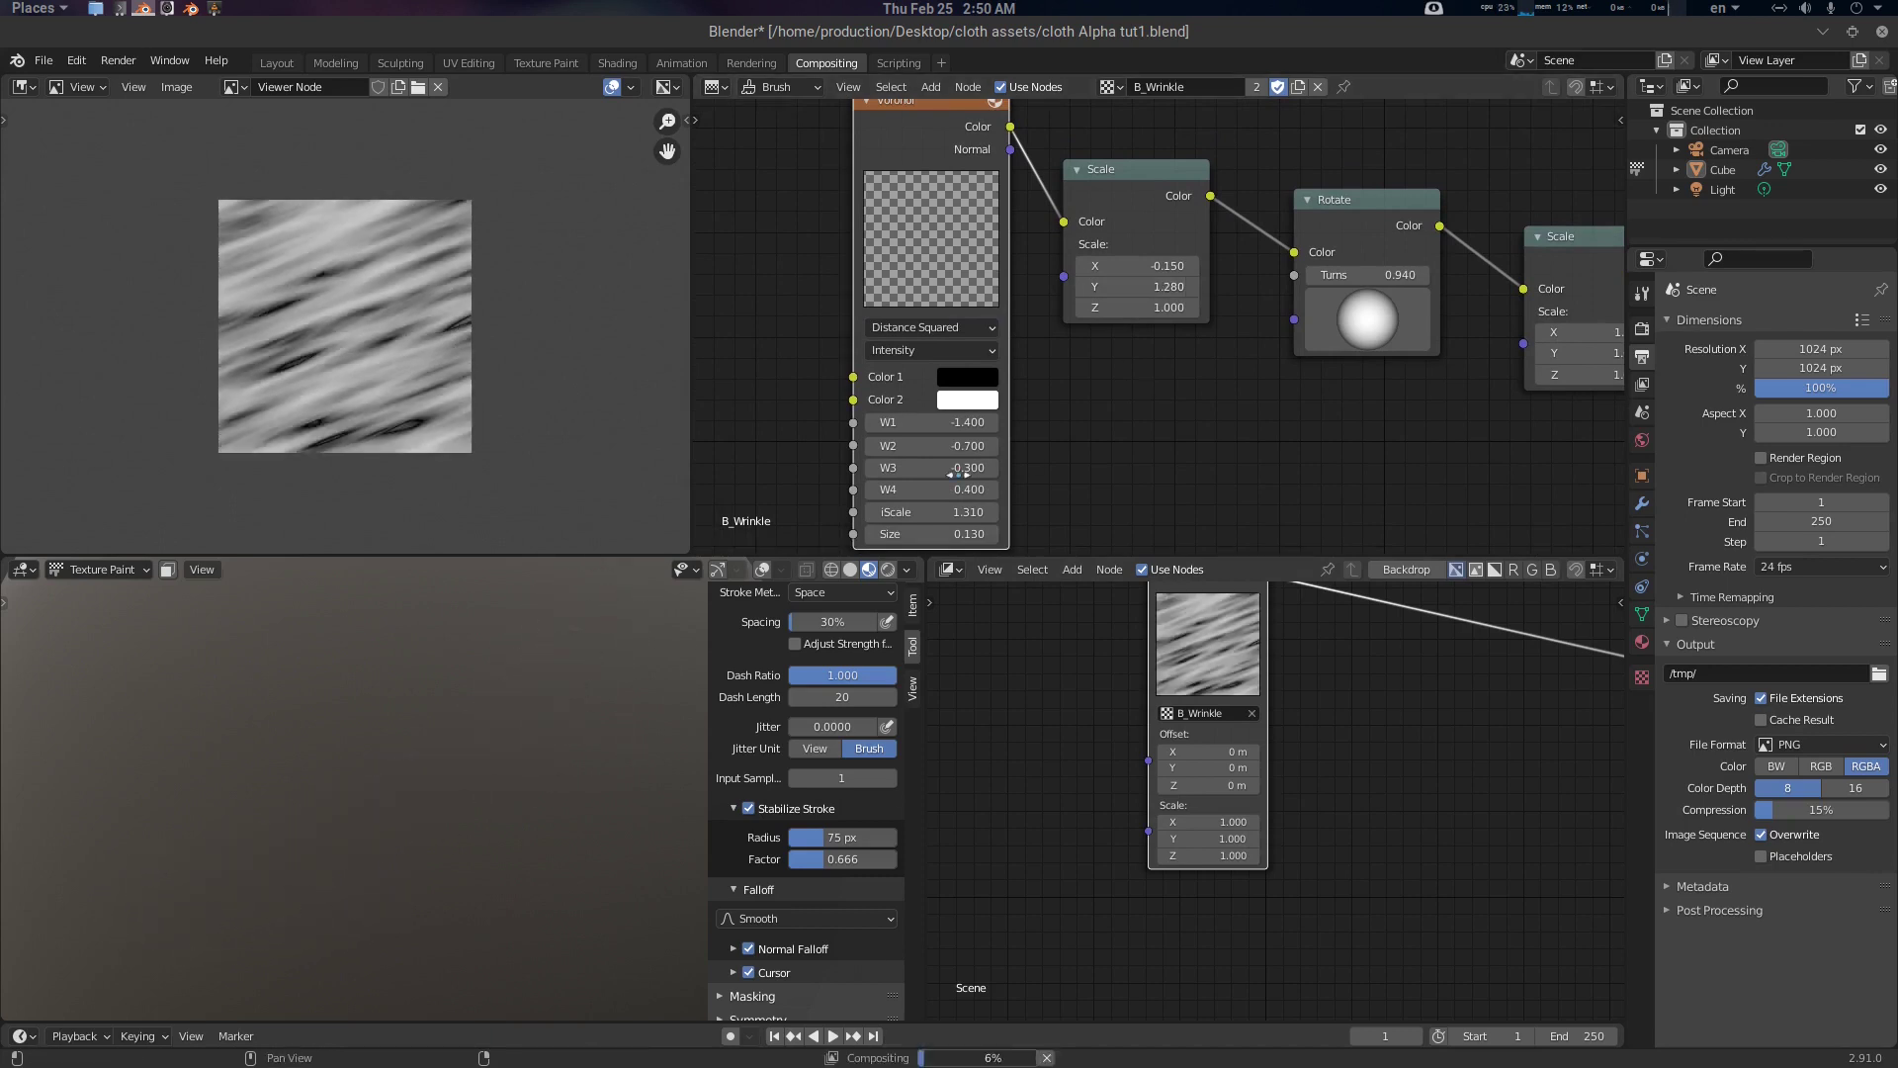
# Adjust the Voronoi weights to W1 -1.260, W2 -0.990, W3 -0.880 and W4 1.080, testing the brush with a temporary stroke on the sphere
pyautogui.moveTo(999, 422)
pyautogui.mouseDown()
pyautogui.moveTo(925, 422)
pyautogui.moveTo(970, 423)
pyautogui.moveTo(919, 446)
pyautogui.moveTo(978, 467)
pyautogui.moveTo(853, 467)
pyautogui.moveTo(875, 467)
pyautogui.mouseUp()
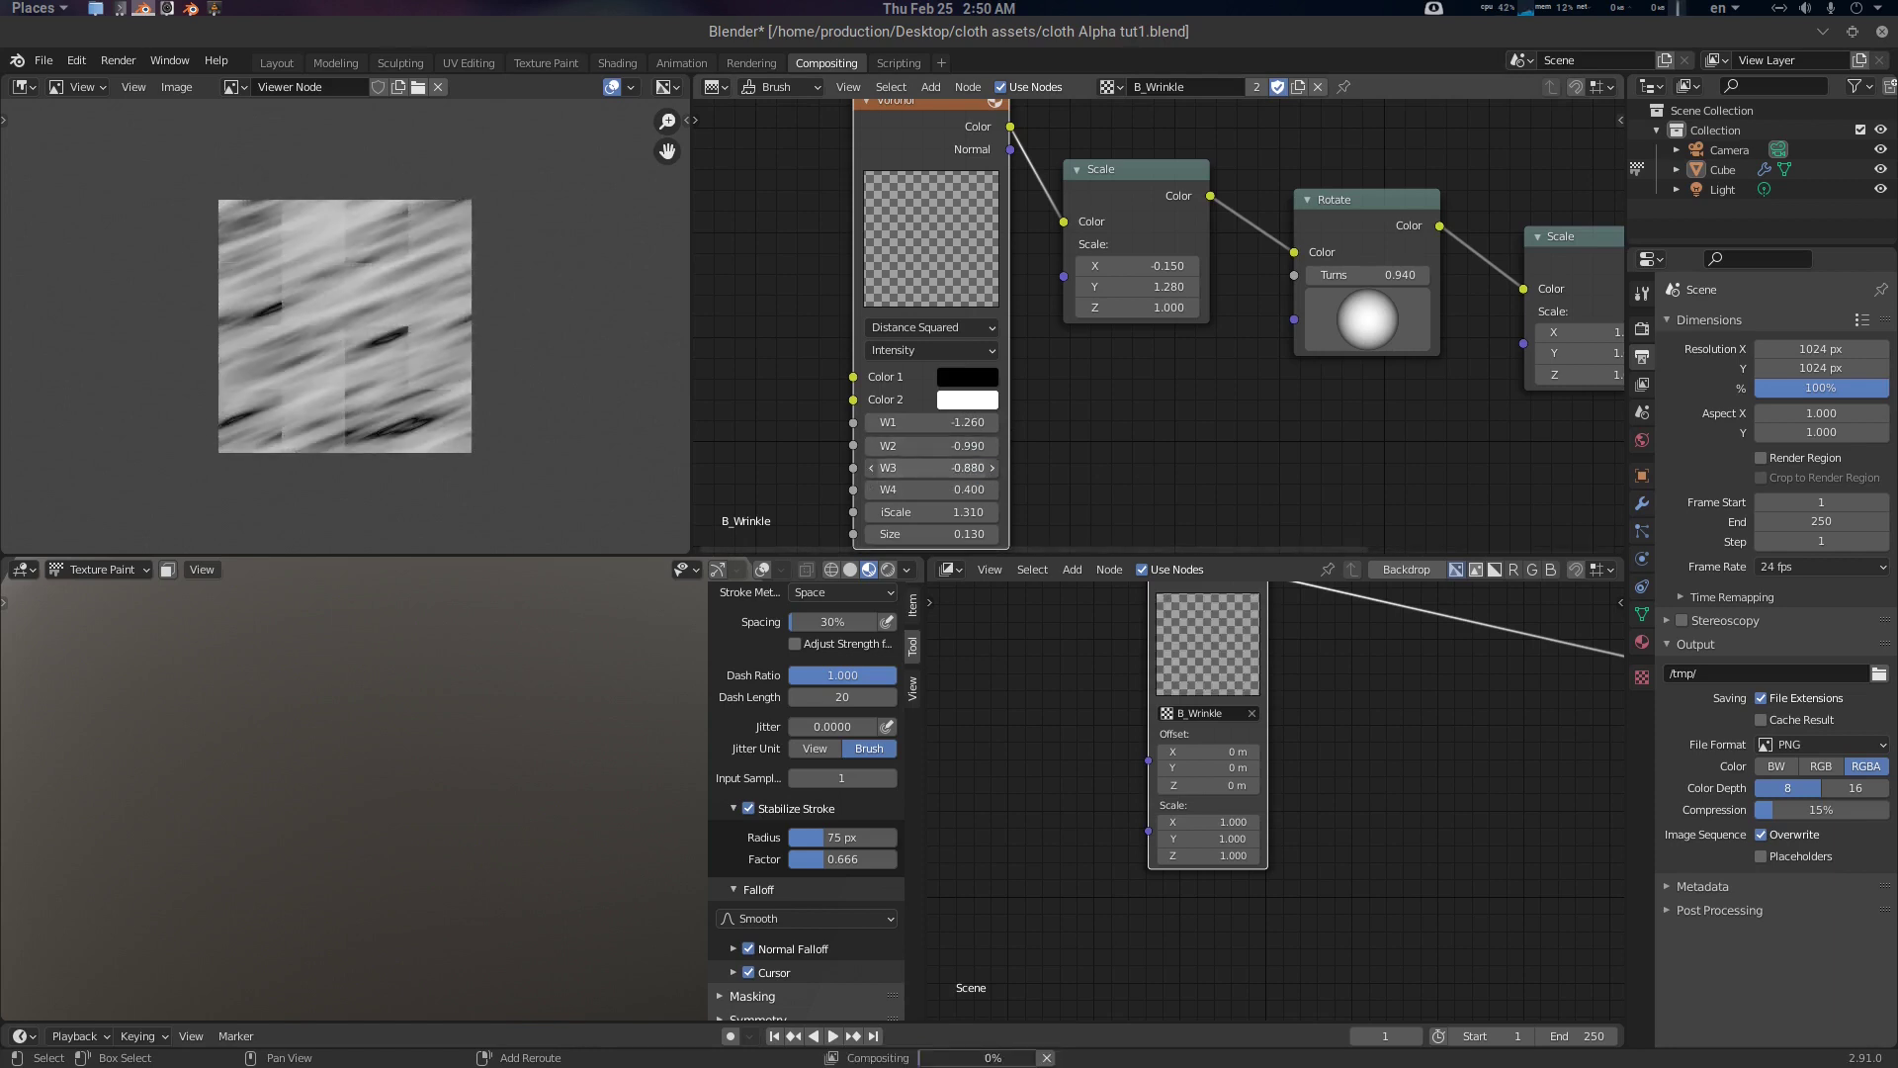
pyautogui.moveTo(551, 636); pyautogui.dragTo(103, 924)
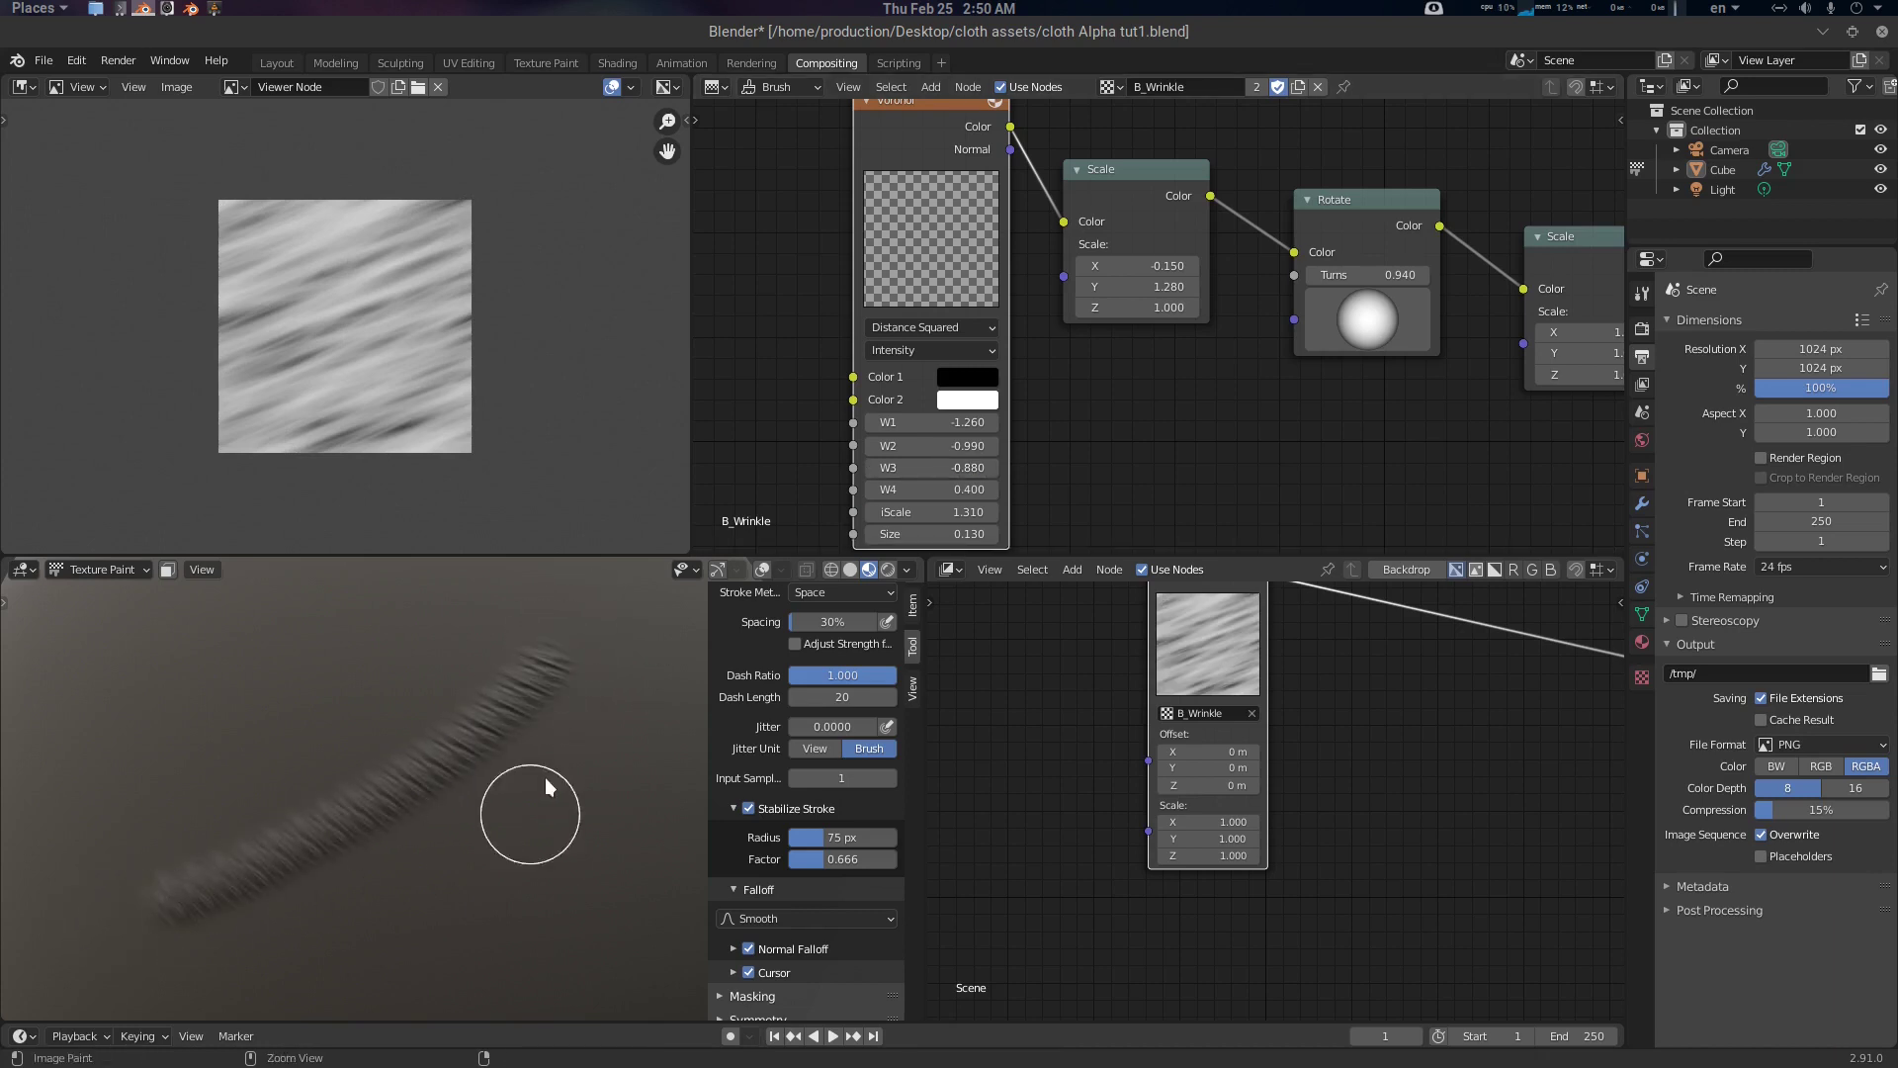
pyautogui.hotkey('ctrl', 'z')
pyautogui.moveTo(929, 489); pyautogui.dragTo(996, 489)
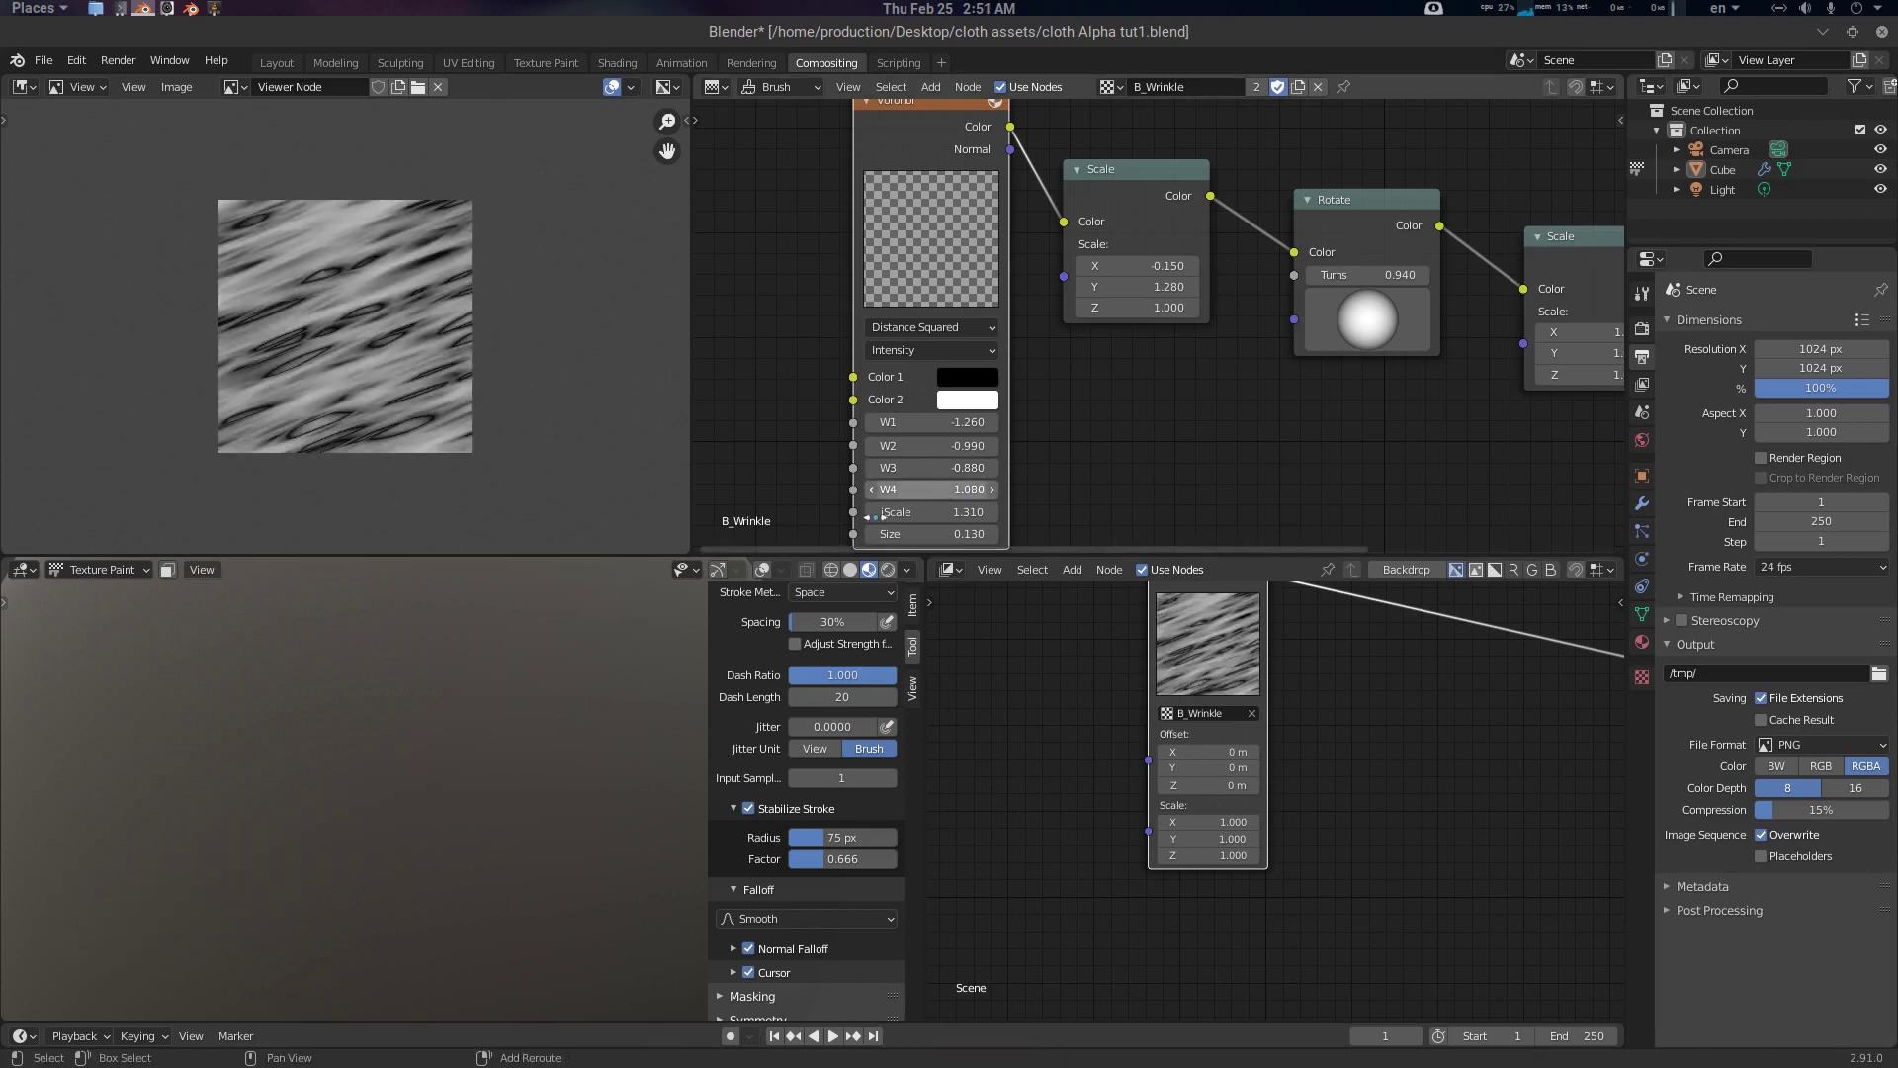
# Undo the test stroke, set the Voronoi iScale to 2.290 and paint a new test stroke on the sphere
pyautogui.moveTo(553, 632); pyautogui.dragTo(136, 904)
pyautogui.hotkey('ctrl', 'z')
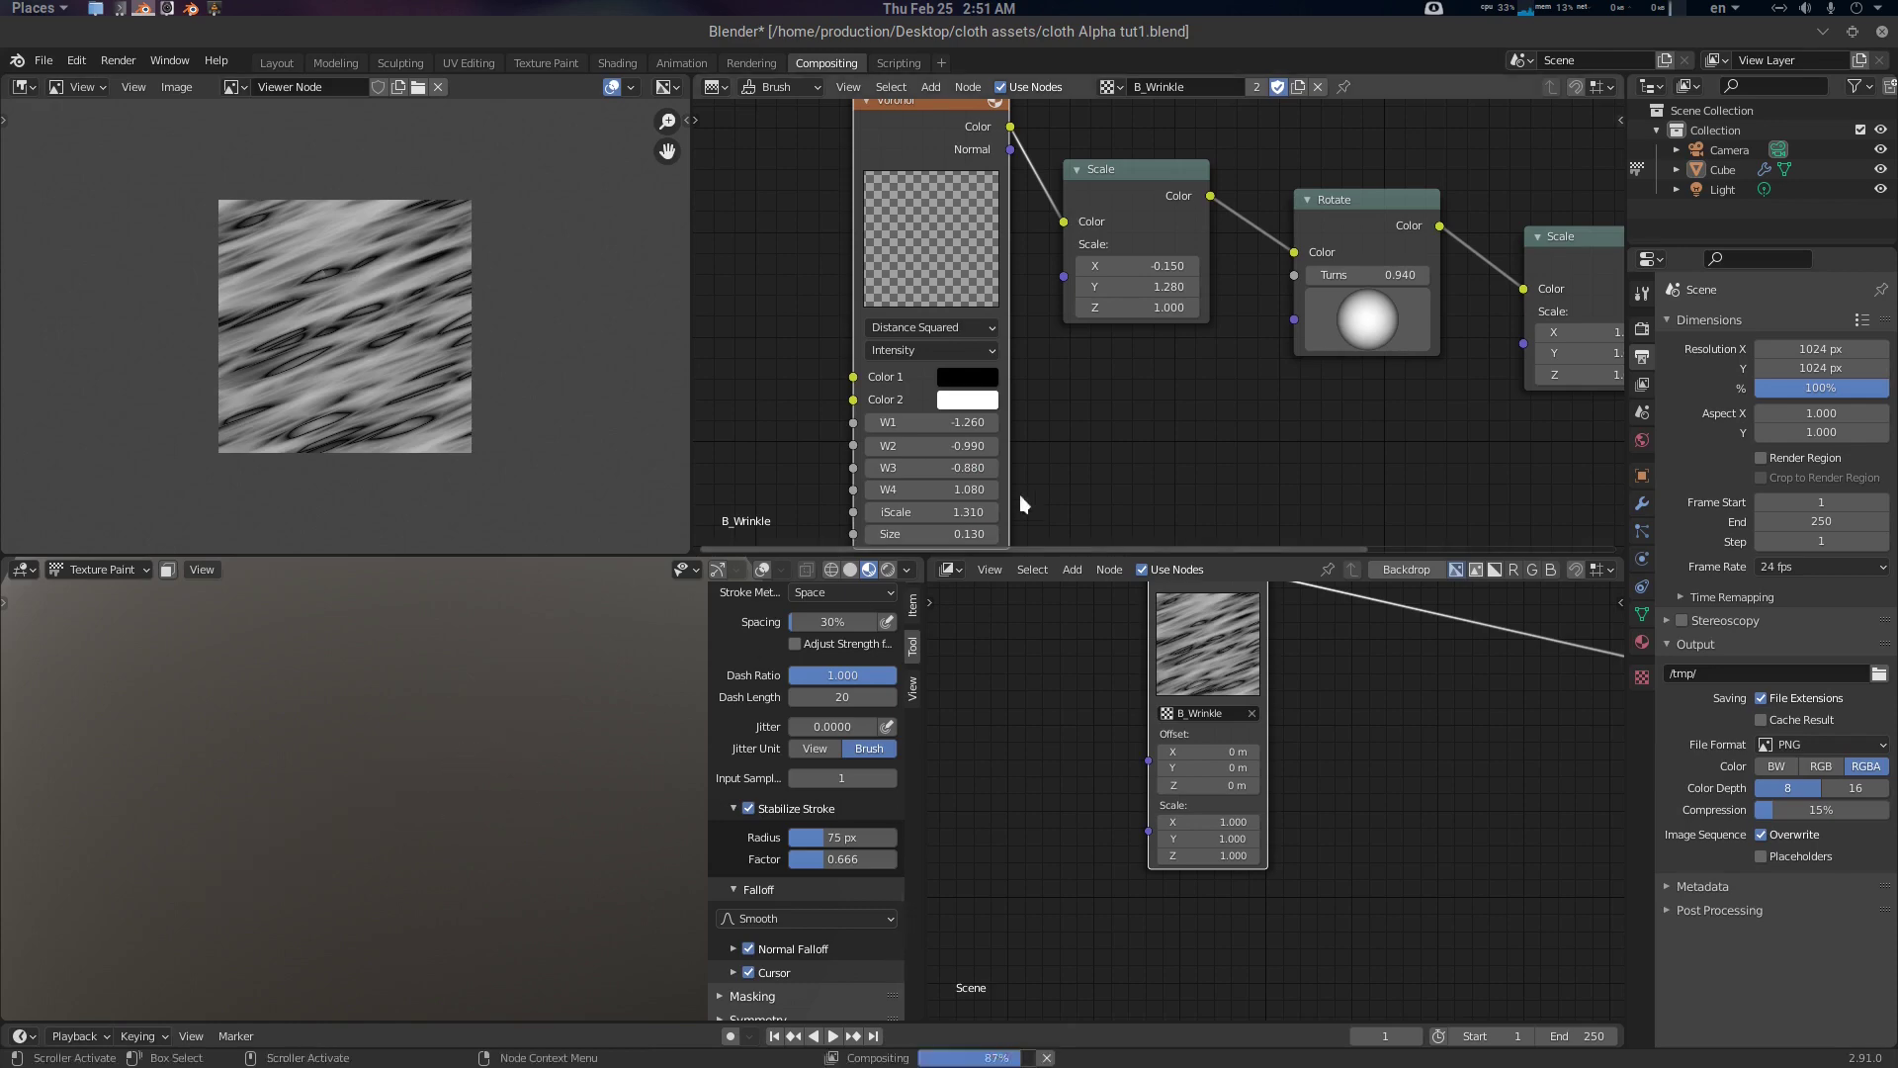
pyautogui.moveTo(895, 511); pyautogui.dragTo(949, 511)
pyautogui.moveTo(544, 704)
pyautogui.mouseDown()
pyautogui.moveTo(340, 910)
pyautogui.moveTo(210, 928)
pyautogui.moveTo(514, 672)
pyautogui.mouseUp()
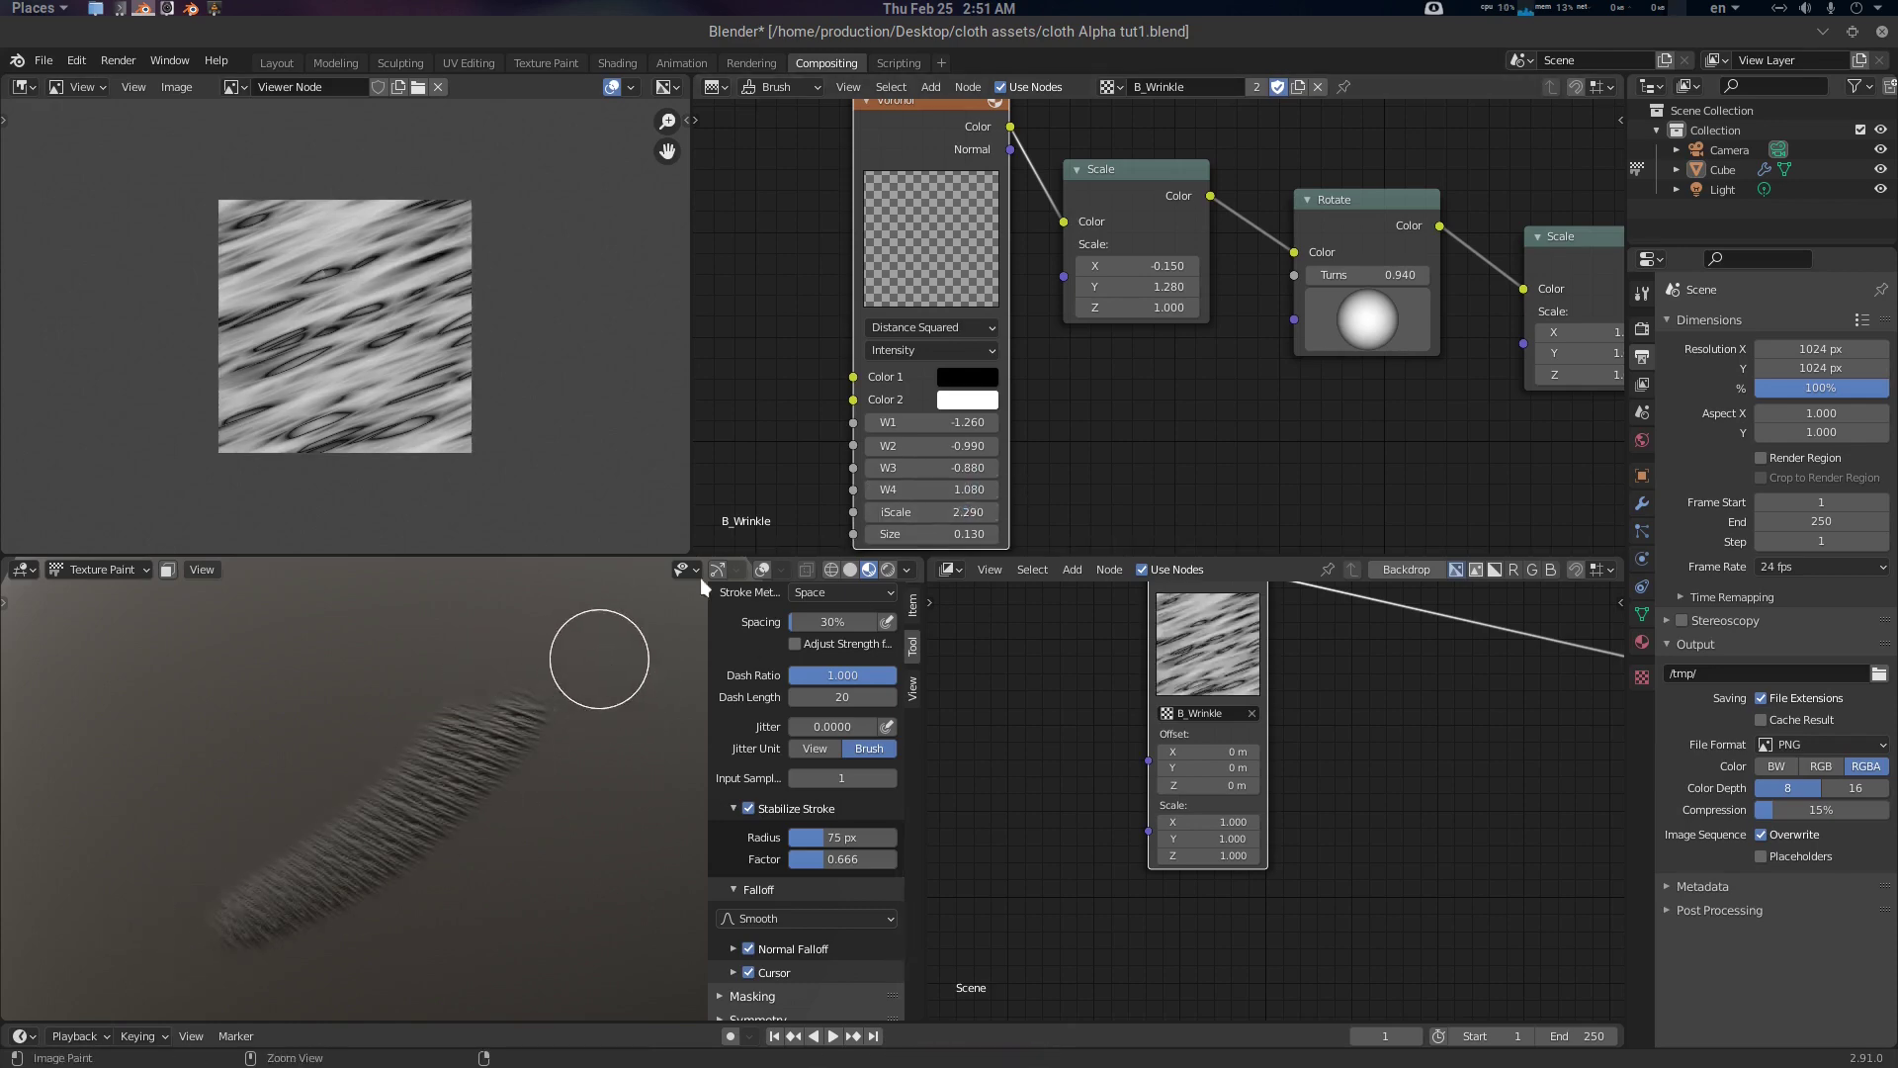
# Set the Voronoi node's W1 to -1.4, W2 to -0.7, W3 to 0.3, W4 to 0.4 and iScale to 1.3
pyautogui.click(974, 423)
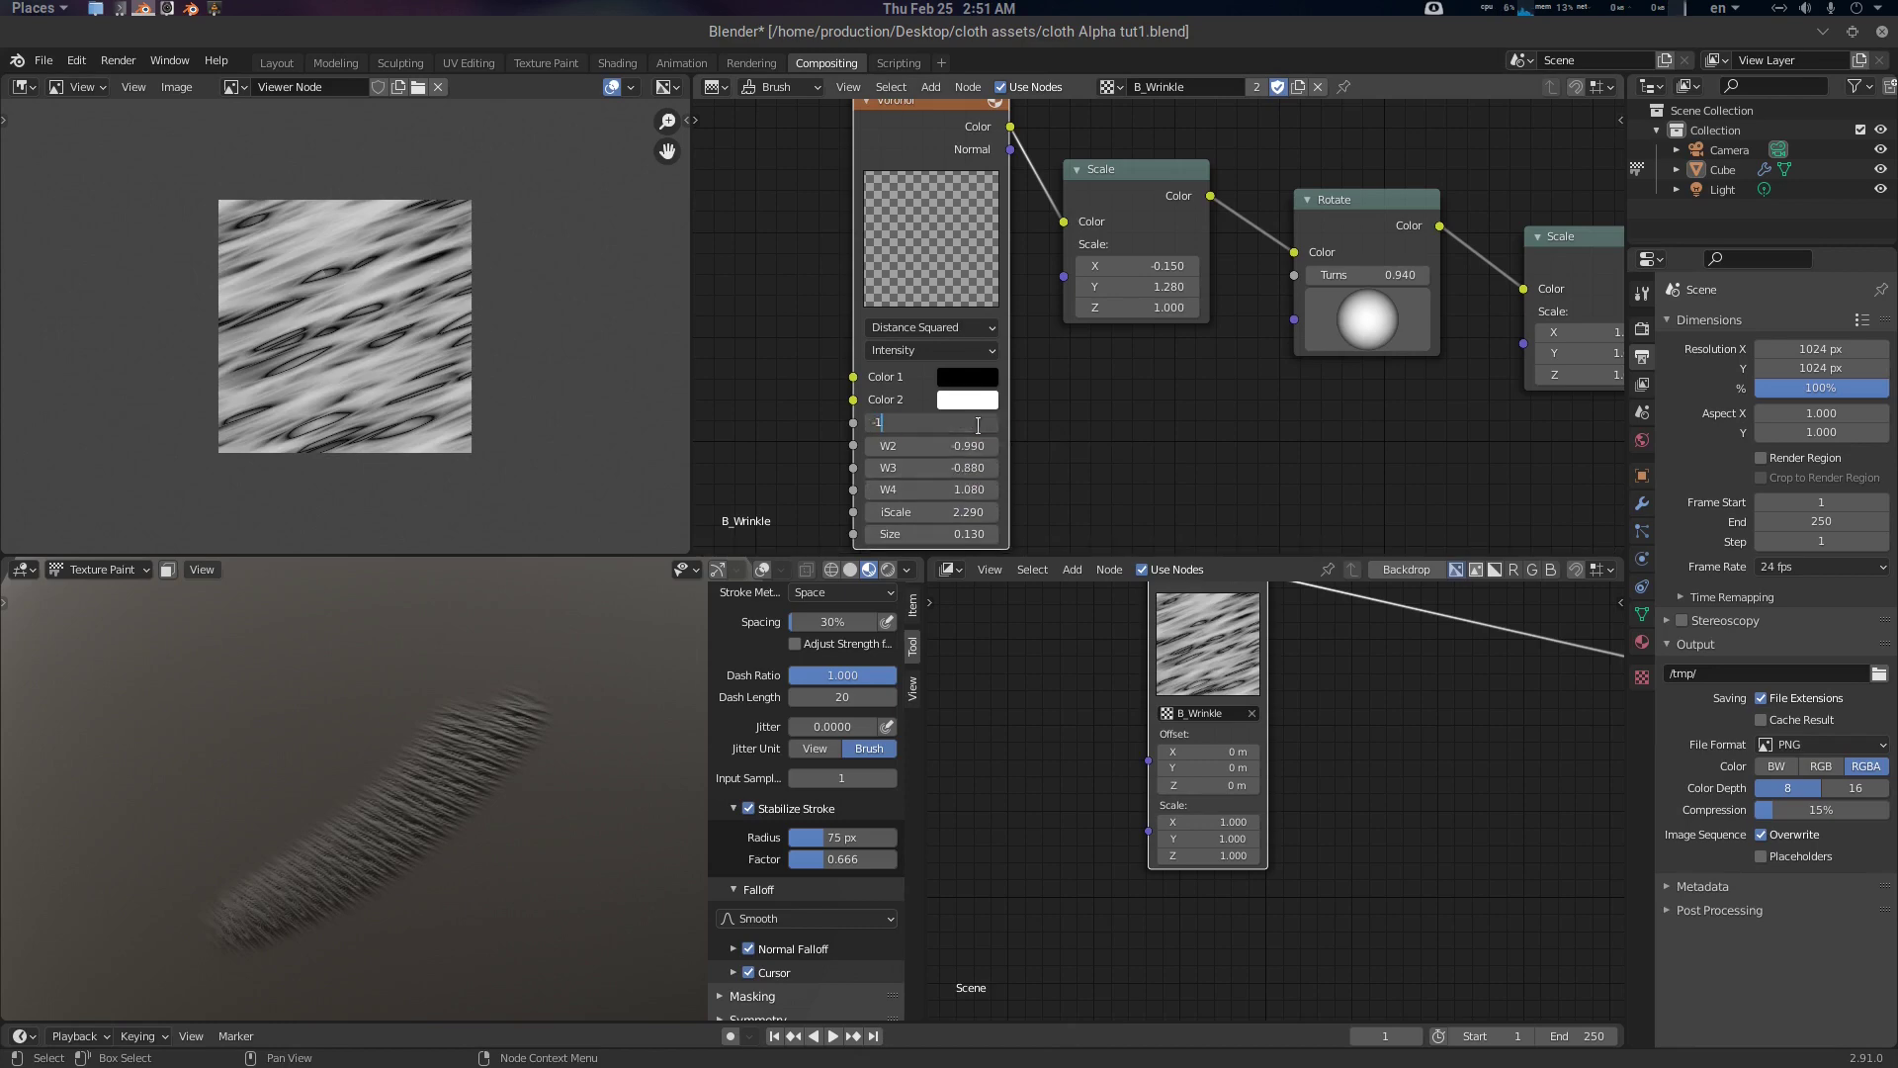
pyautogui.press('Tab')
pyautogui.write('-.7')
pyautogui.press('Tab')
pyautogui.write('.3')
pyautogui.press('Tab')
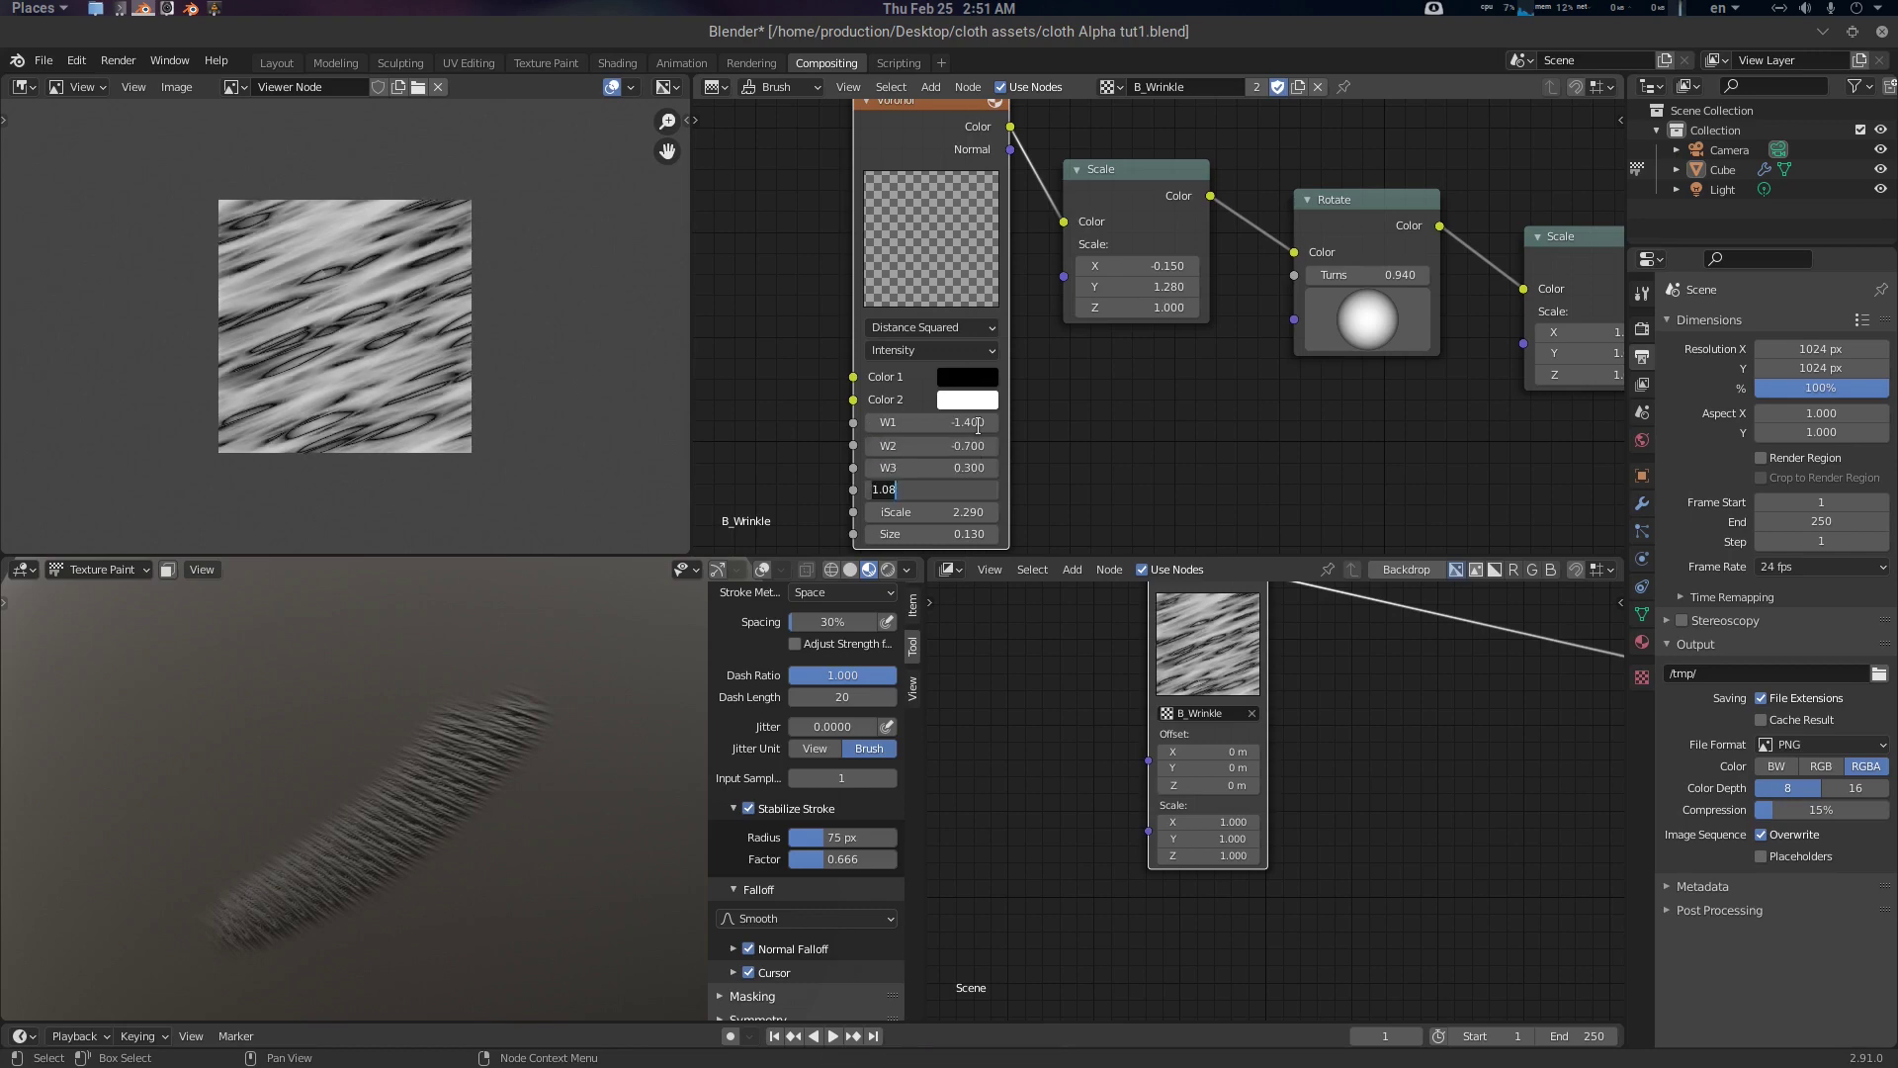
pyautogui.write('.4')
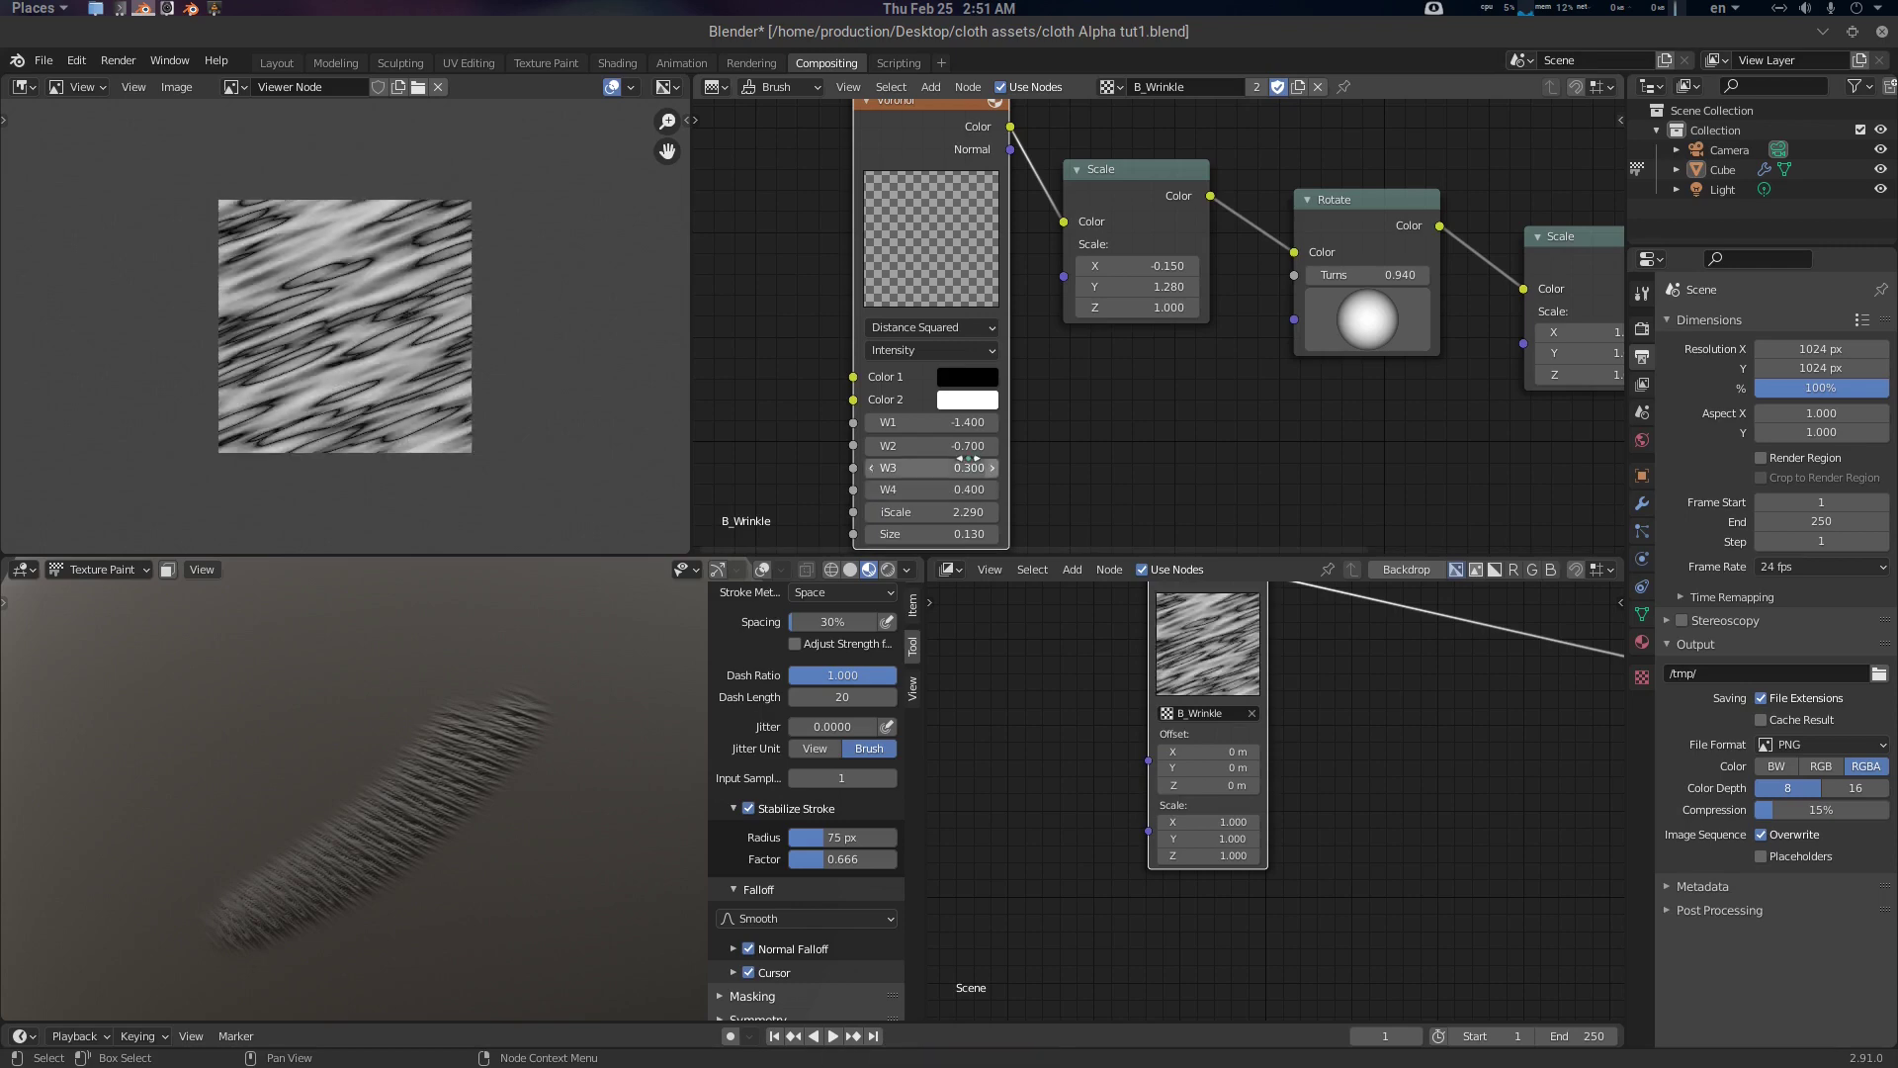
pyautogui.press('Tab')
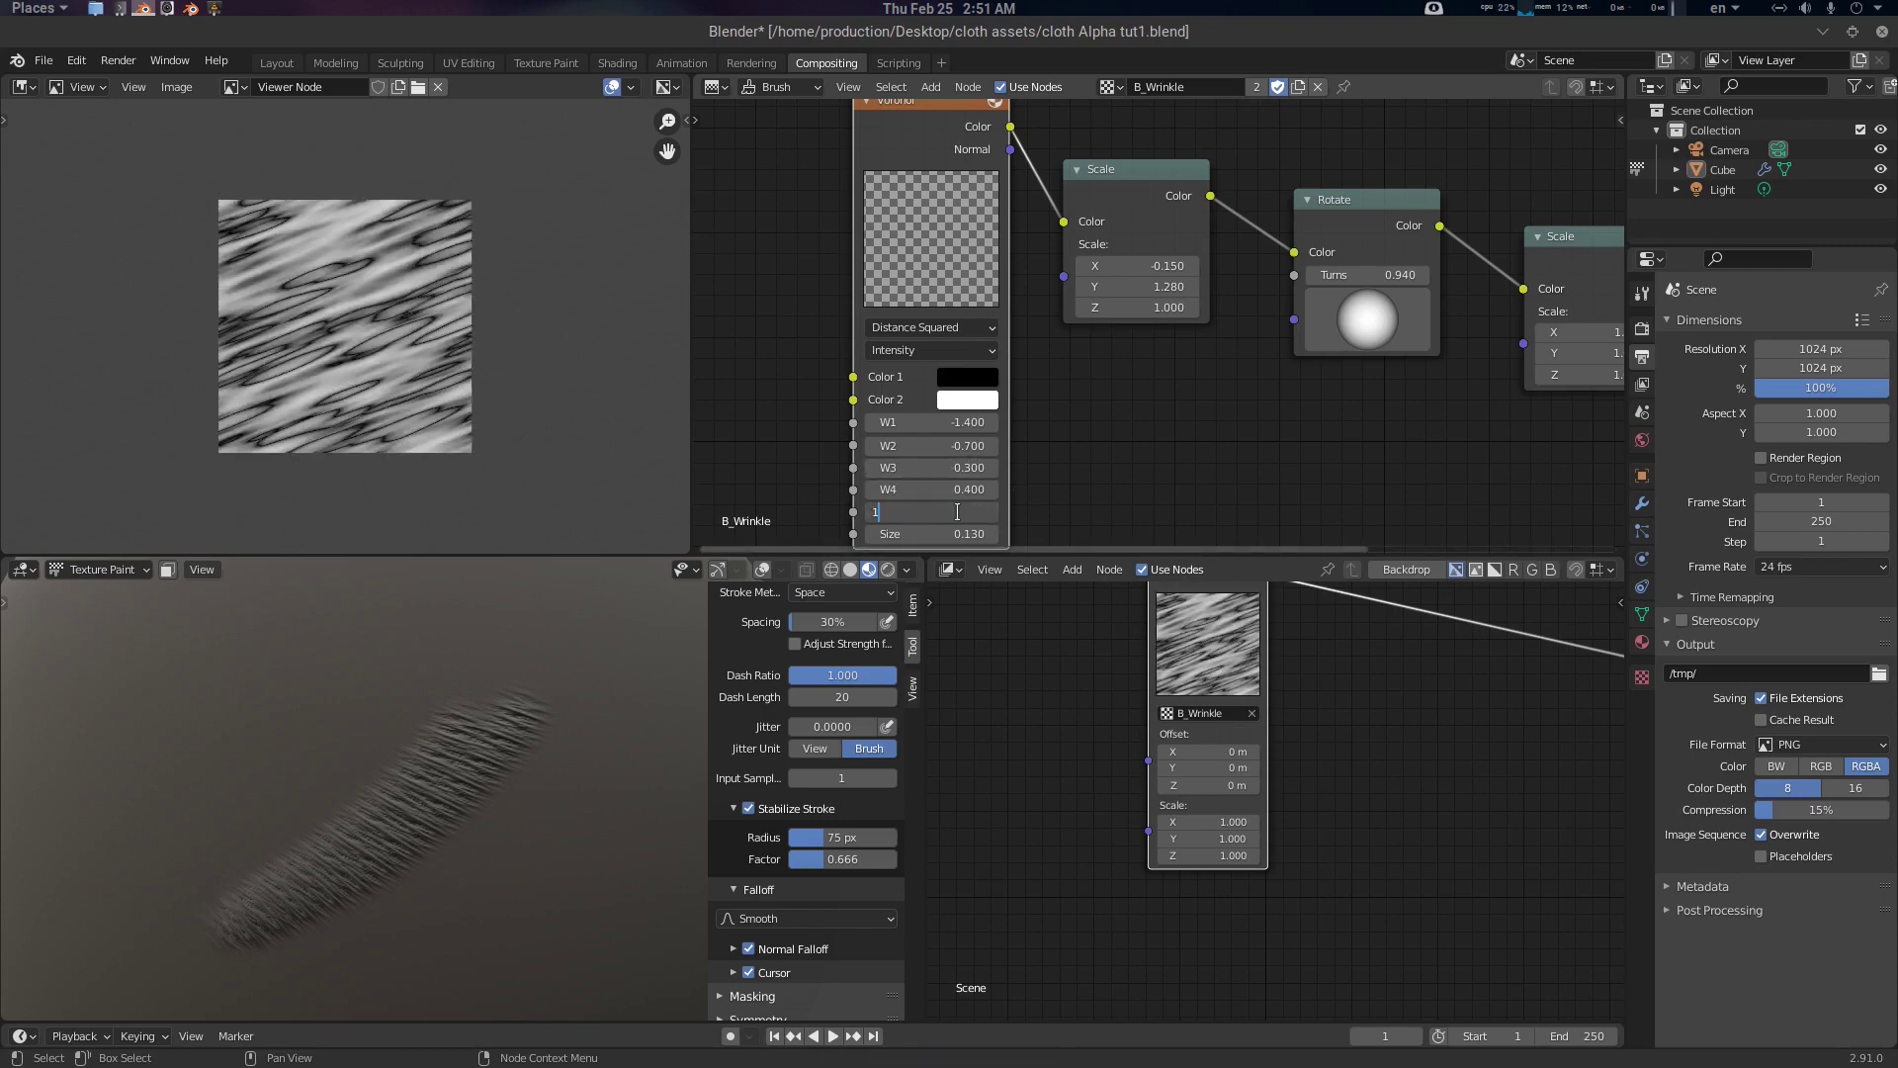
pyautogui.write('1.3')
pyautogui.press('Tab')
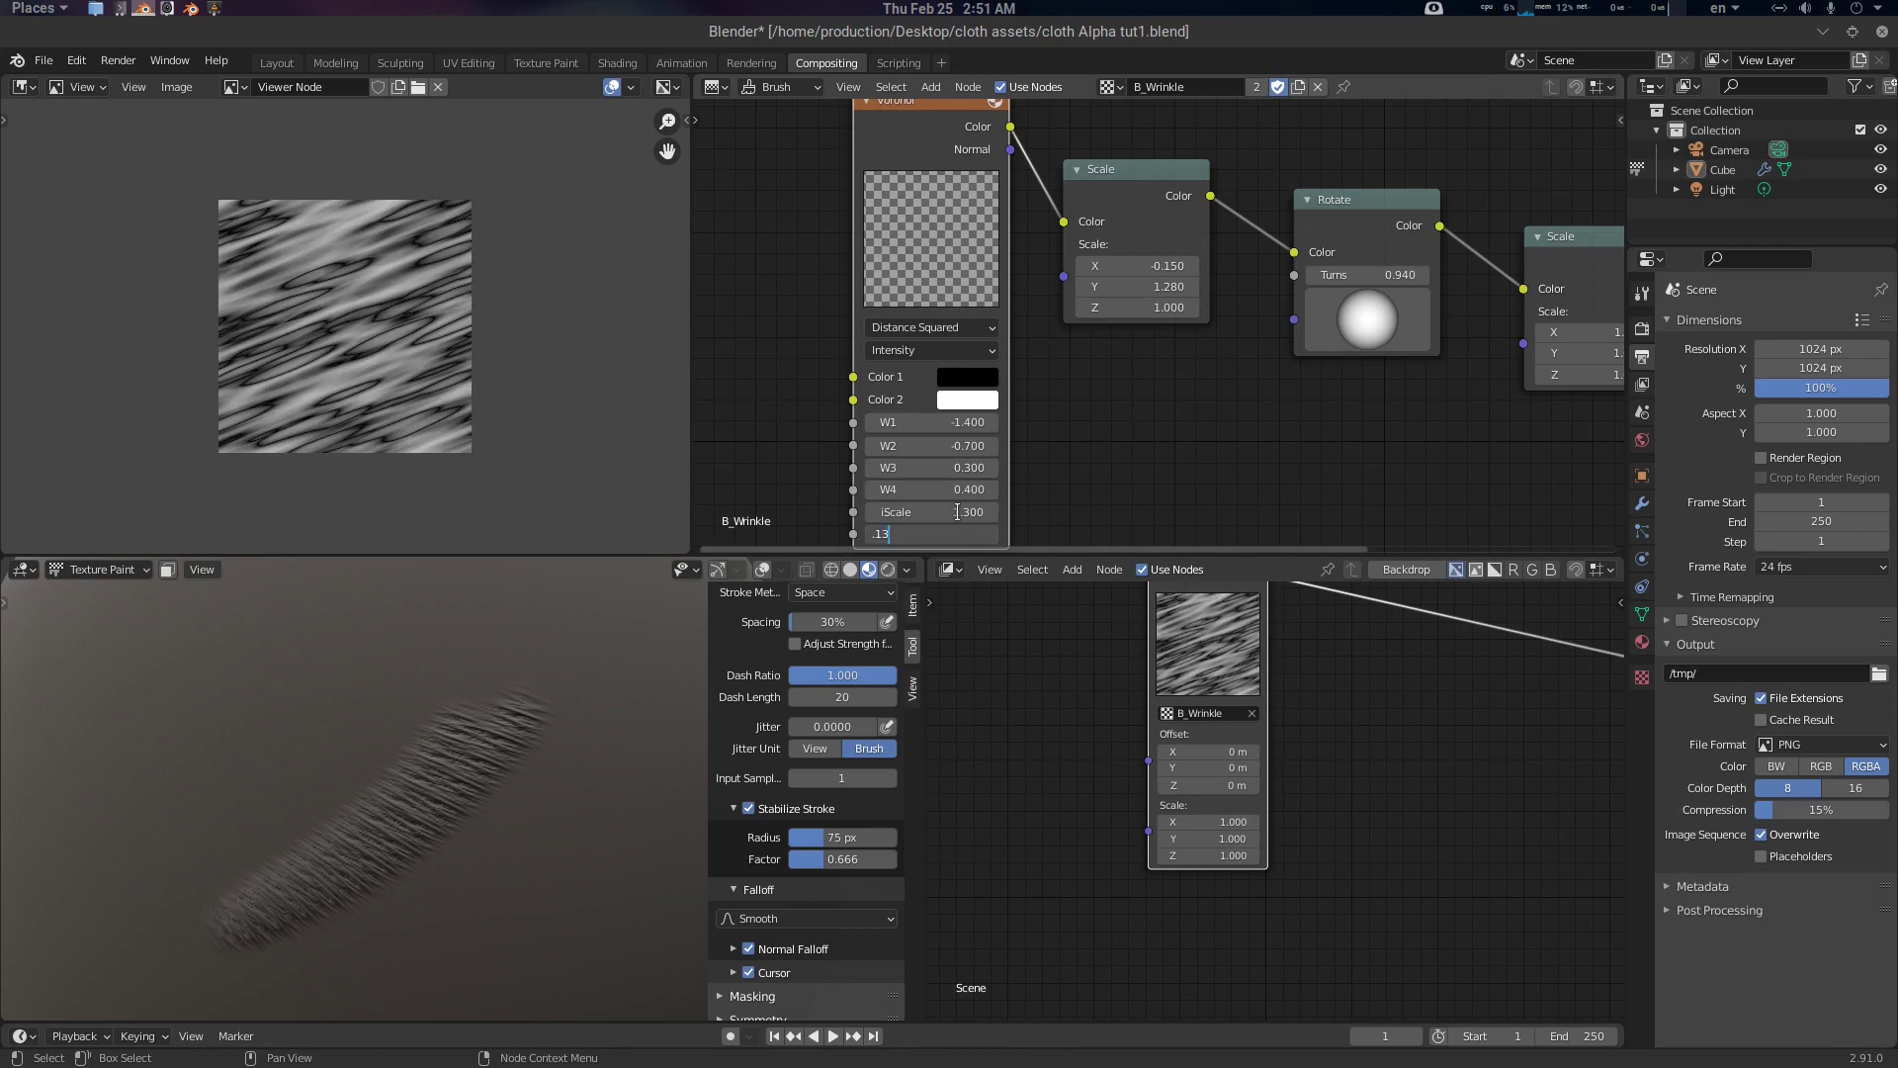
# Set the Voronoi node's W3 to -0.3 and W4 to -0.4, then test the brush on the sphere and undo the stroke
pyautogui.click(978, 469)
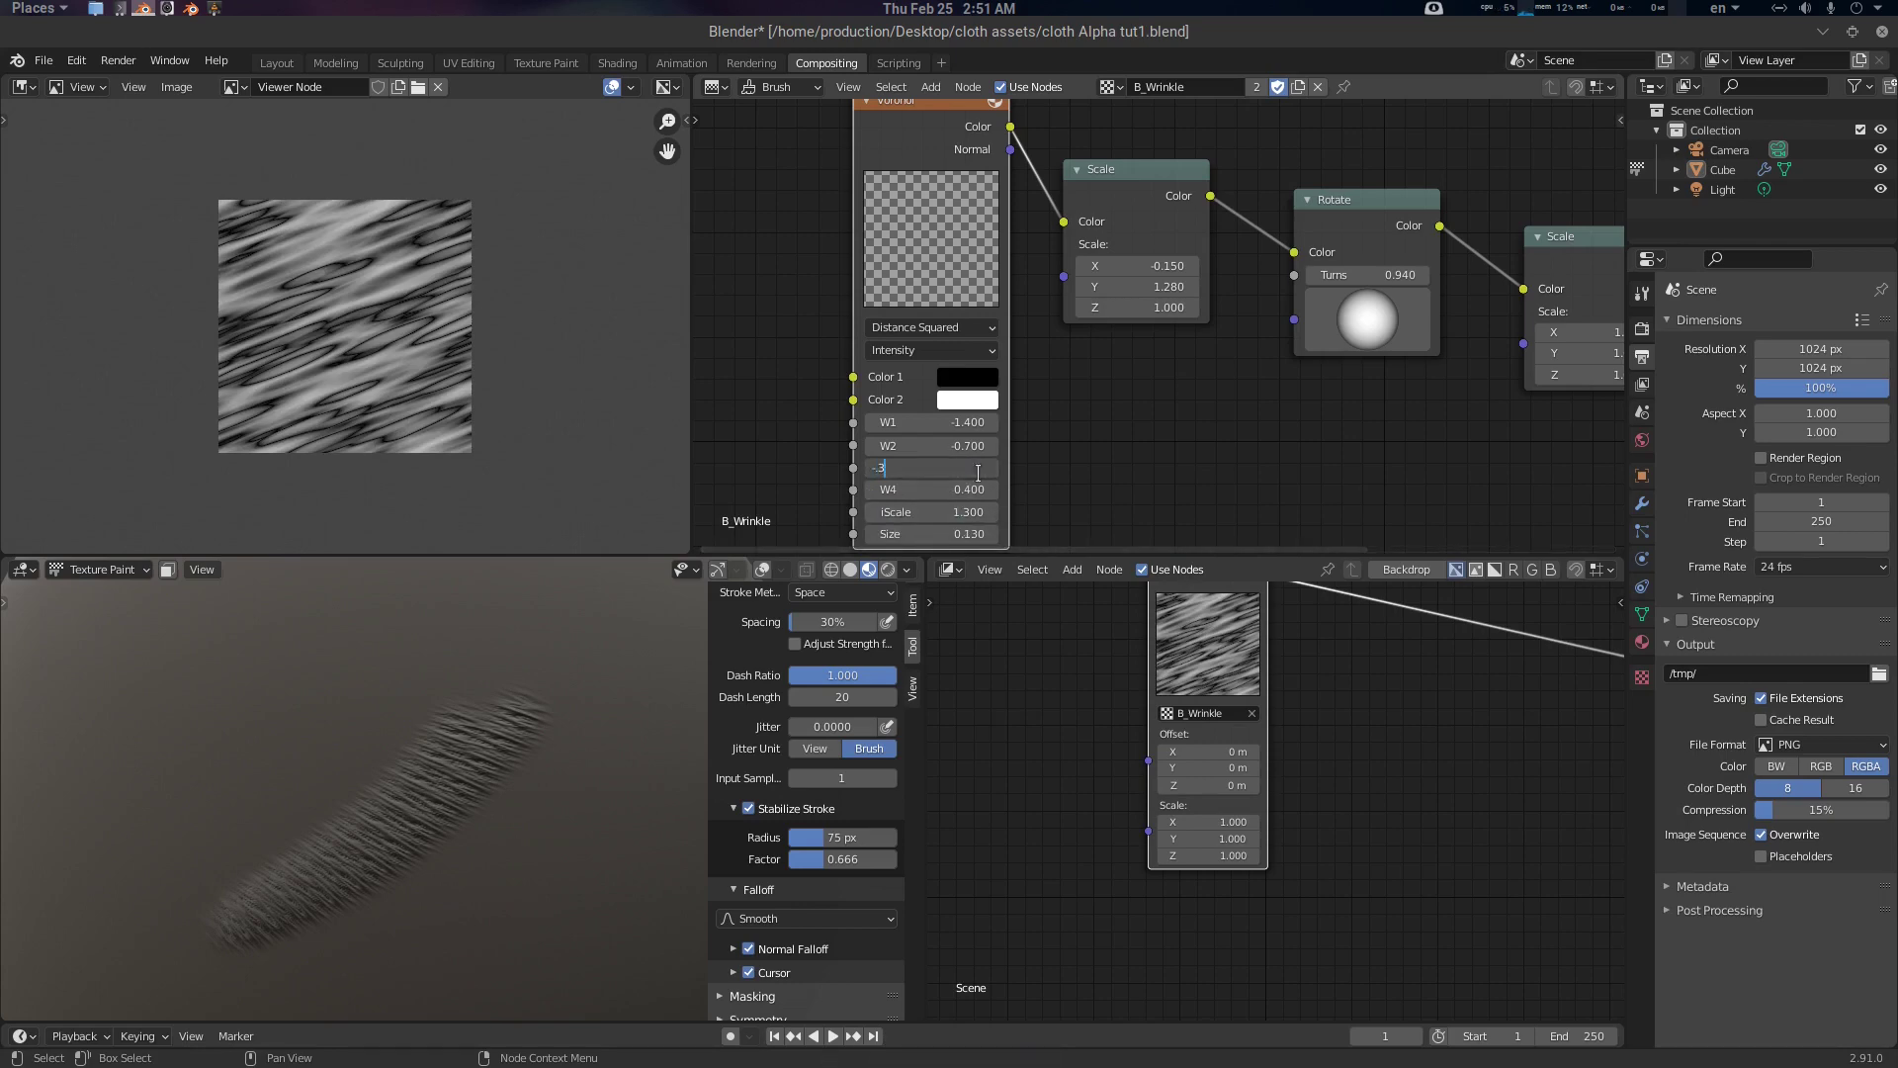
pyautogui.press('Tab')
pyautogui.write('-.4')
pyautogui.press('Return')
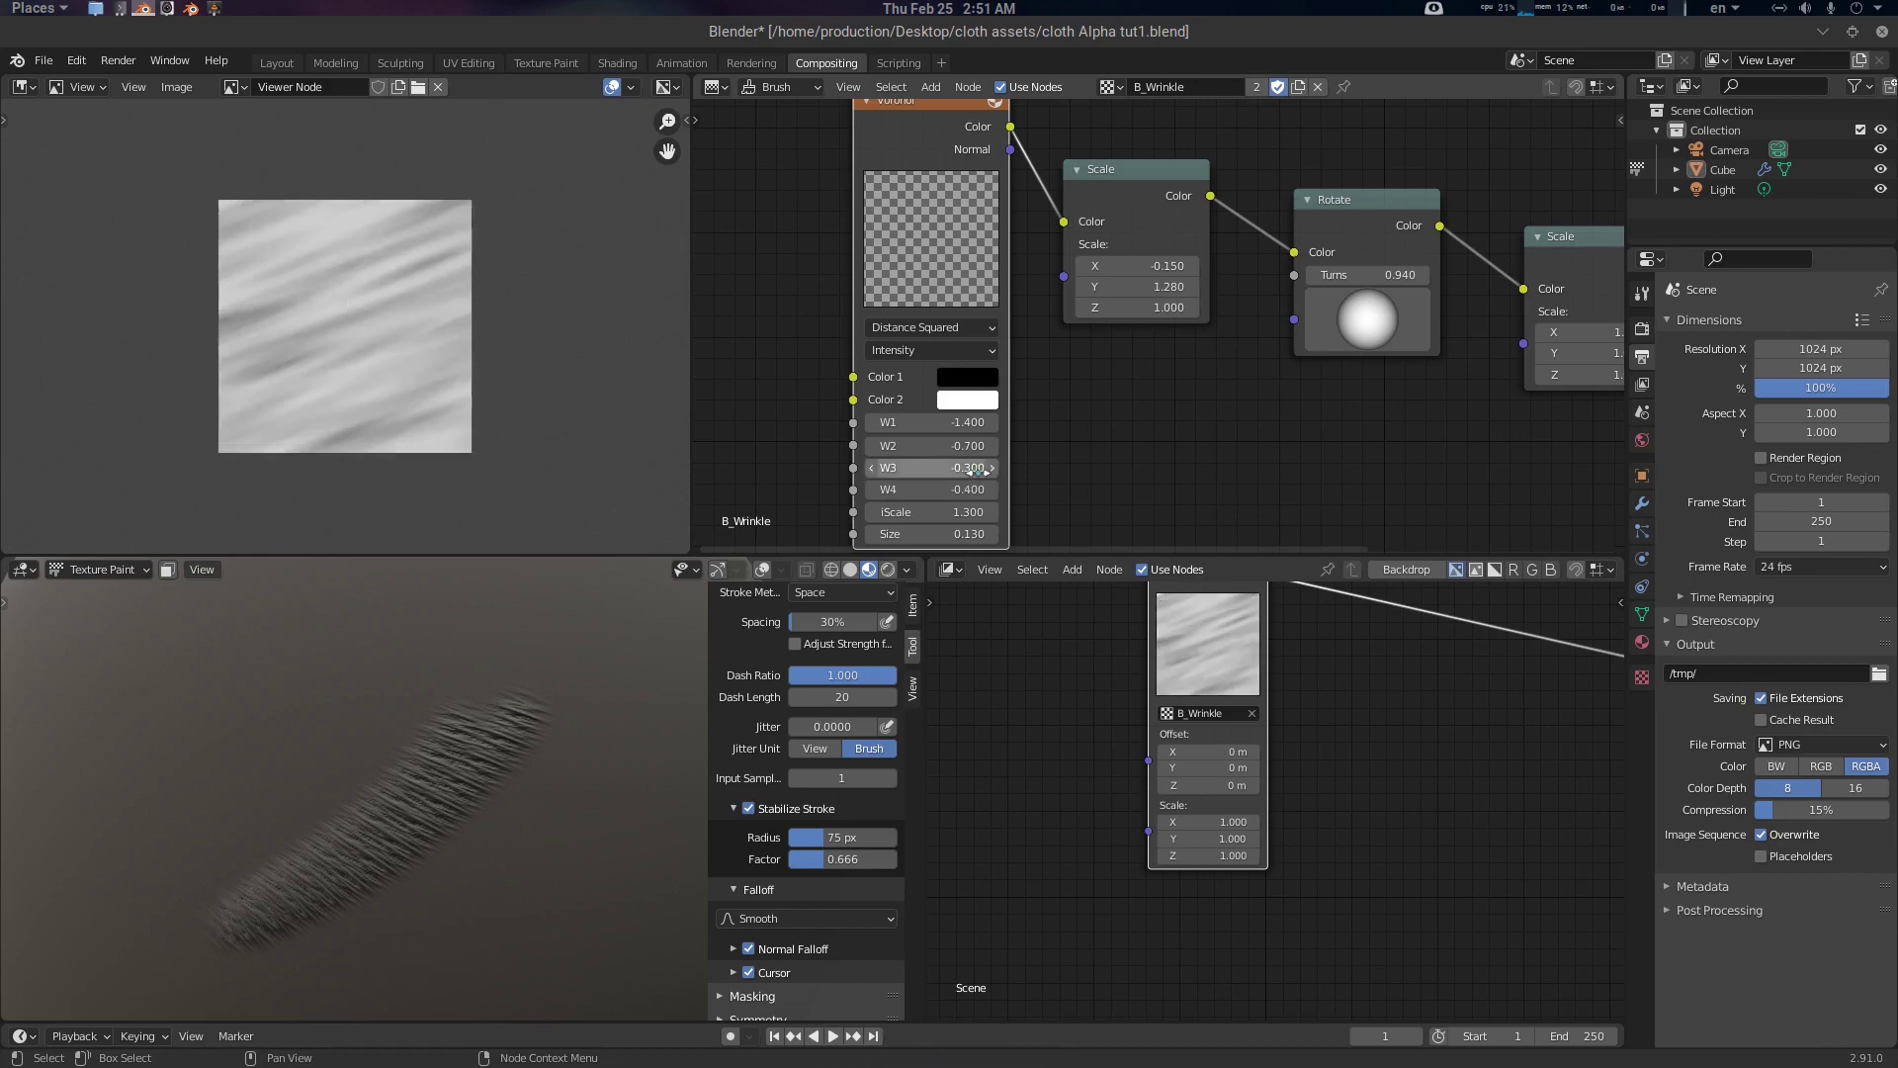
pyautogui.moveTo(496, 667)
pyautogui.mouseDown()
pyautogui.moveTo(26, 814)
pyautogui.moveTo(661, 655)
pyautogui.moveTo(637, 696)
pyautogui.mouseUp()
pyautogui.scroll(-2, 480, 790)
pyautogui.moveTo(489, 761); pyautogui.dragTo(508, 745, button='middle')
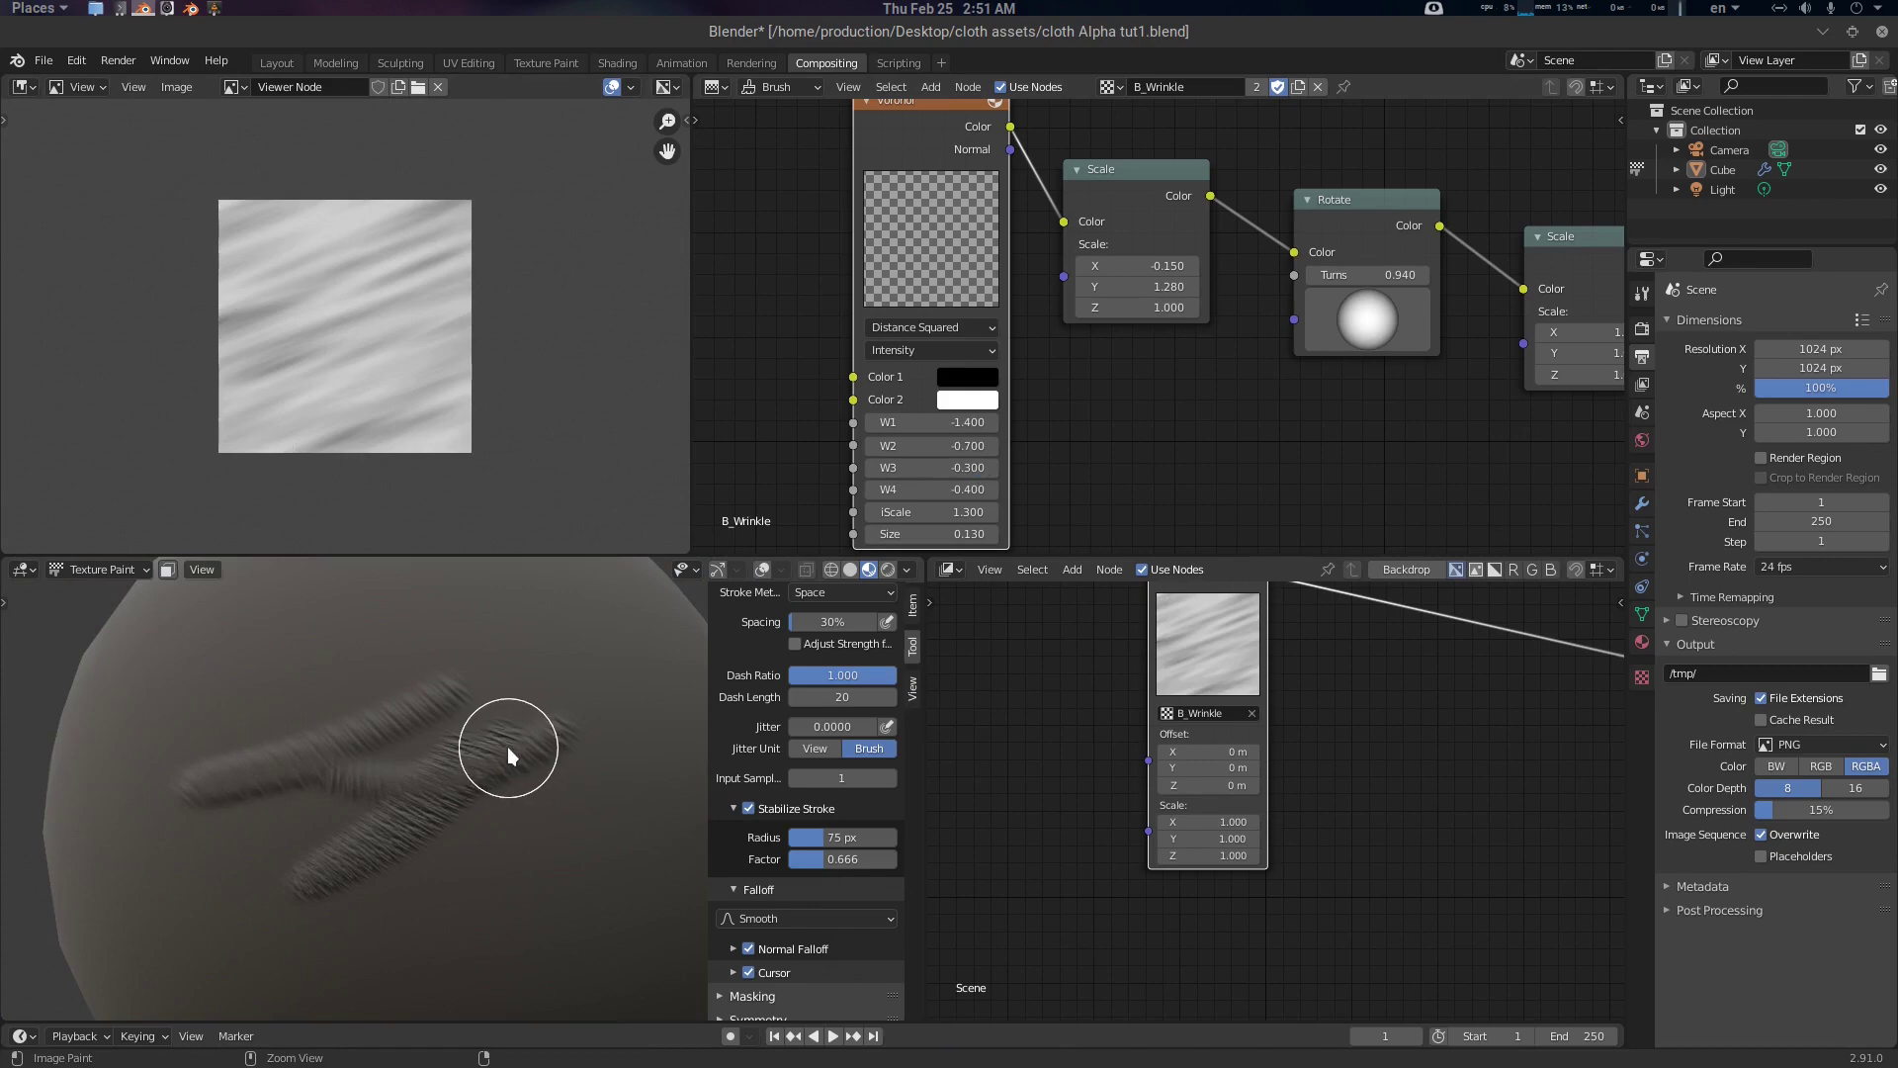
pyautogui.hotkey('ctrl', 'z')
# Move the Output node away from the last Scale node and insert a ColorRamp on the link between them
pyautogui.moveTo(1265, 441); pyautogui.dragTo(1005, 428, button='middle')
pyautogui.scroll(-1, 1224, 425)
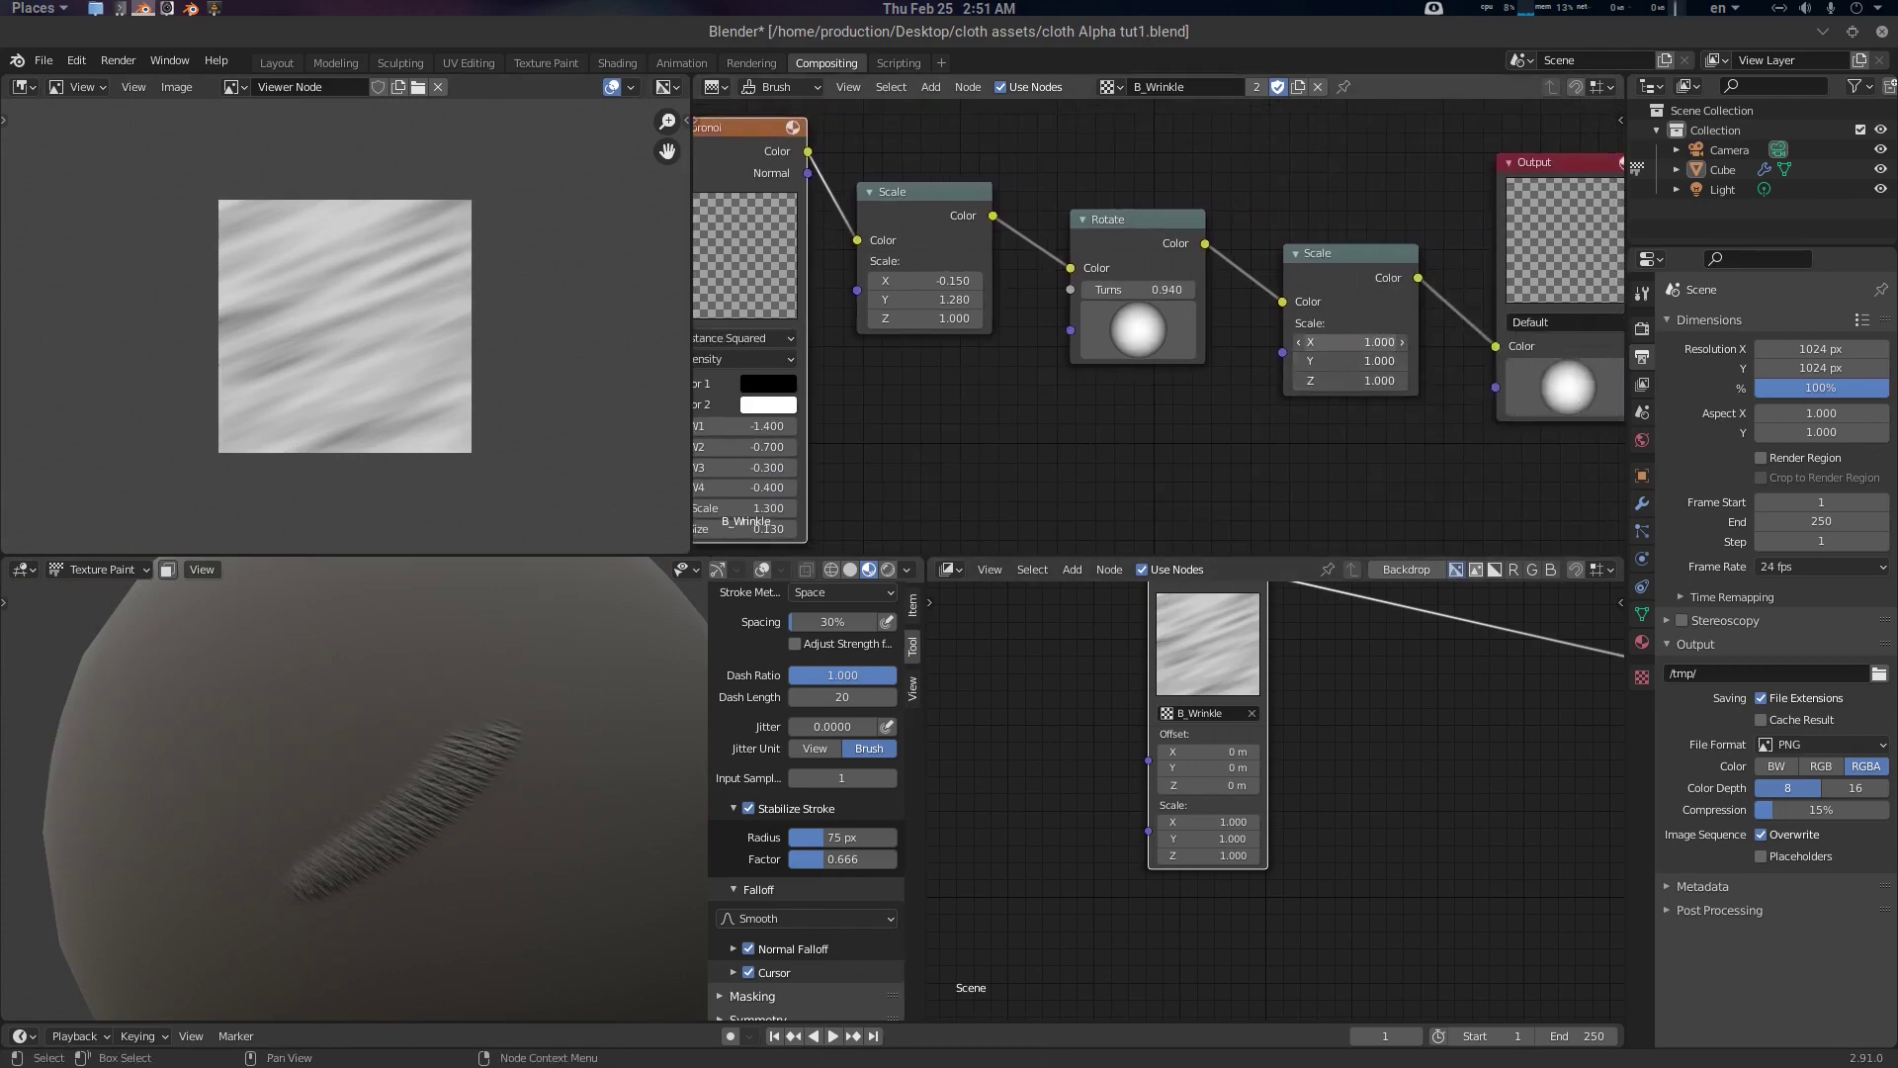
pyautogui.moveTo(1352, 341)
pyautogui.keyDown('alt'); pyautogui.mouseDown()
pyautogui.moveTo(1463, 341)
pyautogui.moveTo(1358, 341)
pyautogui.mouseUp(); pyautogui.keyUp('alt')
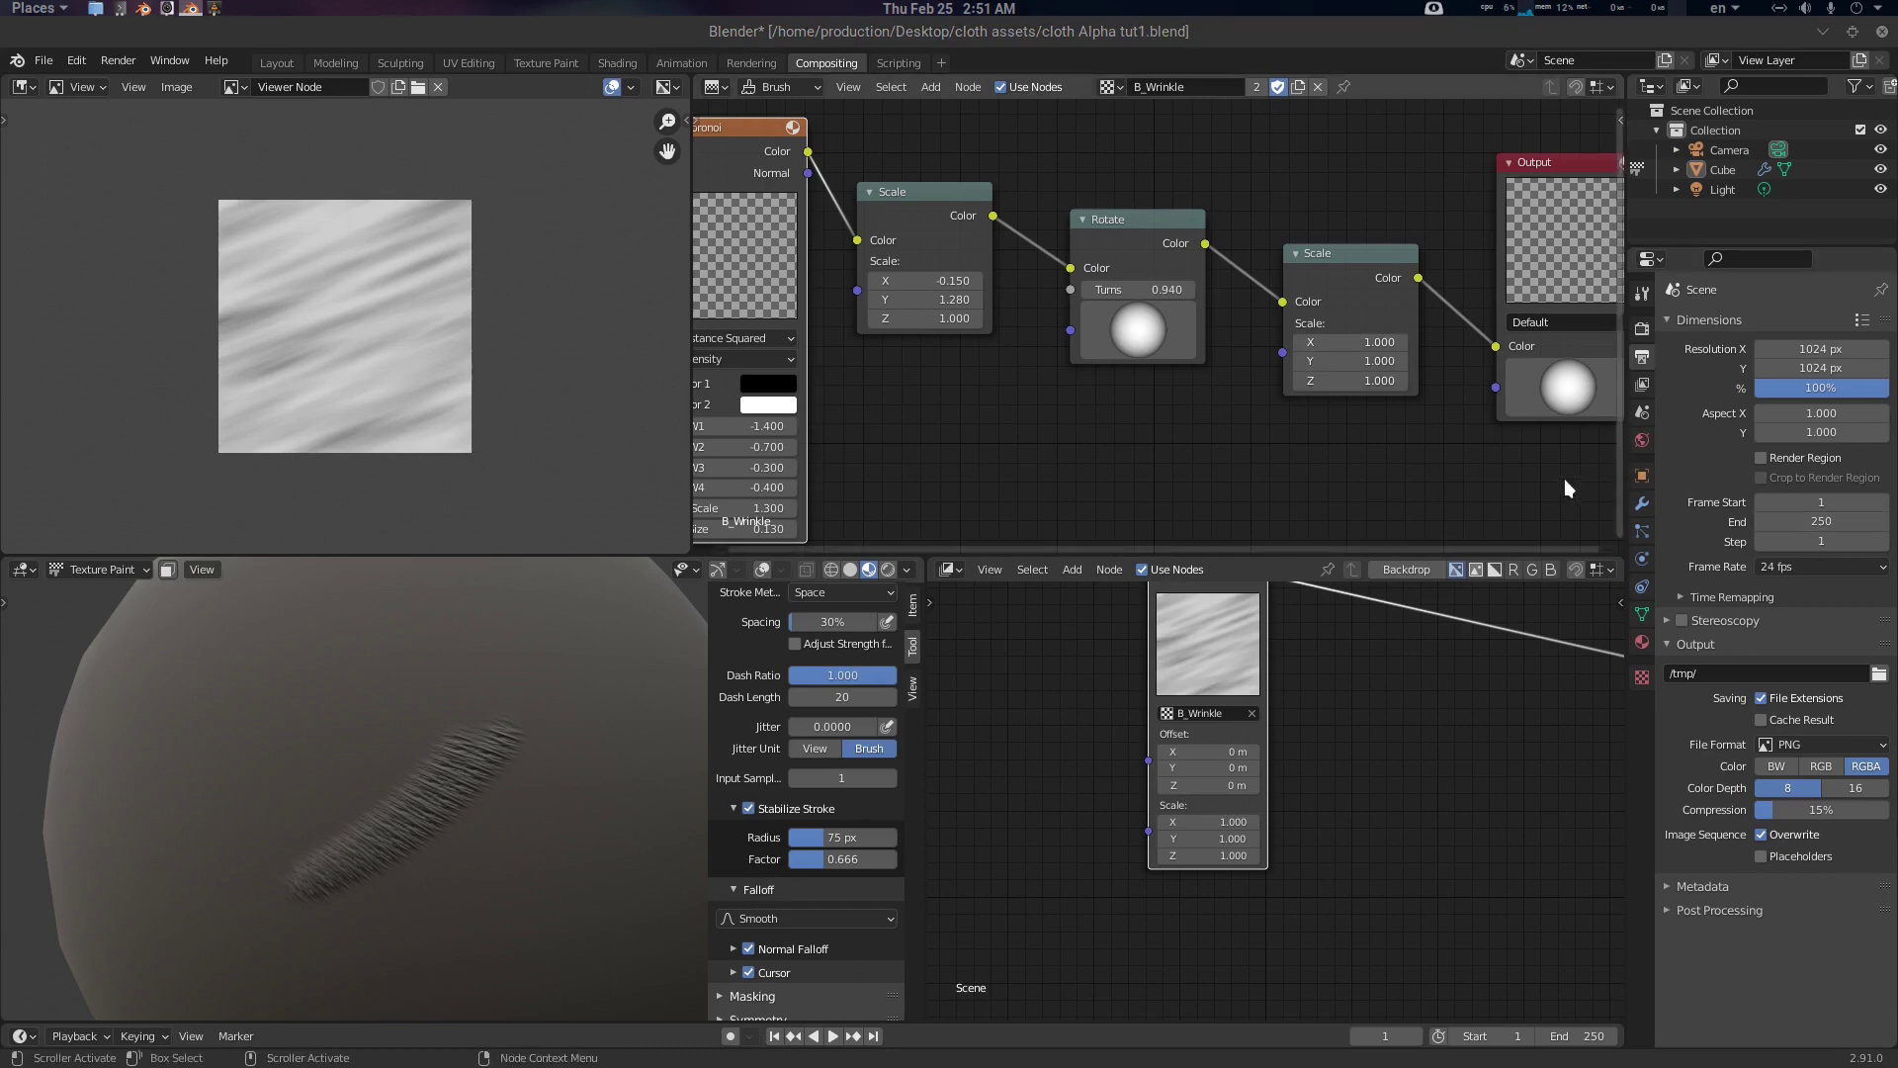
pyautogui.scroll(-2, 1177, 326)
pyautogui.moveTo(1215, 316); pyautogui.dragTo(949, 346, button='middle')
pyautogui.moveTo(1194, 226); pyautogui.dragTo(1582, 235)
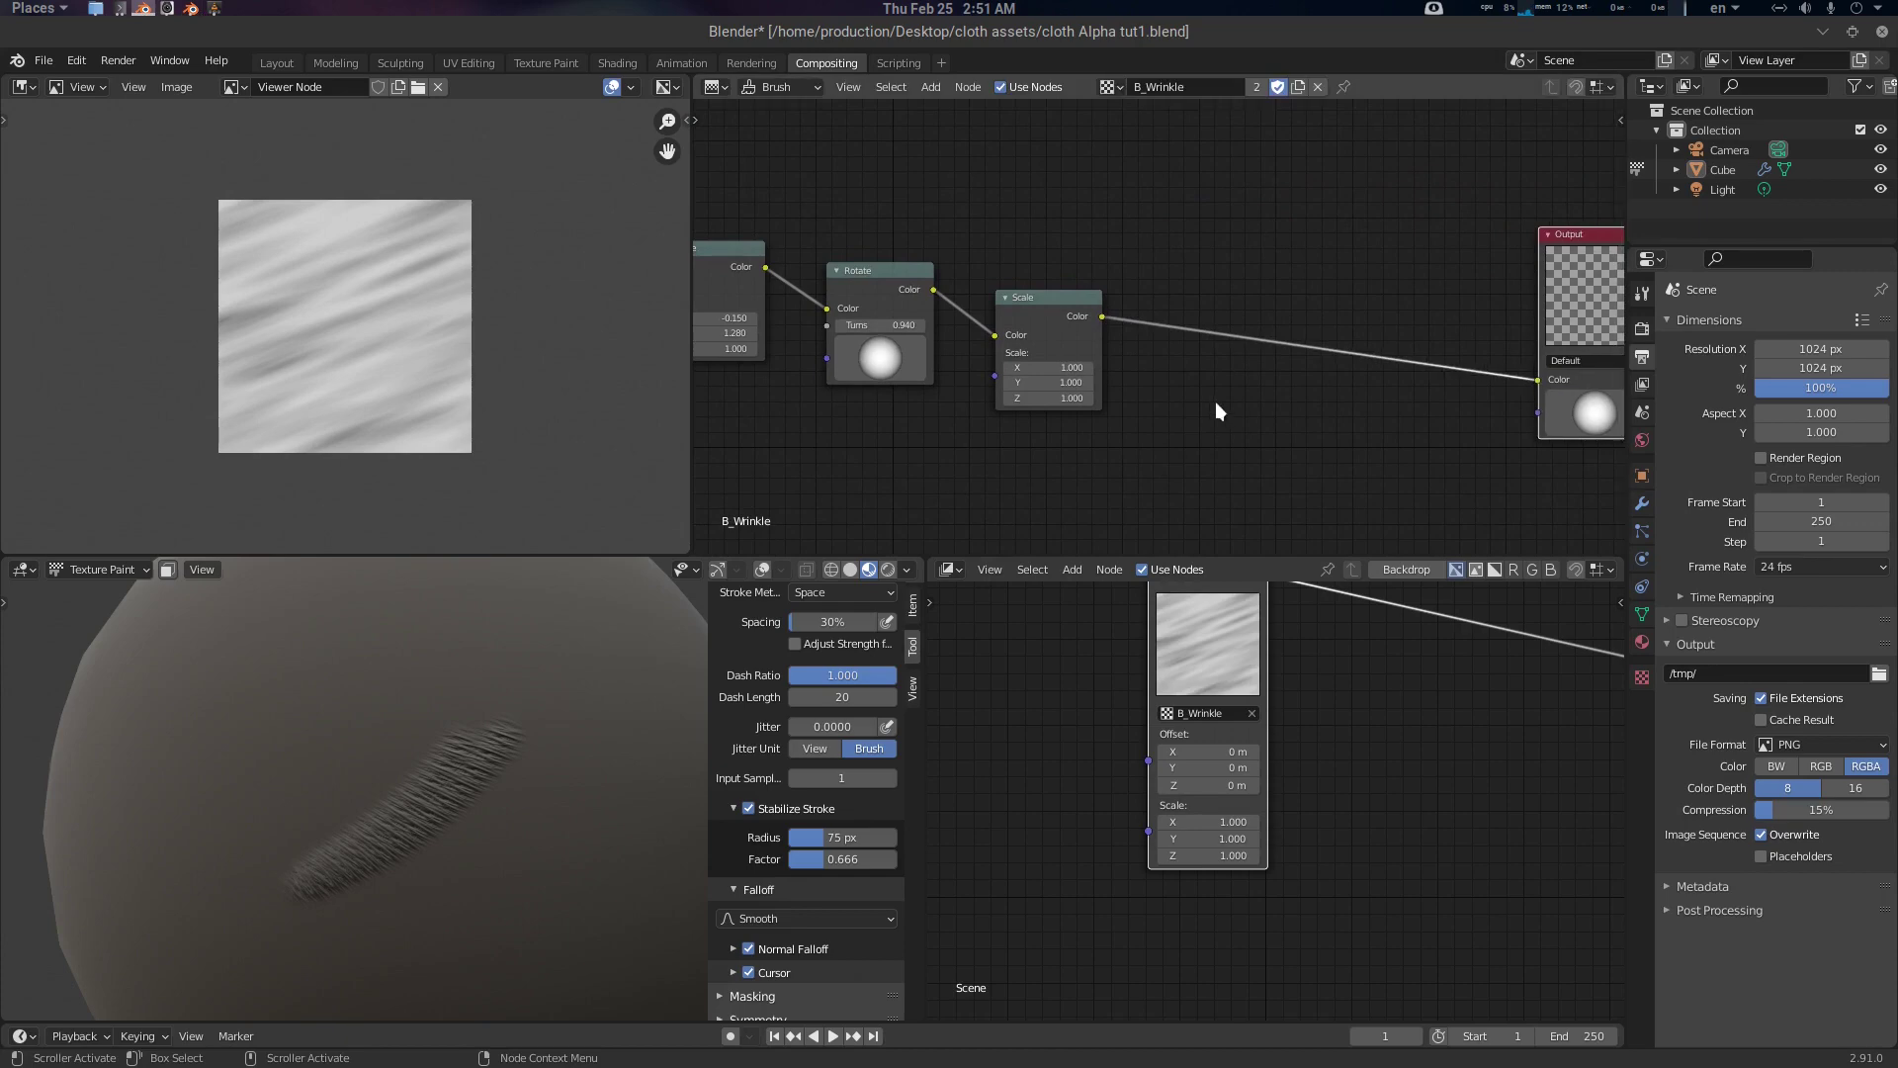
pyautogui.hotkey('shift', 'a')
pyautogui.click(1215, 401)
pyautogui.write('ramp')
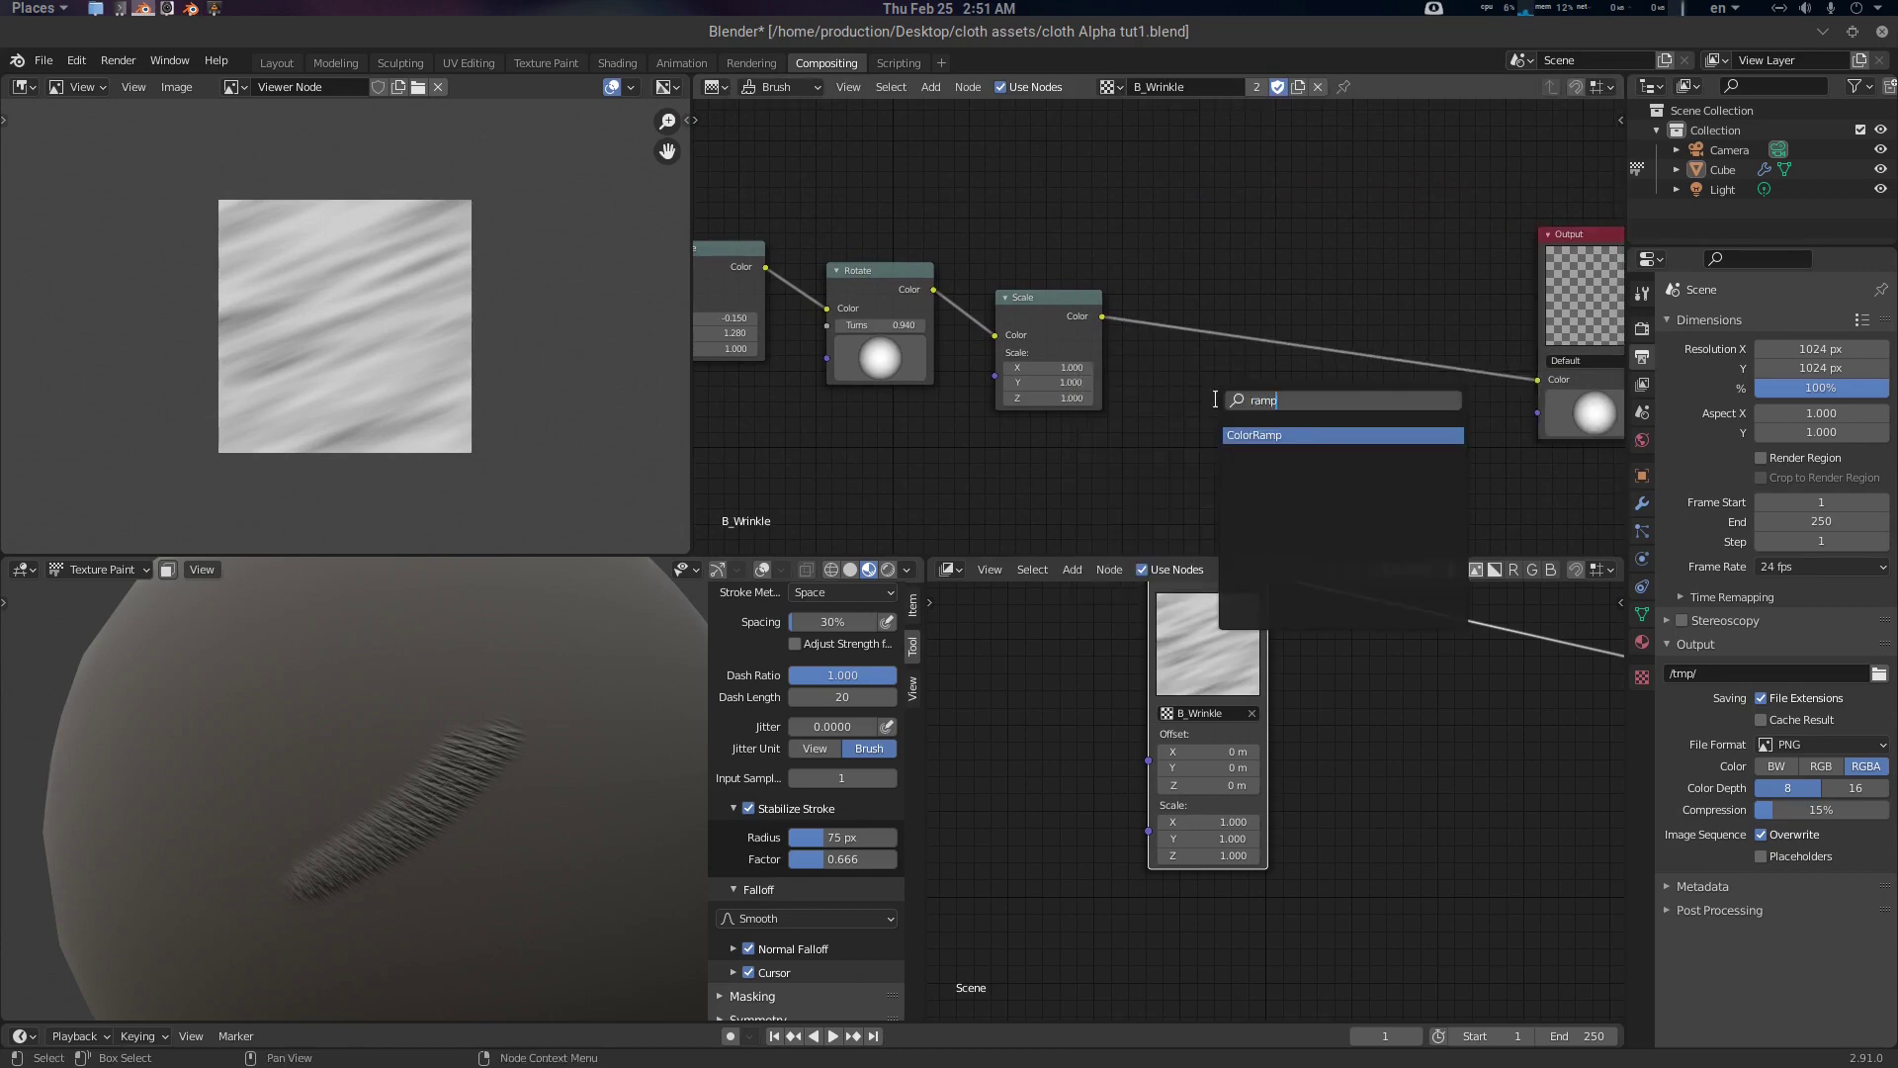
pyautogui.press('Return')
pyautogui.click(1148, 348)
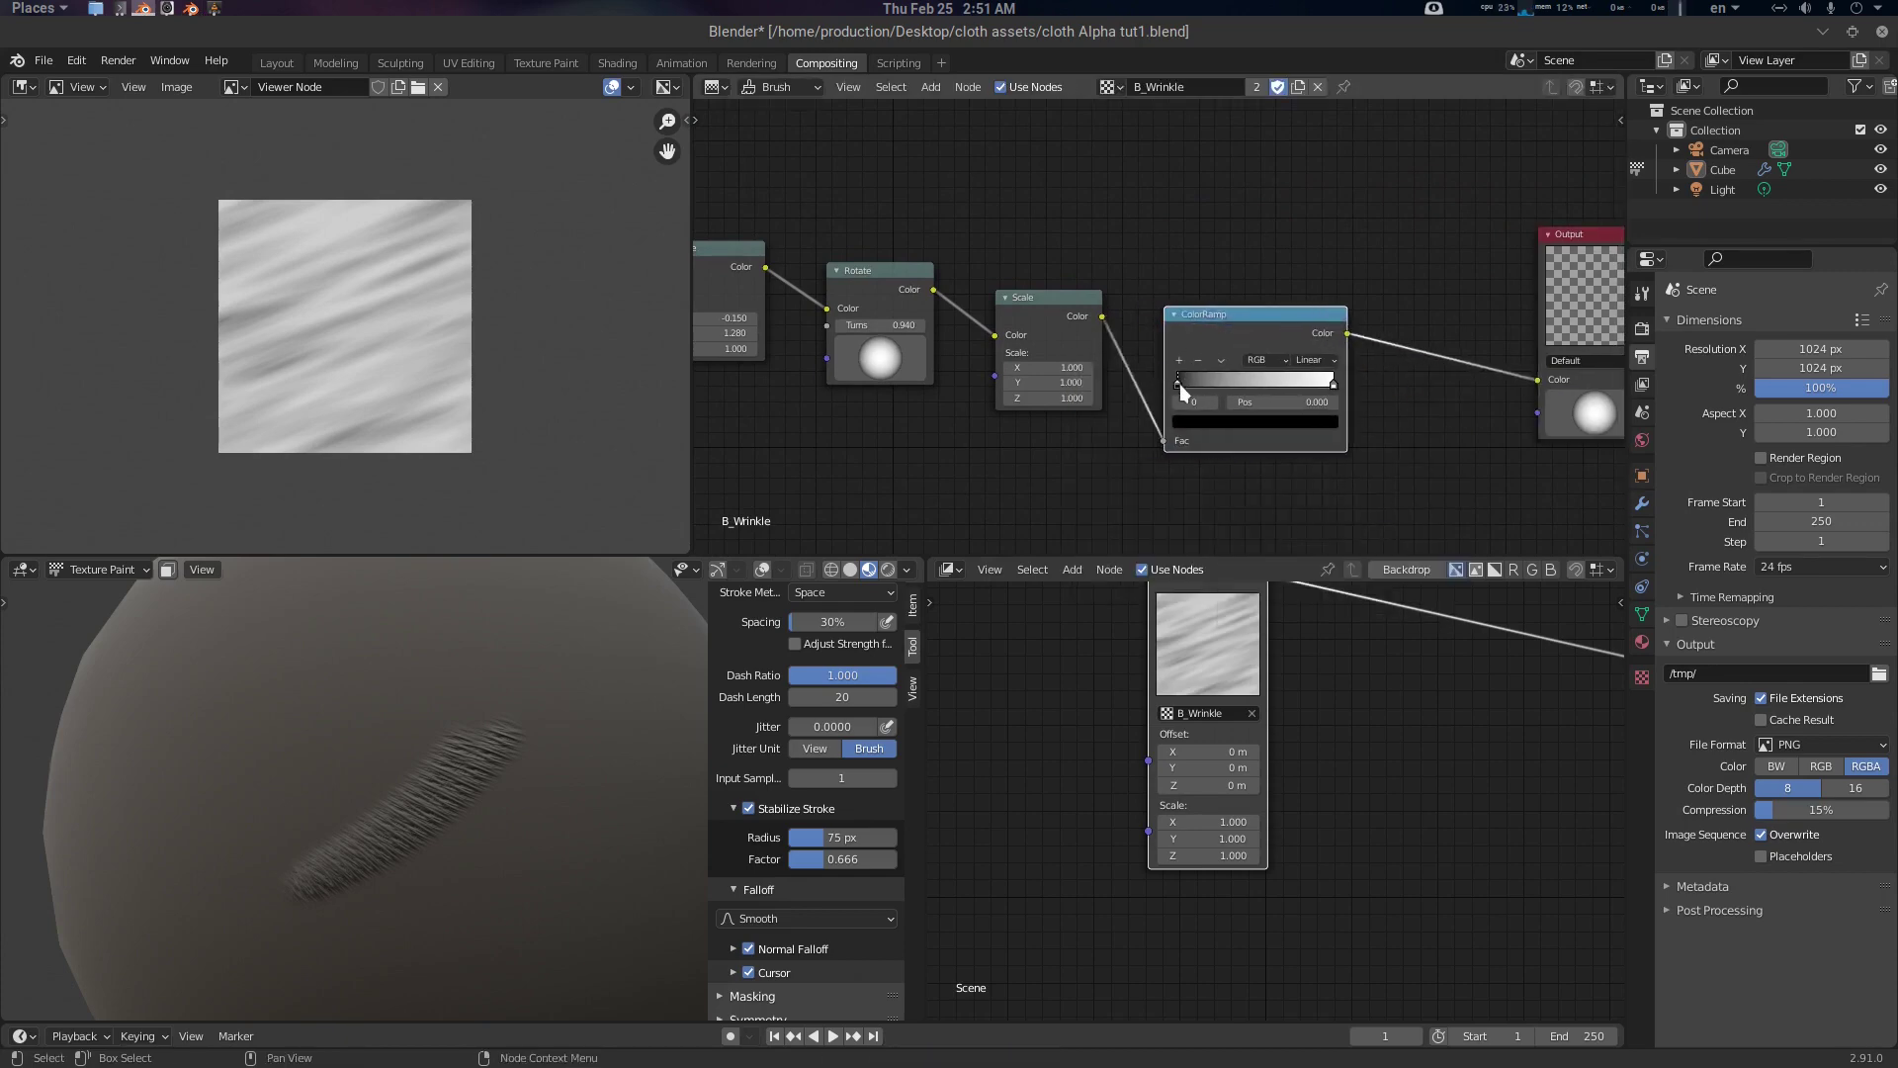
# Move the ColorRamp's black stop to position 0.364, then paint test strokes on the sphere and undo them
pyautogui.moveTo(1178, 383); pyautogui.dragTo(1235, 383)
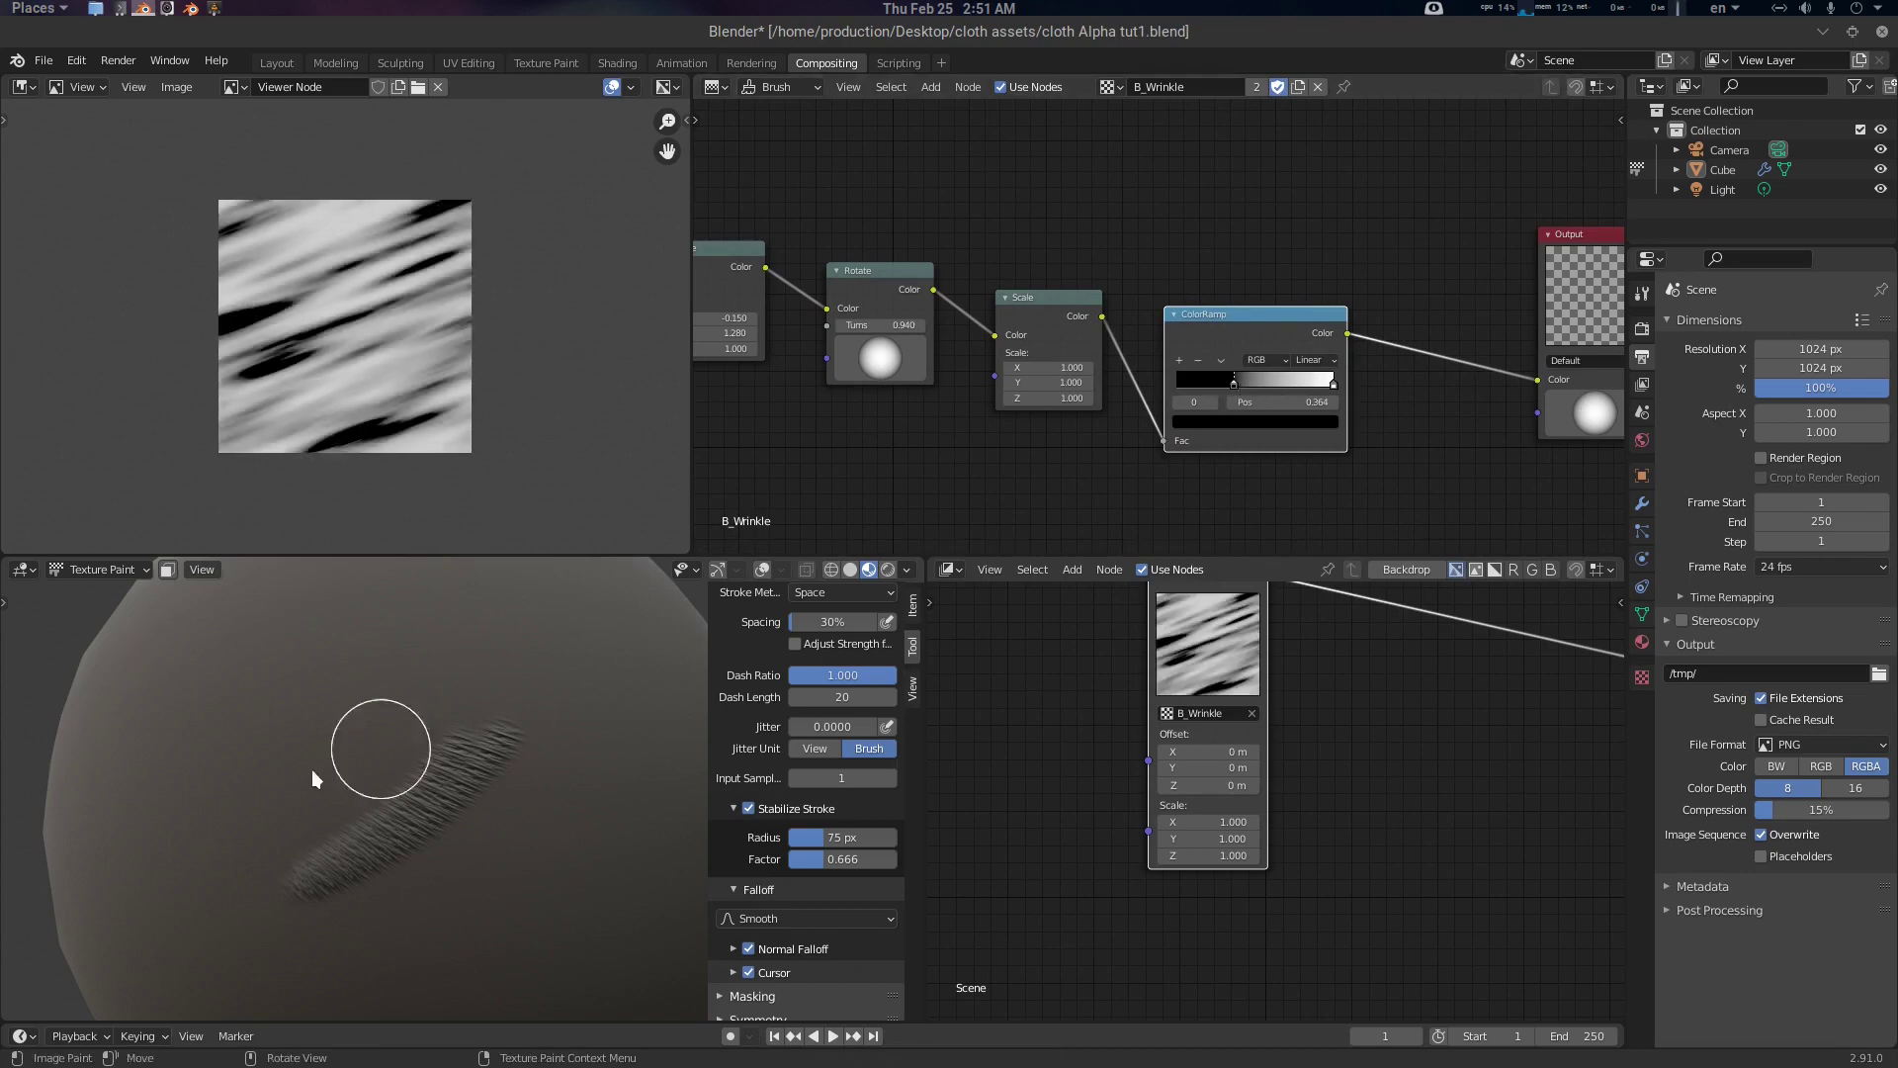
pyautogui.moveTo(490, 667); pyautogui.dragTo(148, 783)
pyautogui.moveTo(131, 714); pyautogui.dragTo(642, 720)
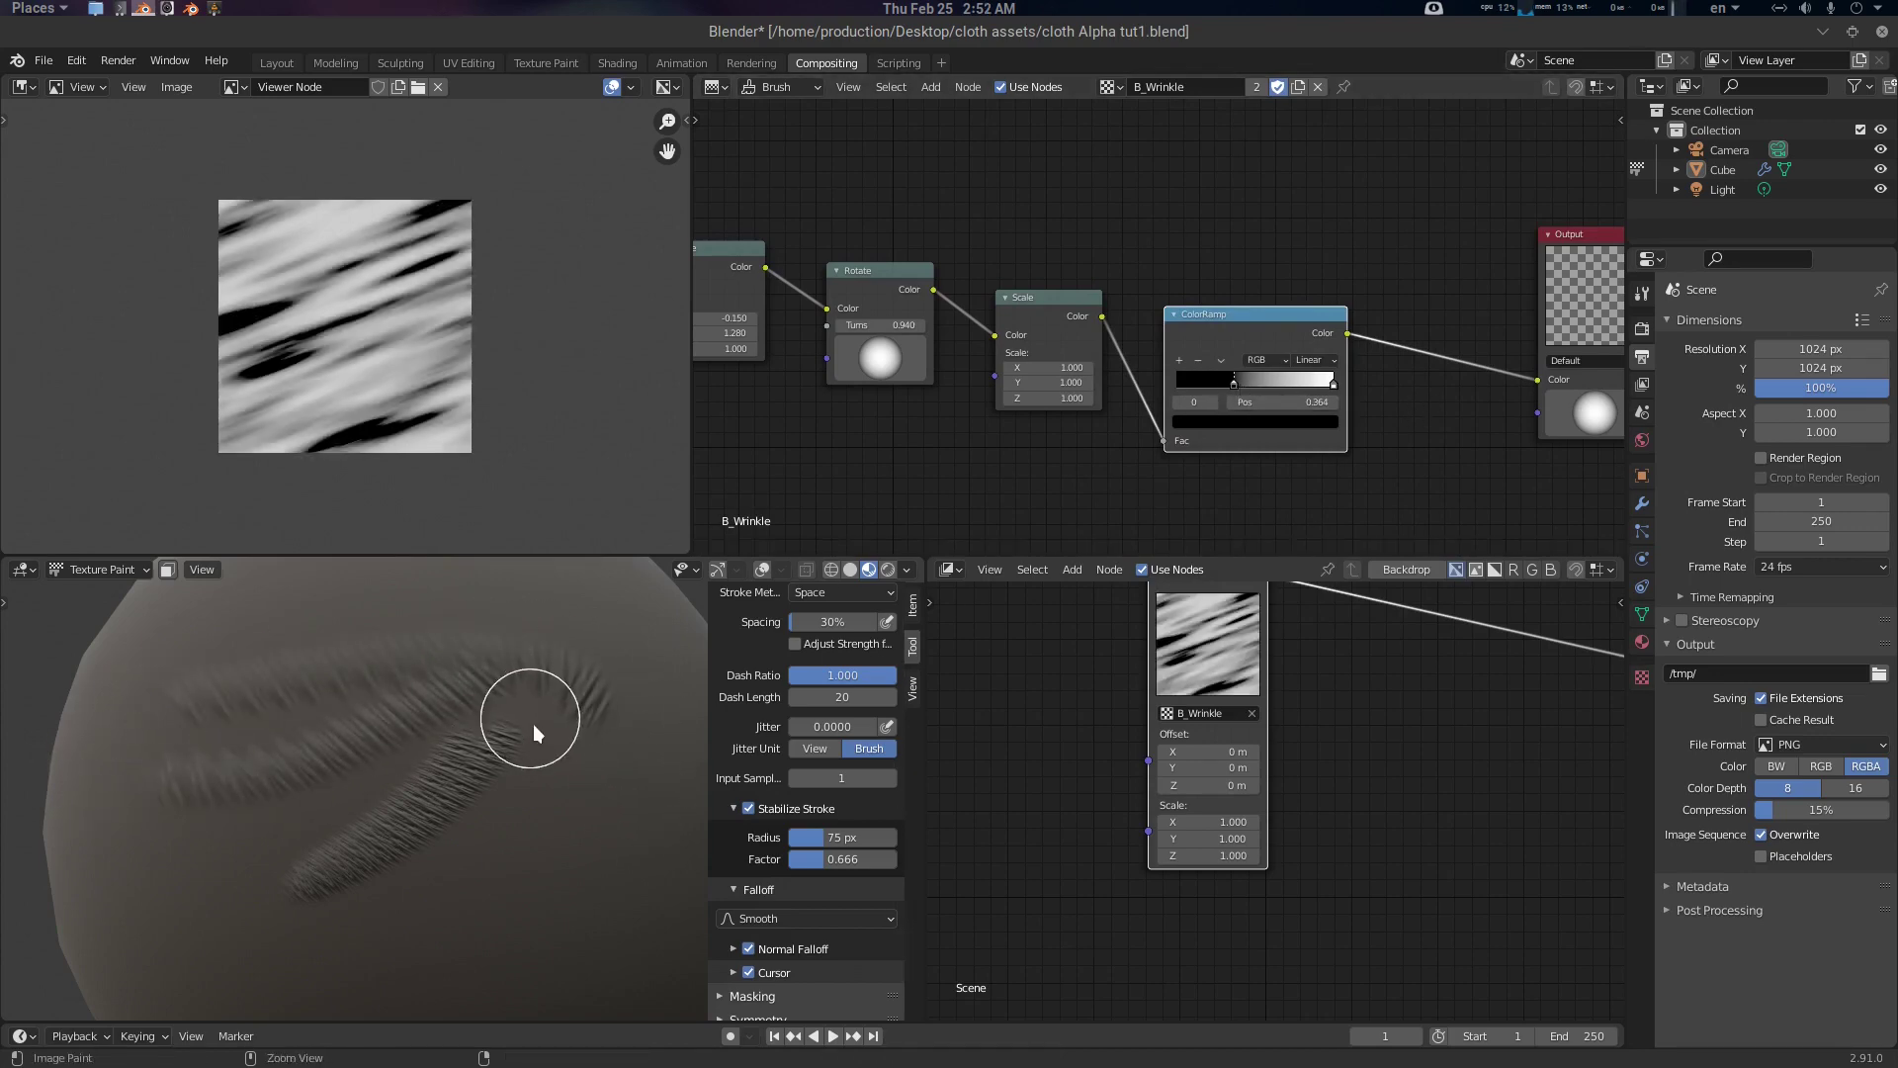
pyautogui.hotkey('ctrl', 'z')
# Move the Output node further away and insert a duplicate of the ColorRamp between the first ramp and the Output
pyautogui.moveTo(1471, 413); pyautogui.dragTo(1235, 370, button='middle')
pyautogui.scroll(-1, 1236, 369)
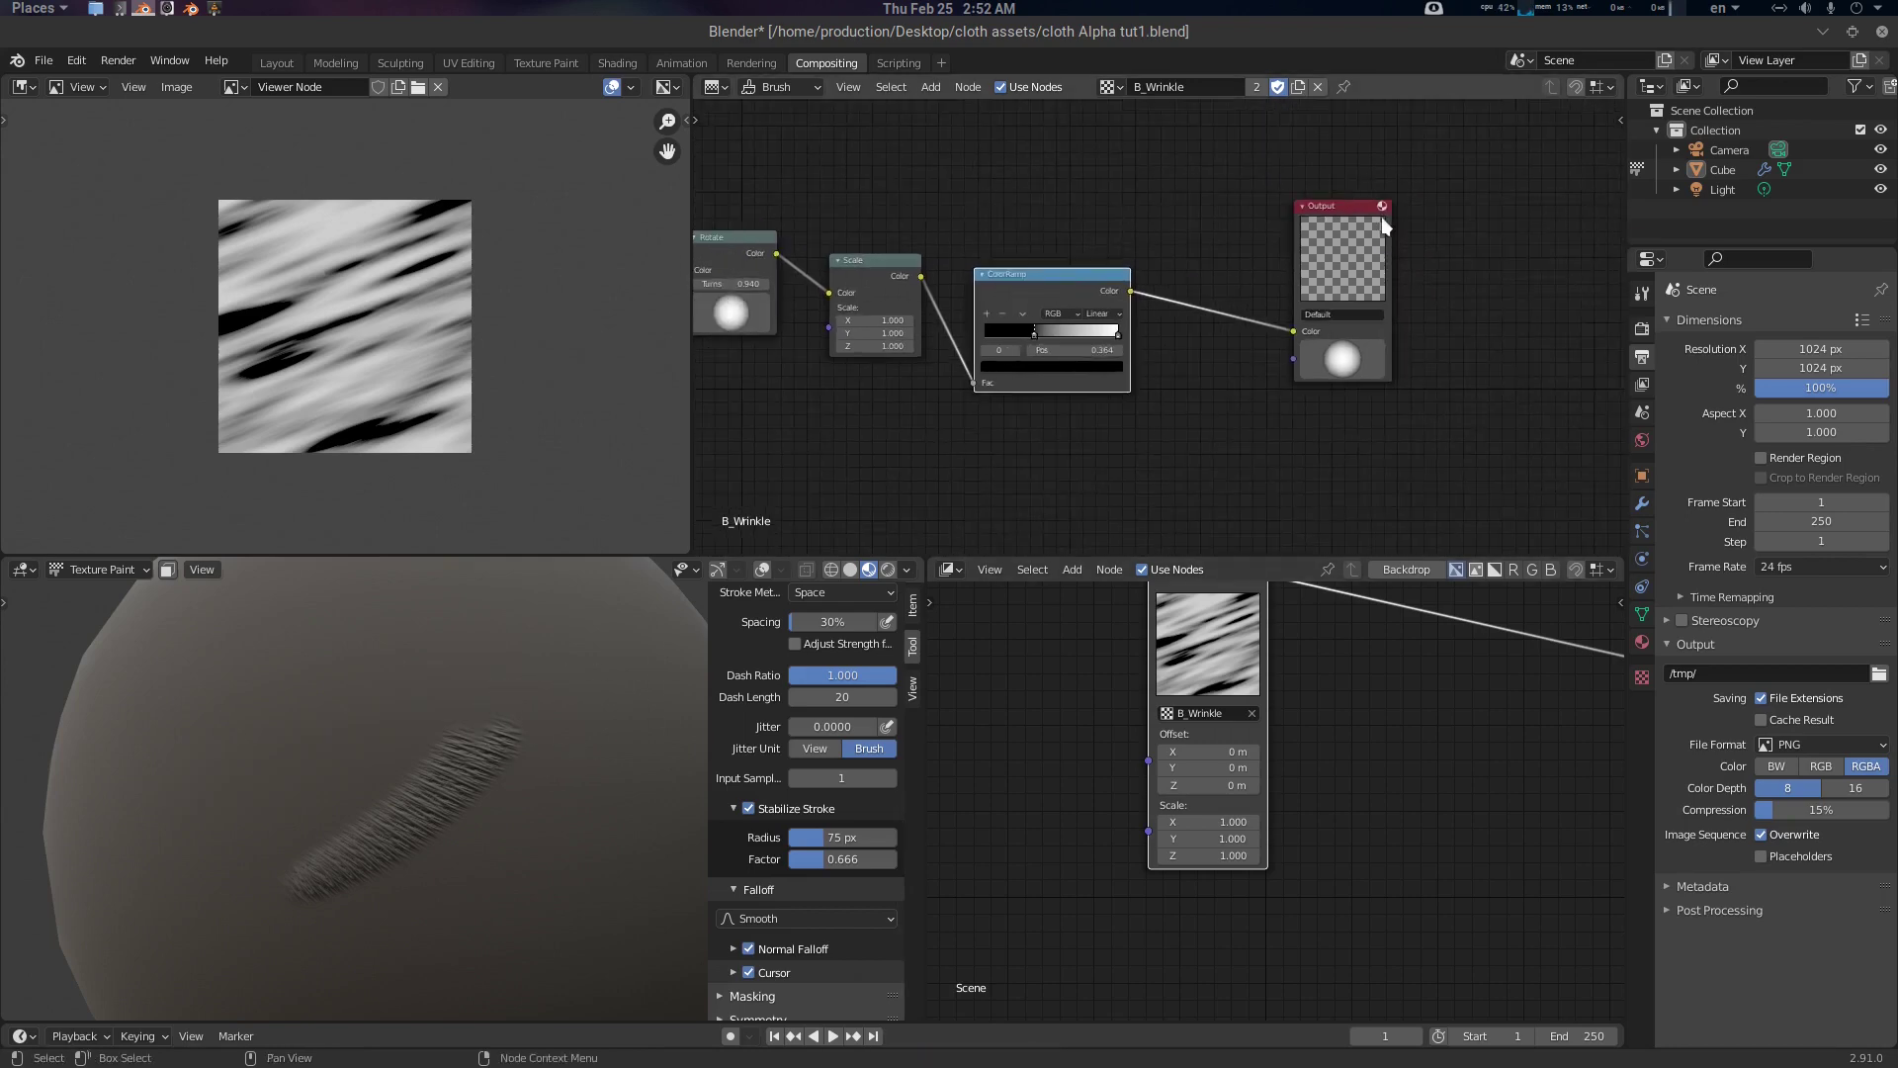
pyautogui.moveTo(1380, 216); pyautogui.dragTo(1599, 220)
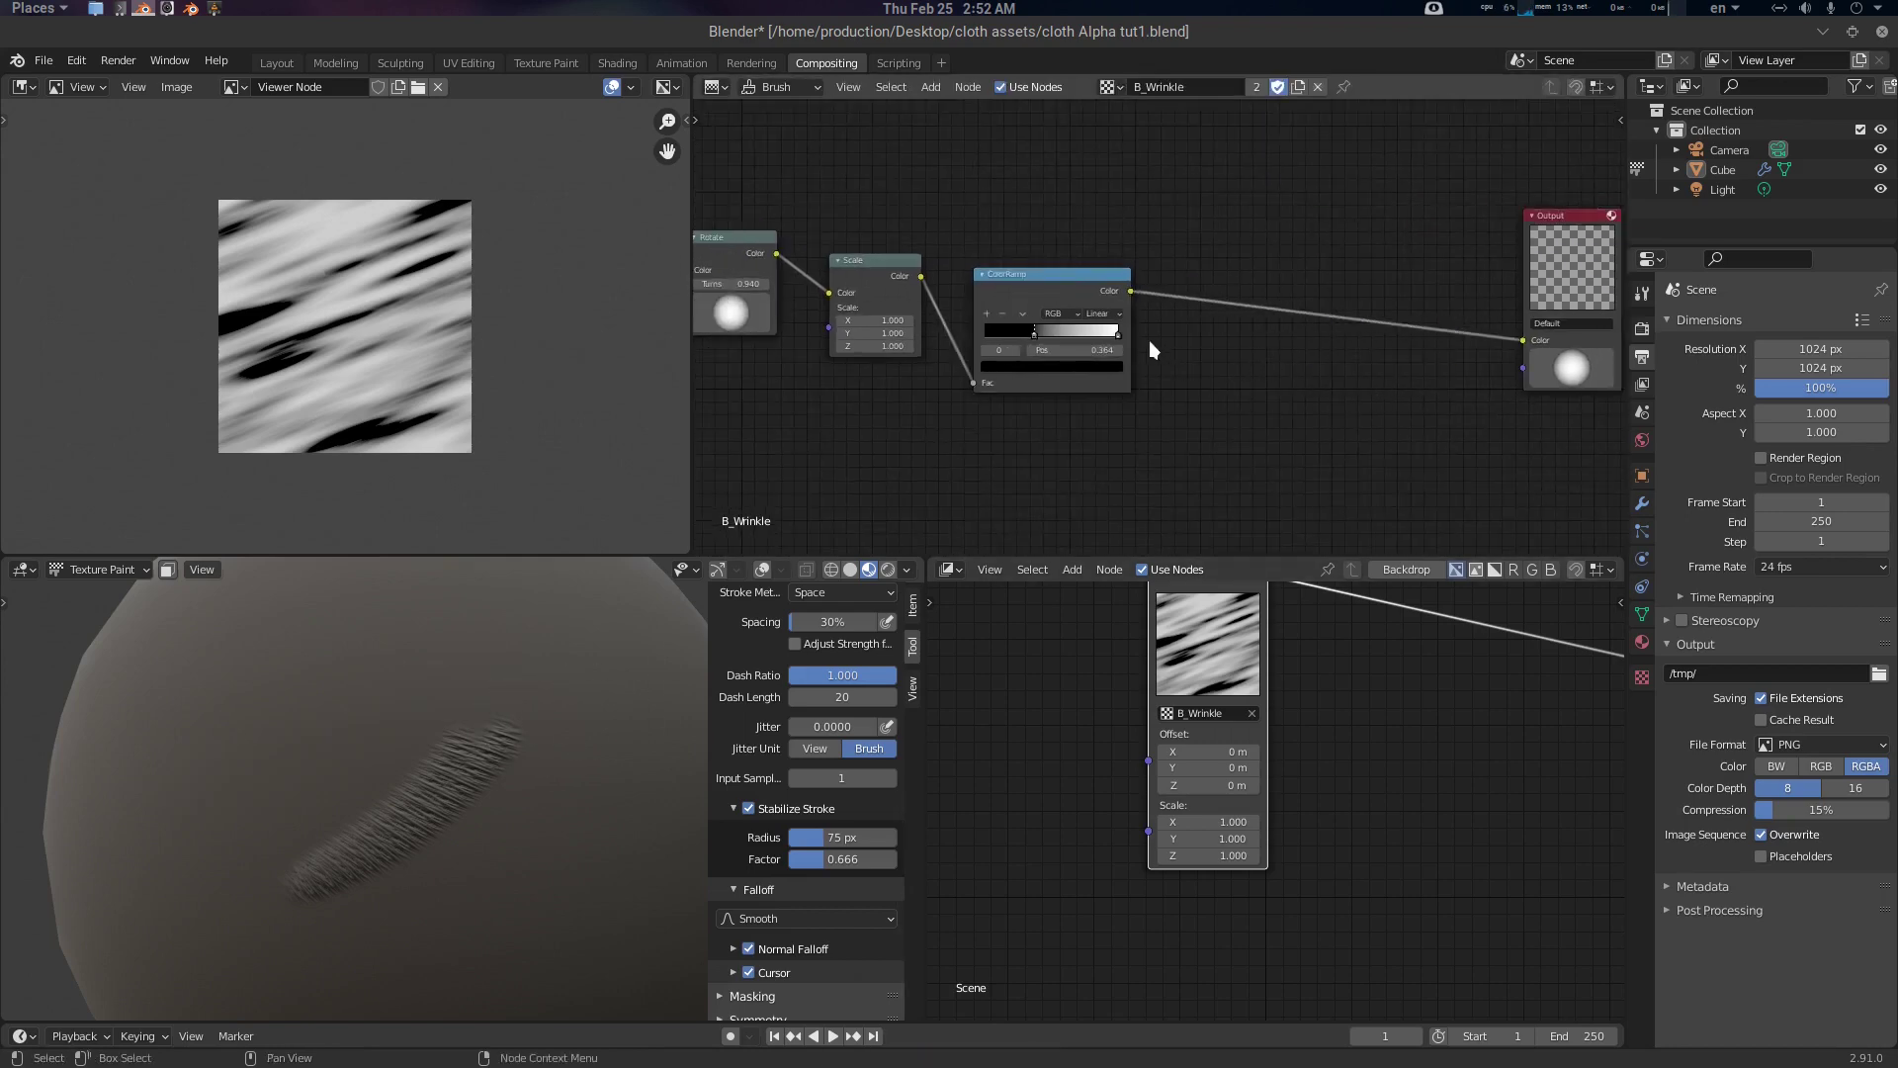
pyautogui.click(1060, 292)
pyautogui.hotkey('shift', 'd')
pyautogui.click(1296, 318)
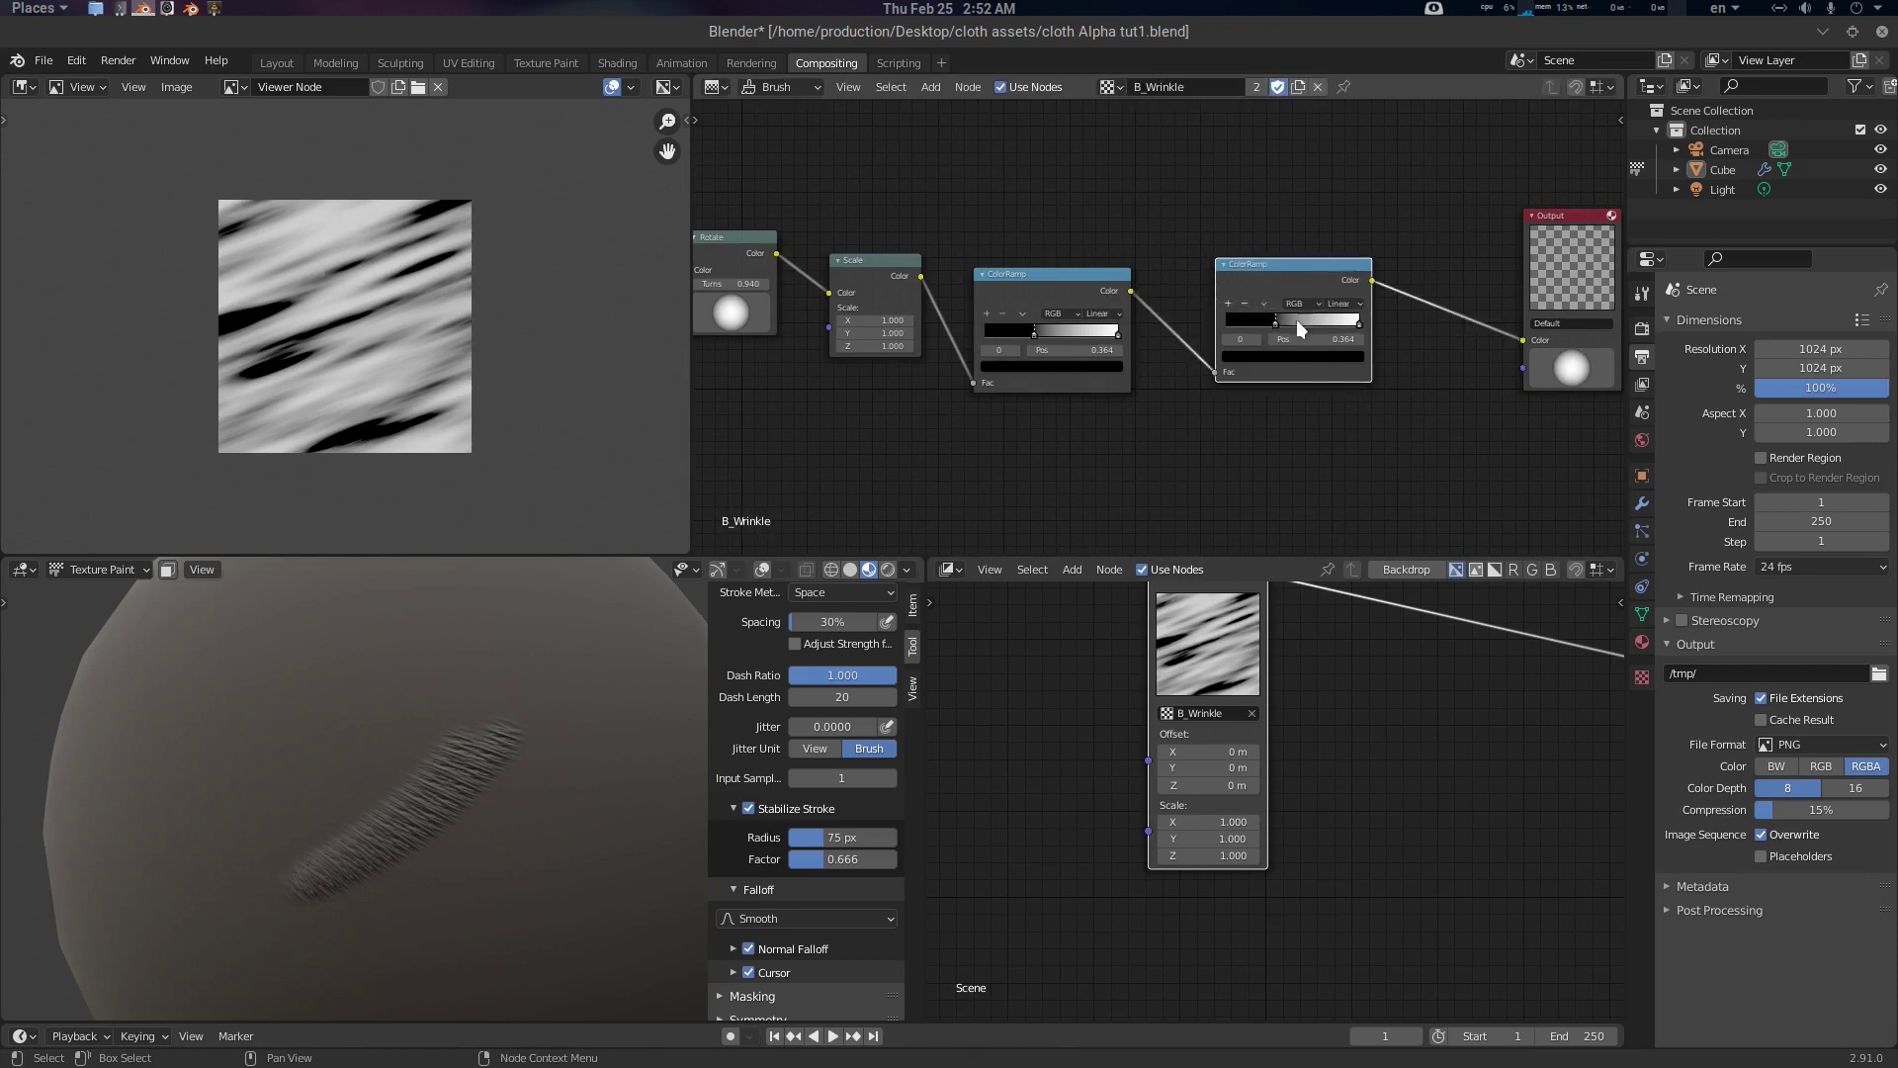
# On the duplicated ColorRamp, move the black stop to about 0.005 and make the white stop fully transparent
pyautogui.moveTo(1275, 322); pyautogui.dragTo(1123, 328)
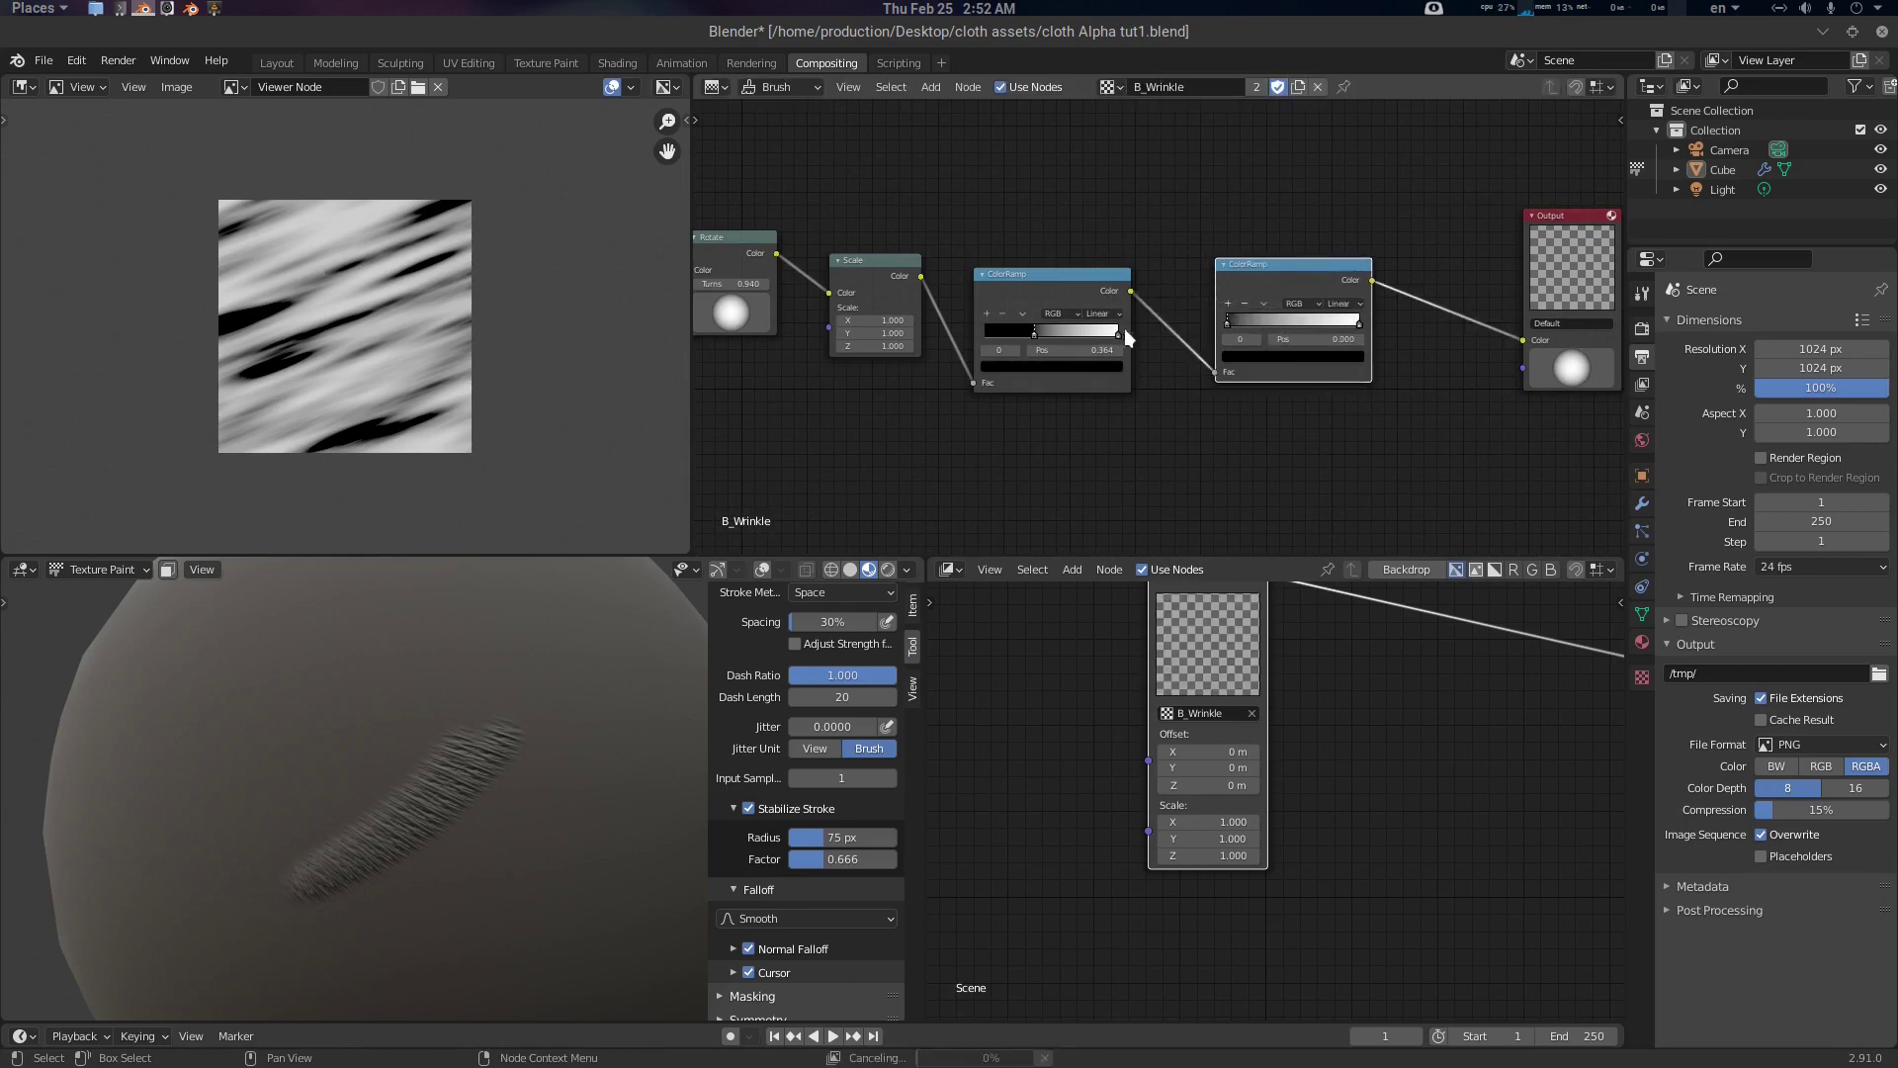
pyautogui.click(1358, 324)
pyautogui.click(1295, 356)
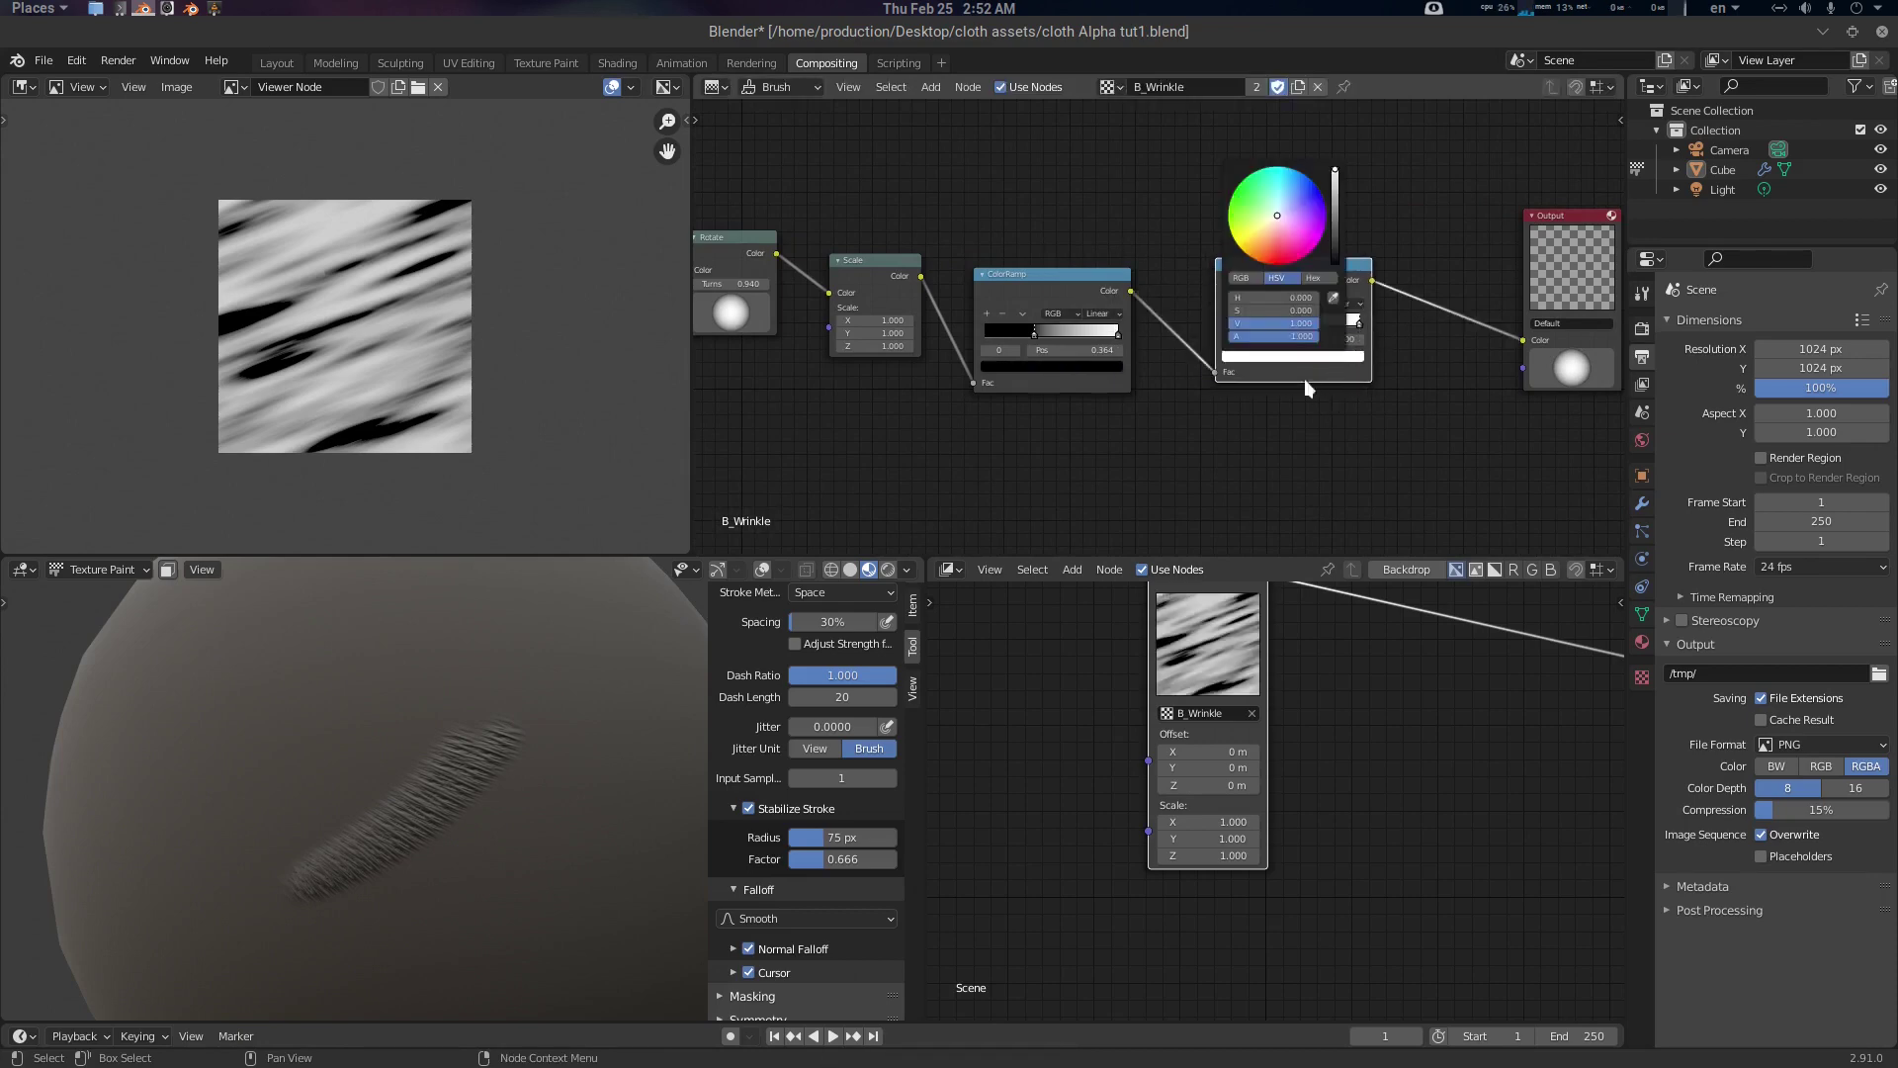
pyautogui.moveTo(1285, 336); pyautogui.dragTo(1231, 336)
# Paint test strokes on the sphere with the transparent wrinkle texture and inspect the bumps up close
pyautogui.moveTo(457, 743); pyautogui.dragTo(495, 775, button='middle')
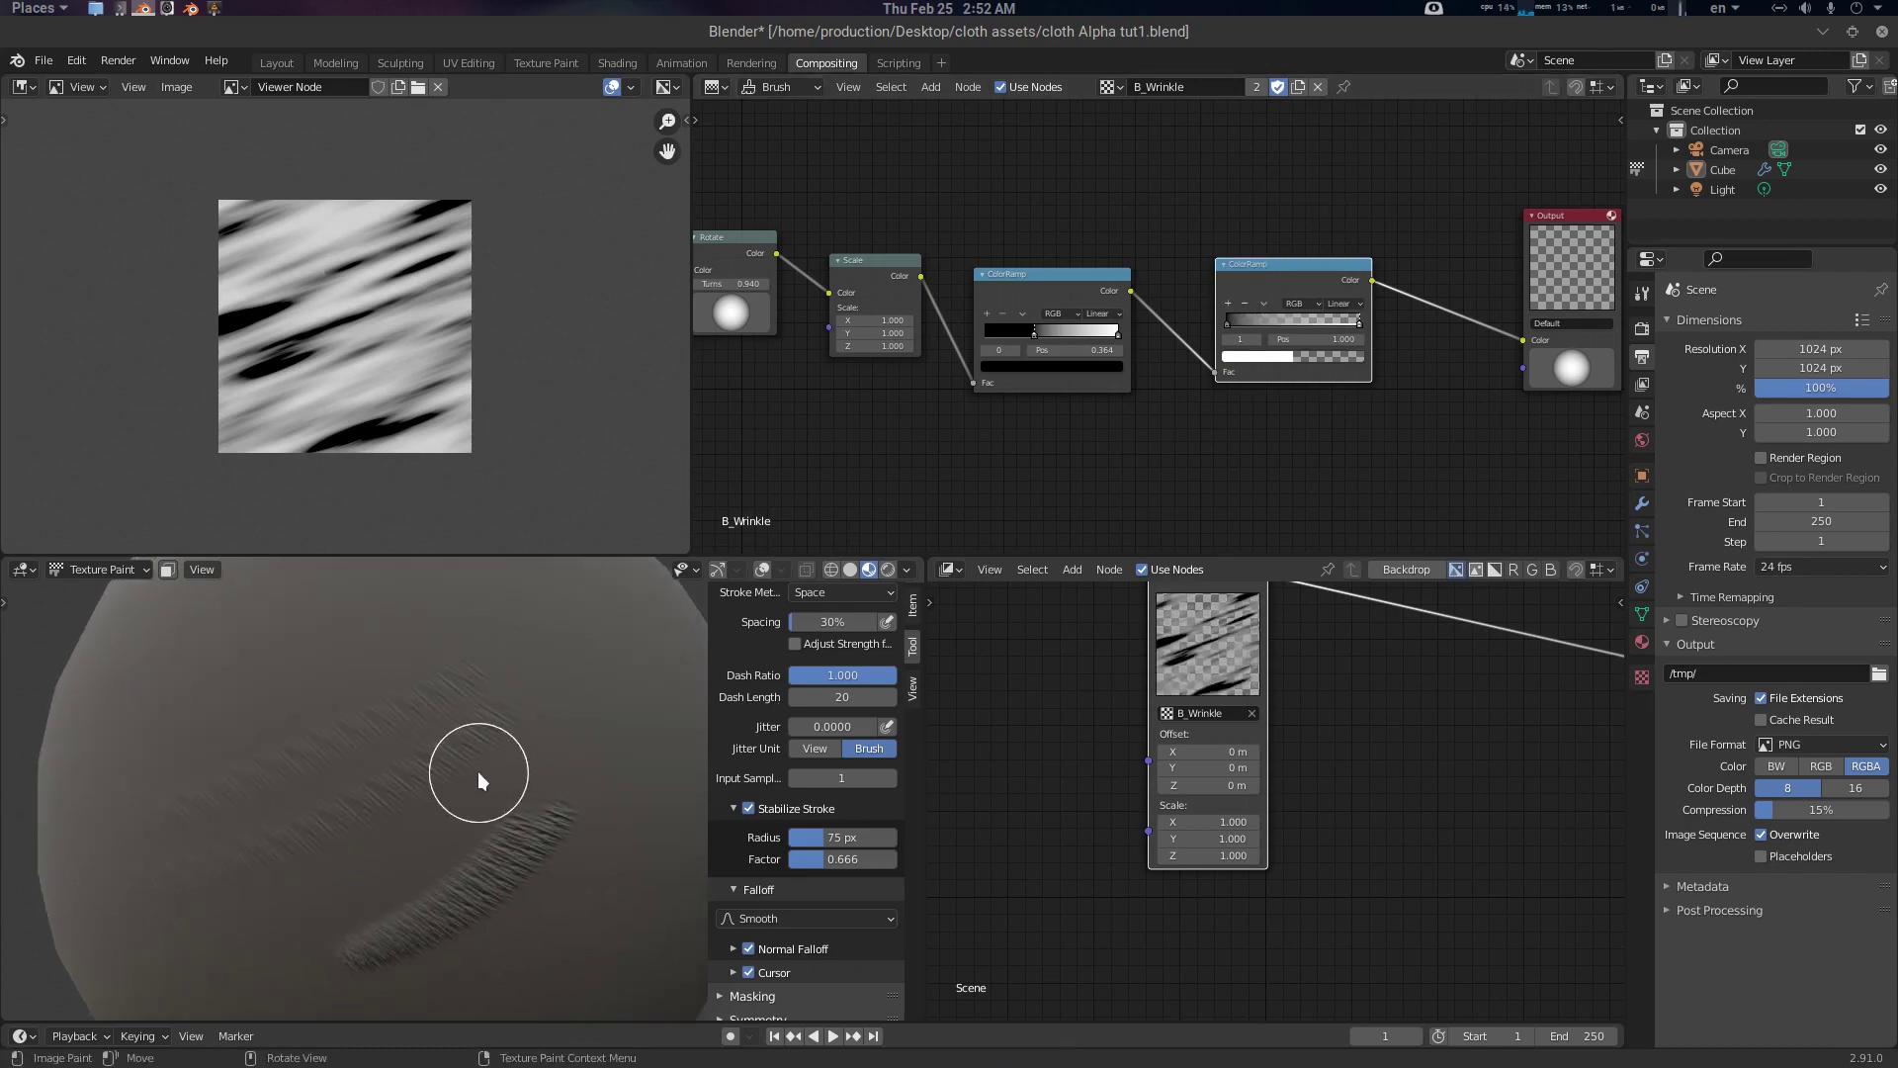
pyautogui.scroll(3, 484, 775)
pyautogui.scroll(-3, 488, 775)
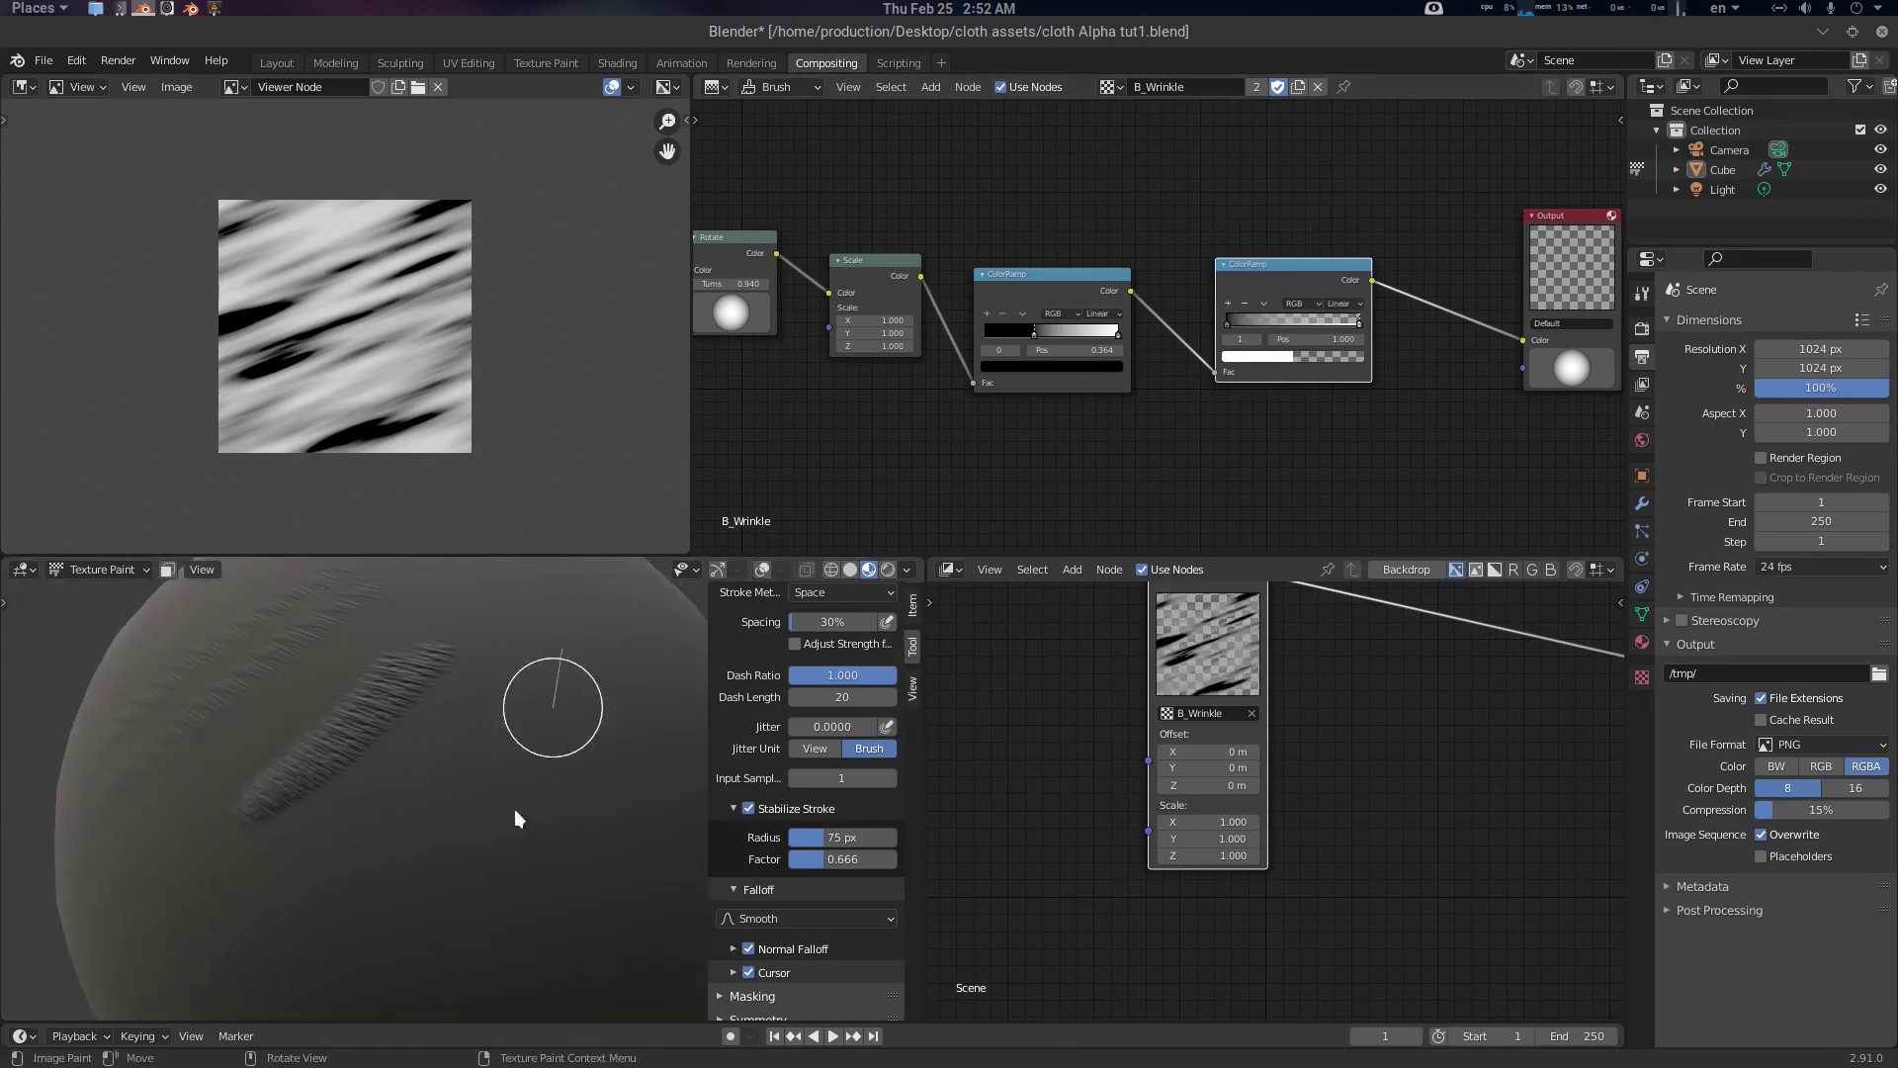
pyautogui.moveTo(267, 946); pyautogui.dragTo(245, 929, button='middle')
pyautogui.moveTo(362, 933); pyautogui.dragTo(587, 696)
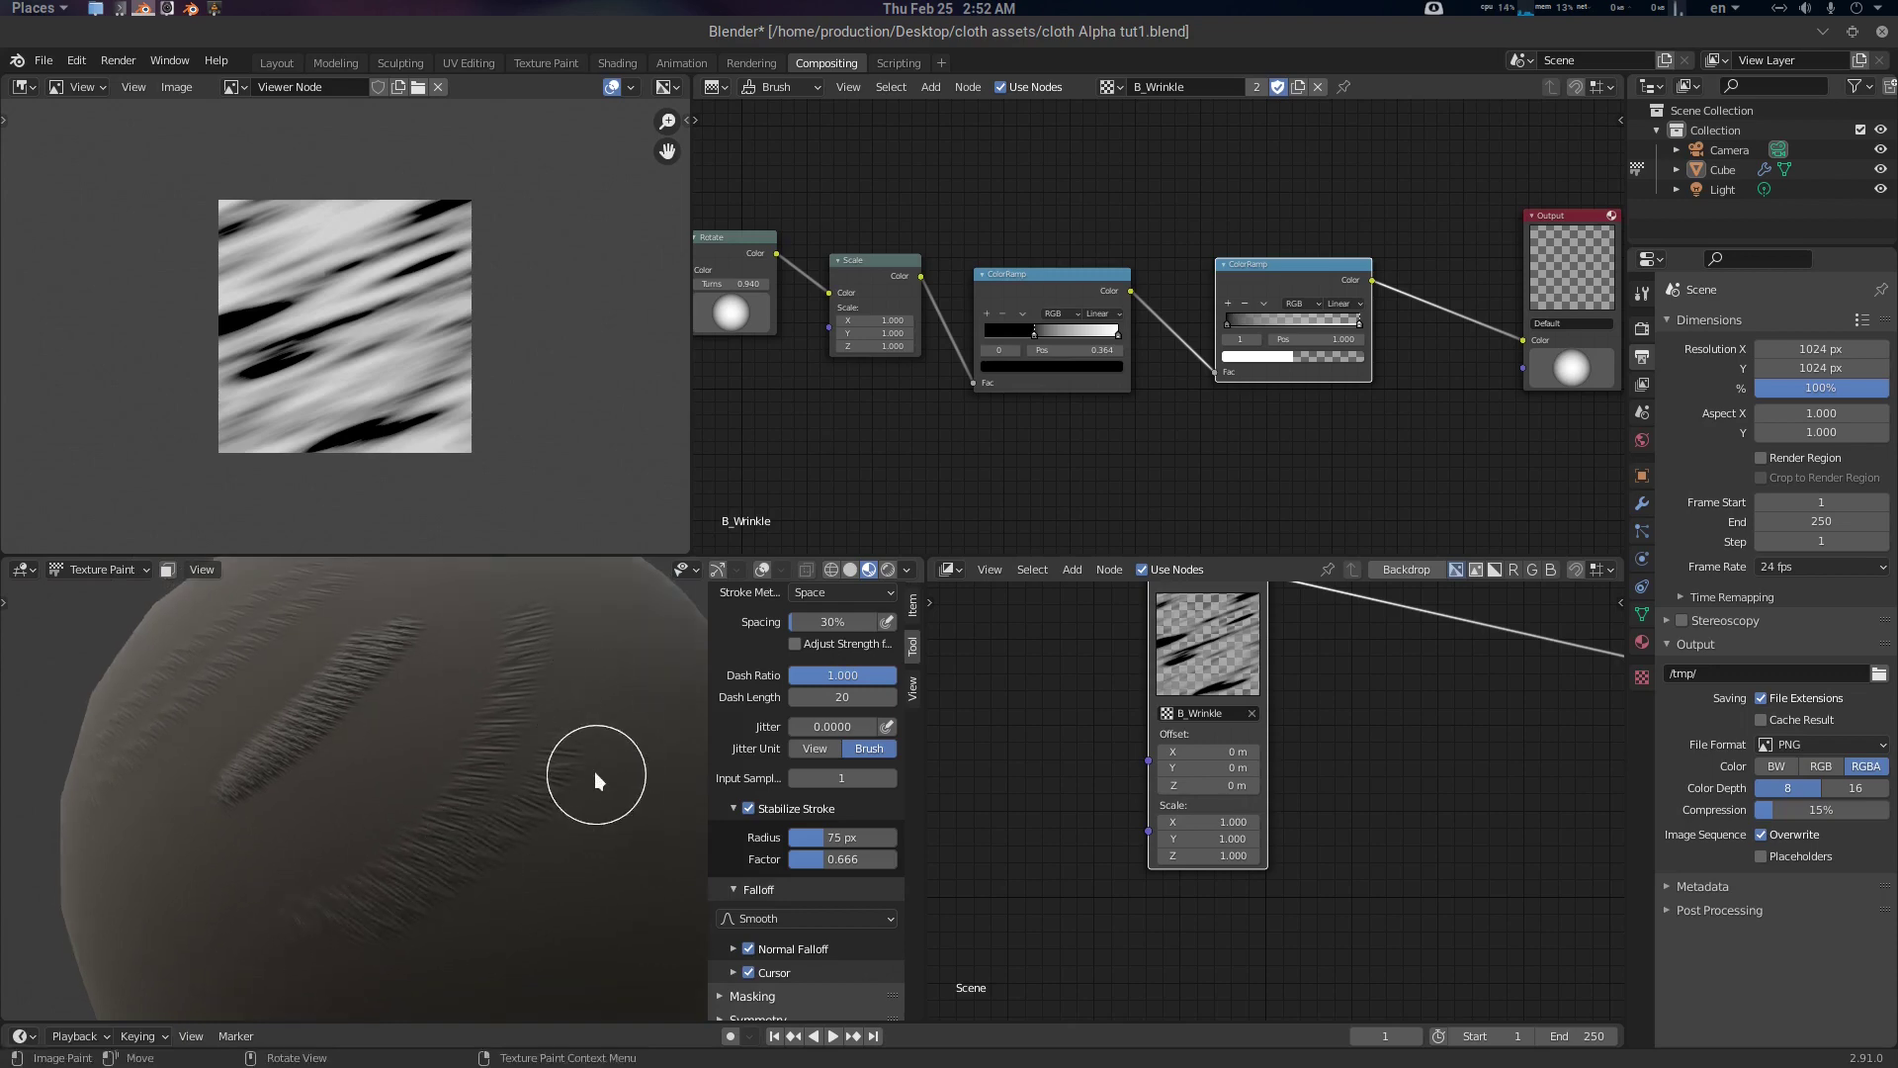
pyautogui.scroll(3, 543, 813)
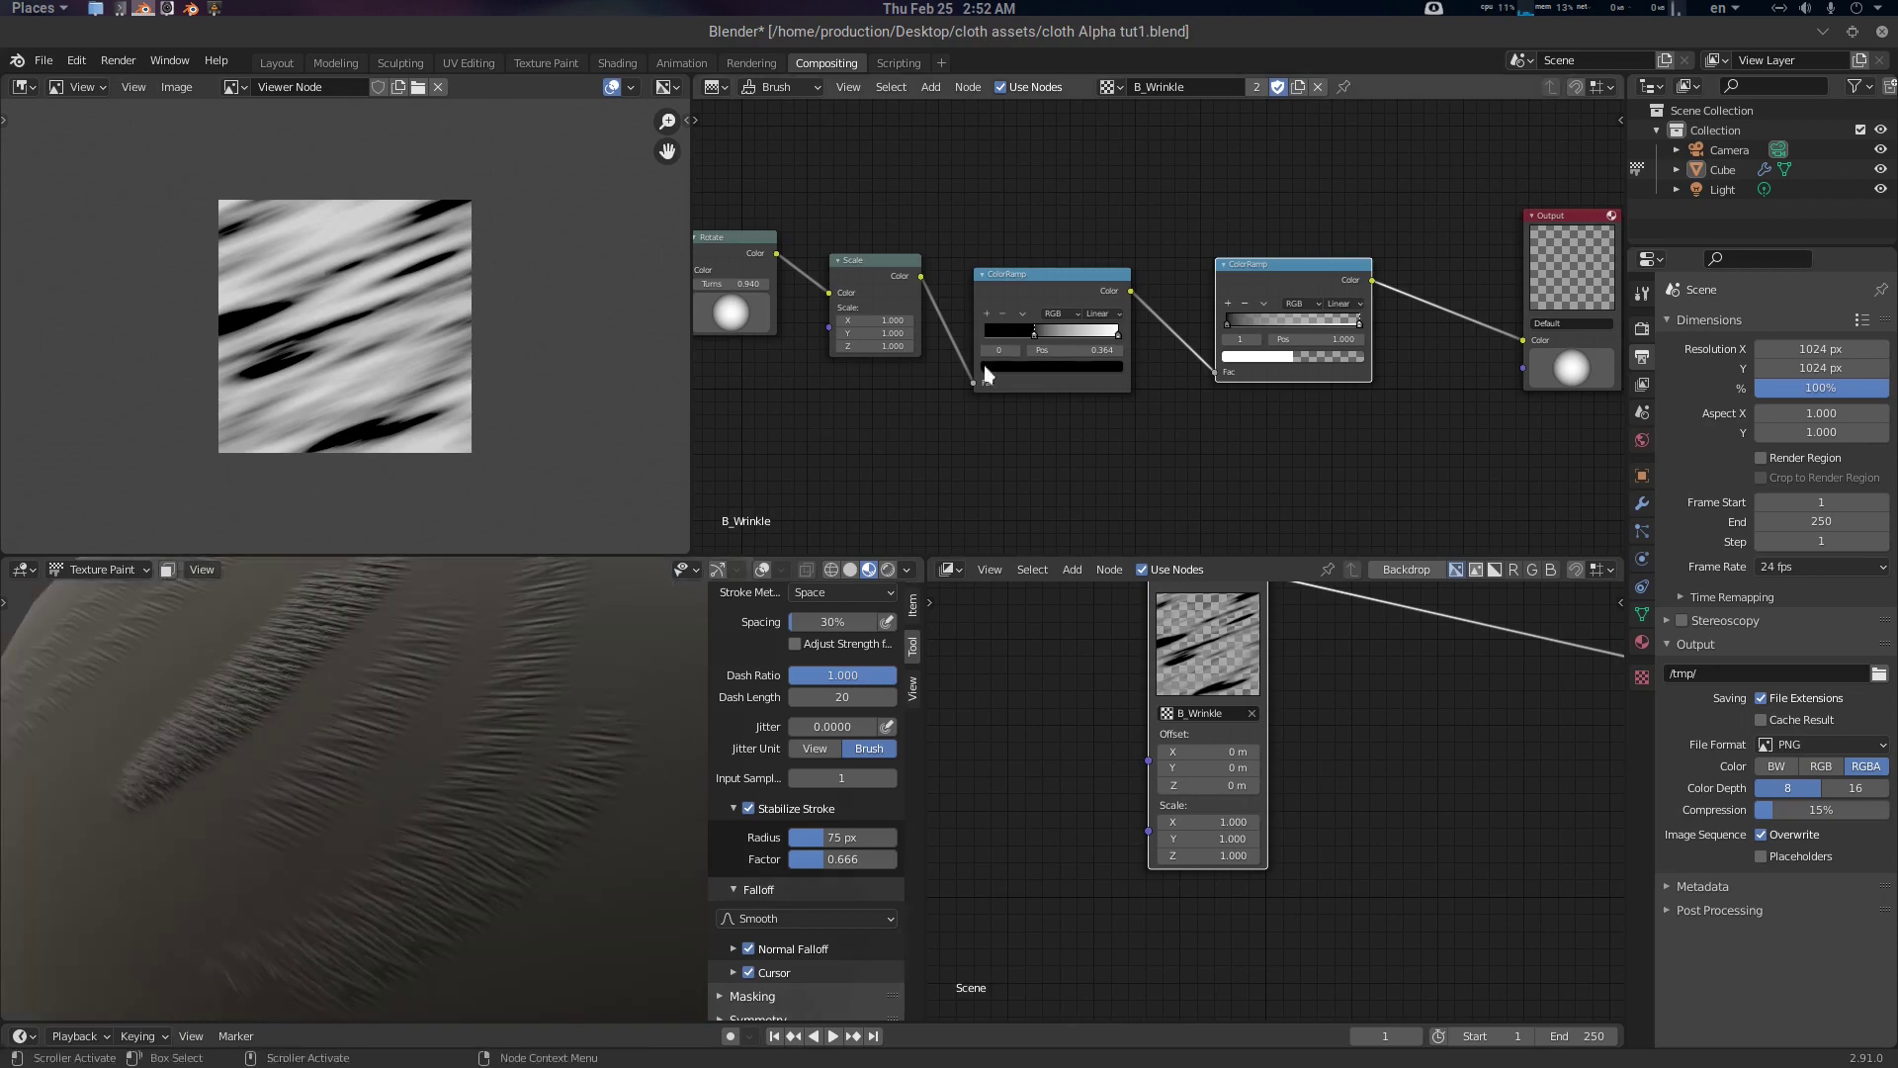
# Move the first ColorRamp's black stop back to position 0.000 and paint several crossing test strokes on the sphere
pyautogui.moveTo(1034, 334); pyautogui.dragTo(974, 368)
pyautogui.moveTo(526, 791); pyautogui.dragTo(490, 842, button='middle')
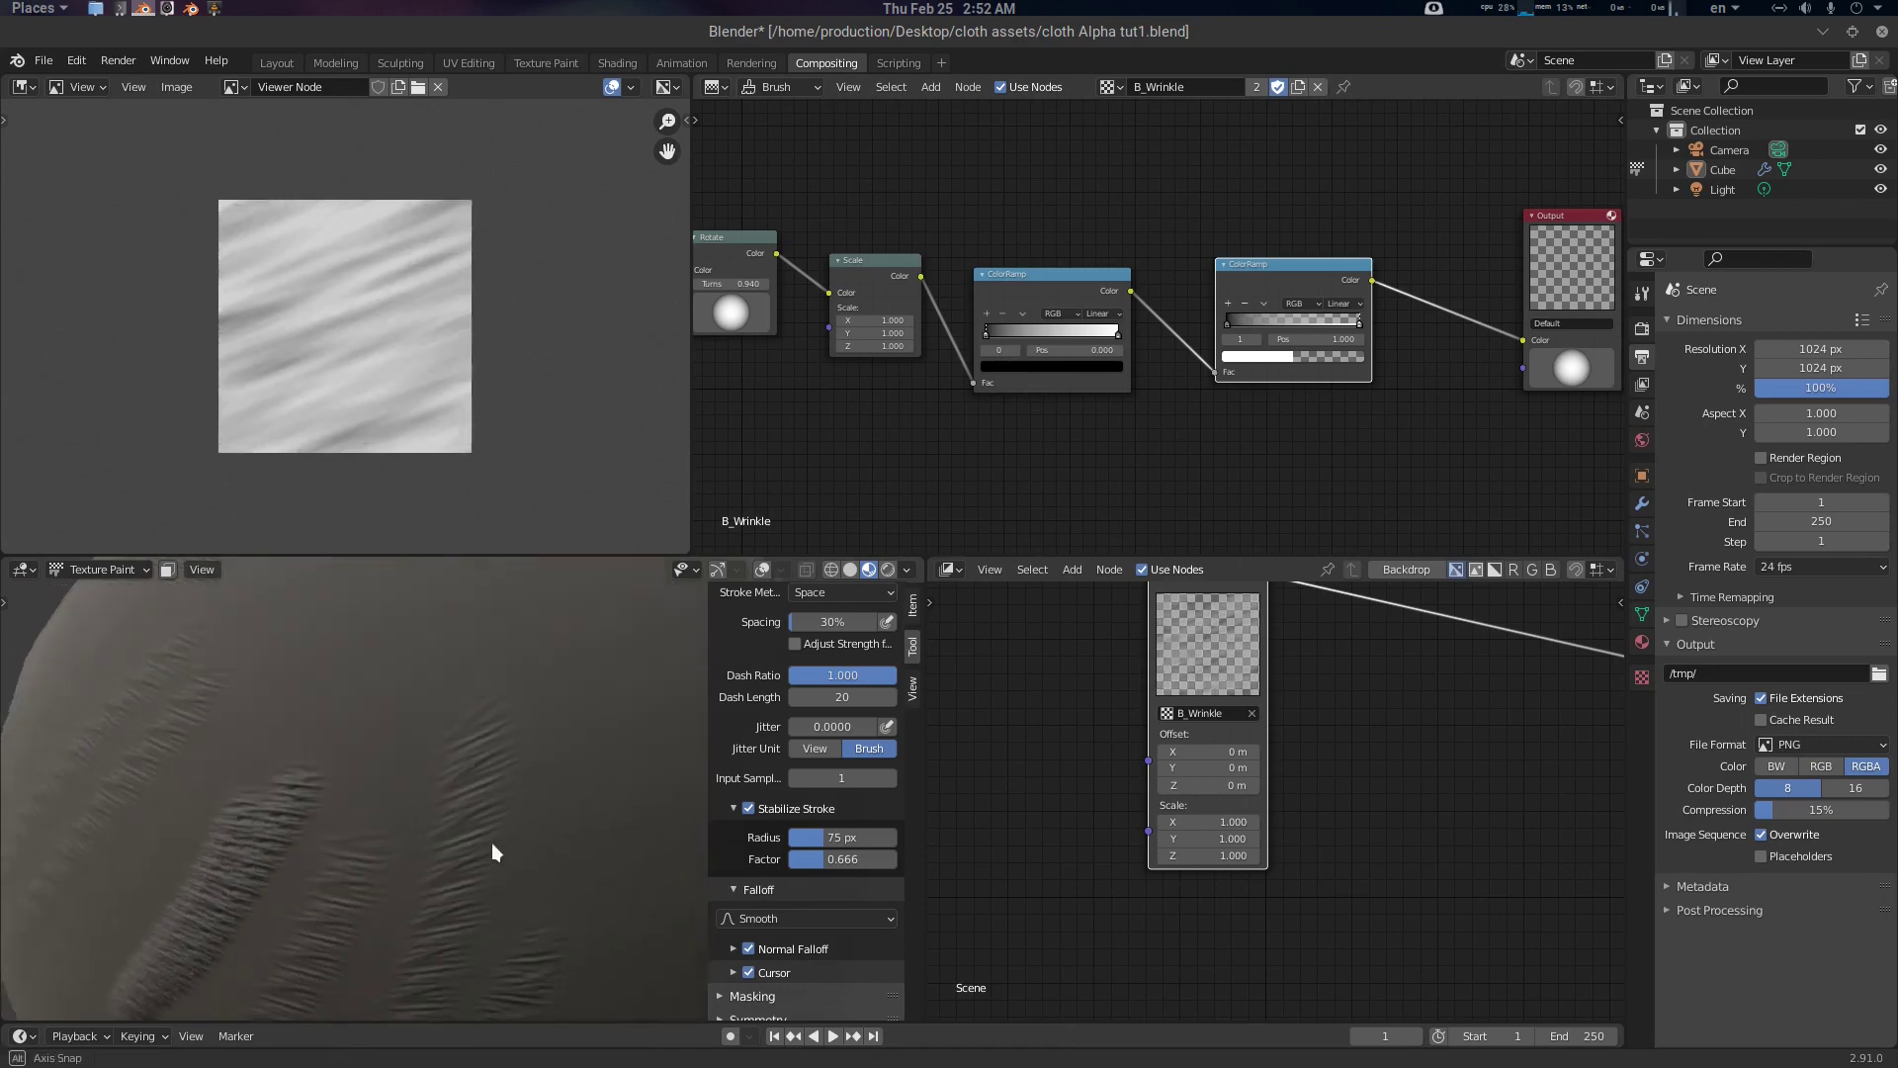
pyautogui.scroll(-1, 490, 842)
pyautogui.moveTo(502, 1006); pyautogui.dragTo(643, 571)
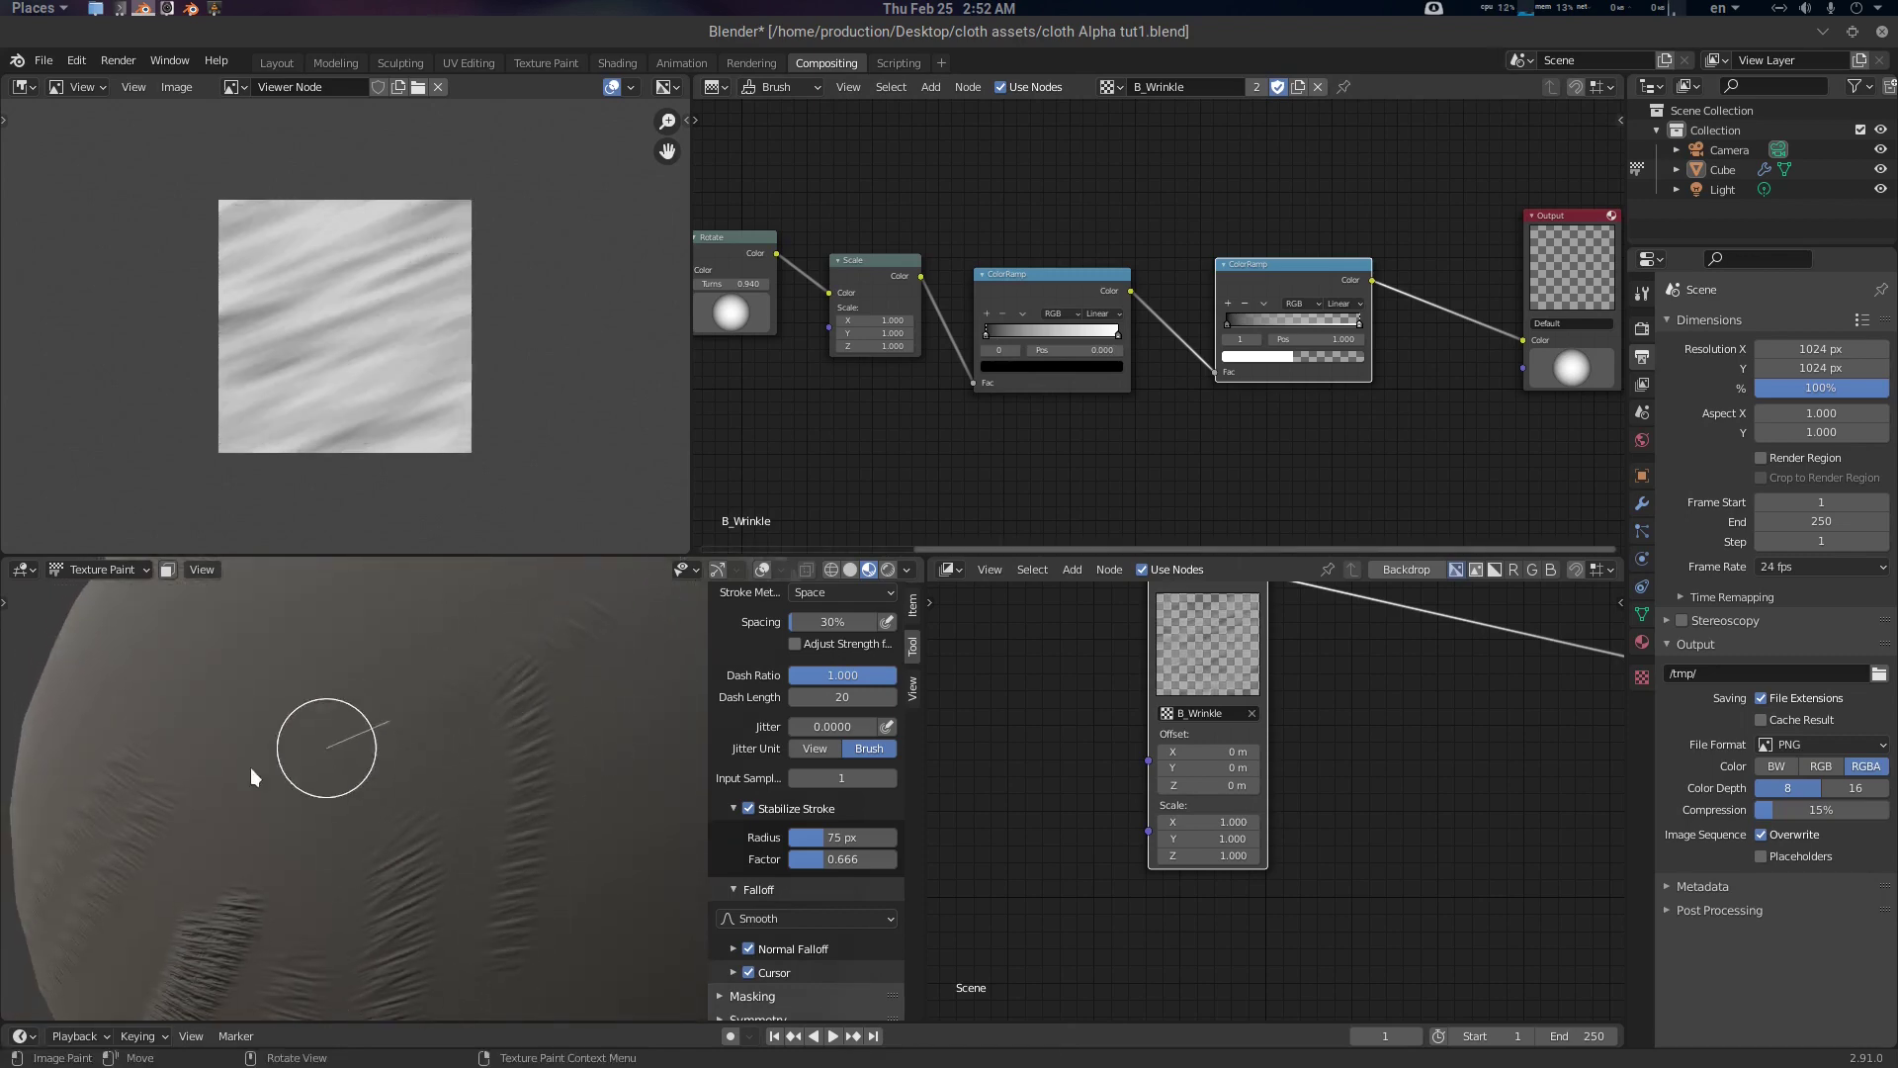
pyautogui.moveTo(216, 822)
pyautogui.mouseDown()
pyautogui.moveTo(410, 712)
pyautogui.moveTo(613, 703)
pyautogui.mouseUp()
pyautogui.moveTo(302, 648); pyautogui.dragTo(555, 843)
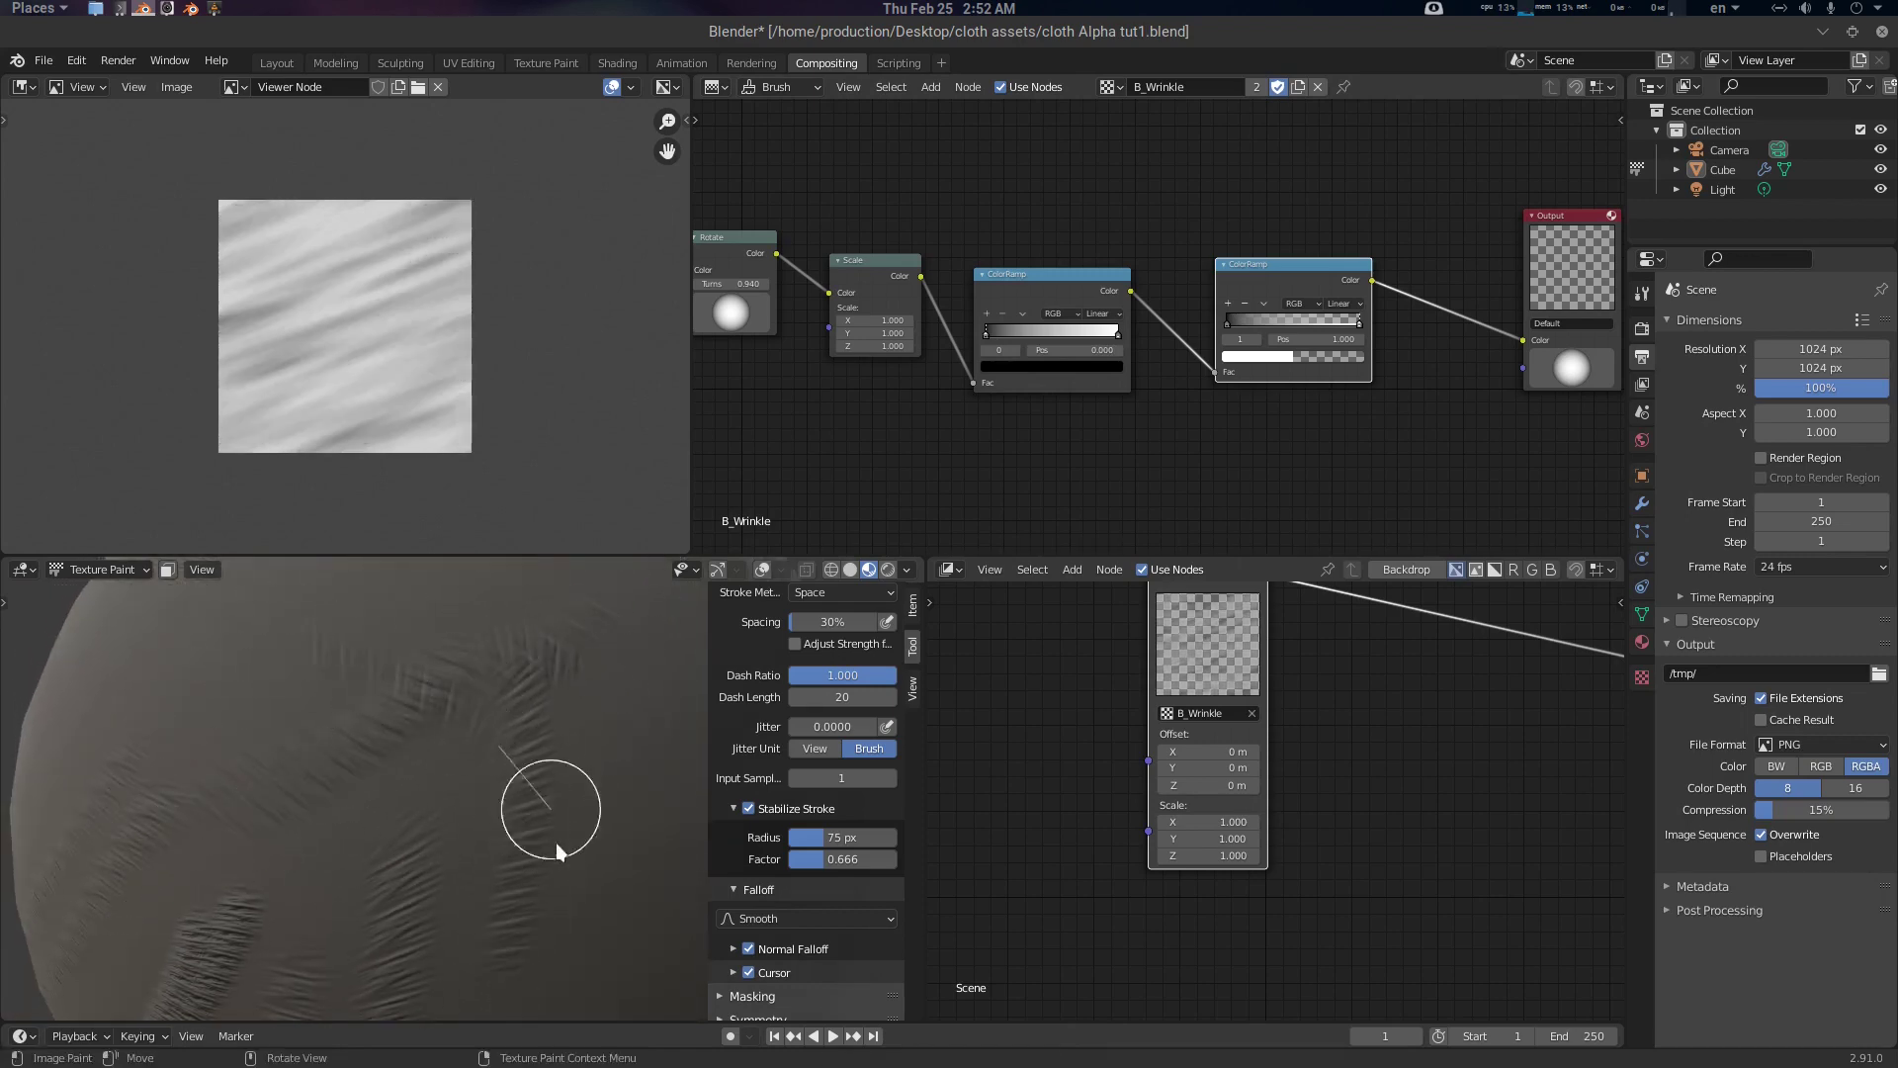
pyautogui.scroll(-3, 569, 780)
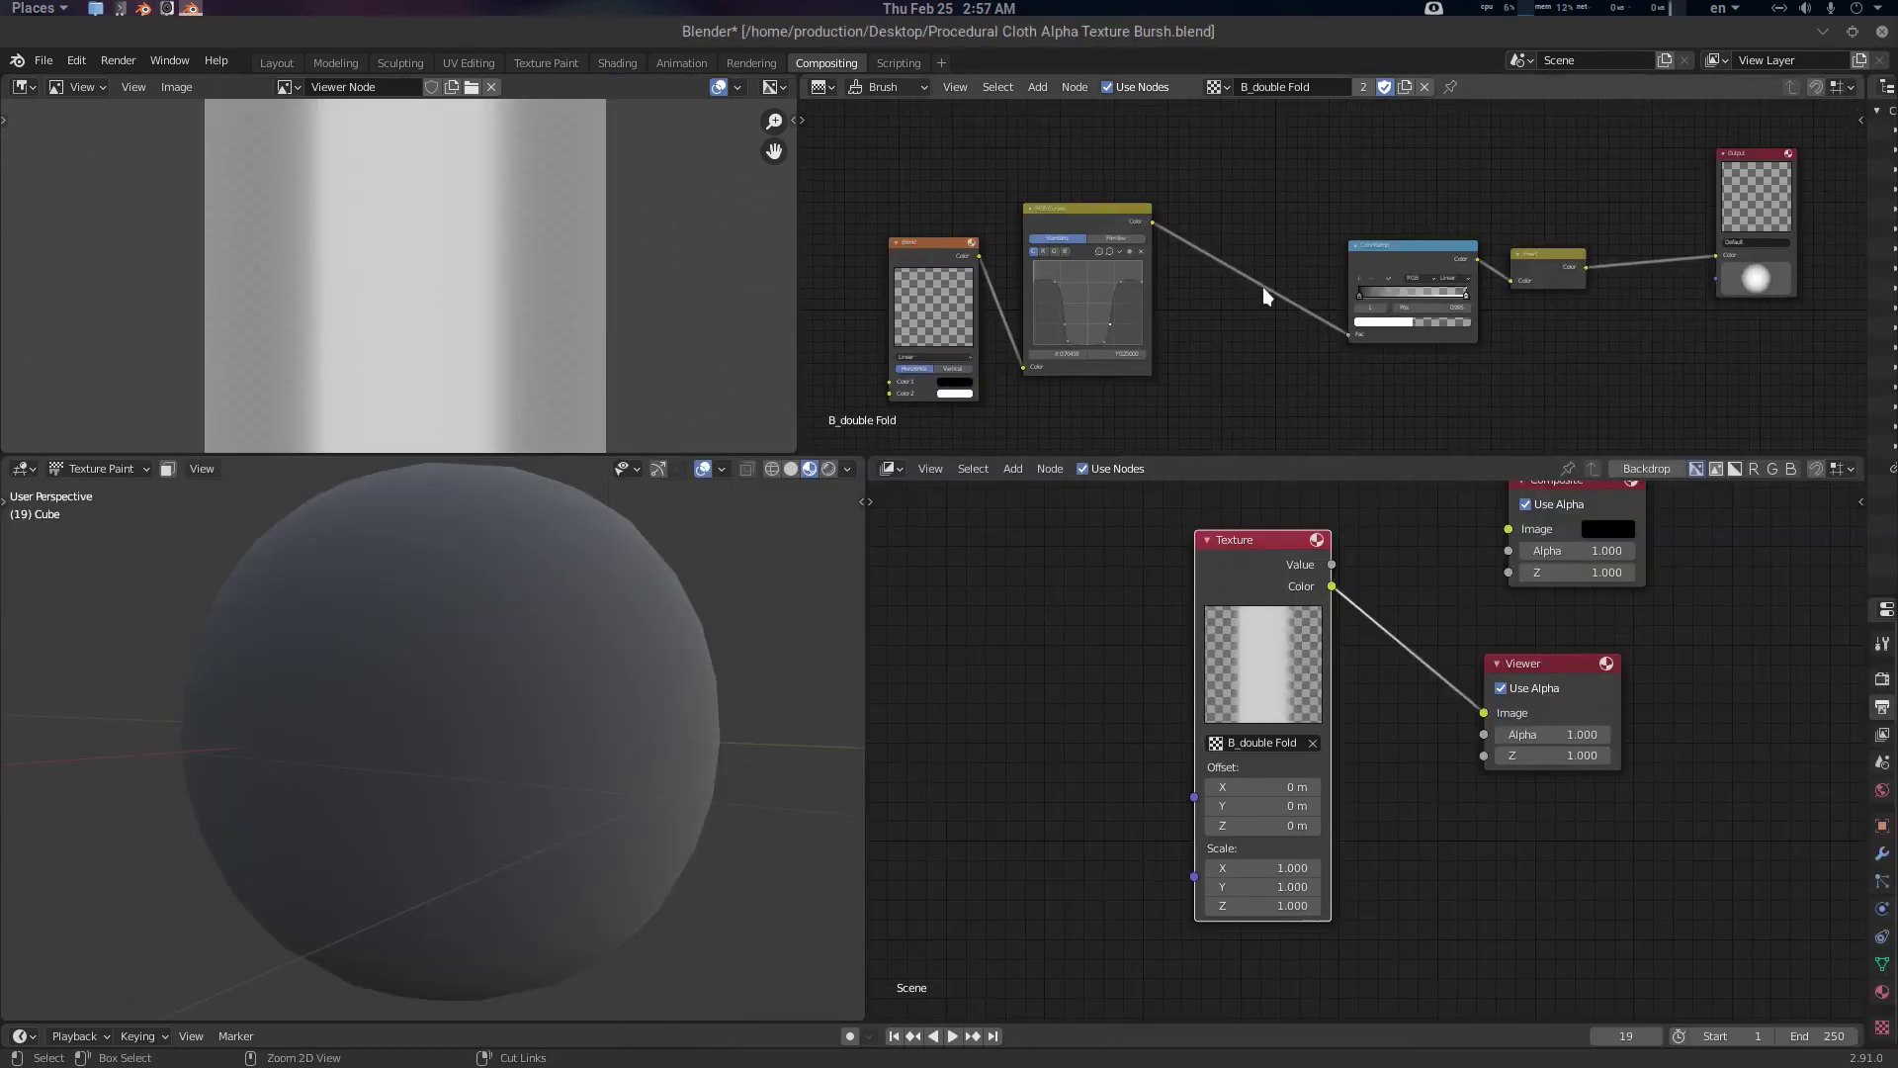
# Enlarge the B_double Fold node tree, move the RGB Curves and Blend nodes closer to the ColorRamp, then restore the layout
pyautogui.hotkey('ctrl', 'space')
pyautogui.scroll(1, 973, 494)
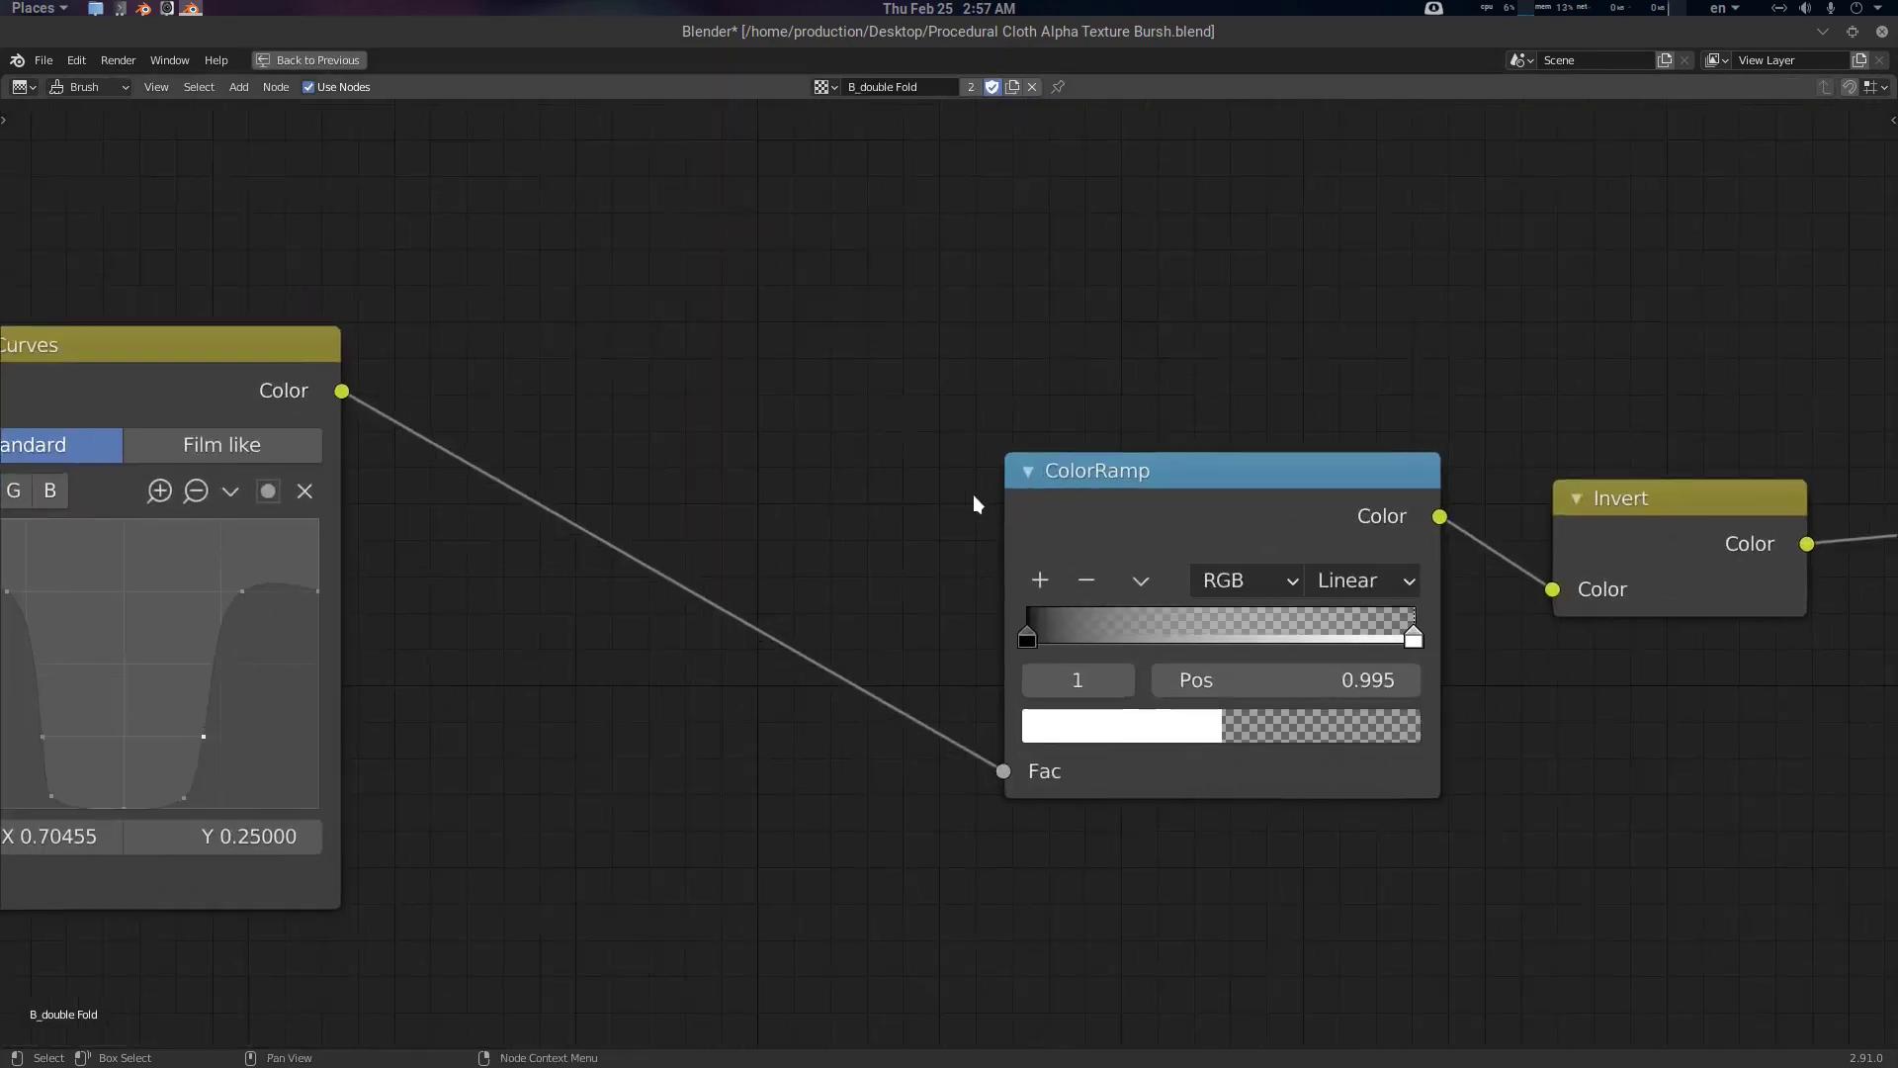
pyautogui.scroll(-3, 882, 499)
pyautogui.moveTo(846, 499); pyautogui.dragTo(959, 451, button='middle')
pyautogui.scroll(-3, 959, 450)
pyautogui.moveTo(1153, 443); pyautogui.dragTo(1095, 451, button='middle')
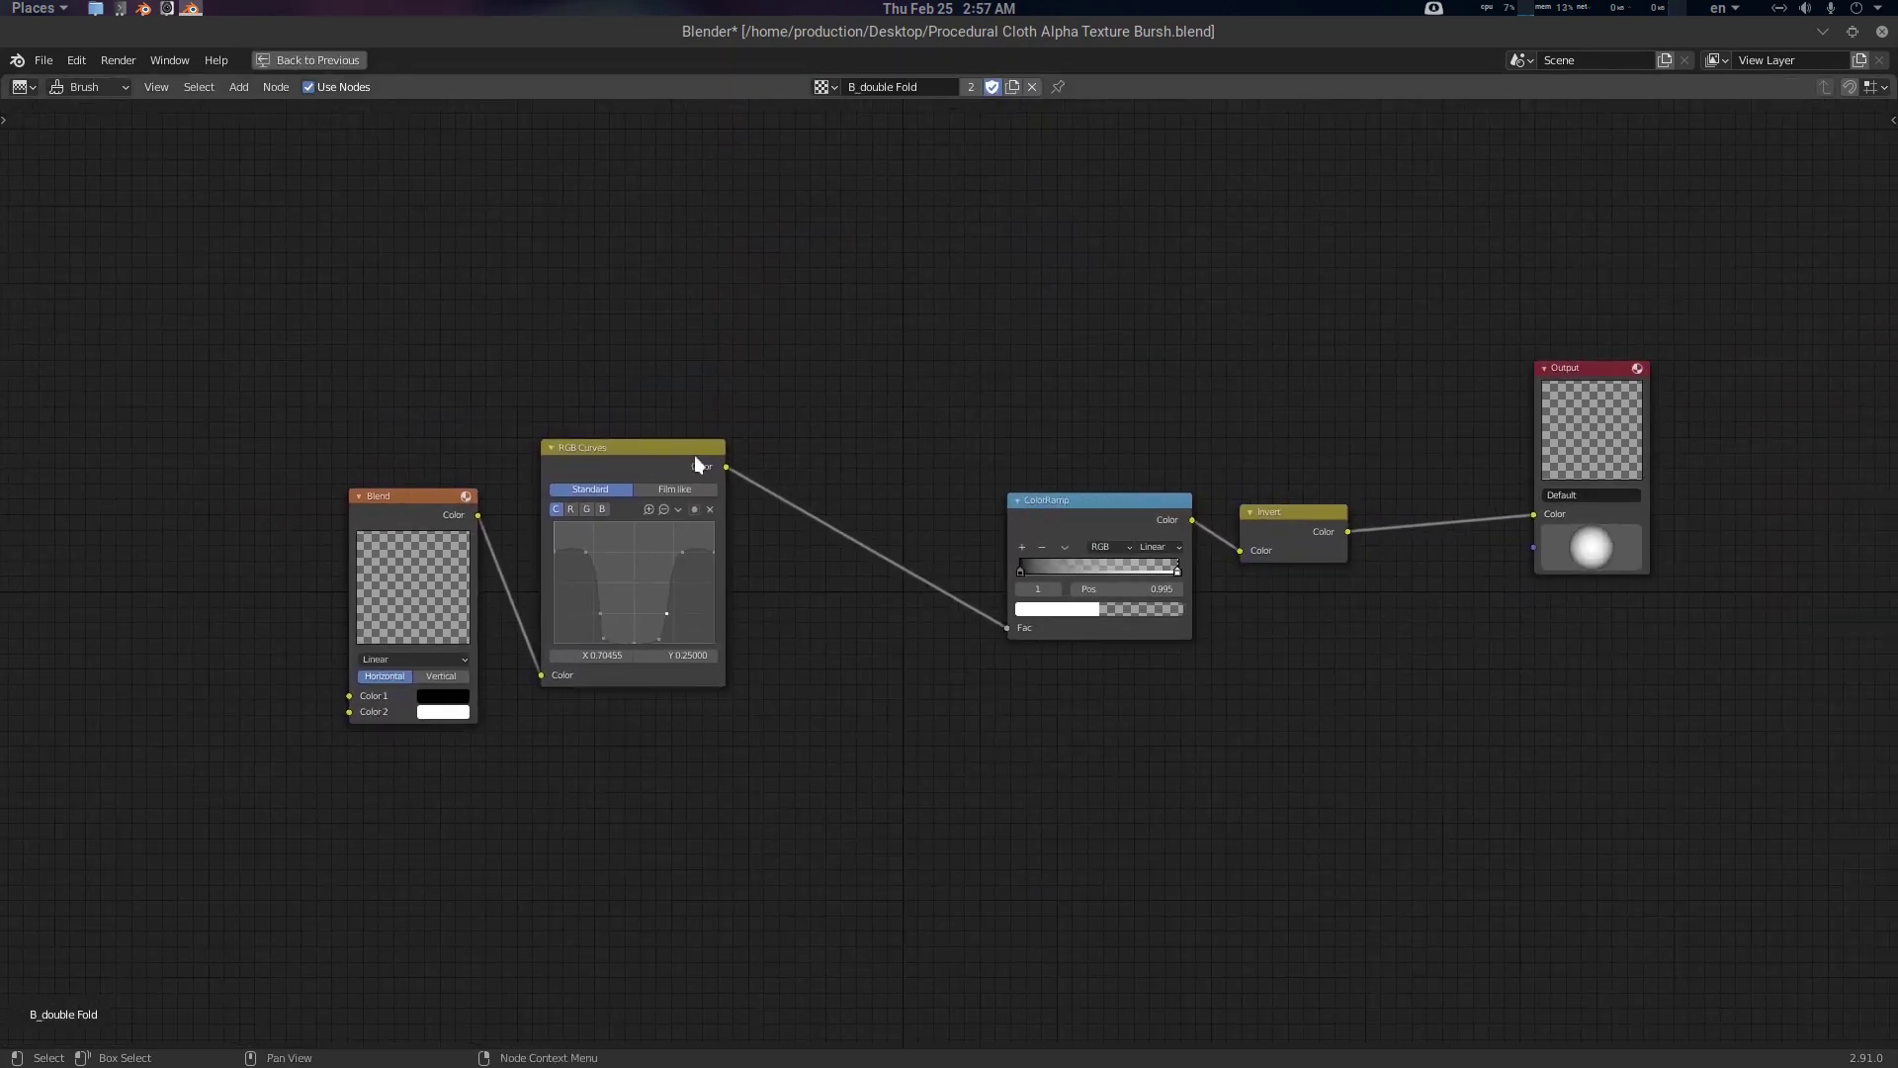
pyautogui.moveTo(661, 455); pyautogui.dragTo(924, 451)
pyautogui.moveTo(441, 496); pyautogui.dragTo(674, 511)
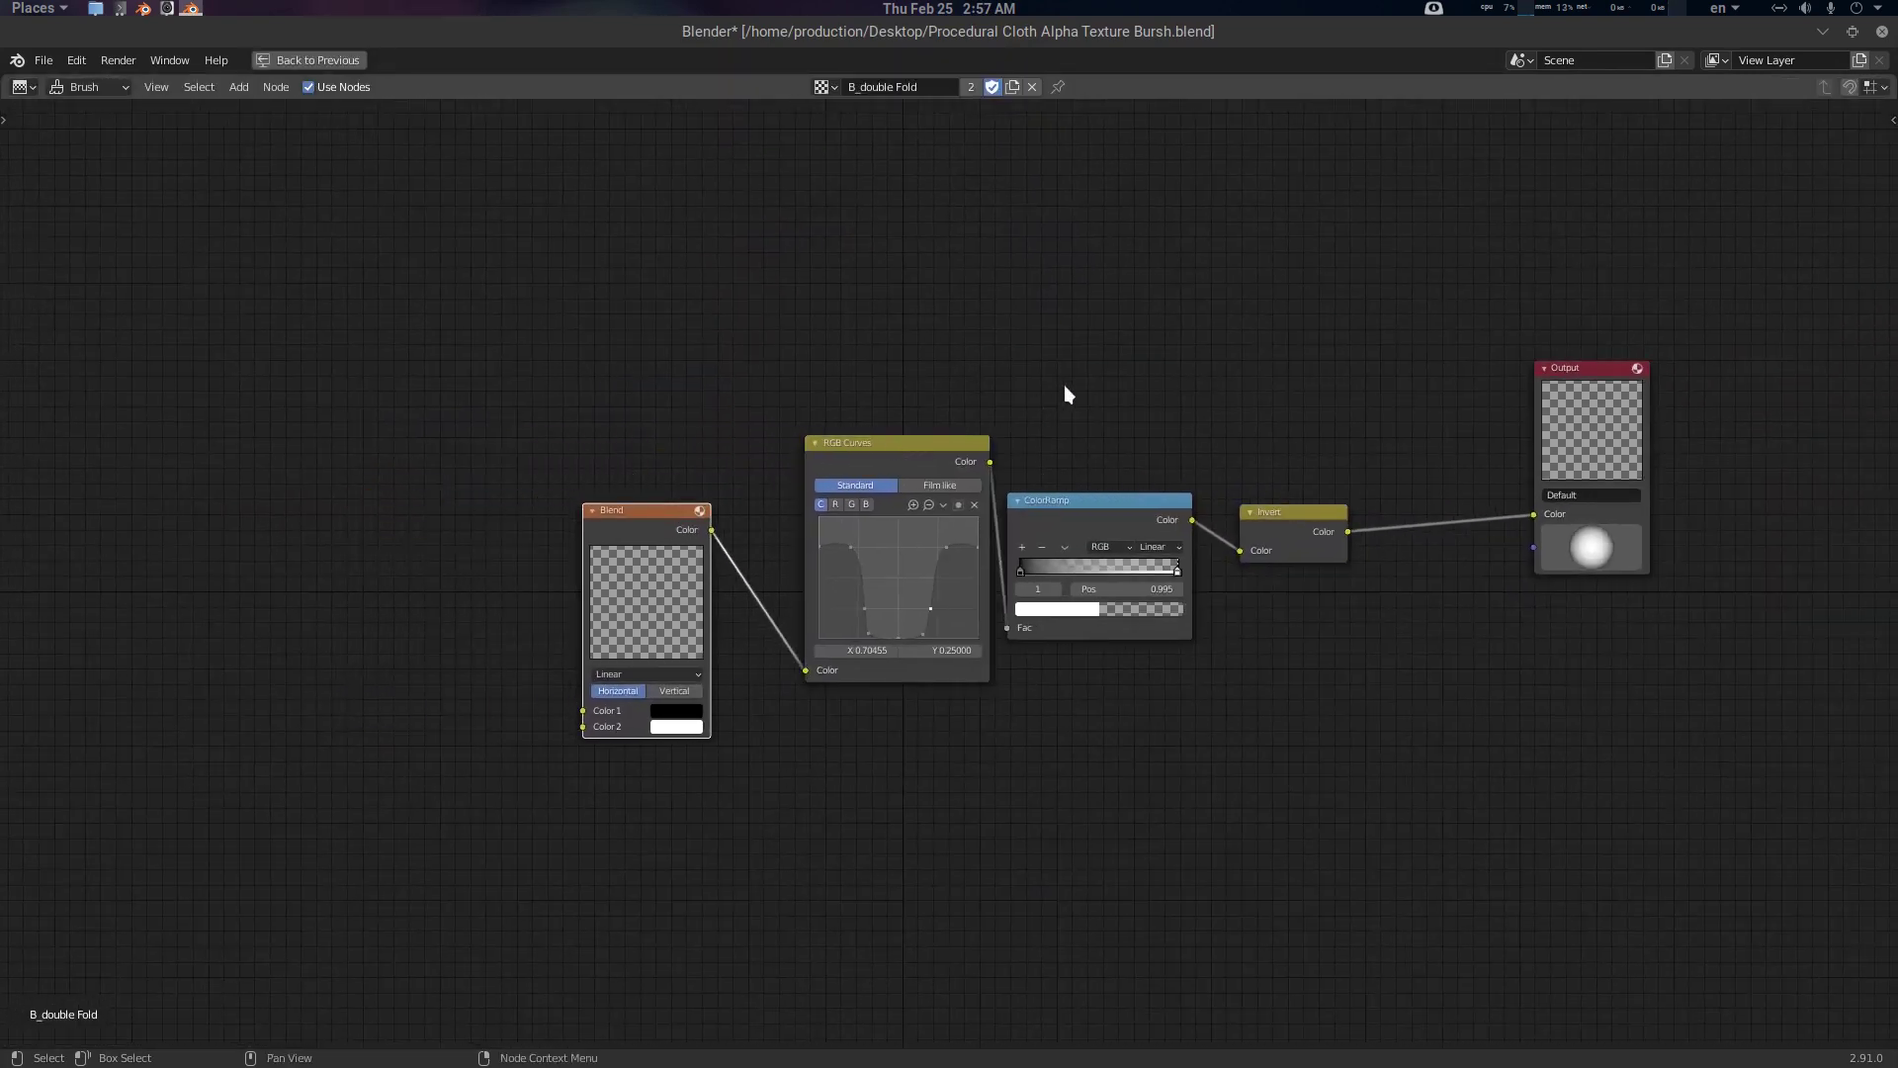
pyautogui.scroll(4, 1064, 386)
pyautogui.press('Home')
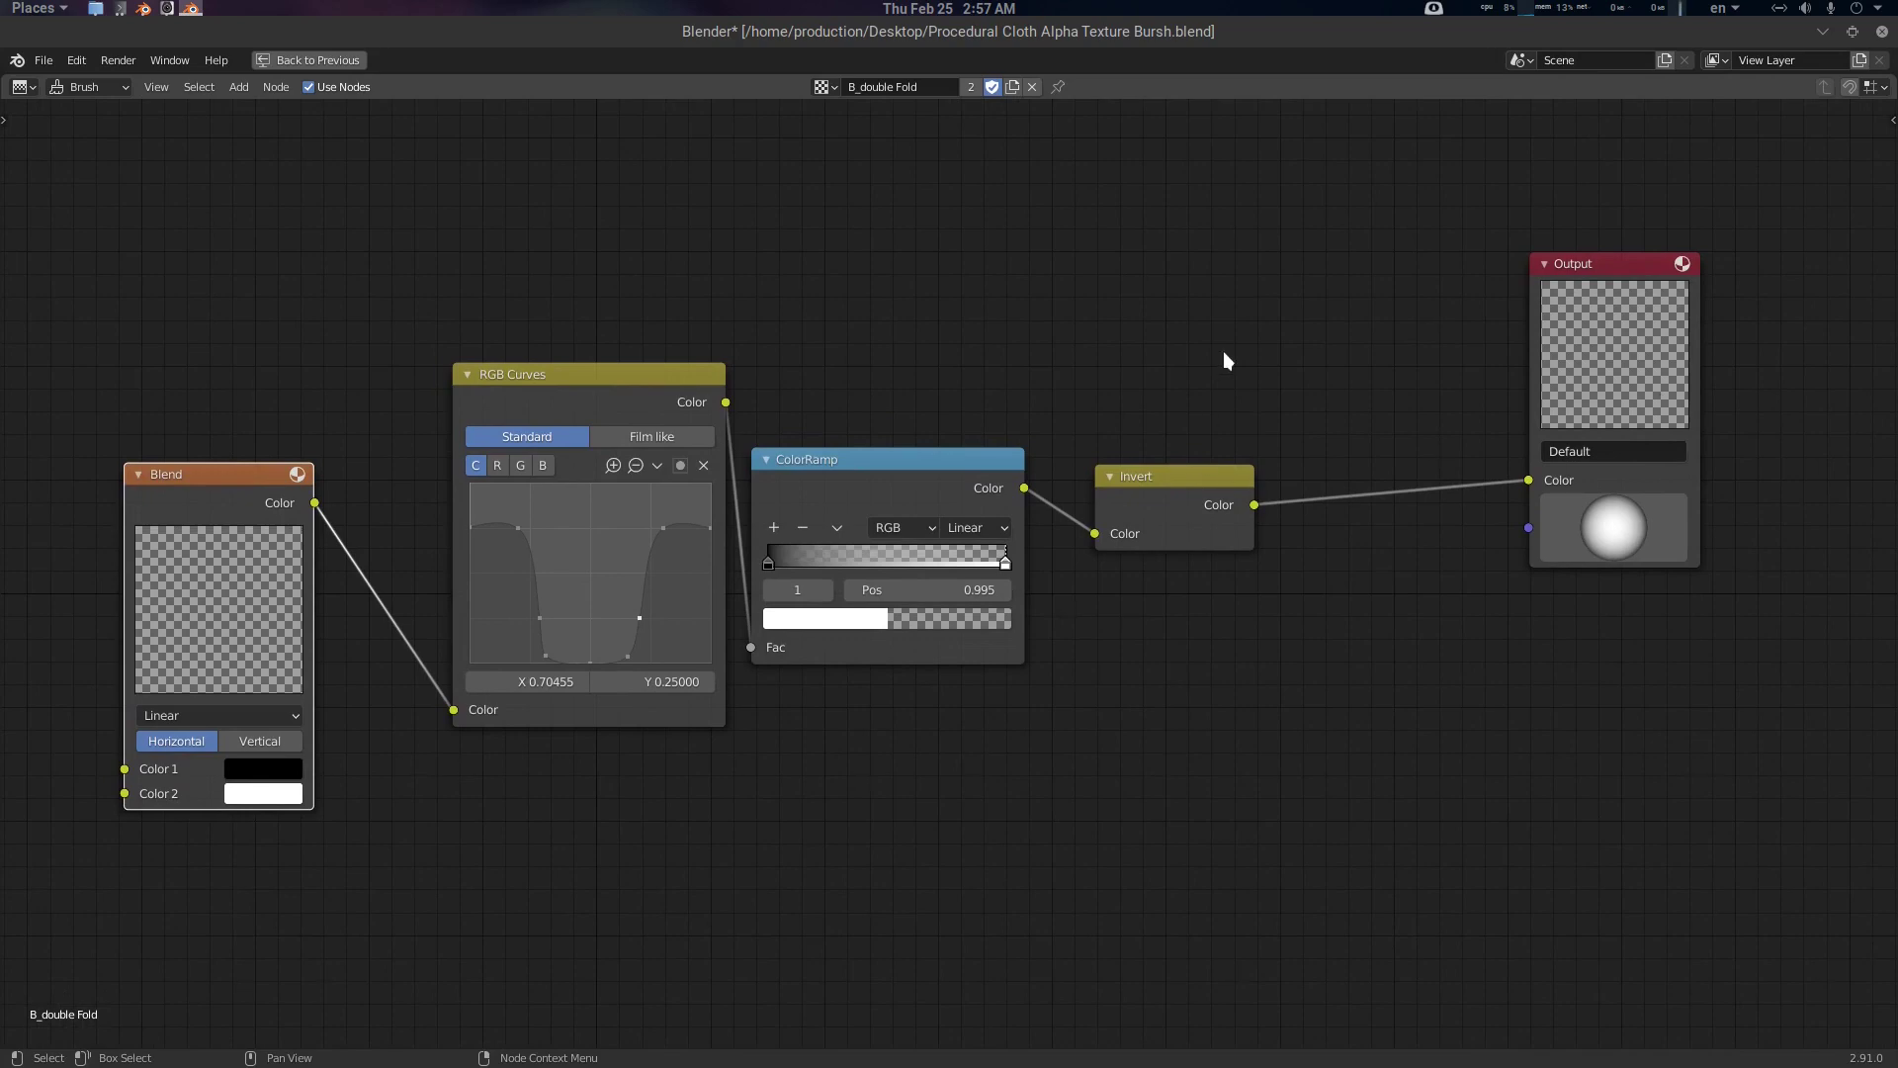
pyautogui.hotkey('ctrl', 'space')
pyautogui.scroll(-2, 458, 193)
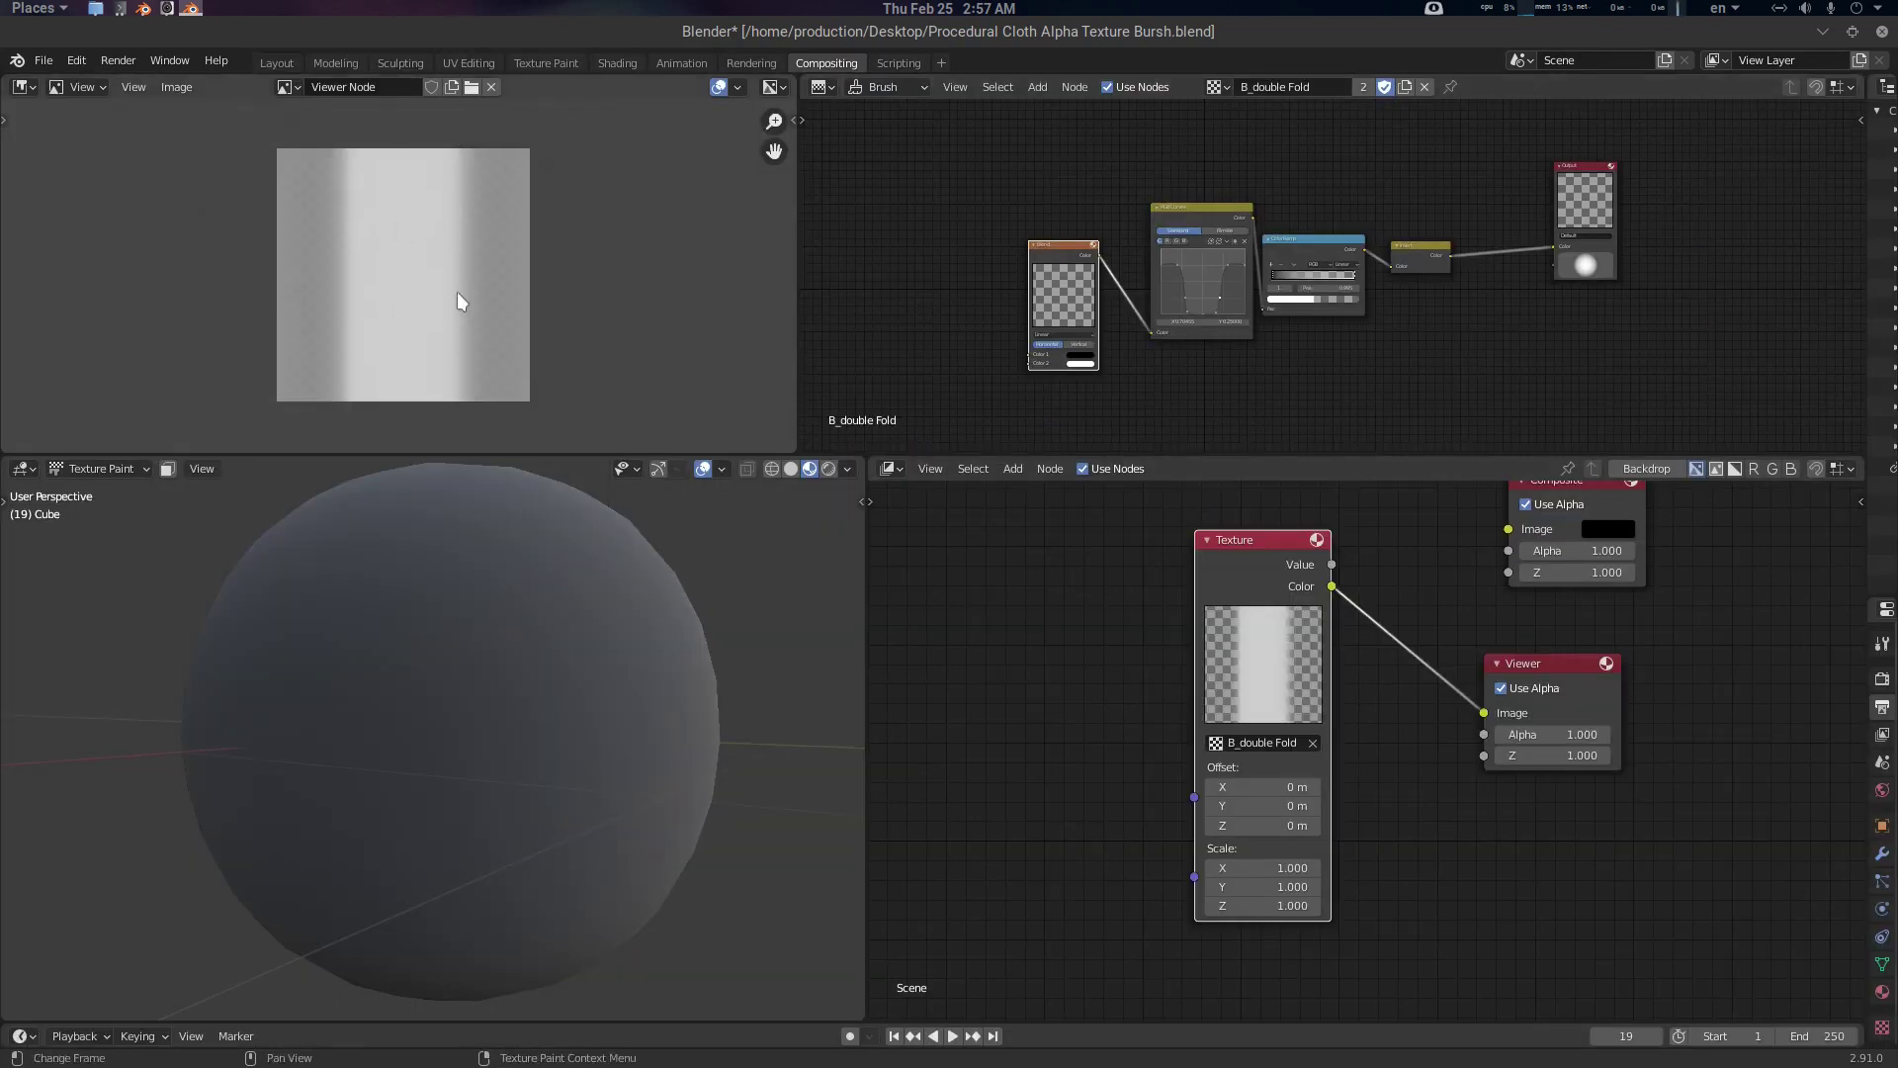
# Paint a short vertical test stroke on the sphere with the B_double Fold texture and undo it
pyautogui.moveTo(493, 581); pyautogui.dragTo(518, 719)
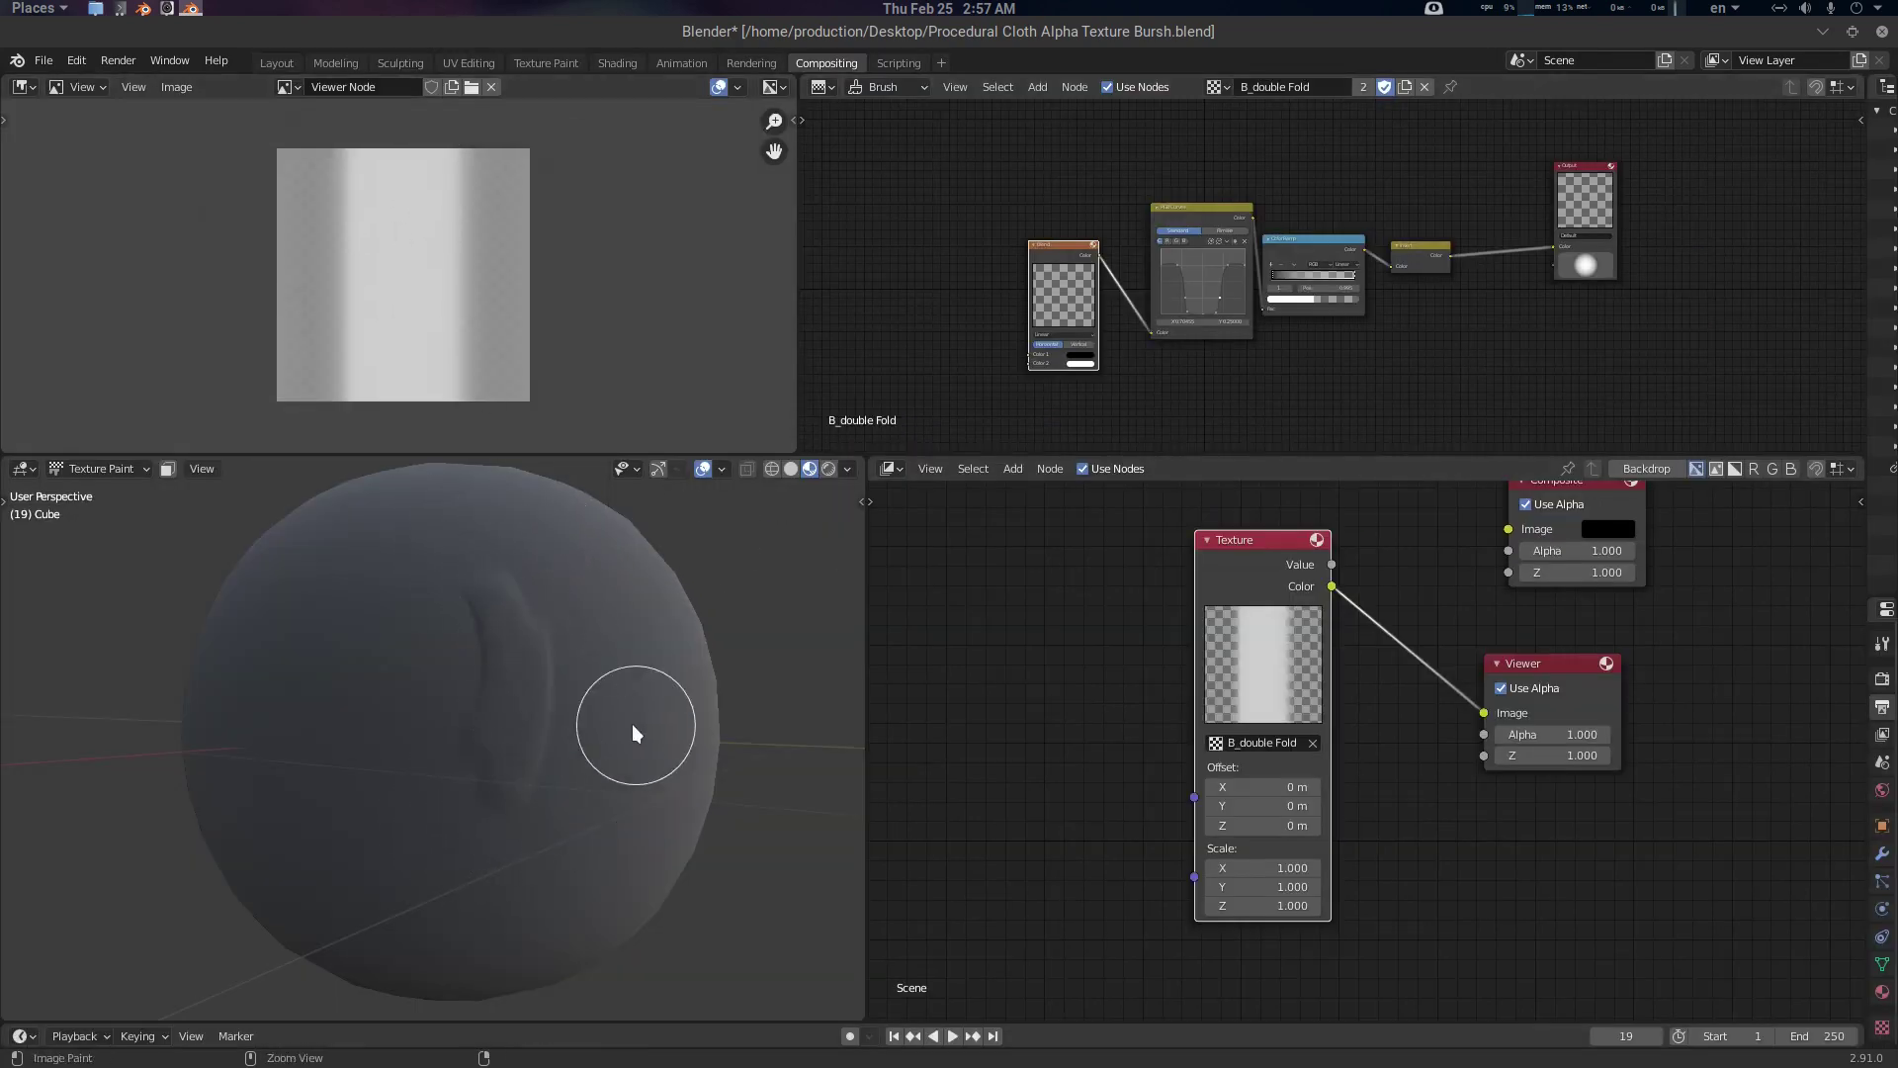
pyautogui.hotkey('ctrl', 'z')
# Reshape the right side of the B_double Fold RGB curve, moving its point to about X 0.627, Y 0.531
pyautogui.press('Home')
pyautogui.scroll(1, 1217, 388)
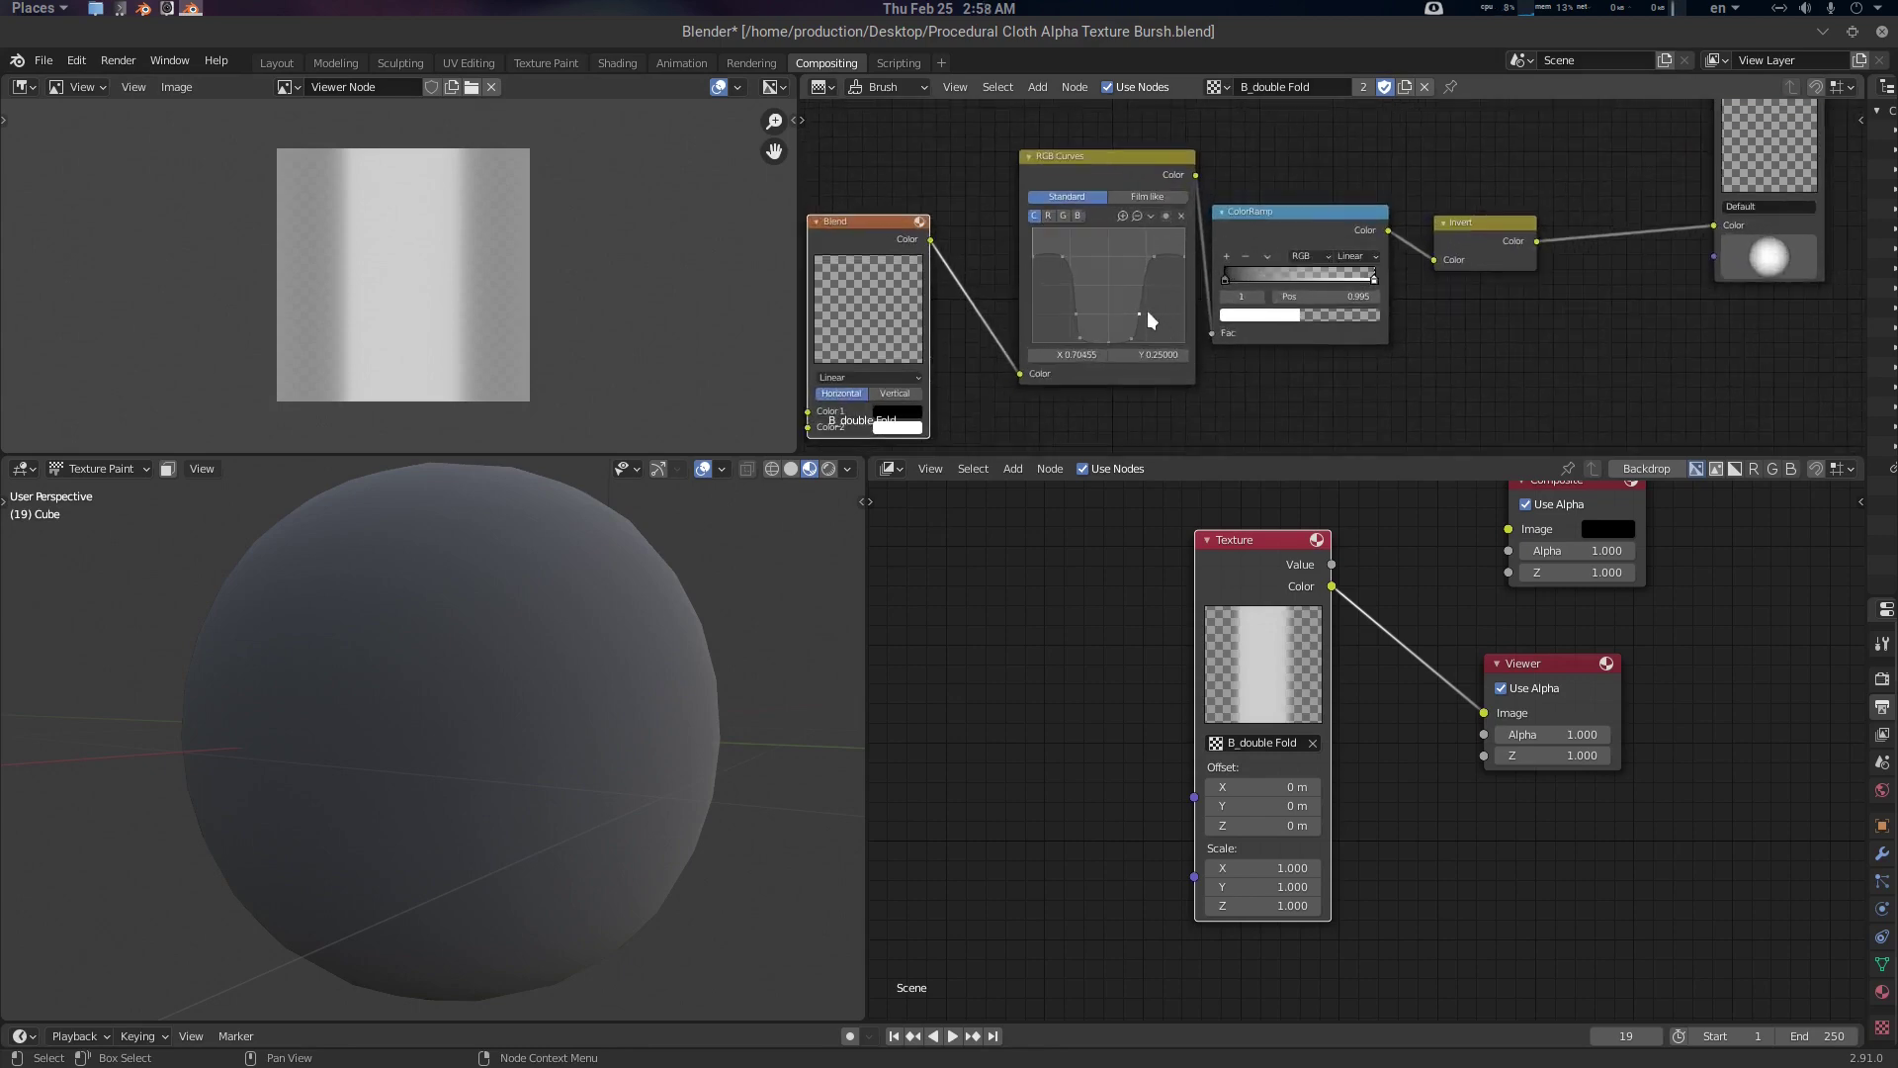
pyautogui.moveTo(1116, 334); pyautogui.dragTo(1116, 295)
pyautogui.moveTo(1240, 402); pyautogui.dragTo(1239, 393, button='middle')
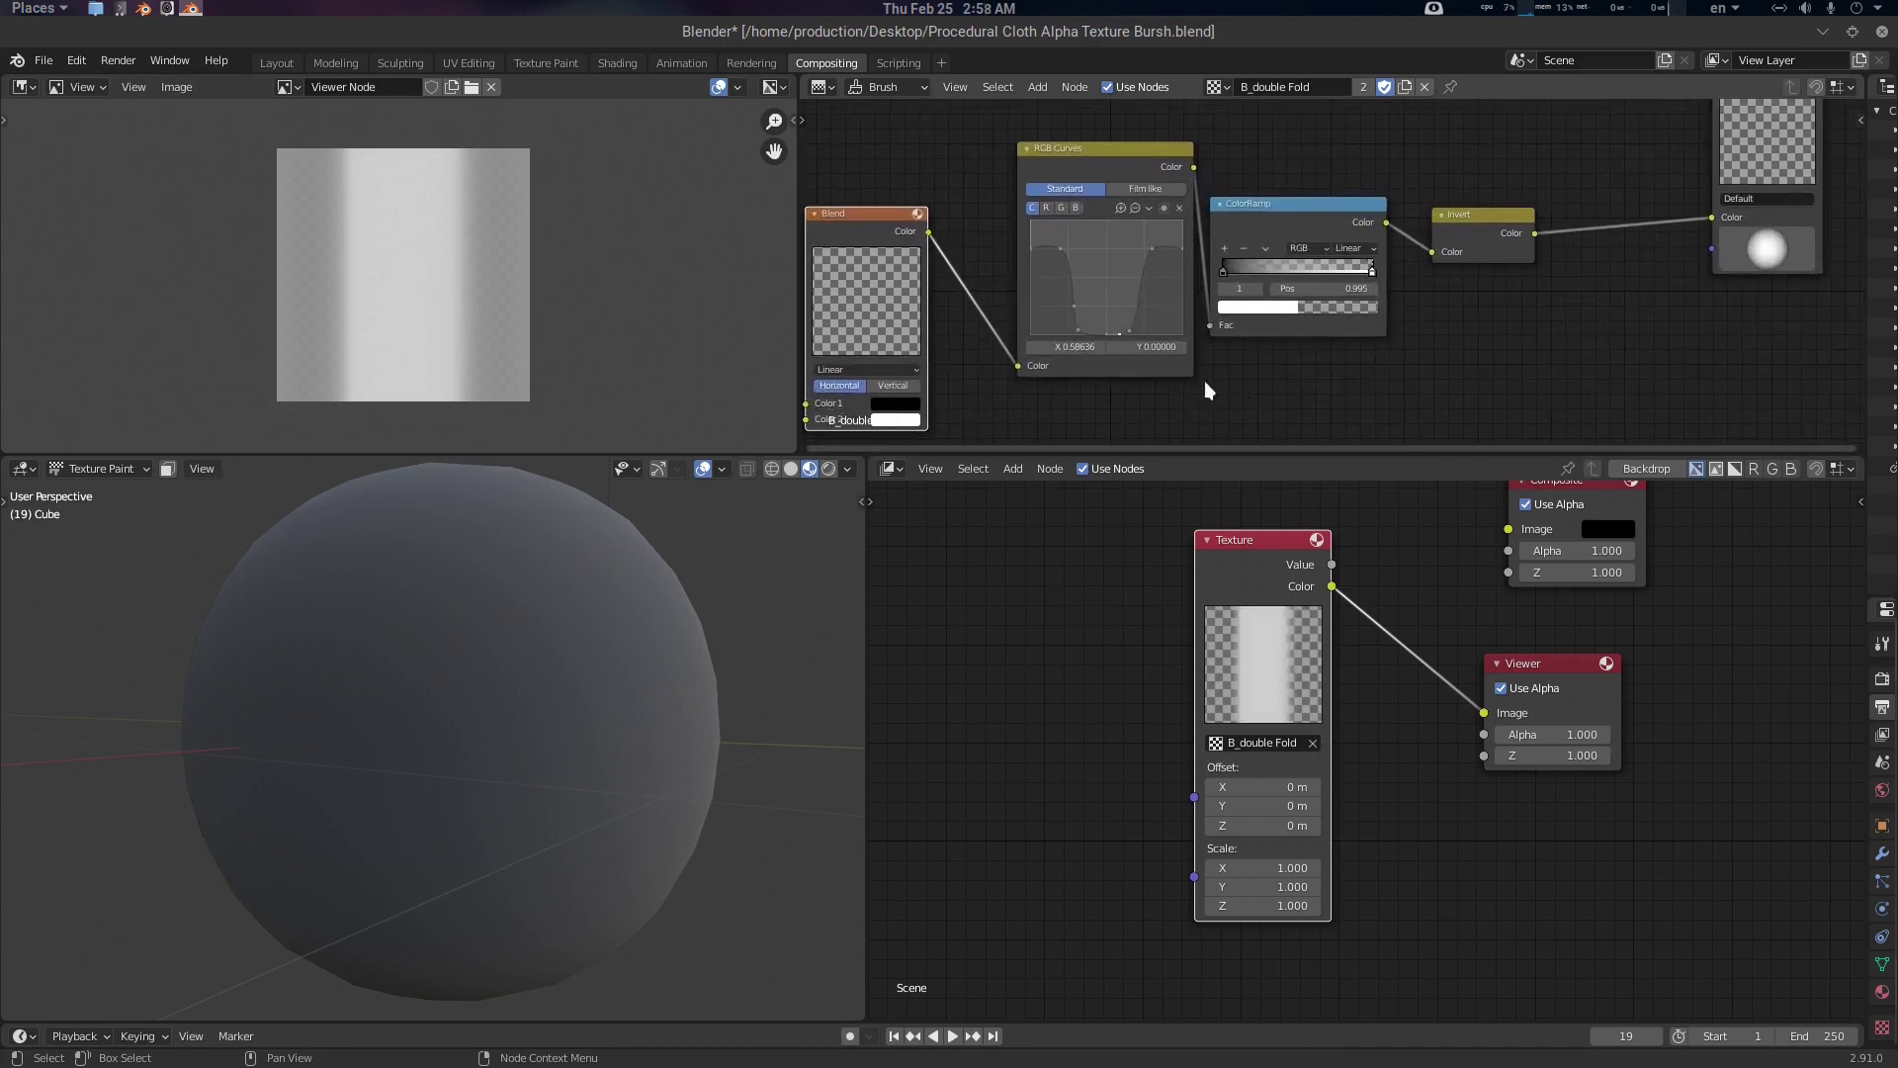
pyautogui.moveTo(1129, 311)
pyautogui.mouseDown()
pyautogui.moveTo(1115, 262)
pyautogui.moveTo(1141, 295)
pyautogui.mouseUp()
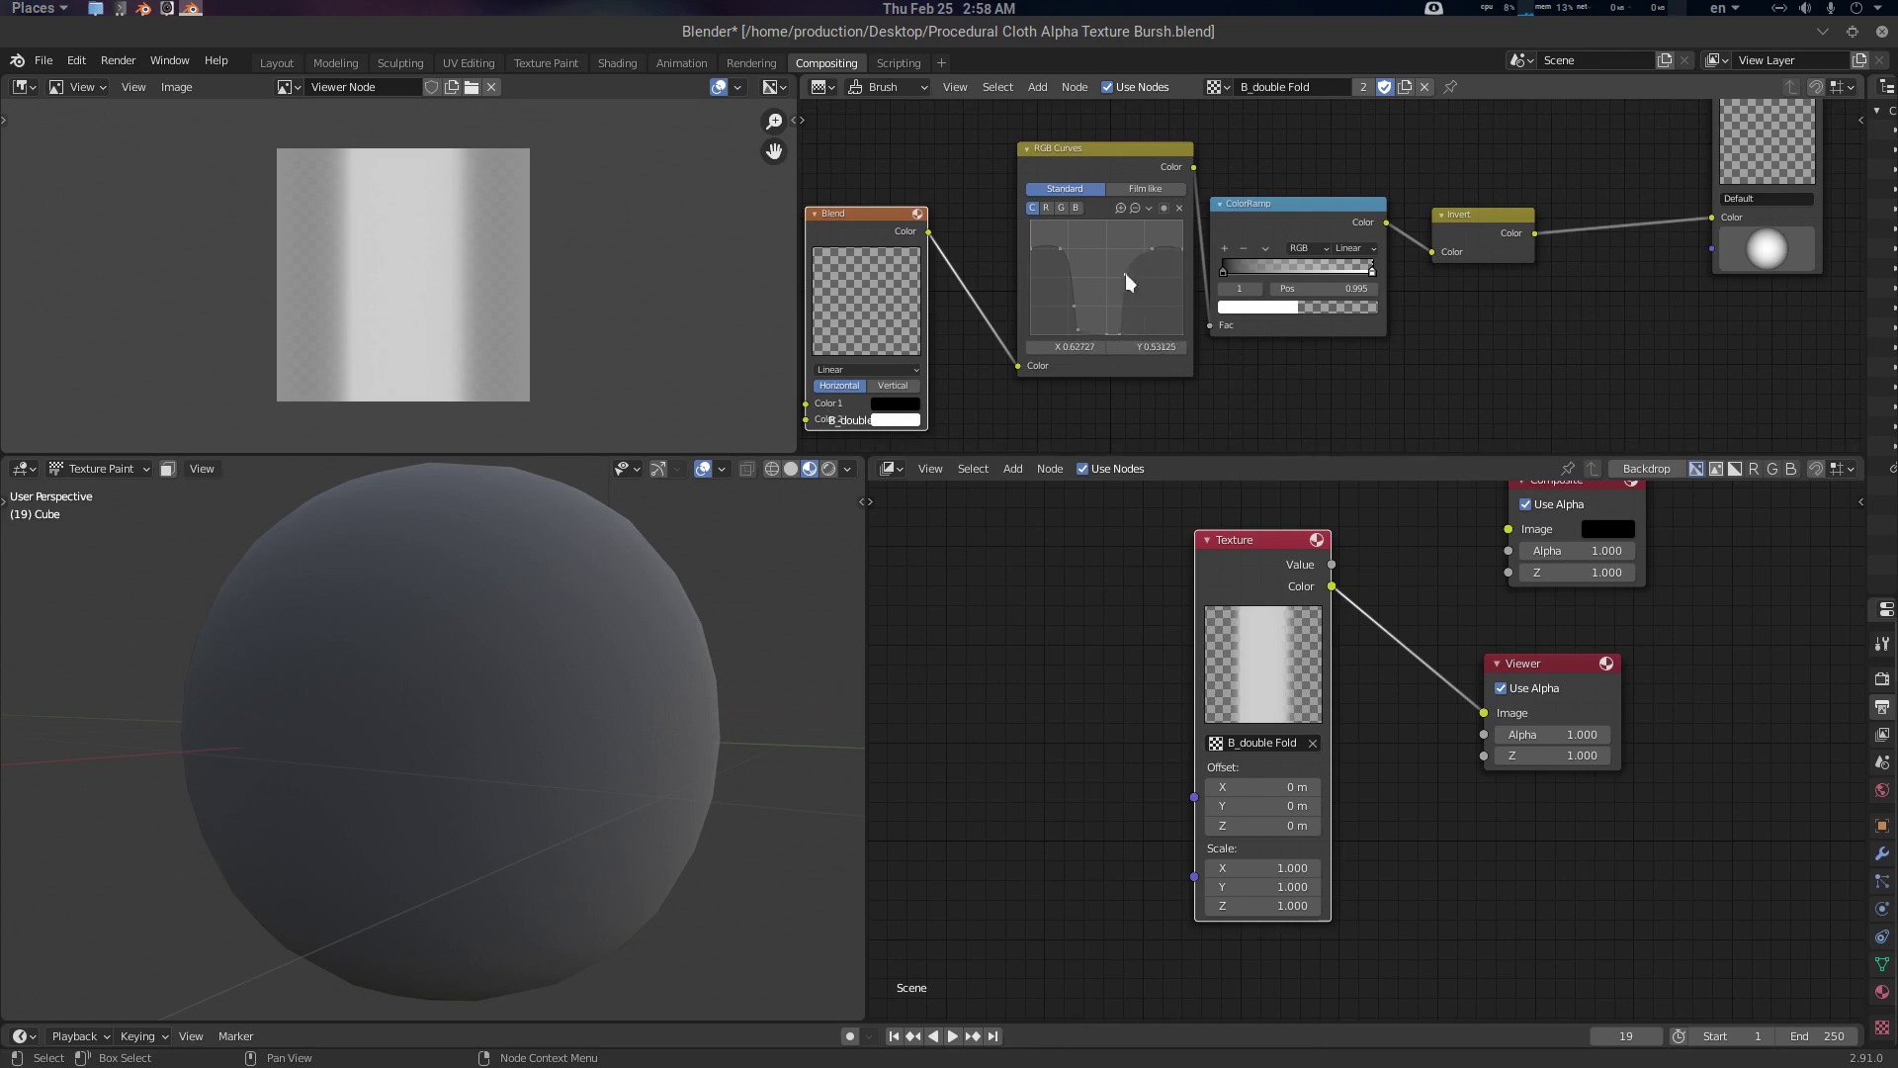
# Paint several curved and crossing test strokes on the sphere with the adjusted B_double Fold texture and inspect the bumps
pyautogui.moveTo(561, 605); pyautogui.dragTo(474, 803)
pyautogui.moveTo(366, 850); pyautogui.dragTo(514, 840)
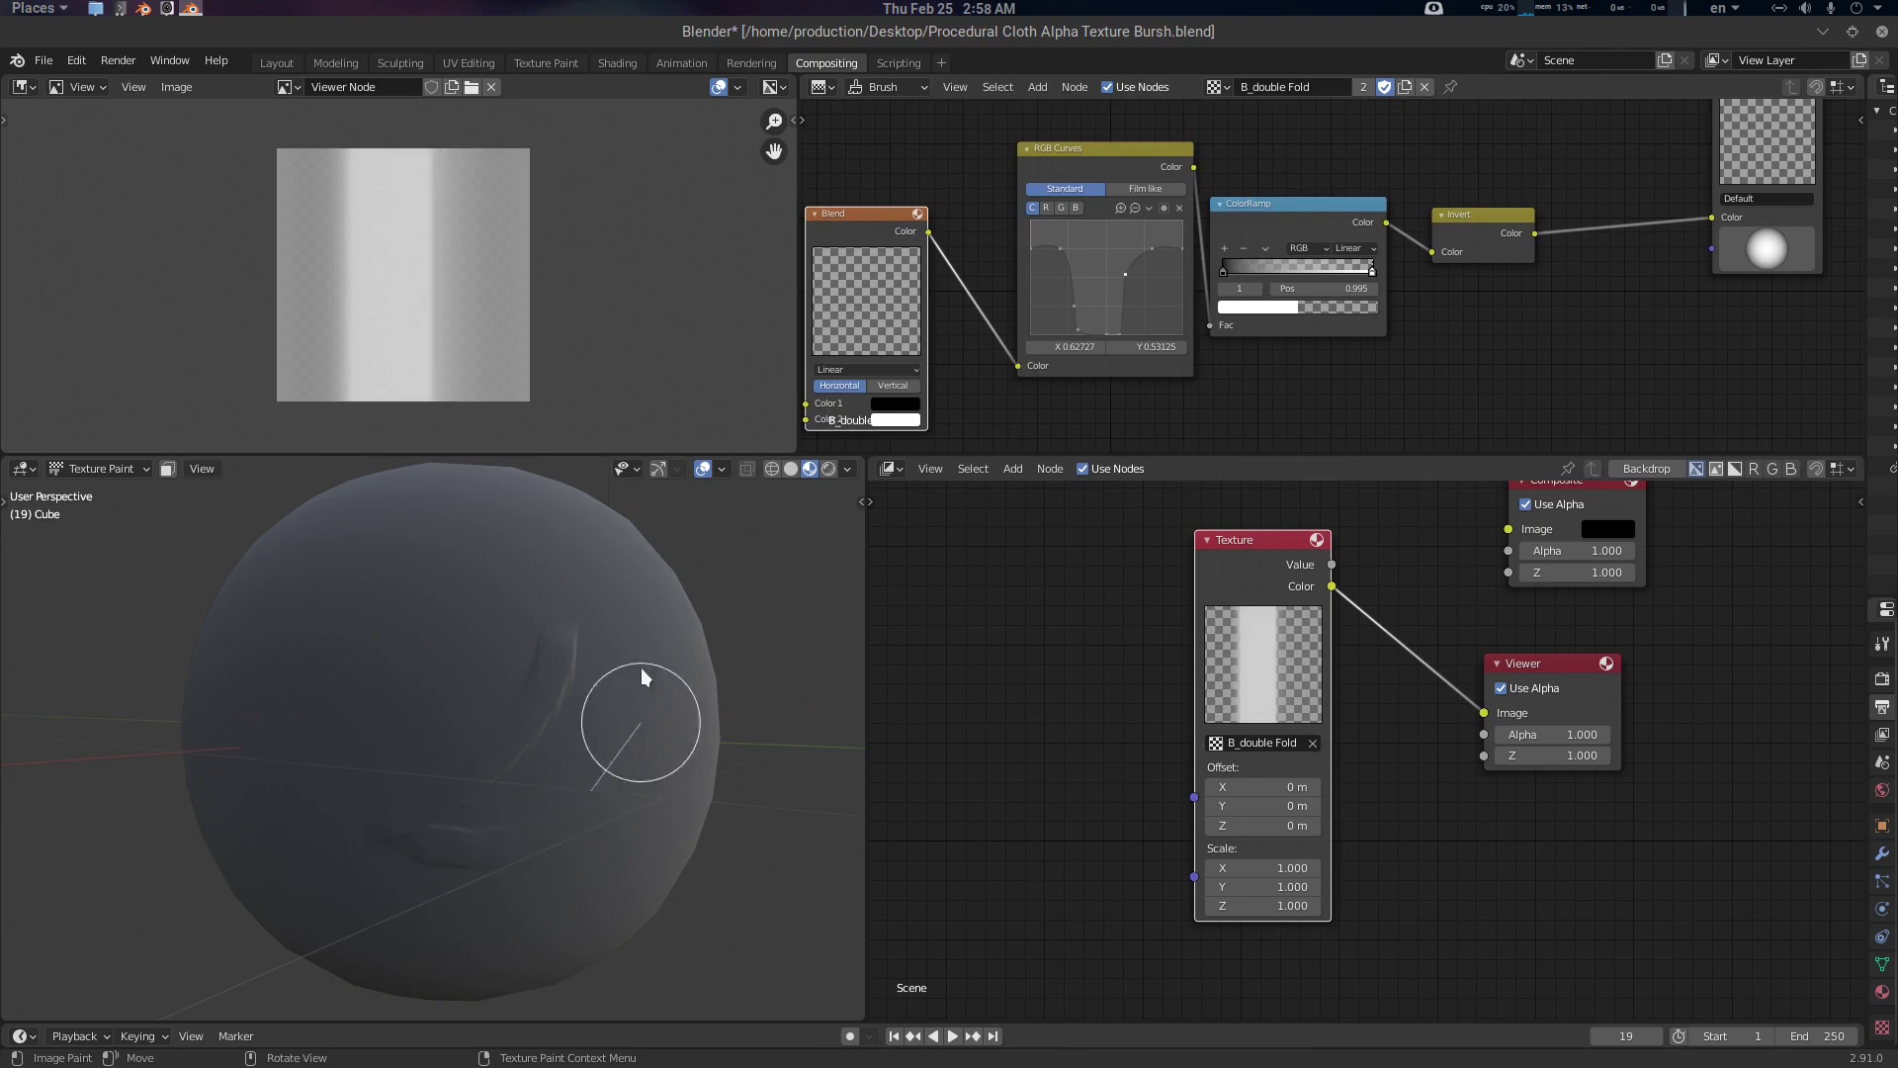
pyautogui.moveTo(641, 682)
pyautogui.mouseDown()
pyautogui.moveTo(330, 617)
pyautogui.moveTo(467, 830)
pyautogui.mouseUp()
pyautogui.moveTo(580, 729); pyautogui.dragTo(590, 656, button='middle')
pyautogui.moveTo(650, 674)
pyautogui.mouseDown()
pyautogui.moveTo(597, 739)
pyautogui.moveTo(413, 852)
pyautogui.mouseUp()
pyautogui.moveTo(632, 746); pyautogui.dragTo(597, 819, button='middle')
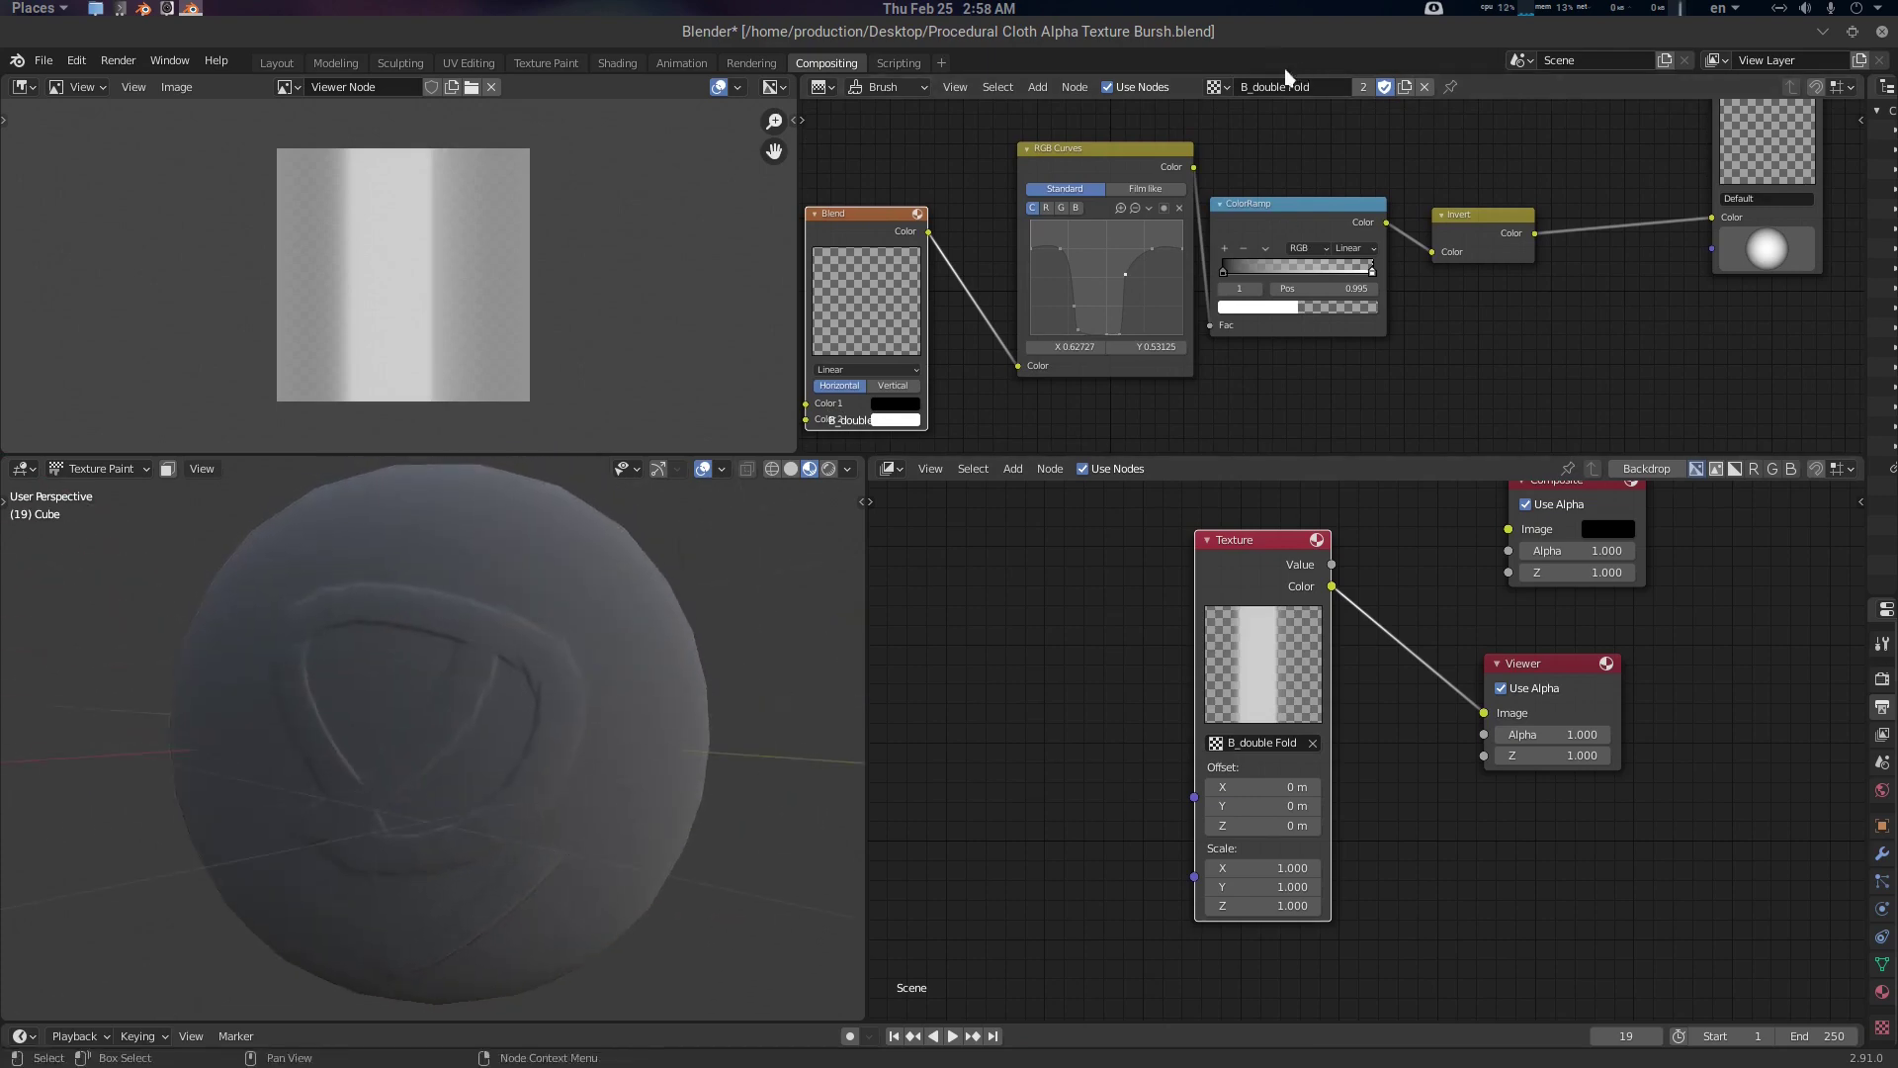
# Load the B_side double fold texture in both the brush node tree and the compositor's Texture node
pyautogui.click(1217, 87)
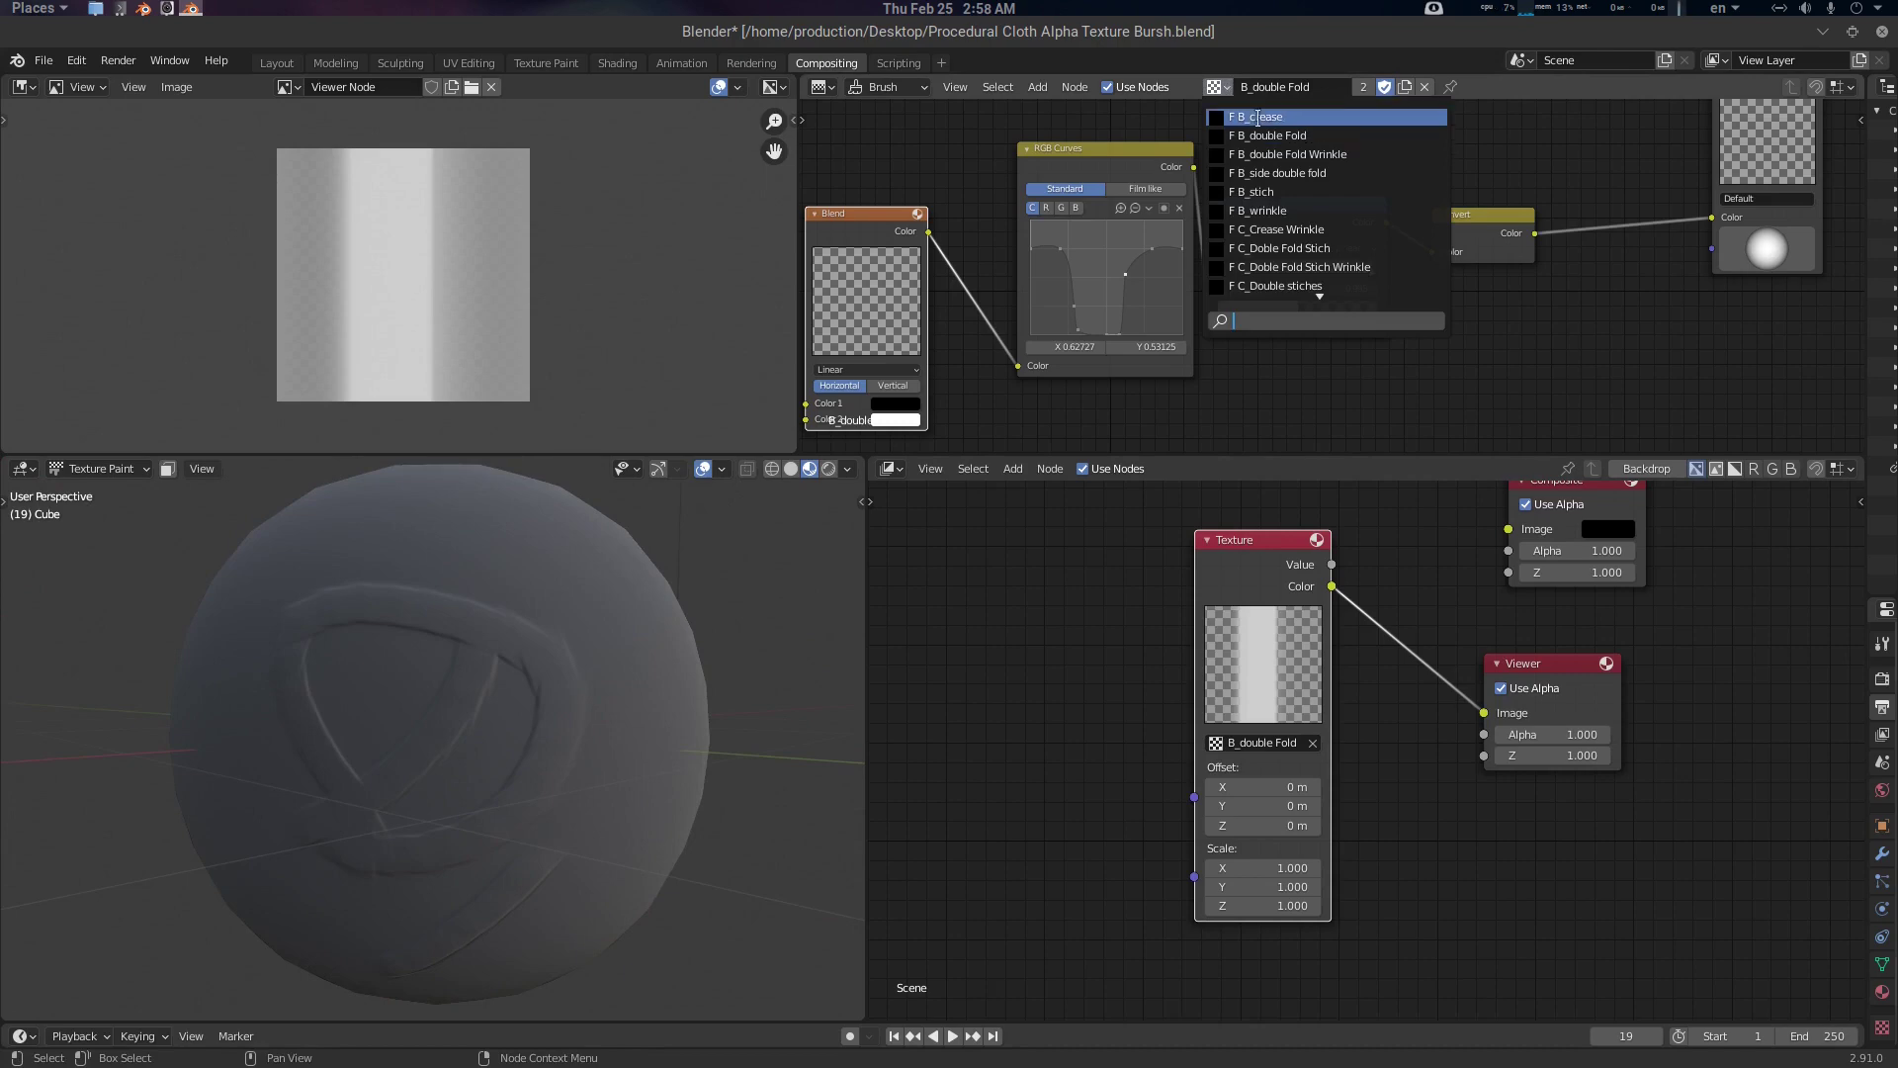
pyautogui.click(1311, 173)
pyautogui.moveTo(1203, 312); pyautogui.dragTo(1349, 291, button='middle')
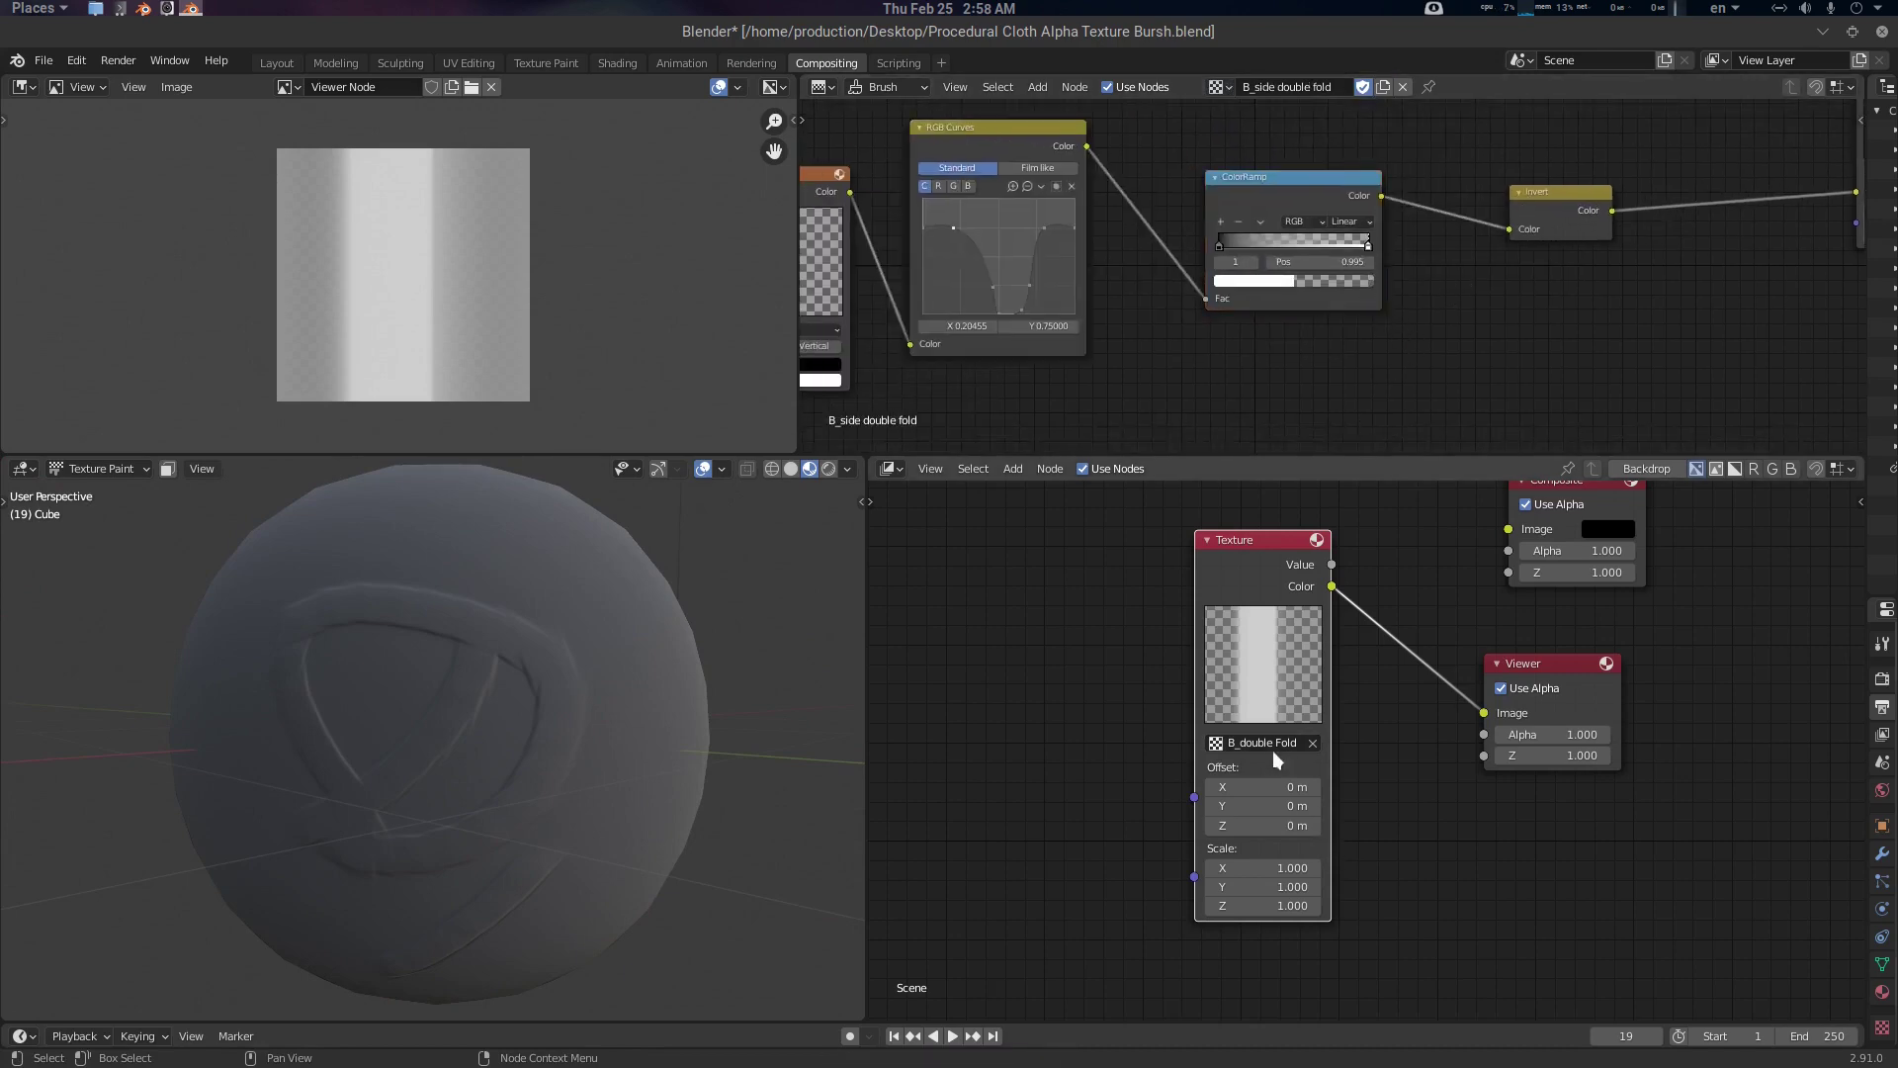
pyautogui.click(1274, 747)
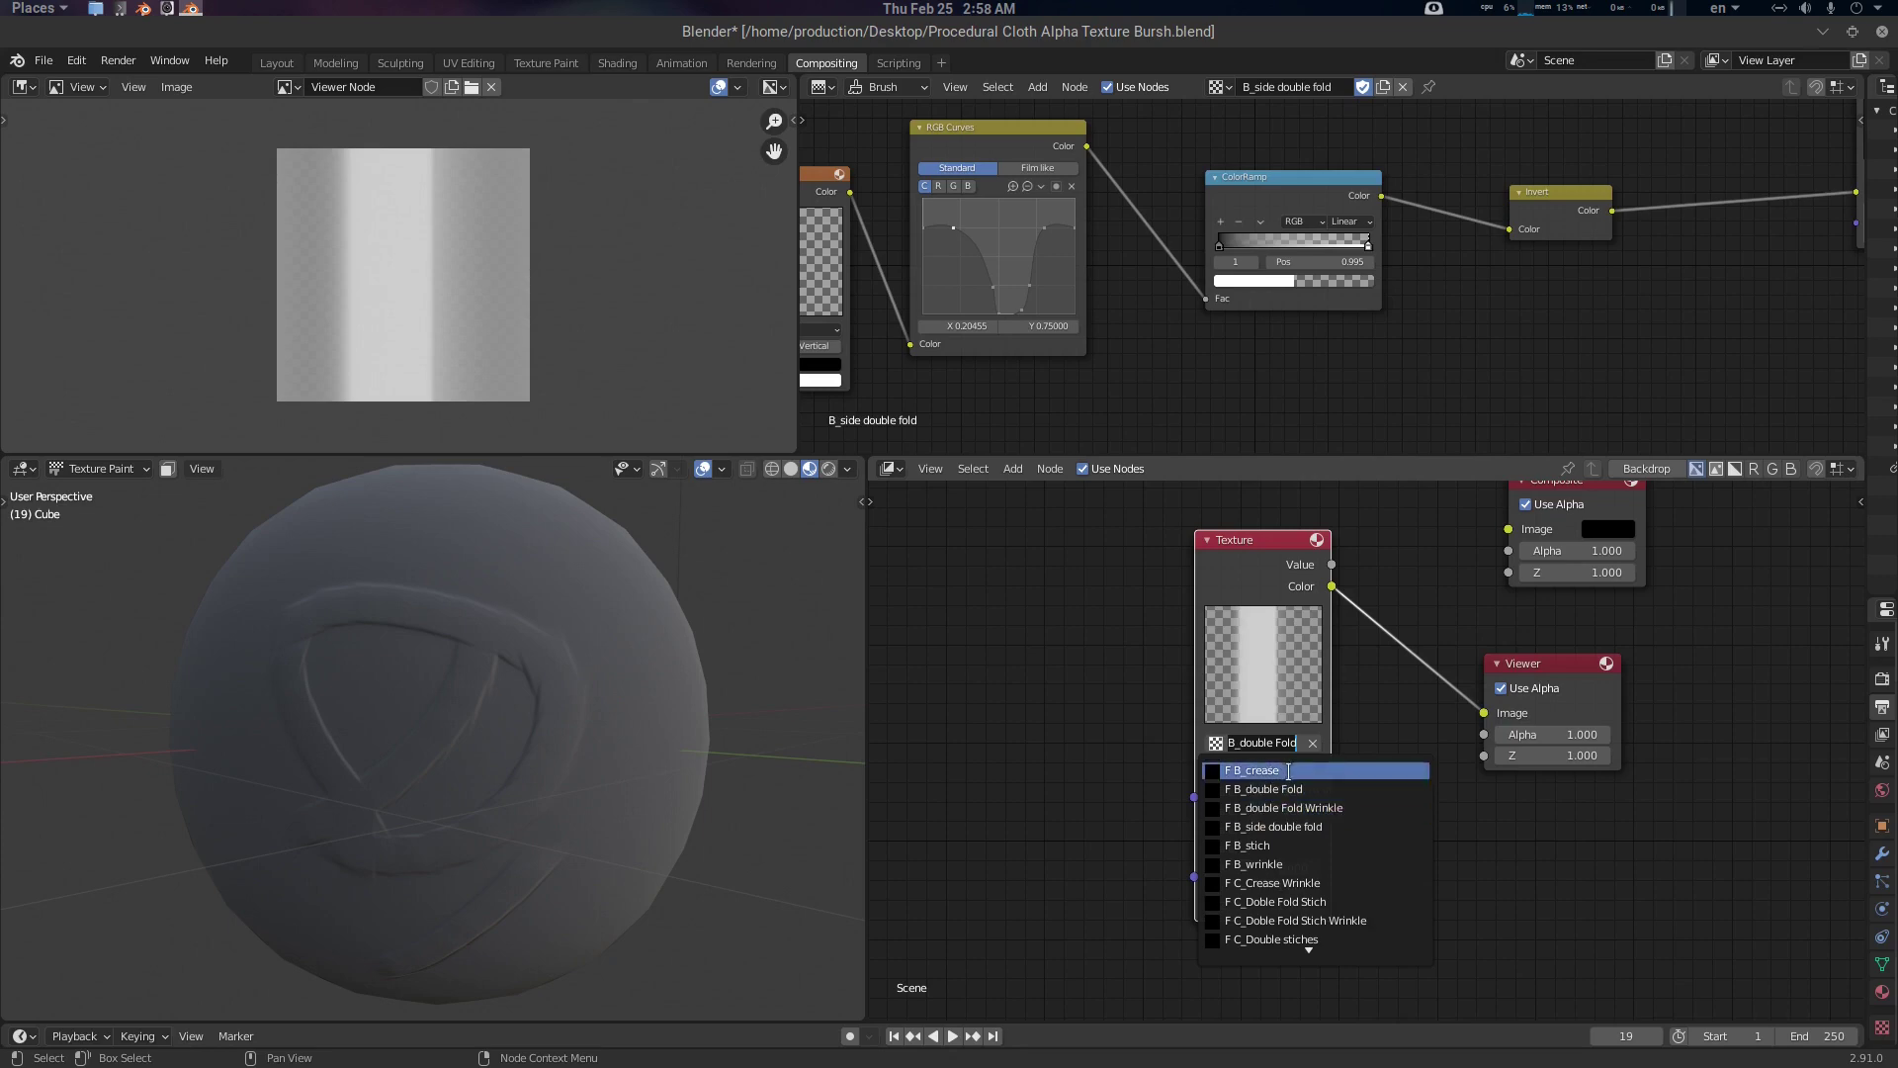
pyautogui.click(1301, 828)
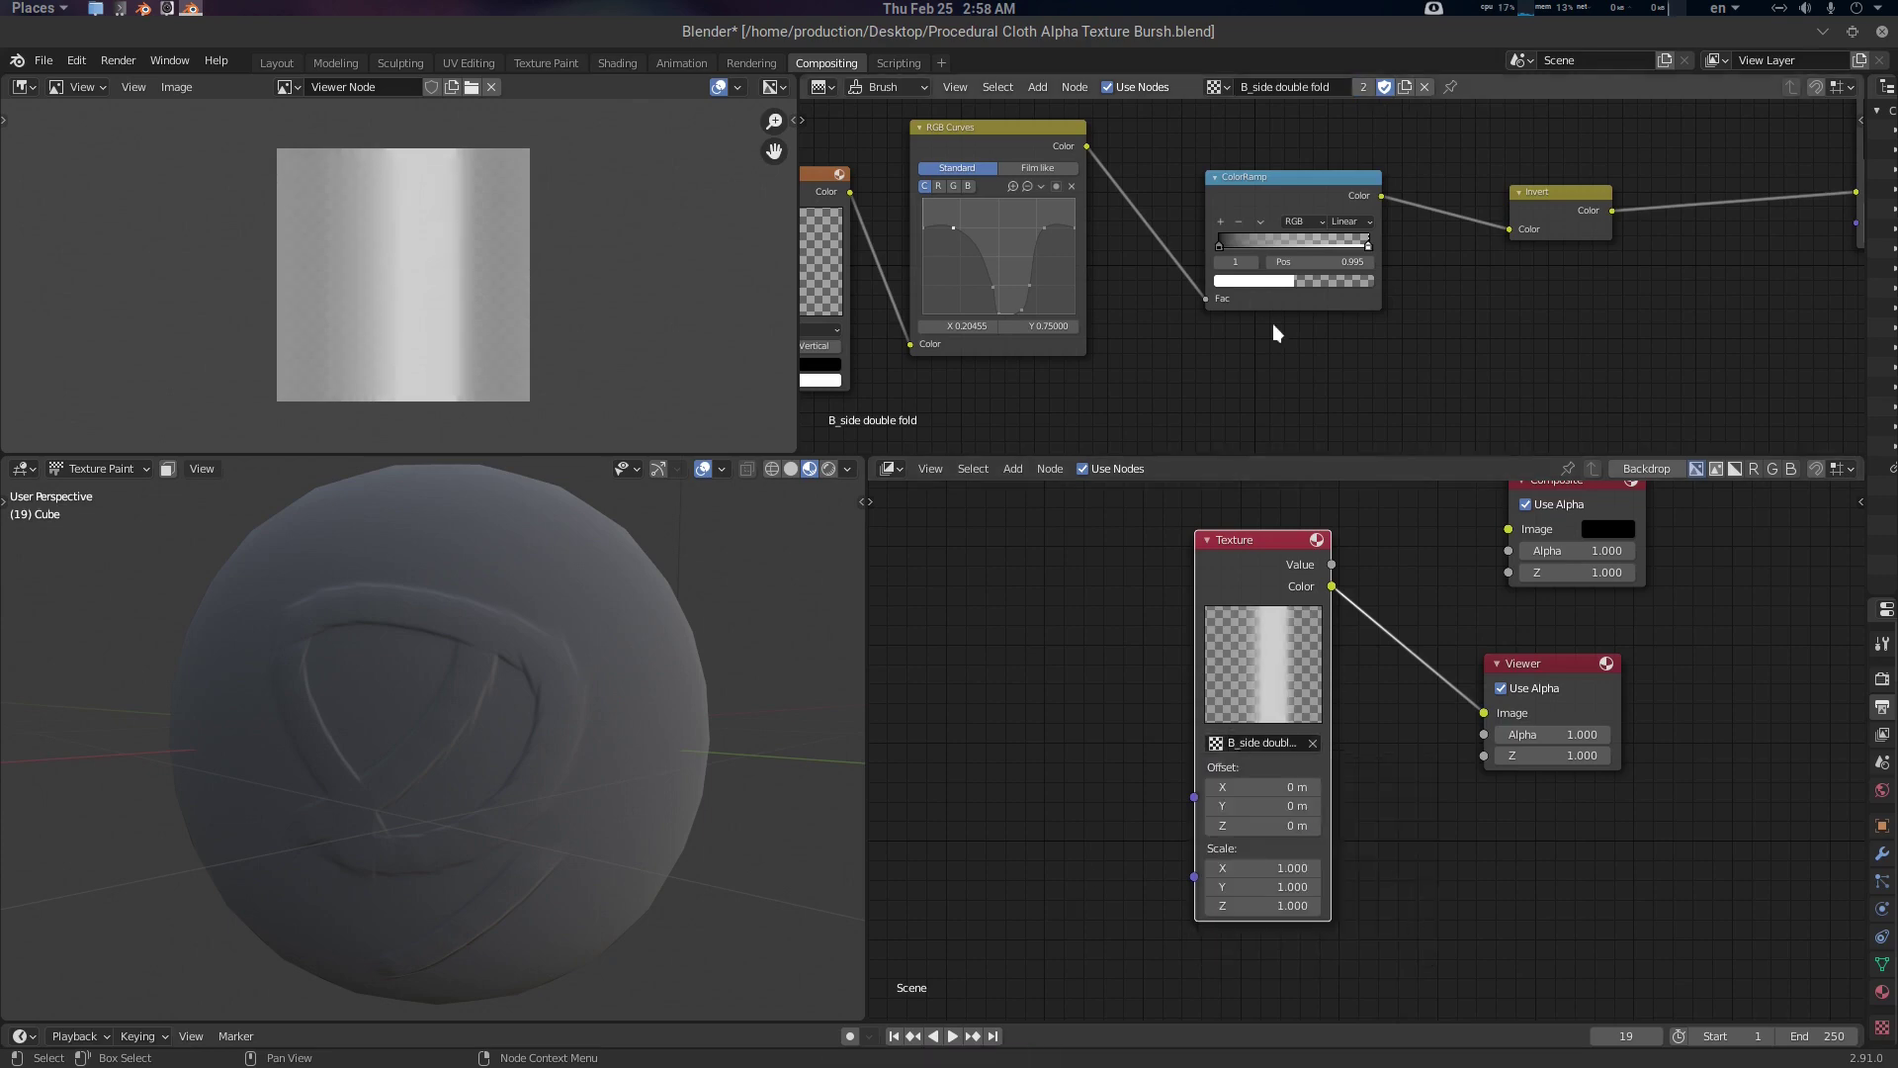
pyautogui.moveTo(1099, 369); pyautogui.dragTo(1212, 383, button='middle')
pyautogui.scroll(1, 1173, 353)
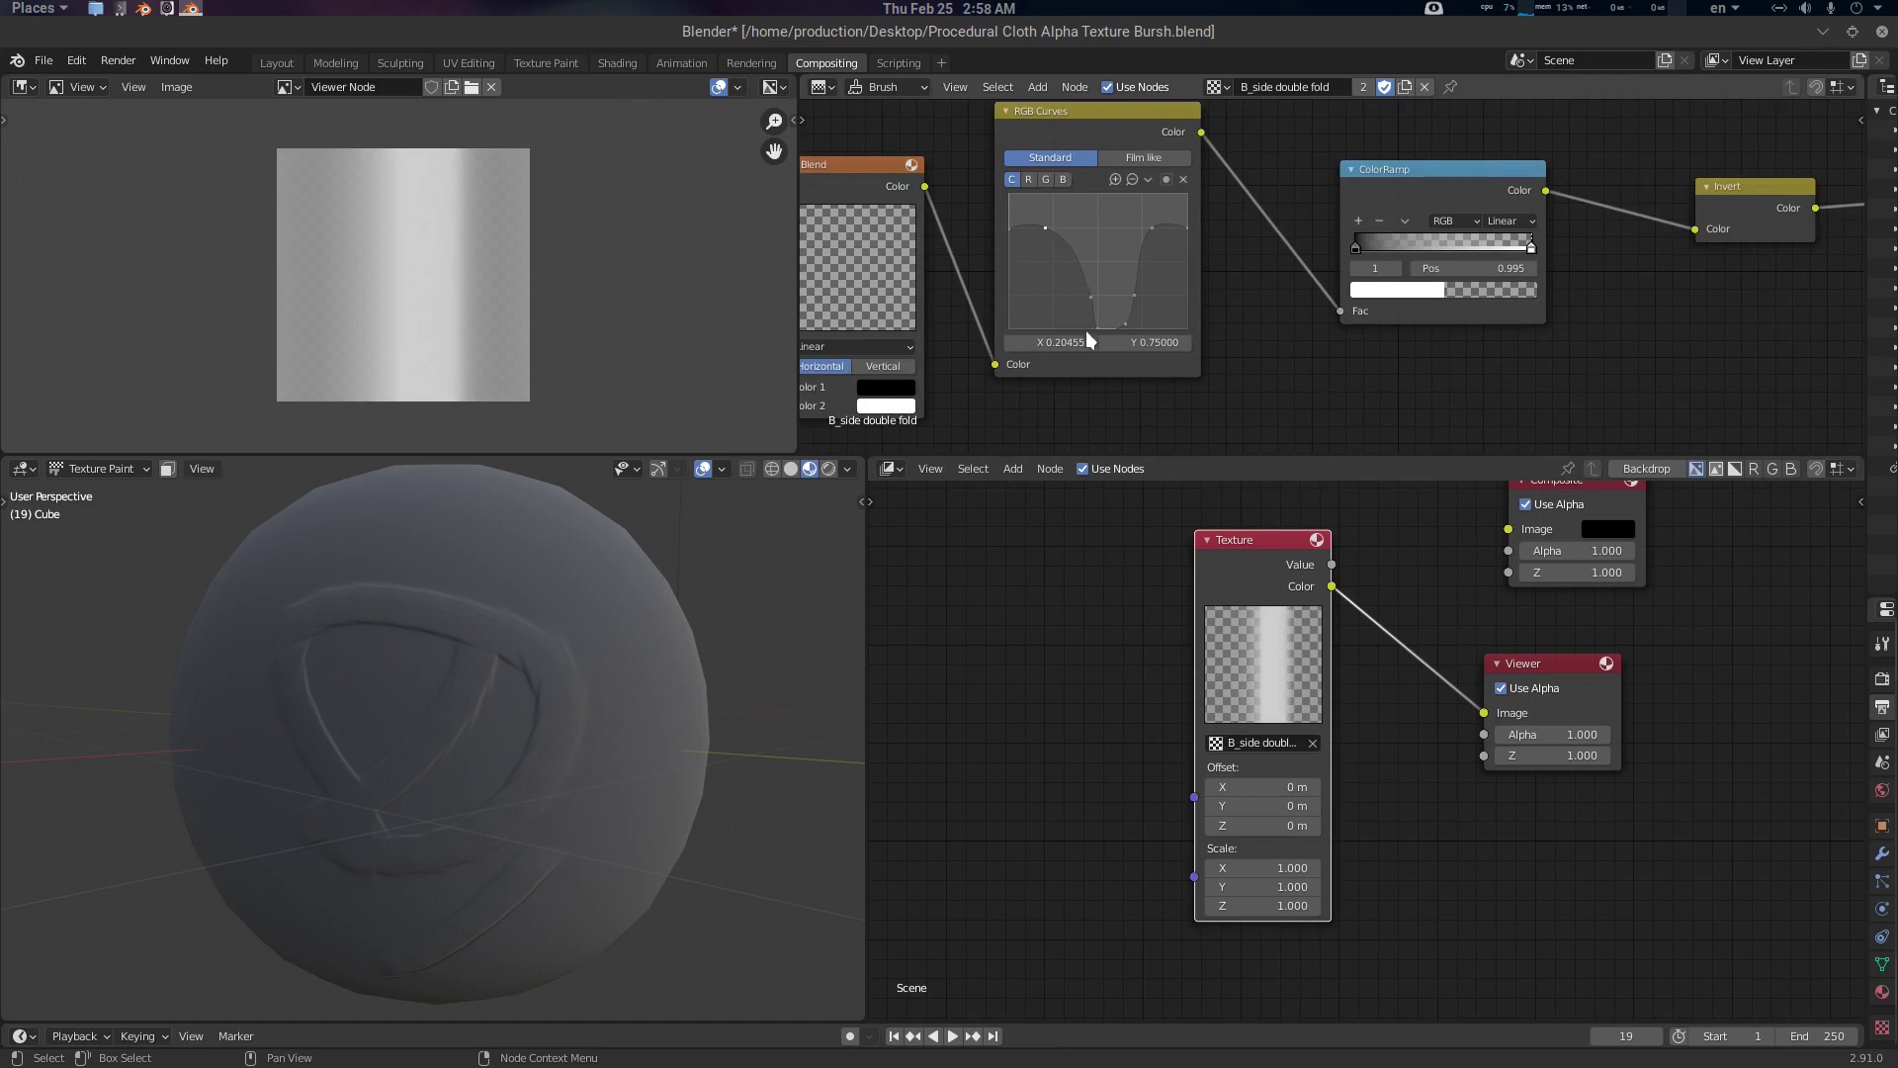
# Paint diagonal test strokes across clear areas of the sphere with the side double fold texture and inspect them up close
pyautogui.moveTo(400, 703); pyautogui.dragTo(620, 601, button='middle')
pyautogui.moveTo(590, 747)
pyautogui.mouseDown(button='middle')
pyautogui.moveTo(644, 638)
pyautogui.moveTo(679, 669)
pyautogui.moveTo(656, 682)
pyautogui.mouseUp(button='middle')
pyautogui.scroll(4, 649, 638)
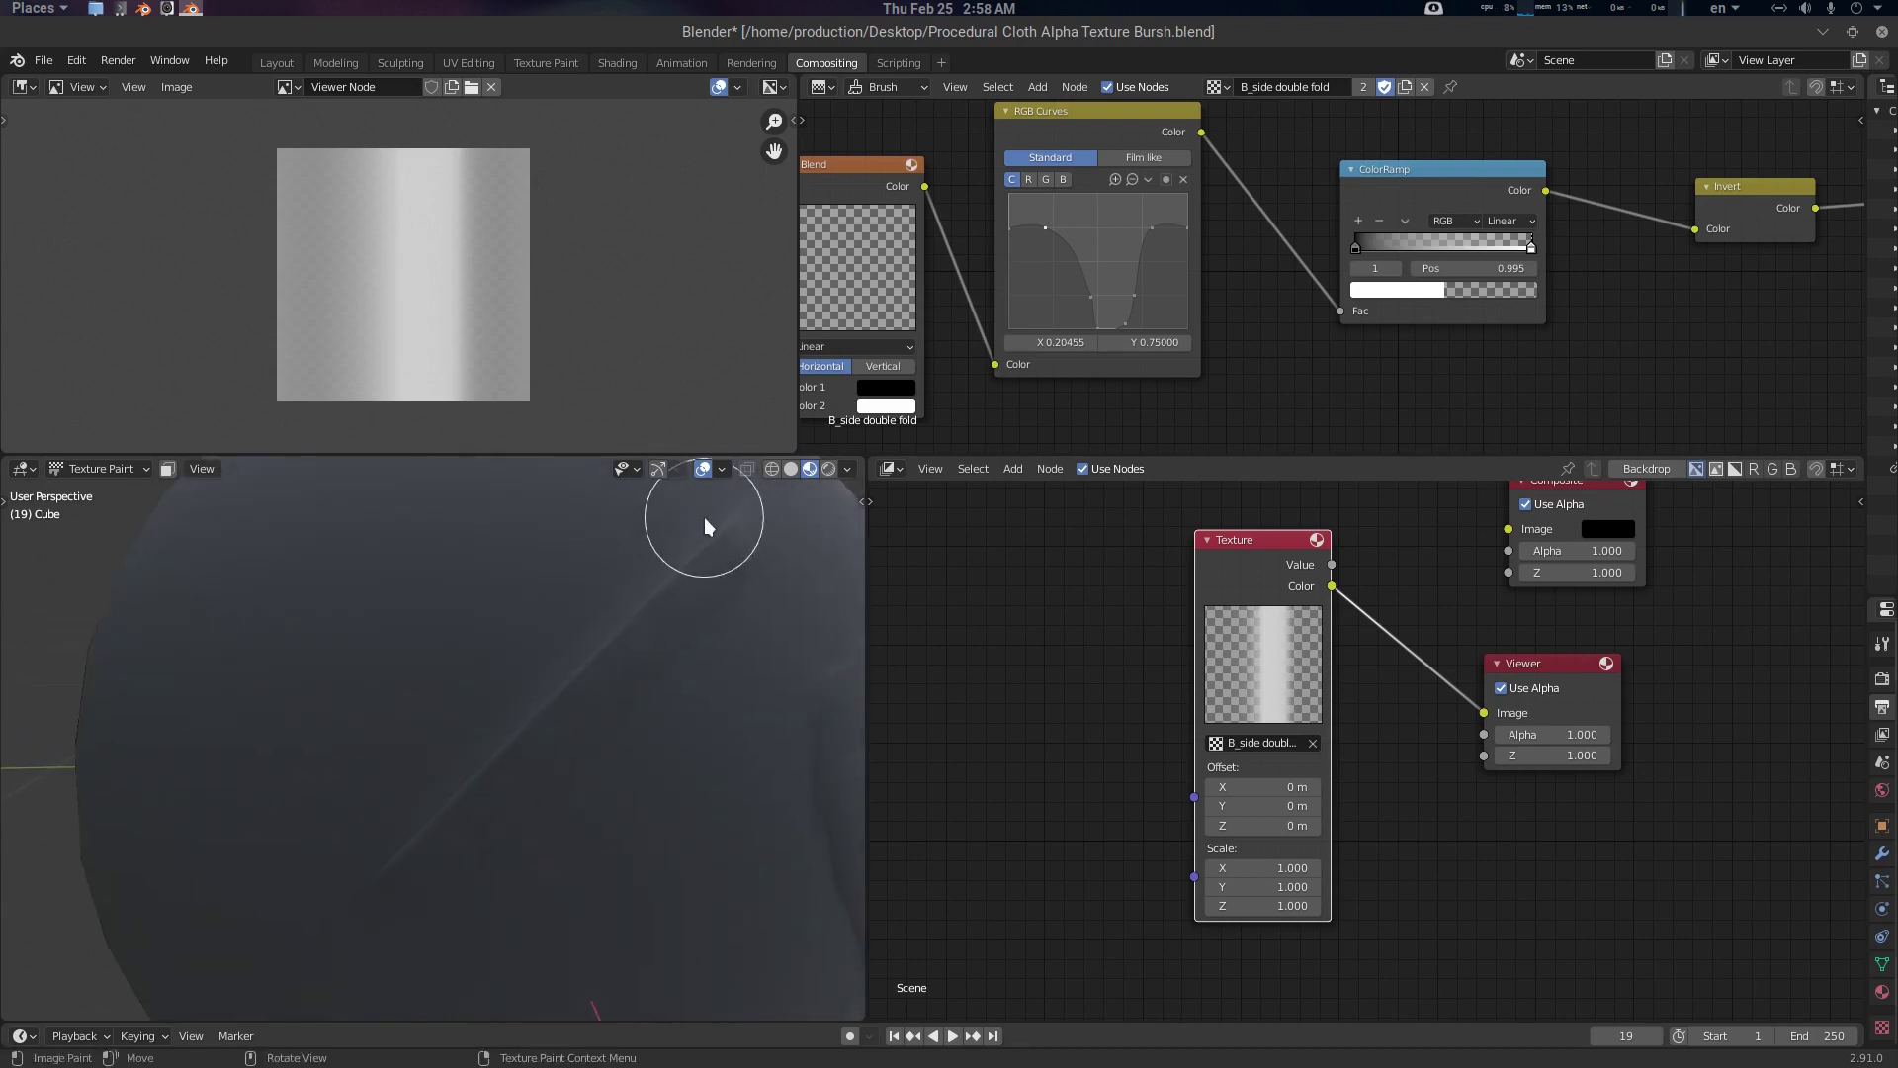
pyautogui.moveTo(624, 754); pyautogui.dragTo(614, 733, button='middle')
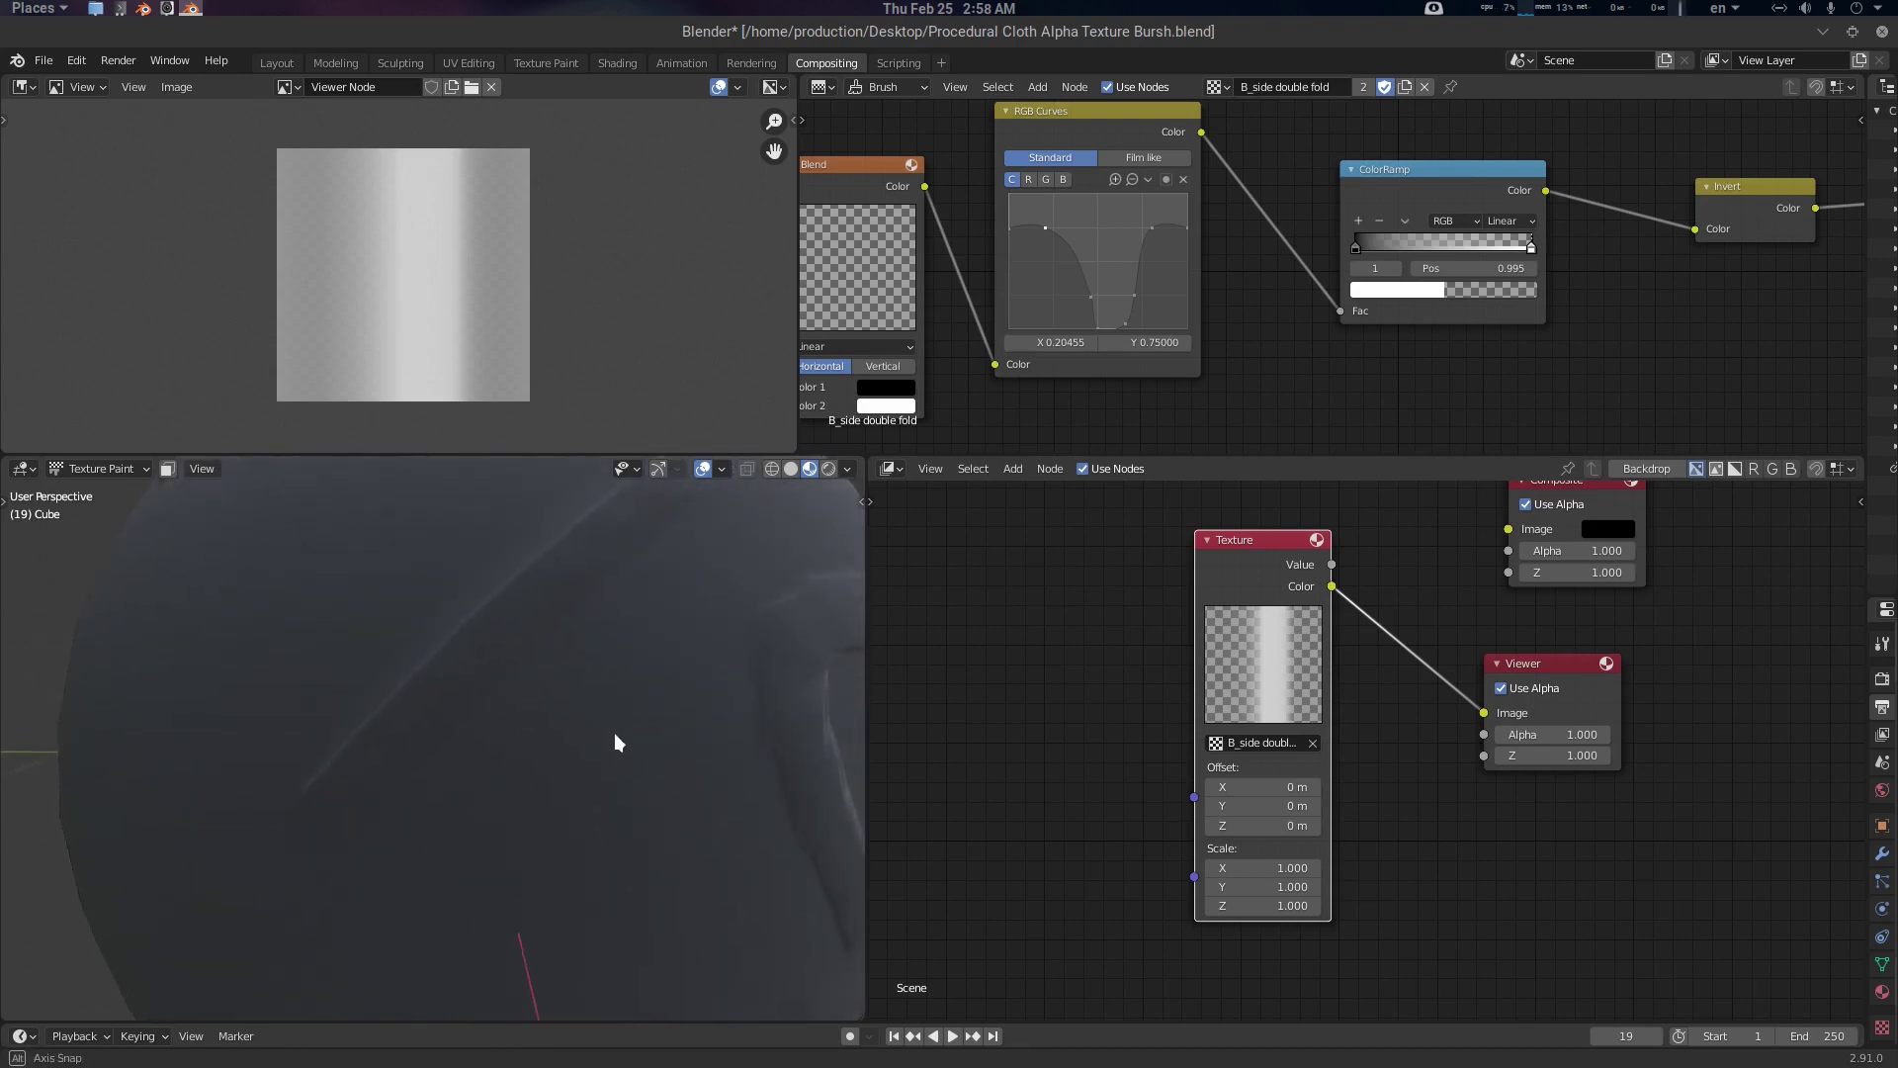
pyautogui.moveTo(412, 877)
pyautogui.mouseDown(button='middle')
pyautogui.moveTo(606, 775)
pyautogui.moveTo(575, 597)
pyautogui.mouseUp(button='middle')
pyautogui.moveTo(583, 662); pyautogui.dragTo(371, 543, button='middle')
pyautogui.moveTo(714, 751)
pyautogui.mouseDown(button='middle')
pyautogui.moveTo(603, 664)
pyautogui.moveTo(660, 681)
pyautogui.mouseUp(button='middle')
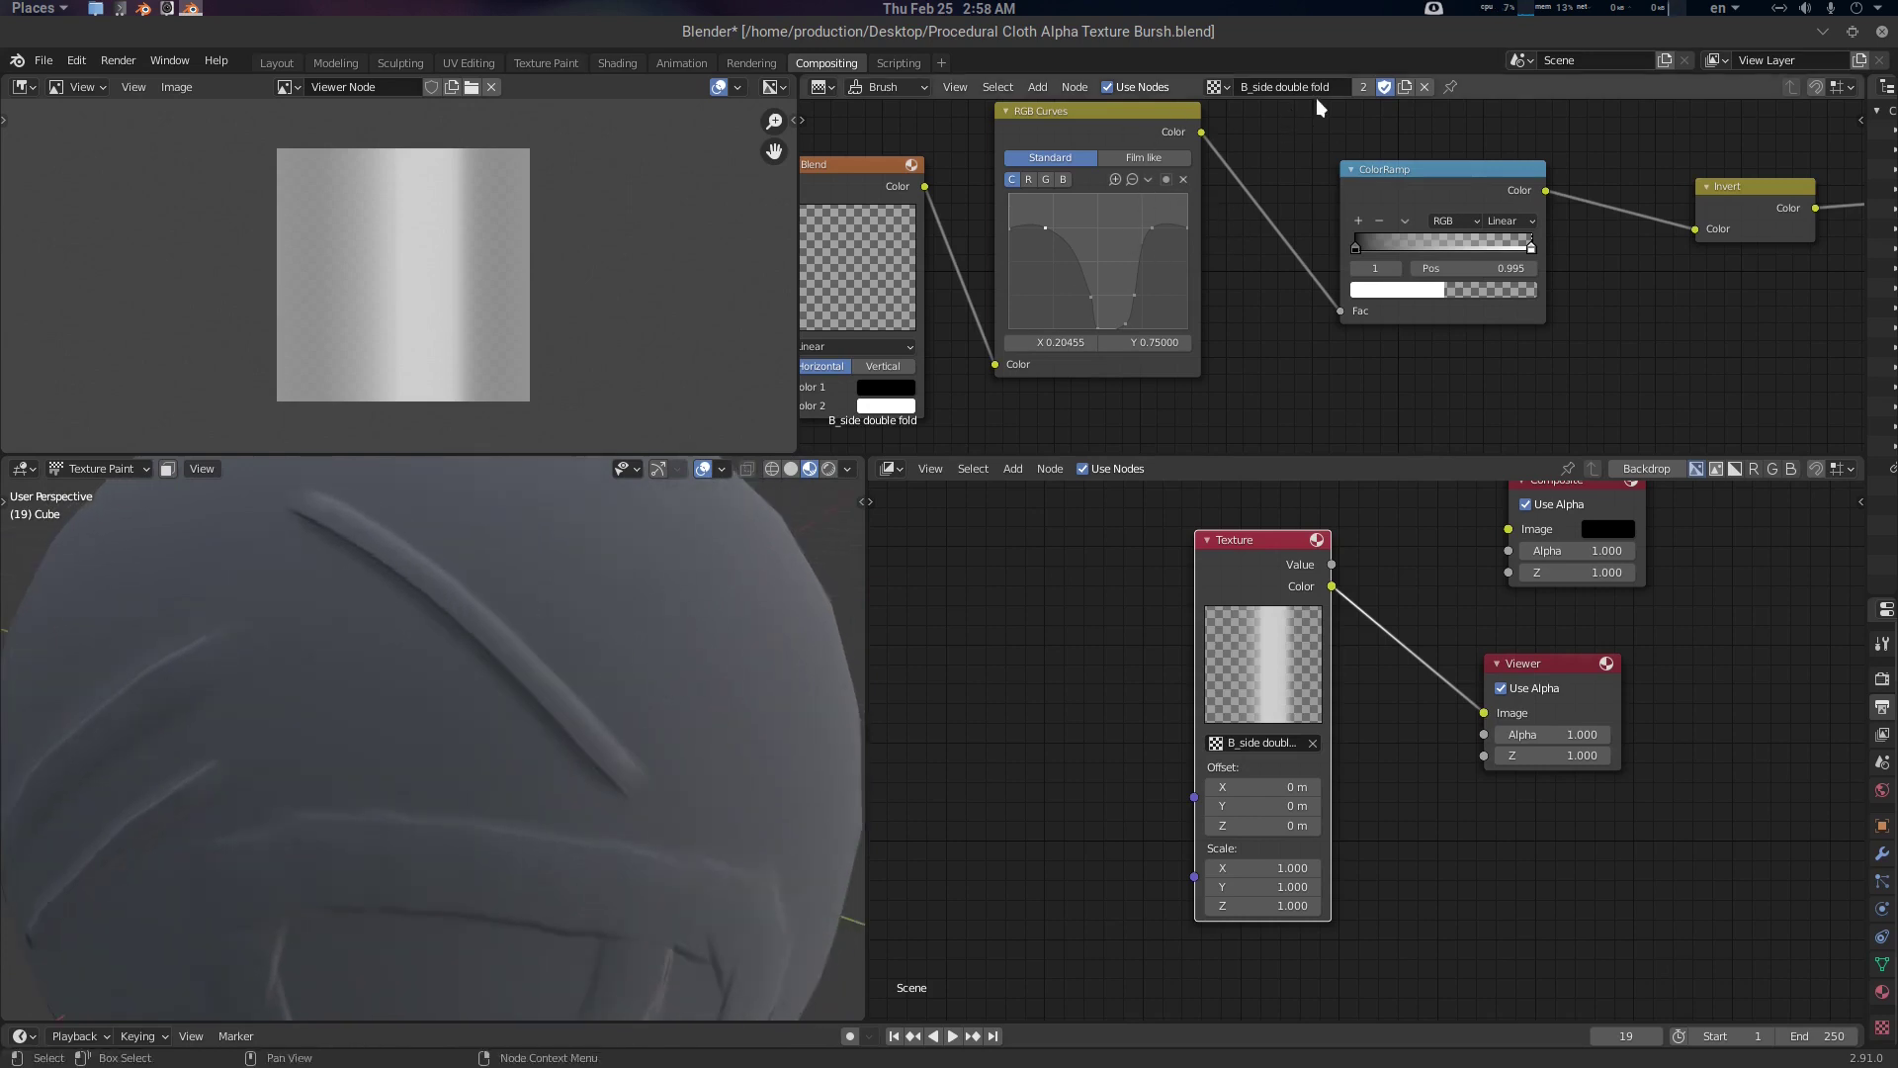
pyautogui.scroll(-2, 1123, 265)
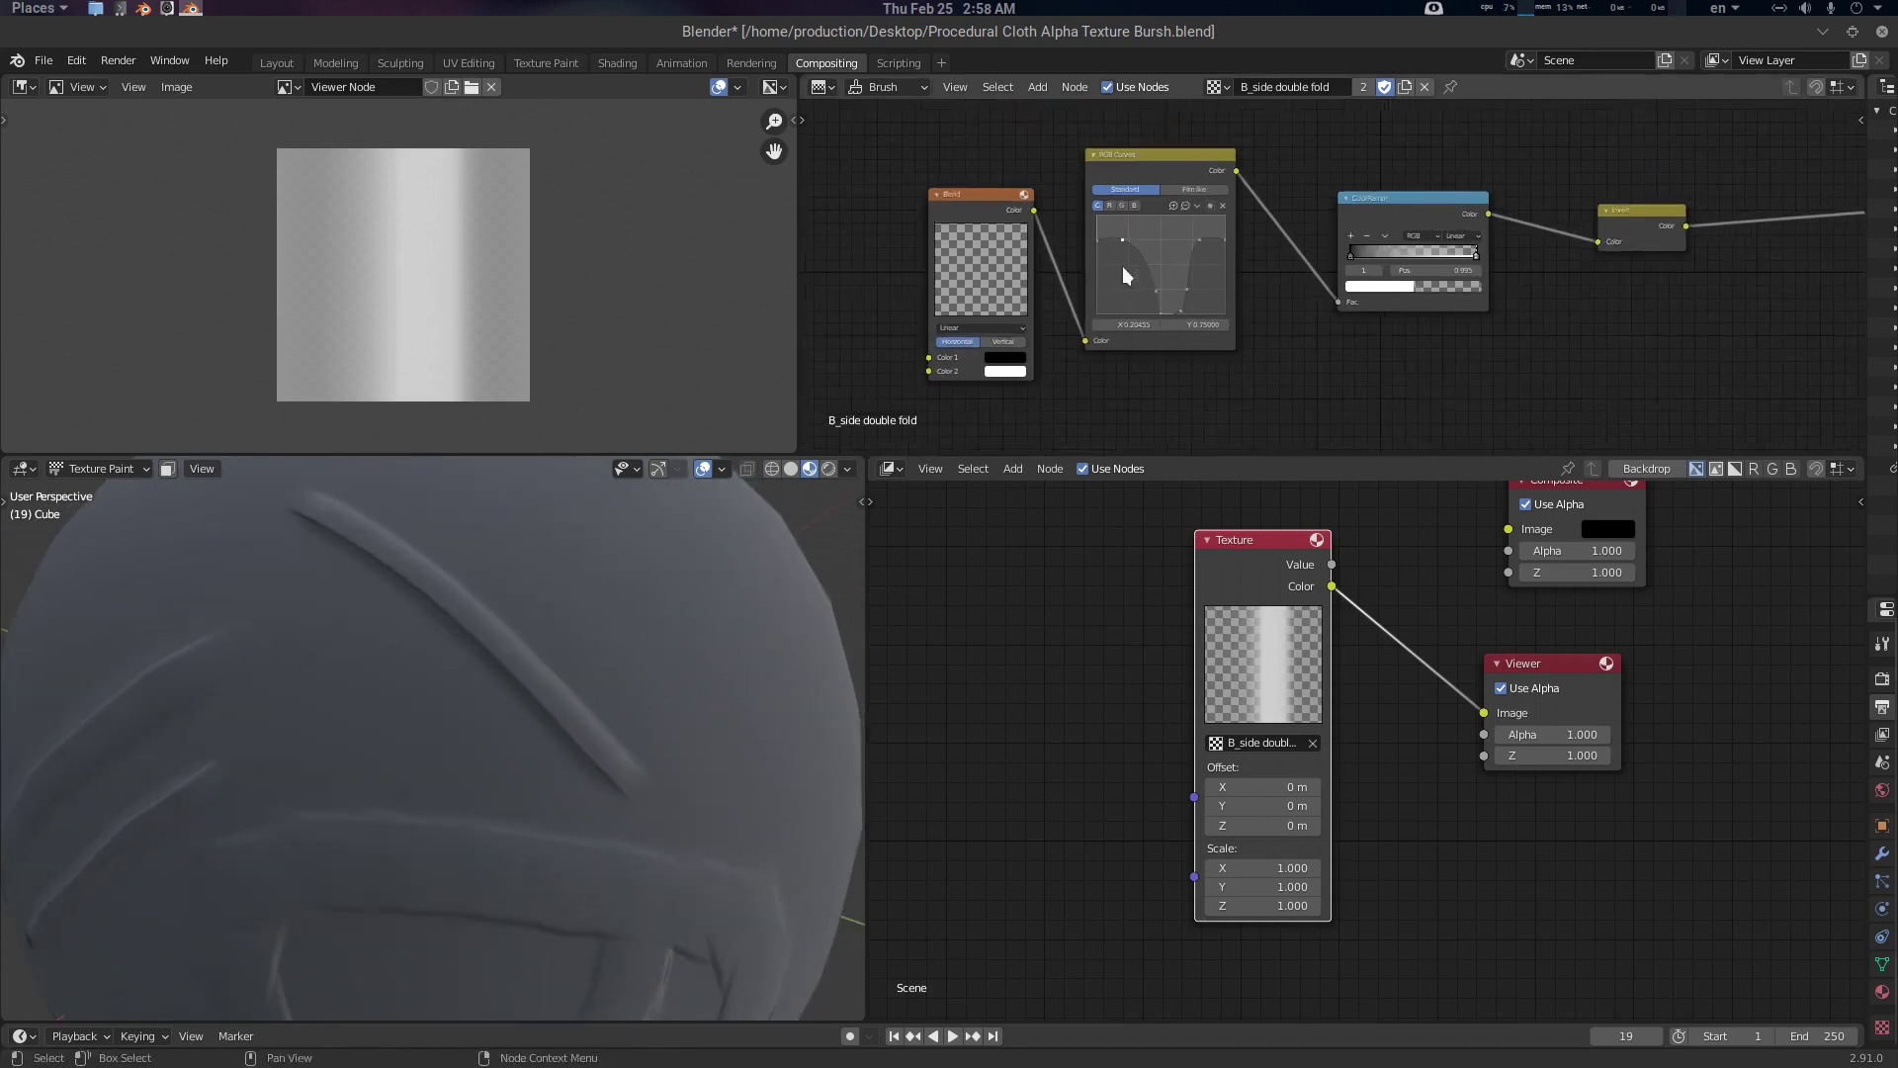
pyautogui.click(1219, 87)
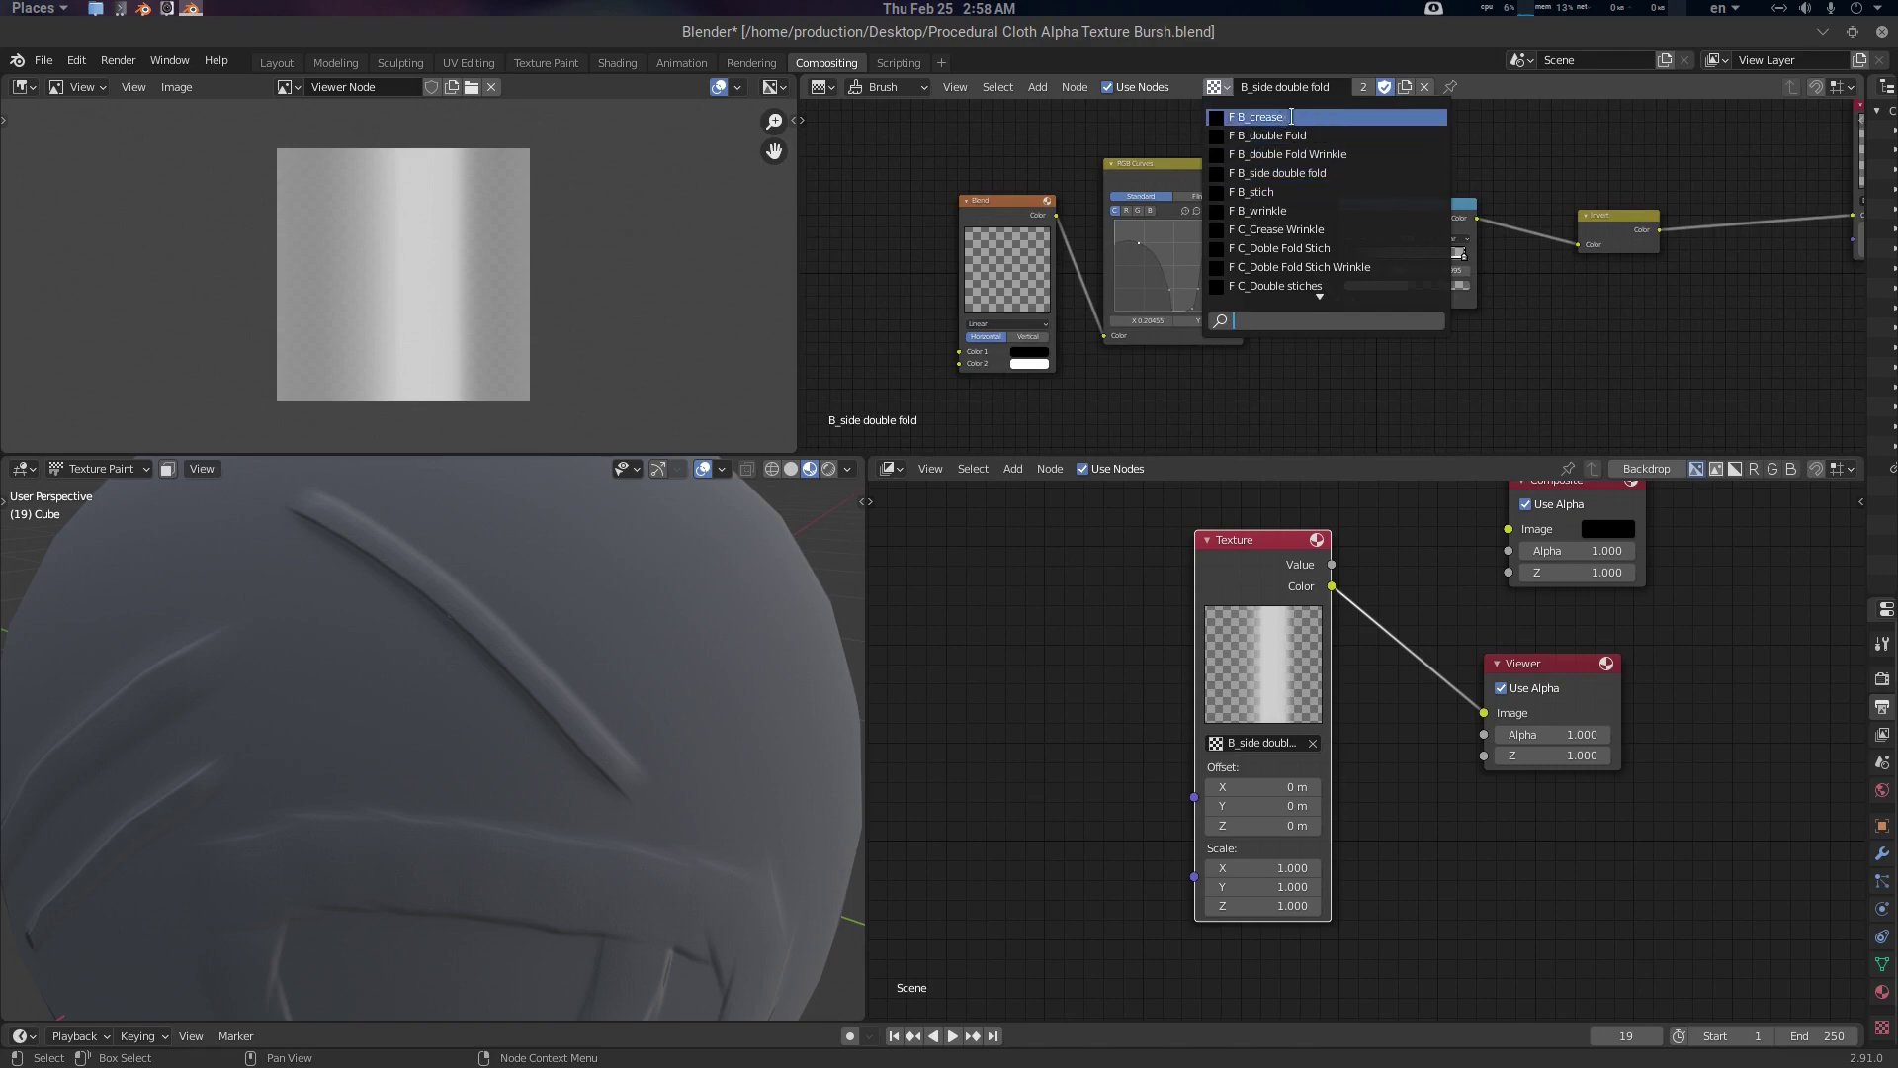
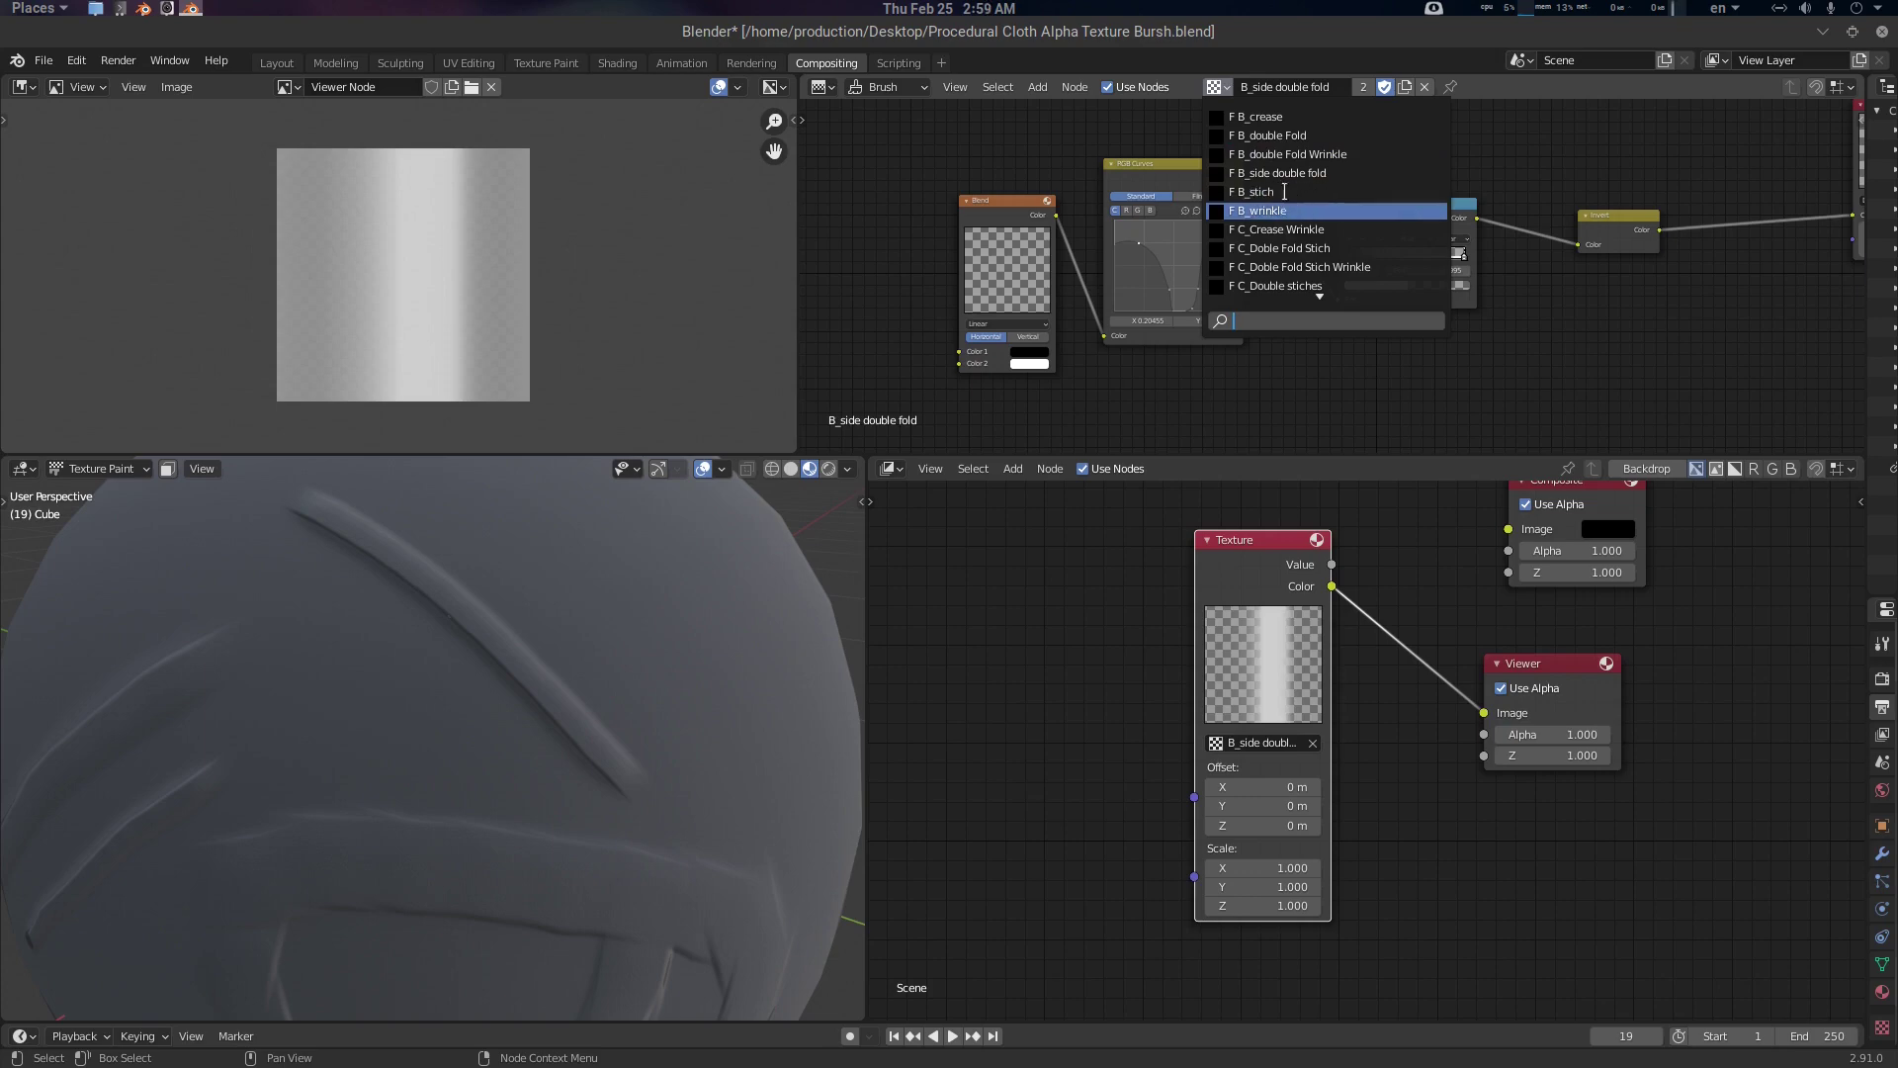
pyautogui.click(1538, 149)
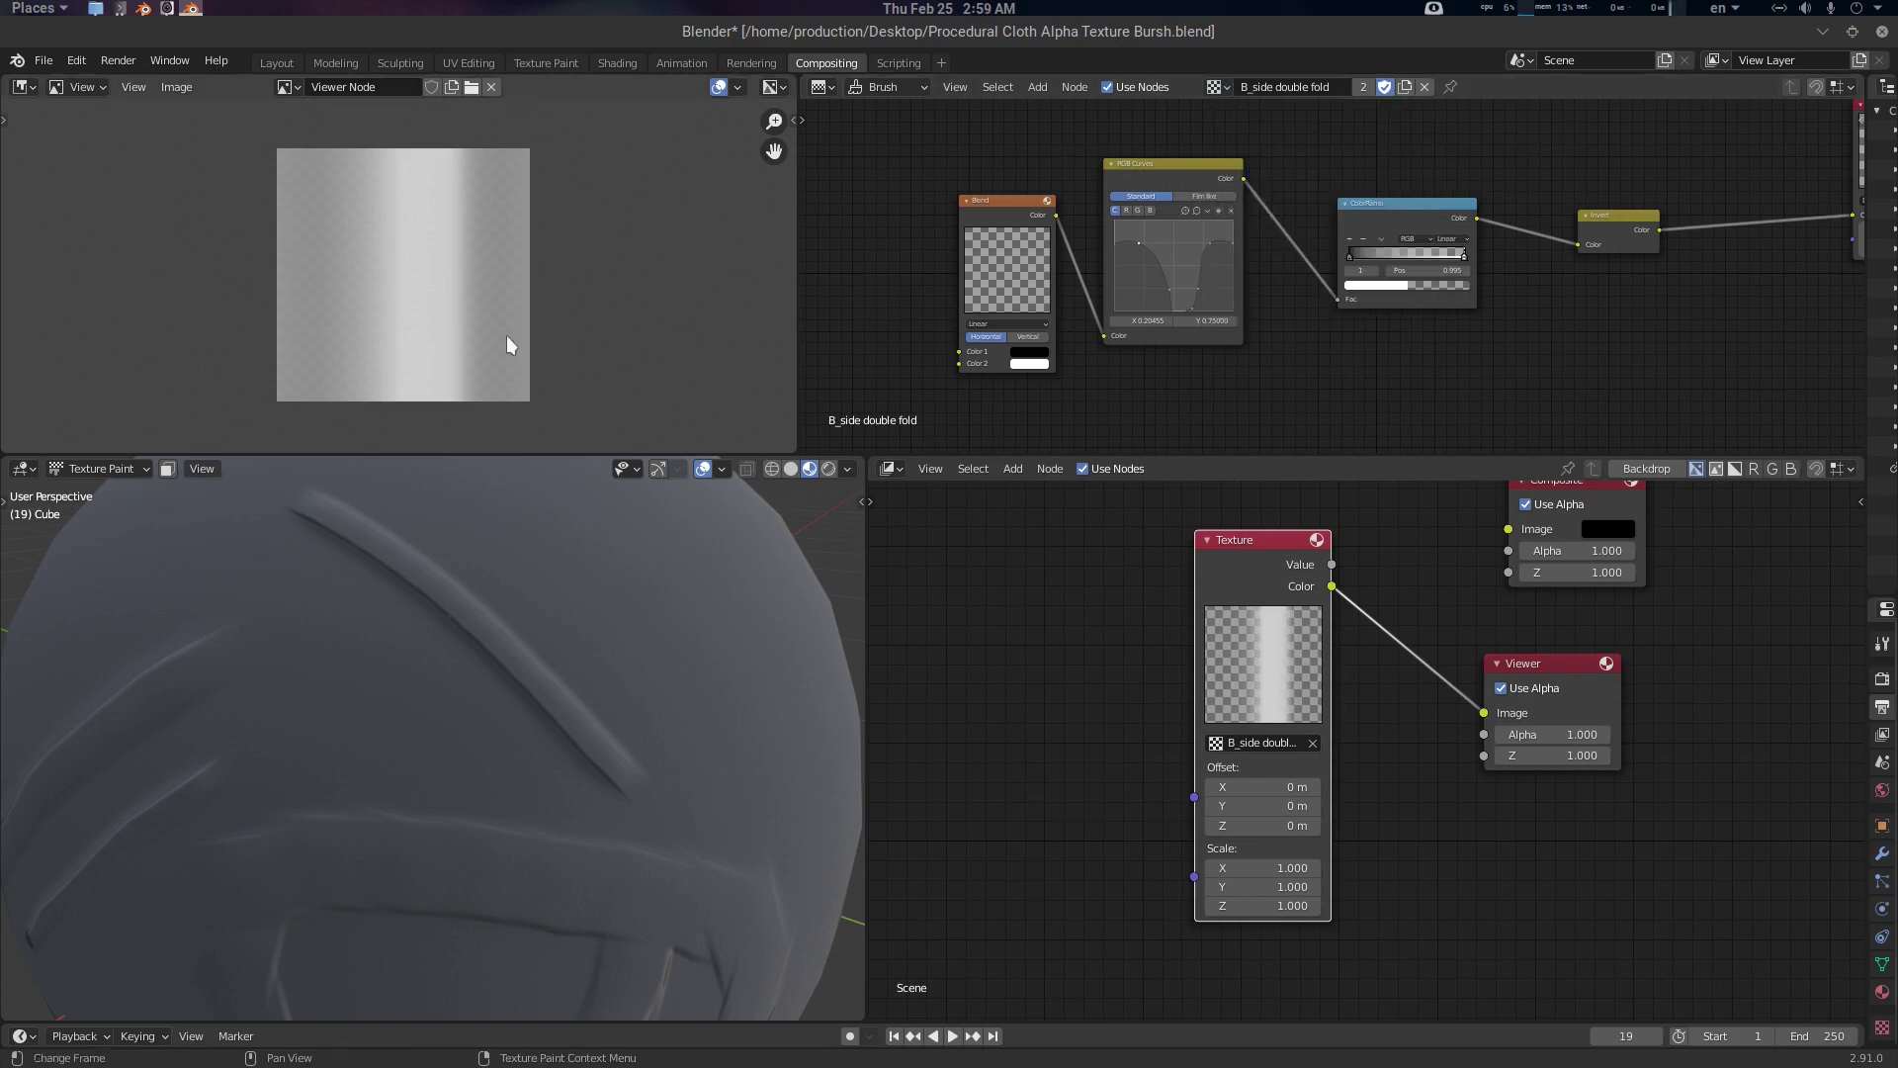
pyautogui.moveTo(514, 731); pyautogui.dragTo(347, 661, button='middle')
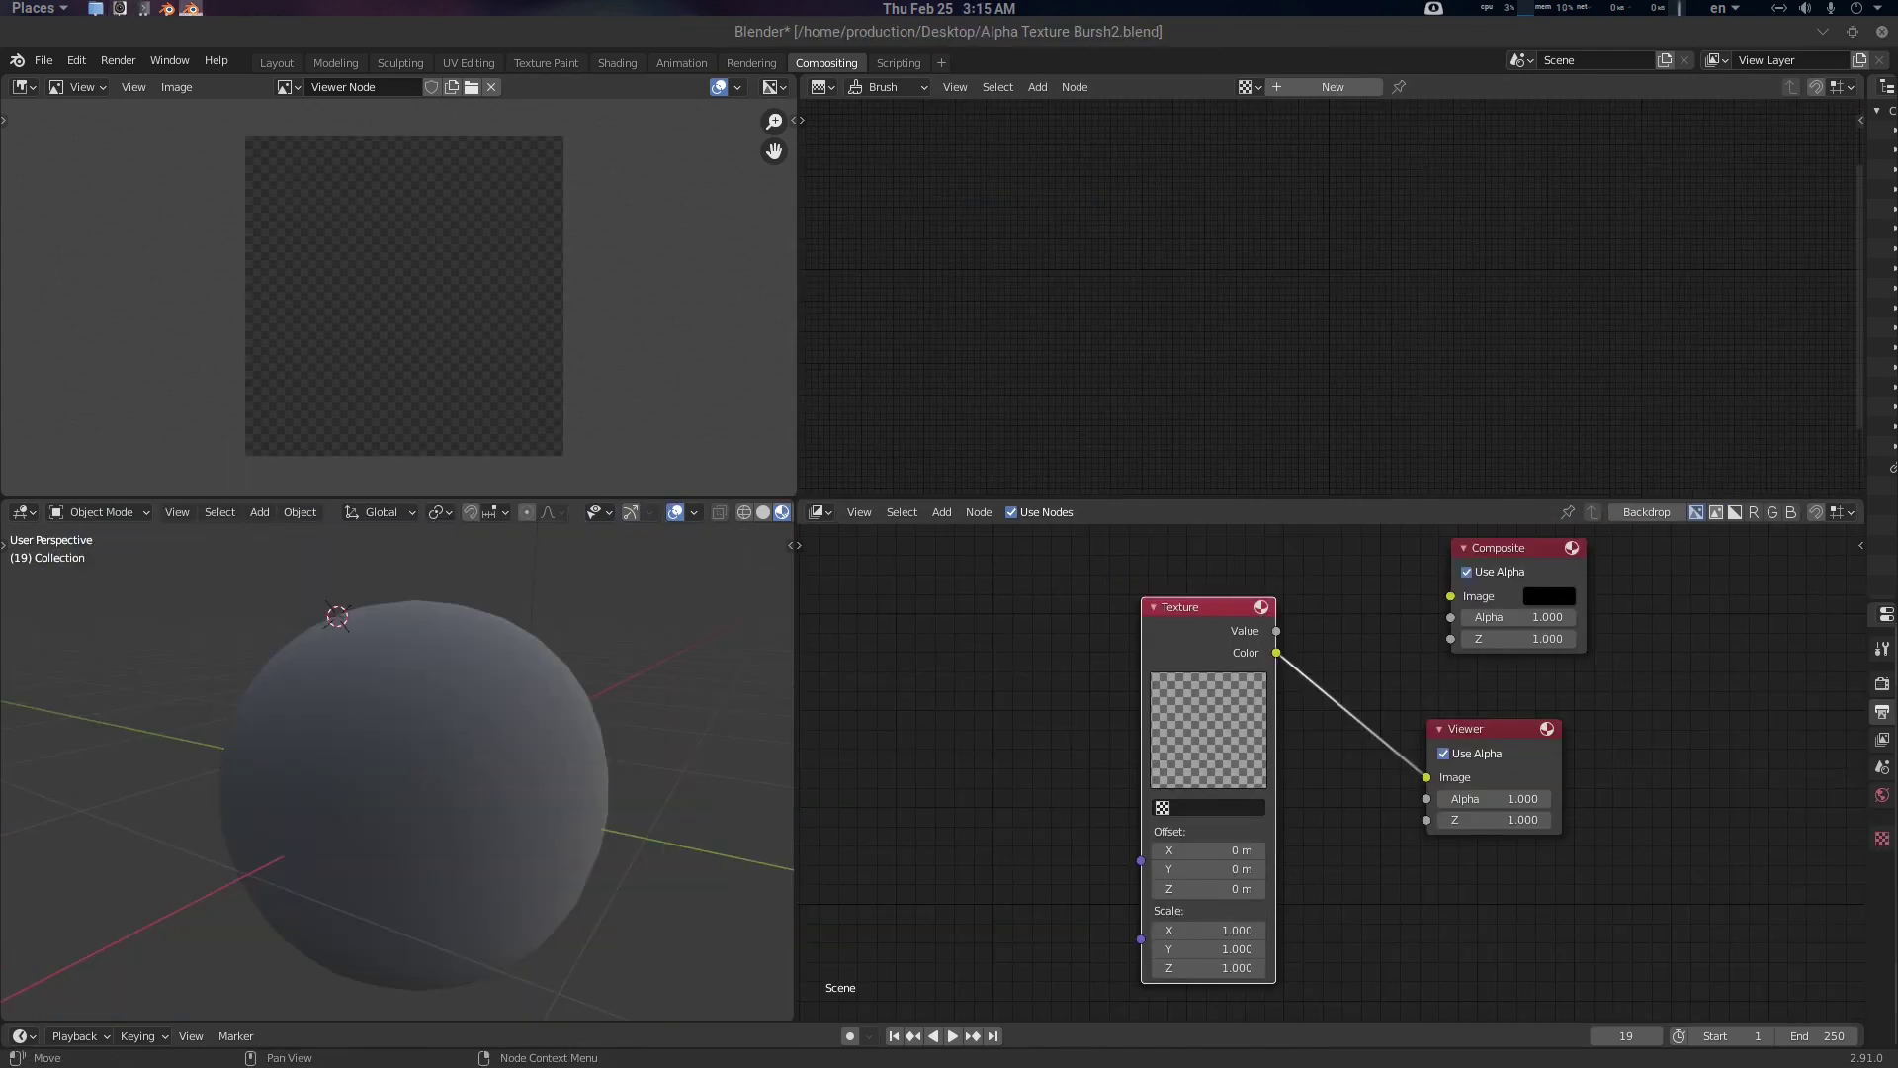
# Create a new brush texture named doublestich and enable nodes for it
pyautogui.click(1333, 87)
pyautogui.click(1291, 87)
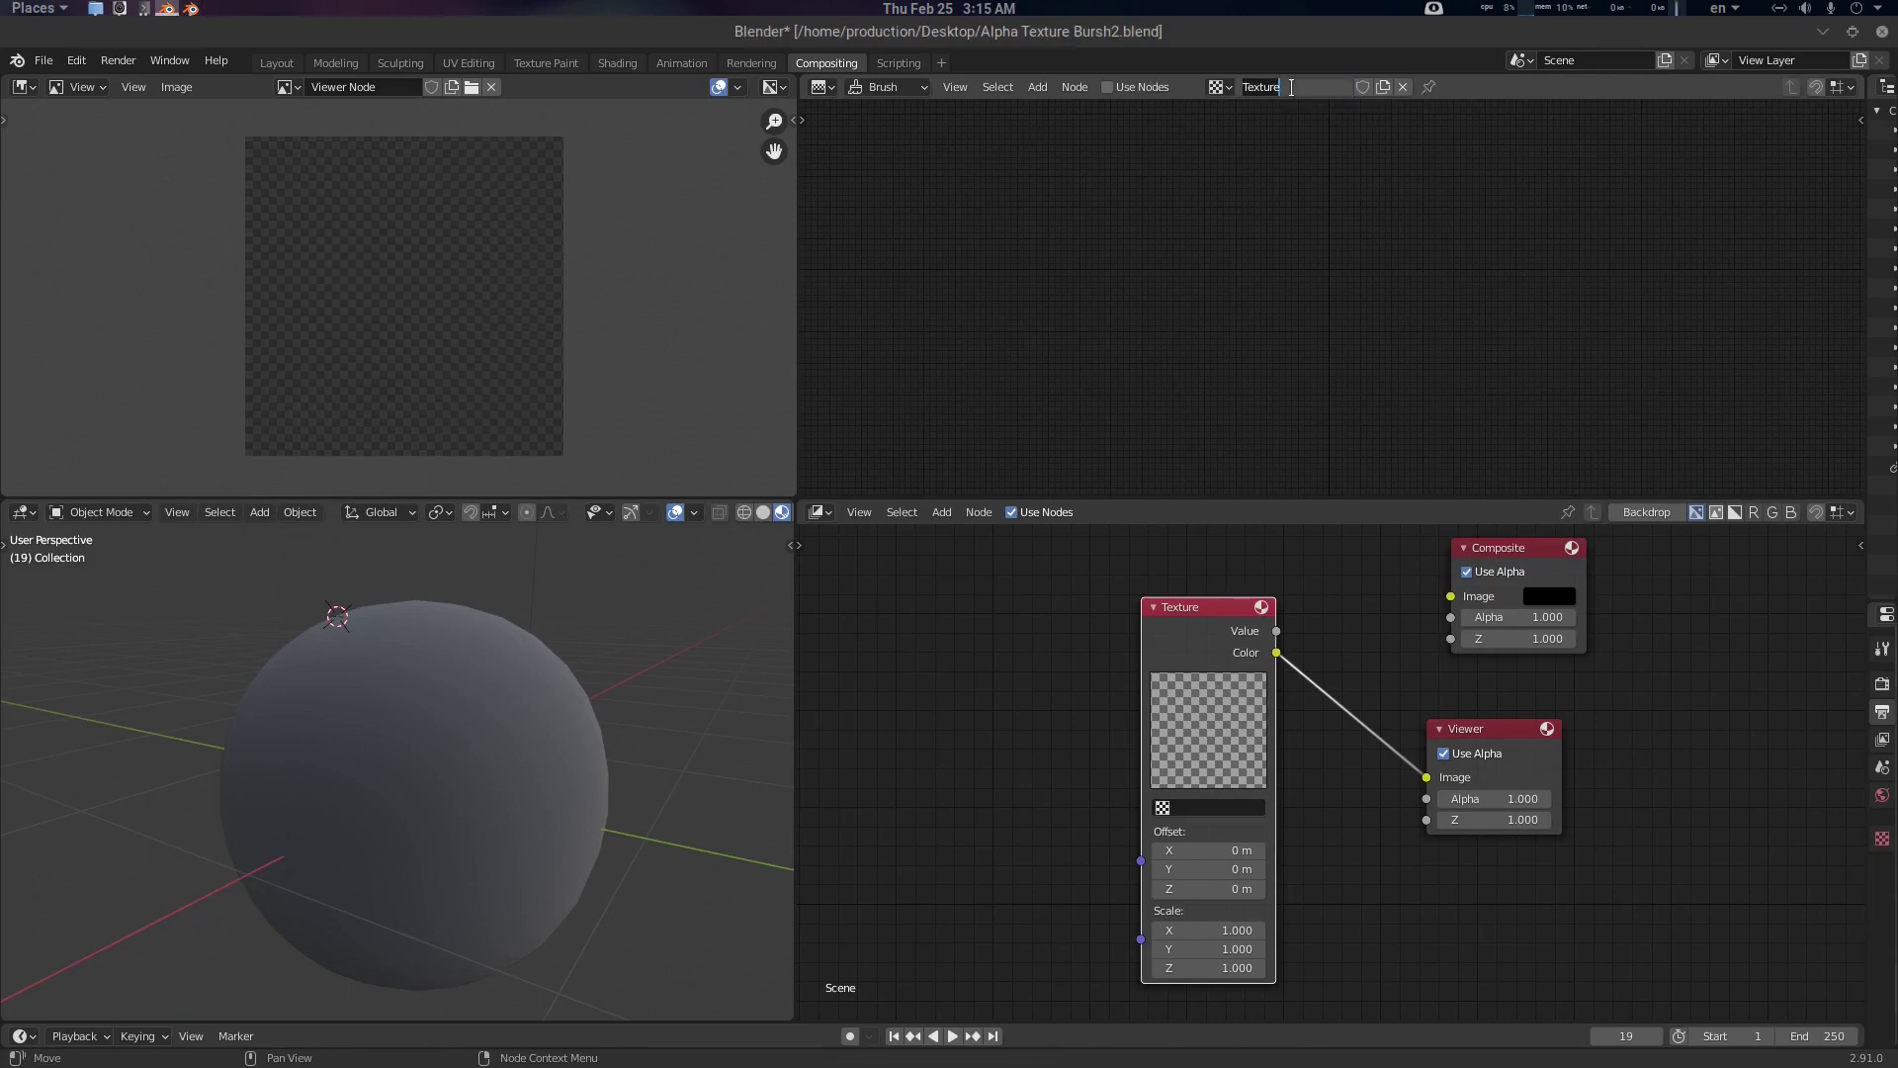
pyautogui.write('doublestich')
pyautogui.press('Return')
pyautogui.click(1127, 87)
# Delete the default node feeding the Output in doublestich and assign doublestich to the compositor's Texture node
pyautogui.moveTo(1282, 296); pyautogui.dragTo(1233, 339, button='middle')
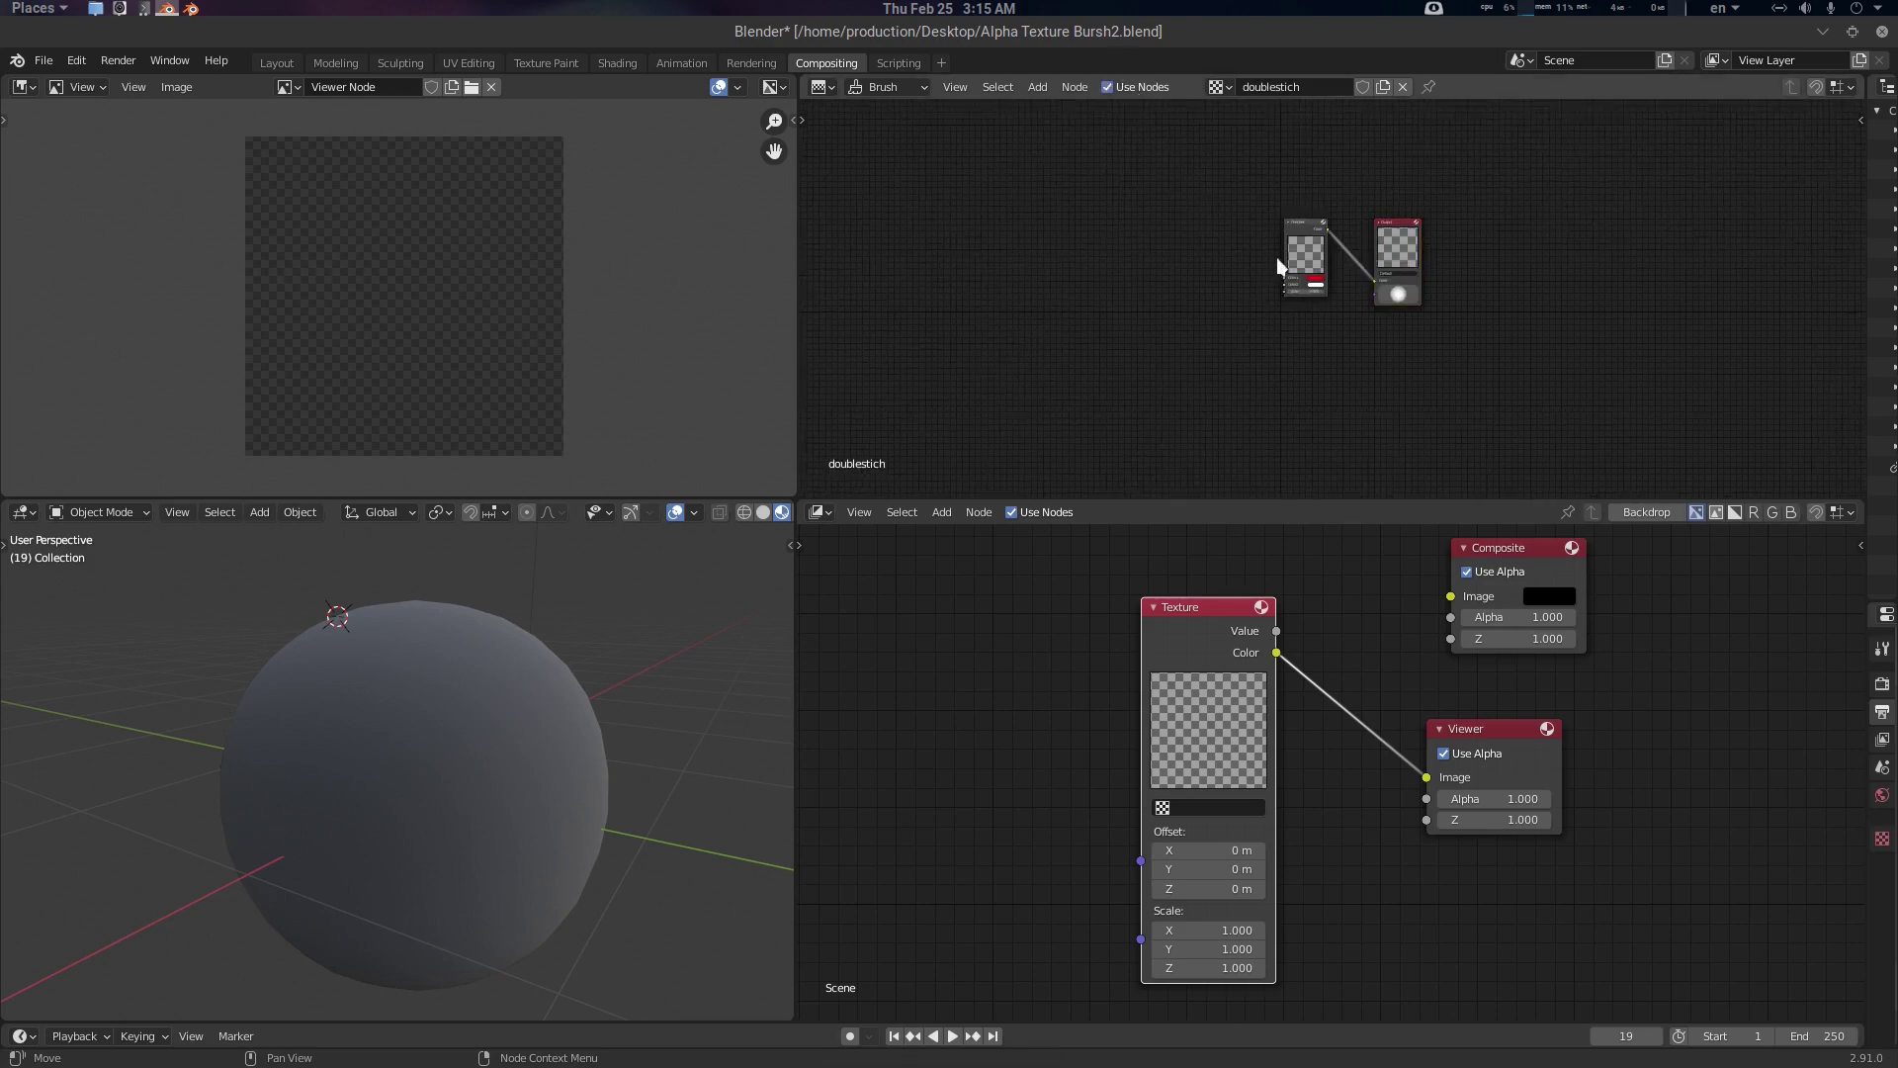
pyautogui.moveTo(1294, 240); pyautogui.dragTo(1254, 238)
pyautogui.press('Delete')
pyautogui.click(1214, 809)
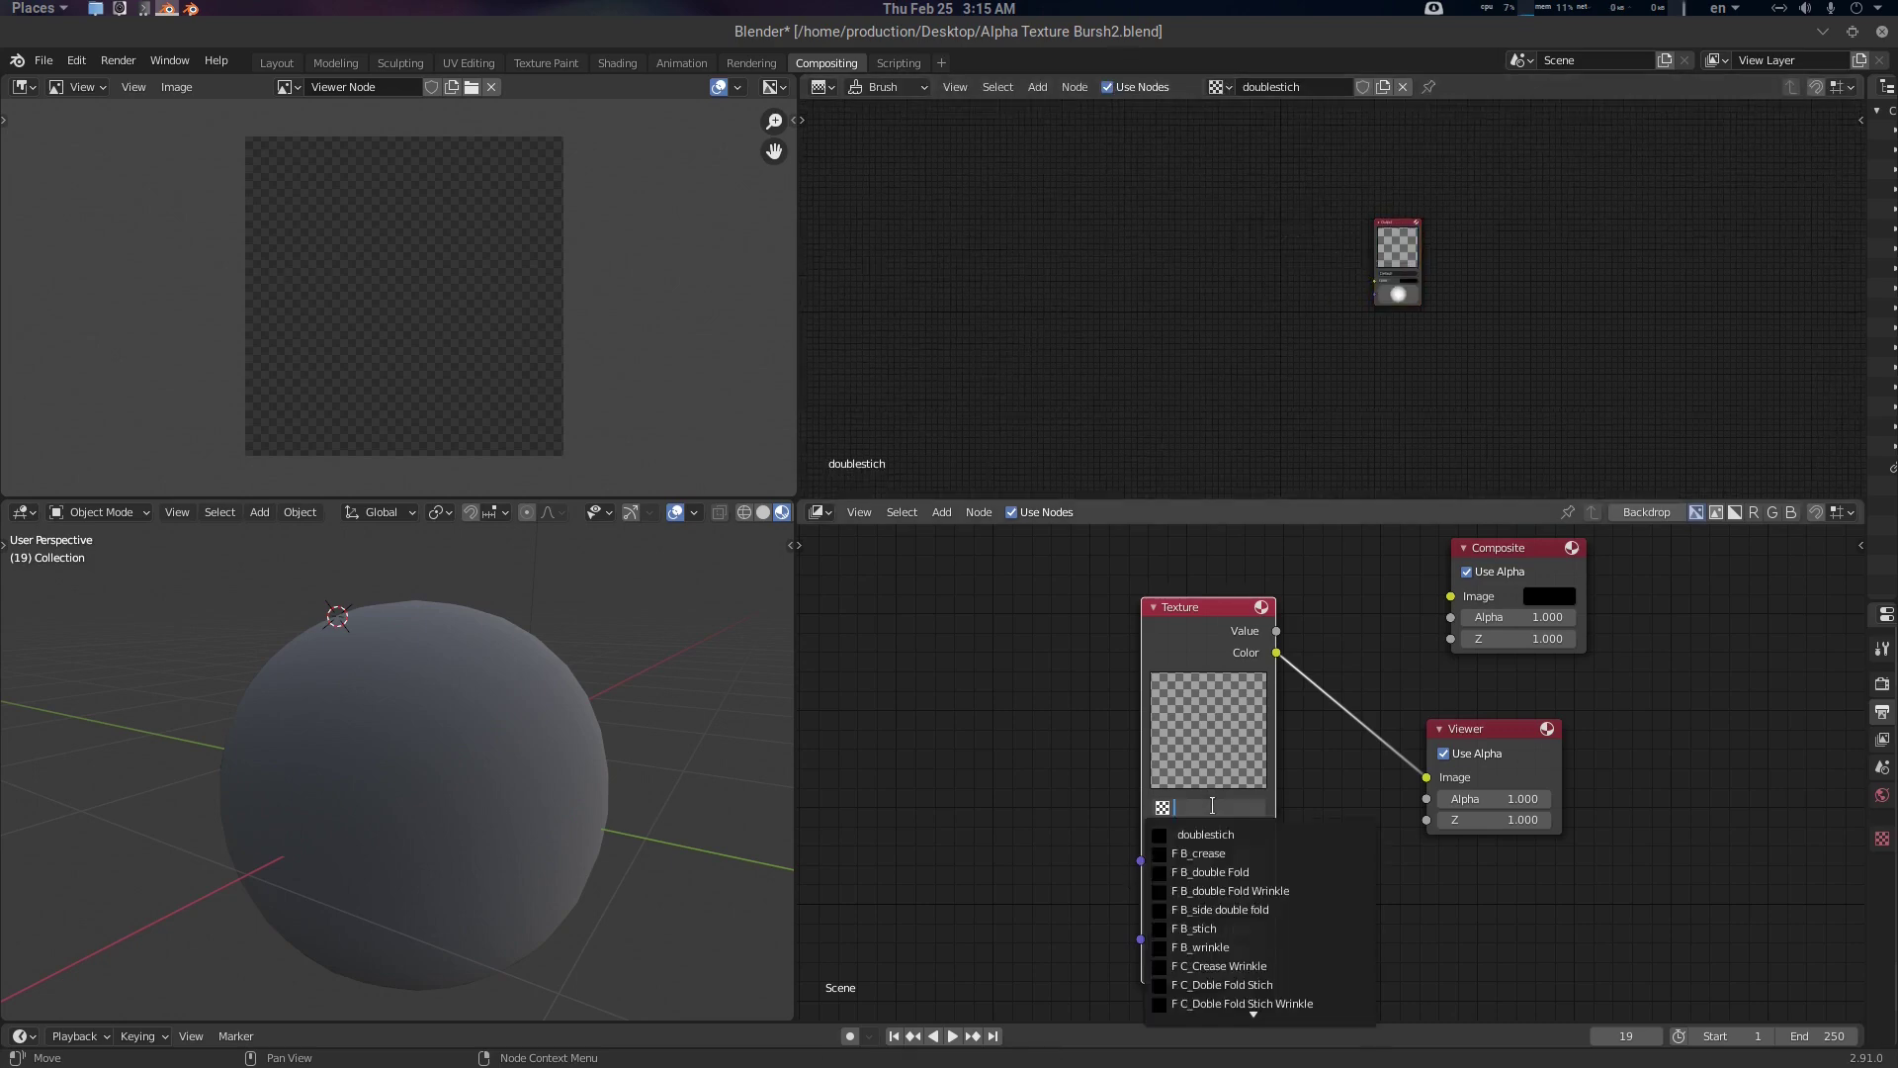
pyautogui.click(1222, 835)
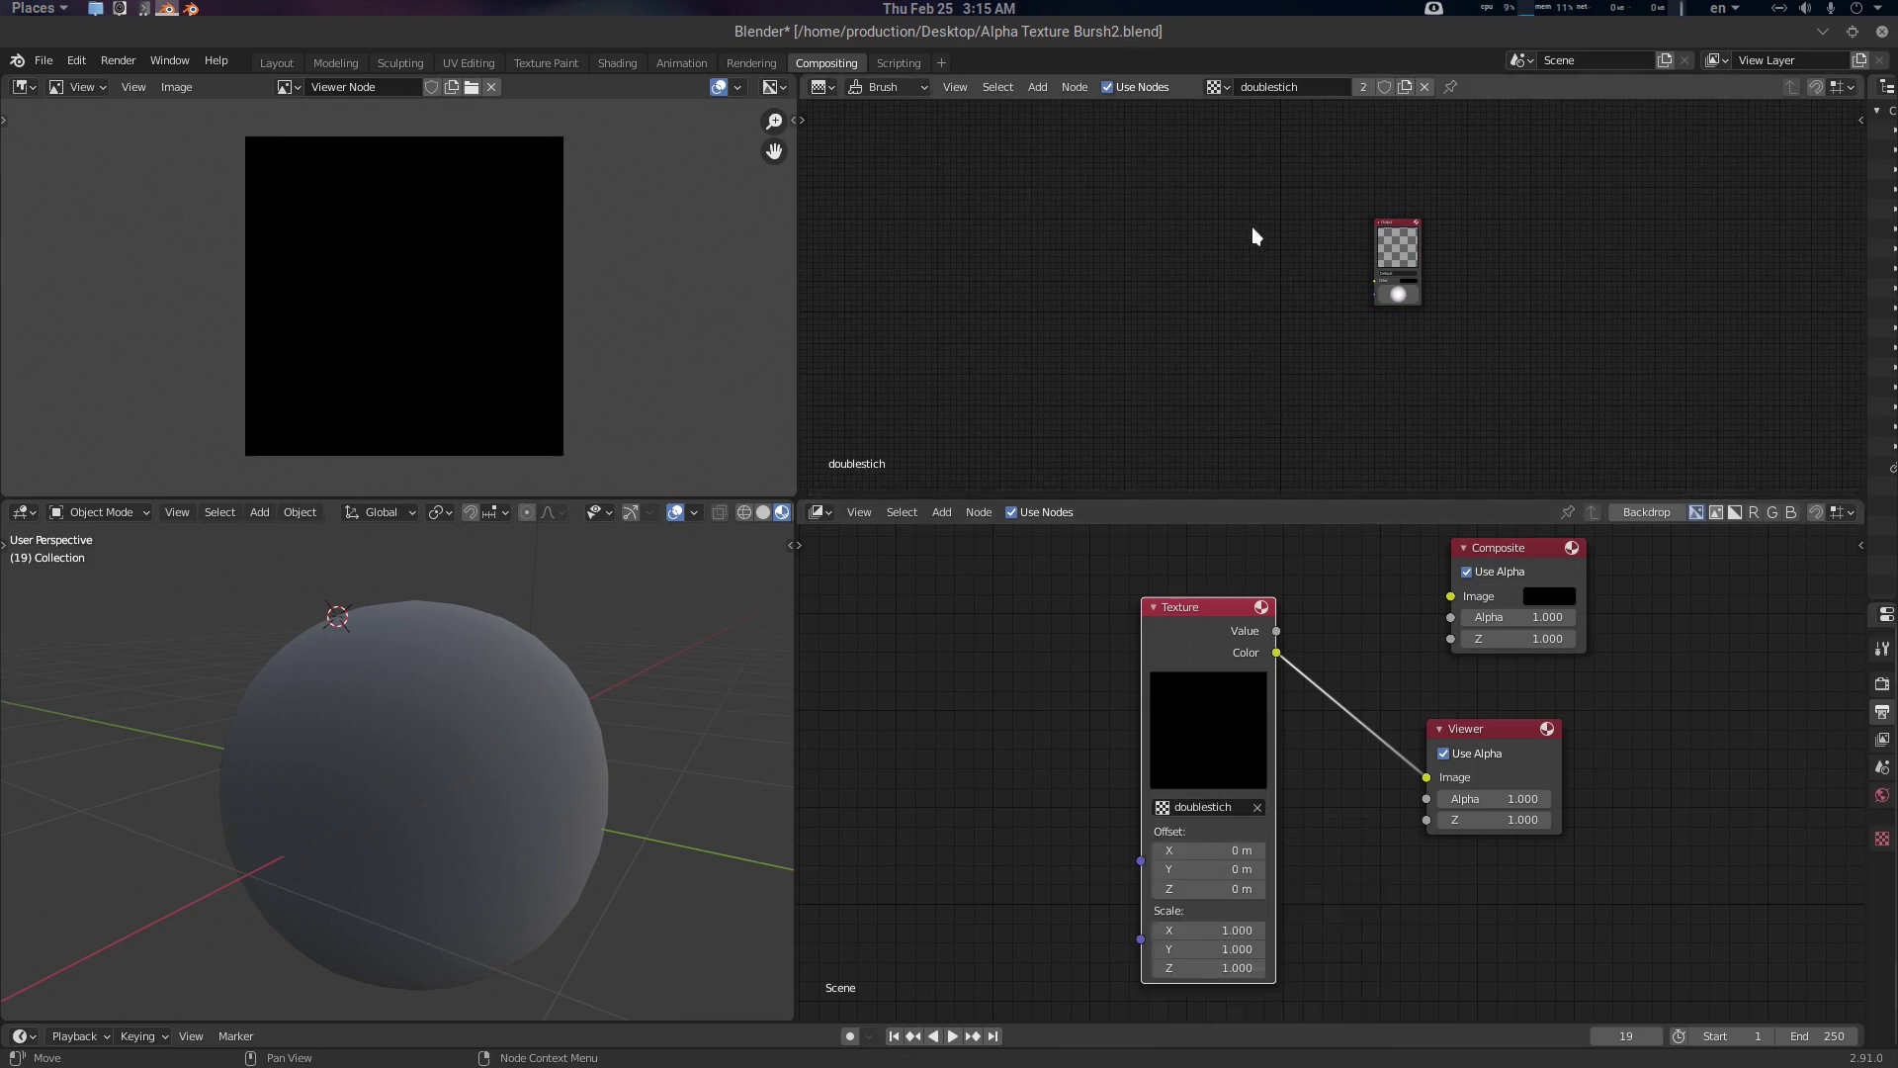
# Open the B_stich texture and copy all of its nodes except the Output
pyautogui.click(1217, 87)
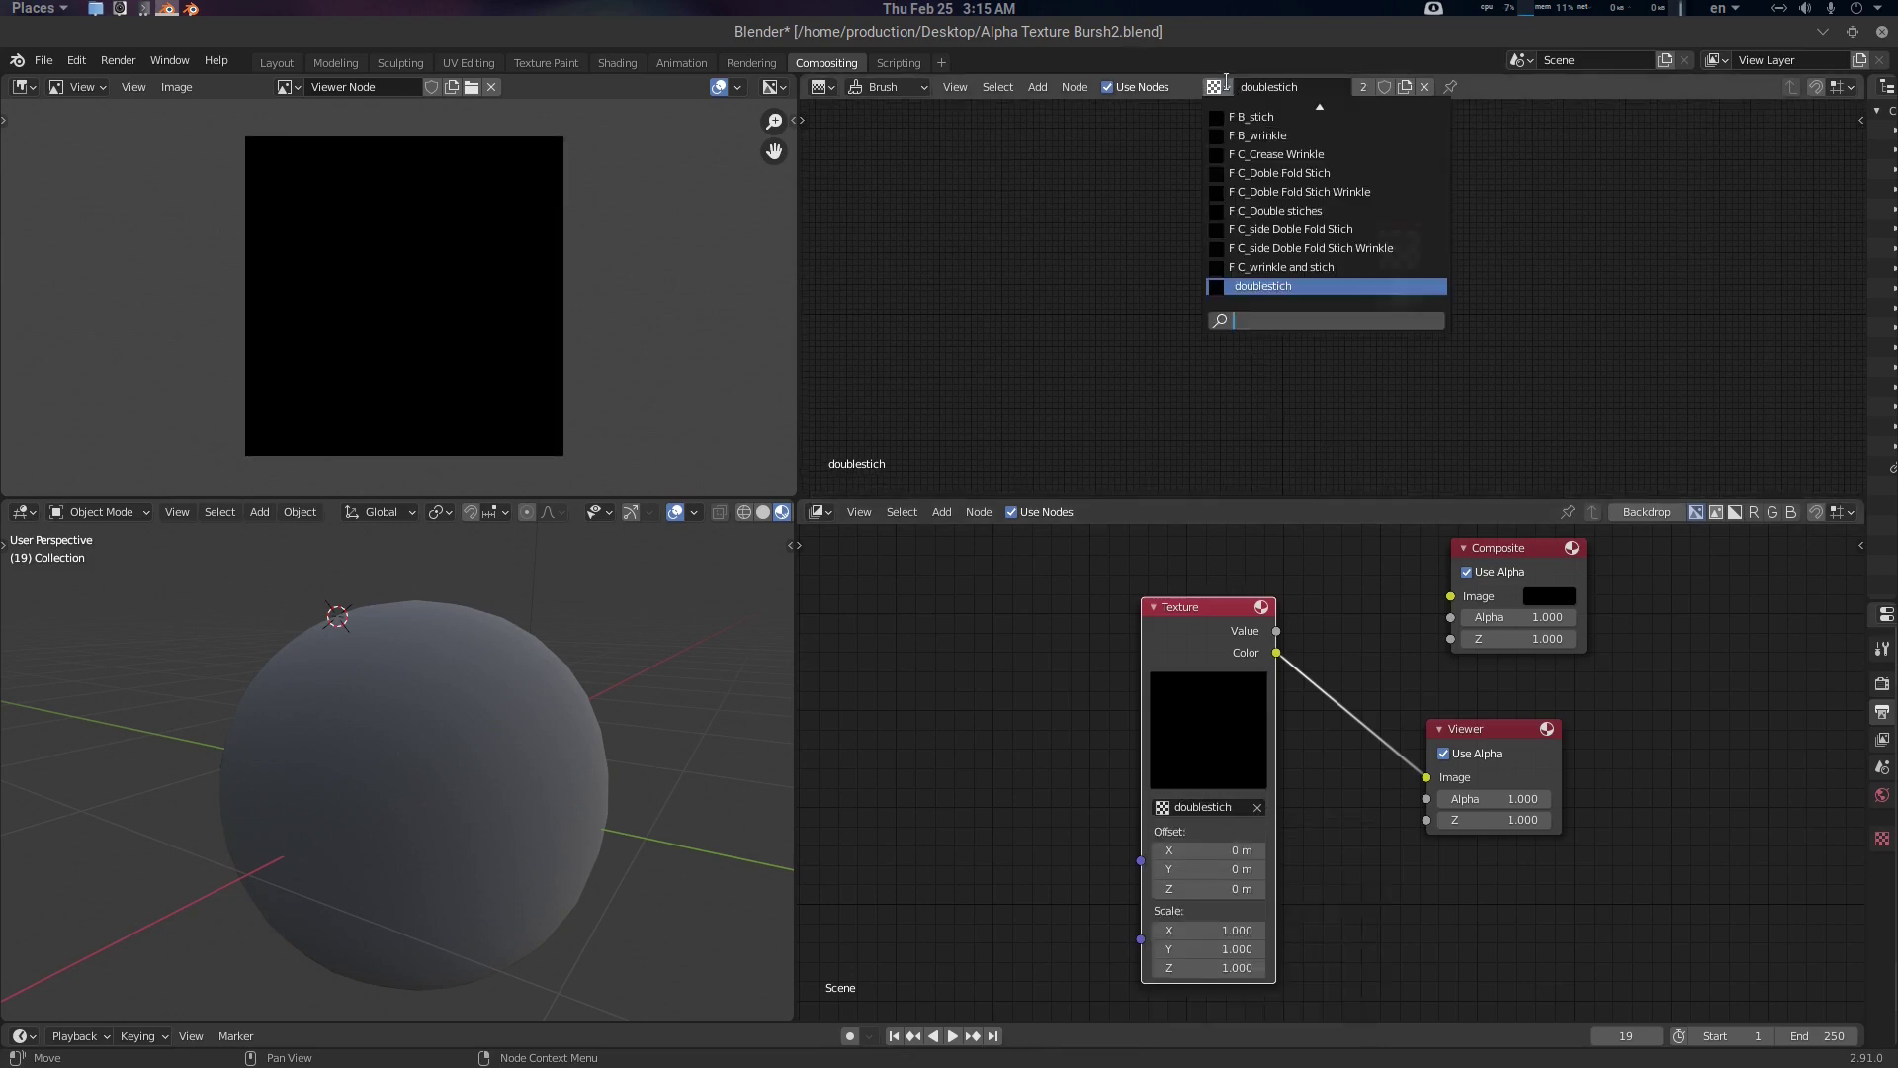
pyautogui.click(1289, 115)
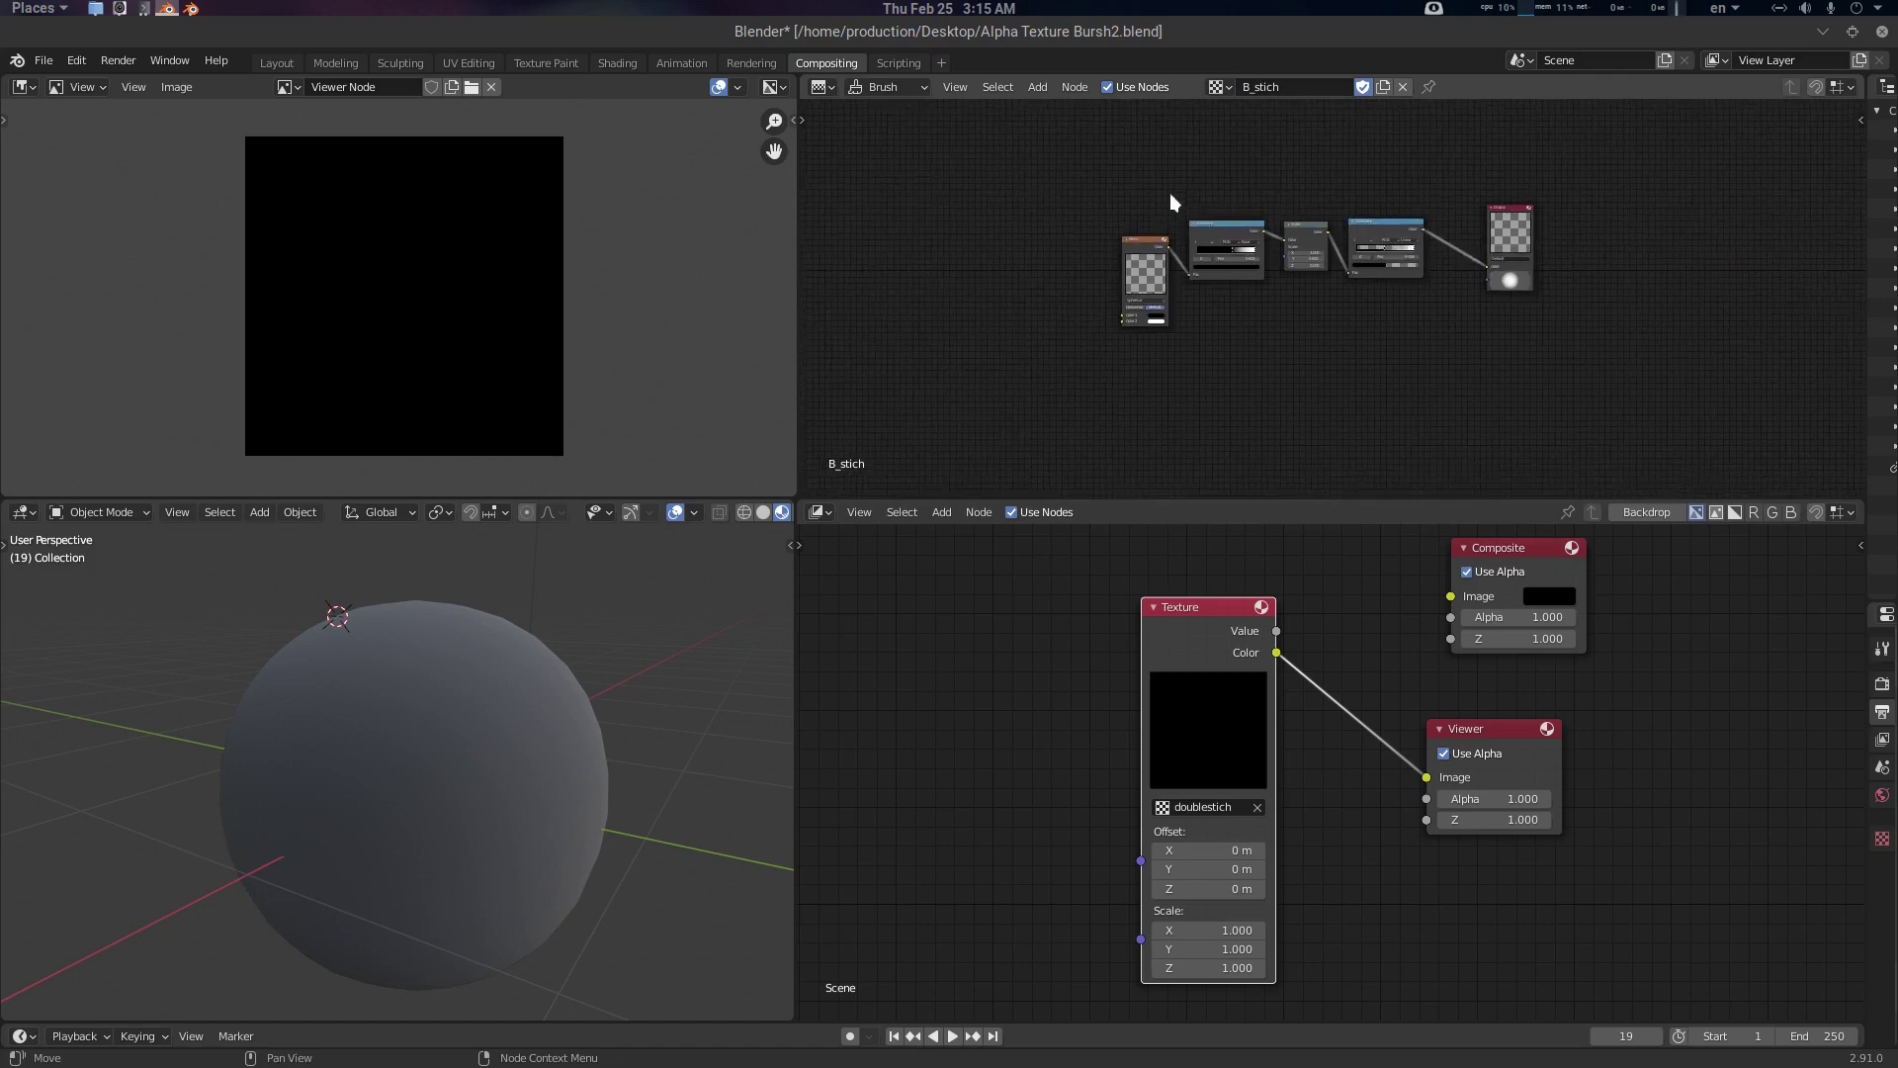
pyautogui.scroll(2, 1344, 240)
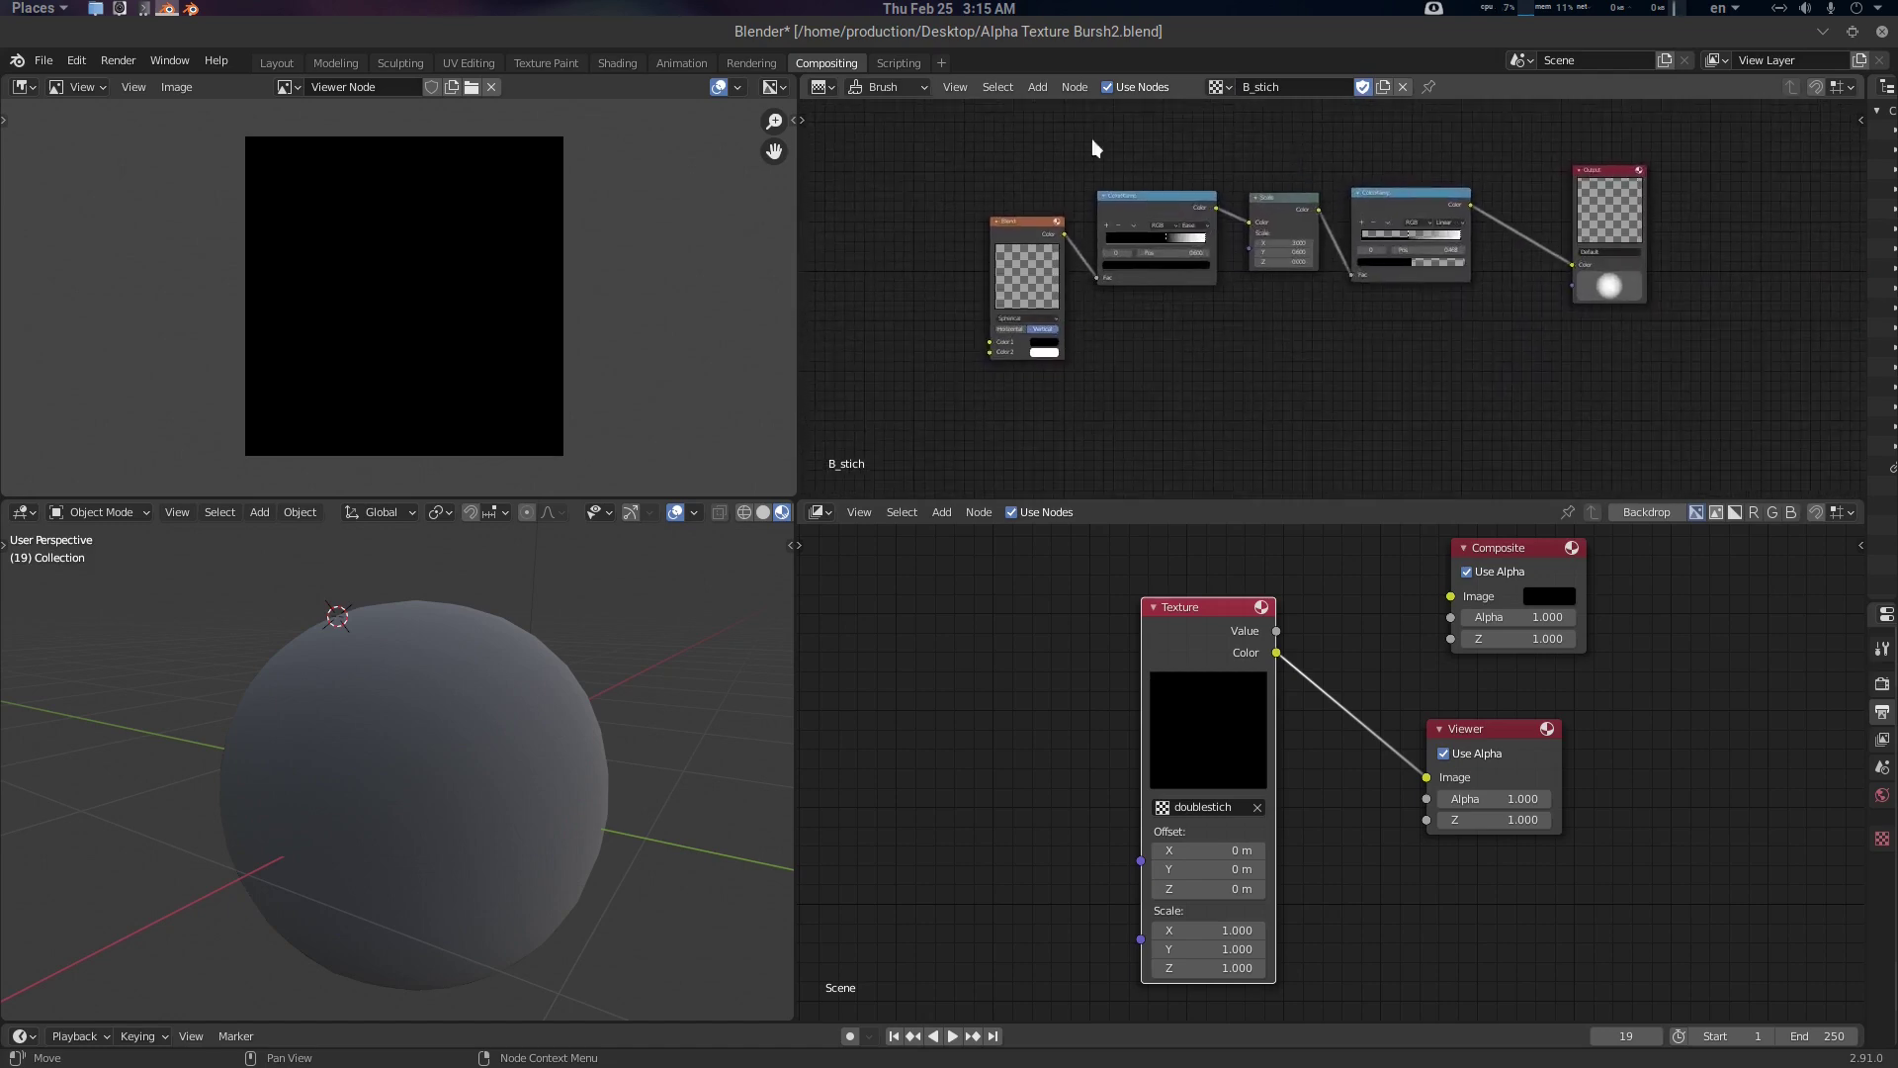
pyautogui.moveTo(1016, 149); pyautogui.dragTo(1450, 378)
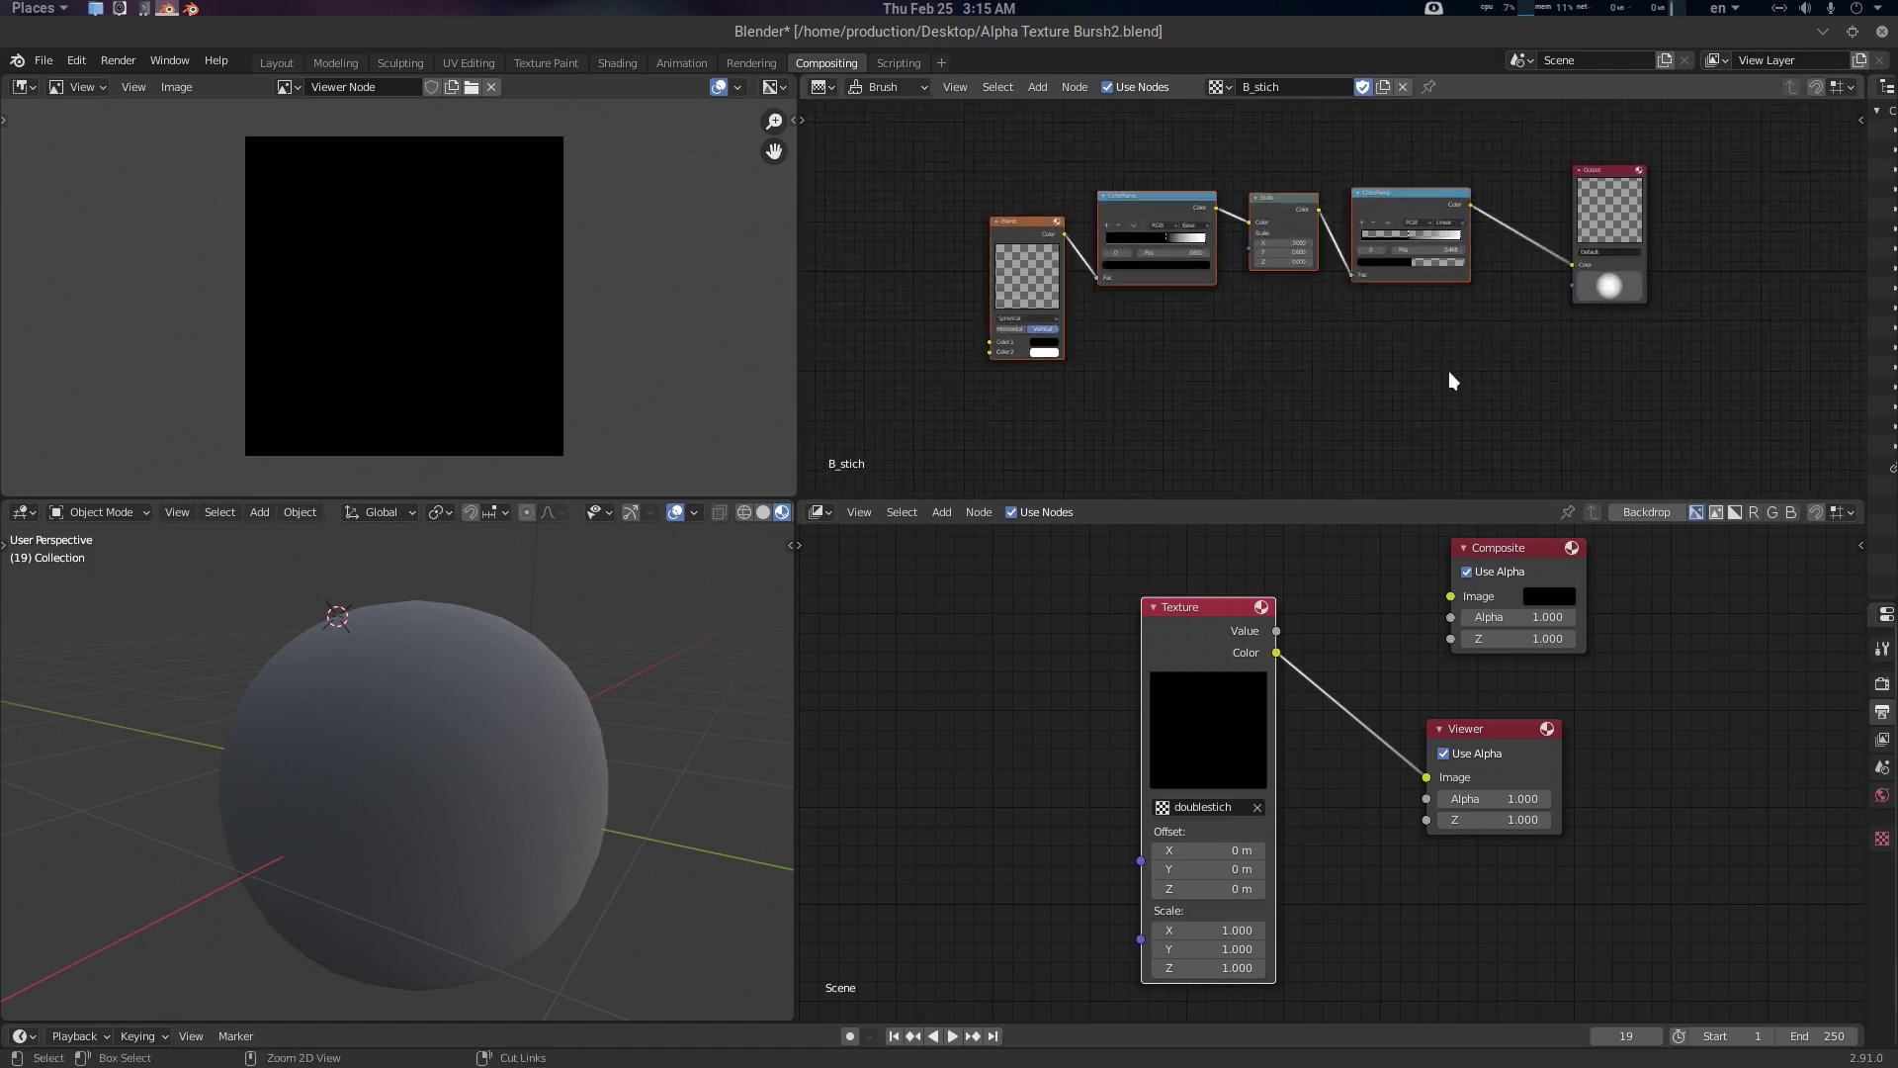
# Return to the doublestich texture and paste the copied stitch nodes, placing them beside the Output node
pyautogui.click(1229, 87)
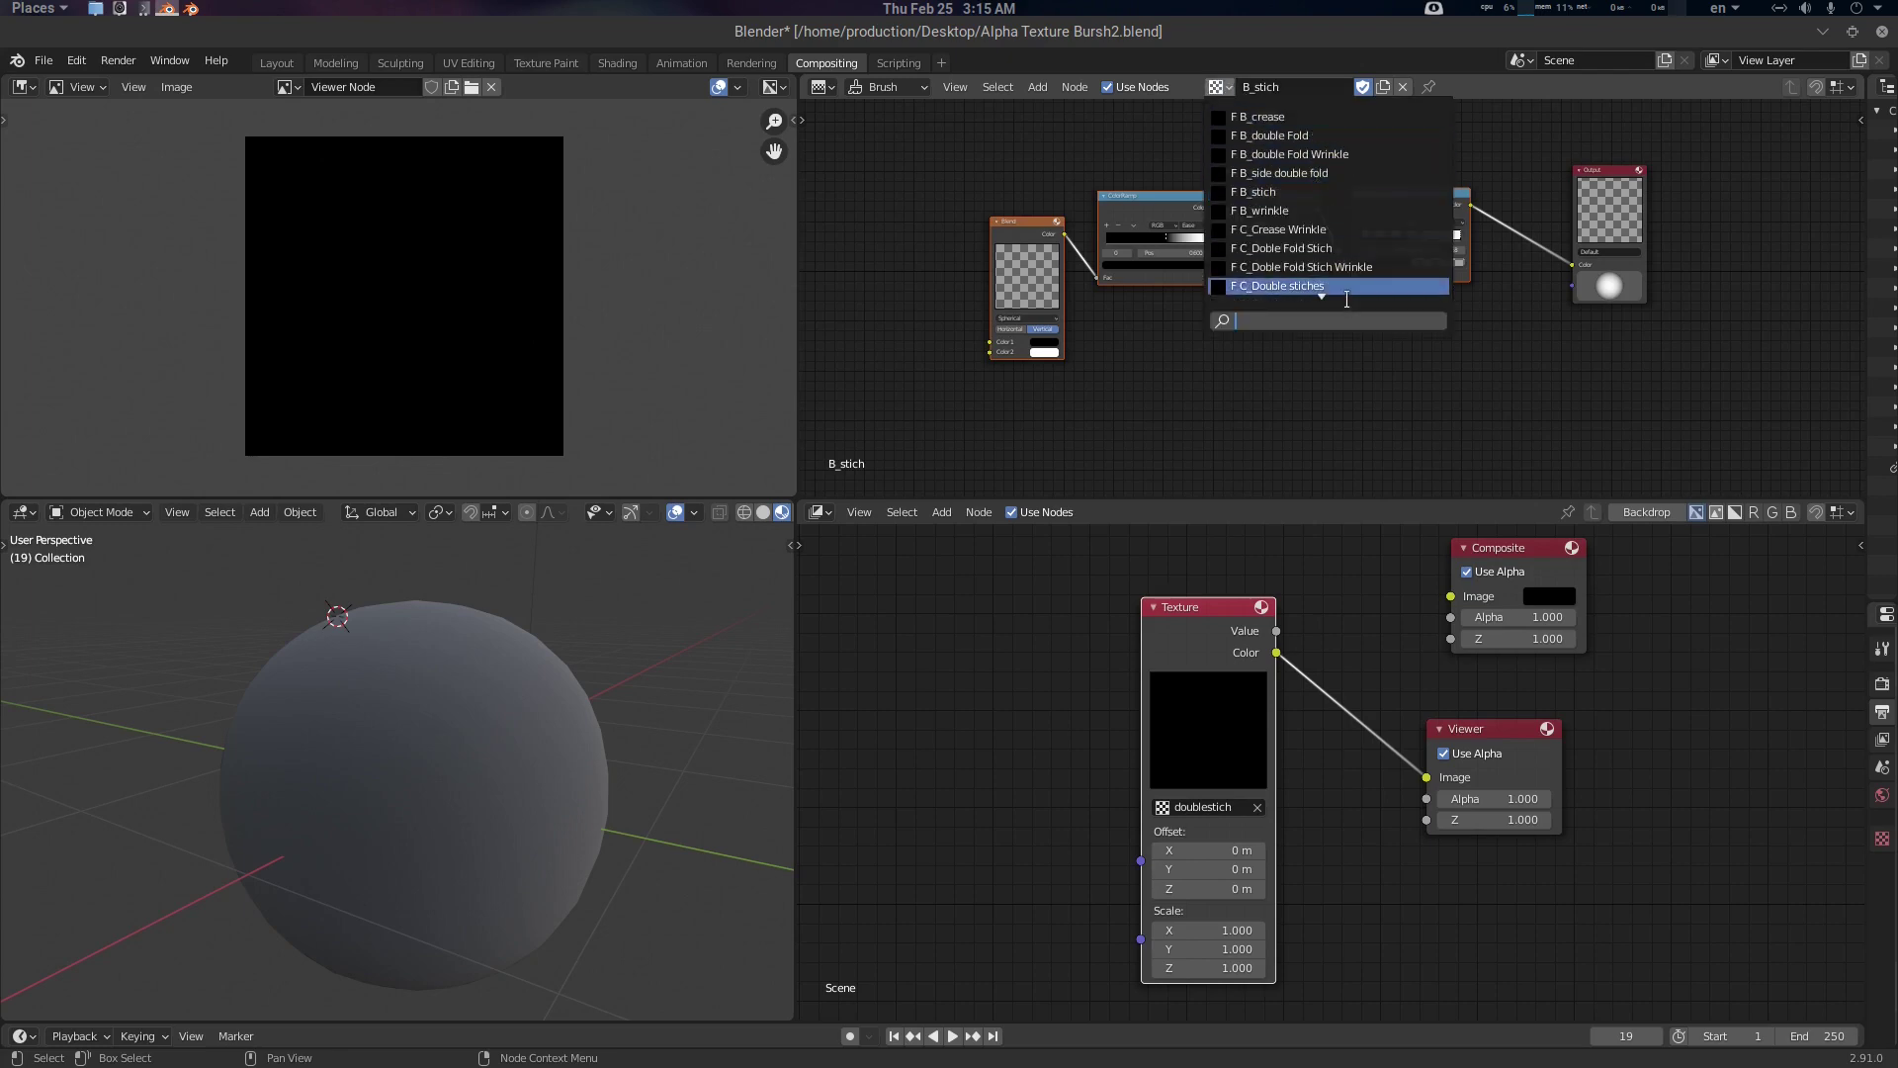
pyautogui.write('dou')
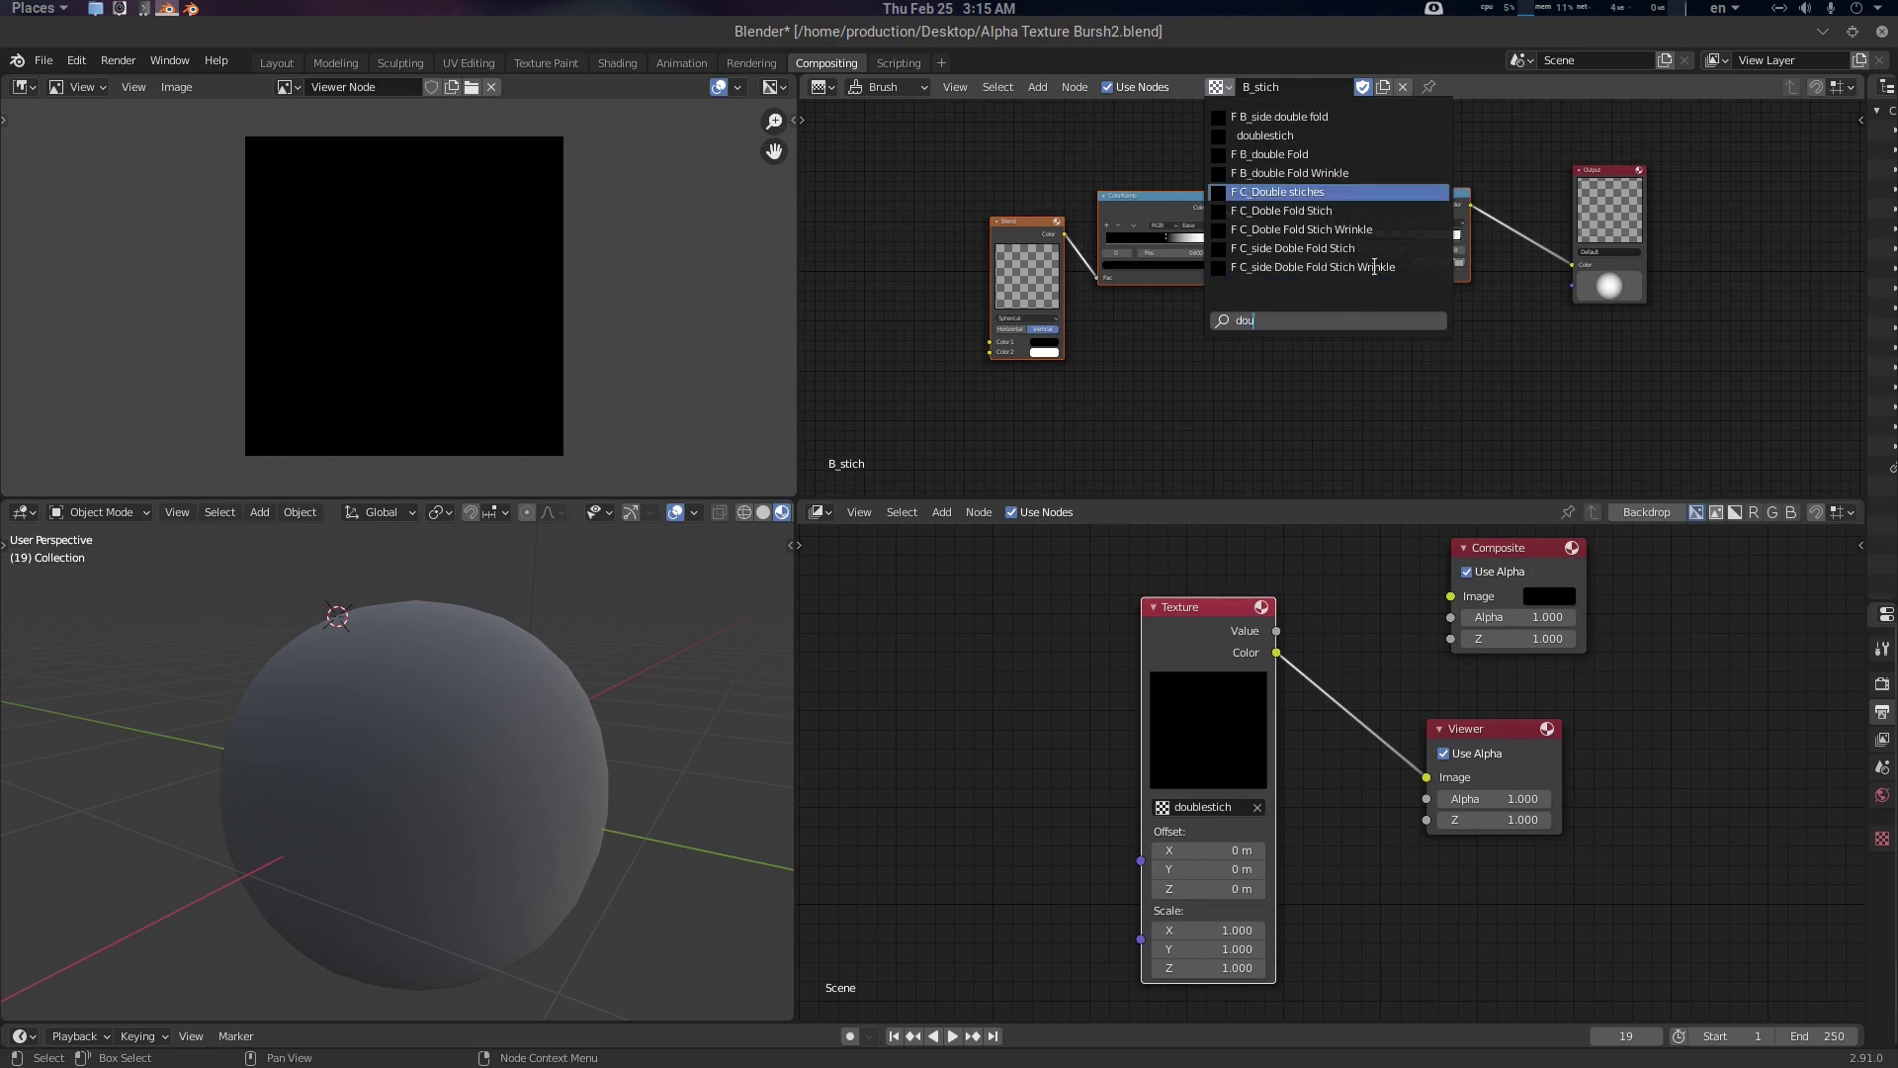
pyautogui.click(1324, 136)
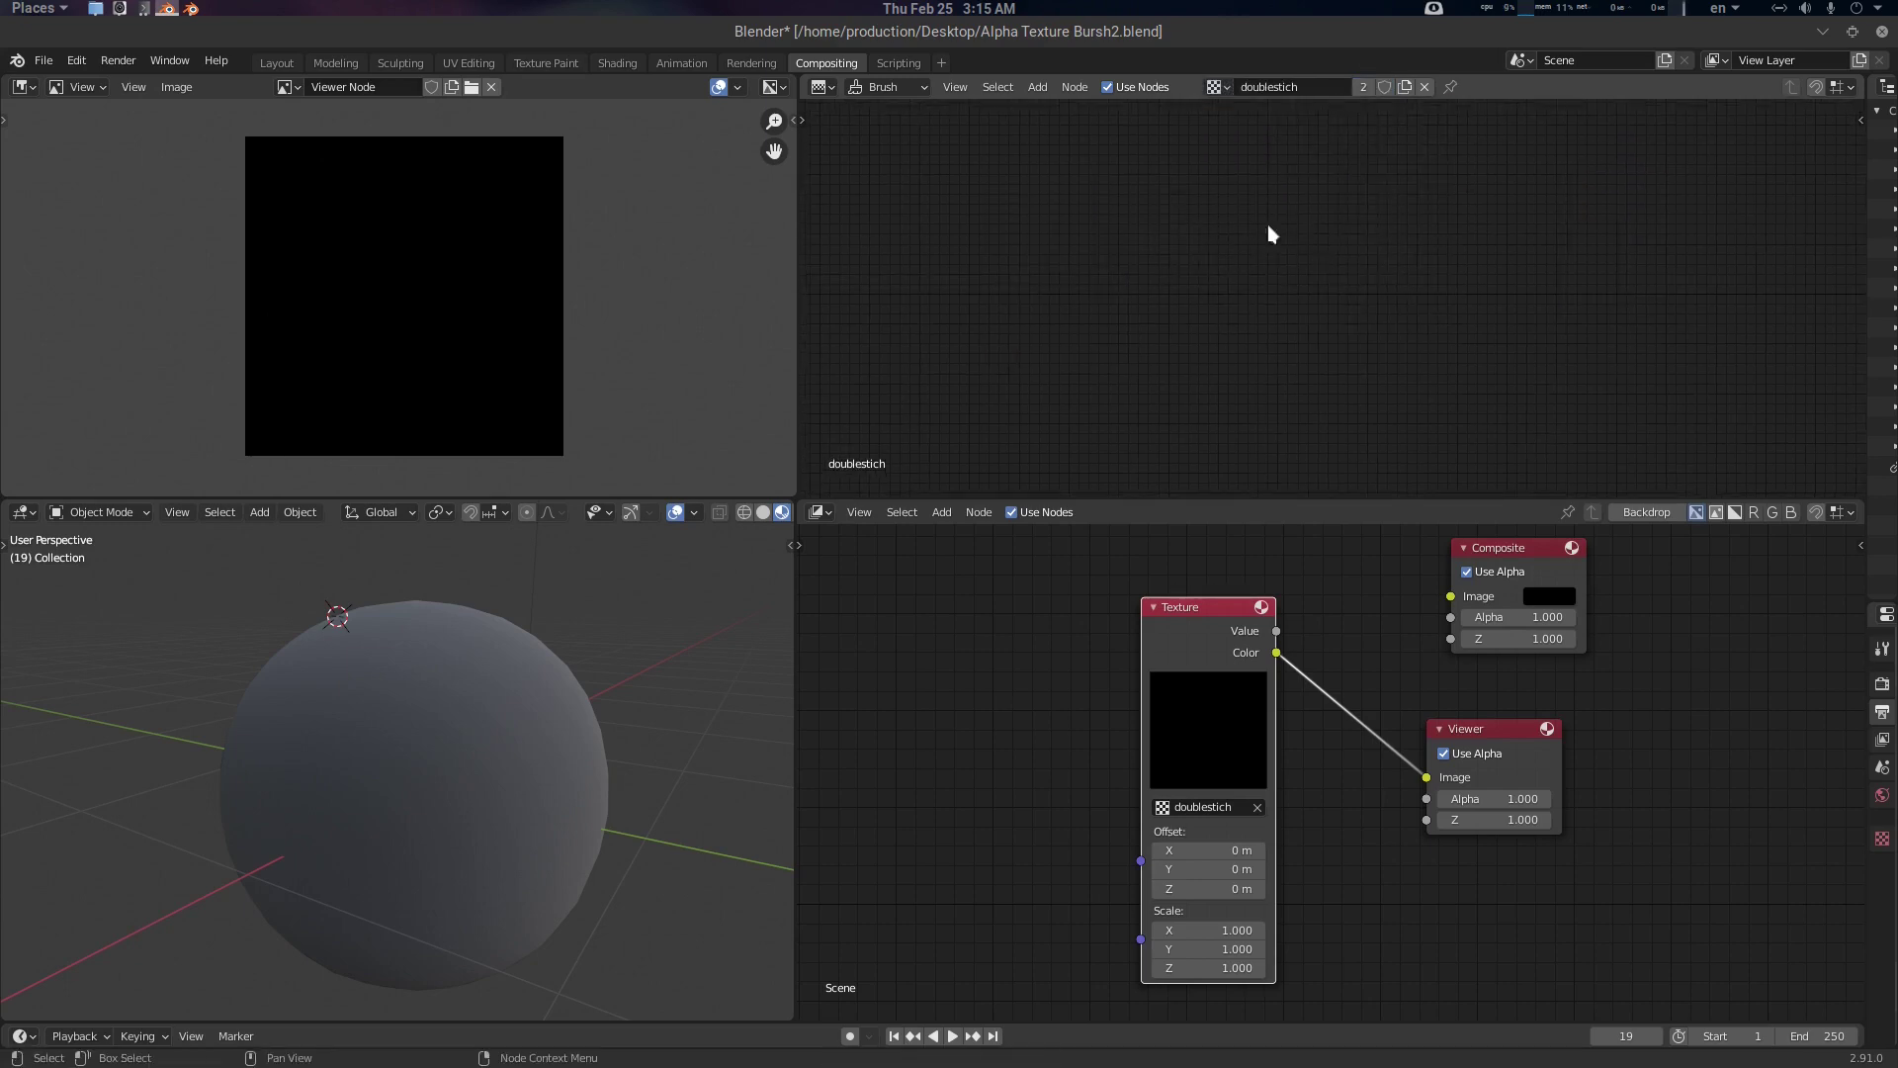
pyautogui.keyDown('ctrl'); pyautogui.hscroll(-5, 1285, 257); pyautogui.keyUp('ctrl')
pyautogui.scroll(3, 1285, 267)
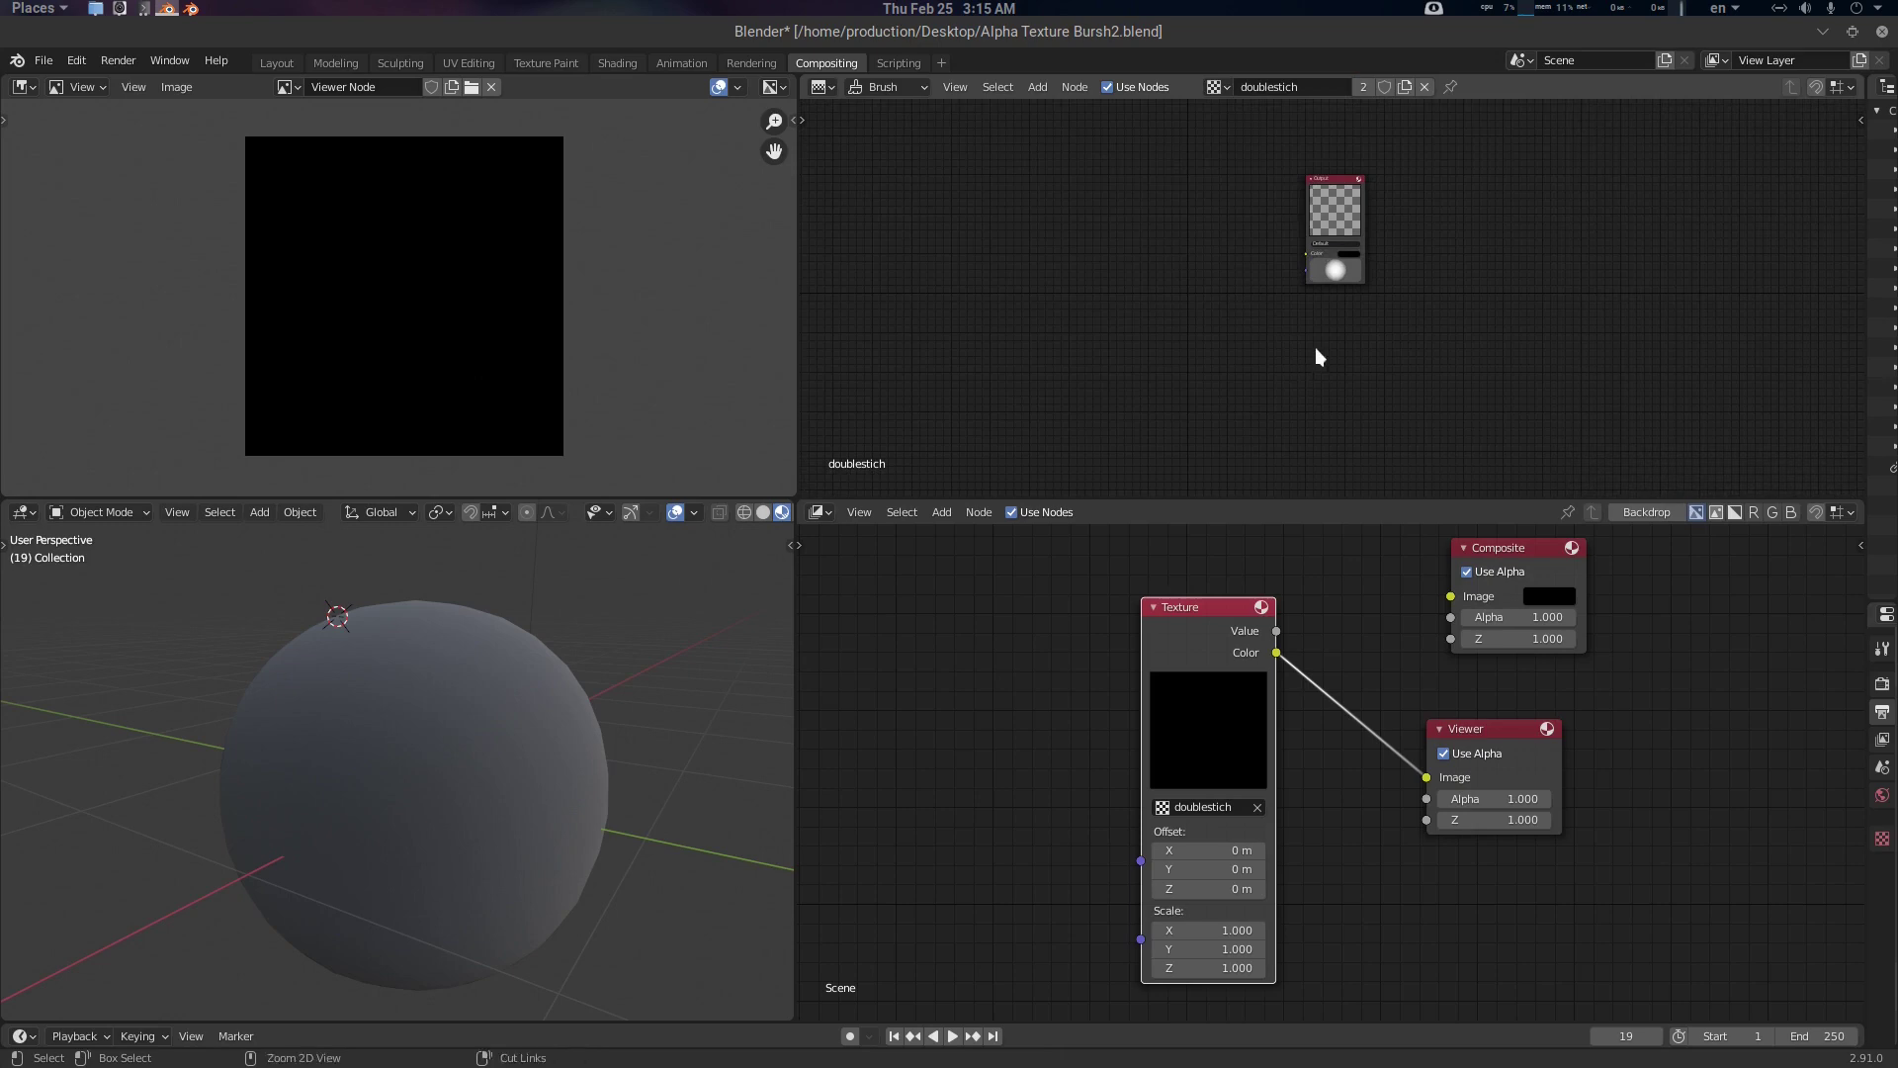
pyautogui.hotkey('ctrl', 'v')
pyautogui.moveTo(1680, 301); pyautogui.dragTo(1026, 217)
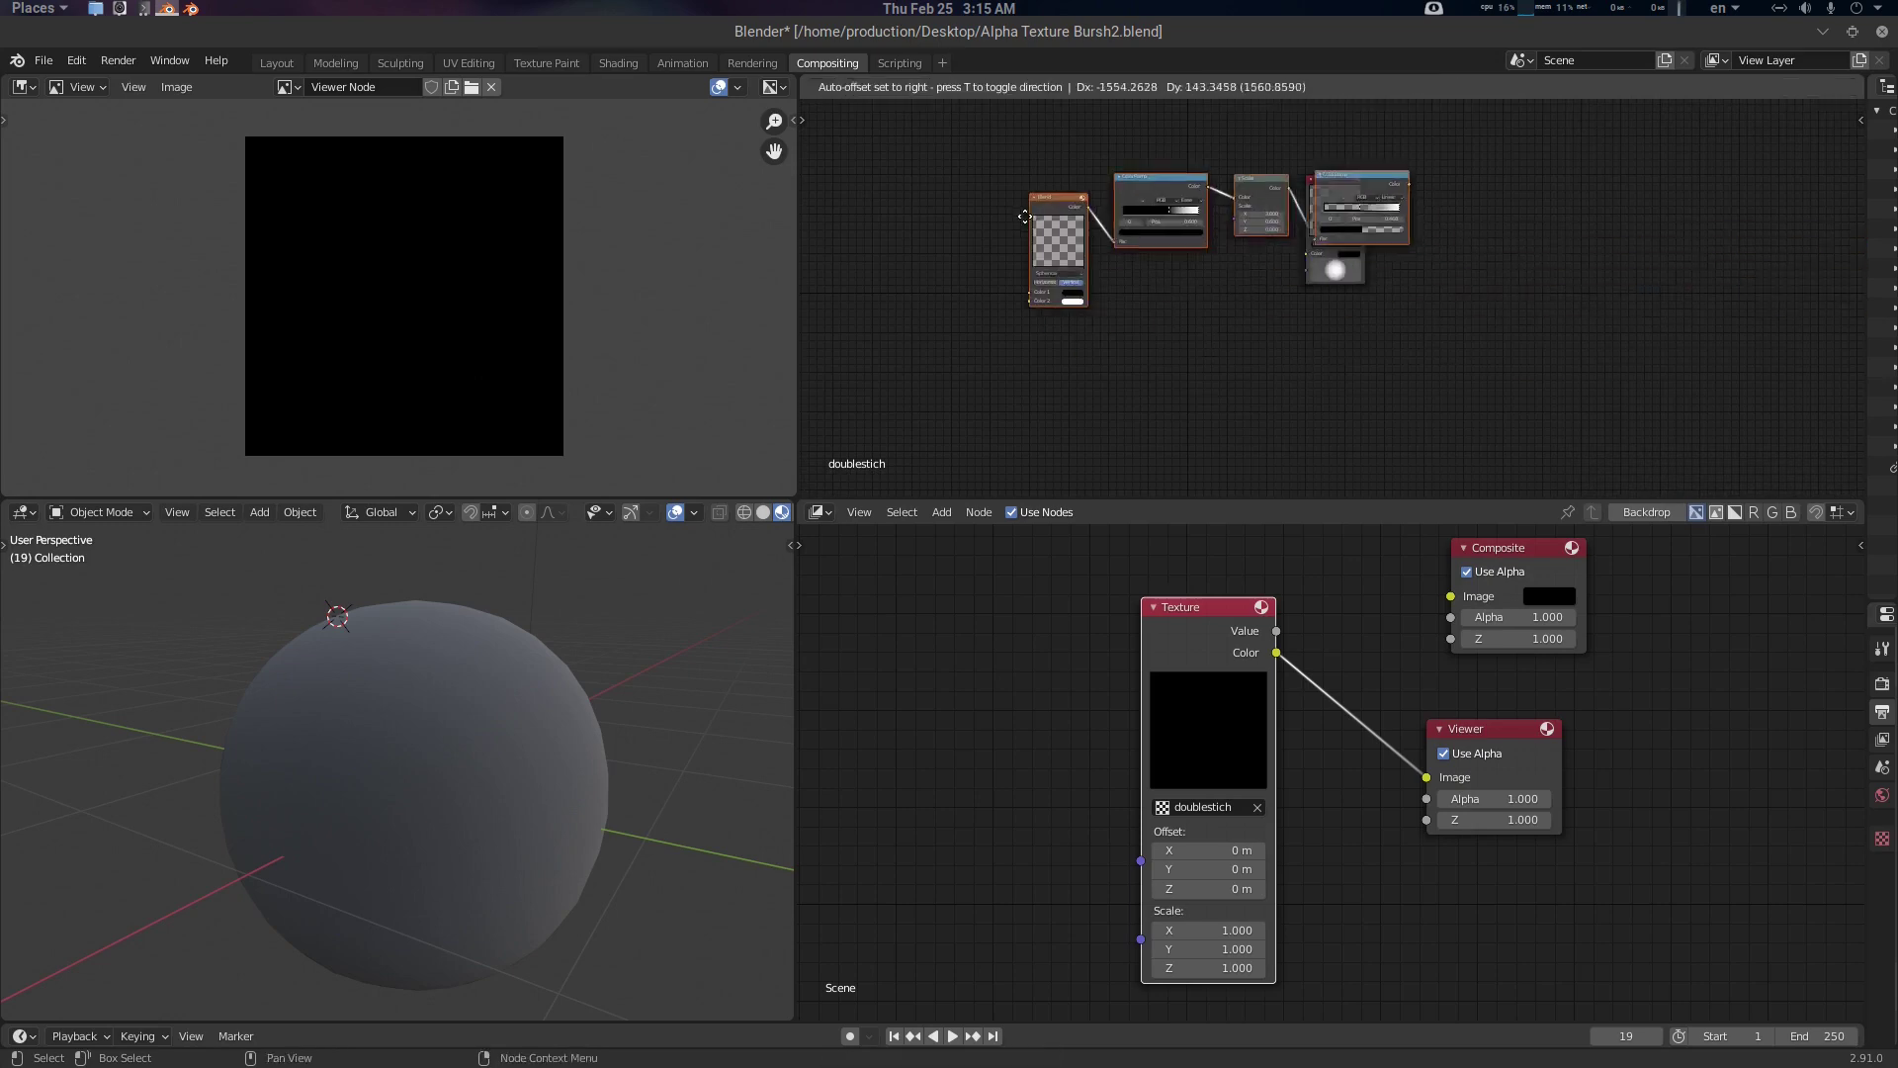
# Connect the last ColorRamp's Color output to the Output node's Color input in doublestich
pyautogui.scroll(4, 1194, 296)
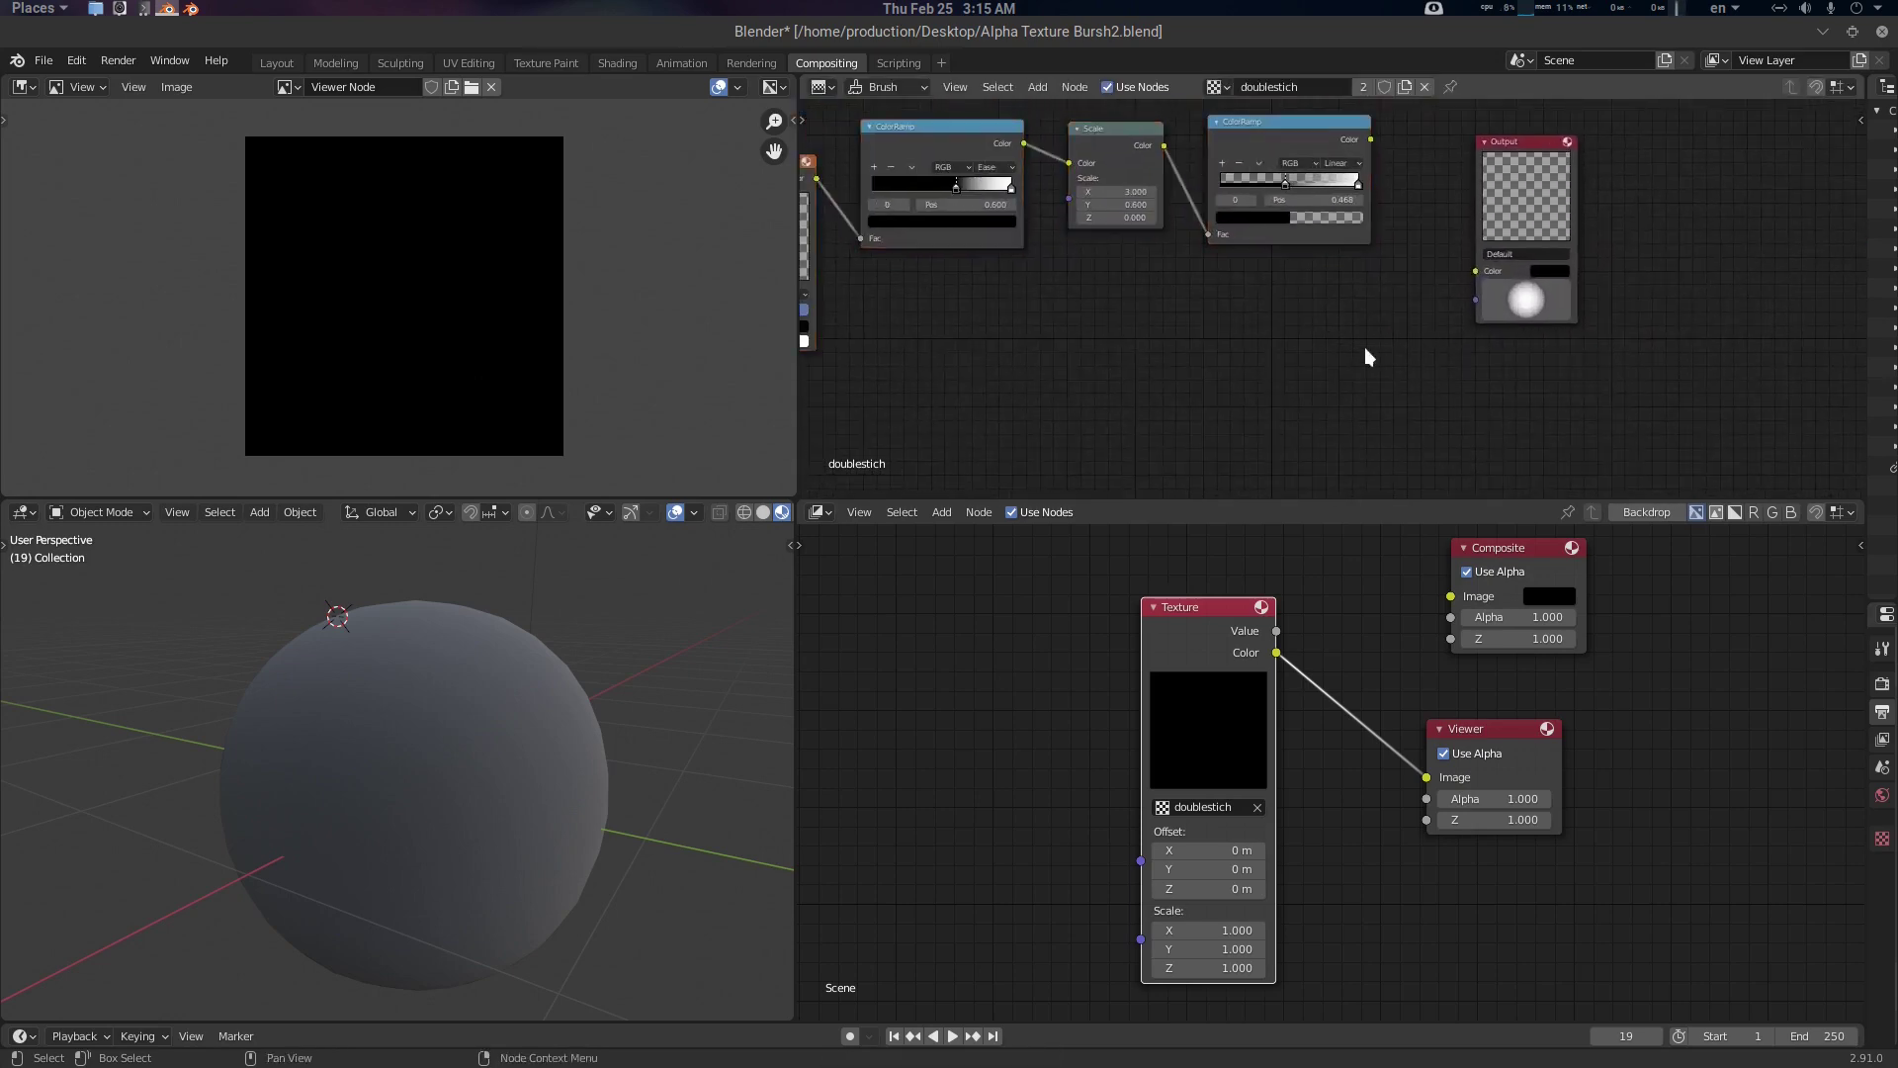
pyautogui.moveTo(1364, 331); pyautogui.dragTo(1353, 380, button='middle')
pyautogui.click(1368, 213)
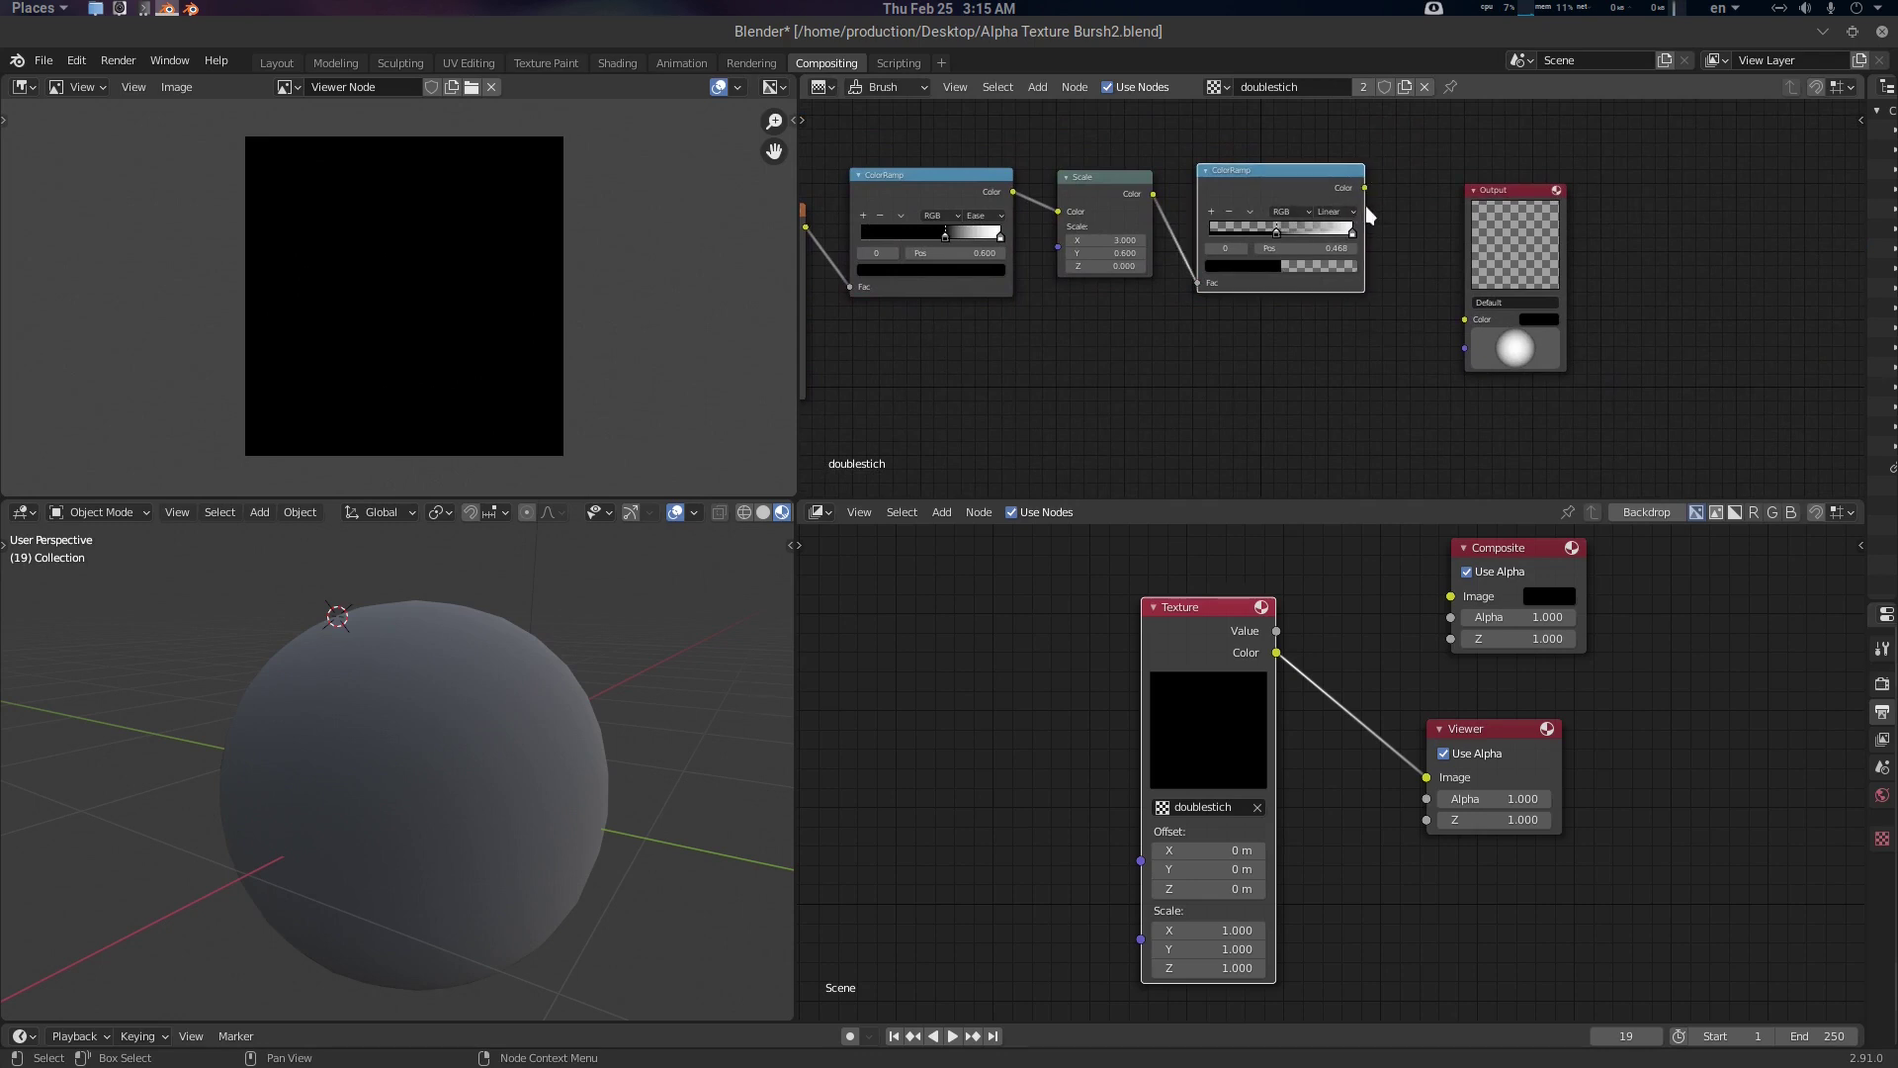
pyautogui.moveTo(1364, 188); pyautogui.dragTo(1464, 319)
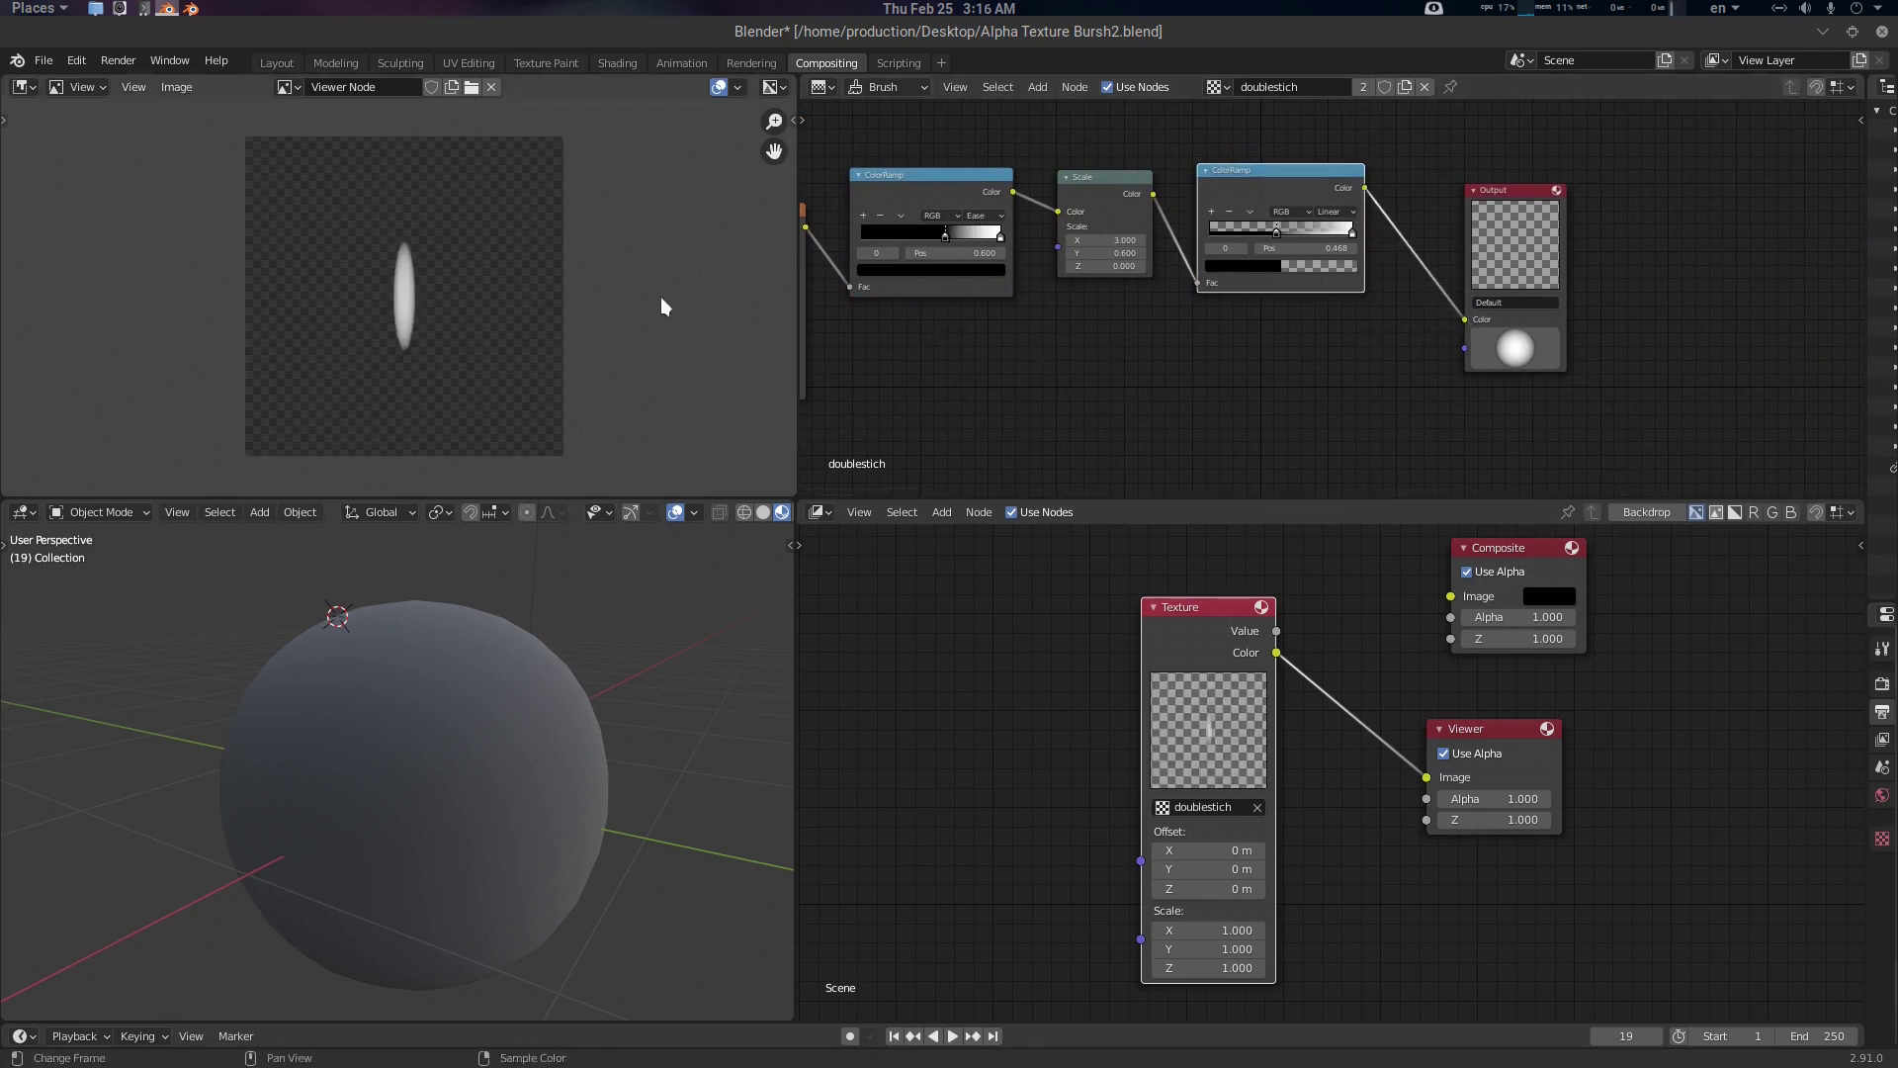
# Move the Output node and the last ColorRamp away from the Scale node to make room between them in doublestich
pyautogui.moveTo(1347, 347); pyautogui.dragTo(1291, 342, button='middle')
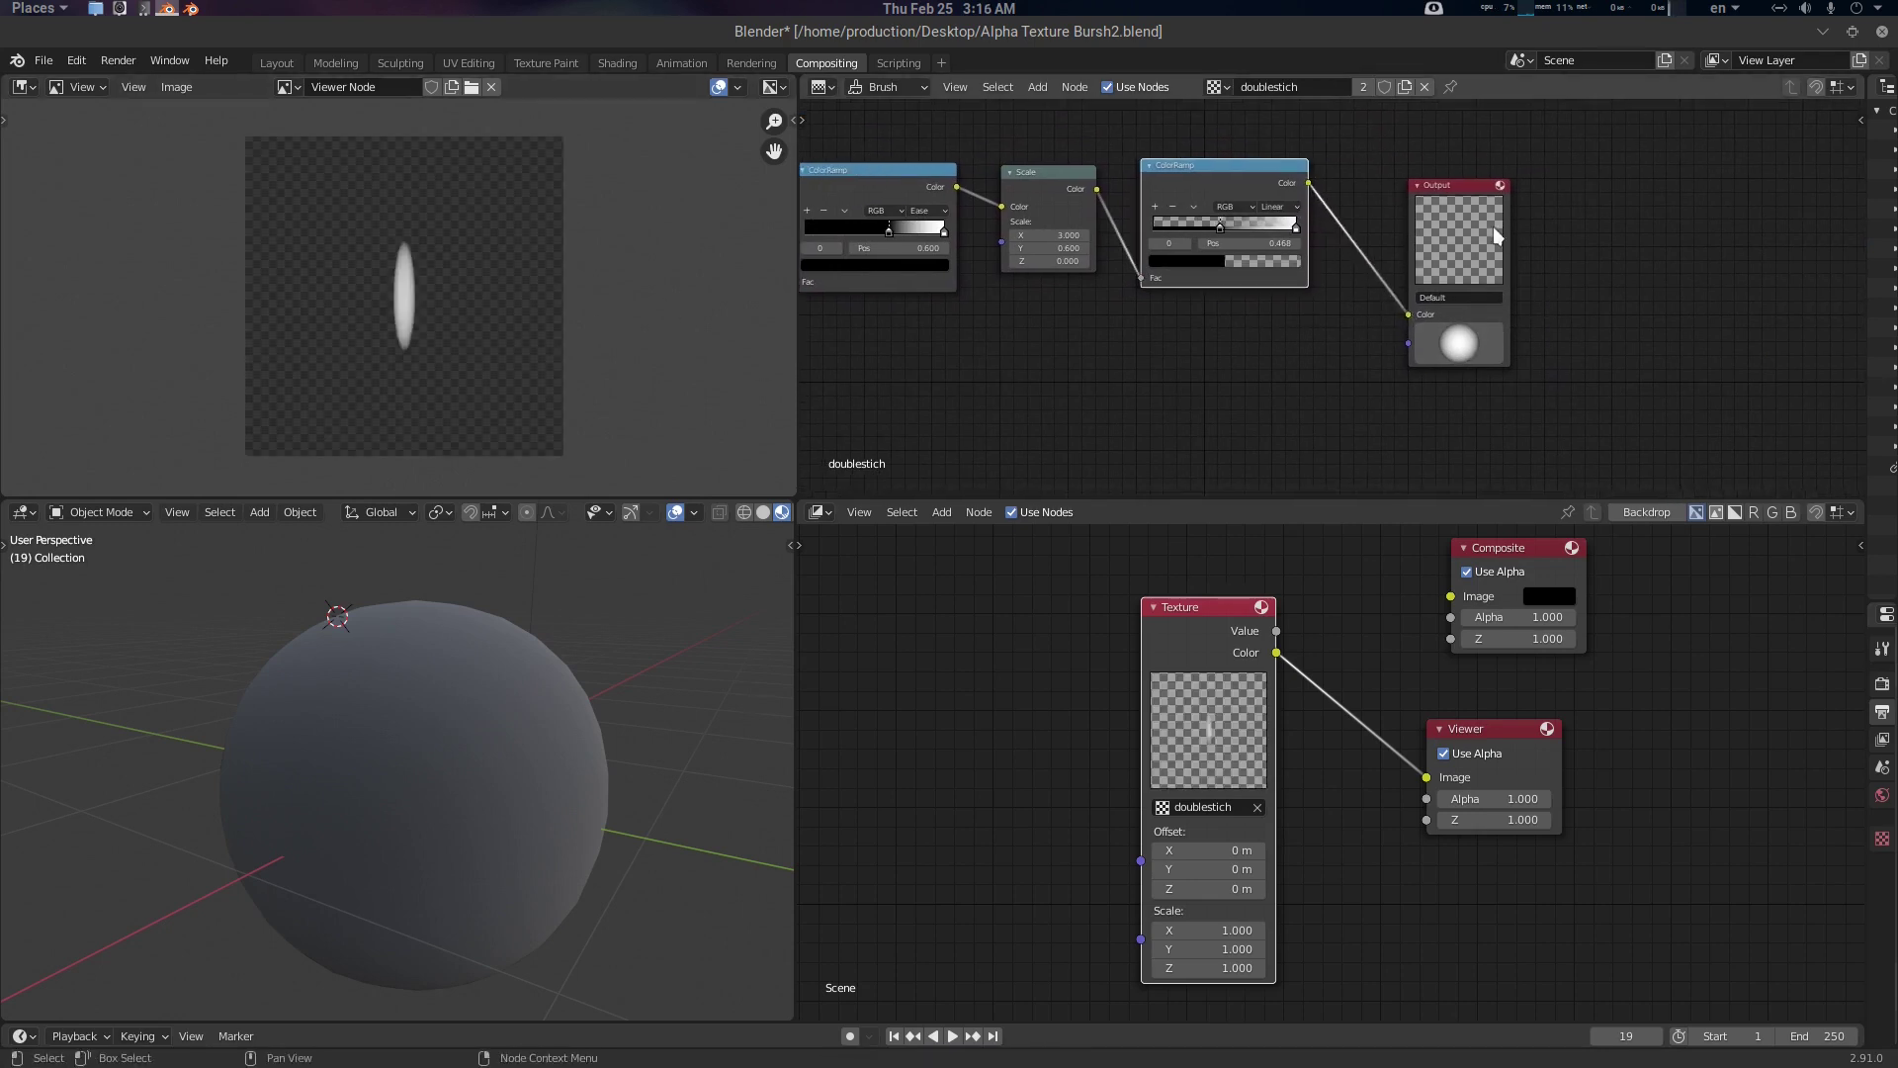
pyautogui.moveTo(1494, 235); pyautogui.dragTo(1663, 222)
pyautogui.moveTo(1131, 215); pyautogui.dragTo(1379, 231)
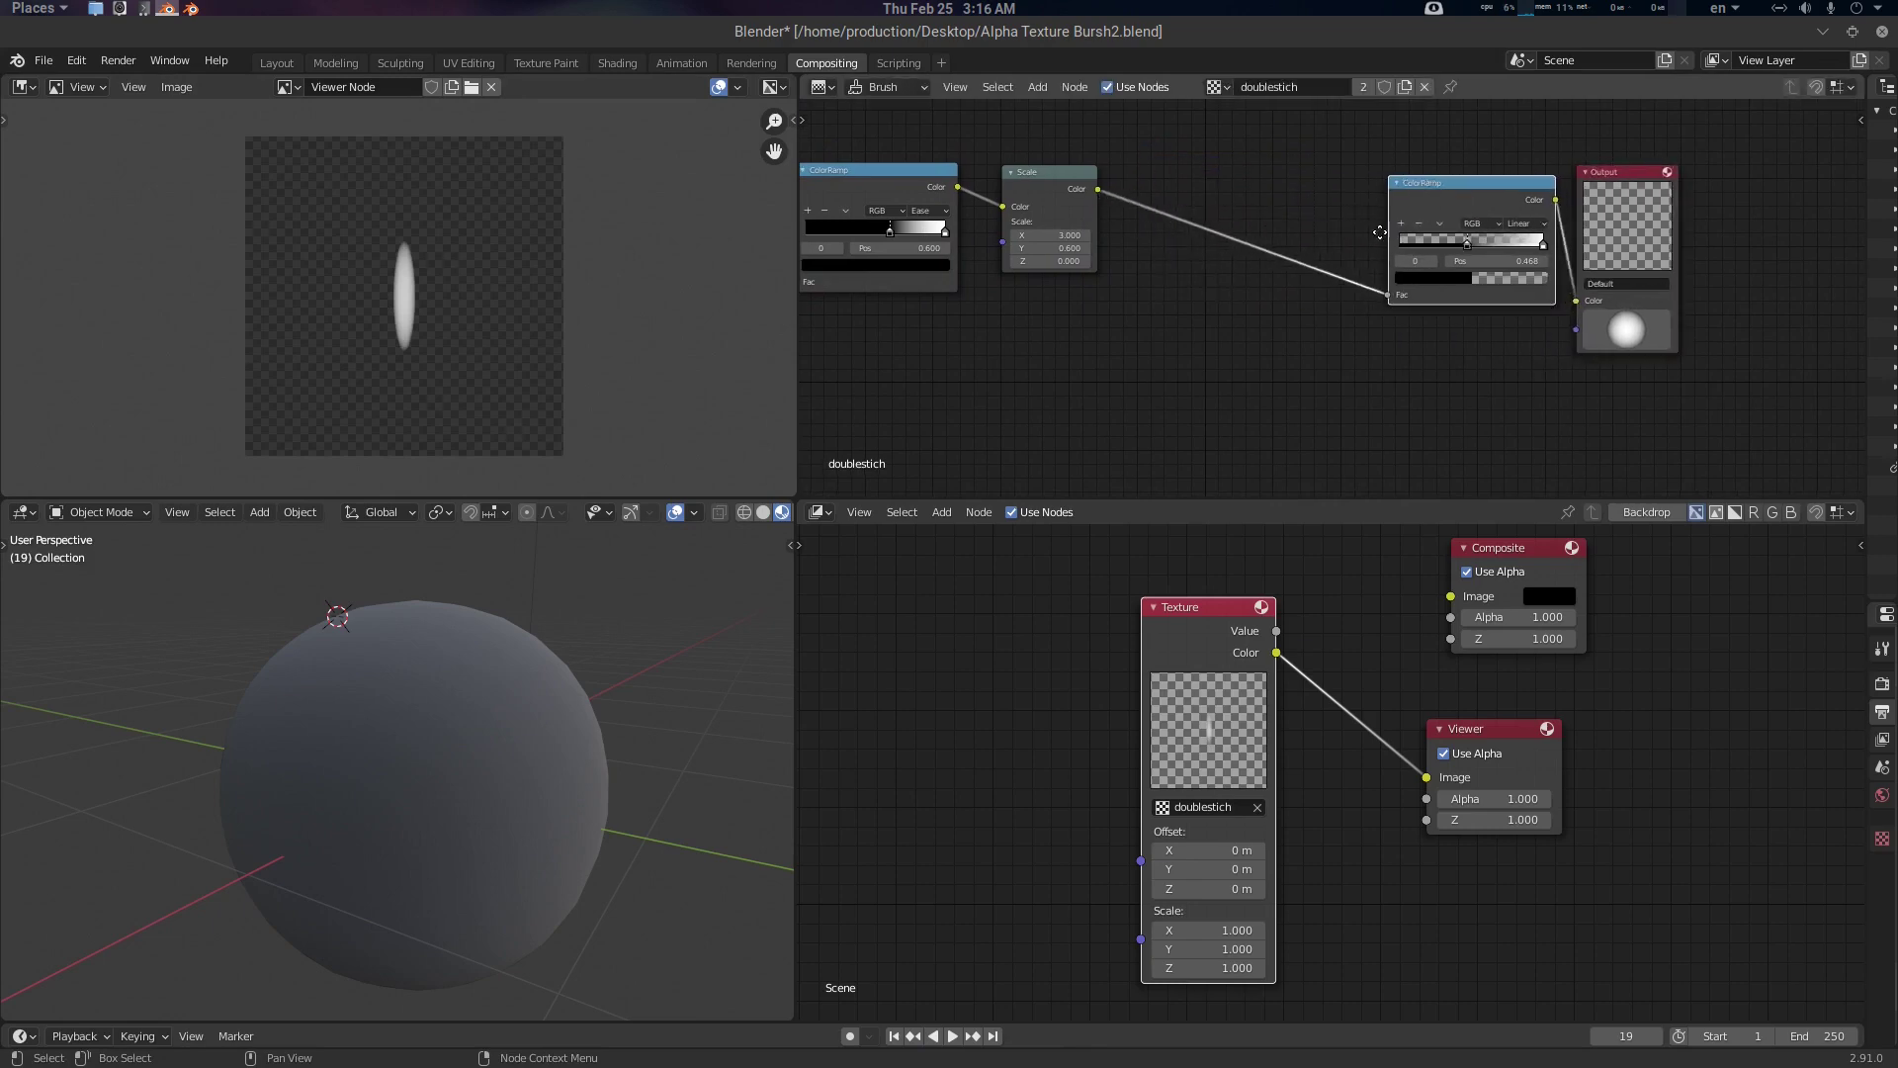
# Insert a Translate node on the link between the Scale node and the last ColorRamp
pyautogui.moveTo(1216, 326); pyautogui.dragTo(1305, 322, button='middle')
pyautogui.hotkey('shift', 'a')
pyautogui.click(1311, 319)
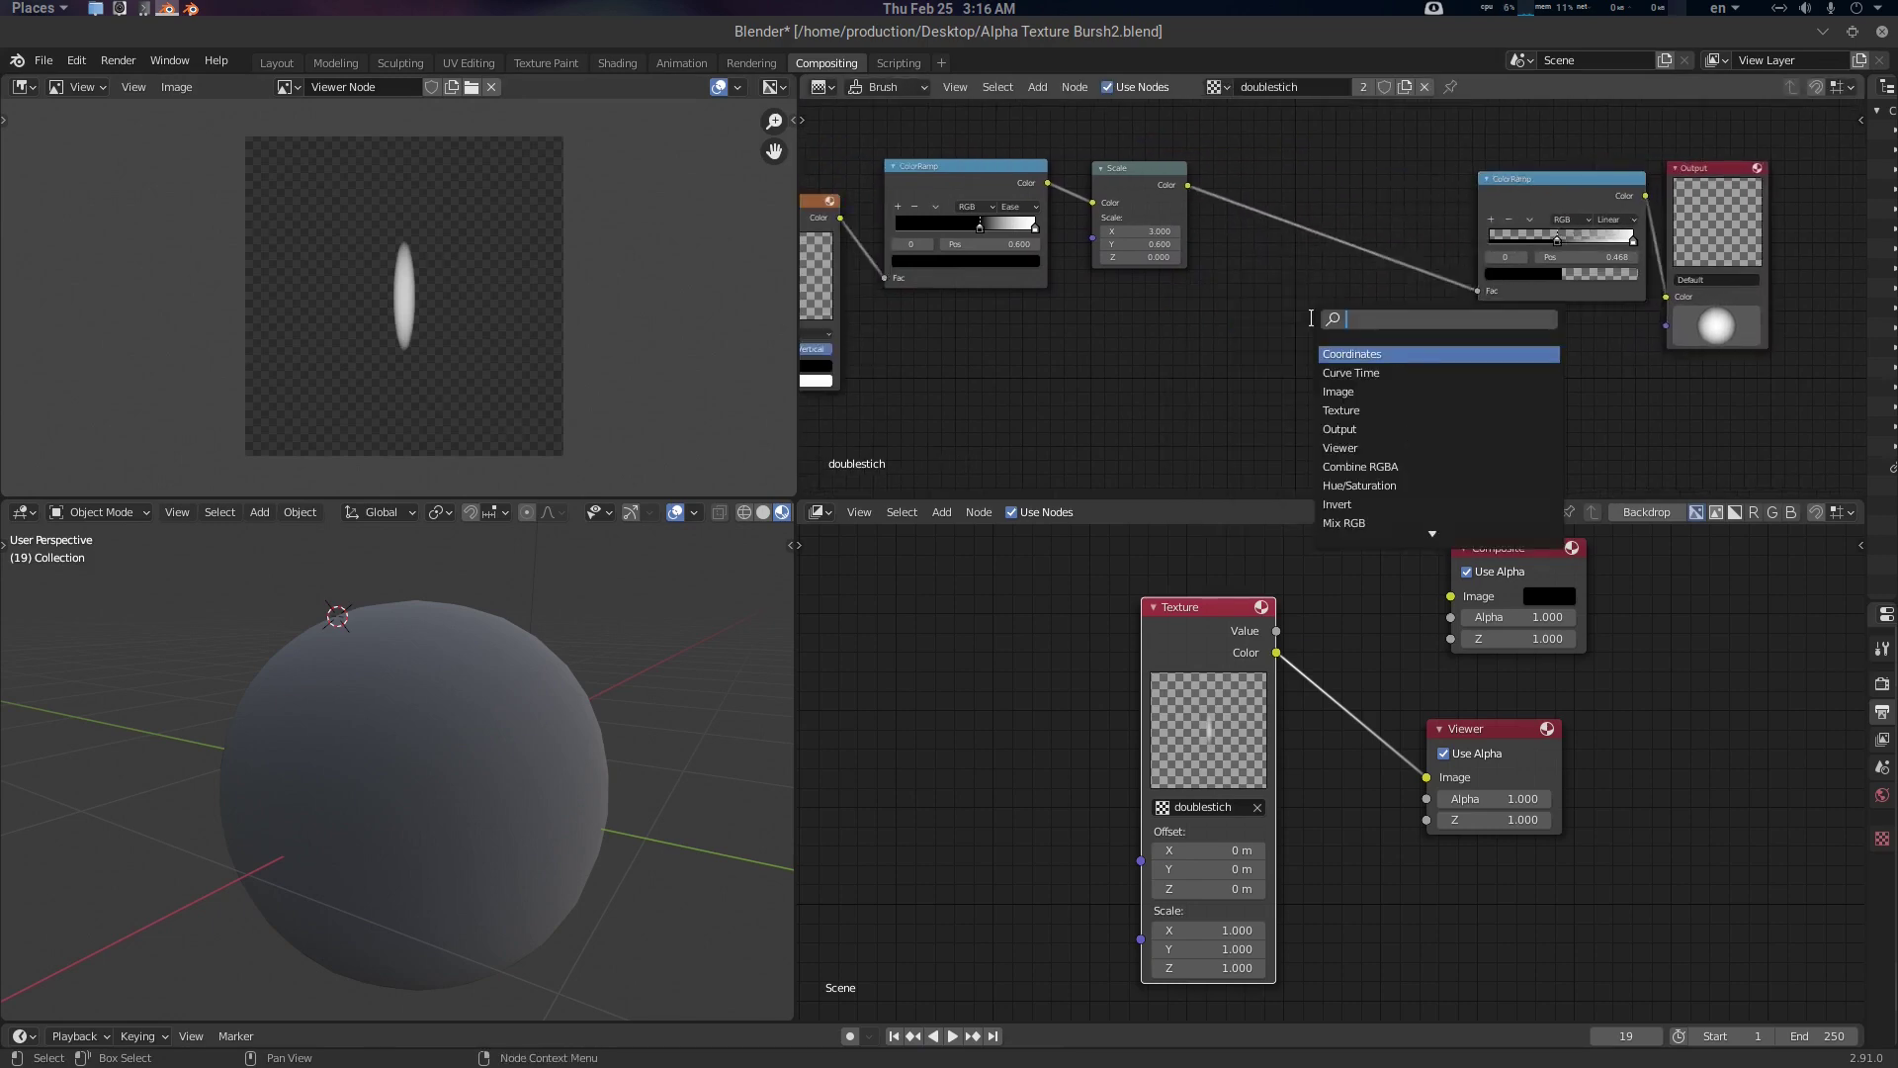
pyautogui.write('trans')
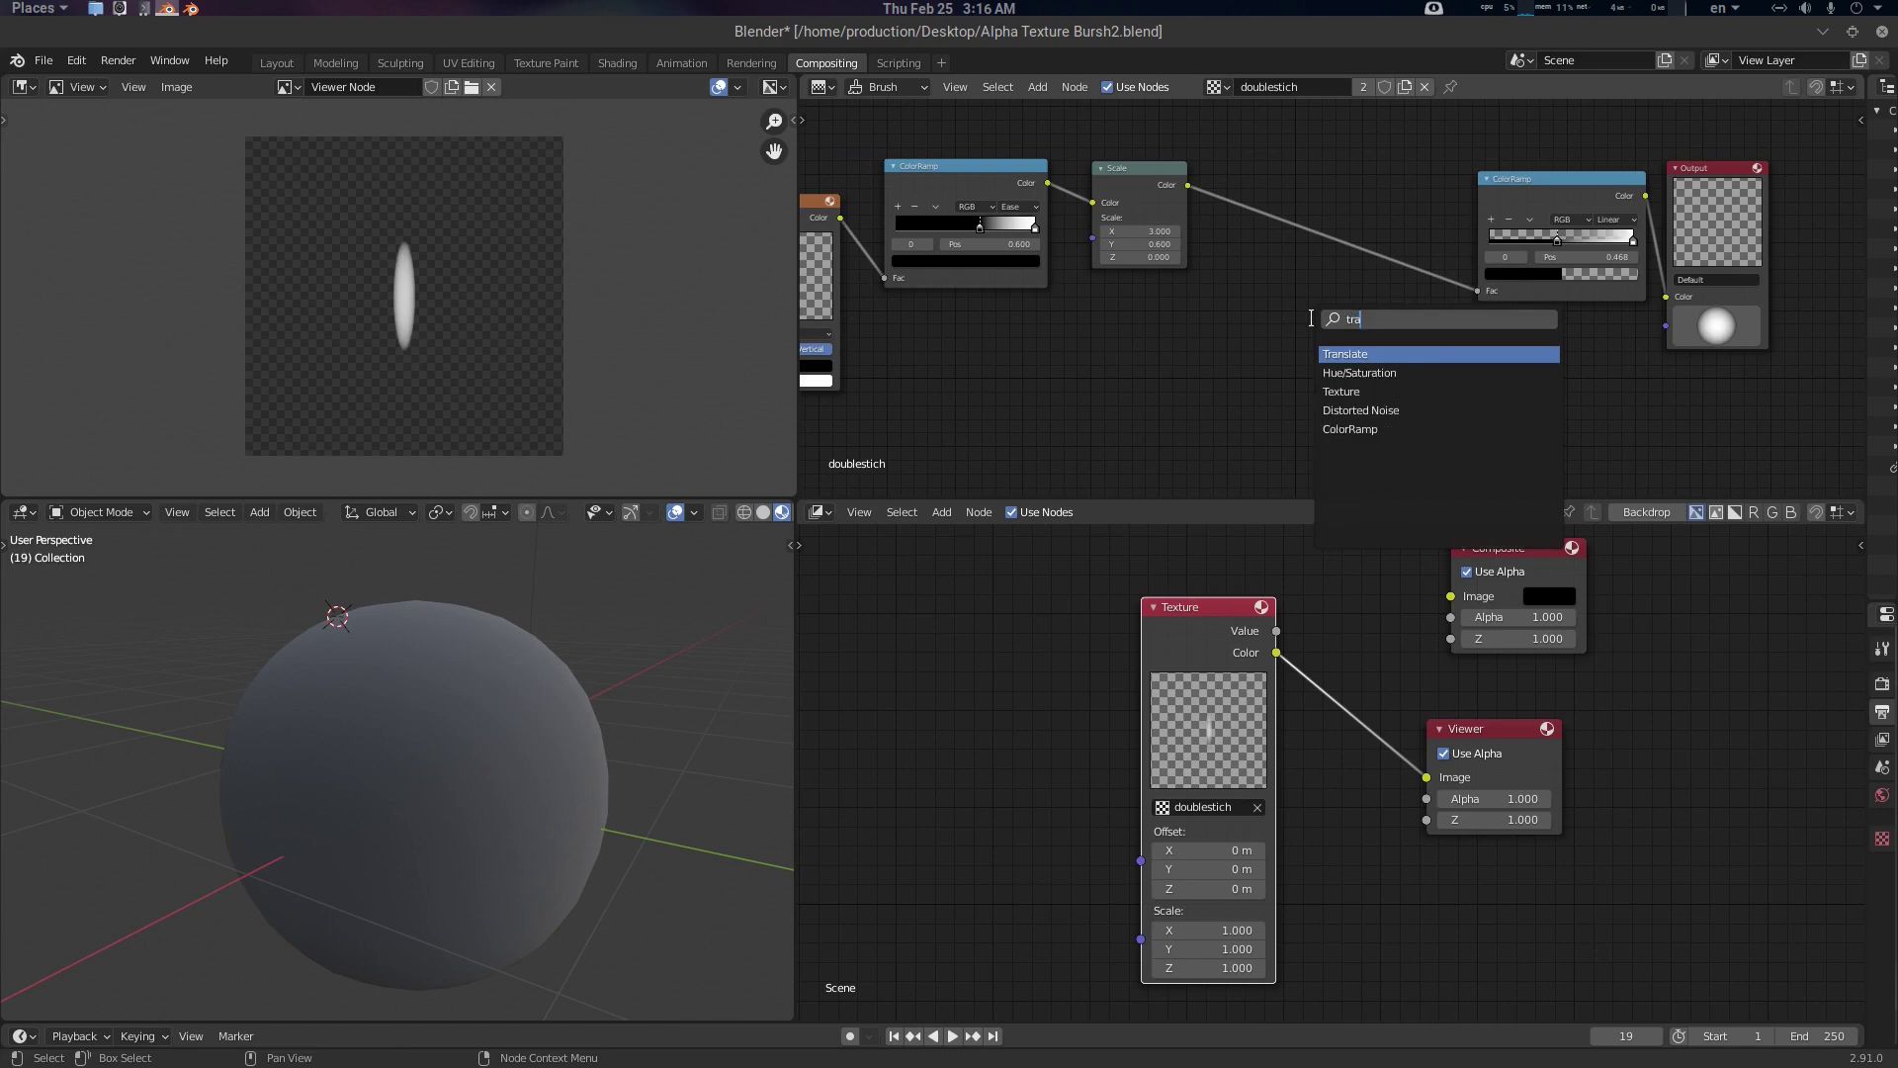
pyautogui.press('Return')
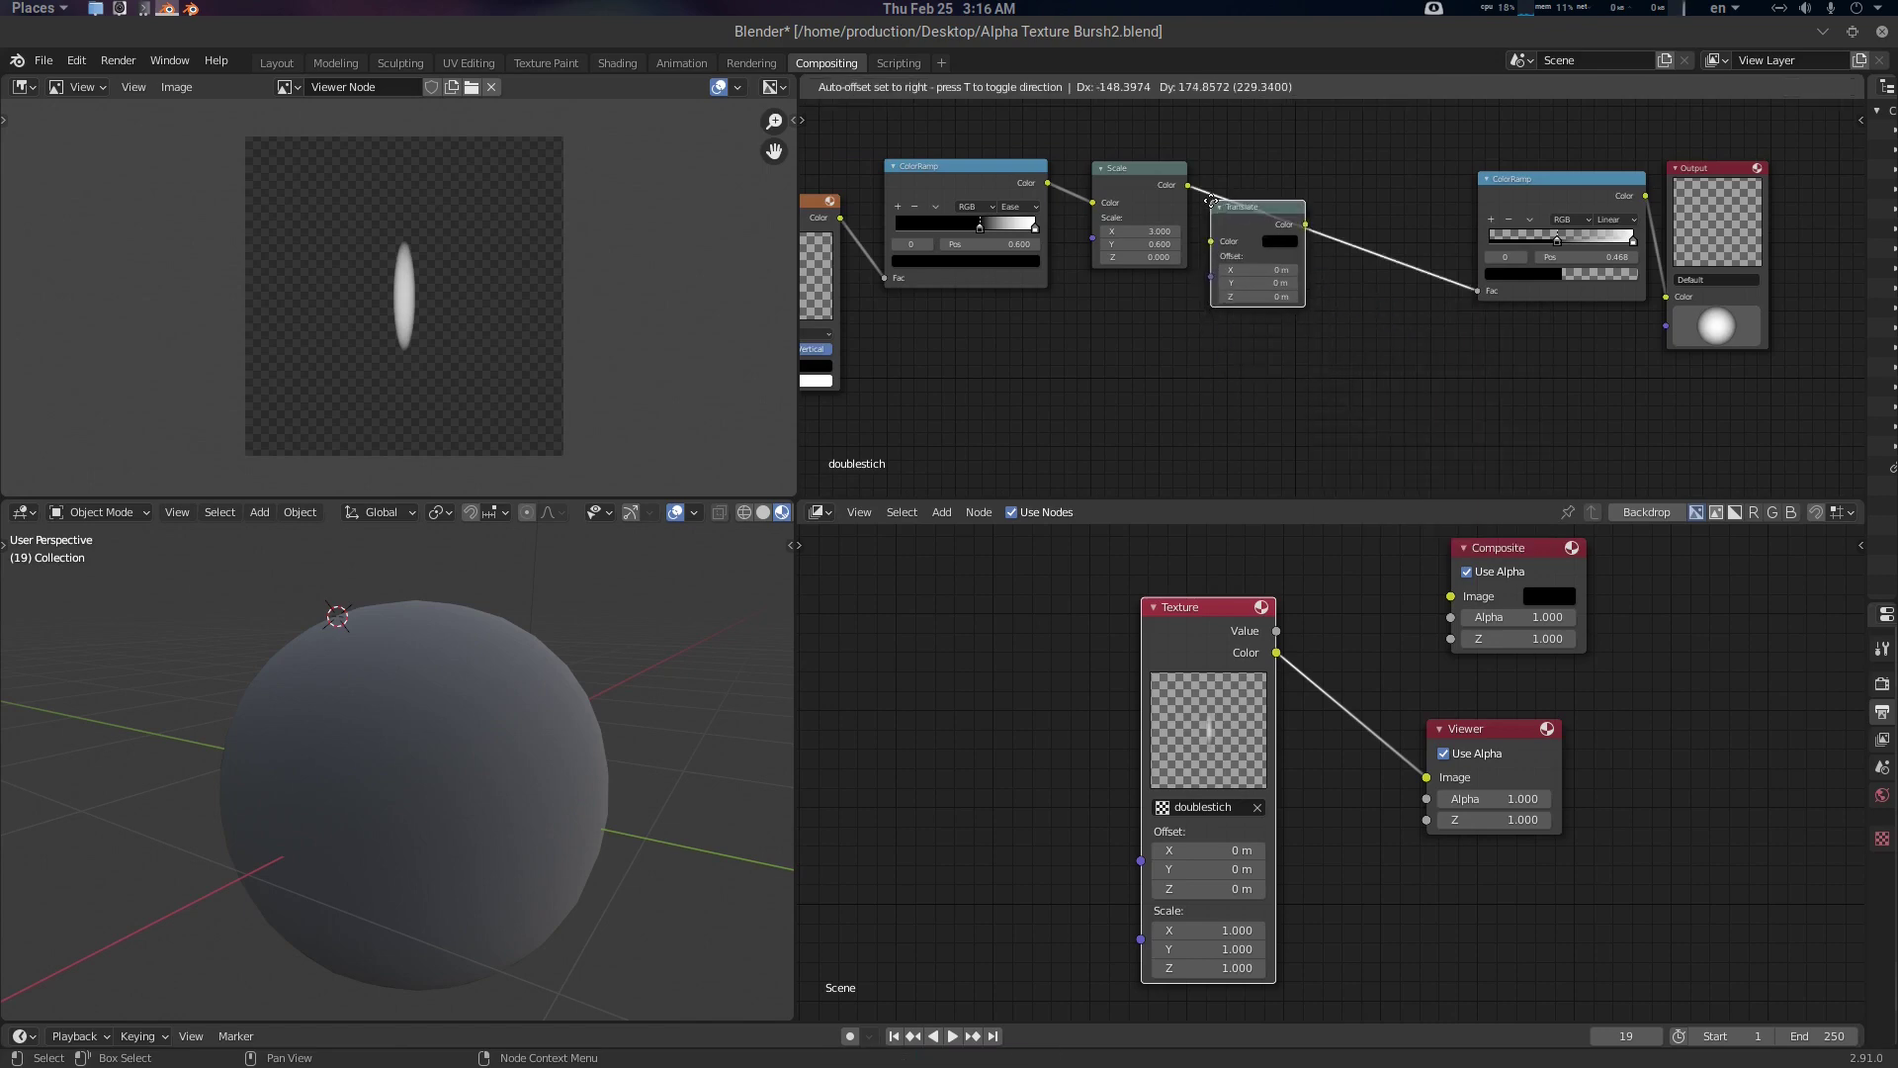
pyautogui.click(1263, 174)
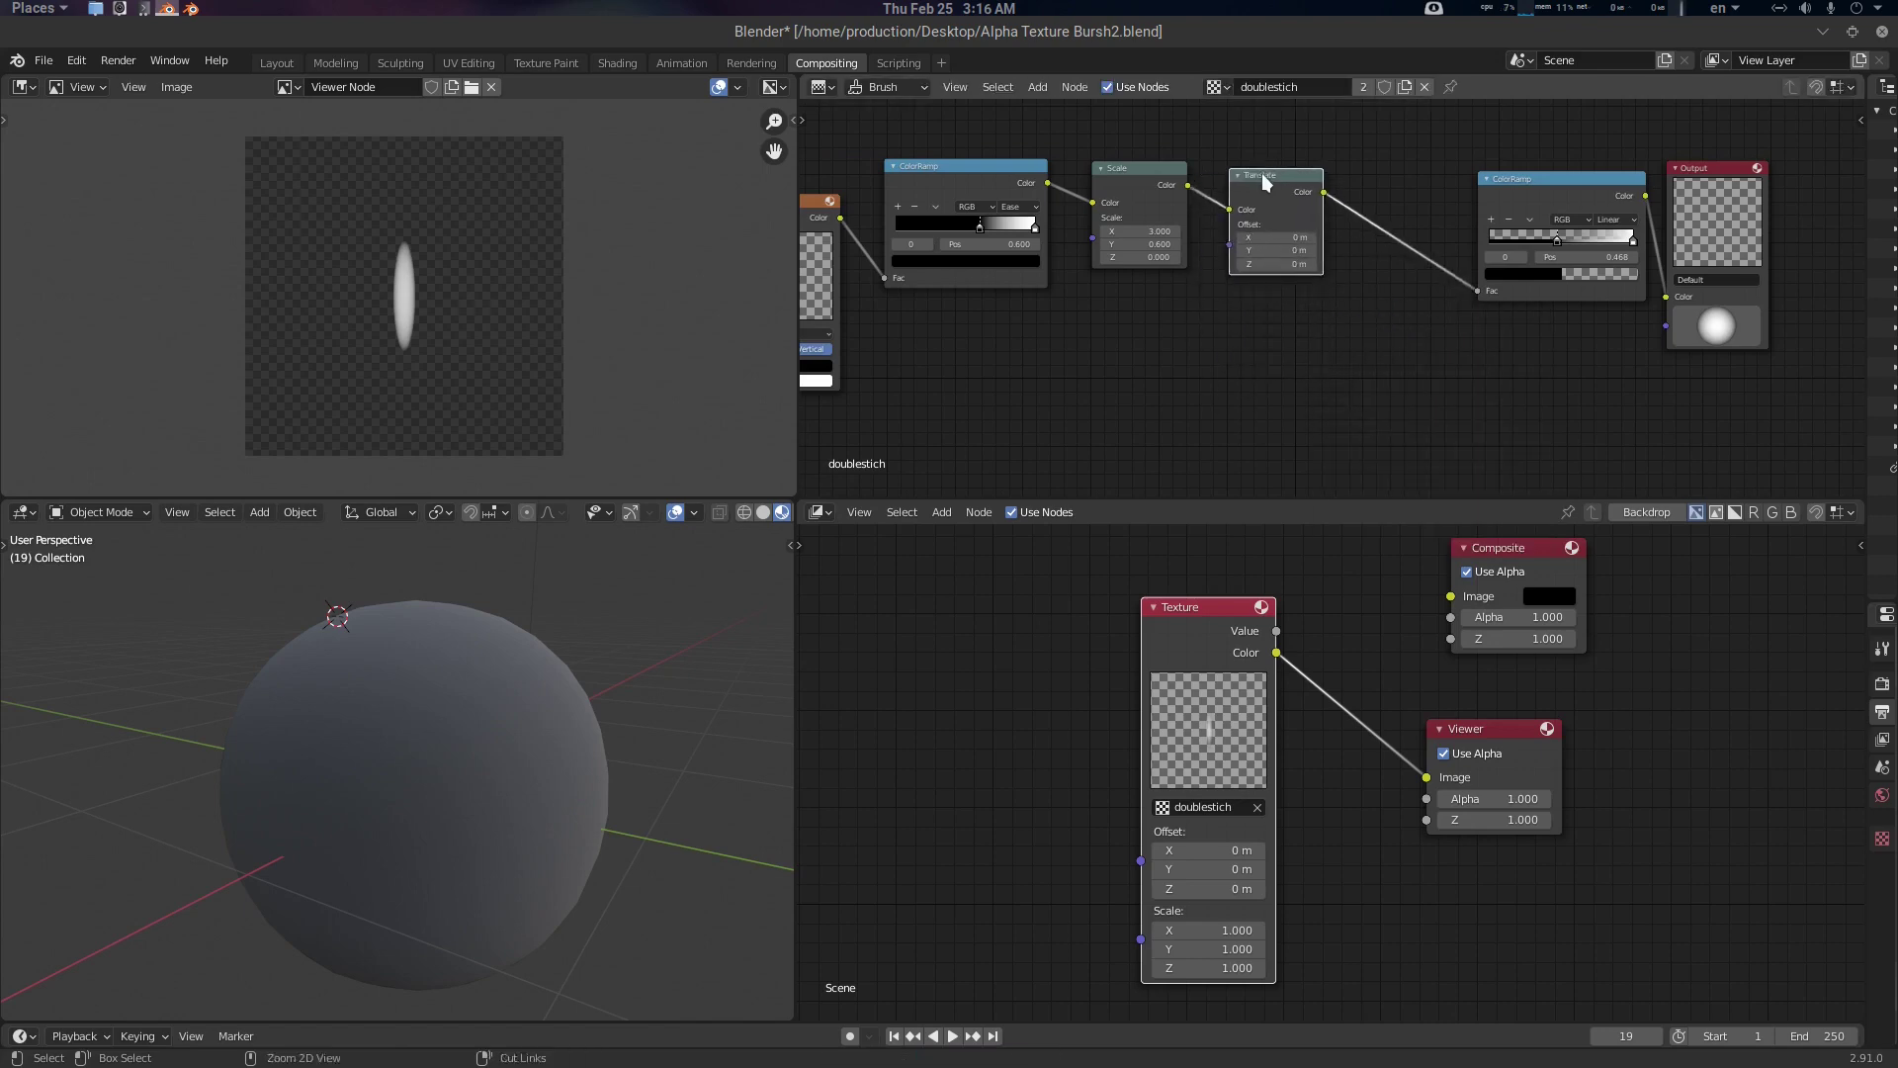
# Duplicate the Translate node with its incoming link from Scale and place the copy below the original
pyautogui.hotkey('shift', 'd')
pyautogui.click(1259, 325)
pyautogui.scroll(2, 1395, 348)
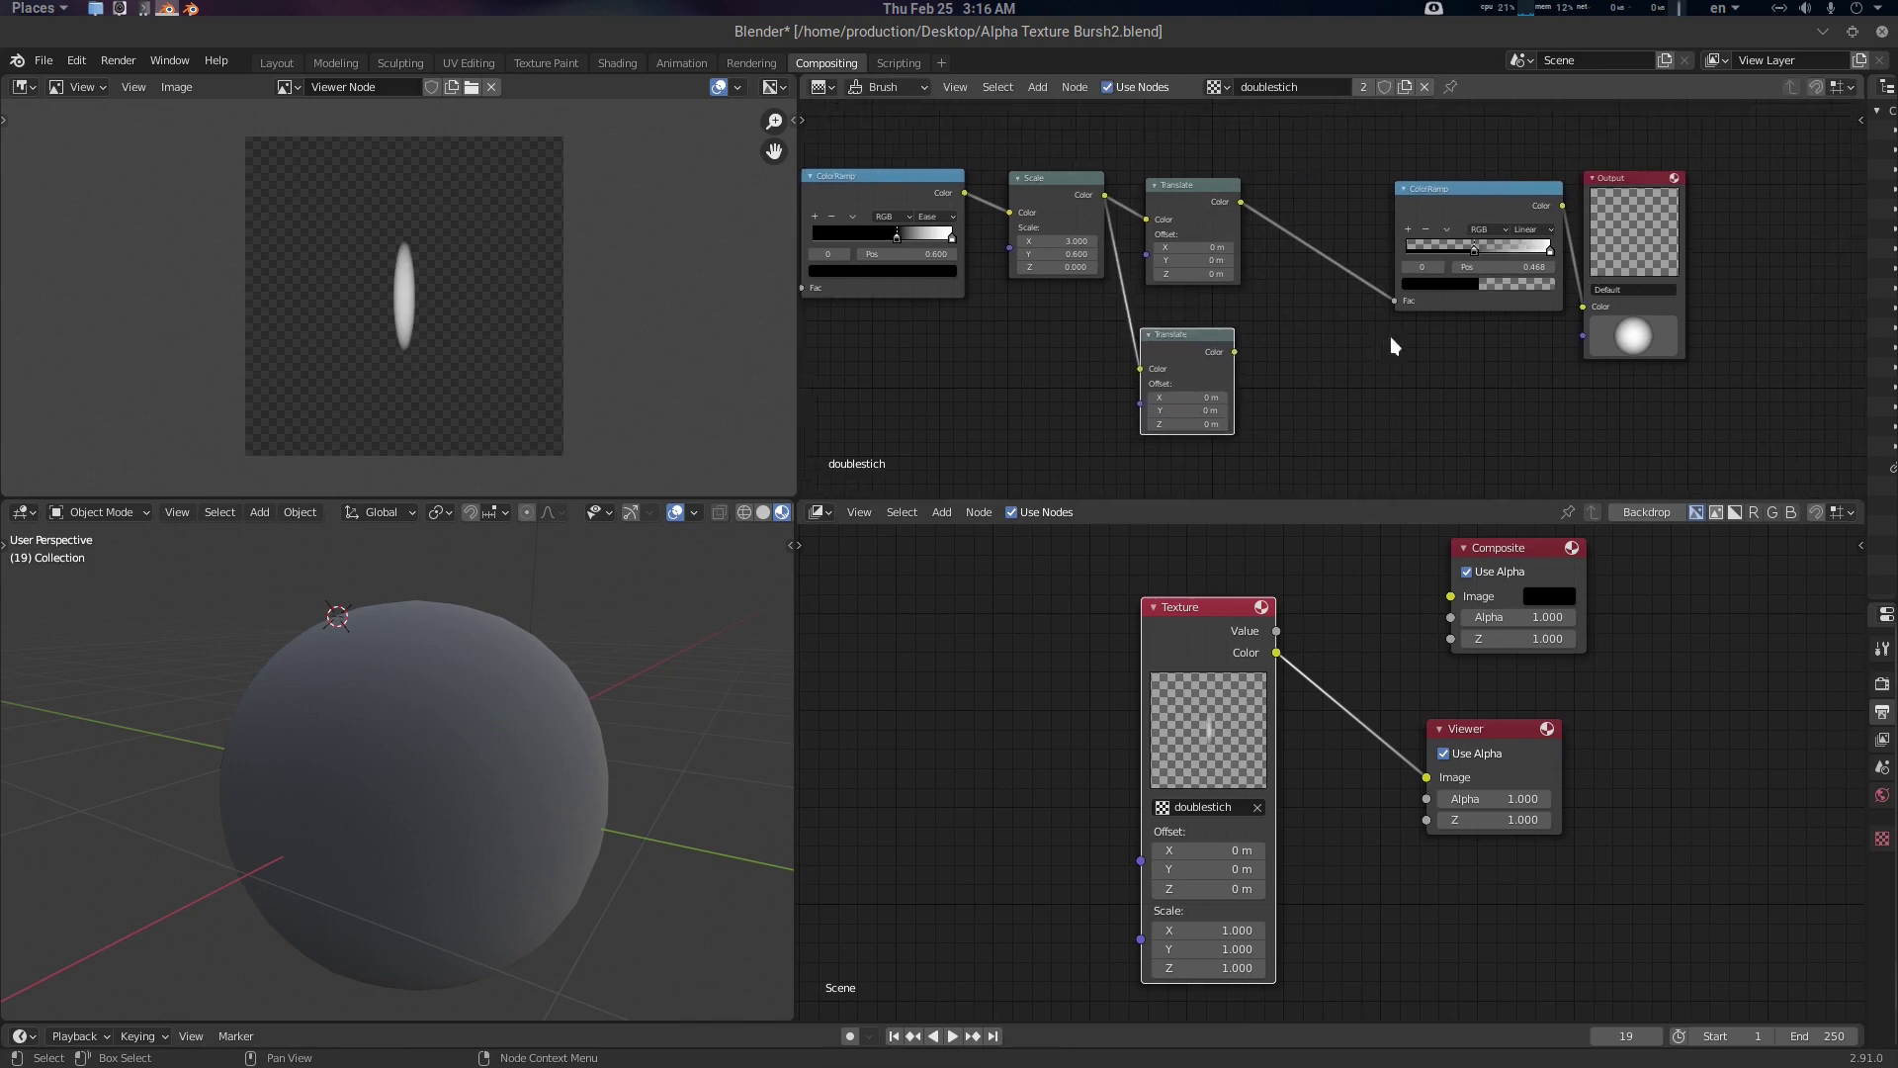
# Insert a Mix RGB node between the first Translate and the last ColorRamp, and connect the second Translate's Color output to Color2
pyautogui.hotkey('shift', 'a')
pyautogui.click(1312, 320)
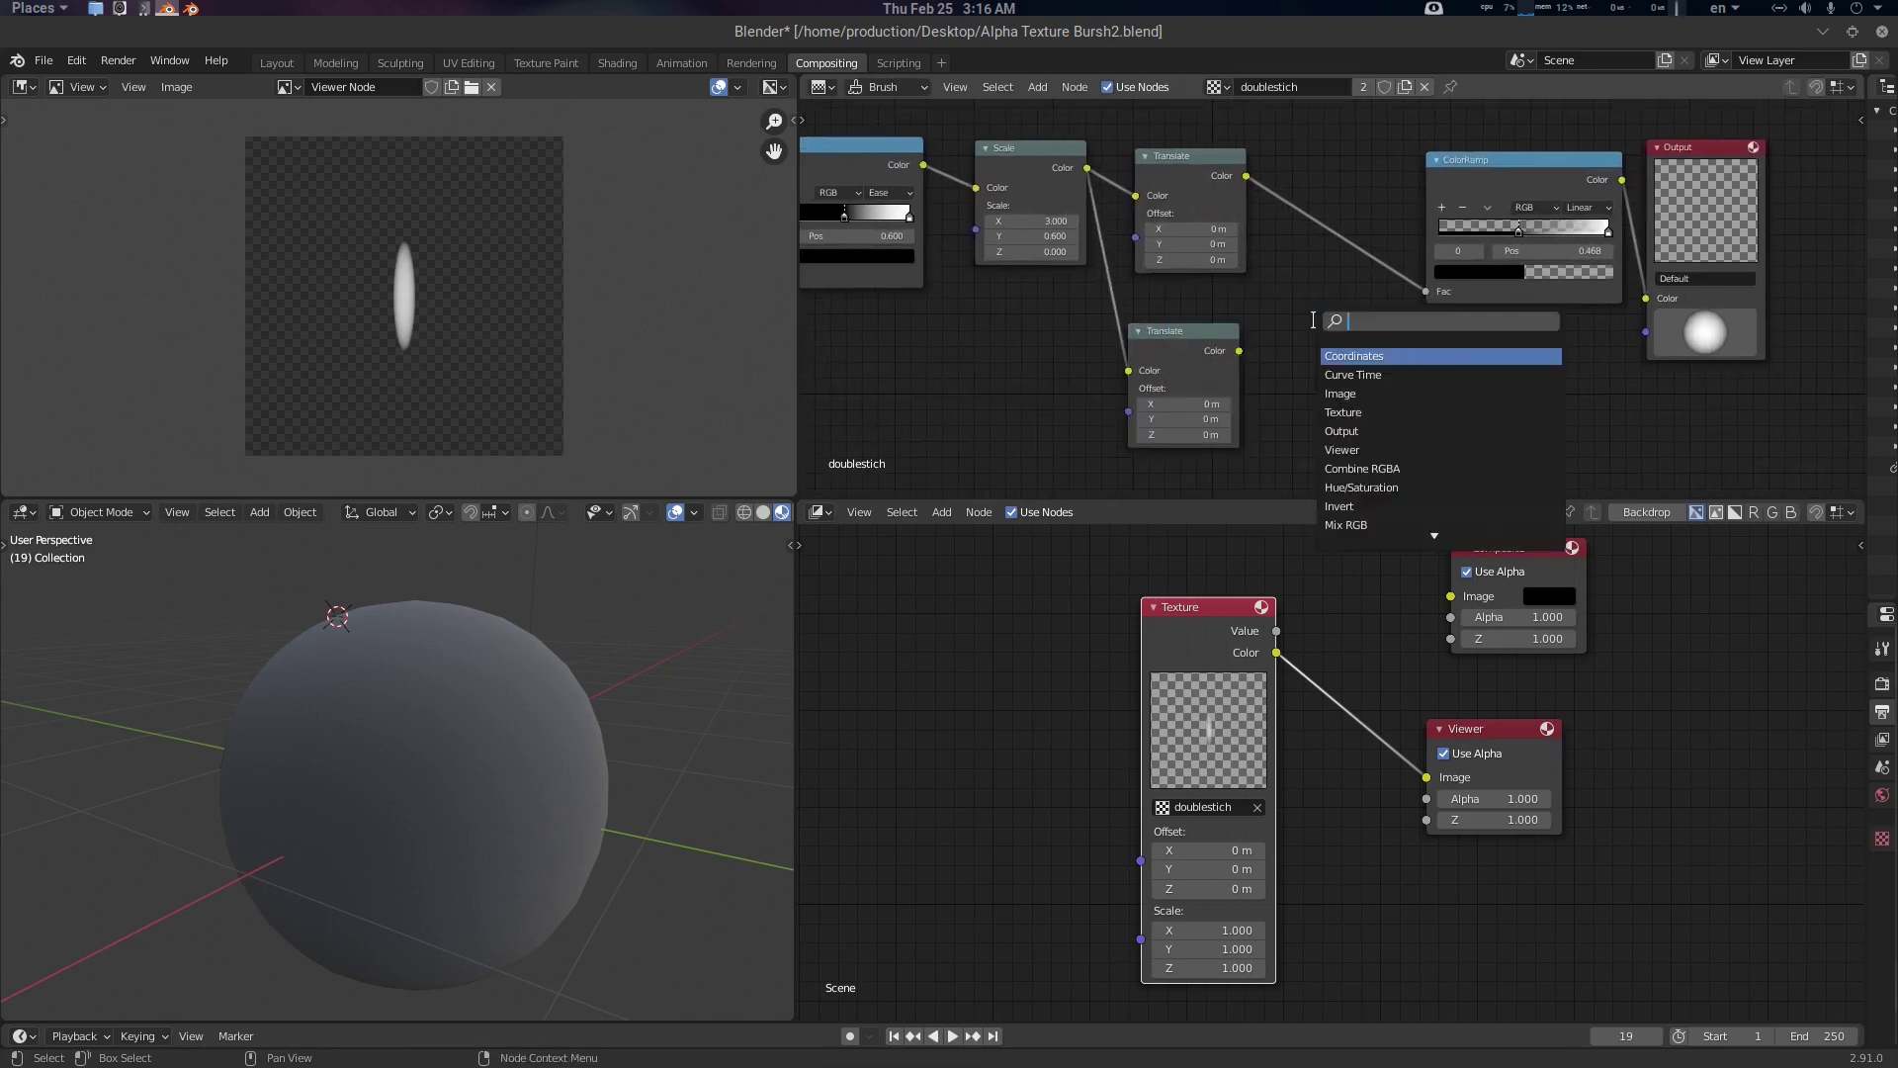
pyautogui.write('mix')
pyautogui.press('Return')
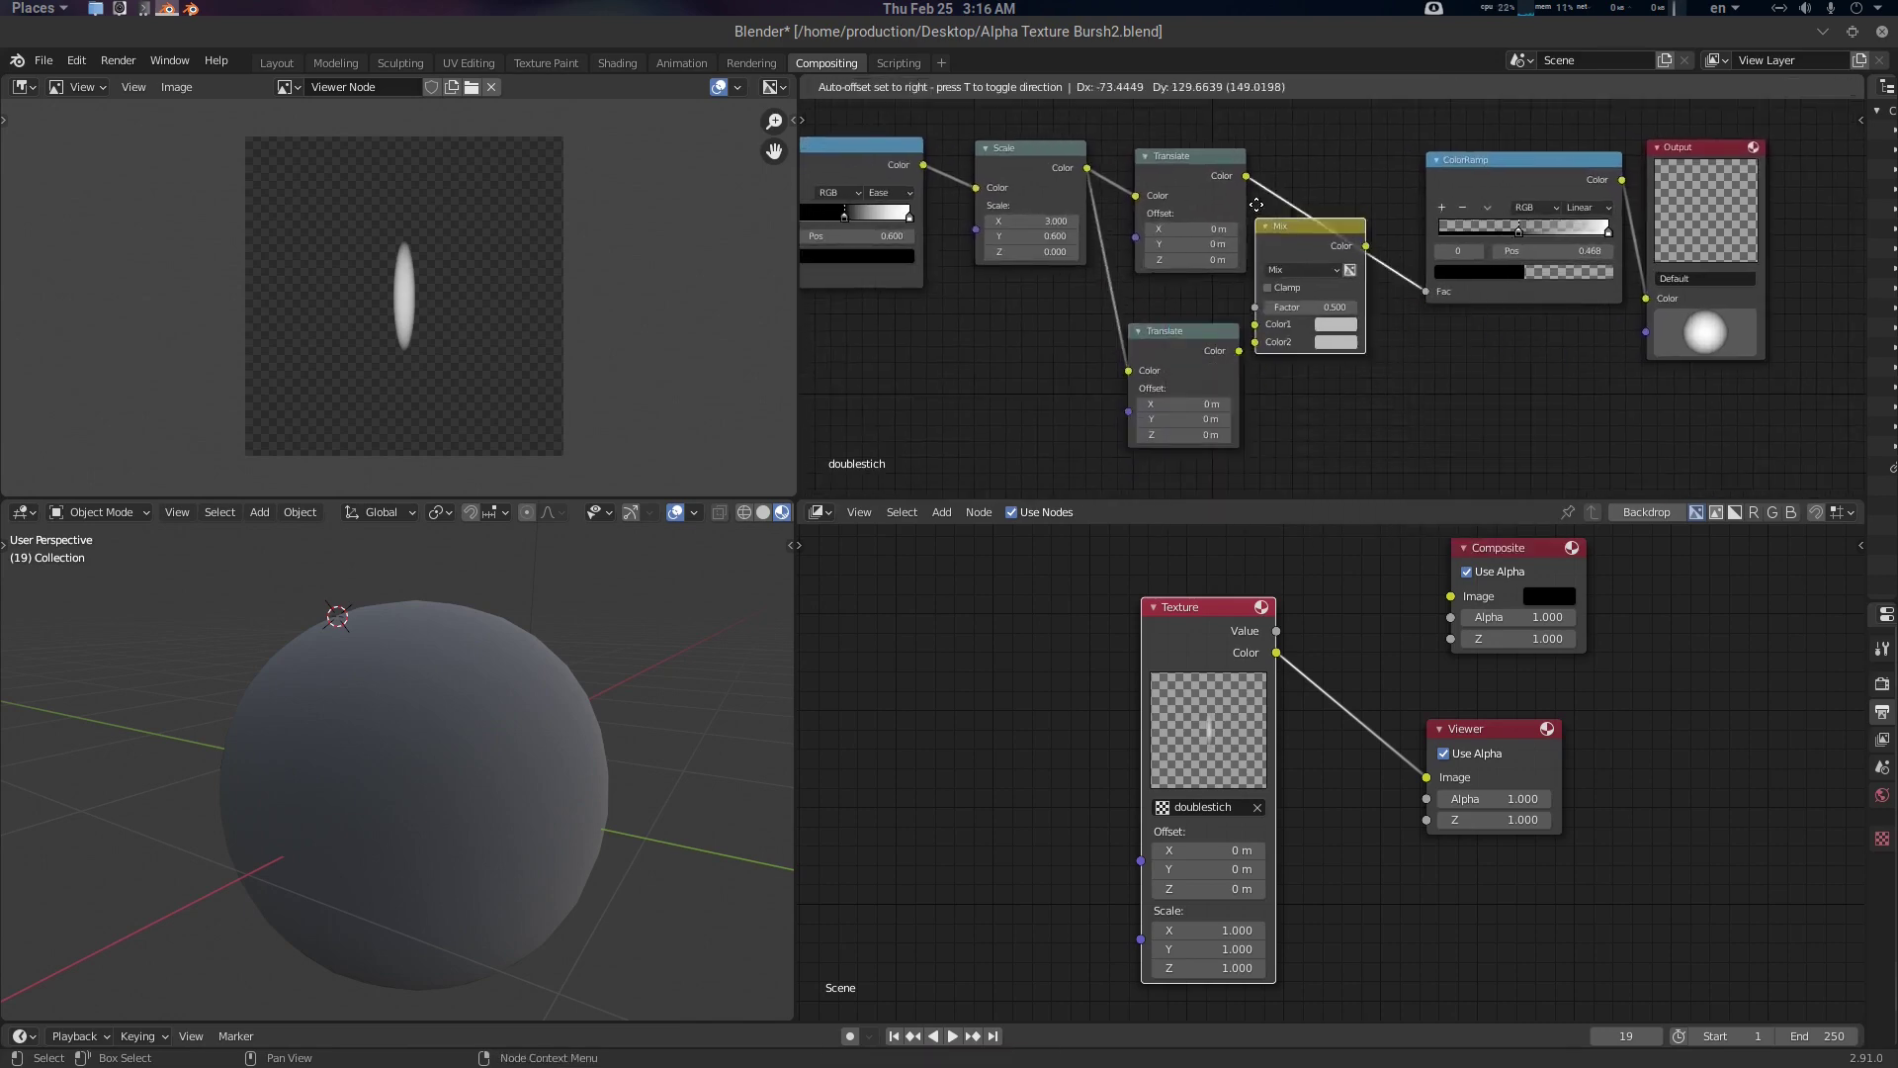
pyautogui.click(1325, 189)
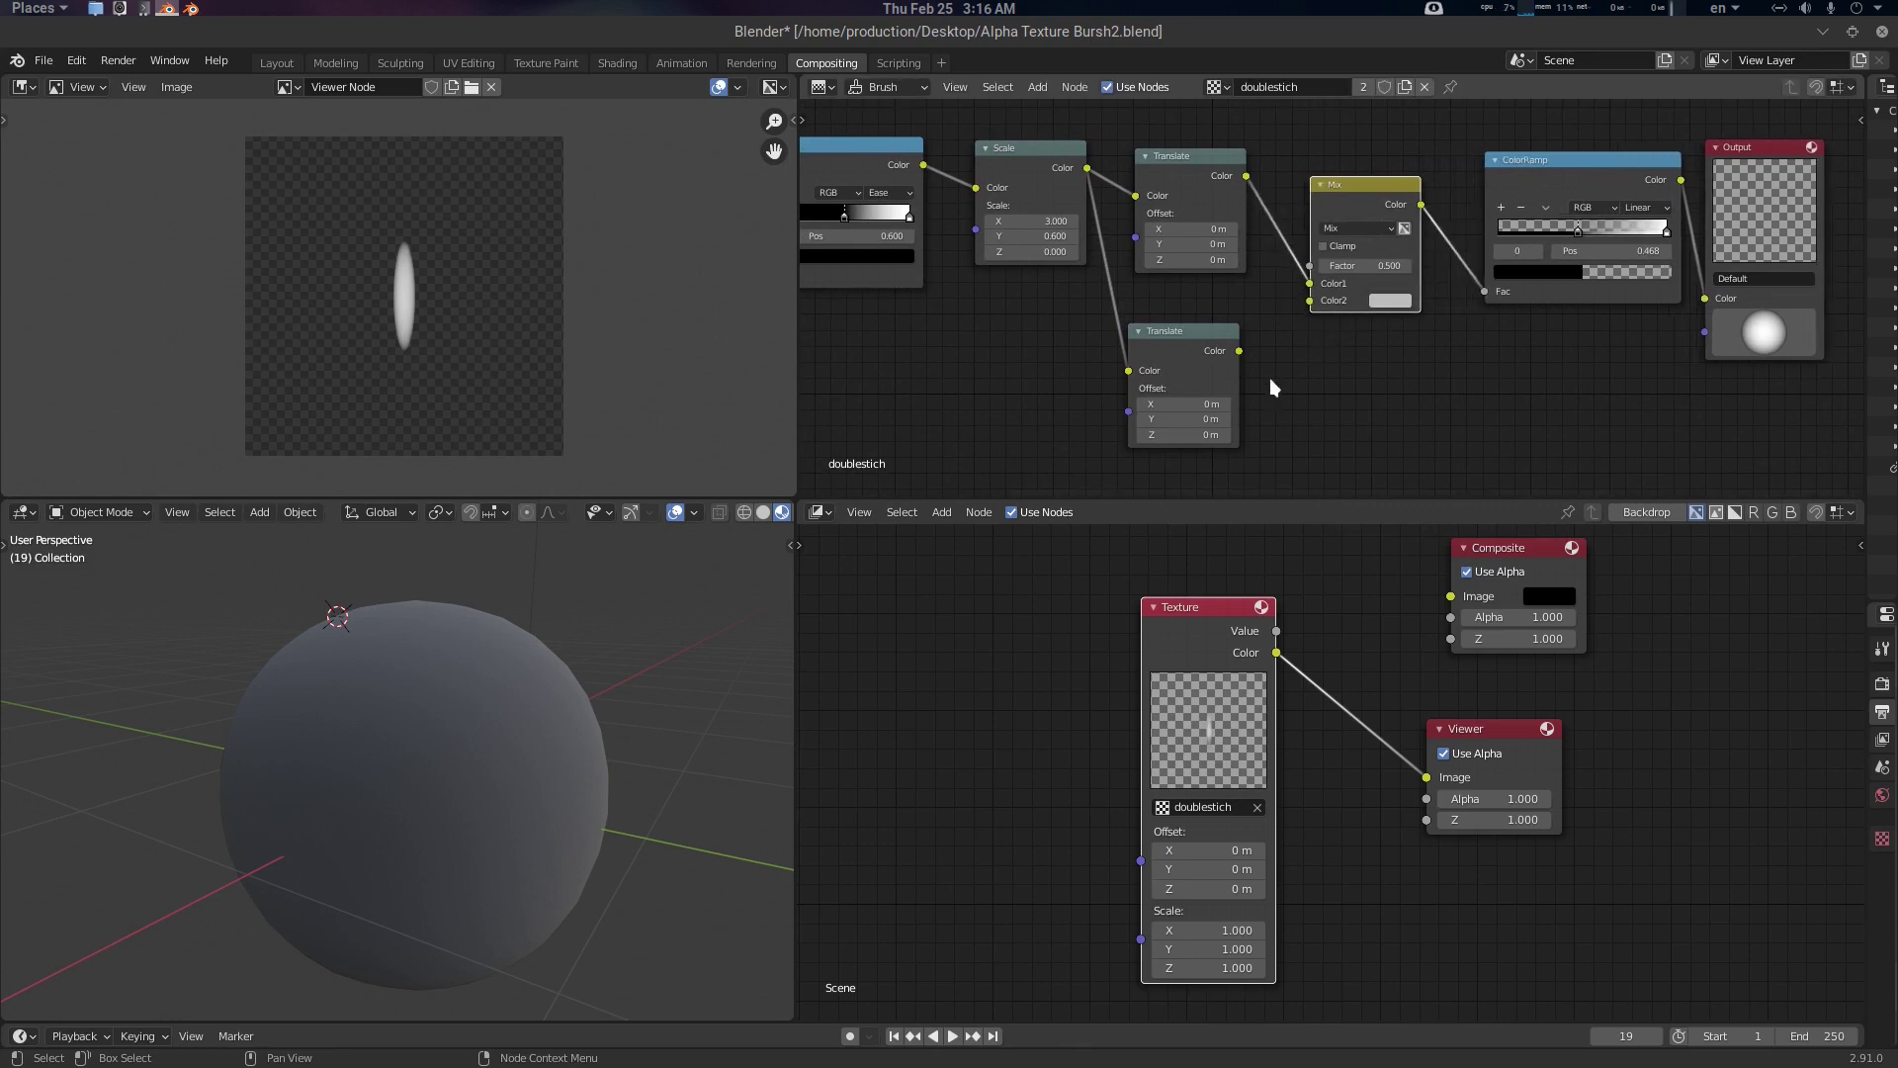
pyautogui.moveTo(1242, 350); pyautogui.dragTo(1313, 307)
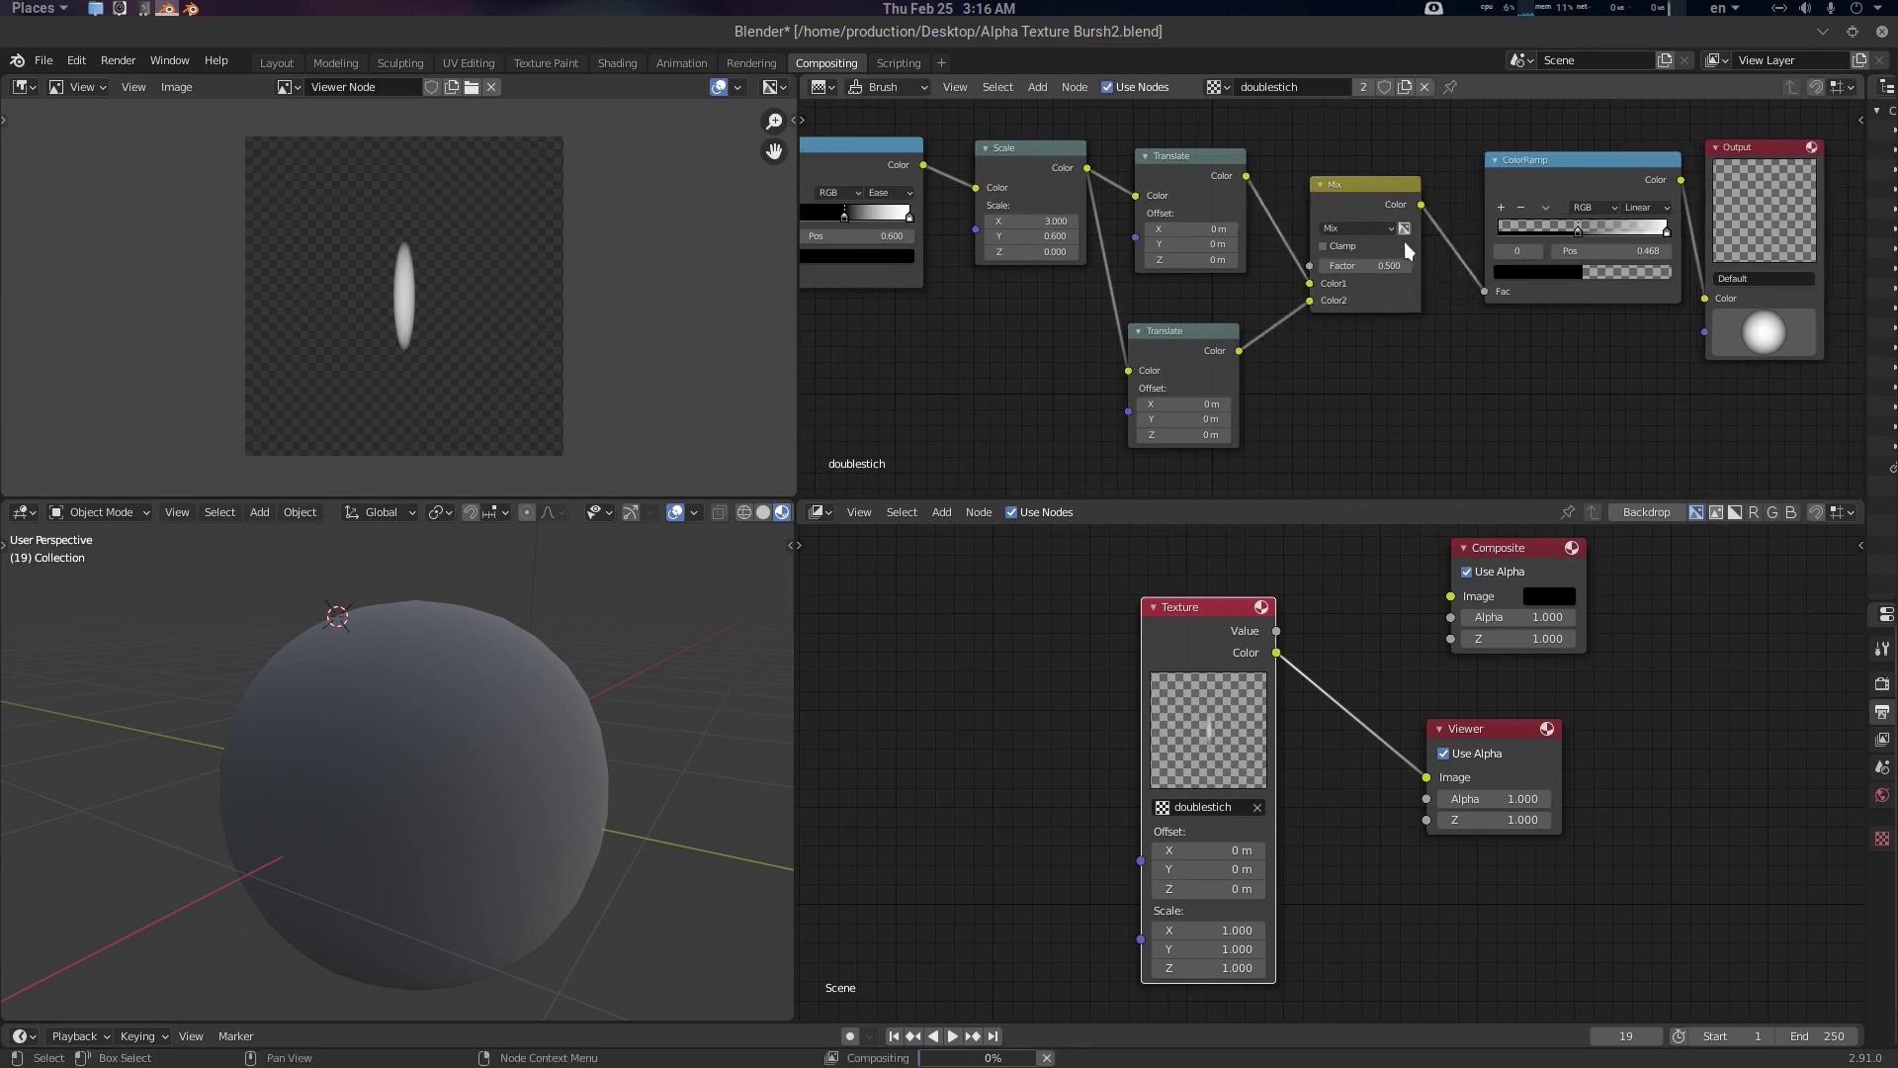
# Set the Mix node's blending mode to Add
pyautogui.click(1368, 230)
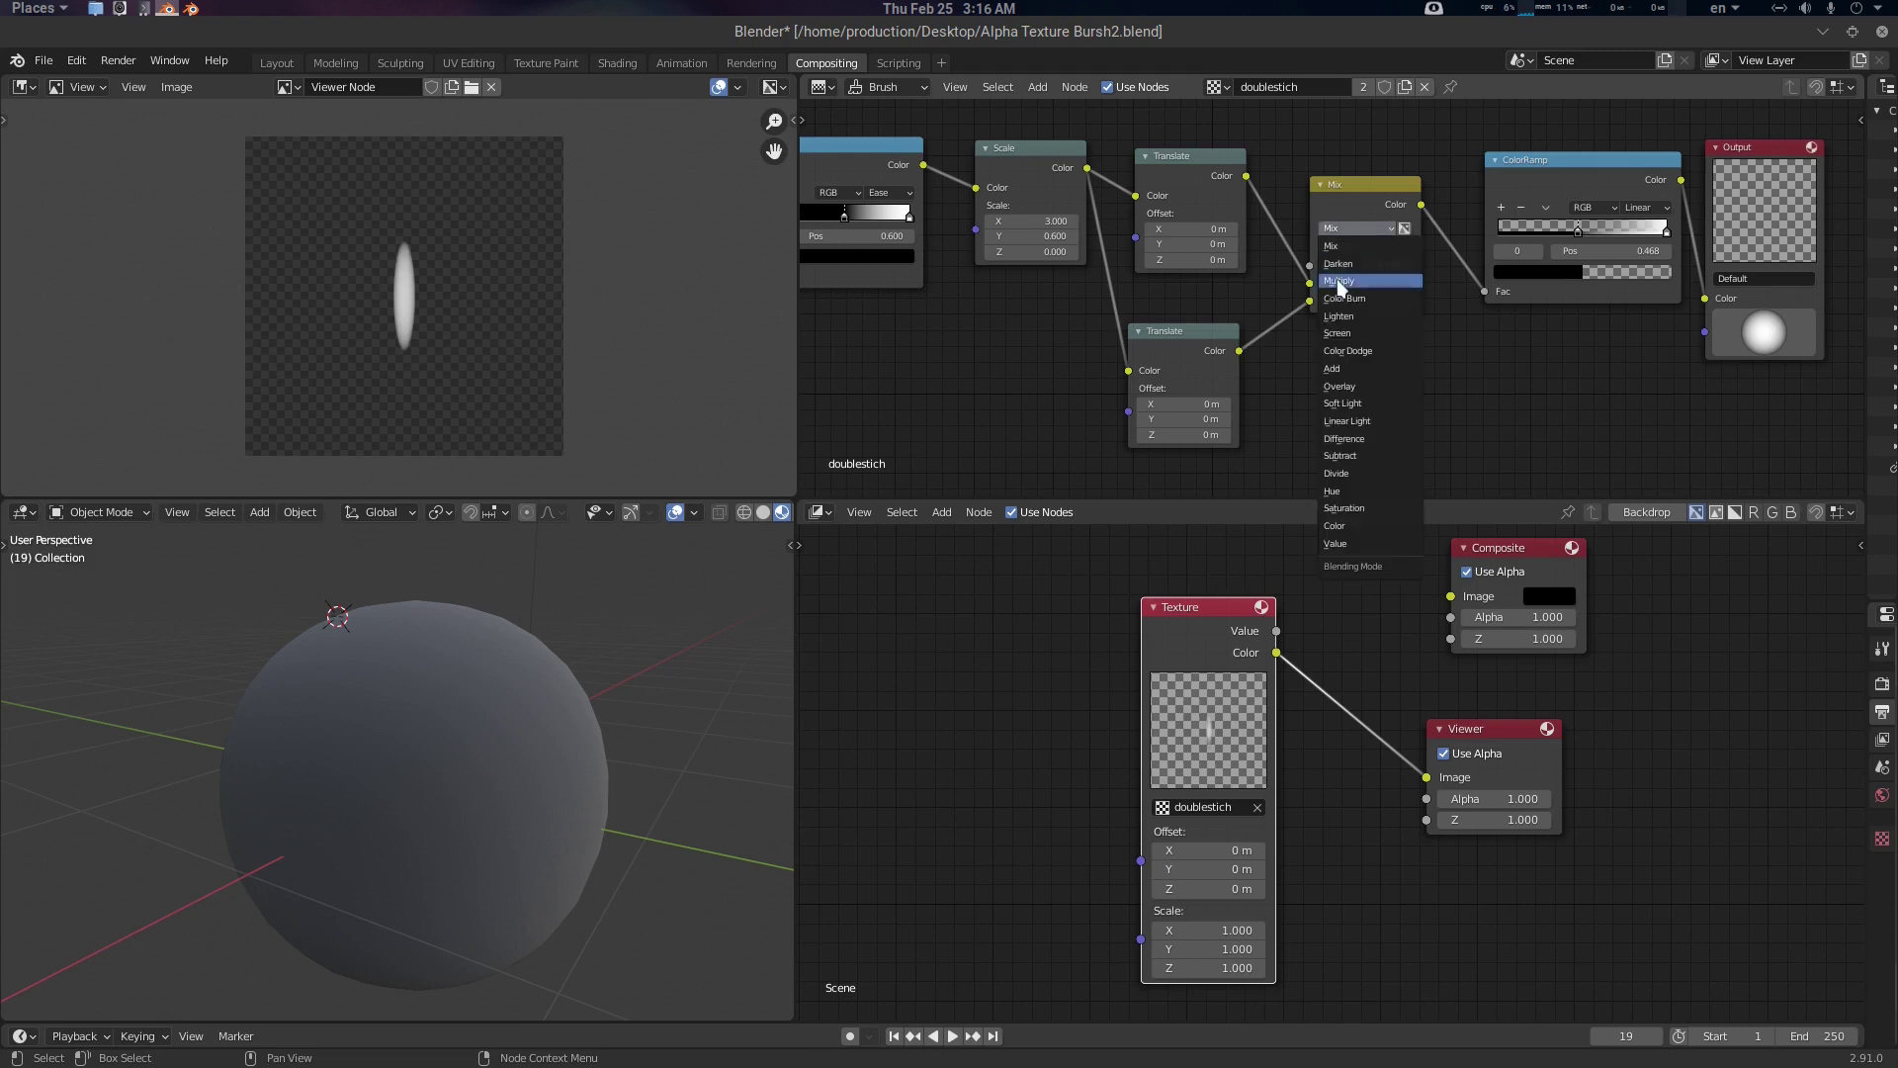
pyautogui.click(1360, 364)
pyautogui.moveTo(1348, 372); pyautogui.dragTo(1358, 366, button='middle')
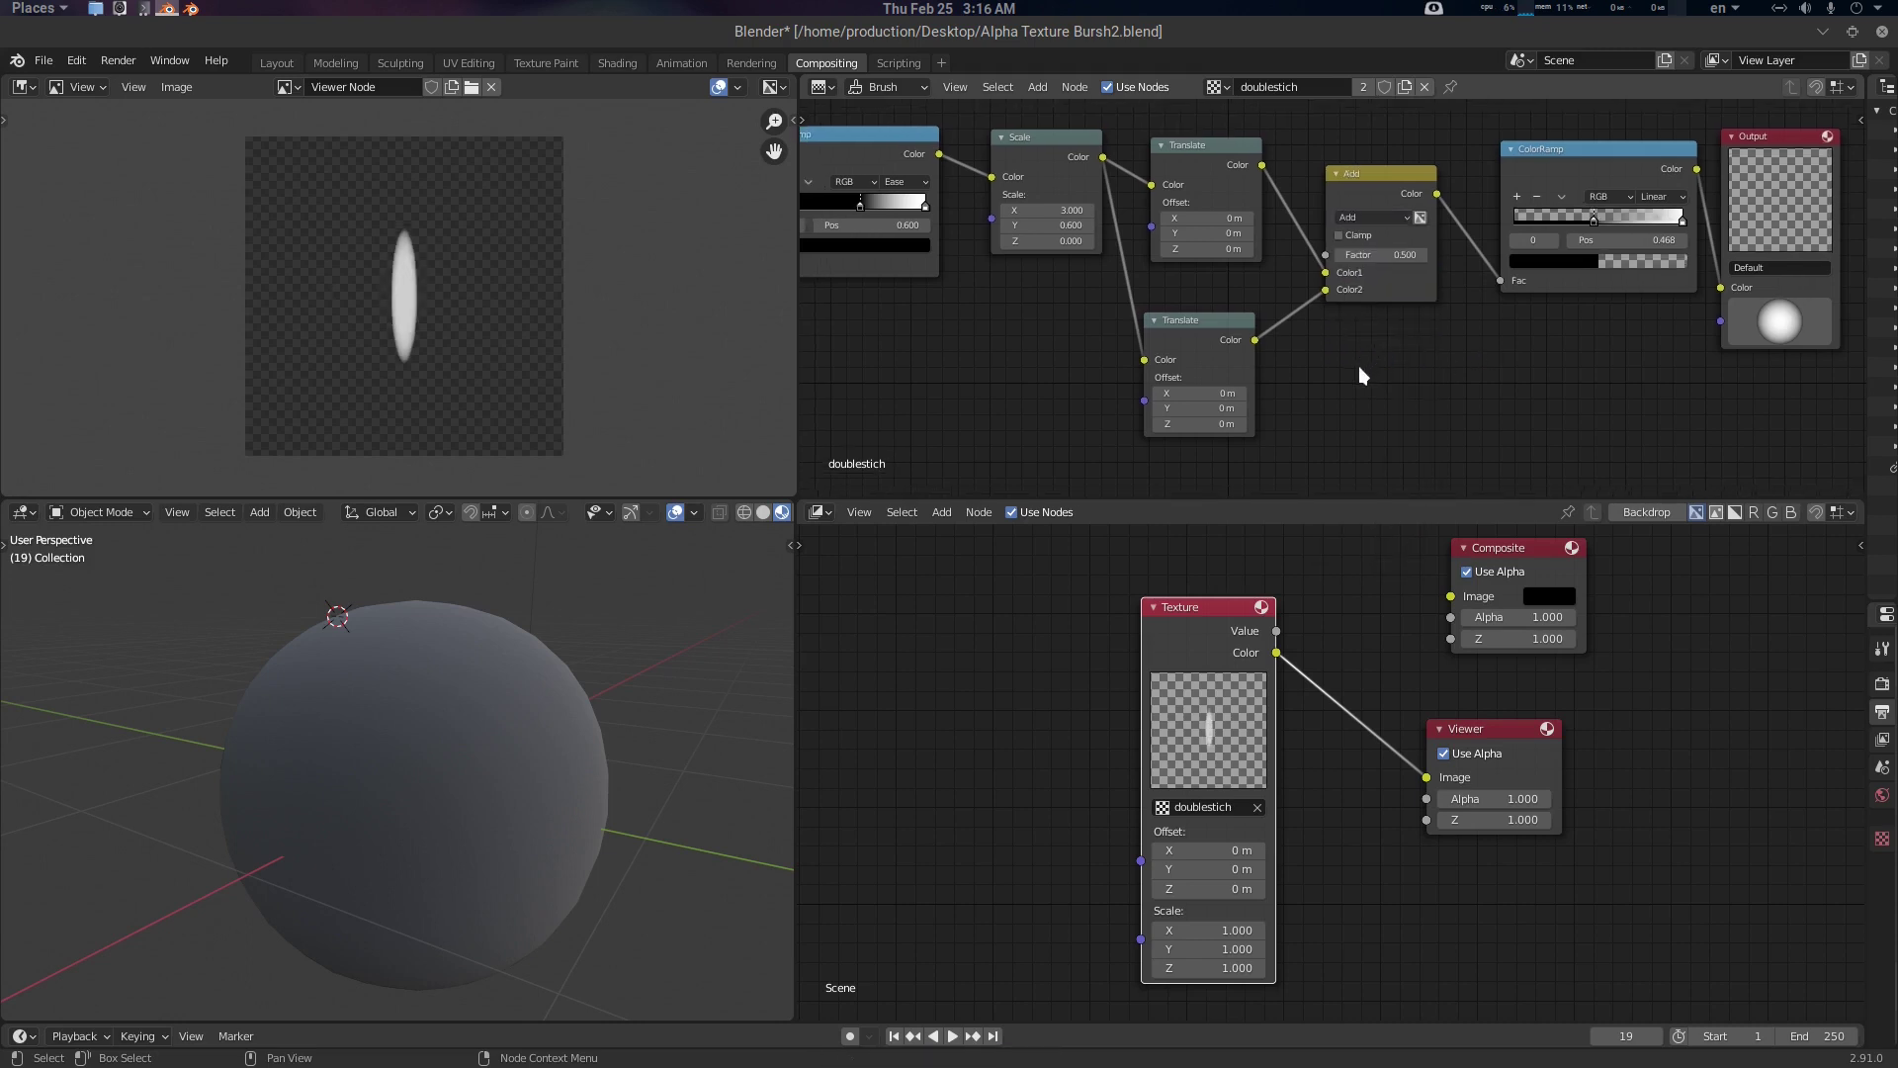
# Set the two Translate nodes' X offsets to 0.2 m and -0.2 m, and raise the Add node's Factor to 1.000
pyautogui.click(1224, 218)
pyautogui.write('.2')
pyautogui.press('Return')
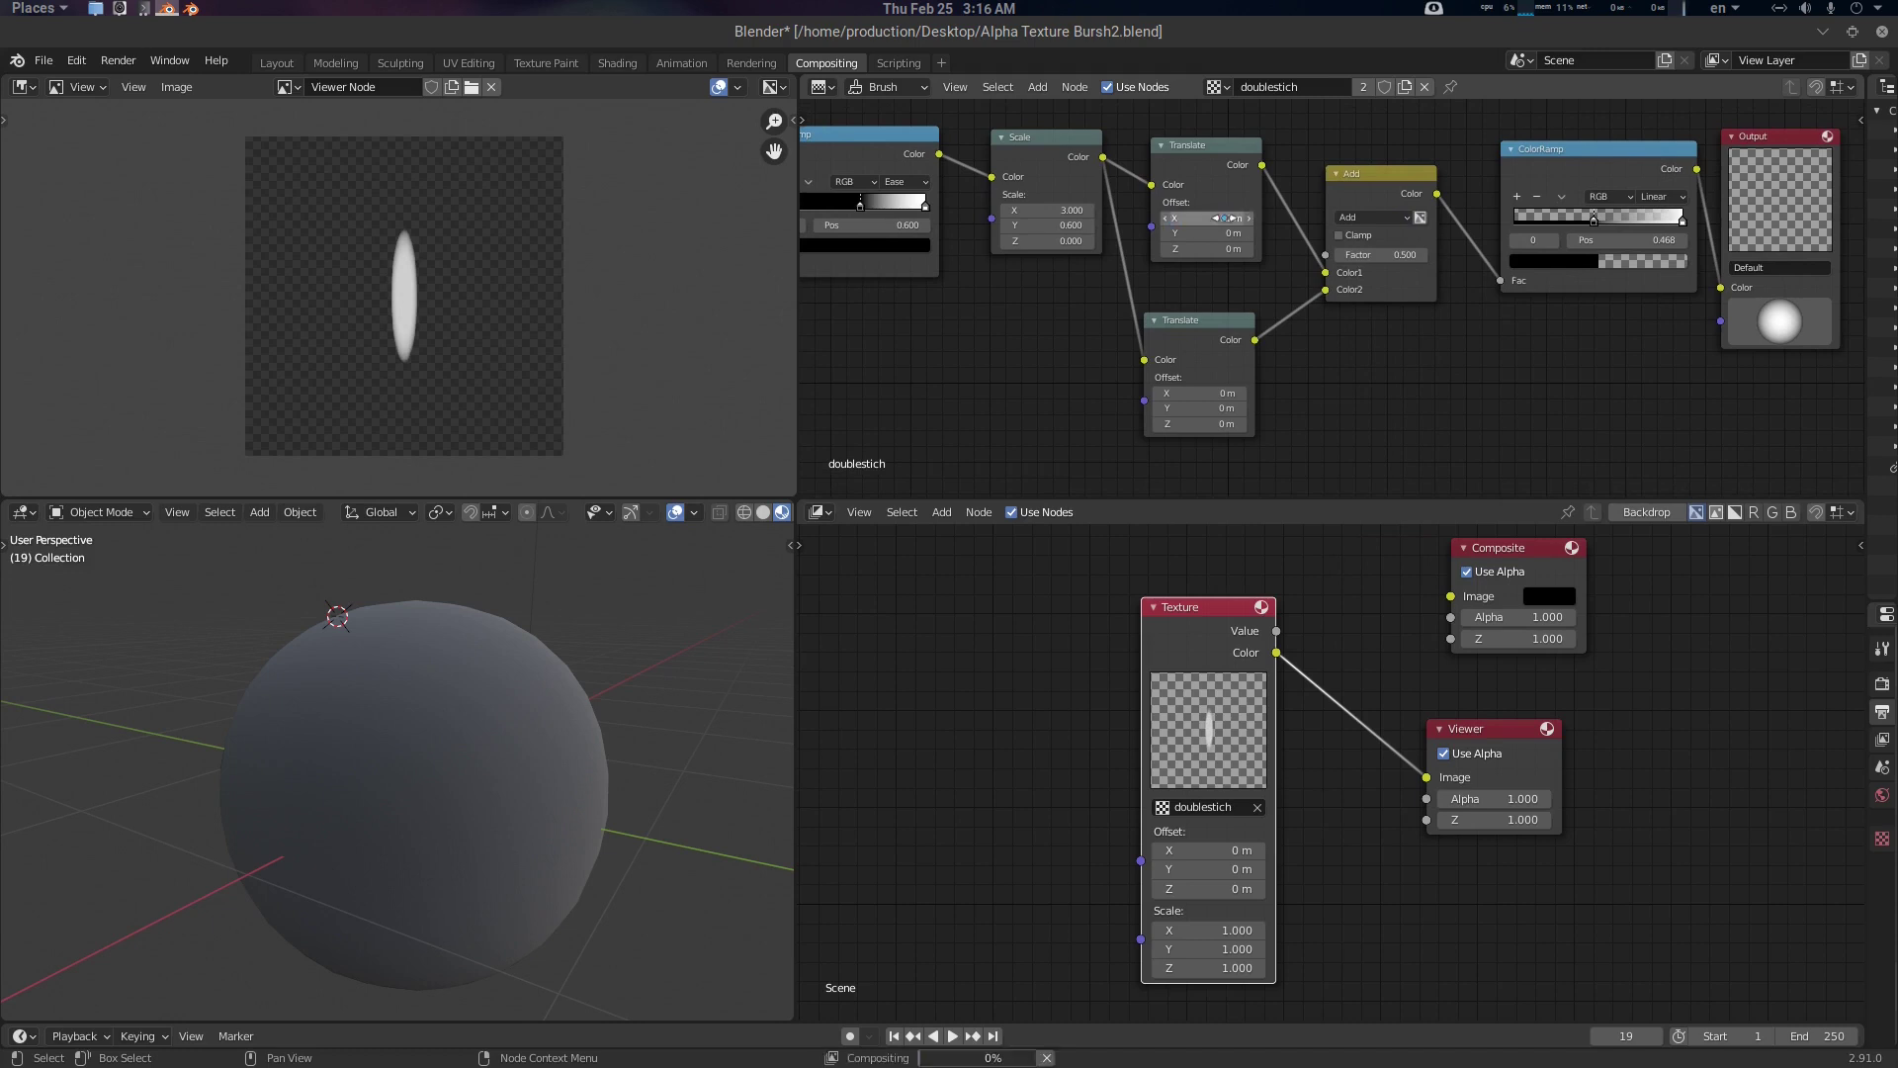
pyautogui.click(1208, 395)
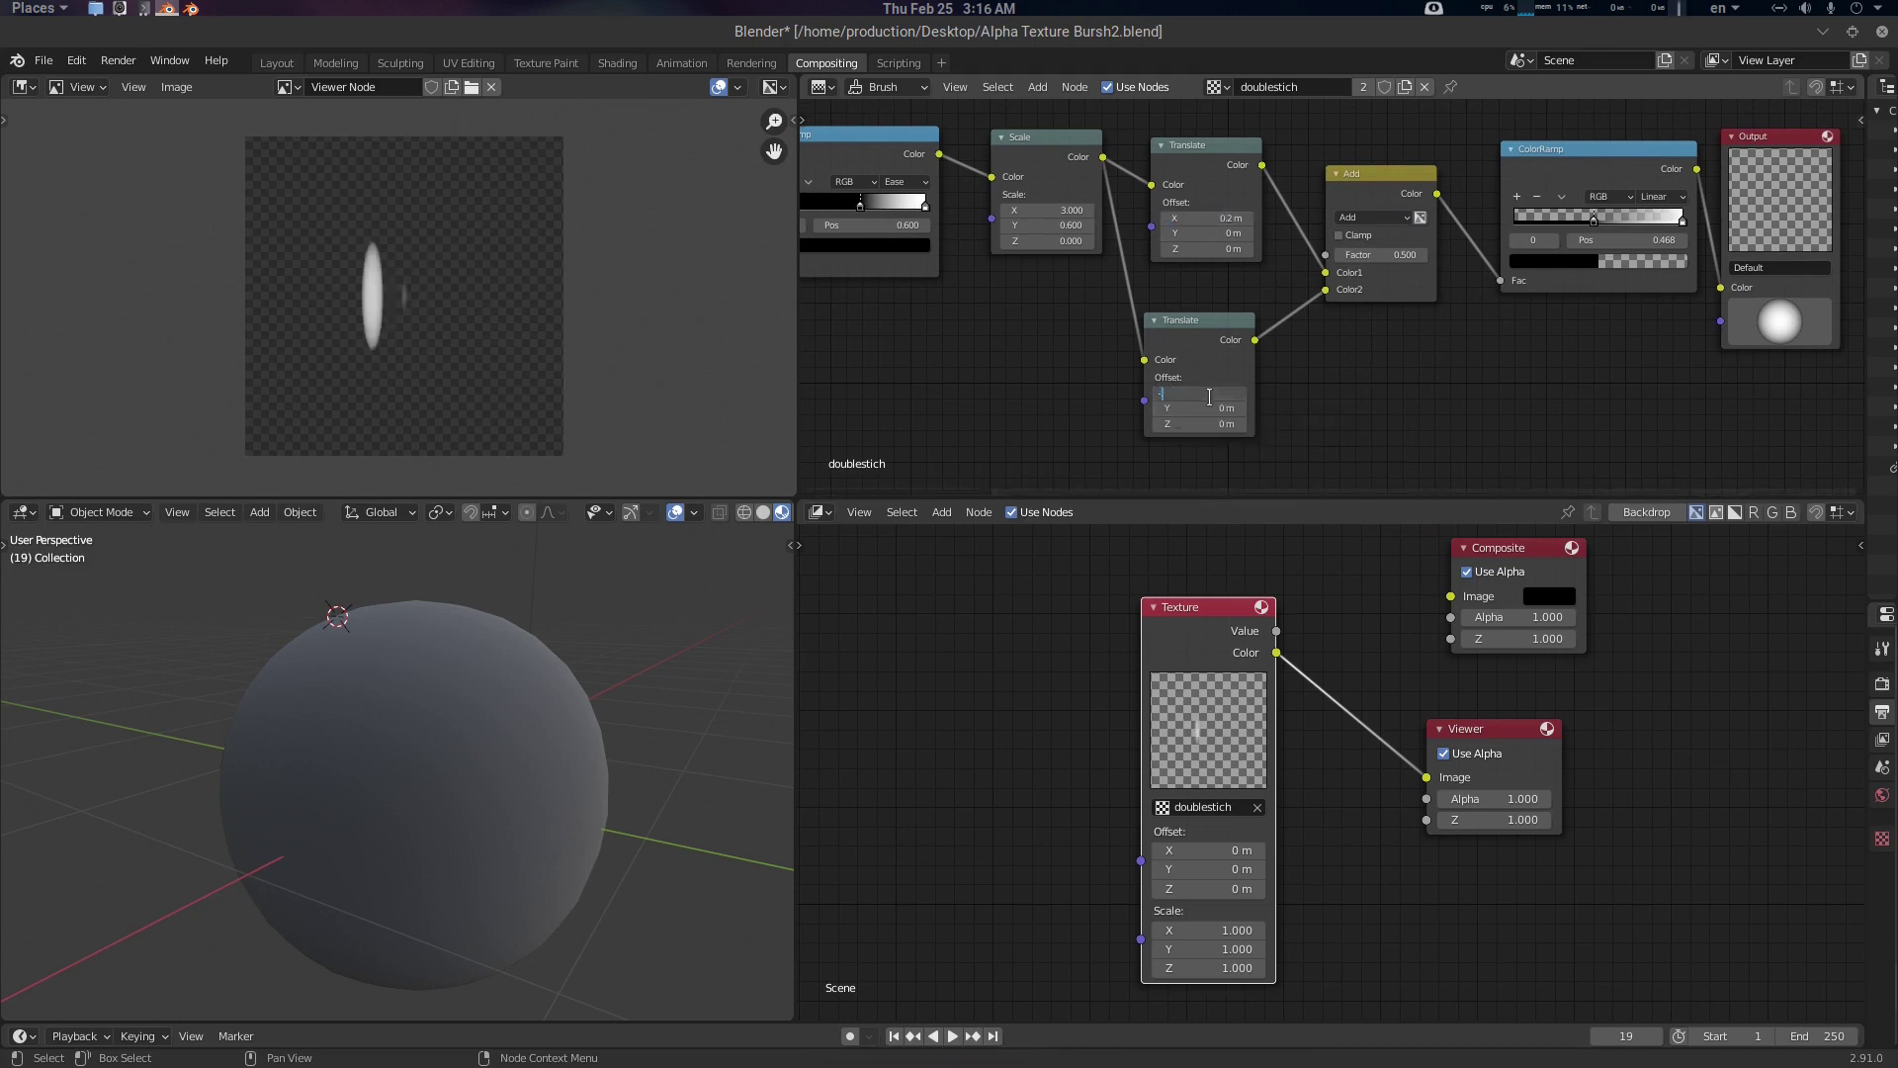
pyautogui.write('-.2')
pyautogui.press('Return')
pyautogui.moveTo(1378, 366); pyautogui.dragTo(1323, 365, button='middle')
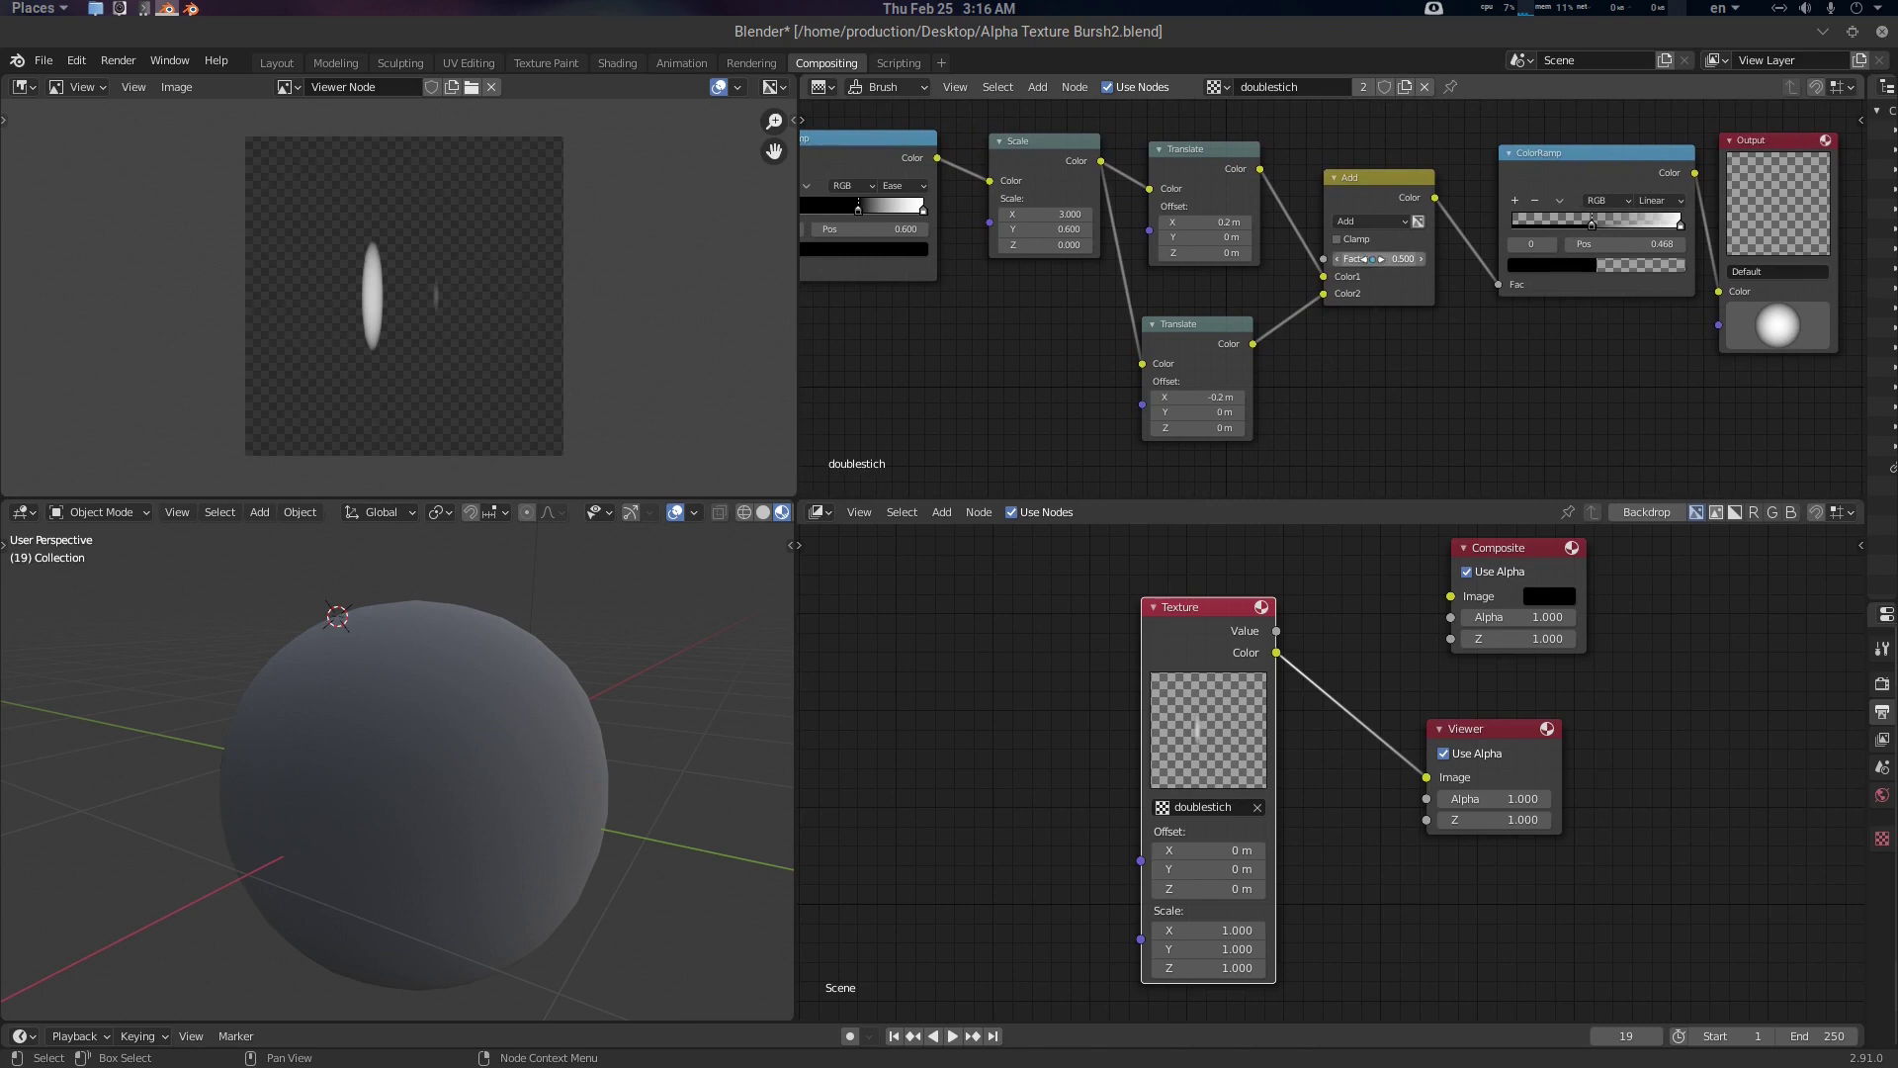
pyautogui.moveTo(1379, 258); pyautogui.dragTo(1434, 259)
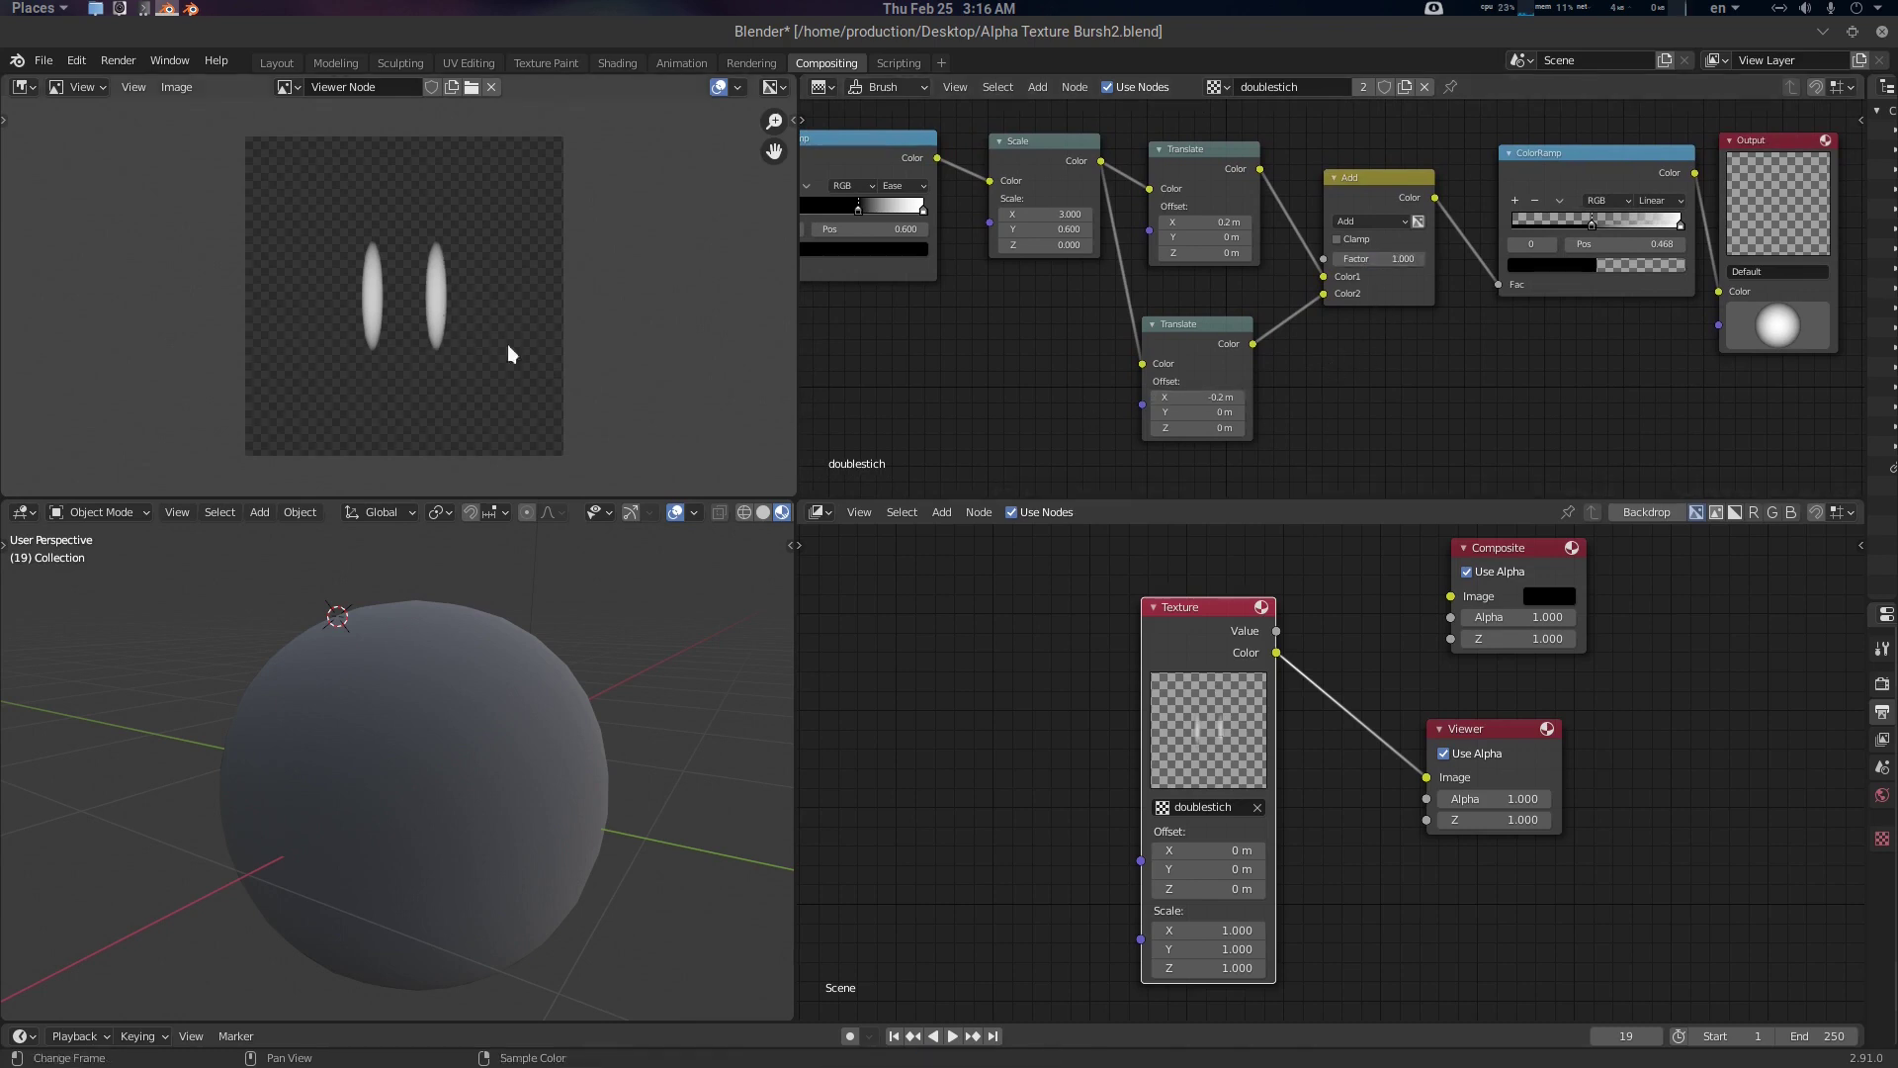
# Select the sphere, switch it to Texture Paint mode, and display the Viewer Node again in the image editor
pyautogui.moveTo(498, 679); pyautogui.dragTo(543, 681, button='middle')
pyautogui.hotkey('ctrl', 'Tab')
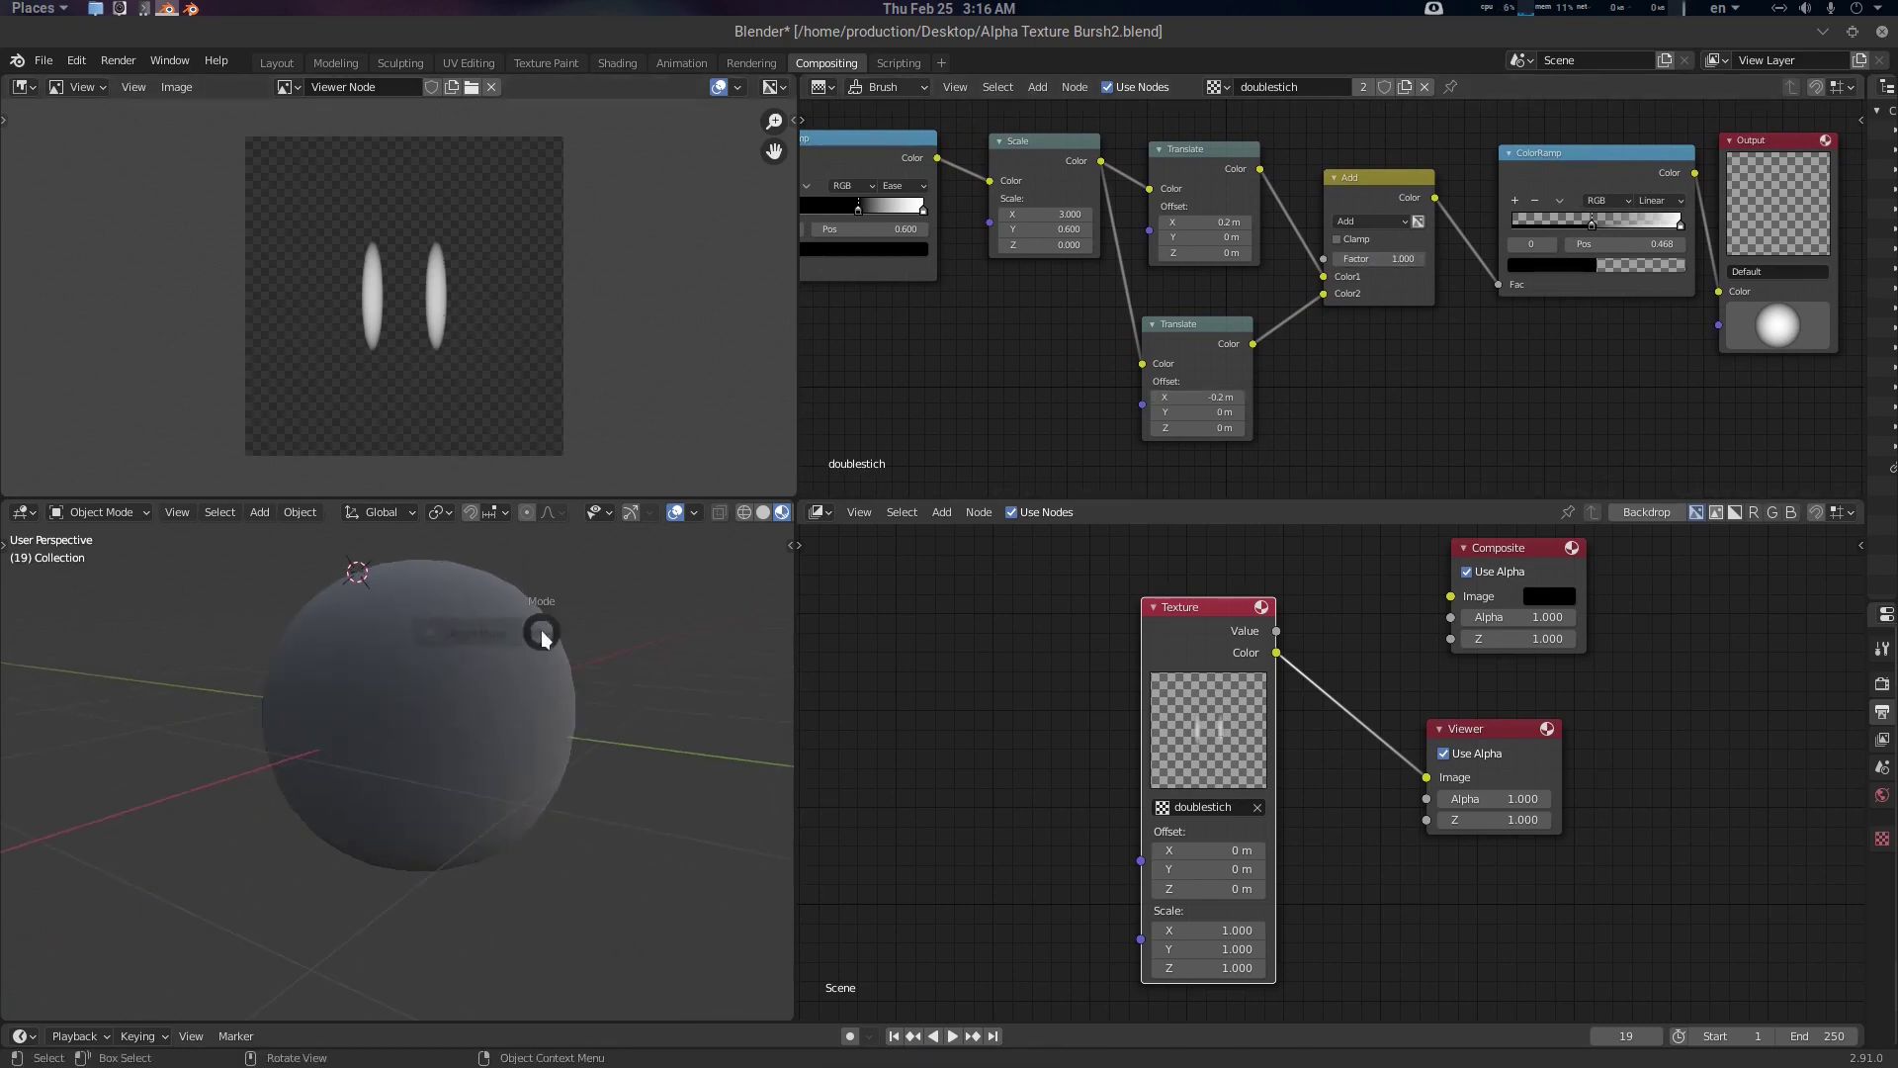
pyautogui.click(460, 687)
pyautogui.hotkey('ctrl', 'Tab')
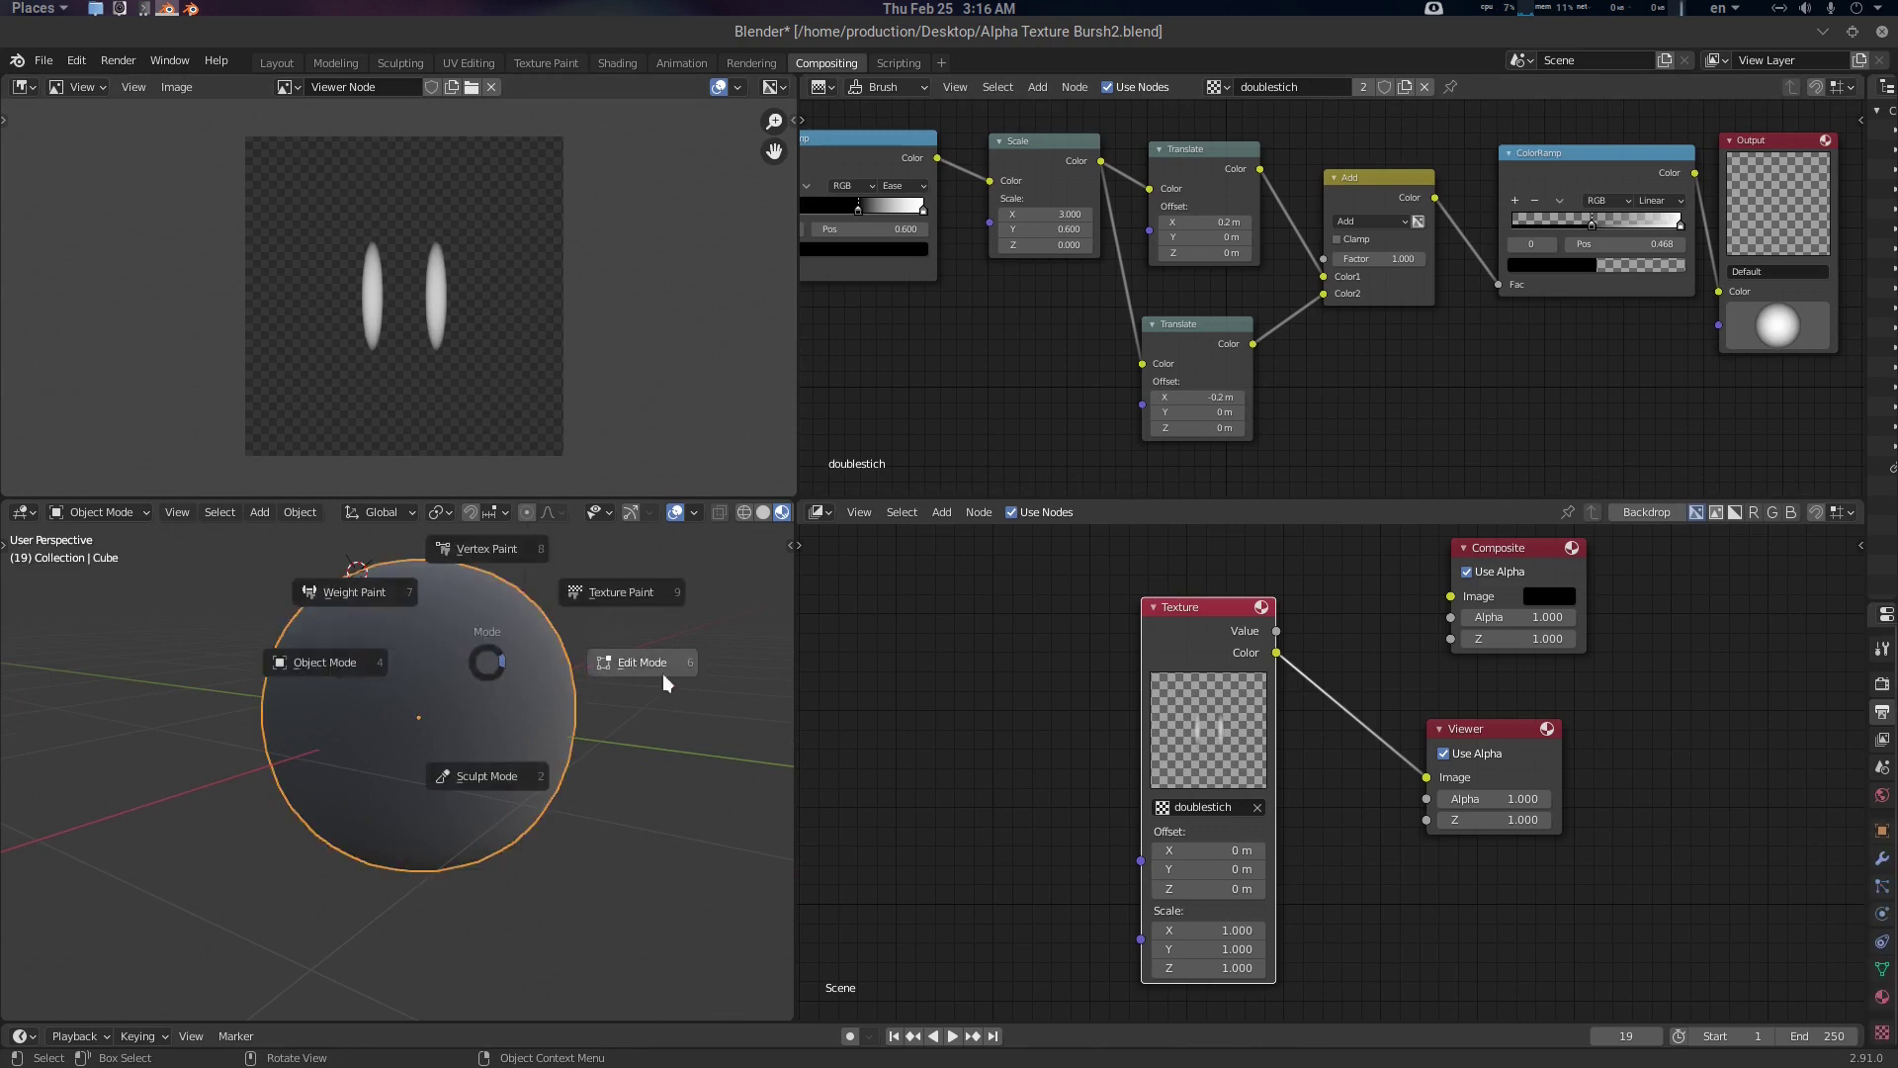
pyautogui.click(623, 592)
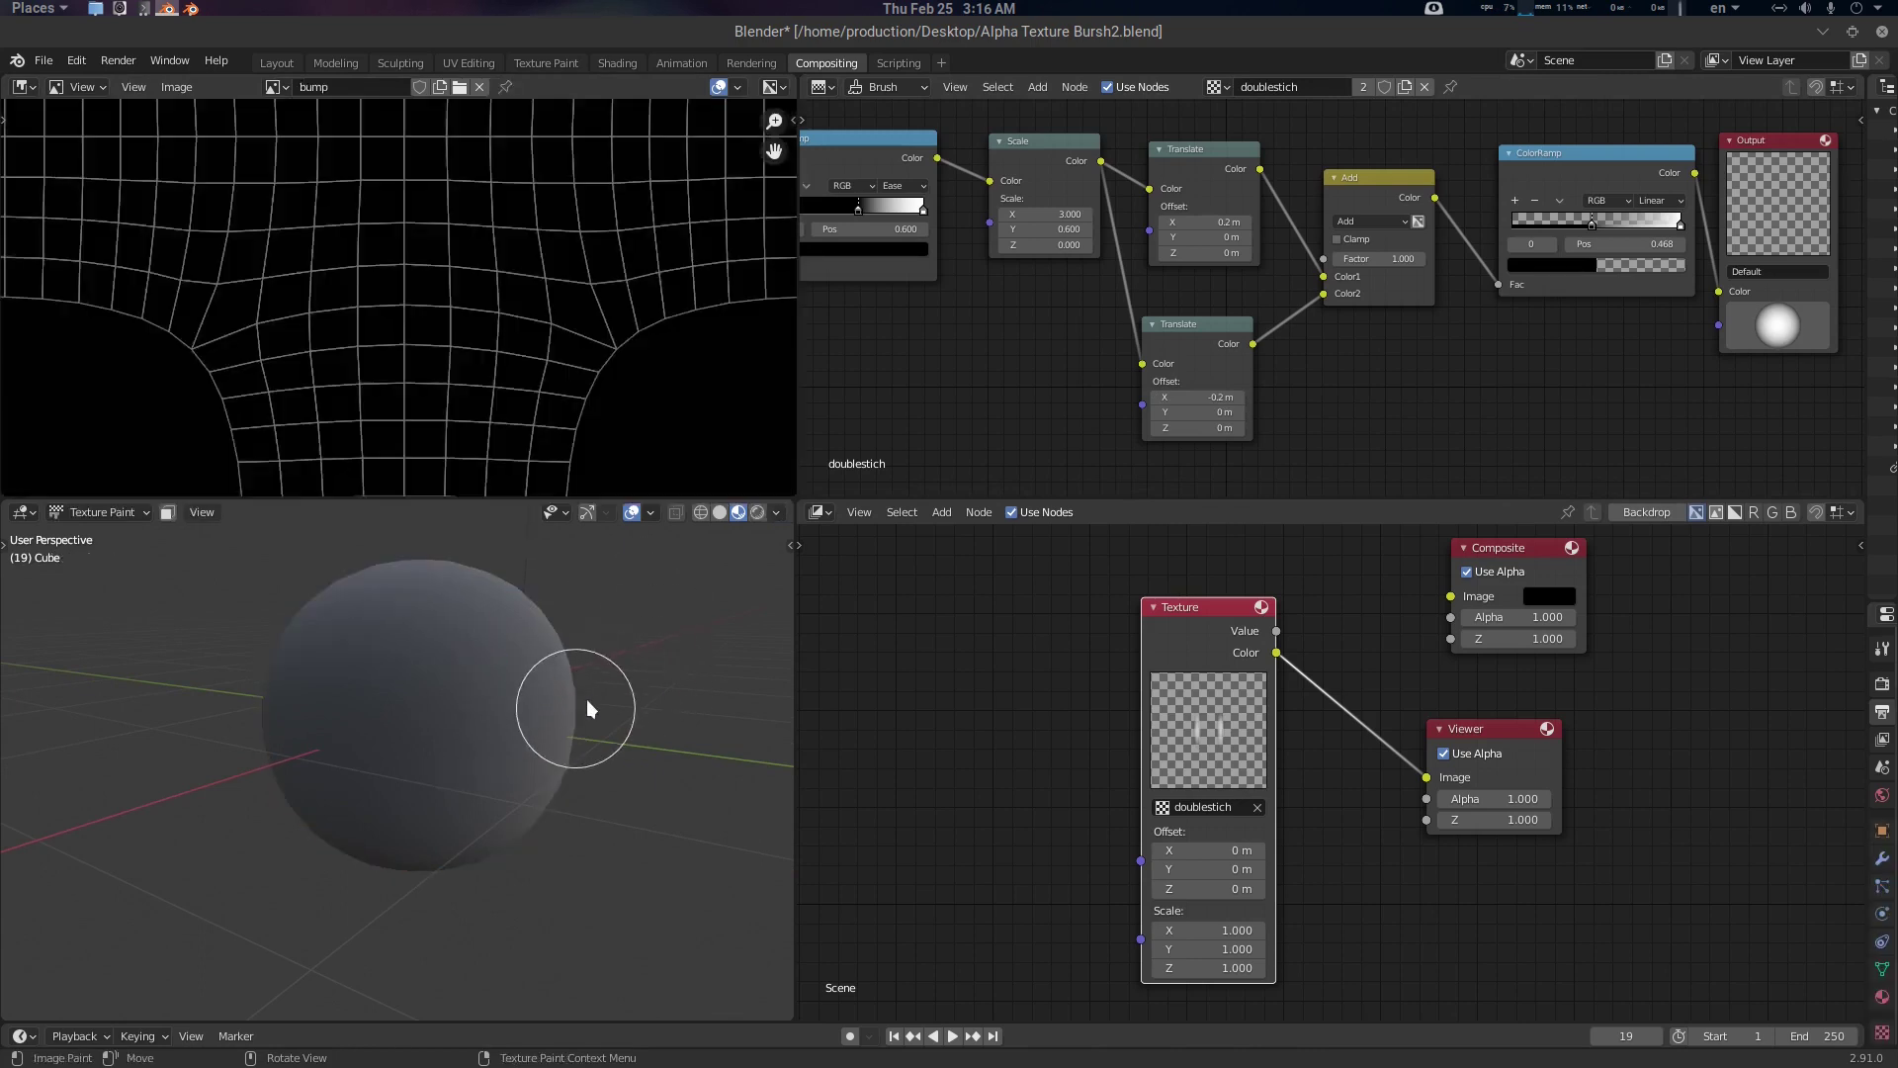
pyautogui.click(277, 87)
pyautogui.click(326, 149)
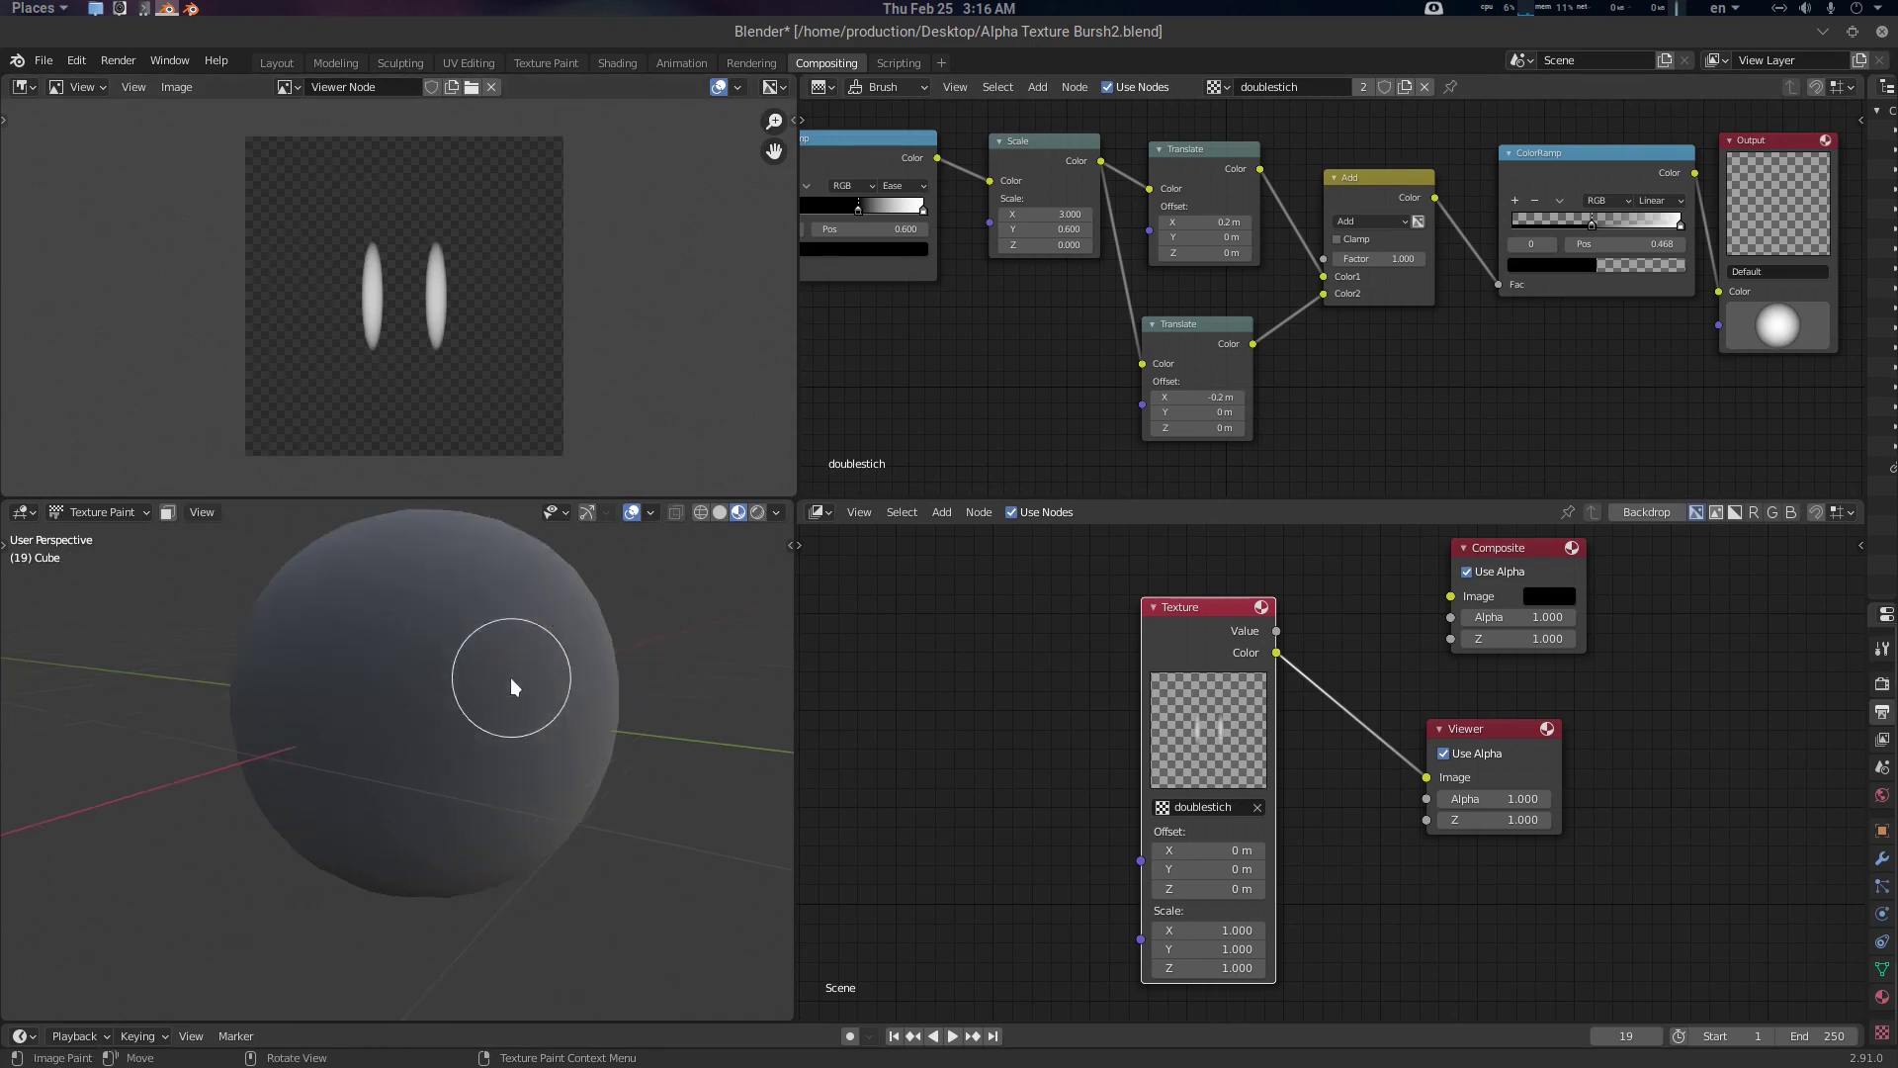
# Paint test strokes of the double stitch across the sphere and undo them
pyautogui.moveTo(510, 678)
pyautogui.mouseDown(button='middle')
pyautogui.moveTo(579, 709)
pyautogui.moveTo(578, 664)
pyautogui.moveTo(524, 706)
pyautogui.mouseUp(button='middle')
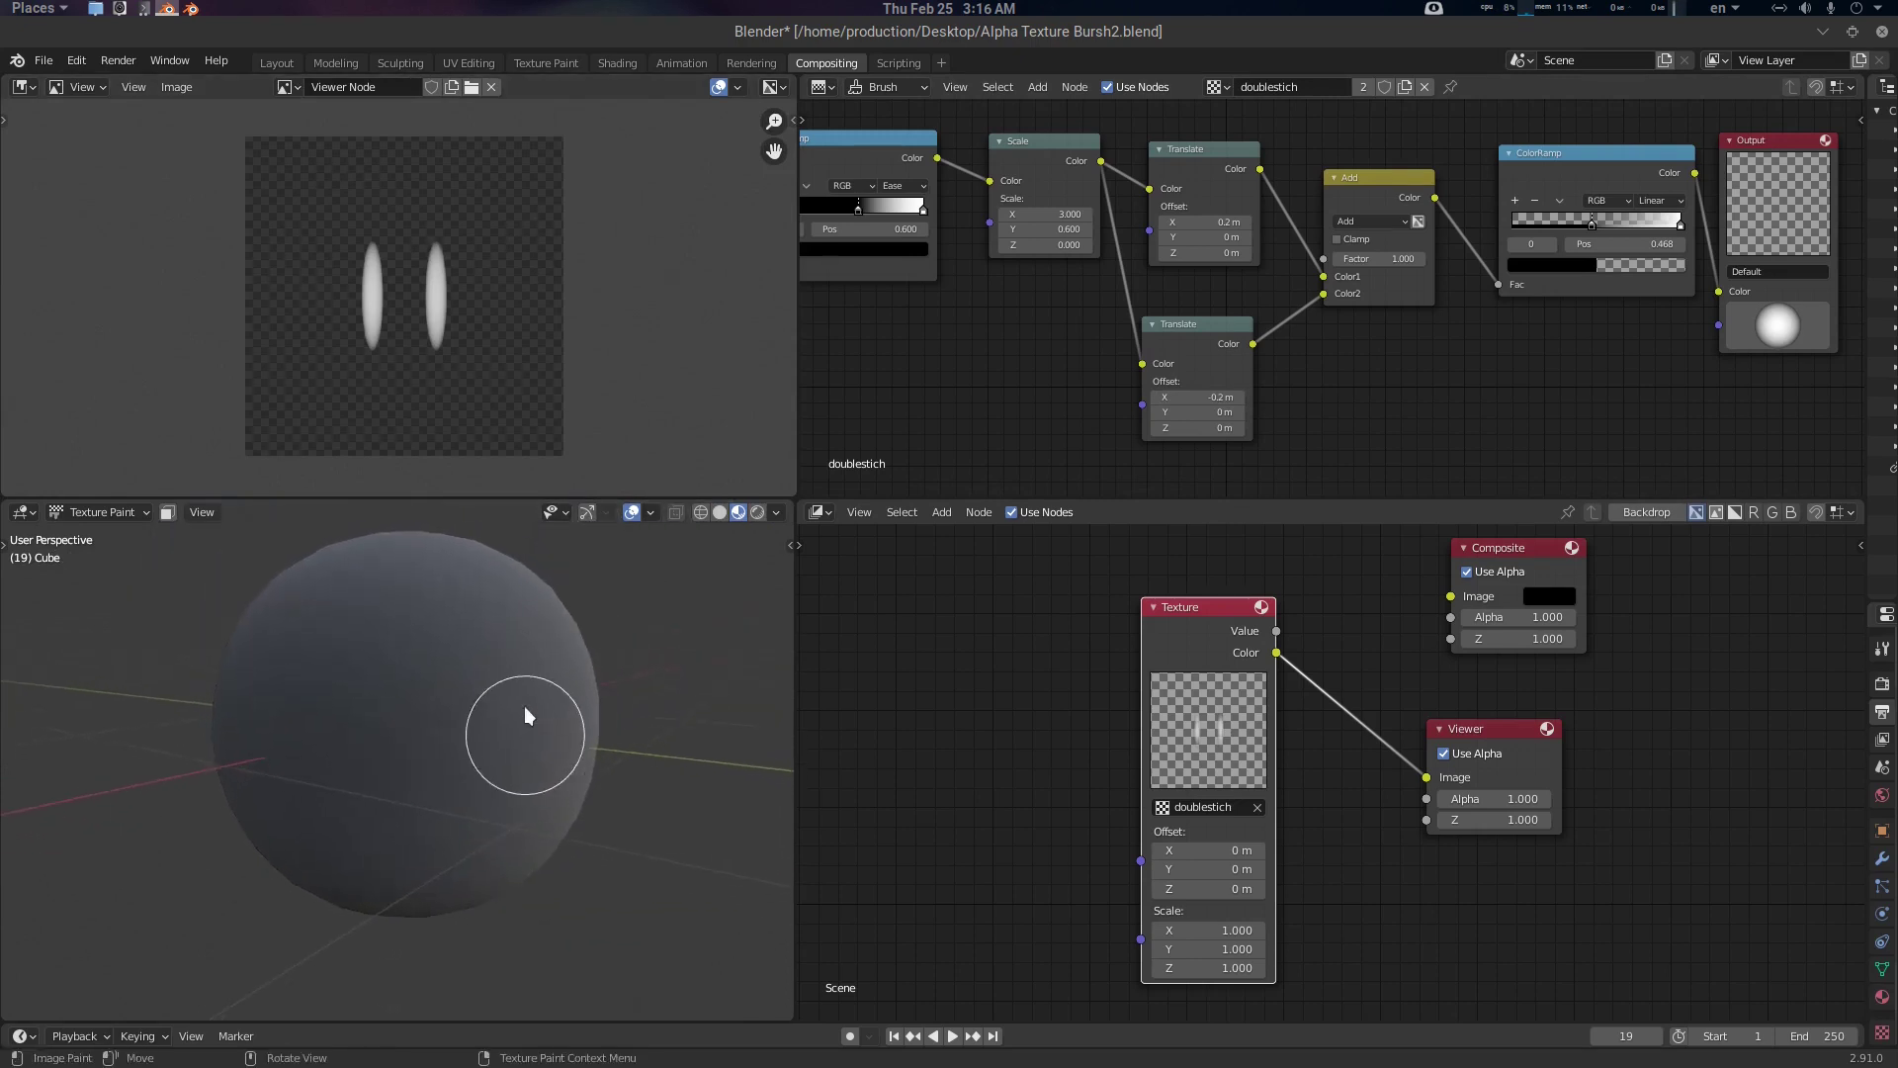
pyautogui.moveTo(524, 706)
pyautogui.mouseDown()
pyautogui.moveTo(387, 780)
pyautogui.moveTo(235, 792)
pyautogui.mouseUp()
pyautogui.scroll(3, 561, 734)
pyautogui.moveTo(561, 734); pyautogui.dragTo(575, 712, button='middle')
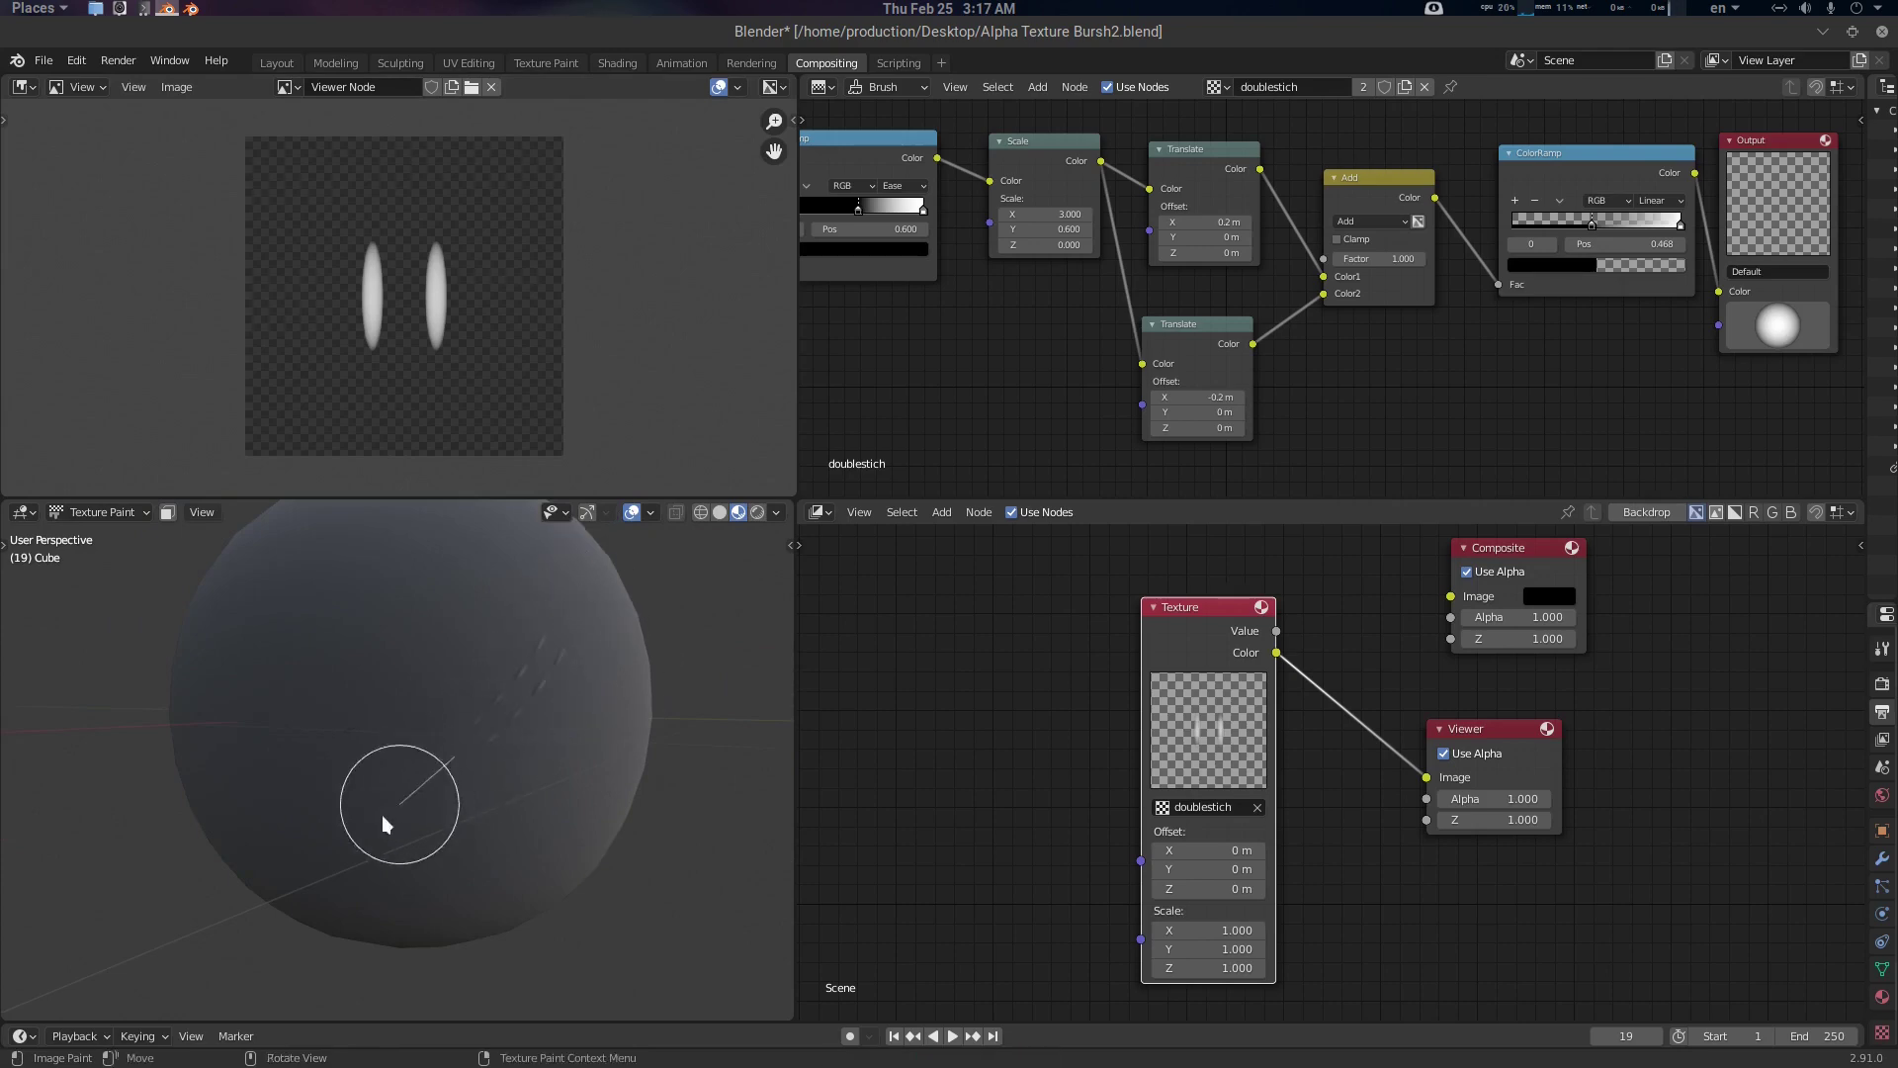
pyautogui.moveTo(383, 817); pyautogui.dragTo(547, 788)
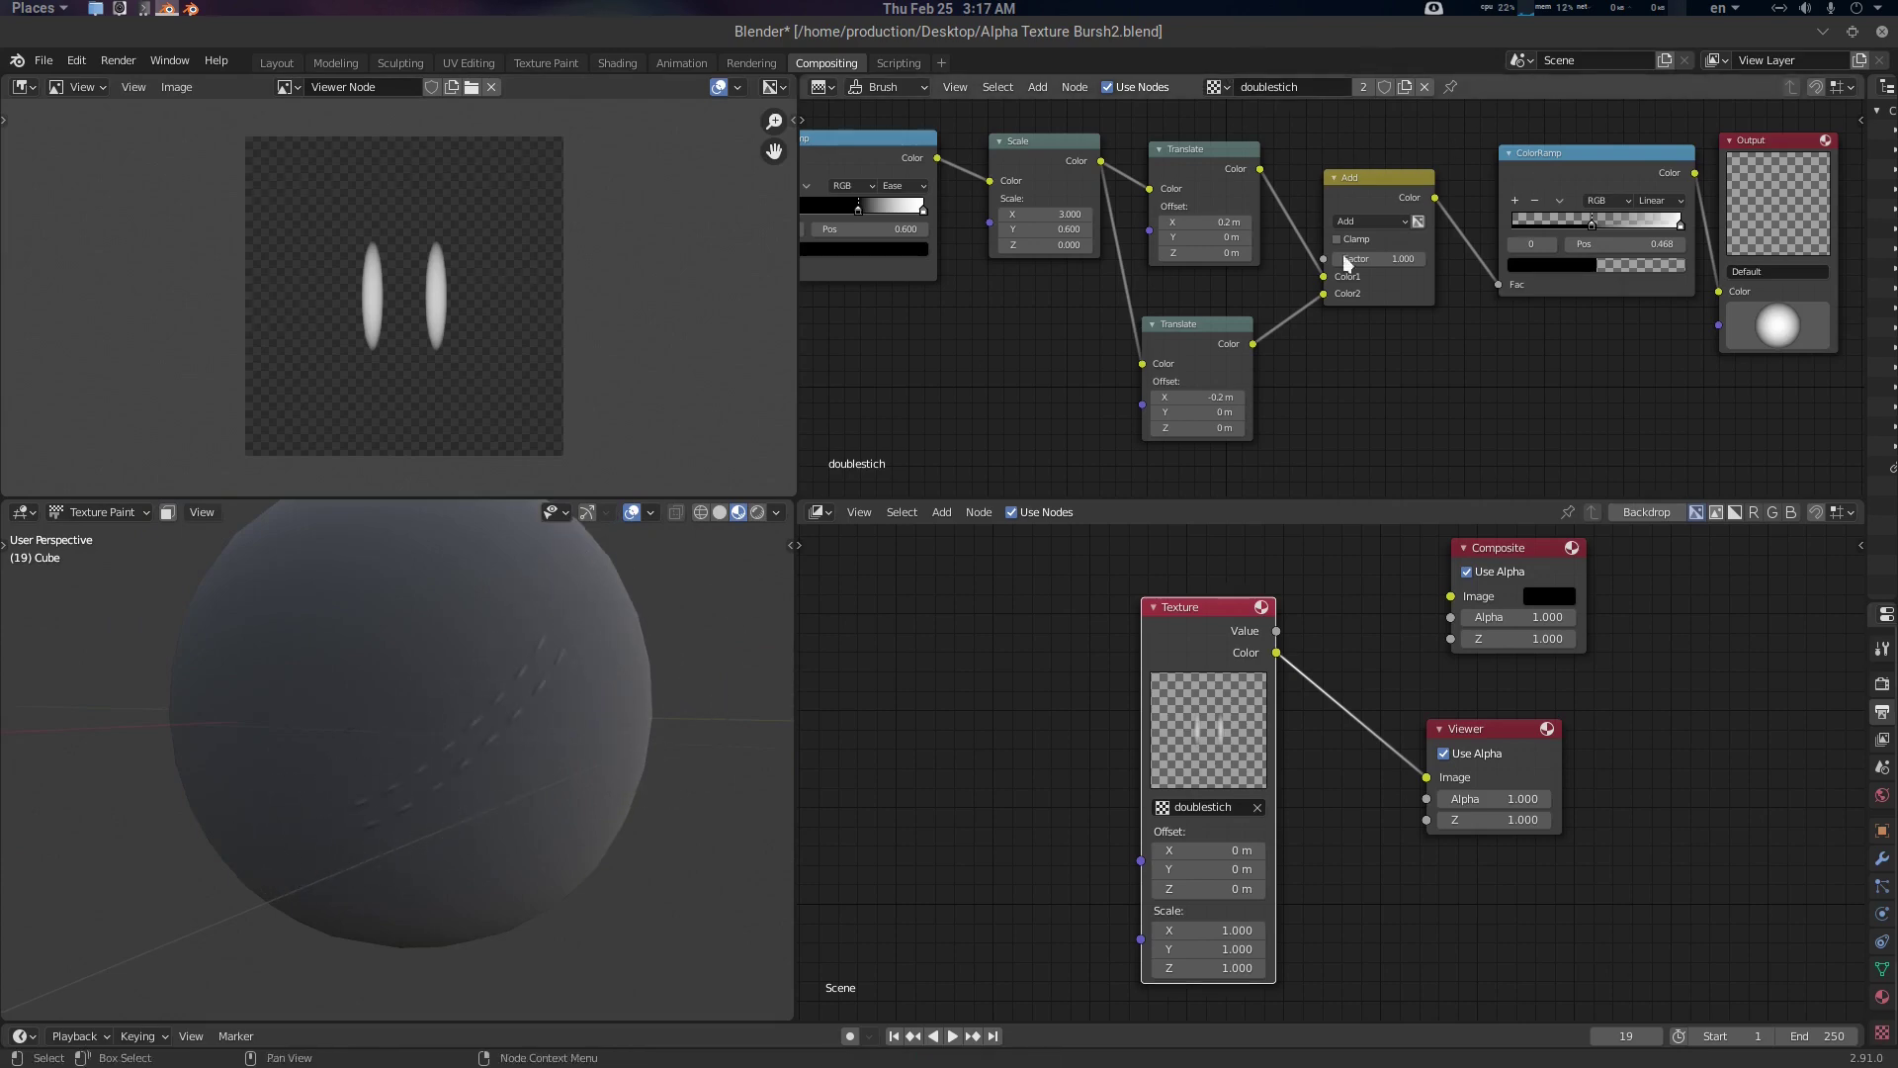
pyautogui.hotkey('ctrl', 'z')
pyautogui.scroll(-2, 633, 685)
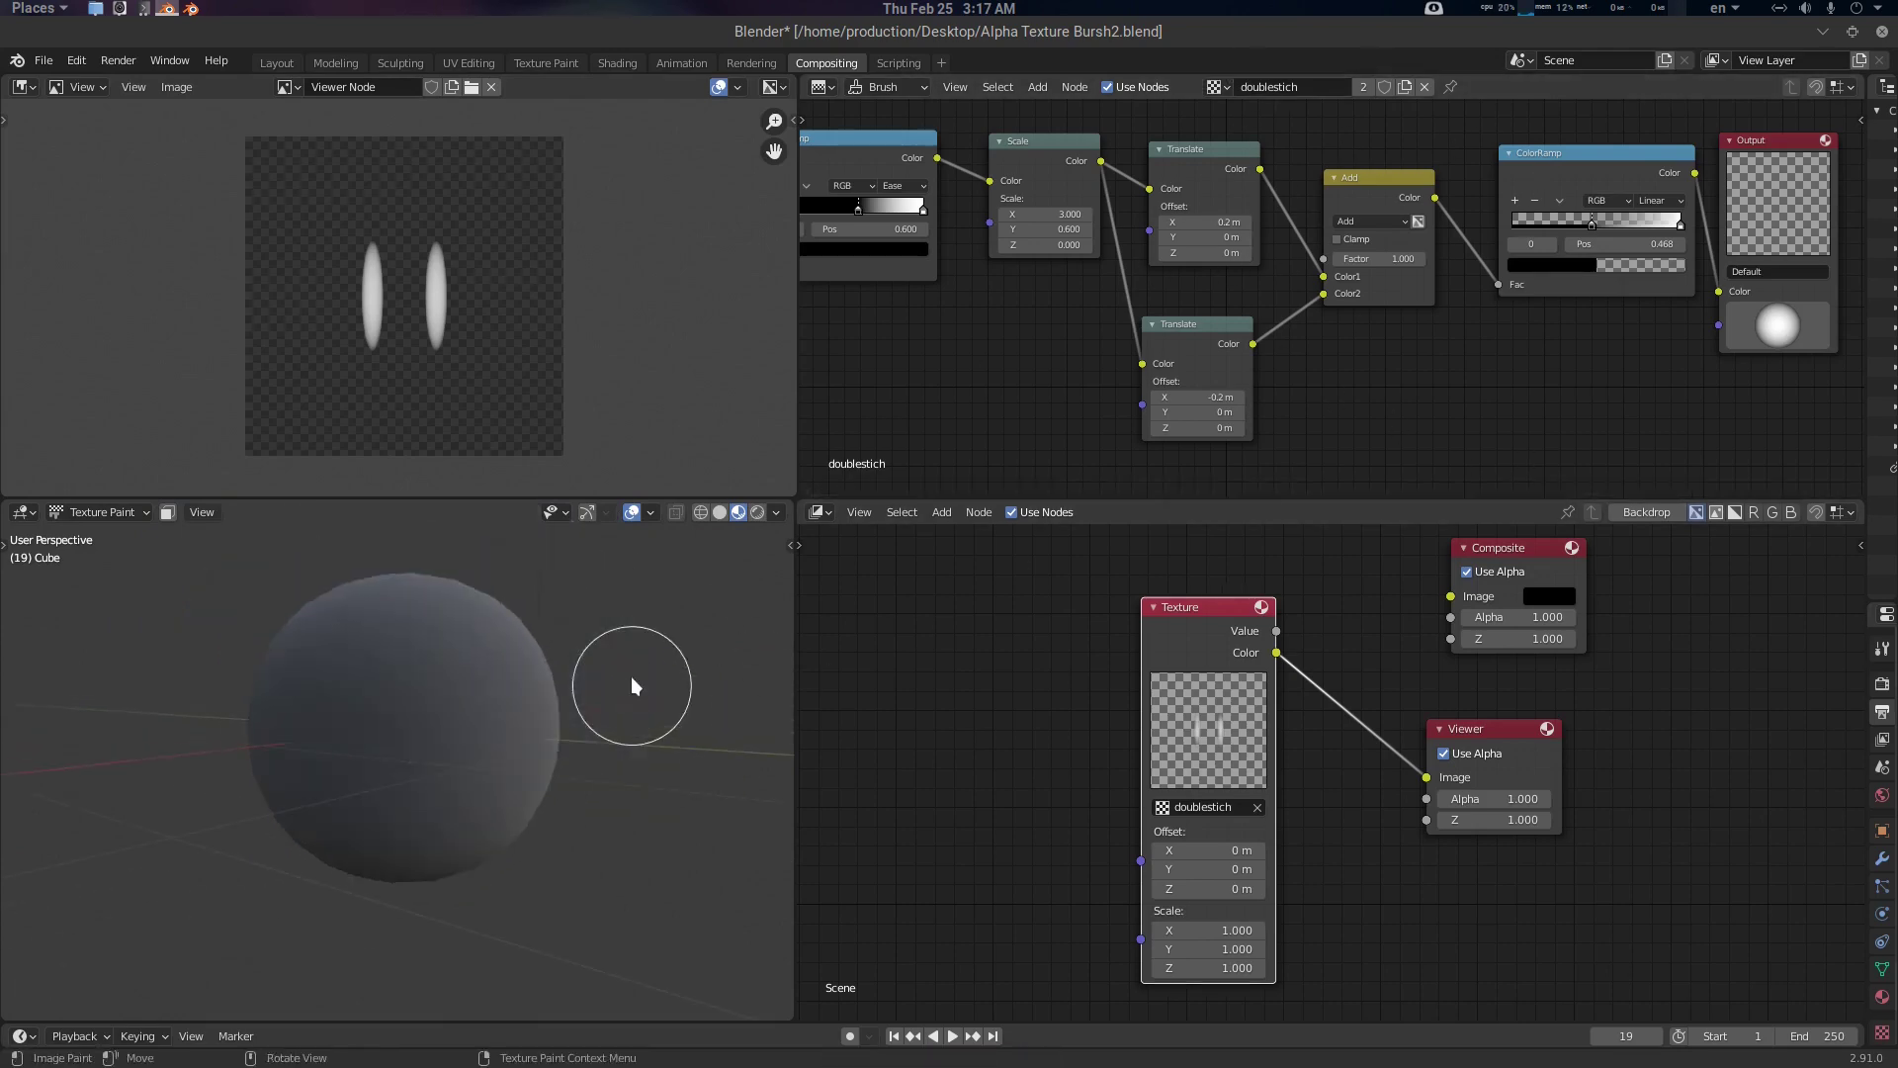
pyautogui.hotkey('ctrl', 'Tab')
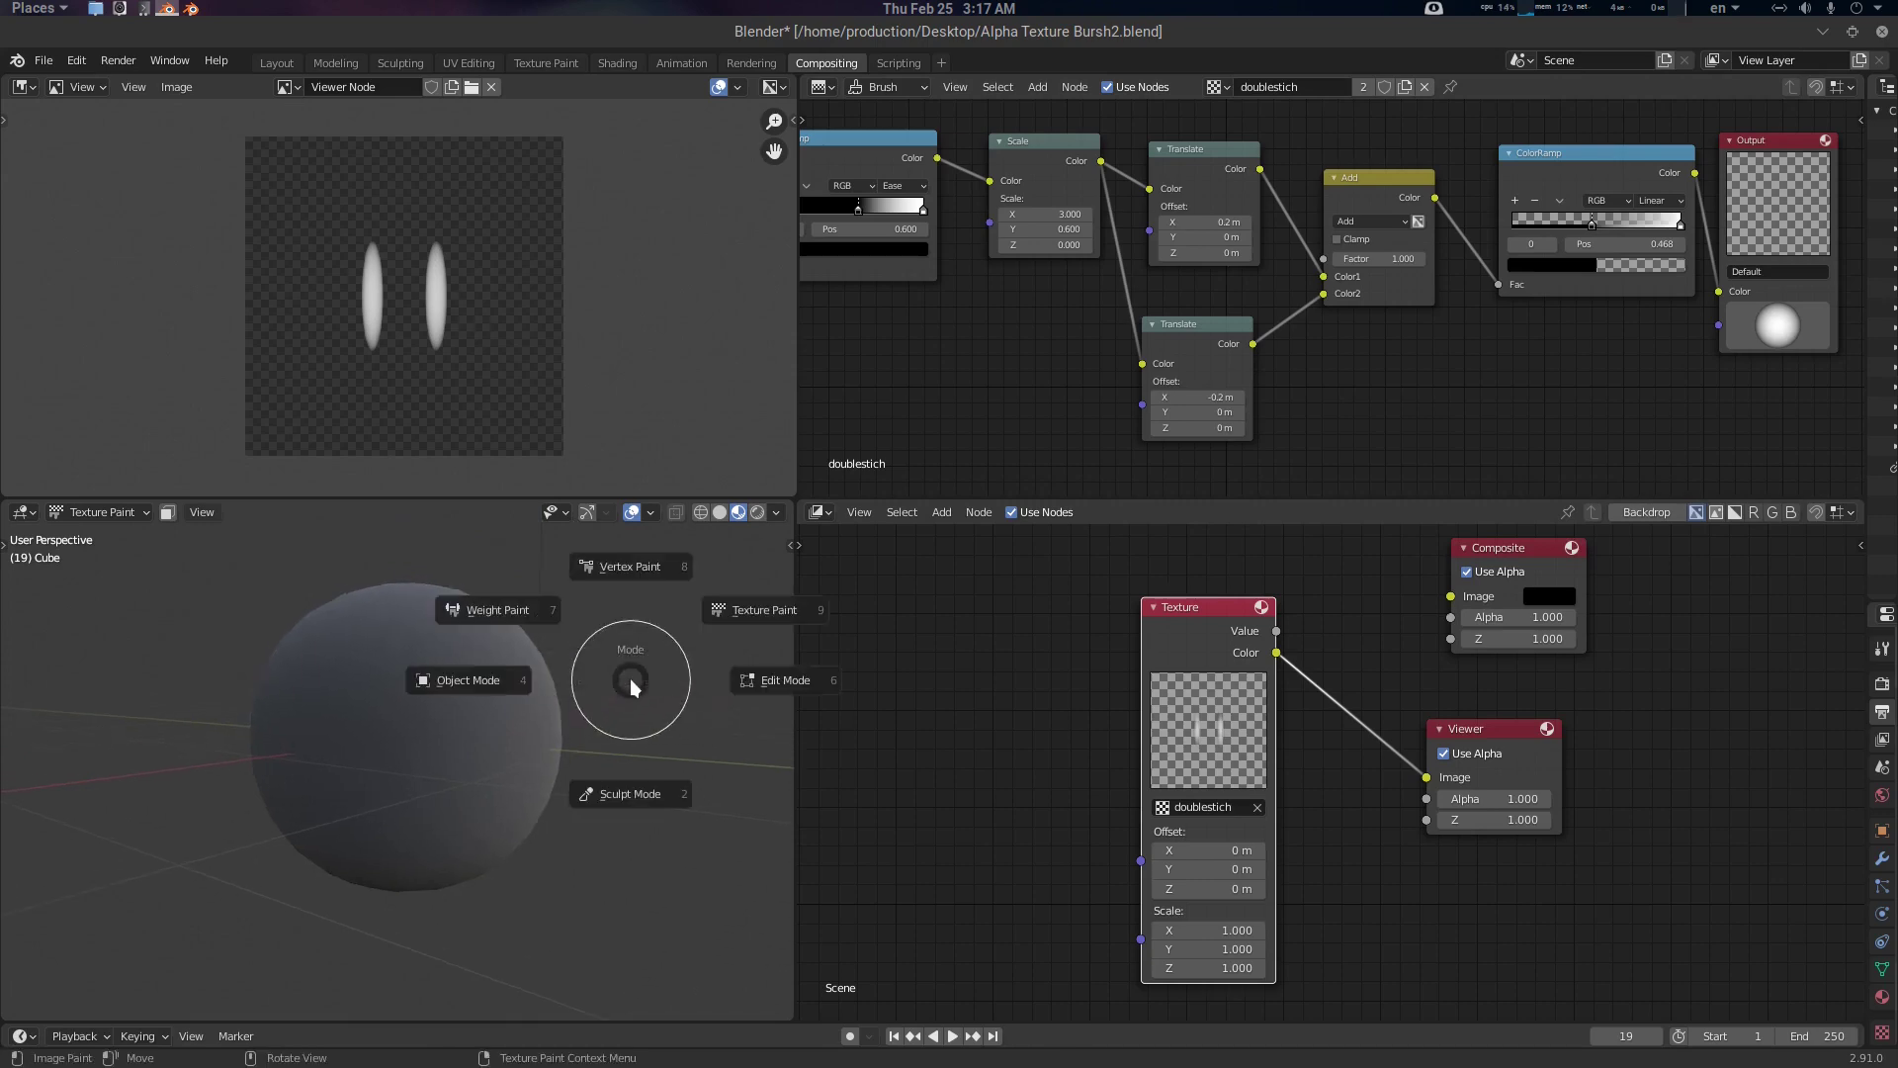
pyautogui.press('Escape')
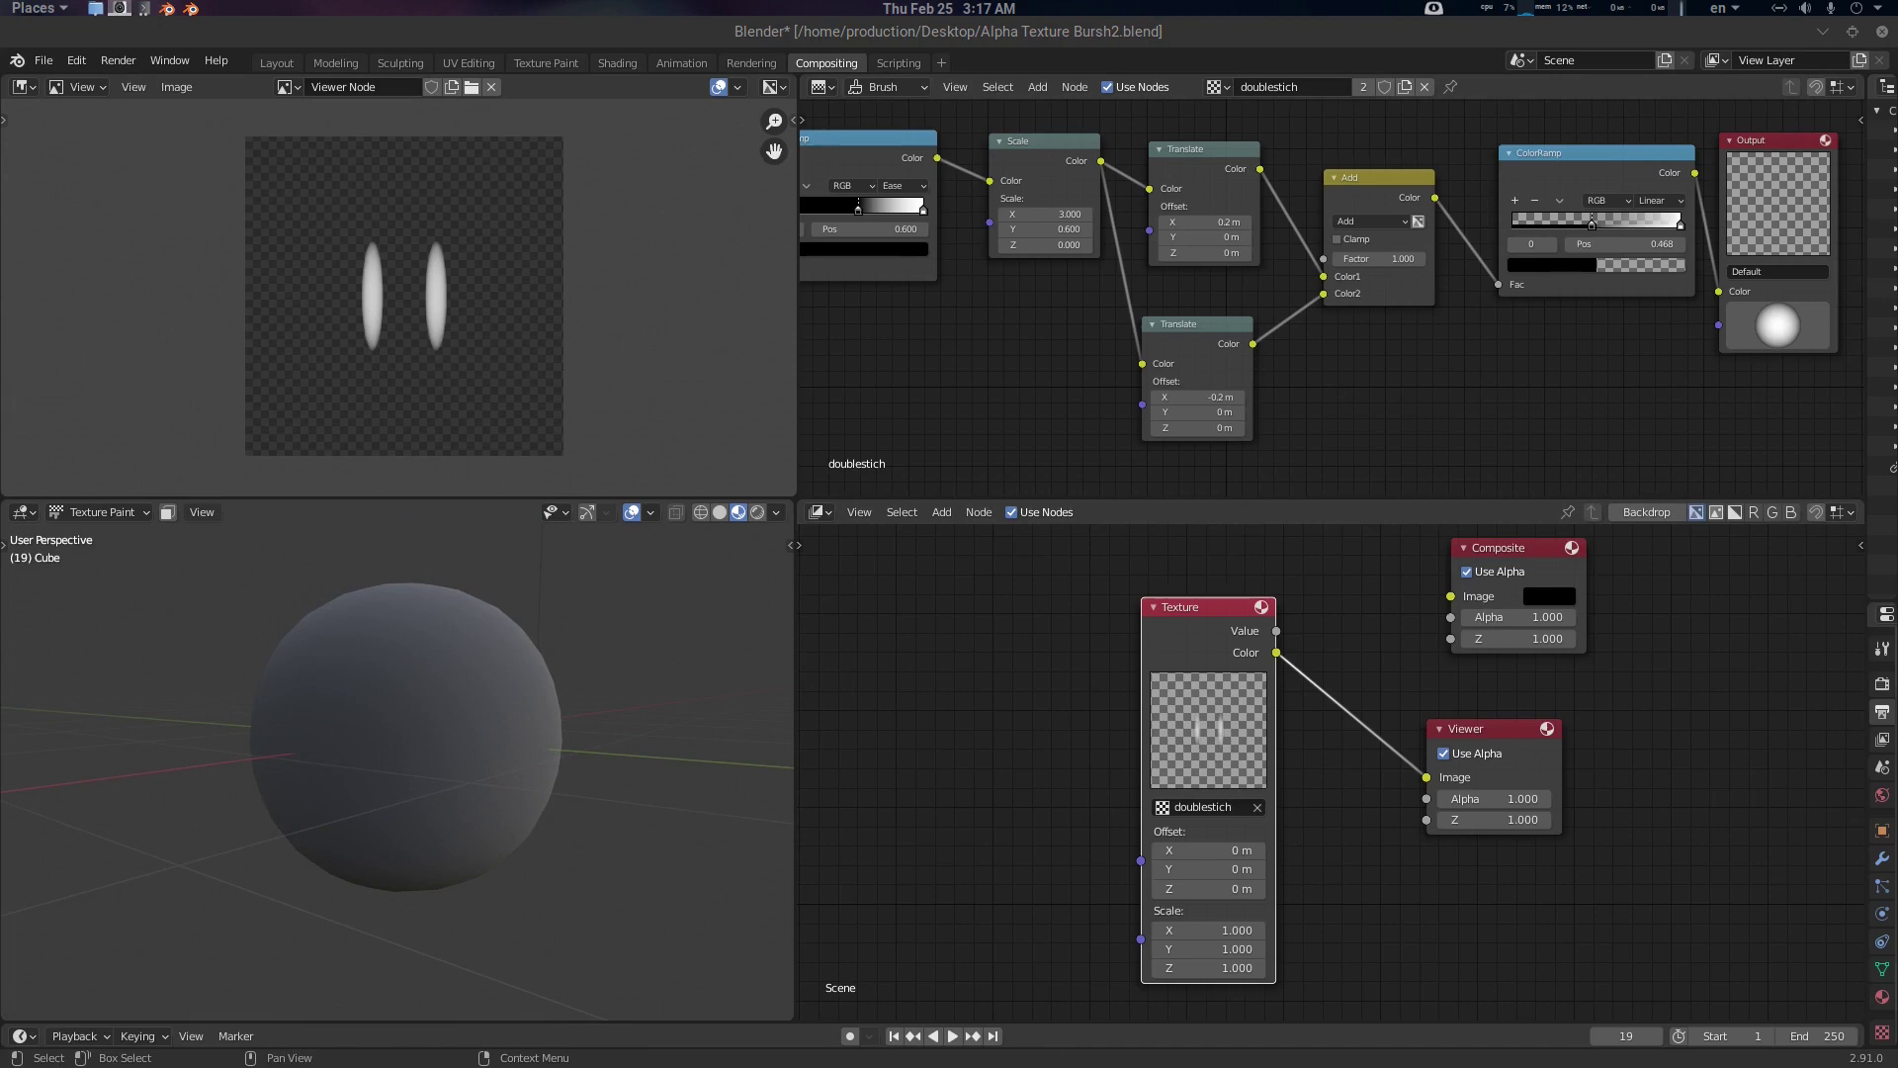
# Unlink doublestich from the brush, create a new texture named crease_Wrinkle, and enable nodes for it
pyautogui.moveTo(1486, 297); pyautogui.dragTo(1454, 343, button='middle')
pyautogui.click(1405, 87)
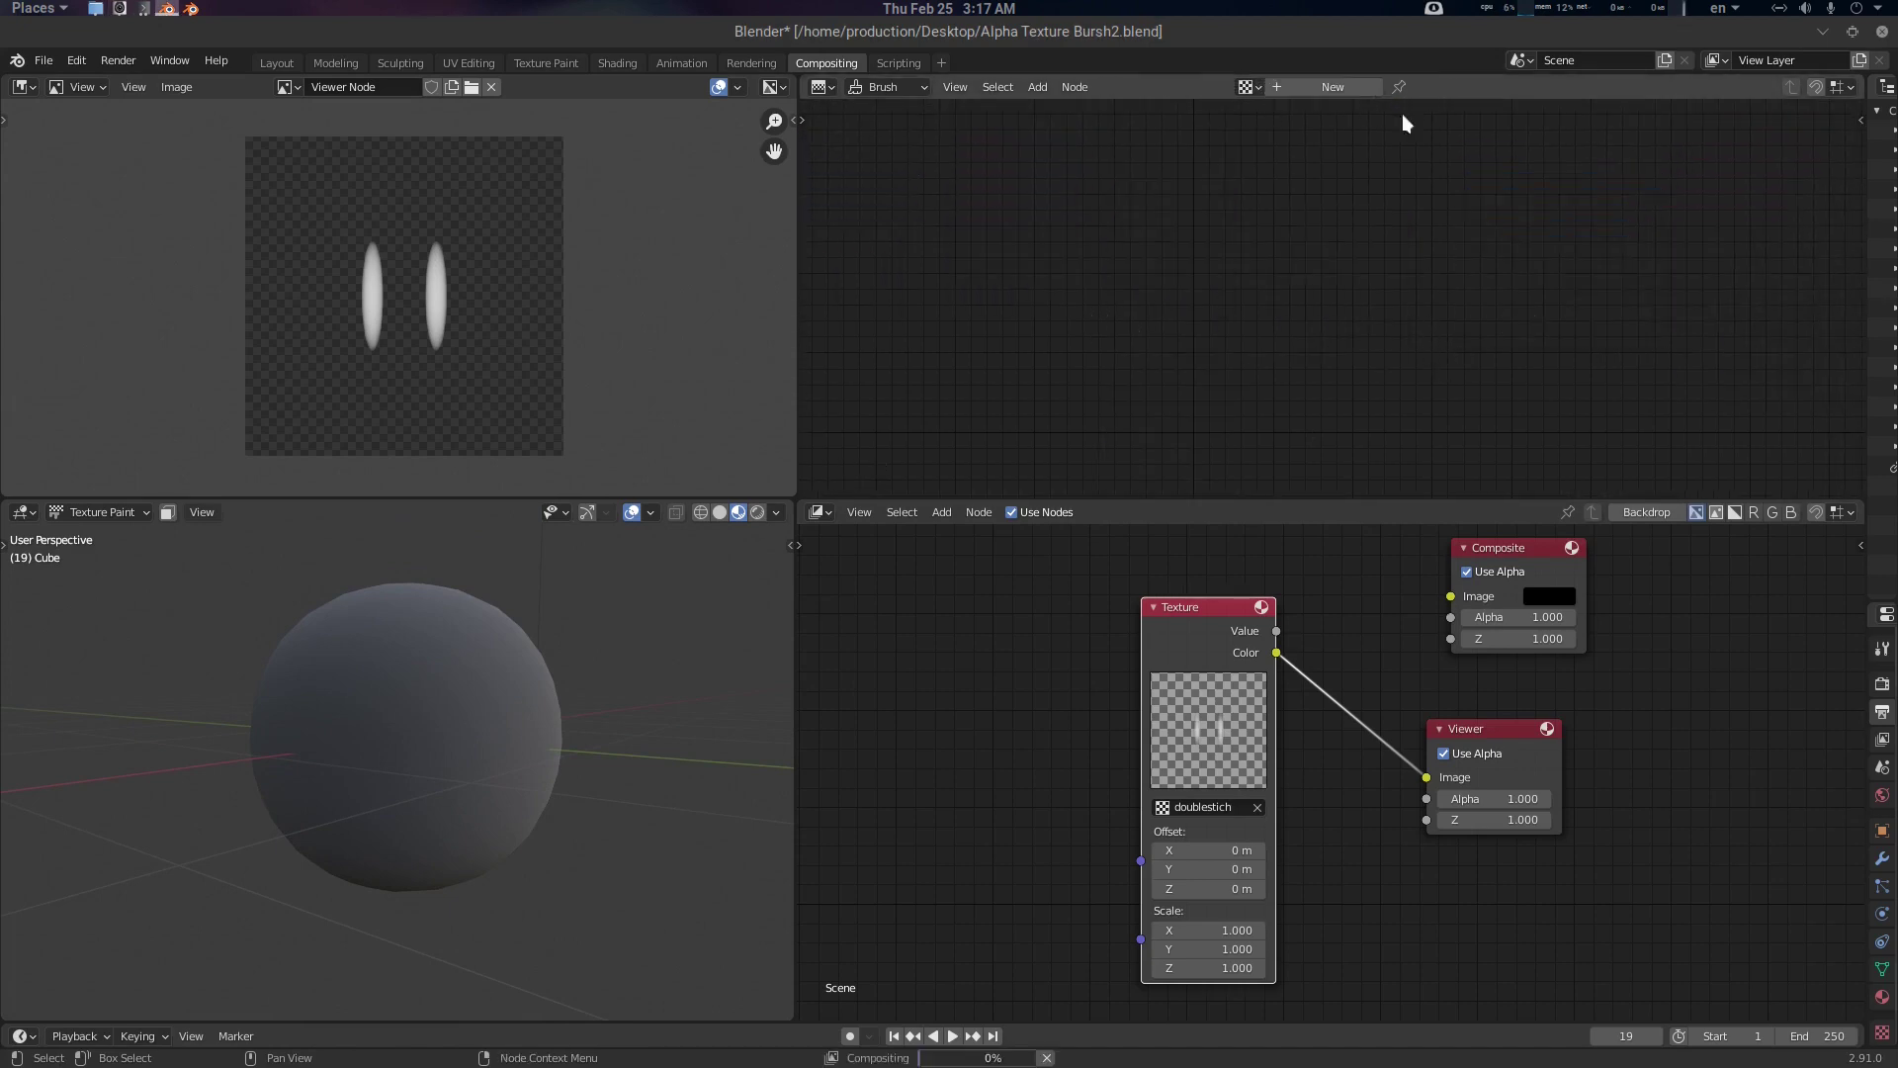
pyautogui.doubleClick(1314, 86)
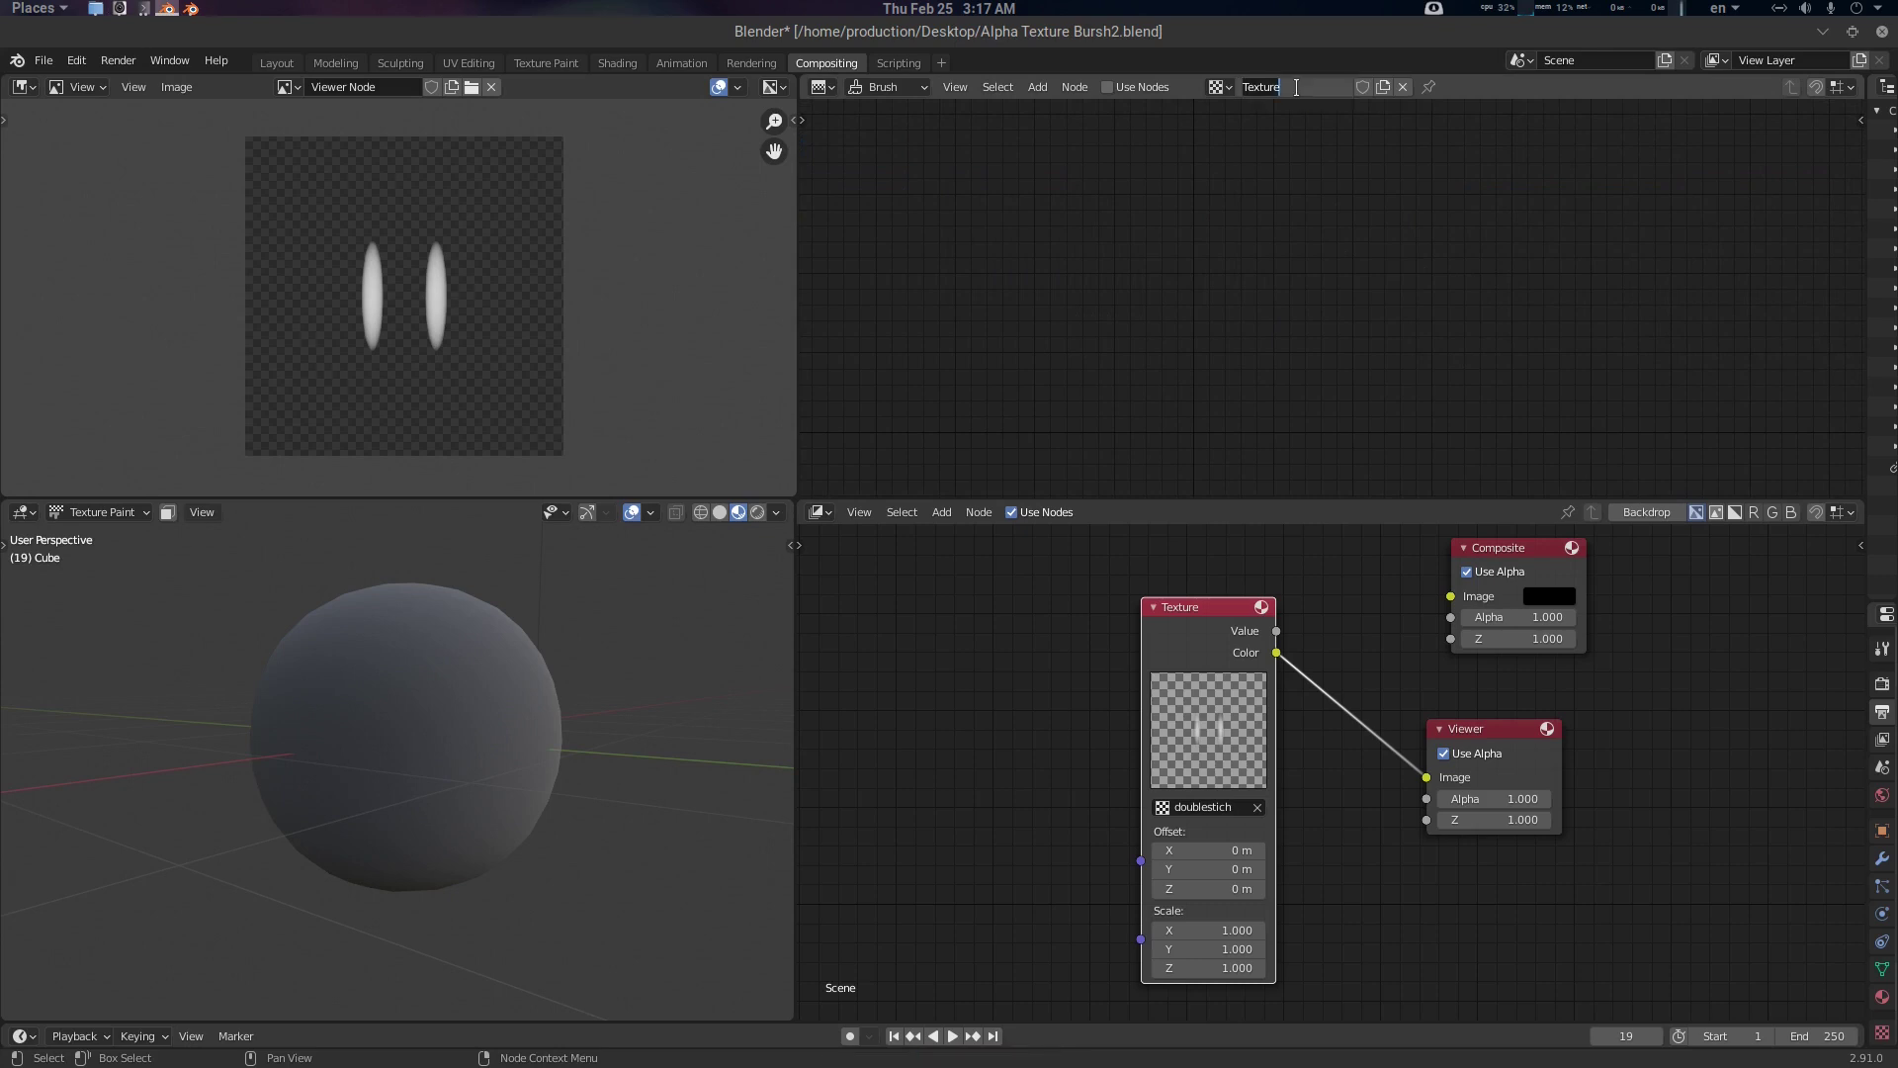
pyautogui.write('crease_Wrinkle')
pyautogui.click(1141, 87)
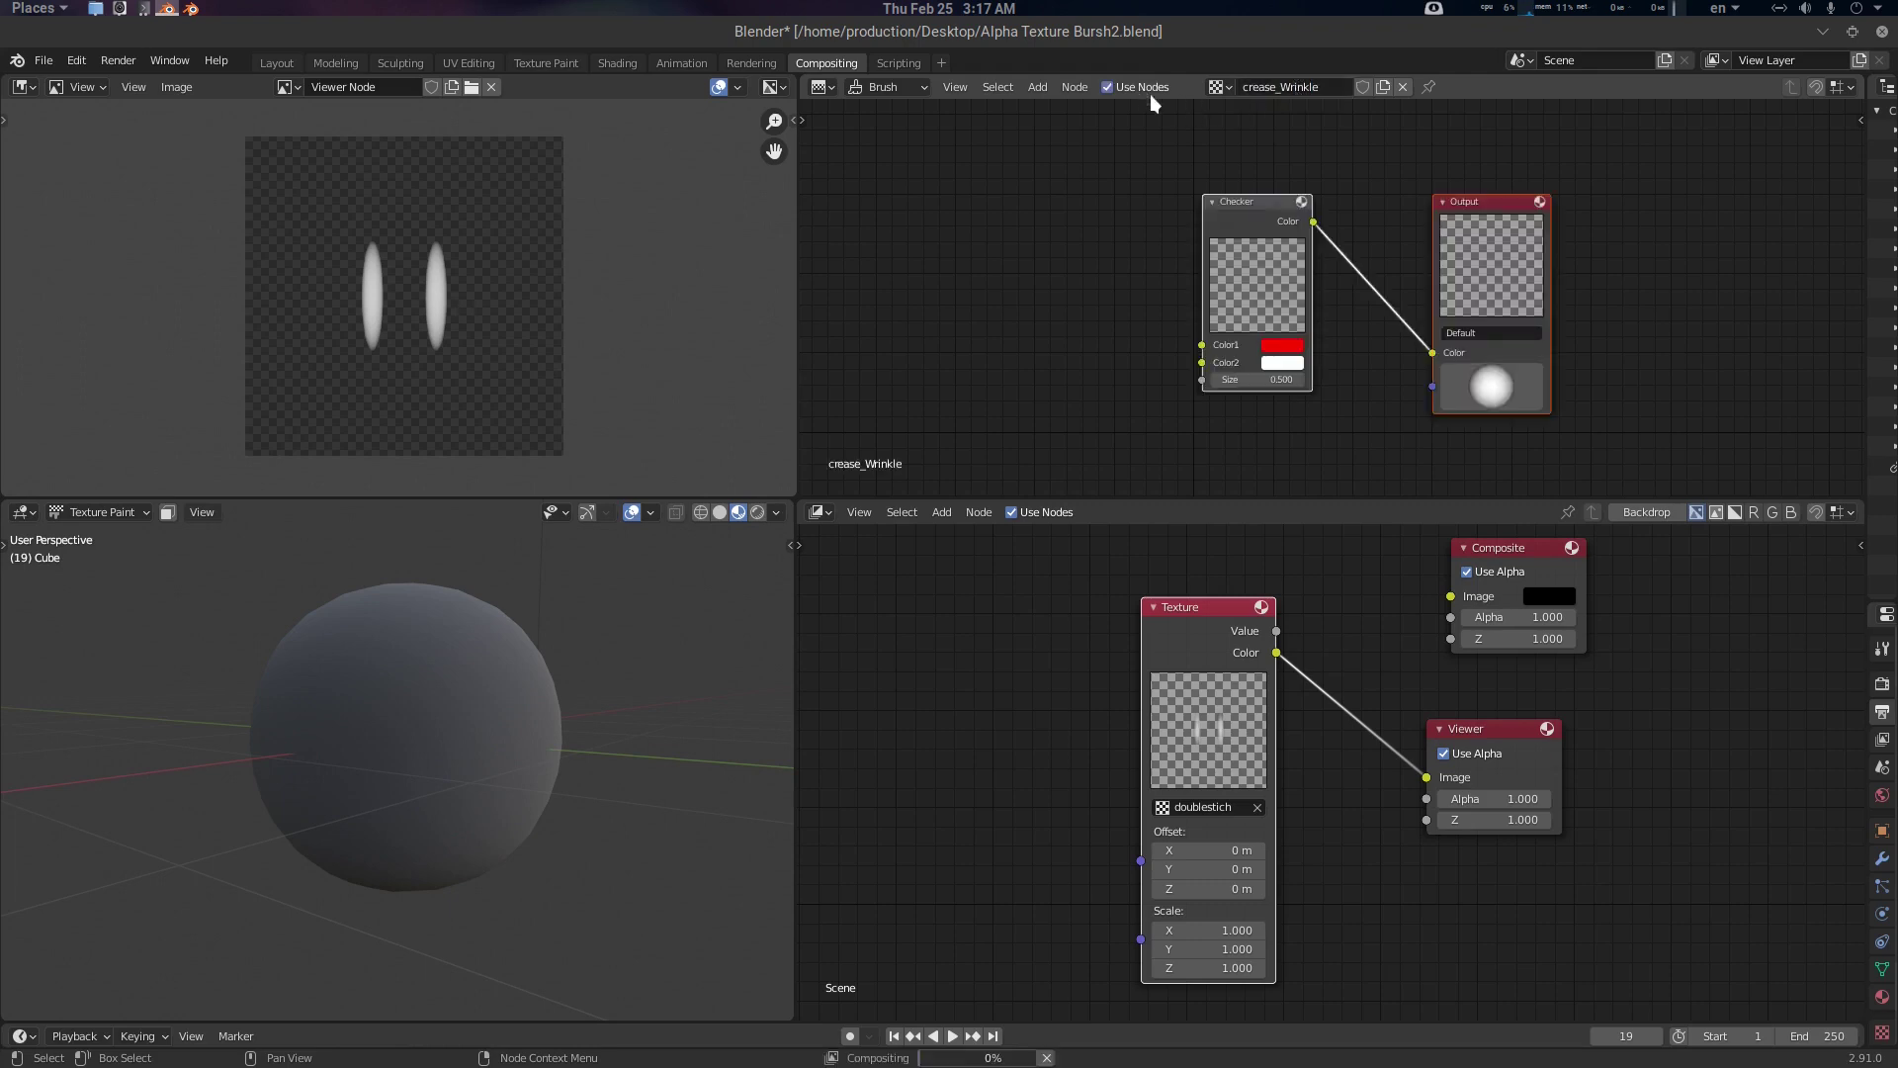
# Delete the Checker node in crease_Wrinkle and assign crease_Wrinkle to the compositor's Texture node
pyautogui.moveTo(1338, 233); pyautogui.dragTo(1284, 231)
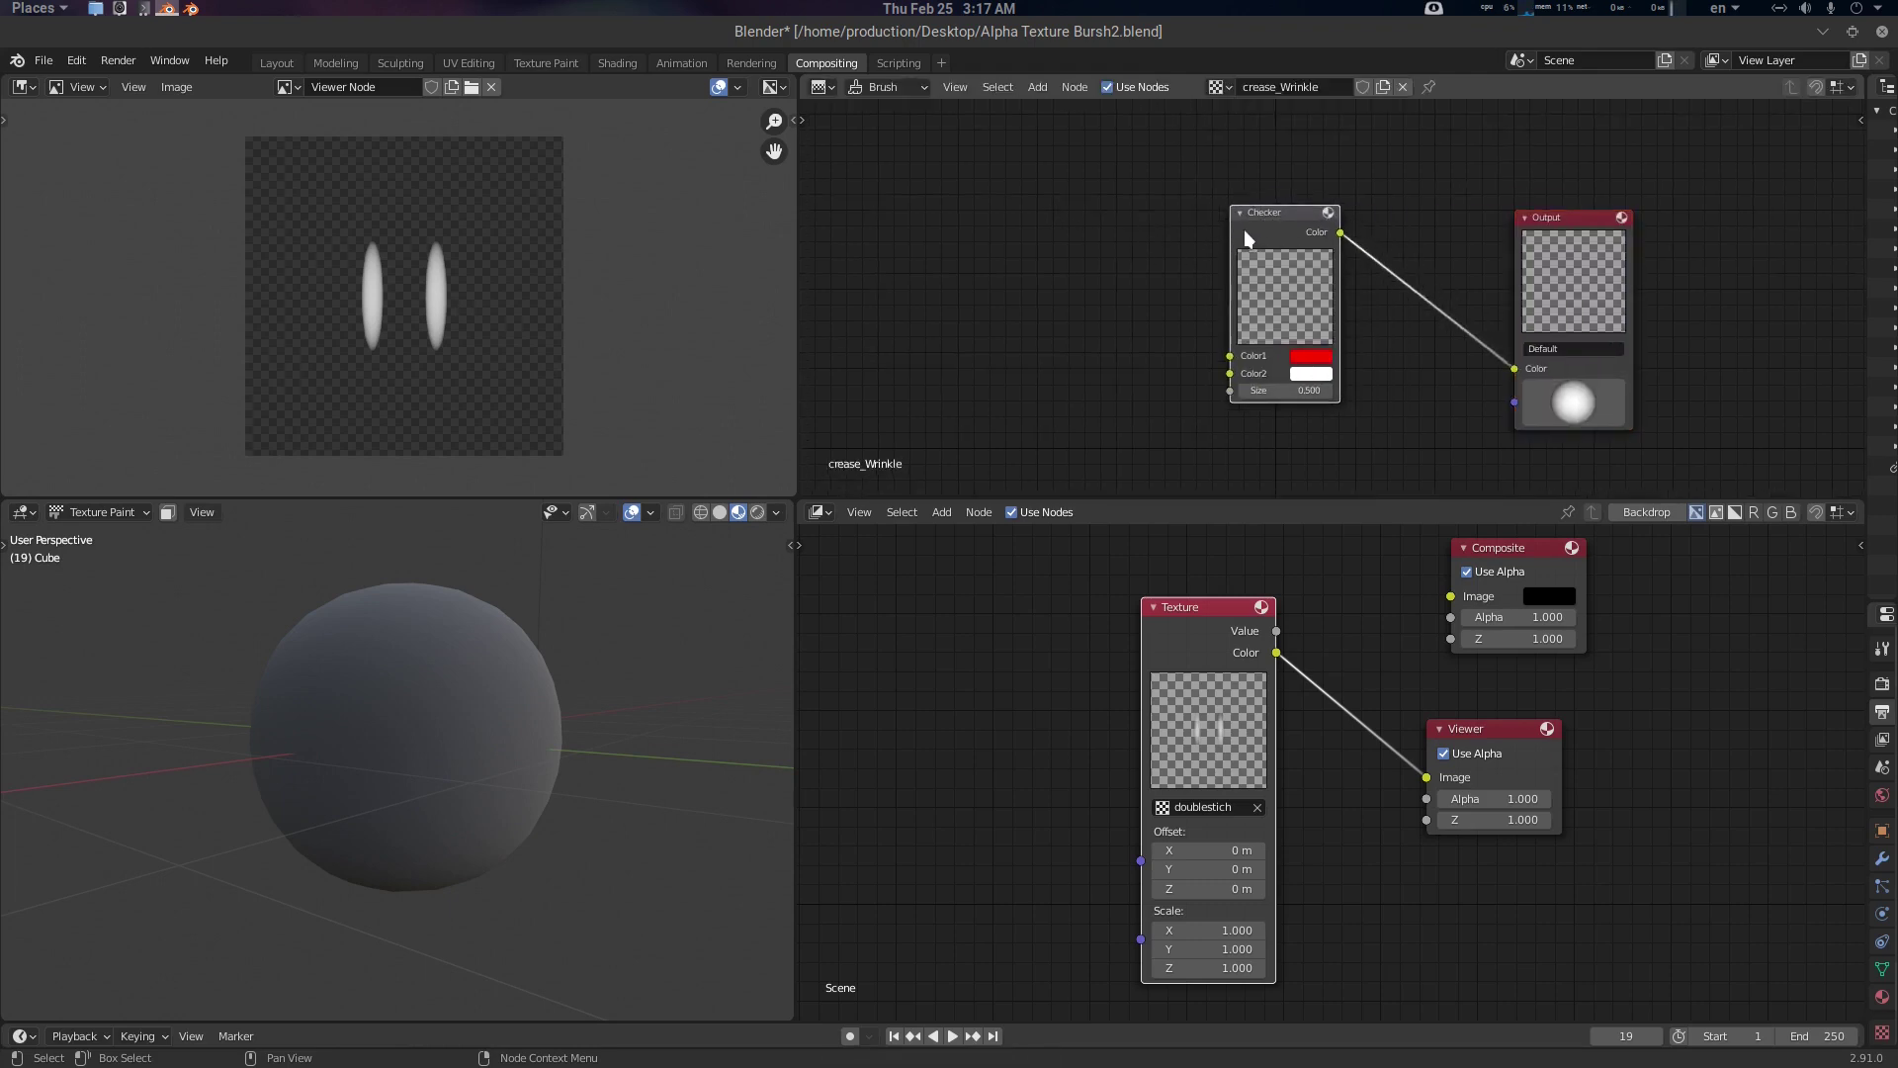
pyautogui.press('x')
pyautogui.click(1202, 807)
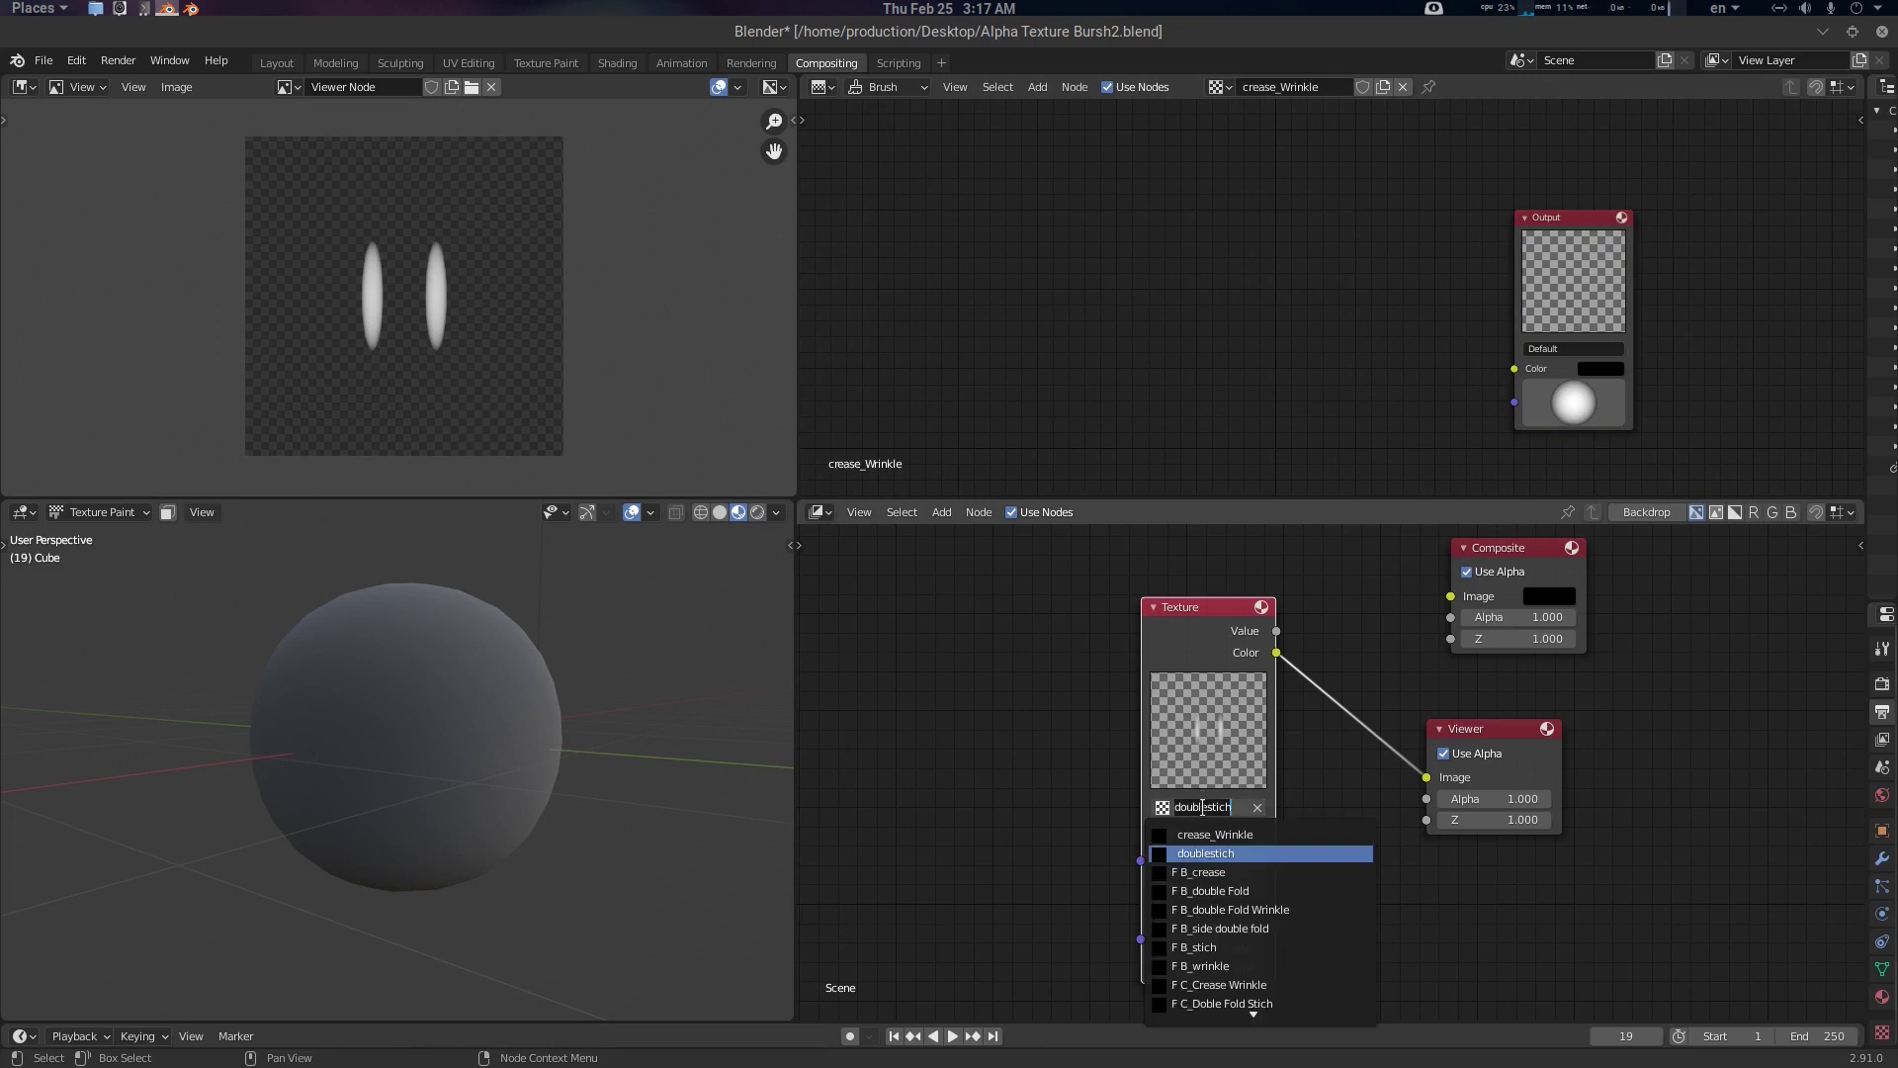
pyautogui.write('cri')
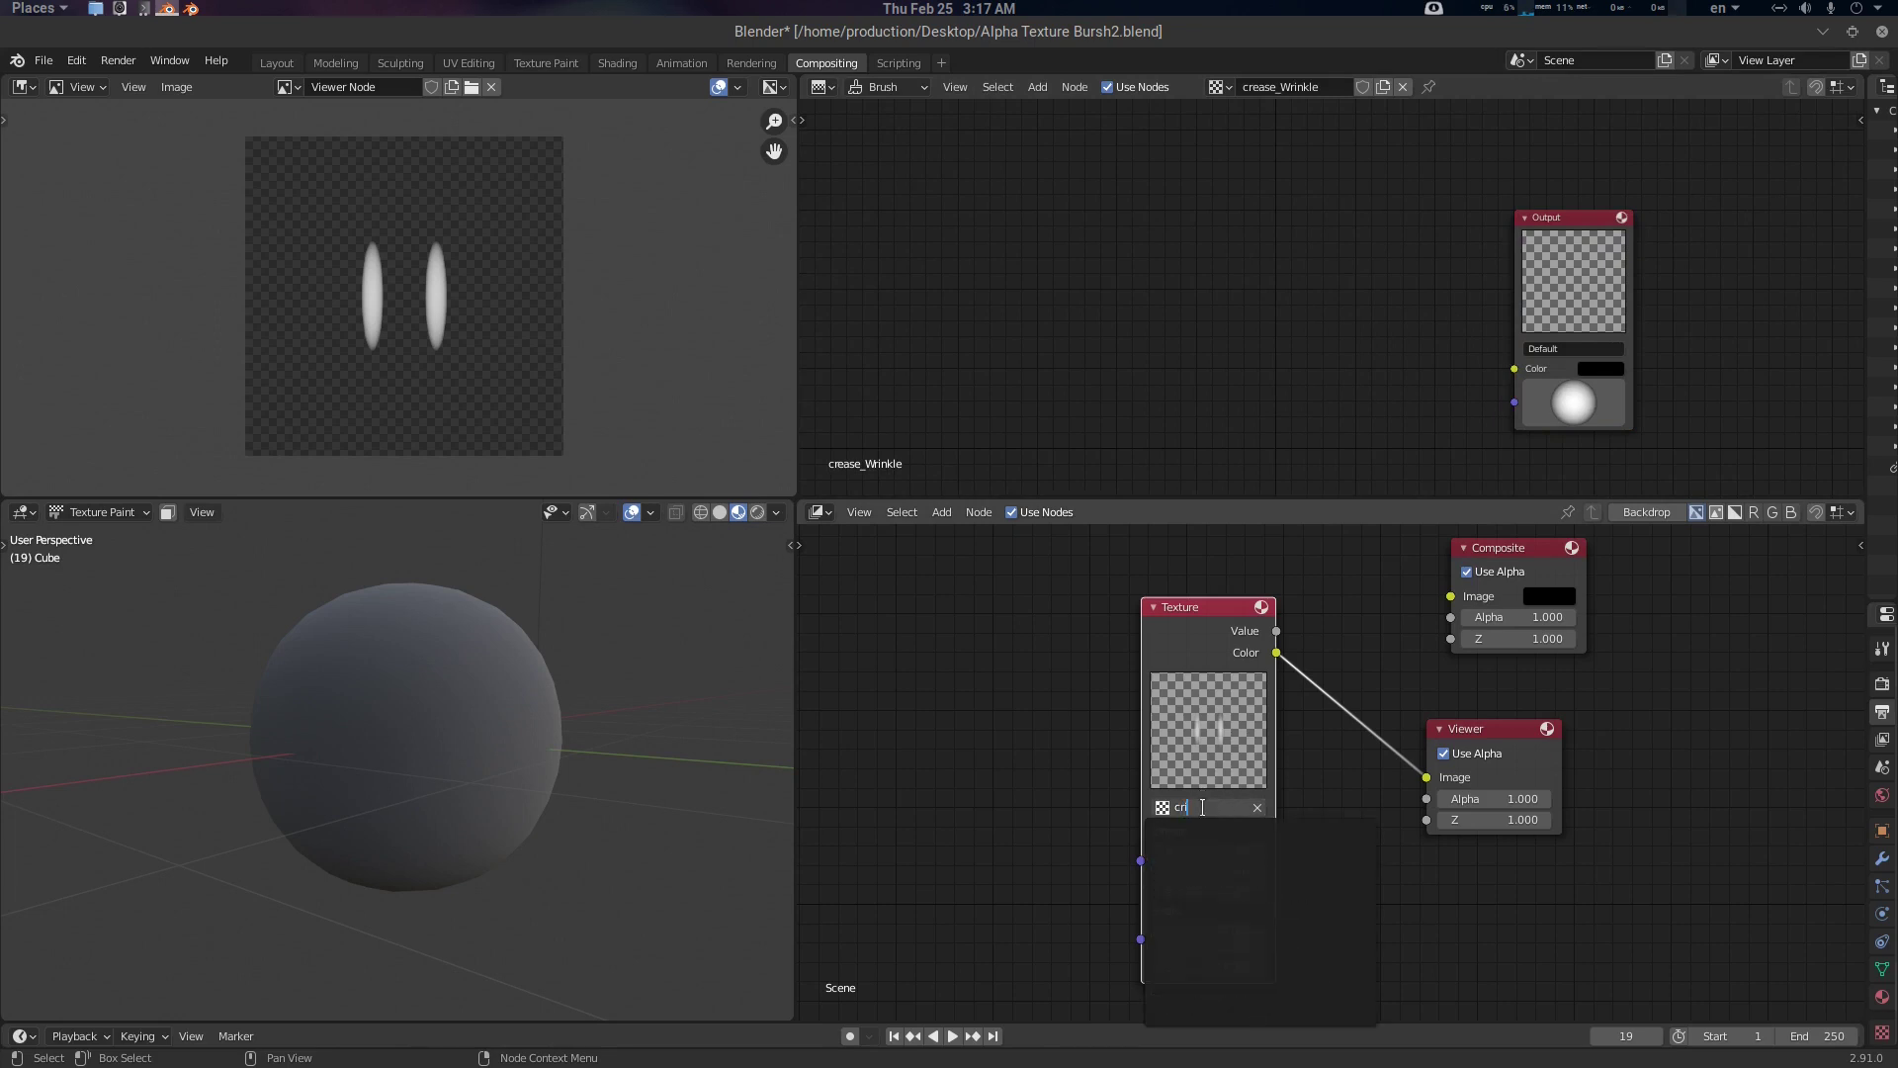
pyautogui.press('BackSpace')
pyautogui.press('Down')
pyautogui.press('Return')
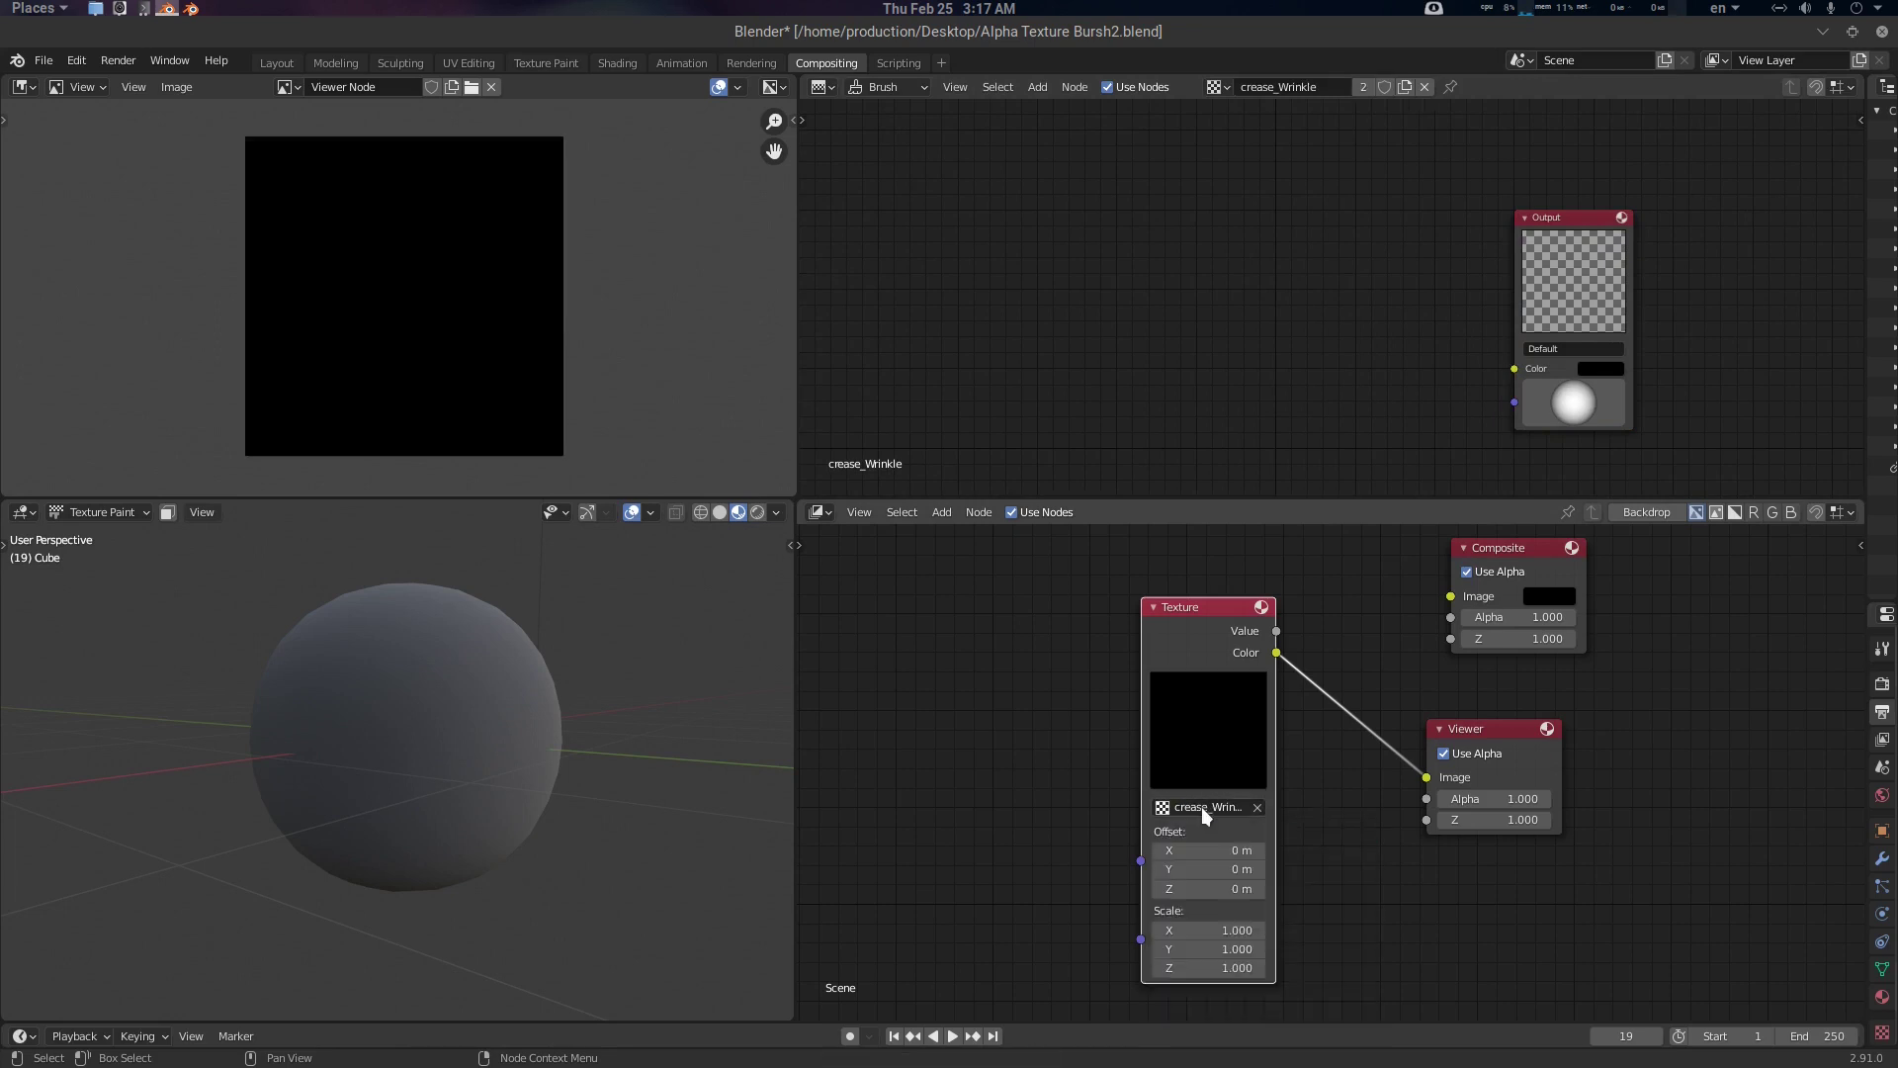
# Open the B_crease texture and copy its Blend, RGB Curves and ColorRamp nodes
pyautogui.click(1217, 87)
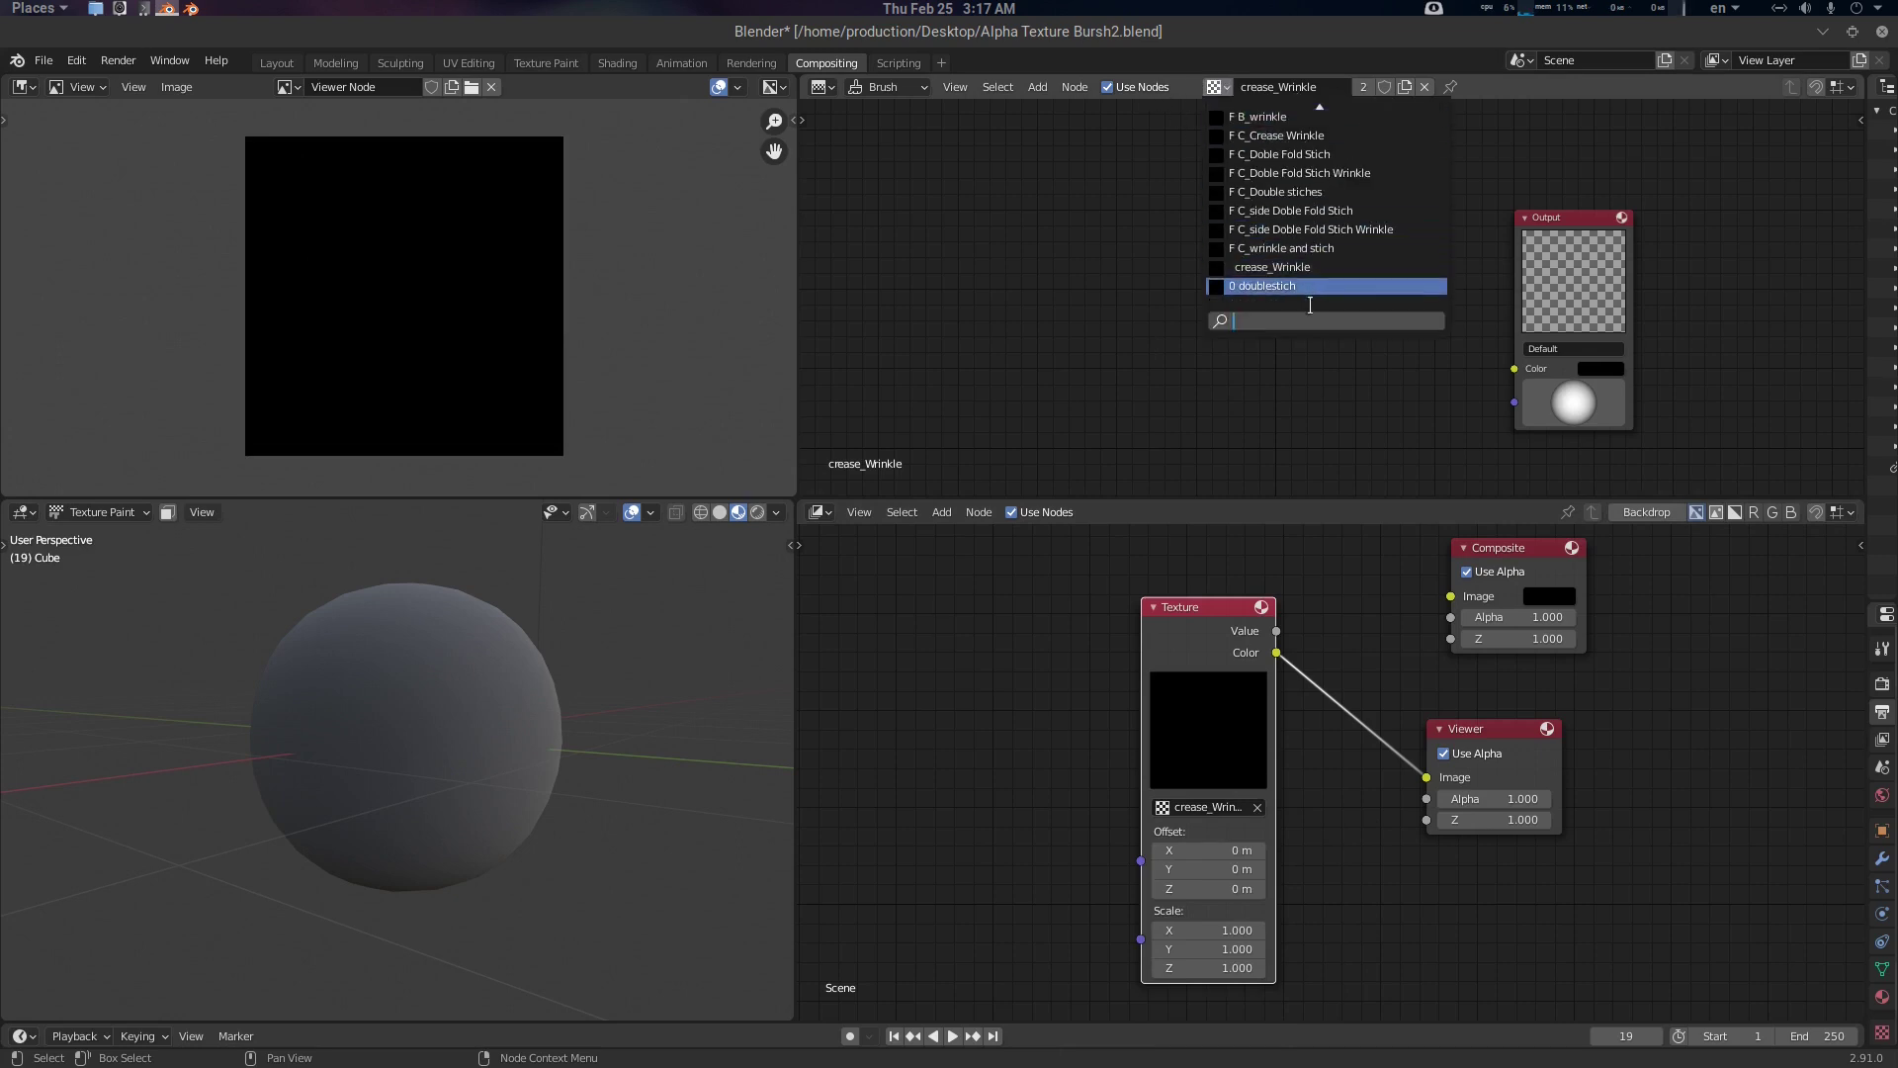
pyautogui.write('crea')
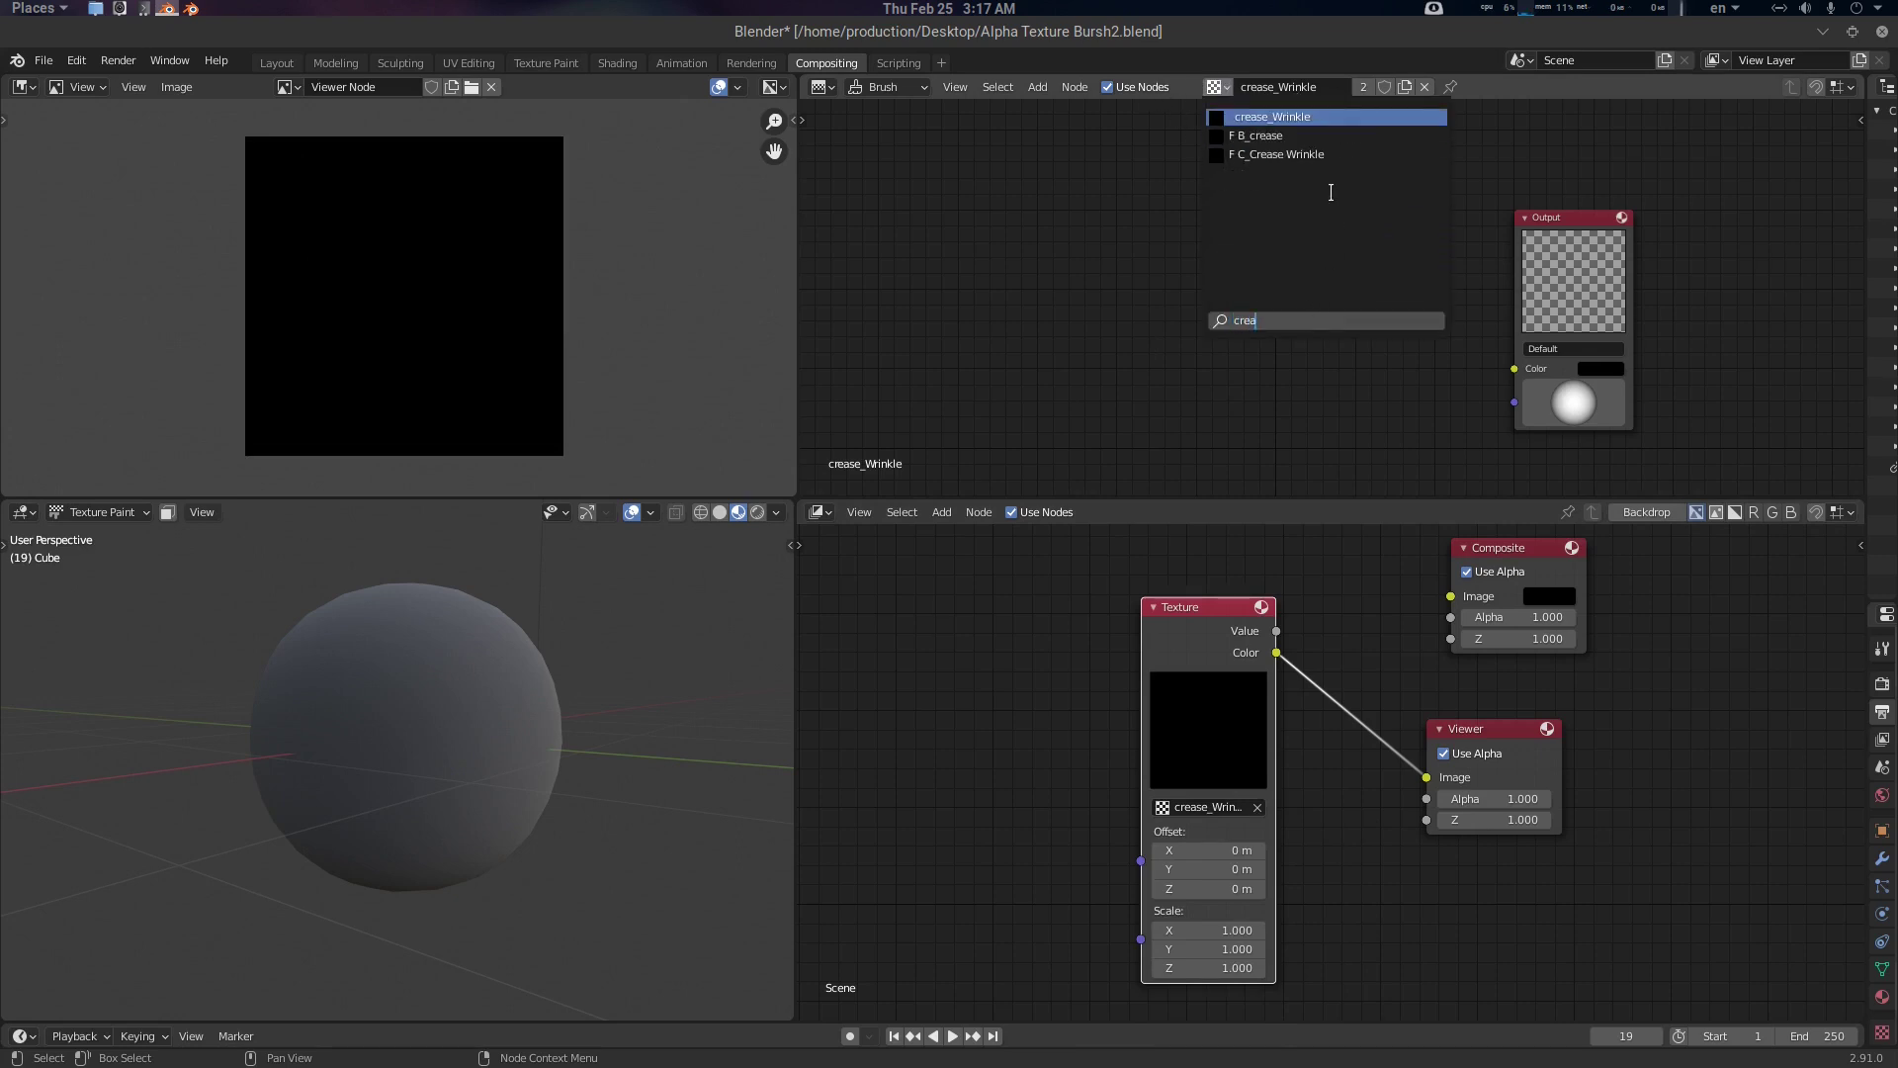
pyautogui.click(1301, 139)
pyautogui.scroll(-4, 1208, 198)
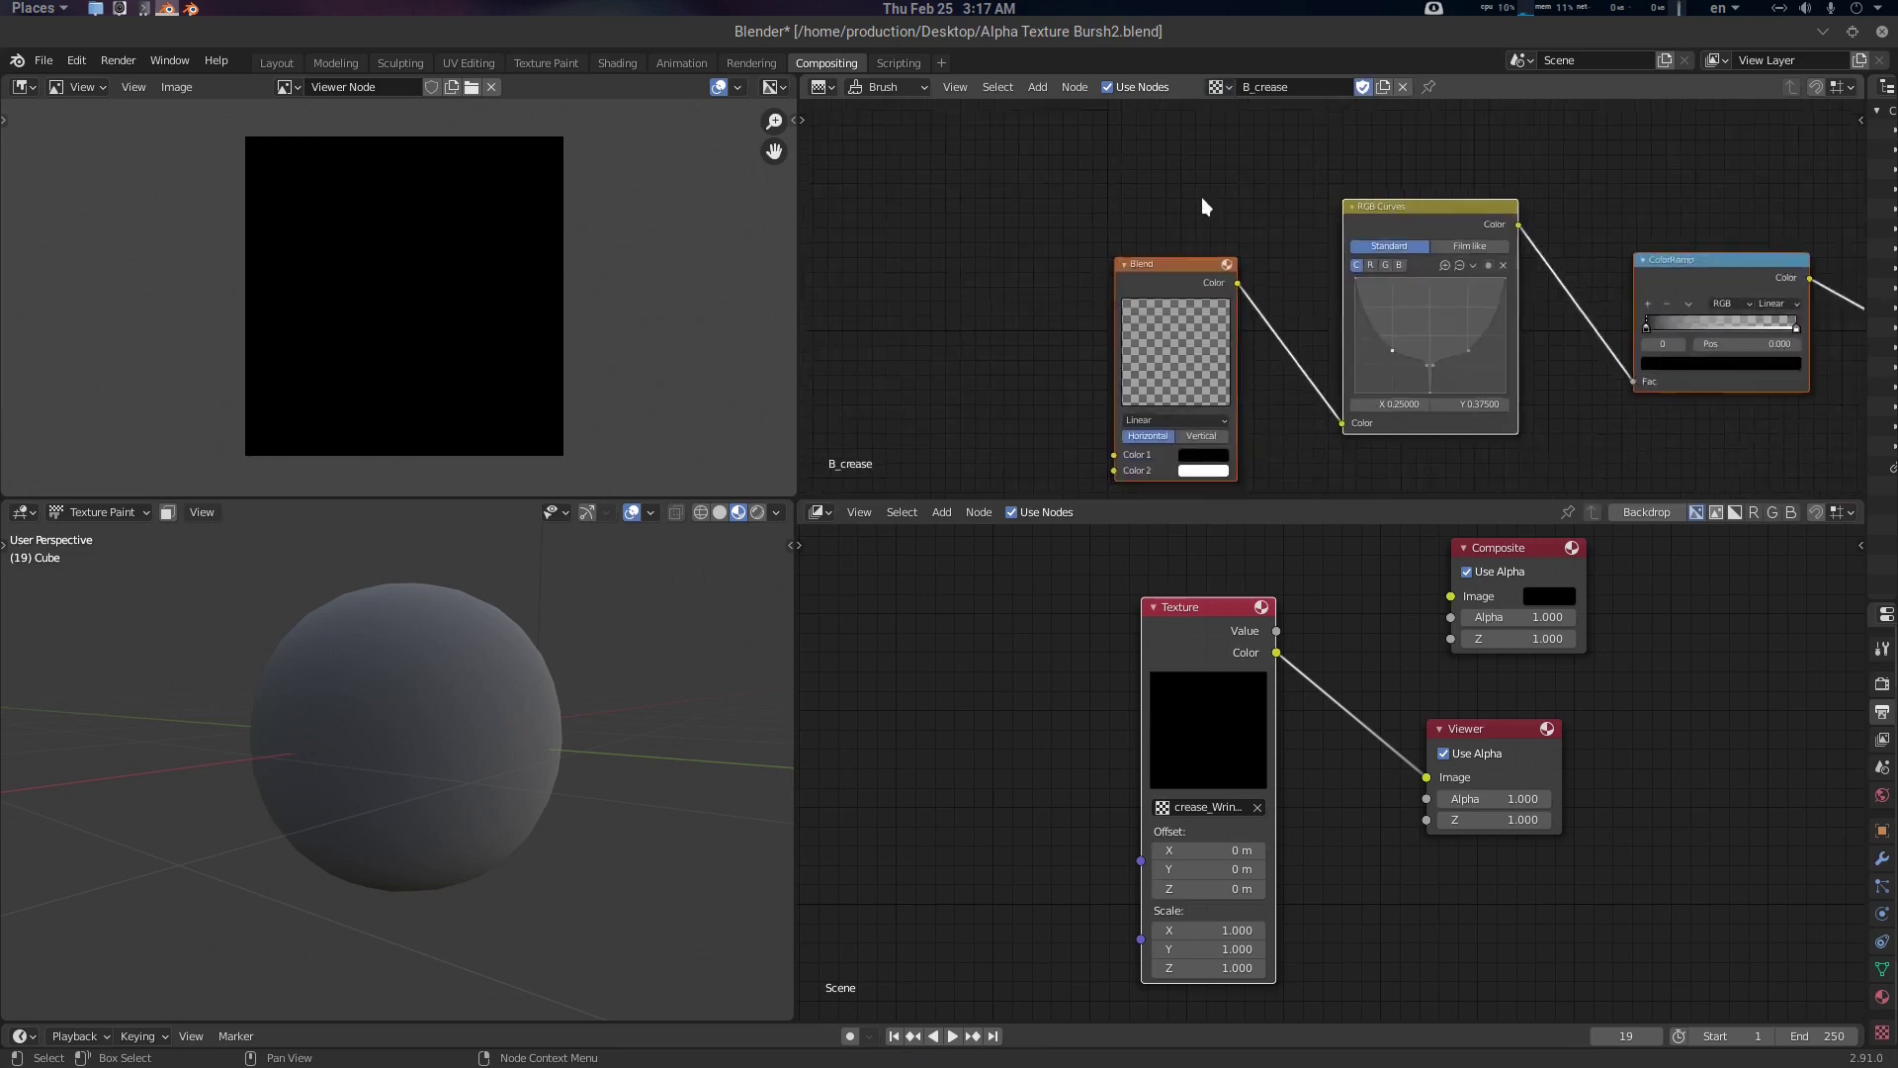
pyautogui.moveTo(1103, 187); pyautogui.dragTo(1493, 411)
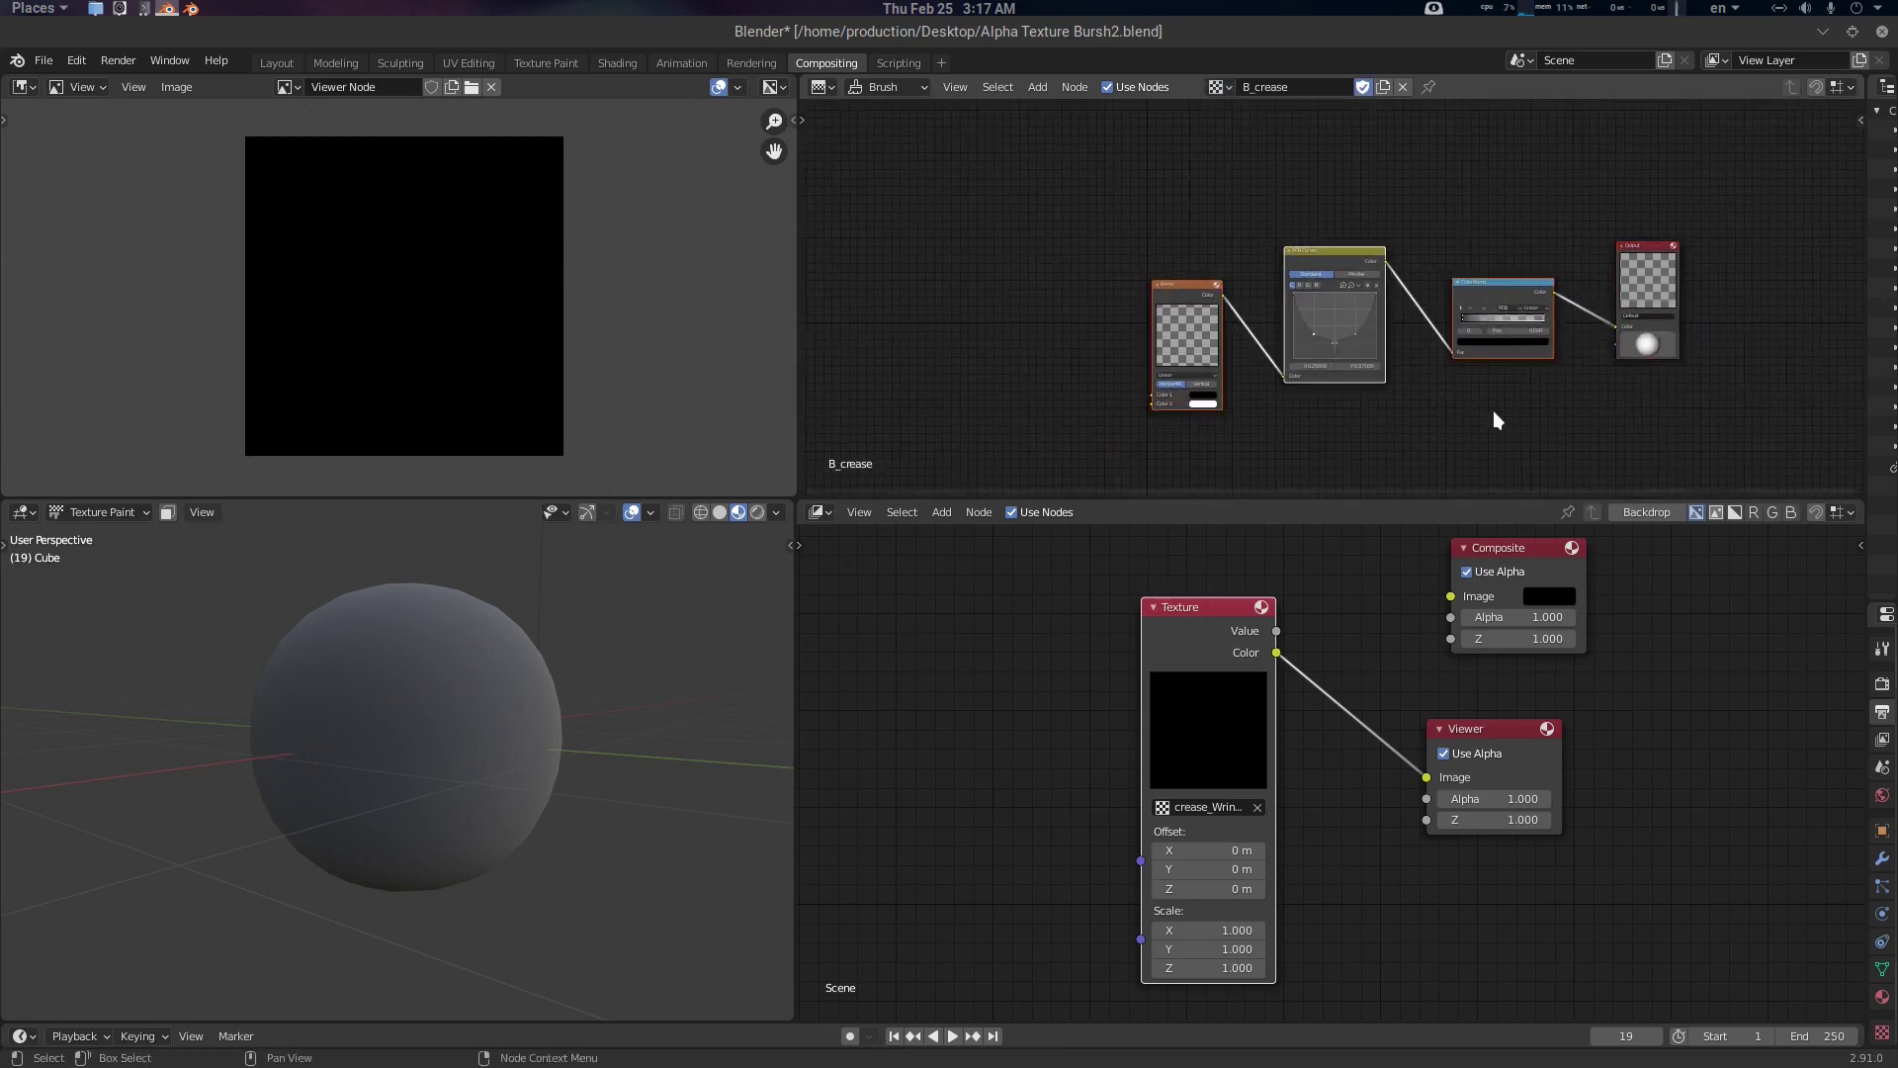
# Paste the copied crease nodes into crease_Wrinkle and space them out ahead of the Output node
pyautogui.click(1222, 87)
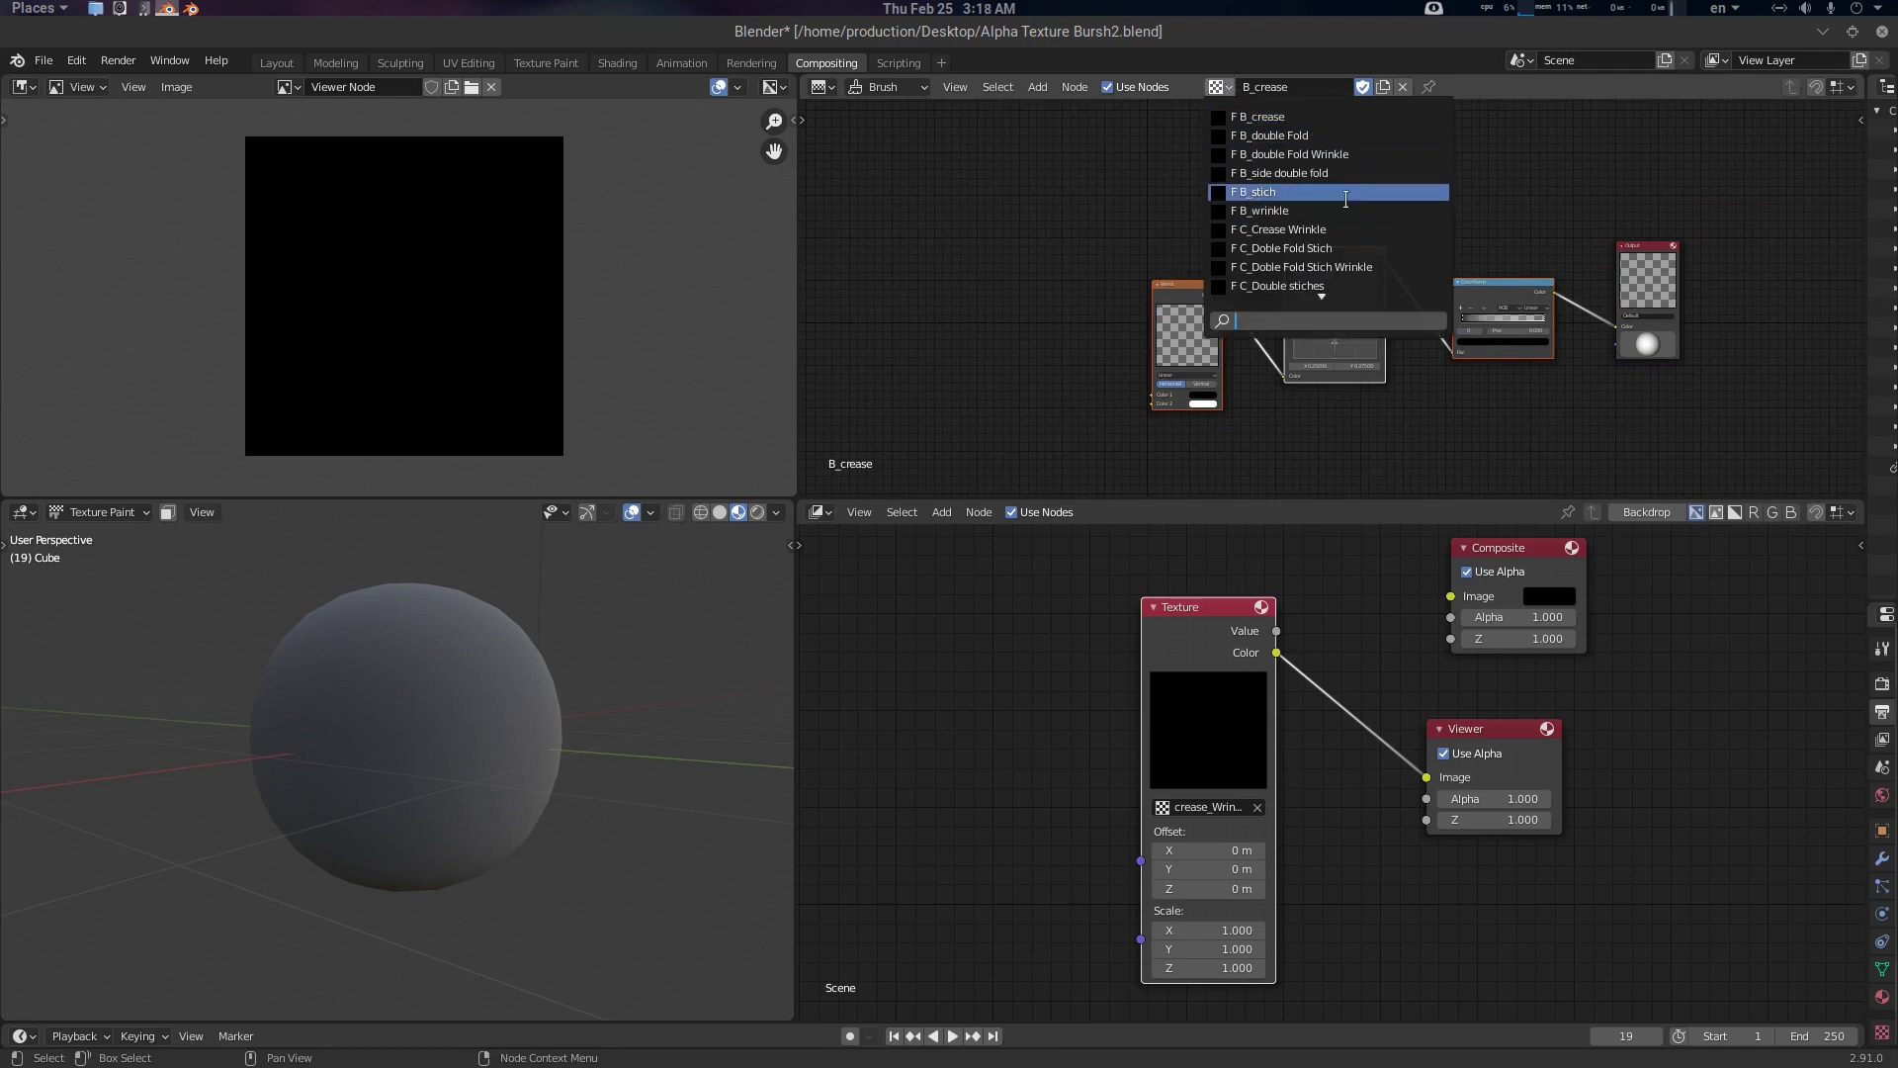
pyautogui.write('crea')
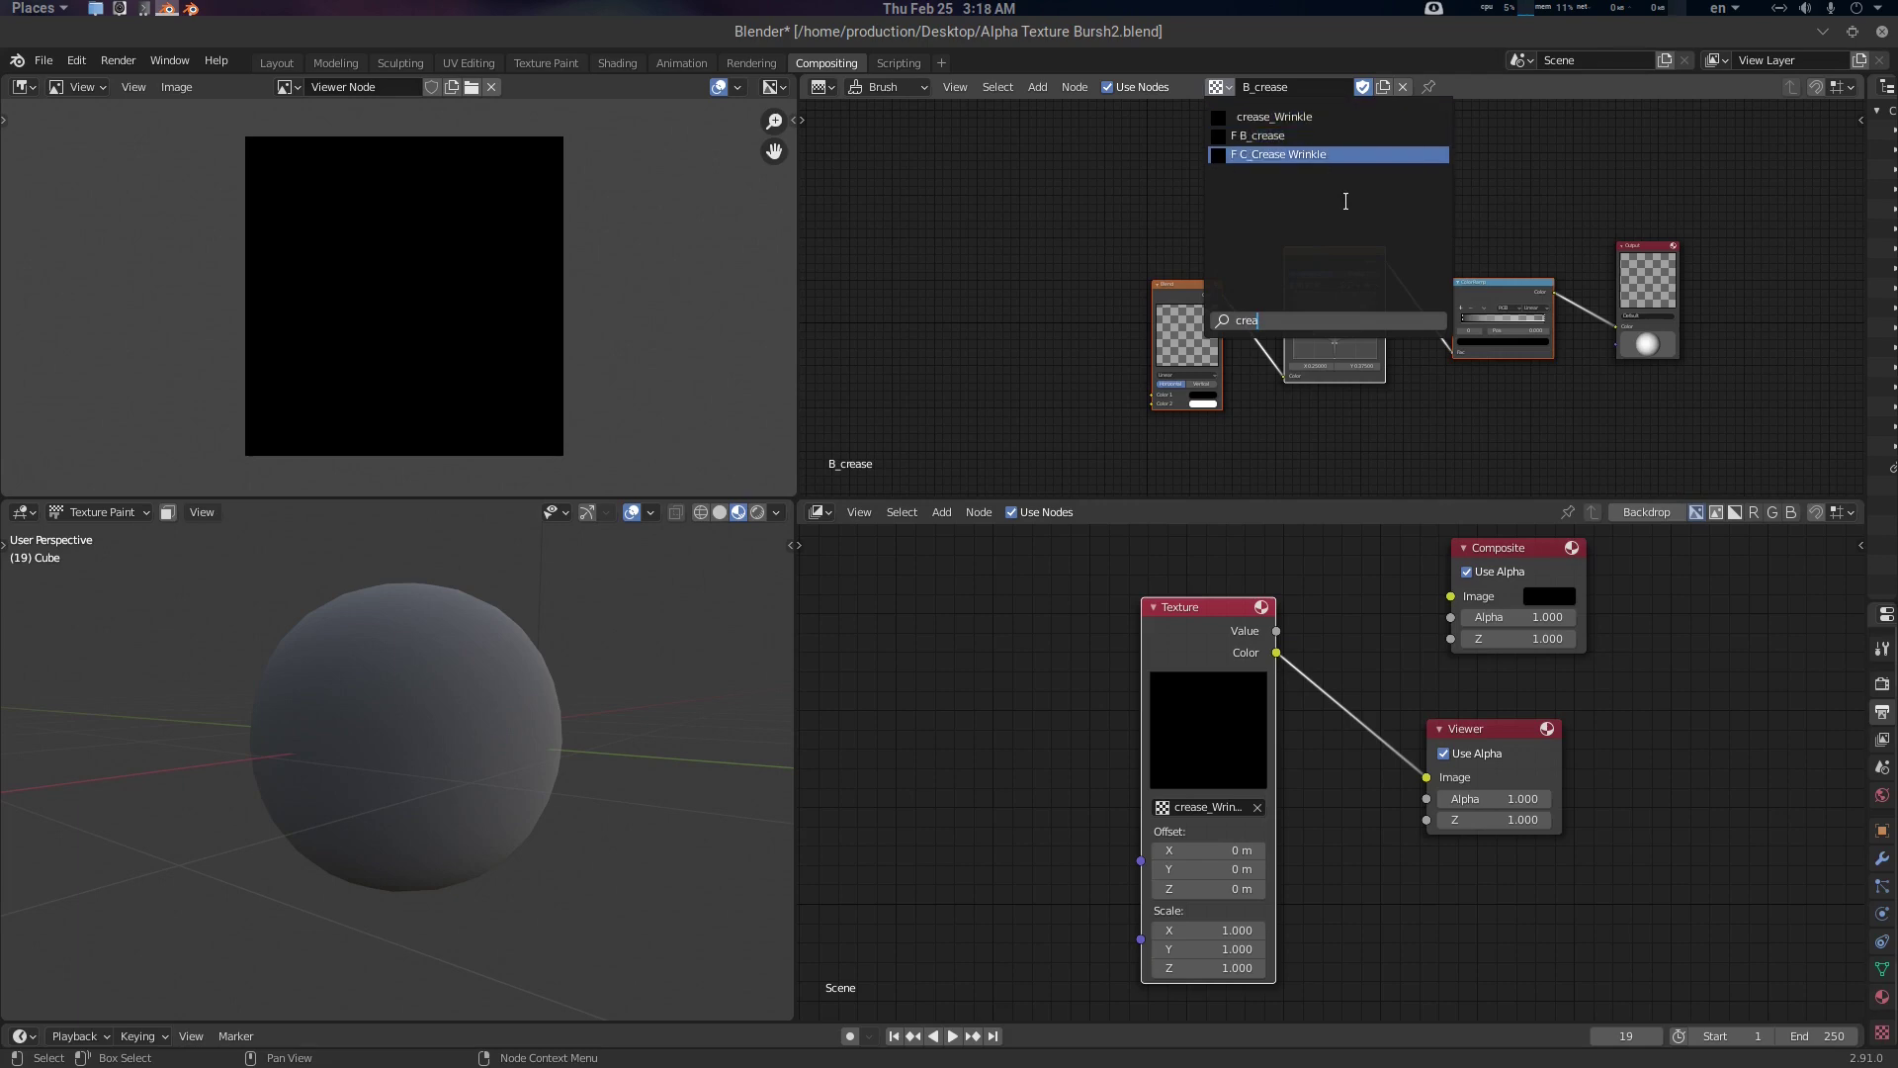
pyautogui.press('Up')
pyautogui.press('Up')
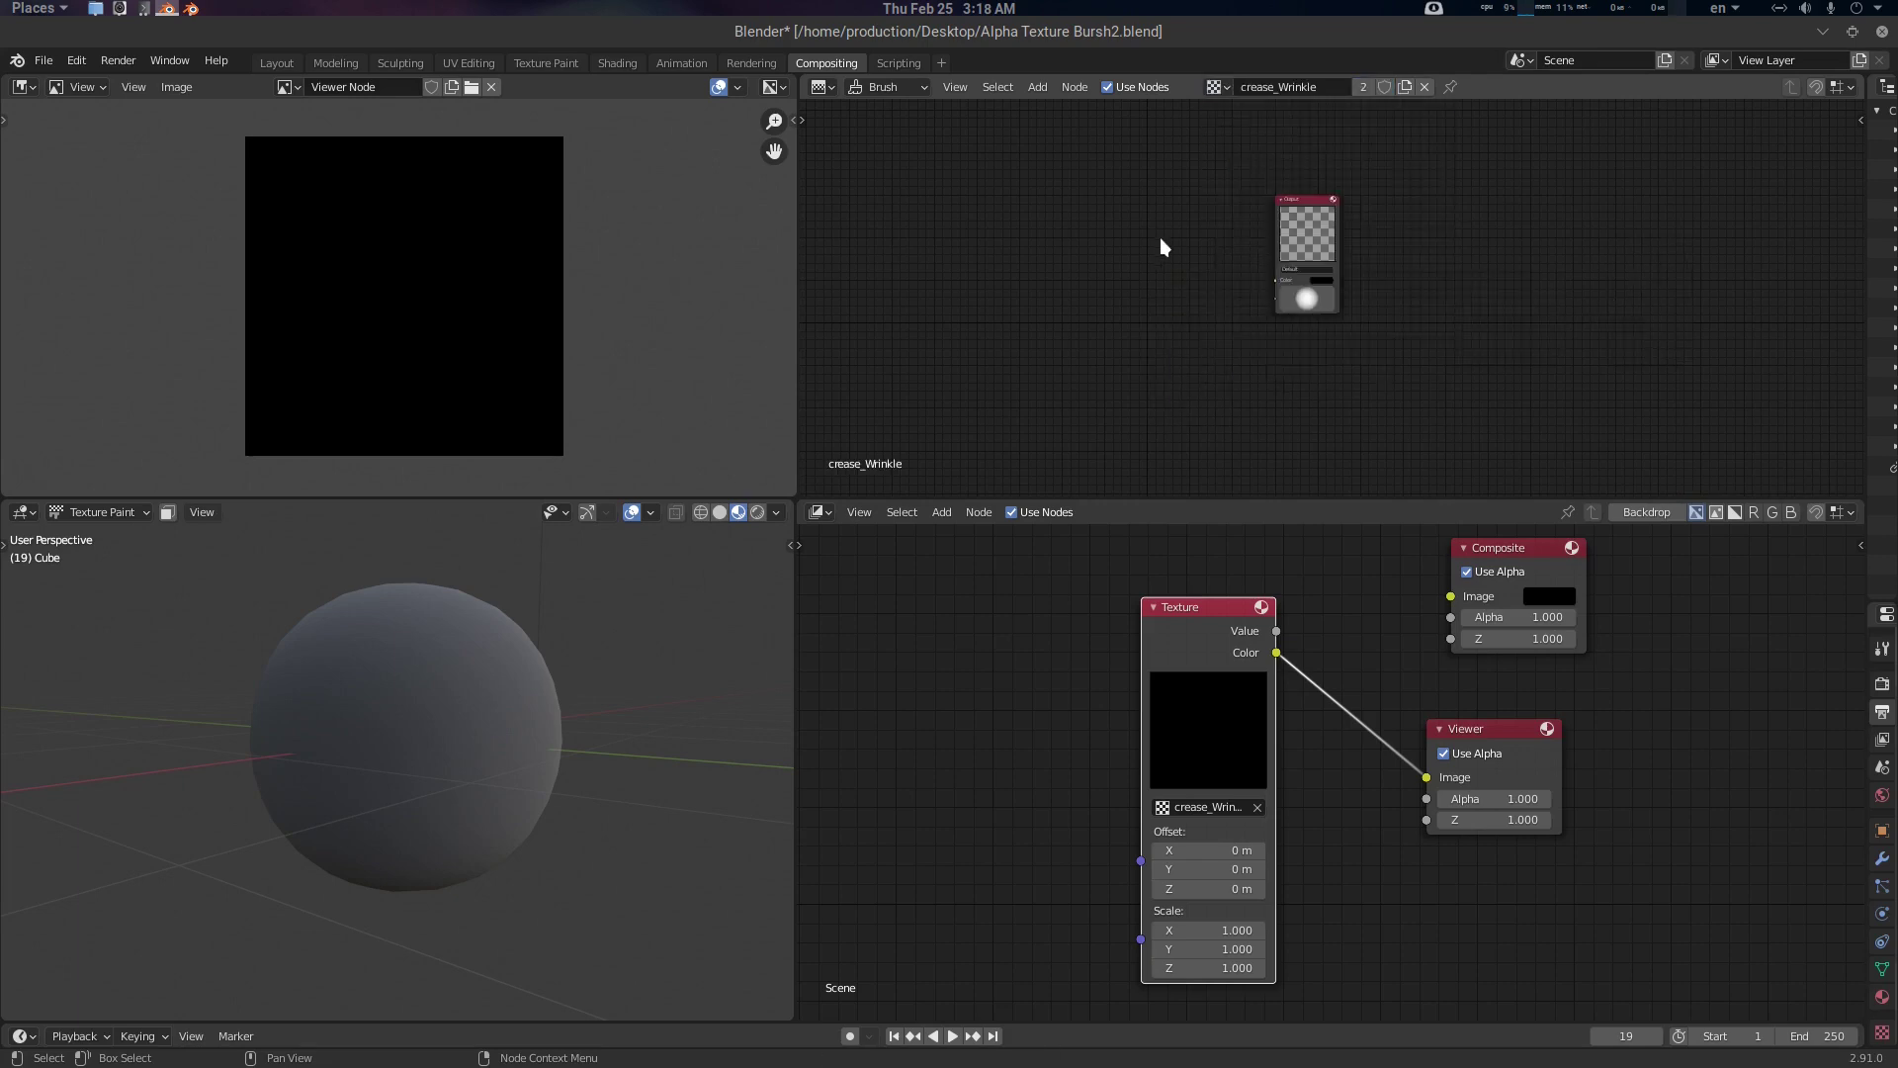
pyautogui.scroll(3, 1155, 240)
pyautogui.hotkey('ctrl', 'v')
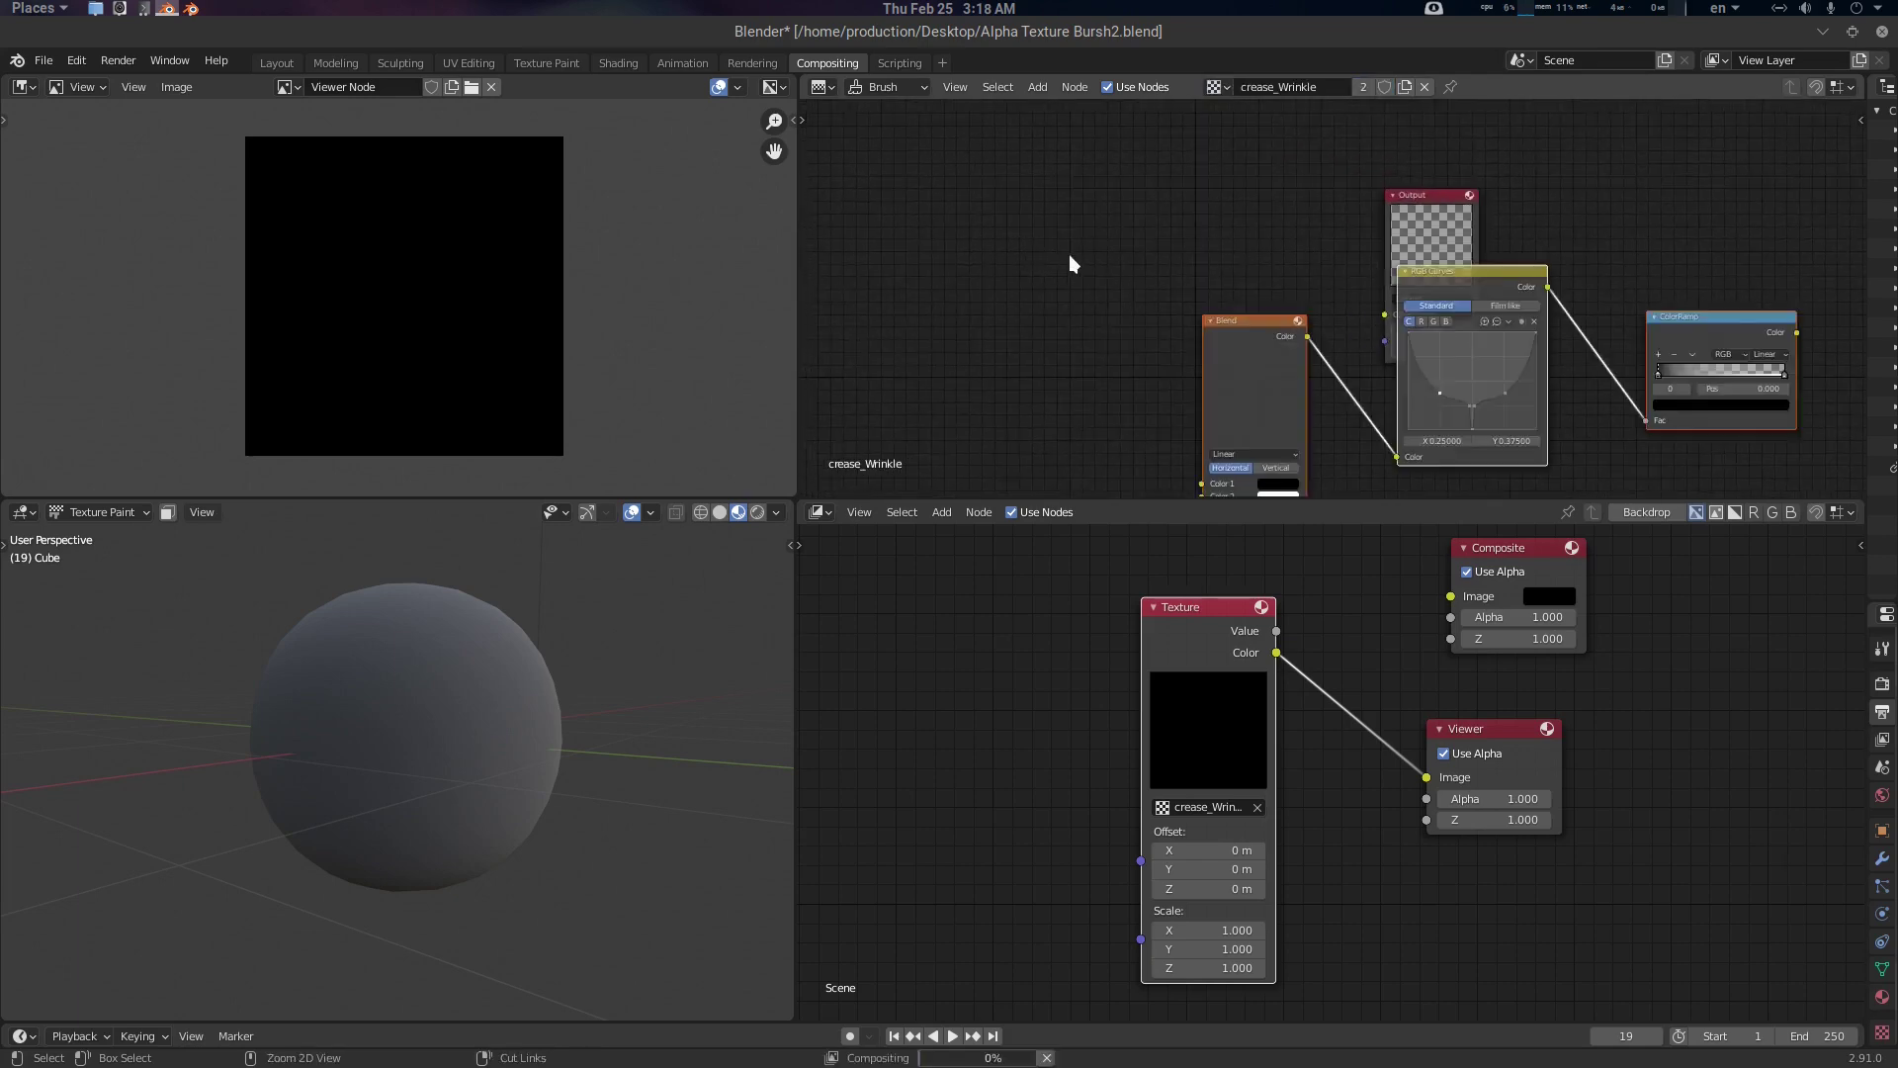
pyautogui.press('g')
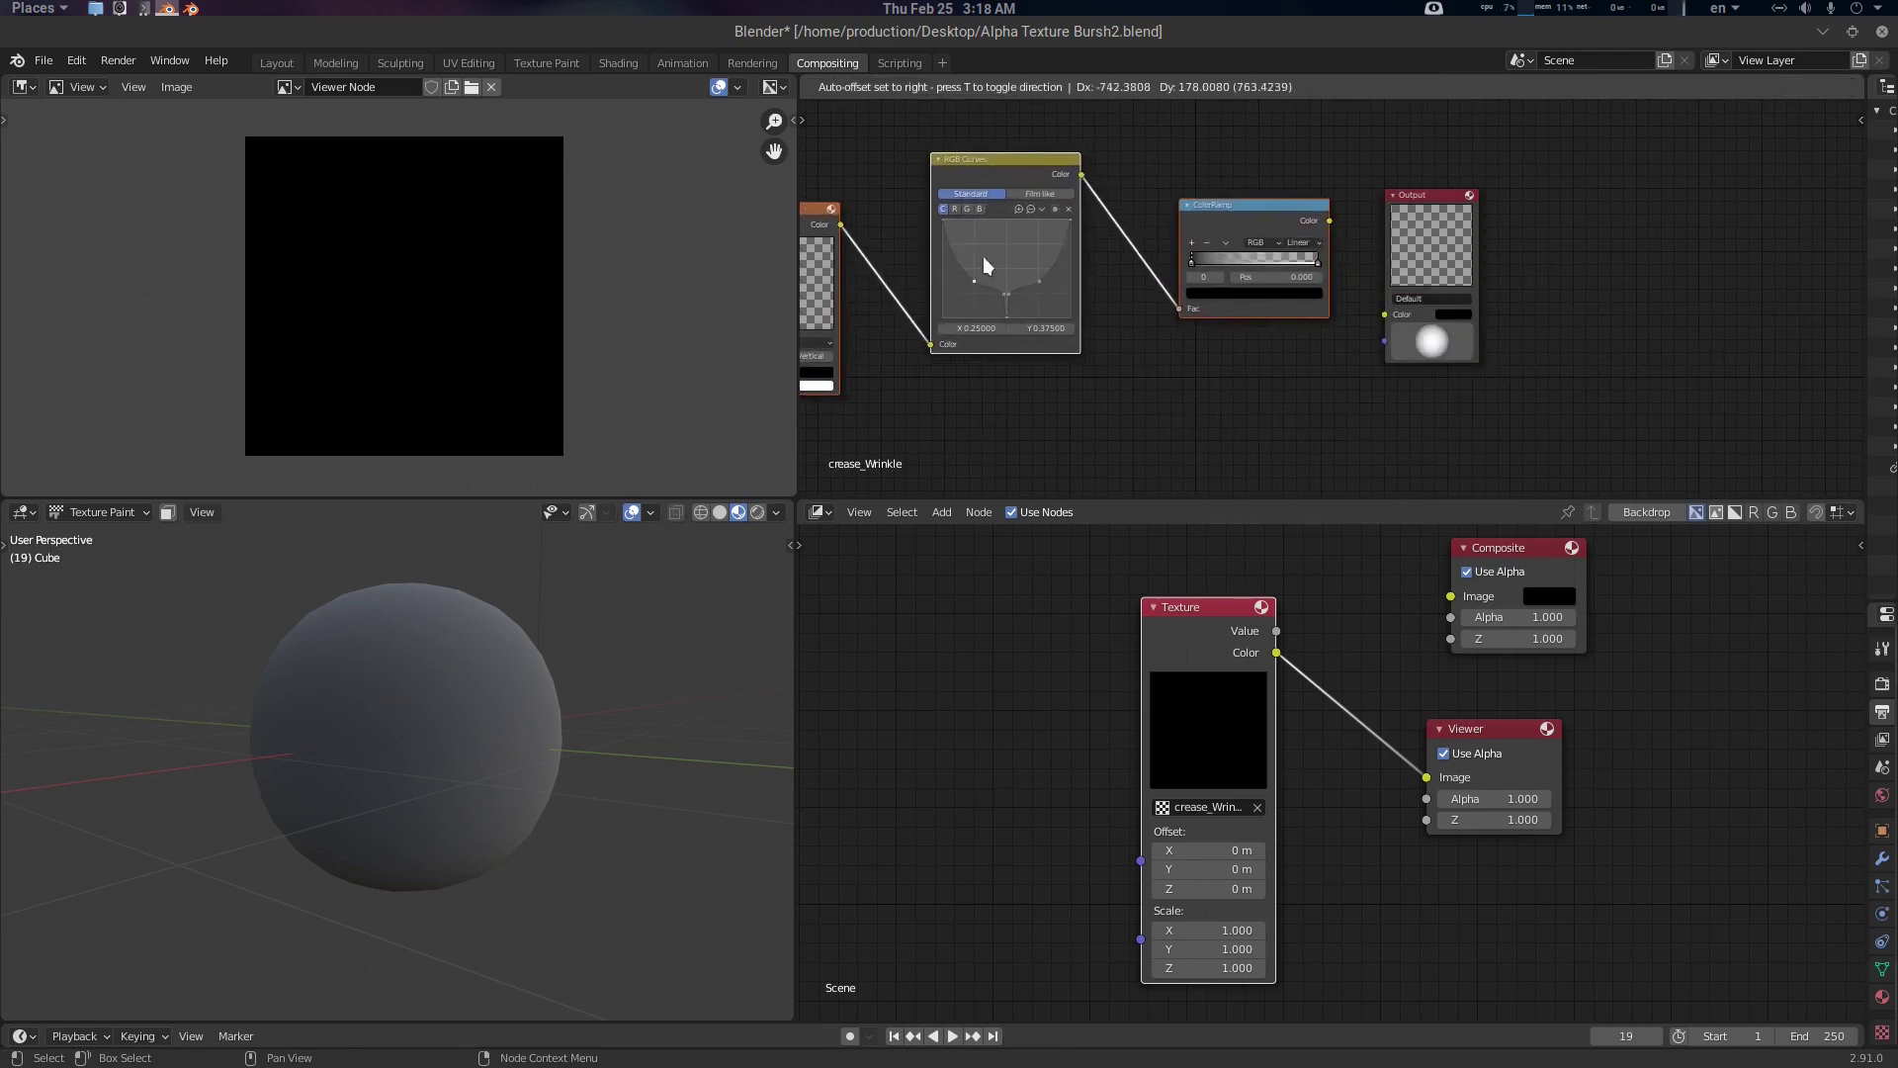
pyautogui.click(984, 257)
pyautogui.moveTo(1316, 336); pyautogui.dragTo(1363, 337, button='middle')
pyautogui.moveTo(1479, 209); pyautogui.dragTo(1608, 199)
pyautogui.click(1458, 302)
pyautogui.moveTo(1463, 289); pyautogui.dragTo(1506, 241, button='middle')
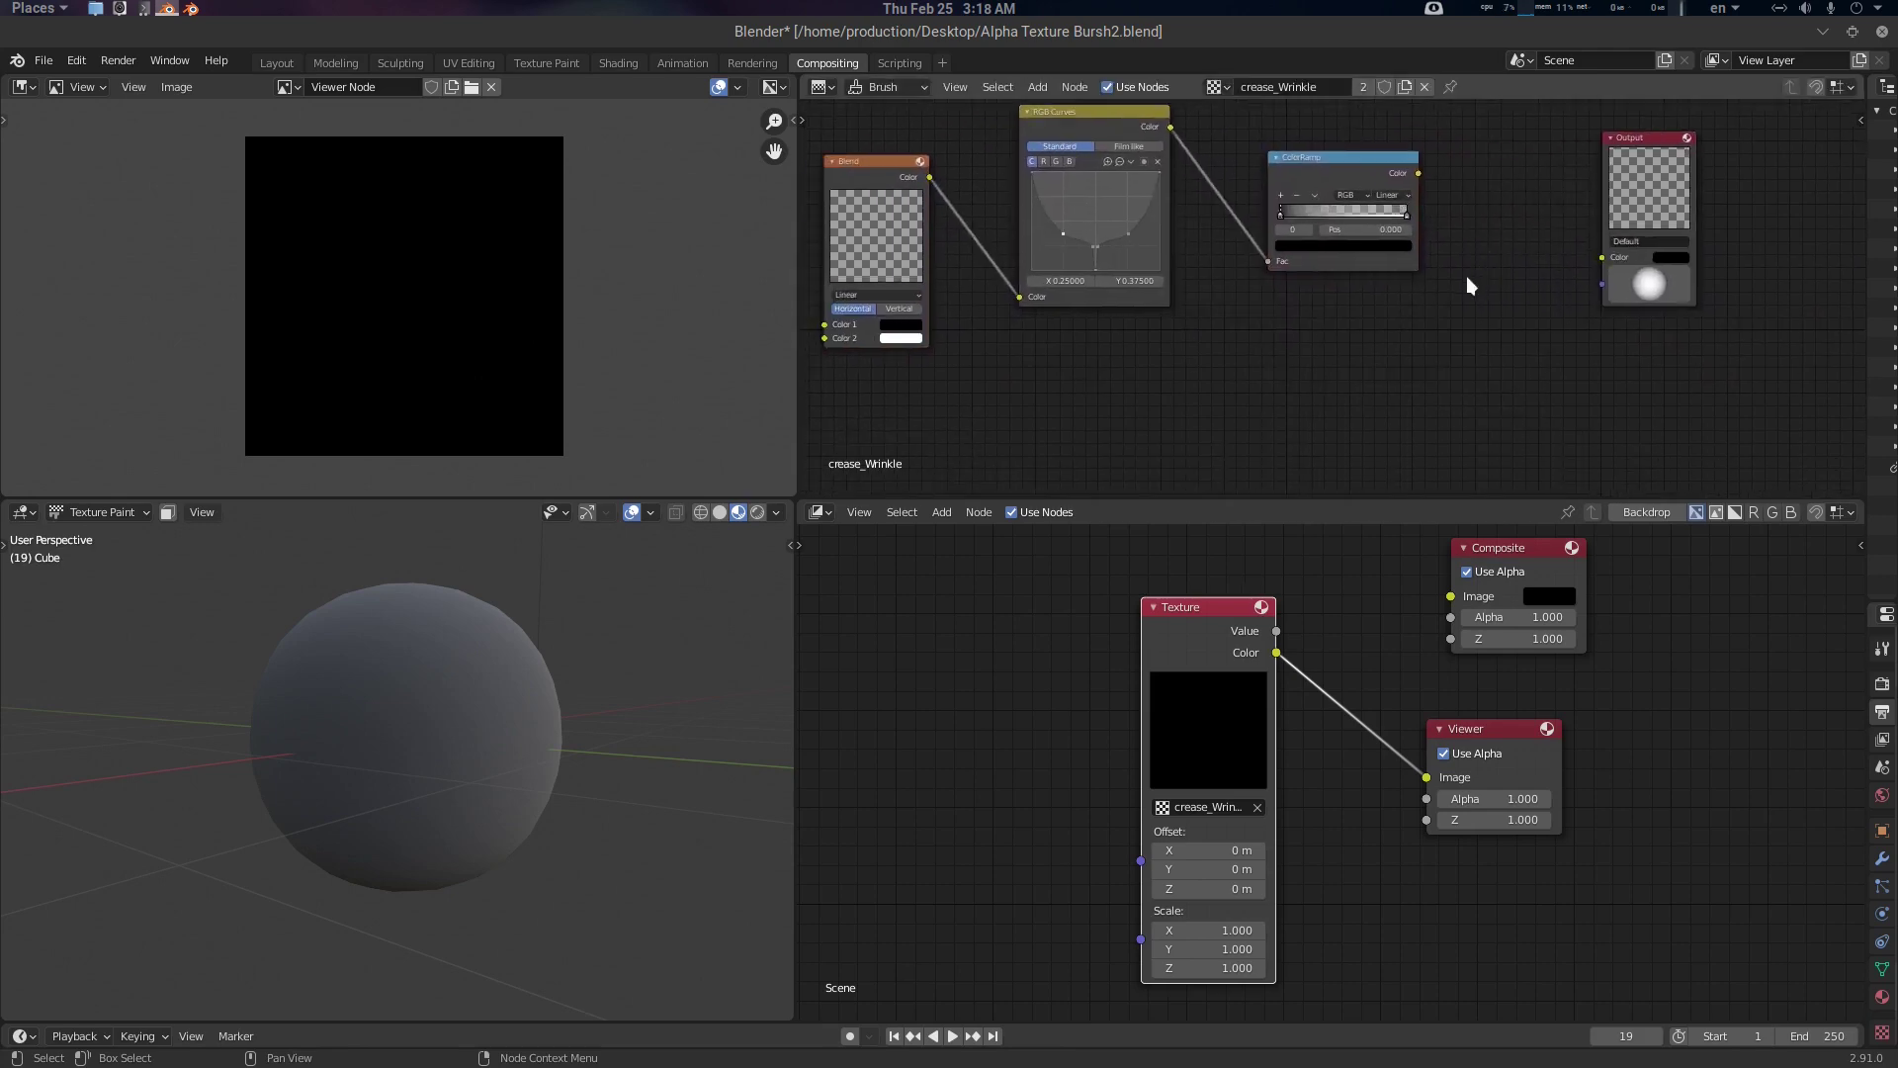
# Open the B_wrinkle texture and copy its node chain from the texture node through the first ColorRamp
pyautogui.click(1225, 83)
pyautogui.click(1285, 115)
pyautogui.scroll(-6, 1337, 287)
pyautogui.moveTo(1338, 287); pyautogui.dragTo(1060, 217, button='middle')
pyautogui.moveTo(1155, 194); pyautogui.dragTo(1692, 382)
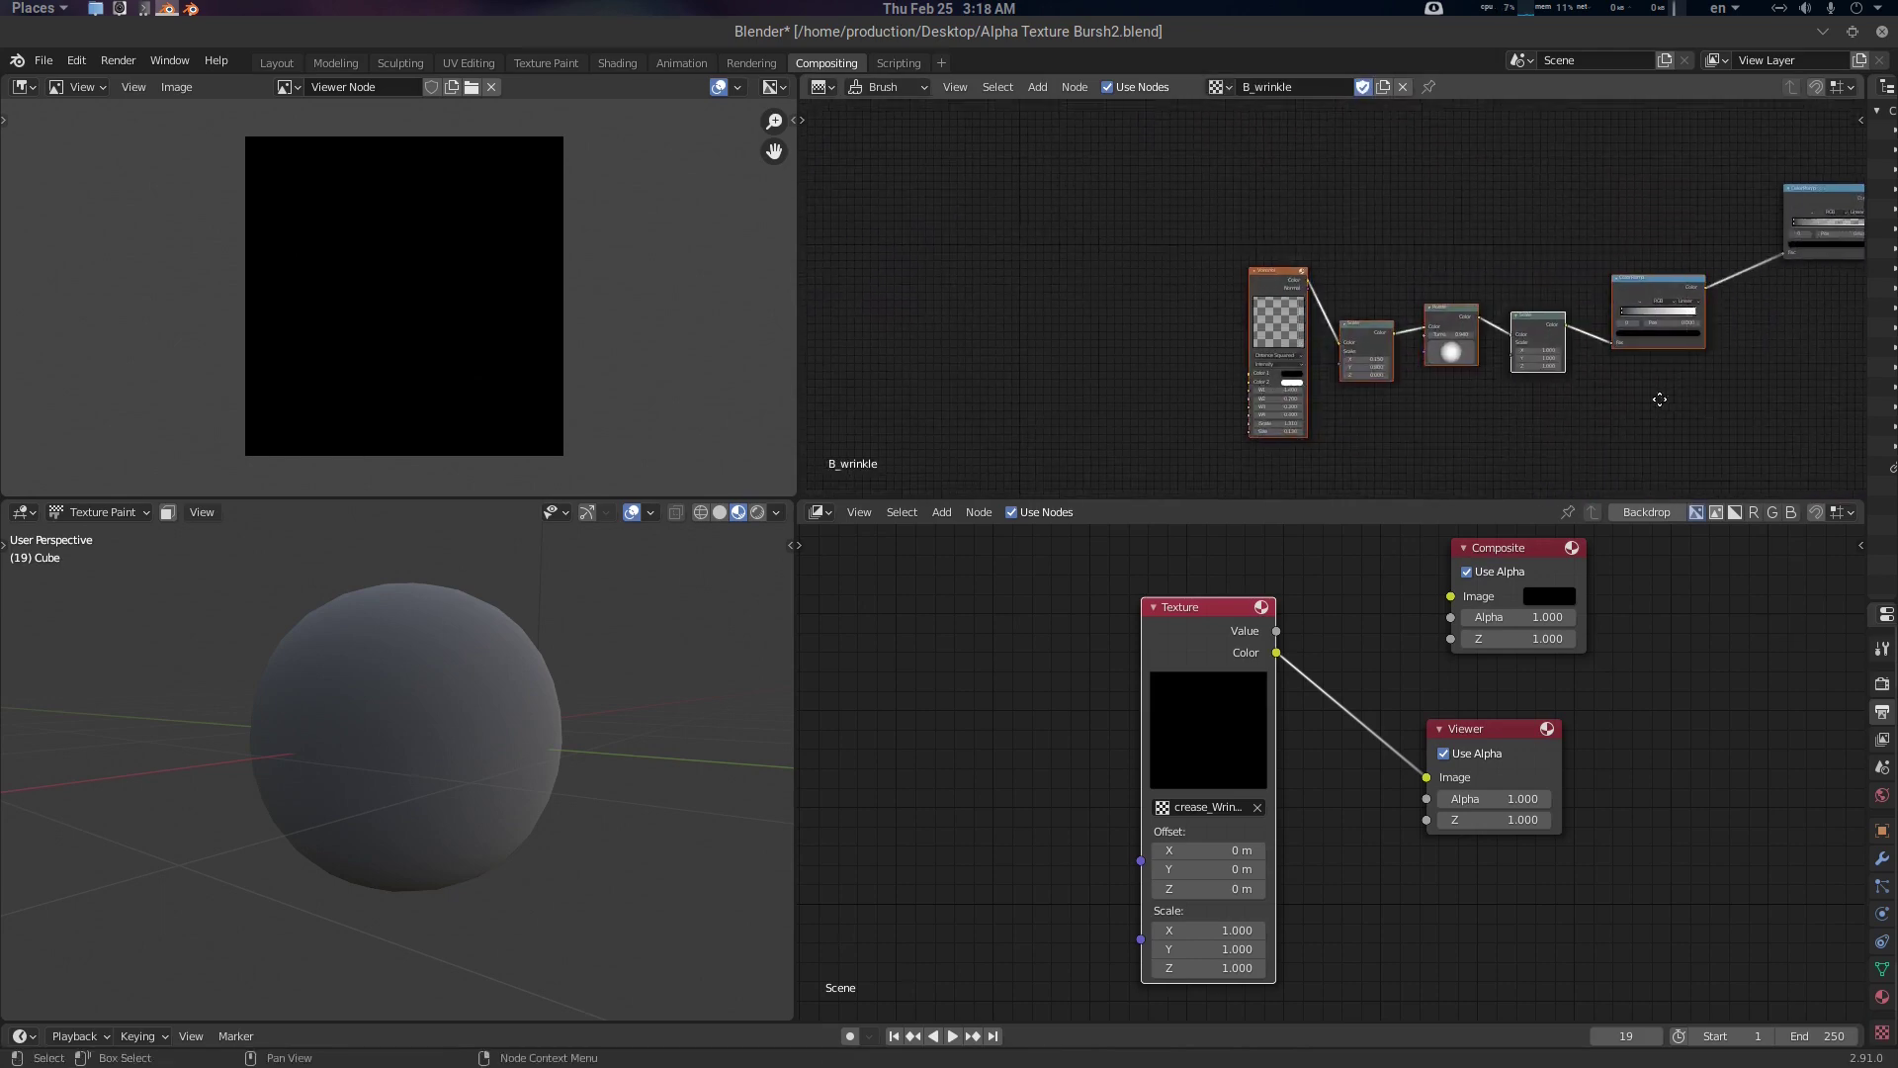
pyautogui.moveTo(1760, 374); pyautogui.dragTo(1549, 378, button='middle')
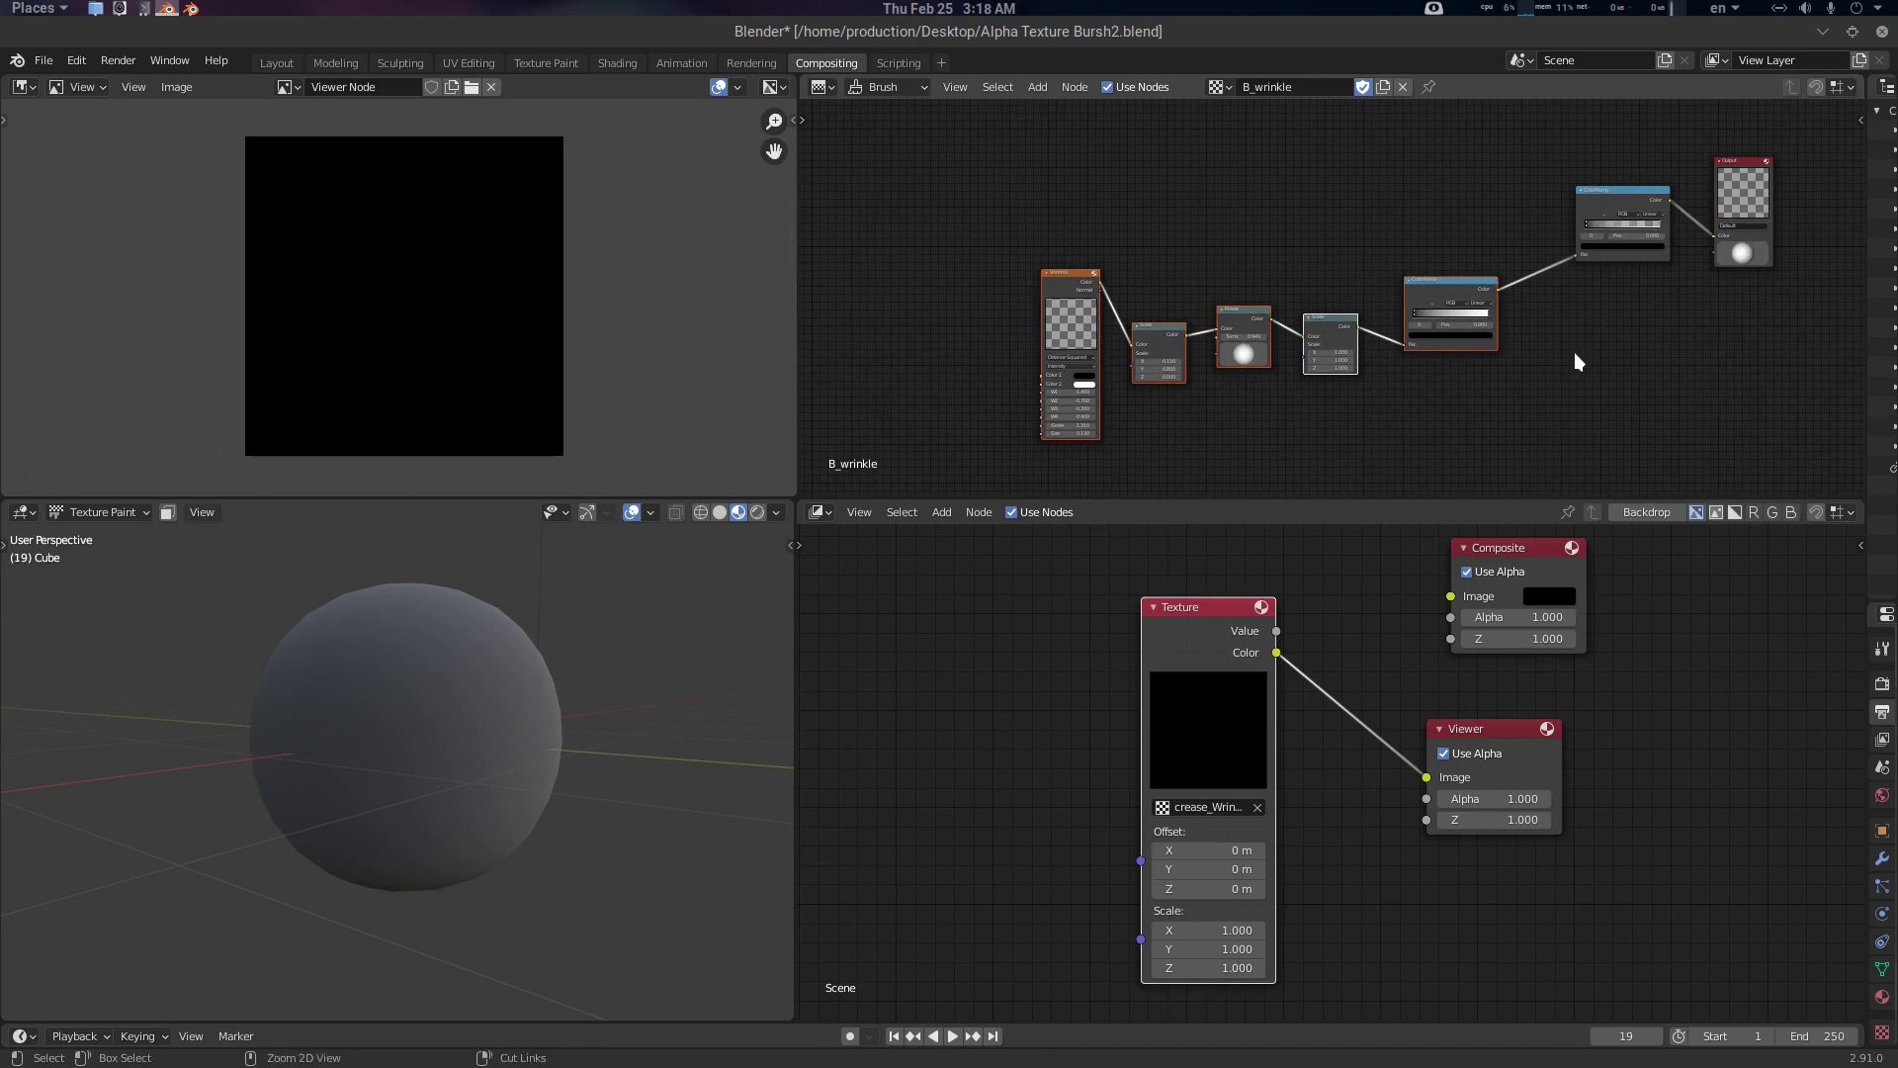
# Paste the wrinkle nodes into crease_Wrinkle and place them below the crease nodes
pyautogui.click(1219, 86)
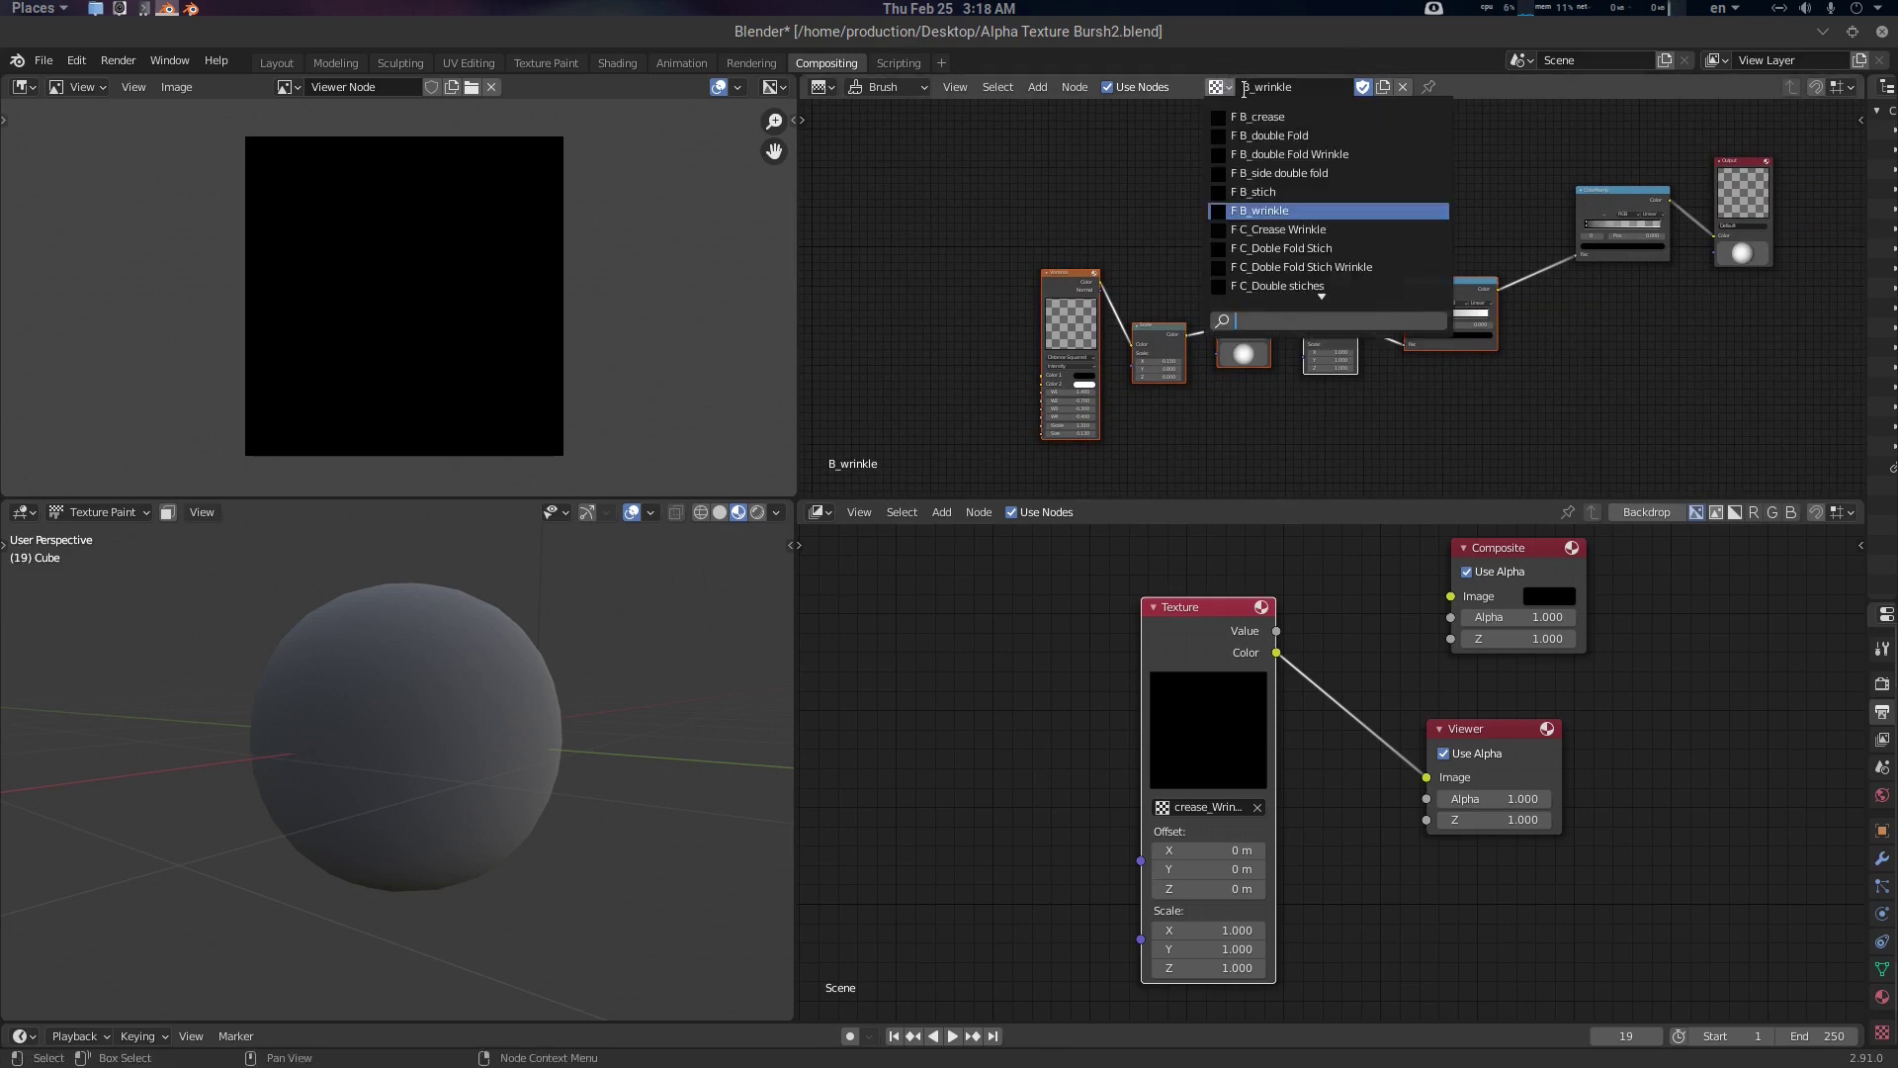
pyautogui.write('crea')
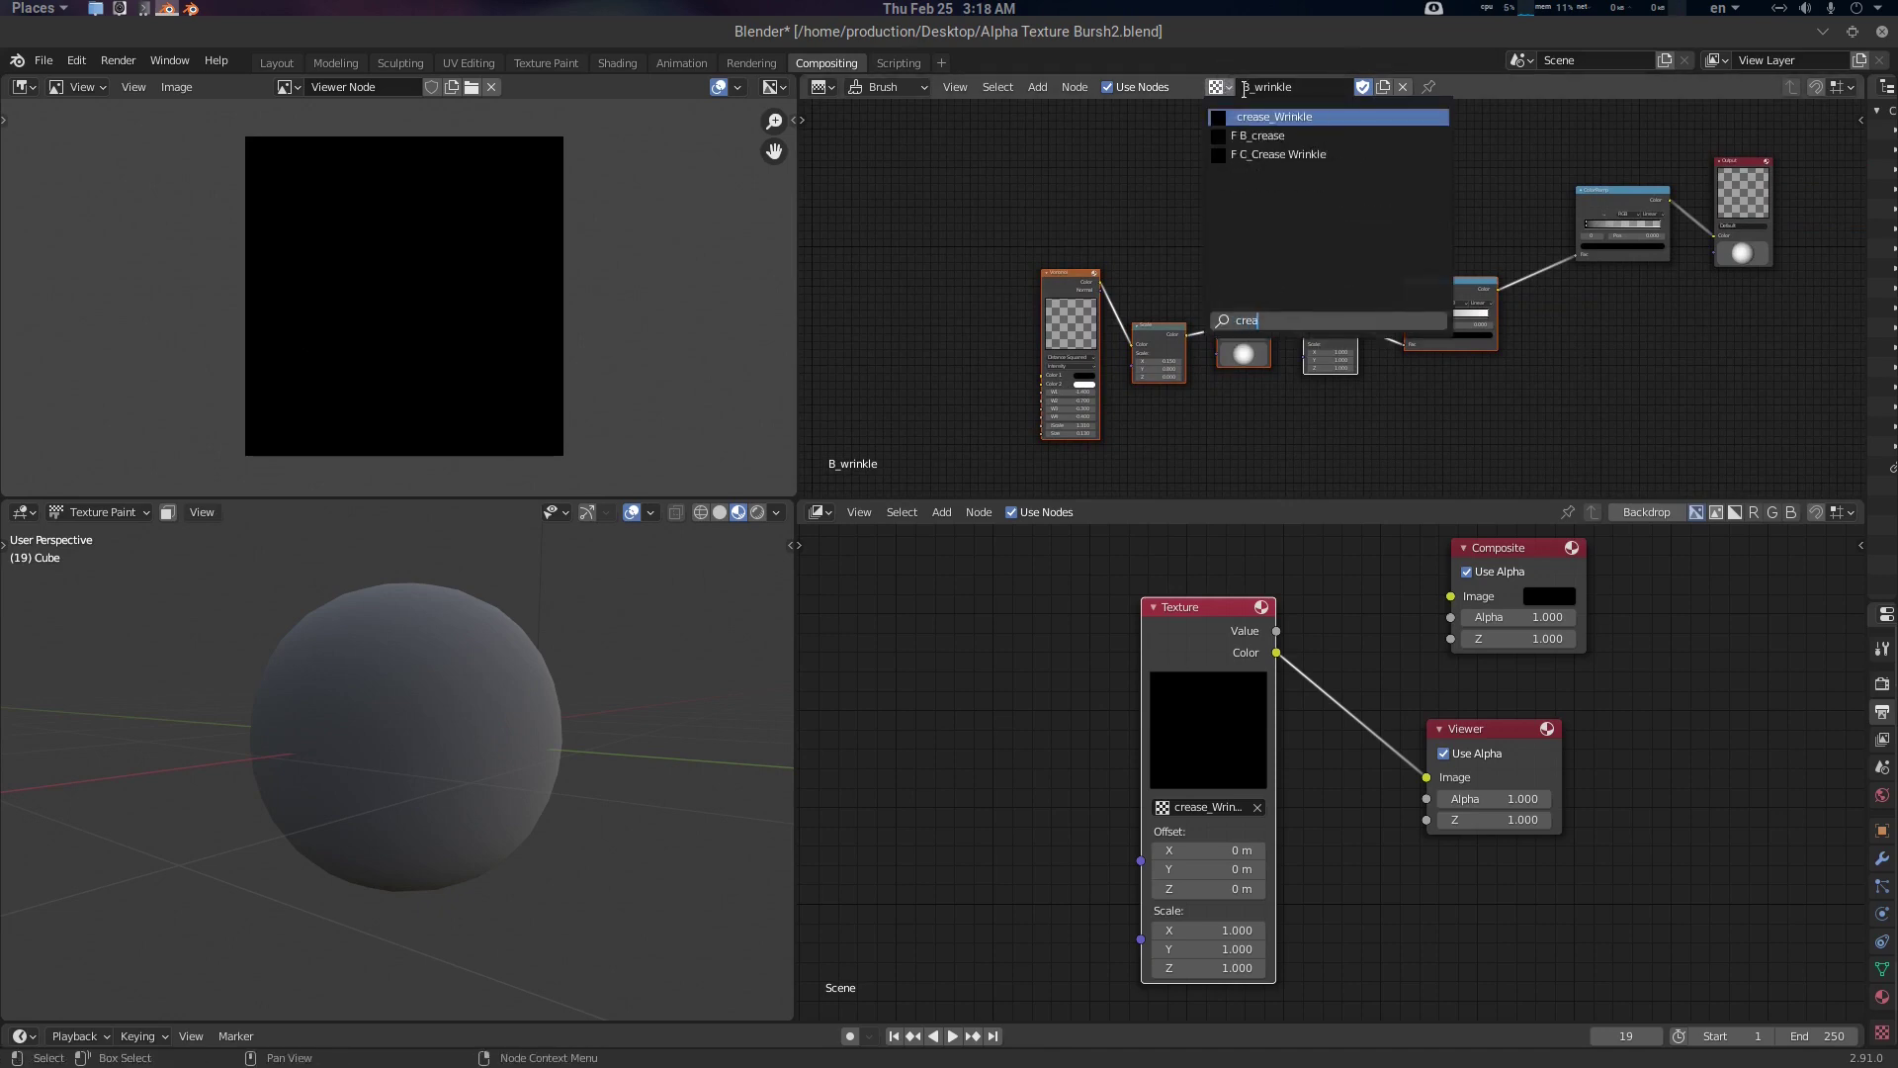
pyautogui.press('Return')
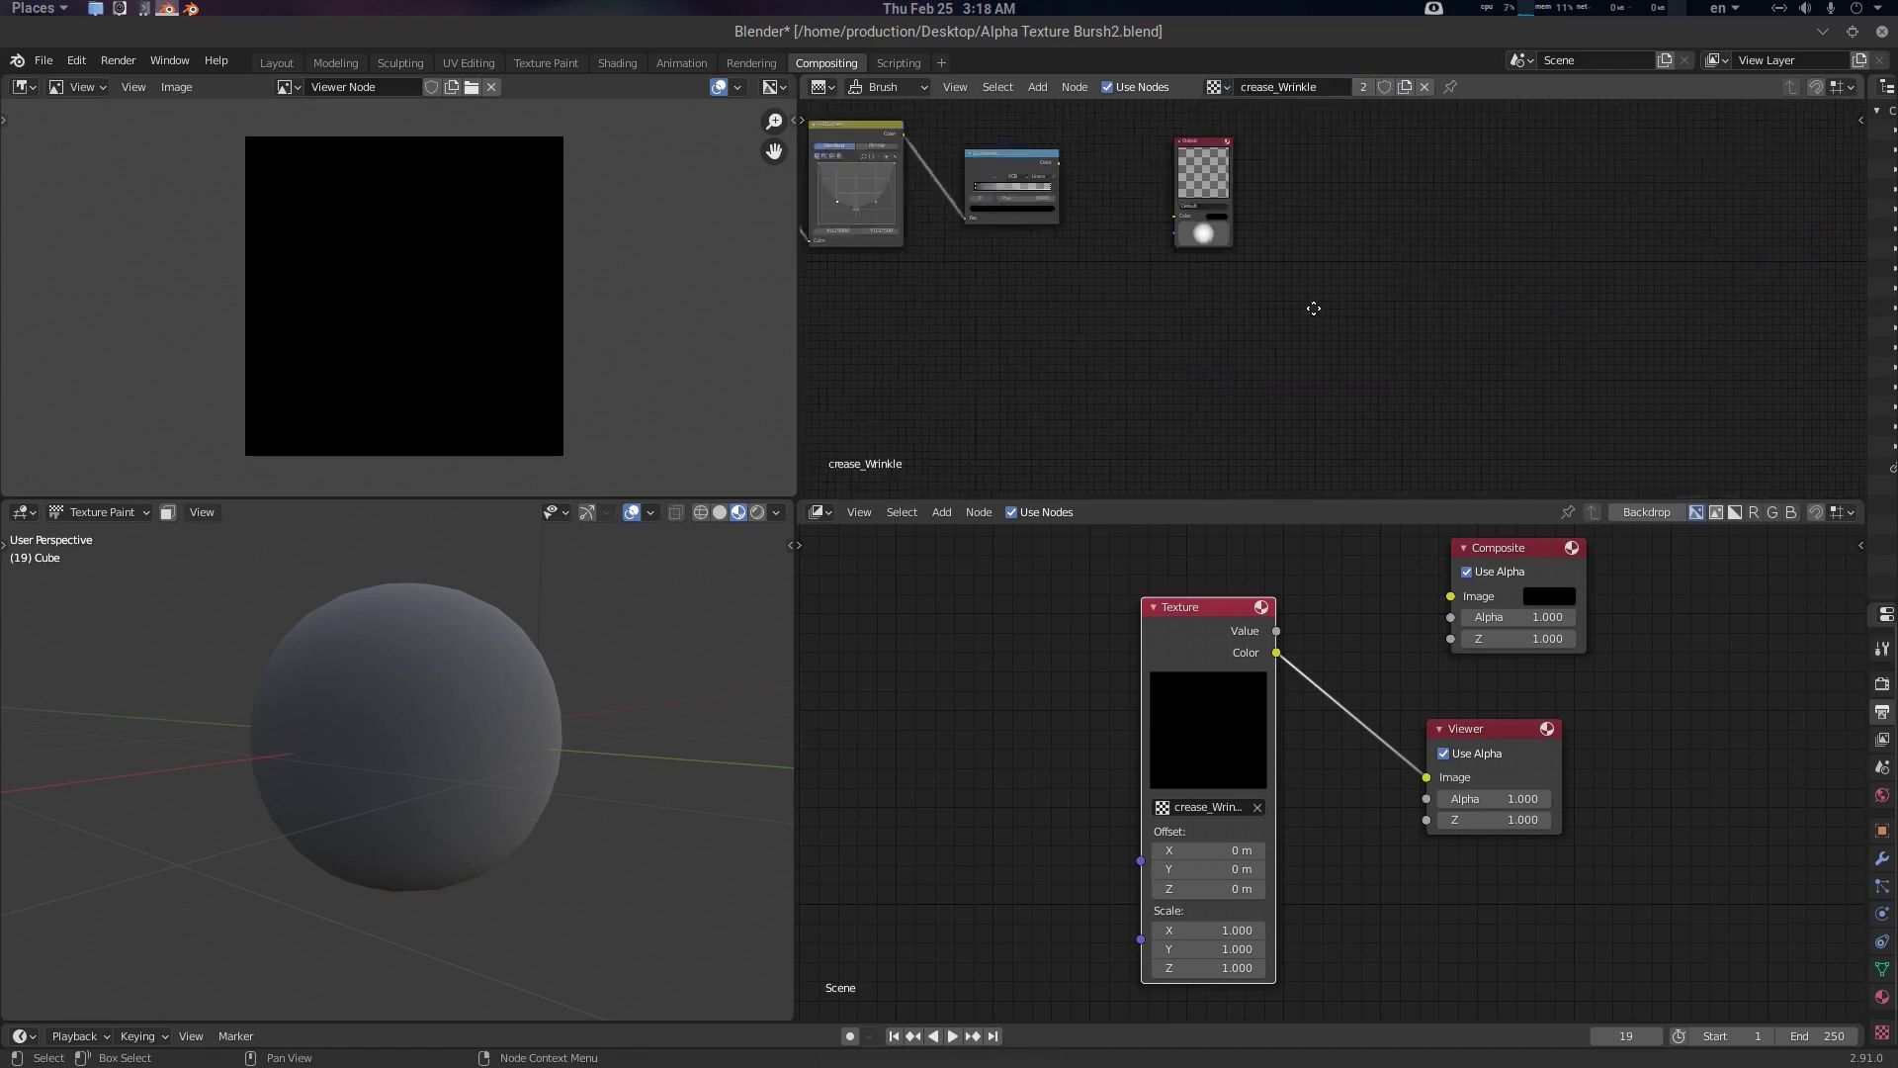
pyautogui.hotkey('ctrl', 'v')
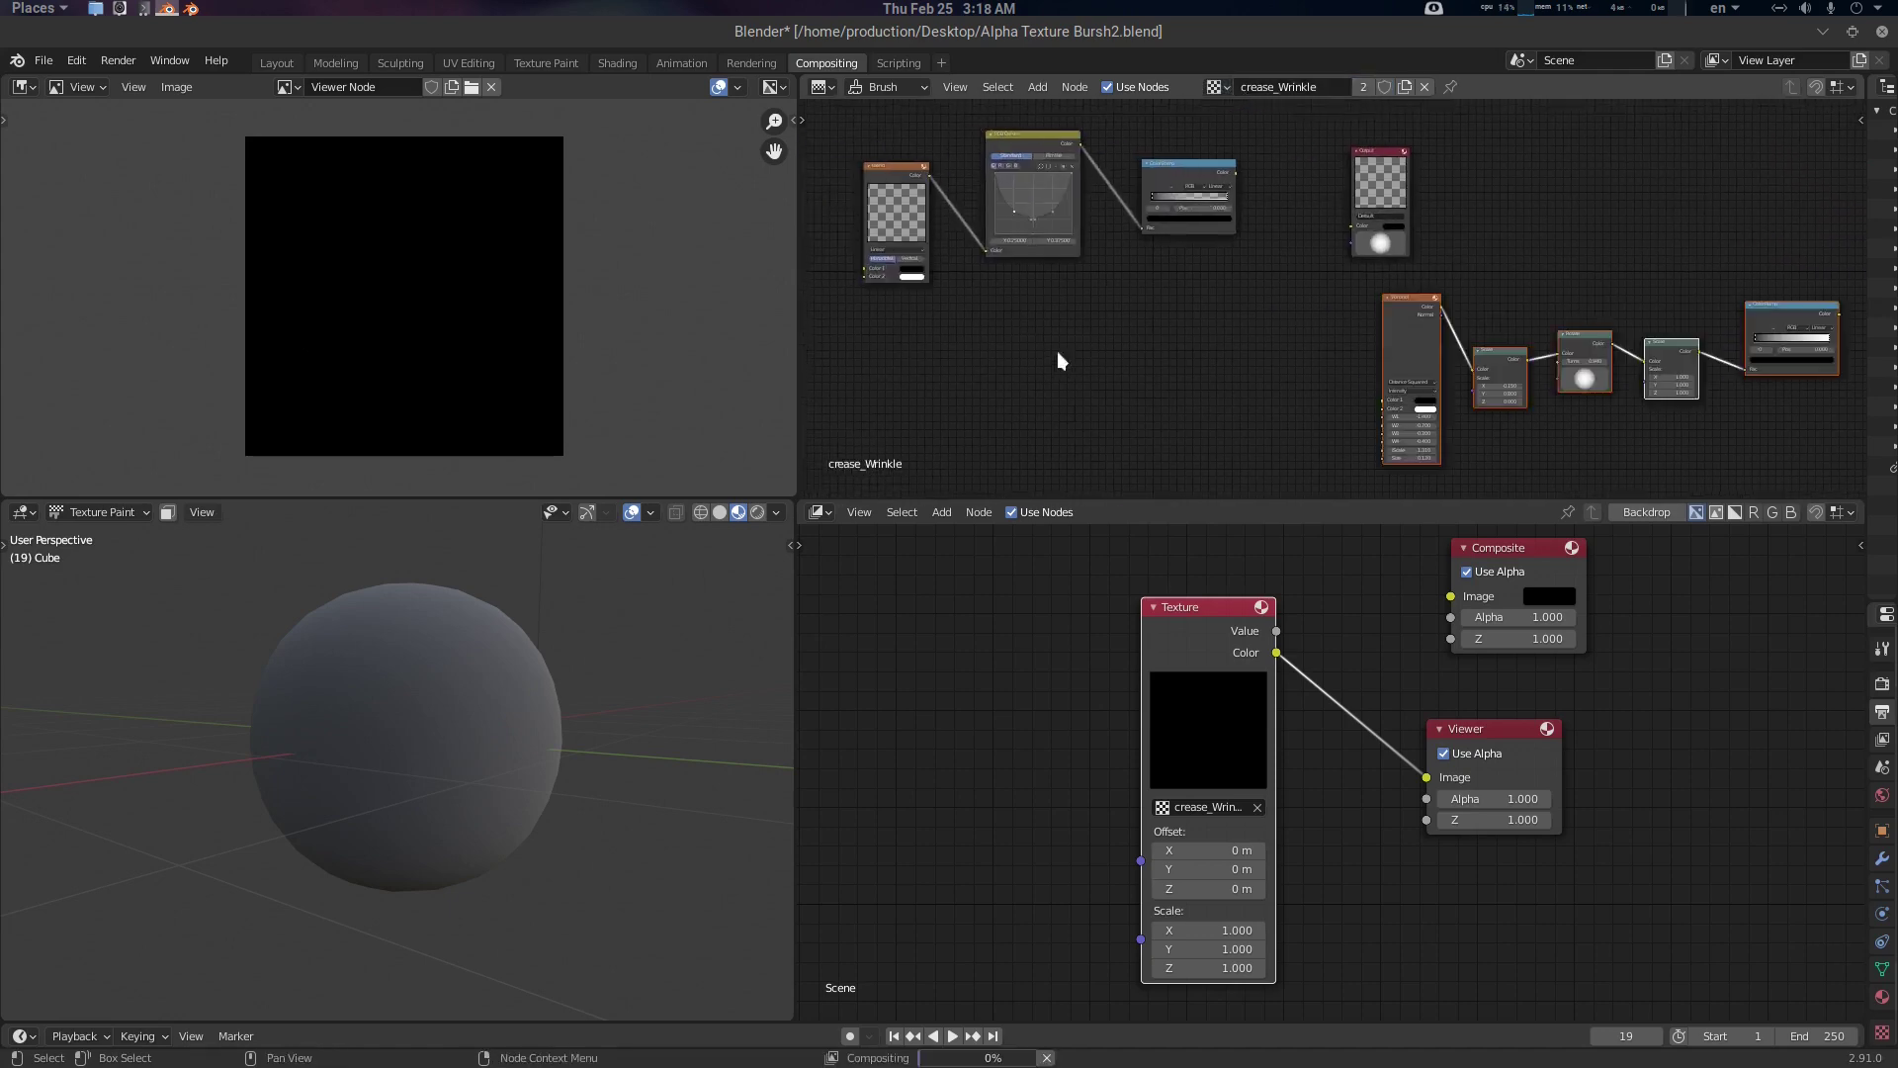
pyautogui.press('g')
pyautogui.click(897, 394)
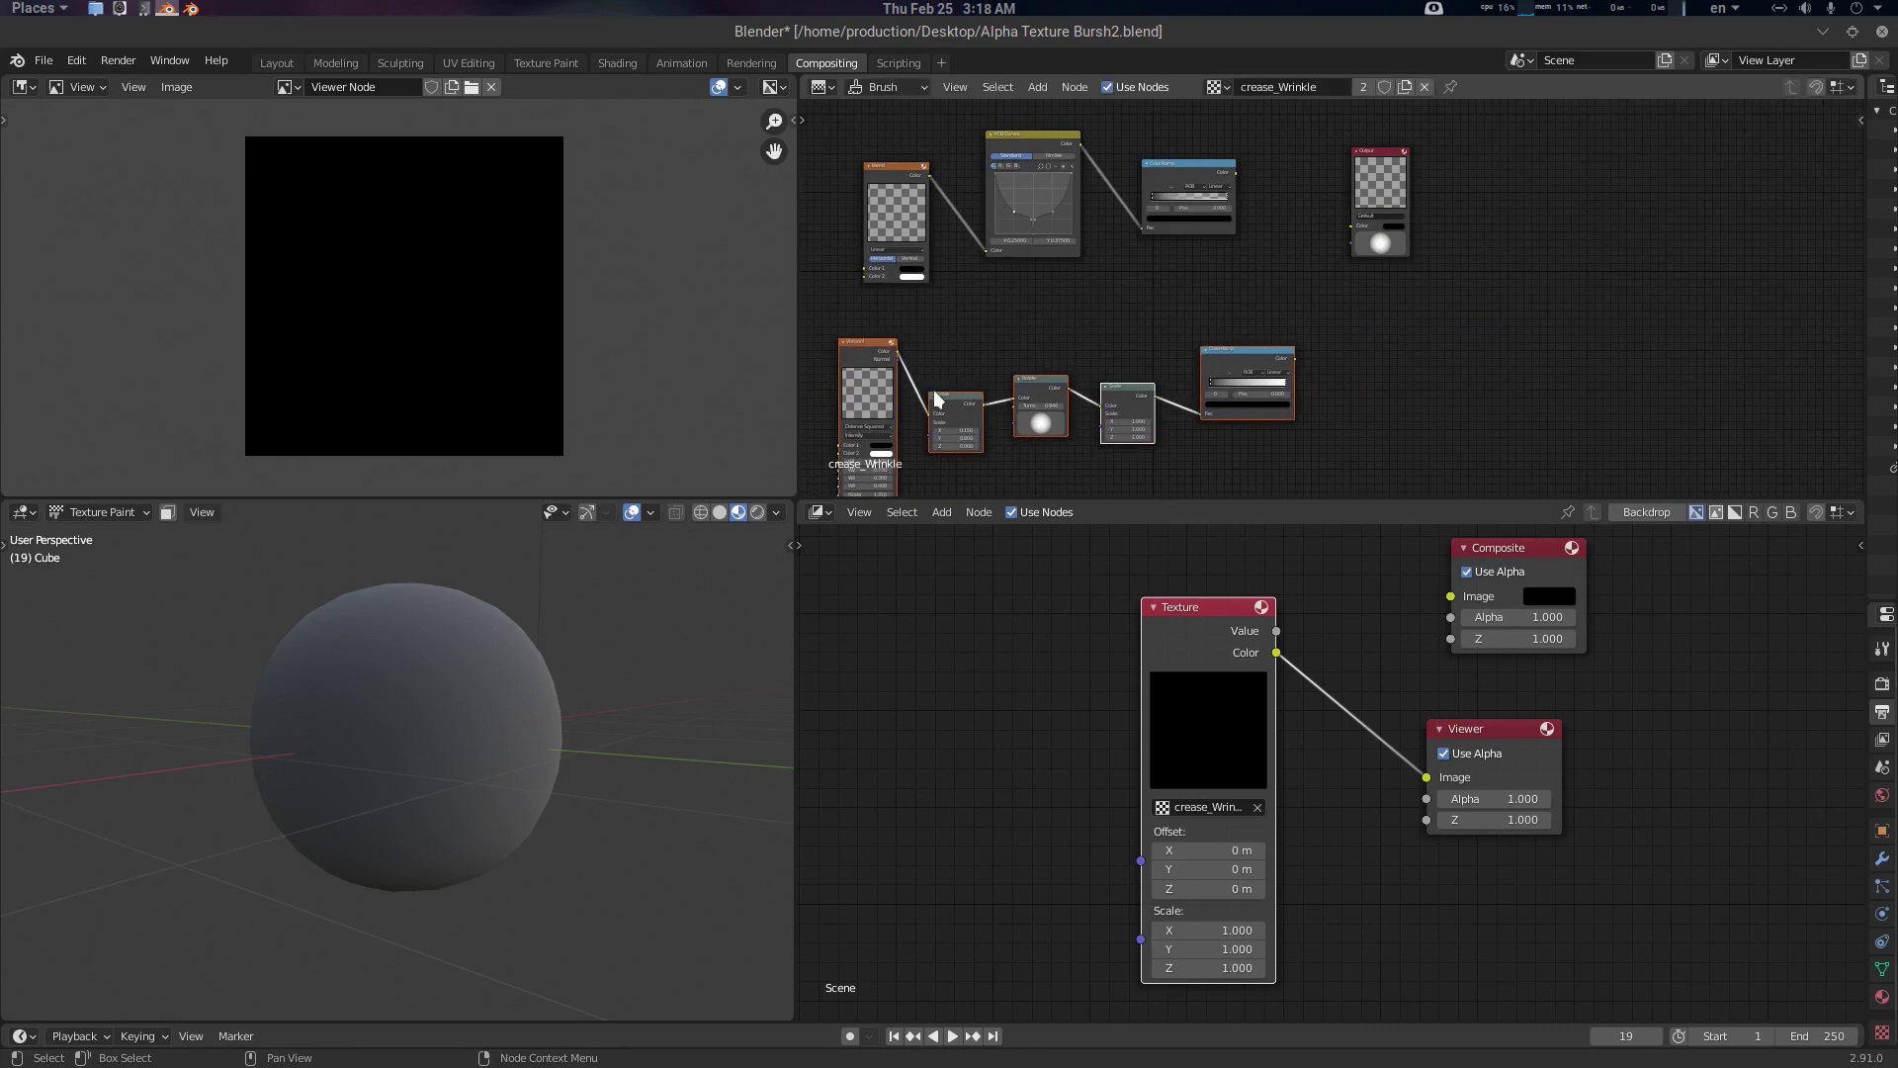
# Cut the link between RGB Curves and the crease ColorRamp, and move that ColorRamp and Output farther along to make room
pyautogui.scroll(3, 1237, 299)
pyautogui.moveTo(1238, 298); pyautogui.dragTo(1350, 293, button='middle')
pyautogui.scroll(3, 1495, 320)
pyautogui.scroll(-2, 1424, 327)
pyautogui.moveTo(1466, 153); pyautogui.dragTo(1579, 166)
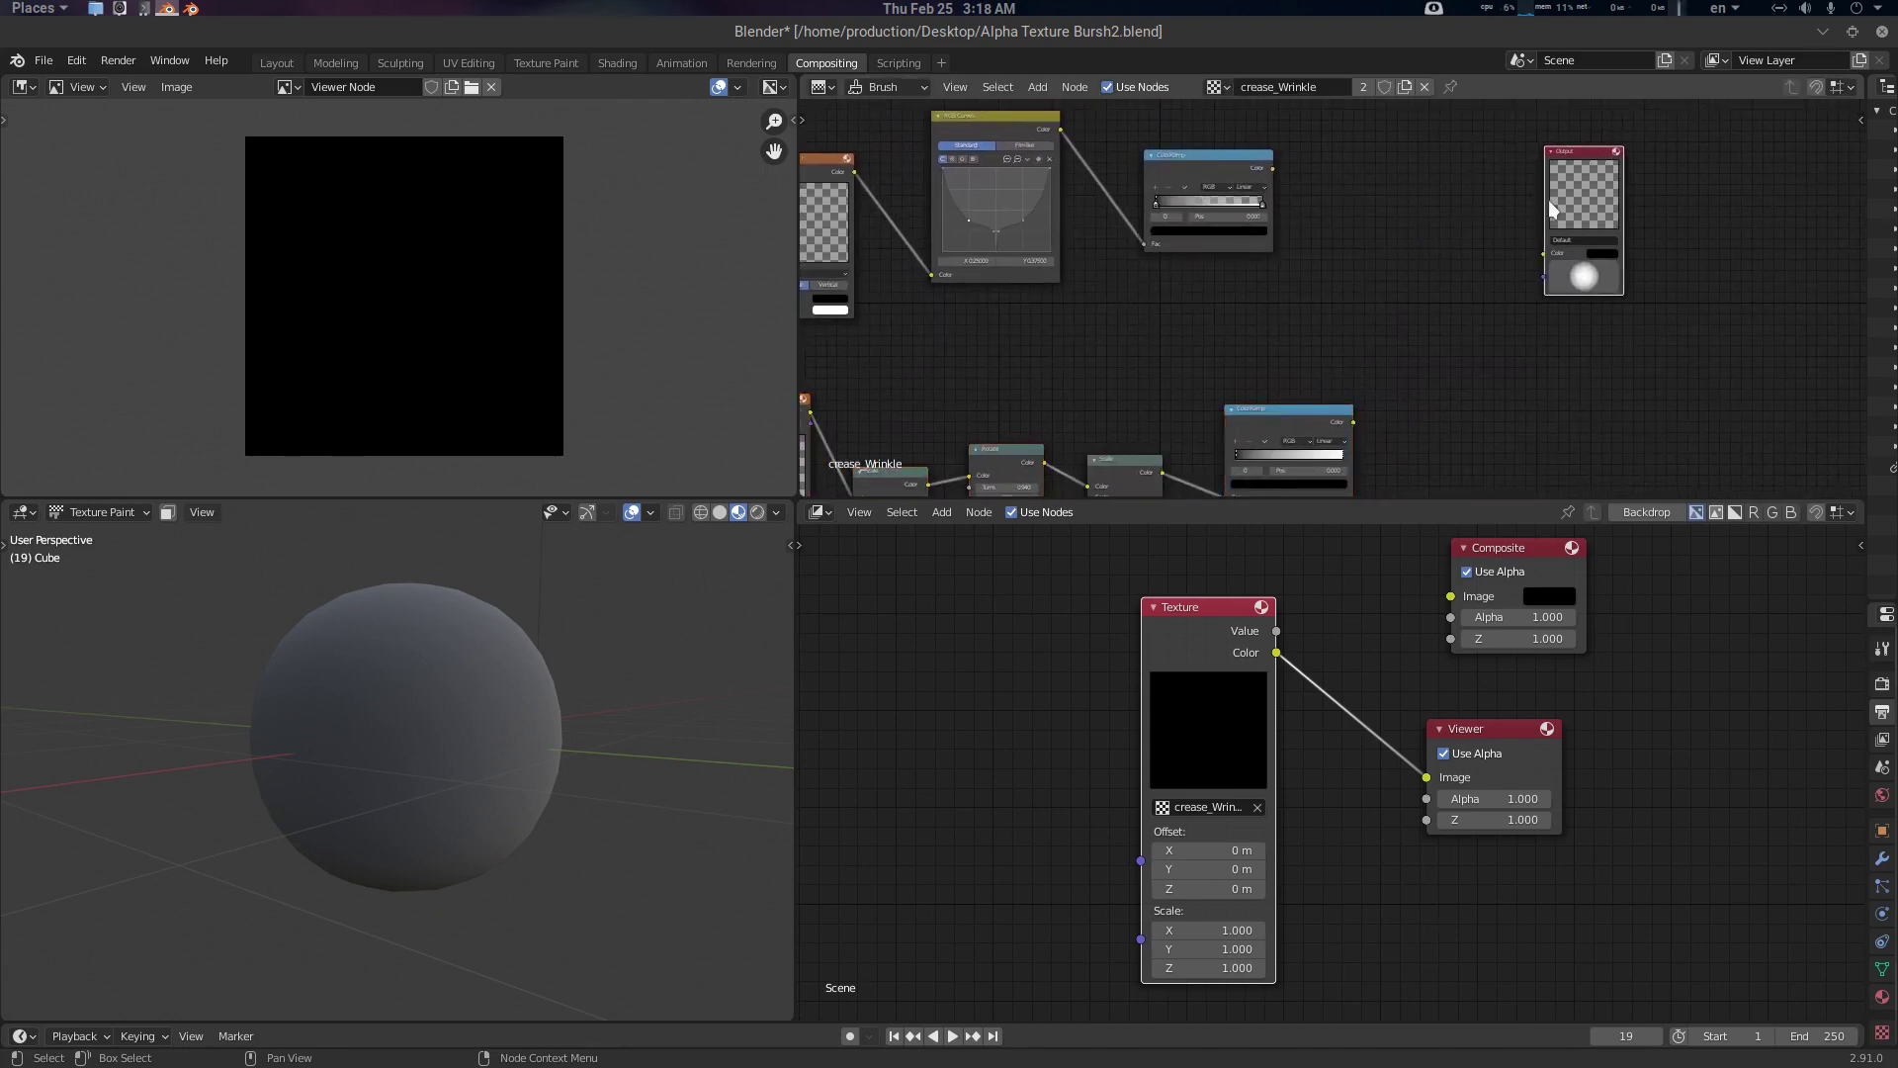
pyautogui.moveTo(1194, 168); pyautogui.dragTo(1374, 200)
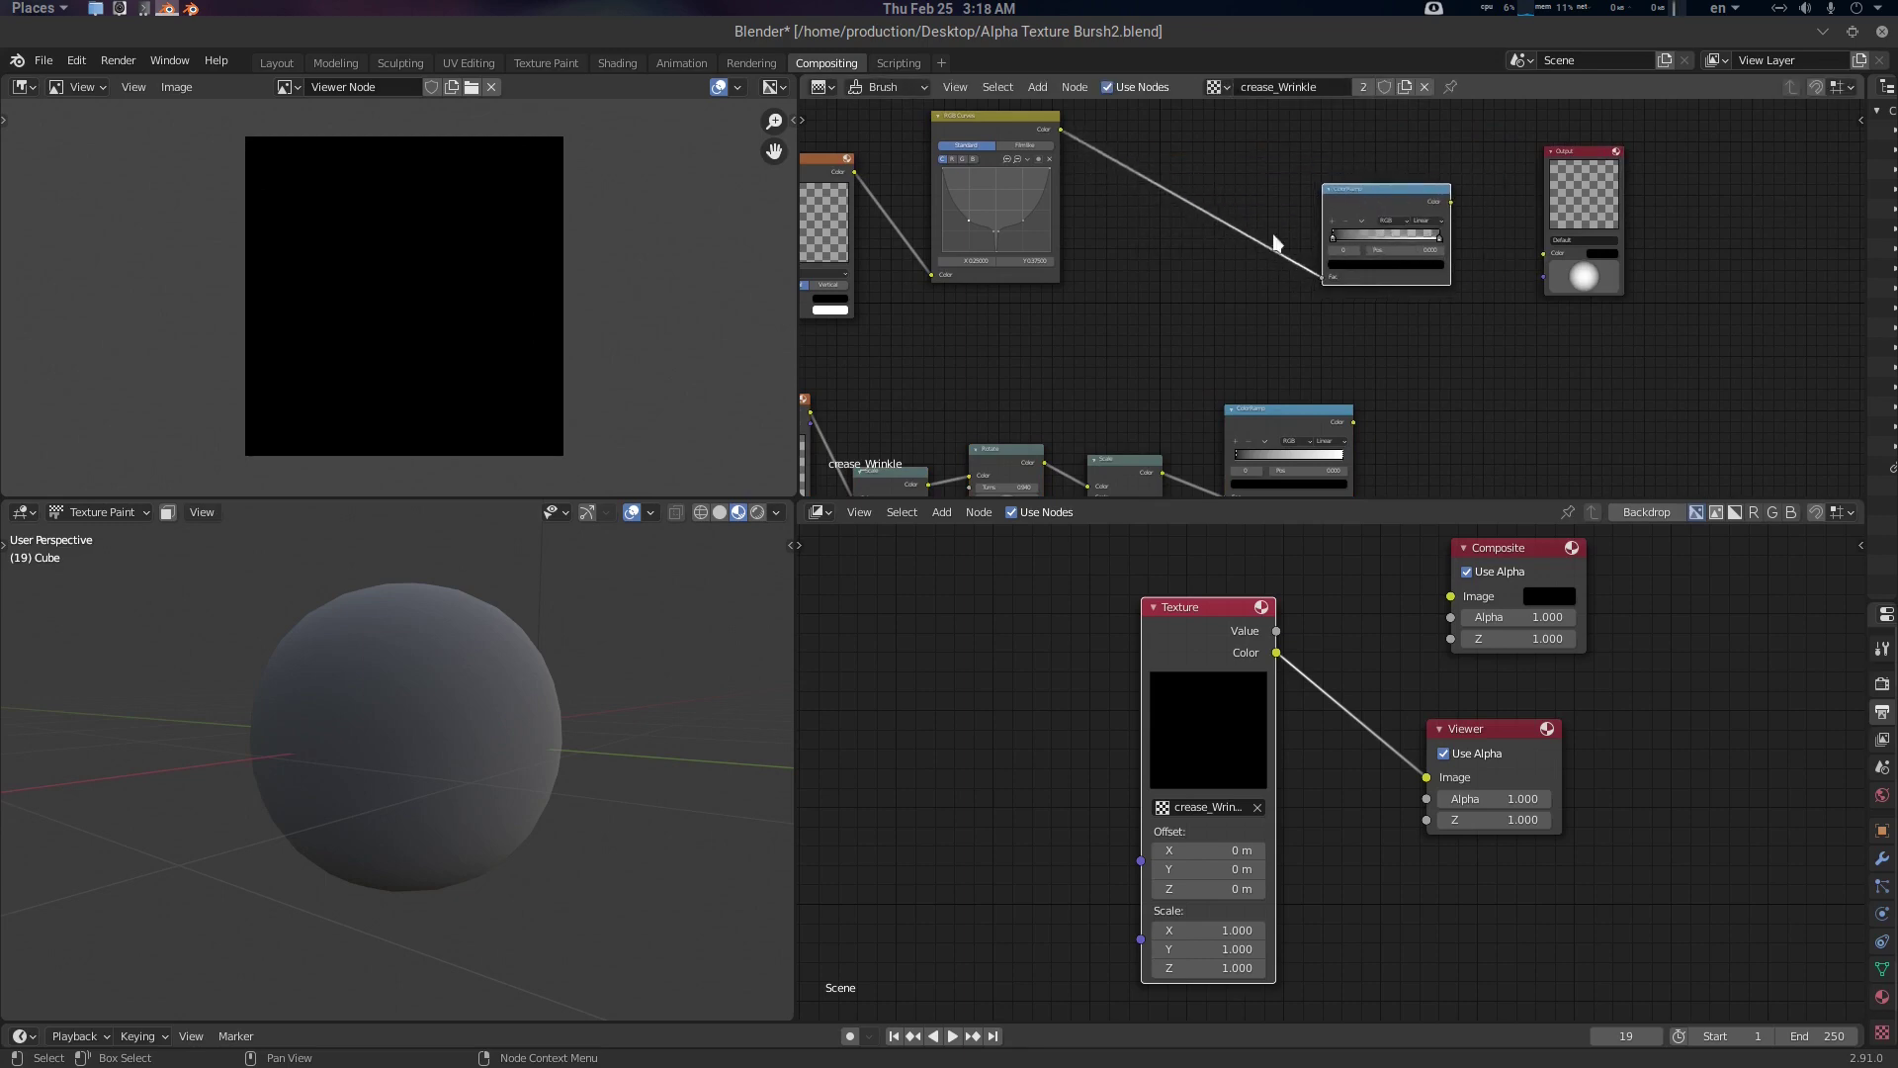
pyautogui.keyDown('ctrl'); pyautogui.moveTo(1275, 242); pyautogui.dragTo(1247, 230, button='right'); pyautogui.keyUp('ctrl')
pyautogui.moveTo(1378, 193); pyautogui.dragTo(1433, 195)
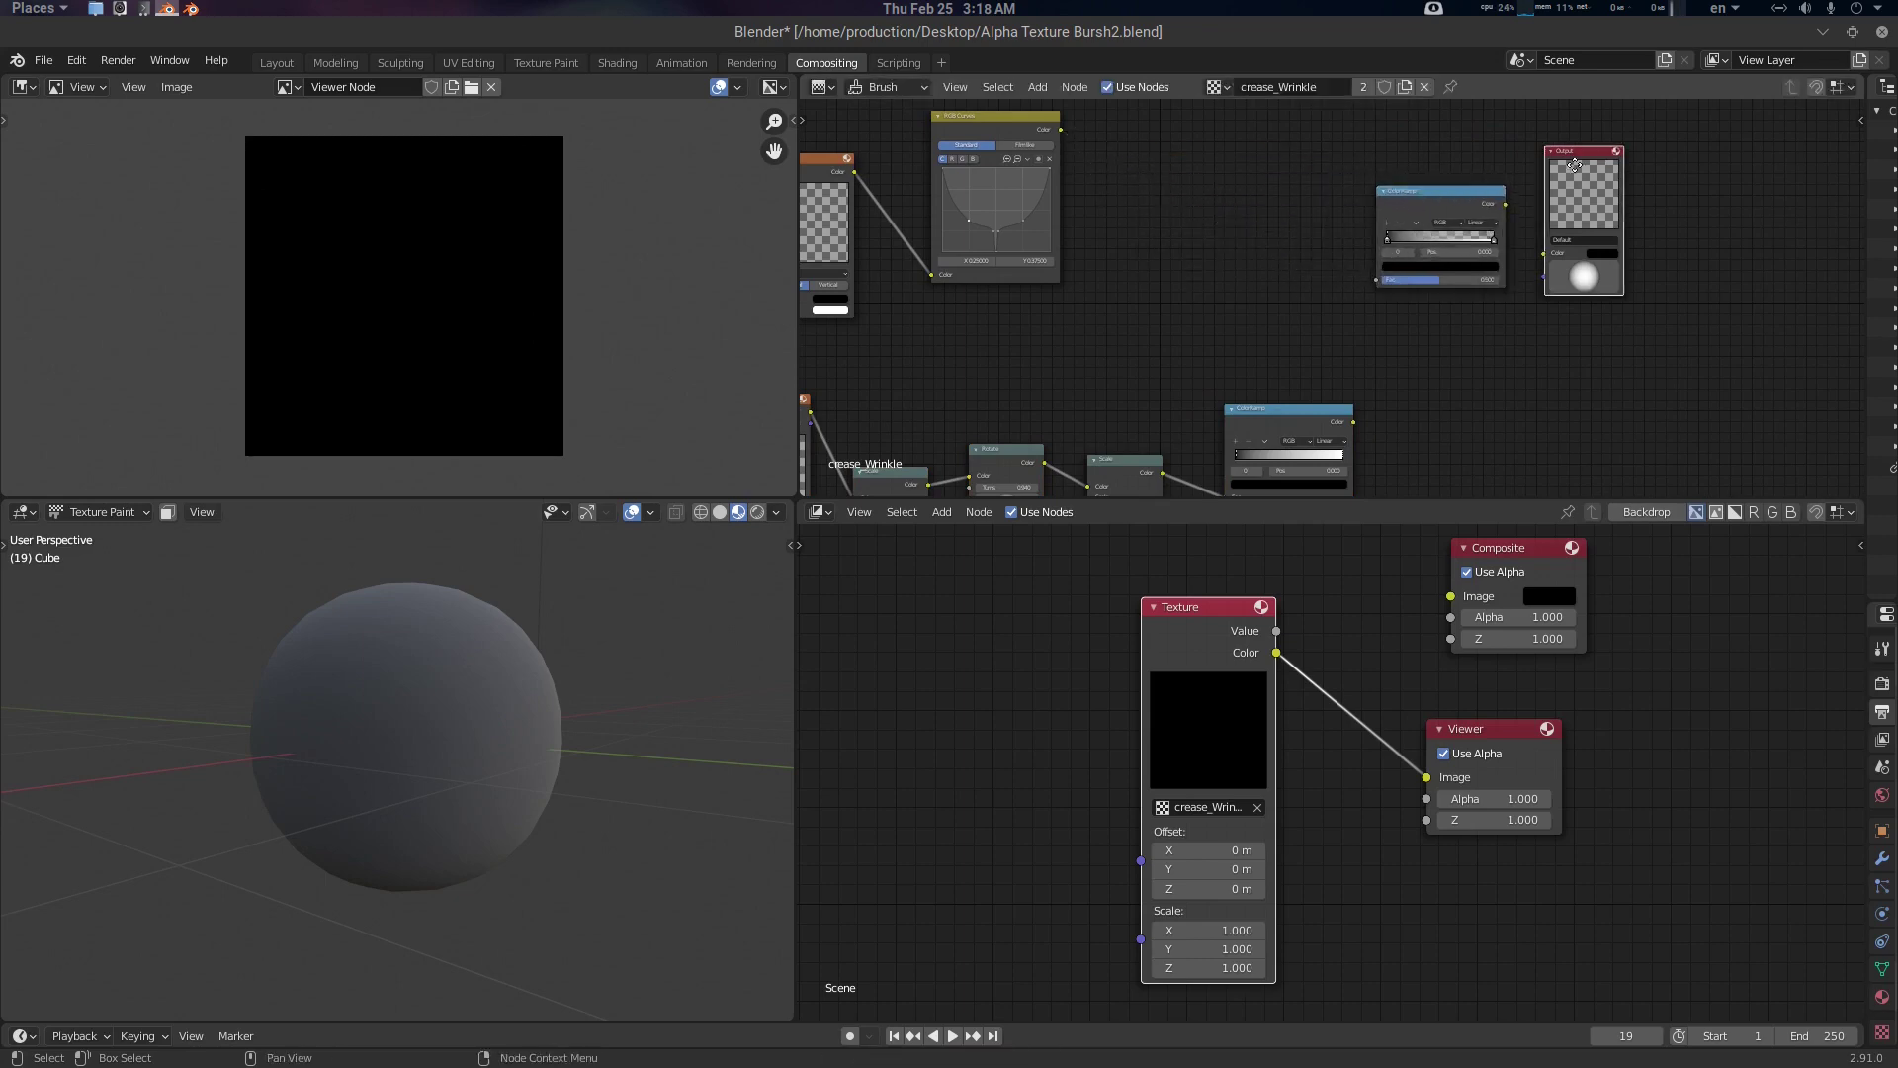
pyautogui.moveTo(1575, 165); pyautogui.dragTo(1678, 168)
pyautogui.moveTo(1414, 192); pyautogui.dragTo(1545, 197)
pyautogui.moveTo(1314, 250); pyautogui.dragTo(1327, 242, button='middle')
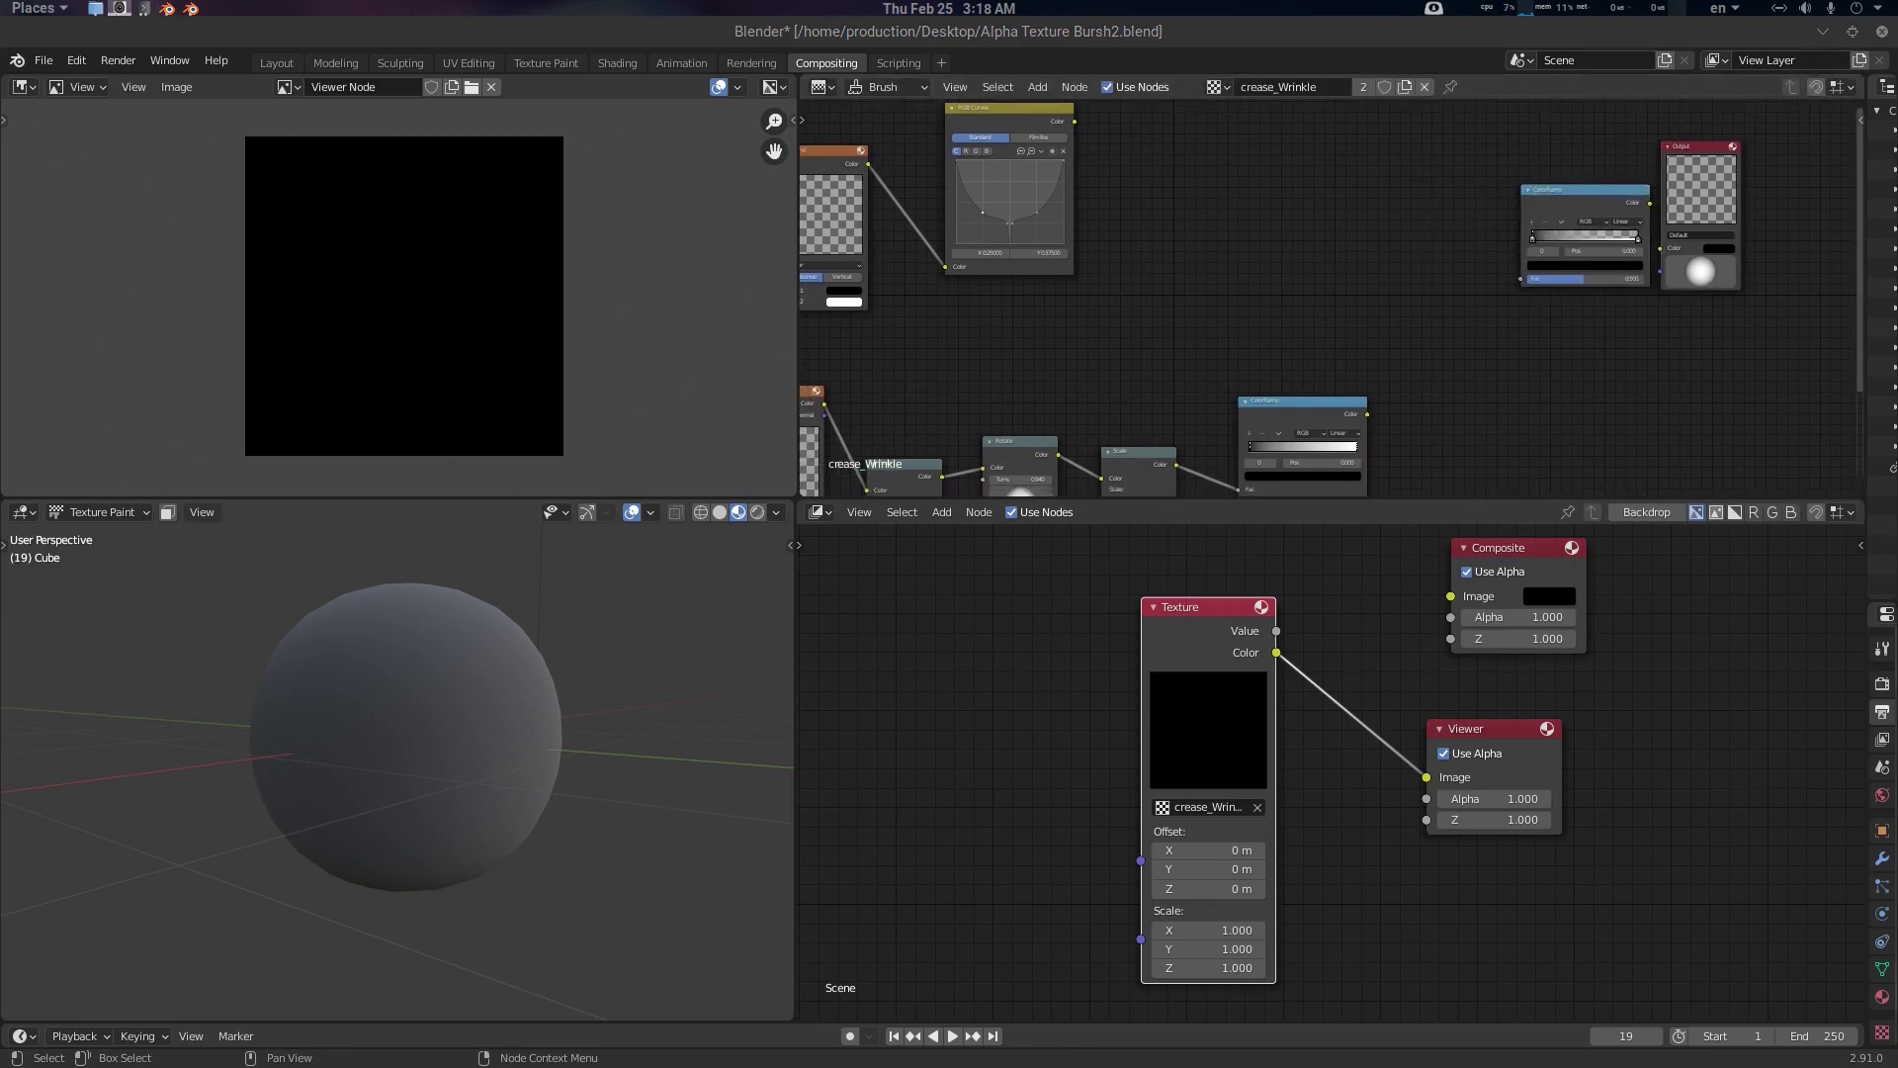
# Add a Mix RGB node between the RGB Curves node and the crease ColorRamp
pyautogui.hotkey('shift', 'a')
pyautogui.click(1329, 211)
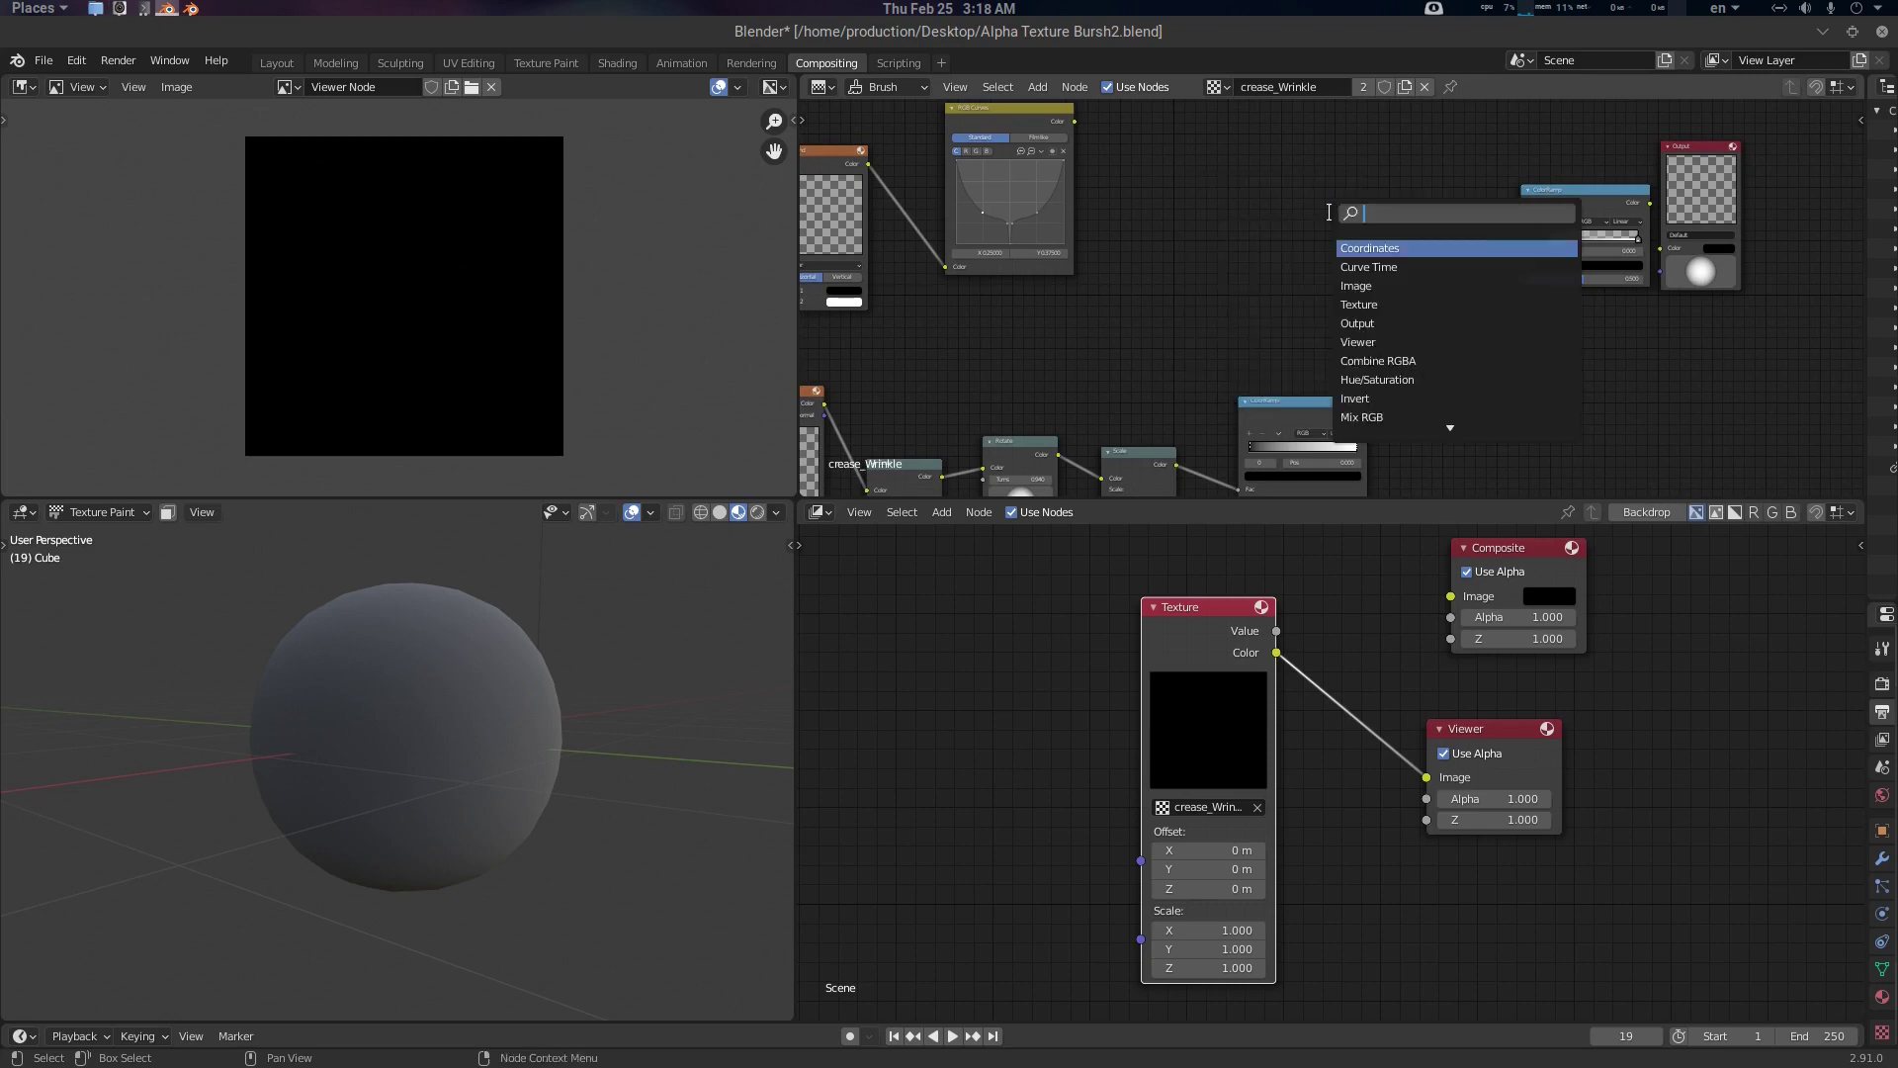
pyautogui.write('mix')
pyautogui.press('Return')
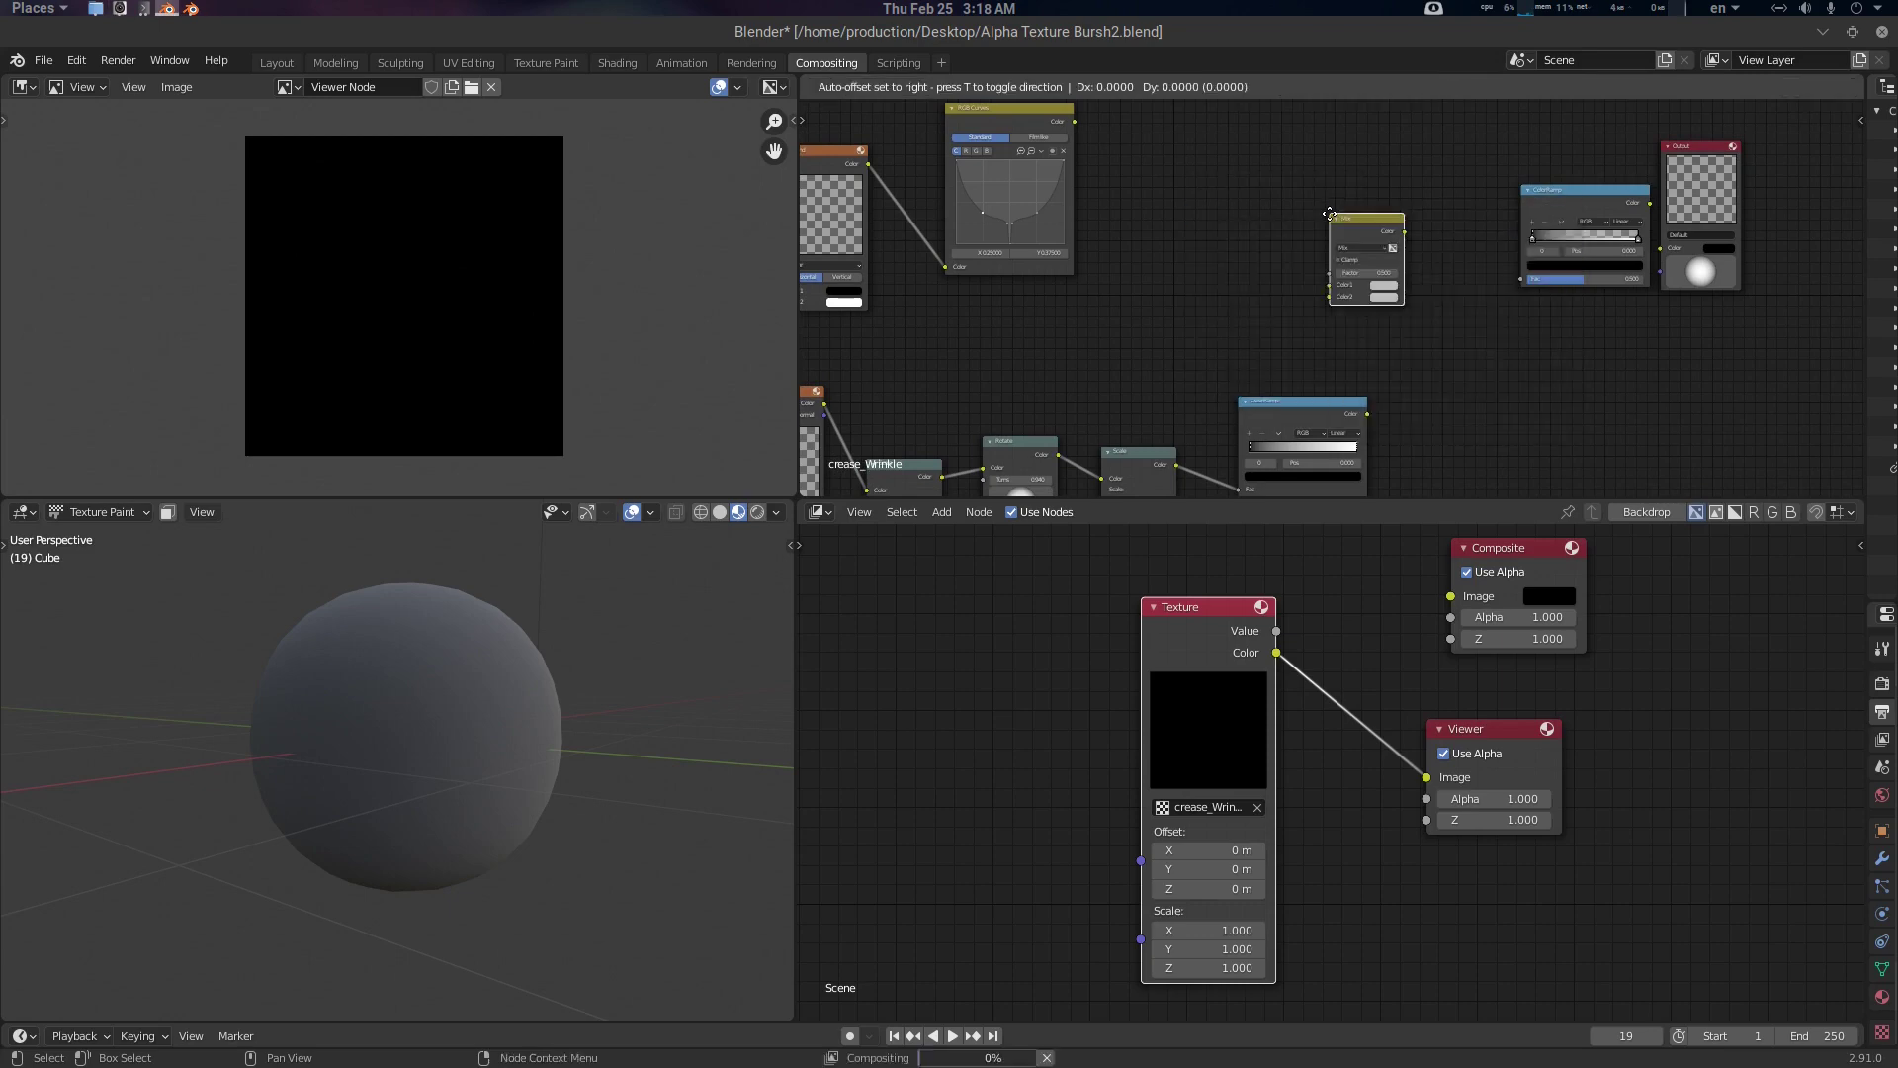
pyautogui.click(1362, 228)
pyautogui.scroll(1, 1301, 241)
pyautogui.scroll(2, 1301, 242)
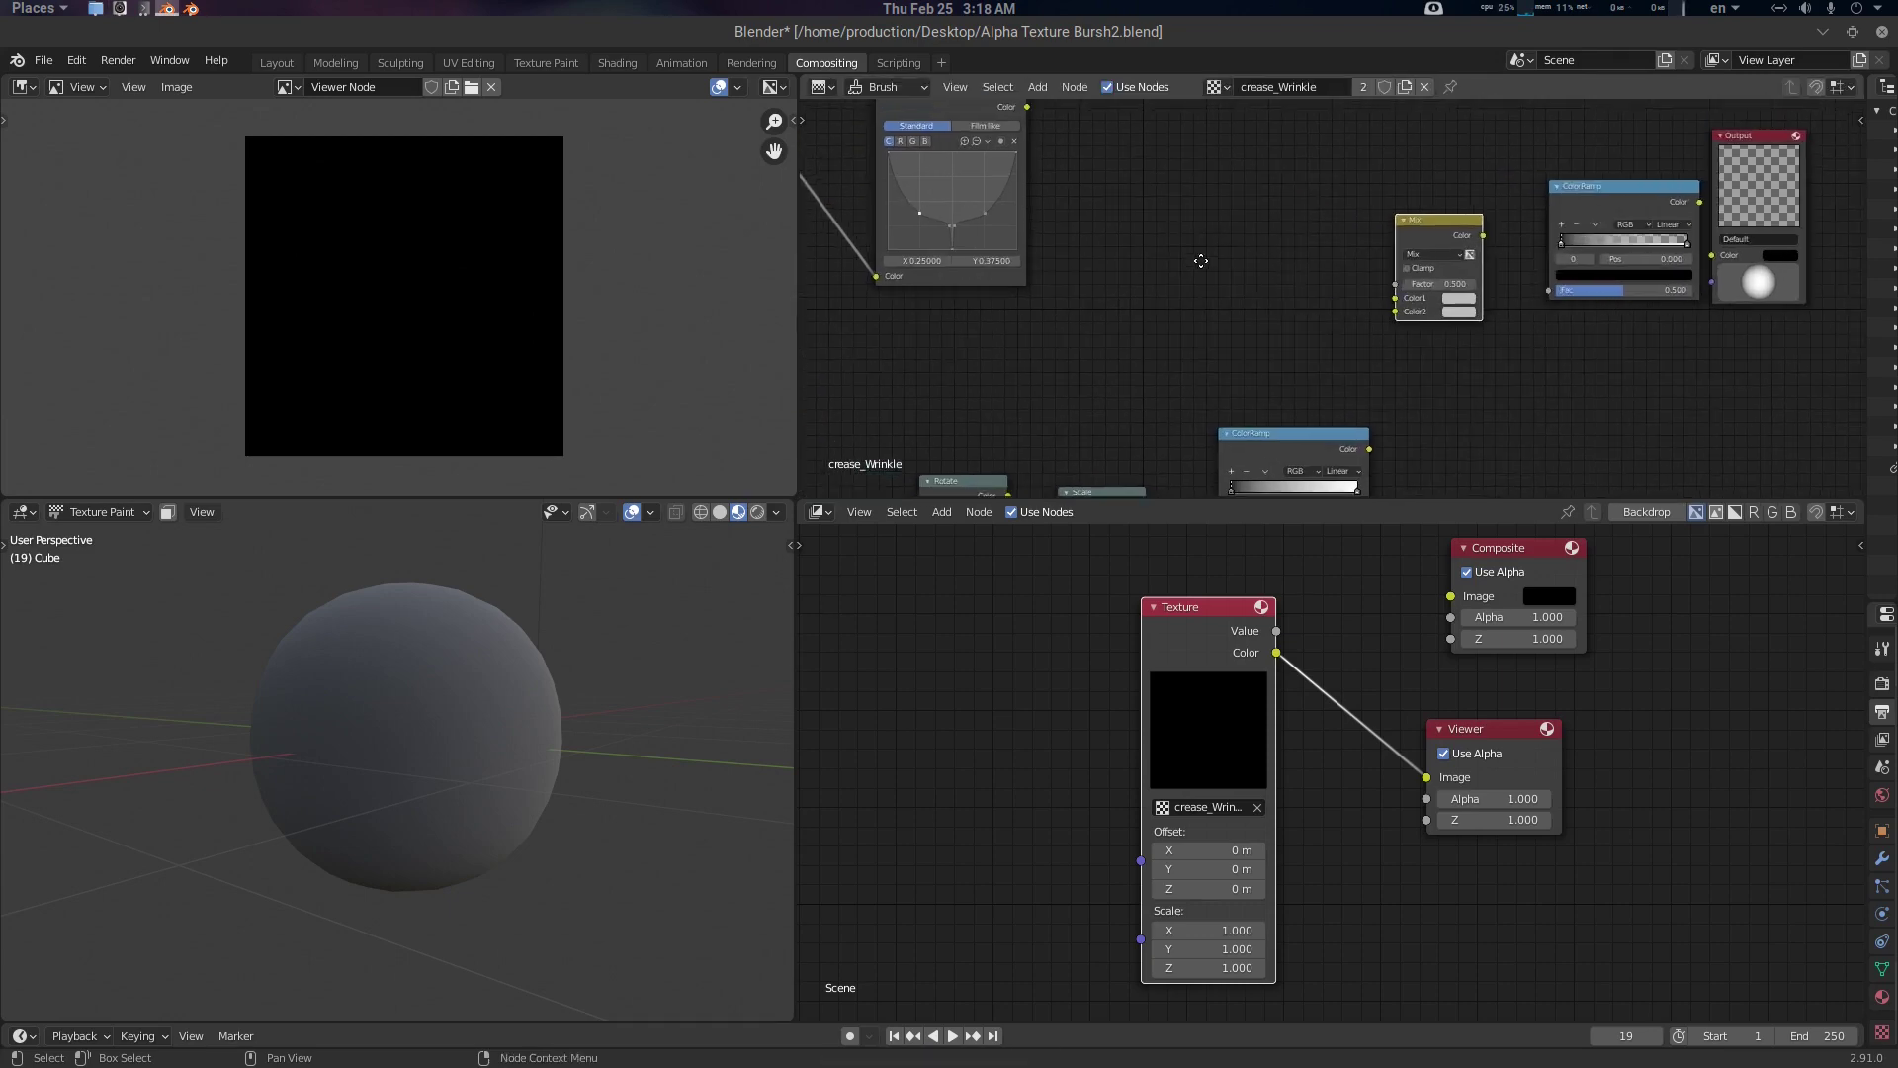
# Link RGB Curves to the Mix node's Color1 and the wrinkle ColorRamp to its Color2
pyautogui.moveTo(1028, 124); pyautogui.dragTo(1394, 316)
pyautogui.press('Home')
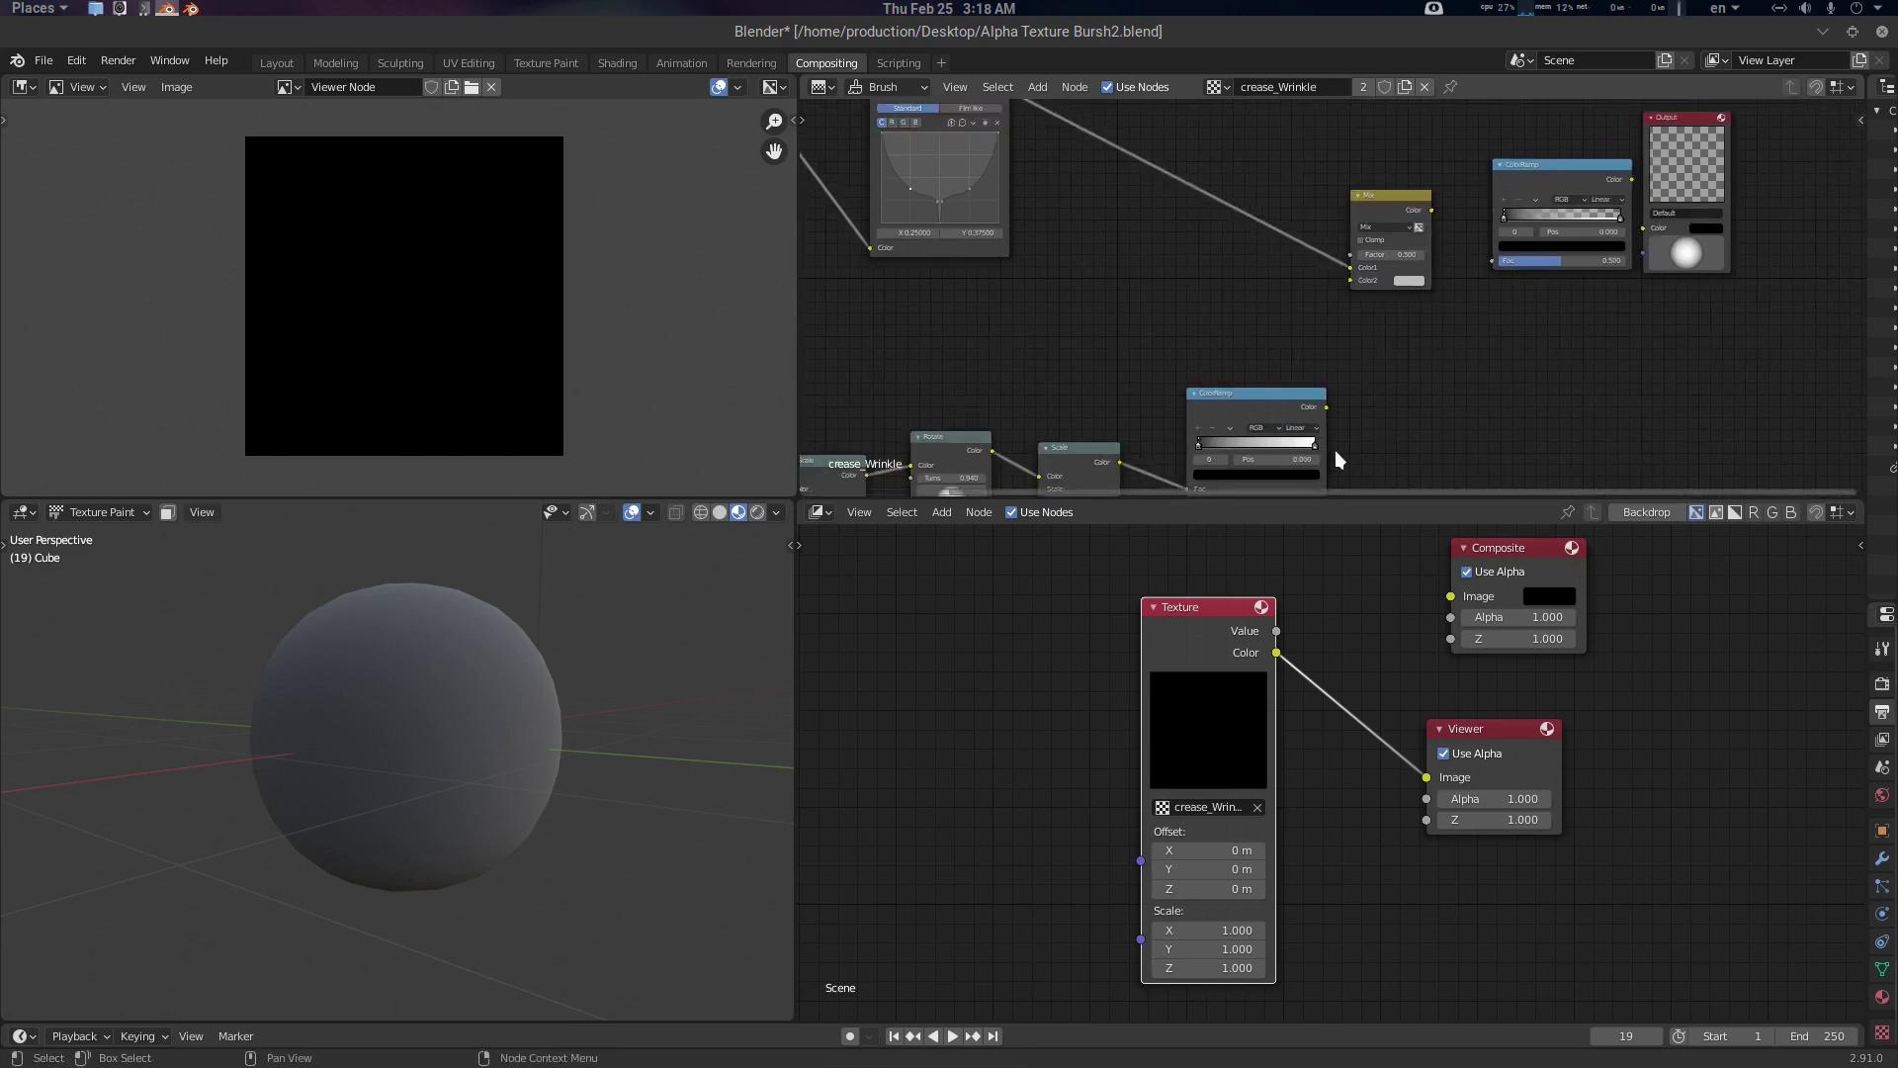
pyautogui.moveTo(1326, 407); pyautogui.dragTo(1344, 281)
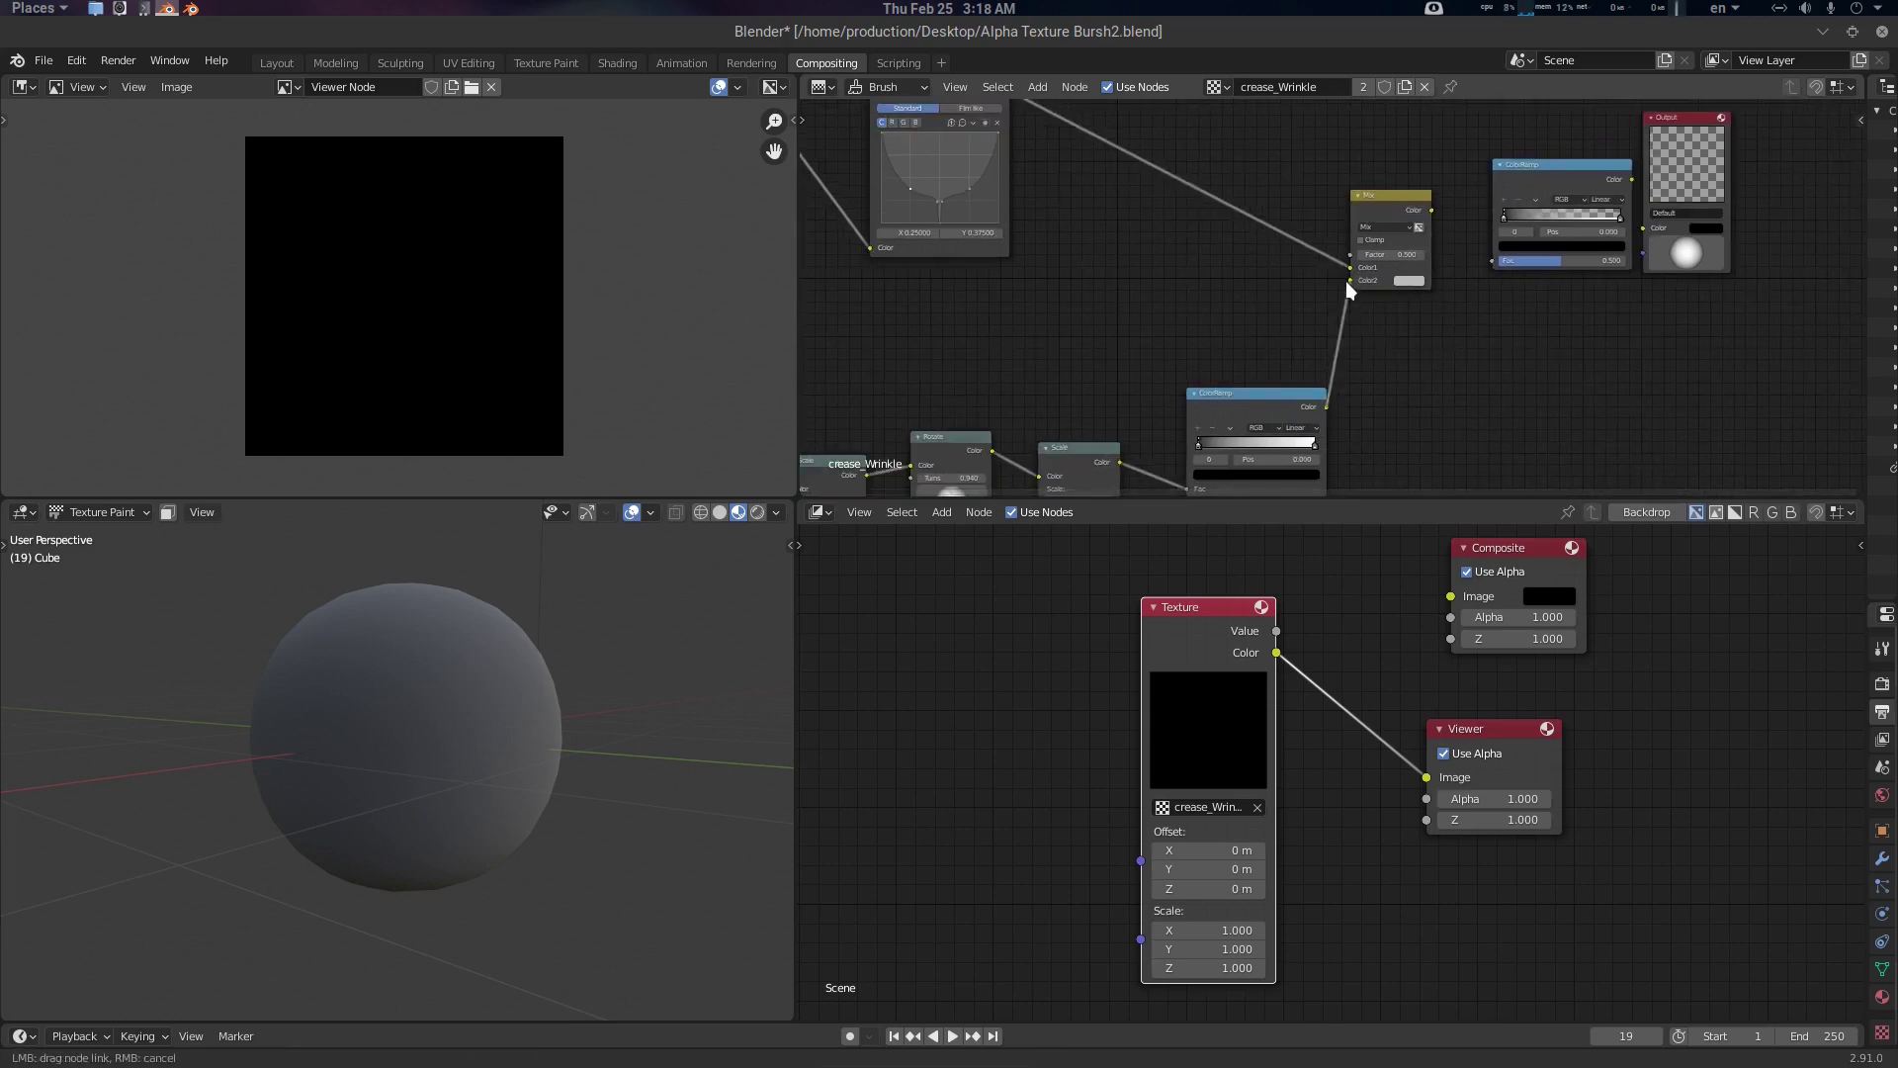
pyautogui.moveTo(1412, 227); pyautogui.dragTo(1364, 247, button='middle')
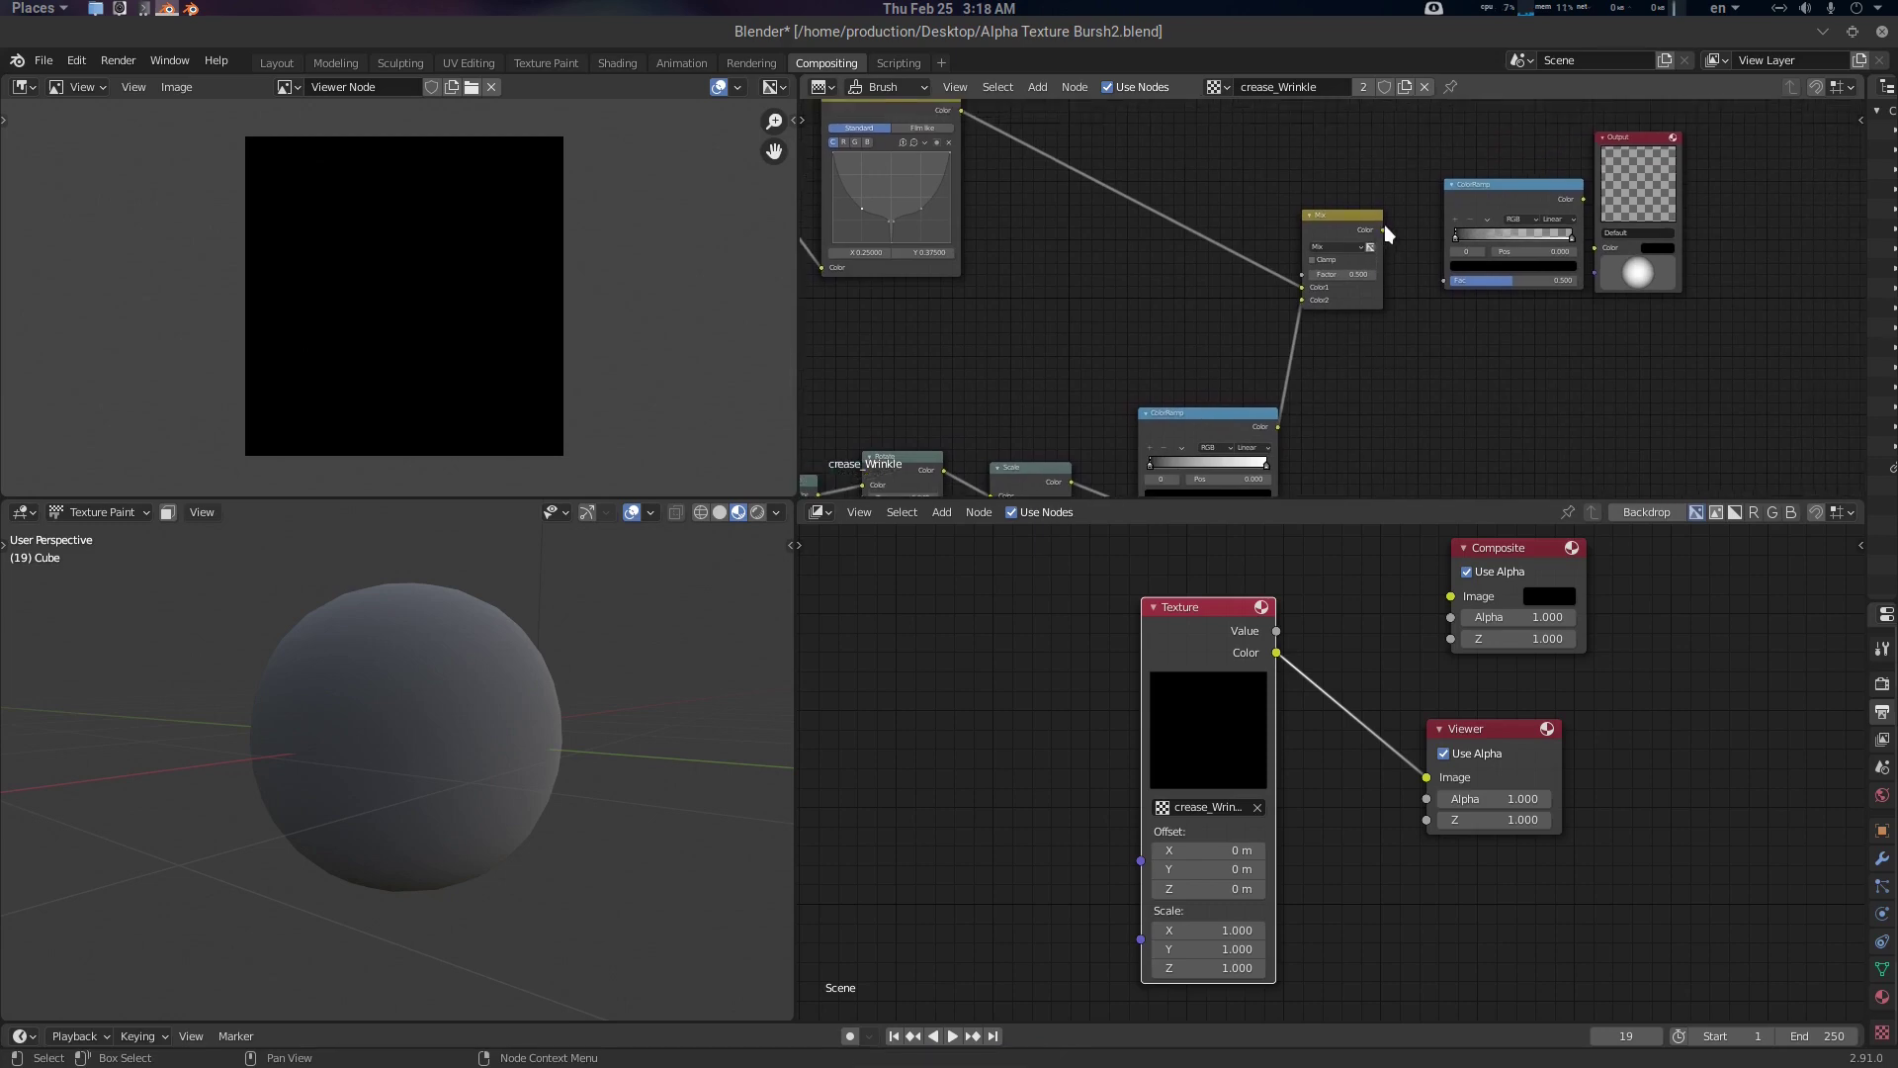
# Link the Mix node to the final ColorRamp's Fac, and that ColorRamp's Color to the Output node's Color
pyautogui.moveTo(1383, 230); pyautogui.dragTo(1446, 281)
pyautogui.moveTo(1530, 204); pyautogui.dragTo(1594, 249)
pyautogui.moveTo(1532, 317); pyautogui.dragTo(1562, 306, button='middle')
pyautogui.scroll(3, 1492, 286)
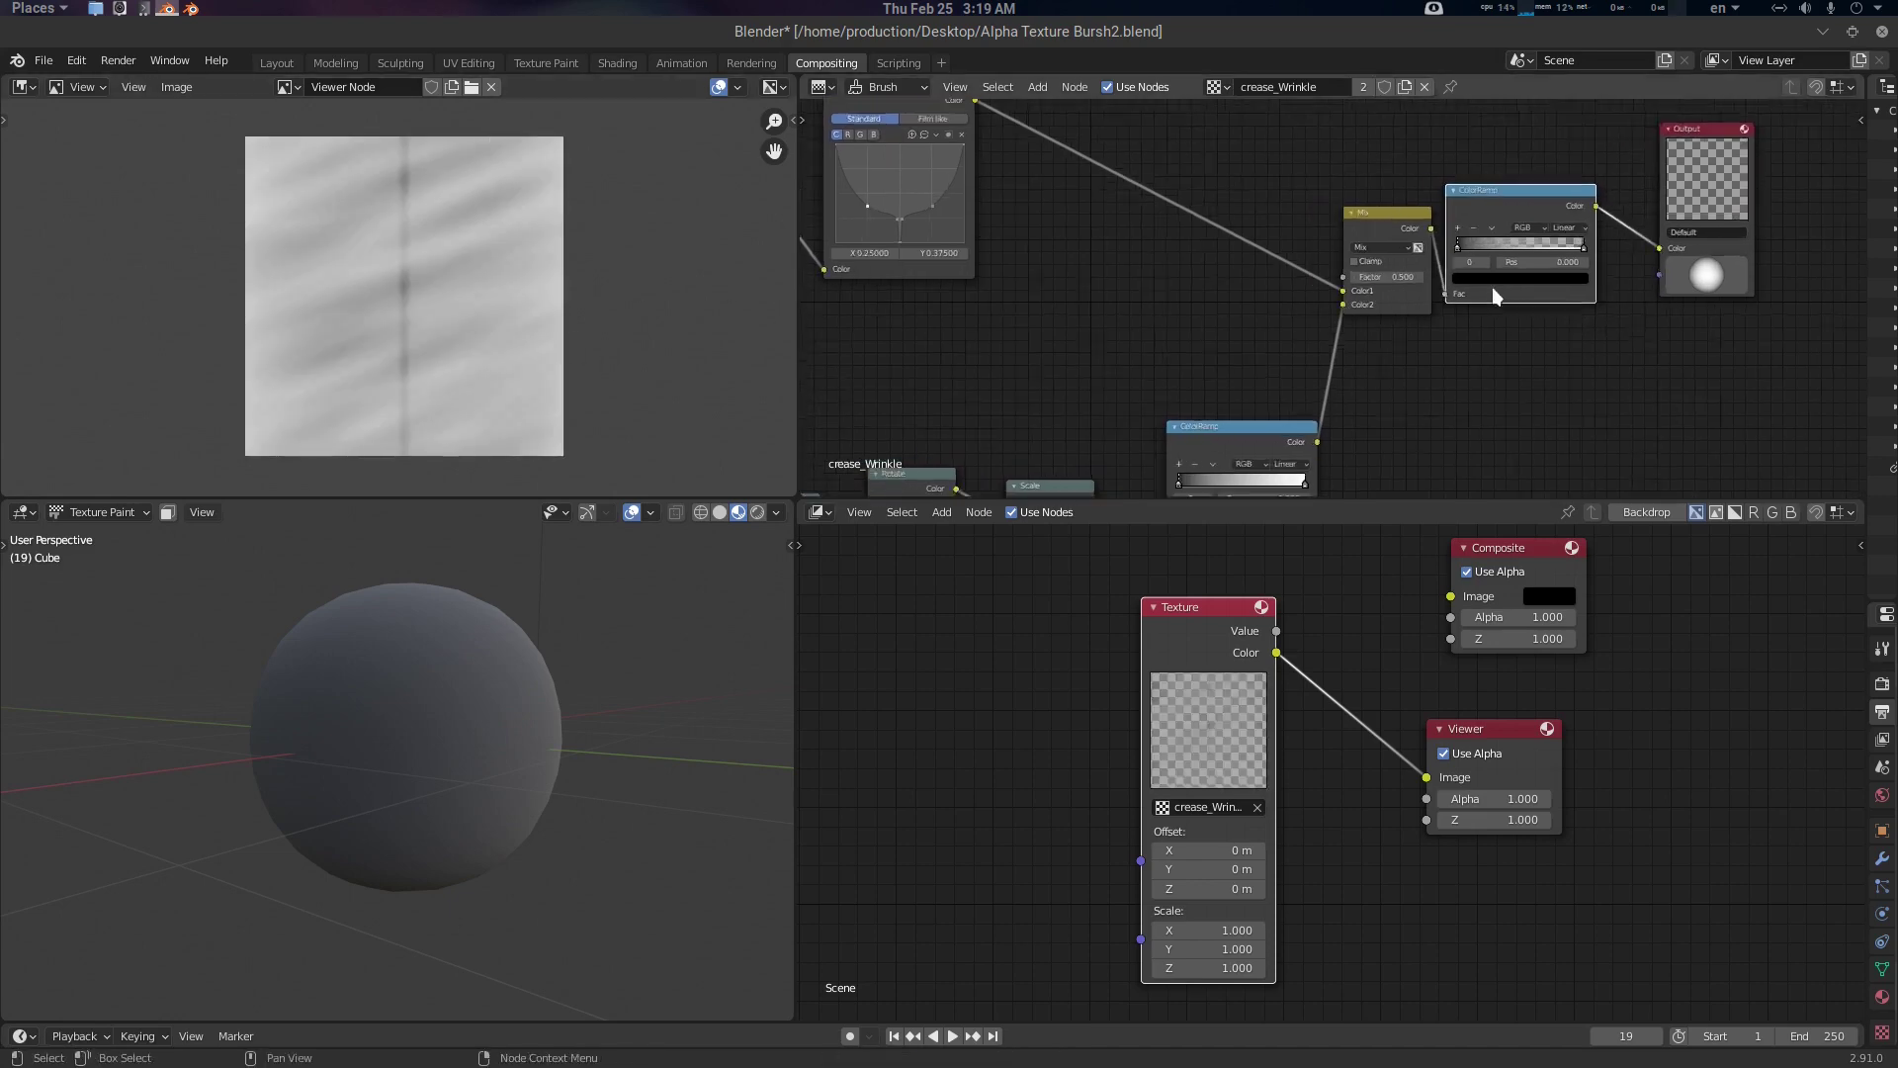
# Set the Mix node's blending mode to Multiply with a factor of 1.000
pyautogui.click(1412, 236)
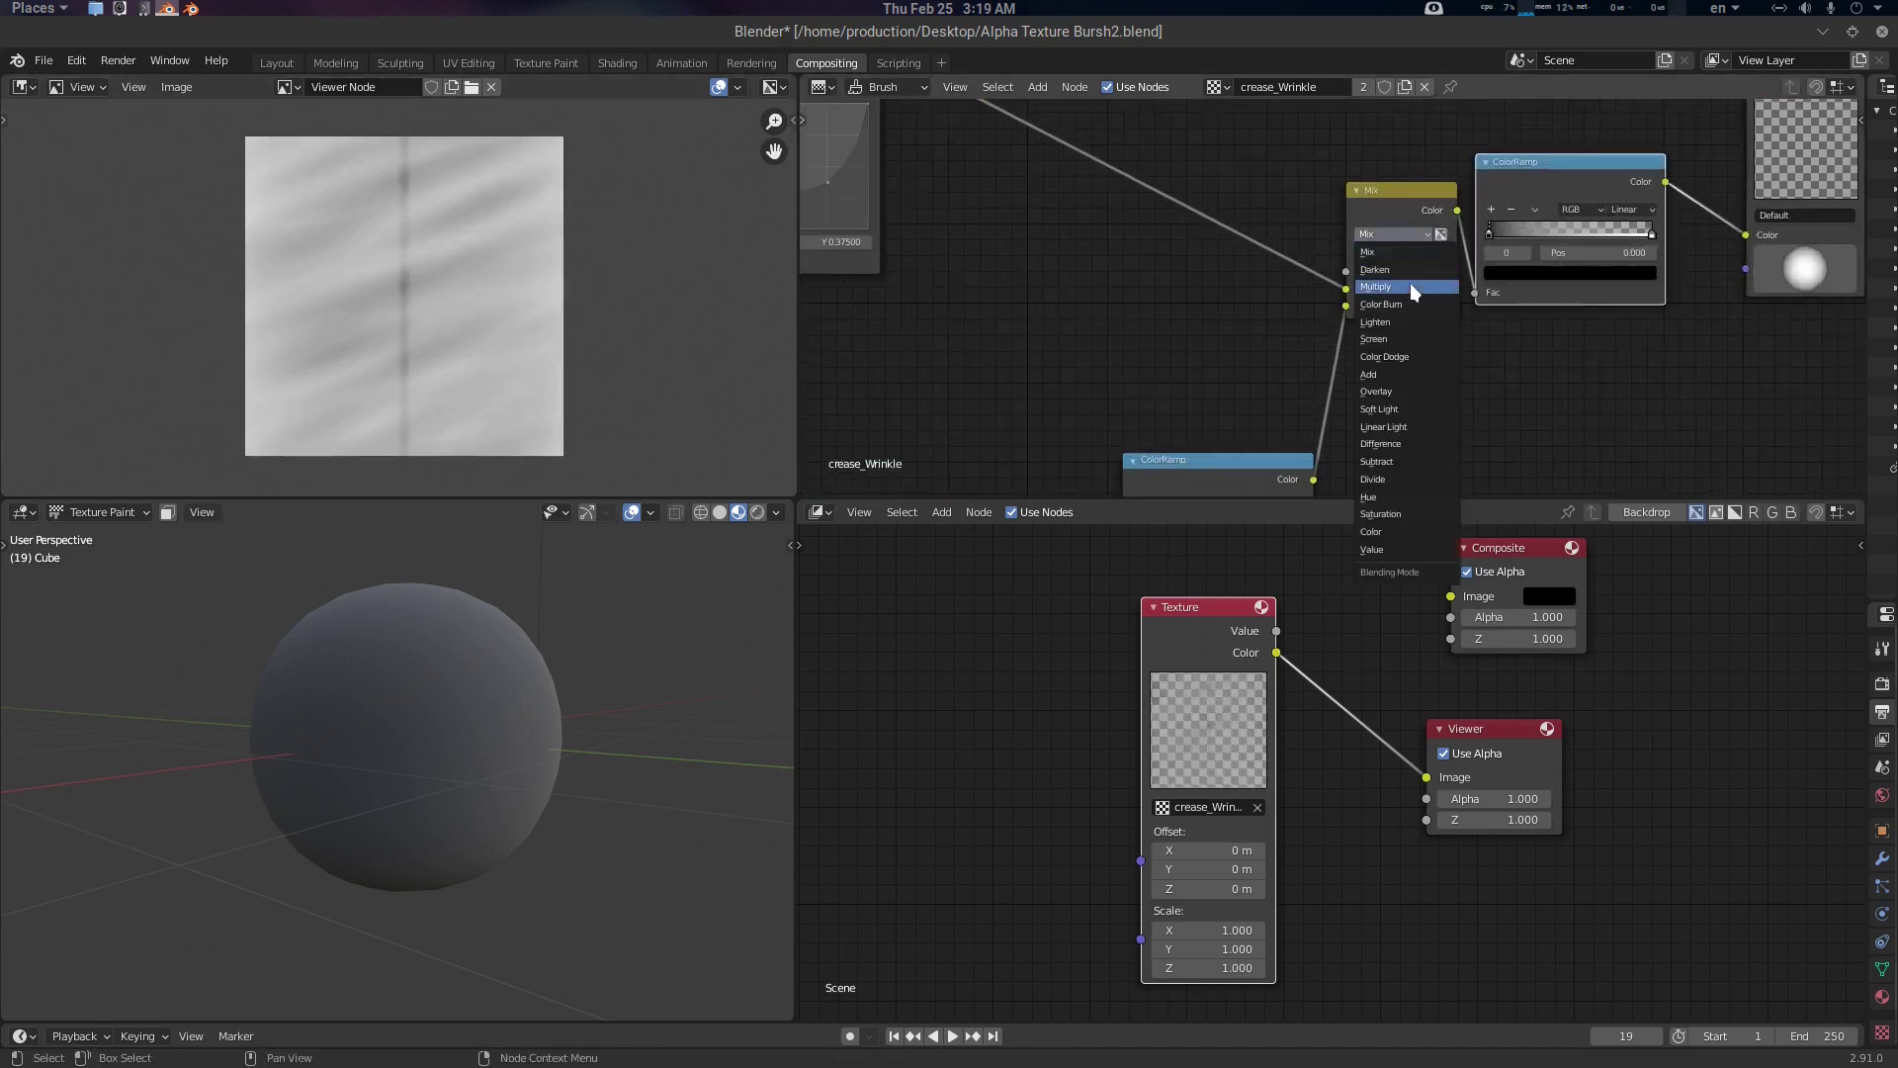
pyautogui.click(1410, 286)
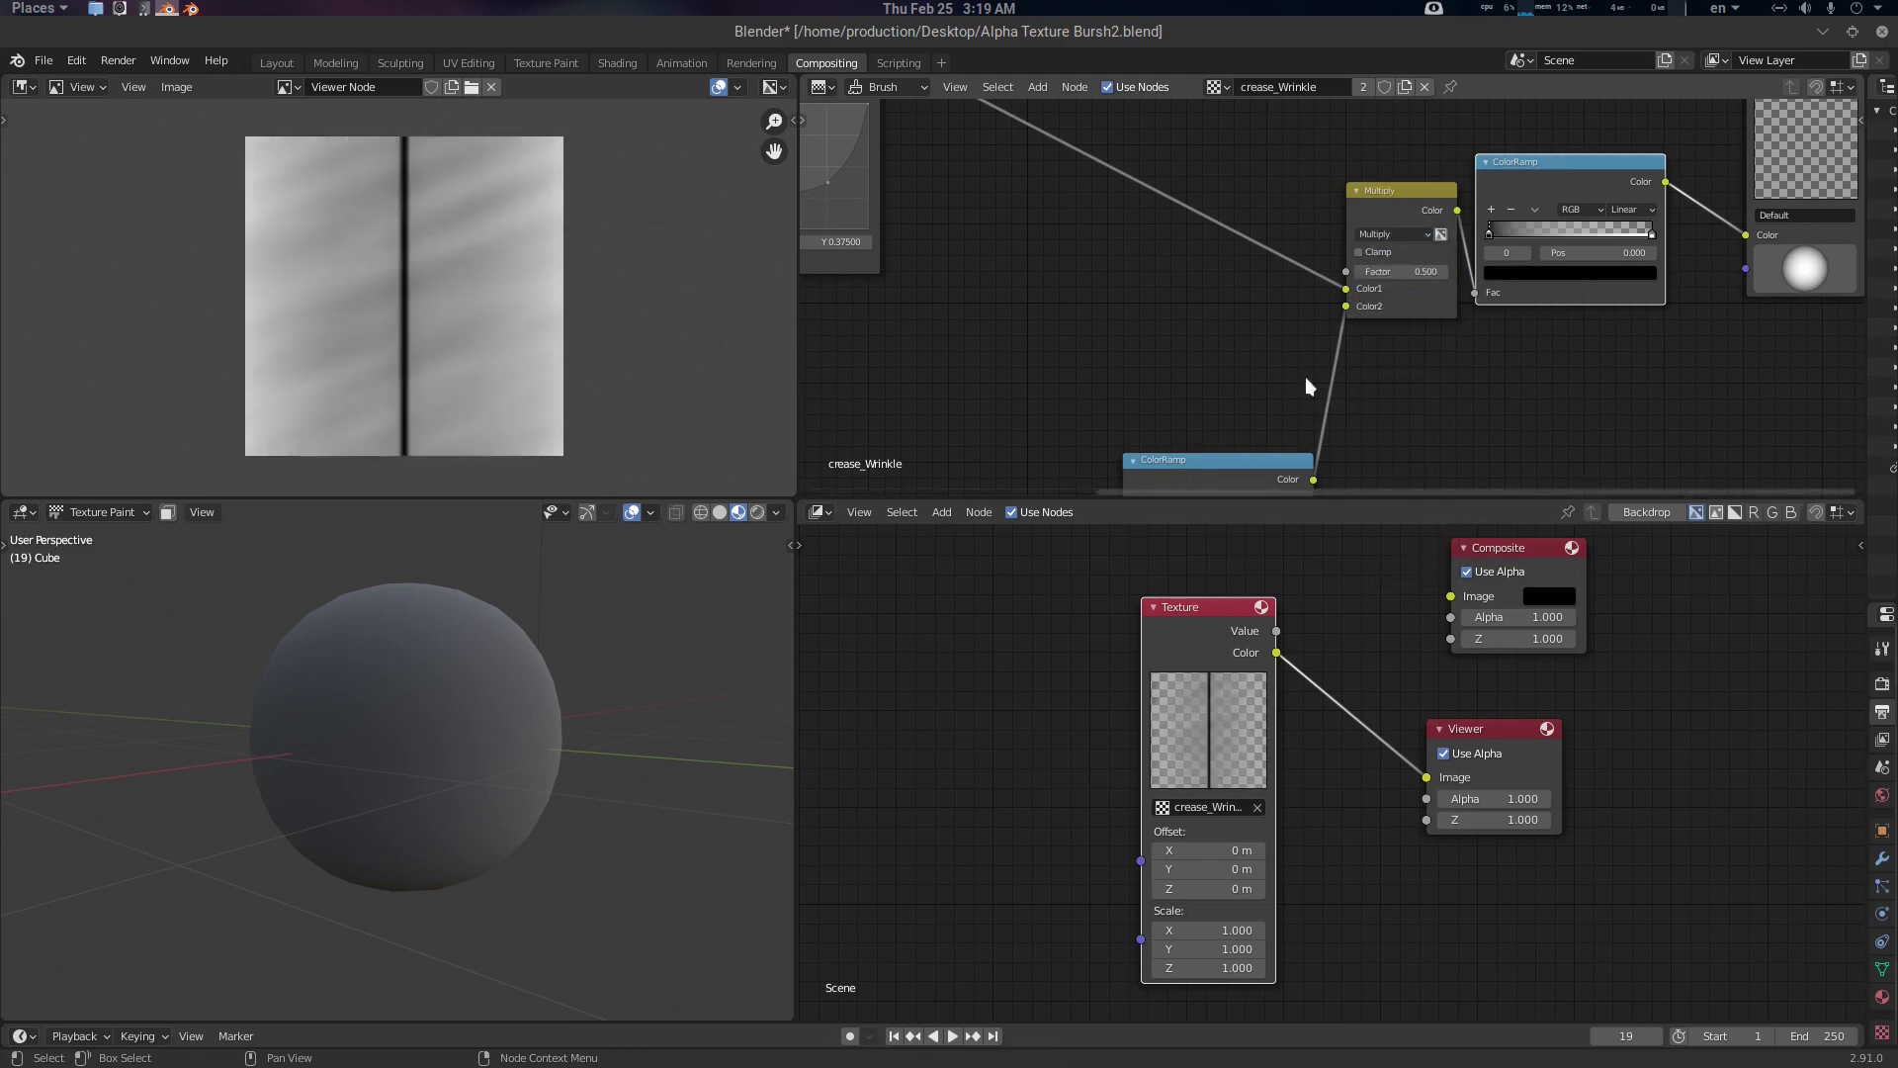
pyautogui.scroll(3, 514, 692)
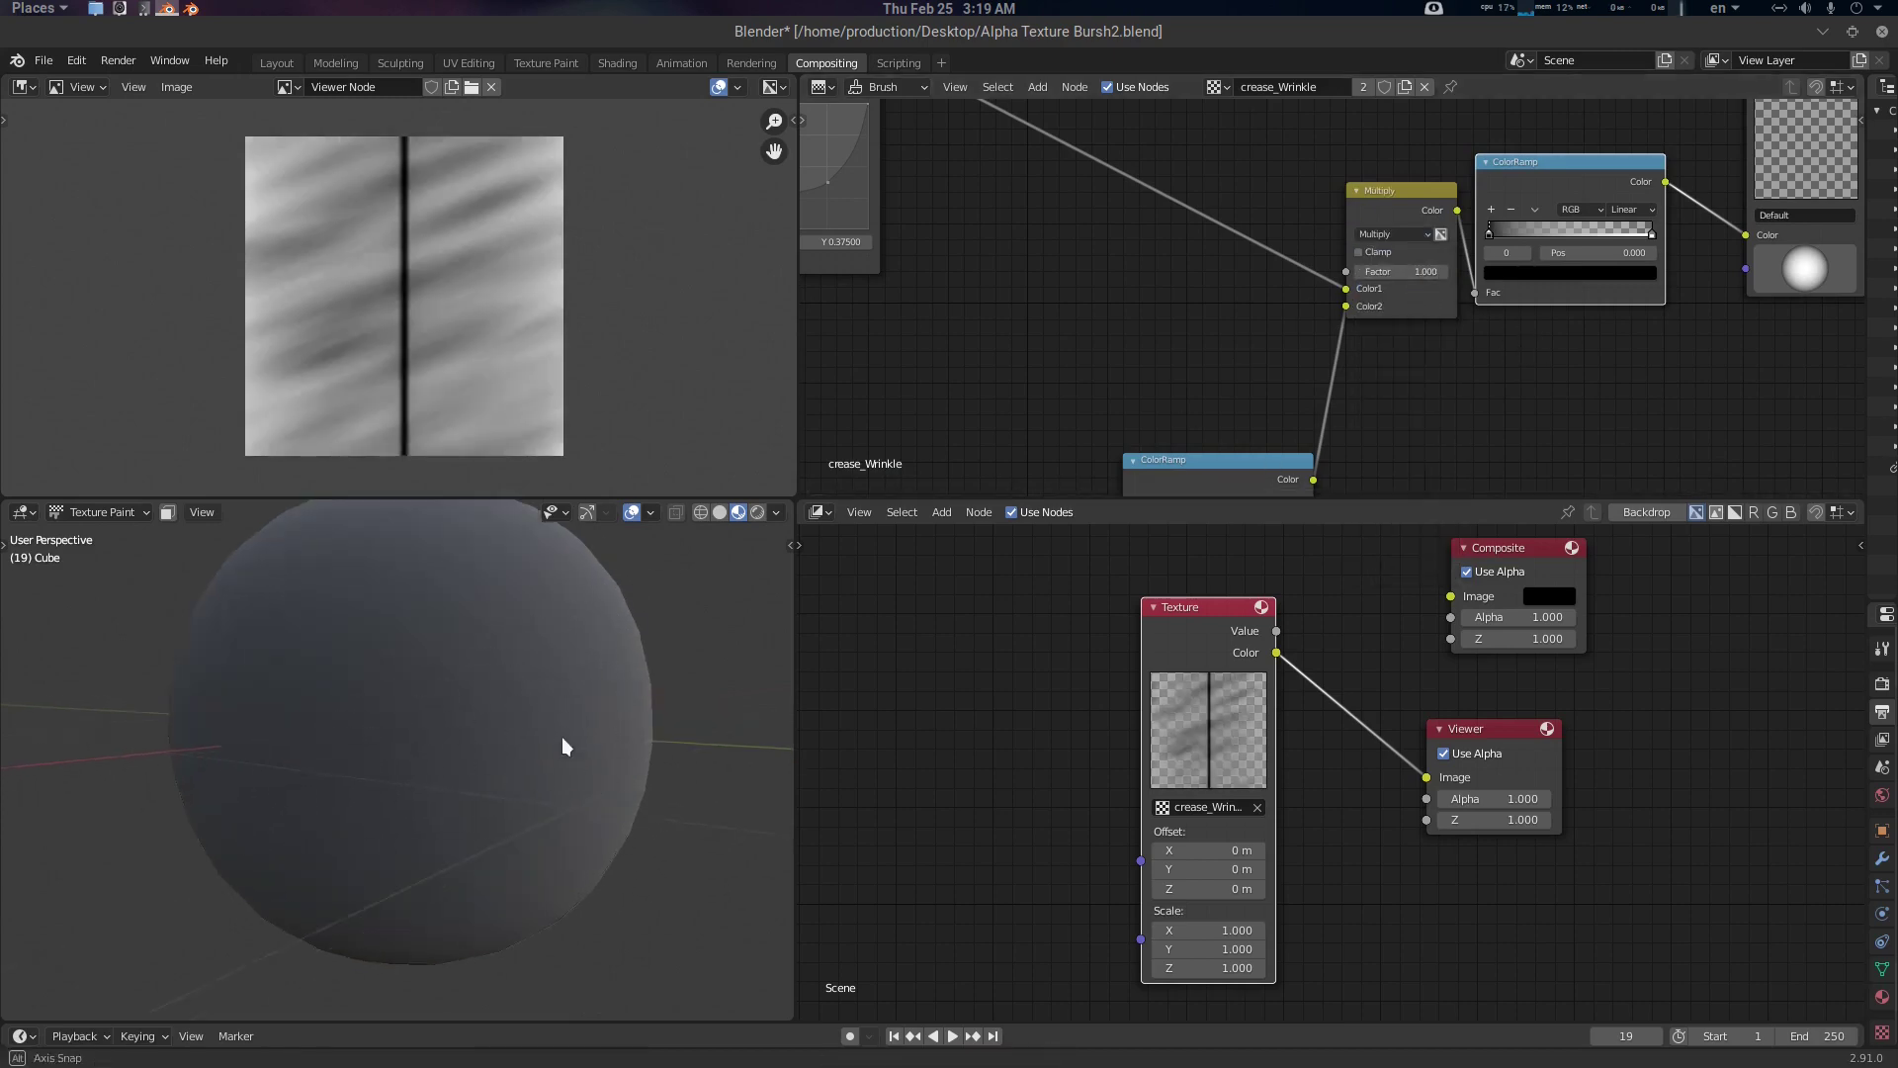
# Paint test strokes of the multiplied crease and wrinkle texture across the sphere
pyautogui.scroll(4, 561, 738)
pyautogui.scroll(-4, 603, 692)
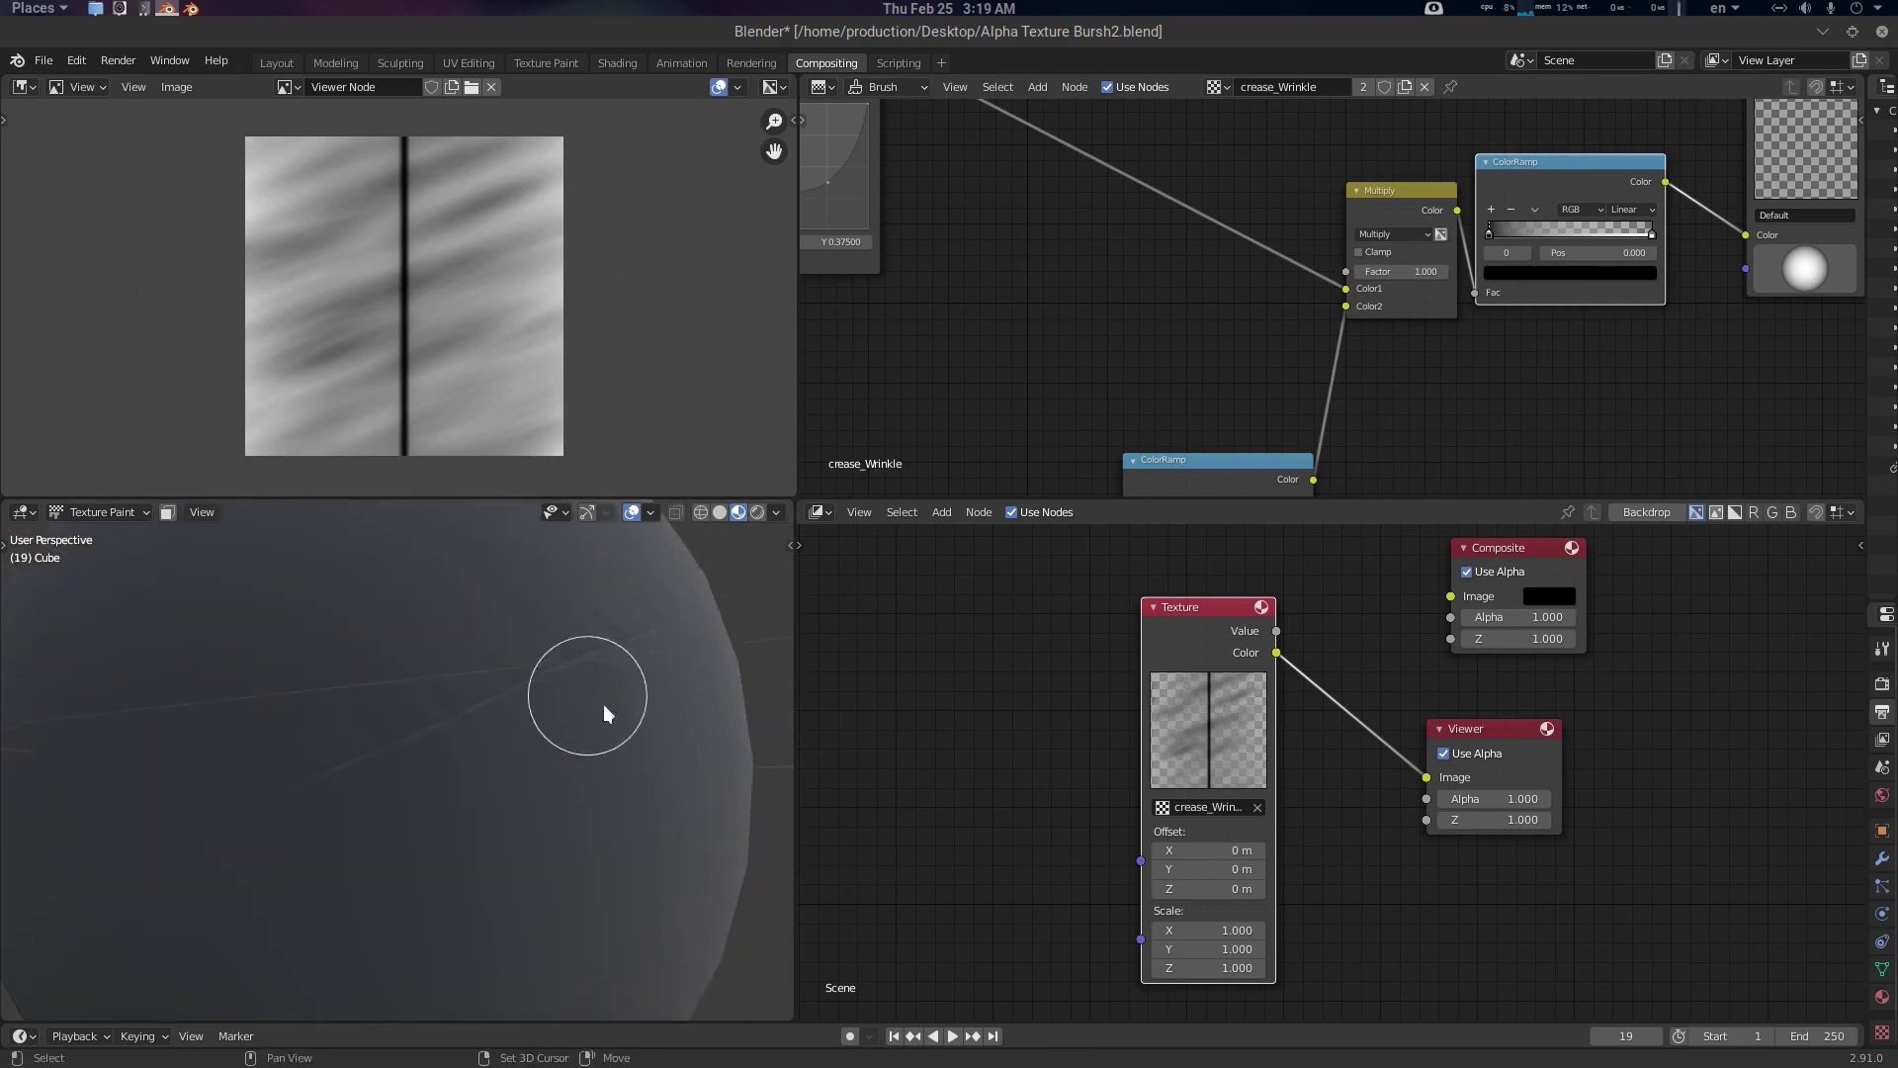
pyautogui.moveTo(599, 786); pyautogui.dragTo(643, 712, button='middle')
pyautogui.moveTo(259, 840); pyautogui.dragTo(591, 768)
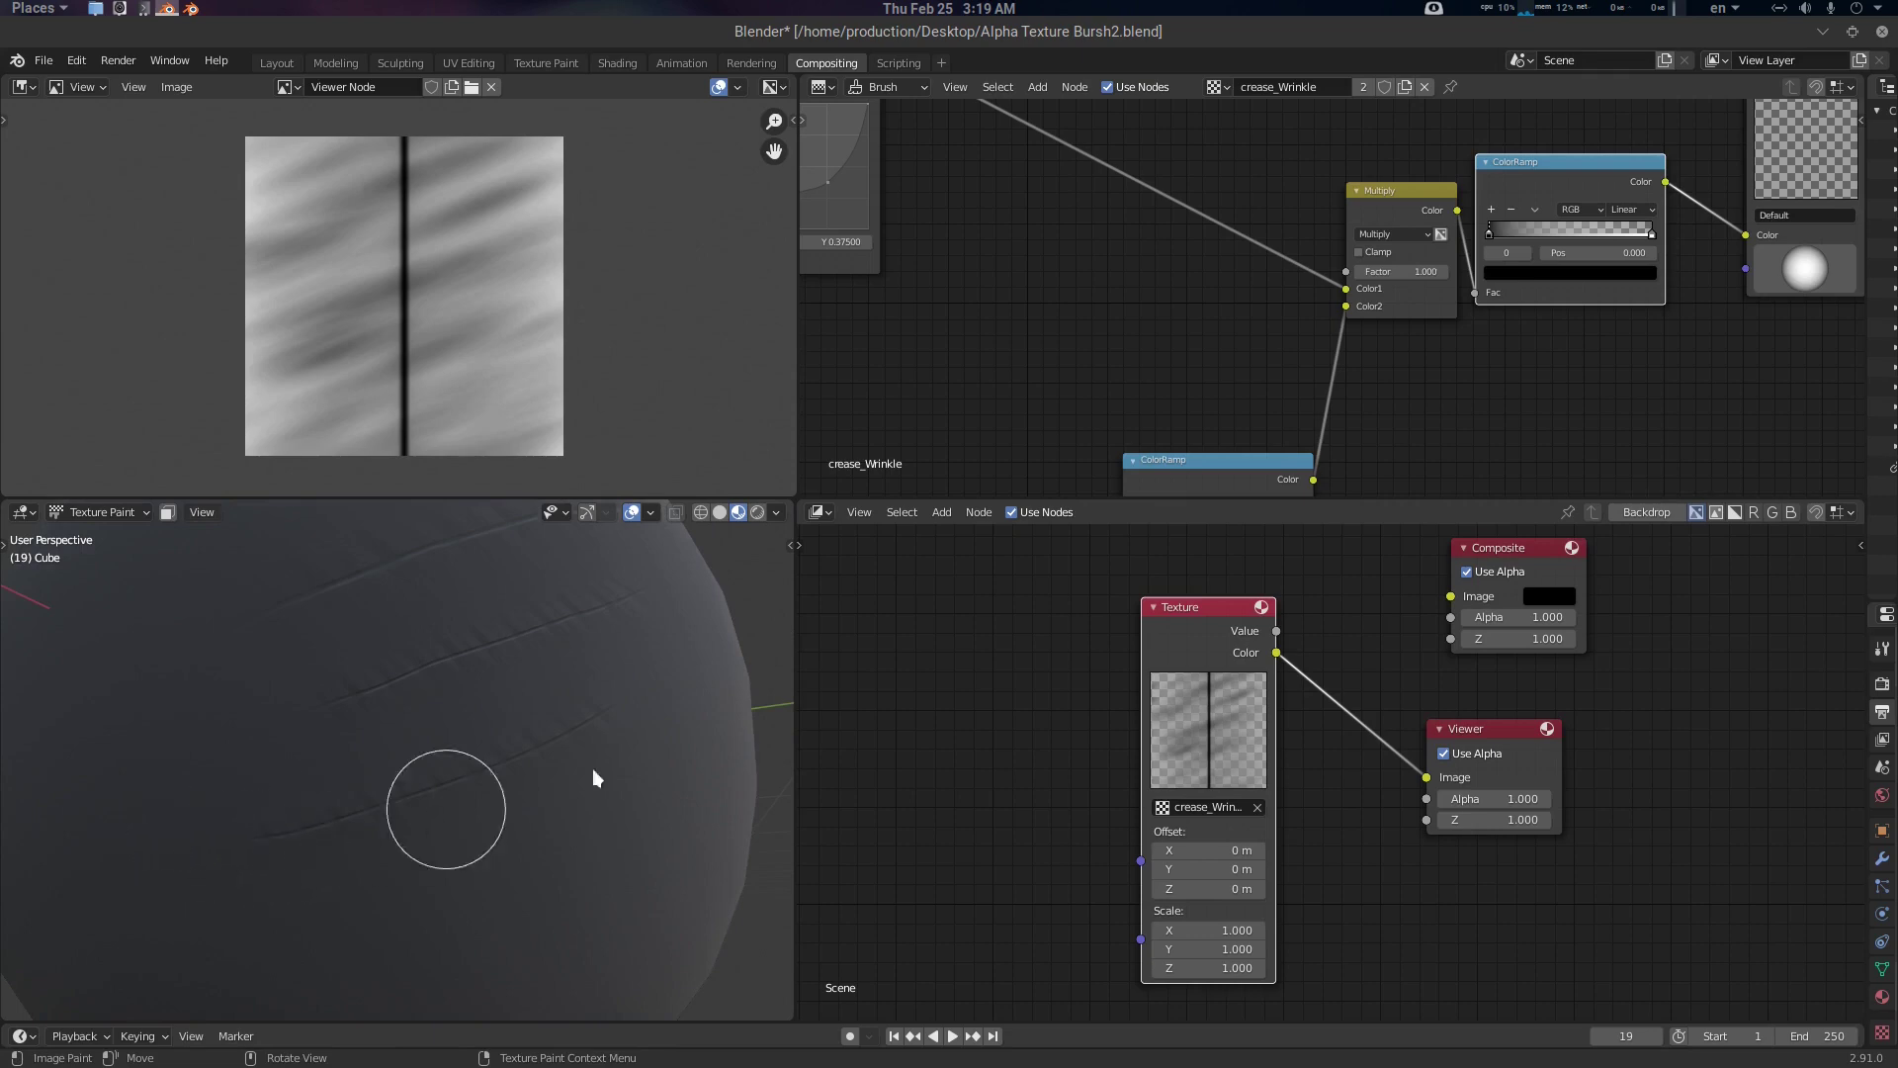
# Change the mix node's blending mode to Darken
pyautogui.click(1393, 234)
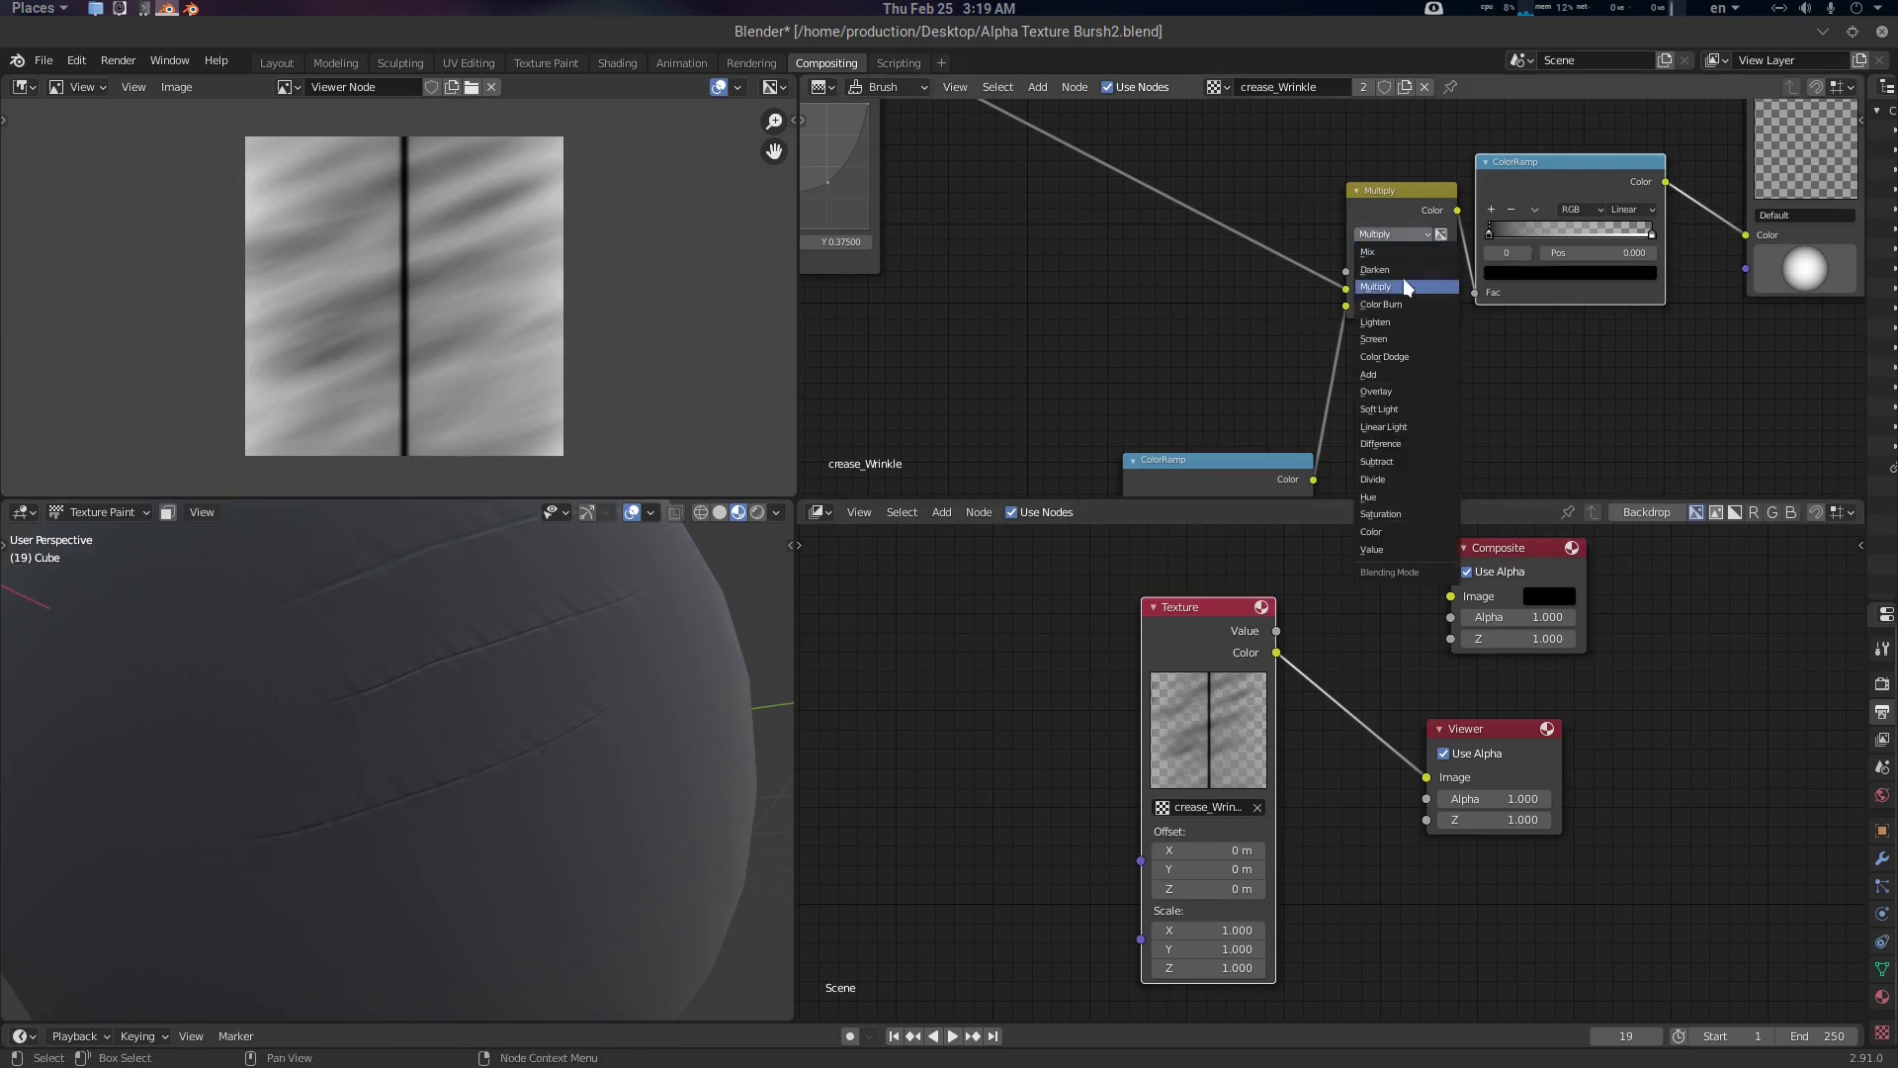
pyautogui.click(1376, 269)
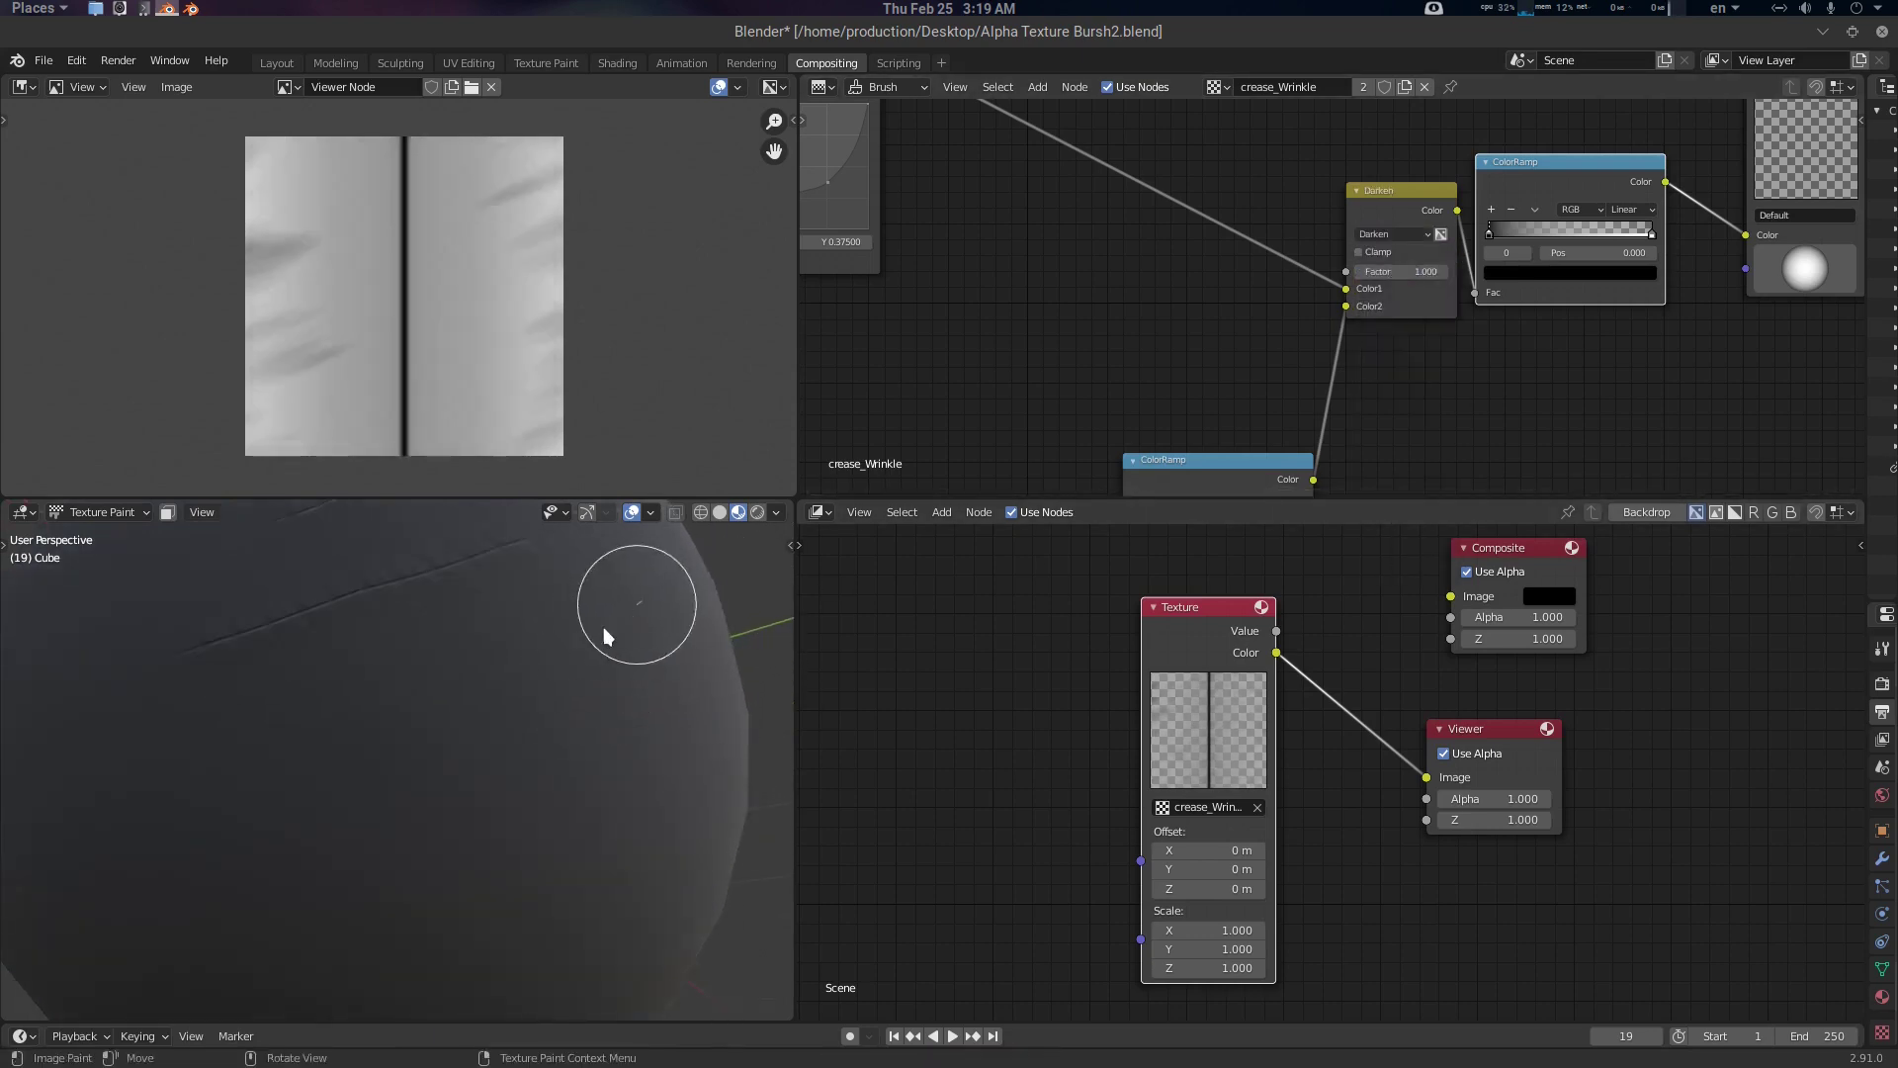
# Paint a test stroke of the darkened crease and wrinkle texture on the sphere and try the Lighten blending mode on the mix node
pyautogui.moveTo(175, 804); pyautogui.dragTo(648, 673, button='middle')
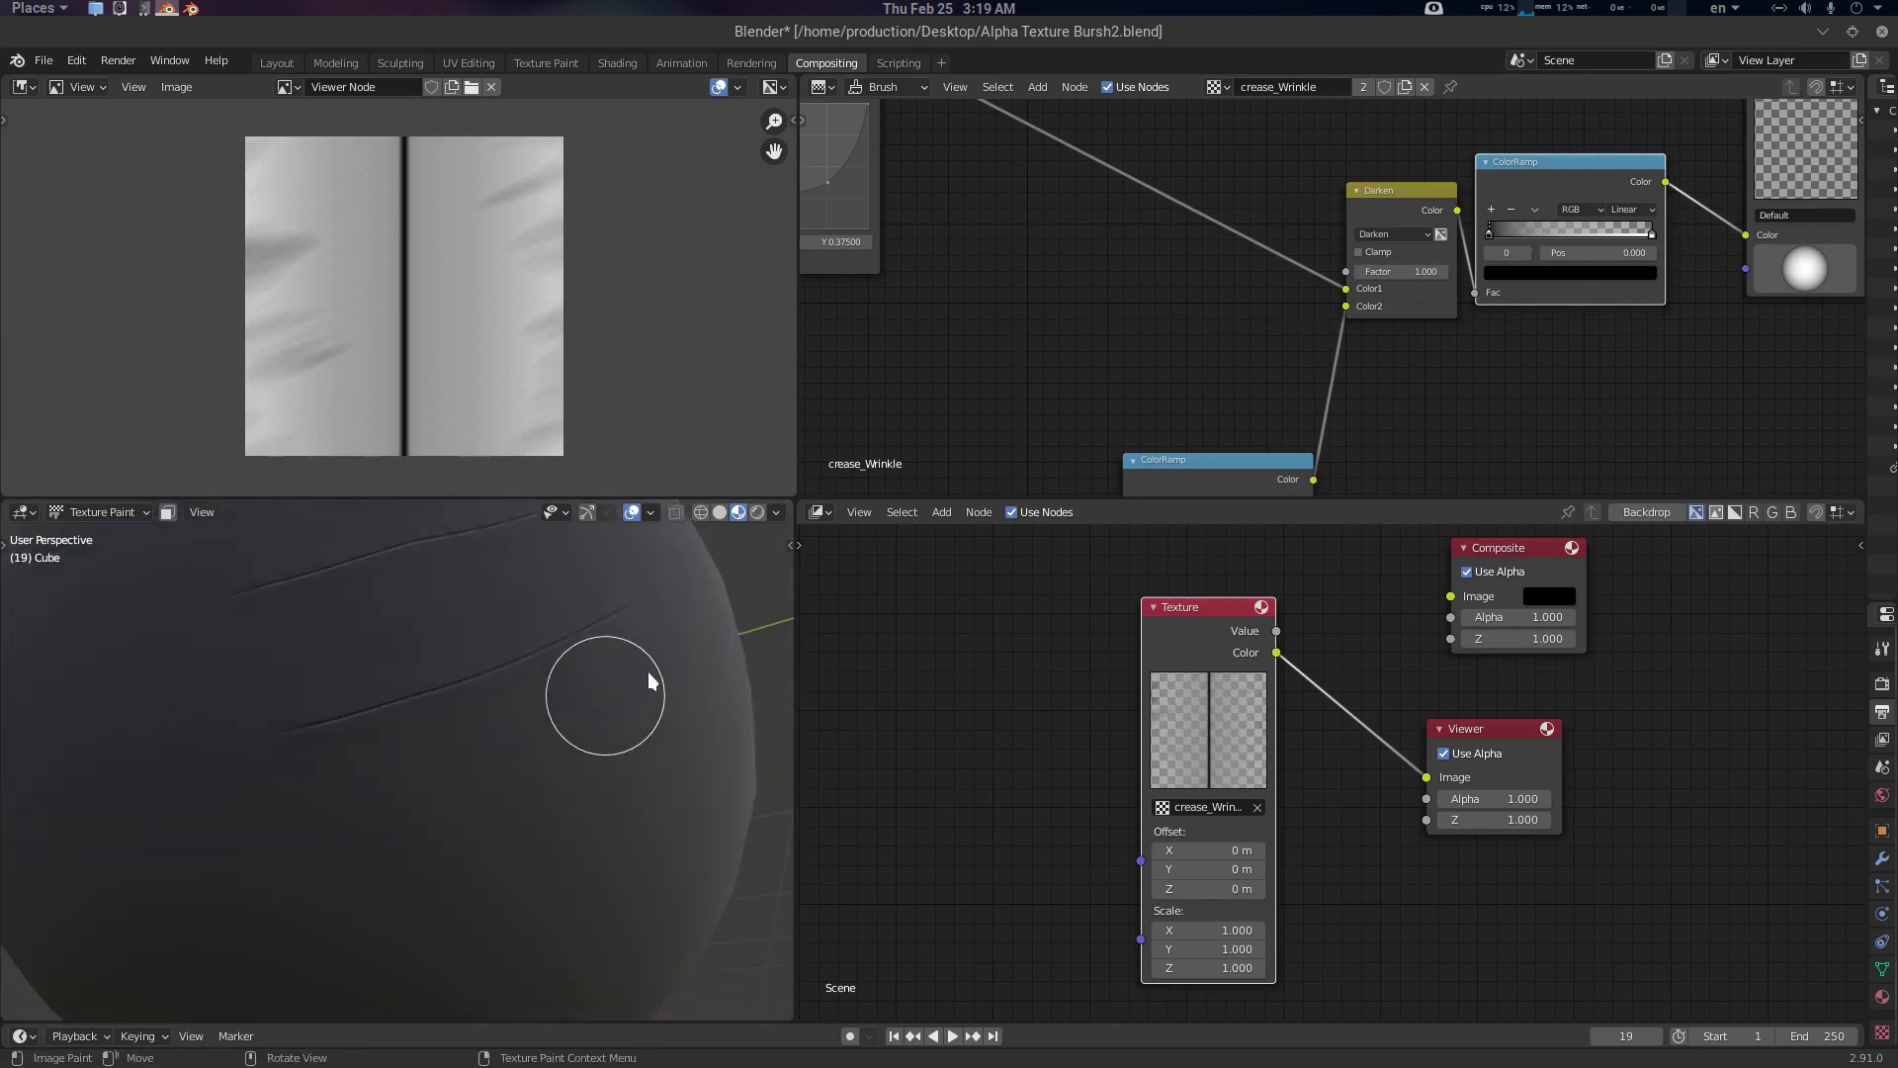
pyautogui.click(1414, 234)
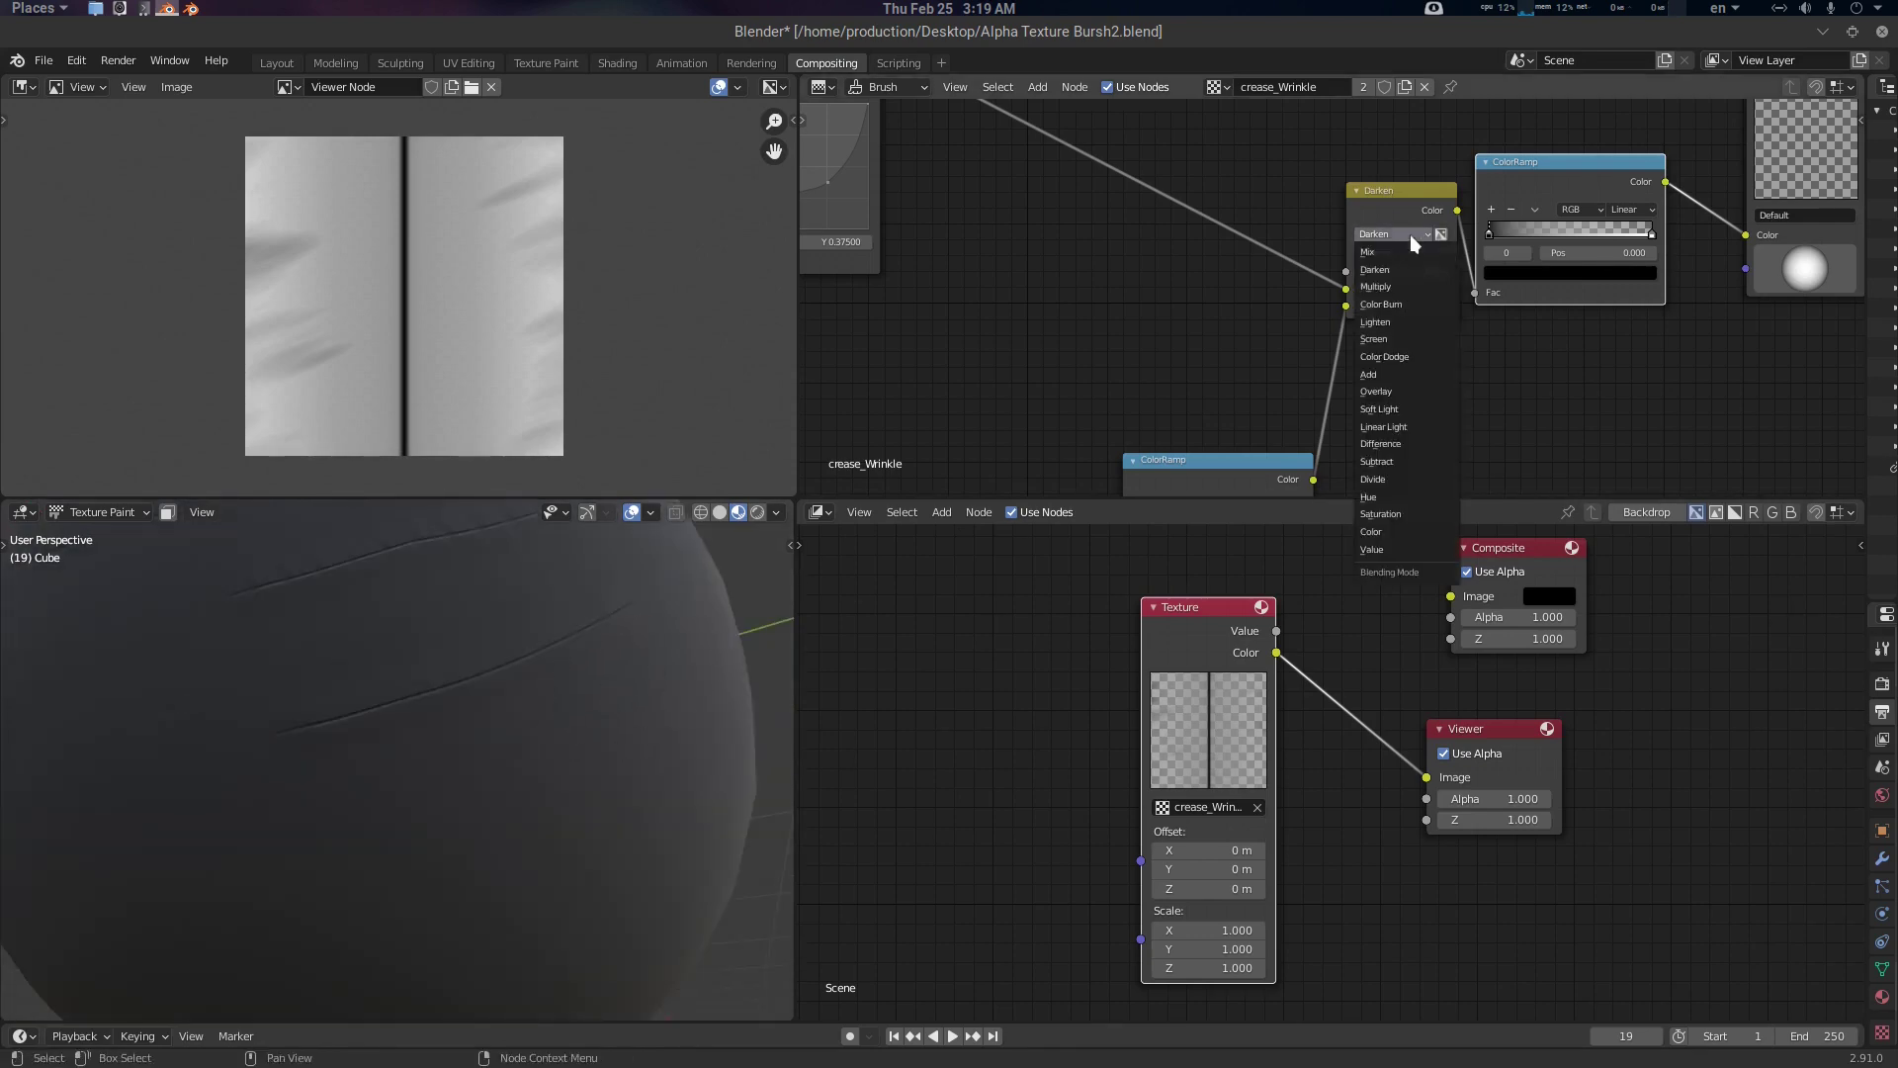
pyautogui.click(1408, 321)
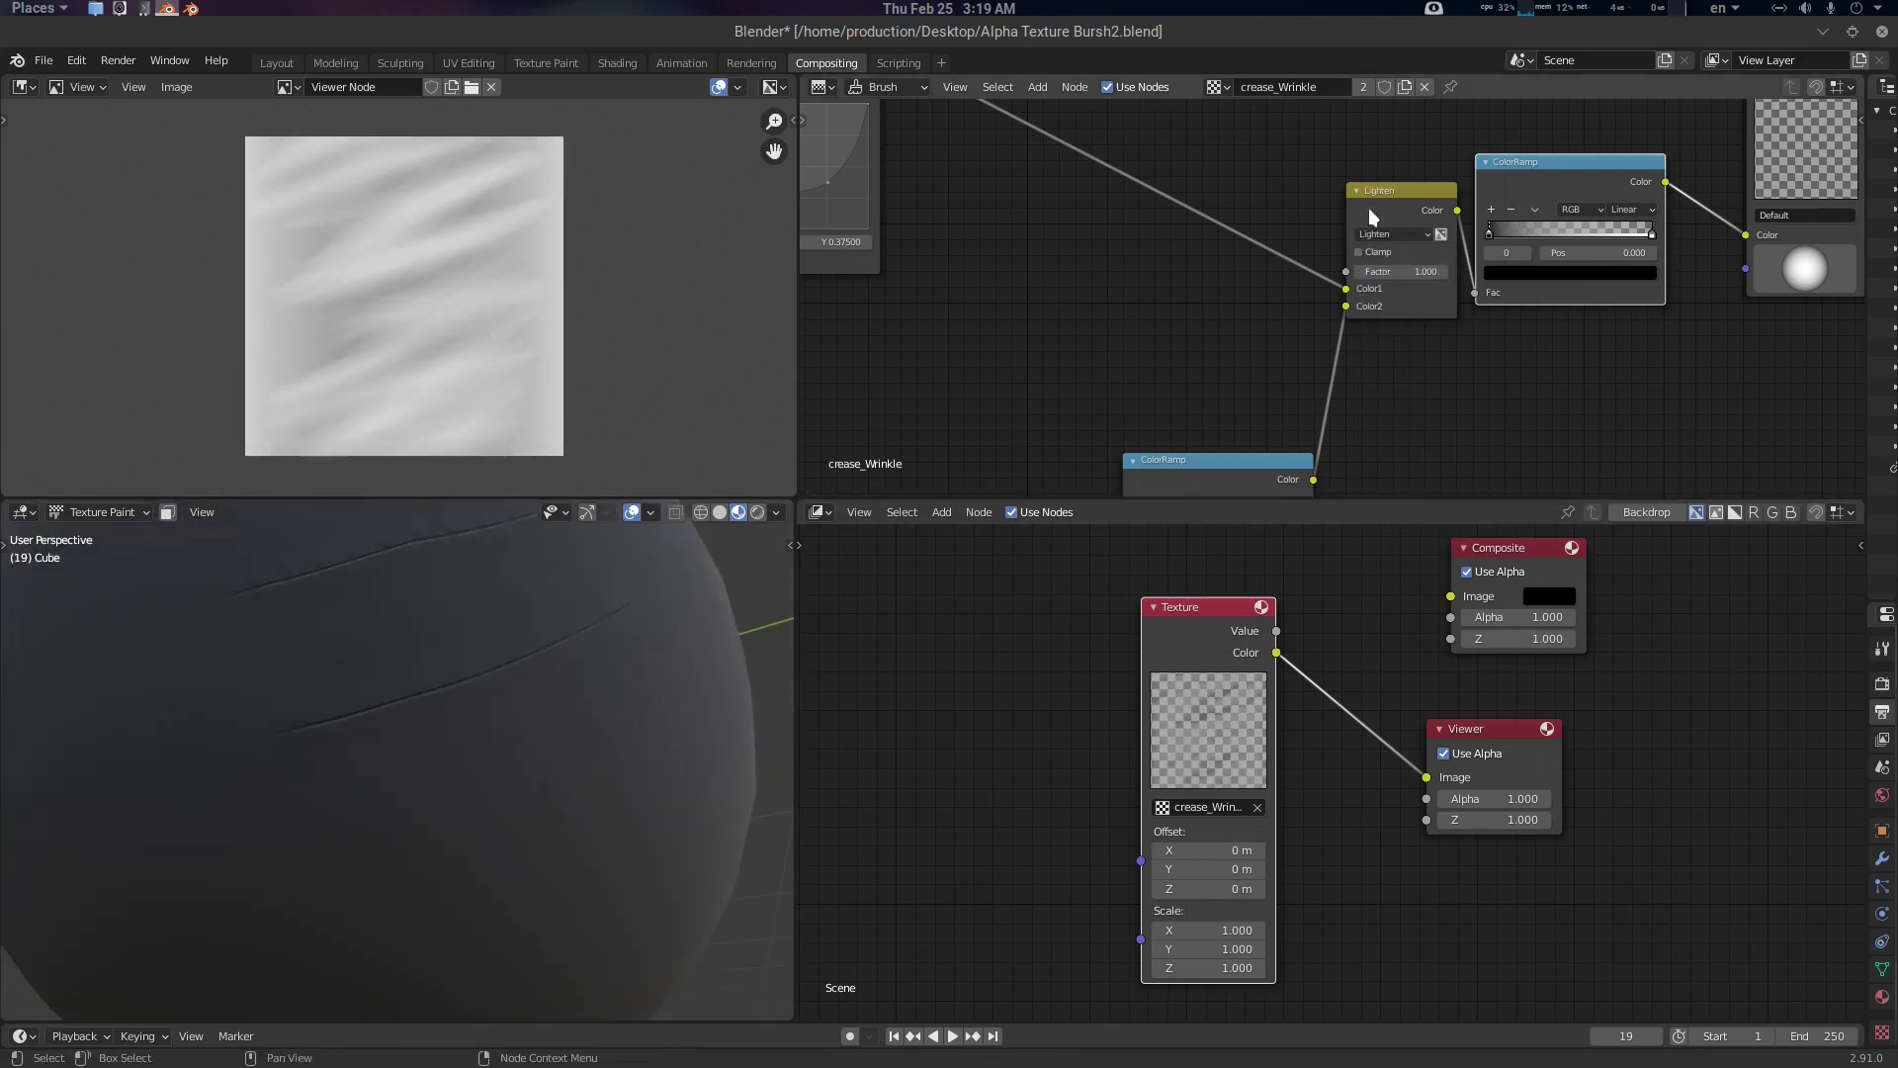
# Set the mix node's blending mode to Overlay and paint a test stroke of the combined texture across the sphere
pyautogui.click(1385, 235)
pyautogui.click(1401, 385)
pyautogui.moveTo(553, 686); pyautogui.dragTo(605, 631, button='middle')
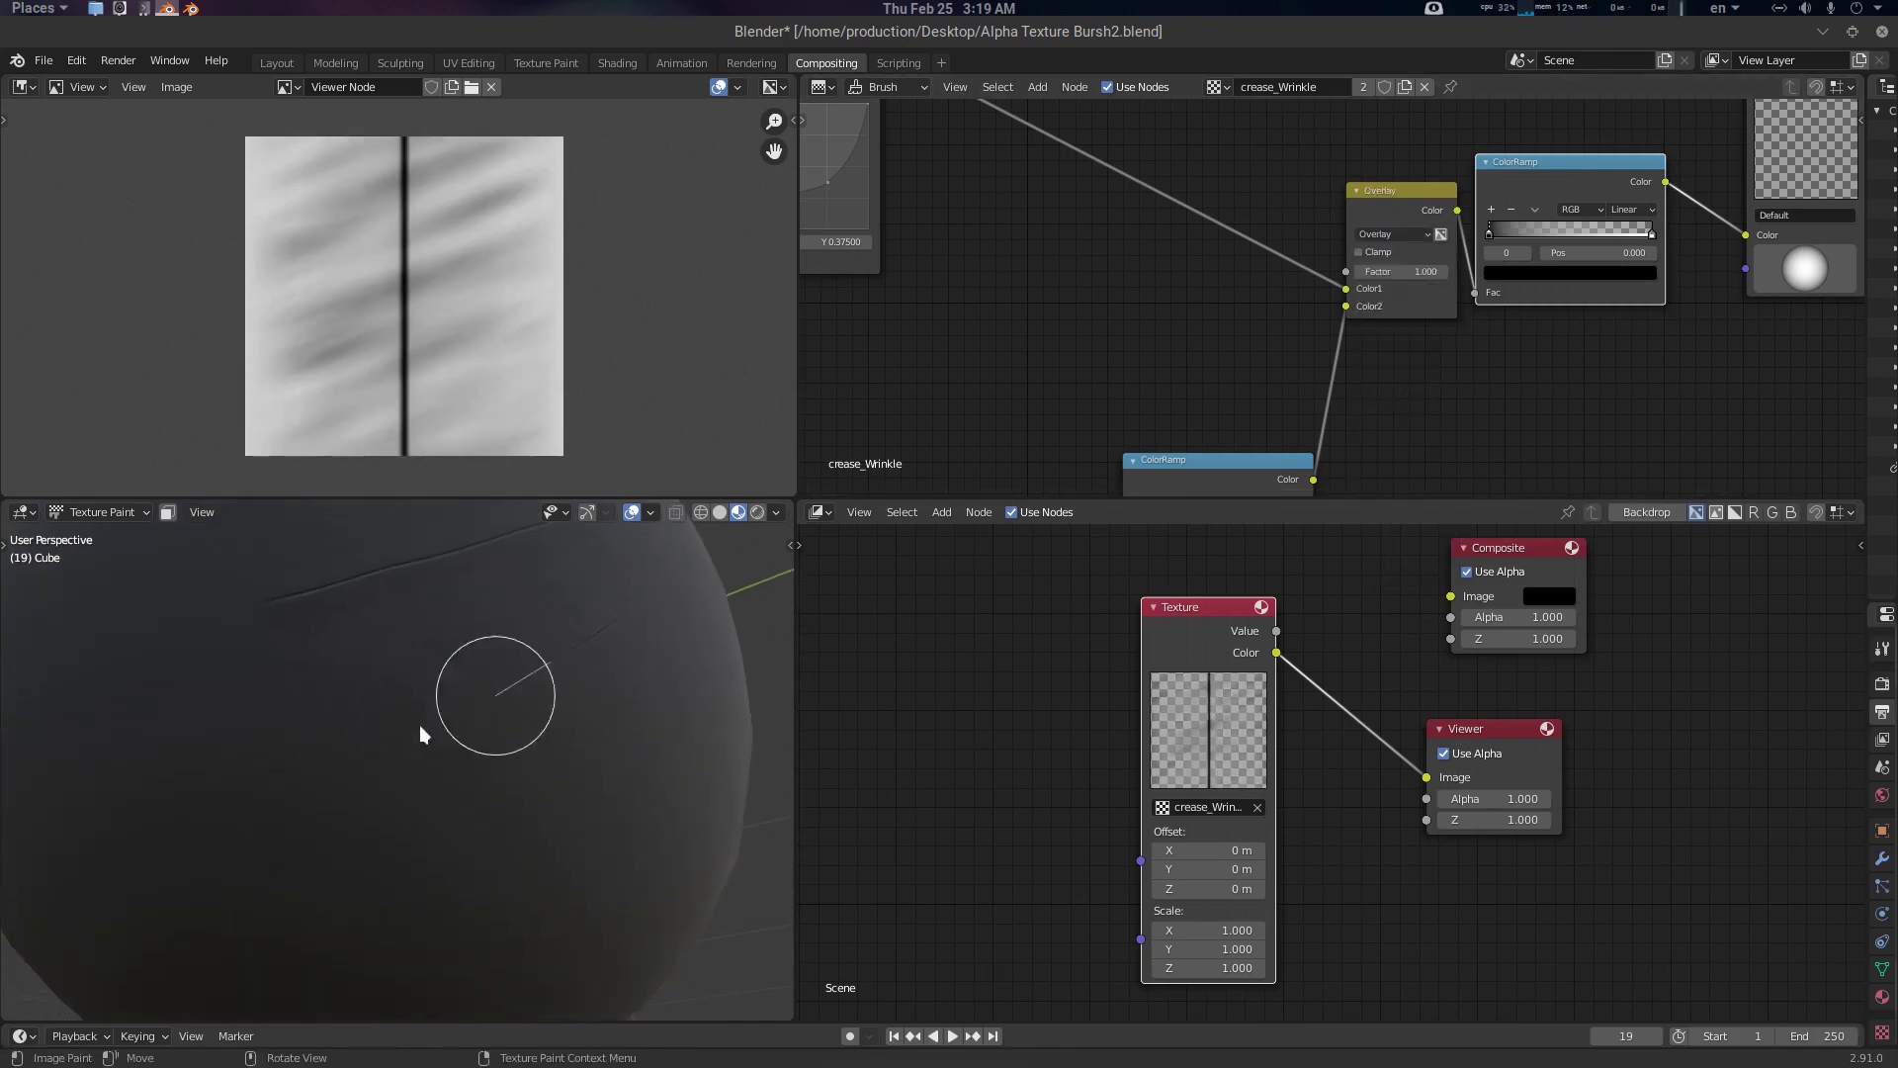
pyautogui.moveTo(225, 768); pyautogui.dragTo(643, 654)
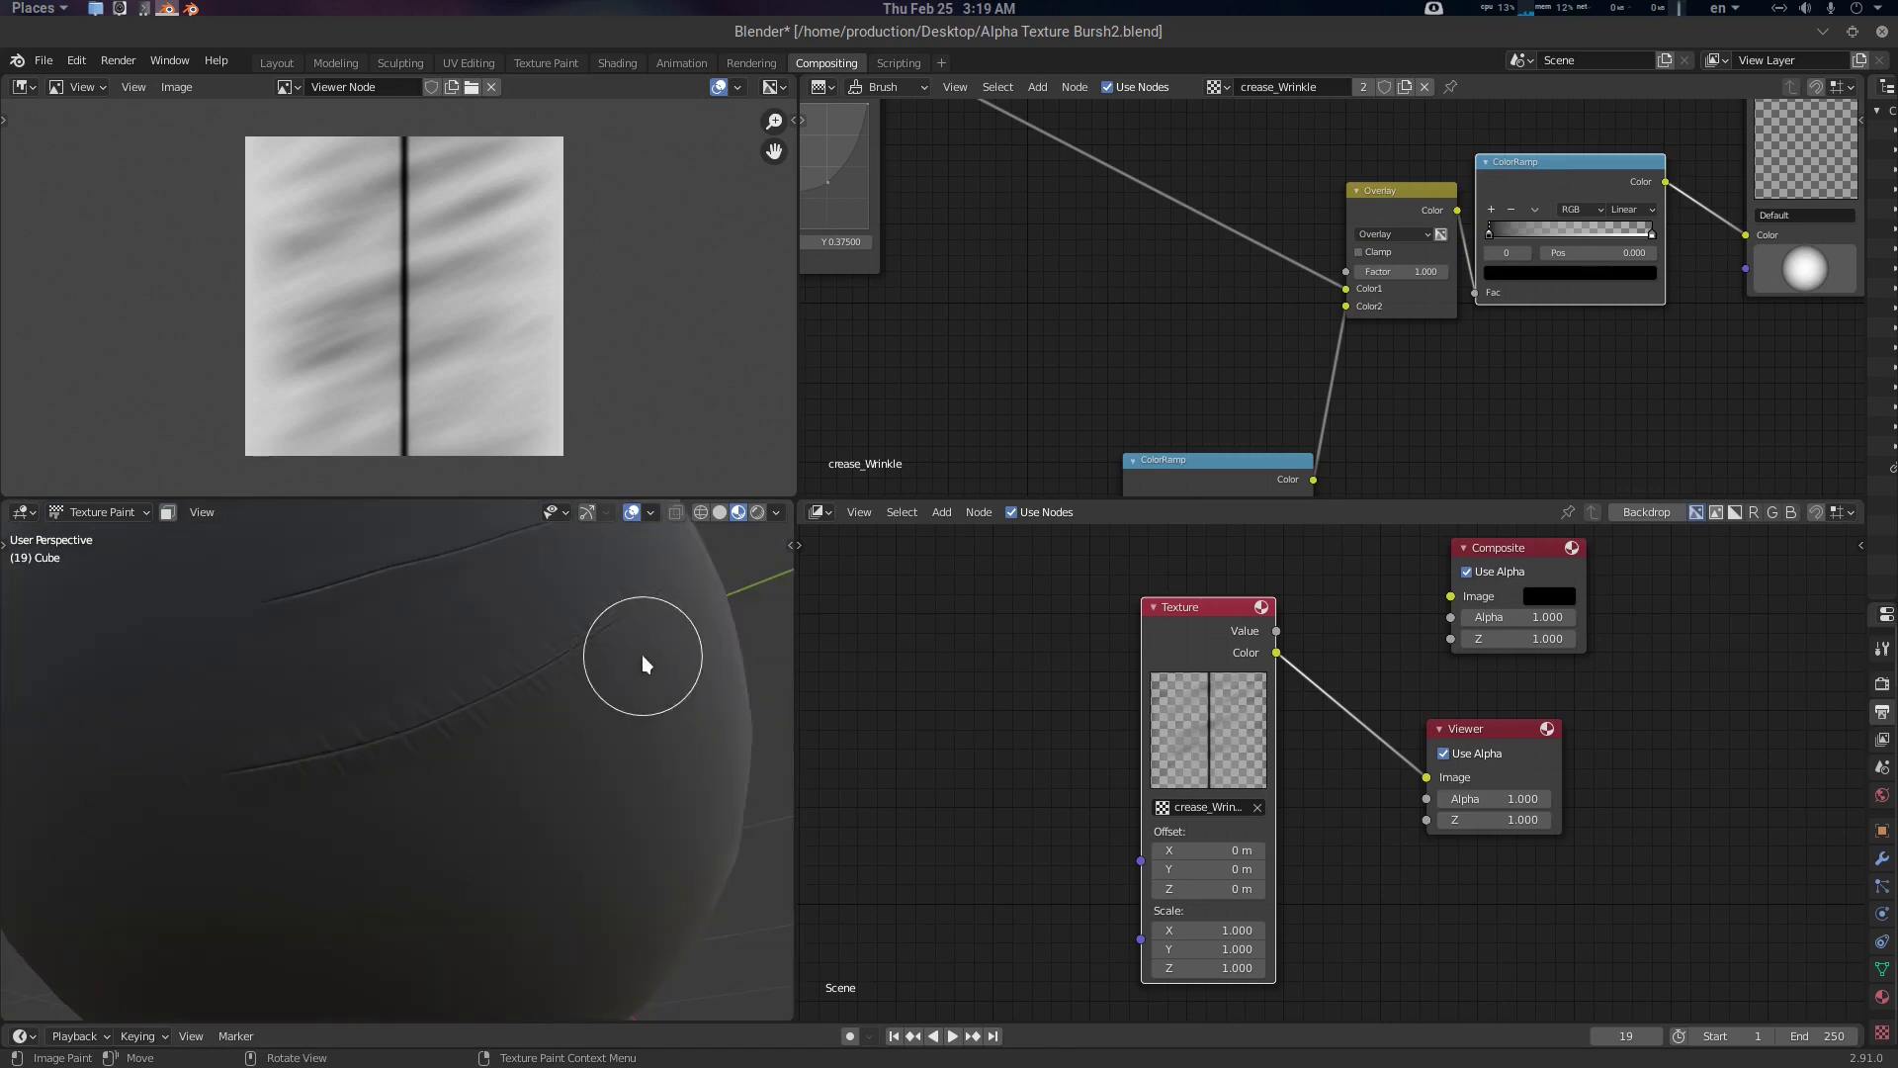
# Review the whole crease_Wrinkle node tree, and load the C_Crease Wrinkle texture to examine its framed crease and wrinkle branches
pyautogui.press('Home')
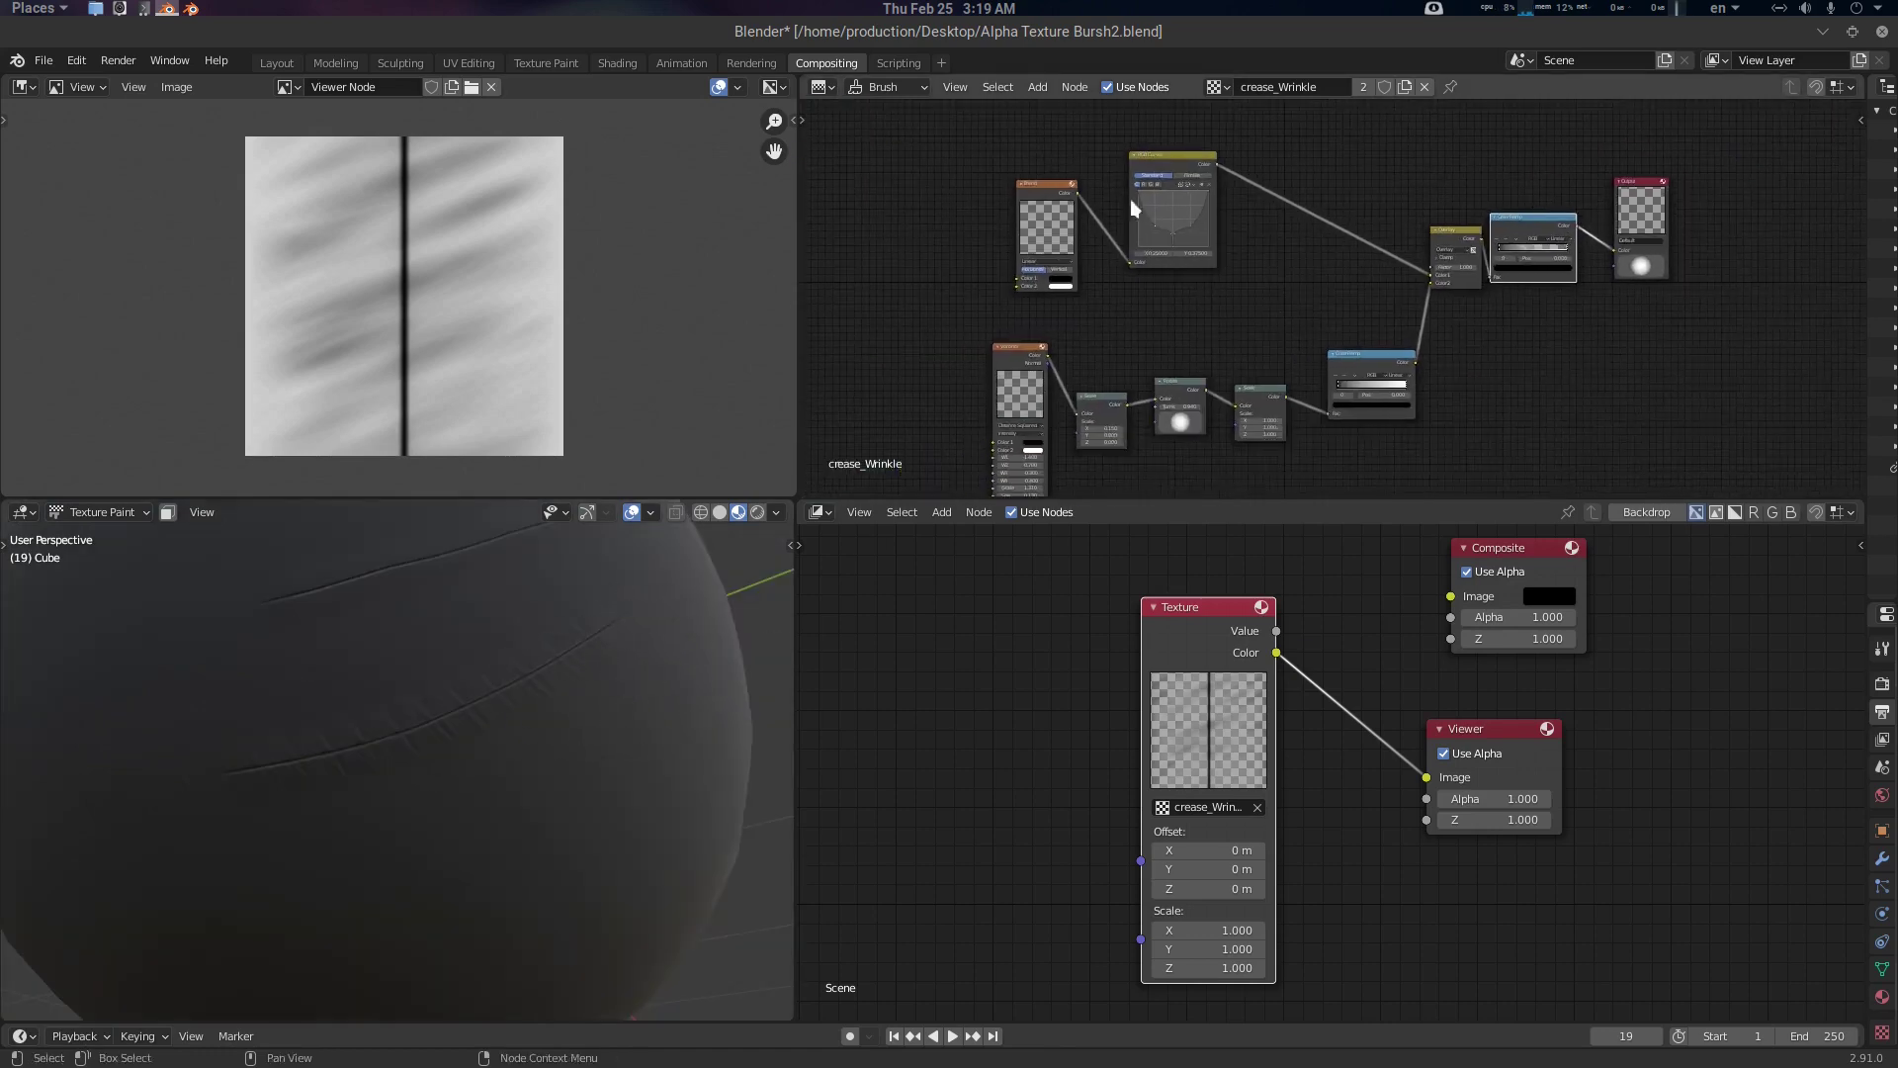
pyautogui.scroll(3, 1574, 259)
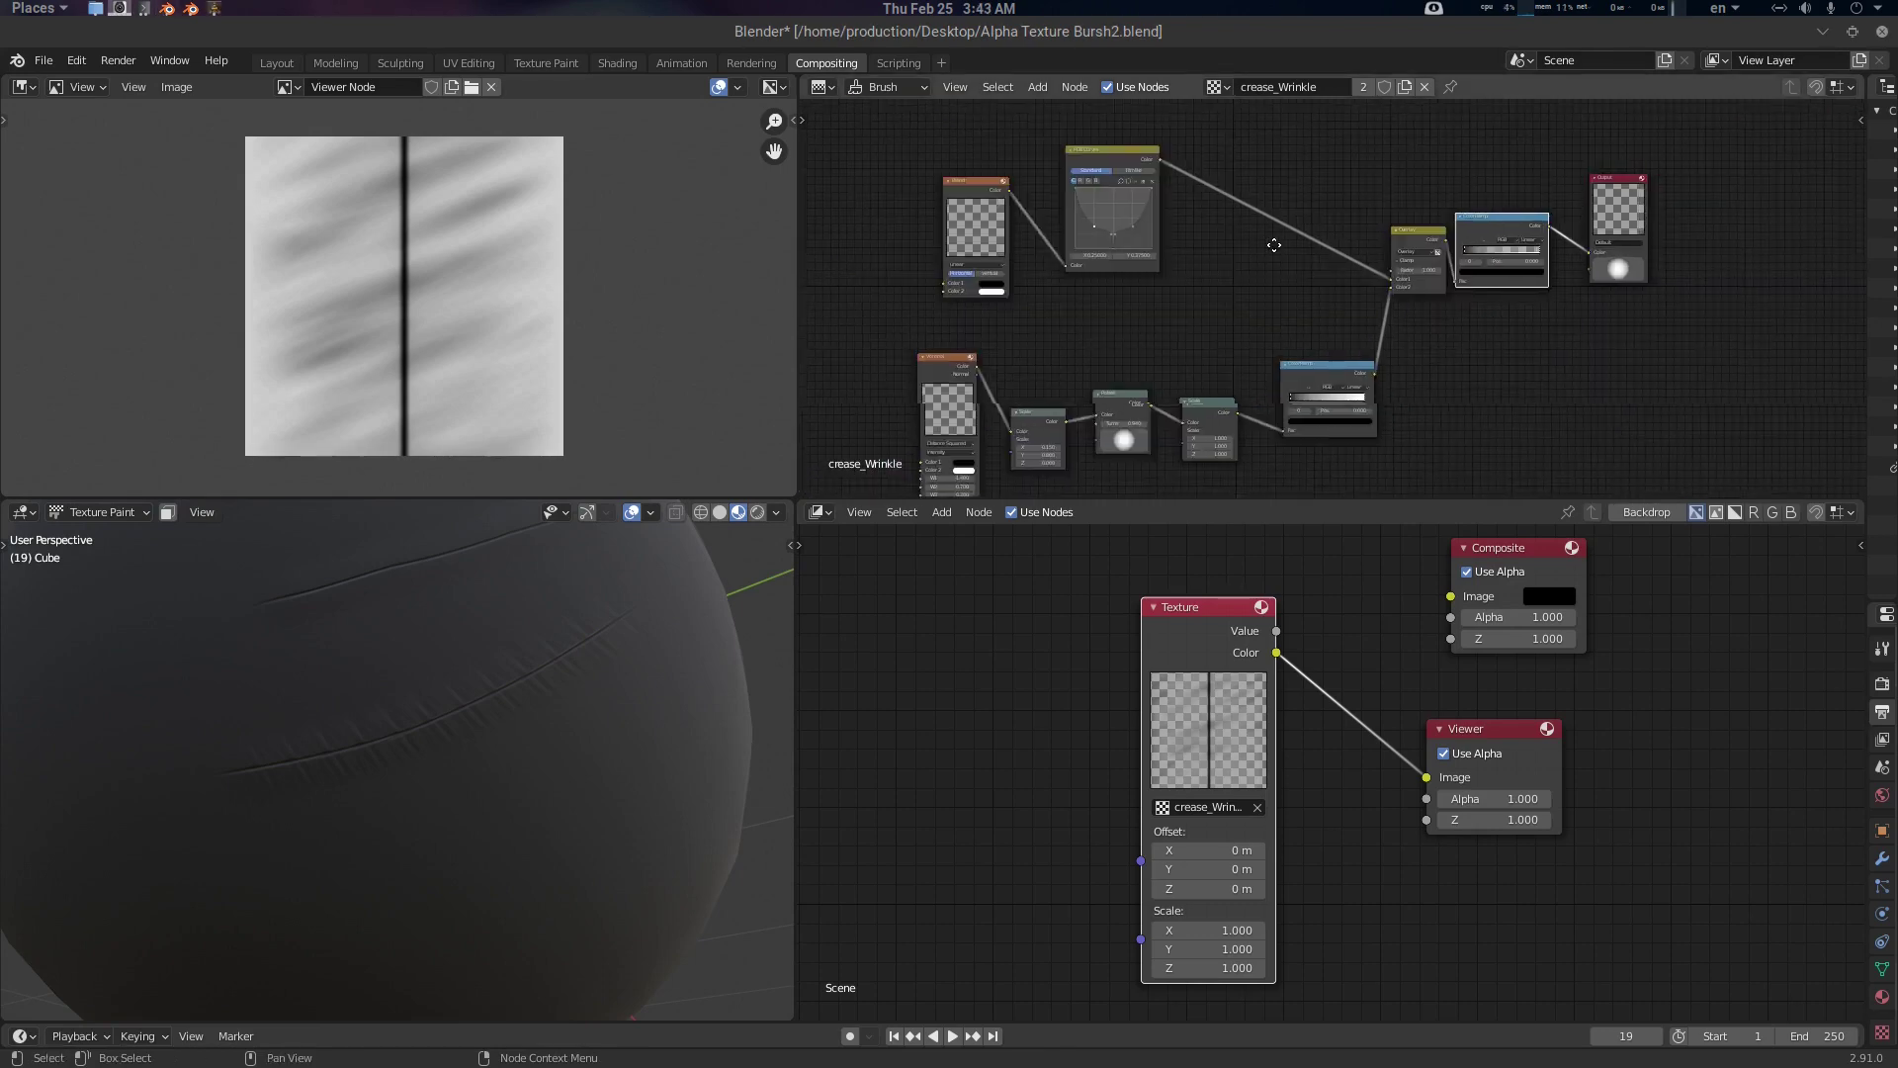
pyautogui.scroll(4, 1275, 234)
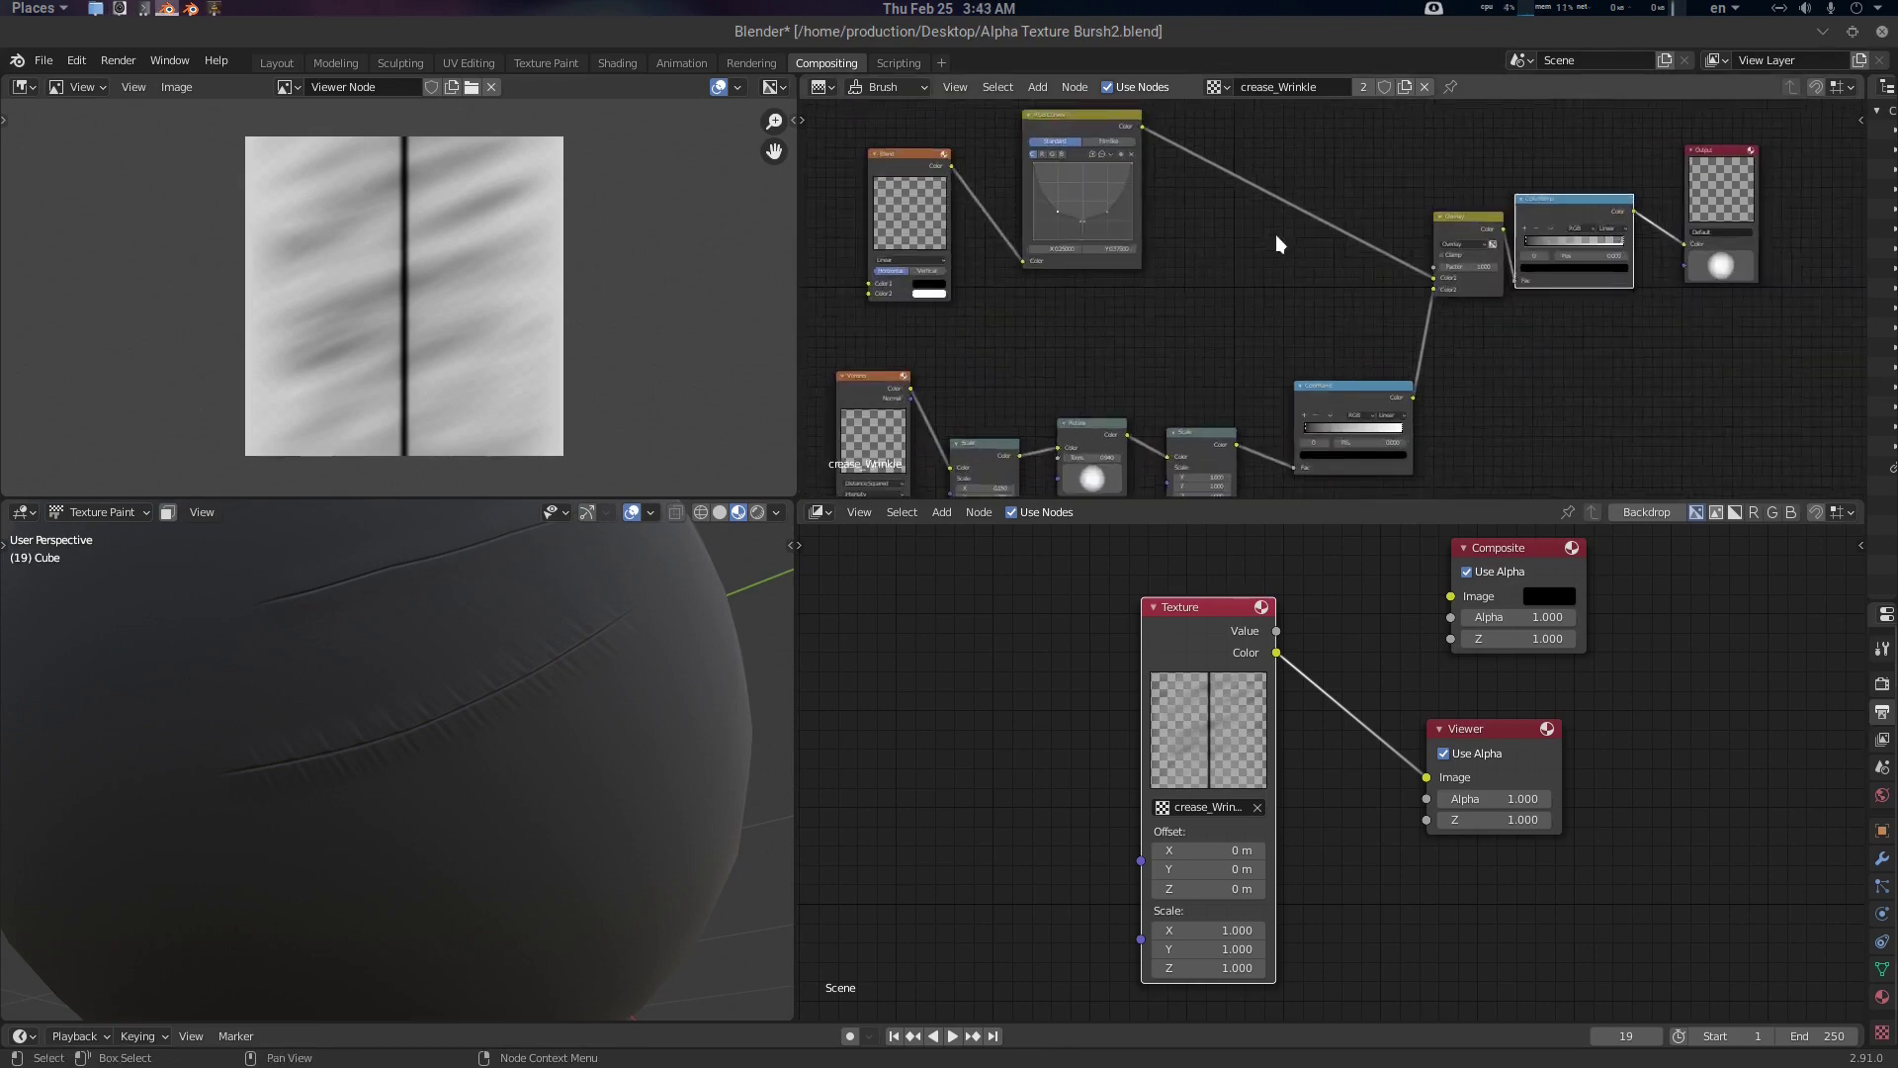
pyautogui.click(1215, 87)
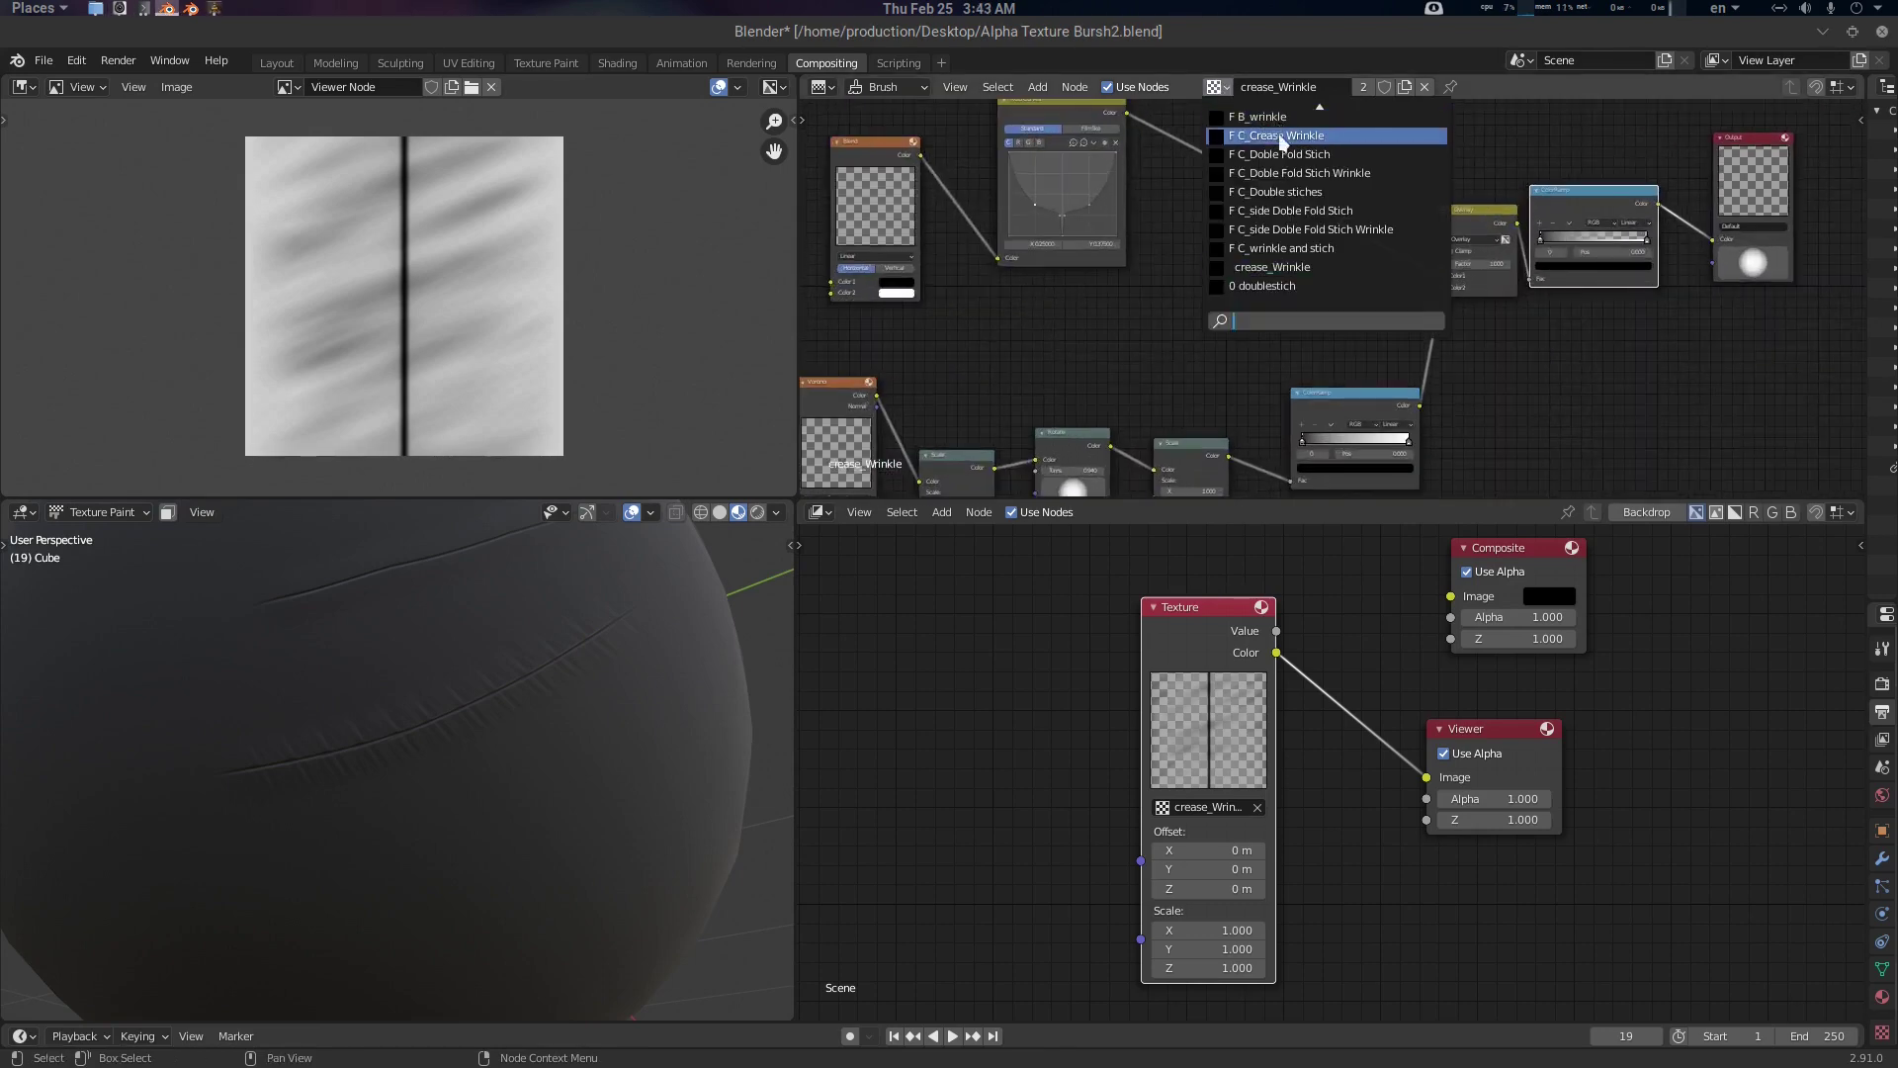
pyautogui.click(1280, 131)
pyautogui.scroll(-2, 1443, 299)
pyautogui.scroll(-2, 1224, 247)
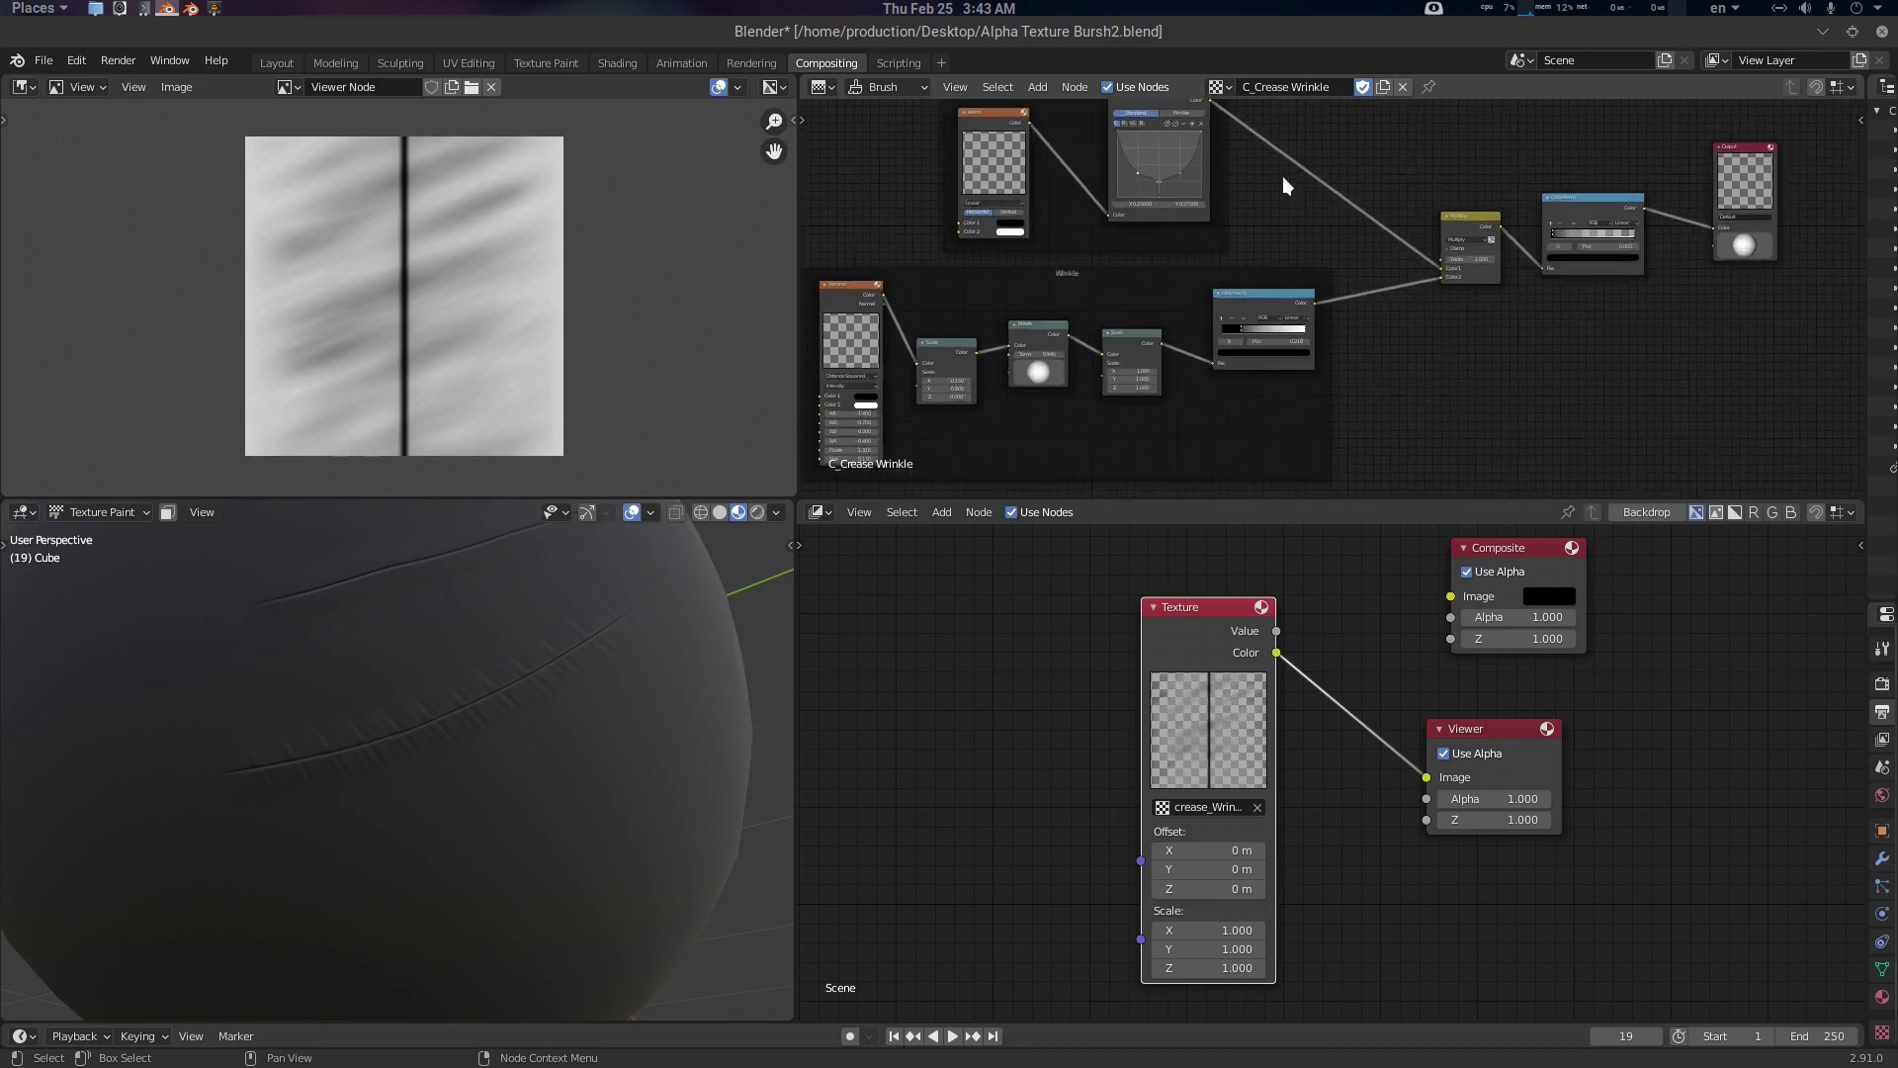
pyautogui.moveTo(1283, 176); pyautogui.dragTo(1312, 228, button='middle')
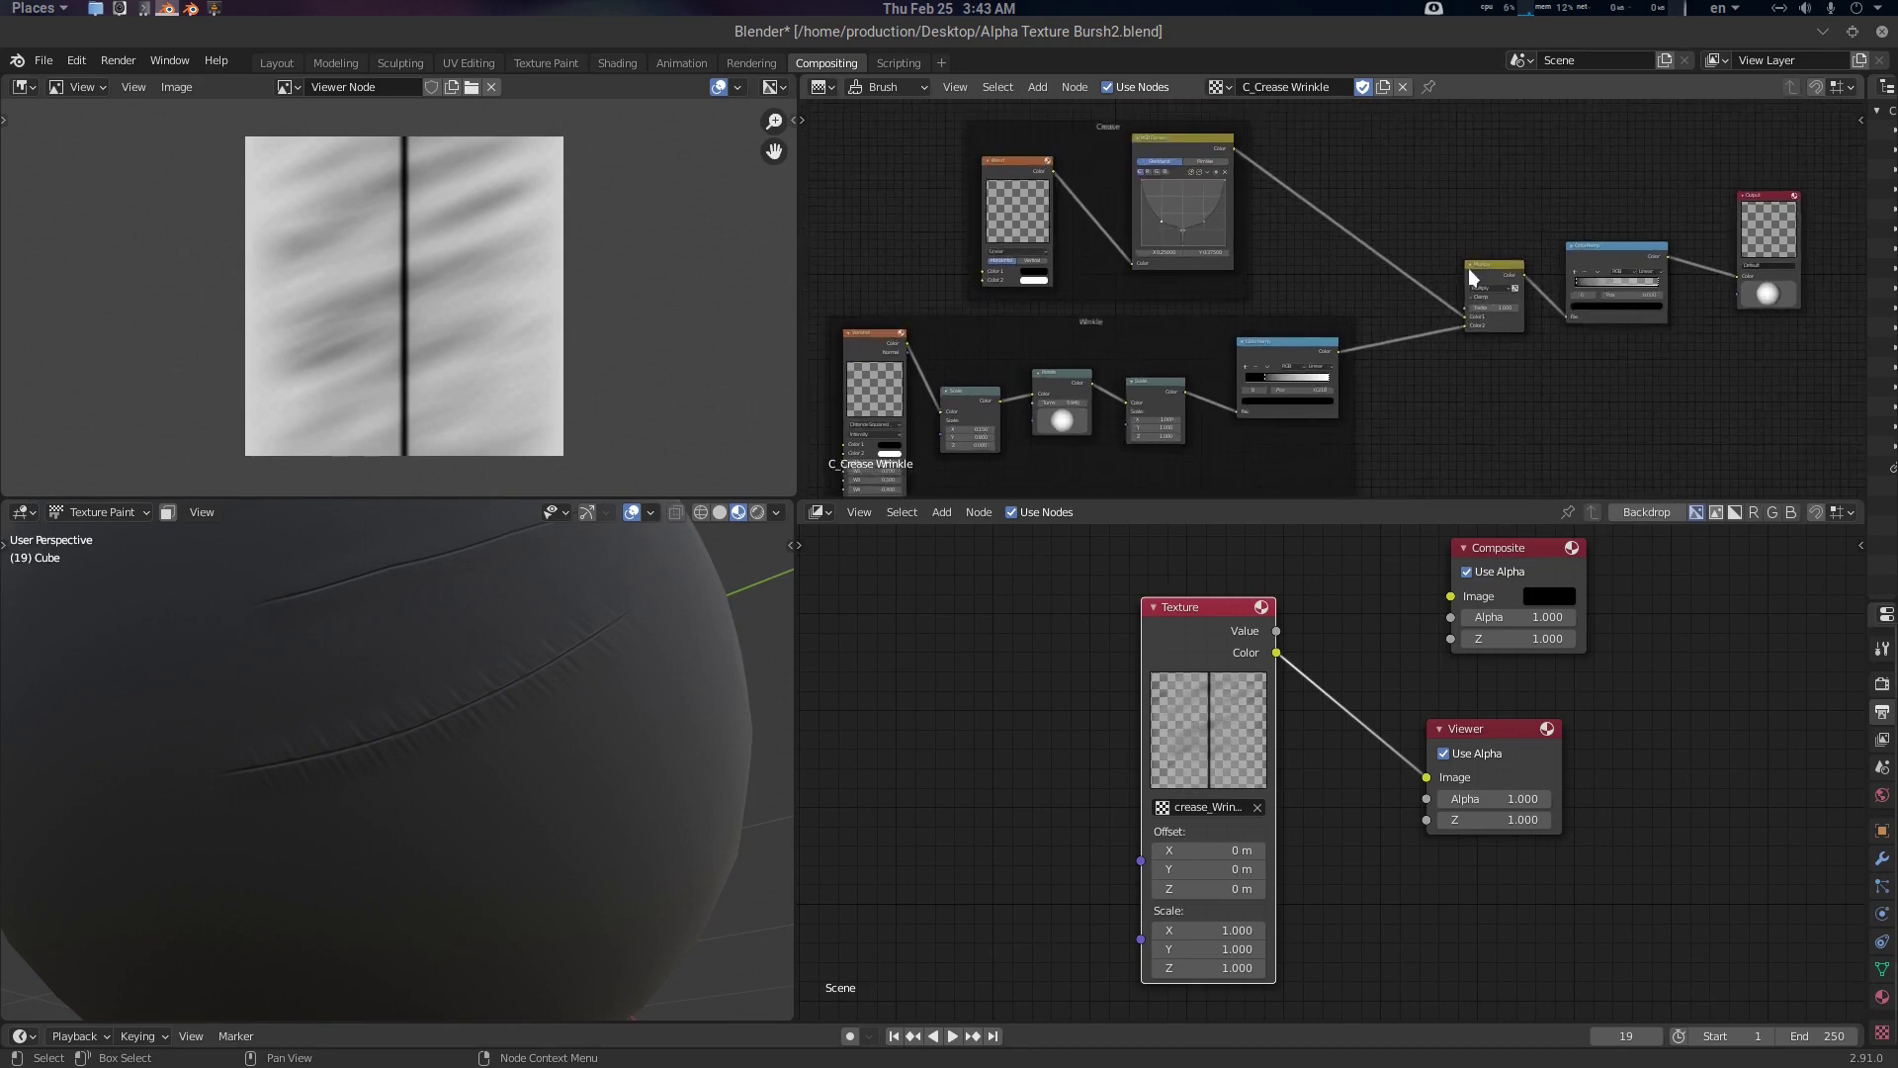
# Switch the brush texture to B_double Fold and examine its node chain from the source texture to the Output node
pyautogui.click(1219, 87)
pyautogui.click(1285, 140)
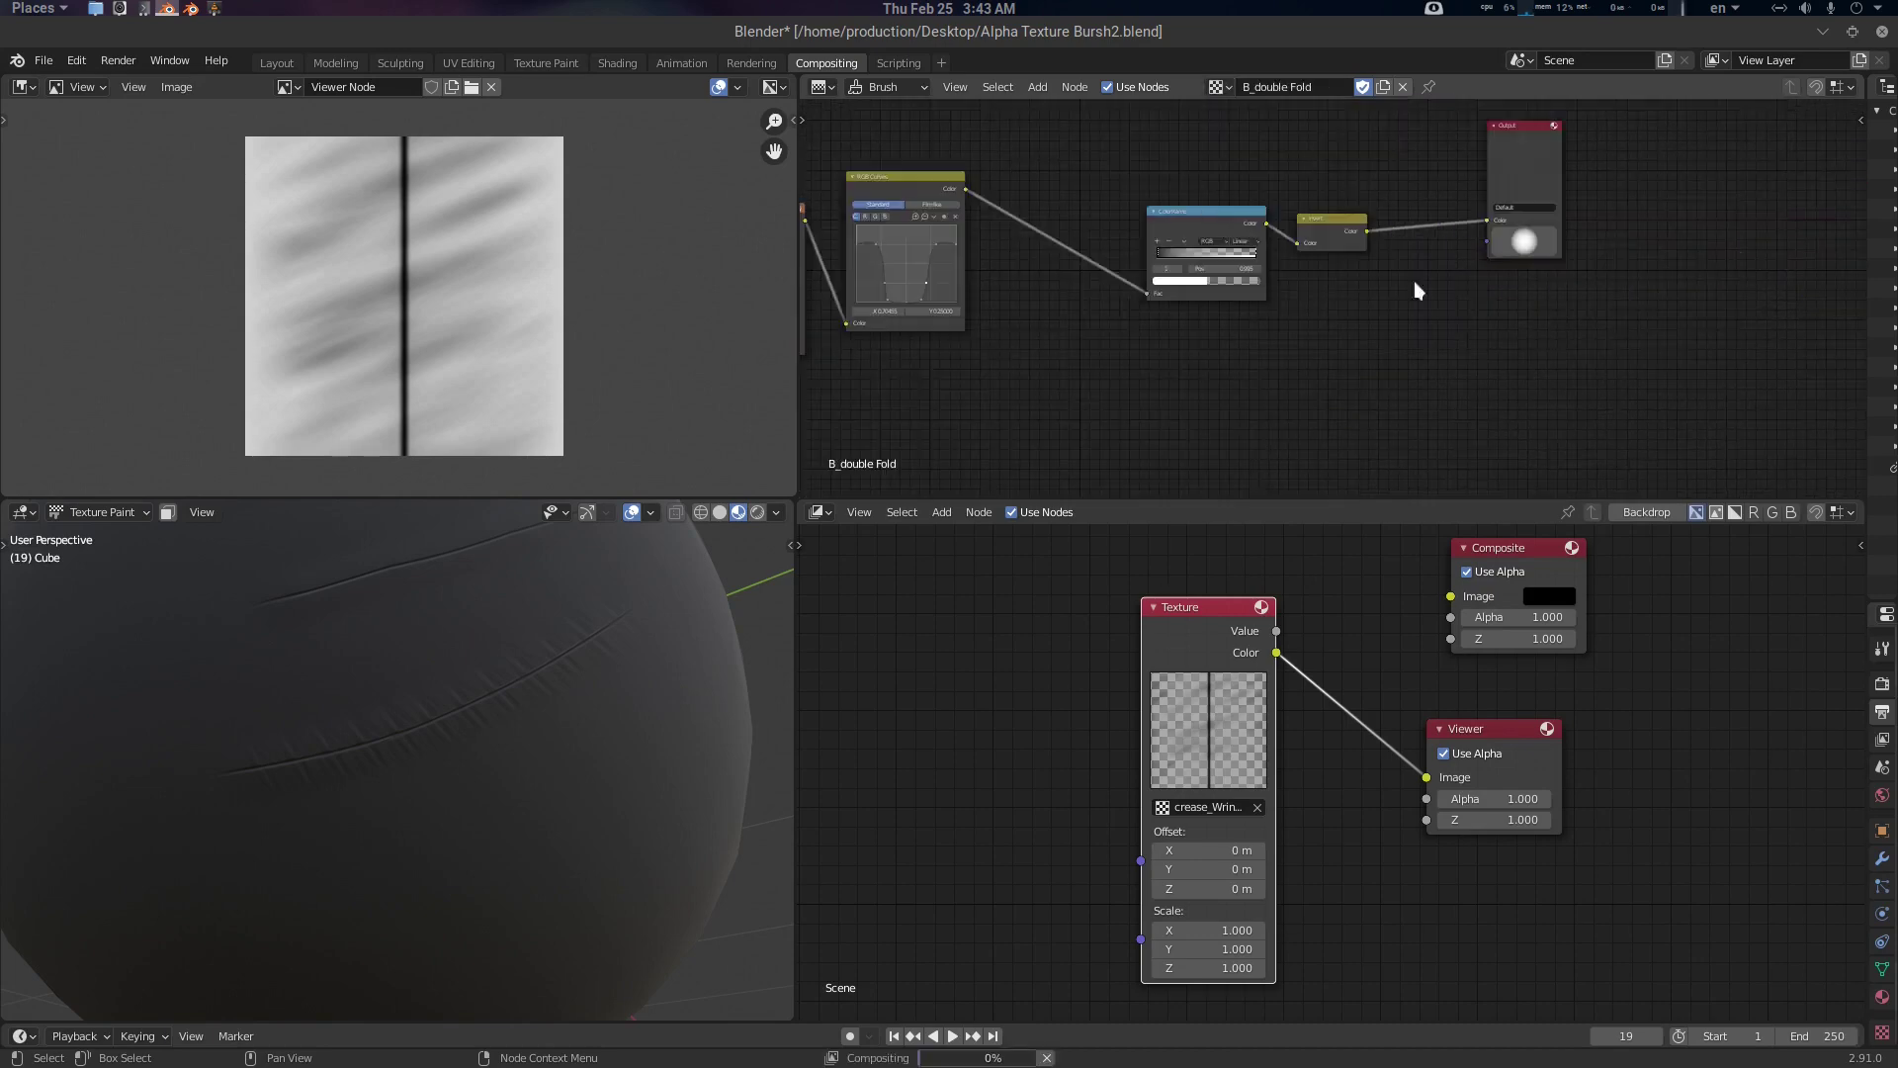
pyautogui.scroll(-2, 1093, 294)
pyautogui.moveTo(1093, 294); pyautogui.dragTo(1396, 312, button='middle')
pyautogui.scroll(2, 1402, 308)
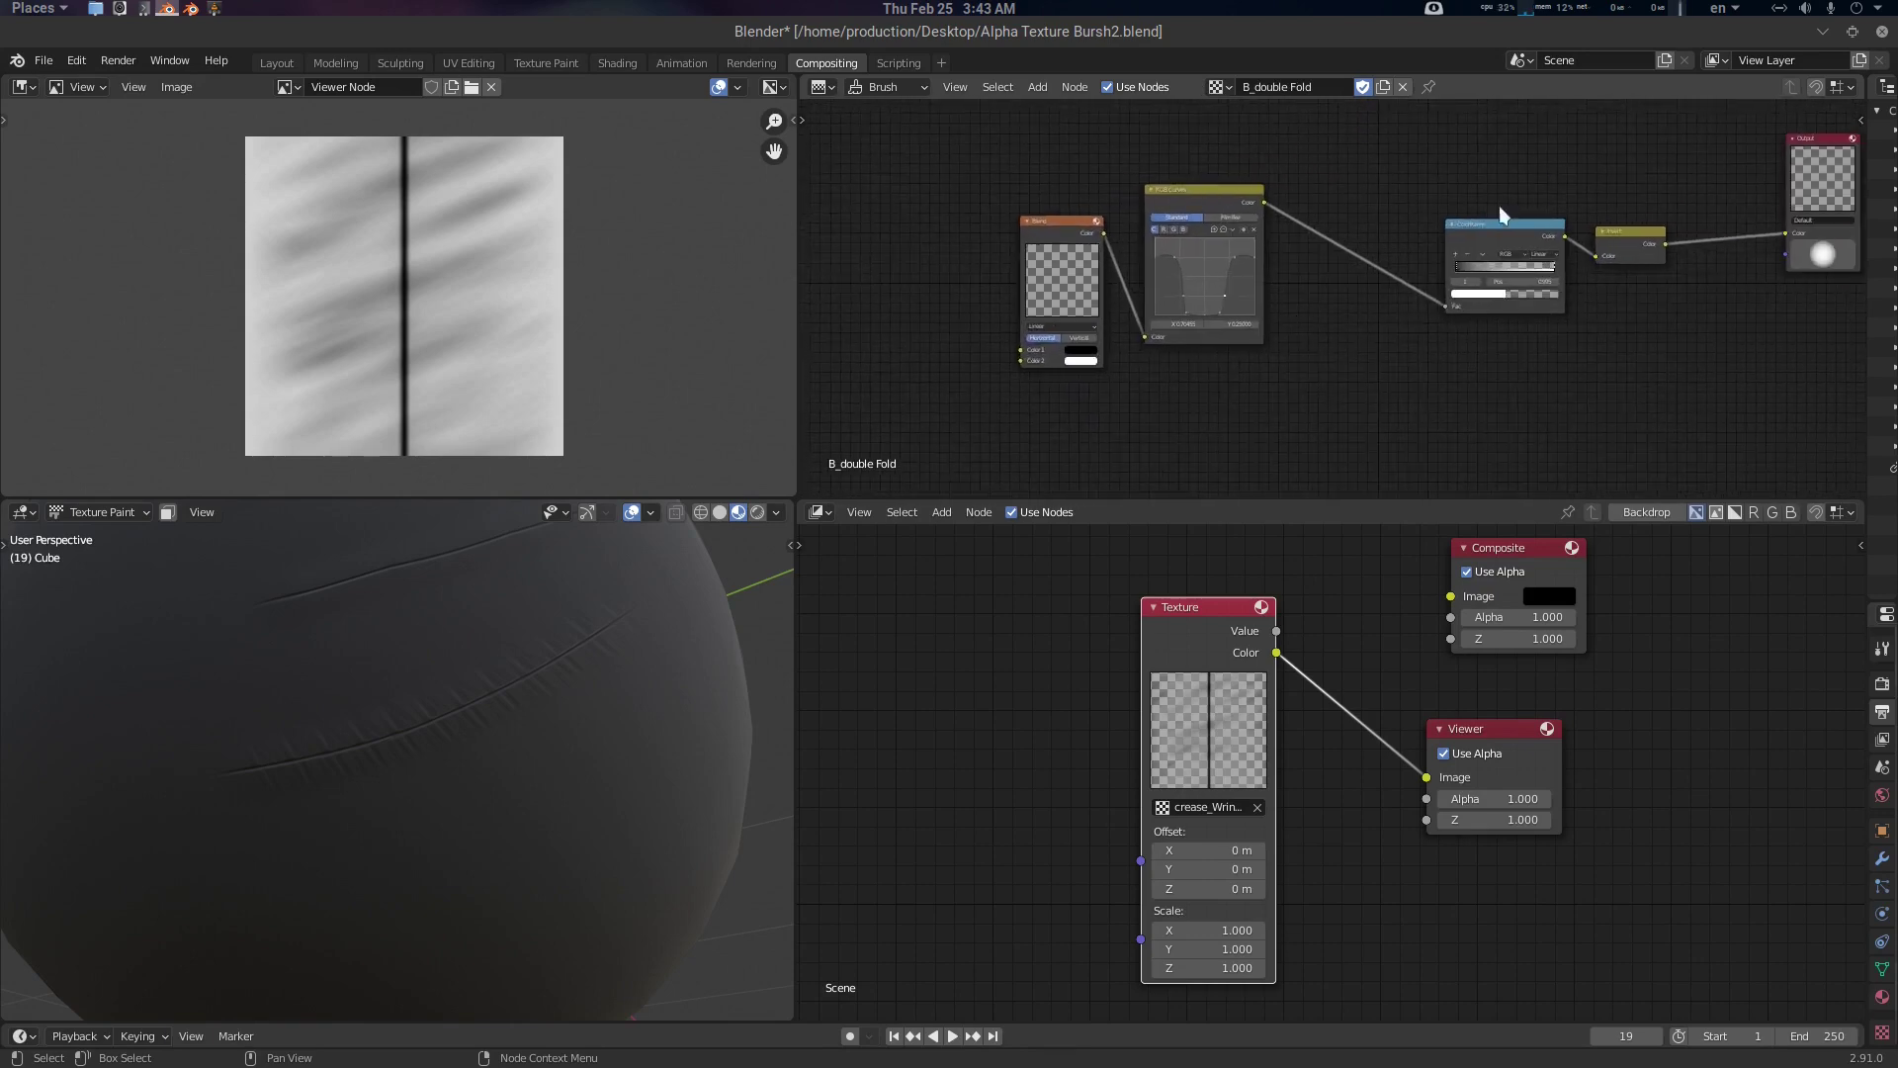
pyautogui.moveTo(1563, 367); pyautogui.dragTo(1465, 370, button='middle')
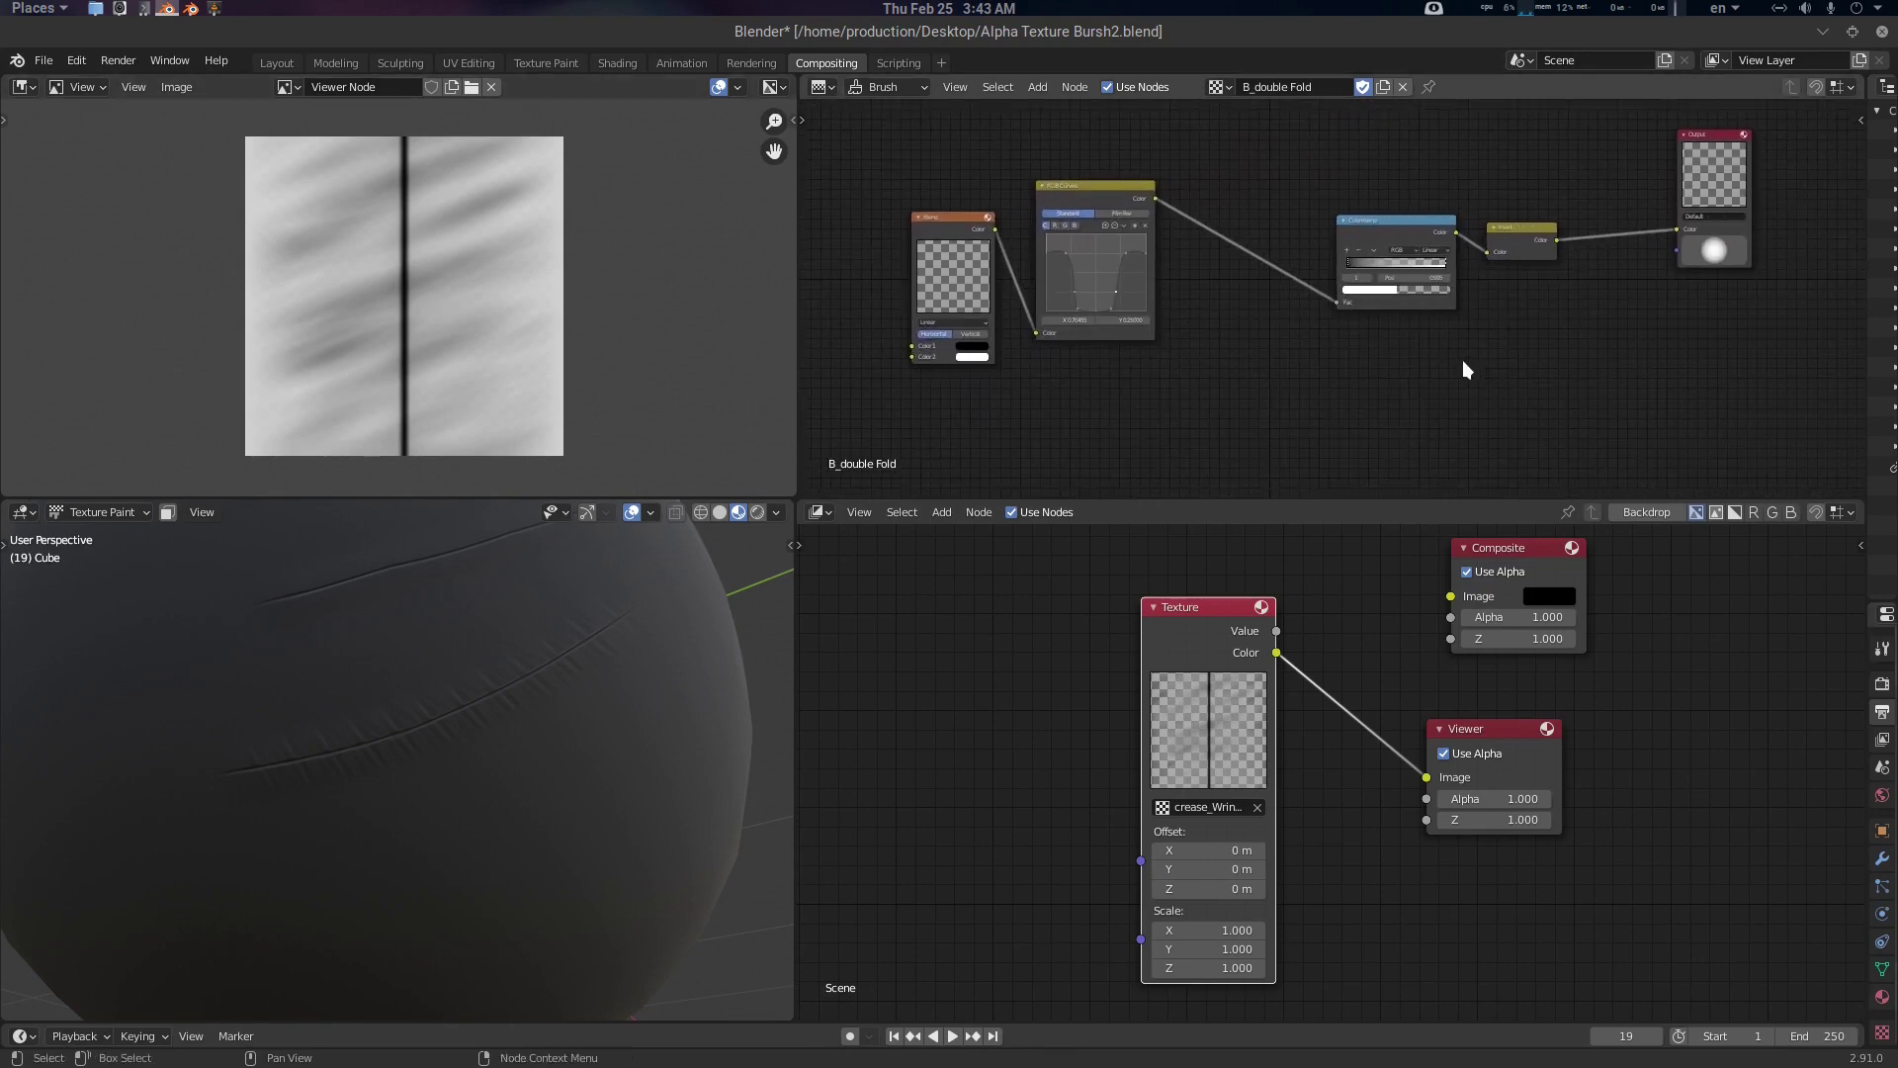